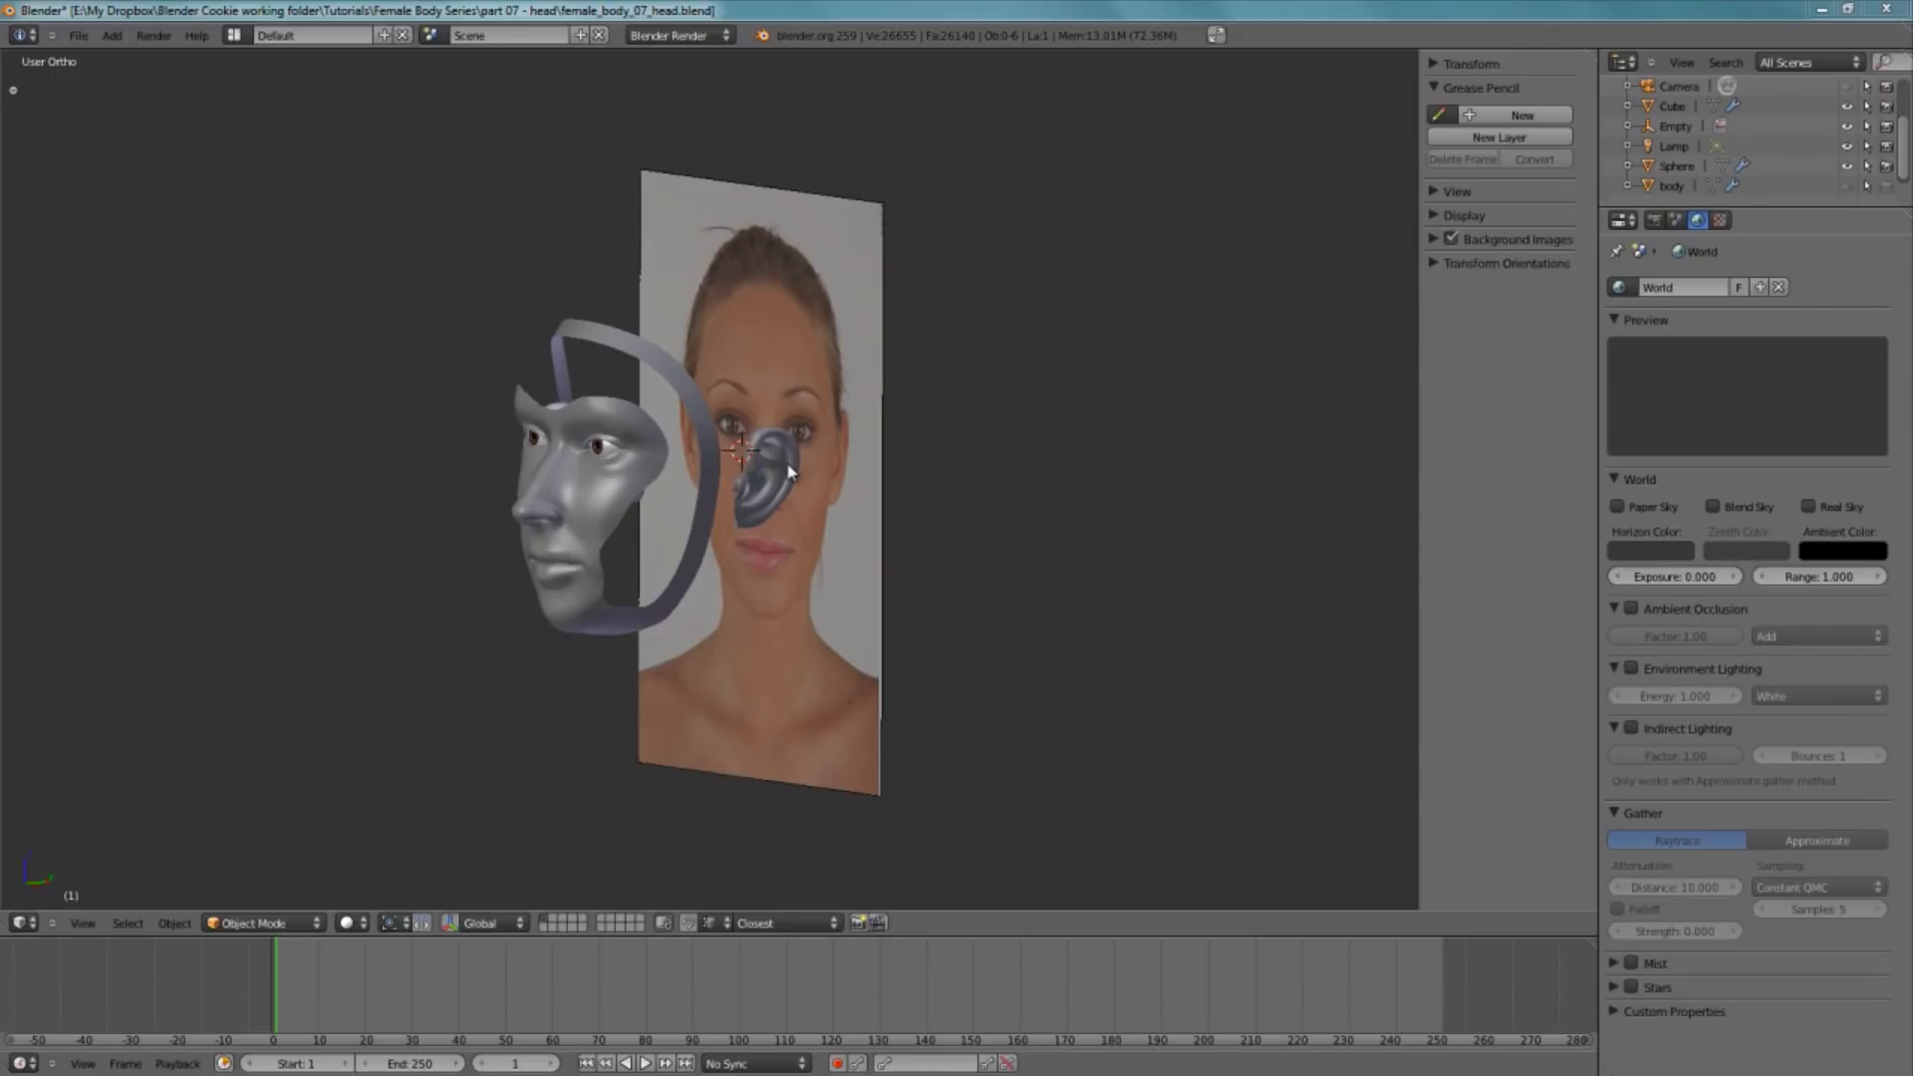
- Examine the ear and face topology of the head mesh in Edit Mode from the right side and from an angle
left_click(823, 512)
scroll(813, 508, "up", 3)
key("KP_3")
right_click(743, 534)
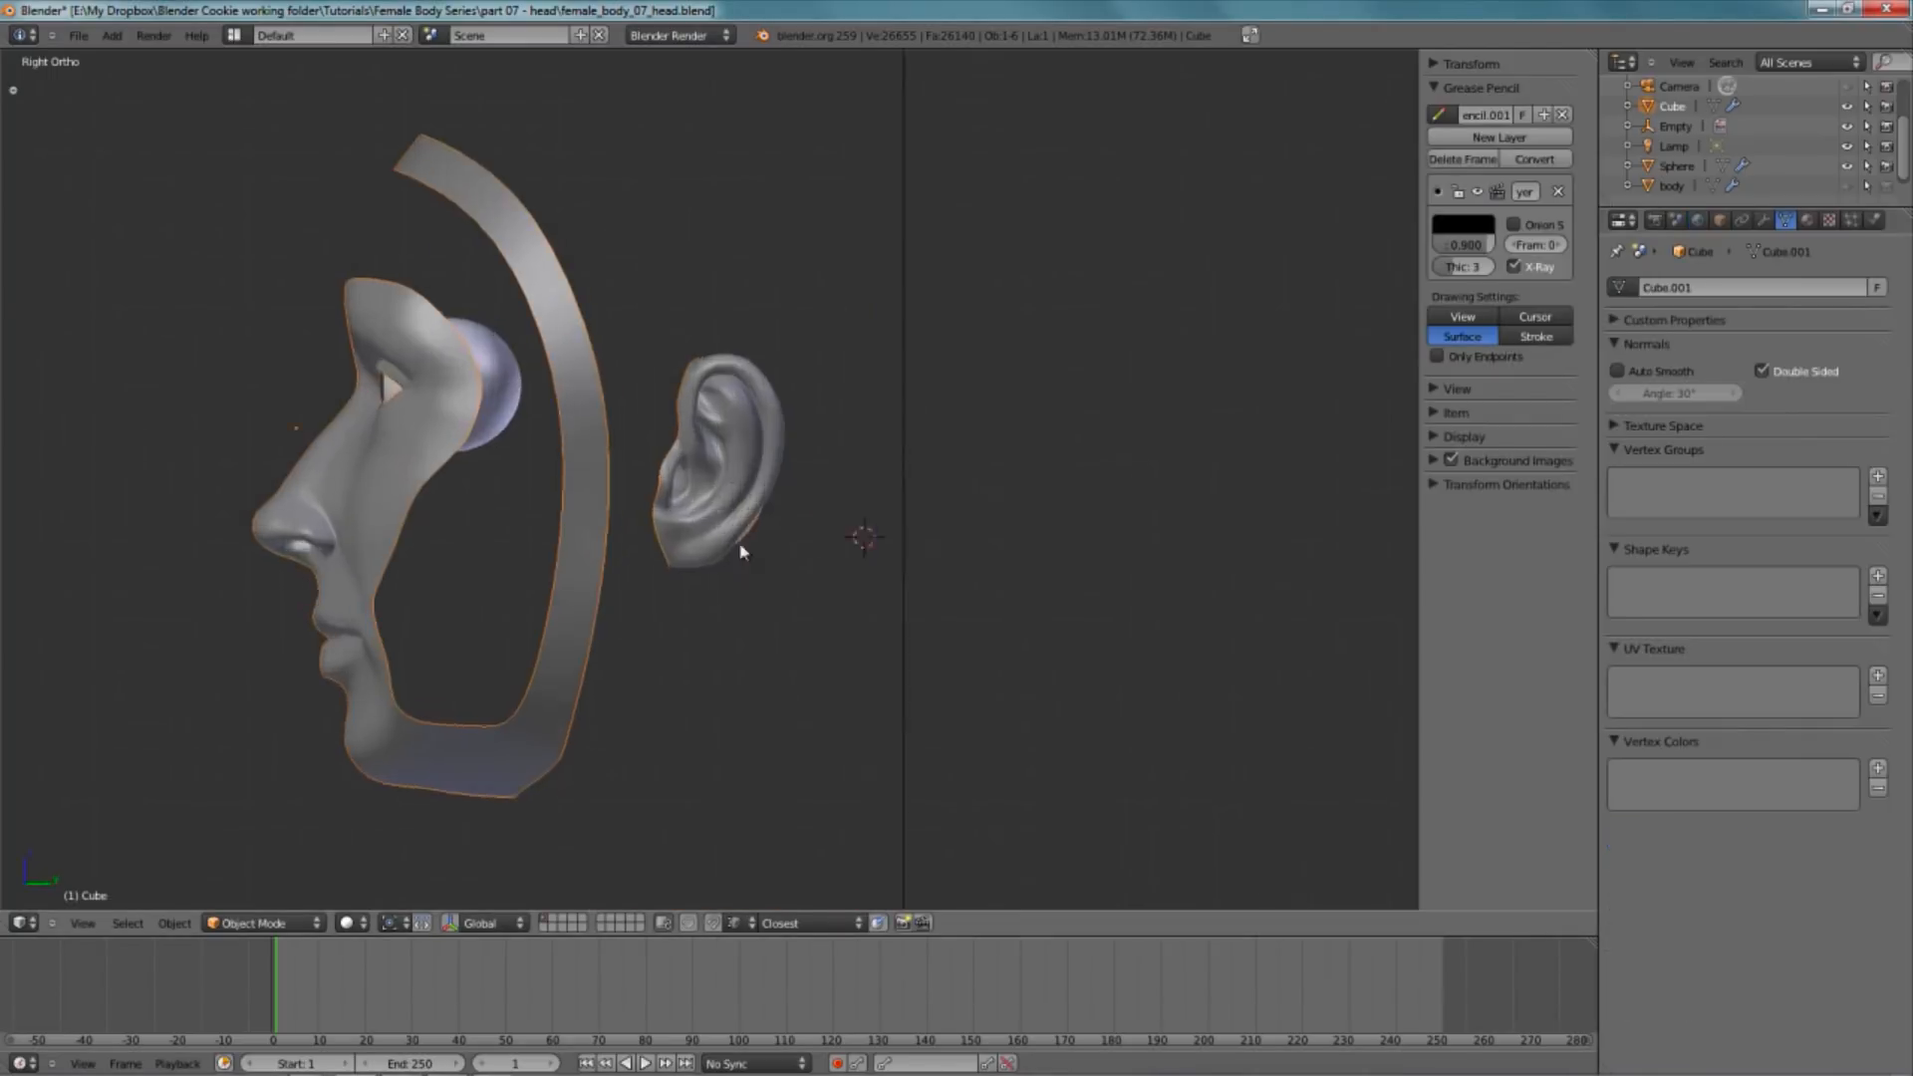
key("Tab")
scroll(648, 458, "up", 3)
middle_click_drag(648, 451, 692, 435, "shift")
key("a")
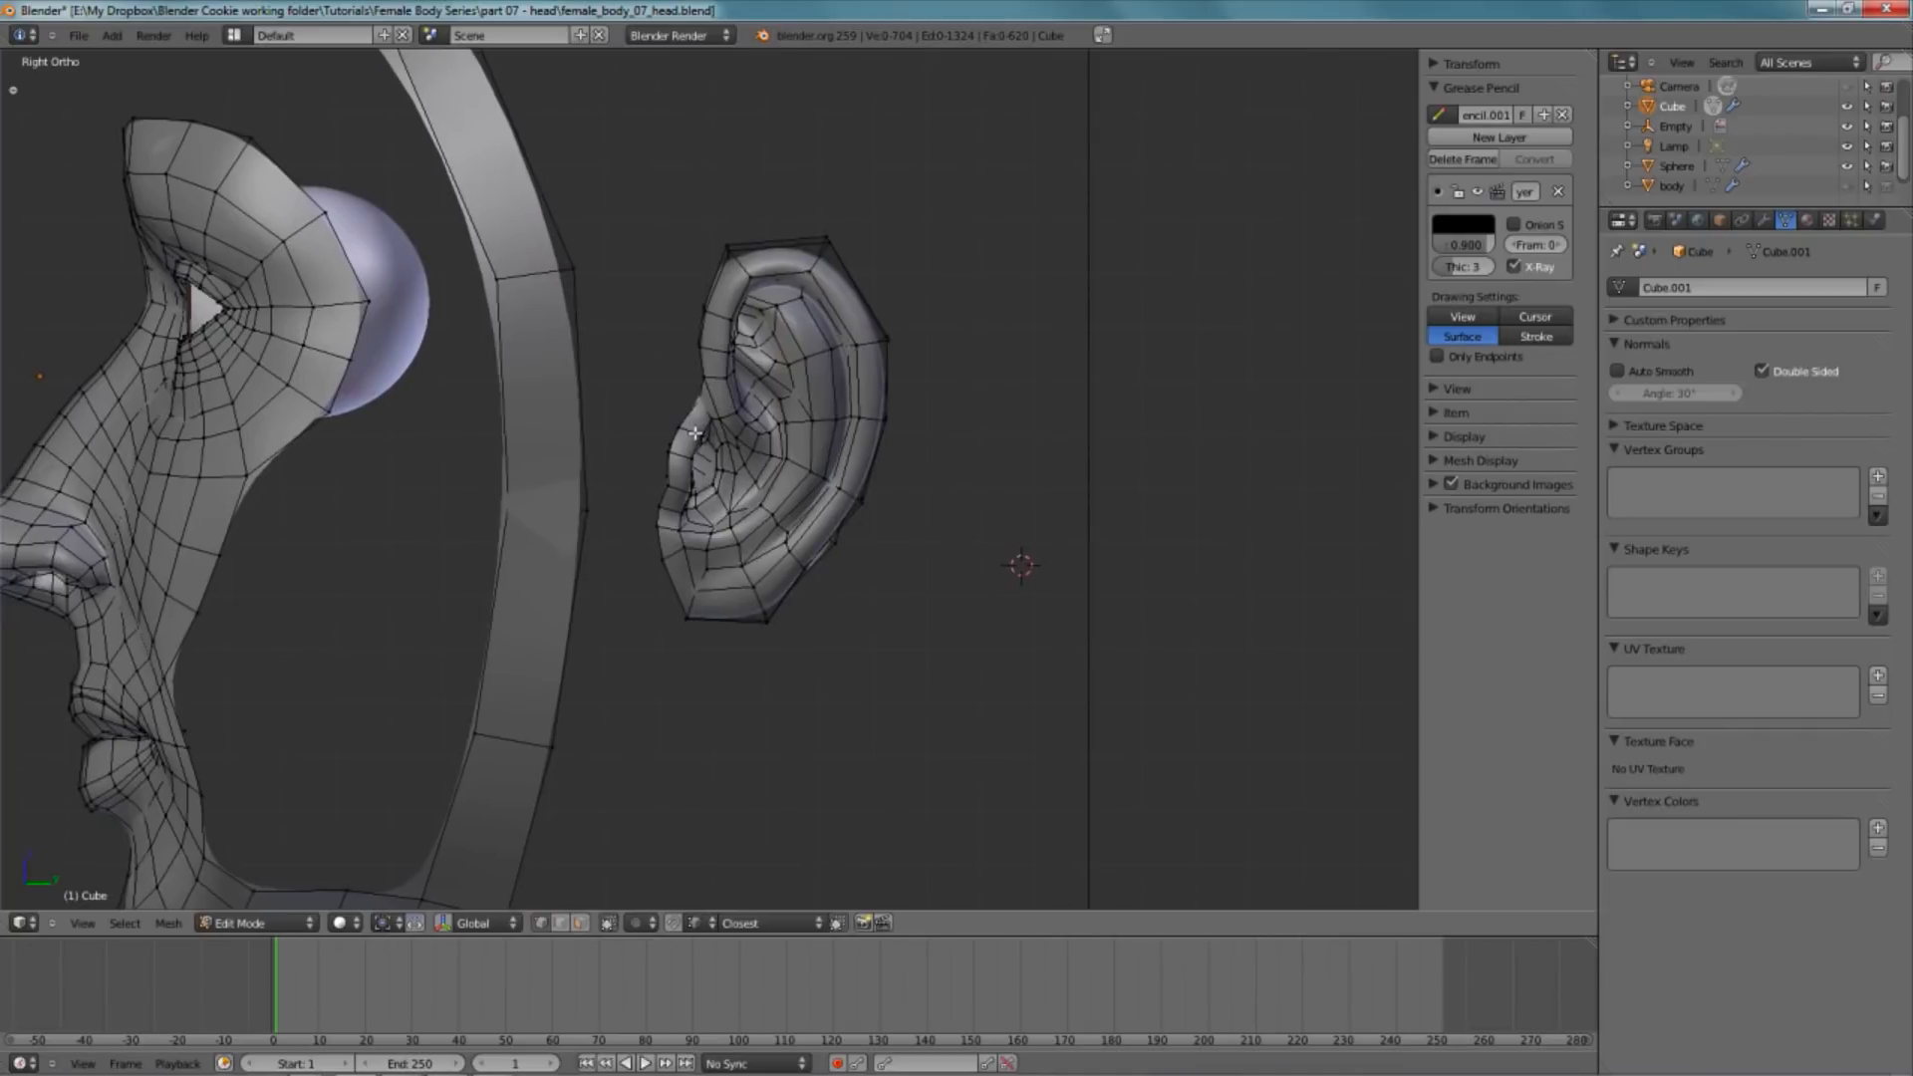
scroll(695, 433, "down", 1)
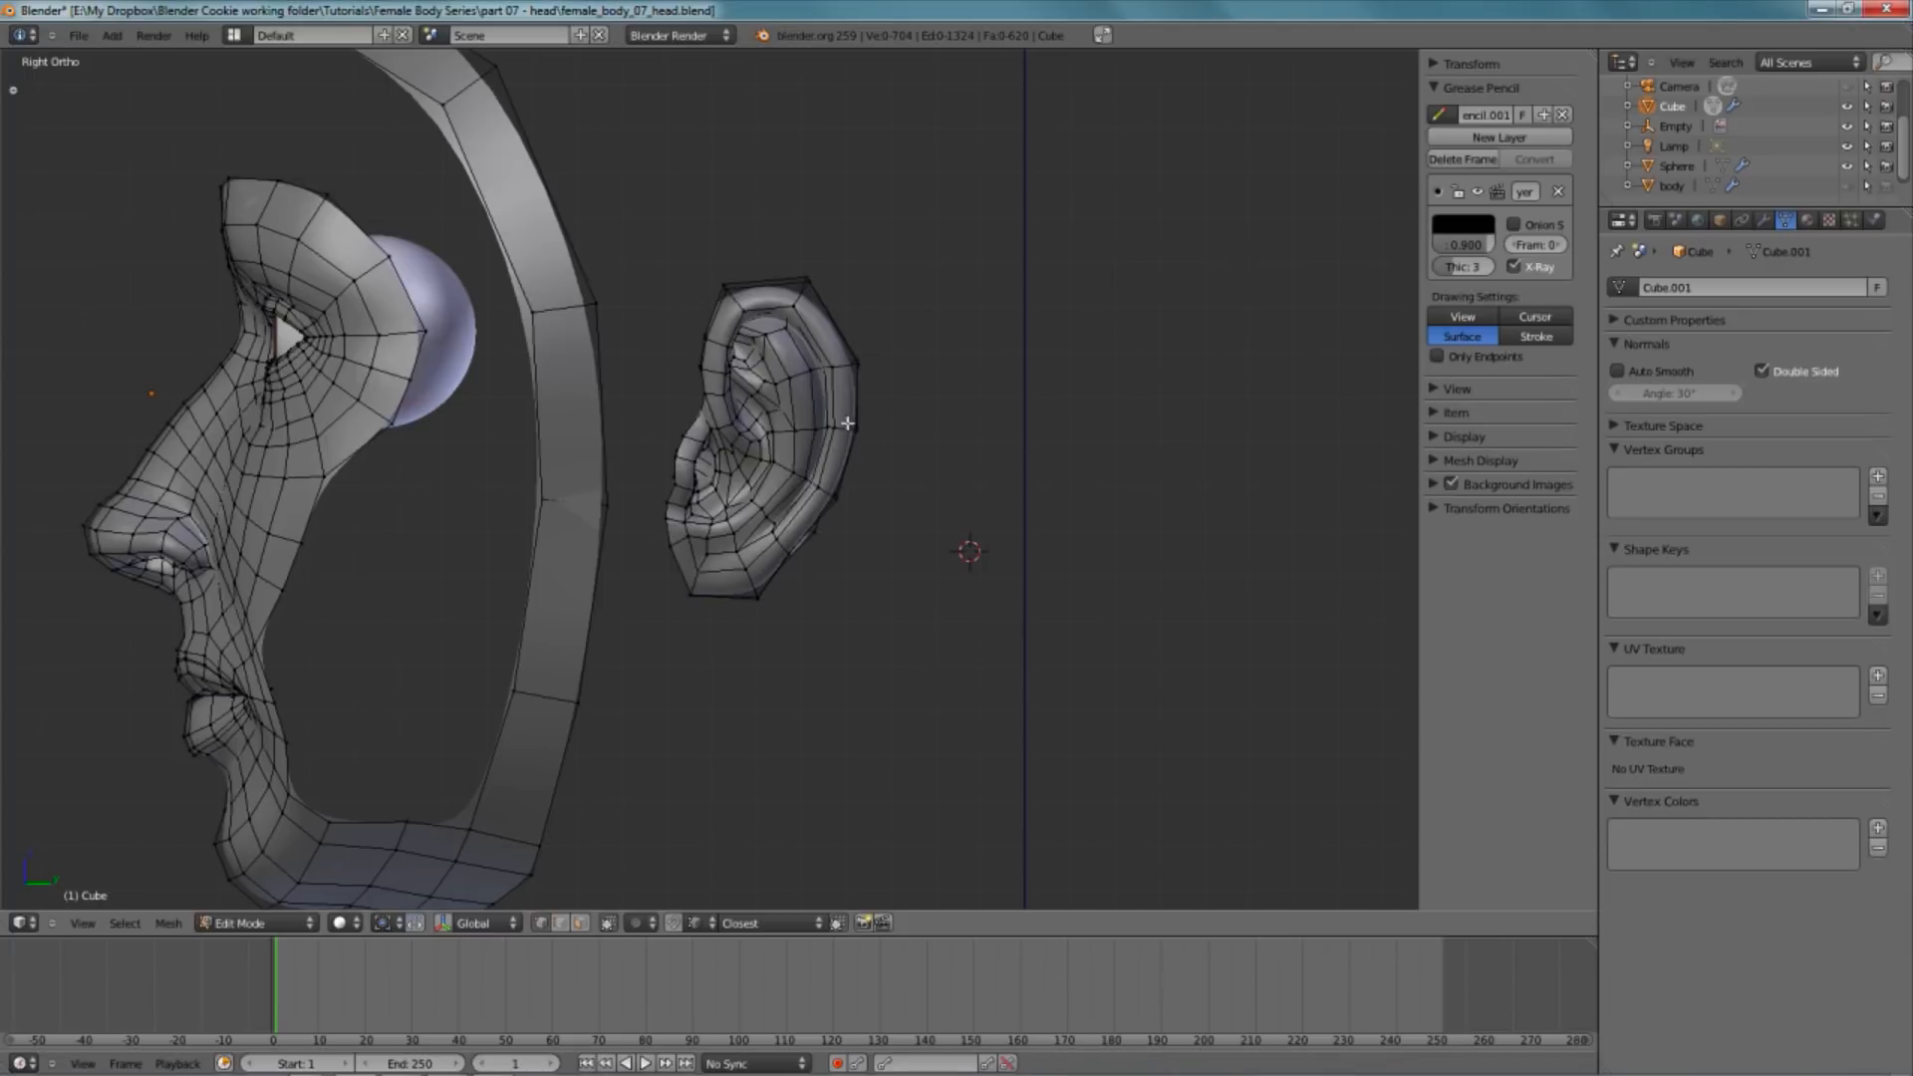
middle_click_drag(853, 422, 793, 429)
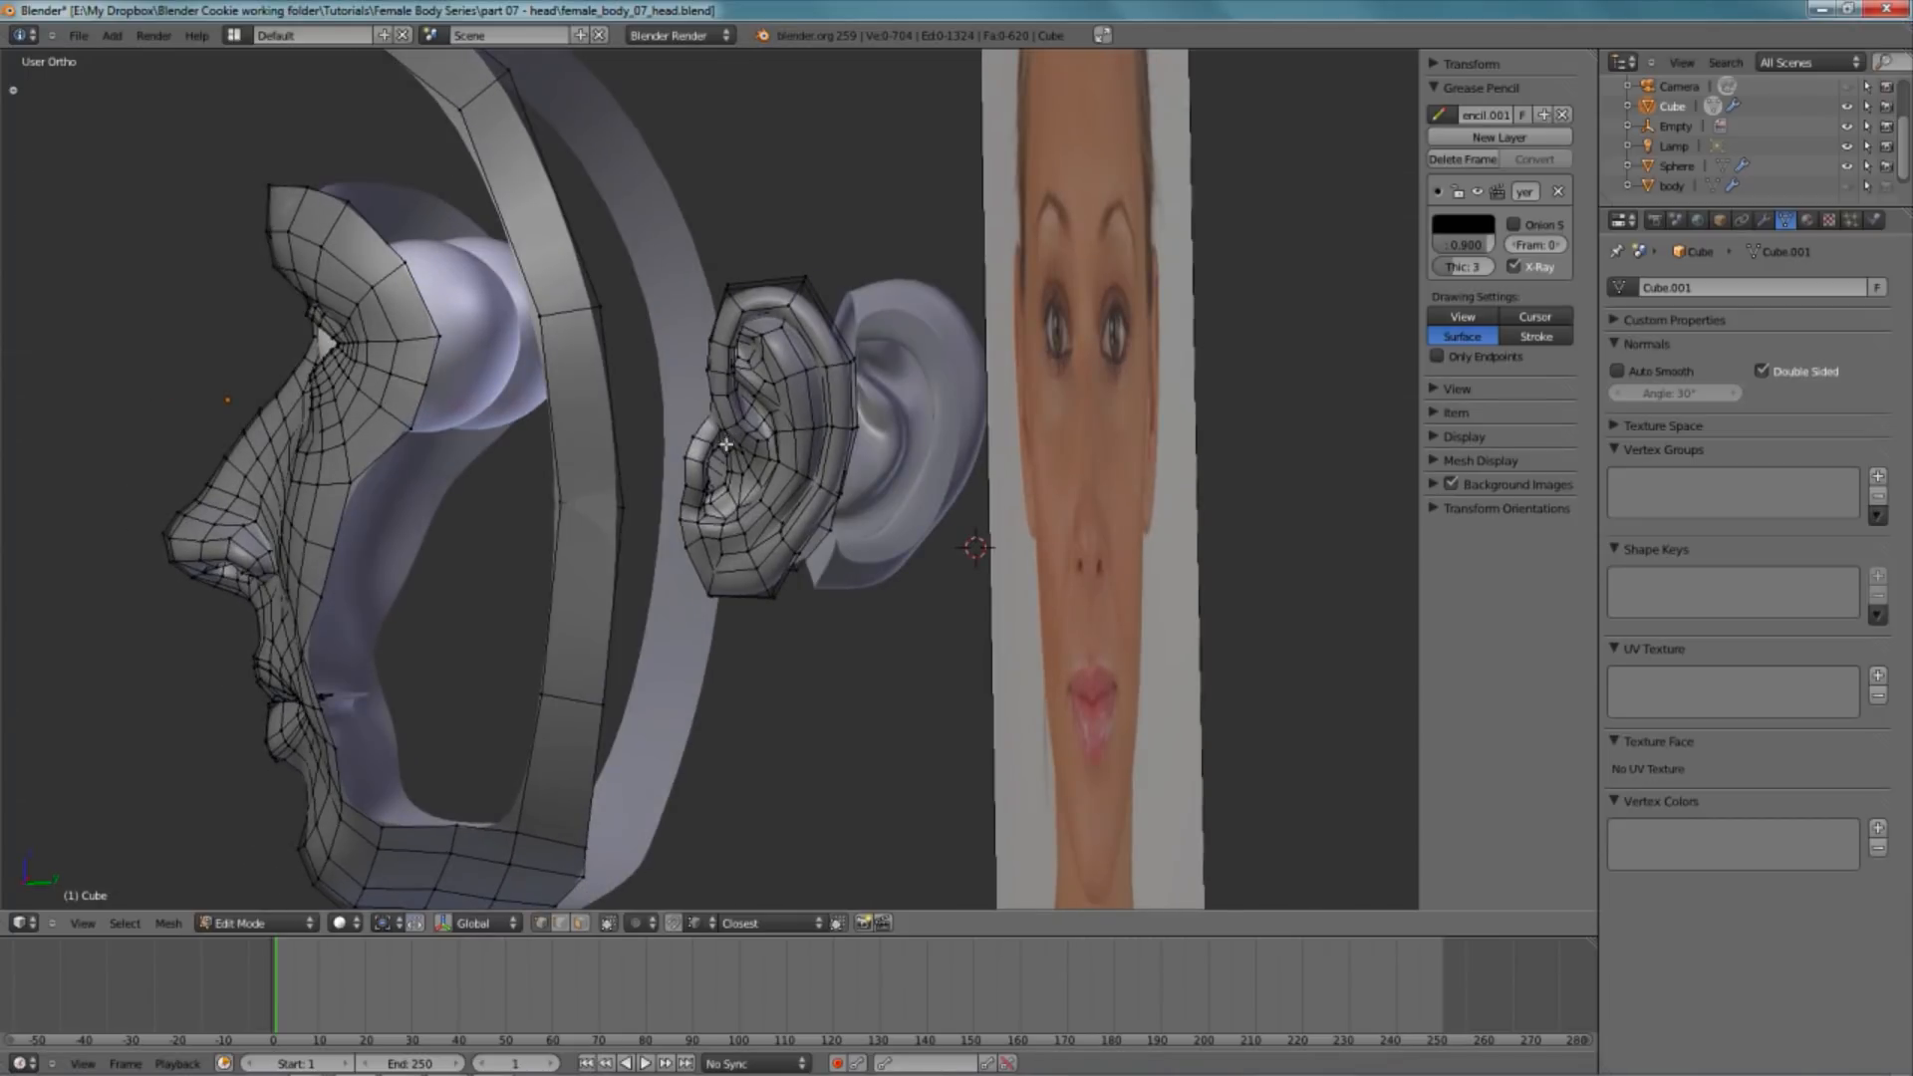
middle_click_drag(808, 525, 917, 585)
key("KP_3")
key("Tab")
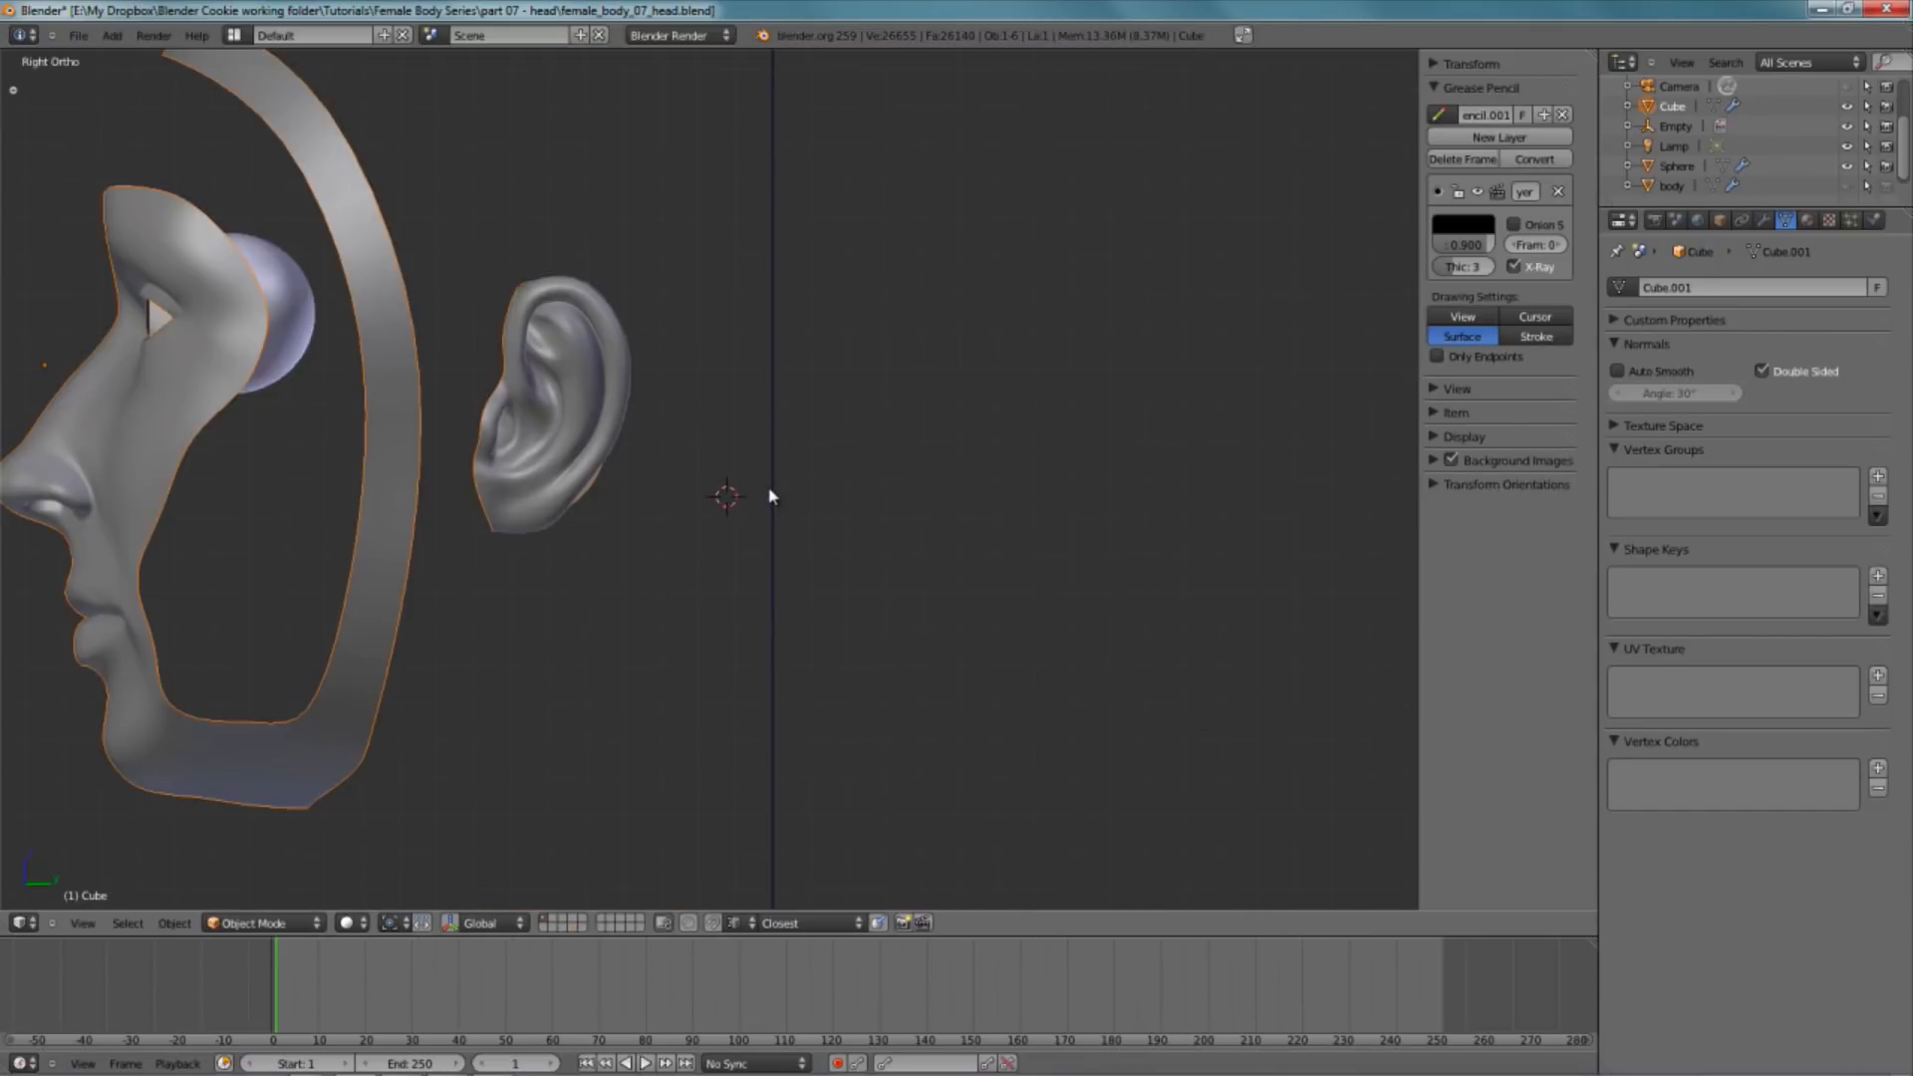
- Duplicate the front reference image empty in place, viewed from above in wireframe
right_click(774, 498)
scroll(811, 469, "down", 3)
middle_click_drag(597, 680, 781, 611)
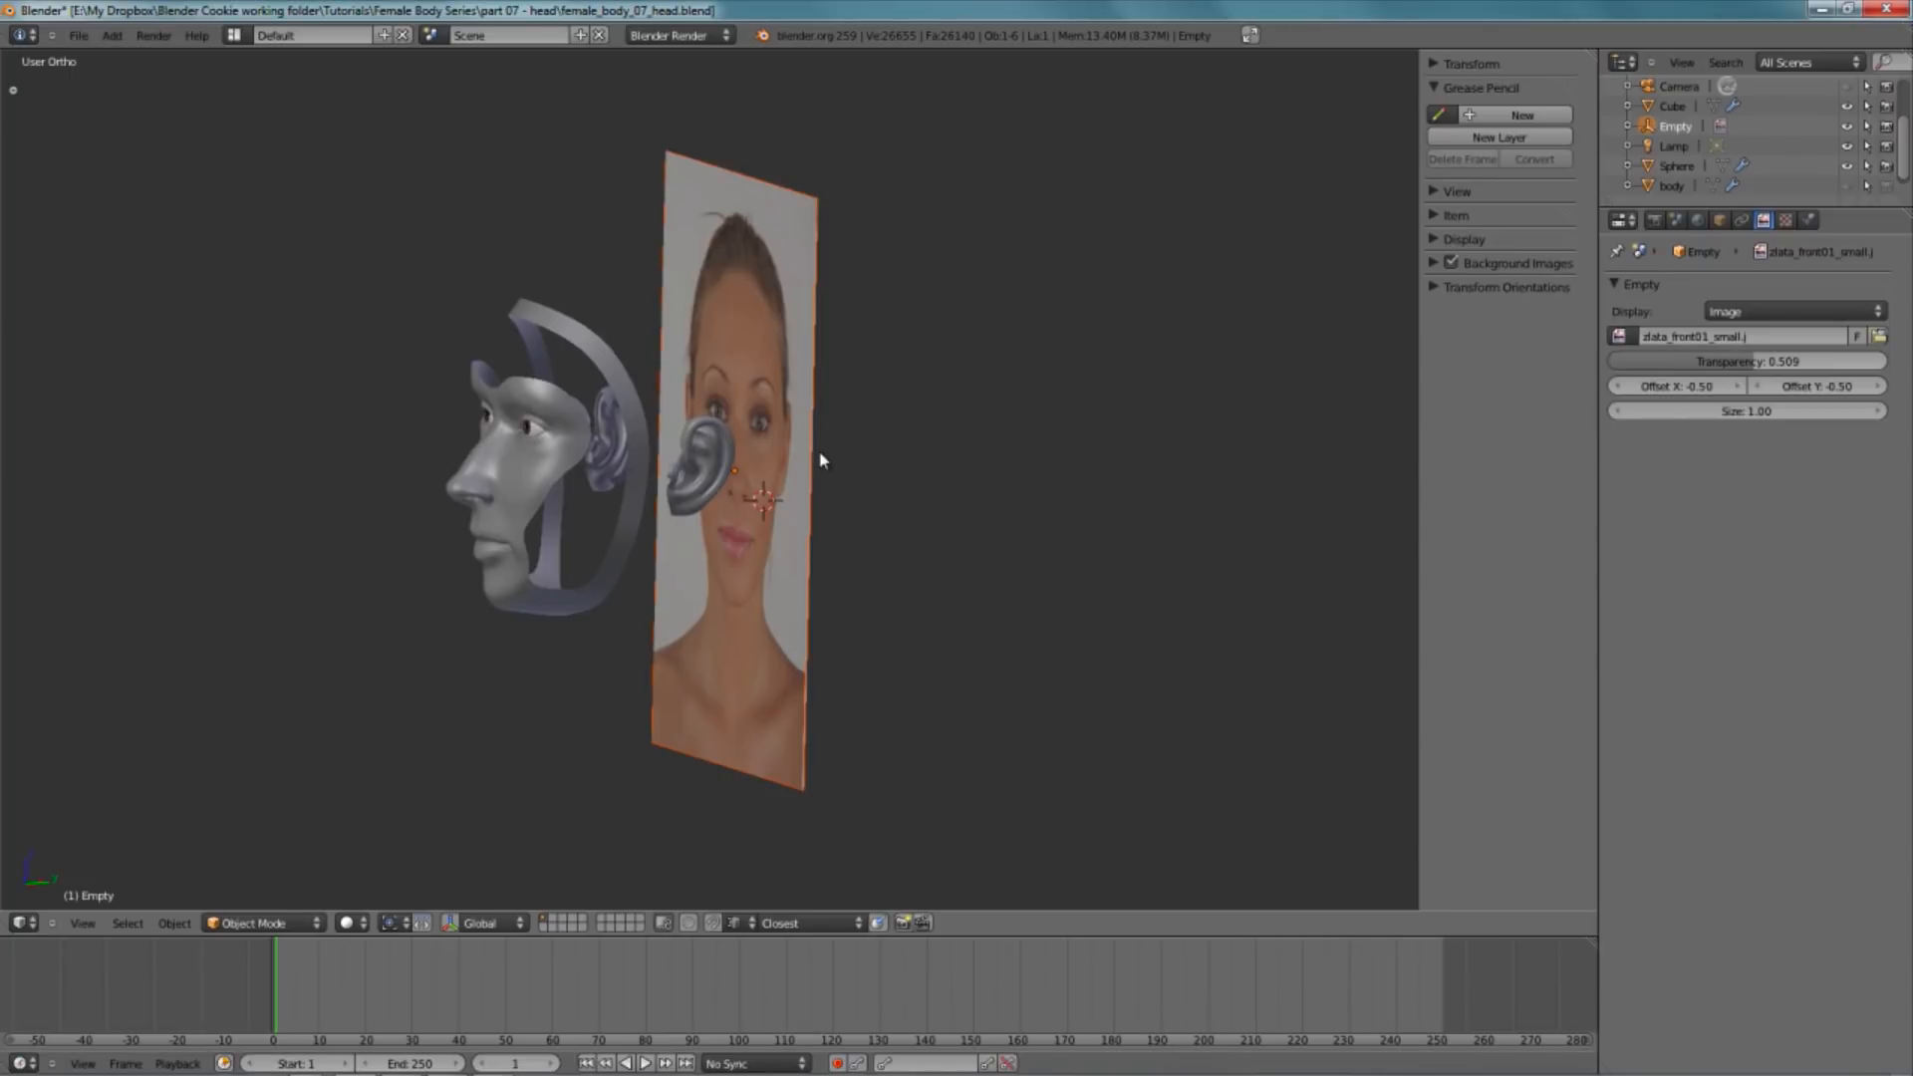
middle_click_drag(816, 458, 864, 543)
key("KP_7")
key("z")
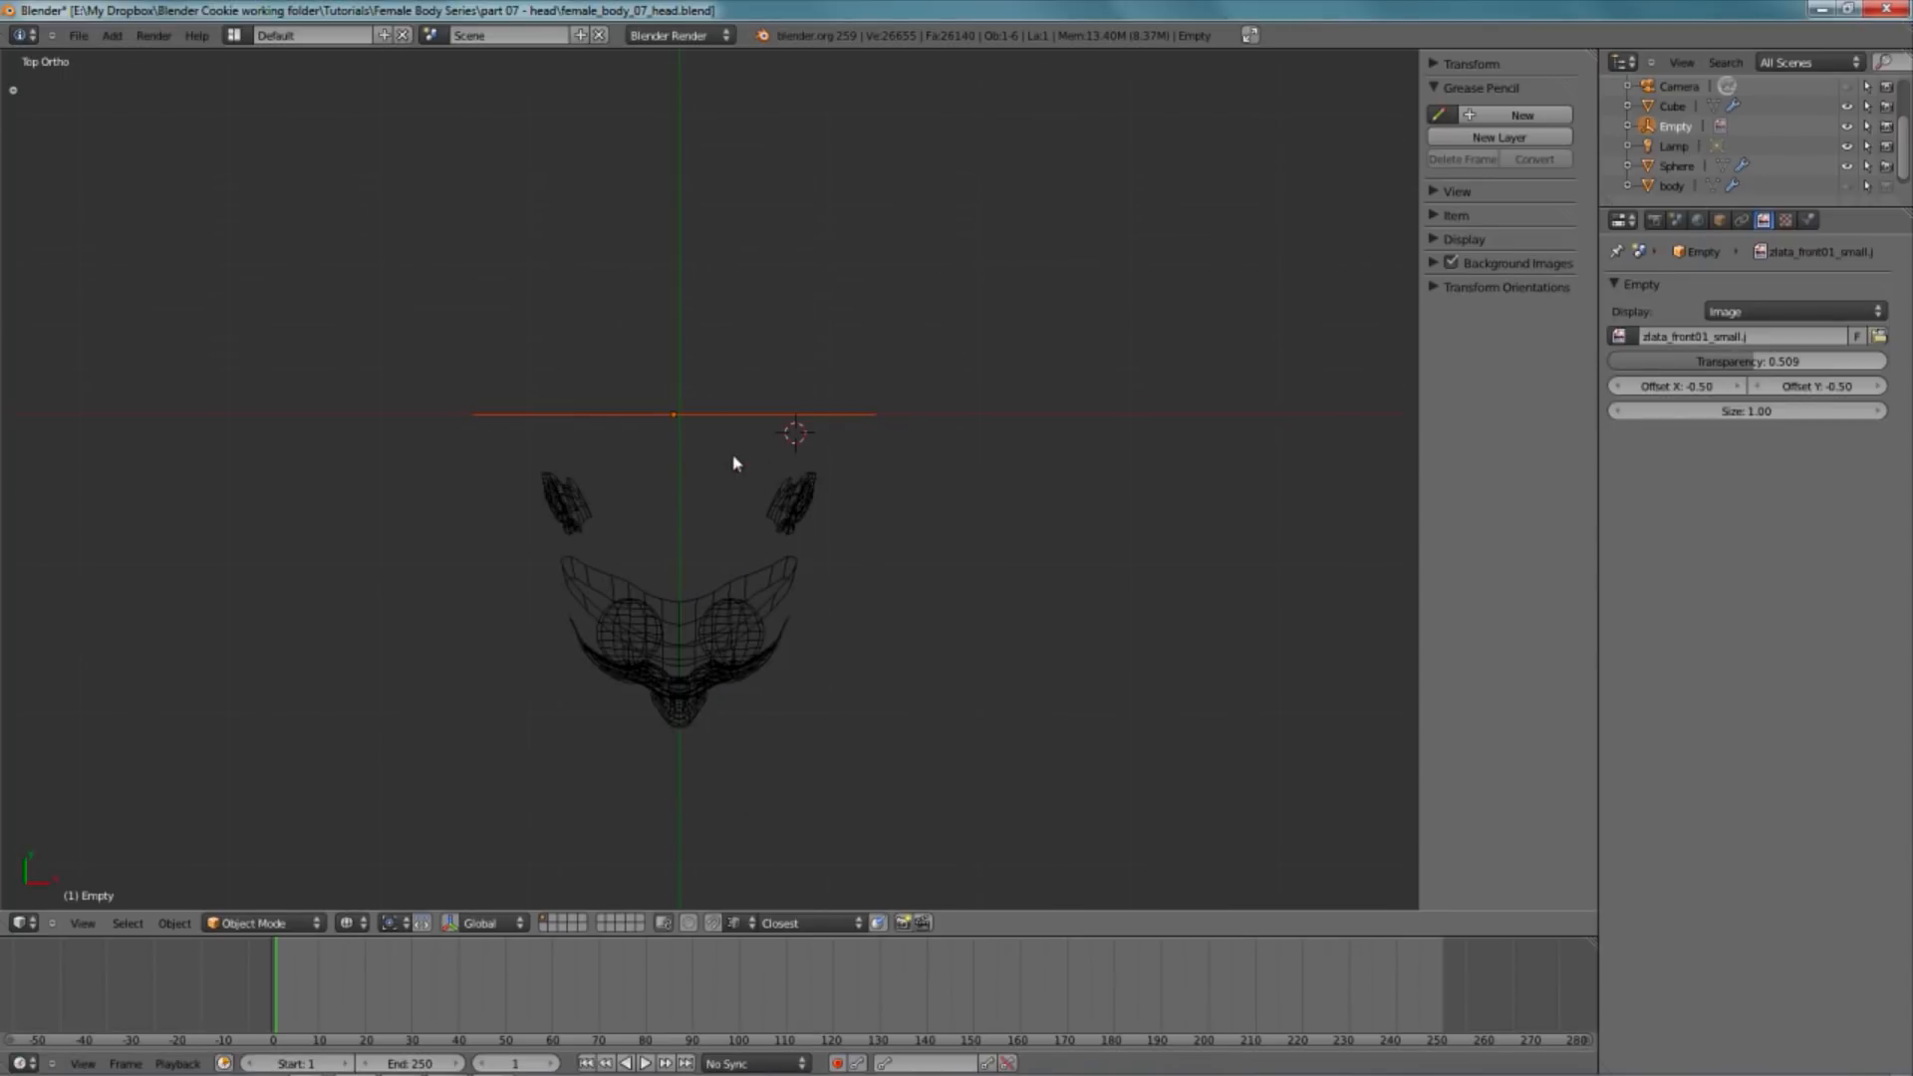
key("shift+d")
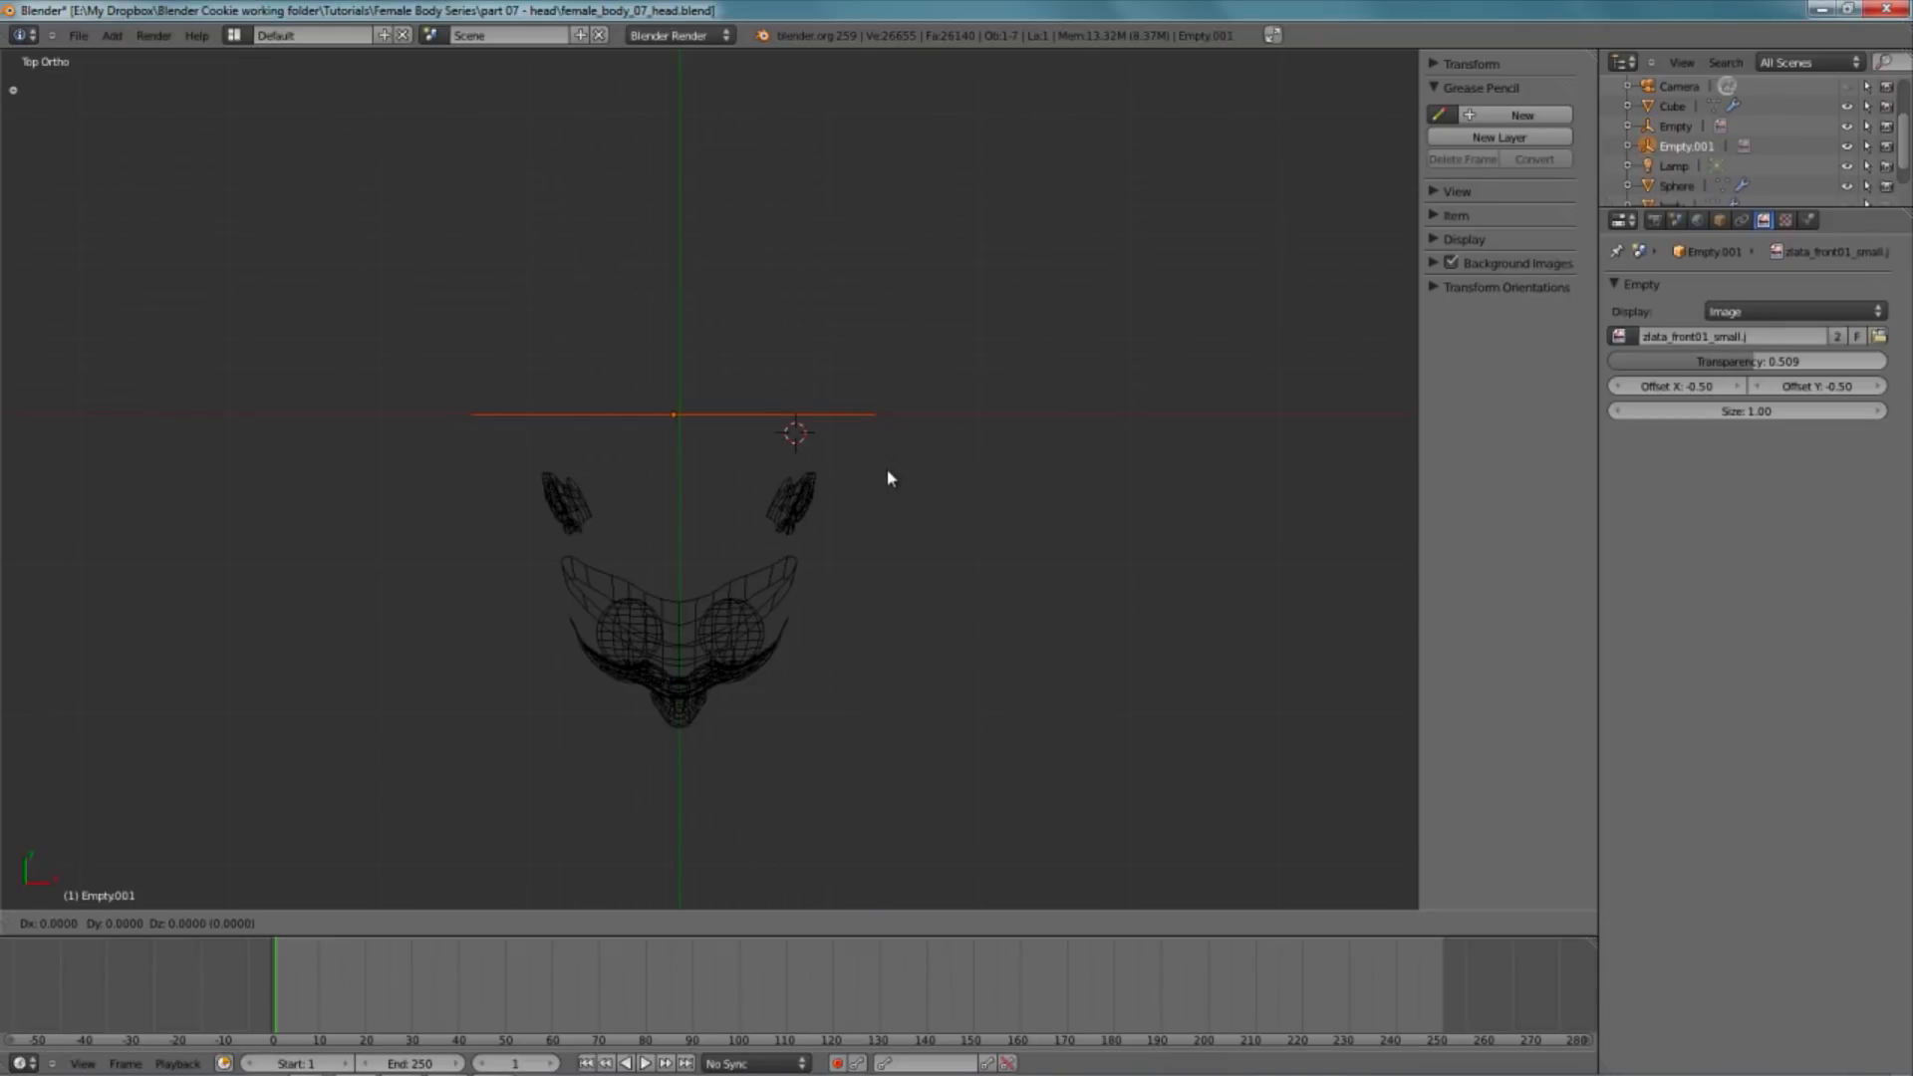
right_click(890, 478)
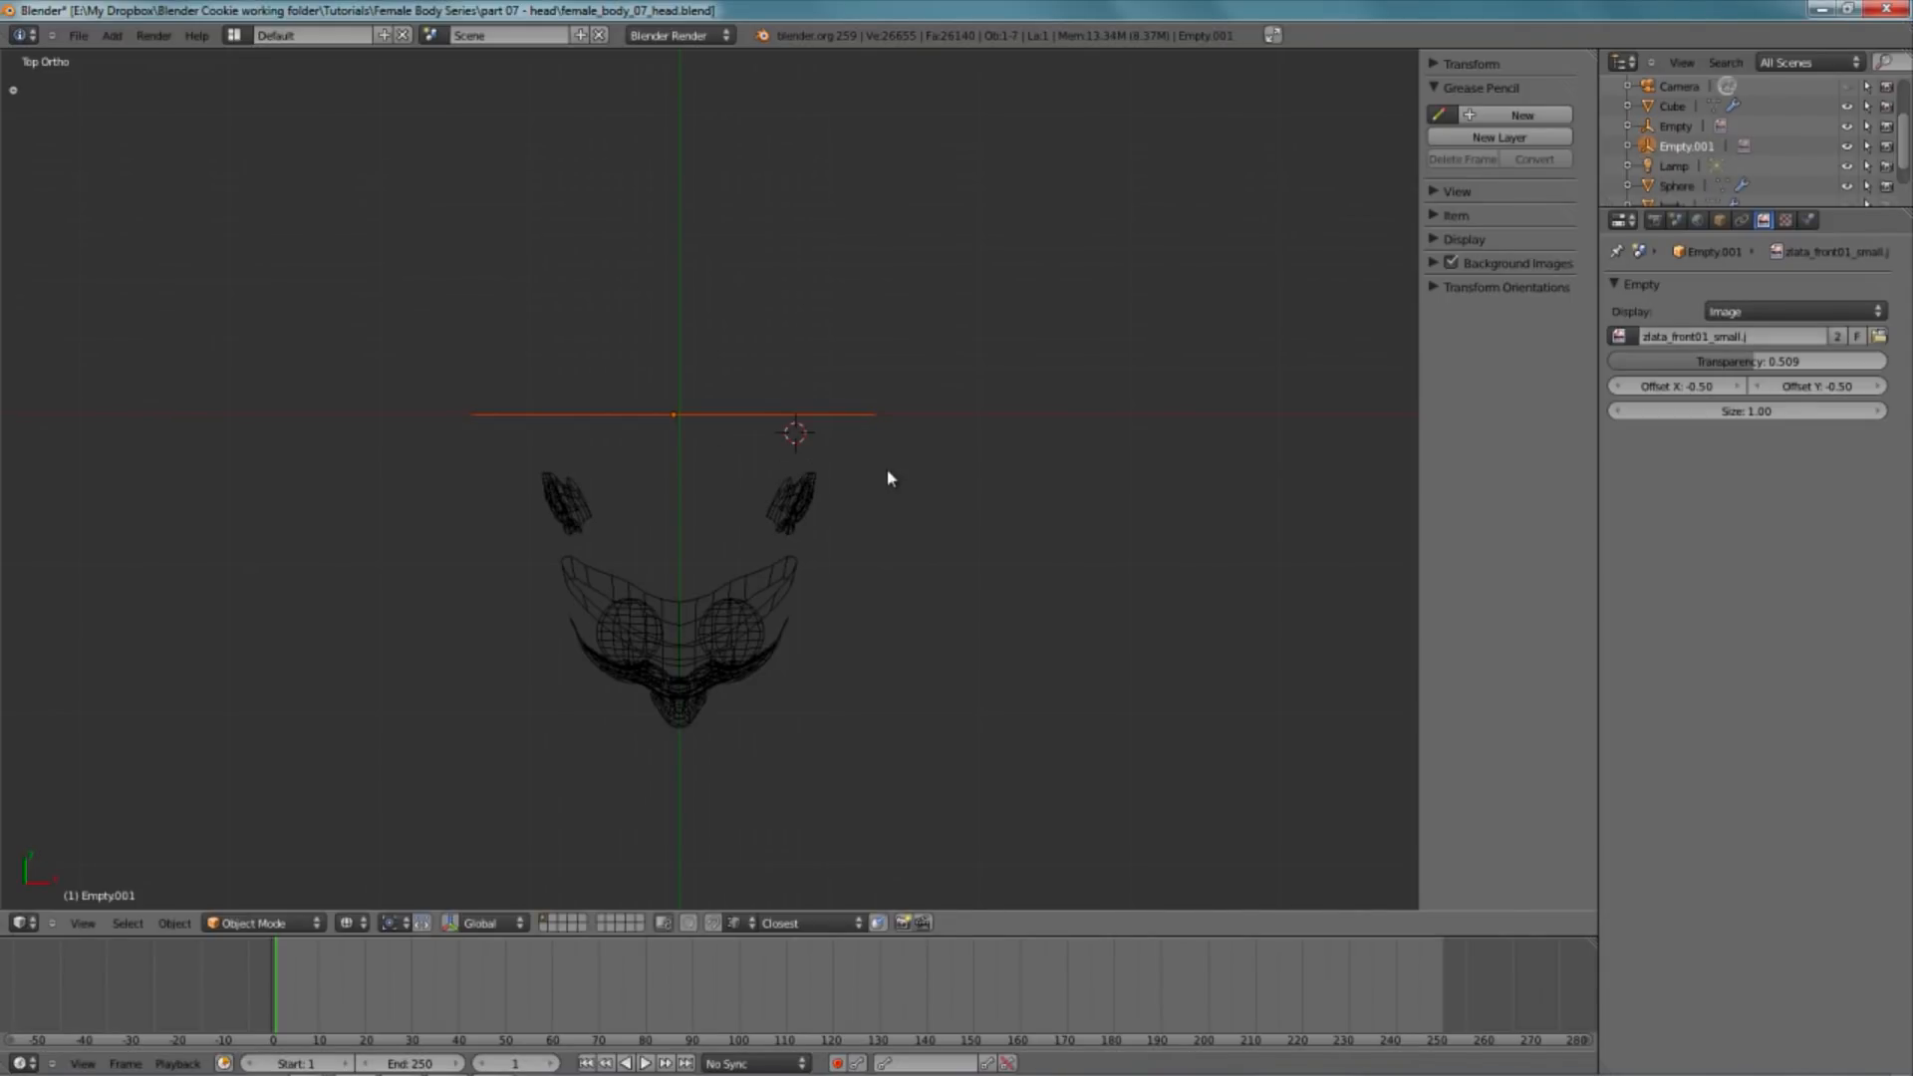
- Rotate the duplicated reference image 90 degrees about the global Z axis and show it from the right in solid shading
type("rz")
type("90")
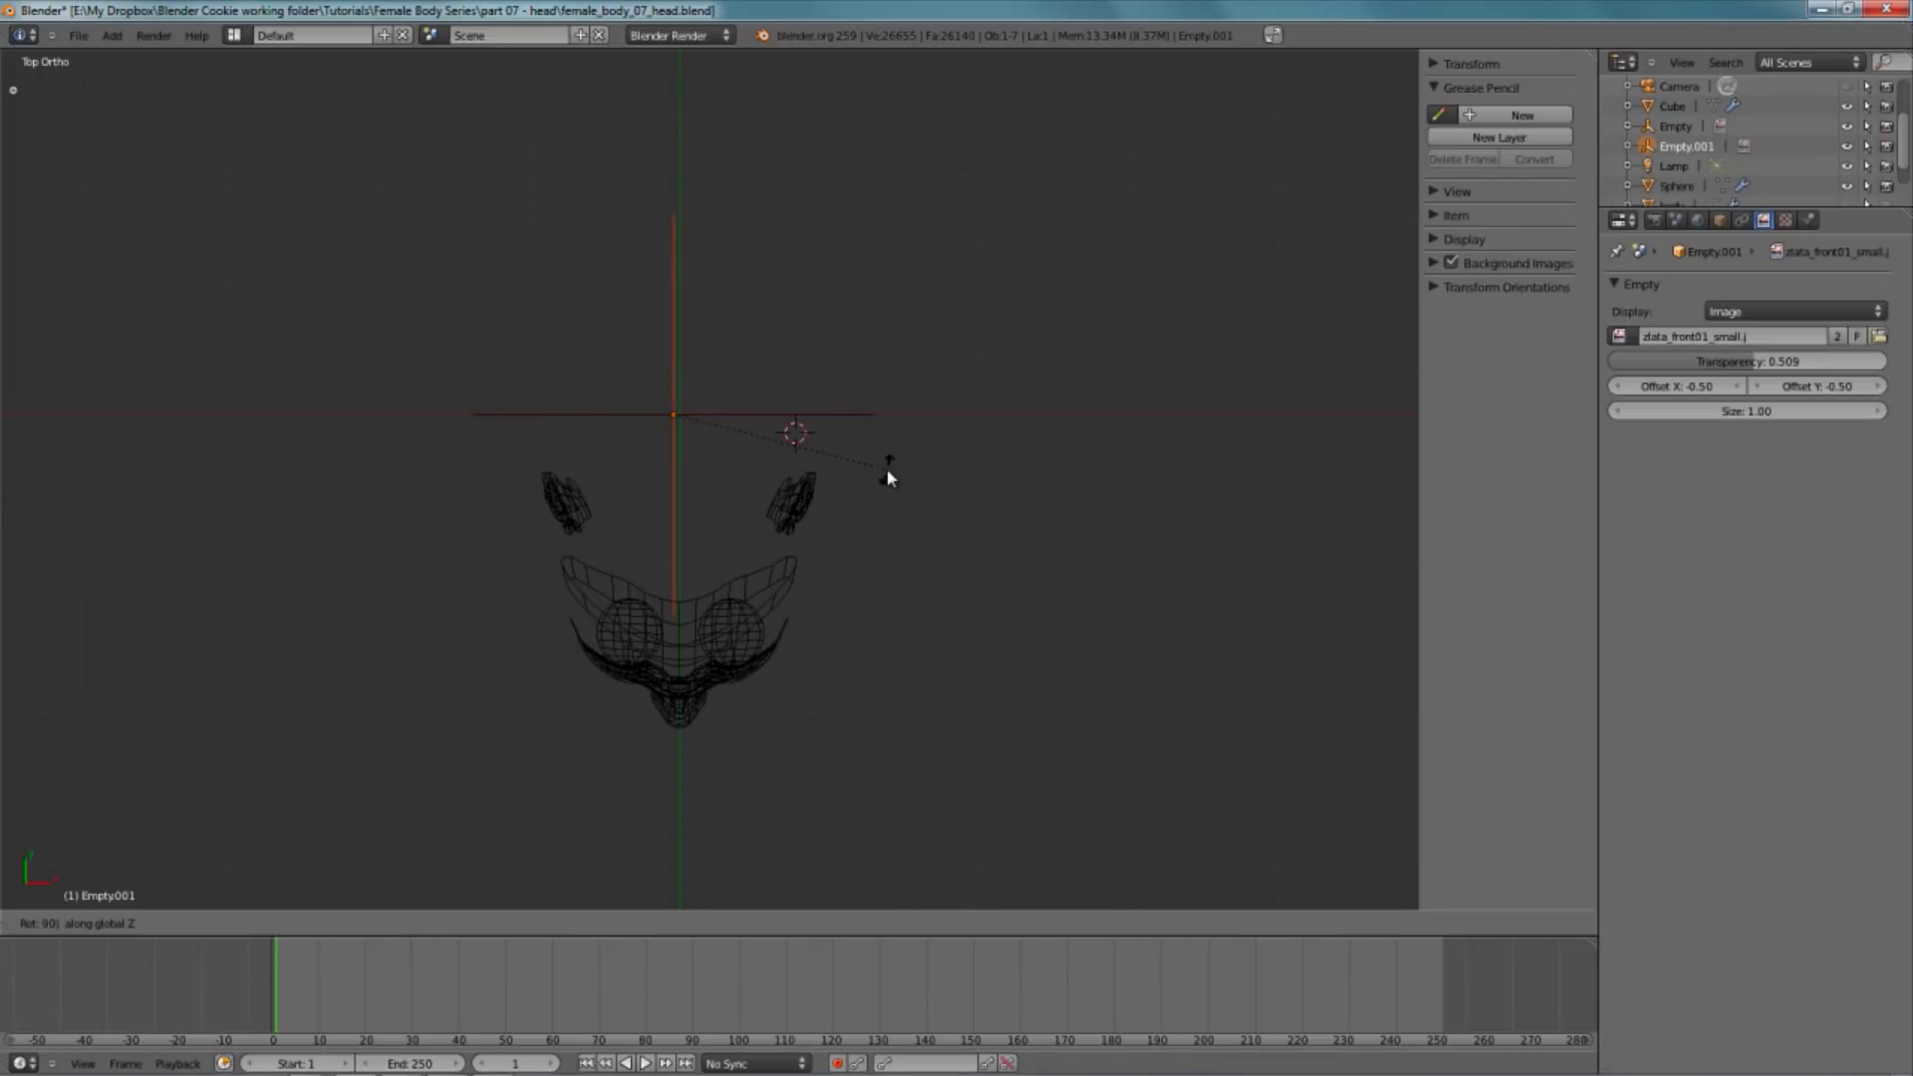
key("Return")
key("z")
key("KP_3")
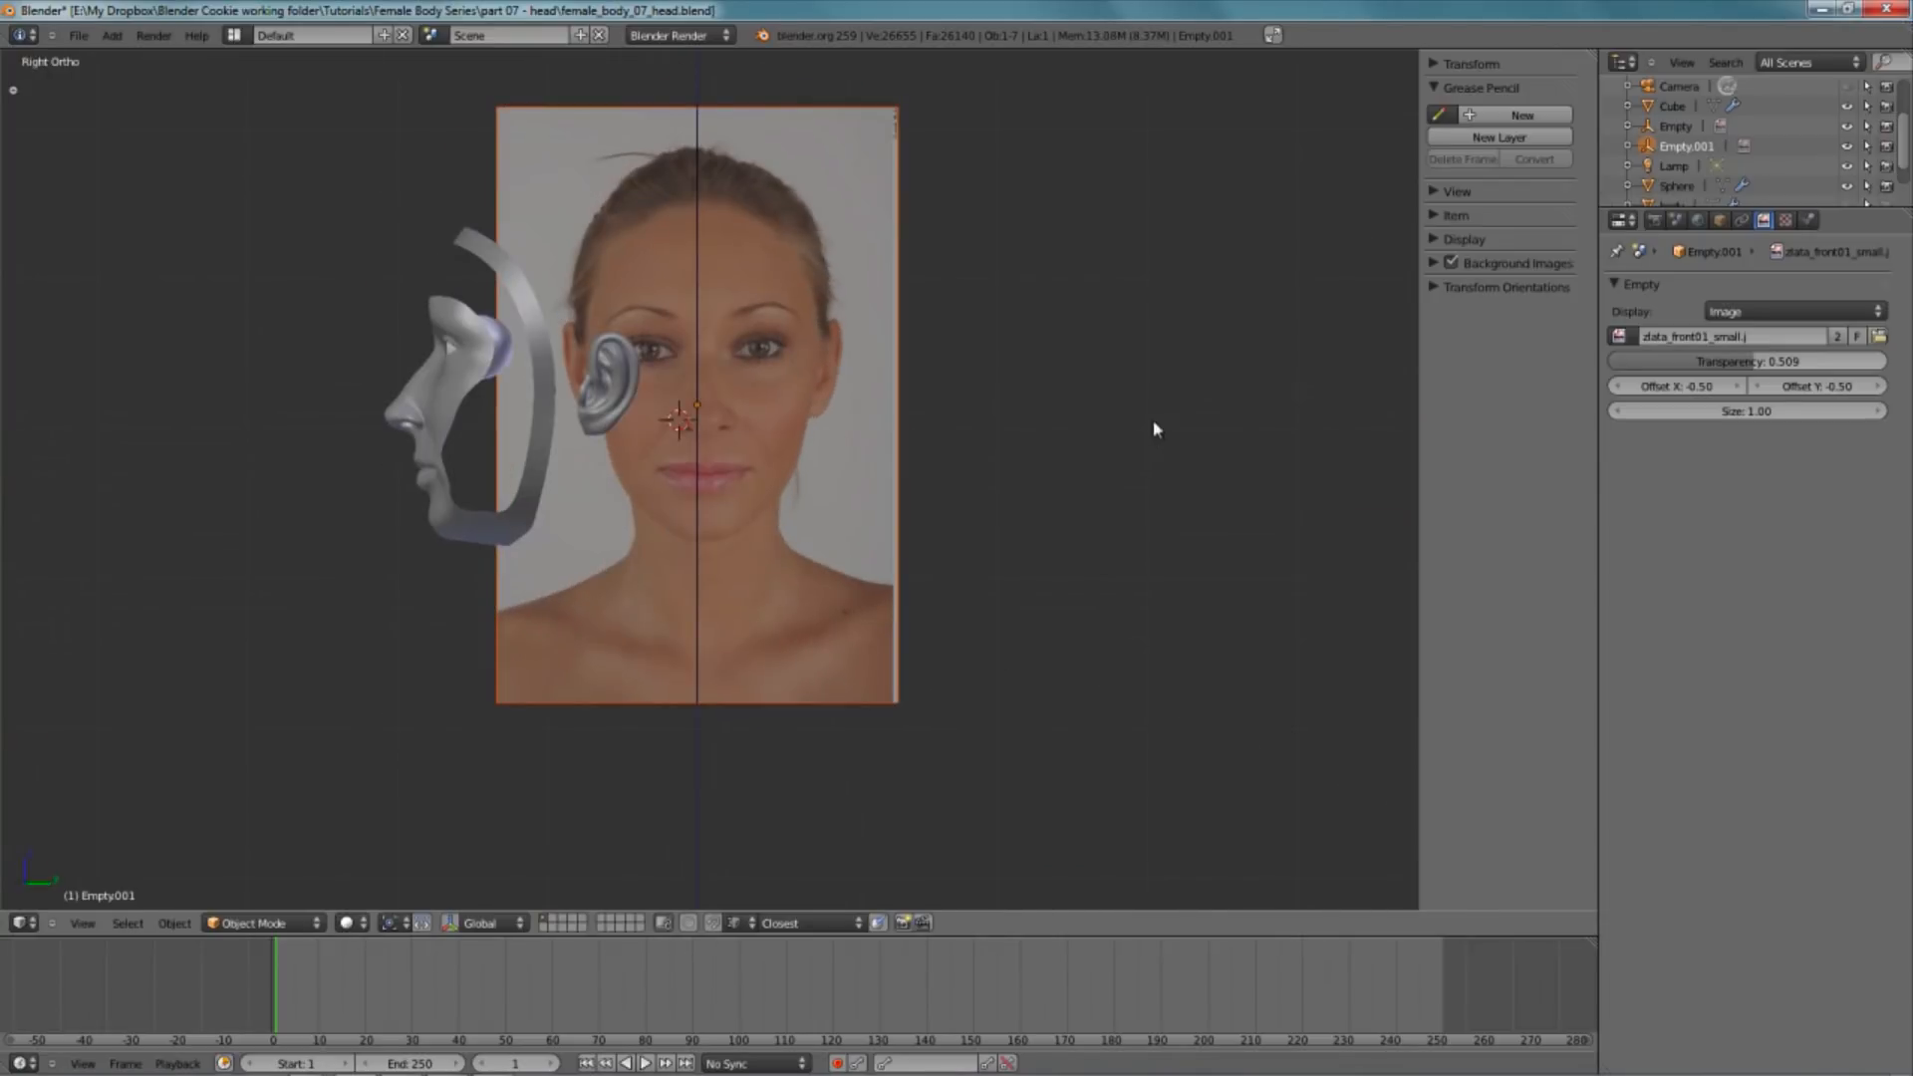
- Load zlata_side_small.jpg from the references folder as the duplicated empty's image
left_click(1878, 338)
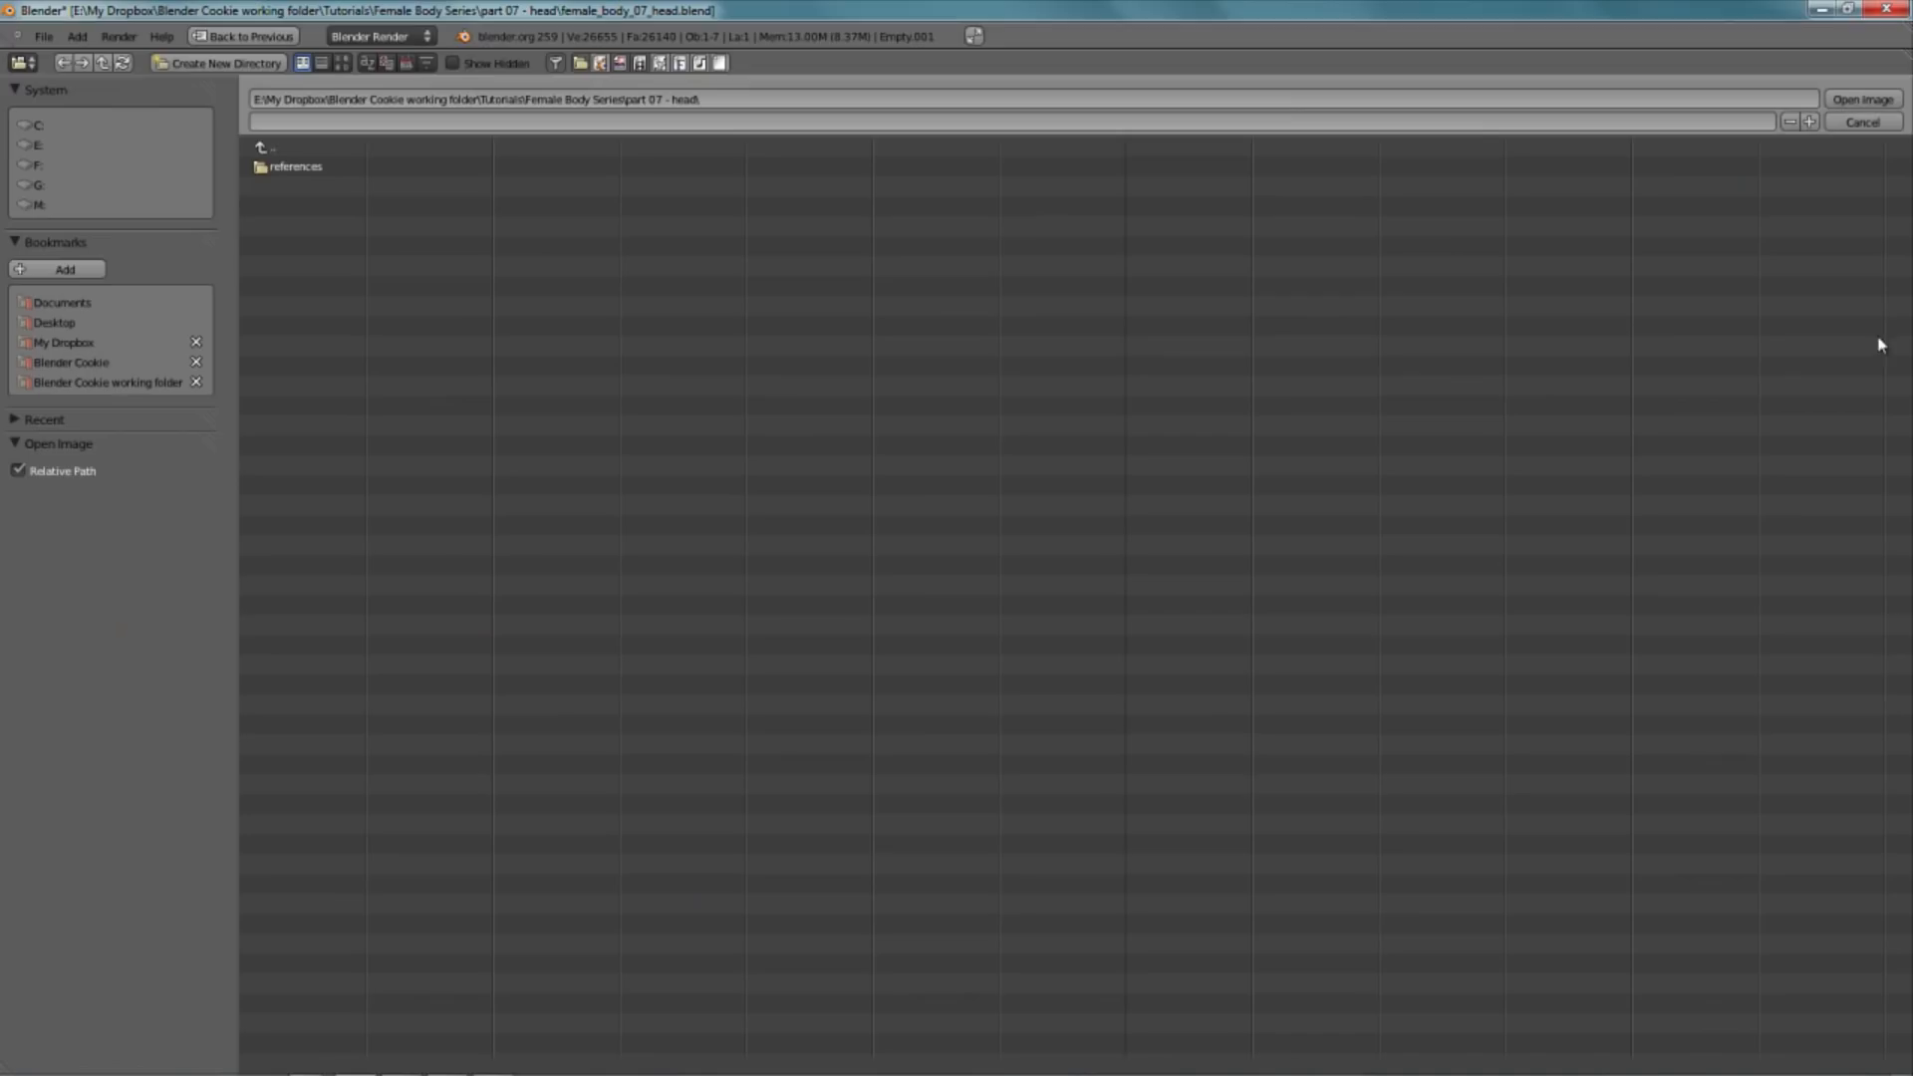
left_click(299, 165)
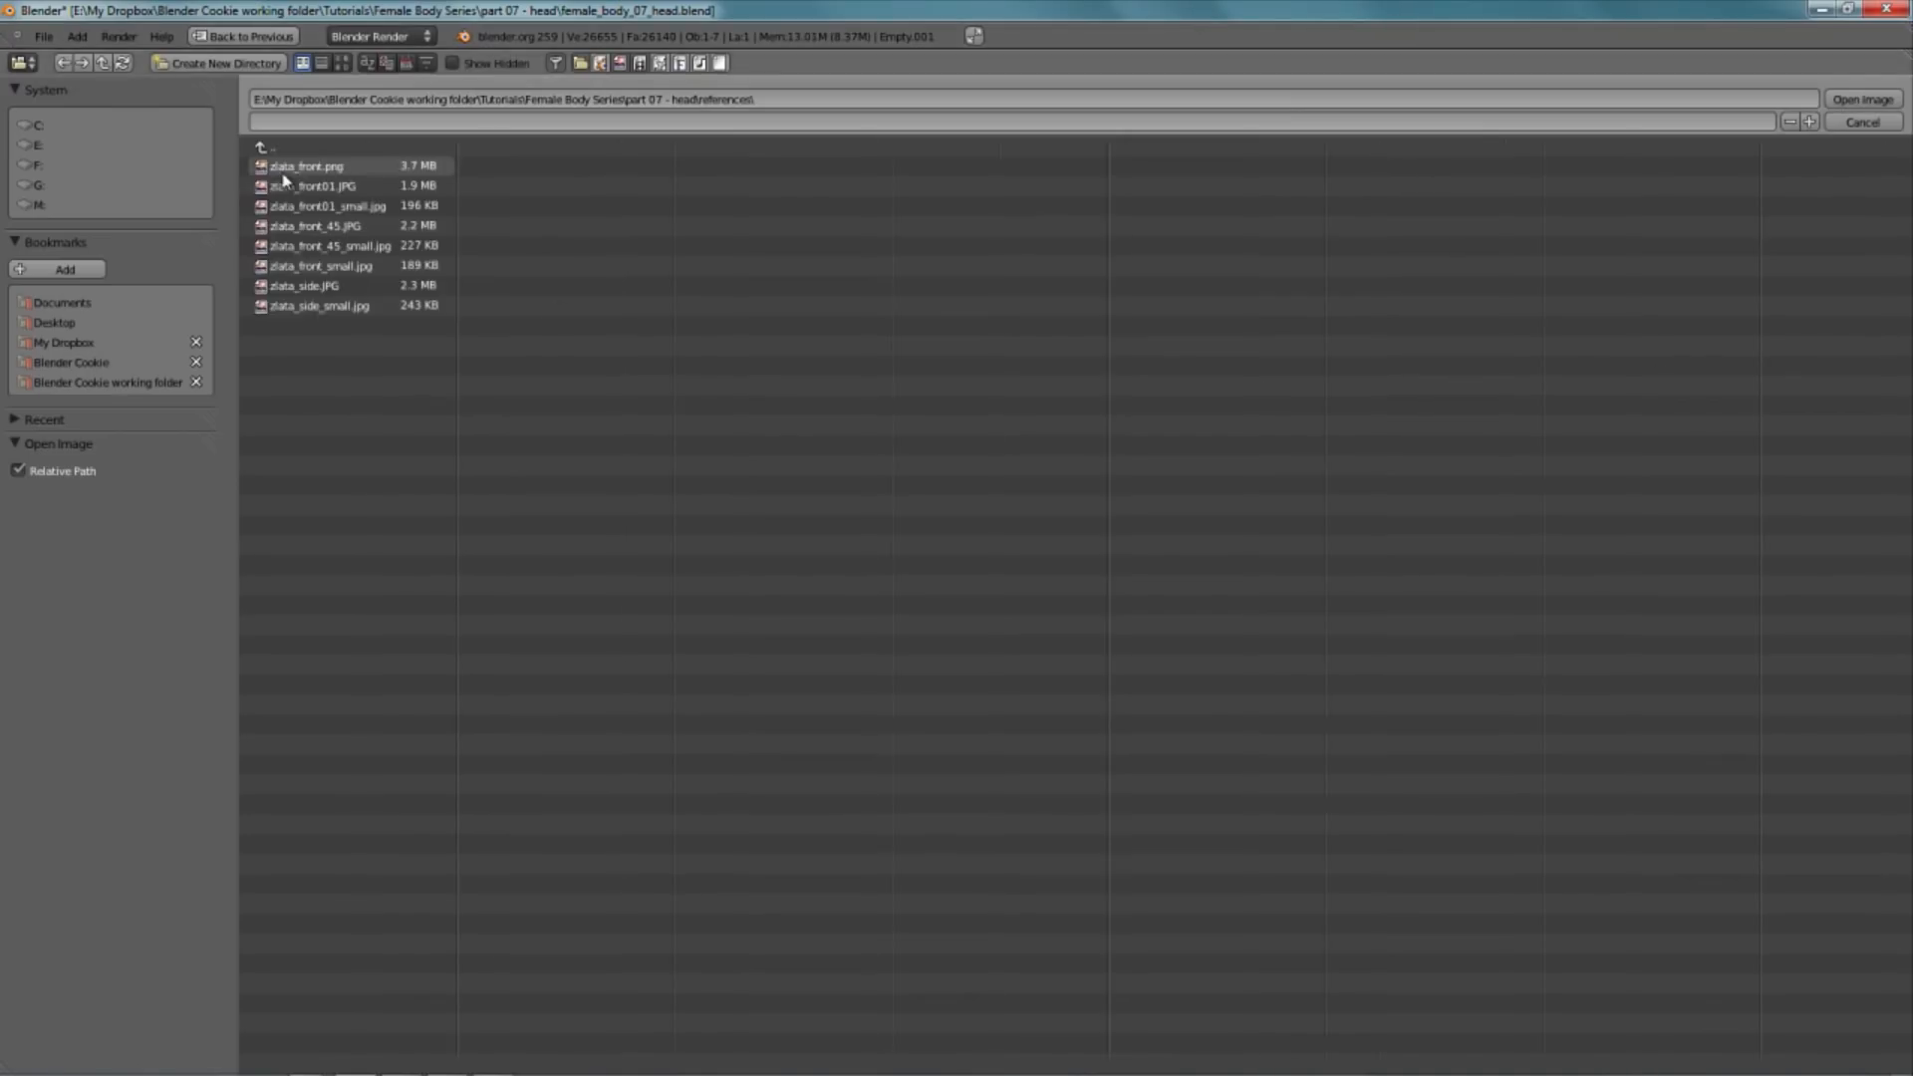
left_click(335, 313)
key("Return")
scroll(857, 429, "up", 2)
middle_click_drag(829, 392, 923, 453, "shift")
scroll(974, 439, "down", 4)
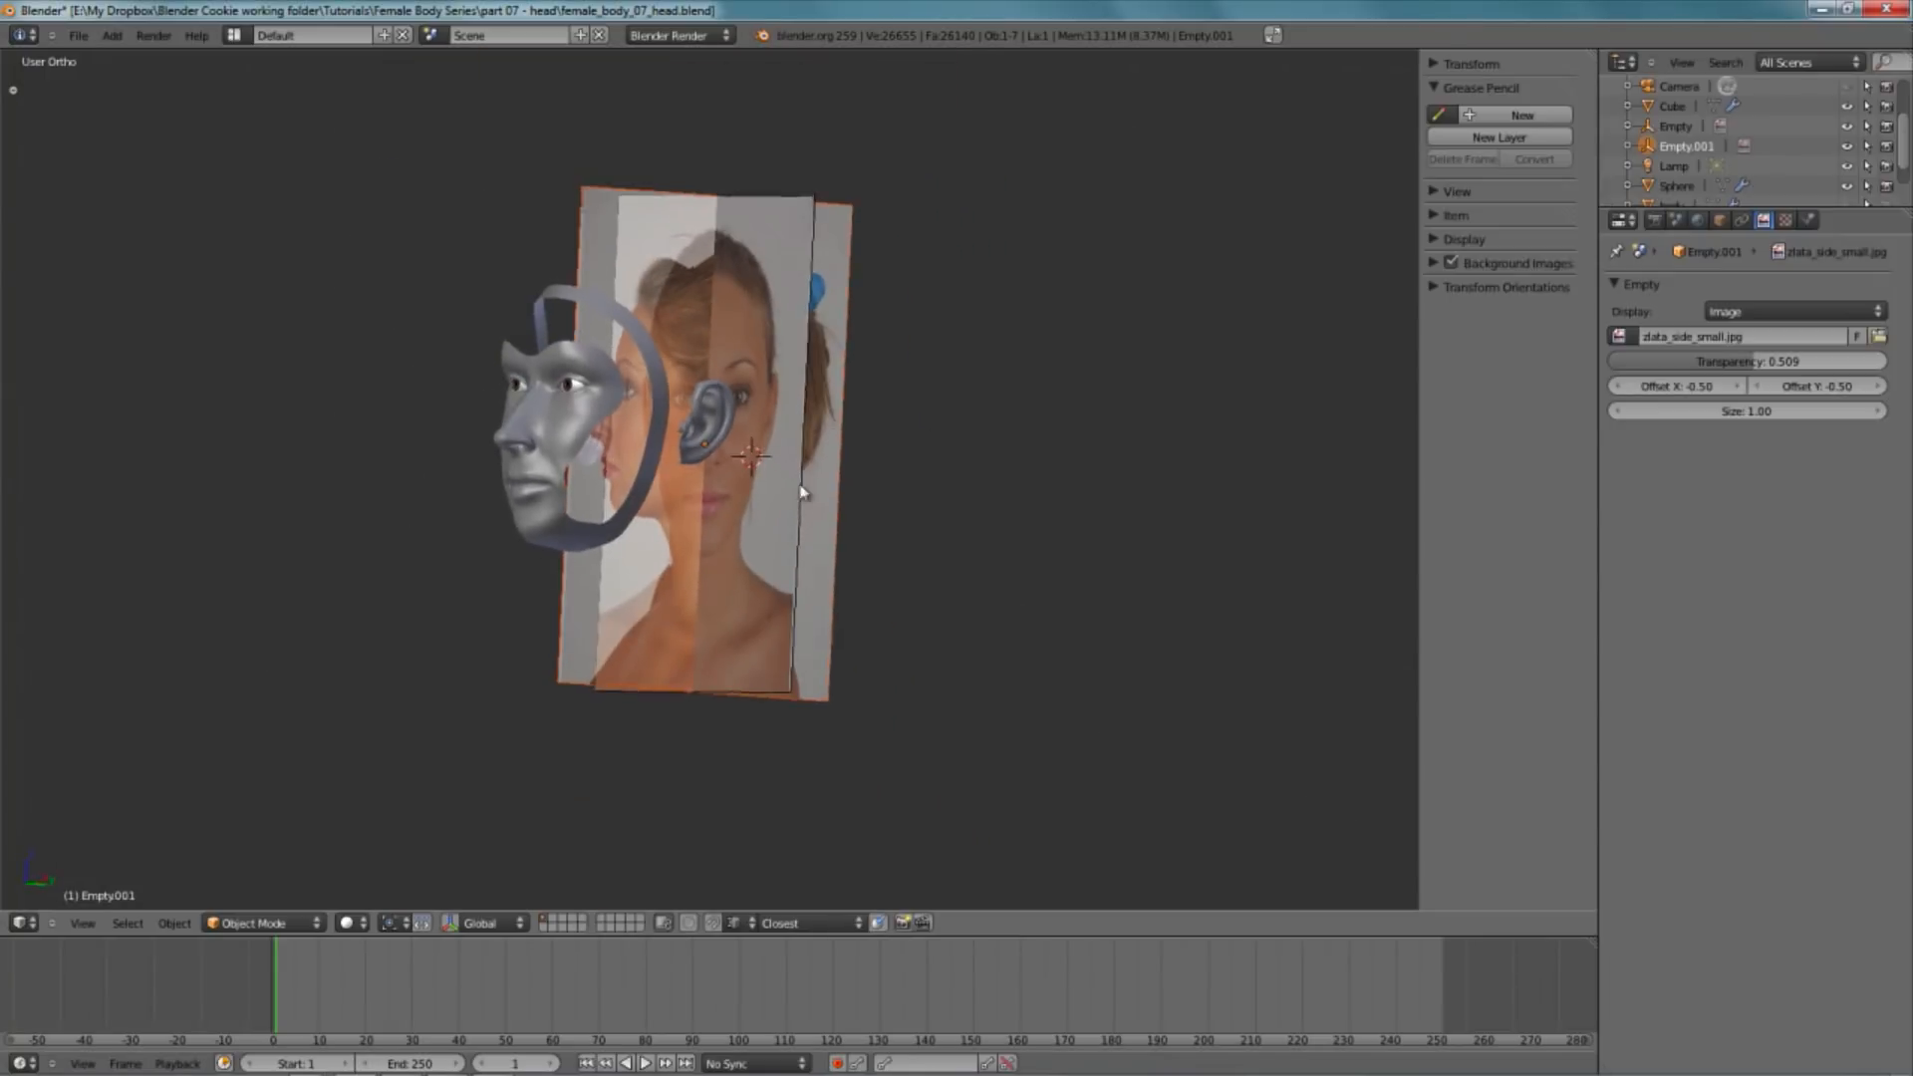
- Examine how the front and side reference images intersect and sit relative to the head mesh
middle_click_drag(795, 479, 833, 505)
right_click(825, 479)
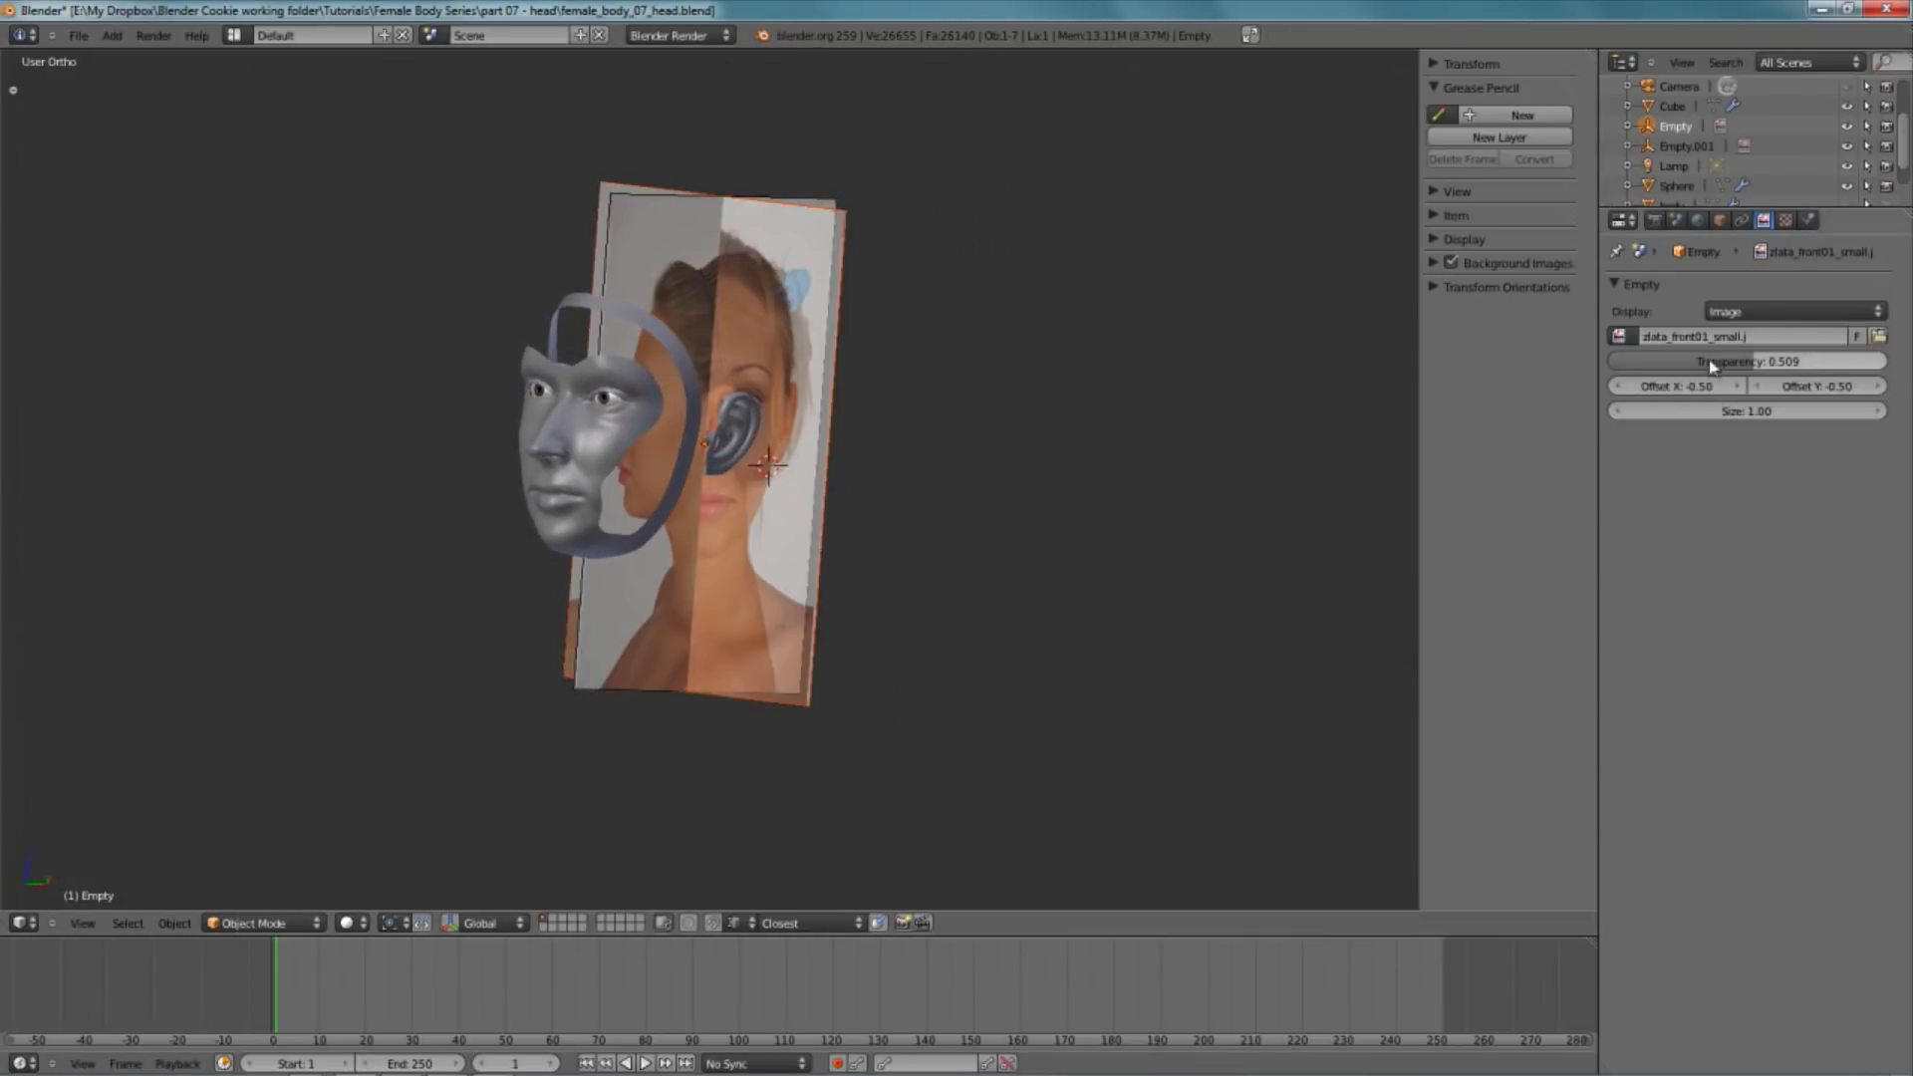
scroll(897, 456, "up", 2)
mouse_move(897, 455)
middle_mouse_down()
mouse_move(798, 418)
mouse_move(719, 451)
mouse_move(811, 504)
middle_mouse_up()
key("z")
right_click(823, 510)
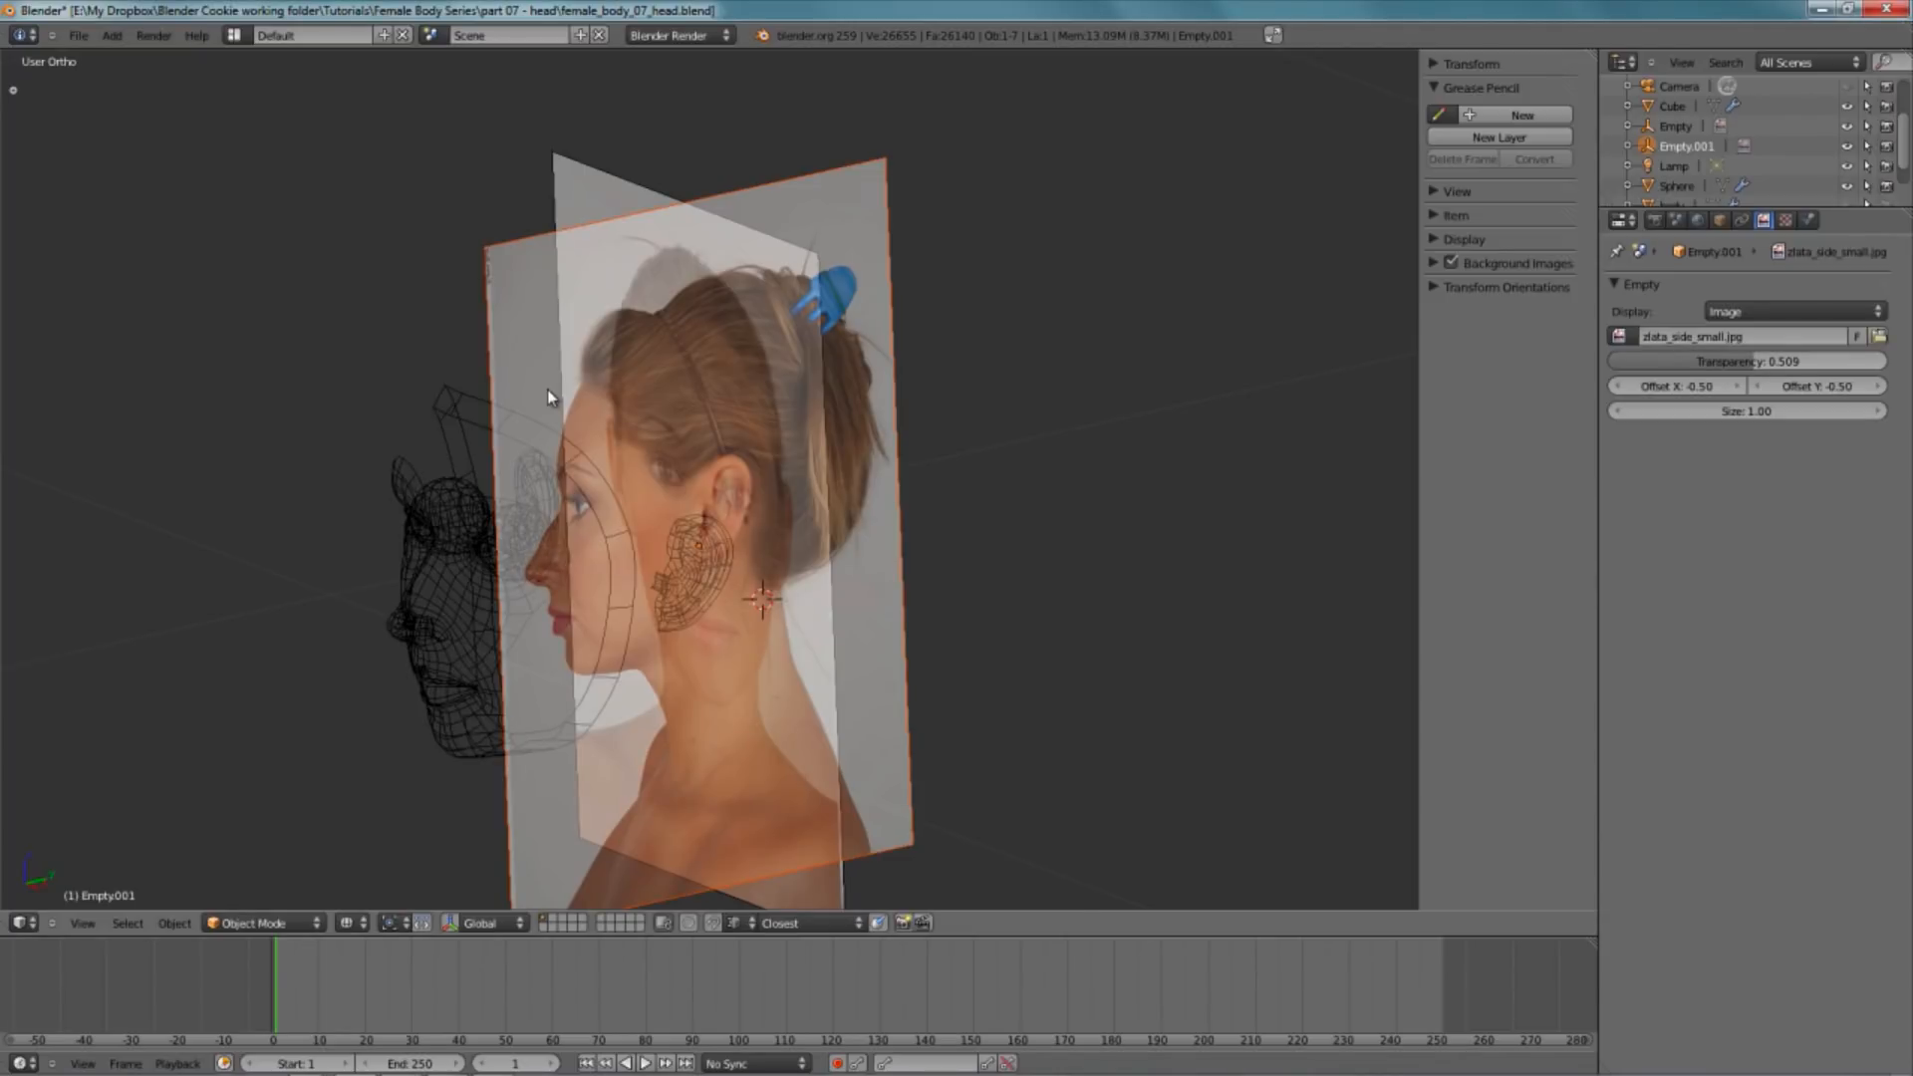
mouse_move(499, 553)
middle_mouse_down()
mouse_move(601, 667)
mouse_move(883, 619)
mouse_move(658, 423)
middle_mouse_up()
key("z")
- Move the side reference image over the head mesh in the right wireframe view, roughly matching the face and ear
key("KP_3")
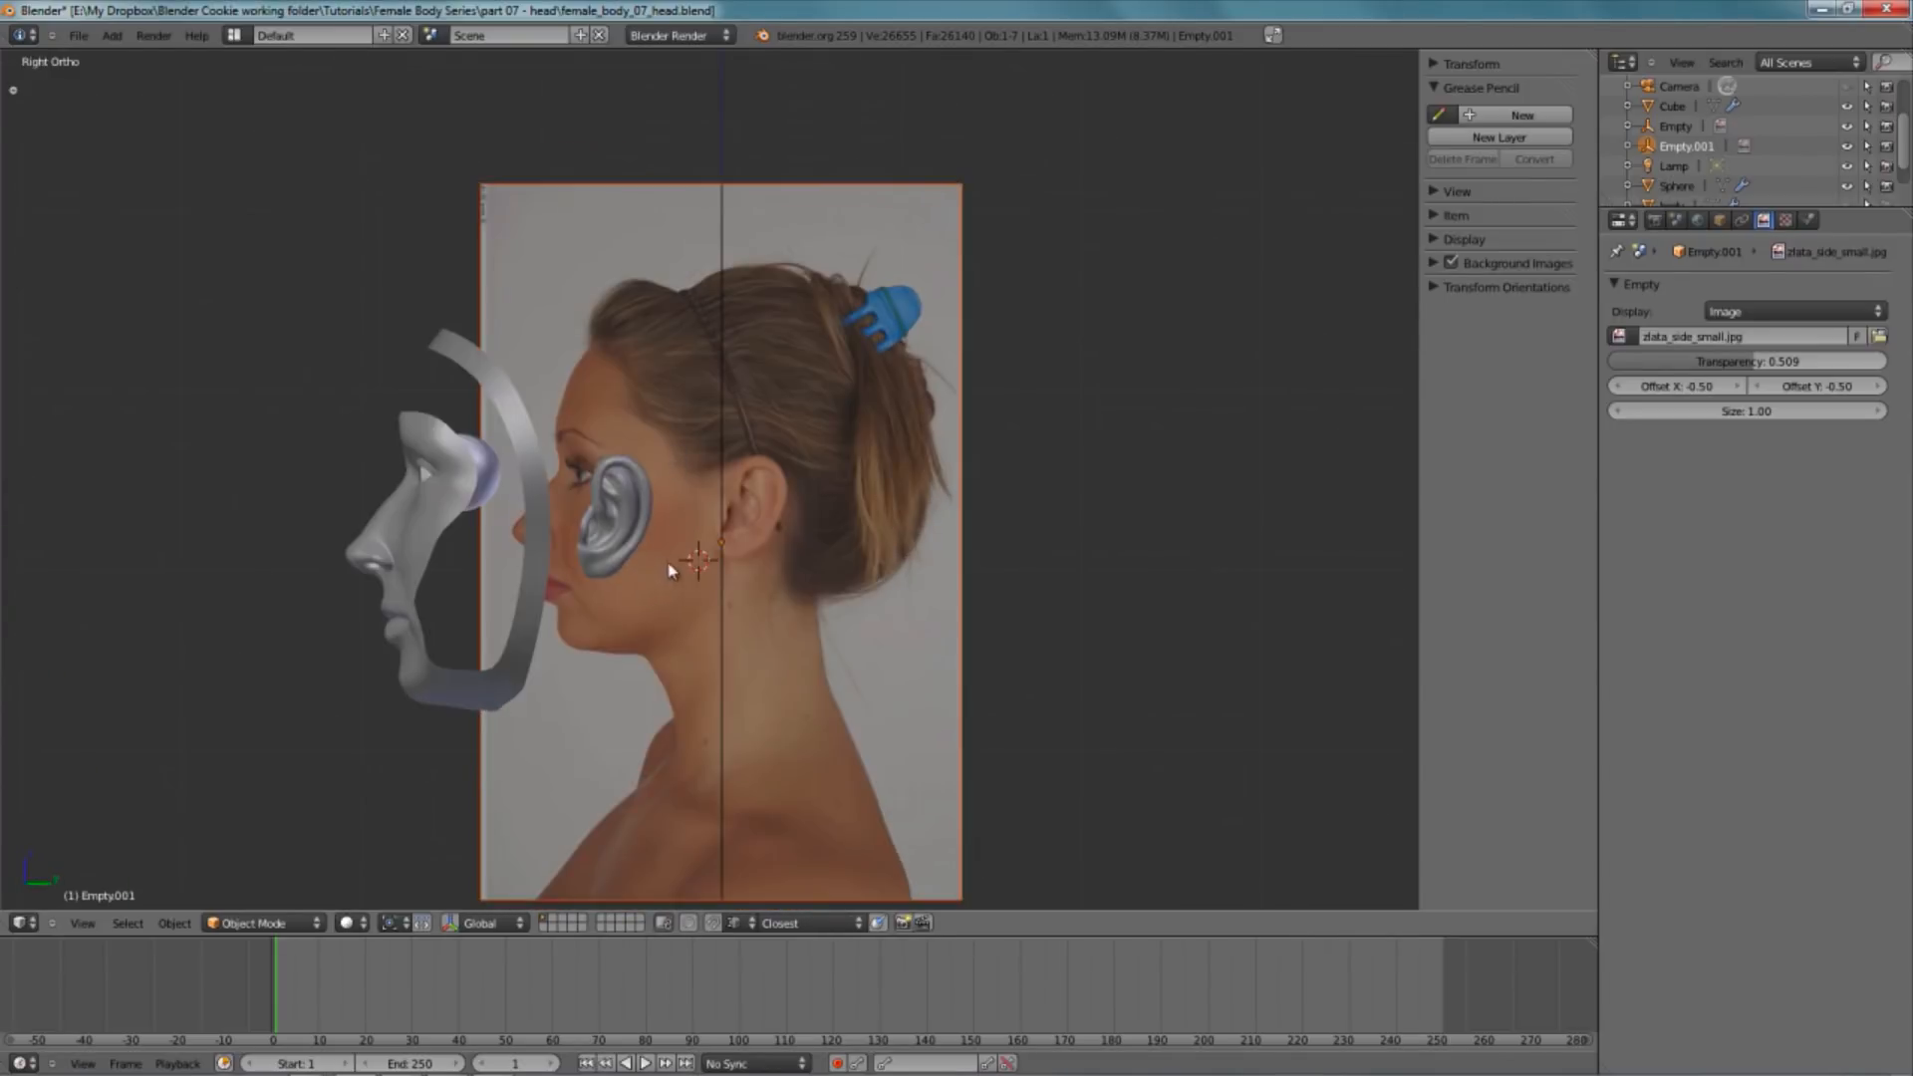
scroll(673, 458, "up", 3)
key("z")
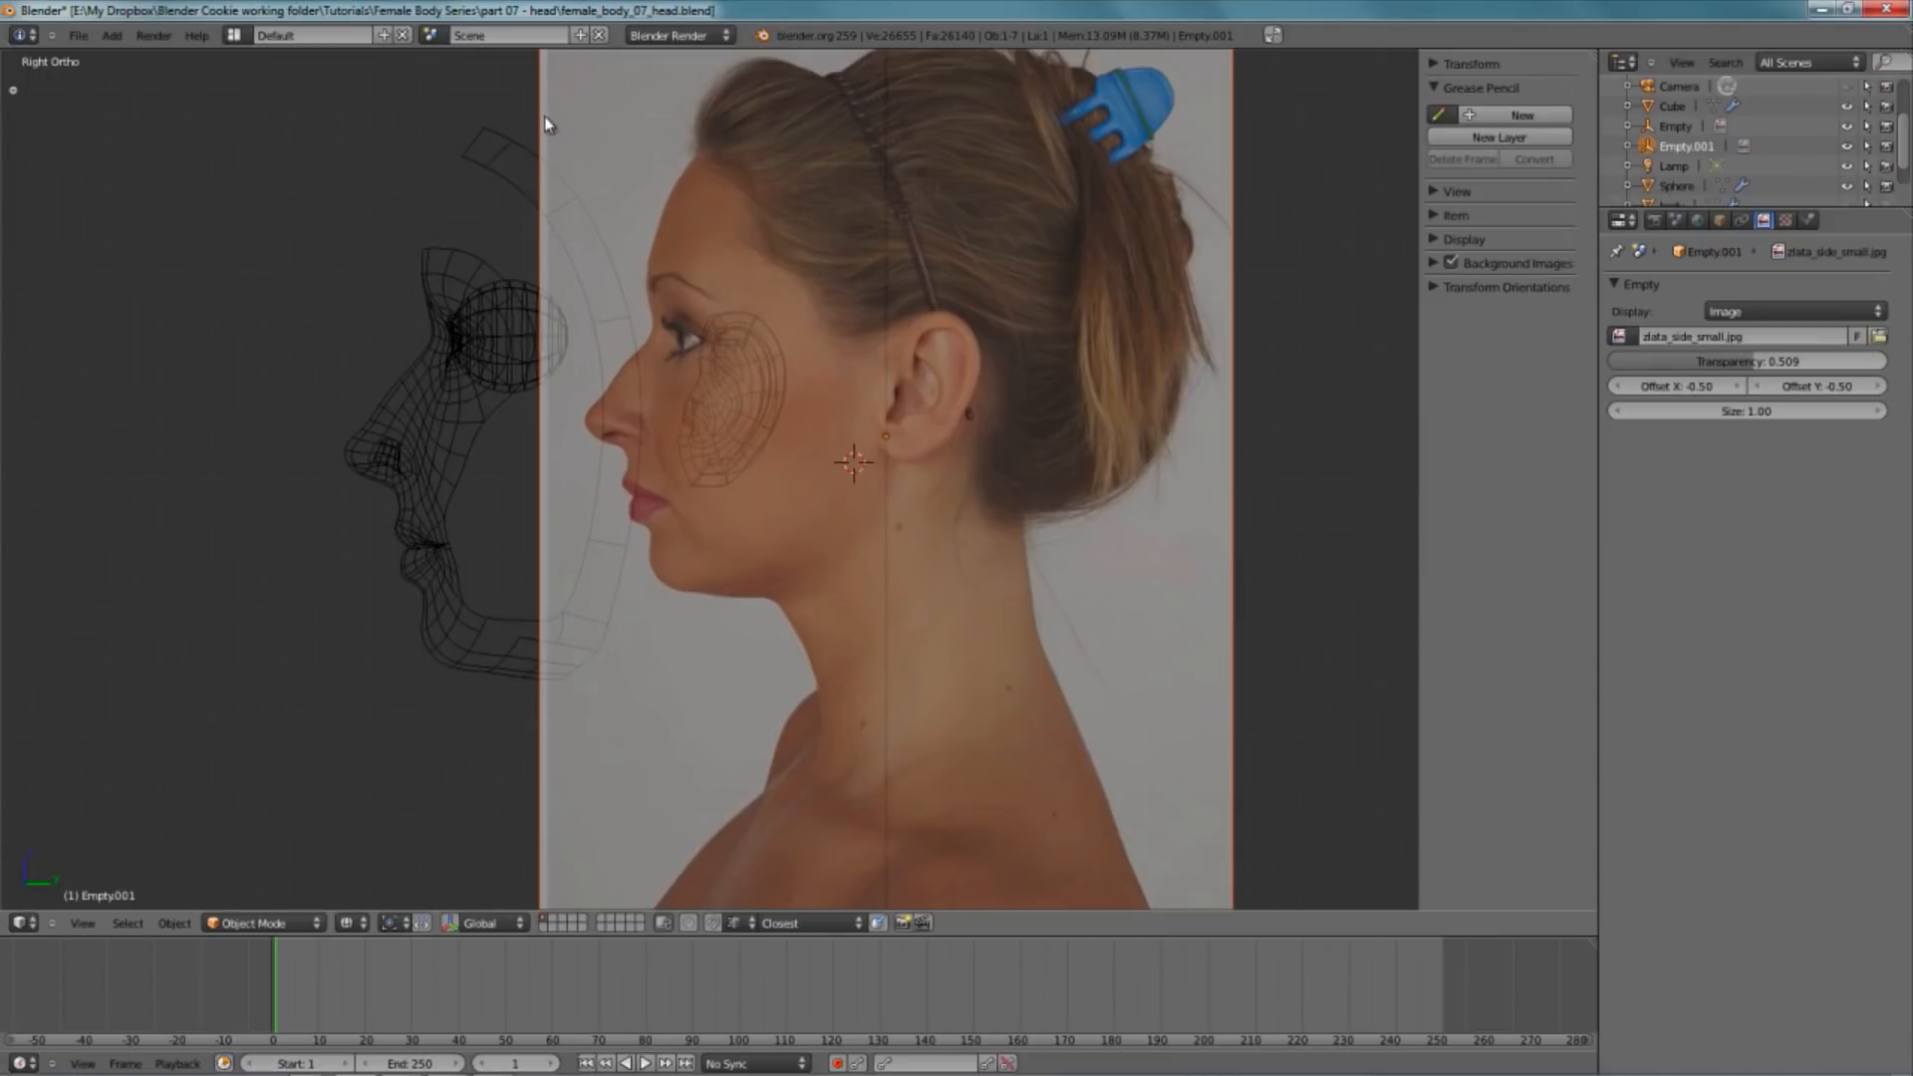
key("g")
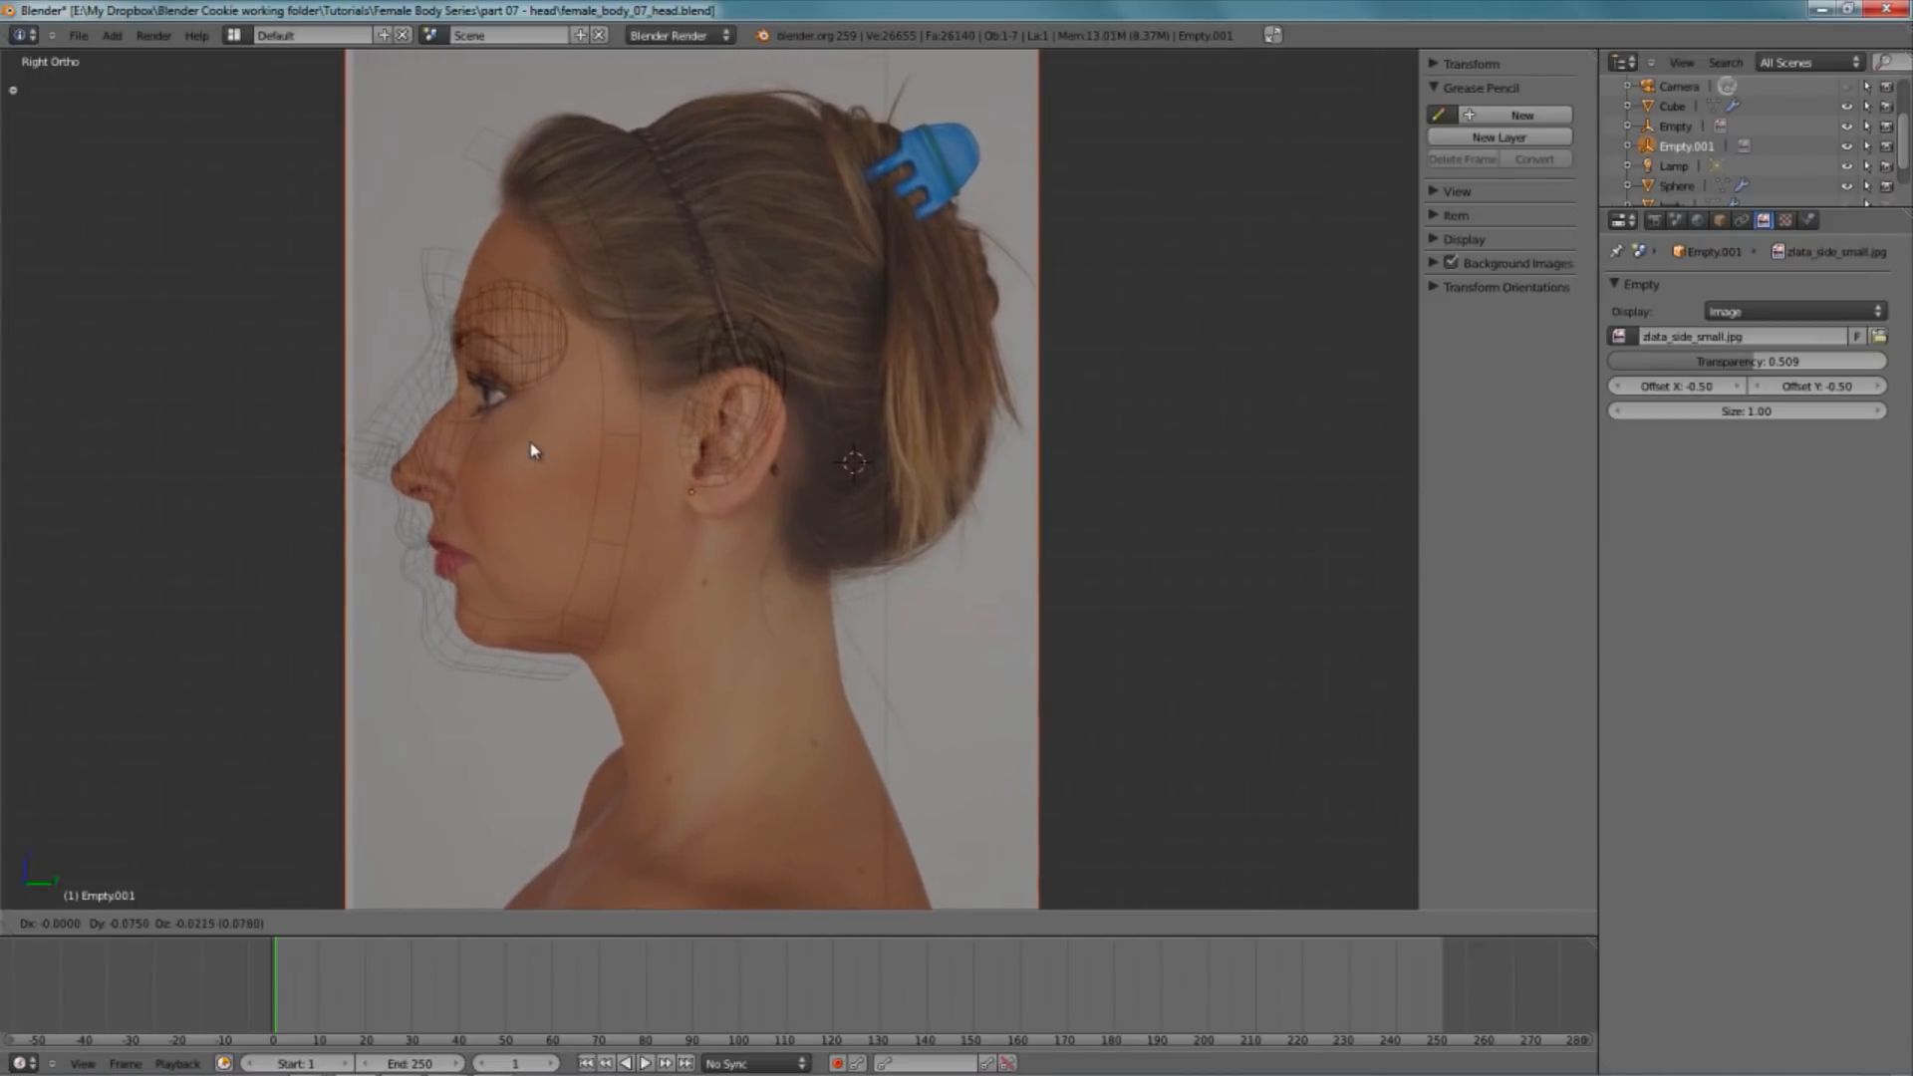
left_click(526, 431)
- Enlarge the side reference image so its head matches the size of the head mesh
middle_click_drag(807, 424, 1007, 496)
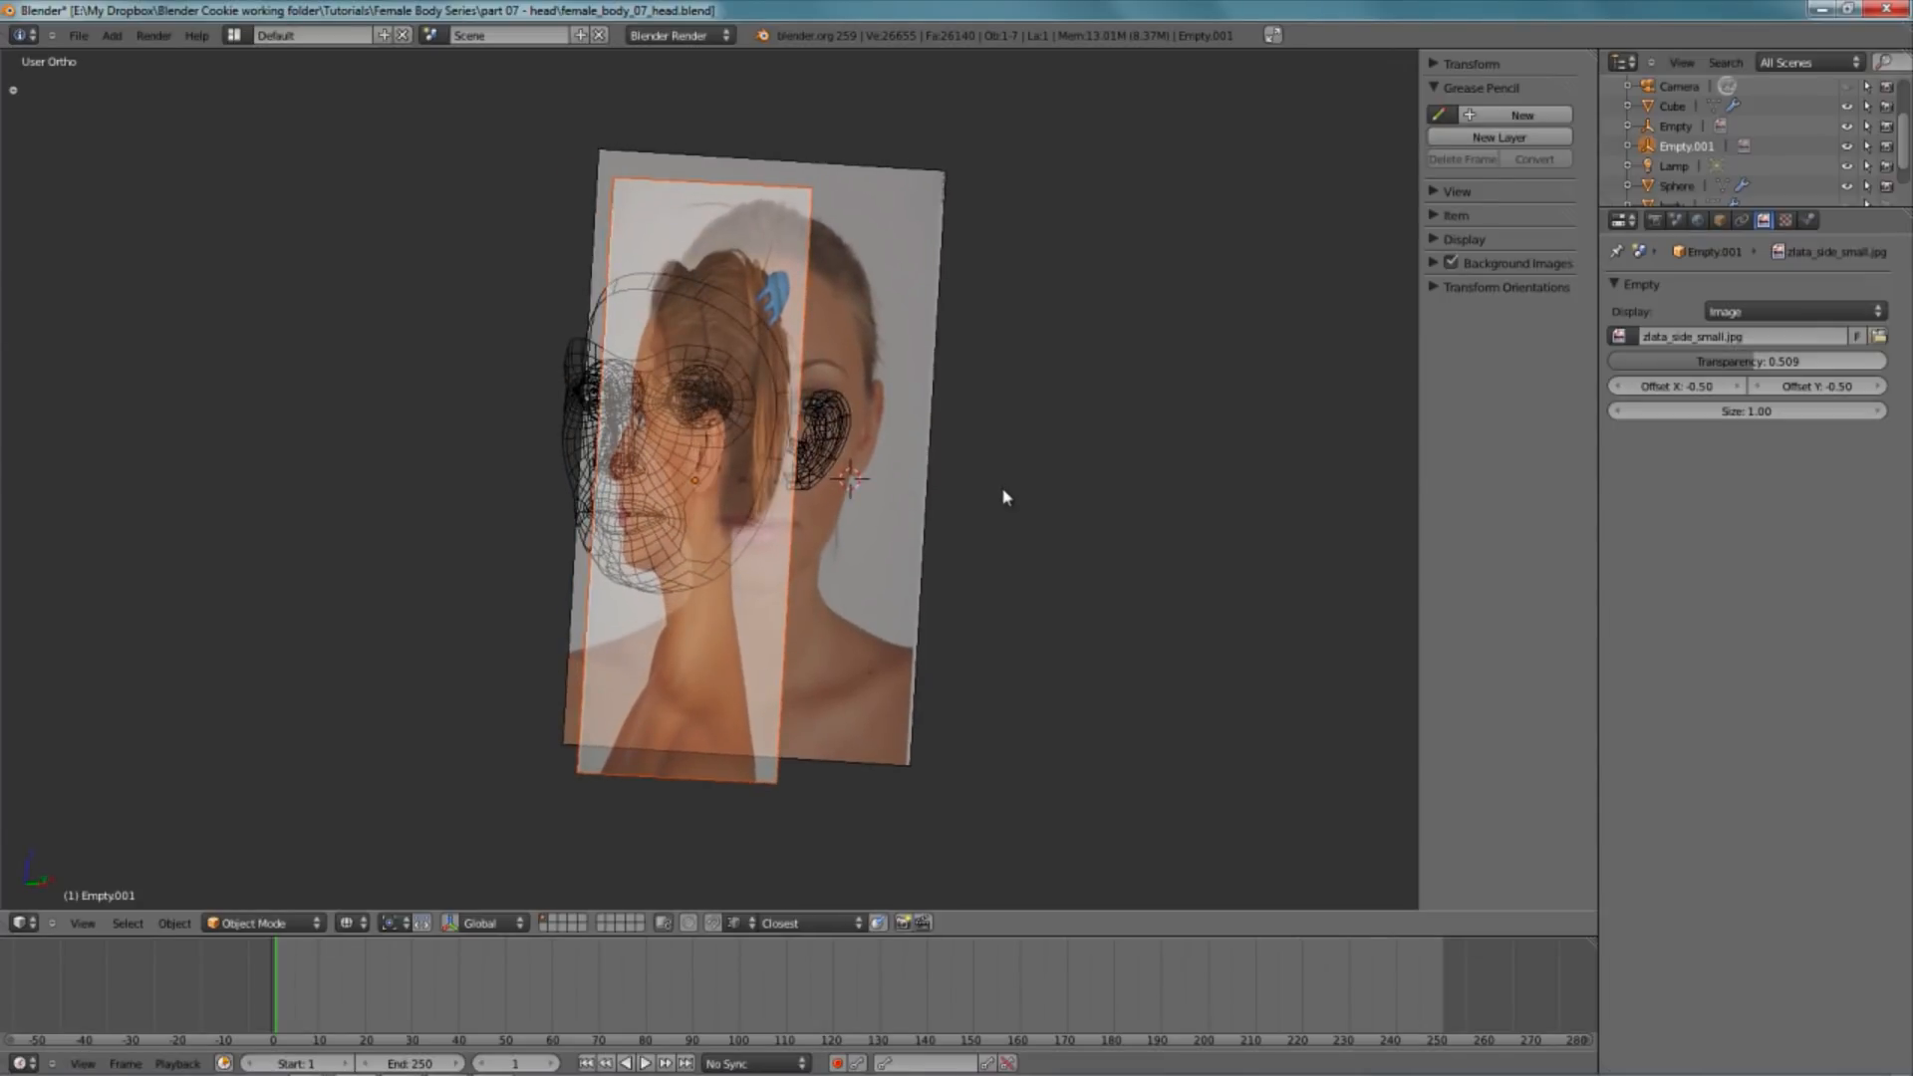
key("s")
left_click(1053, 495)
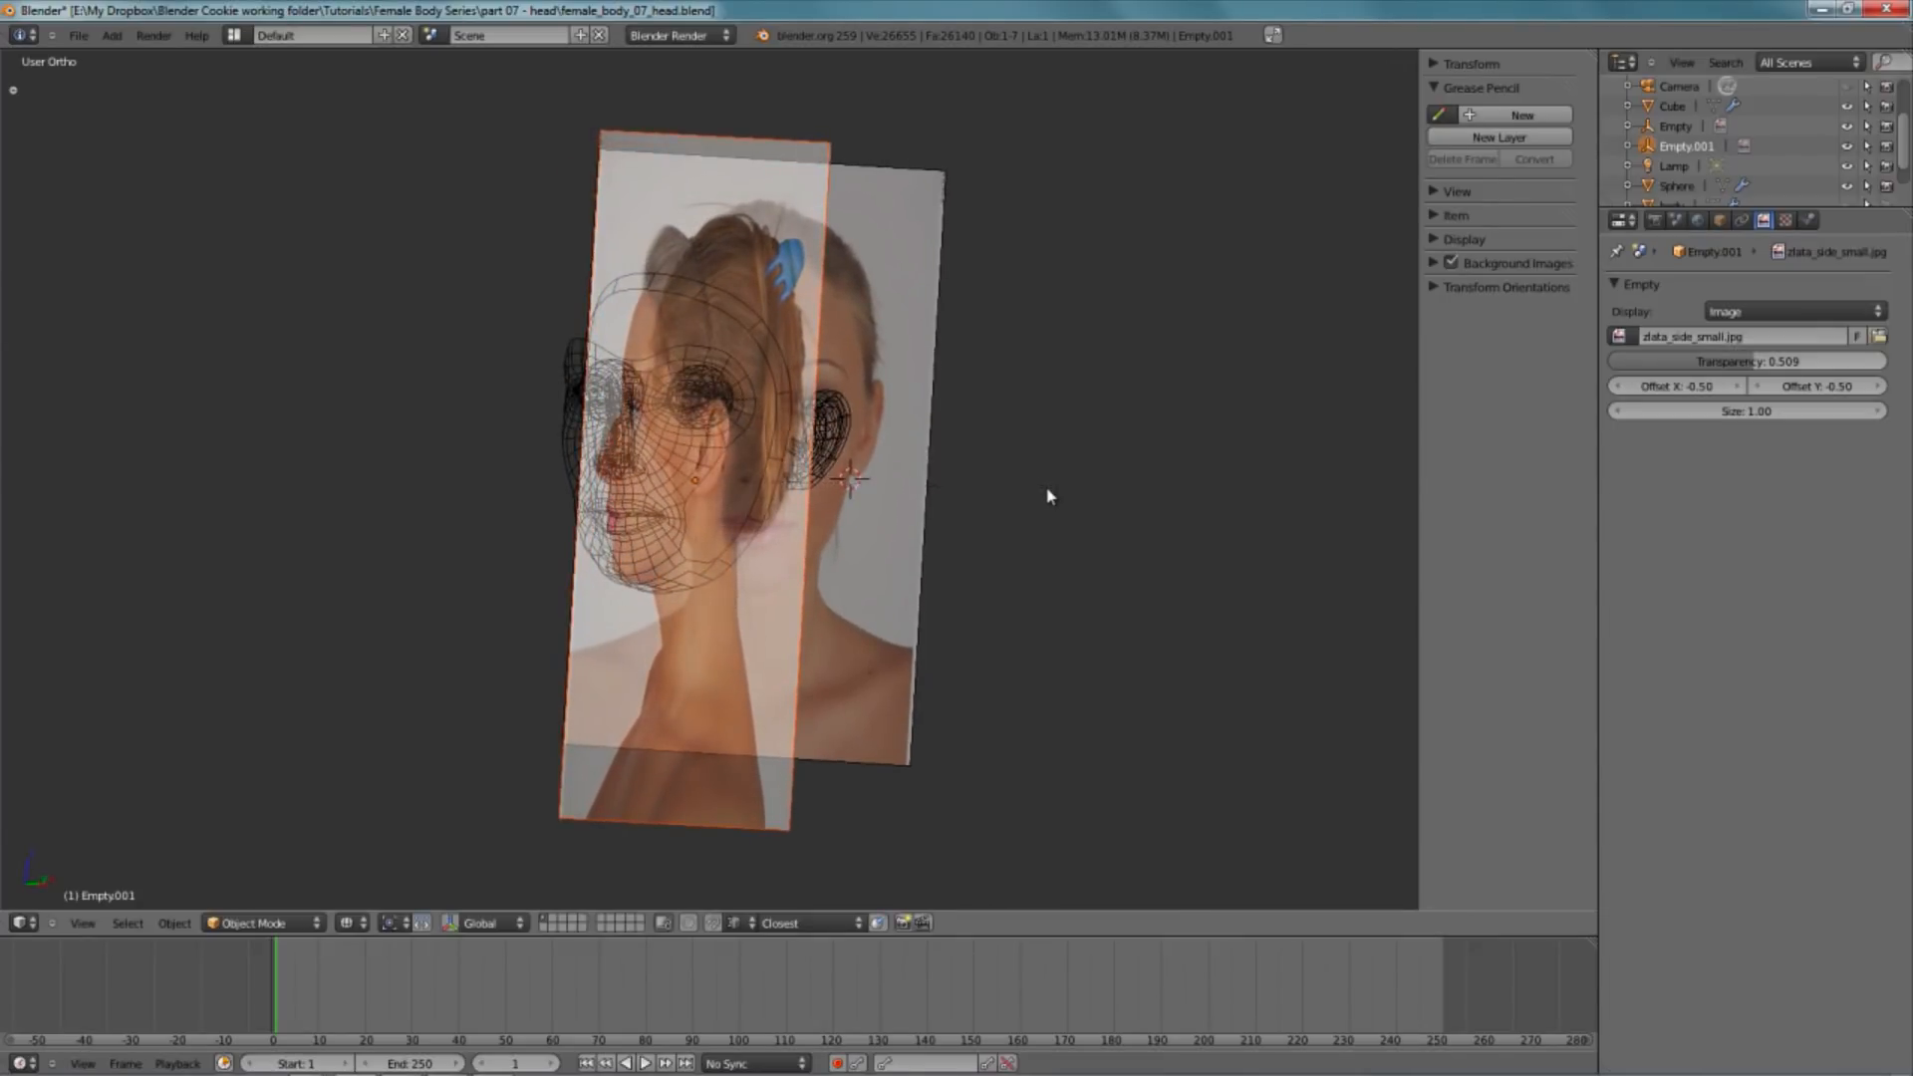
key("s")
left_click(877, 511)
scroll(877, 511, "up", 3)
middle_click_drag(546, 467, 457, 452)
key("KP_3")
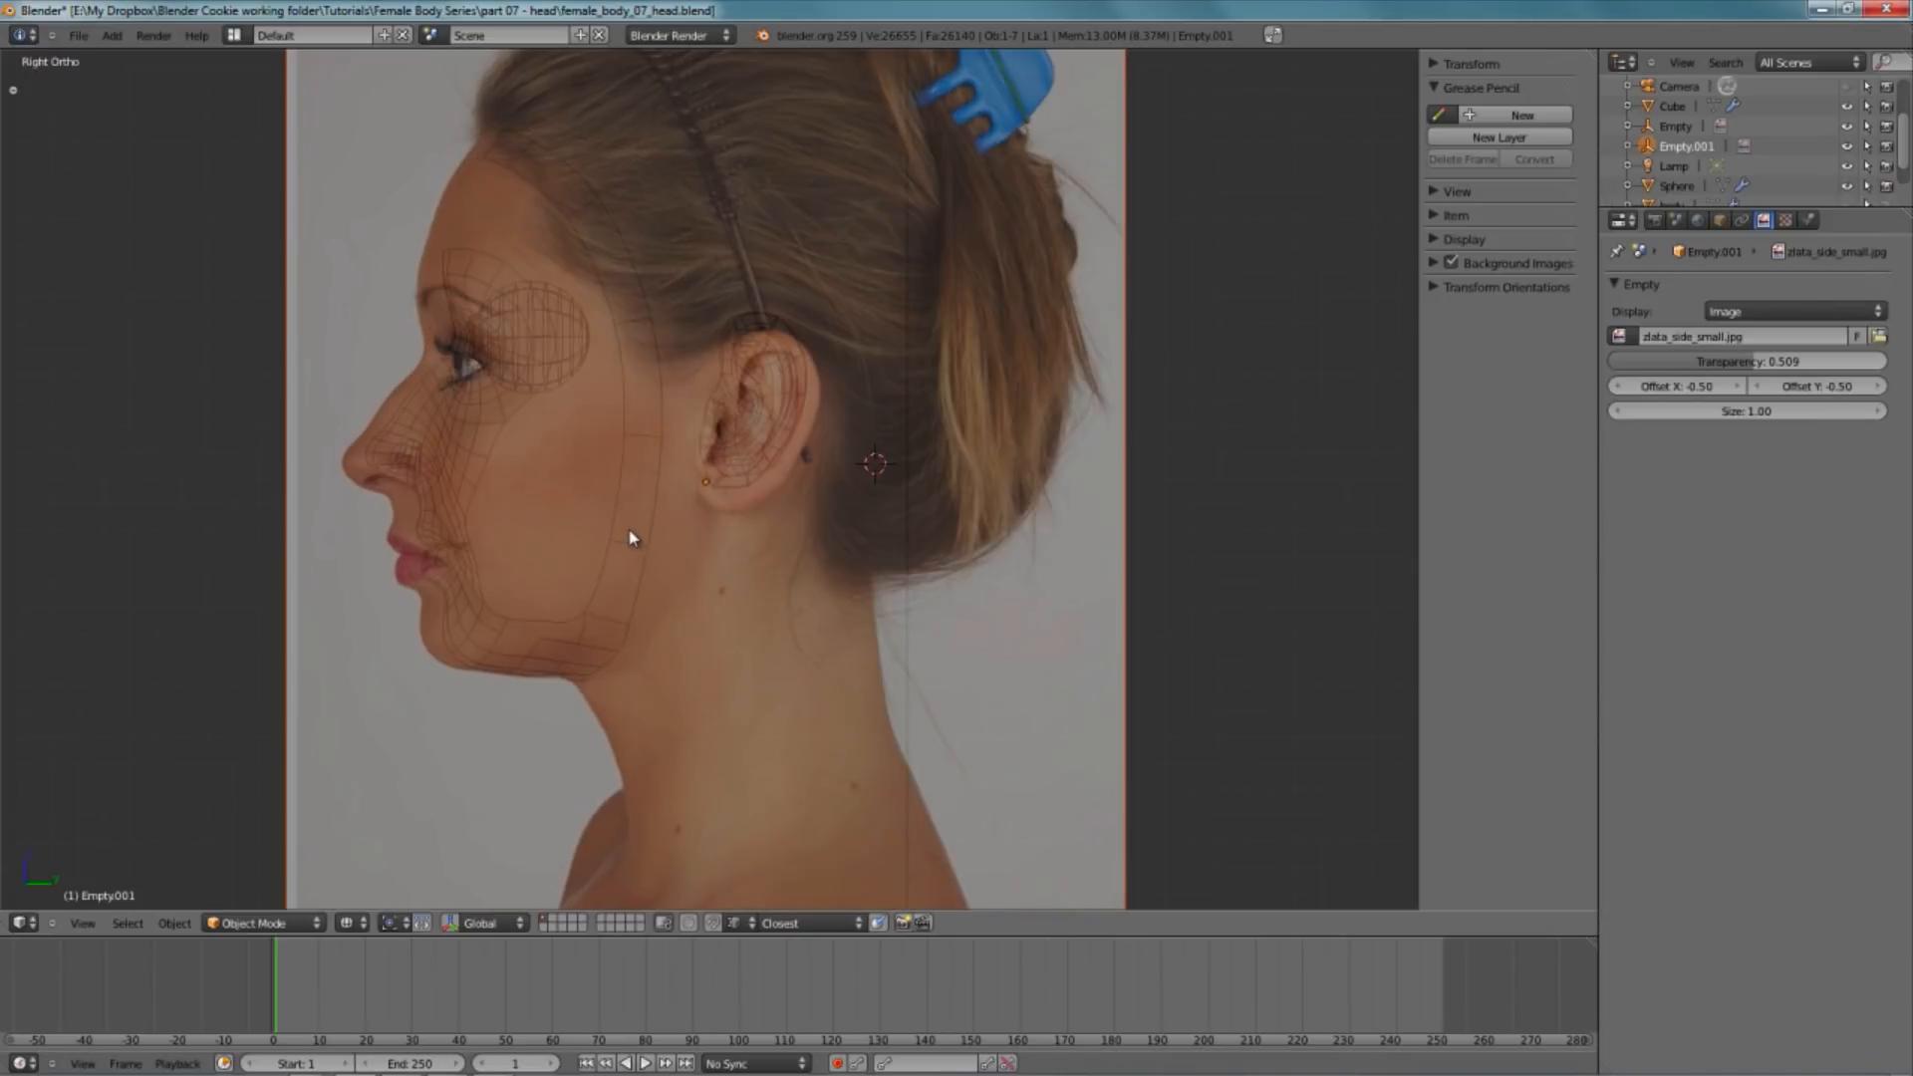
- Shift the side reference image along Y and adjust its height to align its profile with the mesh
key("g")
key("y")
left_click(659, 530)
key("g")
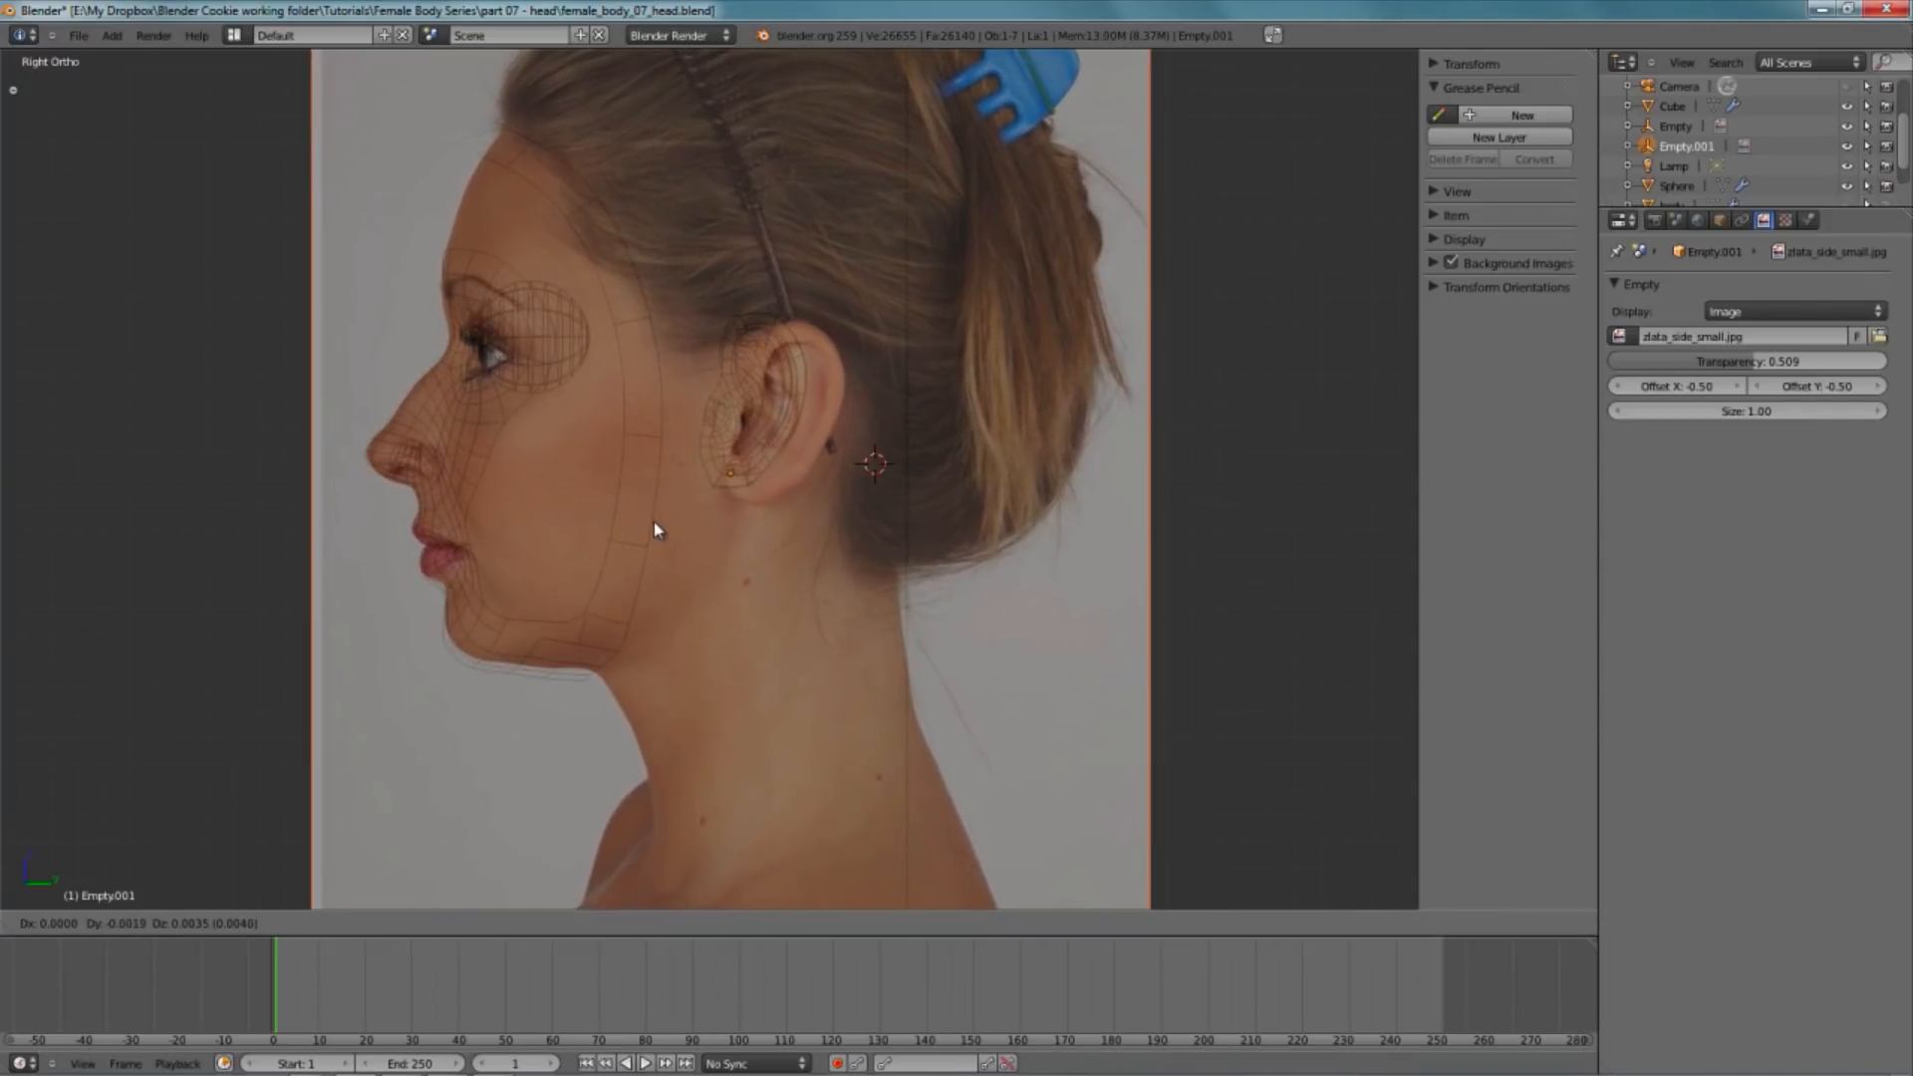
left_click(654, 524)
- Fine-tune the side reference image's position against the mesh's nose, lips and chin
scroll(733, 531, "down", 3)
scroll(748, 531, "up", 3)
scroll(747, 531, "down", 2)
key("z")
key("z")
scroll(745, 530, "up", 2)
key("g")
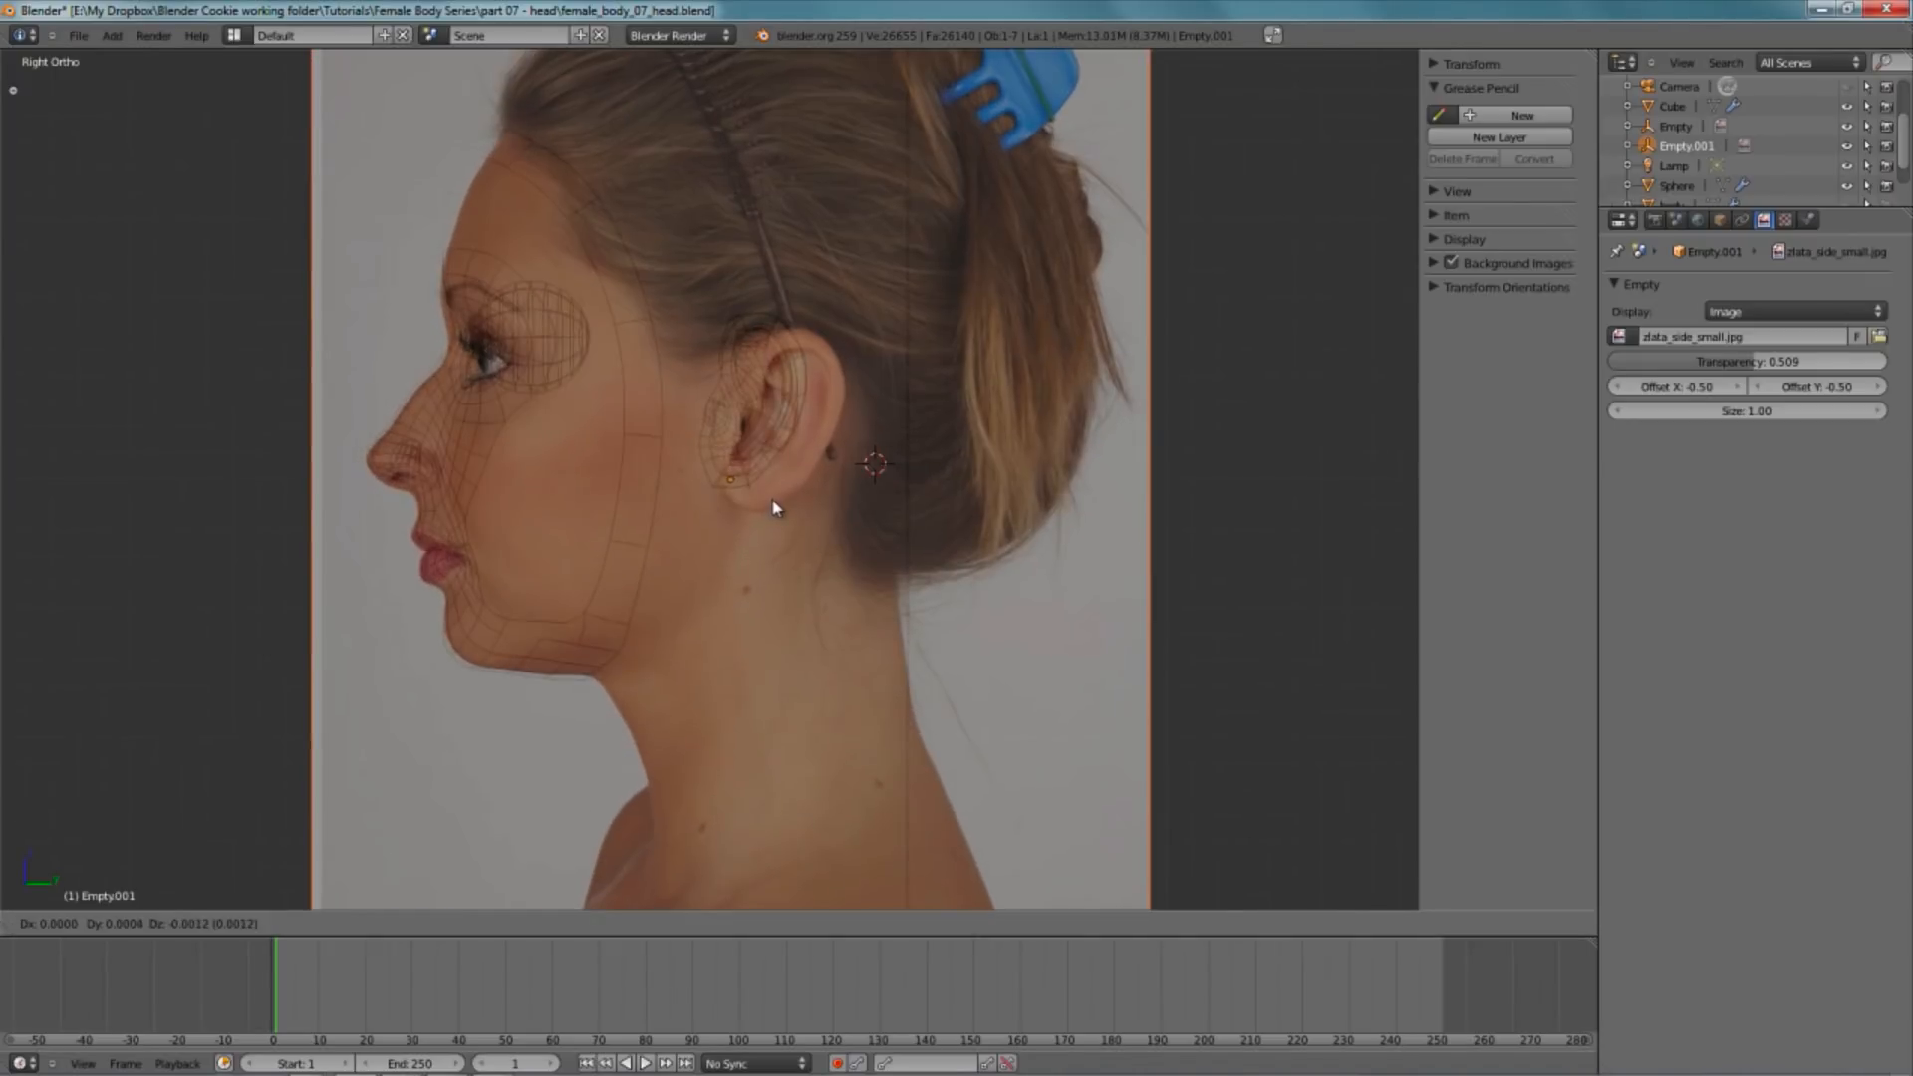
left_click(768, 506)
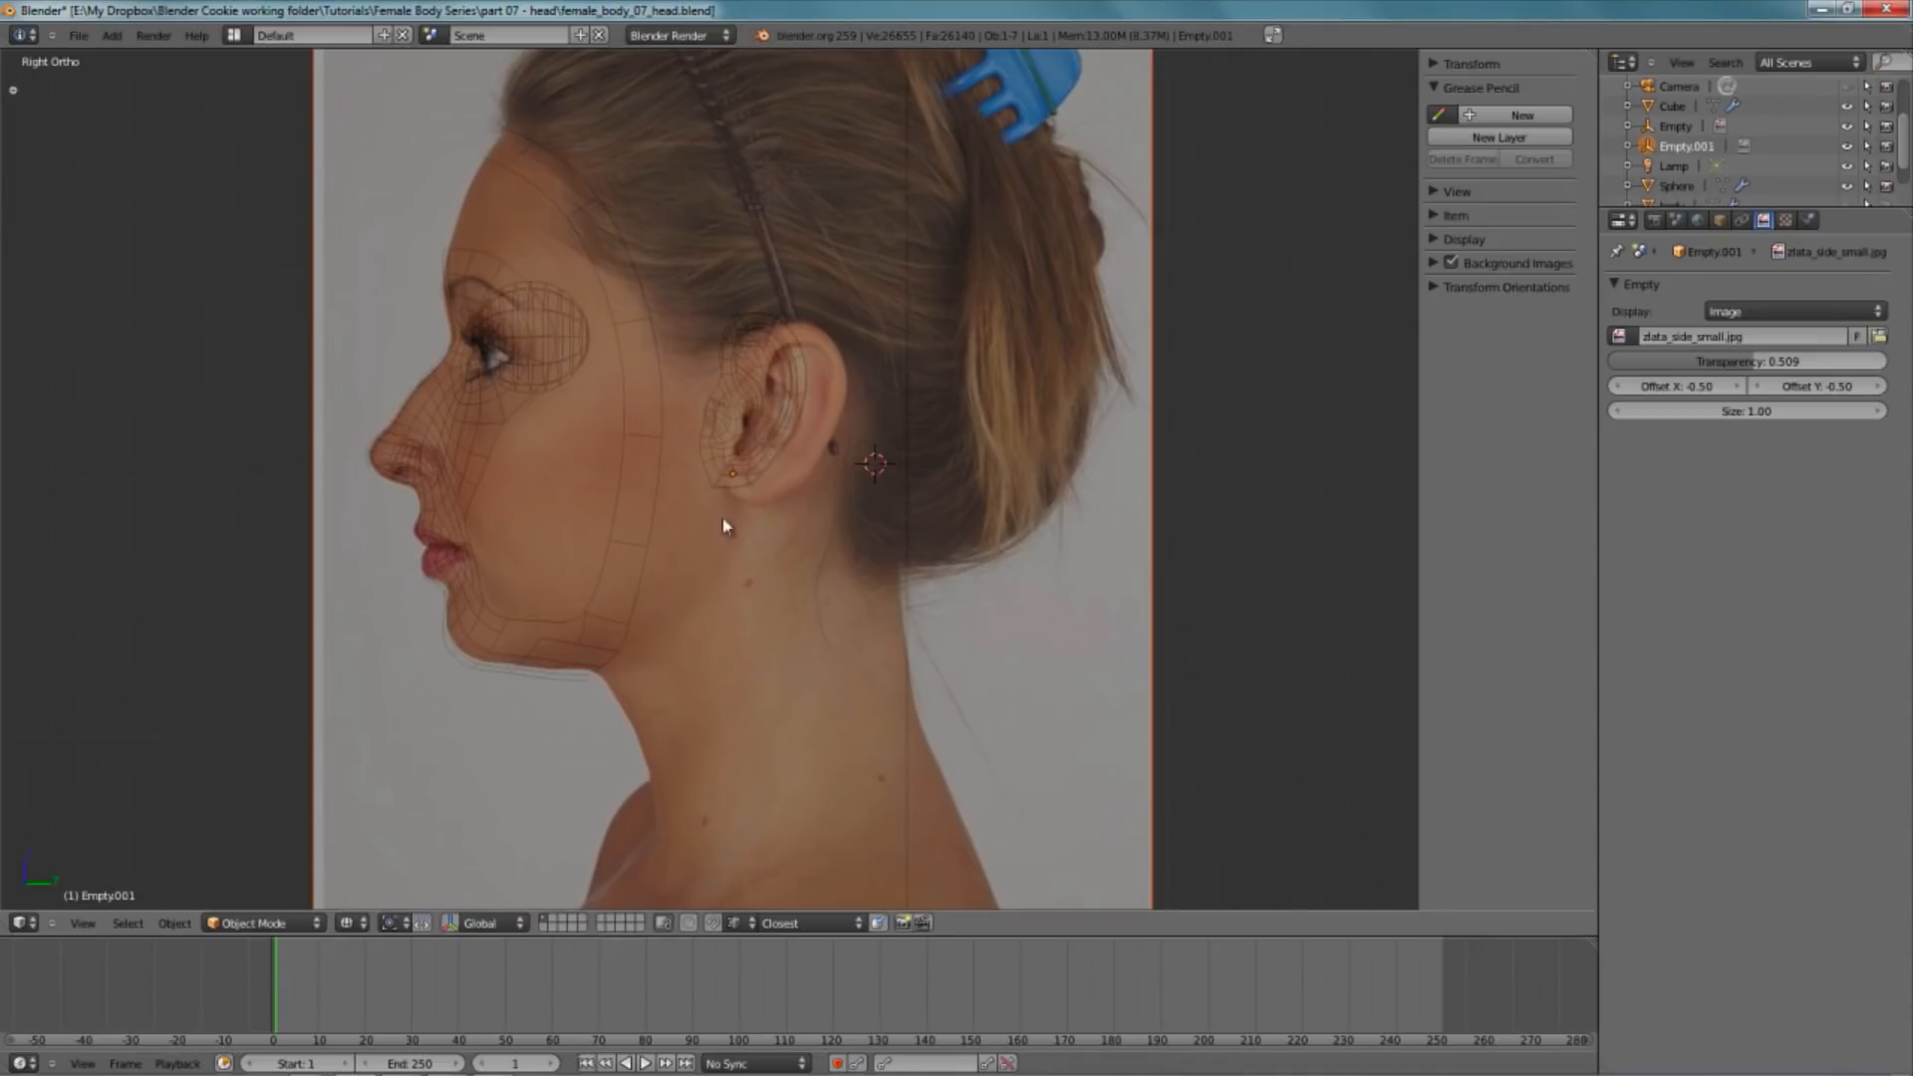
- Select the head mesh and compare its profile and ear with the side reference in solid and wireframe shading
scroll(611, 499, "down", 3)
scroll(695, 480, "up", 2)
key("z")
key("z")
right_click(751, 452)
key("z")
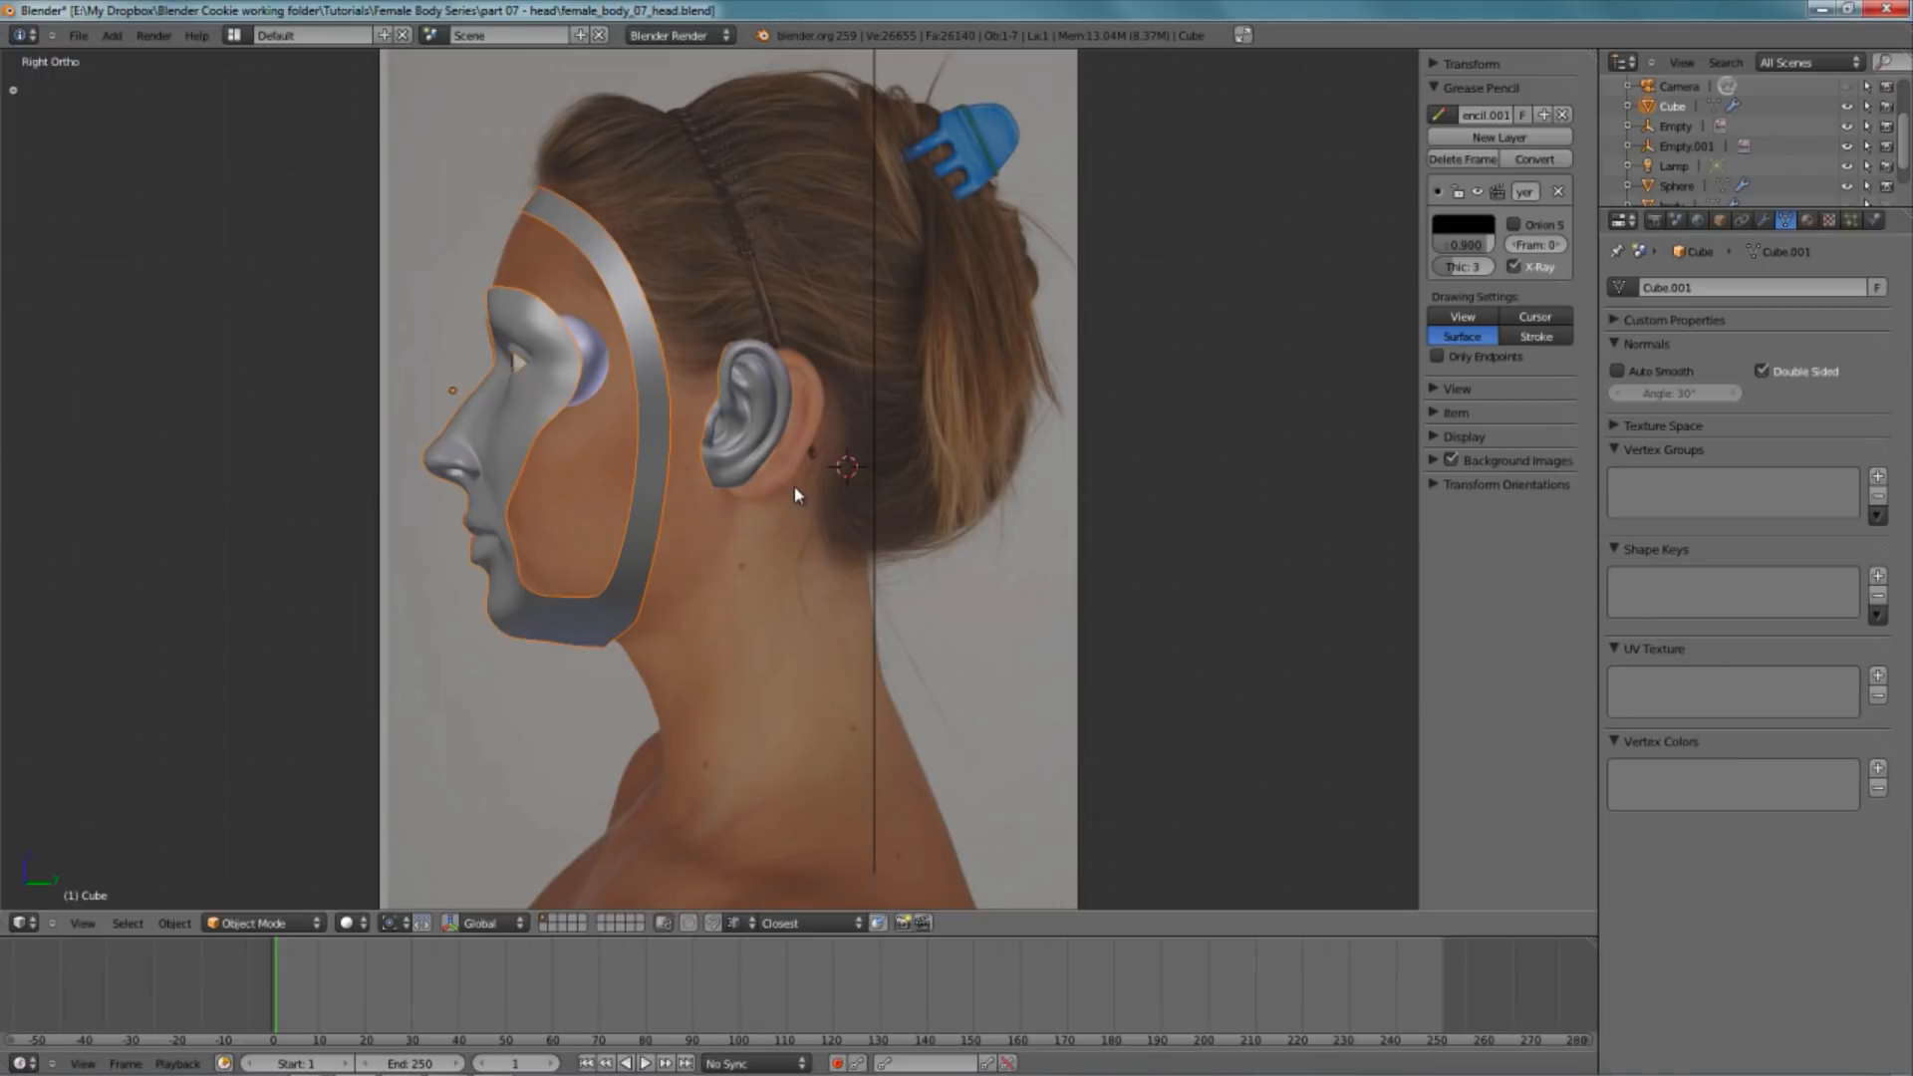
key("z")
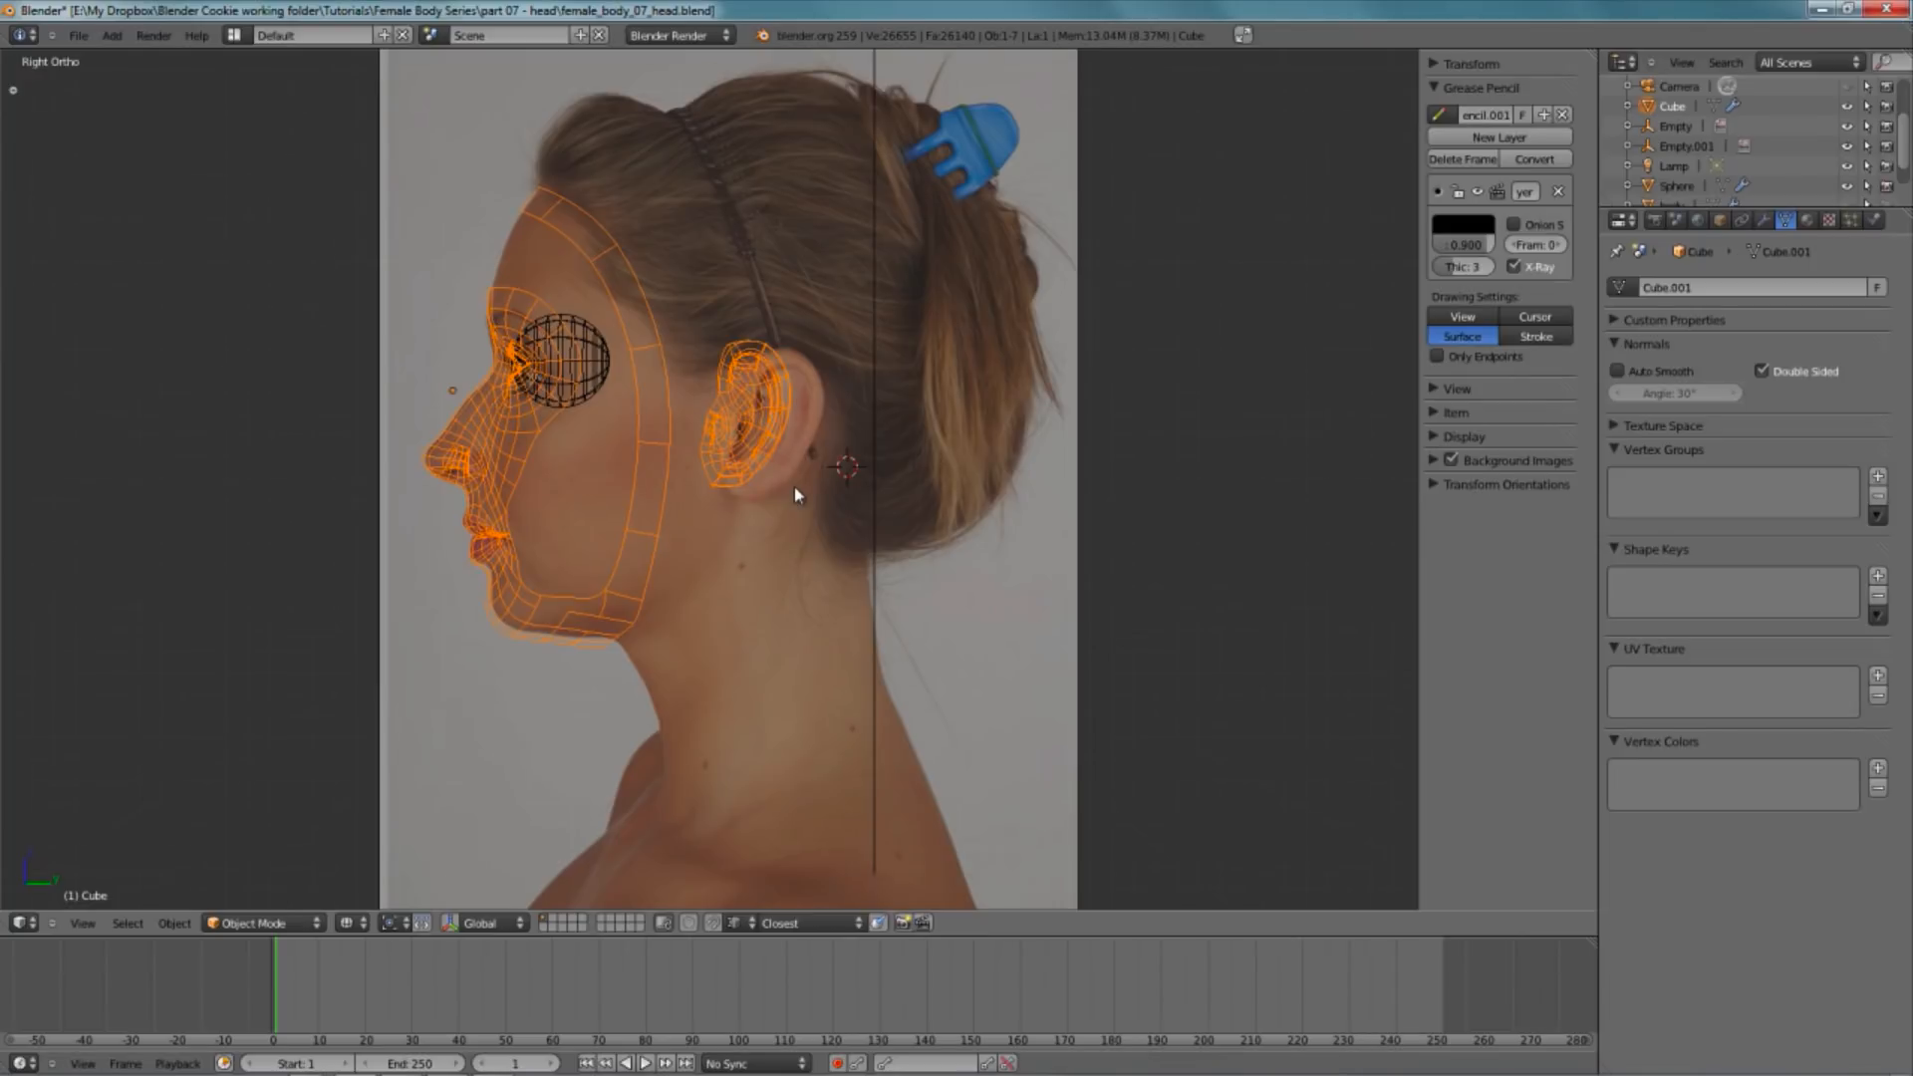
- Examine the head mesh against both reference images in perspective from several angles, alternating solid and wireframe shading
key("KP_5")
scroll(723, 513, "down", 1)
mouse_move(722, 513)
middle_mouse_down()
mouse_move(747, 525)
mouse_move(731, 534)
middle_mouse_up()
key("z")
middle_click_drag(765, 436, 832, 518)
scroll(832, 518, "up", 3)
key("z")
key("z")
key("z")
key("z")
scroll(762, 558, "down", 4)
middle_click_drag(773, 514, 773, 512)
scroll(777, 520, "up", 1)
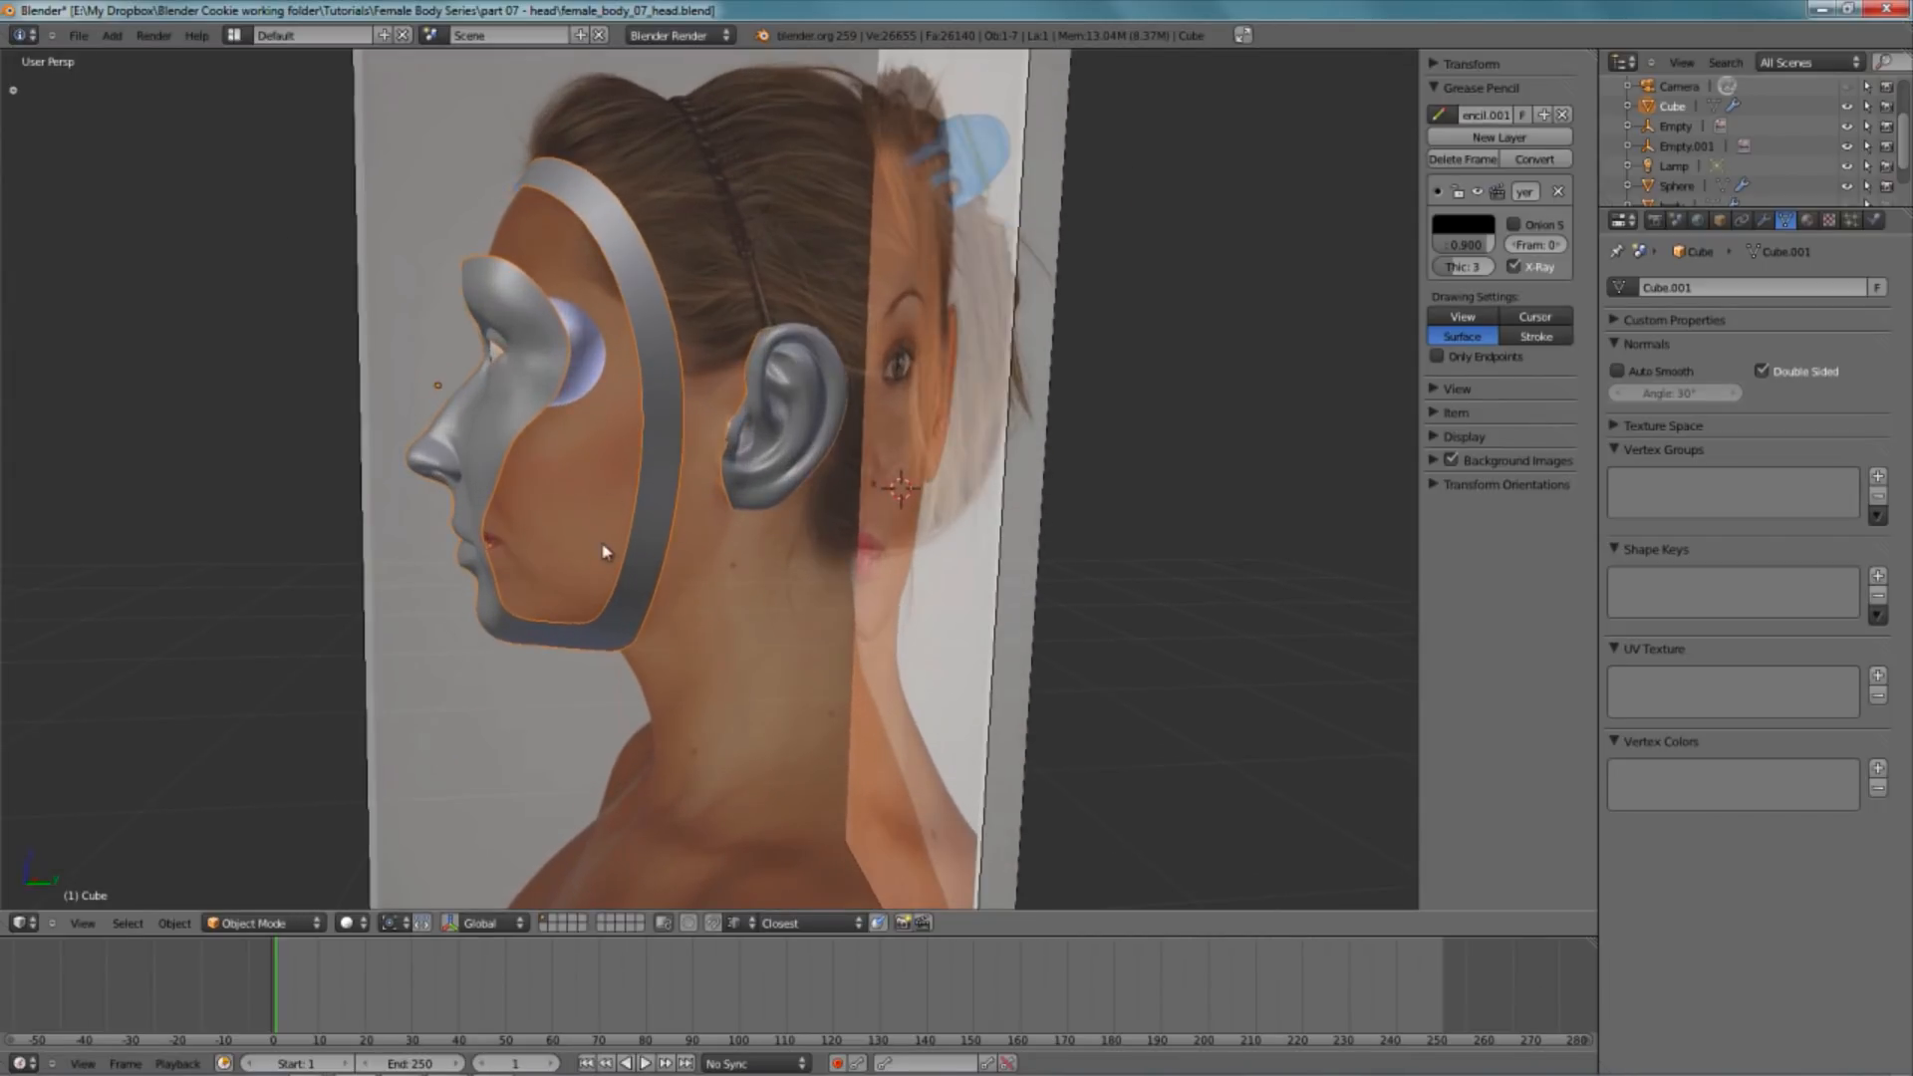
key("z")
key("z")
scroll(624, 431, "down", 3)
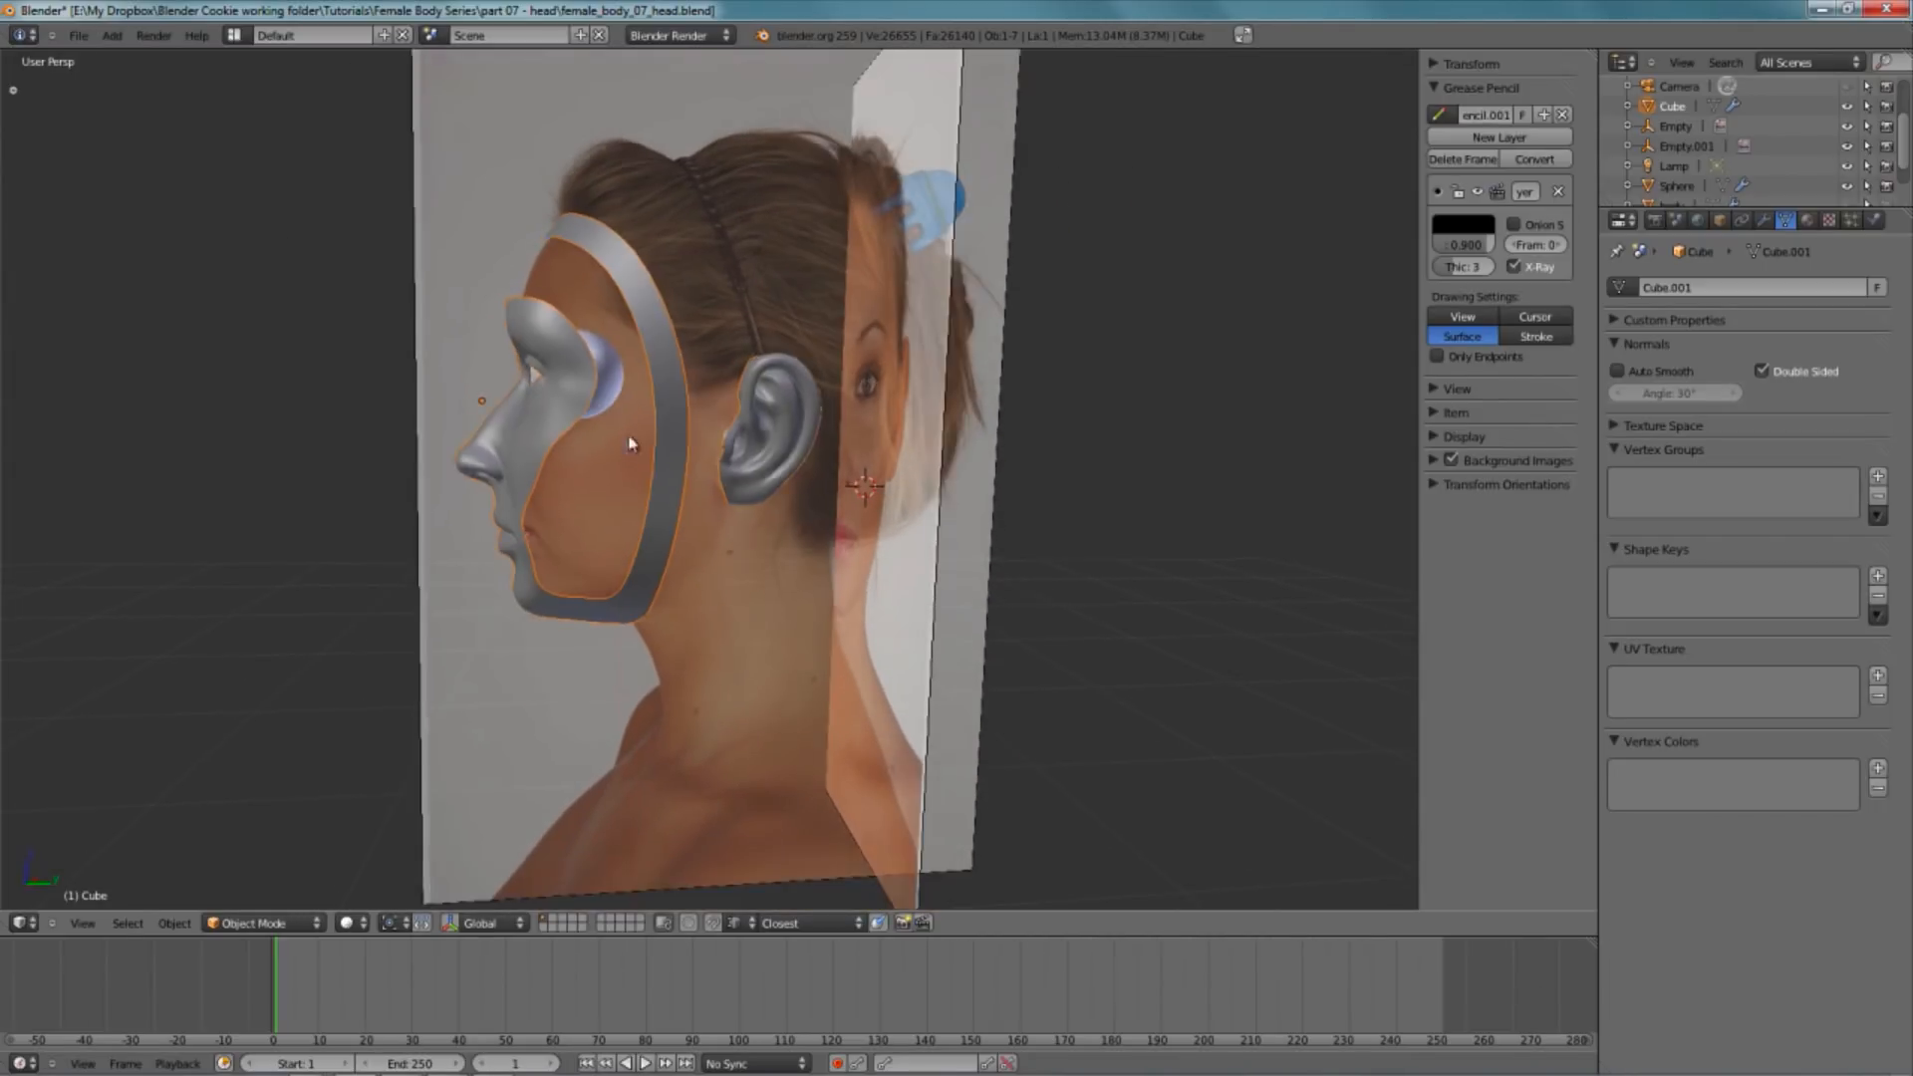
mouse_move(684, 474)
middle_mouse_down()
mouse_move(960, 585)
mouse_move(667, 290)
mouse_move(483, 274)
middle_mouse_up()
key("z")
scroll(582, 662, "up", 2)
key("z")
key("z")
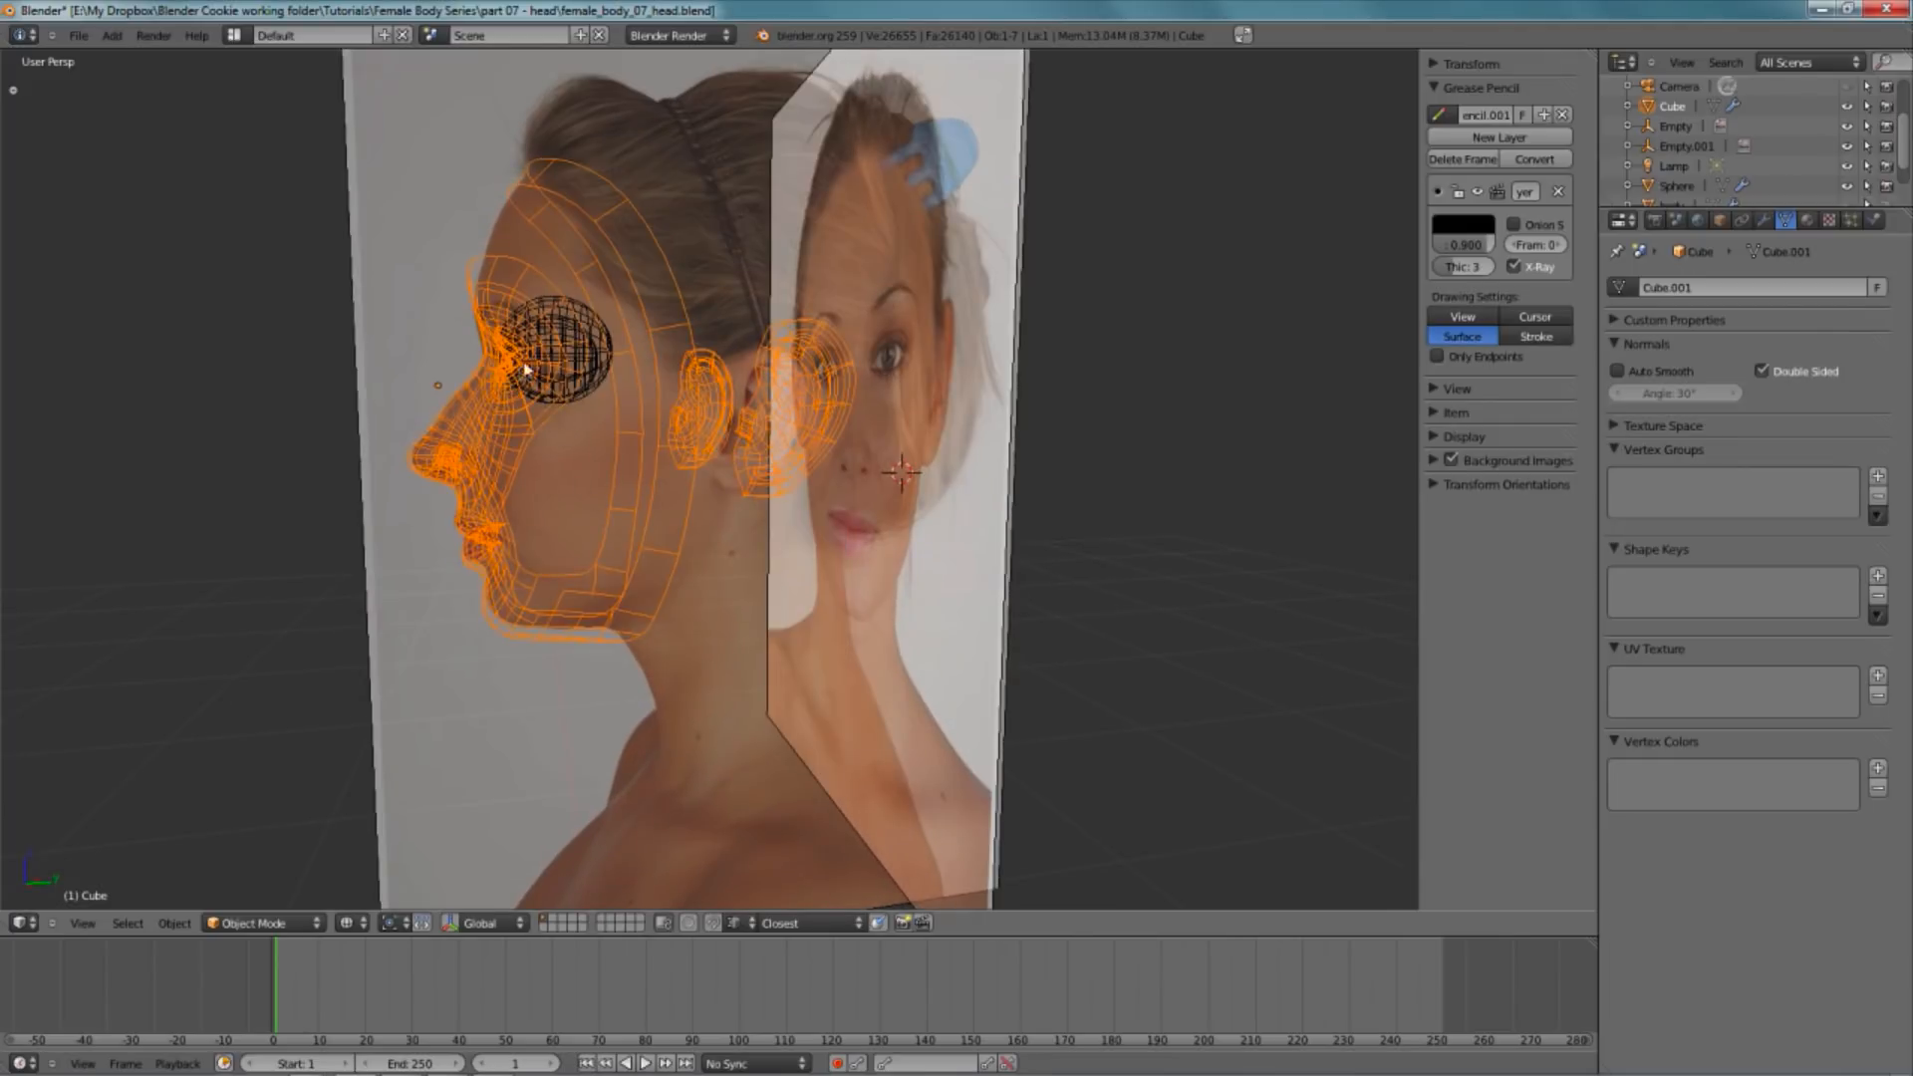
key("z")
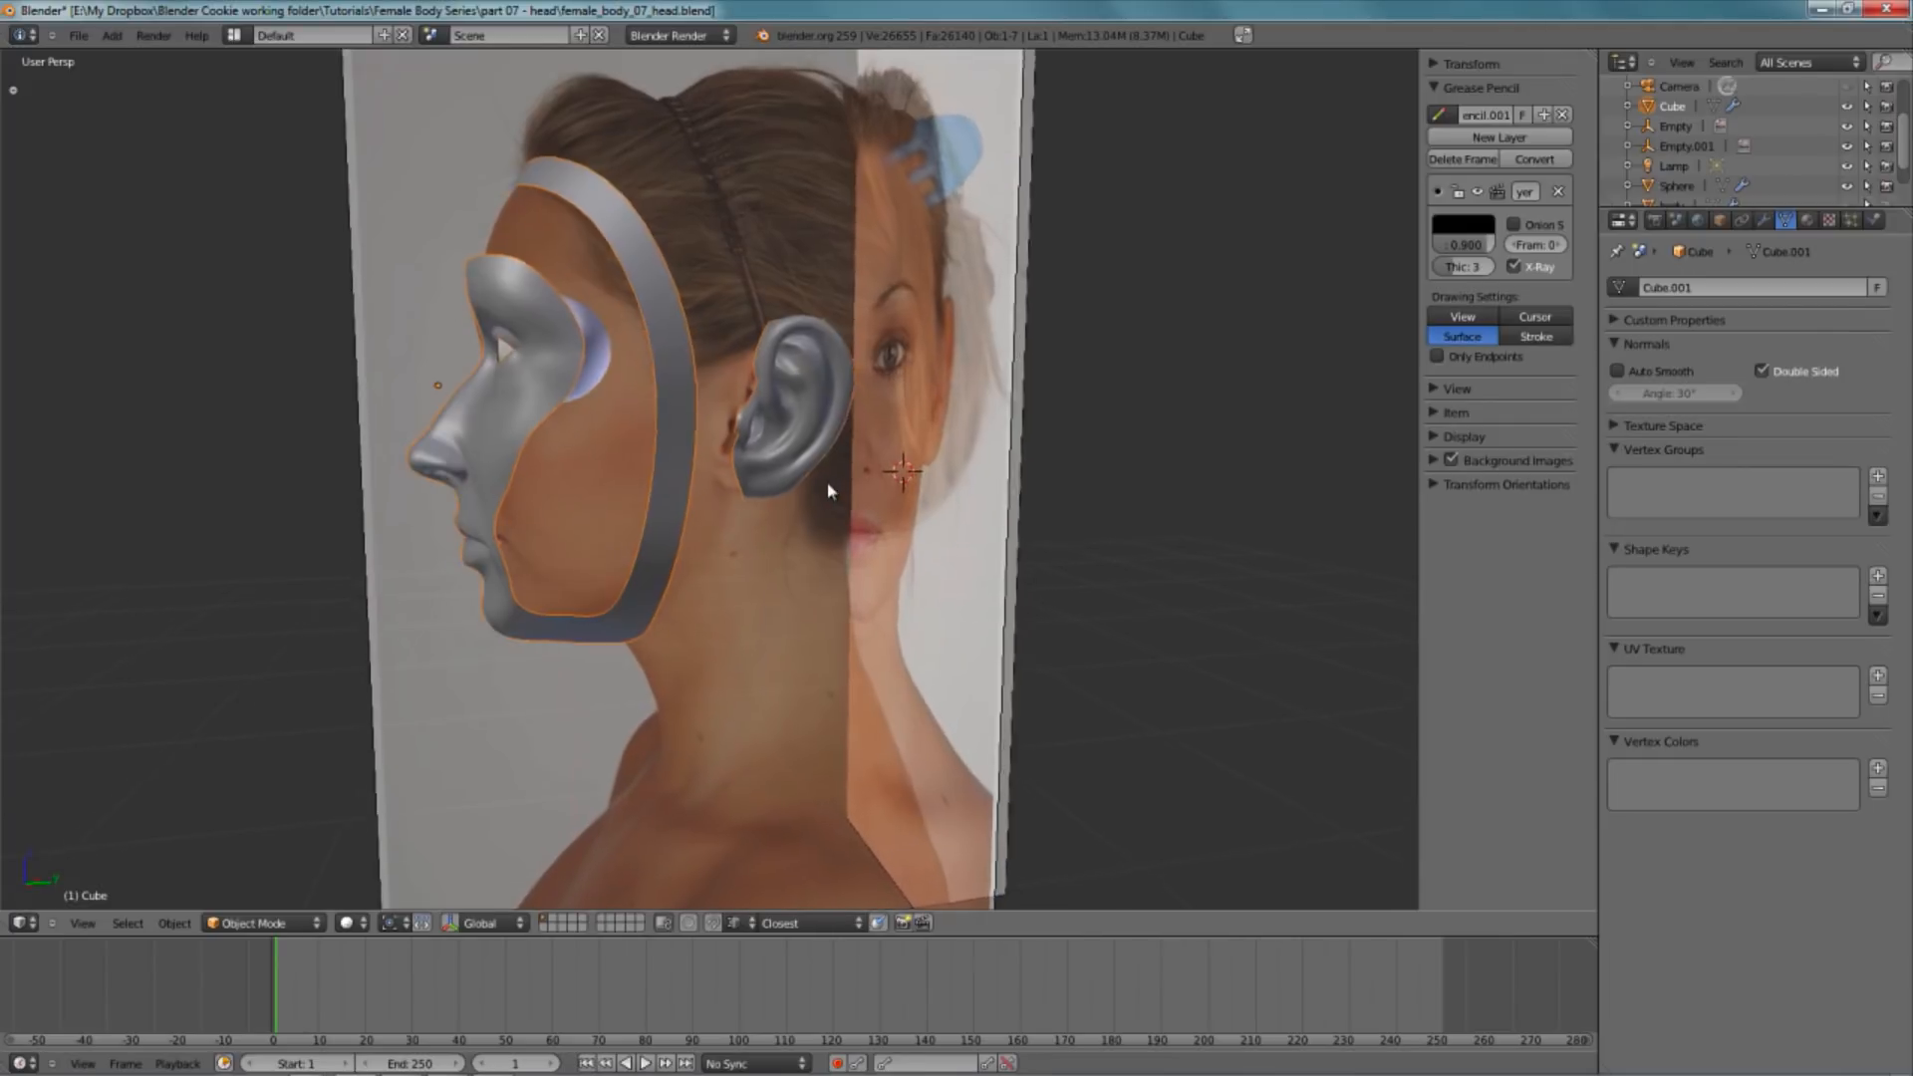
middle_click_drag(824, 482, 854, 601)
scroll(854, 601, "down", 3)
middle_click_drag(701, 527, 828, 456)
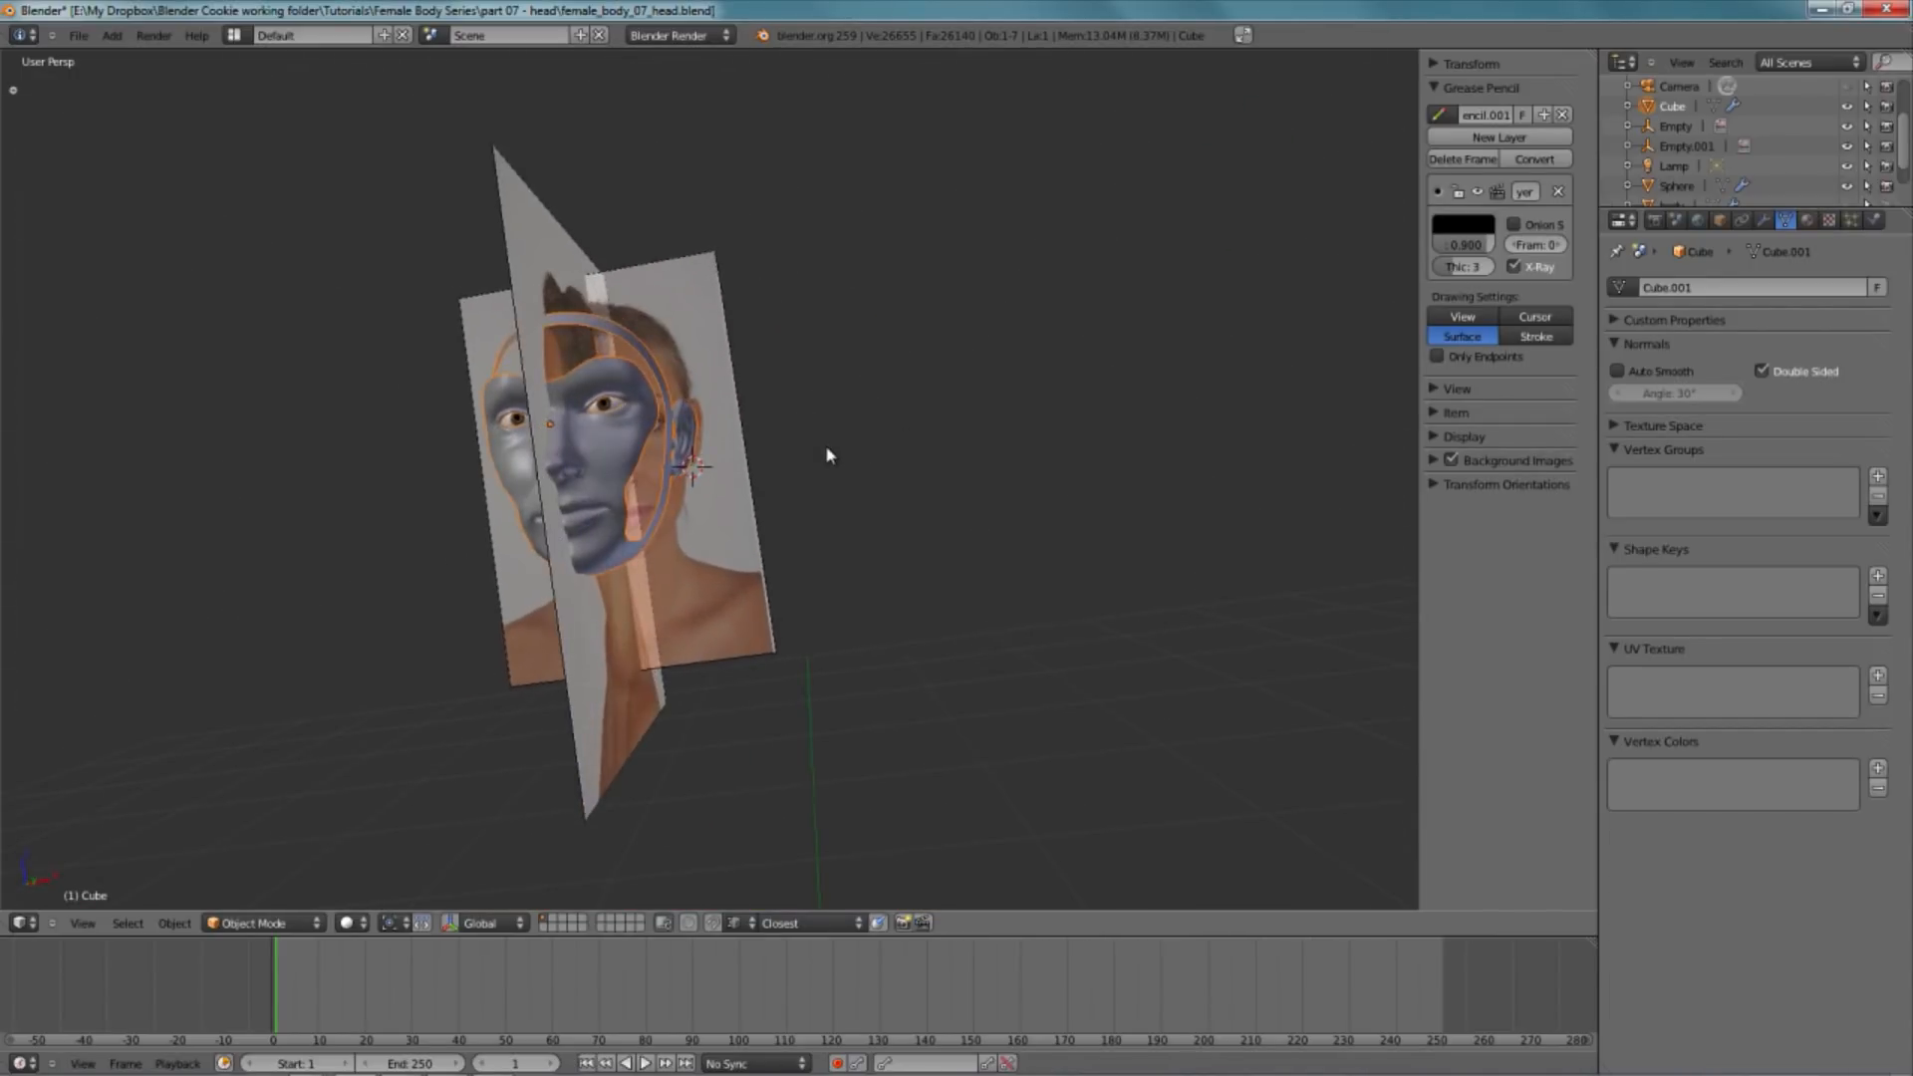
- Open the head mesh for vertex editing in the right side view with solid shading
key("KP_3")
key("z")
scroll(769, 547, "up", 5)
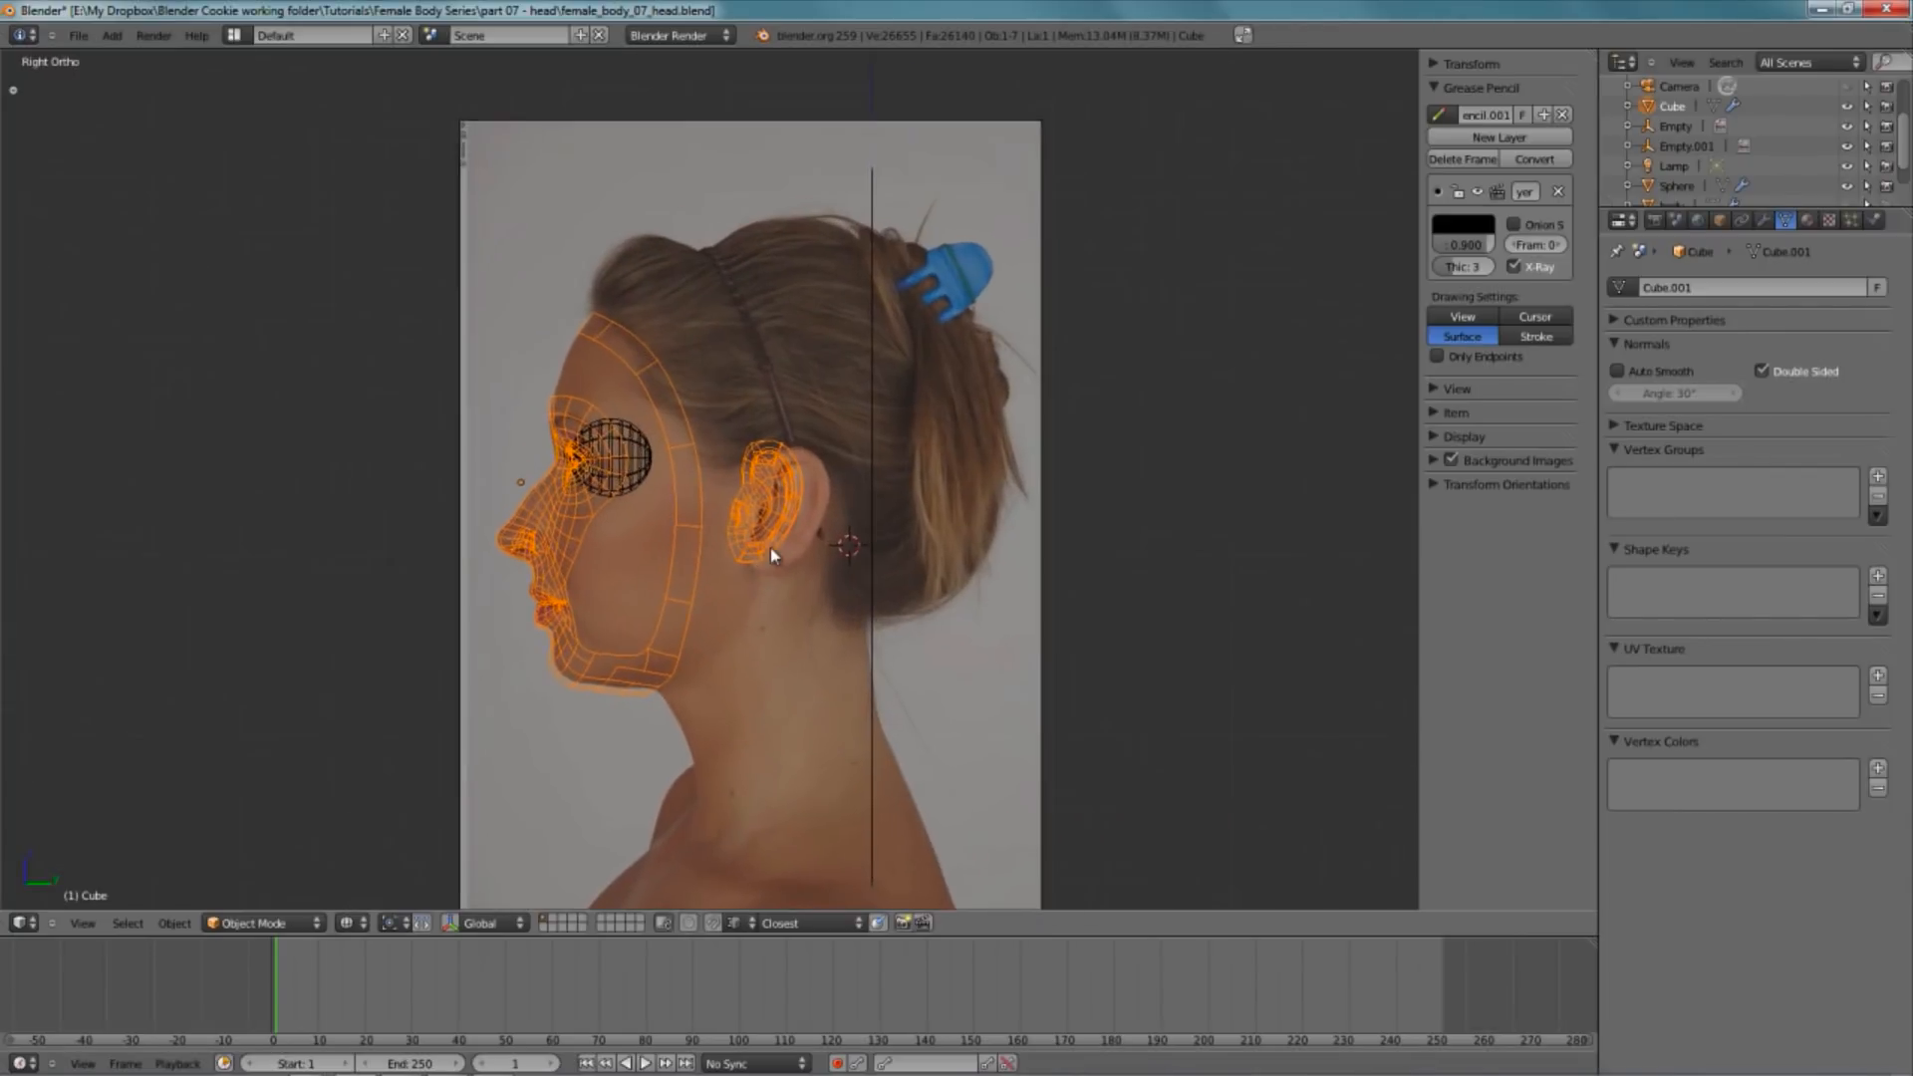
scroll(769, 547, "up", 2)
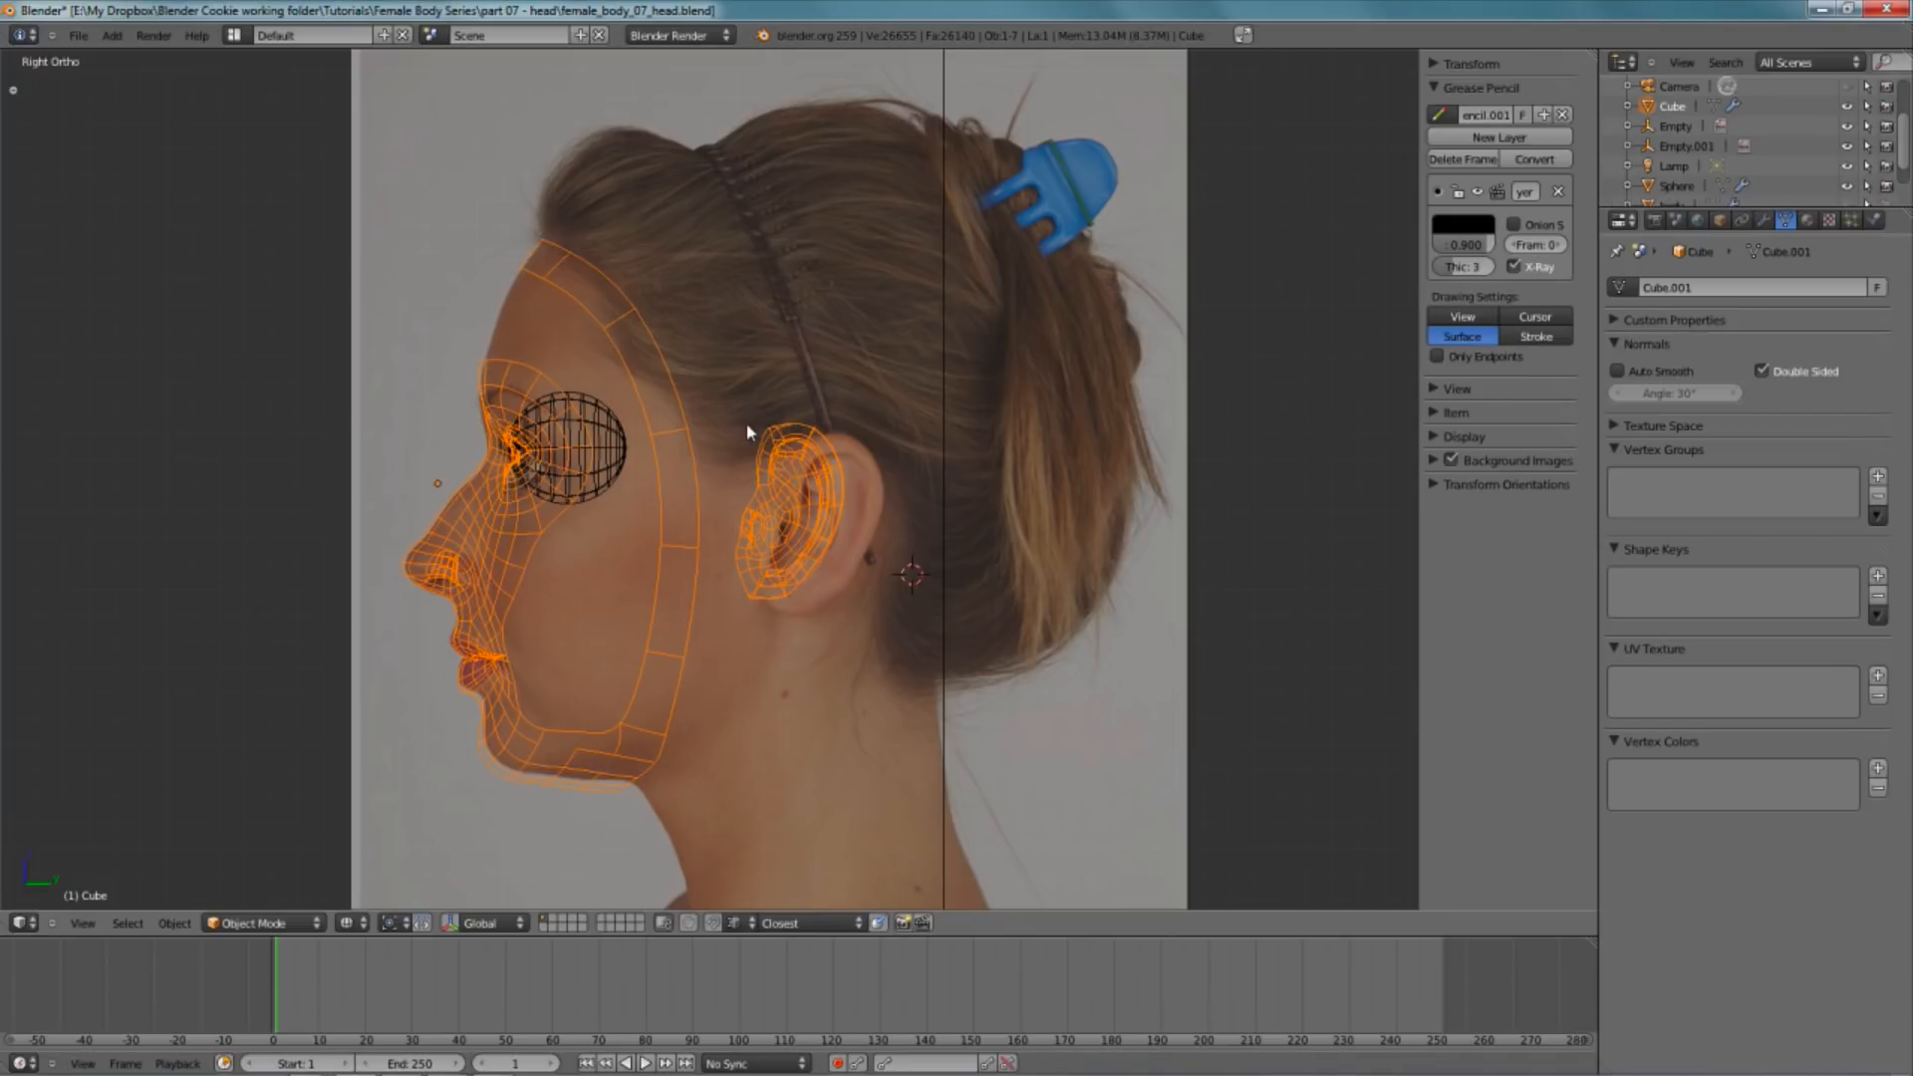
right_click(615, 329)
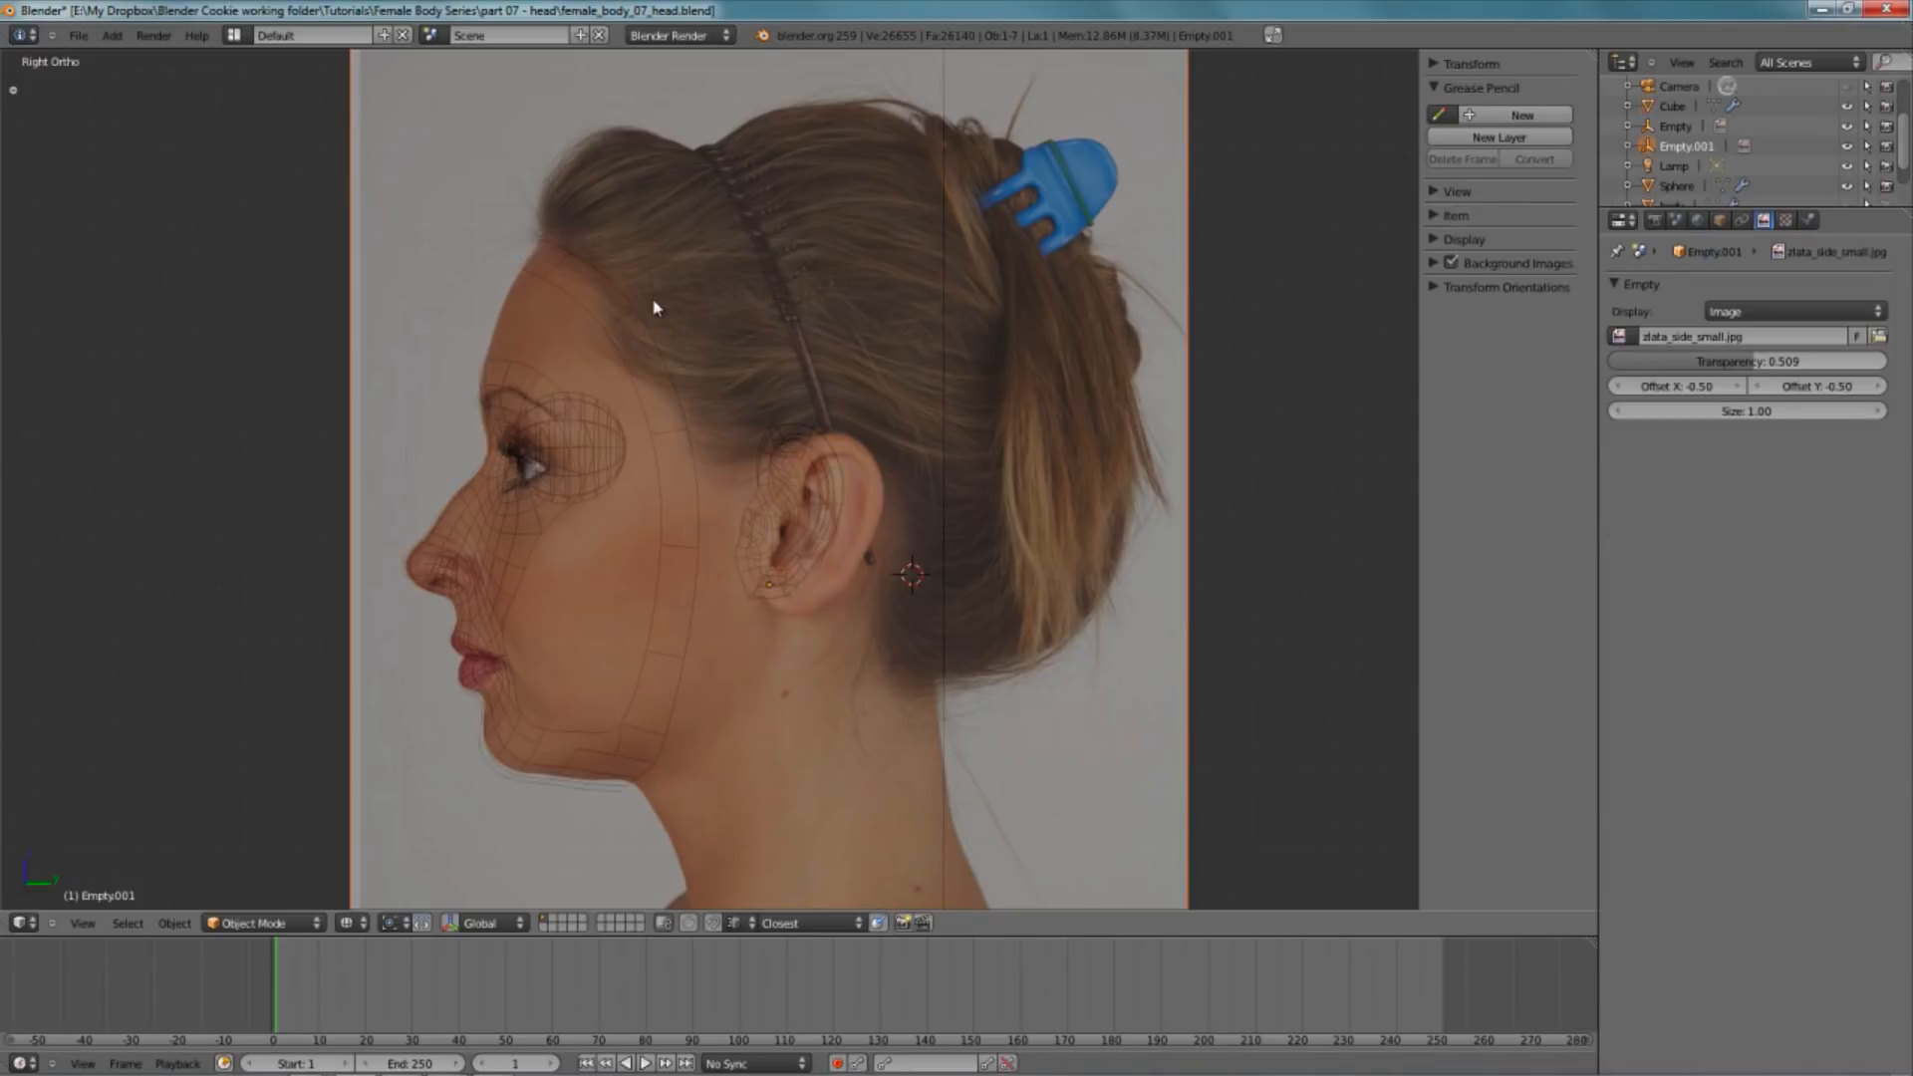
right_click(626, 321)
key("Tab")
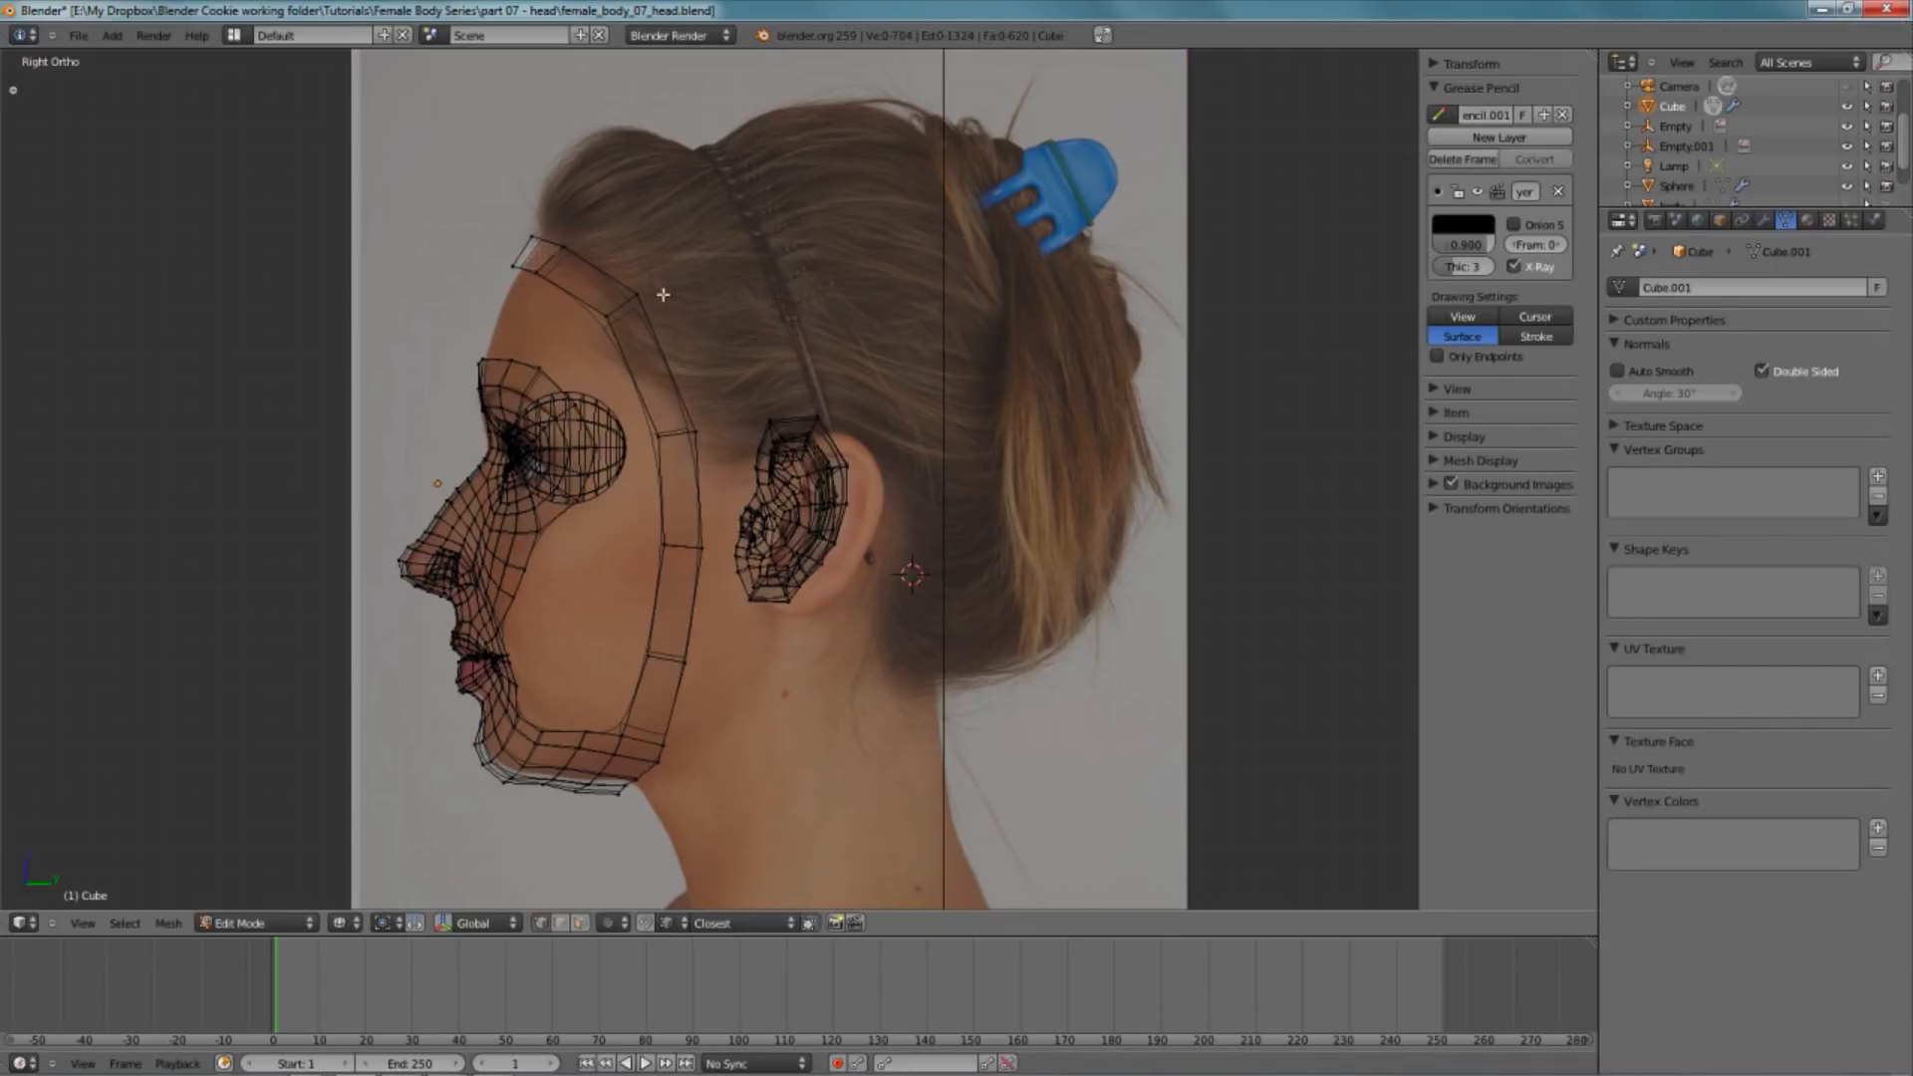
key("z")
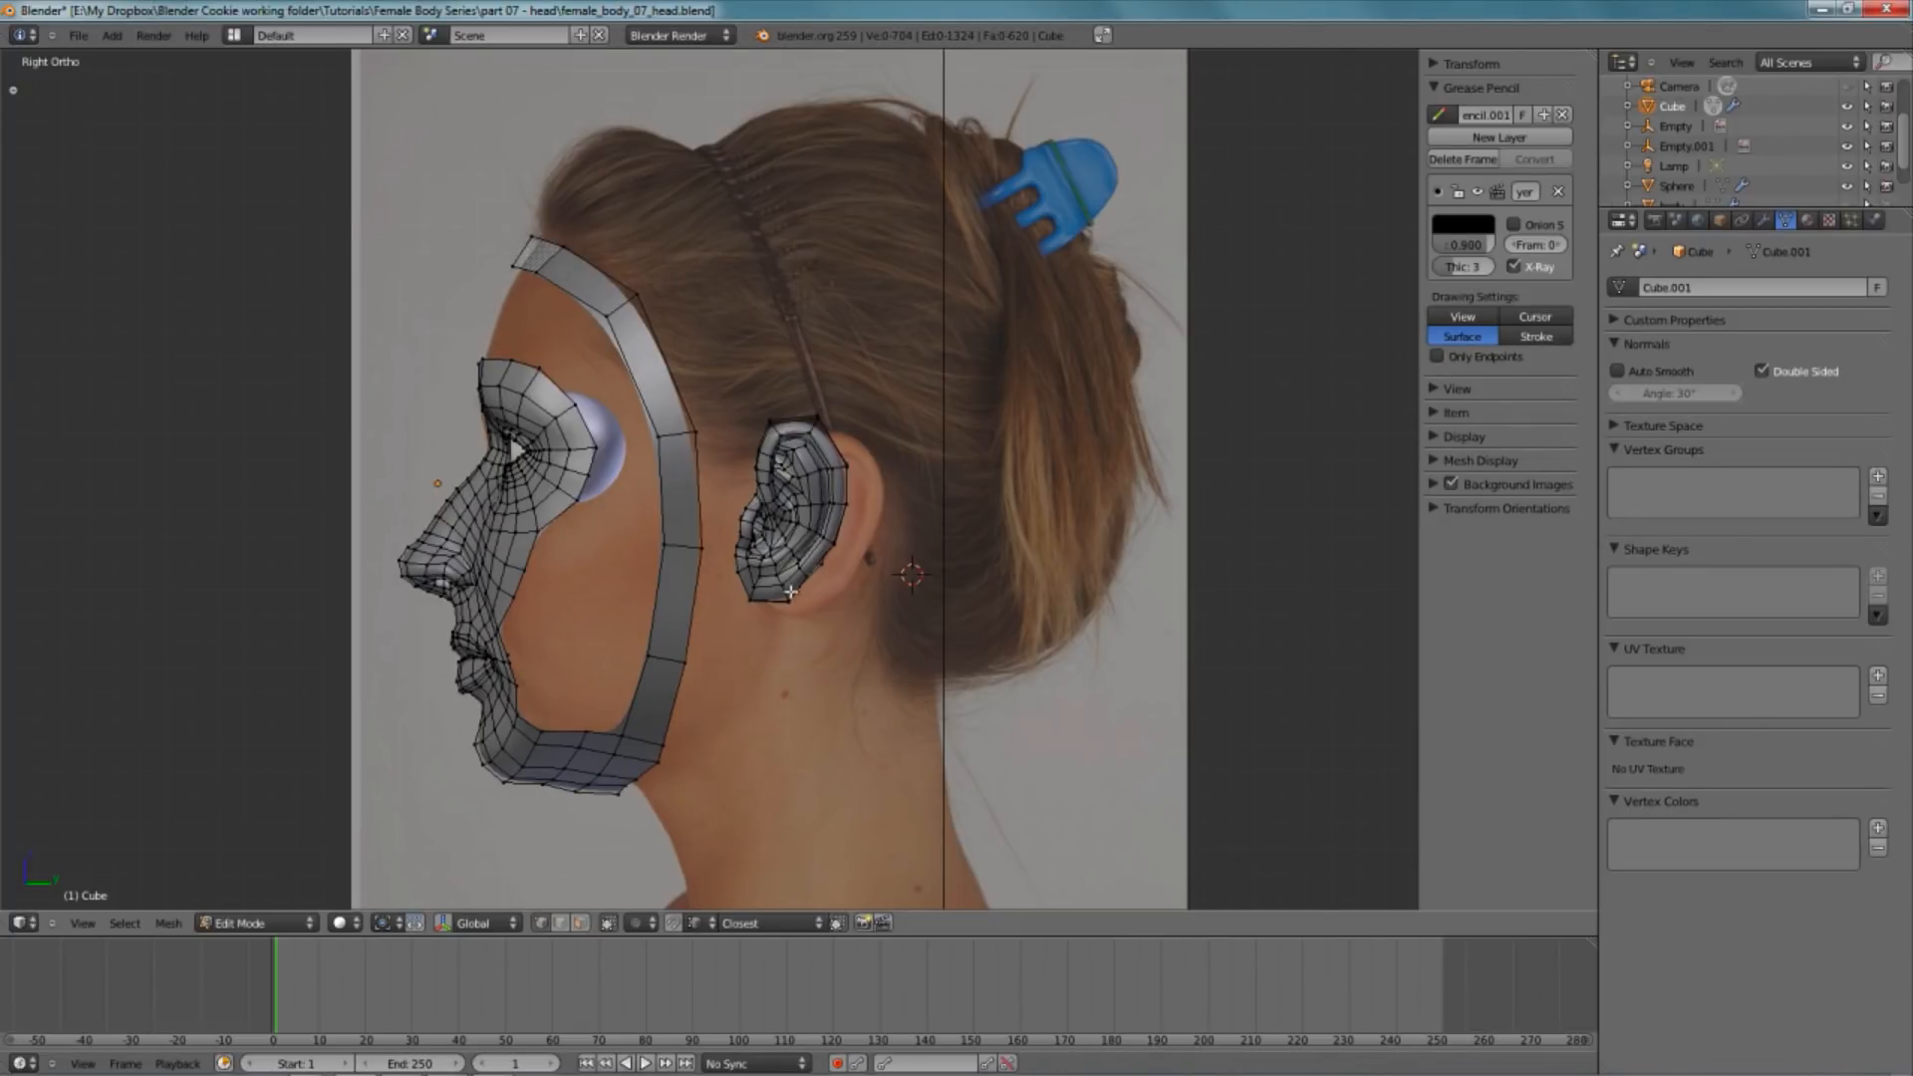
- Sketch Grease Pencil guide strokes radiating around the ear and erase them
left_click_drag(944, 653, 821, 578)
left_click_drag(949, 574, 825, 541)
left_click_drag(949, 464, 800, 496)
left_click_drag(778, 331, 795, 486)
left_click_drag(662, 283, 751, 534)
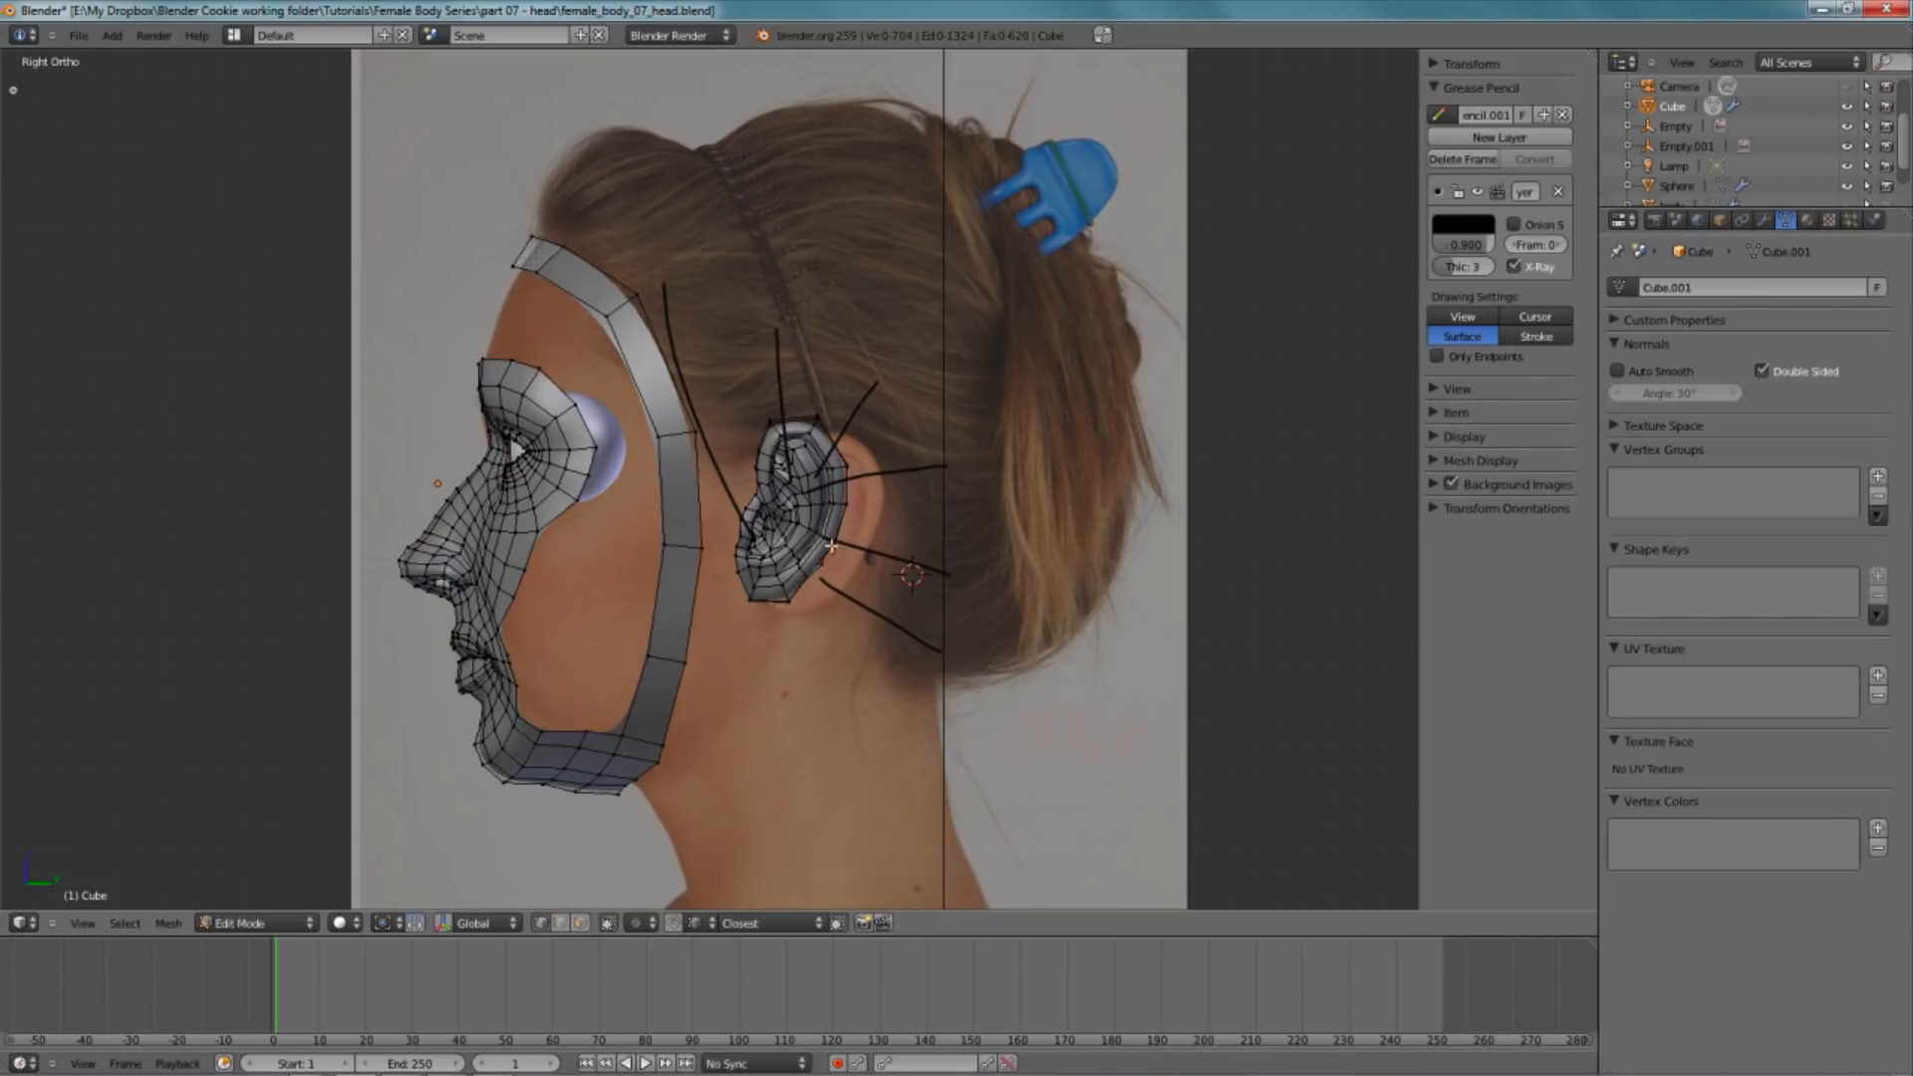
key("ctrl+z")
right_click_drag(833, 474, 845, 470)
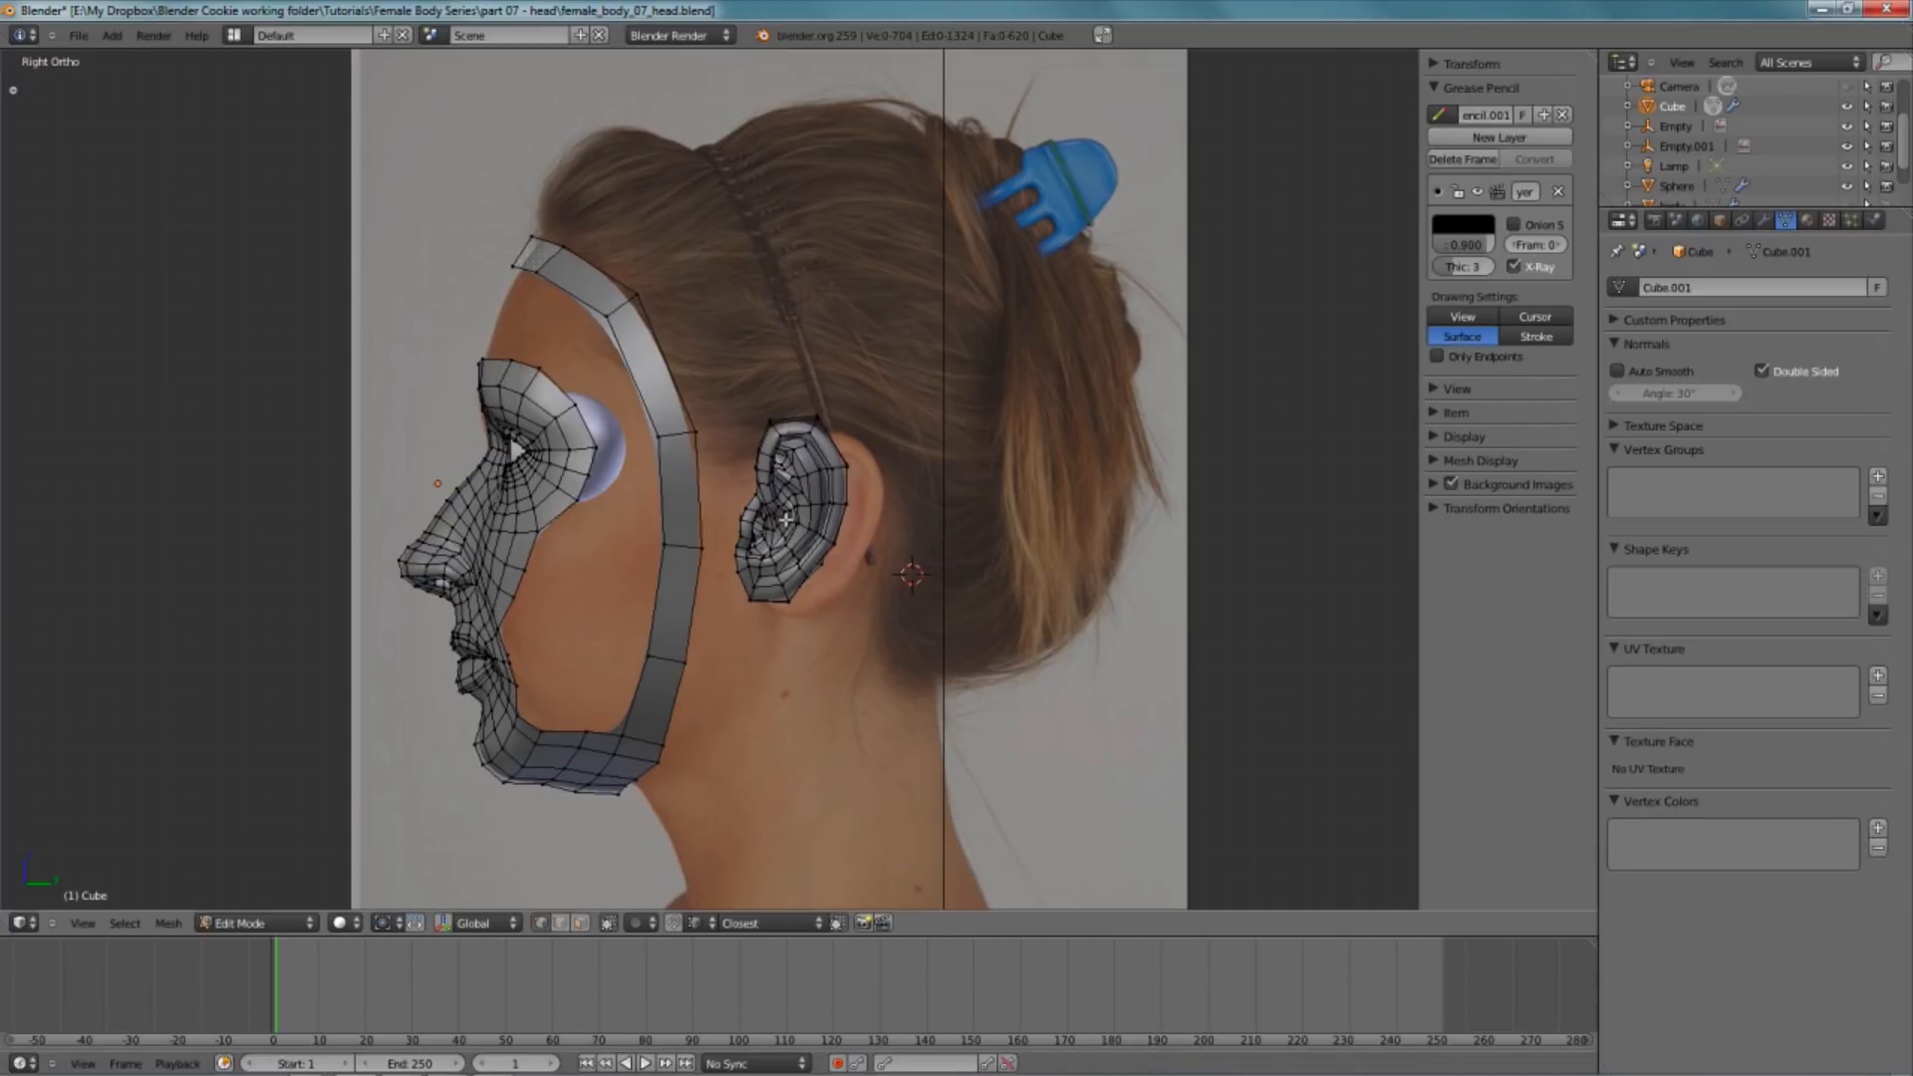
- Select the upper edges of the forehead band, extrude them back into the hairline and rotate the new edges
scroll(737, 438, "up", 2, "shift")
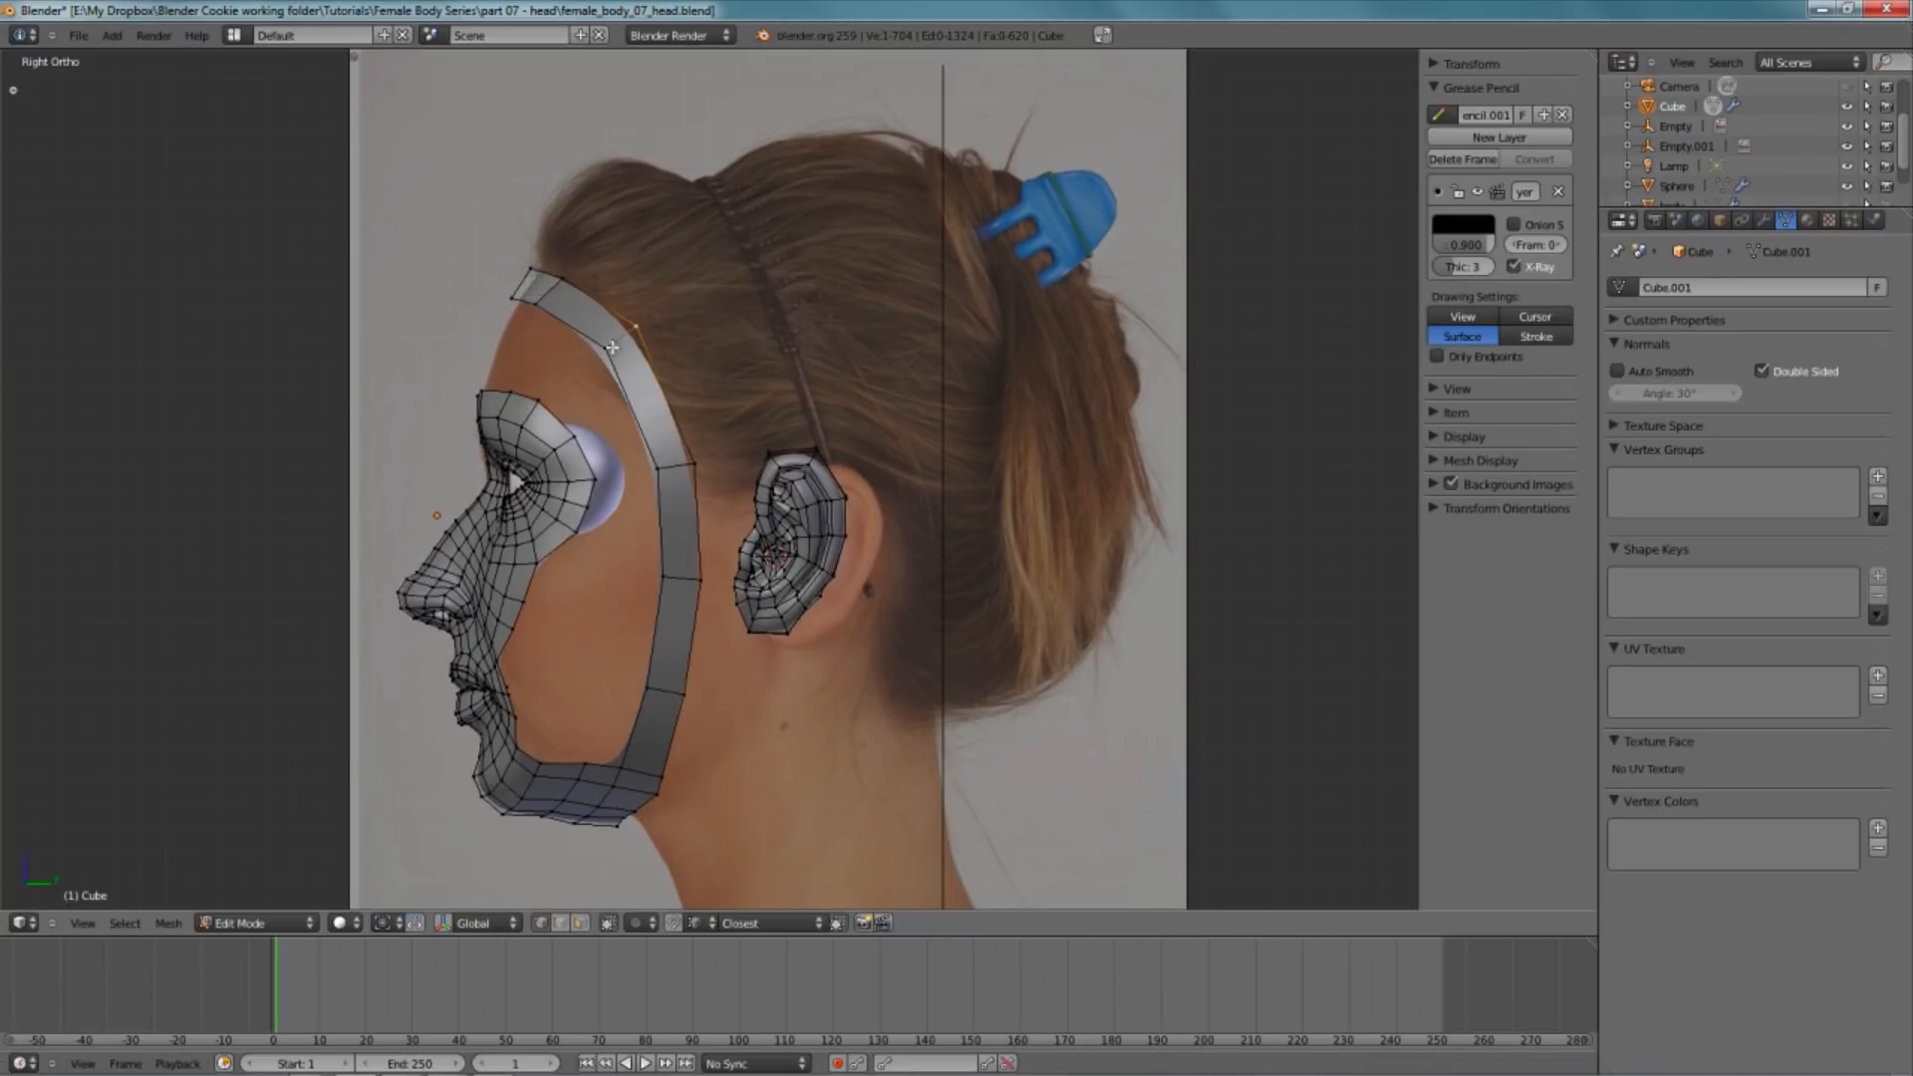
middle_click_drag(608, 395, 575, 415)
key("KP_3")
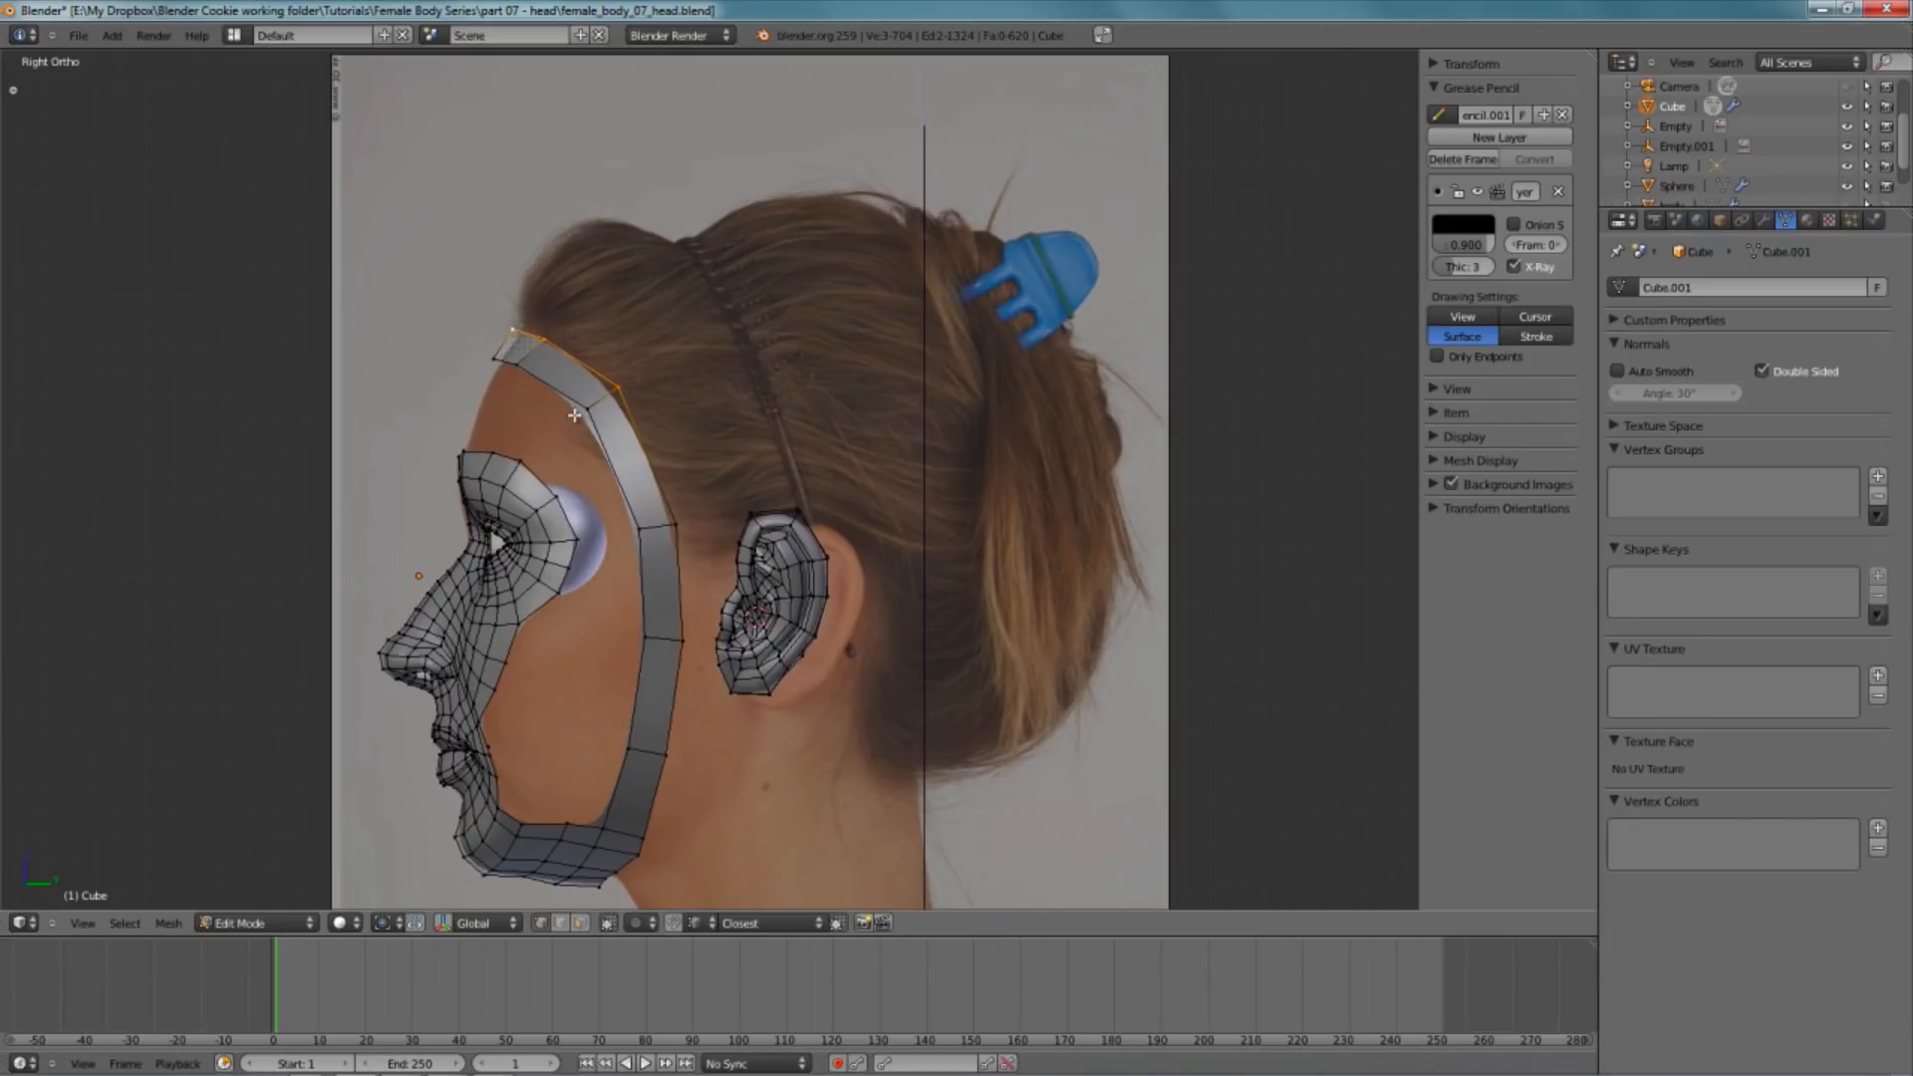
scroll(917, 514, "up", 1)
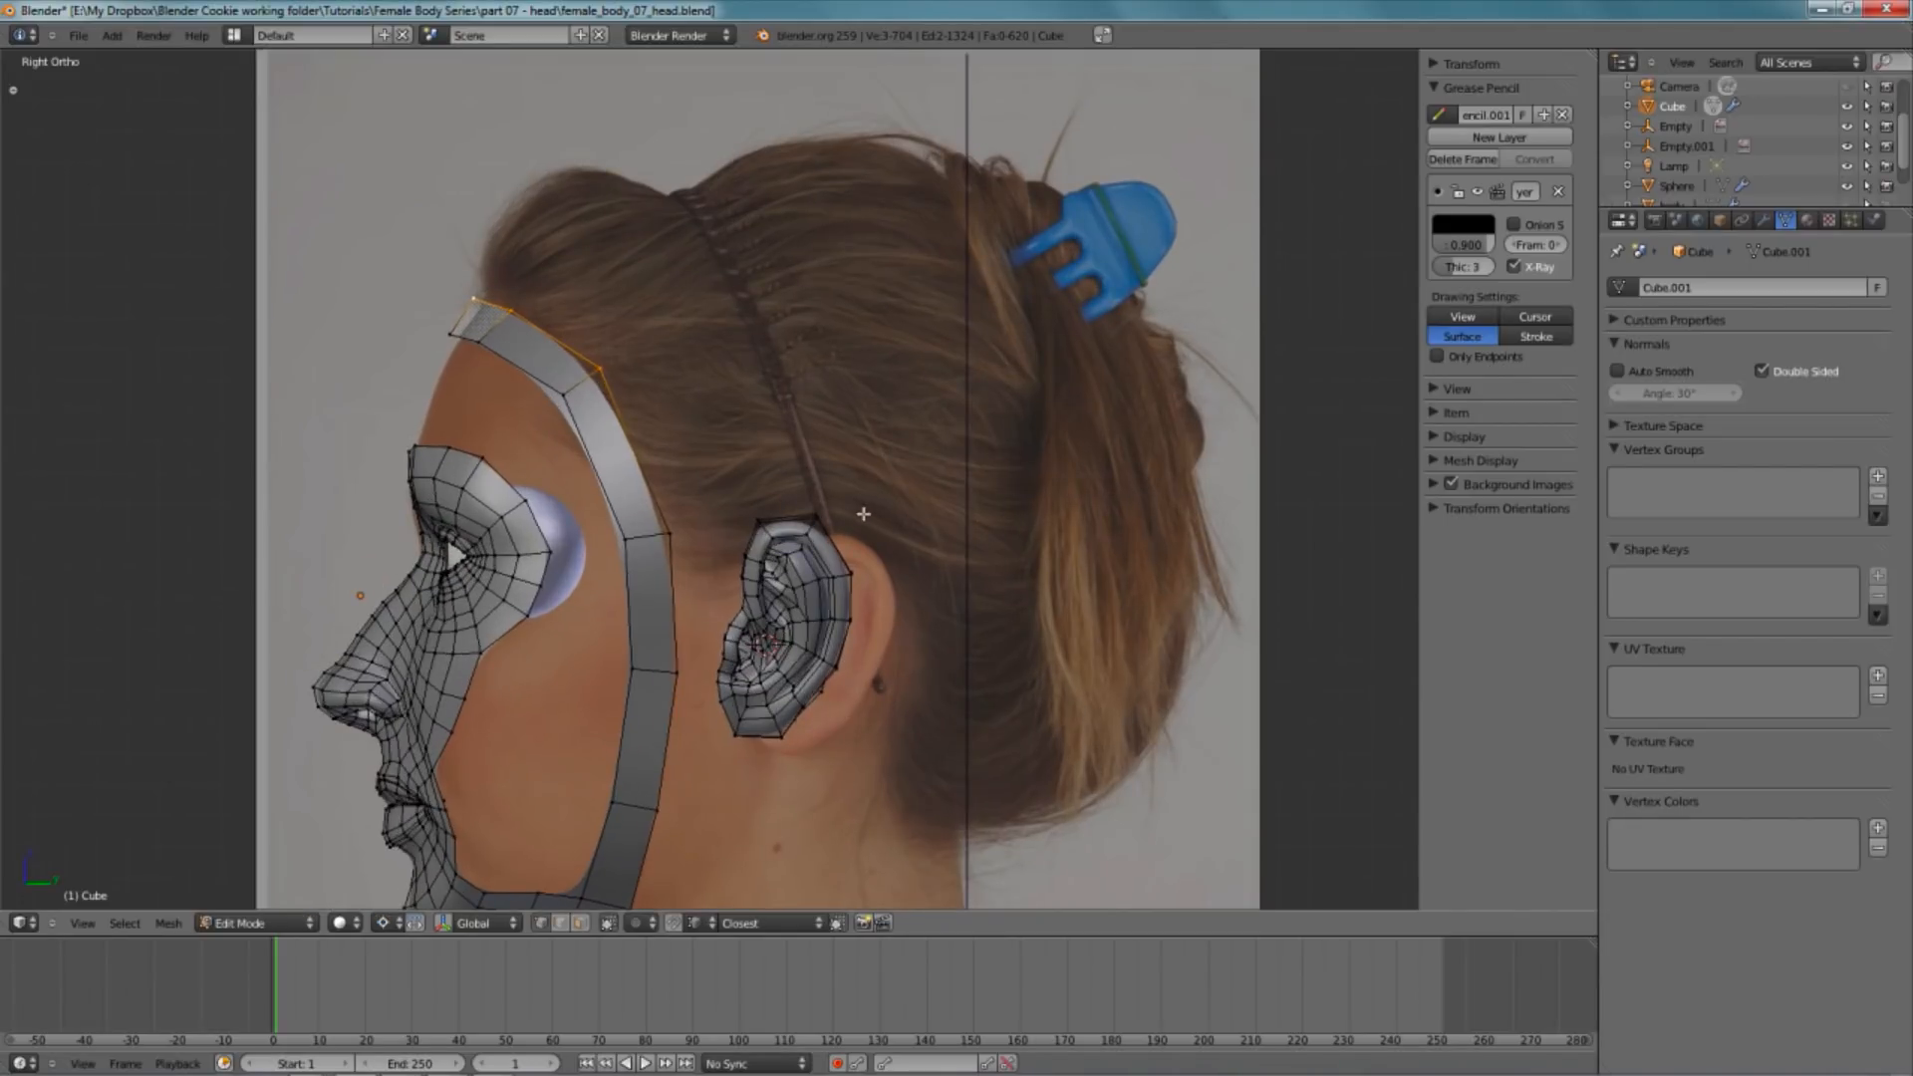
key("e")
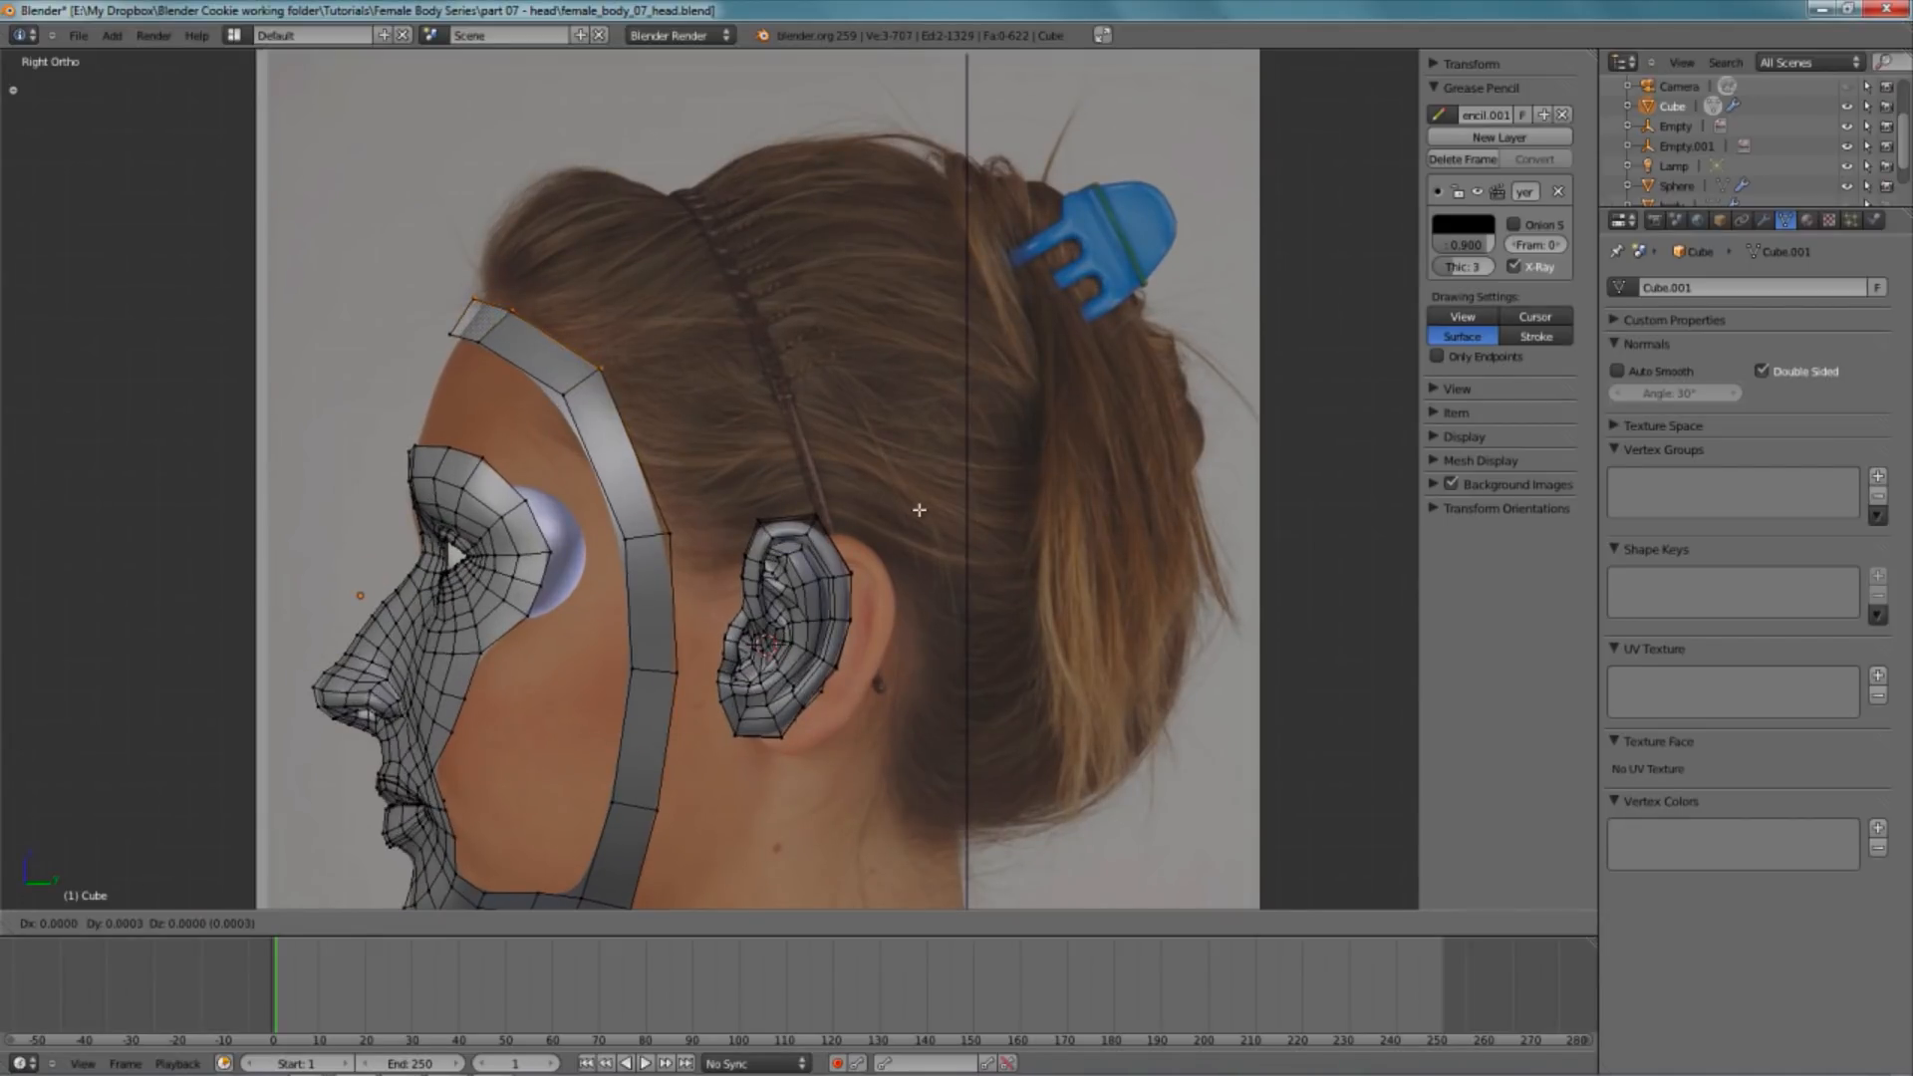
key("r")
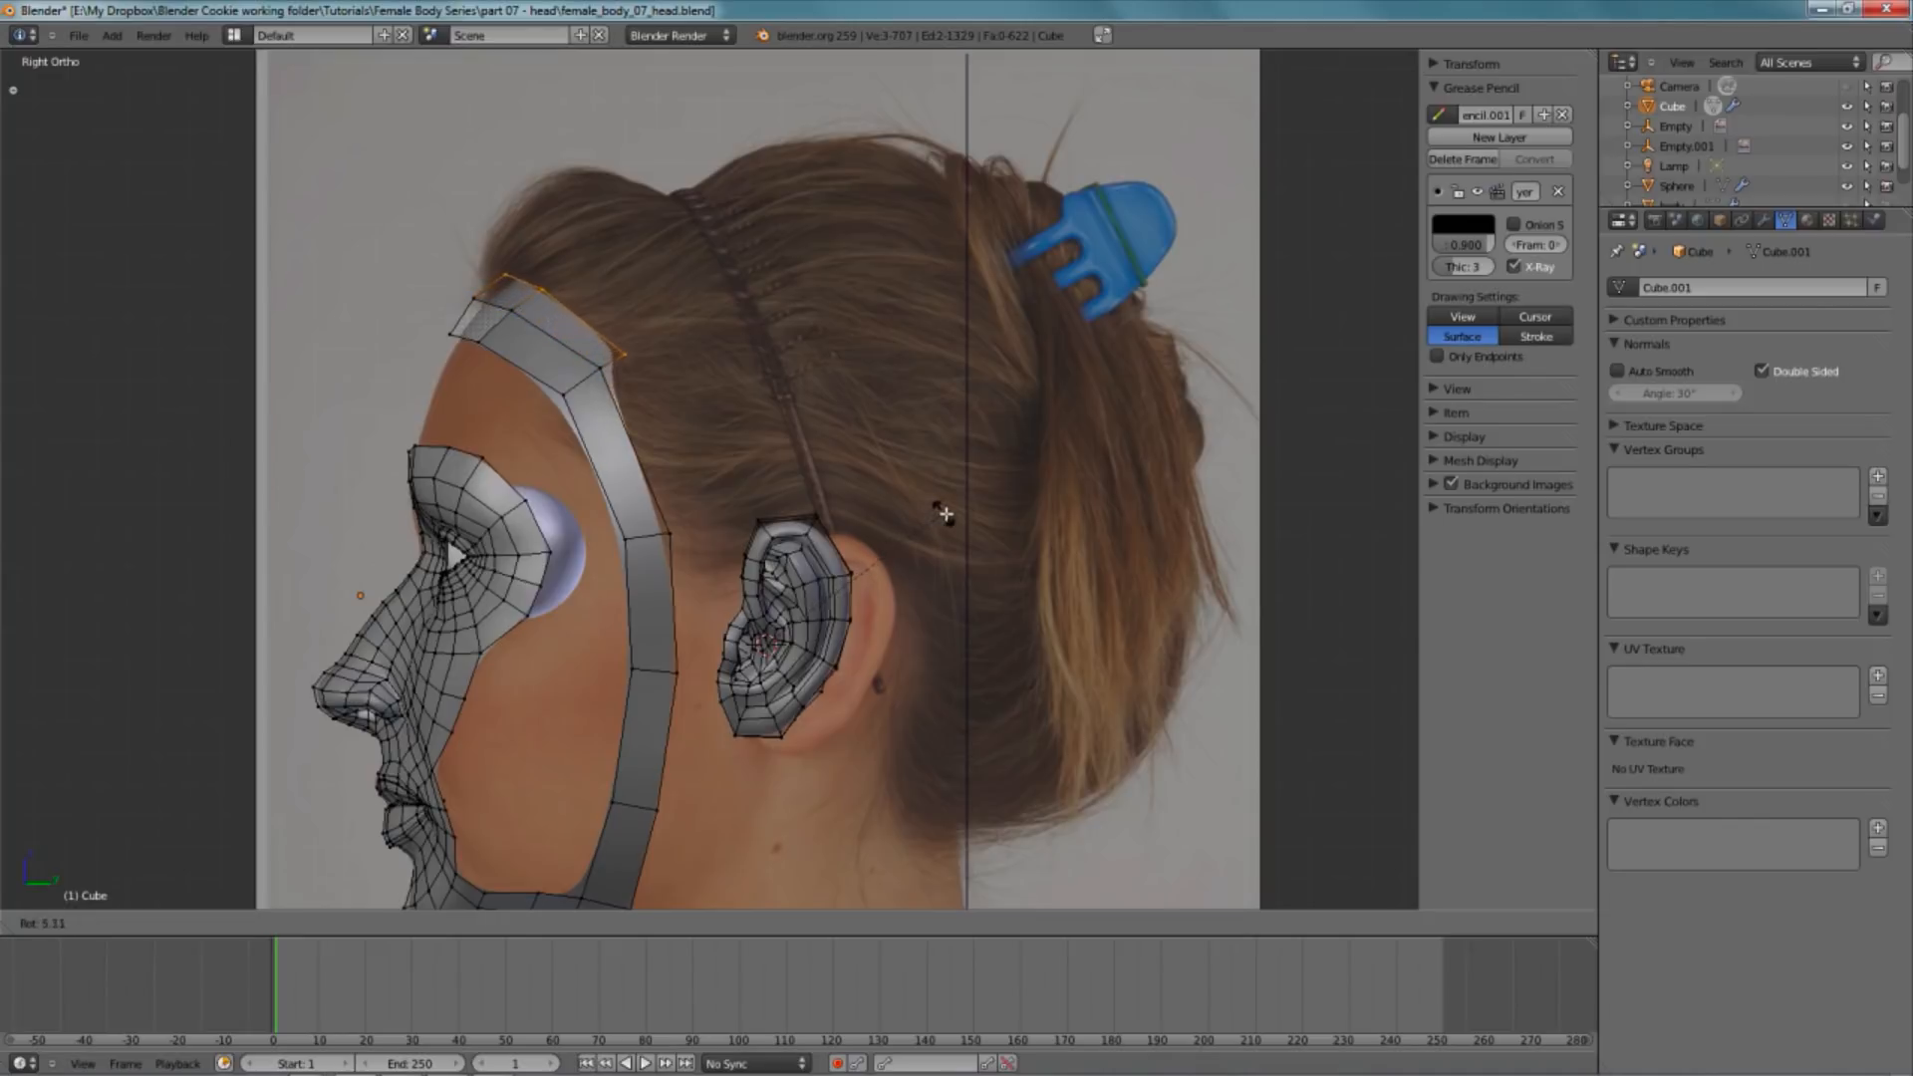
left_click(986, 538)
- Extrude and rotate a second segment over the top of the head and scale its end edges down along Y
key("e")
key("r")
left_click(1017, 614)
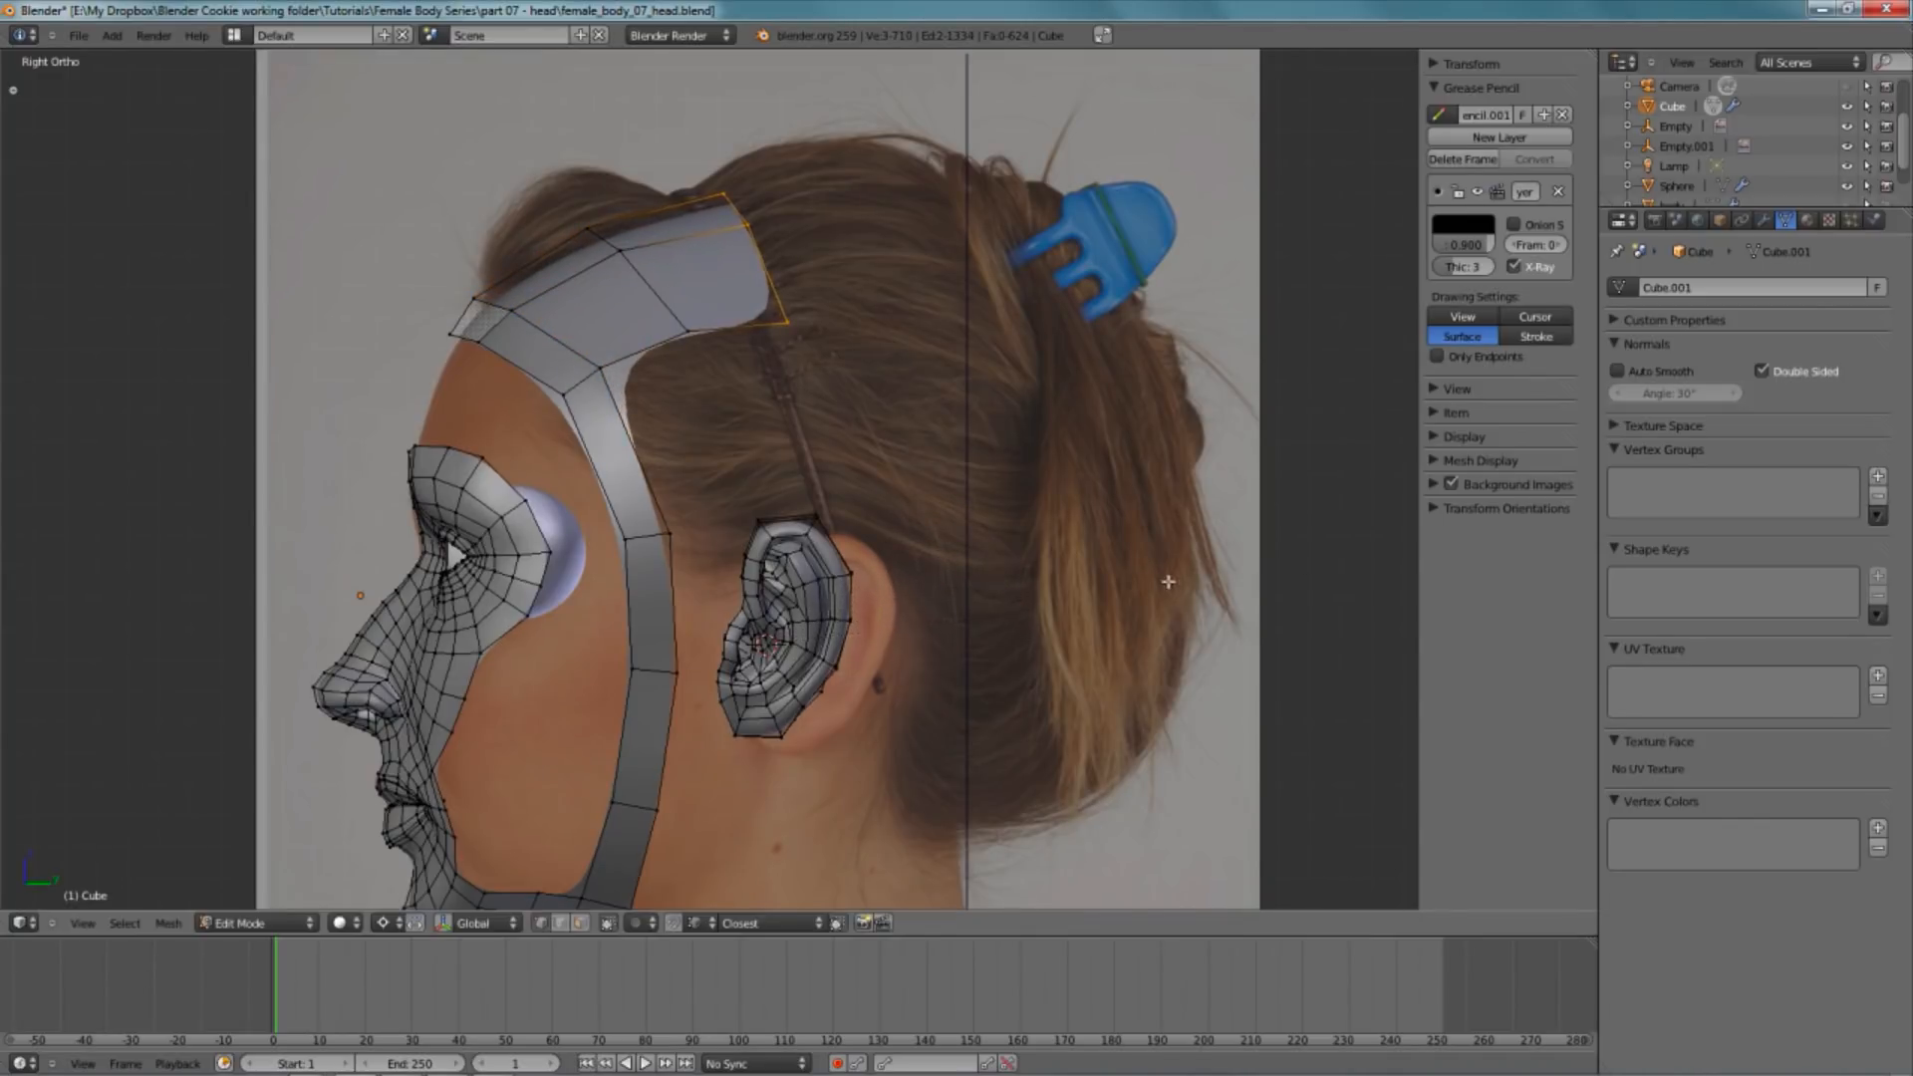
key("s")
key("y")
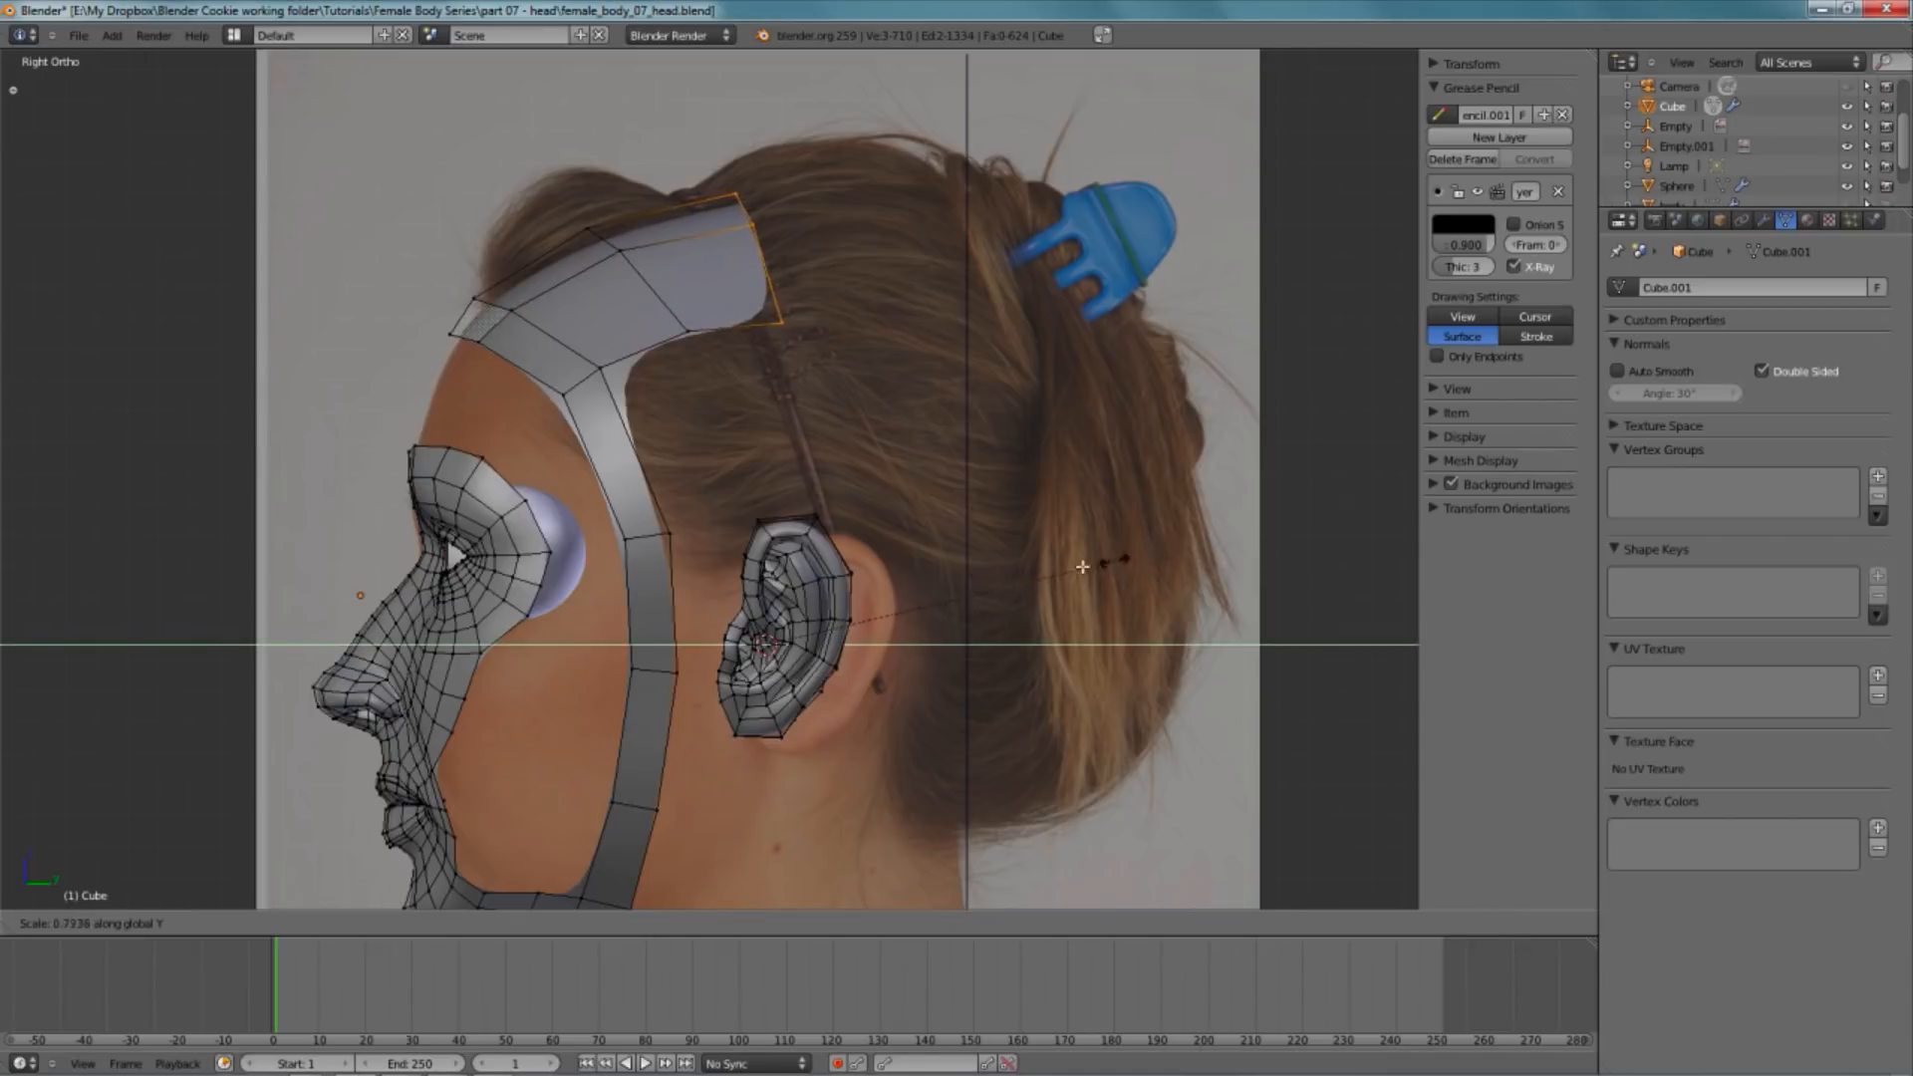
left_click(927, 570)
- Extrude a third strip segment back over the crown and rotate its end edges to follow the skull
key("e")
left_click(1024, 663)
key("s")
key("y")
right_click(974, 639)
key("comma")
key("r")
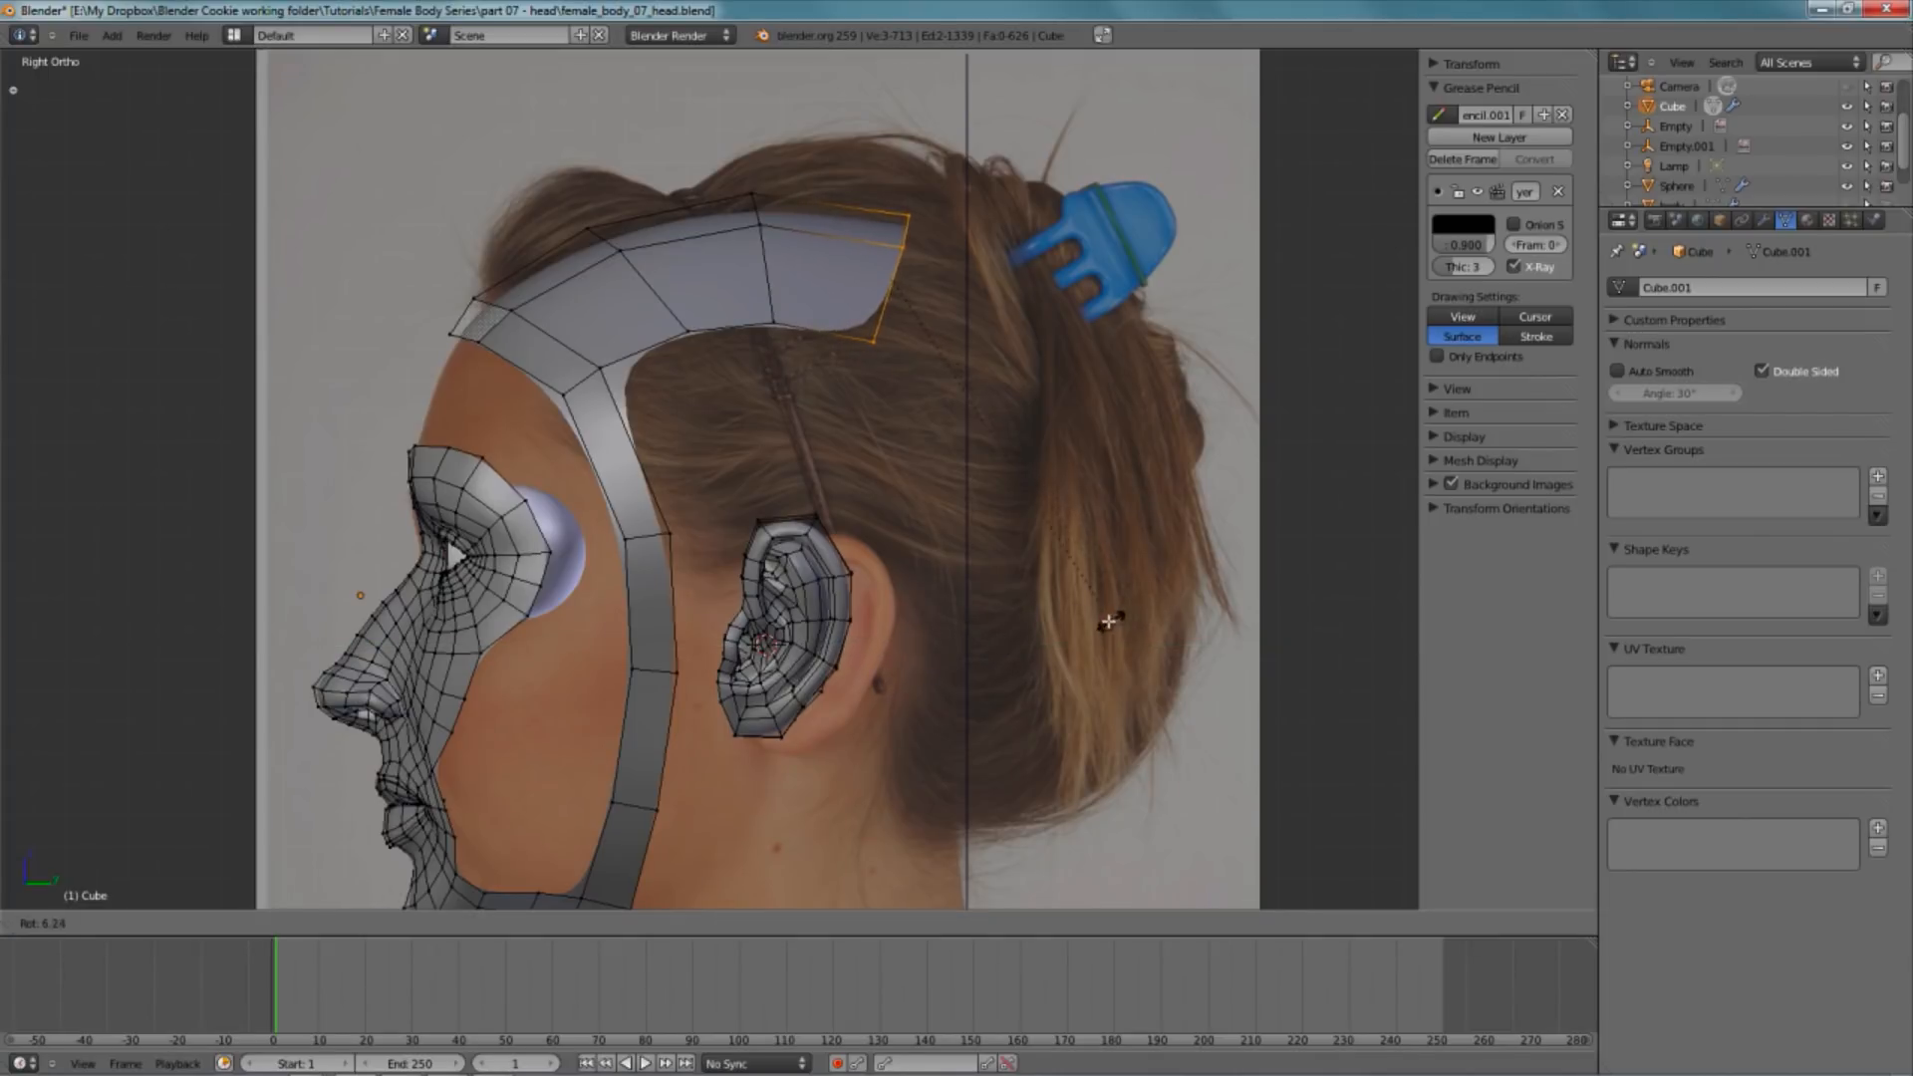
left_click(1086, 613)
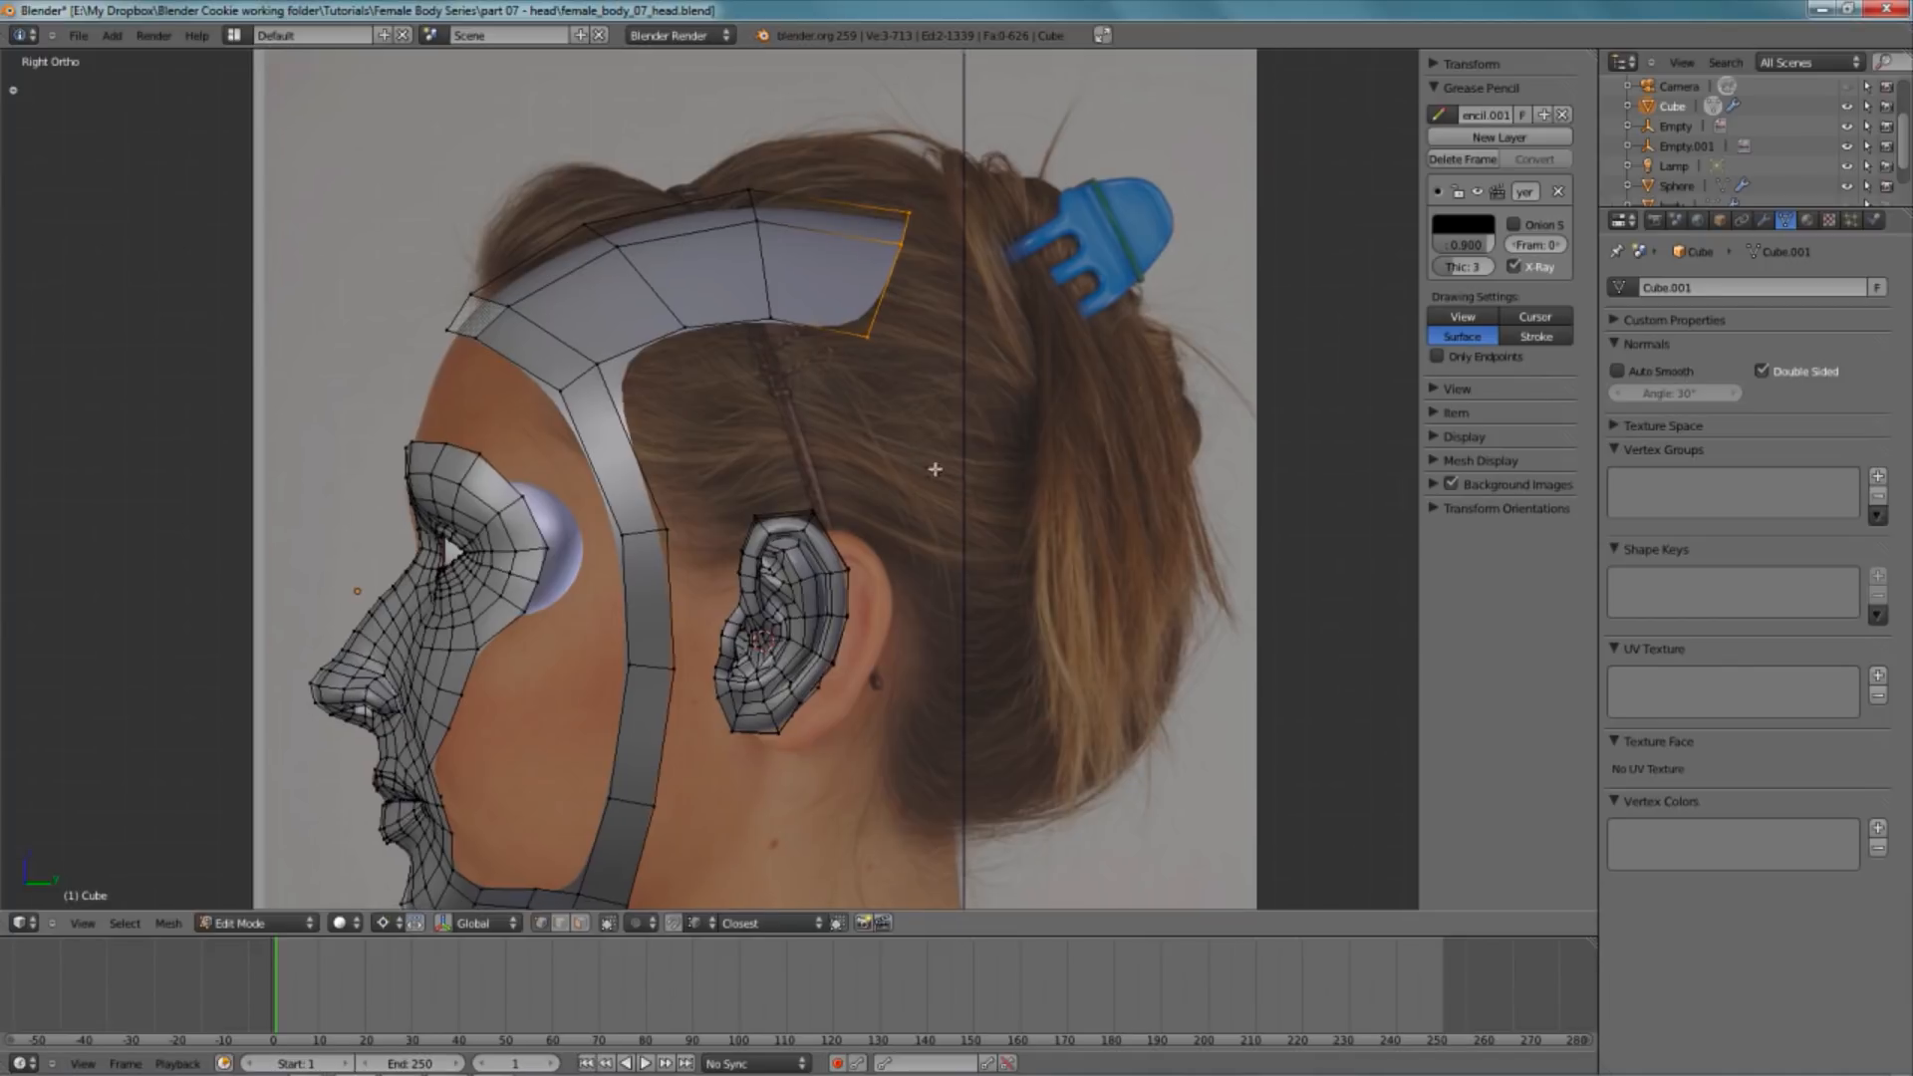
- Extrude two more strip segments down the upper back of the head, rotating each to follow the curve
middle_click_drag(1084, 468, 1017, 409, "shift")
key("r")
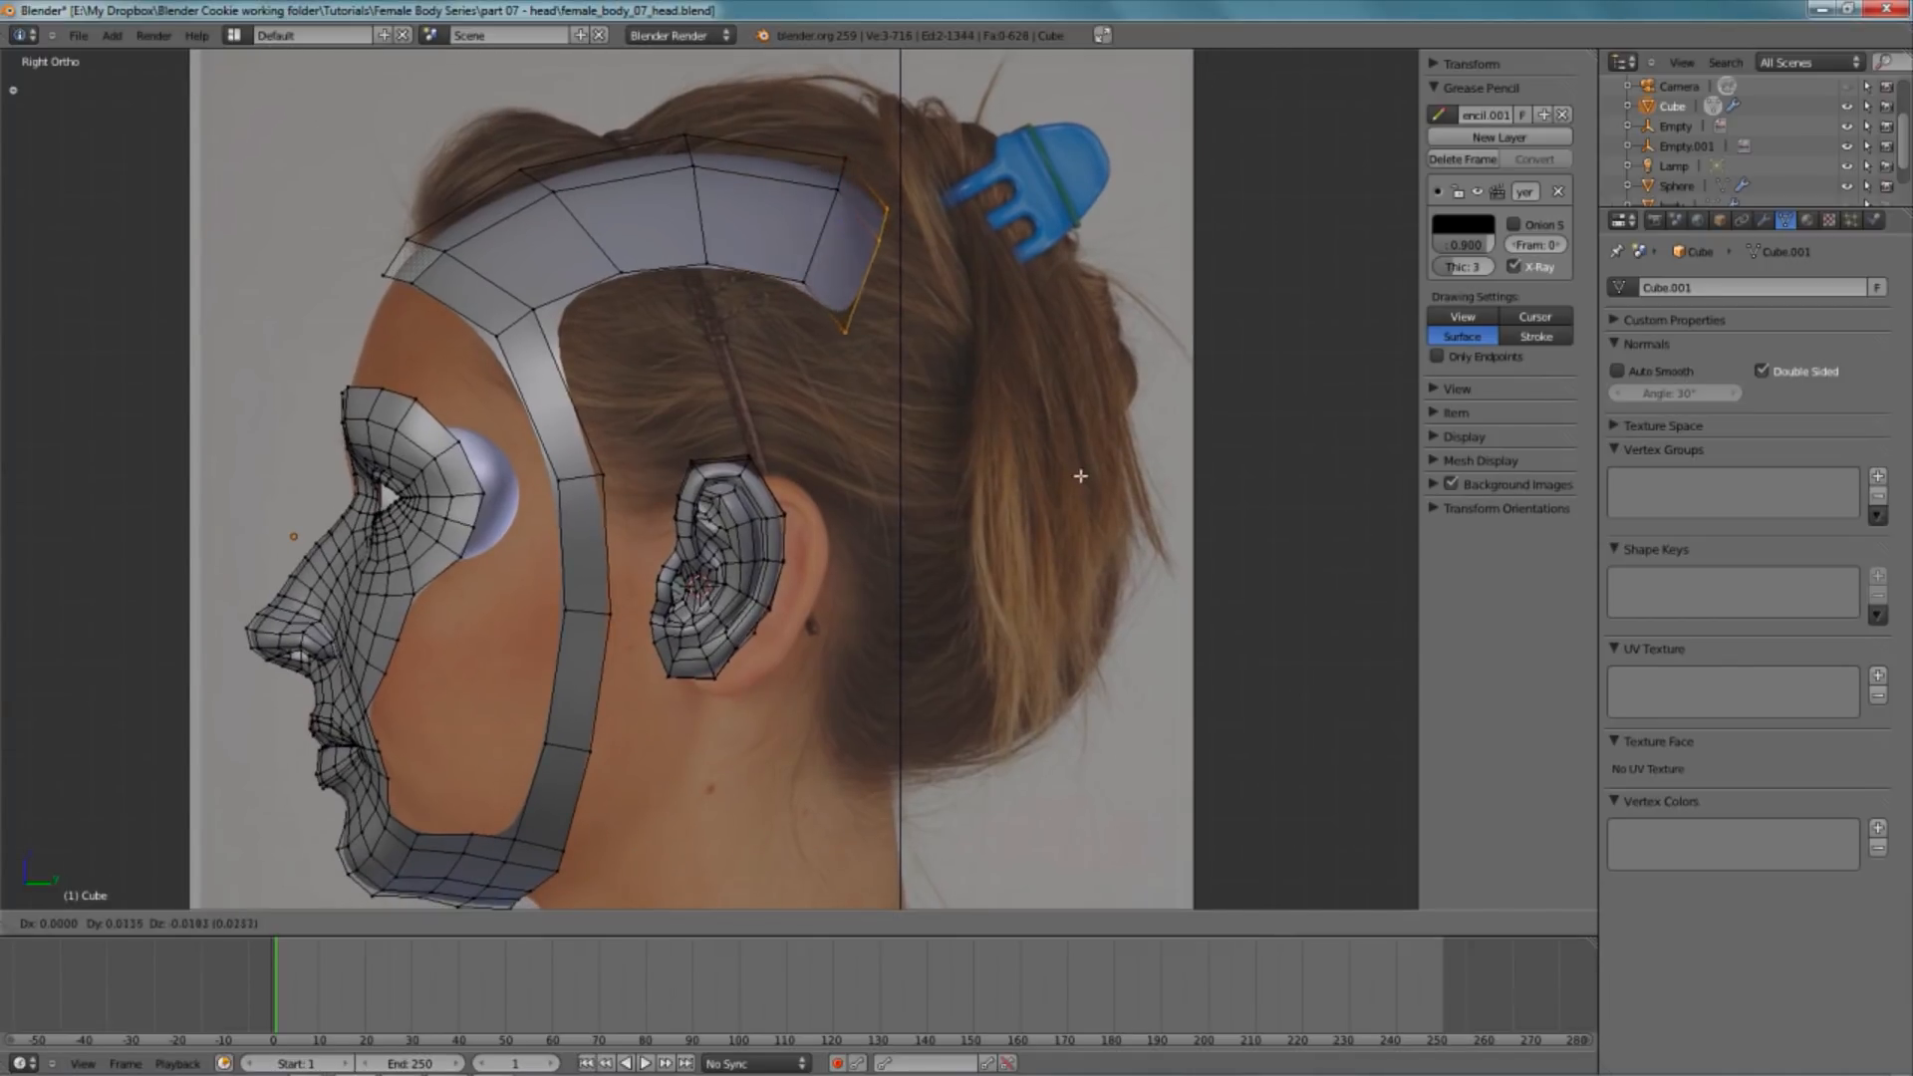
left_click(1104, 596)
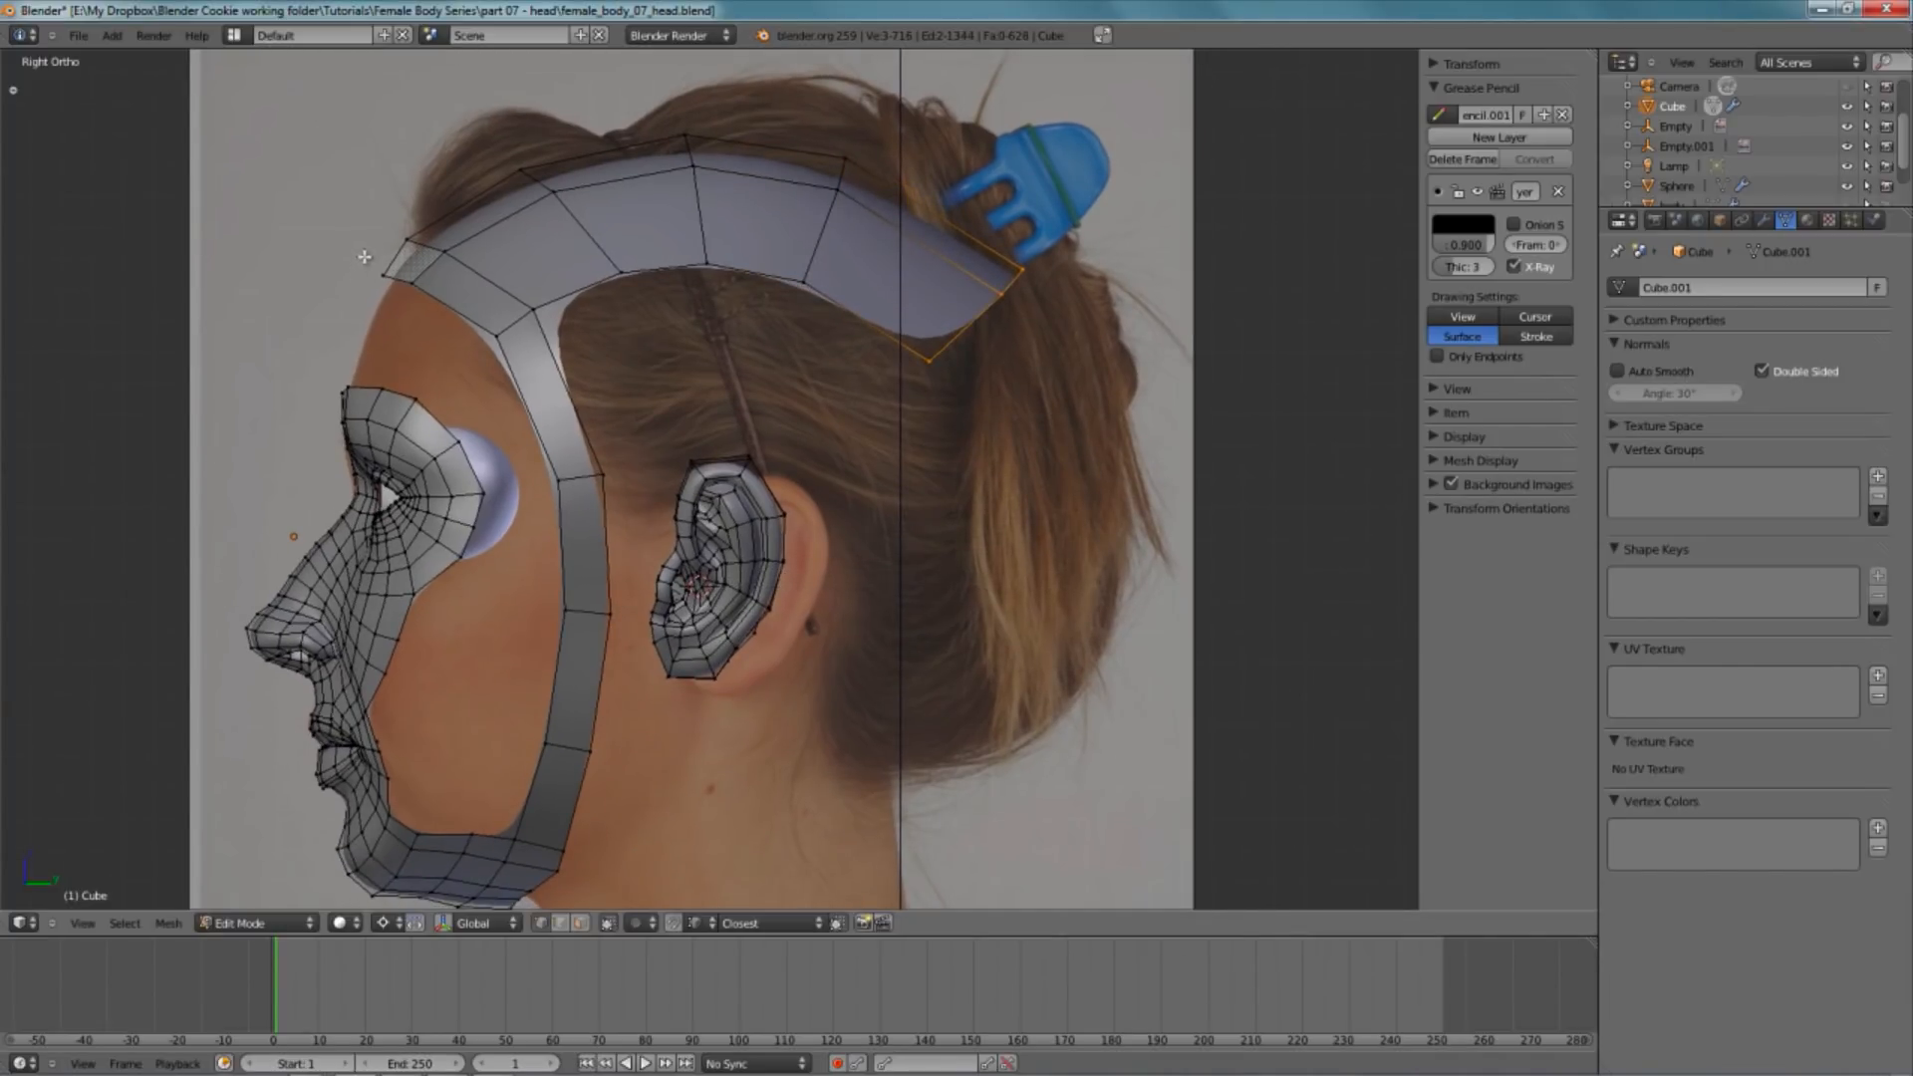
key("e")
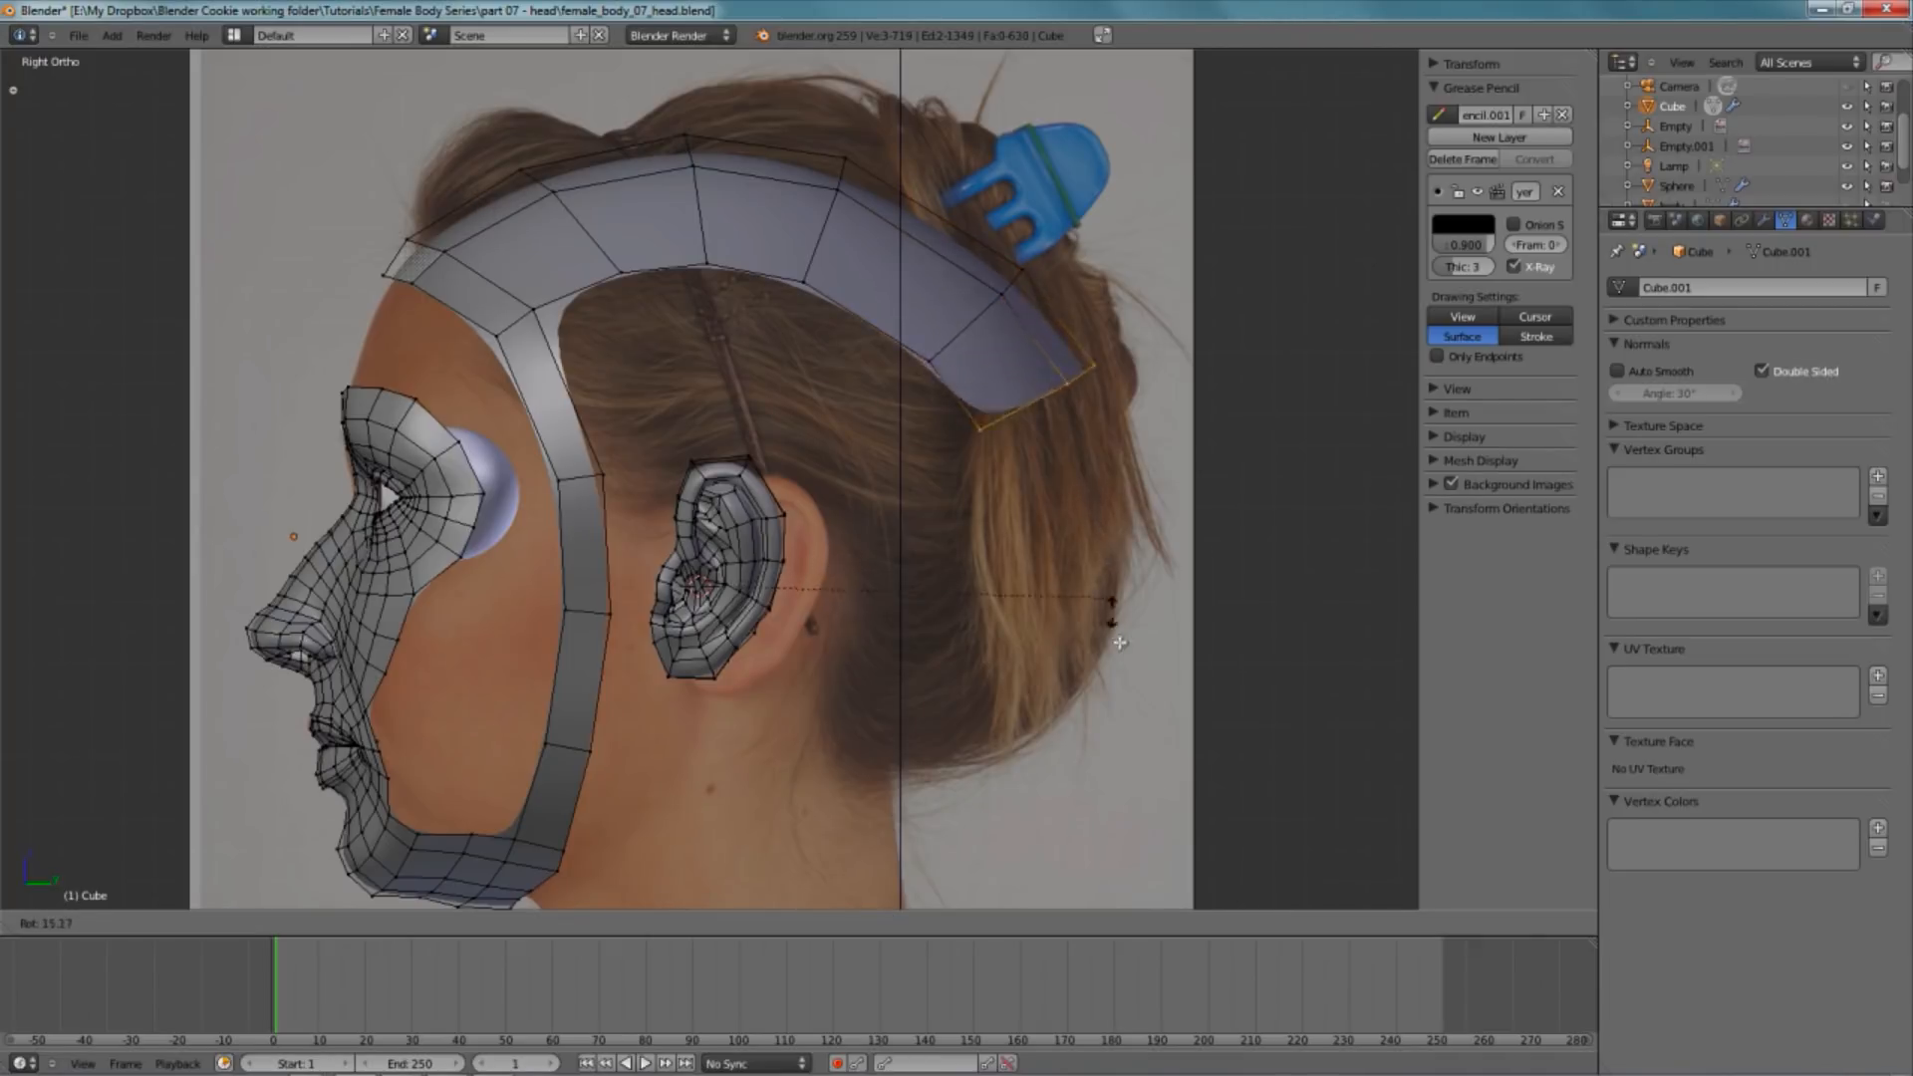
left_click(1123, 714)
- Extrude the last two strip segments down the back of the head and rotate them in towards the nape
key("e")
key("r")
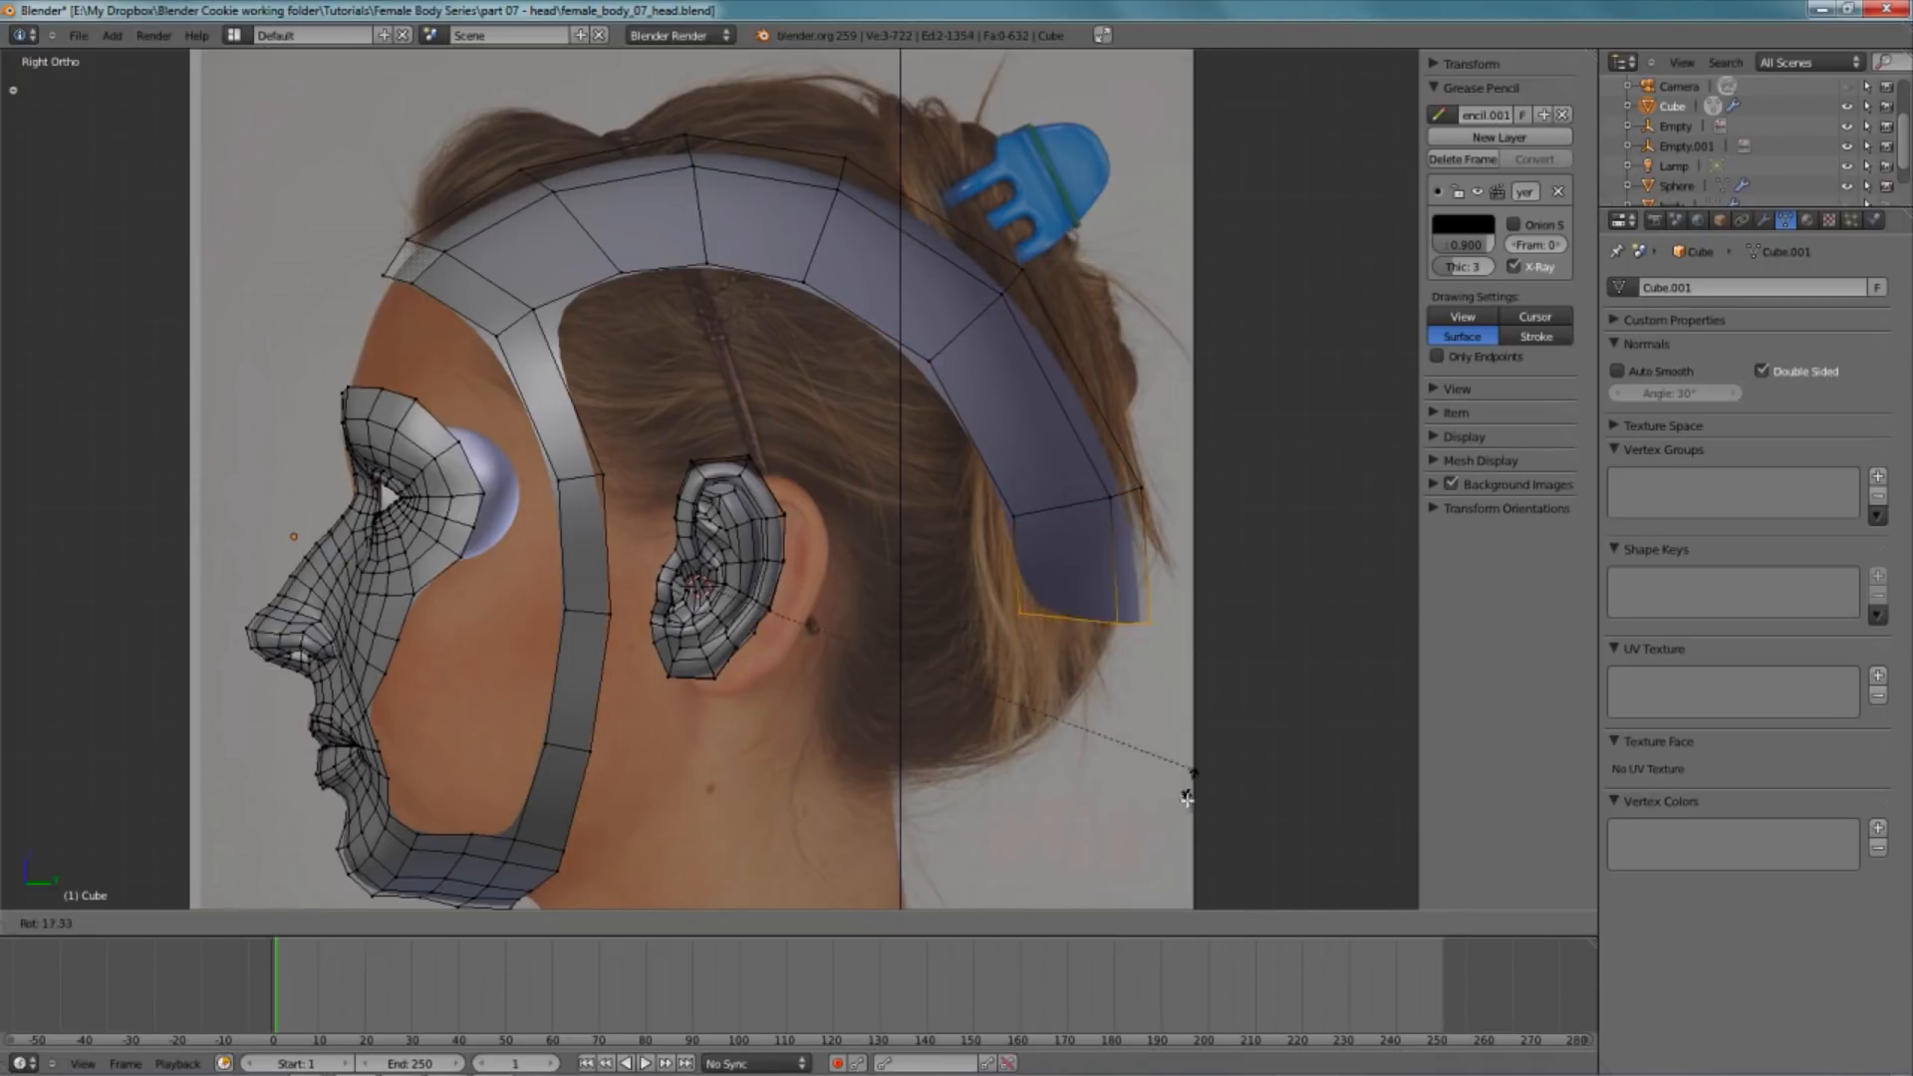
left_click(1099, 881)
scroll(836, 436, "down", 3)
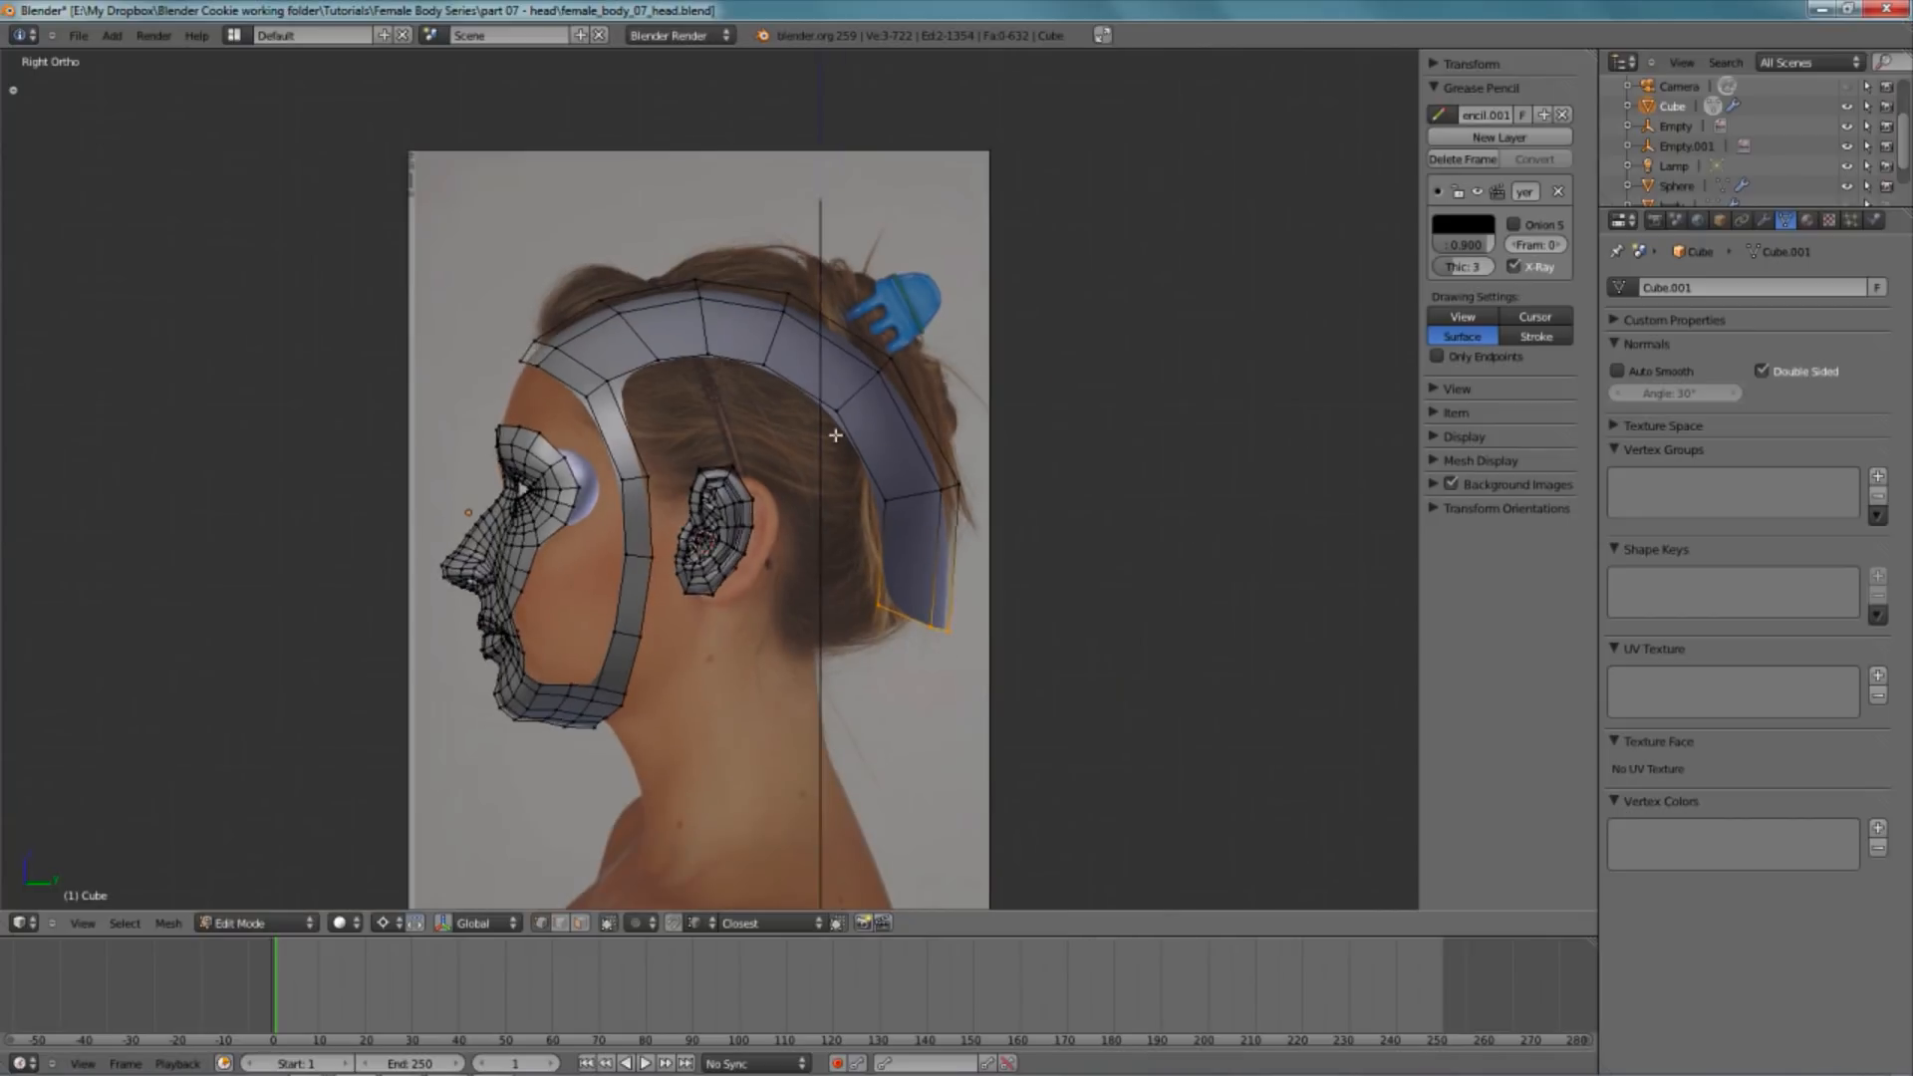
key("e")
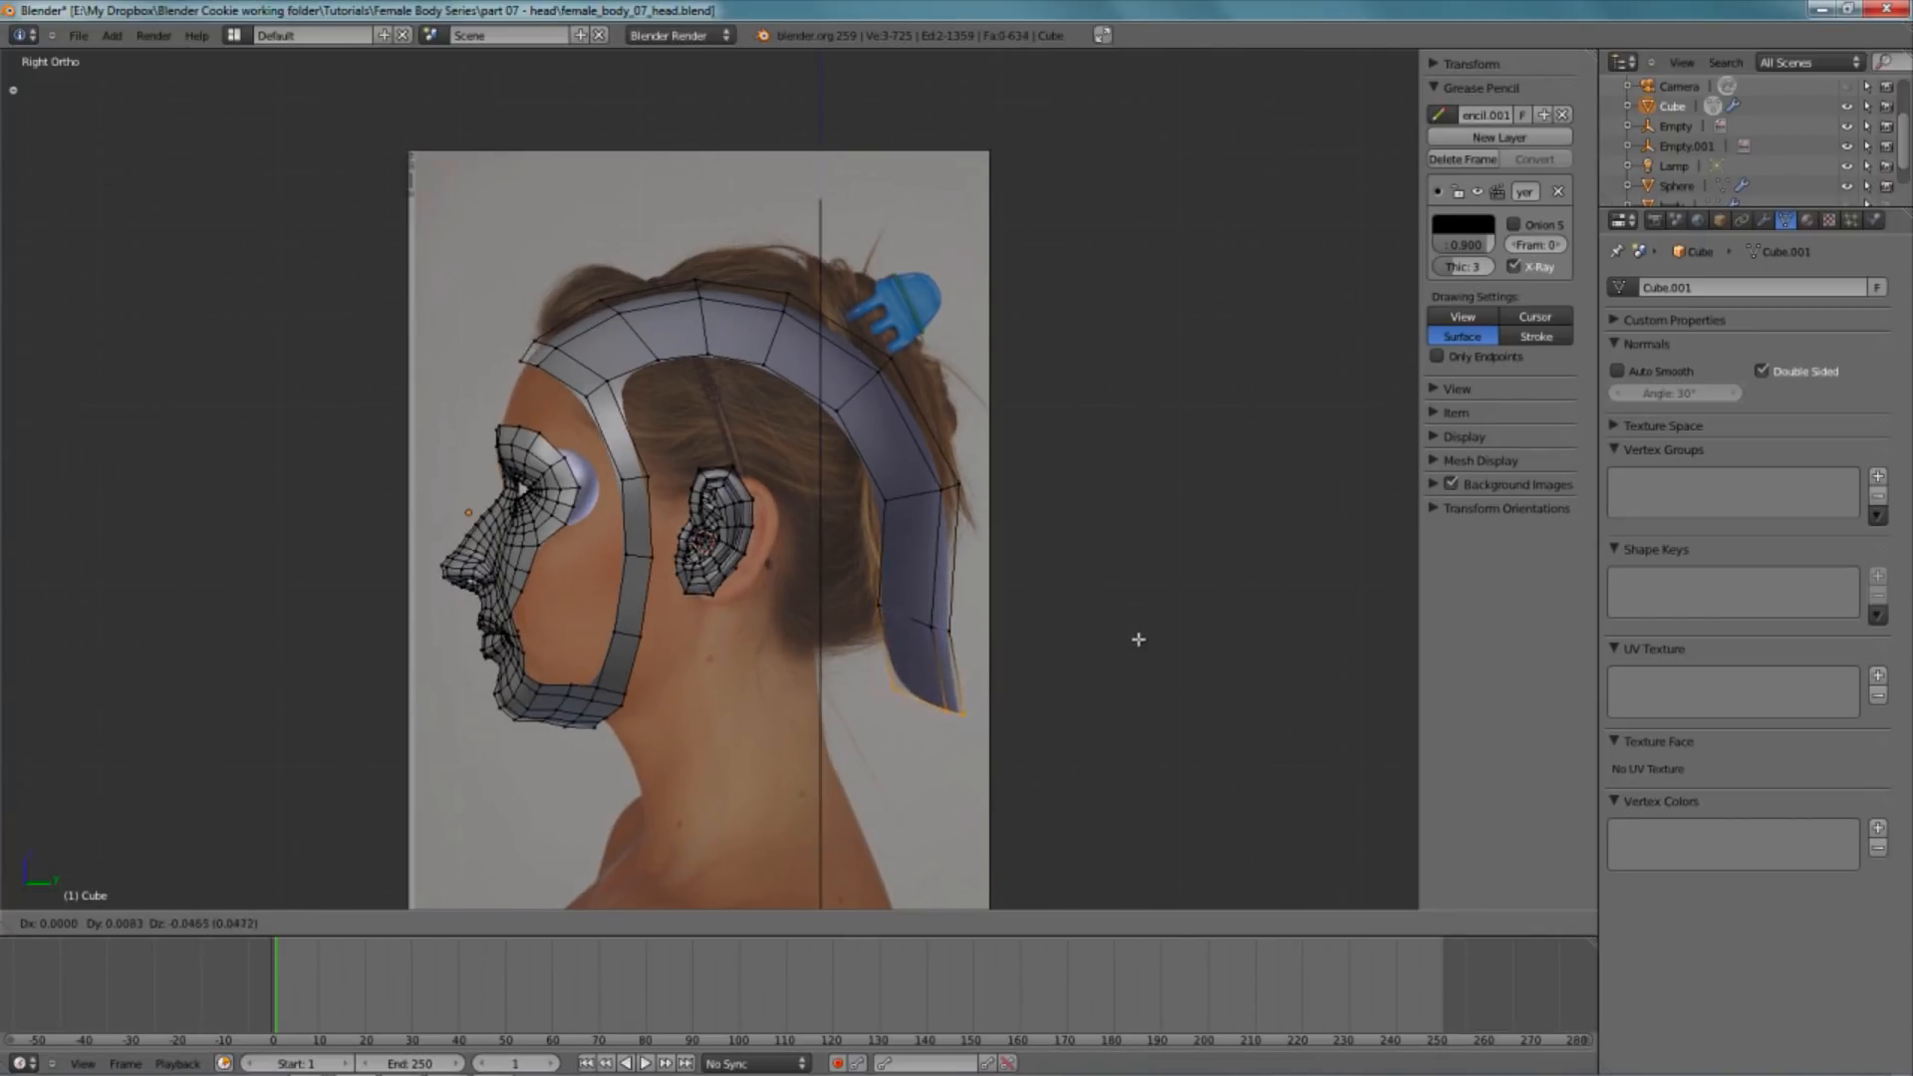
left_click(1138, 648)
key("r")
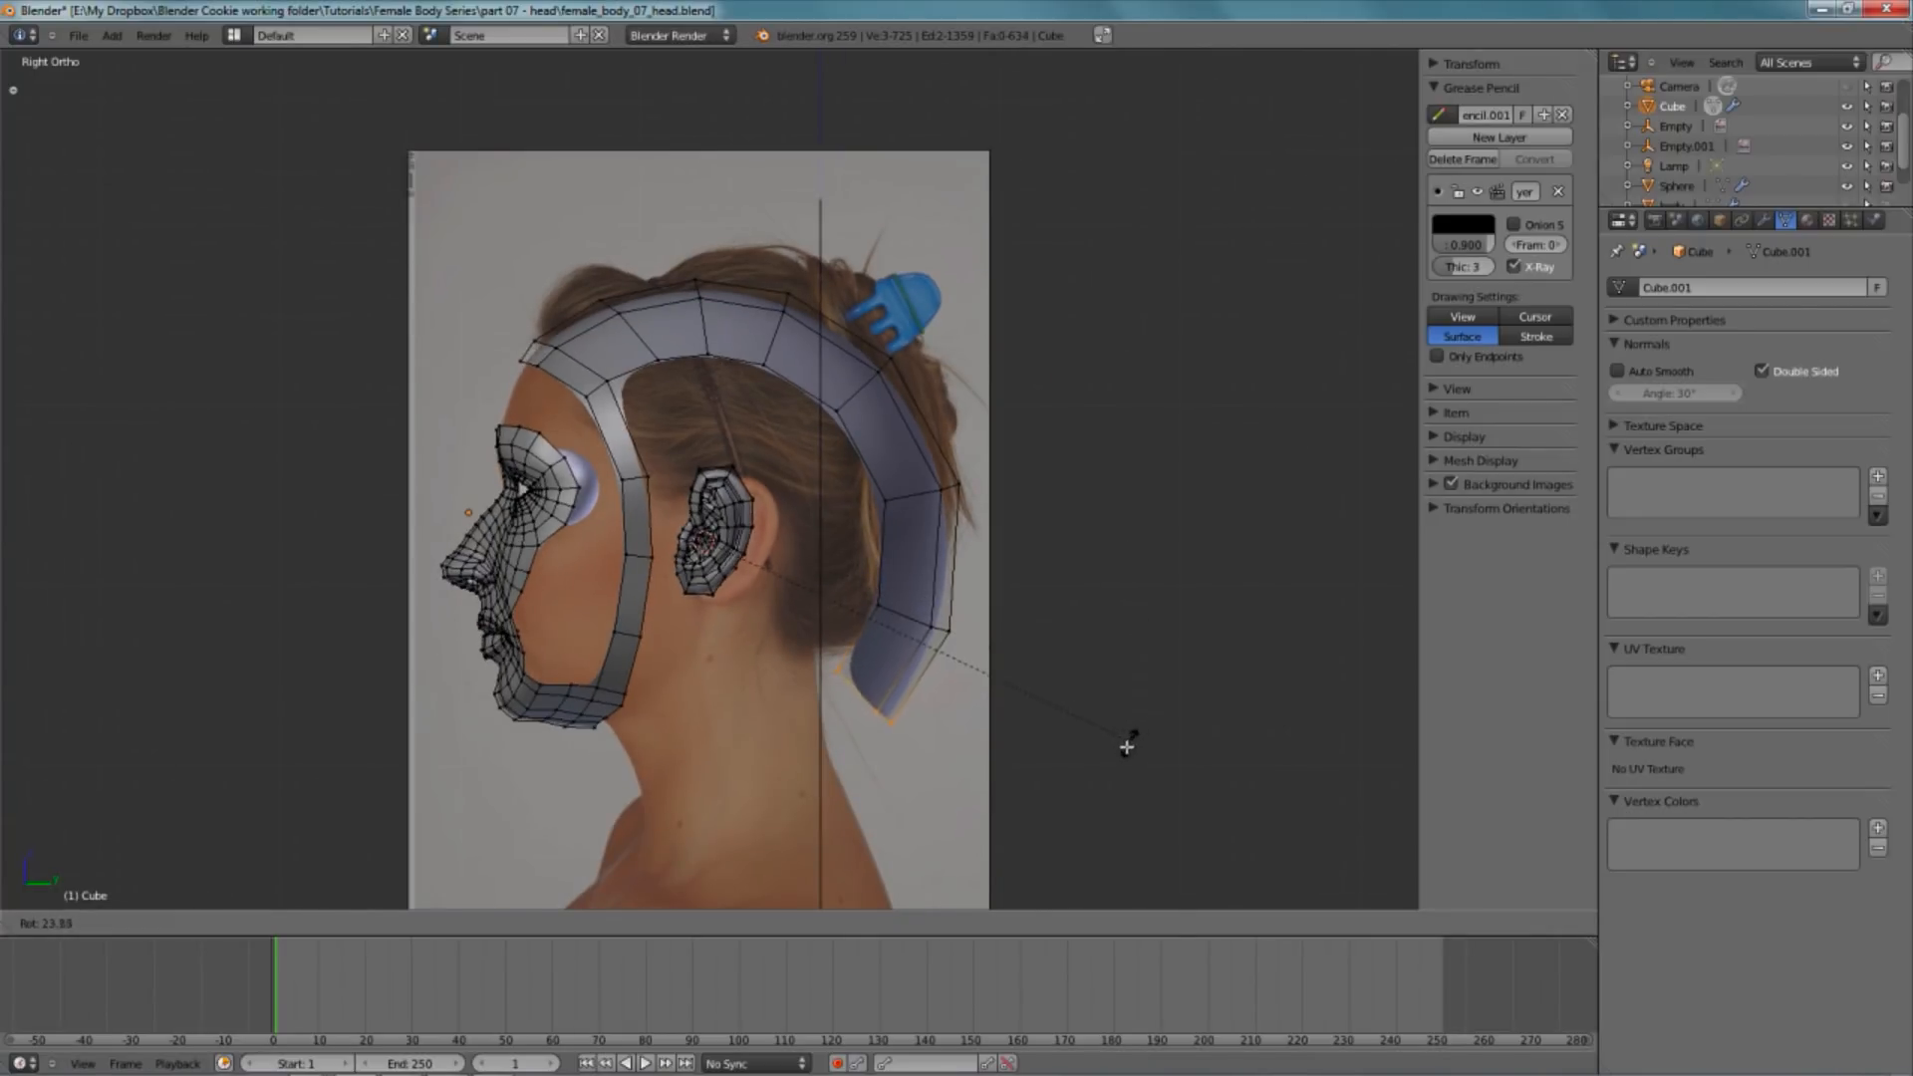
left_click(1110, 740)
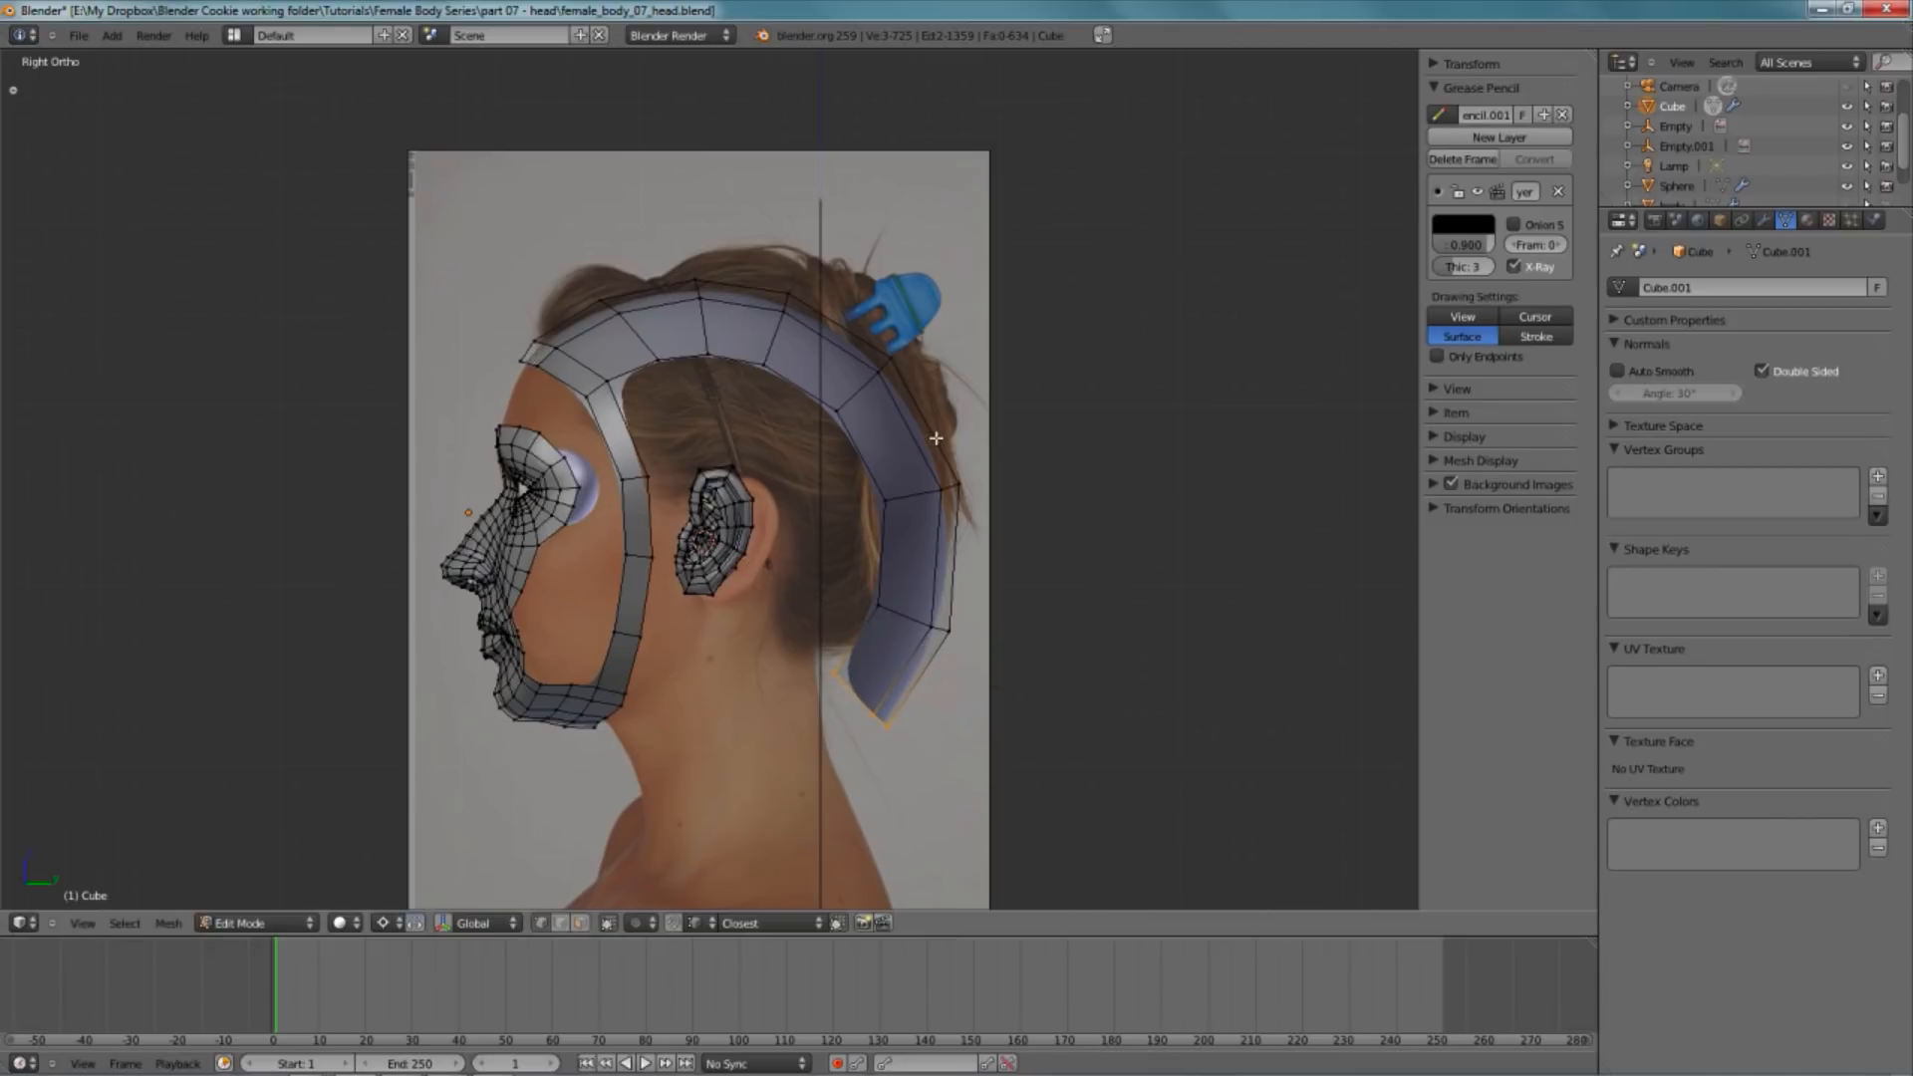
- Select the strip's rear segments from crown to nape, scale them down with X locked and reposition them nearer the skull
key("z")
key("b")
left_click_drag(817, 275, 1142, 907)
key("z")
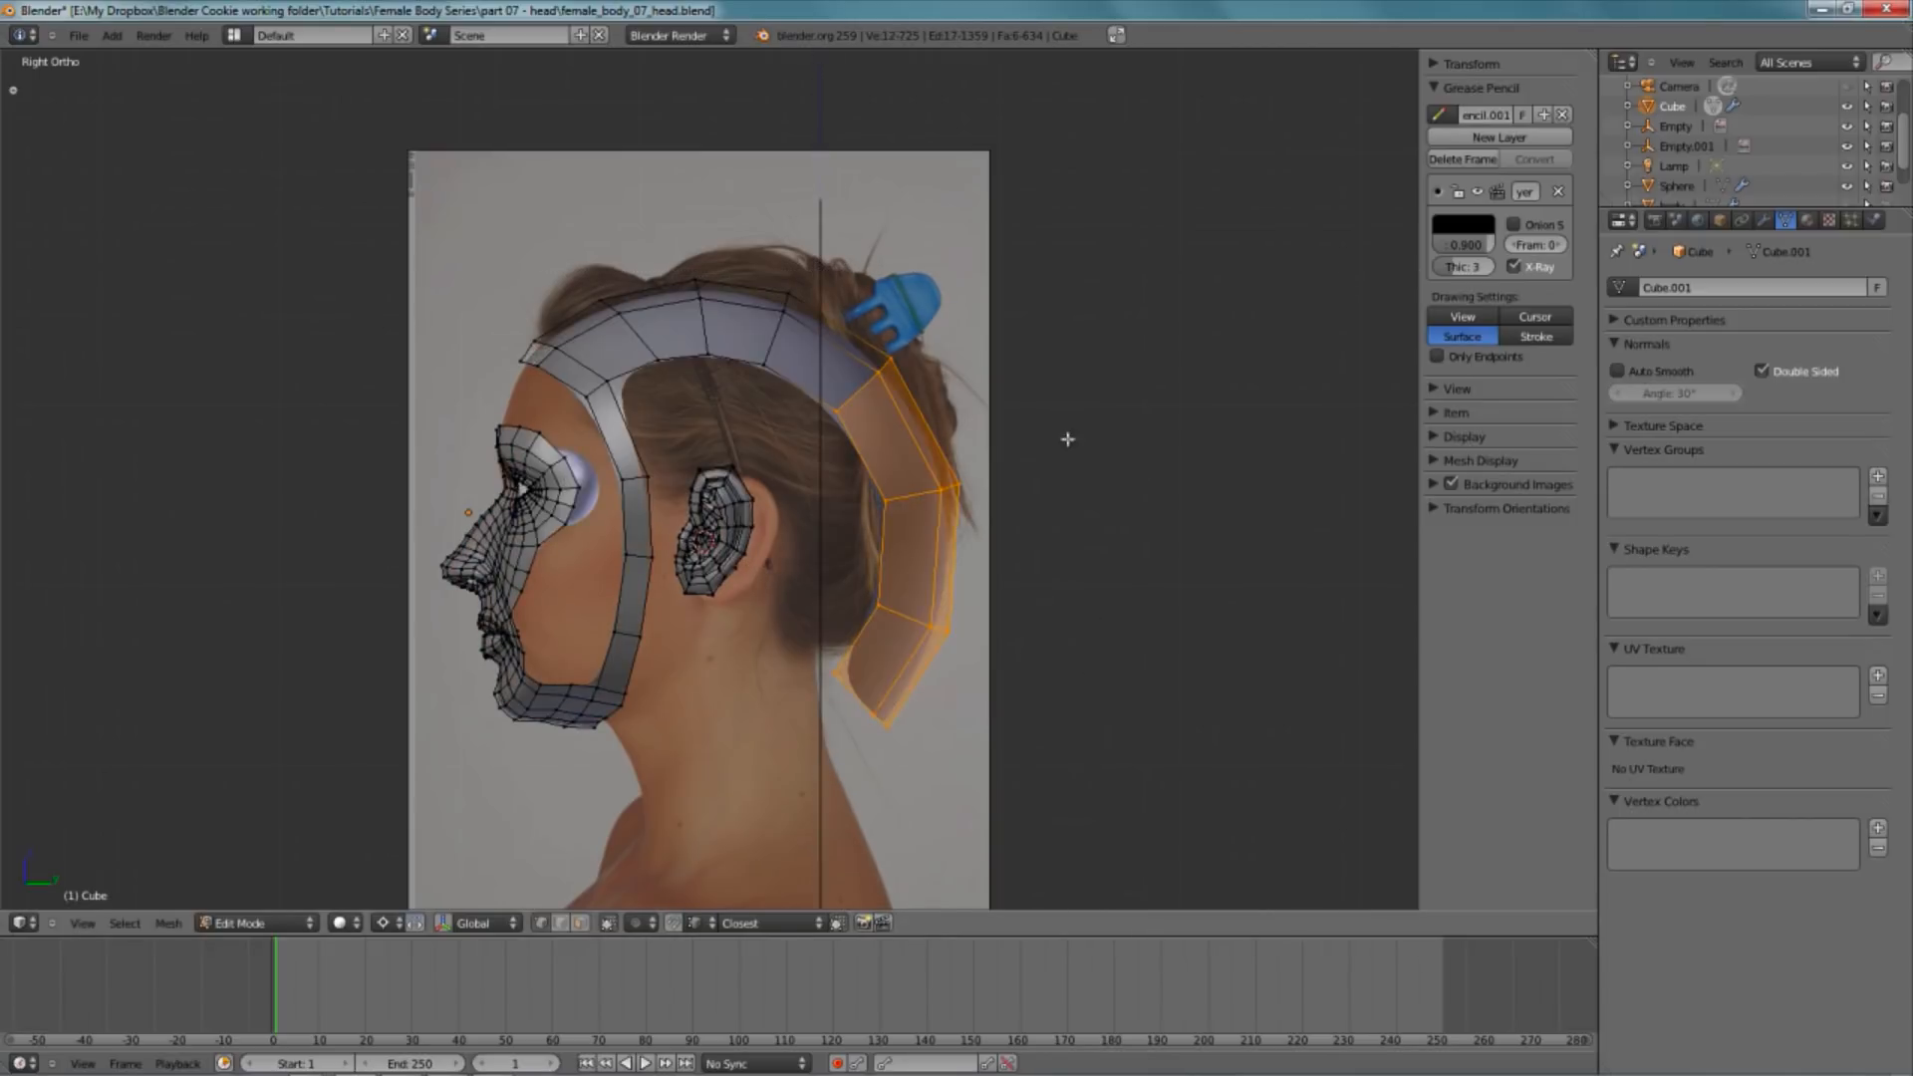
scroll(1064, 426, "up", 2)
key("z")
key("b")
mouse_move(775, 125)
left_mouse_down()
mouse_move(888, 329)
mouse_move(957, 363)
left_mouse_up()
key("z")
key("s")
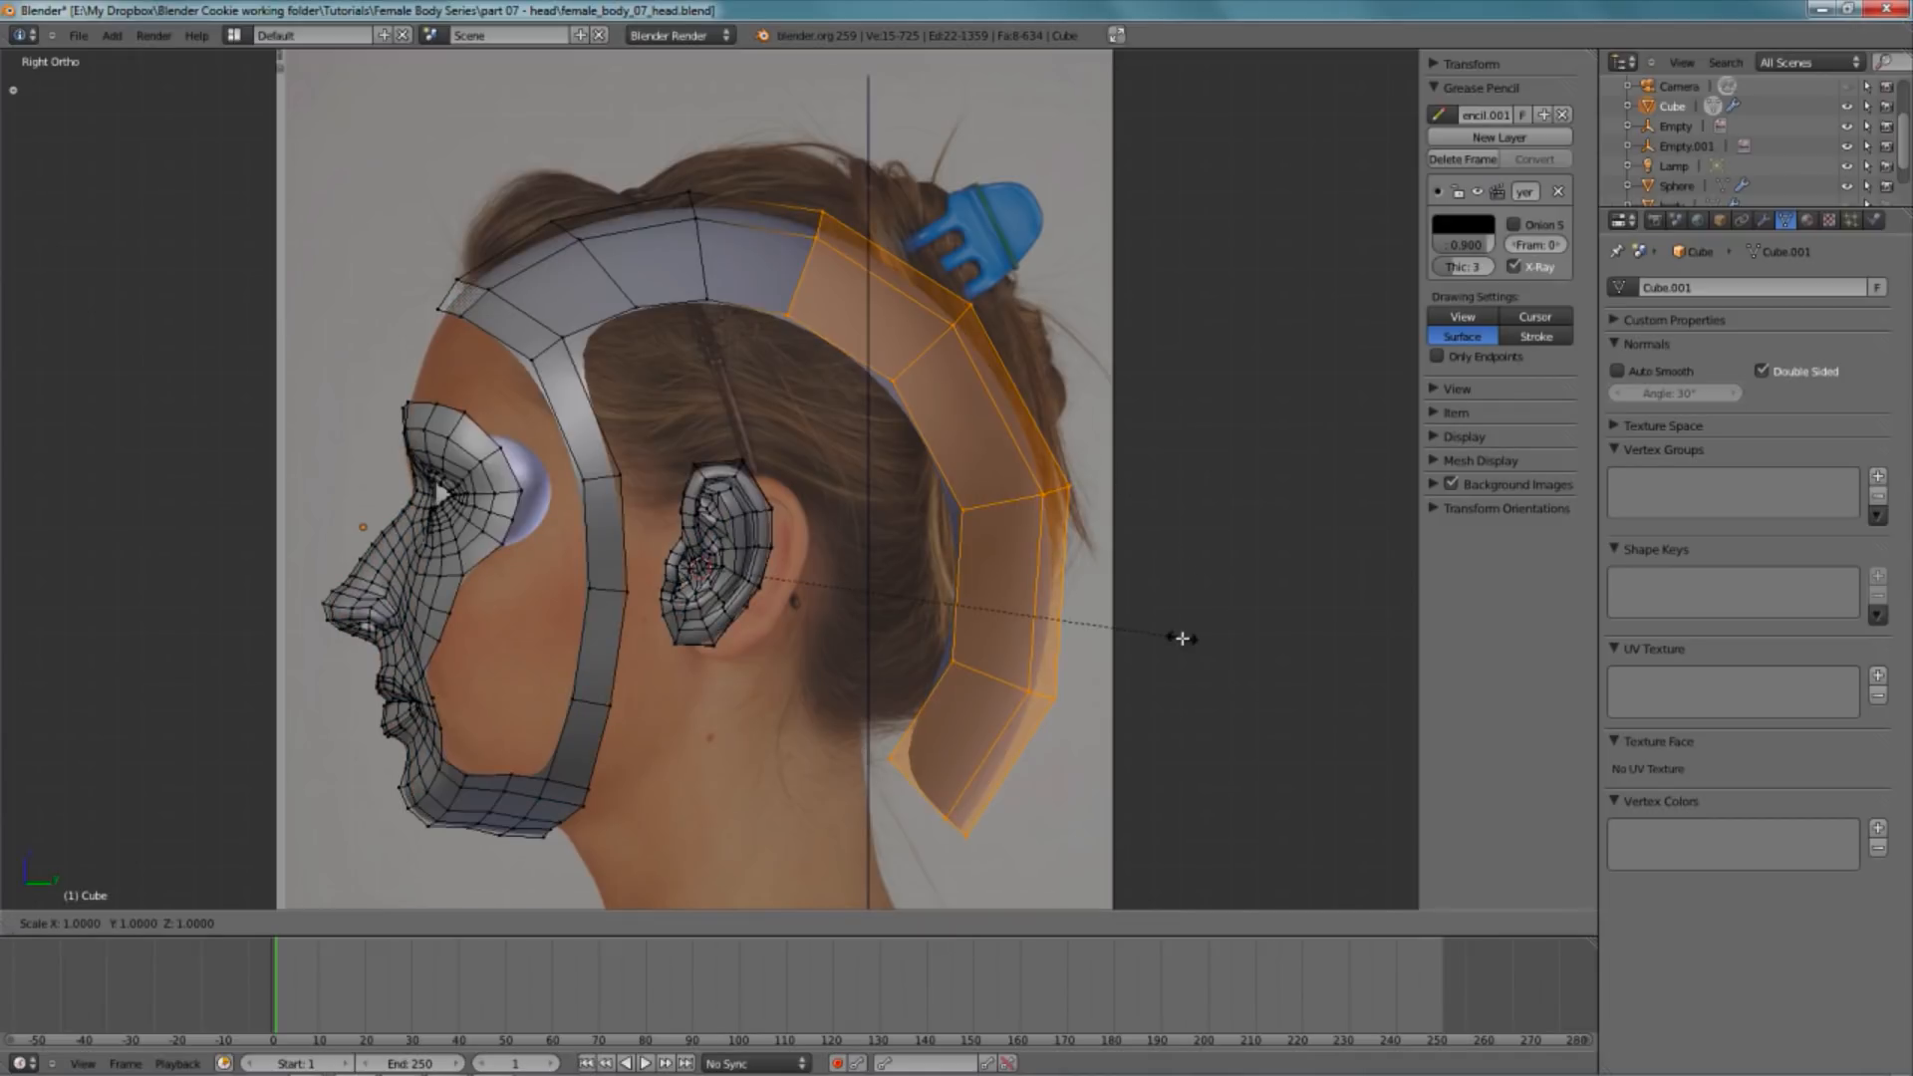
key("shift+x")
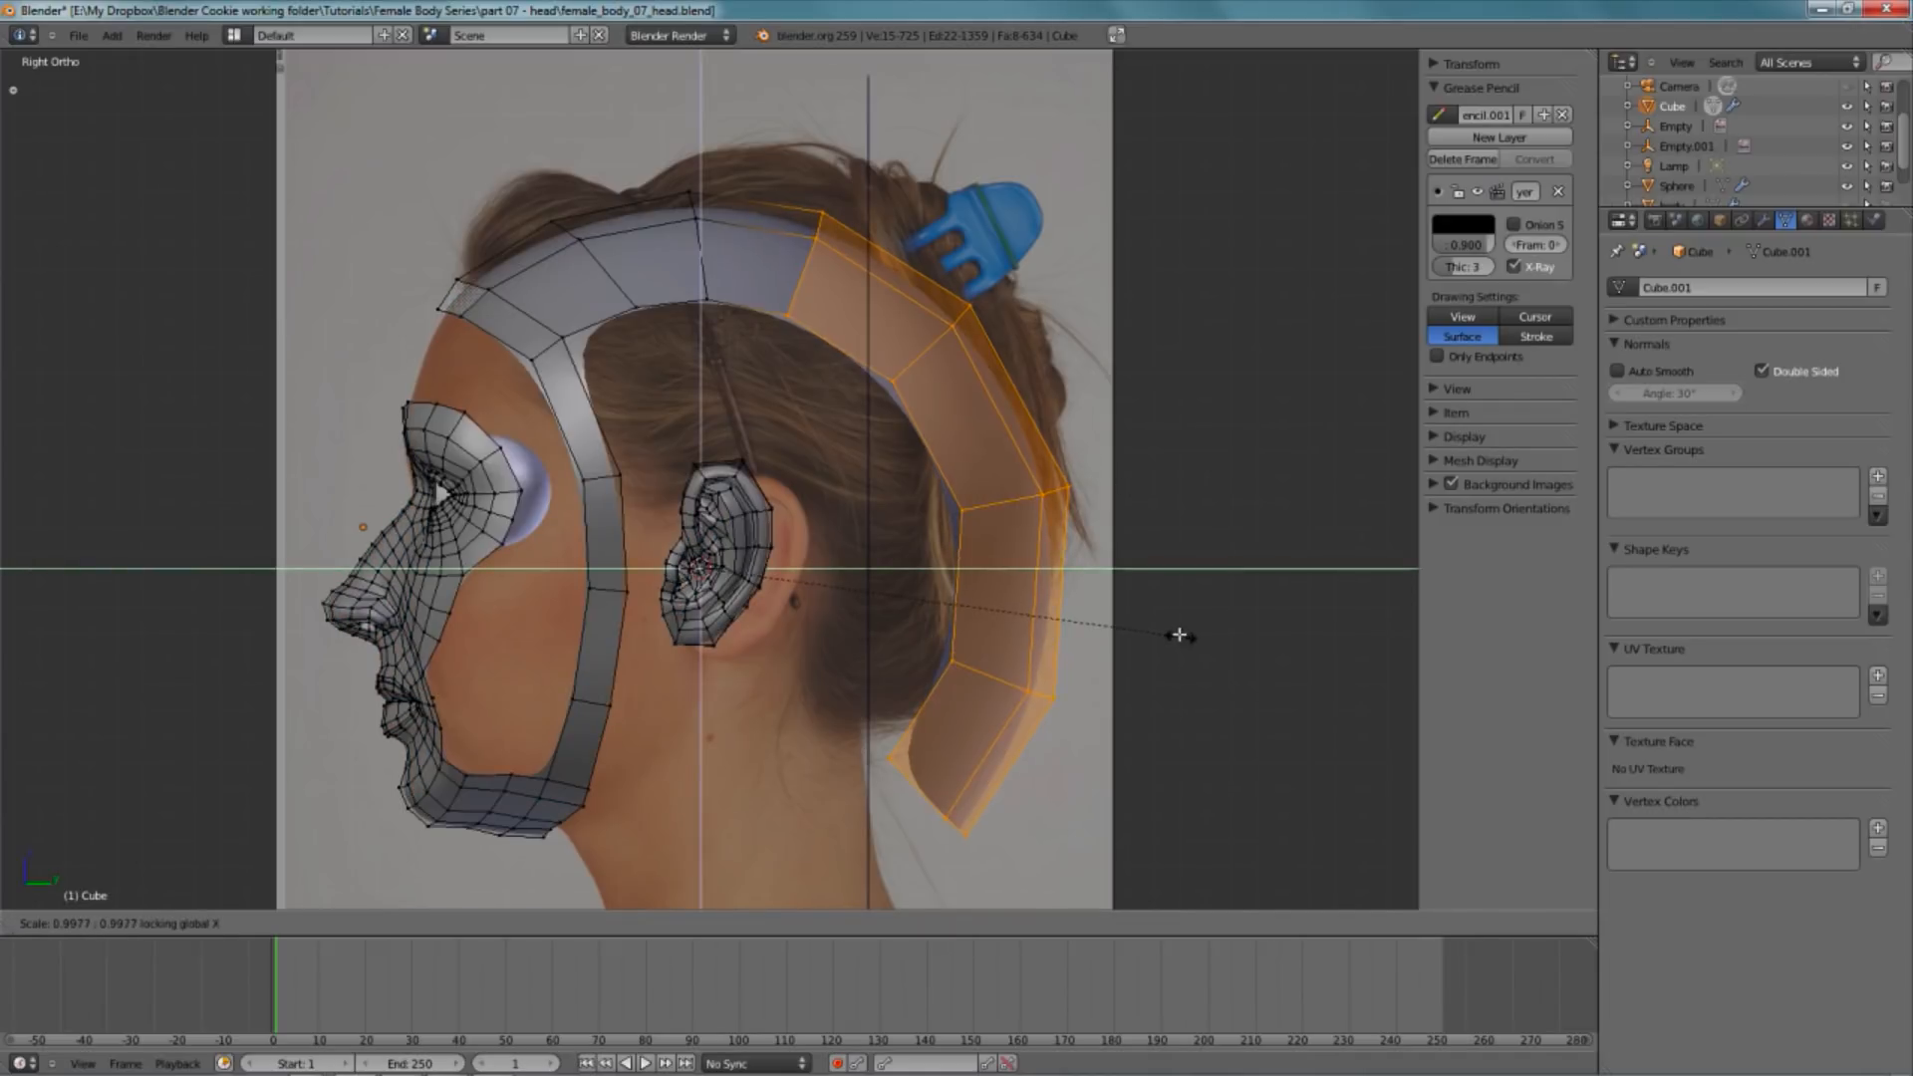
left_click(1119, 560)
key("g")
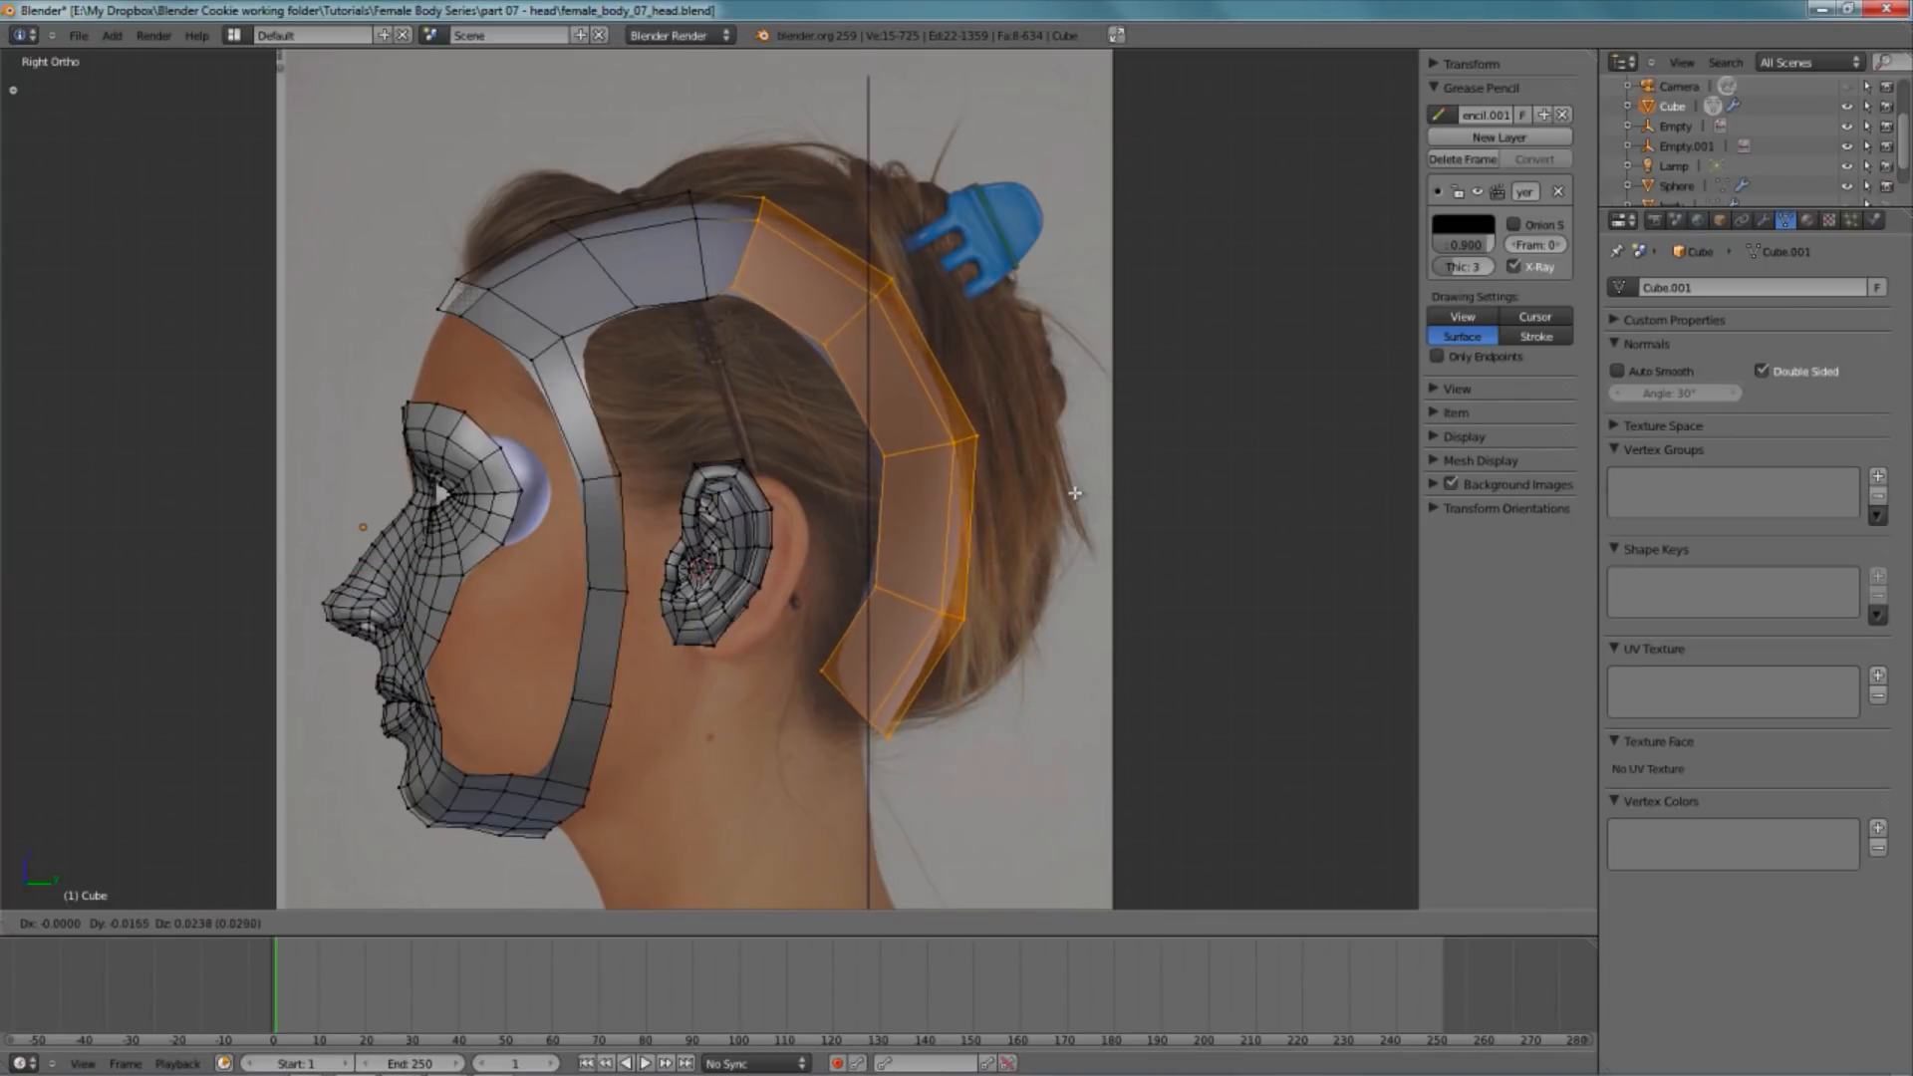
left_click(1199, 653)
- Move the strip's edge loops above the forehead, at the crown and on top of the head to even their spacing
right_click(678, 257, "alt")
key("g")
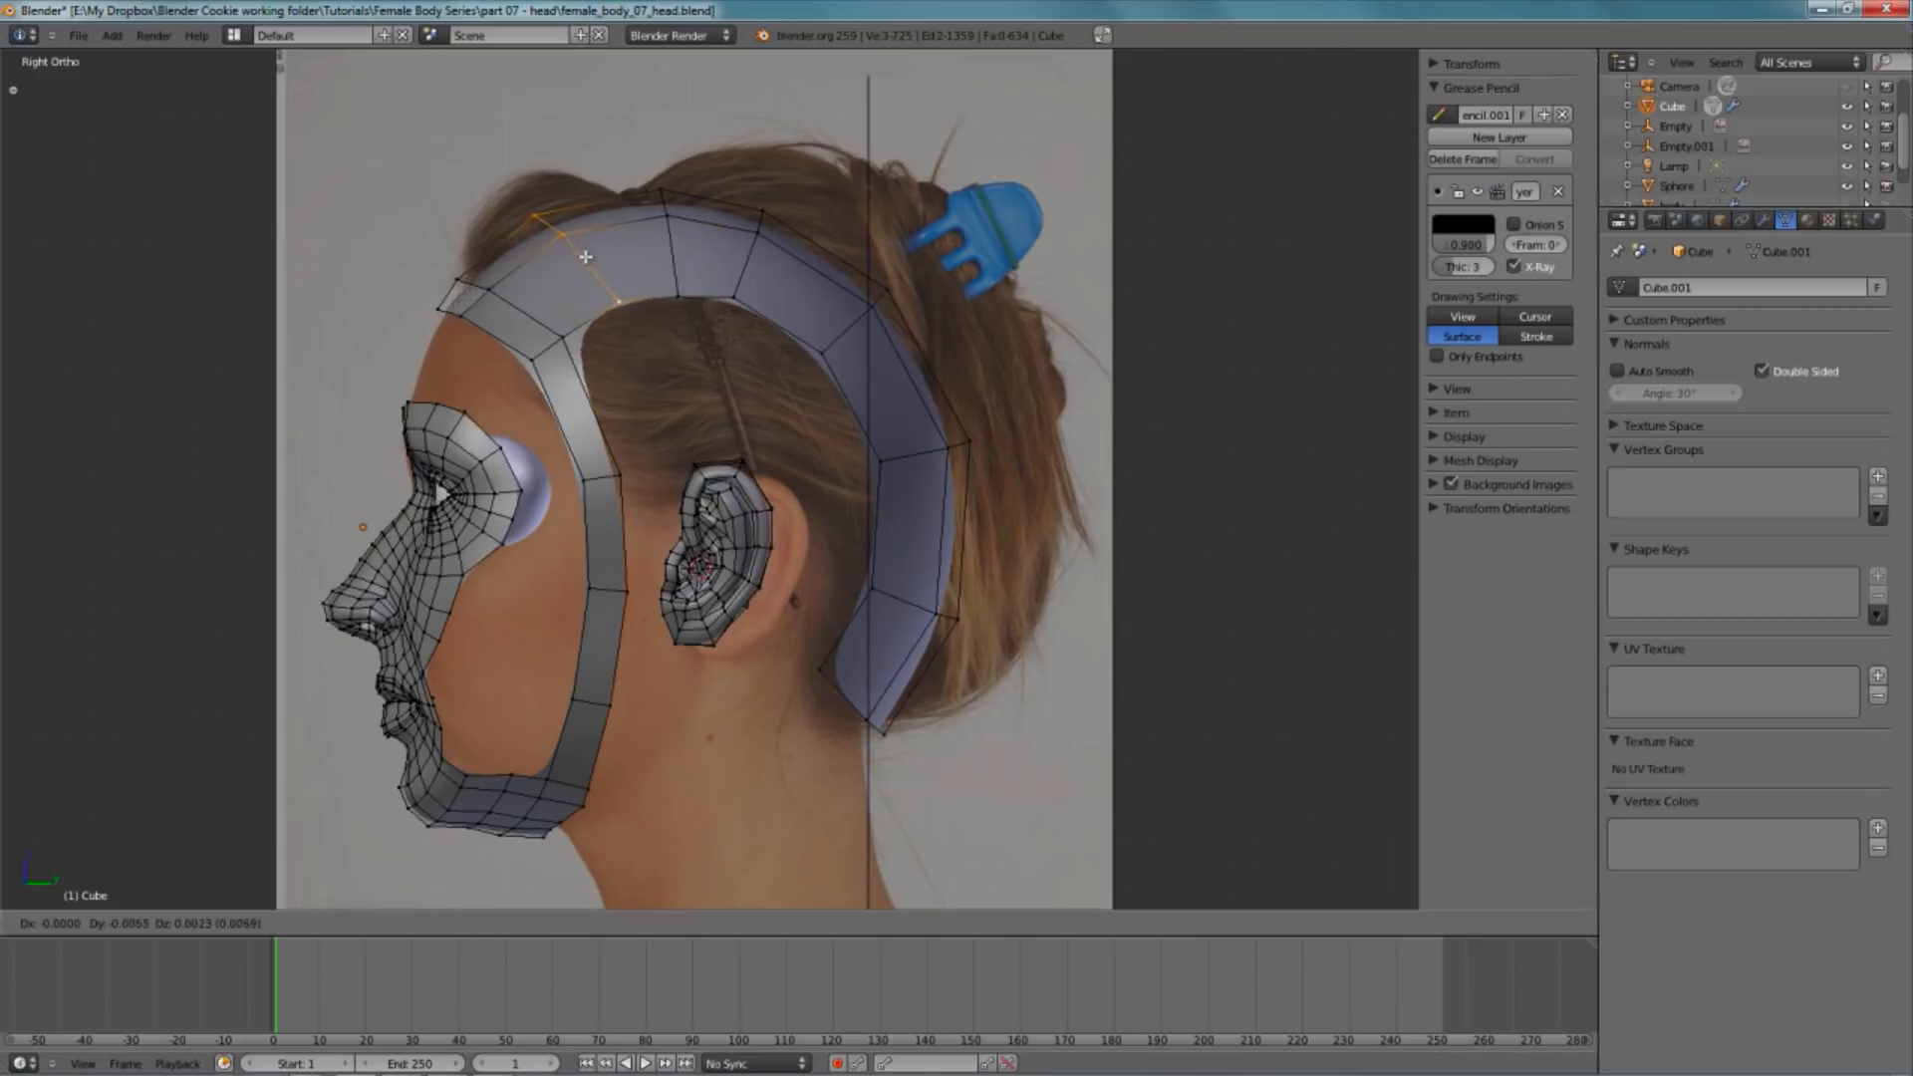
left_click(833, 299)
key("a")
right_click(763, 257, "alt")
key("g")
left_click(777, 254)
key("a")
right_click(661, 271, "alt")
key("g")
left_click(666, 271)
- Move the strip's nape end edges and the edge loop just above them forward towards the neck
key("a")
right_click(845, 693, "alt")
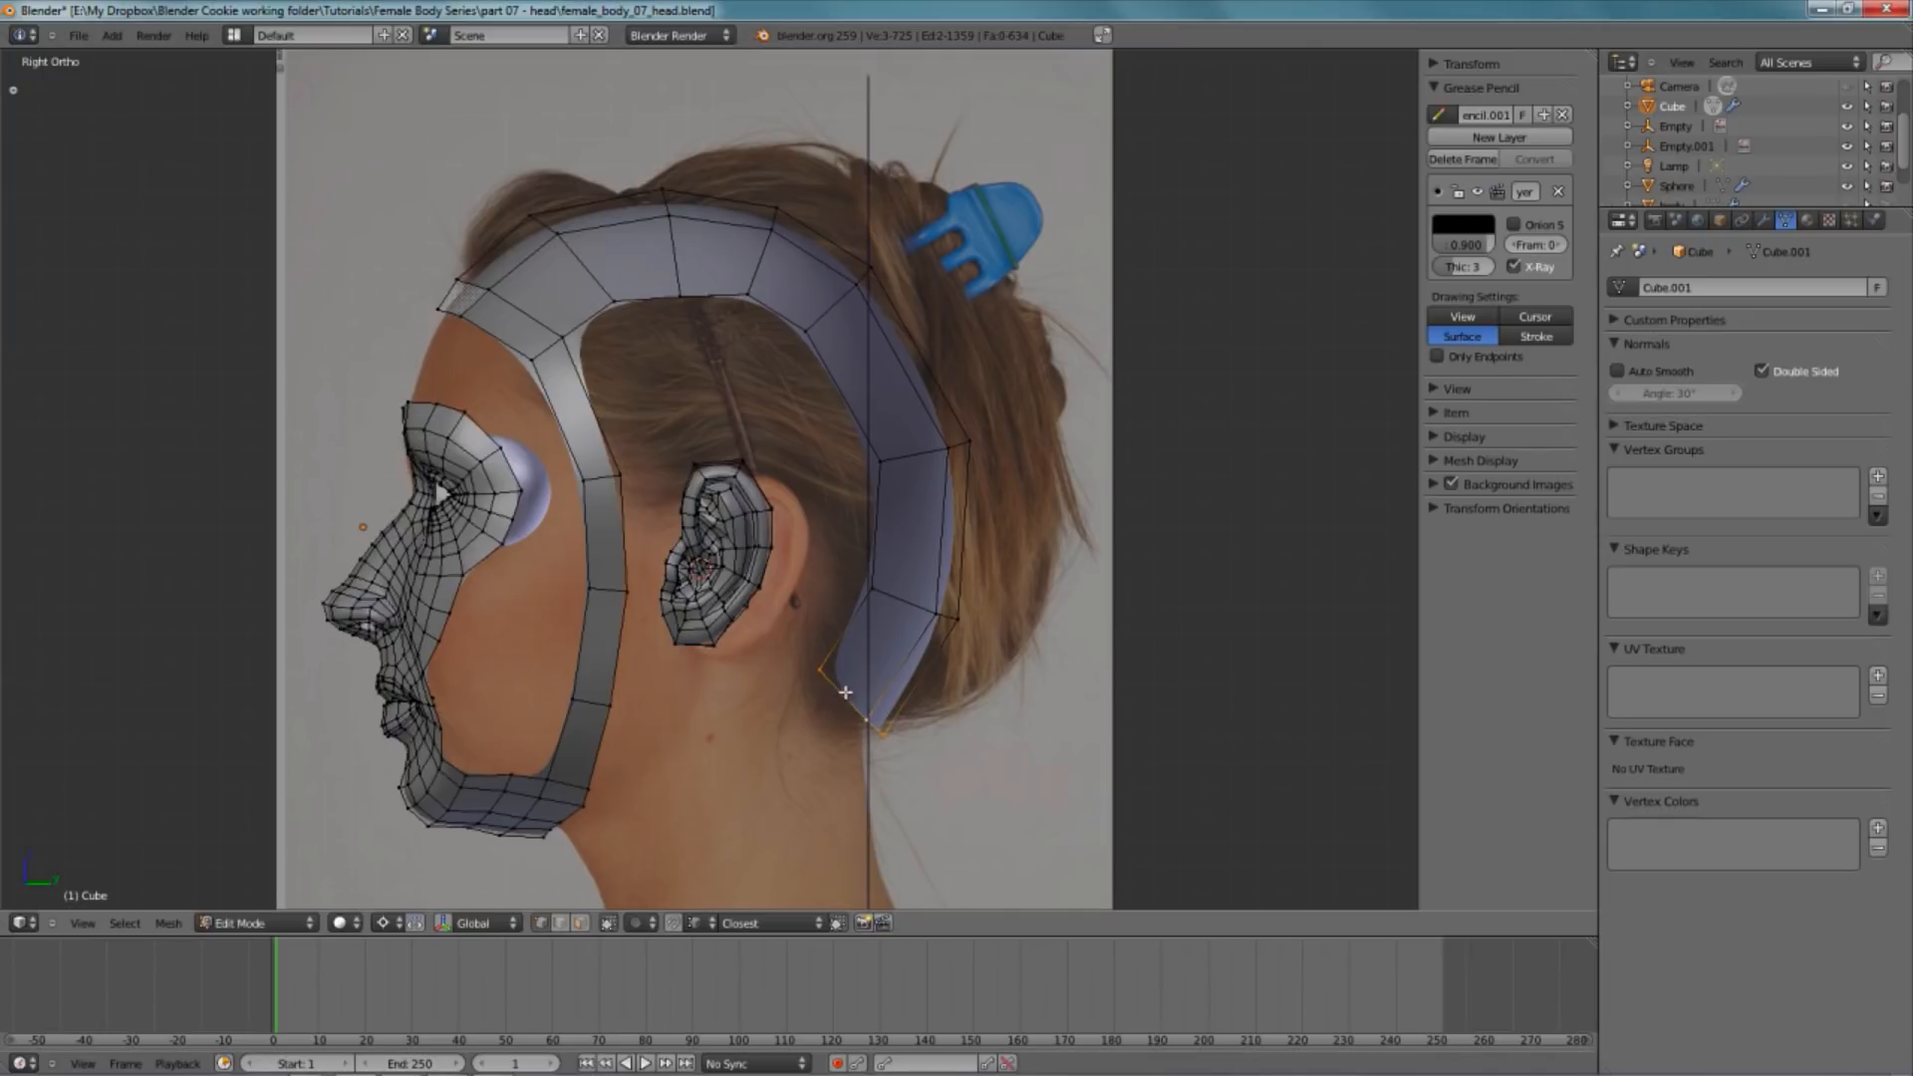
key("g")
left_click(818, 668)
key("a")
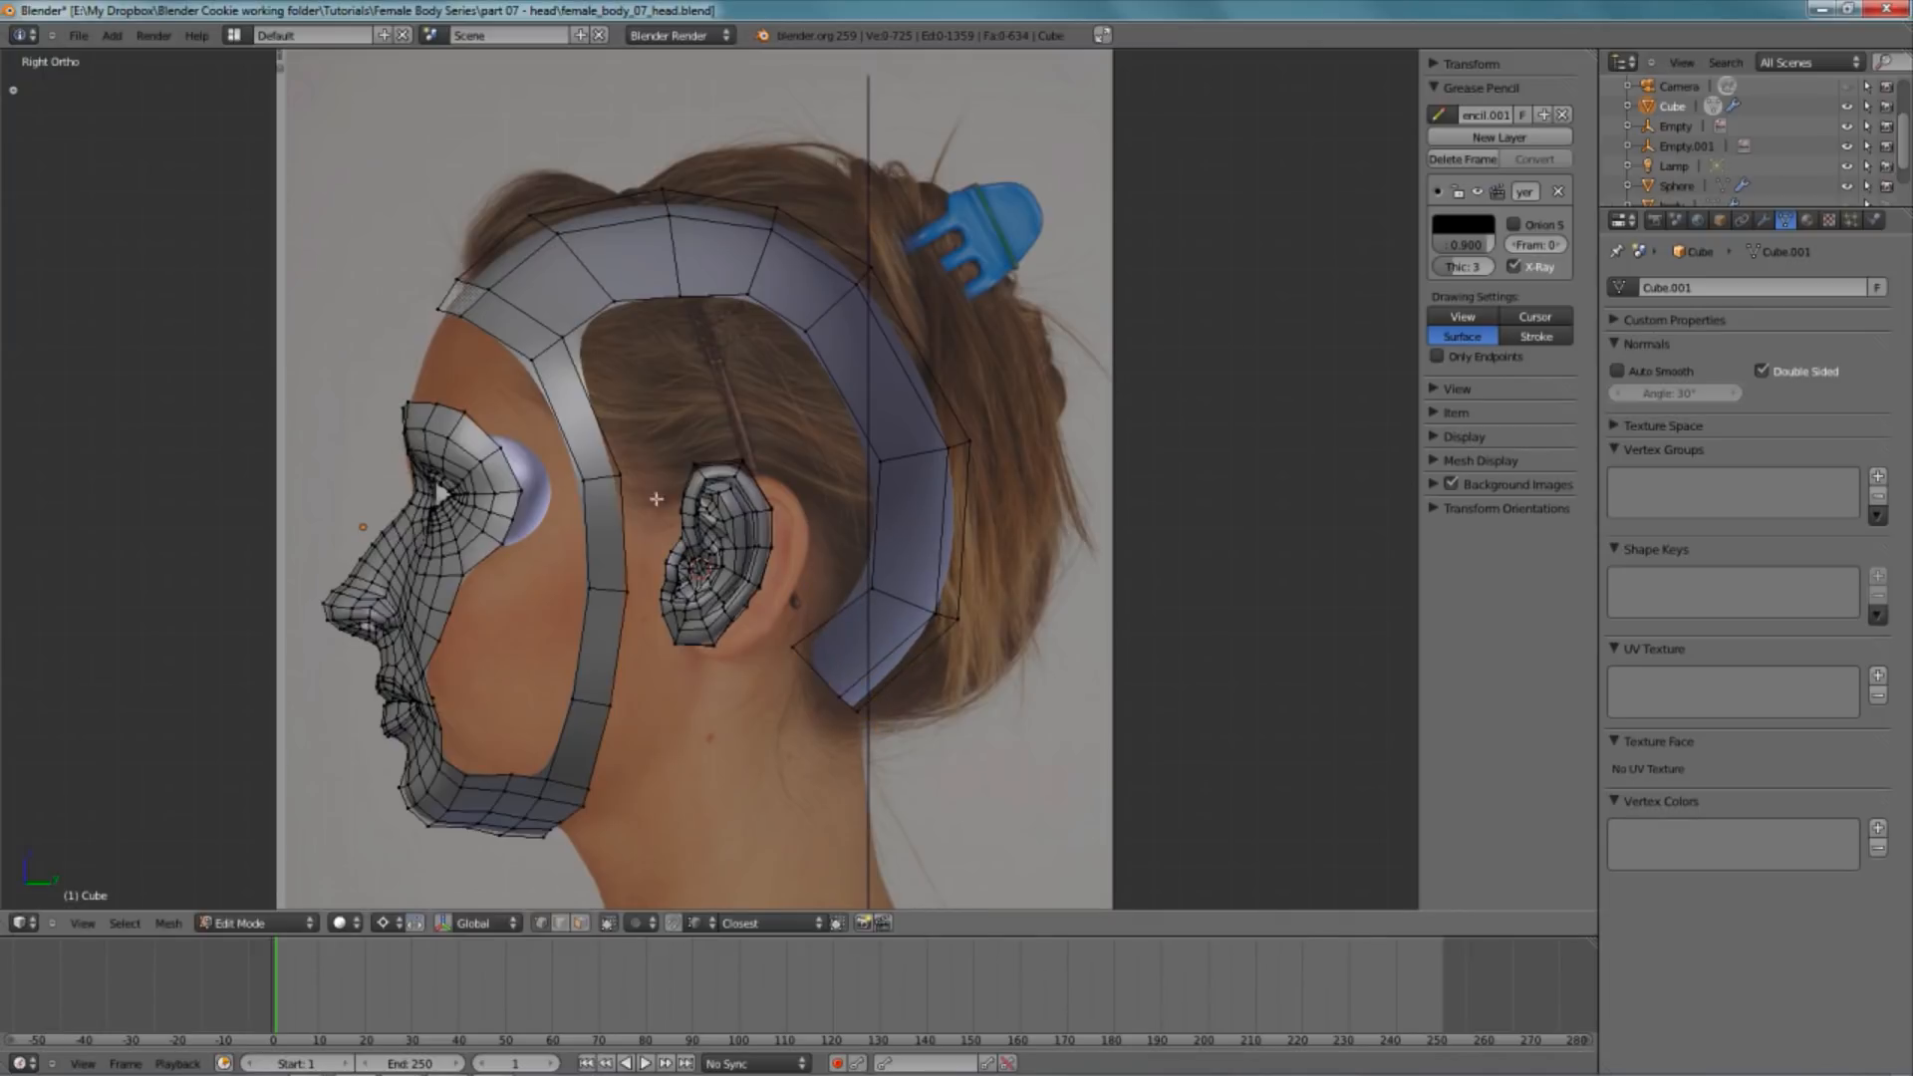
right_click(912, 603, "alt")
key("g")
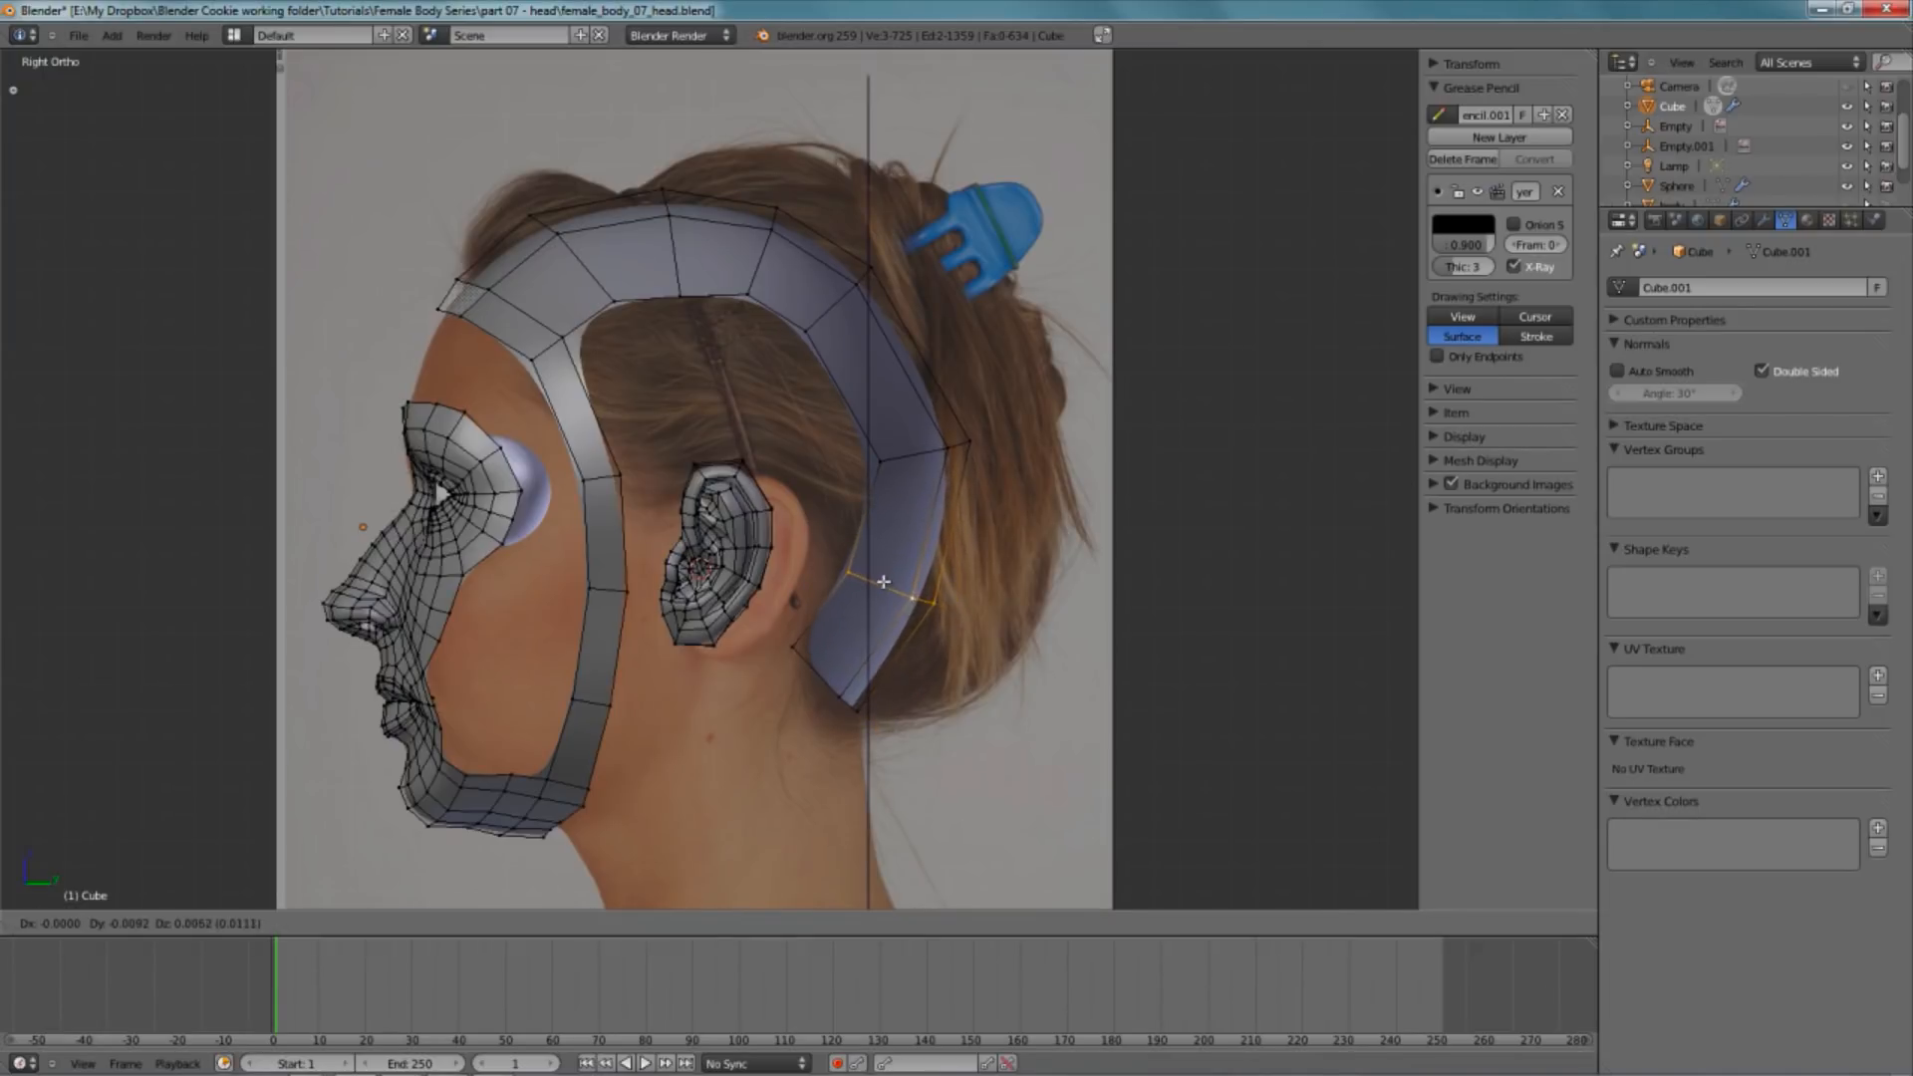
left_click(877, 576)
- Move the edge loop at the back of the head forward, then reposition and rotate the upper-back loop
key("a")
right_click(906, 465, "alt")
key("g")
left_click(882, 448)
key("a")
right_click(840, 333, "alt")
key("g")
left_click(861, 360)
key("r")
left_click(979, 399)
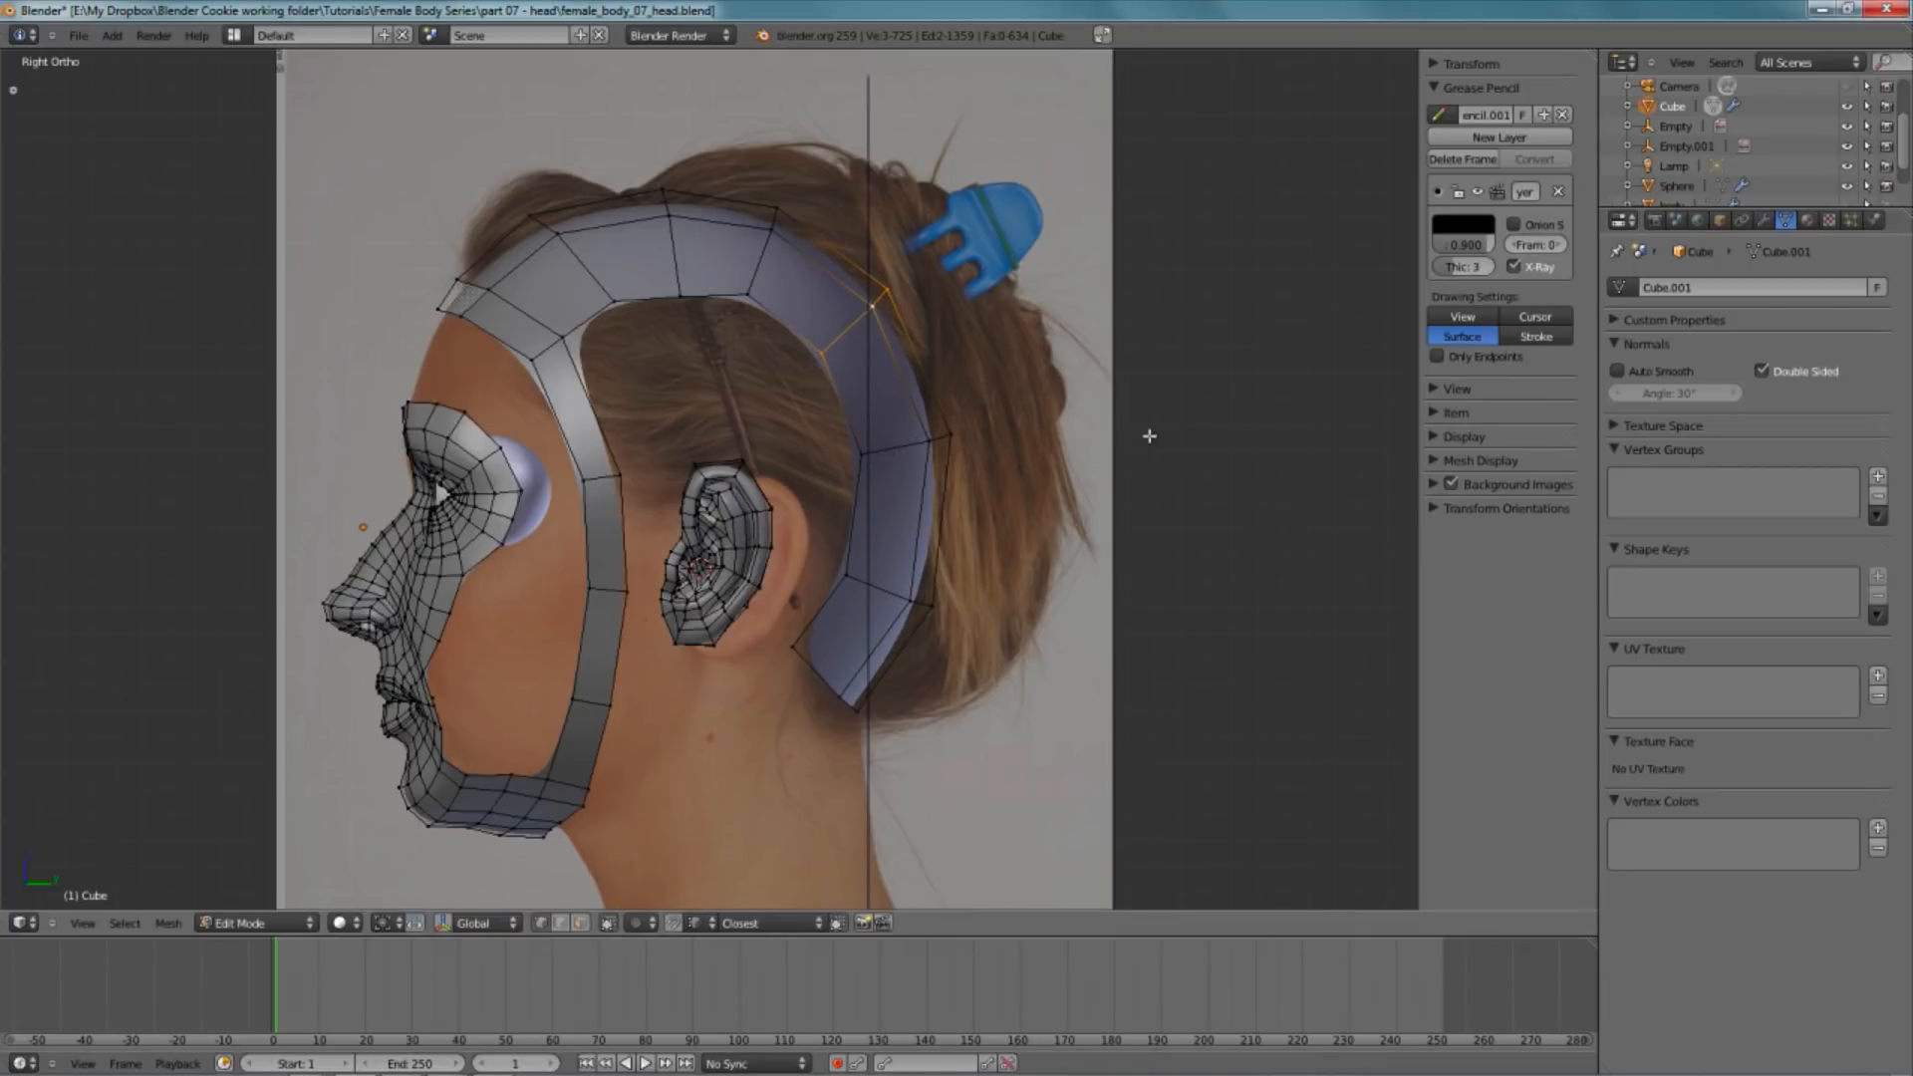
- Move and rotate the edge loop at the crown to smooth the strip's curve
key("a")
right_click(744, 267, "alt")
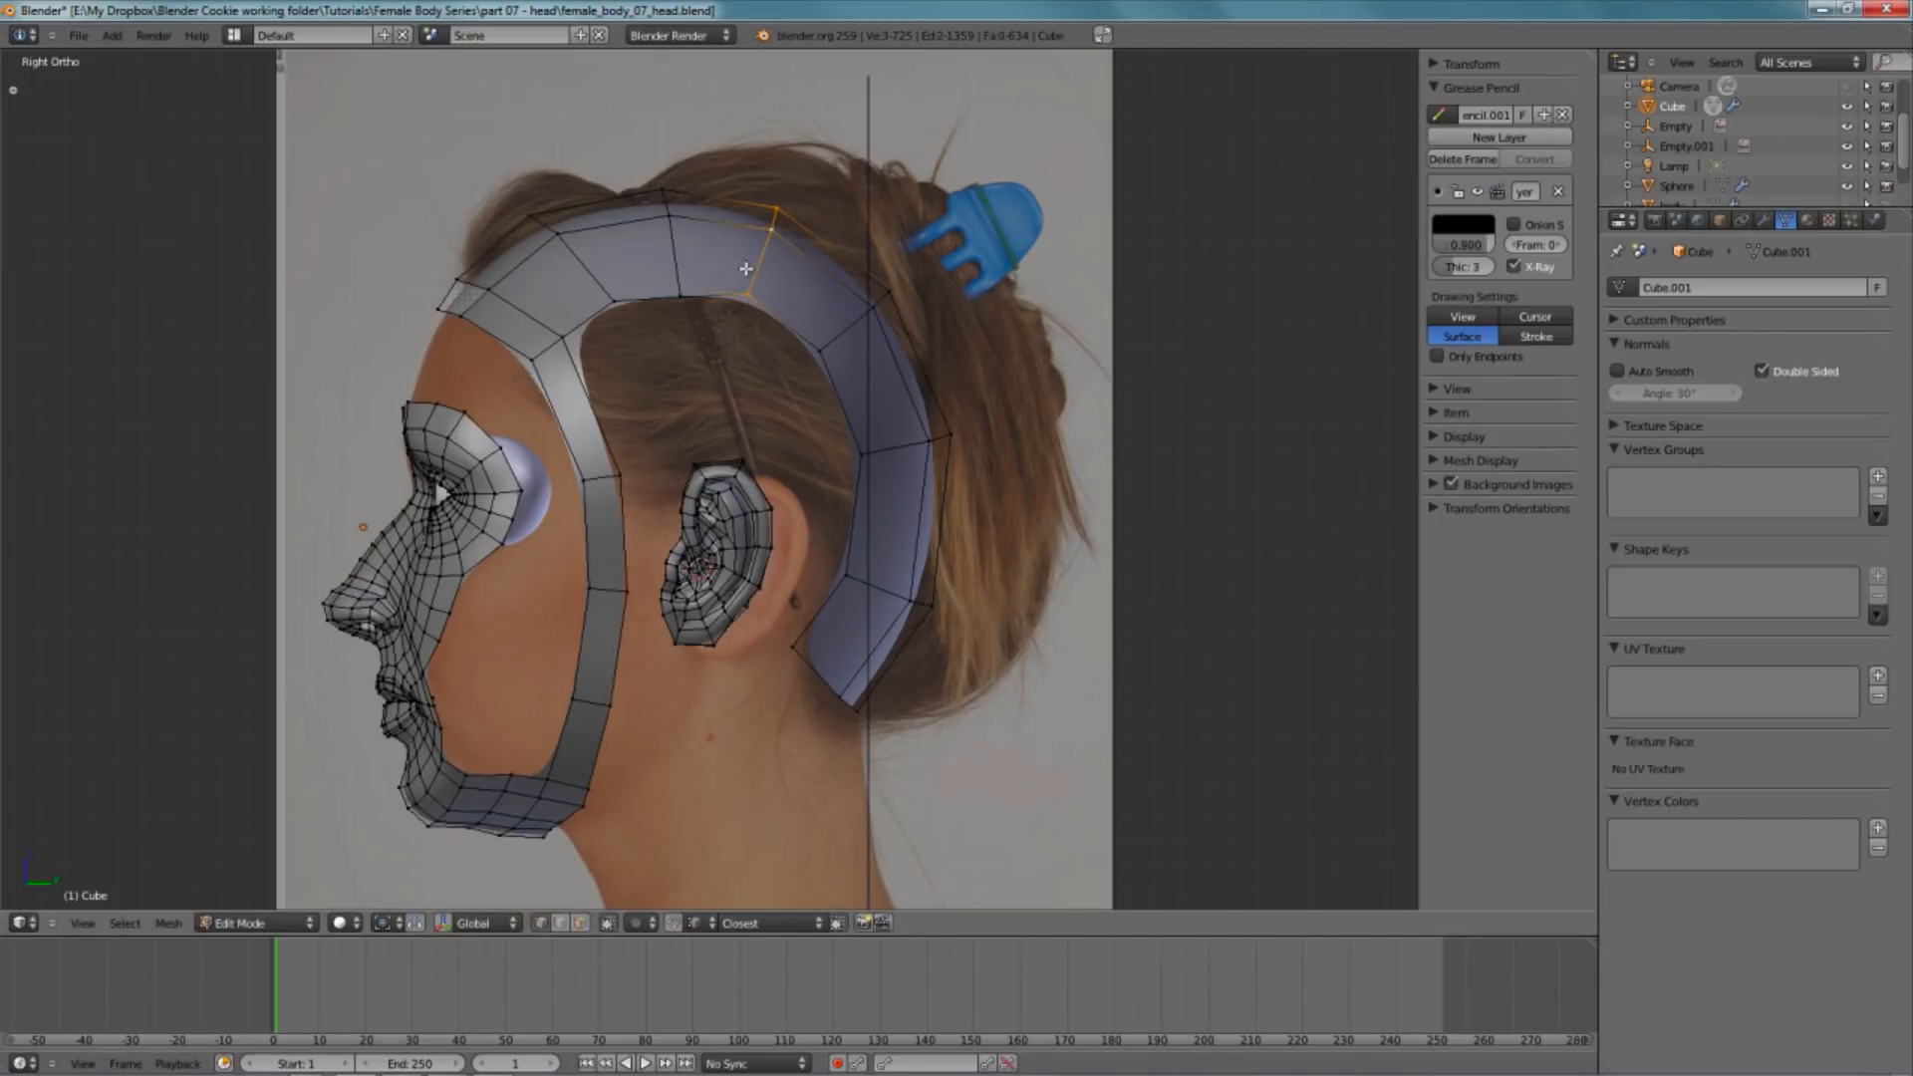
key("g")
left_click(765, 271)
key("r")
left_click(1049, 289)
key("g")
left_click(1036, 293)
- Reposition the edge loop on top of the head, deselect everything and view the strip in three dimensions
key("a")
right_click(675, 245, "alt")
key("g")
left_click(810, 333)
key("a")
middle_click_drag(768, 504, 658, 468)
scroll(655, 459, "up", 3)
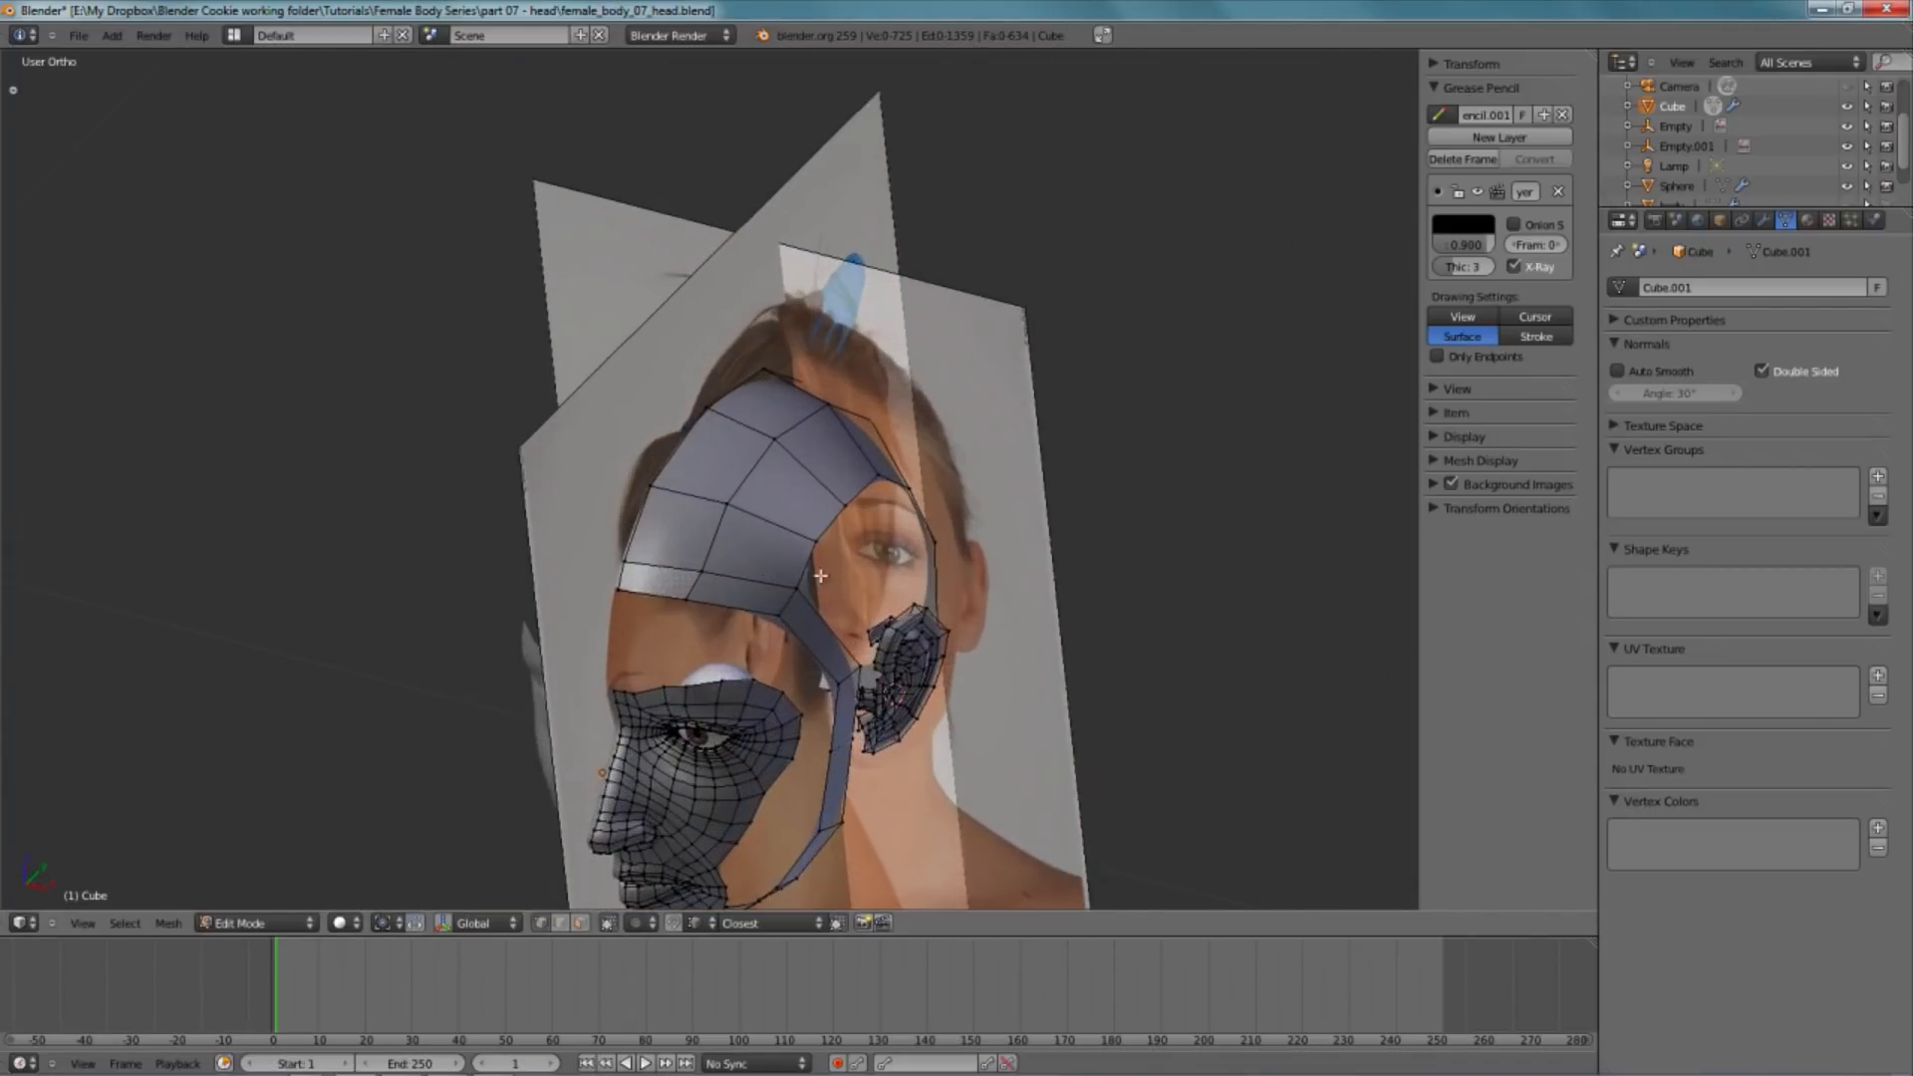
- Examine the strip's curve over the skull against the side reference from the right view
key("KP_3")
scroll(647, 431, "up", 3)
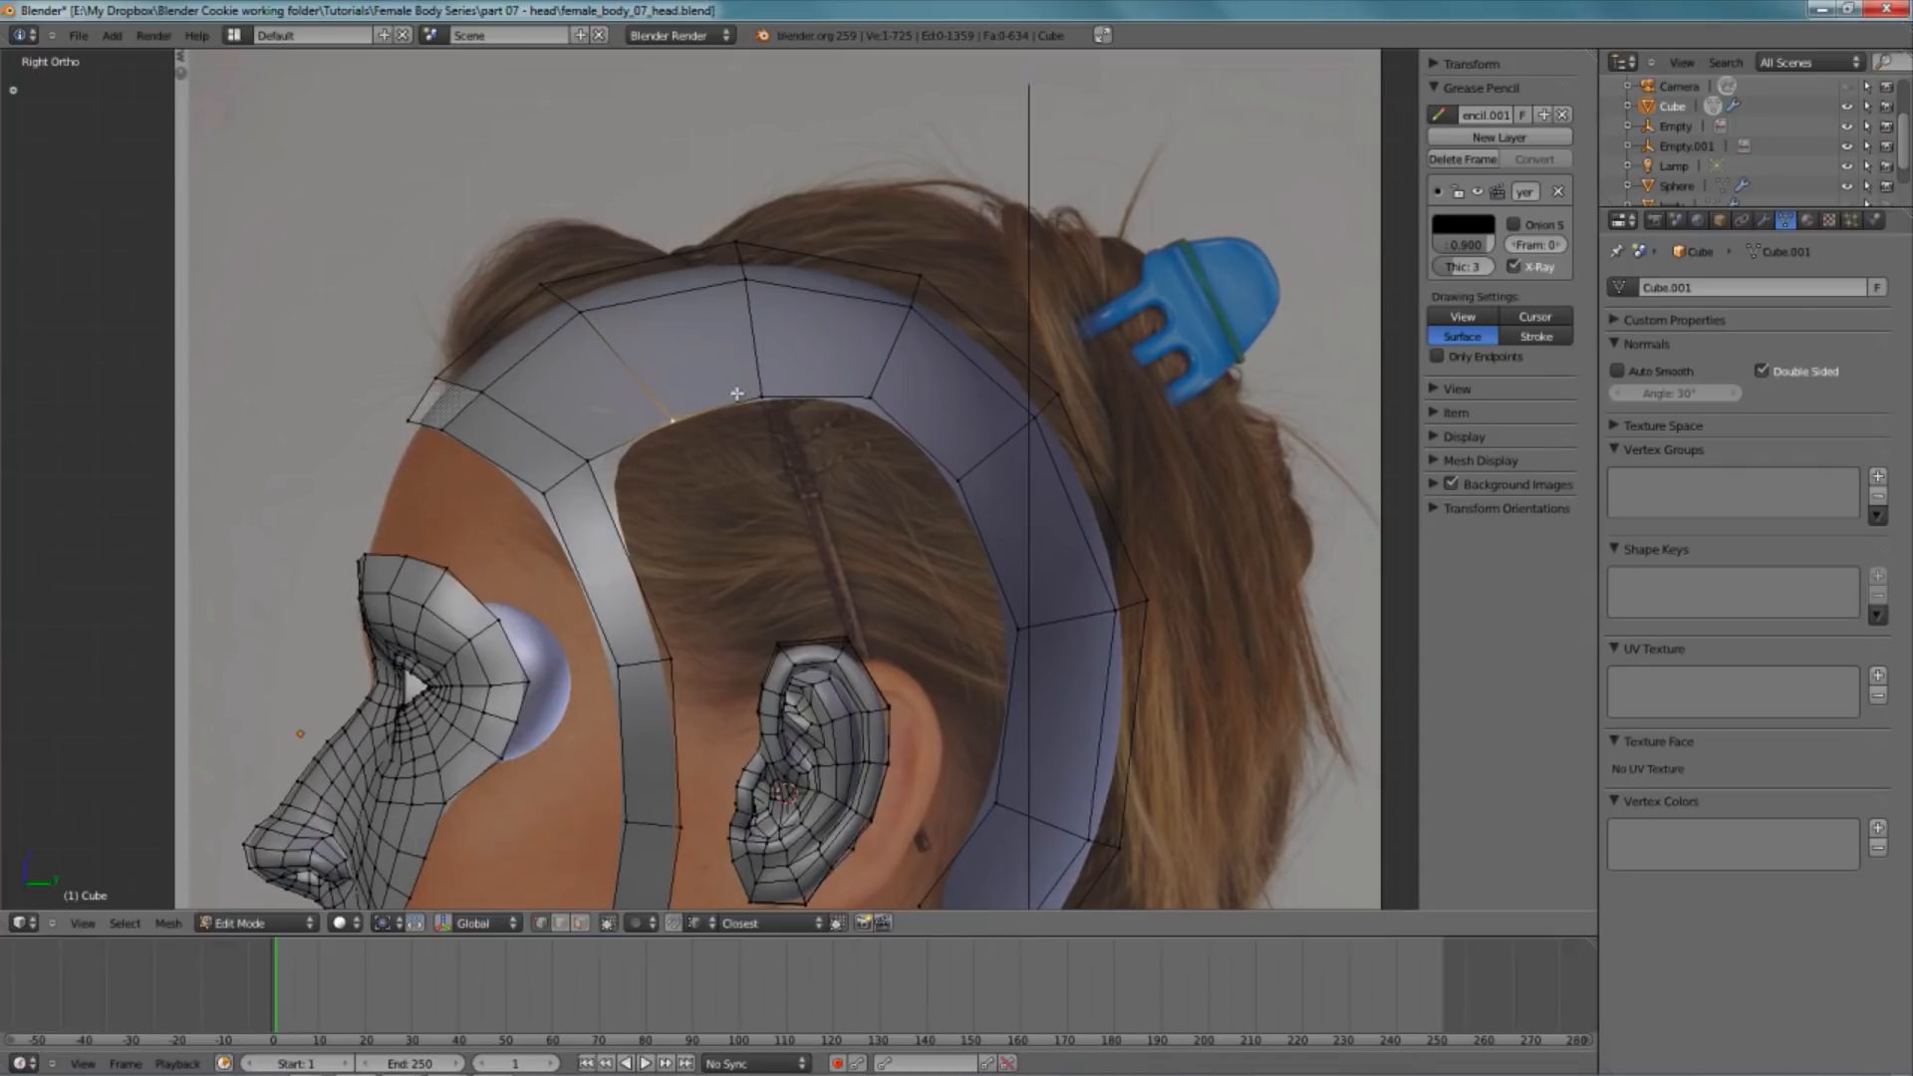
right_click(680, 394)
key("a")
middle_click_drag(788, 424, 802, 334, "shift")
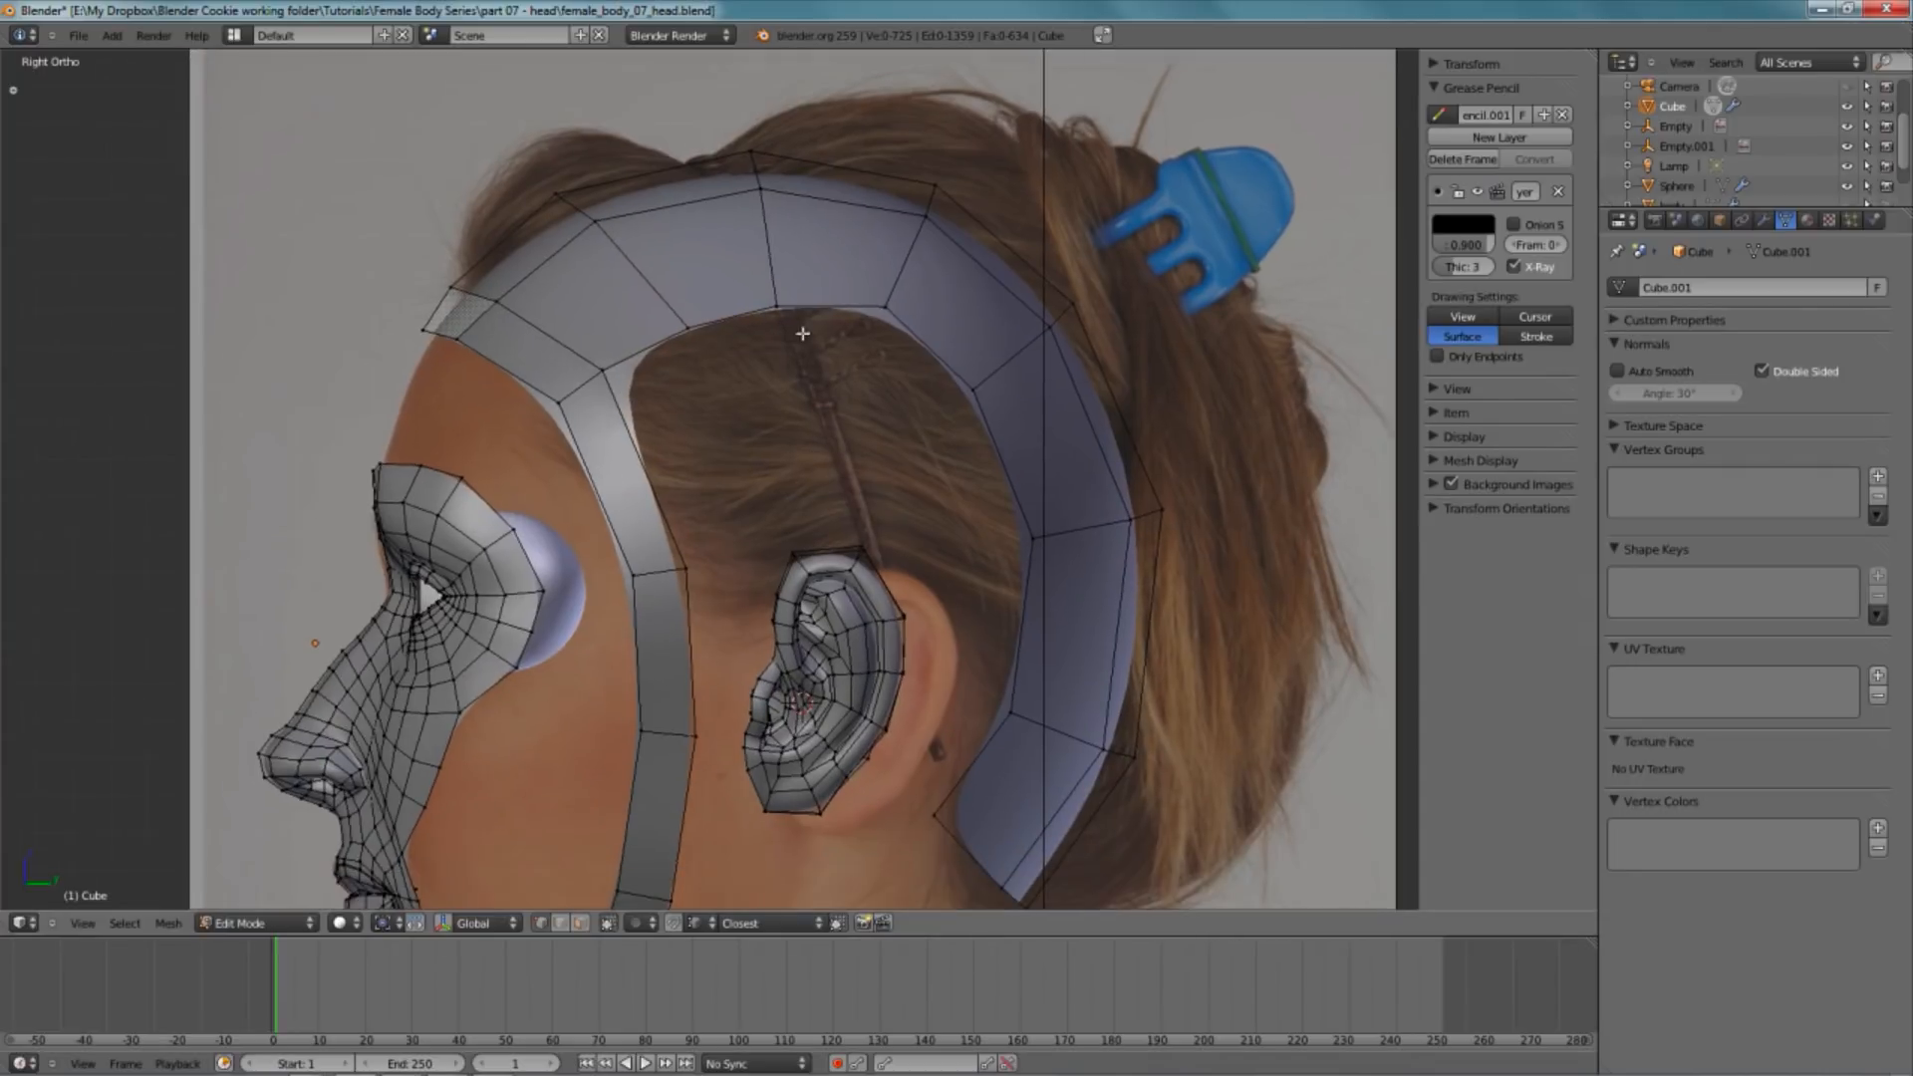
scroll(963, 429, "down", 3)
middle_click_drag(953, 483, 853, 436, "shift")
scroll(867, 453, "up", 3)
key("a")
middle_click_drag(856, 632, 847, 562, "shift")
middle_click_drag(777, 409, 811, 436, "shift")
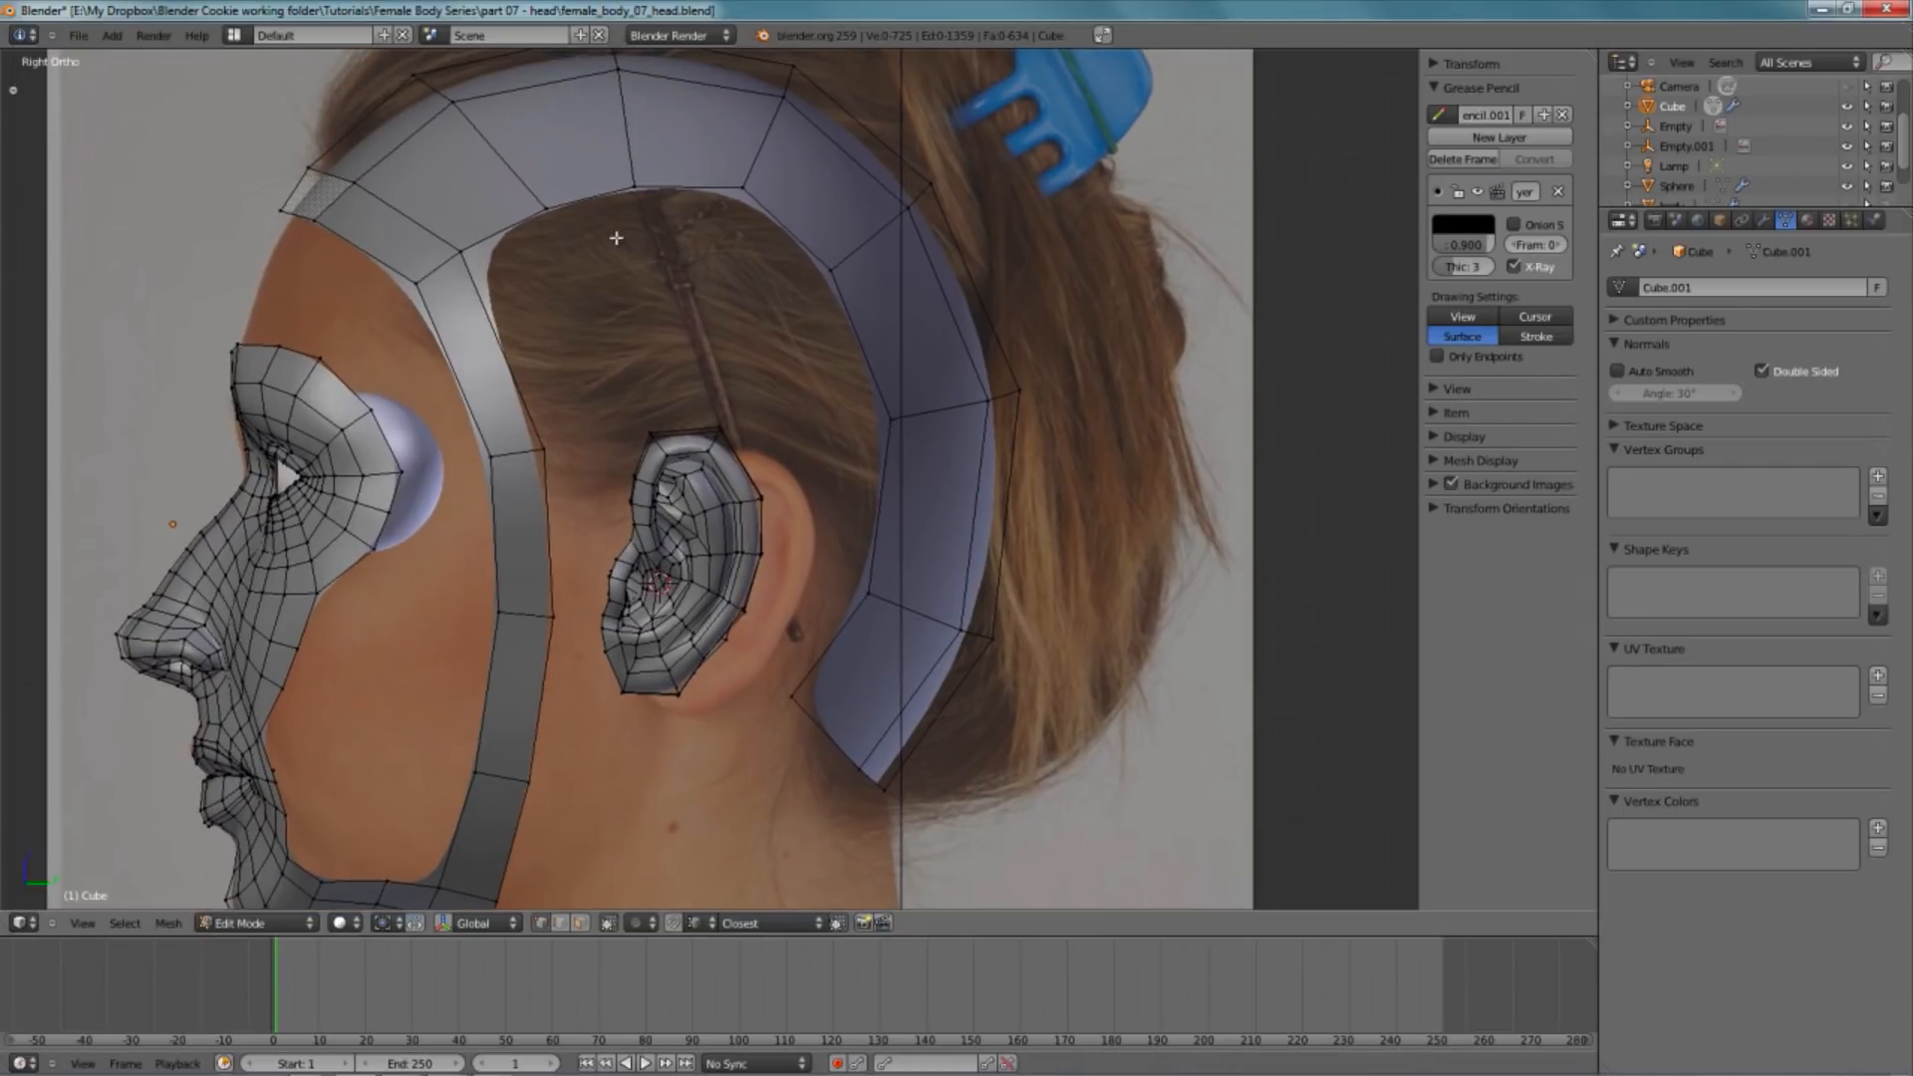
- Extrude the strip's lower rim vertices from above the ear to the nape, scale them inward and move them towards the ear
left_click(655, 190, "shift")
left_click(734, 191, "shift")
left_click(835, 275, "shift")
left_click(890, 409, "shift")
left_click(870, 593, "shift")
left_click(792, 696, "shift")
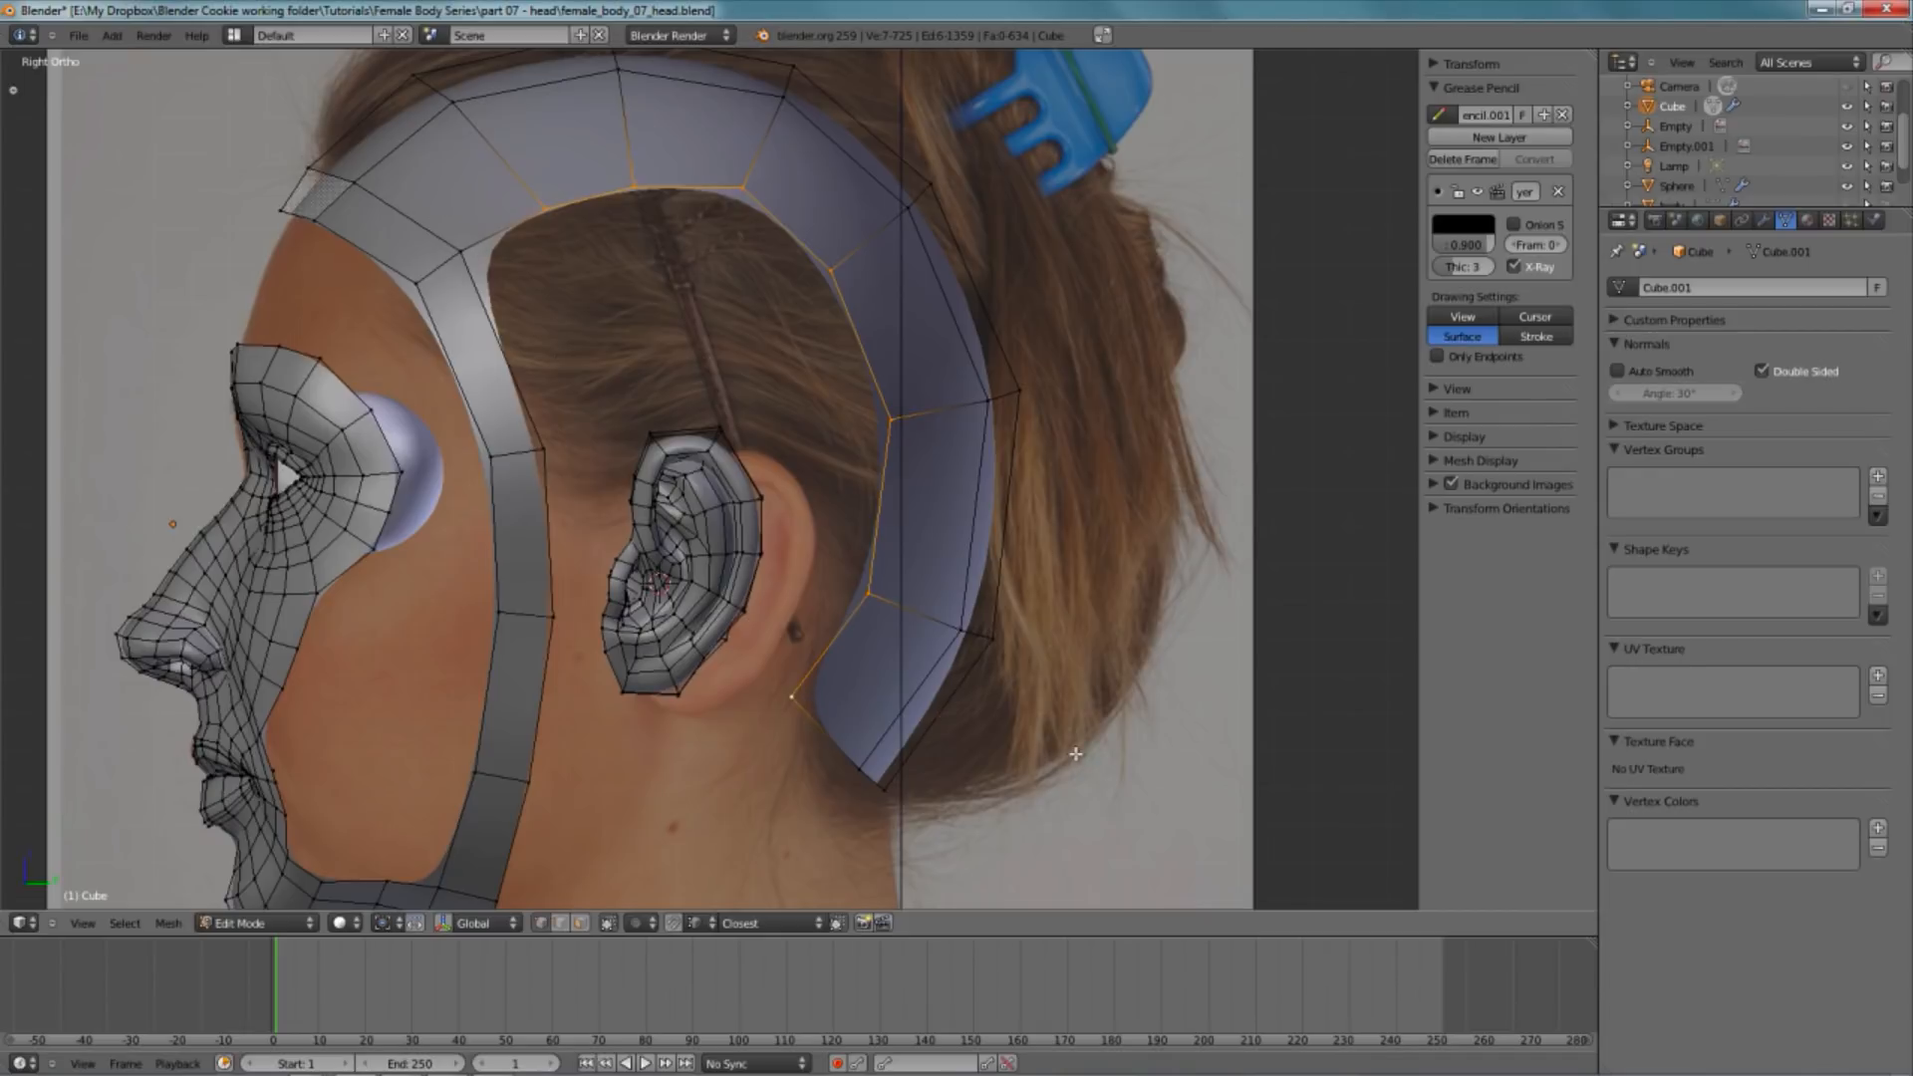
key("e")
key("s")
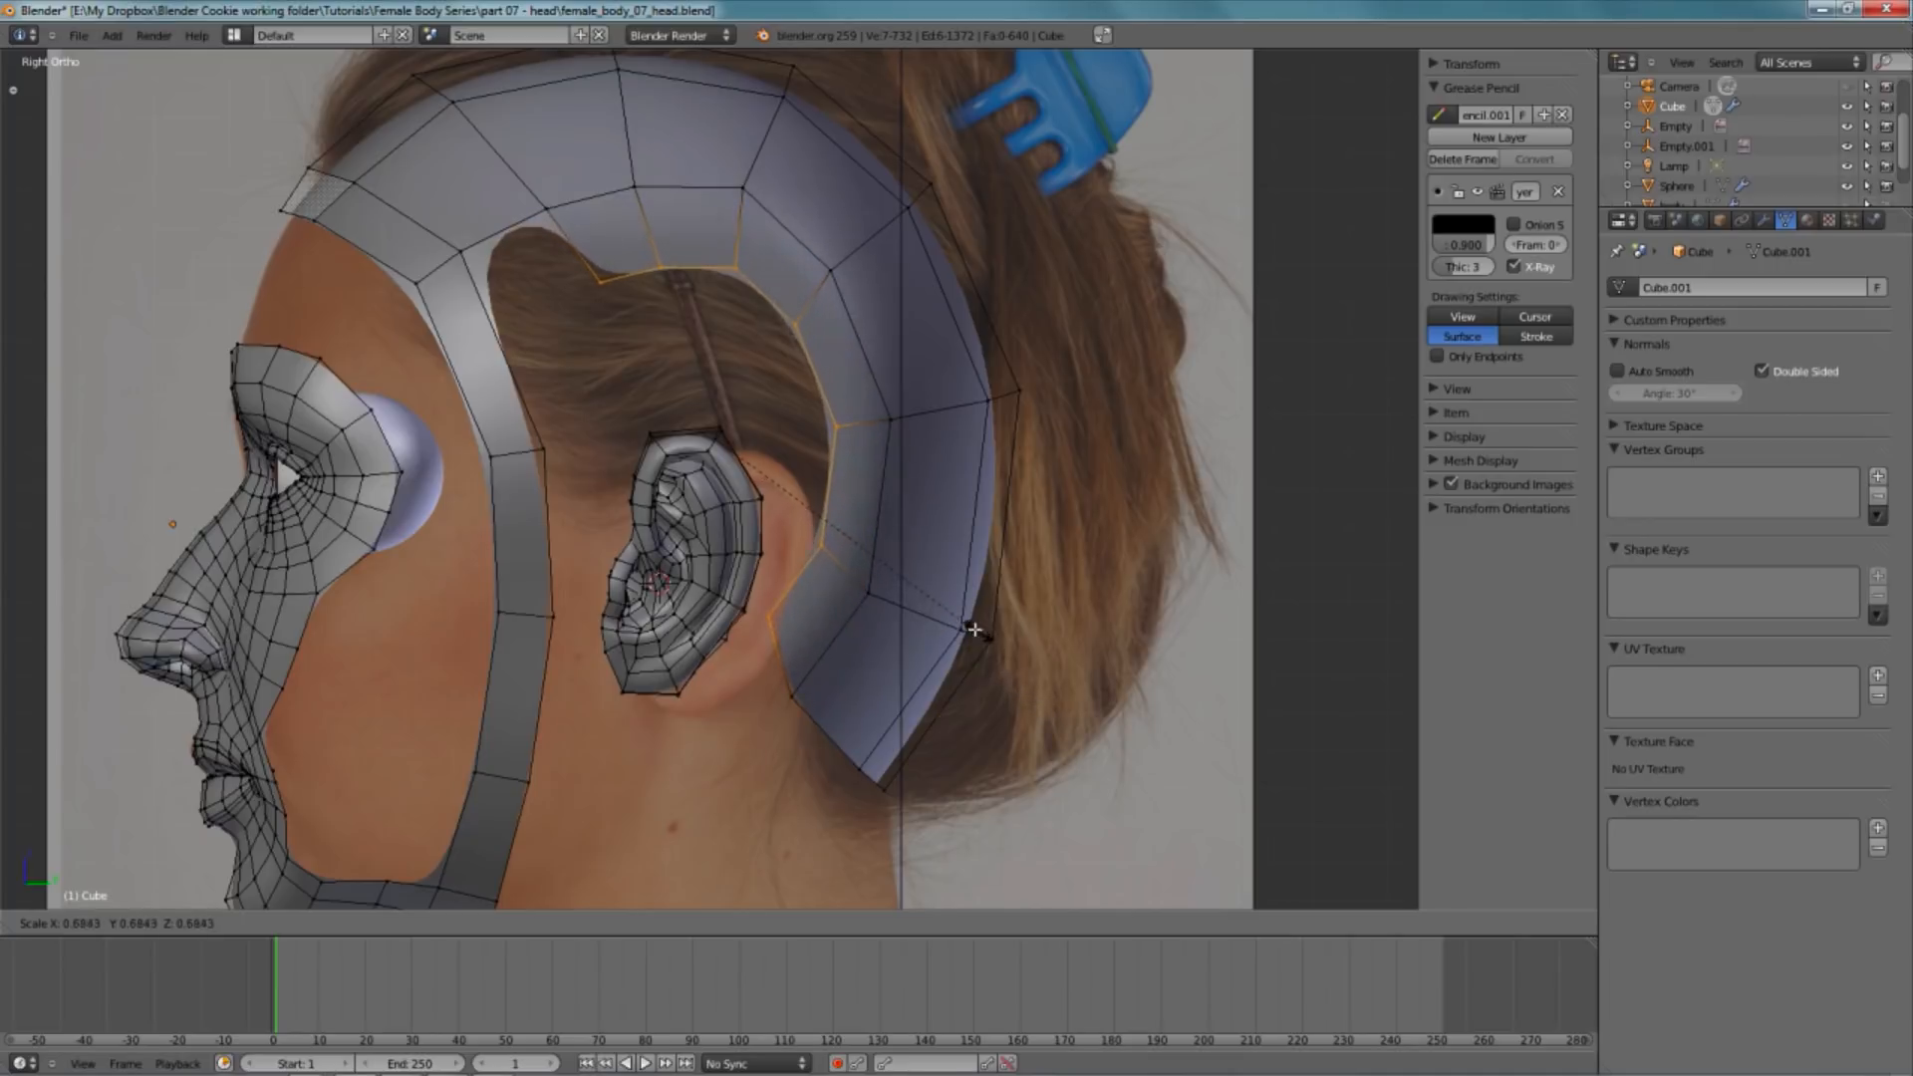
left_click(951, 569)
key("g")
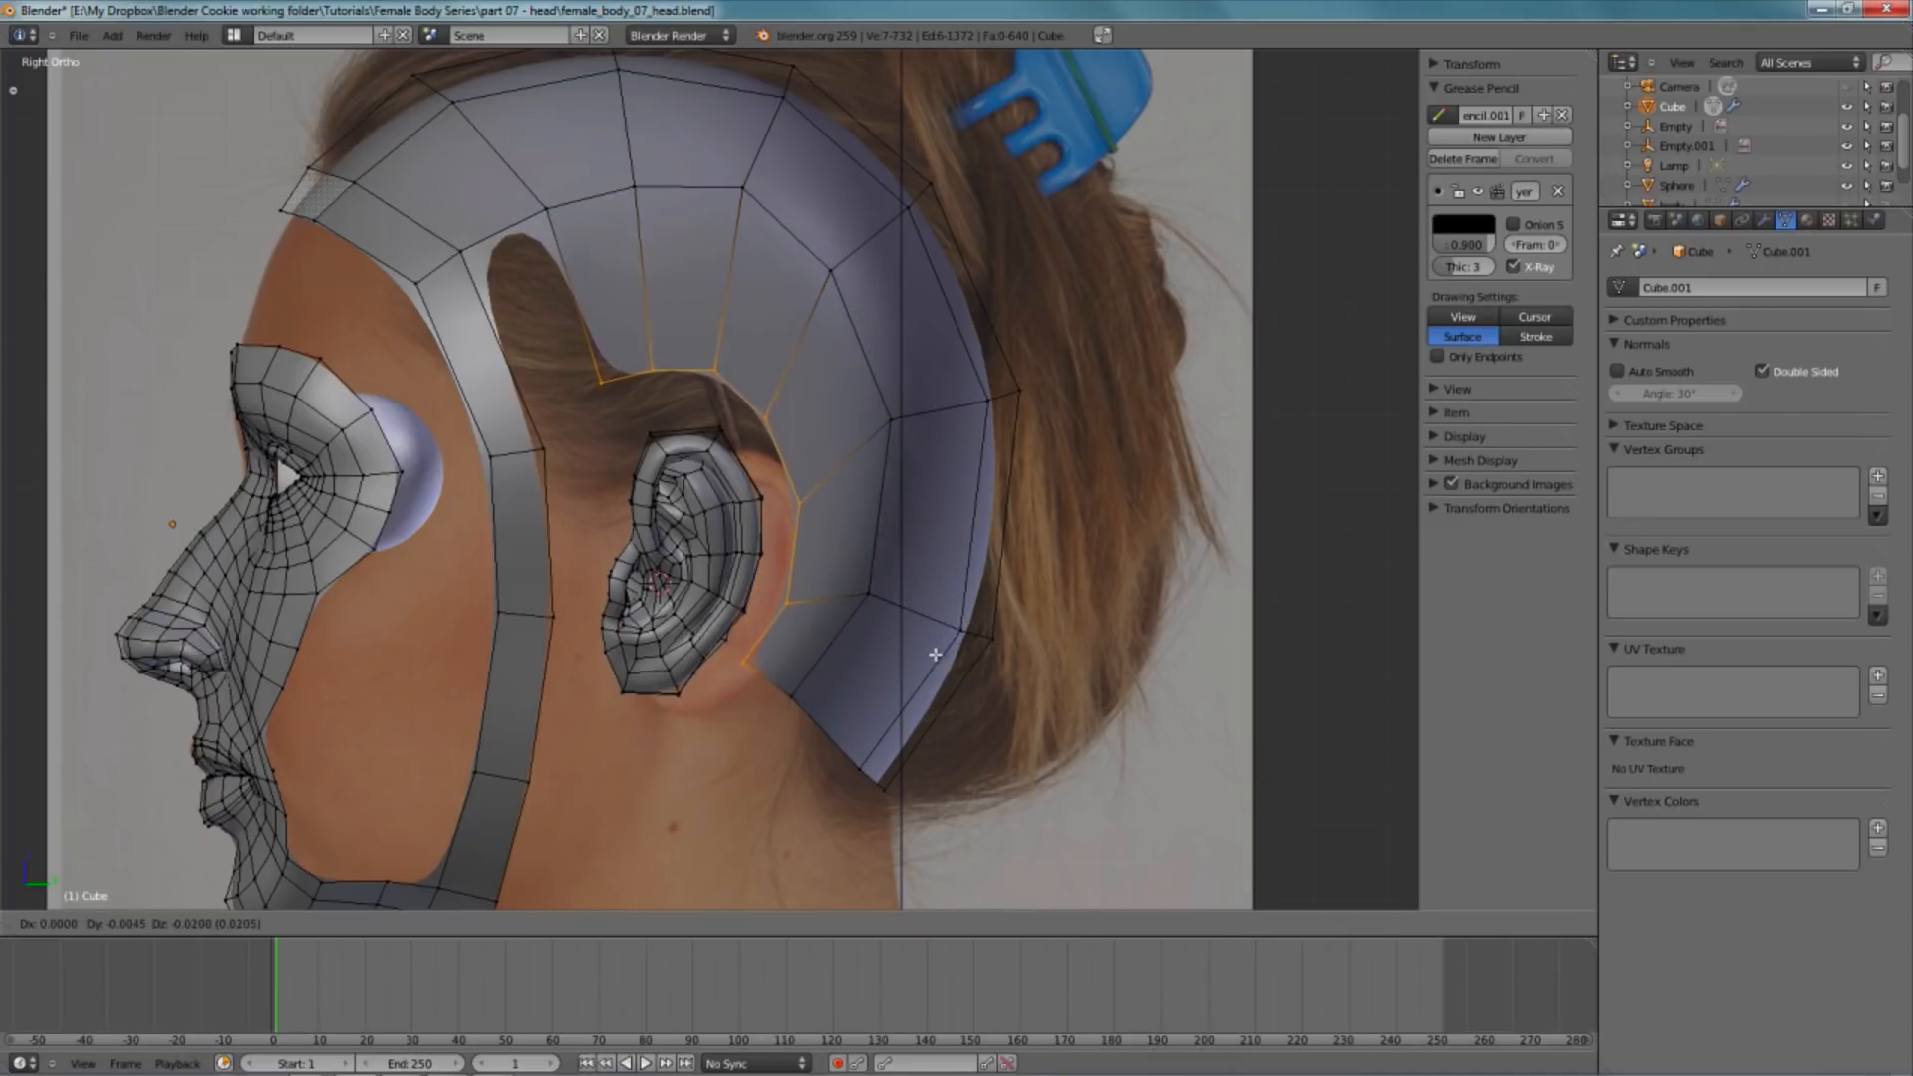
left_click(825, 658)
- Move the extruded rim sideways along X to fit the side of the head in the front view
middle_click_drag(821, 669, 964, 530)
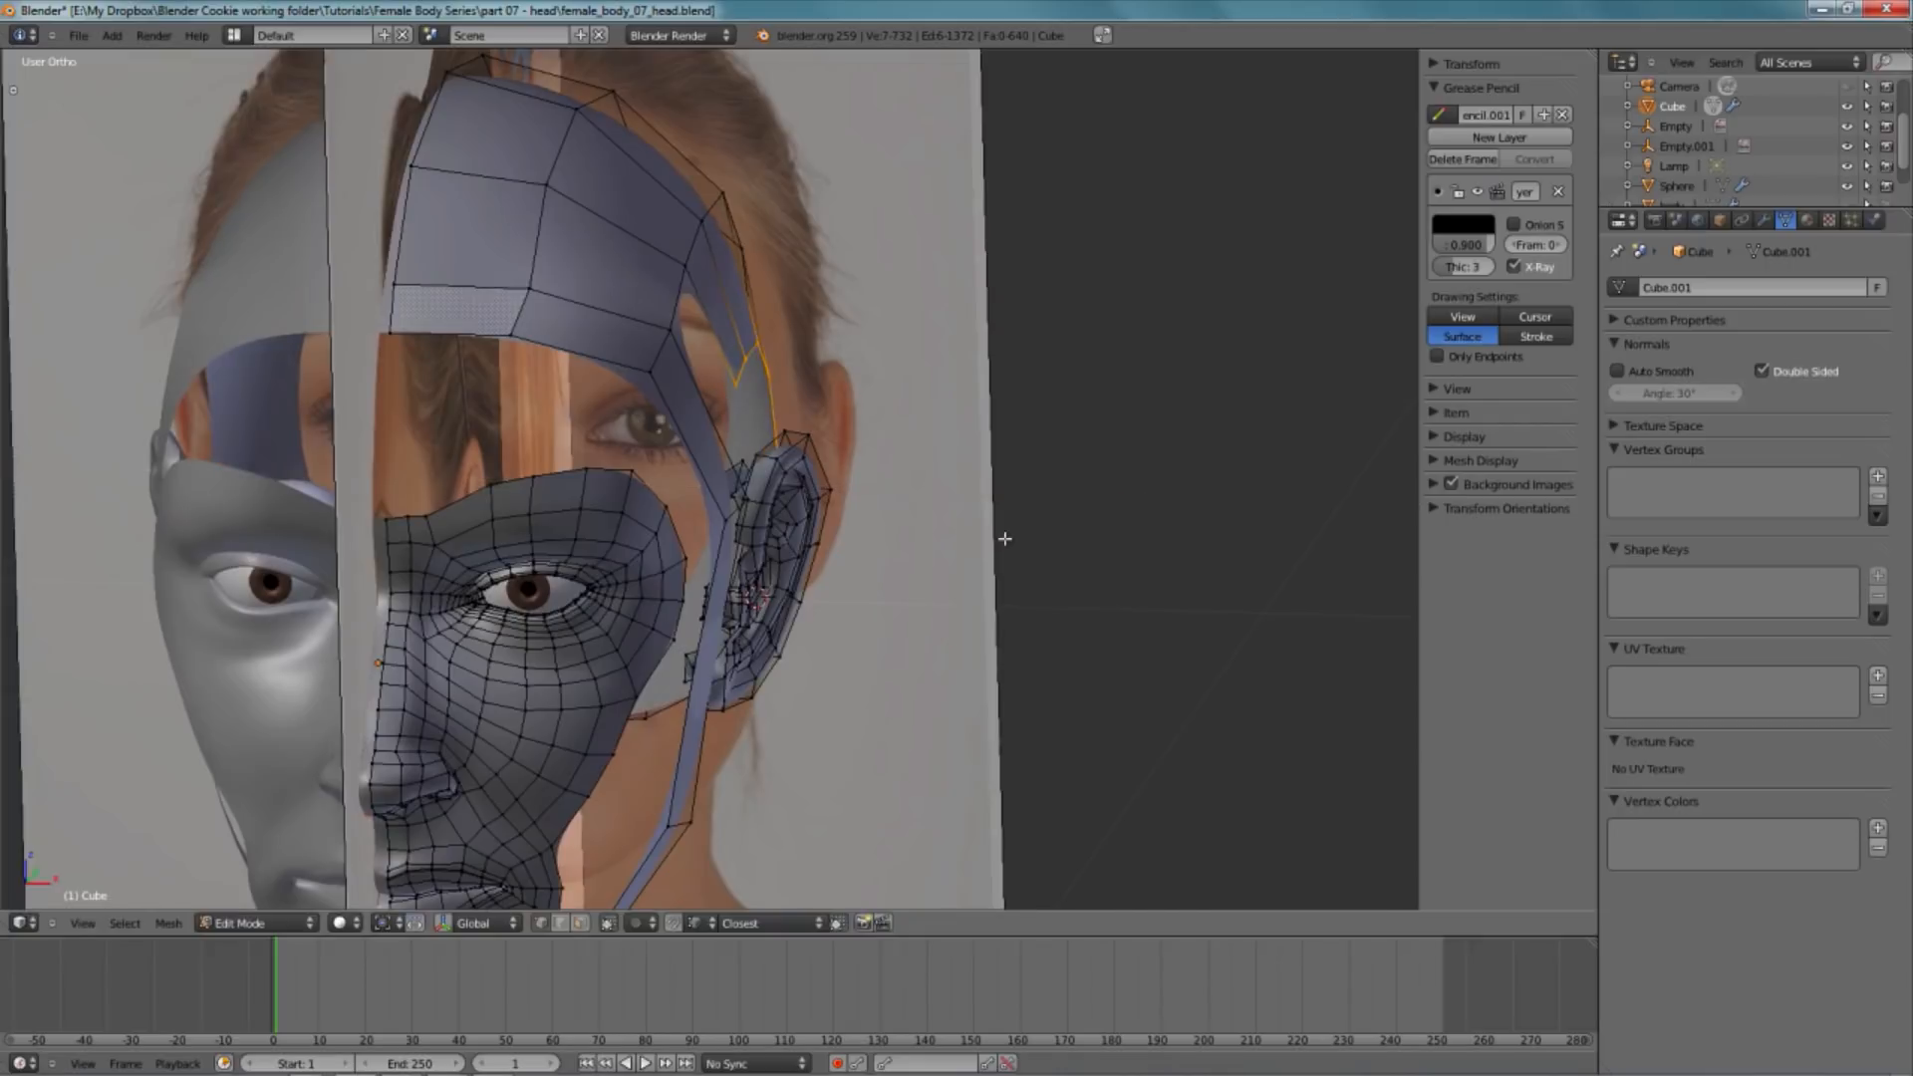
key("KP_1")
key("g")
key("x")
left_click(1038, 525)
middle_click_drag(1031, 441, 701, 538)
middle_click_drag(1084, 538, 1146, 498)
- Hide the front and side reference images and return to editing the head mesh in the right view
key("Tab")
scroll(857, 588, "down", 5)
right_click(1083, 262)
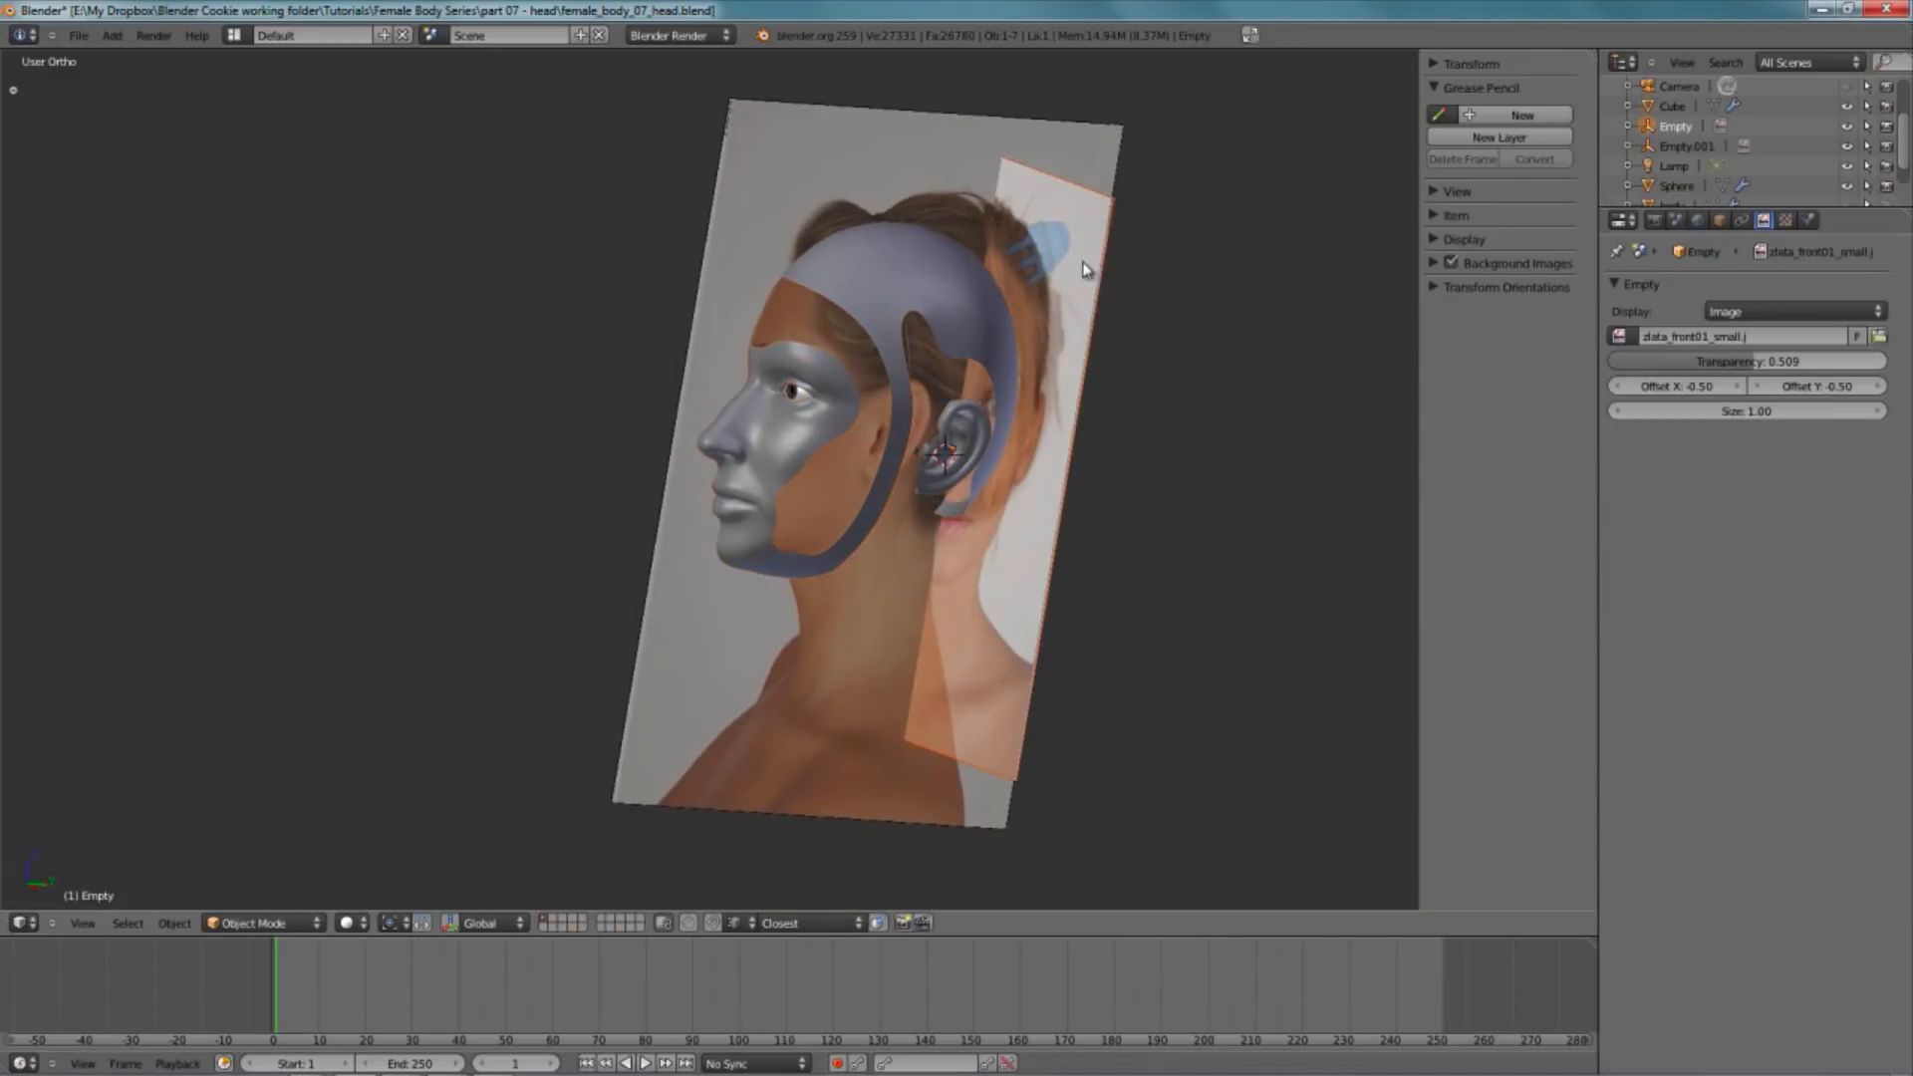
right_click(979, 126, "shift")
key("h")
scroll(1038, 318, "up", 2)
middle_click_drag(1039, 318, 742, 428)
right_click(831, 374)
key("KP_3")
key("Tab")
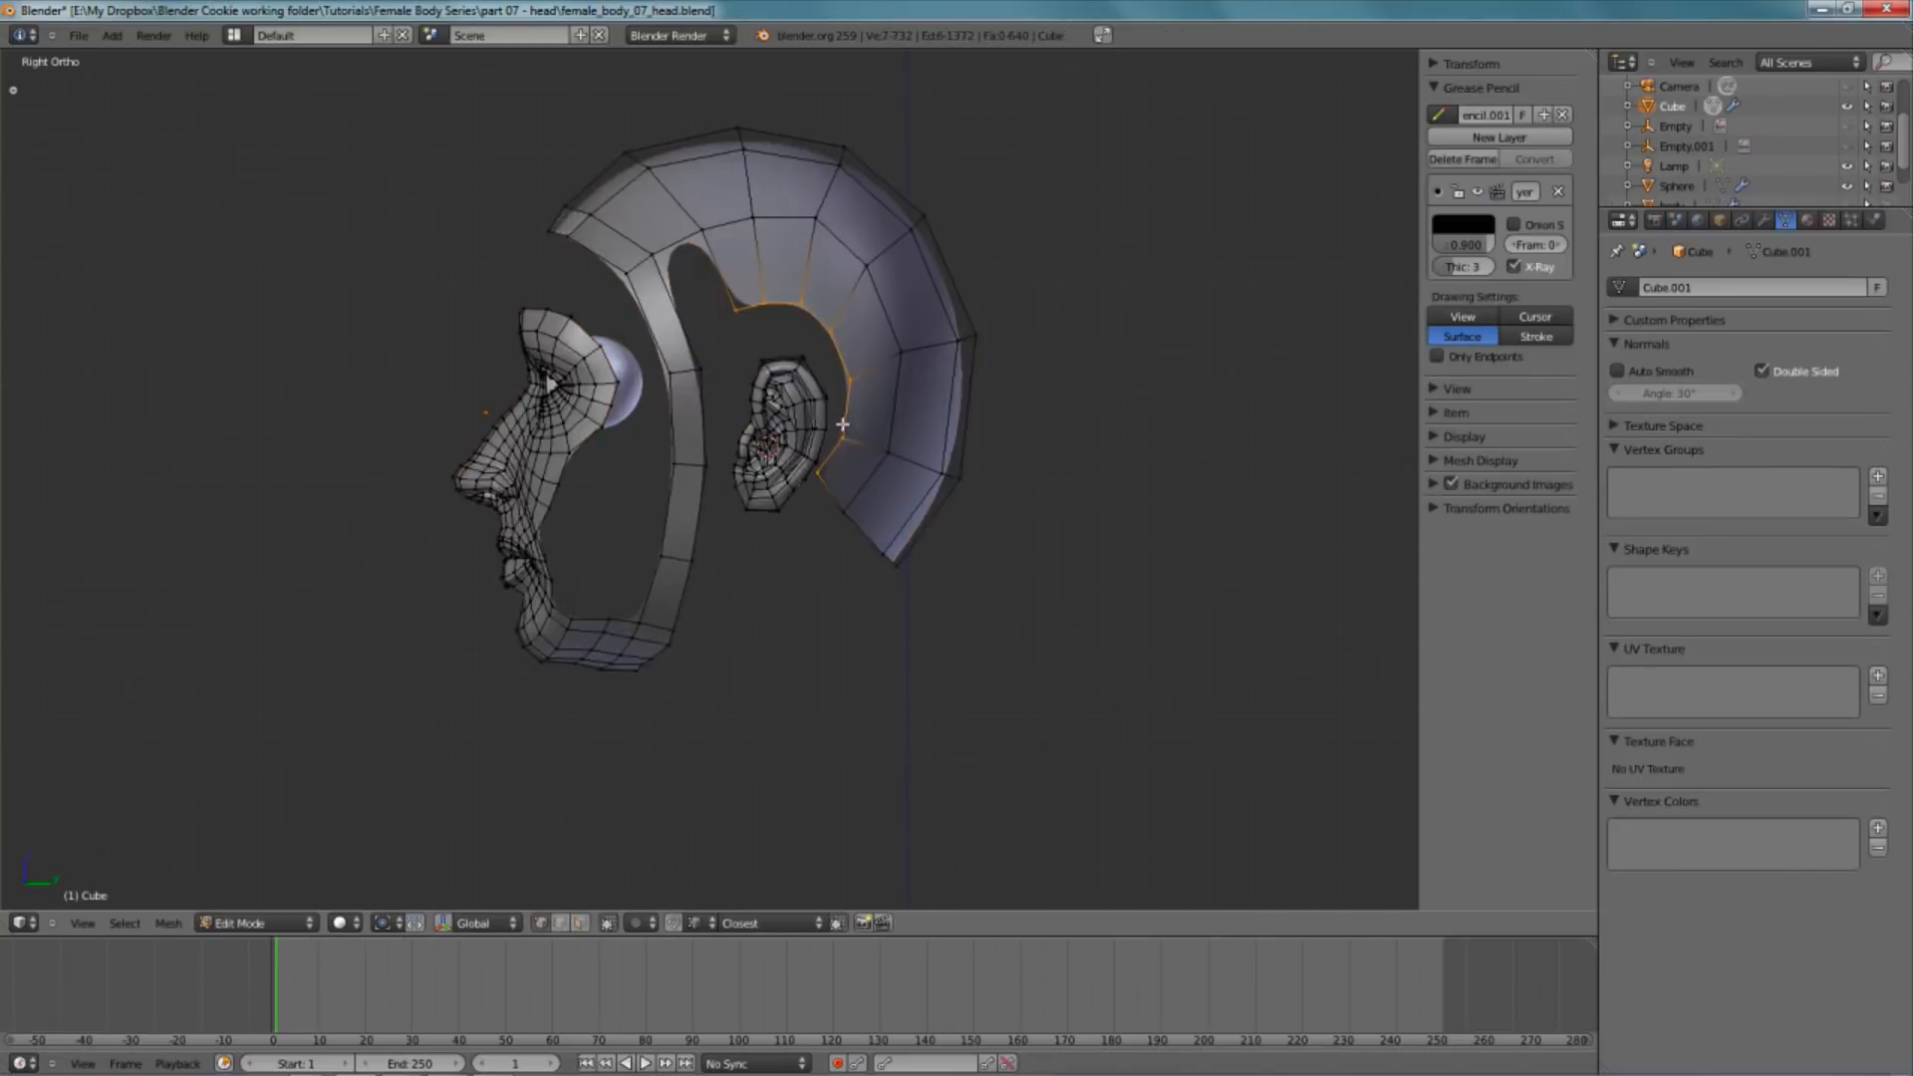
- Move the lowest front vertex of the rim behind the ear slightly downward
scroll(842, 424, "up", 2)
right_click(904, 469)
key("g")
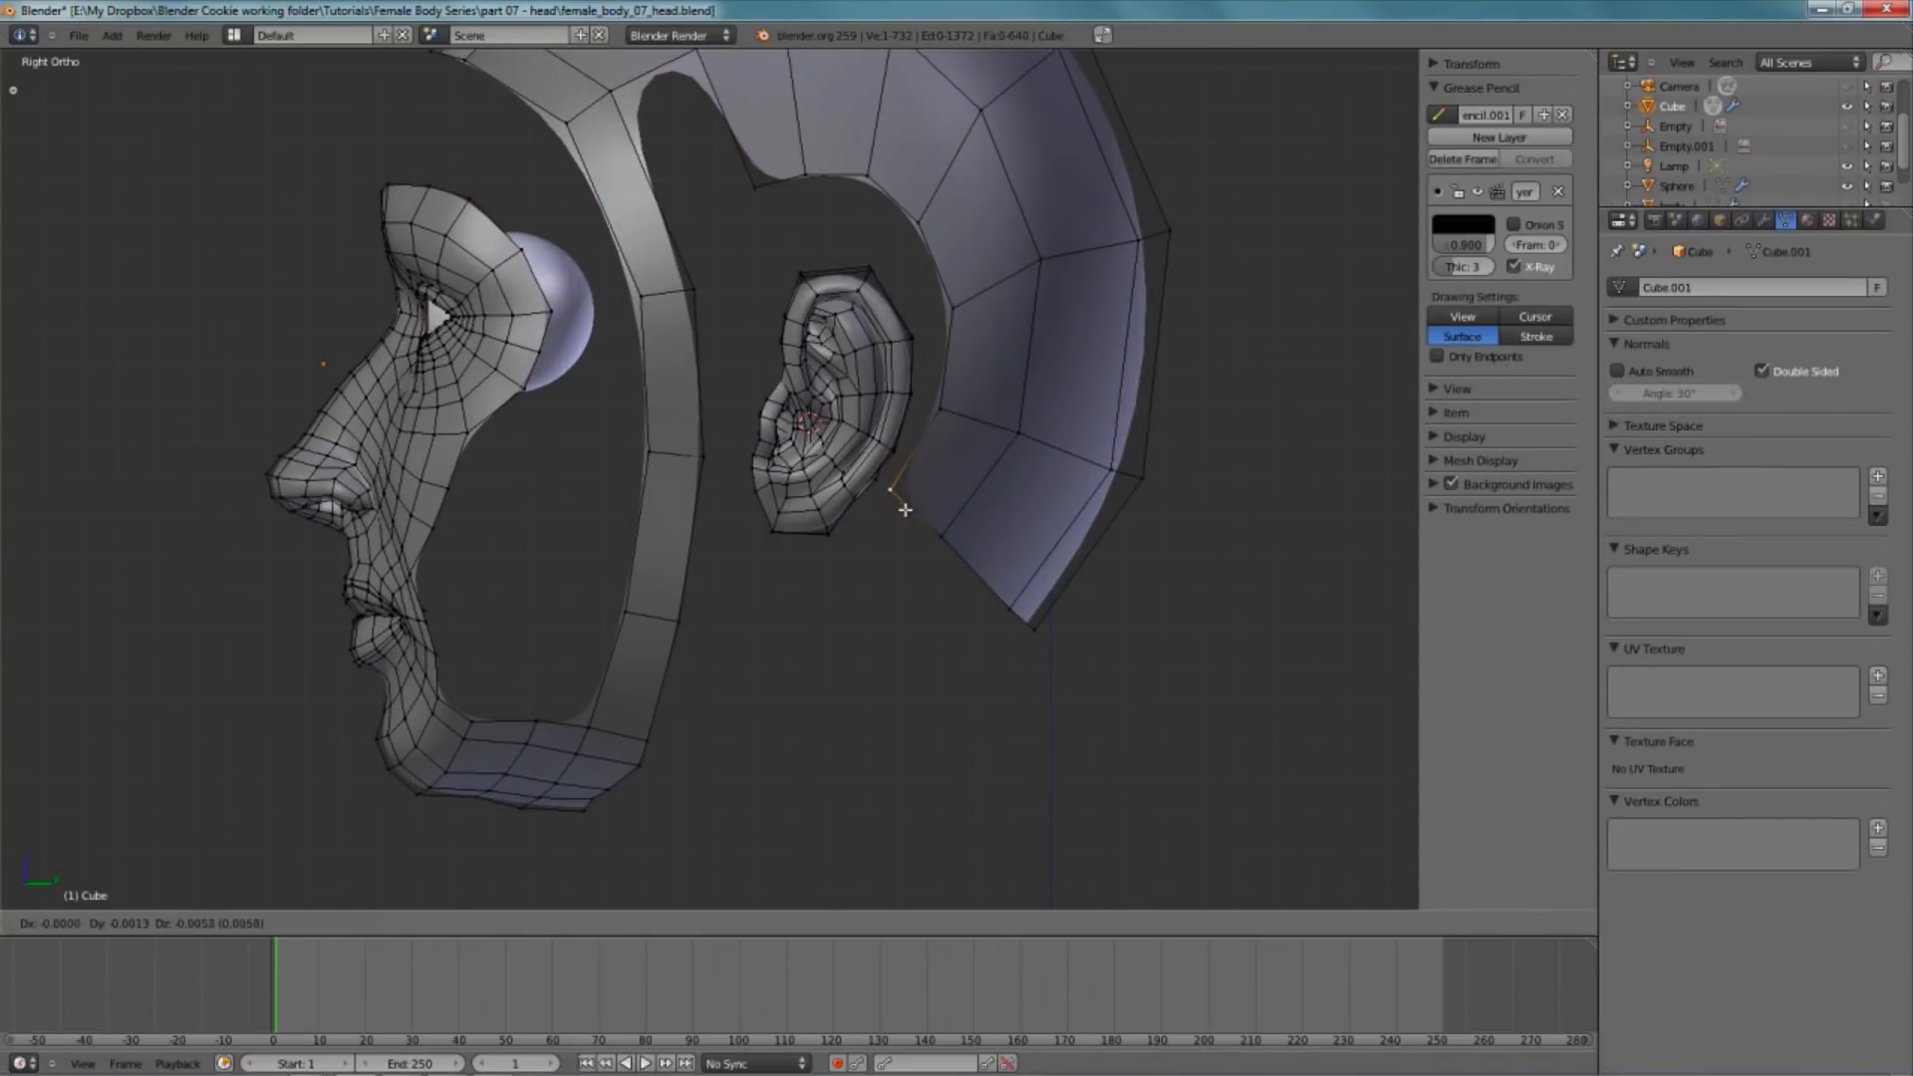
left_click(907, 512)
right_click(958, 536)
key("a")
- Move the rim's front edge above the ear downward and rotate it slightly
middle_click_drag(817, 233, 811, 317, "shift")
right_click(752, 248)
key("g")
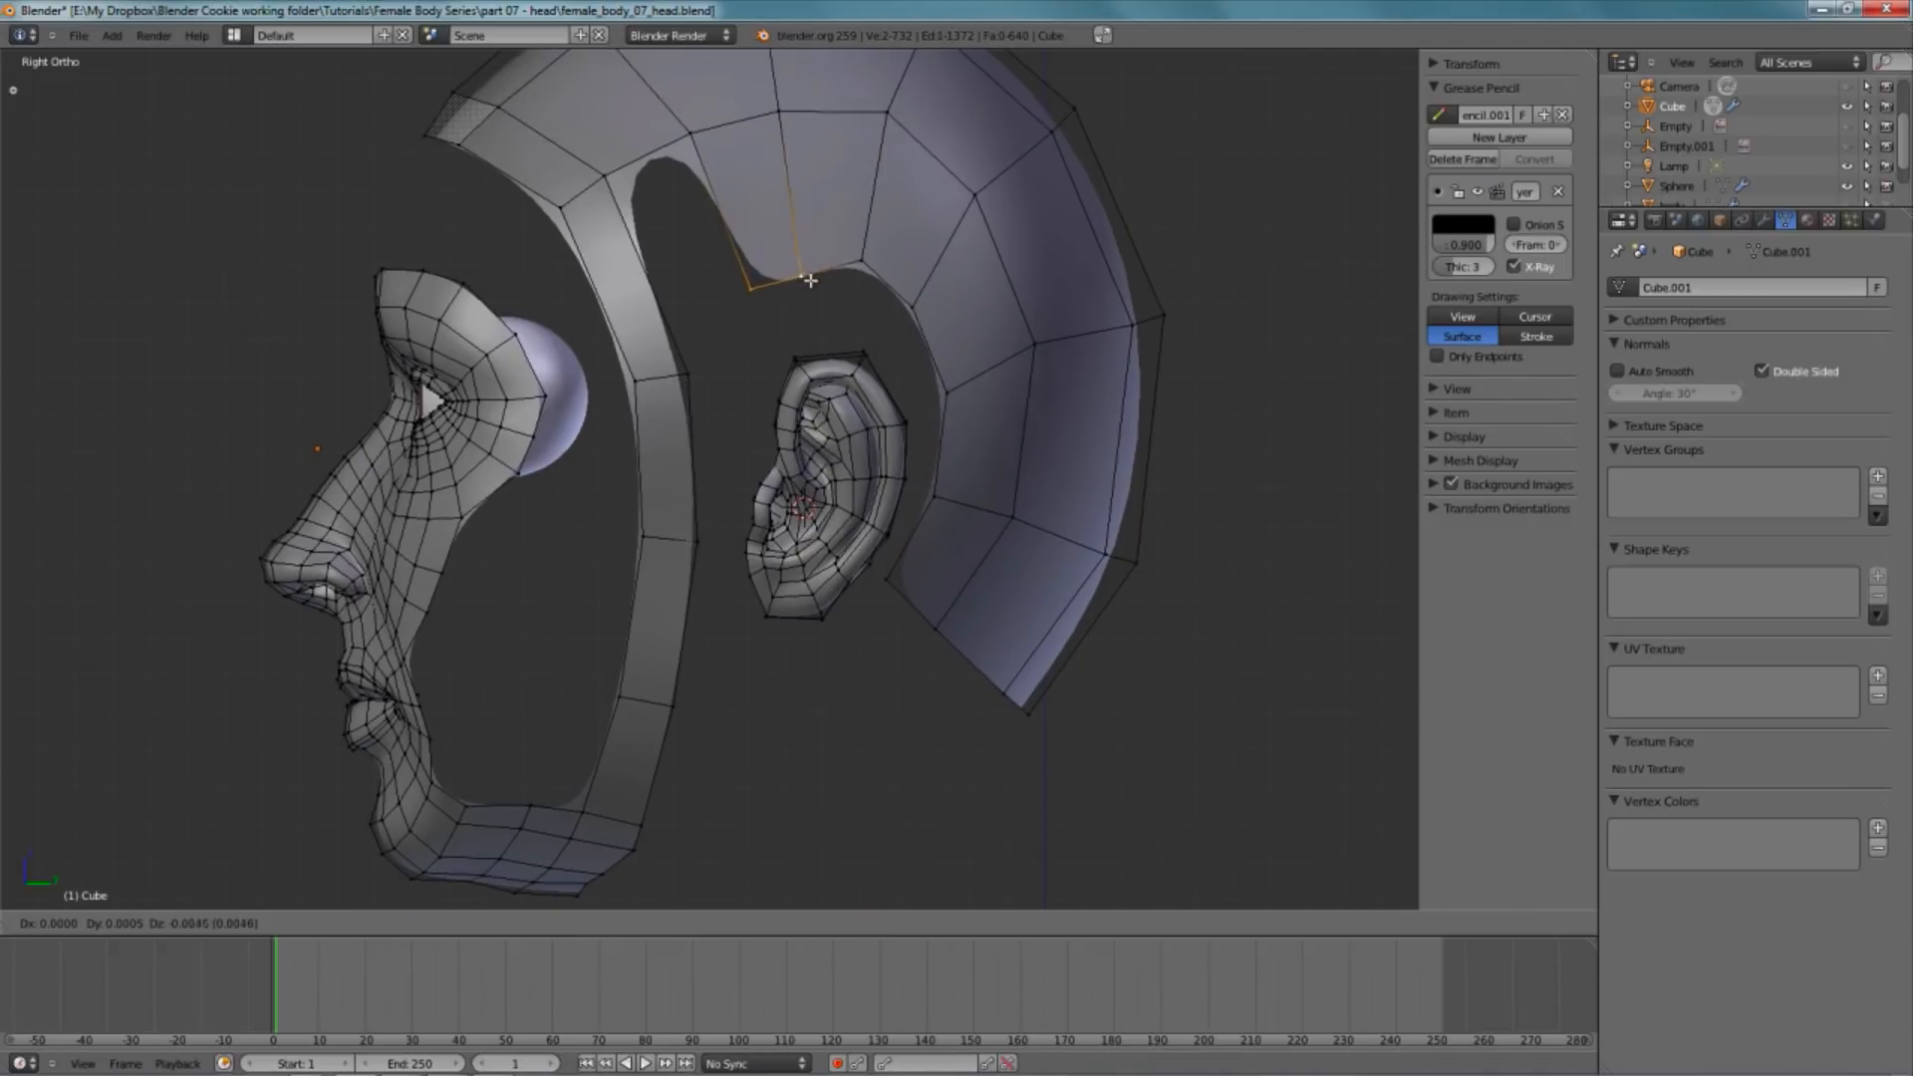
left_click(814, 301)
key("r")
left_click(965, 278)
key("a")
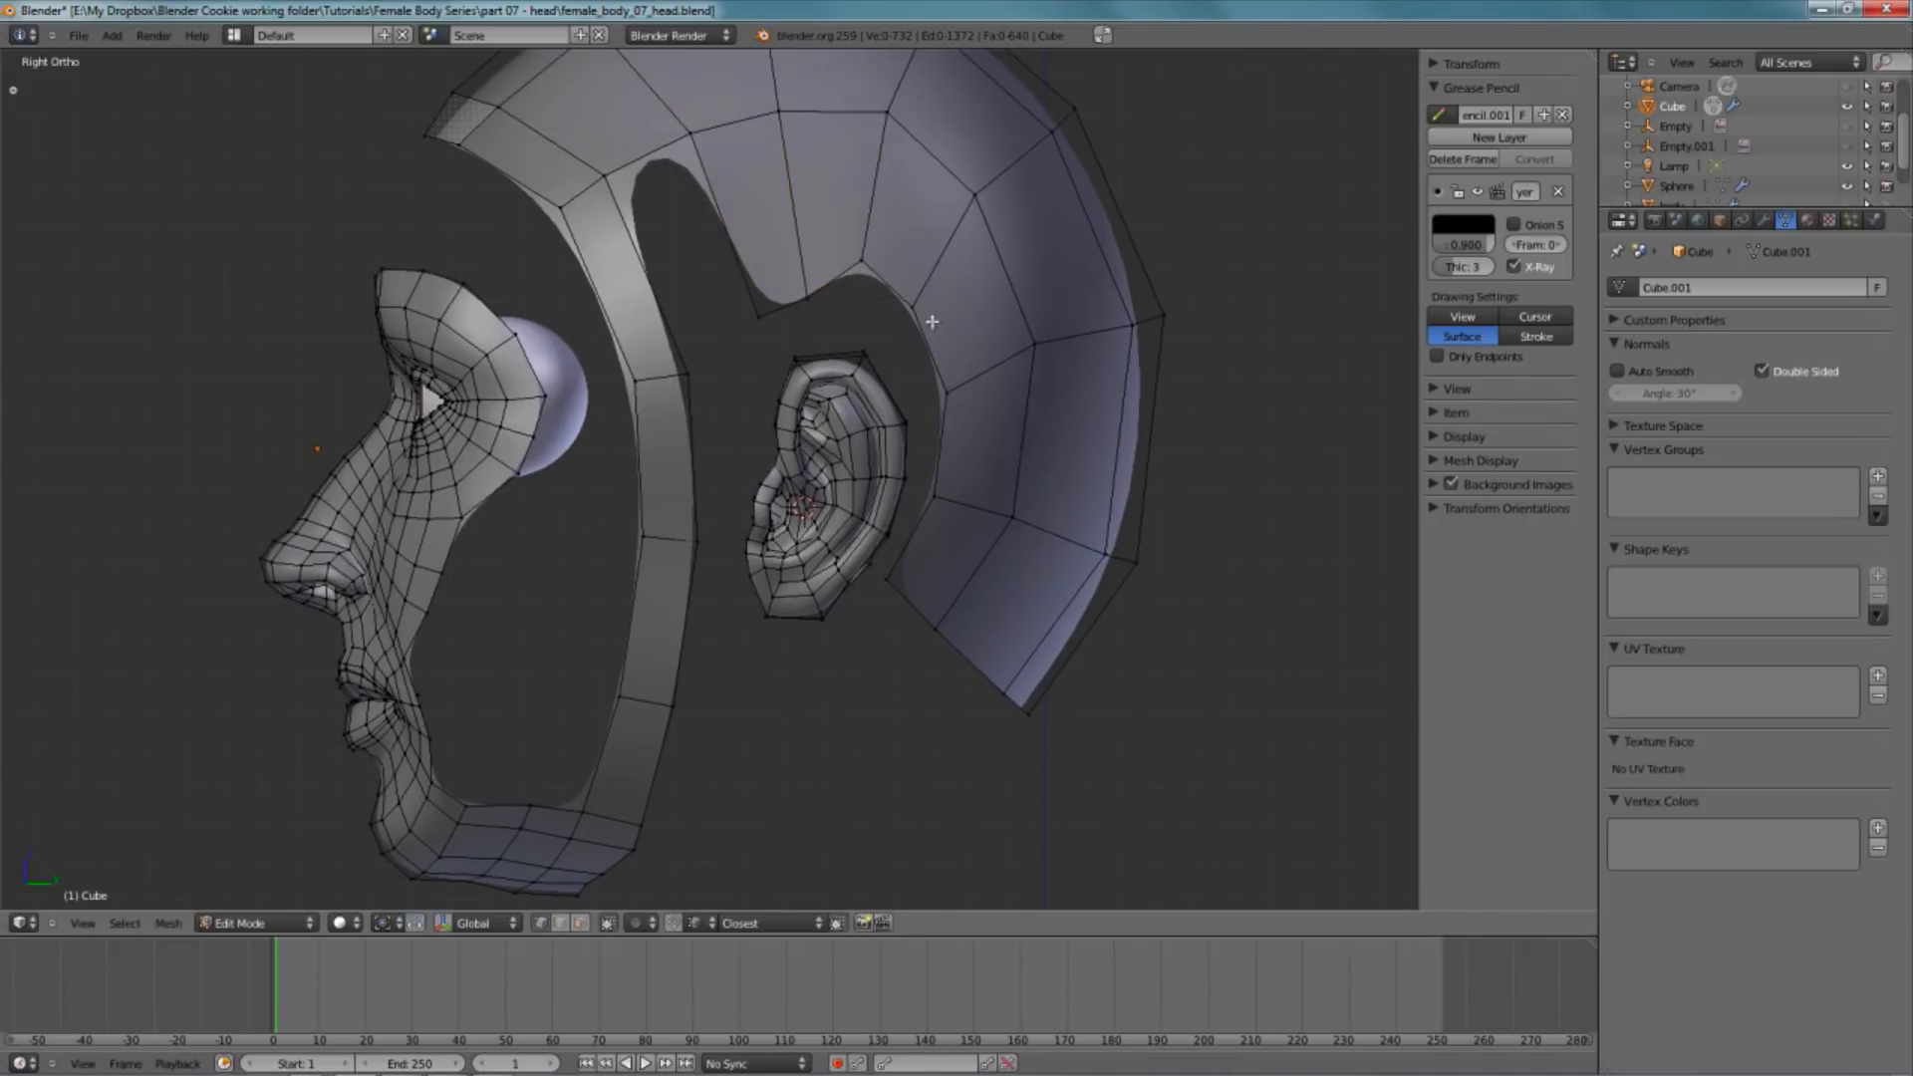
- Lower the next rim vertex above the ear to even out the curve
key("g")
right_click(859, 253)
right_click(863, 267, "shift")
key("g")
left_click(870, 296)
- Adjust the rim vertices behind the ear along X from a rear angle to smooth the skull's side
middle_click_drag(1066, 601, 831, 500)
key("g")
key("x")
left_click(847, 415)
key("a")
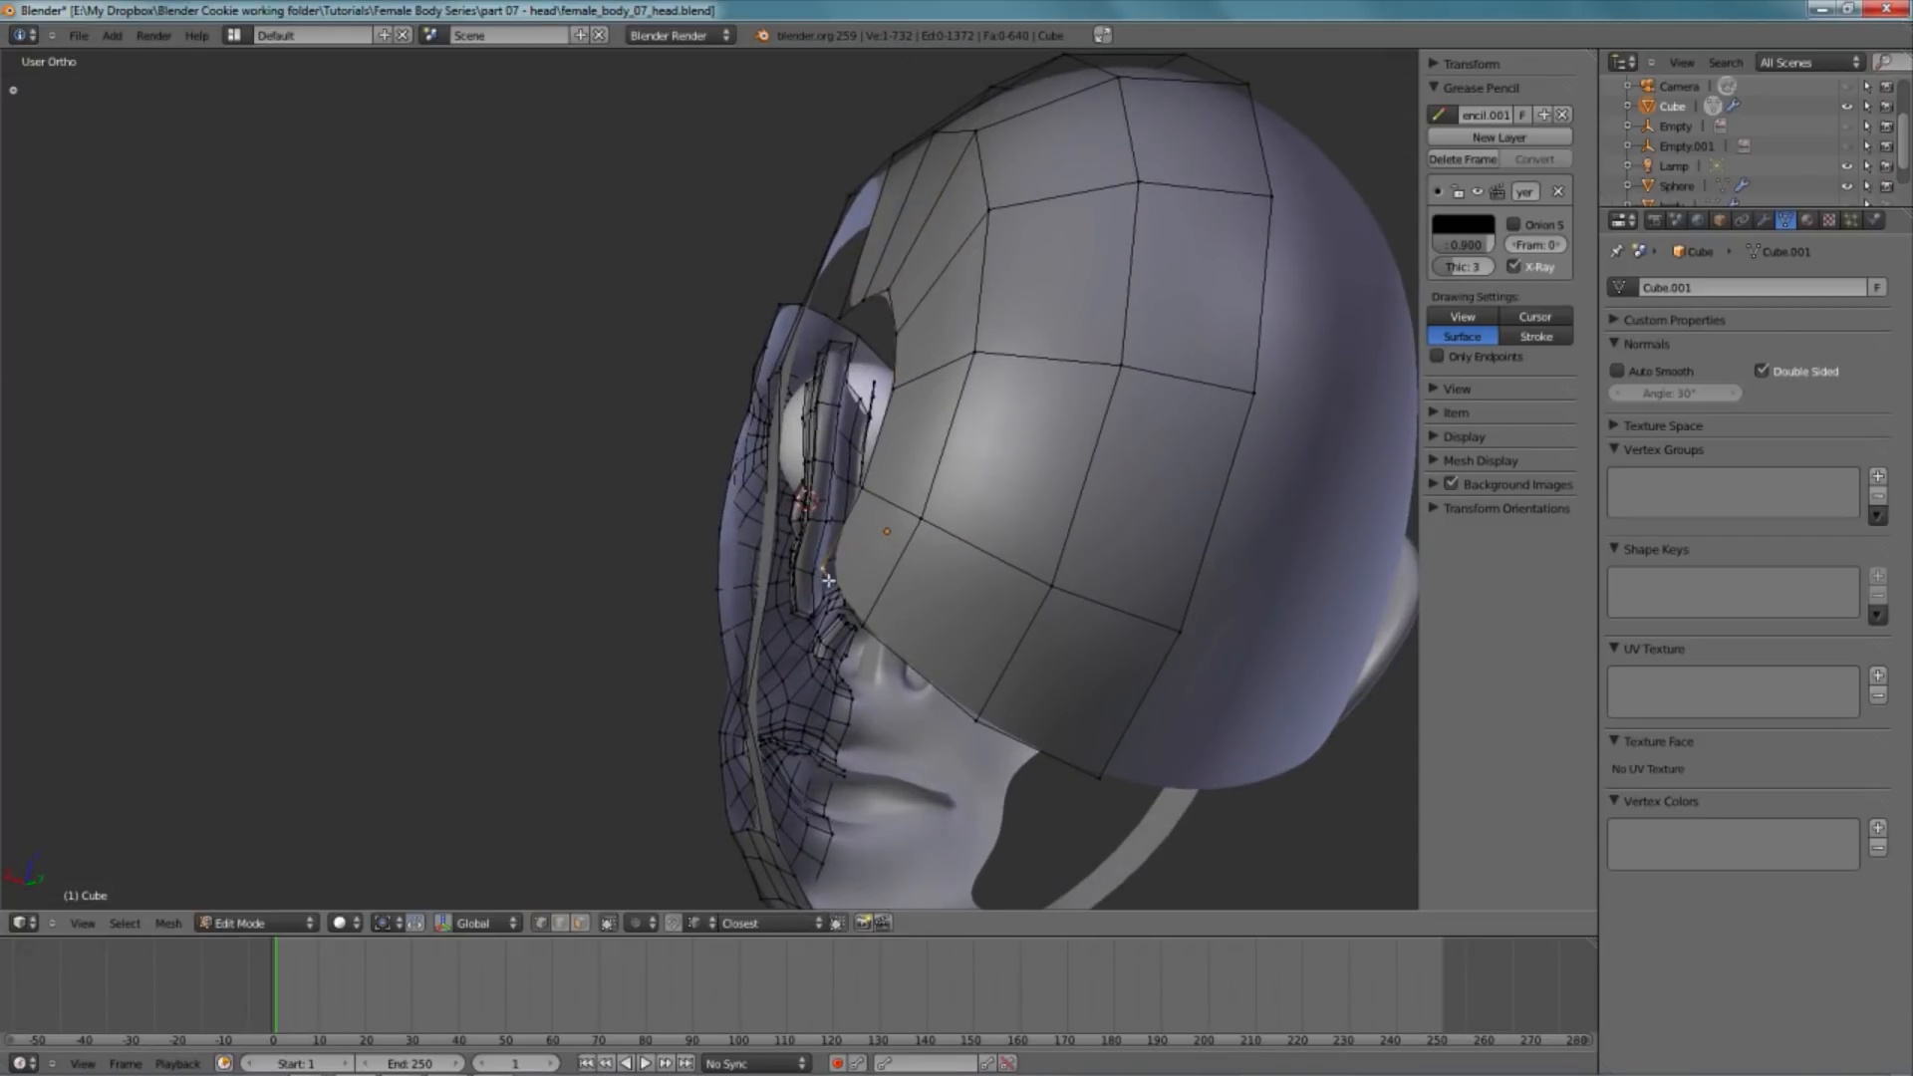
key("g")
key("x")
left_click(894, 628)
right_click(867, 473)
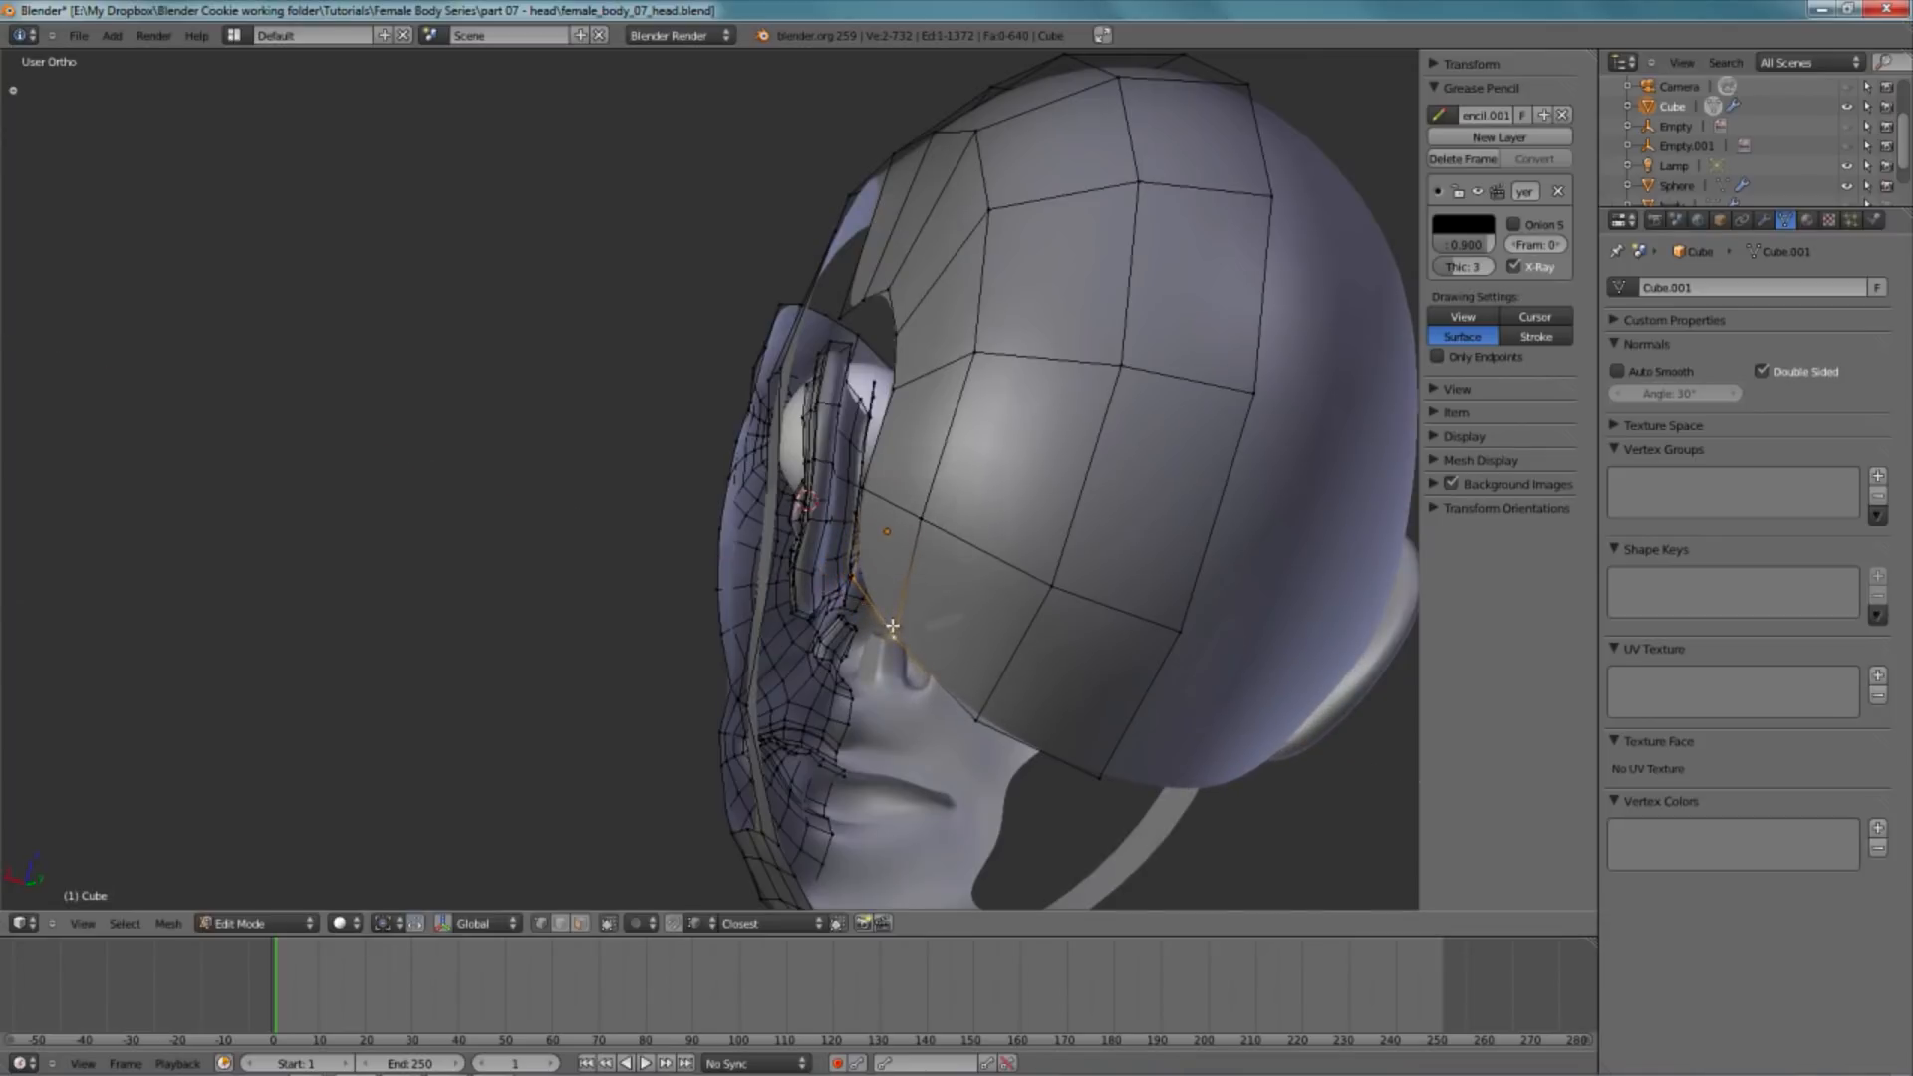
right_click(918, 534)
middle_click_drag(874, 487, 863, 498)
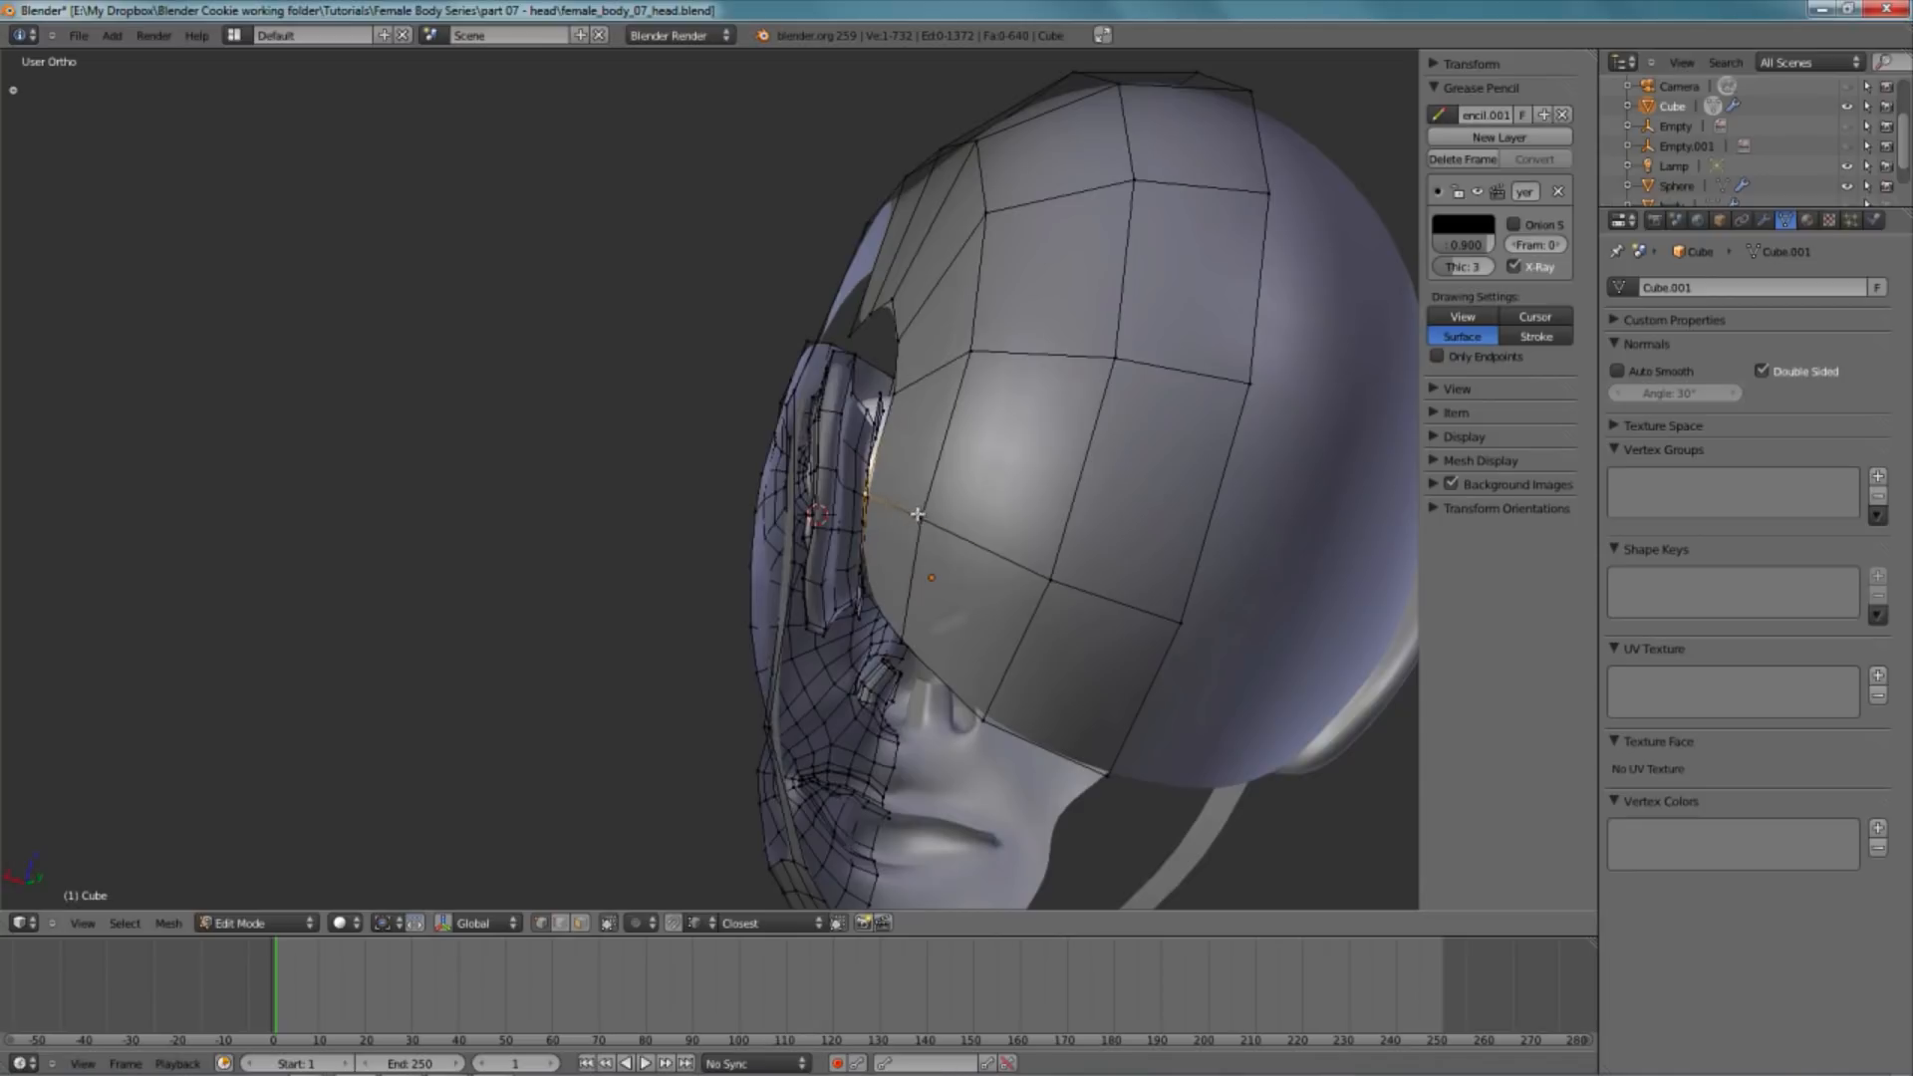
key("r")
key("Escape")
- Fill a face across the gap between the temple strip and the extruded skull section above the ear
middle_click_drag(518, 623, 645, 451)
middle_click_drag(850, 397, 896, 427)
scroll(900, 489, "up", 3)
middle_click_drag(635, 576, 664, 424)
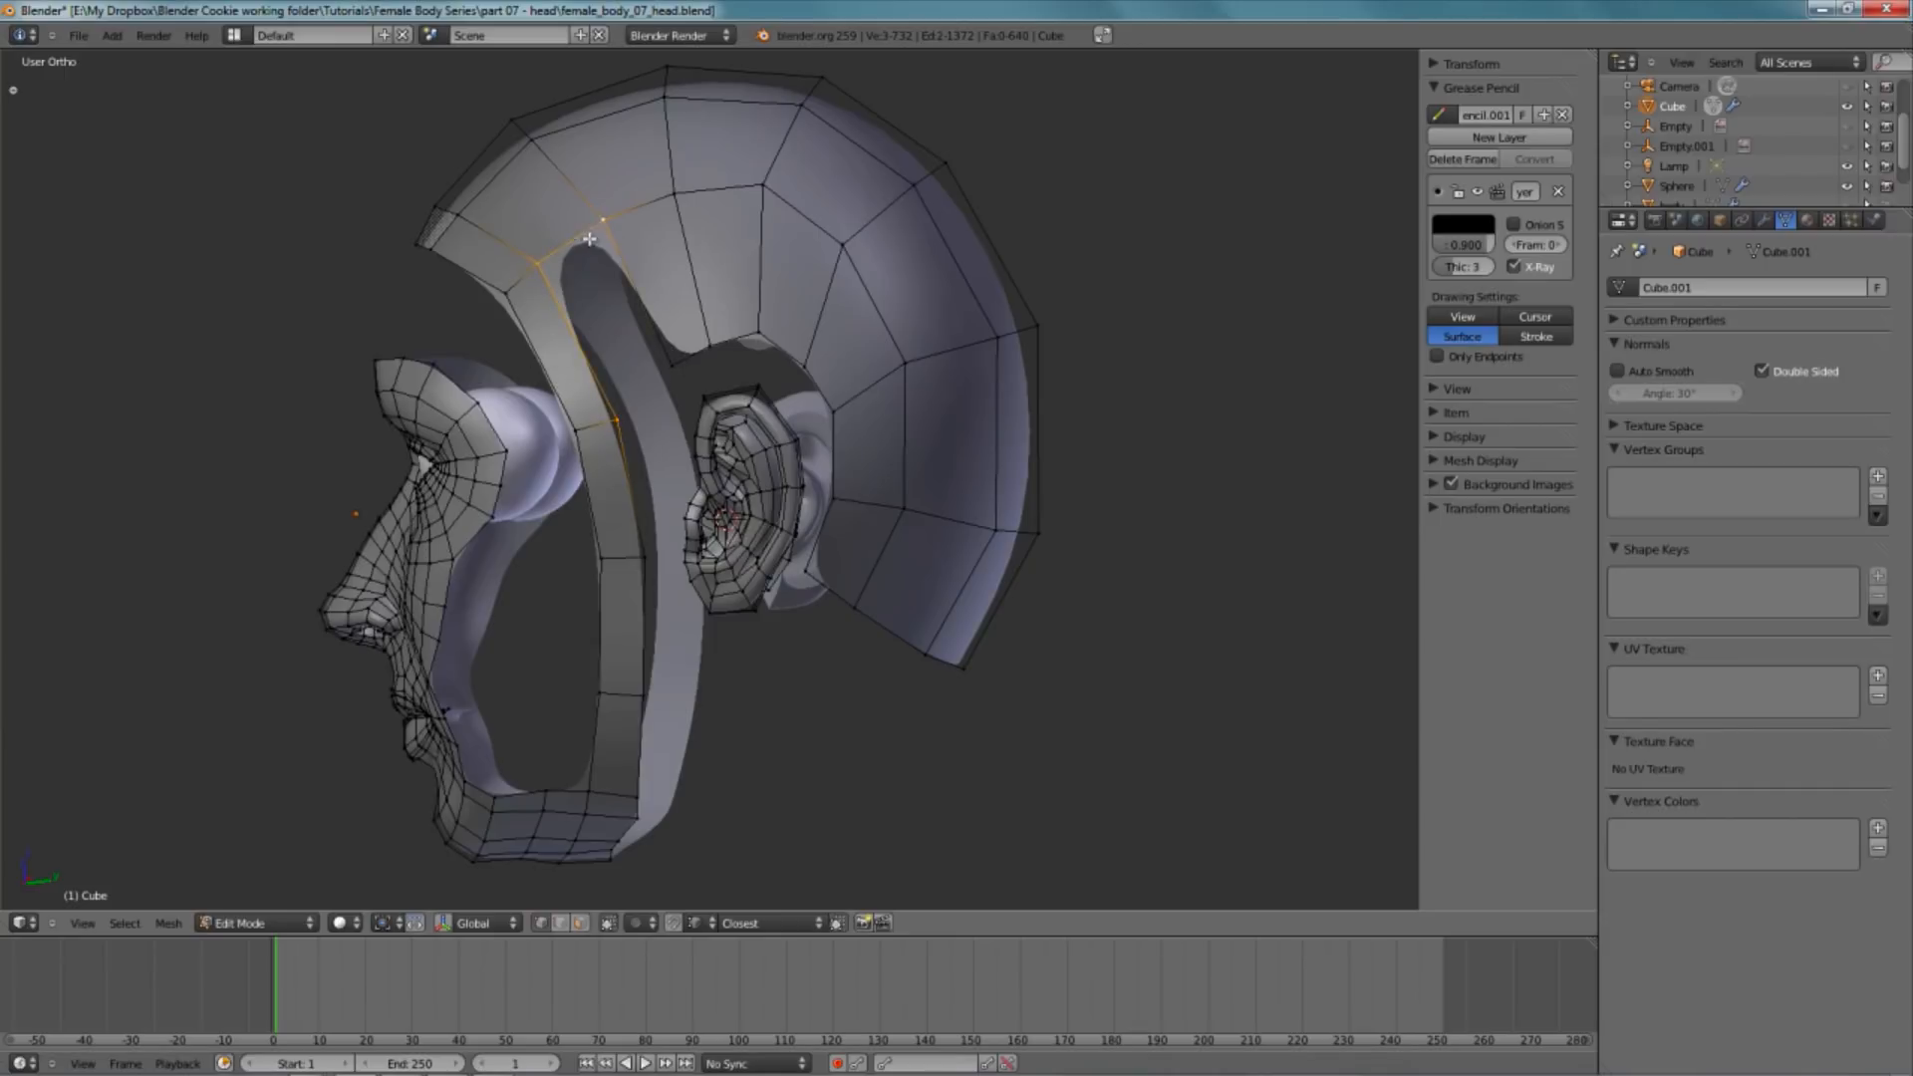
key("f")
key("a")
- Adjust the rim vertices in front of and above the ear from a front angle, then deselect everything
middle_click_drag(672, 352, 936, 435)
scroll(937, 435, "up", 2)
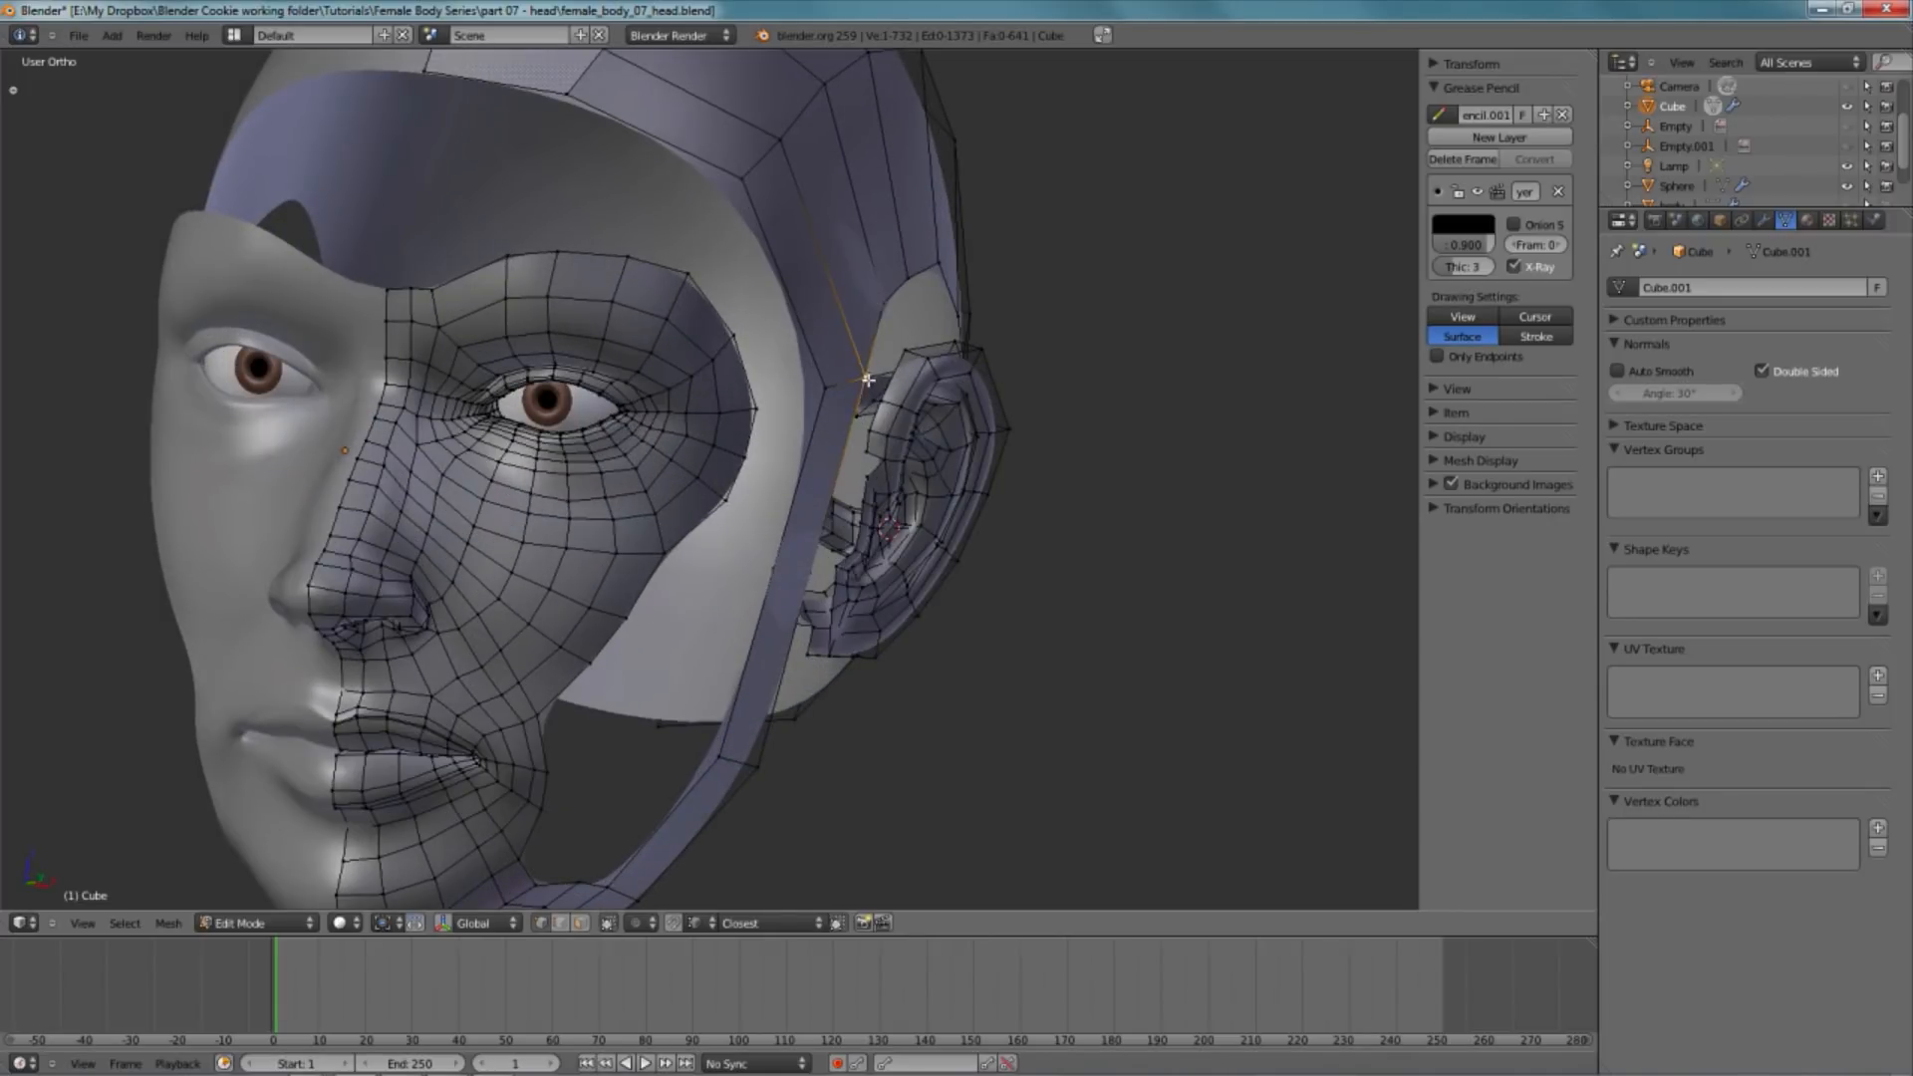
right_click(879, 299)
right_click(910, 261)
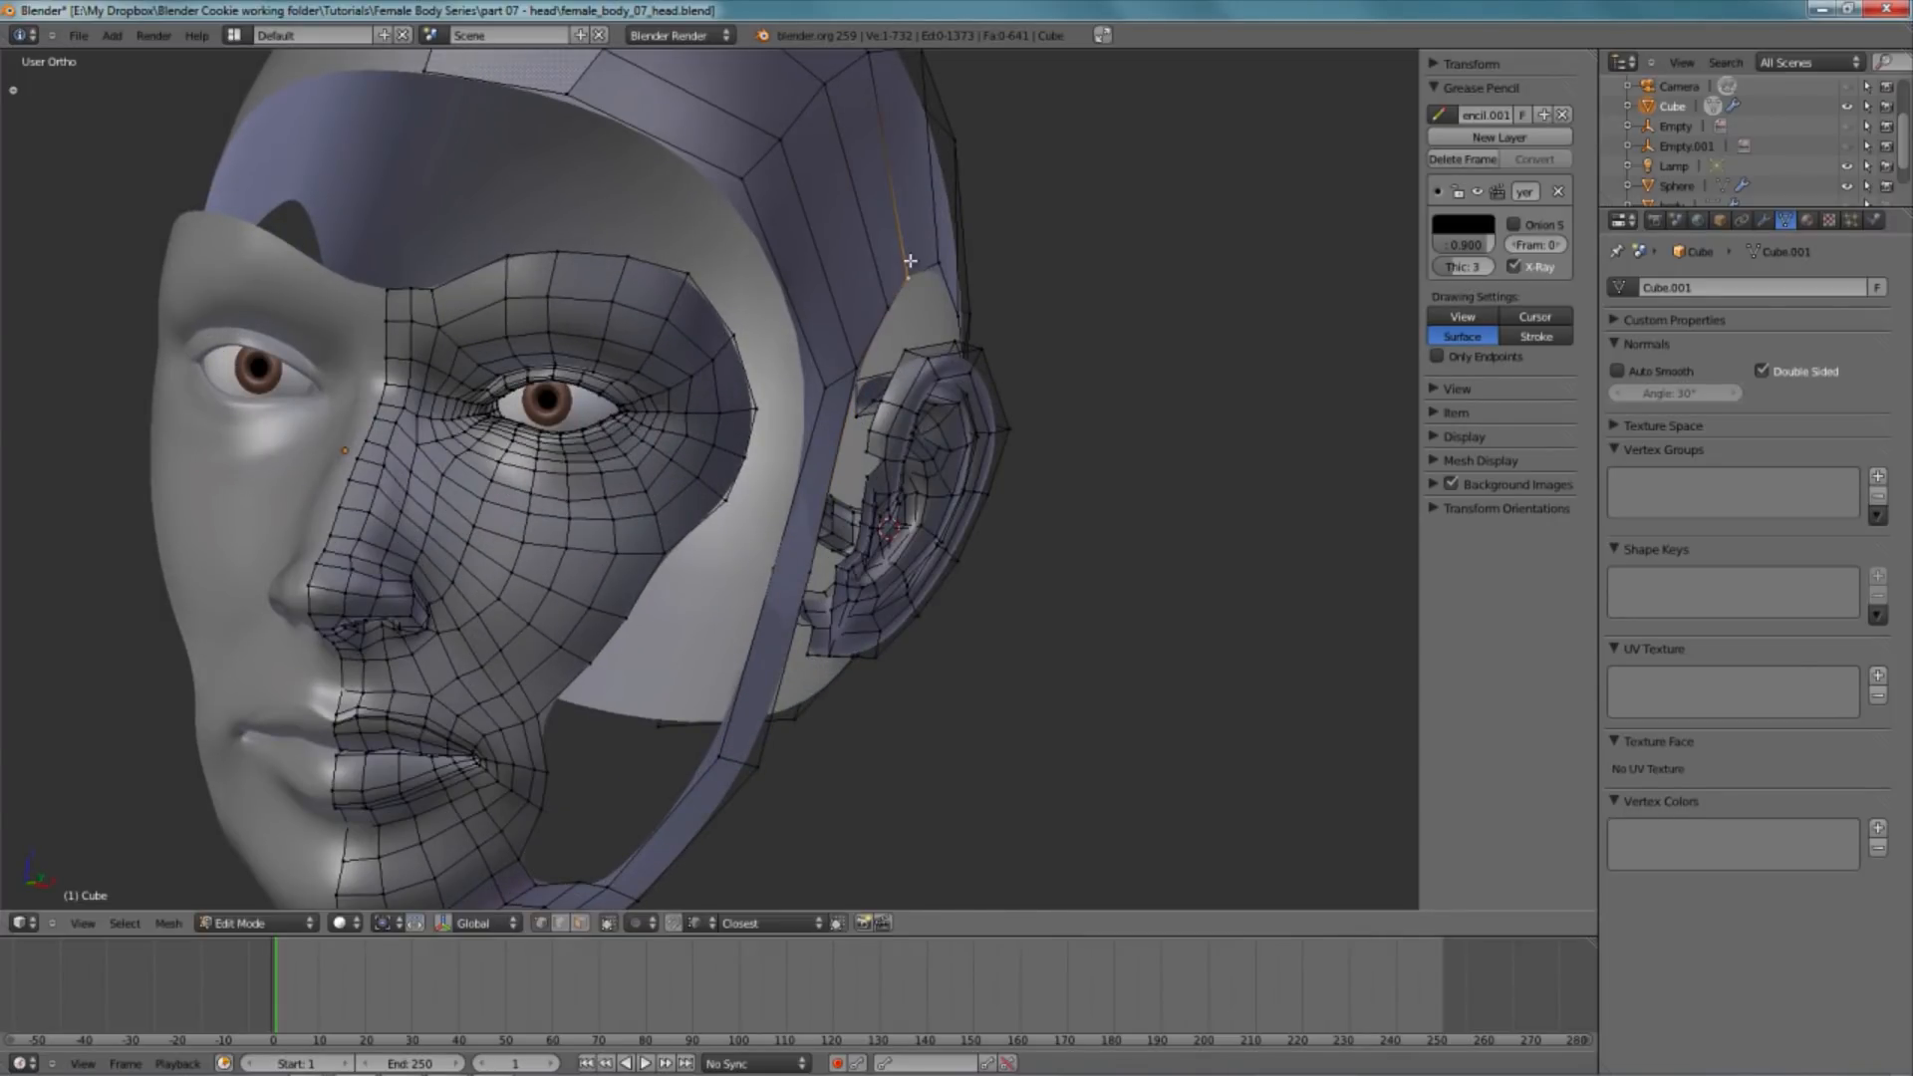
key("a")
- Sketch Grease Pencil guide lines from the ear to the skull rim and change their colour to red
middle_click_drag(877, 518, 568, 498)
middle_click_drag(698, 598, 608, 504, "shift")
scroll(608, 504, "up", 4)
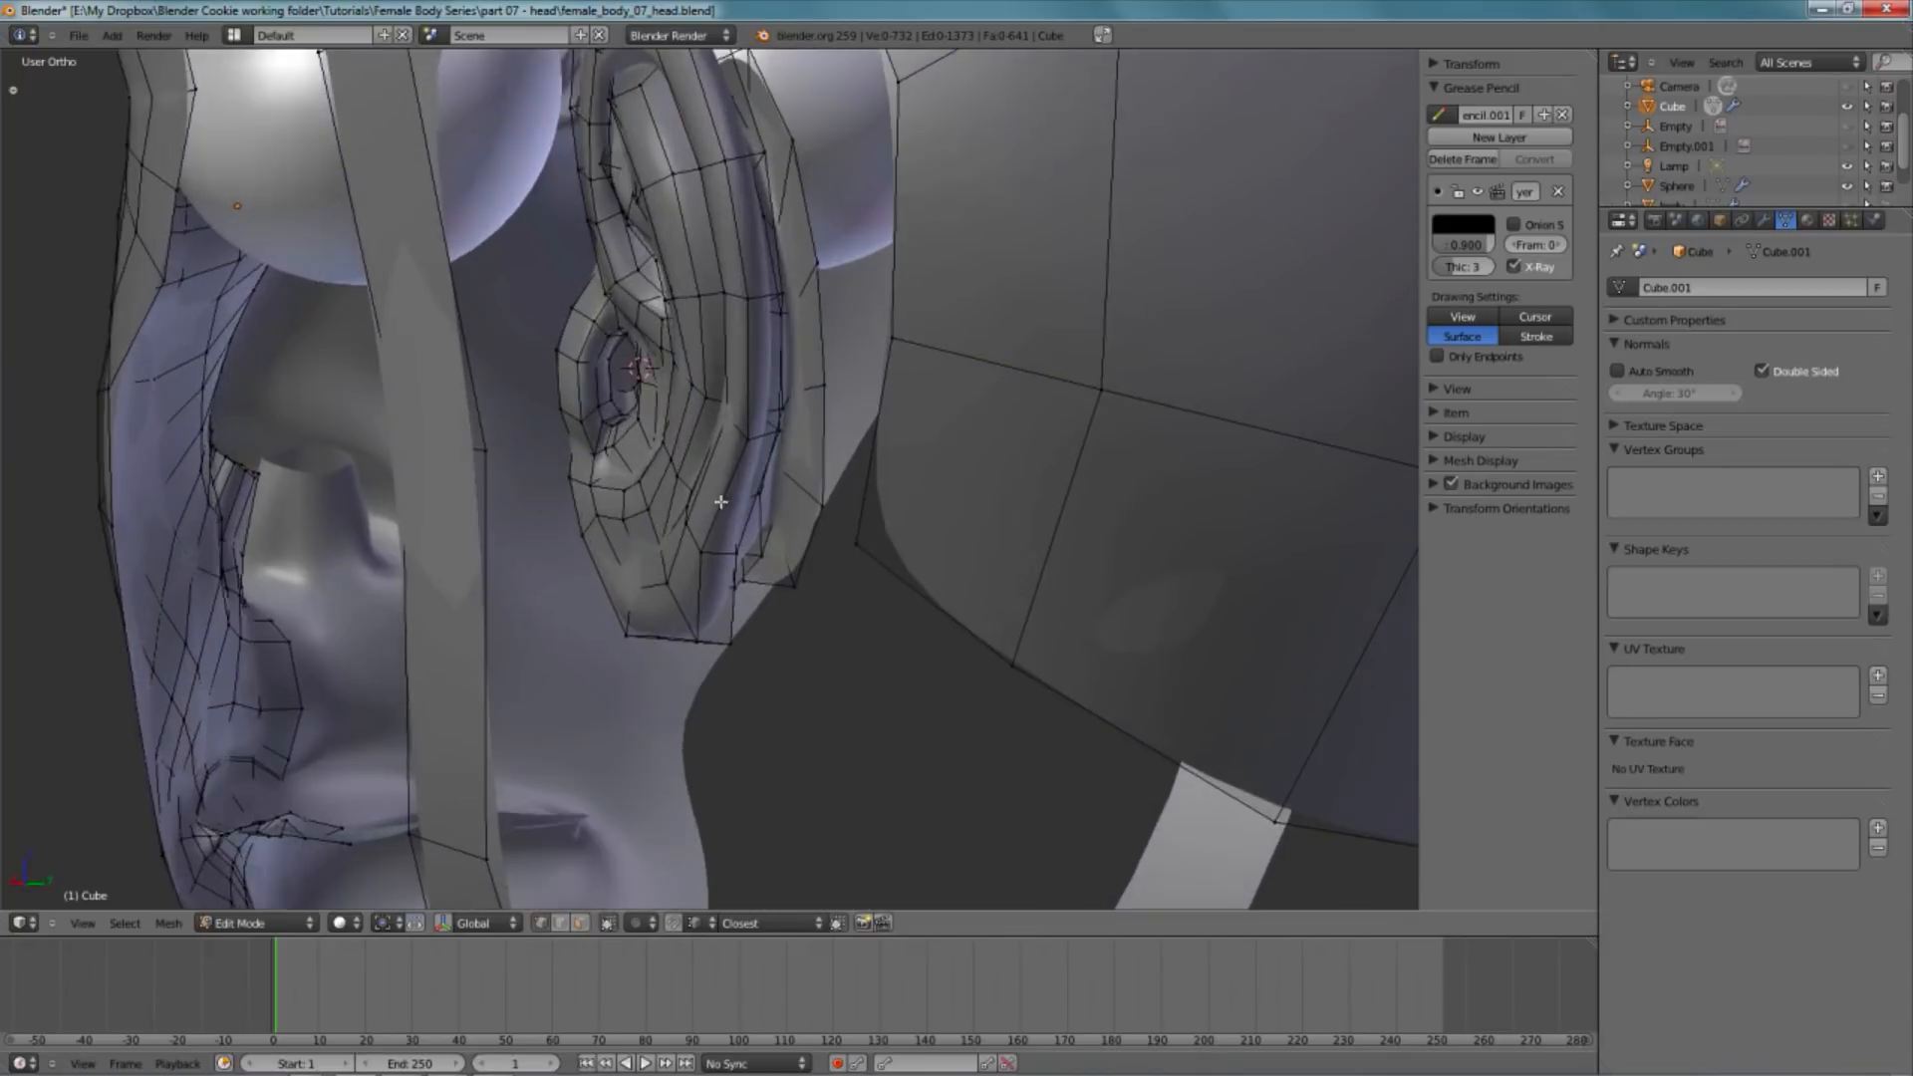
scroll(716, 506, "down", 6)
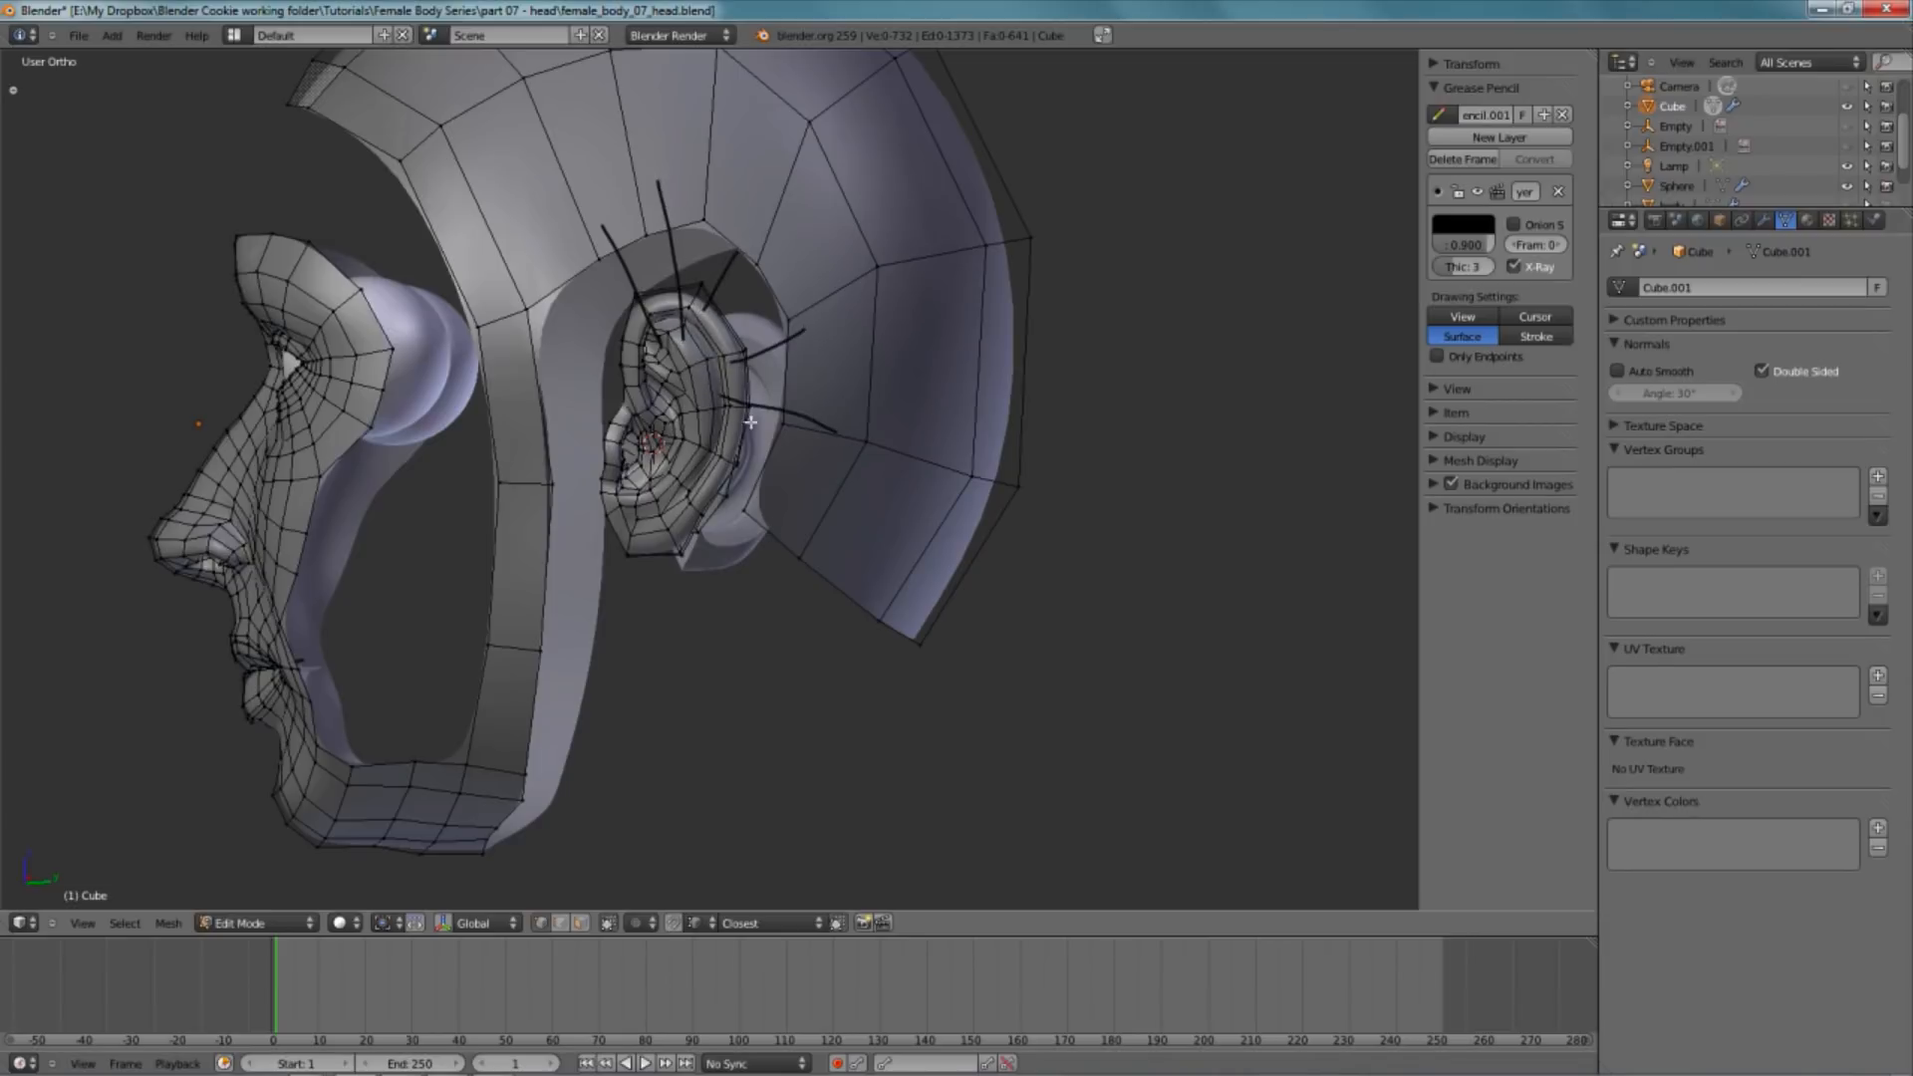
left_click(1463, 225)
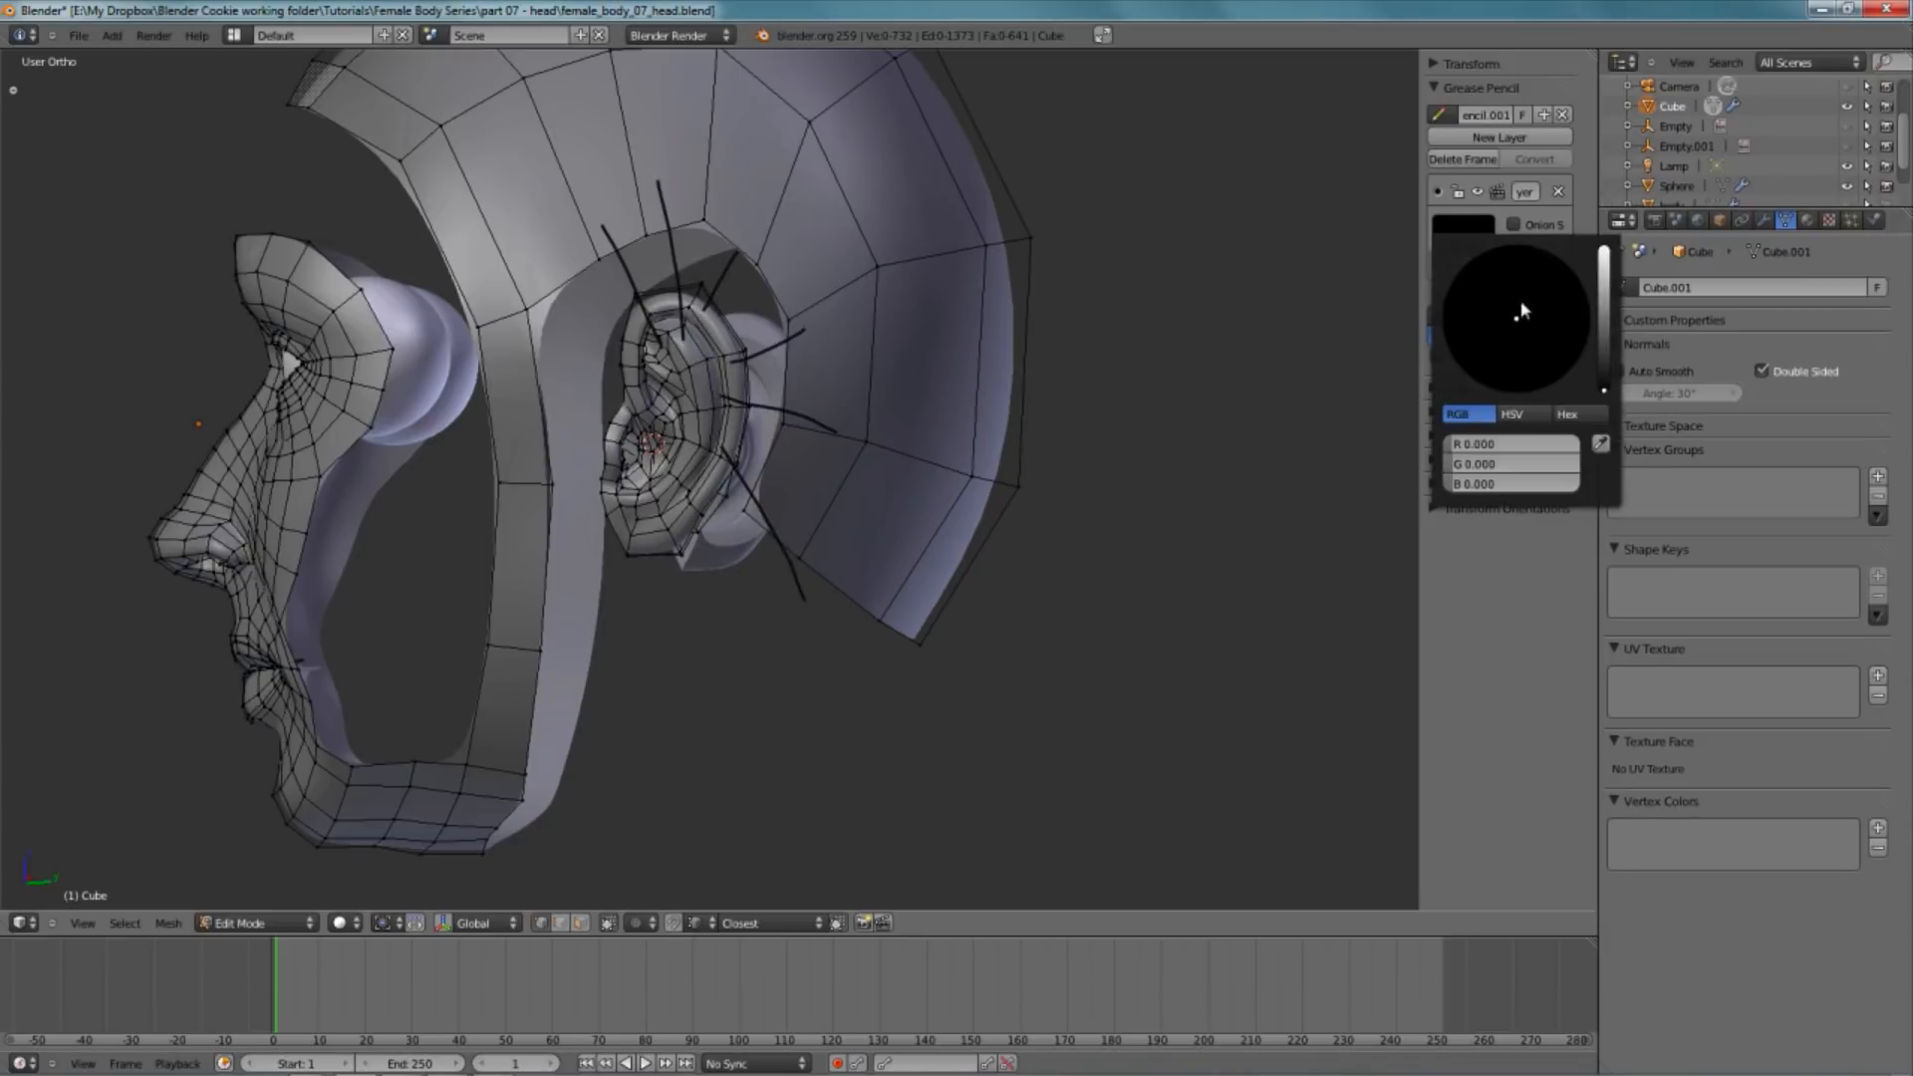
left_click_drag(1606, 320, 1606, 251)
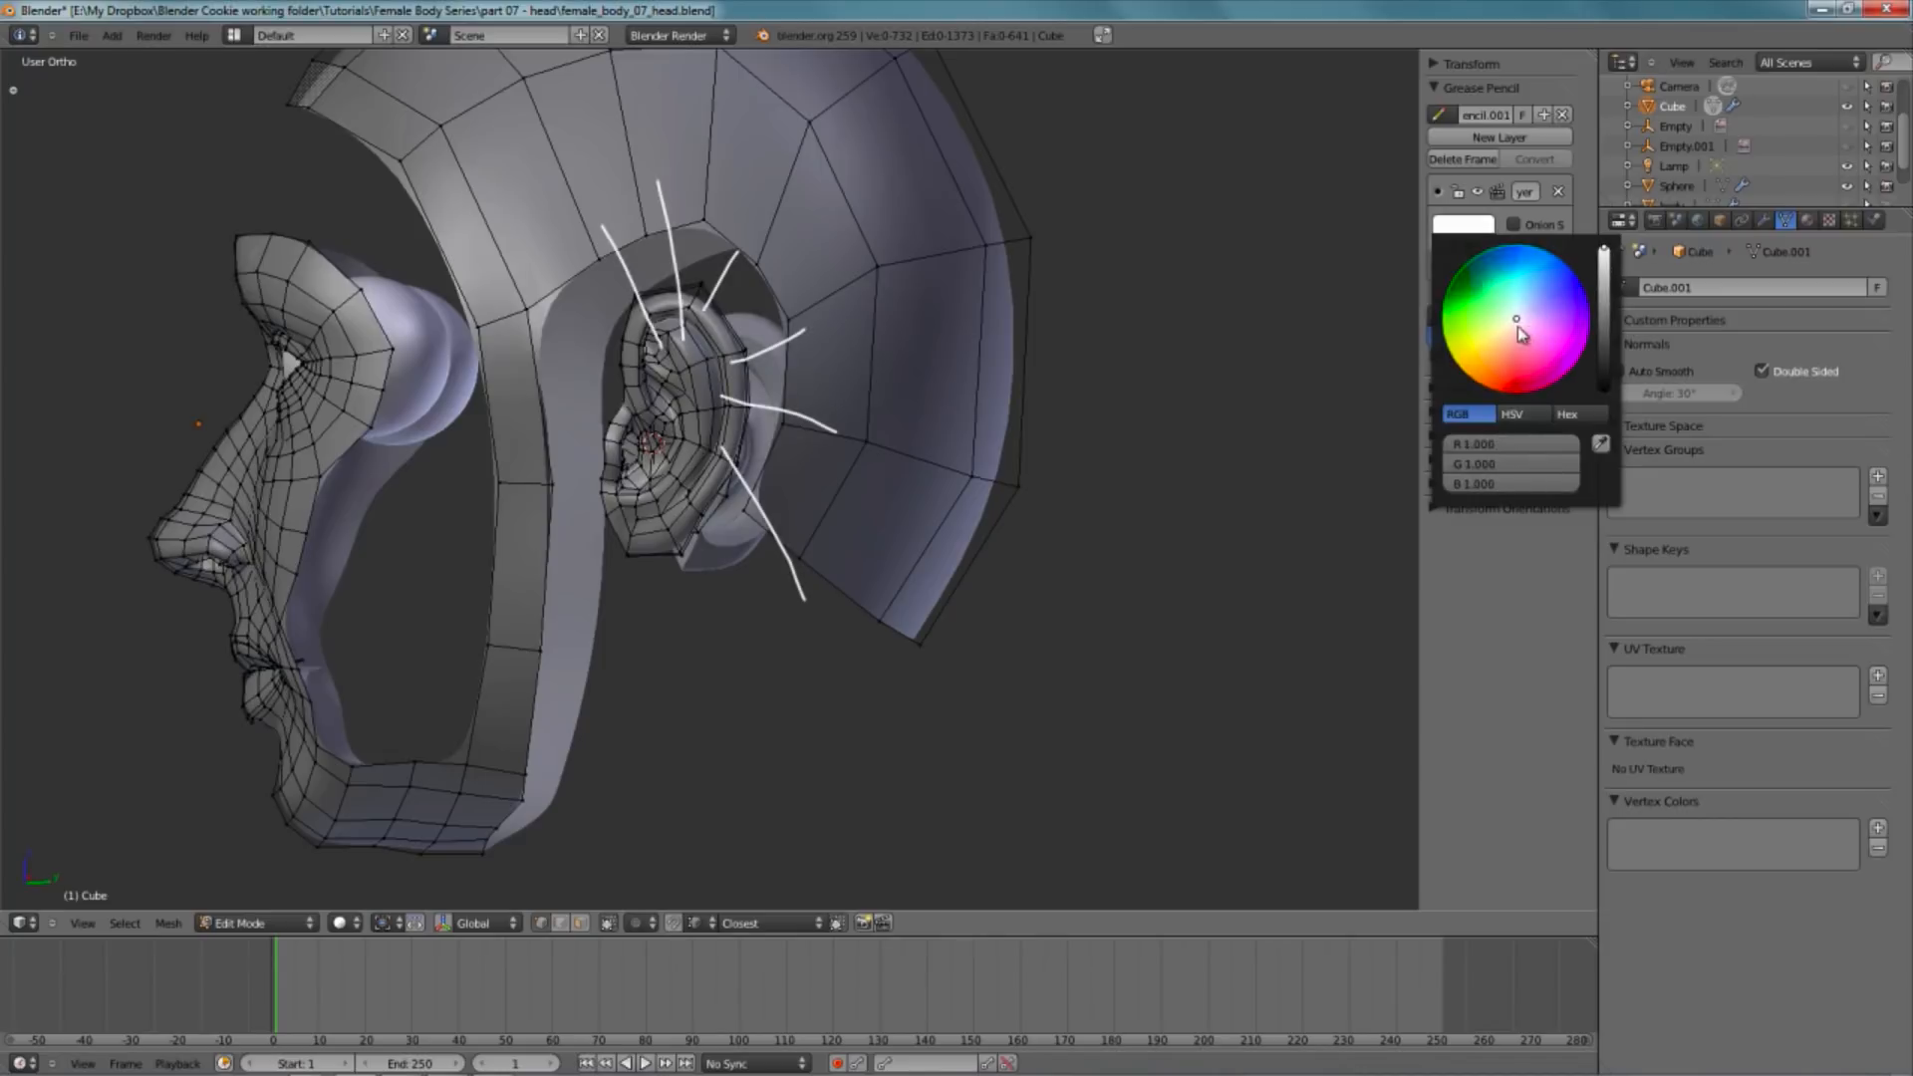
left_click_drag(1518, 330, 1522, 405)
- Connect the back of the ear to the surrounding skull rim with two new edges
mouse_move(802, 427)
middle_mouse_down()
mouse_move(867, 458)
mouse_move(802, 451)
middle_mouse_up()
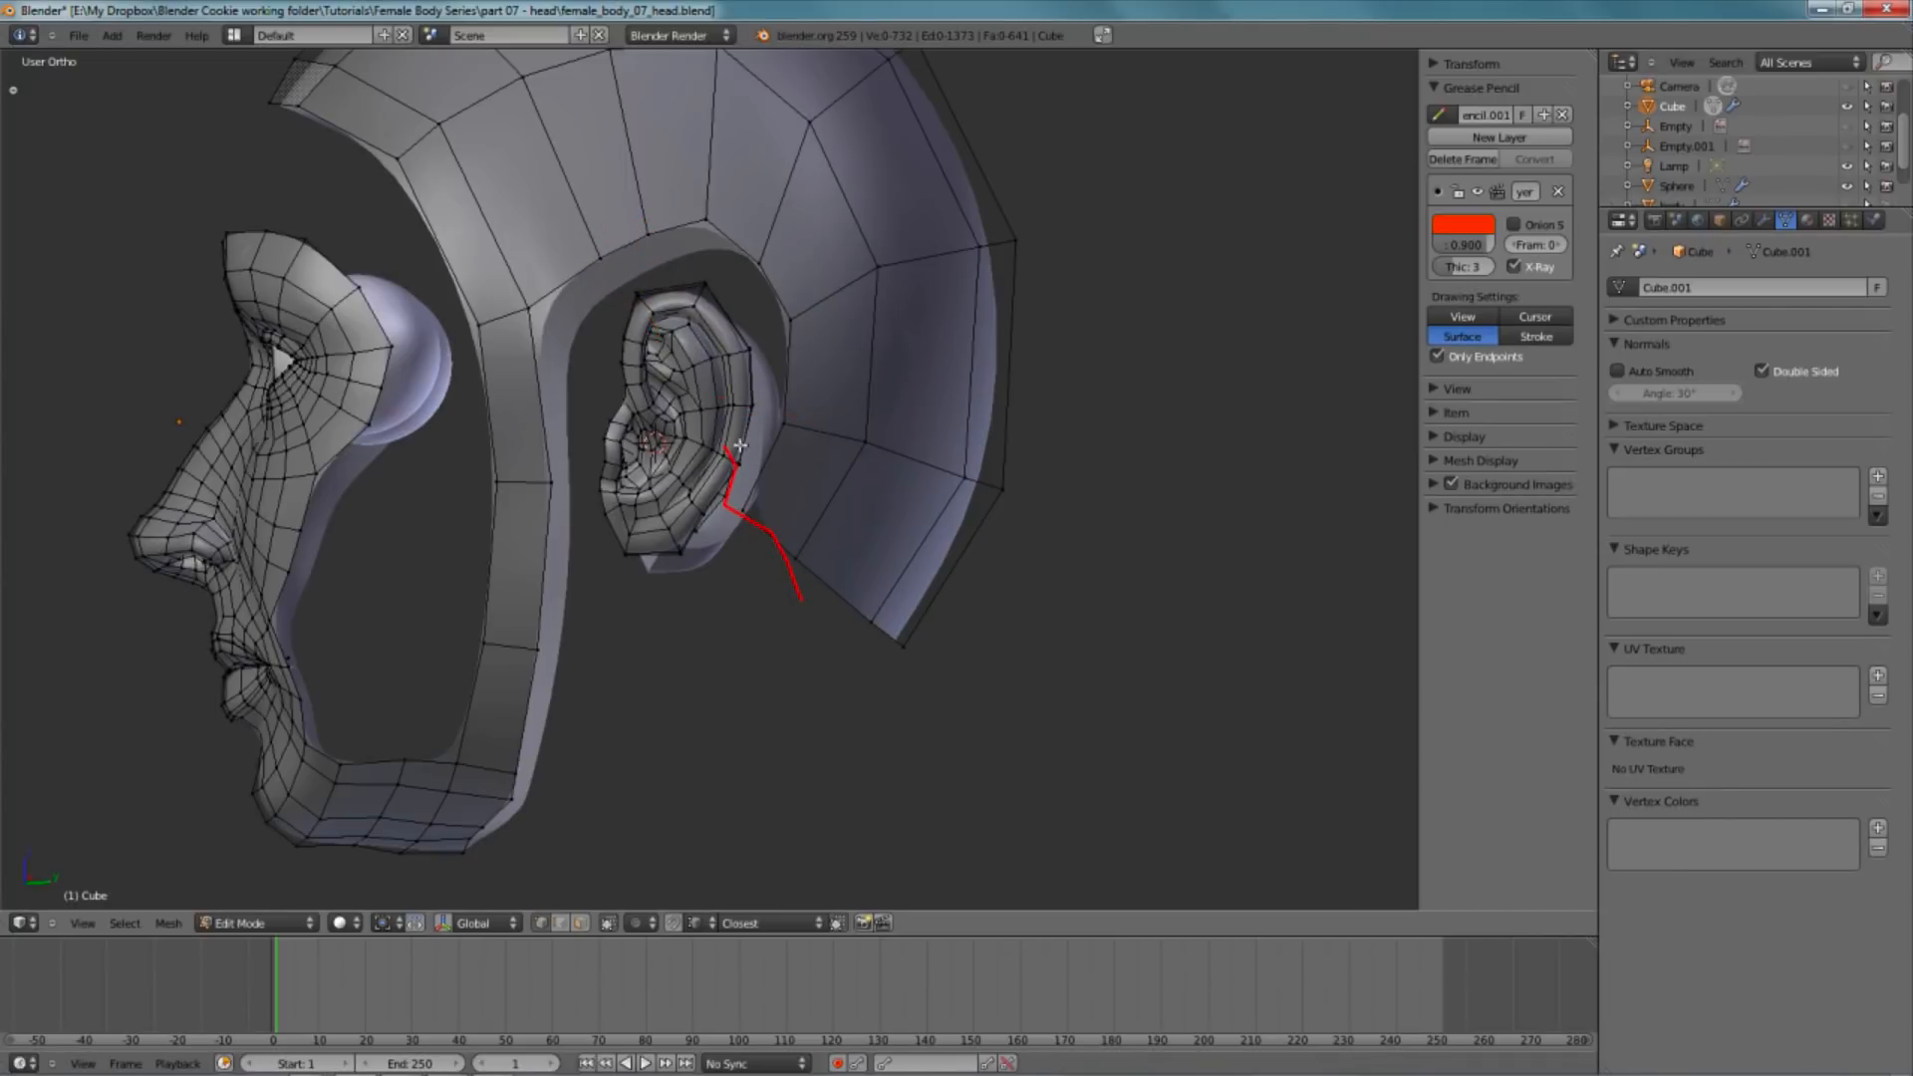
scroll(639, 282, "up", 3)
middle_click_drag(639, 282, 655, 425)
middle_click_drag(787, 529, 726, 371)
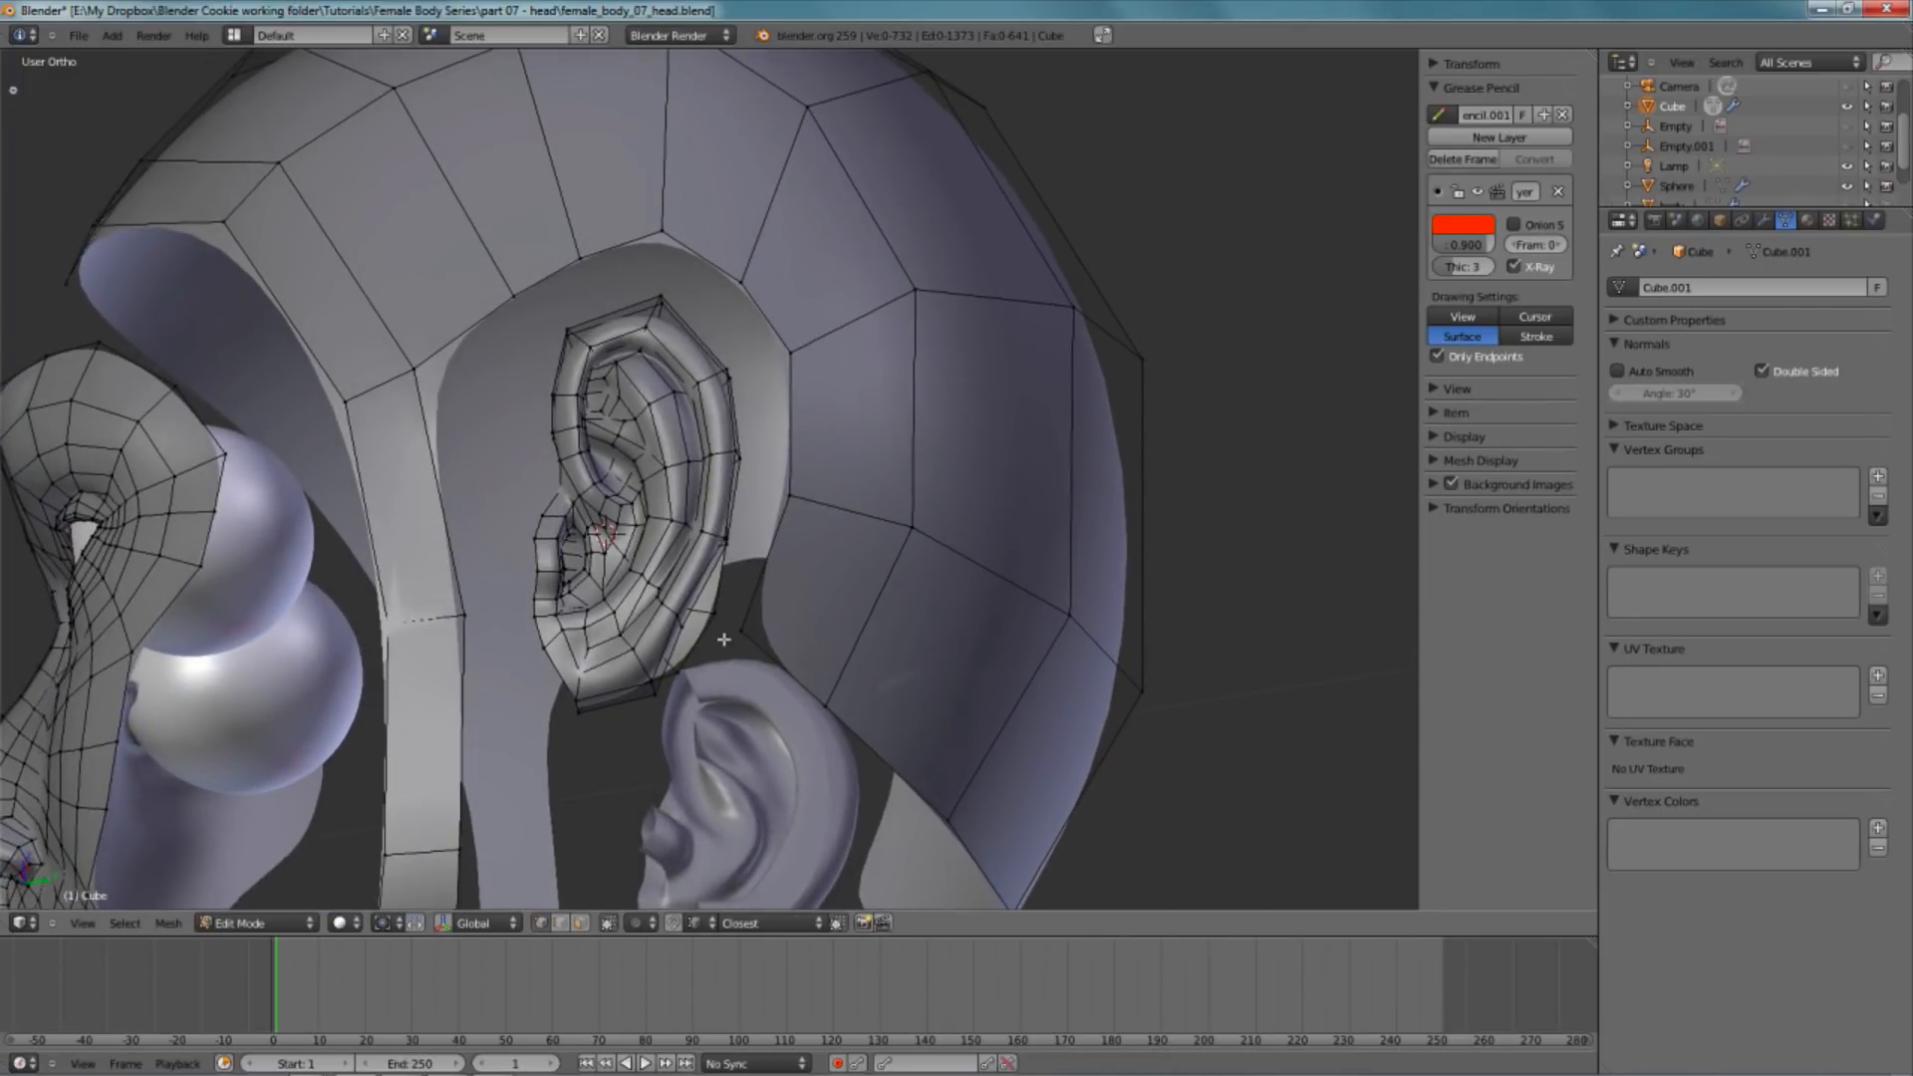
middle_click_drag(926, 552, 858, 648)
scroll(869, 649, "down", 3)
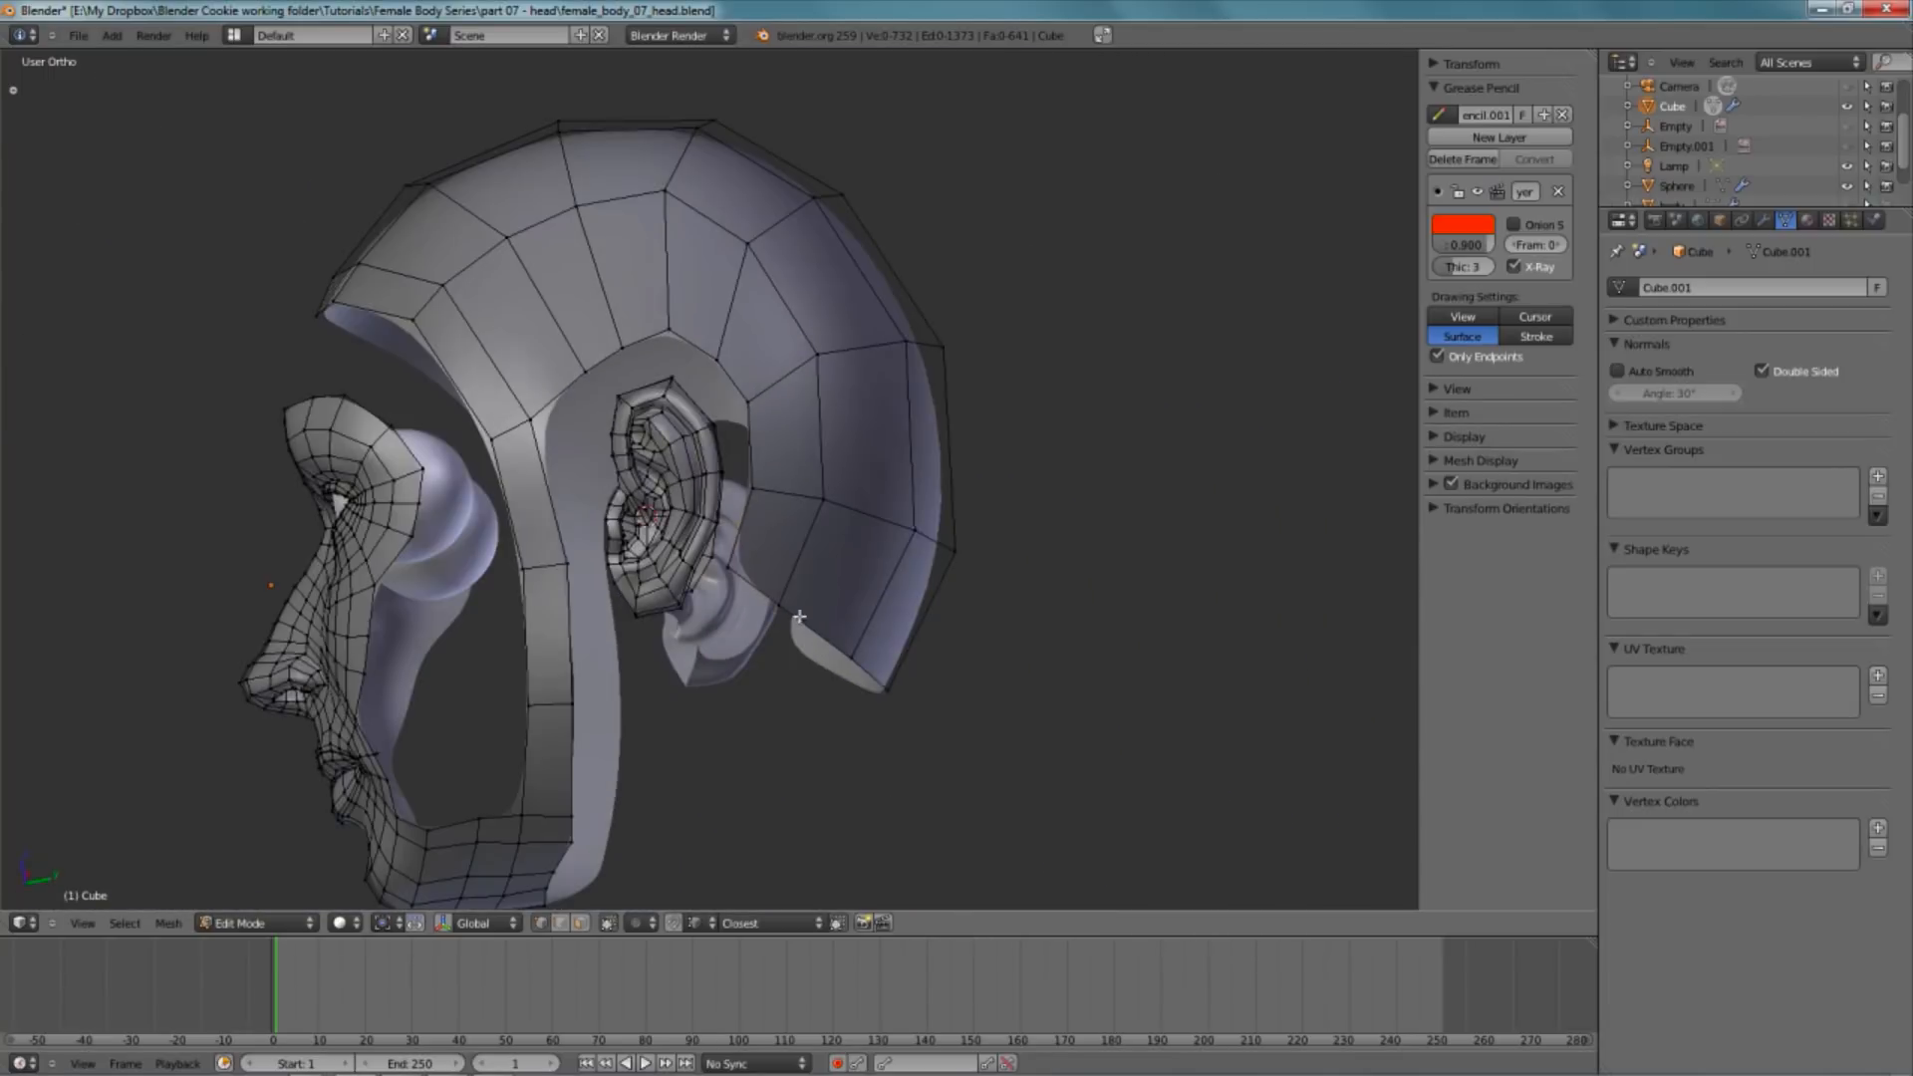
scroll(825, 678, "up", 5)
middle_click_drag(809, 684, 813, 603)
key("f")
right_click(764, 441, "shift")
middle_click_drag(763, 440, 701, 466)
key("f")
- In wireframe display, reposition the ear's upper back vertex in the right view
key("z")
right_click(695, 472)
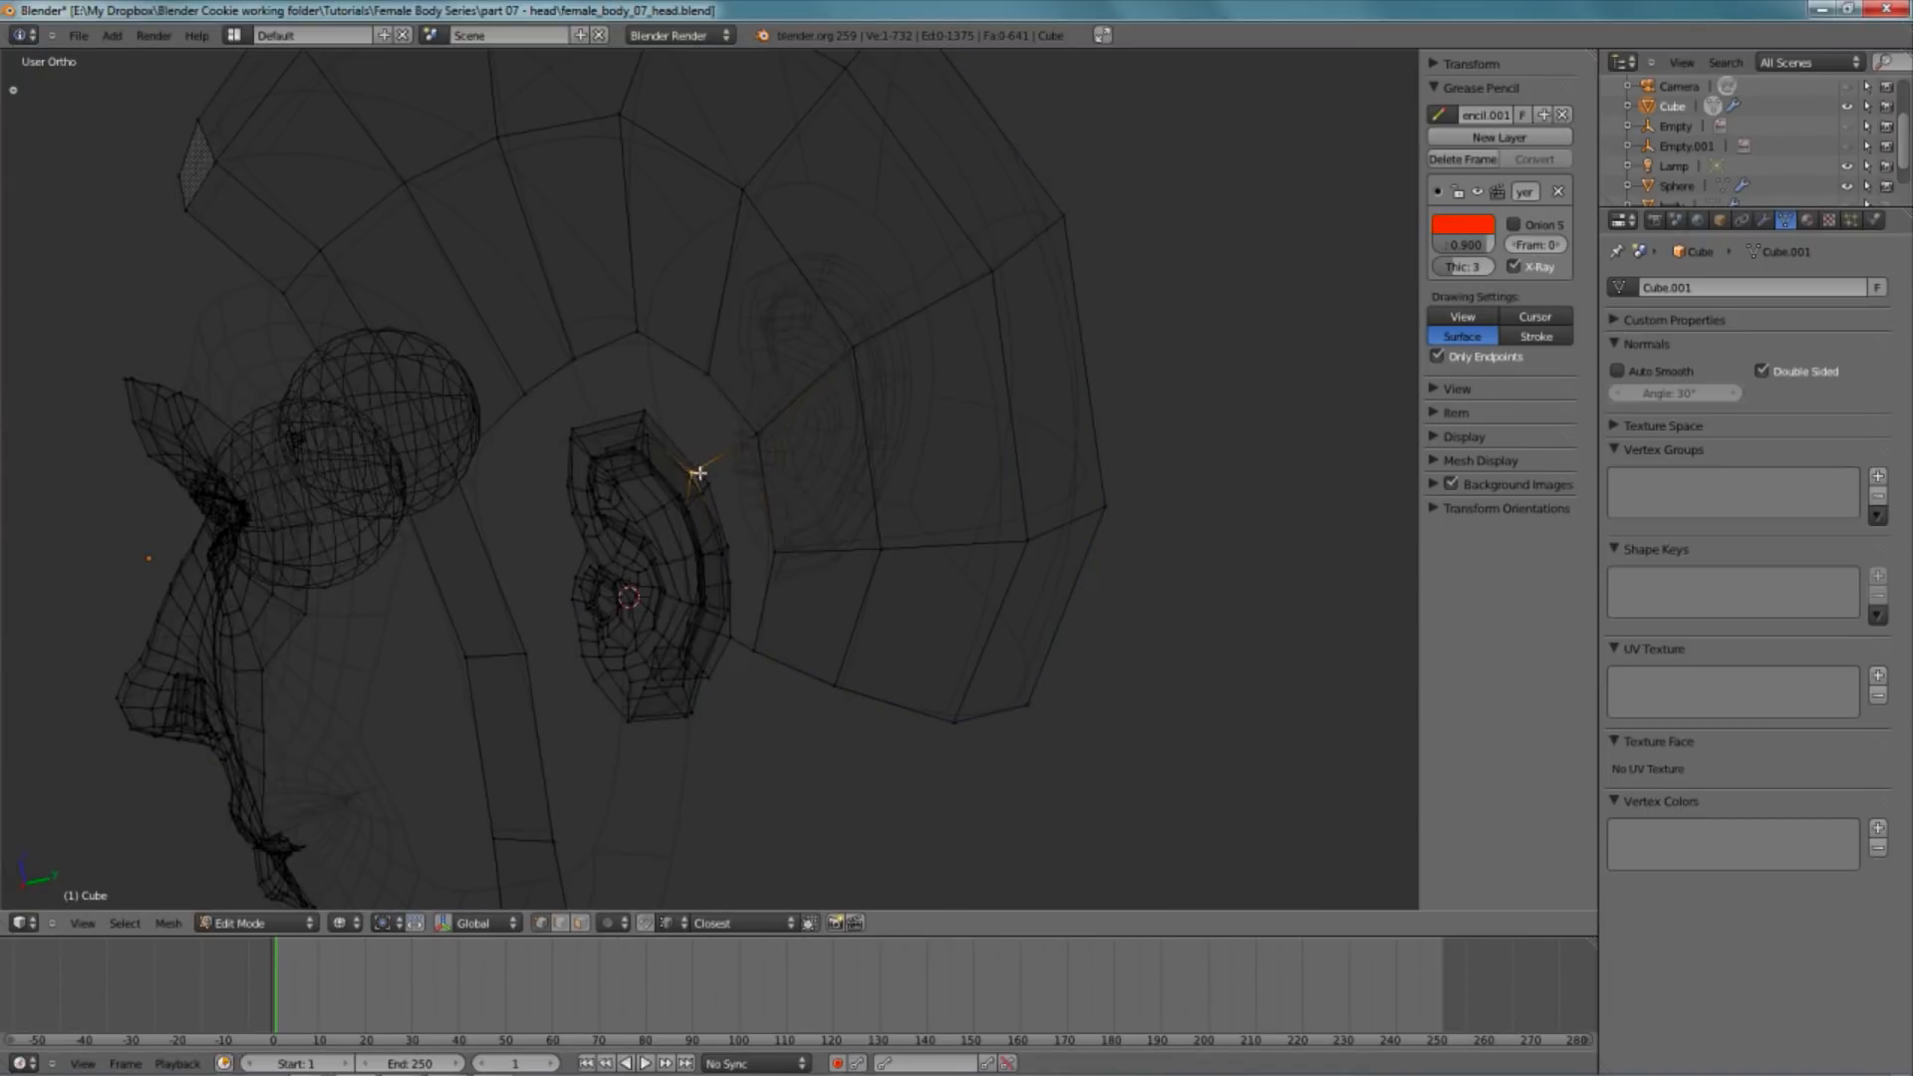
key("KP_3")
key("g")
left_click(793, 508)
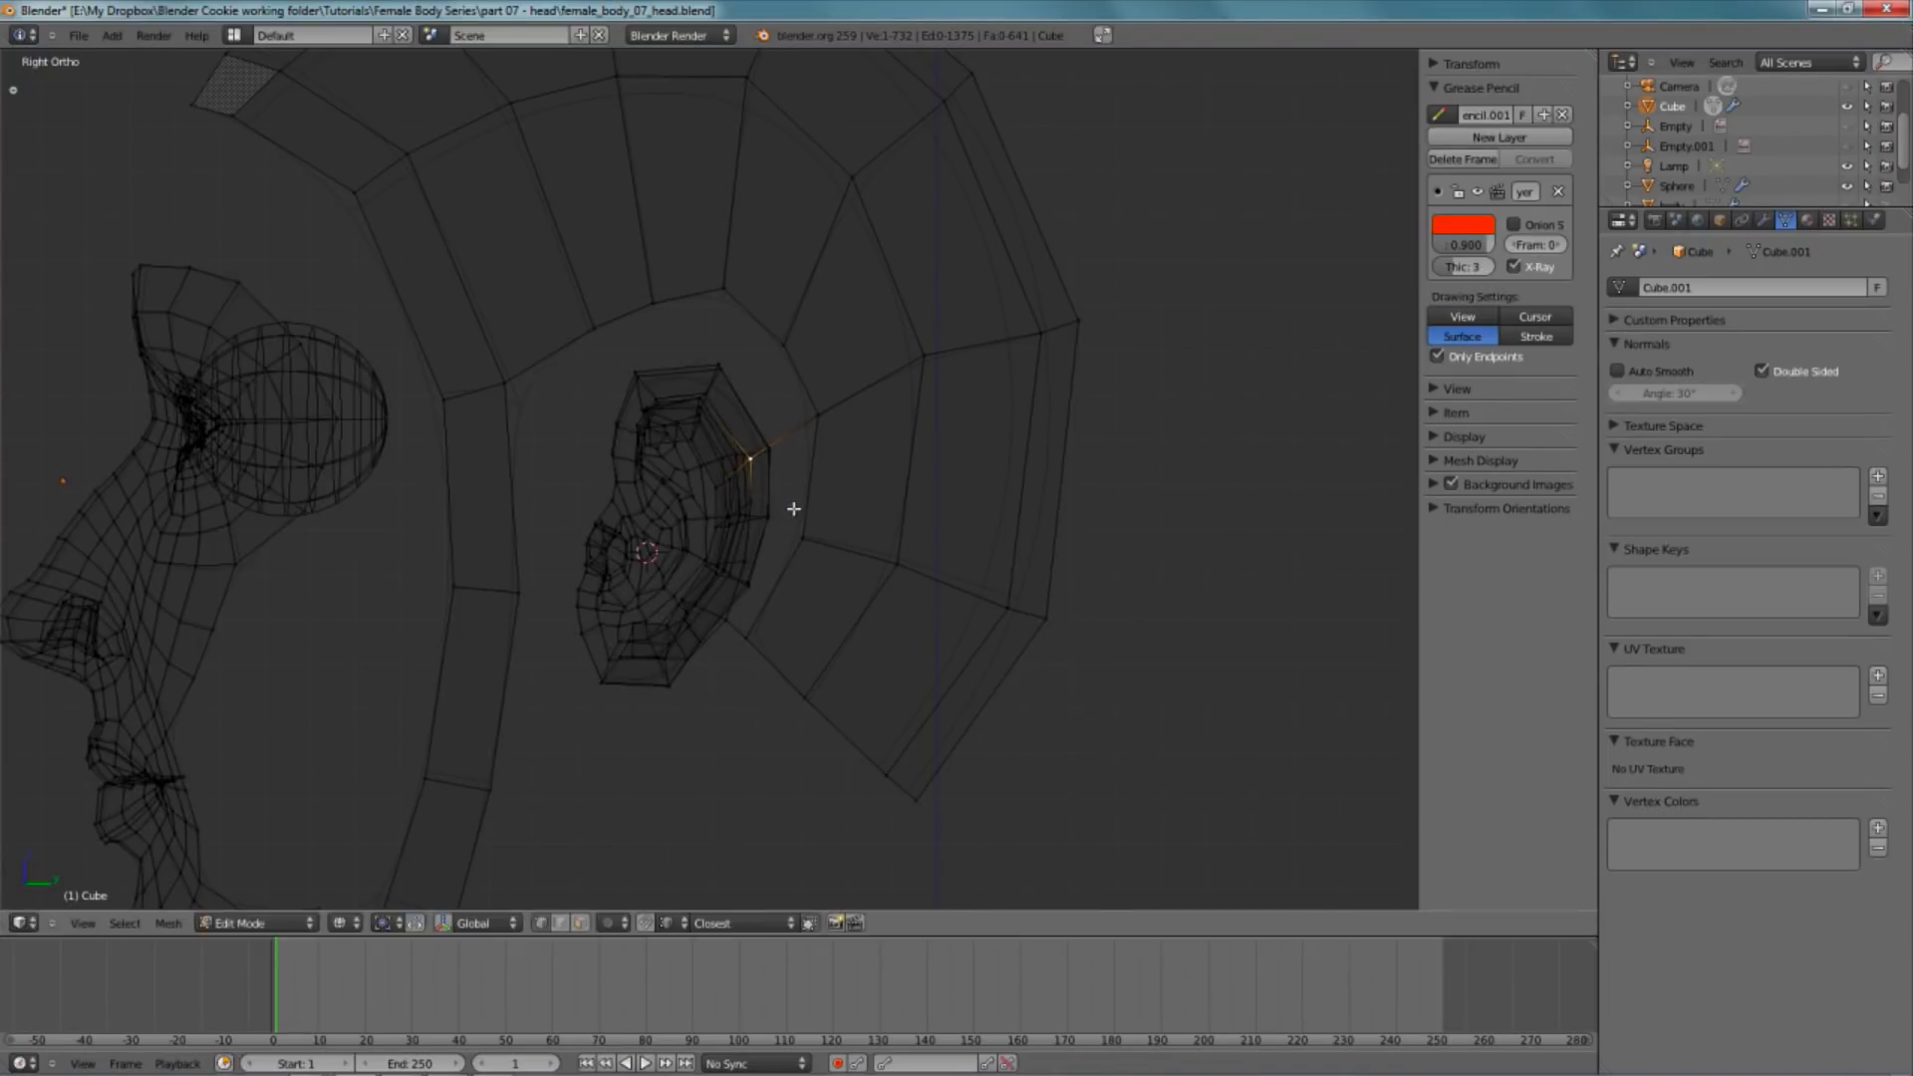
- Move the vertex at the inner top of the ear outward along X
middle_click_drag(745, 401, 643, 361)
key("z")
key("z")
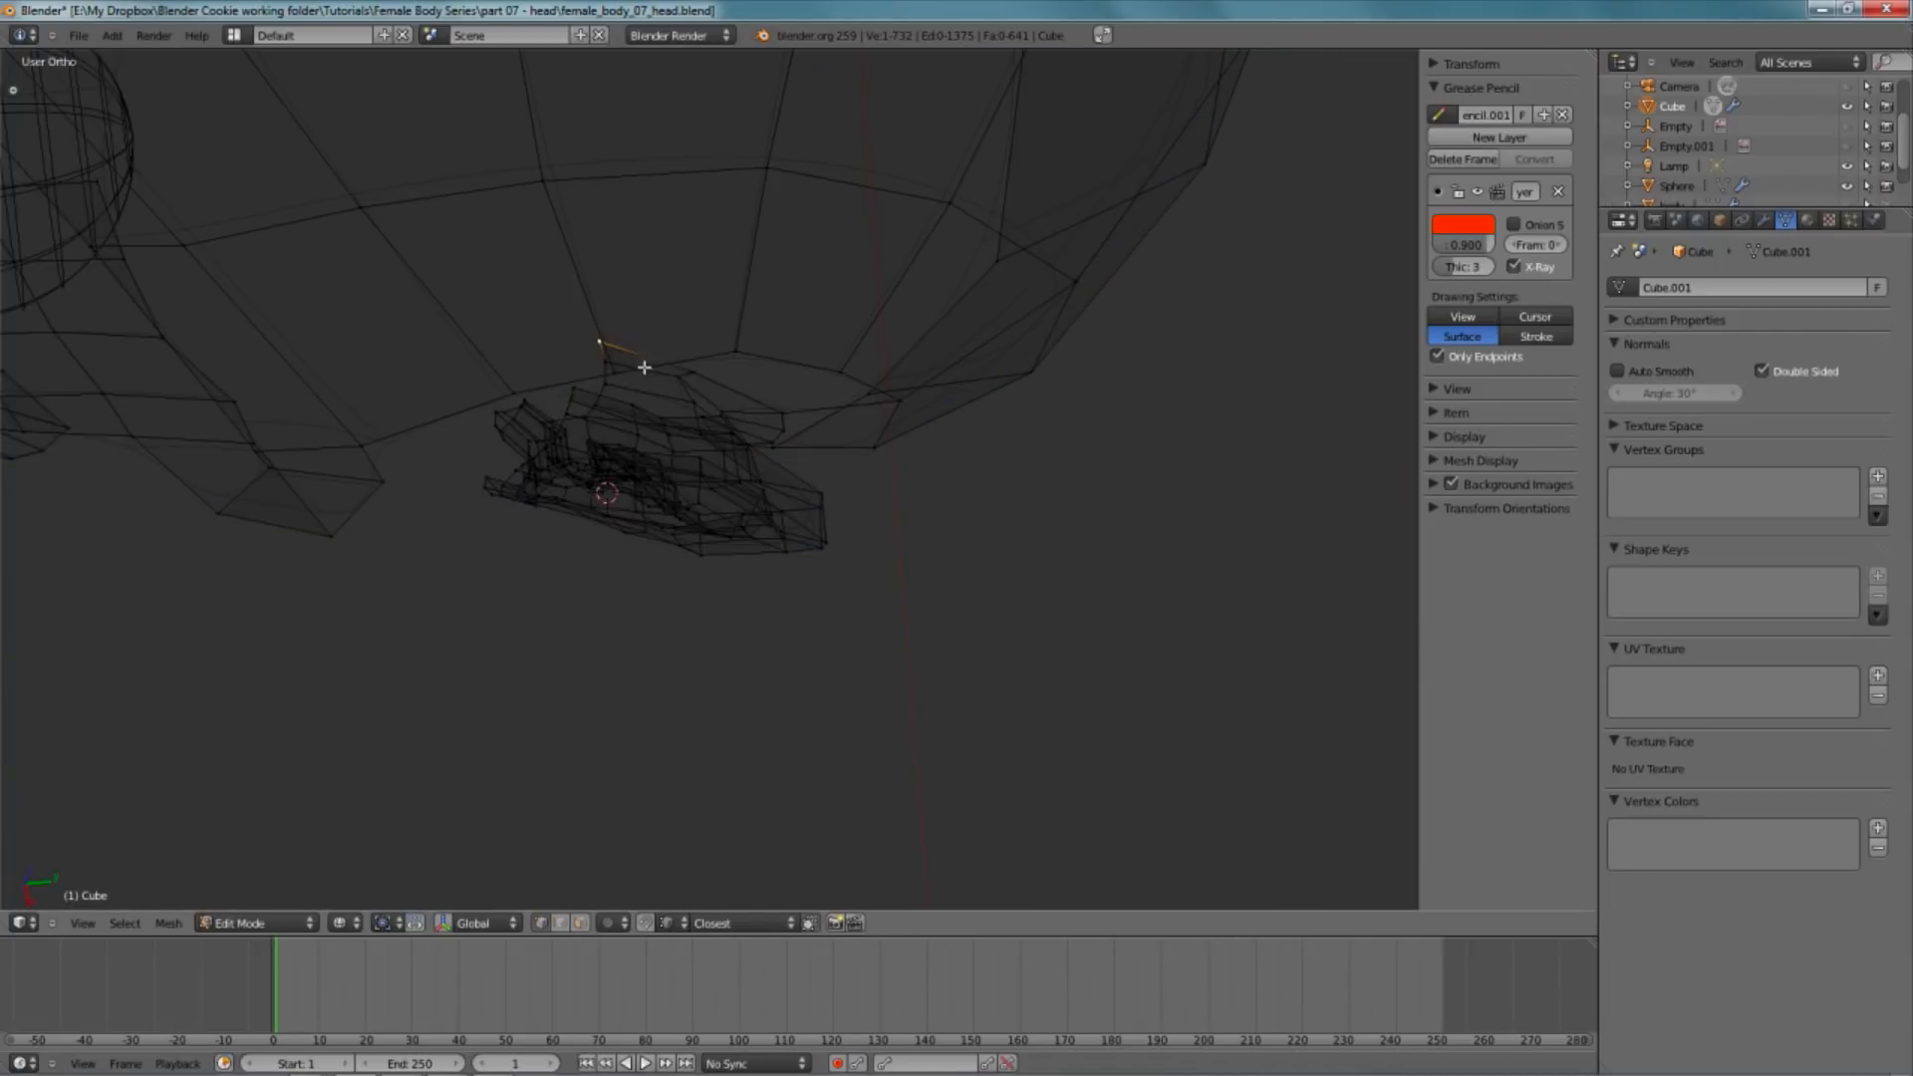
key("g")
key("x")
left_click(635, 421)
- Scale the ear's inner top vertices along X, shift them along X and return to solid display
key("s")
key("x")
left_click(648, 412)
key("g")
key("x")
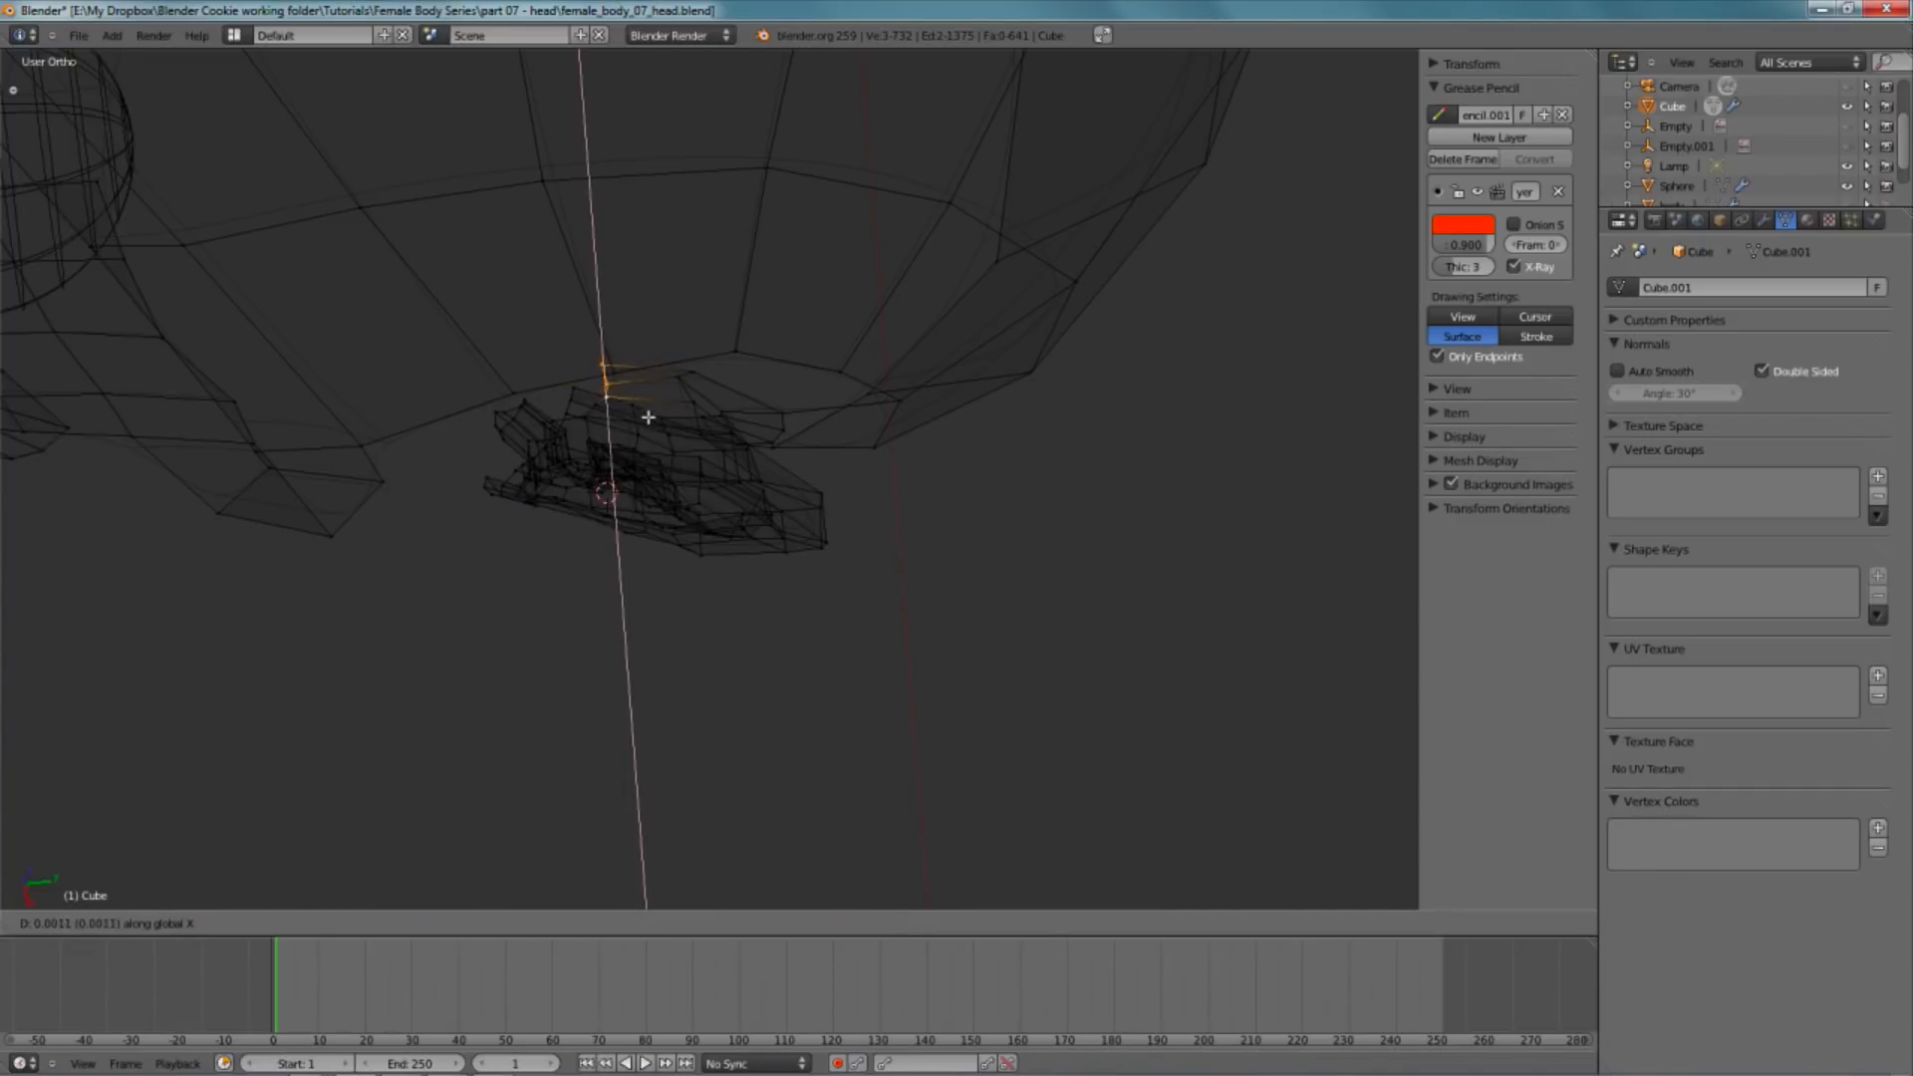
left_click(649, 422)
key("z")
- Reposition the ear's top vertices and fill a face between the ear's top edge and the rim above it
middle_click_drag(649, 421, 620, 338)
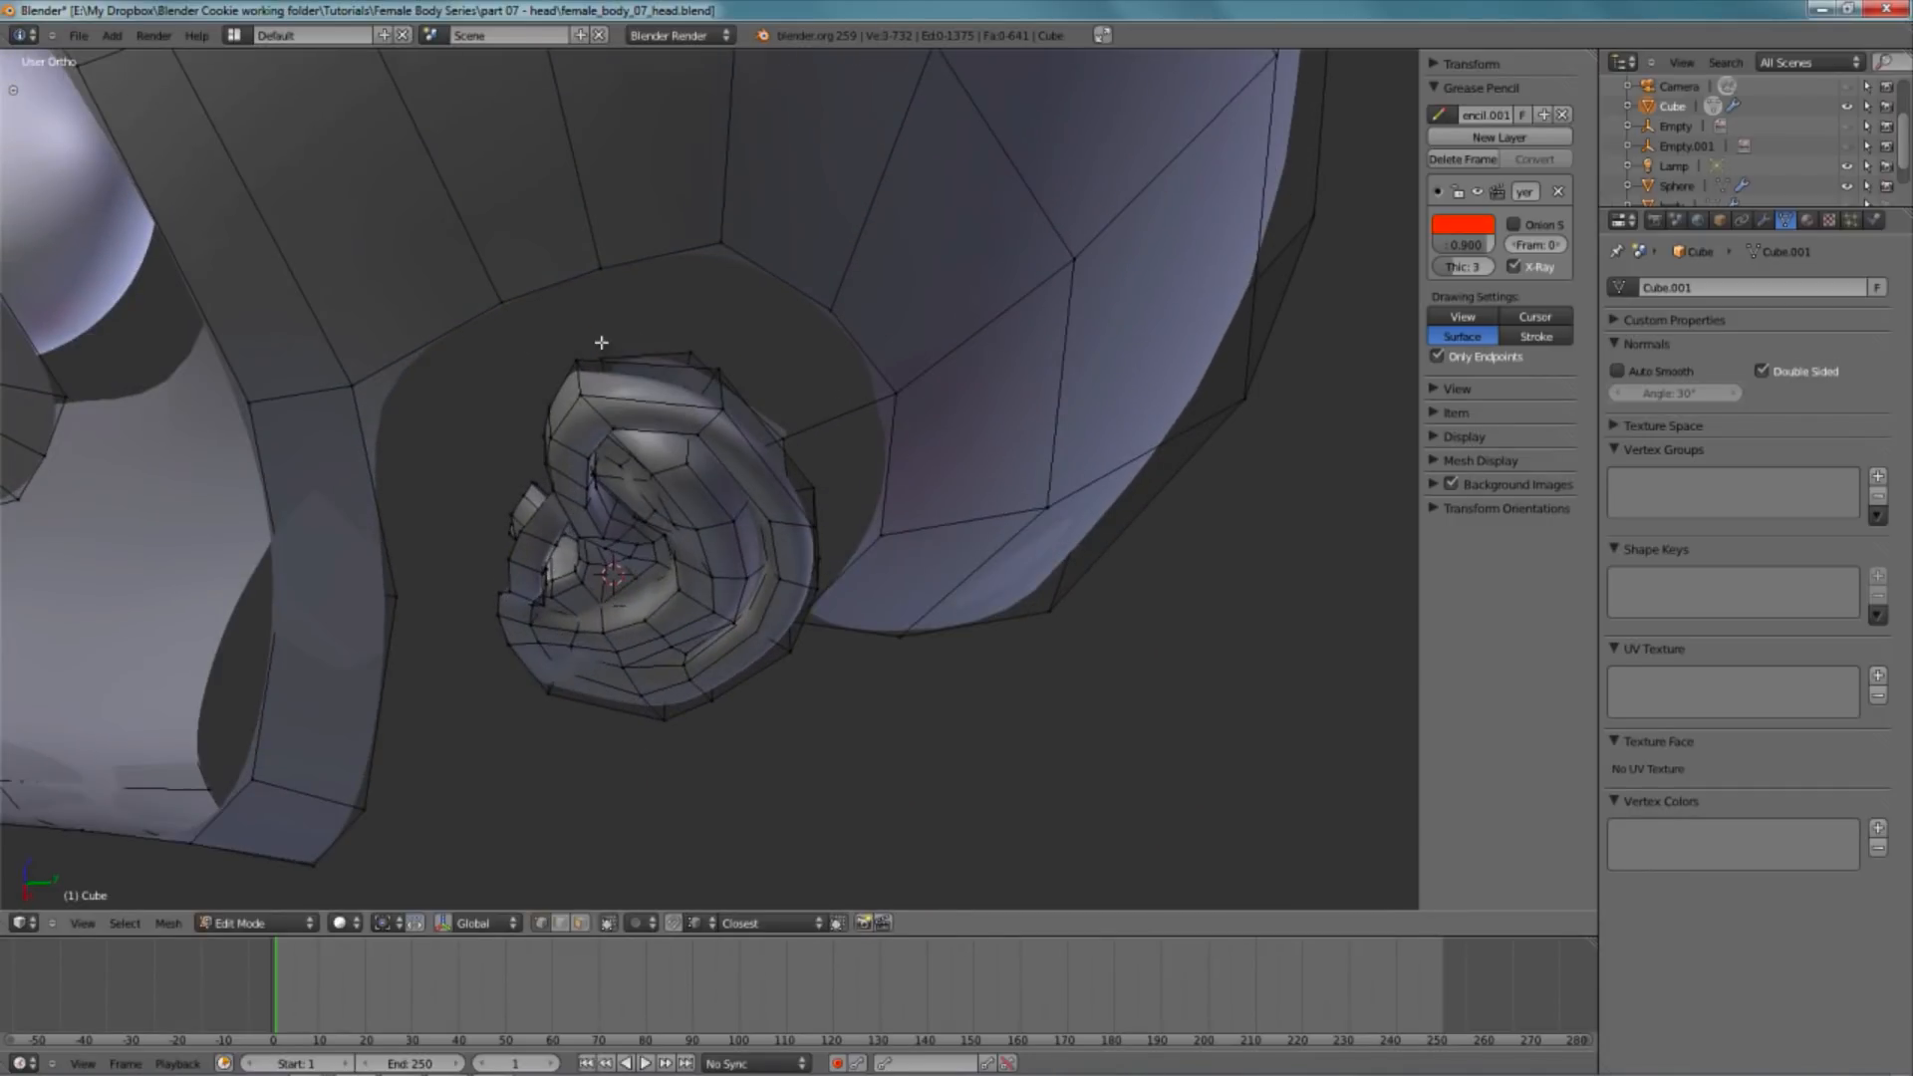
middle_click_drag(676, 410, 701, 396)
key("g")
left_click(712, 394)
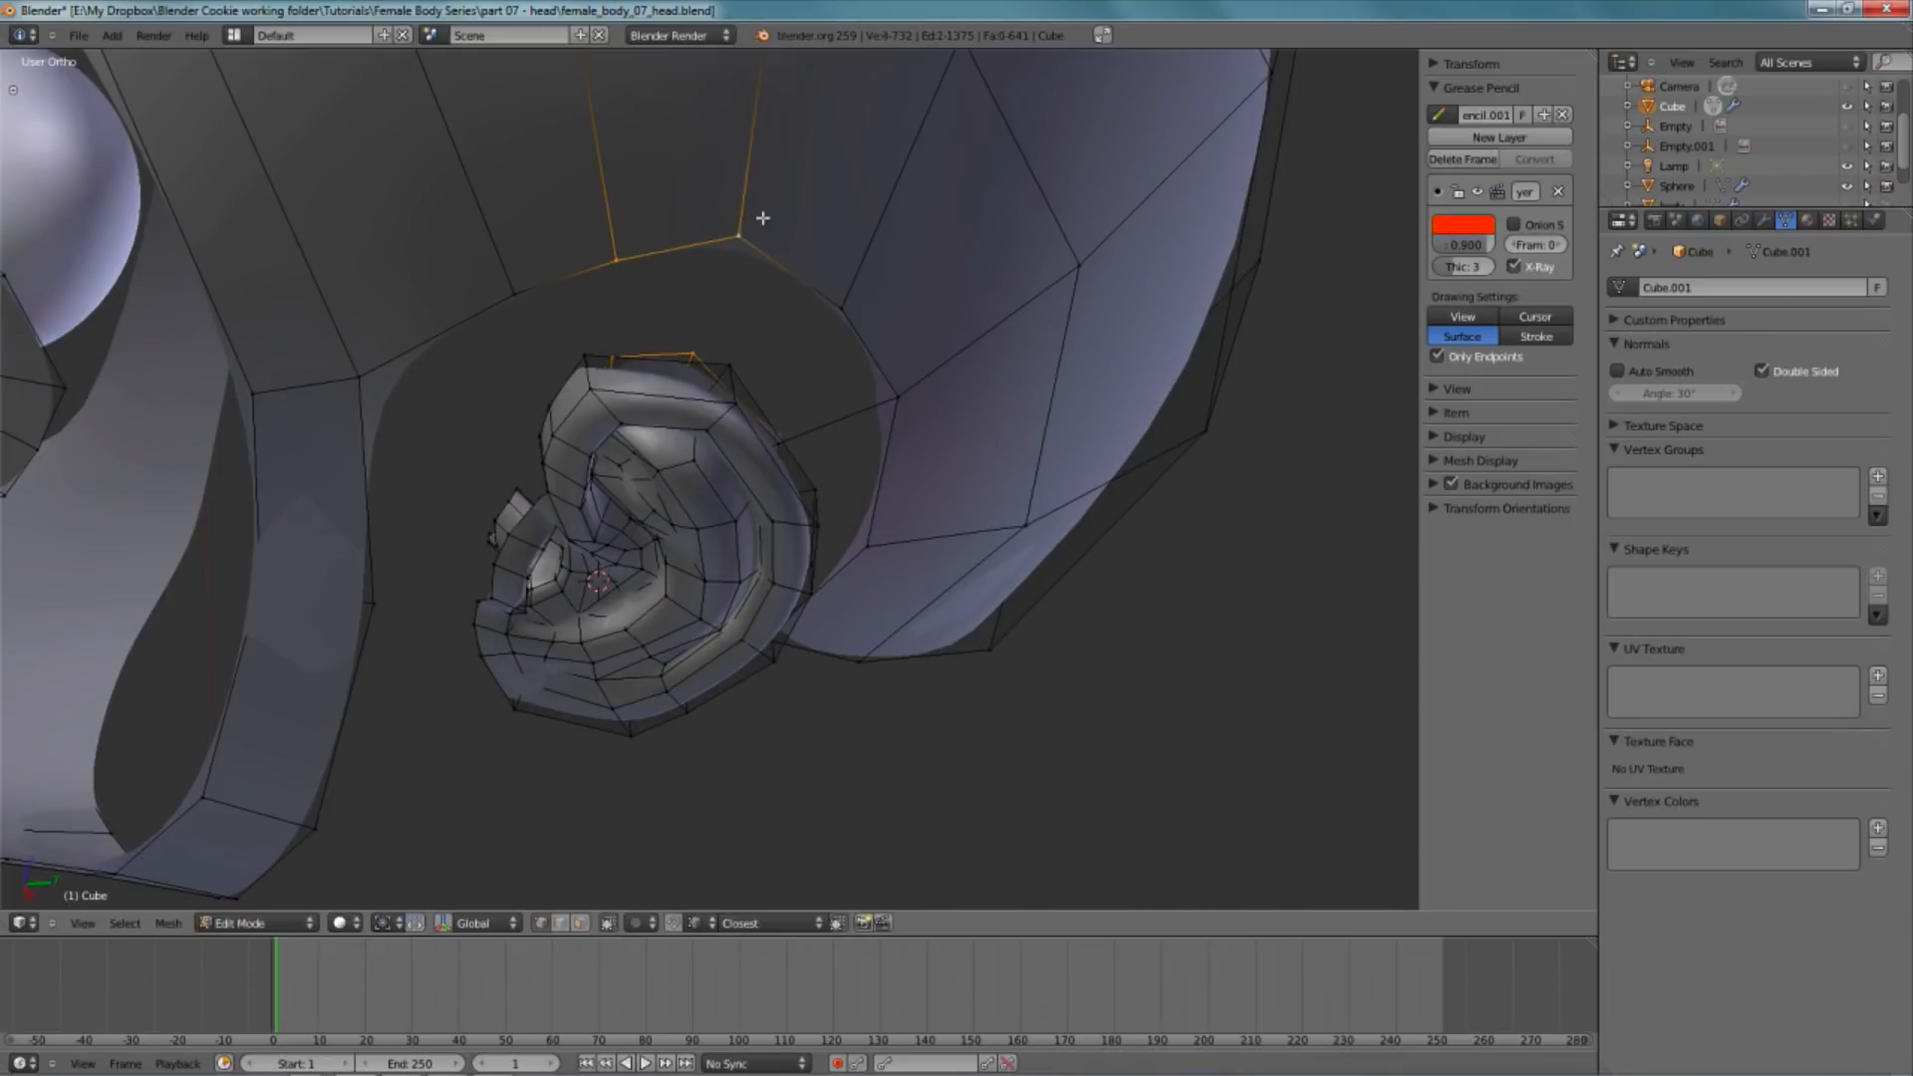
key("f")
- Select the two vertices at the ear's upper back and move them along X
middle_click_drag(872, 473, 743, 418)
key("z")
right_click(709, 404)
right_click(727, 383, "shift")
key("z")
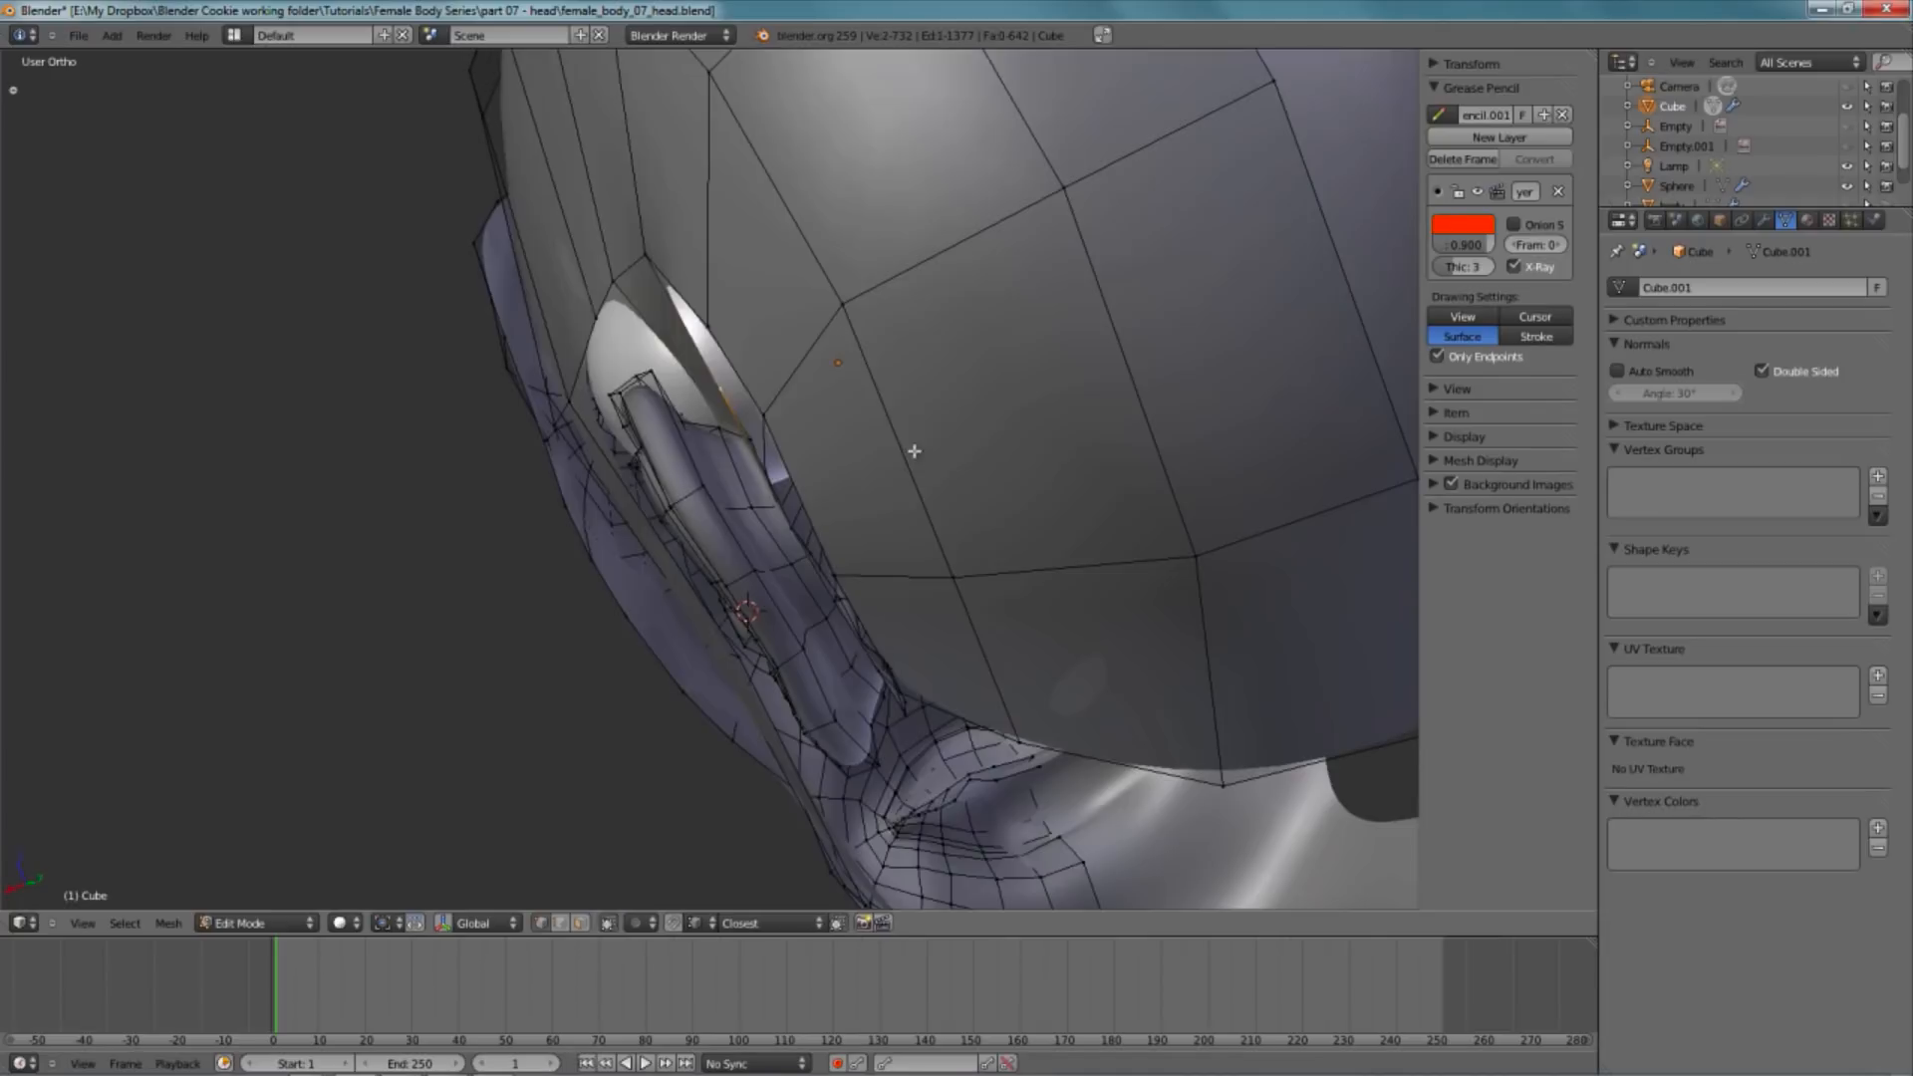
key("g")
key("x")
left_click(897, 445)
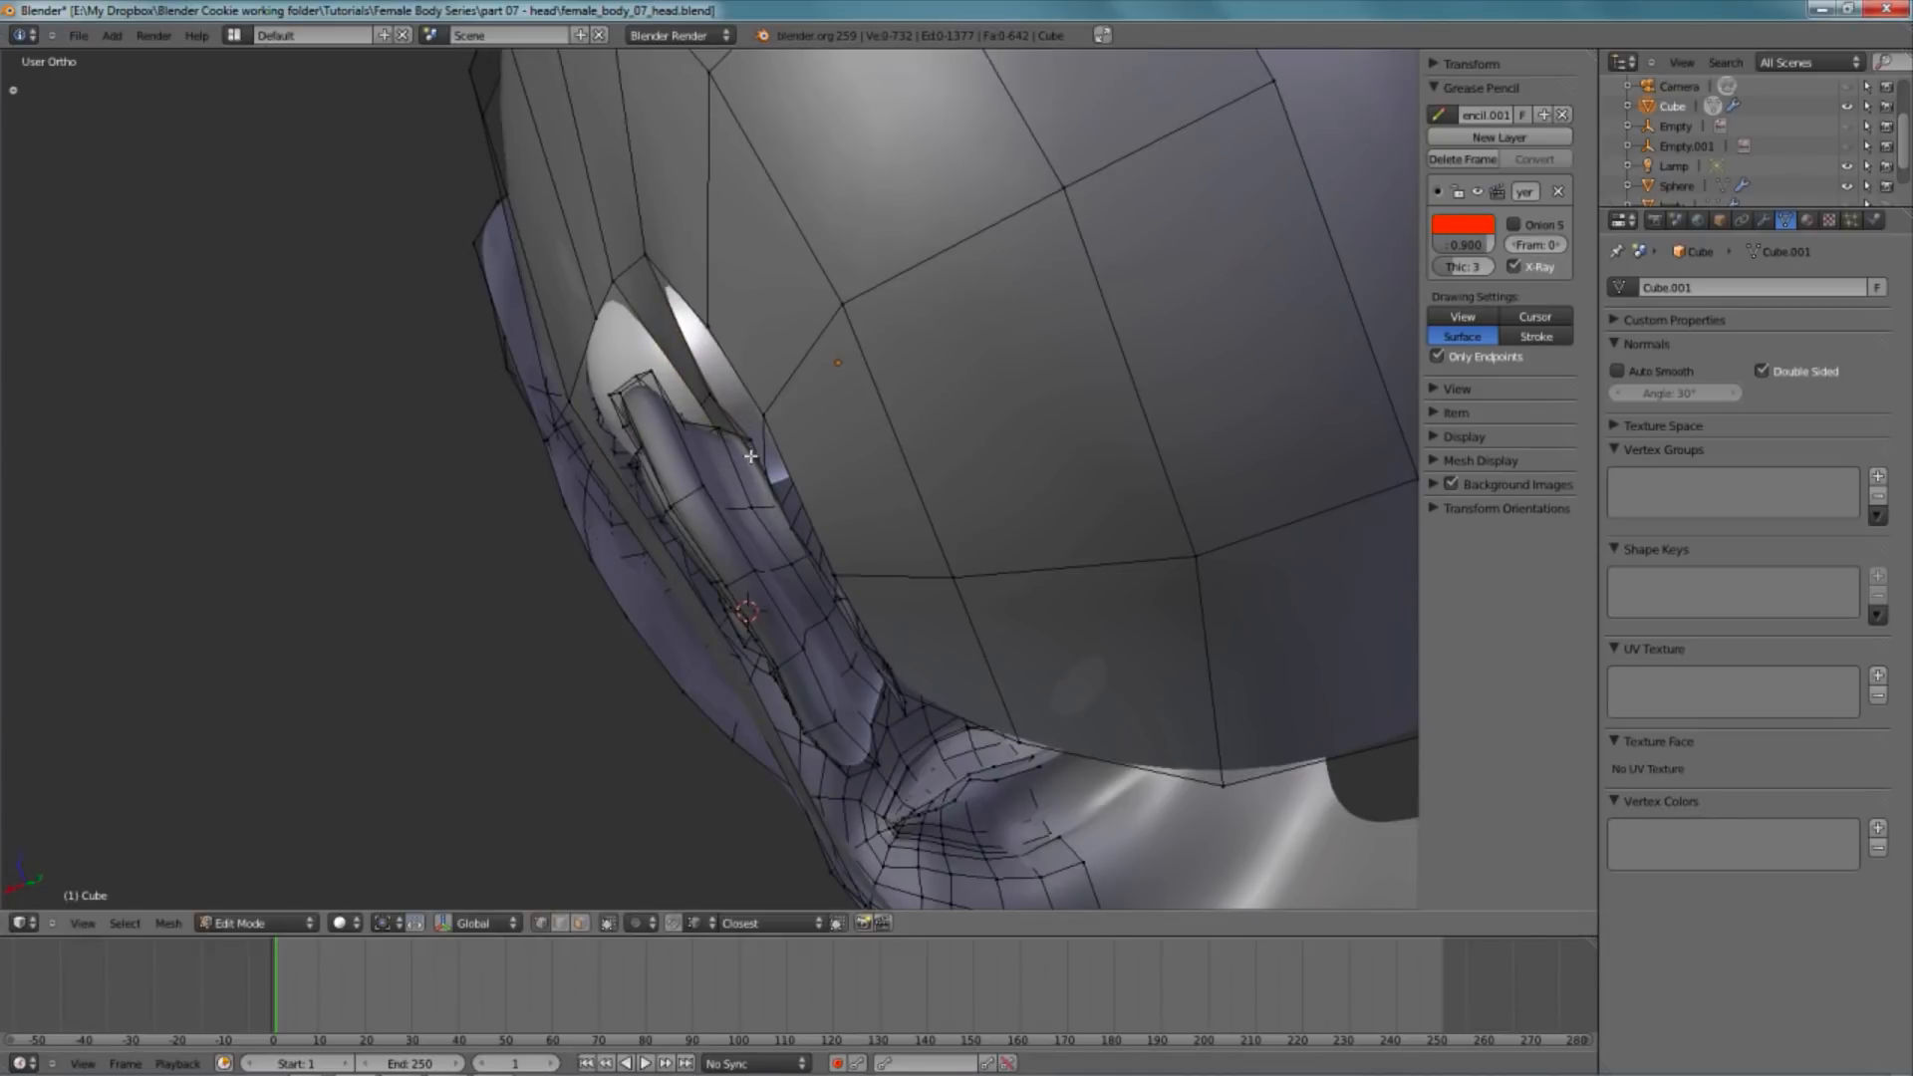
- Adjust the ear's top attachment vertices along X beneath the new bridging face
right_click(724, 425, "shift")
middle_click_drag(724, 429, 791, 641)
middle_click_drag(776, 532, 723, 472)
key("g")
key("x")
left_click(774, 552)
- Preview loop cuts around the ear and skull rim to check the edge flow without adding any
key("ctrl+r")
key("Escape")
mouse_move(883, 401)
middle_mouse_down()
mouse_move(791, 519)
mouse_move(734, 518)
middle_mouse_up()
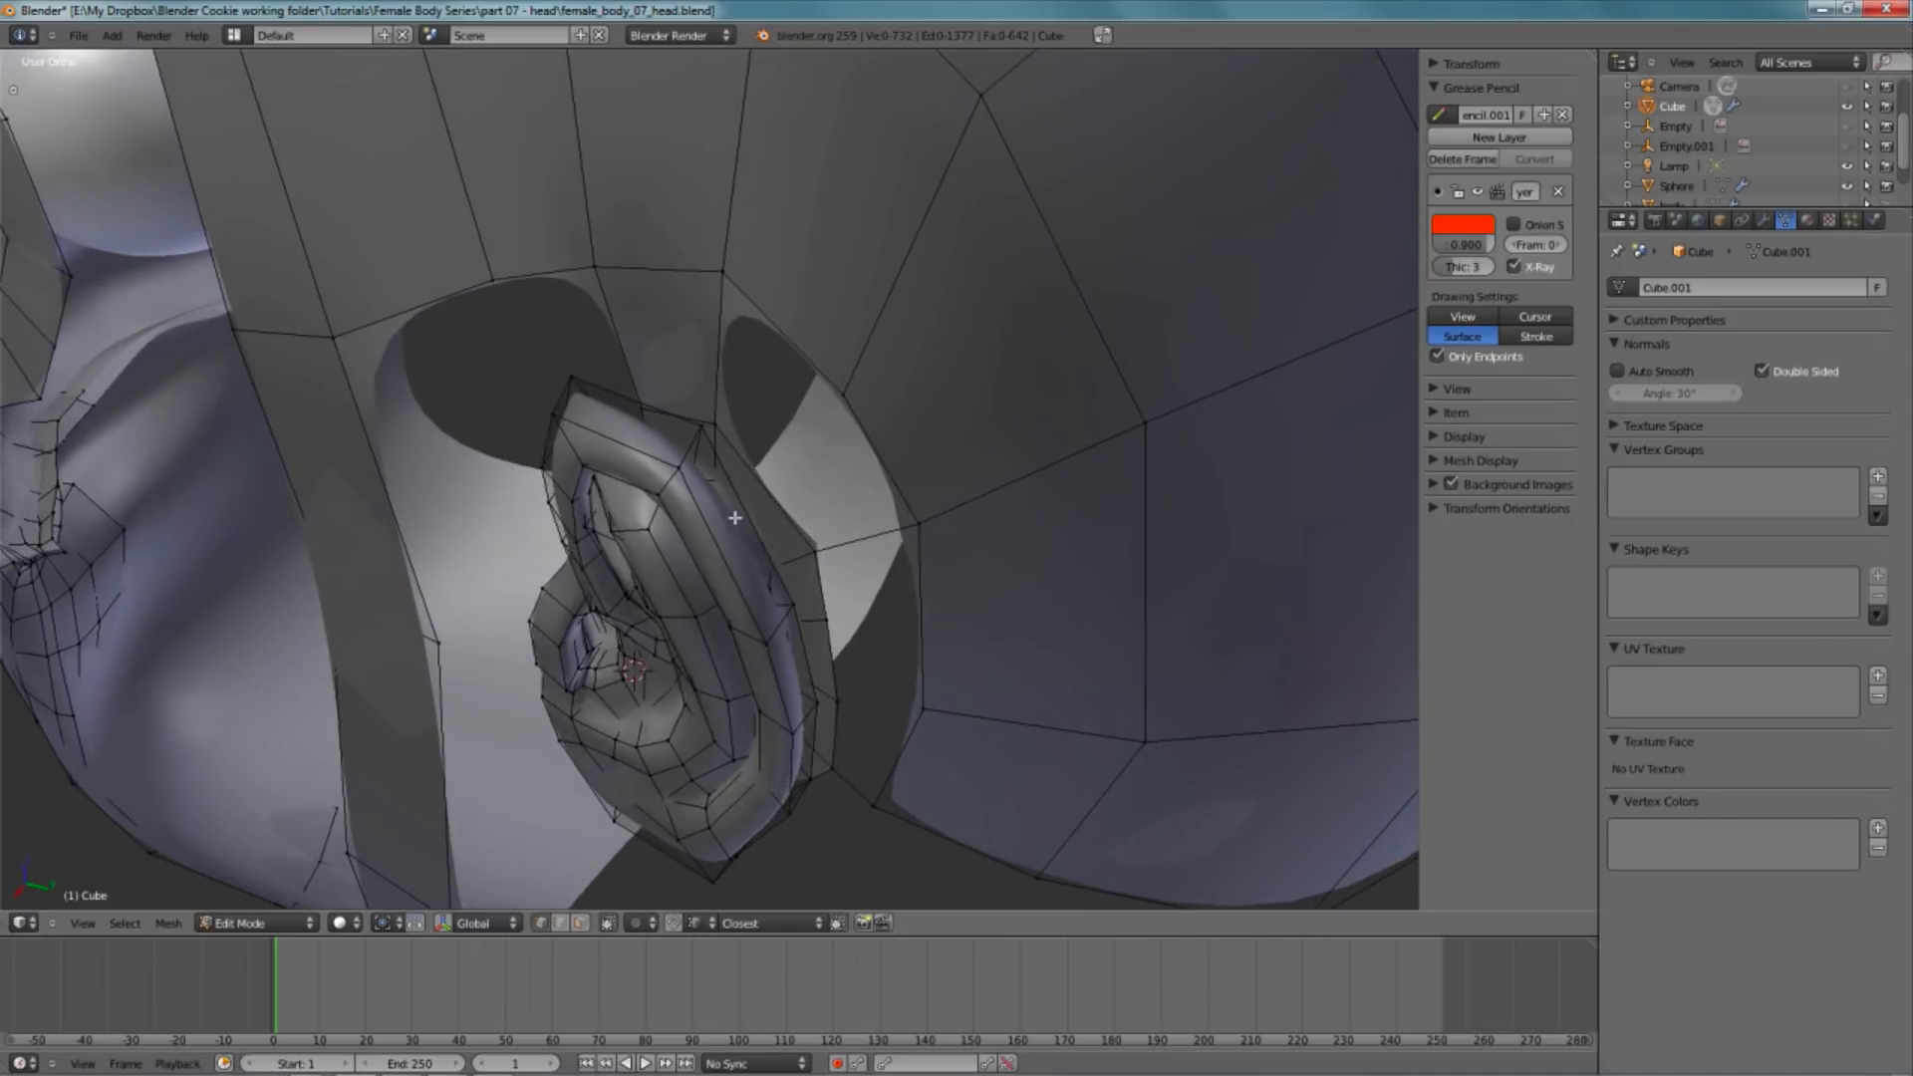
key("ctrl+r")
key("Escape")
scroll(720, 546, "down", 6)
middle_click_drag(719, 546, 758, 449)
key("ctrl+r")
key("Escape")
scroll(884, 480, "up", 3)
- Delete the bridging face between the ear's top edge and the skull rim, returning to vertex selection
middle_click_drag(694, 584, 677, 538)
key("ctrl+Tab")
left_click(675, 539)
right_click(688, 407)
key("x")
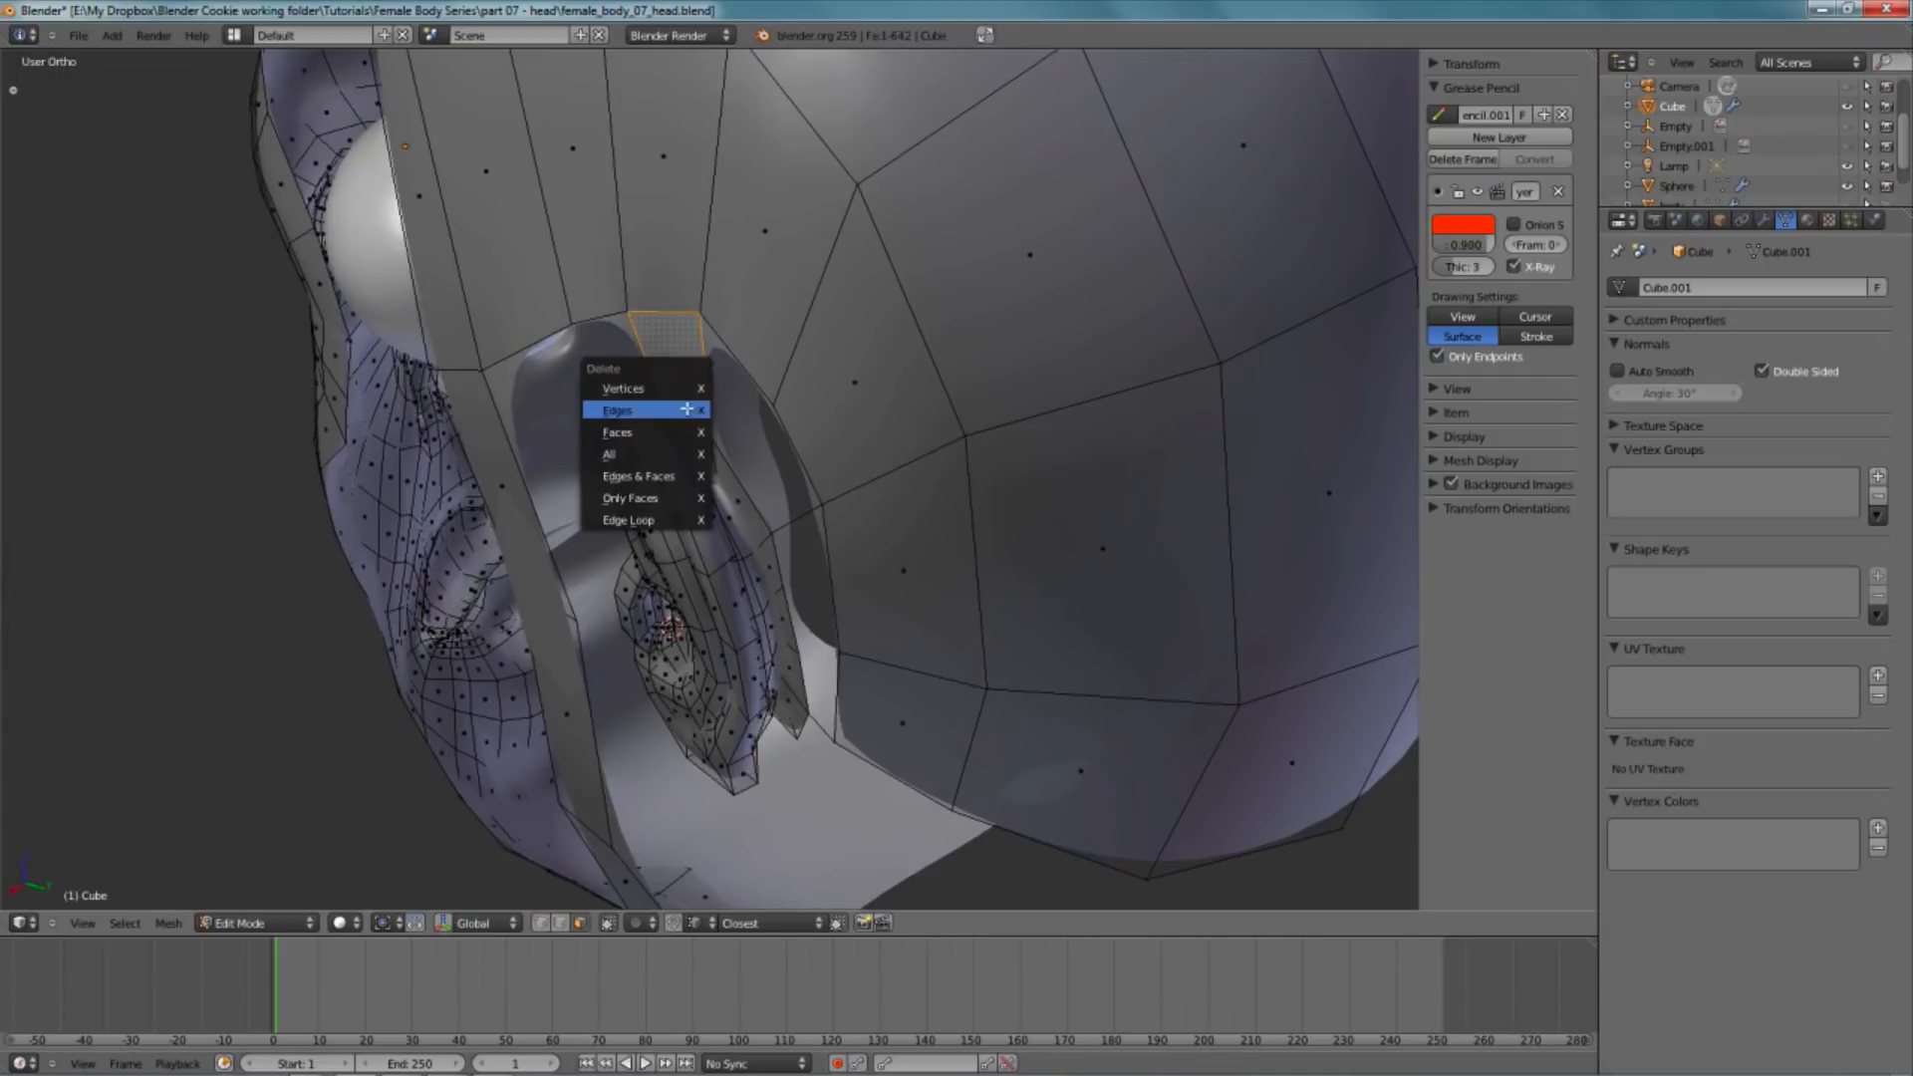
left_click(688, 433)
key("ctrl+Tab")
left_click(690, 351)
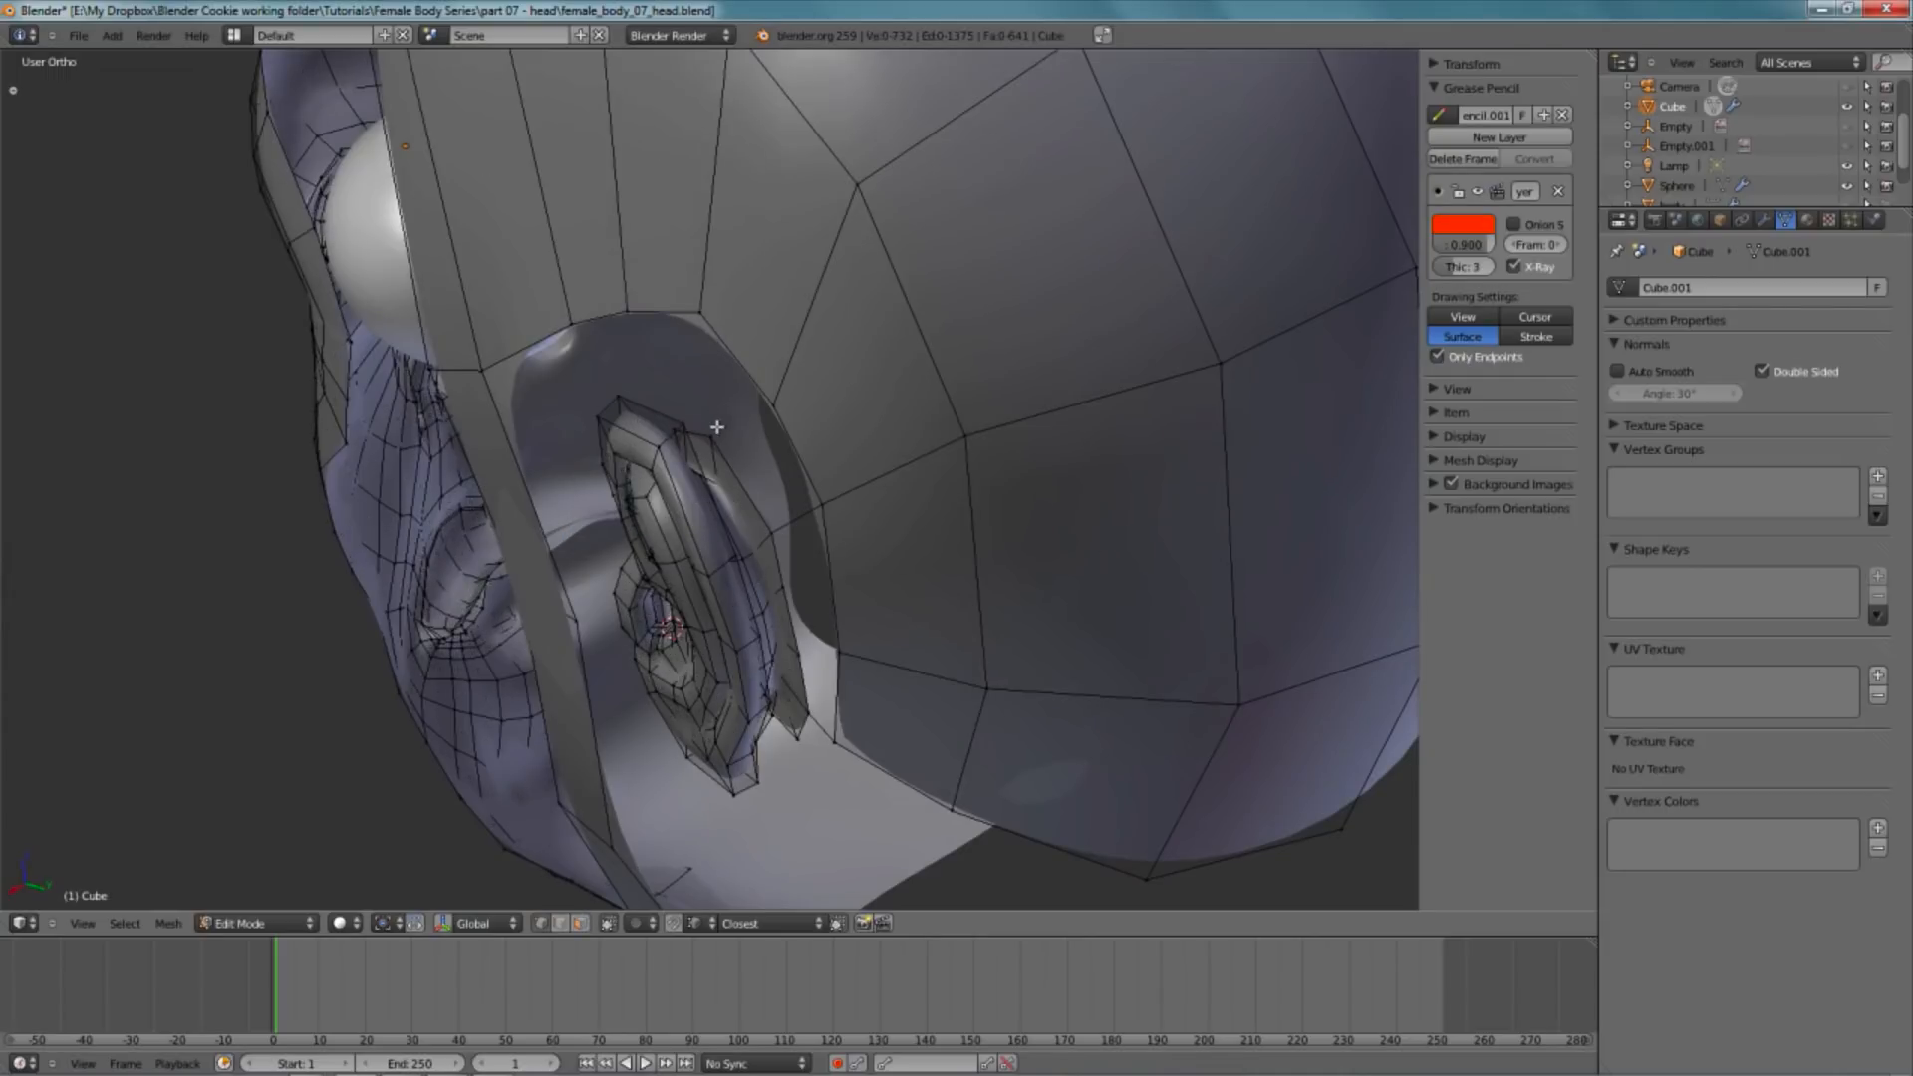
- Reposition the ear's upper back attachment vertex in the right side view
right_click(712, 428)
key("z")
key("KP_3")
key("g")
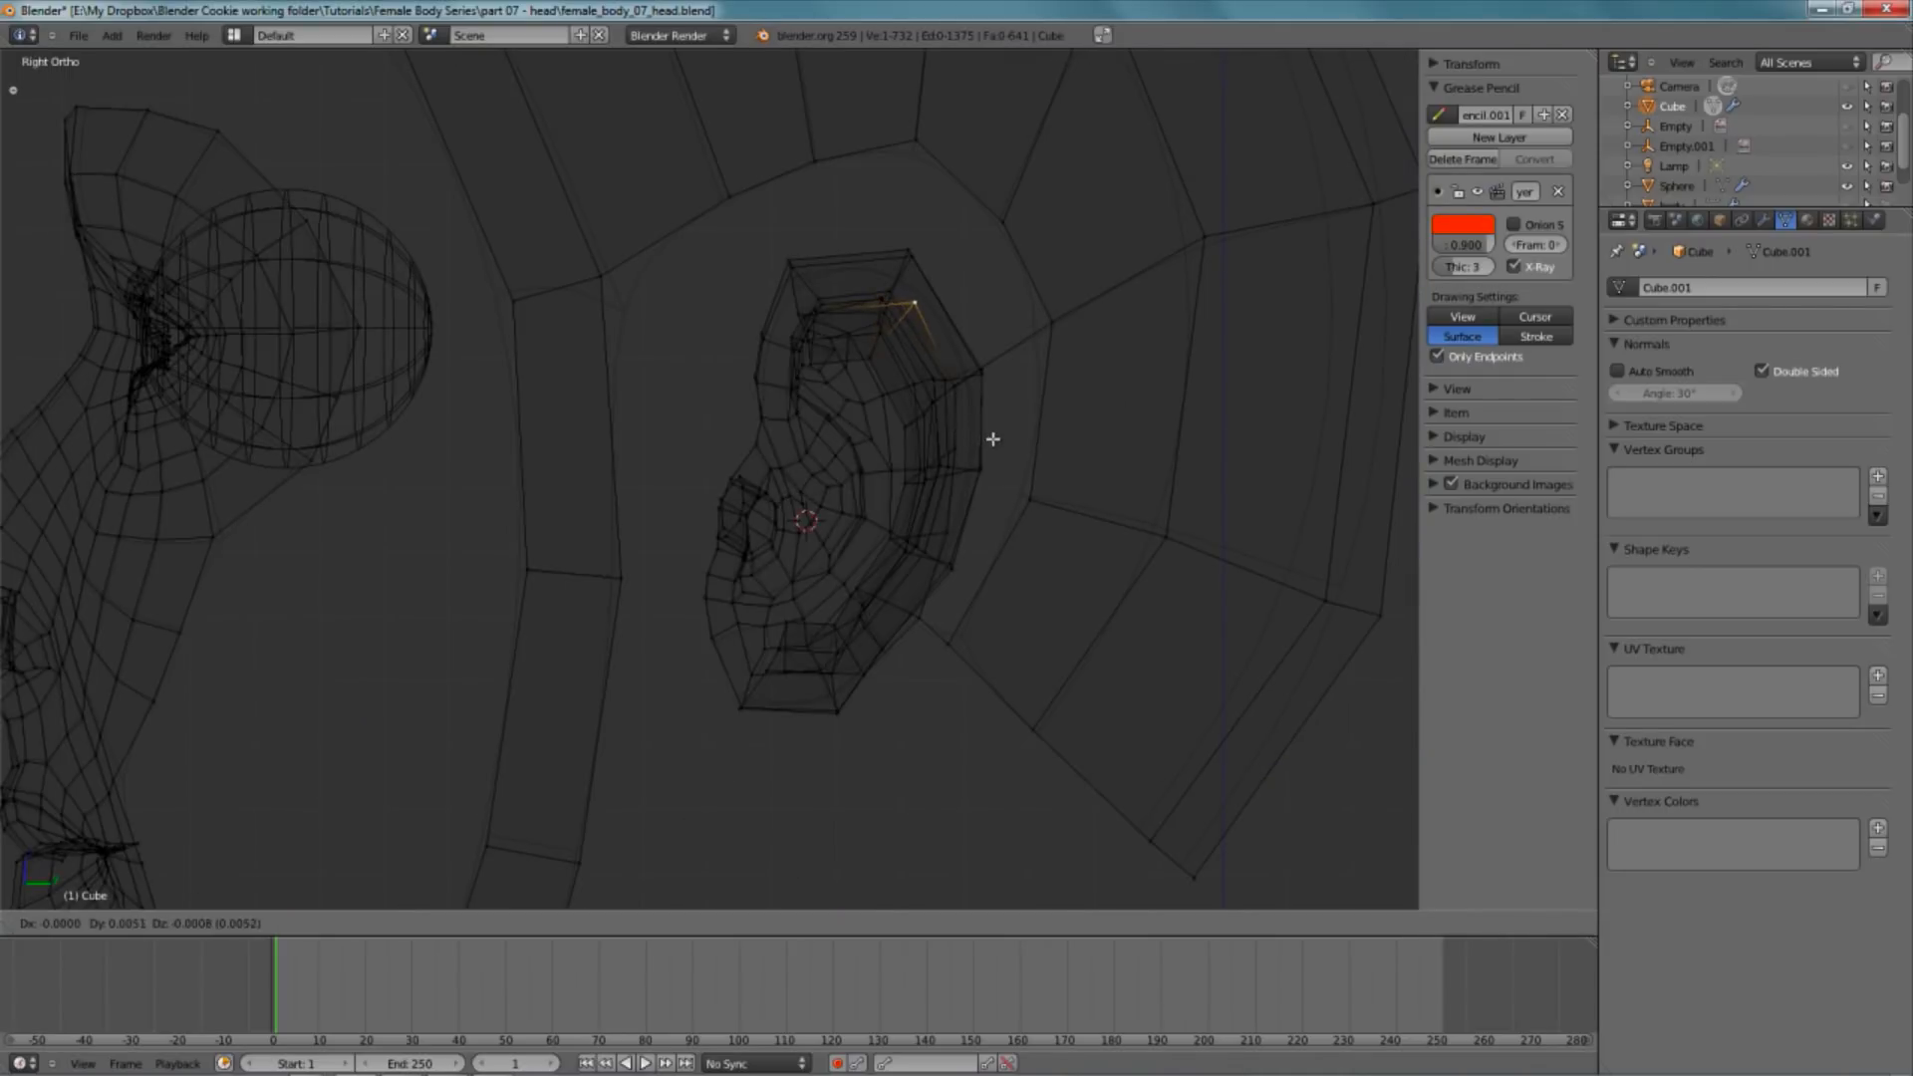
left_click(996, 443)
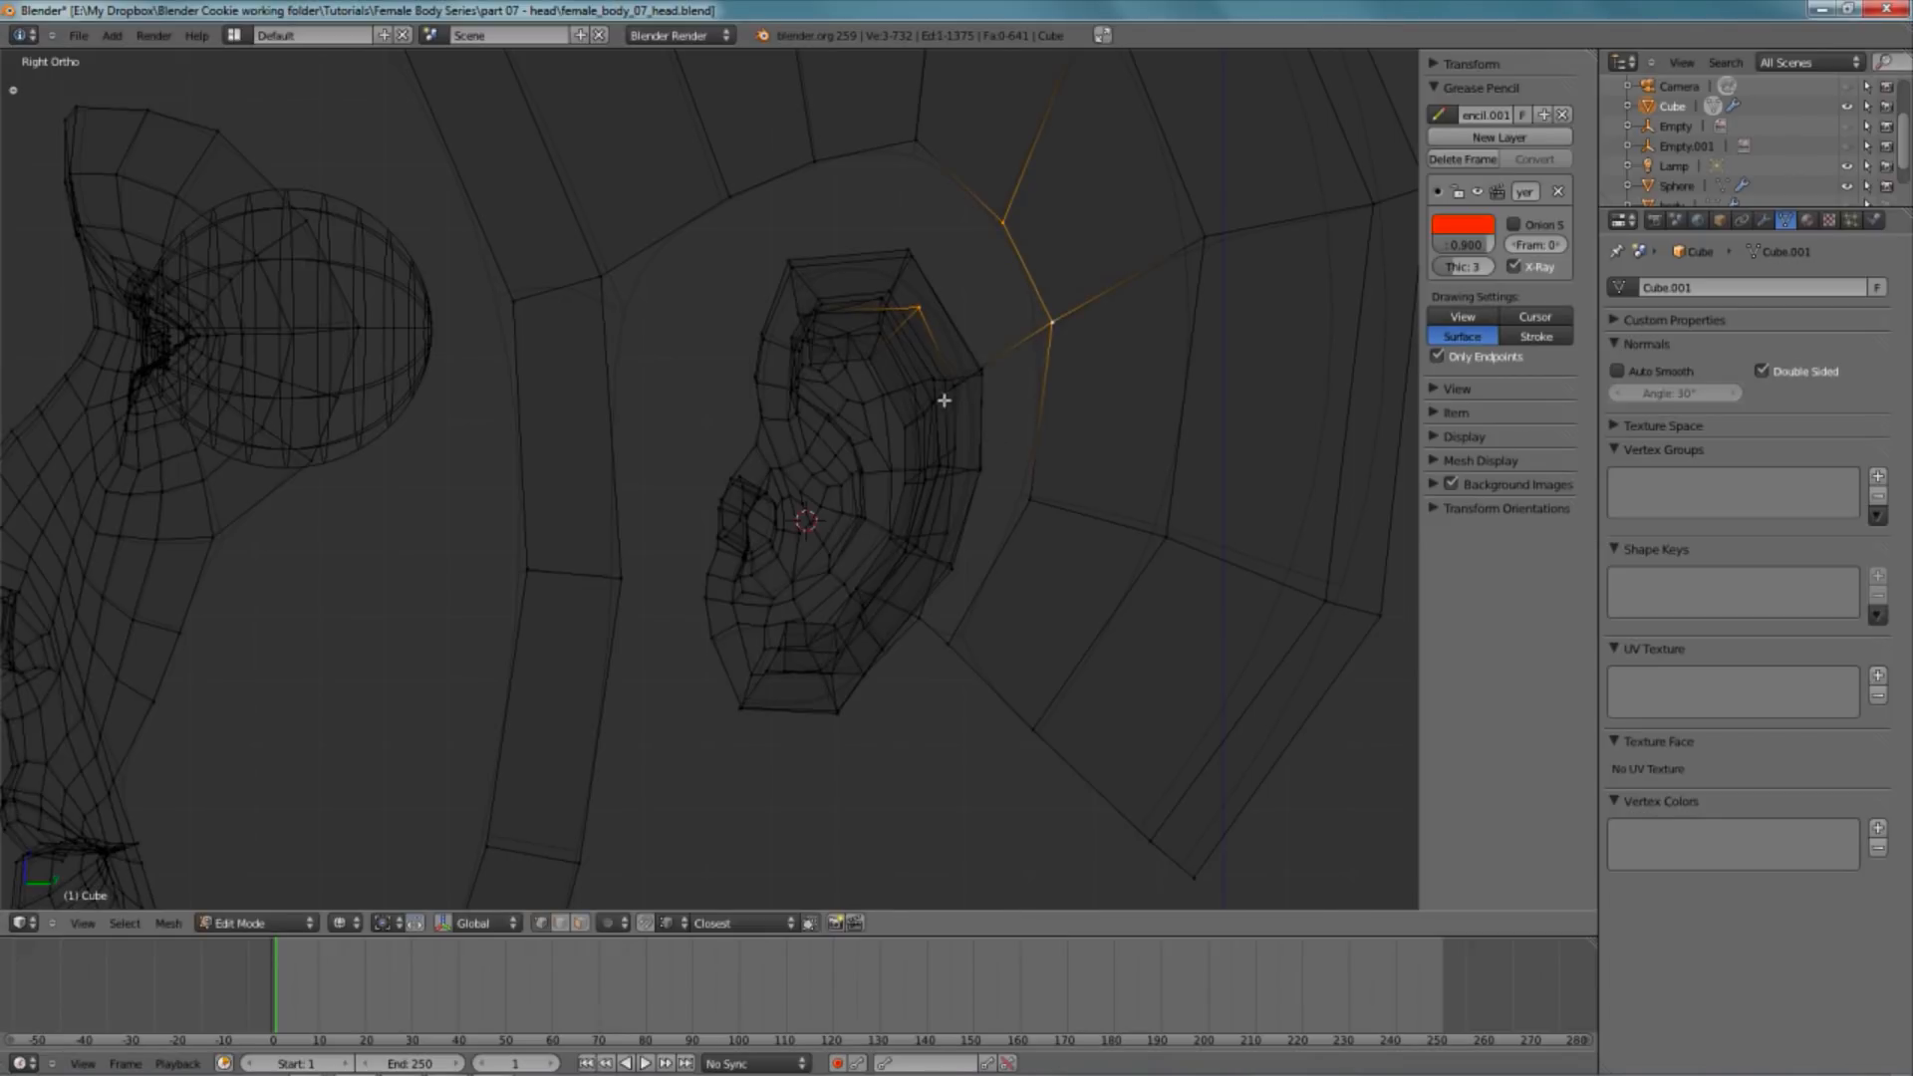
- Fill a face between the ear's upper back edge and the two skull rim vertices behind it
middle_click_drag(907, 336, 974, 390)
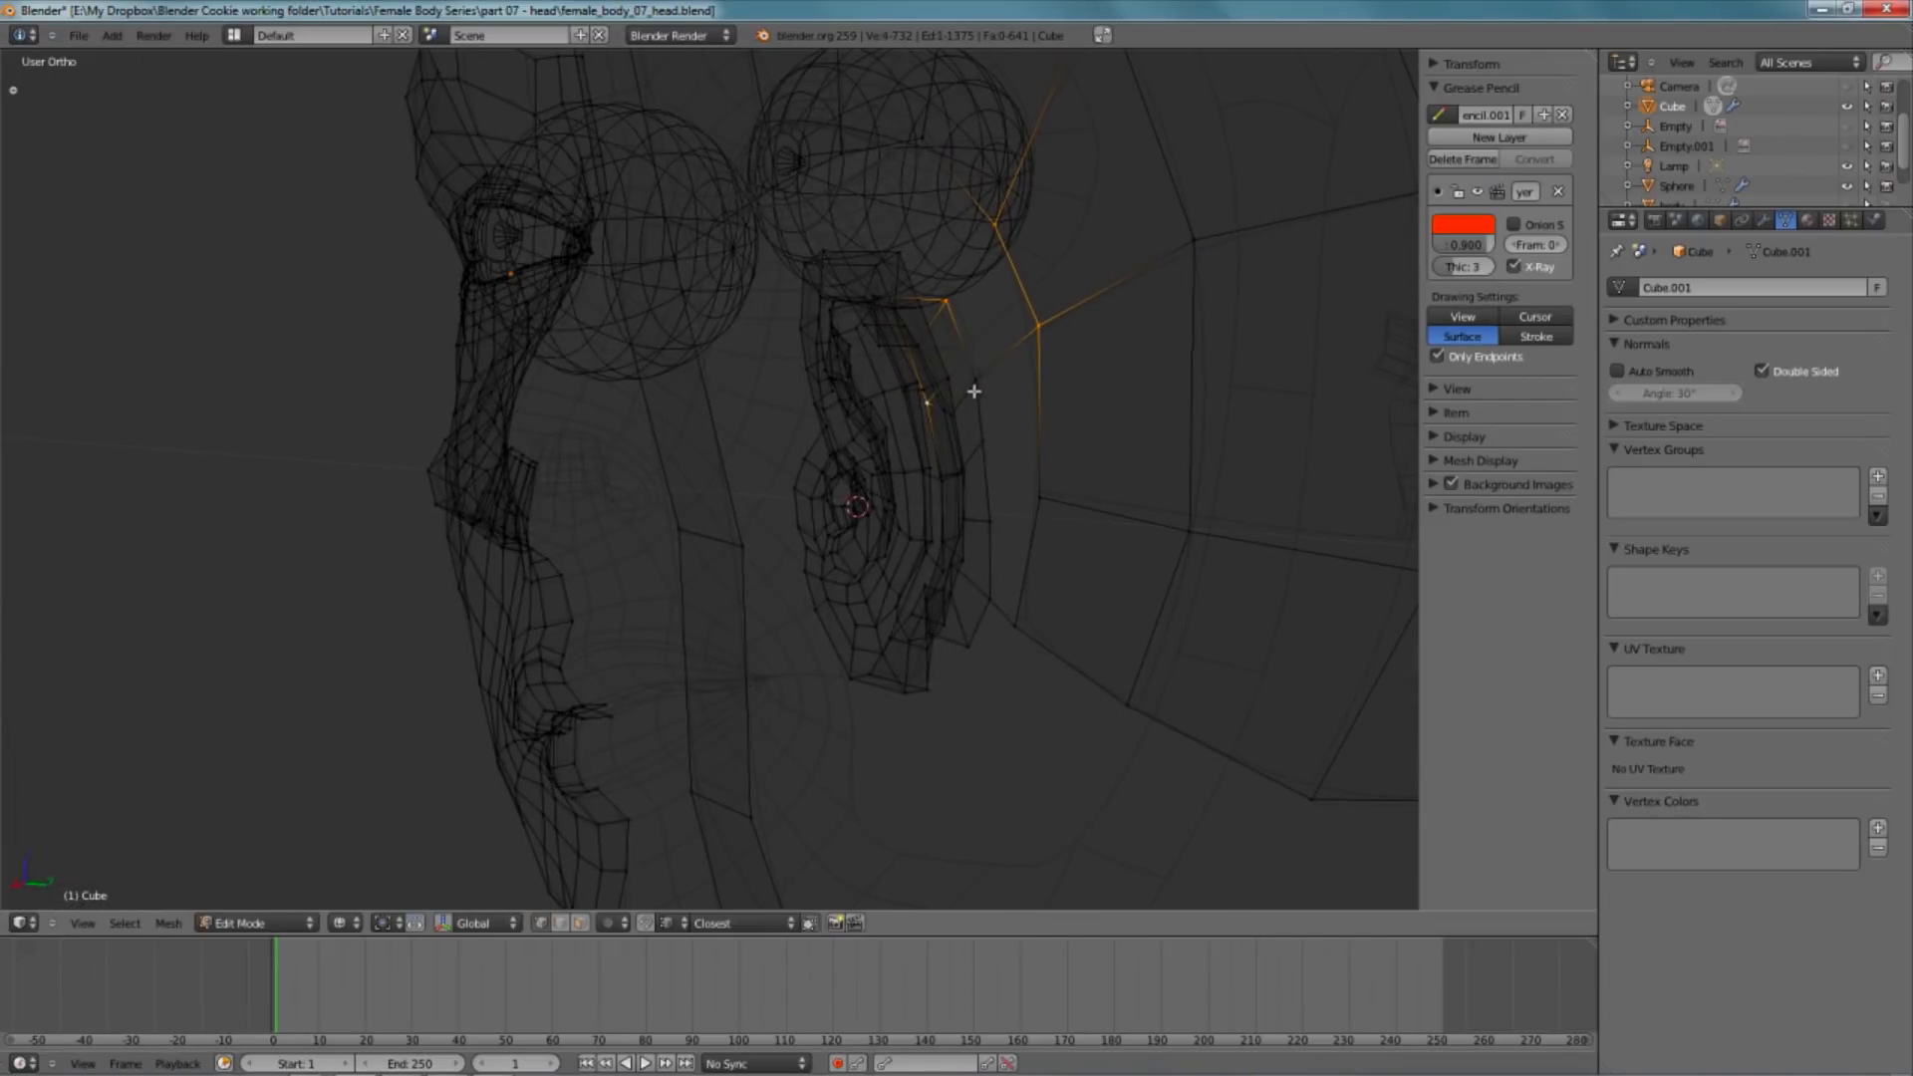
right_click(930, 406, "shift")
key("f")
key("KP_3")
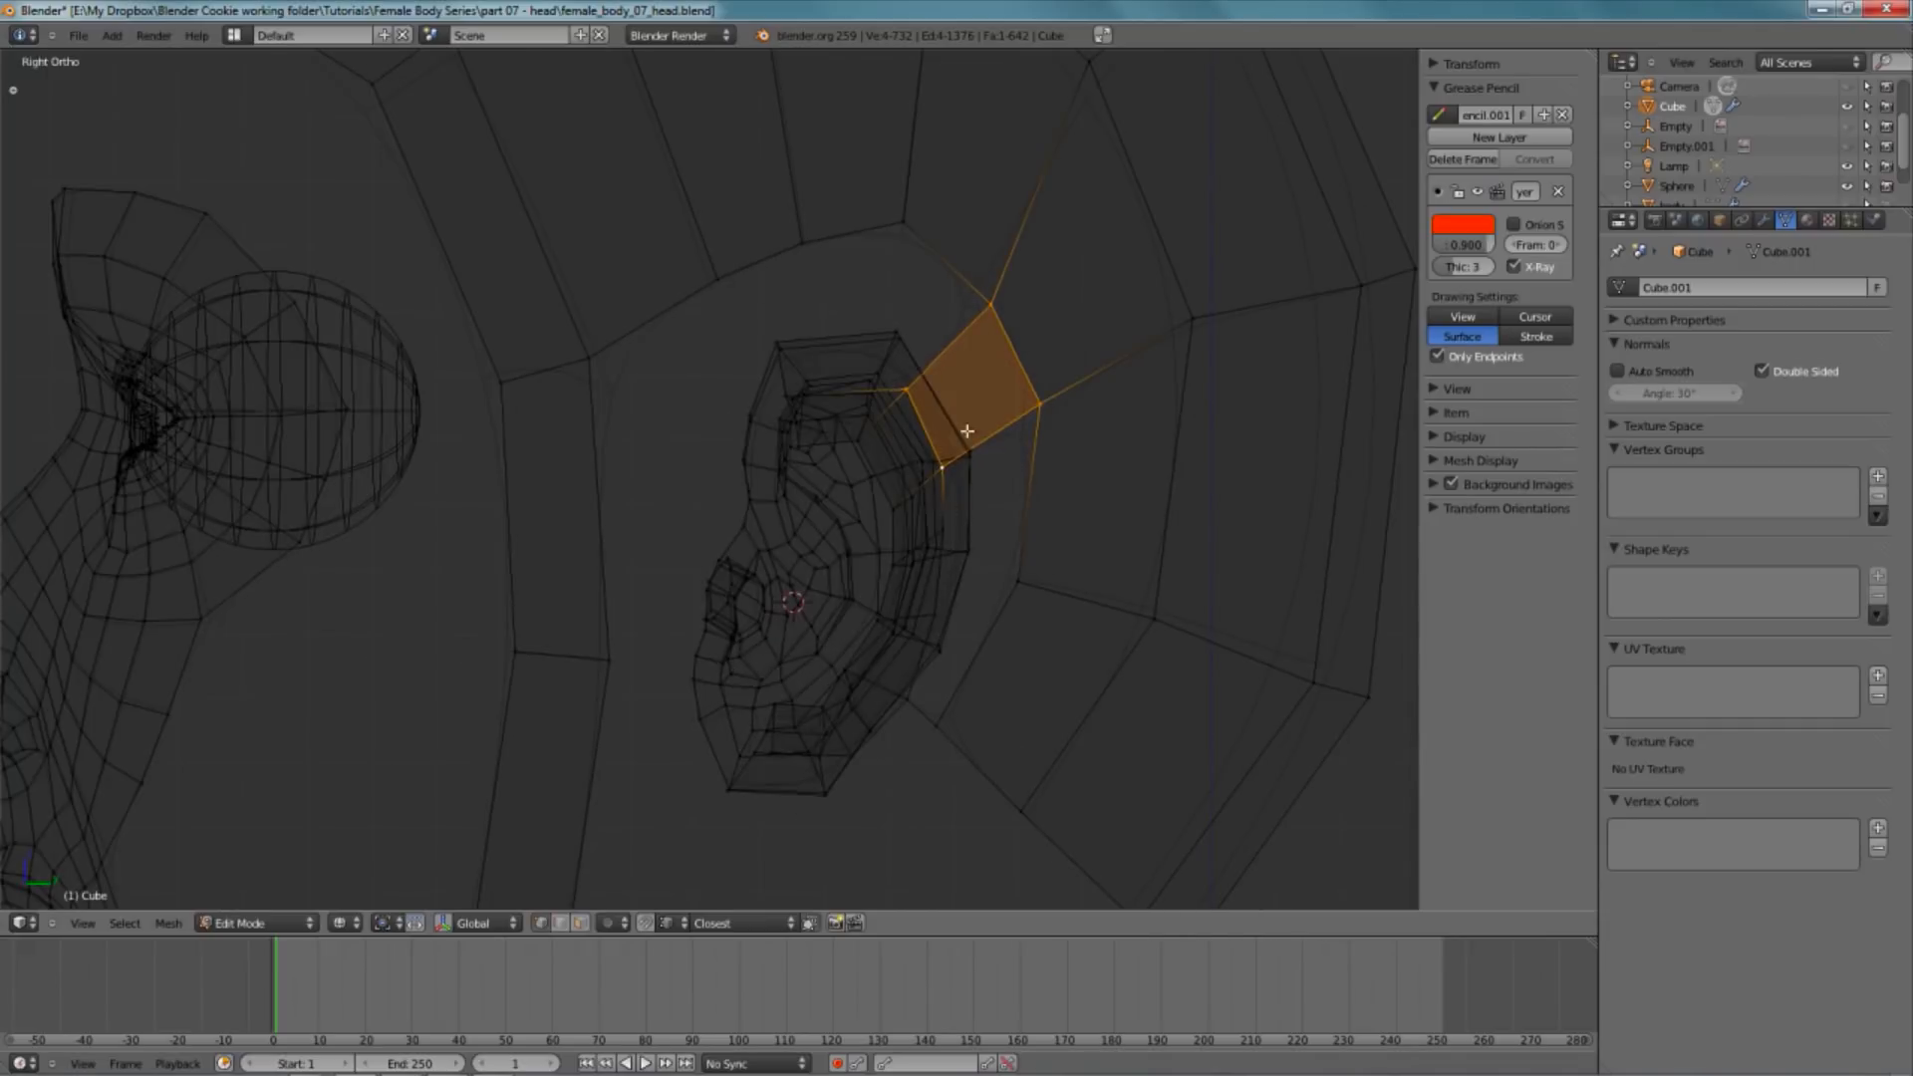
middle_click_drag(904, 367, 879, 421, "shift")
key("a")
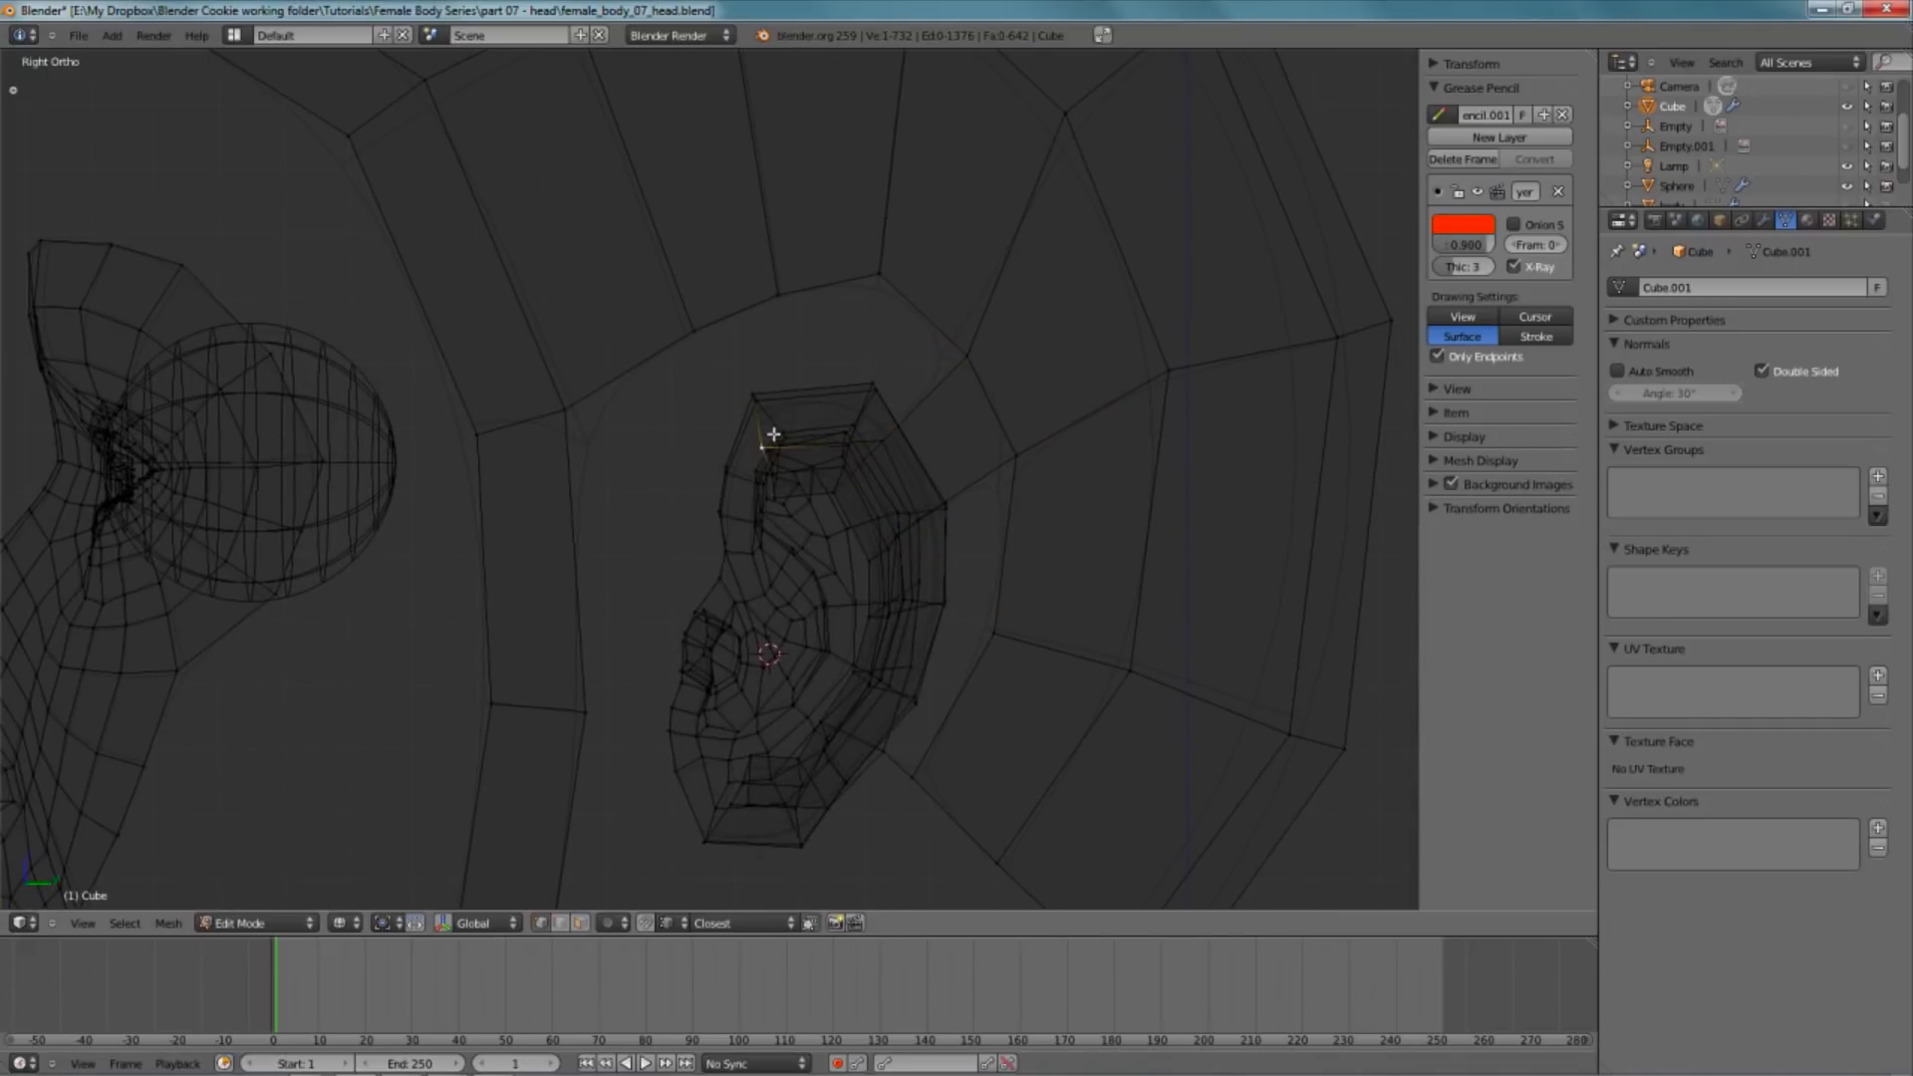
- Move the front vertex of the ear's top attachment edge backward in the side view
key("g")
left_click(799, 423)
key("z")
mouse_move(802, 429)
middle_mouse_down()
mouse_move(743, 705)
mouse_move(758, 502)
middle_mouse_up()
key("z")
key("KP_3")
key("g")
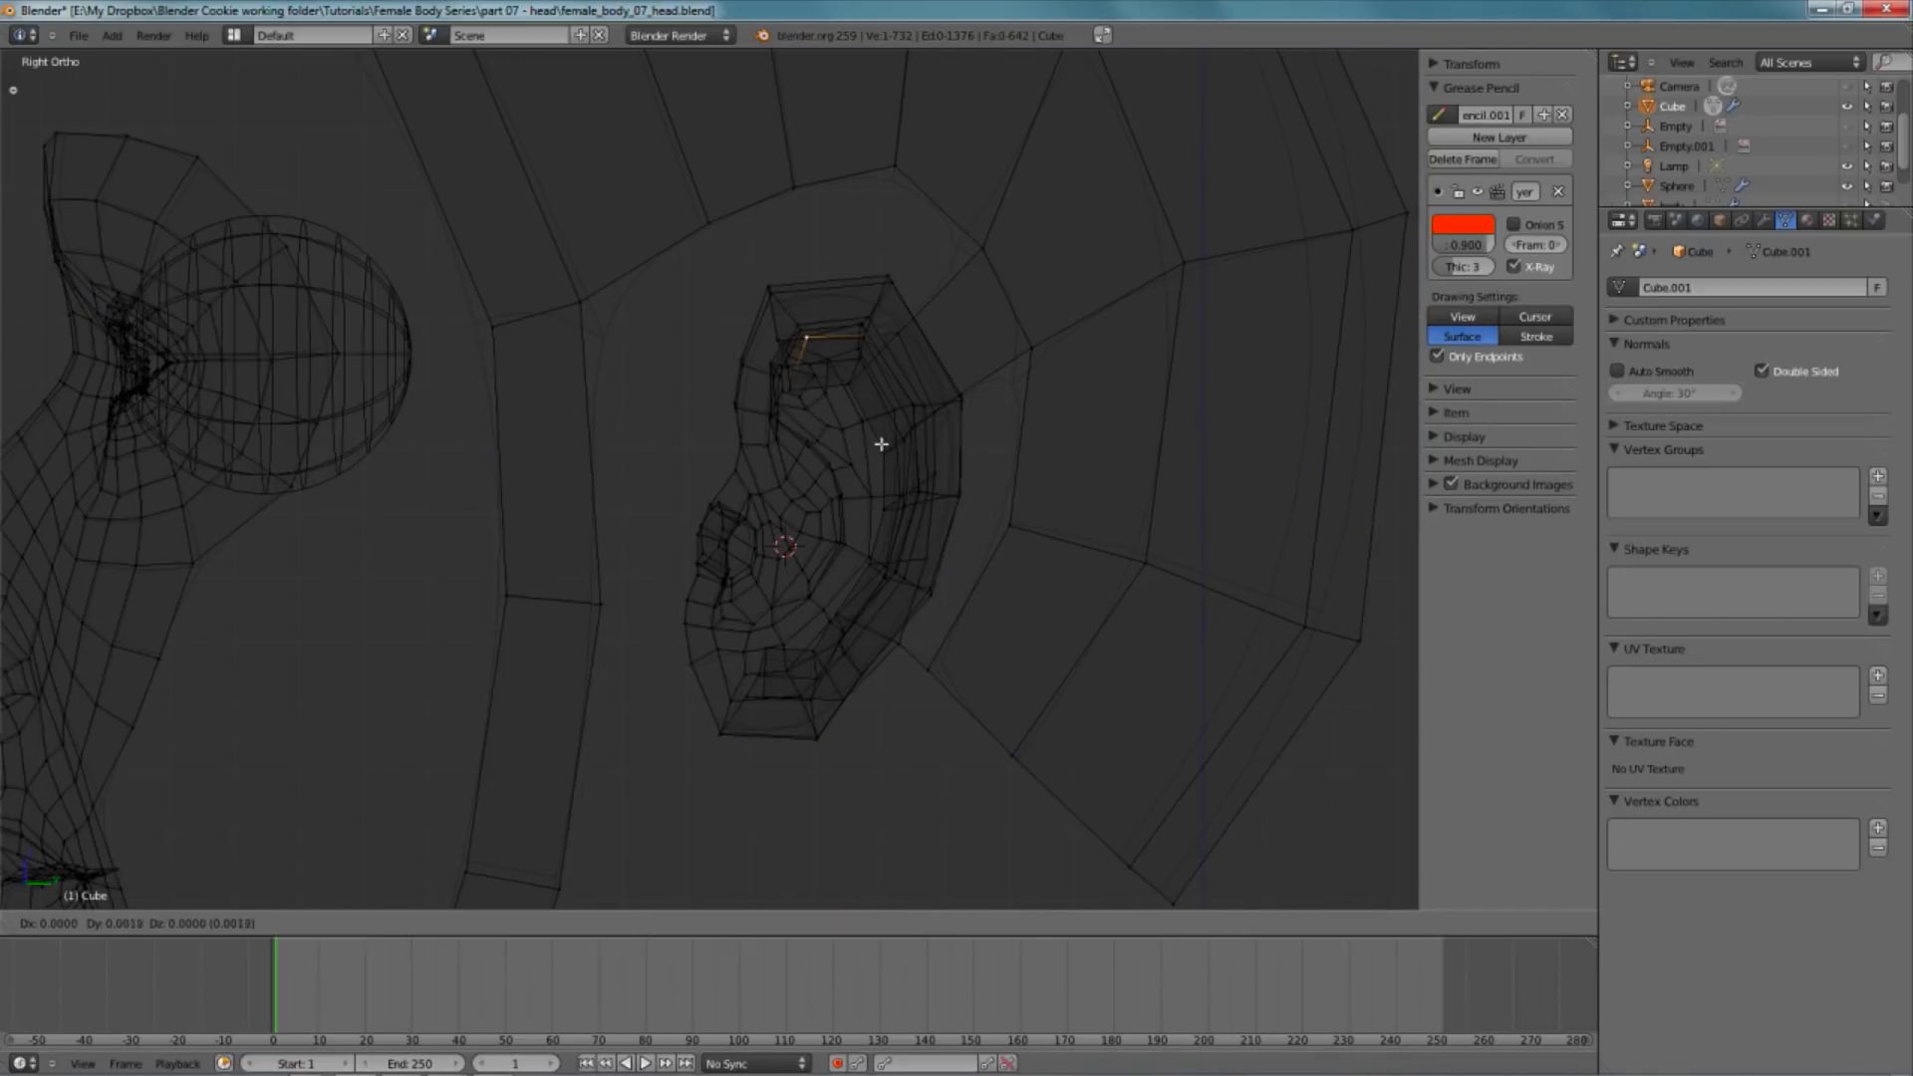
left_click(890, 443)
- Remove the vertical edge loop running over the skull just behind the ear's top using Edge Loop deletion
scroll(815, 284, "down", 2)
scroll(798, 568, "down", 2)
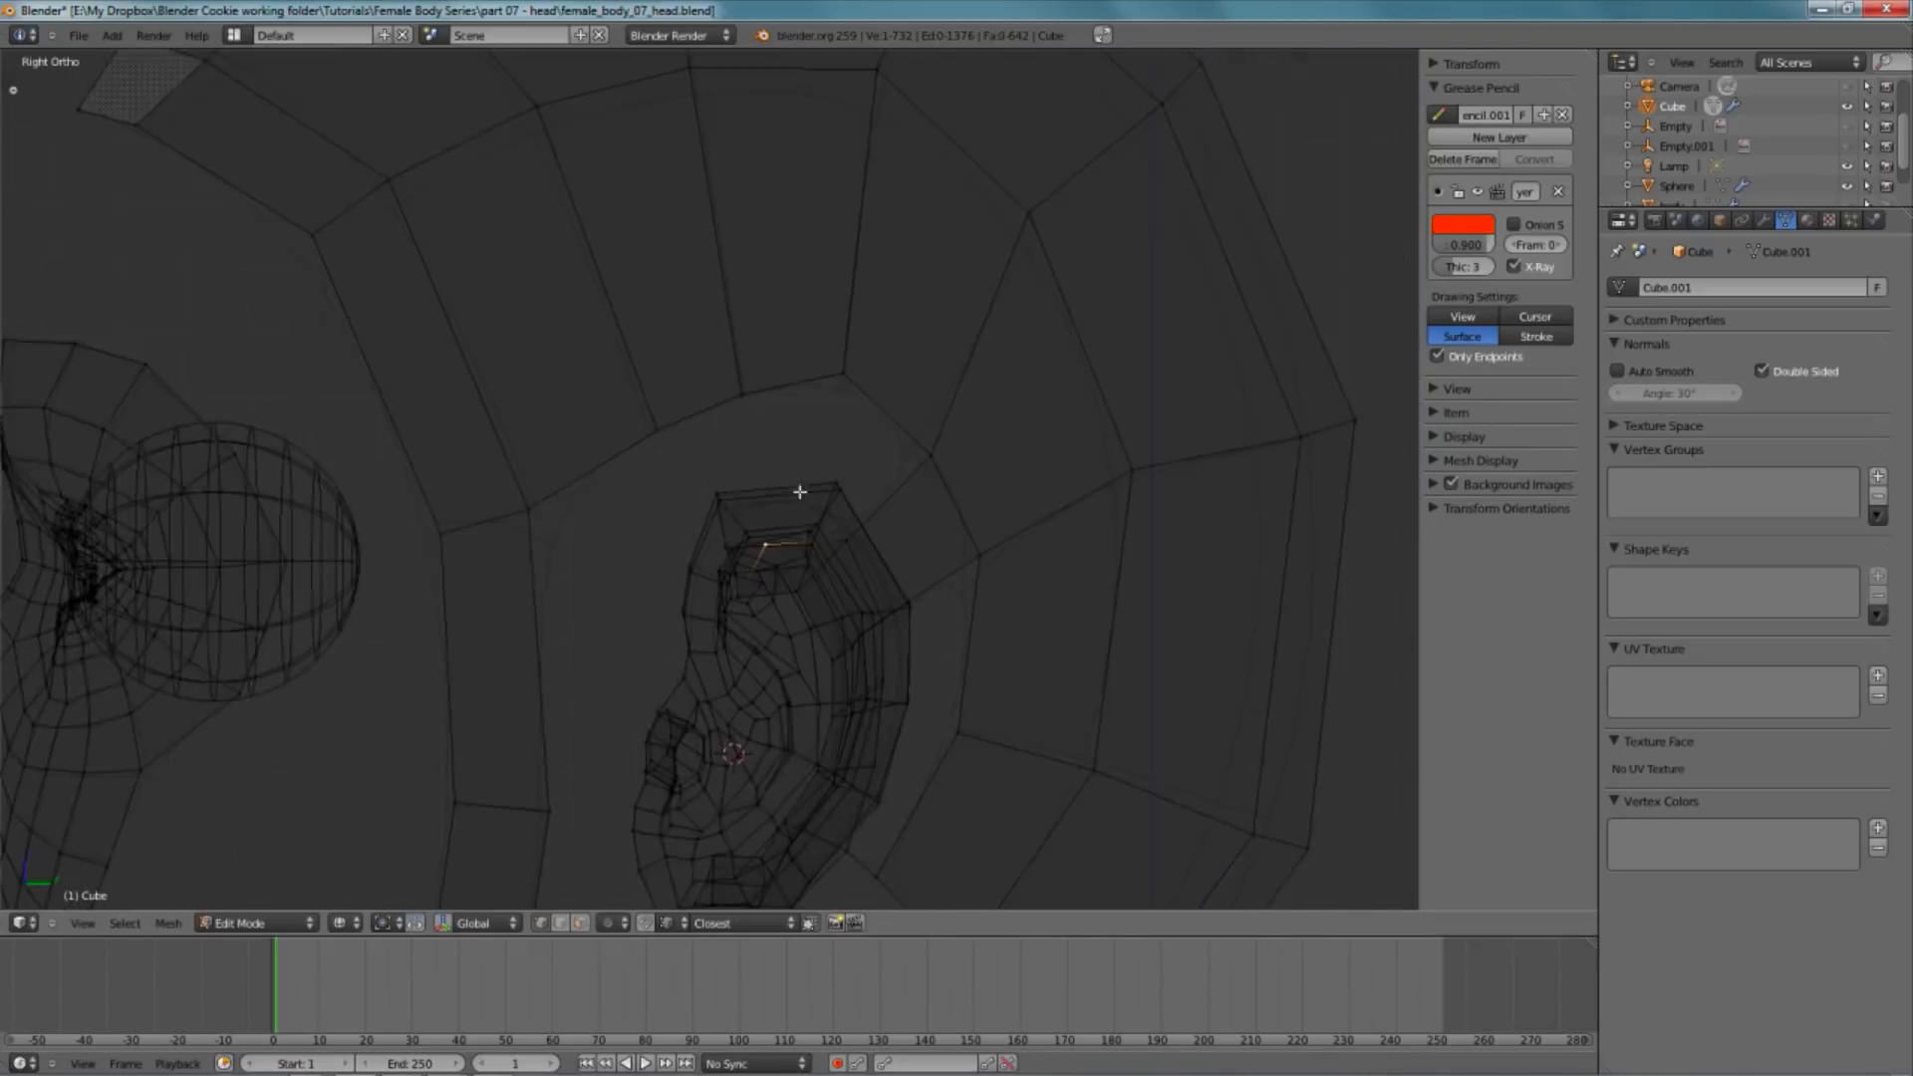
scroll(828, 367, "down", 1)
scroll(830, 410, "down", 1)
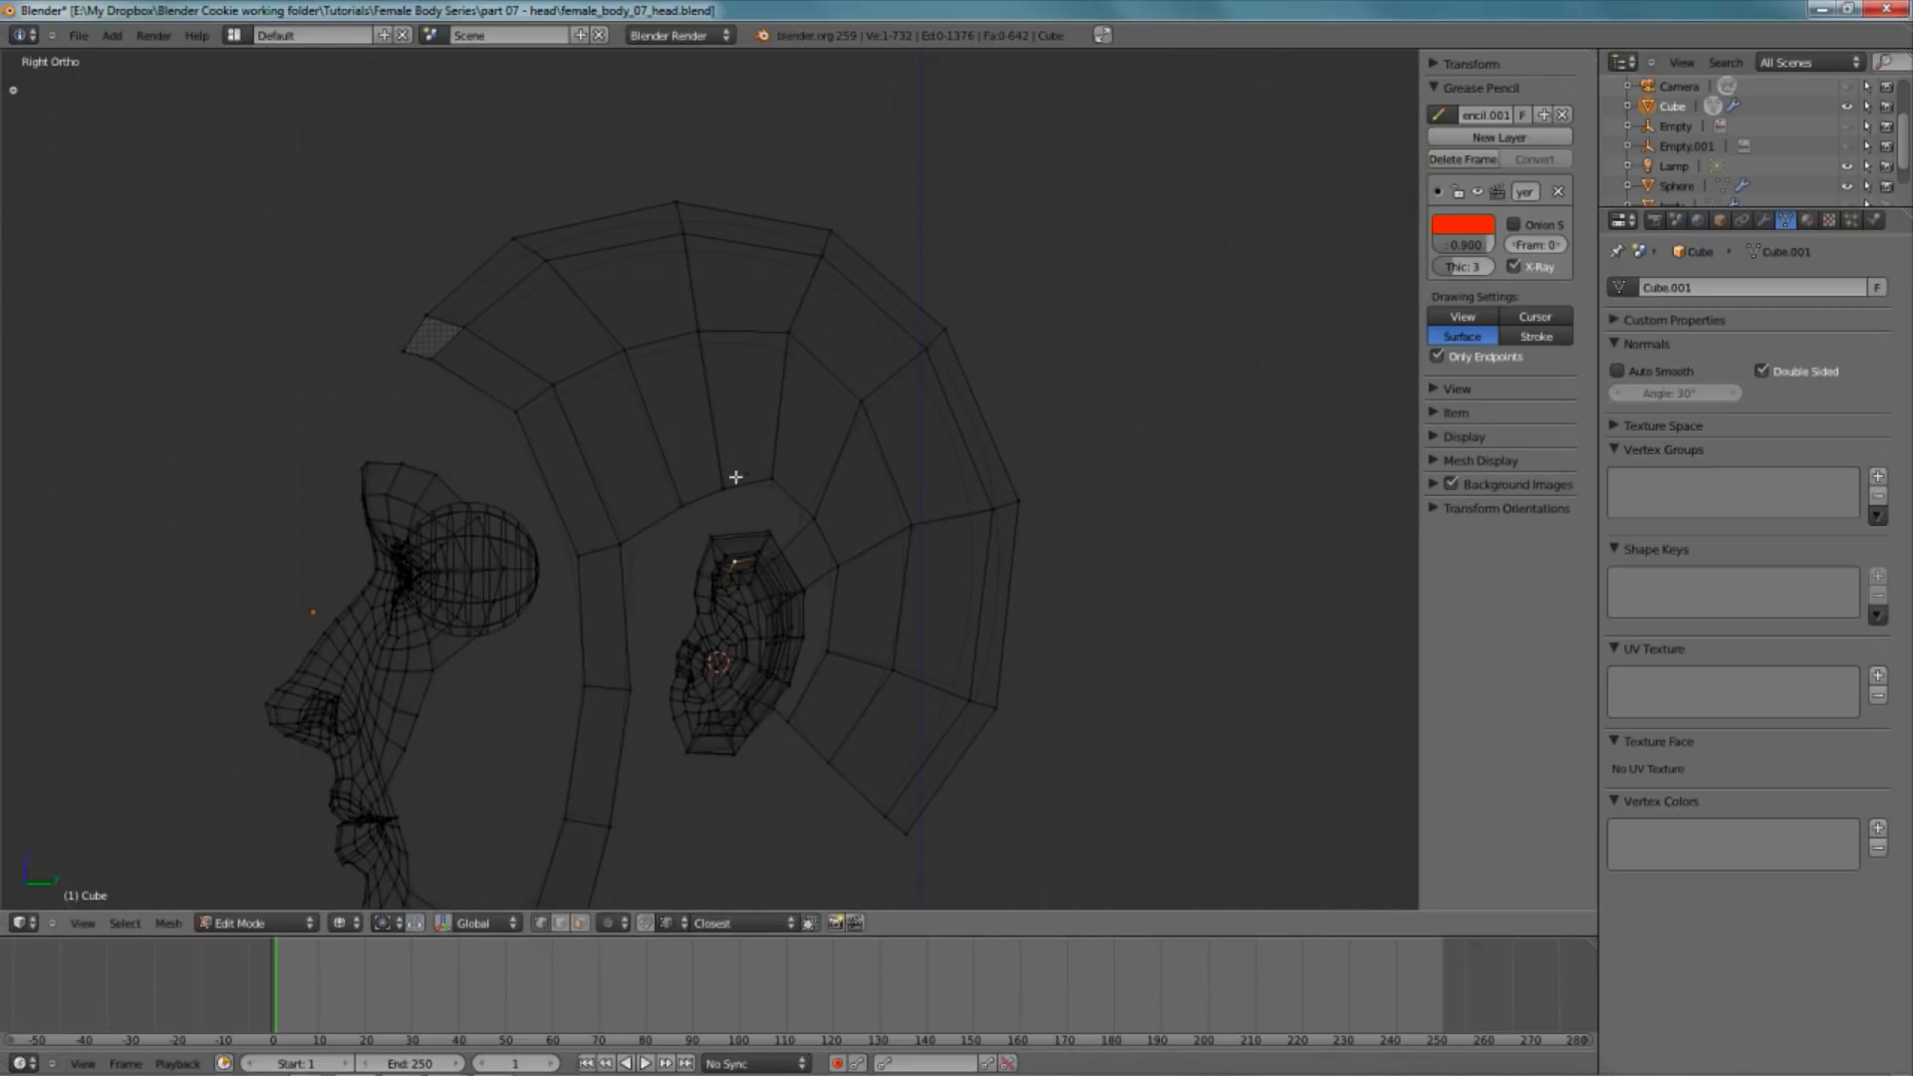
scroll(742, 451, "up", 3)
key("a")
right_click(840, 388, "alt")
scroll(889, 377, "down", 3)
middle_click_drag(941, 390, 921, 441, "shift")
key("x")
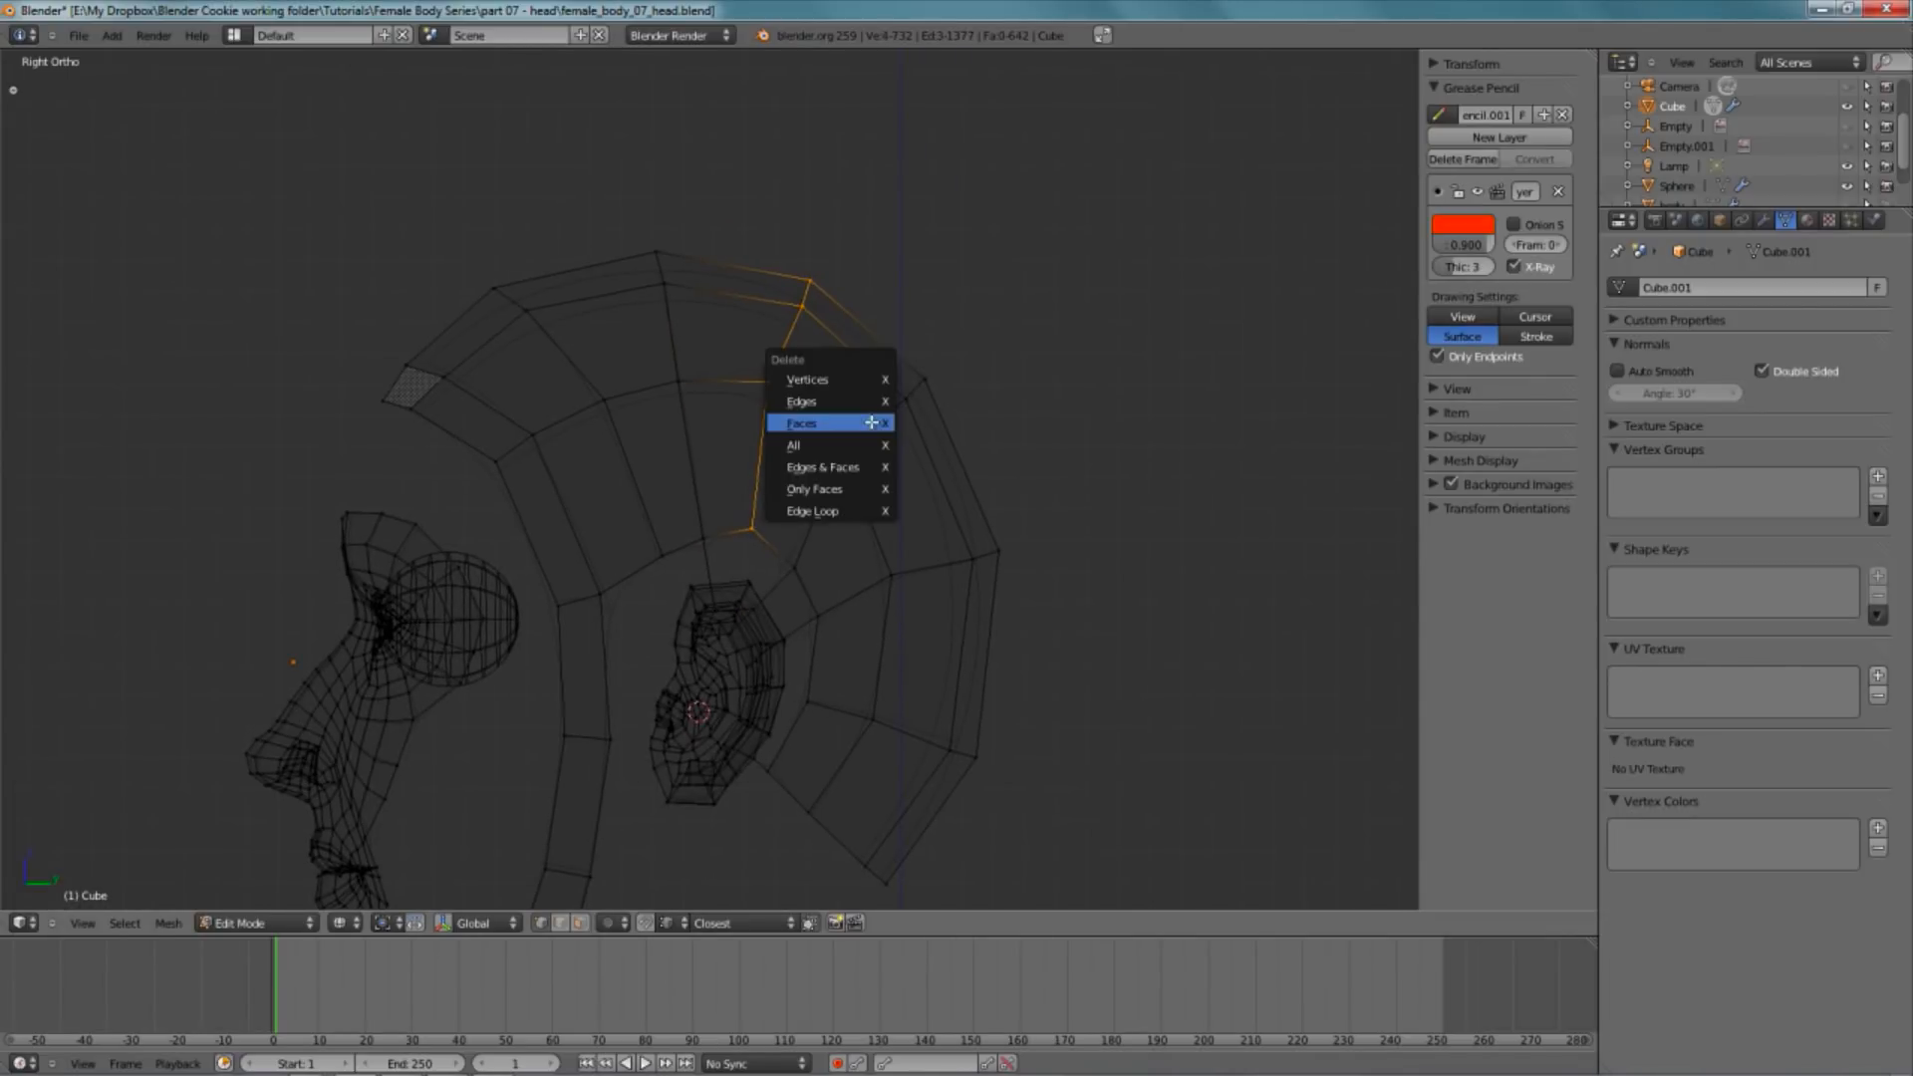
key("x")
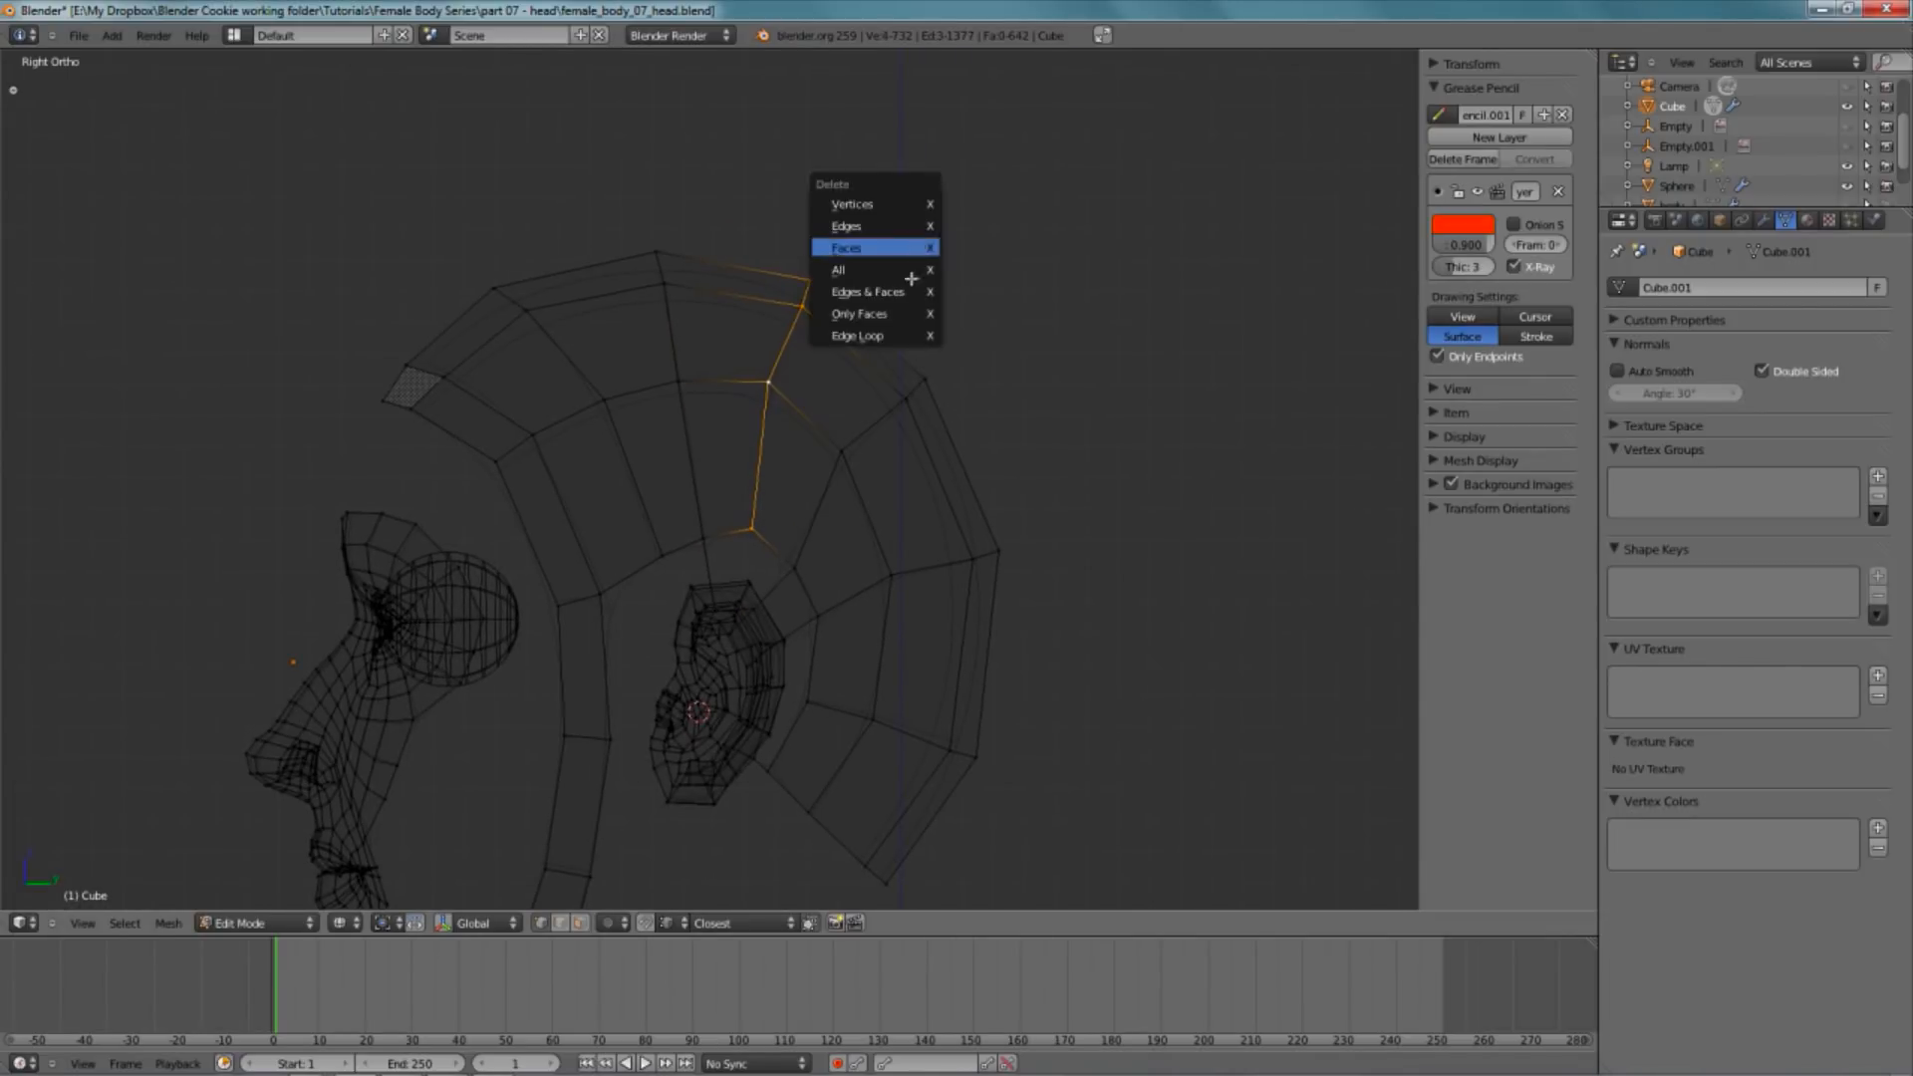
left_click(877, 336)
- Move and rotate the edge loop running from the rim behind the ear up to the rear of the crown
right_click(818, 518, "alt")
key("g")
left_click(1097, 467)
key("r")
left_click(1096, 458)
- Reposition the individual vertex and the upper vertices of the rear crown edge loop to smooth the skull outline
right_click(855, 430)
key("g")
left_click(859, 435)
key("a")
key("b")
left_click_drag(854, 299, 955, 430)
key("g")
left_click(951, 414)
- Straighten the vertical edge loop above the ear by sliding, rotating and moving it toward the back
key("a")
right_click(676, 332, "alt")
key("ctrl+e")
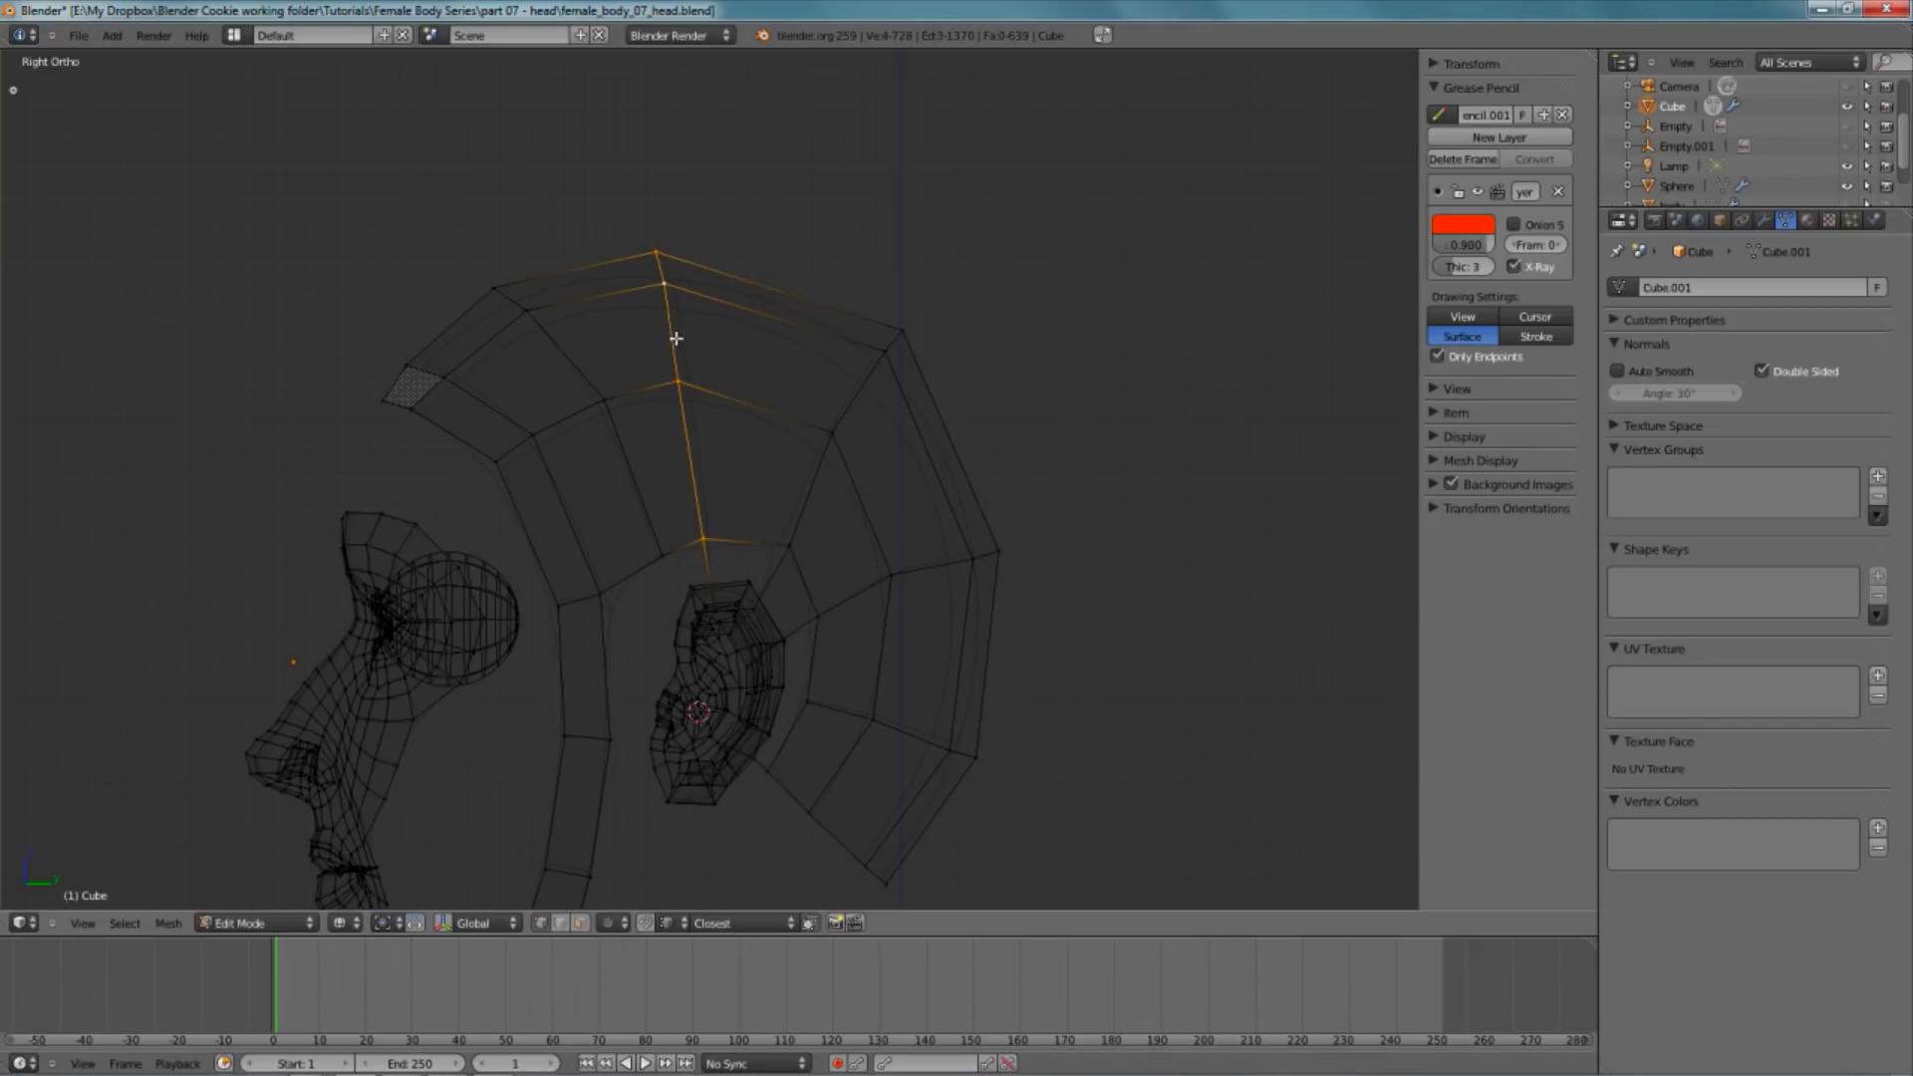
key("ctrl+e")
left_click(698, 355)
left_click(1096, 334)
key("r")
left_click(1162, 362)
key("g")
left_click(1167, 350)
- Adjust the position of the upper vertices on the rear crown edge loop
key("a")
key("z")
key("z")
key("b")
left_click_drag(807, 294, 961, 481)
key("g")
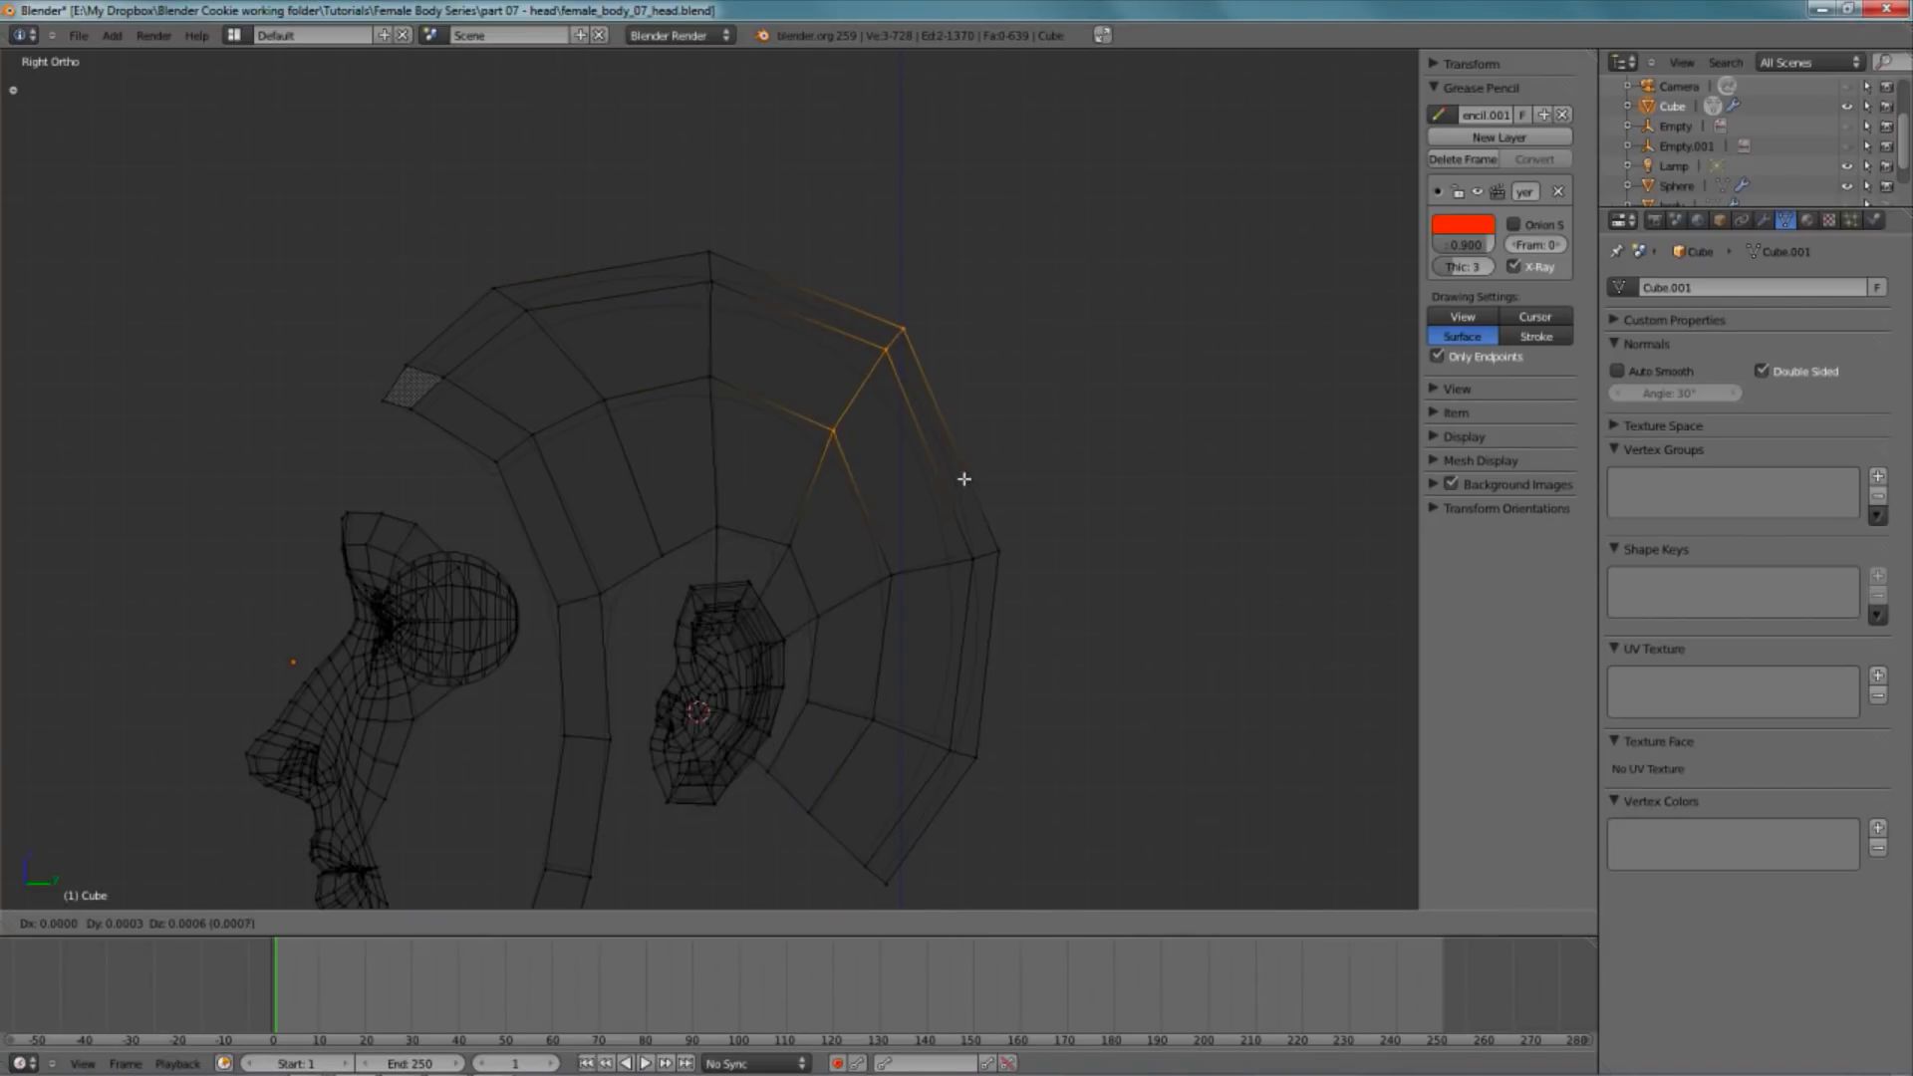
left_click(972, 482)
- Fill a face between the ear's top back edge and the skull rim vertices above it
key("a")
scroll(877, 493, "up", 4)
middle_click_drag(854, 495, 702, 613)
key("z")
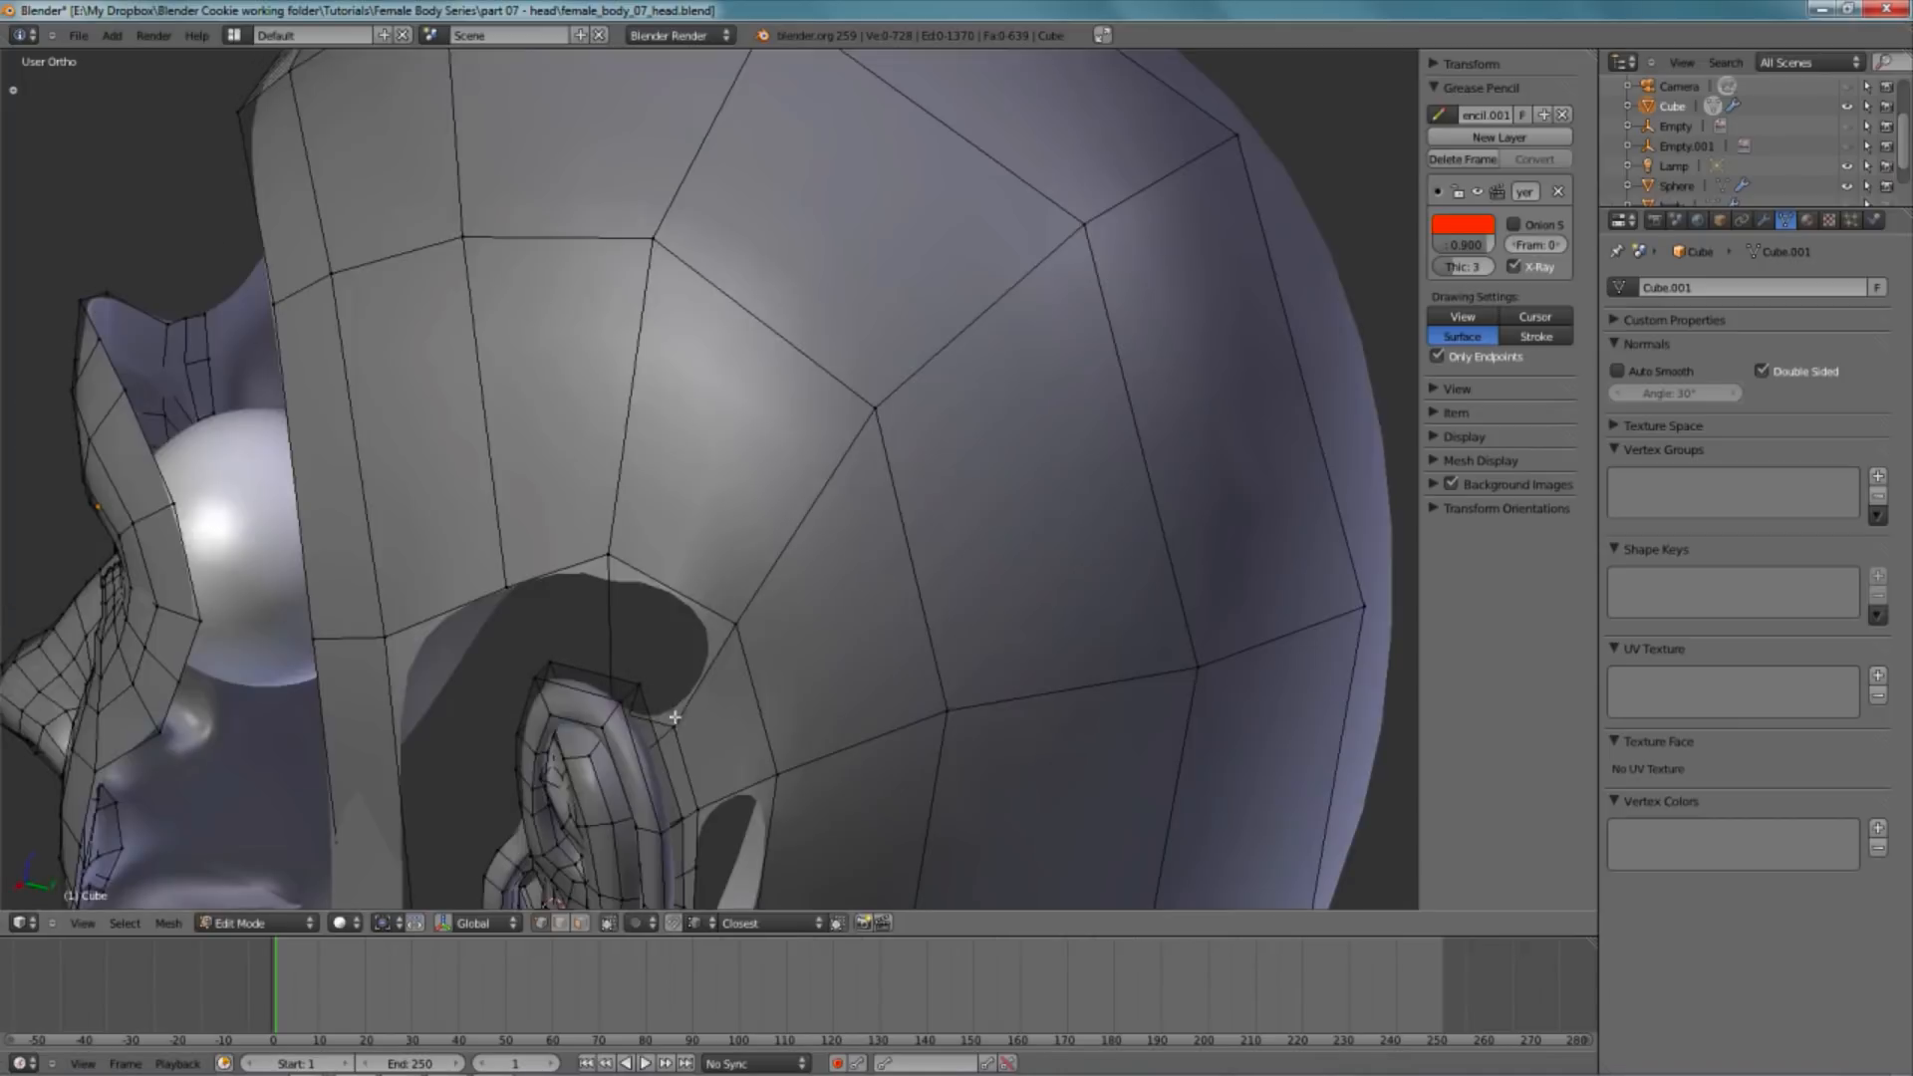
key("z")
right_click(670, 724)
right_click(608, 569, "shift")
right_click(735, 618, "shift")
key("f")
key("a")
- Reposition the ear's top attachment vertex and the neighbouring vertices where the ear joins the skull
key("KP_3")
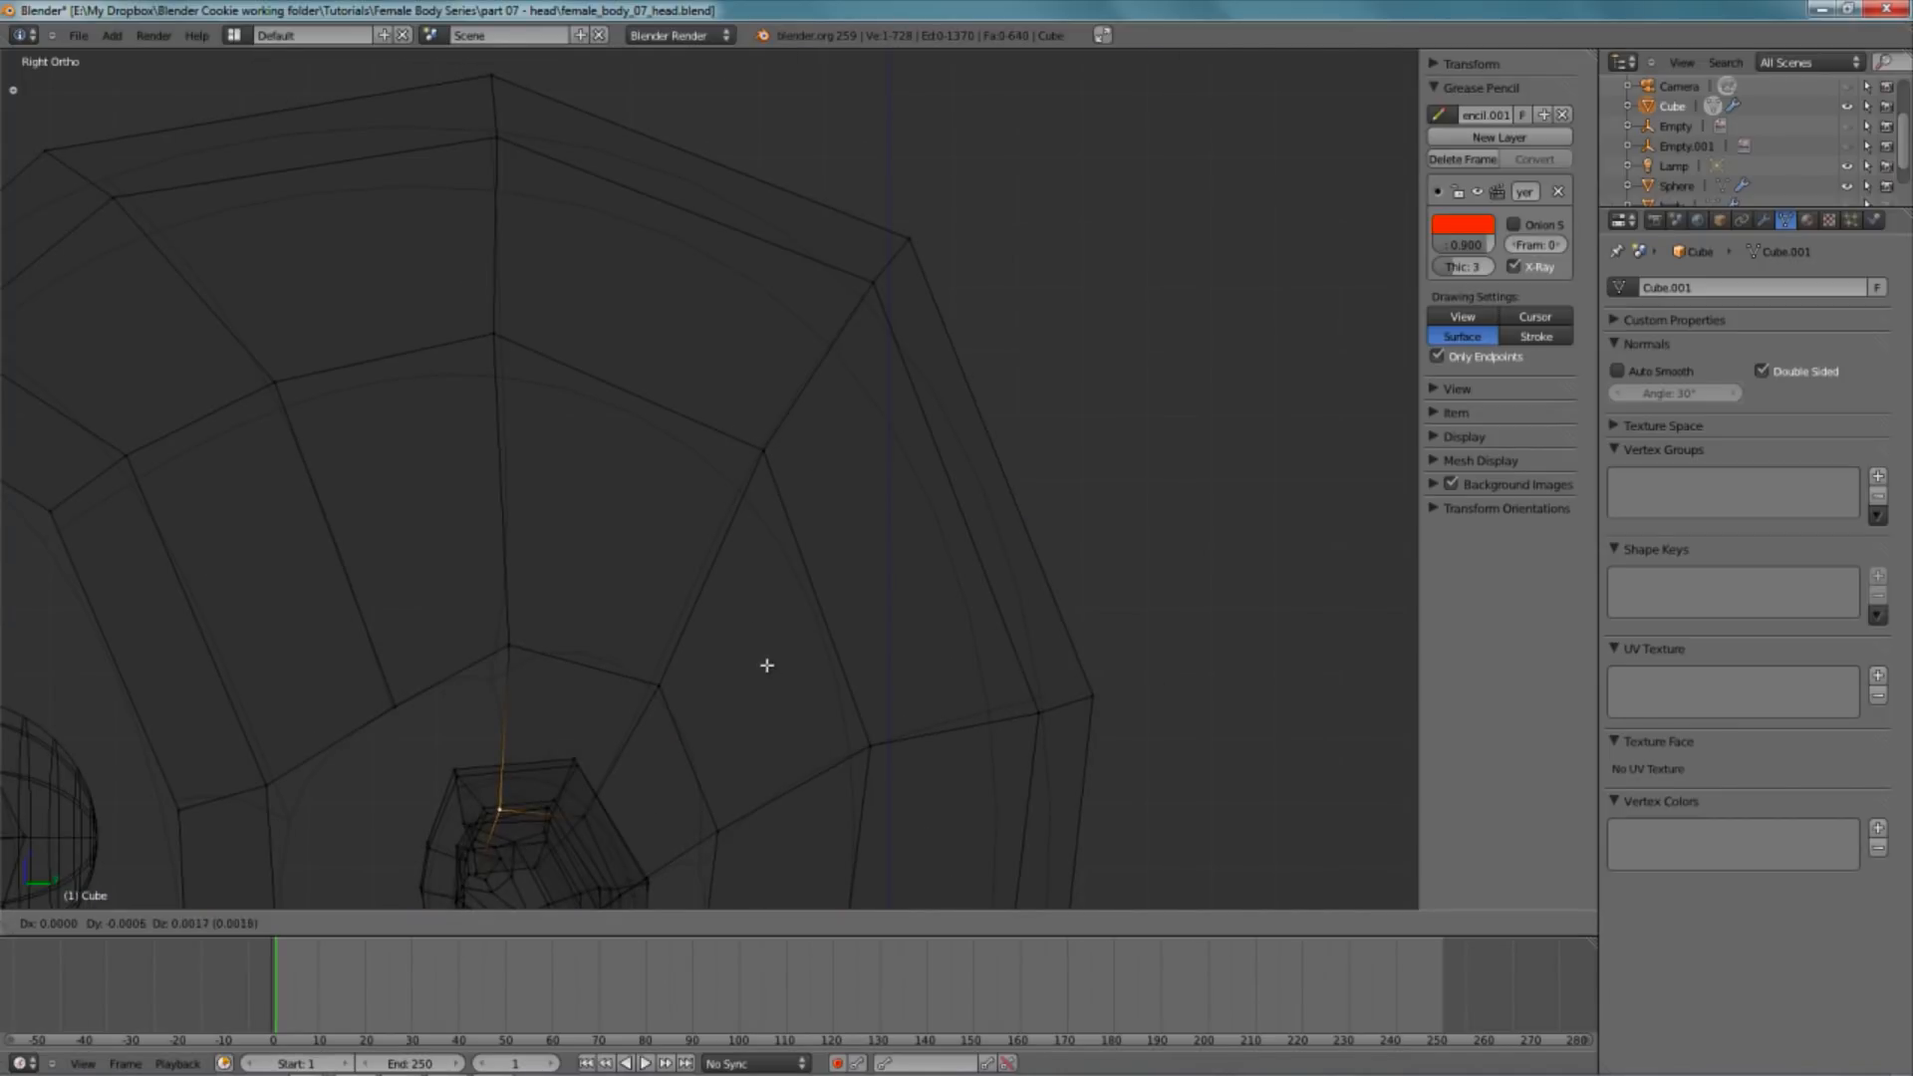
scroll(787, 598, "down", 3)
scroll(827, 525, "up", 4)
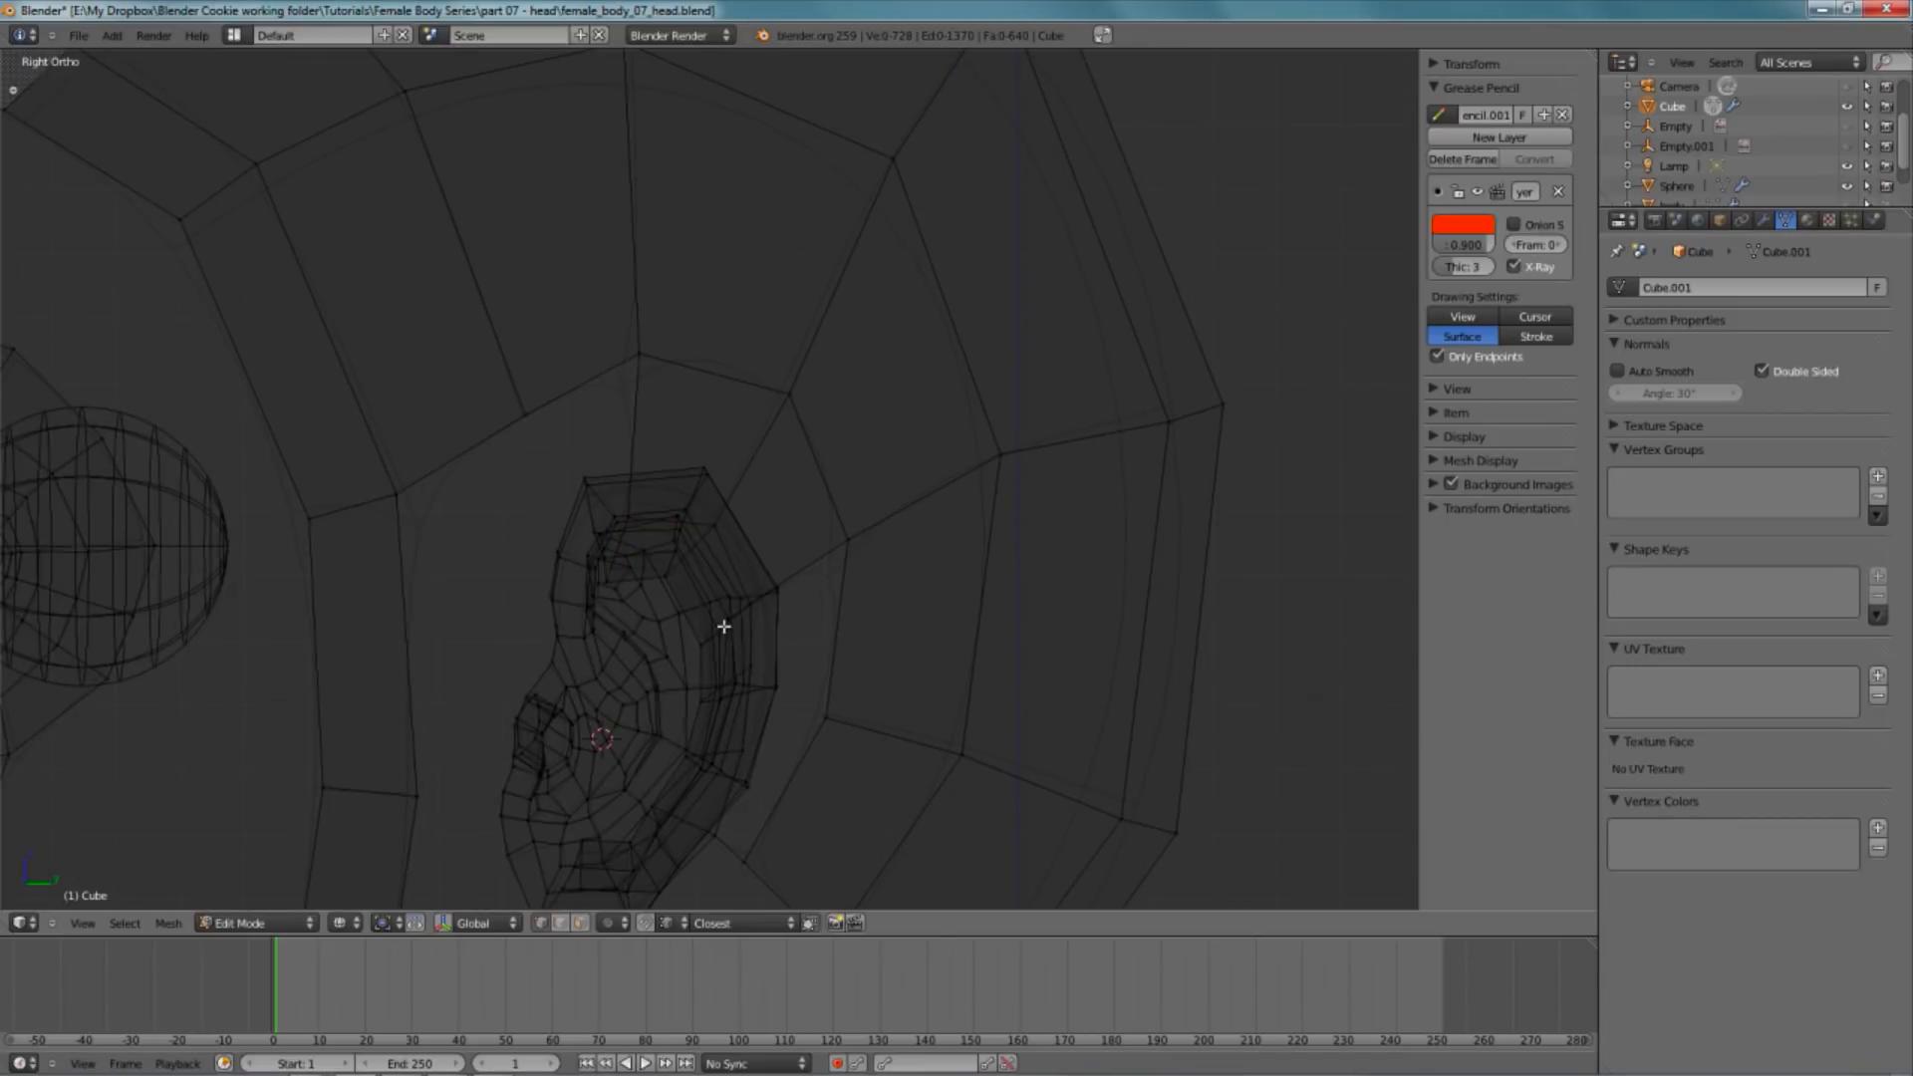
key("z")
mouse_move(940, 615)
middle_mouse_down()
mouse_move(876, 499)
mouse_move(825, 542)
mouse_move(771, 498)
middle_mouse_up()
right_click(768, 508)
key("g")
left_click(765, 558)
right_click(765, 620)
key("g")
left_click(769, 637)
- Add a loop cut across the lower part of the skull strip behind the ear
scroll(777, 608, "down", 4)
middle_click_drag(787, 573, 821, 586)
key("ctrl+r")
left_click(918, 623)
left_click(923, 612)
- Edge-slide the cross loop behind the middle of the ear by about 0.31
key("a")
right_click(910, 544, "alt")
key("ctrl+e")
left_click(905, 541)
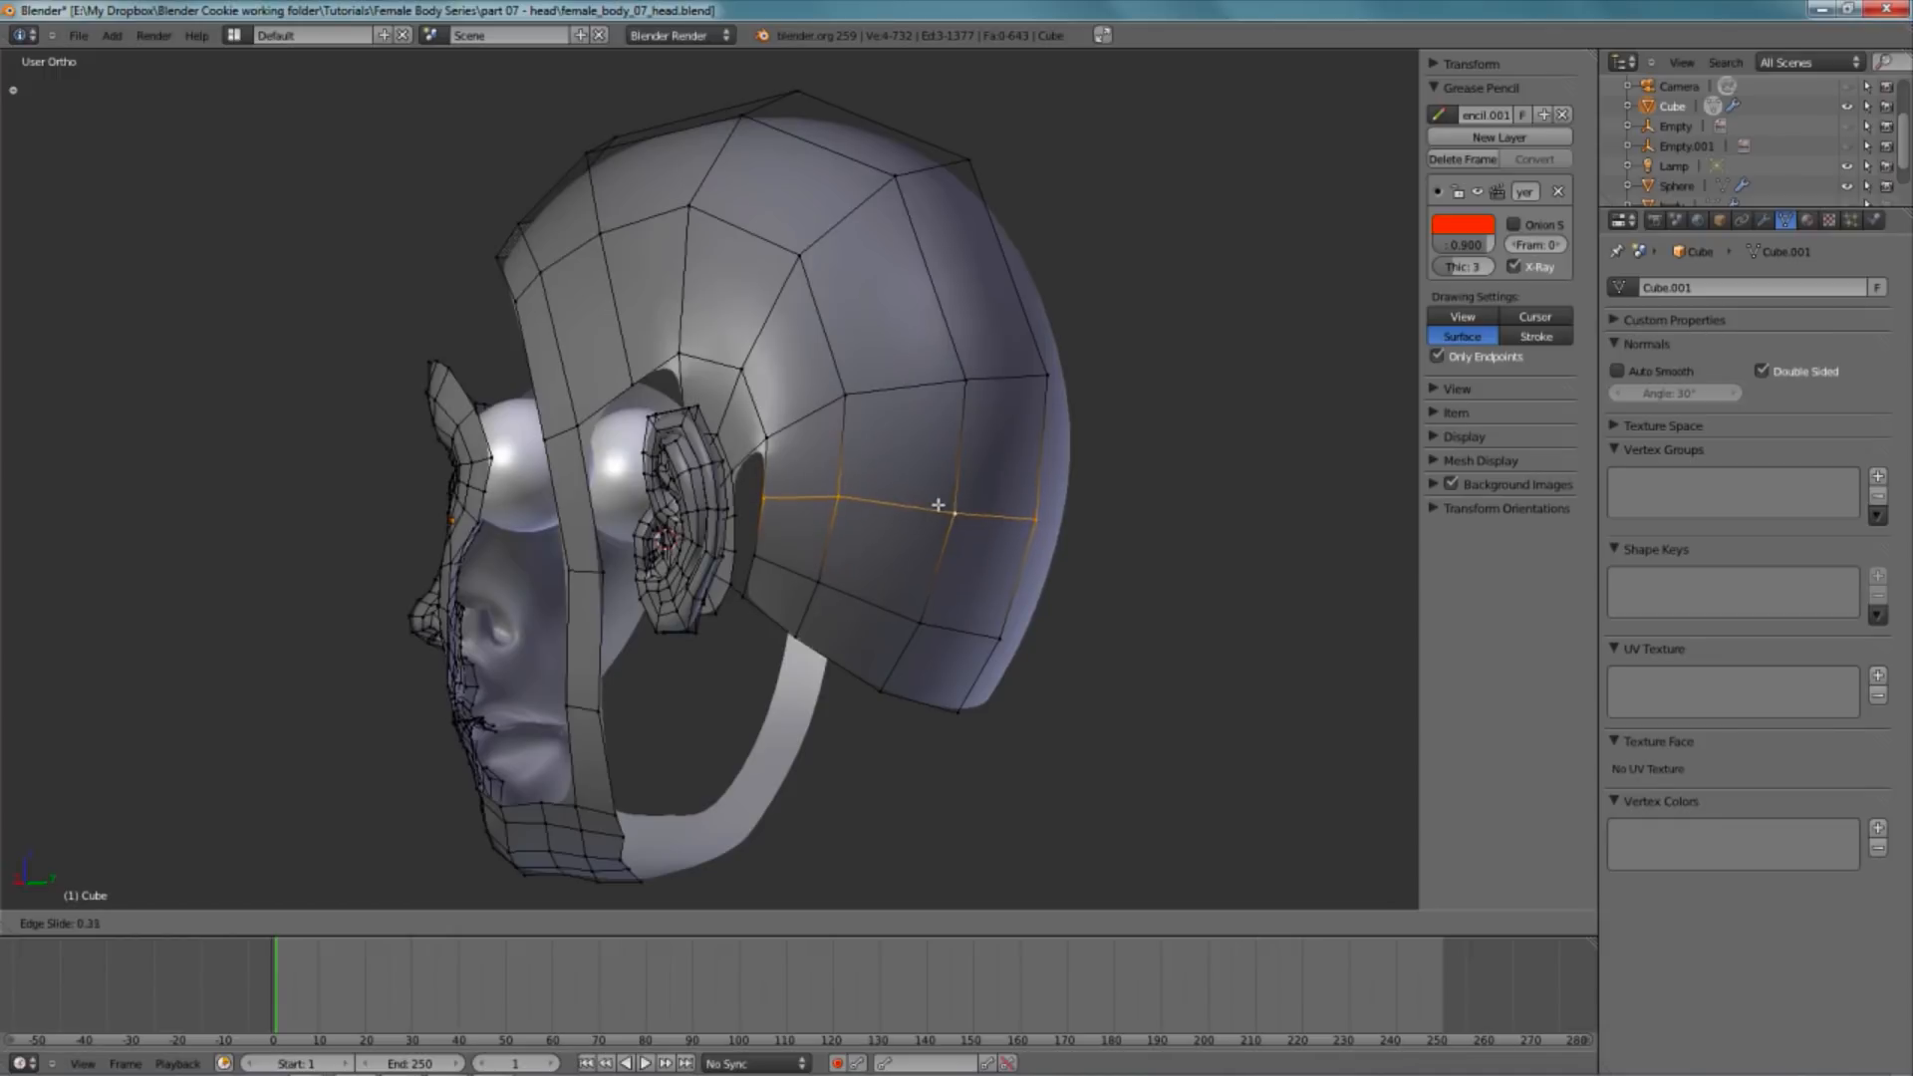
left_click(942, 504)
- Move the two cross loops on the skull strip behind the ear in the side view to even their spacing
key("KP_3")
key("z")
key("g")
left_click(922, 575)
key("a")
right_click(787, 586, "alt")
key("g")
left_click(795, 593)
key("a")
- Try to add another loop cut near the lower end of the skull strip
scroll(829, 598, "up", 2)
key("ctrl+r")
left_click(807, 665)
right_click(796, 655)
key("ctrl+z")
key("ctrl+r")
left_click(777, 653)
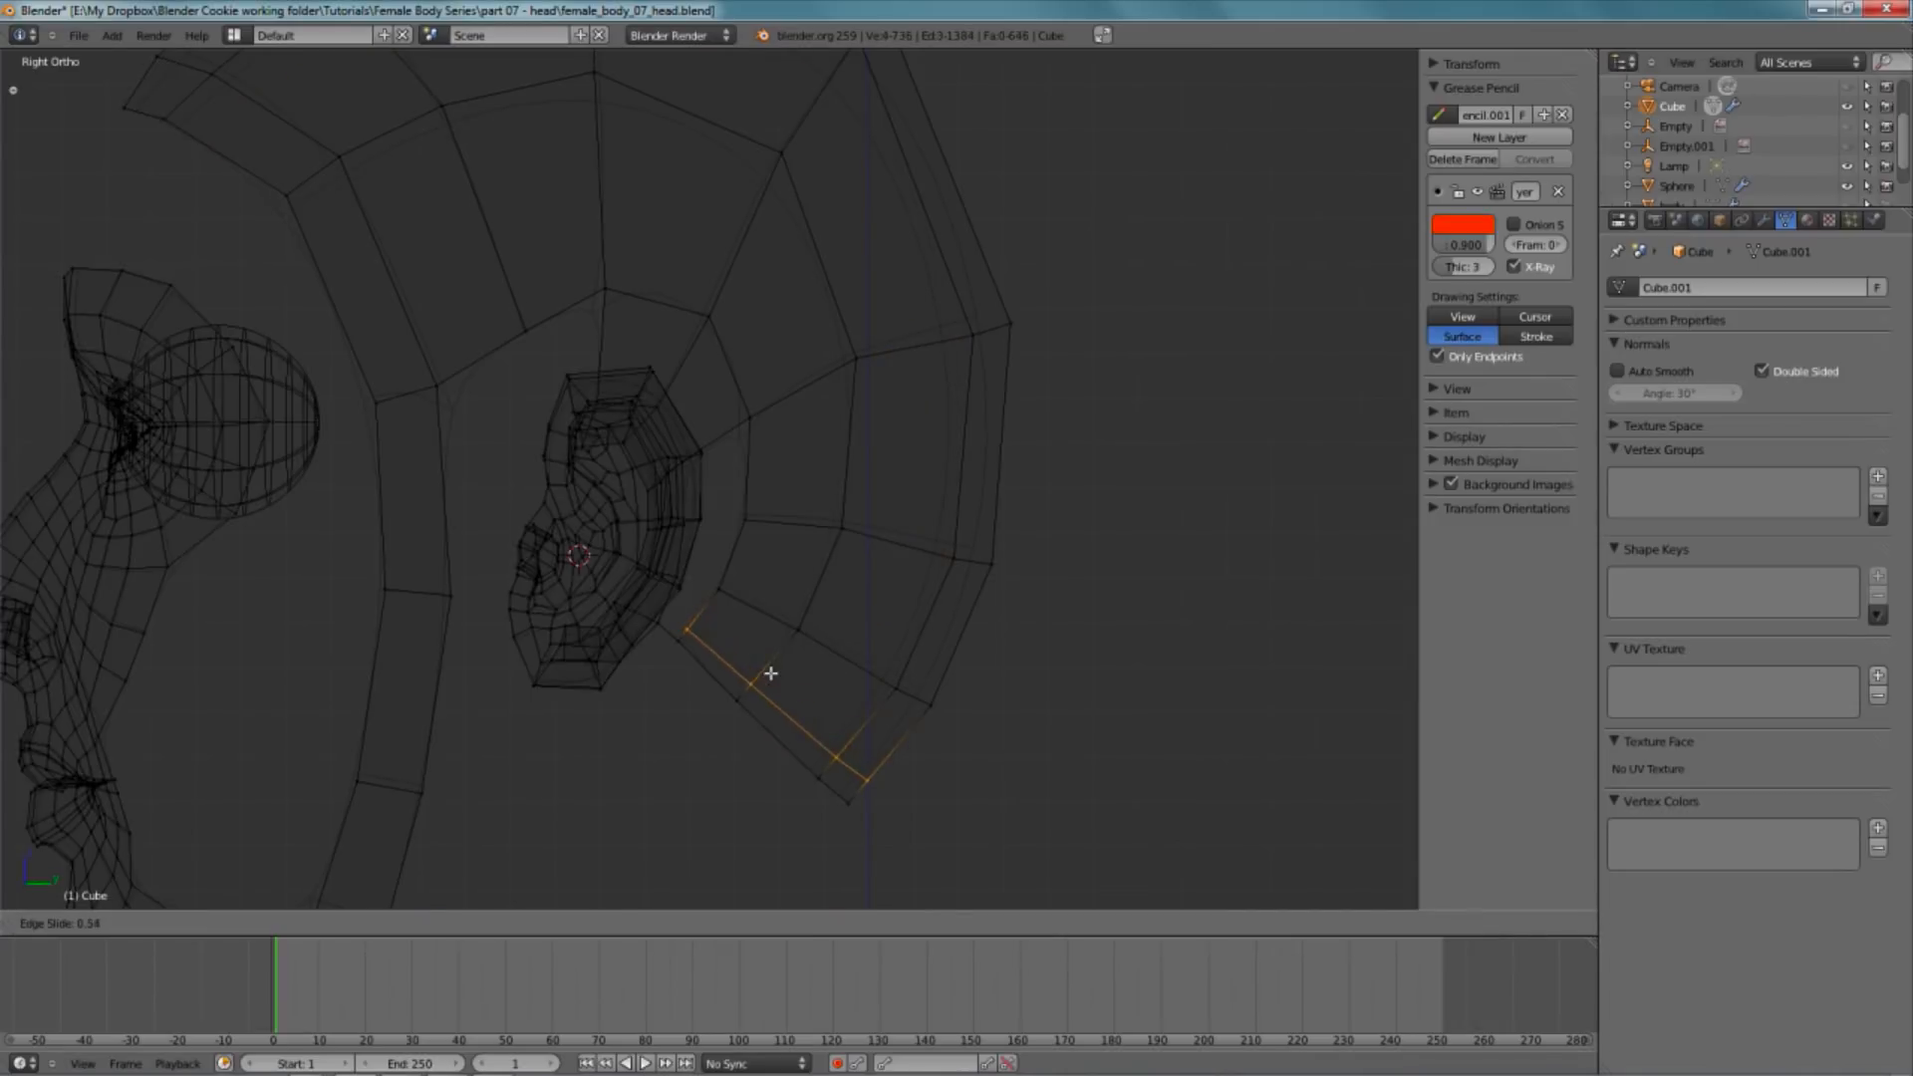
left_click(785, 706)
- Fill a face between the ear's lower back edge and the adjacent skull rim edge
key("z")
scroll(821, 638, "up", 2)
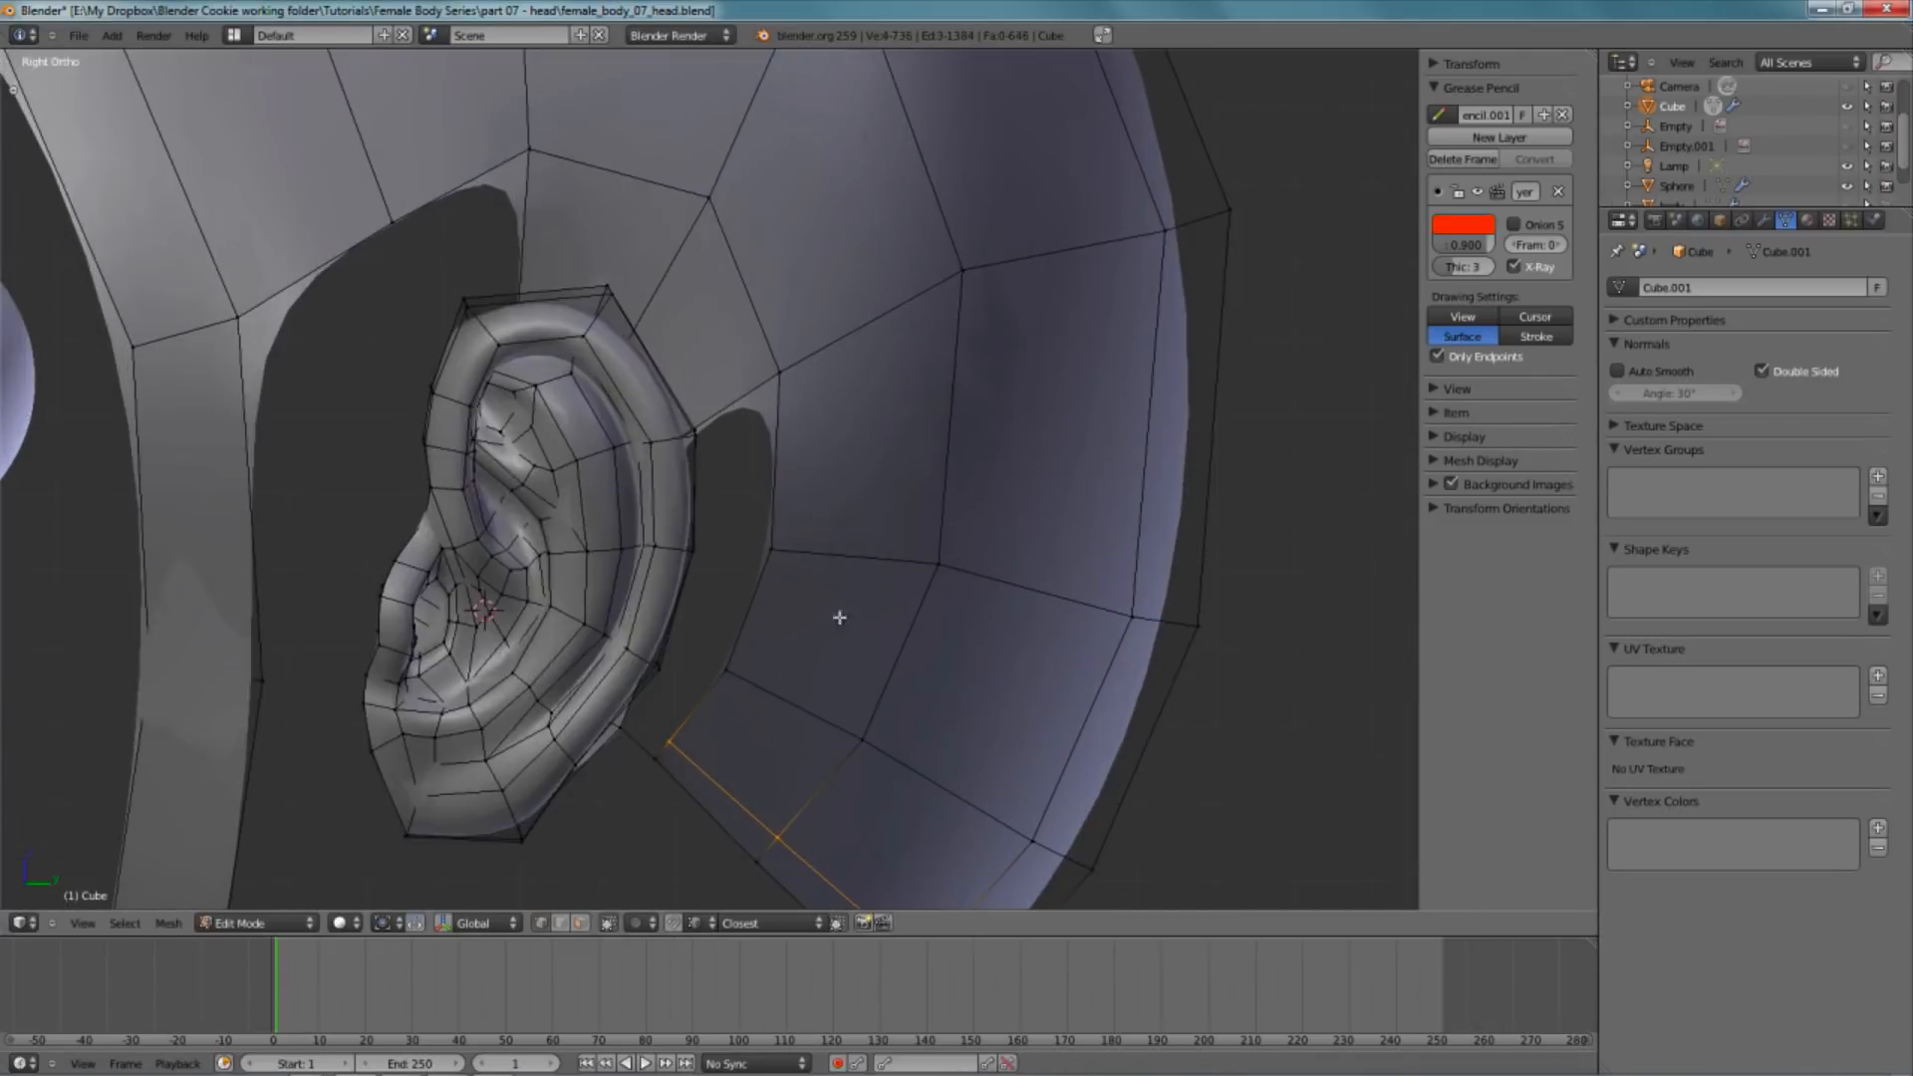
middle_click_drag(846, 629, 613, 636)
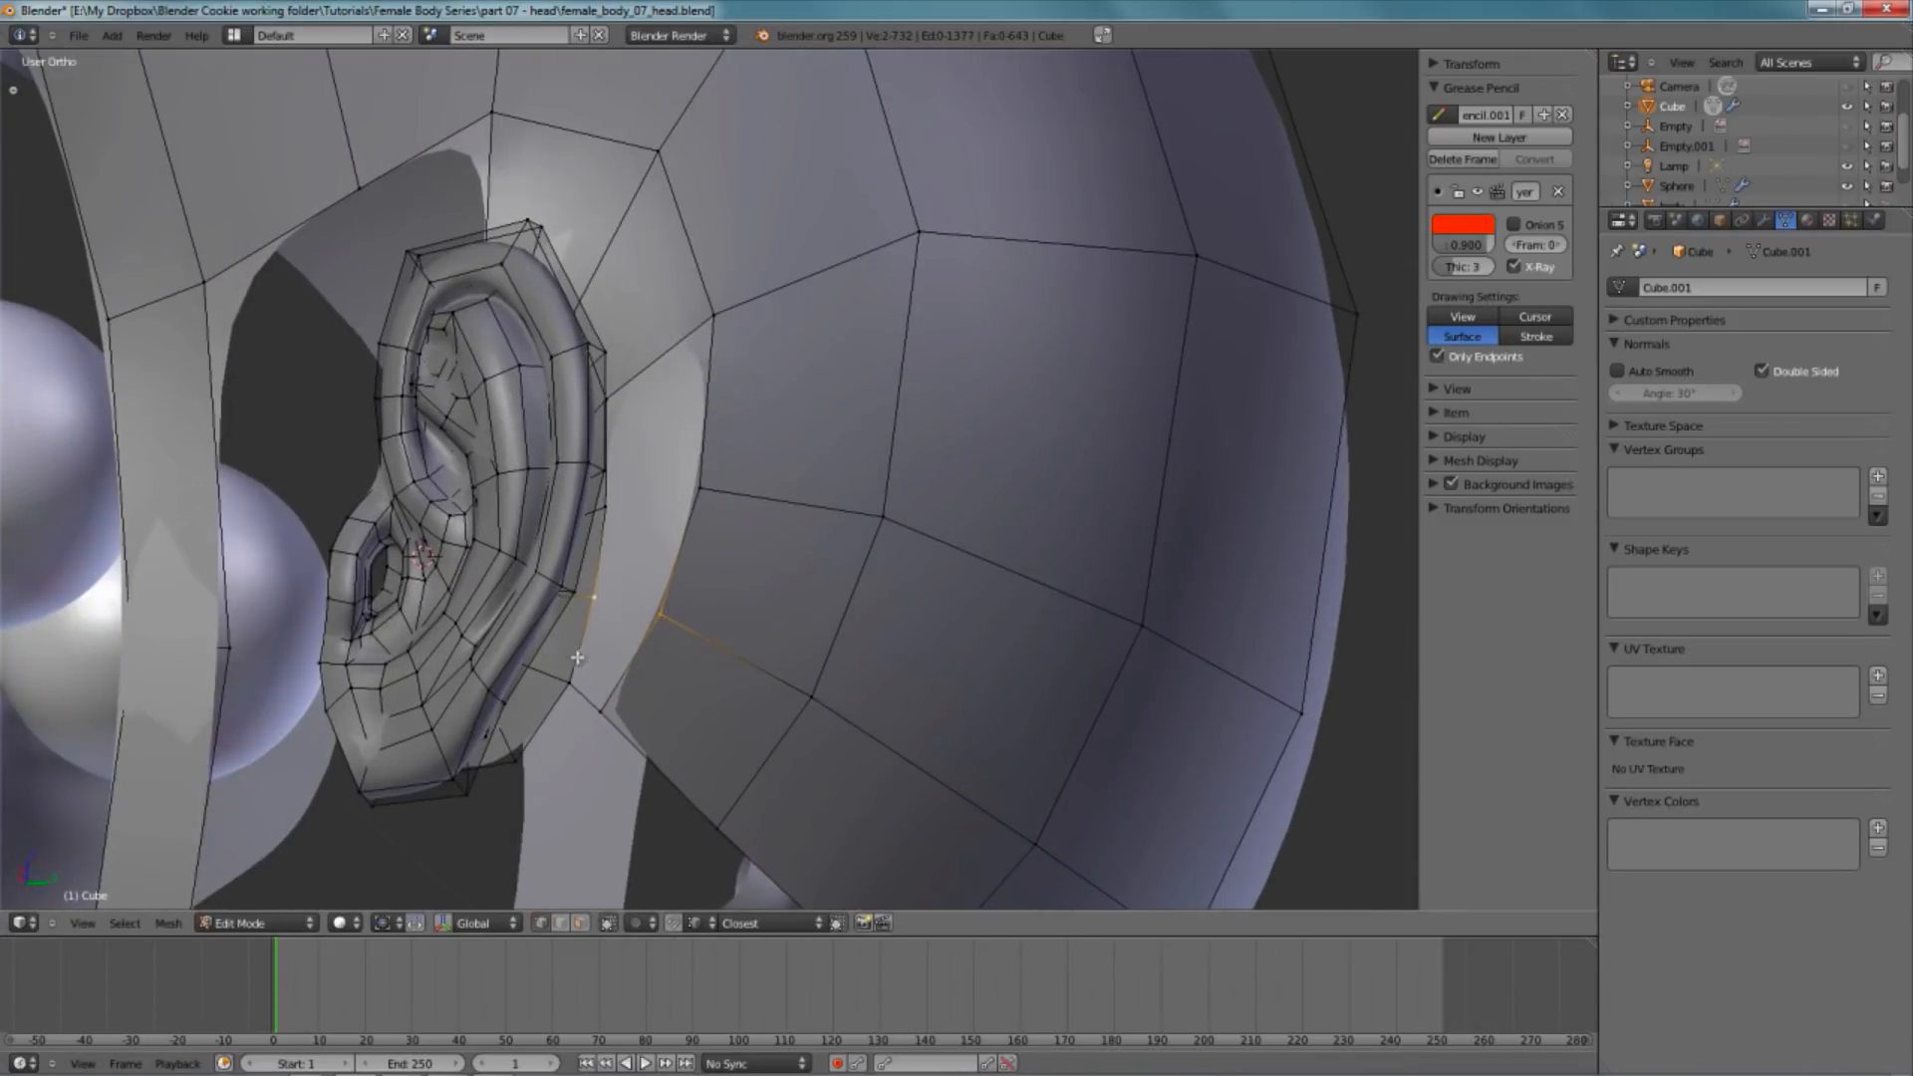
key("f")
- Close the remaining gap behind the ear by filling faces between its back edge and the skull rim
right_click(660, 612)
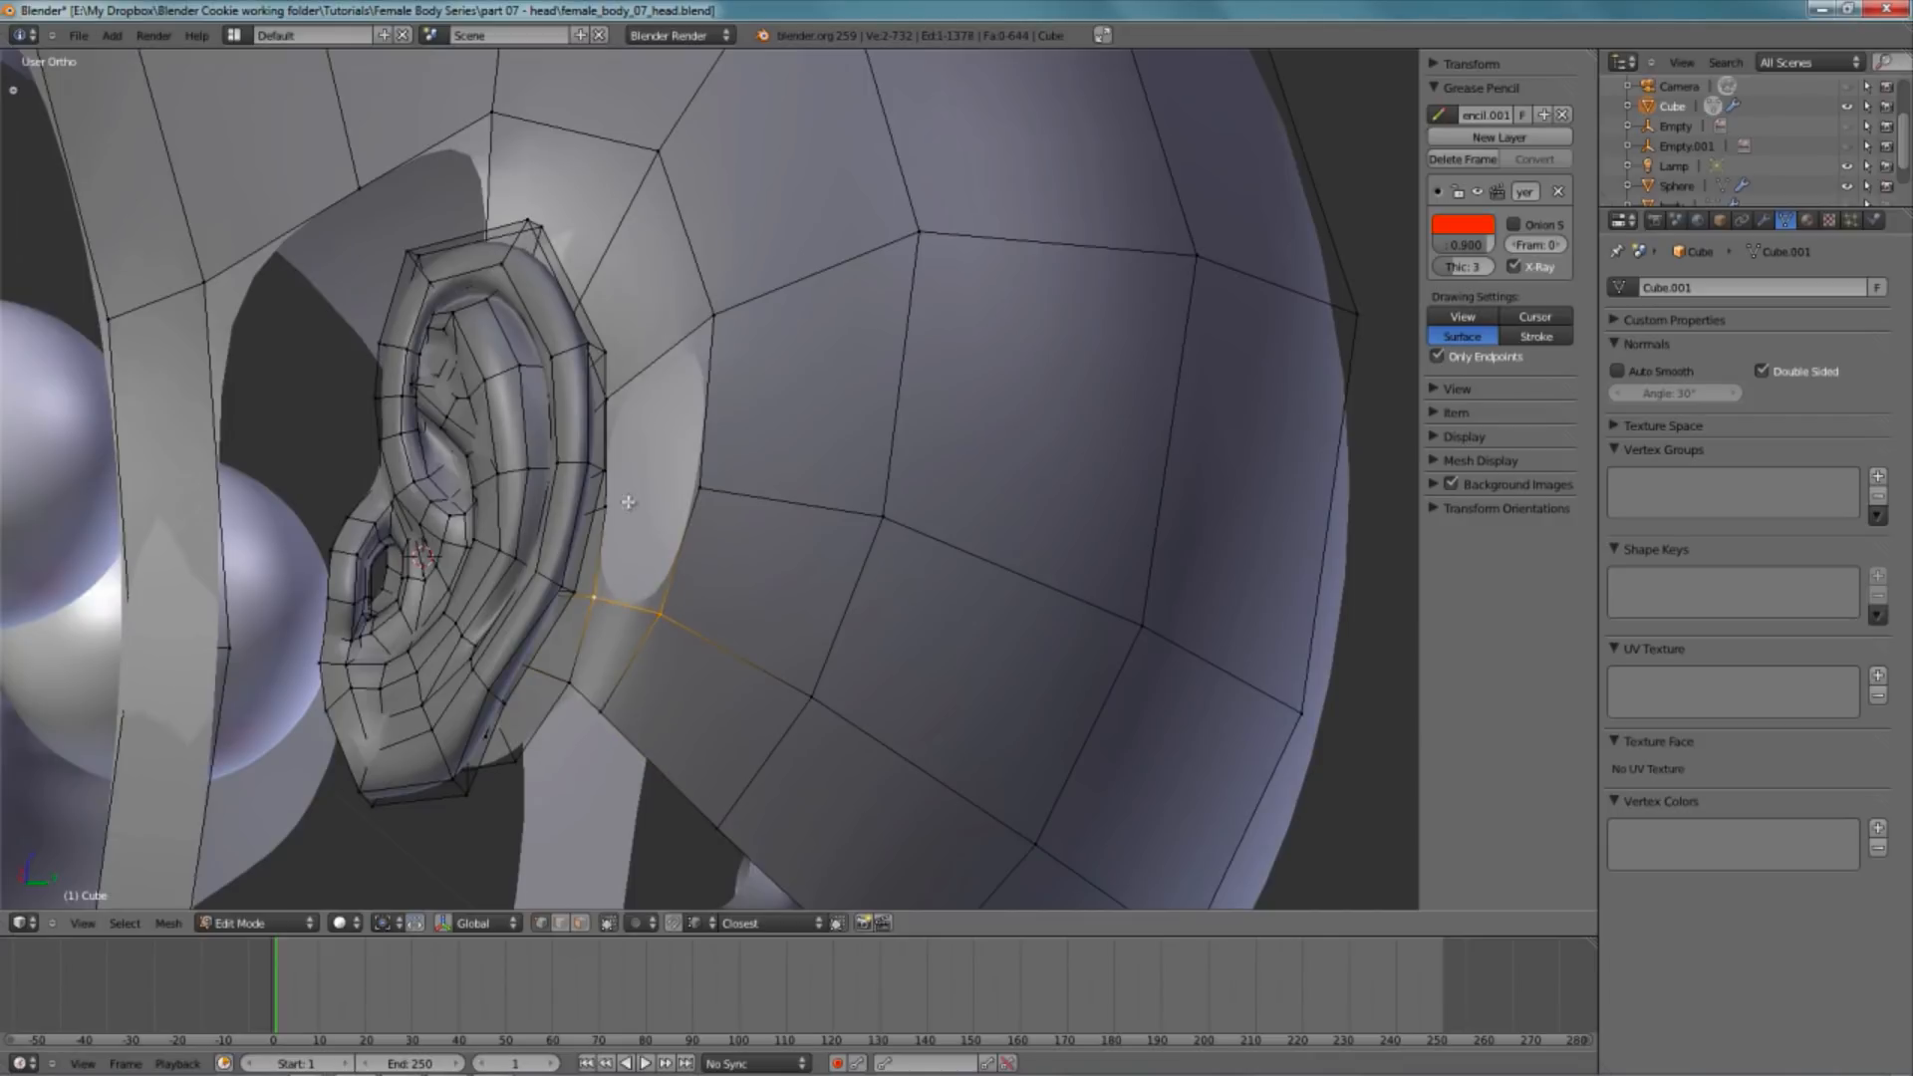
scroll(713, 475, "down", 3)
key("KP_5")
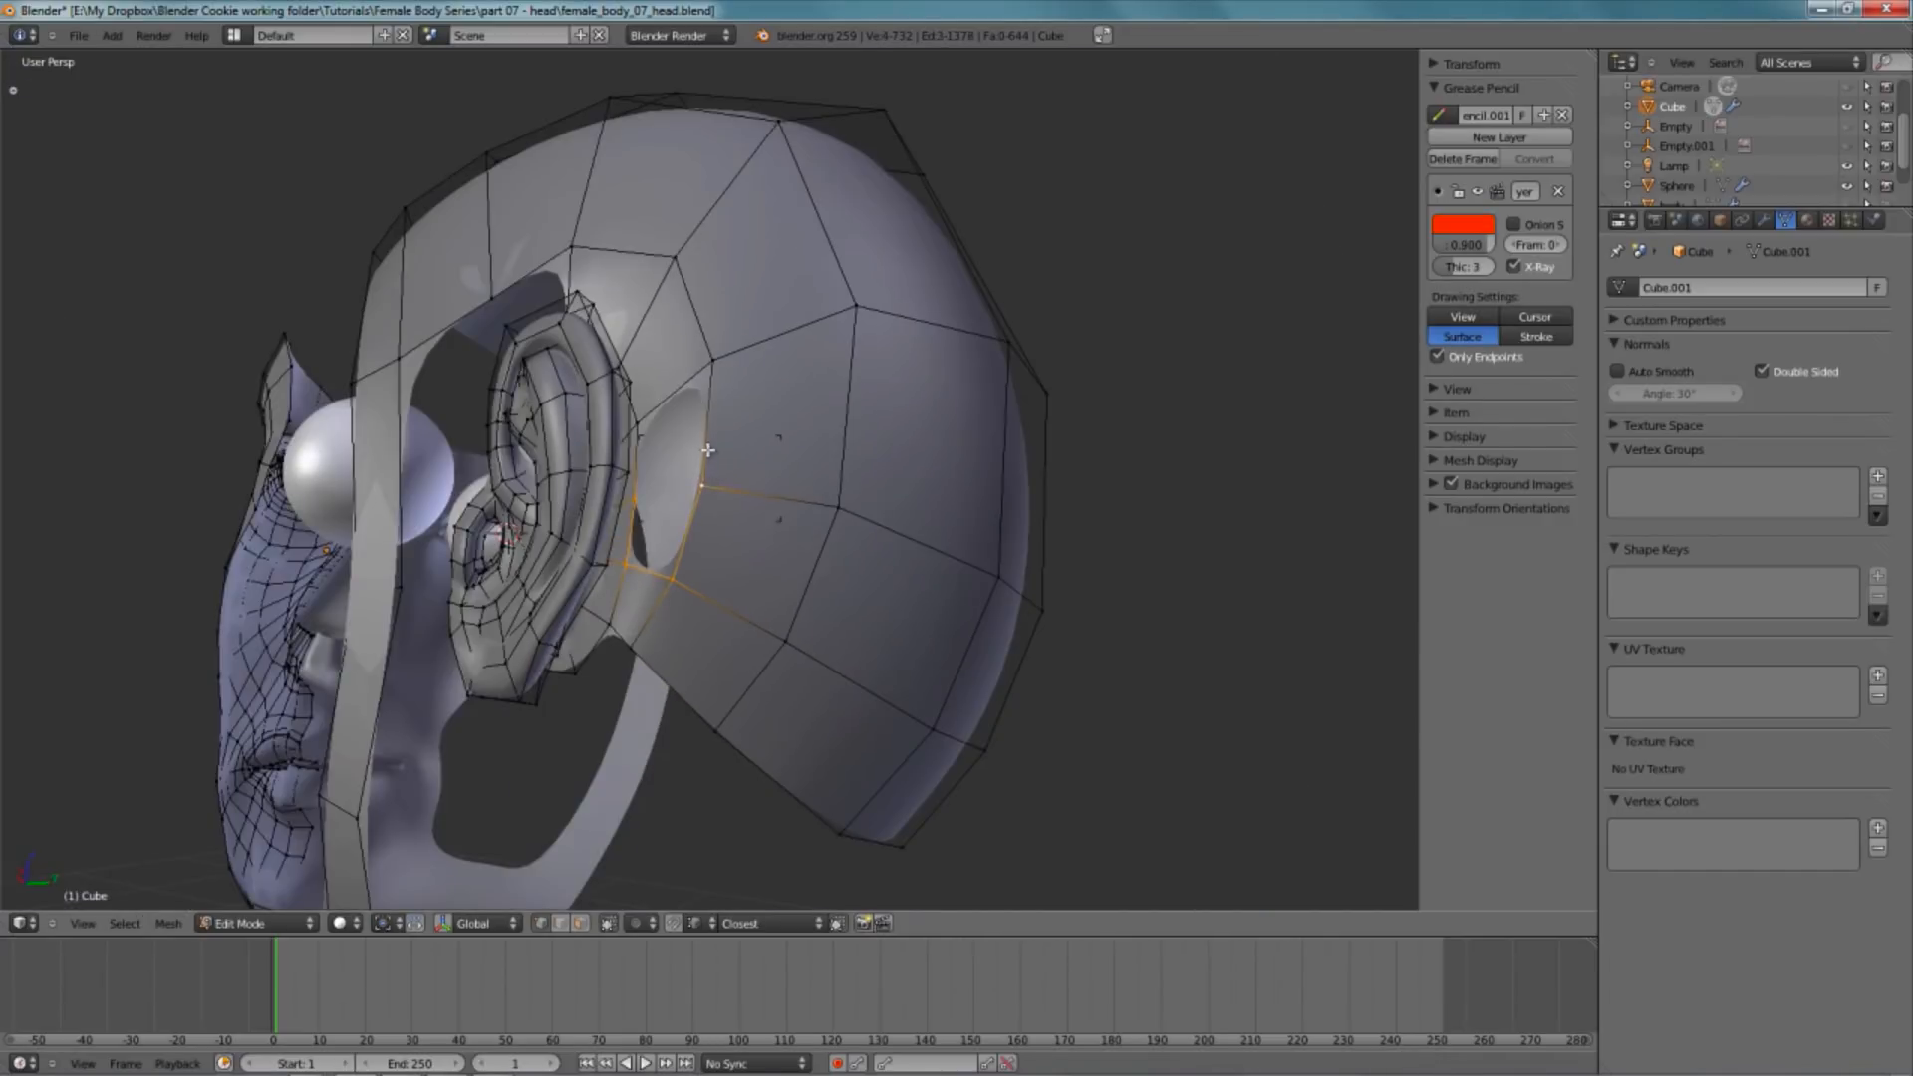
scroll(707, 453, "up", 4)
key("f")
key("KP_5")
- Edge-slide the skull rim loop behind the ear backward by about 0.19
middle_click_drag(723, 489, 688, 481)
right_click(681, 478)
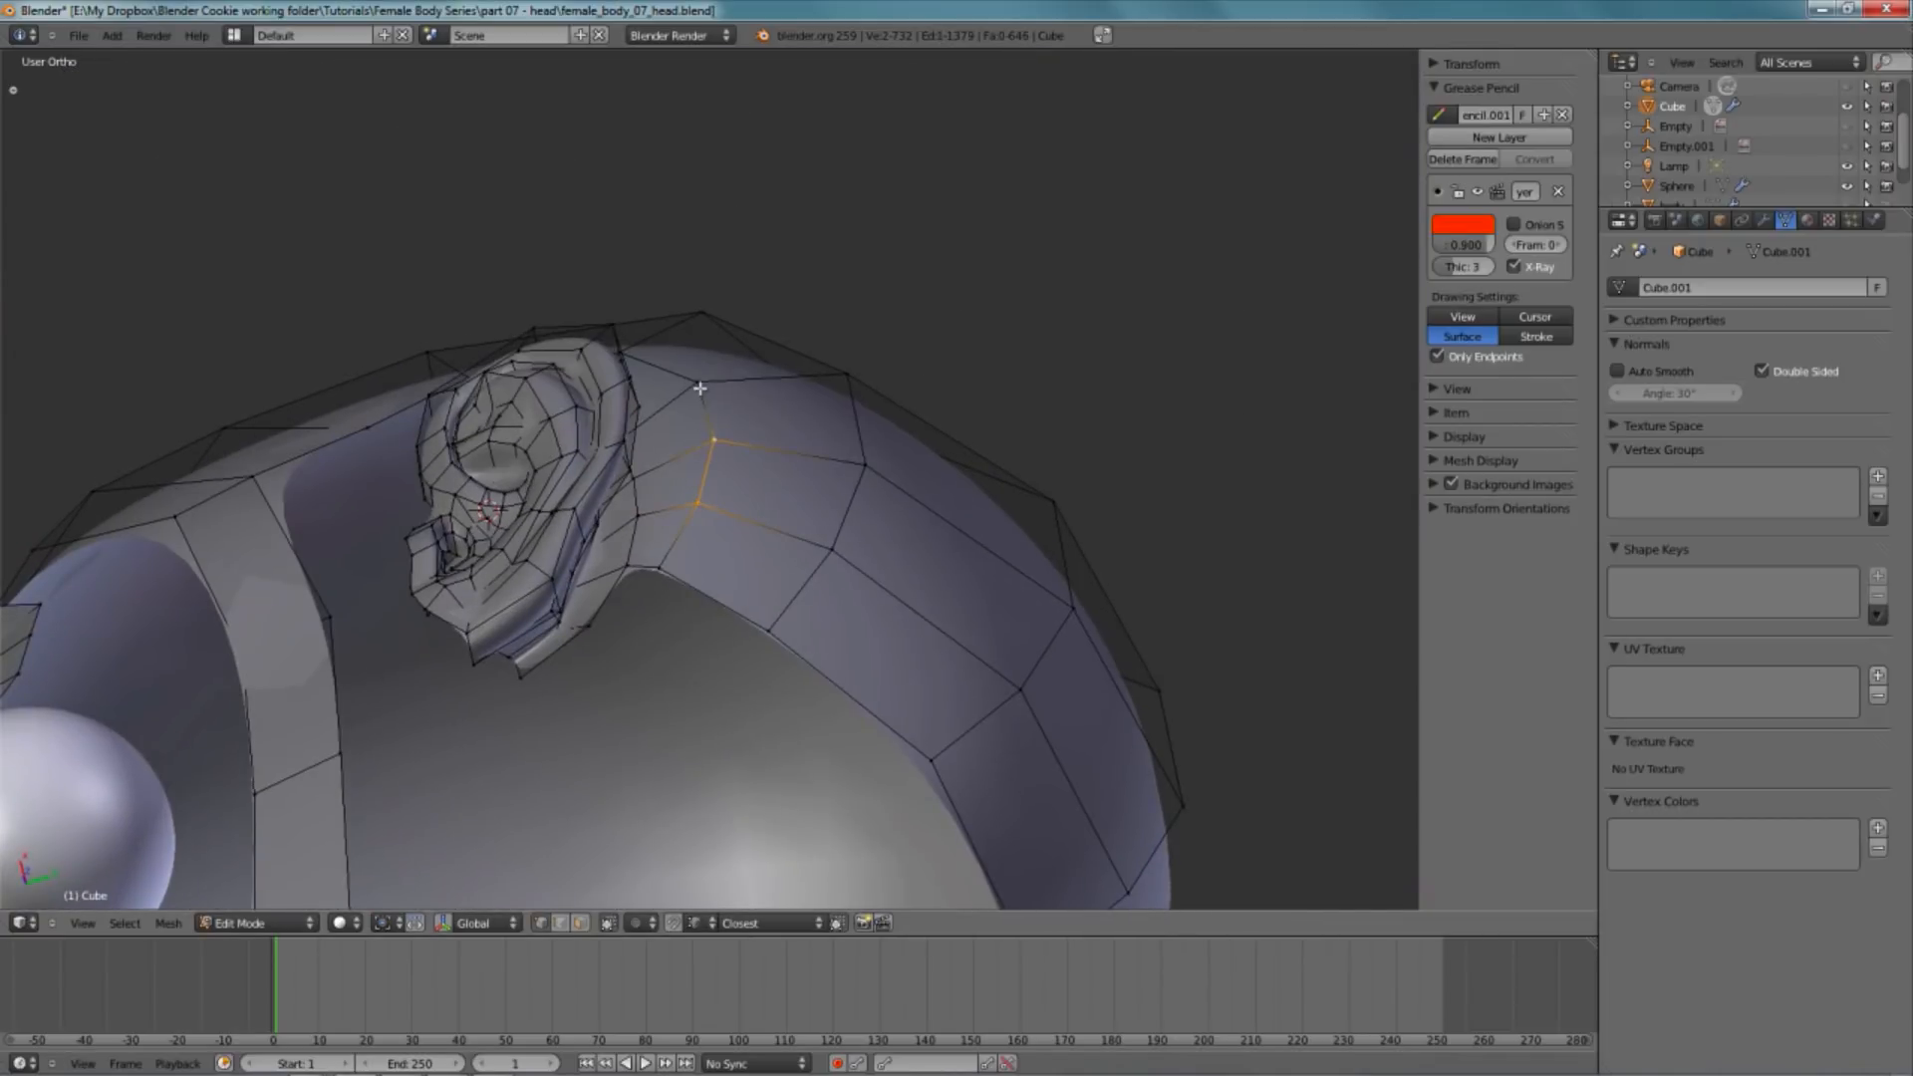
key("ctrl+e")
left_click(698, 768)
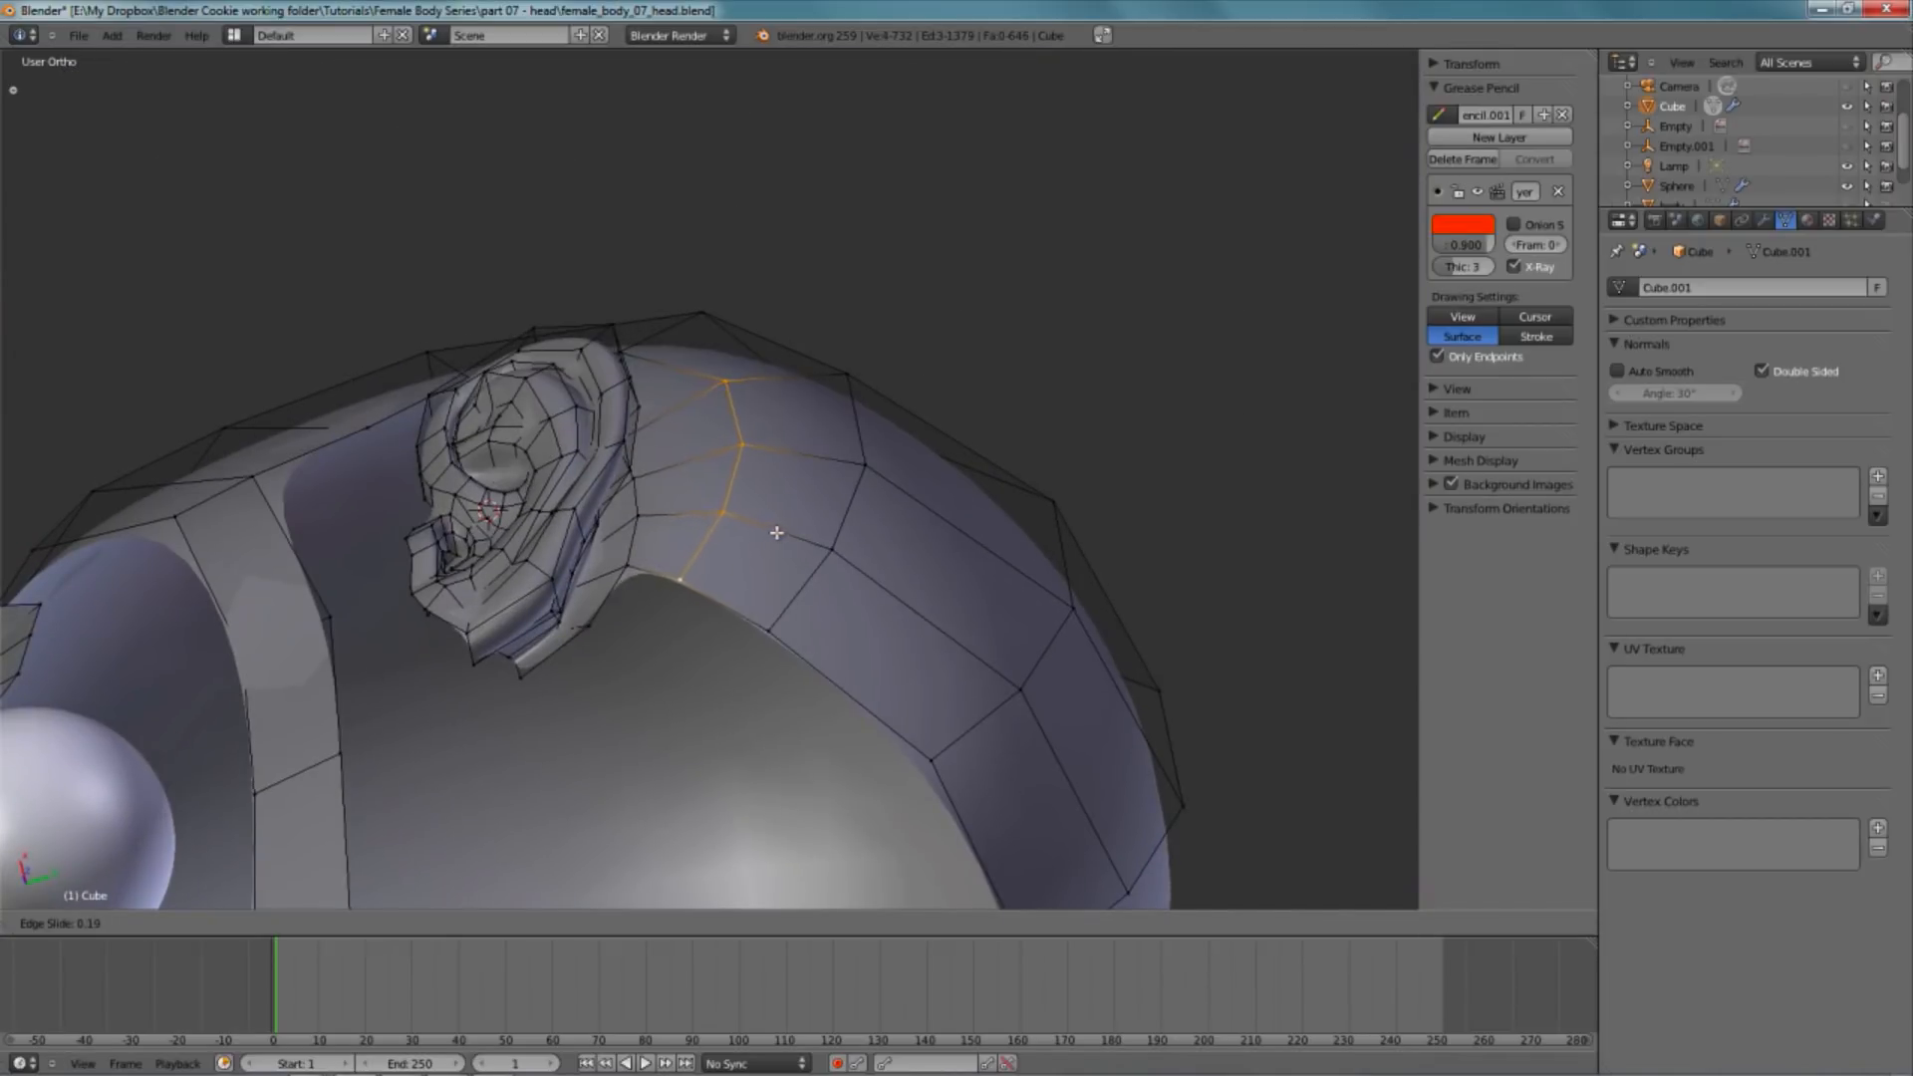
left_click(782, 530)
- Edge-slide the loop closest to the back of the ear slightly toward the skull
middle_click_drag(782, 529, 648, 499)
key("a")
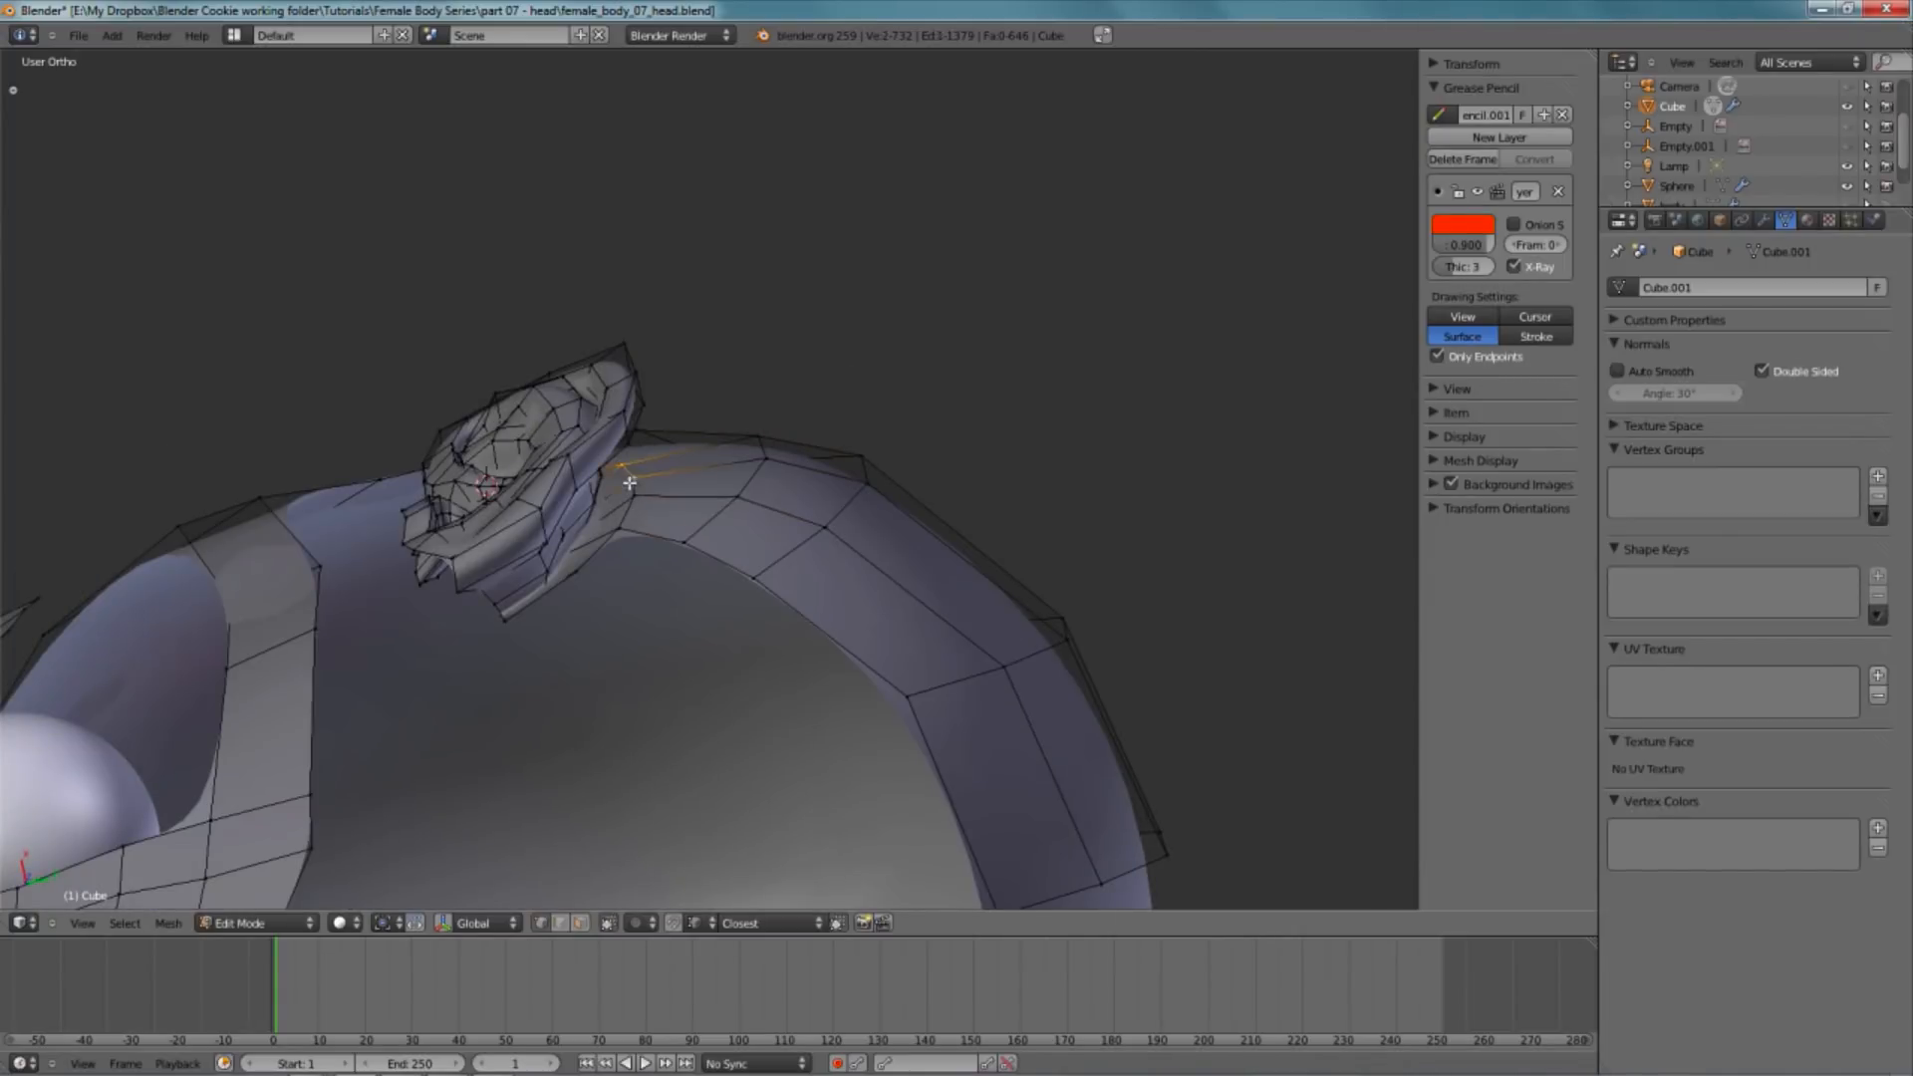
right_click(628, 523, "shift")
key("ctrl+e")
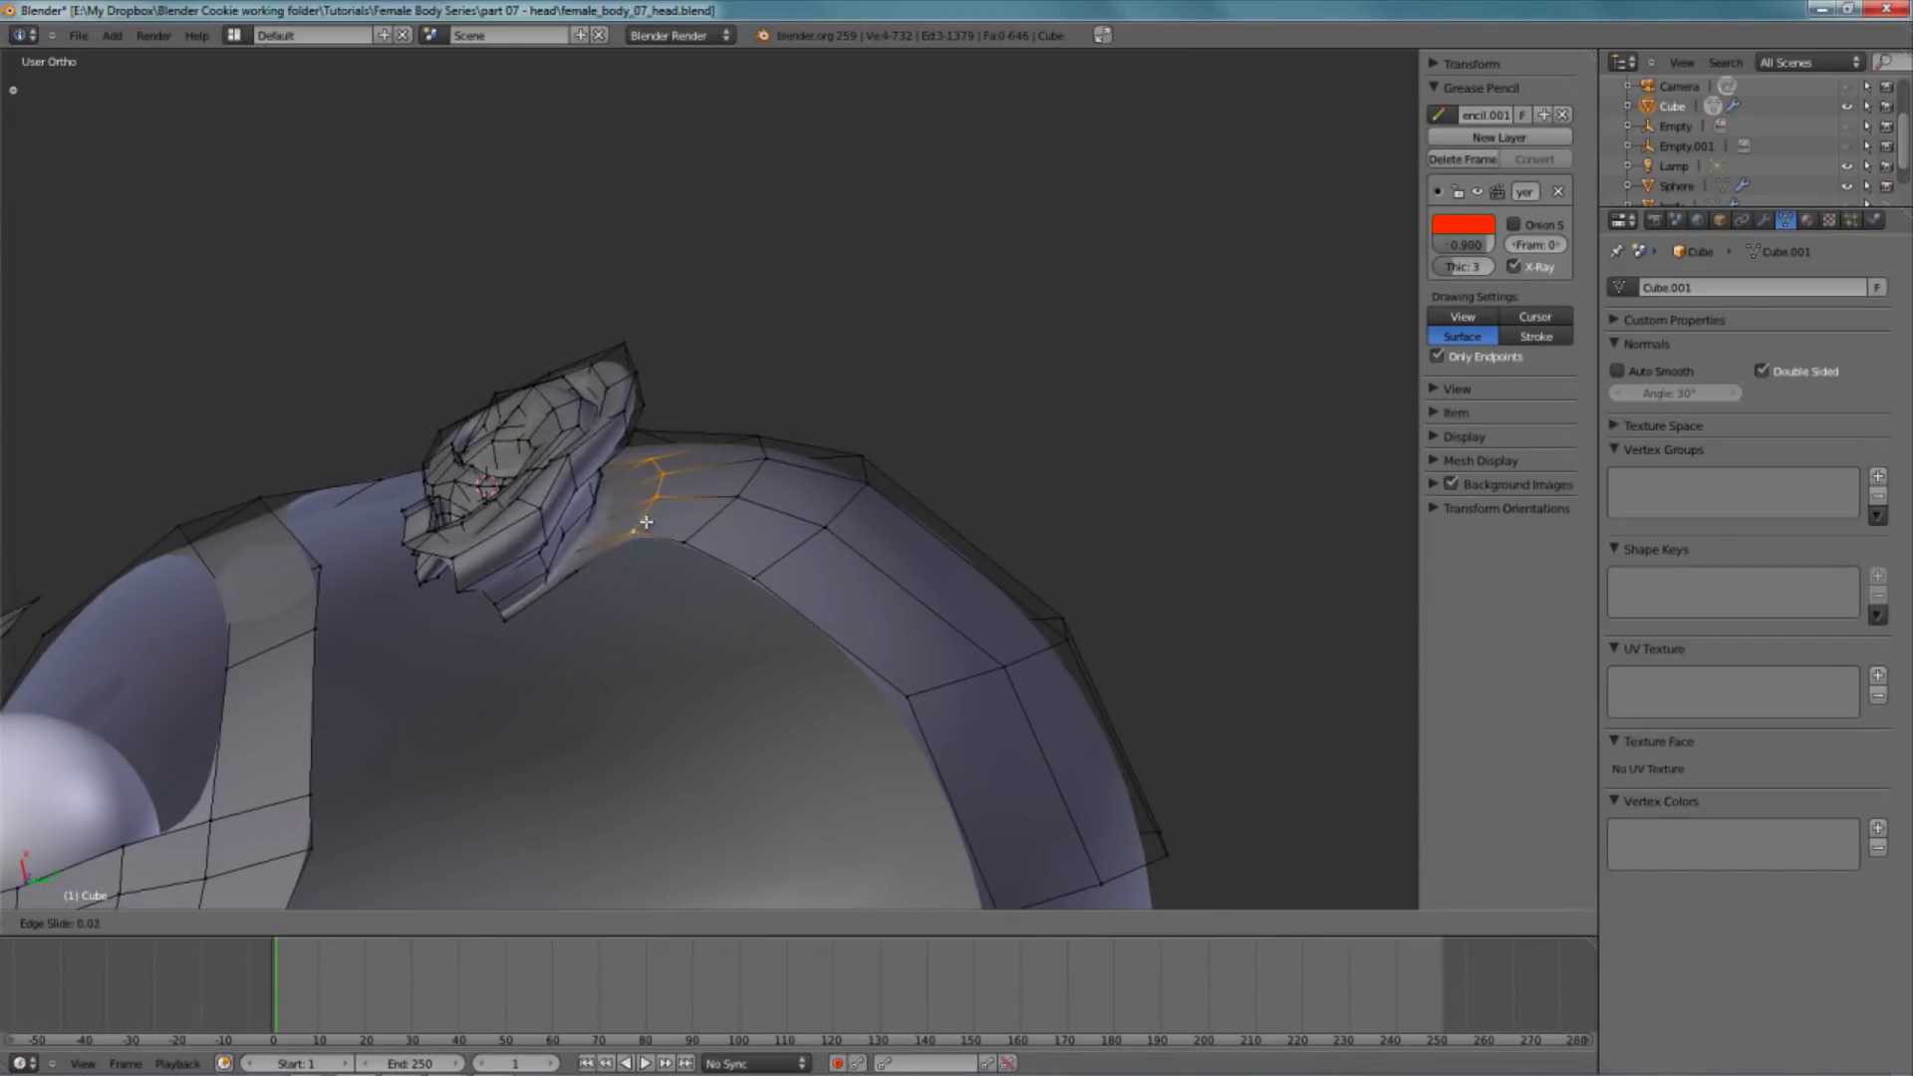
left_click(634, 523)
- Smooth the selected vertices of the loop directly behind the ear
key("w")
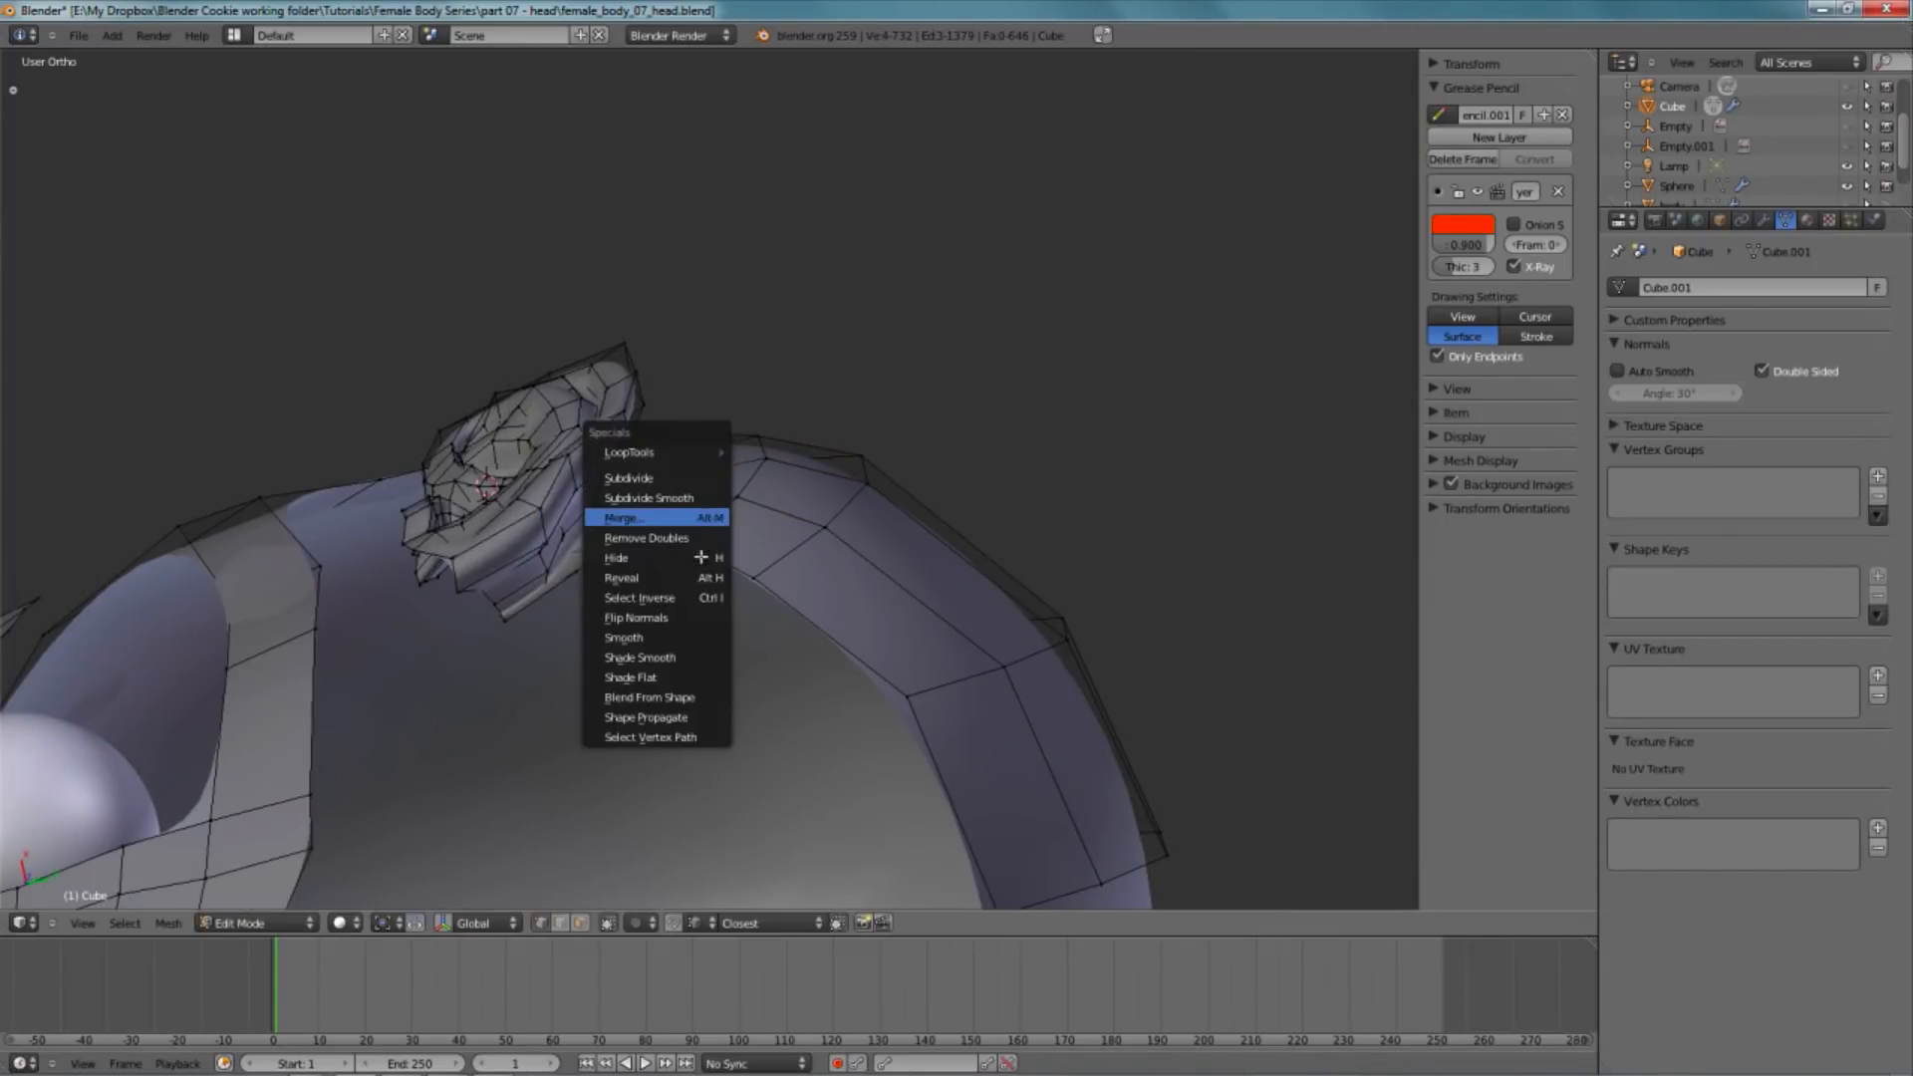
left_click(687, 635)
scroll(641, 539, "up", 5)
key("a")
- Edge-slide the third skull loop behind the ear backward by about 0.09
middle_click_drag(646, 674, 779, 504)
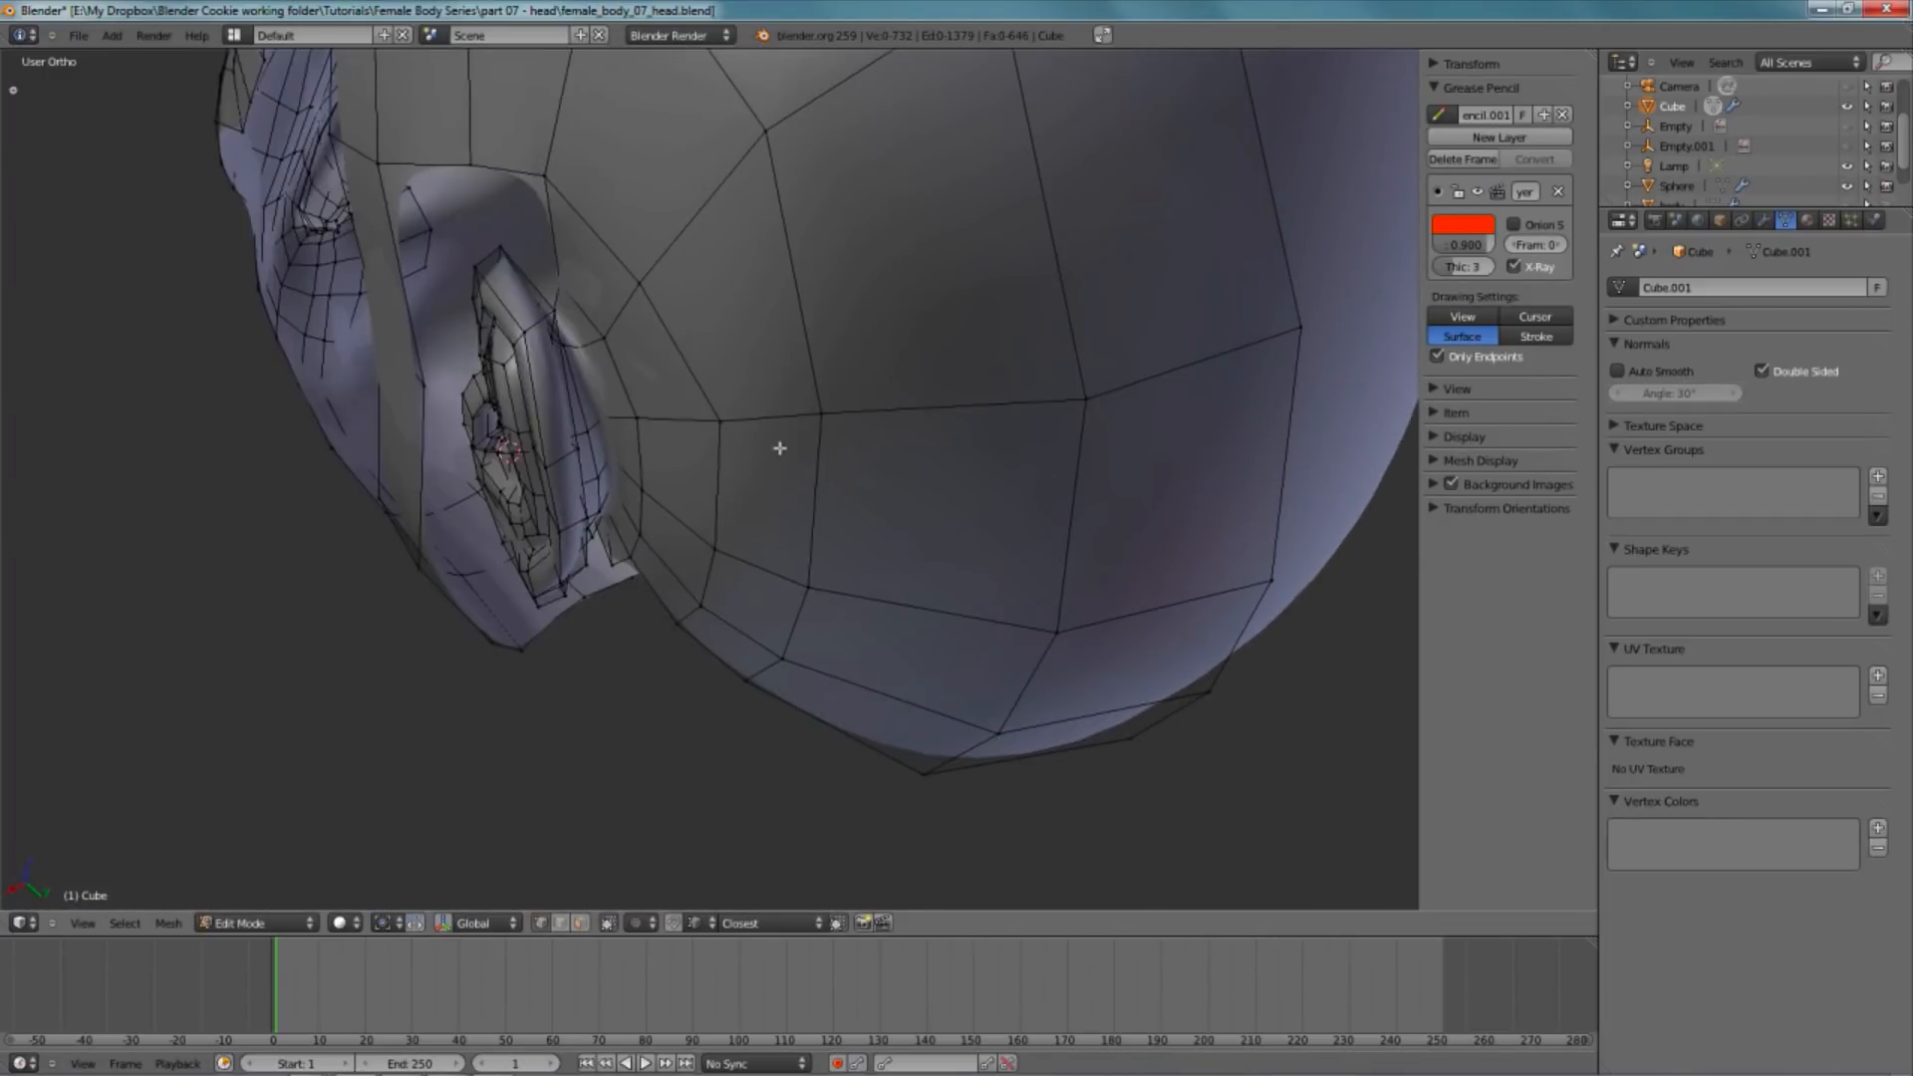
key("w")
left_click(797, 661)
key("g")
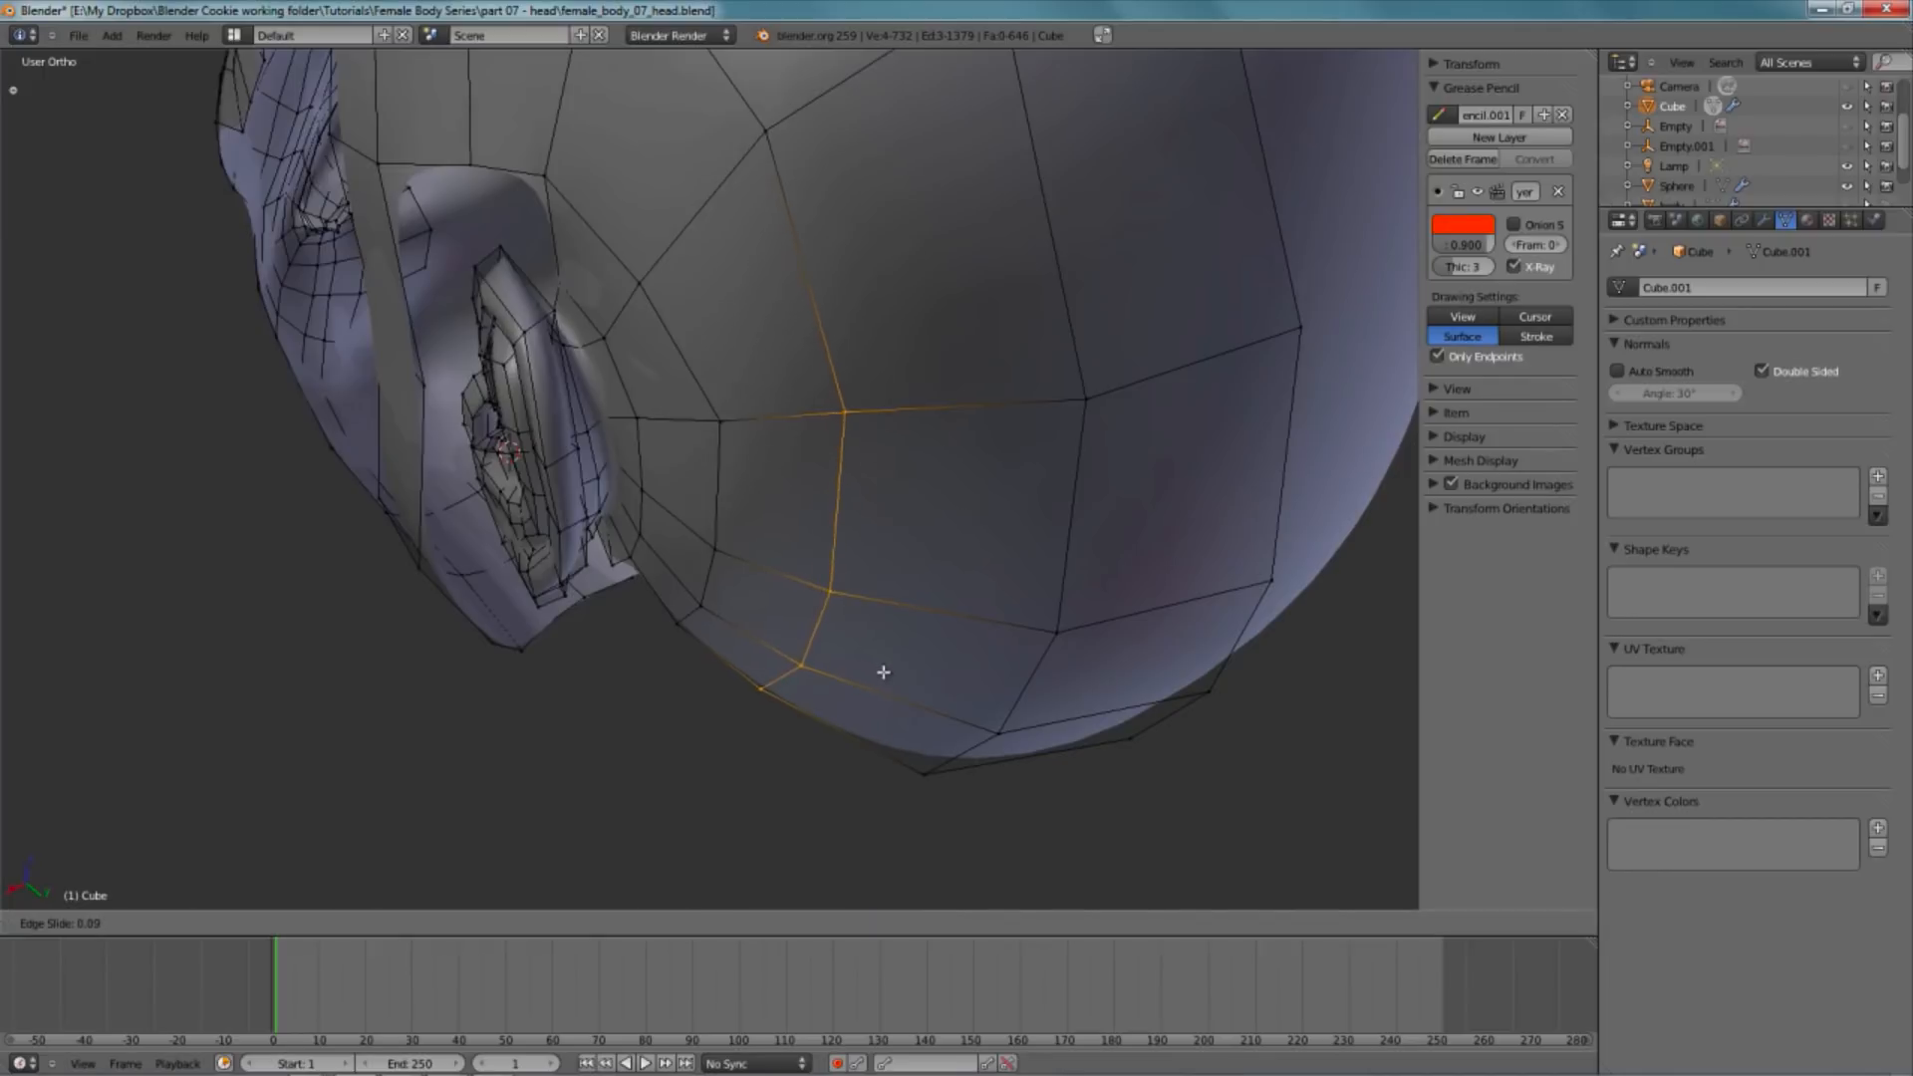
middle_click_drag(763, 450, 837, 491)
- Examine the ear's front edge and its transition to the skull from the side and above, in solid and wireframe display
right_click(653, 397)
middle_click_drag(631, 564, 1045, 482)
scroll(726, 542, "down", 5)
key("KP_3")
key("a")
scroll(658, 566, "up", 4)
middle_click_drag(618, 377, 781, 478)
key("g")
key("Escape")
key("a")
scroll(803, 595, "down", 5)
scroll(778, 457, "up", 5)
key("KP_3")
scroll(826, 489, "up", 3)
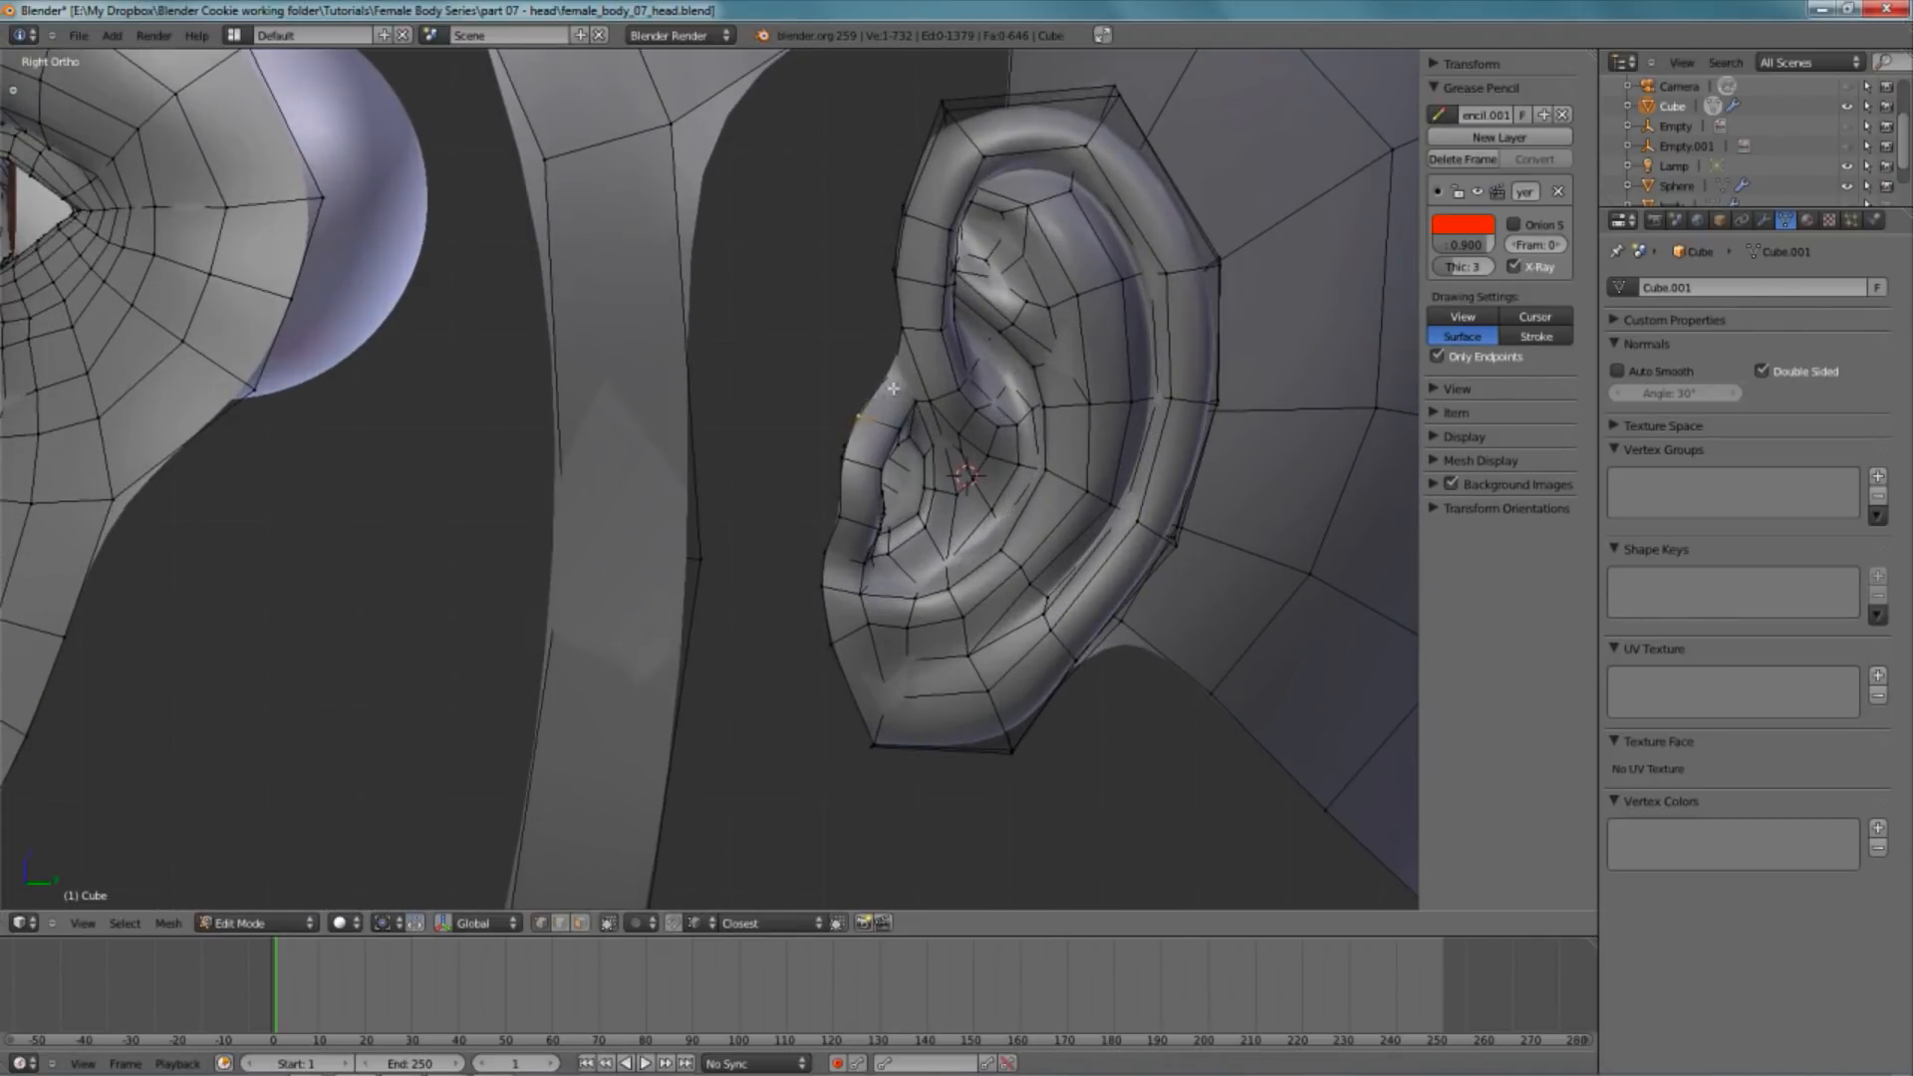
key("z")
key("z")
scroll(937, 528, "down", 3)
mouse_move(958, 585)
middle_mouse_down()
mouse_move(882, 478)
mouse_move(951, 547)
mouse_move(911, 664)
middle_mouse_up()
scroll(911, 662, "up", 2)
- Reposition the skull rim vertex above the front of the ear in the side view
right_click(844, 471)
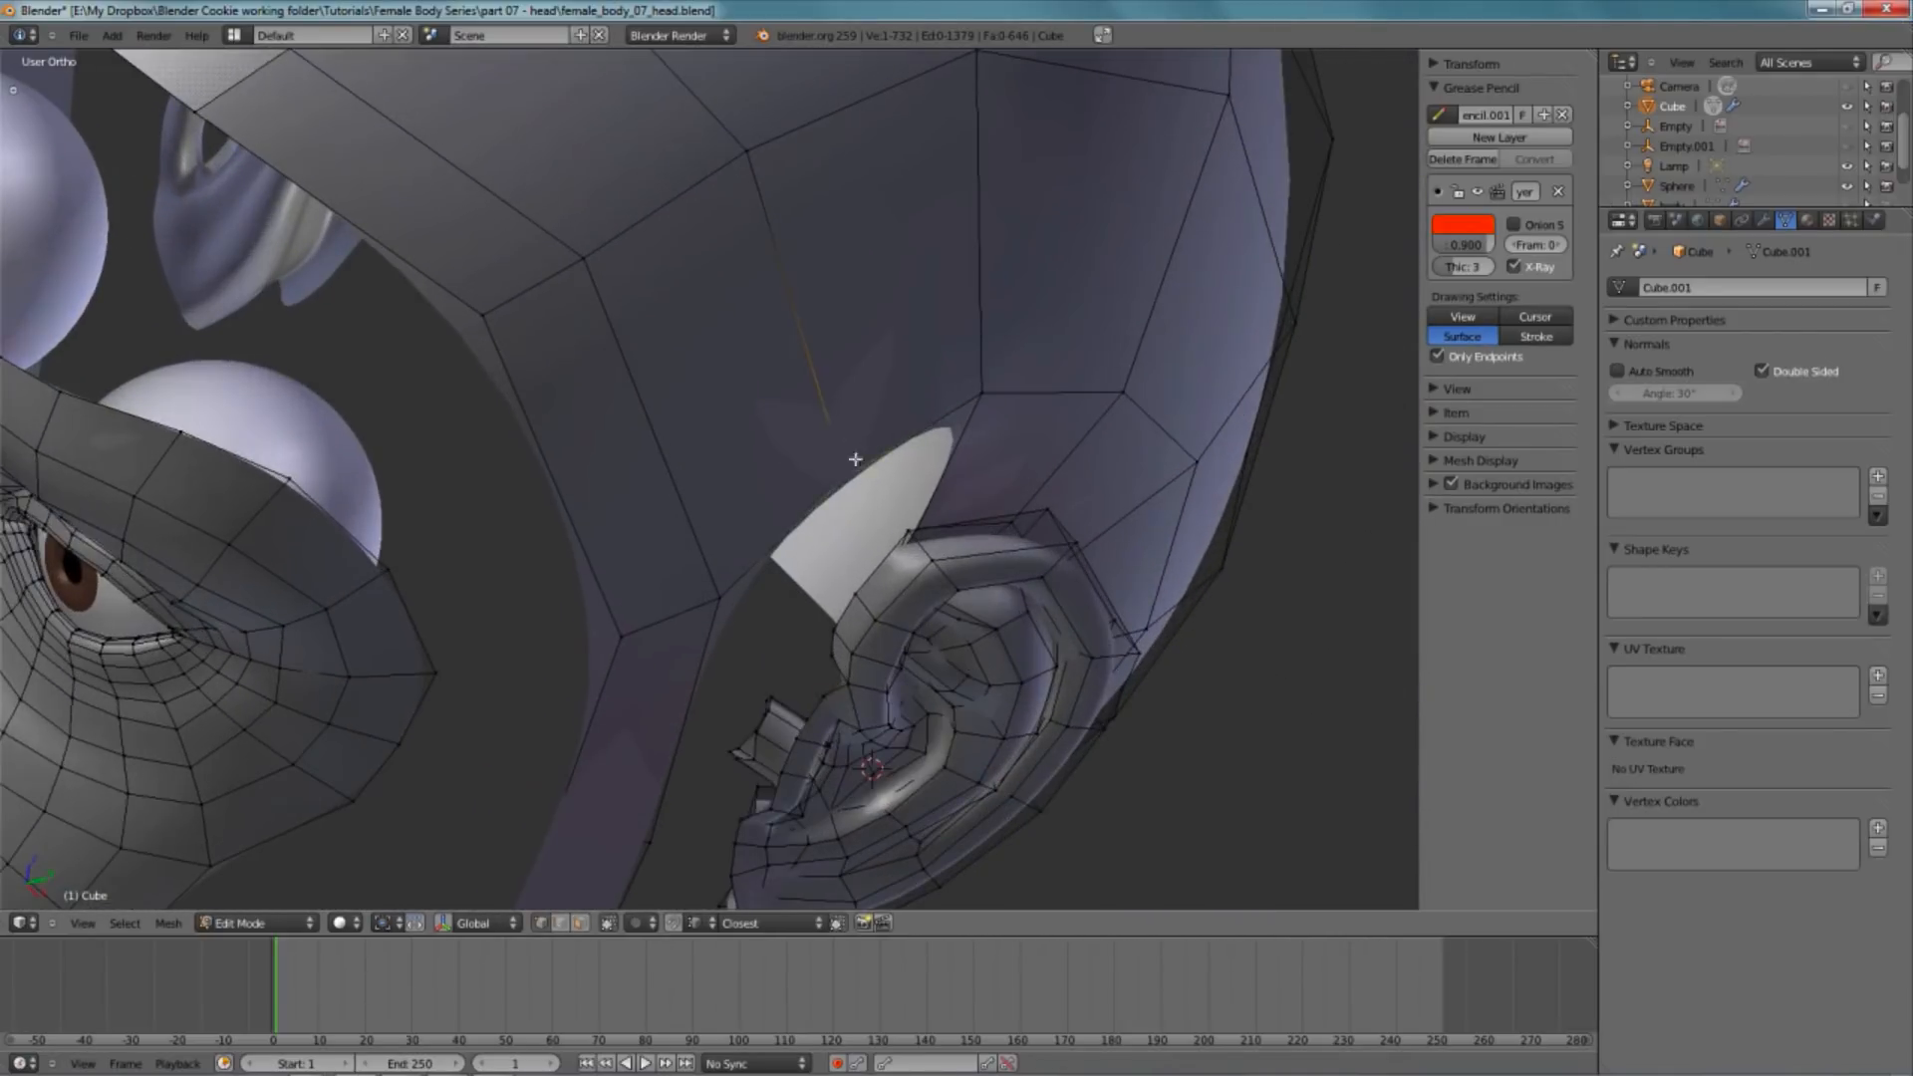
key("z")
mouse_move(931, 485)
middle_mouse_down()
mouse_move(957, 543)
mouse_move(888, 521)
mouse_move(820, 646)
mouse_move(974, 615)
mouse_move(1050, 513)
mouse_move(1138, 481)
mouse_move(948, 541)
middle_mouse_up()
key("z")
key("z")
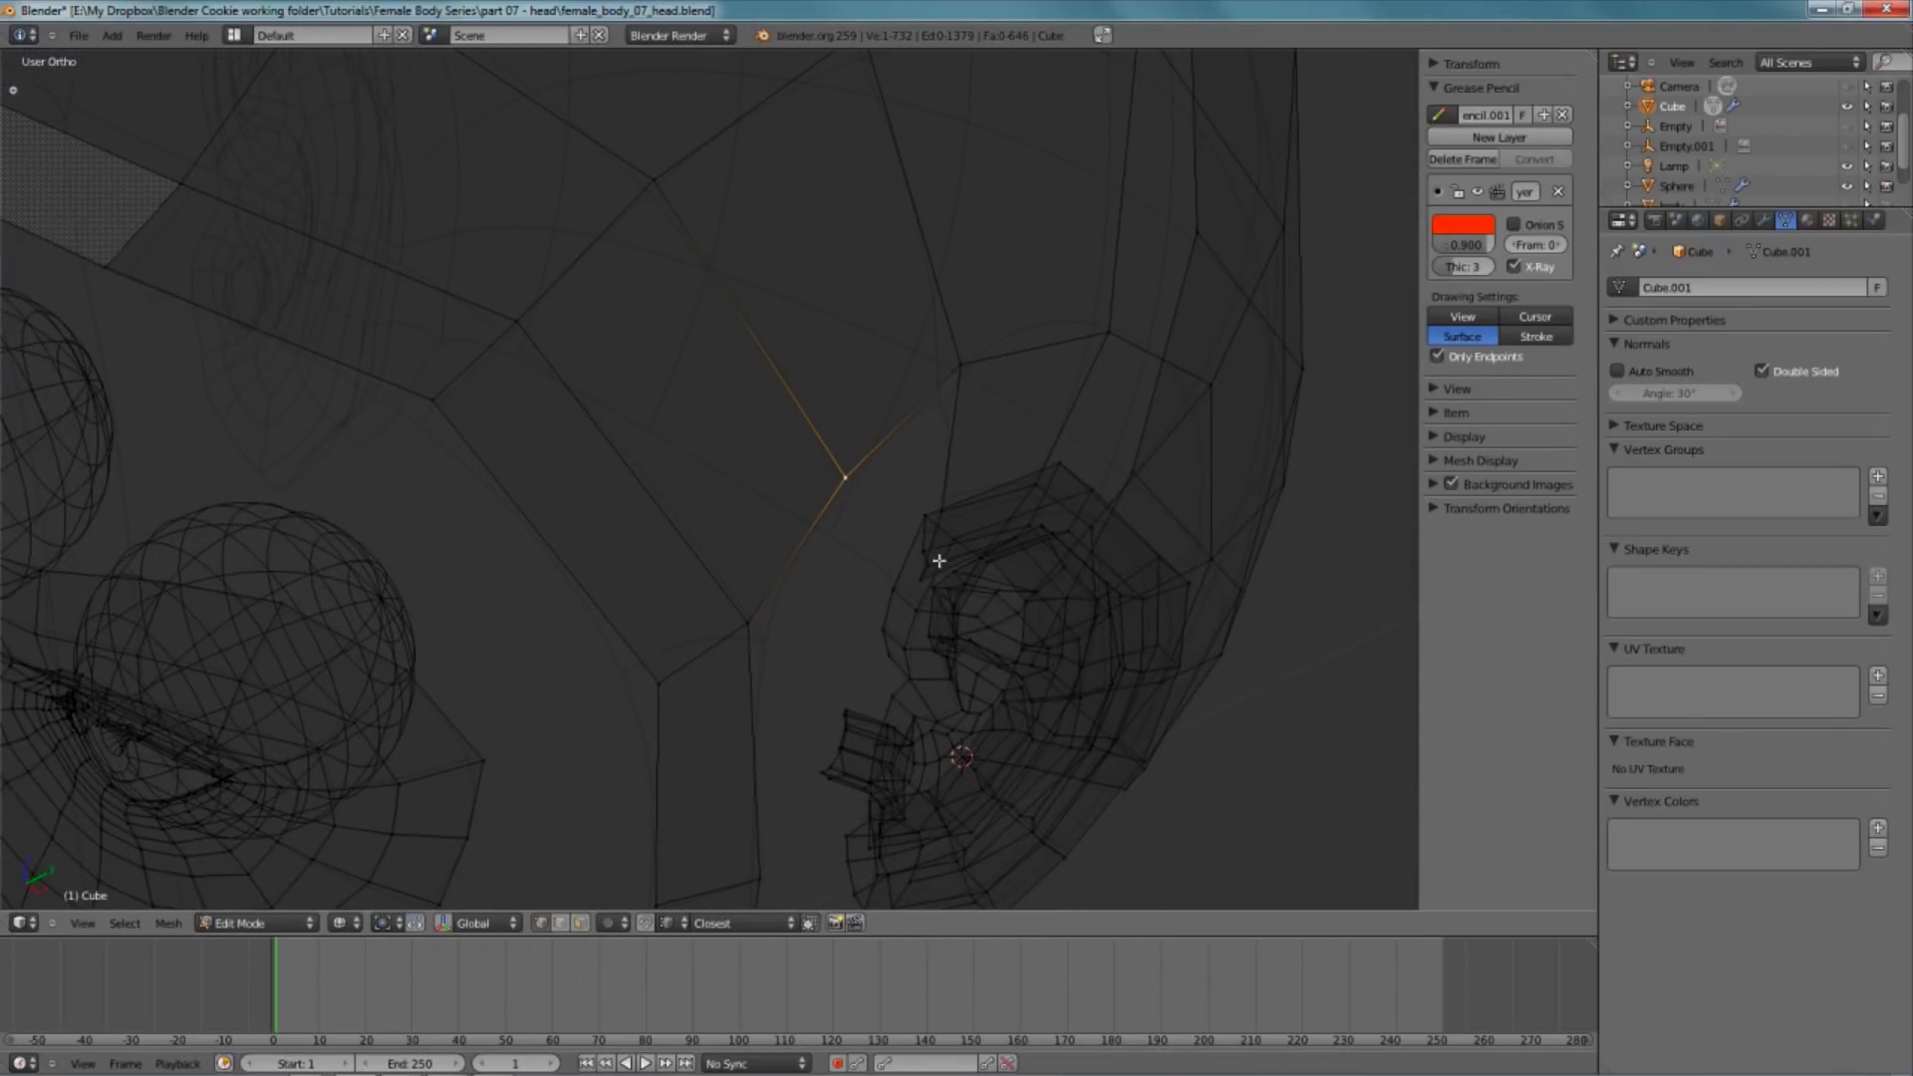
key("z")
key("KP_3")
key("z")
middle_click_drag(803, 588, 354, 229, "shift")
key("z")
key("g")
left_click(767, 576)
- Create an edge from the skull rim vertex above the ear to the ear's upper front corner
key("z")
mouse_move(763, 588)
middle_mouse_down()
mouse_move(740, 635)
mouse_move(641, 577)
mouse_move(718, 558)
mouse_move(758, 513)
middle_mouse_up()
key("z")
key("f")
- Try to fill a face between the skull rim edge and the ear's upper front edge
key("a")
key("z")
right_click(757, 503)
key("g")
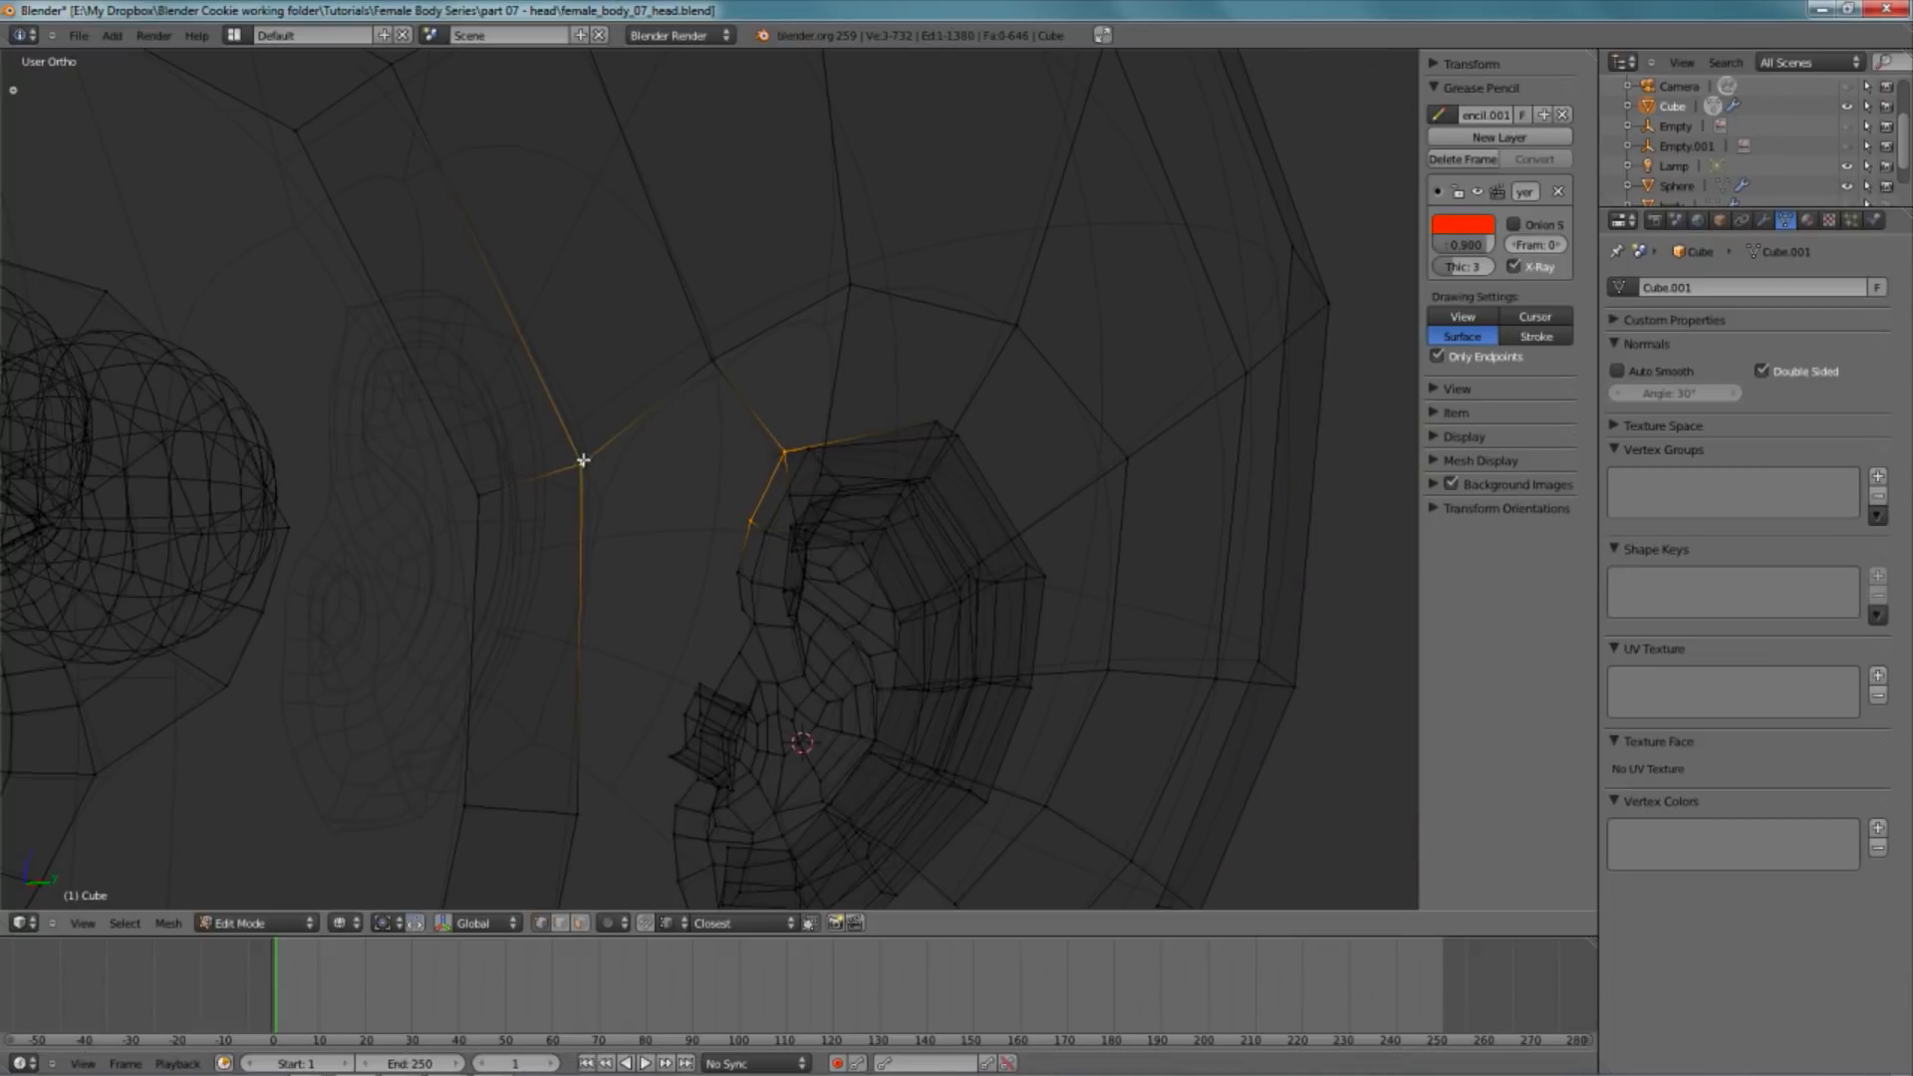
key("f")
key("z")
scroll(718, 419, "down", 3)
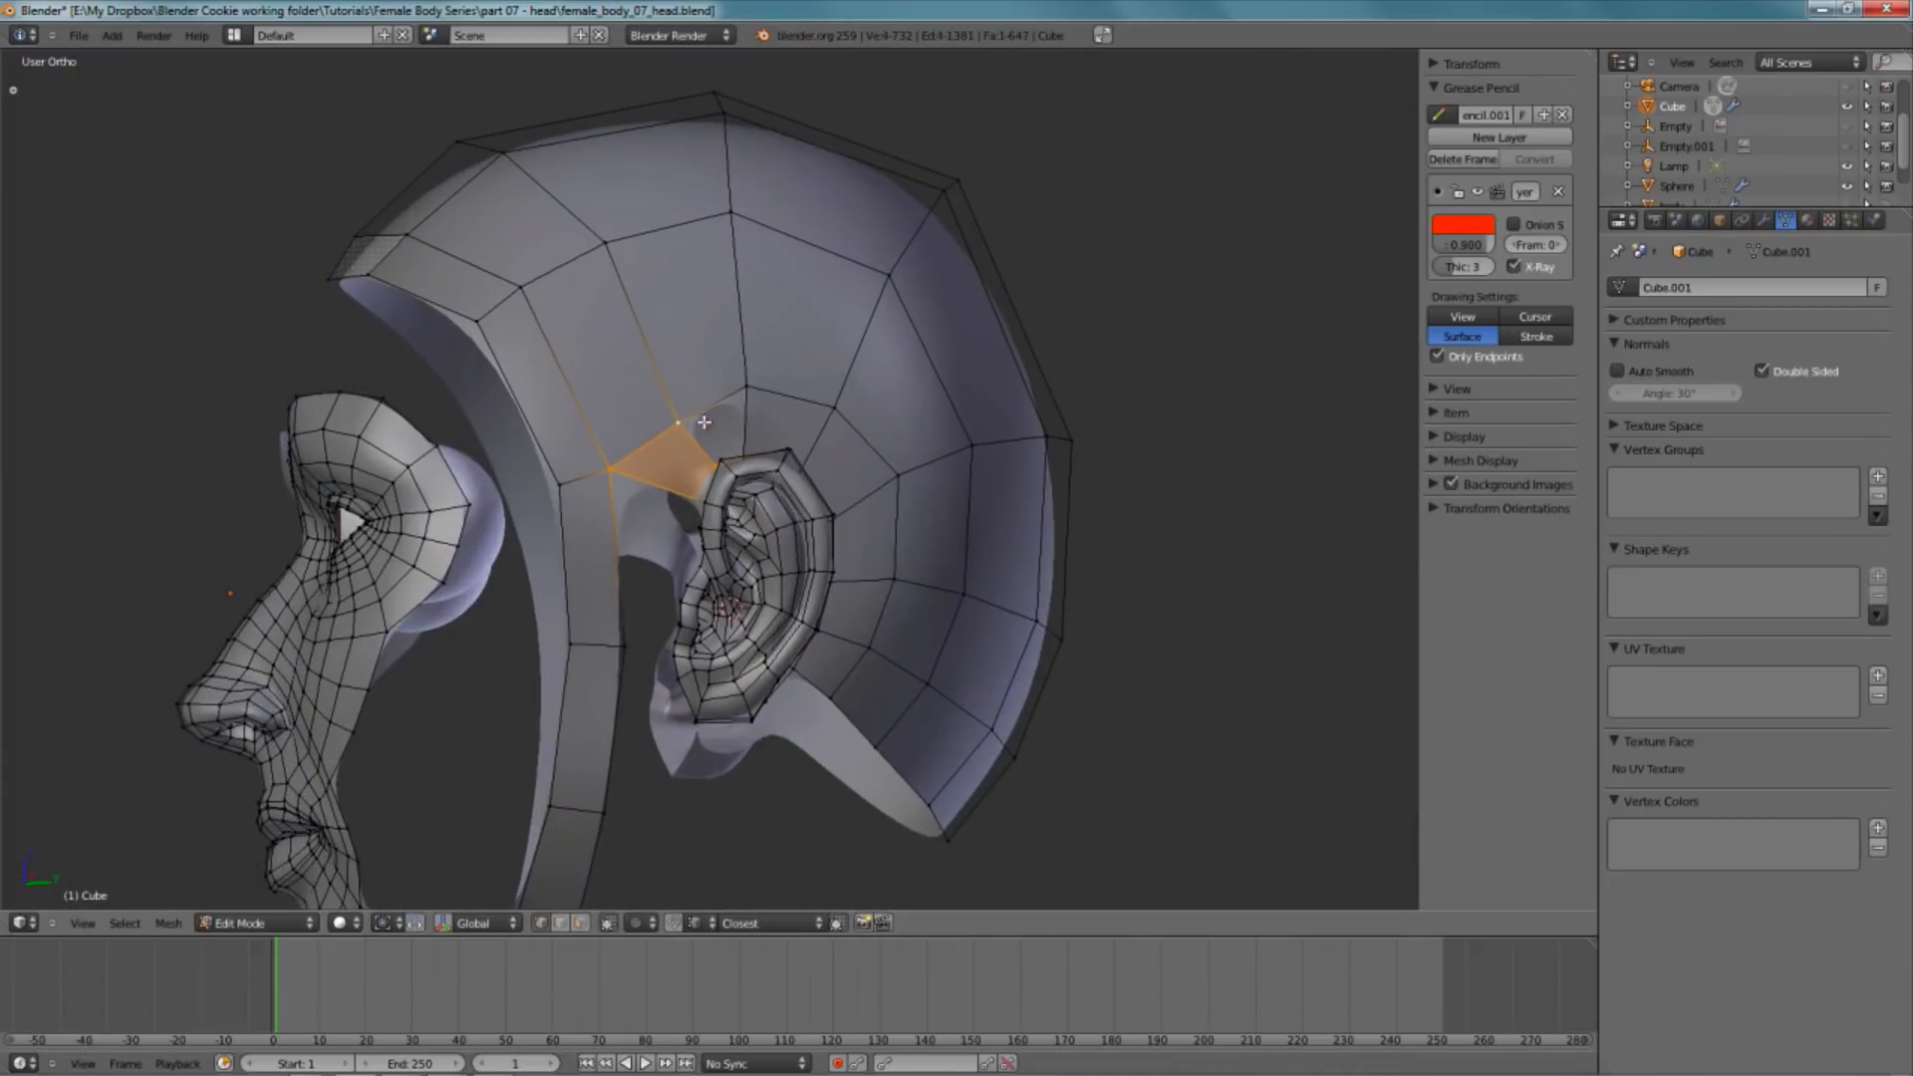
key("KP_3")
scroll(703, 469, "up", 3)
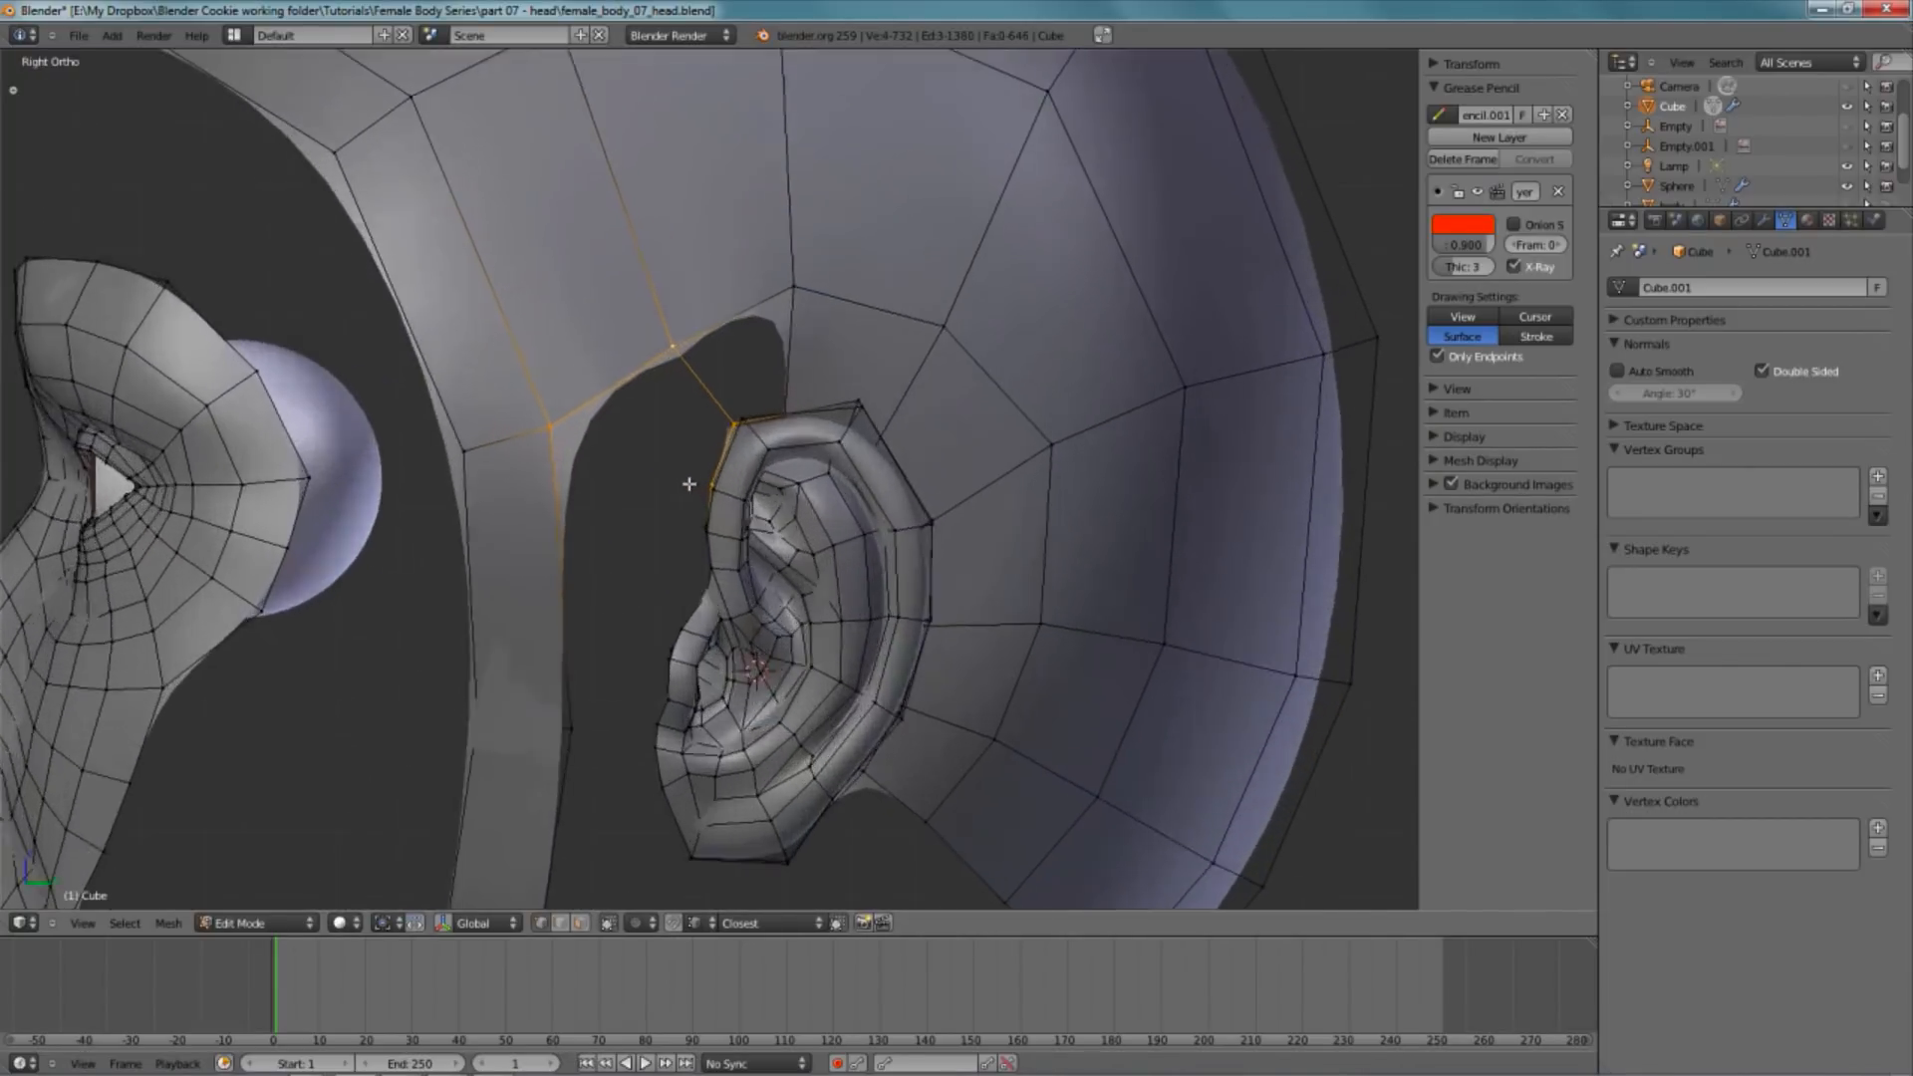
- Examine the ear's upper front corner and the open gap below the skull rim, in wireframe and solid display
key("z")
key("z")
scroll(678, 488, "down", 2)
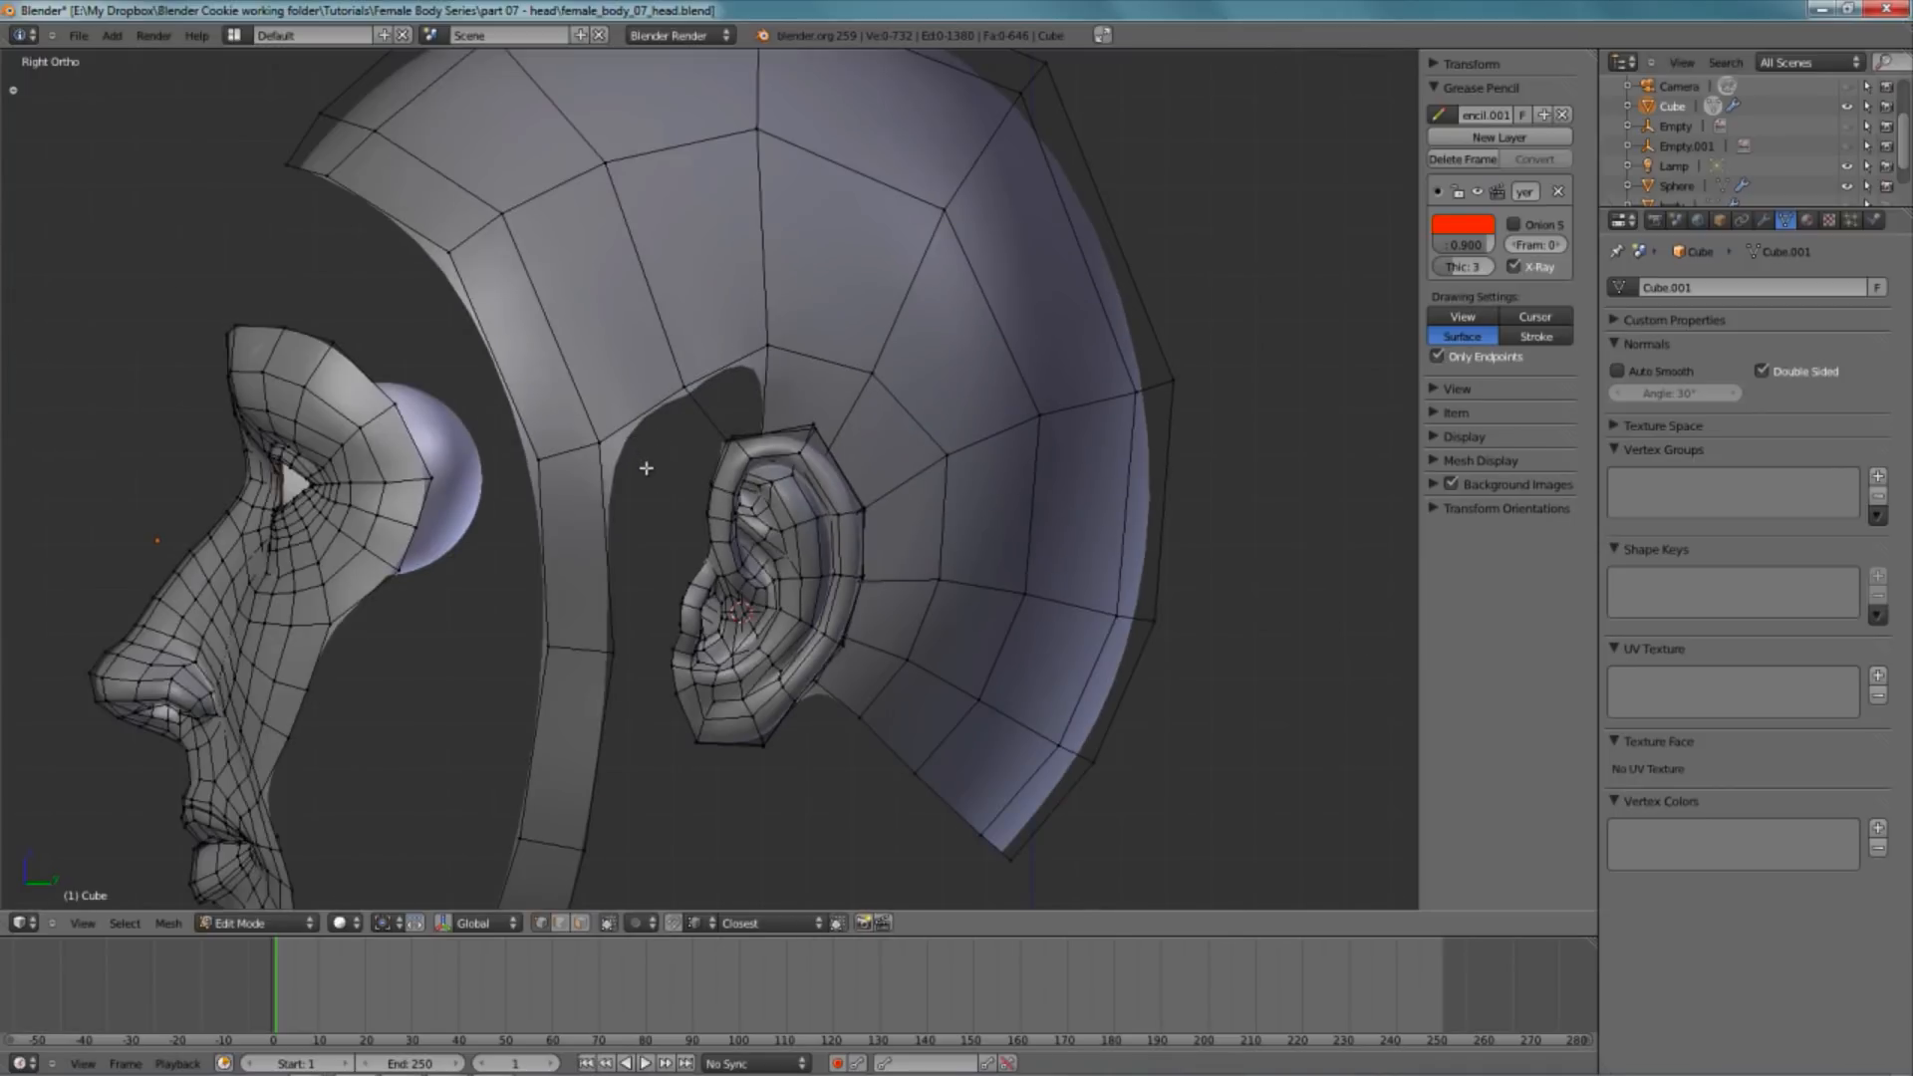
scroll(628, 389, "up", 6)
key("z")
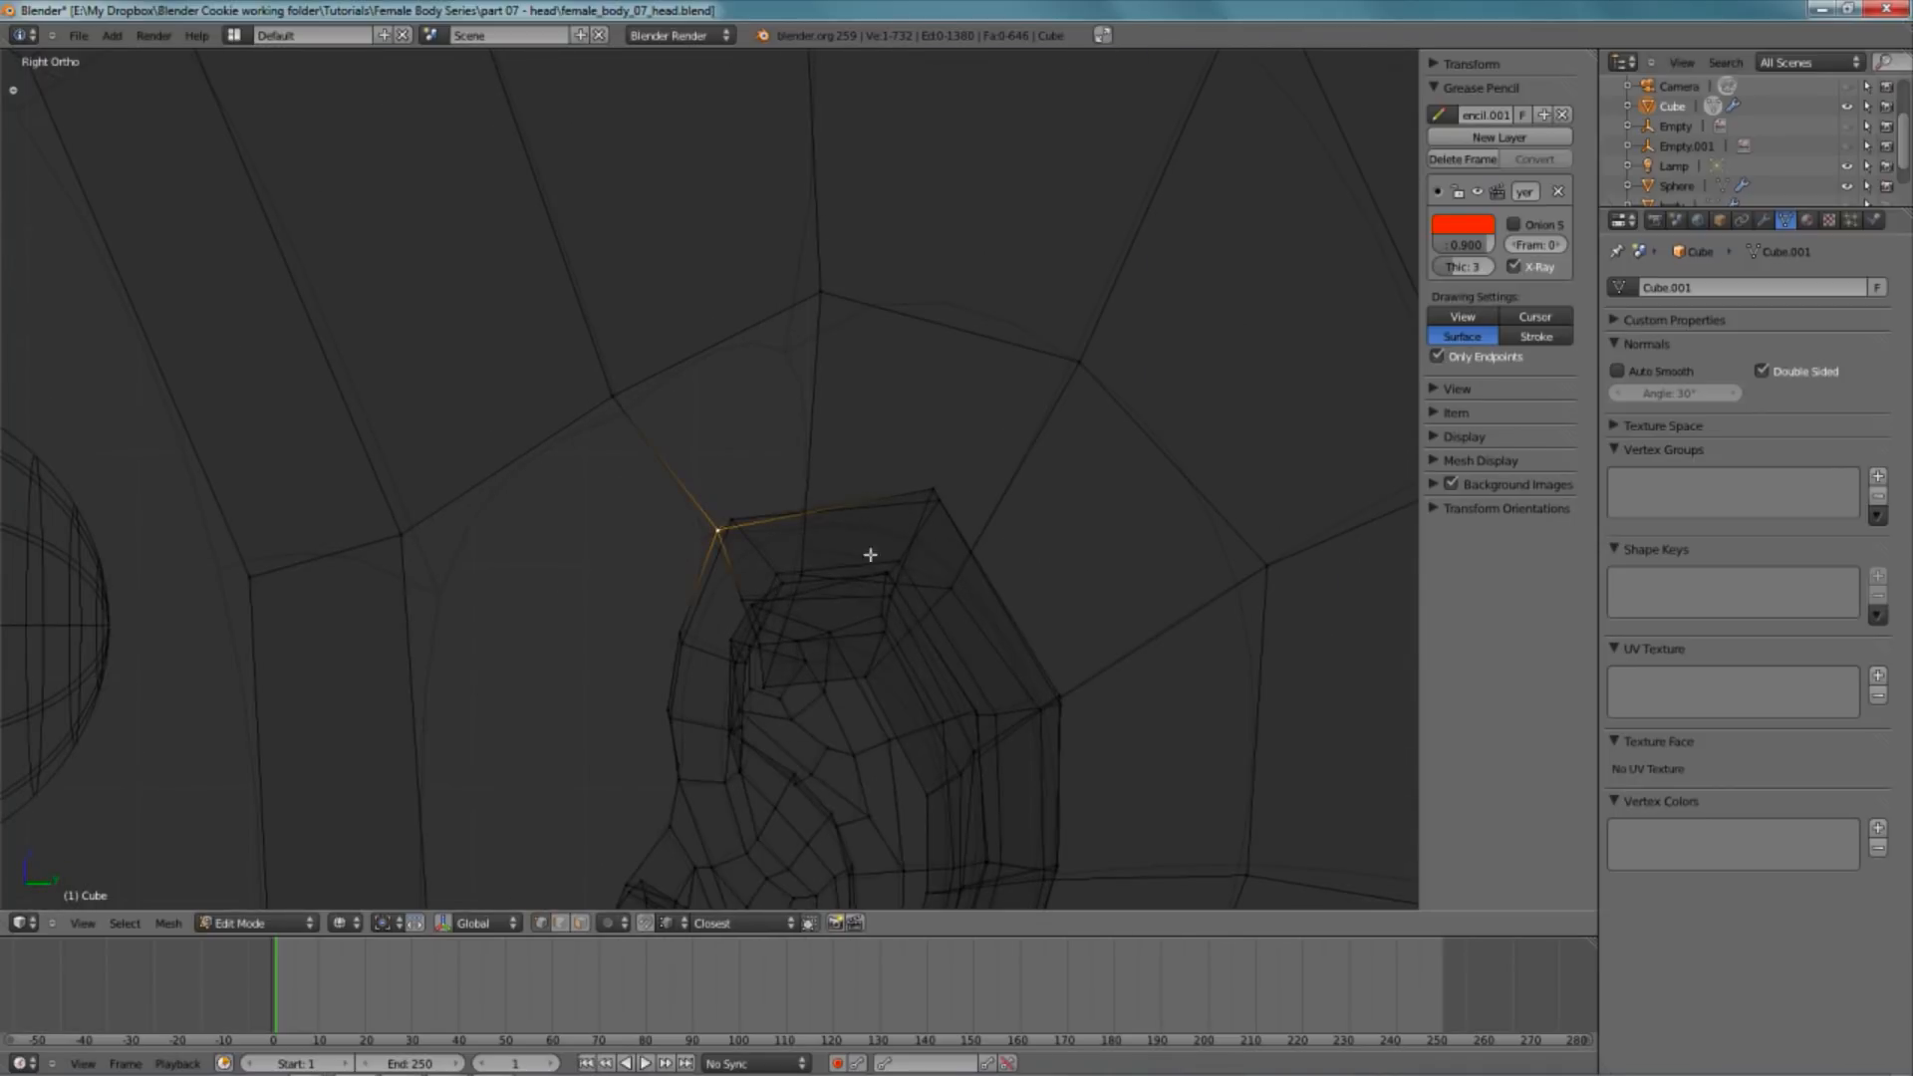
key("z")
middle_click_drag(799, 570, 589, 611)
key("z")
middle_click_drag(825, 569, 448, 558)
key("z")
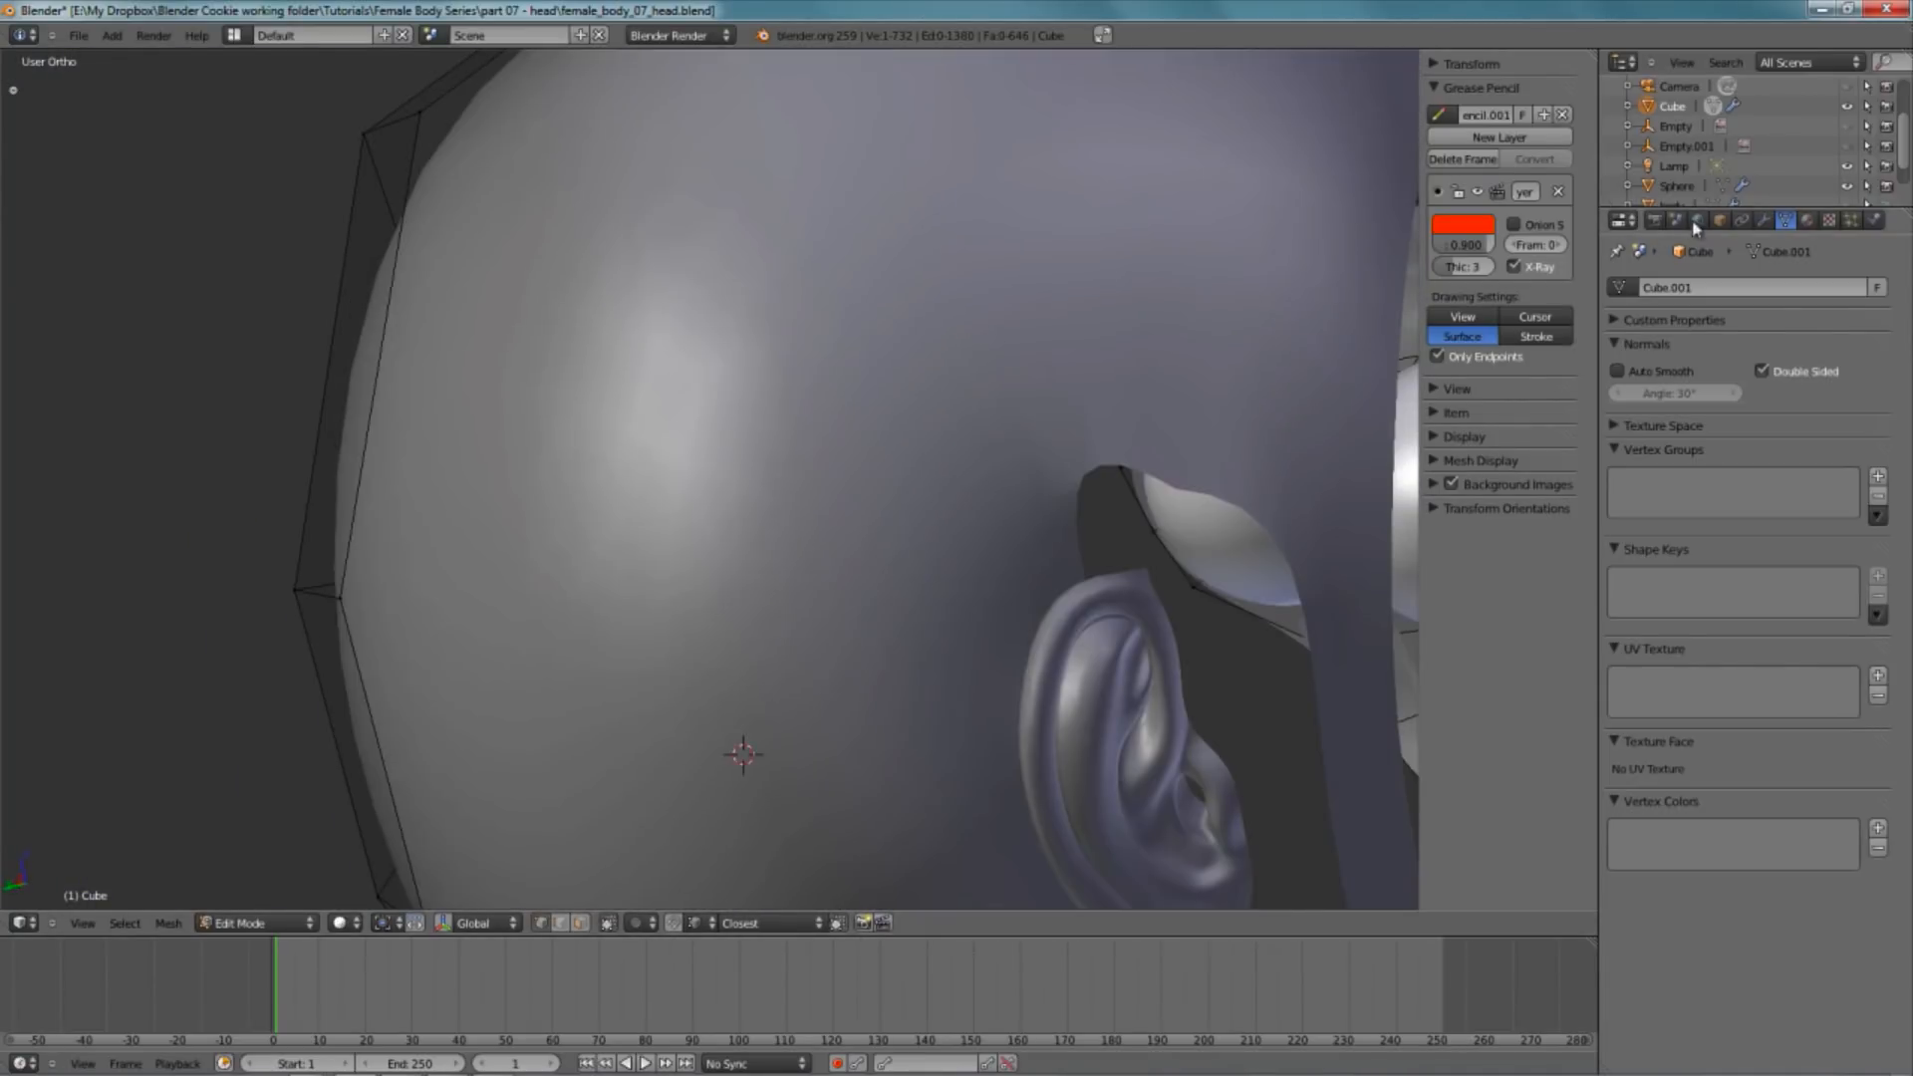
- Turn off the Mirror modifier's display in edit mode
left_click(1764, 221)
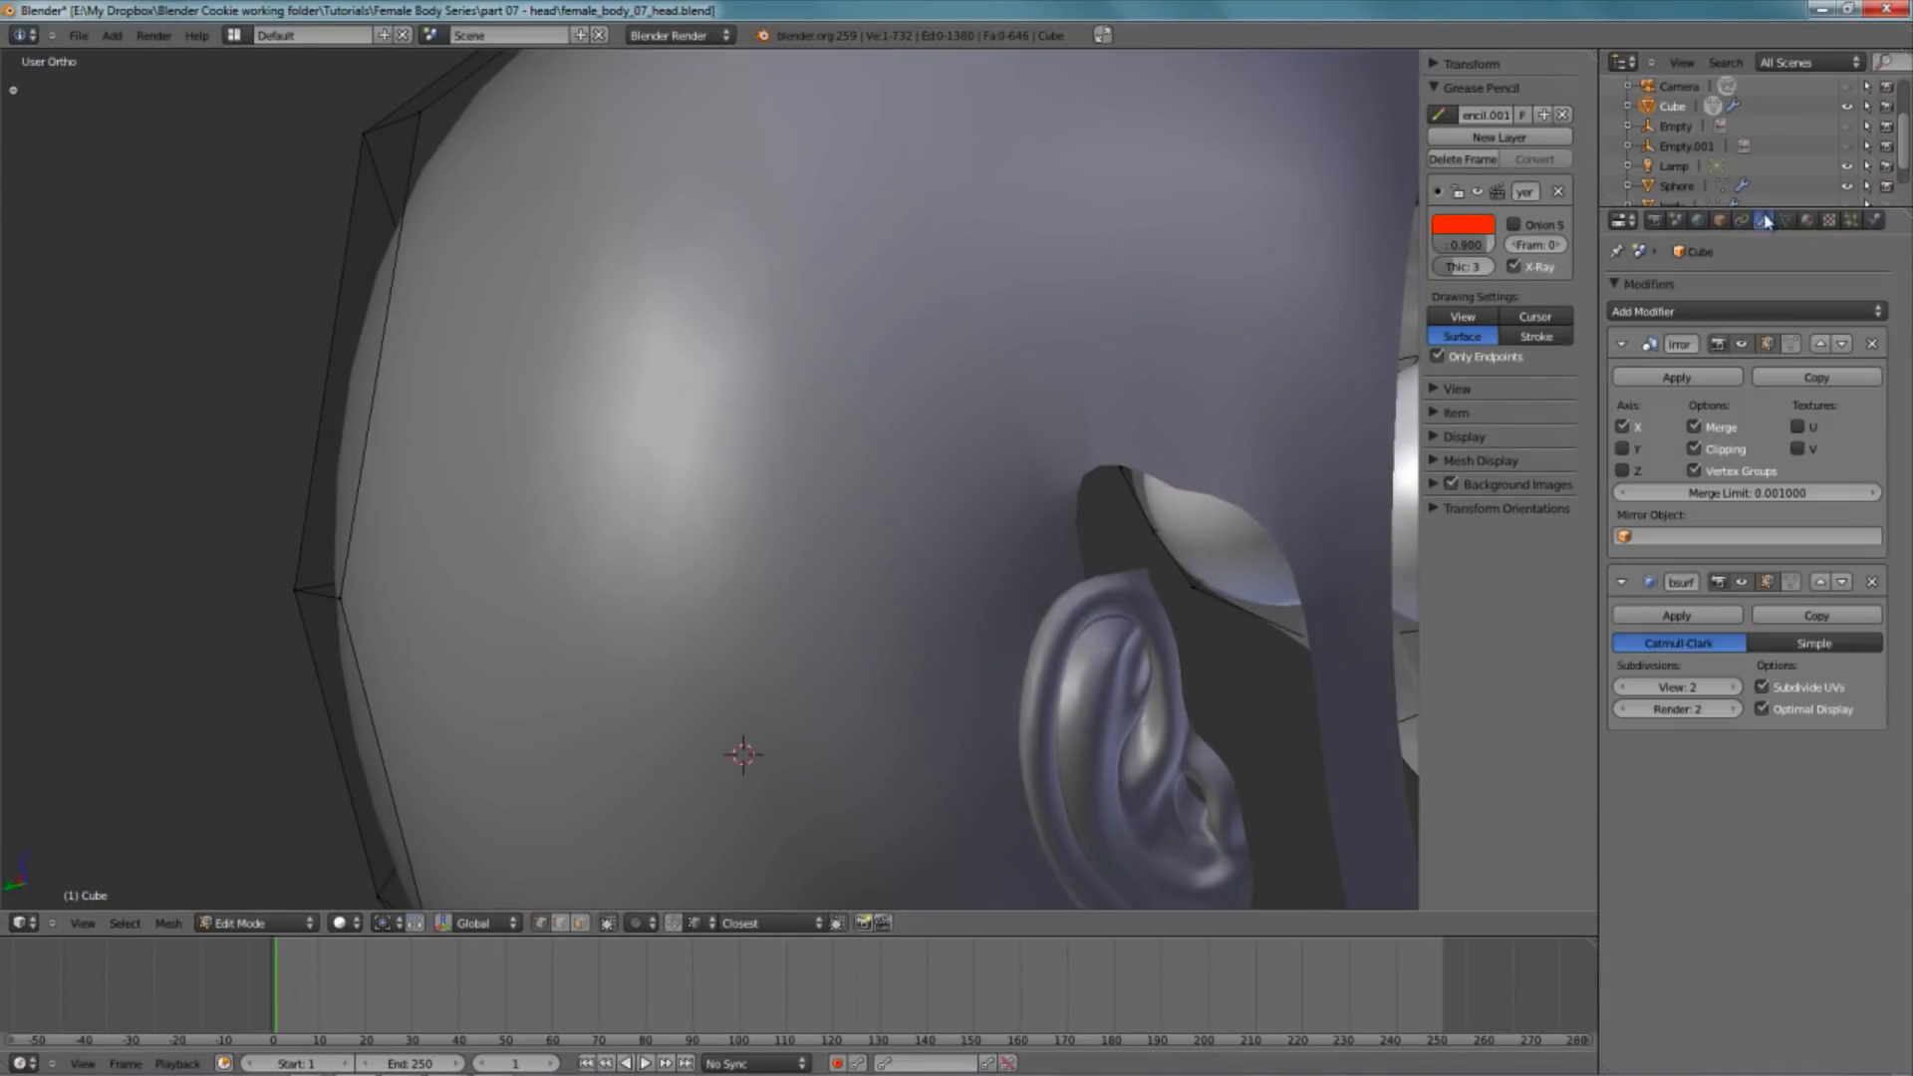
left_click(1770, 345)
middle_click_drag(901, 519, 762, 536)
scroll(737, 637, "up", 5)
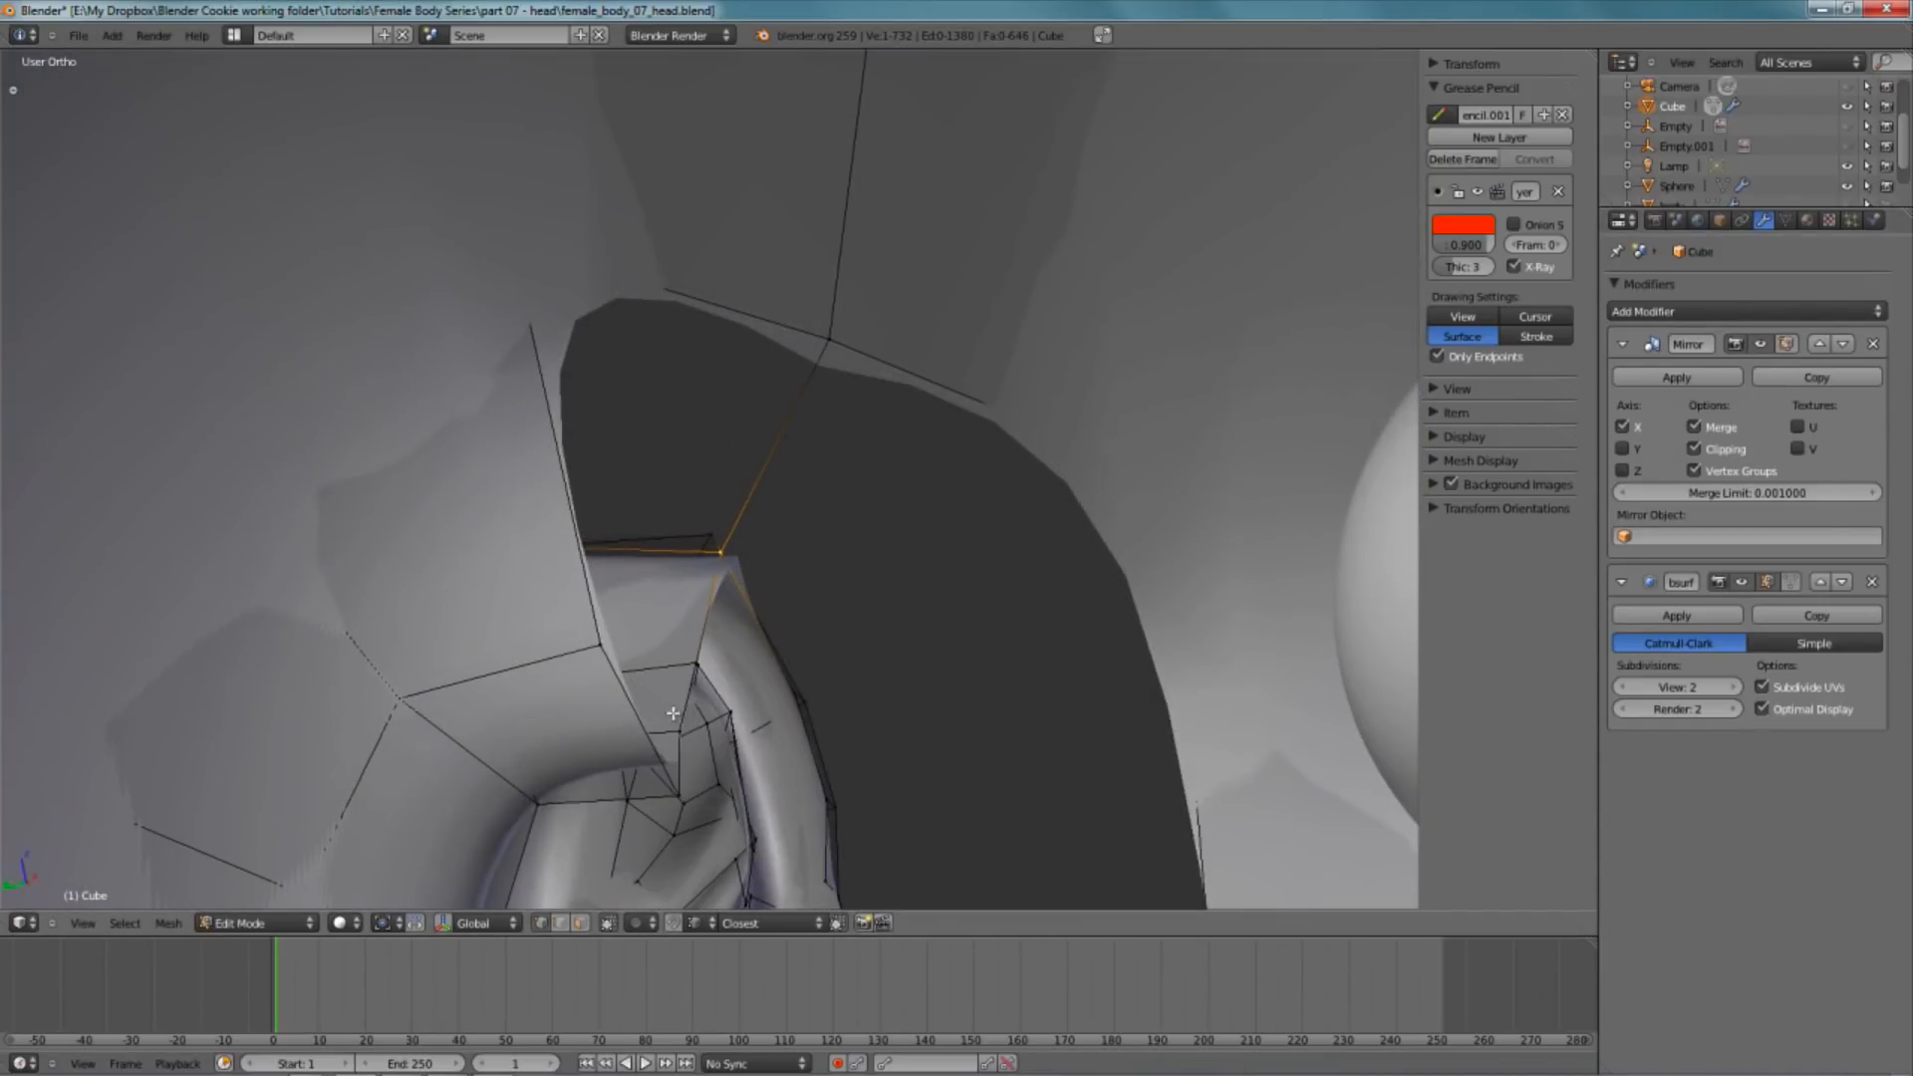
- Fill a face between the open vertices on the inner side of the ear's upper front rim
left_click(699, 706)
key("g")
left_click(695, 719)
key("z")
key("z")
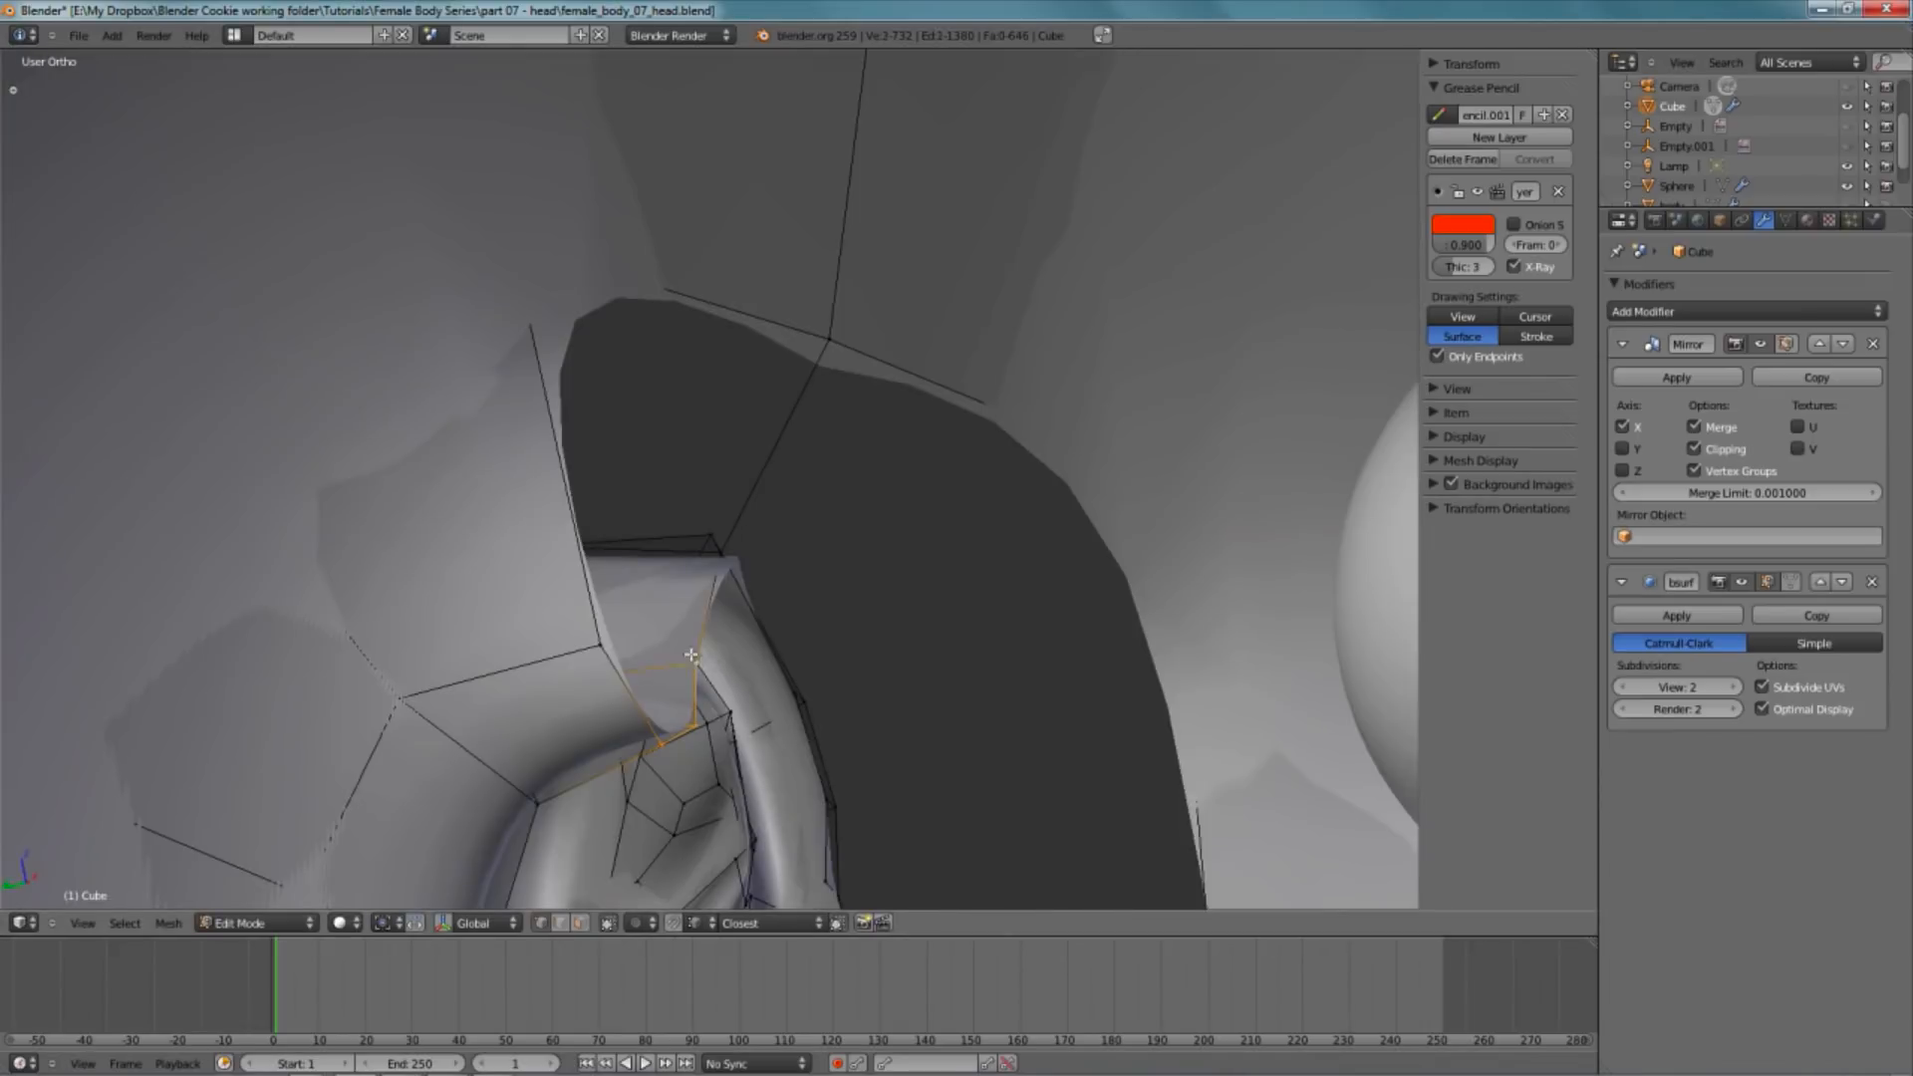
key("f")
key("a")
- Try to reposition a vertex on the inner side of the ear's upper rim
scroll(598, 645, "down", 3)
middle_click_drag(309, 643, 685, 578)
key("z")
middle_click_drag(882, 572, 594, 602)
scroll(594, 602, "up", 4)
middle_click_drag(841, 632, 688, 645)
key("z")
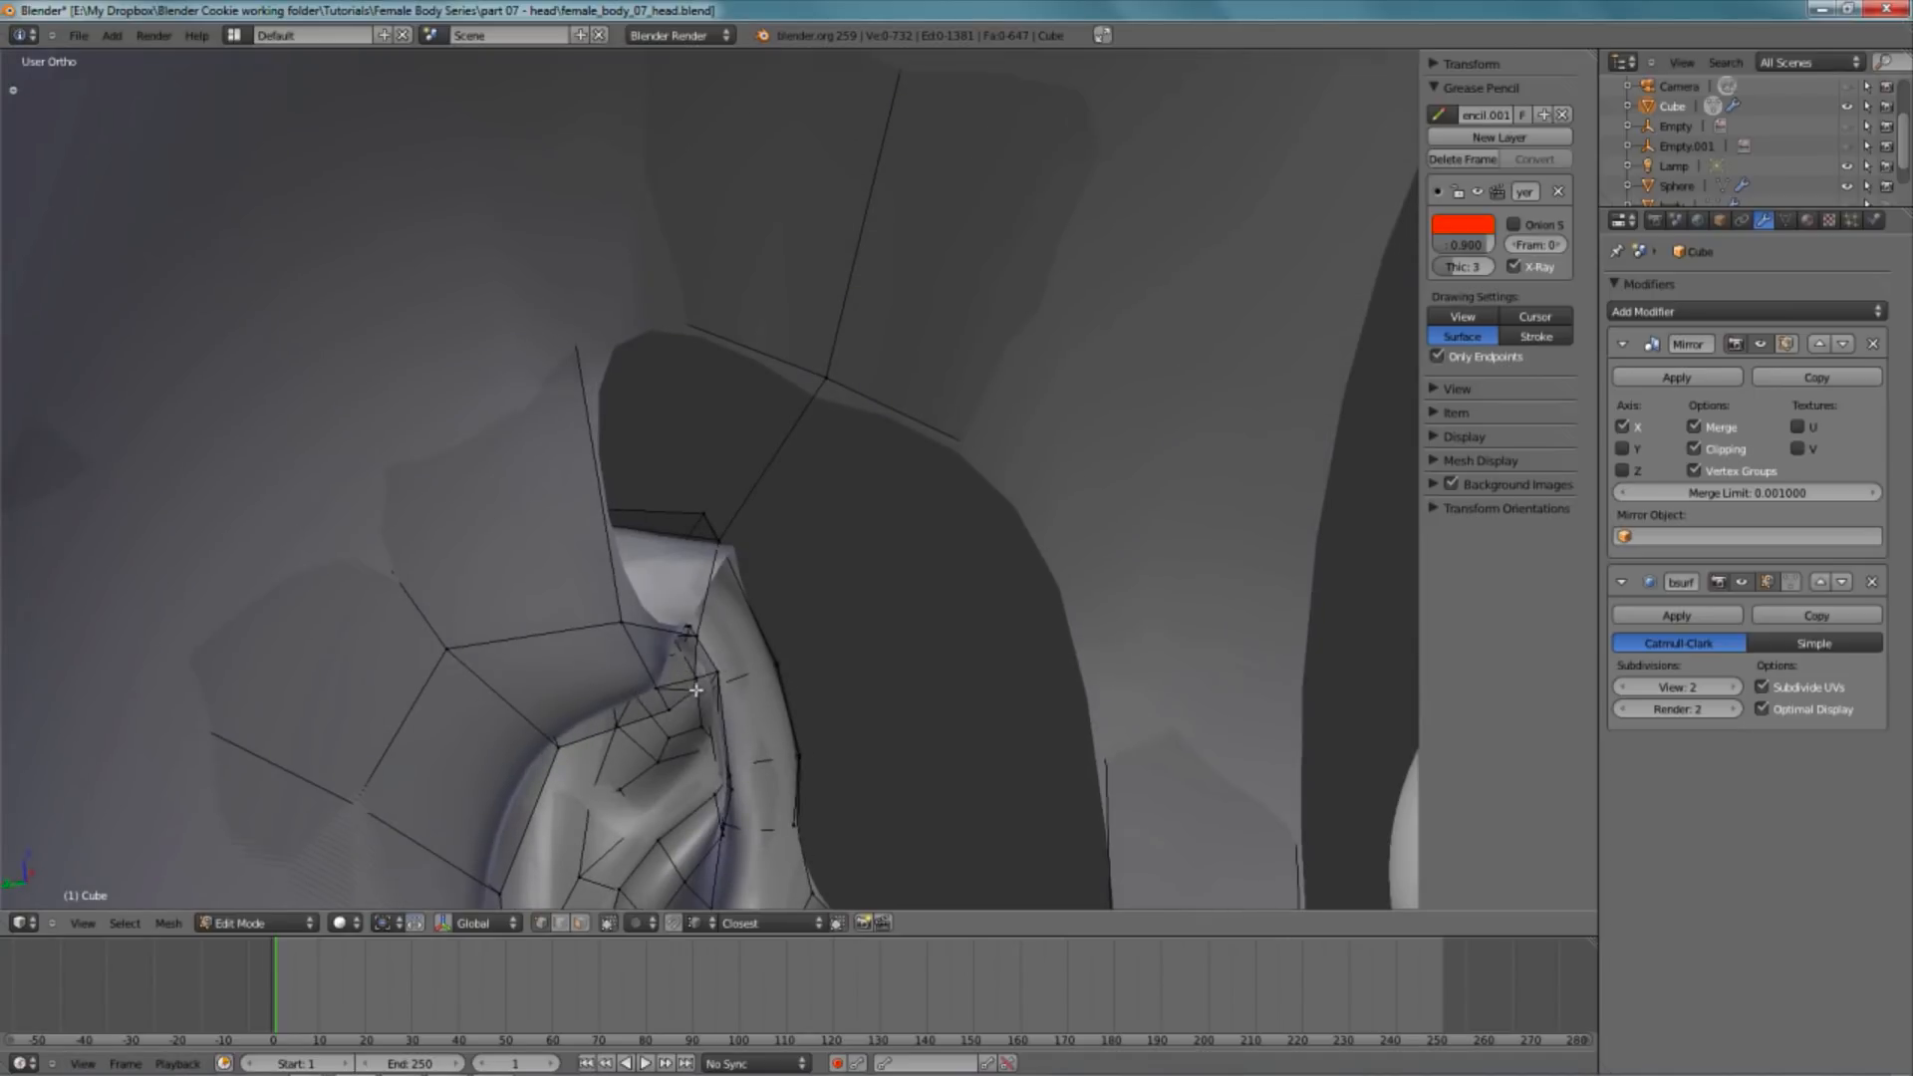
key("g")
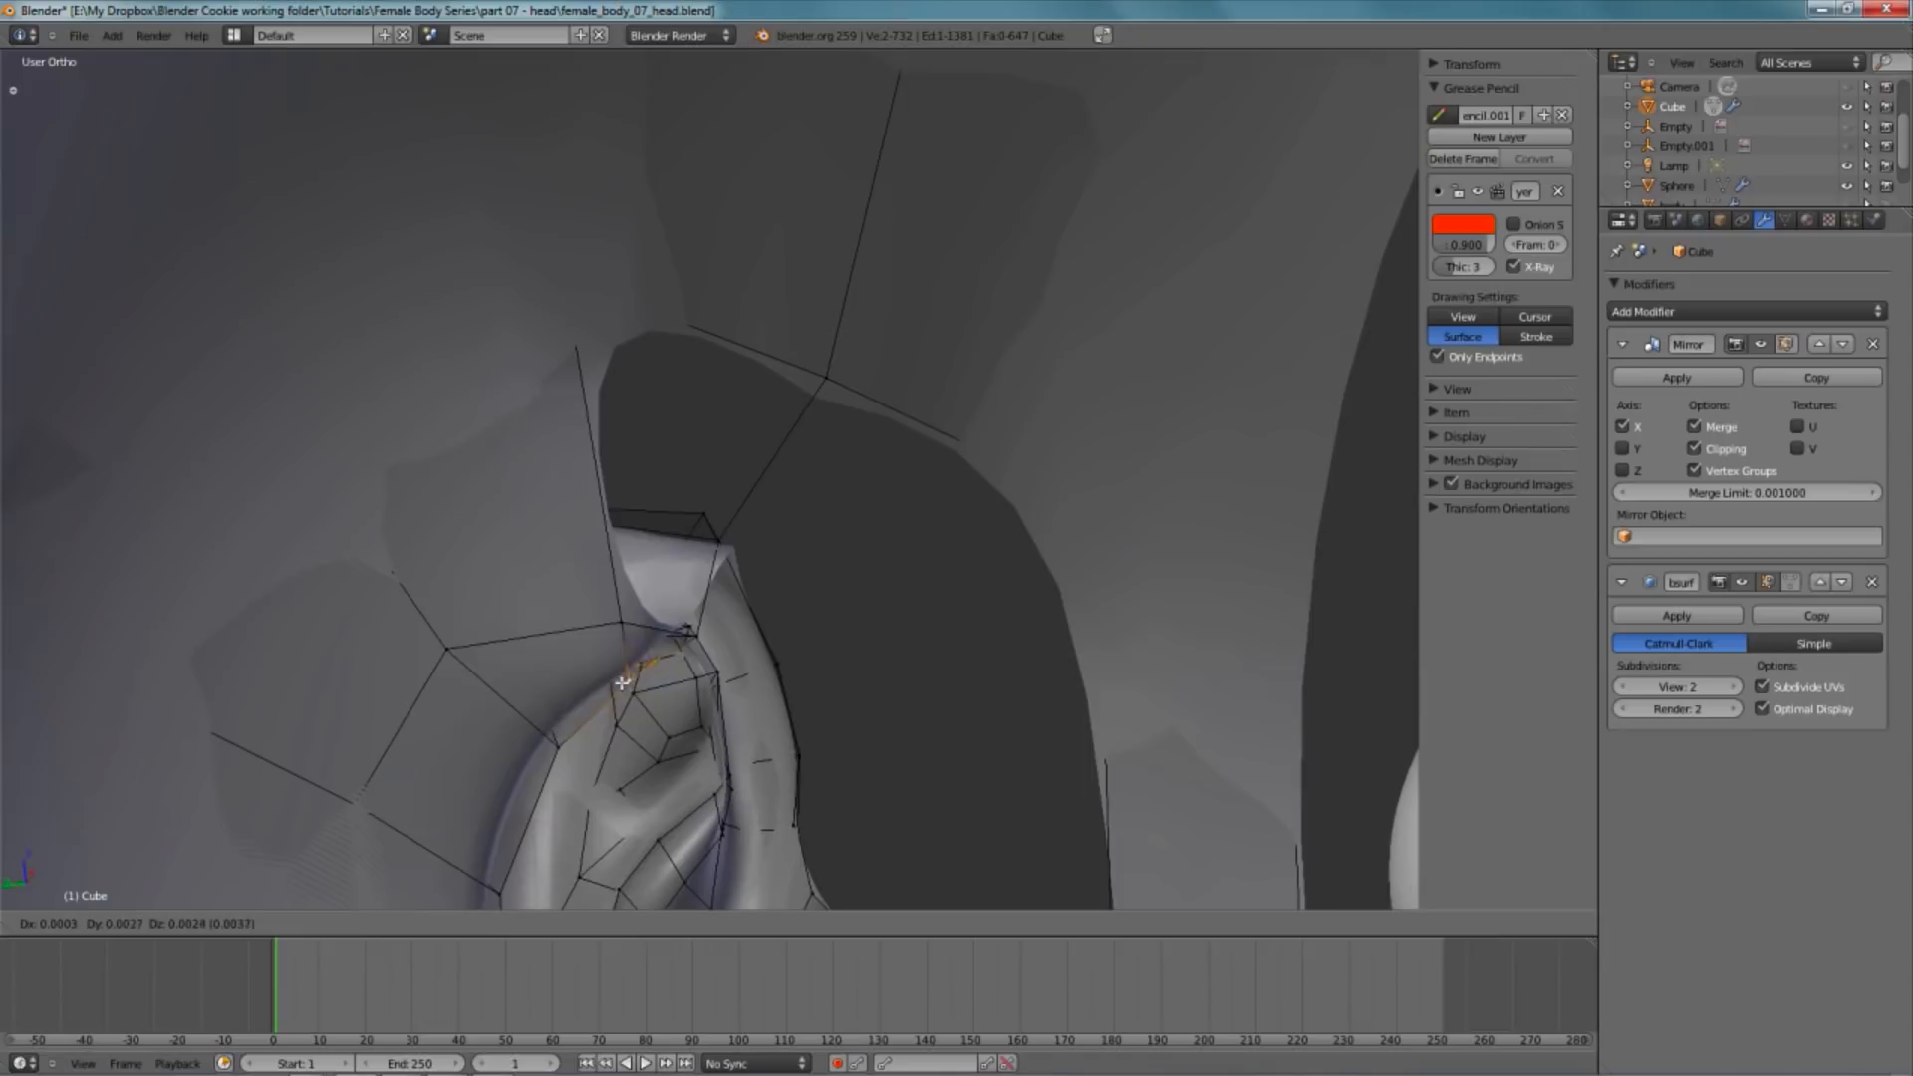
key("r")
right_click(613, 621)
- Examine the topology around the ear's upper front corner from inside and outside the head, in wireframe and solid display
key("z")
key("z")
middle_click_drag(698, 560, 897, 503)
key("z")
scroll(1017, 475, "down", 3)
middle_click_drag(1016, 475, 594, 568)
key("z")
mouse_move(937, 559)
middle_mouse_down()
mouse_move(697, 546)
mouse_move(765, 551)
mouse_move(931, 639)
middle_mouse_up()
key("z")
scroll(931, 639, "up", 4)
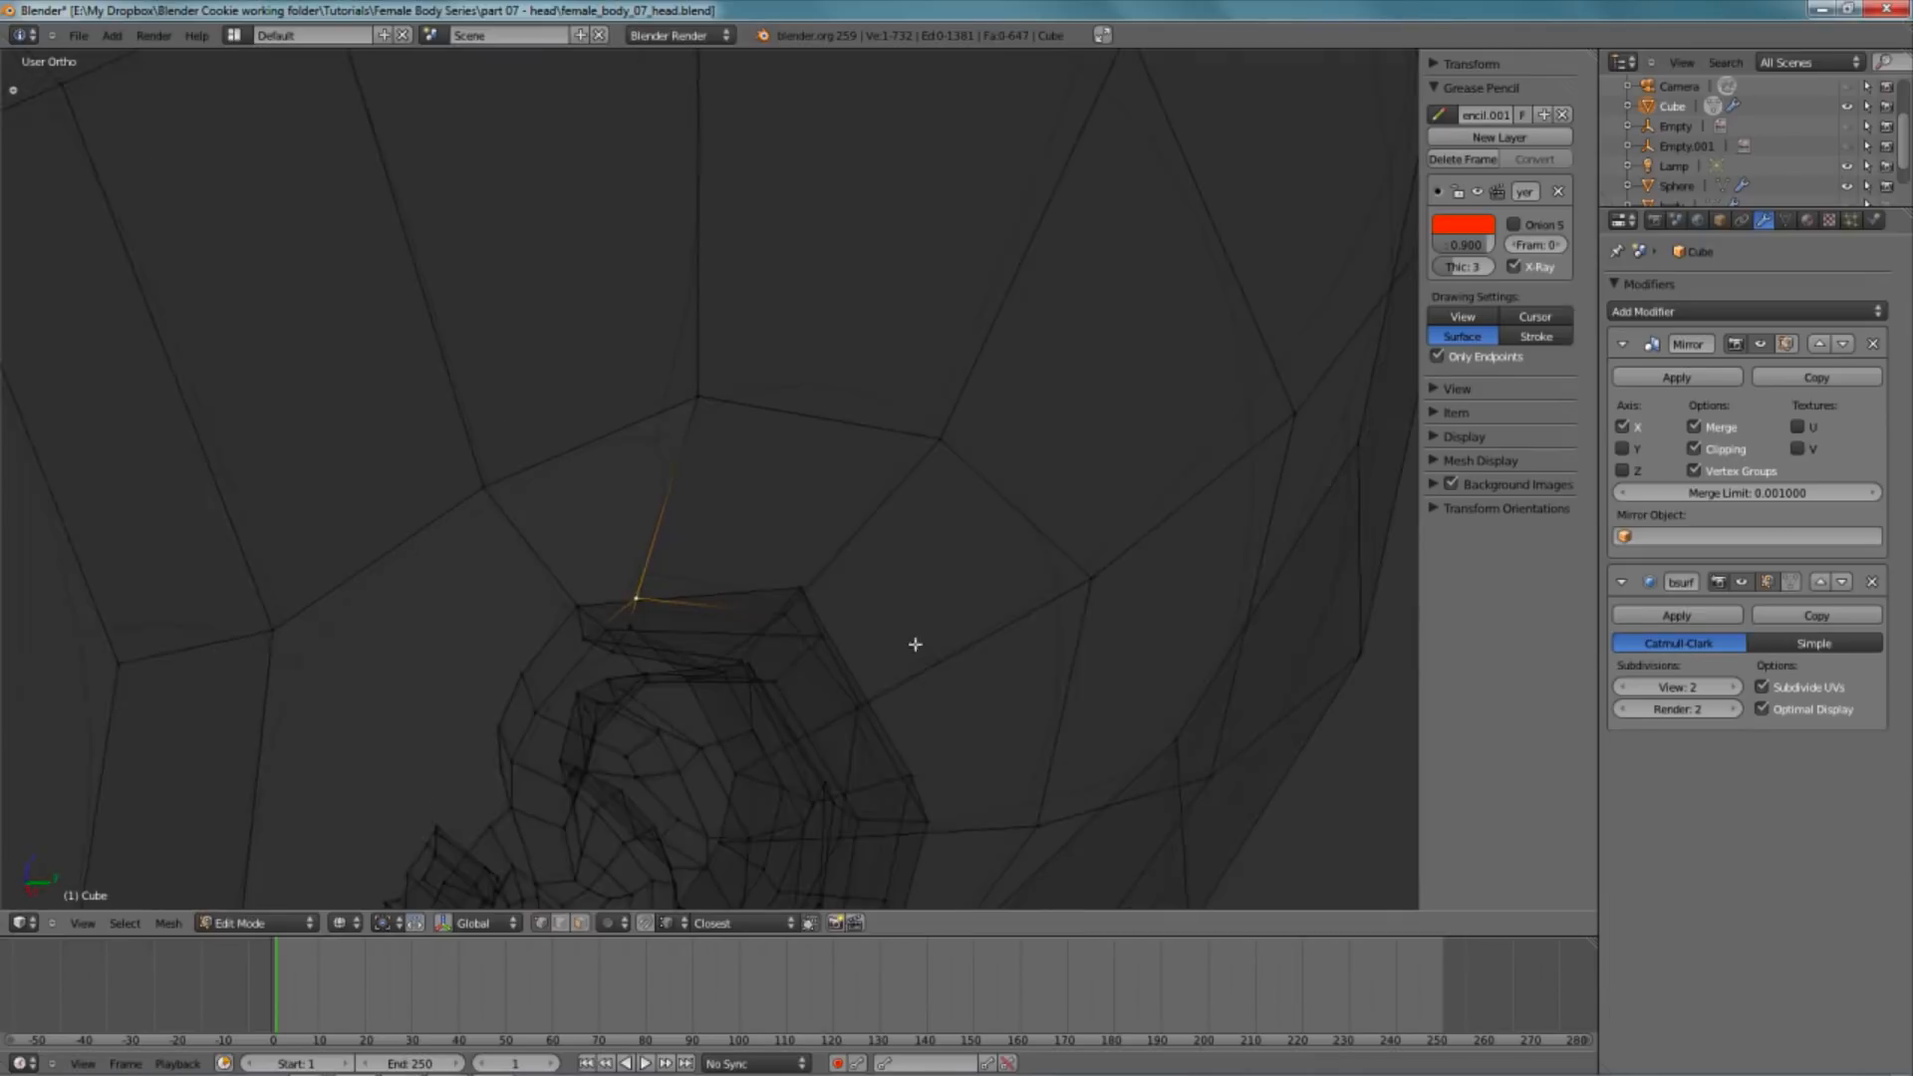
right_click(537, 609)
key("z")
mouse_move(538, 609)
middle_mouse_down()
mouse_move(632, 755)
mouse_move(723, 712)
mouse_move(846, 444)
mouse_move(671, 440)
mouse_move(656, 460)
middle_mouse_up()
key("z")
left_click(655, 467)
scroll(698, 484, "down", 3)
key("z")
key("z")
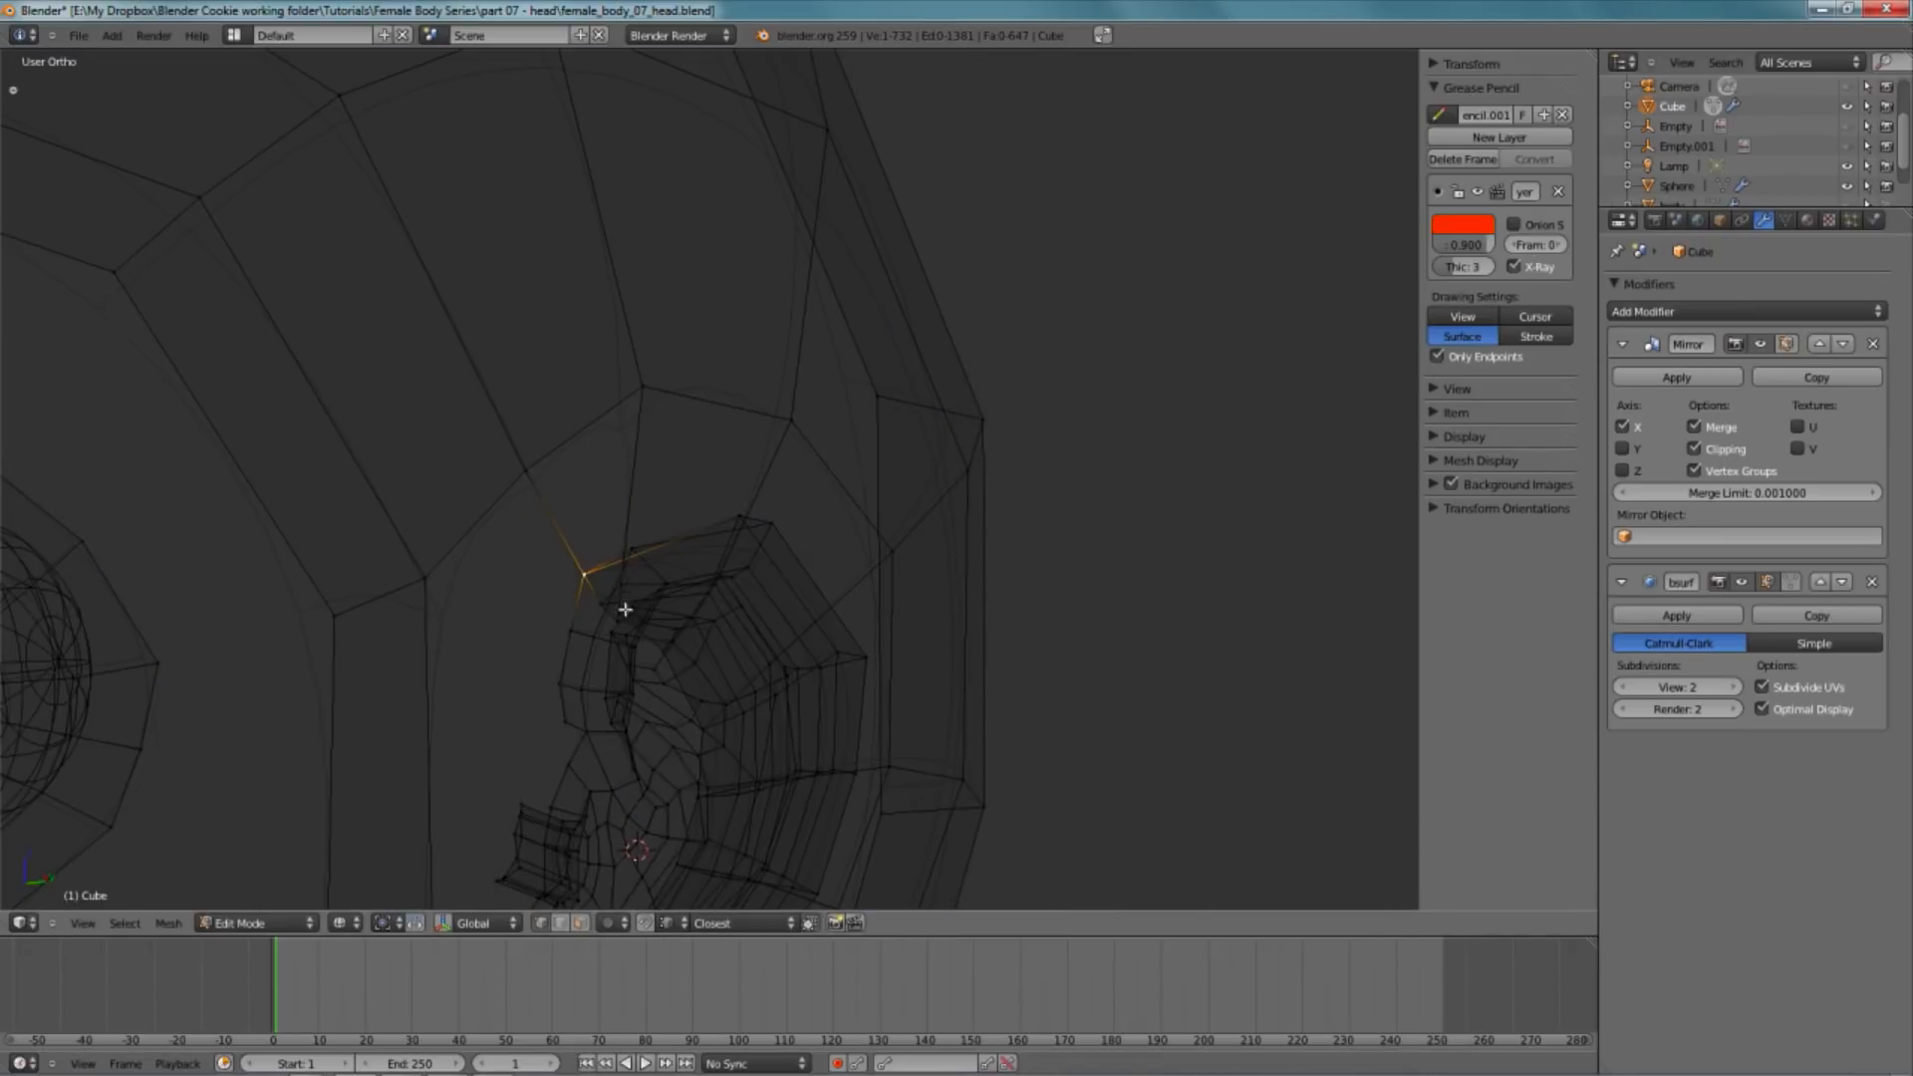
scroll(602, 585, "up", 2)
mouse_move(615, 645)
middle_mouse_down("shift")
mouse_move(752, 479)
mouse_move(709, 479)
mouse_move(739, 576)
mouse_move(948, 611)
mouse_move(723, 560)
mouse_move(615, 463)
middle_mouse_up("shift")
scroll(741, 504, "up", 4)
key("z")
key("z")
key("z")
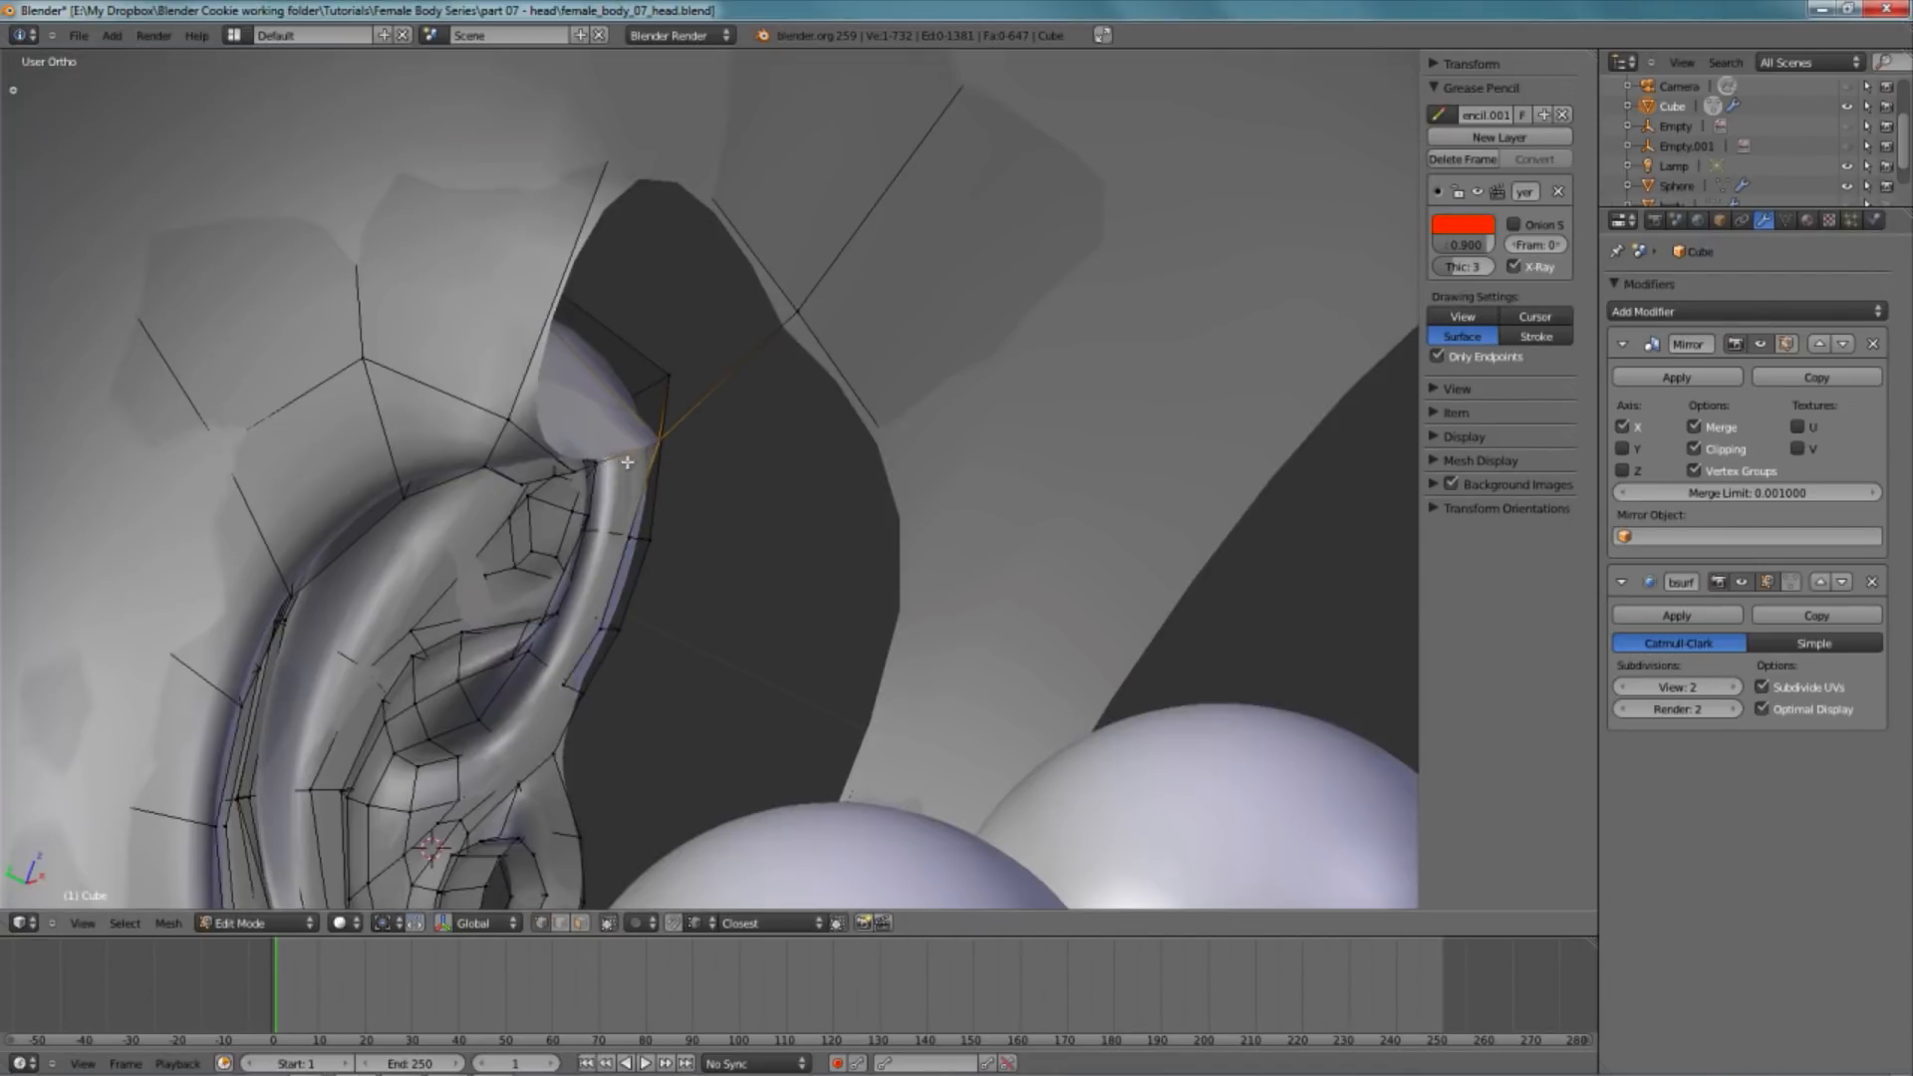
- Delete the face added on the inner side of the ear's upper front rim
key("x")
left_click(530, 394)
middle_click_drag(532, 398, 670, 434)
- Extrude a vertex from the inner top of the ear and fill a face between it and the upper front rim
right_click(661, 479)
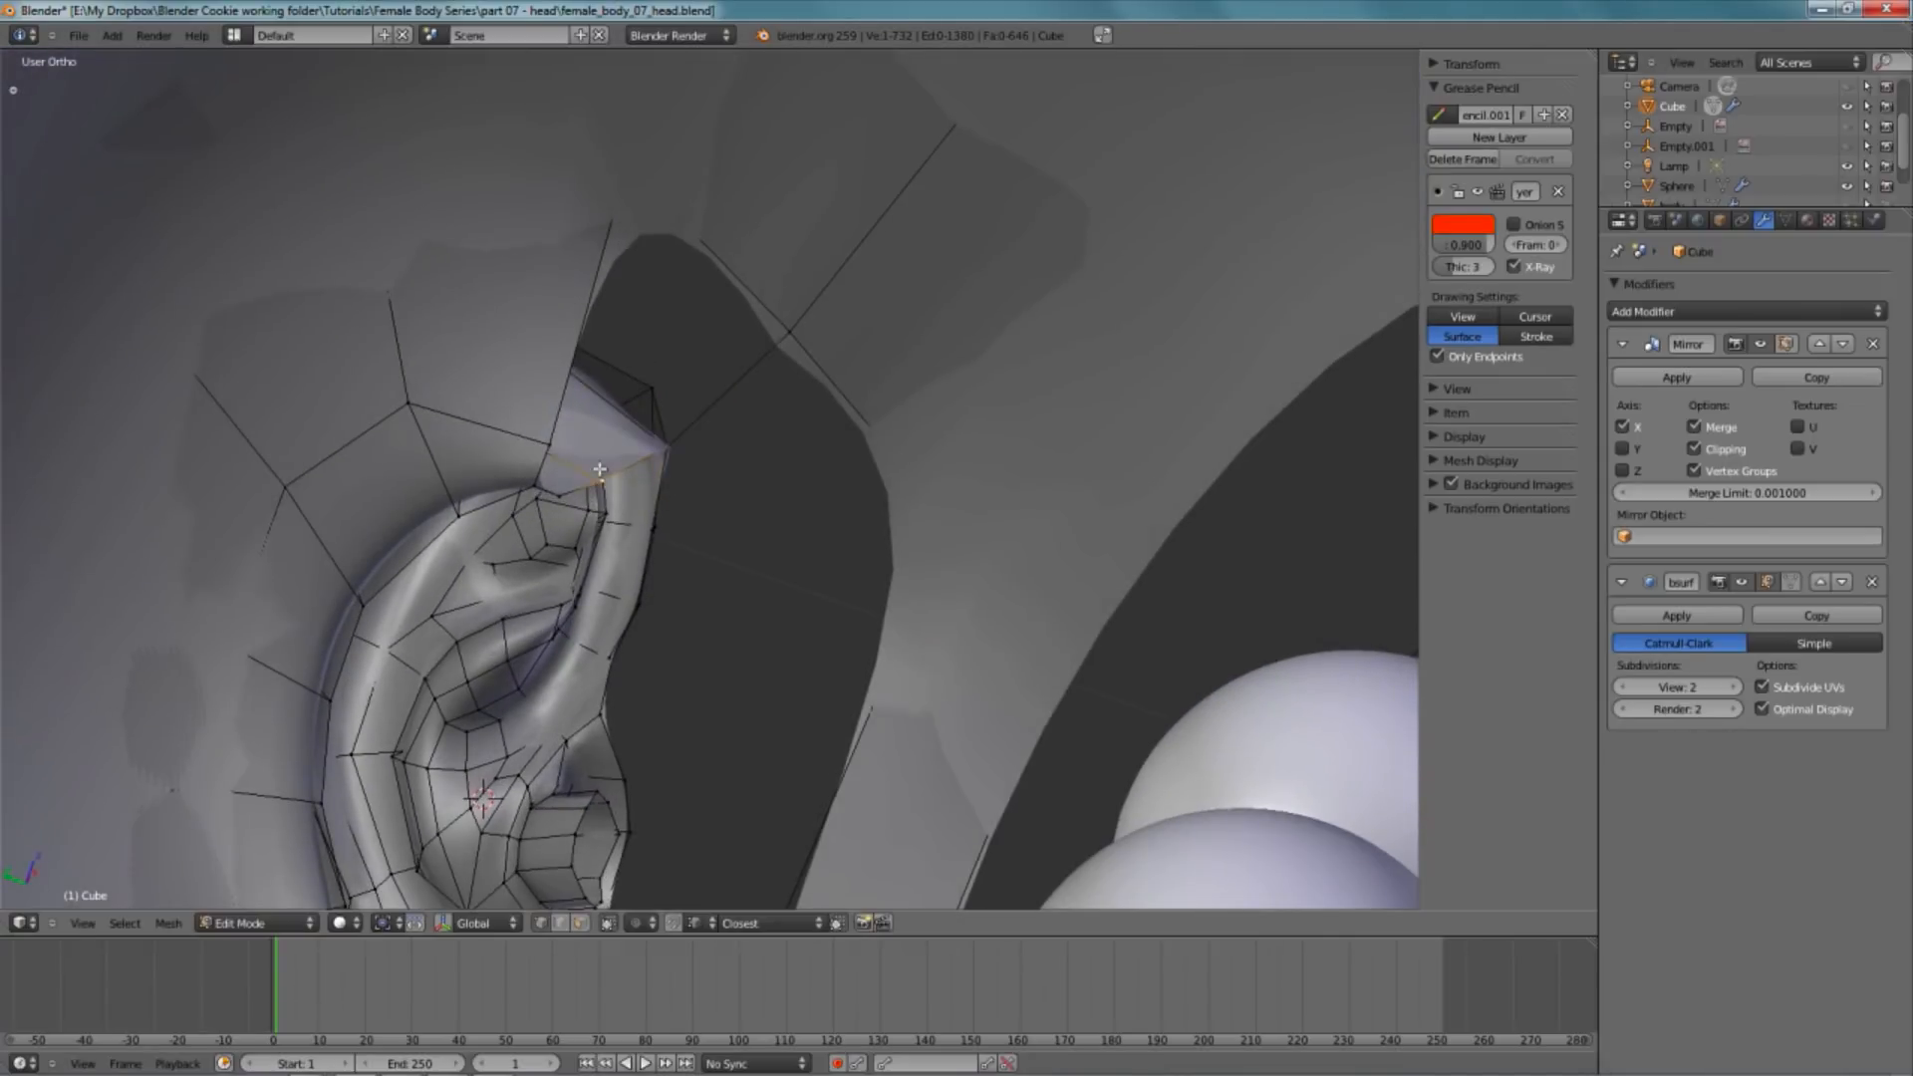
key("e")
left_click(613, 531)
middle_click_drag(613, 531, 660, 535)
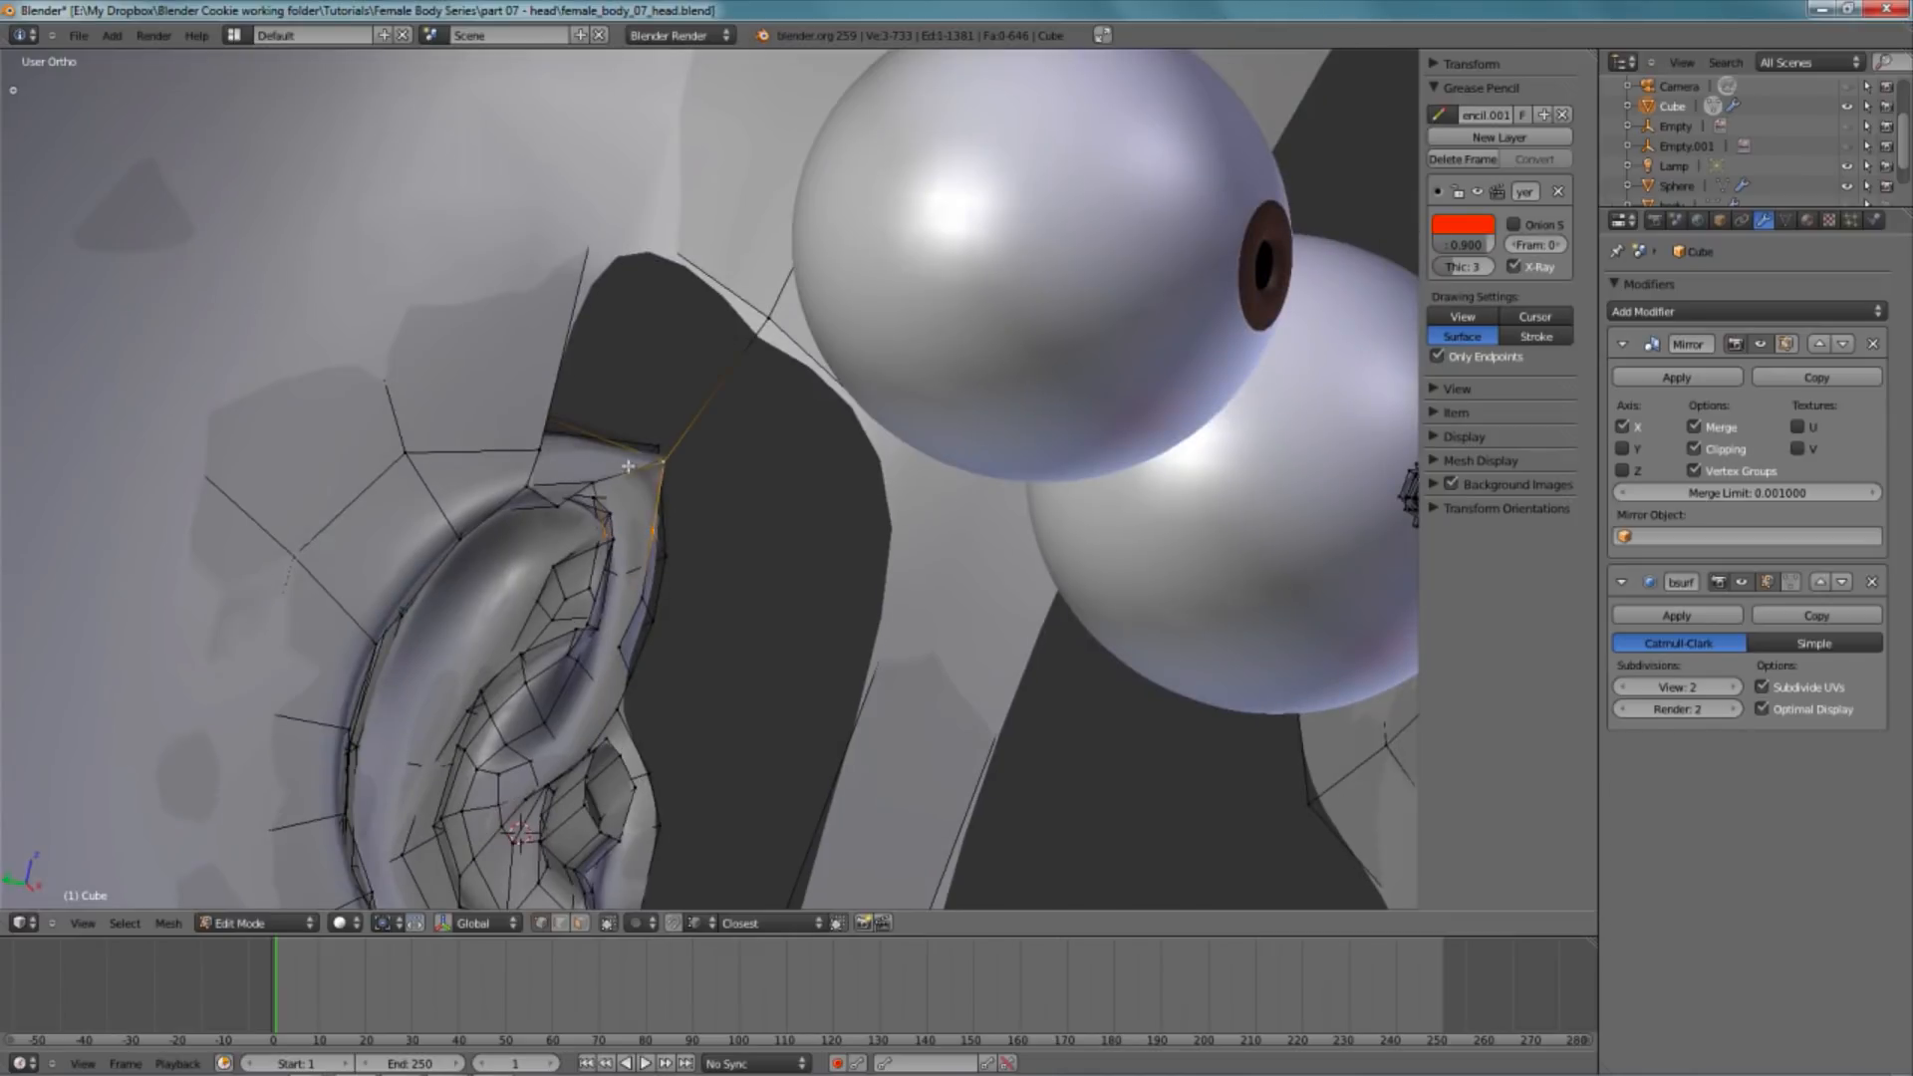
middle_click_drag(476, 505, 638, 479)
key("z")
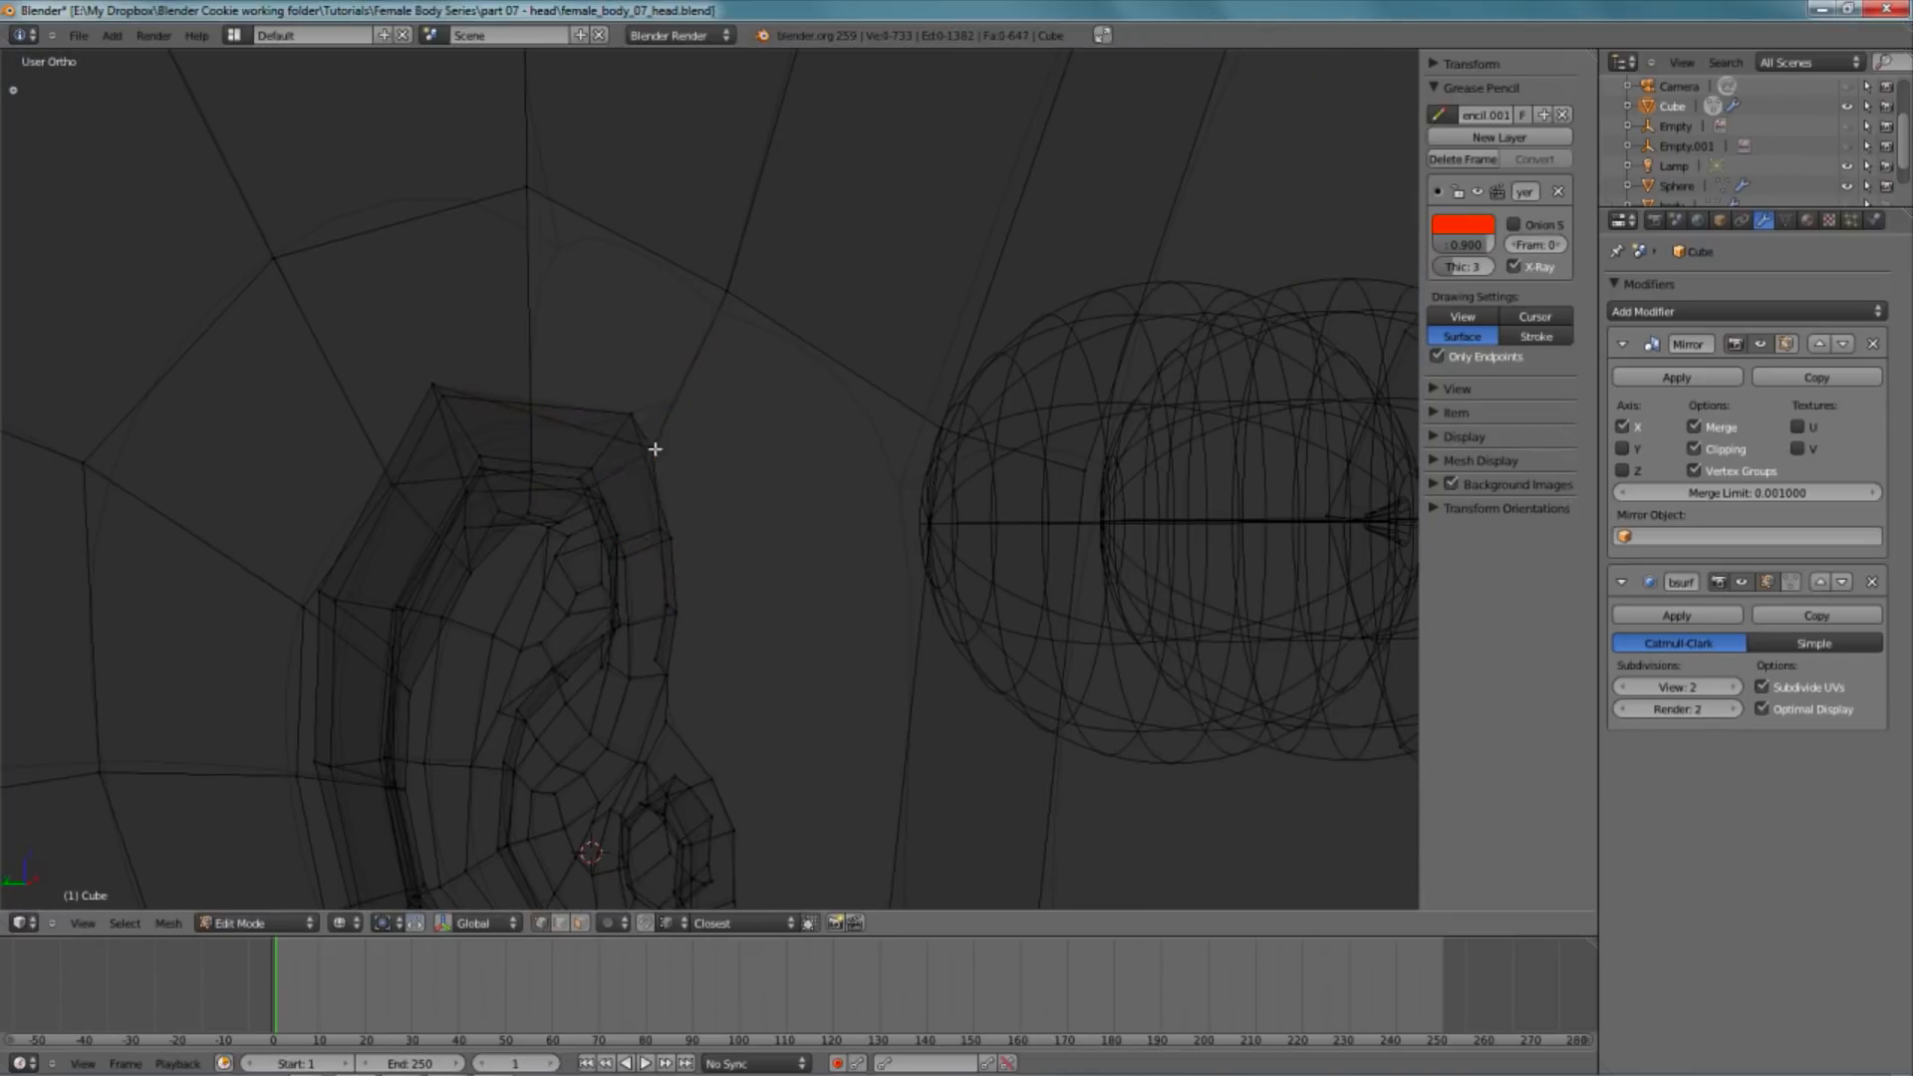
- Delete the edge connecting the ear's upper front corner to the skull rim
right_click(739, 299, "shift")
key("x")
left_click(741, 278)
key("z")
middle_click_drag(662, 423, 636, 487)
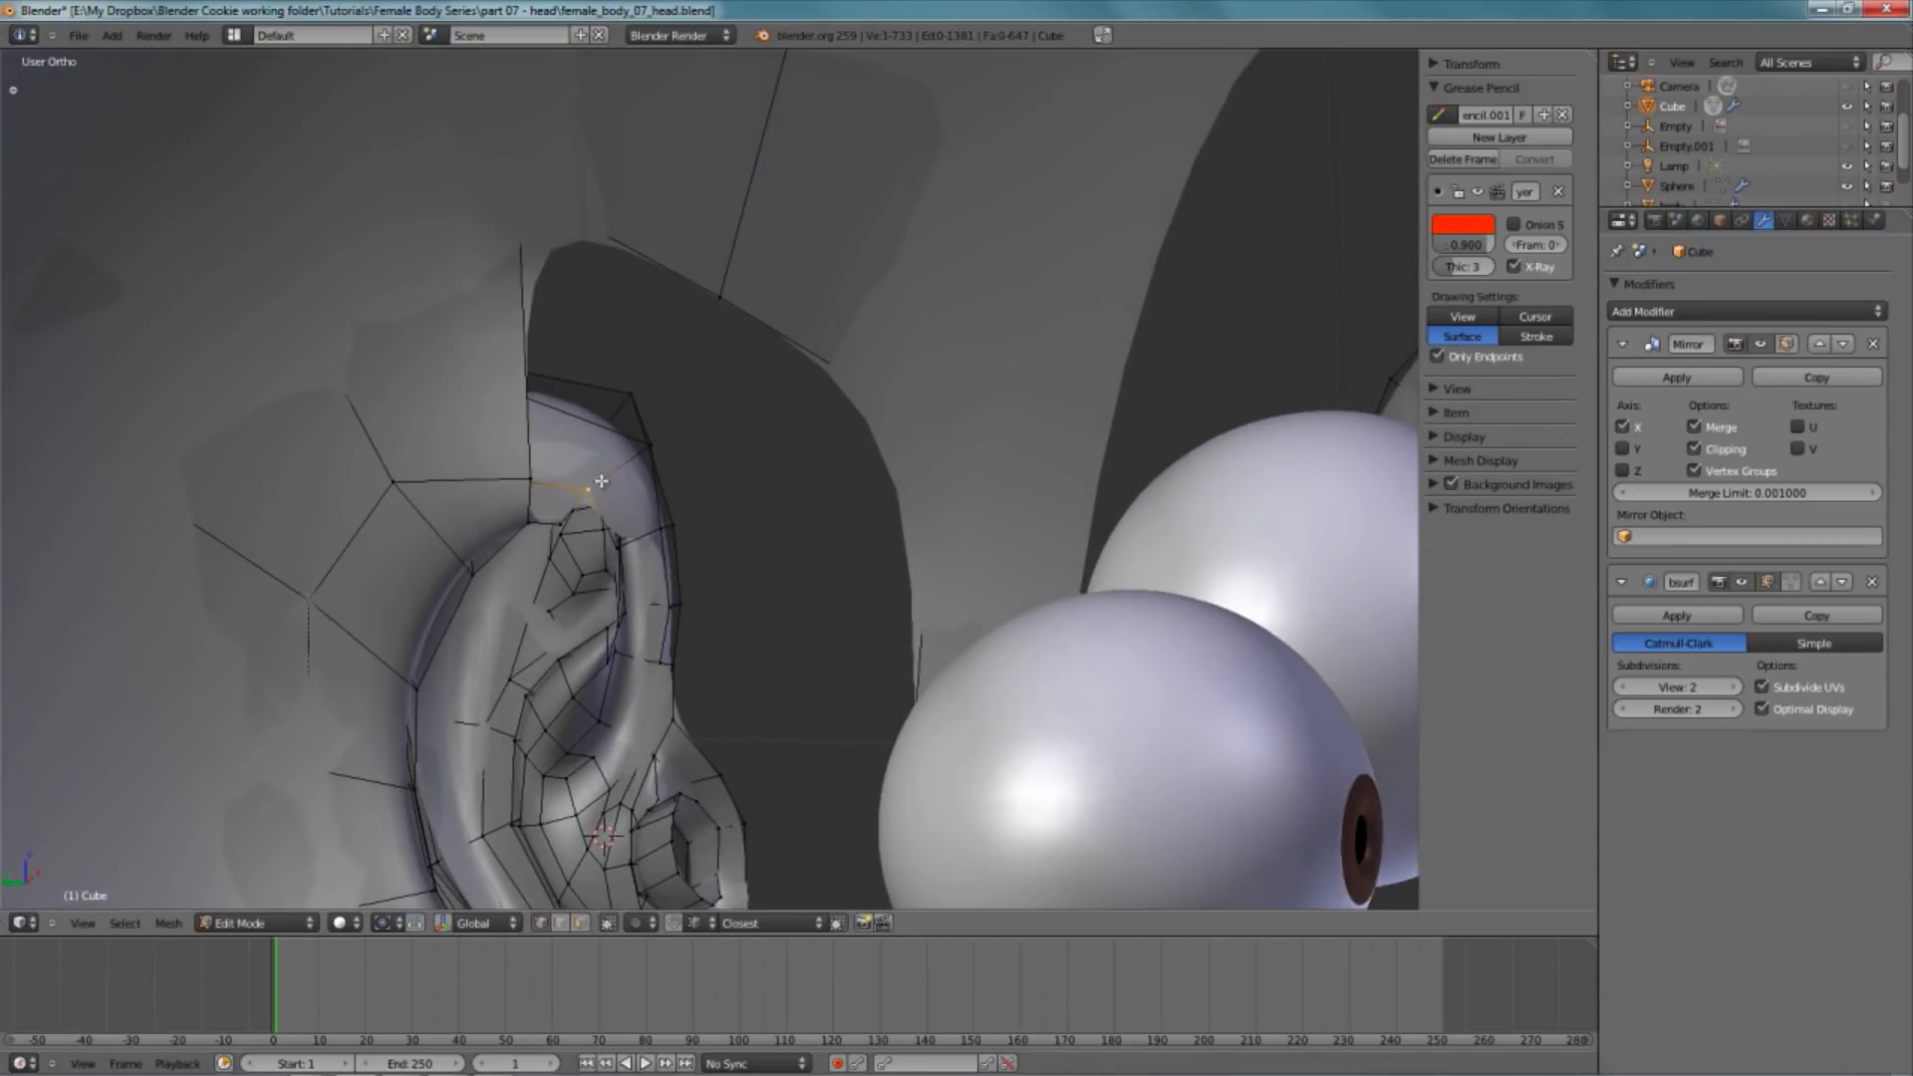
- Merge the extruded vertex at the inner top of the ear with its neighbouring vertex
key("w")
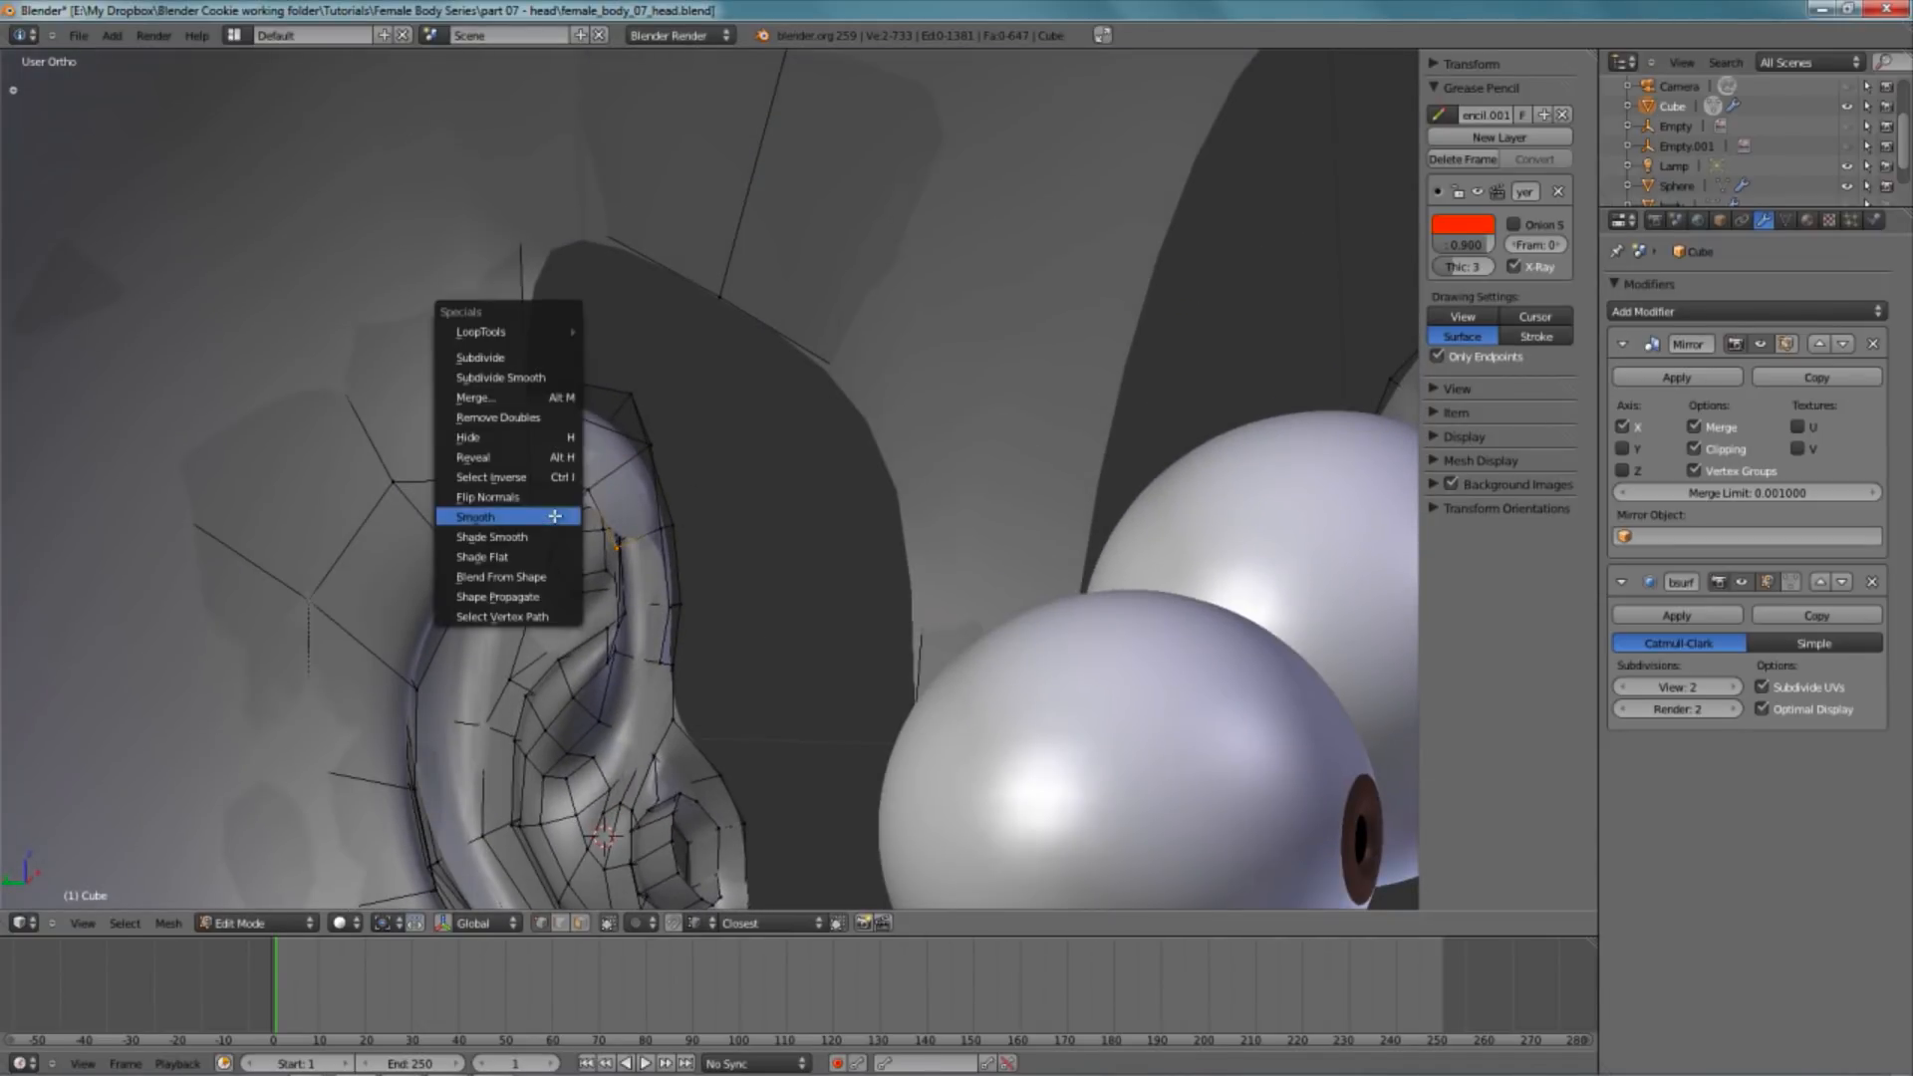
left_click(547, 417)
scroll(564, 543, "up", 3)
key("w")
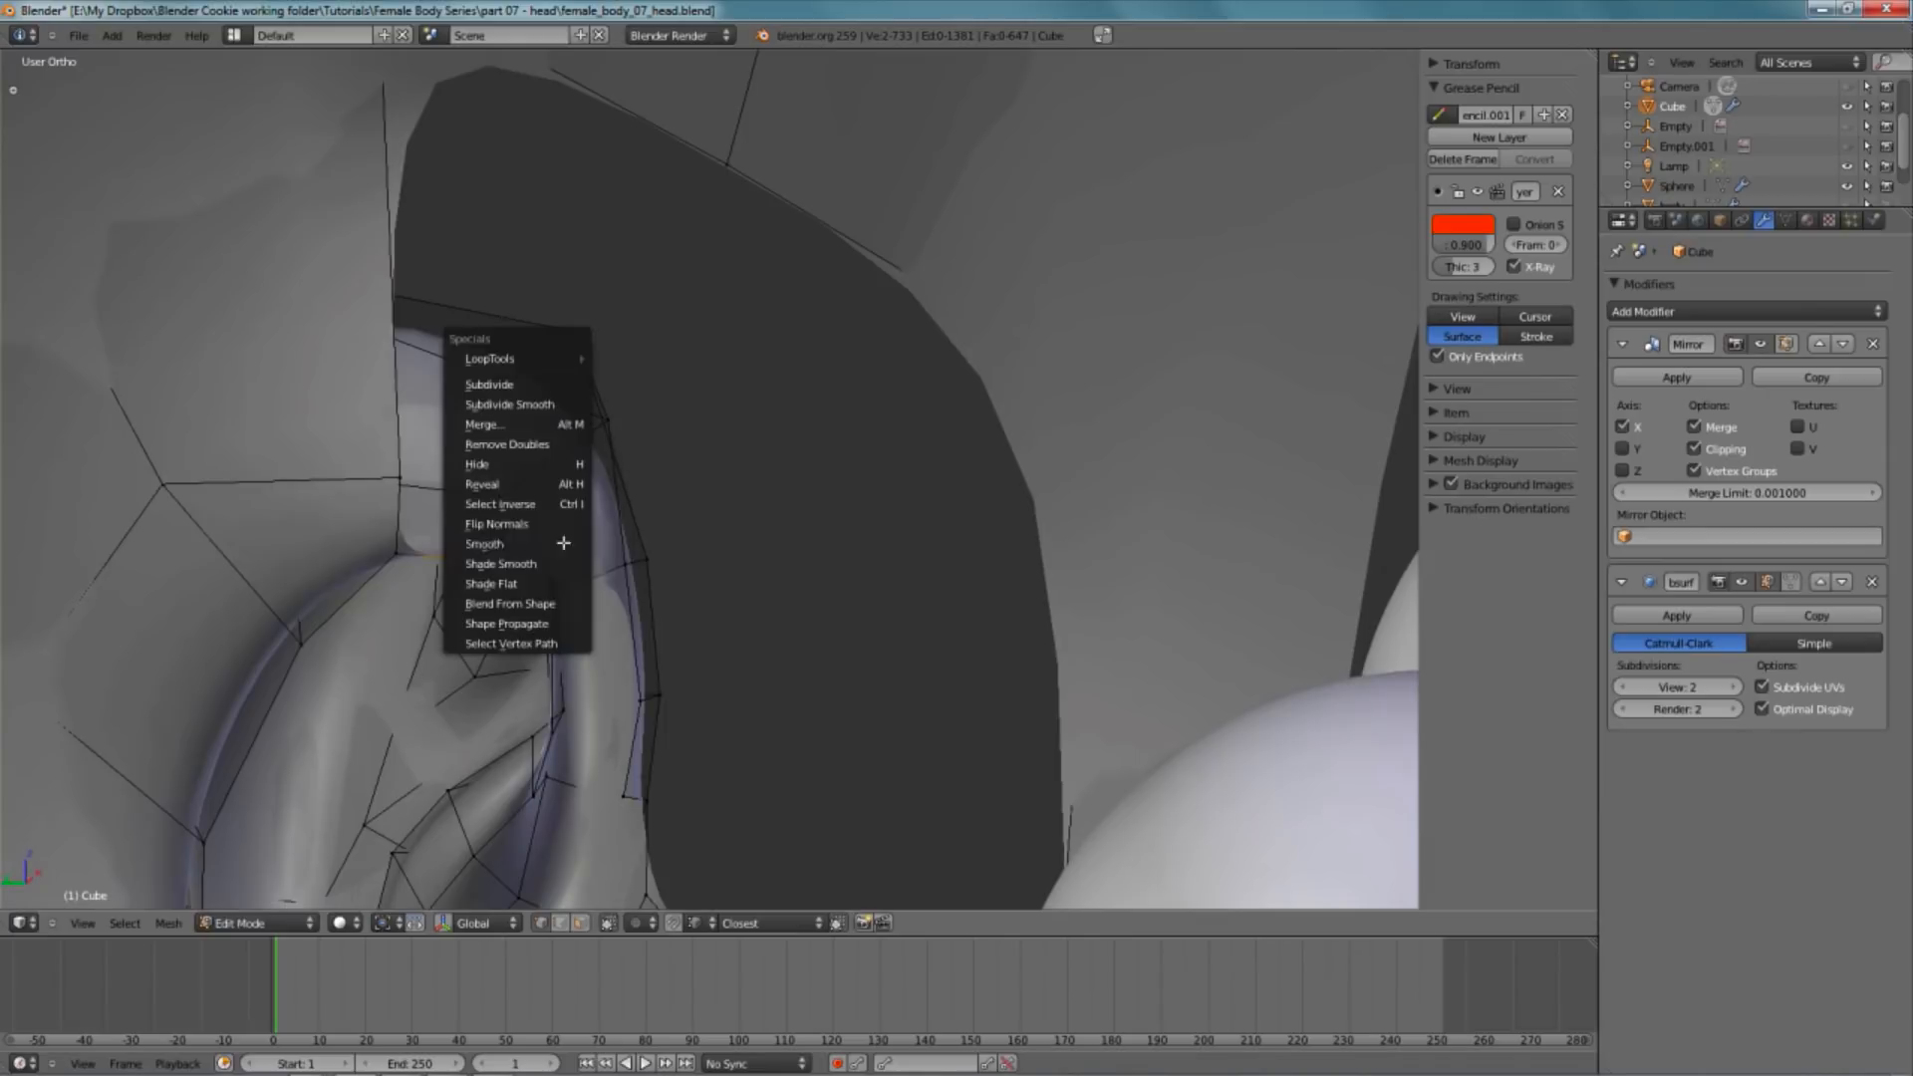
left_click(573, 425)
left_click(573, 431)
- Examine the patched inner top of the ear and its open front edge from several angles
middle_click_drag(573, 431, 618, 541)
scroll(494, 496, "down", 4)
middle_click_drag(493, 496, 598, 453)
scroll(598, 454, "up", 1)
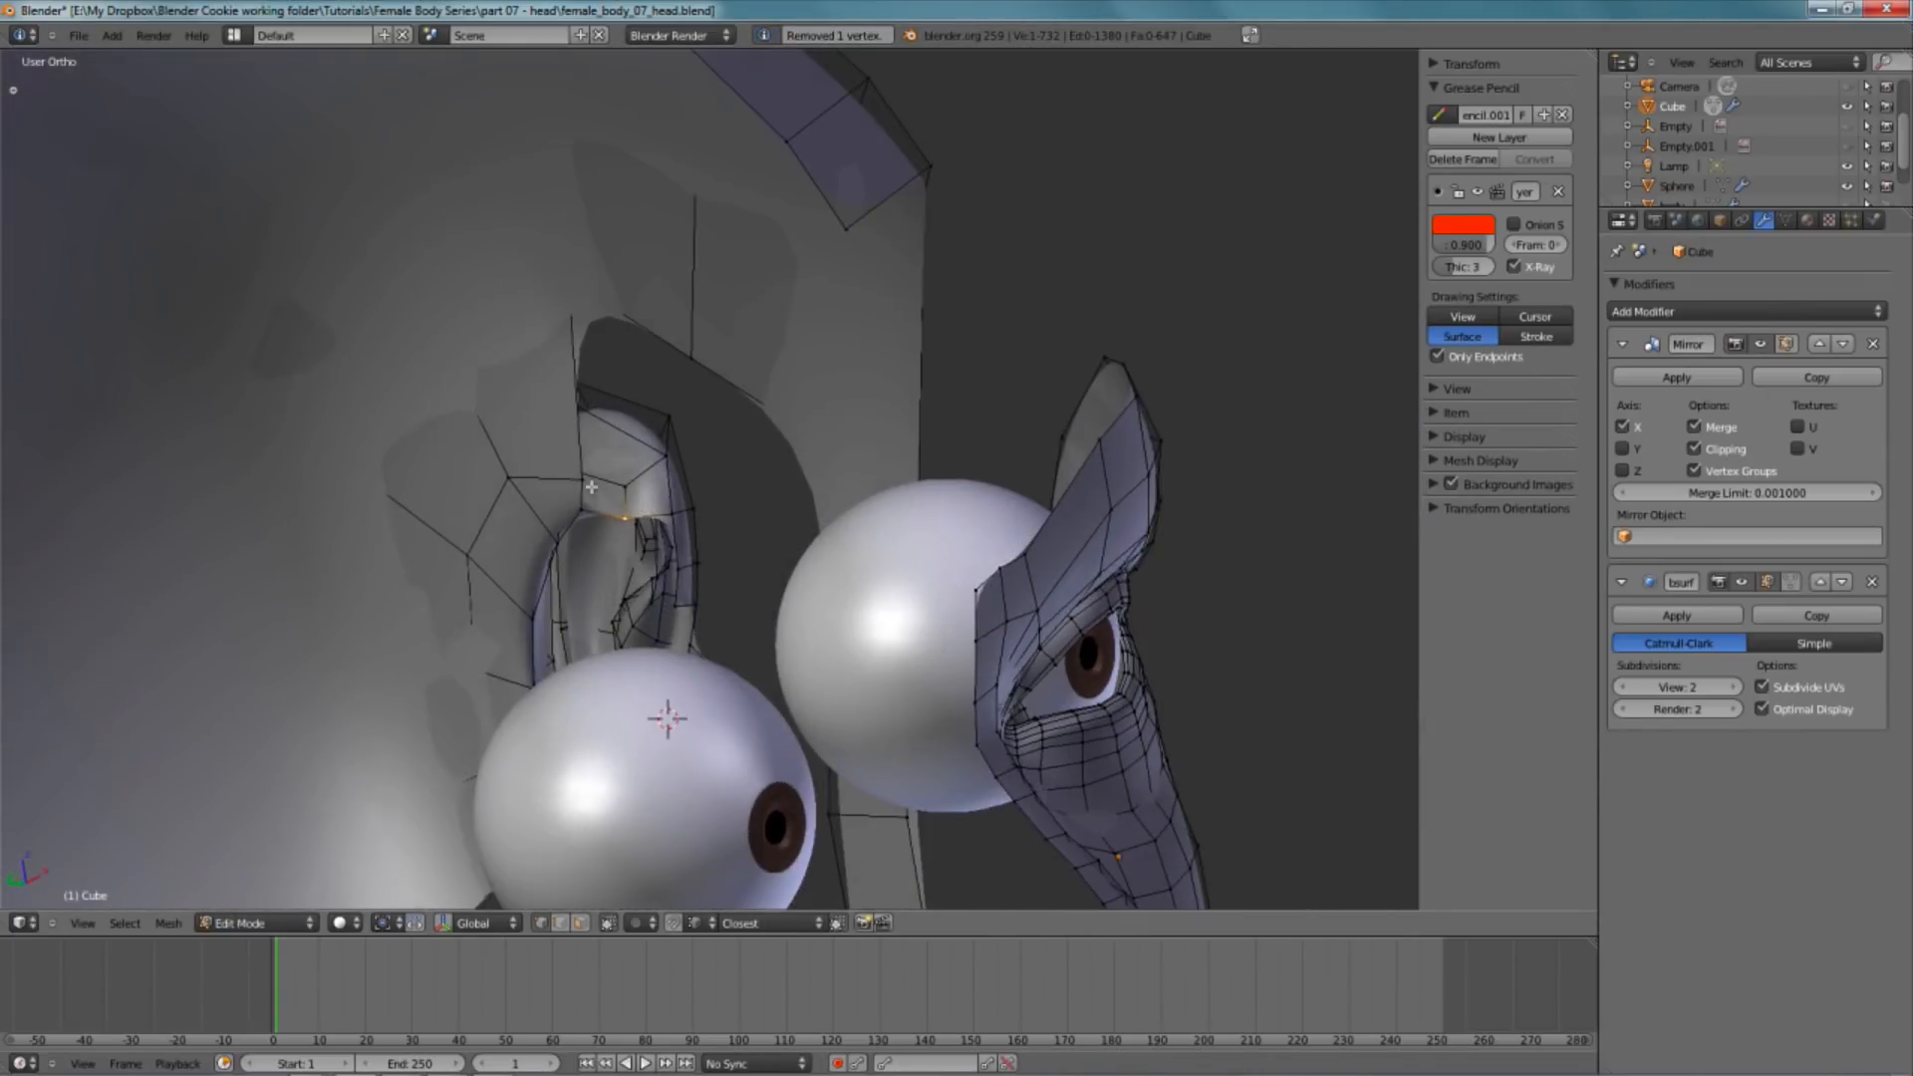
key("z")
key("z")
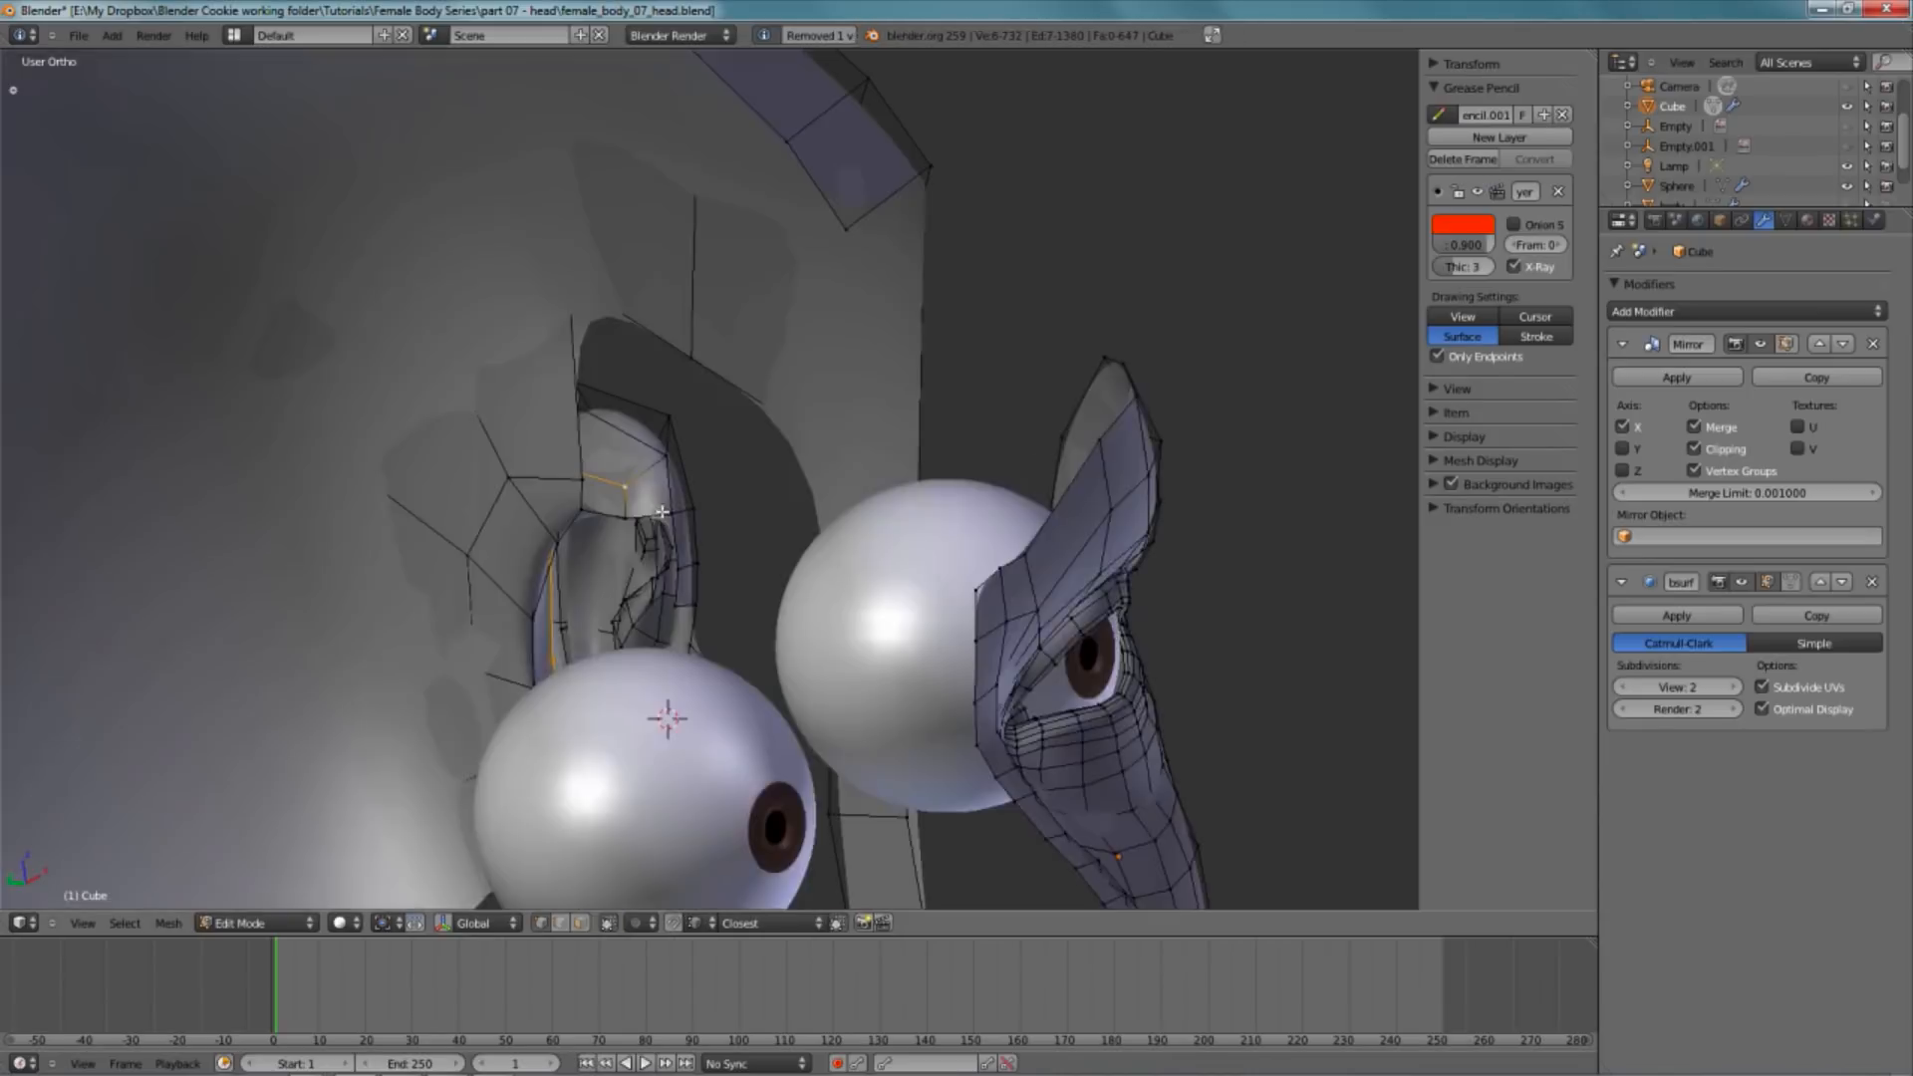
scroll(598, 498, "up", 4)
mouse_move(698, 563)
middle_mouse_down()
mouse_move(888, 488)
mouse_move(820, 458)
mouse_move(426, 568)
mouse_move(568, 475)
mouse_move(717, 428)
mouse_move(685, 451)
middle_mouse_up()
key("z")
key("z")
key("KP_3")
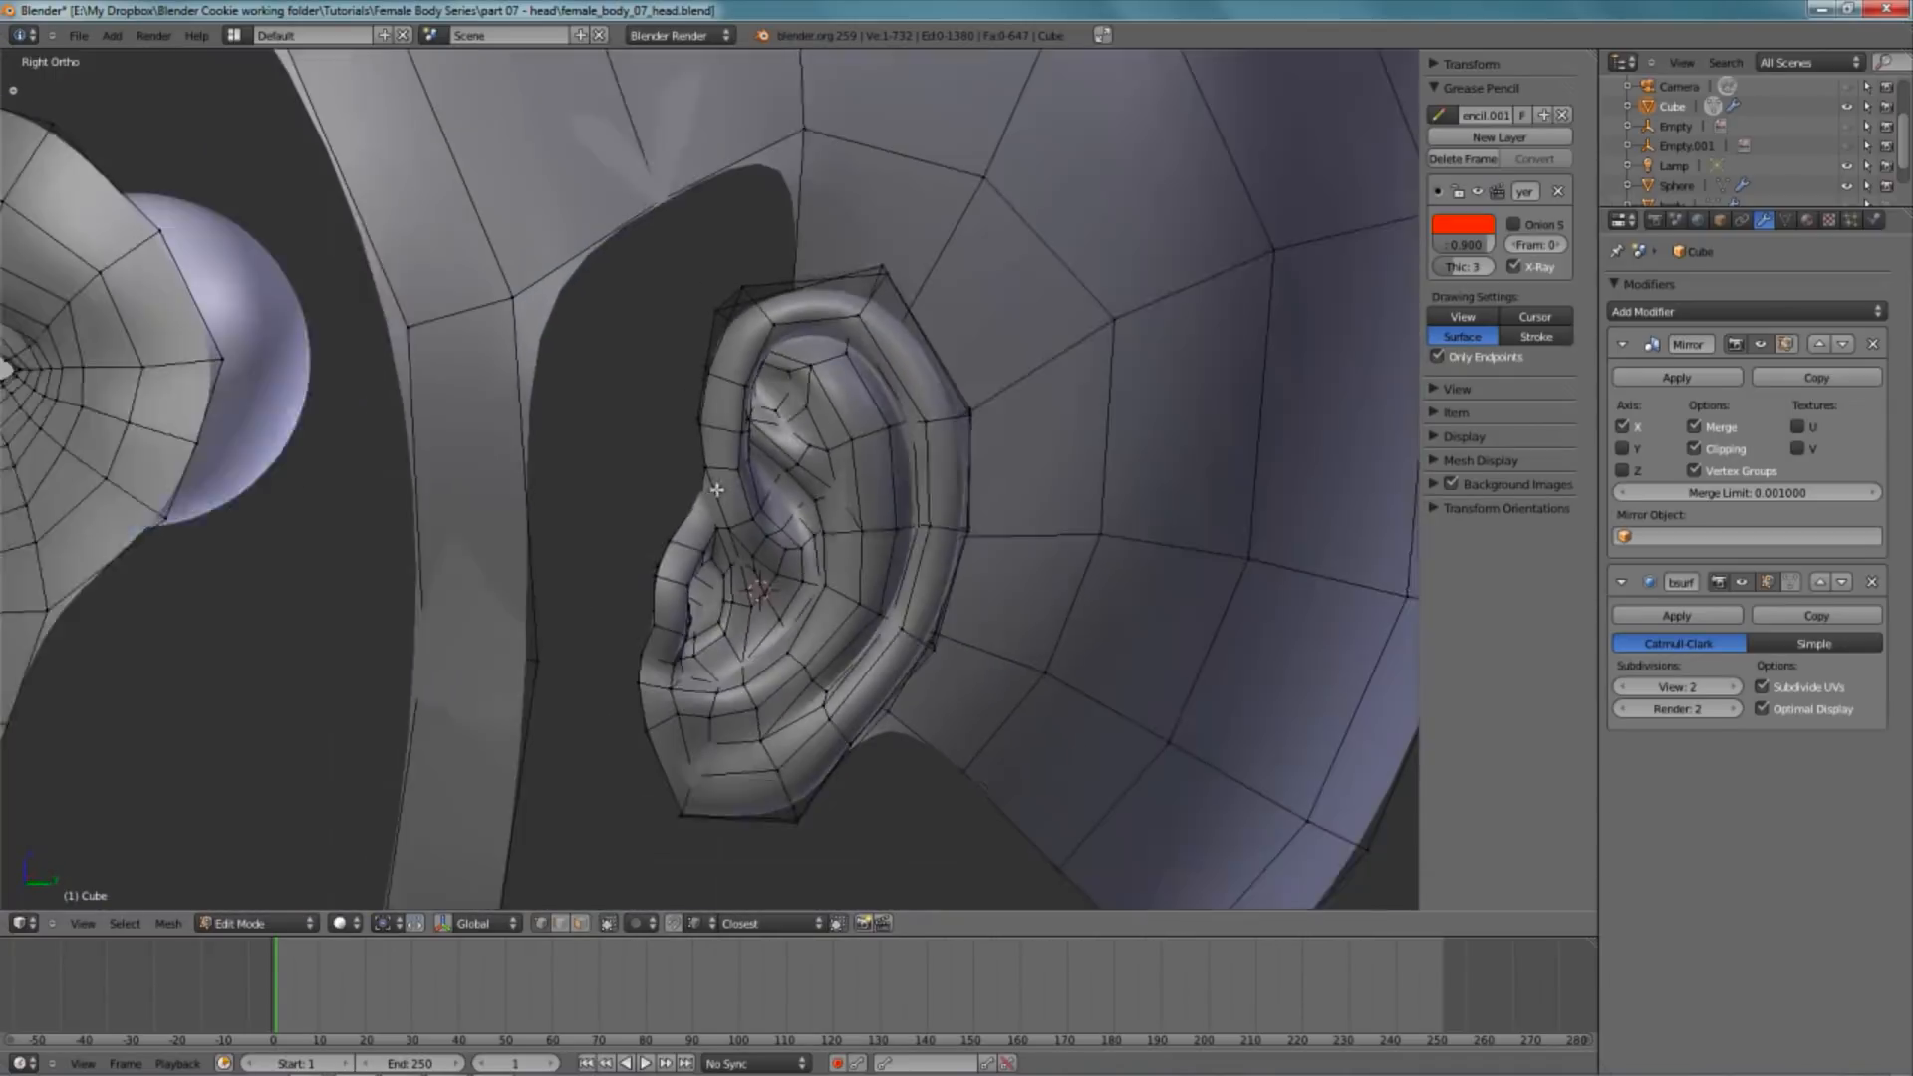
scroll(731, 435, "up", 2)
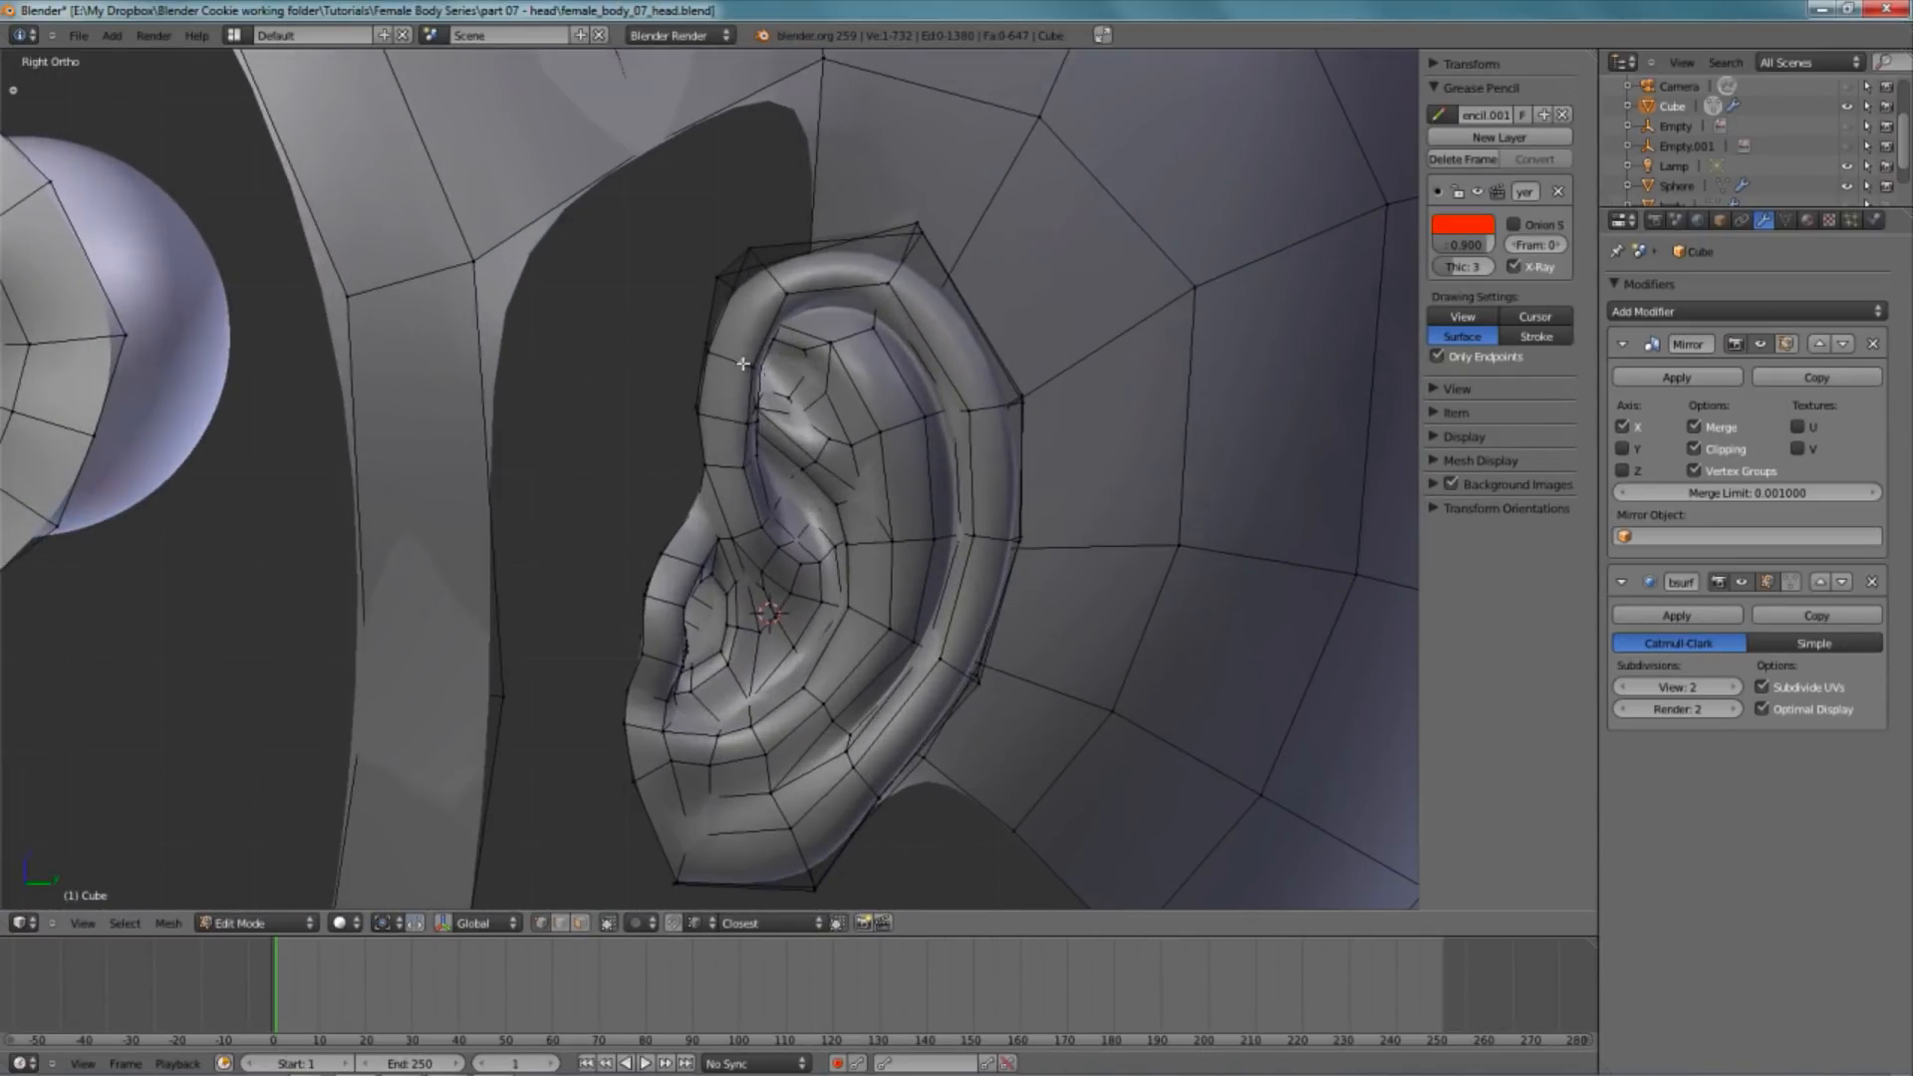
key("z")
key("z")
middle_click_drag(662, 458, 948, 517)
key("z")
mouse_move(678, 508)
middle_mouse_down()
mouse_move(837, 525)
mouse_move(1146, 478)
middle_mouse_up()
key("z")
middle_click_drag(780, 364, 675, 323)
- Move the vertex at the inner top of the ear slightly upward to even out the patched faces
key("g")
middle_click_drag(807, 285, 737, 498)
middle_click_drag(801, 327, 828, 236)
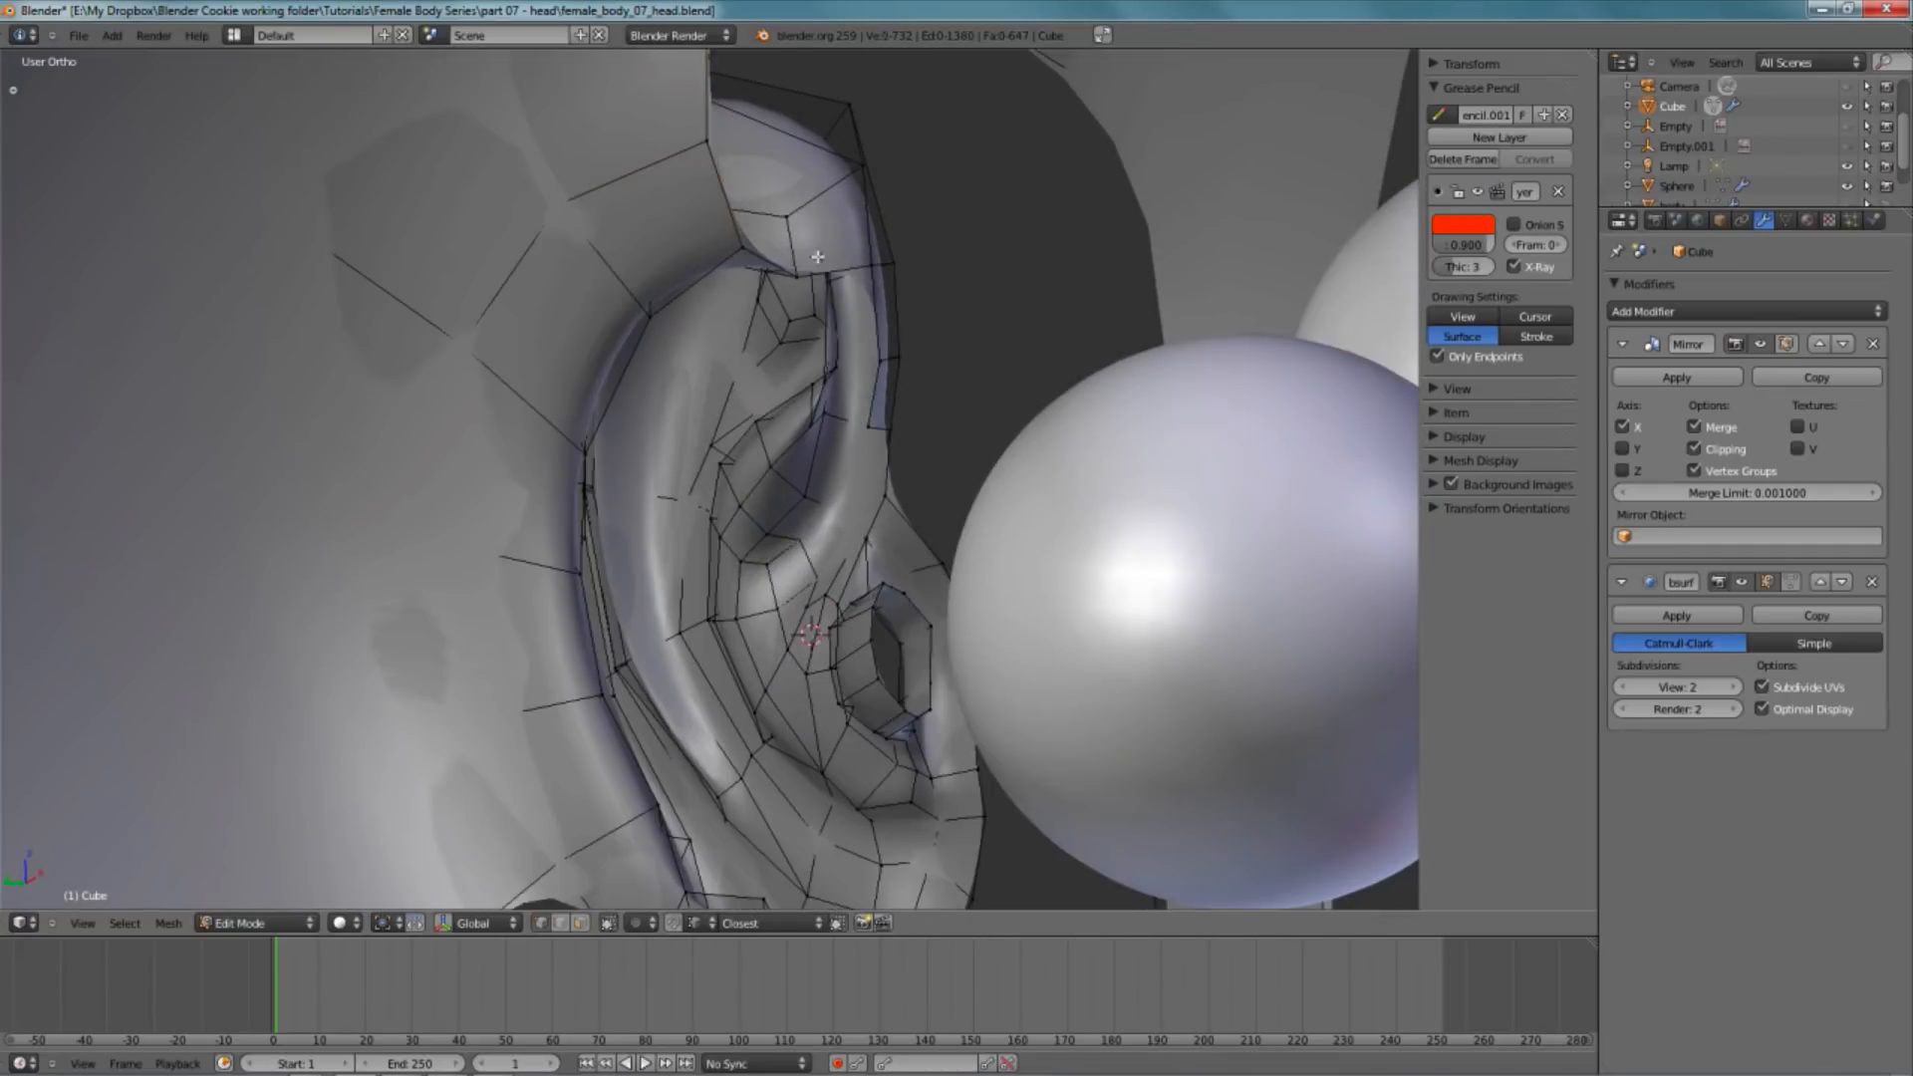
right_click(798, 290)
key("g")
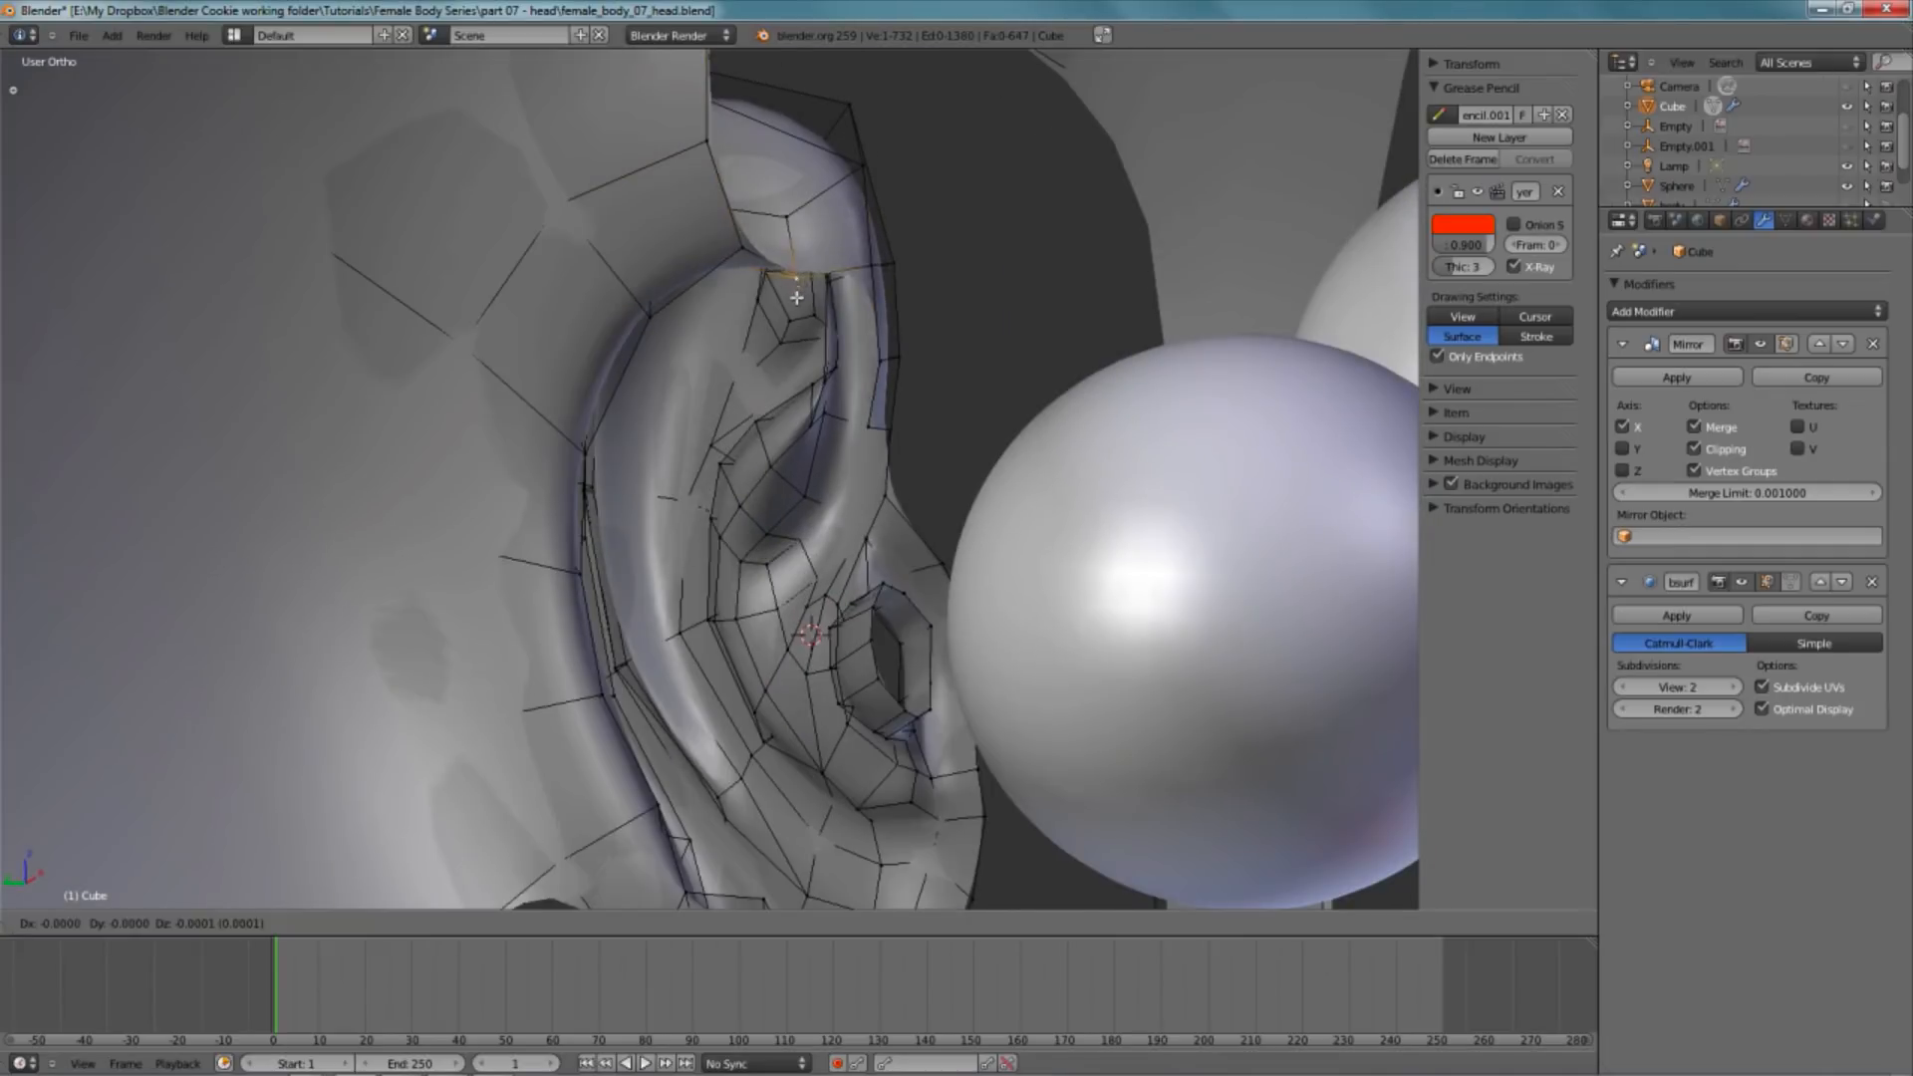
left_click(797, 262)
- Extrude the ear's open upper front edge forward toward the skull rim in the side view
mouse_move(985, 333)
middle_mouse_down()
mouse_move(704, 457)
mouse_move(833, 290)
mouse_move(857, 432)
mouse_move(745, 534)
mouse_move(744, 684)
mouse_move(740, 542)
mouse_move(913, 381)
mouse_move(1021, 355)
mouse_move(876, 414)
mouse_move(948, 295)
mouse_move(851, 278)
mouse_move(729, 356)
mouse_move(1025, 422)
middle_mouse_up()
key("z")
key("z")
scroll(823, 375, "down", 2)
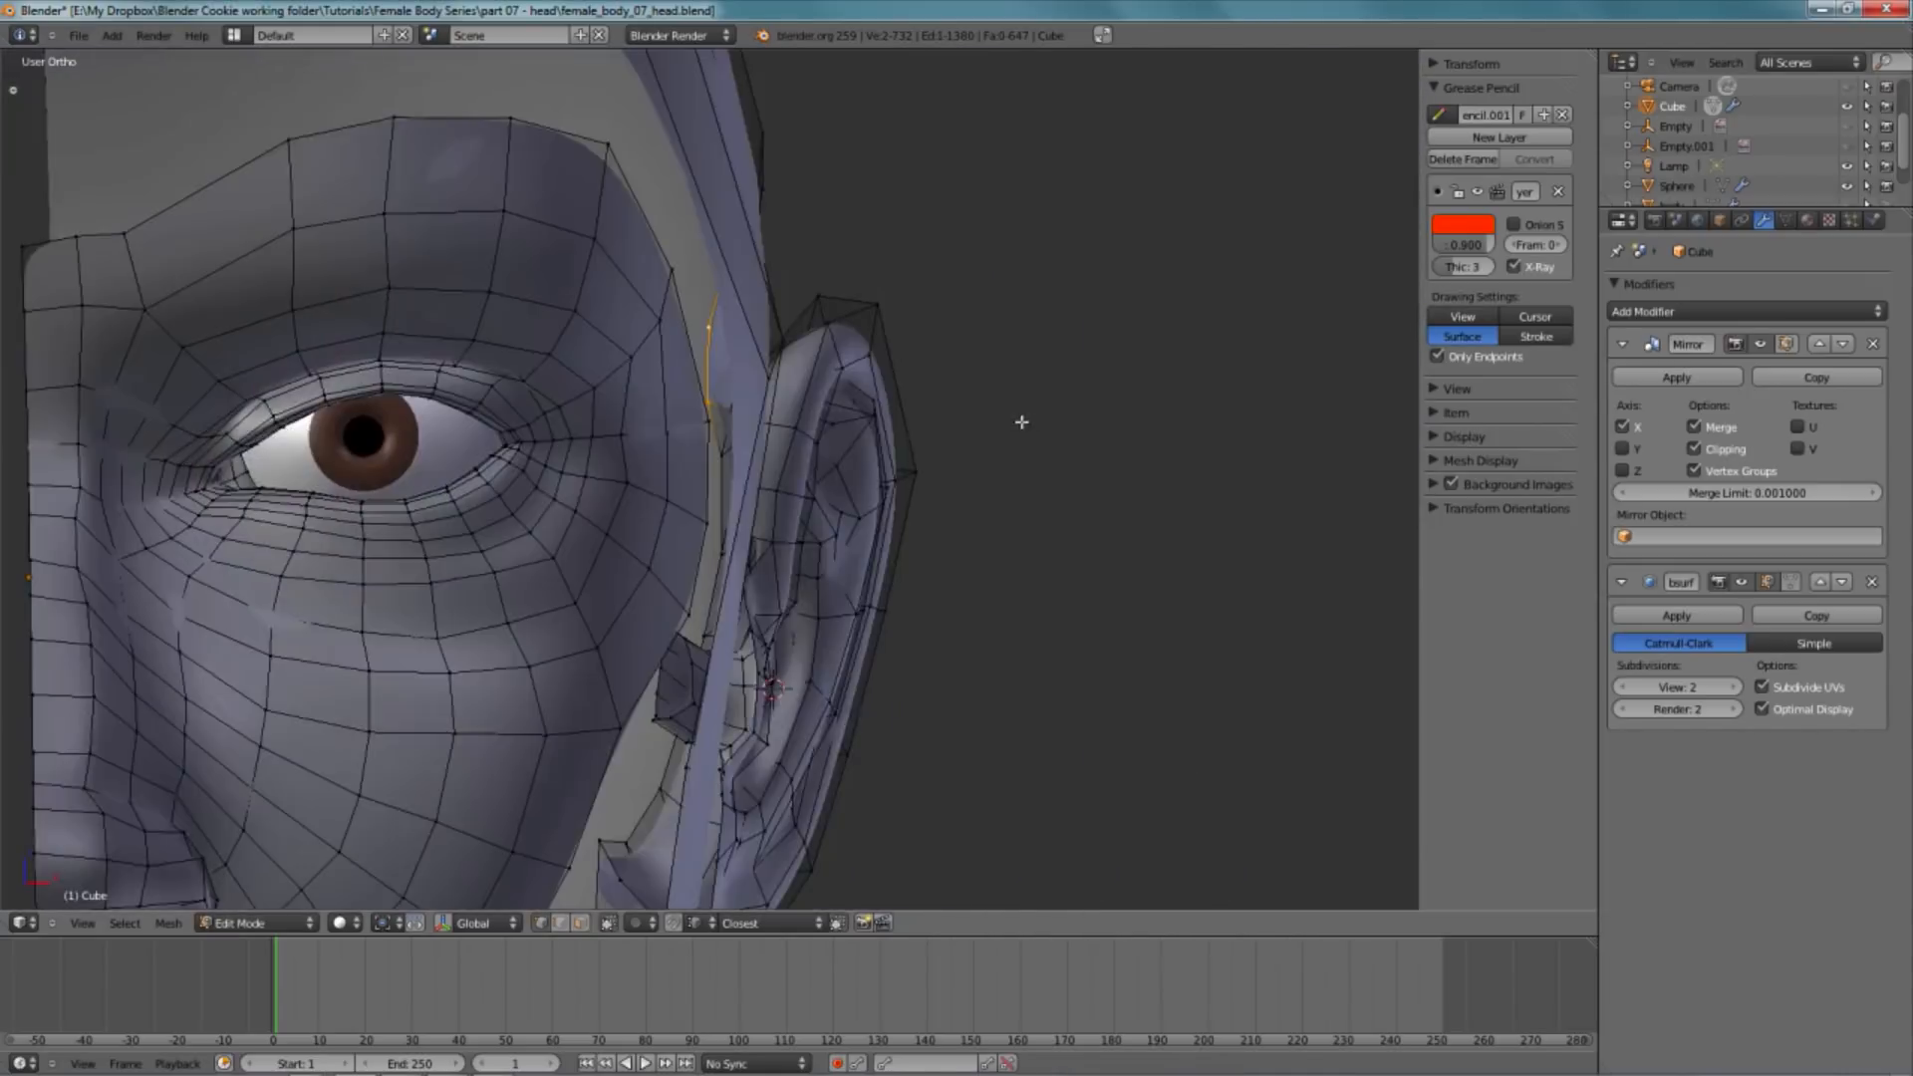
key("KP_3")
key("z")
key("e")
left_click(973, 469)
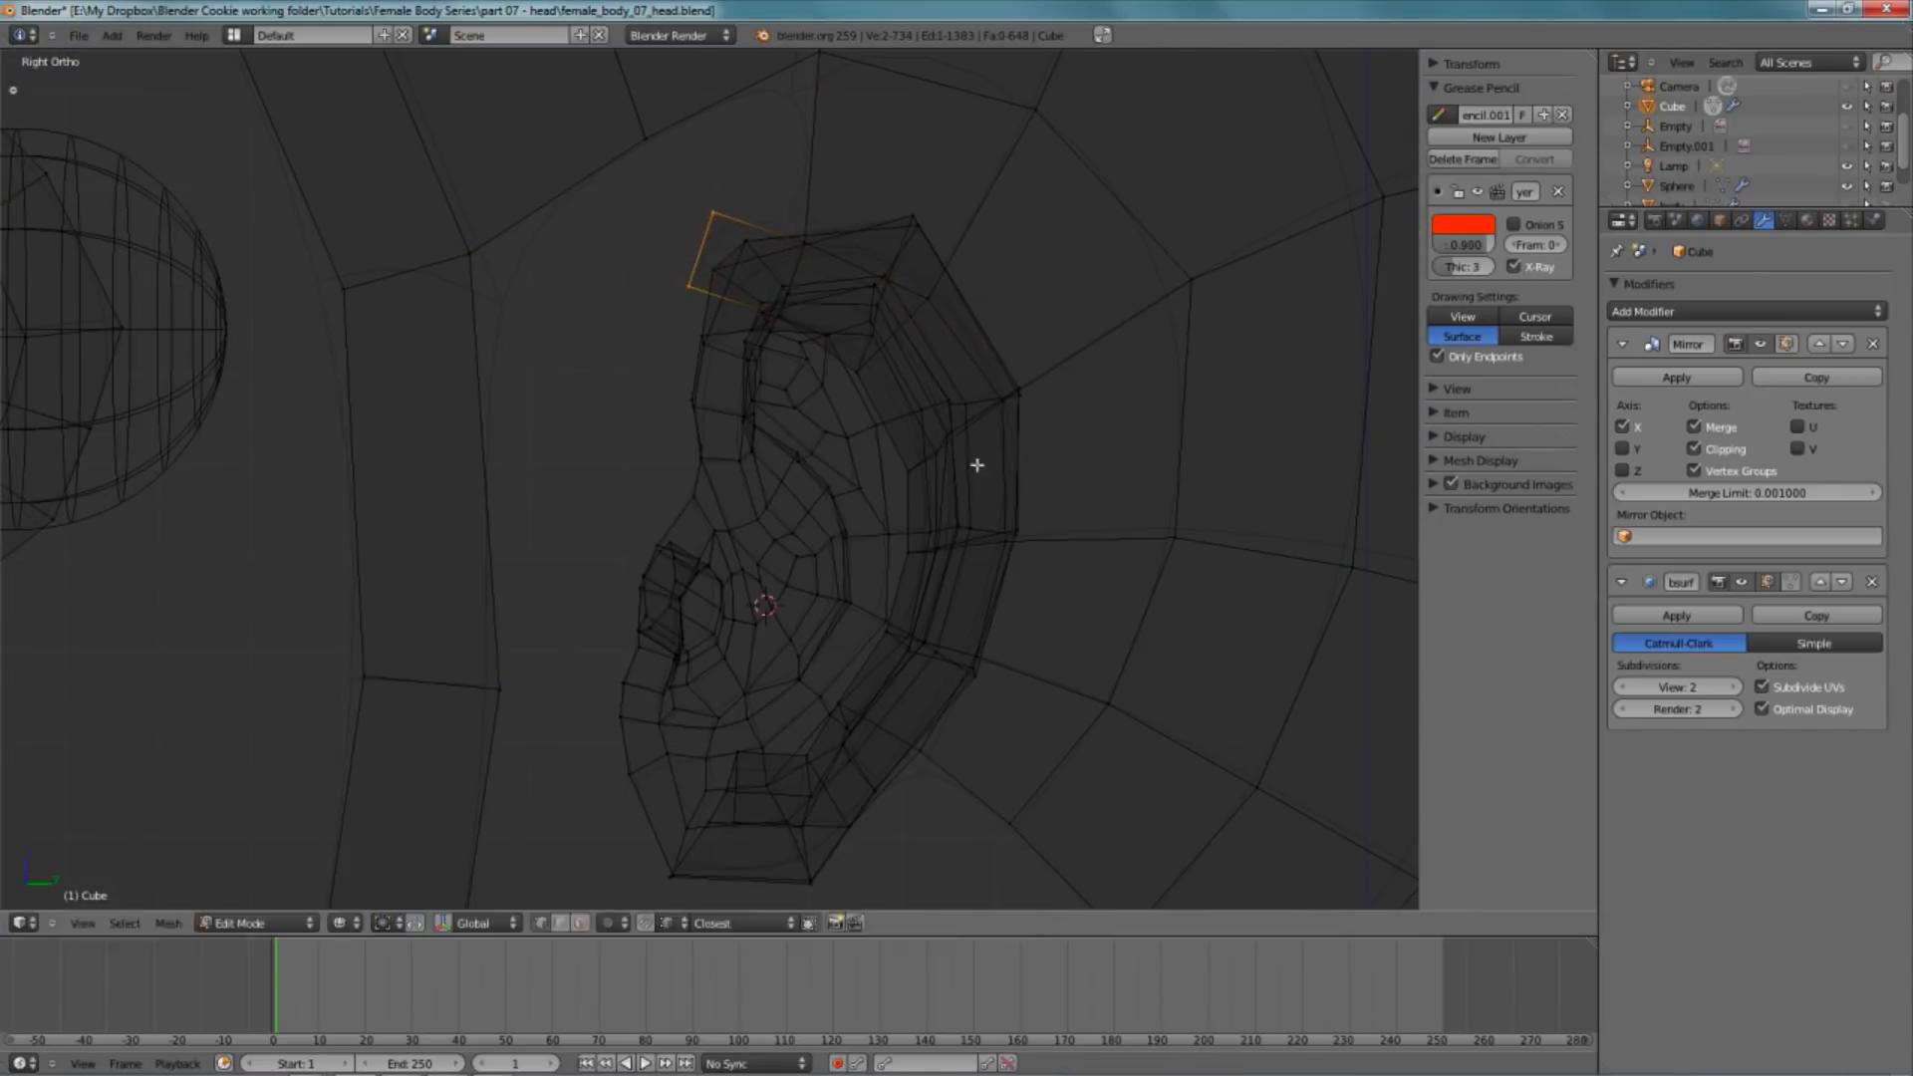
- Fill a face between the newly extruded strip and the inner upper front edge of the ear
key("z")
mouse_move(995, 239)
middle_mouse_down()
mouse_move(910, 542)
mouse_move(1269, 428)
middle_mouse_up()
key("z")
mouse_move(865, 434)
middle_mouse_down()
mouse_move(947, 435)
mouse_move(994, 388)
middle_mouse_up()
key("z")
right_click(733, 348)
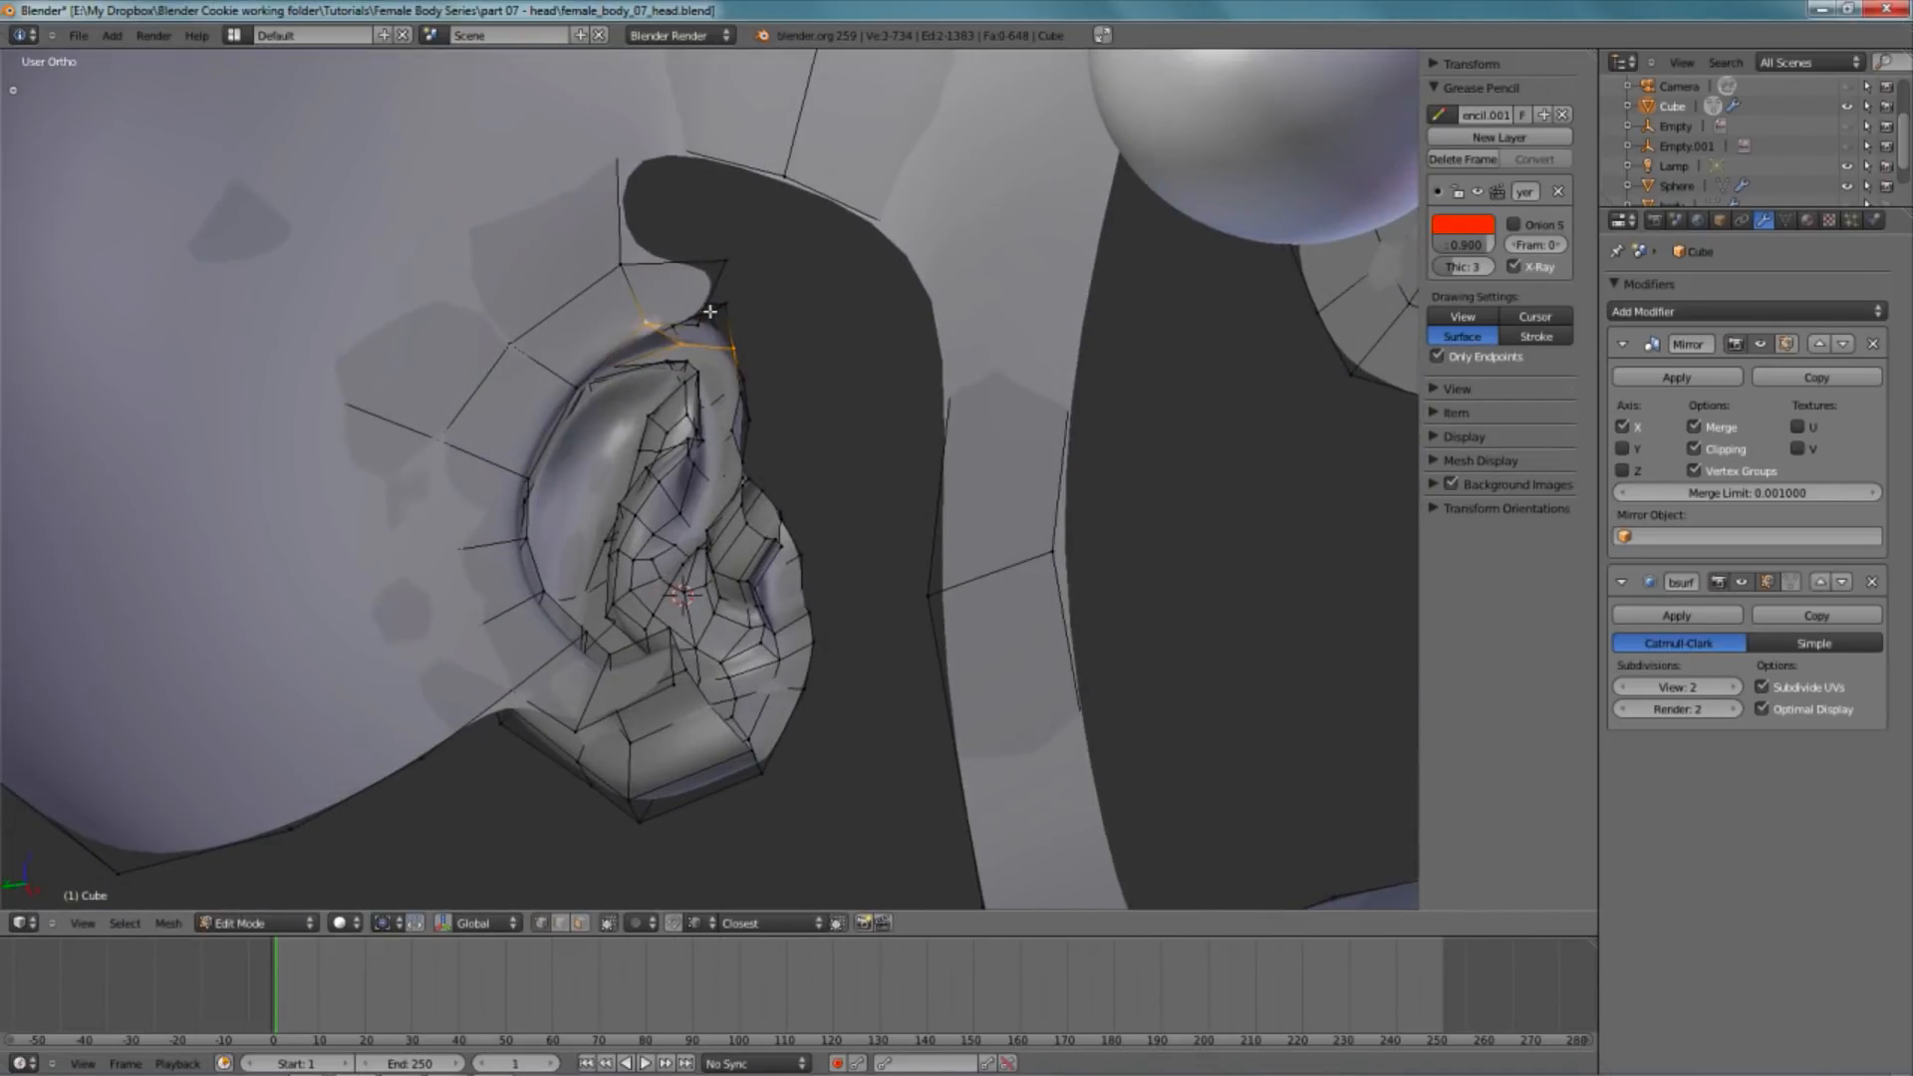
key("a")
middle_click_drag(925, 300, 491, 448)
middle_click_drag(785, 329, 756, 346)
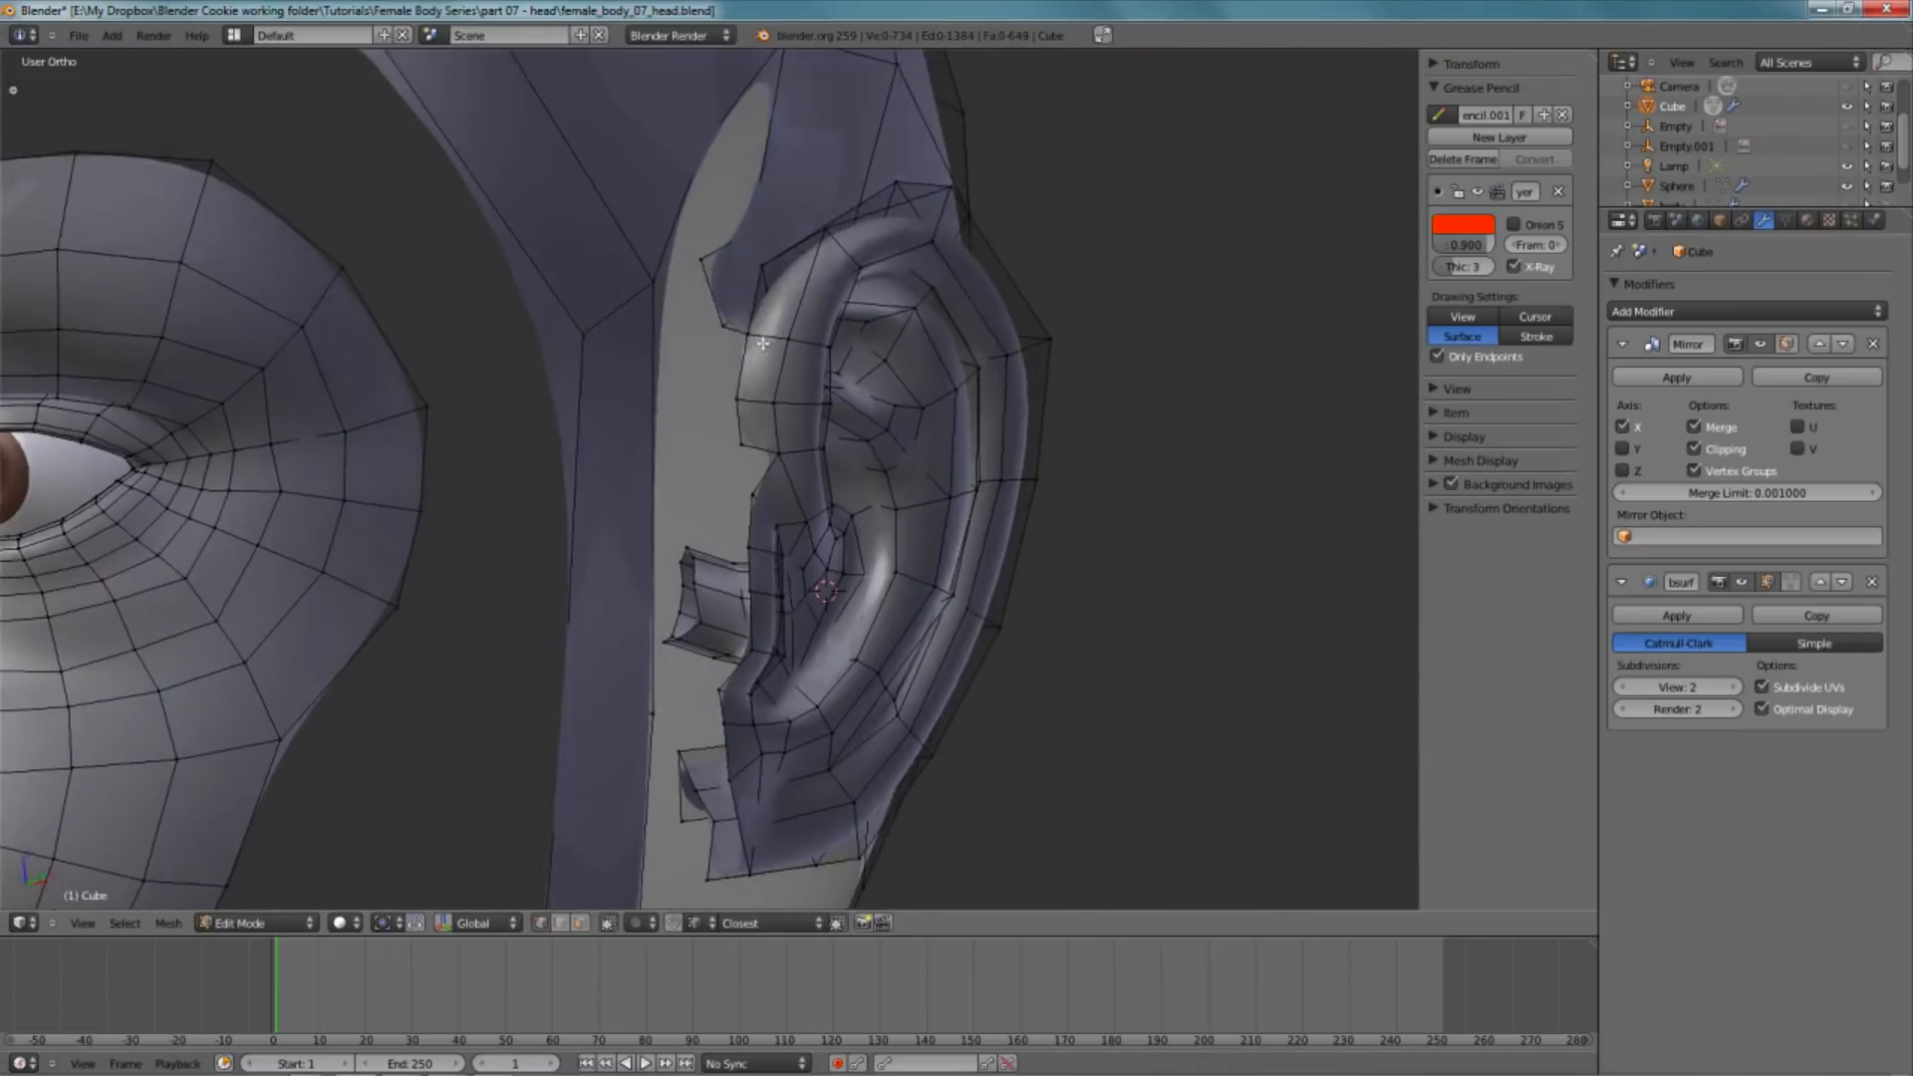
- Move the two lower vertices of the new faces at the ear's upper front slightly up and forward in side view
key("z")
key("KP_3")
key("z")
right_click(981, 344)
key("z")
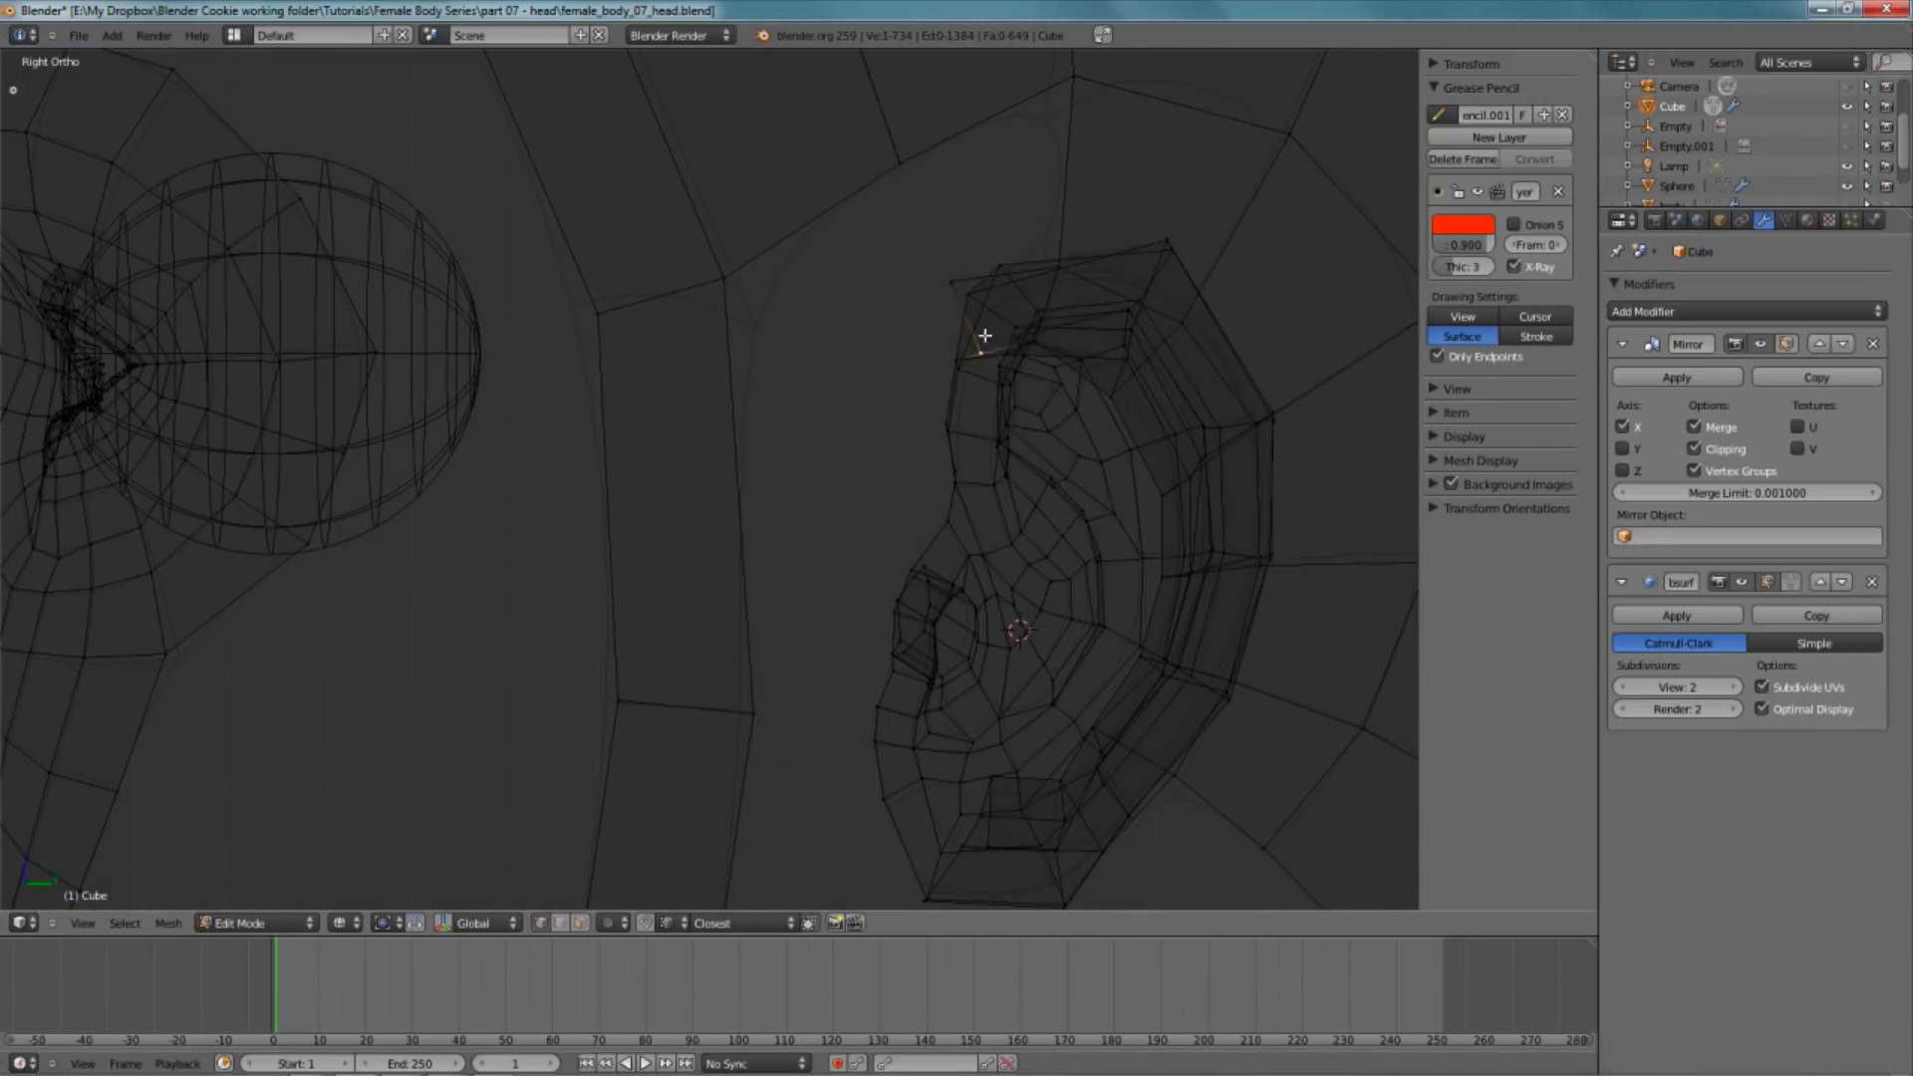
right_click(1028, 338, "shift")
key("g")
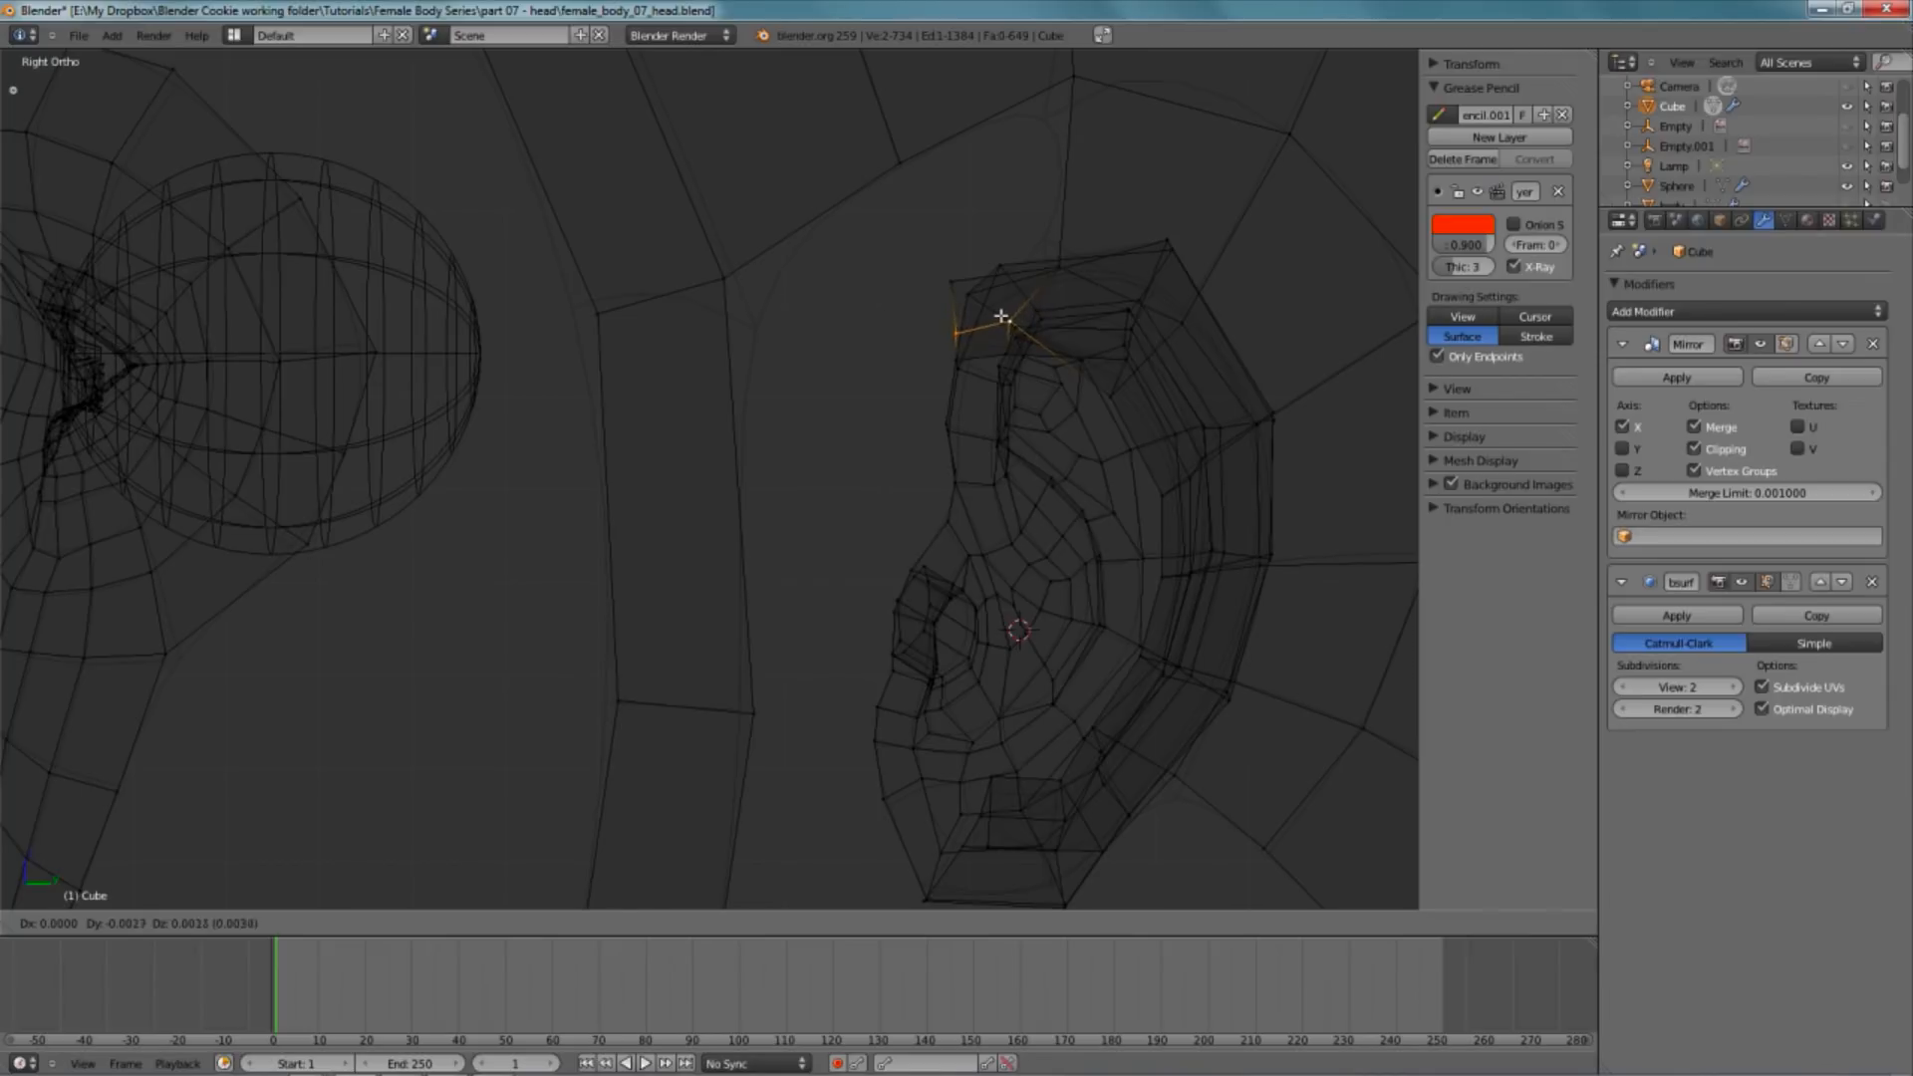
left_click(1002, 316)
- Fill another face to close the remaining gap between the extruded strip and the ear's upper front
key("z")
mouse_move(803, 462)
middle_mouse_down()
mouse_move(953, 496)
mouse_move(918, 468)
middle_mouse_up()
key("z")
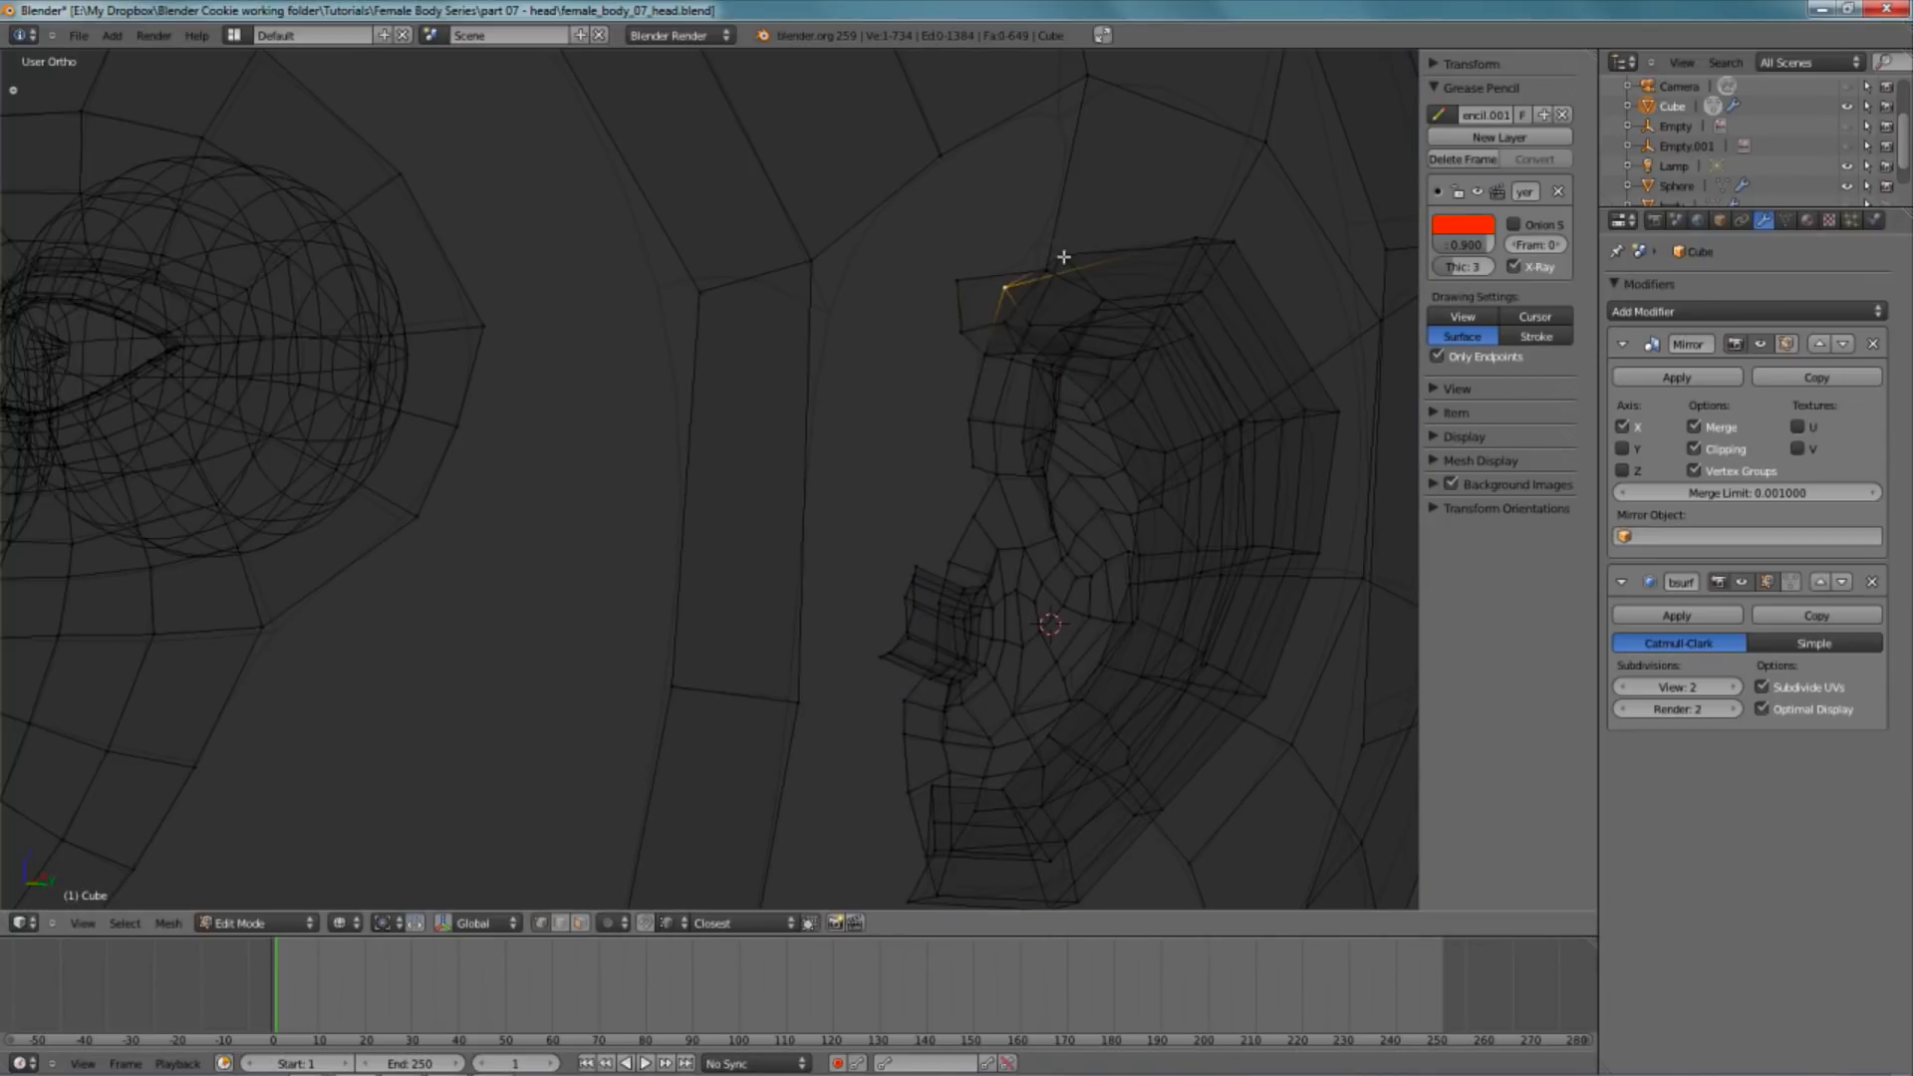
key("f")
key("a")
key("KP_3")
key("z")
- Reposition the vertices where the new faces meet the skull rim in front of the upper ear
middle_click_drag(964, 267, 990, 248)
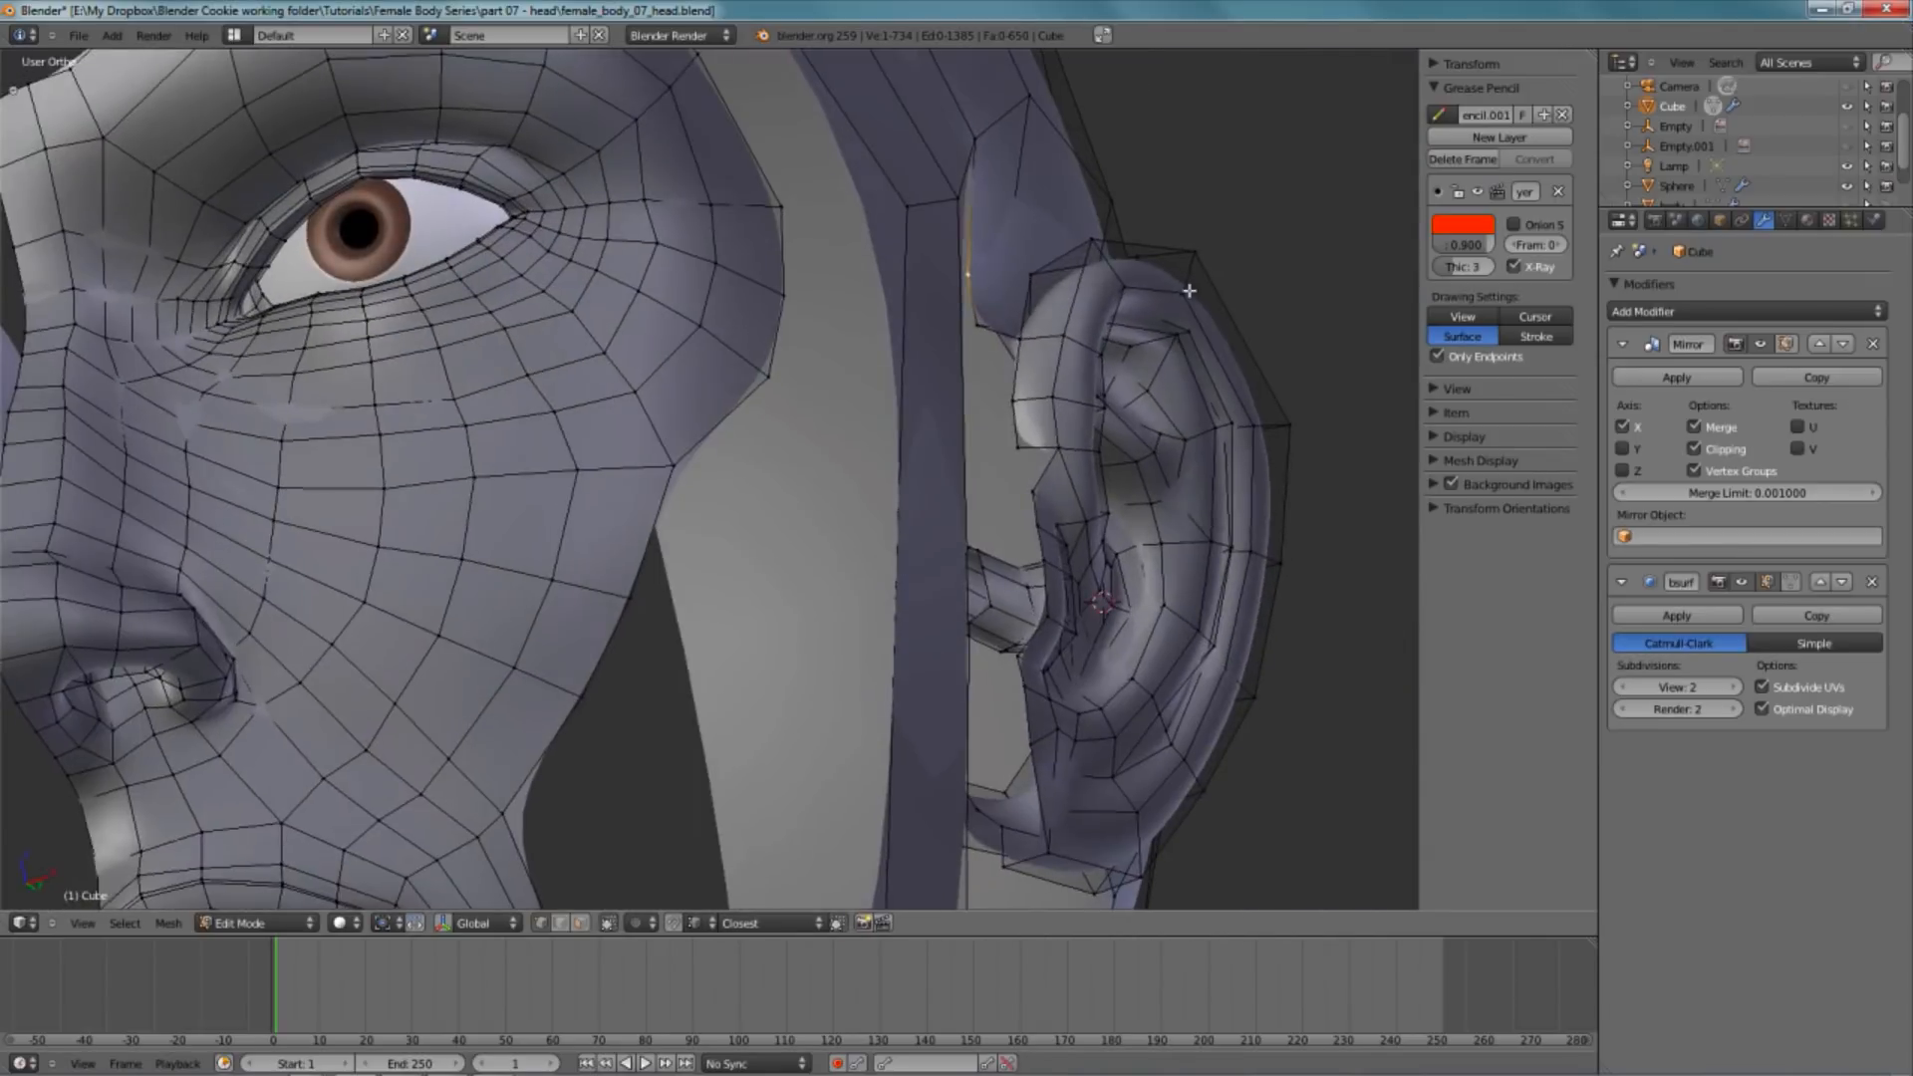
key("z")
right_click(997, 286, "shift")
middle_click_drag(1068, 327, 1075, 321)
key("g")
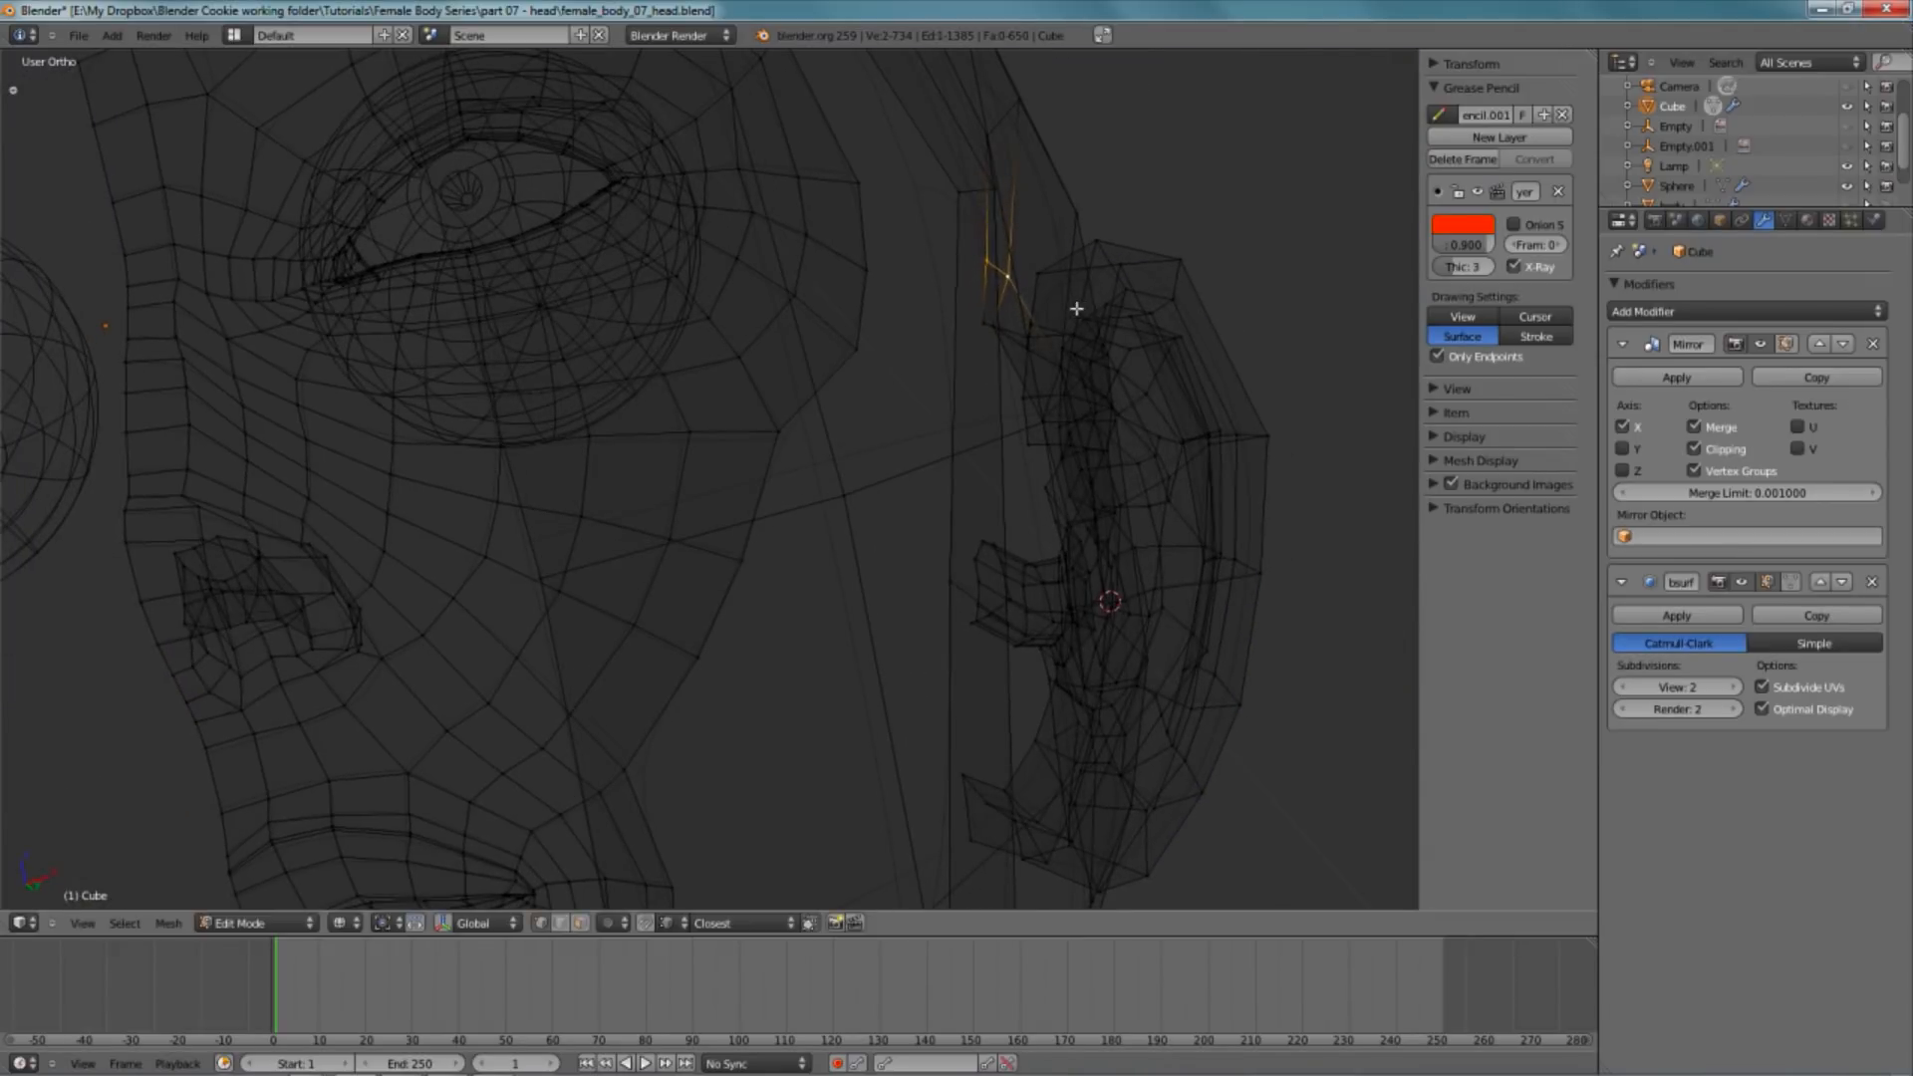
key("g")
left_click(1007, 312)
right_click(1006, 314)
key("g")
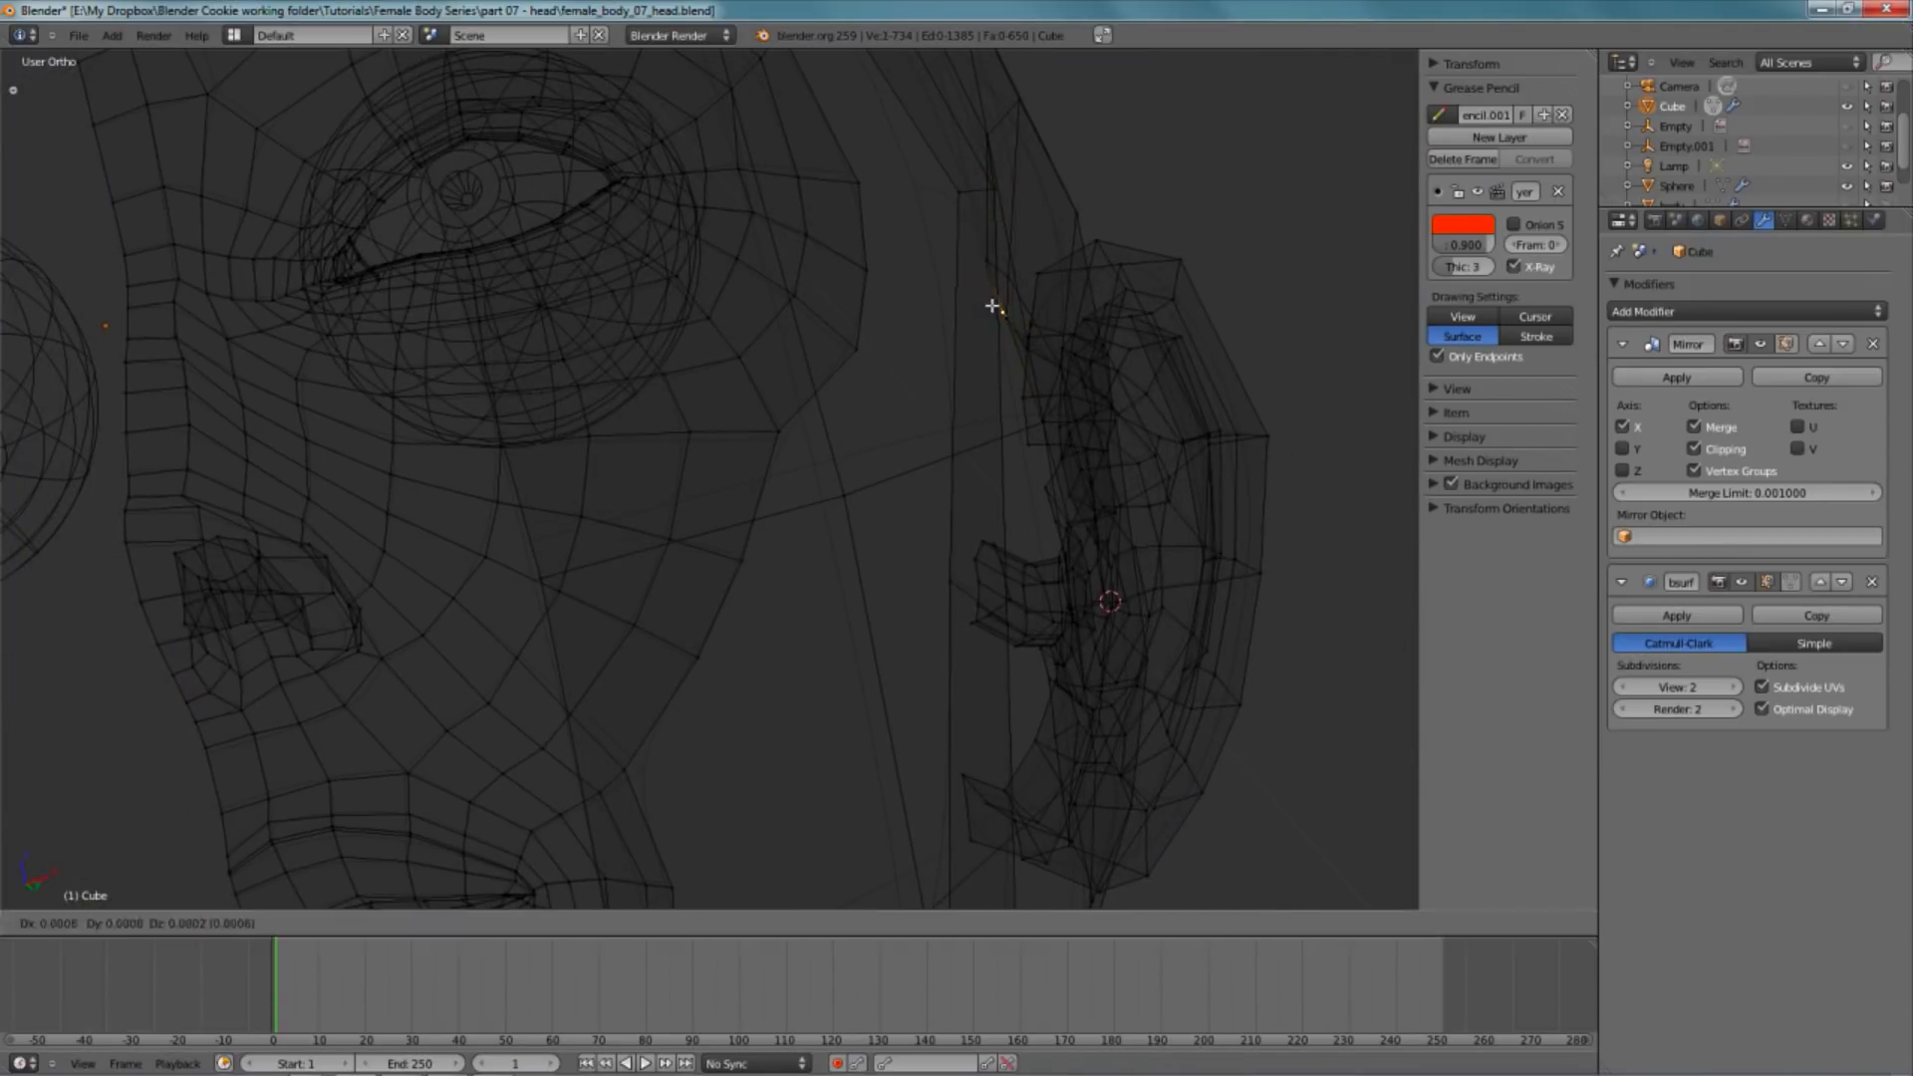
left_click(994, 307)
- Adjust the selected vertex on the ear's upper front edge in the side view
key("z")
middle_click_drag(994, 307, 872, 430)
key("z")
key("KP_3")
scroll(978, 405, "up", 4)
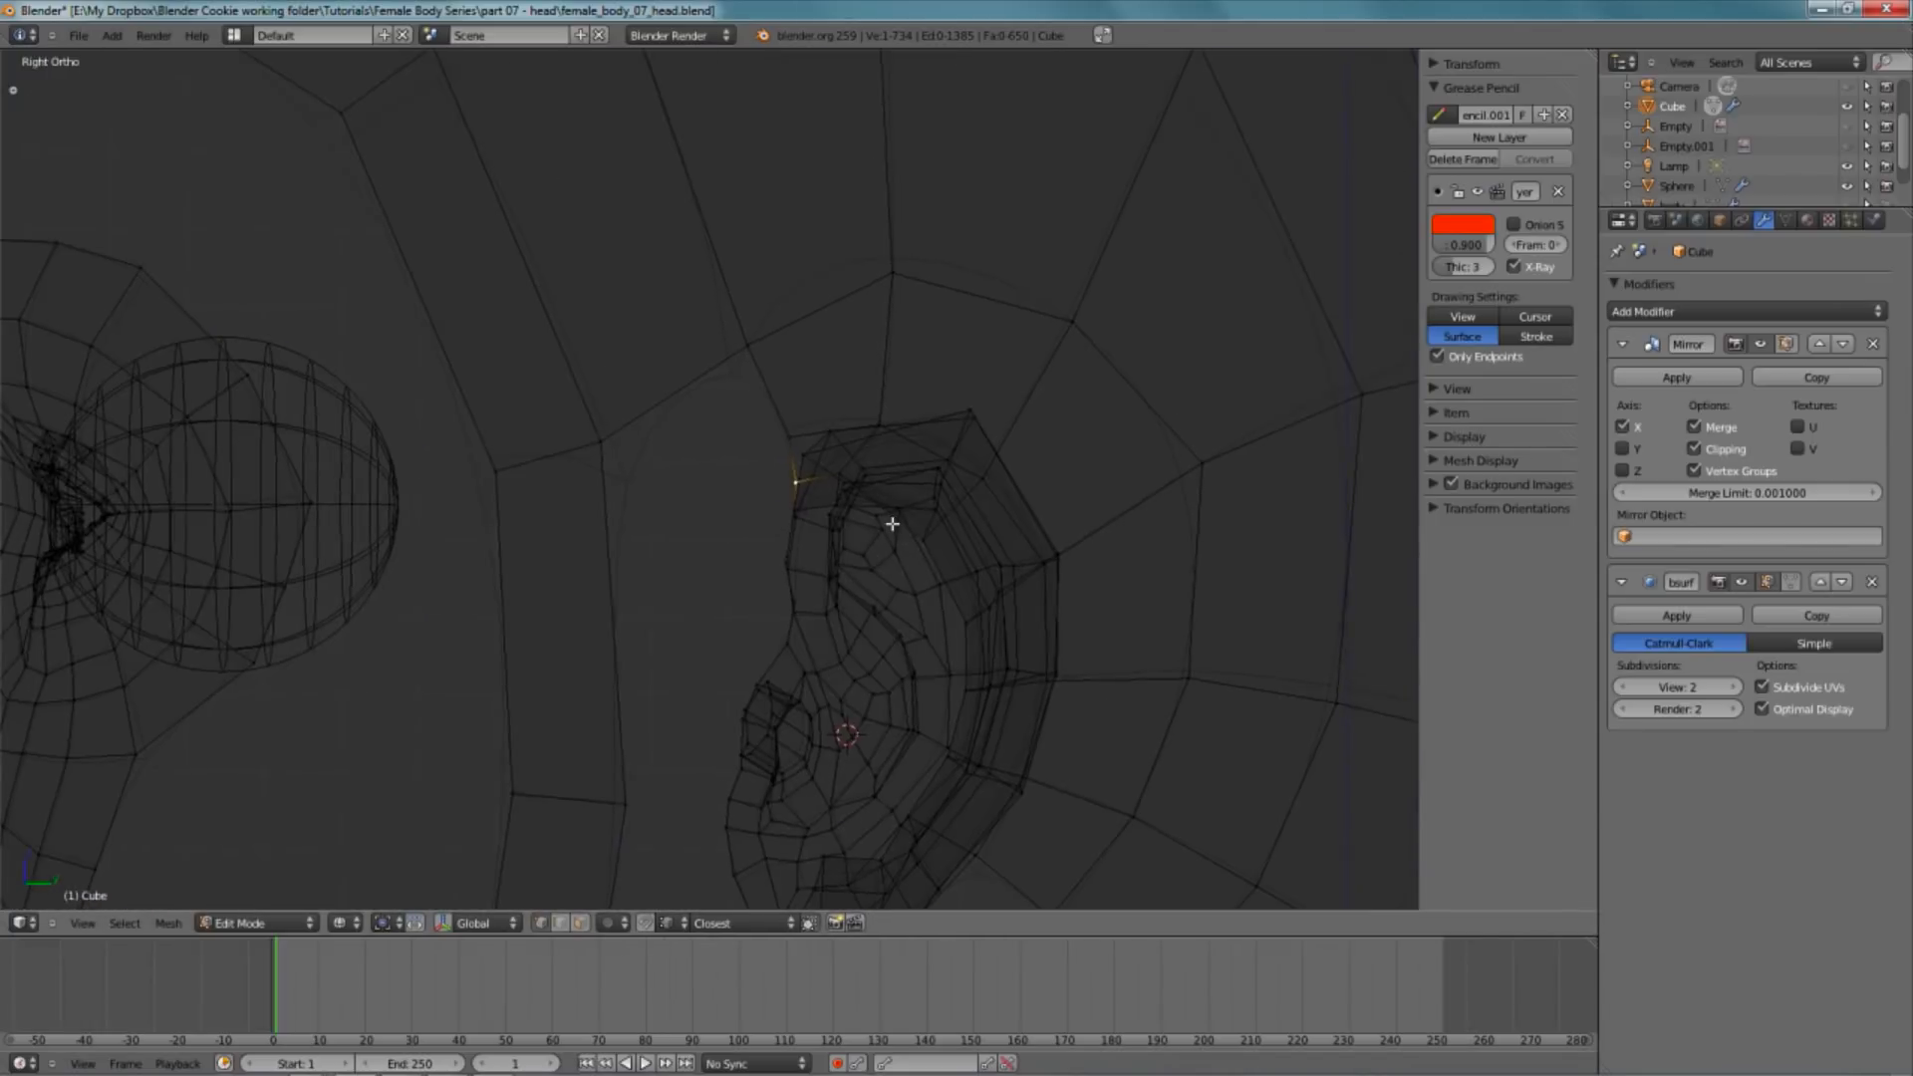
left_click(934, 474)
- Move the vertices in the crease behind the ear's top to even out the connection to the skull
key("z")
mouse_move(1136, 491)
middle_mouse_down()
mouse_move(859, 546)
mouse_move(921, 526)
middle_mouse_up()
key("z")
key("z")
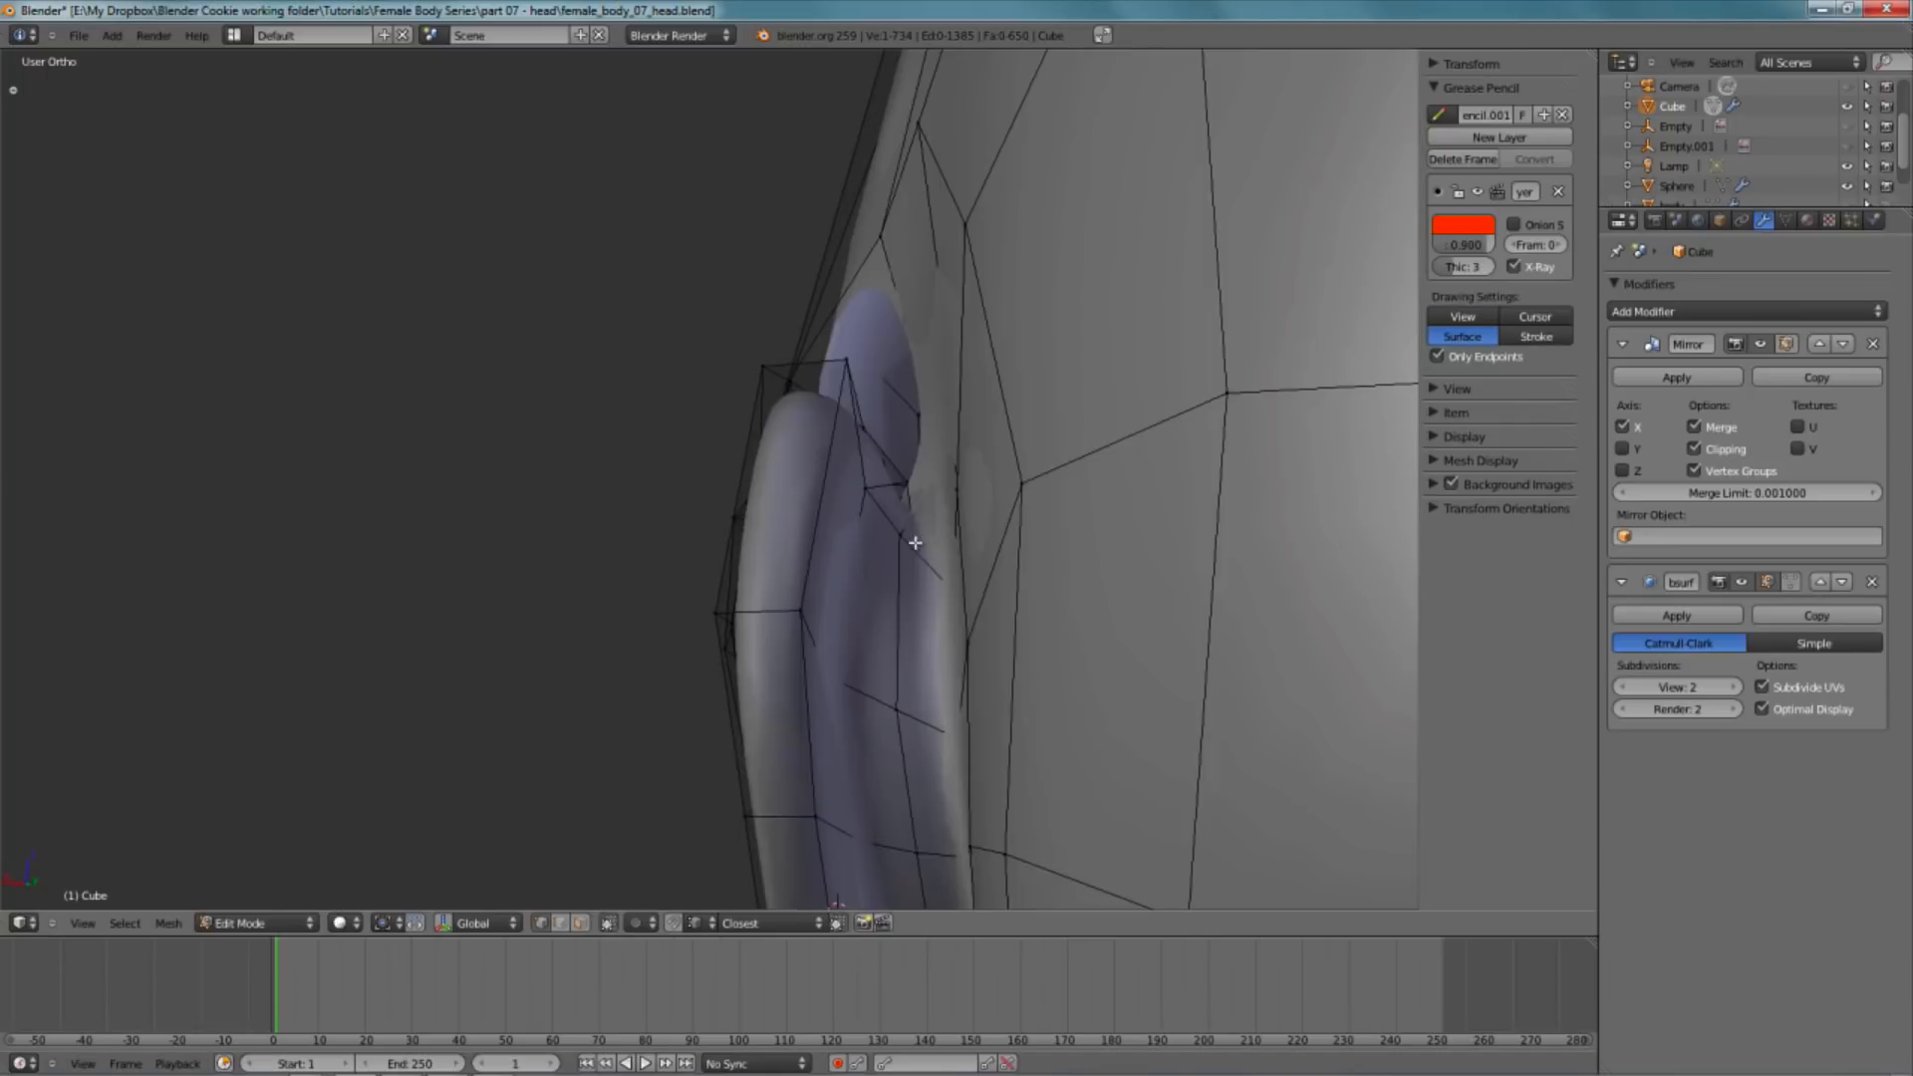
key("z")
key("g")
right_click(940, 590)
key("g")
left_click(940, 579)
key("z")
key("g")
left_click(929, 546)
- Shift the selected vertex beneath the ear's upper rim from an angled view to smooth the surface
key("z")
mouse_move(851, 600)
middle_mouse_down()
mouse_move(894, 581)
mouse_move(875, 578)
mouse_move(1086, 608)
middle_mouse_up()
key("g")
left_click(889, 572)
key("z")
scroll(873, 581, "down", 4)
key("z")
scroll(809, 592, "up", 3)
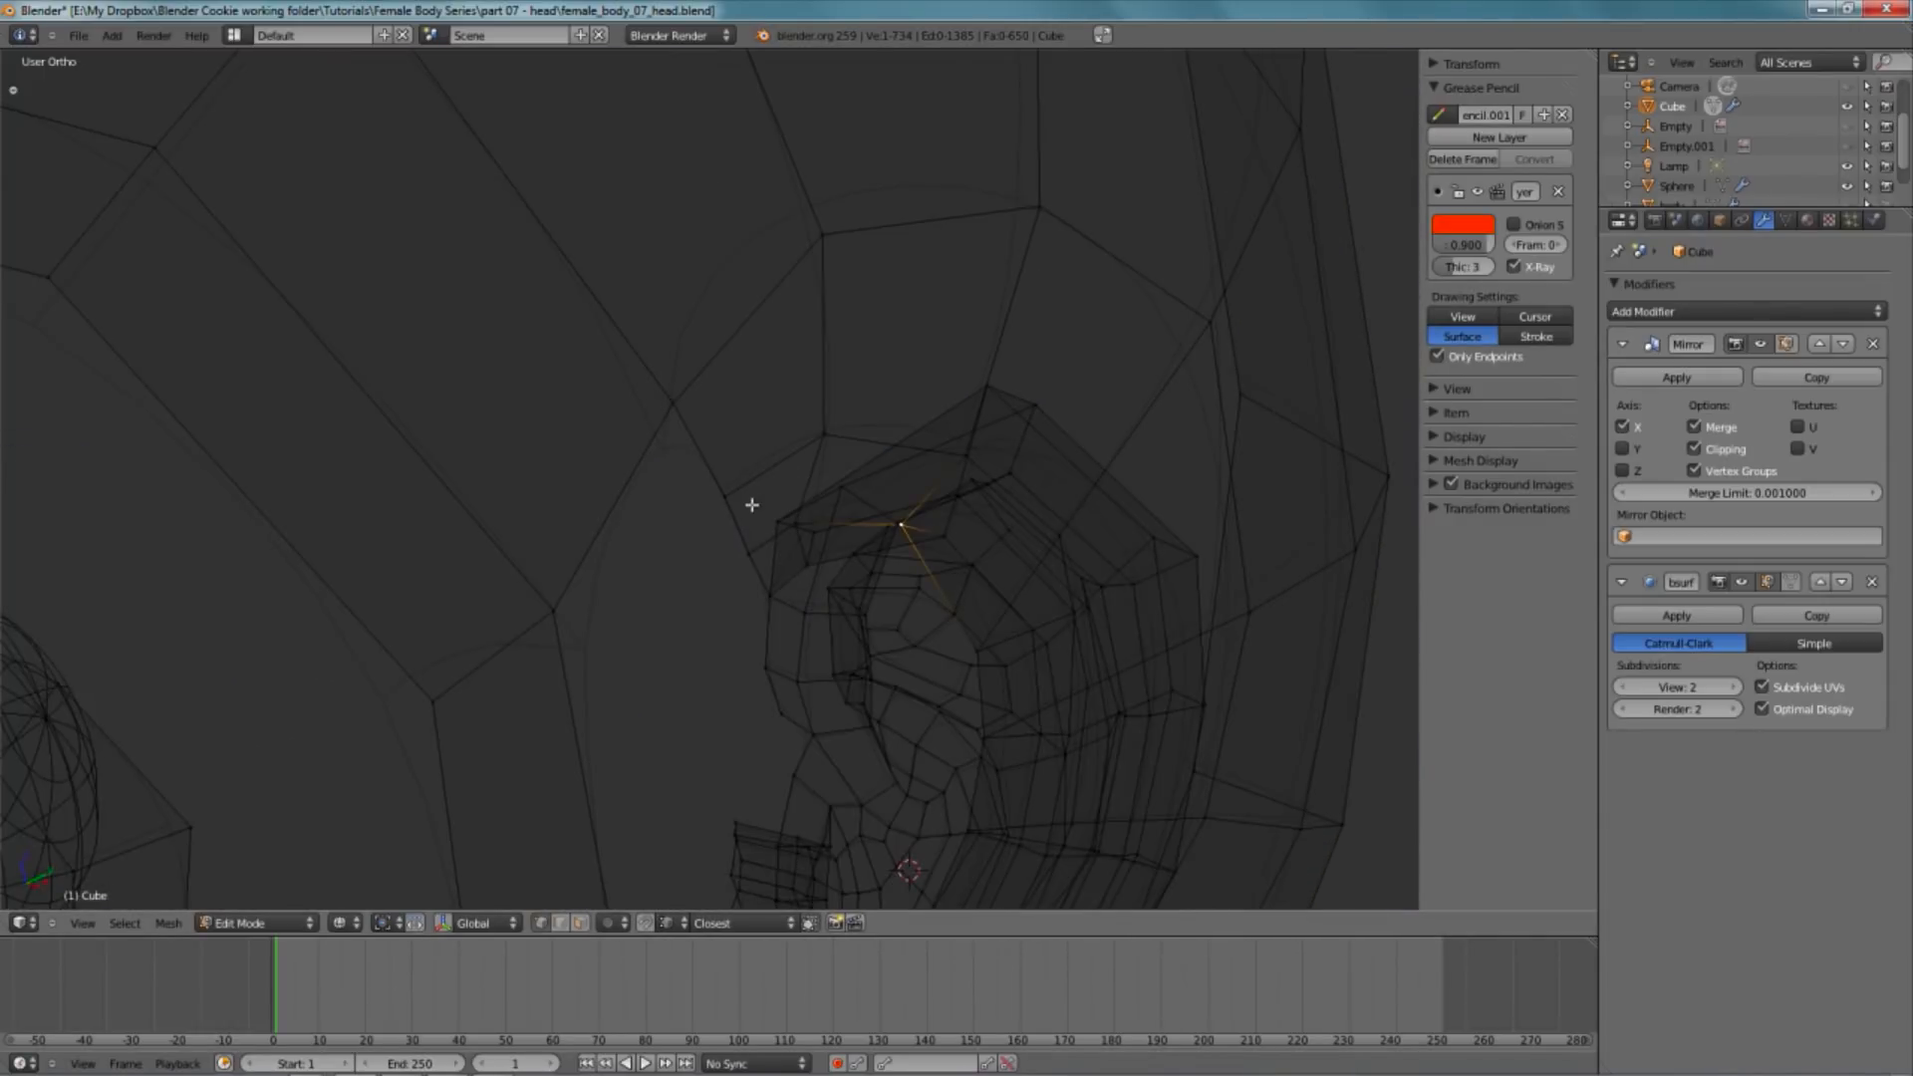
- Adjust the vertex on the ear's upper front edge and the skull rim corner vertex above it in side view
key("KP_3")
middle_click_drag(555, 538, 728, 586, "shift")
key("g")
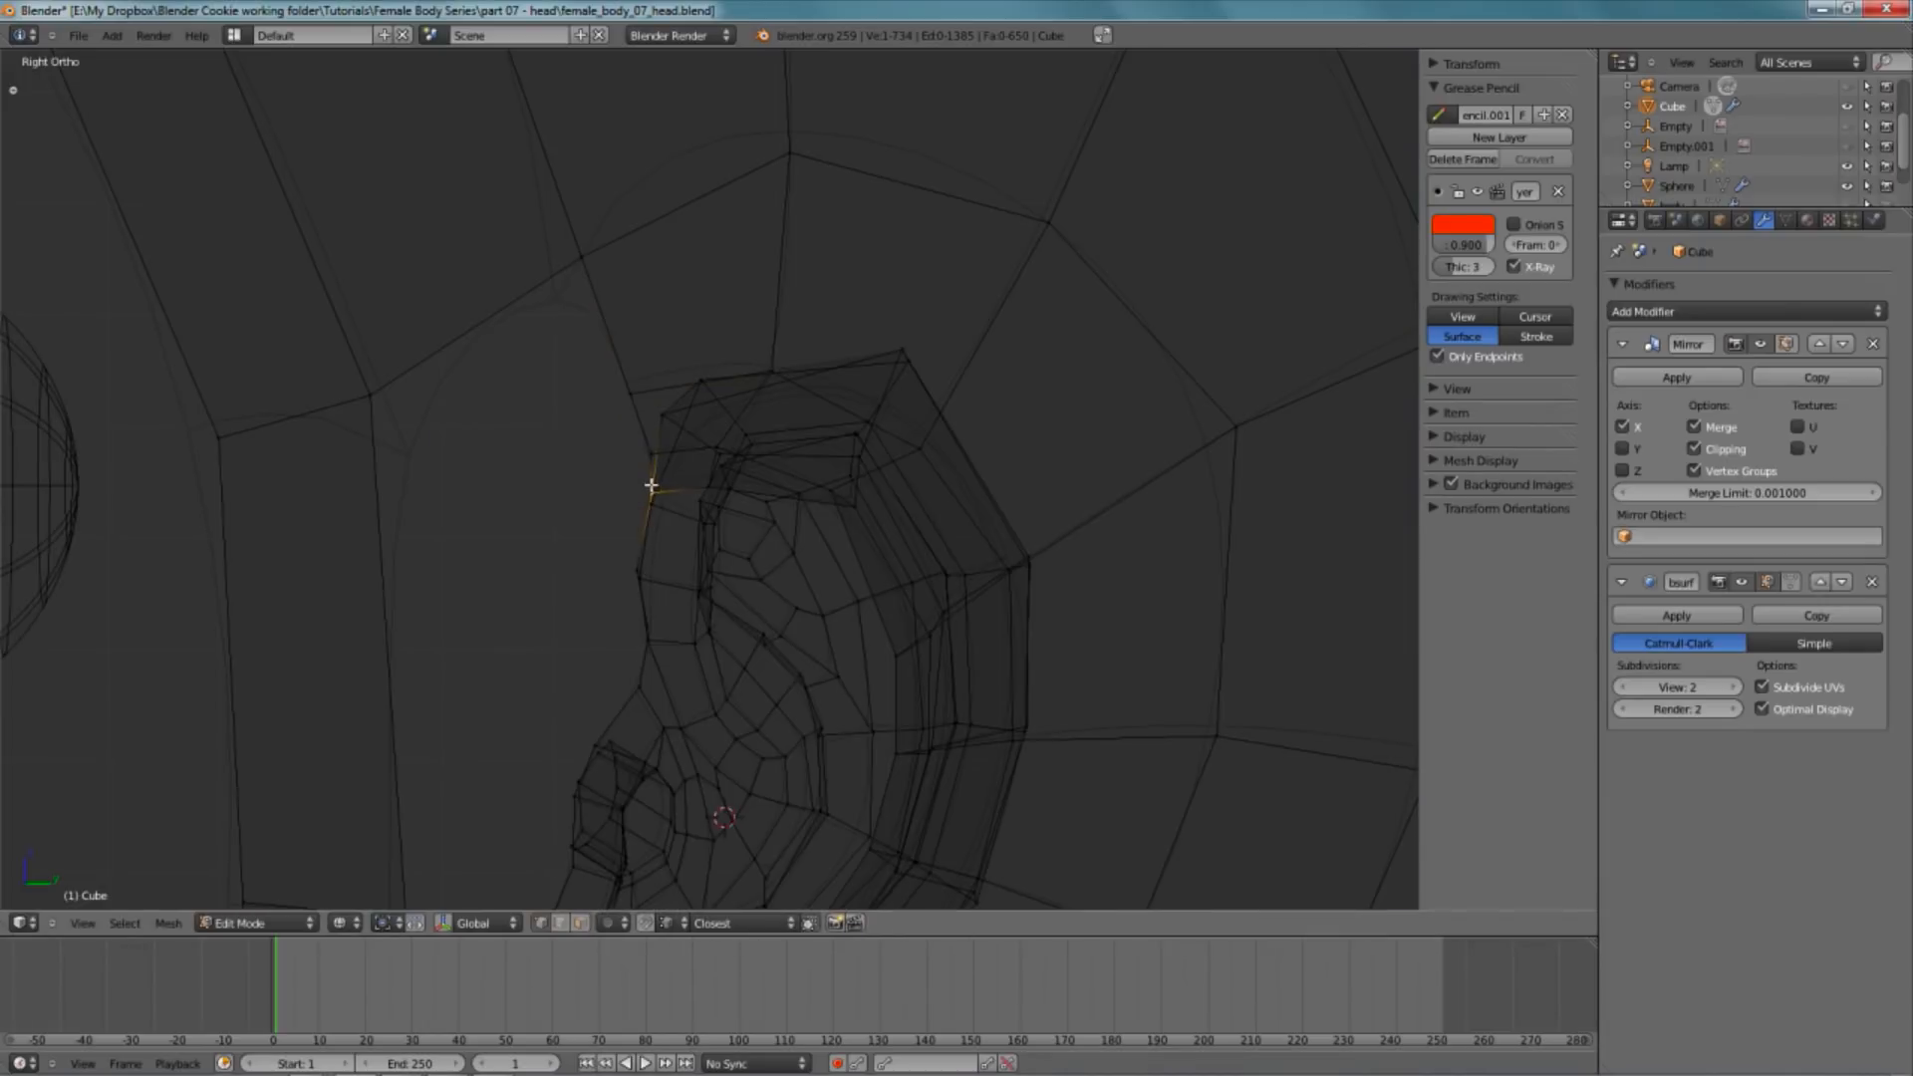
right_click(634, 402)
key("g")
left_click(629, 410)
- Extrude the skull rim corner vertex downward and fill a face between it and the ear's upper front edge
key("z")
scroll(631, 415, "down", 2)
middle_click_drag(676, 498, 750, 446, "shift")
scroll(750, 446, "up", 1)
key("z")
scroll(751, 447, "up", 1)
key("e")
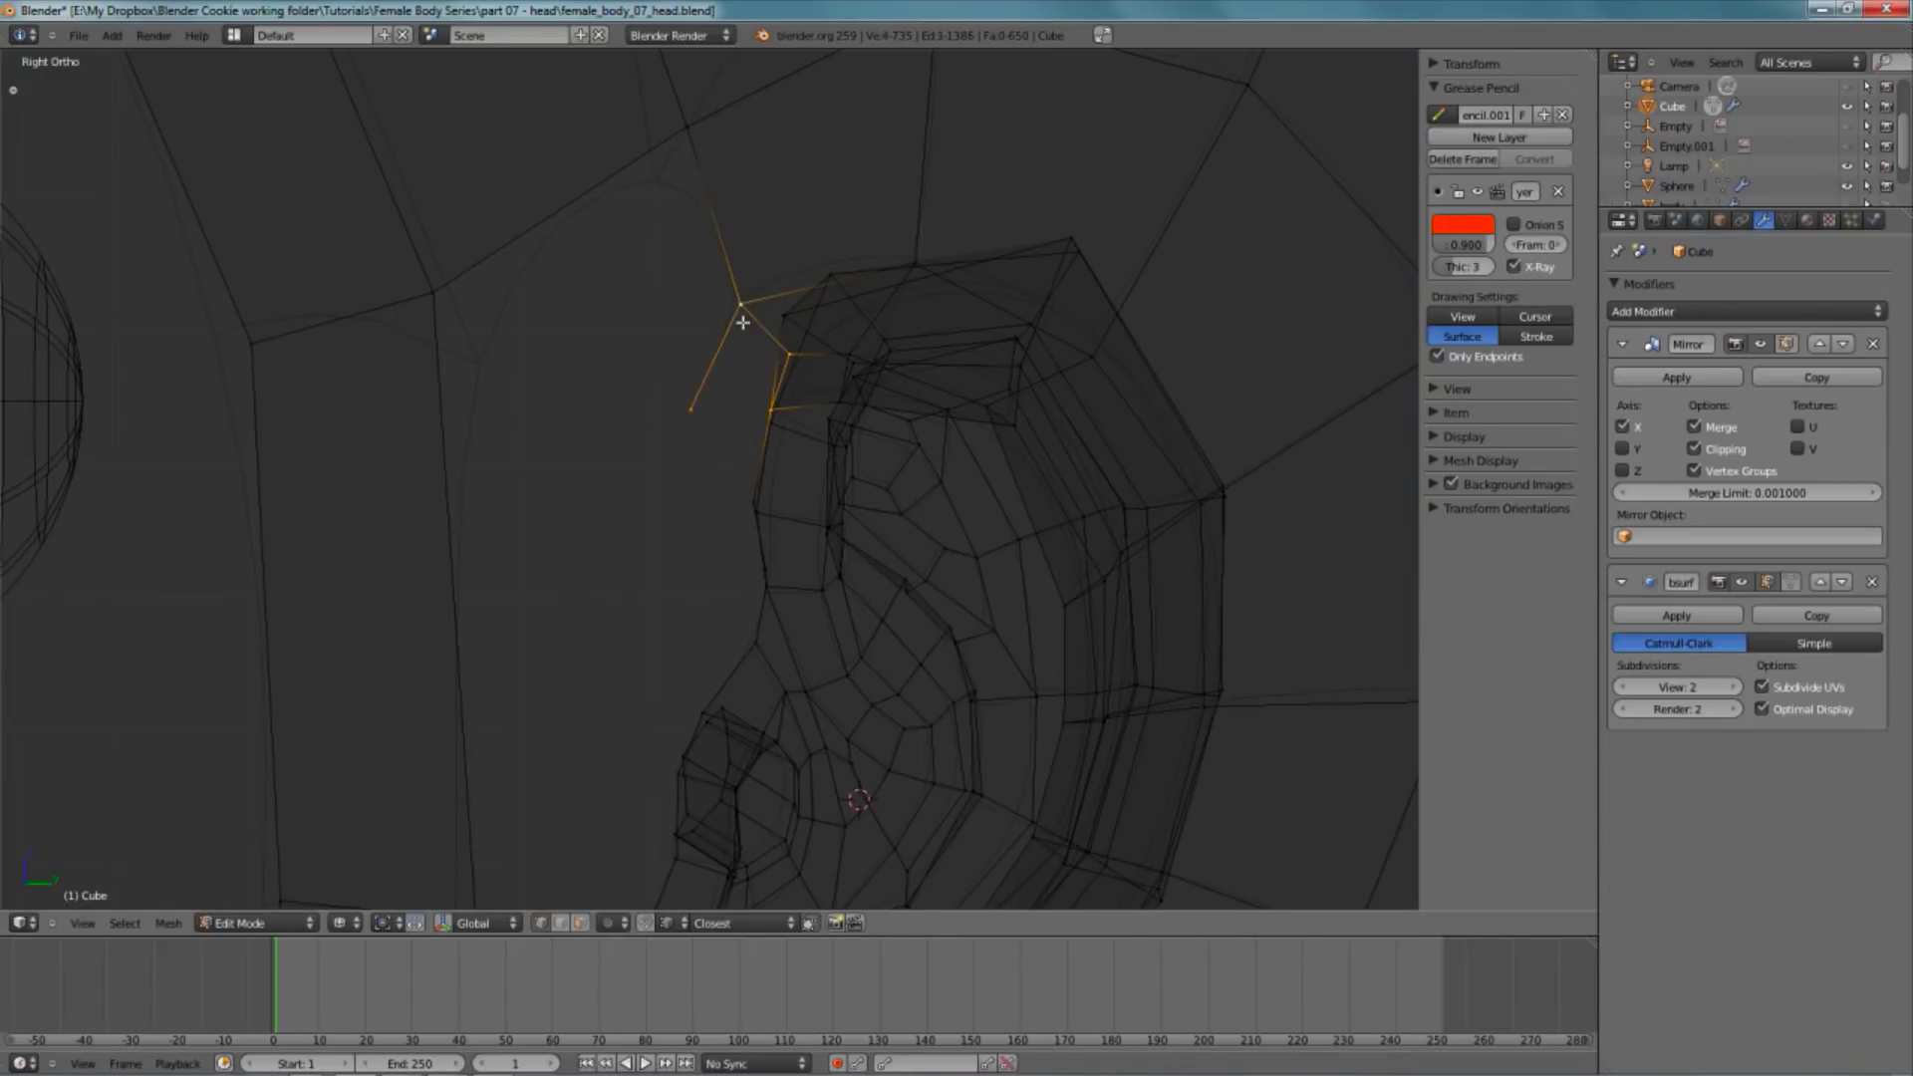
key("z")
scroll(726, 542, "up", 2)
key("f")
scroll(876, 509, "up", 2)
key("z")
key("z")
key("z")
- Select face loops running through the ear's upper front and examine how the faces flow
key("ctrl+Tab")
left_click(583, 332)
right_click(435, 261, "alt")
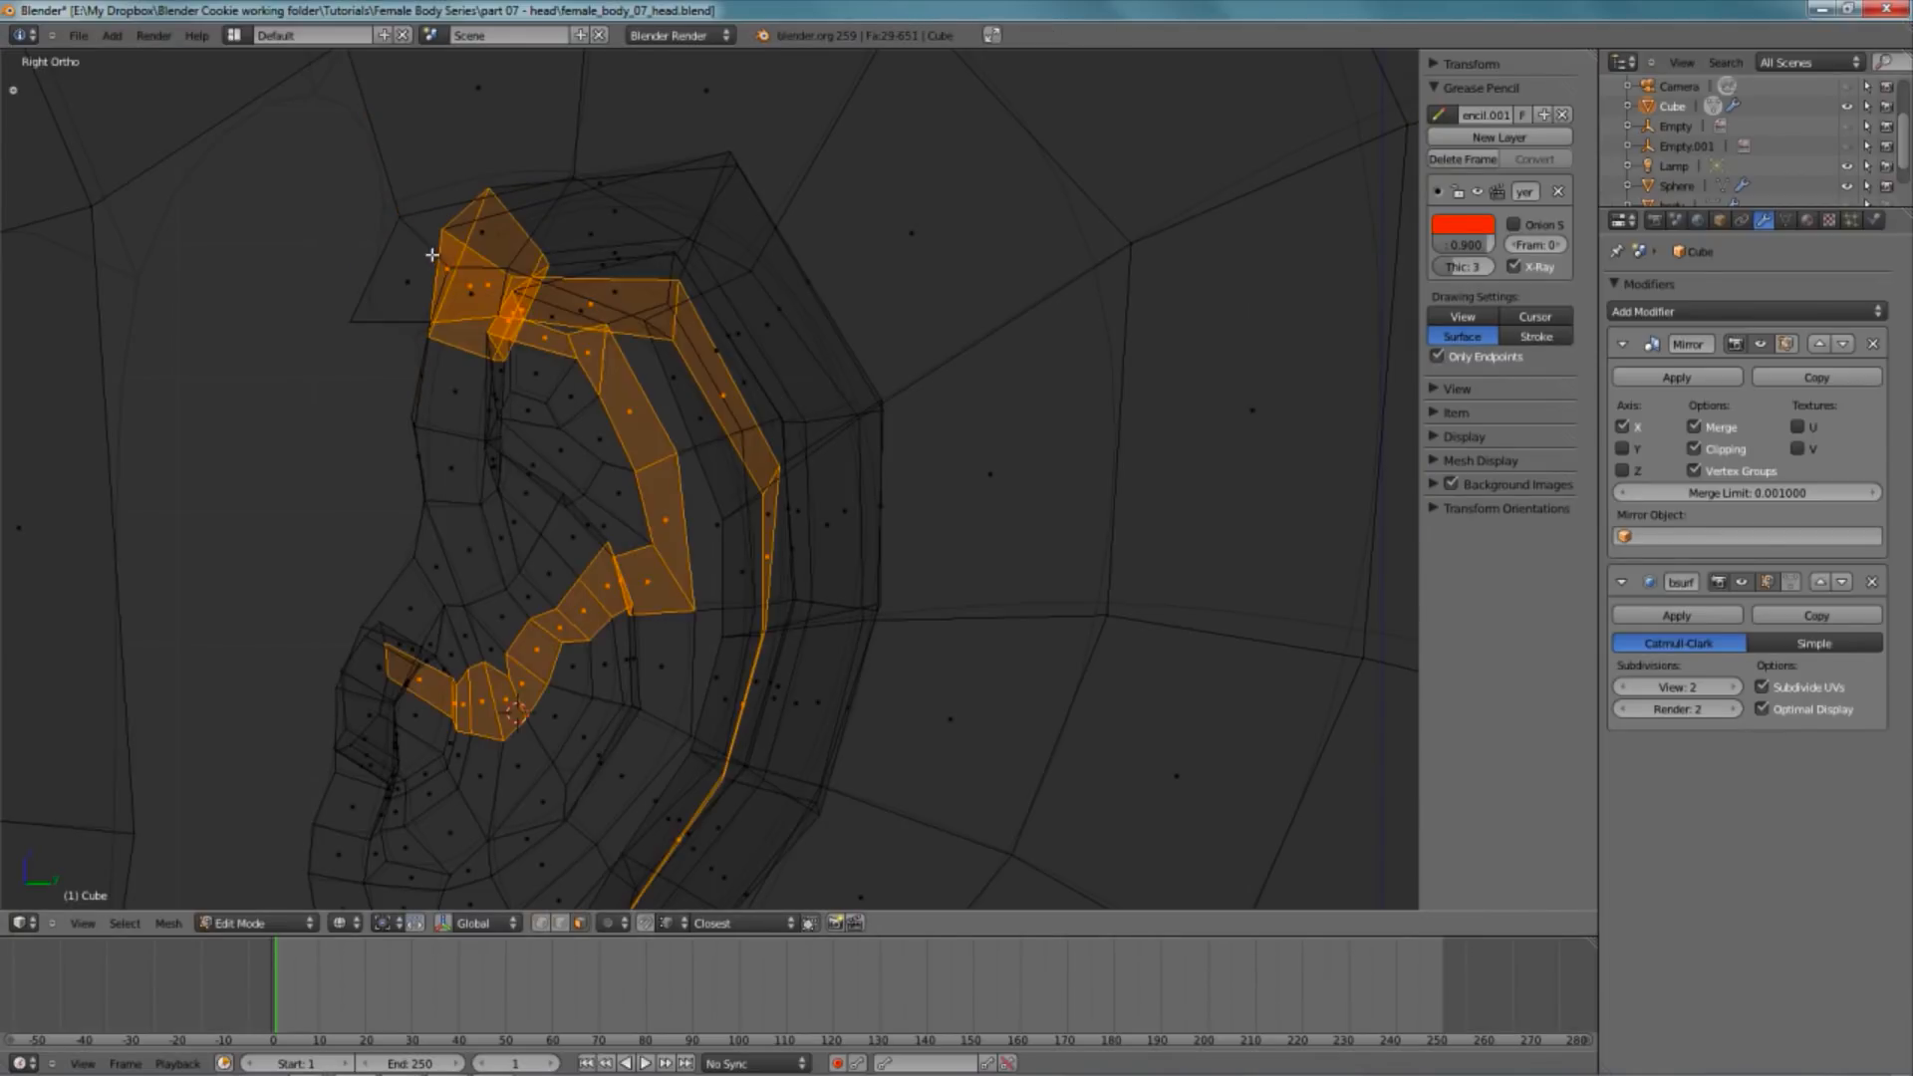
right_click(433, 245, "alt")
scroll(591, 289, "down", 2)
key("z")
scroll(578, 380, "up", 3)
middle_click_drag(578, 380, 900, 342)
- Return to vertex selection and reposition the front-edge vertex just below the new face in side view
key("KP_3")
key("ctrl+Tab")
left_click(603, 317)
key("z")
scroll(563, 477, "up", 2)
right_click(529, 372)
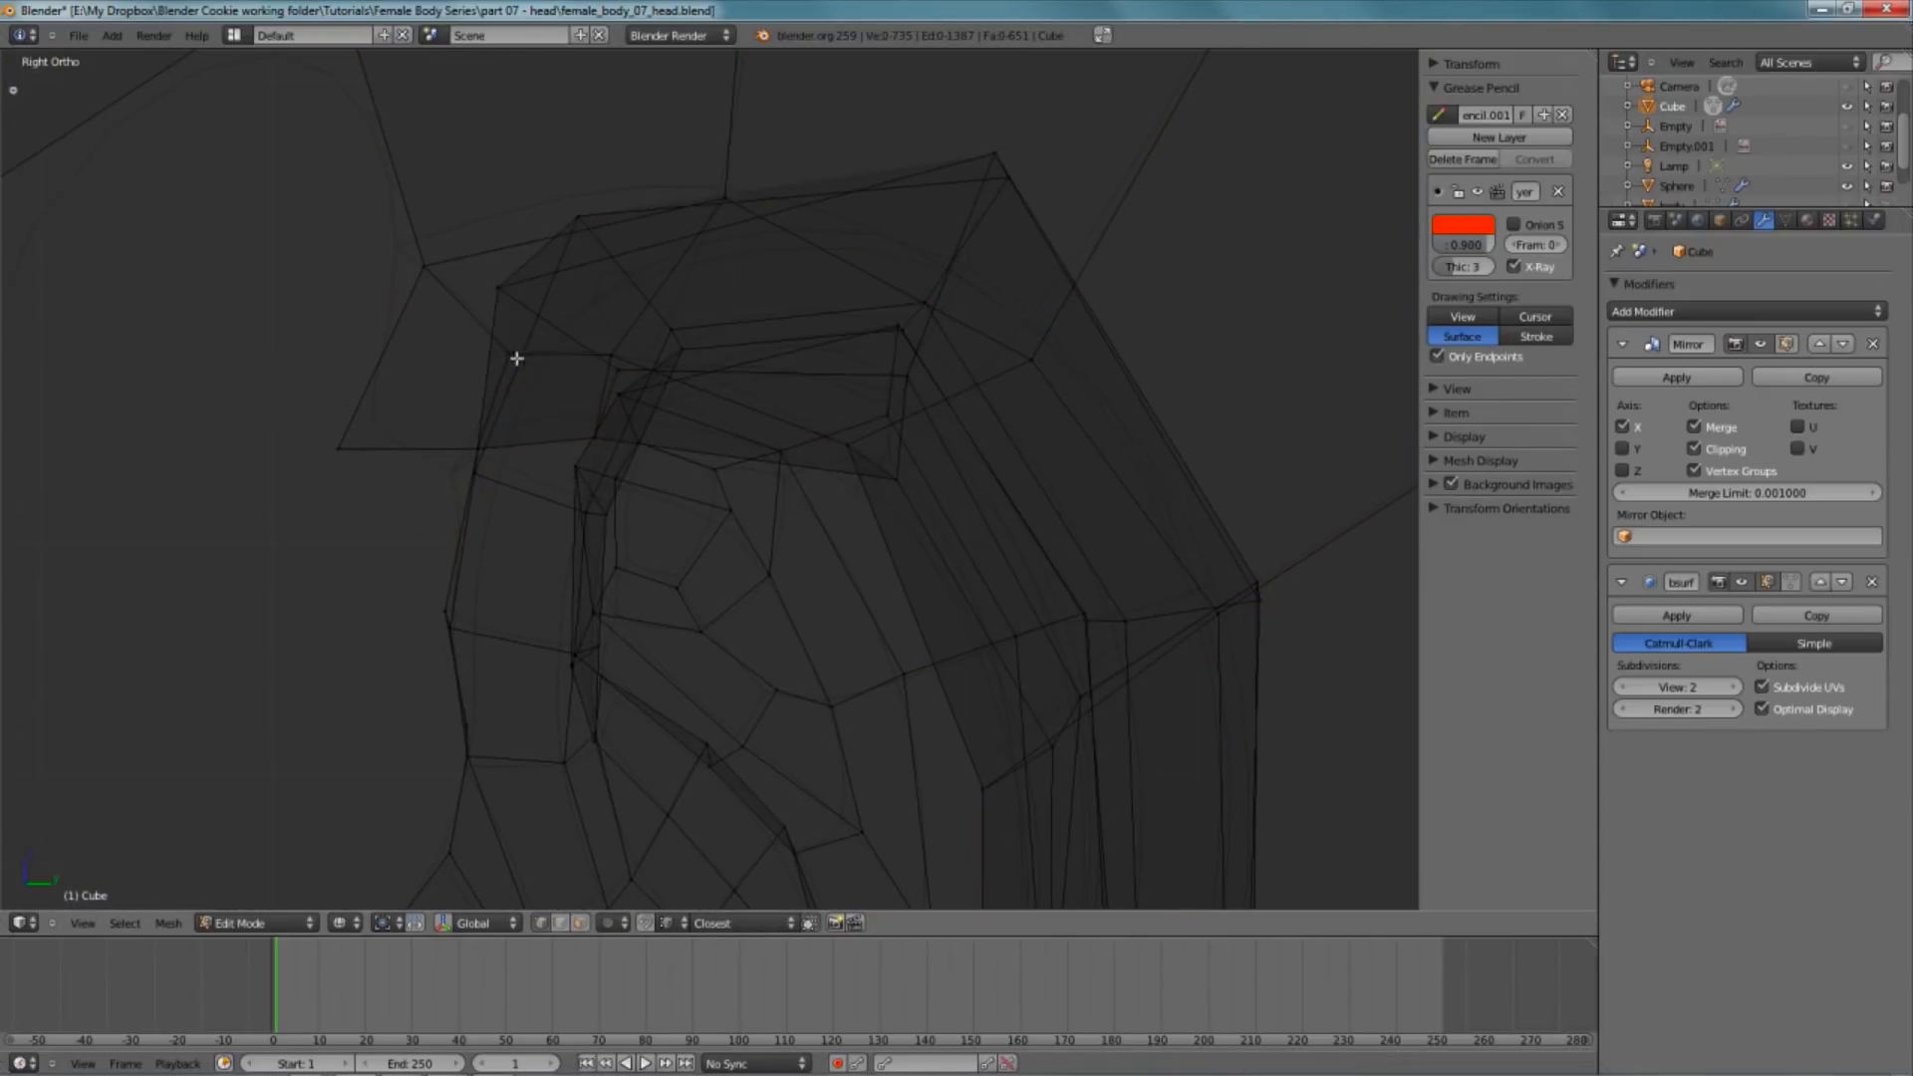
key("z")
scroll(534, 393, "down", 2)
scroll(648, 477, "up", 3)
key("z")
key("g")
left_click(594, 410)
- Move the next vertex down the ear's upper front edge slightly forward
key("z")
key("z")
right_click(588, 535)
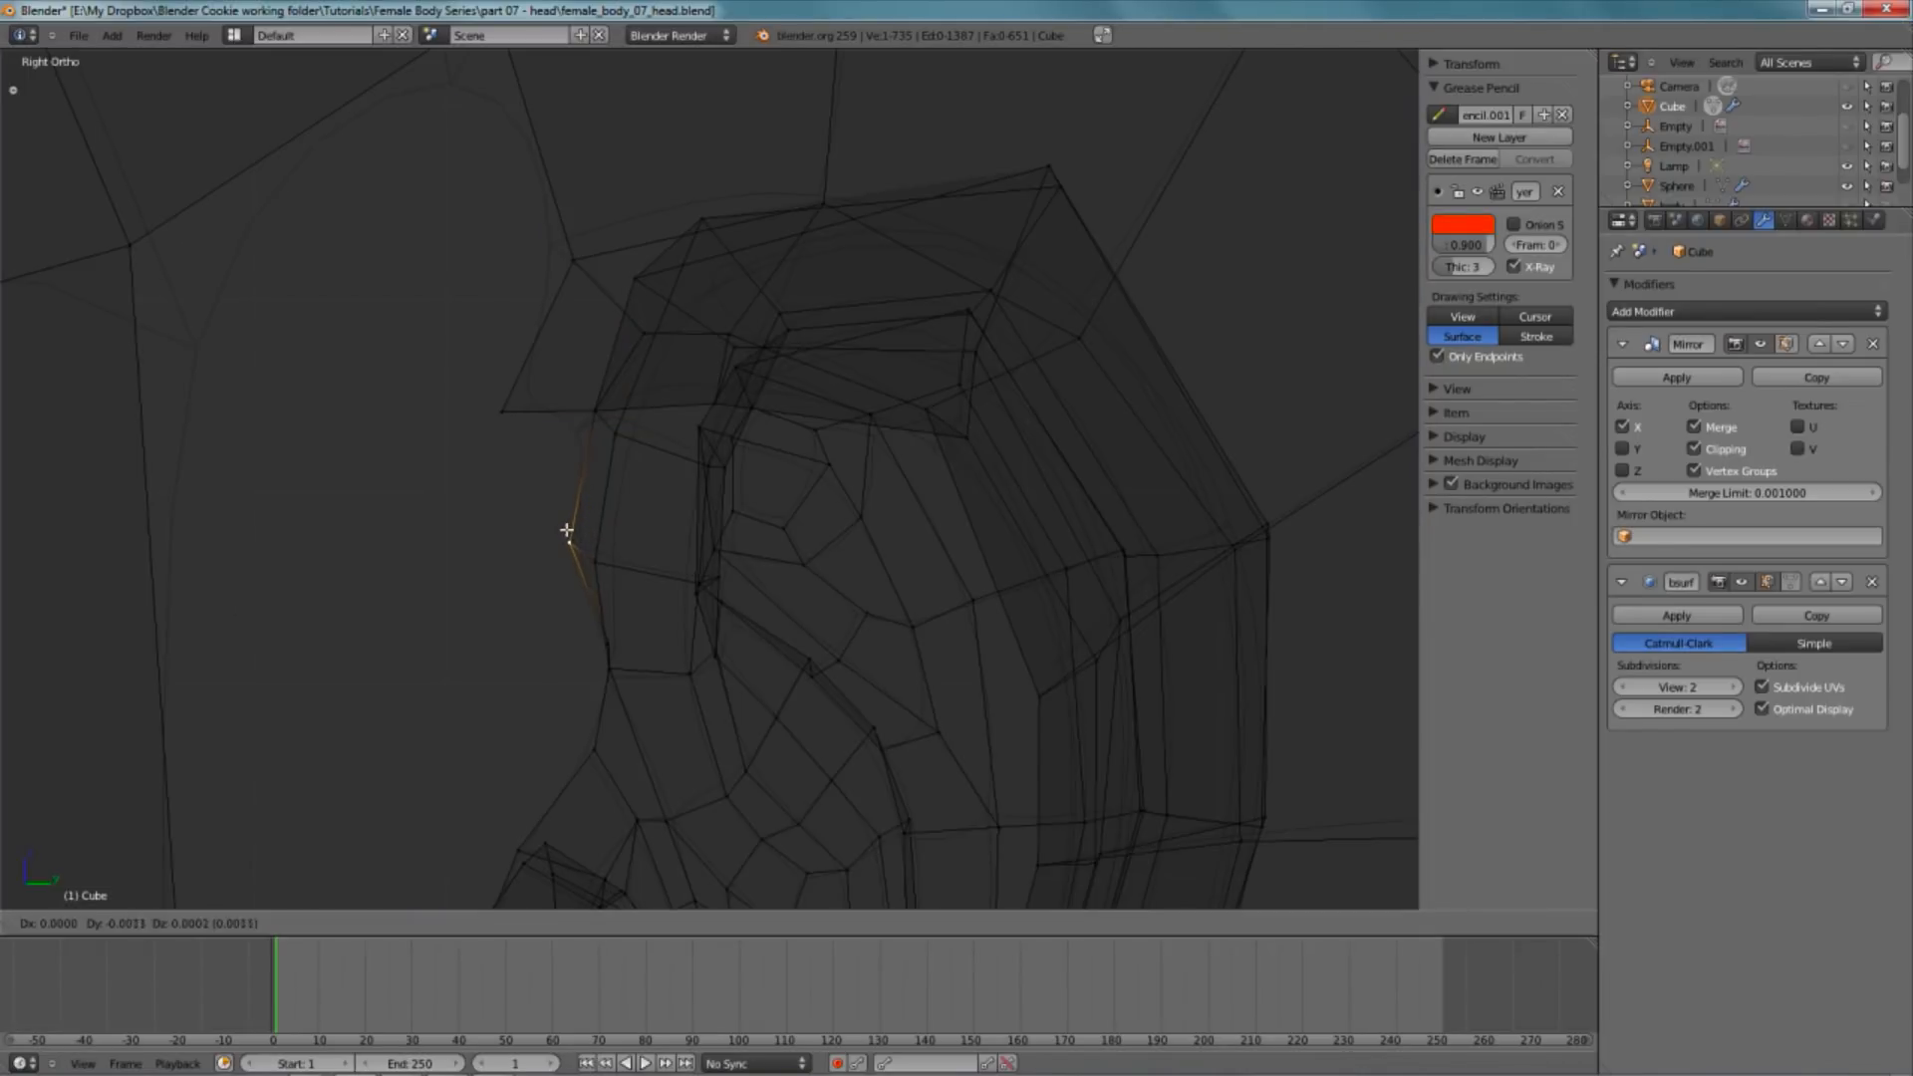
key("z")
middle_click_drag(586, 543, 675, 550, "shift")
key("z")
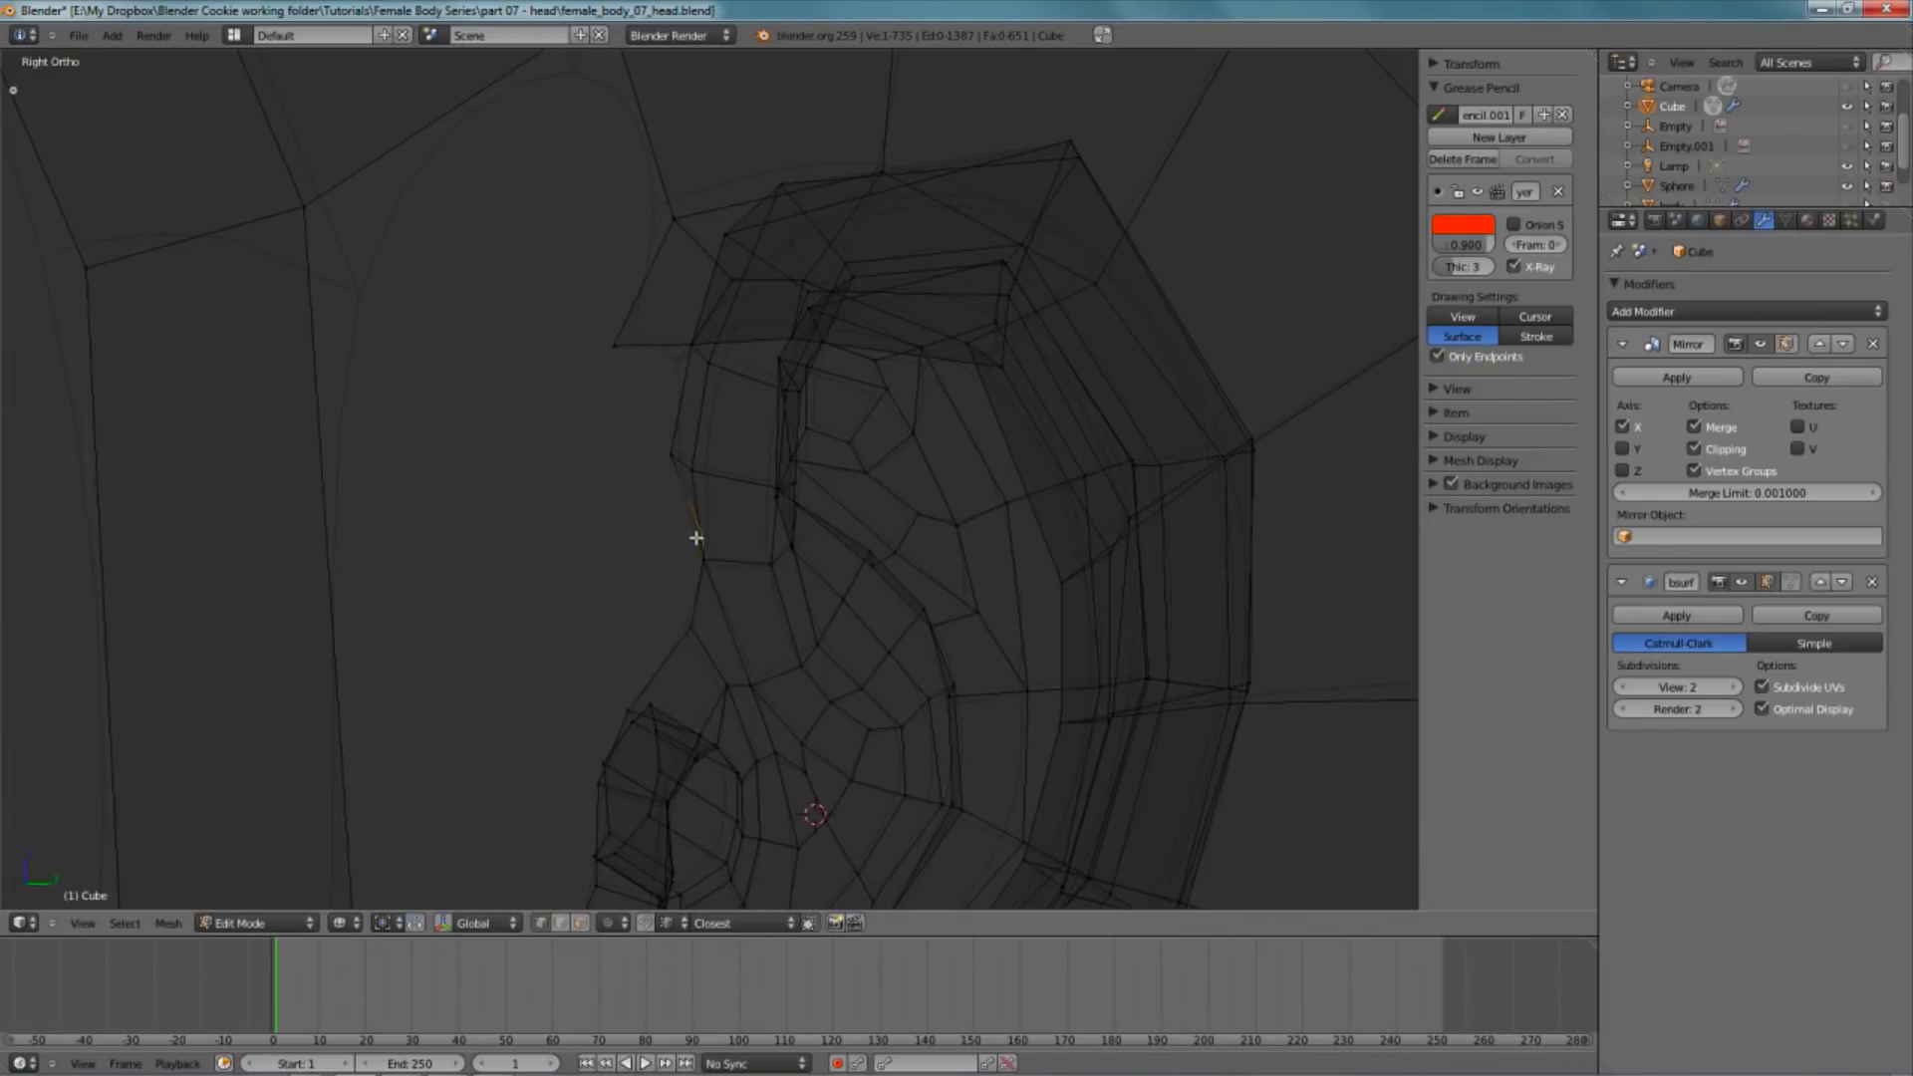
- Move the front-edge vertices in the notch above the tragus forward, away from the ear
key("z")
middle_click_drag(710, 618, 734, 542, "shift")
key("z")
right_click(713, 550)
key("g")
left_click(674, 578)
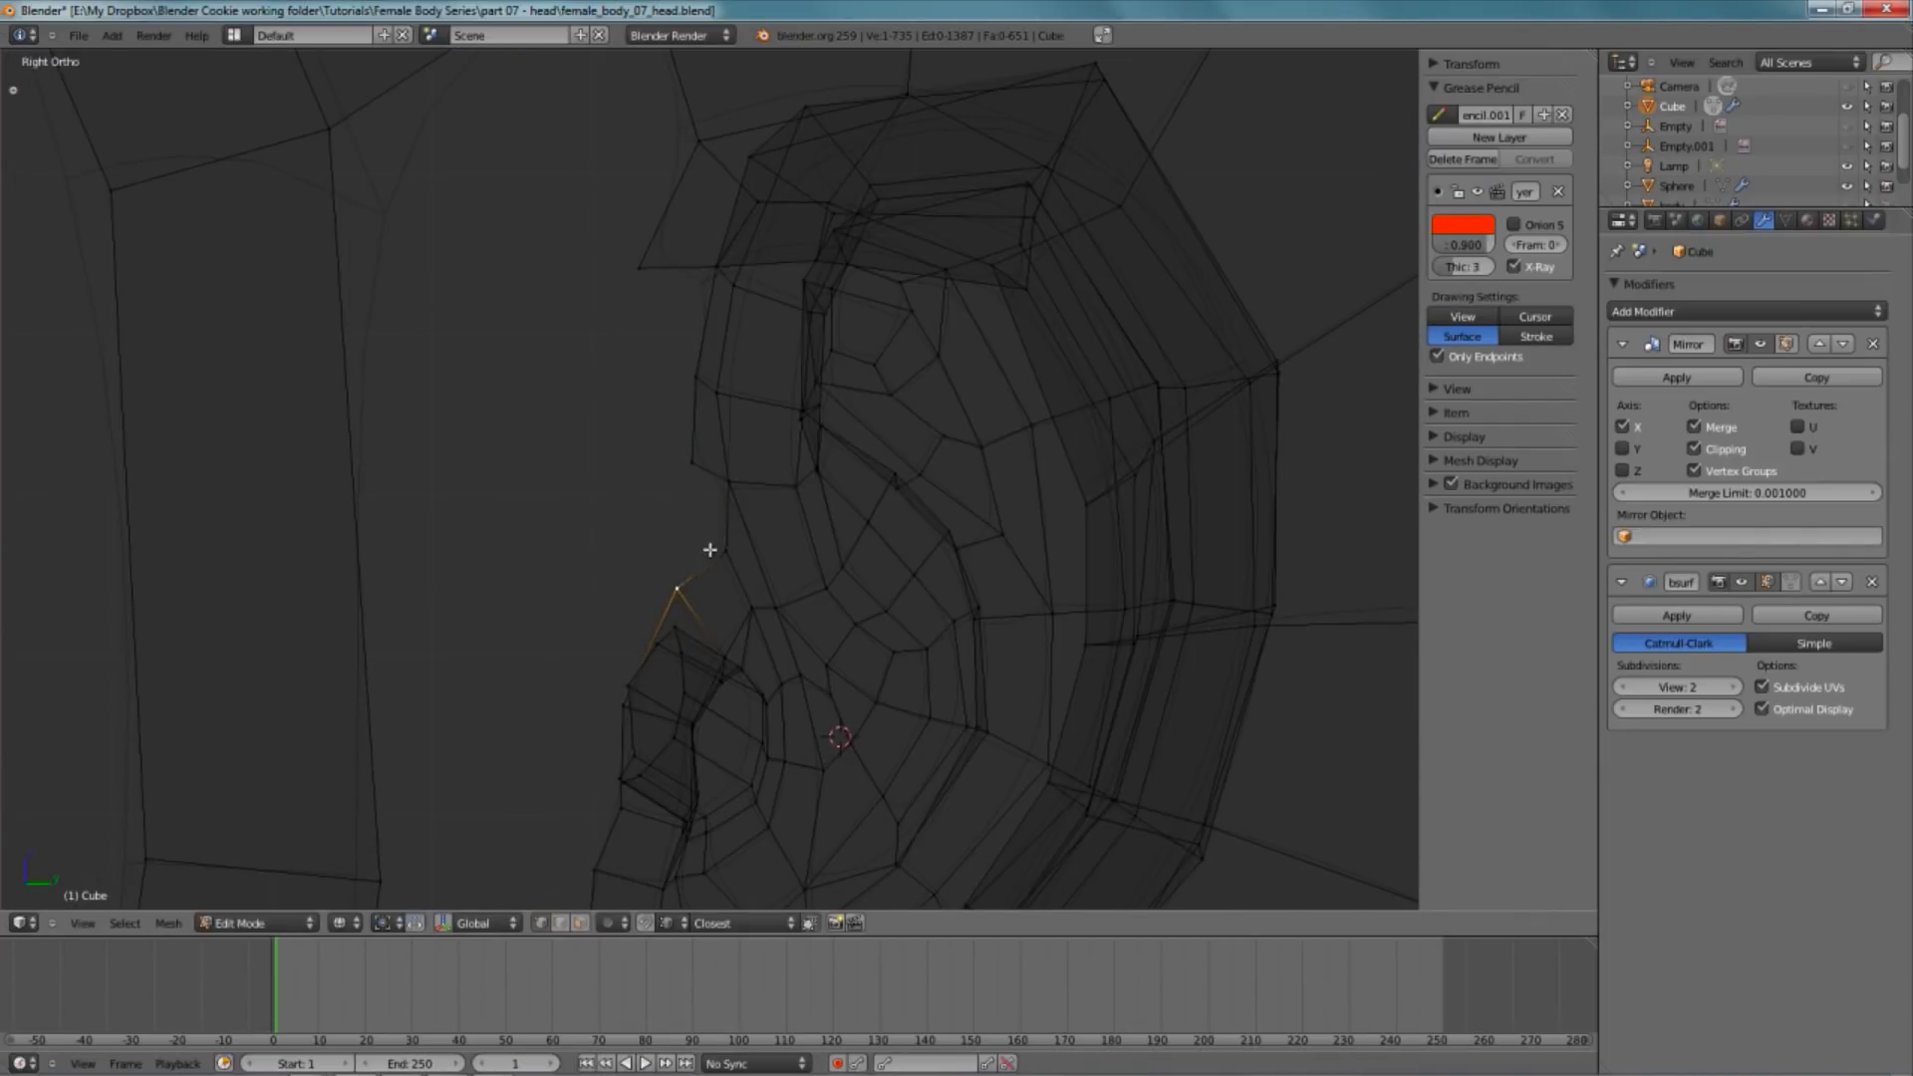
- Try to fill the notch above the tragus with a face and smooth its vertices
key("f")
key("z")
key("z")
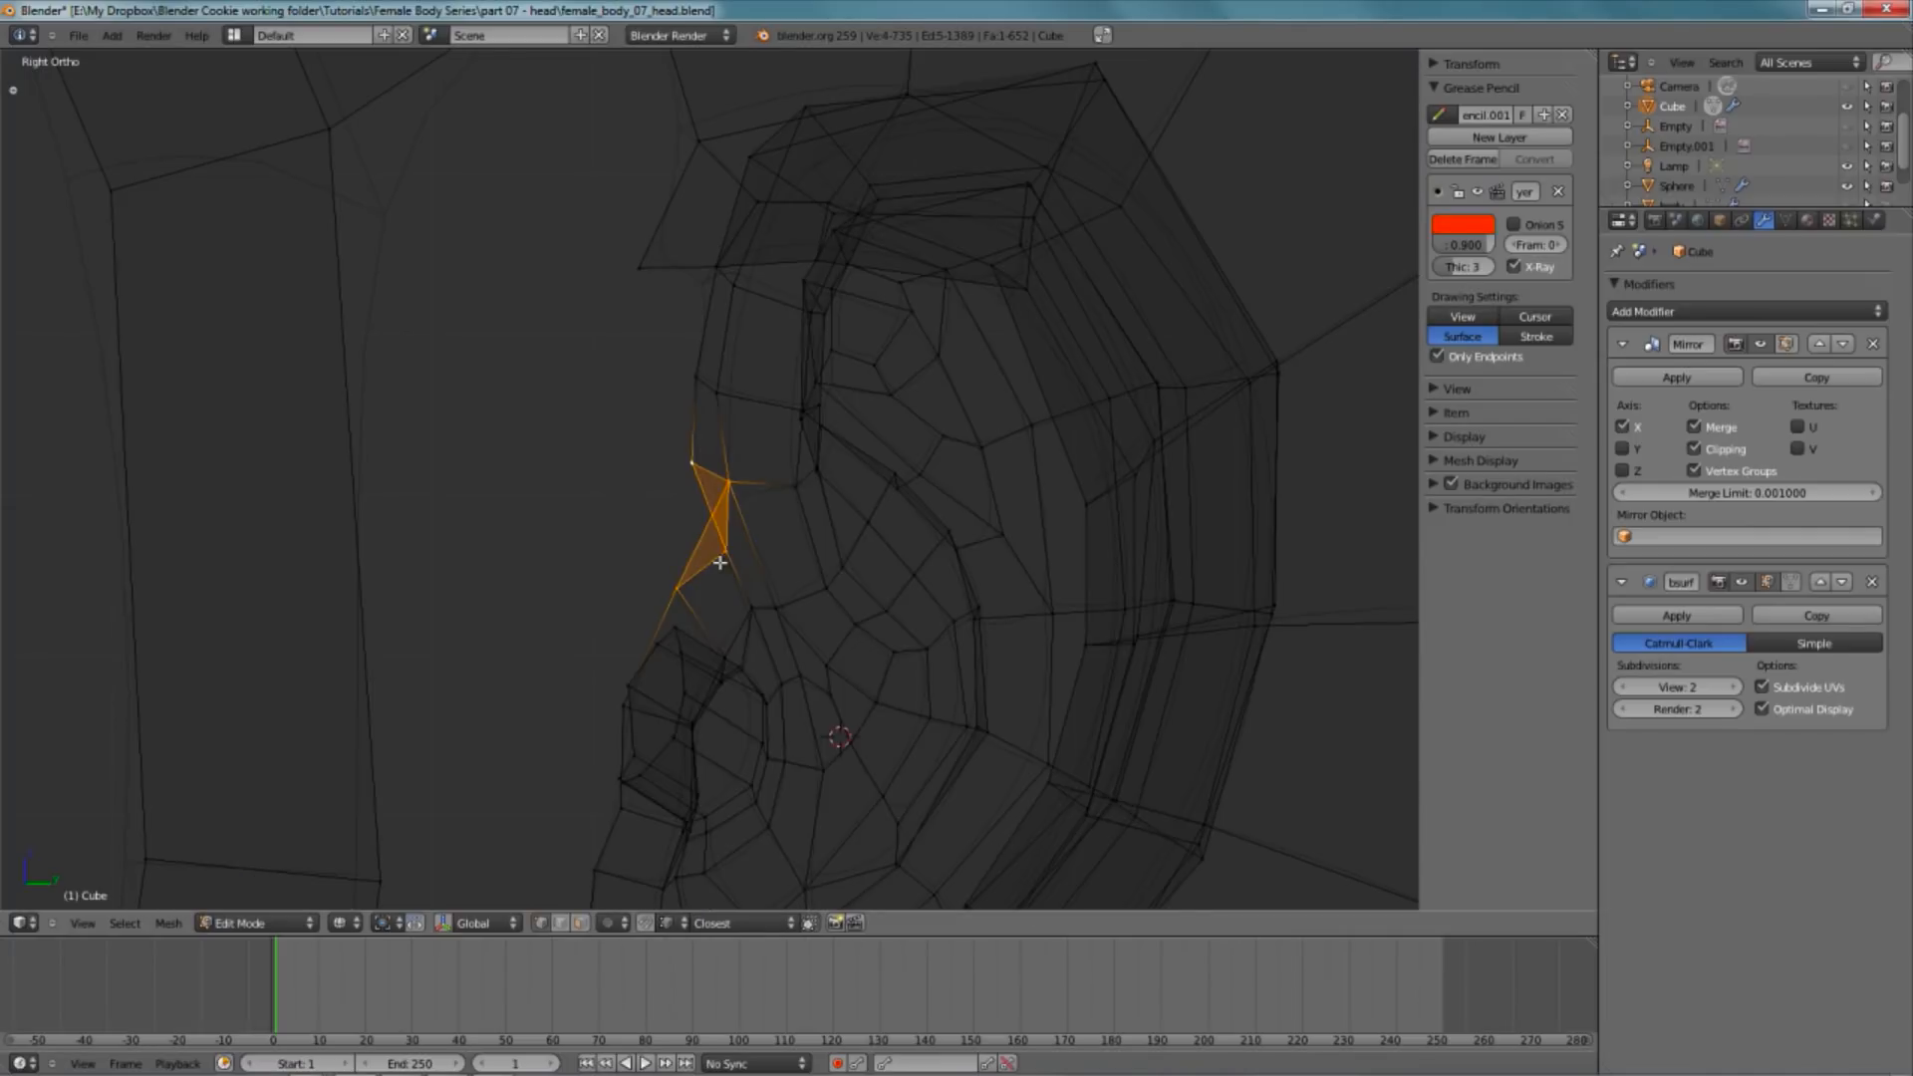
key("w")
left_click(1051, 603)
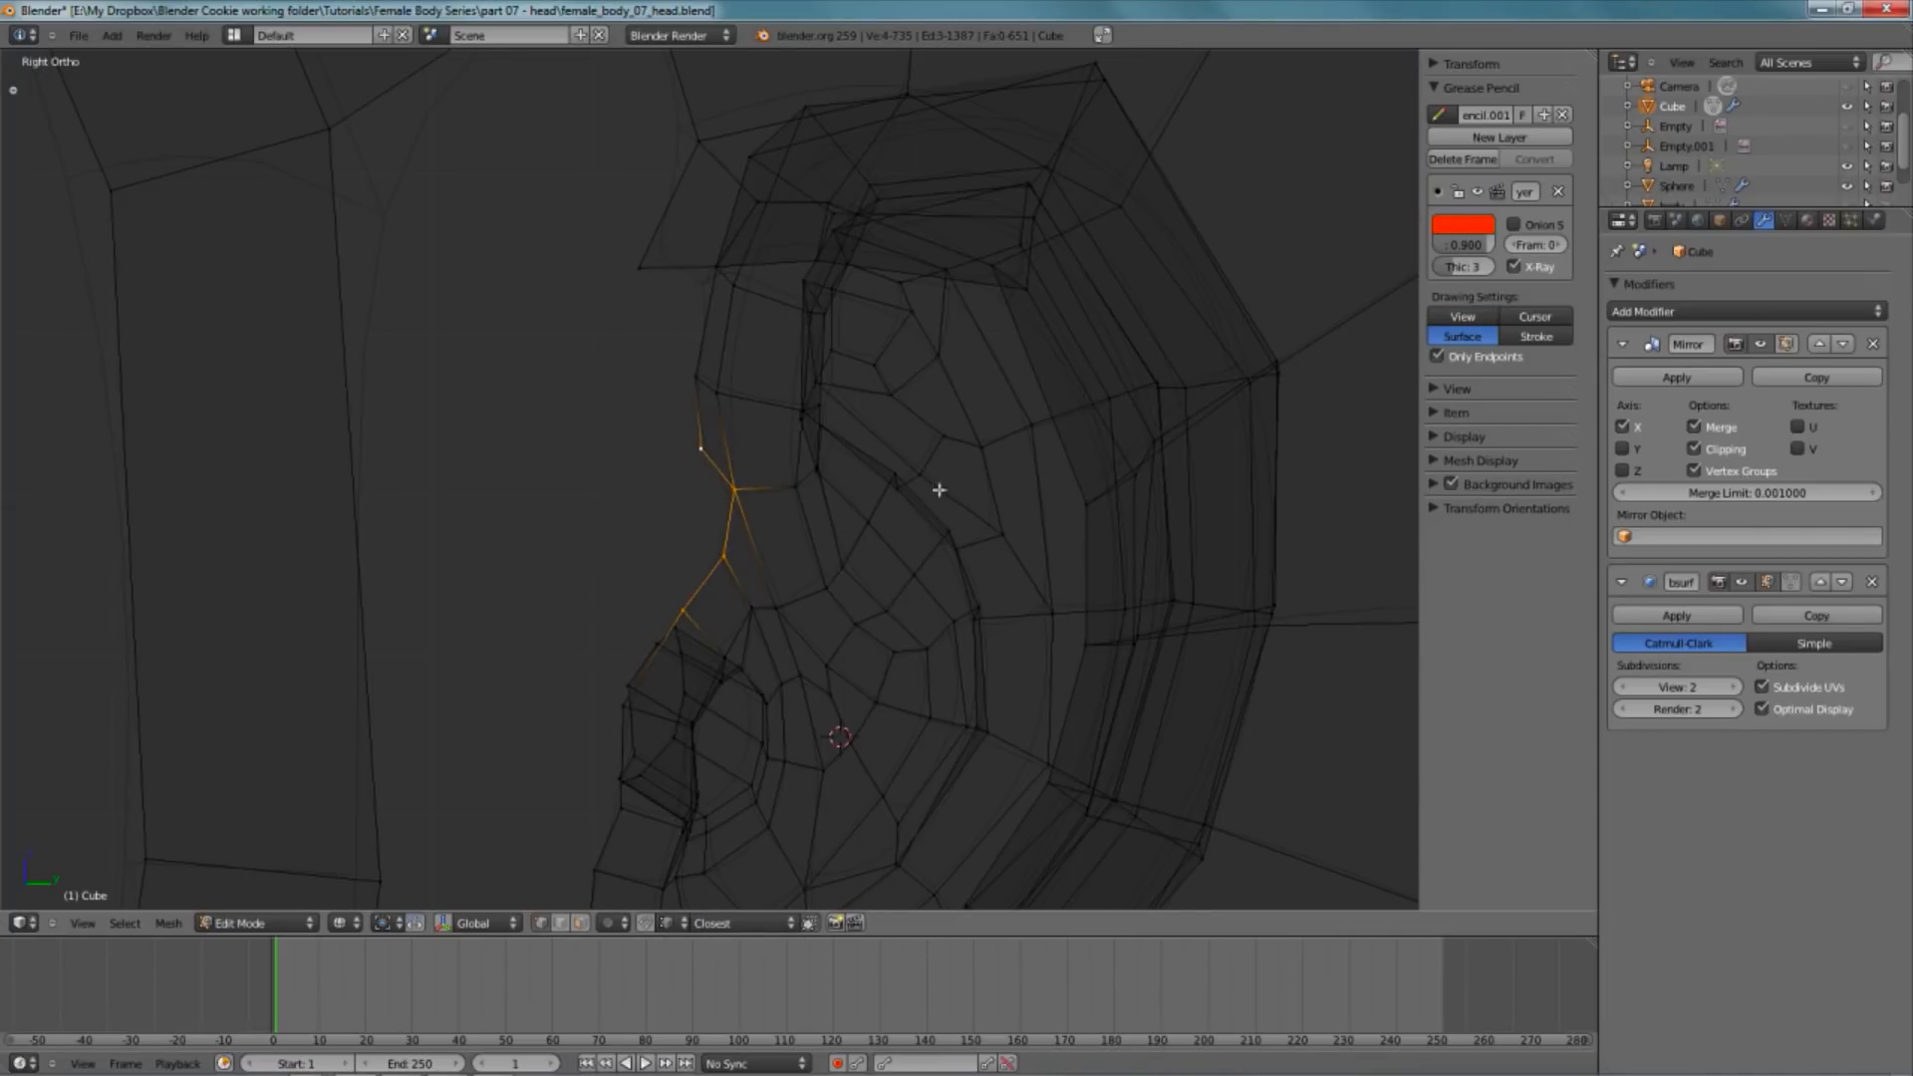
key("z")
mouse_move(854, 641)
middle_mouse_down()
mouse_move(883, 547)
mouse_move(743, 548)
middle_mouse_up()
key("ctrl+z")
- Adjust the vertices just above the tragus and fill the notch in the ear's front edge with a face
key("g")
left_click(734, 560)
right_click(706, 607)
key("g")
left_click(688, 574)
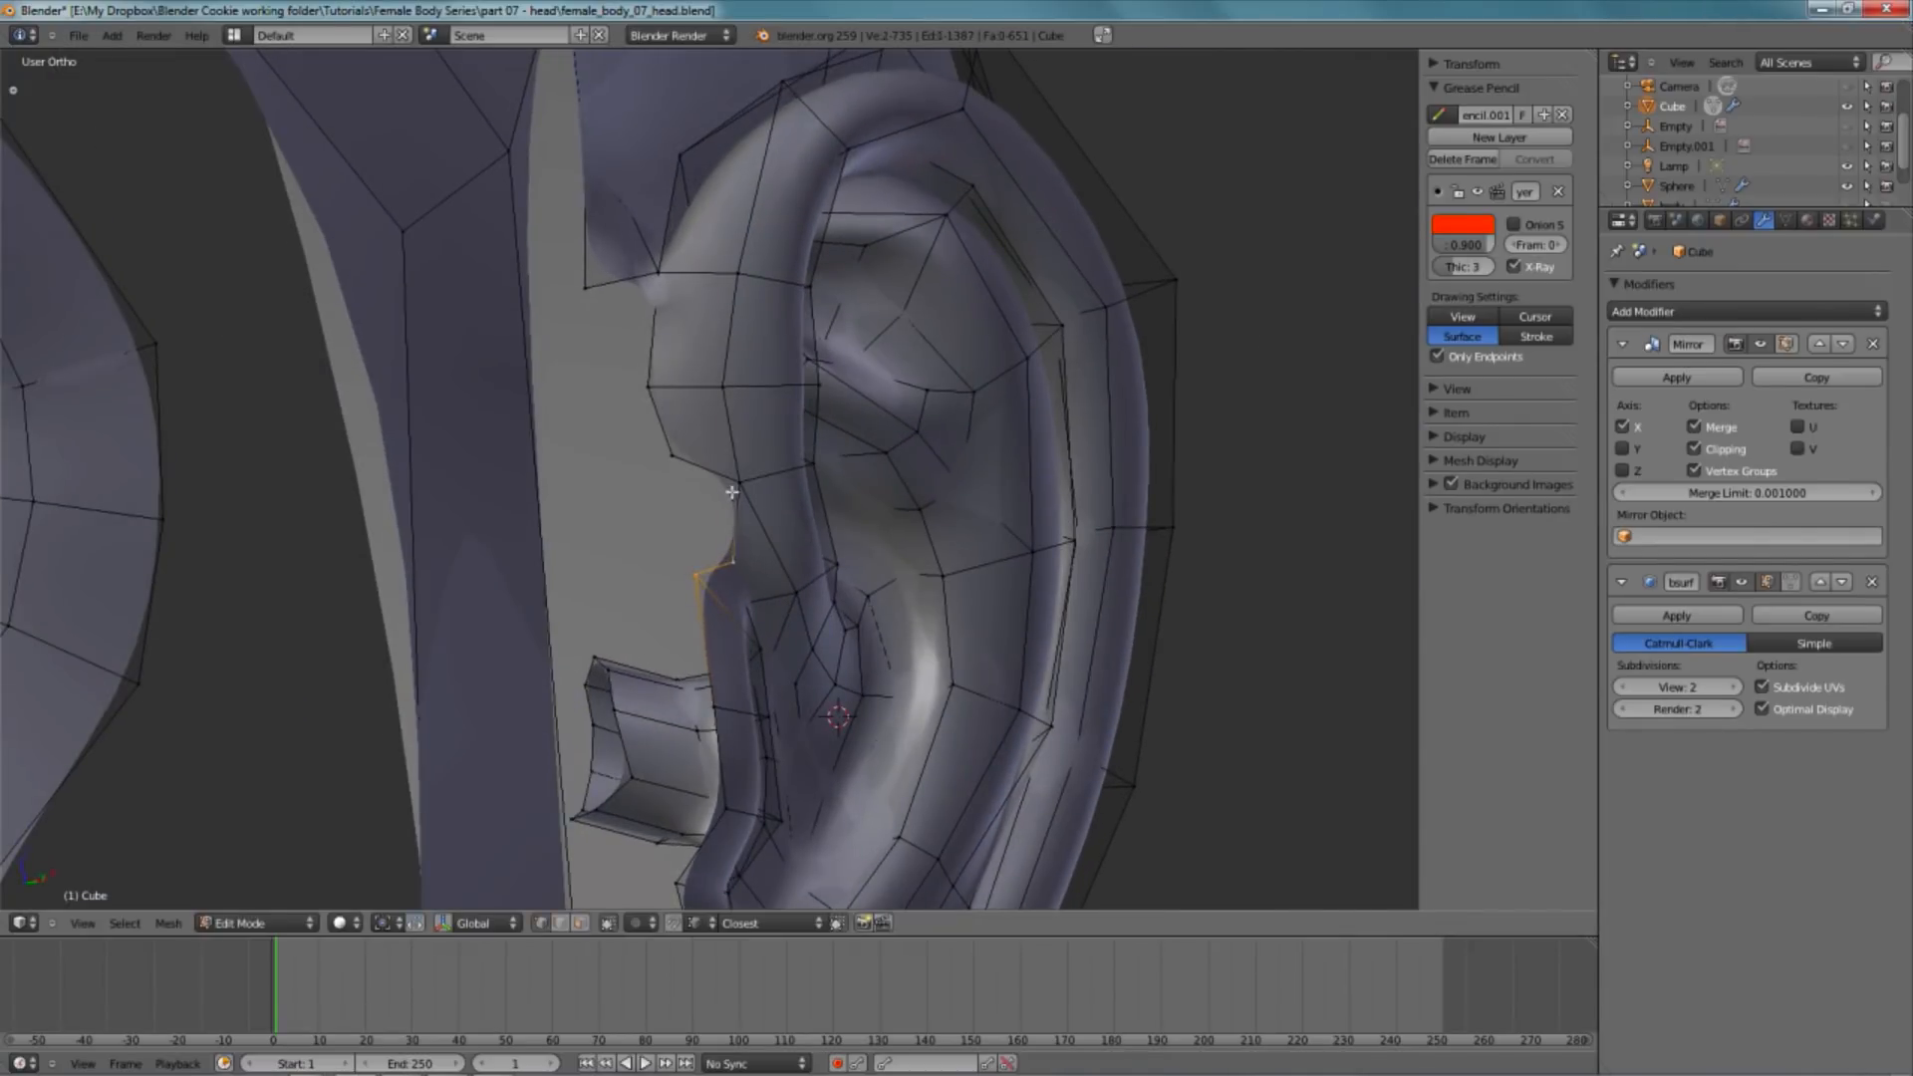
right_click(678, 456, "shift")
key("f")
- Nudge a vertex in front of the lower ear slightly upward in the side view
middle_click_drag(863, 500, 675, 453)
key("KP_3")
key("z")
middle_click_drag(531, 748, 777, 414, "shift")
right_click(622, 506)
key("g")
left_click(619, 497)
key("z")
scroll(714, 519, "down", 3)
scroll(754, 511, "up", 3)
right_click(787, 438, "shift")
key("KP_3")
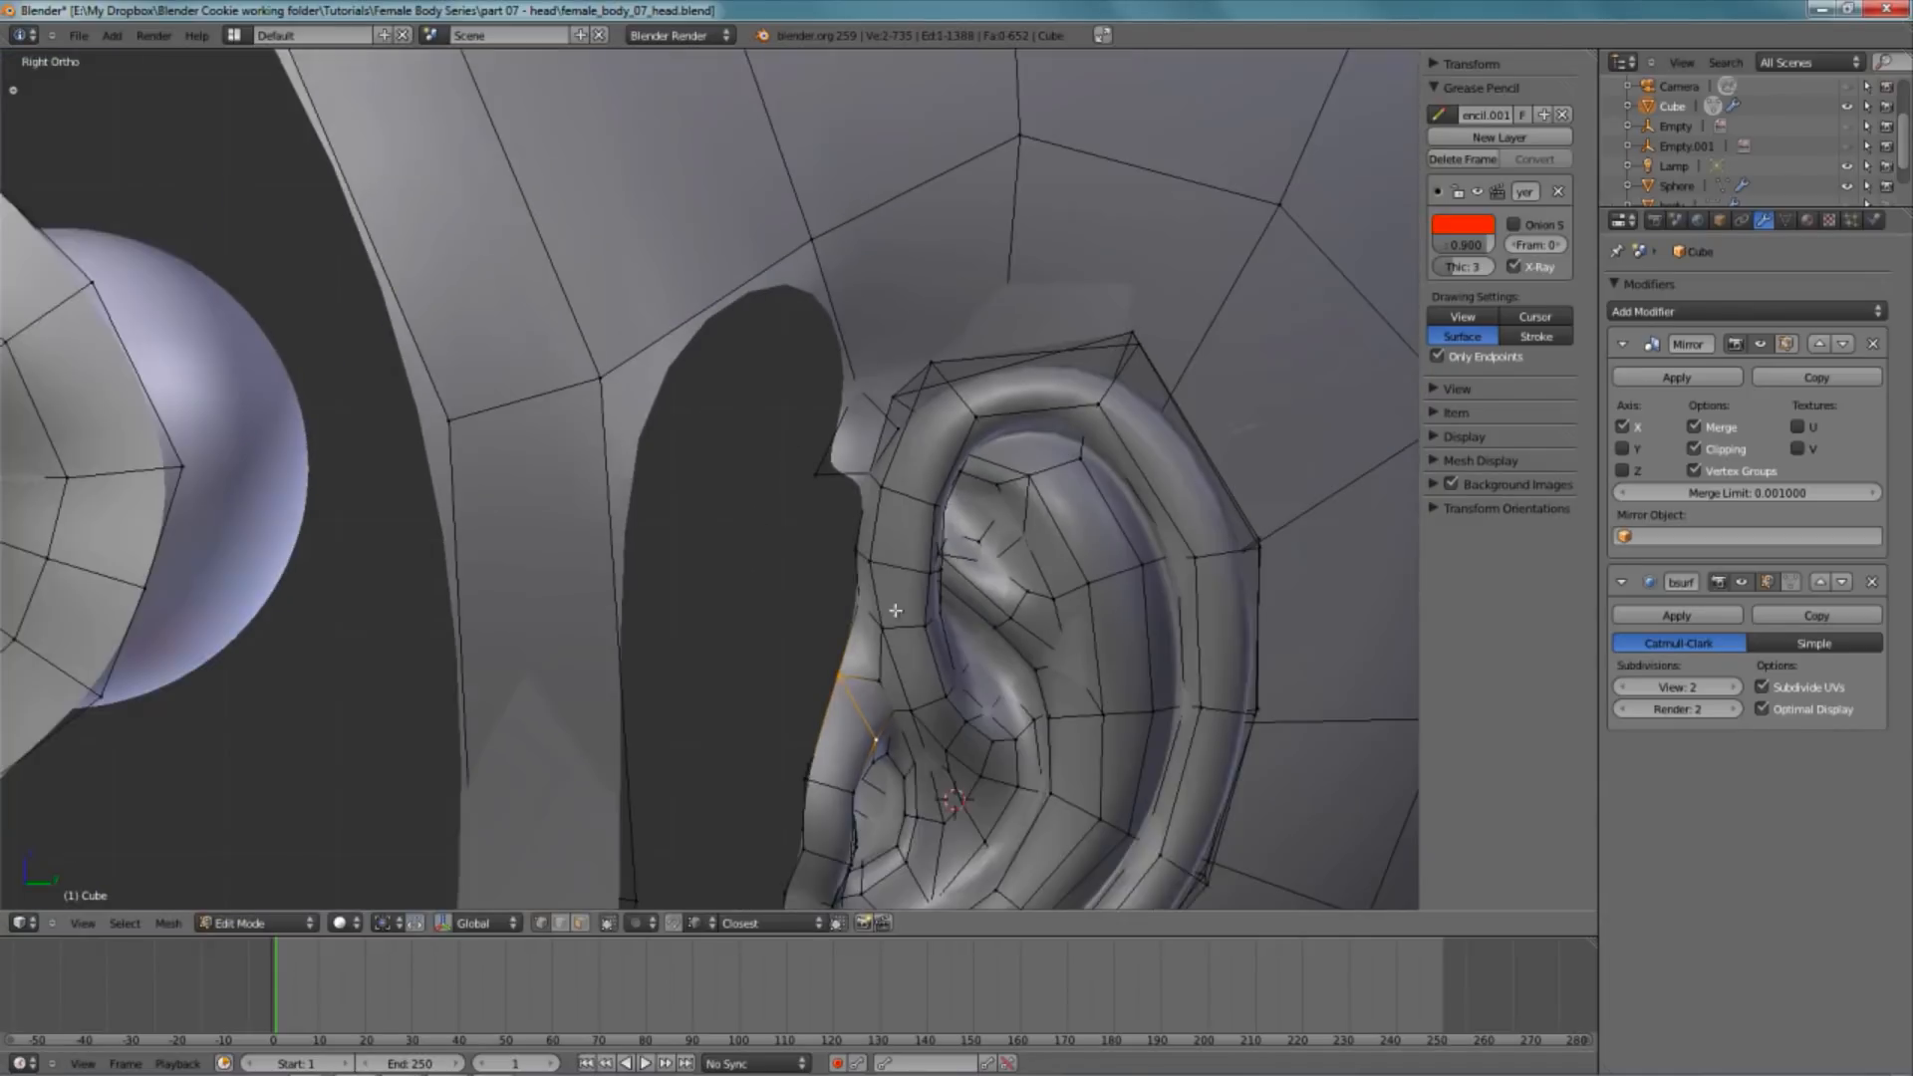
- Adjust the middle vertex of the ear's front edge and extrude the edge above the tragus forward as two faces
key("a")
key("z")
scroll(842, 499, "up", 2)
key("g")
left_click(837, 423)
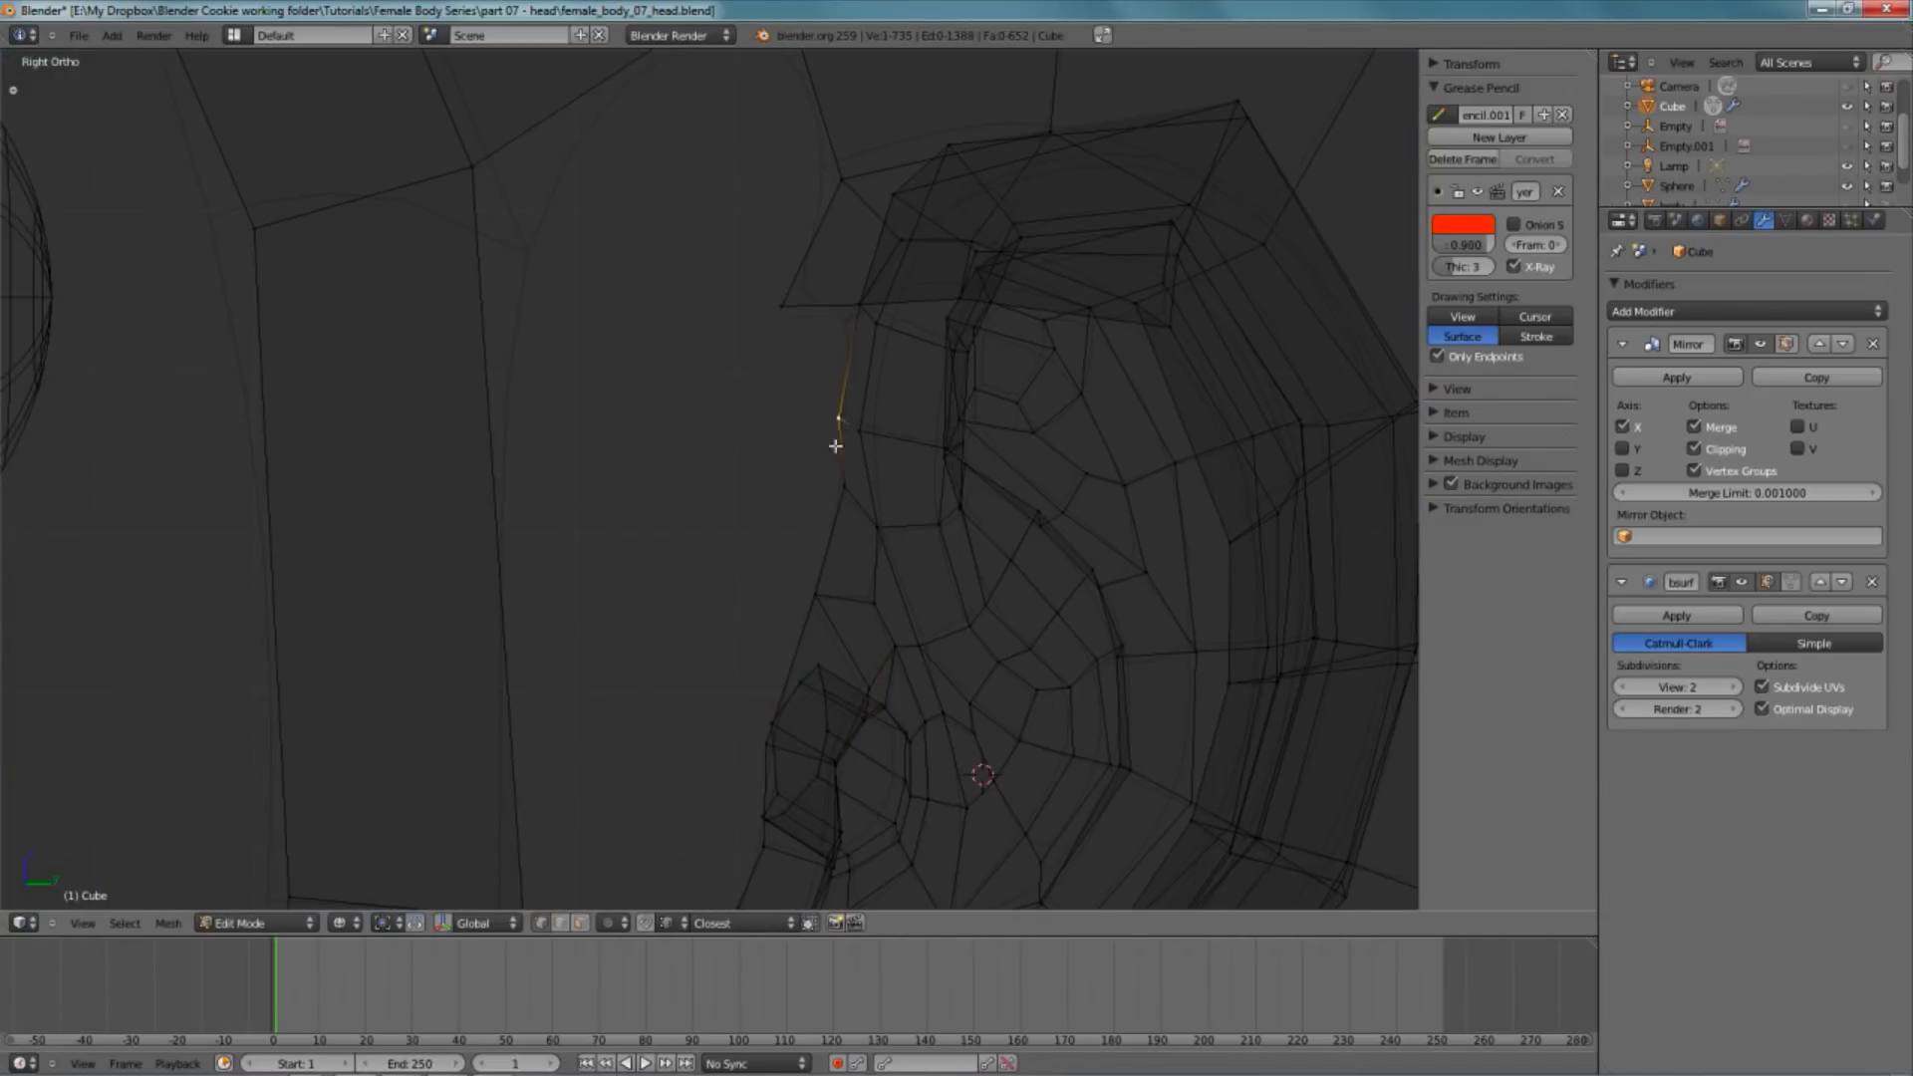
key("e")
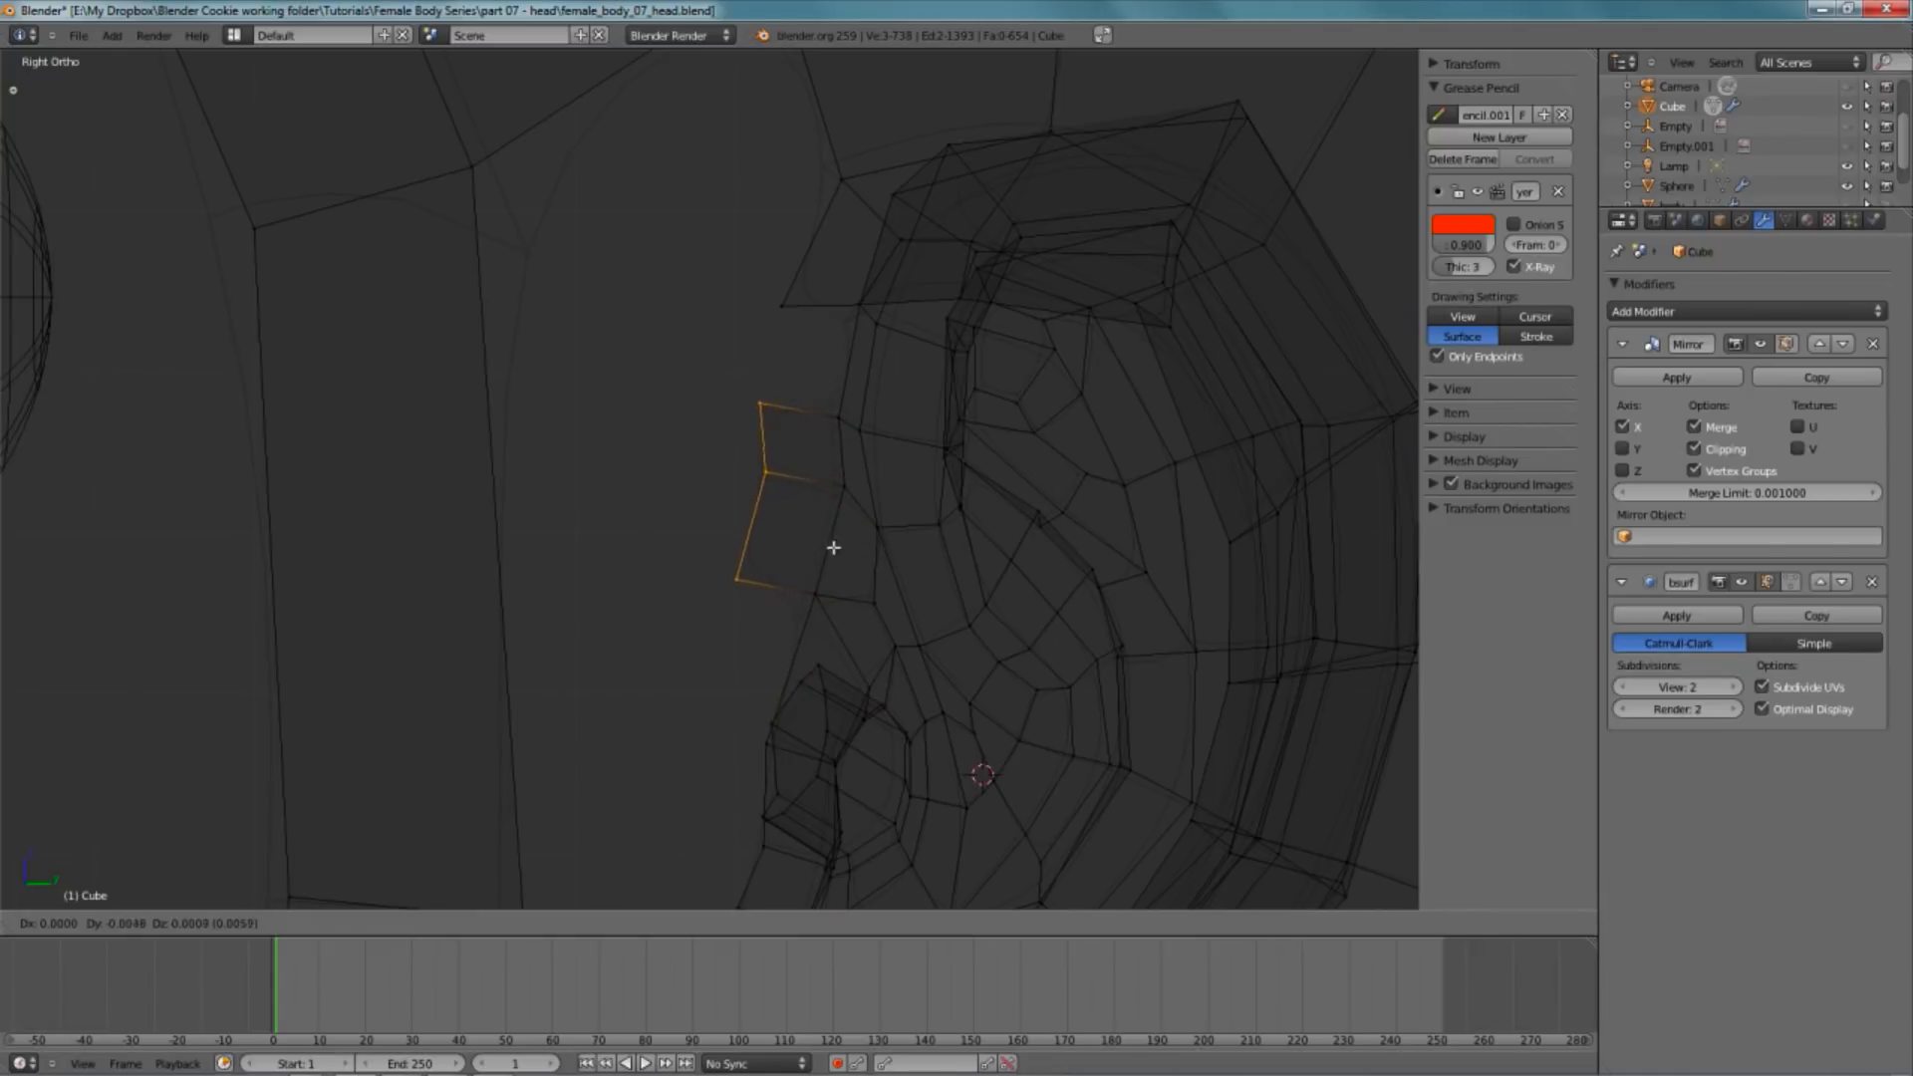
left_click(951, 638)
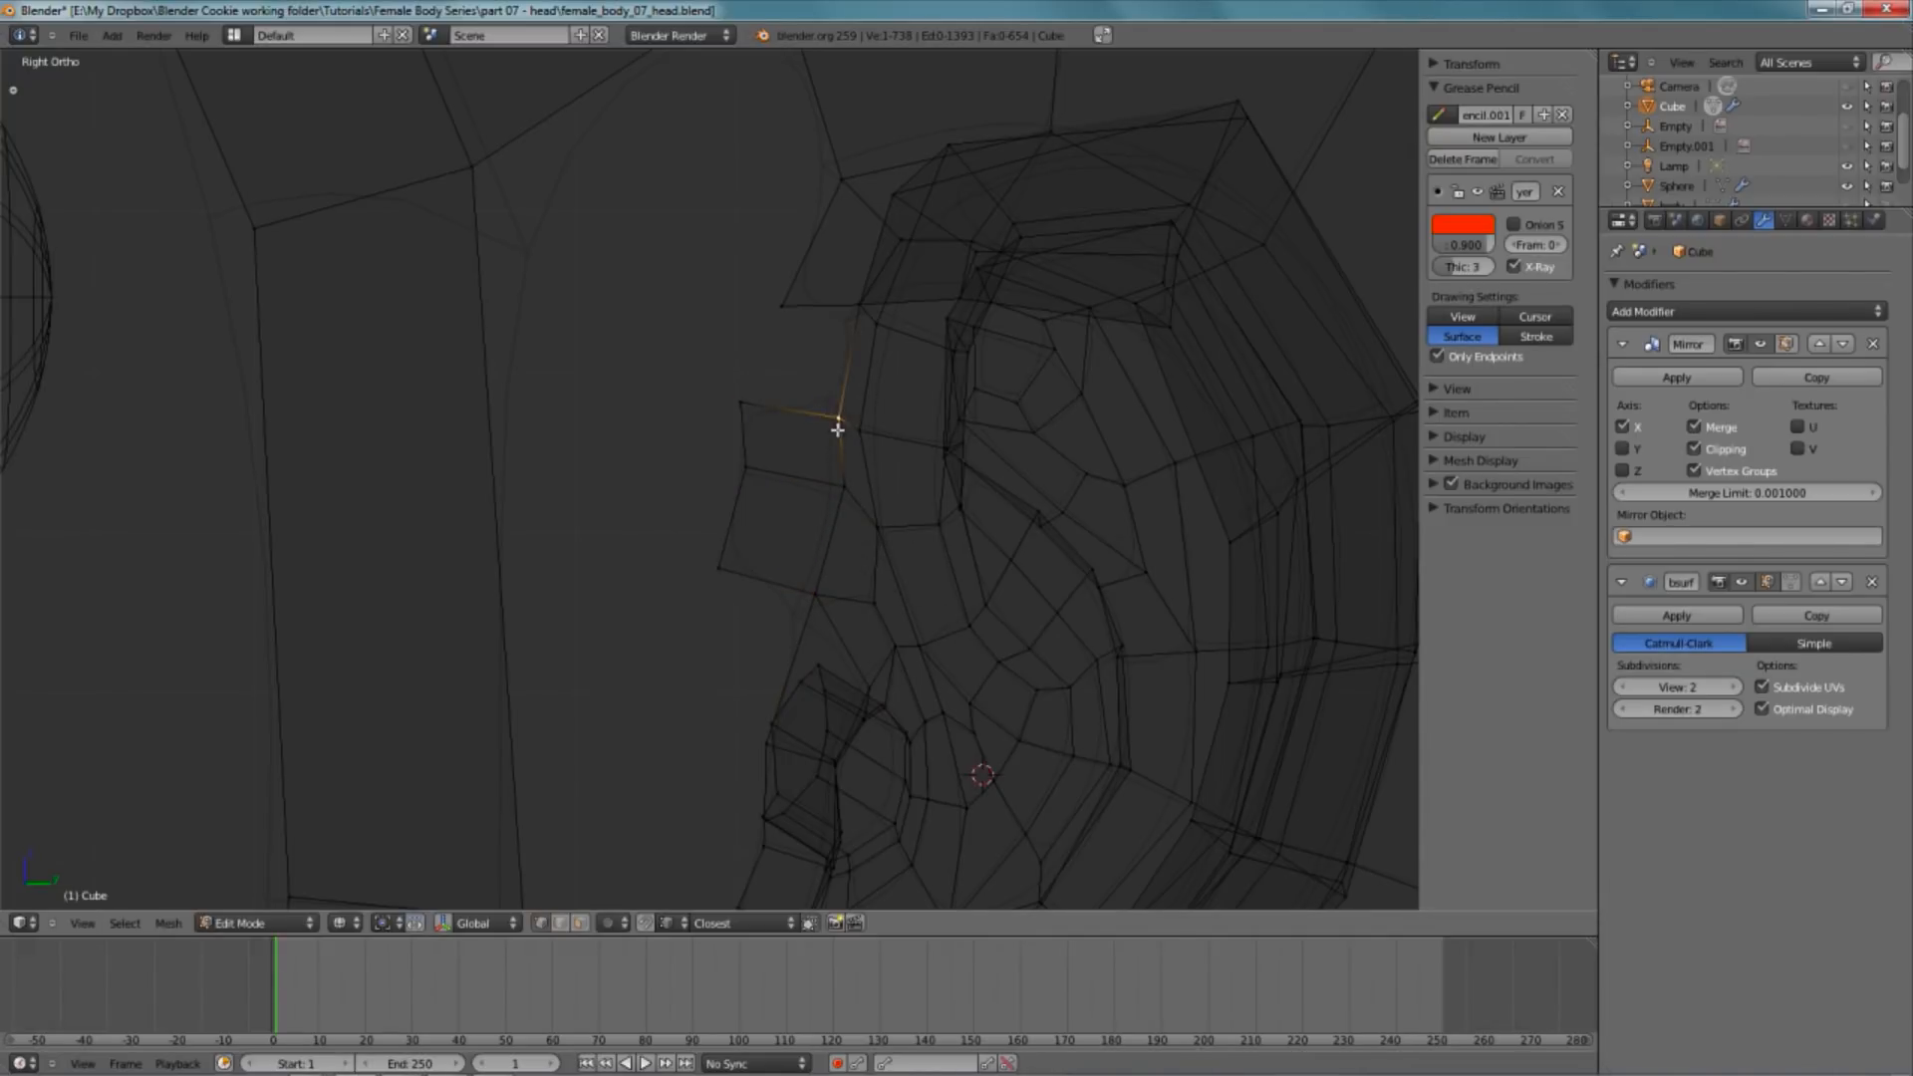
- Fill a face joining the extruded strip to the faces above it and move the strip's upper front vertex back
key("f")
right_click(741, 398)
key("g")
left_click(769, 394)
key("a")
key("z")
middle_click_drag(842, 725, 843, 515, "shift")
scroll(842, 514, "down", 3)
middle_click_drag(793, 447, 786, 478, "shift")
key("z")
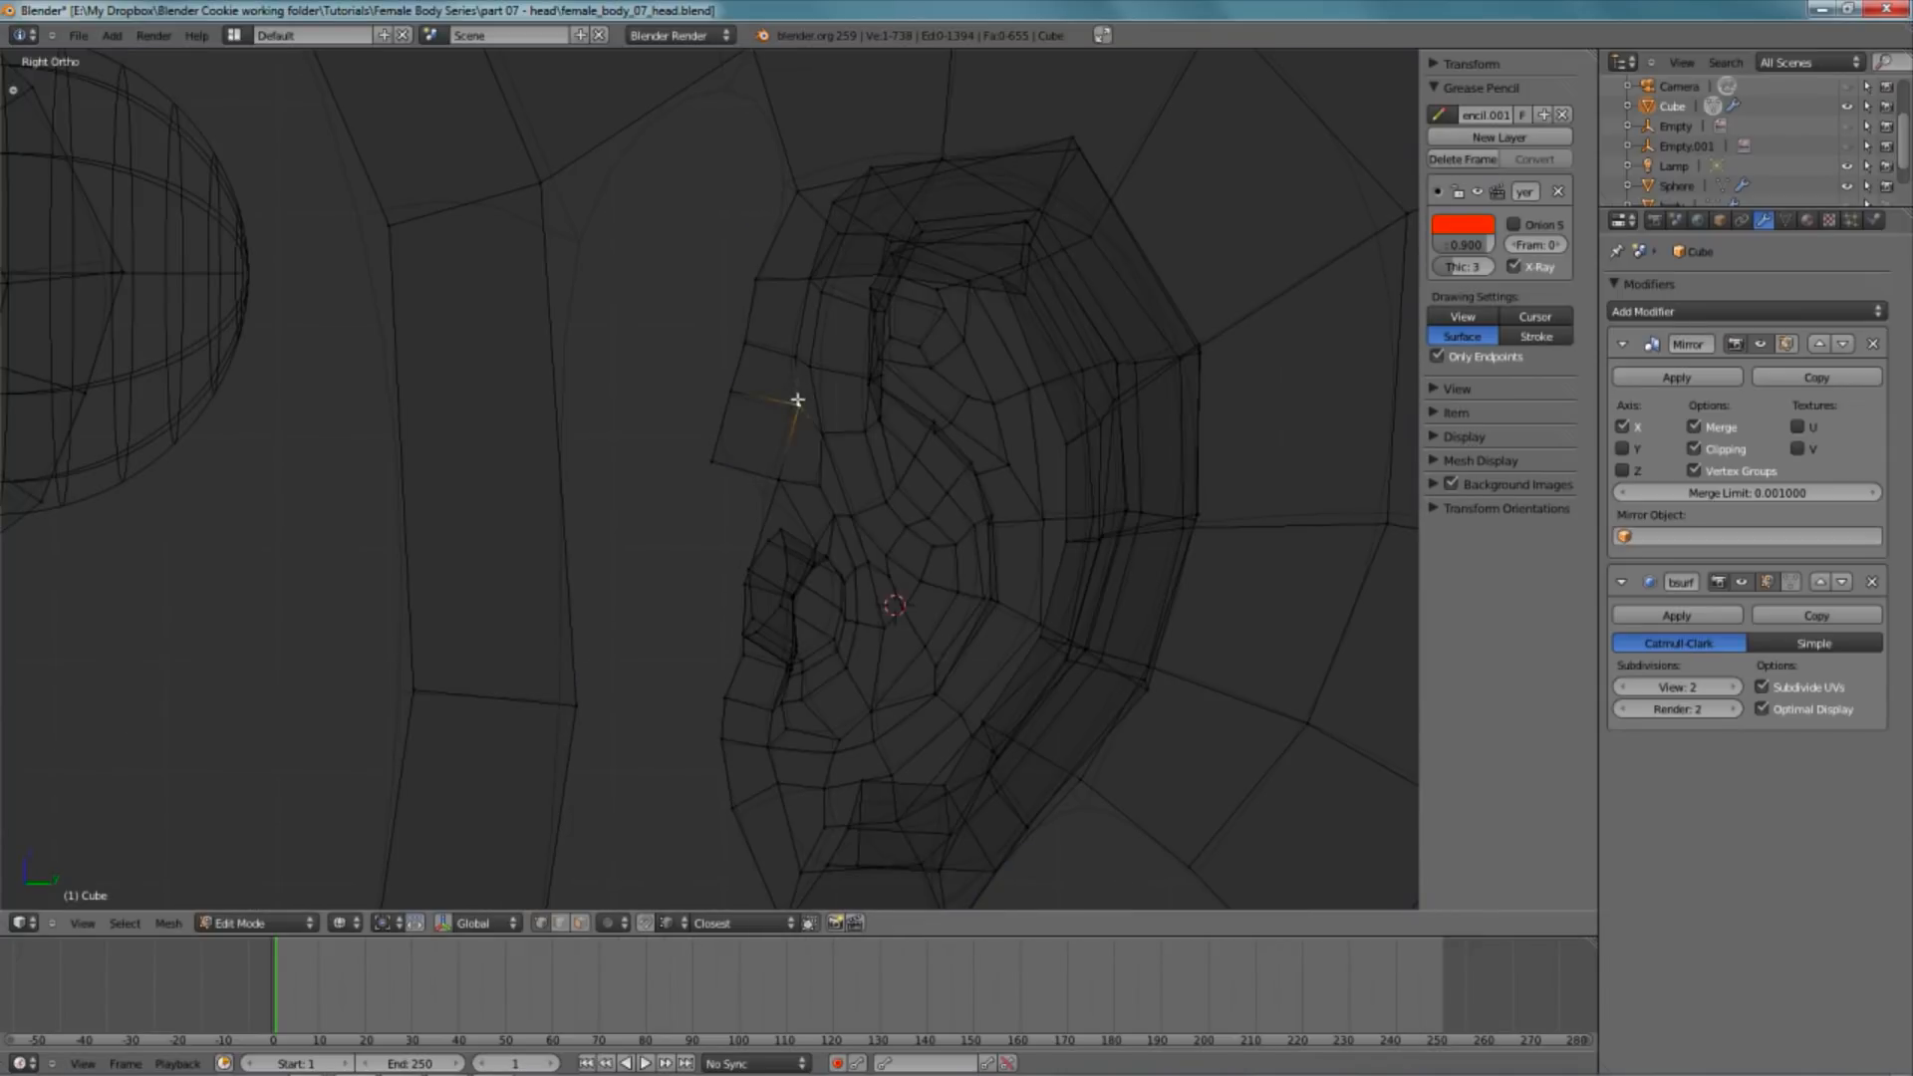
- Adjust the selected vertices at the lower front corner of the strip above the tragus and merge the three into one
key("g")
left_click(778, 427)
key("g")
left_click(792, 433)
key("w")
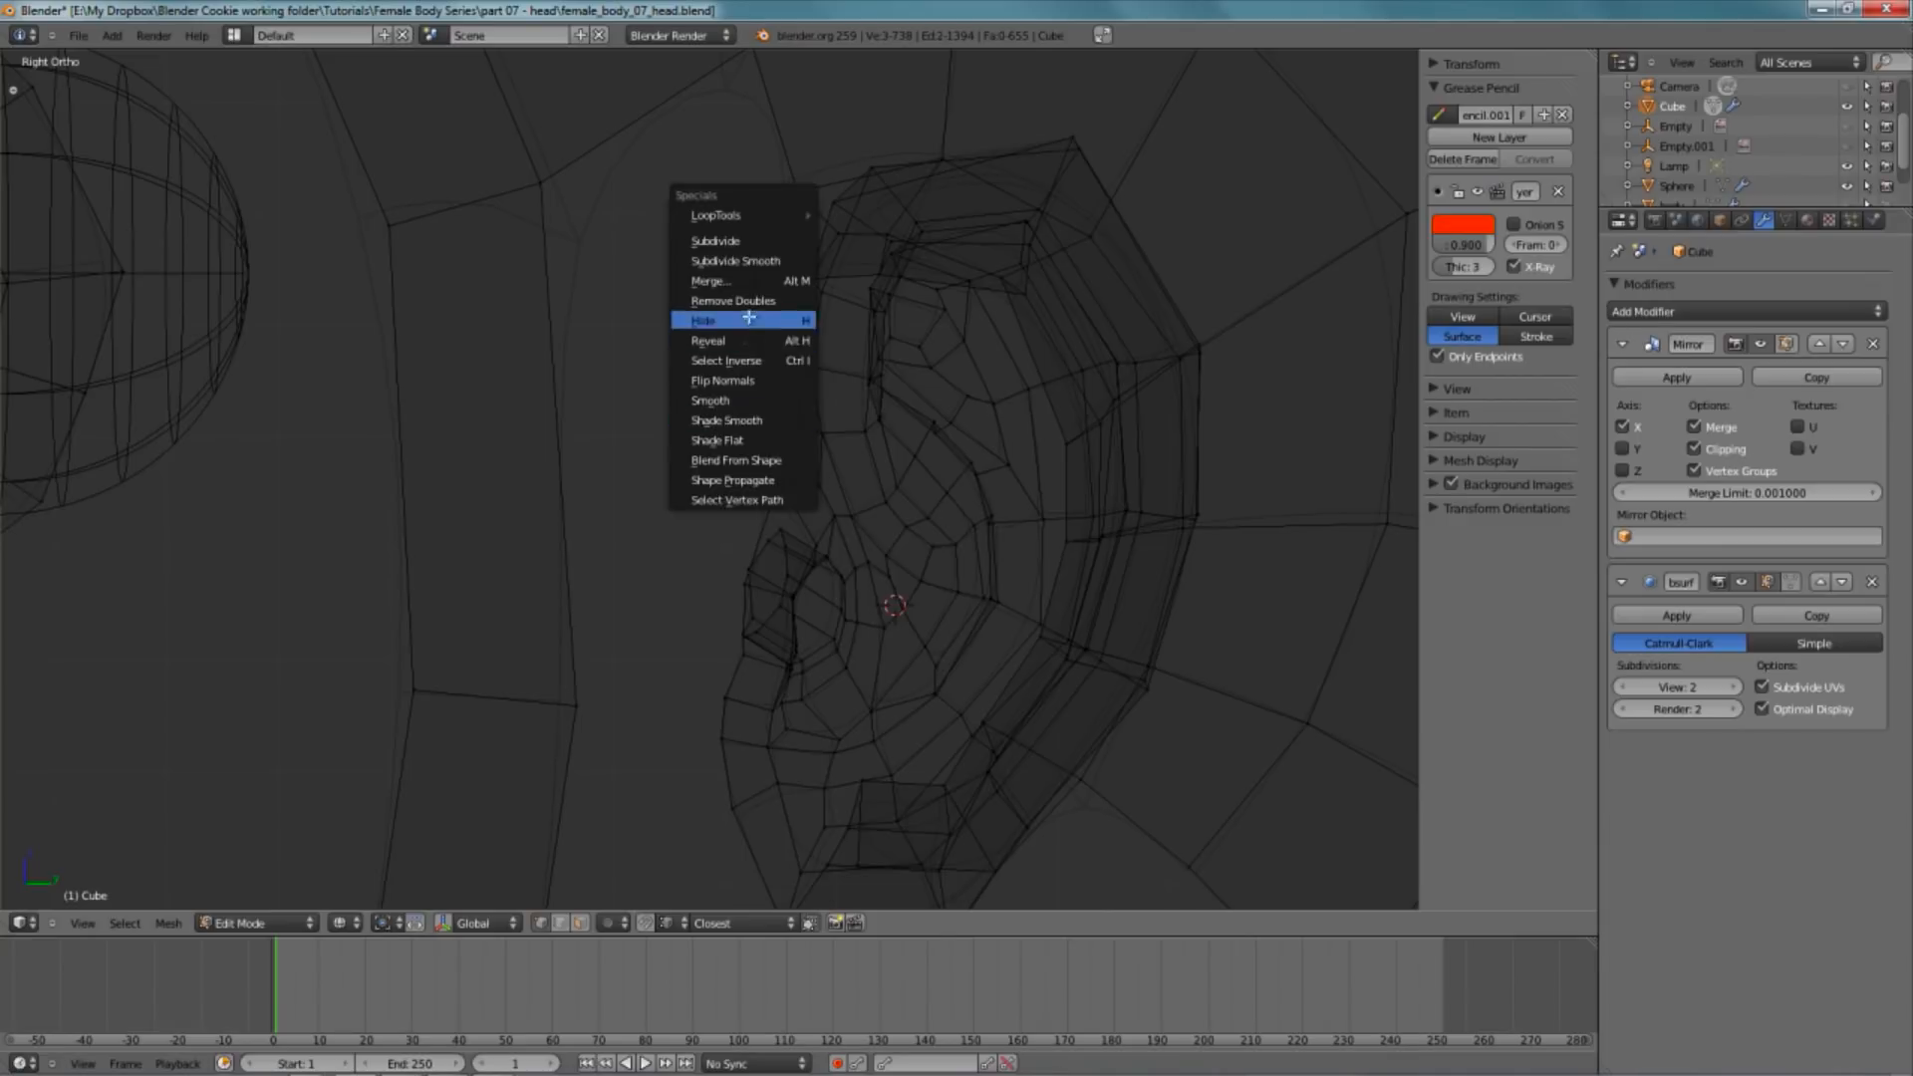
left_click(745, 280)
left_click(745, 281)
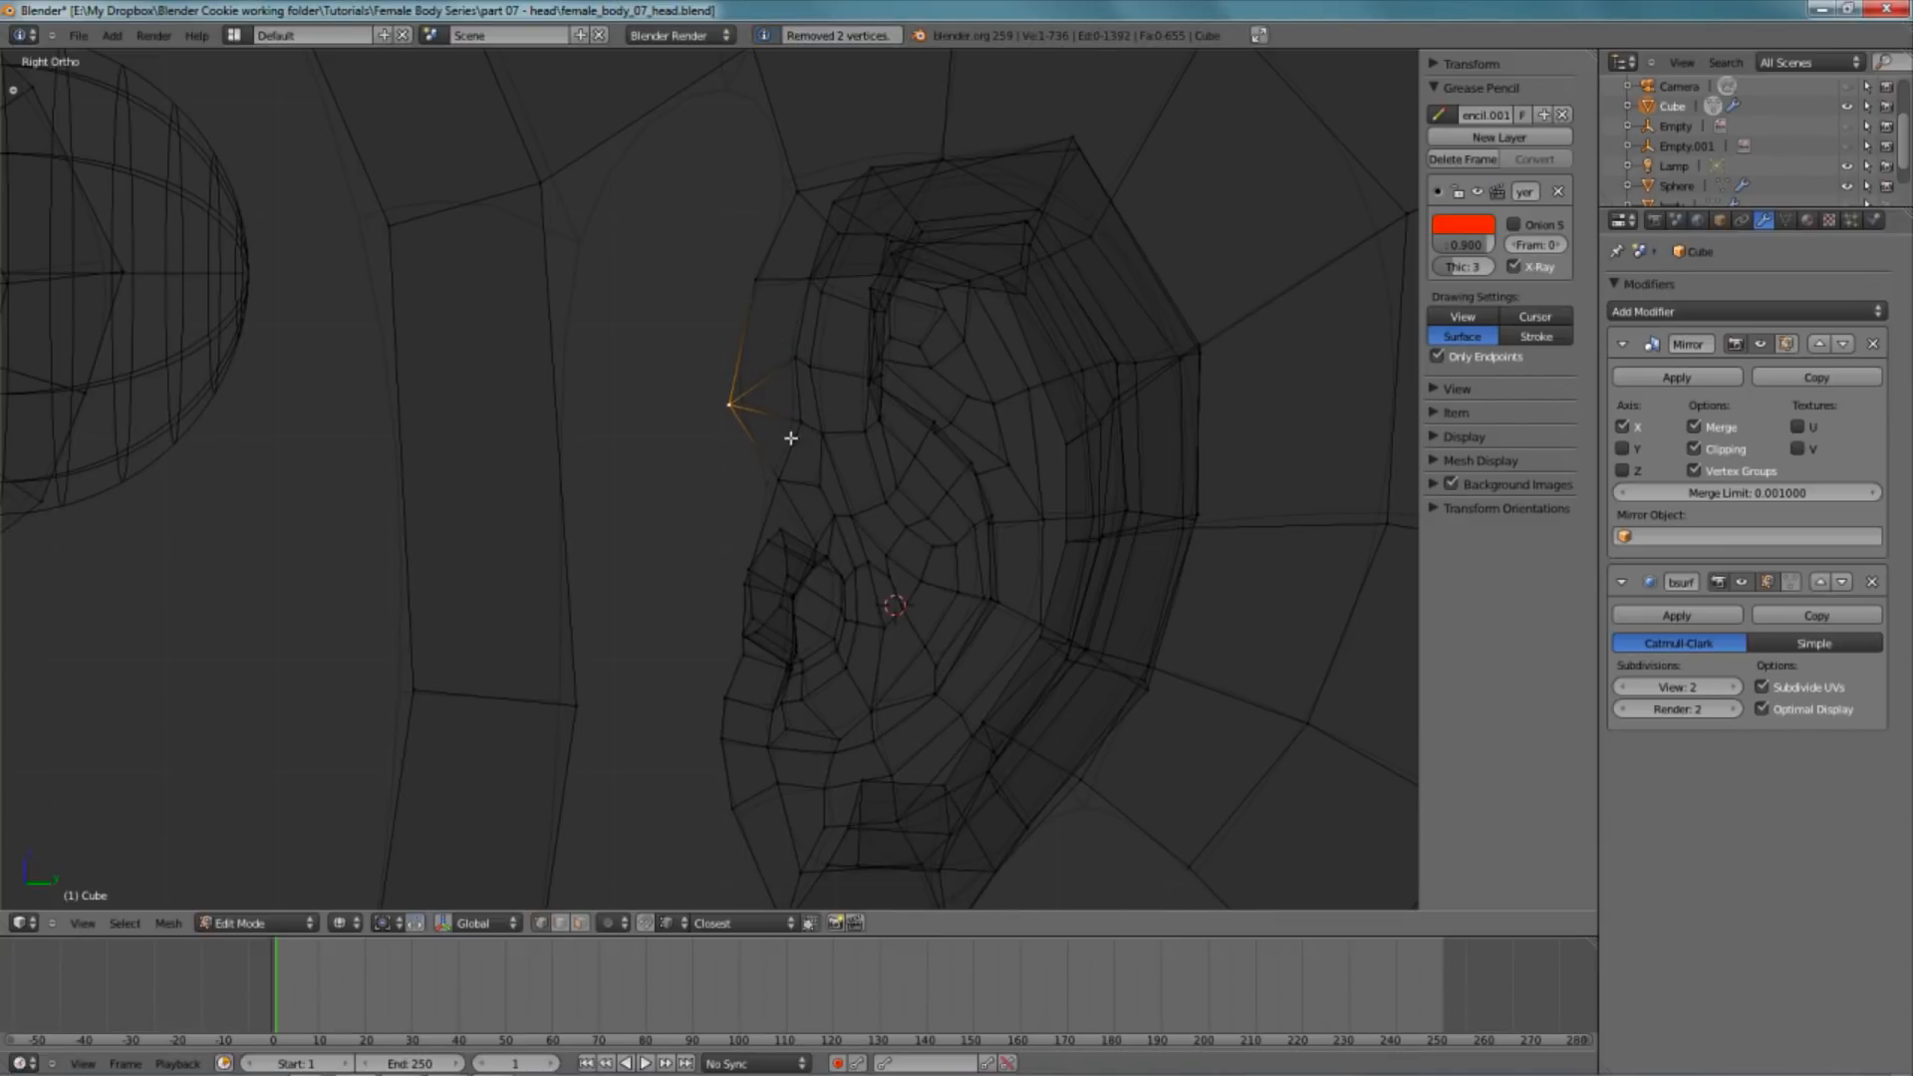
- Convert the two triangles at the merged corner in front of the ear into one quad
right_click(782, 468, "shift")
key("alt+j")
key("z")
middle_click_drag(798, 479, 882, 539)
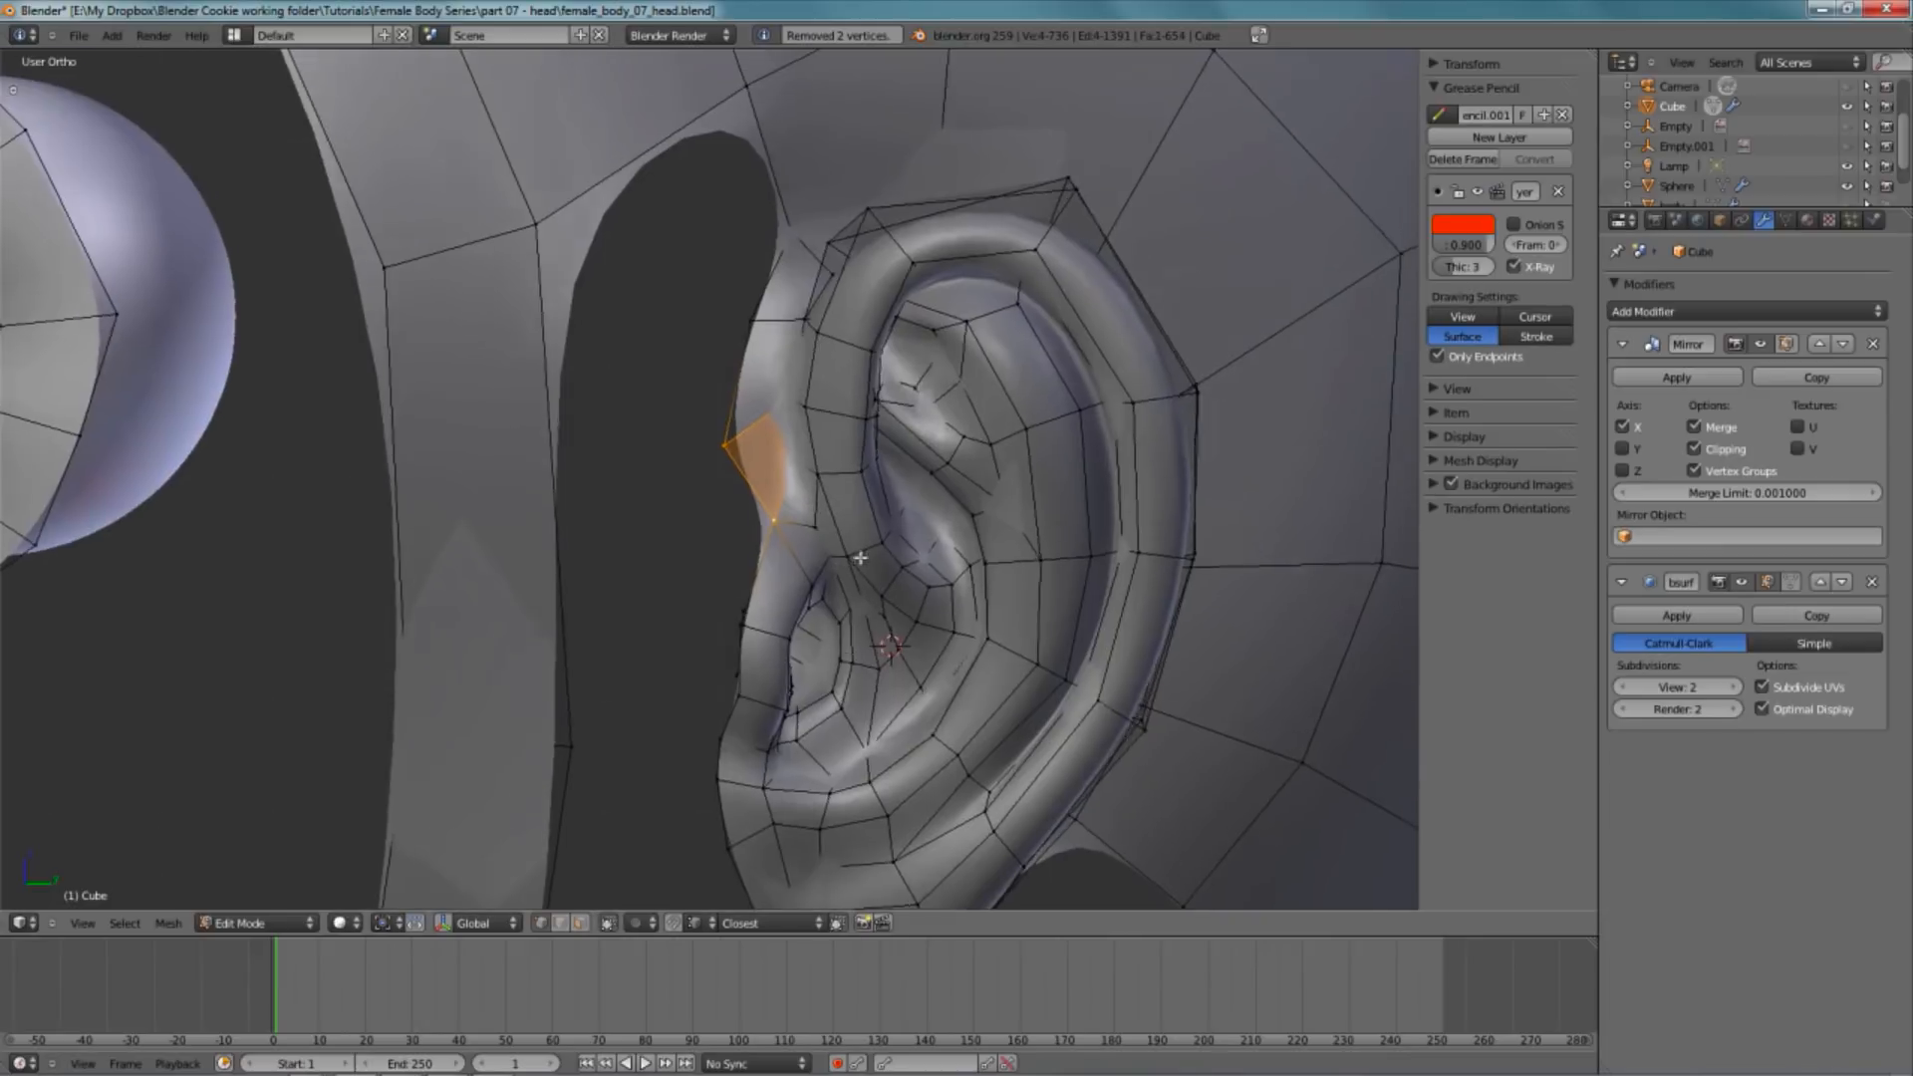
- Merge the strip's lower rear vertex with the vertex below it on the ear's front edge, at their centre
key("z")
key("KP_3")
right_click(754, 482)
right_click(781, 579, "shift")
key("w")
left_click(778, 578)
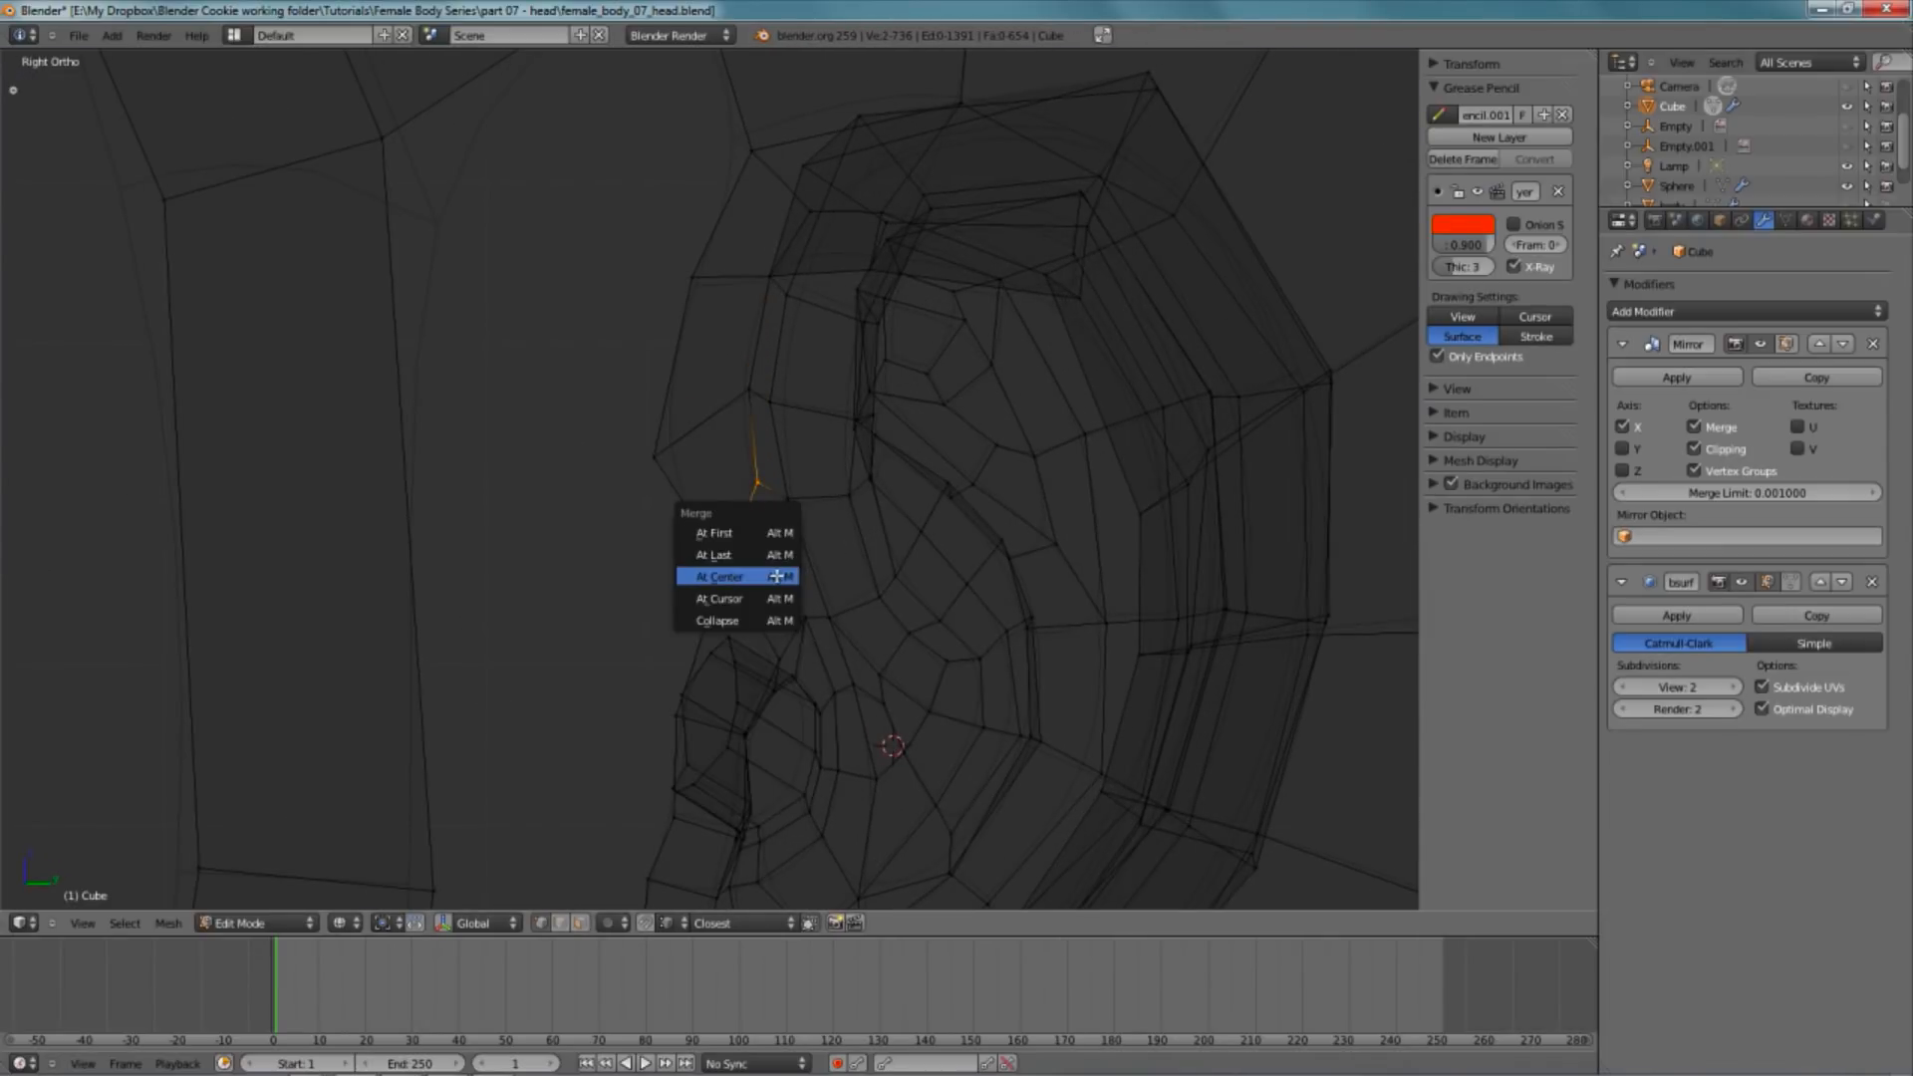
left_click(776, 576)
- Examine the merged area from an angle and check the face loop along the front of the ear
key("z")
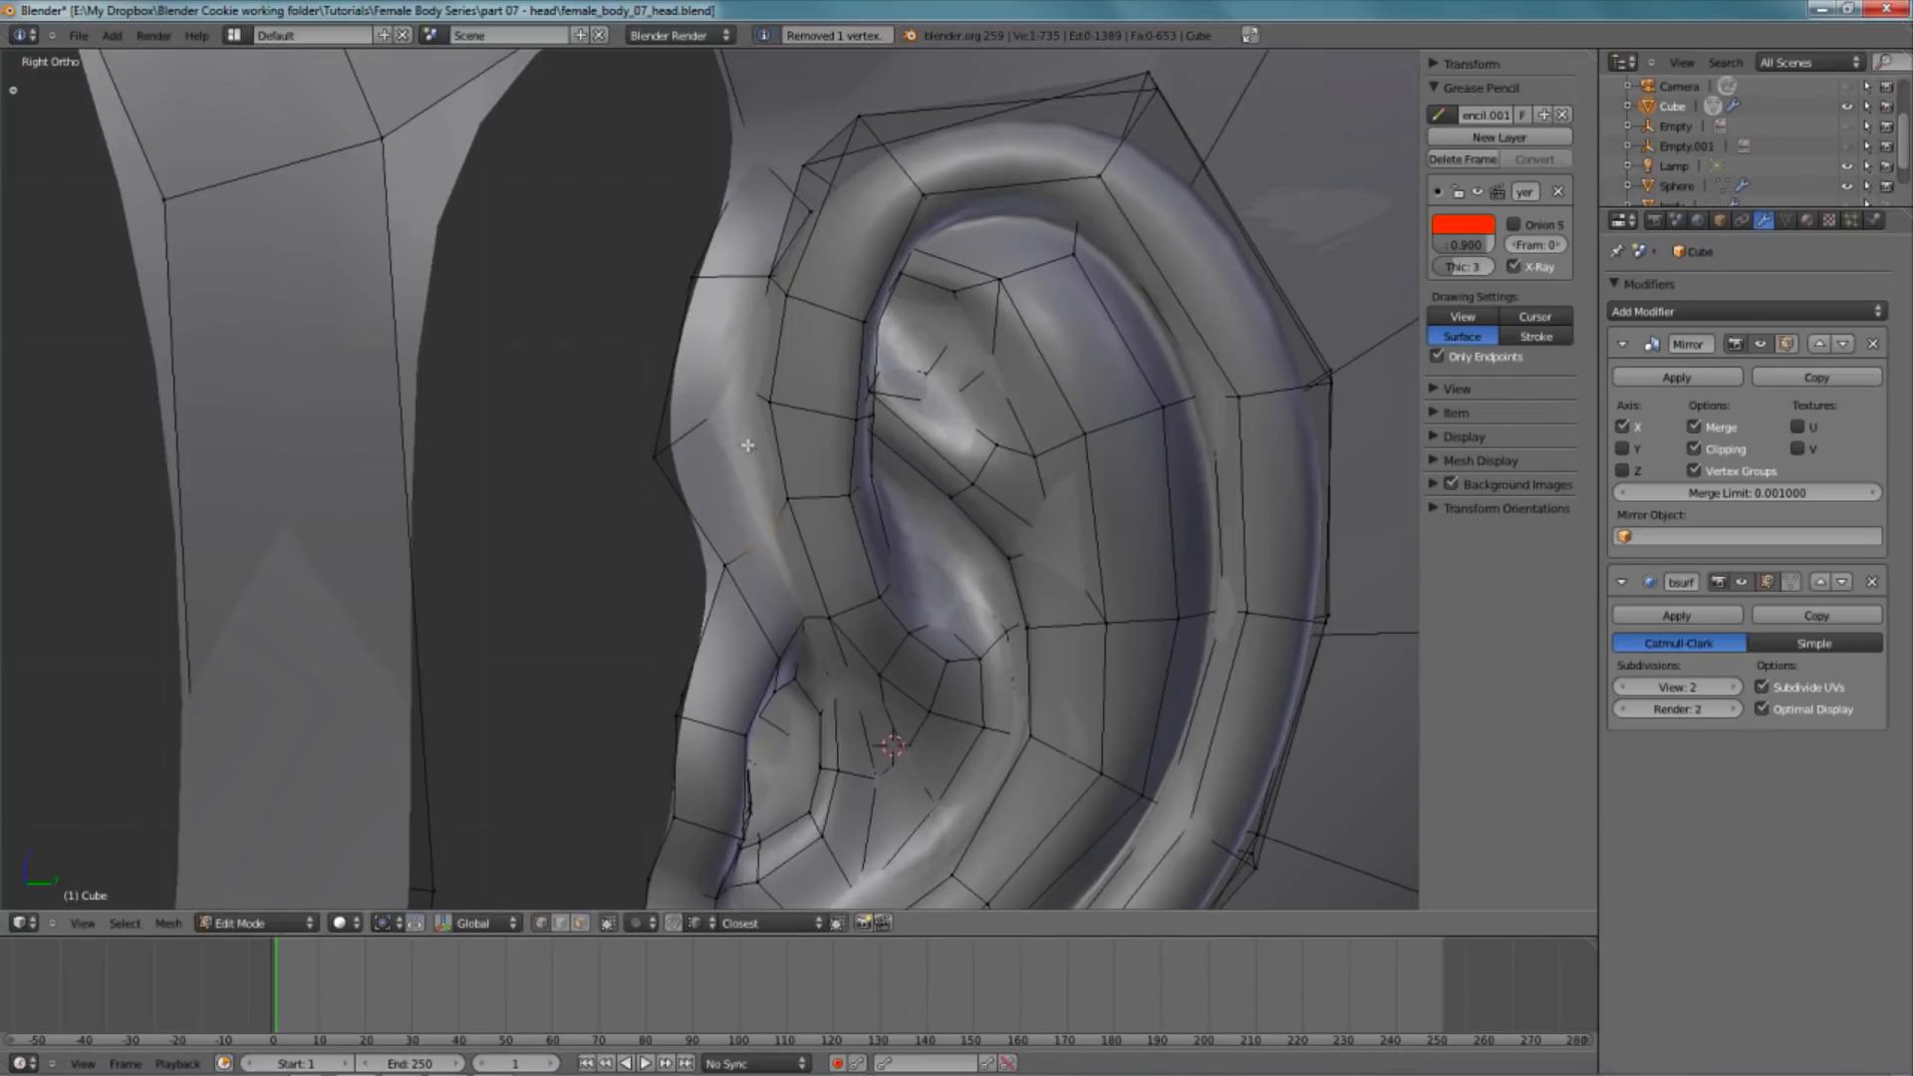
key("z")
middle_click_drag(761, 613, 953, 581)
key("z")
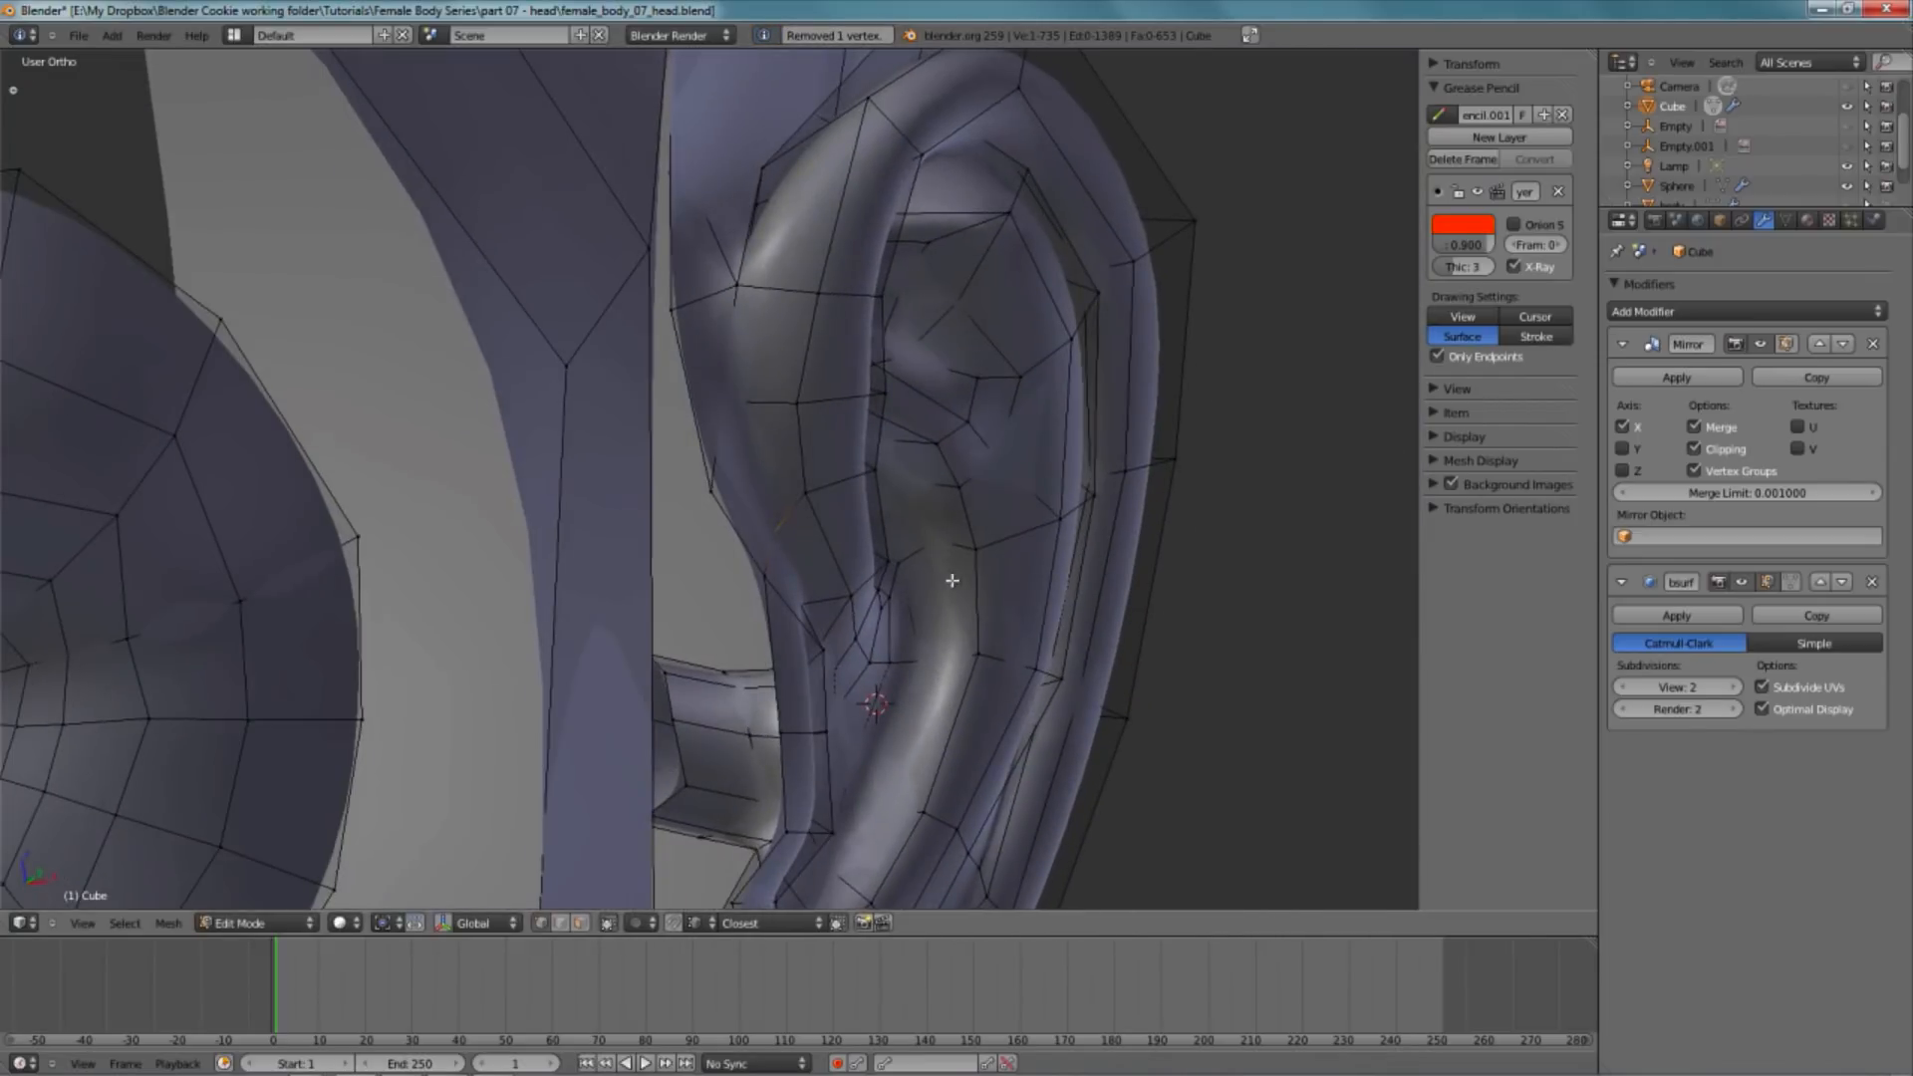
key("z")
key("ctrl+Tab")
left_click(765, 589)
right_click(714, 453, "alt")
mouse_move(841, 474)
middle_mouse_down()
mouse_move(704, 396)
mouse_move(767, 450)
middle_mouse_up()
key("z")
key("a")
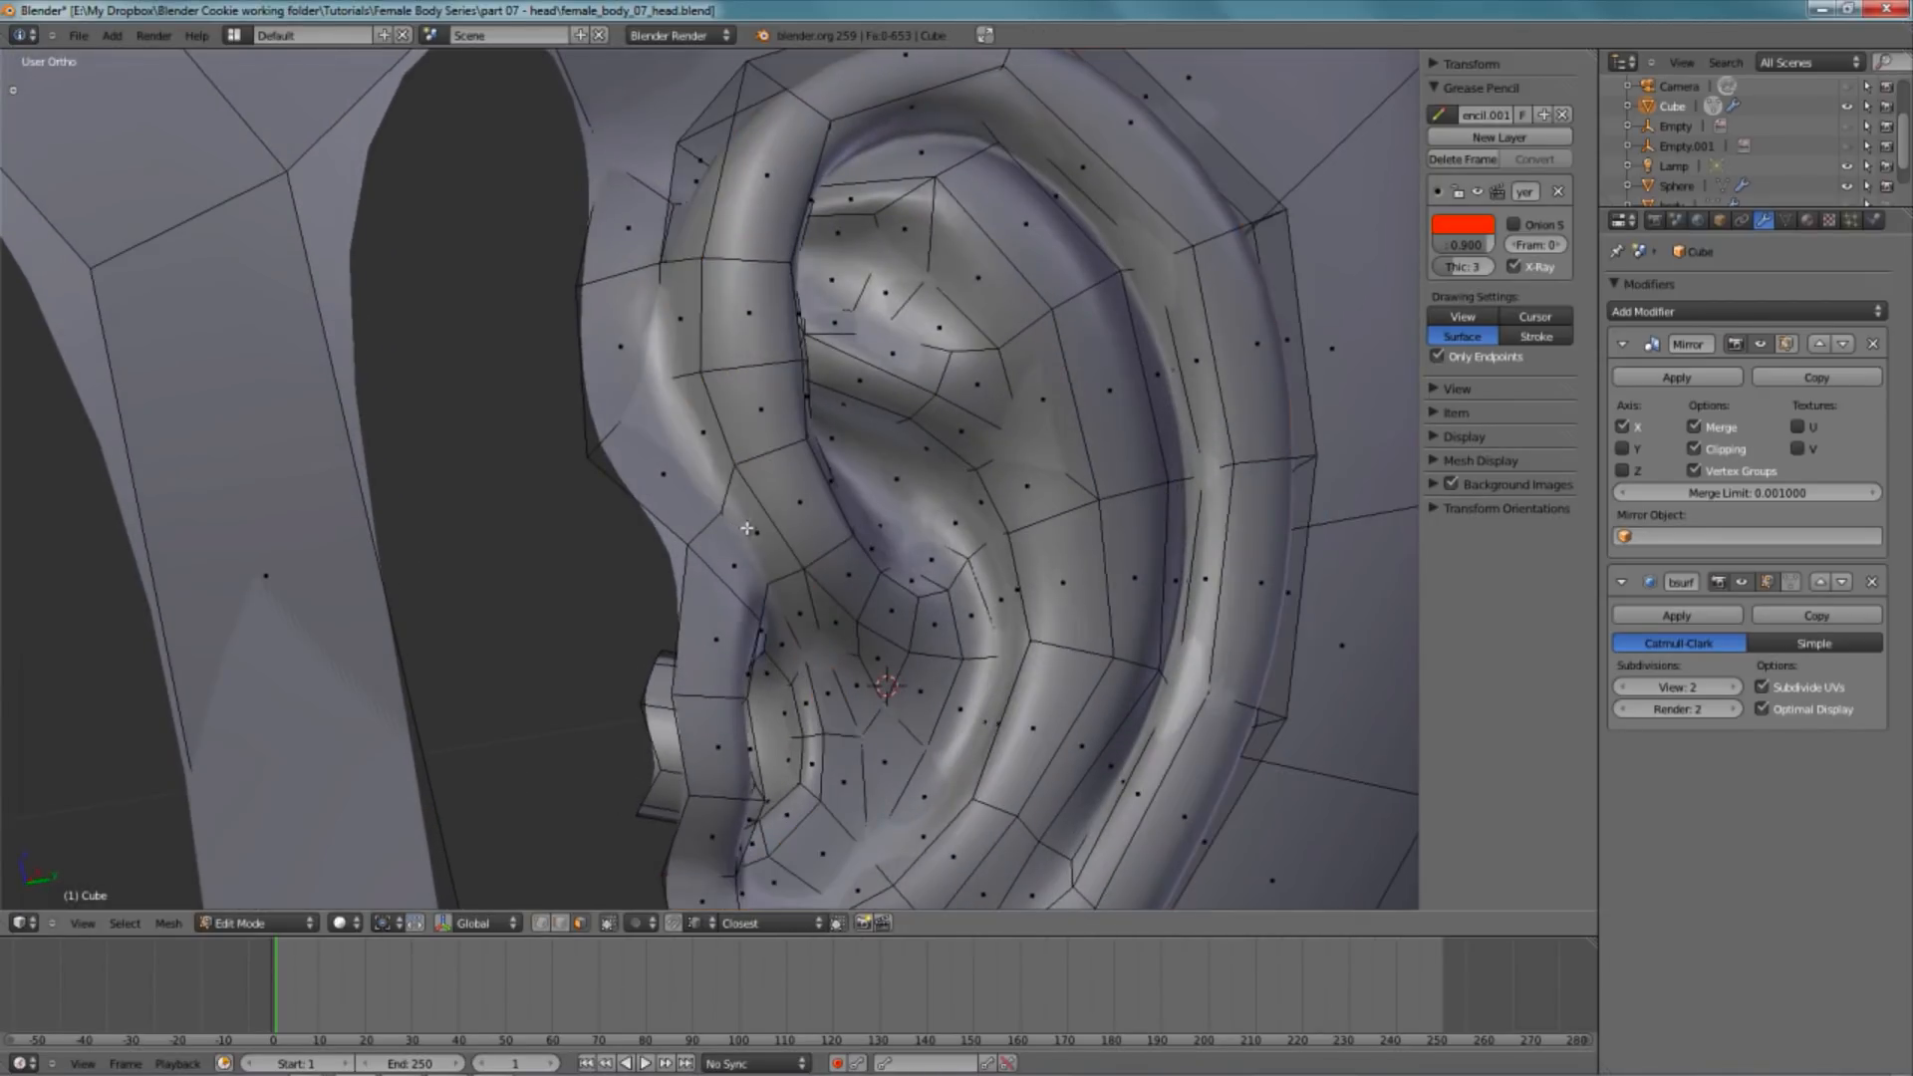
- Inspect the smoothed ear and its front edge in object mode from the side and at an angle, using vertex selection for mesh checks
key("KP_3")
scroll(751, 564, "down", 5)
key("Tab")
middle_click_drag(736, 585, 801, 541, "shift")
scroll(803, 538, "up", 4)
key("Tab")
middle_click_drag(787, 430, 769, 474, "shift")
key("ctrl+Tab")
left_click(753, 427)
key("z")
key("z")
key("z")
right_click(728, 390)
key("z")
mouse_move(727, 394)
middle_mouse_down()
mouse_move(715, 541)
mouse_move(737, 429)
mouse_move(797, 335)
mouse_move(842, 379)
middle_mouse_up()
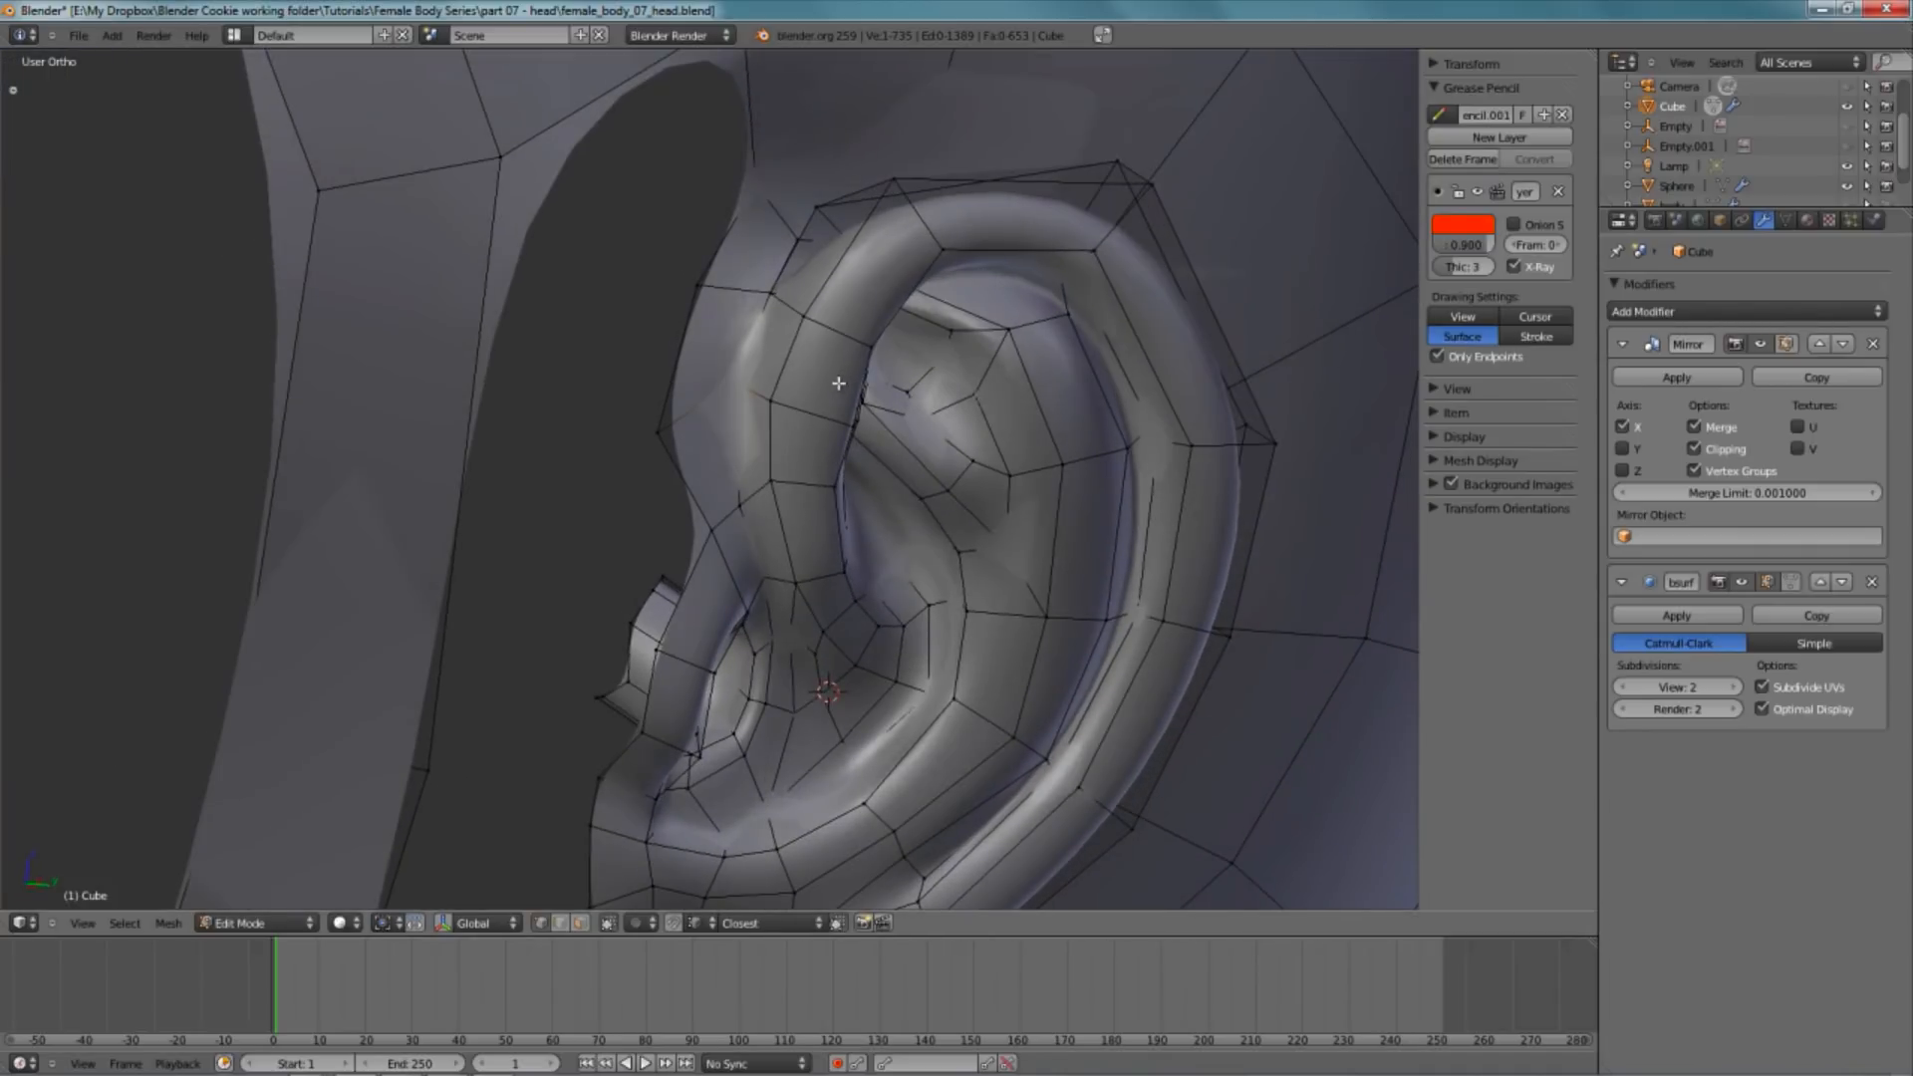
key("KP_3")
key("Tab")
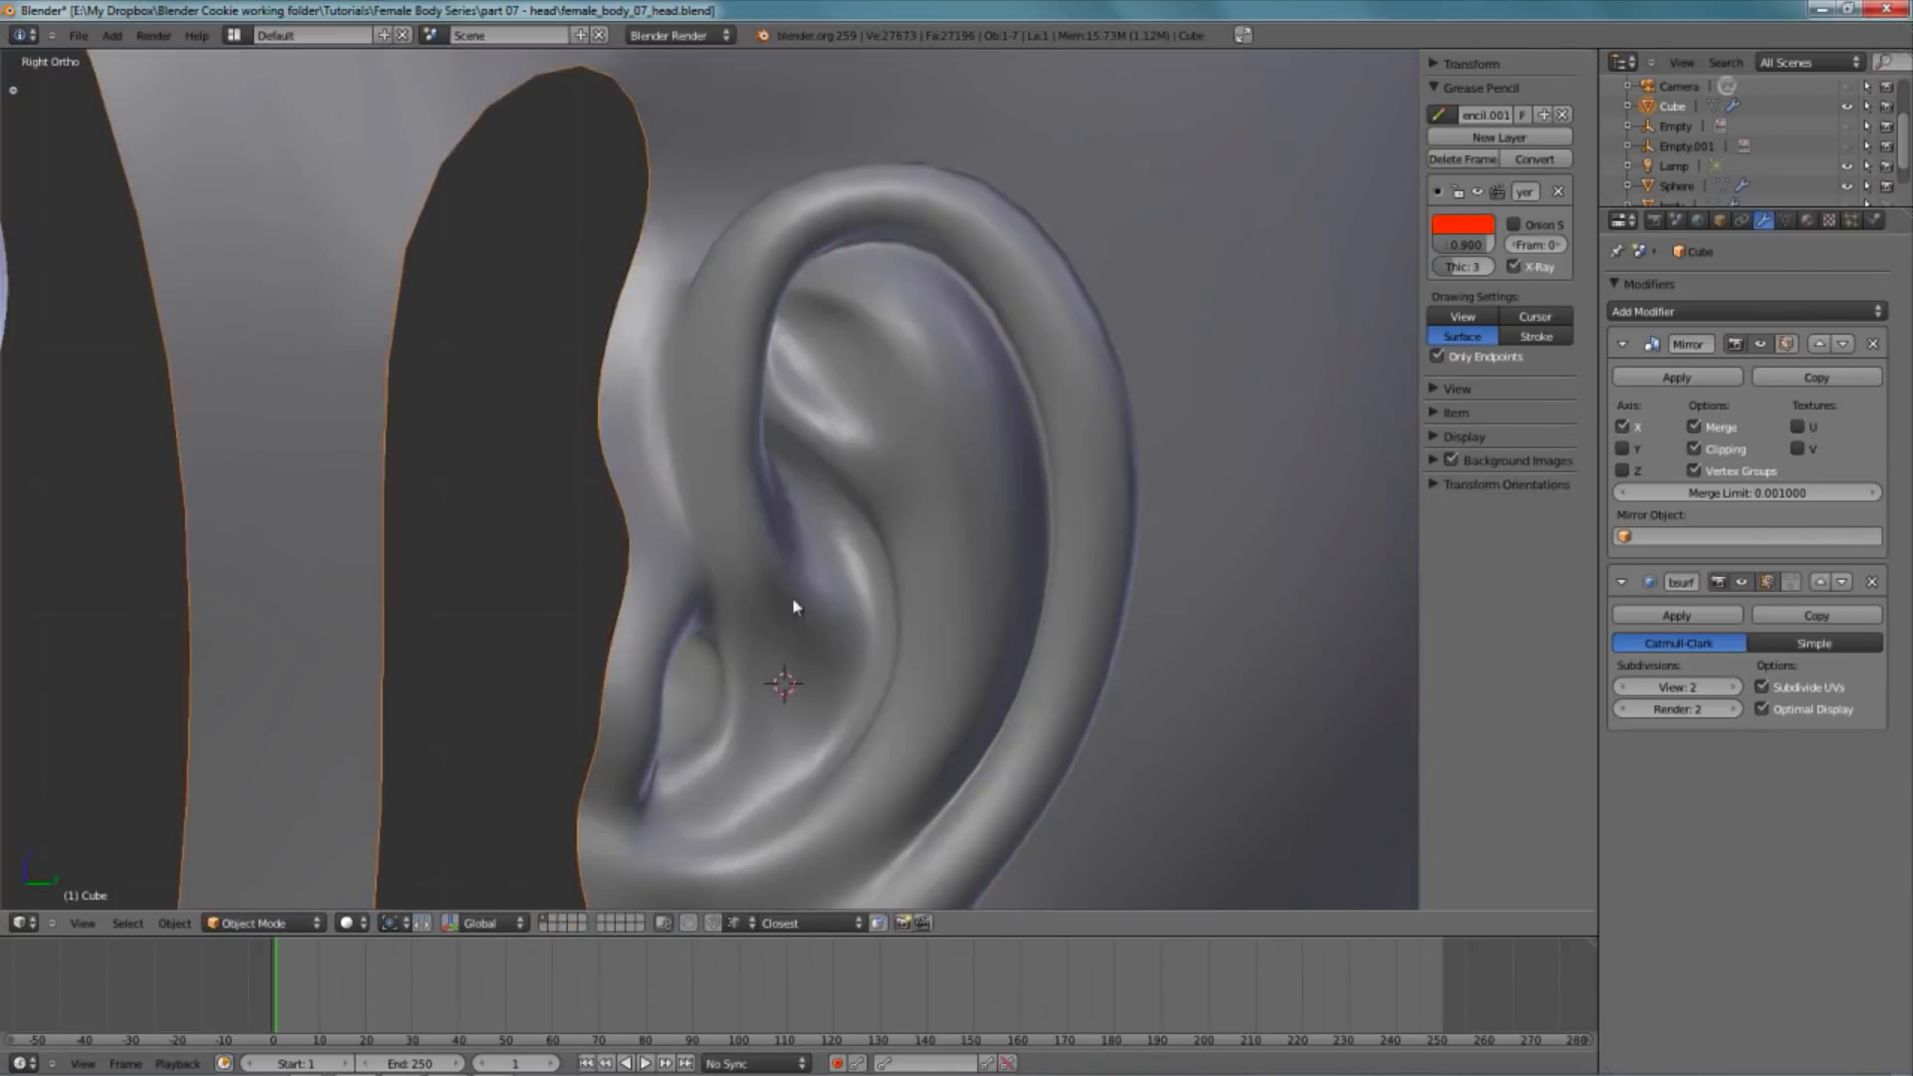
scroll(797, 576, "down", 4)
middle_click_drag(797, 570, 906, 530)
scroll(906, 530, "up", 5)
- Examine the gap between the ear, the side strip and the face in wireframe and solid display
key("Tab")
key("z")
key("z")
middle_click_drag(850, 329, 958, 408)
key("z")
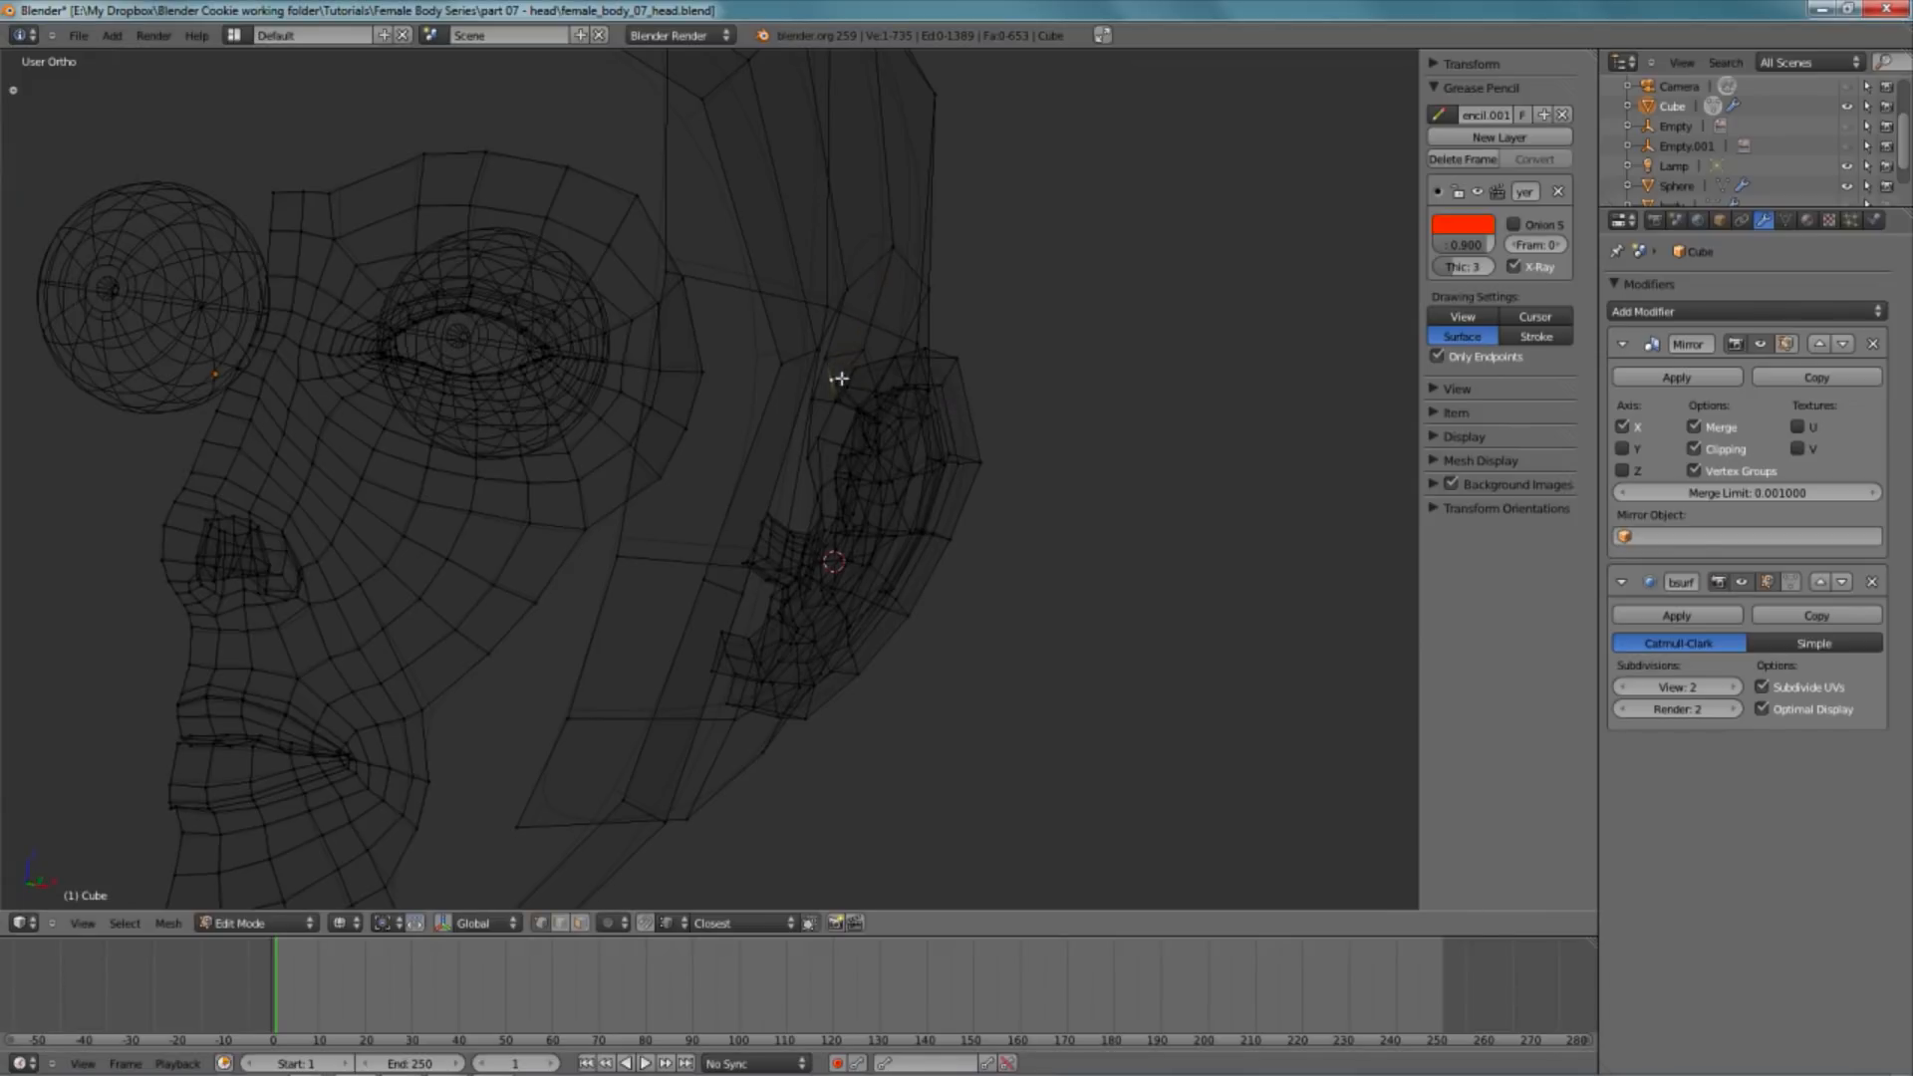
key("z")
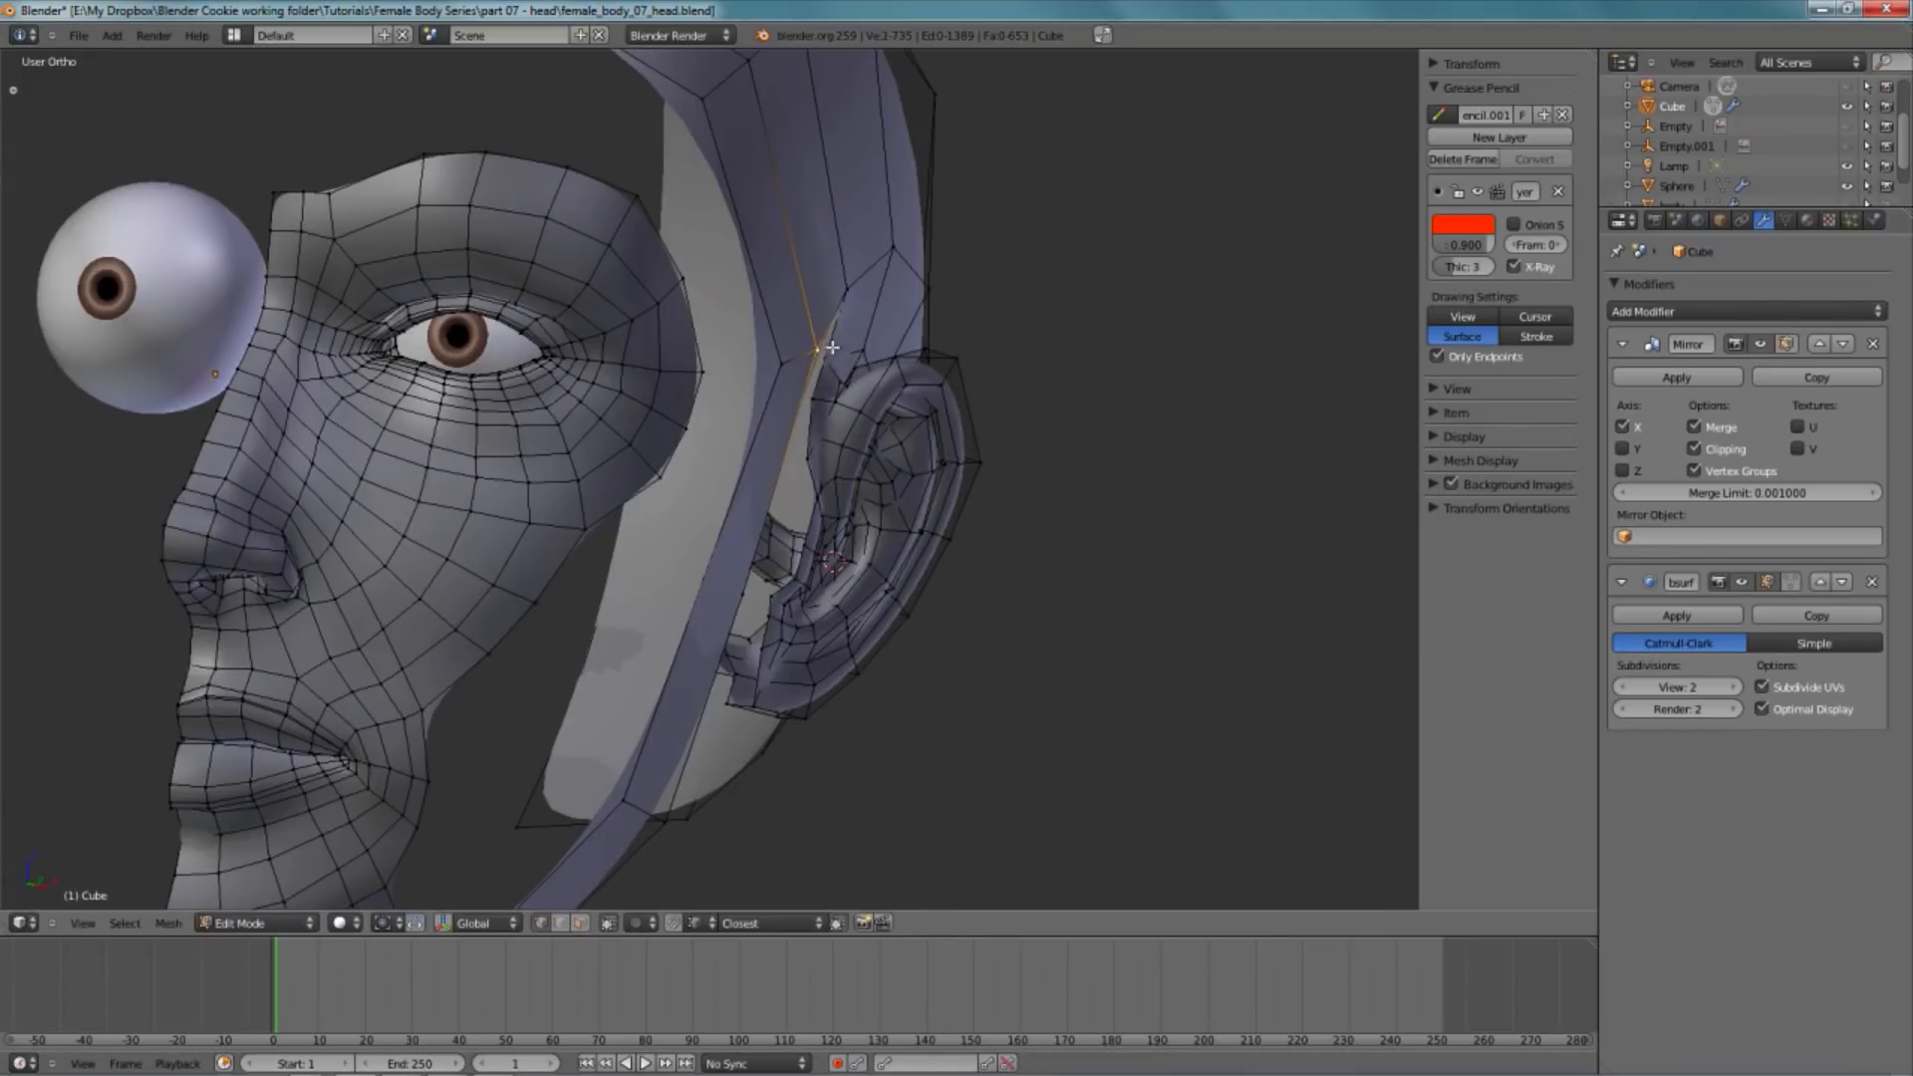
key("KP_3")
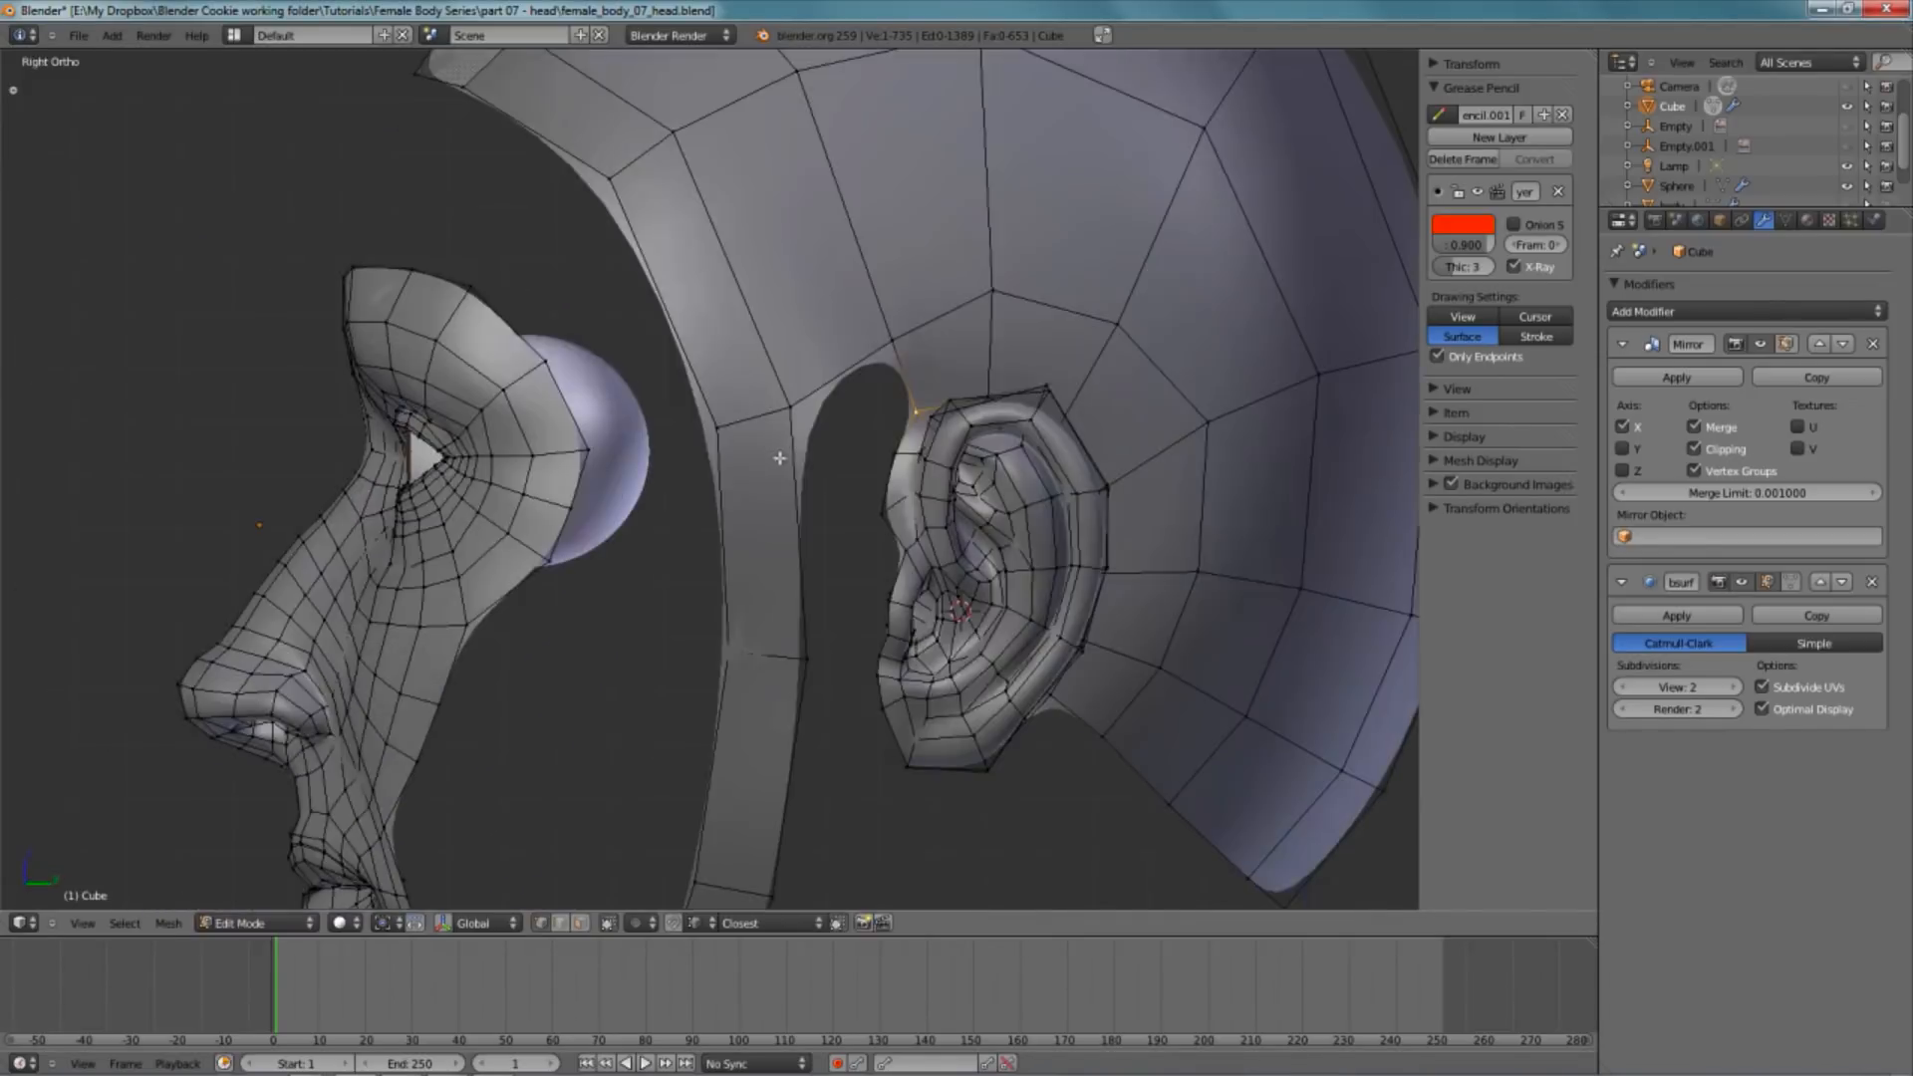
scroll(885, 471, "up", 4)
key("z")
key("z")
scroll(885, 470, "down", 4)
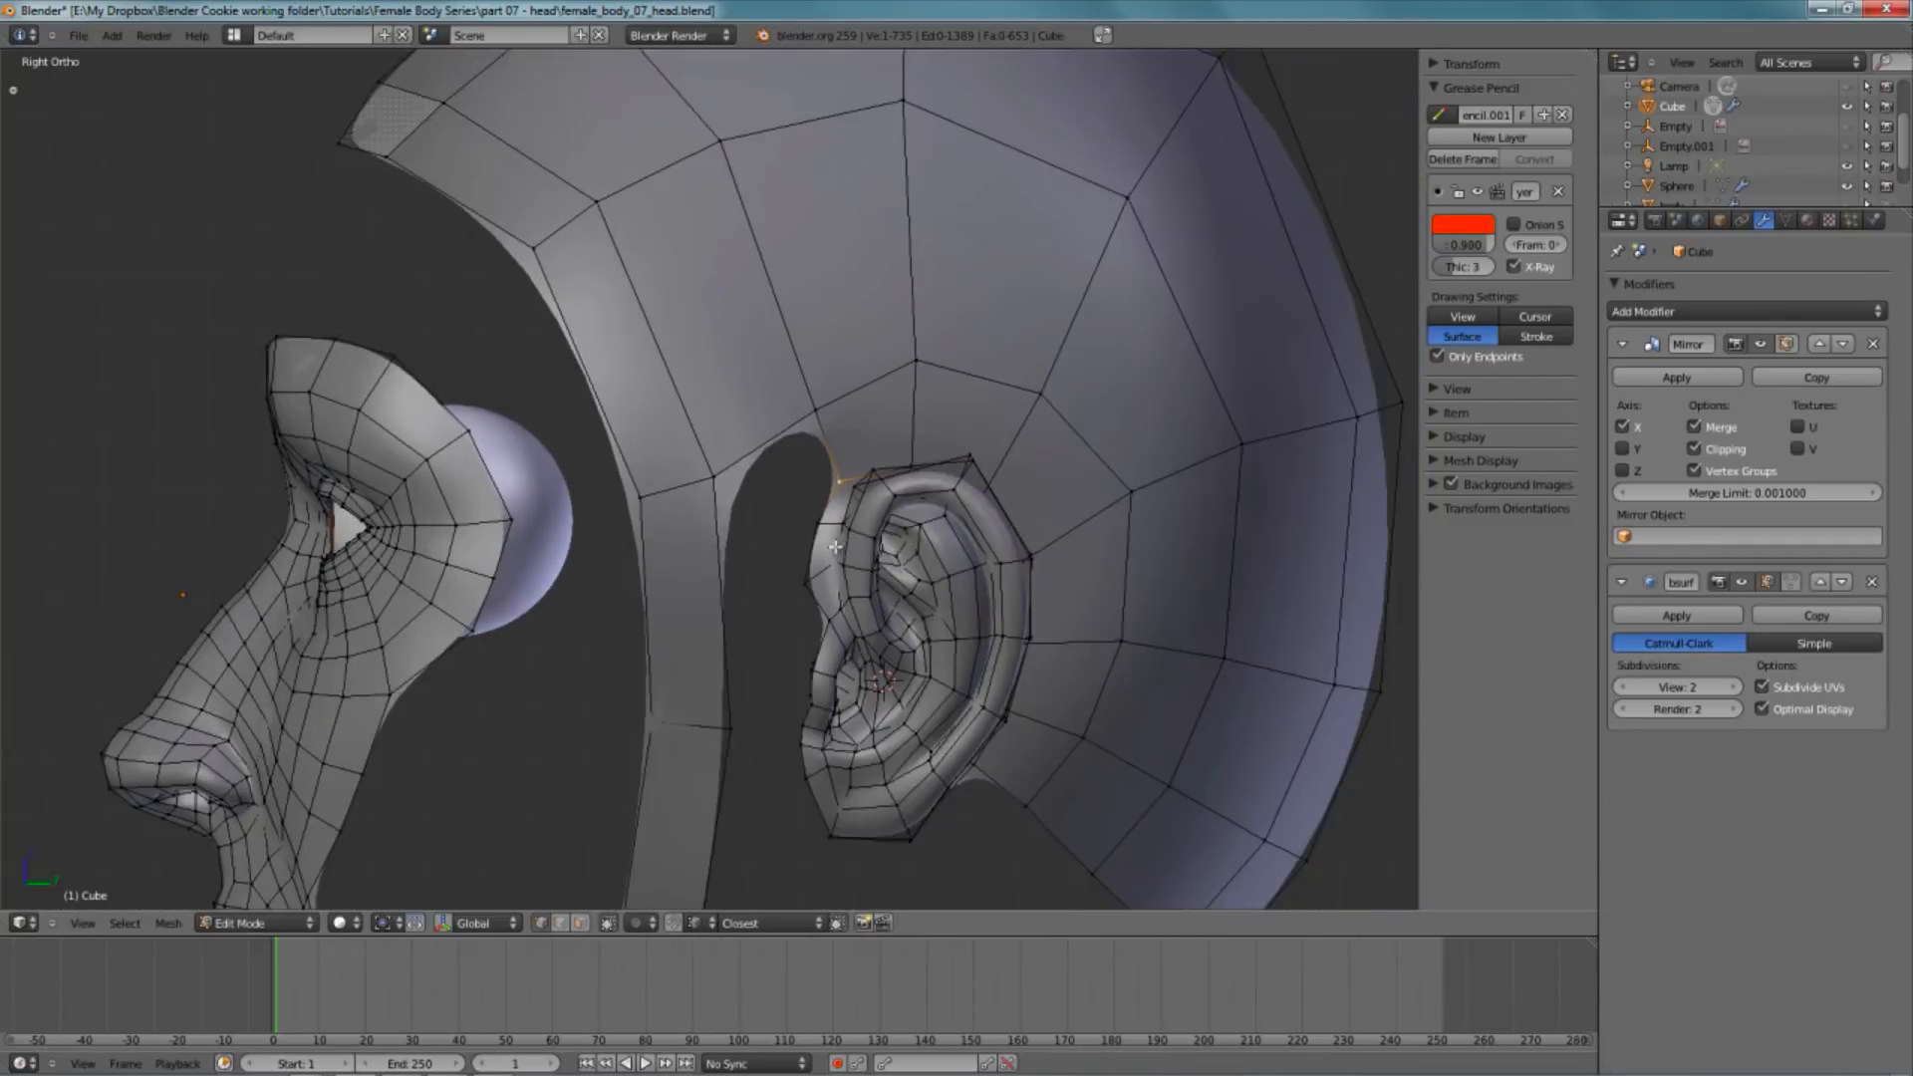
middle_click_drag(812, 548, 838, 590, "shift")
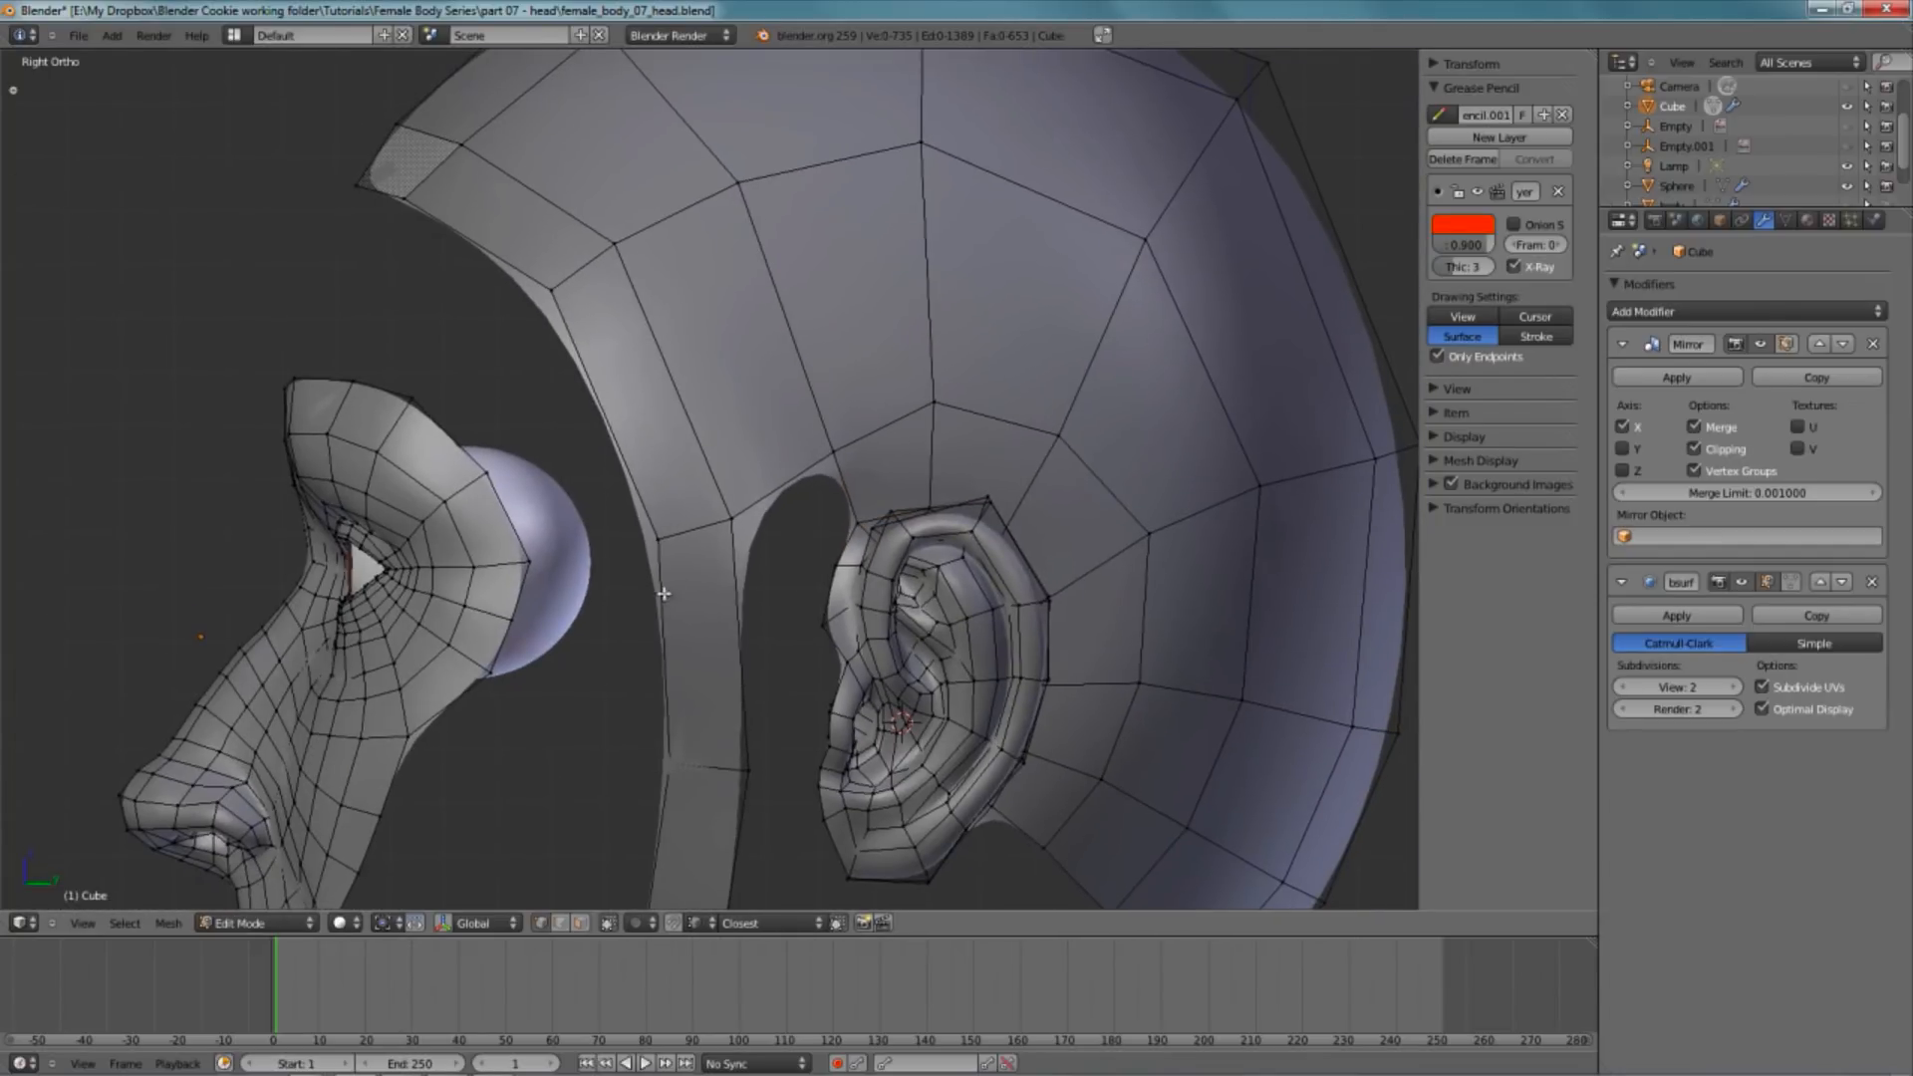
- Move the four vertices along the skull's front edge slightly down and forward and rotate them slightly in the side view
key("z")
right_click(654, 543)
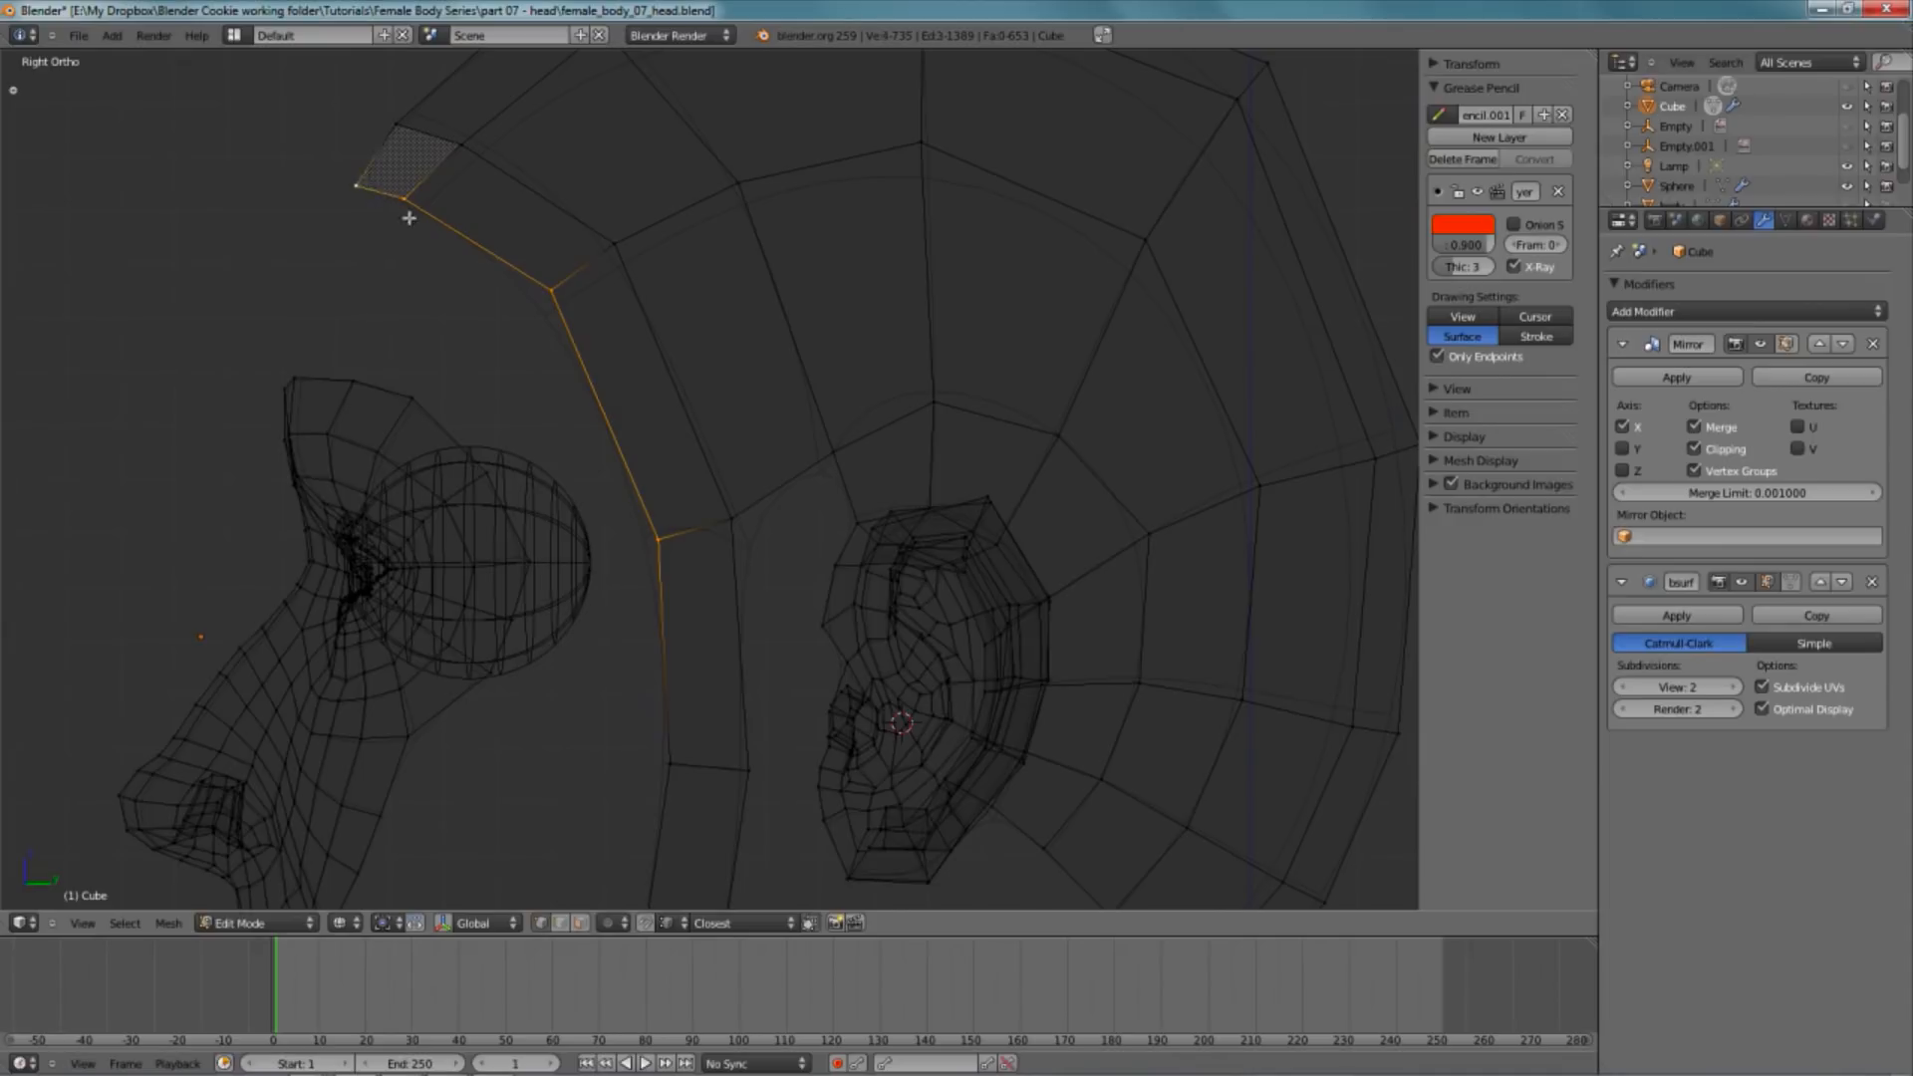
key("z")
key("r")
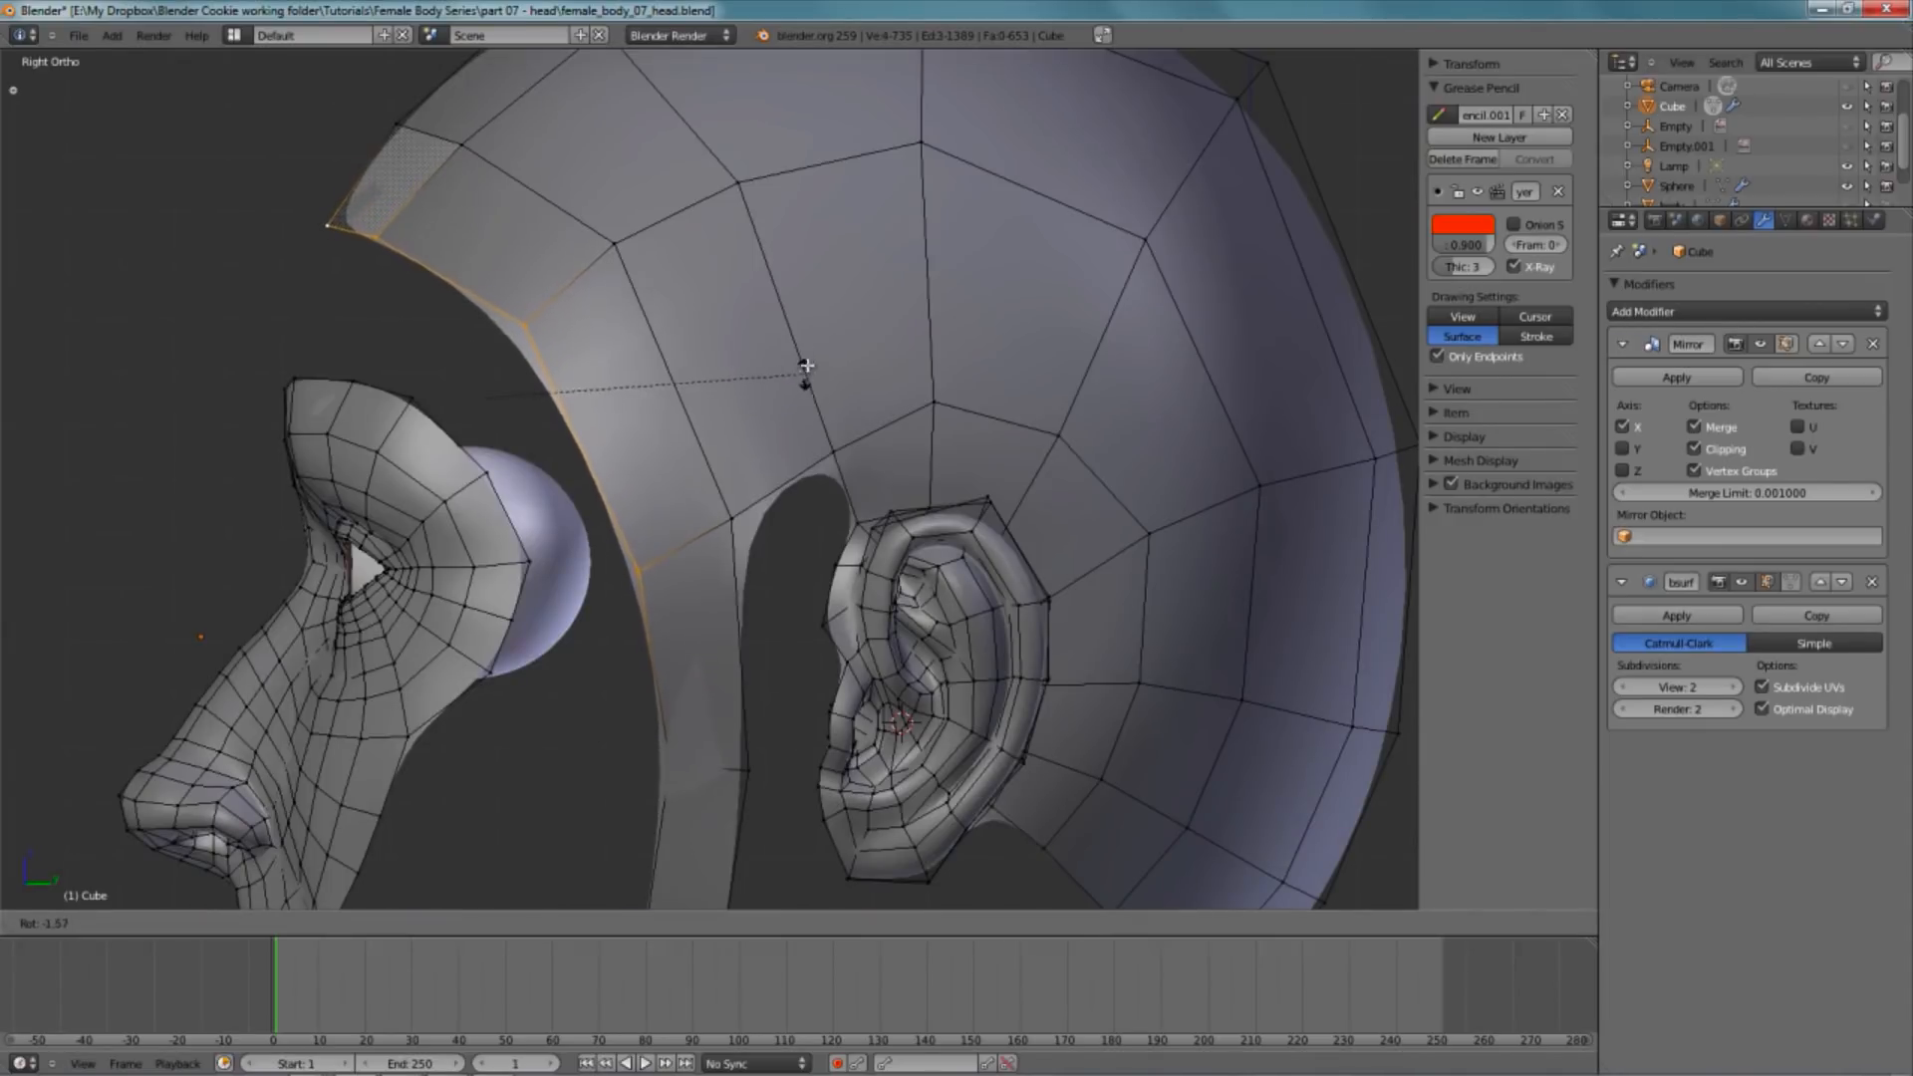
left_click(804, 359)
key("a")
scroll(877, 549, "down", 5)
scroll(881, 555, "up", 5)
middle_click_drag(819, 638, 827, 509, "shift")
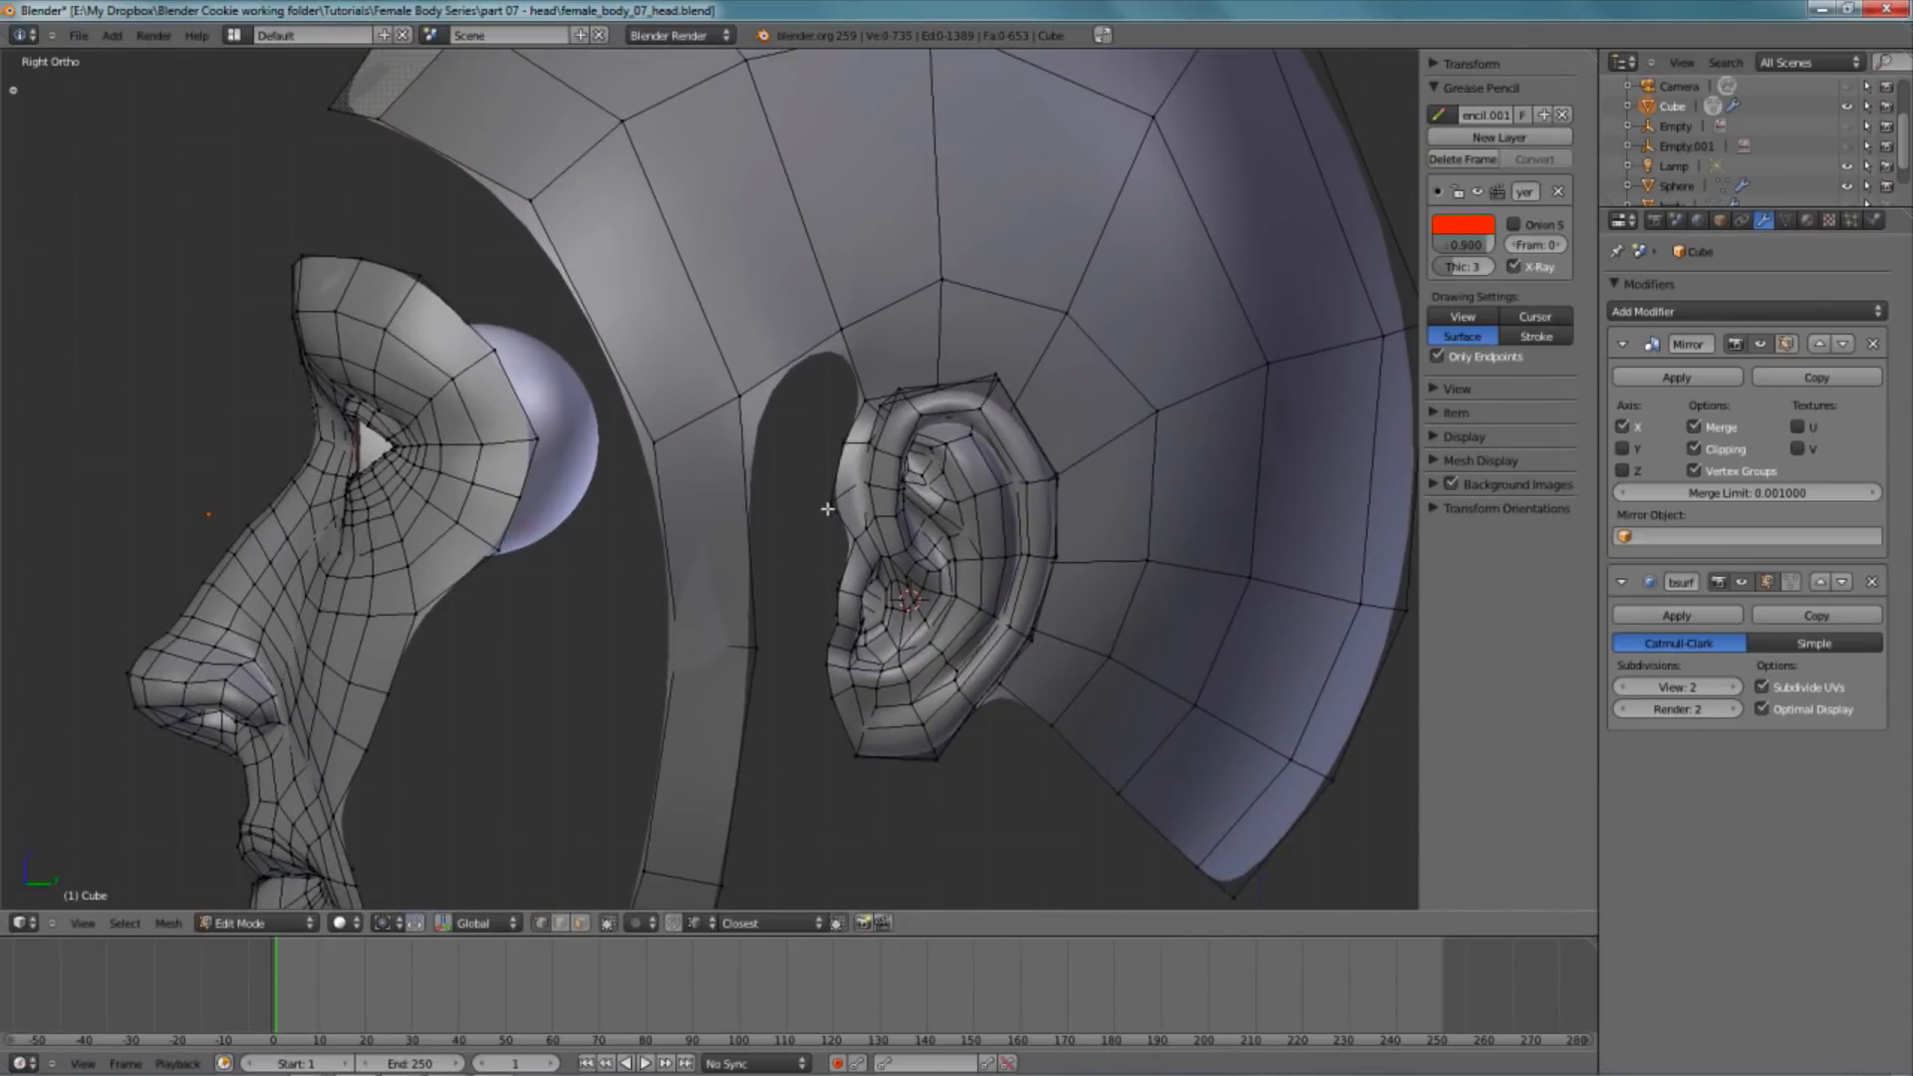
- Move the foremost vertex of the strip in front of the upper ear slightly up and back
scroll(784, 568, "up", 4)
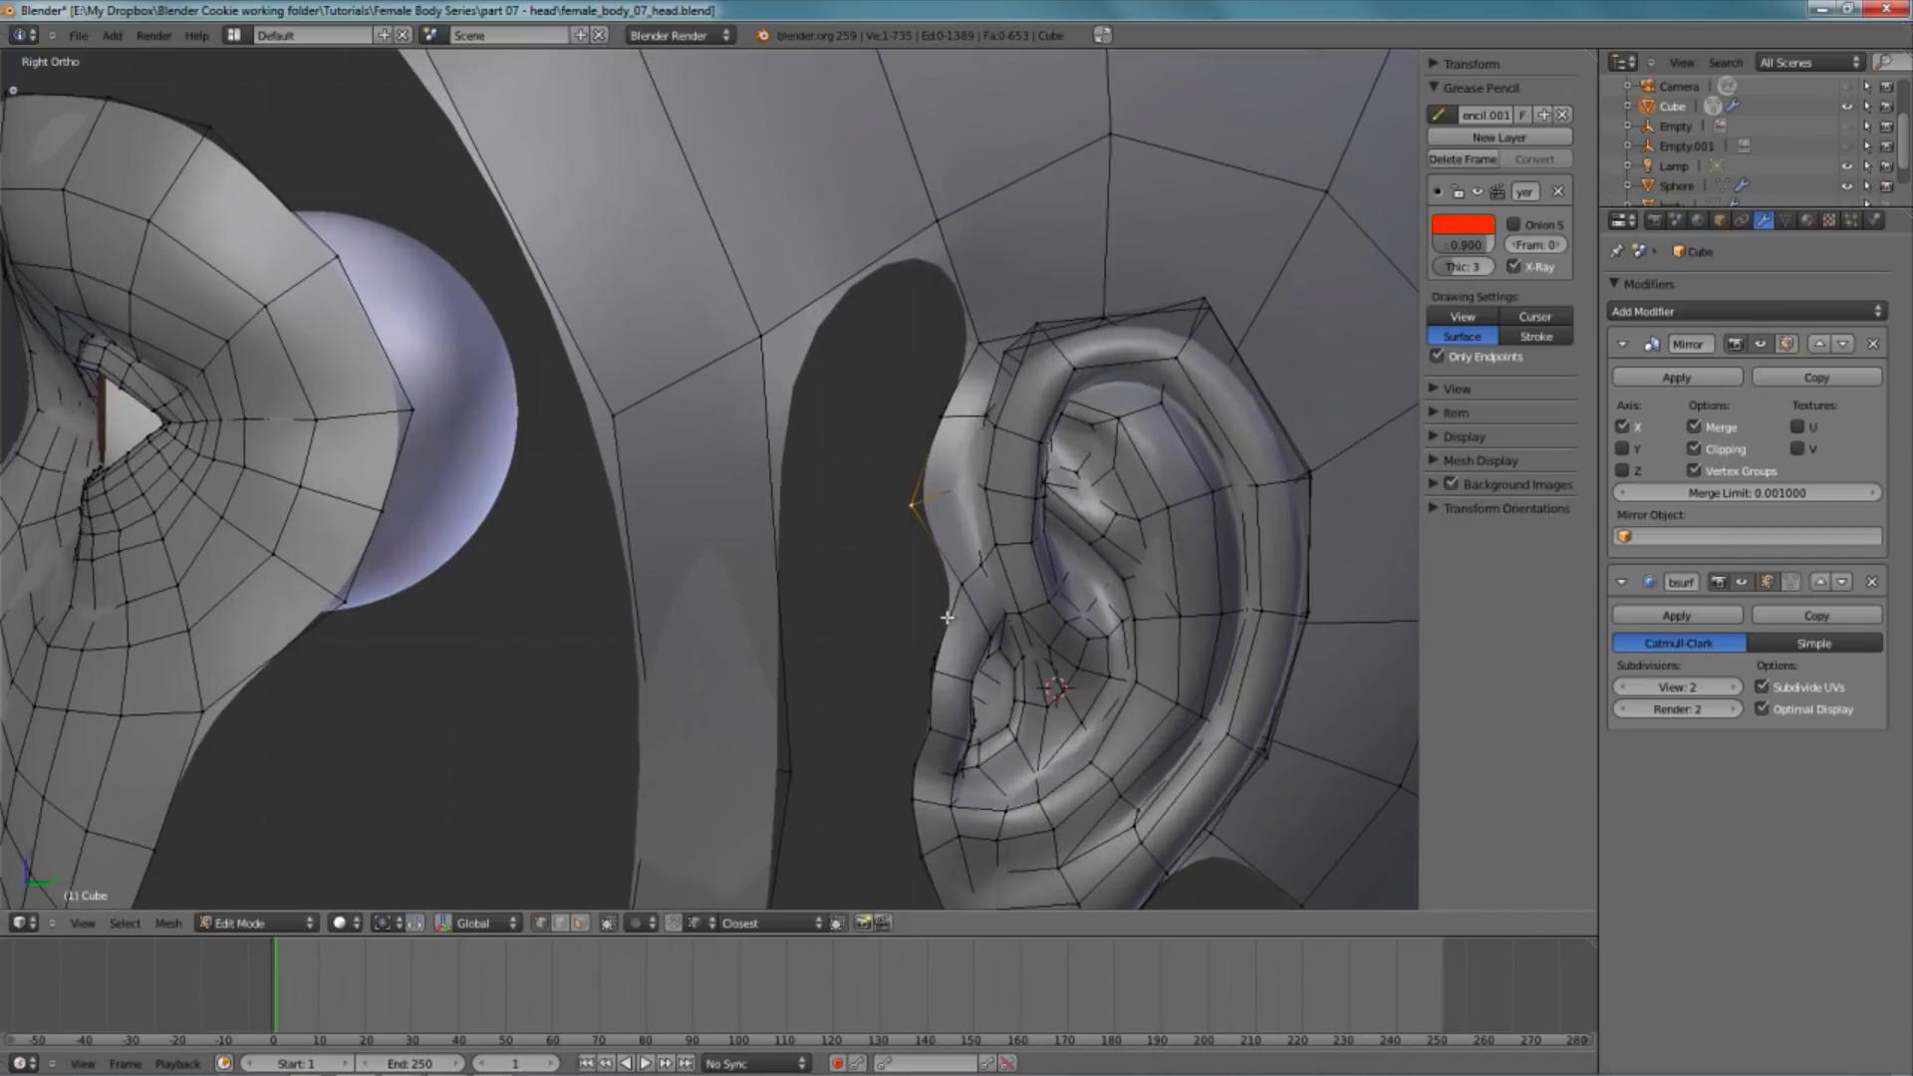
key("z")
right_click(947, 453)
key("g")
left_click(940, 461)
key("g")
left_click(937, 455)
key("z")
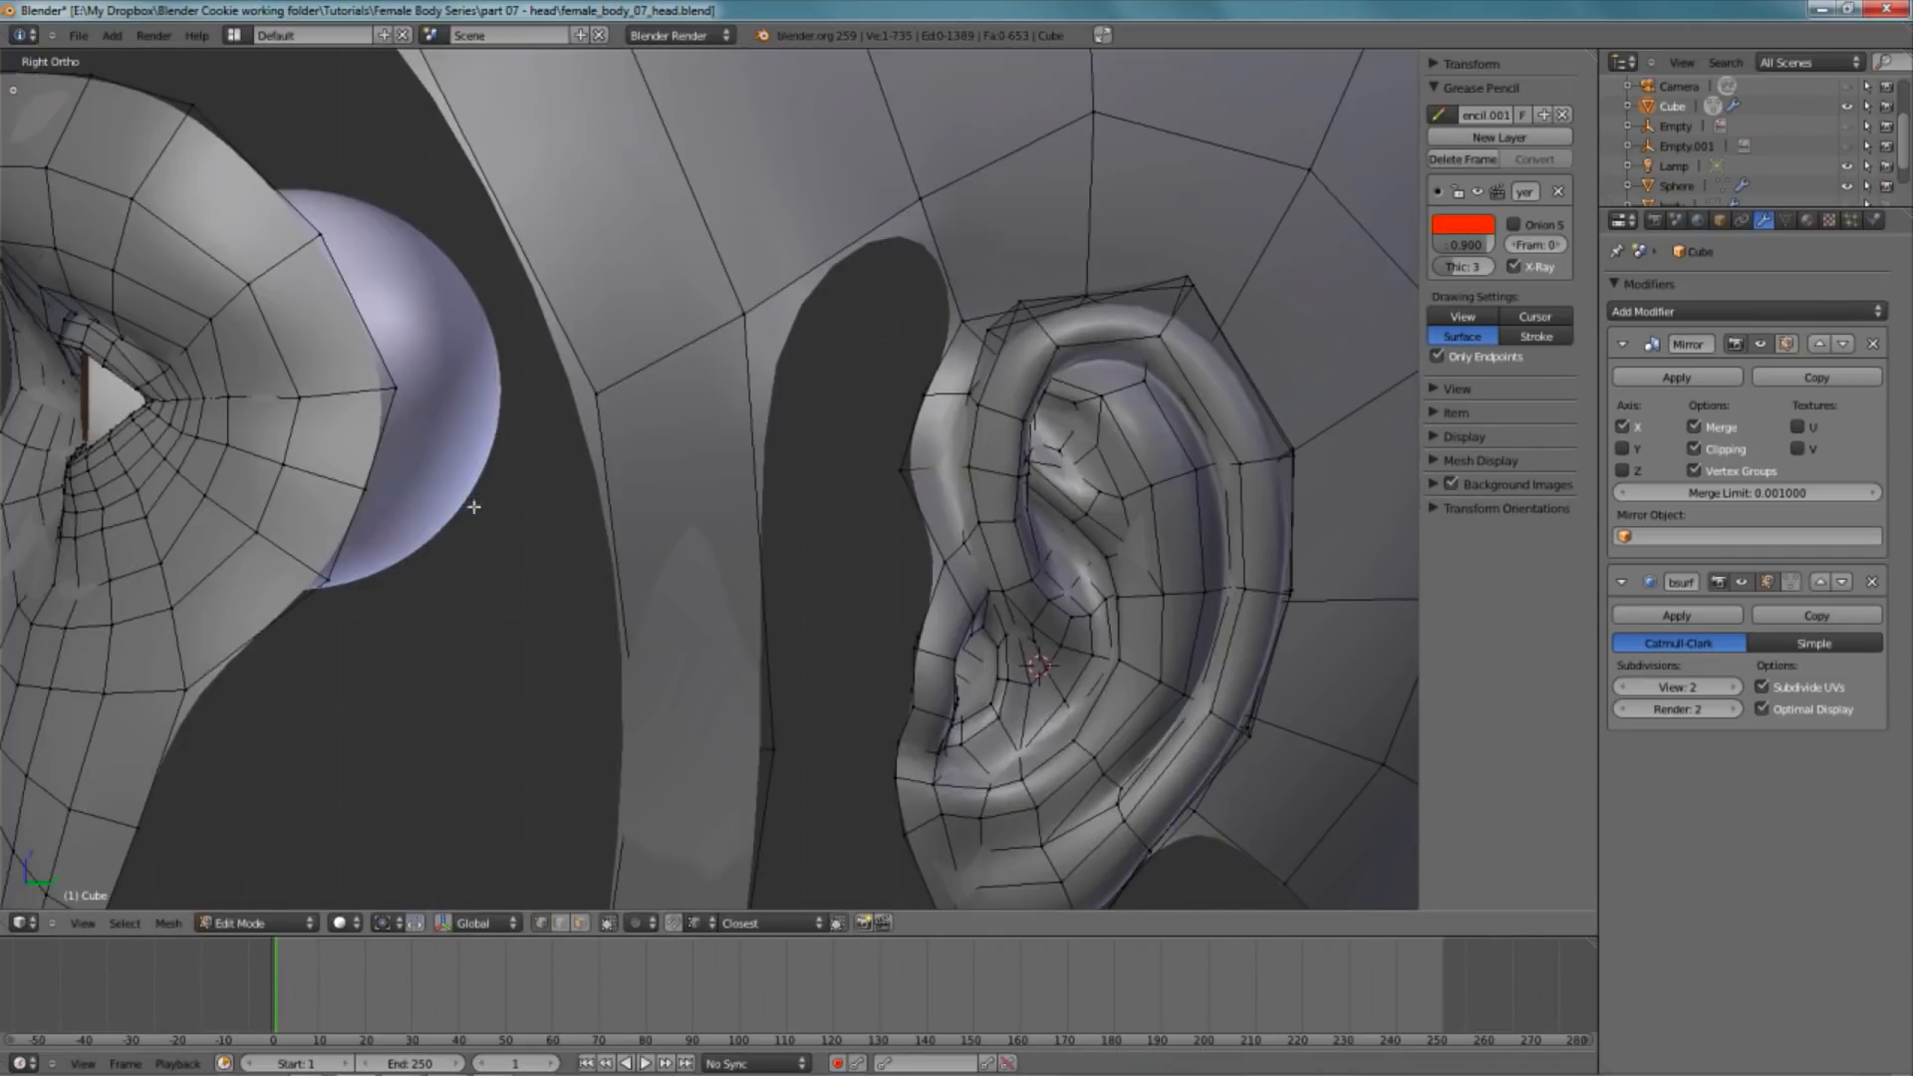
- Add a loop cut across the side strip, level with the foremost vertex in front of the ear
scroll(886, 474, "down", 4)
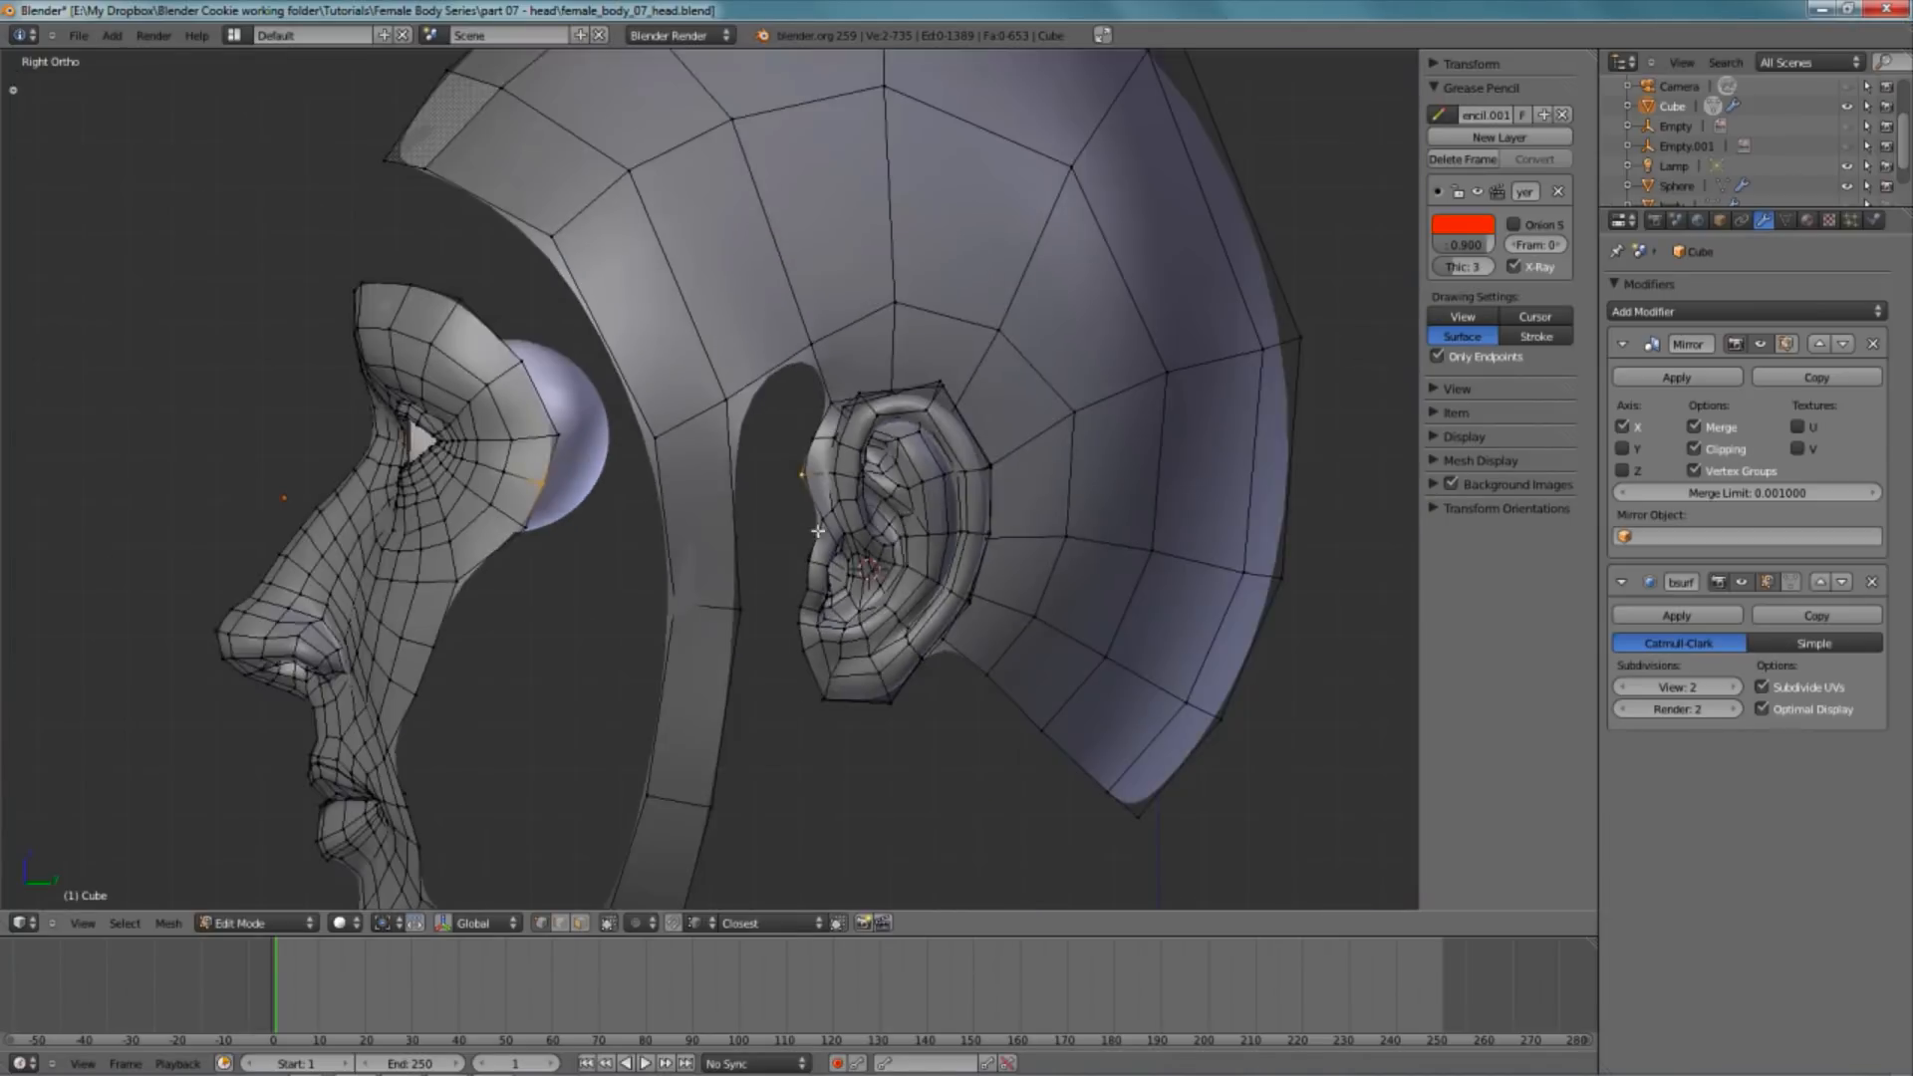
scroll(847, 488, "up", 4)
key("z")
key("ctrl+r")
left_click(774, 497)
left_click(802, 452)
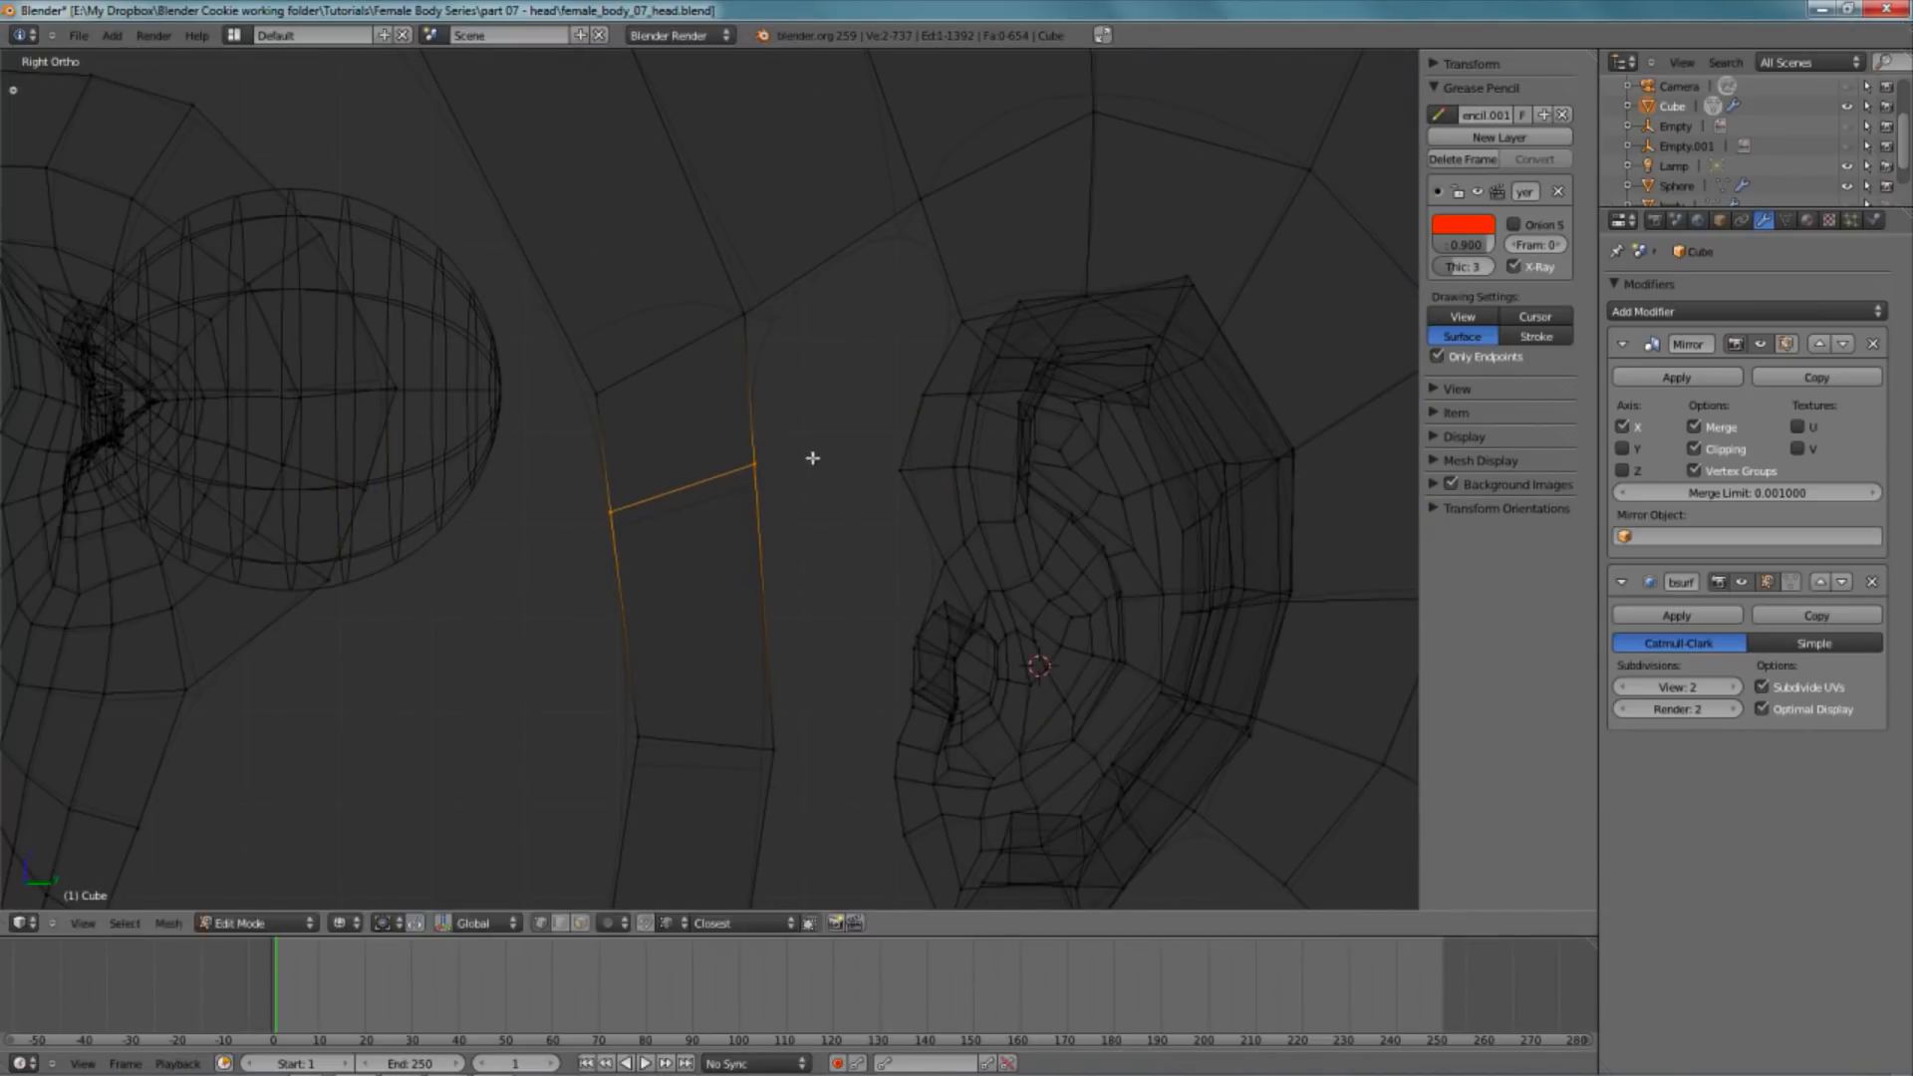
- Connect the new cut's ends with edges to the ear's front vertex and to the face's outer edge beside the eye
key("z")
right_click(840, 467)
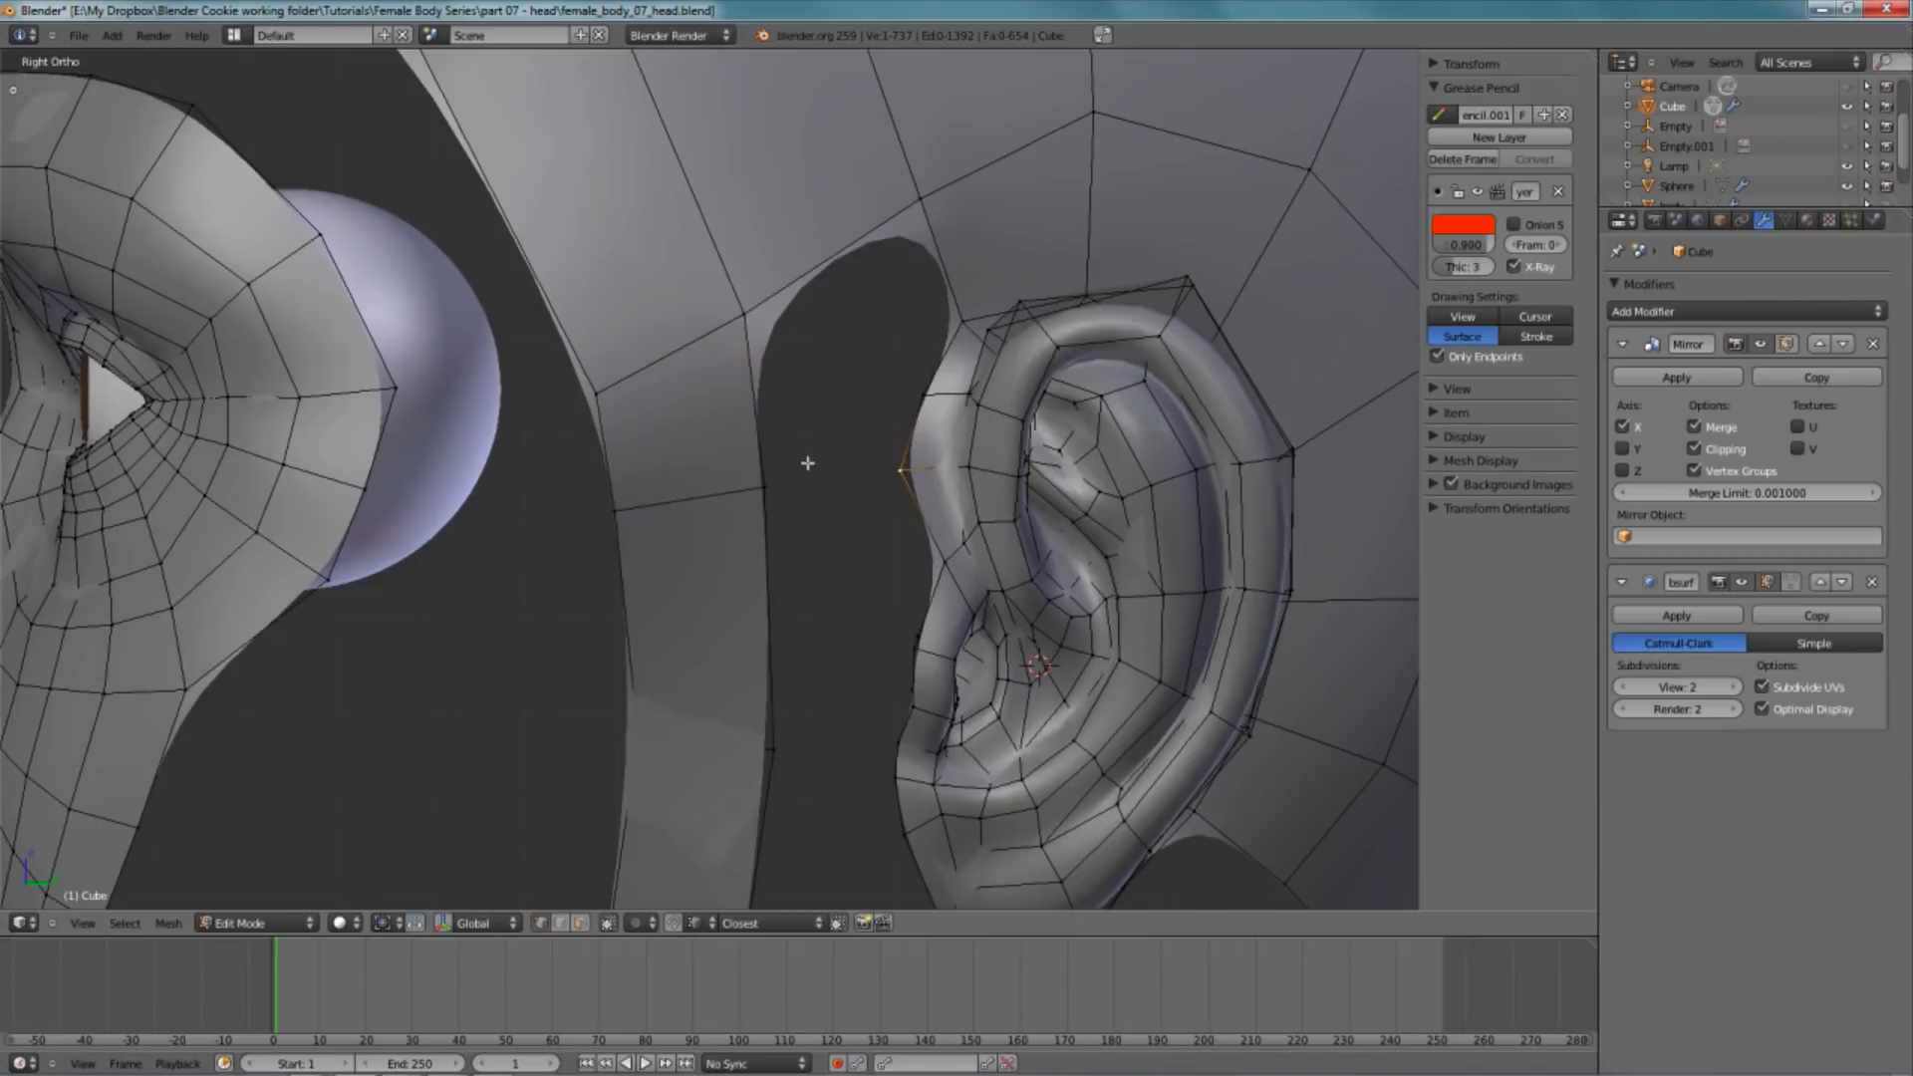
key("f")
right_click(619, 502)
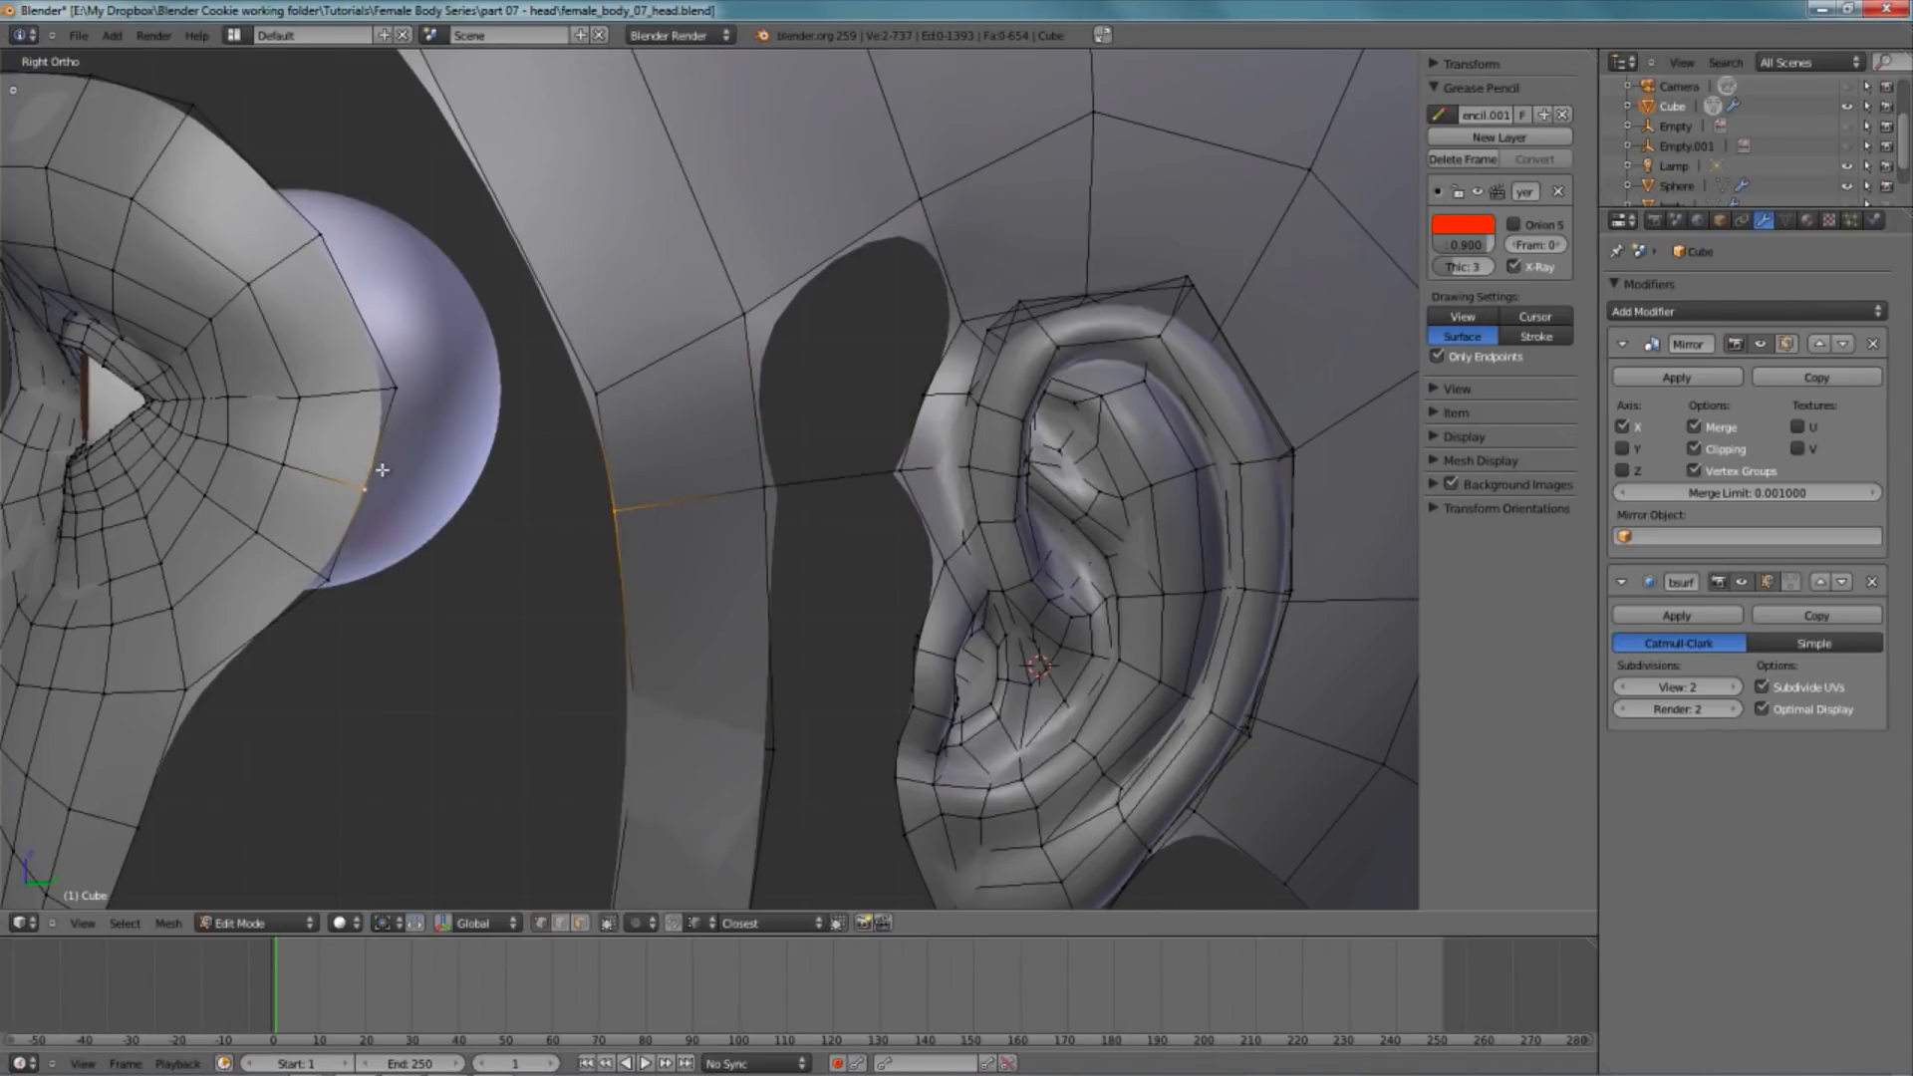
key("f")
key("a")
middle_click_drag(355, 475, 762, 416)
key("KP_3")
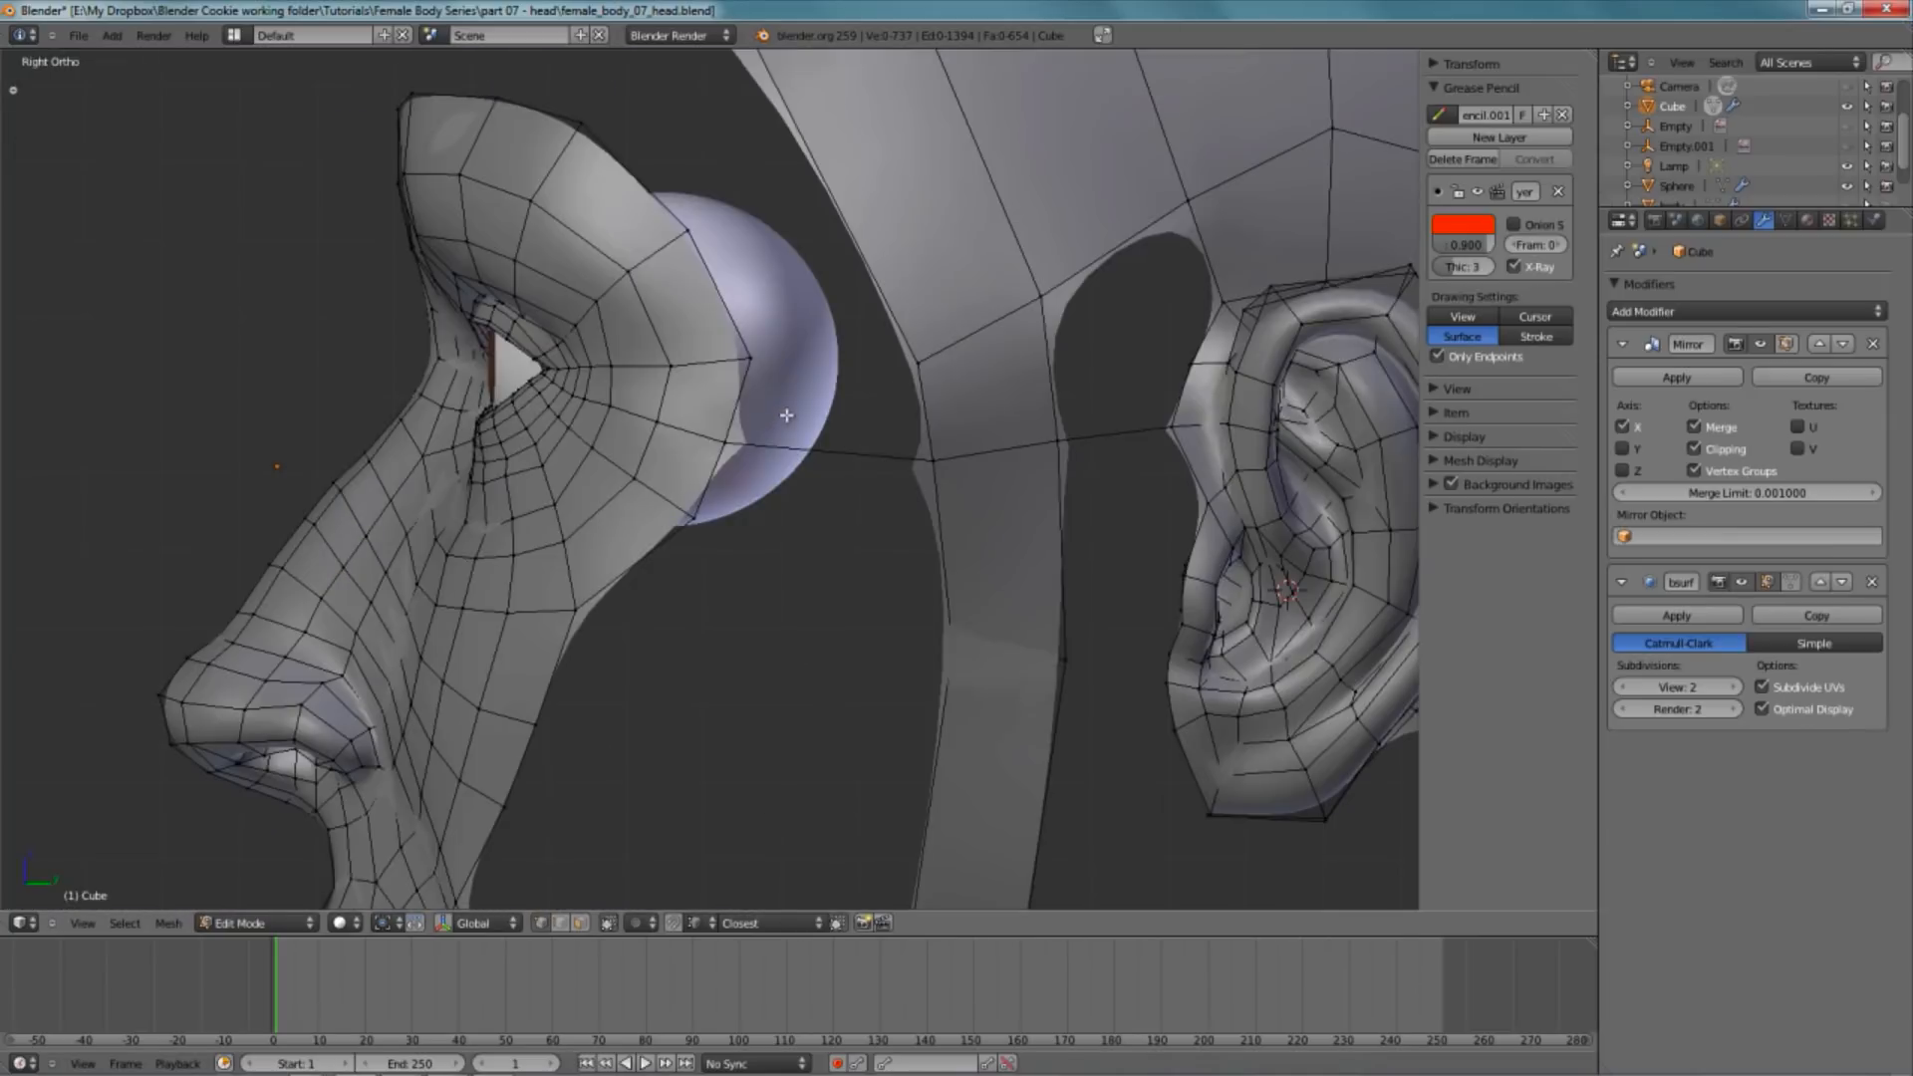
- Inspect how the new edges bridge the face, the side strip and the ear across the whole head
scroll(863, 458, "down", 2)
middle_click_drag(812, 493, 898, 372)
key("KP_3")
key("g")
left_click(867, 371)
scroll(967, 350, "down", 3)
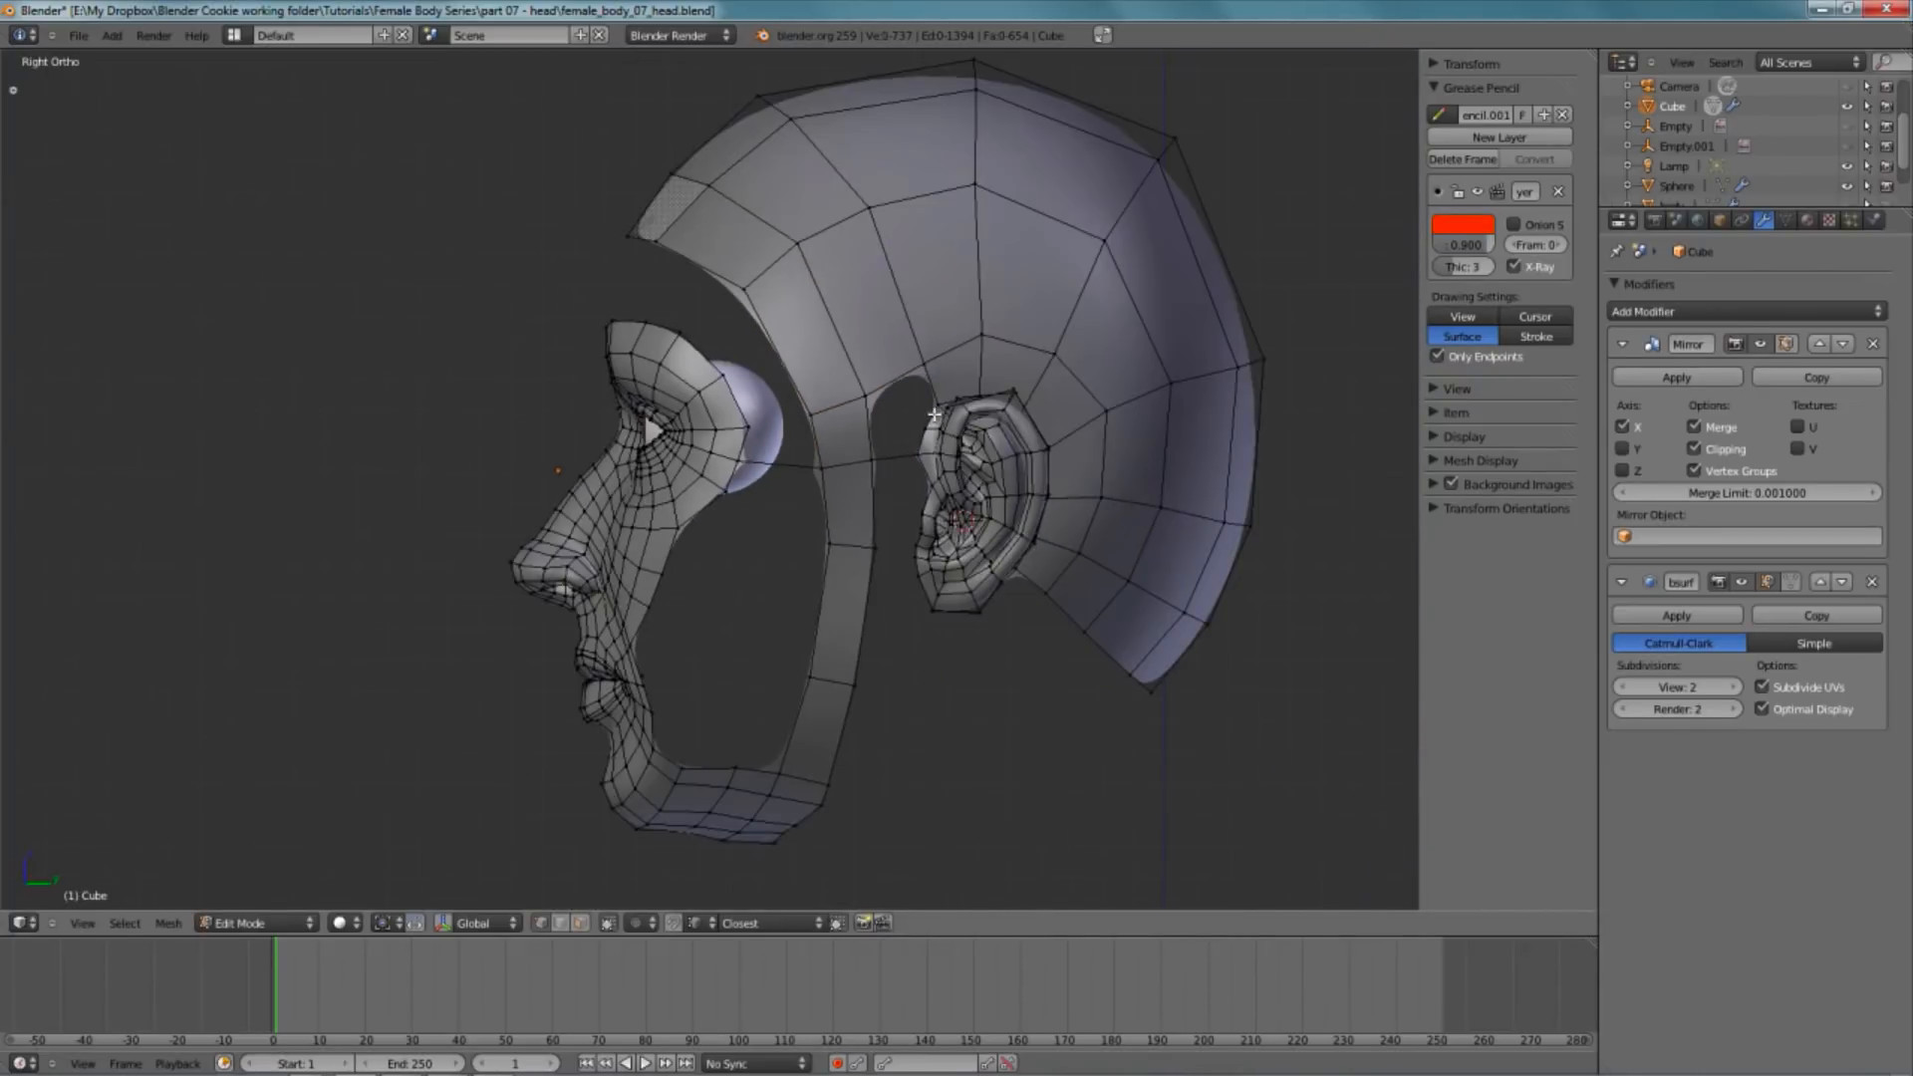
scroll(875, 471, "up", 3)
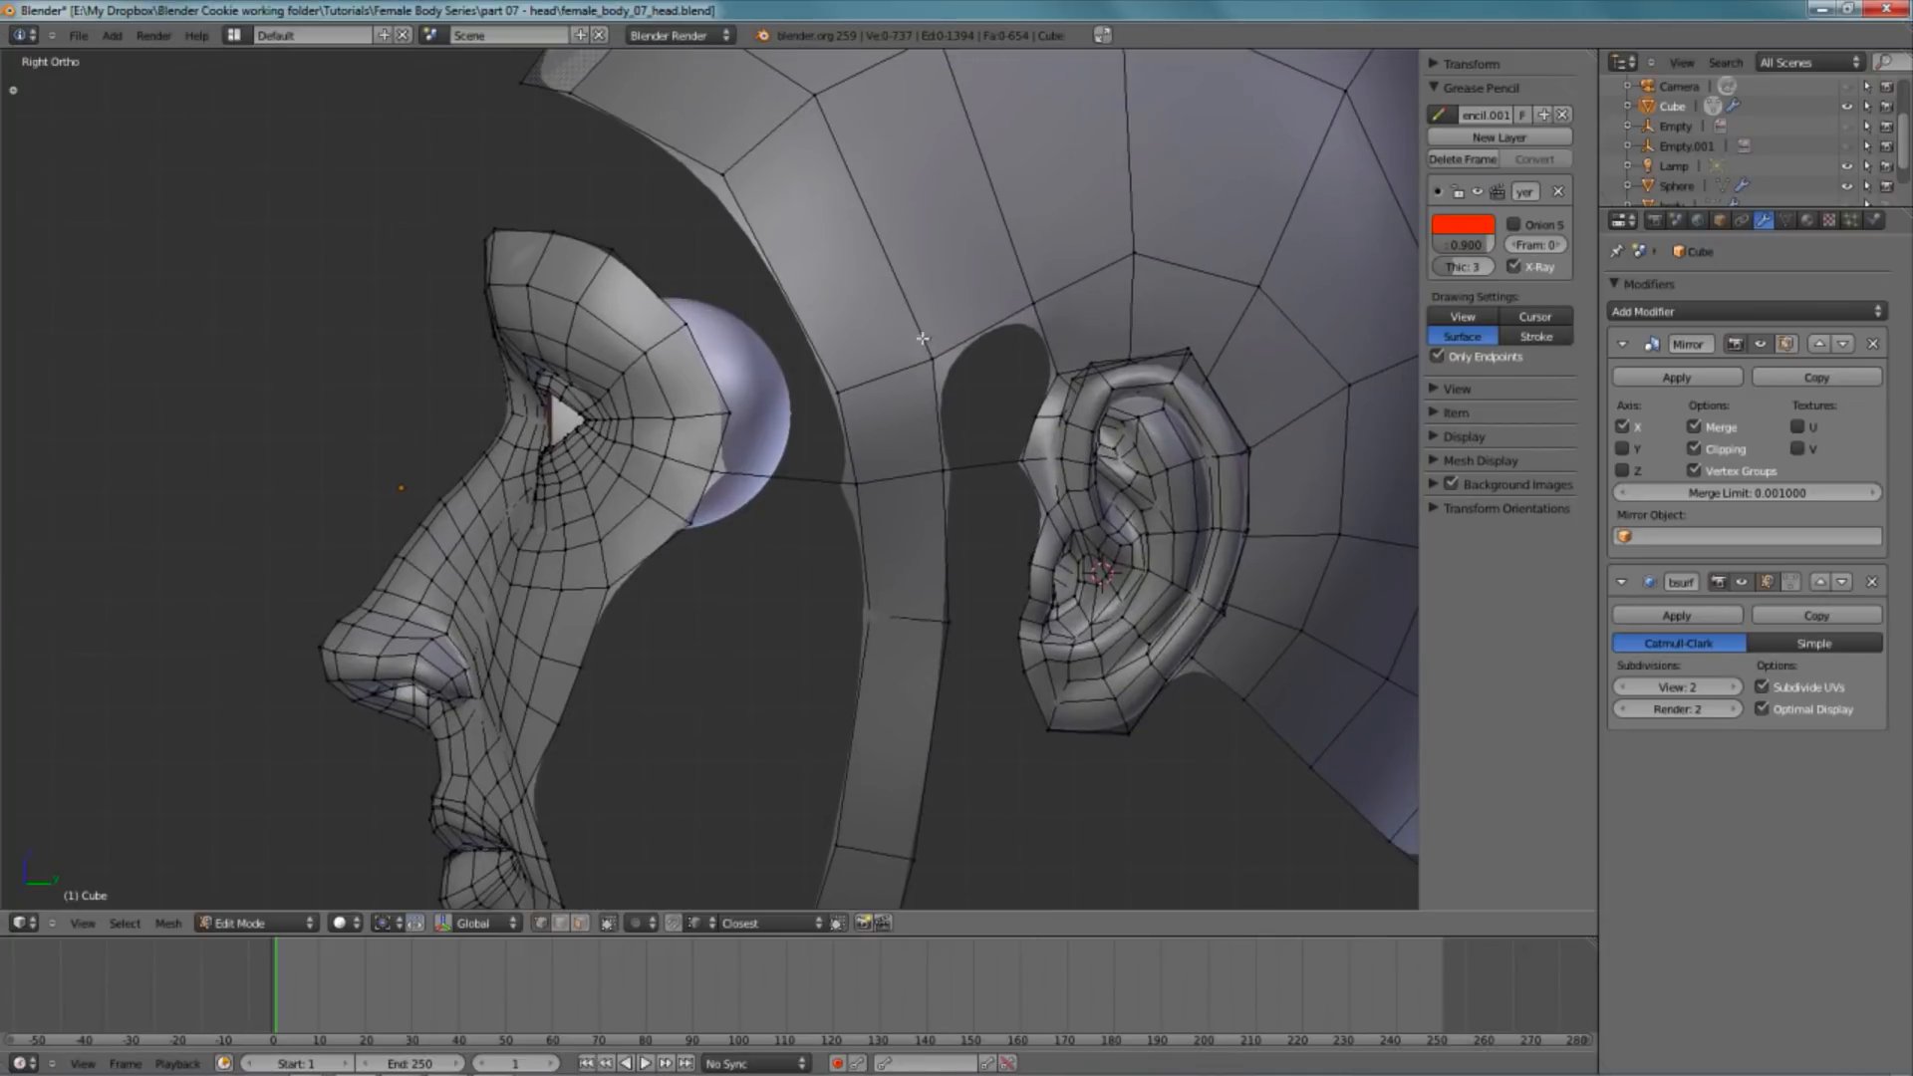
scroll(954, 389, "down", 3)
scroll(850, 409, "up", 5)
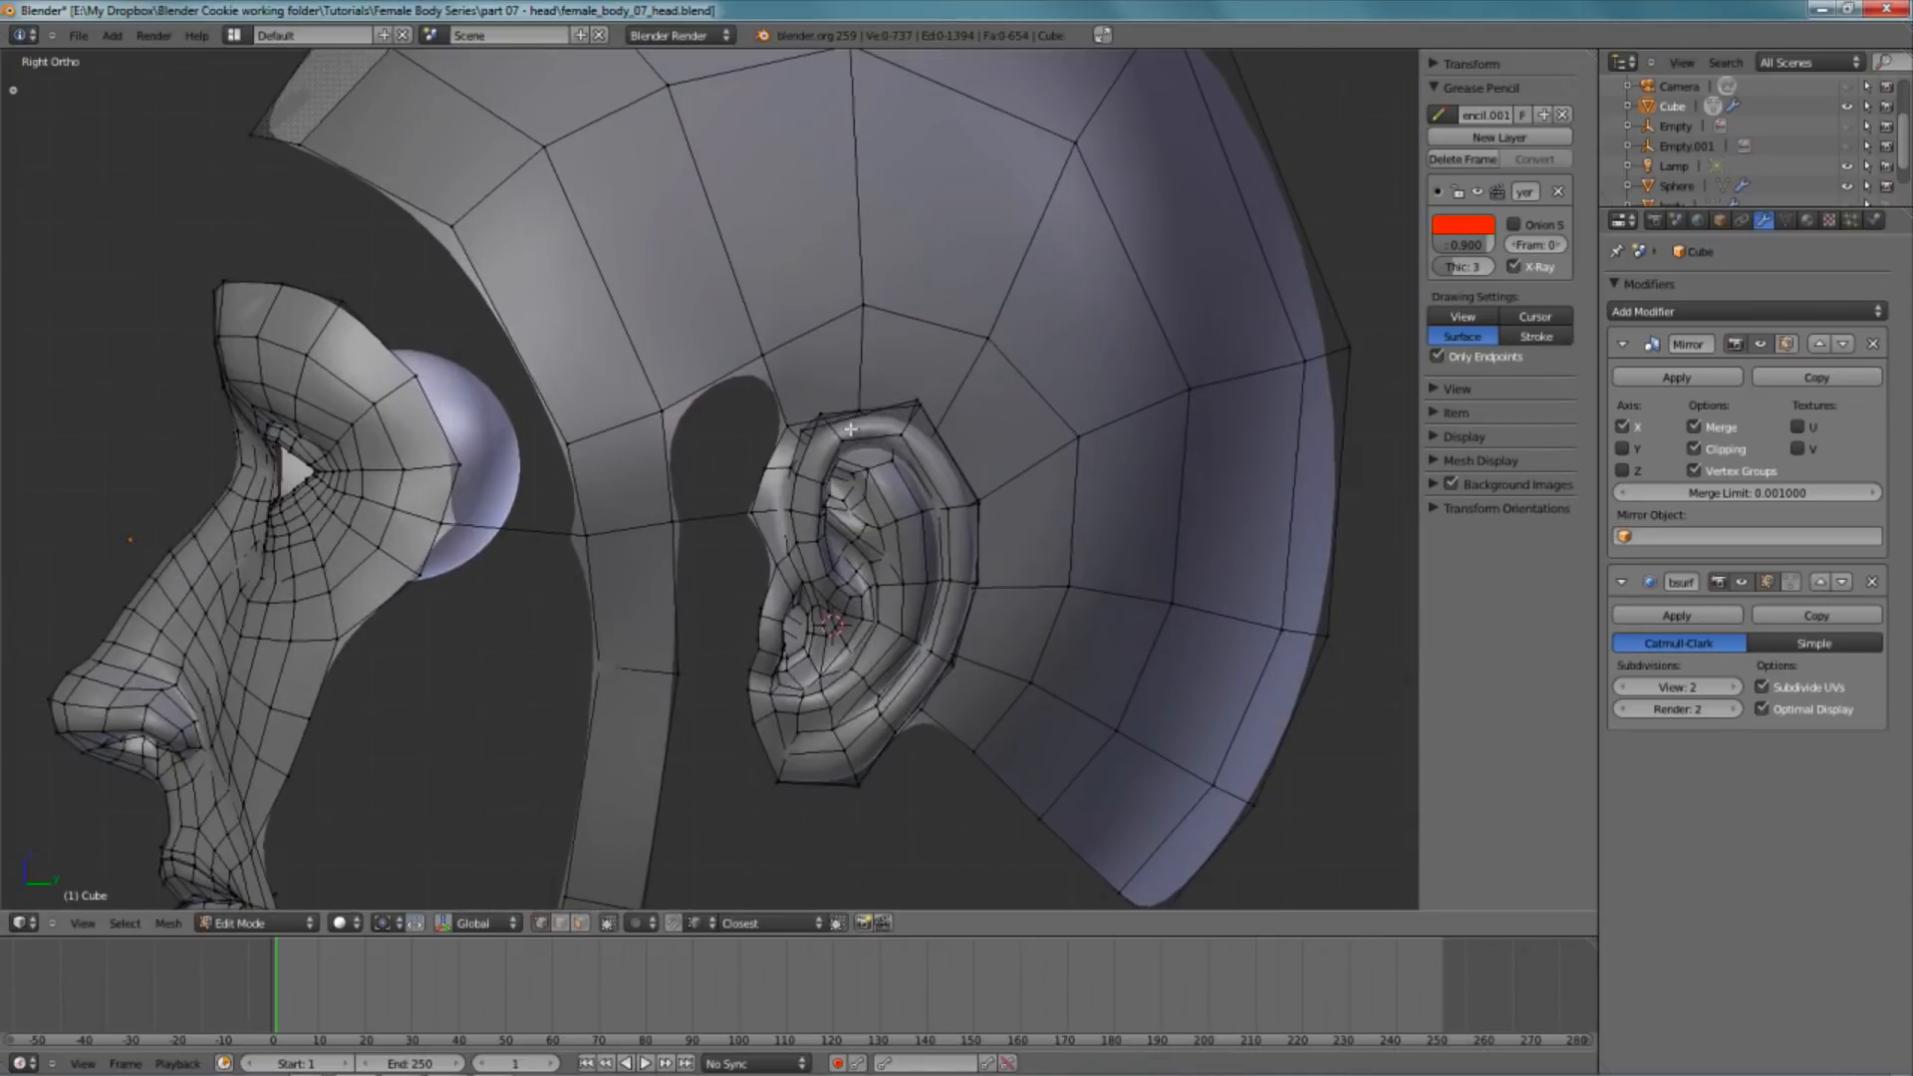
- Nudge the ear's upper front vertex and close the gap between it and the side strip with two faces
right_click(805, 456)
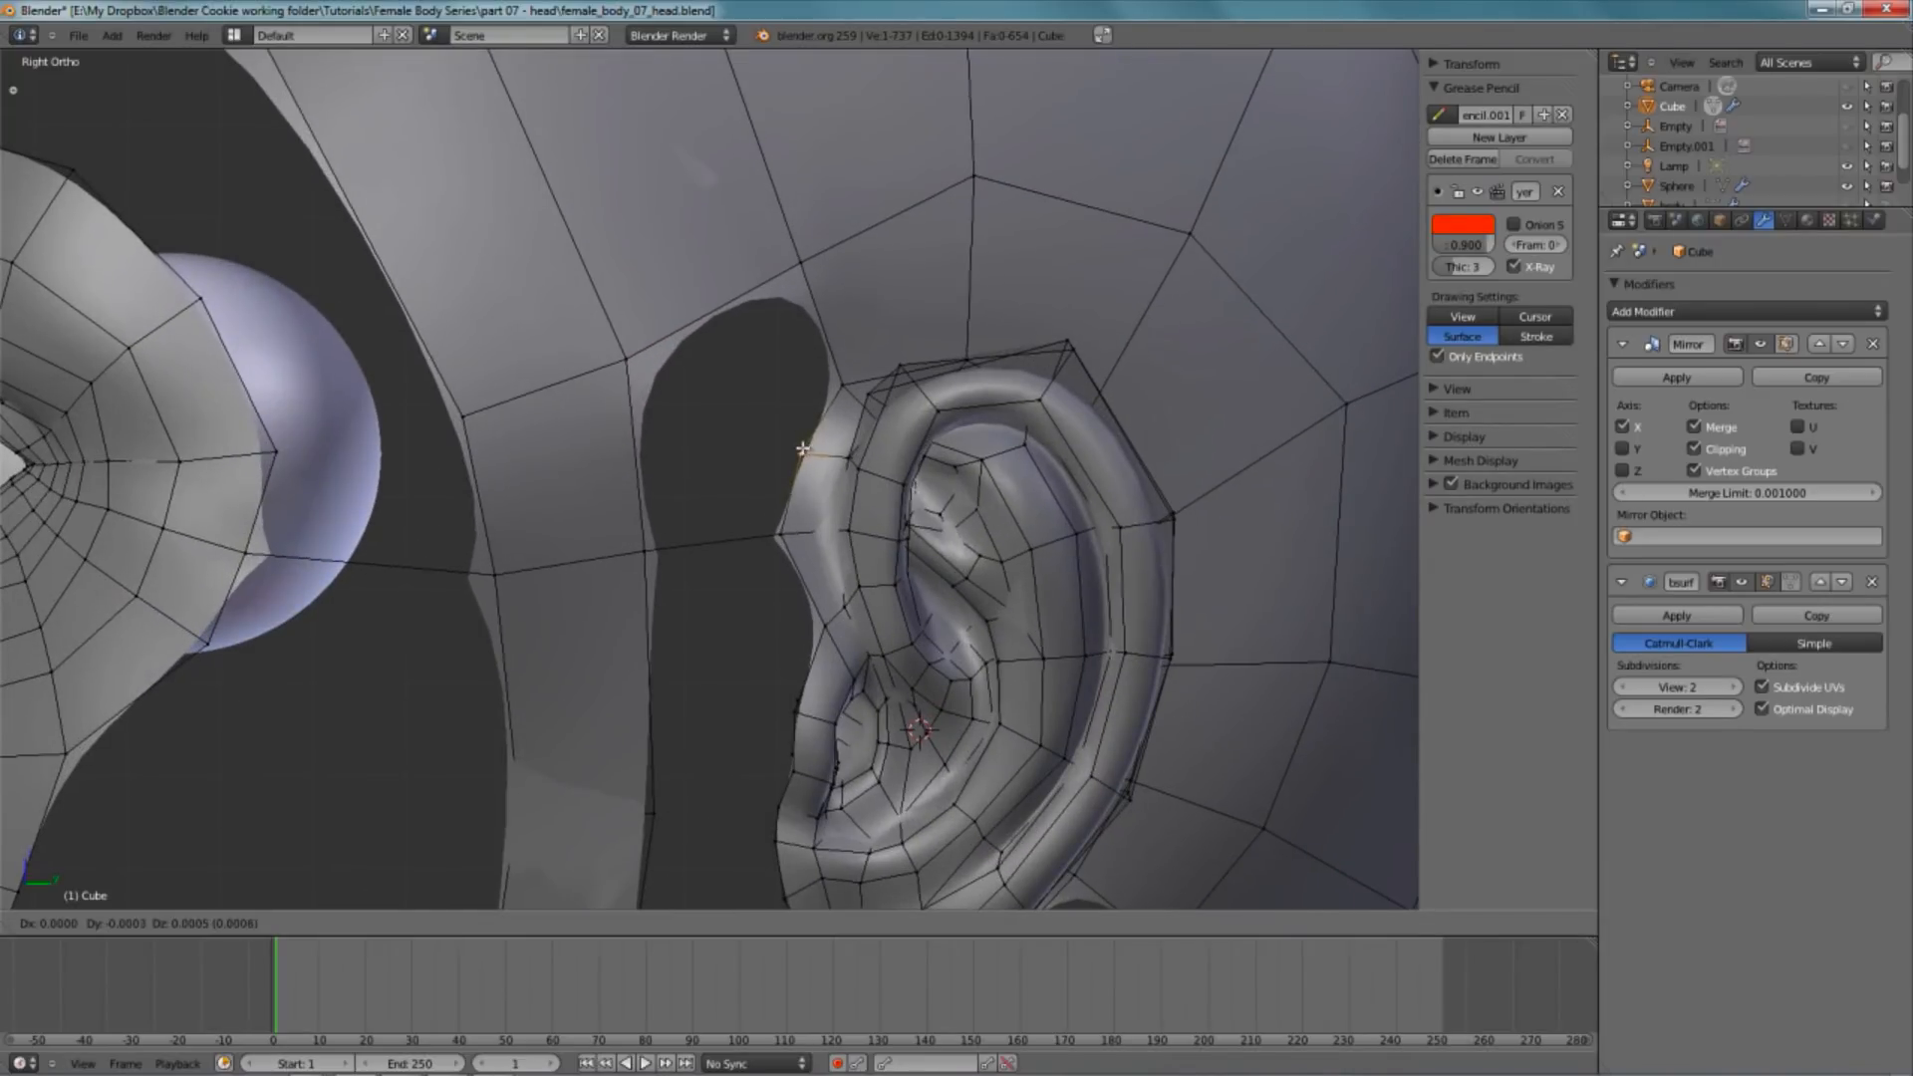
right_click(626, 359, "shift")
key("f")
right_click(787, 448)
key("z")
right_click(631, 365, "shift")
key("f")
- Move the vertex at the new faces' lower rear corner slightly down and toward the ear
key("a")
right_click(791, 526)
key("g")
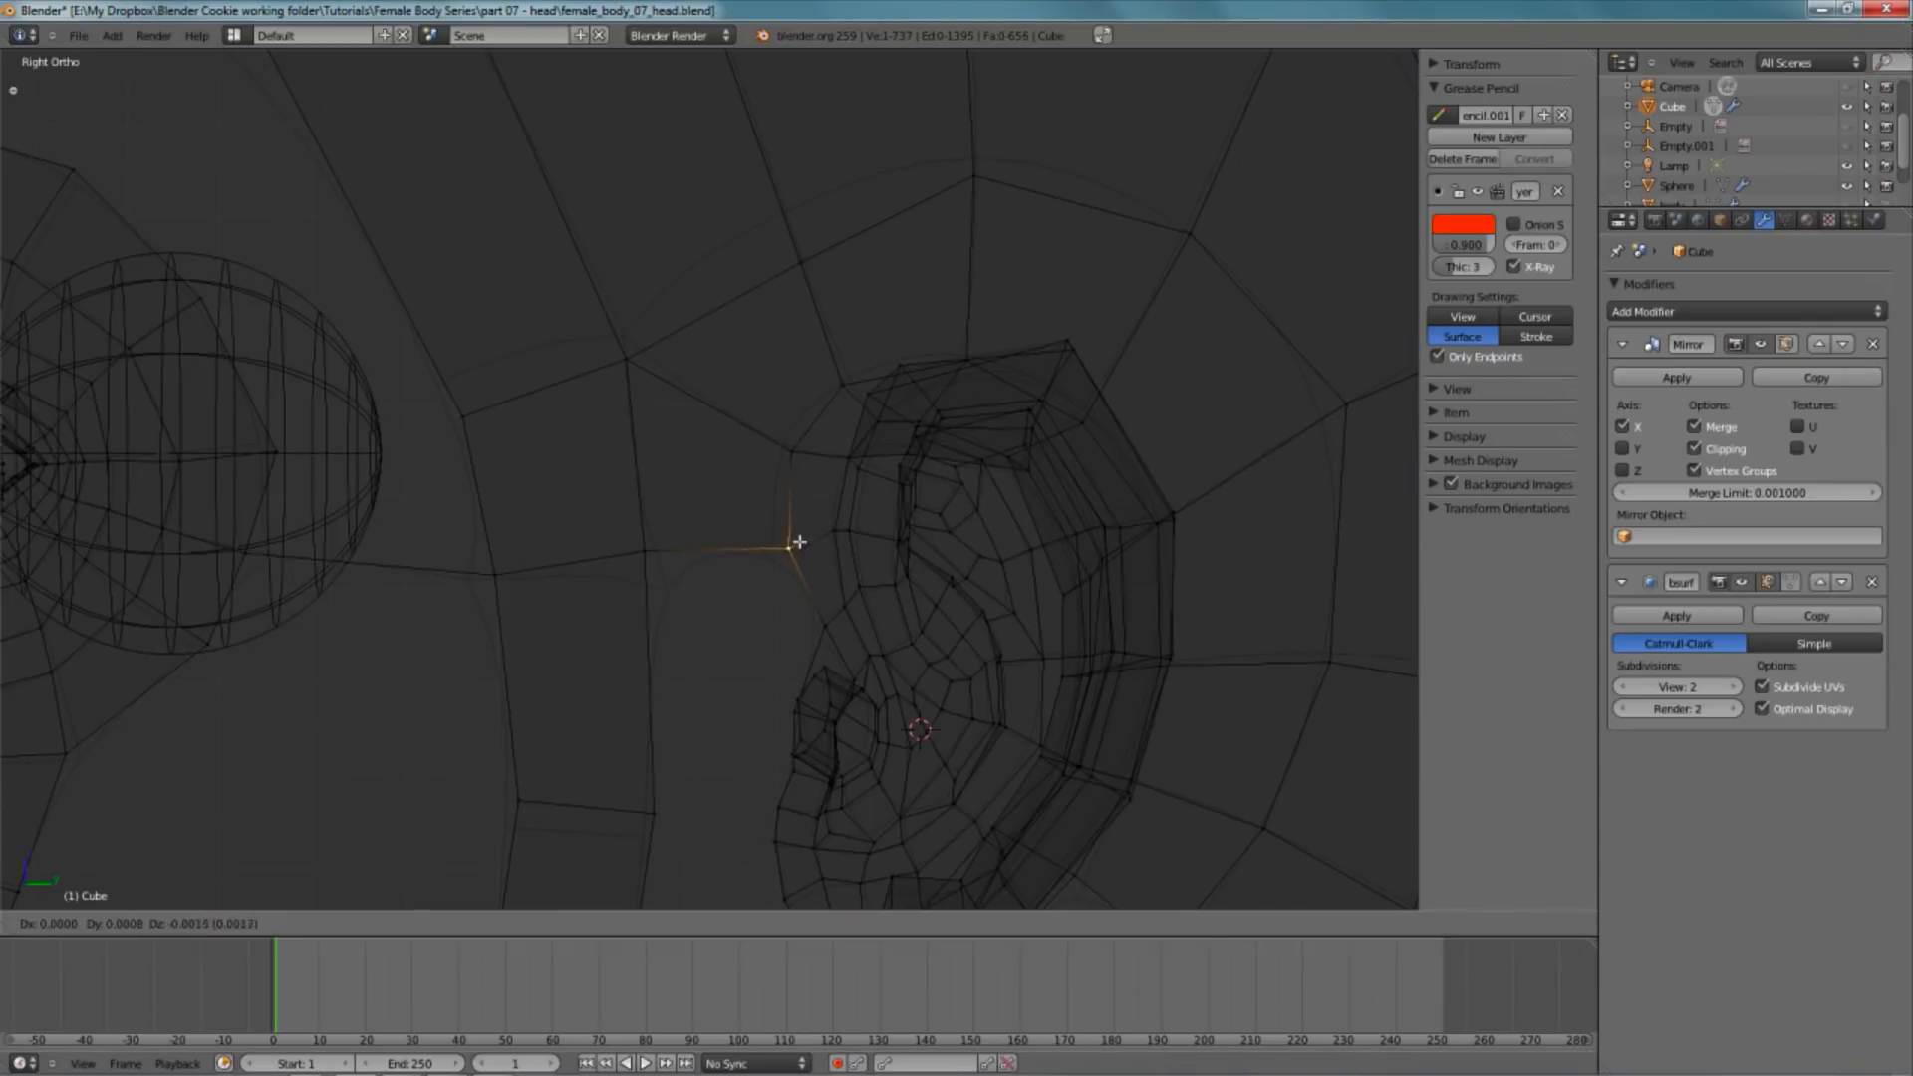
left_click(795, 543)
key("z")
scroll(797, 538, "down", 4)
- Examine the face loops running around the ear and along the side strip, and return to vertex selection
key("ctrl+Tab")
left_click(869, 520)
key("ctrl+Tab")
left_click(763, 495)
right_click(742, 443, "alt")
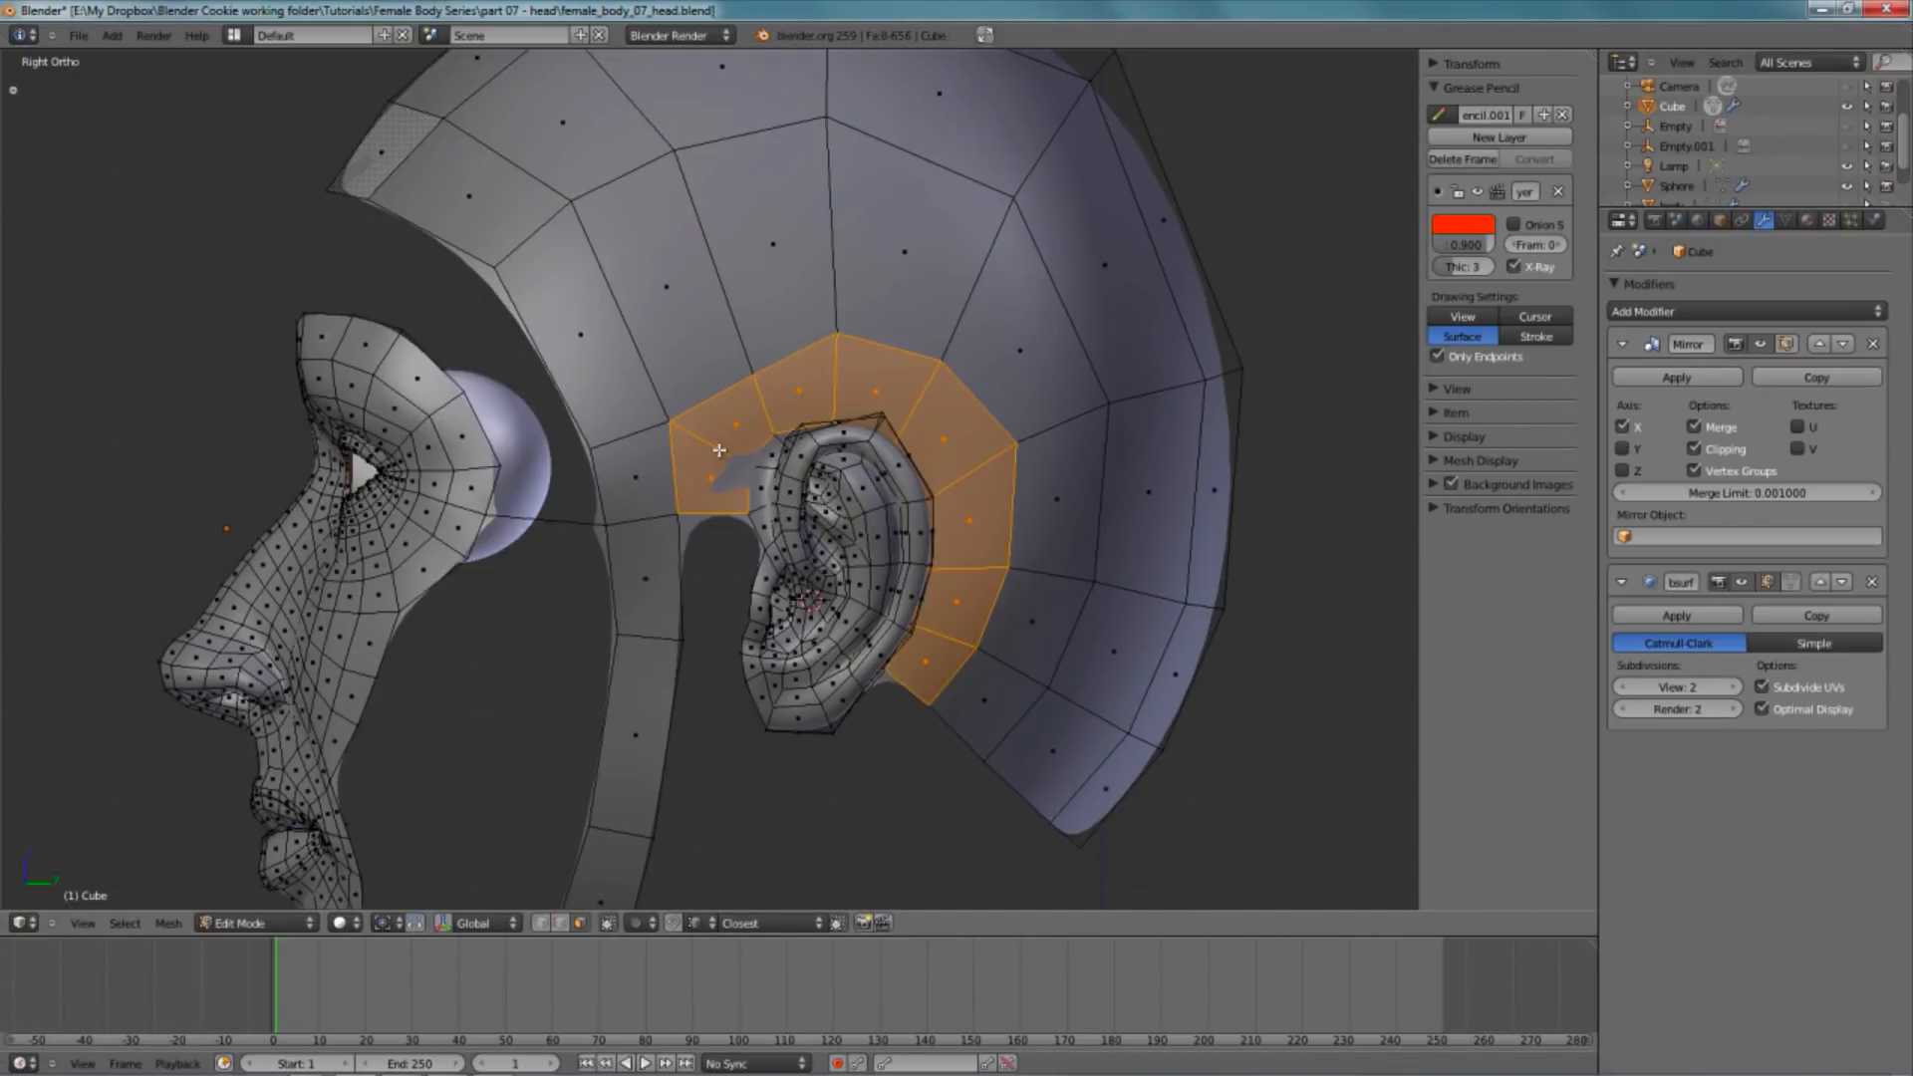
right_click(587, 476, "alt")
key("a")
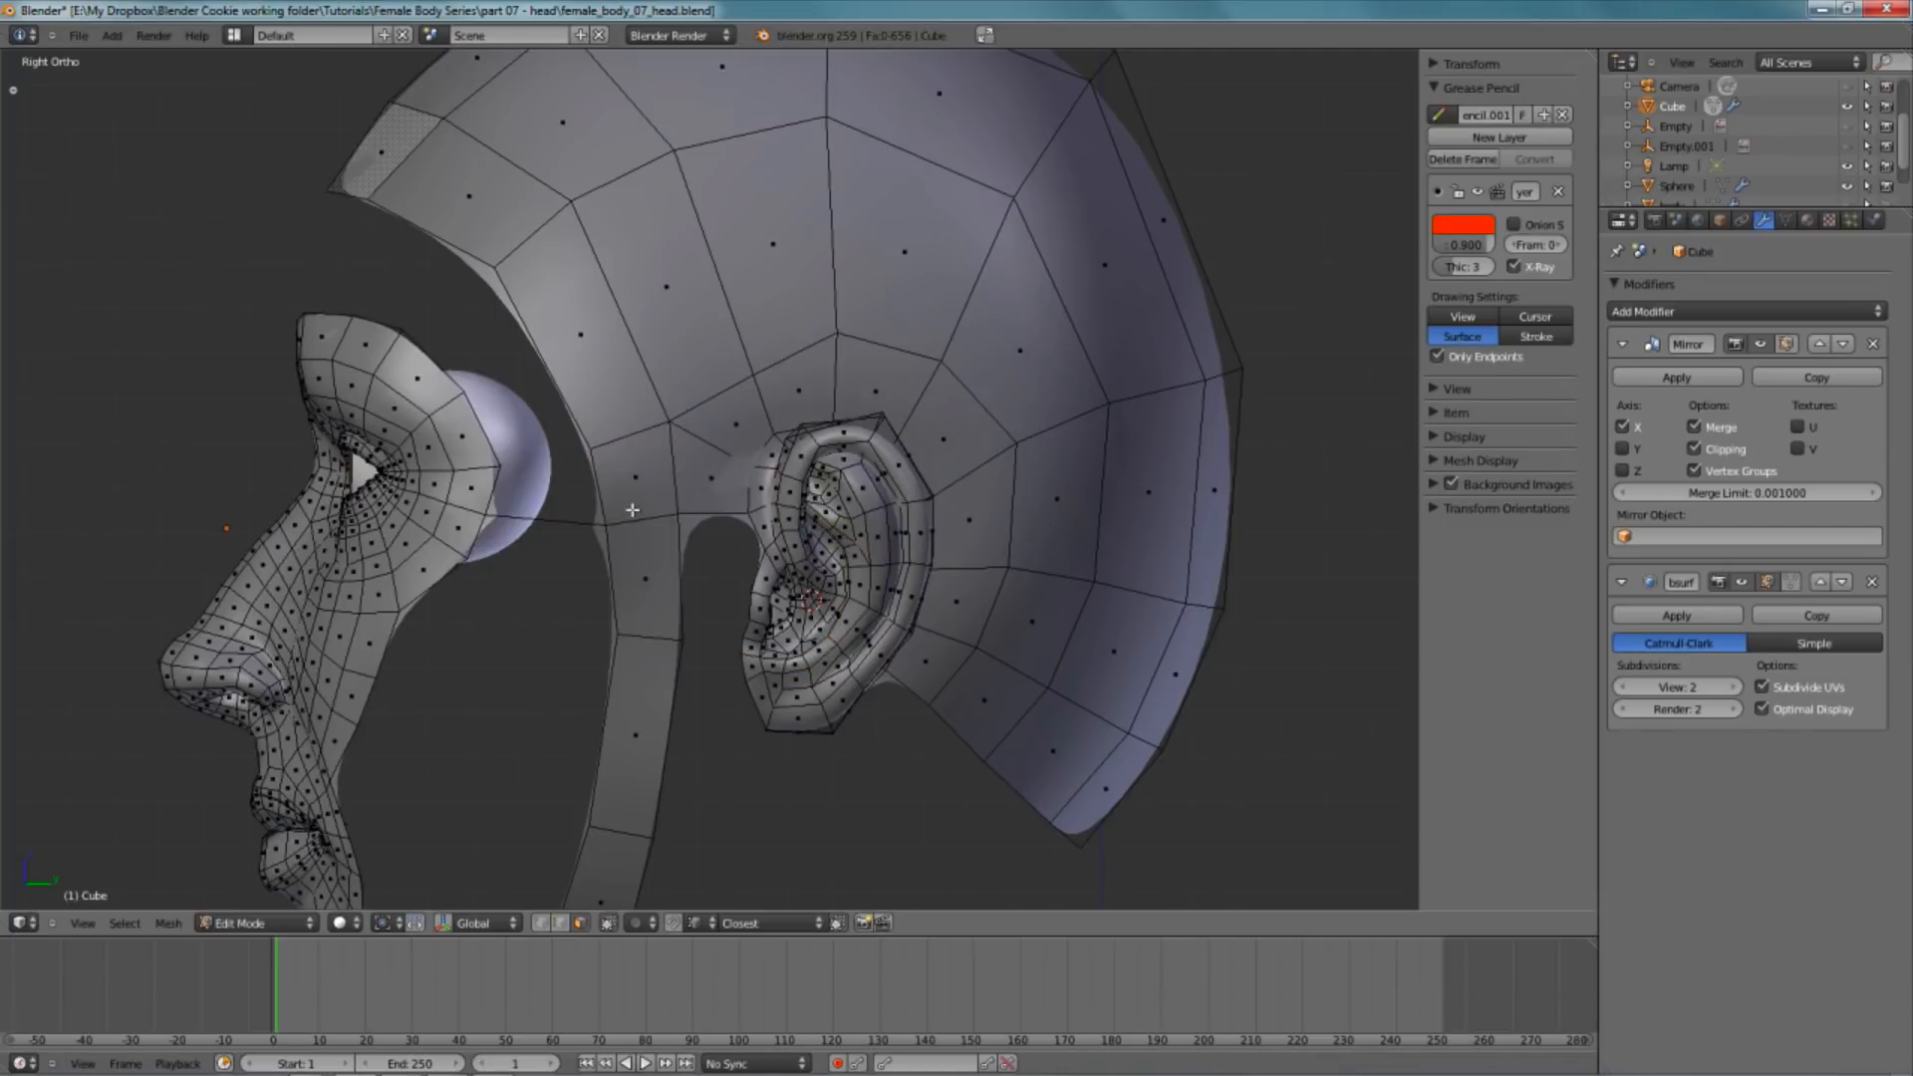
right_click(661, 559, "alt")
key("a")
right_click(776, 449, "alt")
key("a")
right_click(716, 446, "alt")
key("a")
scroll(882, 378, "up", 2)
key("ctrl+Tab")
left_click(877, 374)
right_click(763, 334)
key("a")
- Add a loop cut across the side strip level with the tragus, below the previous cut
middle_click_drag(744, 625, 777, 478, "shift")
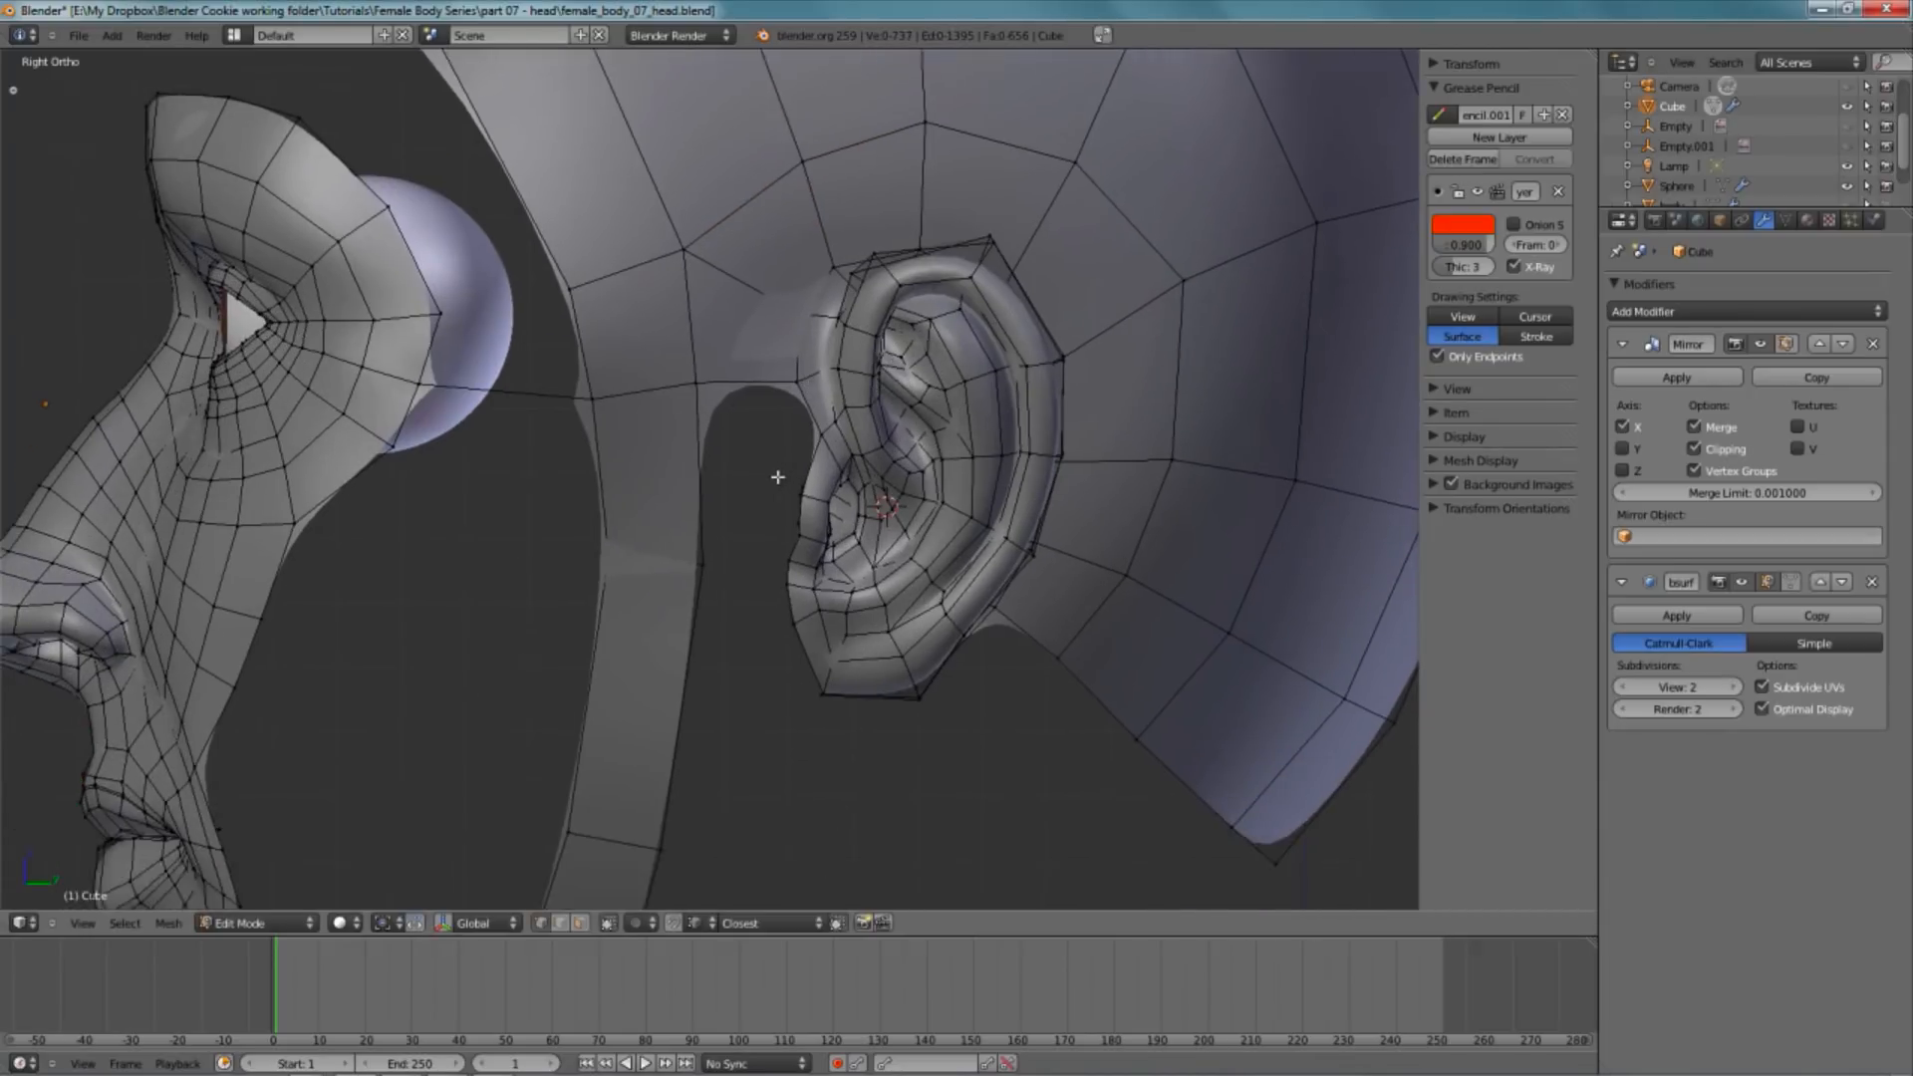
scroll(780, 458, "up", 3)
key("z")
key("z")
middle_click_drag(794, 606, 793, 503, "shift")
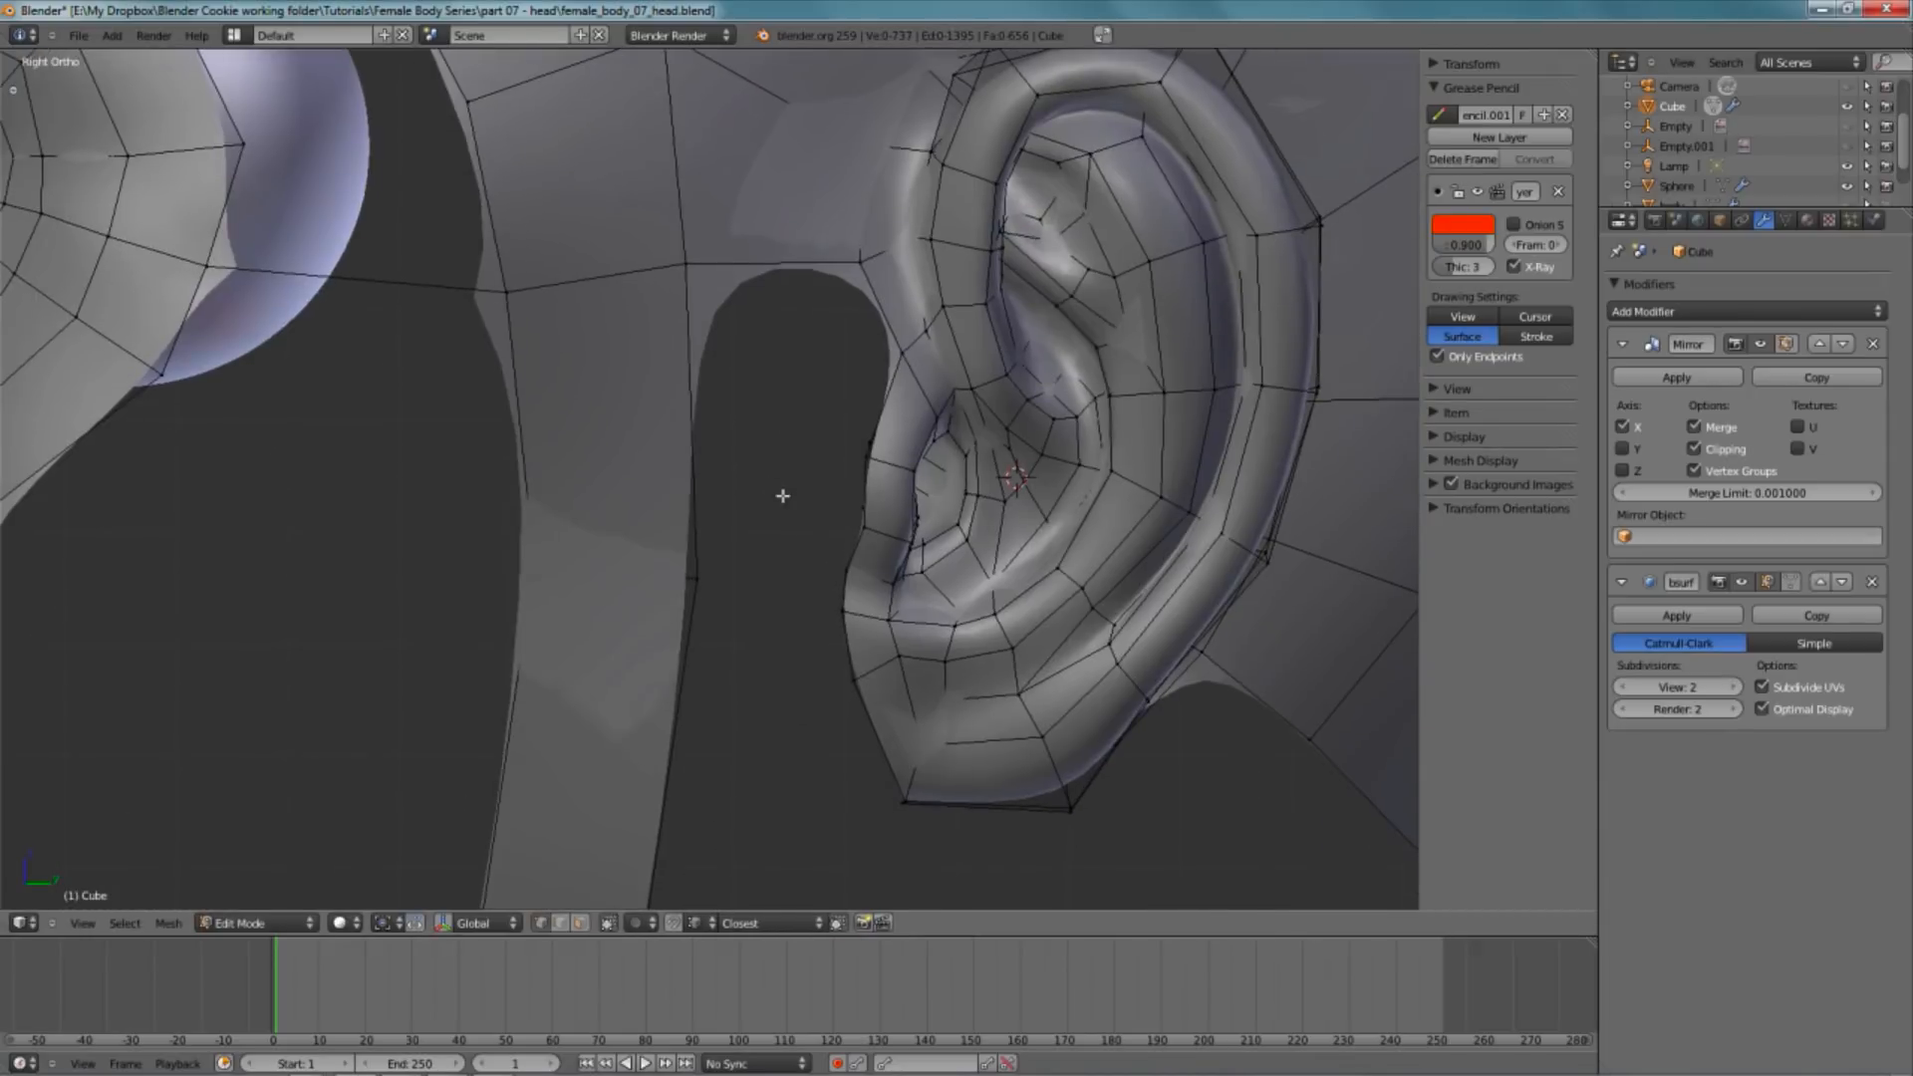
key("ctrl+r")
left_click(692, 417)
left_click(695, 446)
key("a")
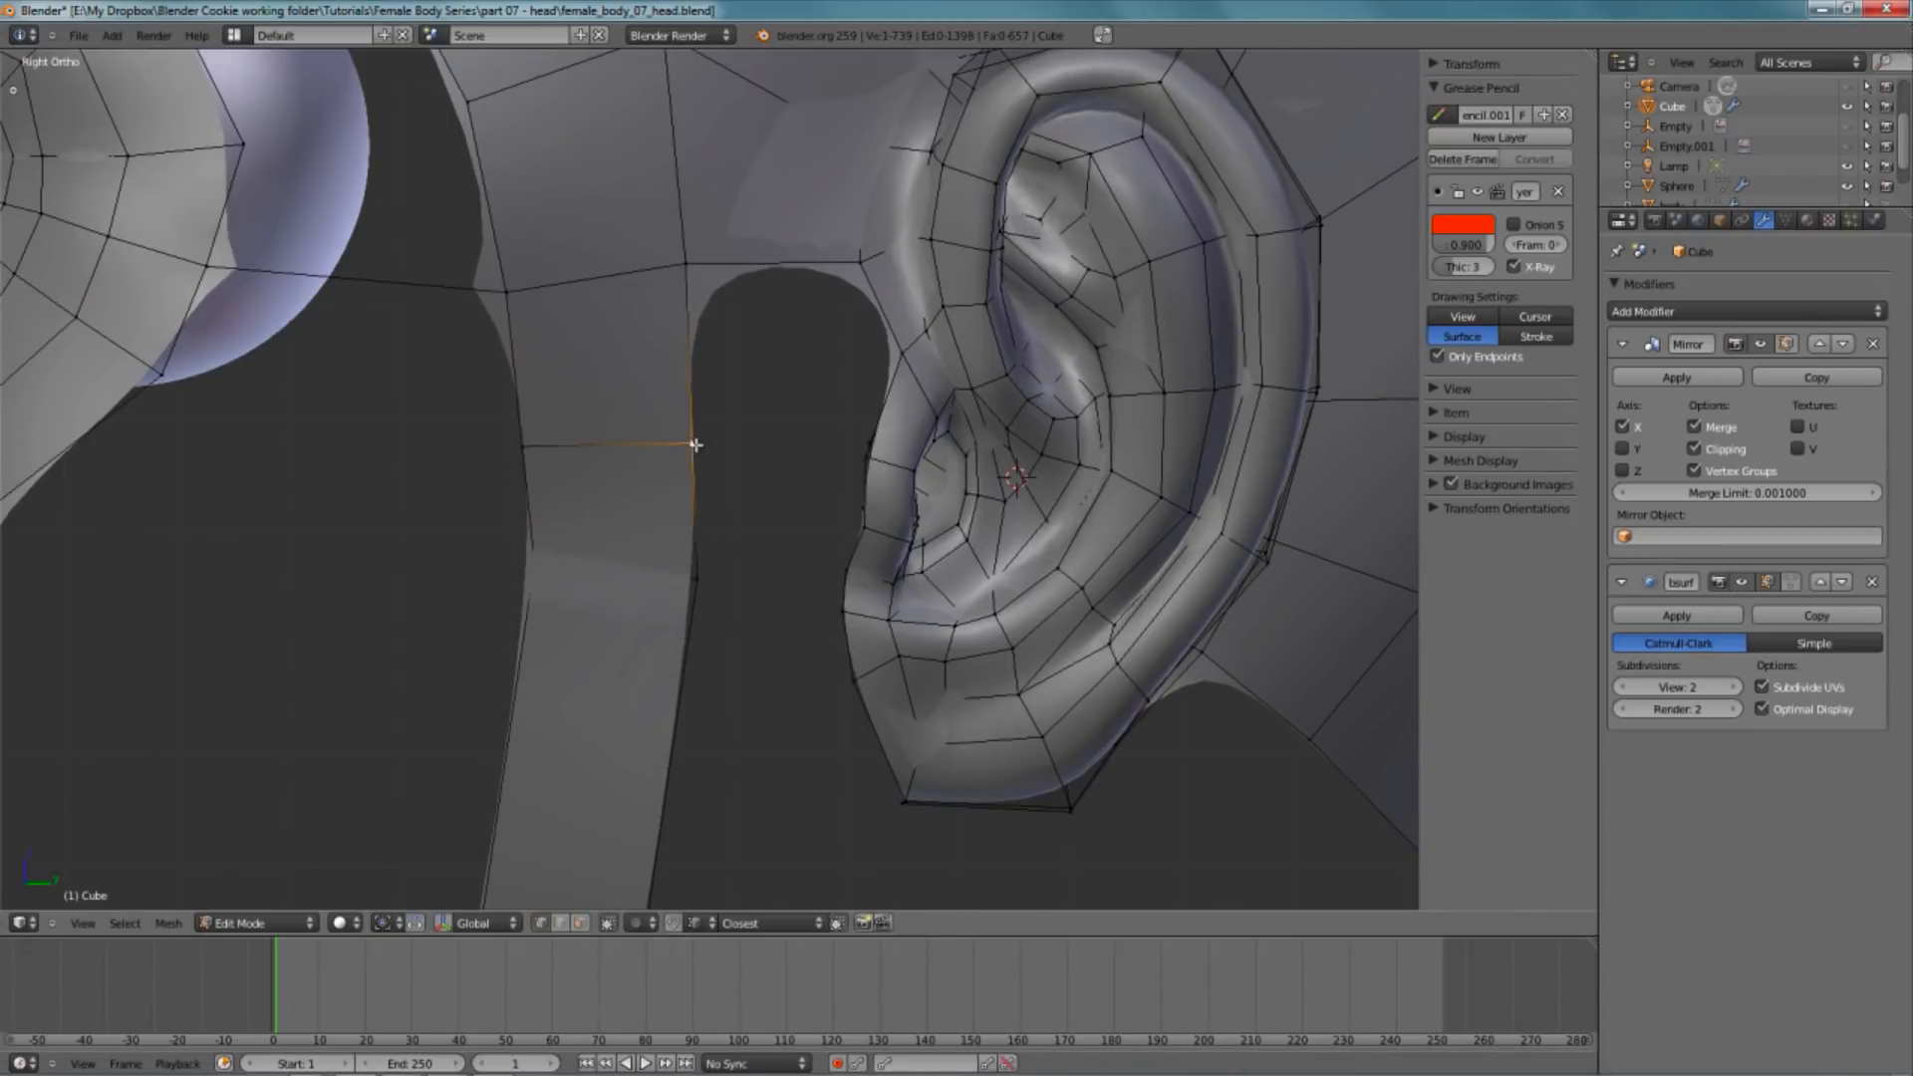
- Connect the rear end of the lower cut to the front vertex near the tragus with an edge
right_click(865, 457, "shift")
key("f")
scroll(857, 438, "down", 4)
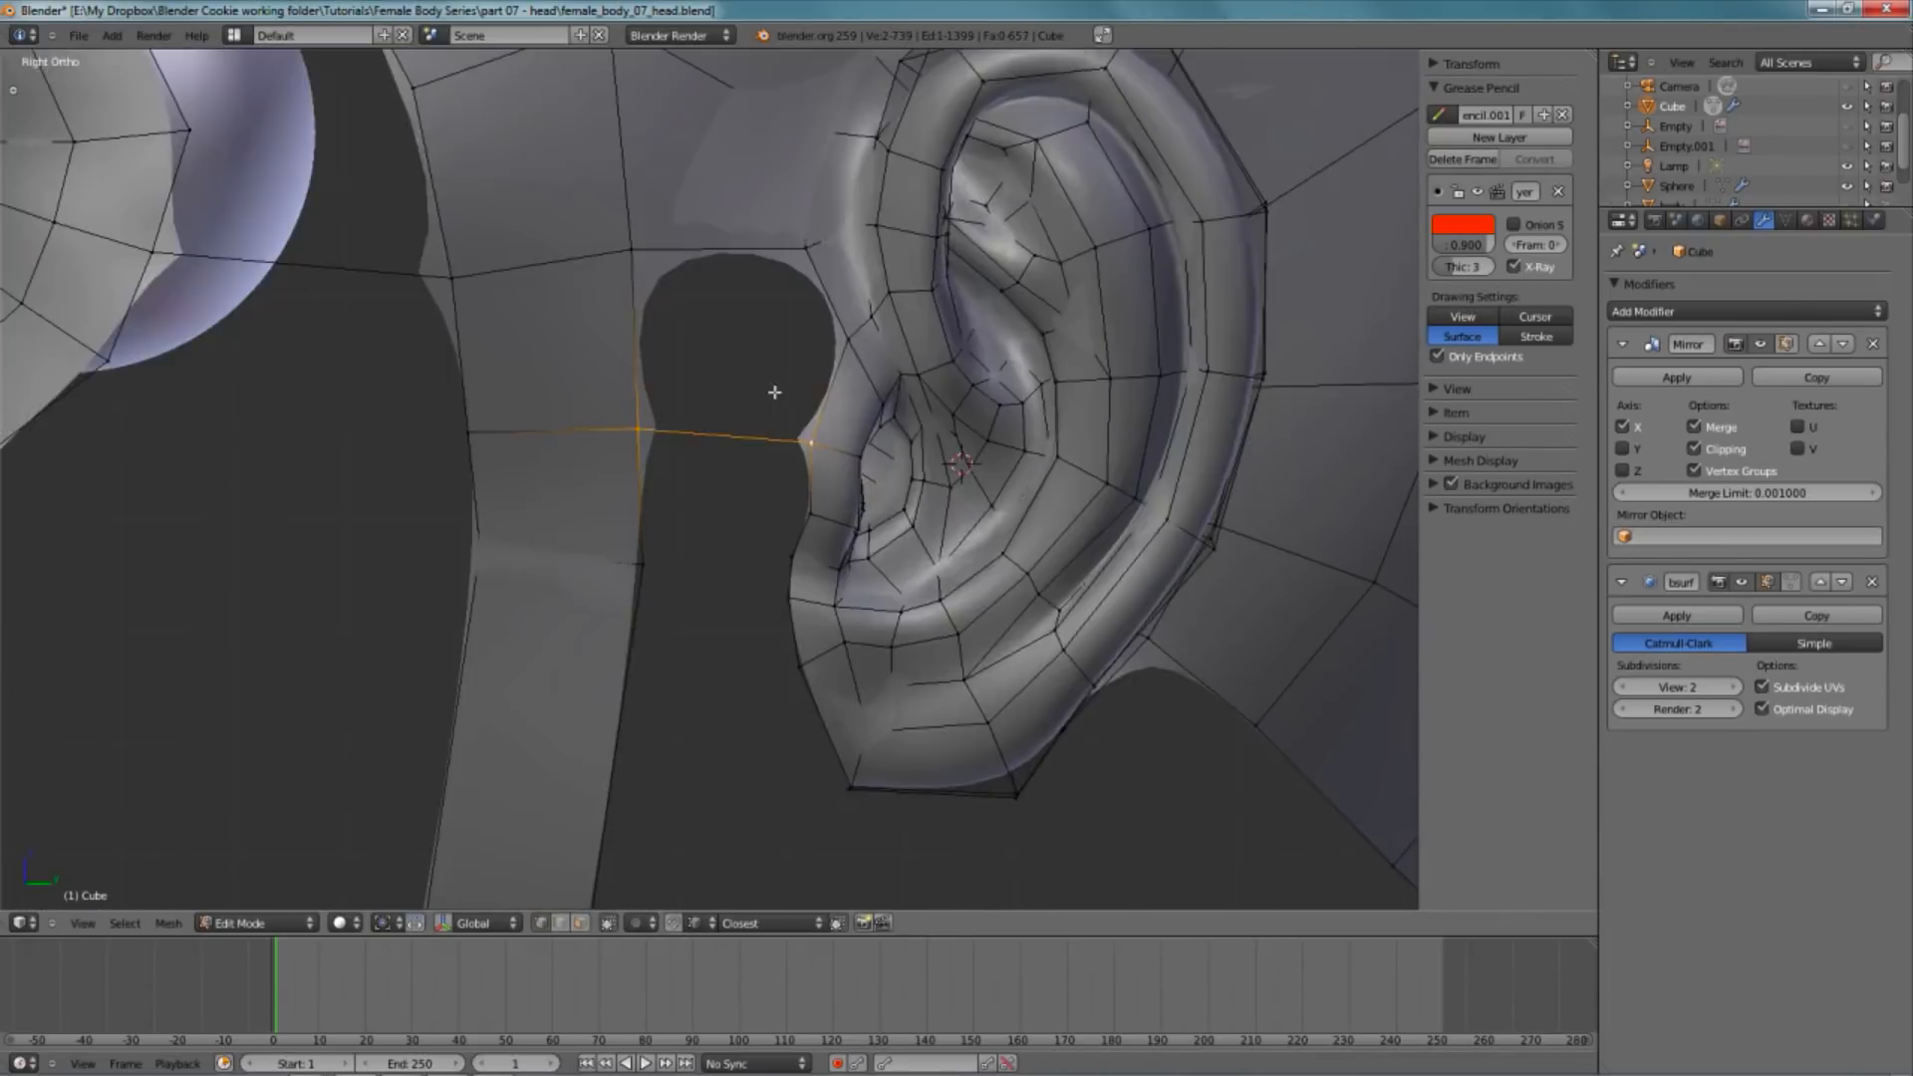
- Connect the rear vertex of the side strip's lower cut to the ear's front vertex below the tragus with an edge
scroll(645, 414, "up", 1)
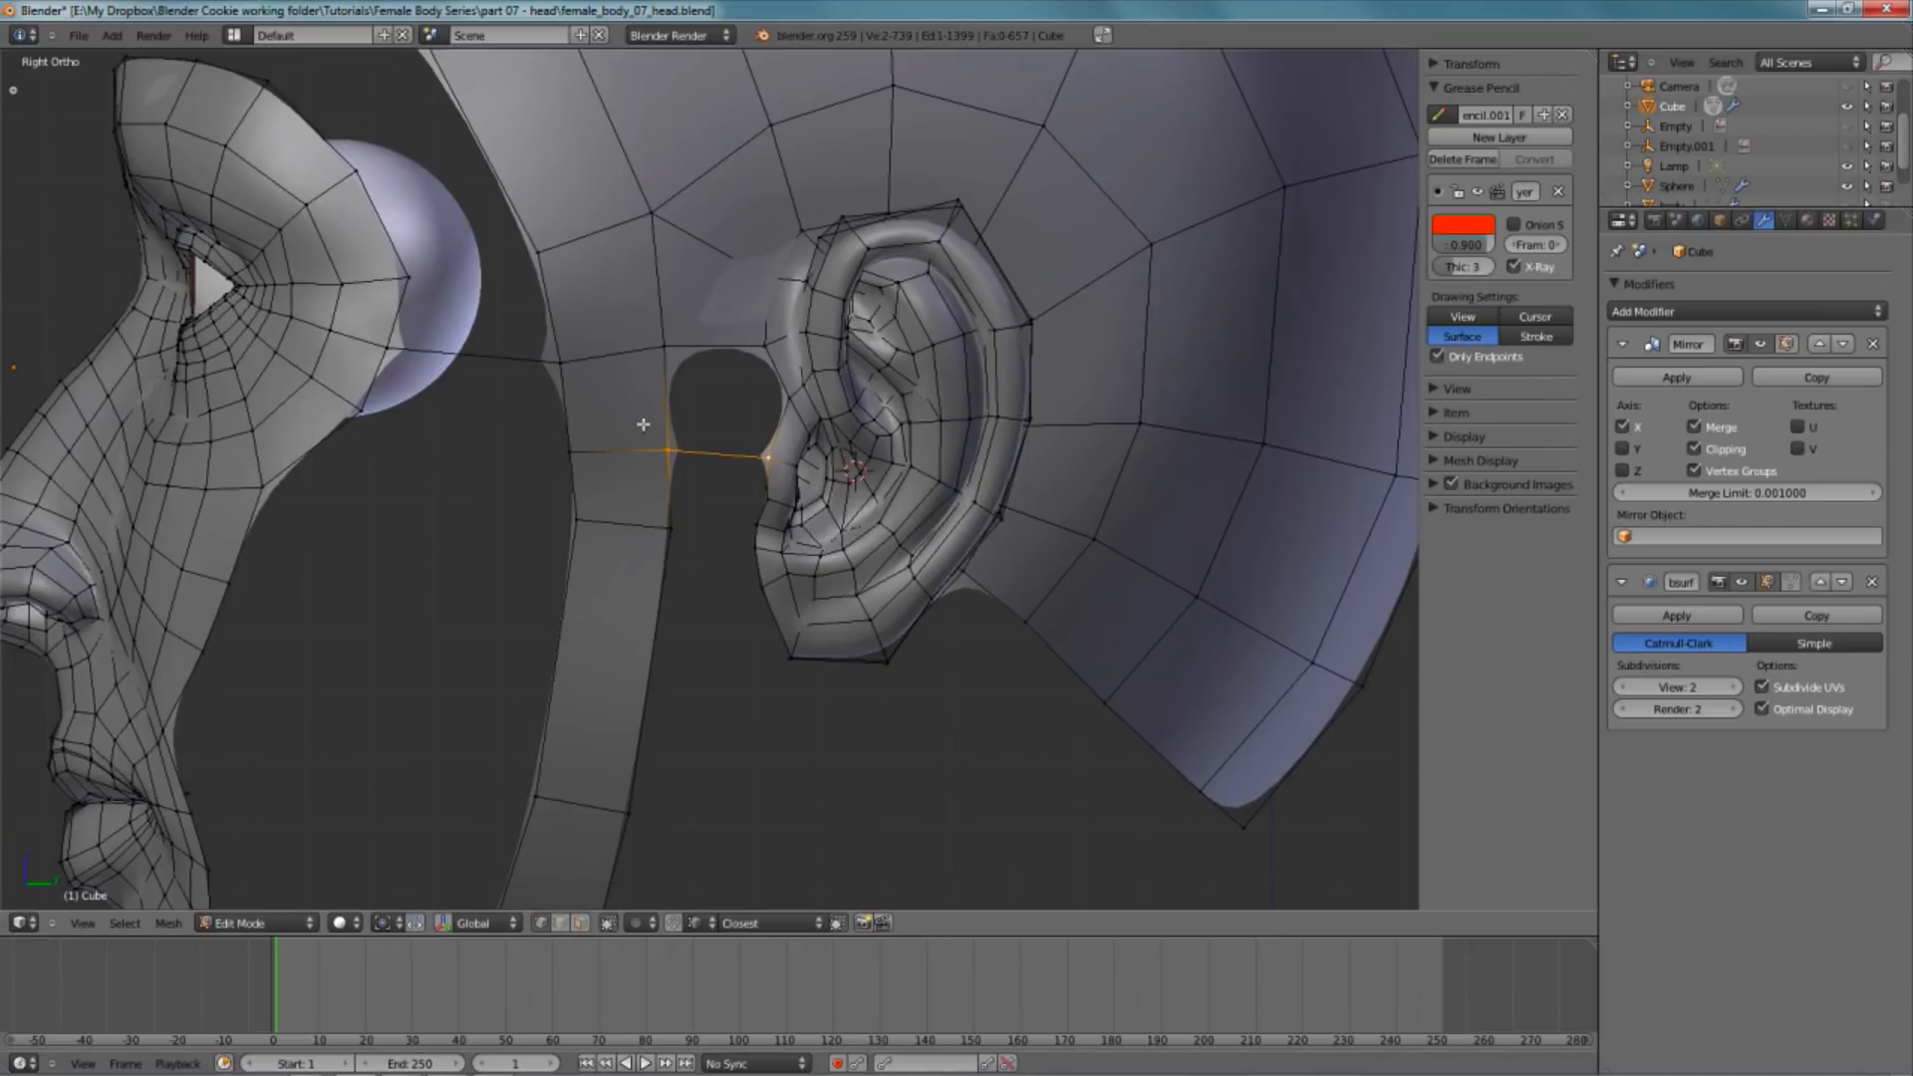
scroll(805, 371, "up", 3)
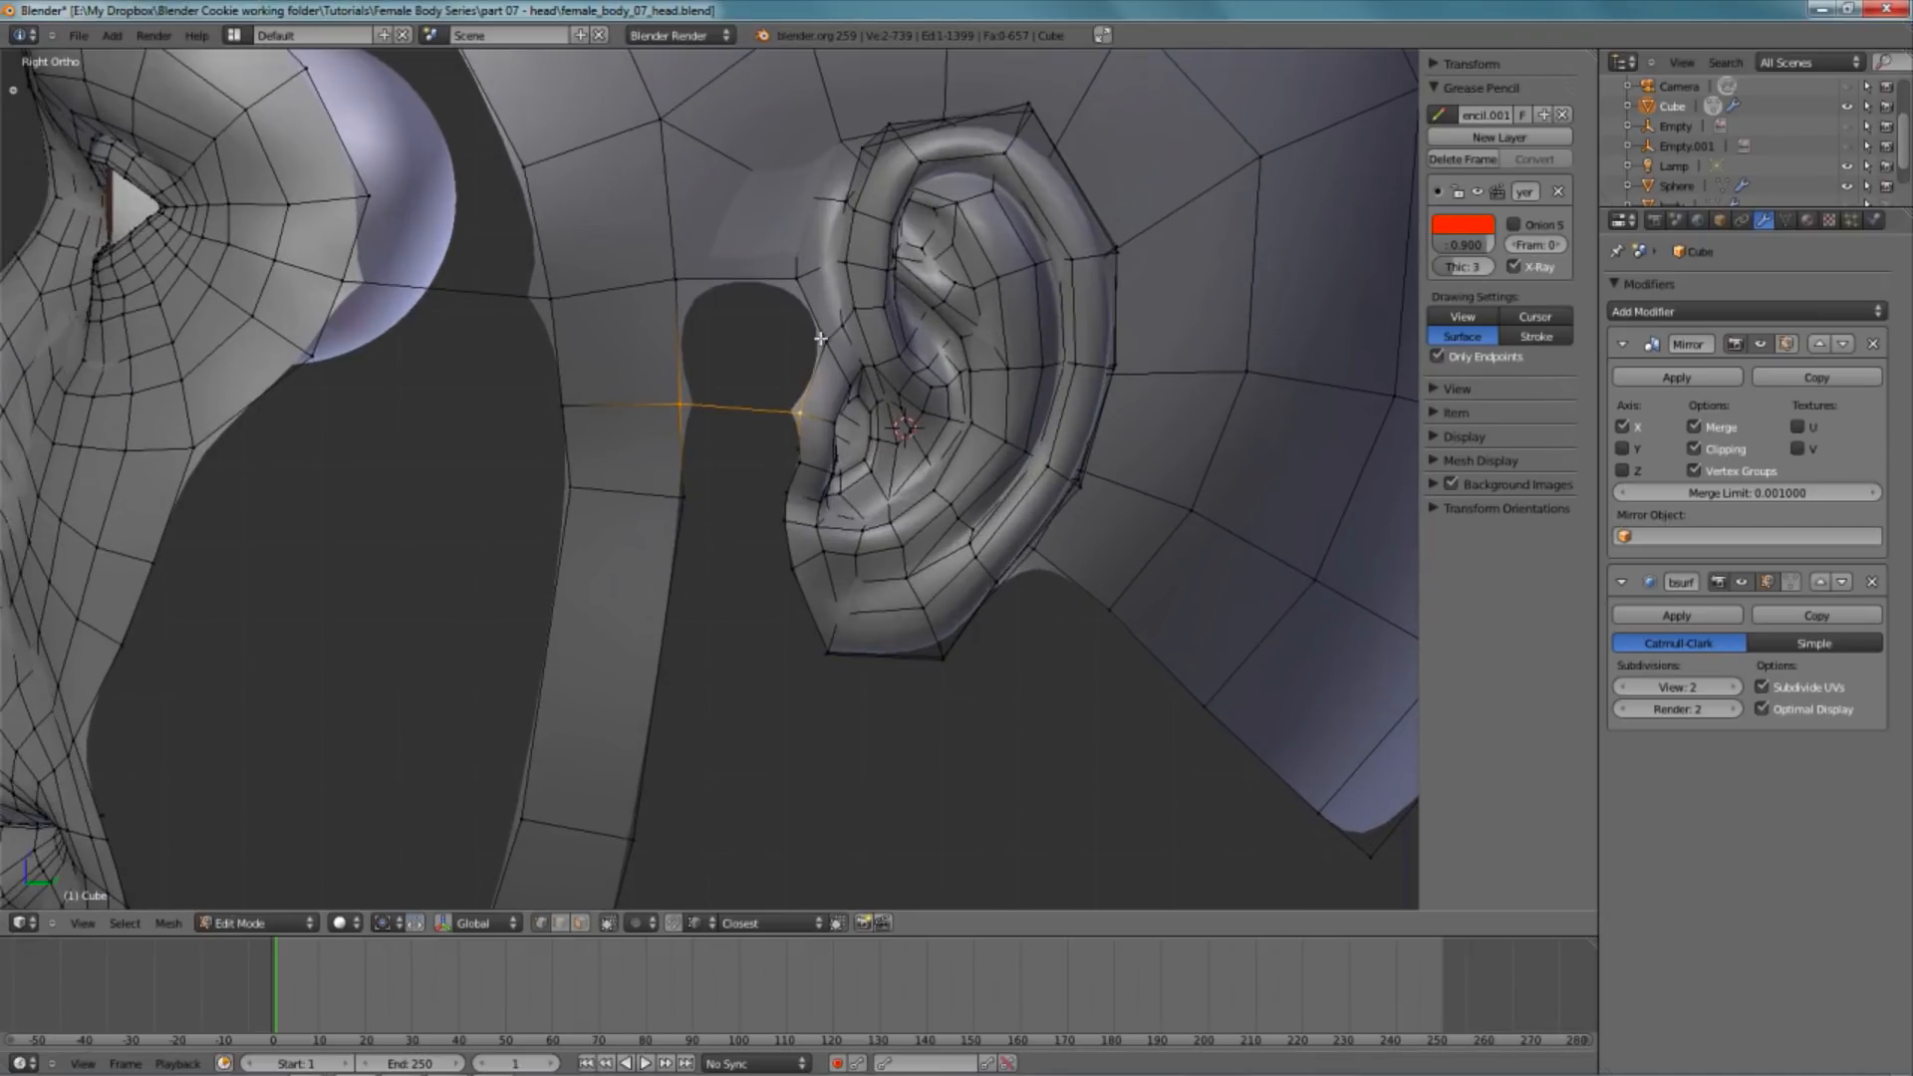
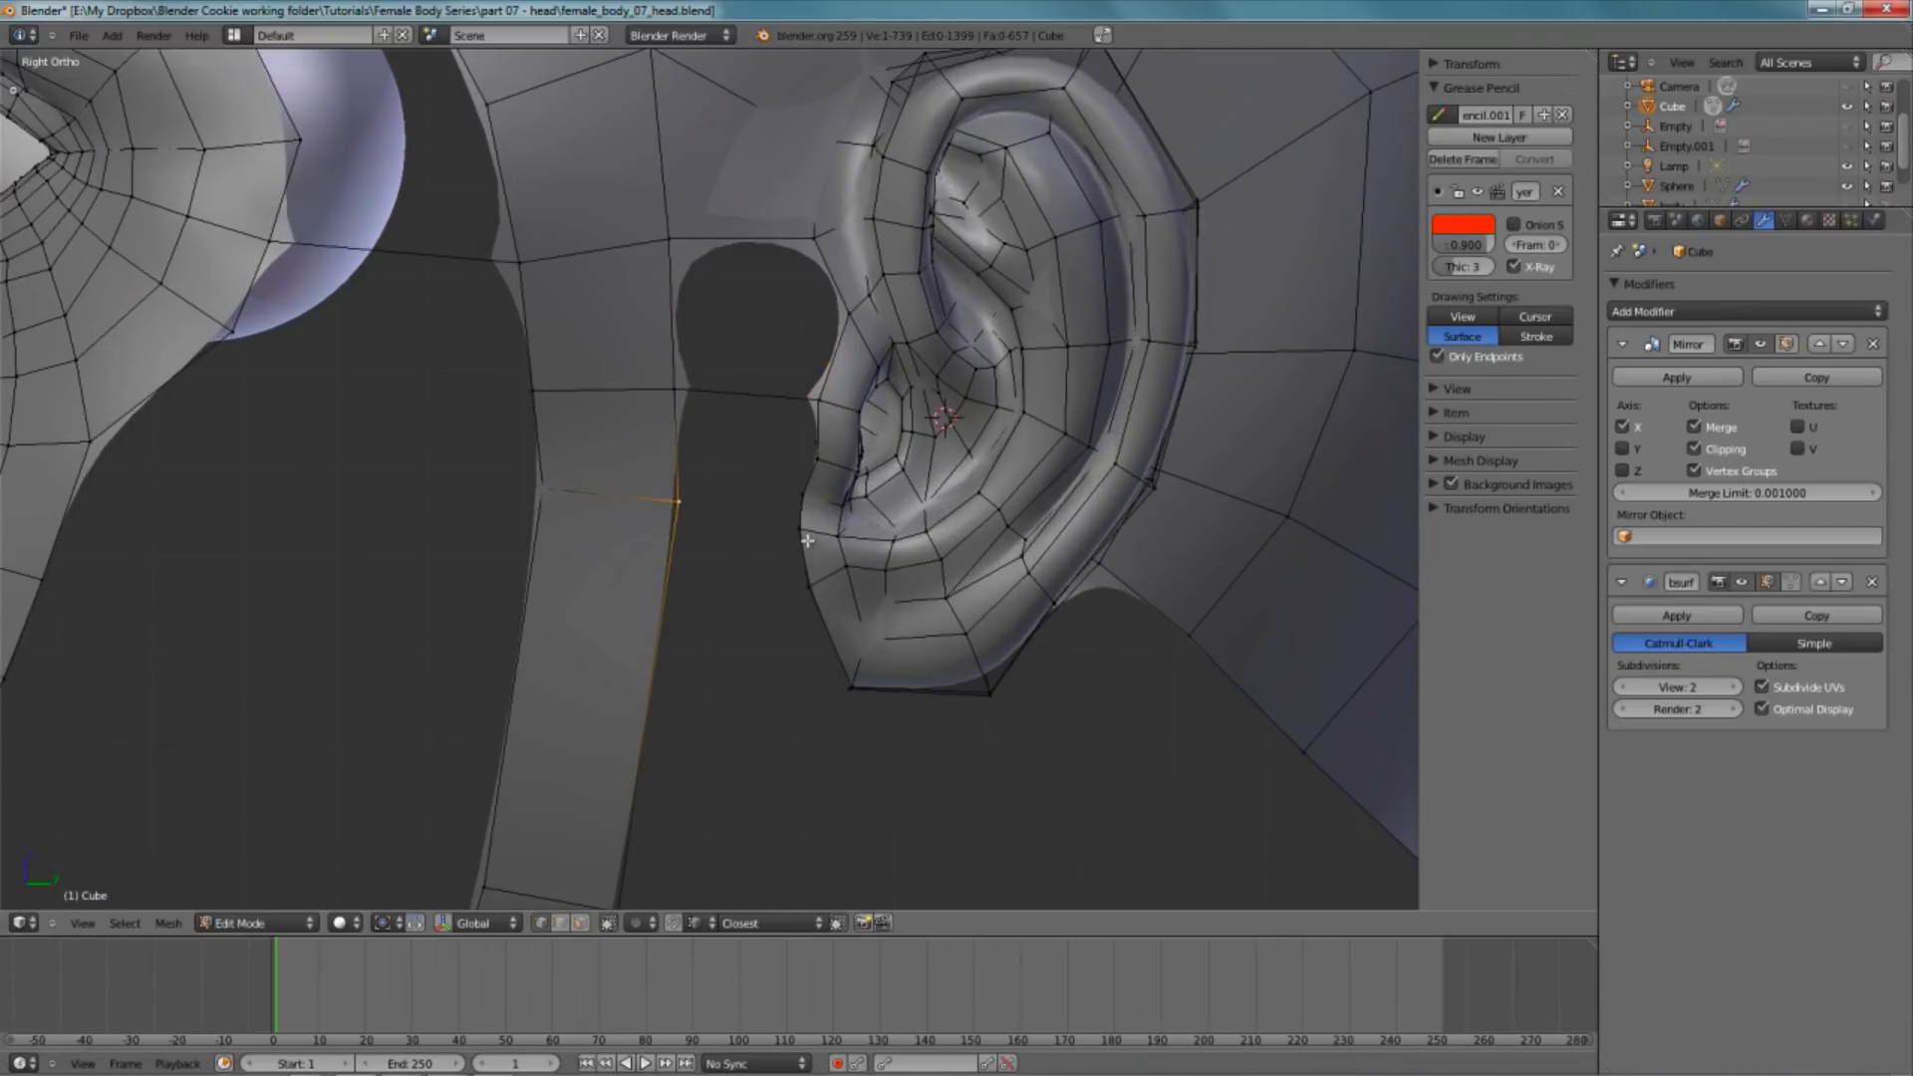
key("f")
key("a")
middle_click_drag(690, 639, 709, 477, "shift")
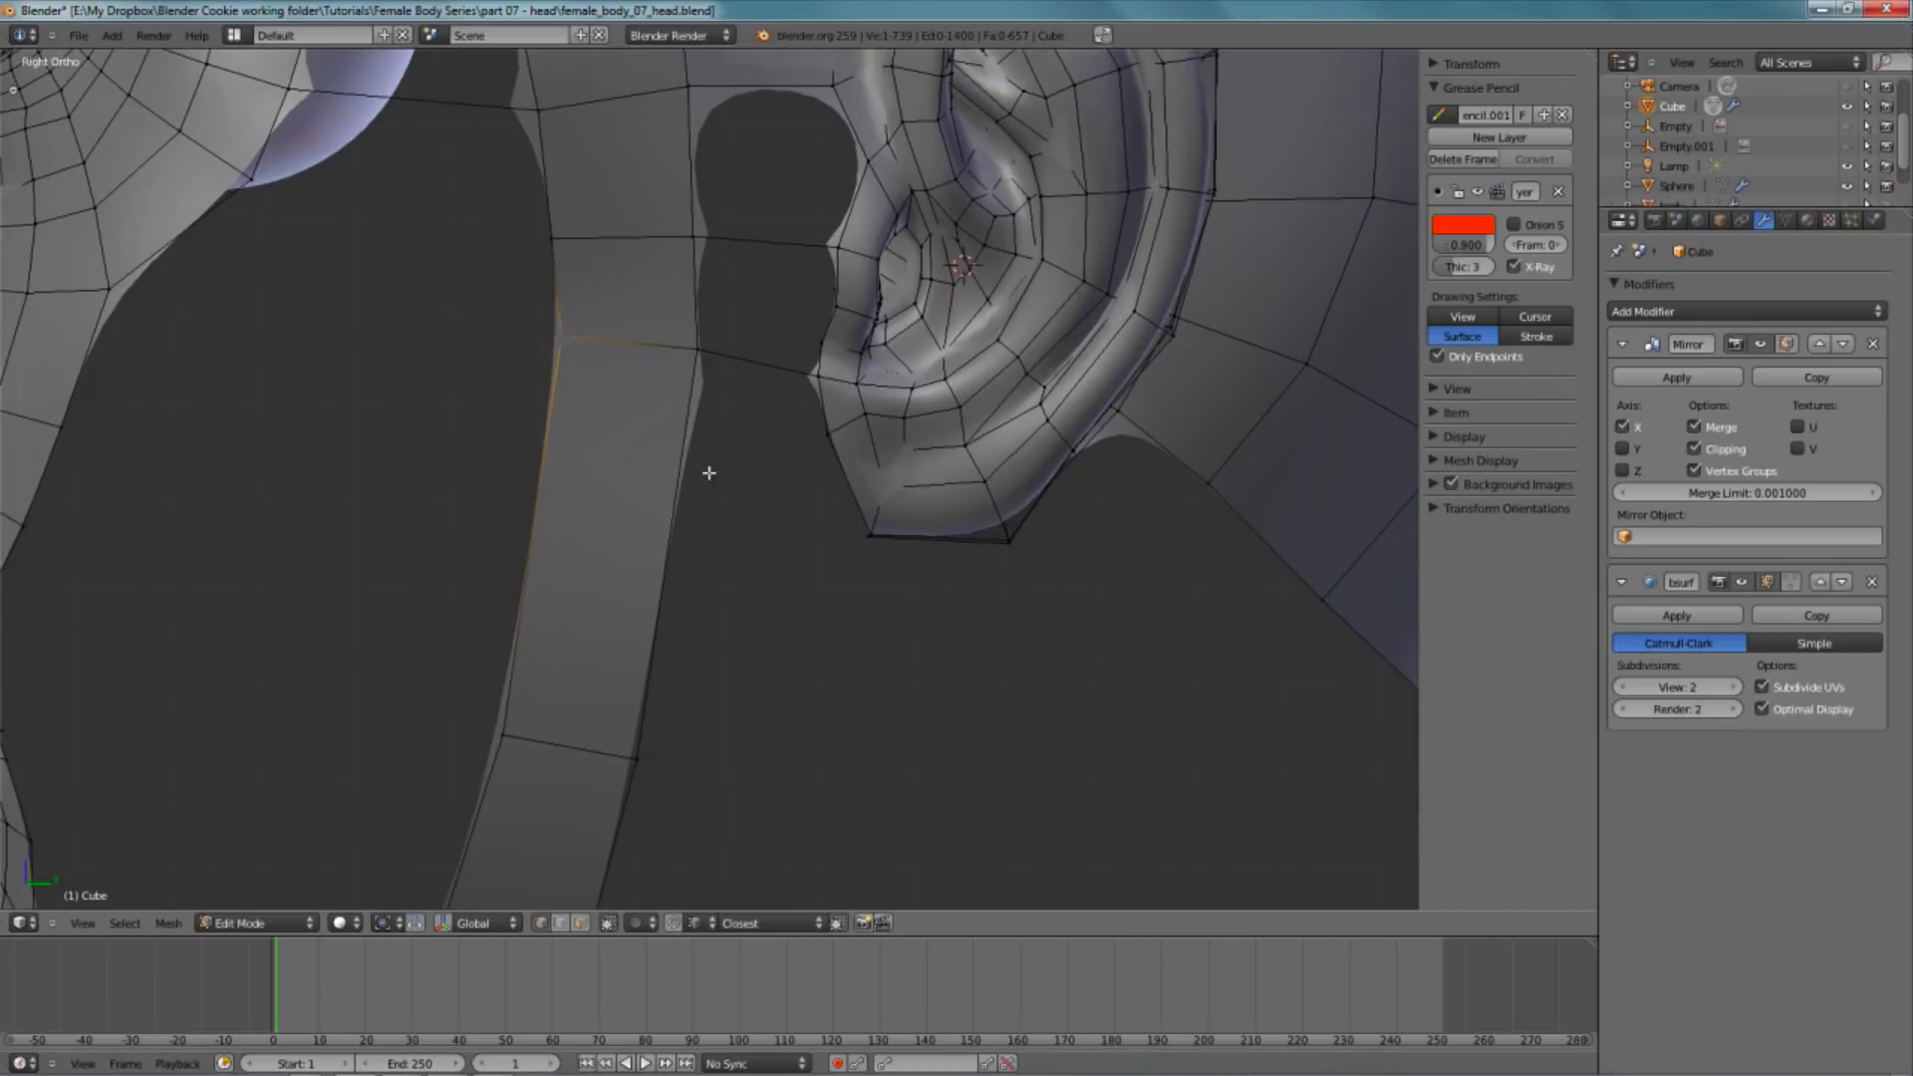
key("a")
- Reveal all hidden objects and show the head in wireframe over the side reference photo around the ear lobe
scroll(820, 555, "down", 2)
key("z")
scroll(861, 533, "up", 4)
key("z")
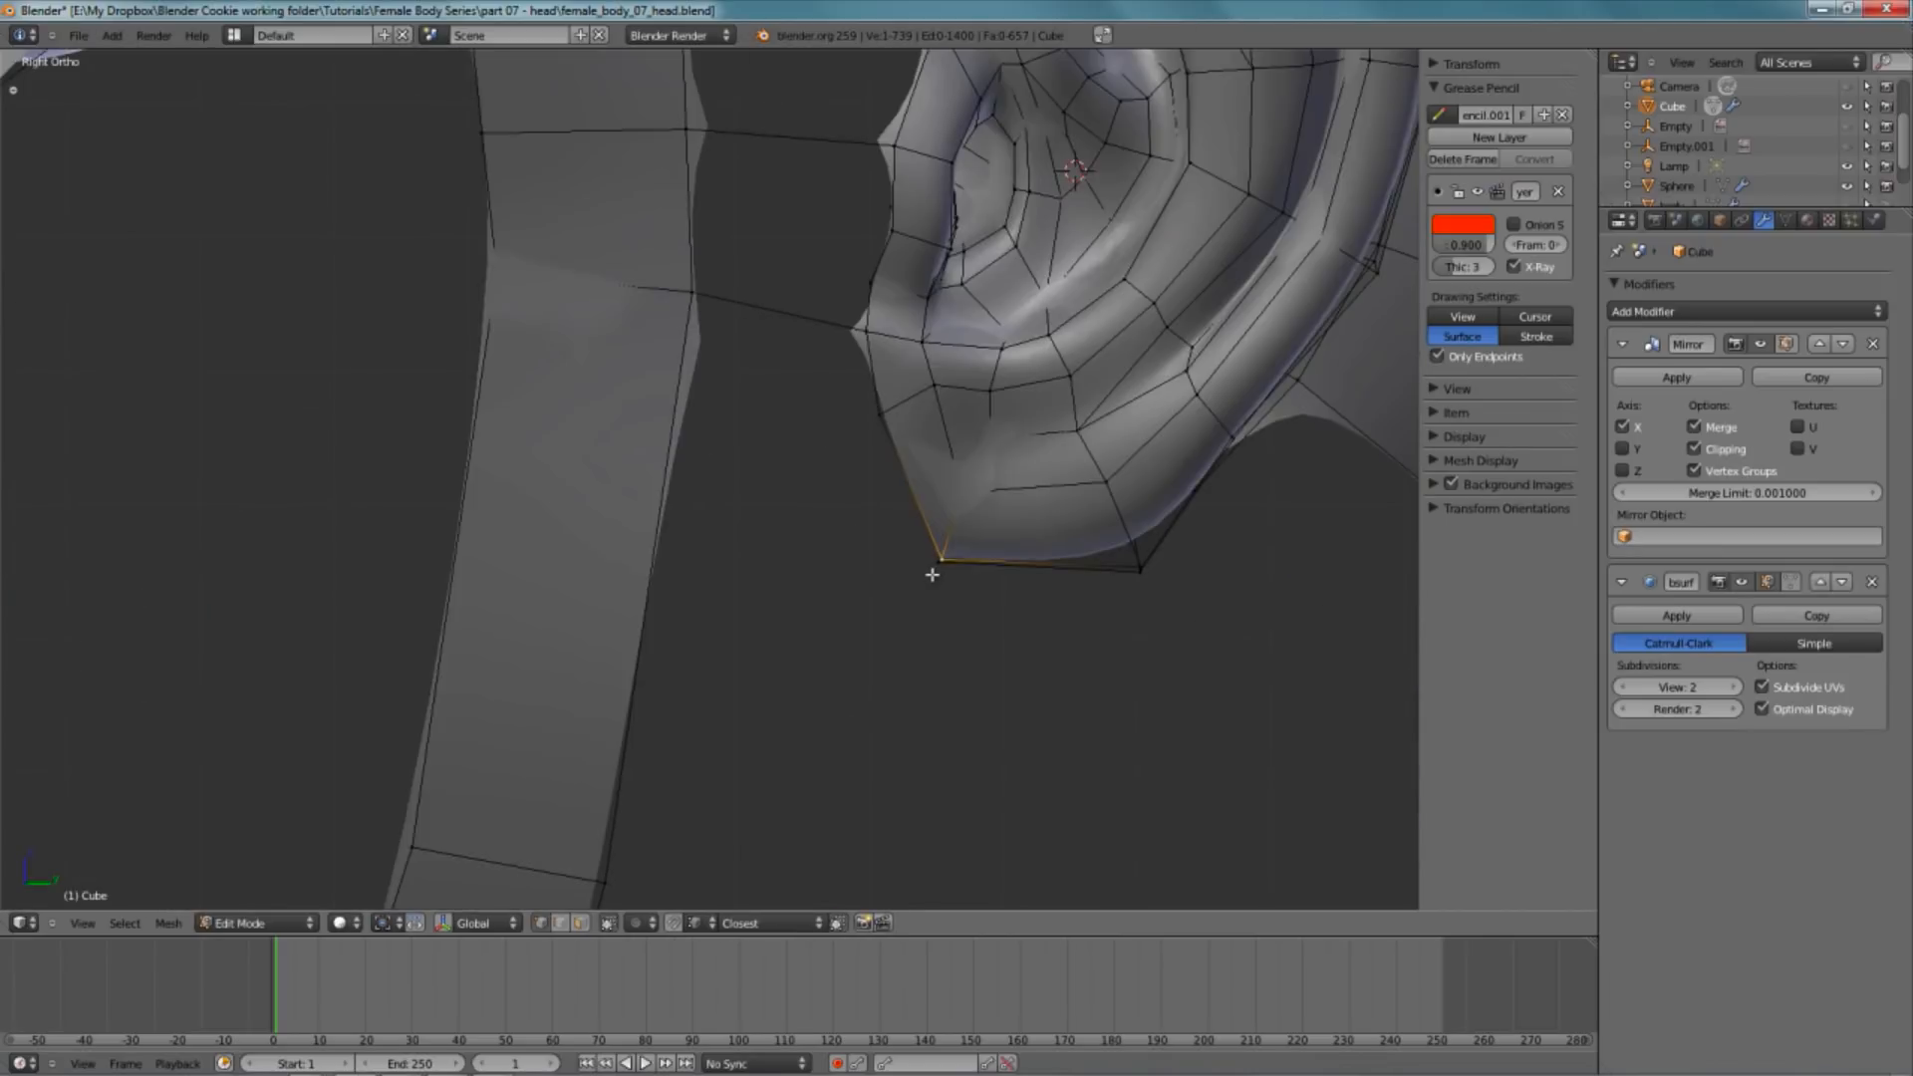
key("z")
scroll(773, 521, "down", 2)
key("z")
scroll(837, 624, "down", 3)
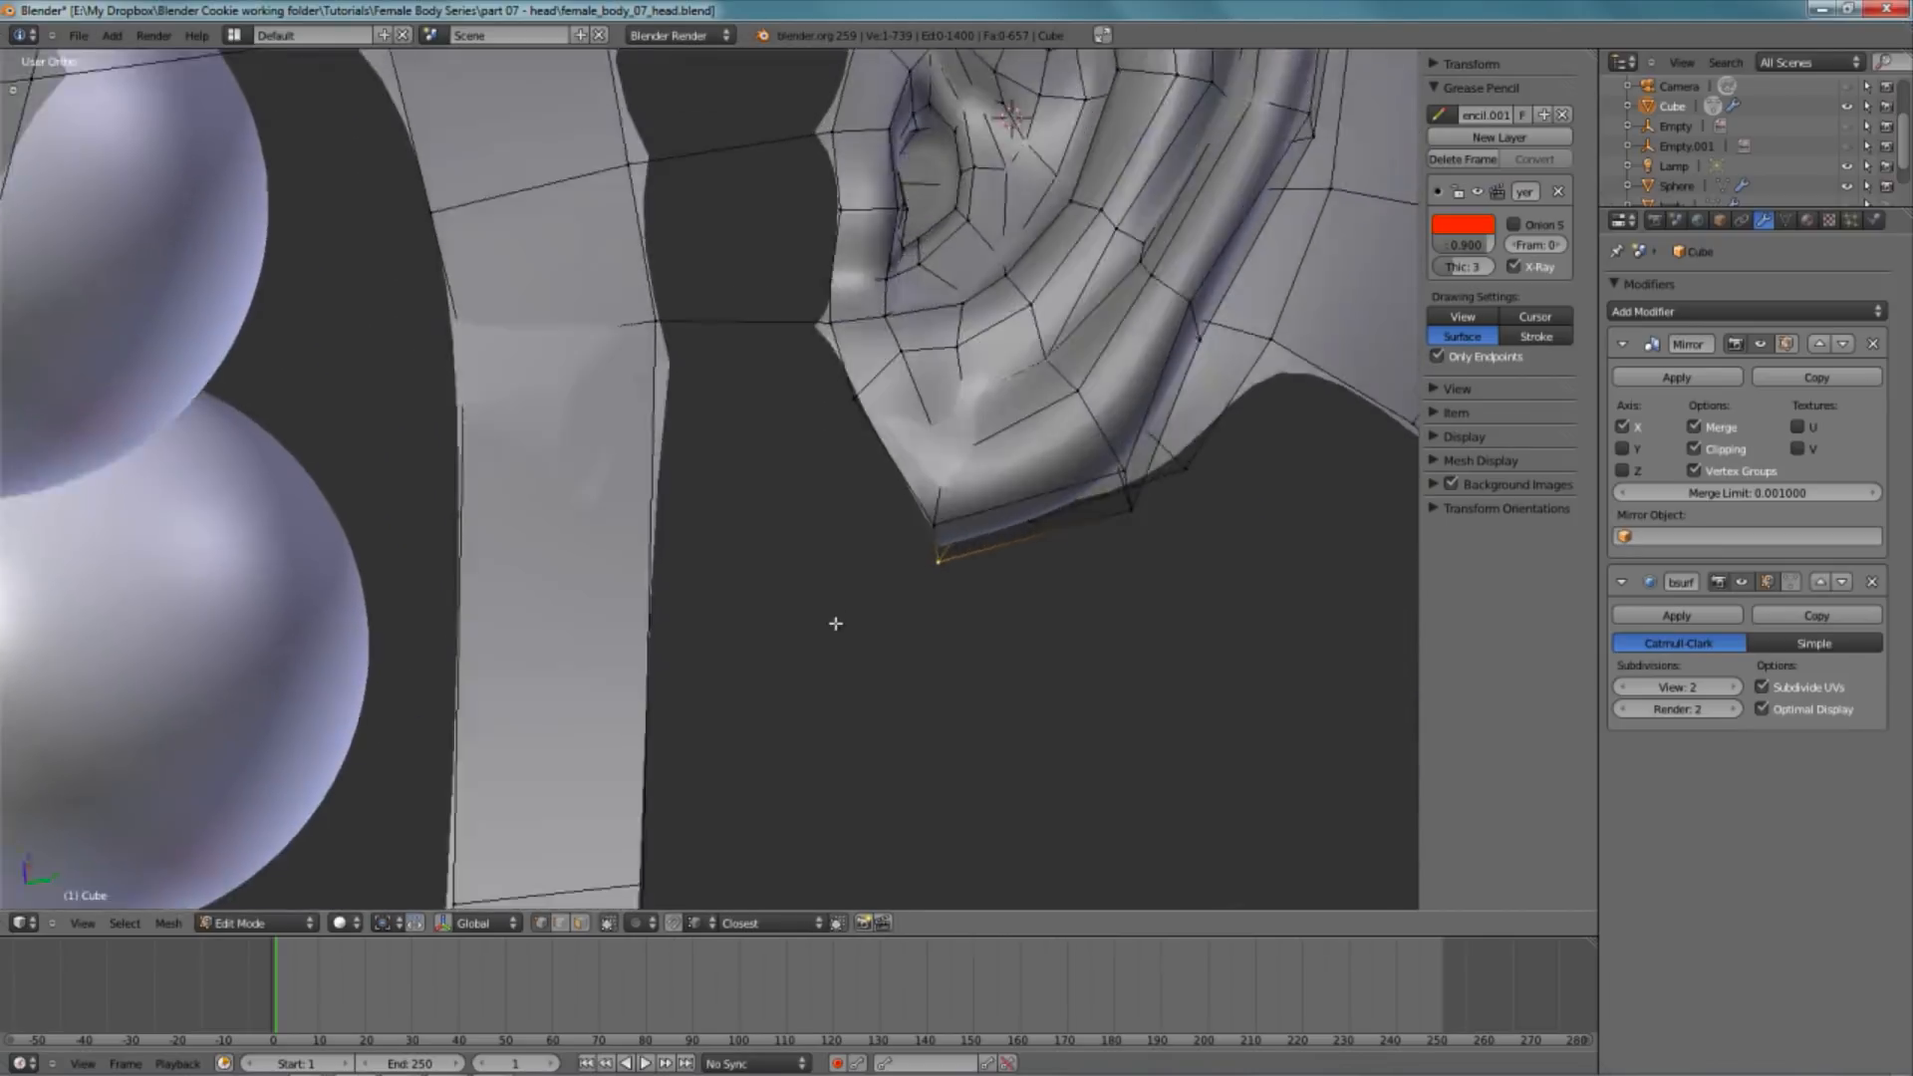
key("Tab")
key("alt+h")
key("z")
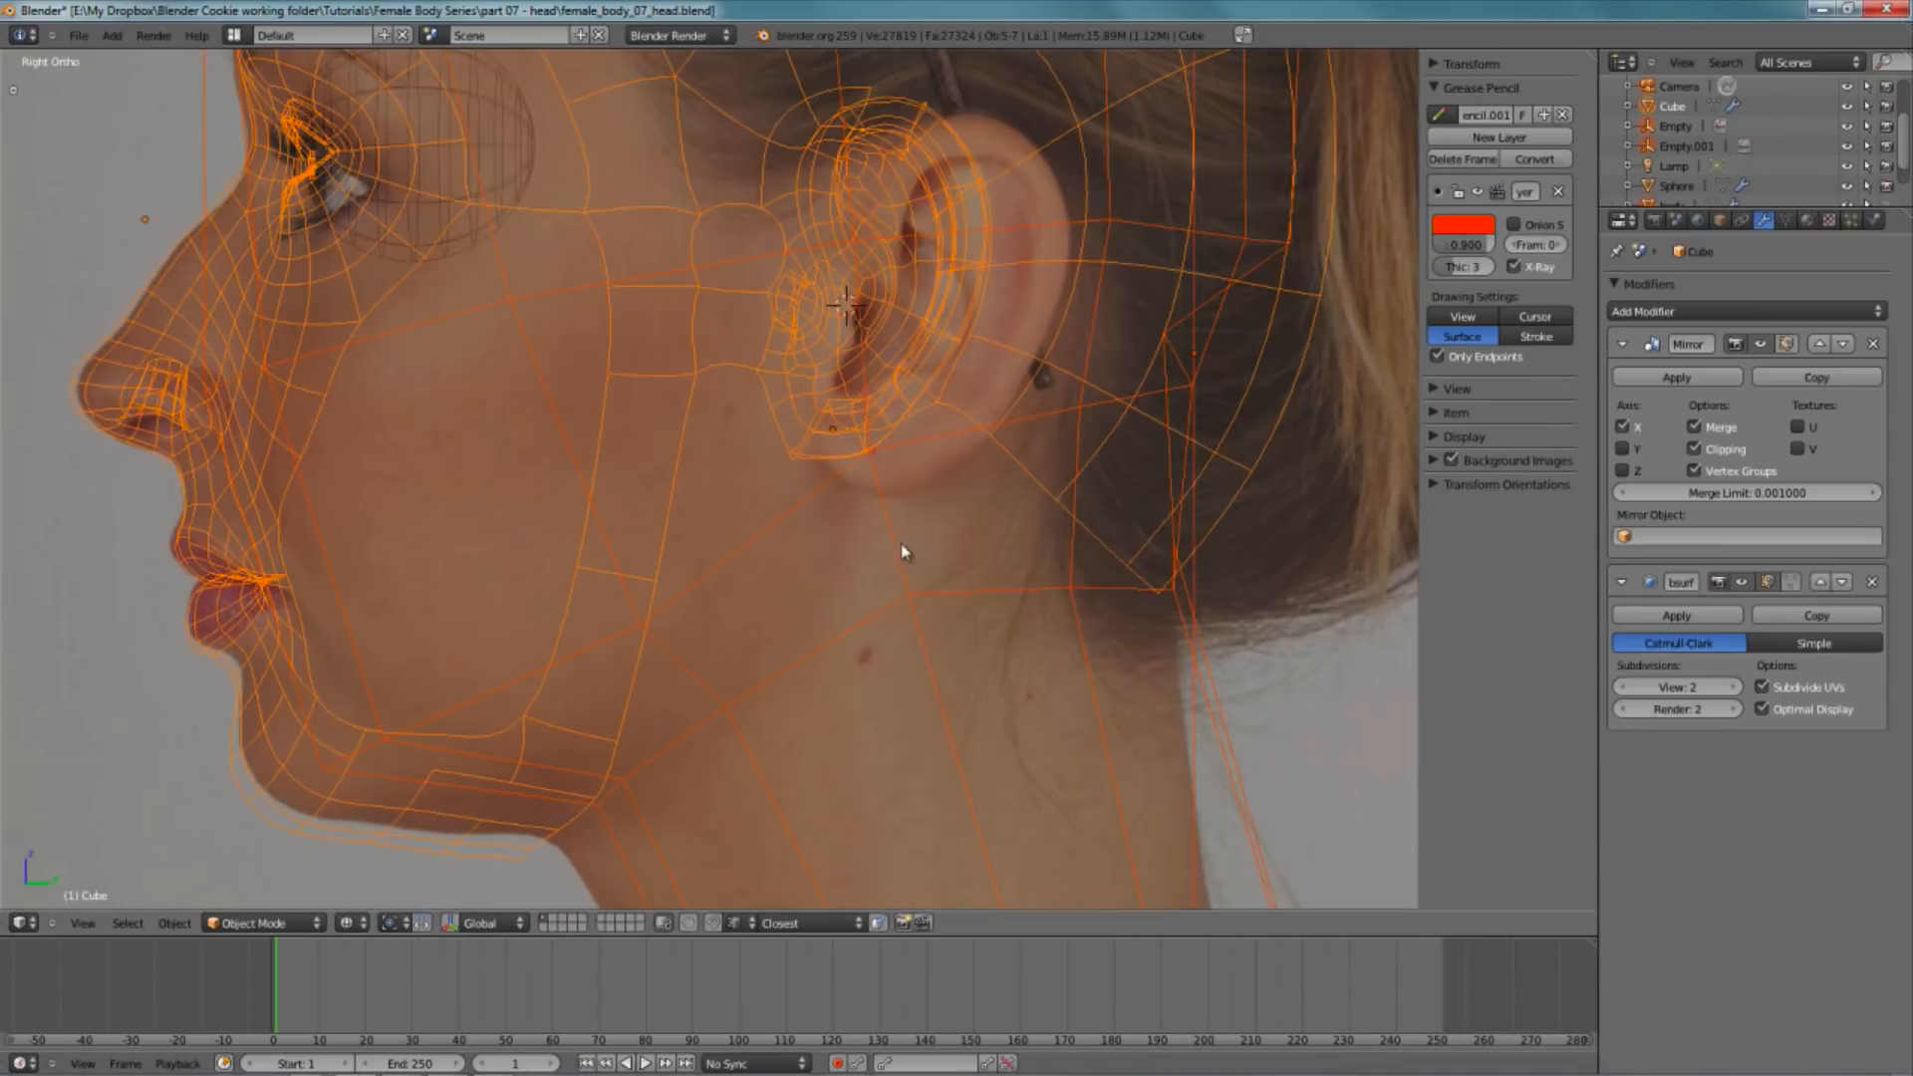
scroll(952, 486, "up", 4)
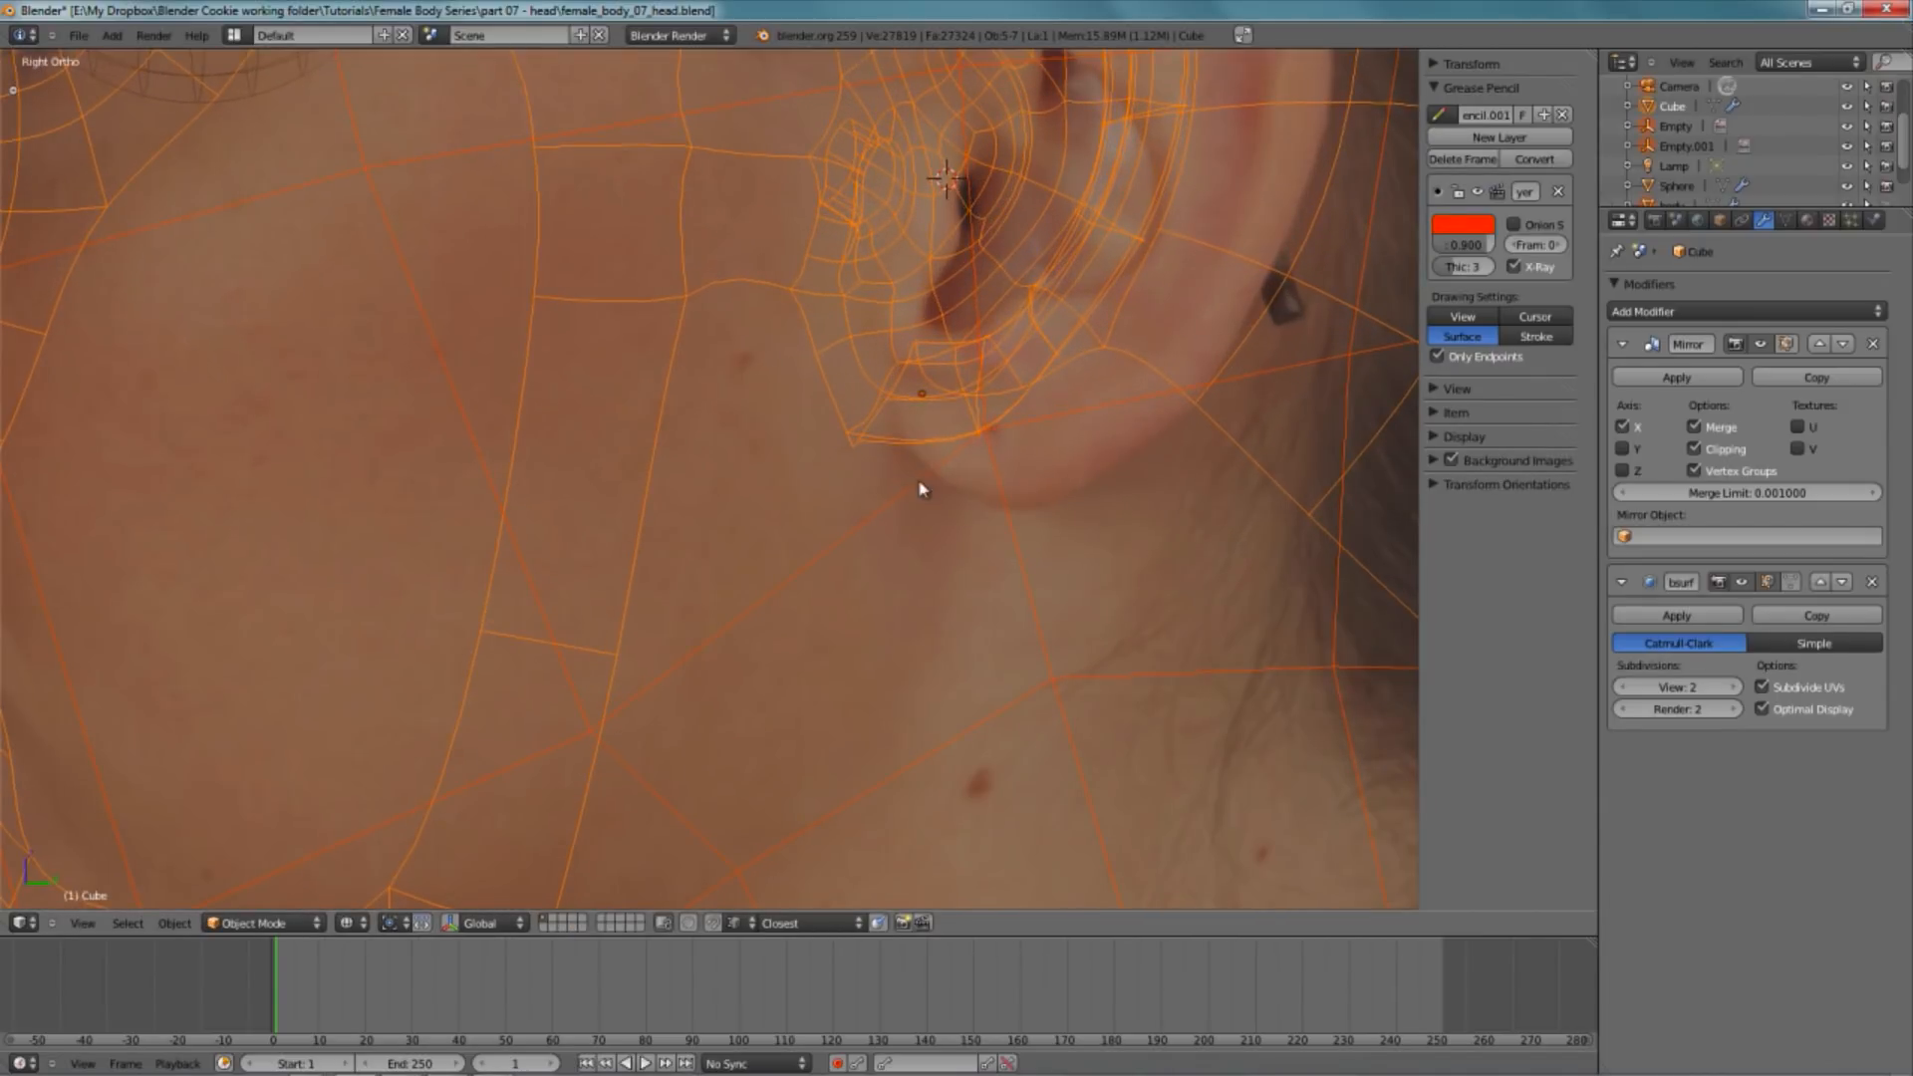
- Examine the ear lobe and side strip against the reference photo in wireframe and solid shading, from the side and other angles
key("z")
key("z")
key("z")
key("z")
scroll(688, 460, "down", 2)
right_click(669, 447)
scroll(842, 414, "down", 2)
right_click(805, 394)
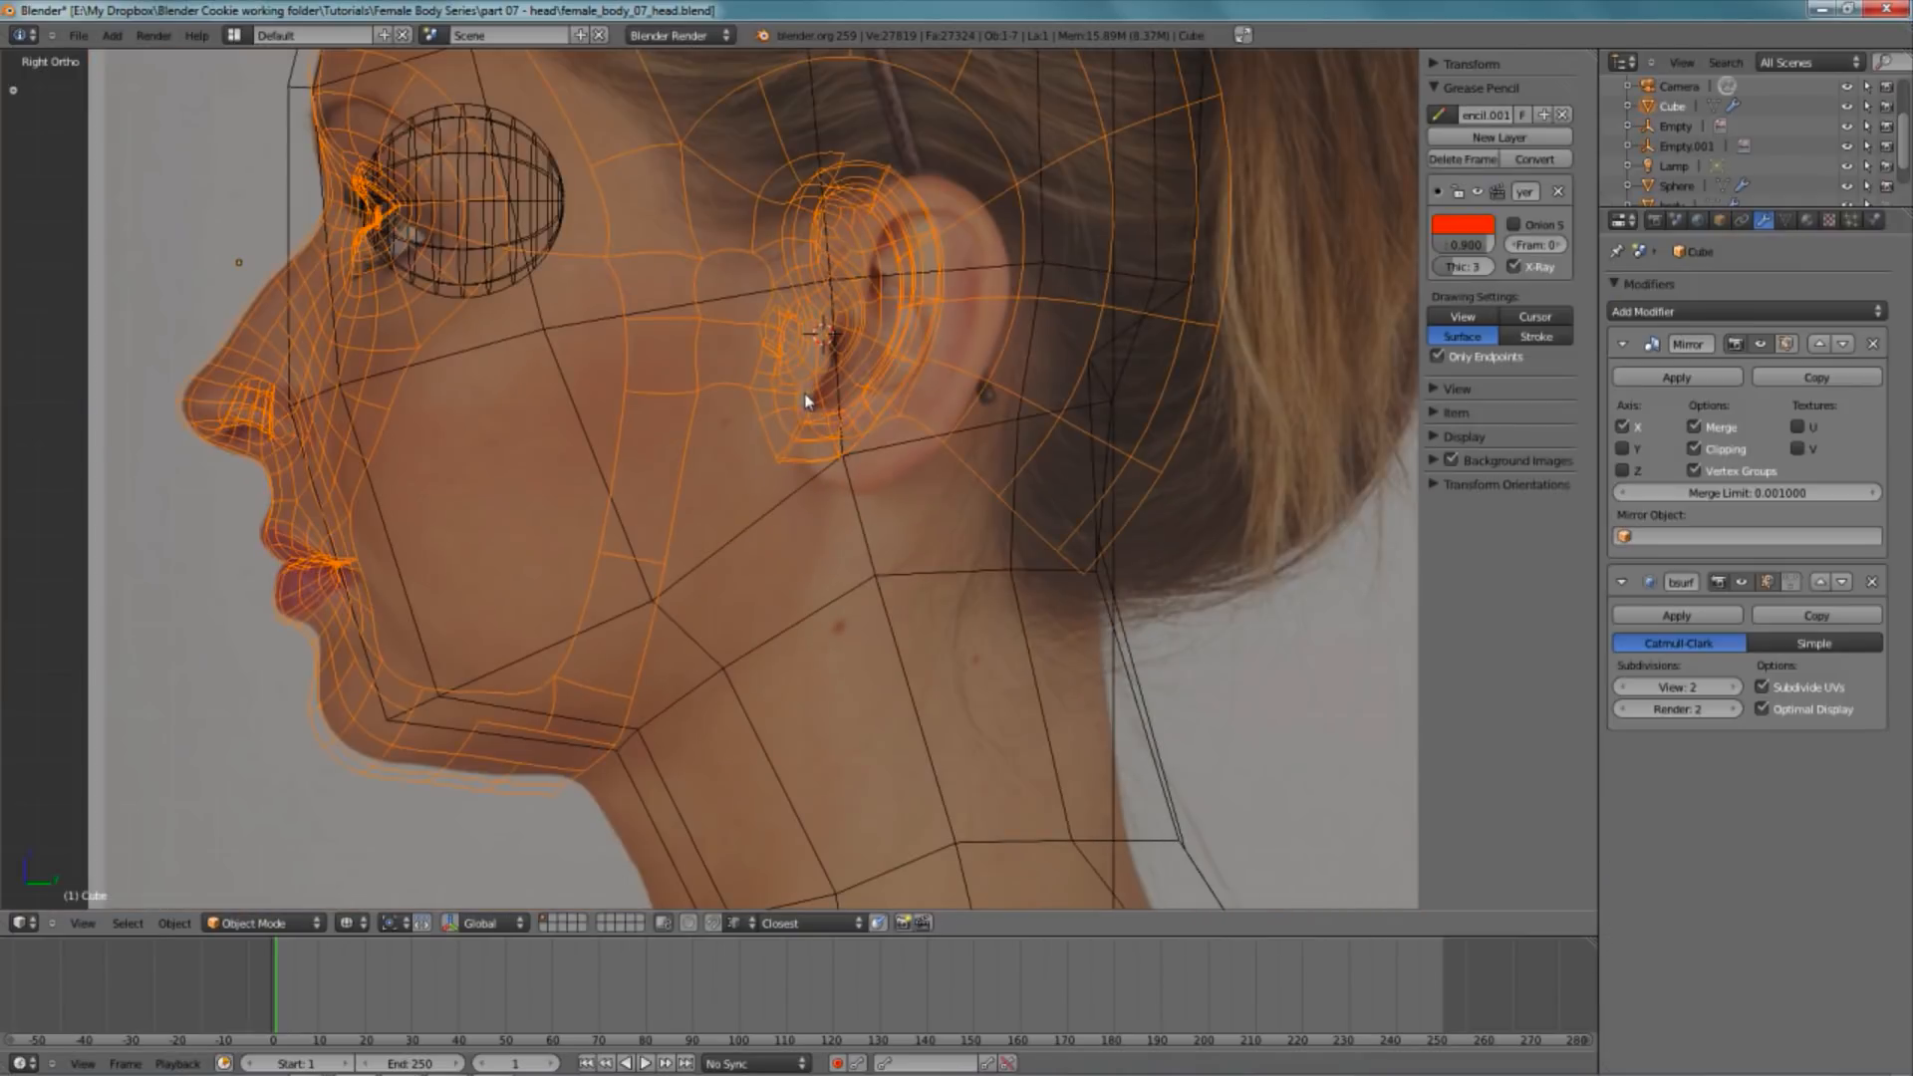
right_click(468, 230)
right_click(474, 204)
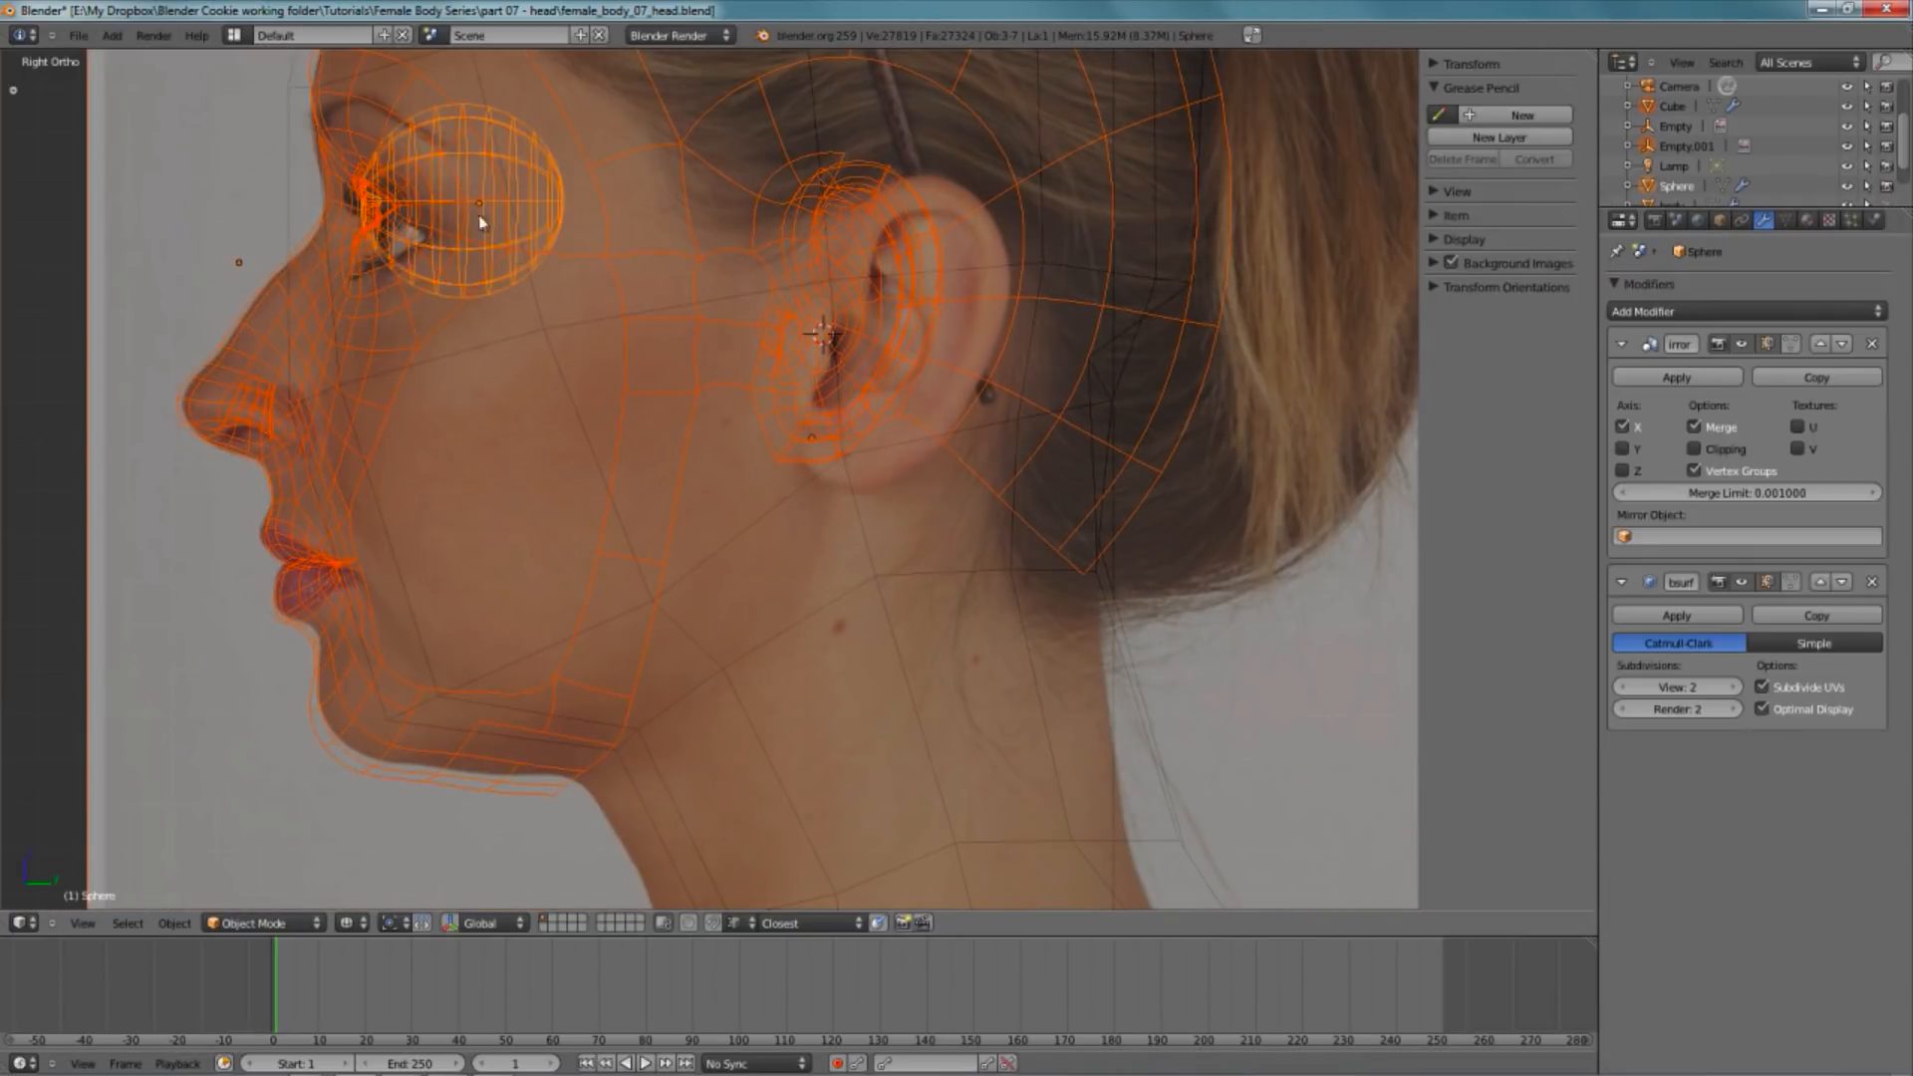
key("z")
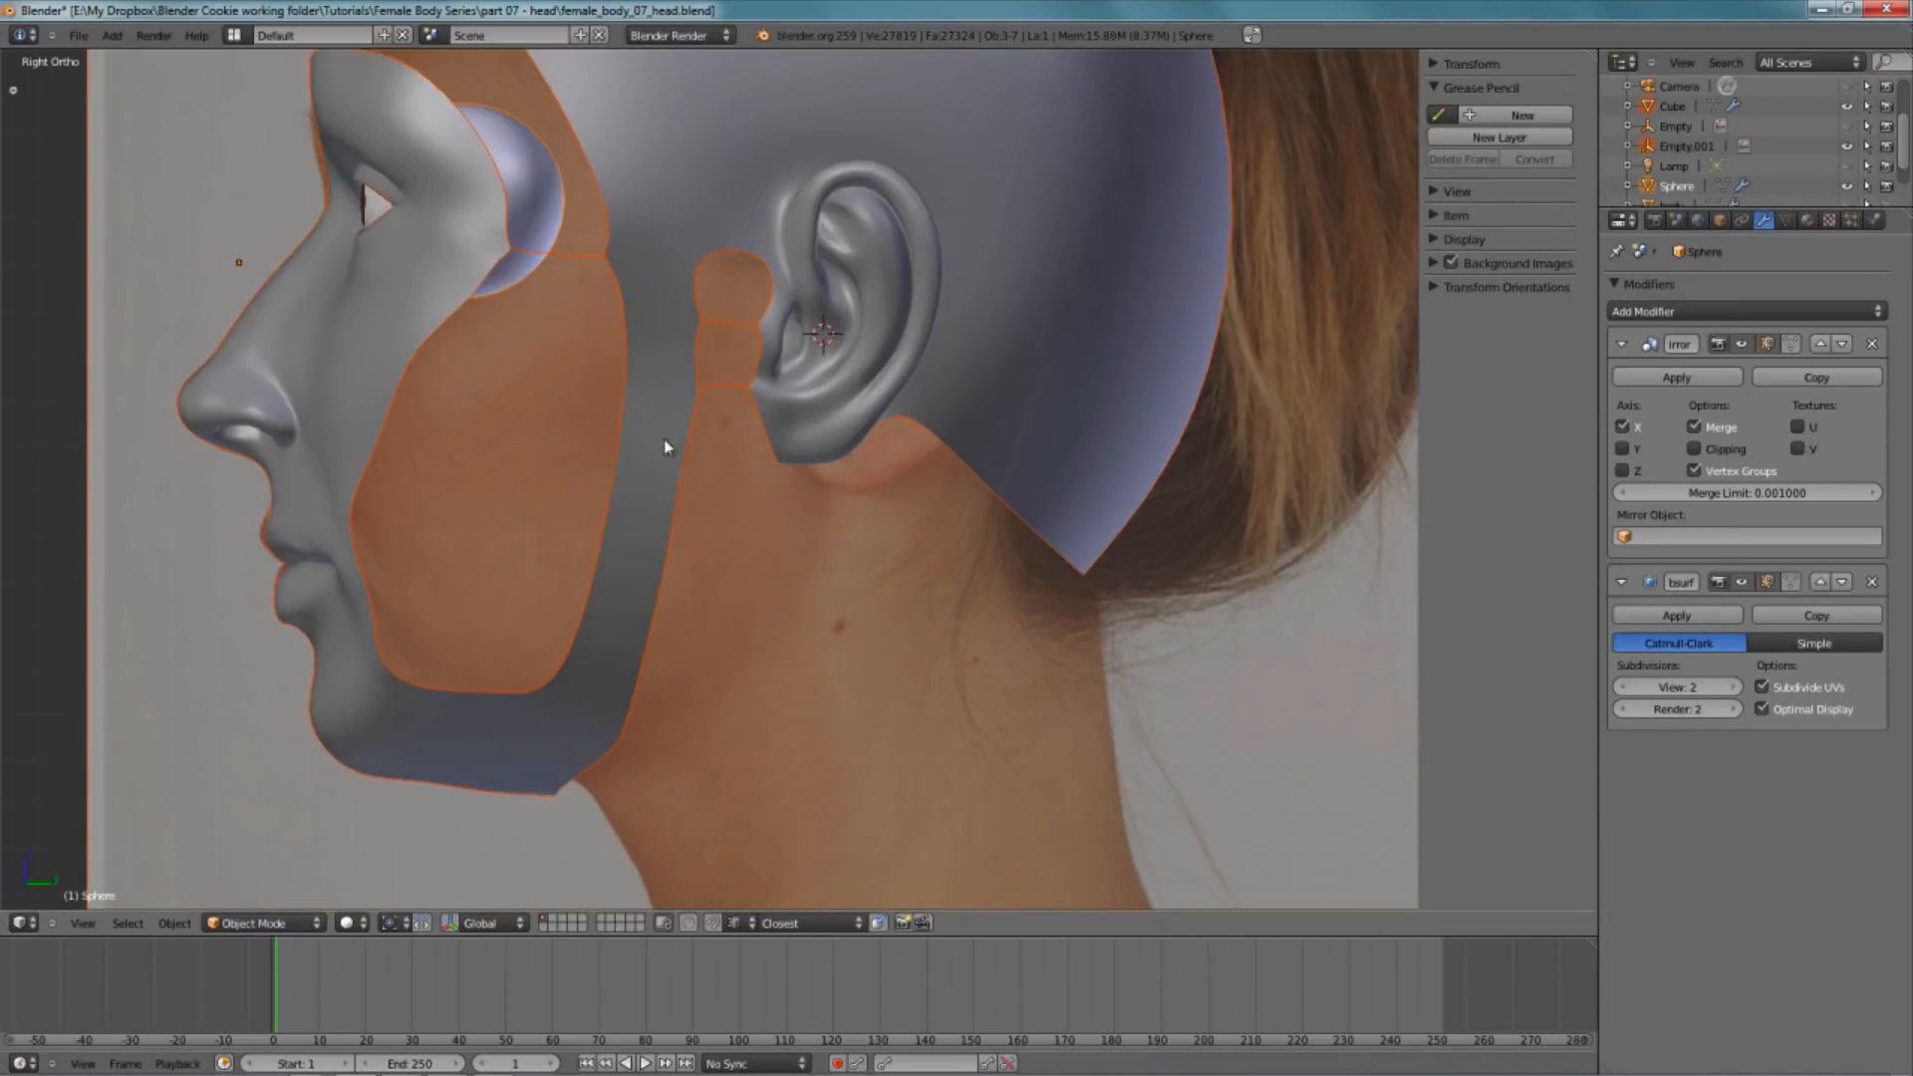
key("z")
right_click(841, 434)
key("Tab")
scroll(855, 508, "up", 4)
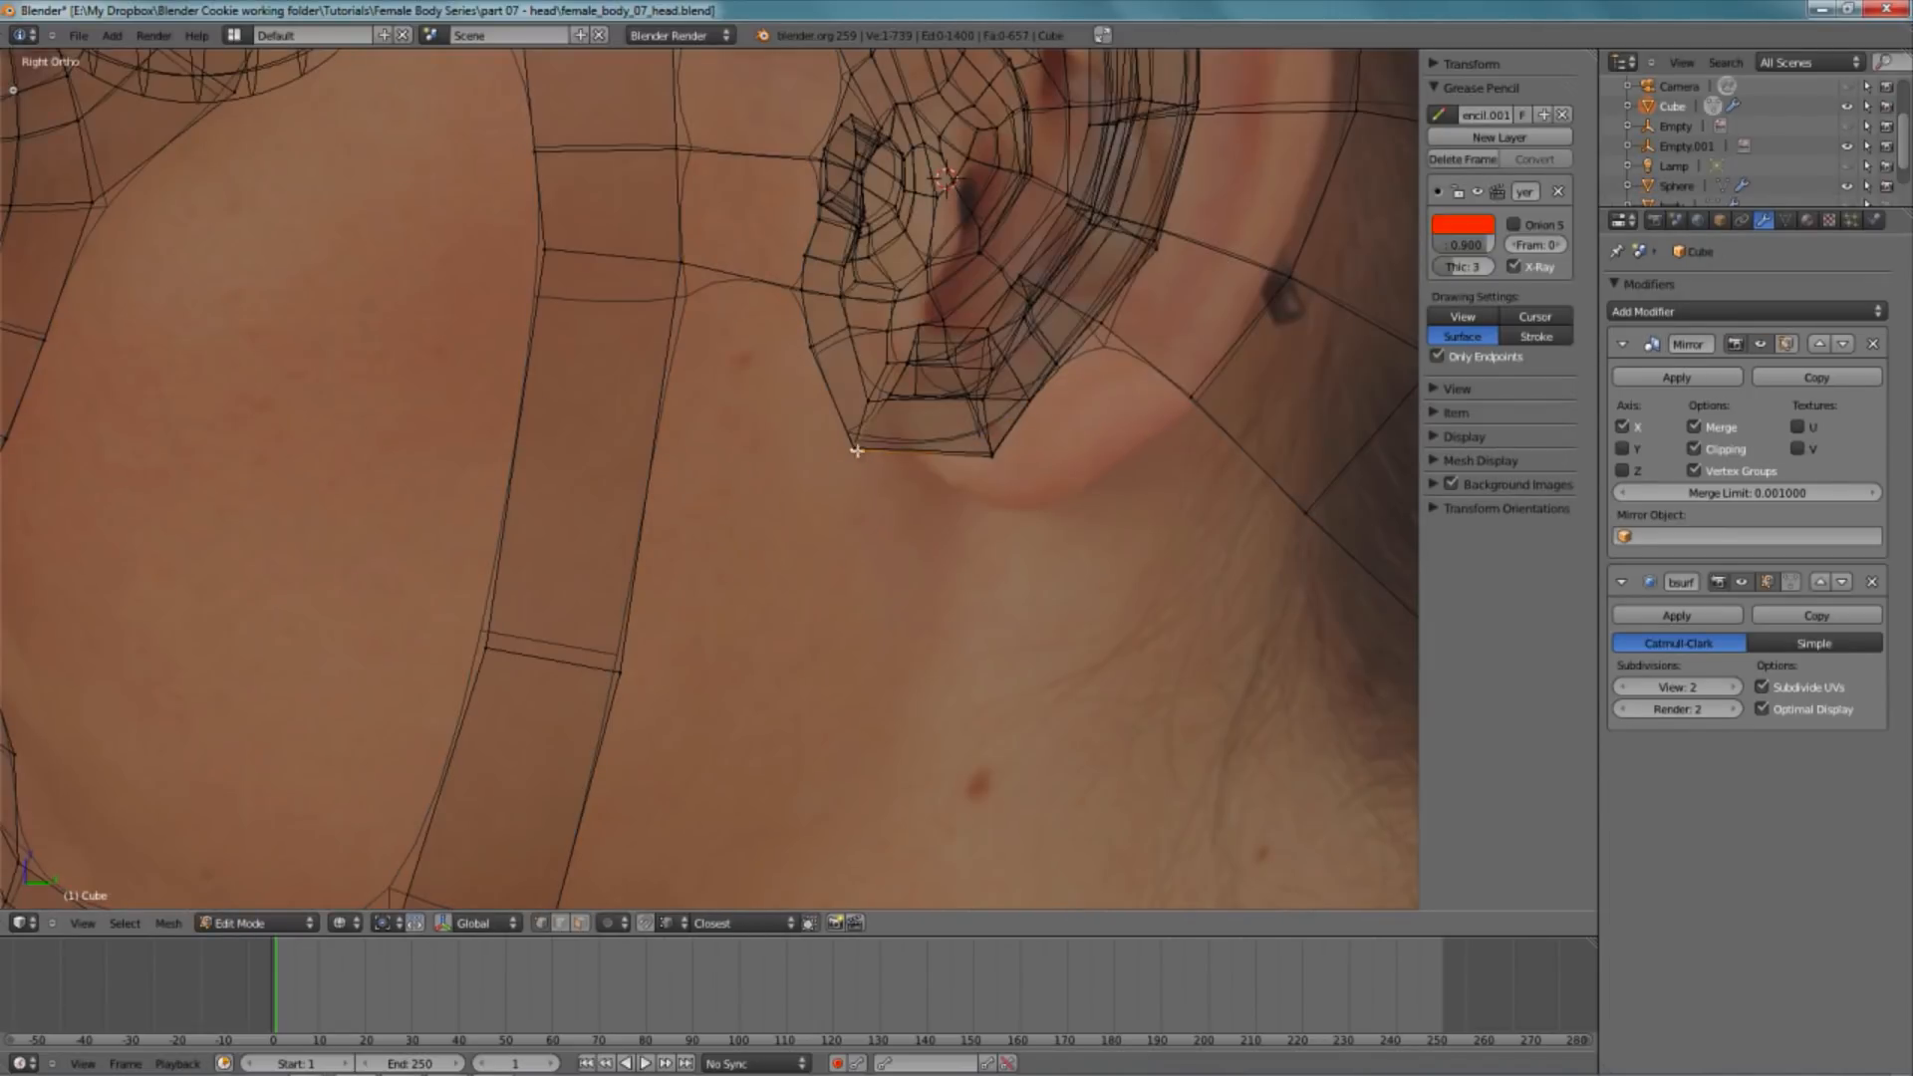
key("z")
middle_click_drag(793, 579, 867, 349)
key("z")
key("z")
scroll(897, 479, "down", 8)
key("Tab")
key("z")
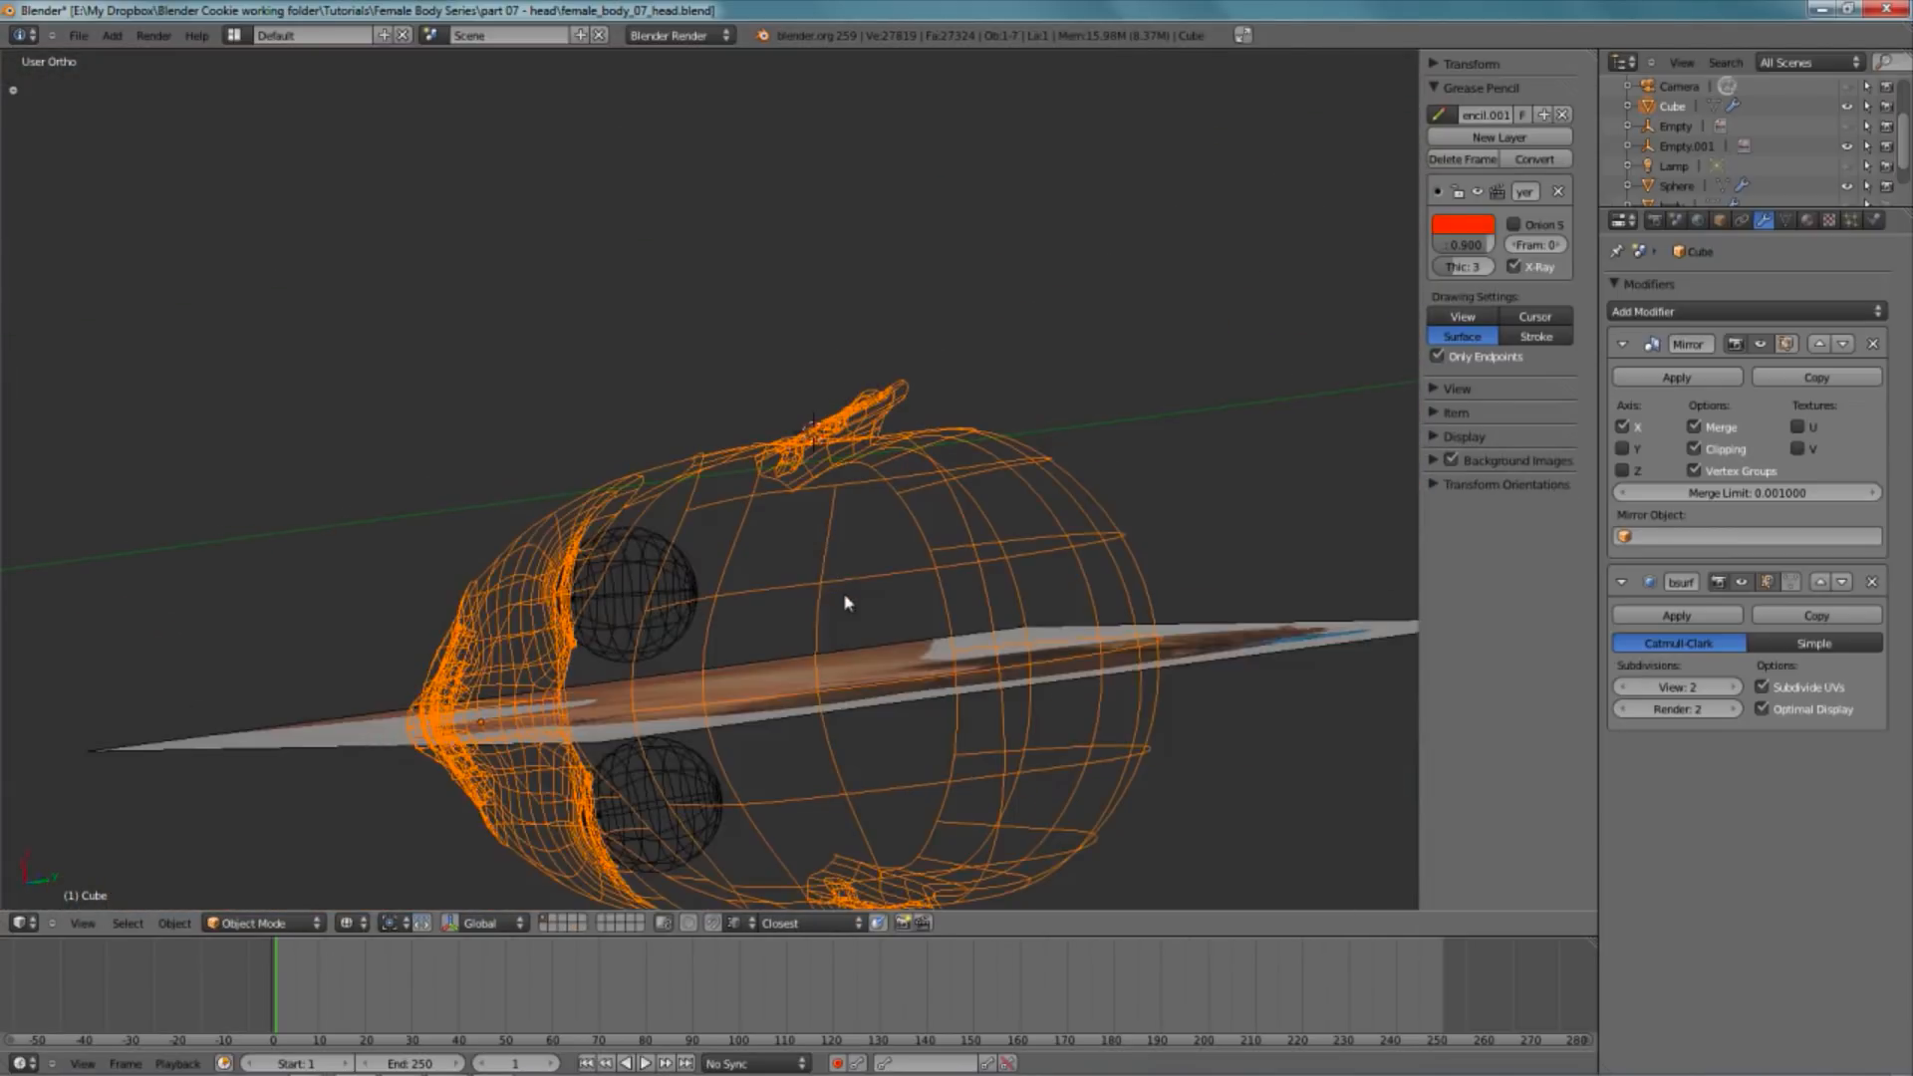
- Hide the reference photo and reopen the head mesh for editing at the ear lobe
right_click(992, 548)
key("h")
scroll(927, 572, "up", 7)
key("z")
scroll(917, 570, "up", 2)
right_click(861, 522)
key("Tab")
- Fill the opening at the front underside of the ear lobe with a face
middle_click_drag(861, 521, 809, 420)
middle_click_drag(817, 428, 837, 430)
right_click(852, 439)
right_click(831, 471, "shift")
key("f")
middle_click_drag(794, 452, 876, 602)
key("KP_3")
key("z")
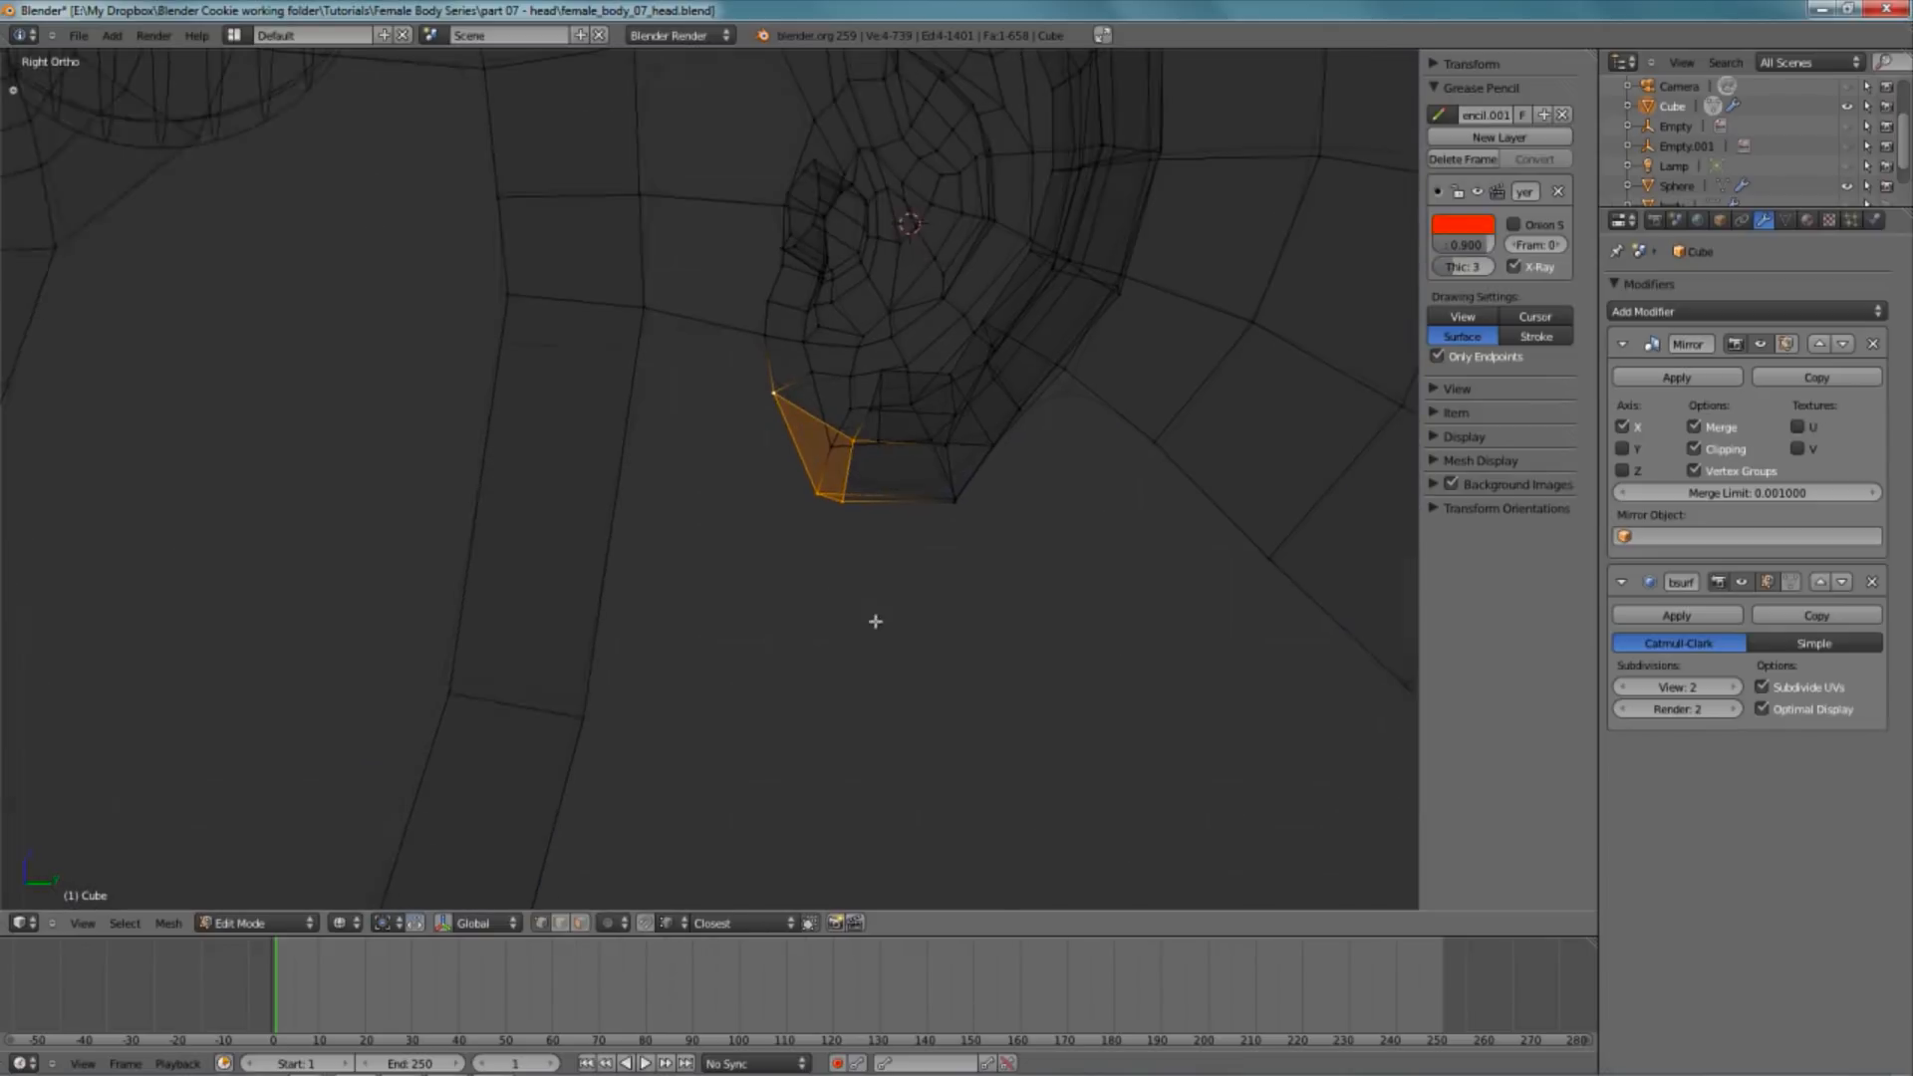
- Move the front vertex of the ear lobe's new face slightly down
scroll(876, 602, "up", 2)
right_click(795, 427)
key("g")
left_click(794, 457)
key("z")
key("z")
middle_click_drag(808, 568, 888, 600)
key("z")
key("z")
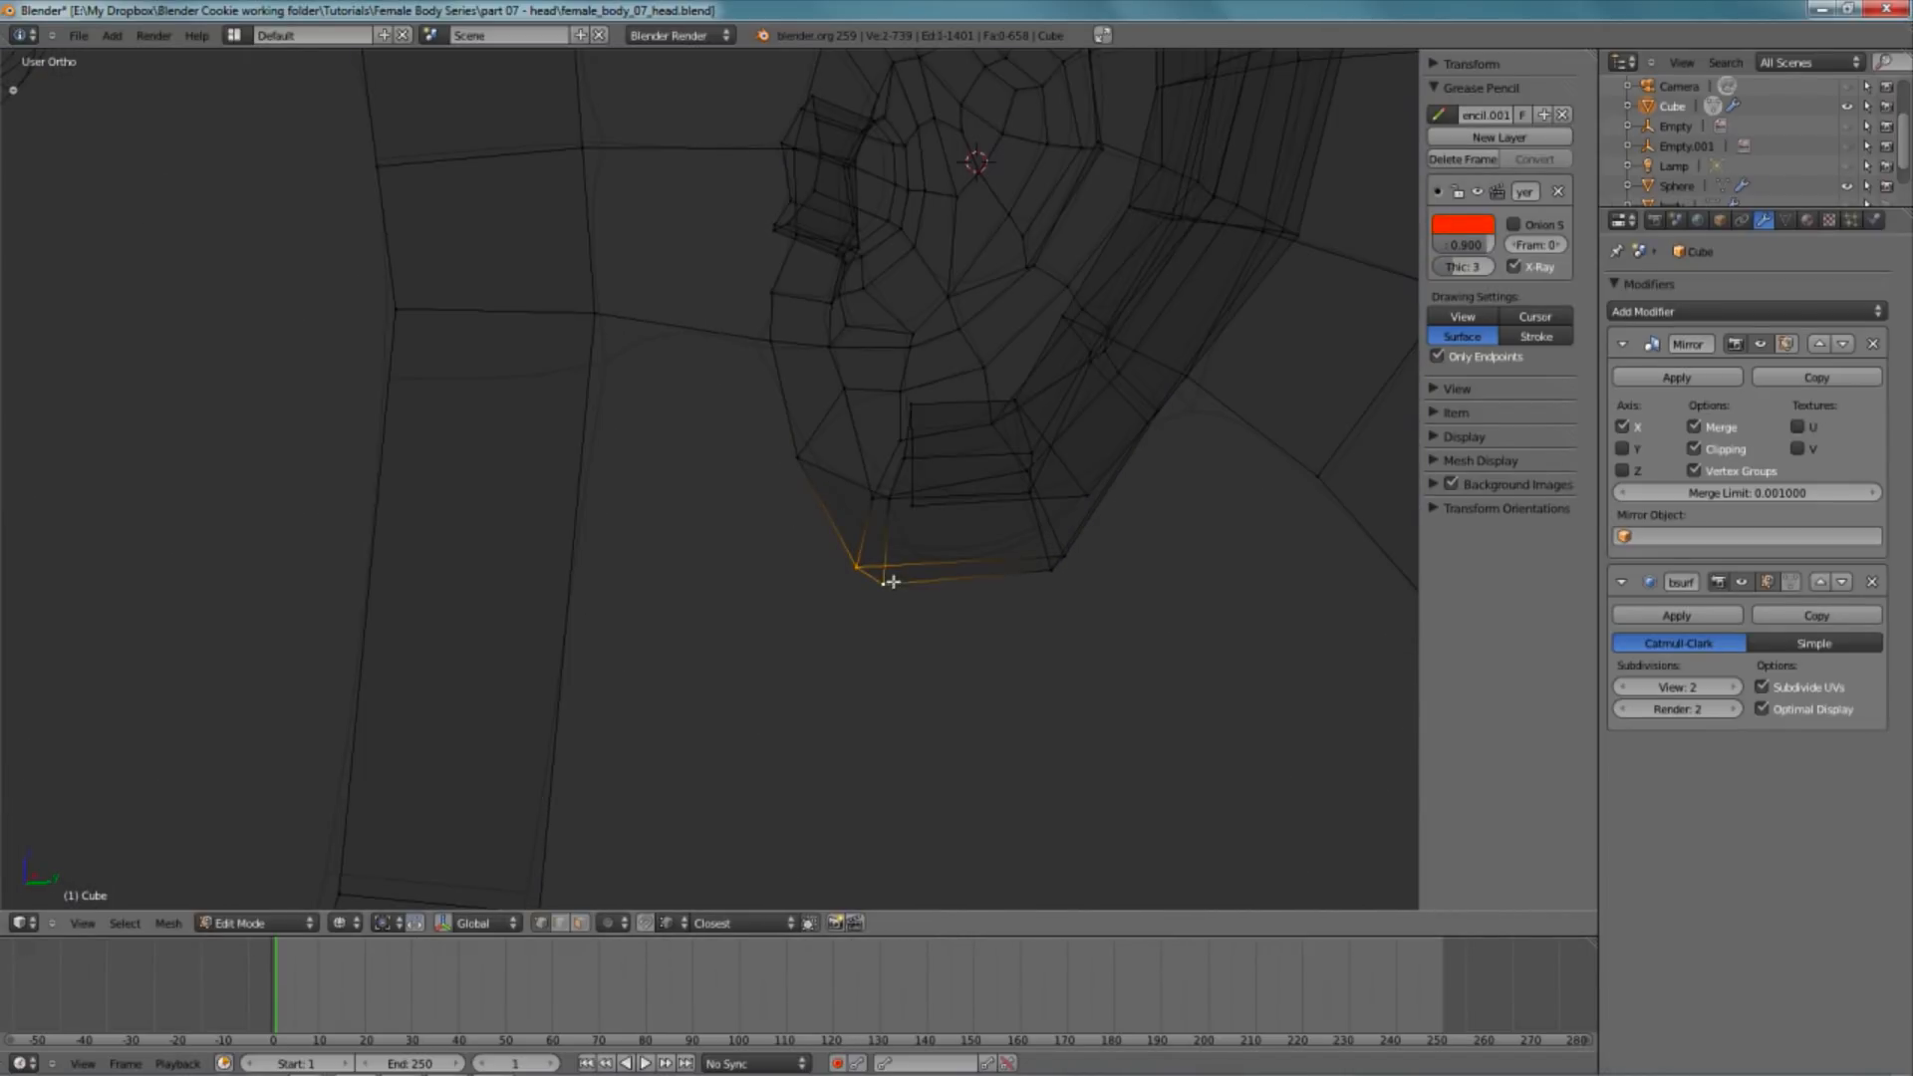
key("z")
scroll(811, 534, "down", 5)
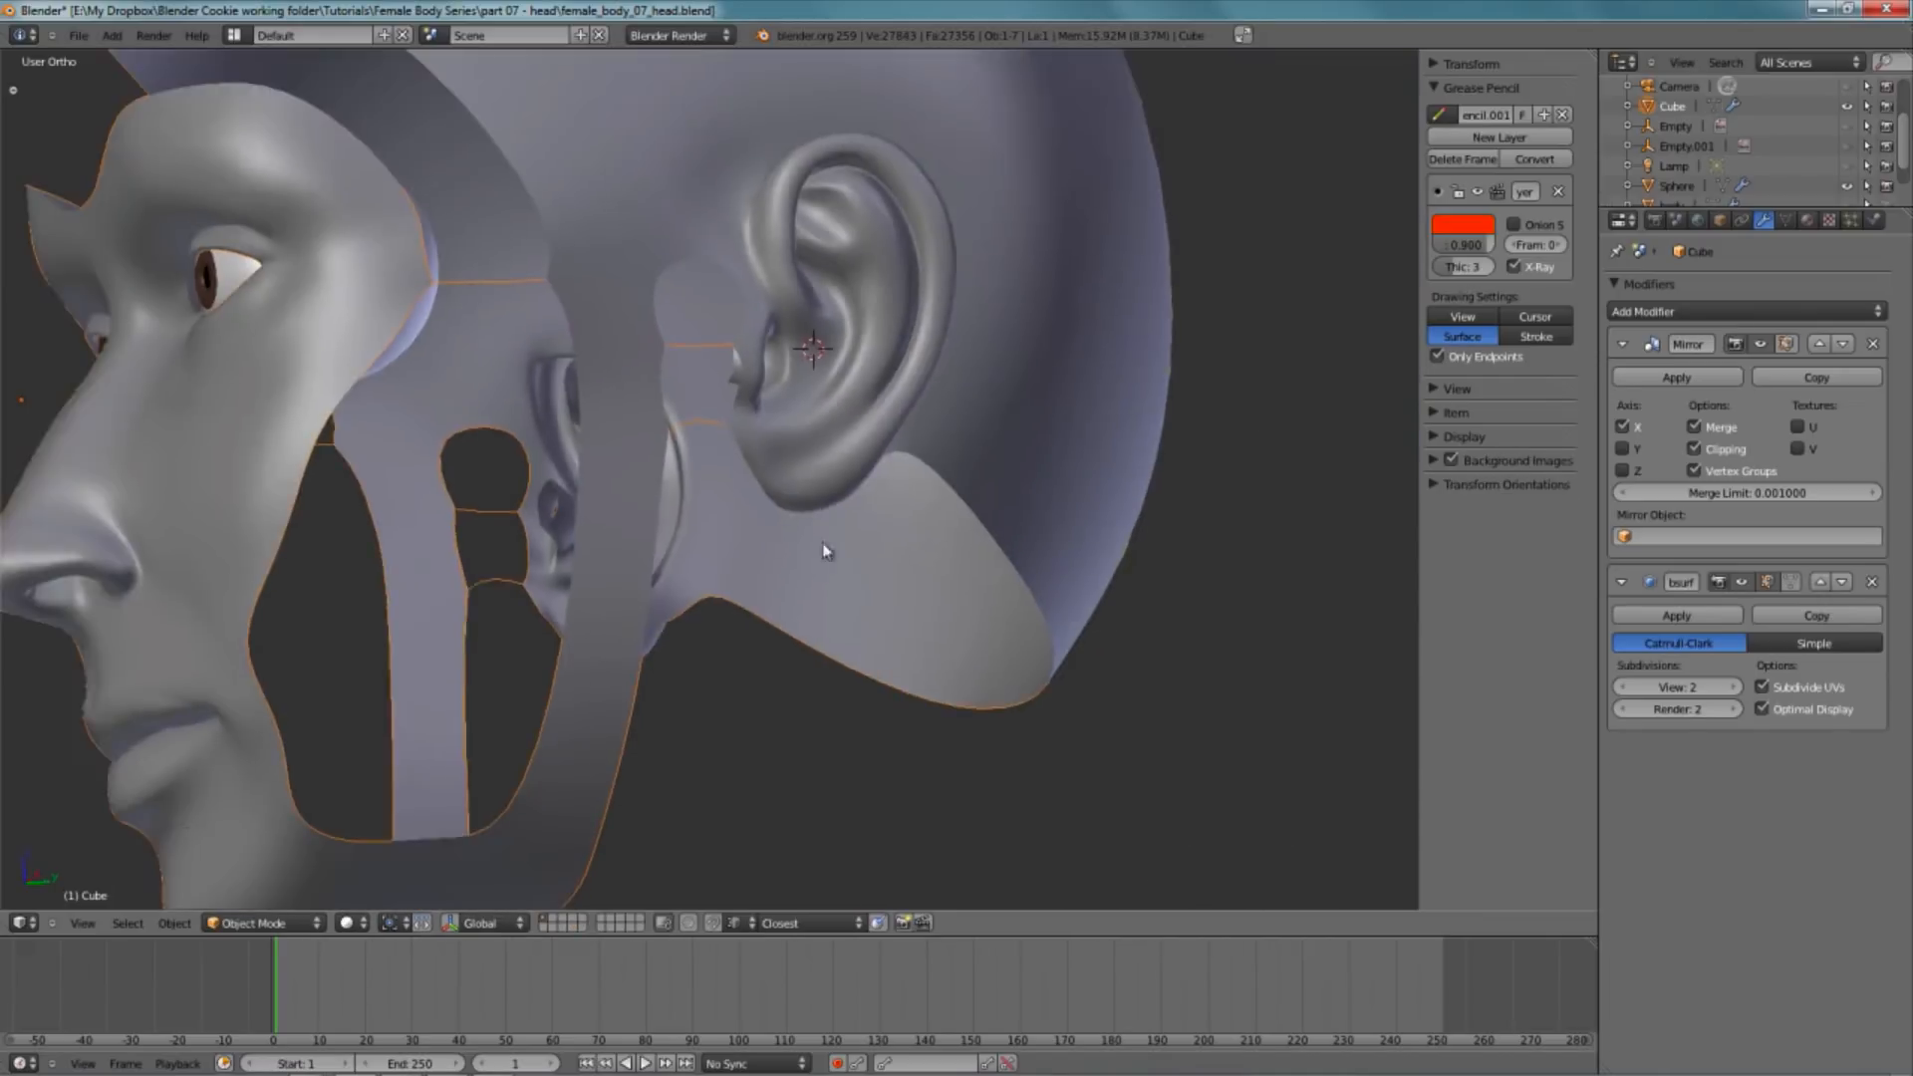
- Try to fill a triangular face between the side strip's rear vertex and two front vertices of the ear lobe
key("KP_3")
scroll(890, 558, "up", 5)
key("z")
scroll(897, 538, "up", 2)
key("z")
right_click(936, 387, "shift")
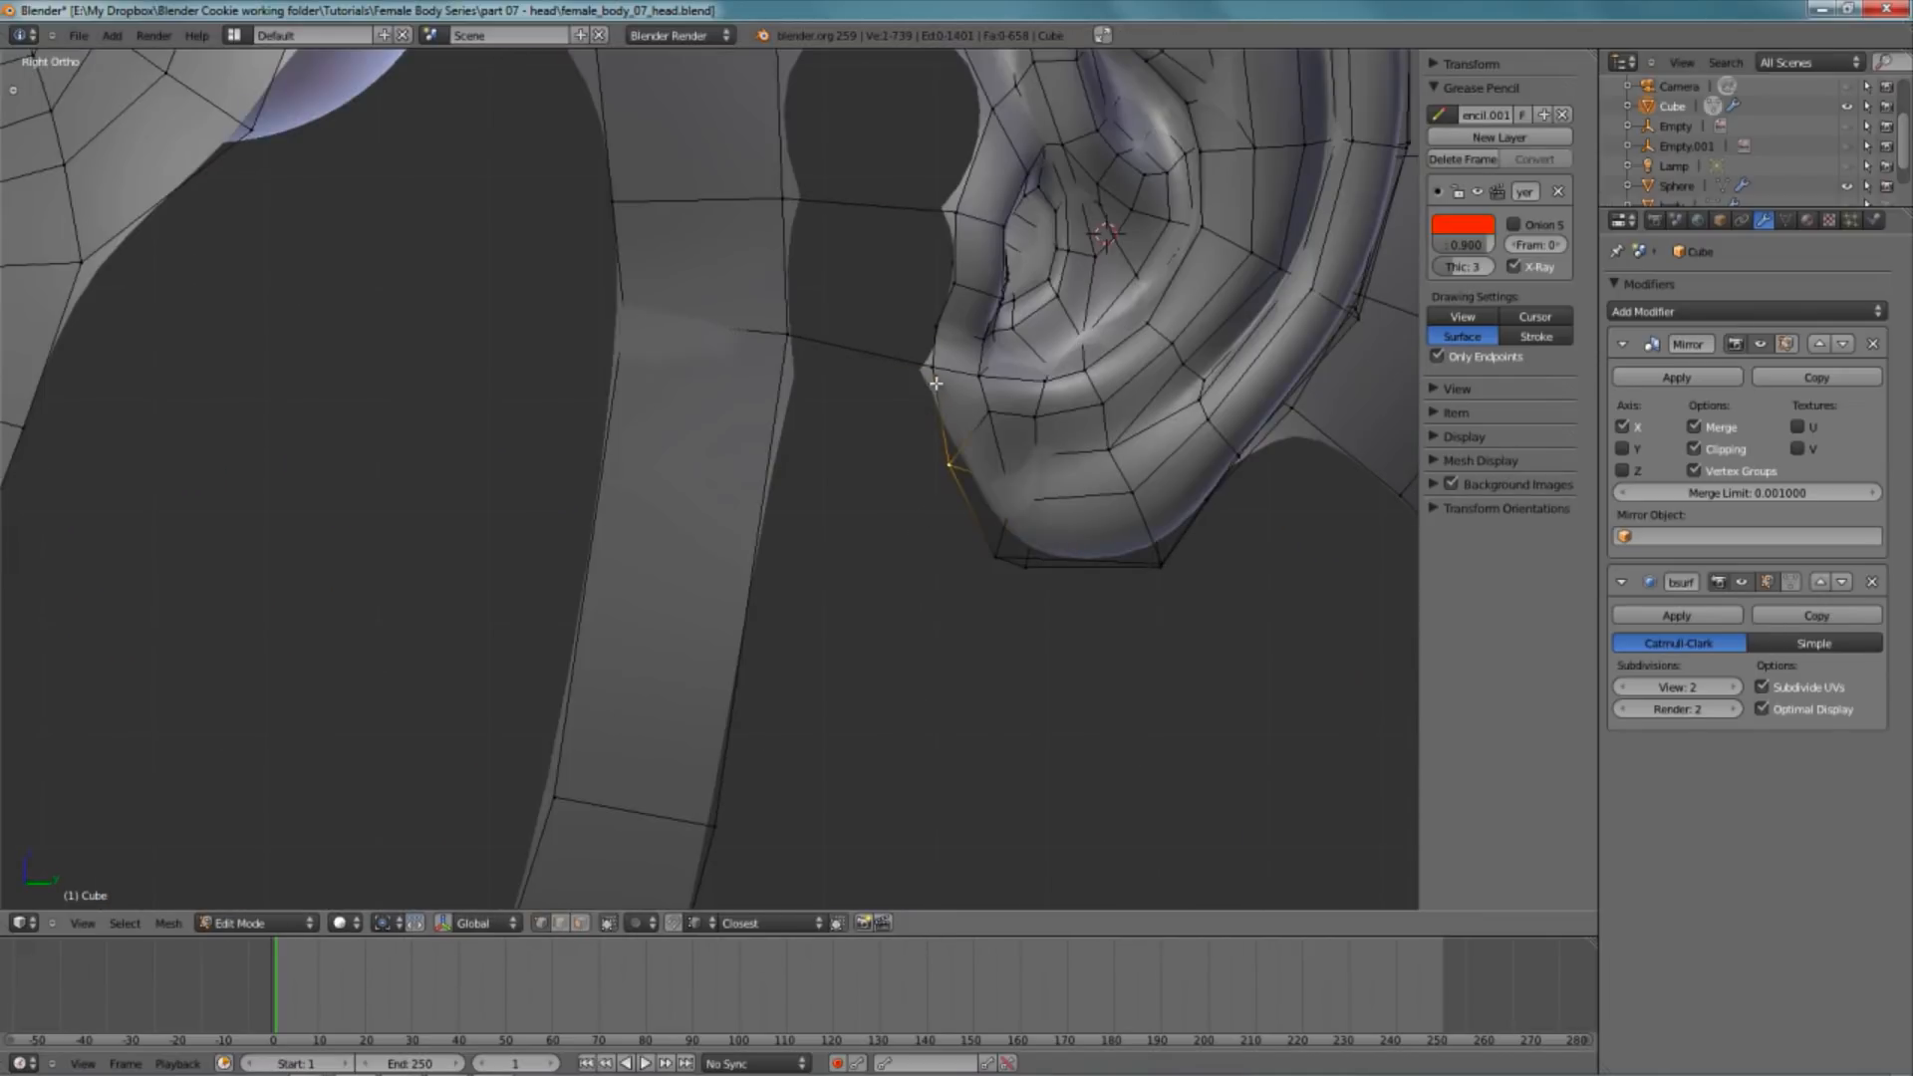
scroll(792, 354, "down", 1)
right_click(849, 473, "shift")
key("f")
key("z")
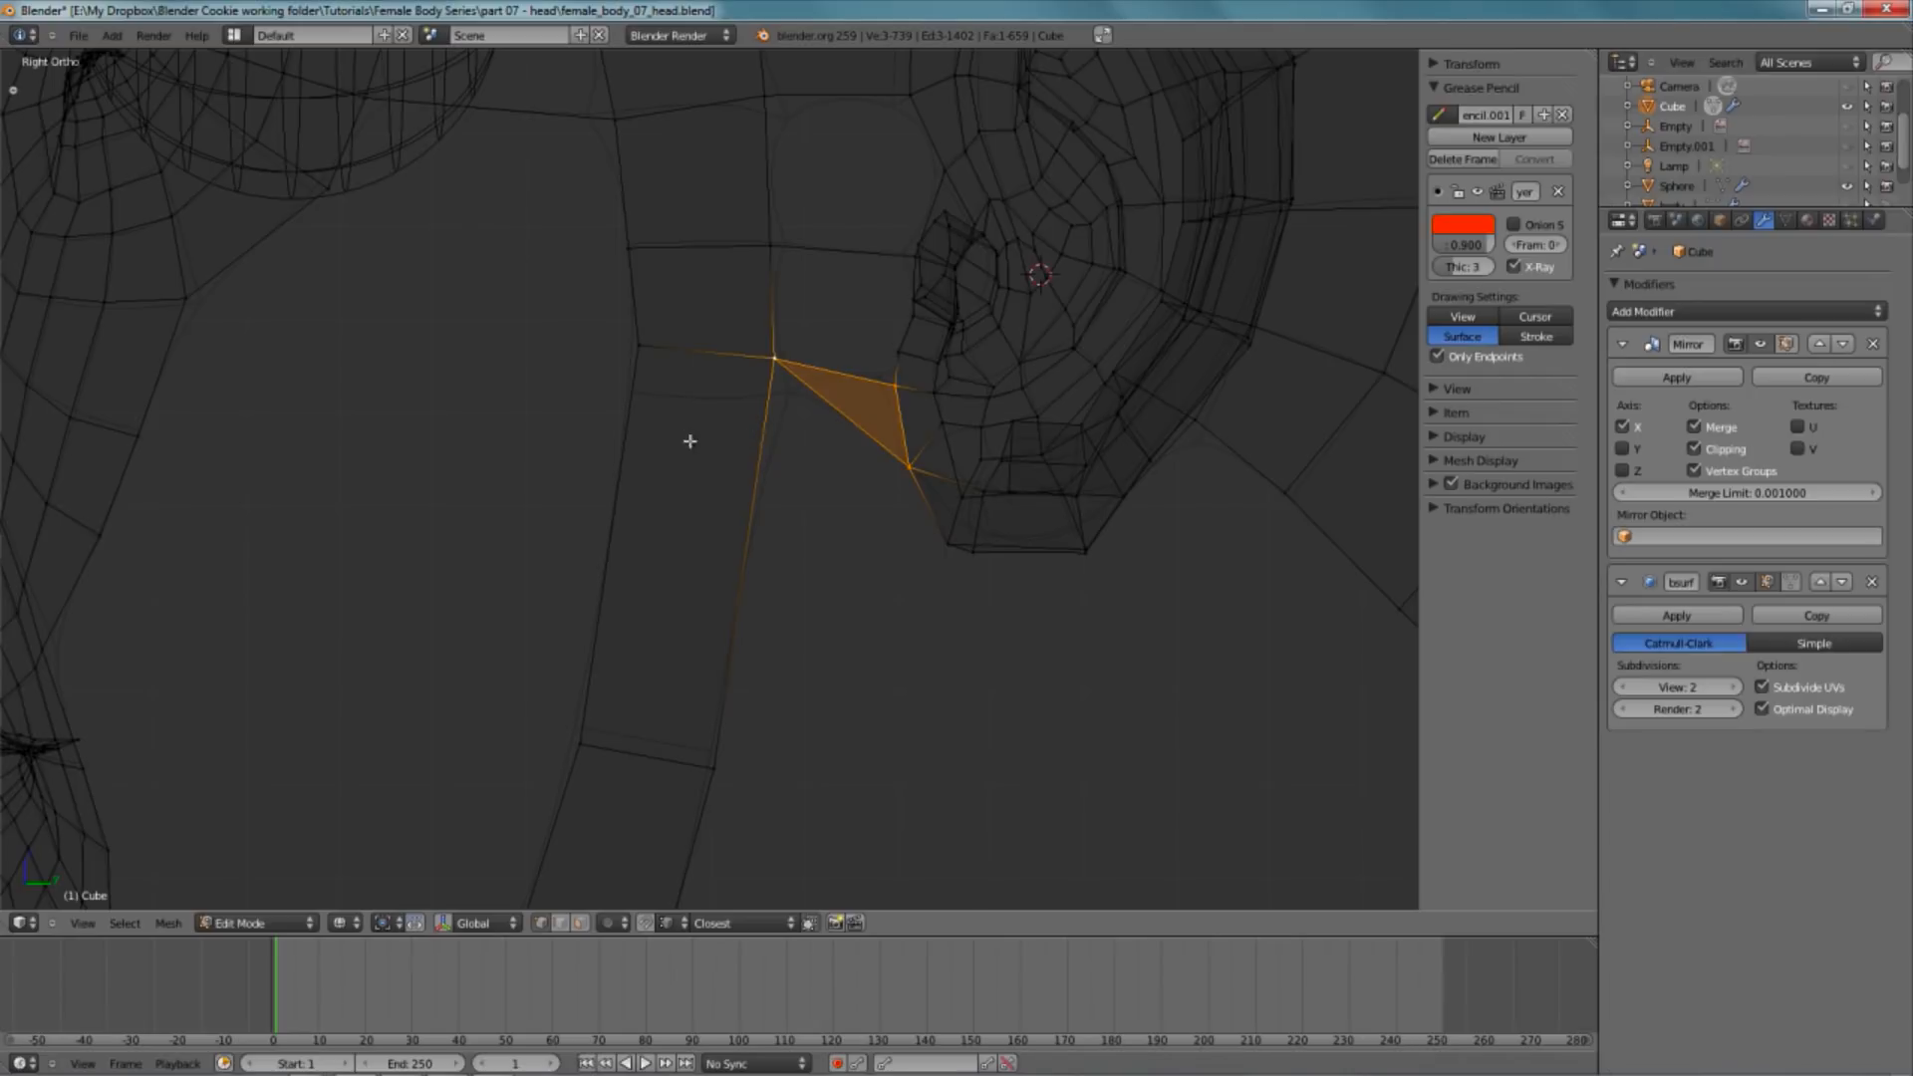
key("ctrl+z")
- Add a loop cut across the side strip roughly level with the lobe's front vertex
key("ctrl+r")
left_click(772, 478)
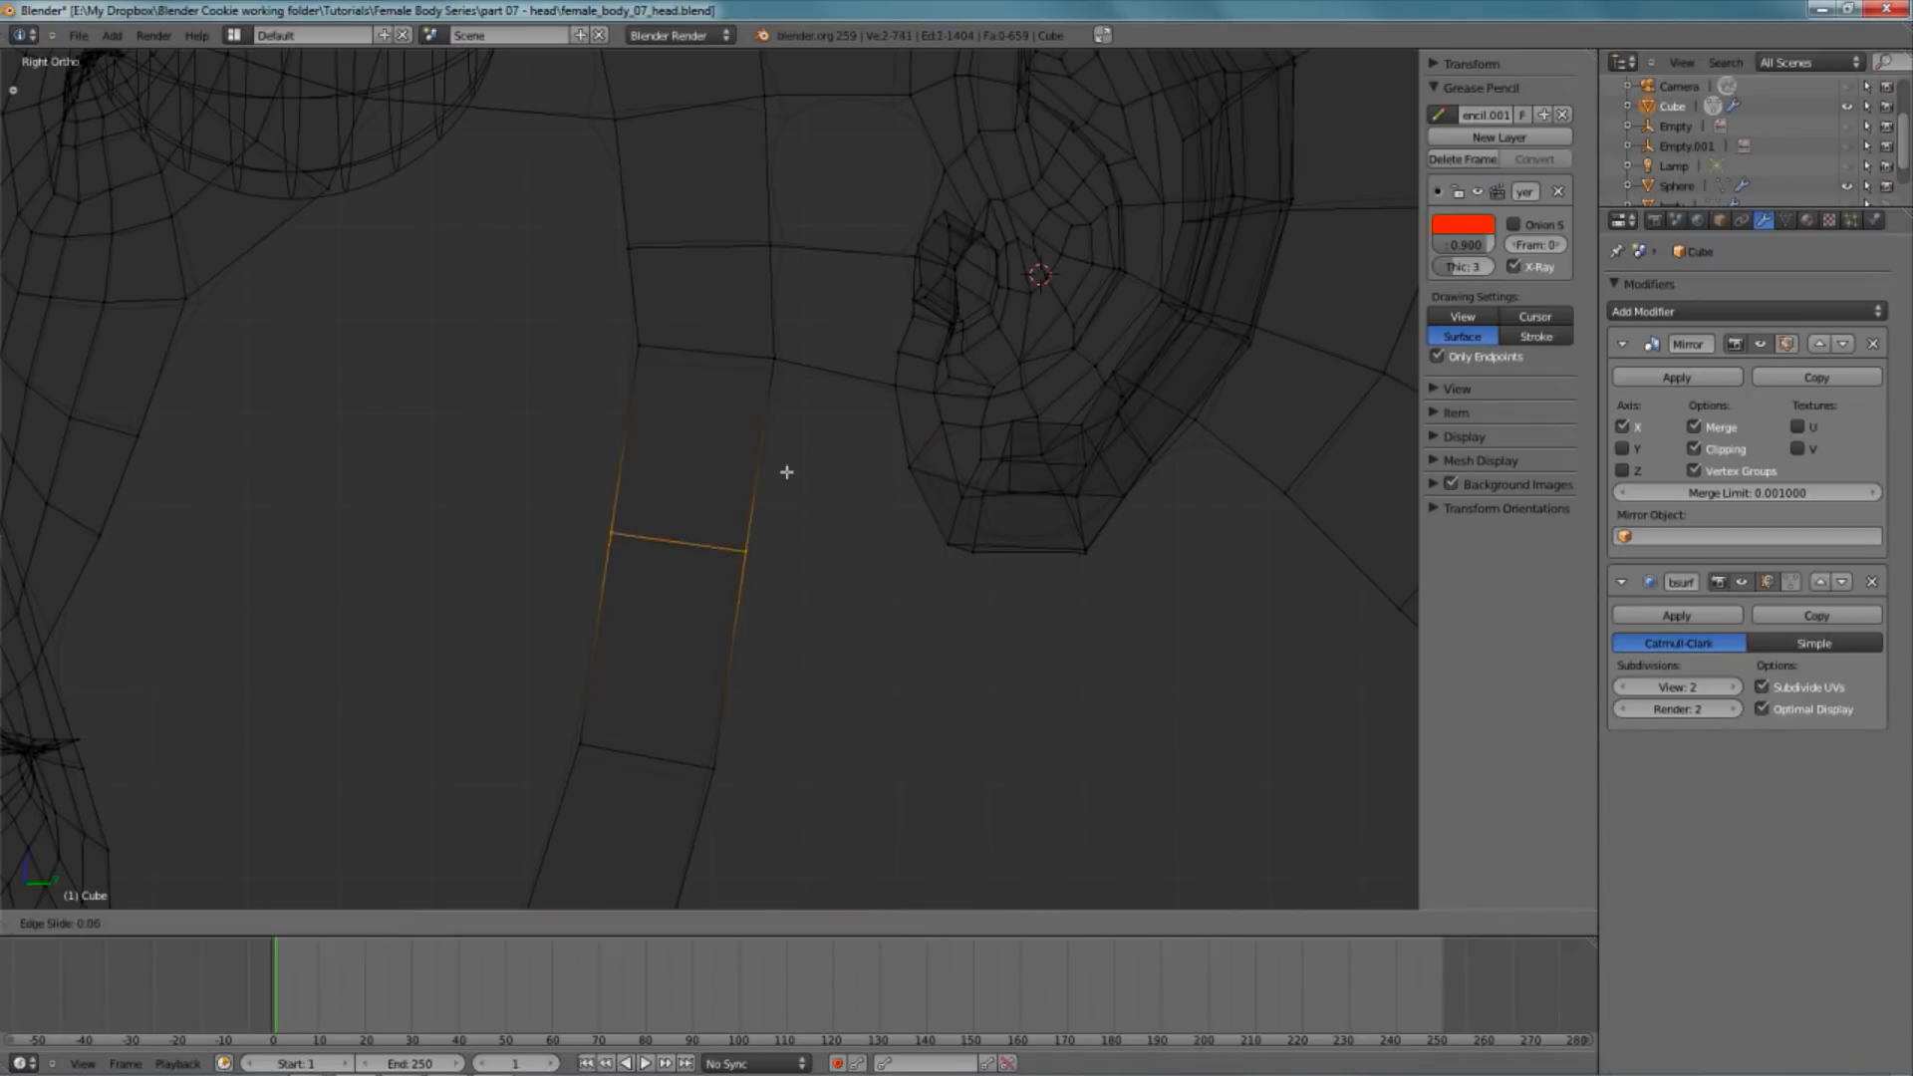
left_click(779, 458)
key("g")
left_click(778, 458)
- Fill the gap between the side strip's two lowest cuts and the front of the ear lobe with a quad face
right_click(772, 457)
key("f")
key("z")
scroll(748, 572, "down", 4)
mouse_move(748, 572)
middle_mouse_down()
mouse_move(754, 490)
mouse_move(855, 430)
mouse_move(739, 419)
mouse_move(794, 393)
mouse_move(858, 196)
mouse_move(838, 734)
mouse_move(910, 448)
mouse_move(927, 773)
mouse_move(723, 595)
mouse_move(804, 546)
middle_mouse_up()
scroll(855, 431, "up", 3)
key("z")
key("z")
key("Tab")
key("KP_3")
scroll(923, 488, "up", 5)
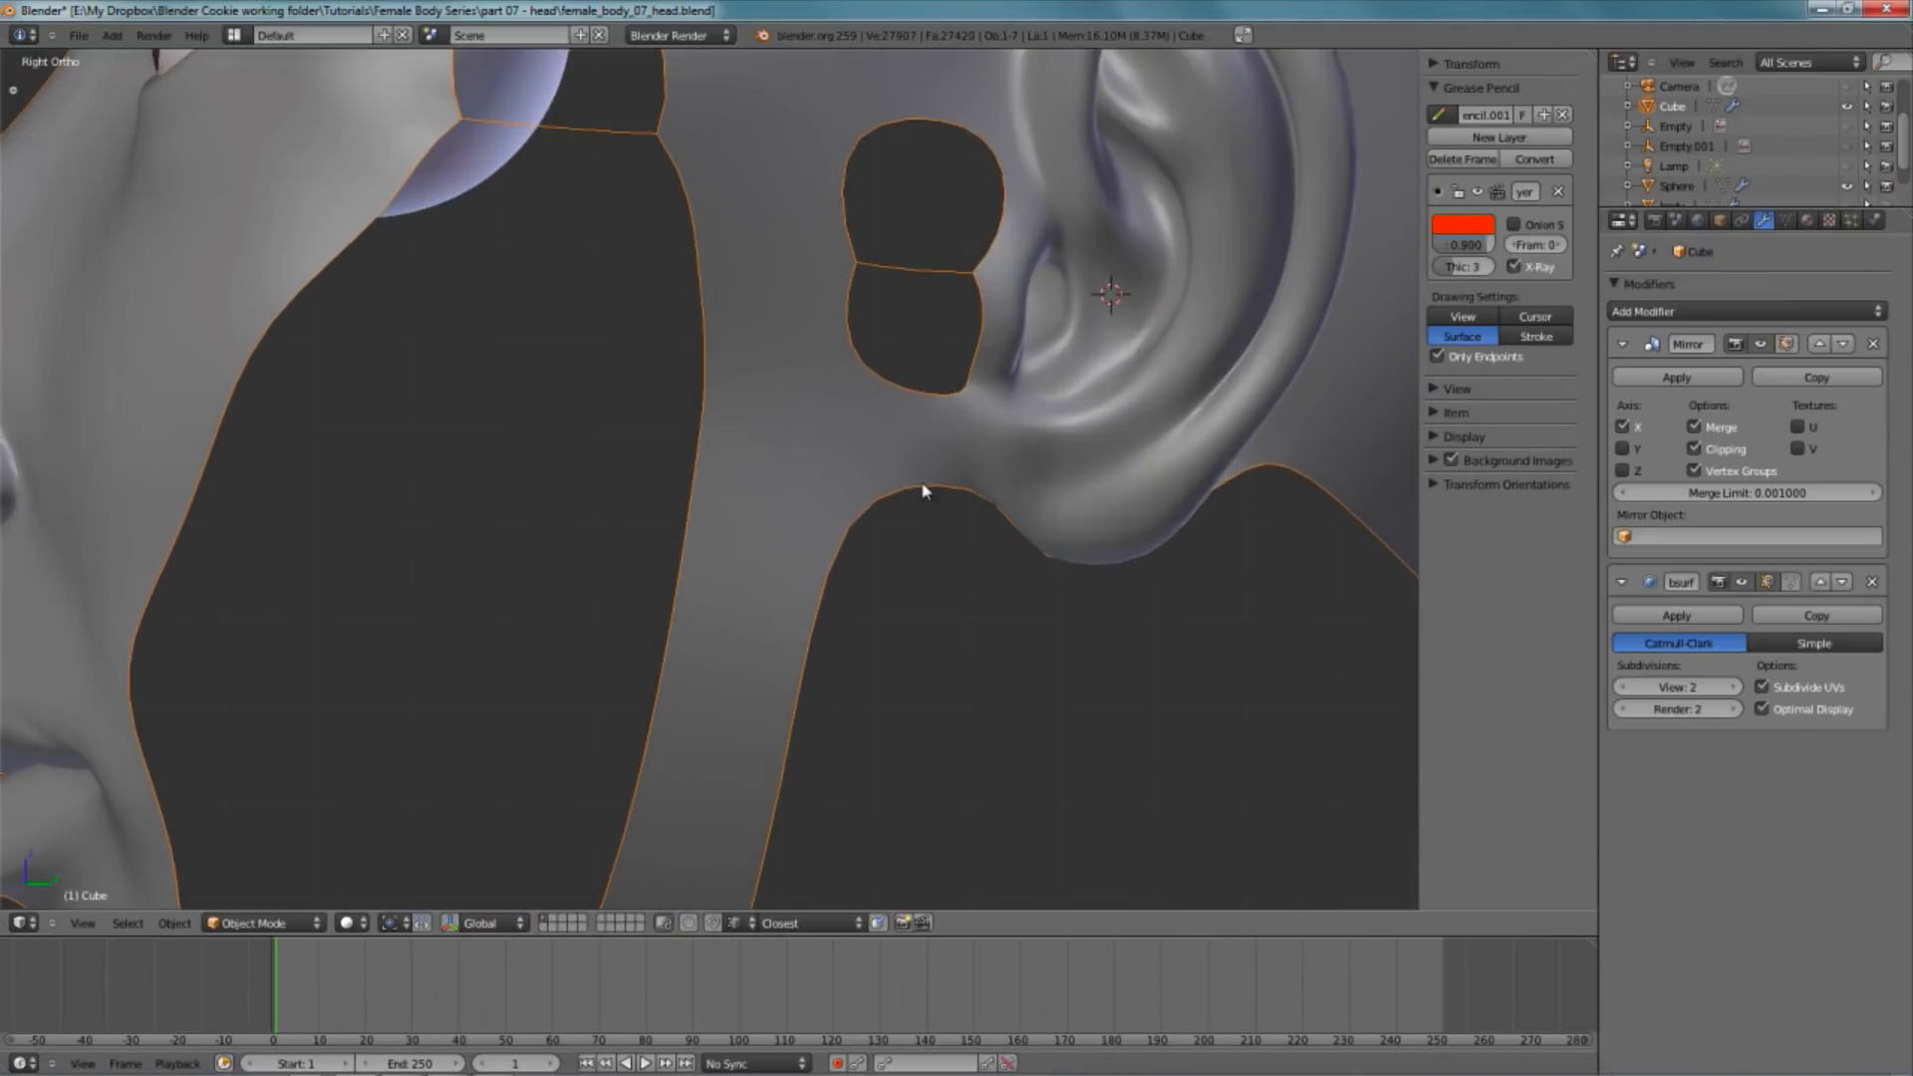
middle_click_drag(923, 489, 812, 558, "shift")
scroll(887, 554, "up", 4)
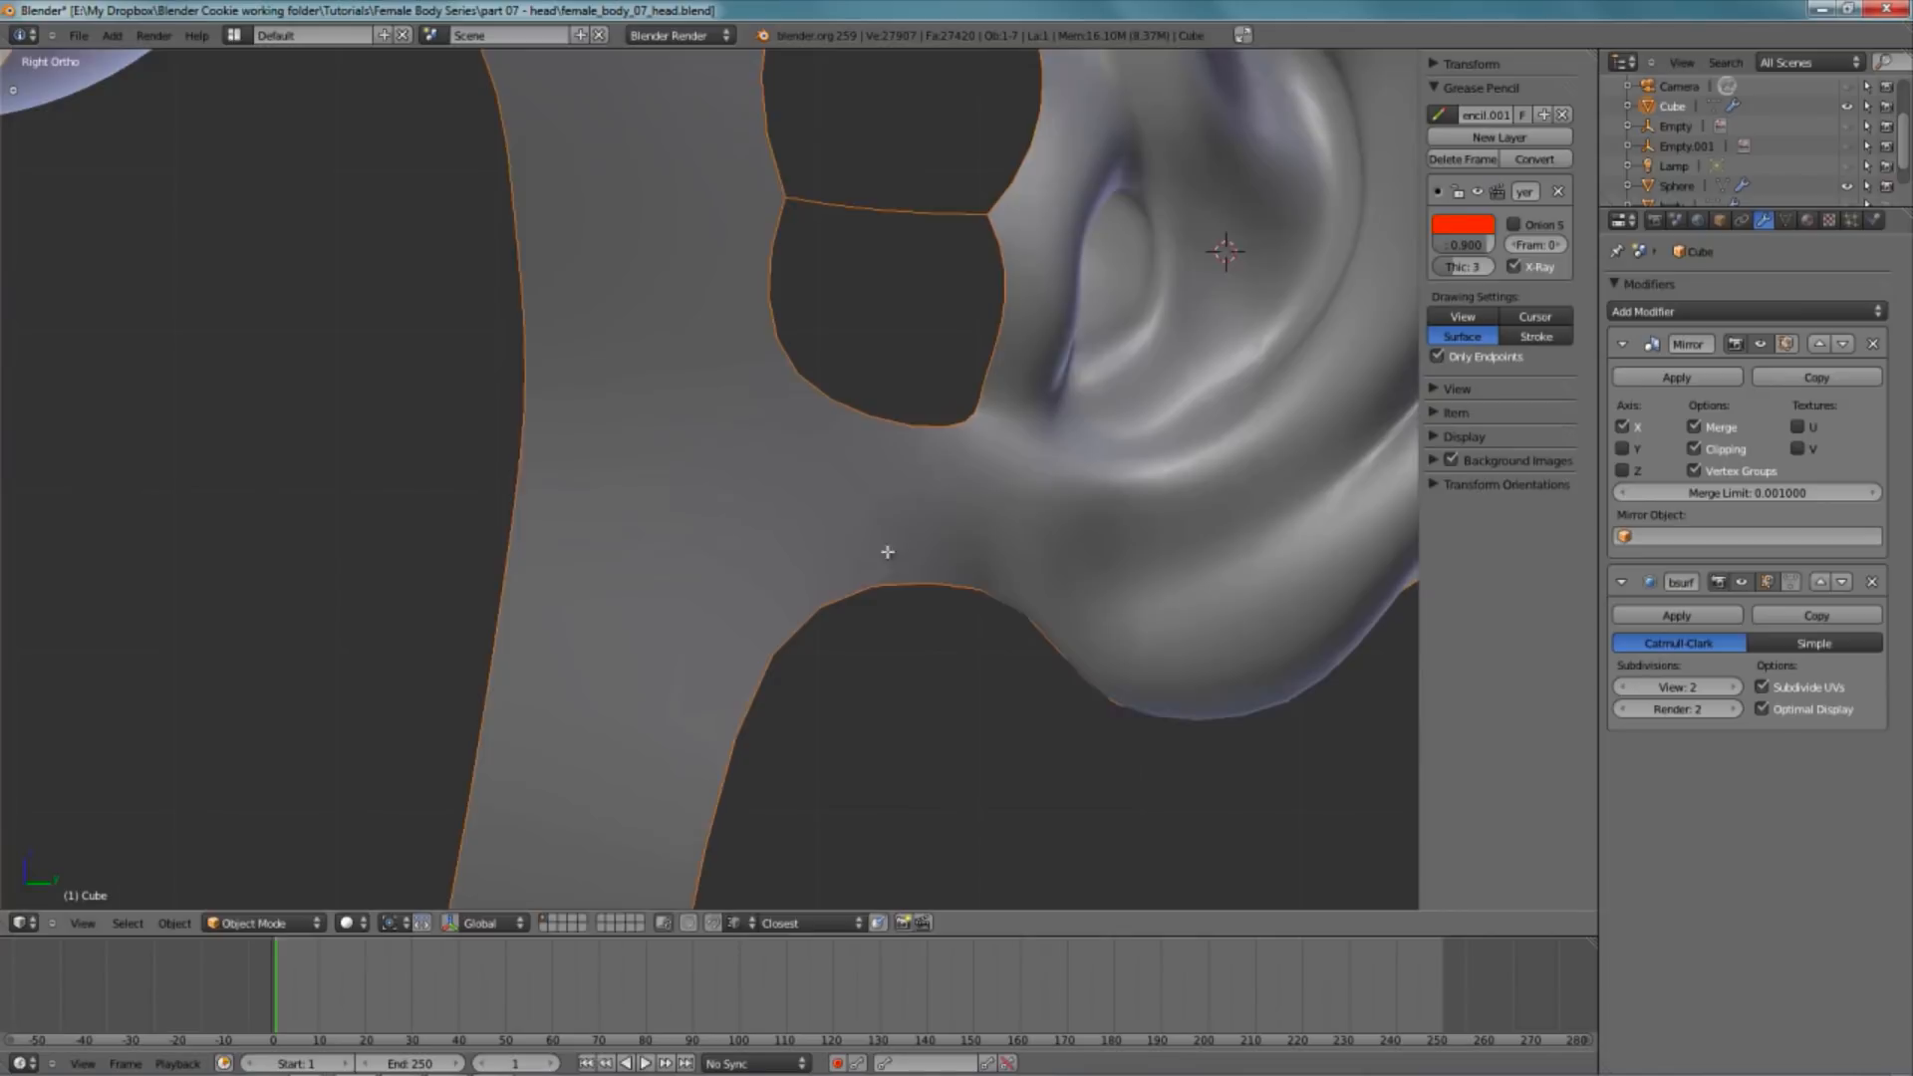
- Adjust the lobe-side edge of the new bridging face along the X axis and in the side view
key("Tab")
middle_click_drag(1000, 575, 931, 517)
key("g")
key("x")
left_click(928, 544)
key("KP_3")
key("z")
key("g")
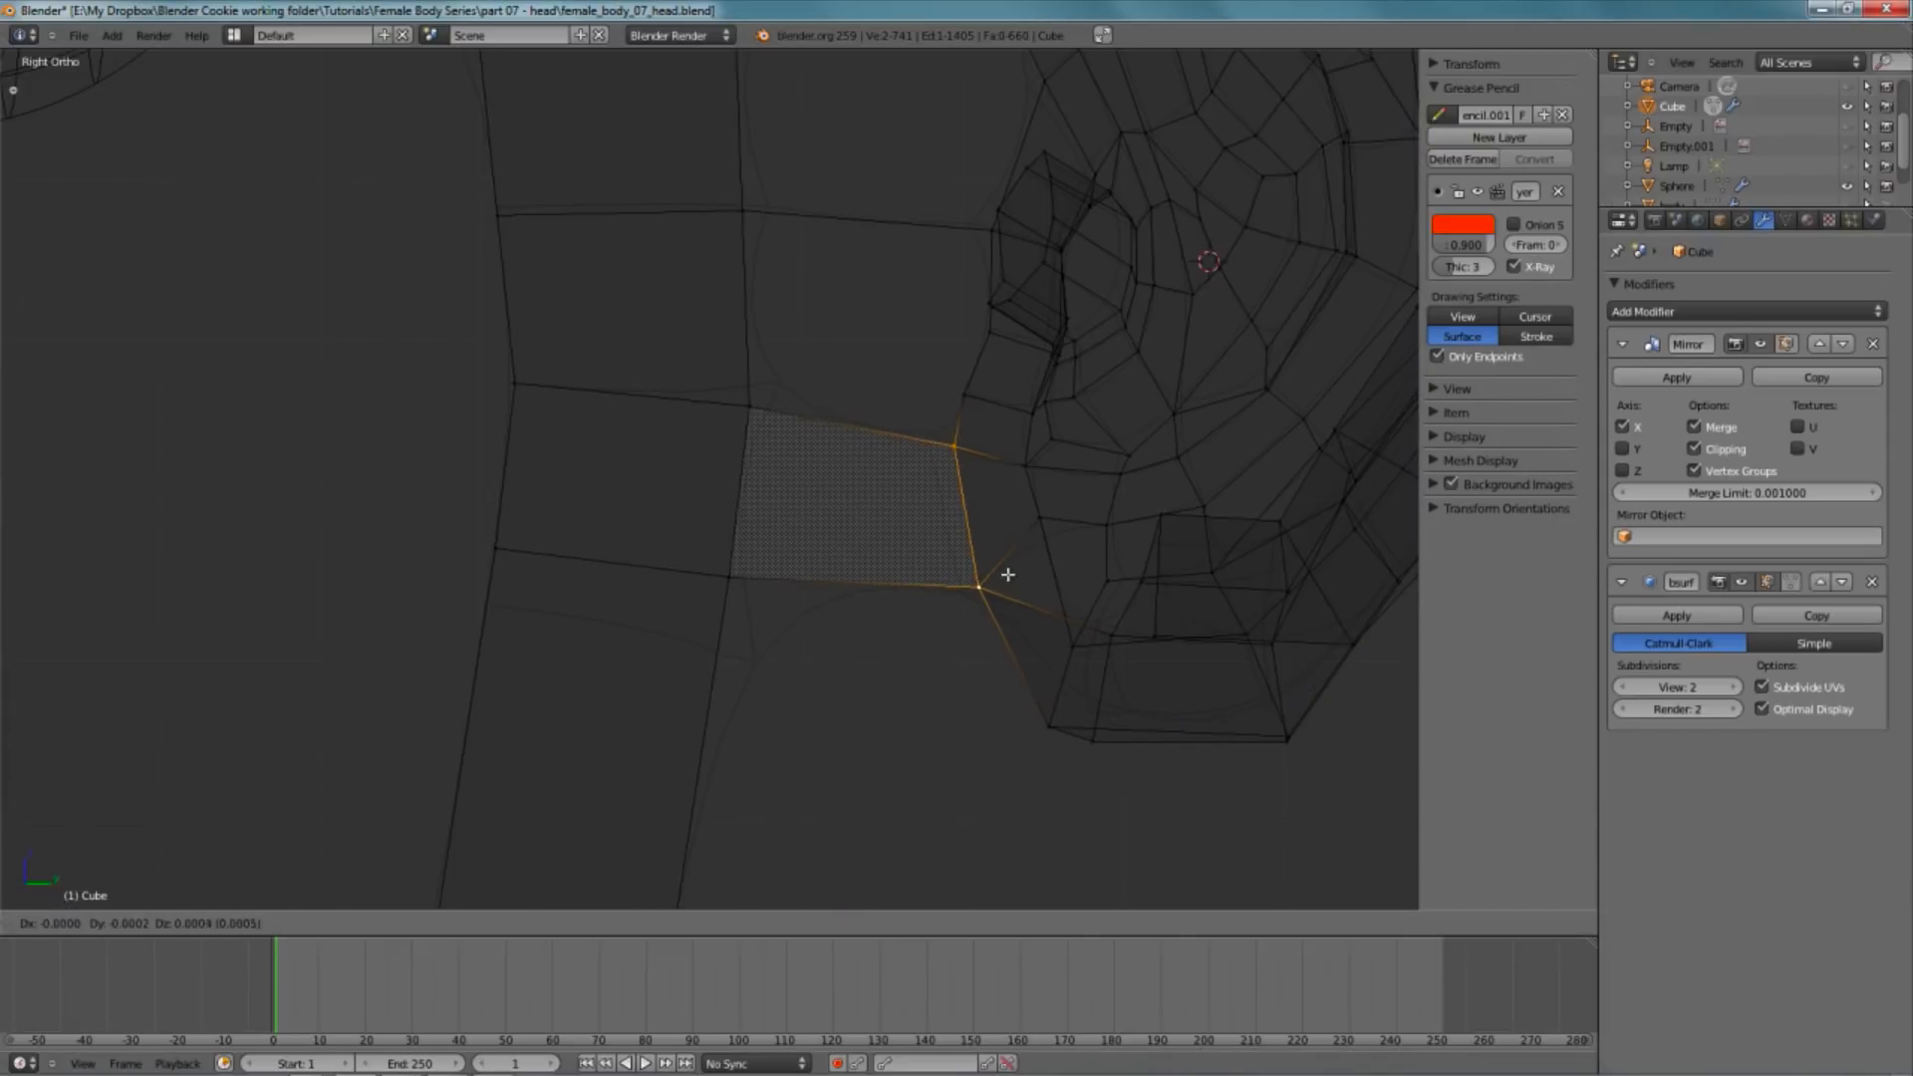
left_click(1006, 572)
- Smooth the ear lobe vertex just behind the bridging face's lower rear corner
key("z")
scroll(946, 556, "down", 3)
key("Tab")
key("Tab")
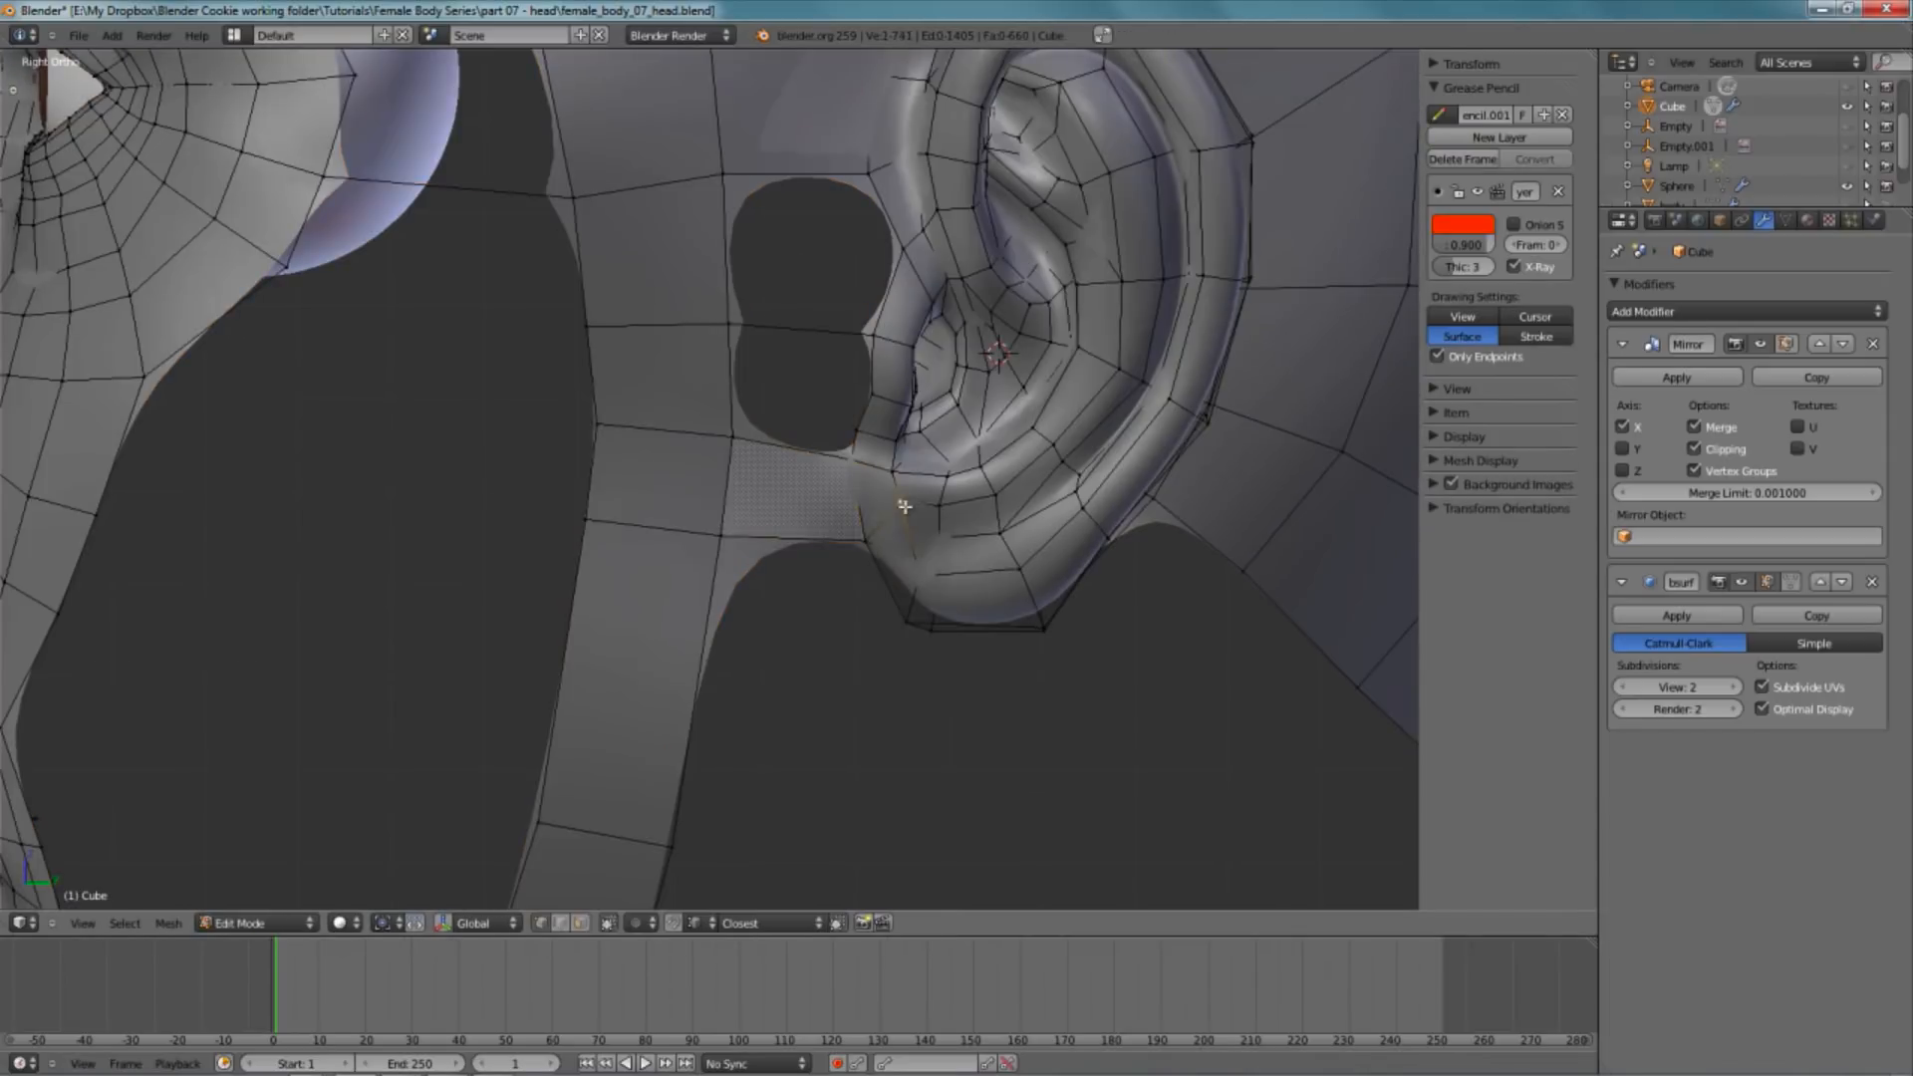
key("w")
left_click(903, 655)
scroll(880, 547, "down", 8)
key("Tab")
scroll(840, 634, "up", 4)
key("Tab")
scroll(840, 634, "up", 4)
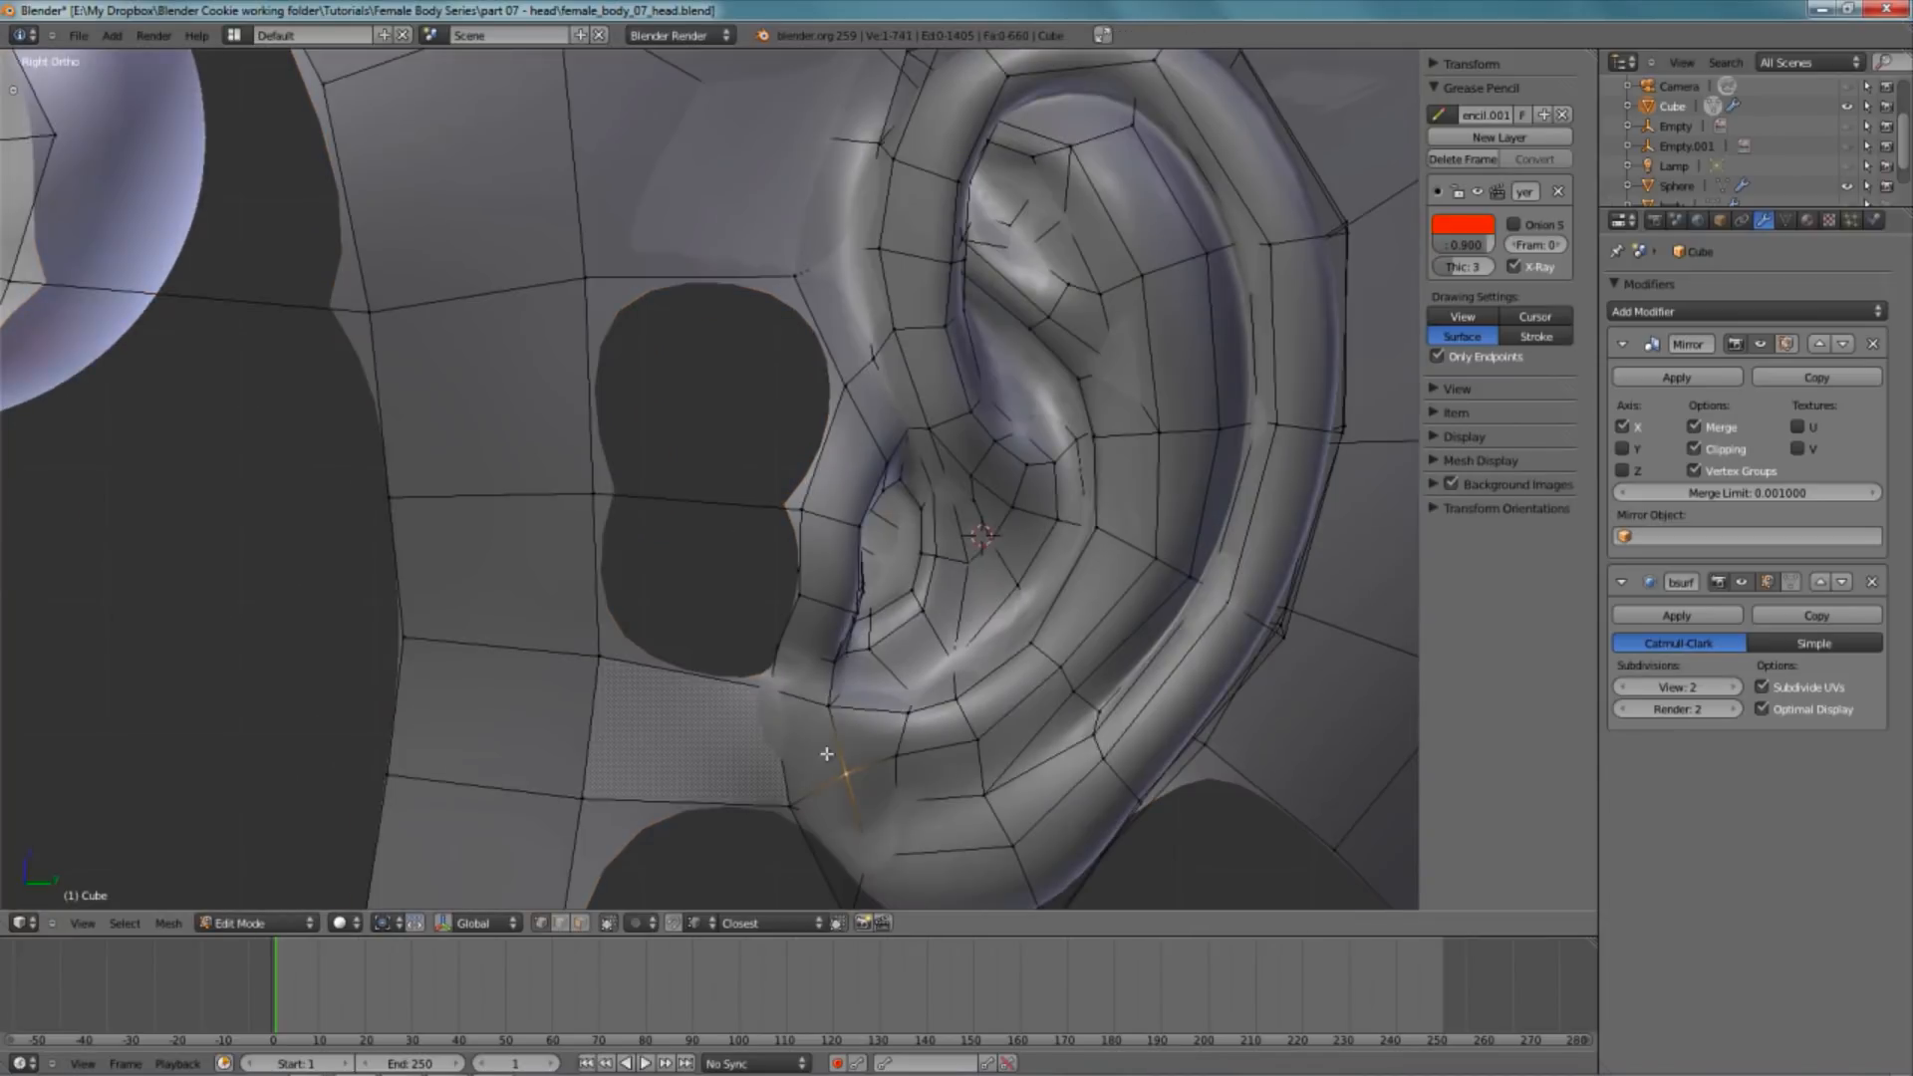
- Adjust the position of the ear's front-edge vertex just above the bridging face
scroll(806, 590, "down", 4)
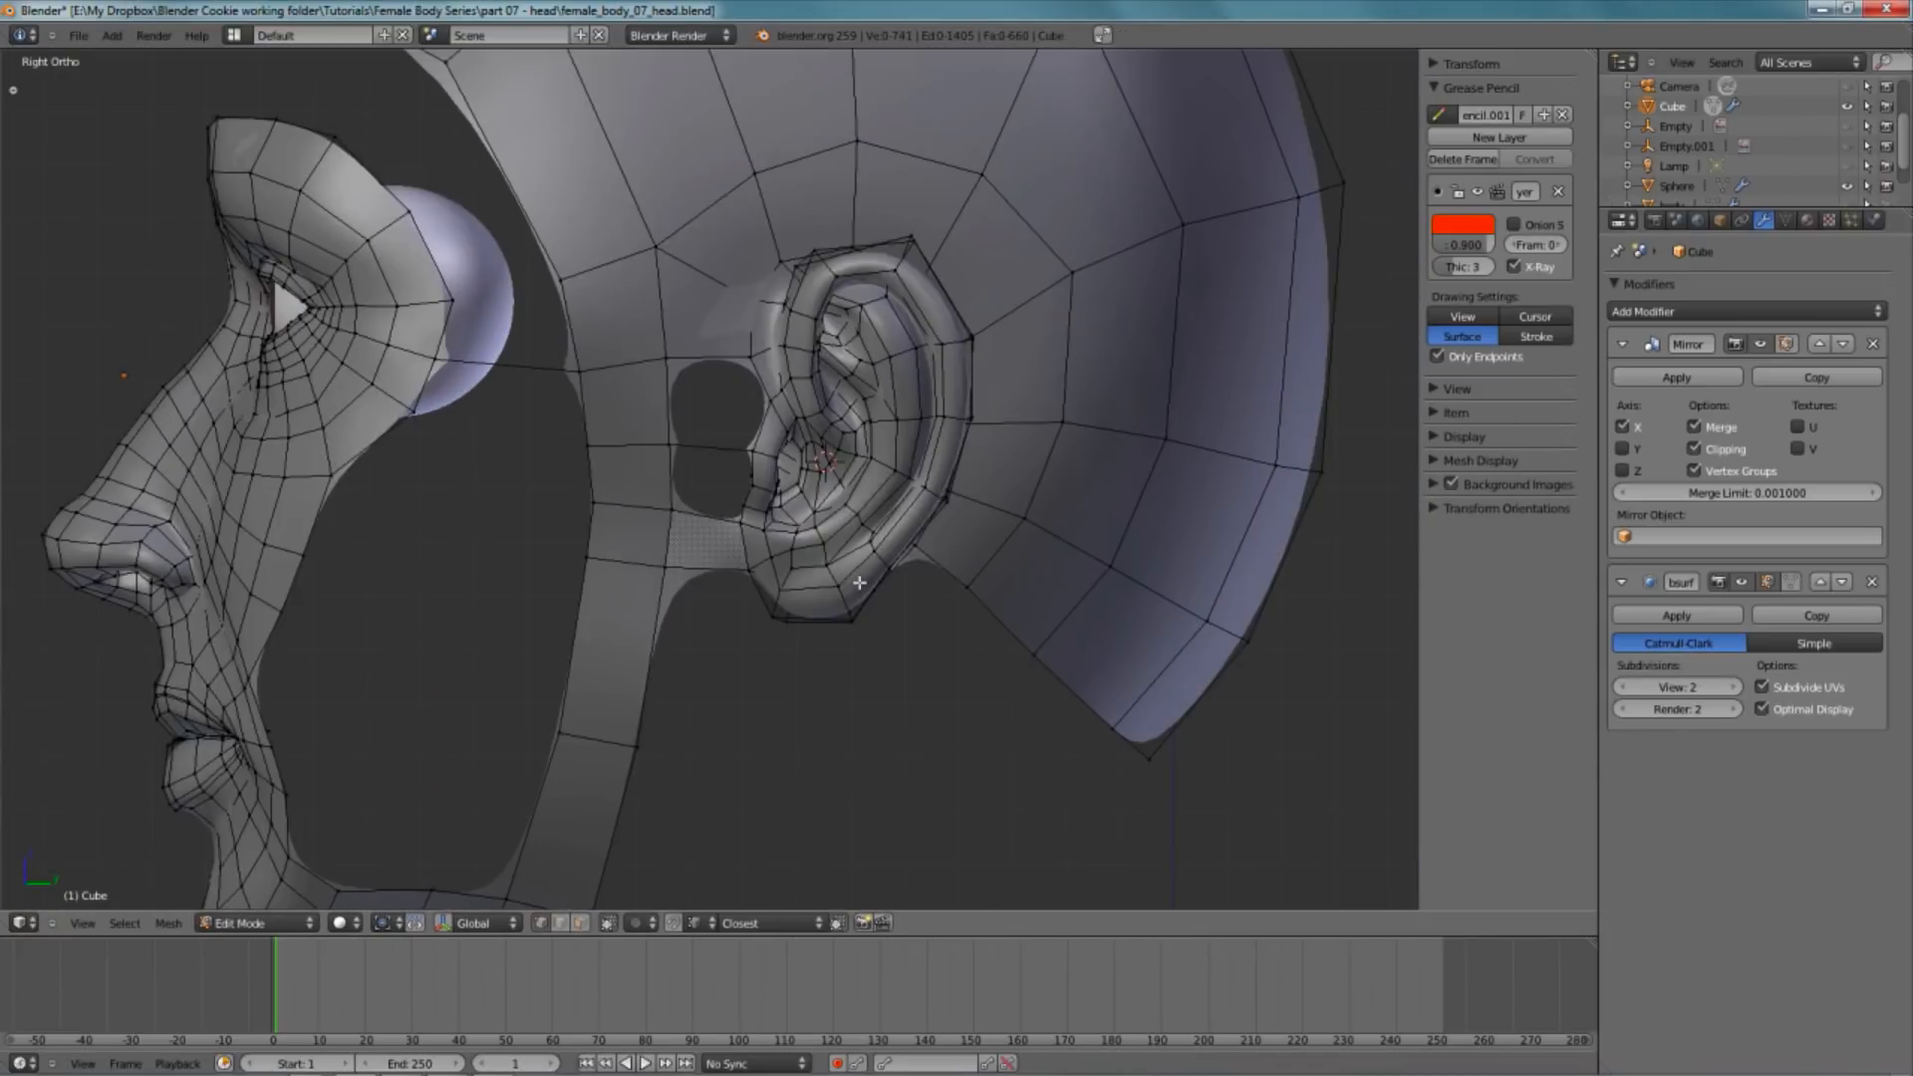
scroll(822, 502, "up", 3)
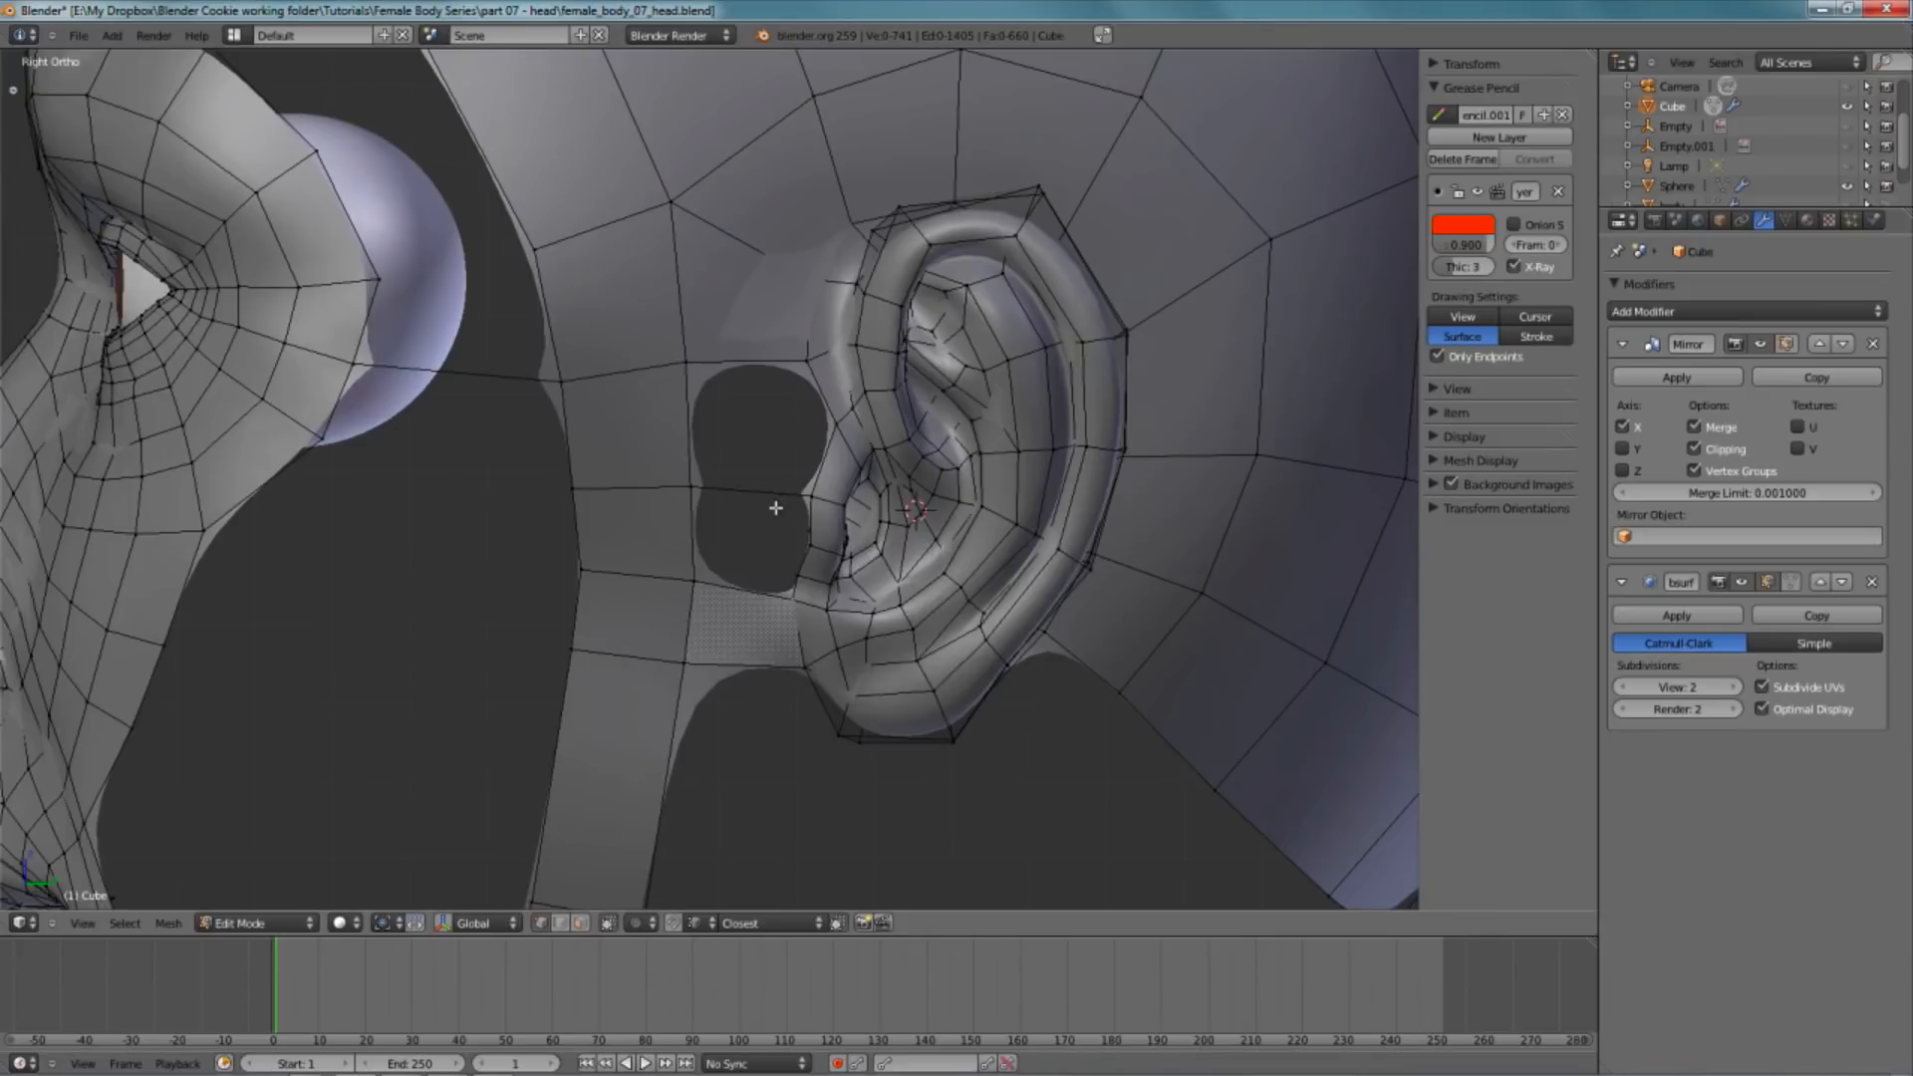
scroll(851, 561, "up", 2)
scroll(902, 537, "up", 1, "ctrl")
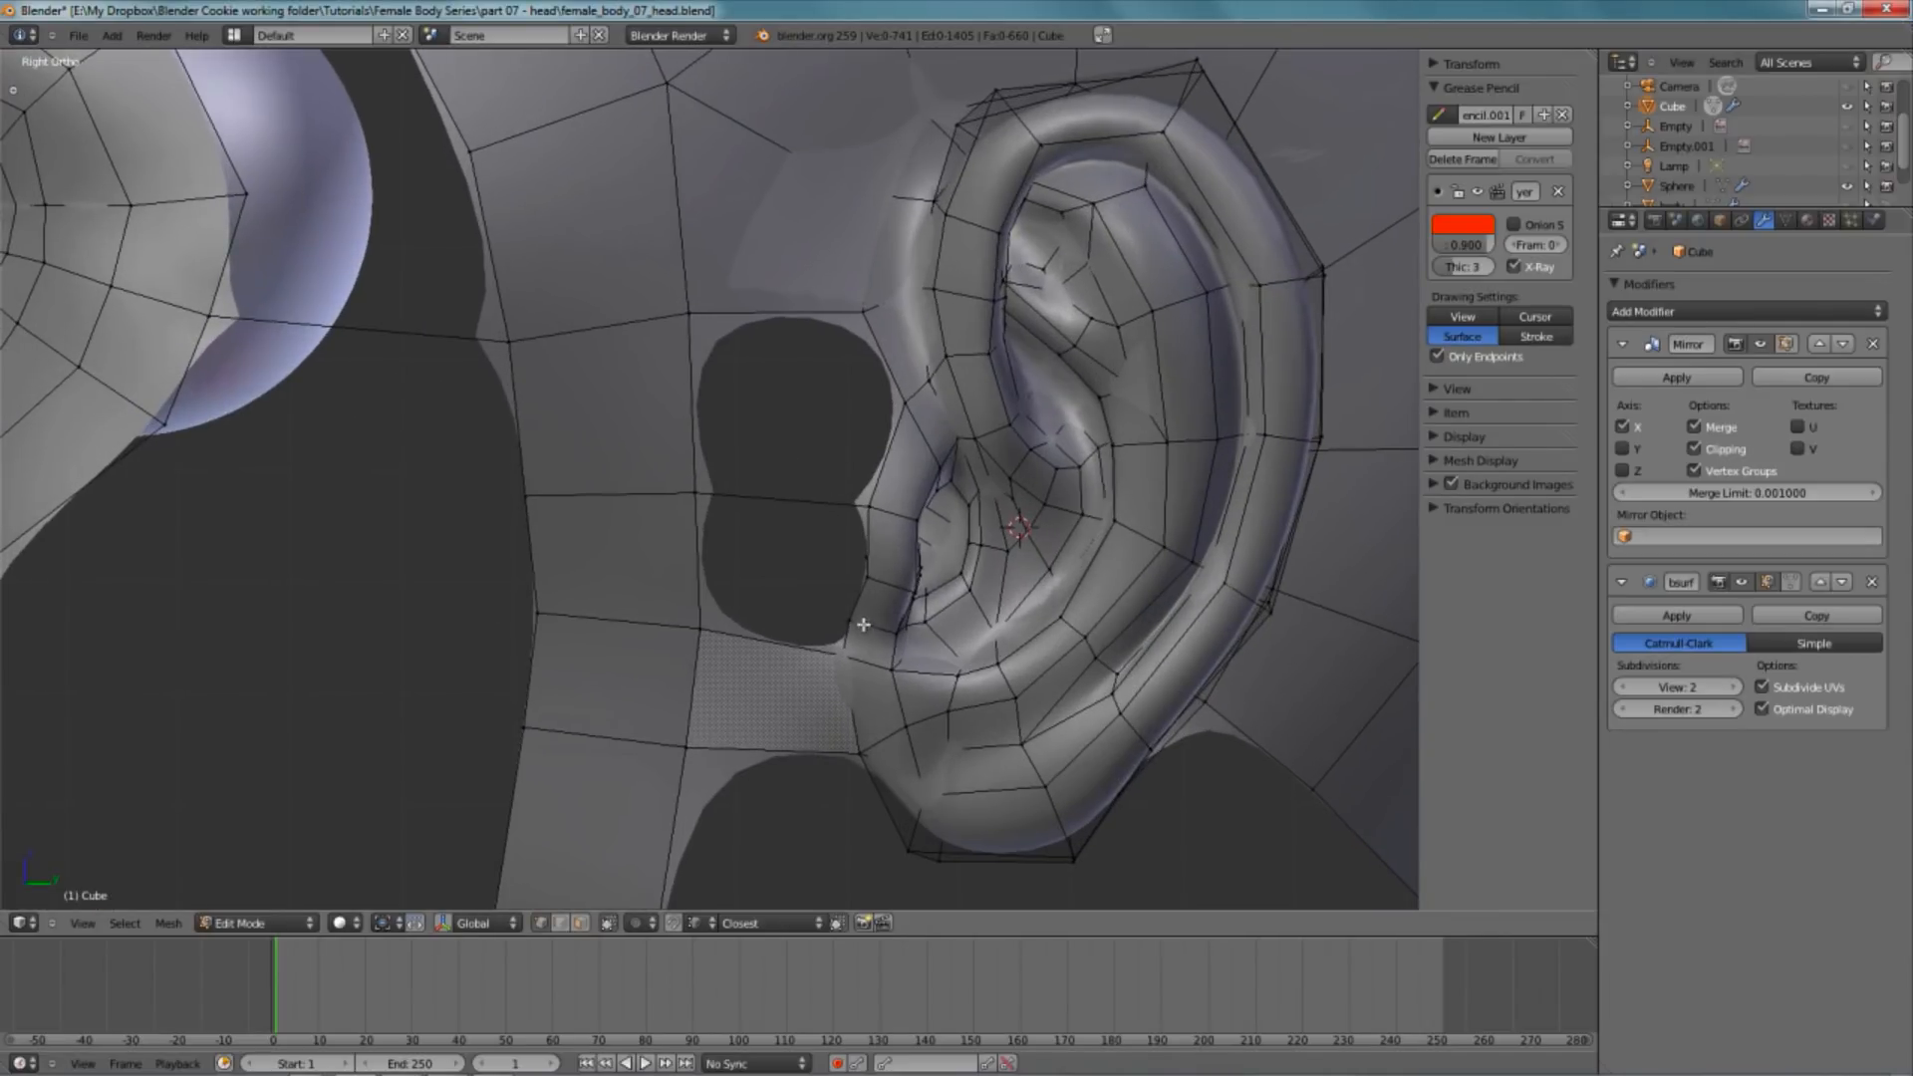
right_click(703, 628)
right_click(697, 493, "shift")
right_click(847, 619)
key("g")
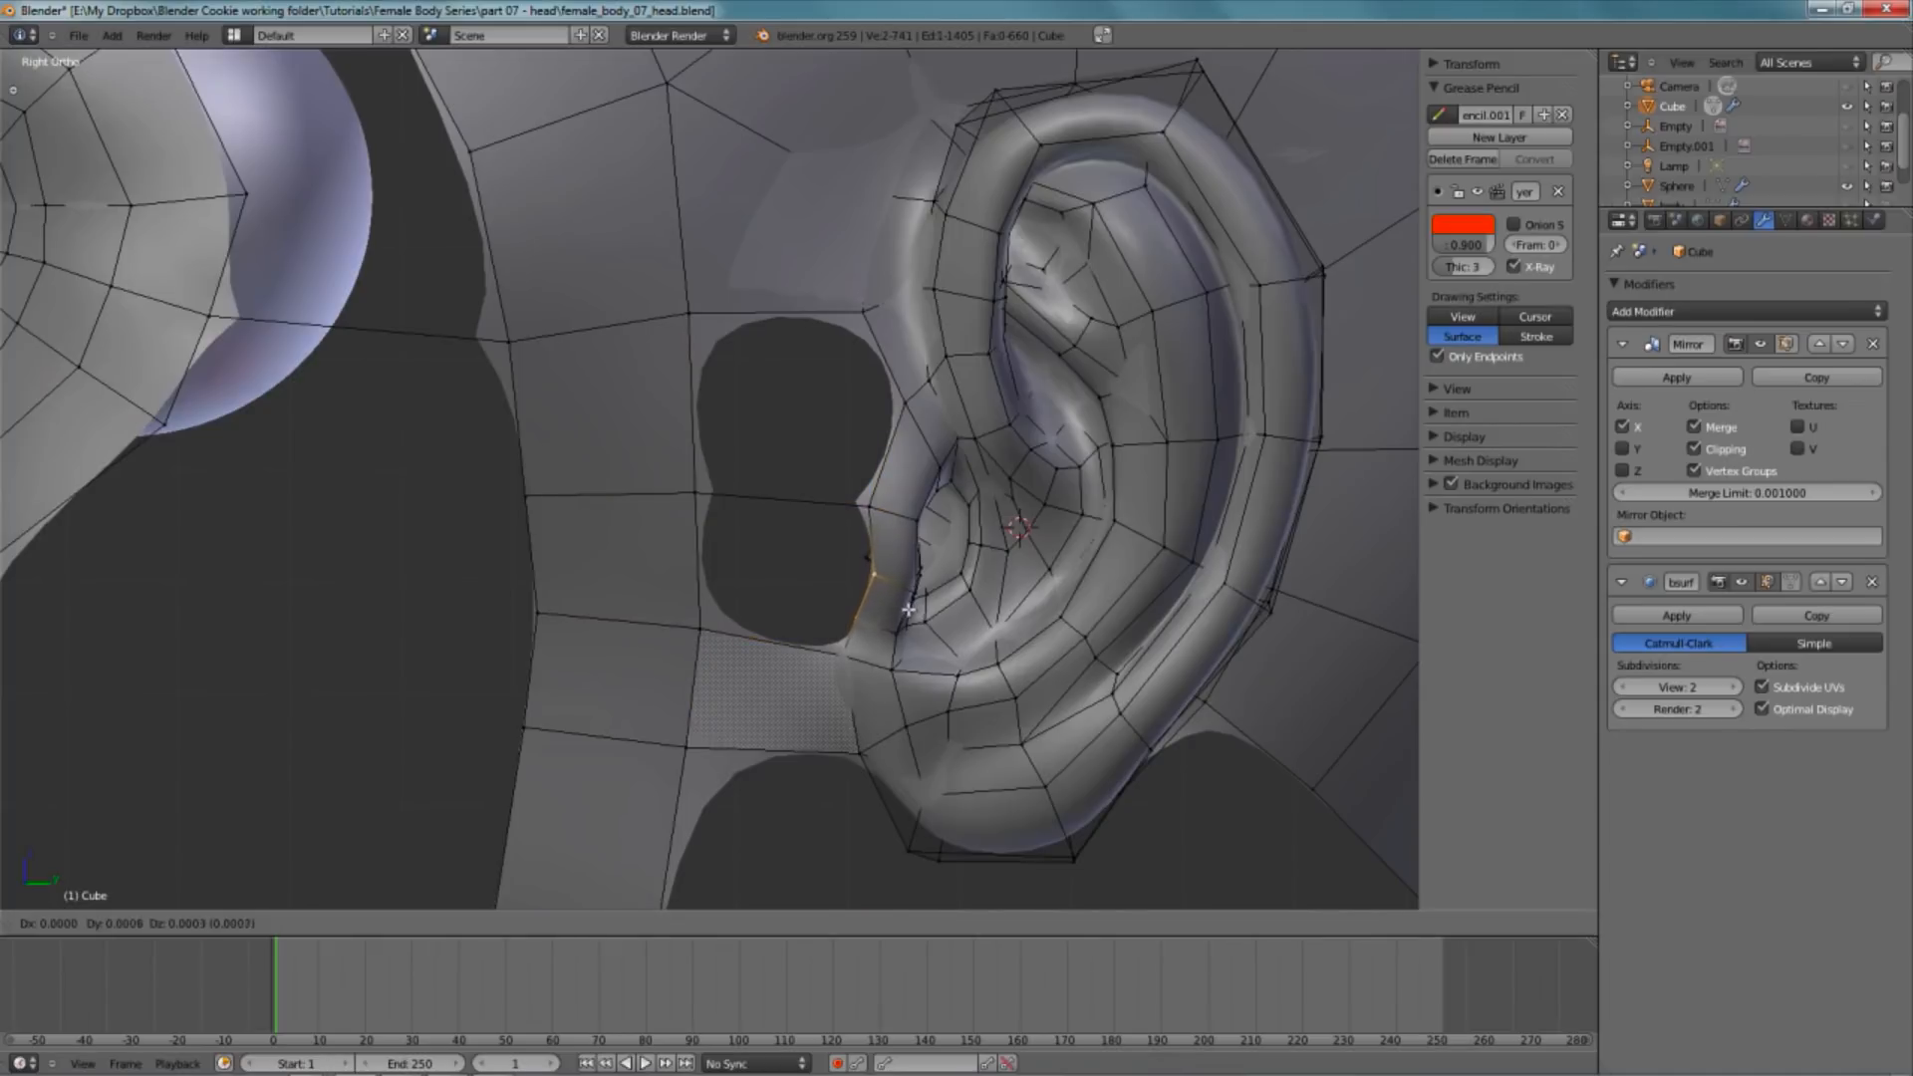
left_click(907, 610)
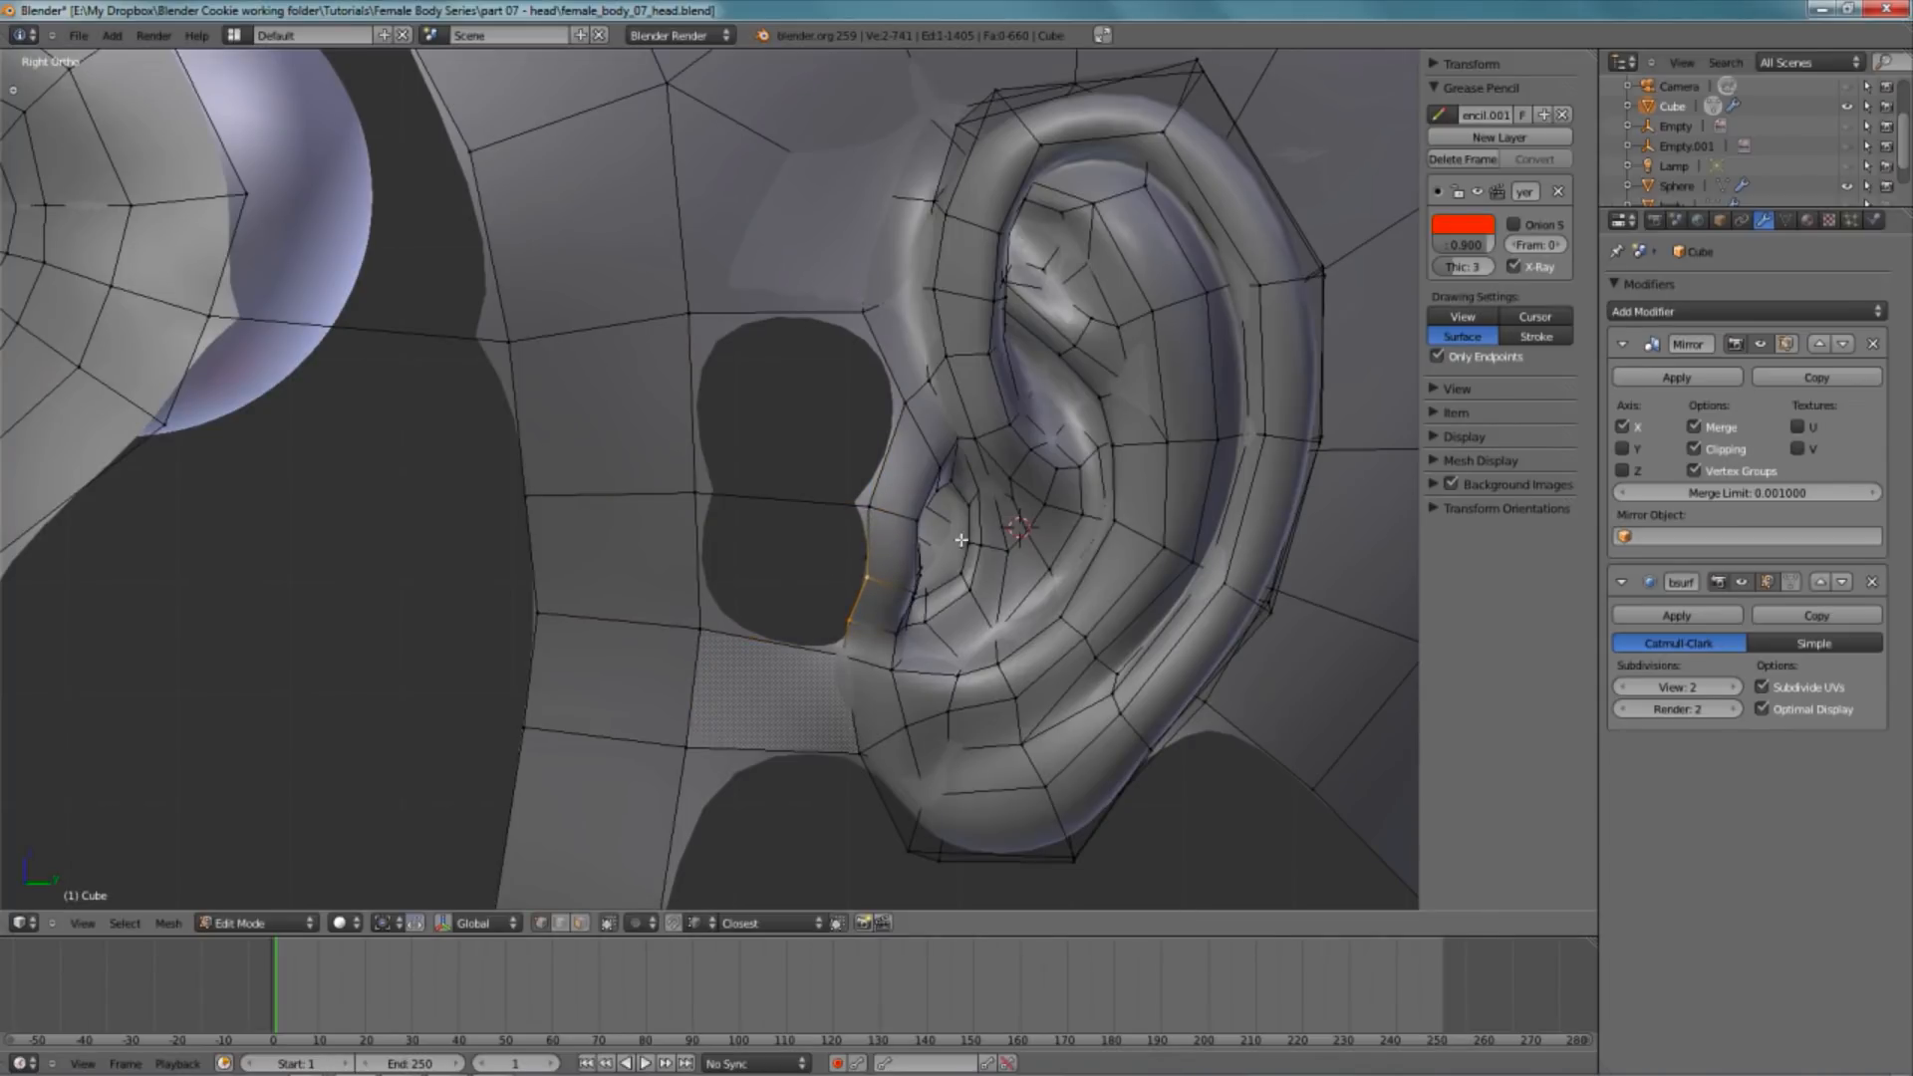
- Extrude the short ear-front edge above the bridging face forward into the gap beside the side strip
key("e")
left_click(1034, 591)
key("g")
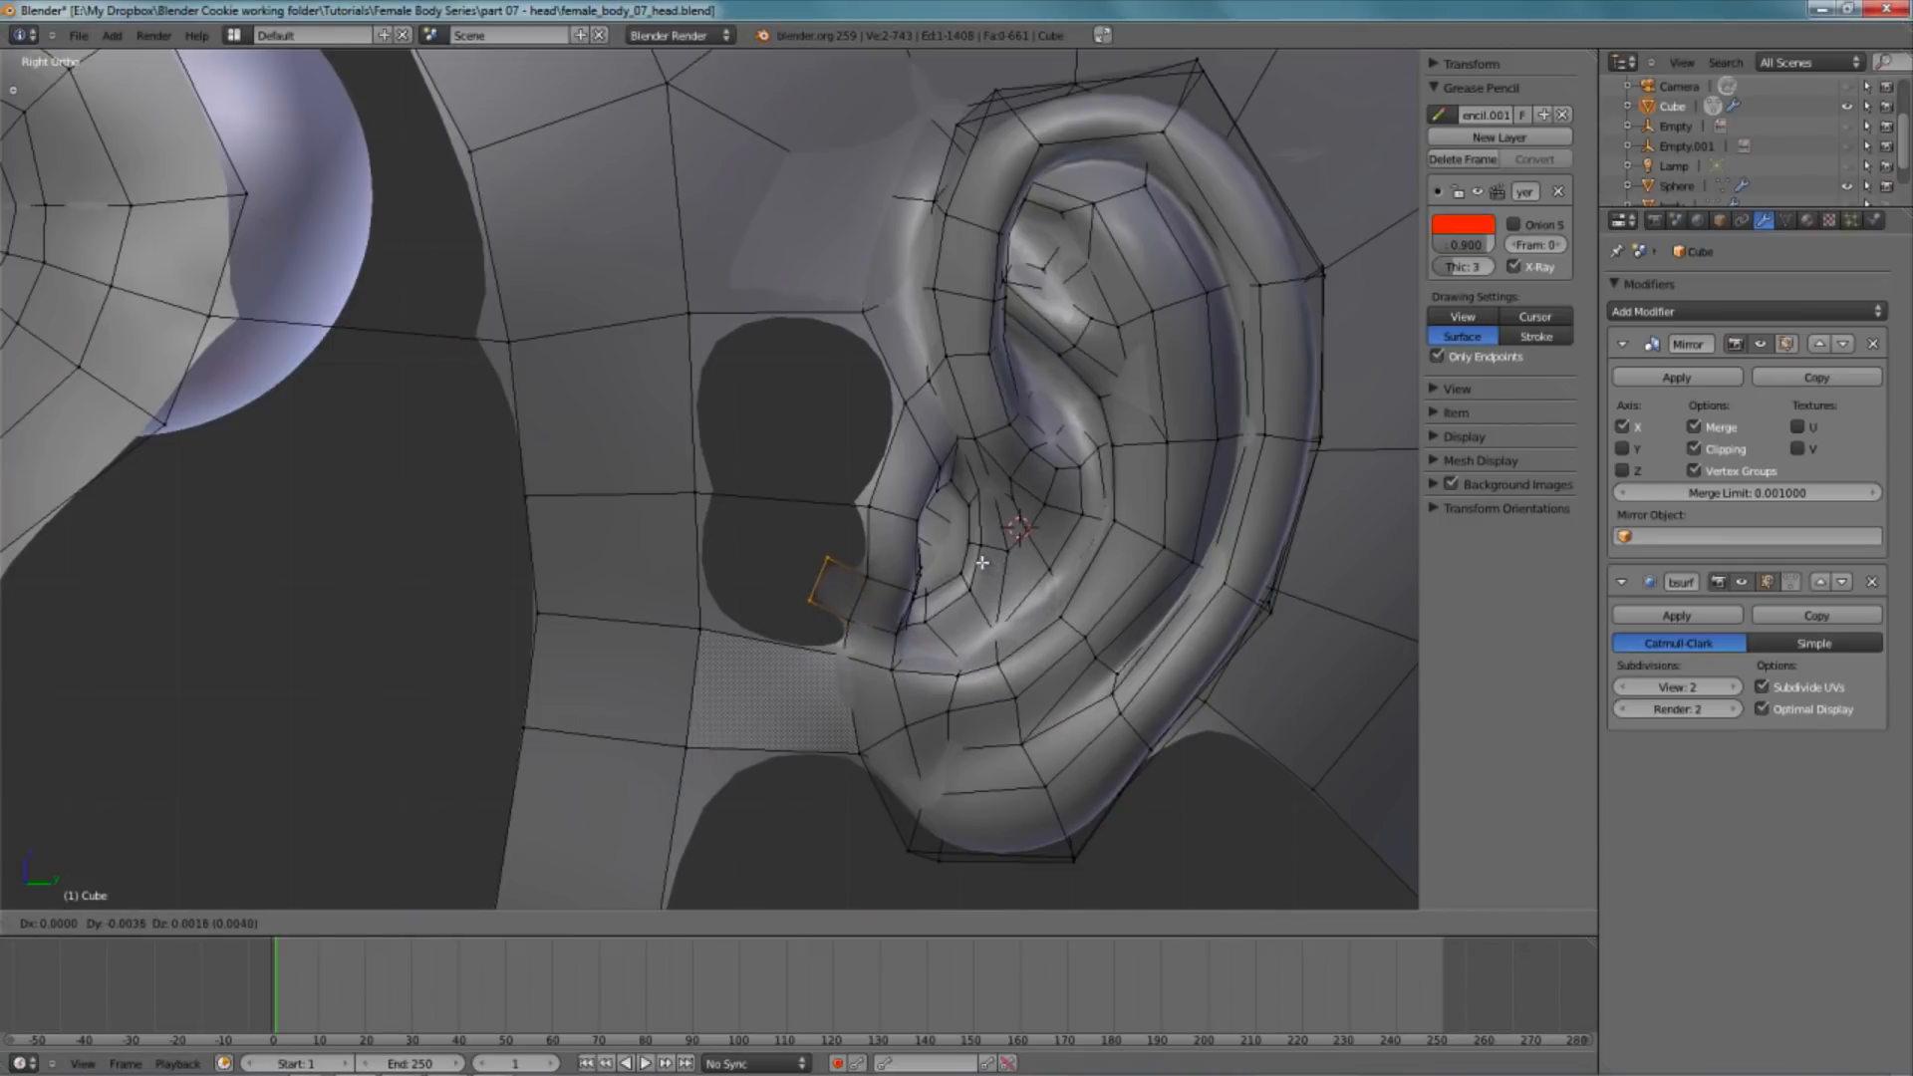
left_click(980, 563)
- Fill the space between the extruded face, the bridging face and the side strip with a face
key("a")
key("g")
left_click(865, 629)
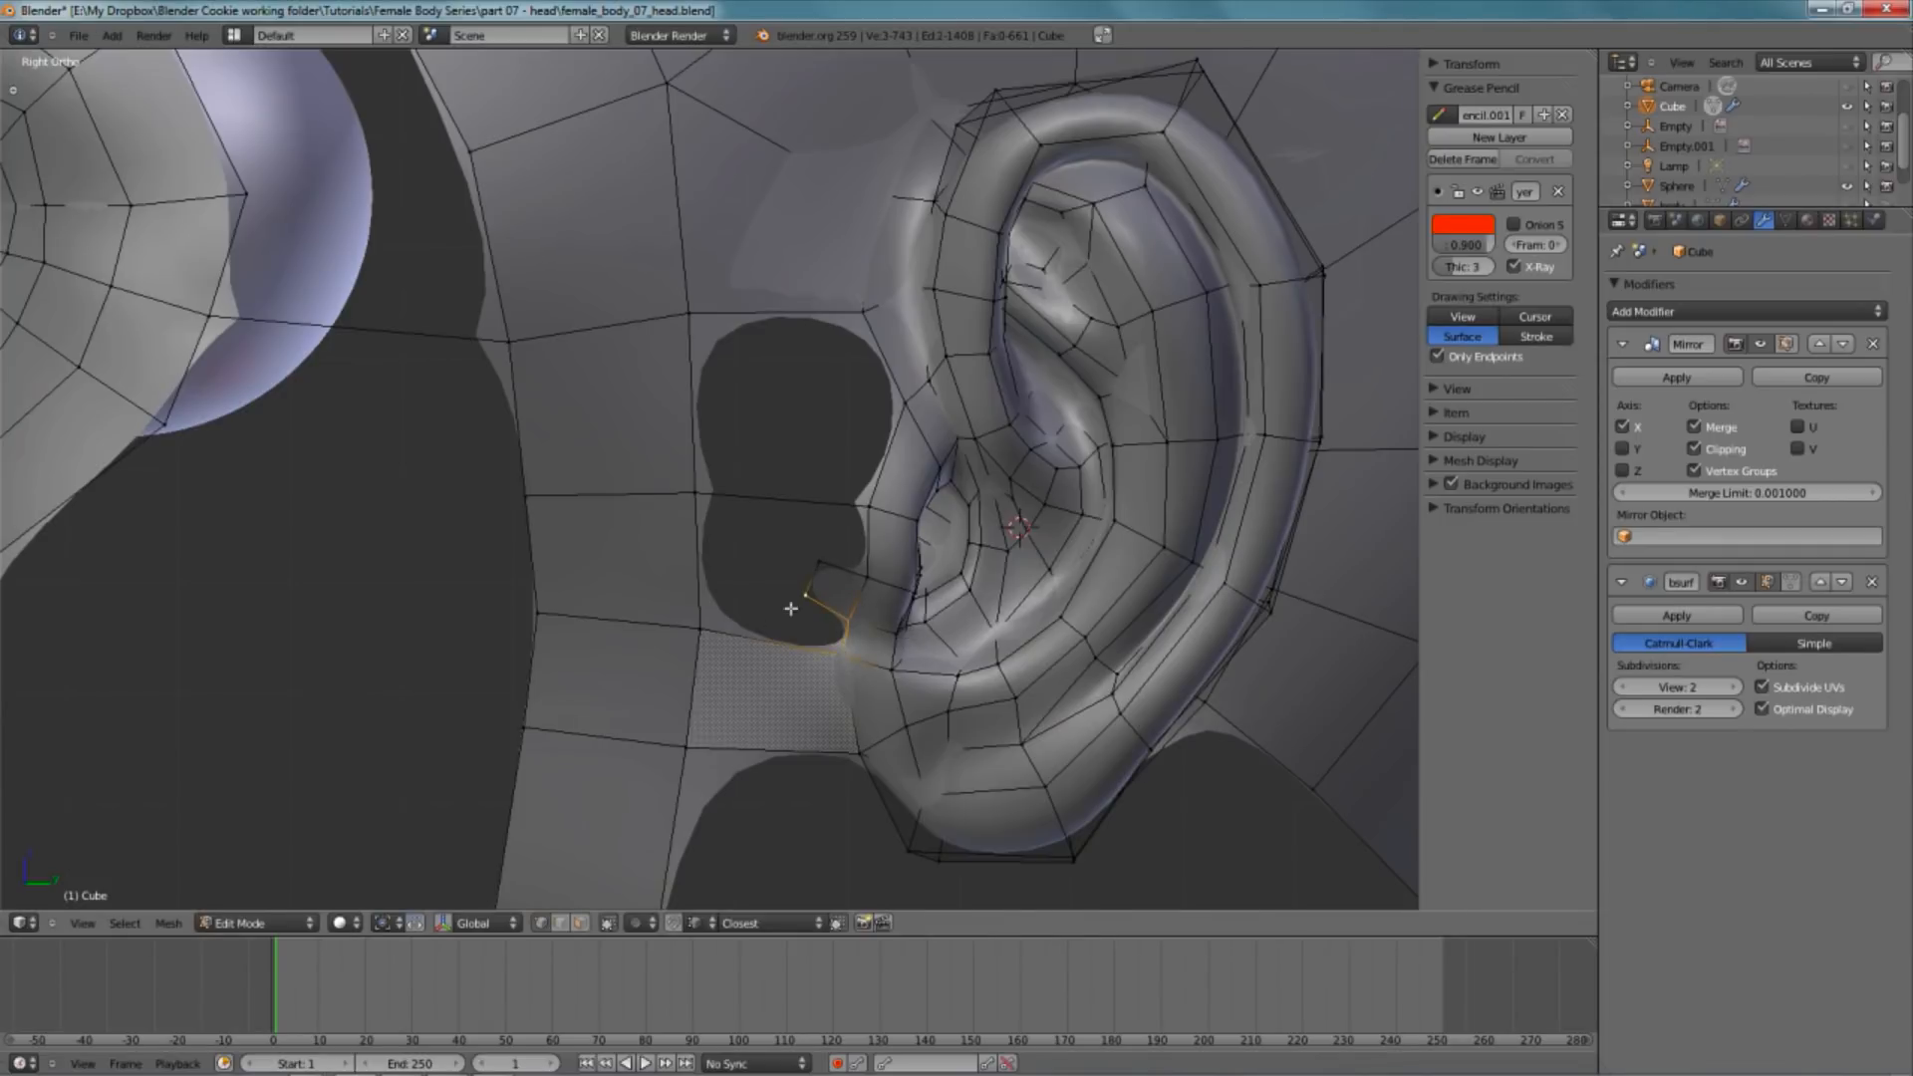
key("f")
right_click(872, 573)
right_click(704, 495, "shift")
key("a")
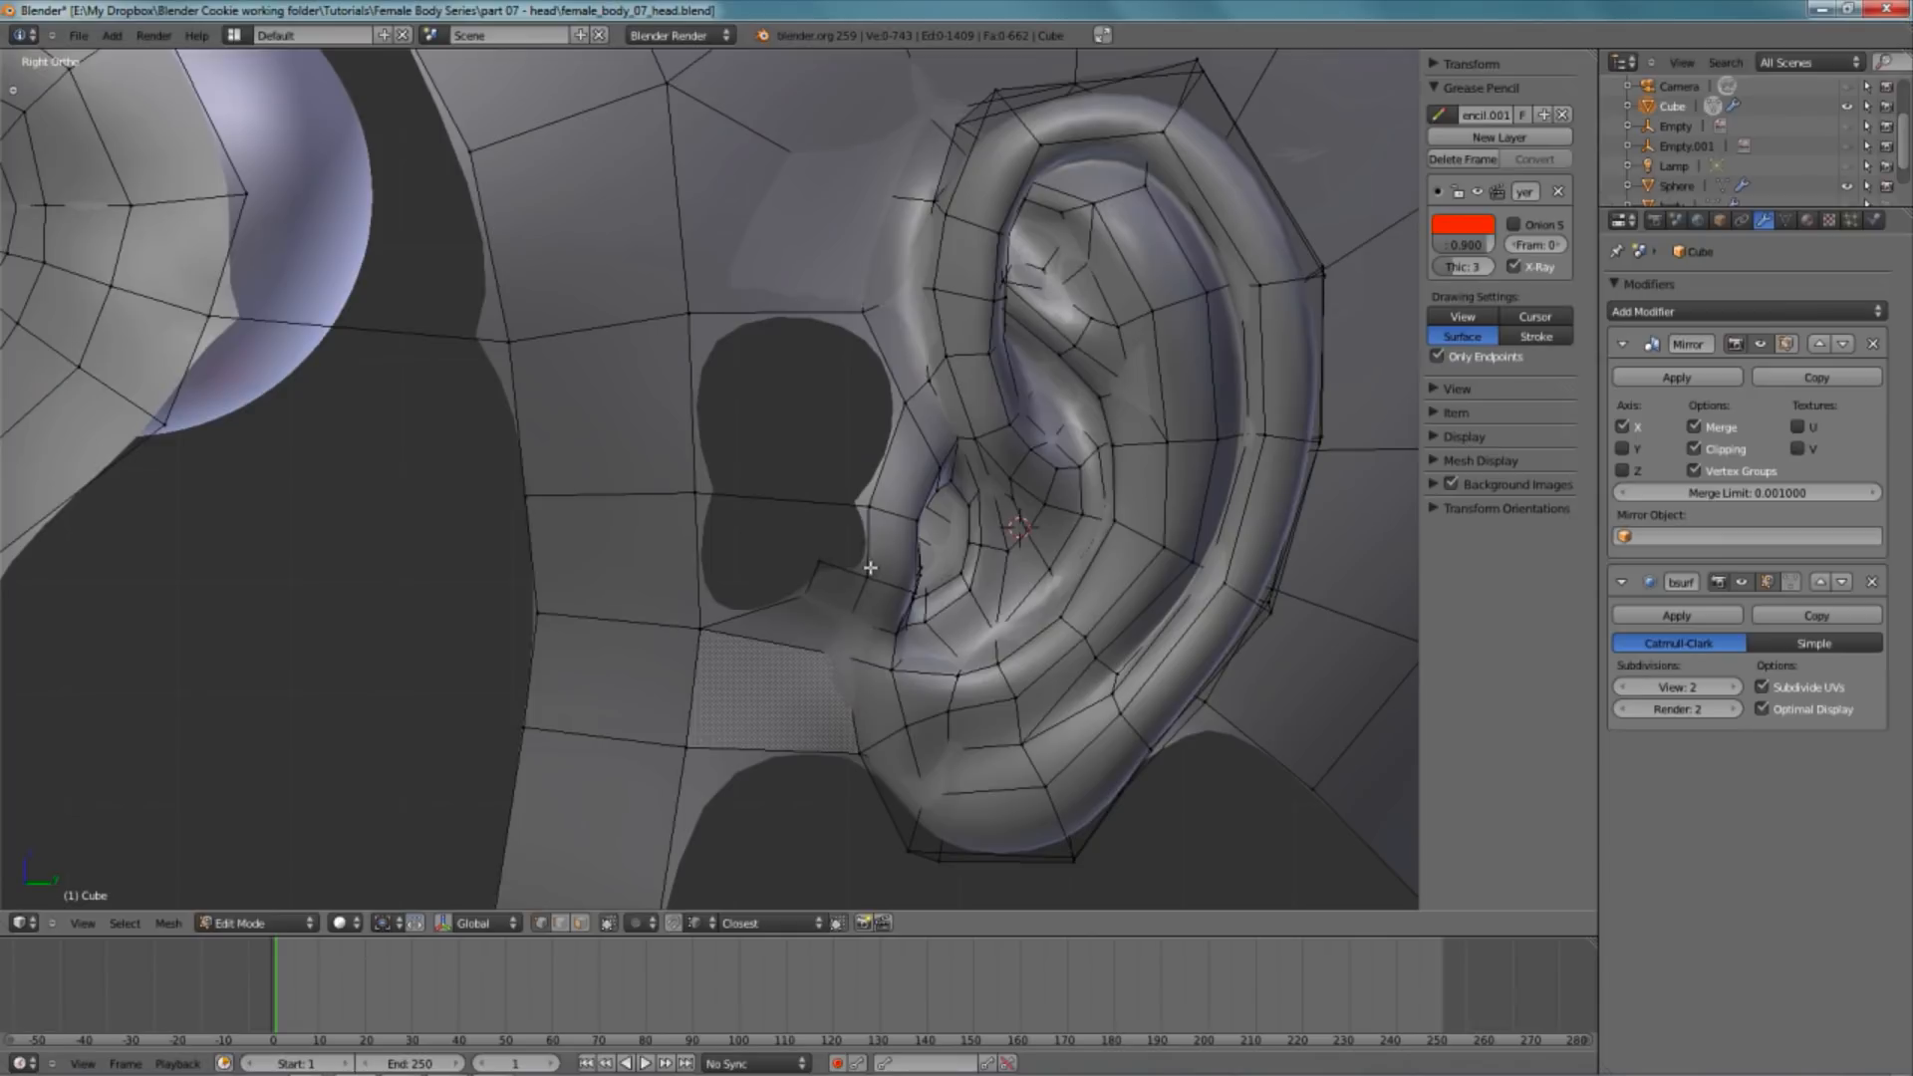
- Move the extruded face's upper front vertex slightly forward and smooth it
right_click(817, 560)
key("g")
left_click(807, 561)
key("w")
left_click(808, 558)
- Connect the extruded face's upper front vertex to the side strip and fill the rest of the lower gap with faces
right_click(690, 494, "shift")
key("f")
right_click(734, 609, "alt")
key("f")
key("a")
- Move the lower edge of the extruded face along the X axis to even out the surface in front of the ear
middle_click_drag(817, 577, 915, 546)
right_click(915, 544)
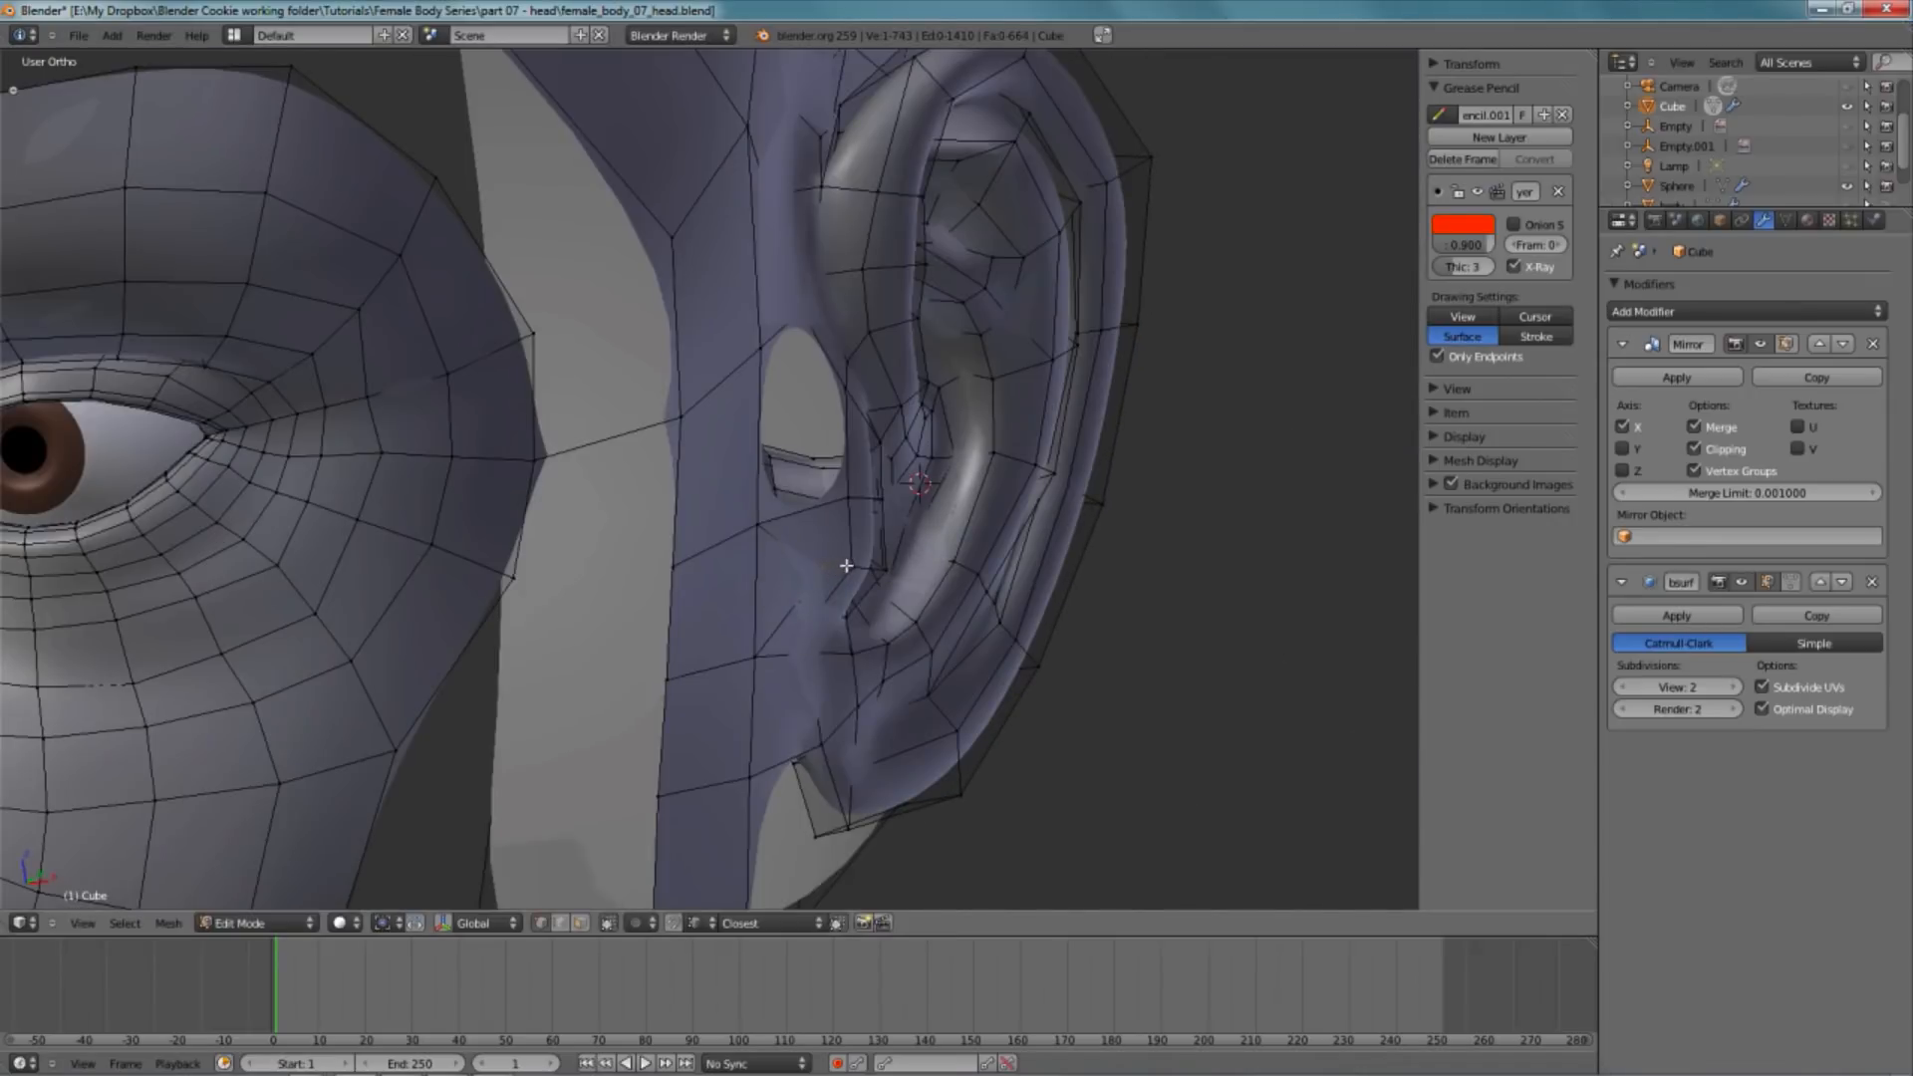
key("z")
key("z")
key("g")
key("x")
left_click(879, 625)
key("KP_3")
middle_click_drag(708, 626, 807, 469)
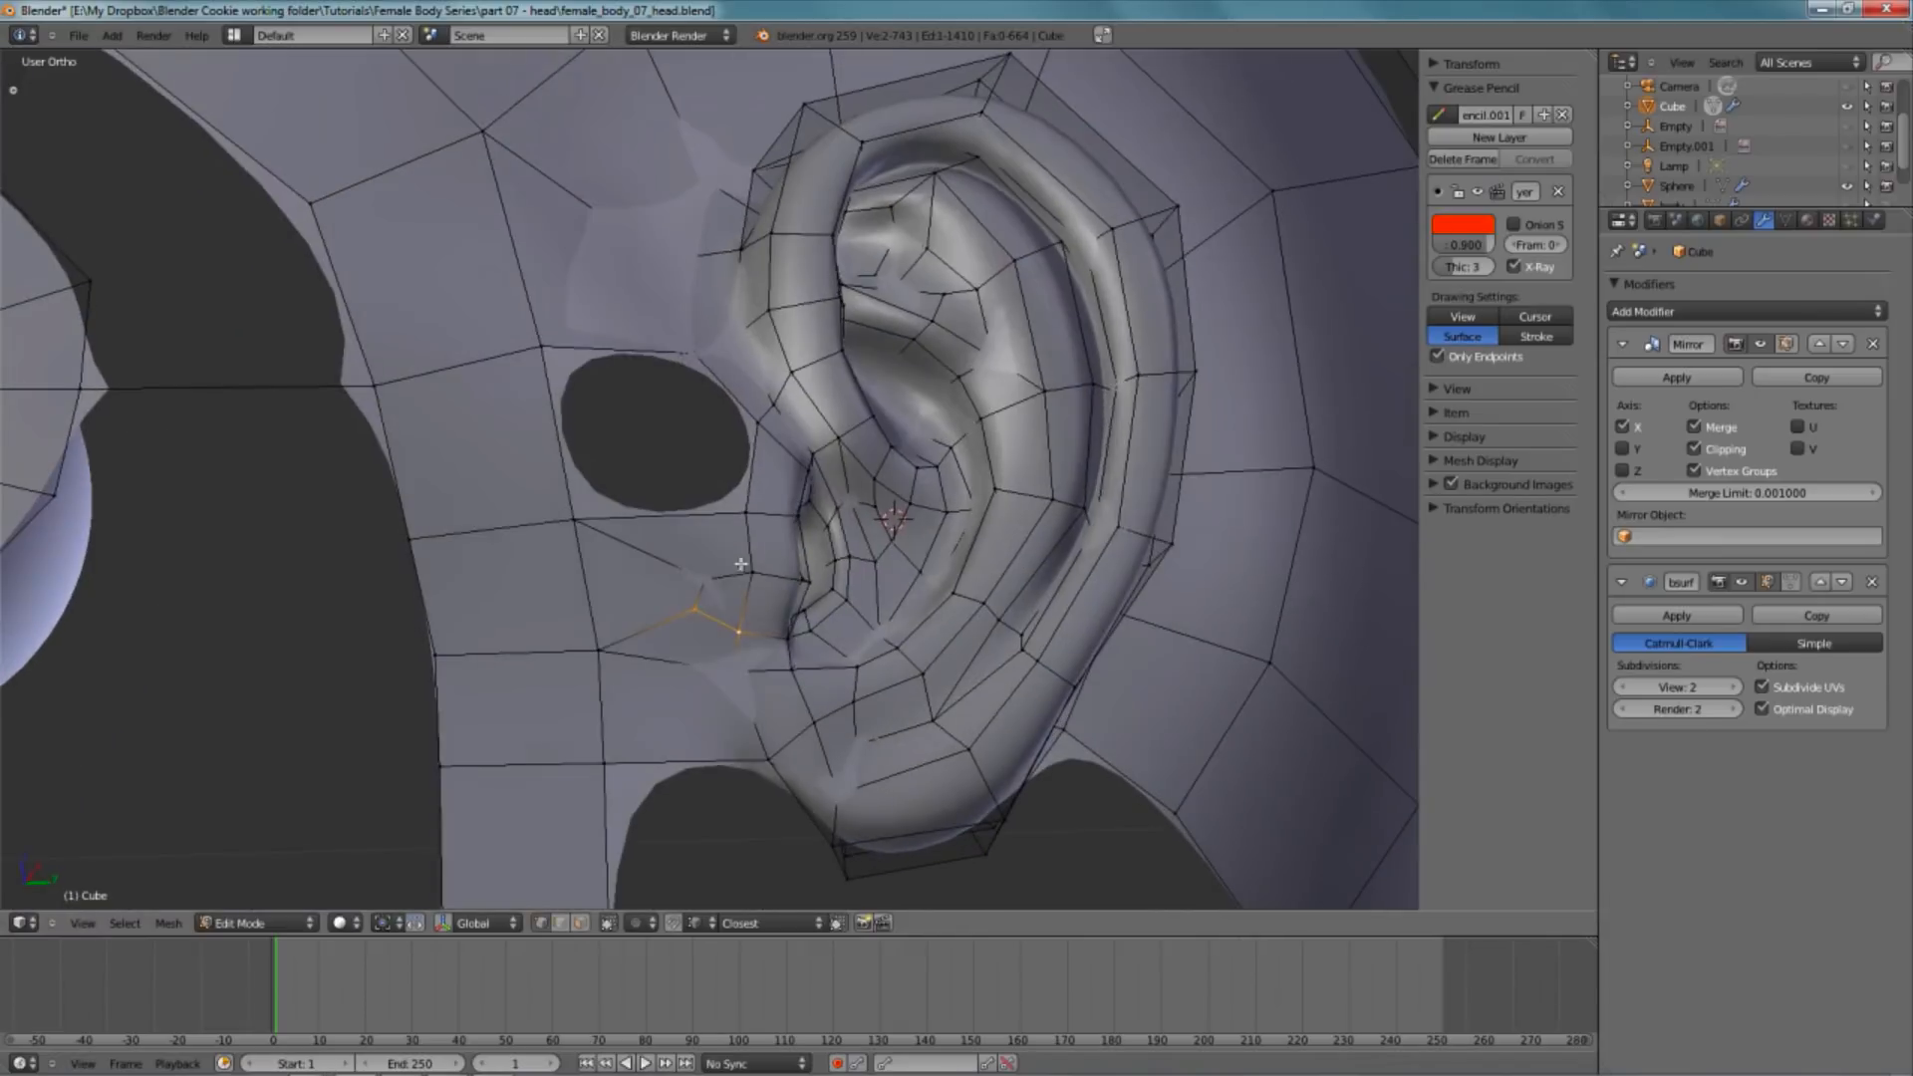
- Nudge the inner vertex of the new faces in front of the ear to even out the surface
key("z")
right_click(707, 579)
key("z")
middle_click_drag(765, 629, 732, 503)
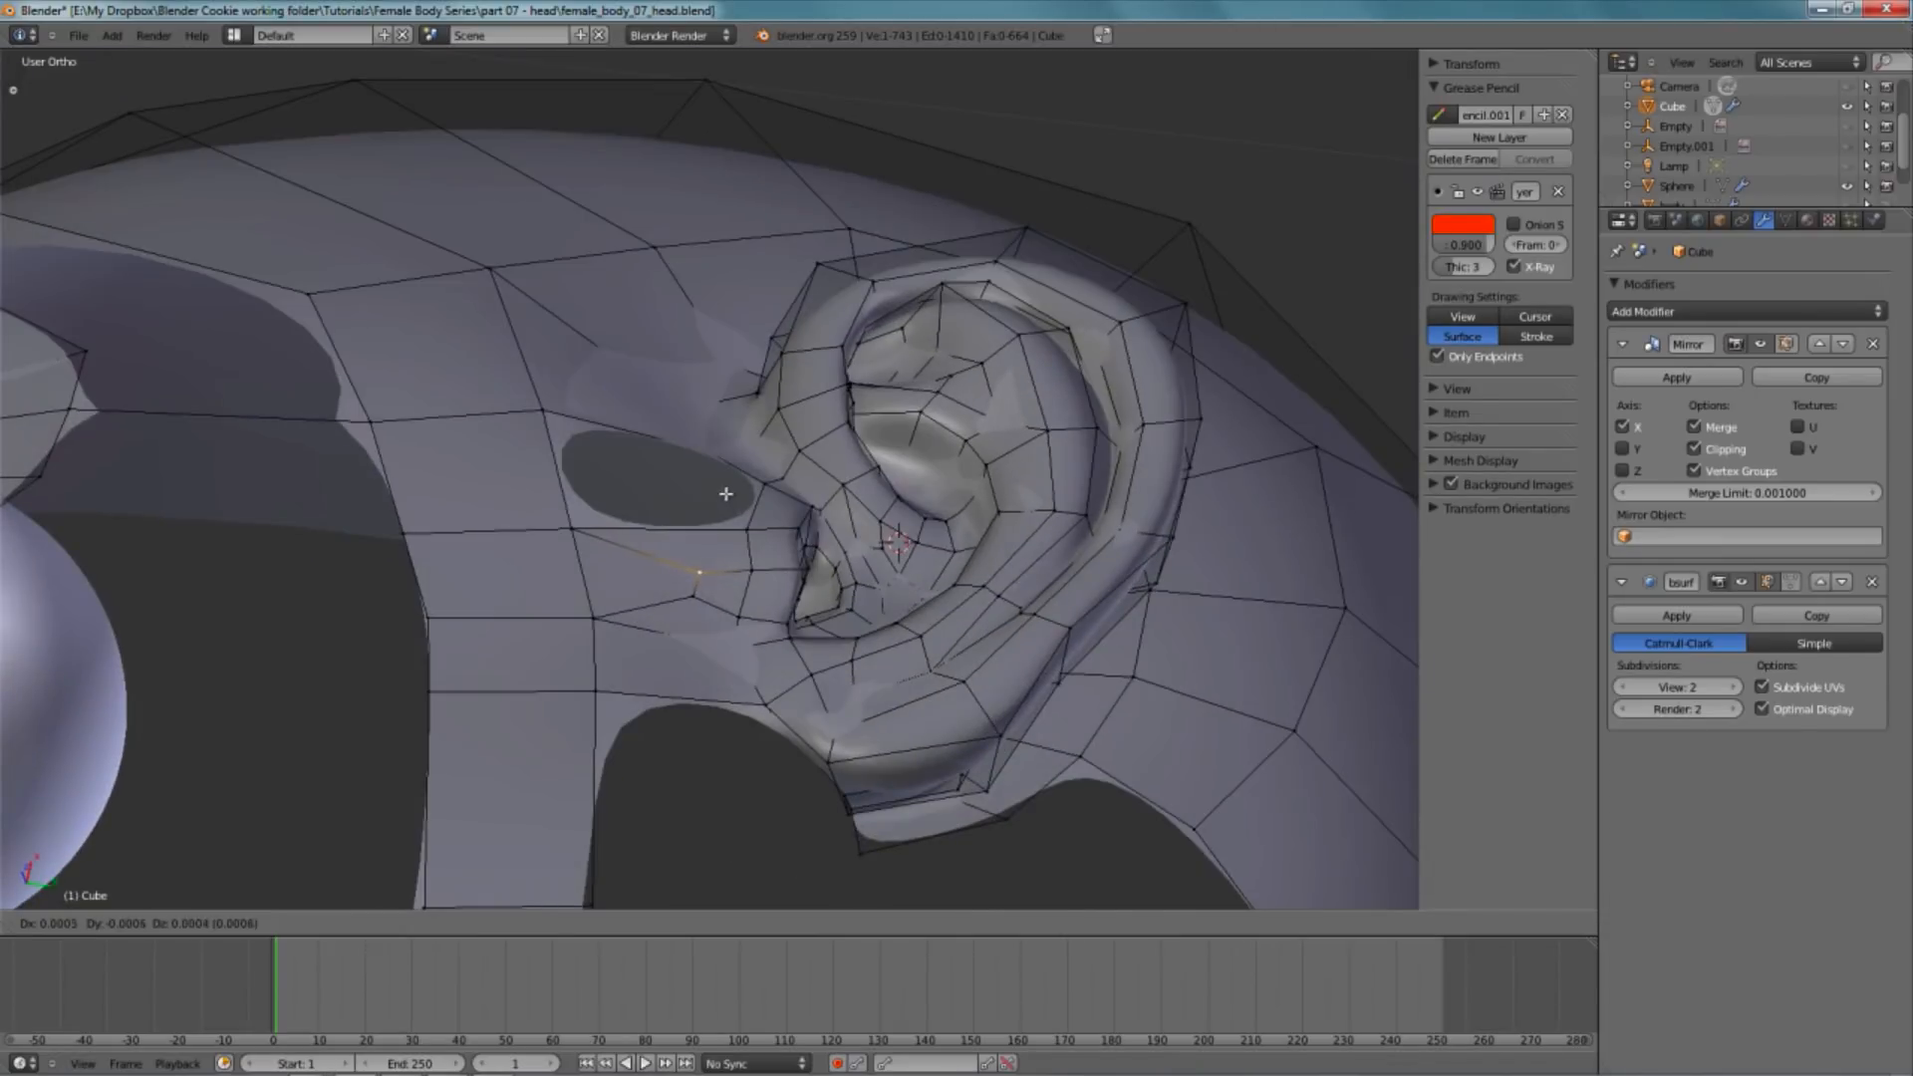
key("Tab")
scroll(732, 503, "down", 3)
- Smooth the group of vertices between the side strip and the ear, just below the round hole
middle_click_drag(824, 608, 740, 349, "shift")
key("Tab")
scroll(577, 509, "up", 4)
key("b")
left_click_drag(387, 344, 650, 547)
key("w")
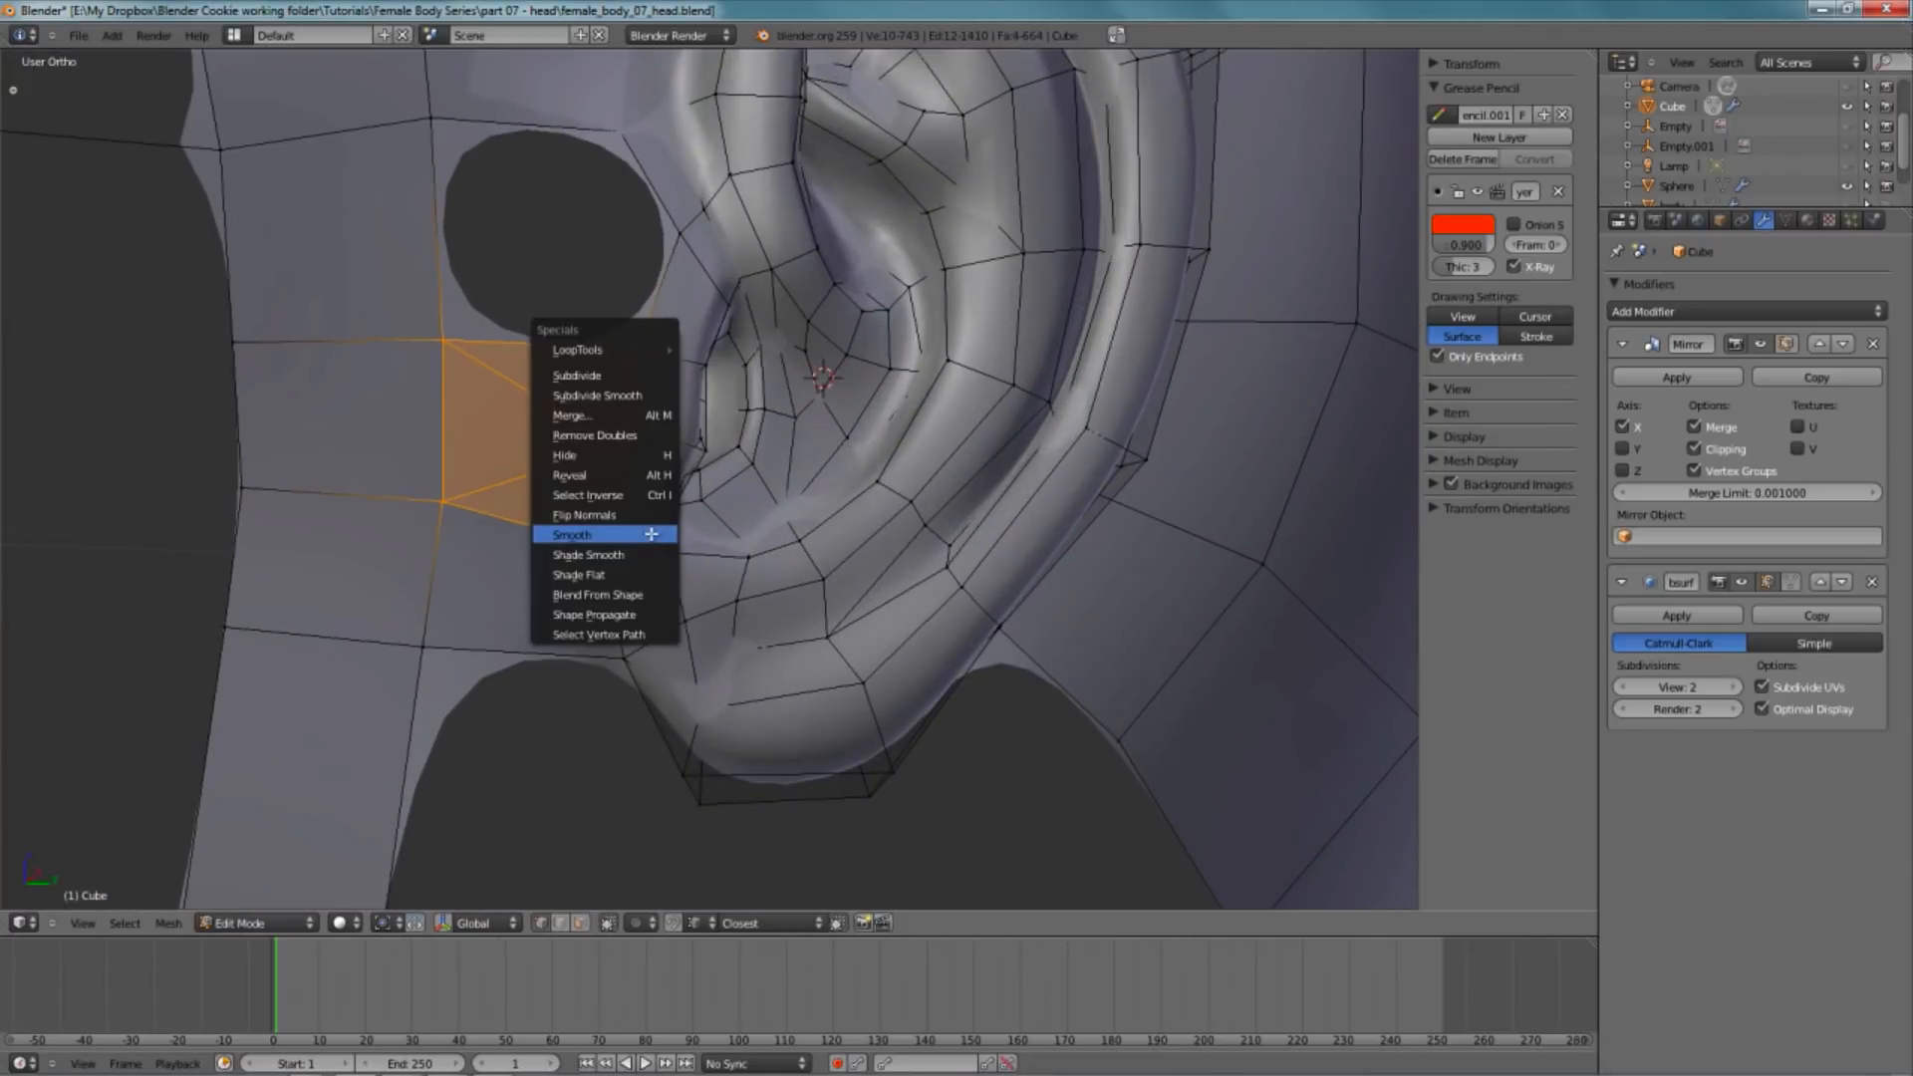
left_click(651, 534)
- Move the single vertex in front of the lower ear slightly to refine the surface there
middle_click_drag(650, 534, 811, 413)
key("g")
right_click(812, 414)
right_click(632, 511)
key("g")
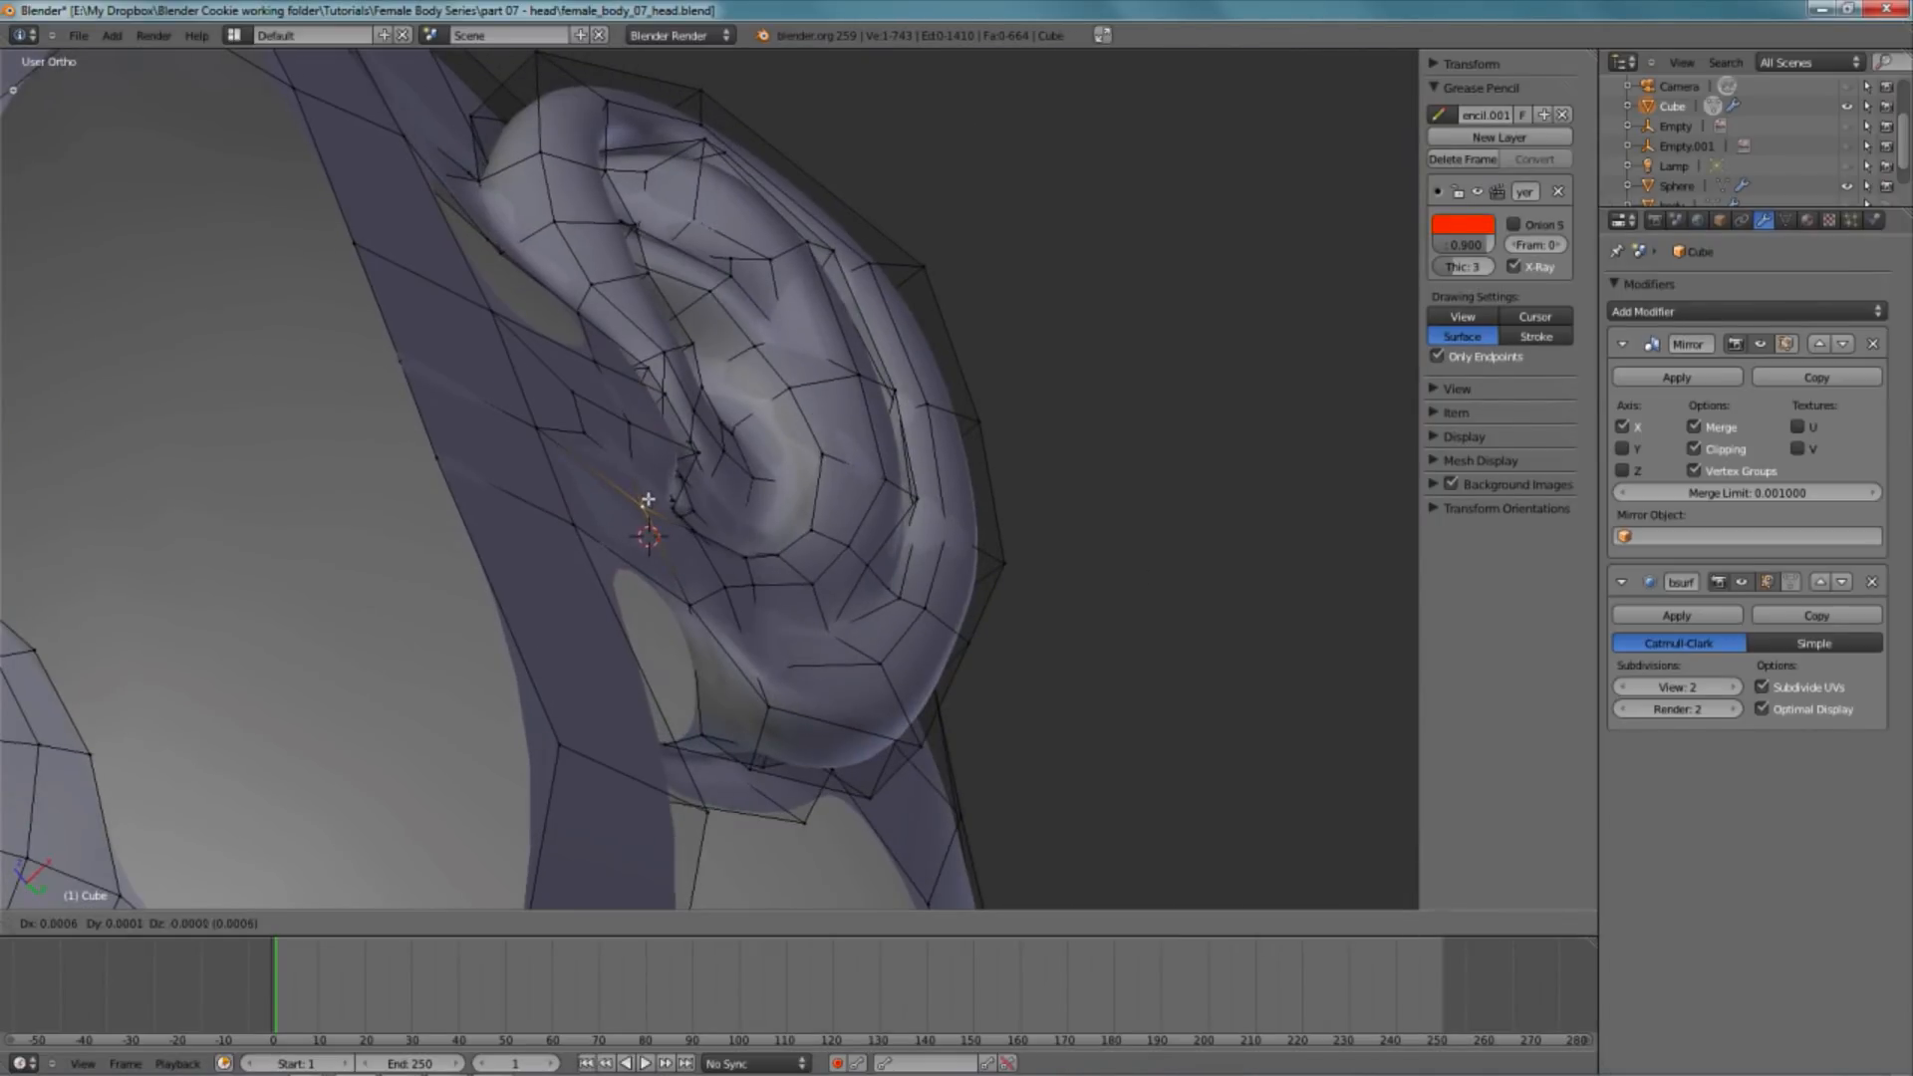
left_click(647, 499)
key("KP_3")
key("Tab")
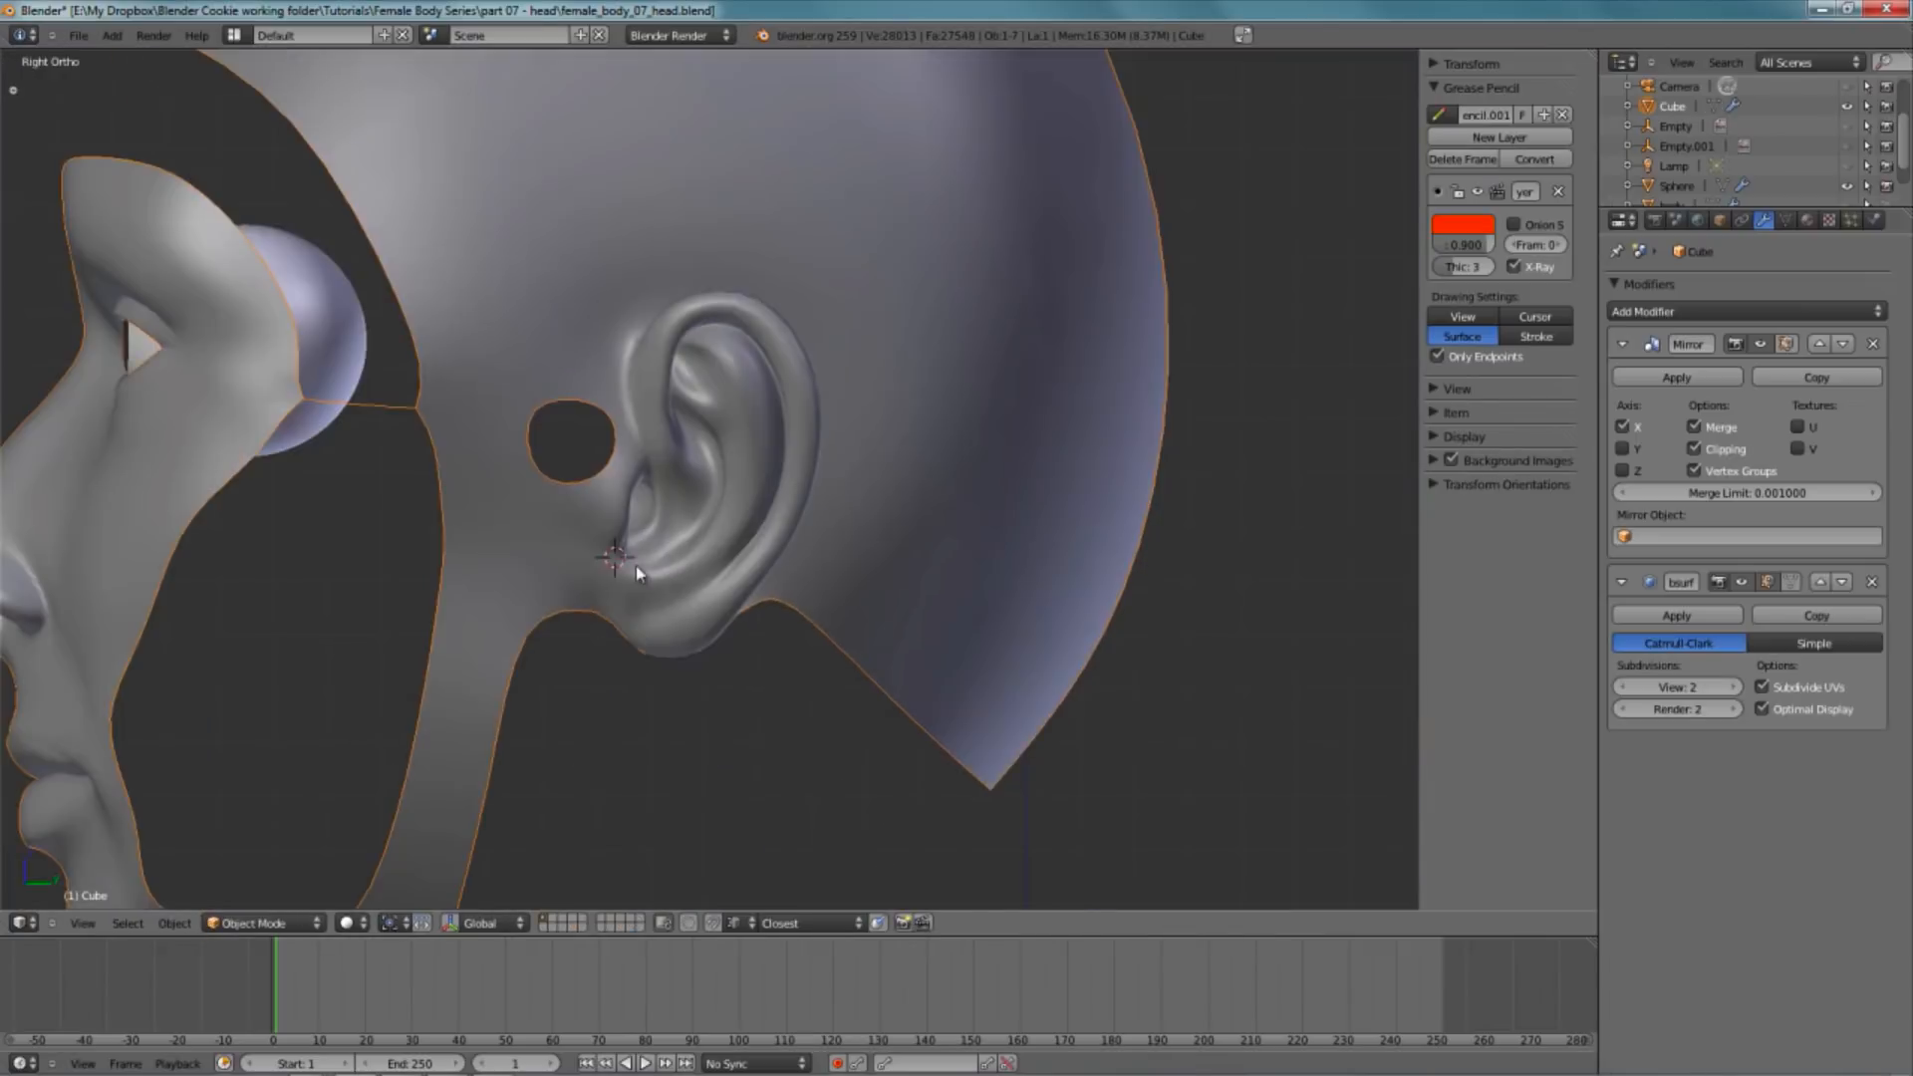
- Adjust the position of the vertices where the cheek surface meets the base of the ear opening
middle_click_drag(674, 578, 927, 565, "shift")
scroll(927, 565, "up", 5)
key("Tab")
middle_click_drag(1072, 592, 766, 670, "shift")
key("a")
right_click(865, 590)
key("g")
left_click(896, 599)
right_click(930, 592)
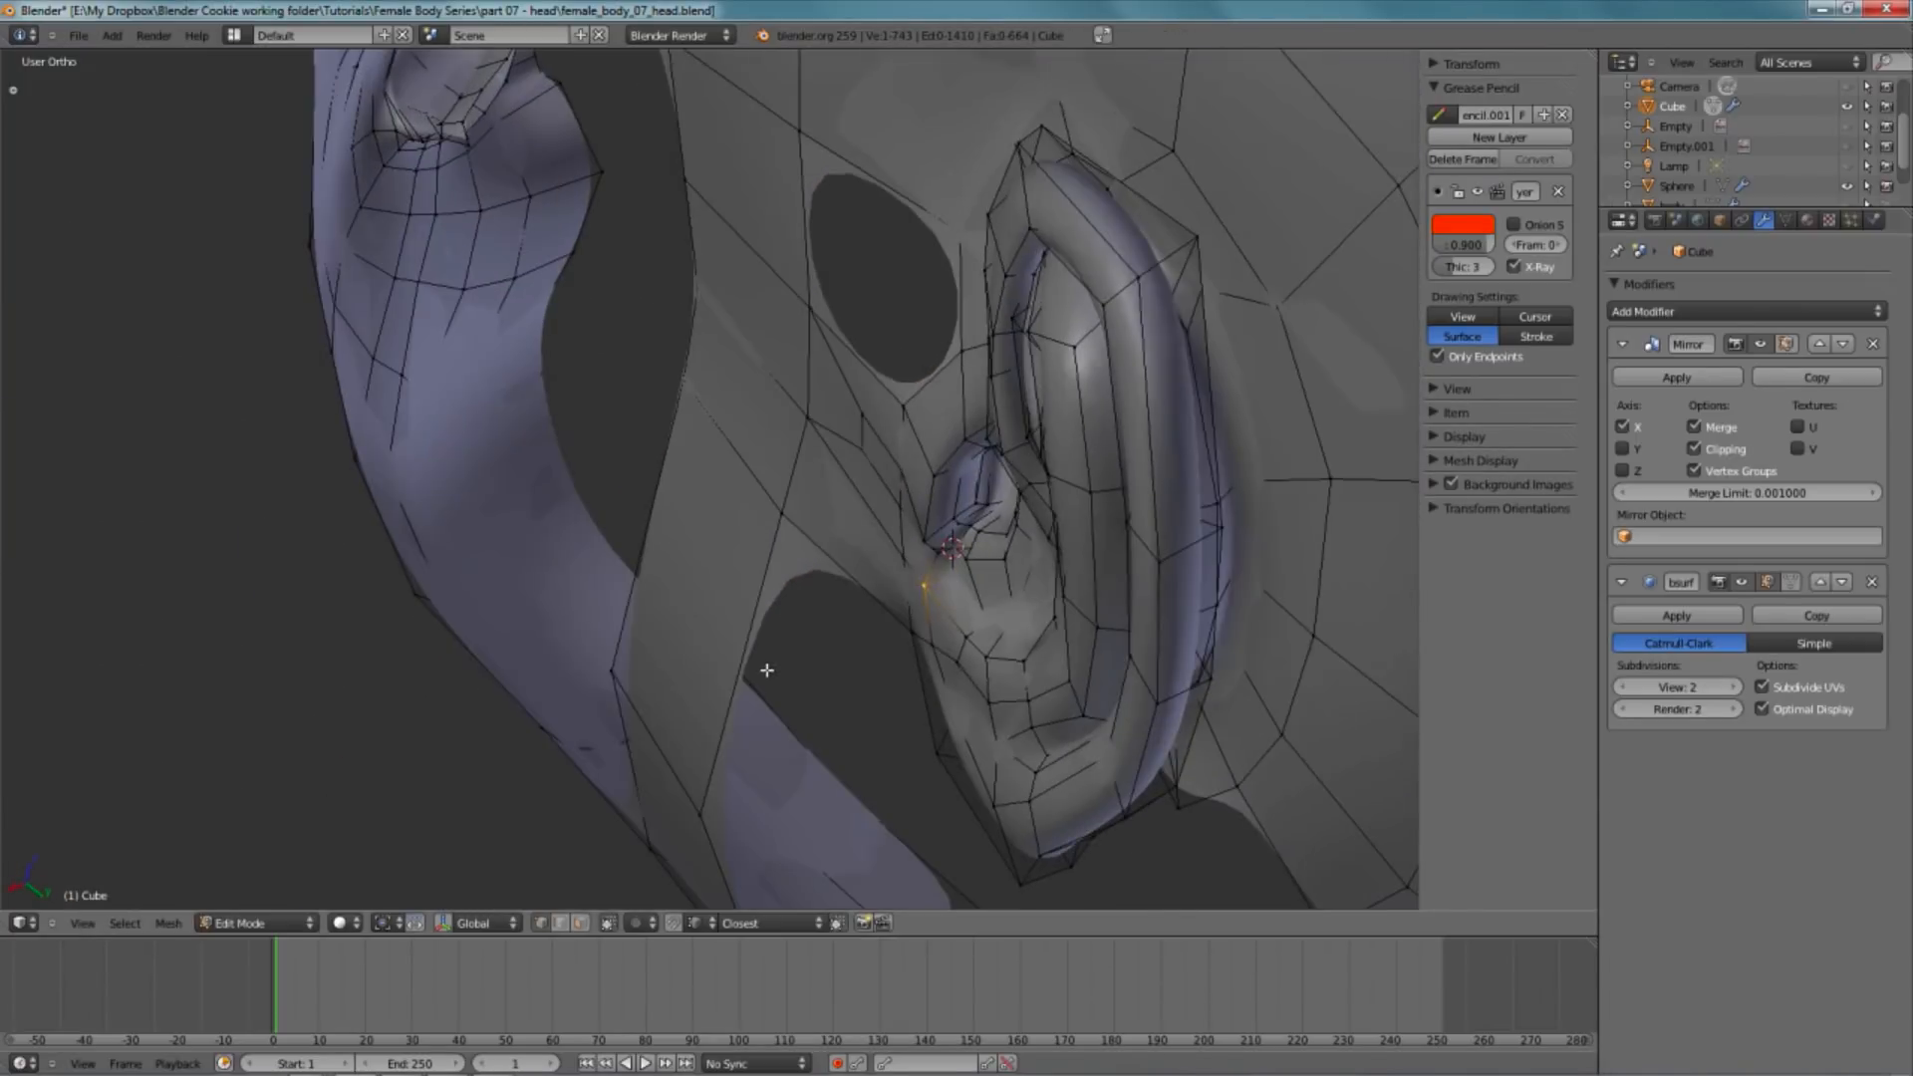
key("KP_3")
key("Tab")
scroll(807, 623, "down", 2)
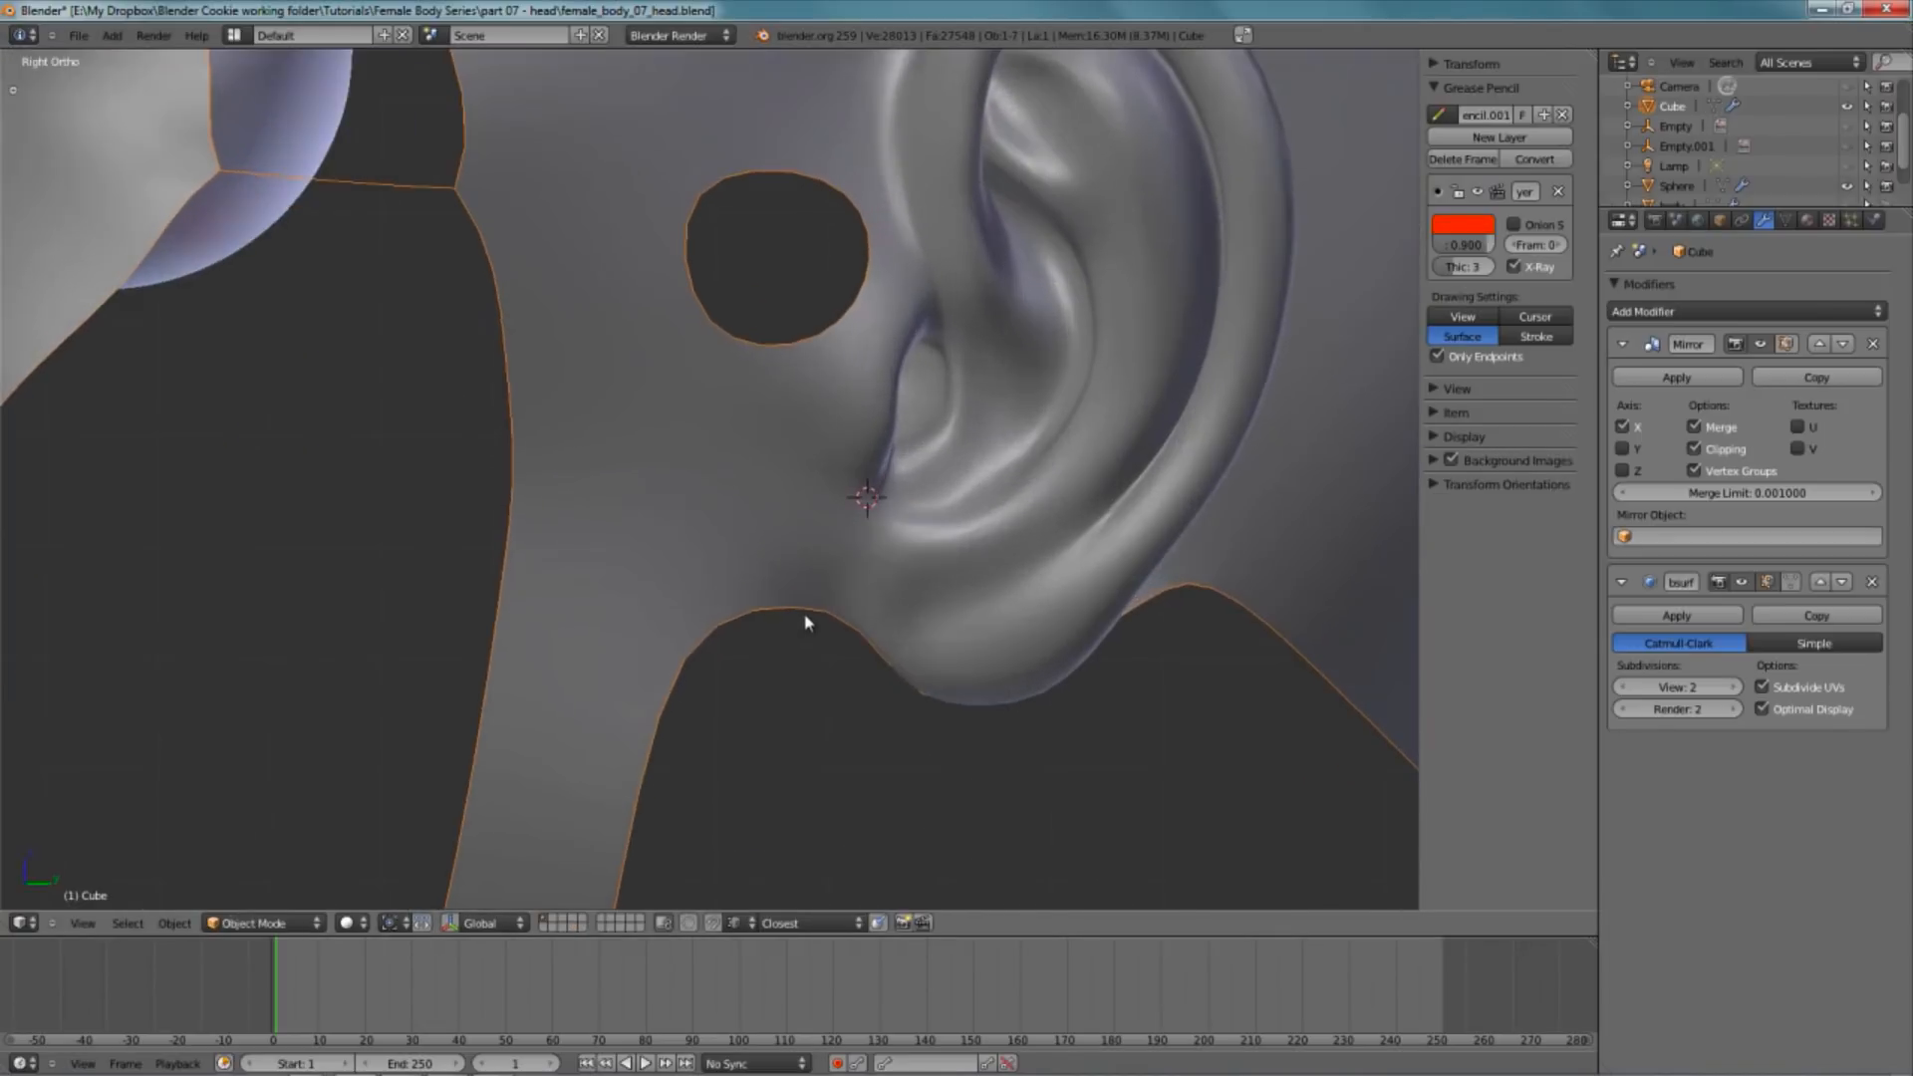
- Cut an edge loop across the side strip beside the round hole in front of the ear
key("Tab")
middle_click_drag(807, 461, 746, 603, "shift")
key("ctrl+r")
left_click(631, 412)
left_click(628, 396)
- Edge-slide the side strip's edge above the new cut upward to space the loops more evenly
right_click(606, 317)
right_click(427, 349, "shift")
key("g")
right_click(529, 321)
key("ctrl+e")
left_click(529, 323)
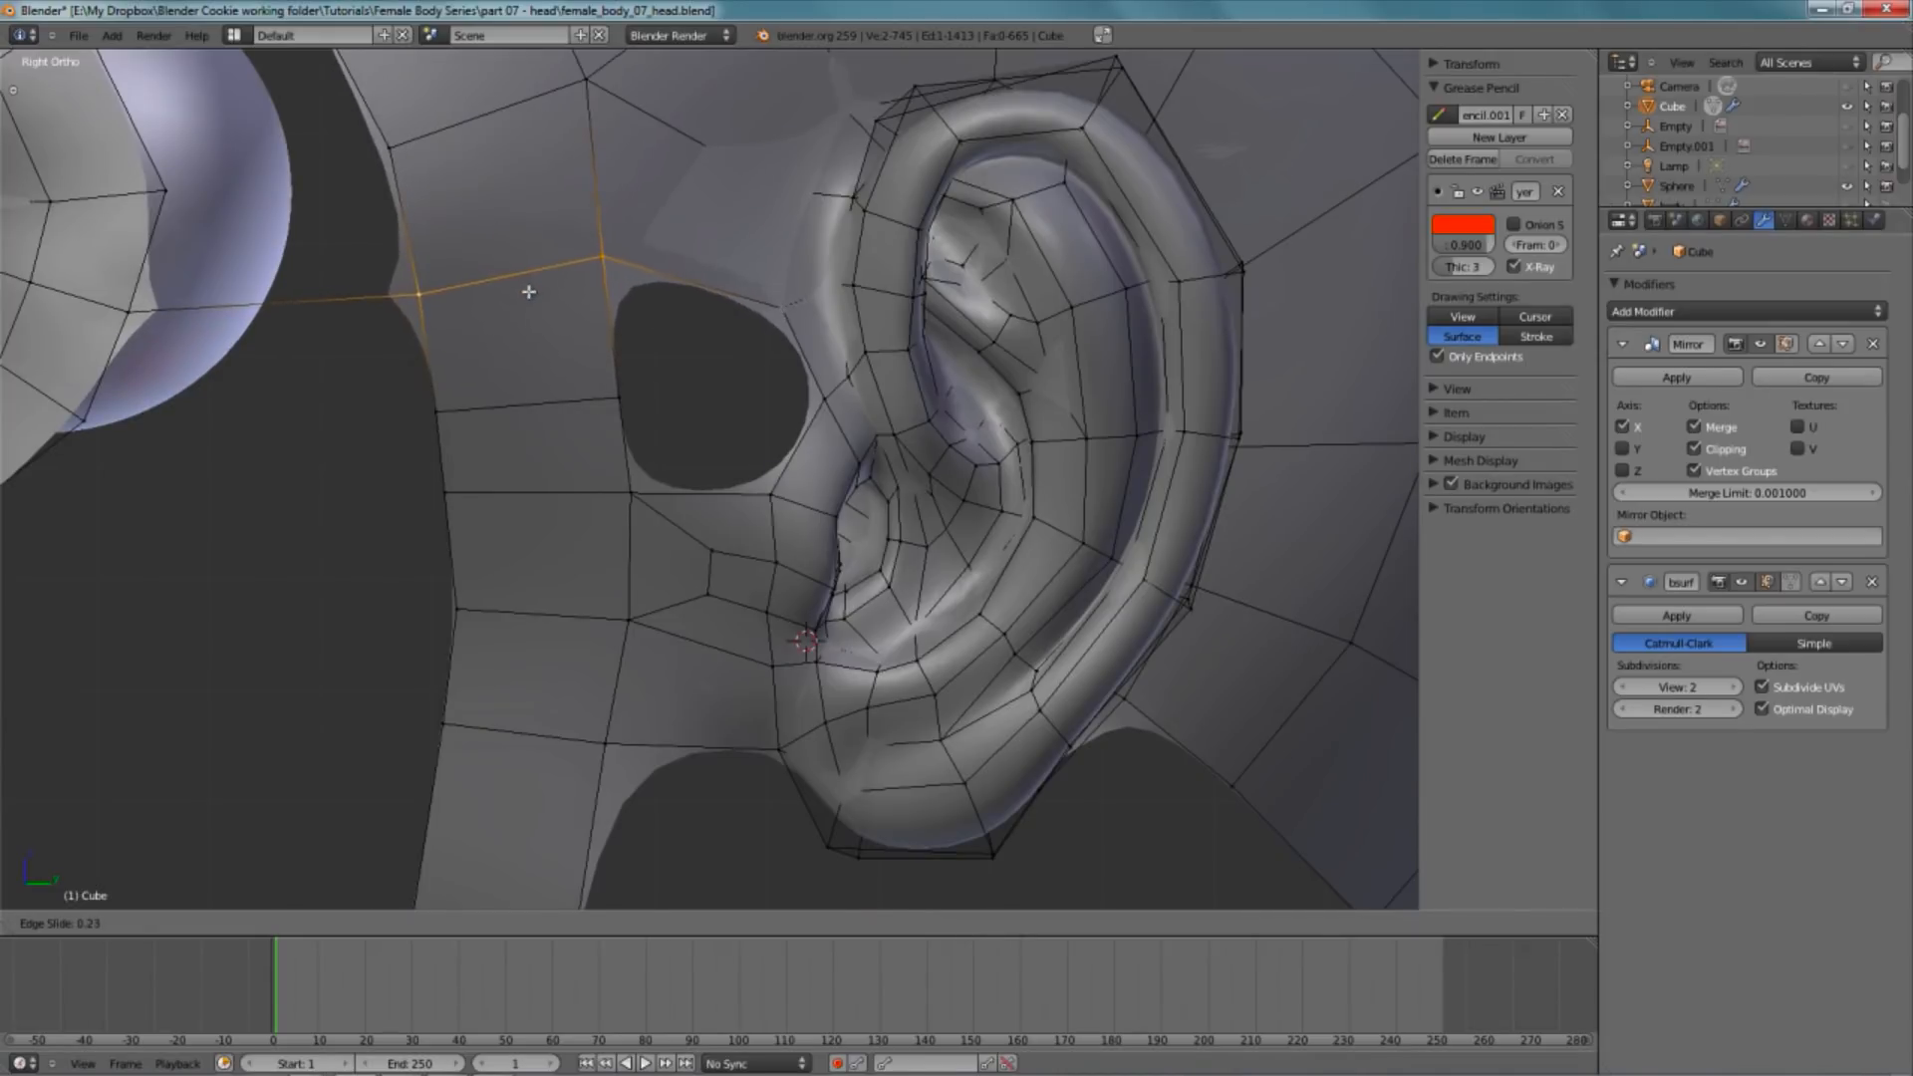
left_click(528, 292)
- Close the round hole in front of the ear with two faces joining the side strip to the ear
key("a")
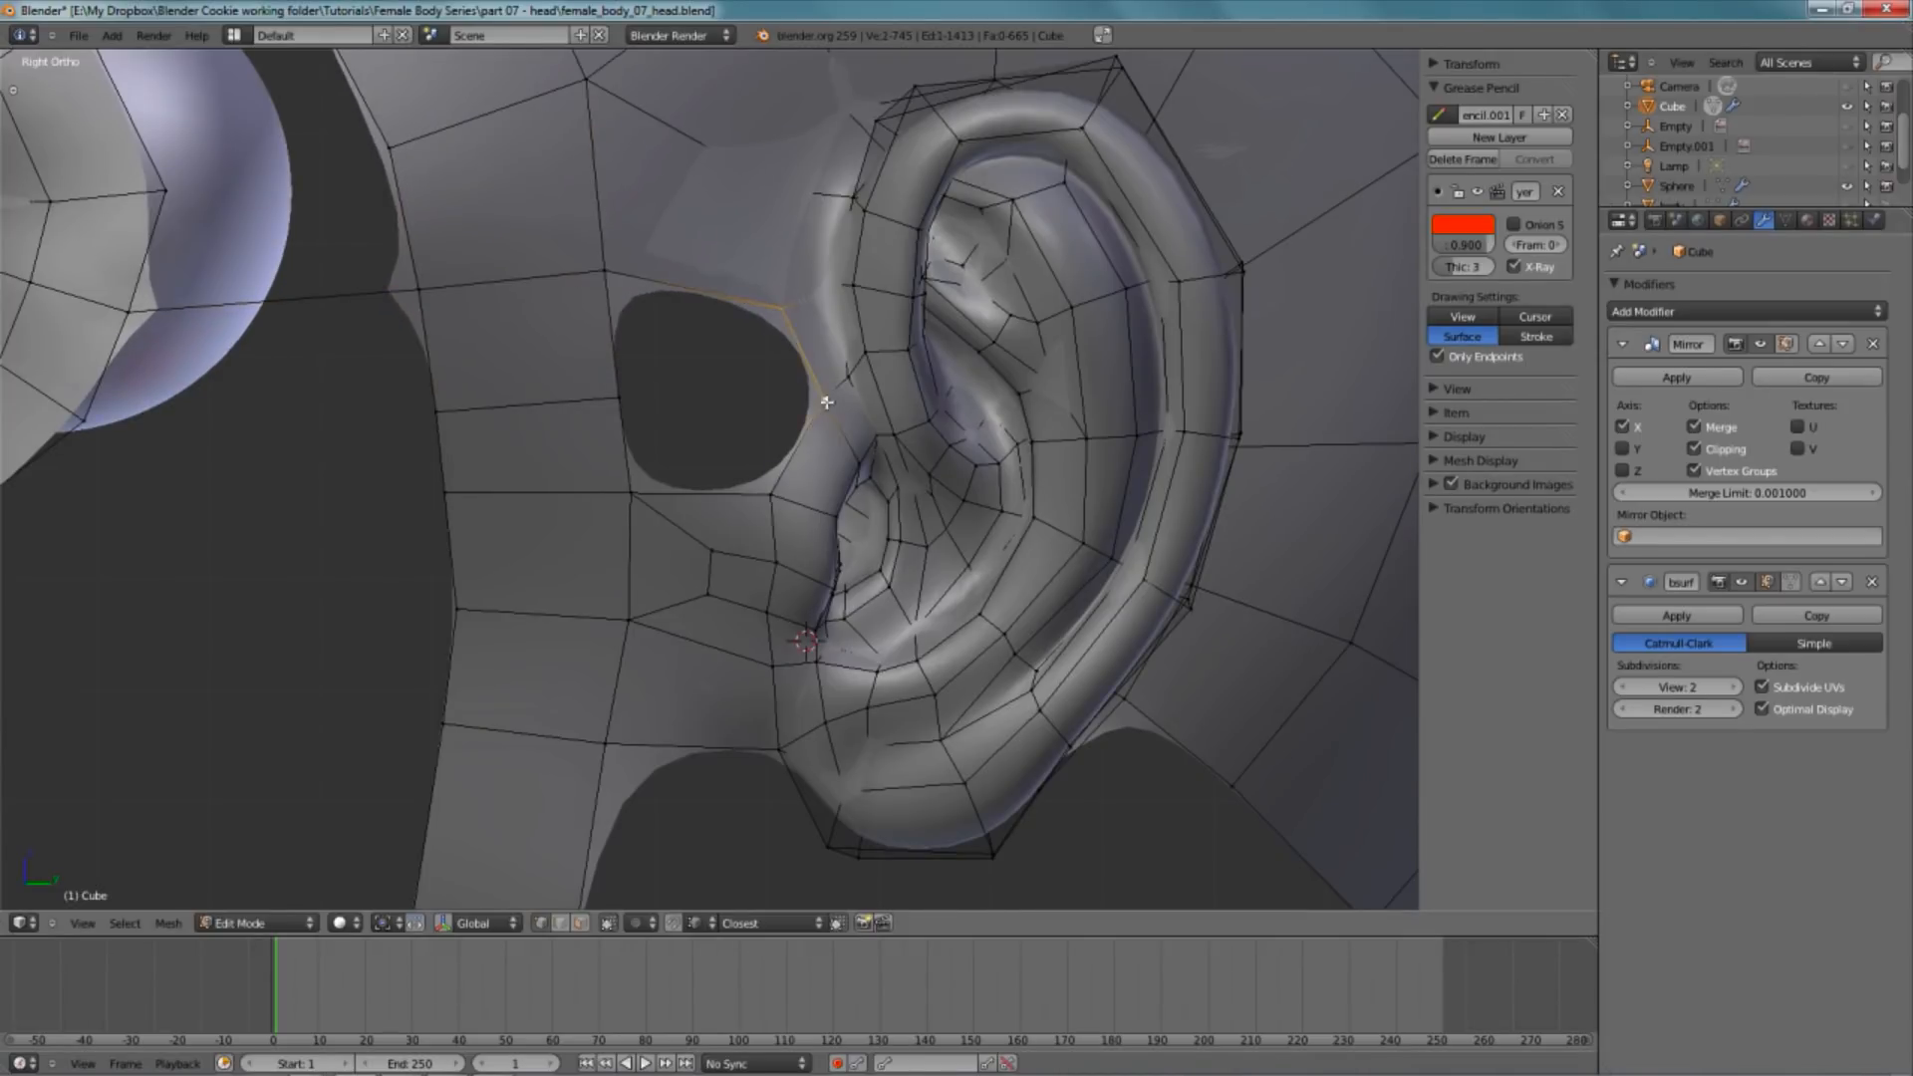
right_click(604, 260, "shift")
key("f")
right_click(619, 400)
right_click(628, 516, "shift")
key("f")
scroll(757, 458, "down", 6)
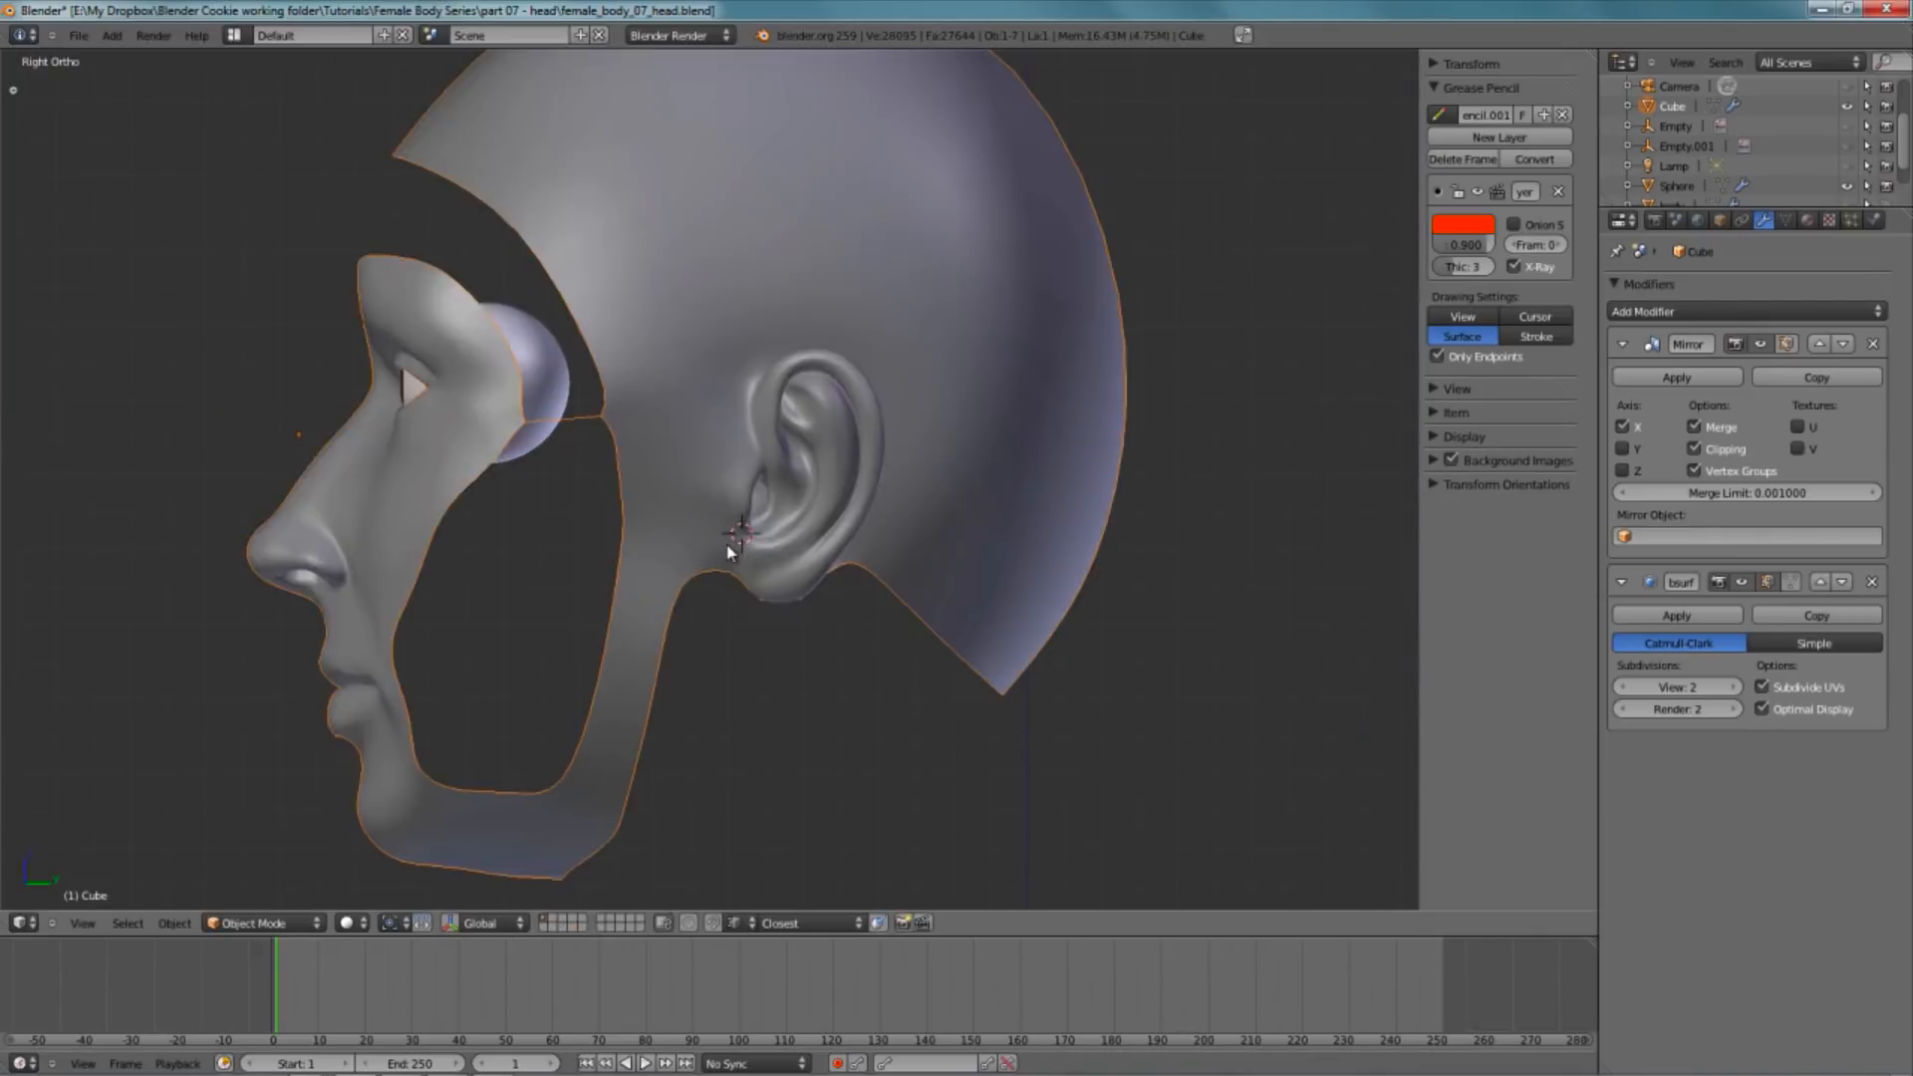
scroll(723, 487, "up", 2)
key("a")
key("a")
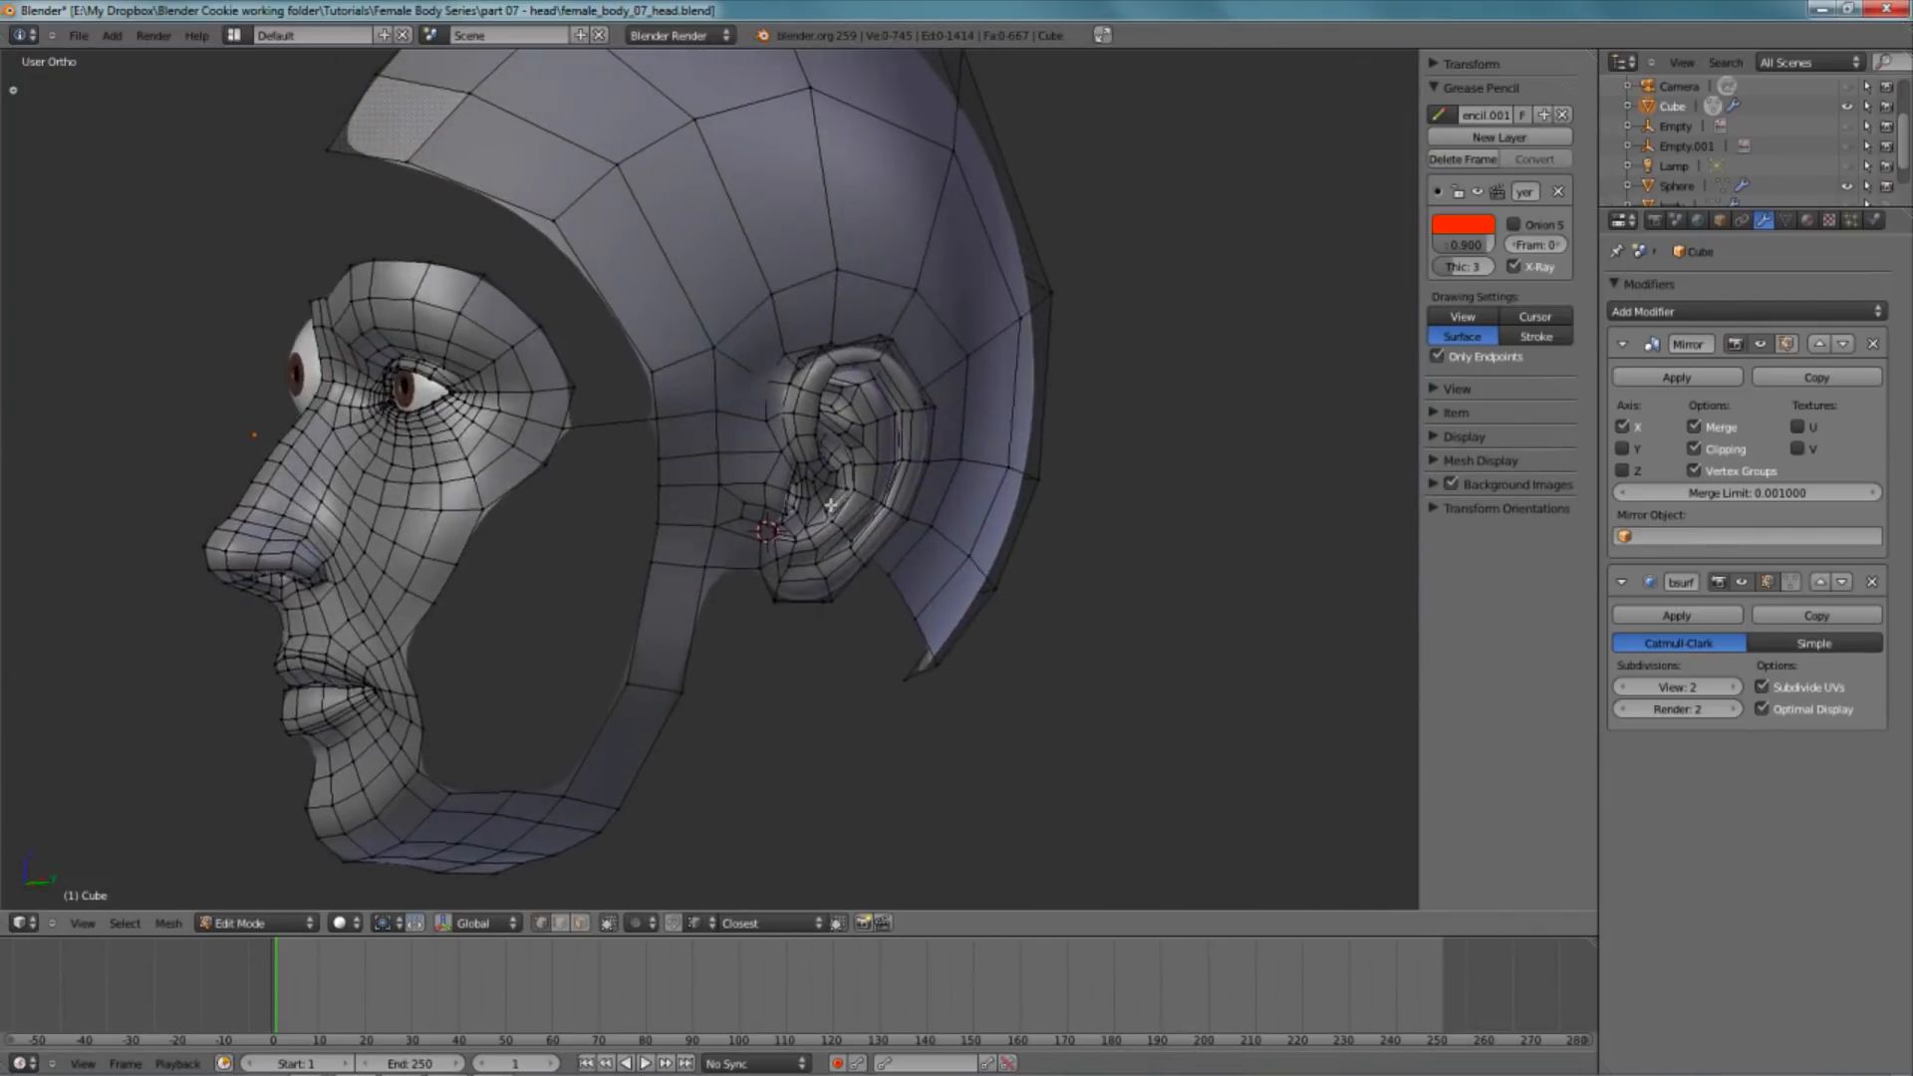
- Select the vertices bordering the ear's upper front, from its front edge up over the top, and smooth them
scroll(738, 551, "up", 5)
key("z")
key("z")
key("z")
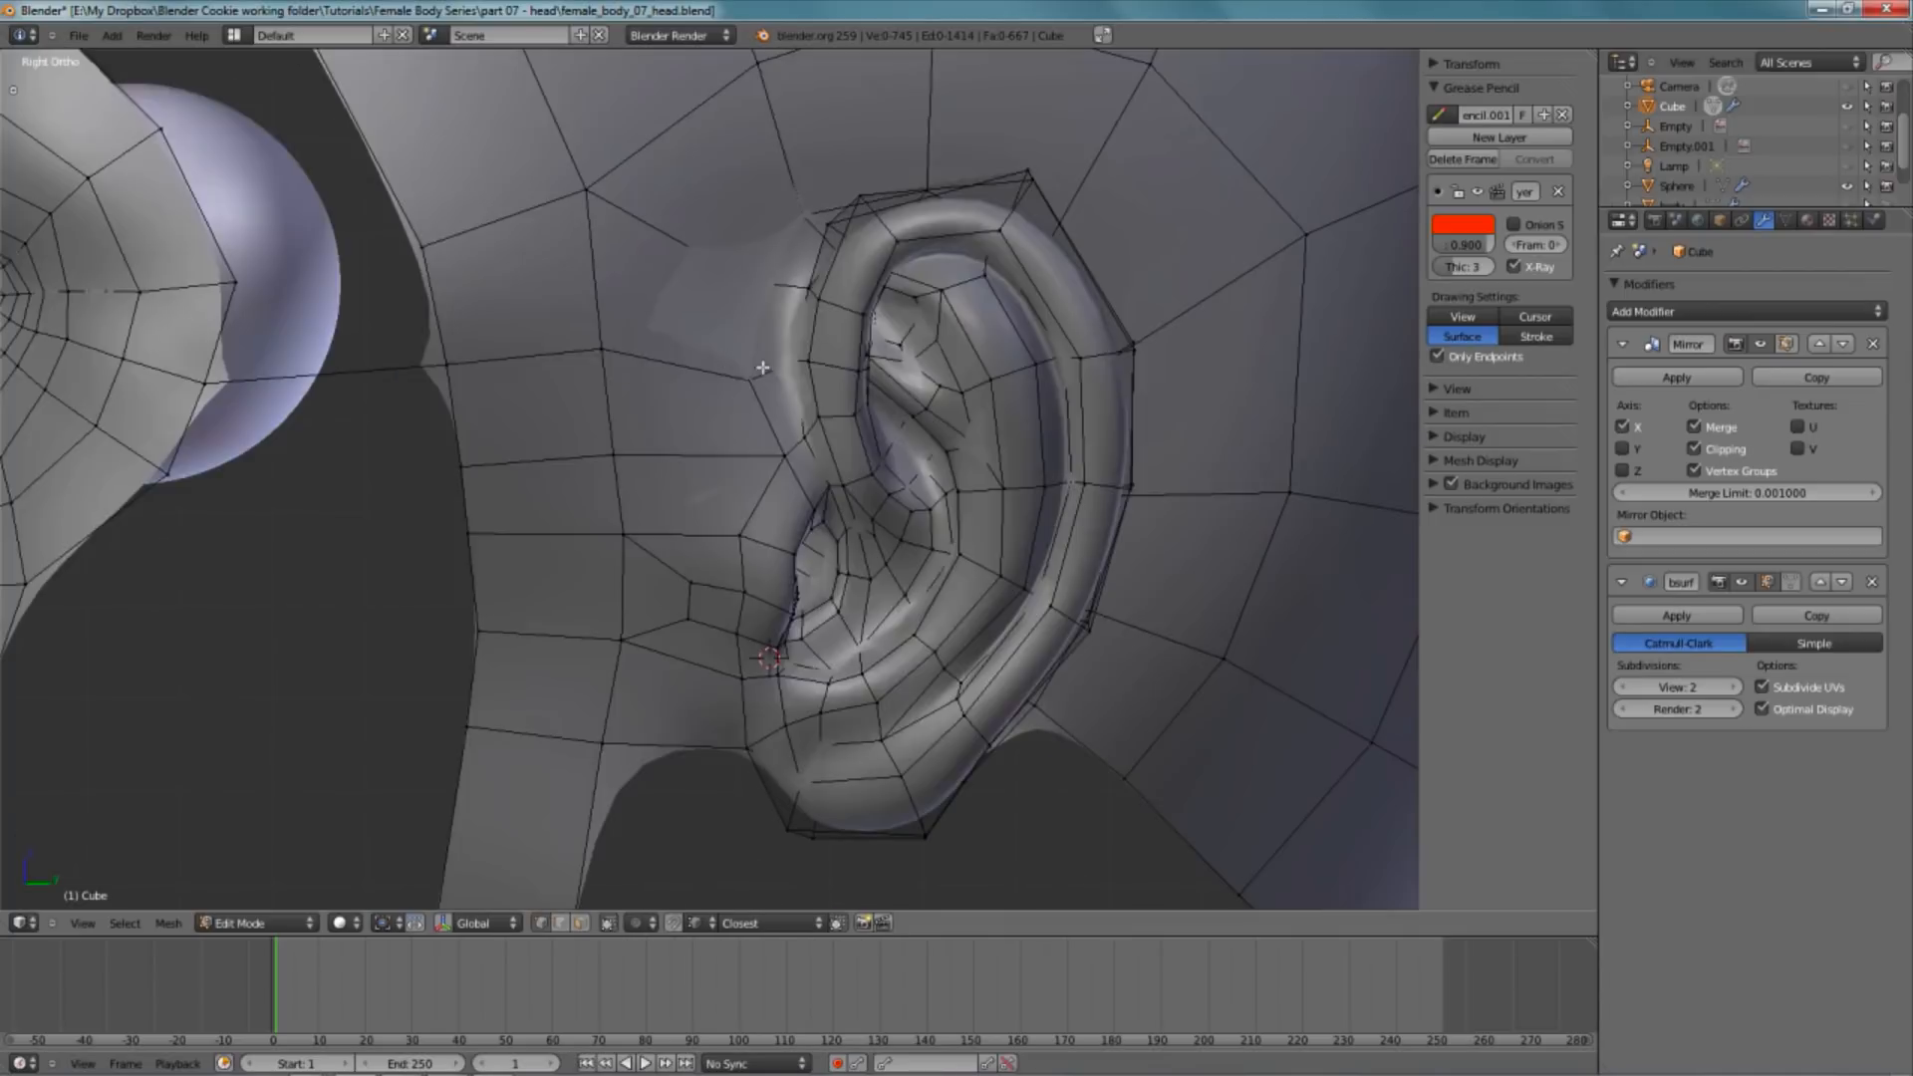
right_click(745, 369)
right_click(912, 182, "ctrl")
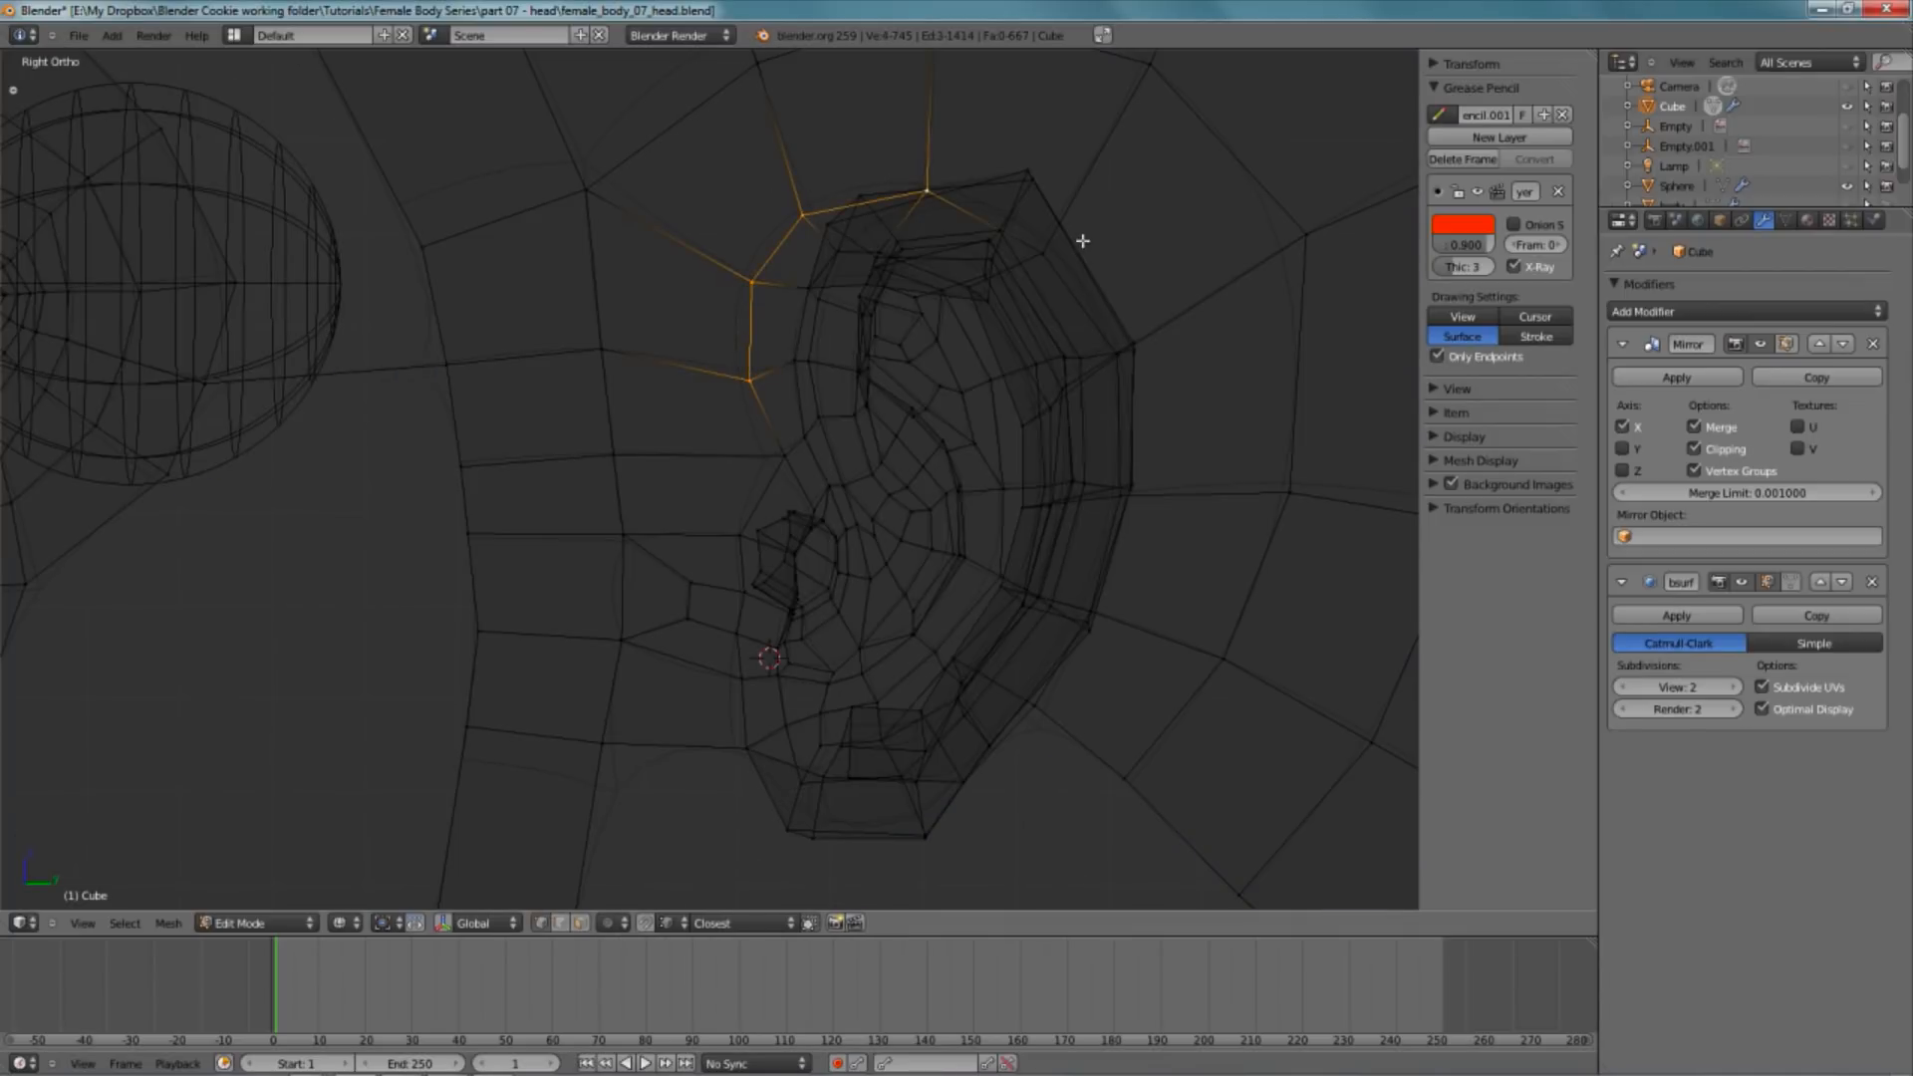
key("w")
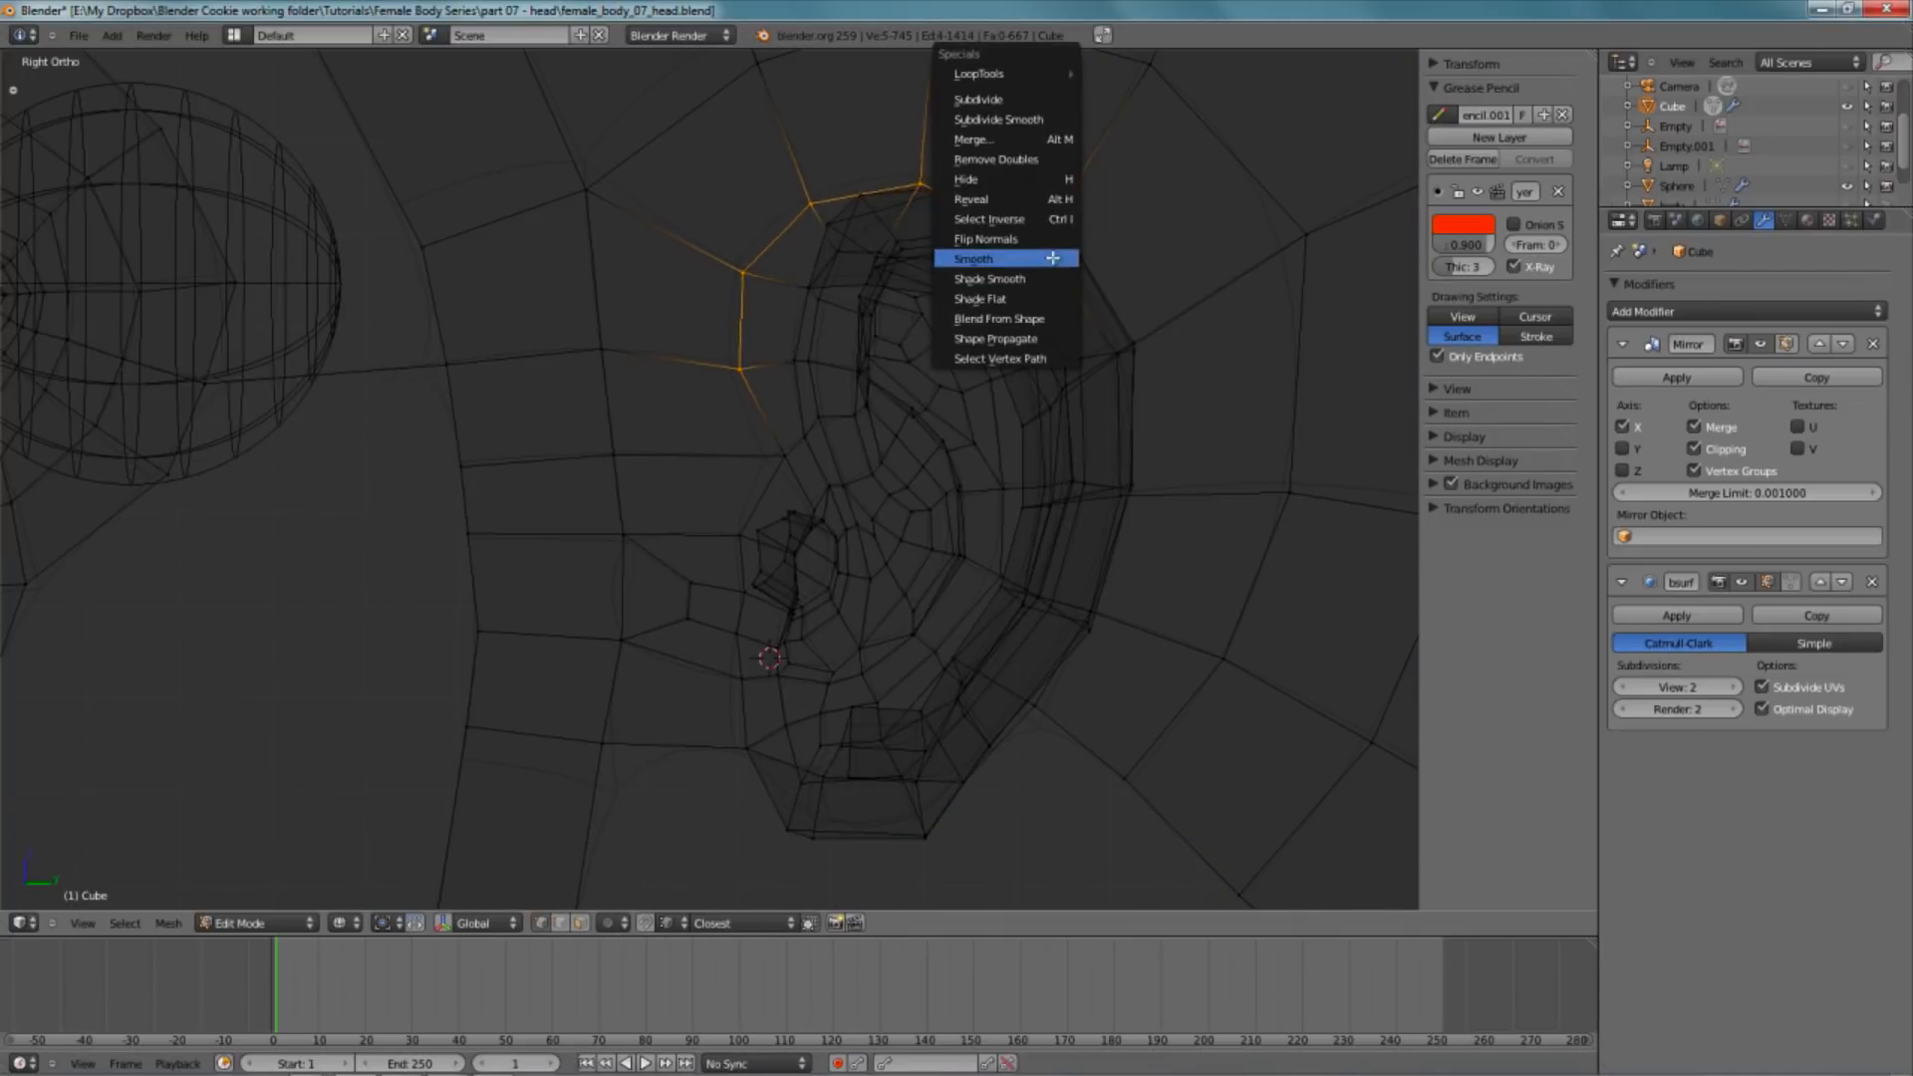
left_click(1053, 259)
key("z")
key("a")
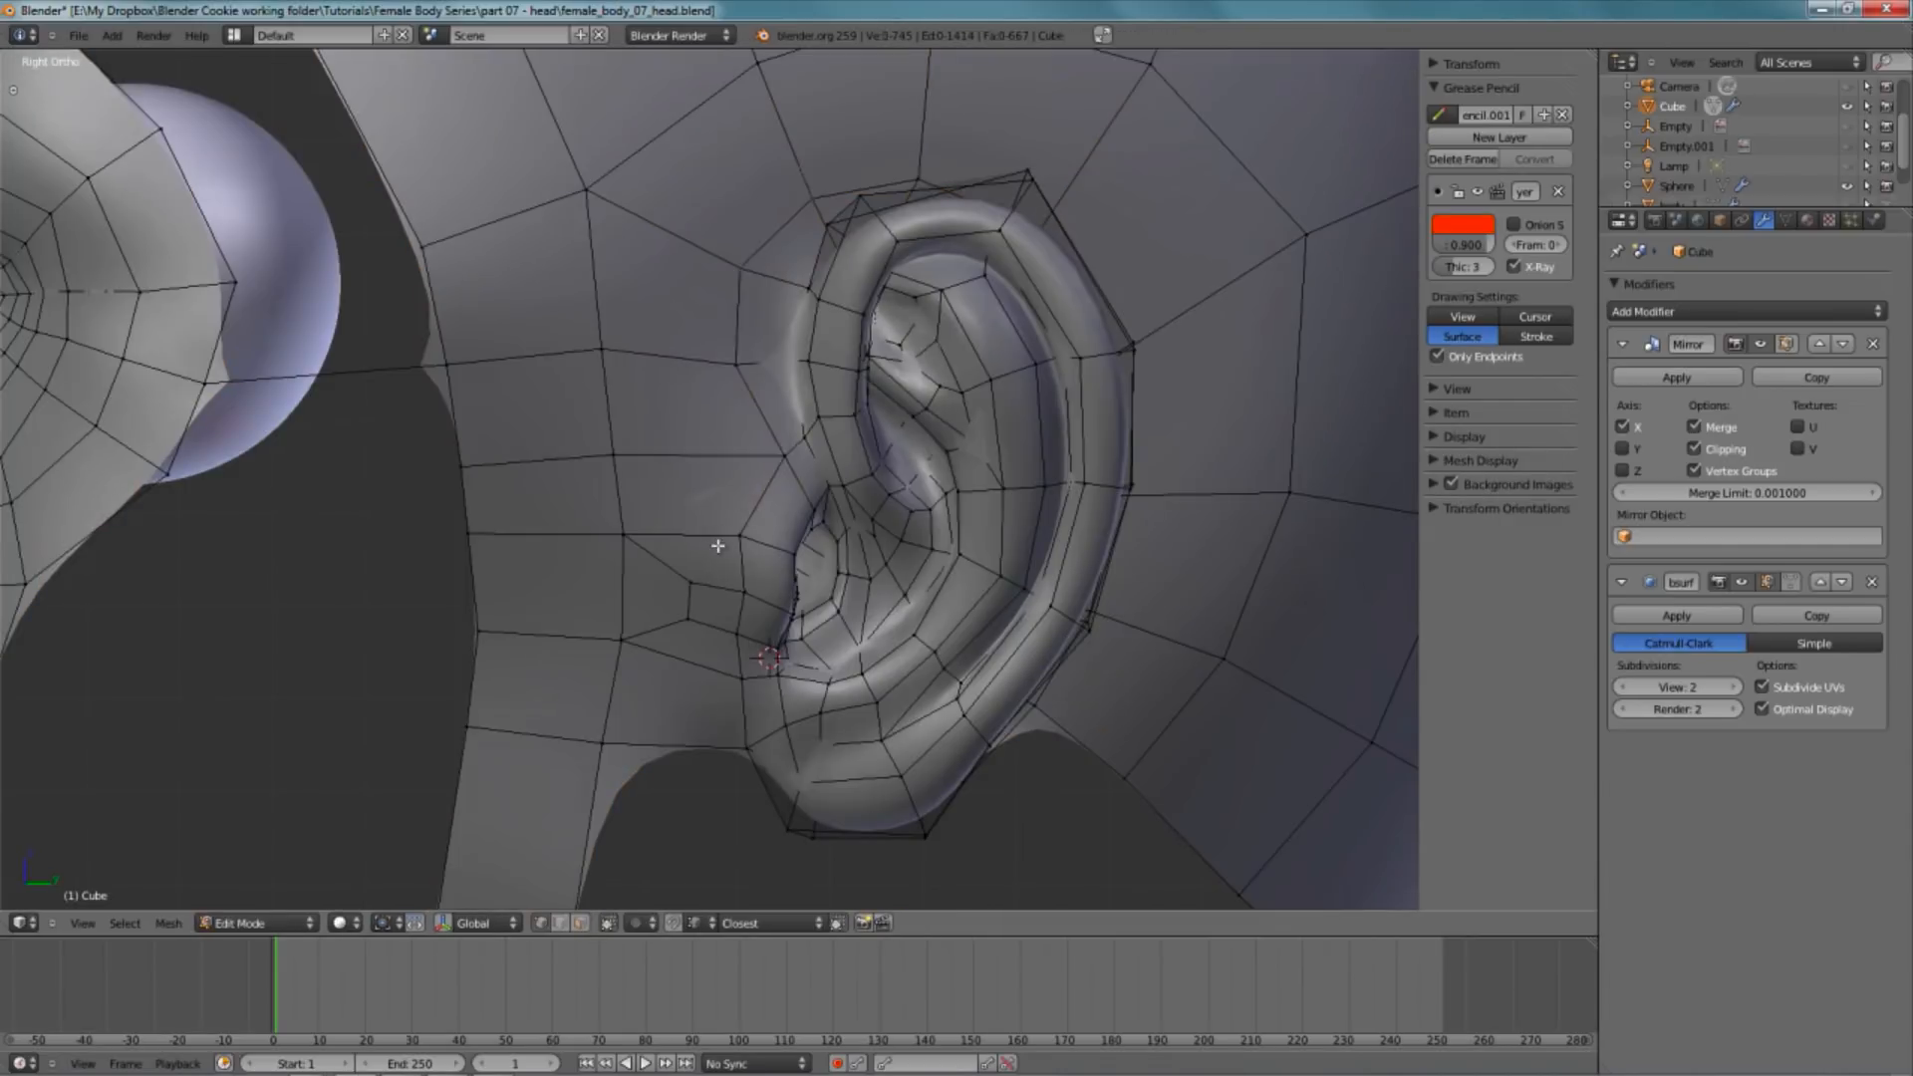
- Edge-slide the vertical run of edges on the side strip in front of the ear
scroll(733, 538, "down", 4)
scroll(743, 545, "up", 3)
scroll(743, 545, "down", 4)
middle_click_drag(743, 544, 841, 568)
key("Tab")
key("Tab")
key("KP_3")
right_click(754, 417, "alt")
key("ctrl+e")
left_click(809, 393)
left_click(823, 401)
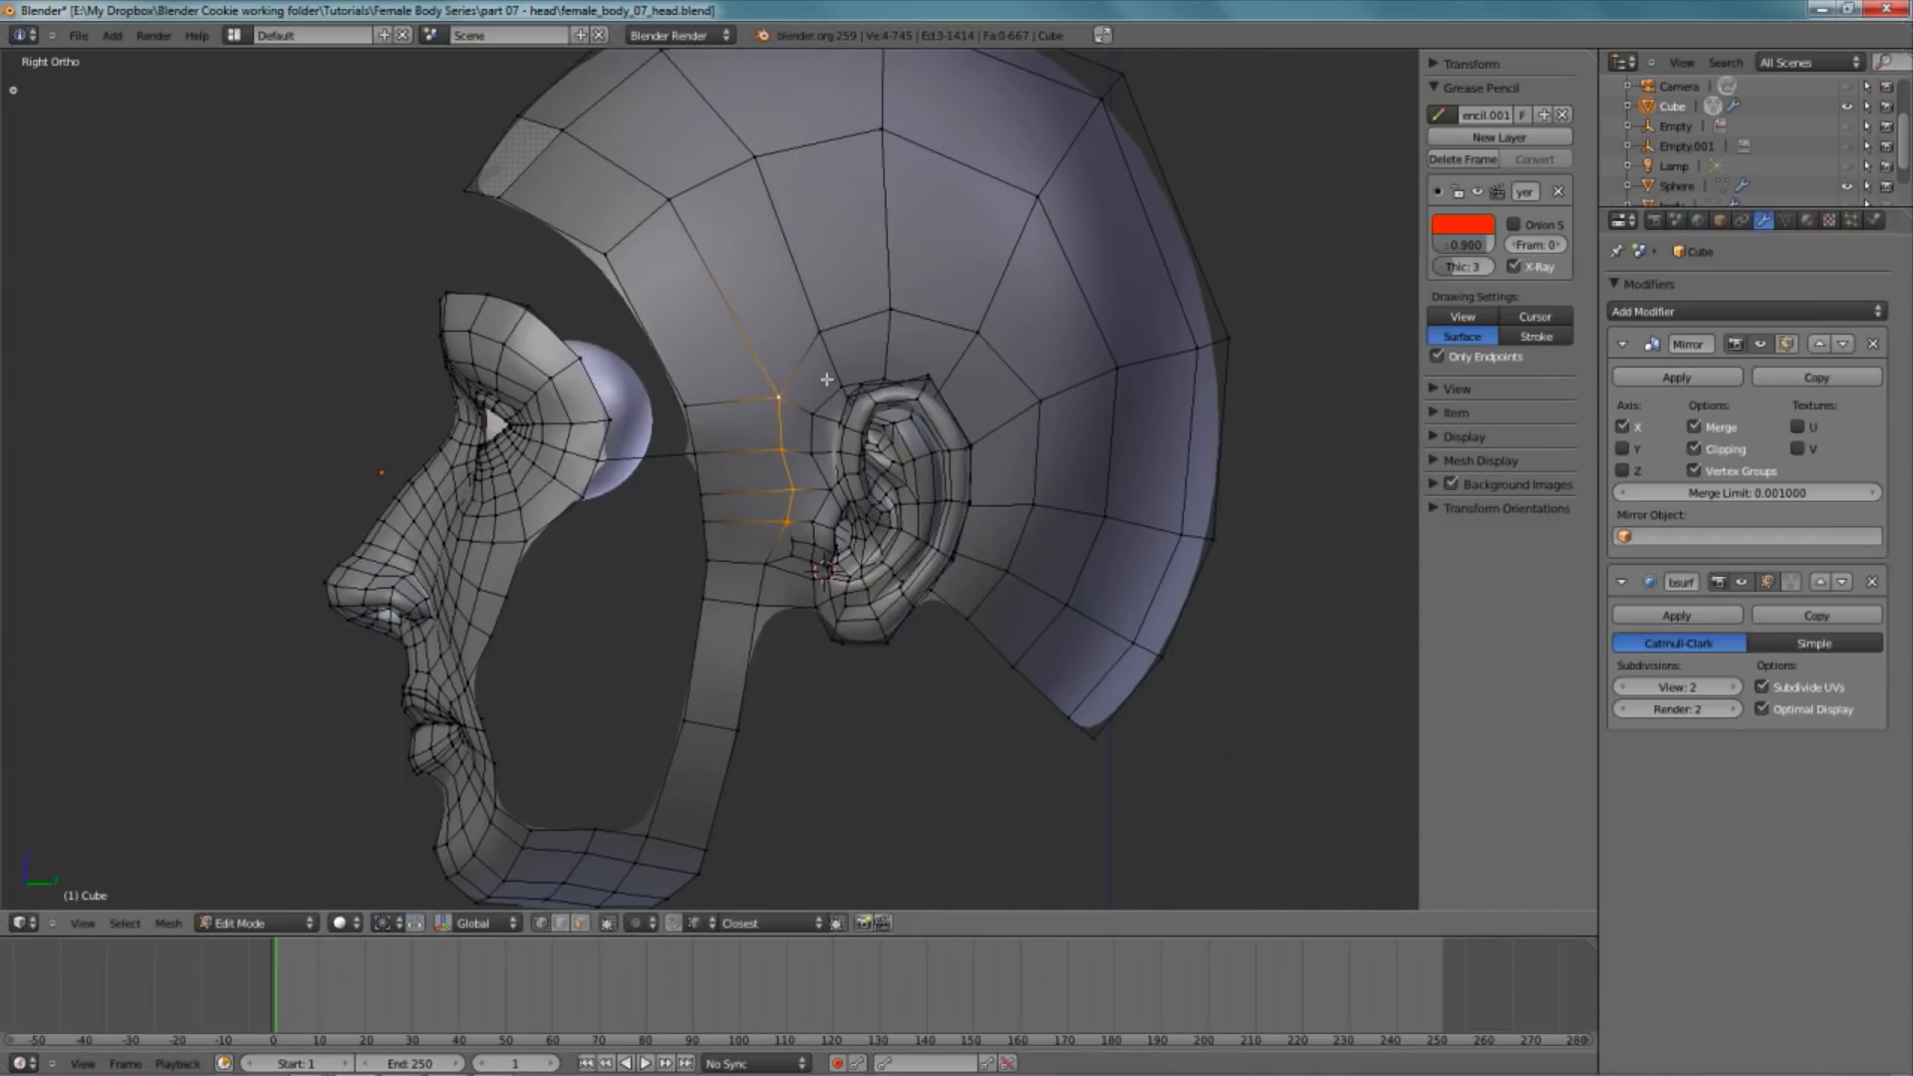
- Edge-slide the loop running above and behind the ear closer to the ear
right_click(852, 323, "alt")
key("ctrl+e")
left_click(1071, 365)
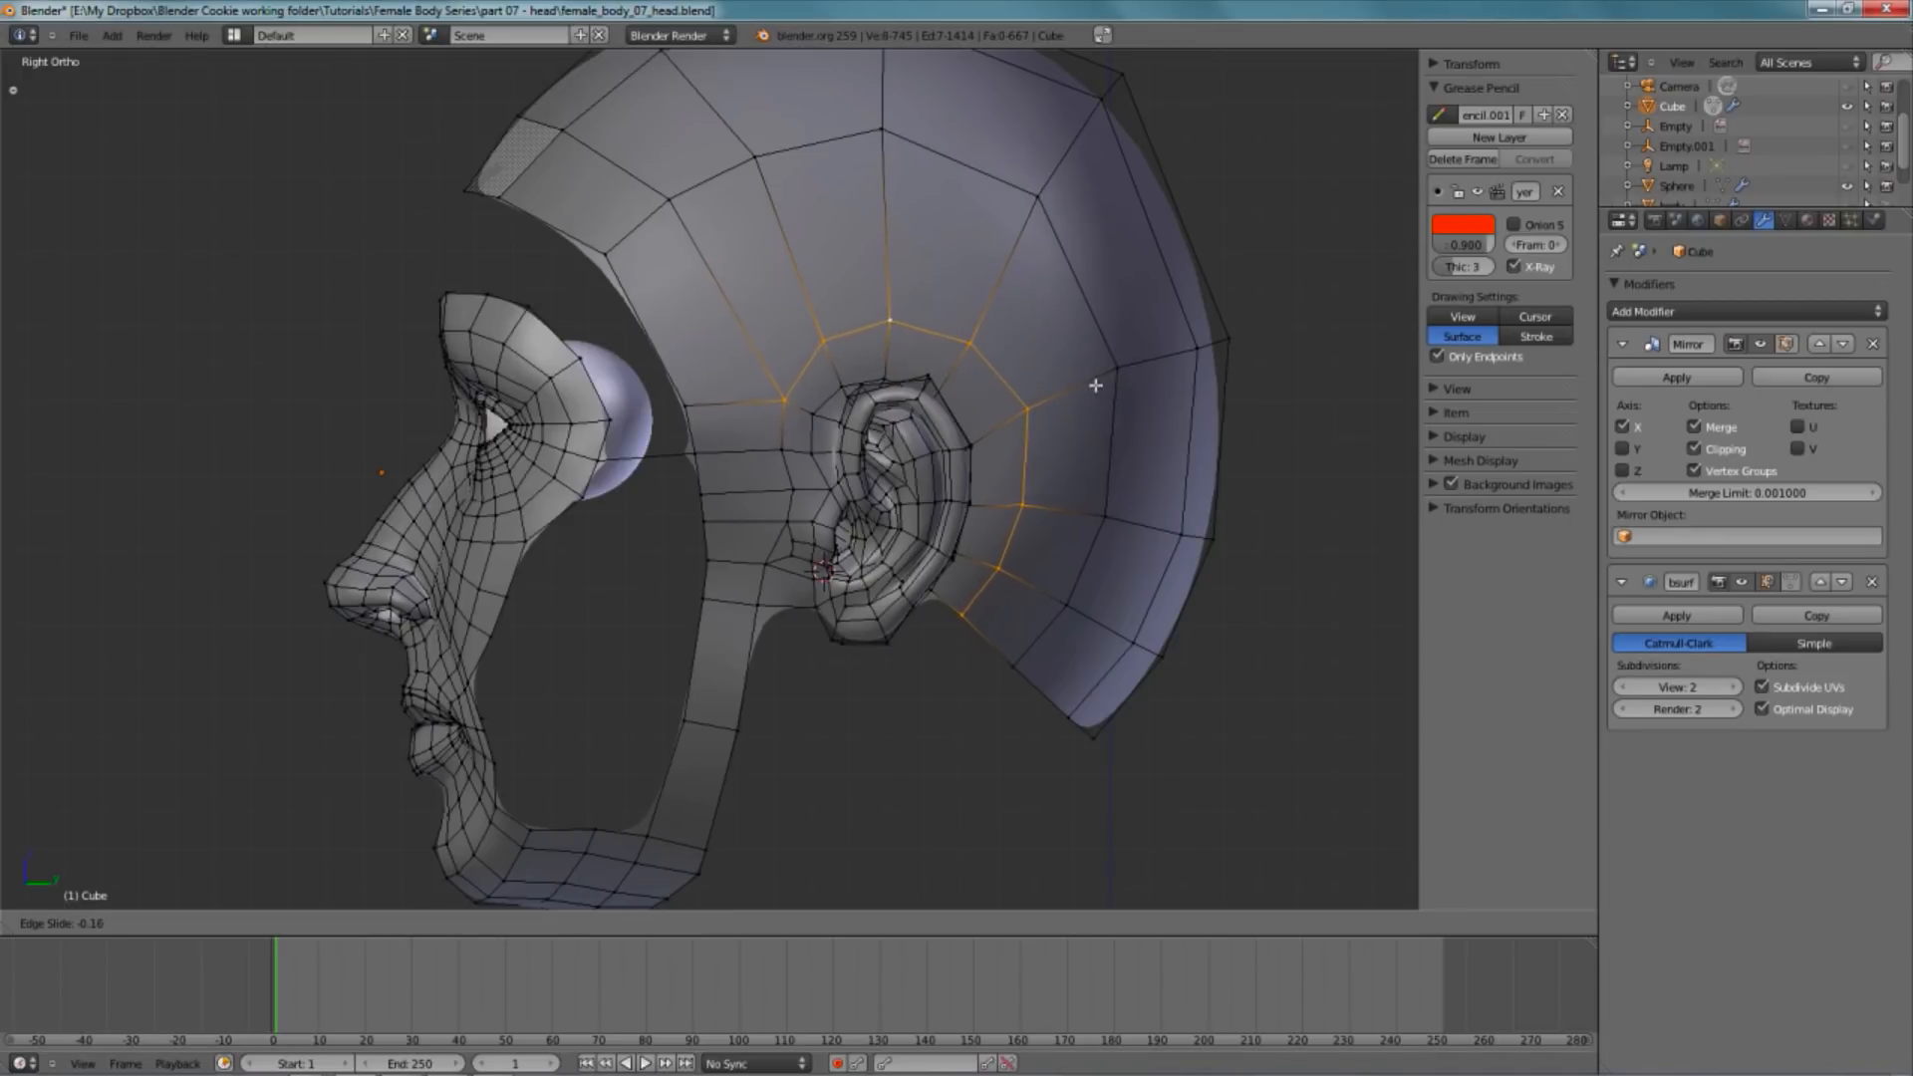
left_click(1101, 386)
right_click(794, 391, "shift")
key("ctrl+e")
left_click(1085, 418)
left_click(1162, 414)
- Edge-slide the side strip's rear edge in front of the earlobe
key("a")
right_click(761, 558)
right_click(769, 598, "shift")
key("ctrl+e")
left_click(798, 596)
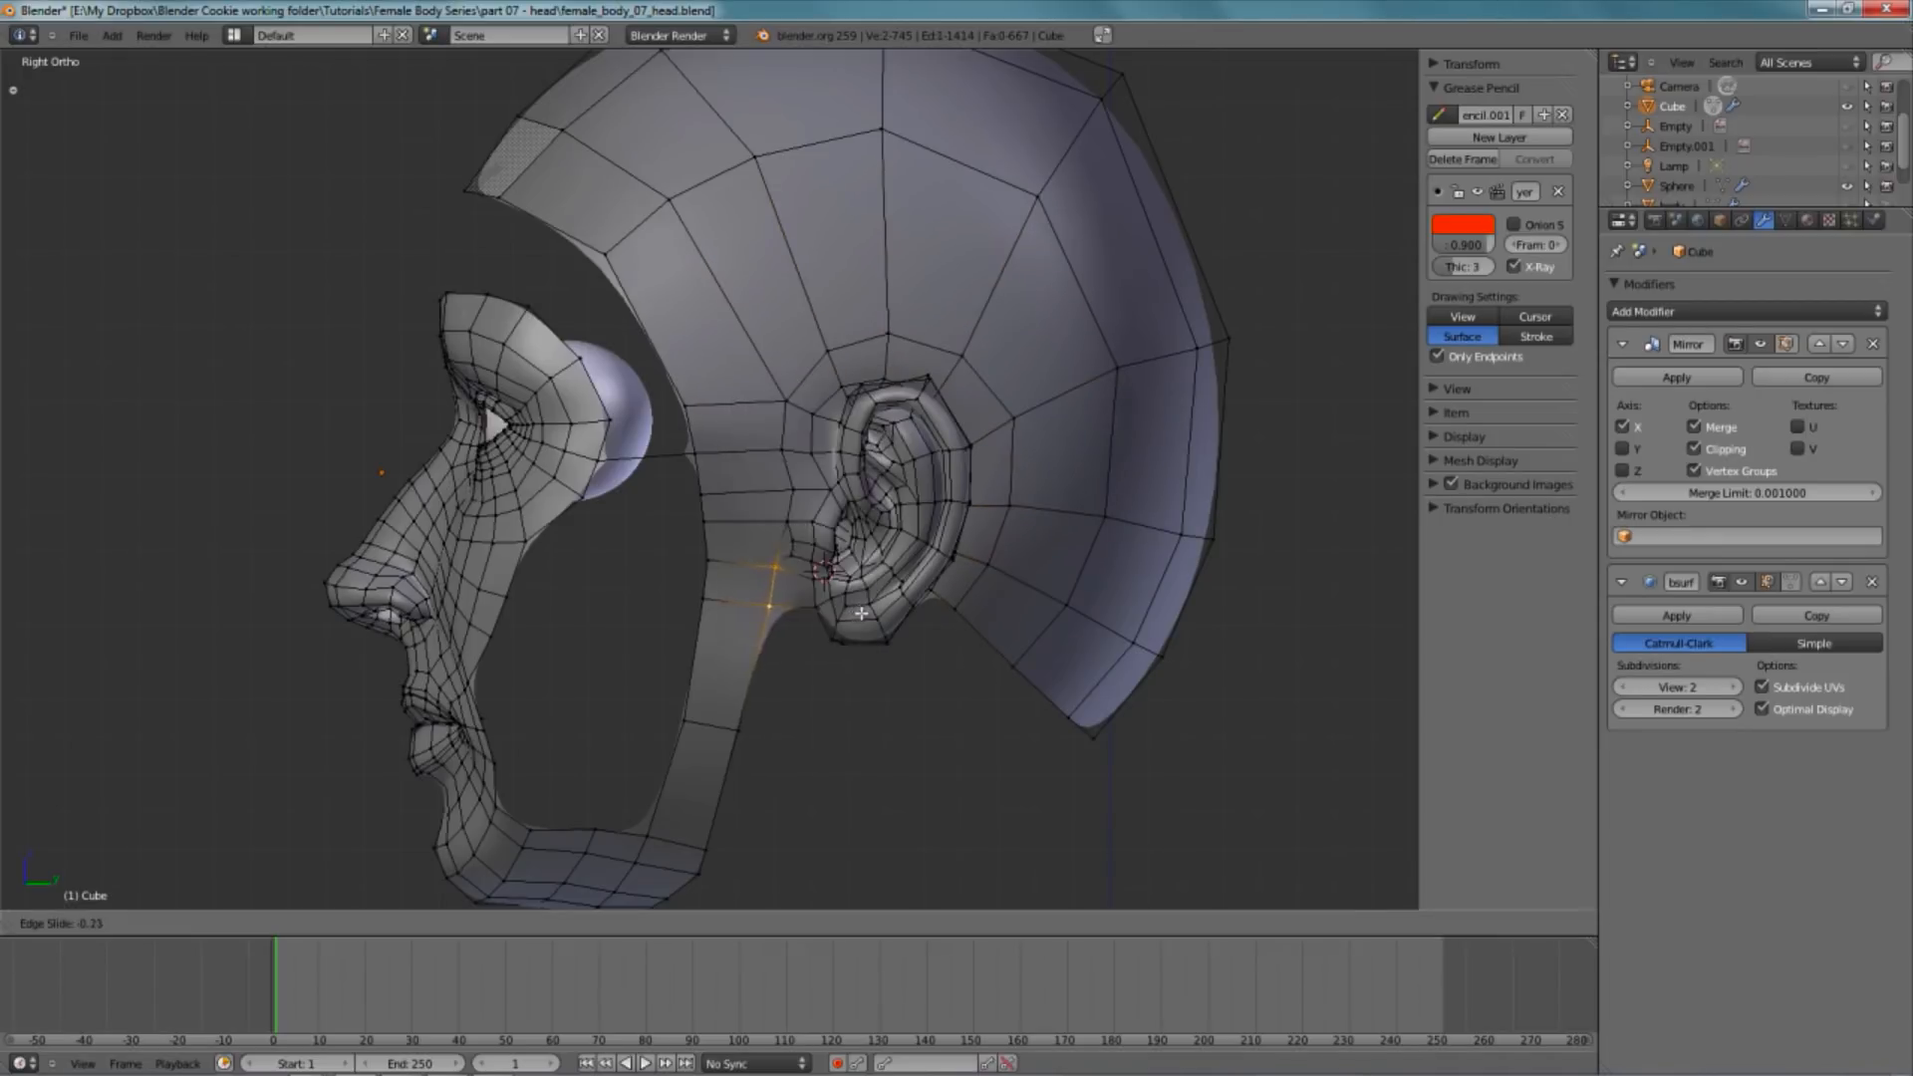
left_click(778, 526)
- Edge-slide the short edge in front of the ear opening and nudge the nearby vertex to even the spacing
key("a")
right_click(794, 558, "shift")
key("ctrl+e")
left_click(820, 577)
left_click(797, 548)
key("a")
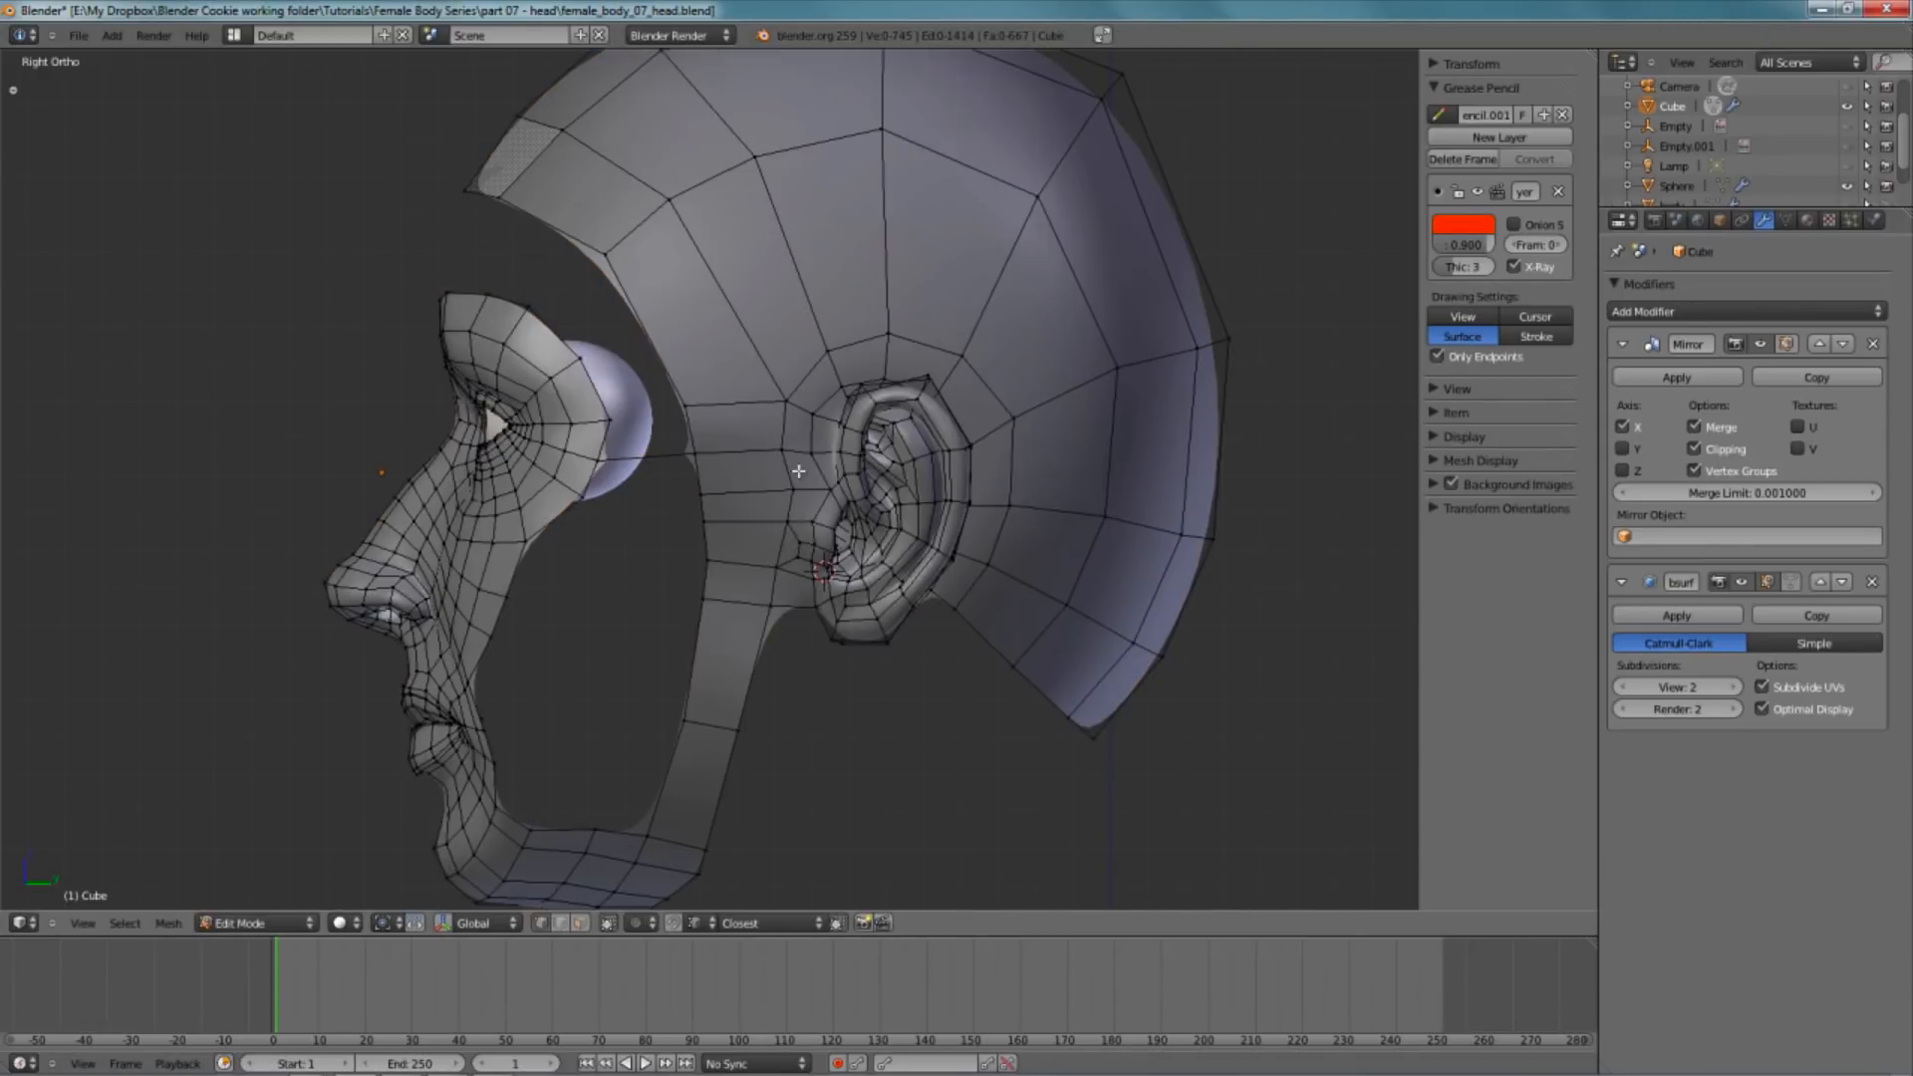
key("g")
left_click(785, 480)
key("a")
- Box-select the side strip's front border vertices behind the eye and smooth them repeatedly
scroll(842, 446, "down", 4)
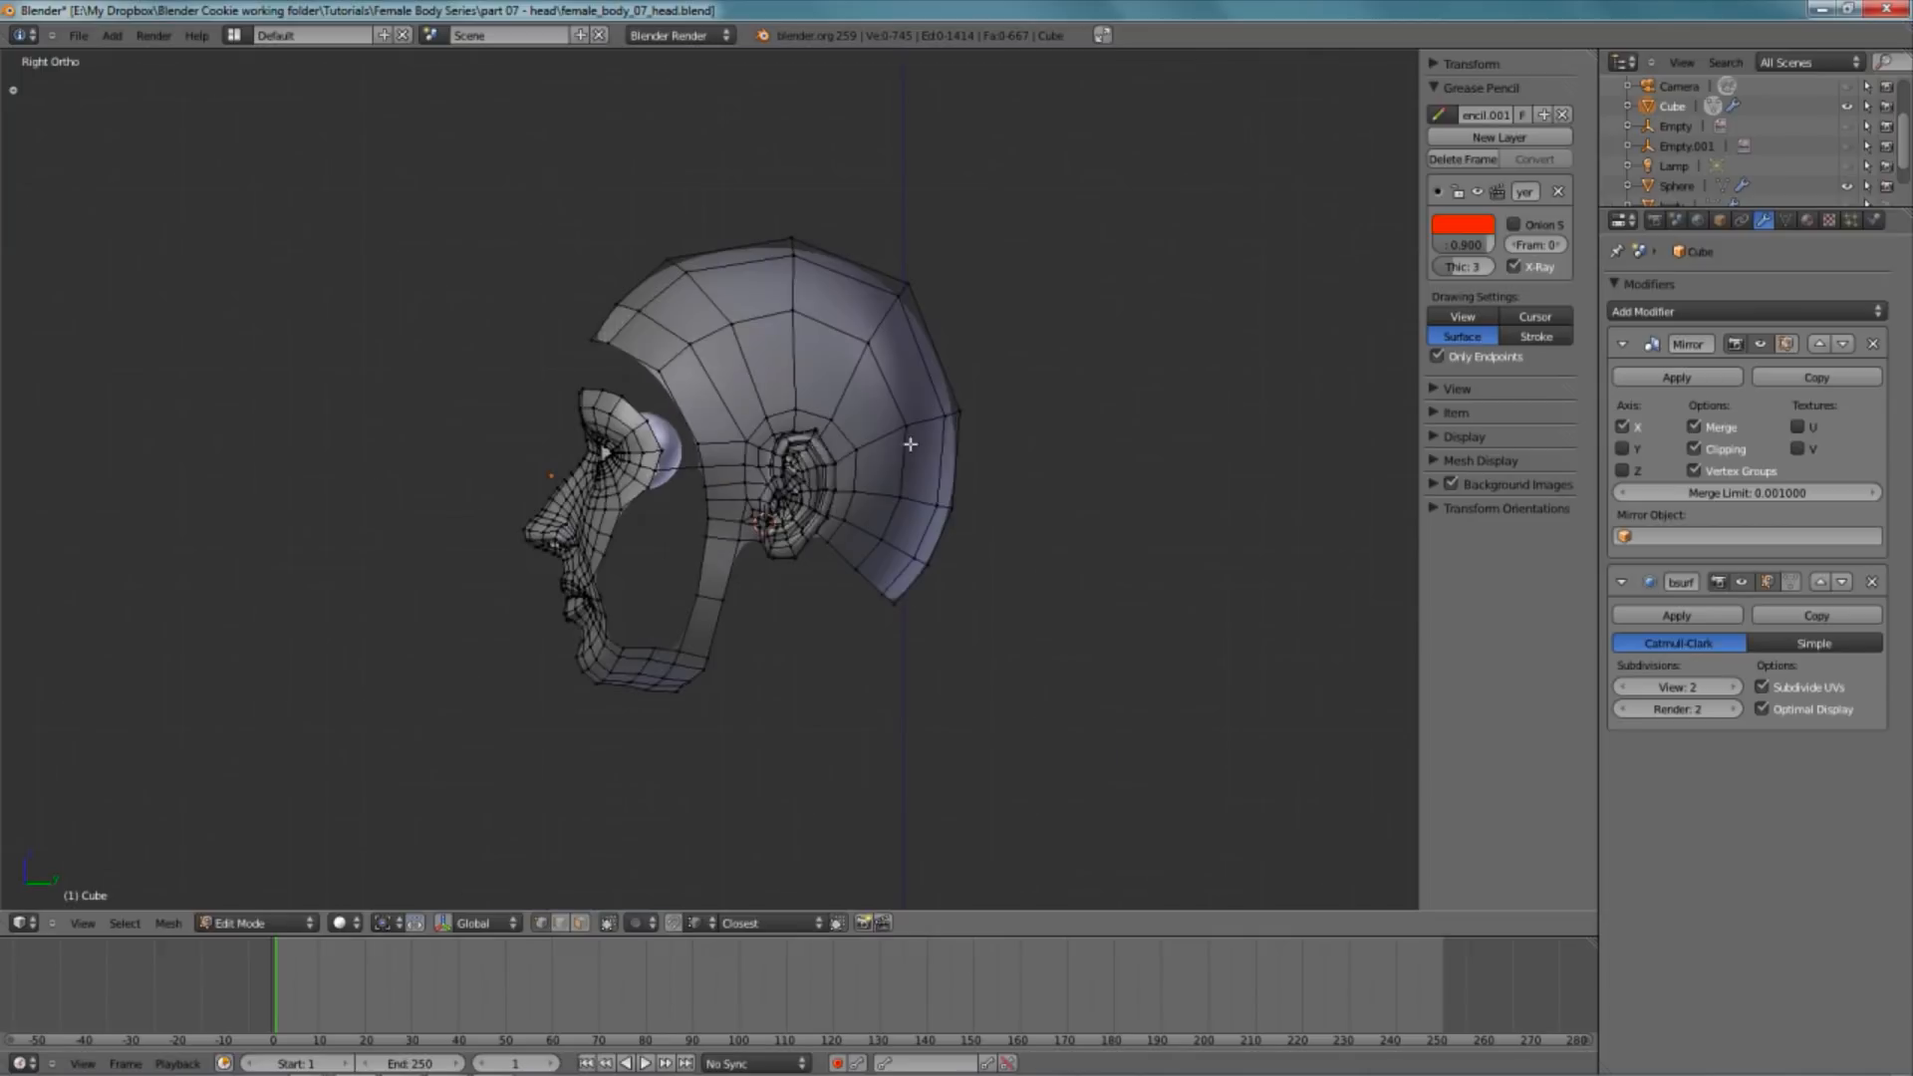
scroll(768, 545, "up", 5)
scroll(768, 545, "down", 4)
scroll(763, 363, "up", 4)
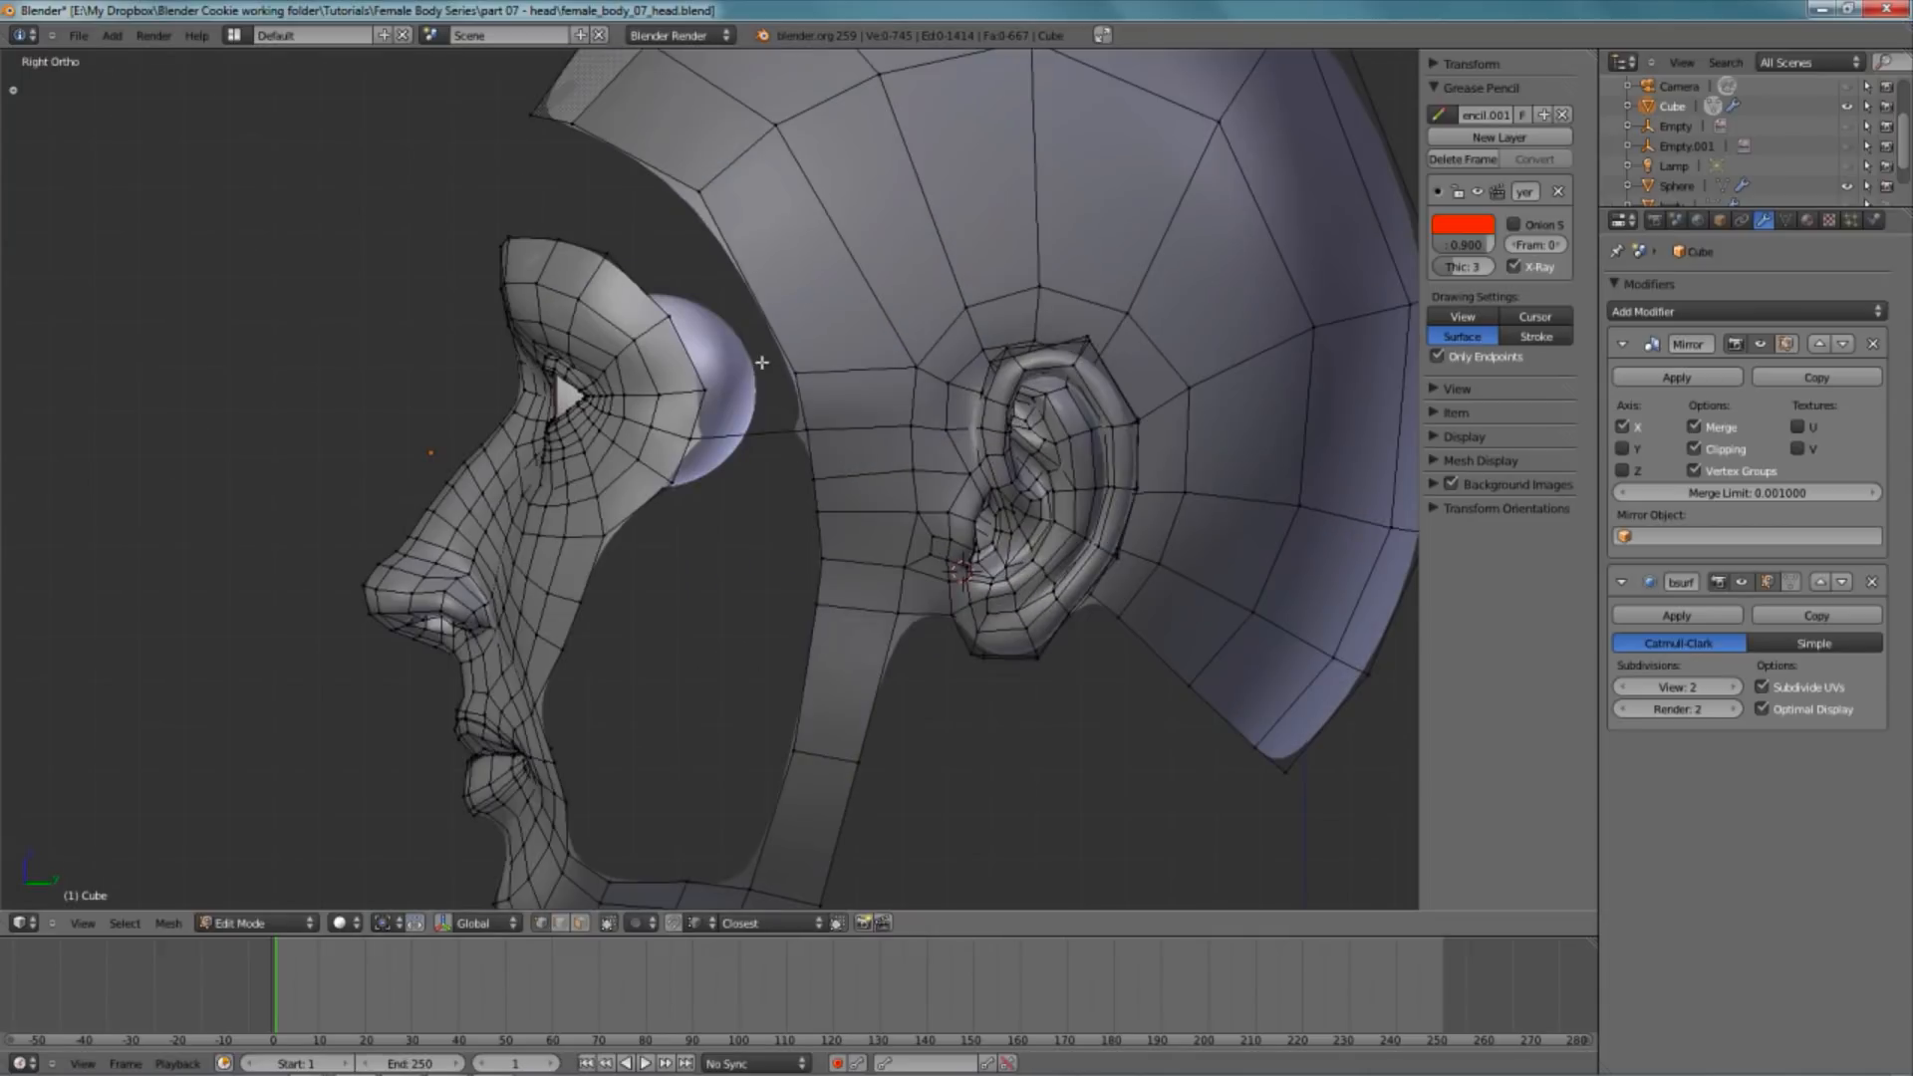
key("b")
left_click_drag(762, 361, 846, 645)
key("w")
left_click(846, 644)
key("w")
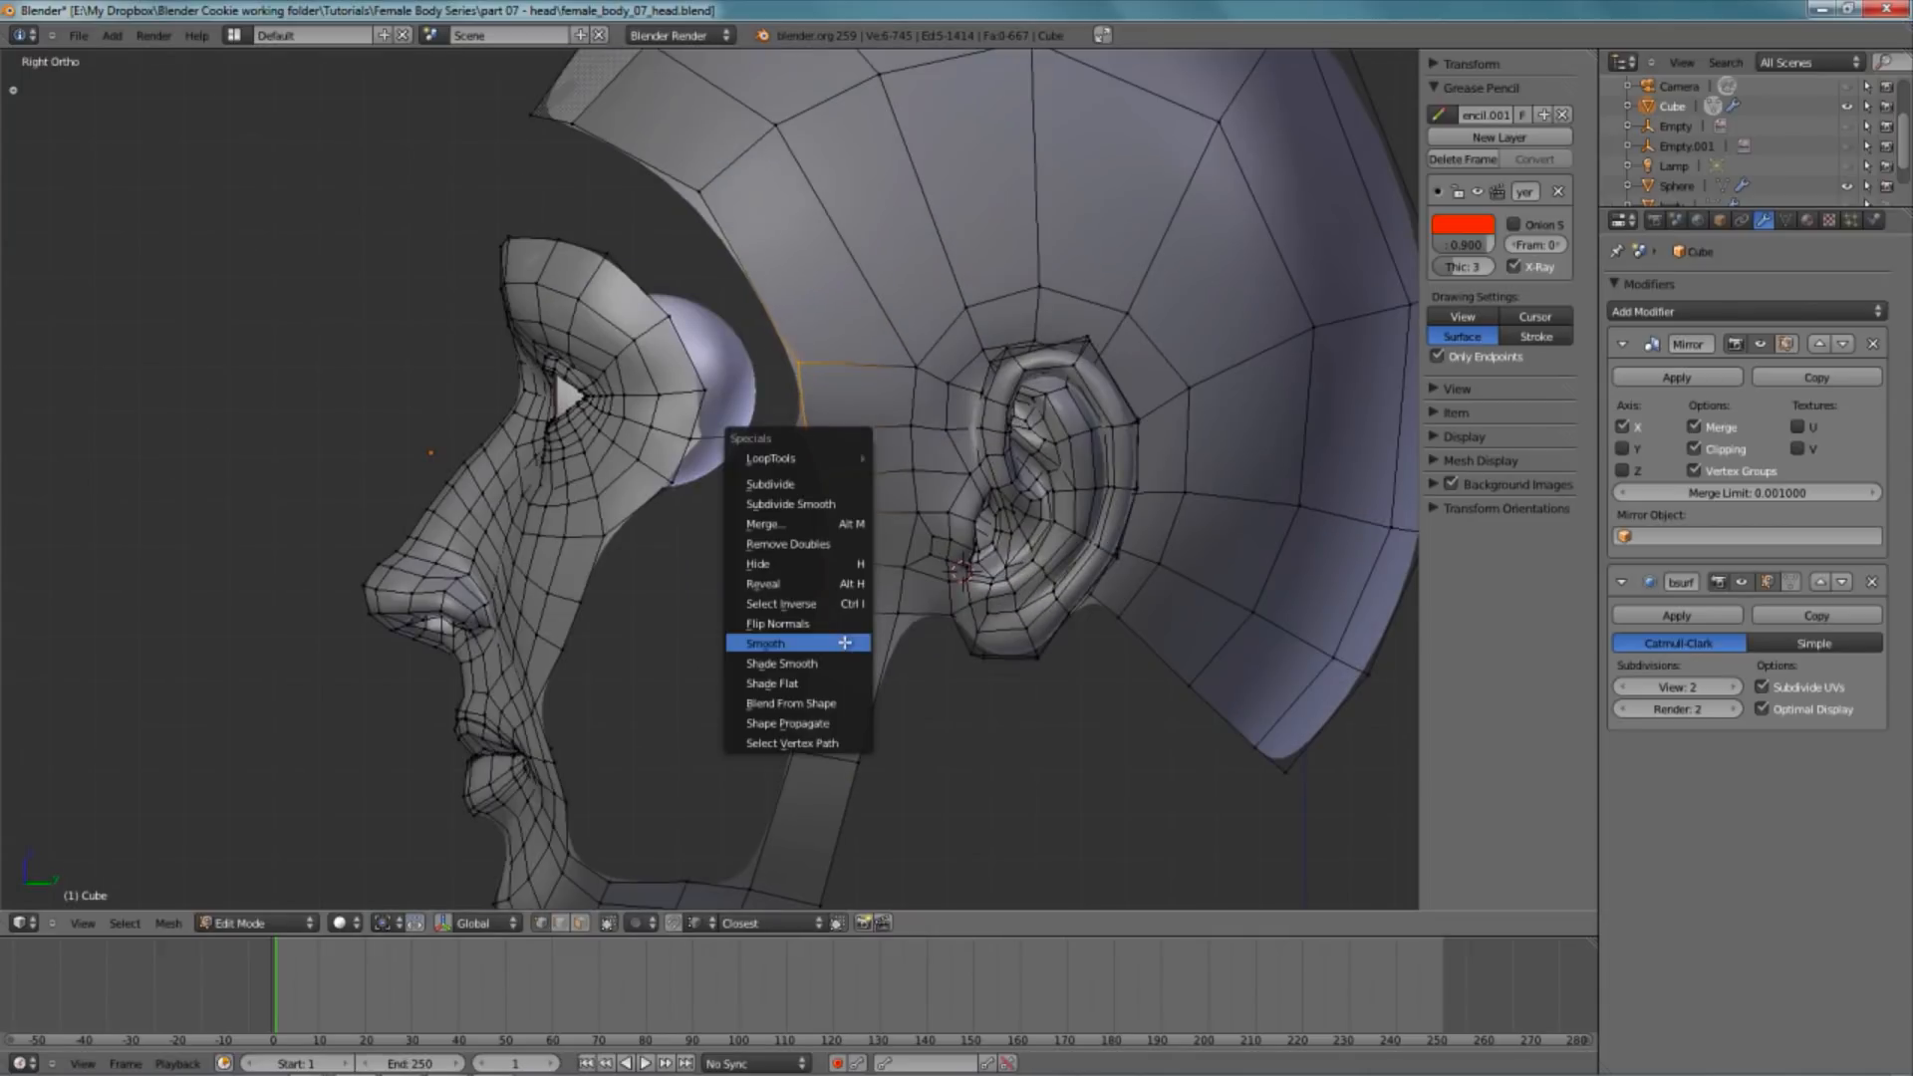
- Smooth the selected vertices on the temple's front edge twice and clear the selection
left_click(846, 643)
key("w")
left_click(846, 644)
key("a")
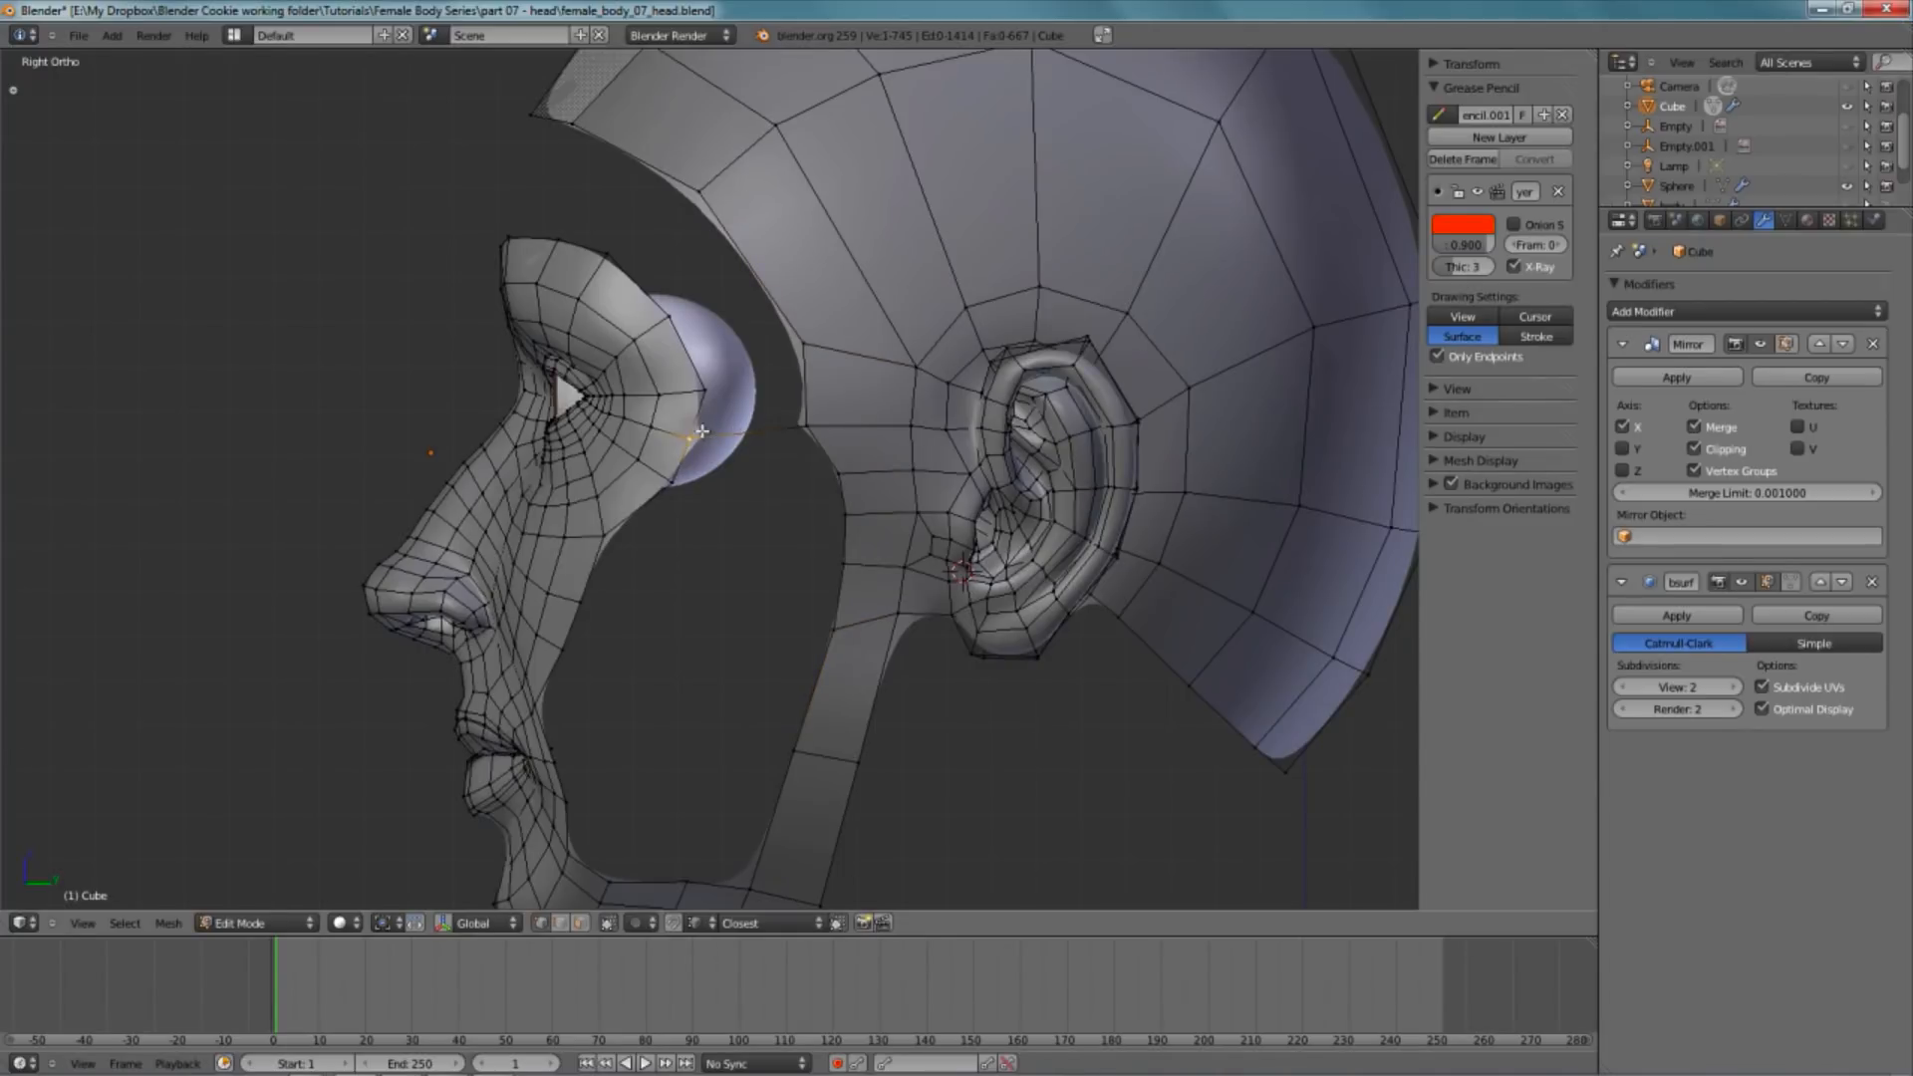
- Bridge the outer eye area to the temple with a face and reposition the vertices around it
key("f")
right_click(714, 385)
key("g")
left_click(715, 368)
right_click(668, 394)
key("g")
left_click(668, 388)
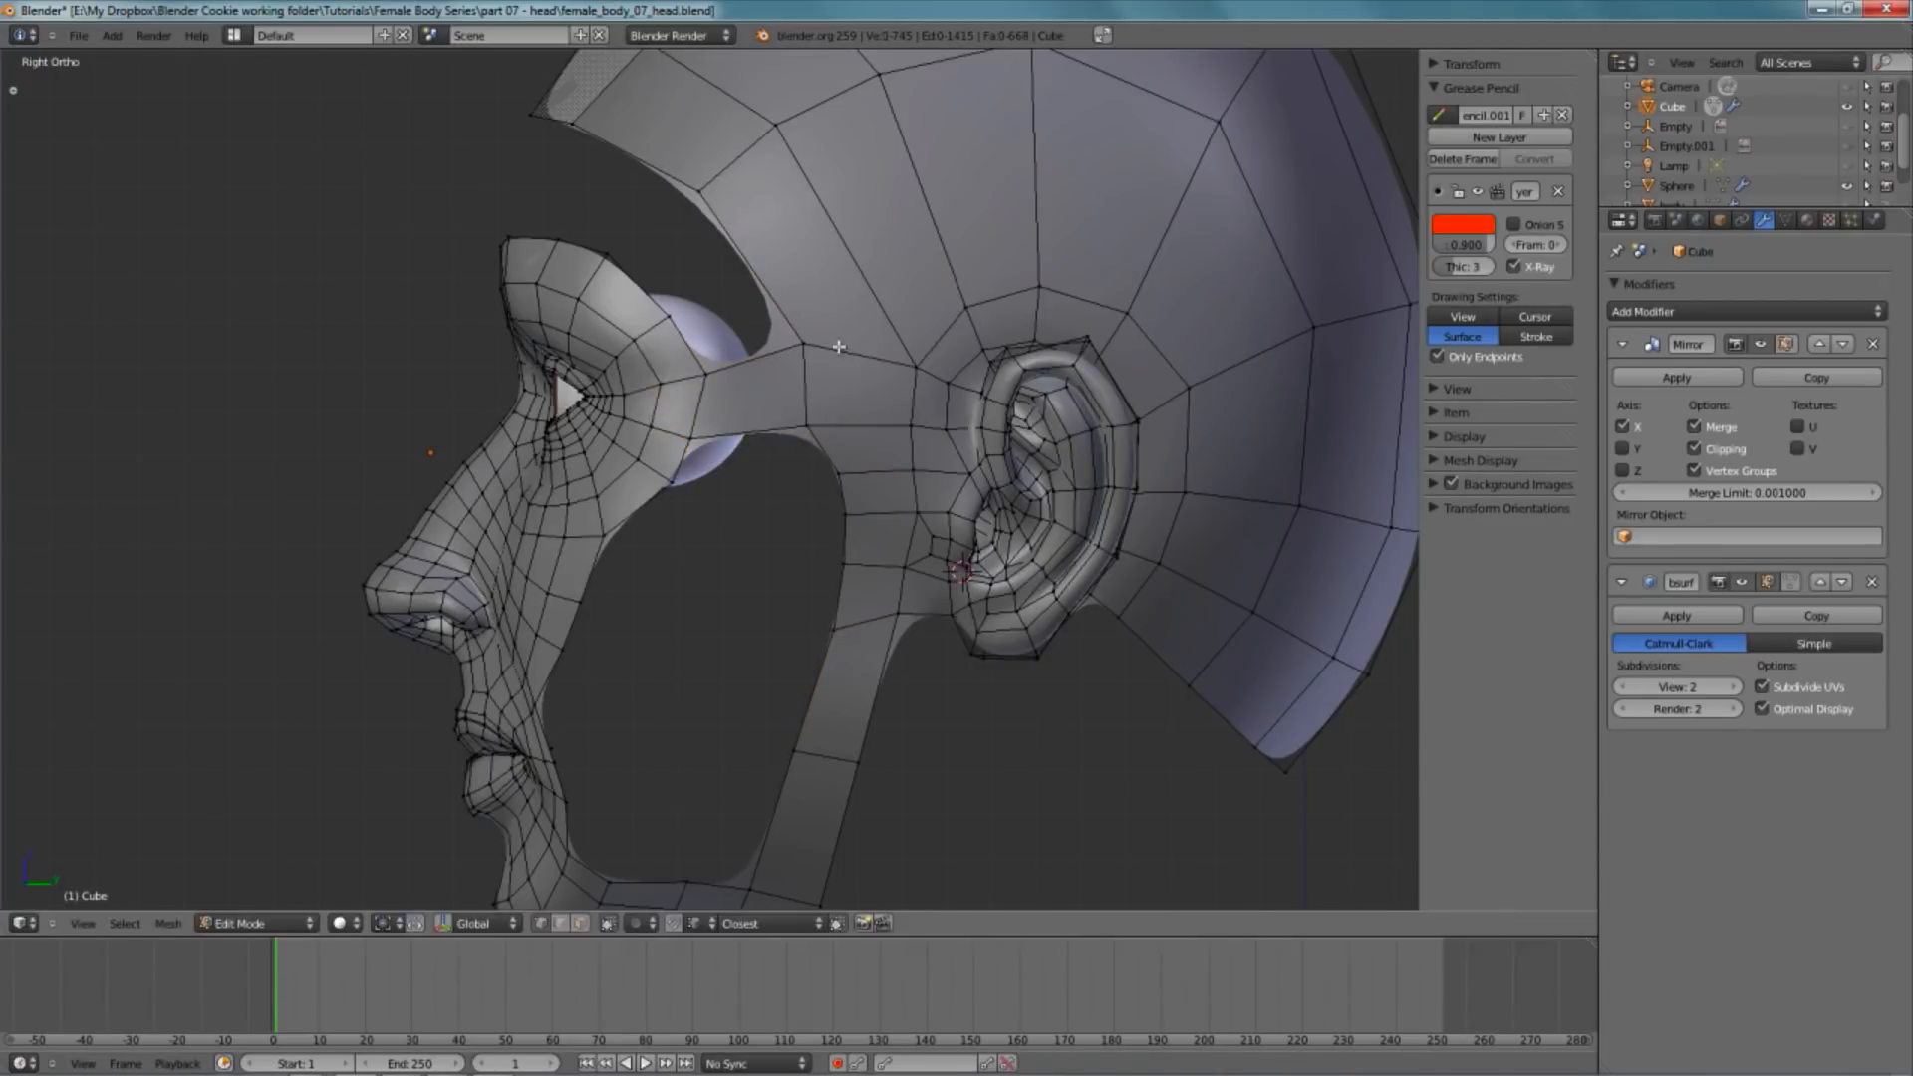
key("g")
left_click(803, 367)
- Shift two vertices on the edge in front of the ear and fill a second face below the temple bridge
right_click(842, 483)
right_click(845, 512, "shift")
key("g")
left_click(837, 512)
right_click(830, 469)
right_click(676, 477, "shift")
key("f")
- Reposition the vertices along the edge in front of the ear to even out their spacing
right_click(823, 462)
key("g")
left_click(804, 457)
right_click(844, 527)
key("g")
left_click(848, 566)
right_click(848, 562, "shift")
key("g")
left_click(840, 560)
- Examine the new temple faces and the open cheek area from an angle and from the side
middle_click_drag(840, 561, 837, 469)
scroll(879, 512, "down", 5)
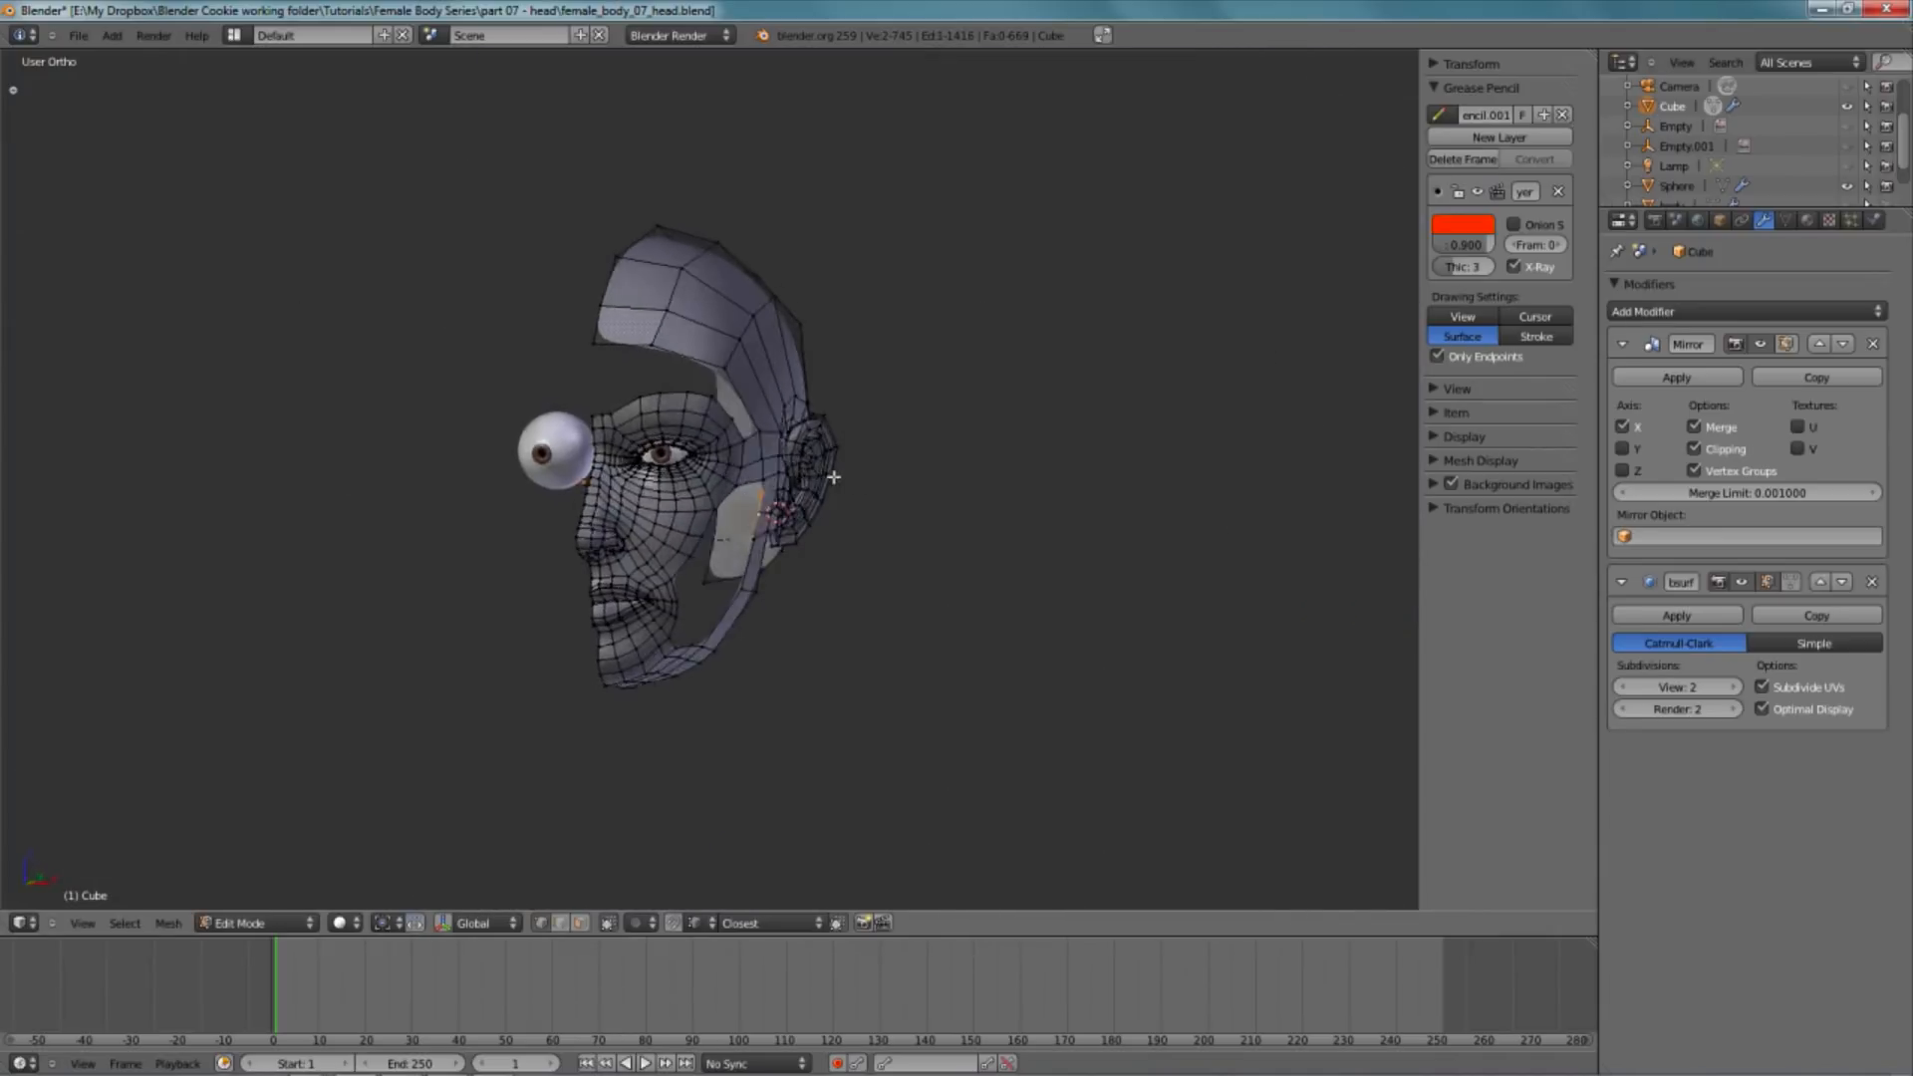
key("KP_3")
scroll(777, 525, "up", 5)
scroll(708, 544, "up", 2)
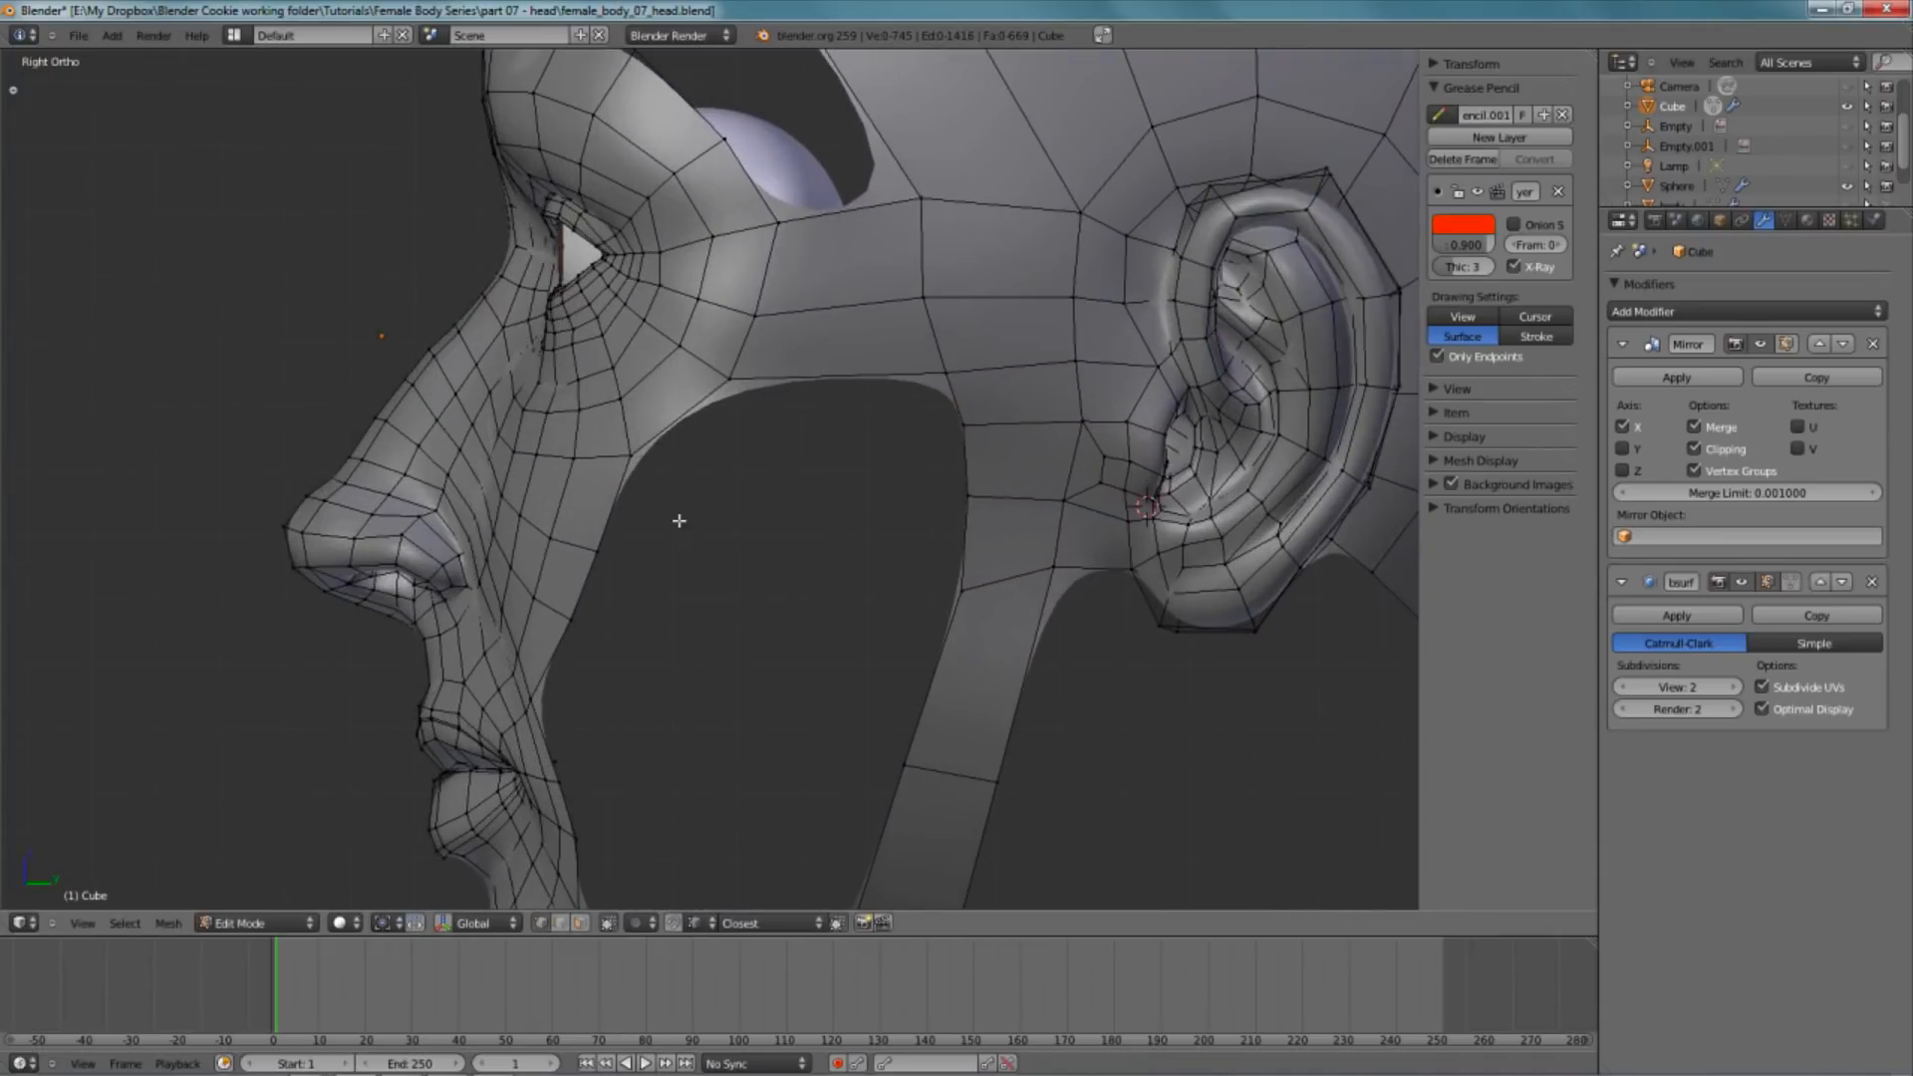
scroll(743, 525, "down", 3)
scroll(733, 428, "up", 2)
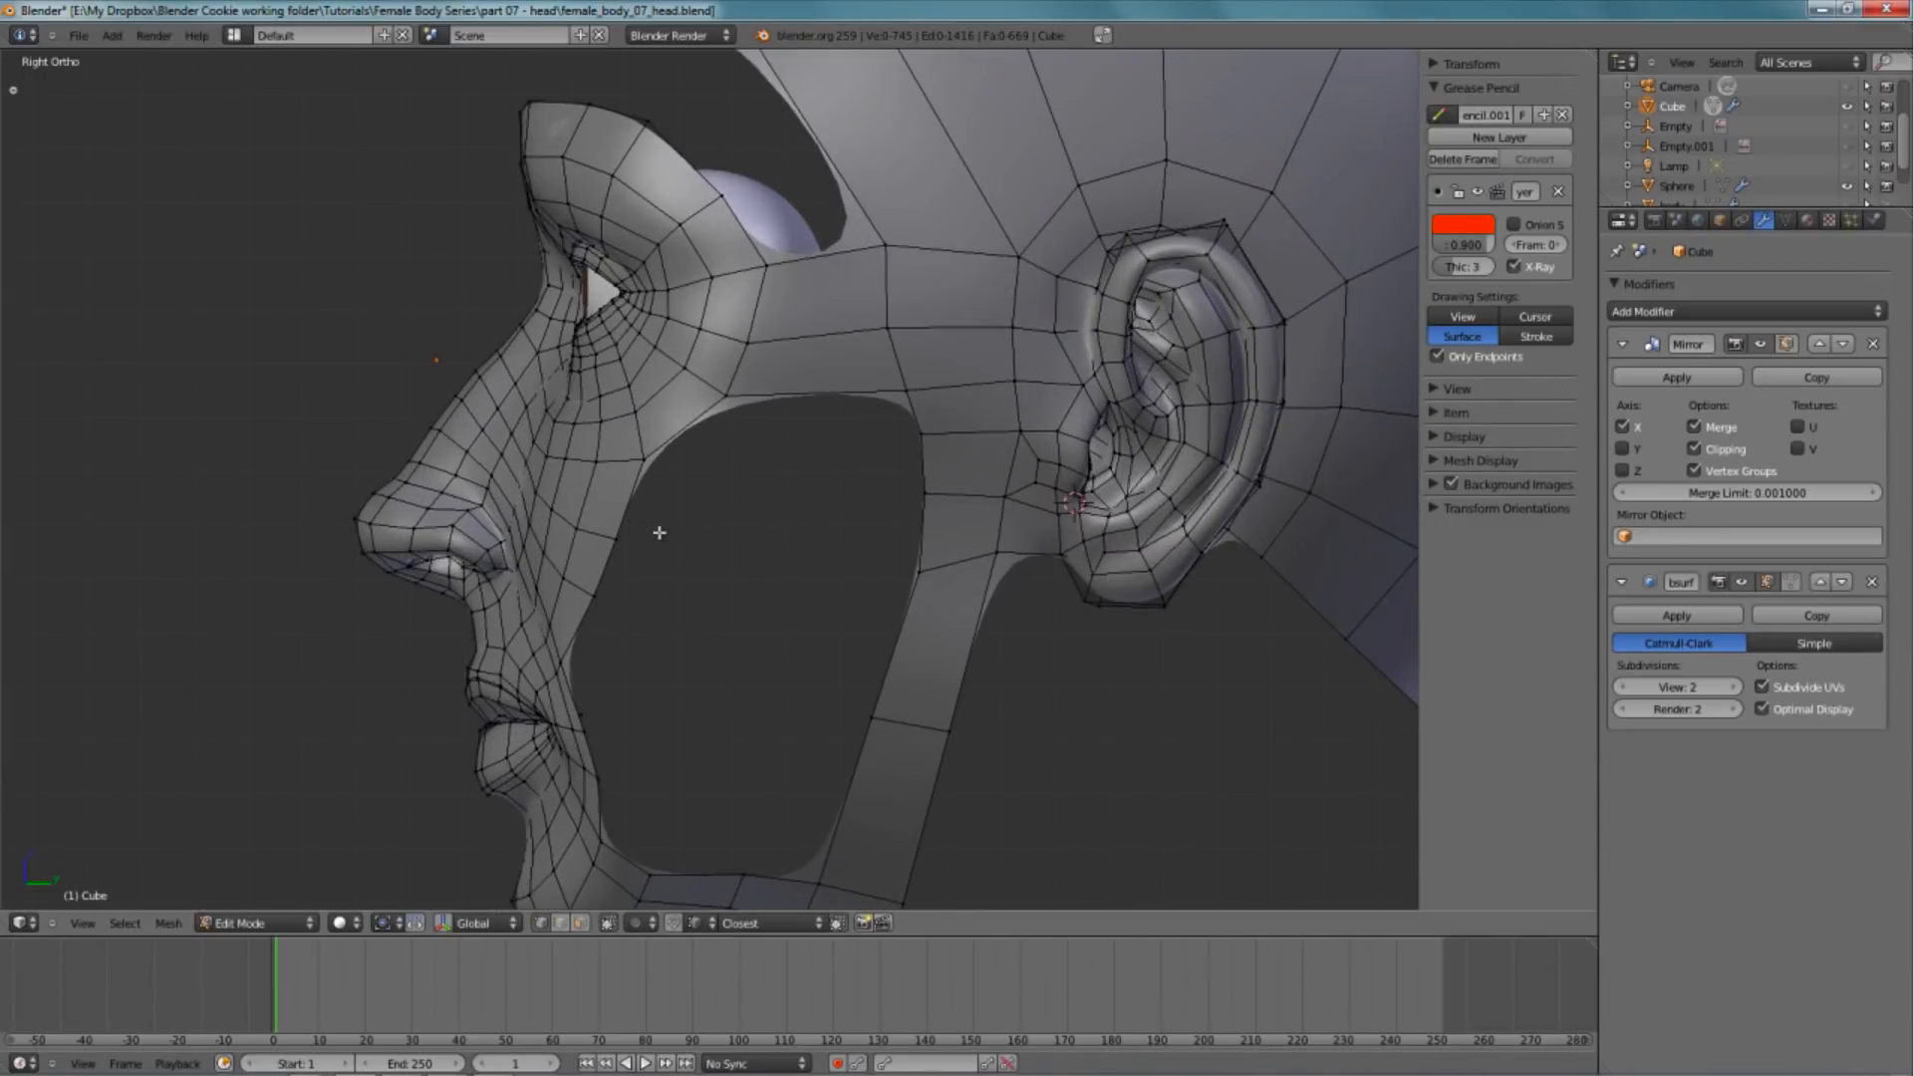
scroll(957, 465, "down", 1)
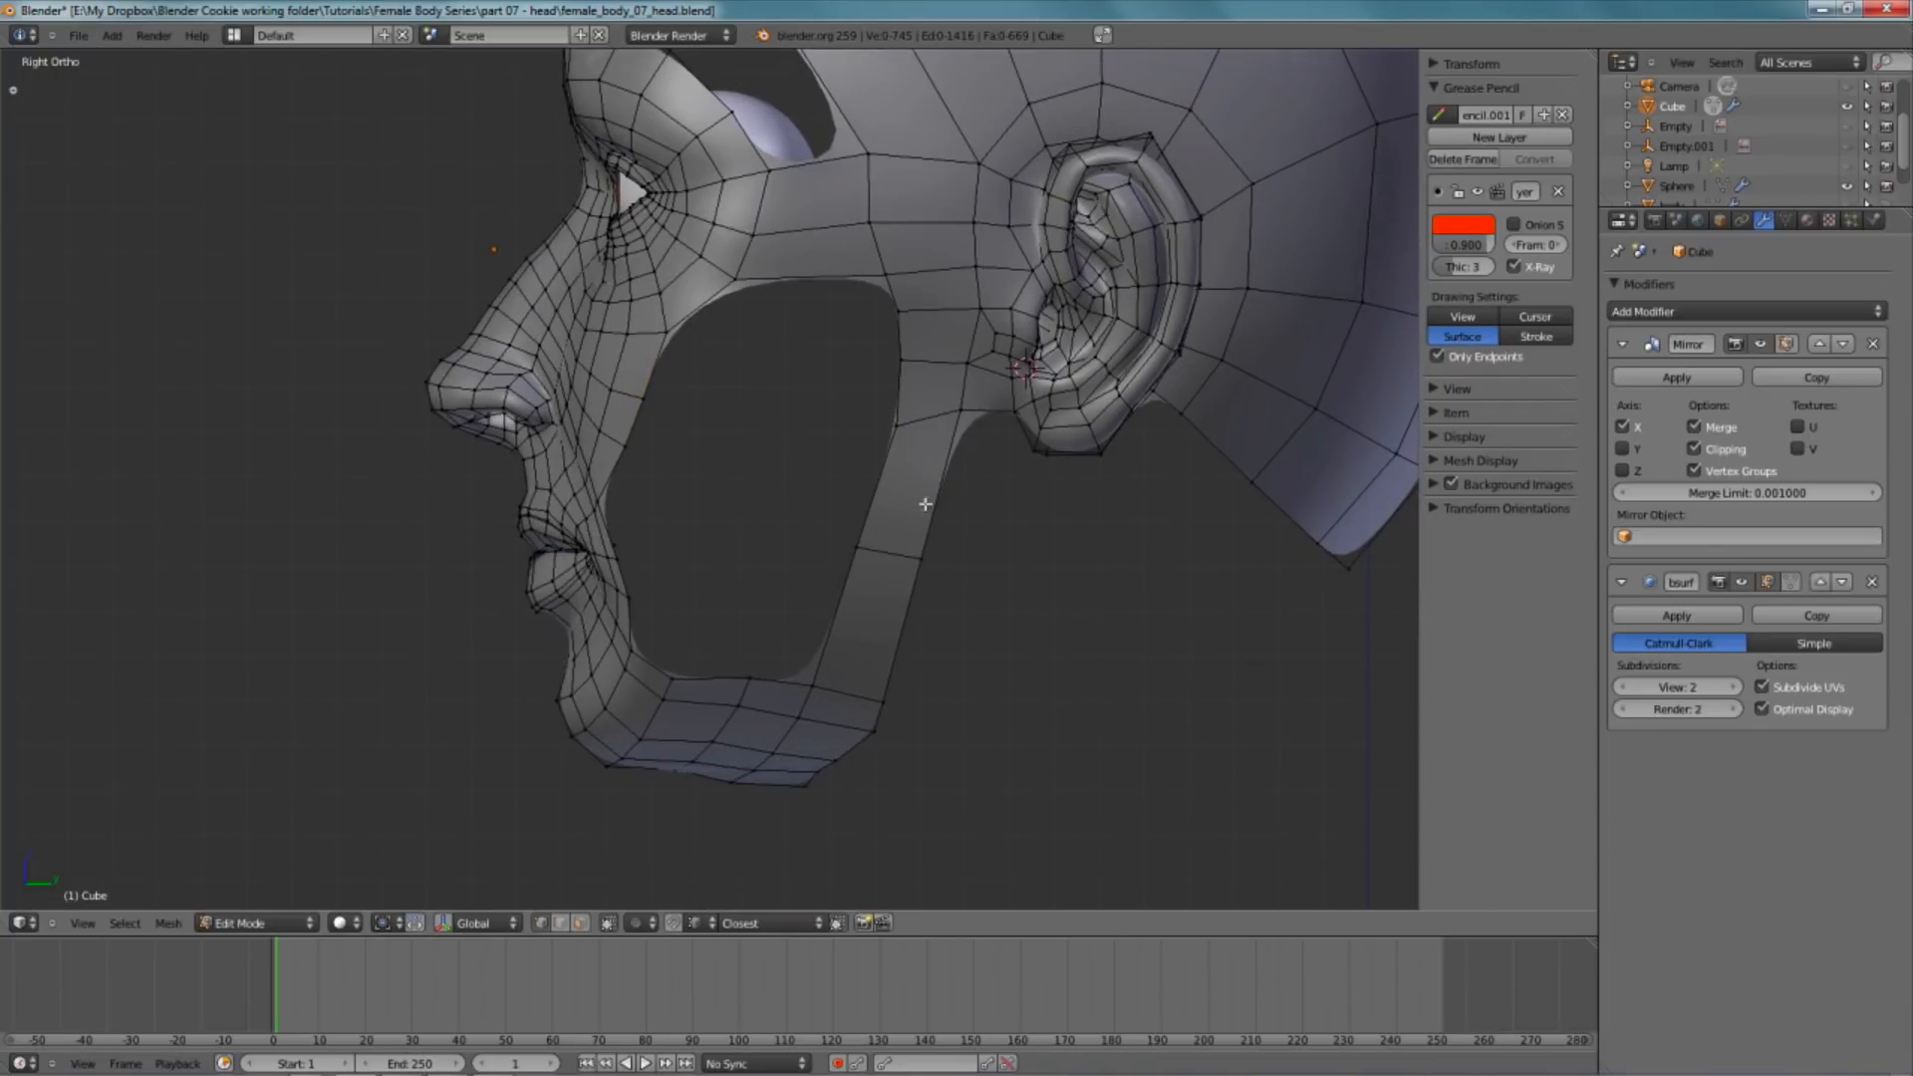
- Extrude the cheek edge beside the nose back toward the jaw strip and rotate its end in front and side views
middle_click_drag(693, 543, 863, 564)
key("KP_3")
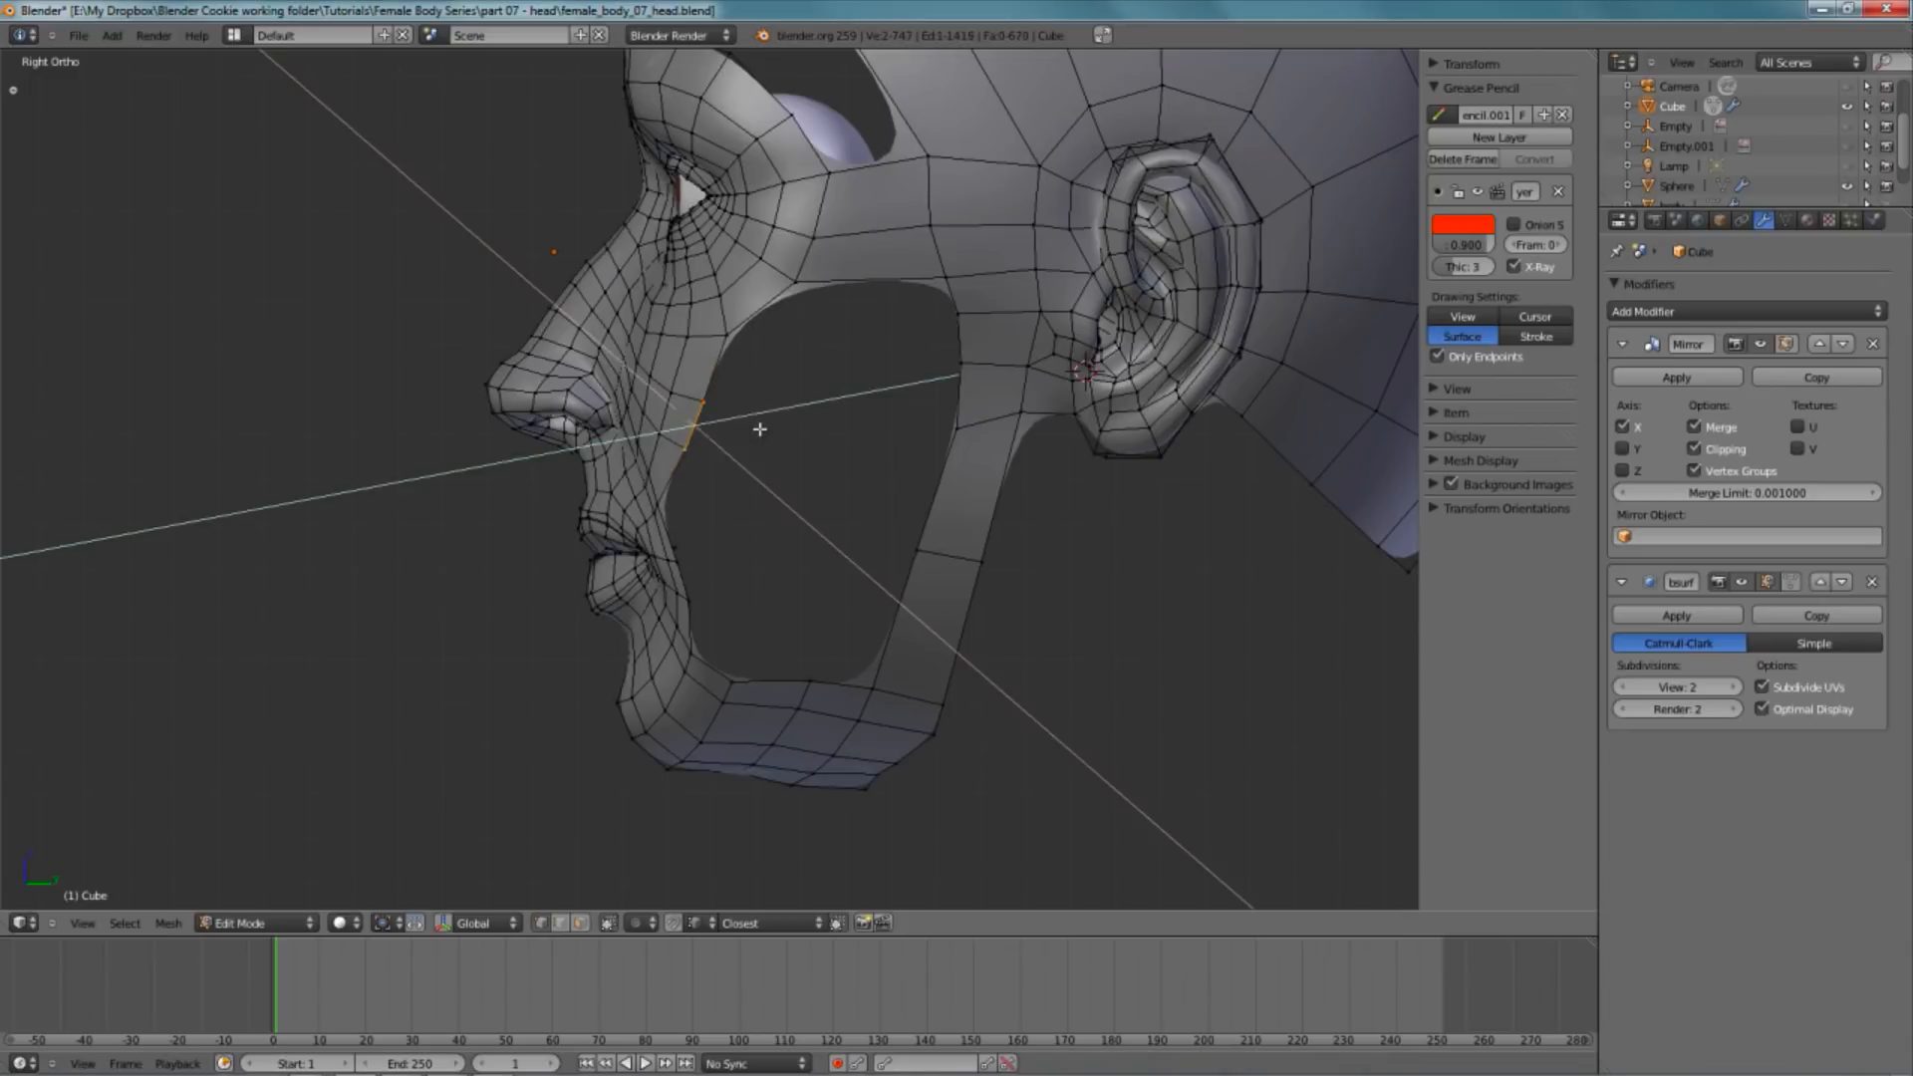
key("e")
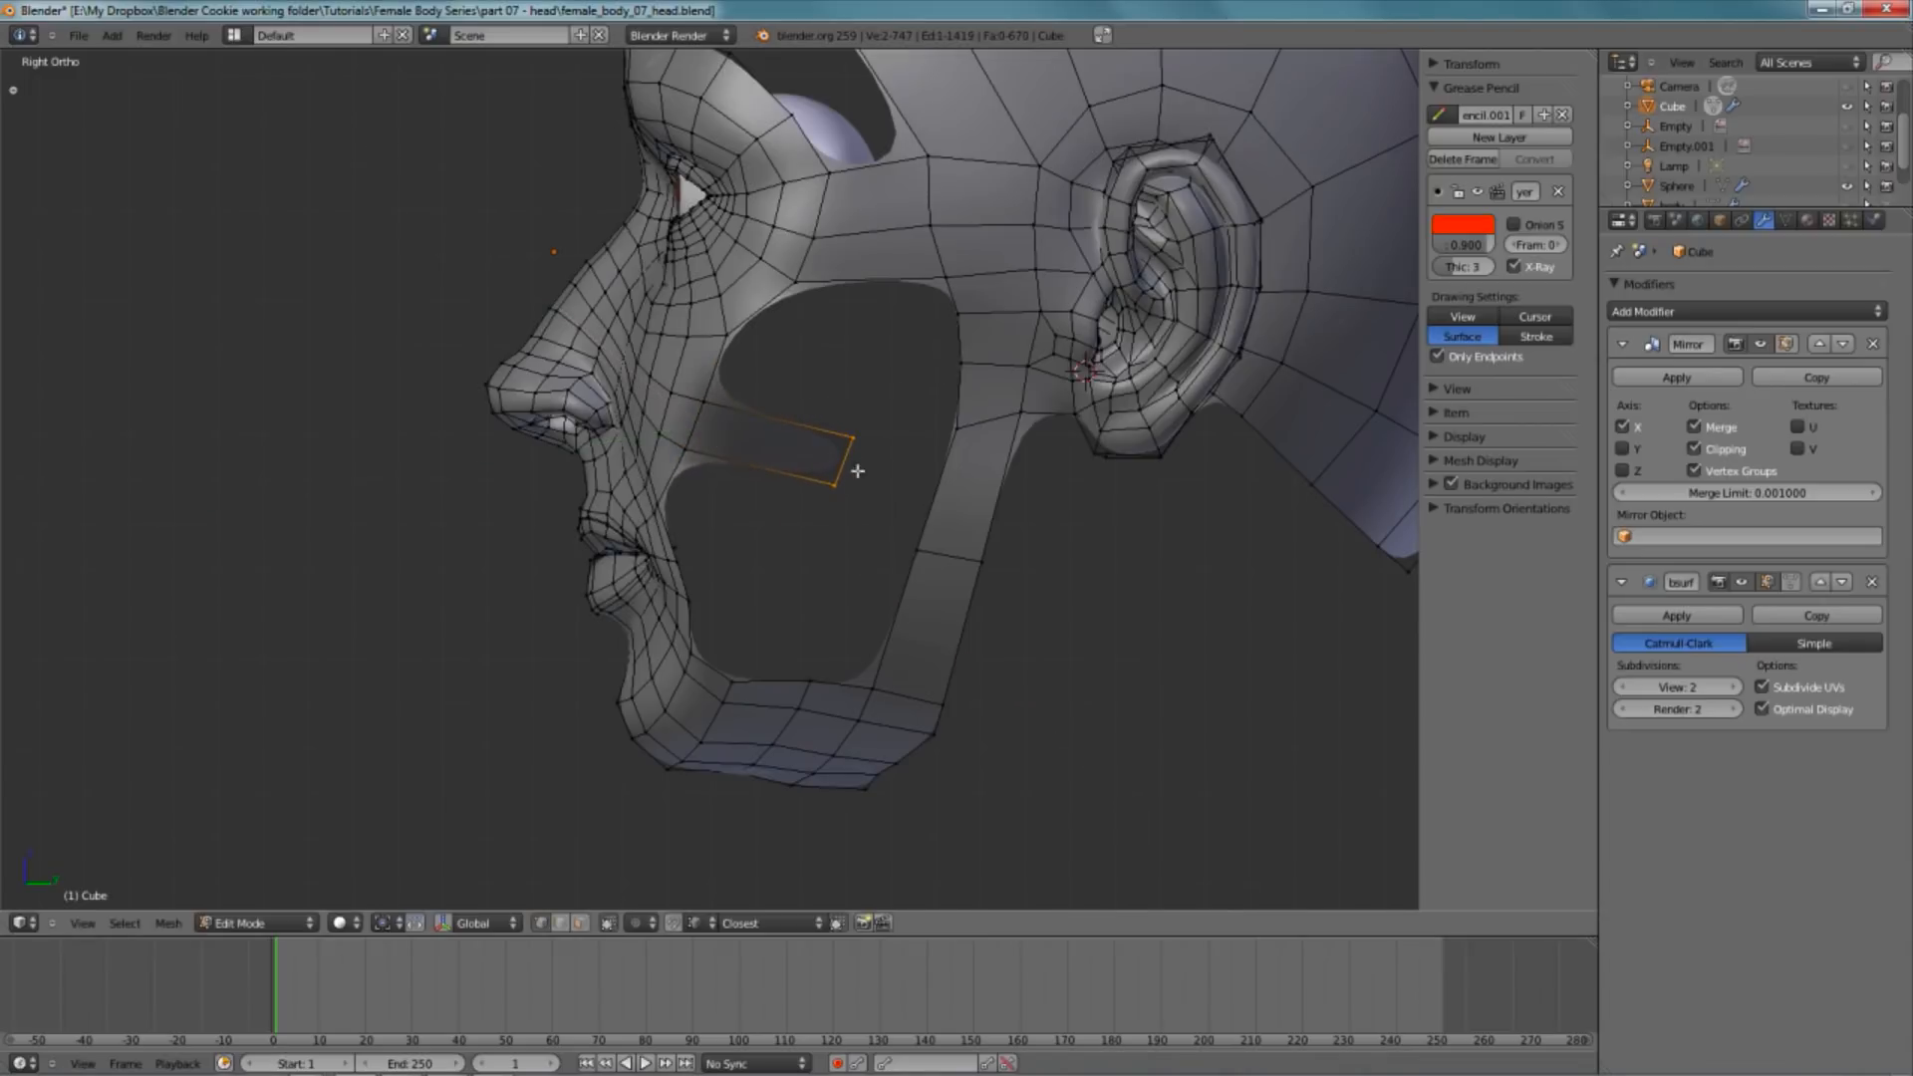
key("KP_1")
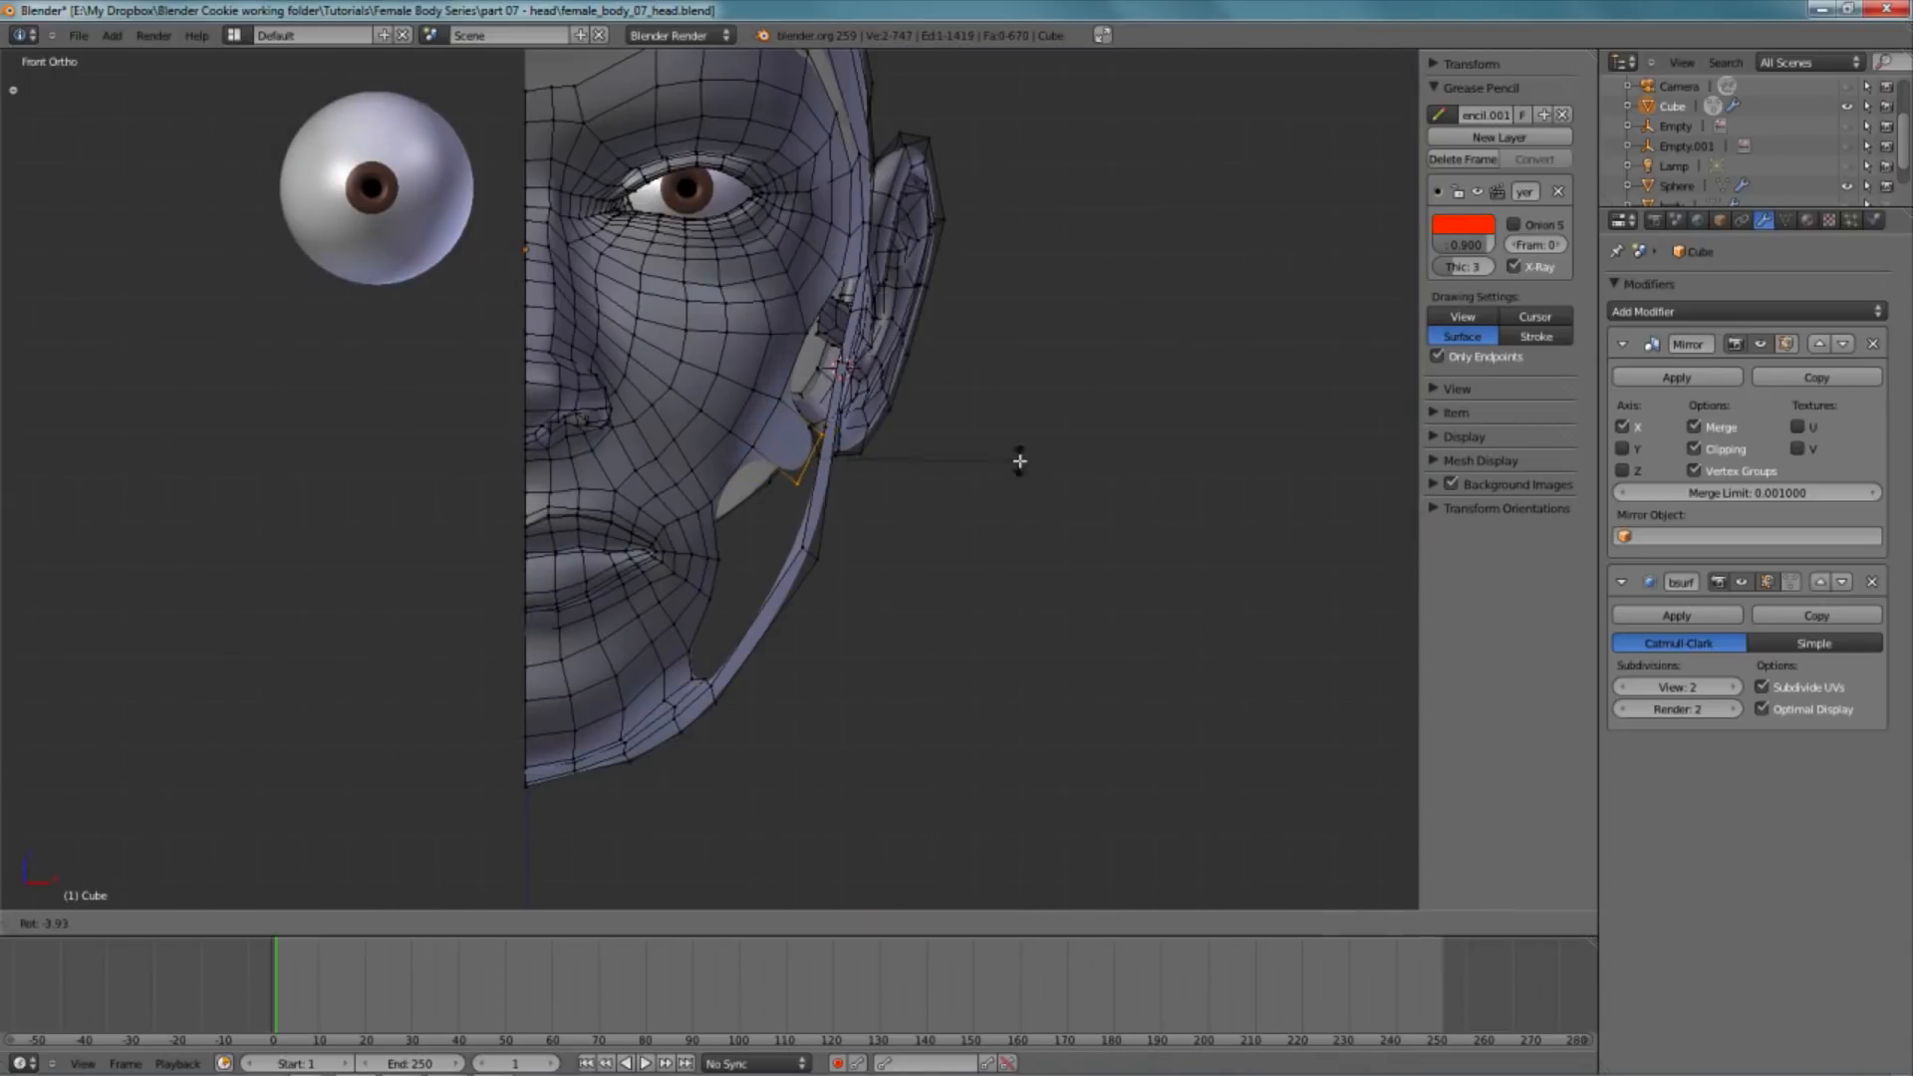
left_click(995, 469)
key("KP_3")
middle_click_drag(995, 469, 947, 493, "shift")
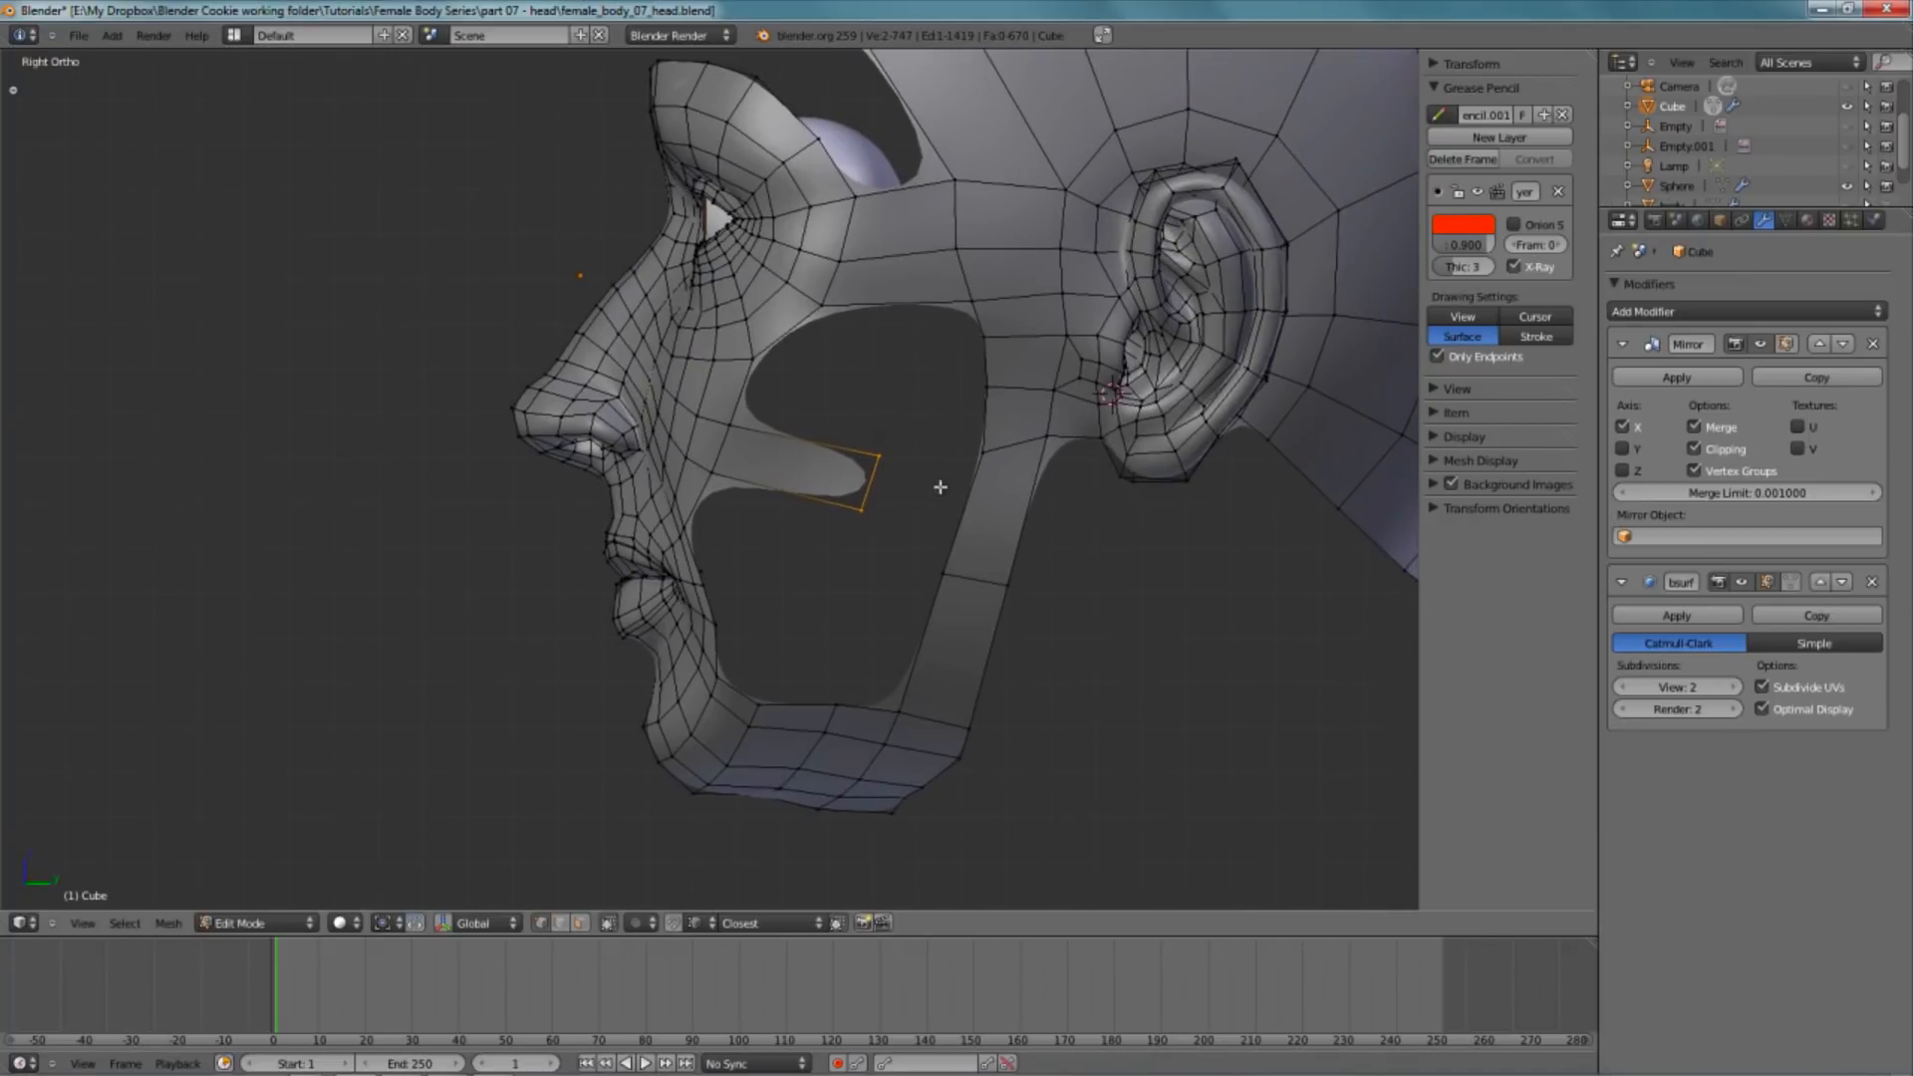
key("r")
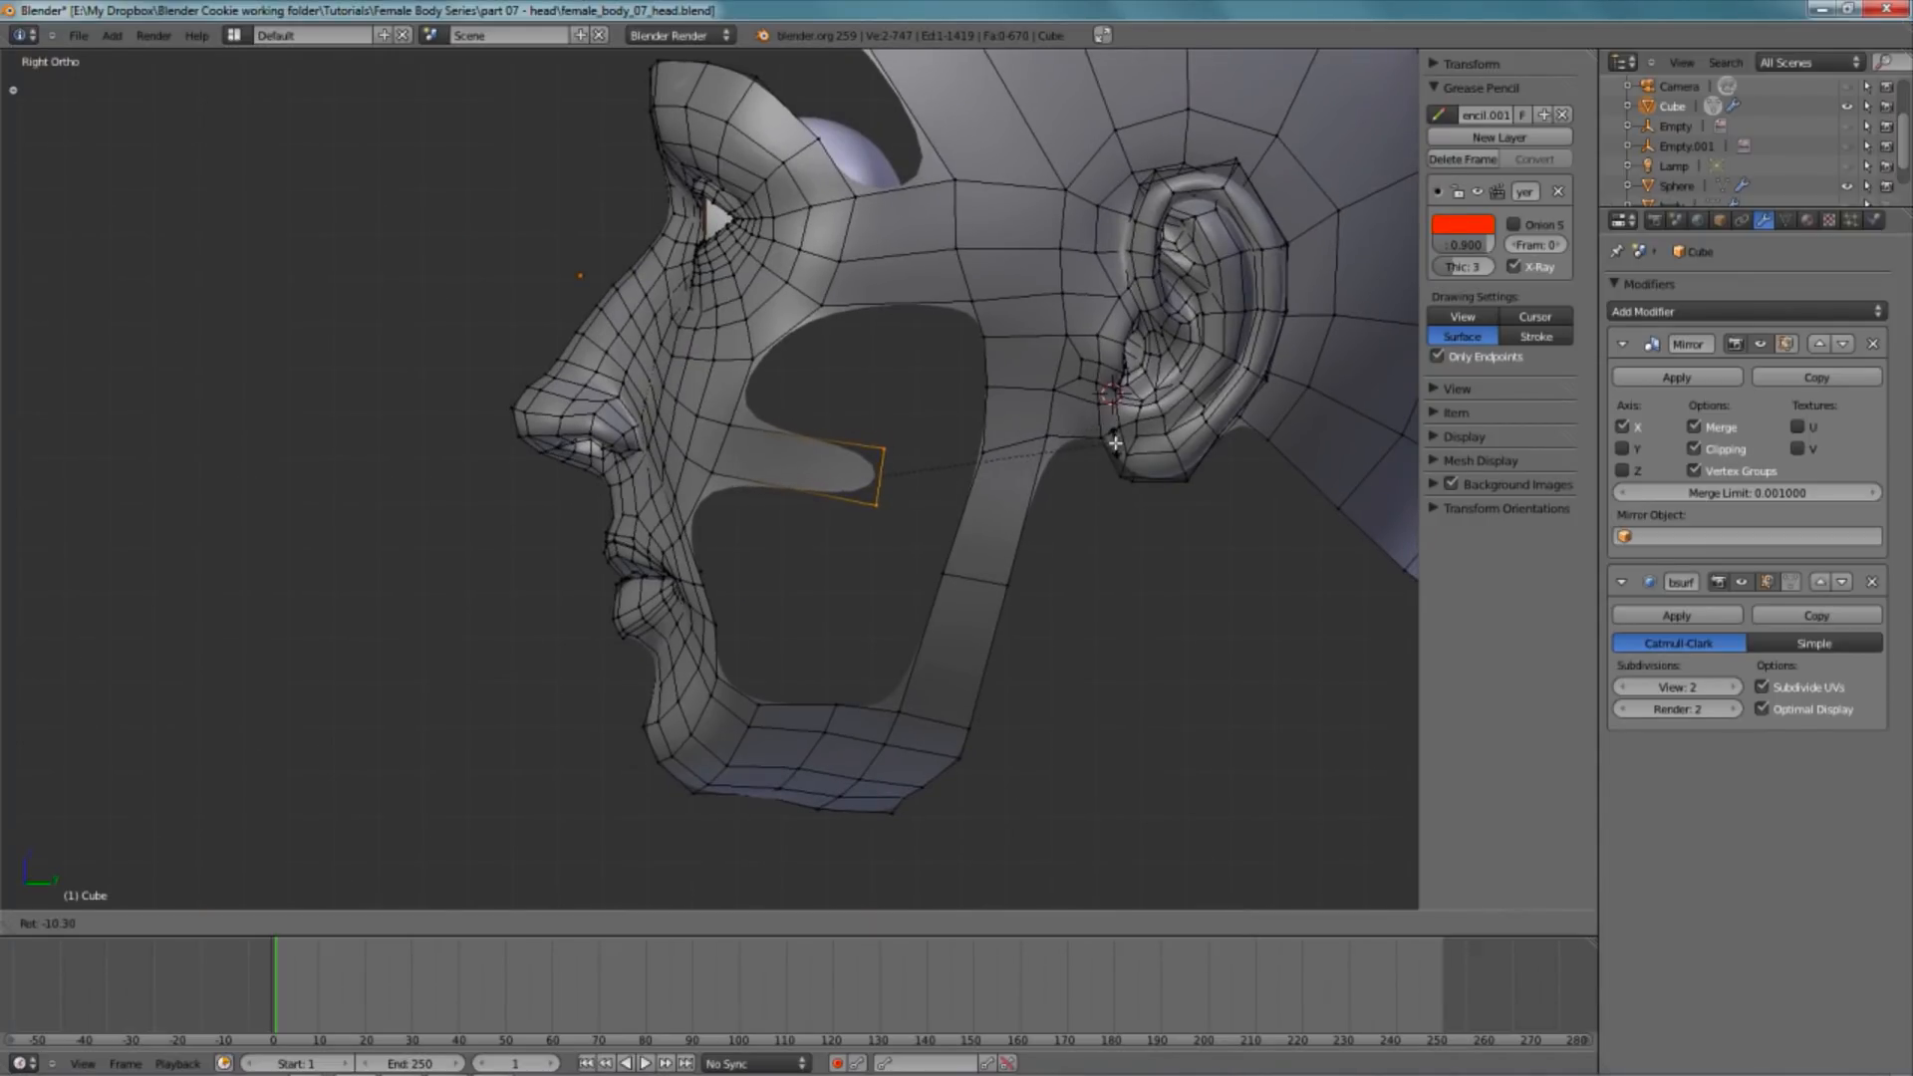
left_click(1124, 477)
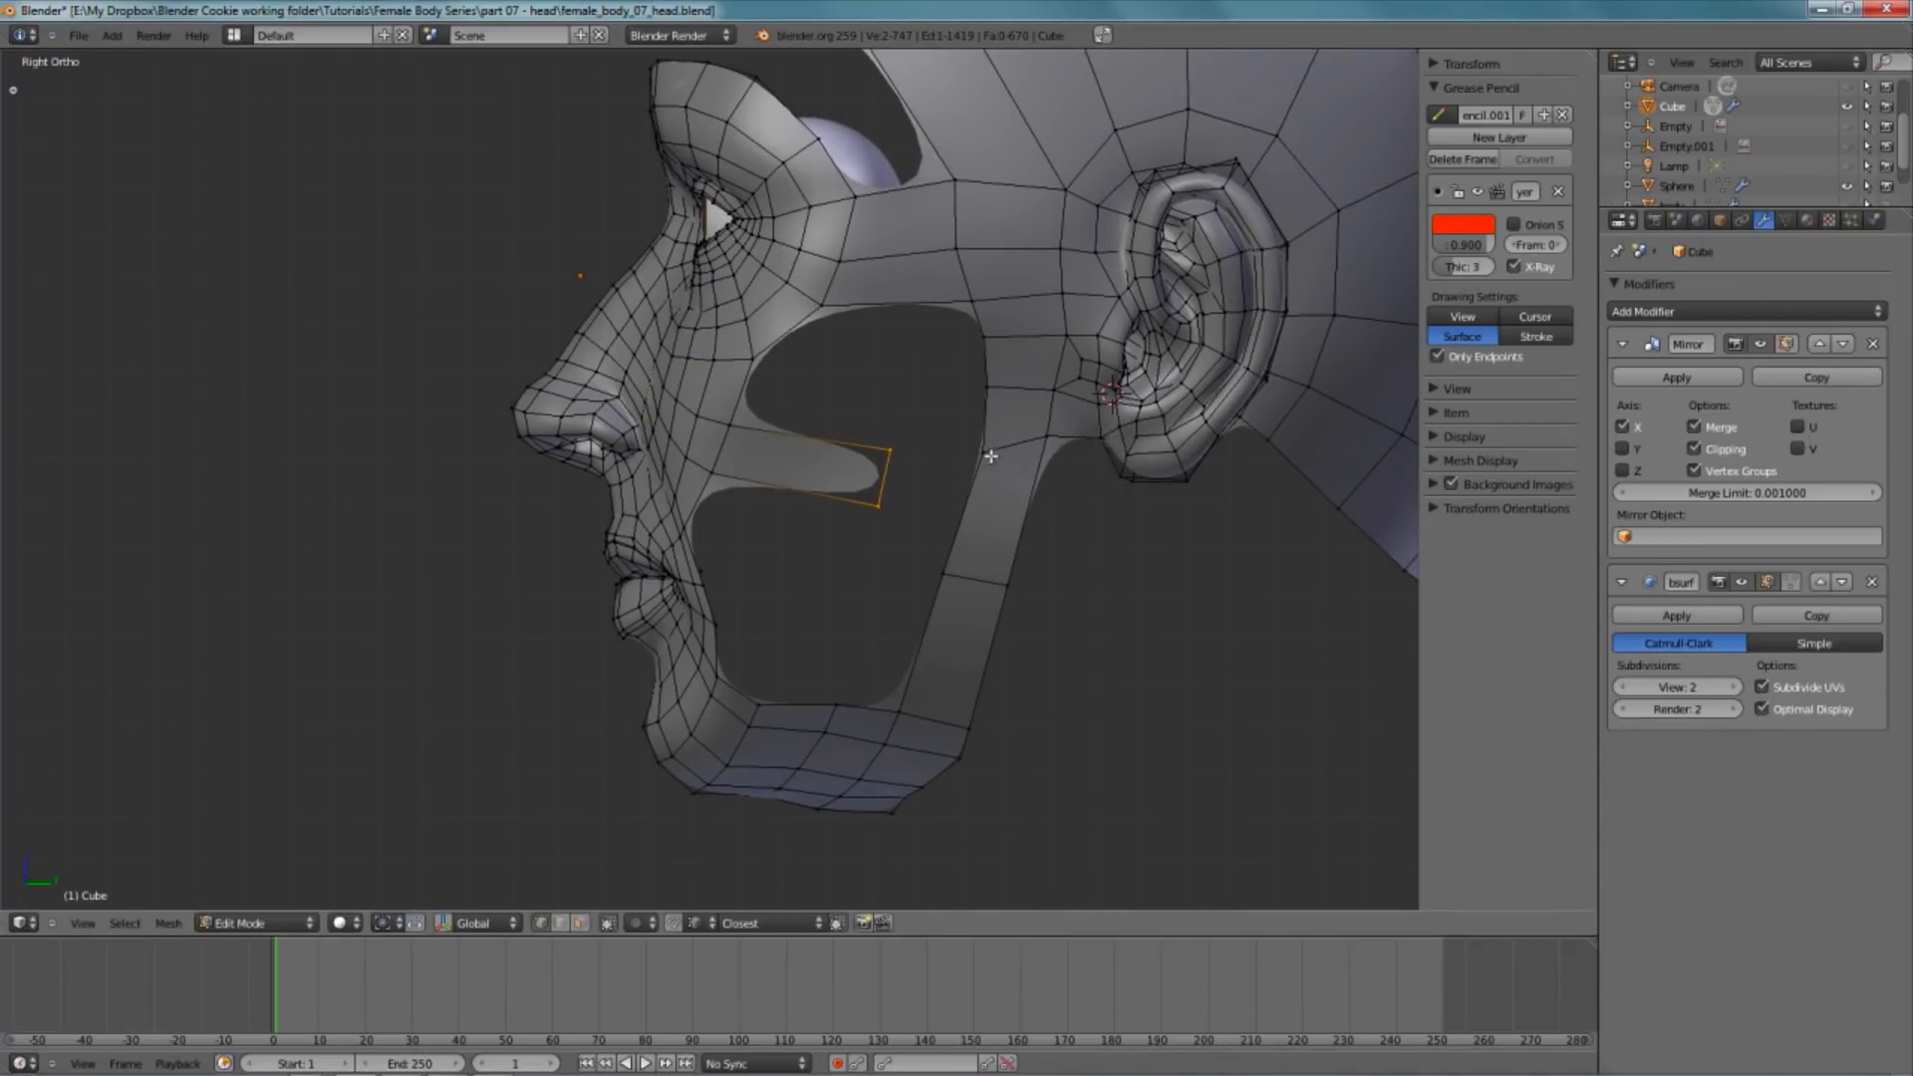
- Add a rotated edge loop across the jaw strip below the ear and fill a face joining it to the cheek extension
key("ctrl+r")
left_click(982, 505)
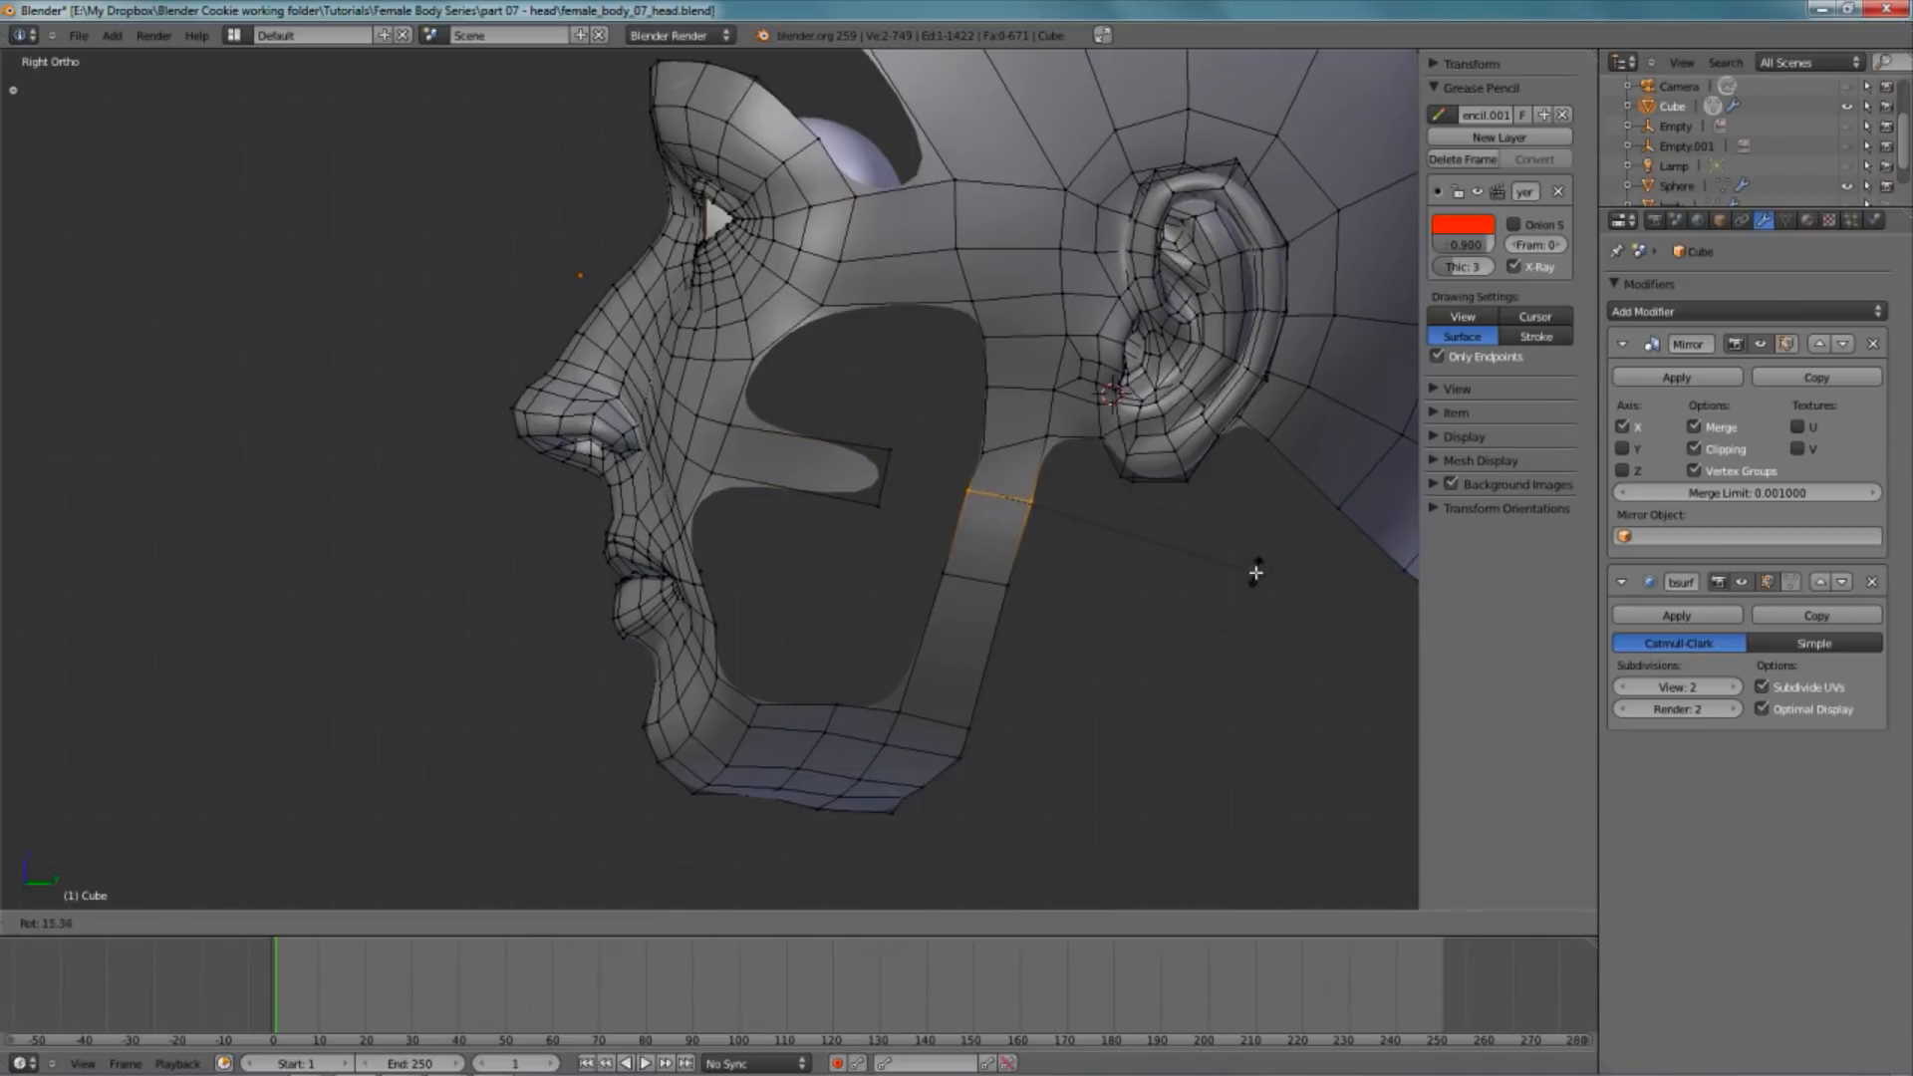
left_click(1255, 580)
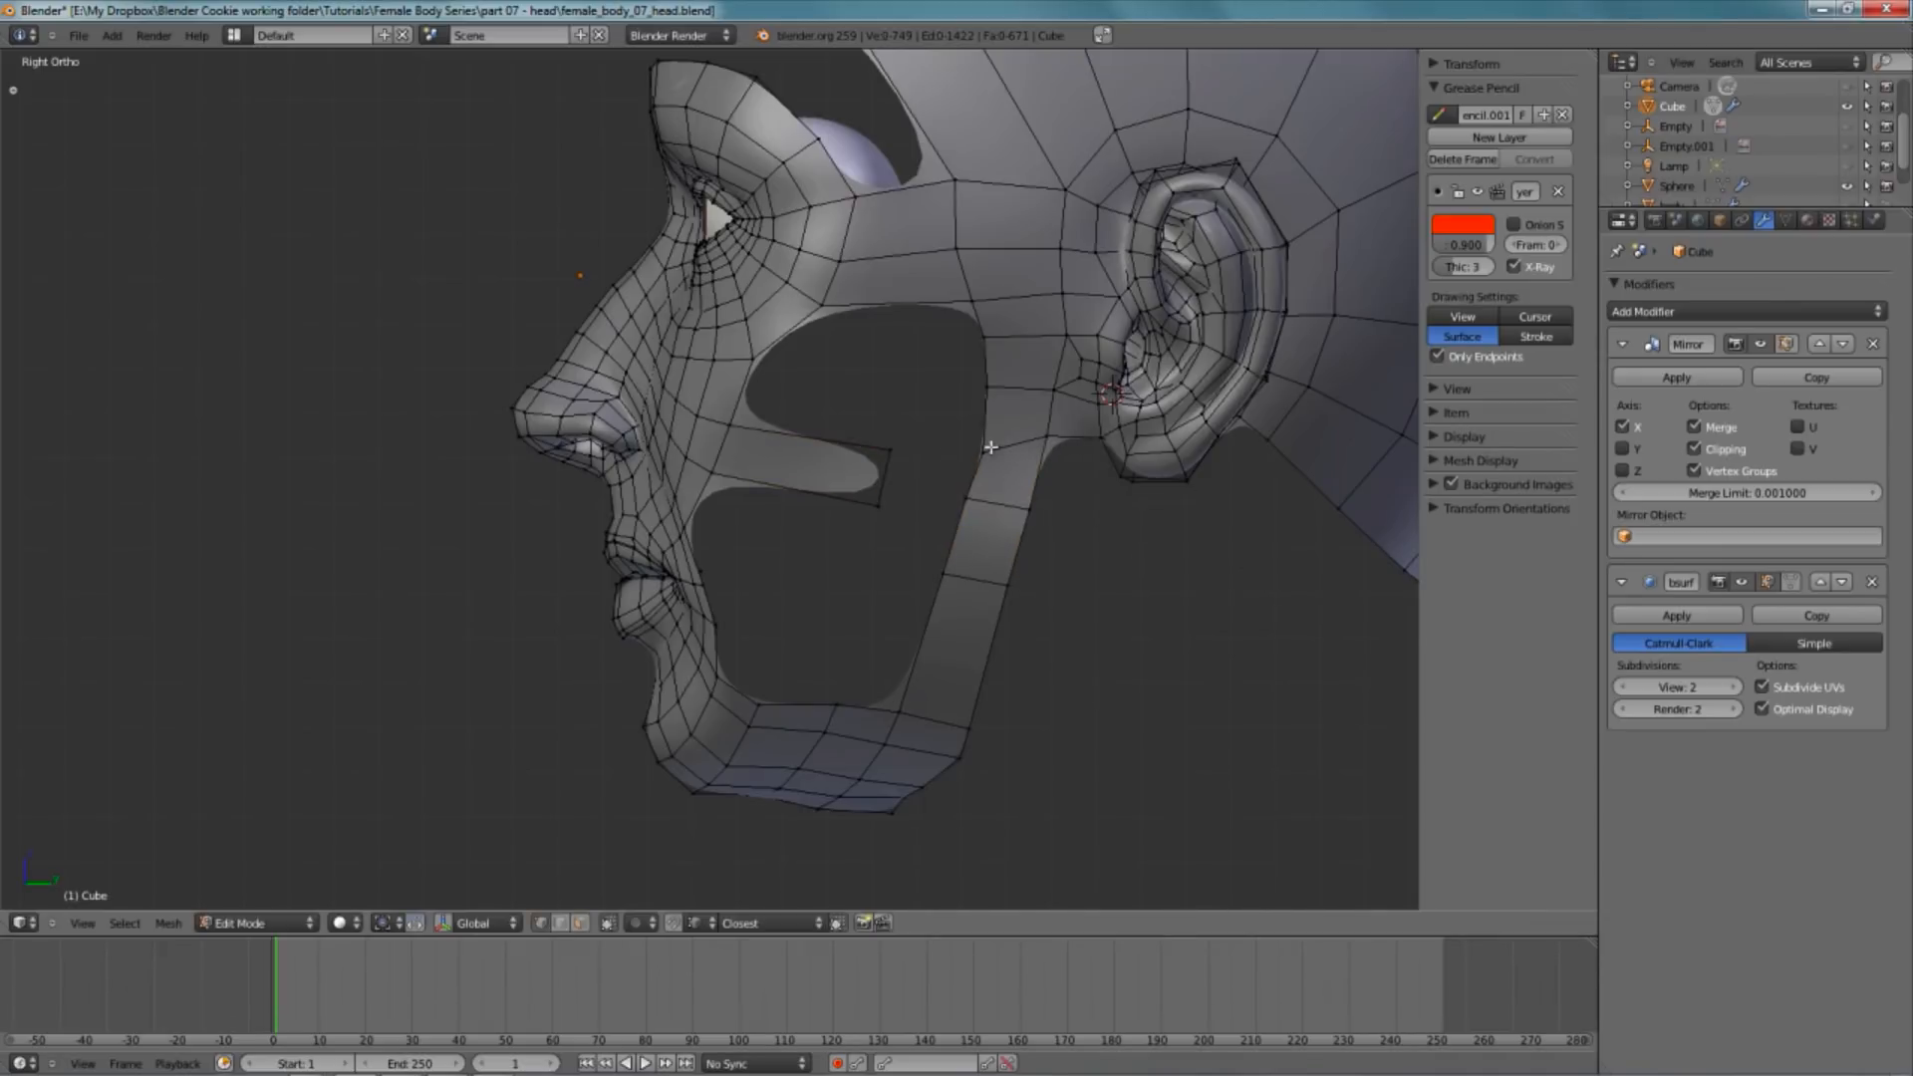
key("f")
key("a")
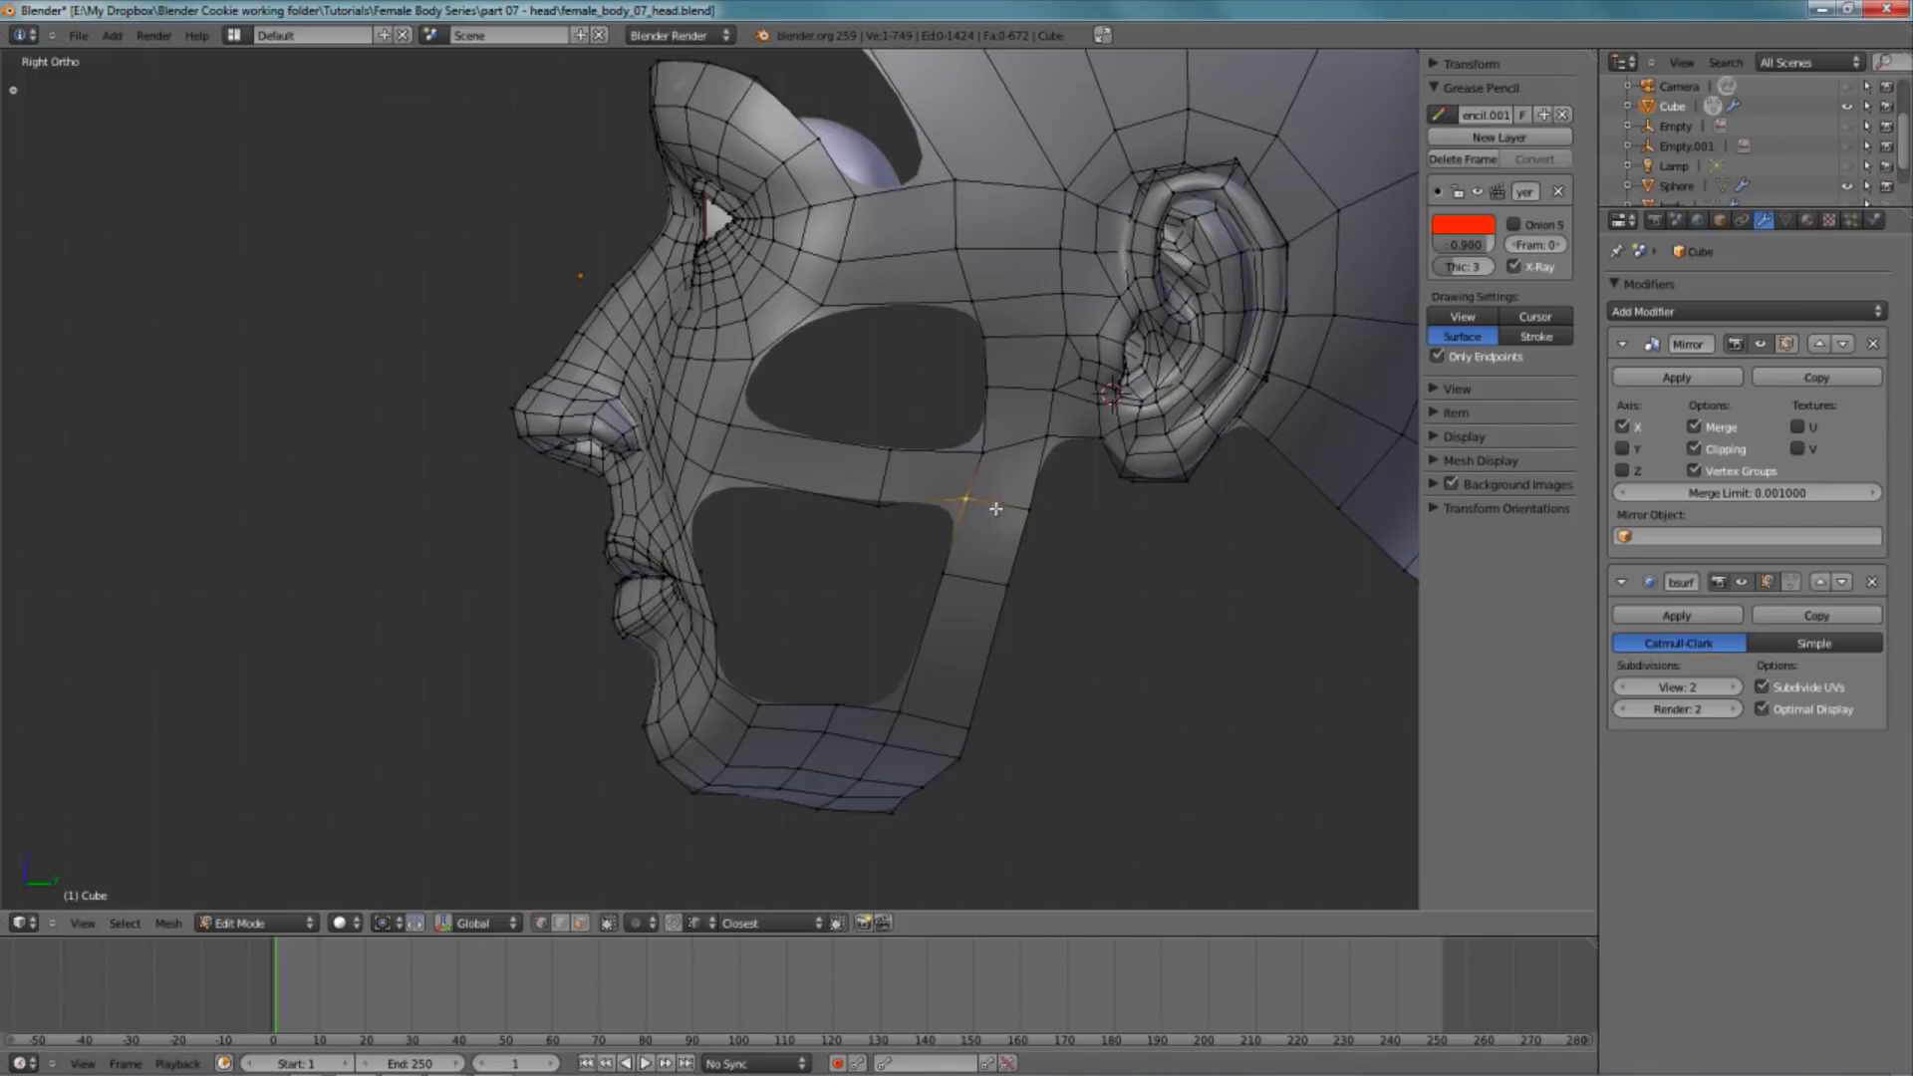
- Extrude the cheekbone edge into the upper cheek opening and cut a vertical edge loop through the temple bridge
middle_click_drag(871, 542, 994, 481)
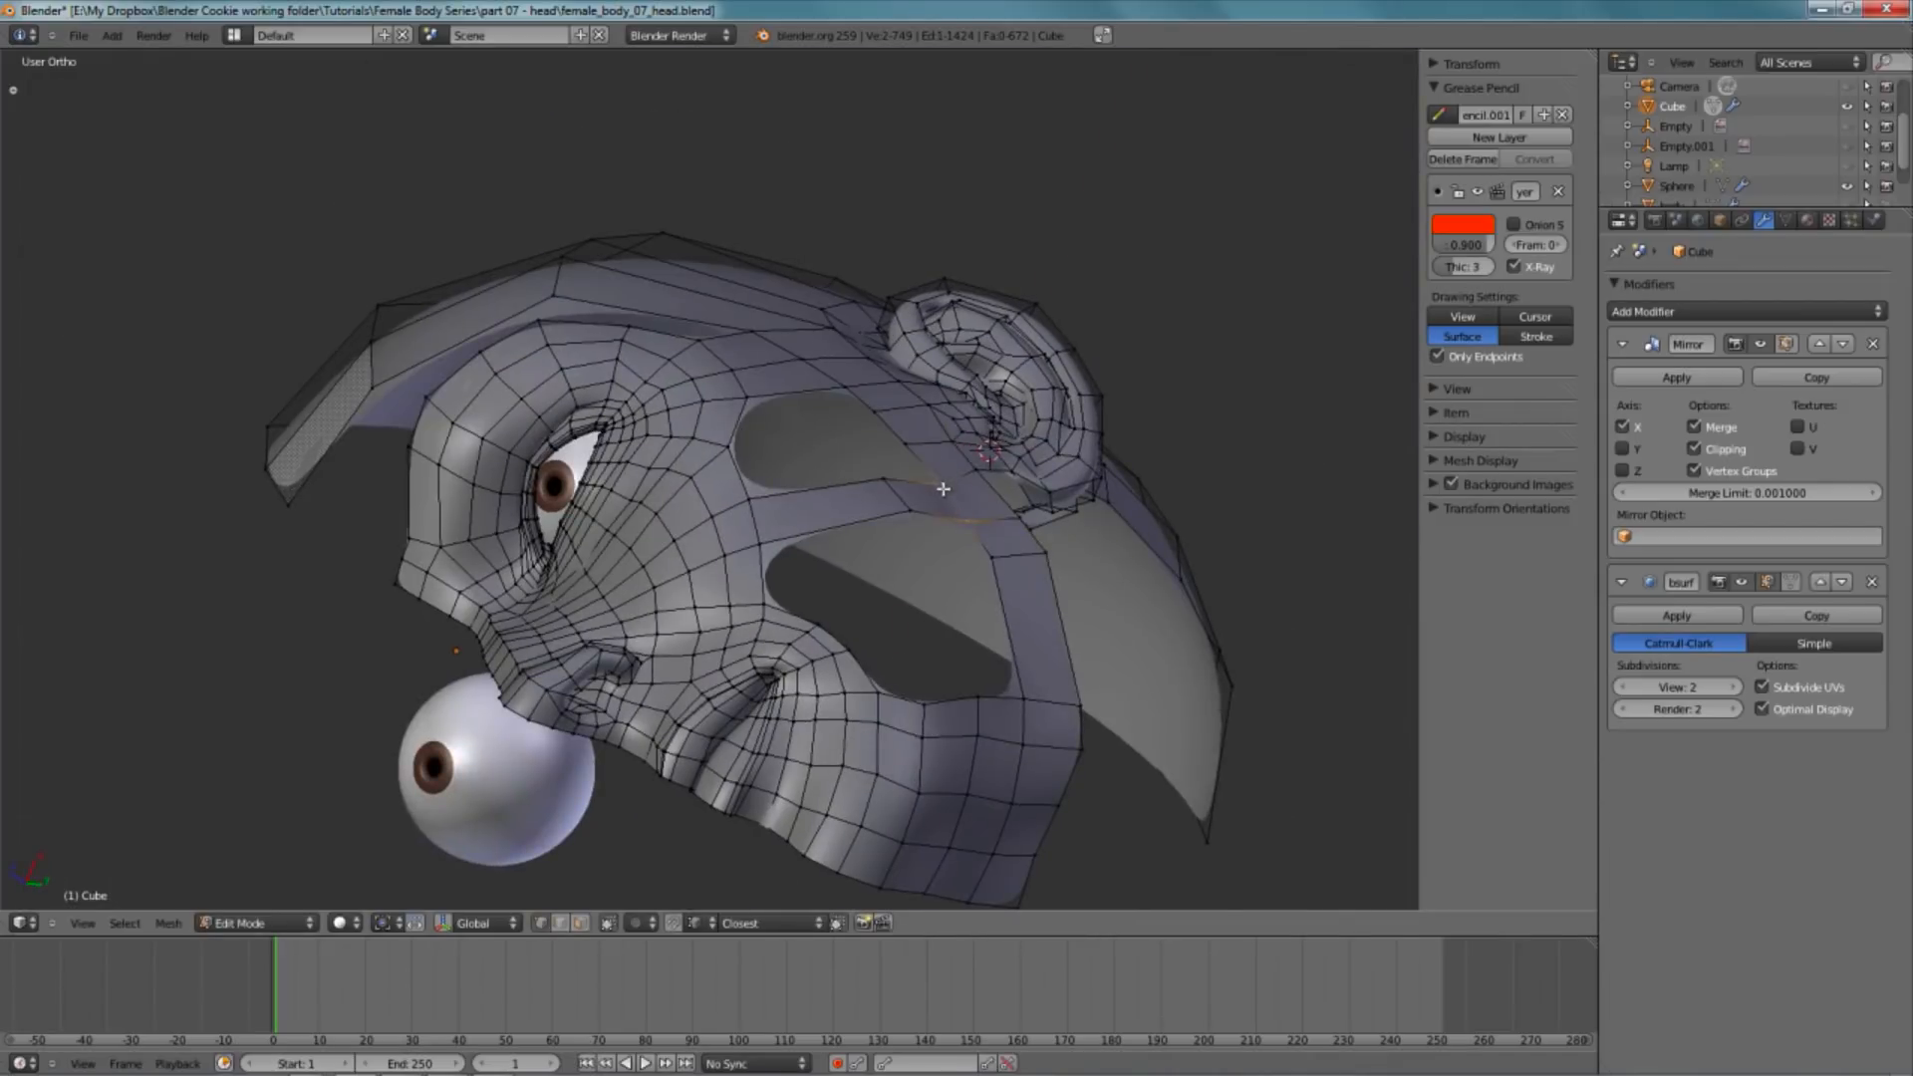
key("KP_3")
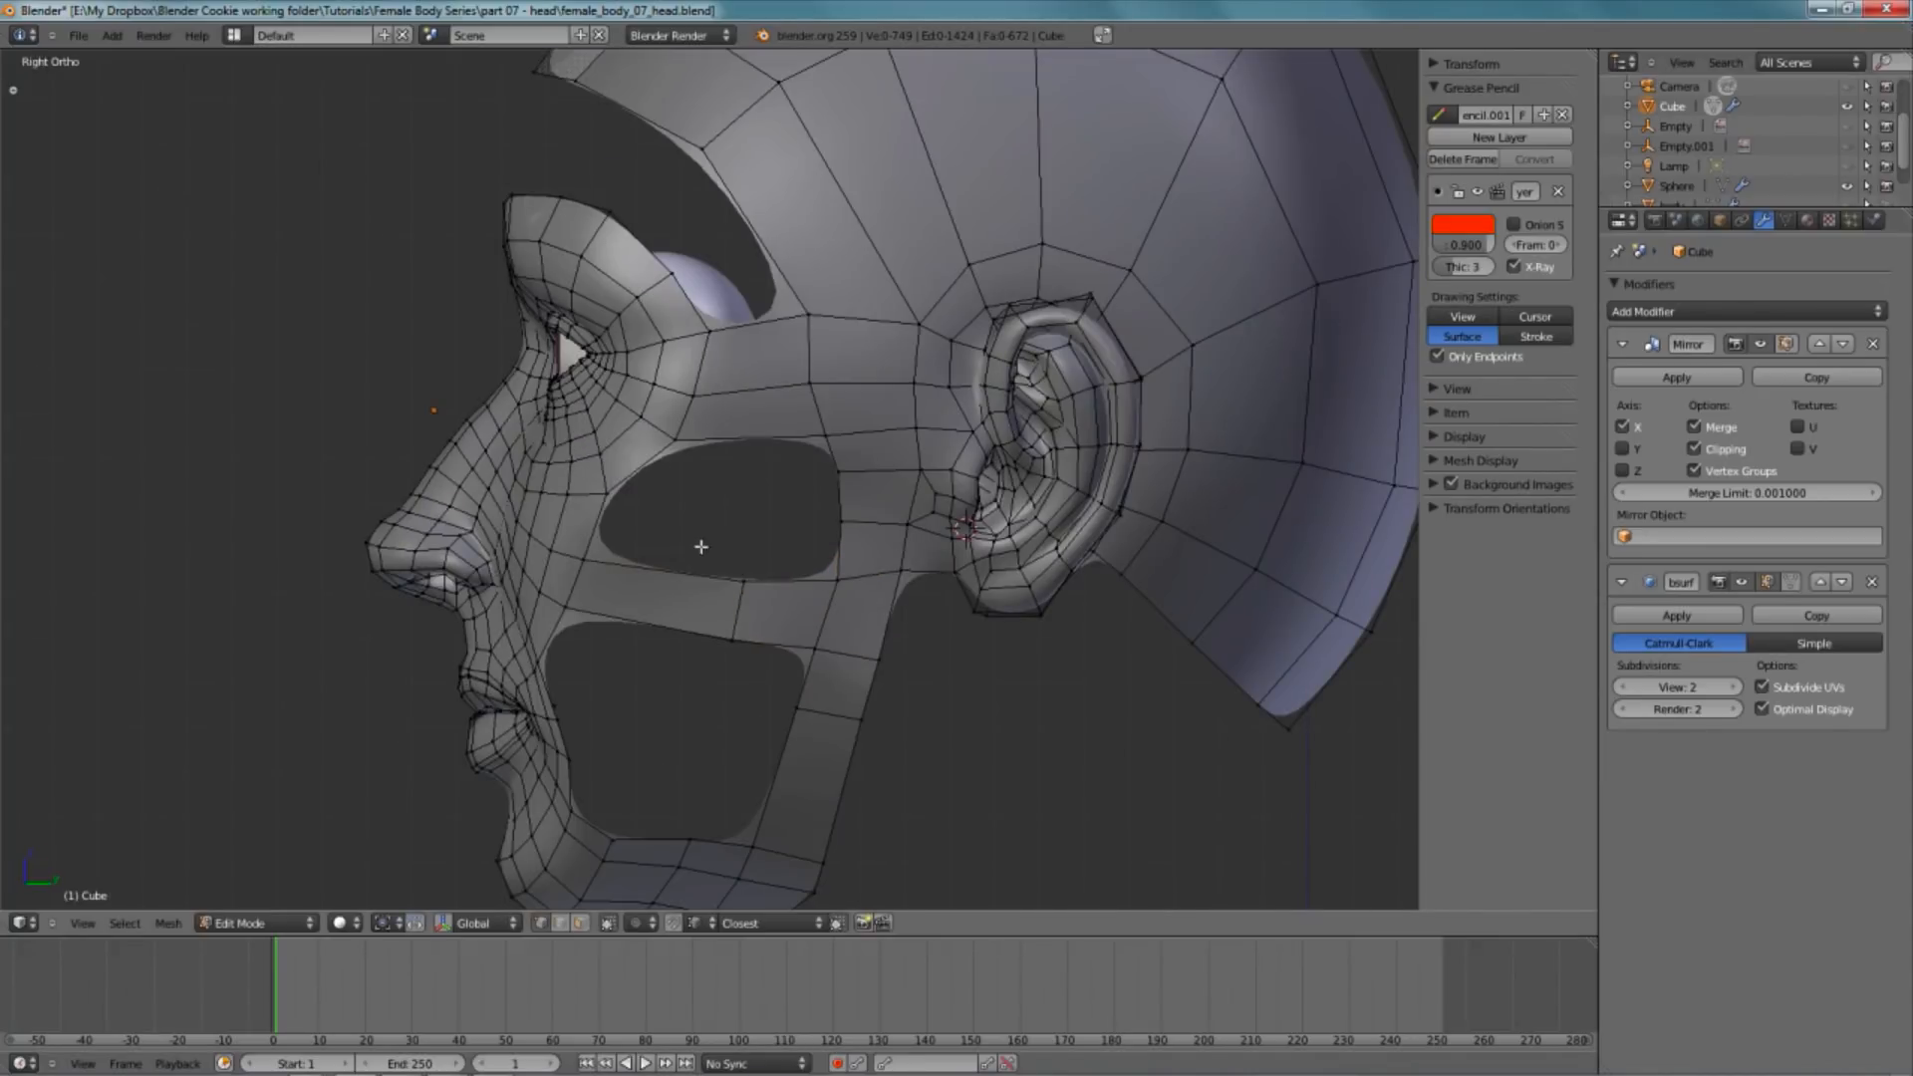
scroll(733, 538, "down", 3)
key("KP_3")
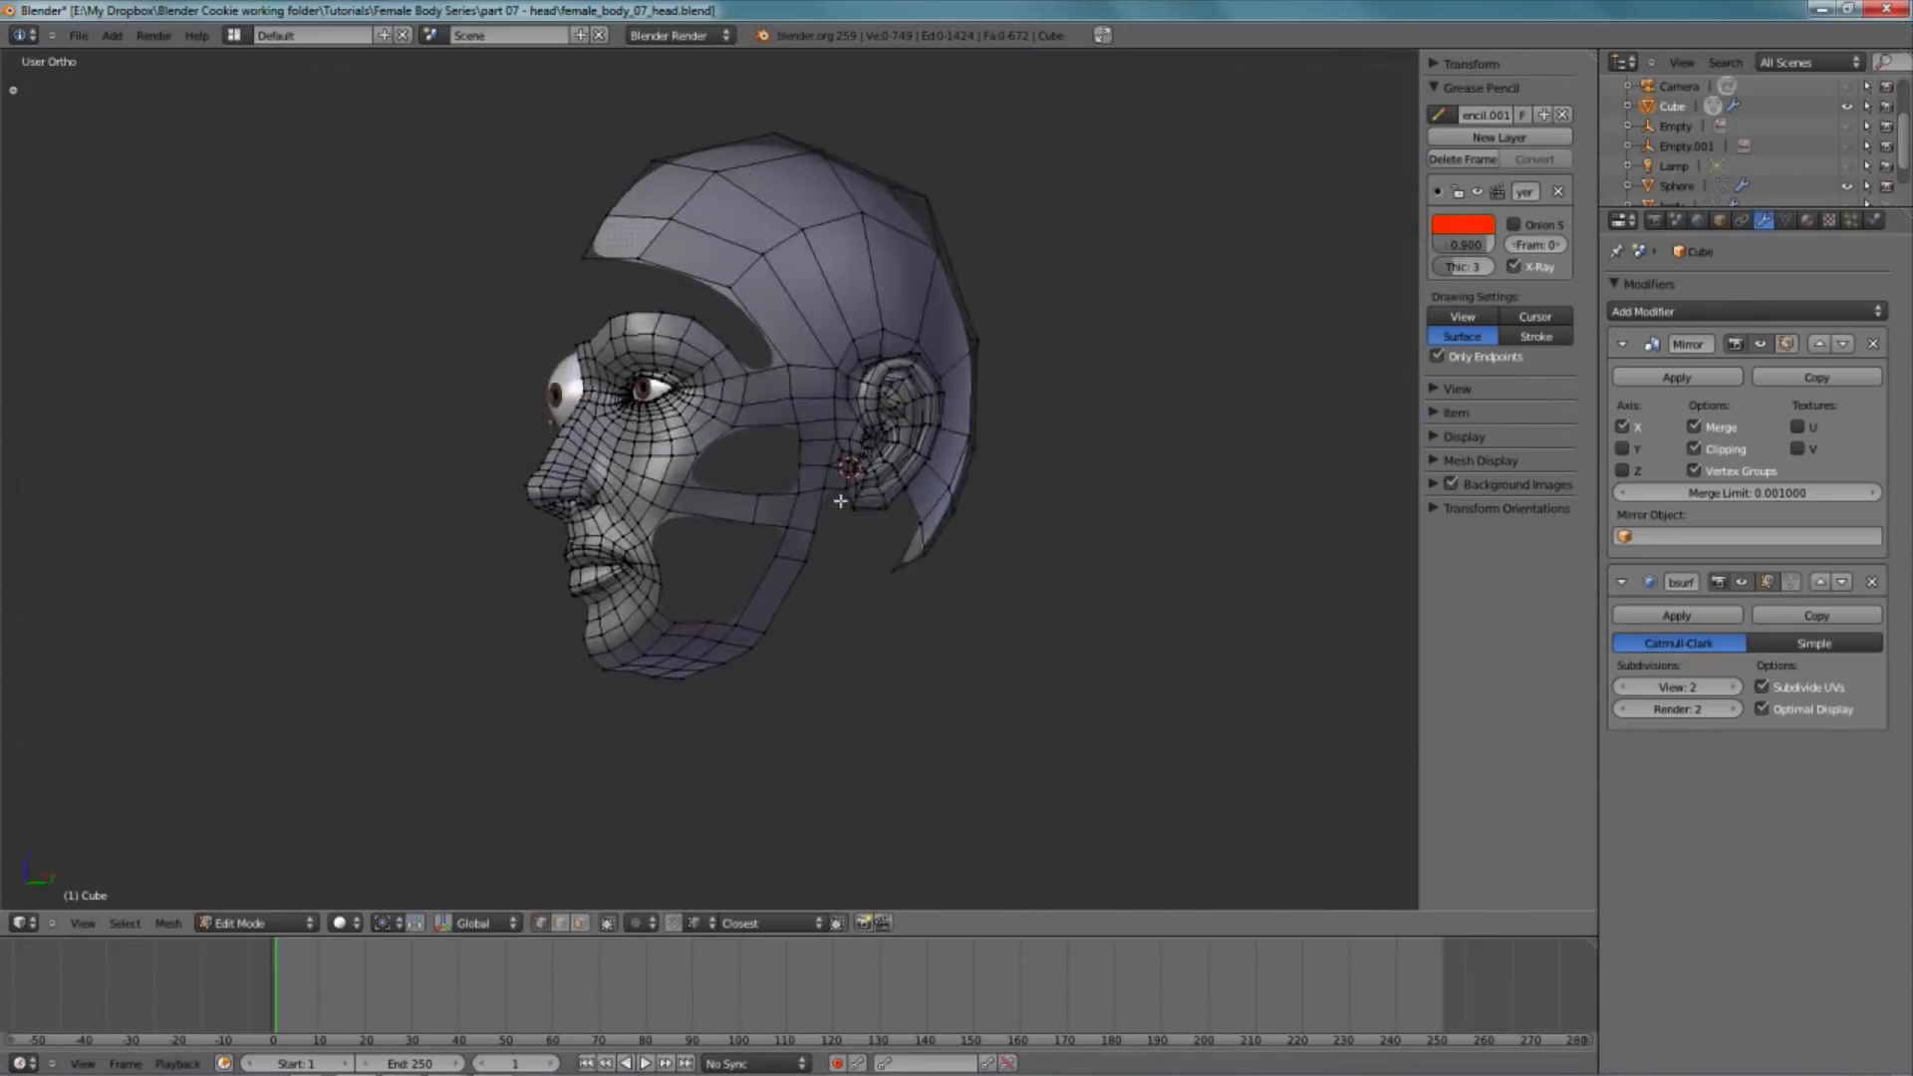
scroll(734, 499, "up", 4)
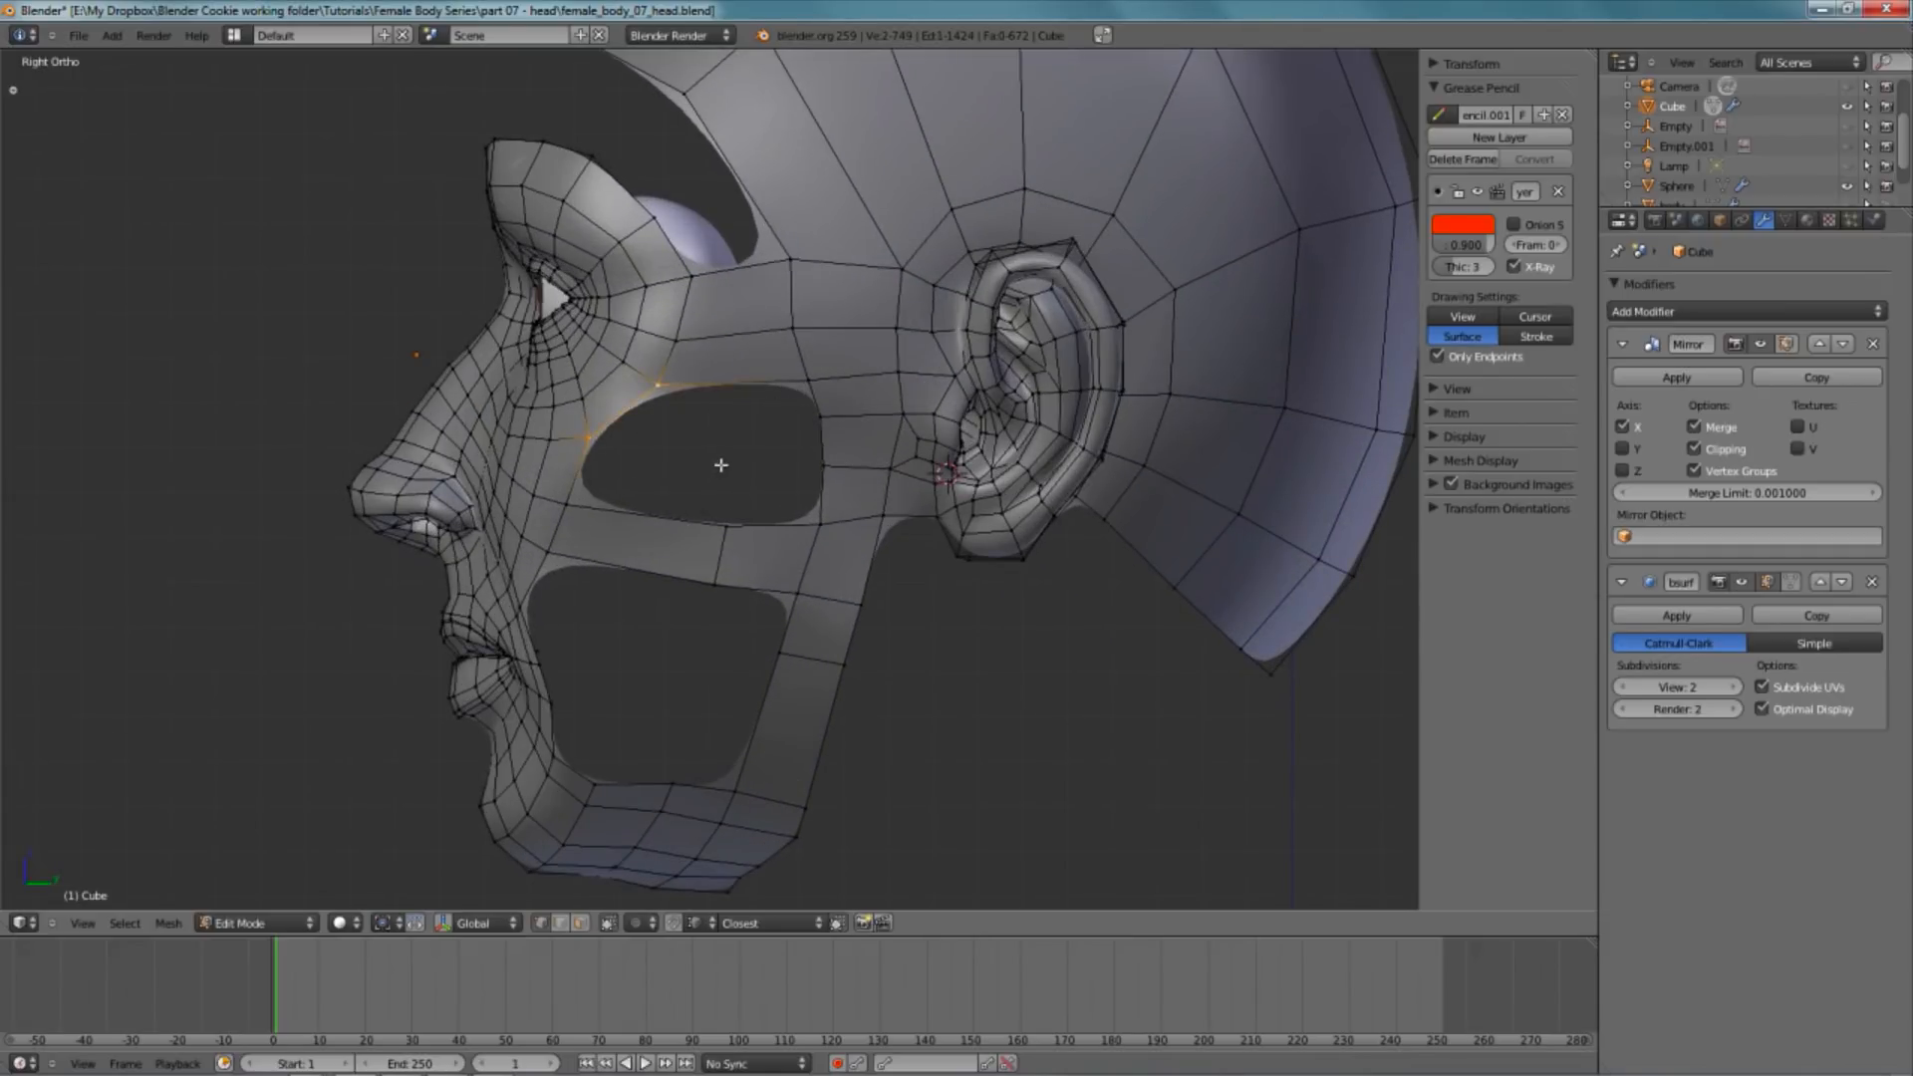
key("e")
left_click(815, 496)
key("e")
left_click(722, 406)
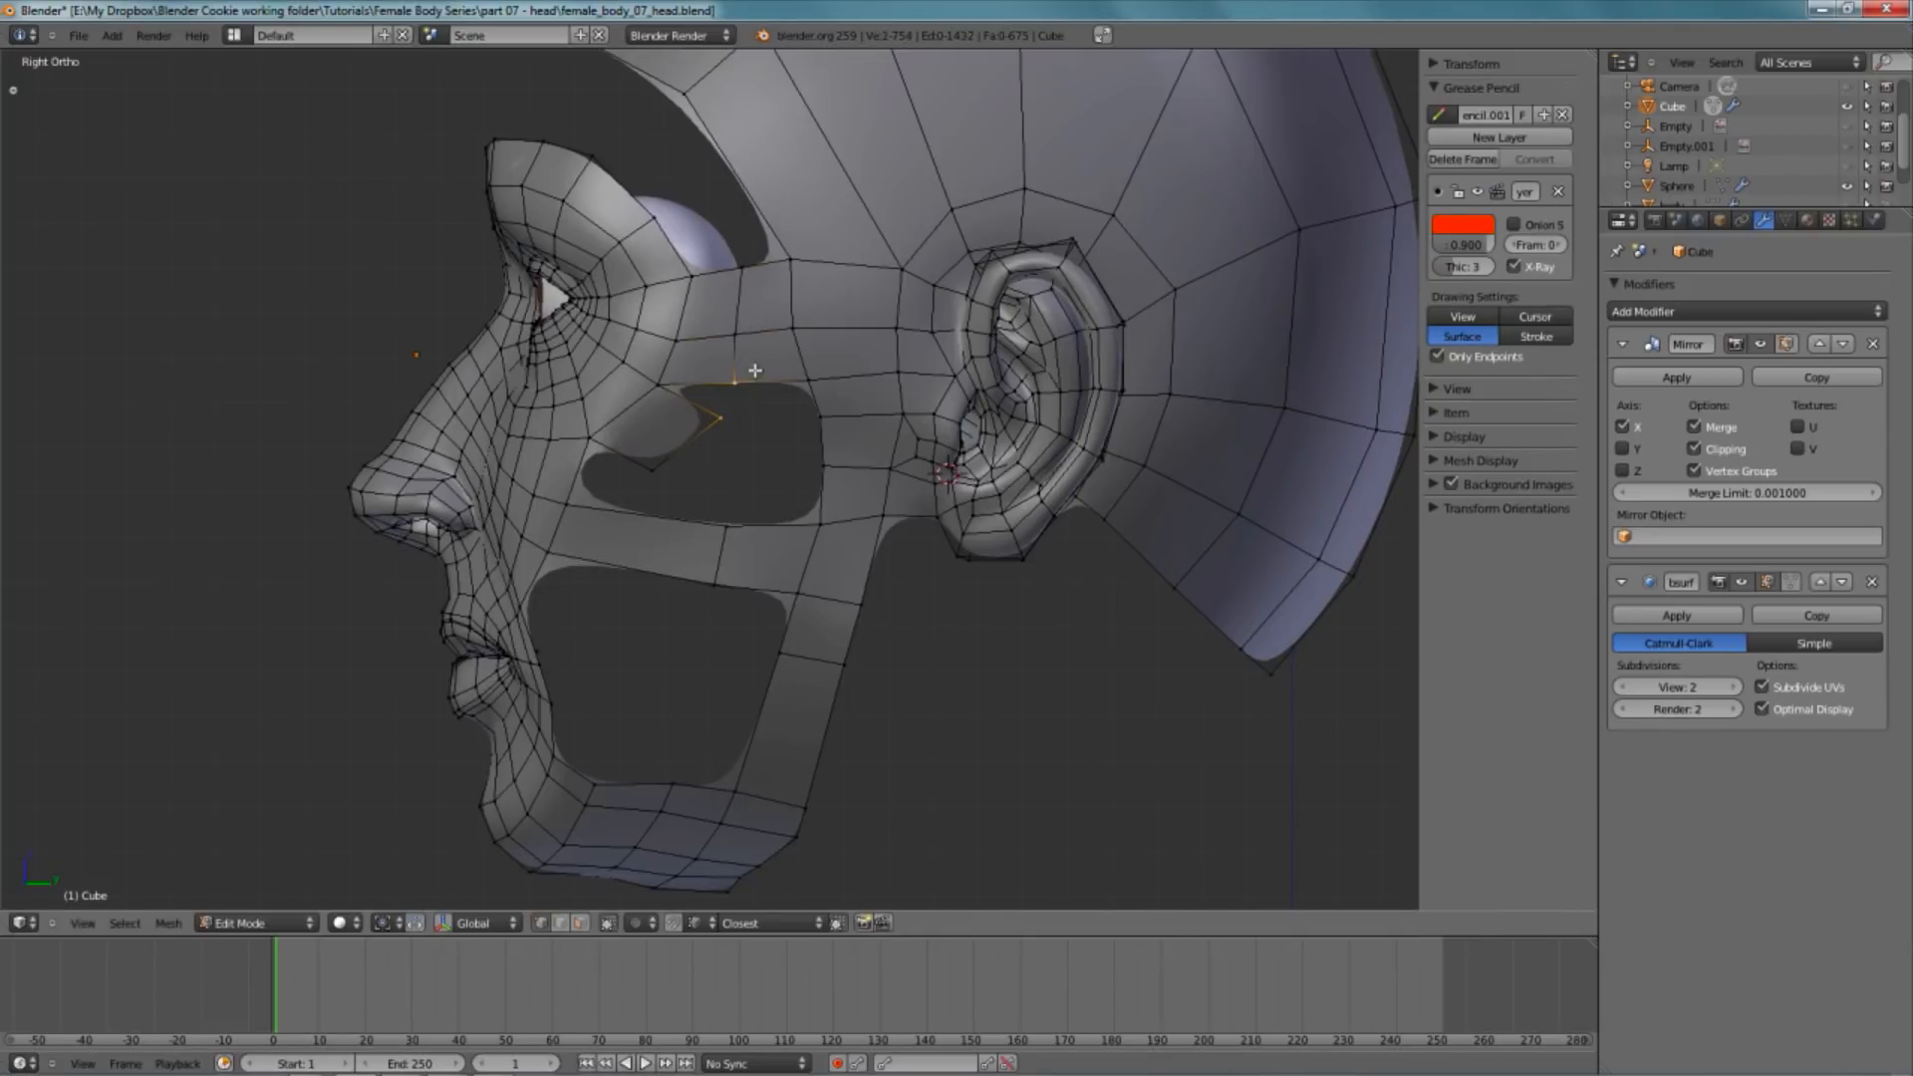
- Merge the extrusion's upper corner with the temple loop's lower vertex and adjust the extrusion's free corner
key("w")
left_click(738, 251)
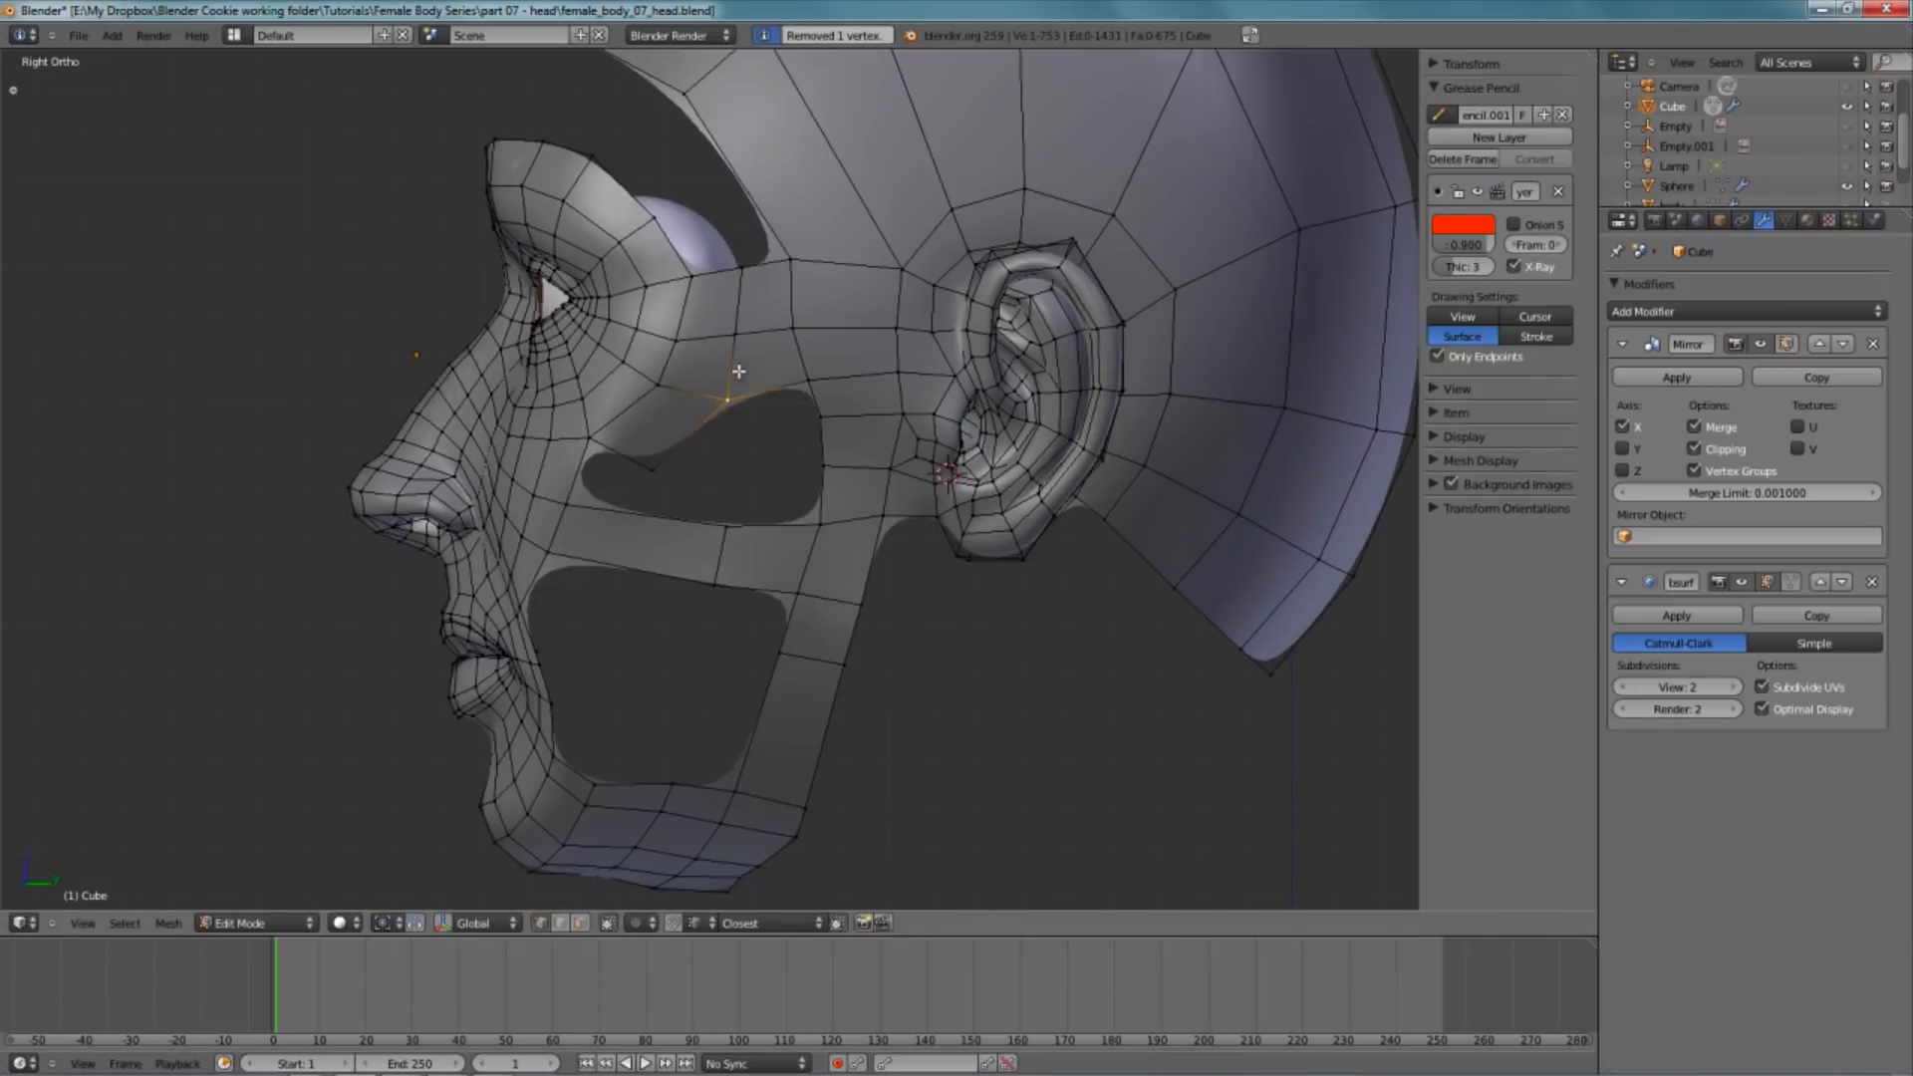
key("g")
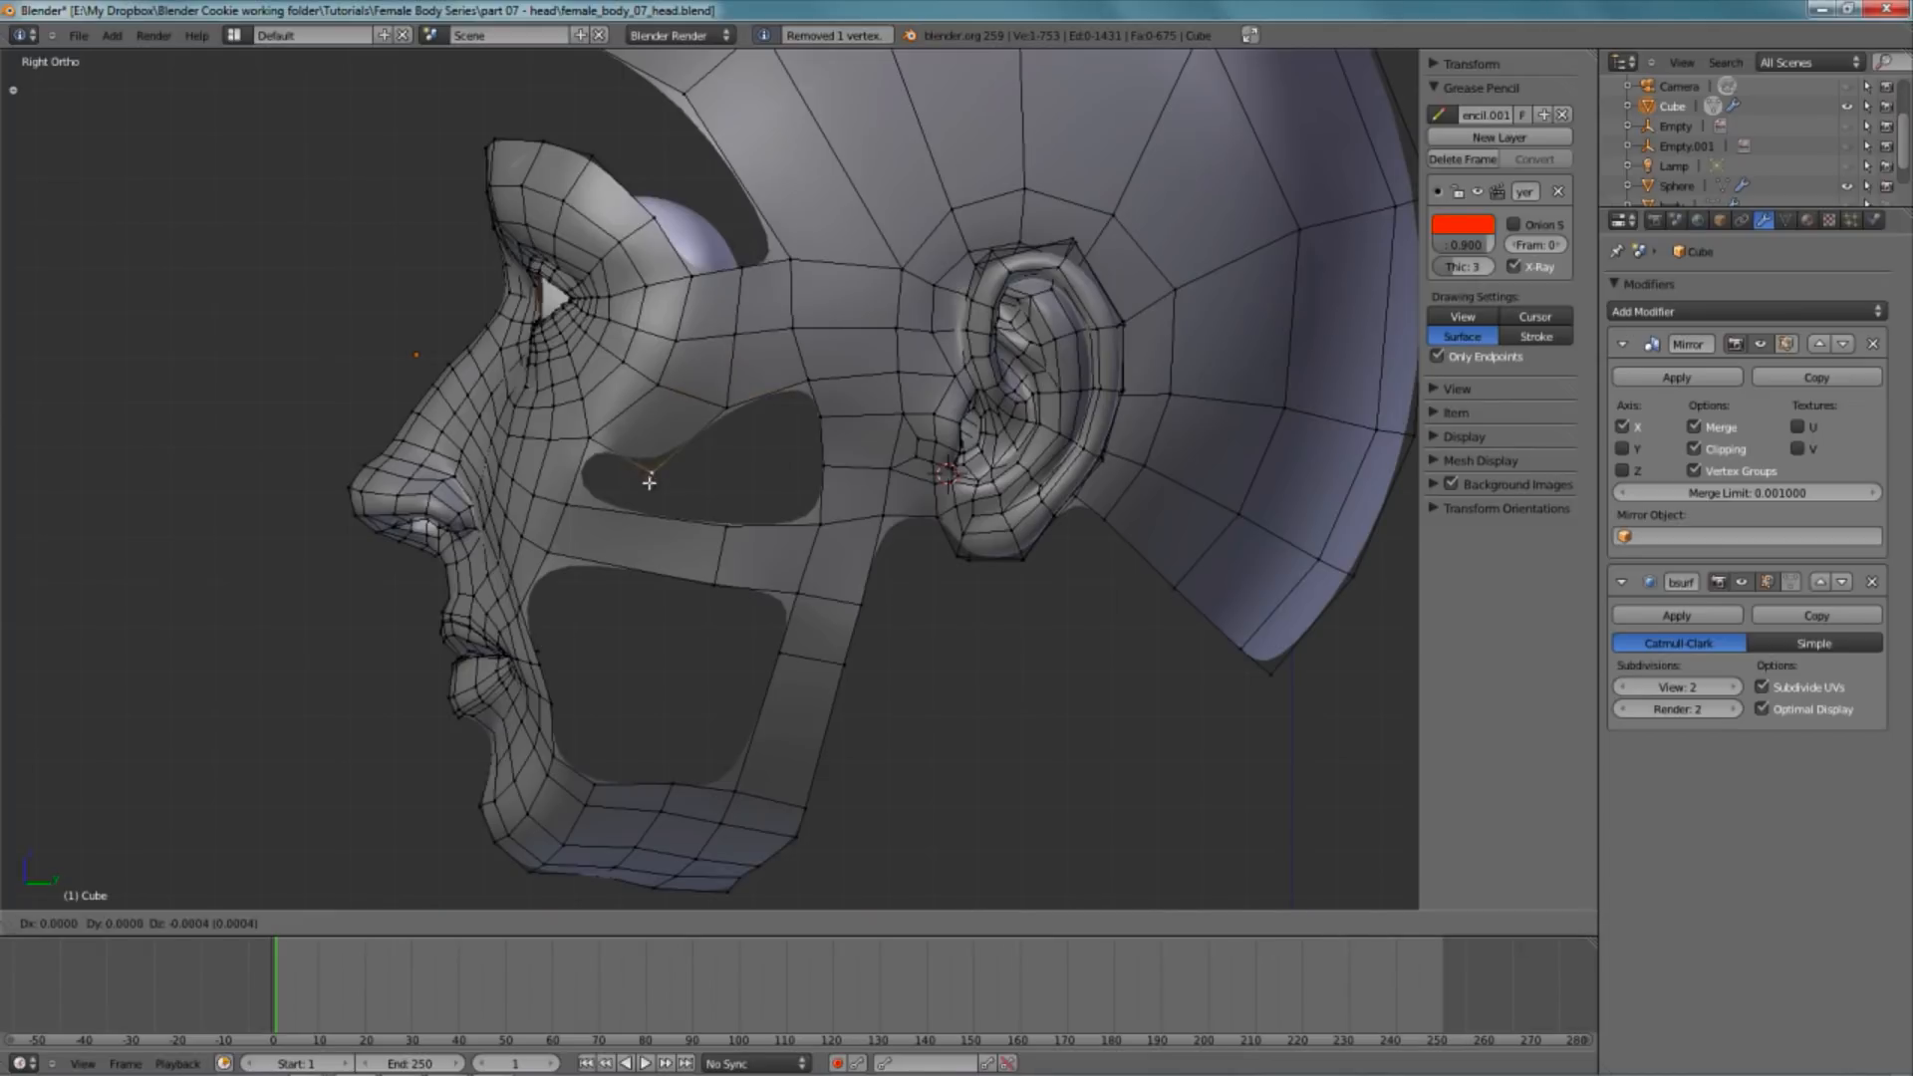
left_click(660, 475)
- Switch to face selection and trace the face loop running from the temple down the cheek with the Grease Pencil
scroll(666, 485, "down", 2)
key("ctrl+Tab")
left_click(680, 415)
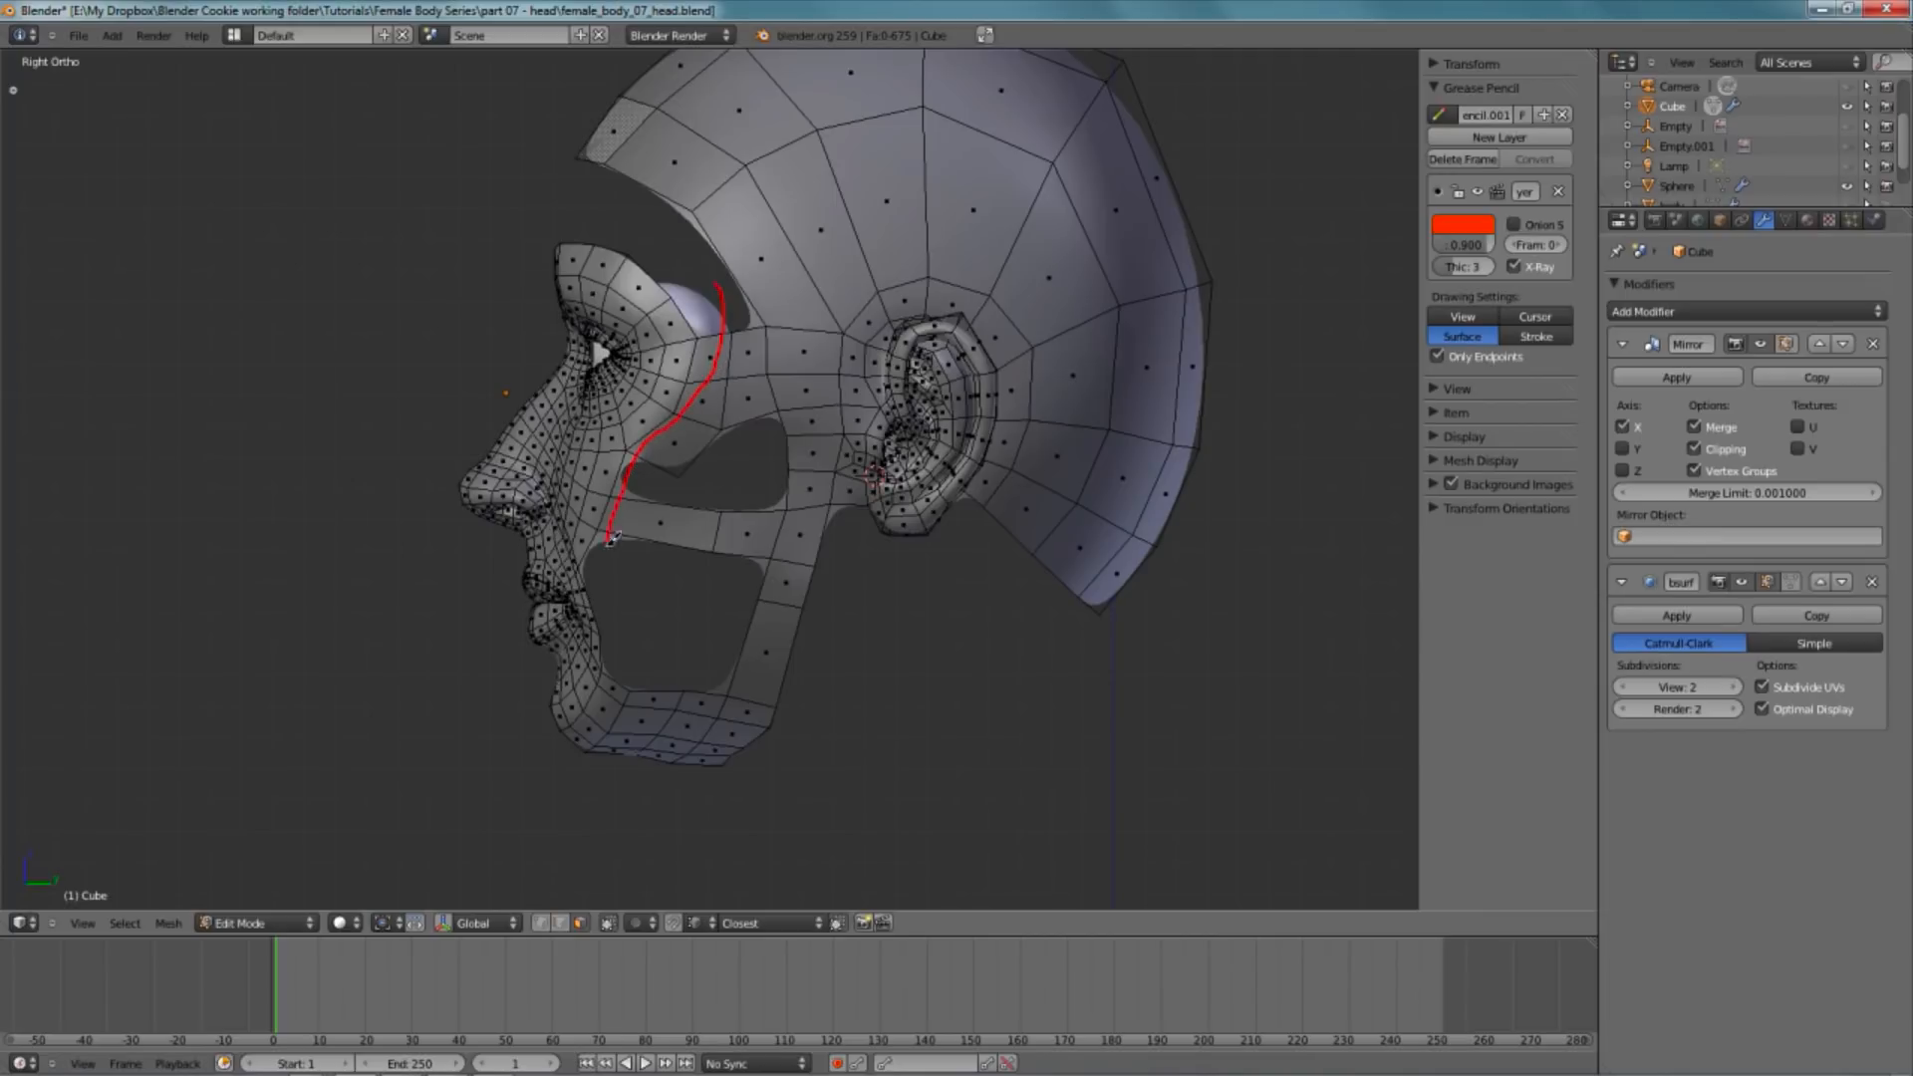
scroll(652, 535, "up", 1)
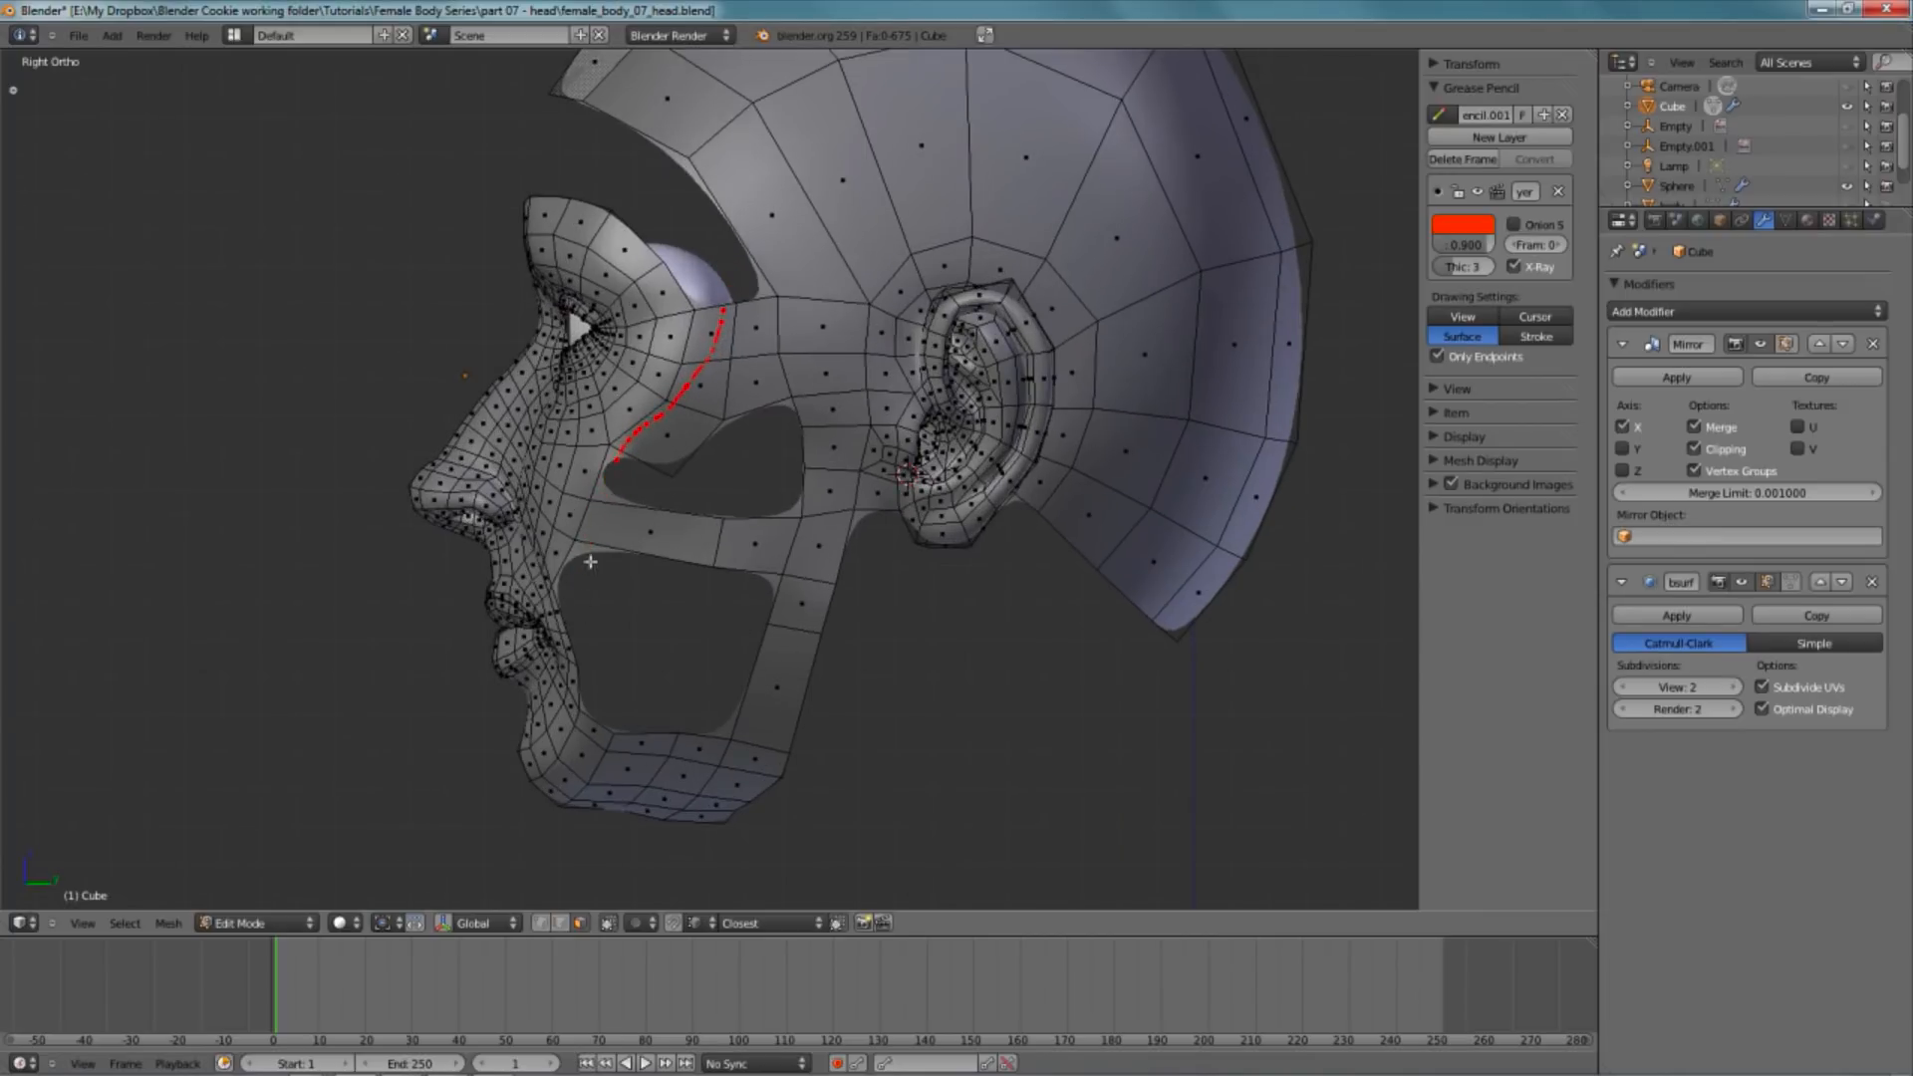
- Cut an edge loop across the front part of the horizontal cheek strip and position it
scroll(702, 406, "up", 3)
key("Tab")
key("Tab")
key("ctrl+r")
left_click(604, 530)
left_click(604, 530)
key("ctrl+Tab")
left_click(588, 504)
key("ctrl+e")
left_click(658, 575)
left_click(652, 567)
- Fill the gap between the cheekbone extrusion and the horizontal cheek strip with a face
right_click(652, 472)
right_click(547, 425, "shift")
right_click(525, 518, "shift")
key("f")
right_click(648, 477)
middle_click_drag(603, 459, 918, 273)
key("KP_3")
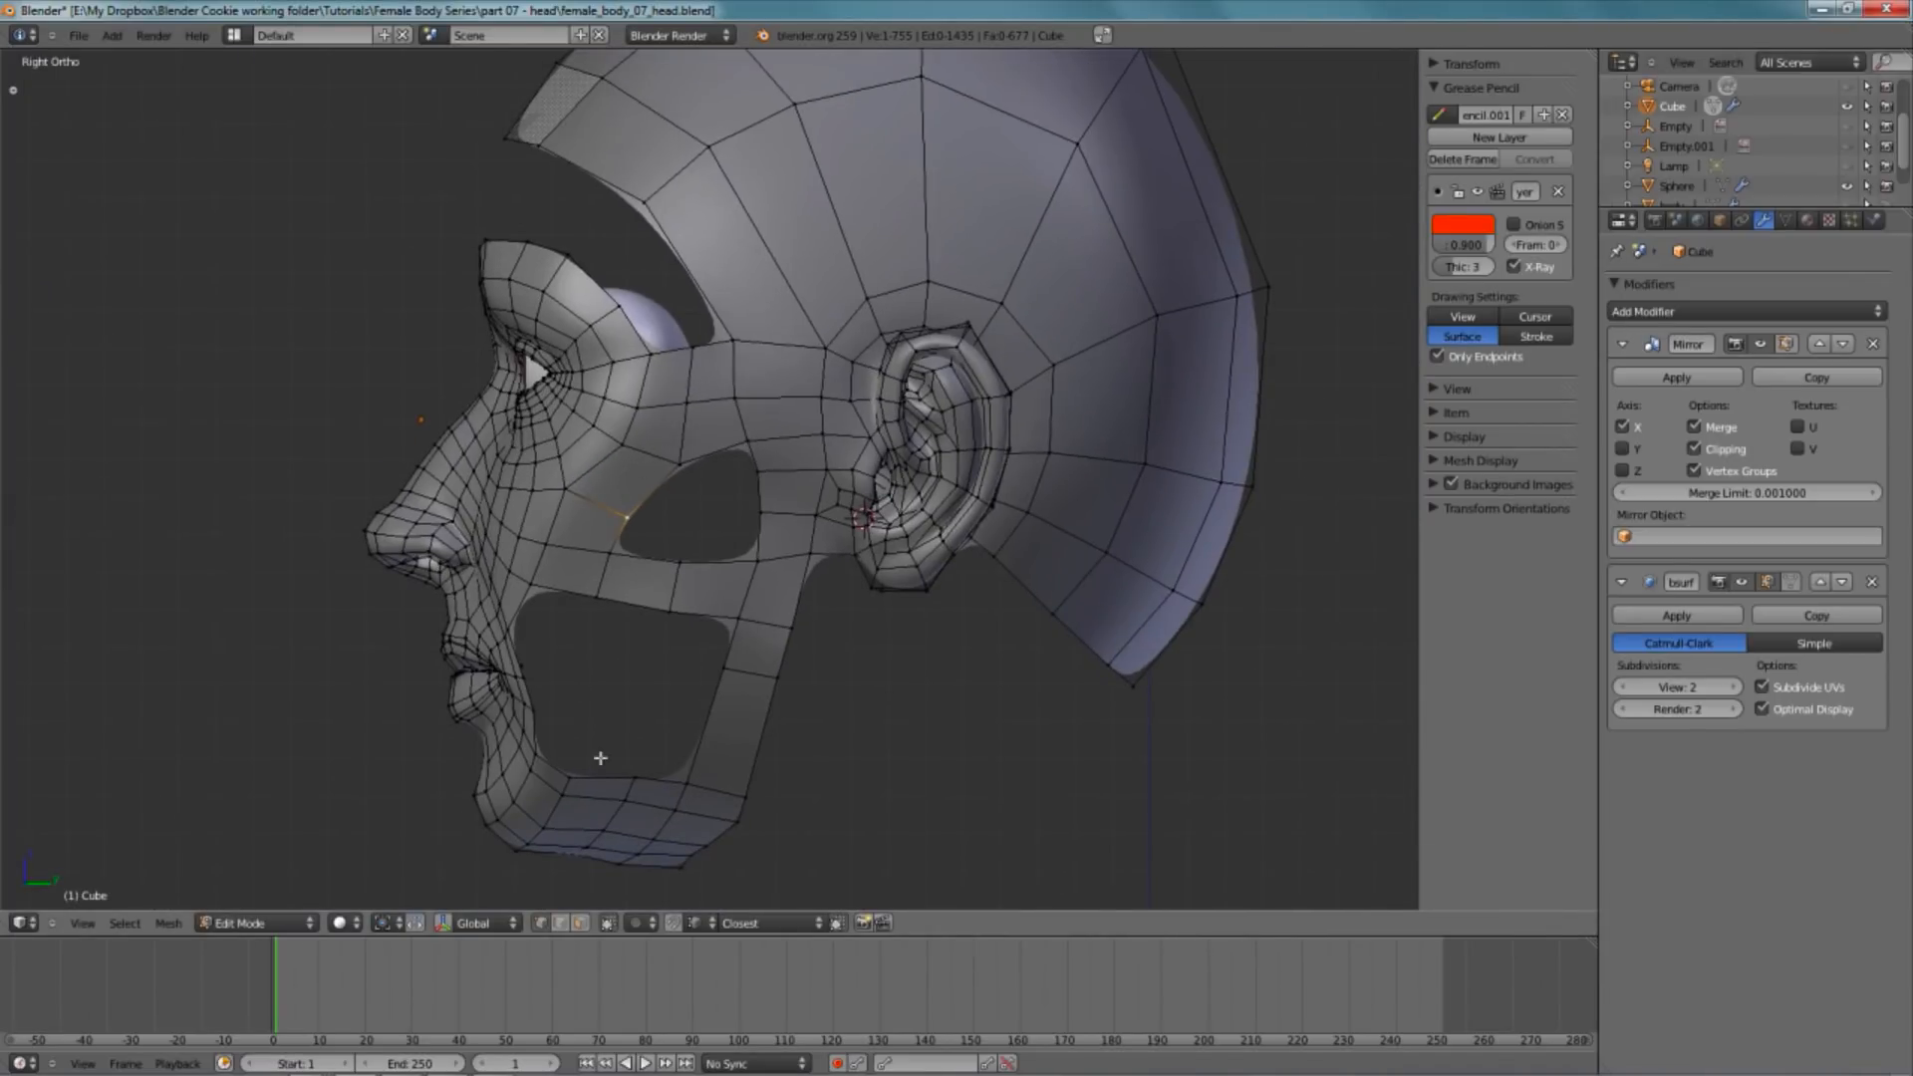
scroll(710, 521, "up", 2)
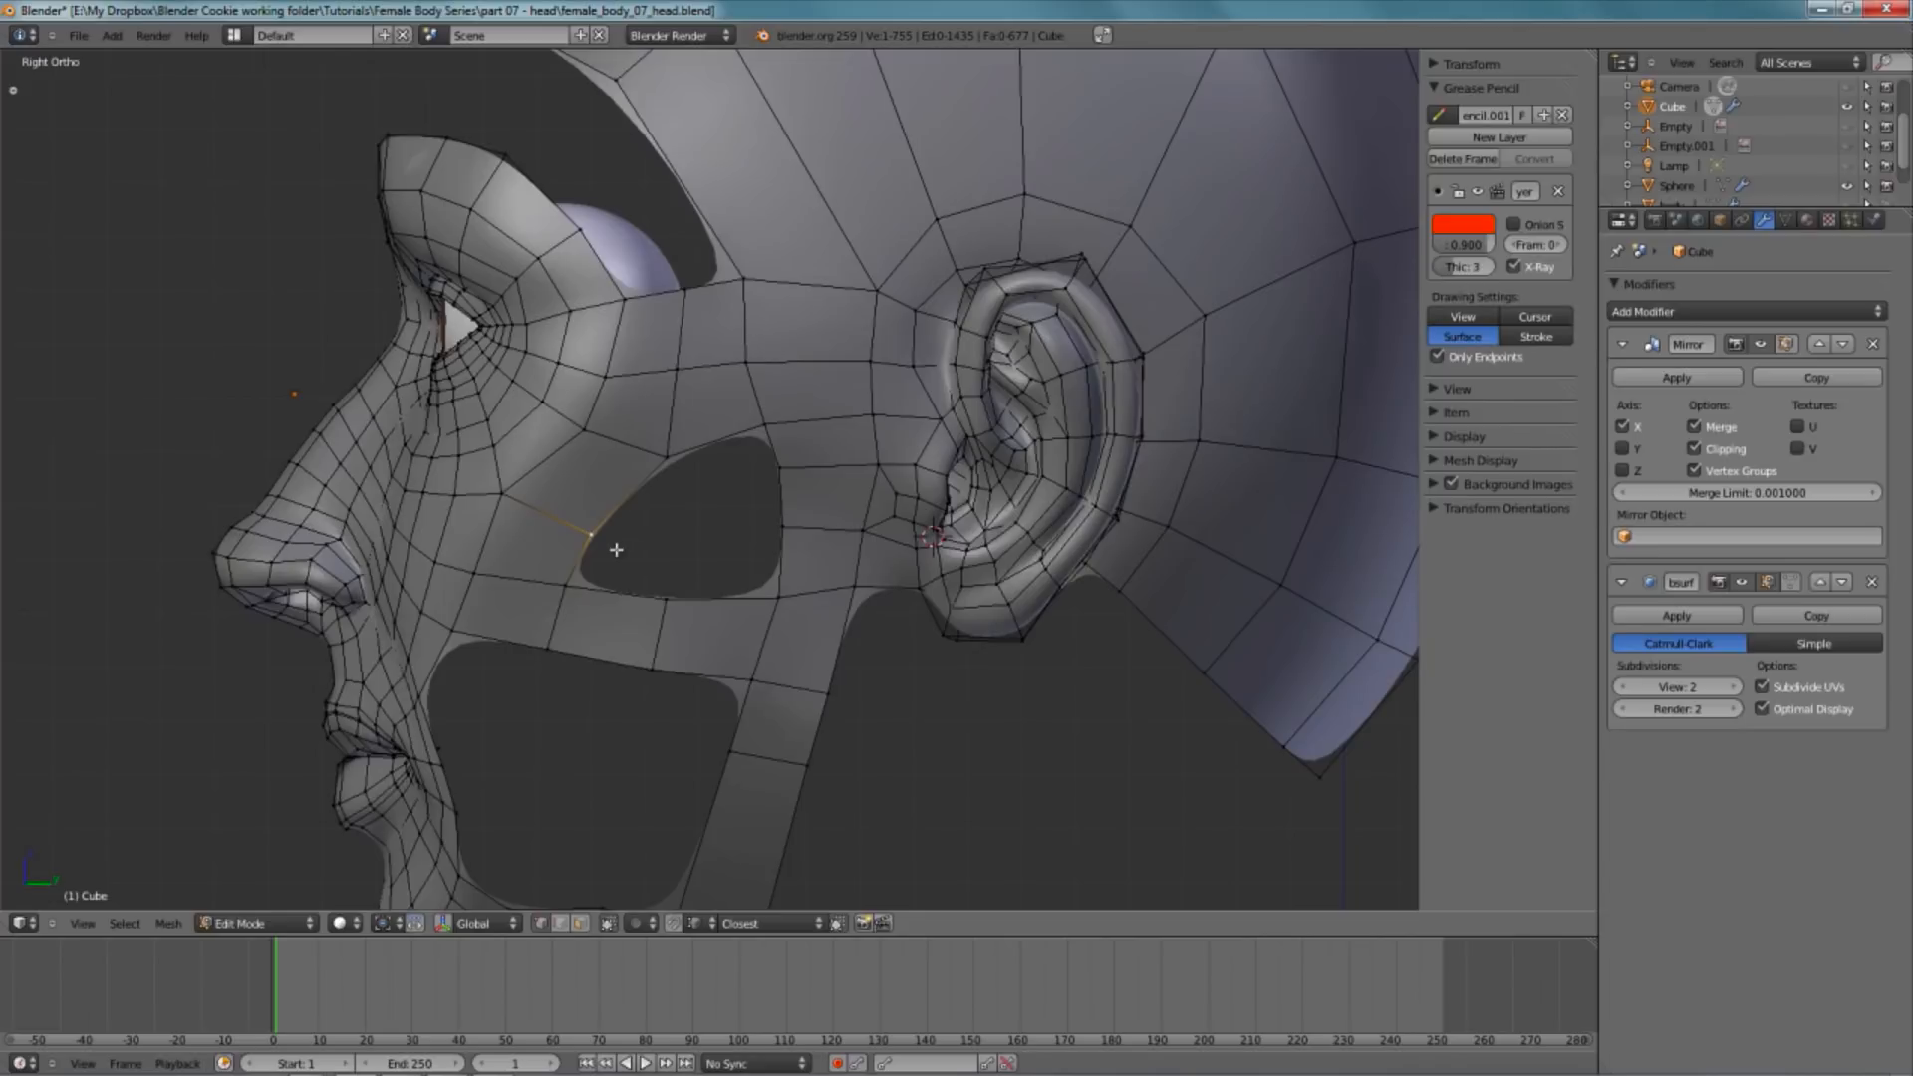
scroll(620, 547, "up", 1)
right_click(443, 603)
right_click(411, 669, "shift")
key("g")
key("Escape")
- Smooth the cheekbone vertices below the outer corner of the eye and clear the selection
right_click(461, 495)
right_click(559, 420, "shift")
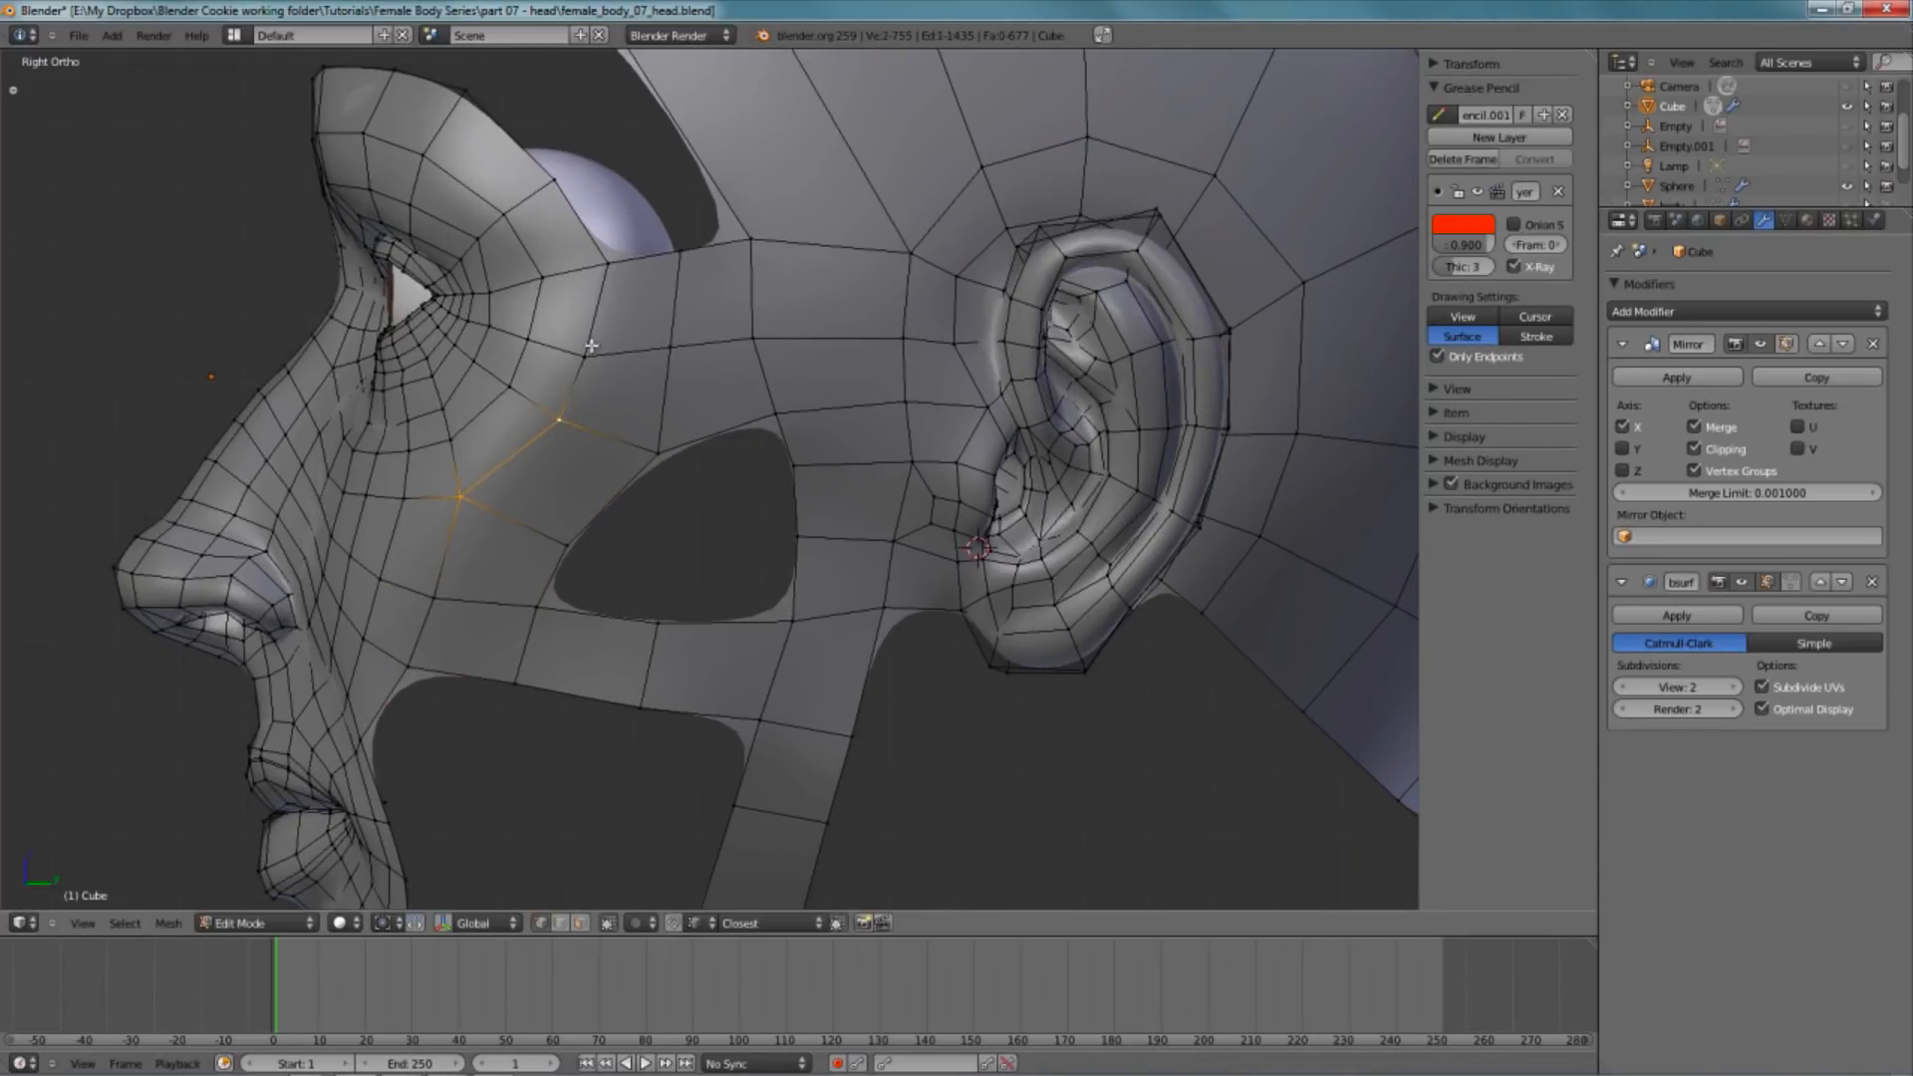
key("w")
left_click(605, 428)
right_click(615, 353)
key("a")
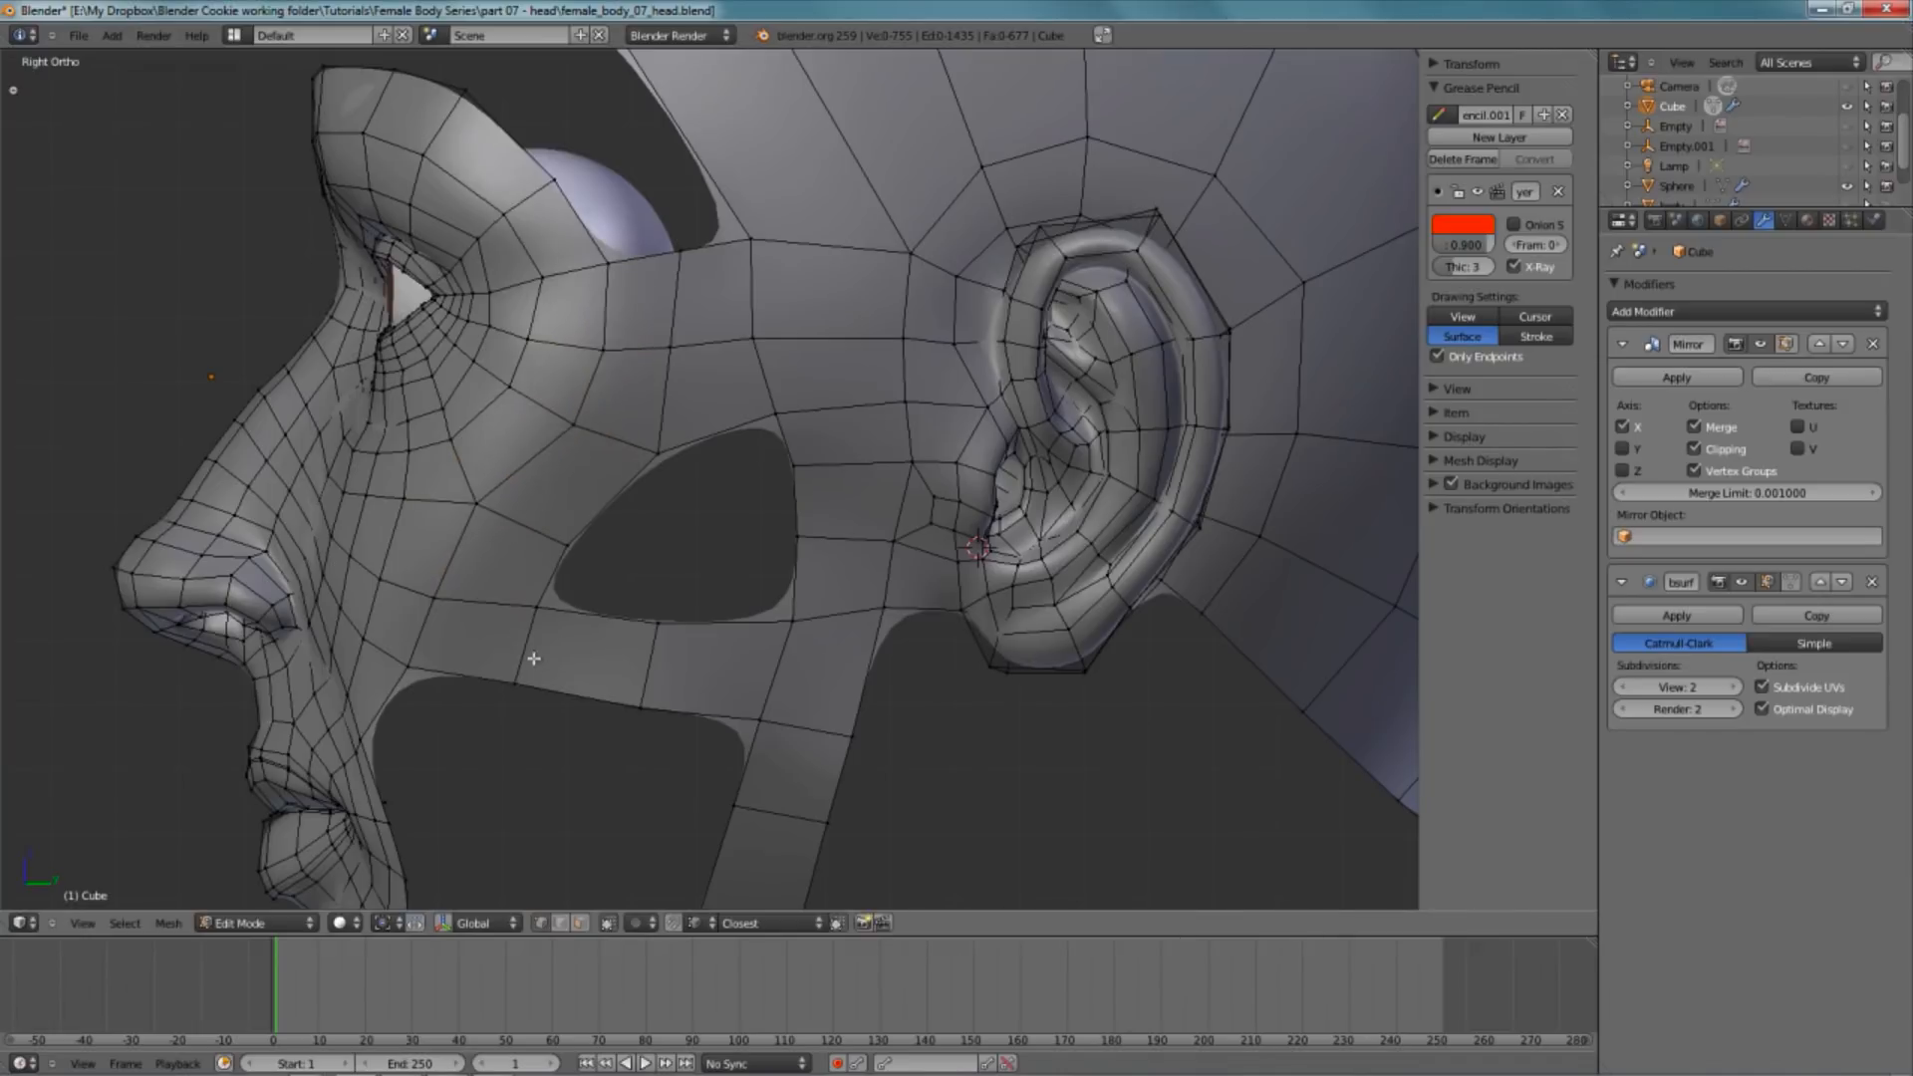
- Examine the face loops running down the cheek and from the eye to the ear in face selection mode
middle_click_drag(523, 637, 585, 494, "shift")
scroll(661, 300, "down", 1)
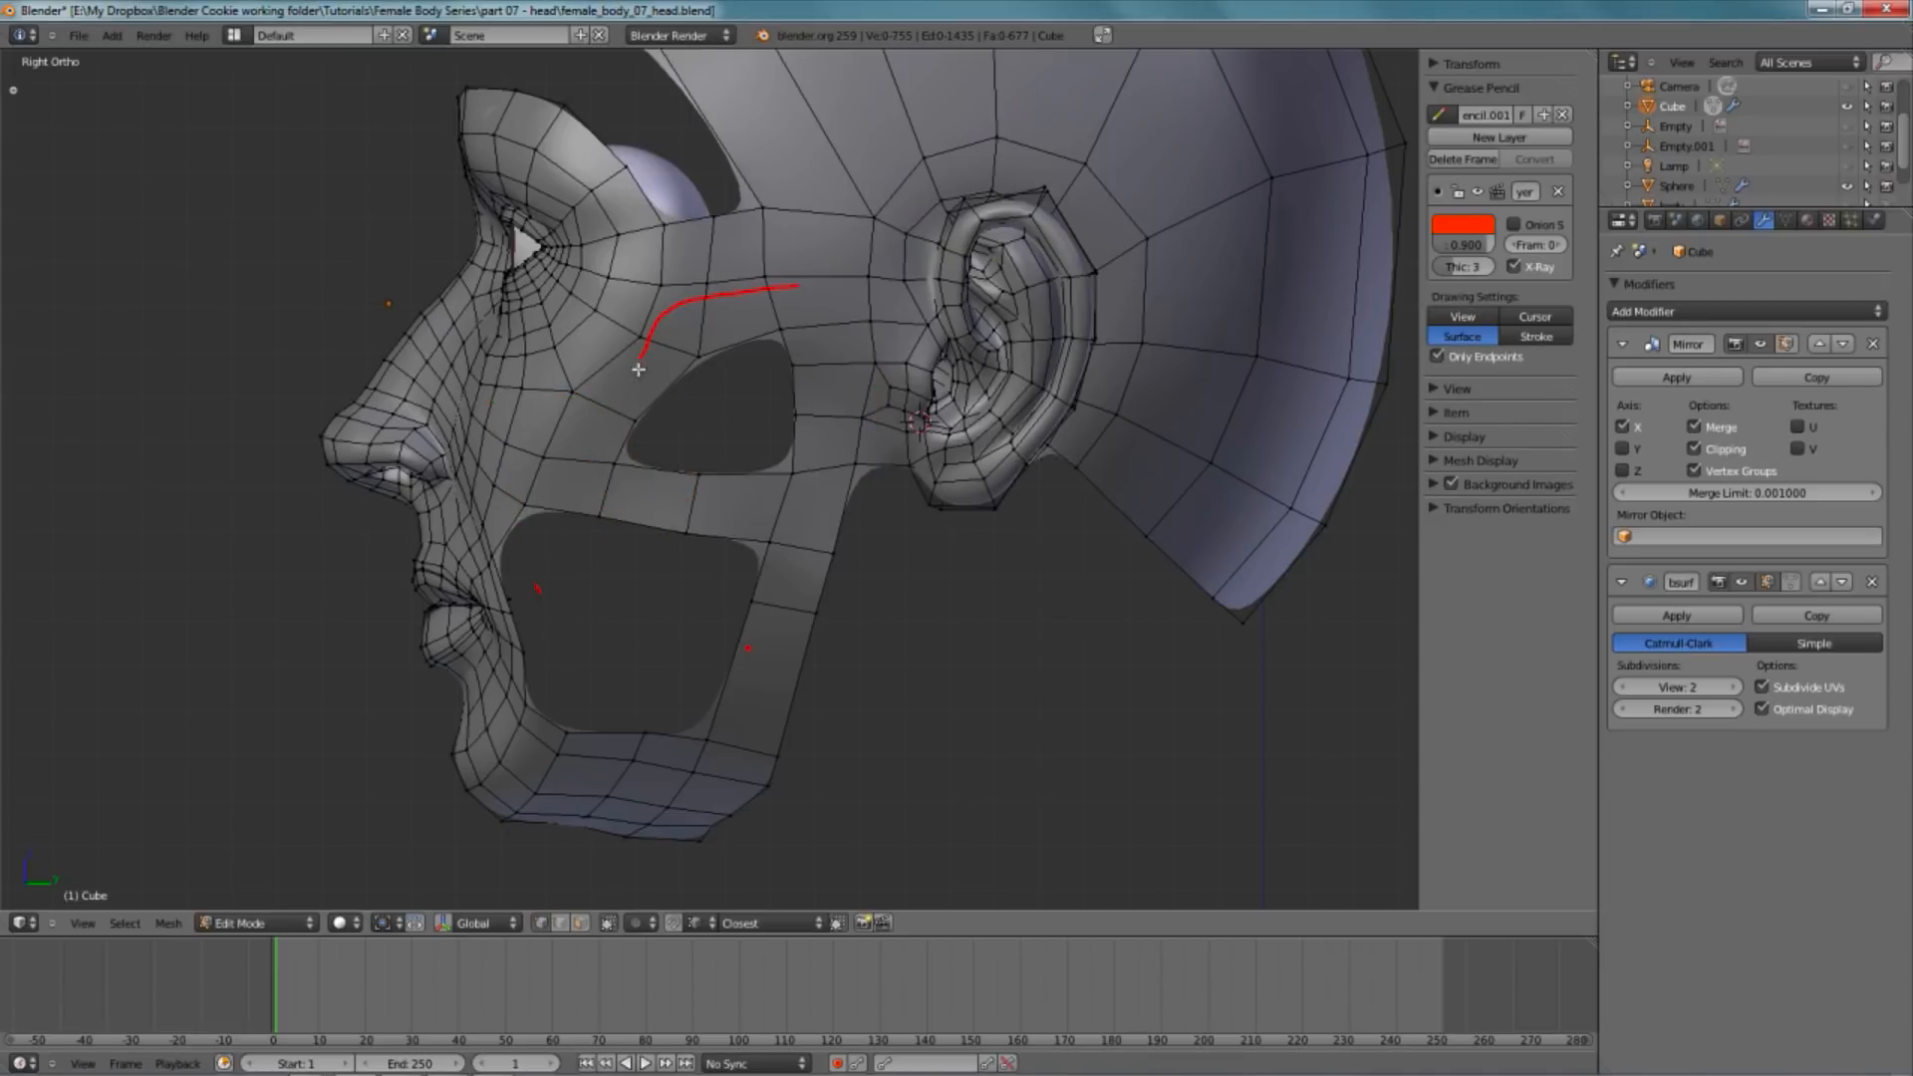
key("ctrl+Tab")
left_click(581, 484)
key("ctrl+Tab")
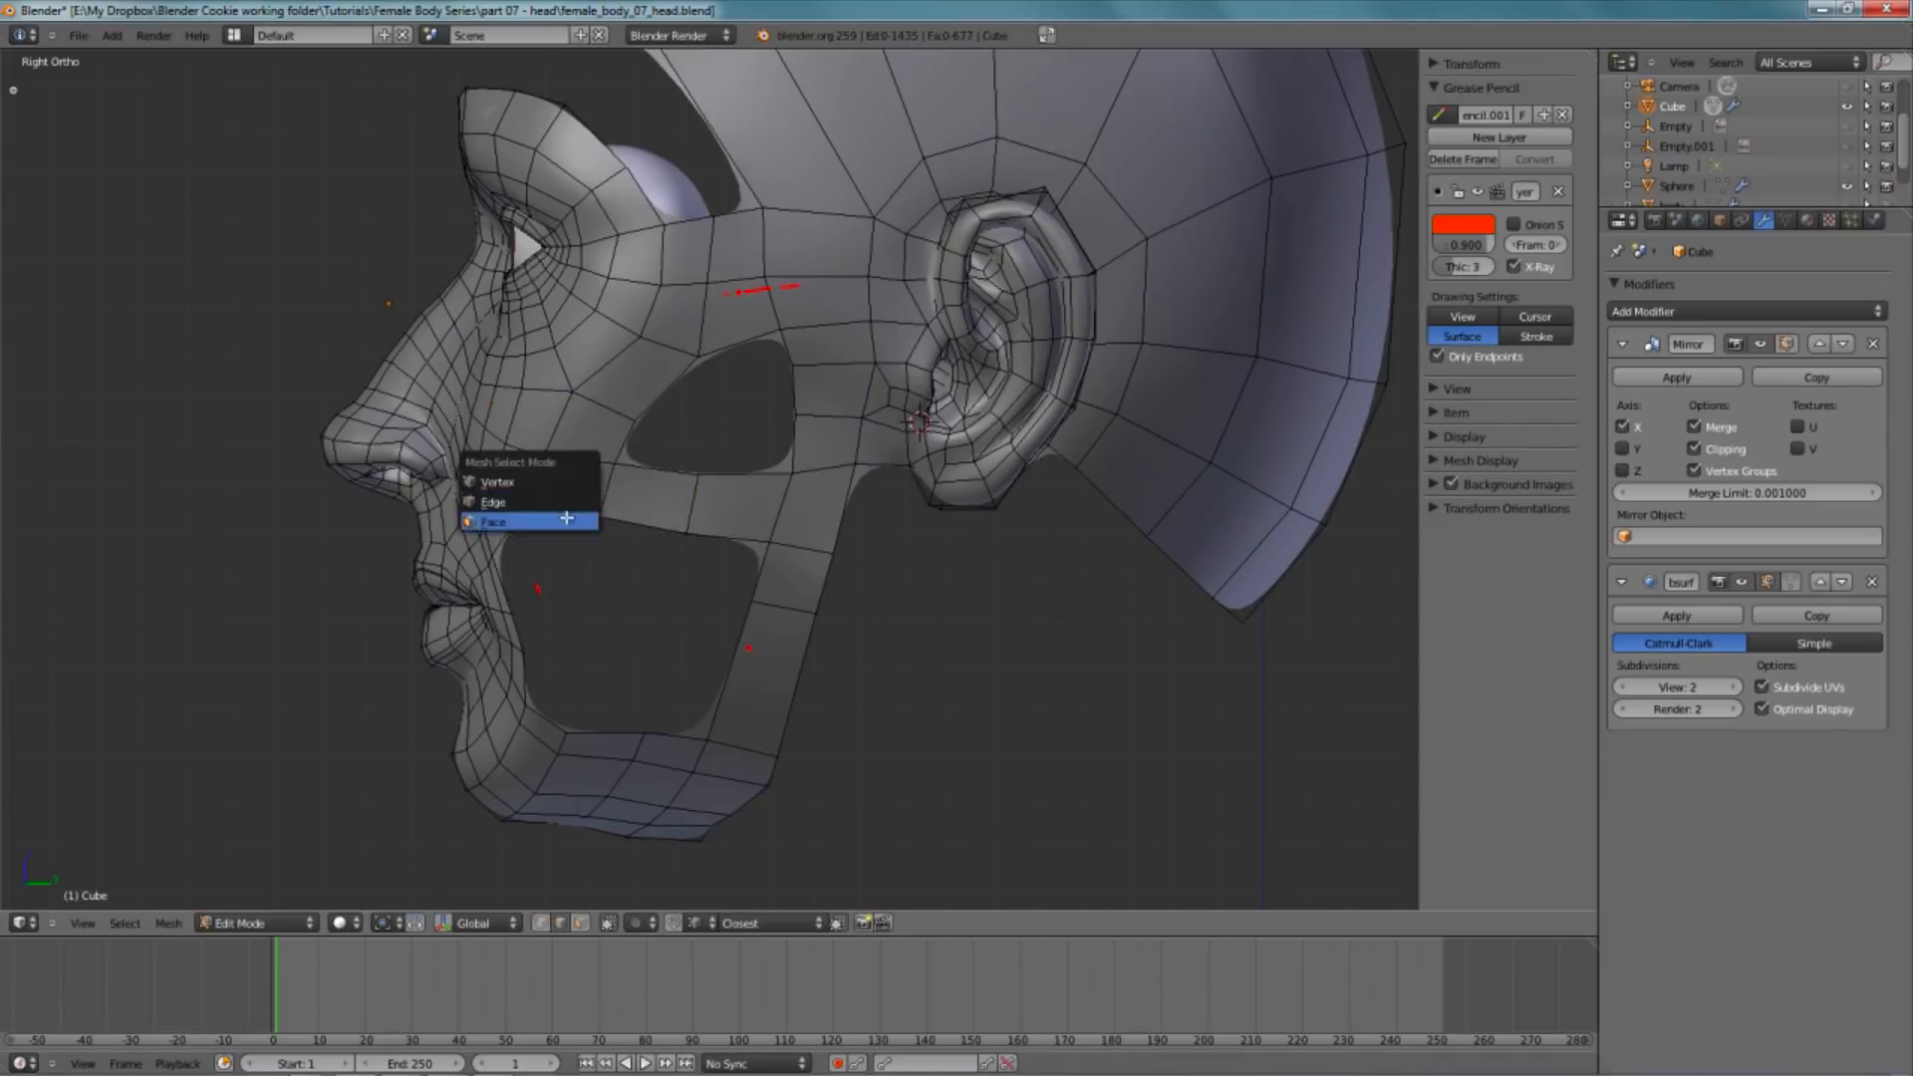
left_click(565, 517)
right_click(567, 492, "alt")
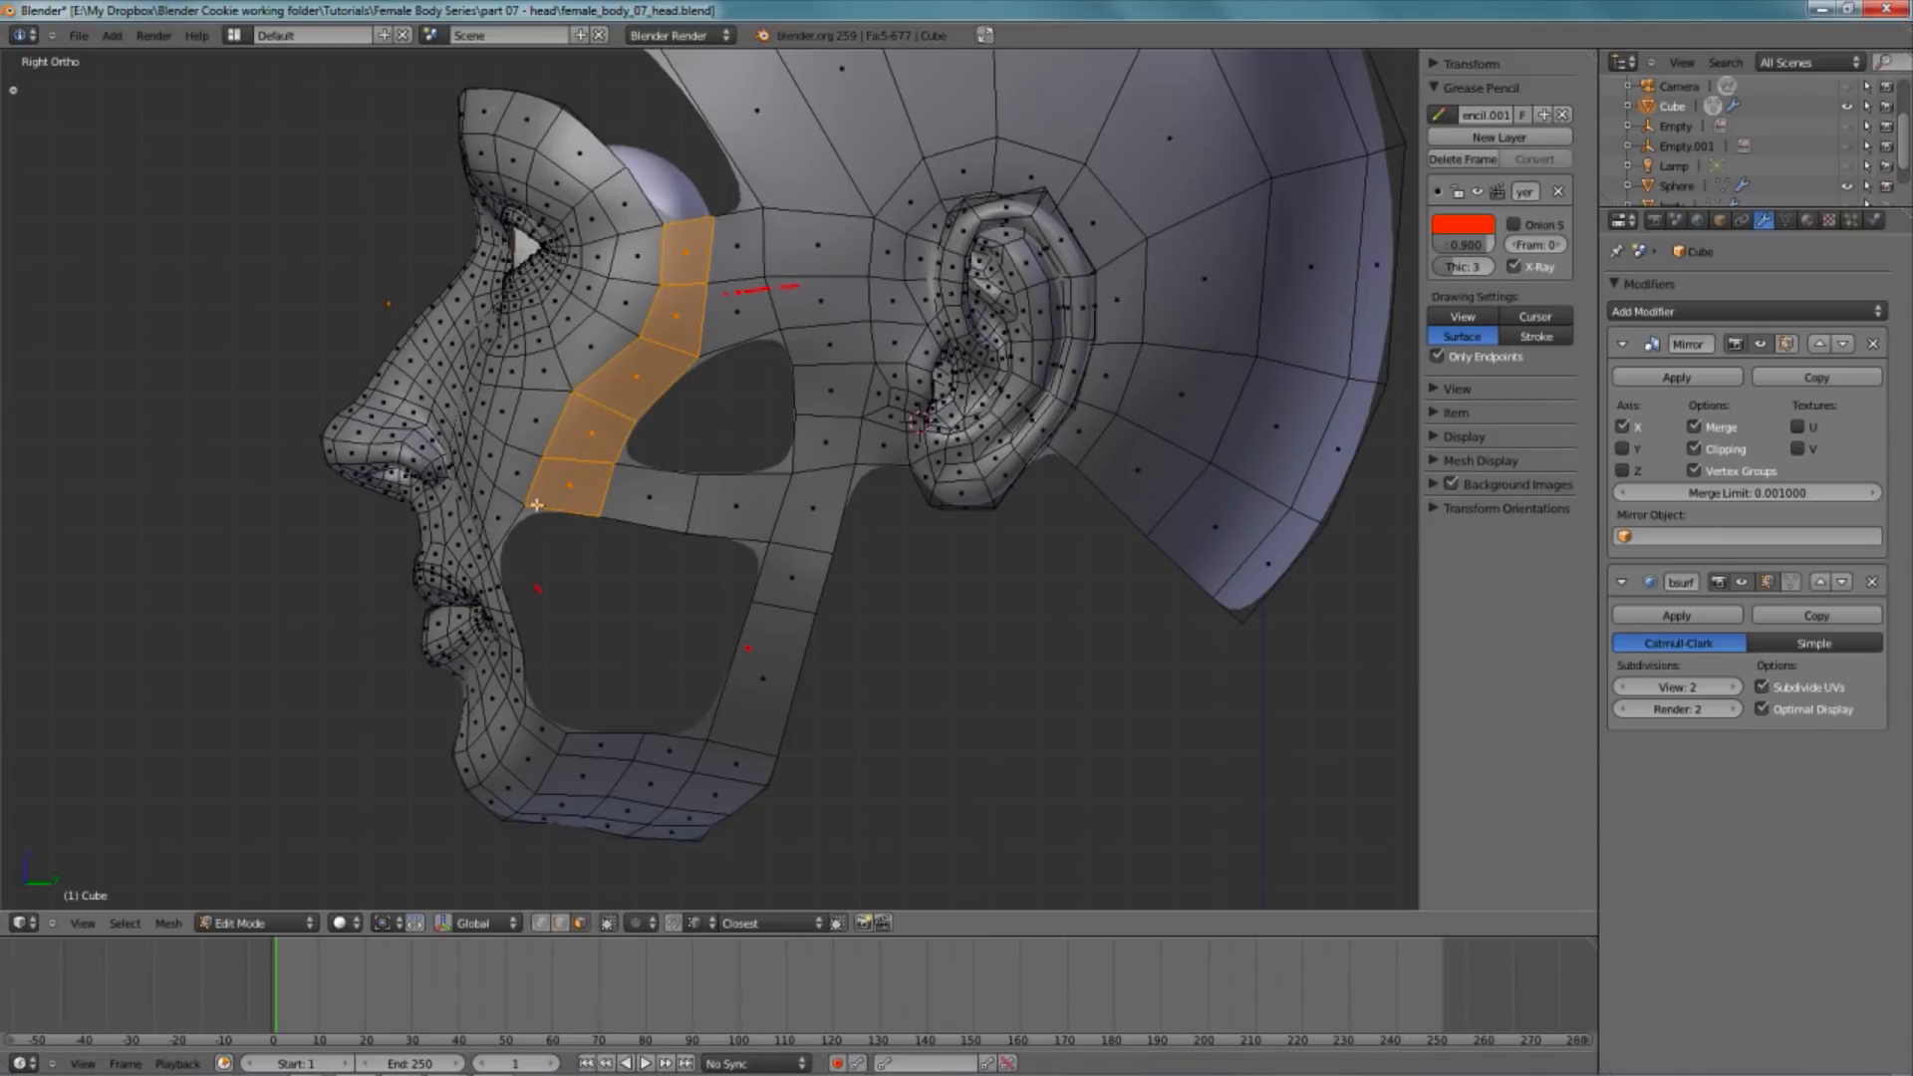
right_click(709, 313, "alt+shift")
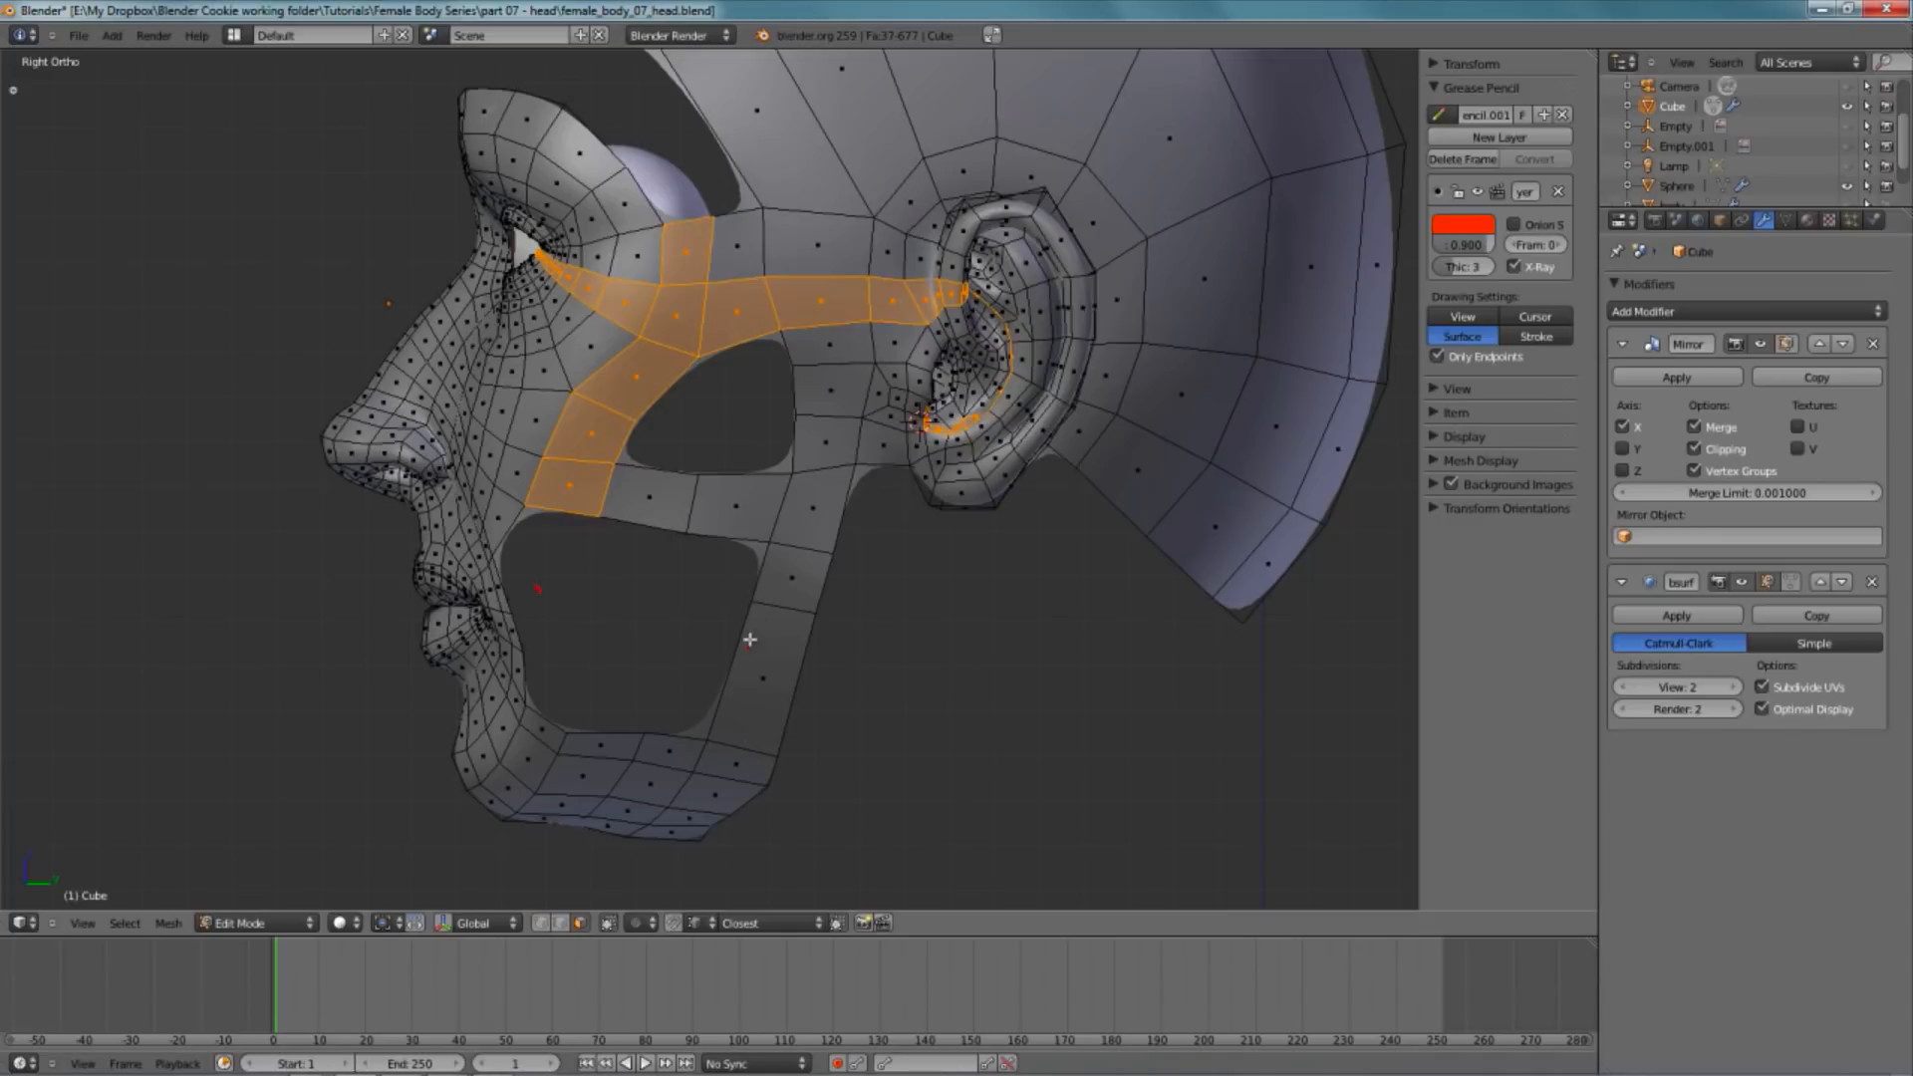
key("a")
- Return to vertex selection mode with the upper cheek opening in close view and nothing selected
scroll(784, 506, "up", 2)
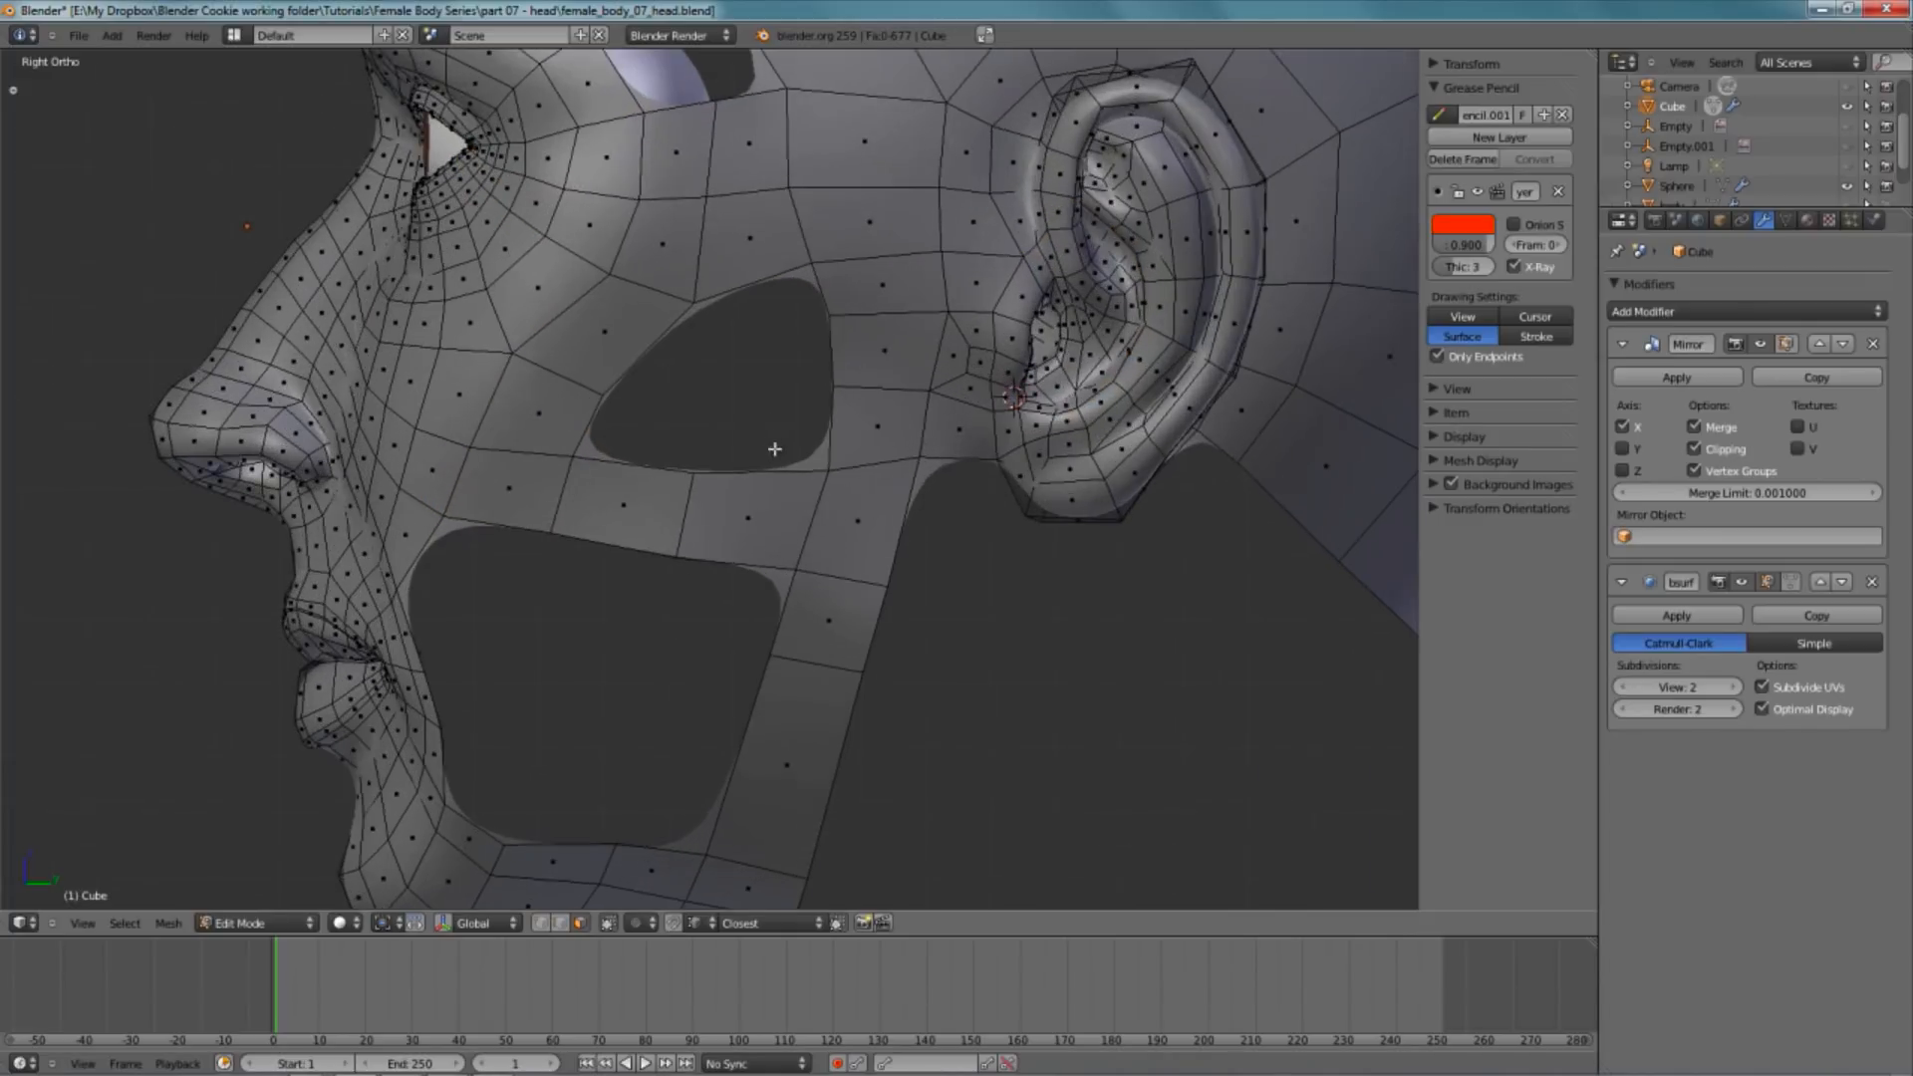
key("ctrl+Tab")
left_click(784, 405)
middle_click_drag(742, 503, 776, 436, "shift")
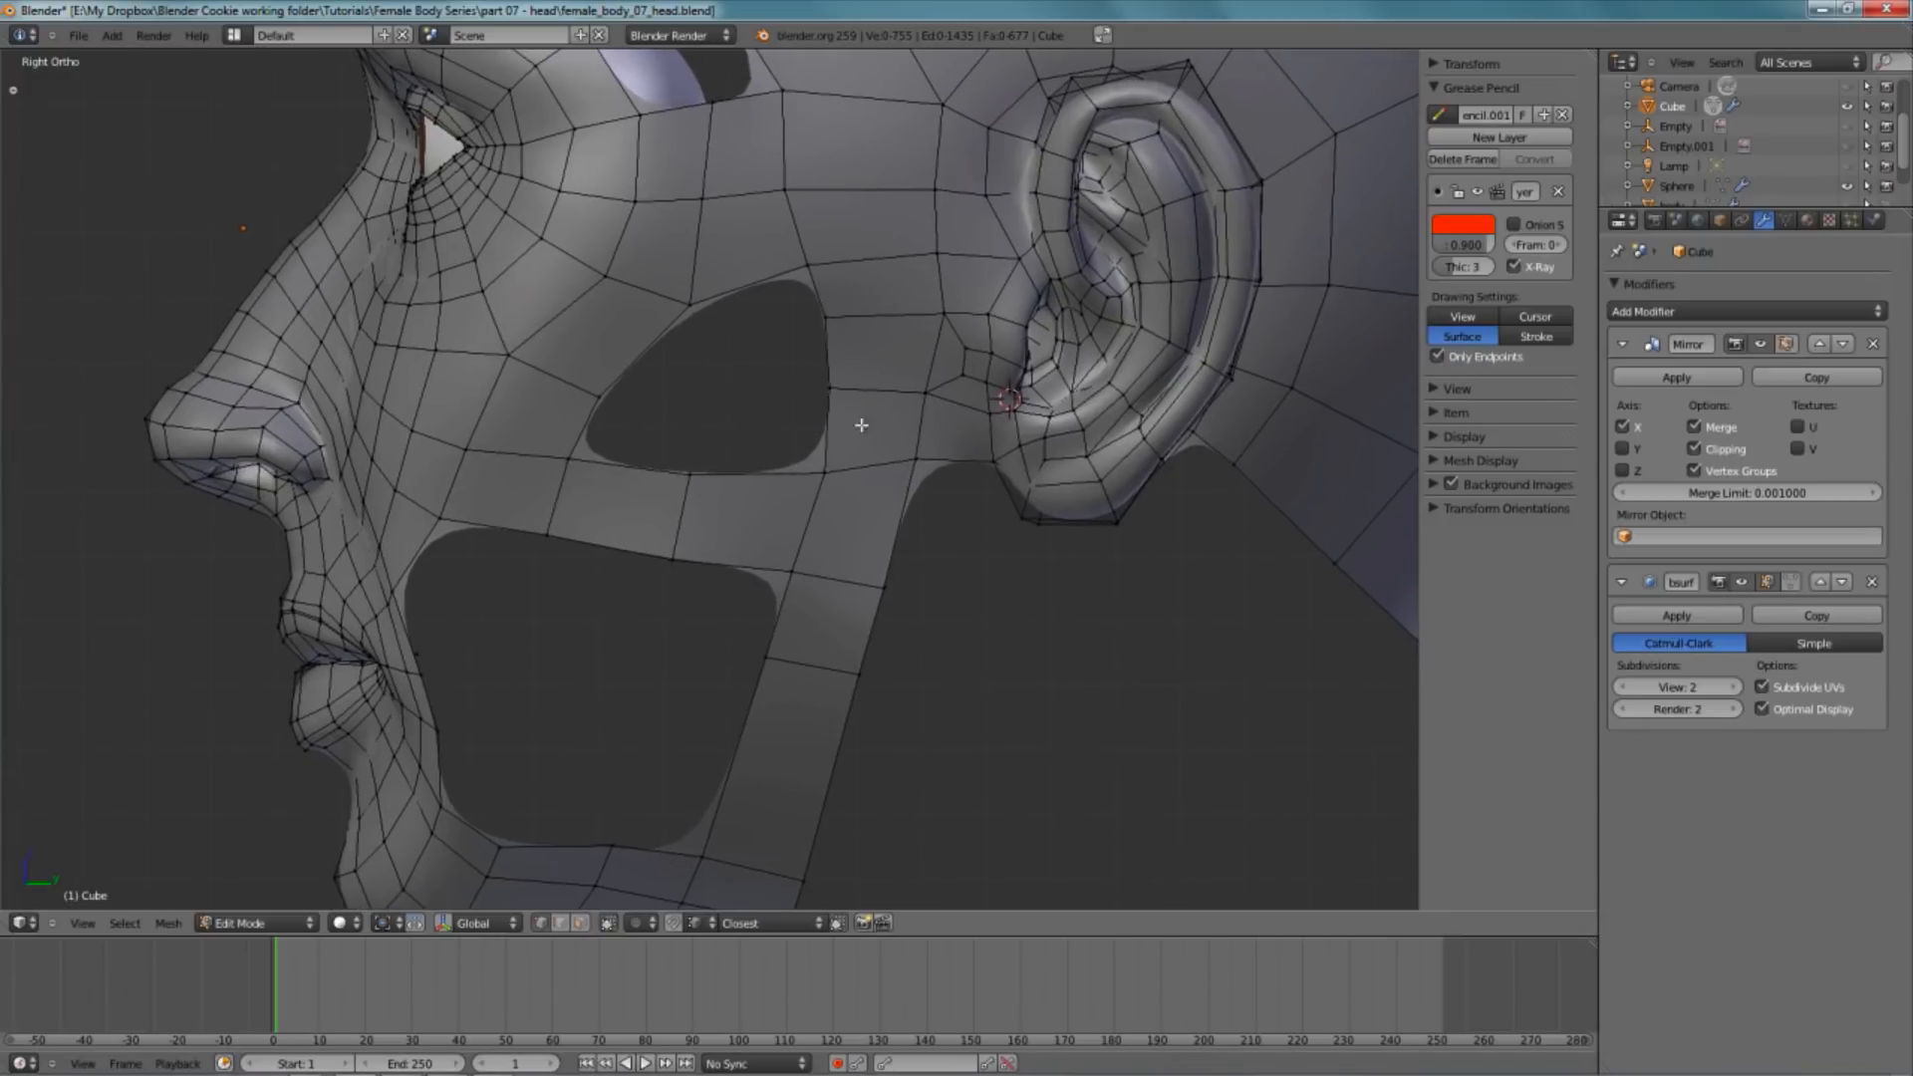
right_click(682, 472)
key("a")
middle_click_drag(760, 303, 761, 338, "shift")
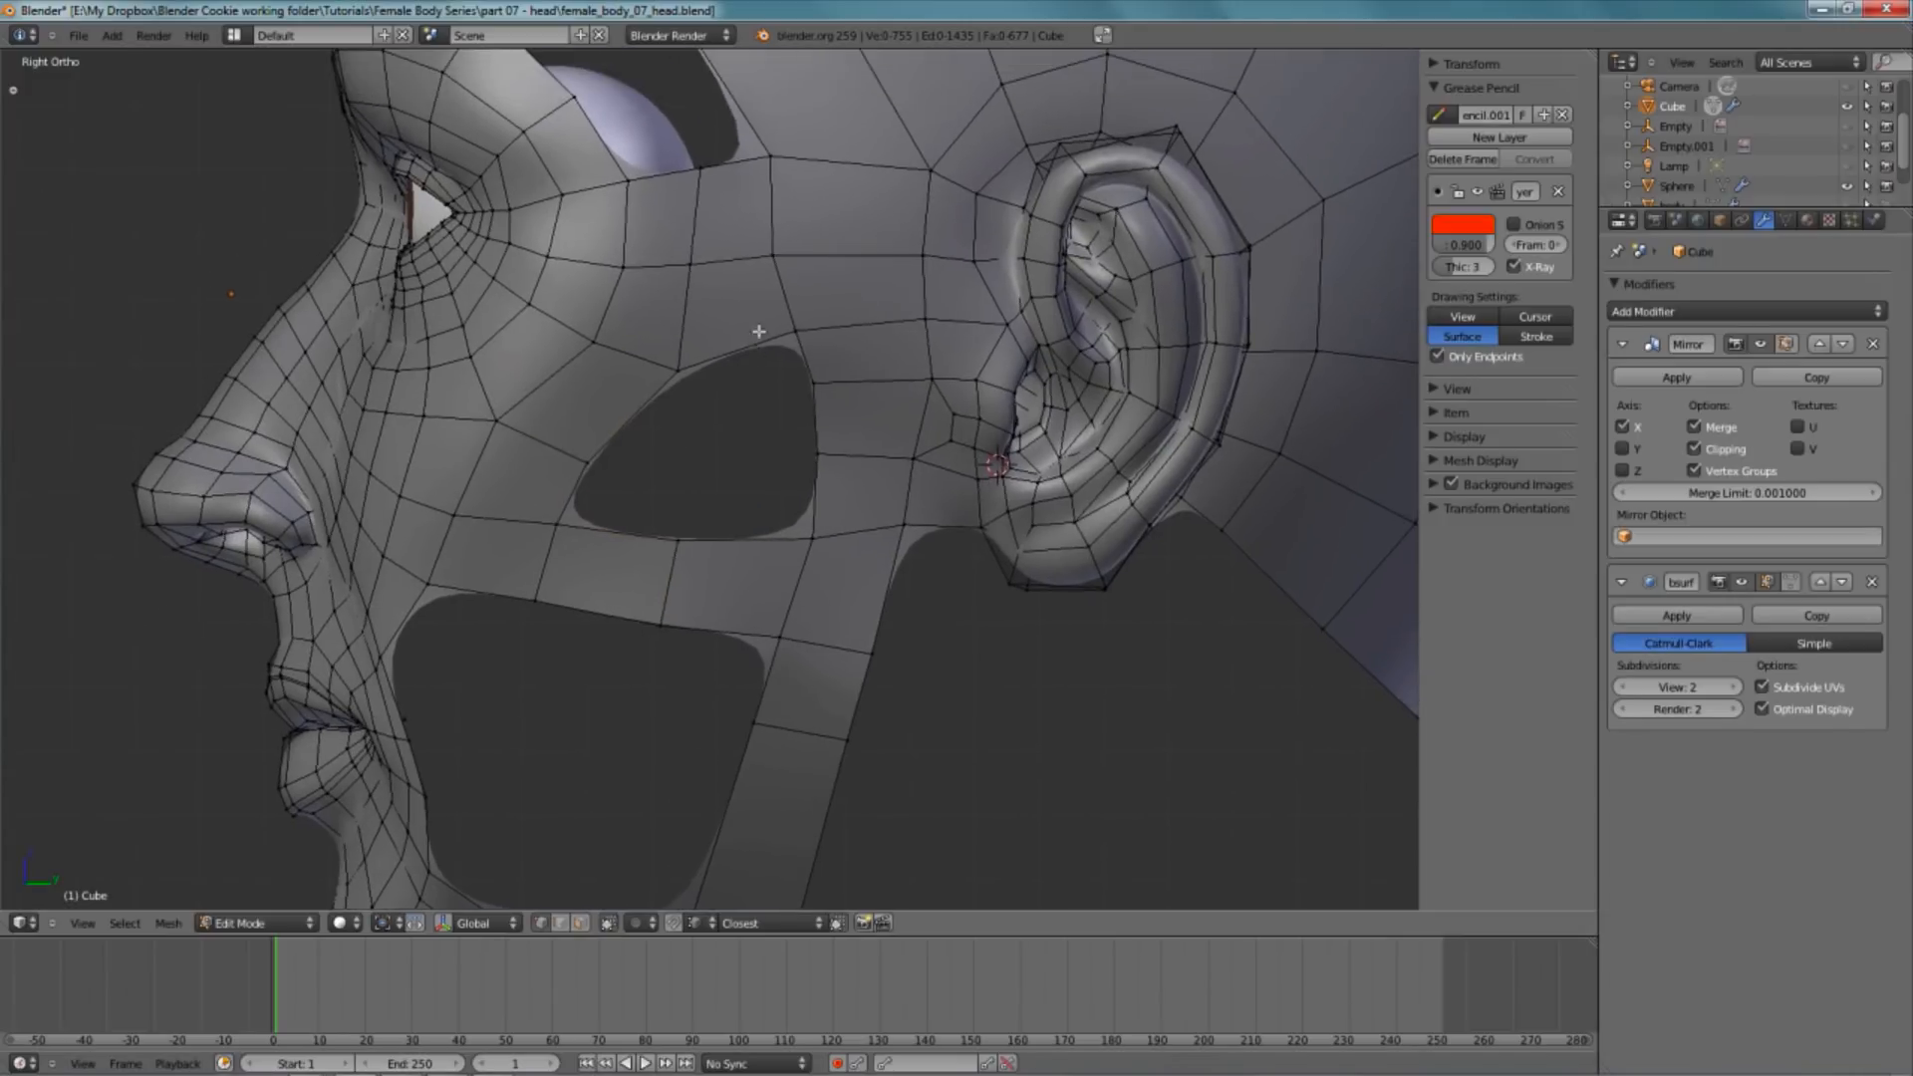
- Add a vertical edge loop from the temple opening down to the cheek opening and slide the neighbouring loop toward the ear
key("ctrl+r")
left_click(757, 328)
left_click(759, 331)
key("ctrl+e")
left_click(837, 366)
left_click(871, 372)
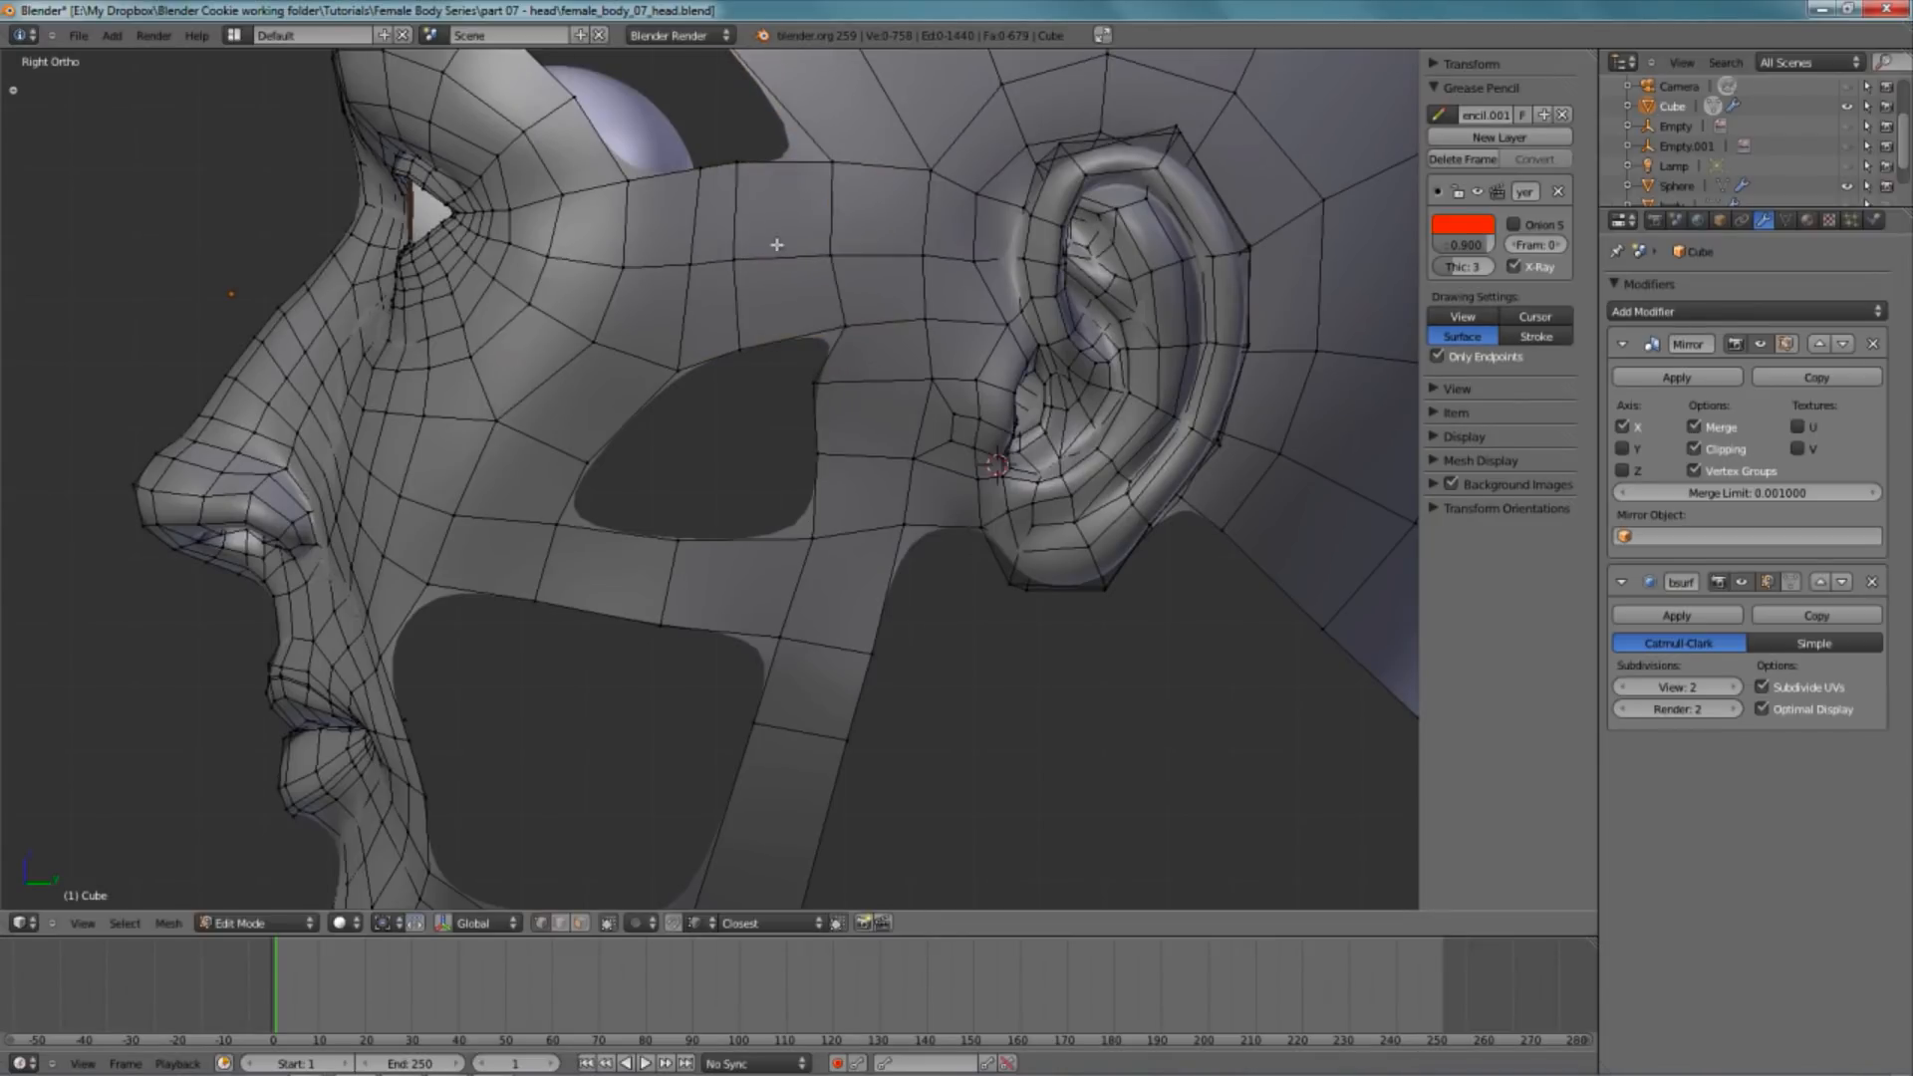
- Slide the vertical temple edge loop toward the ear and reposition the vertex on the upper edge of the cheek opening
key("ctrl+e")
key("ctrl+e")
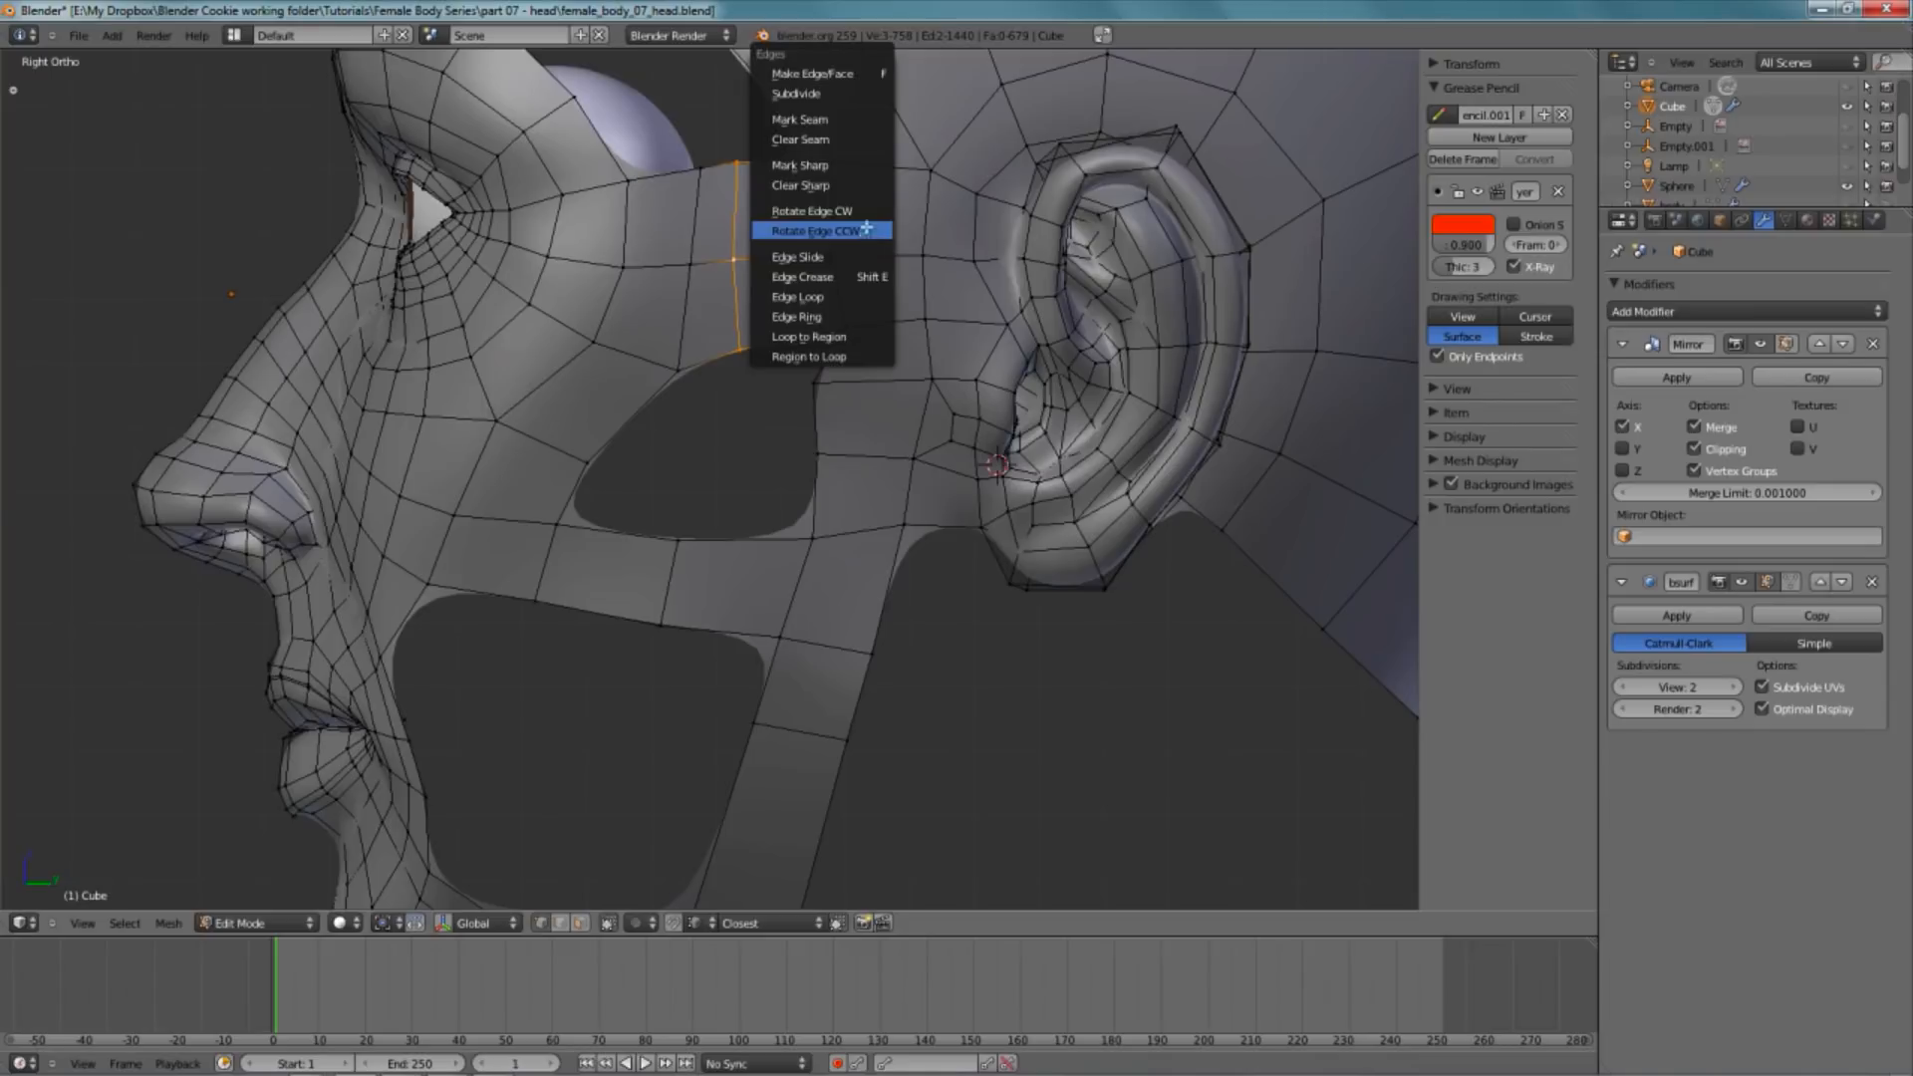
left_click(854, 253)
left_click(864, 261)
right_click(826, 379)
key("g")
left_click(846, 384)
- Fill the eye-side part of the cheek opening with a face down to the horizontal strip
right_click(673, 361, "shift")
right_click(552, 517, "shift")
right_click(669, 539, "shift")
key("f")
key("a")
- Split the new cheek face with an edge loop and merge its extra vertex into the neighbouring cheek vertex
key("ctrl+r")
left_click(738, 437)
left_click(725, 449)
key("g")
left_click(718, 454)
right_click(610, 458)
key("w")
left_click(580, 458)
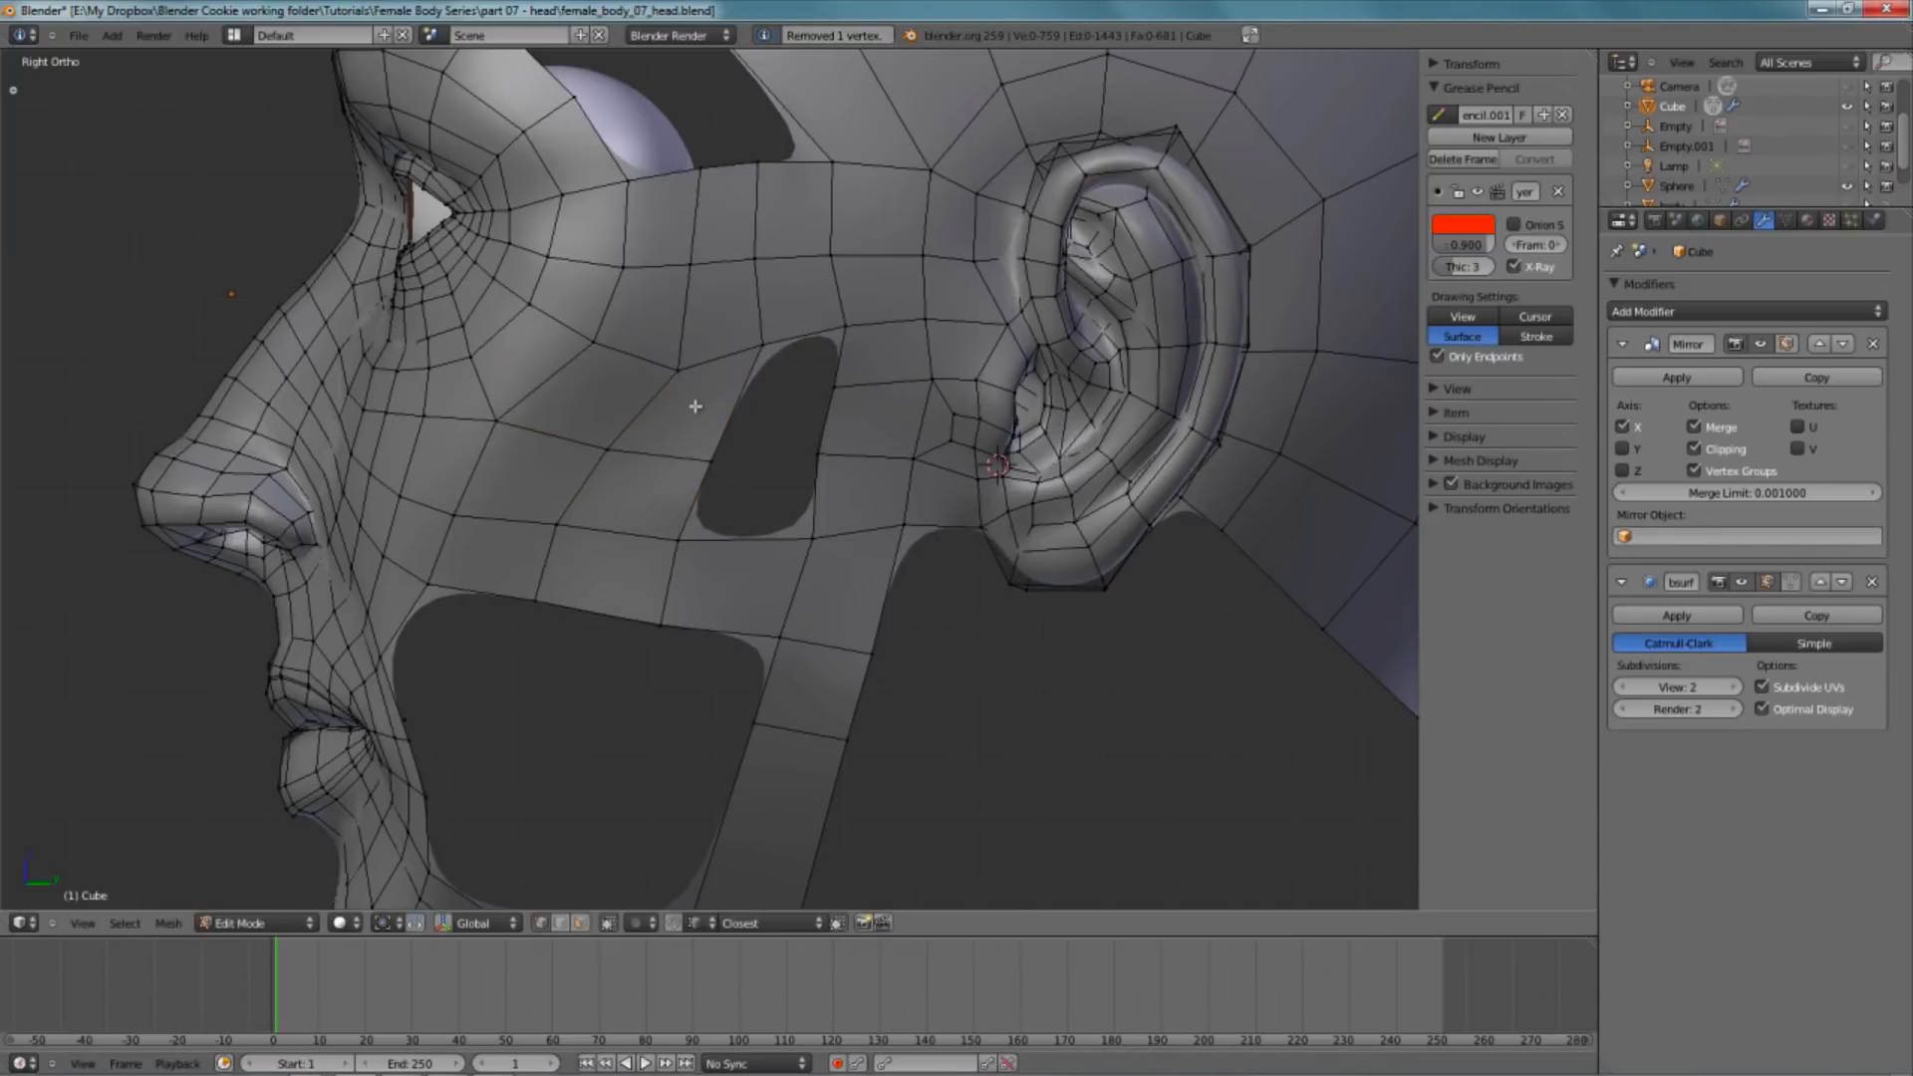
- Fill the lower part of the remaining cheek opening with a face along the horizontal strip
right_click(770, 362)
right_click(711, 459)
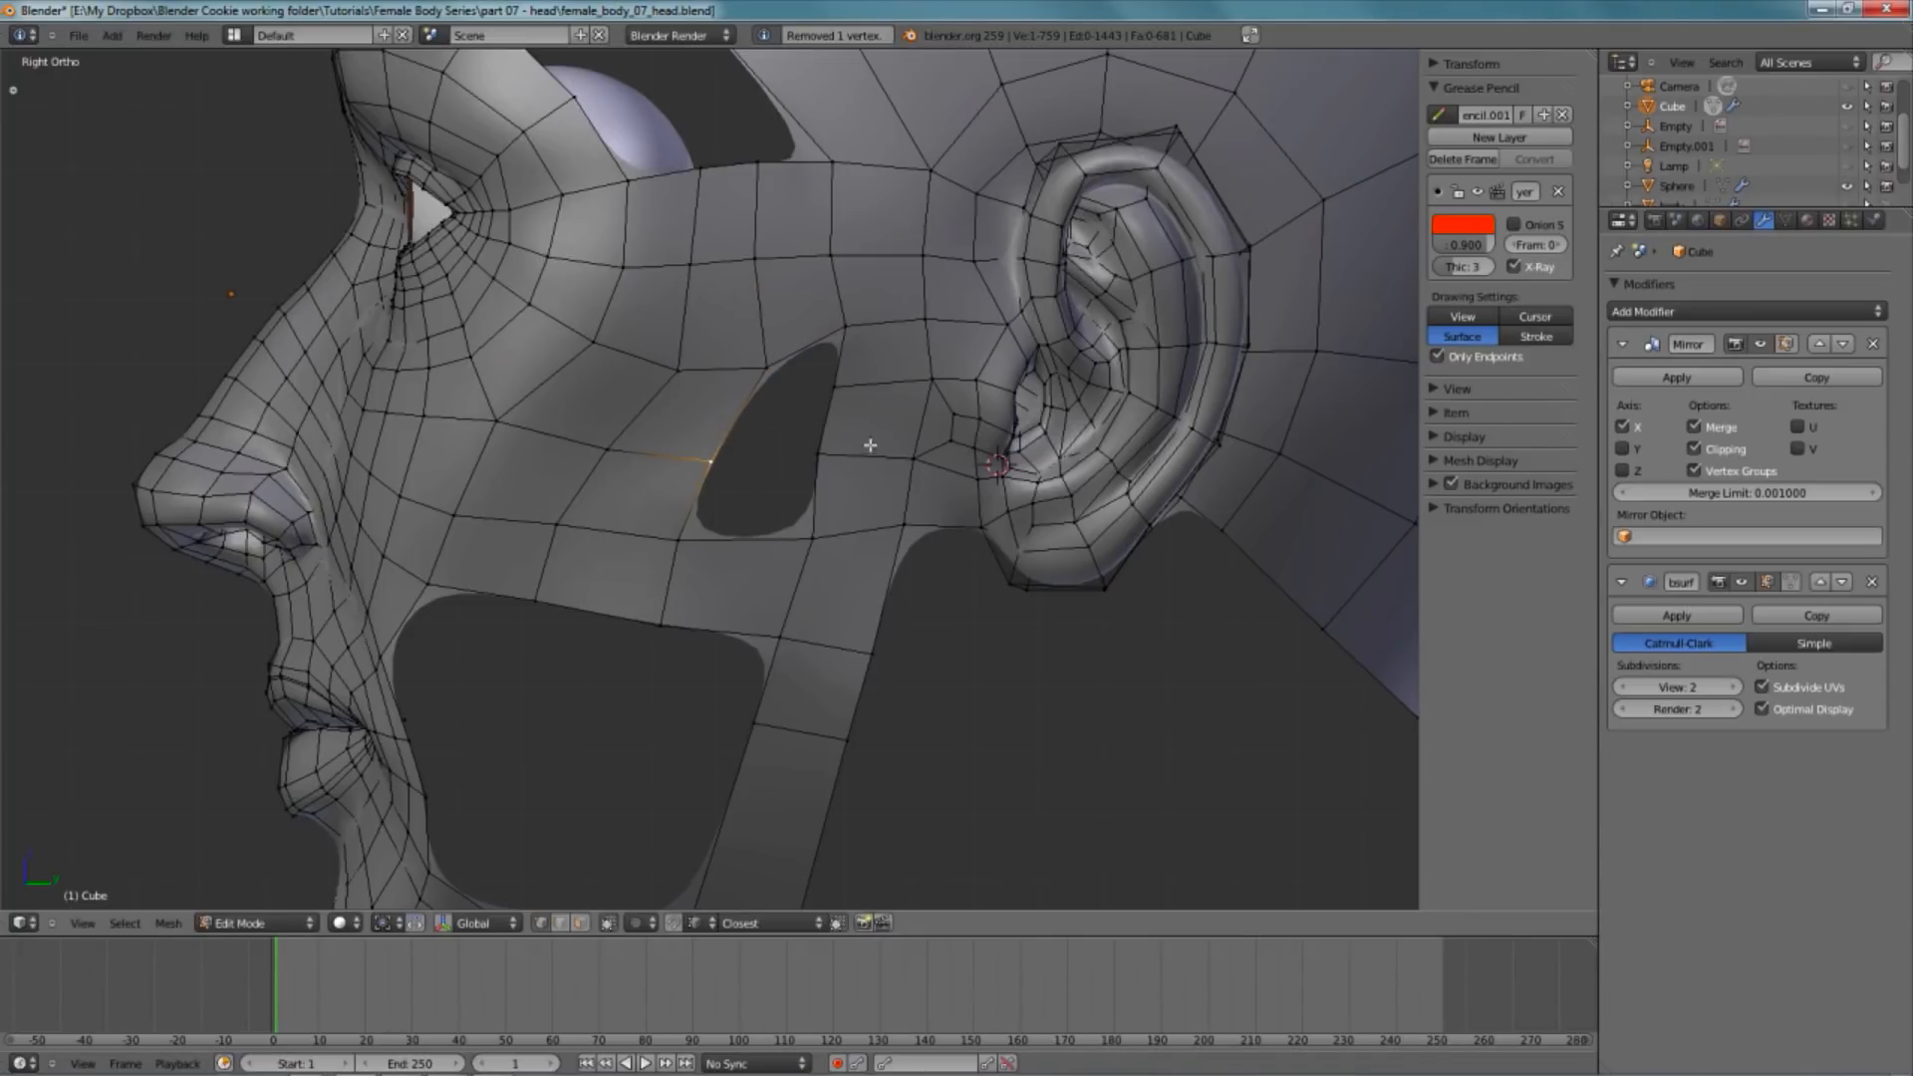
right_click(813, 538, "shift")
right_click(680, 544, "shift")
key("f")
key("a")
middle_click_drag(692, 529, 863, 502)
key("KP_3")
- Cut a new edge loop from the outer corner of the eye to the remaining cheek opening
key("ctrl+r")
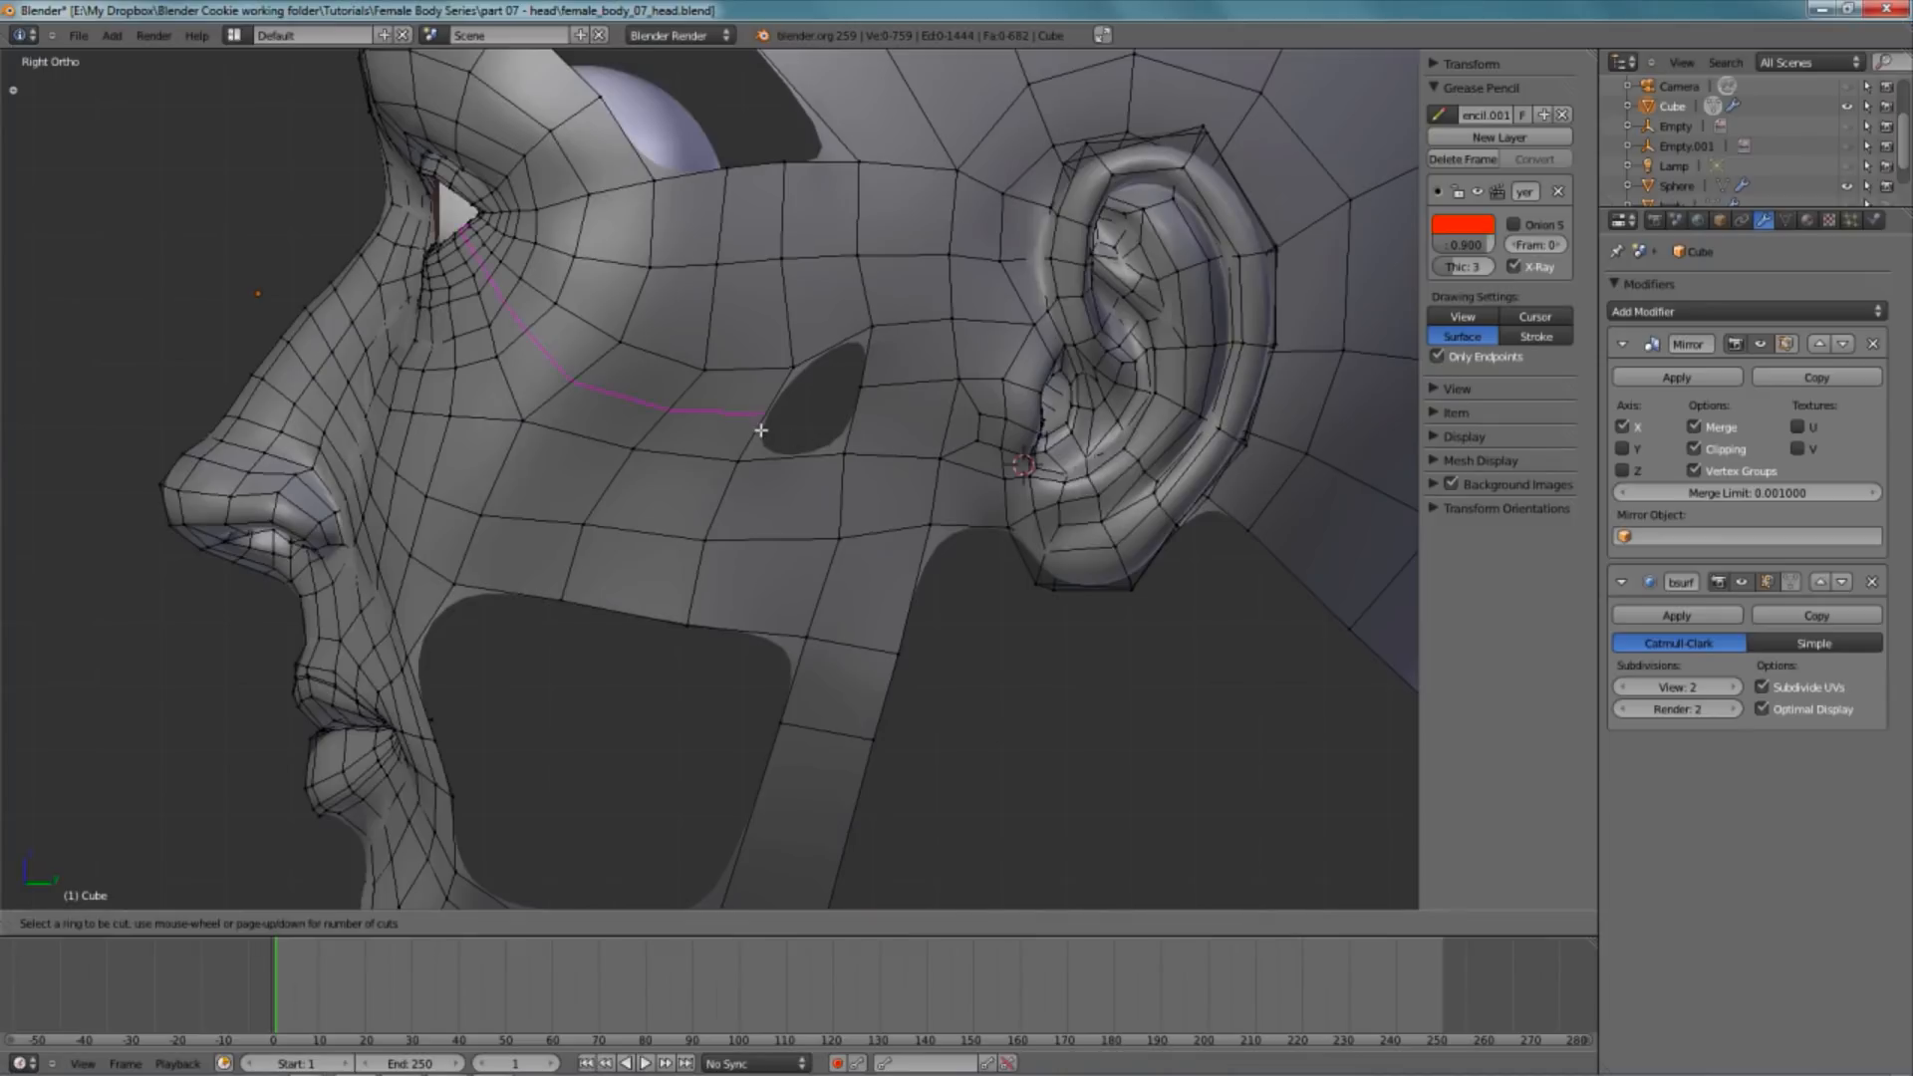
left_click(761, 423)
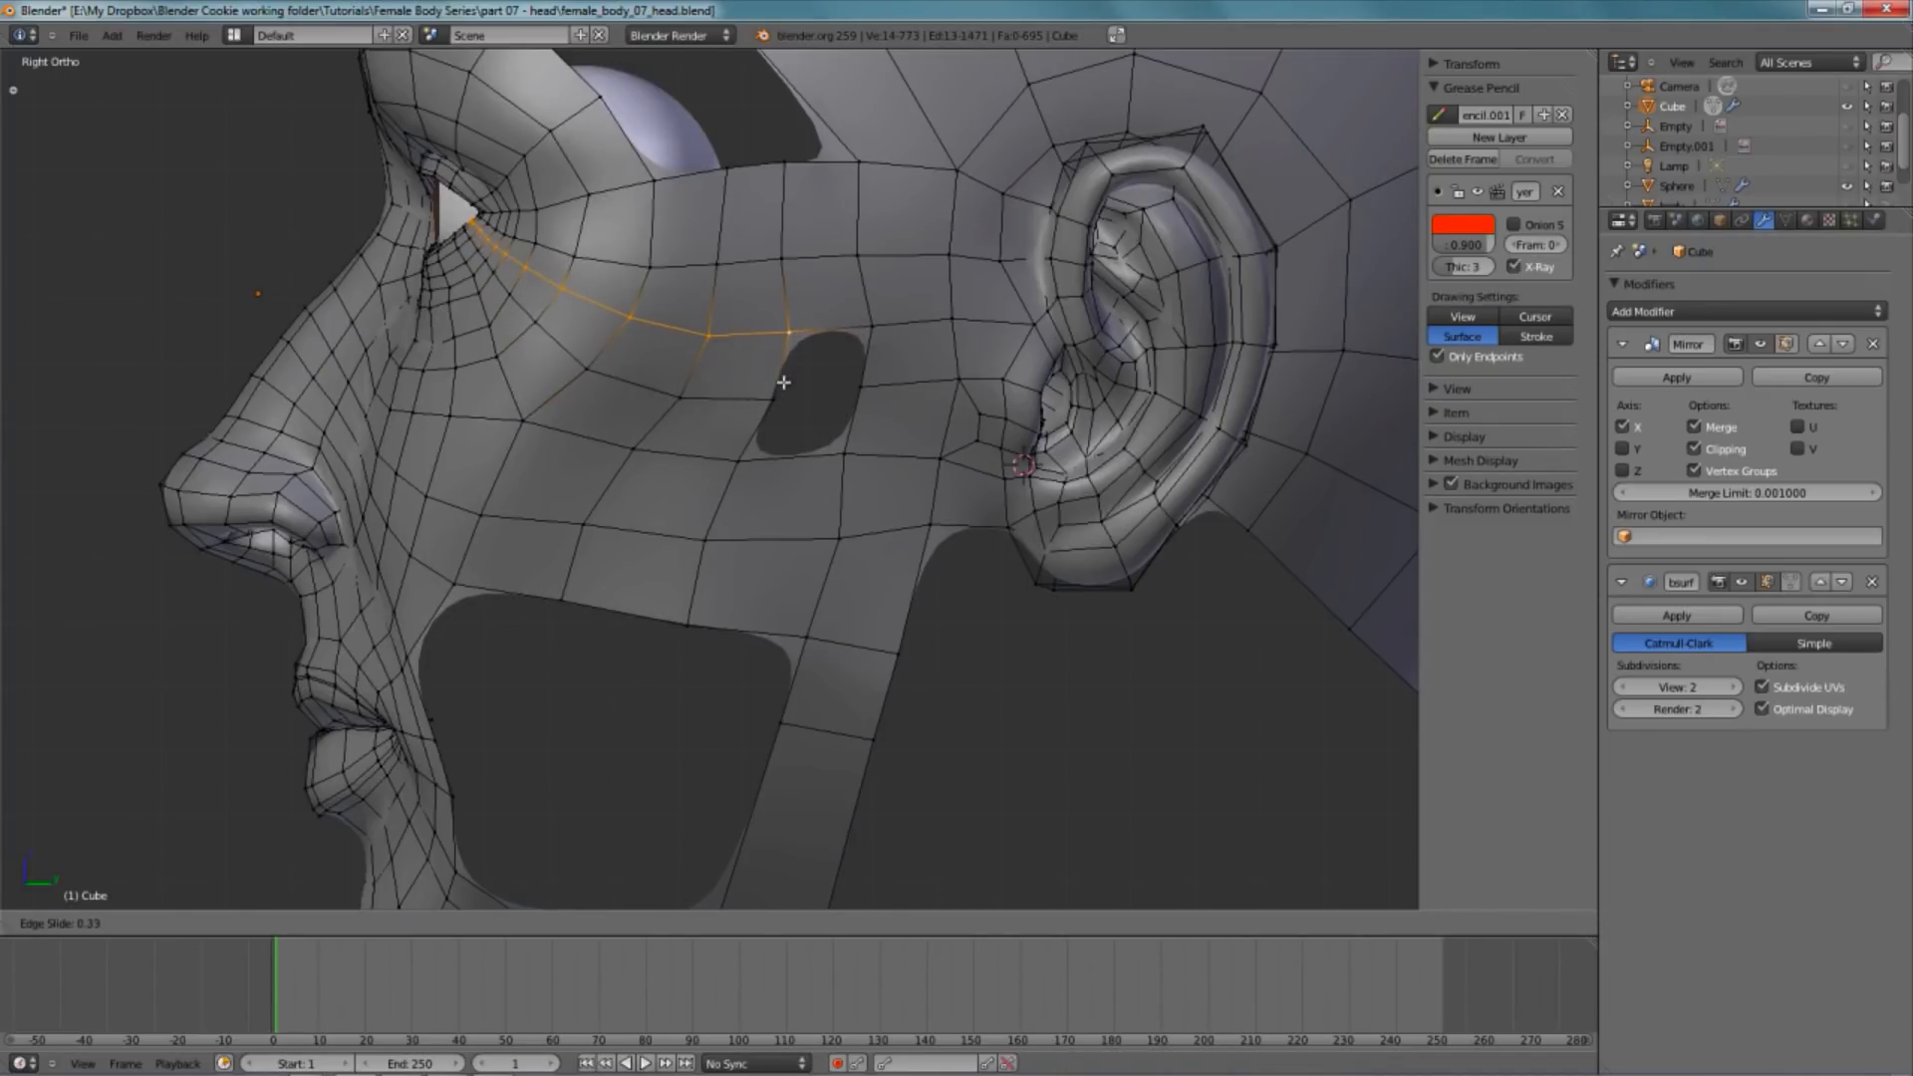
left_click(781, 381)
- Slide the neighbouring edge loops below the eye to even out the spacing across the cheek
right_click(703, 444, "alt")
key("ctrl+e")
left_click(704, 445)
left_click(699, 450)
right_click(496, 340, "alt")
key("ctrl+e")
left_click(583, 371)
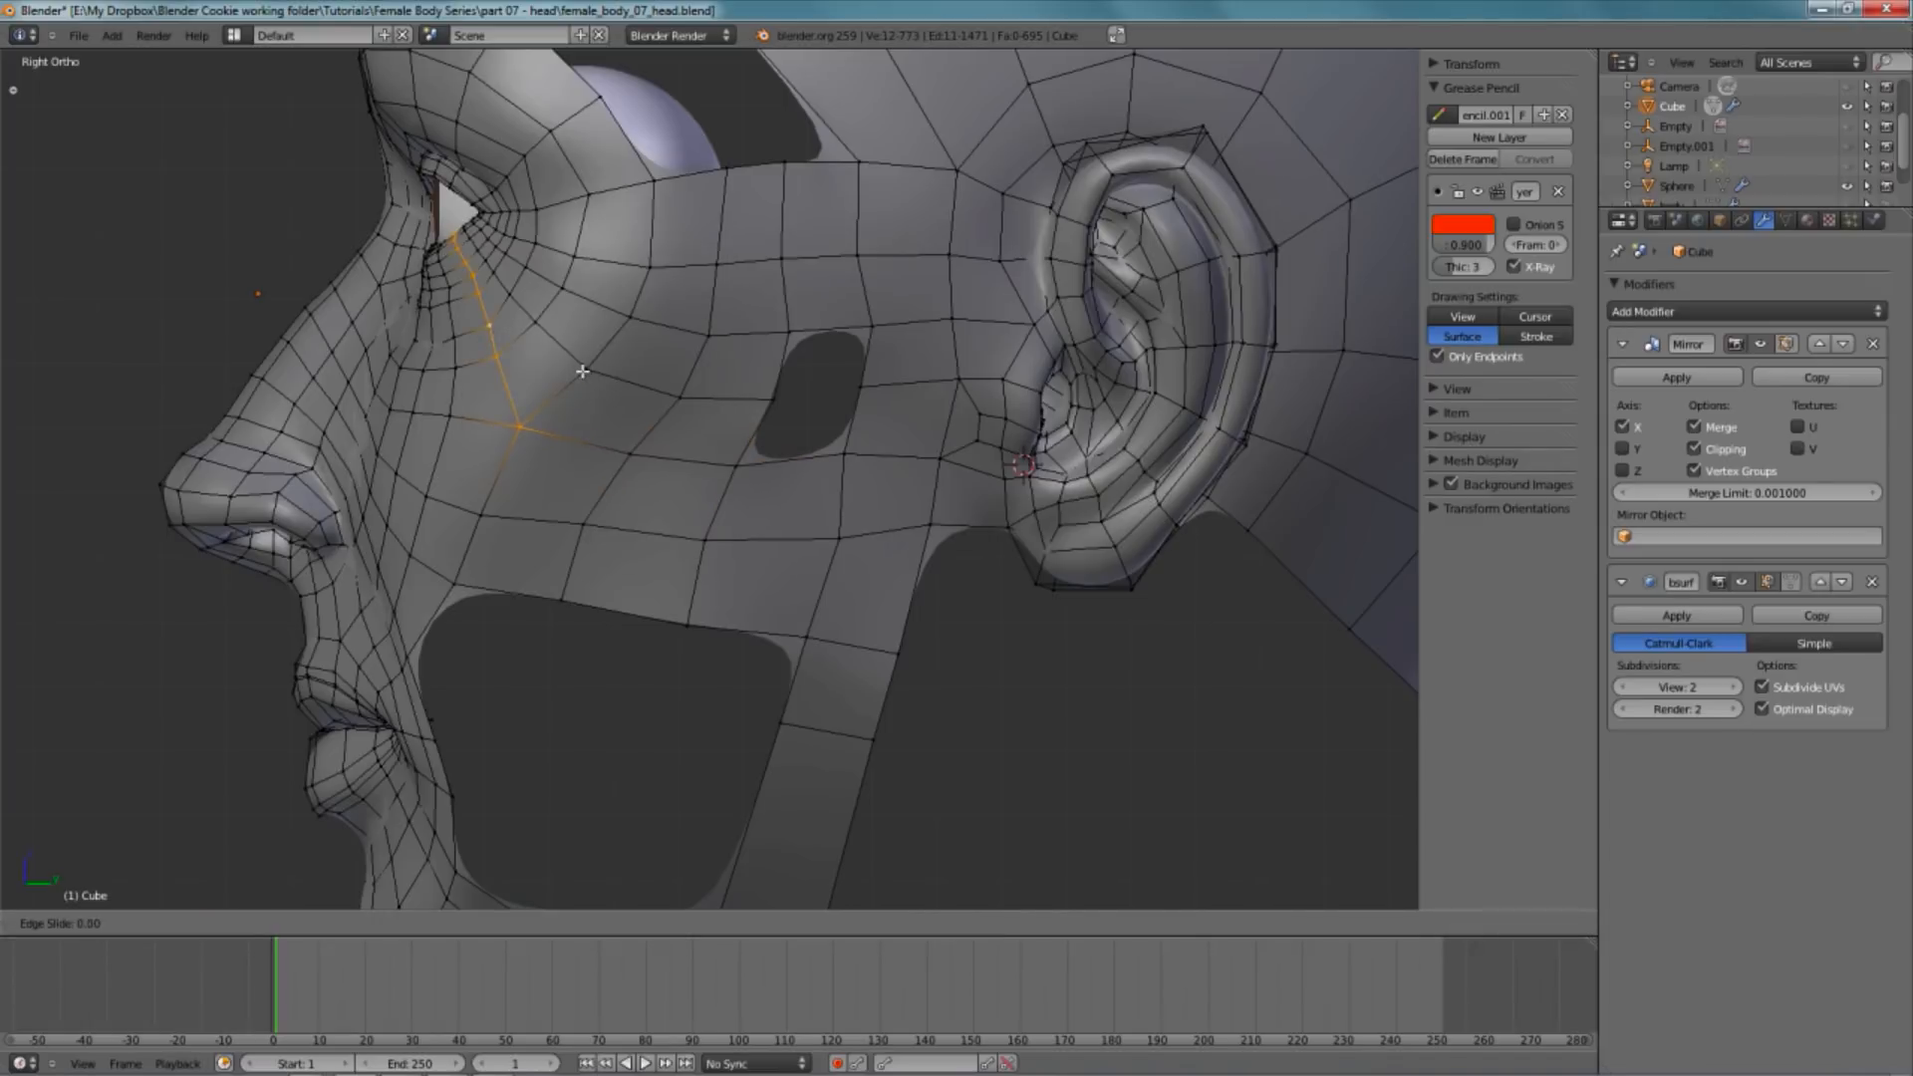
left_click(593, 372)
- Close the remaining small opening in the upper cheek with faces and clear the selection
right_click(768, 389)
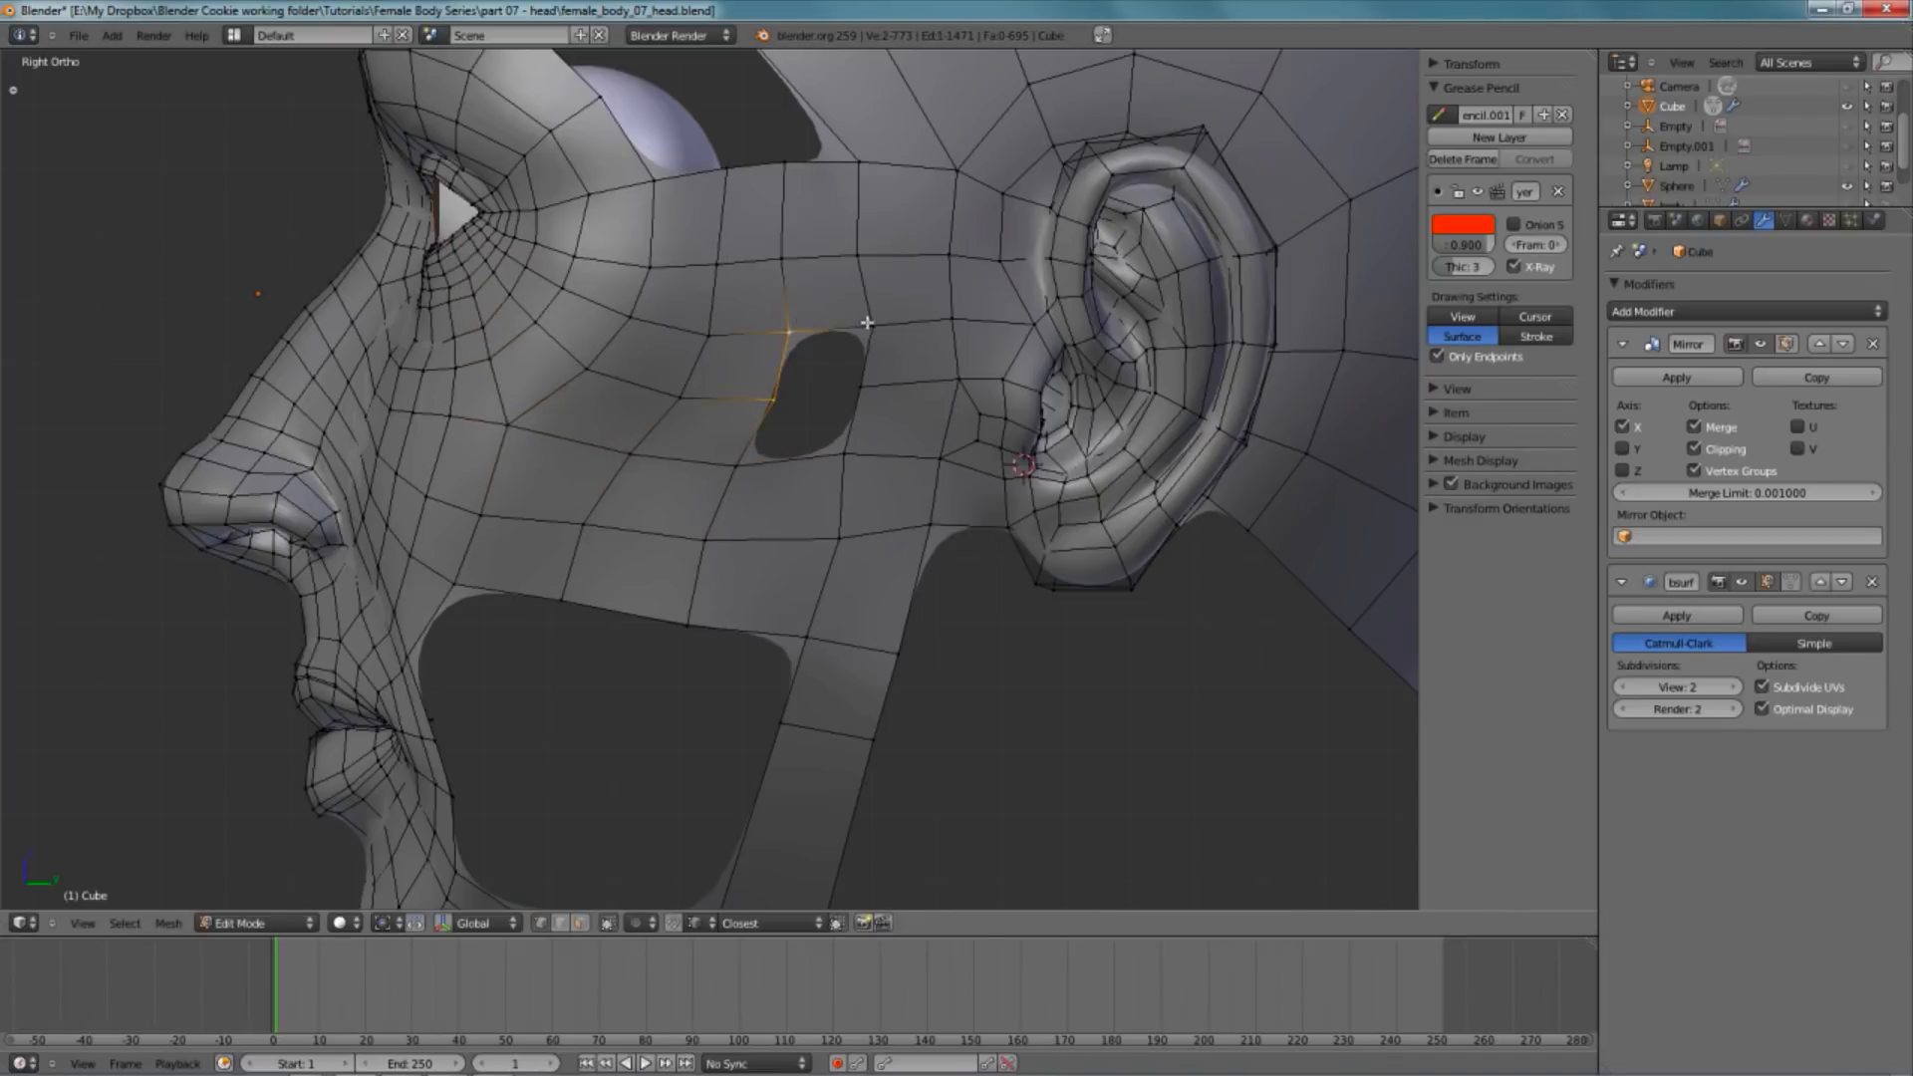
key("alt+f")
key("a")
- Select the block of cheek faces between the eye and the ear and smooth its vertices
key("b")
left_click_drag(727, 229, 895, 531)
key("b")
left_click_drag(666, 257, 823, 570)
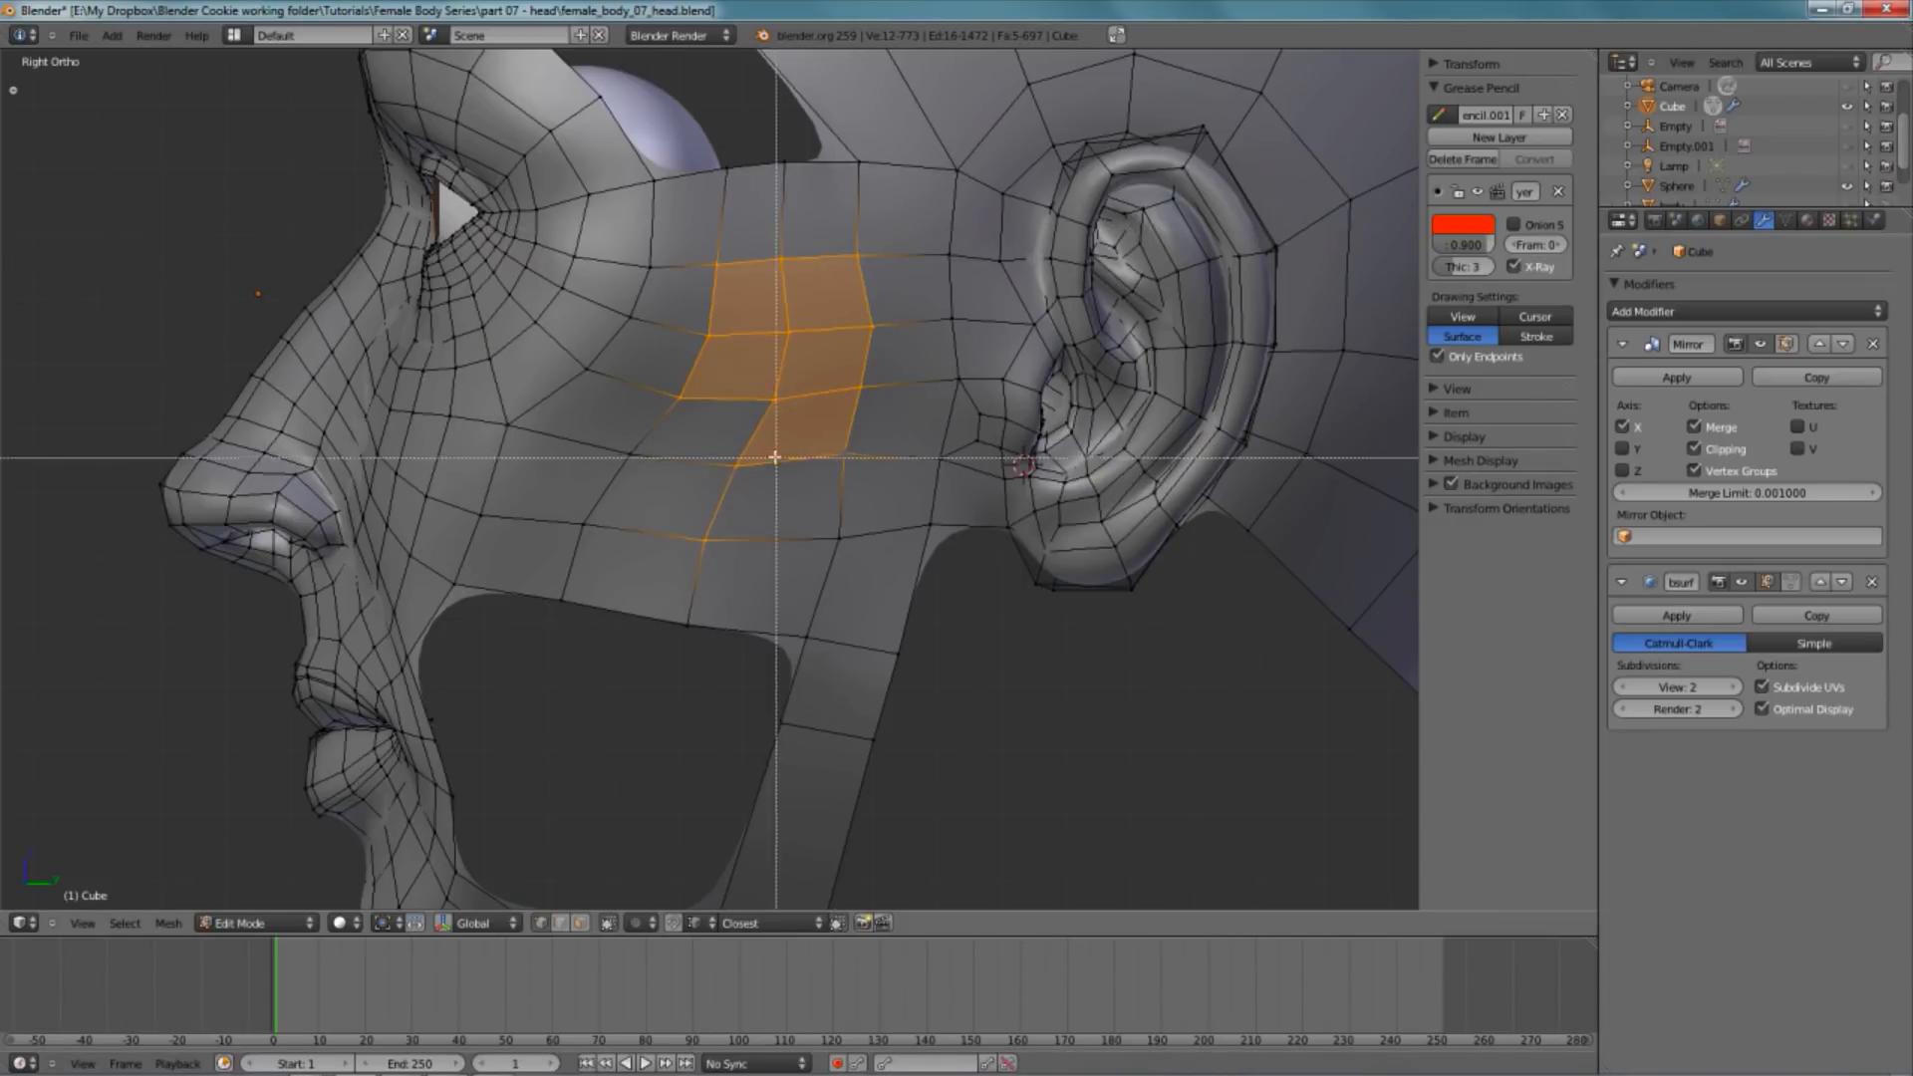
key("b")
left_click_drag(779, 459, 905, 617)
key("b")
left_click_drag(608, 384, 697, 473)
key("w")
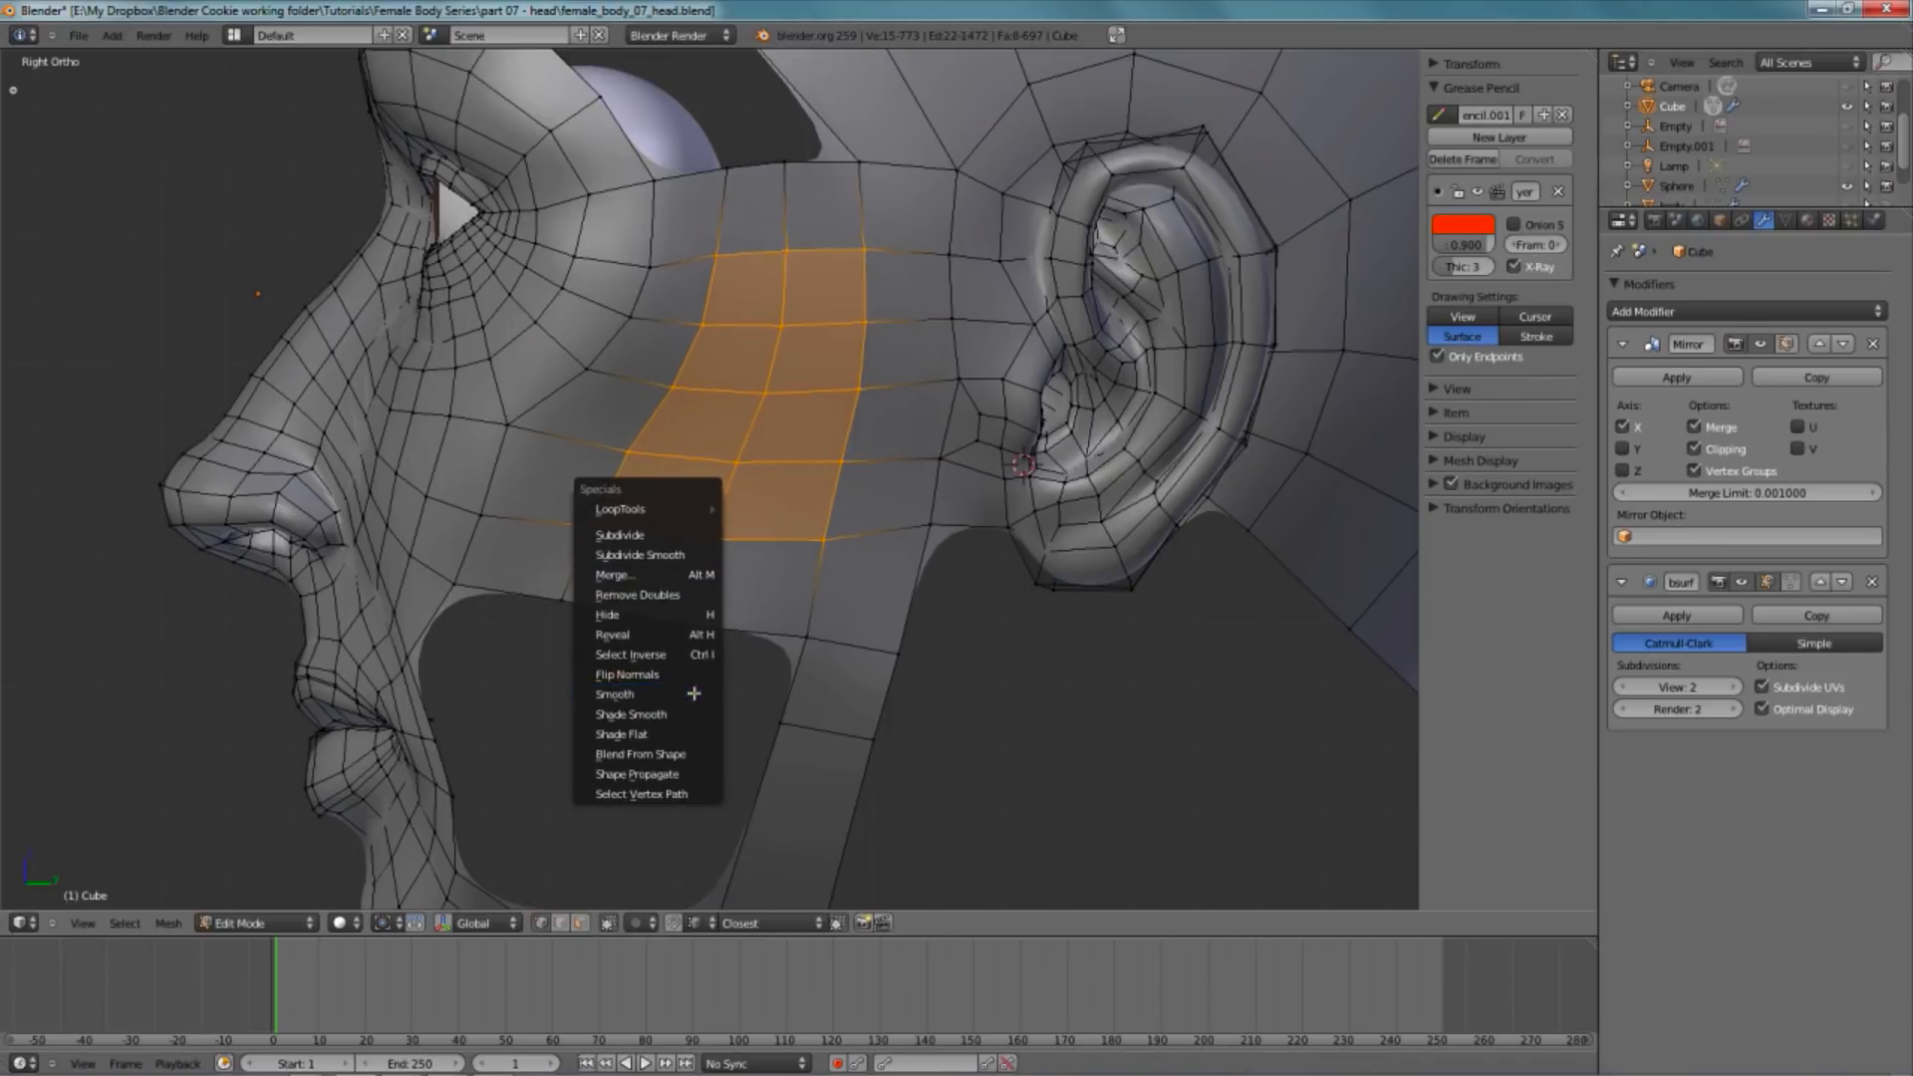
left_click(694, 693)
- In front view, select the two edge loops at the outer eye corner without their cheek end and nudge them slightly
key("KP_1")
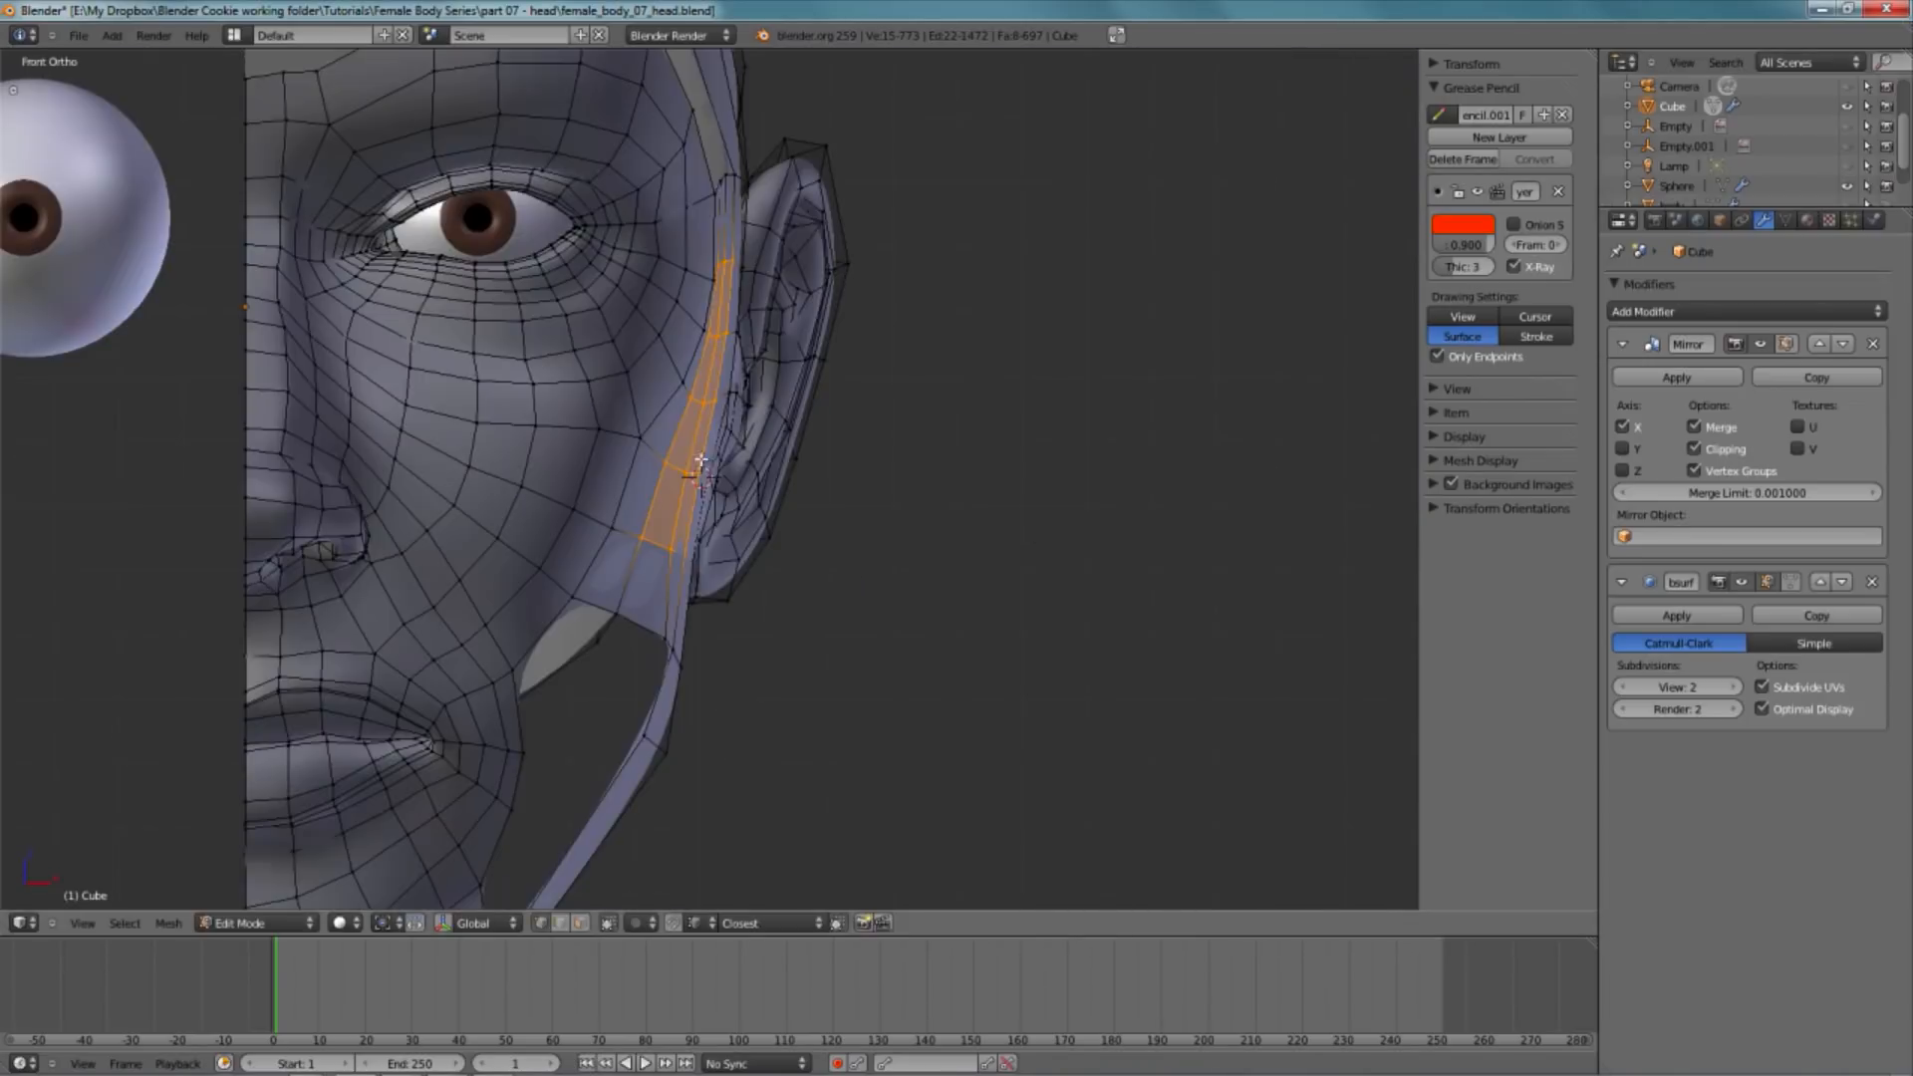
scroll(779, 574, "up", 4)
key("a")
right_click(709, 310, "alt")
right_click(782, 326, "alt+shift")
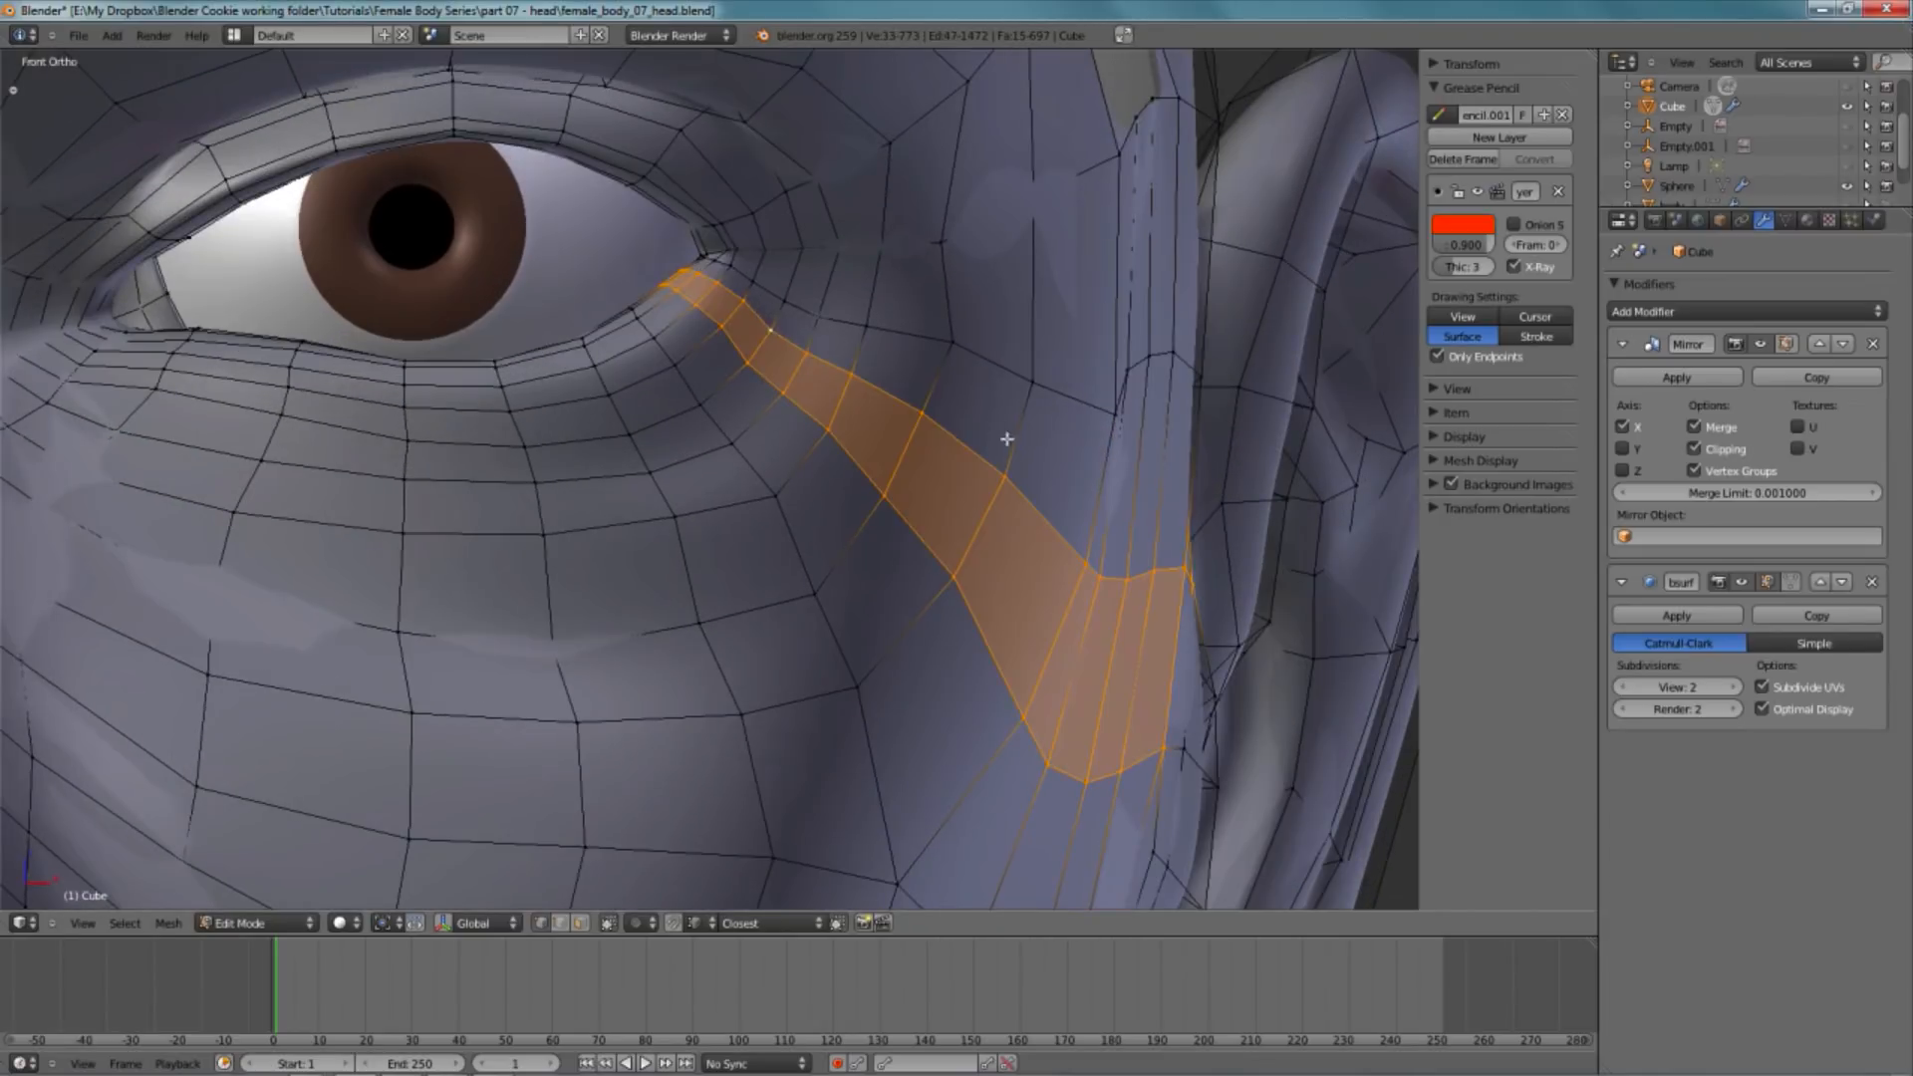
key("z")
key("b")
middle_click_drag(902, 440, 1264, 909)
key("z")
key("g")
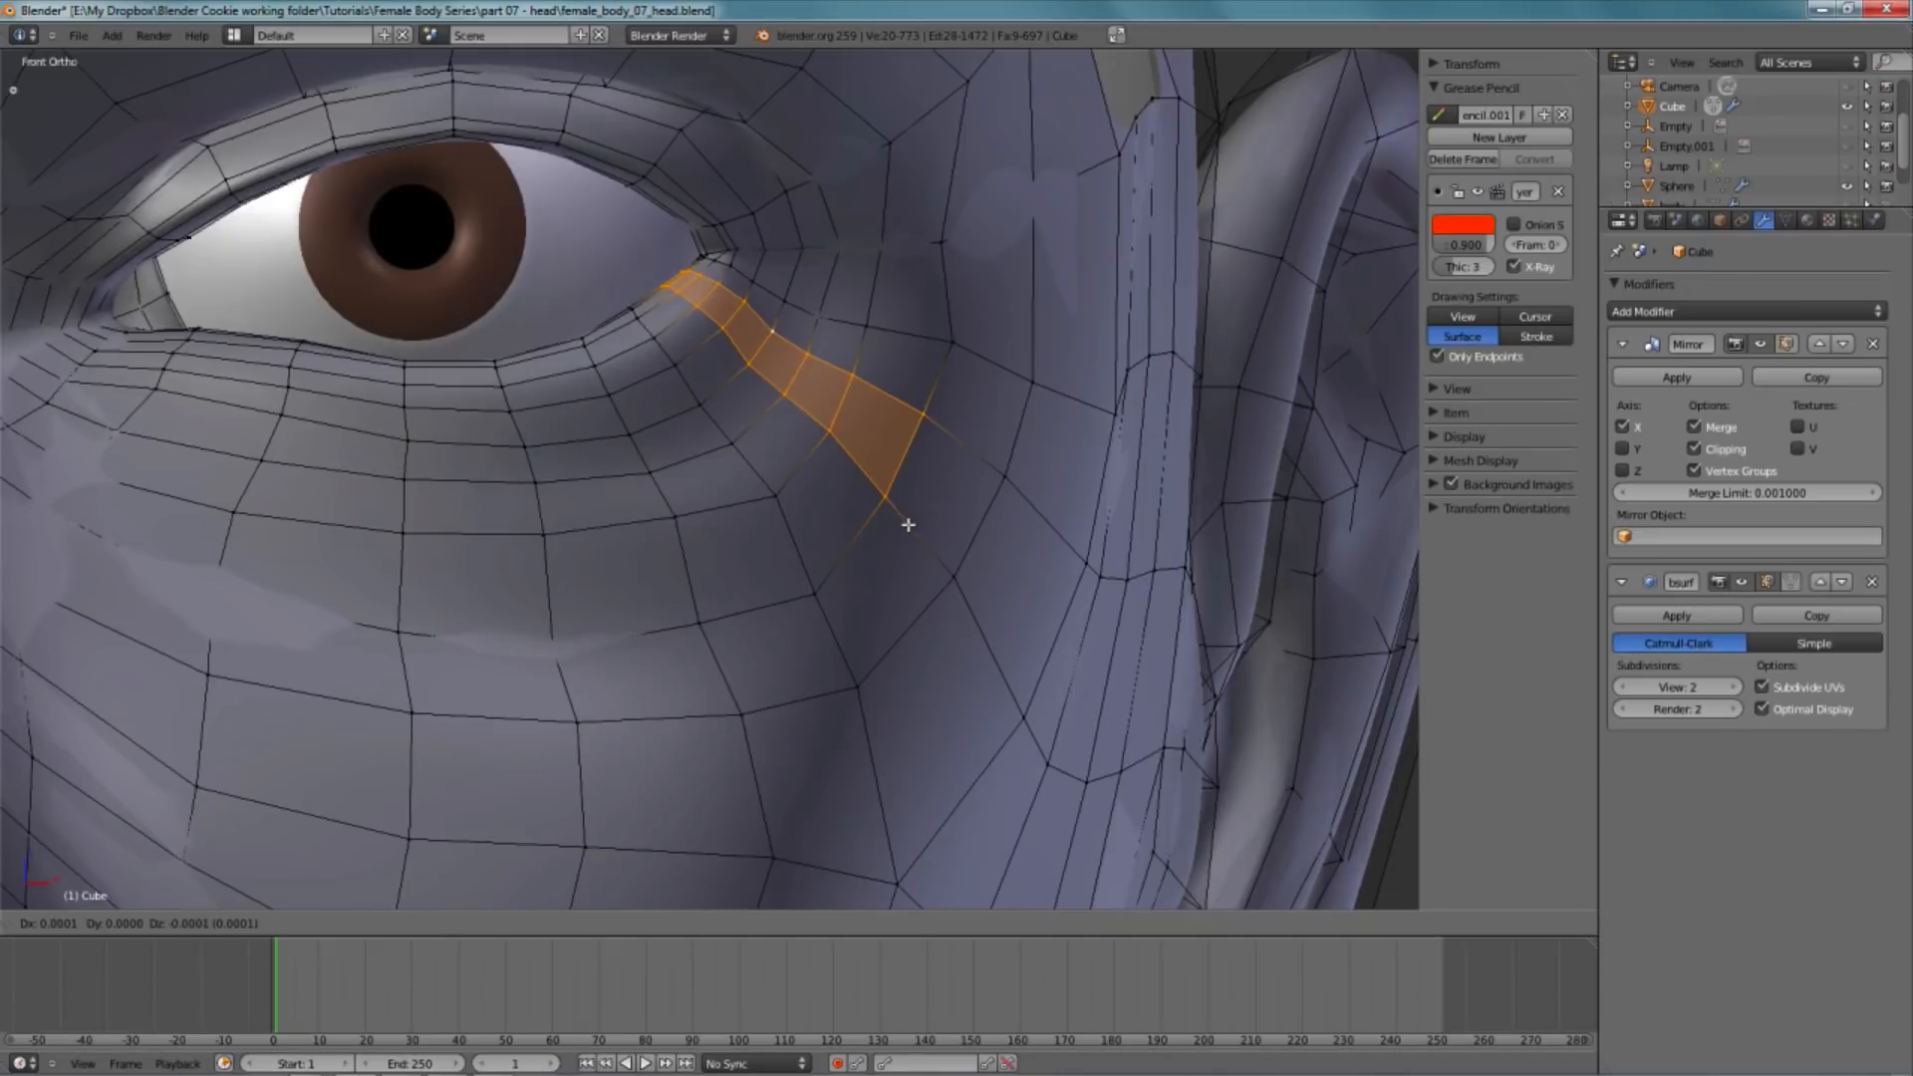
left_click(902, 509)
- Select the eye-side section of the next edge loop below the outer eye corner and shift it slightly
key("z")
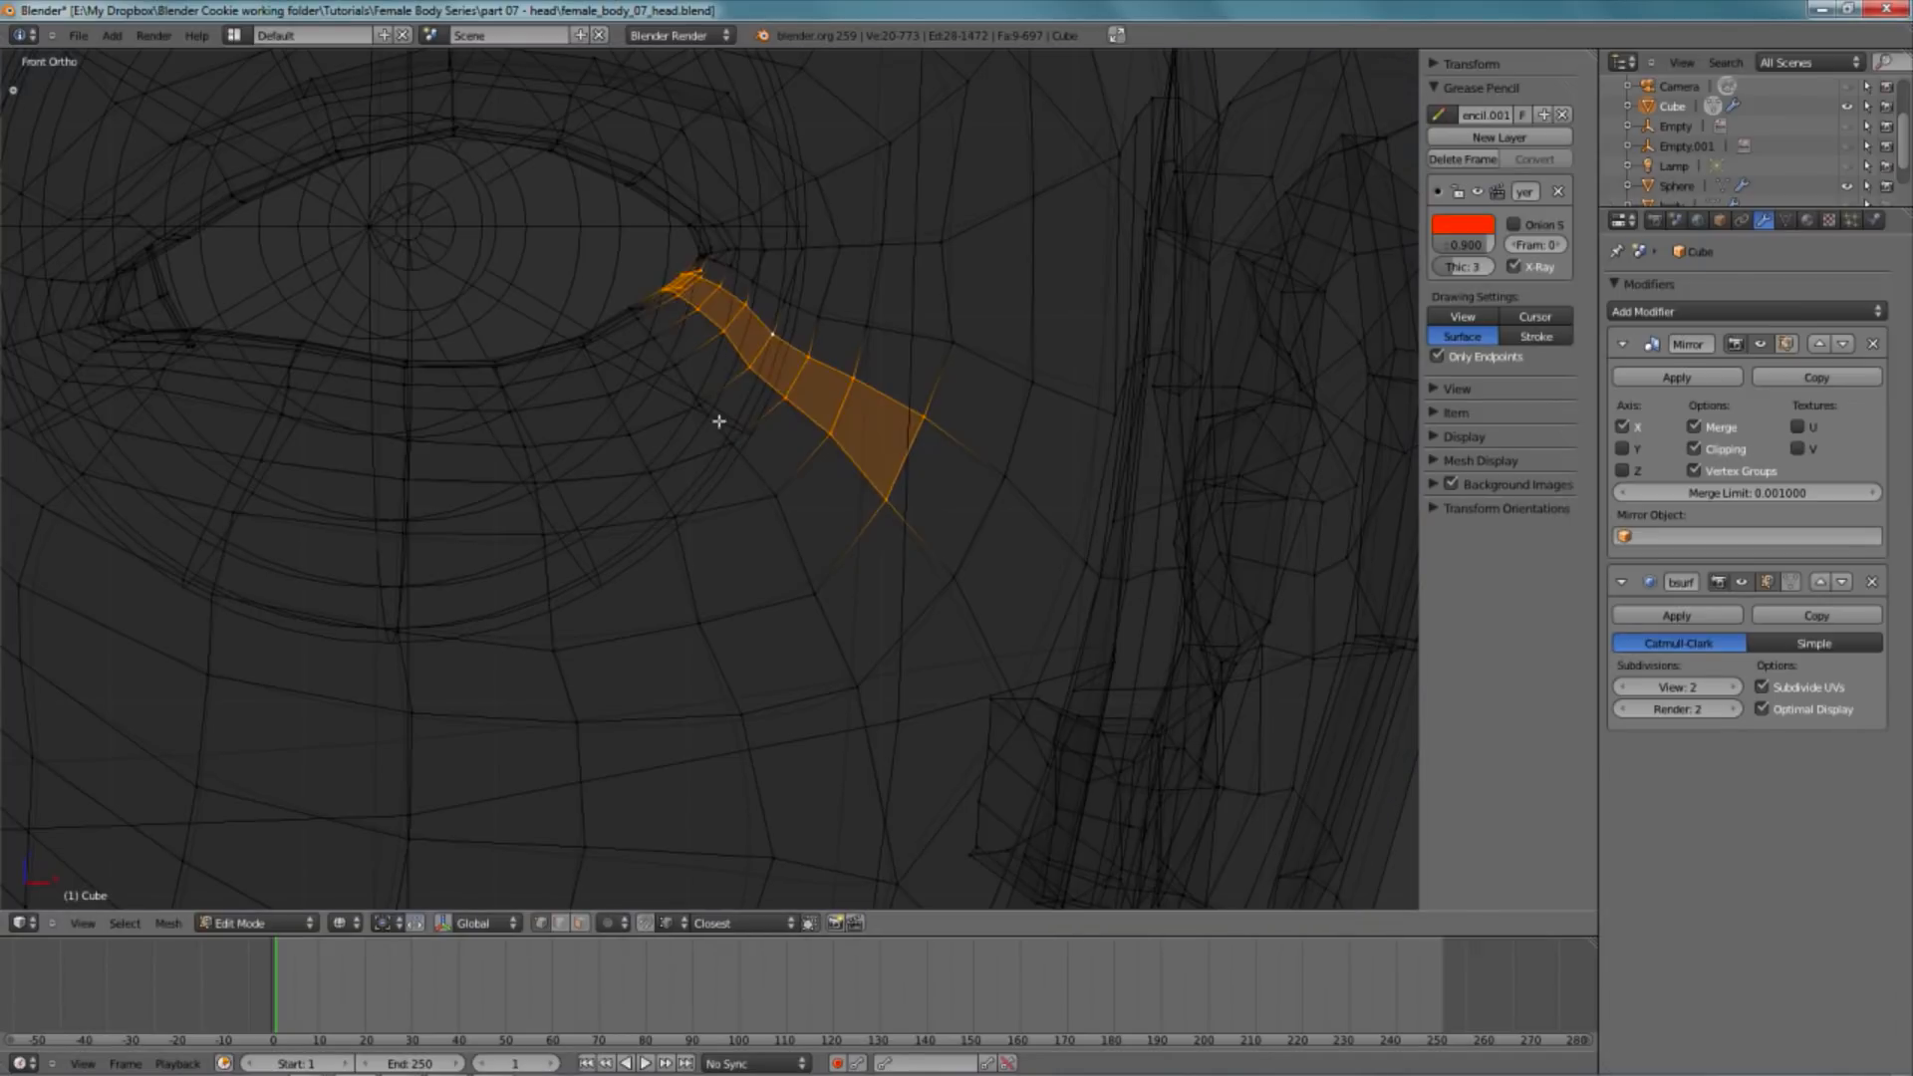
key("a")
right_click(758, 482, "alt")
scroll(885, 609, "down", 4)
key("b")
middle_click_drag(696, 653, 924, 790)
scroll(918, 738, "up", 5)
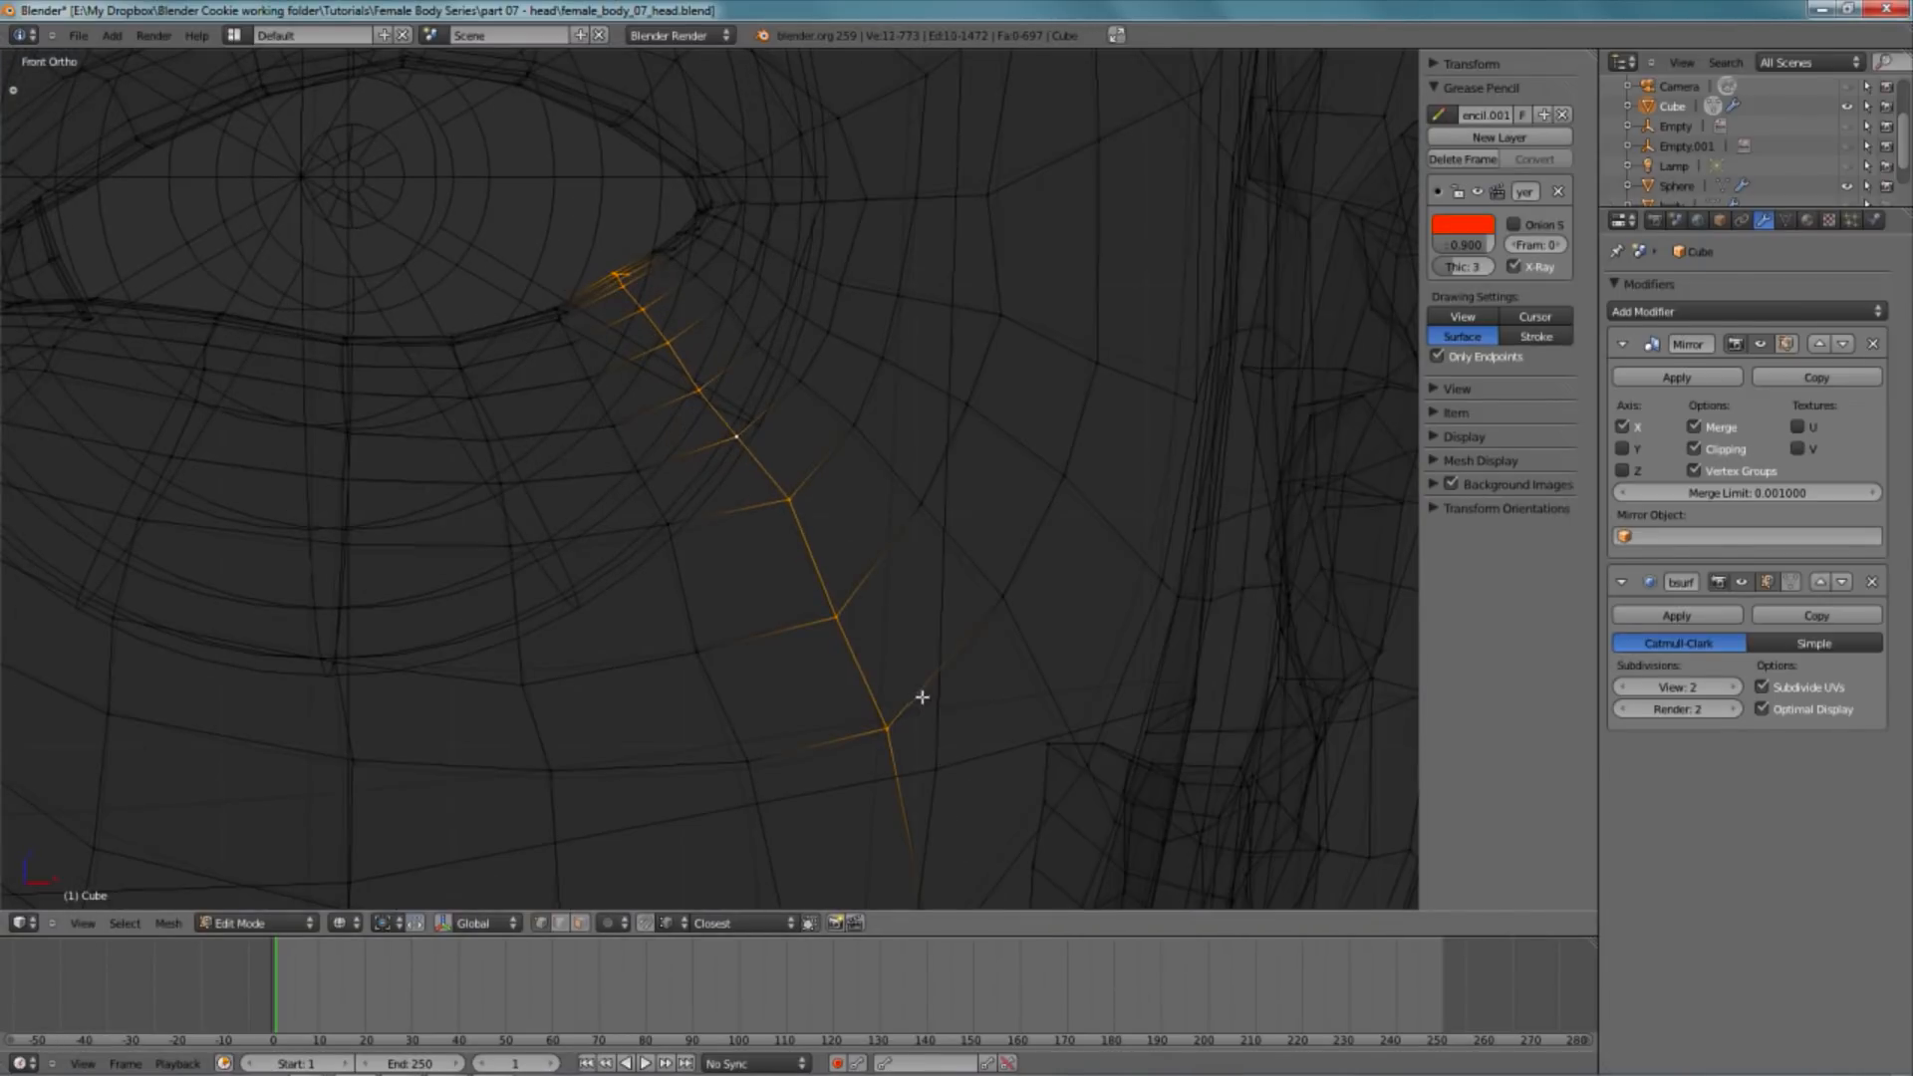
key("g")
right_click(936, 683)
key("z")
key("g")
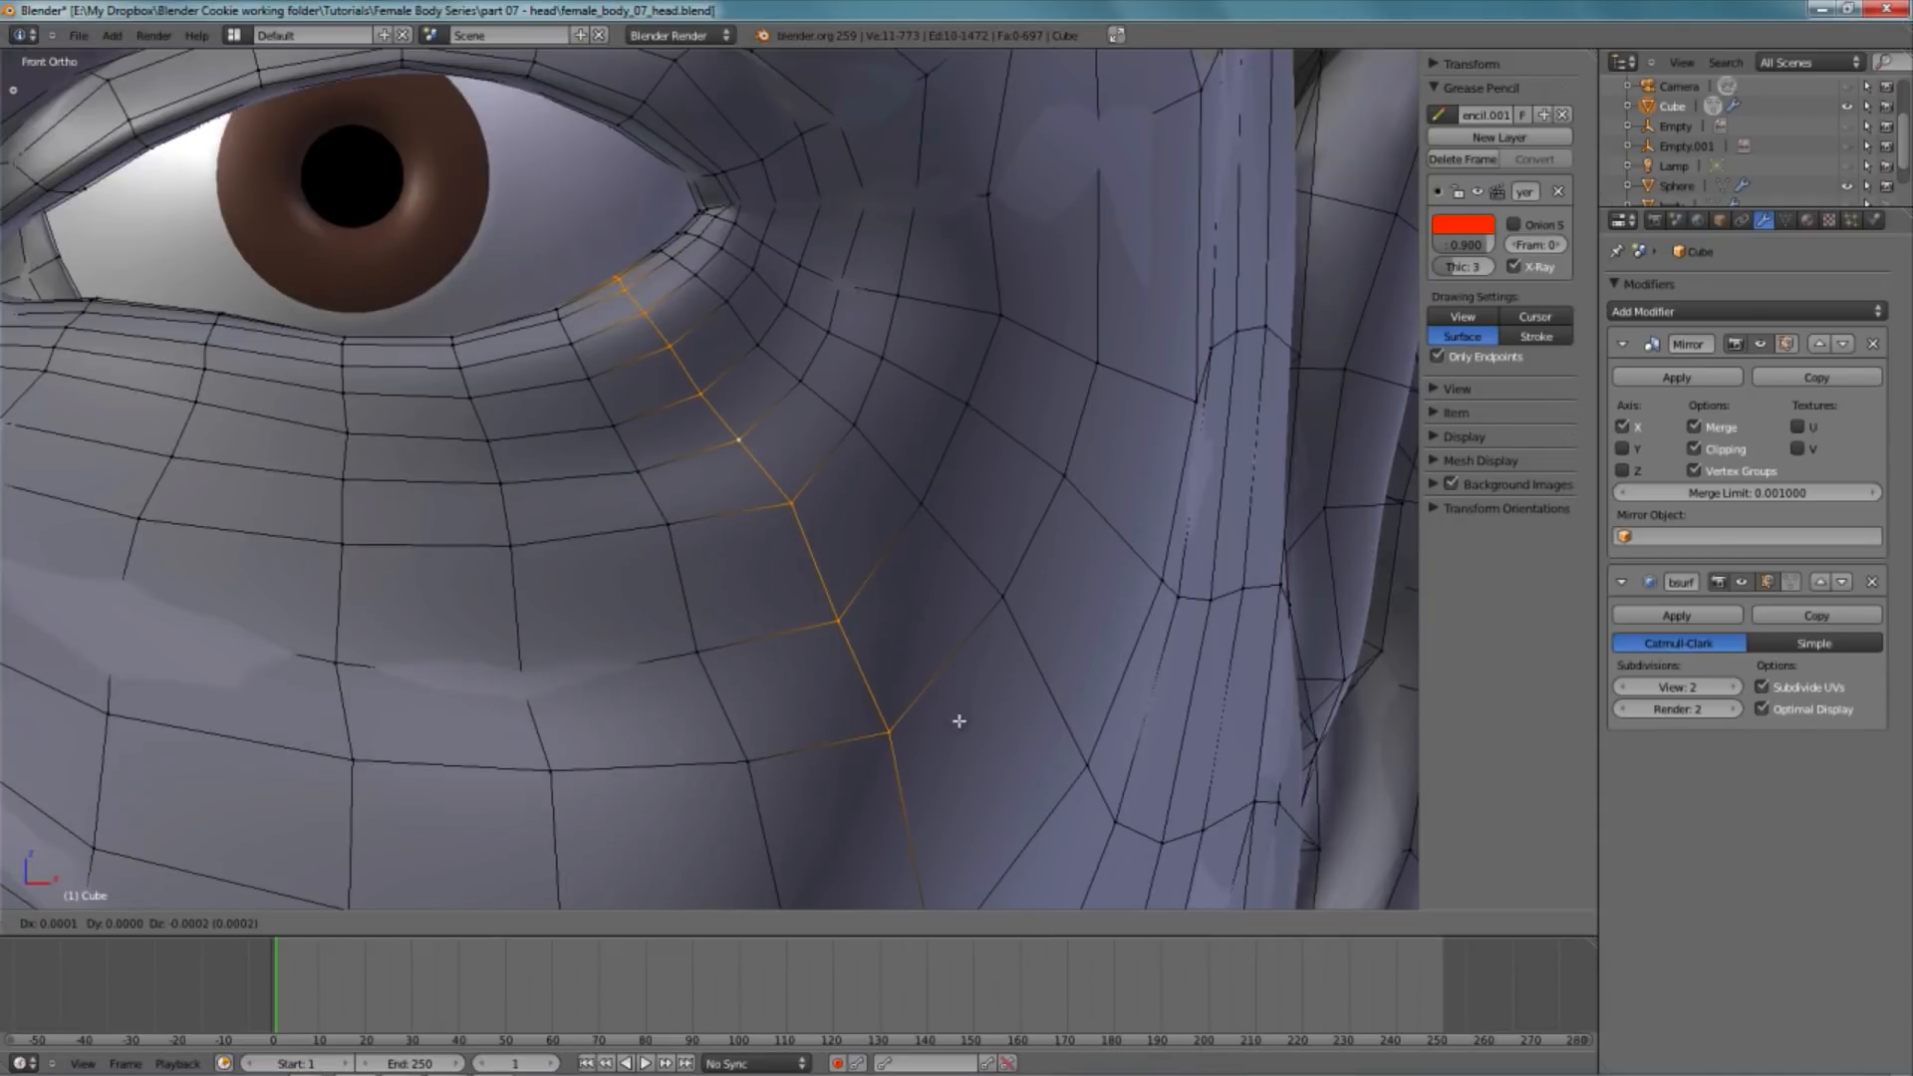
left_click(959, 721)
- Examine the overall cheek shape outside edit mode, then the lower cheek opening in the right side view
key("Tab")
scroll(959, 688, "down", 11)
middle_click_drag(948, 536, 858, 555)
key("Tab")
key("KP_3")
scroll(626, 664, "up", 6)
key("a")
middle_click_drag(660, 617, 668, 429, "shift")
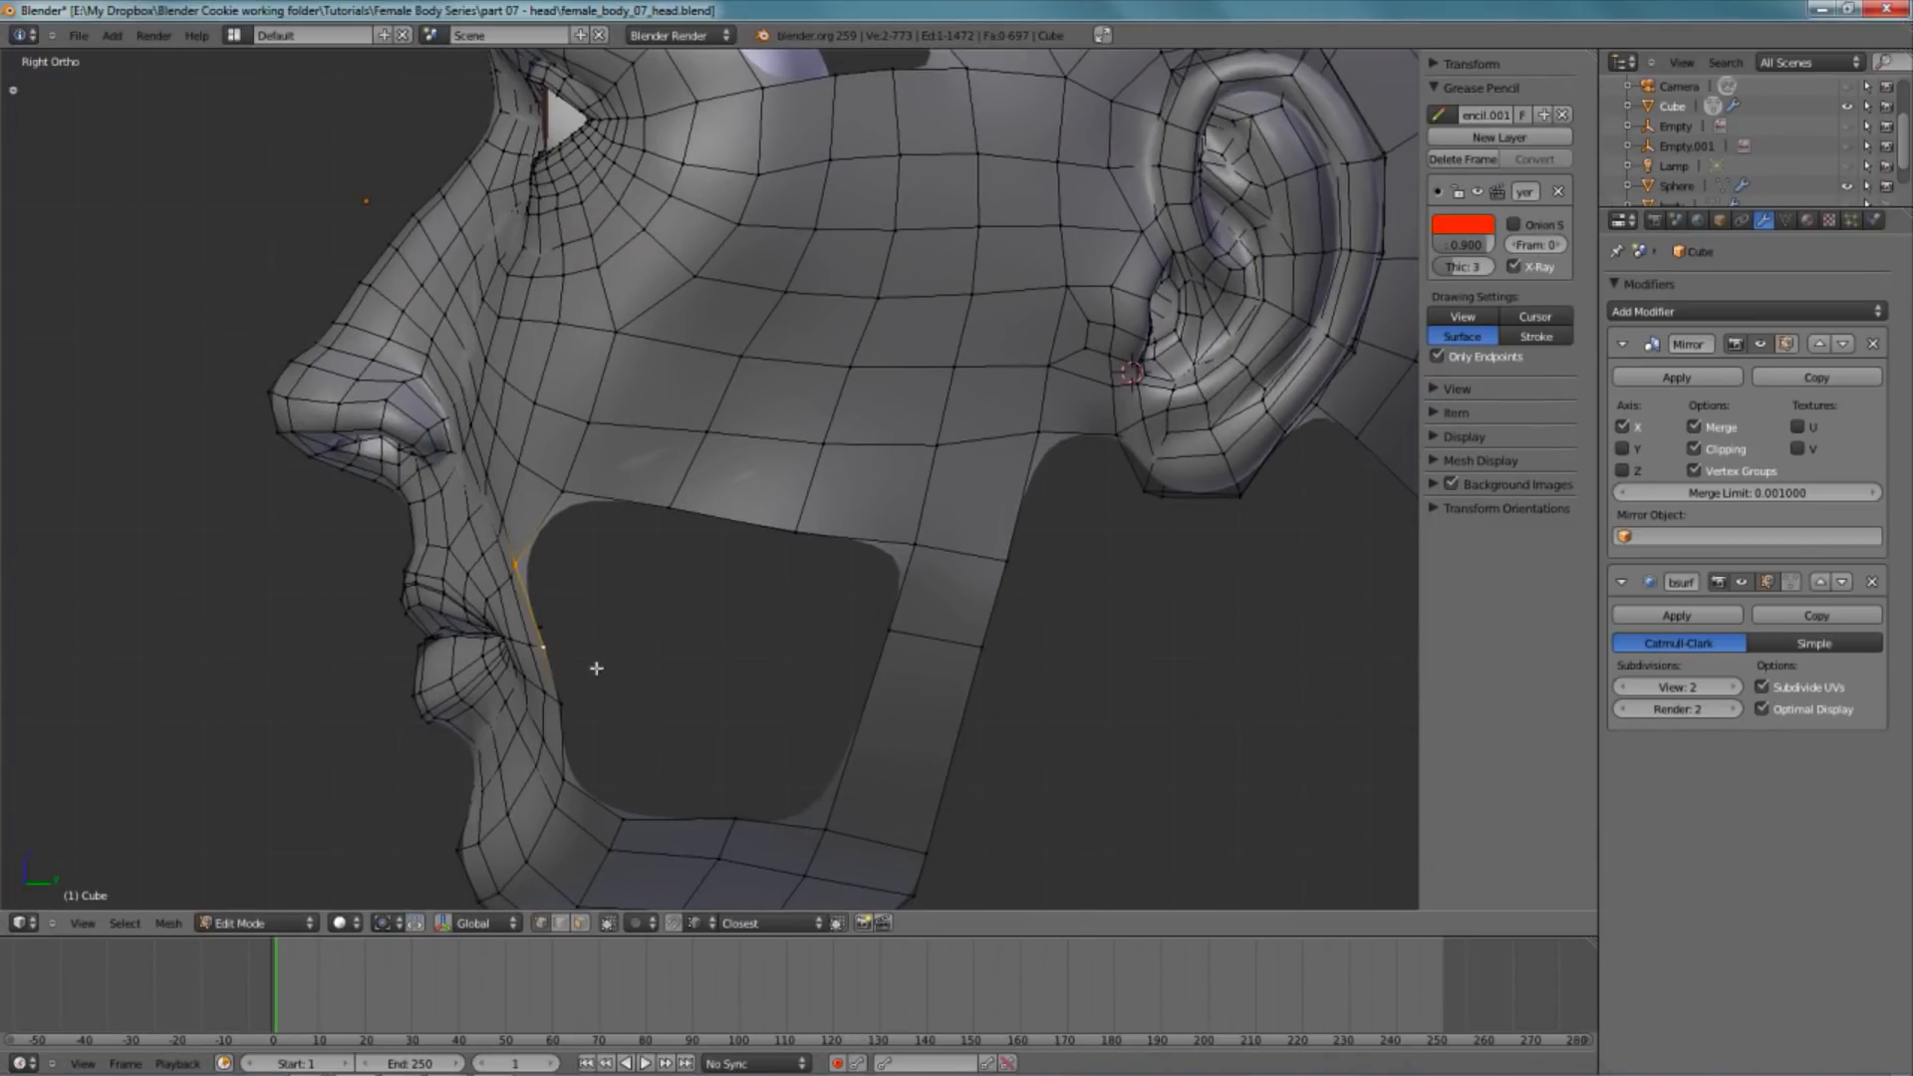
- Extrude the three border vertices beside the mouth corner twice toward the jaw strip, rotating the first extrusion upright
middle_click_drag(590, 695, 614, 622, "shift")
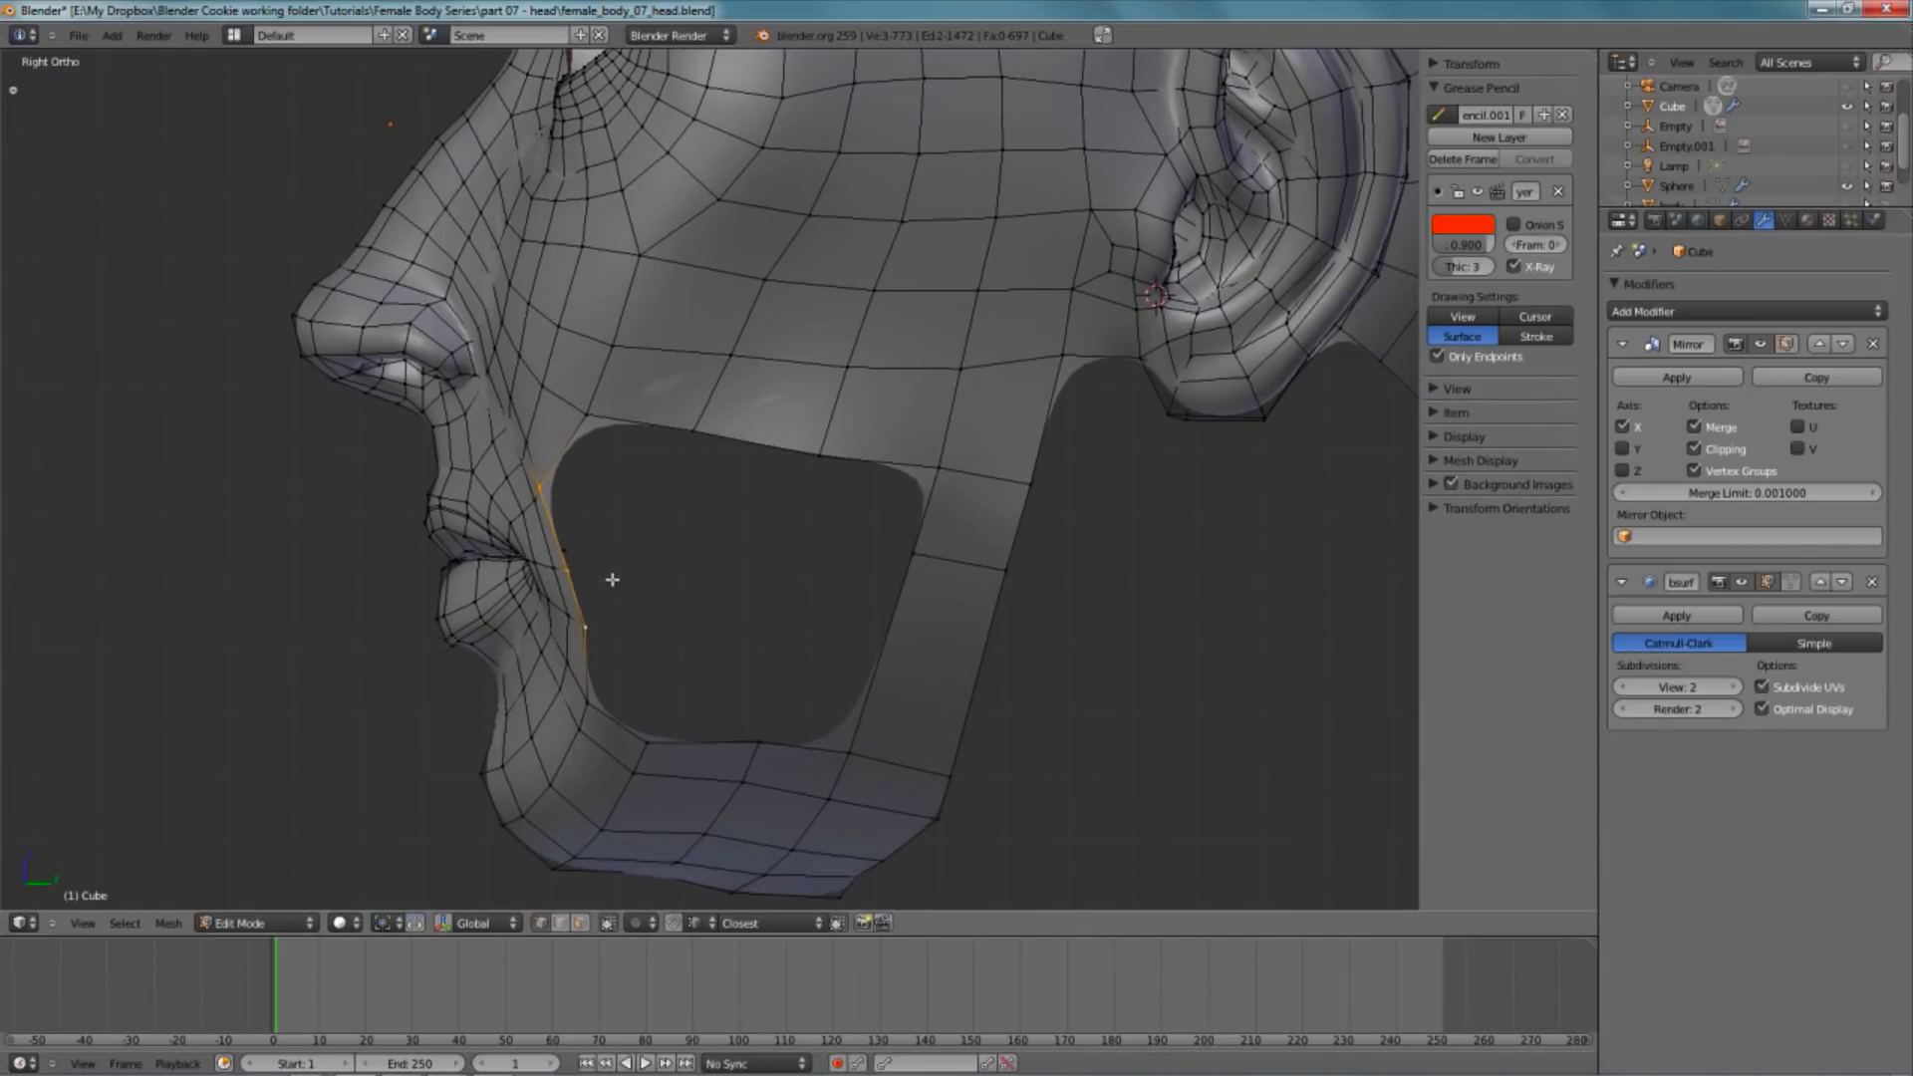
key("e")
left_click(727, 594)
key("r")
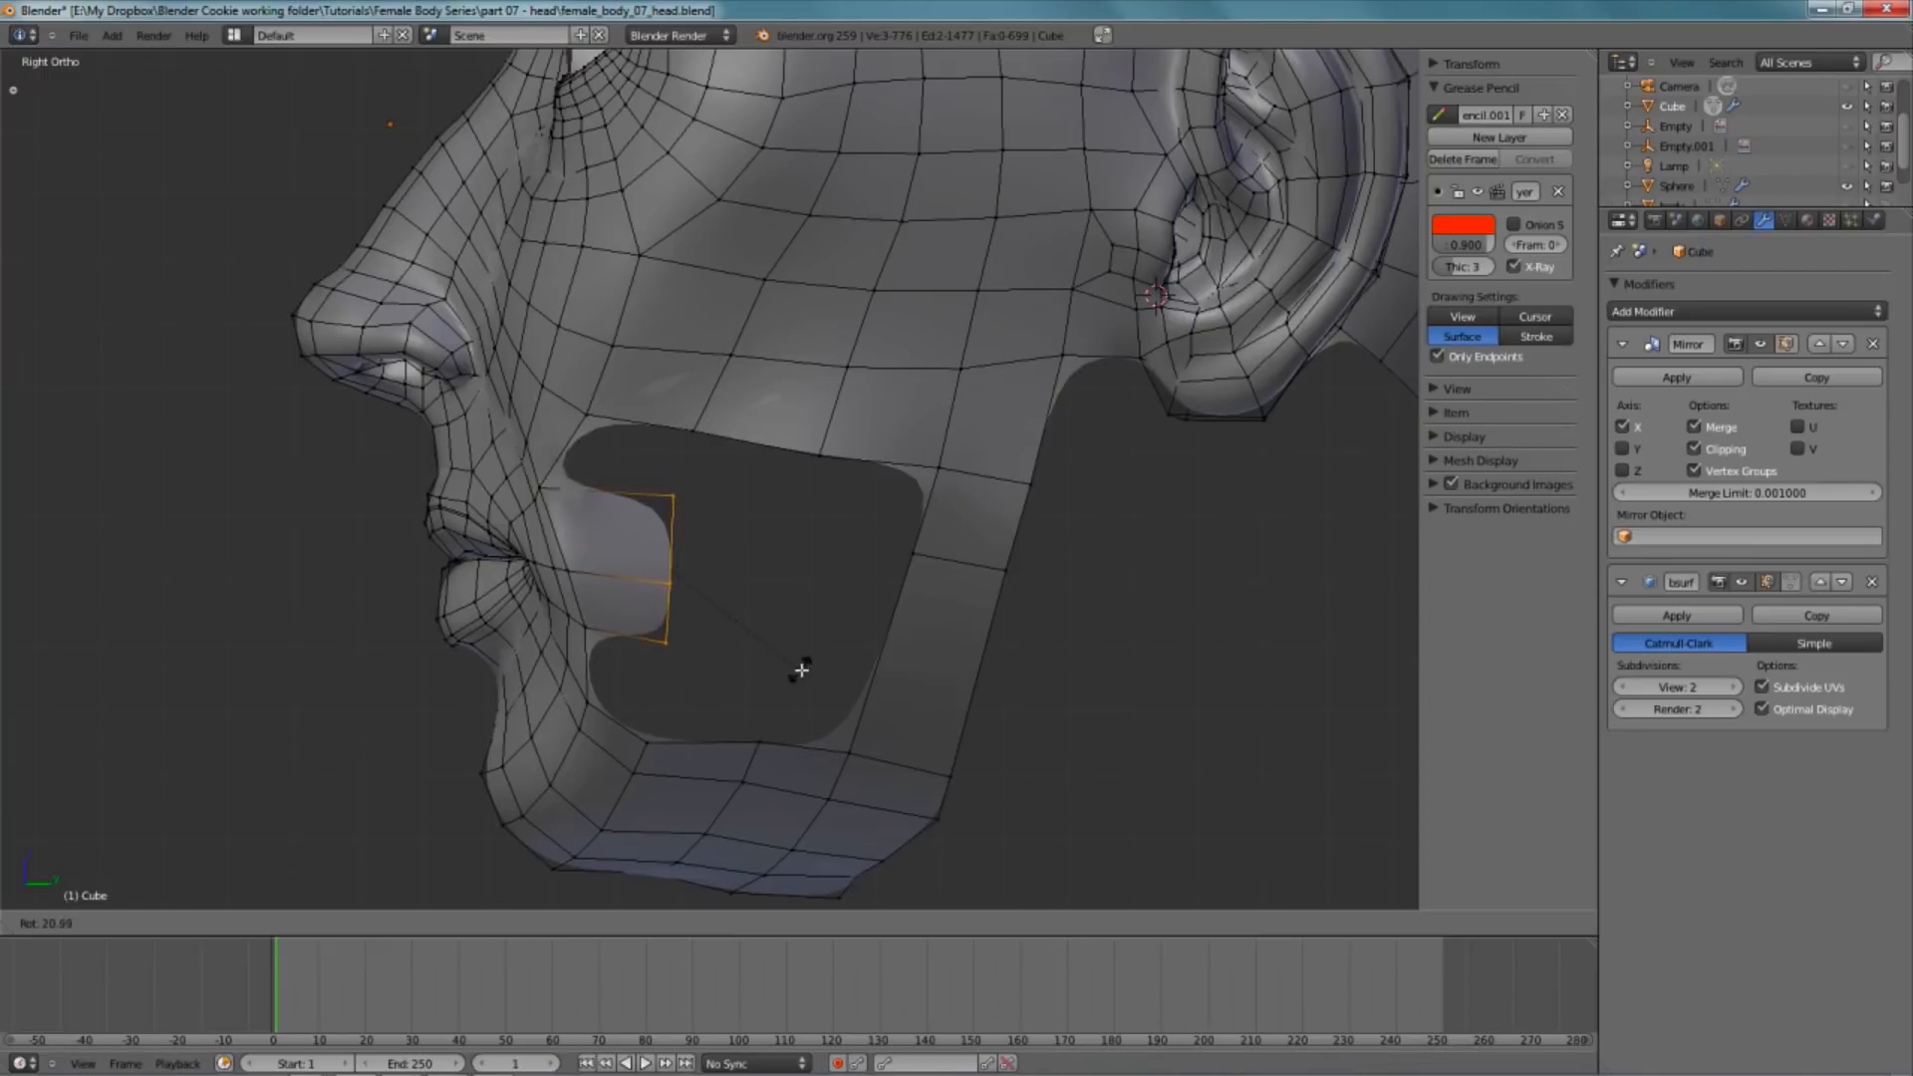
left_click(801, 670)
key("e")
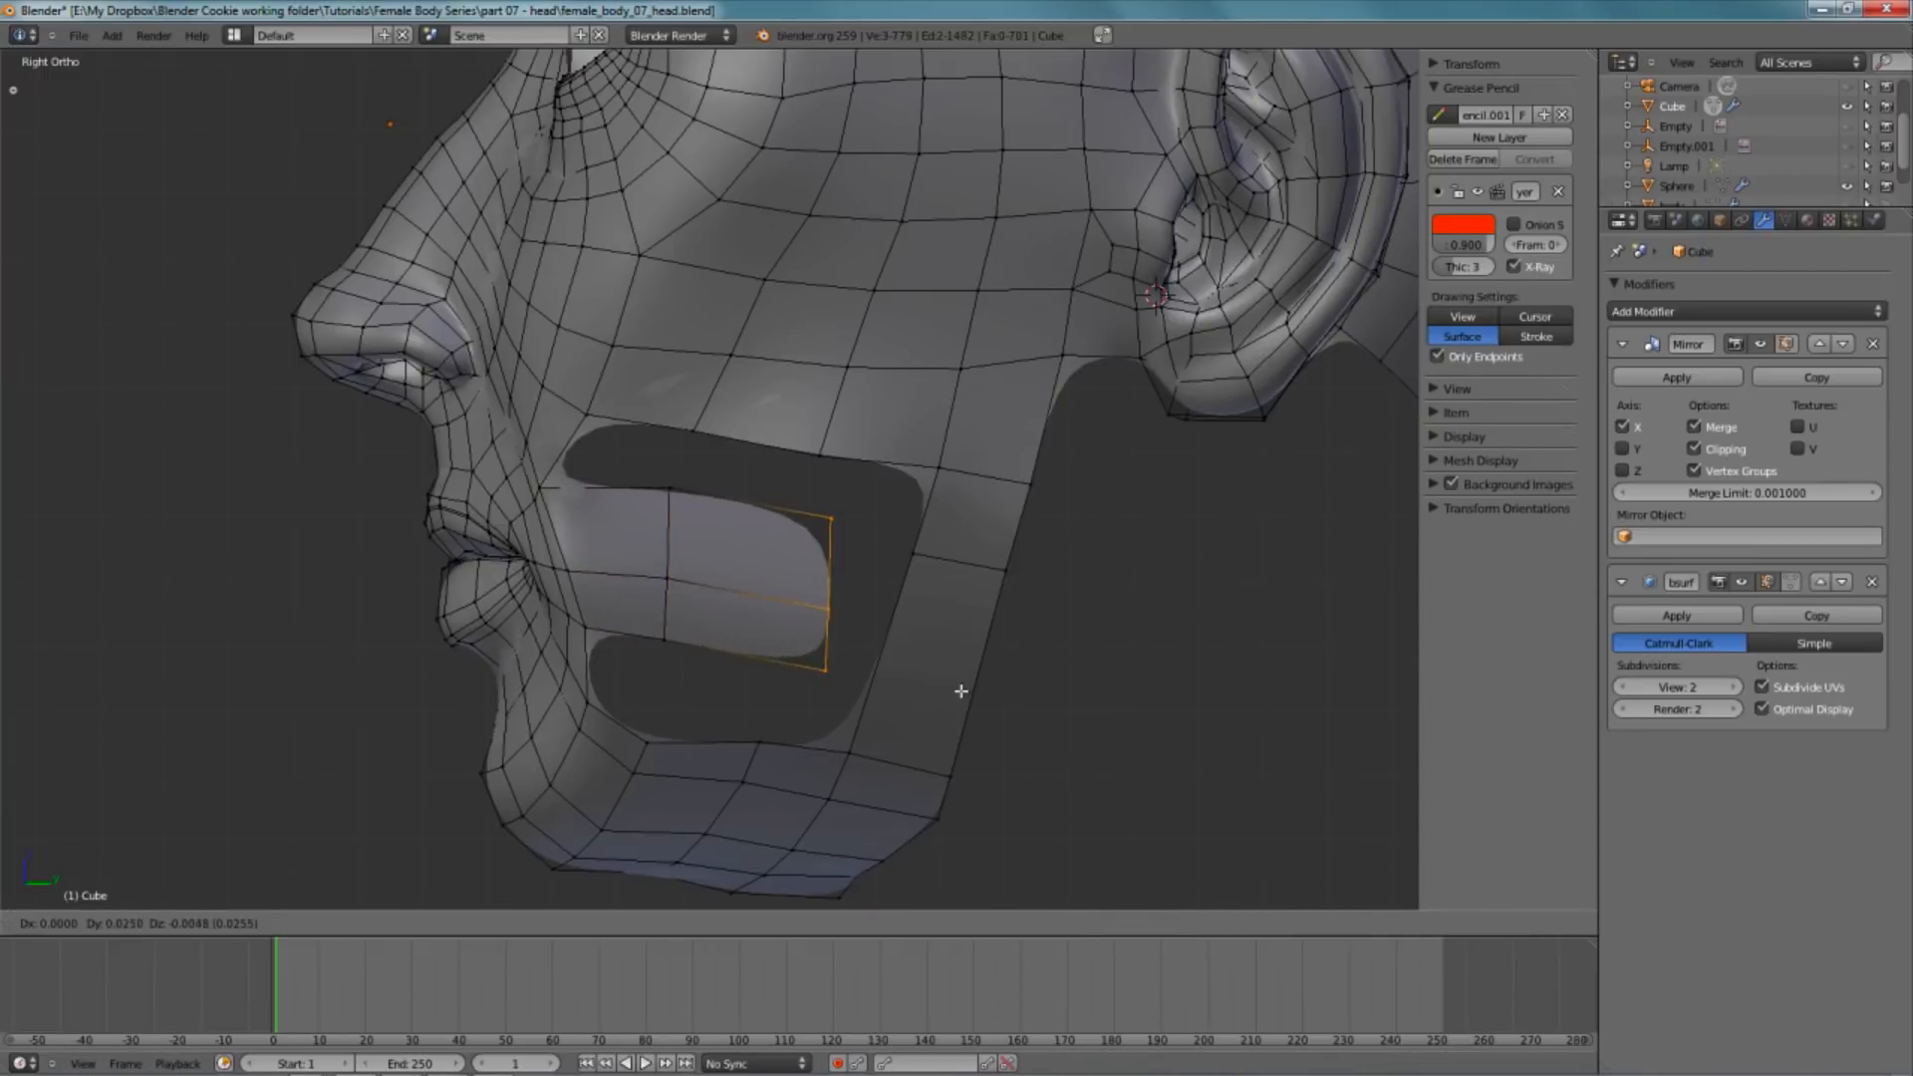
left_click(923, 688)
- In edge selection mode, fill the gap above the mouth-corner strip with two faces and clear the selection
key("ctrl+Tab")
left_click(927, 725)
right_click(762, 489)
right_click(771, 441, "shift")
key("f")
right_click(643, 420)
right_click(621, 497, "shift")
key("f")
key("a")
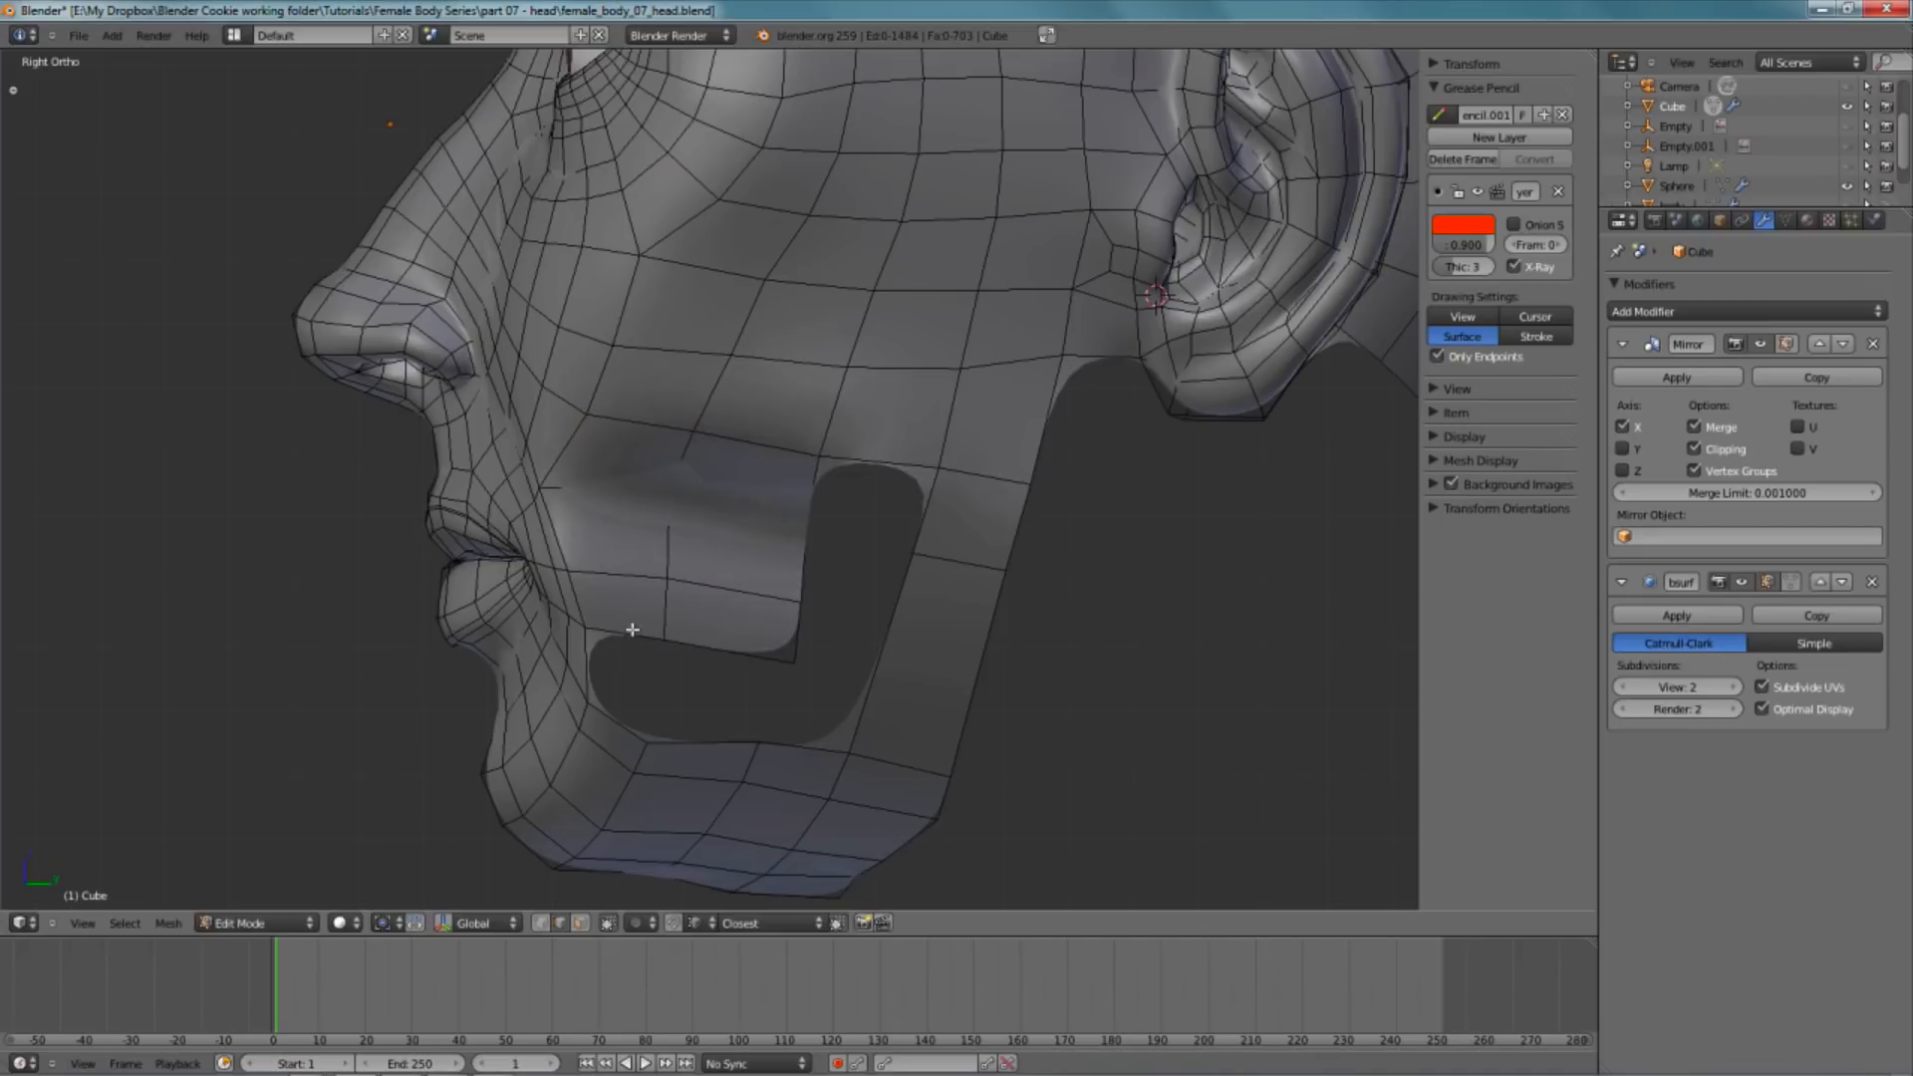
- Fill the gap between the mouth-corner strip and the chin with two faces
key("f")
right_click(705, 719)
right_click(728, 652, "shift")
key("f")
middle_click_drag(714, 589, 763, 530)
key("a")
- Select the vertical edges of the new lower cheek strip, move them along the X axis and rotate them about the Z axis
key("z")
right_click(760, 523)
right_click(785, 580)
right_click(778, 658, "shift")
right_click(670, 527, "shift")
key("z")
middle_click_drag(750, 590, 854, 530)
key("g")
key("x")
left_click(876, 503)
key("g")
key("z")
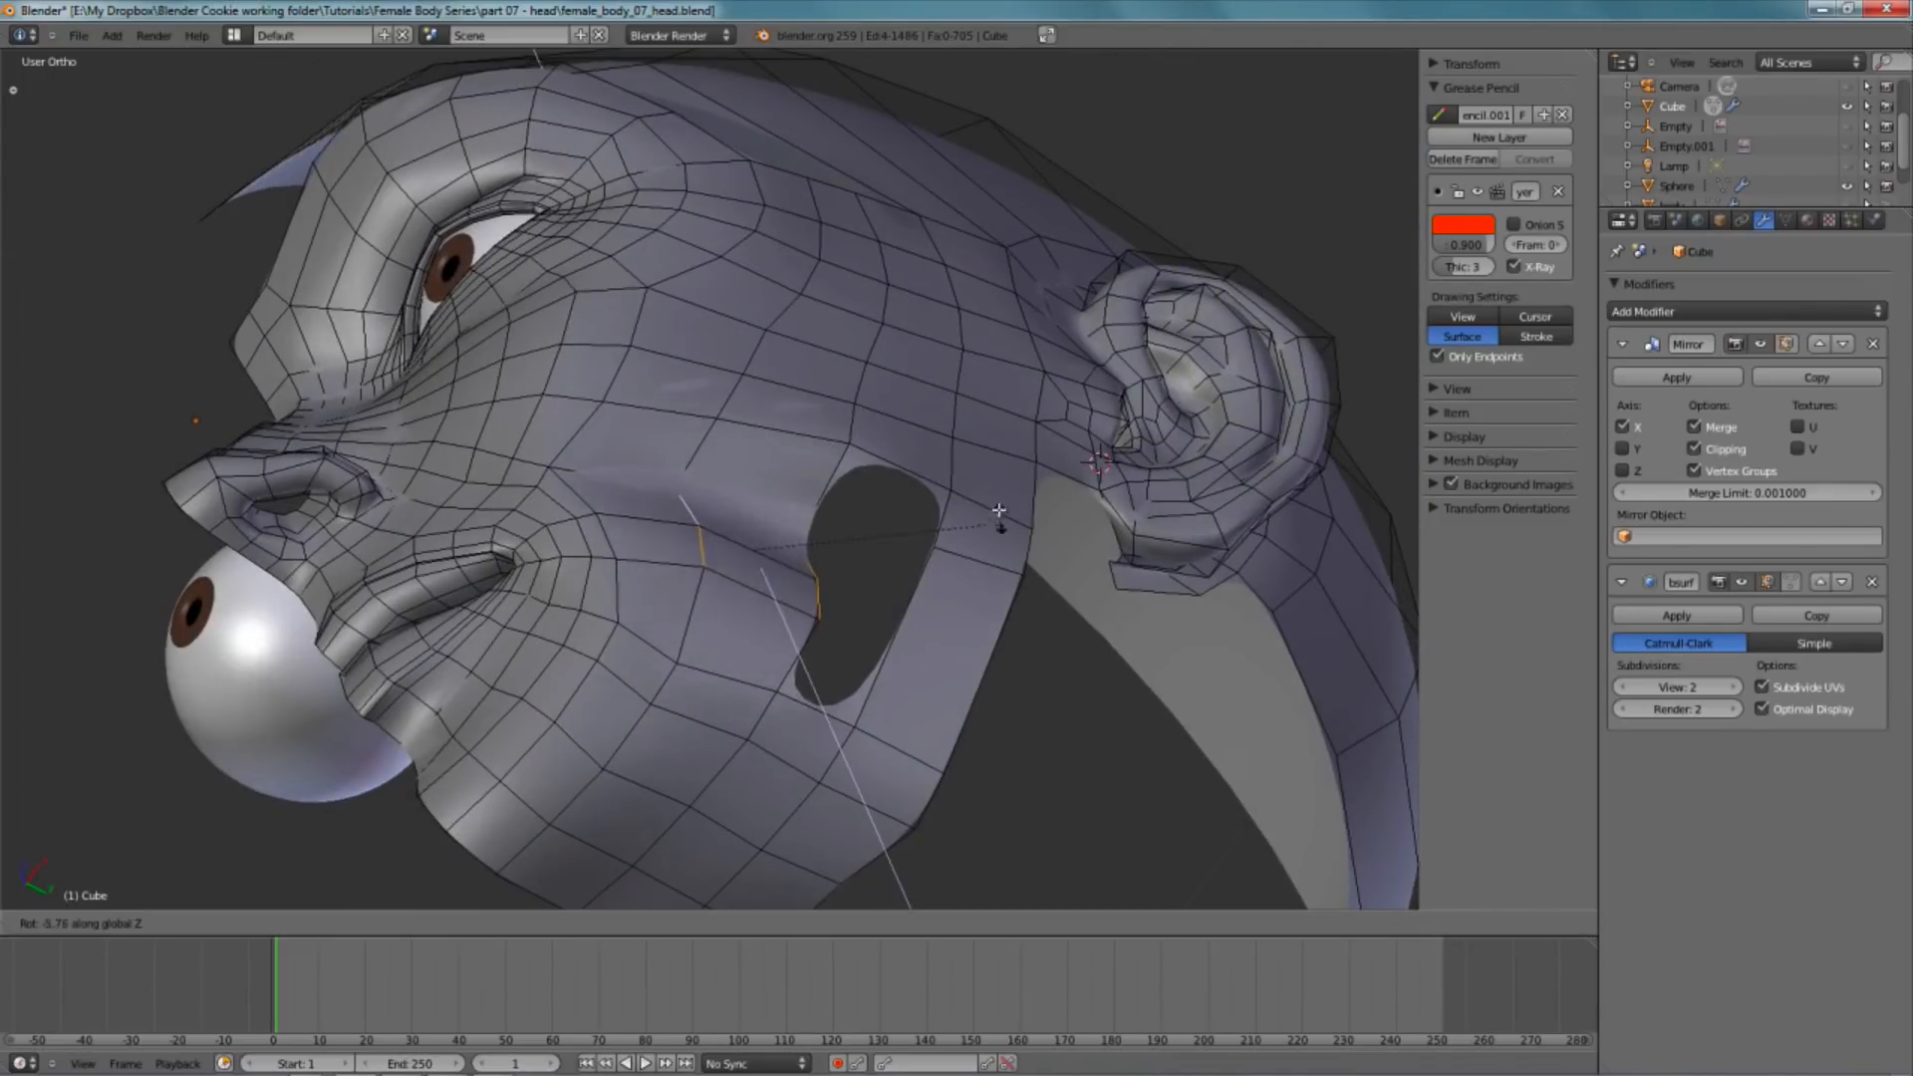
left_click(994, 478)
- Refine the rotation and position of the selected lower cheek edges to follow the face contour and smooth them
middle_click_drag(987, 488, 947, 472)
key("z")
key("r")
left_click(961, 530)
key("z")
key("g")
left_click(976, 504)
key("w")
left_click(976, 503)
left_click(977, 503)
key("w")
left_click(947, 344)
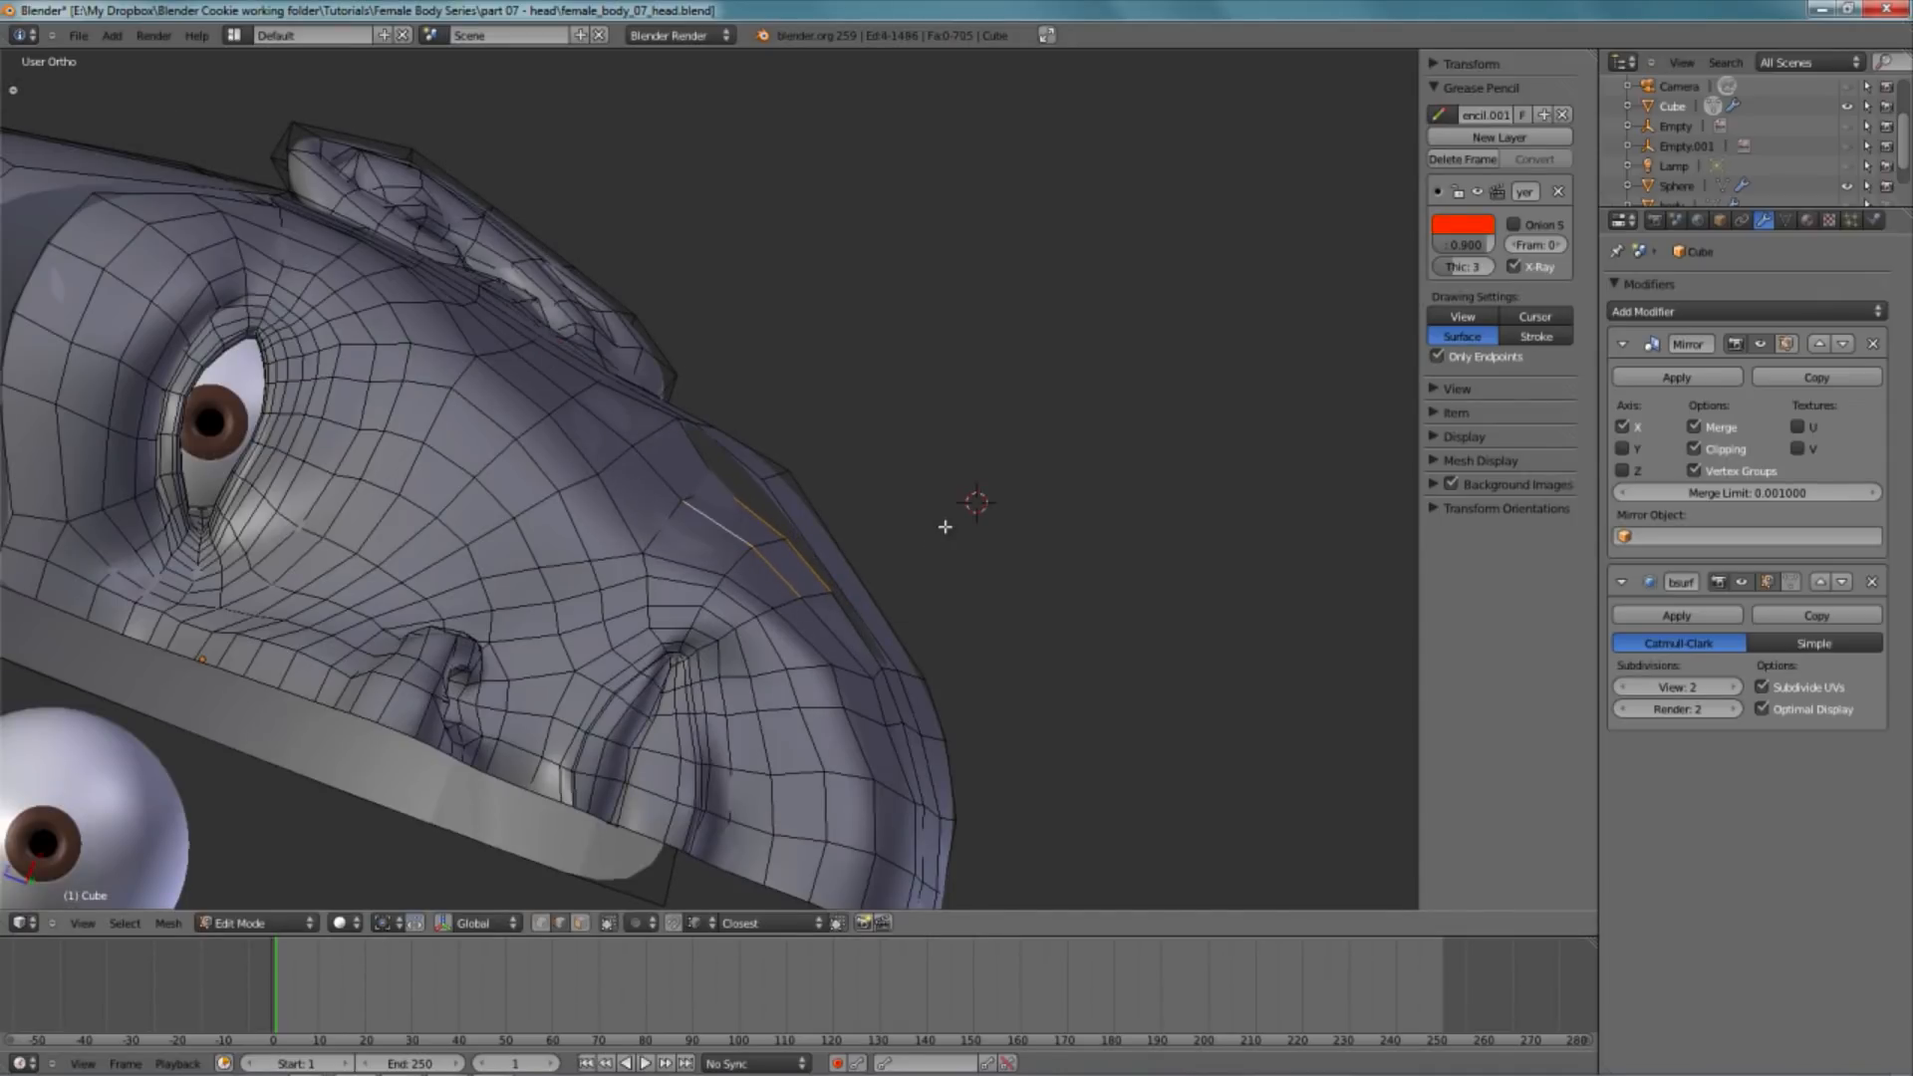
- In vertex selection mode, slide the edge loop running from beside the mouth corner to the chin and clear the selection
key("Tab")
key("KP_3")
middle_click_drag(845, 525, 927, 538, "shift")
key("Tab")
scroll(781, 534, "up", 3)
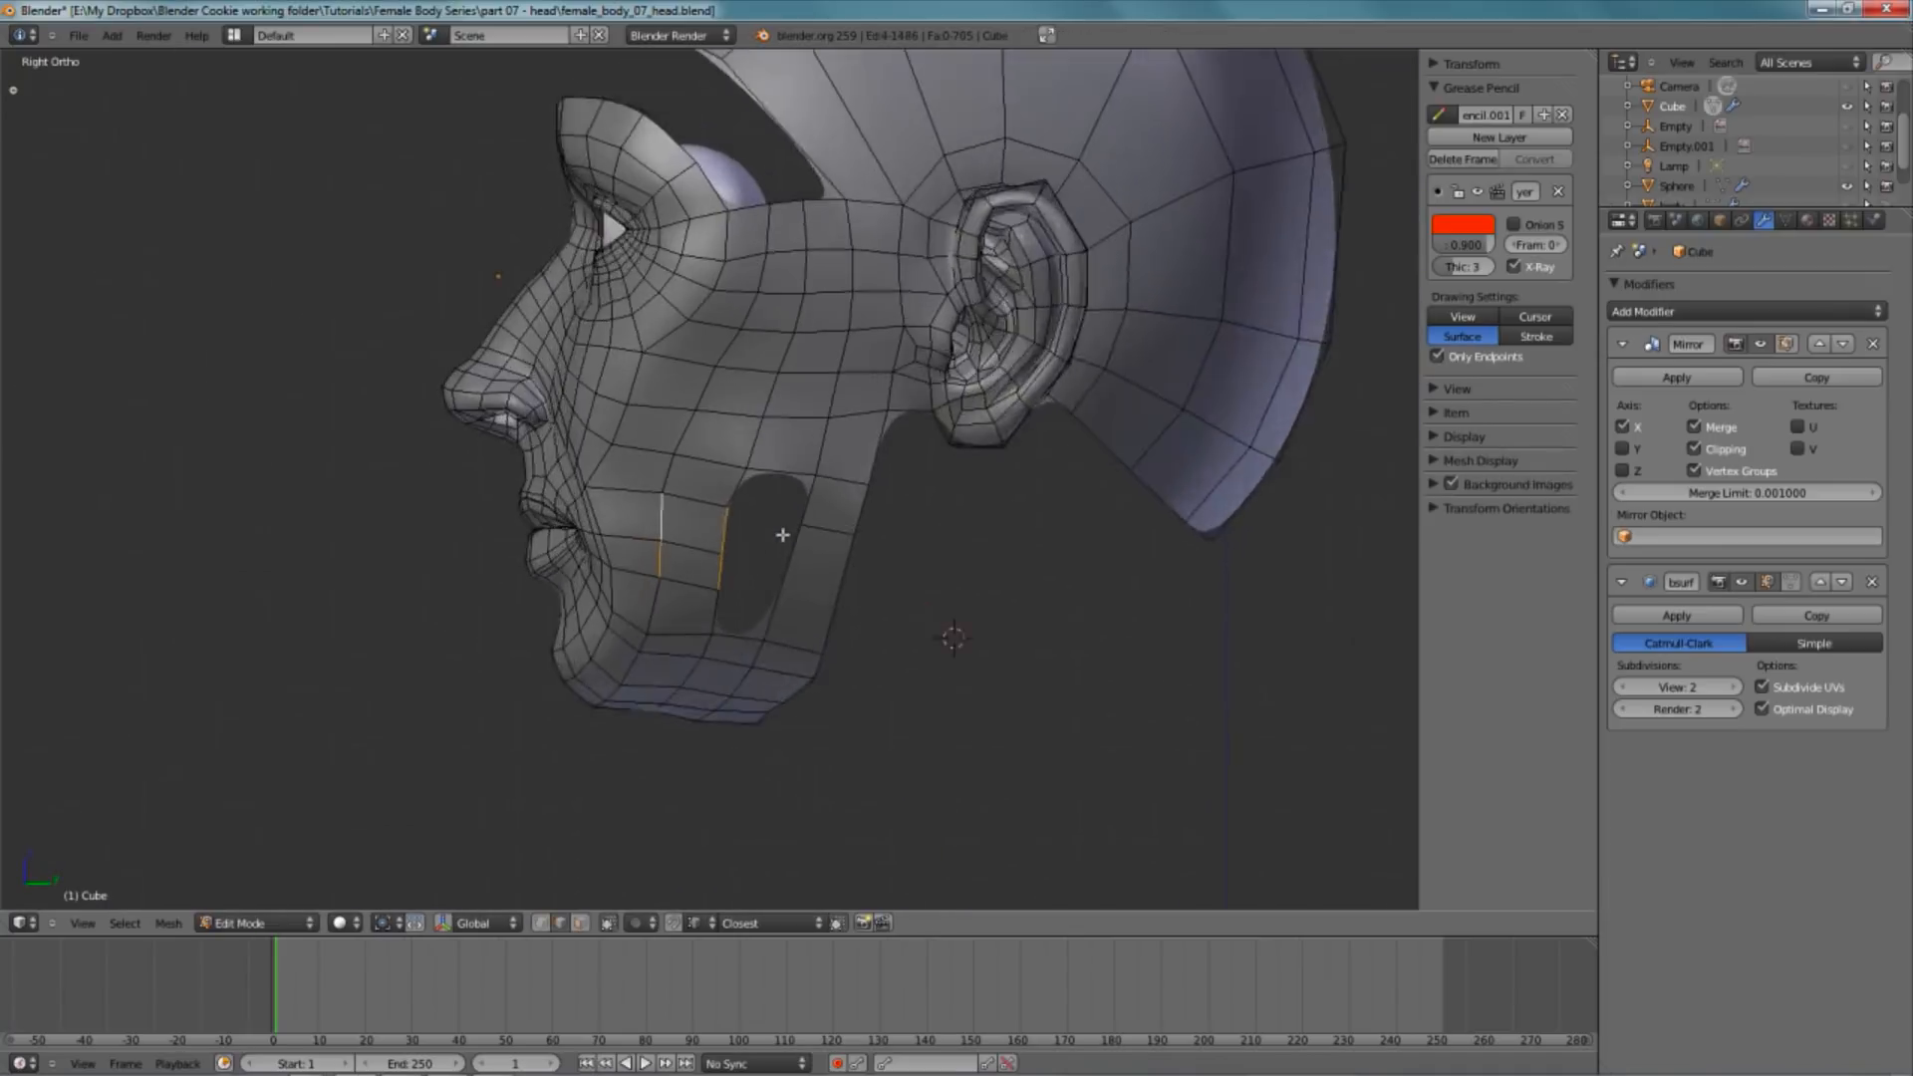
key("ctrl+Tab")
left_click(791, 491)
key("a")
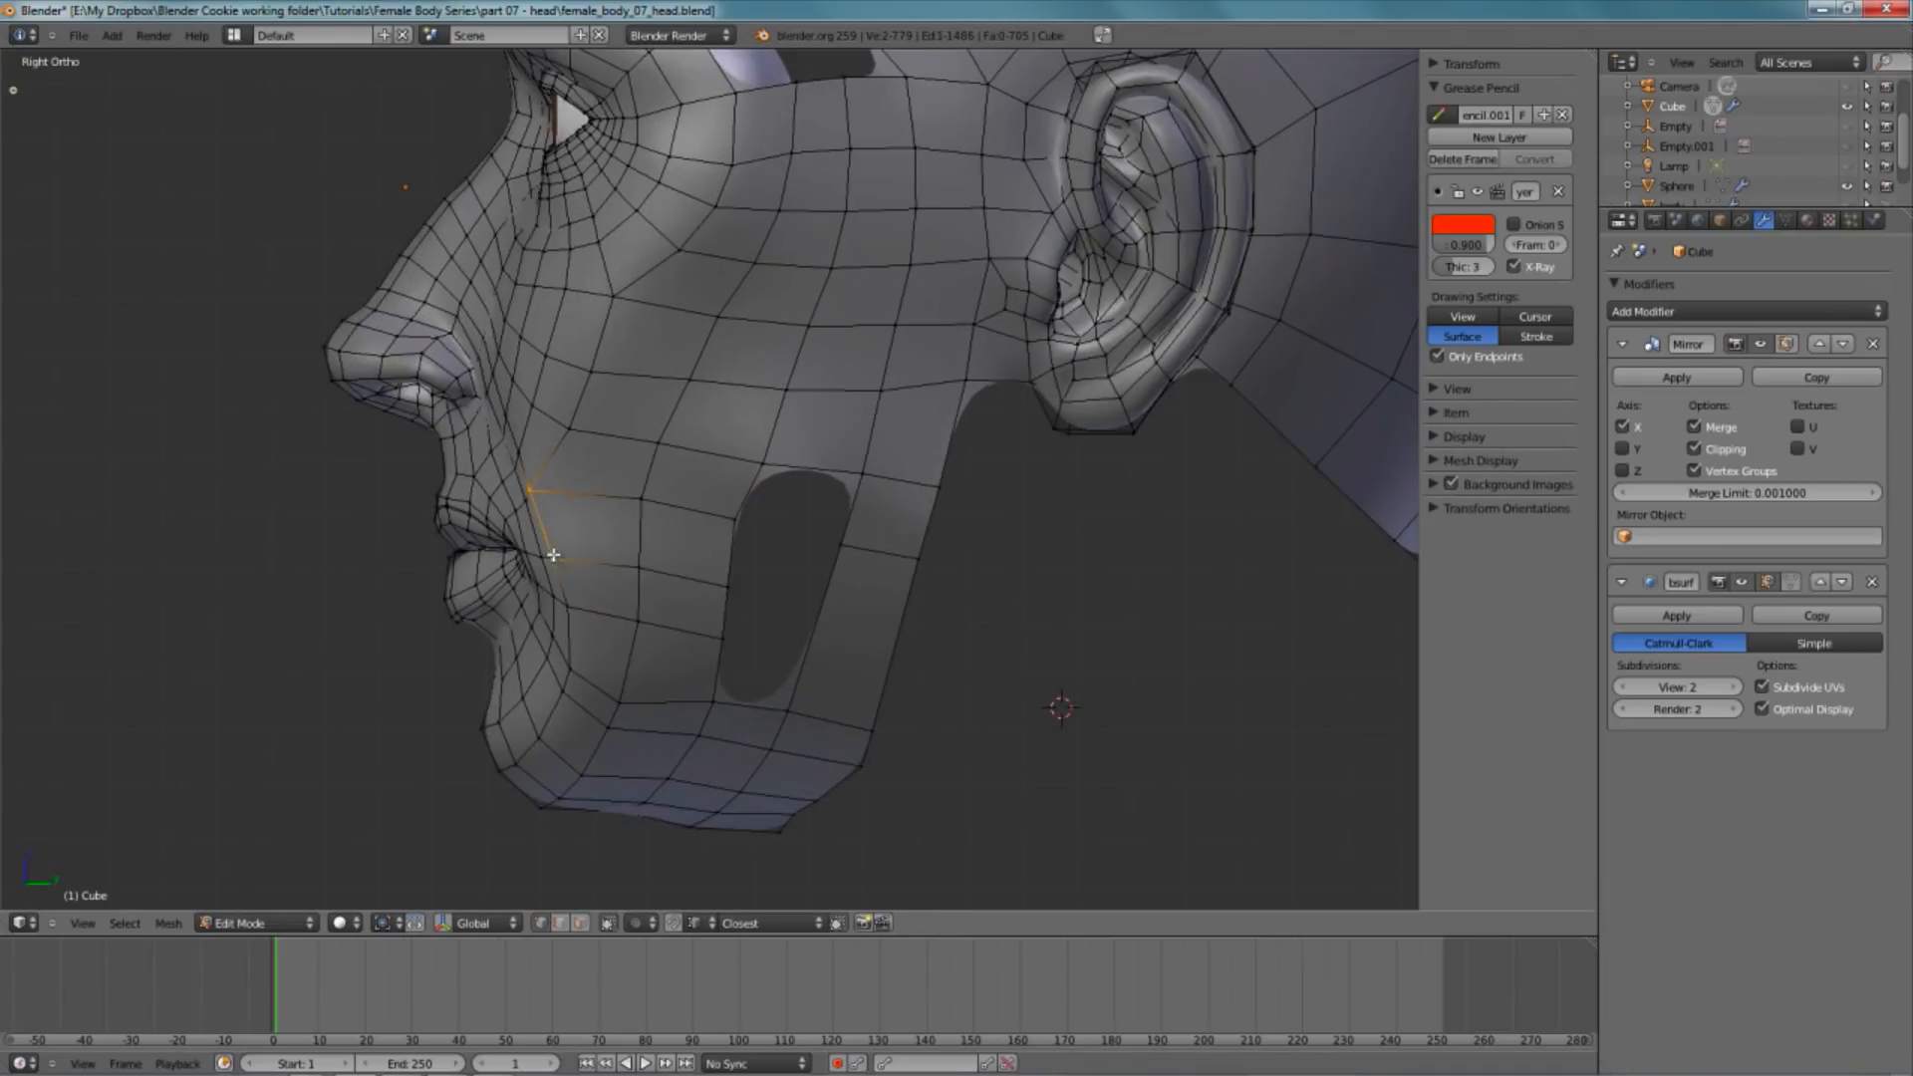
middle_click_drag(594, 496, 587, 615)
right_click(572, 628, "alt+shift")
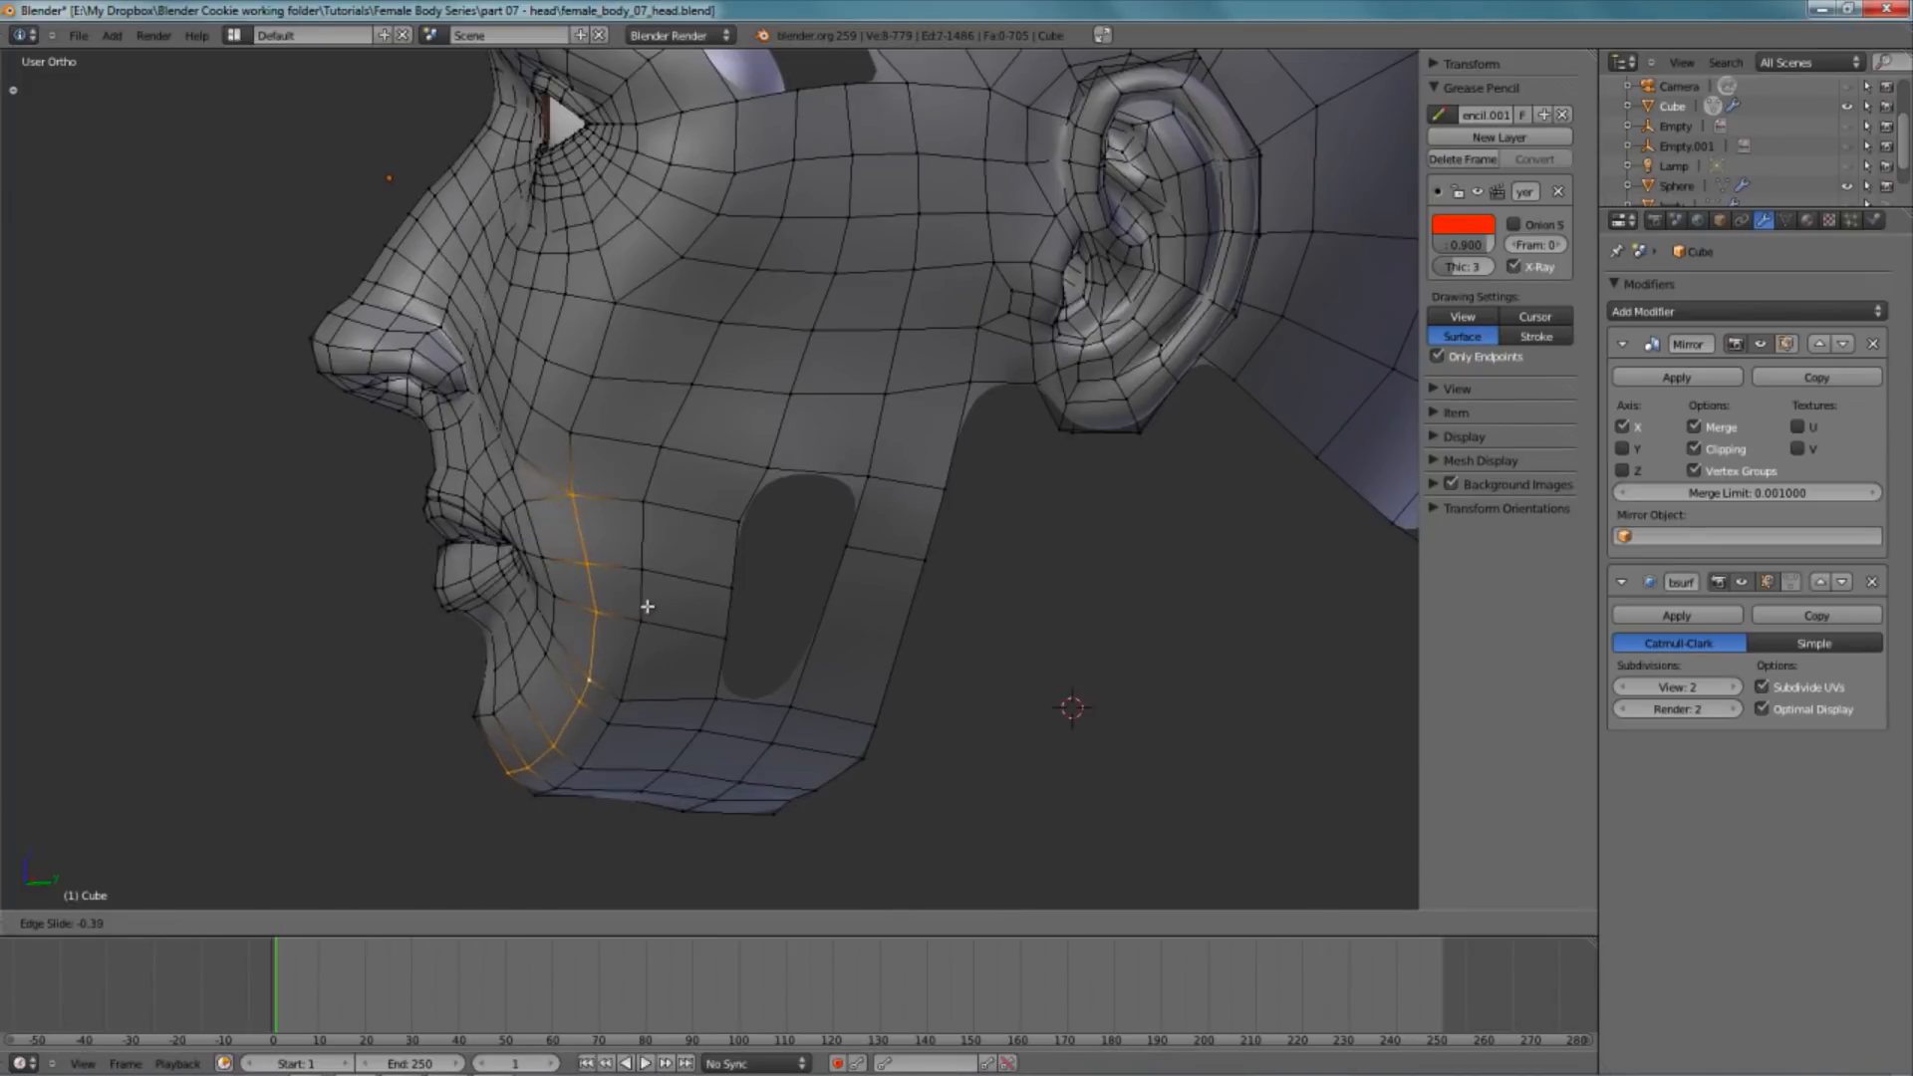
key("KP_3")
key("a")
- Examine the cheek and jaw surface in object mode, then return to editing the mesh in the right side view
key("Tab")
scroll(719, 520, "down", 5)
middle_click_drag(724, 517, 949, 509)
key("KP_3")
key("Tab")
scroll(737, 545, "up", 4)
scroll(738, 544, "up", 2)
- Select the cheek vertices between the mouth corner and the front of the opening and smooth them repeatedly
key("a")
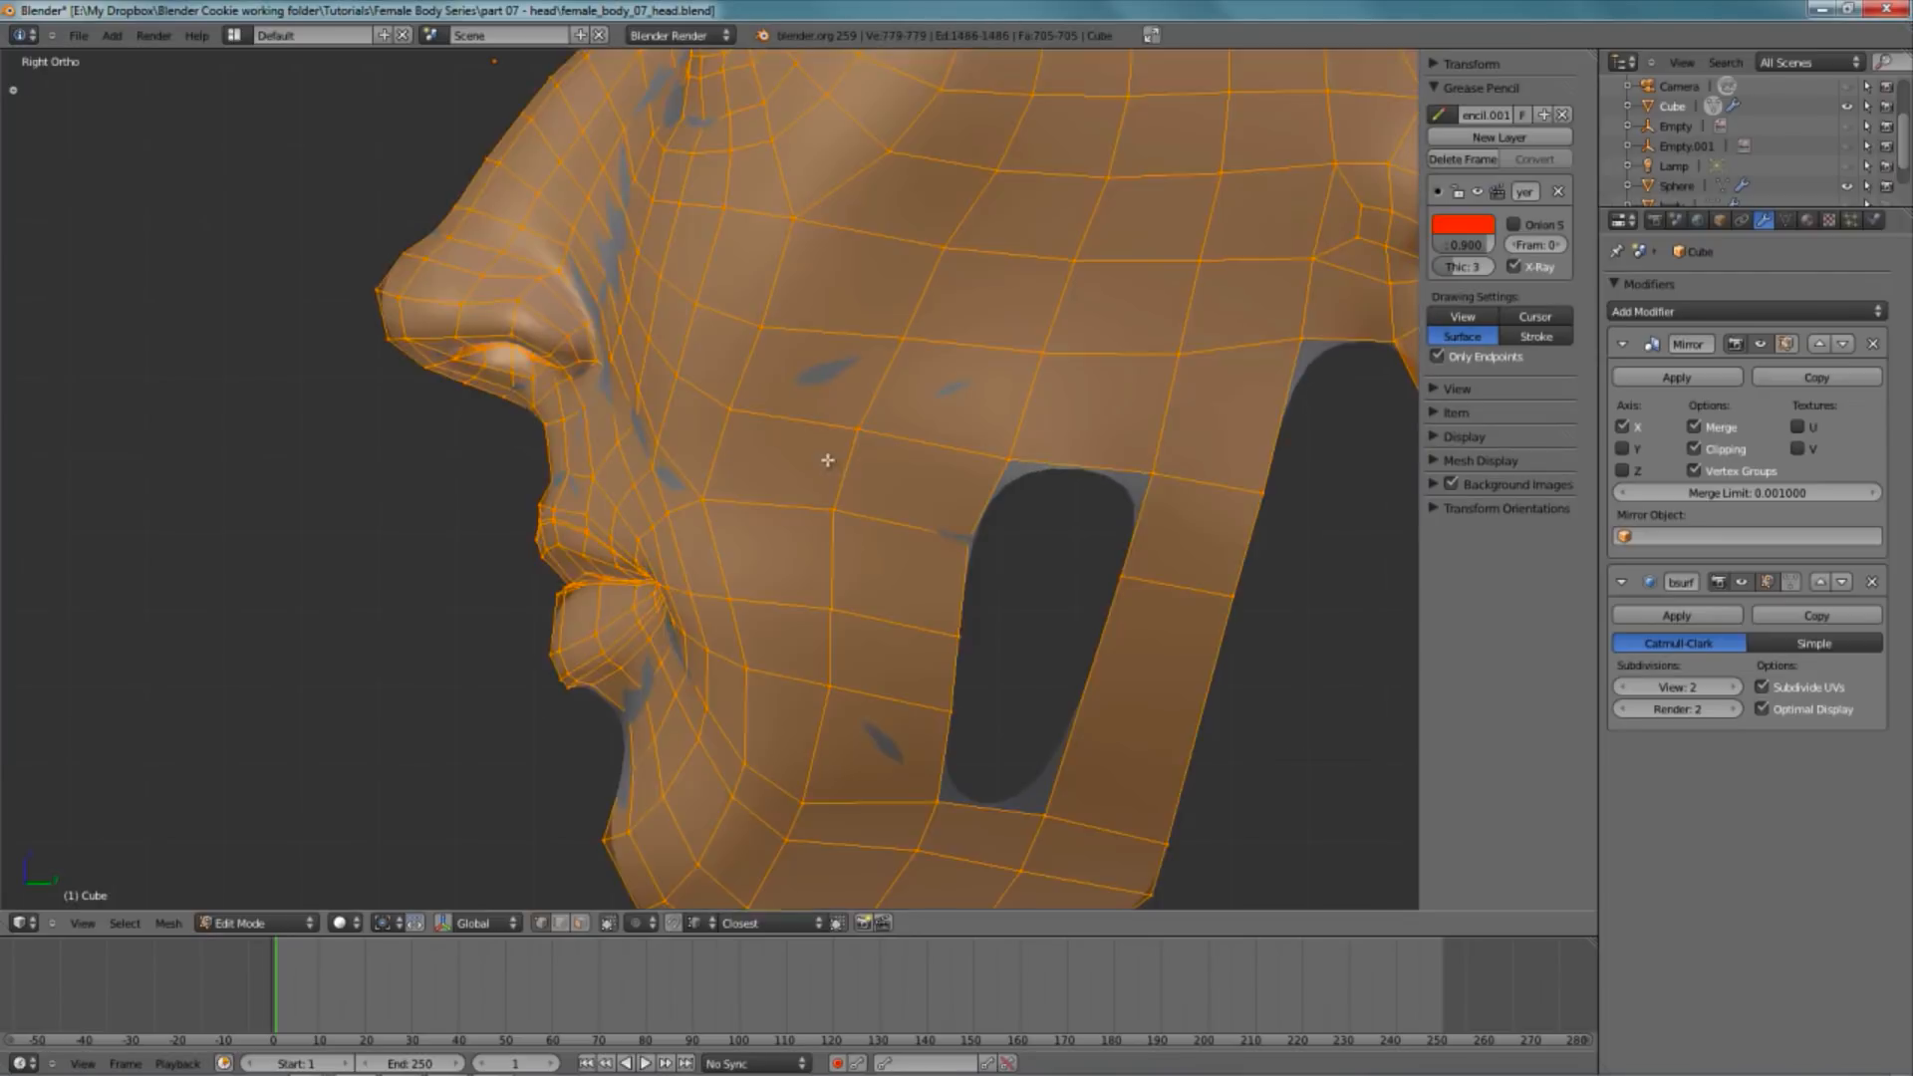
key("a")
key("b")
left_click_drag(719, 397, 1036, 588)
key("b")
left_click_drag(800, 512, 995, 833)
key("w")
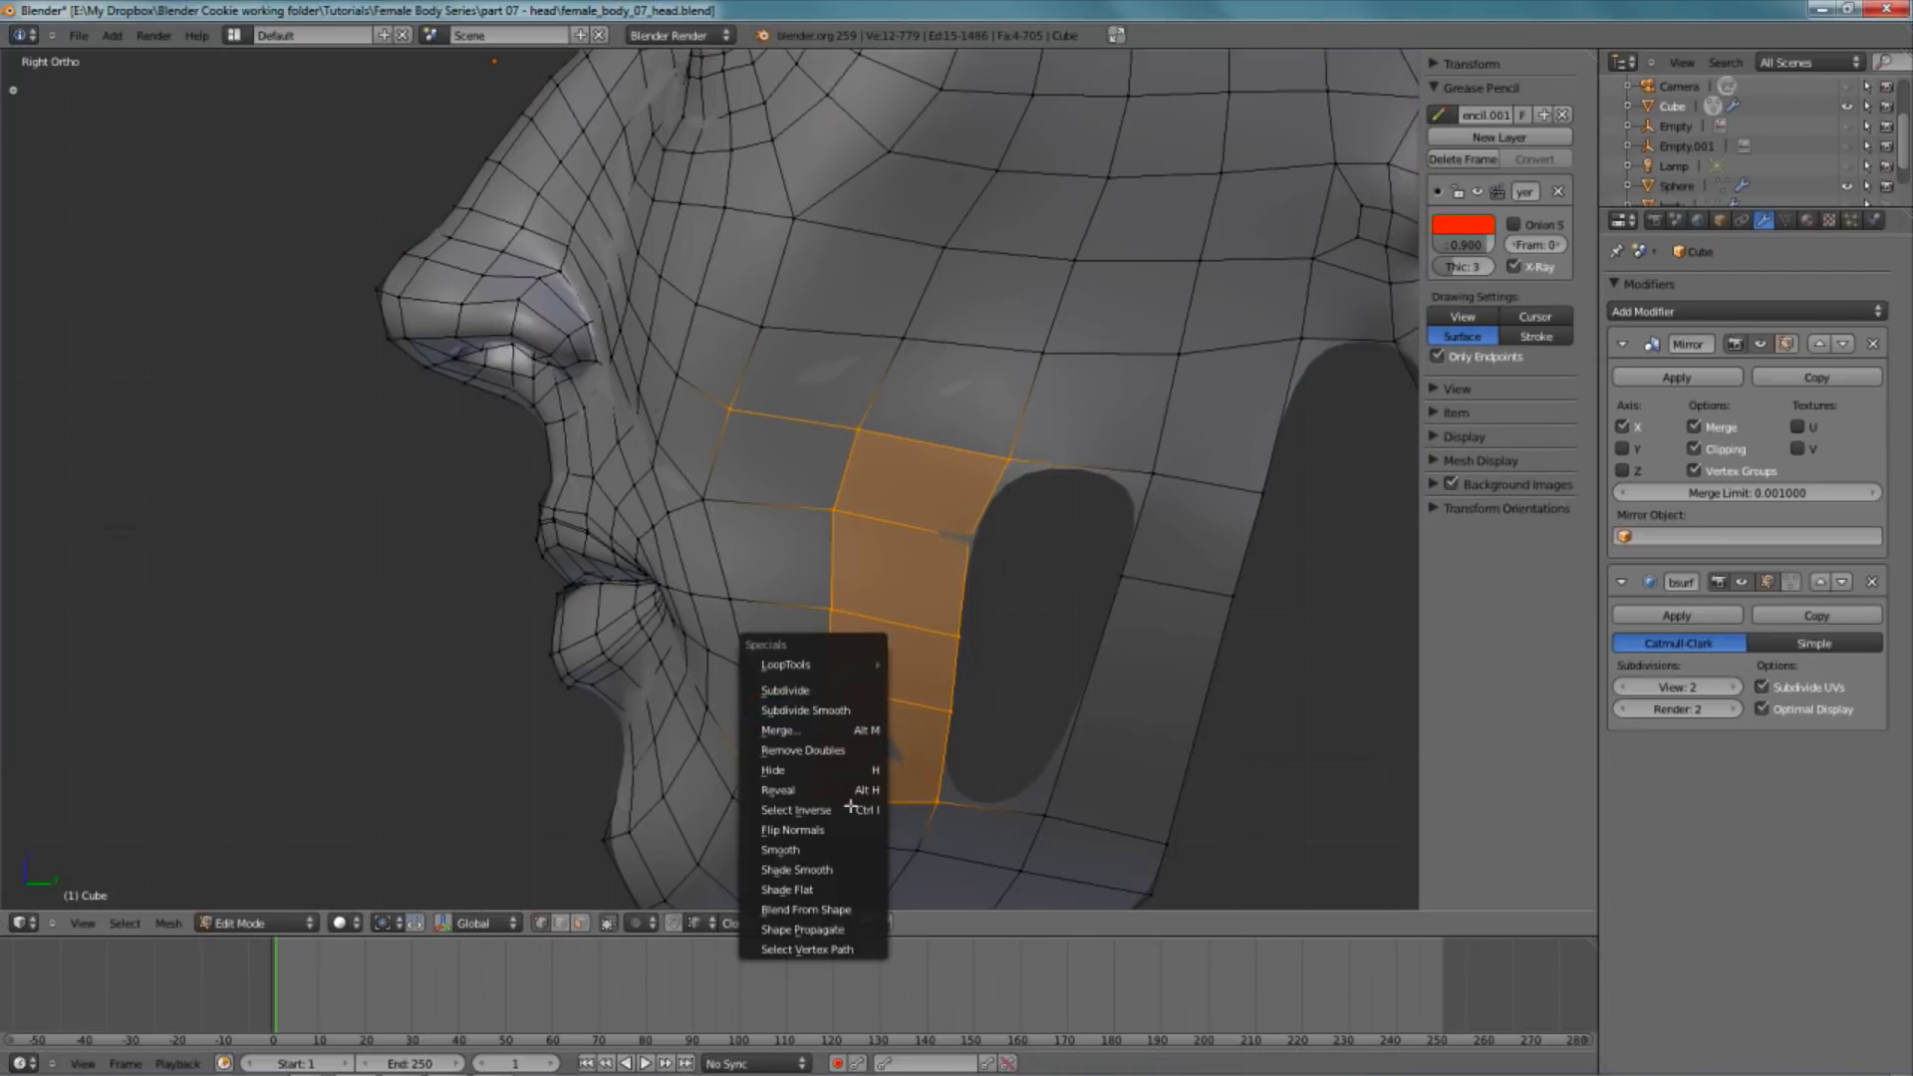
left_click(855, 845)
key("w")
left_click(853, 838)
key("w")
key("a")
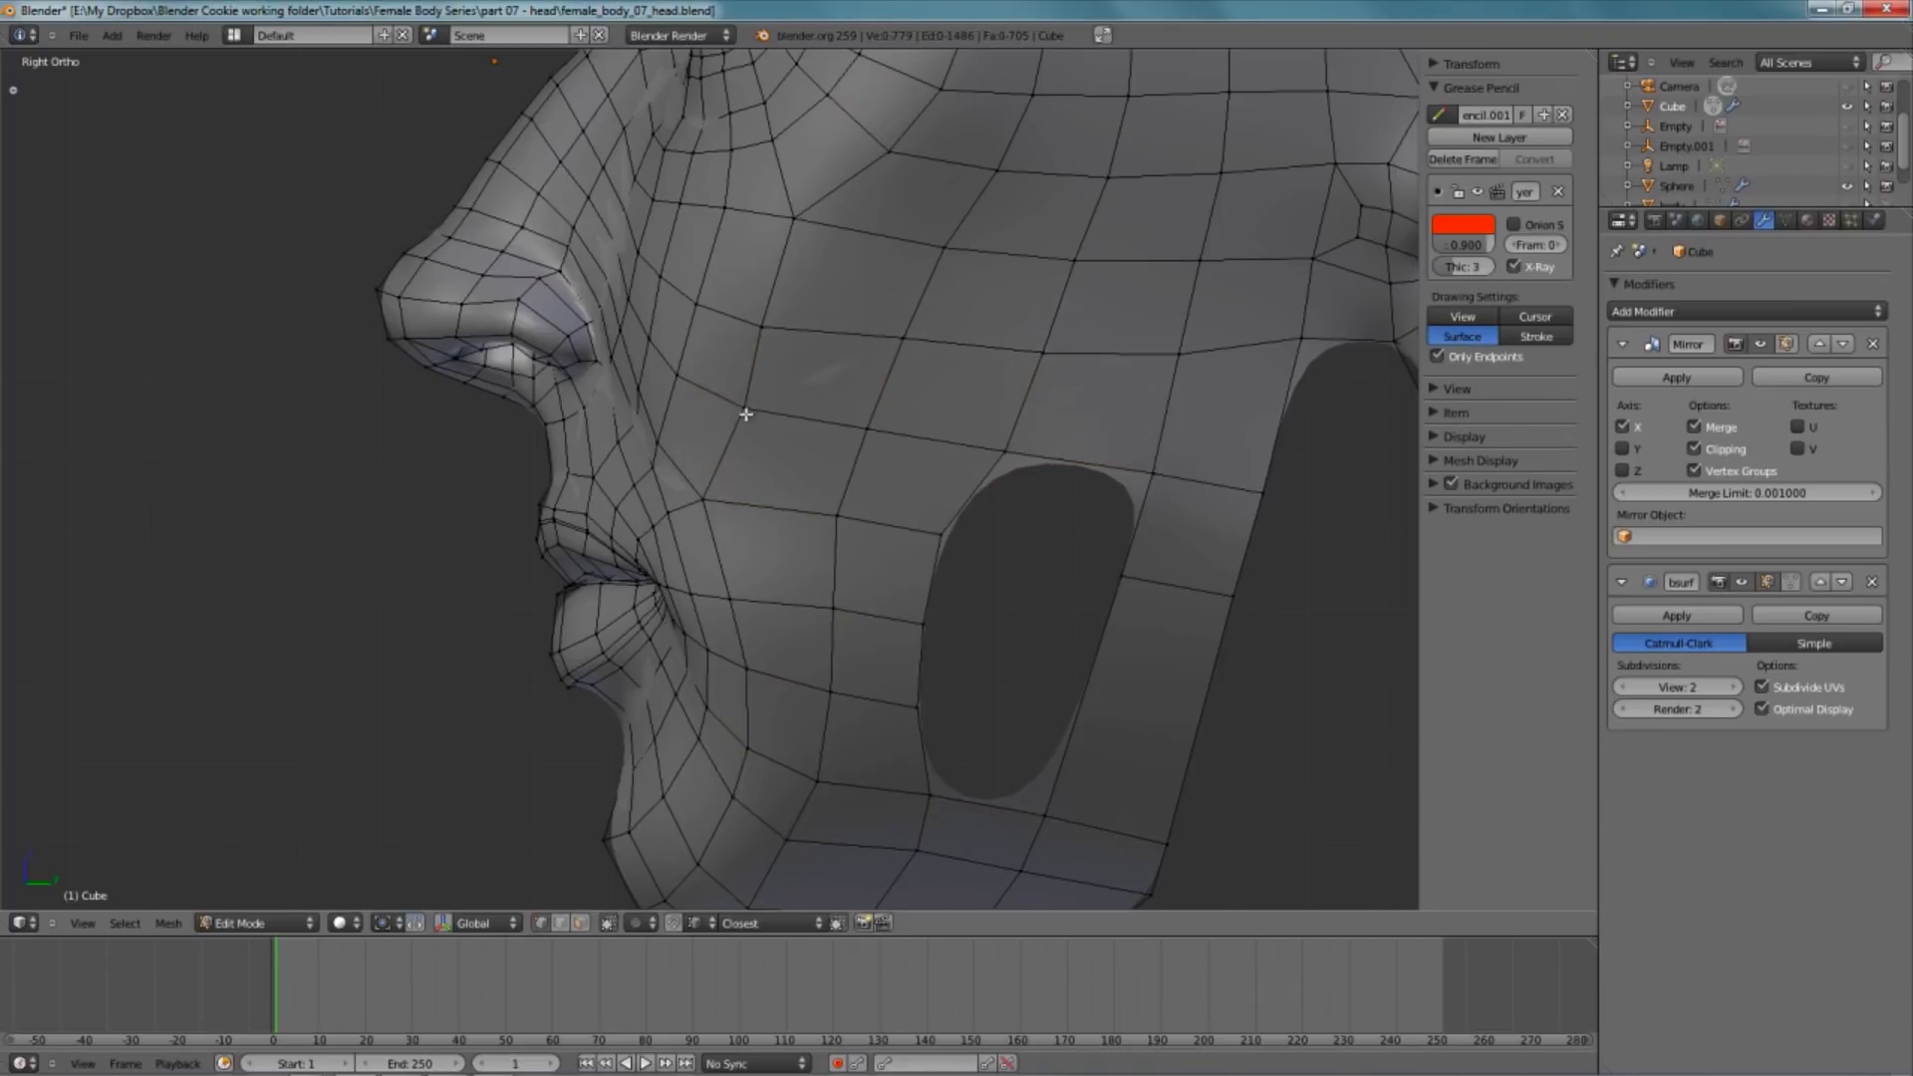
- Nudge the single cheek vertex above and behind the mouth corner to even out the surrounding faces
right_click(746, 413)
key("g")
left_click(736, 414)
key("a")
right_click(886, 434)
scroll(884, 415, "down", 3)
middle_click_drag(884, 414, 810, 298)
scroll(978, 380, "up", 2)
- Select a short vertical run of cheek vertices above the mouth corner and edge-slide it to even the spacing
key("a")
right_click(763, 279)
right_click(762, 344, "shift")
right_click(737, 468, "shift")
right_click(747, 404, "shift")
key("ctrl+e")
left_click(747, 404)
left_click(755, 408)
key("a")
- Smooth the block of cheek vertices just behind the slid run and clear the selection
key("b")
left_click_drag(817, 313, 981, 553)
key("w")
left_click(977, 520)
key("a")
- Reposition three individual cheek vertices one at a time to even out the face flow
right_click(833, 501)
key("g")
left_click(834, 492)
key("a")
right_click(852, 343)
key("g")
left_click(856, 342)
right_click(739, 466)
right_click(646, 443)
key("g")
left_click(650, 440)
- Adjust the upper front corner vertex of the cheek opening and fill the opening's top gap with a face
middle_click_drag(739, 419, 685, 639)
scroll(684, 639, "down", 6)
key("KP_3")
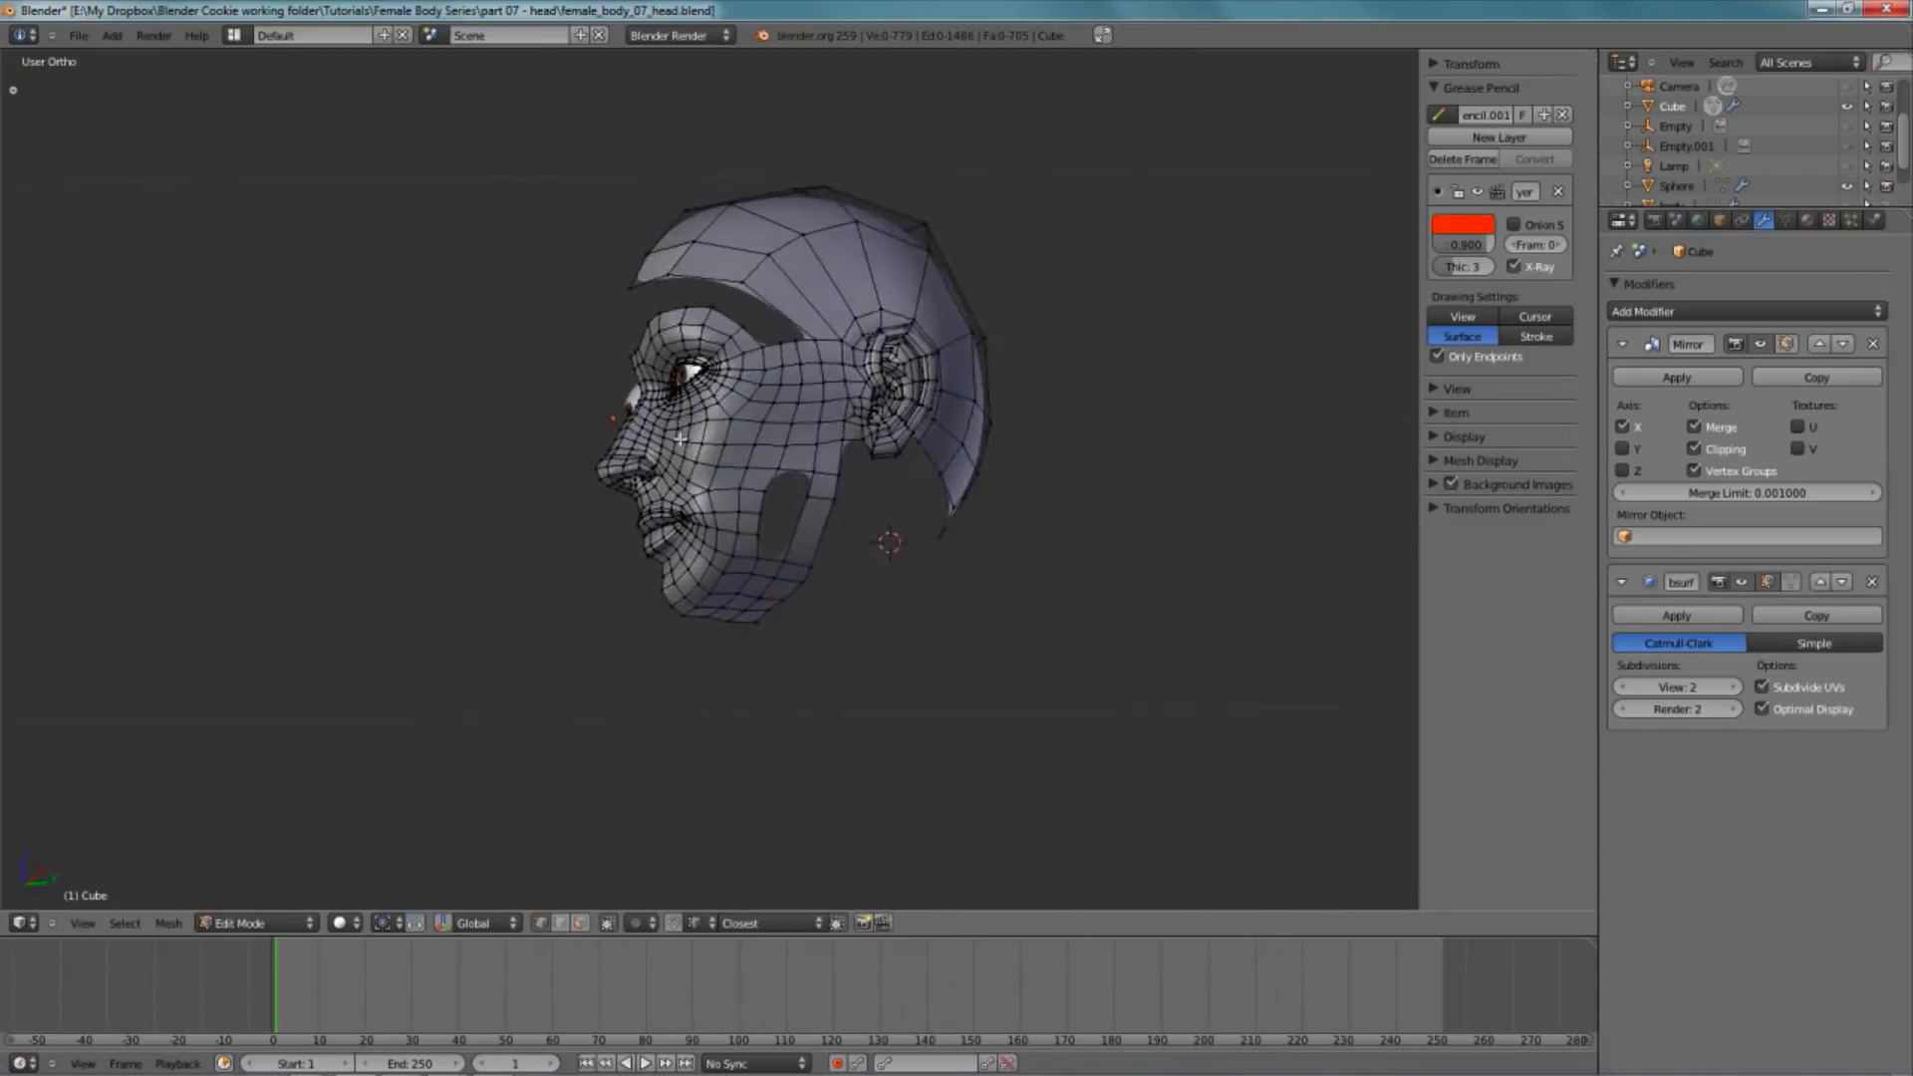
scroll(887, 534, "up", 6)
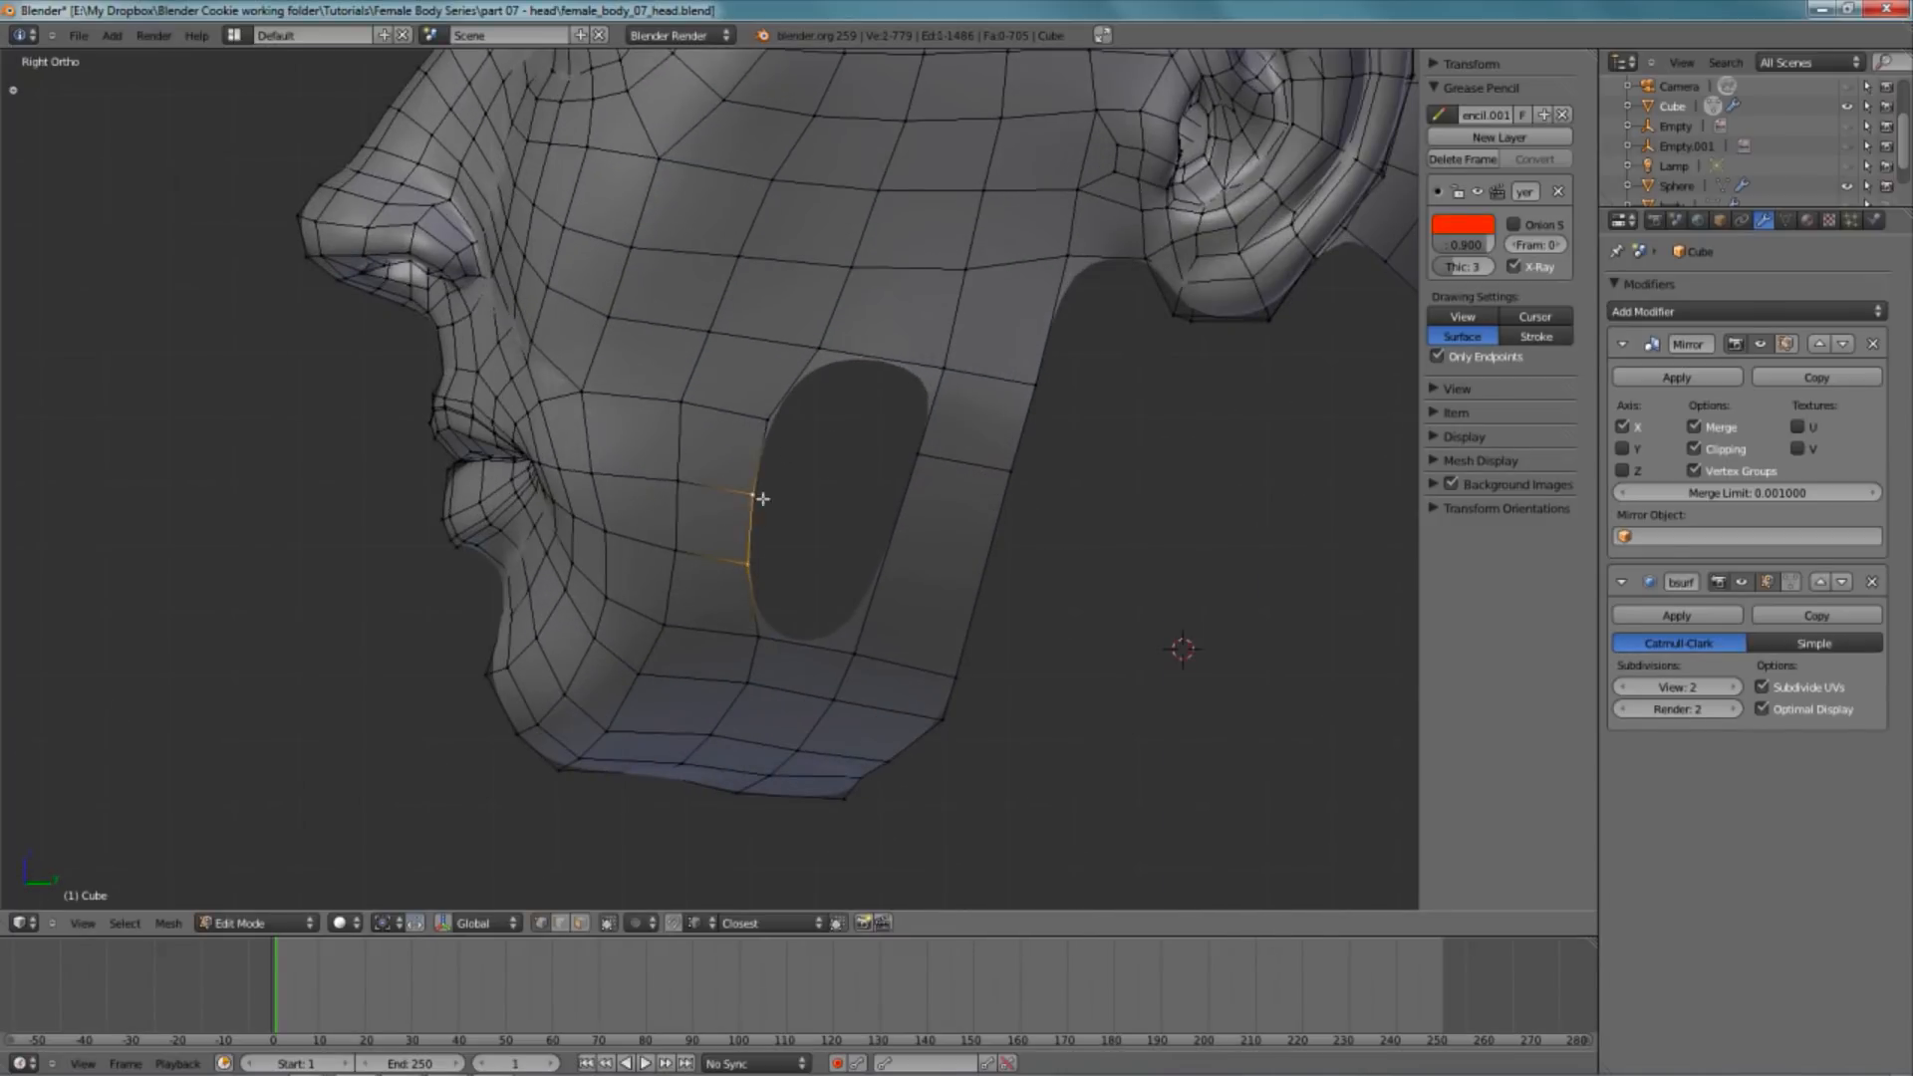
right_click(689, 401)
key("a")
key("g")
left_click(793, 417)
key("f")
key("a")
- Add two evenly spaced loop cuts across the jaw strip behind the cheek opening
key("ctrl+r")
left_click(898, 550)
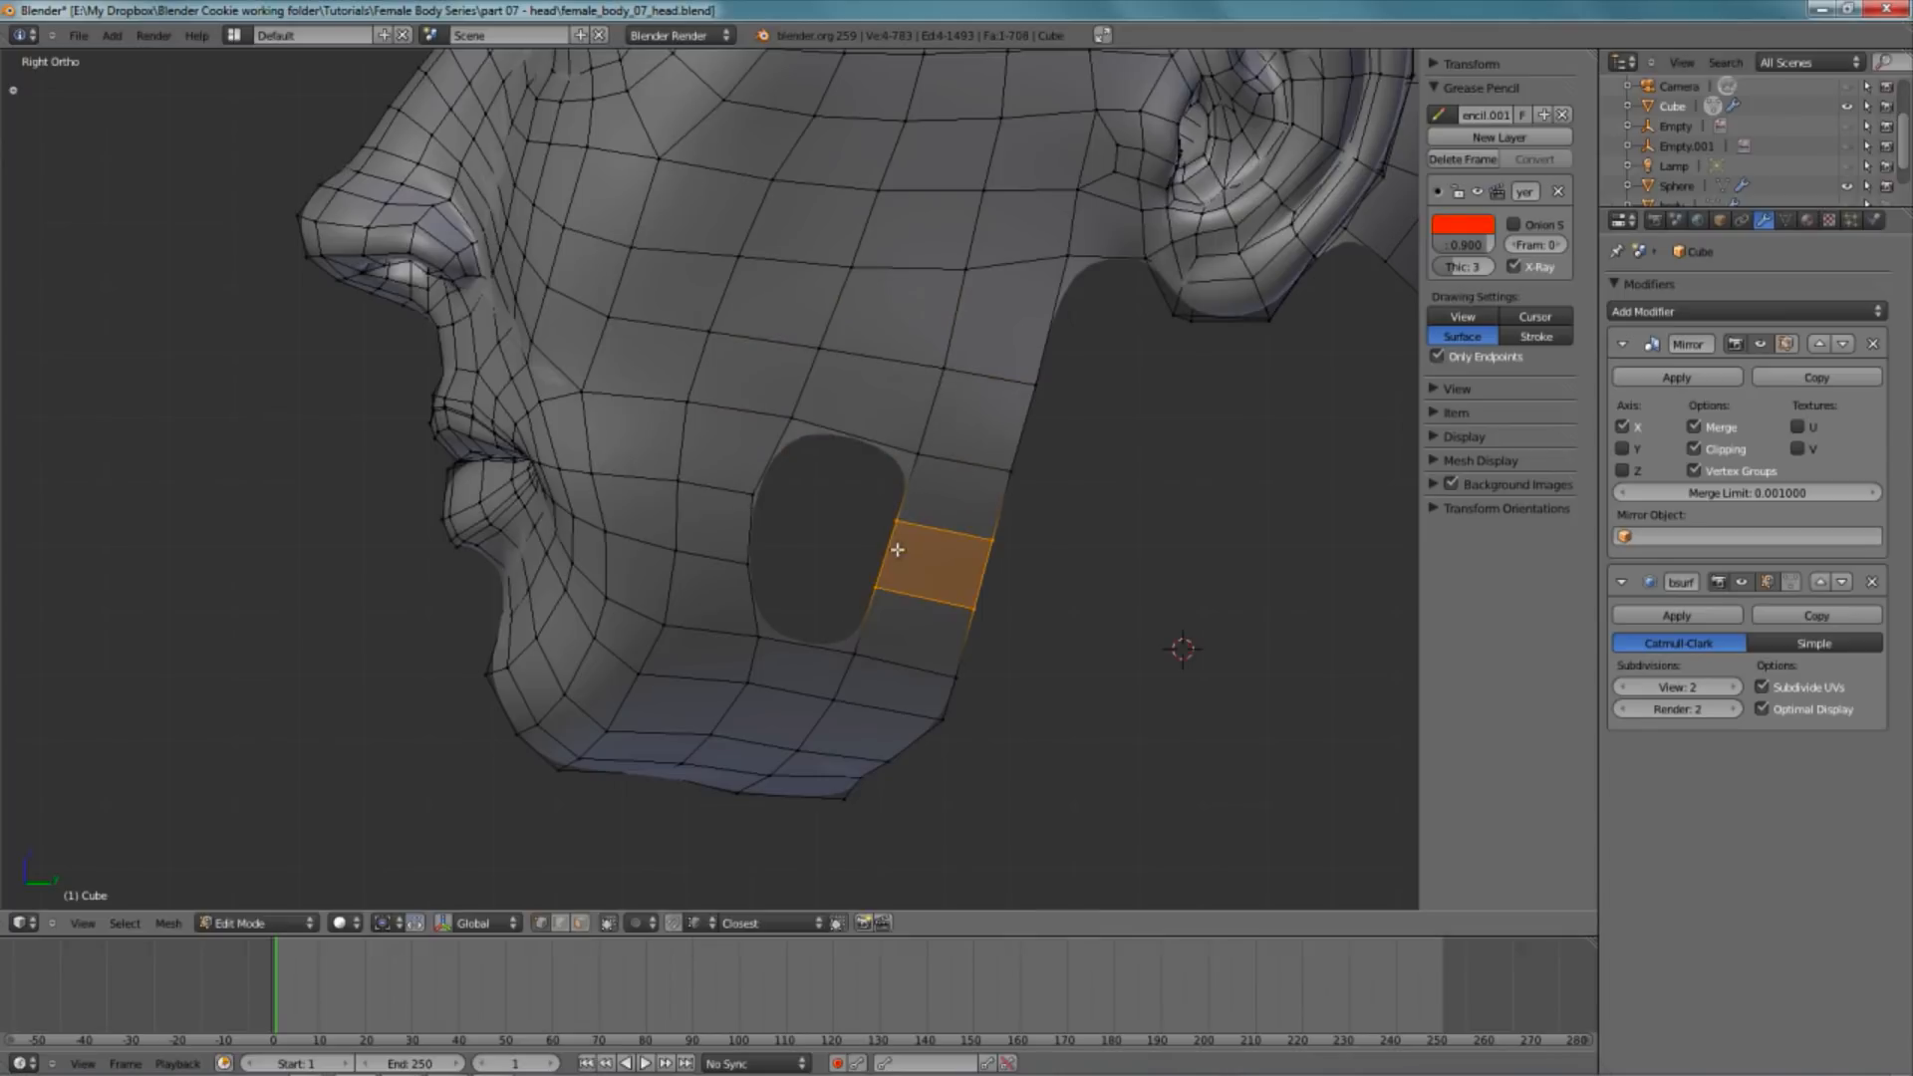
left_click(901, 450)
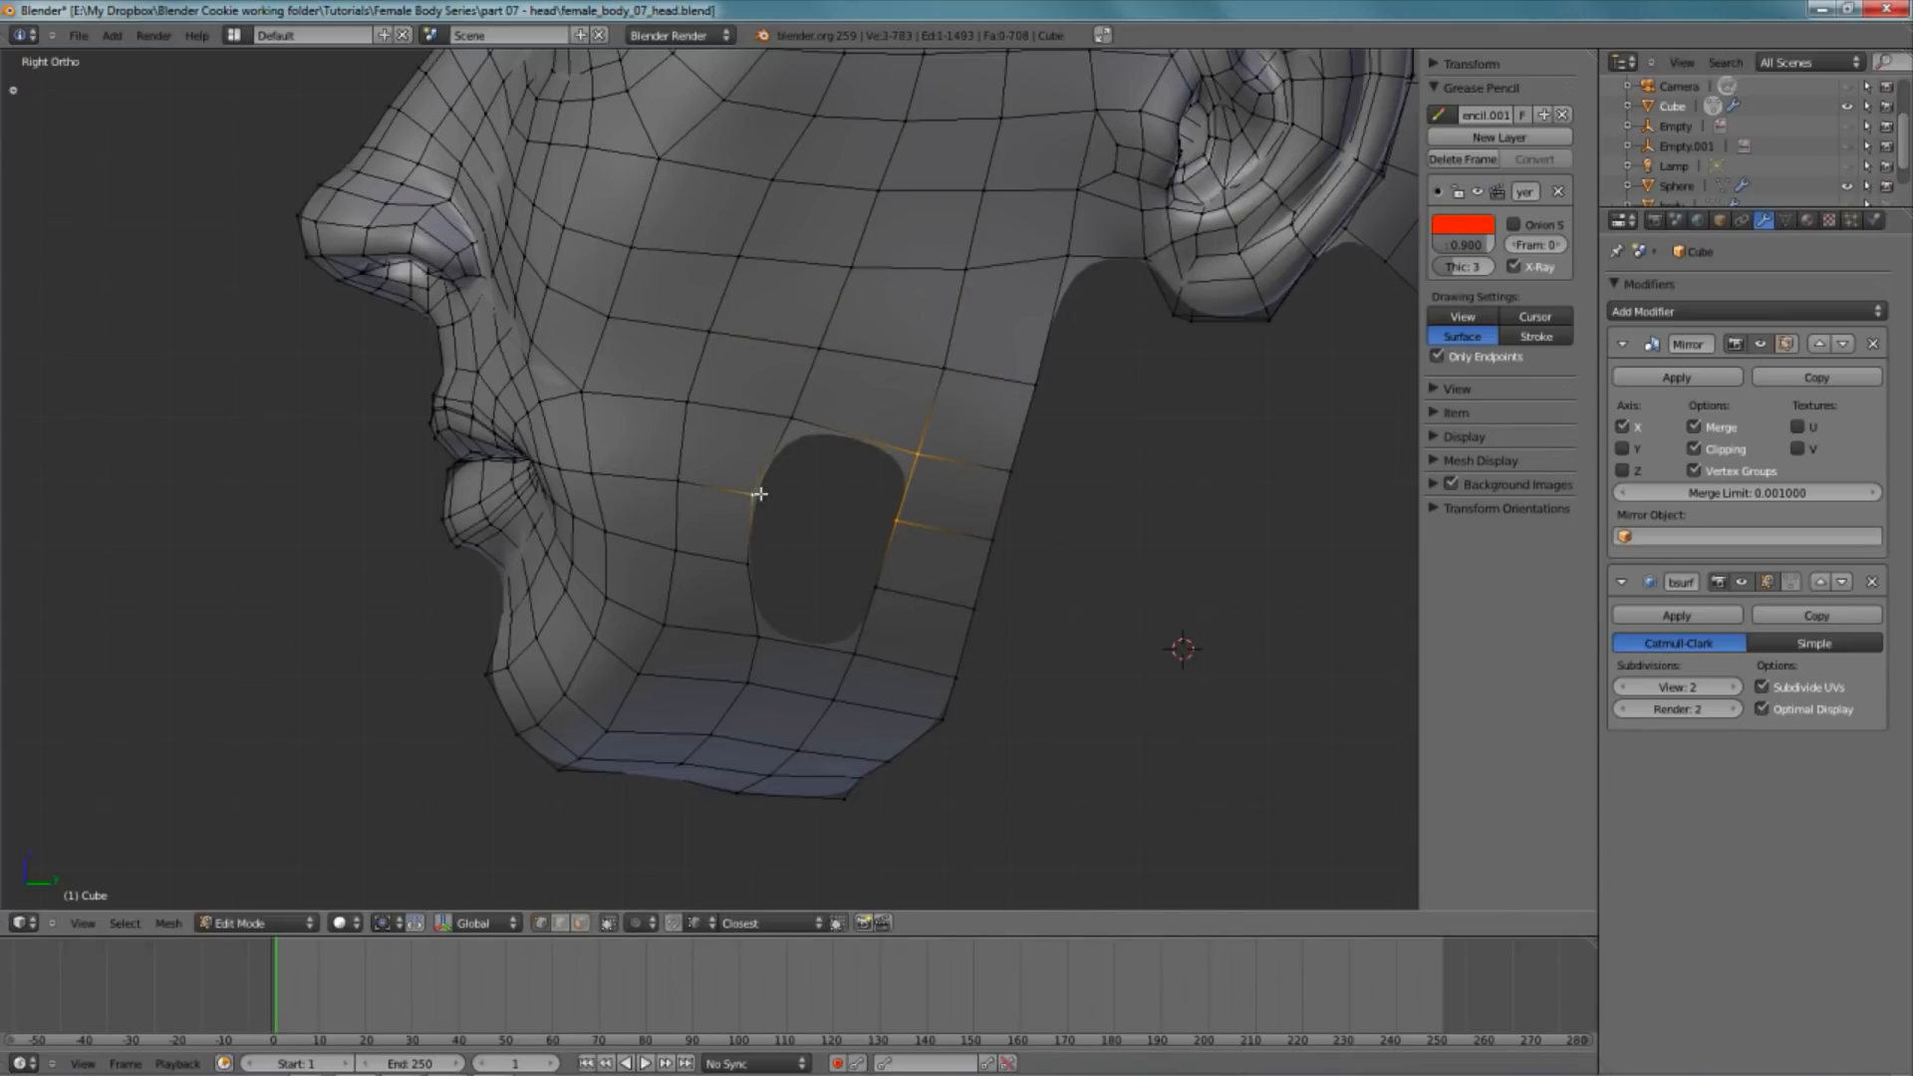
- Close the rest of the cheek opening with three stacked faces between the cheek and jaw strips
key("f")
right_click(752, 495)
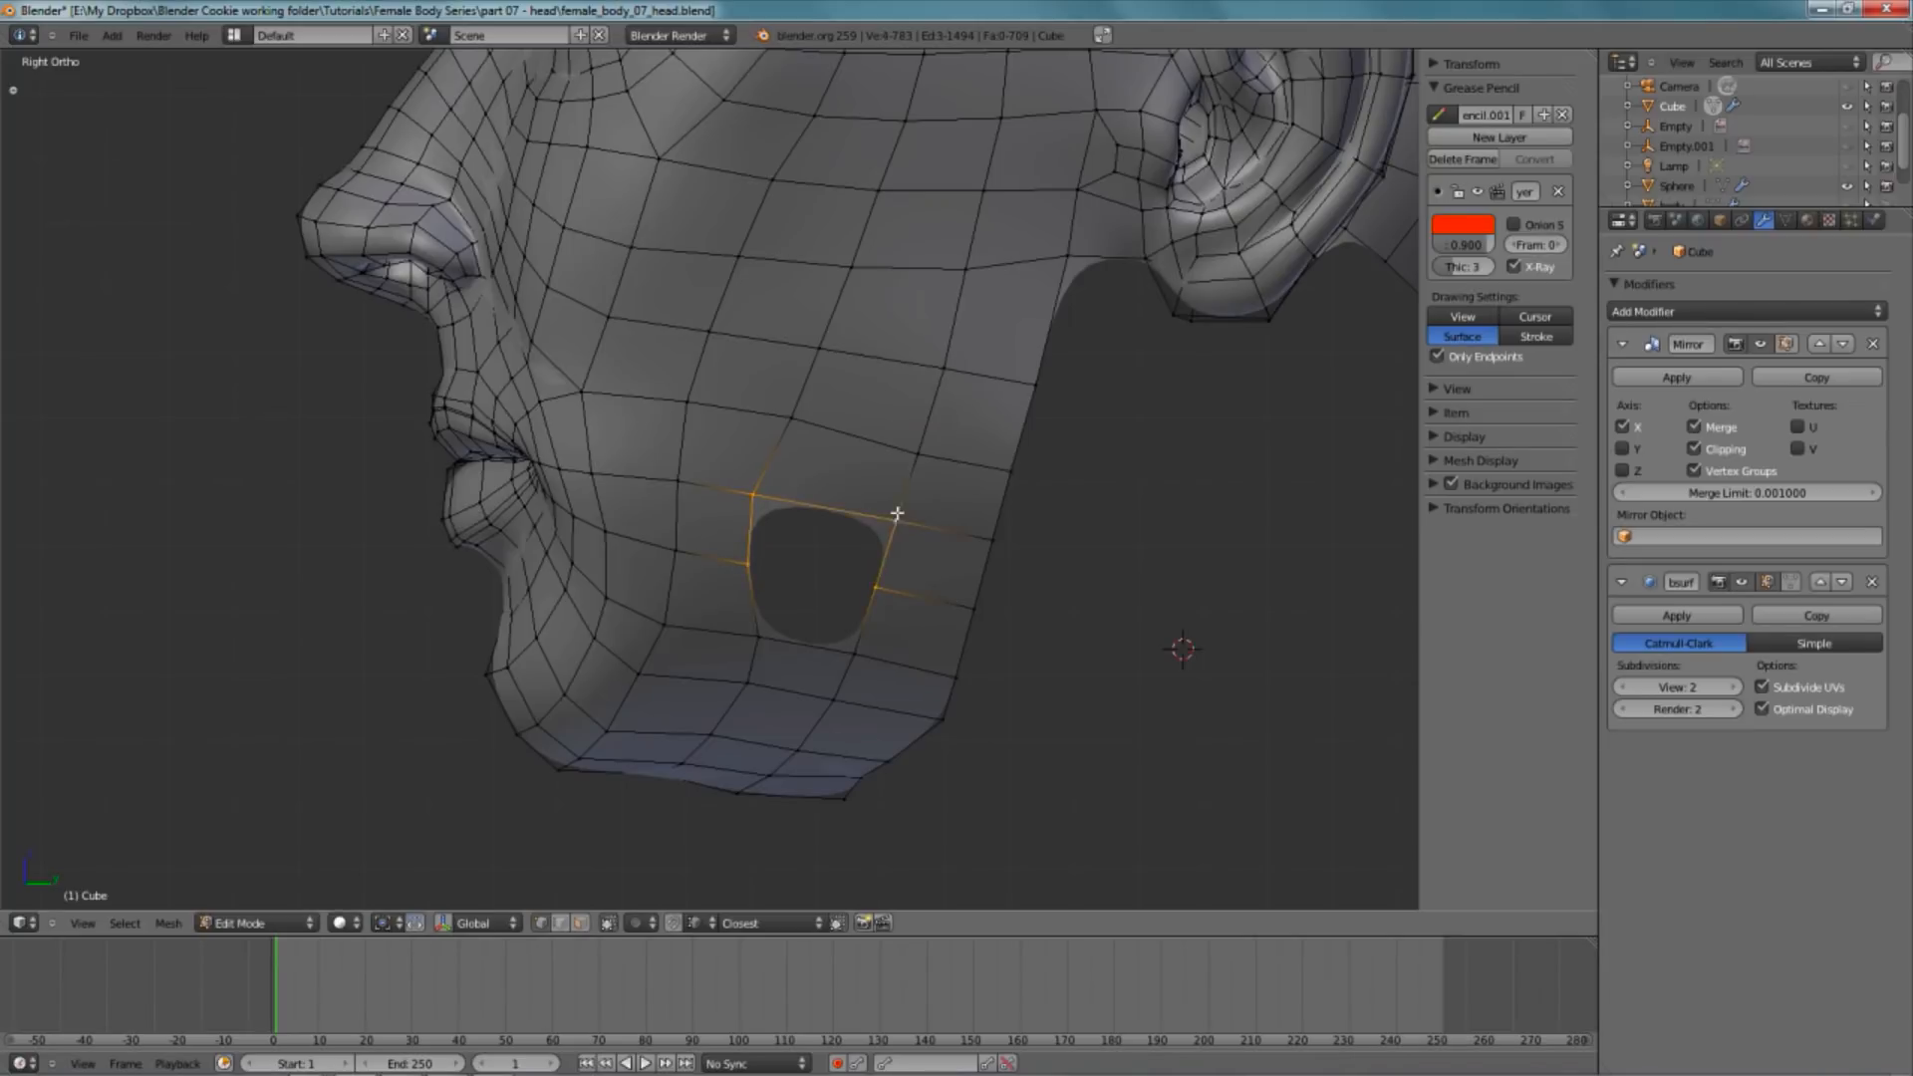
key("f")
key("a")
right_click(874, 636, "alt")
key("f")
key("a")
- Edge-slide the short vertical edge in front of the filled area and nudge the cheek vertex above it
right_click(750, 566)
right_click(753, 498, "shift")
key("ctrl+e")
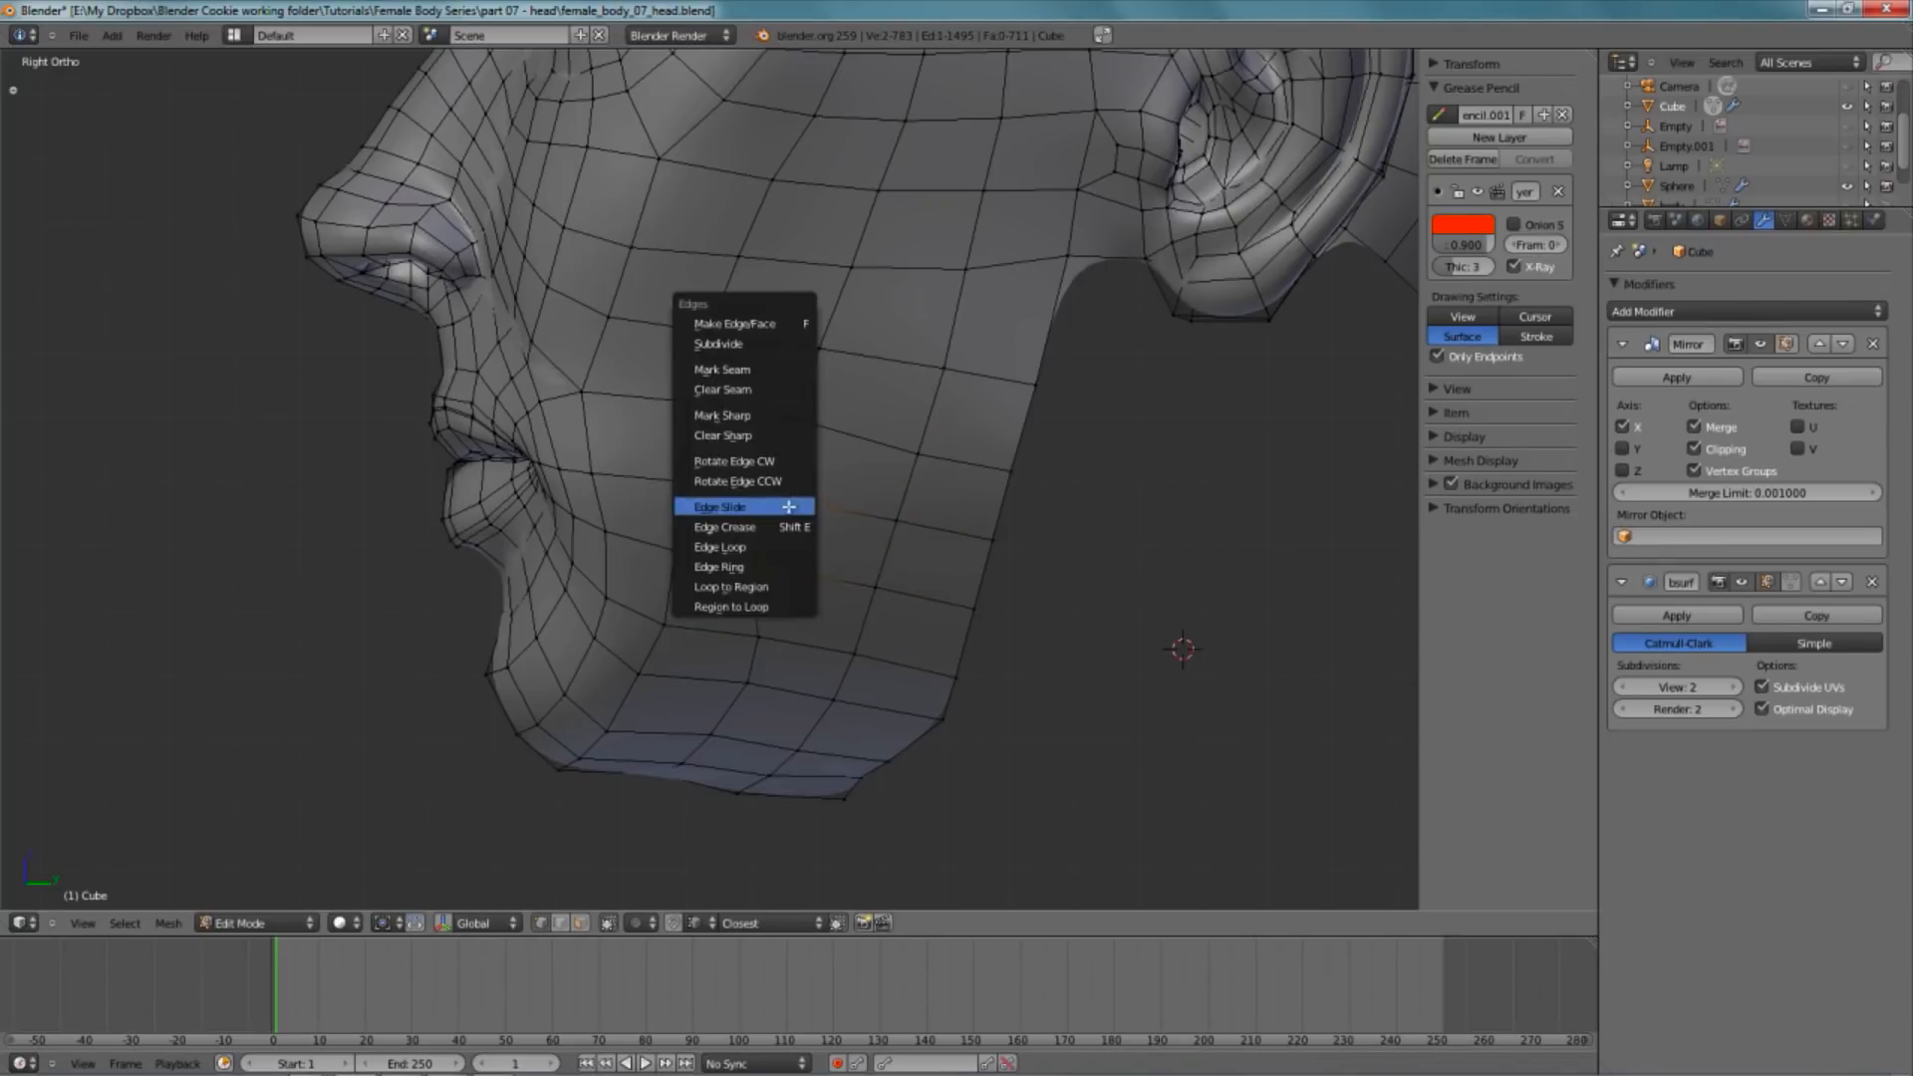
left_click(789, 506)
left_click(812, 517)
right_click(795, 417)
key("g")
left_click(795, 416)
scroll(719, 450, "down", 4)
middle_click_drag(719, 450, 833, 462)
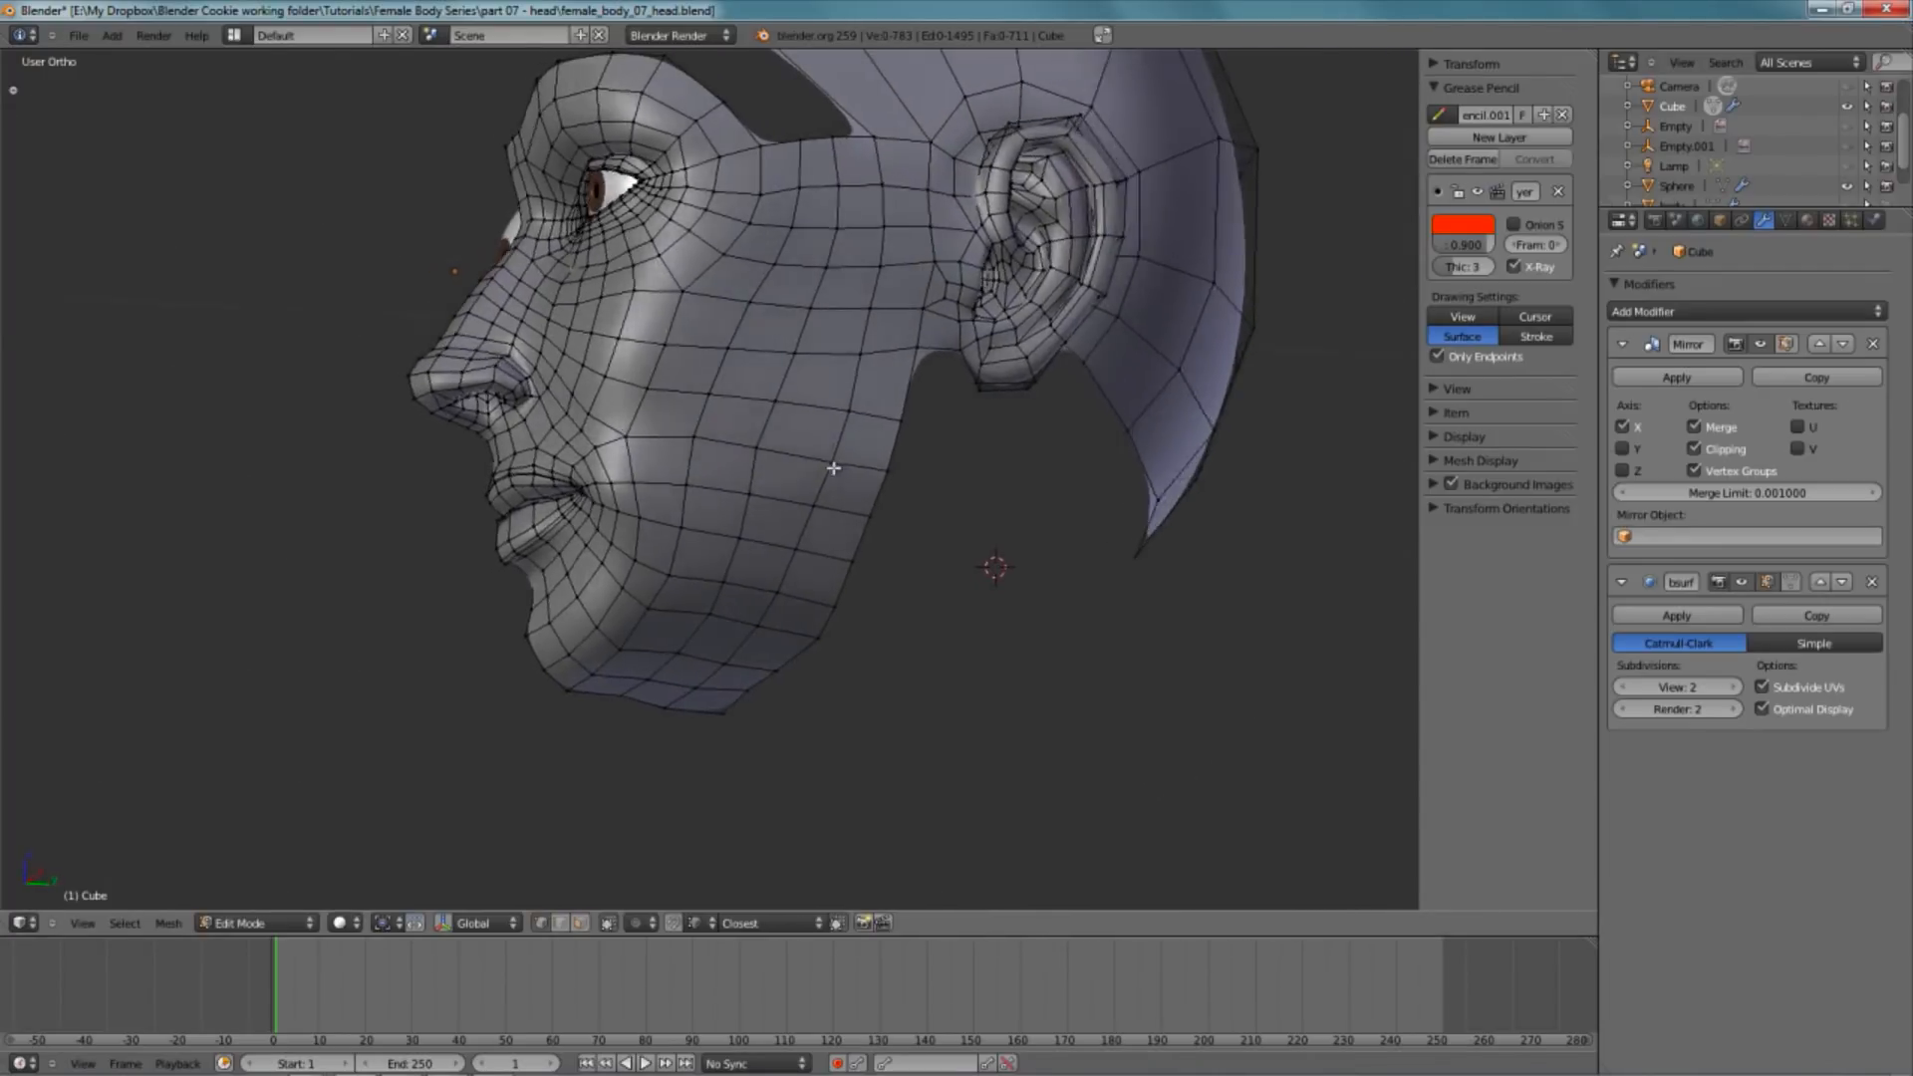
- Select the block of rear cheek vertices reaching the jaw's back edge and smooth them
key("KP_3")
key("b")
left_click_drag(734, 387, 921, 559)
key("w")
left_click(924, 559)
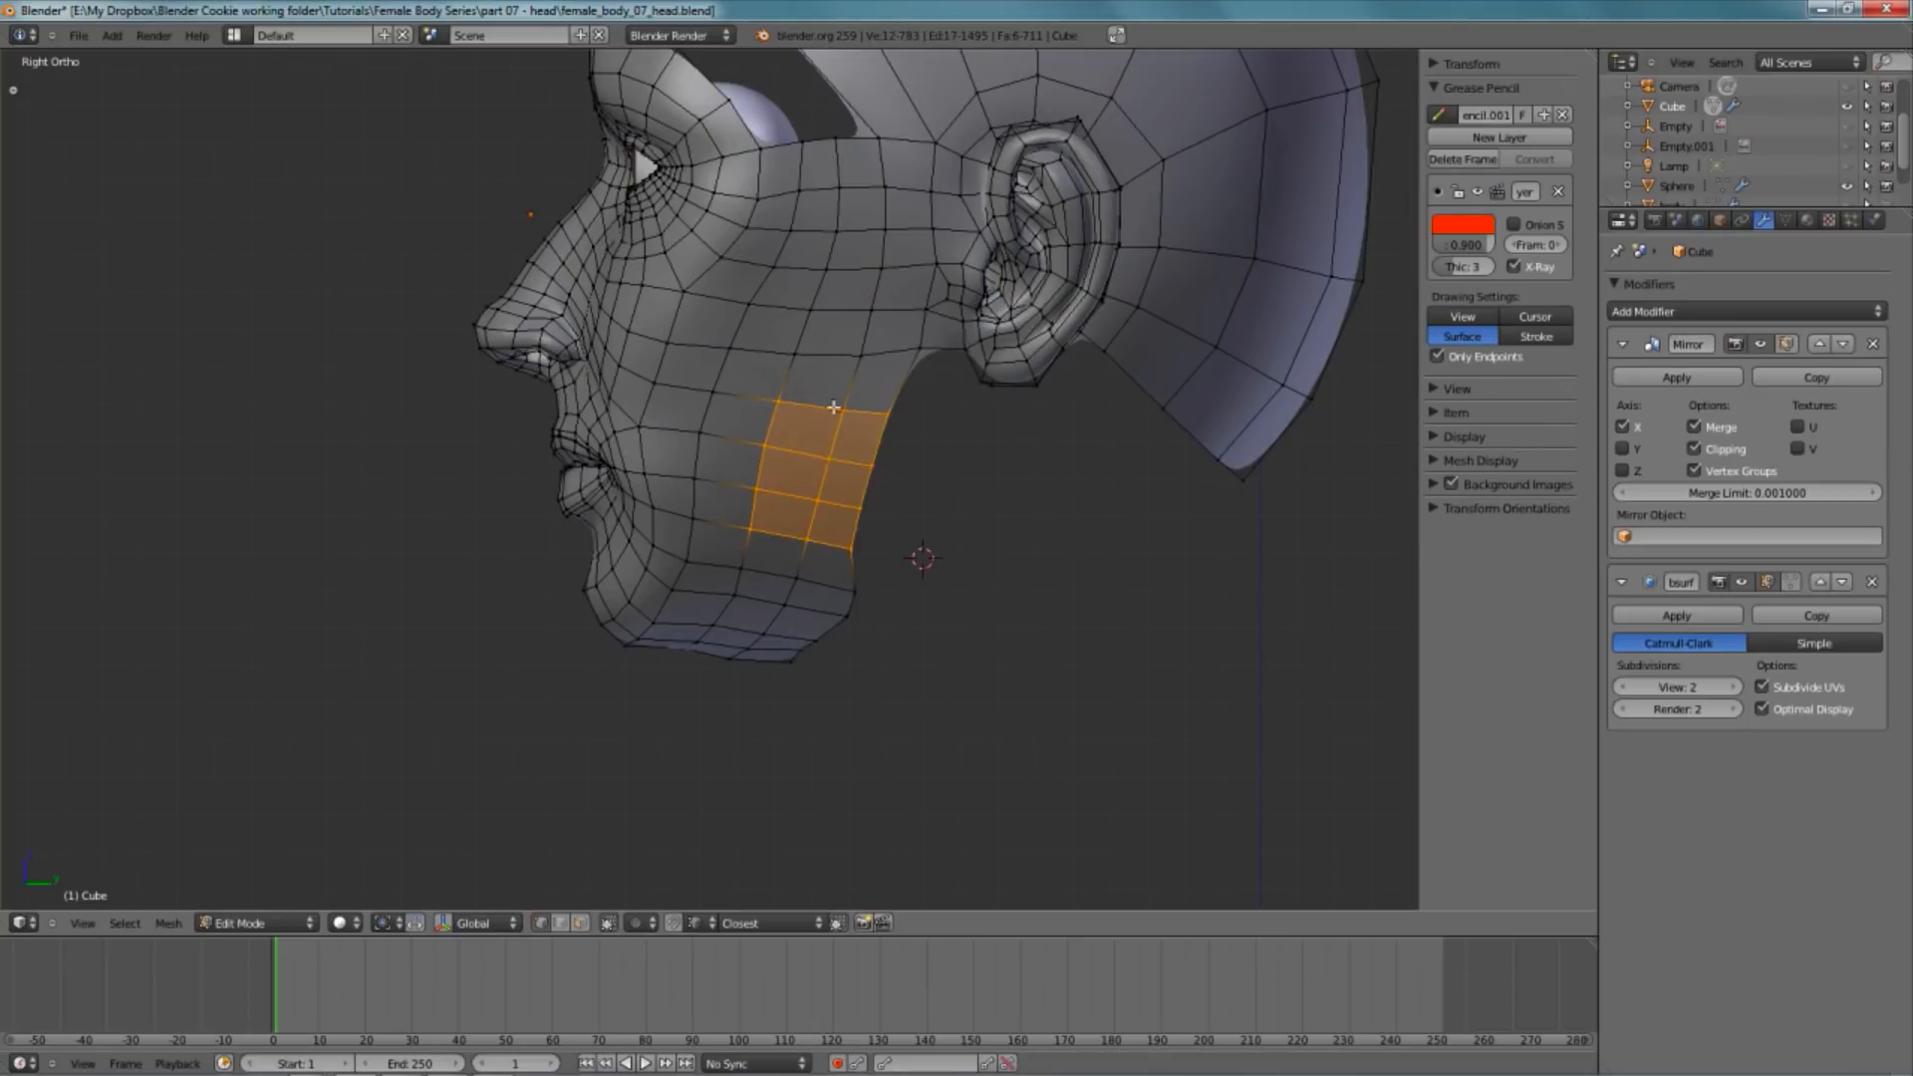
- Select the vertices along the rear edge of the jaw and move them to refine its contour
key("a")
key("b")
left_click_drag(837, 385, 992, 607)
key("g")
left_click(869, 601)
key("a")
- In wireframe, edge-slide the upper vertices of the third scalp loop from the front toward the back of the head
scroll(871, 602, "down", 4)
mouse_move(871, 602)
middle_mouse_down()
mouse_move(873, 487)
mouse_move(996, 461)
mouse_move(772, 411)
mouse_move(761, 602)
middle_mouse_up()
scroll(757, 544, "up", 5)
key("KP_3")
key("z")
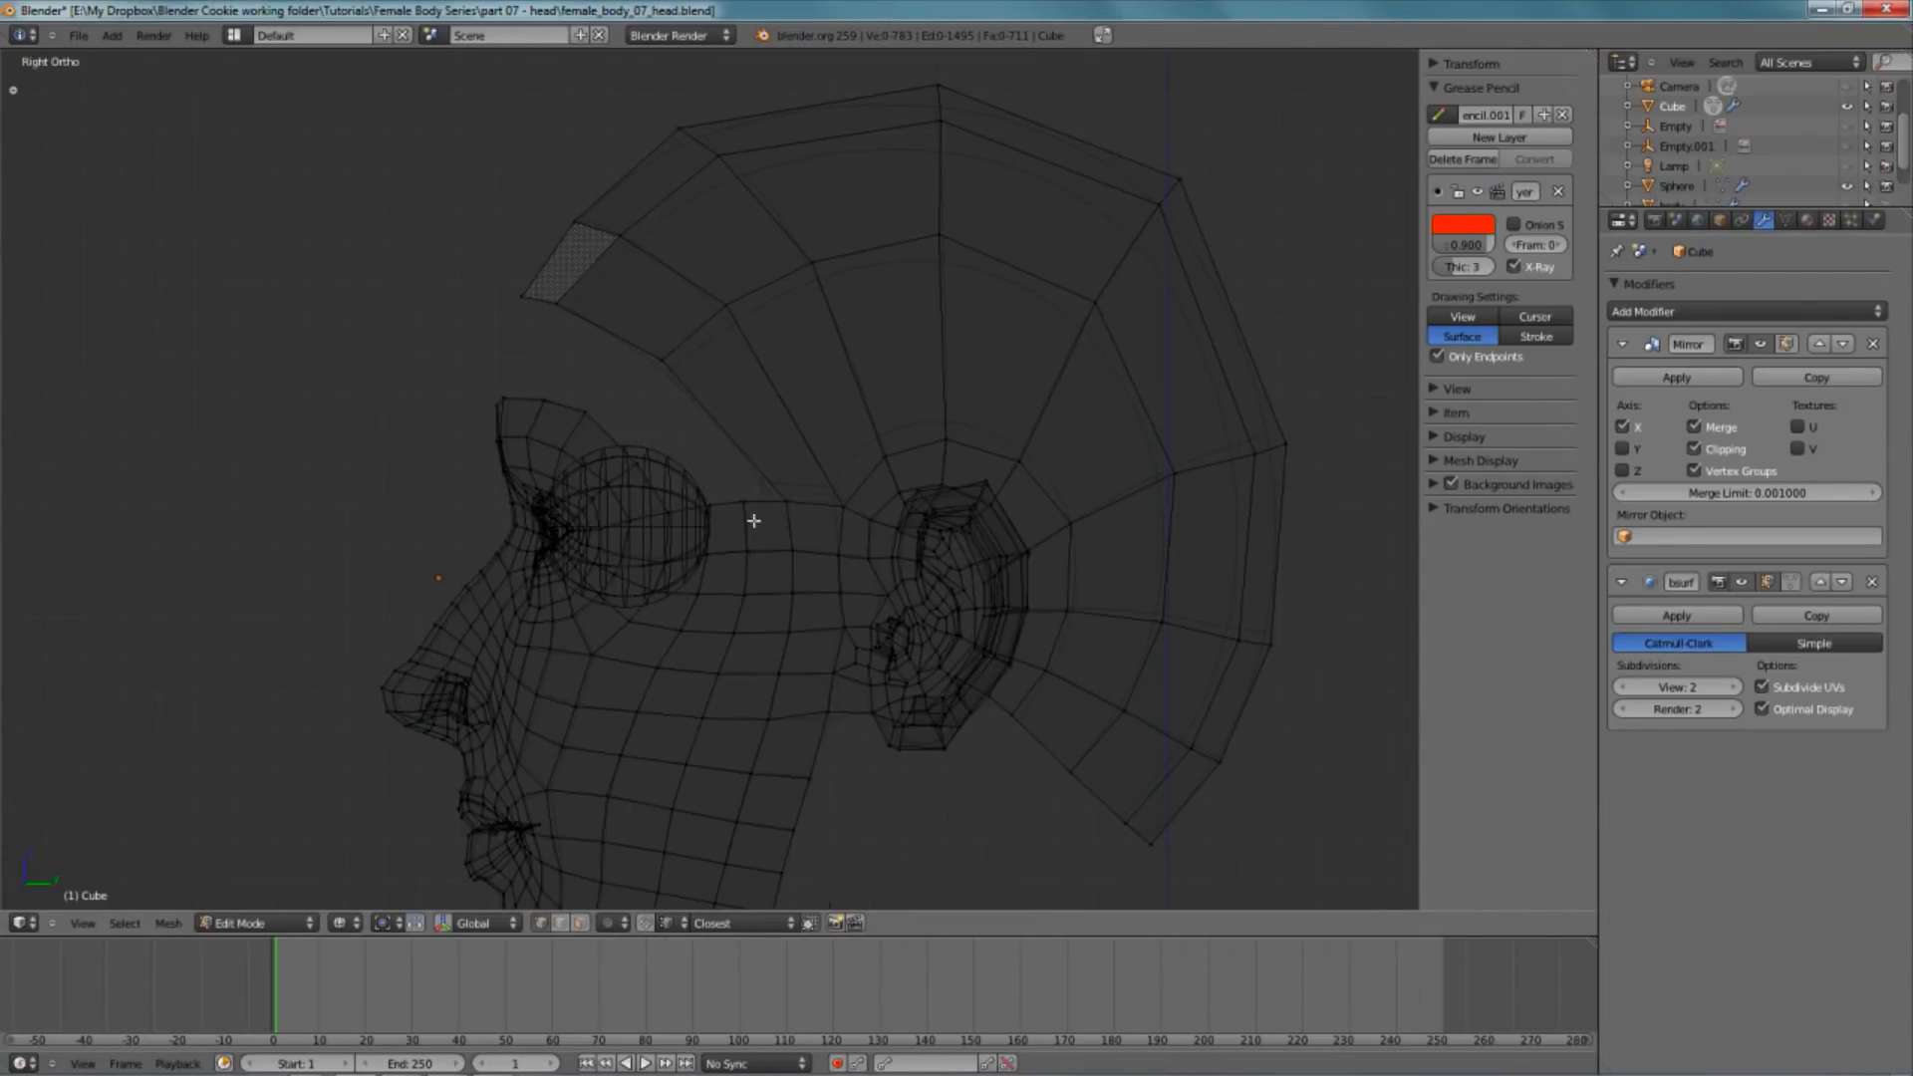
right_click(753, 292)
right_click(799, 256)
right_click(738, 181, "shift")
right_click(704, 133, "shift")
key("ctrl+e")
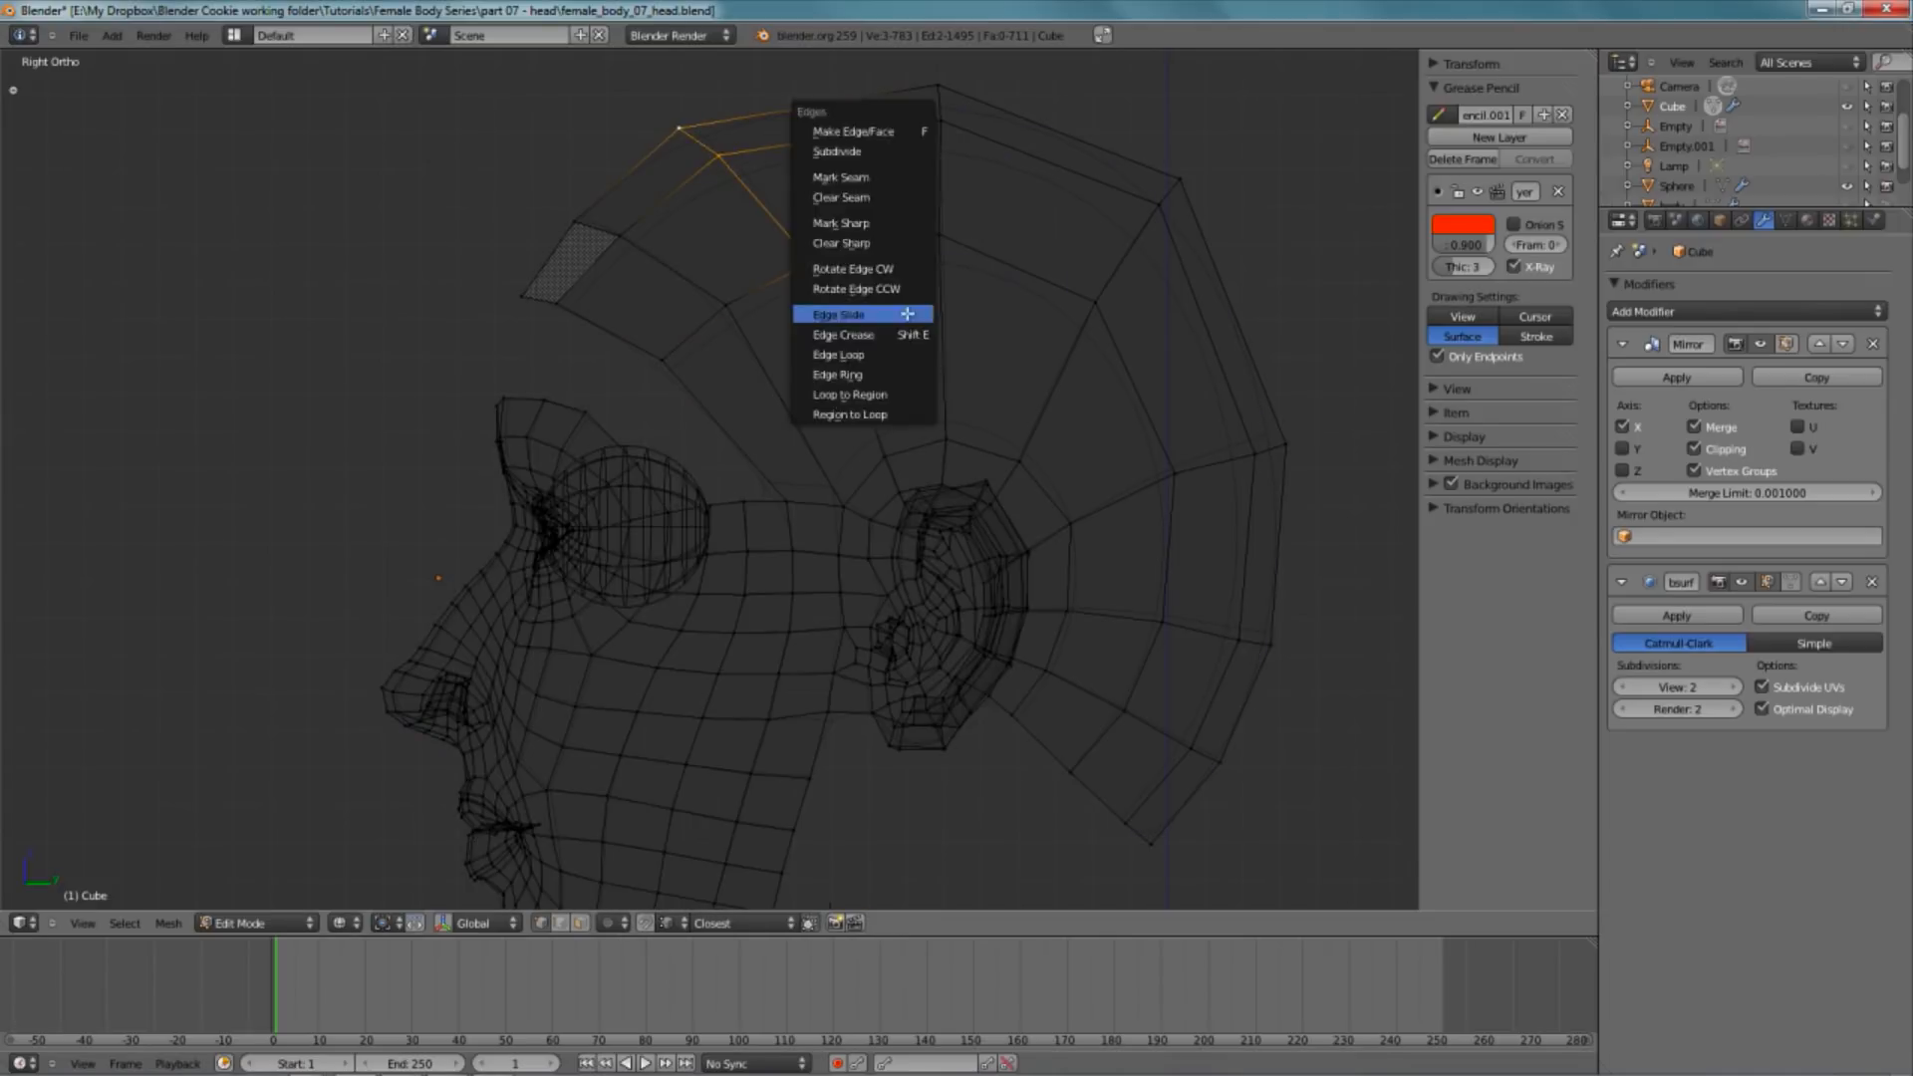
left_click(907, 313)
left_click(947, 299)
key("g")
left_click(951, 299)
key("a")
- Edge-slide the scalp loop just behind the front border toward the back of the head
right_click(793, 366, "alt")
key("g")
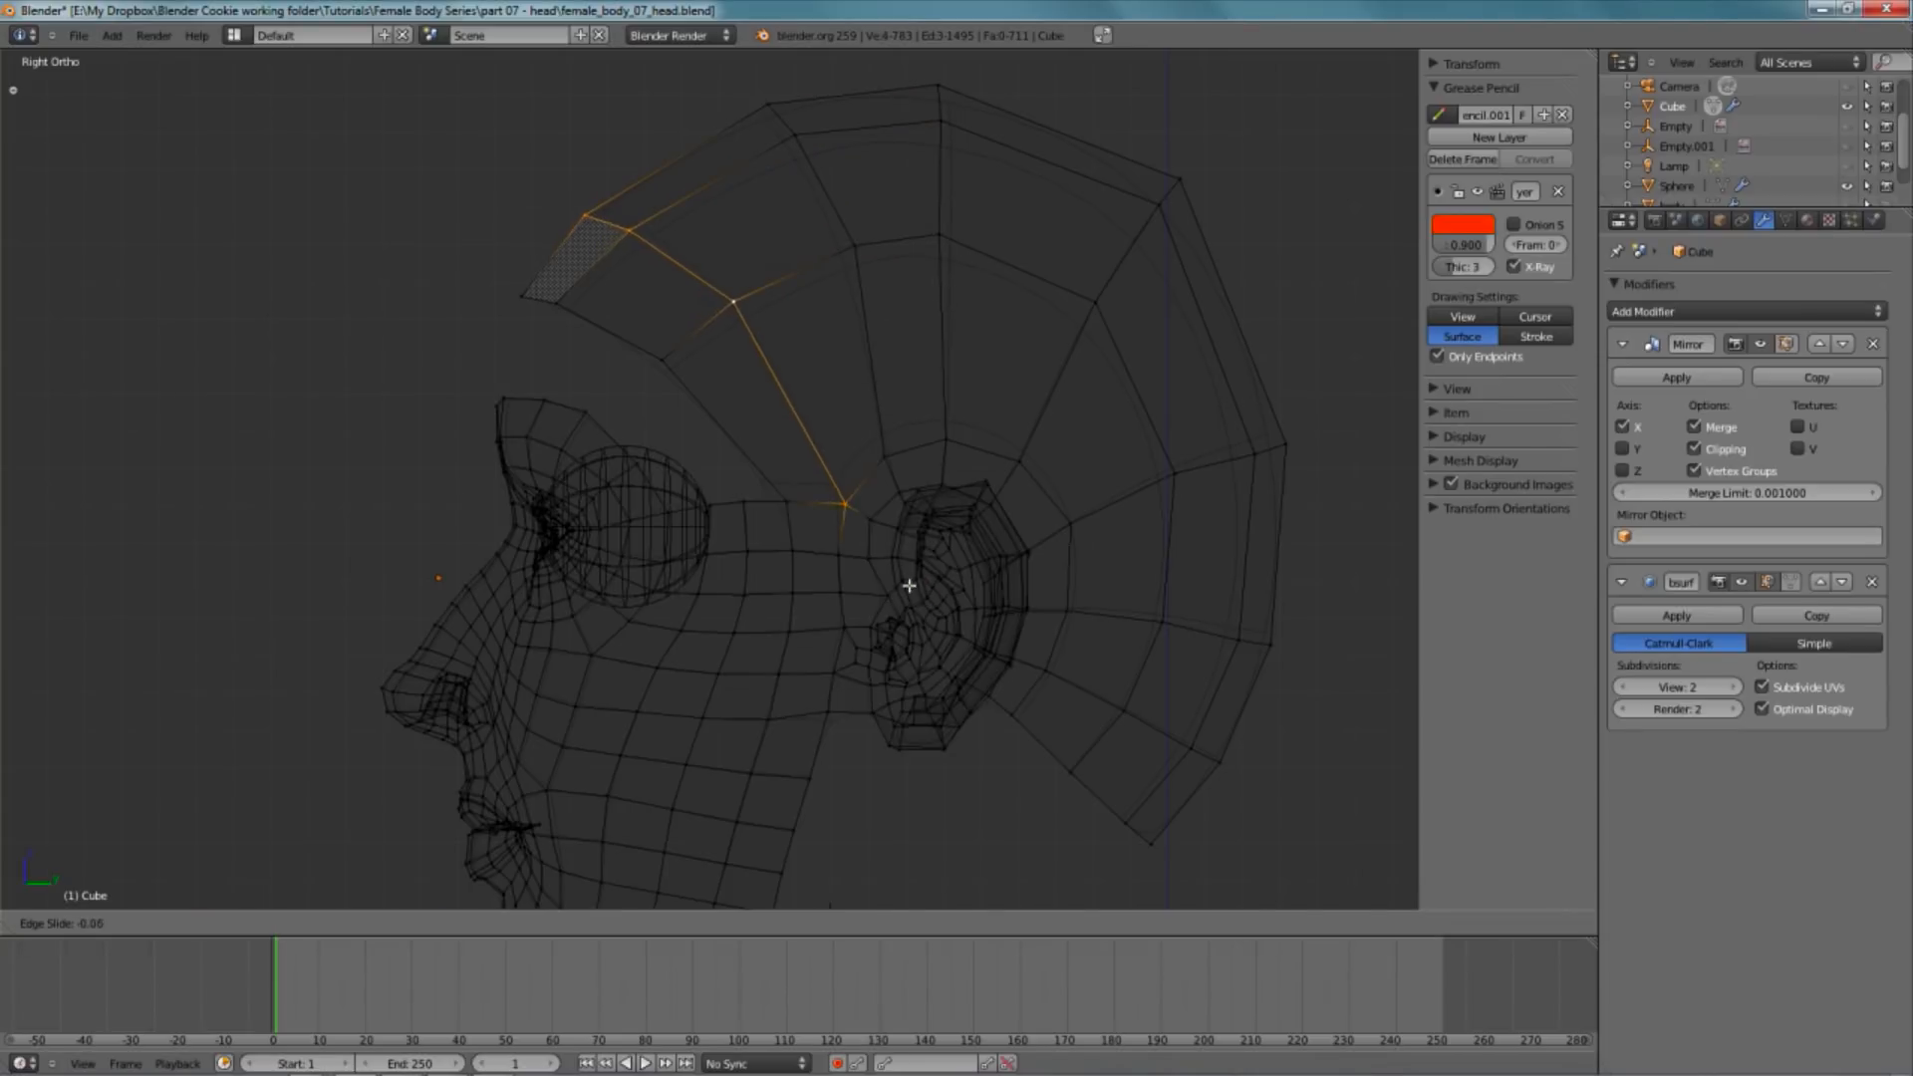
left_click(908, 551)
- Select only the scalp part of the forehead opening's border, then rotate and move it up and back
right_click(738, 438, "alt")
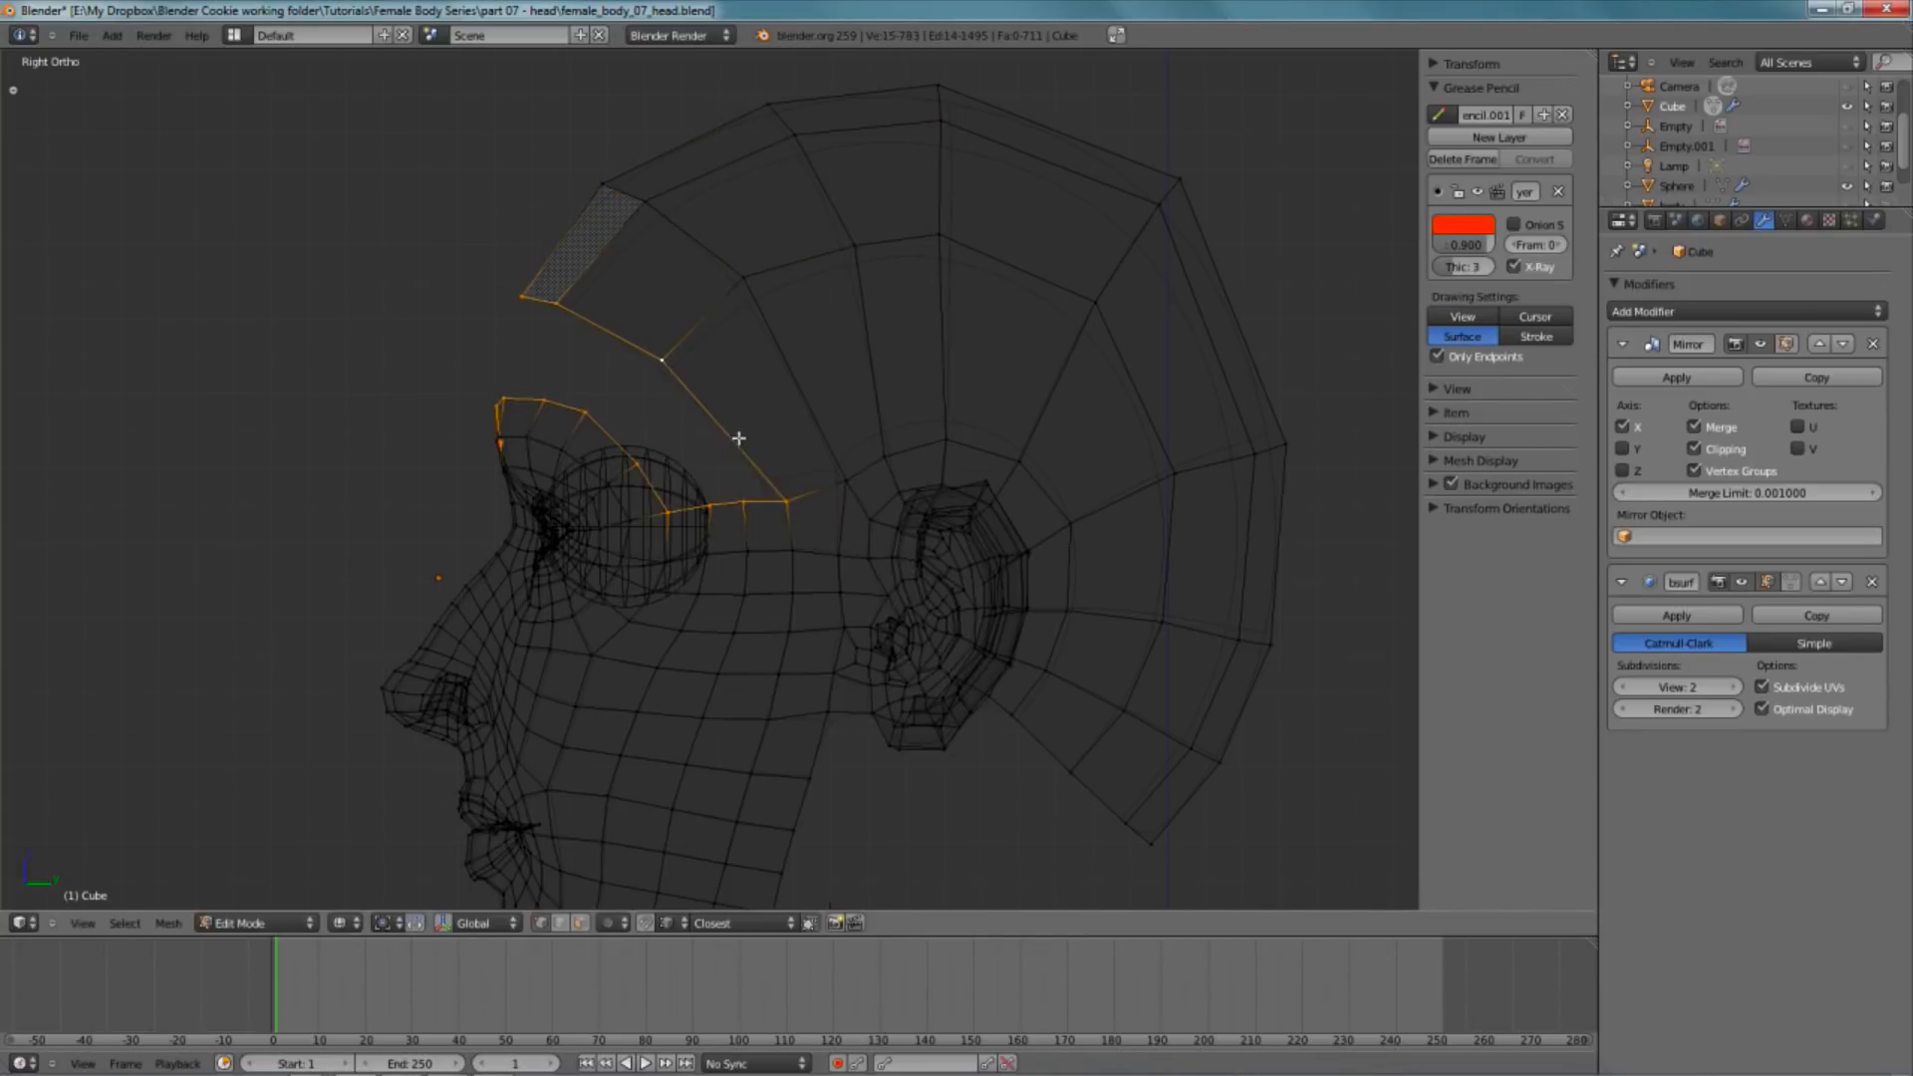
key("b")
middle_click_drag(368, 390, 967, 549)
key("r")
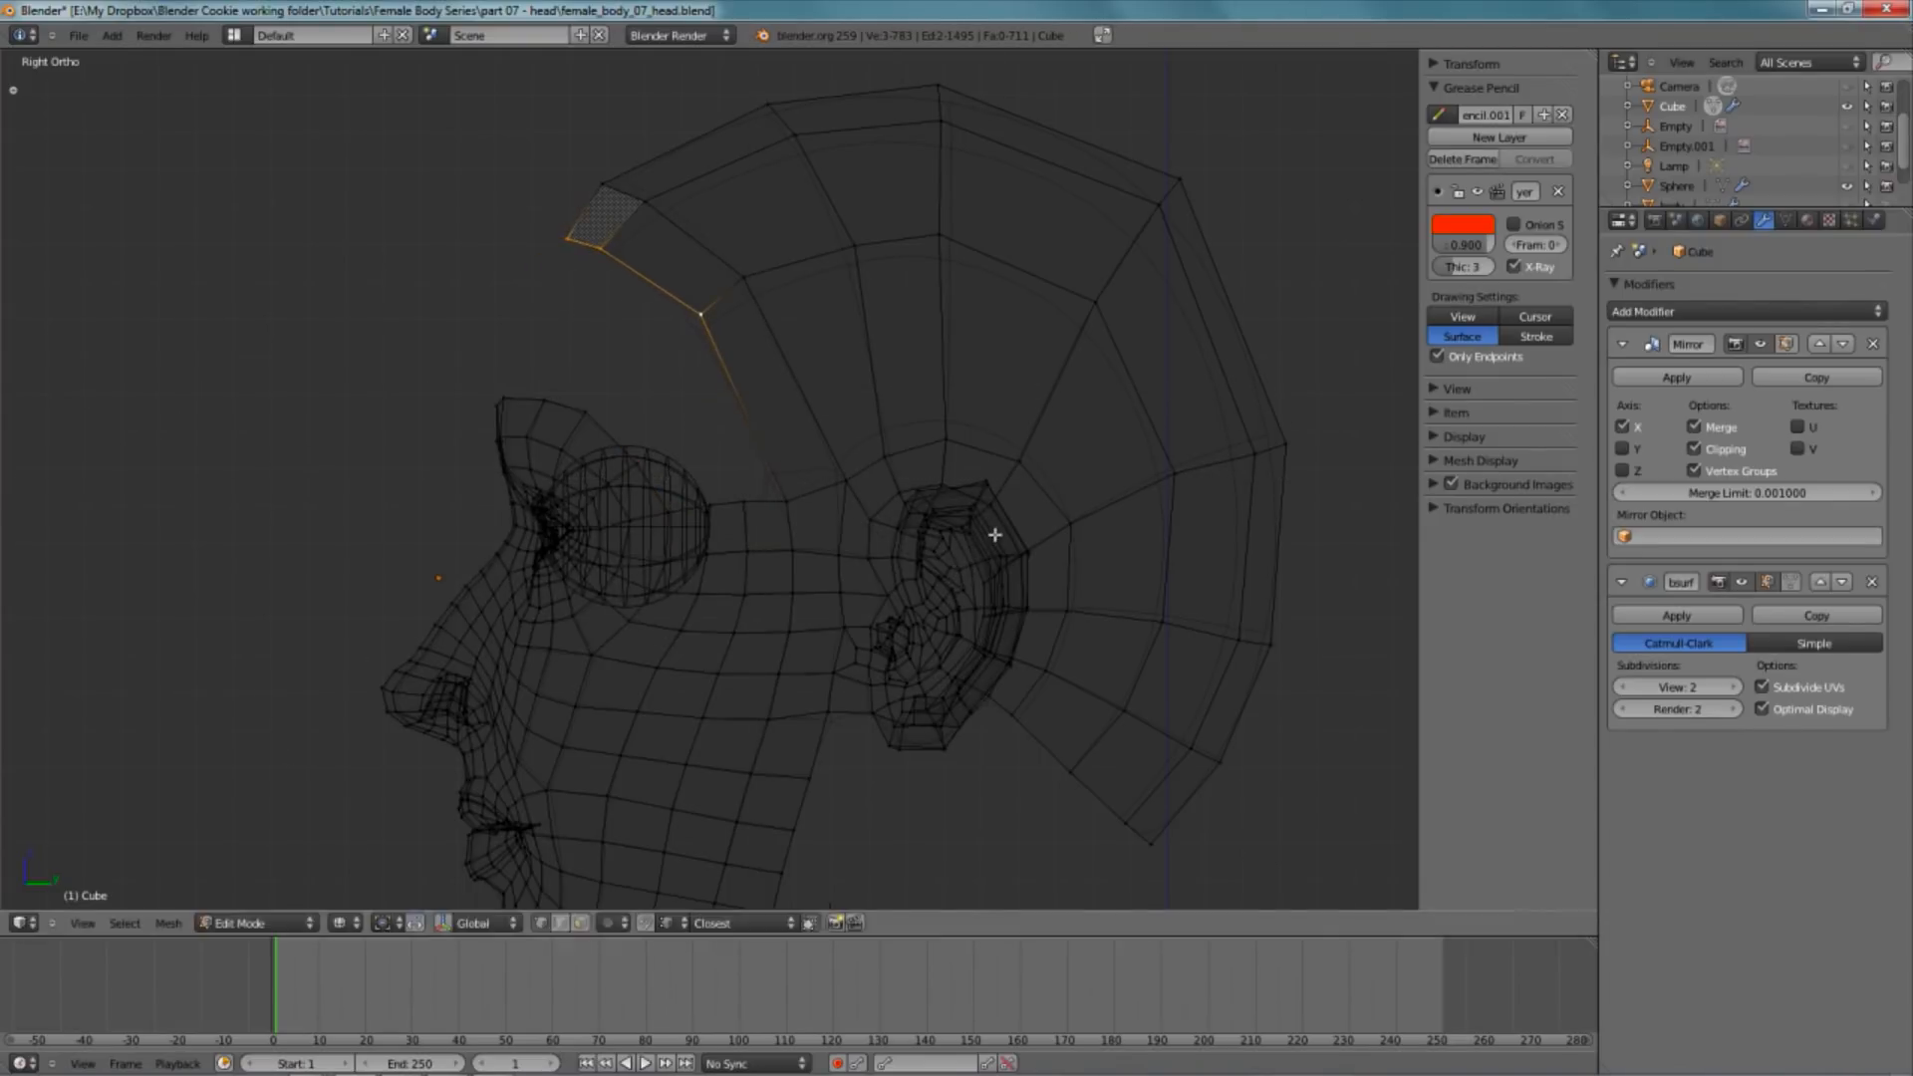
left_click(969, 555)
key("g")
left_click(949, 539)
key("a")
- Rotate the upper vertices of the scalp loop just behind the front border to follow the head's curve
right_click(735, 301)
key("r")
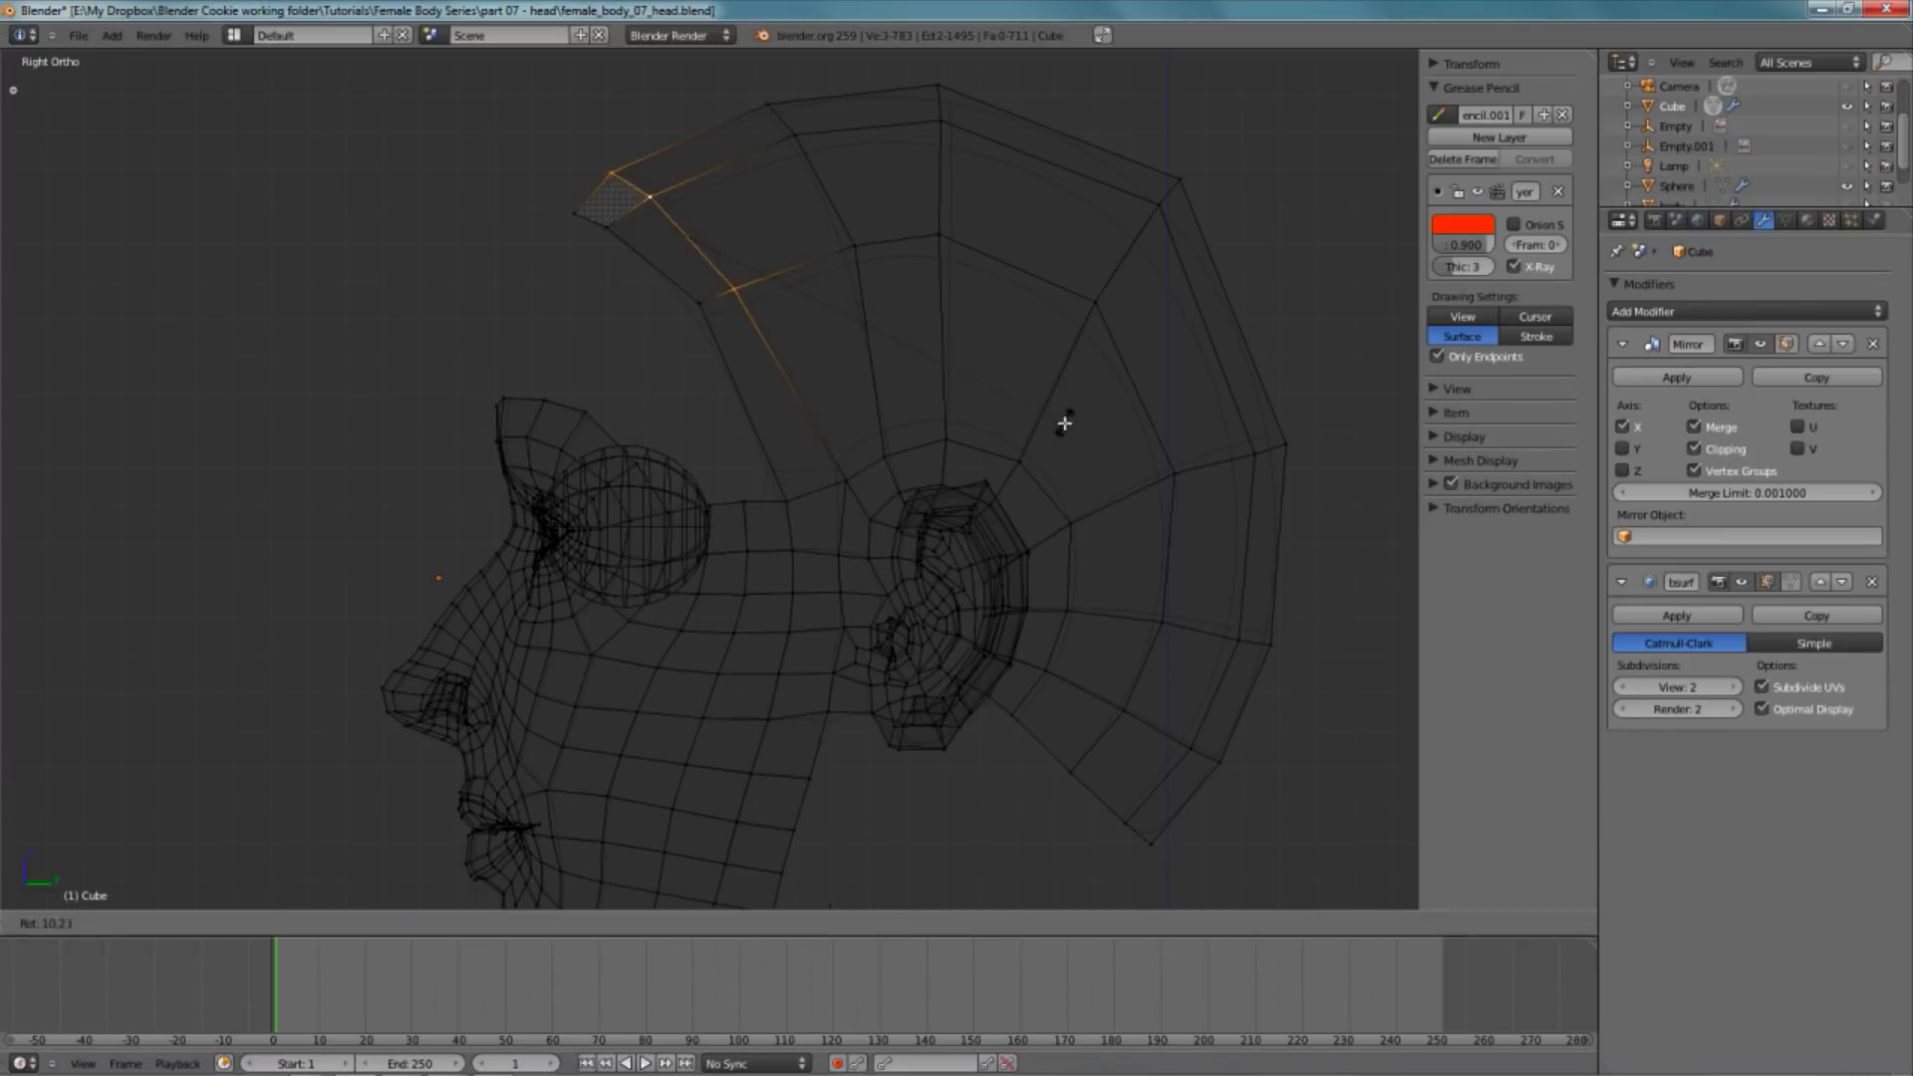
left_click(1093, 423)
key("a")
- Select the upper vertices of the loop at the crown and shift them toward the back of the head
key("b")
left_click_drag(931, 59, 1001, 351)
key("g")
left_click(1038, 363)
key("a")
- Select the scalp loop in front of the crown without its lower end, edge-slide it and adjust its position
right_click(883, 326, "alt")
key("b")
middle_click_drag(875, 493, 927, 571)
key("ctrl+e")
left_click(963, 628)
left_click(974, 620)
key("g")
left_click(966, 613)
key("a")
- In solid shading, move the side vertex of the scalp's front border to refine the temple's width
key("z")
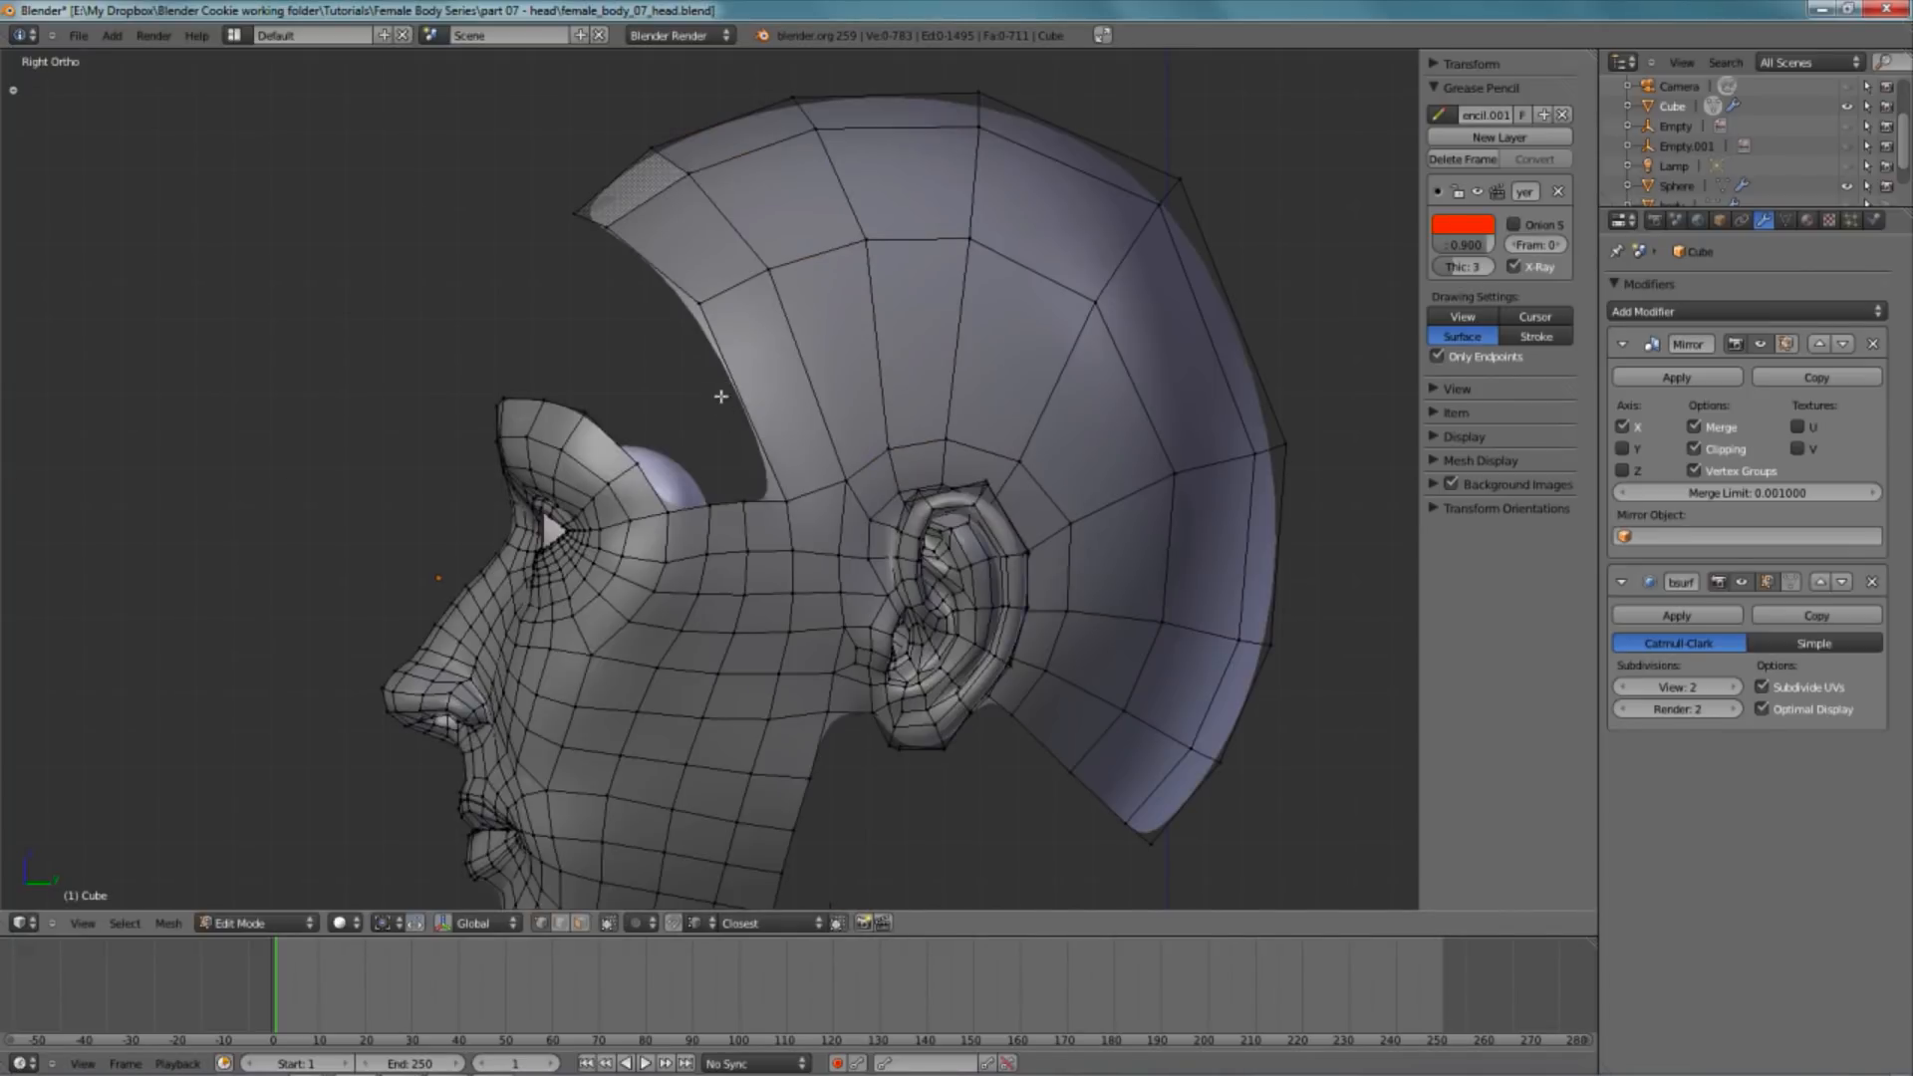
key("KP_1")
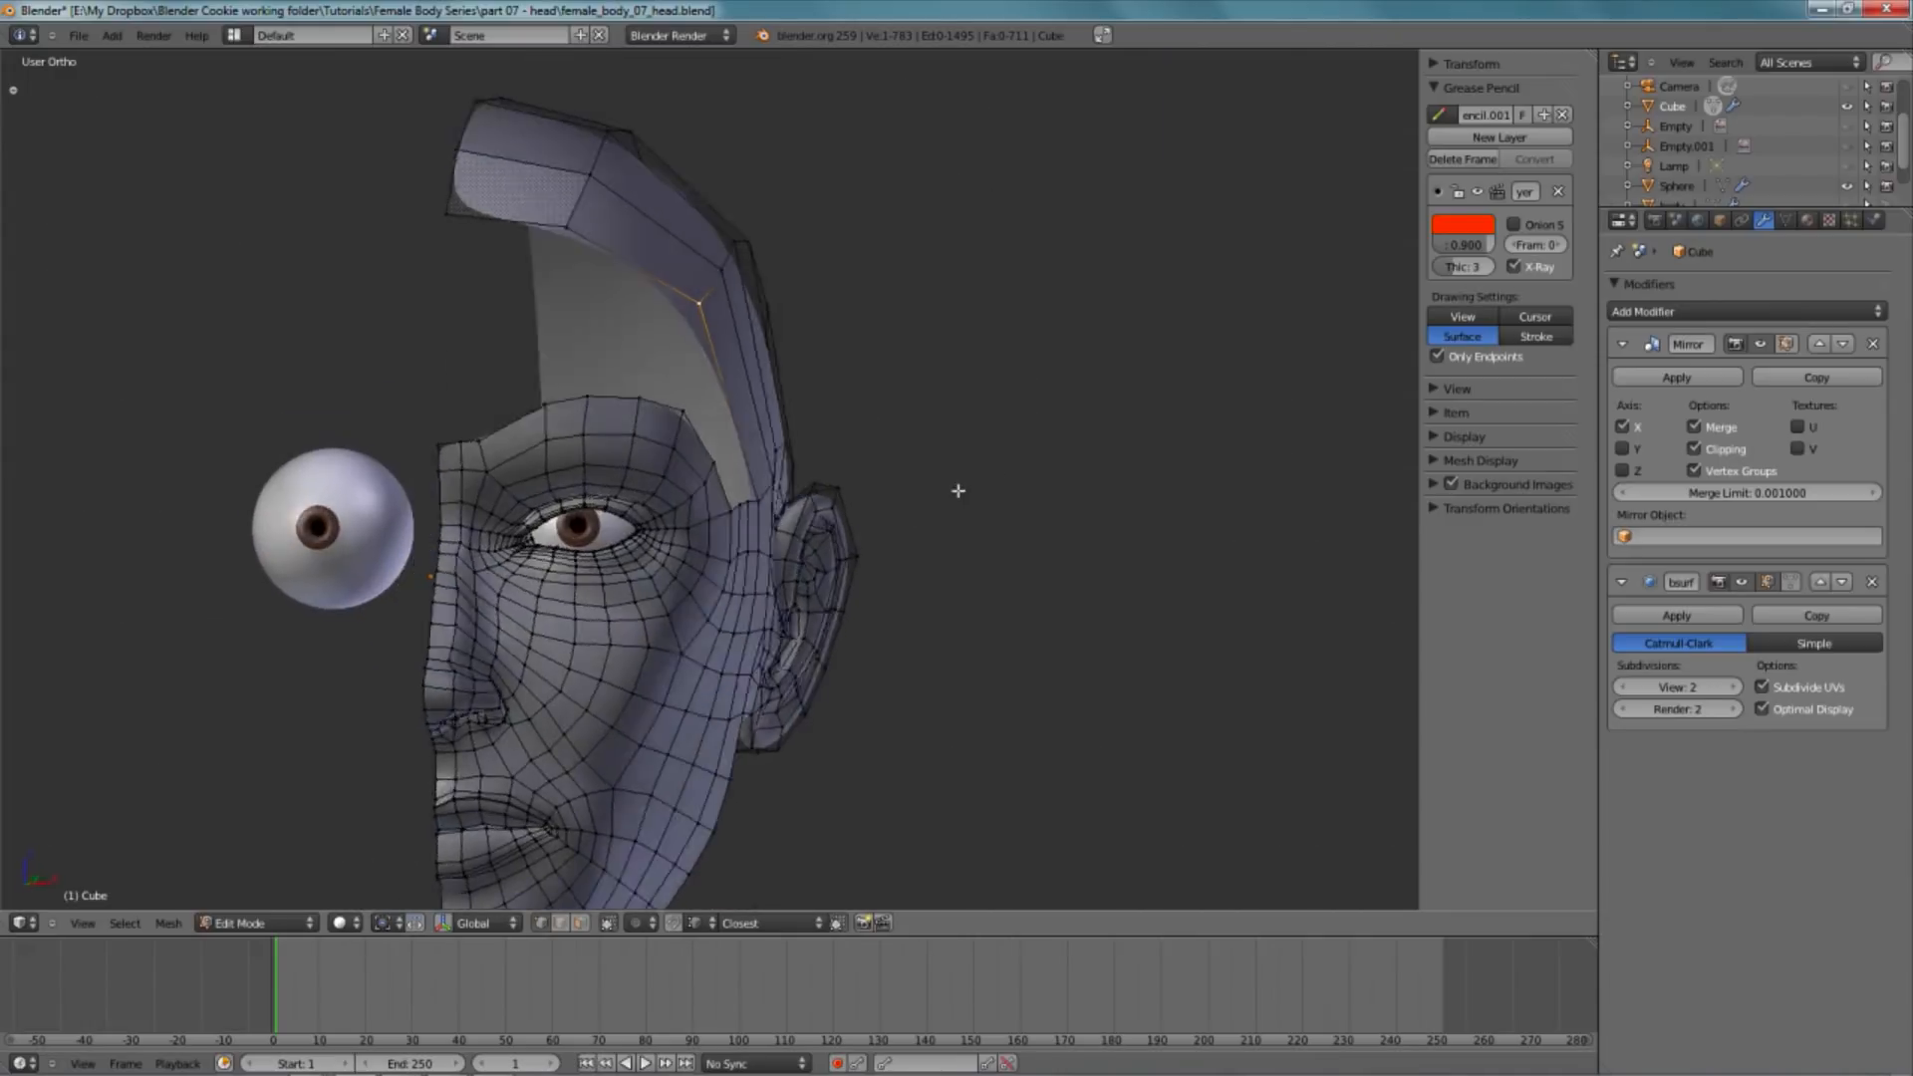
key("z")
key("z")
key("g")
left_click(719, 303)
key("a")
- Extrude the upper brow edge upward into the forehead as a new face strip and select its rear end vertex
middle_click_drag(829, 437, 688, 469)
key("KP_3")
scroll(698, 485, "up", 2)
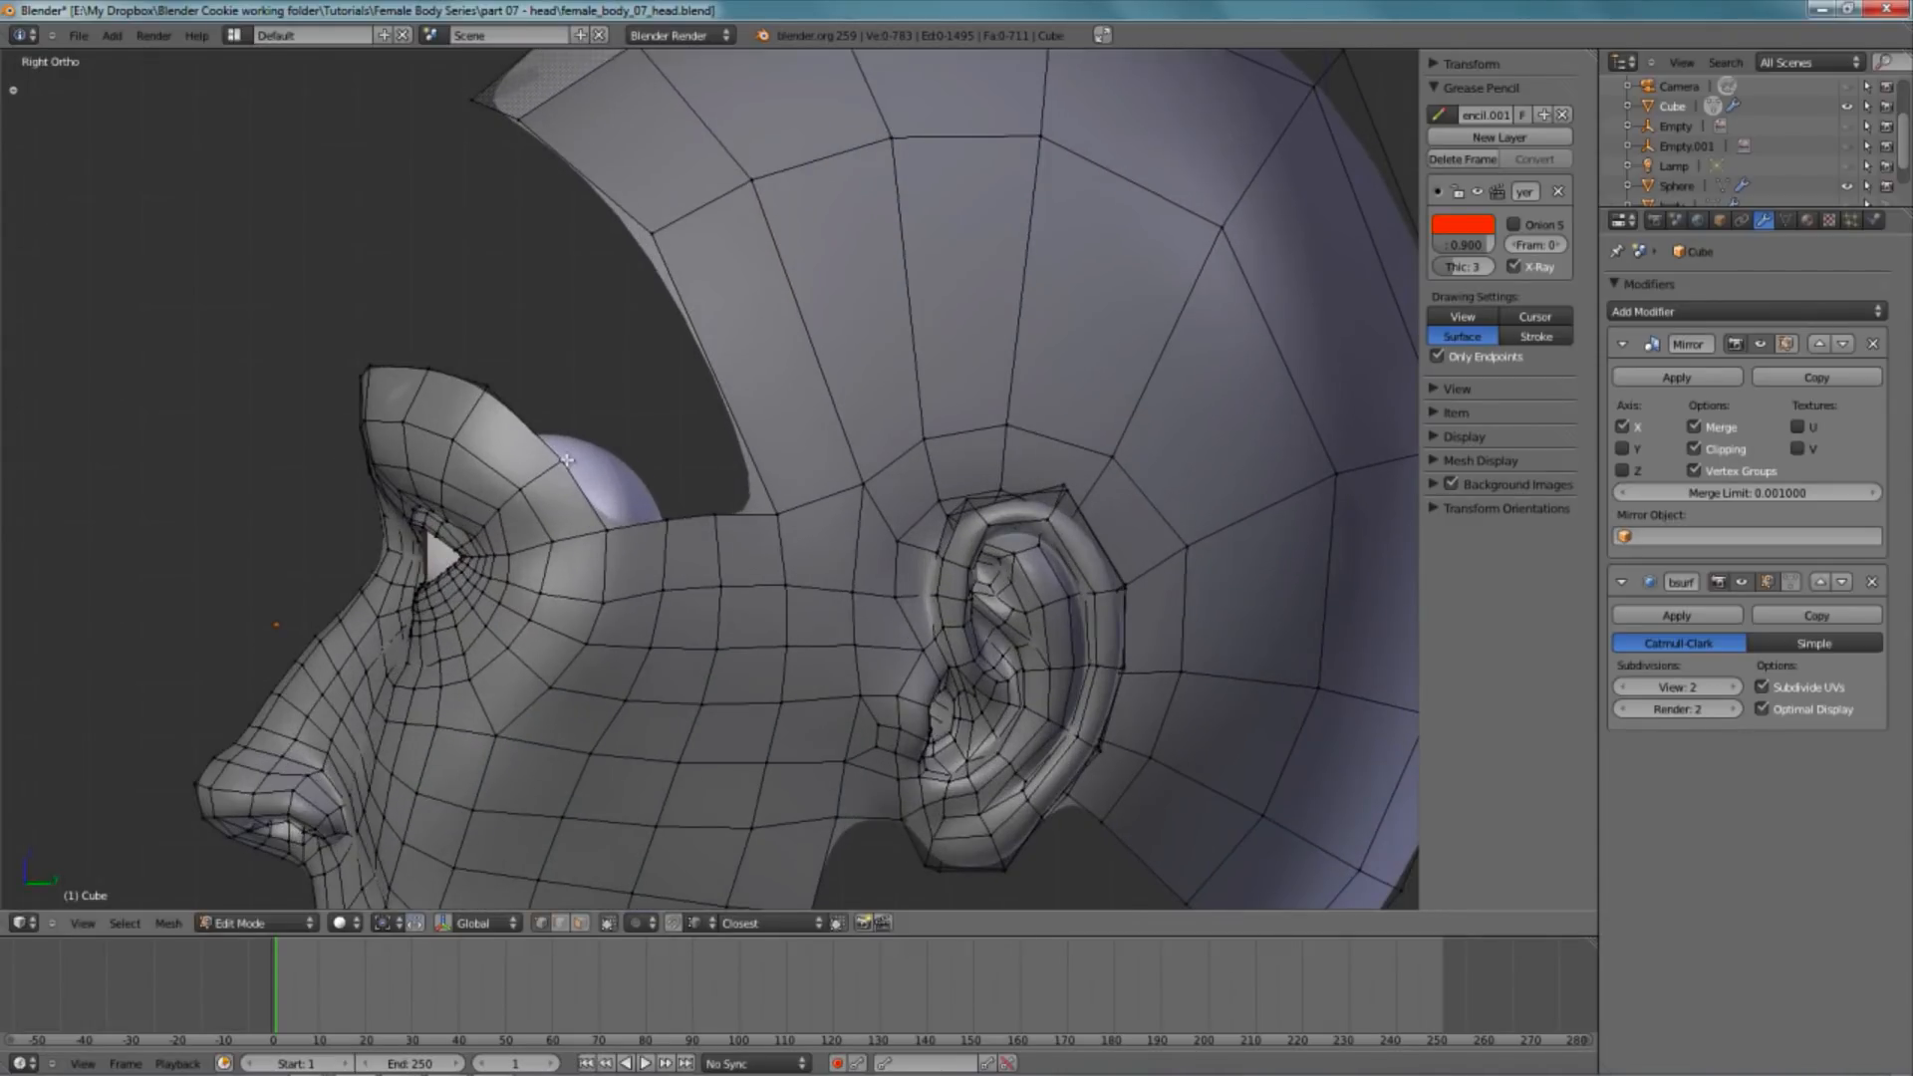
key("z")
right_click(470, 380, "alt")
key("b")
middle_click_drag(829, 564, 595, 476)
key("b")
middle_click_drag(364, 93, 831, 367)
key("e")
left_click(675, 461)
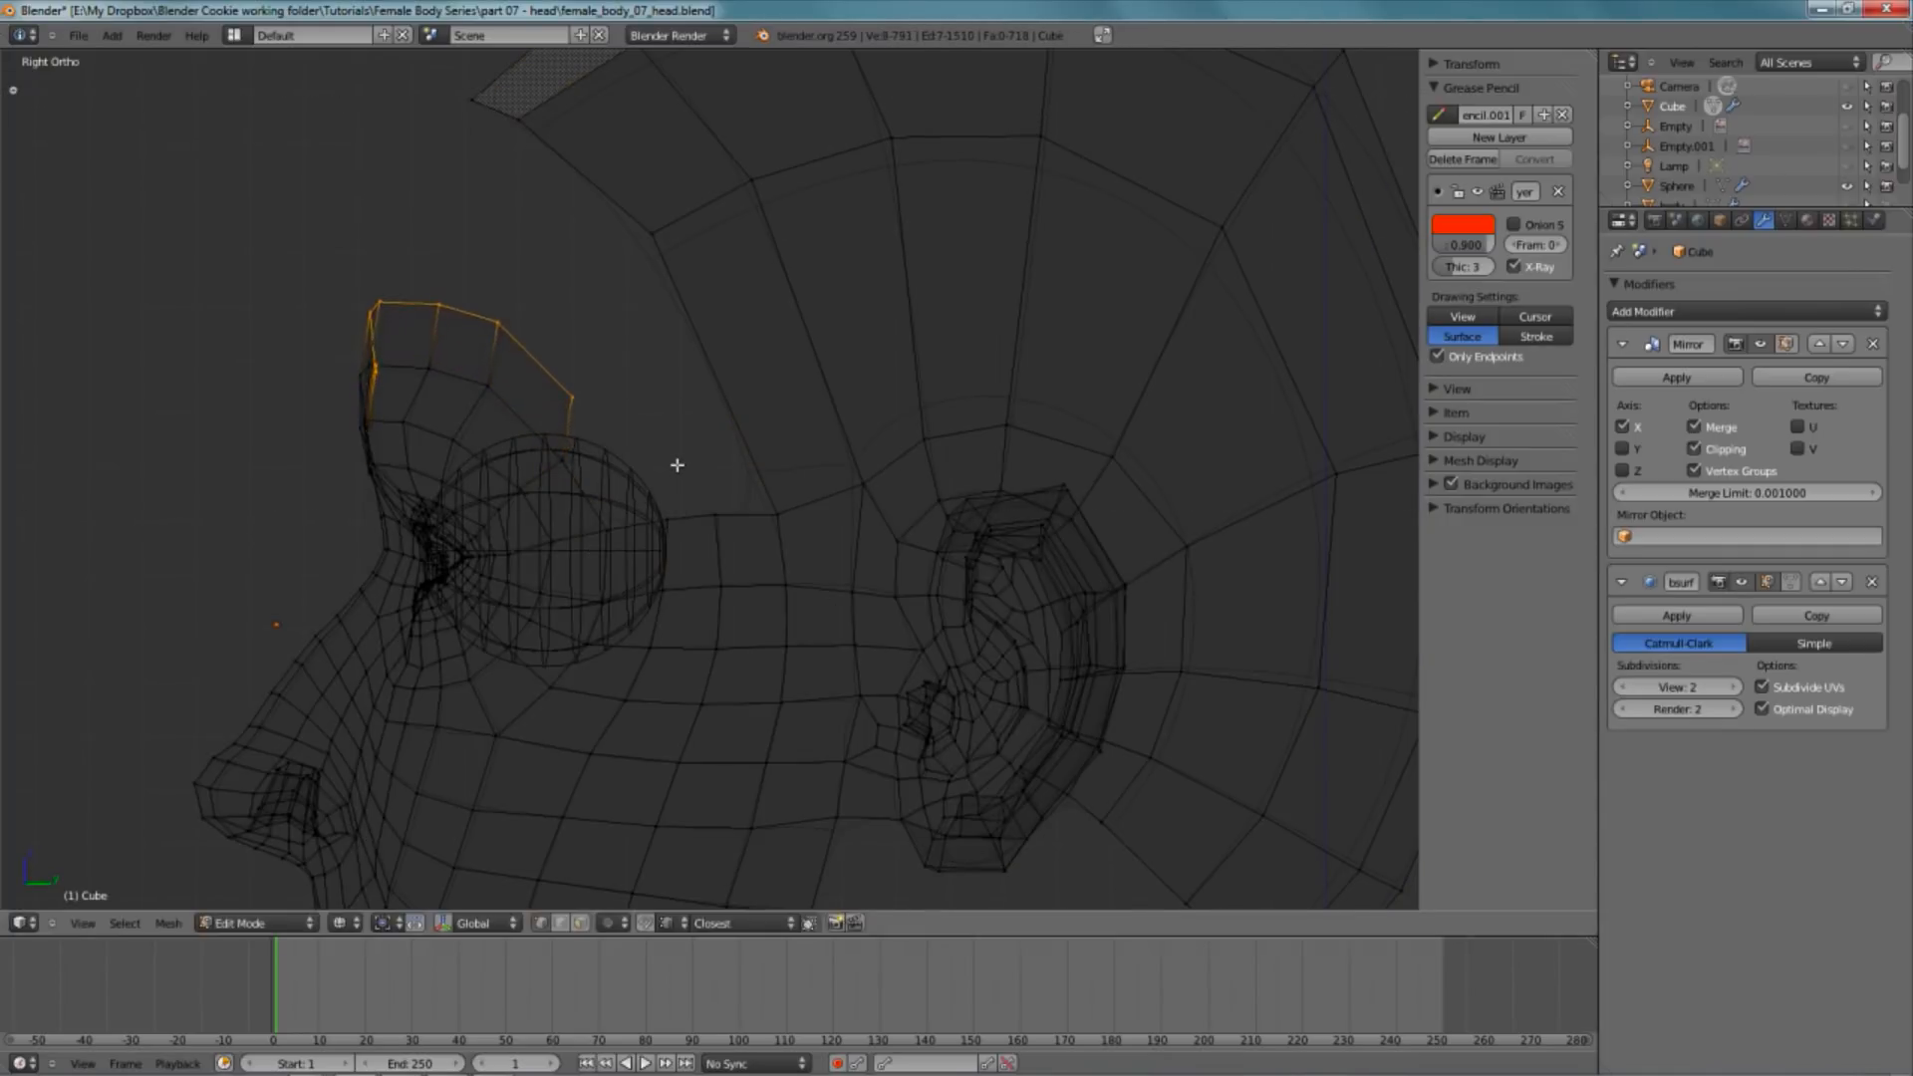
key("z")
right_click(589, 417)
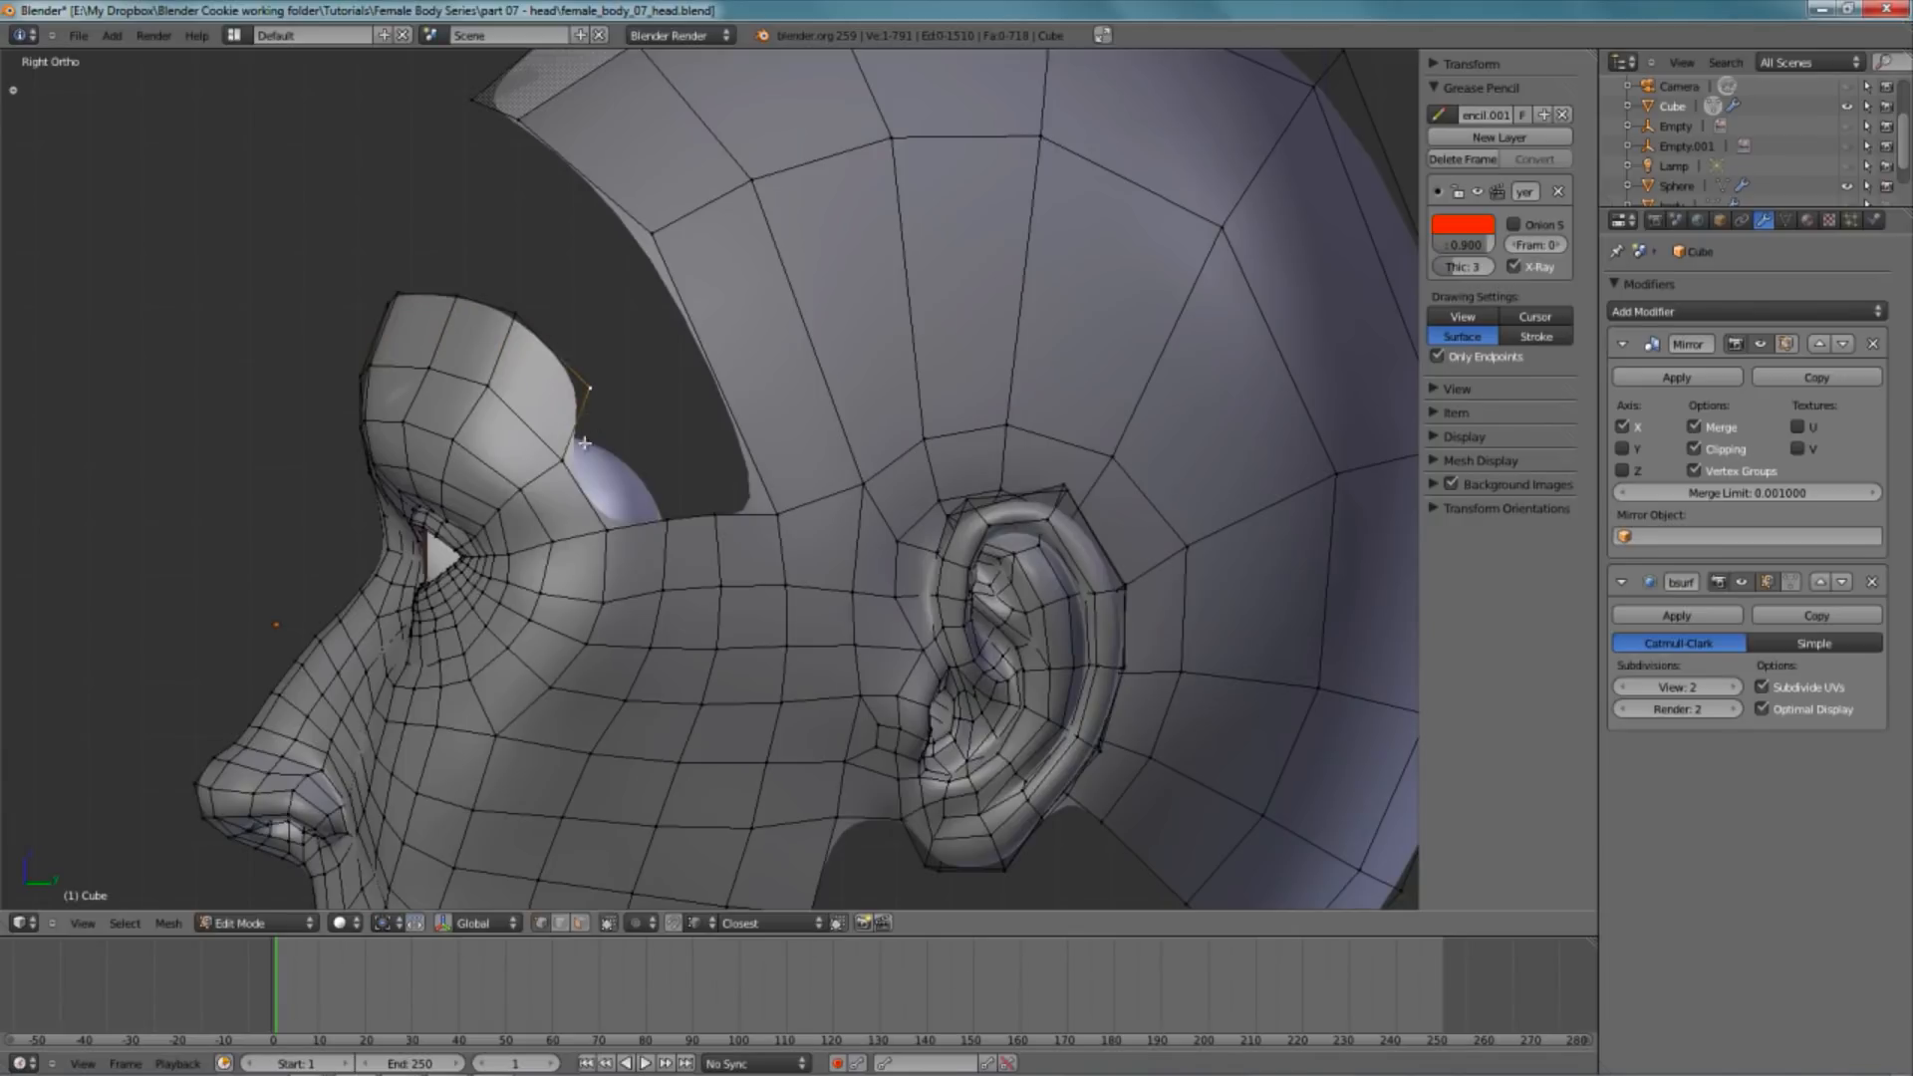
- Fill the gap at the rear end of the brow strip with a face and reposition the strip's end vertex
key("f")
right_click(606, 387)
key("g")
left_click(616, 396)
key("KP_1")
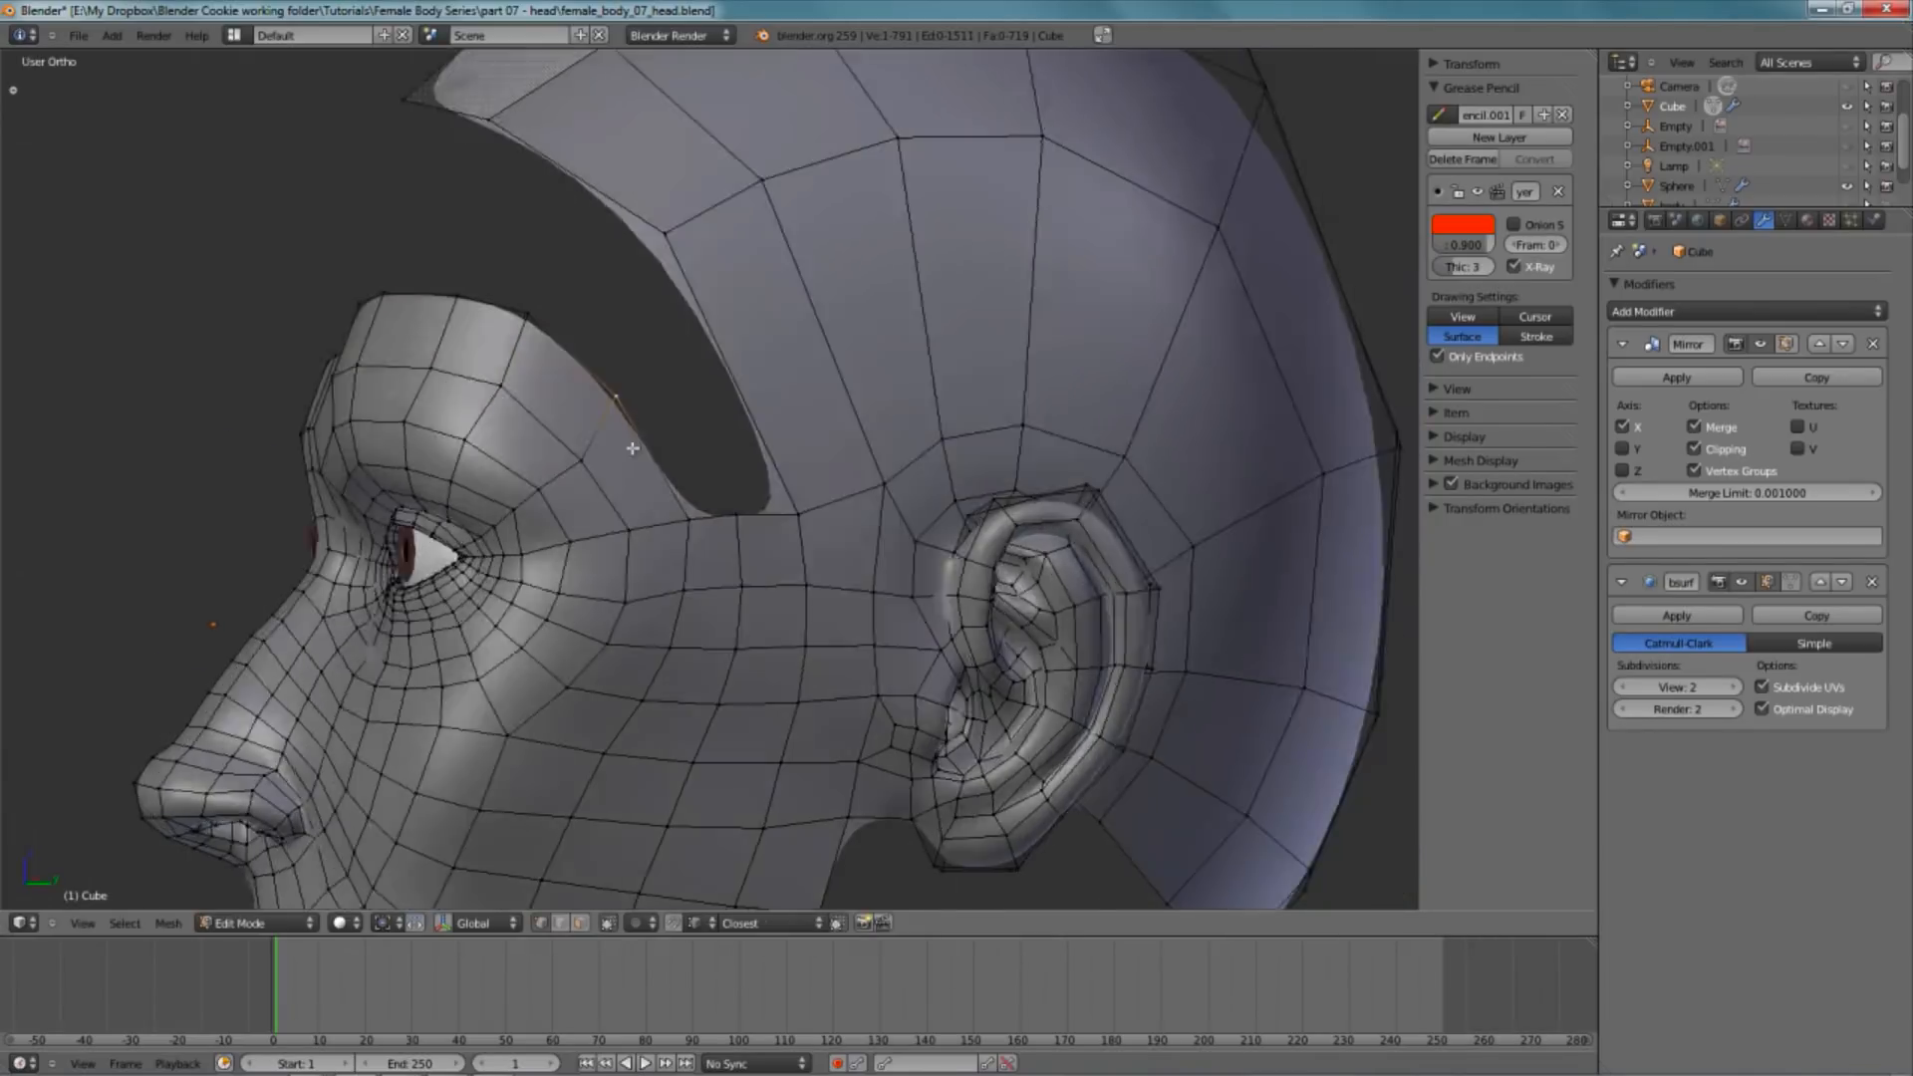
scroll(638, 435, "up", 2)
key("a")
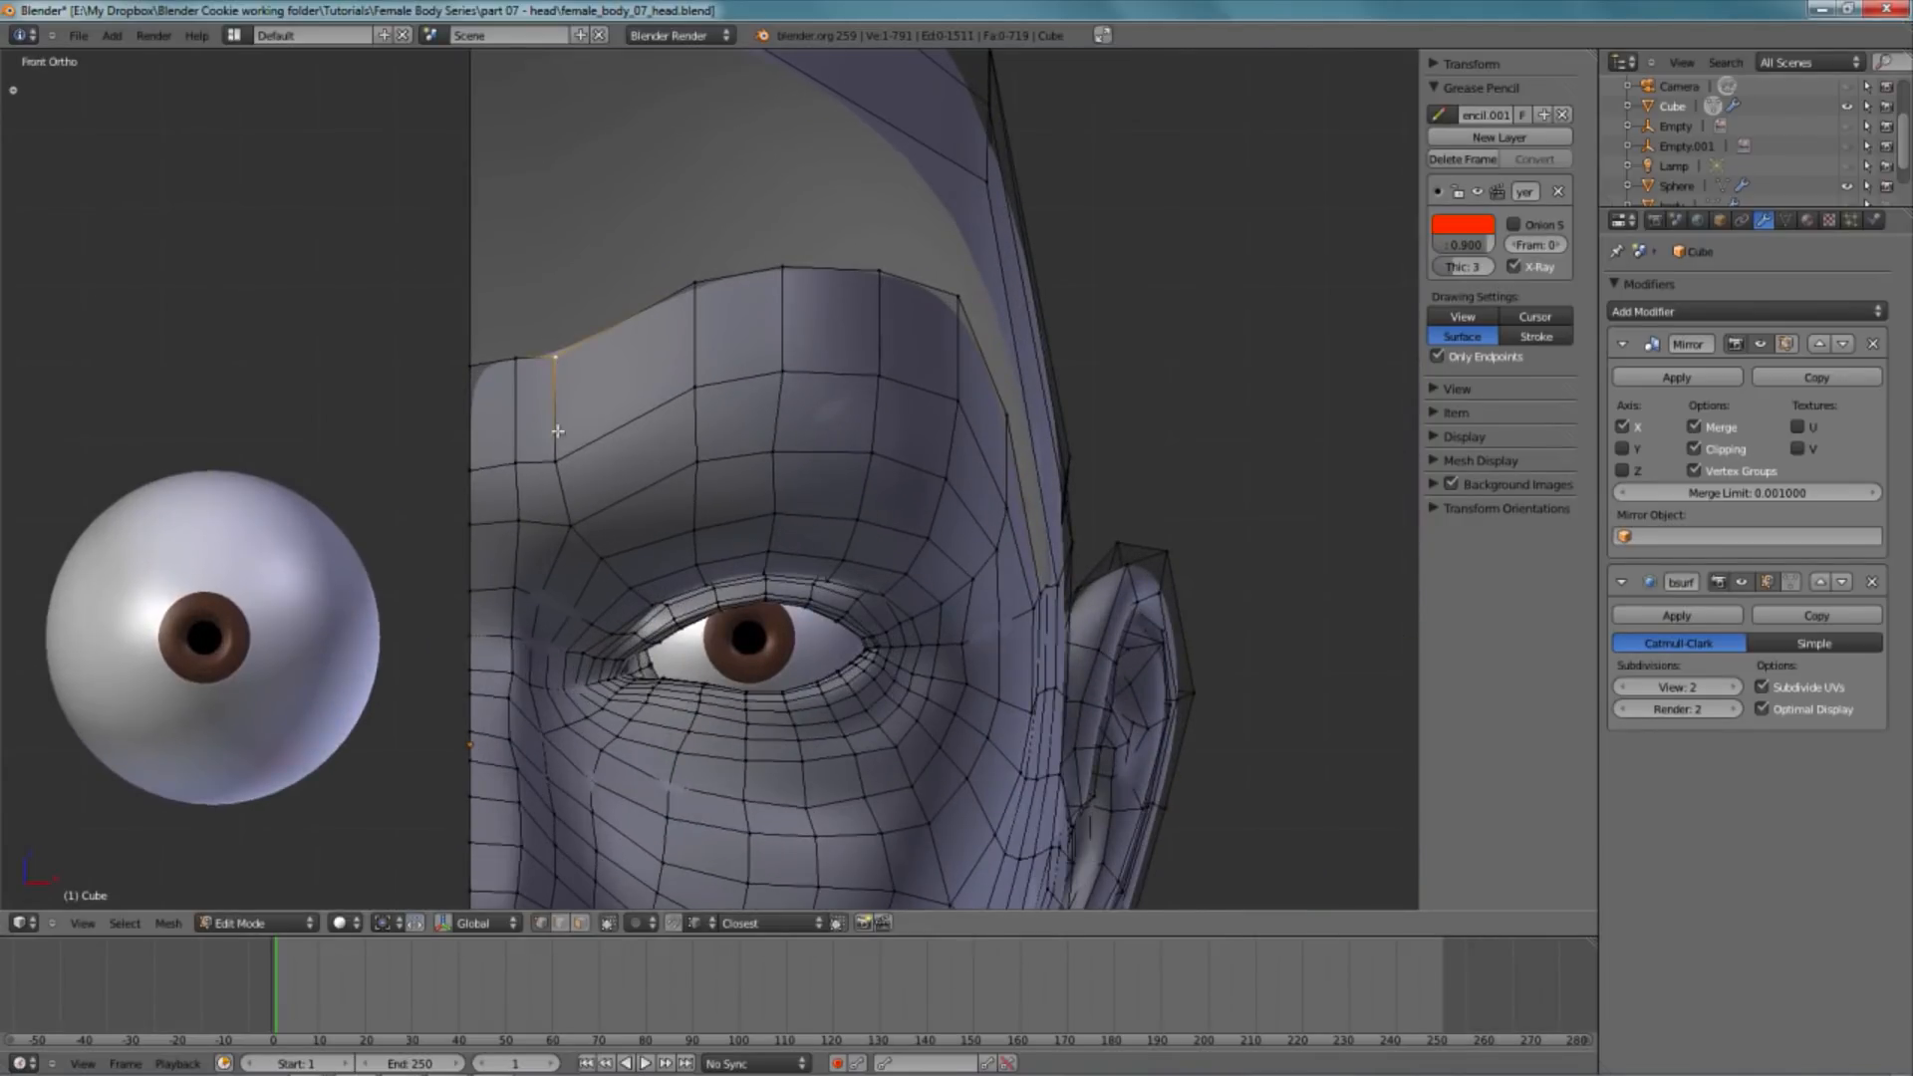
- Merge the three top vertices of the brow strip nearest the centre line at their center
scroll(518, 501, "down", 3)
scroll(698, 439, "up", 4)
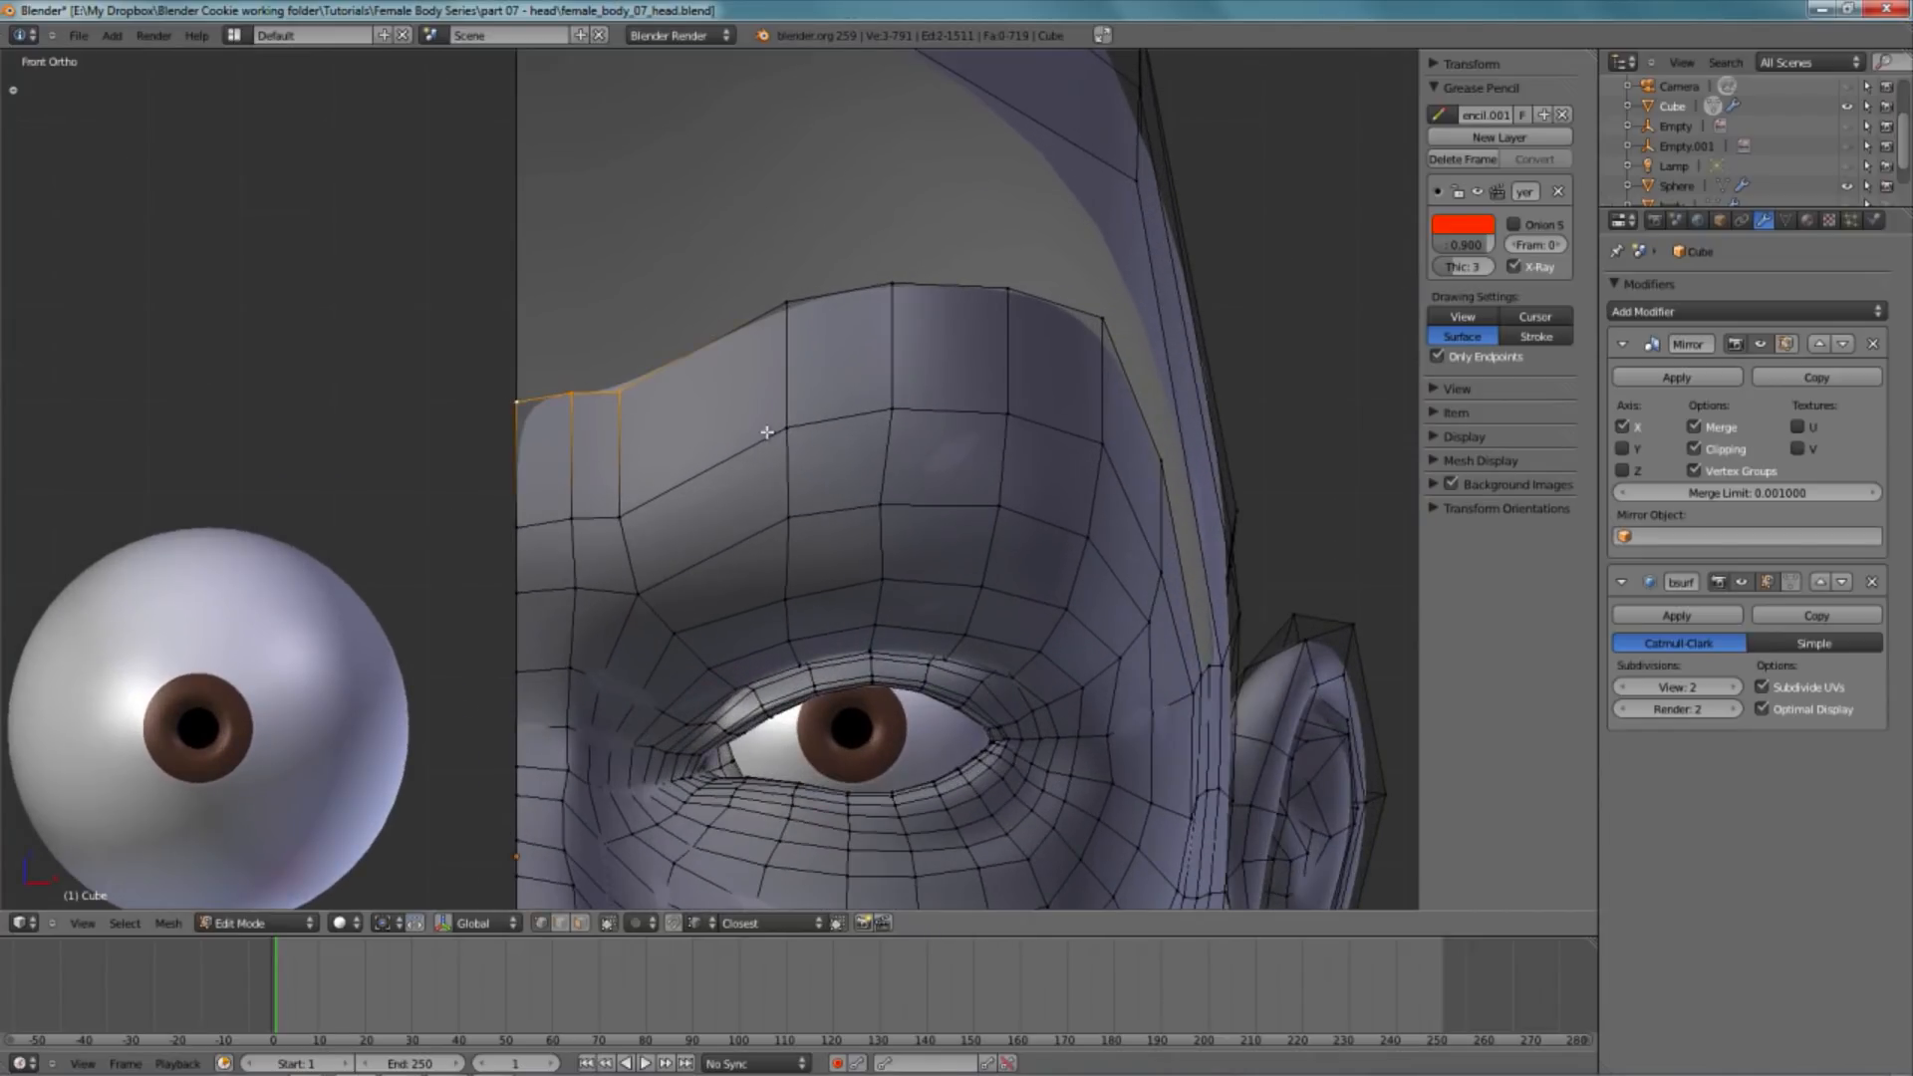
key("w")
left_click(762, 315)
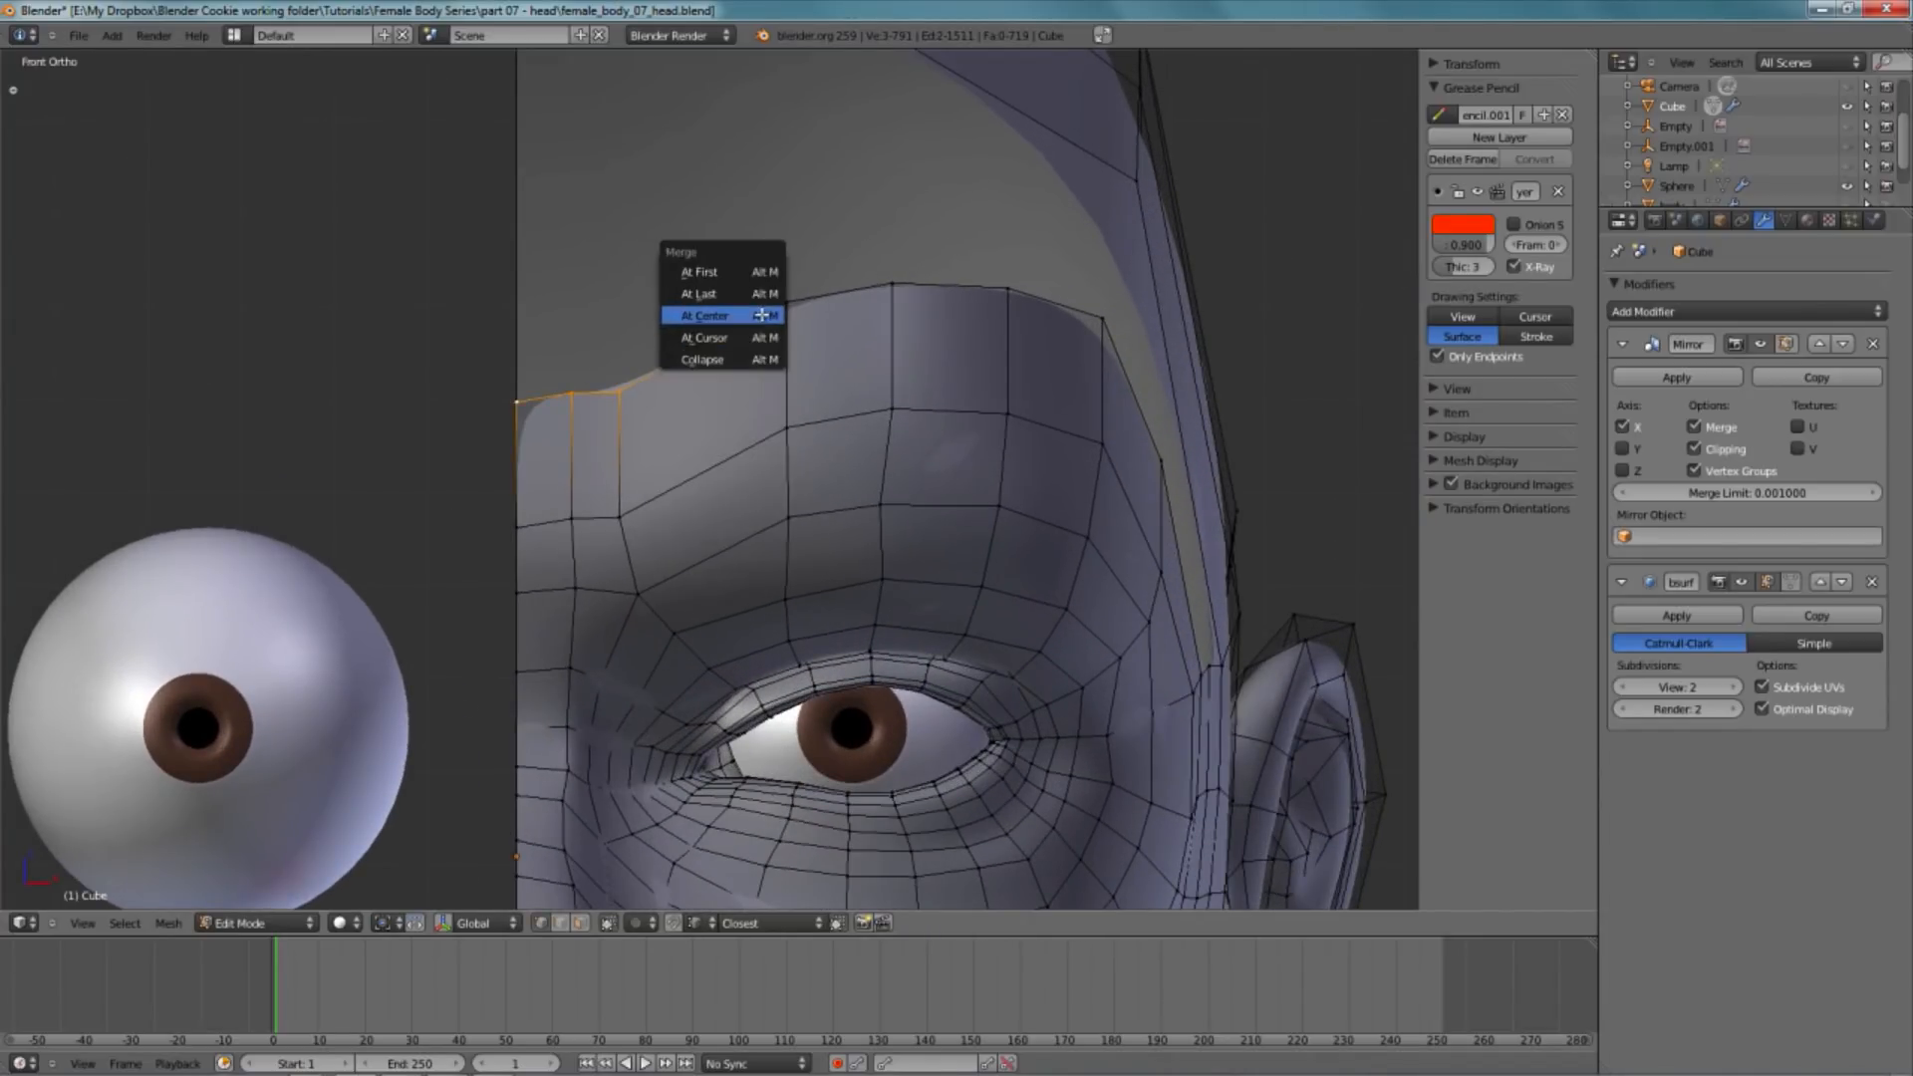
left_click(762, 315)
key("a")
- Lower the vertex beneath the merged point slightly and combine the two triangles beside the centre line into one quad
right_click_drag(575, 525, 573, 549)
right_click(526, 490, "shift")
right_click(522, 435, "shift")
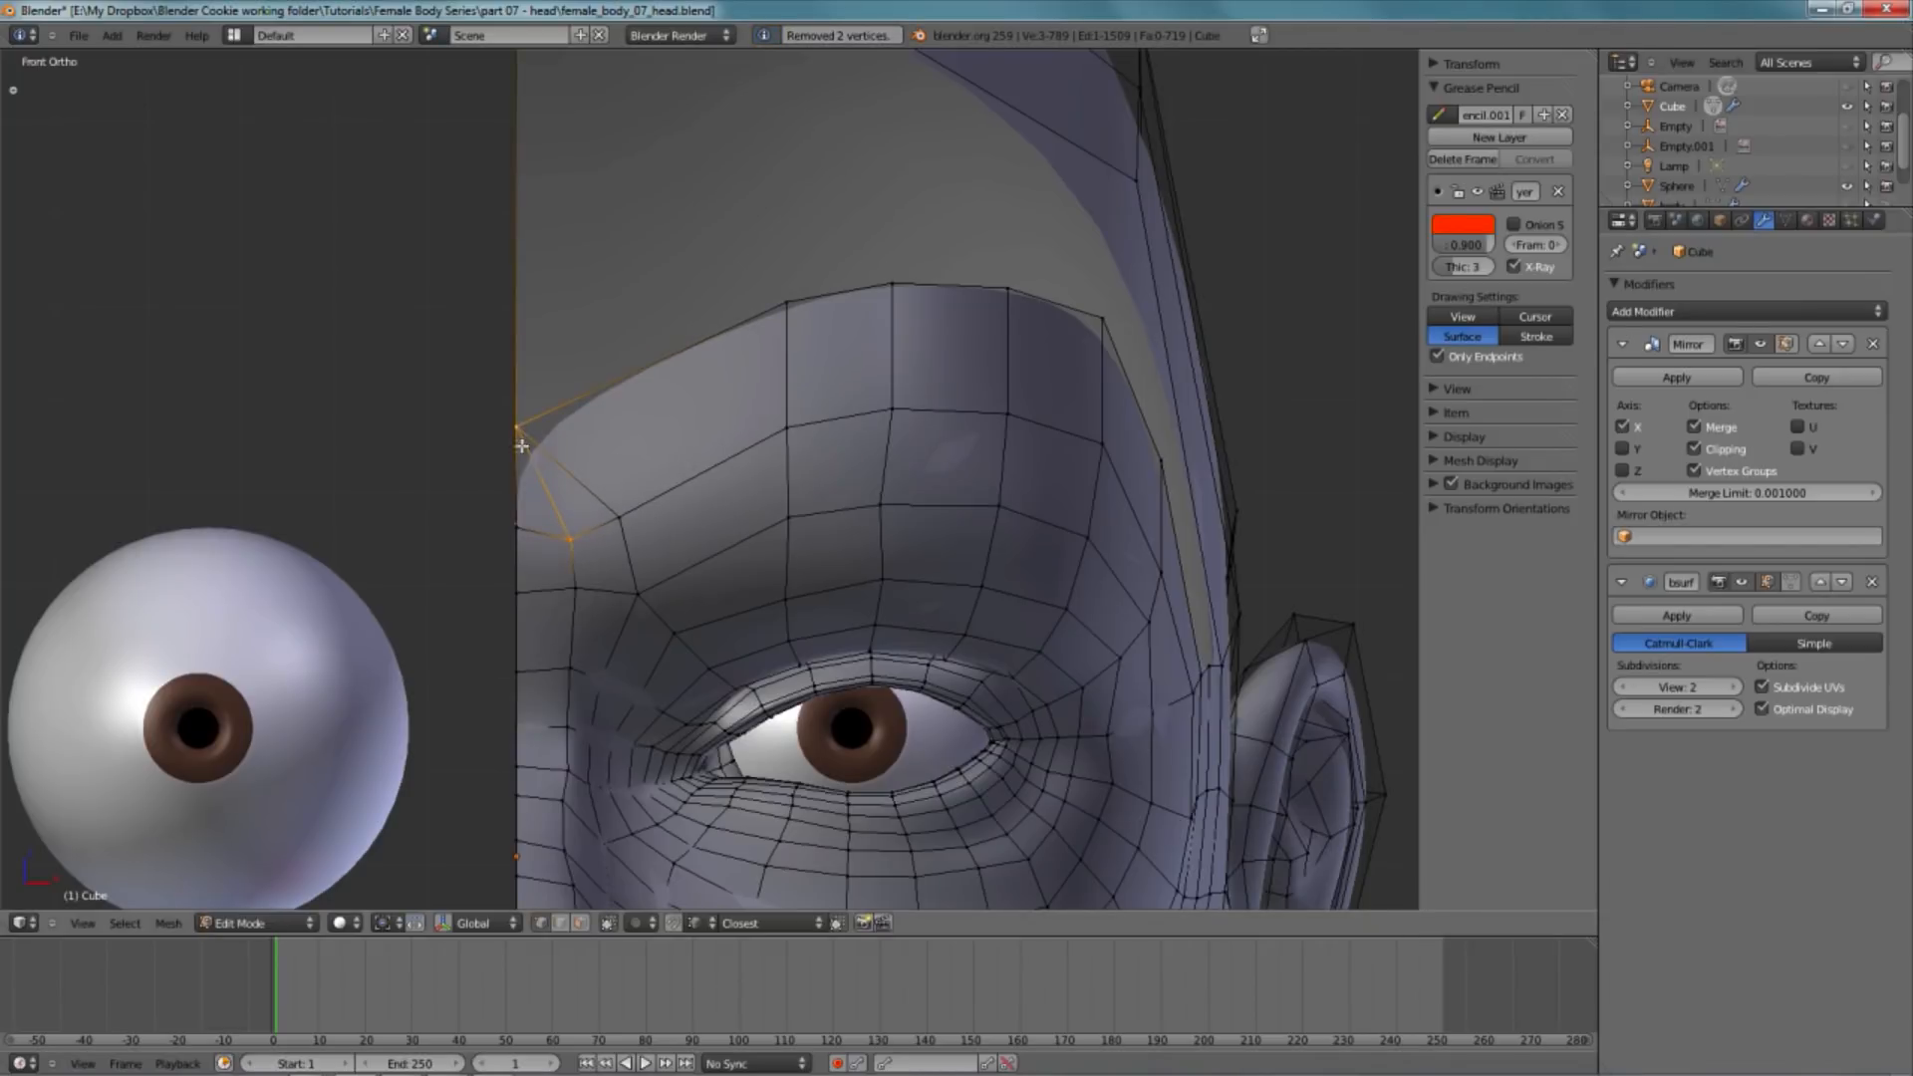
right_click(523, 538, "shift")
right_click(620, 524, "shift")
right_click(519, 513, "shift")
key("f")
key("a")
- Edge-slide and move vertices of the brow strip to even out its shape
scroll(762, 512, "down", 4)
middle_click_drag(847, 494, 635, 464)
key("KP_3")
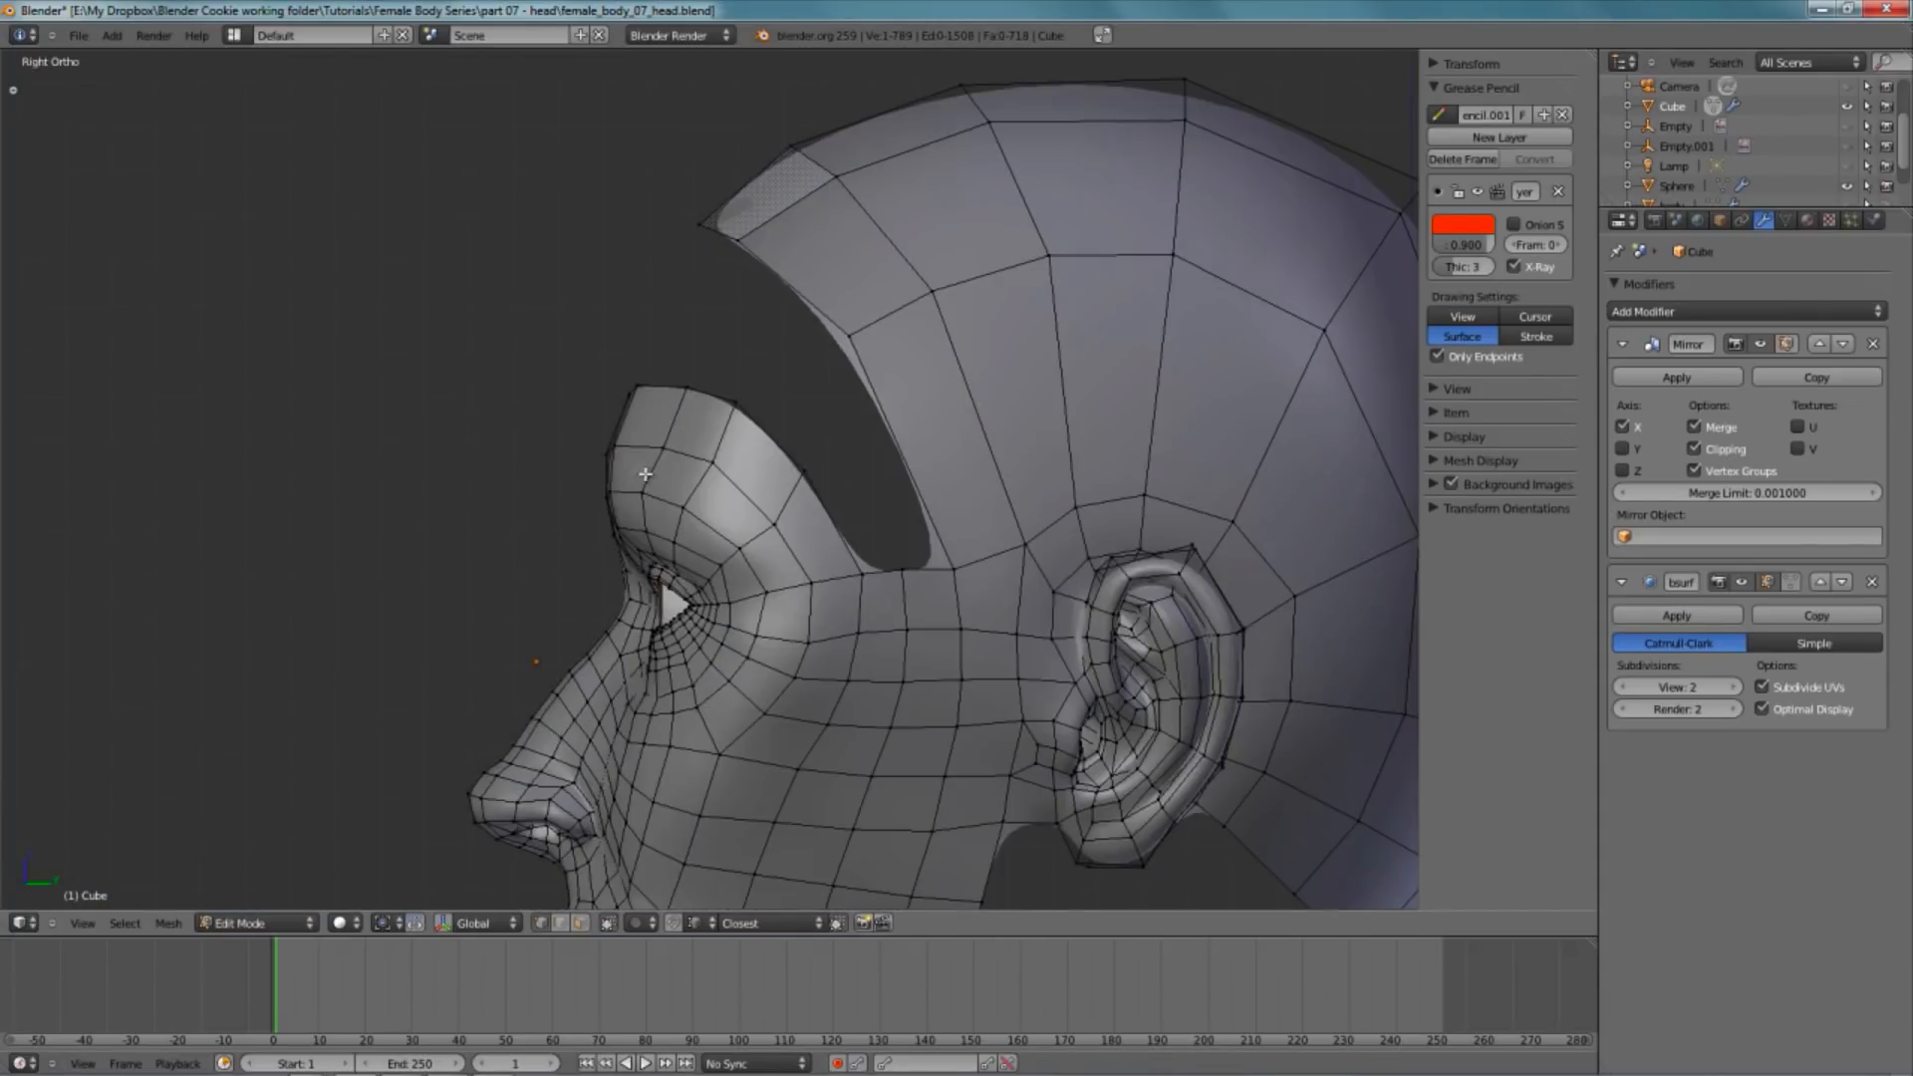
key("KP_1")
key("ctrl+e")
left_click(786, 567)
left_click(772, 570)
right_click(767, 567)
key("g")
left_click(758, 567)
key("a")
key("g")
left_click(675, 526)
key("a")
scroll(884, 431, "down", 2)
scroll(758, 421, "up", 2)
middle_click_drag(818, 381, 792, 458, "shift")
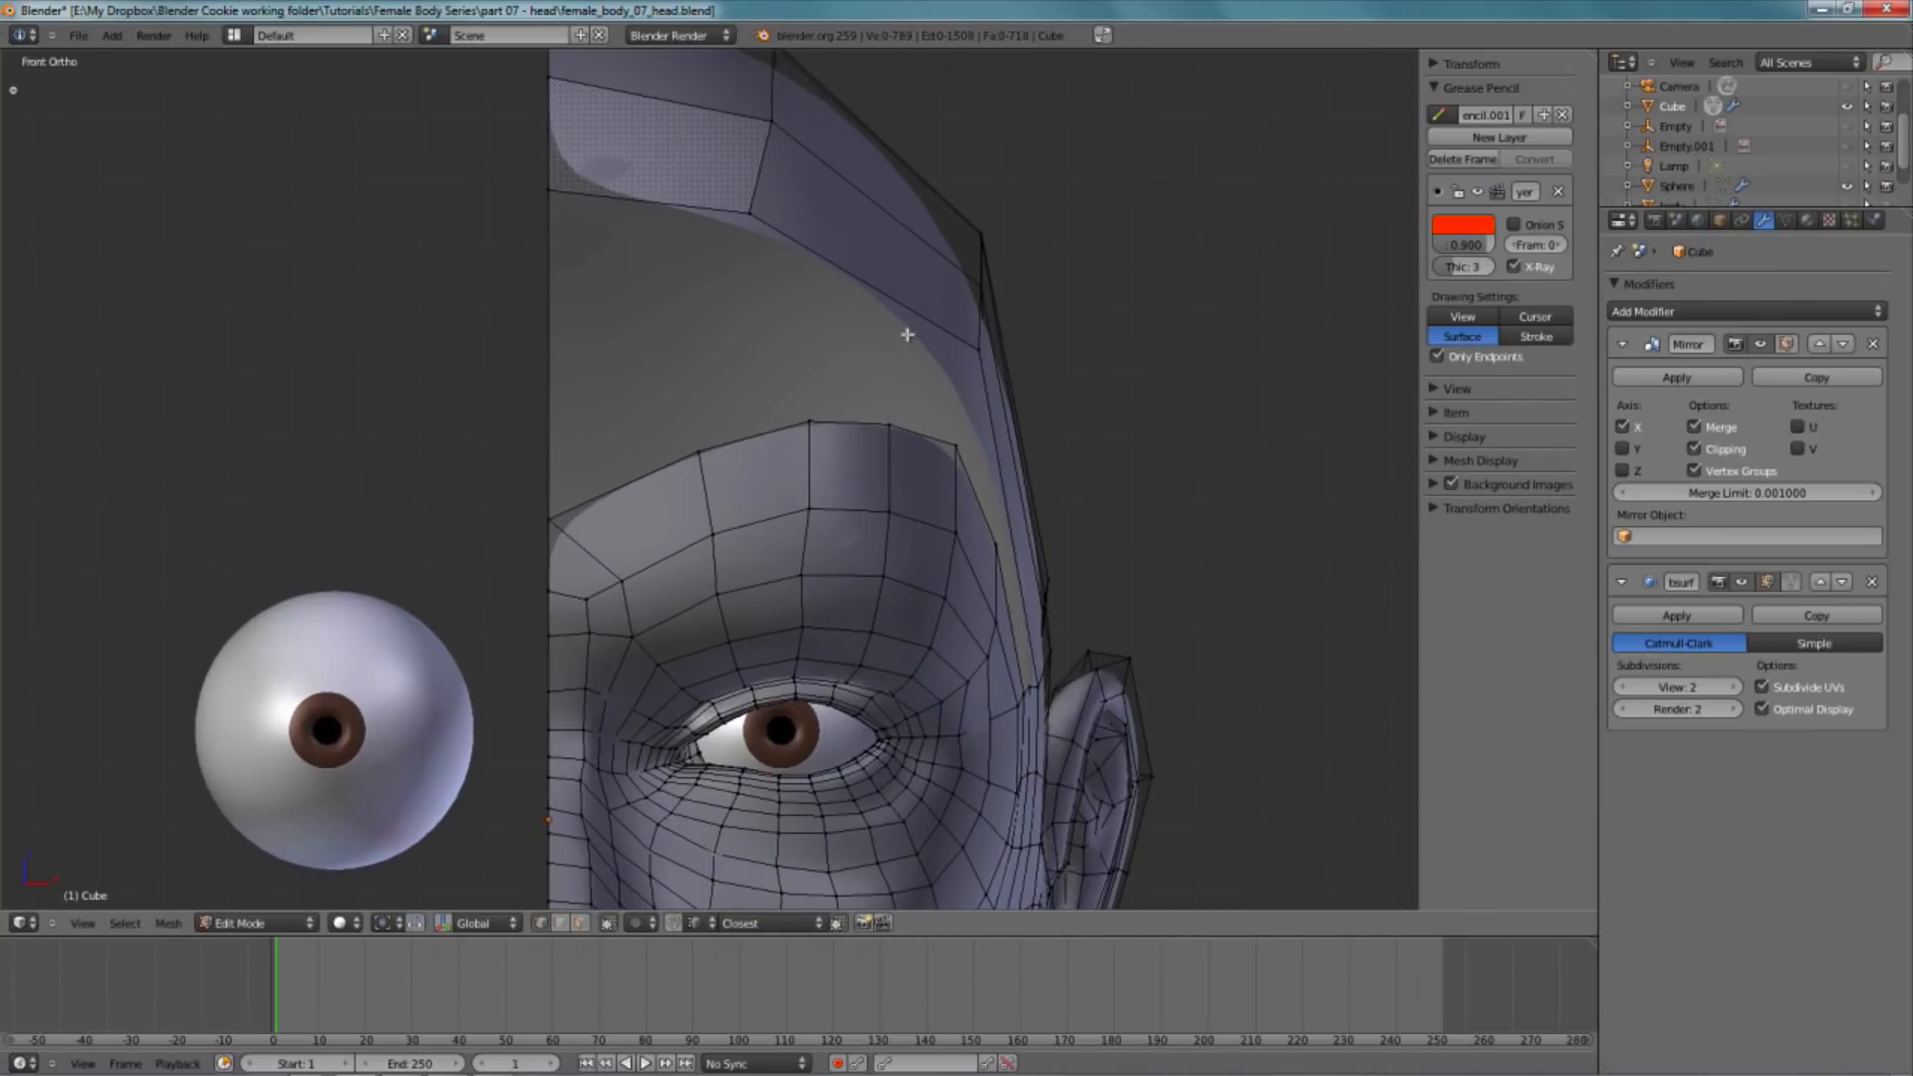
- Cut two lengthwise edge loops into the side of the scalp and push them outward with Shrink/Fatten
scroll(962, 330, "down", 3)
key("ctrl+r")
left_click(824, 332)
key("alt+s")
left_click(1143, 495)
key("a")
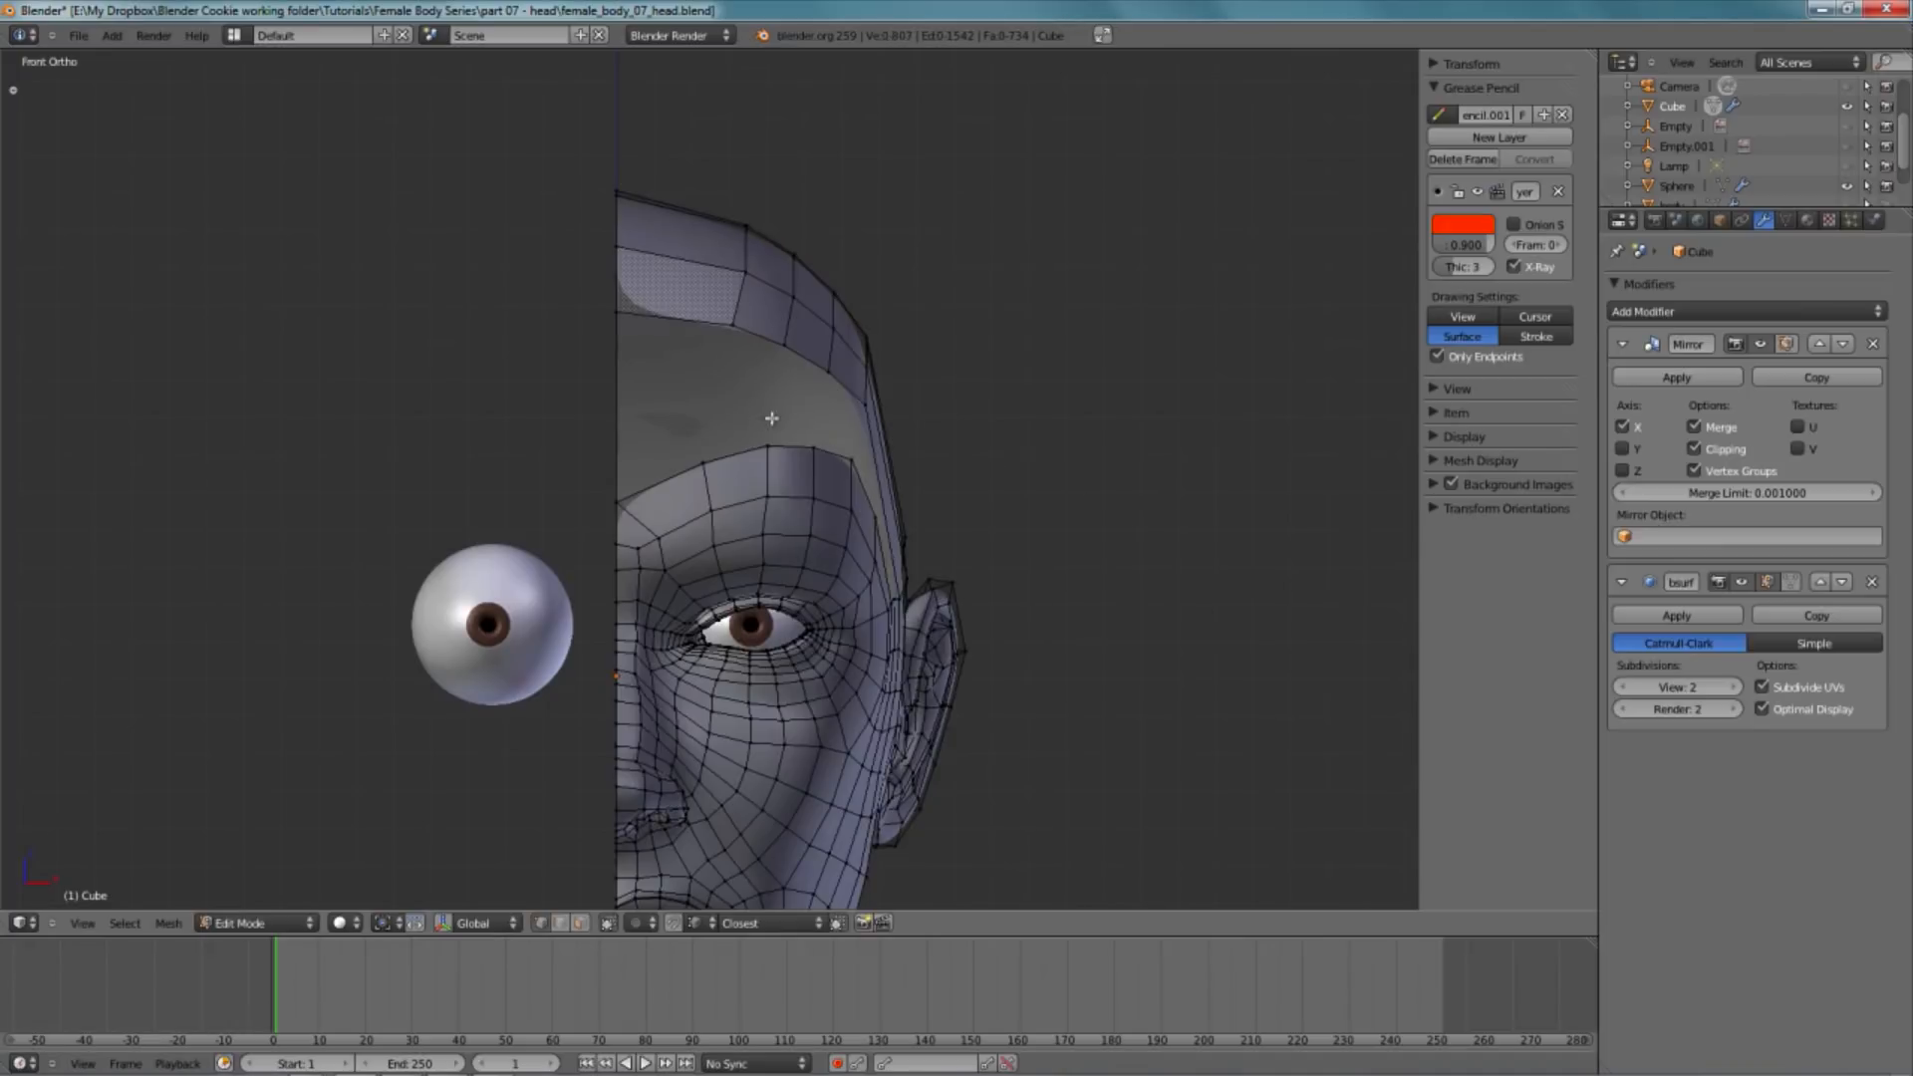
- Fill two adjoining faces above the outer brow to bridge the brow strip and the scalp's front border
scroll(768, 415, "up", 2)
right_click(797, 434, "shift")
key("f")
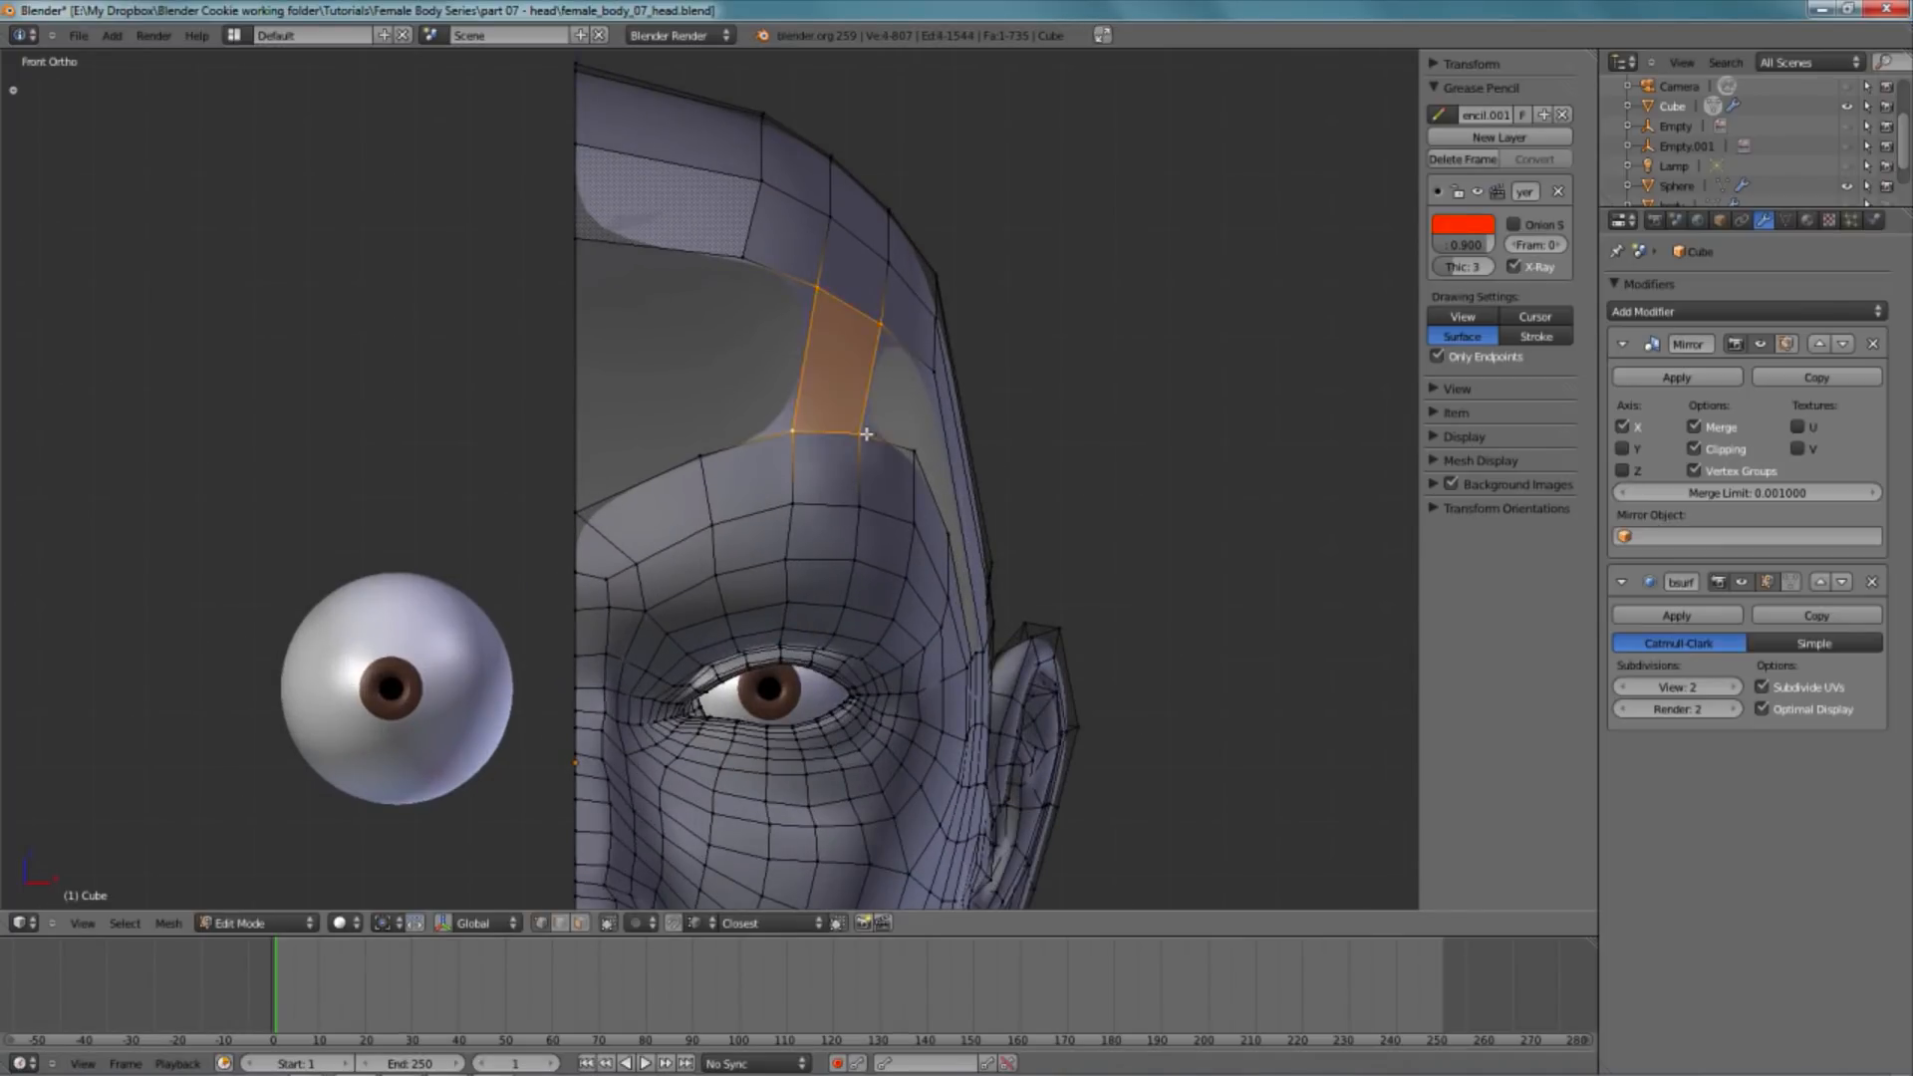
right_click(861, 432)
right_click(942, 378, "shift")
right_click(919, 437, "shift")
key("f")
key("a")
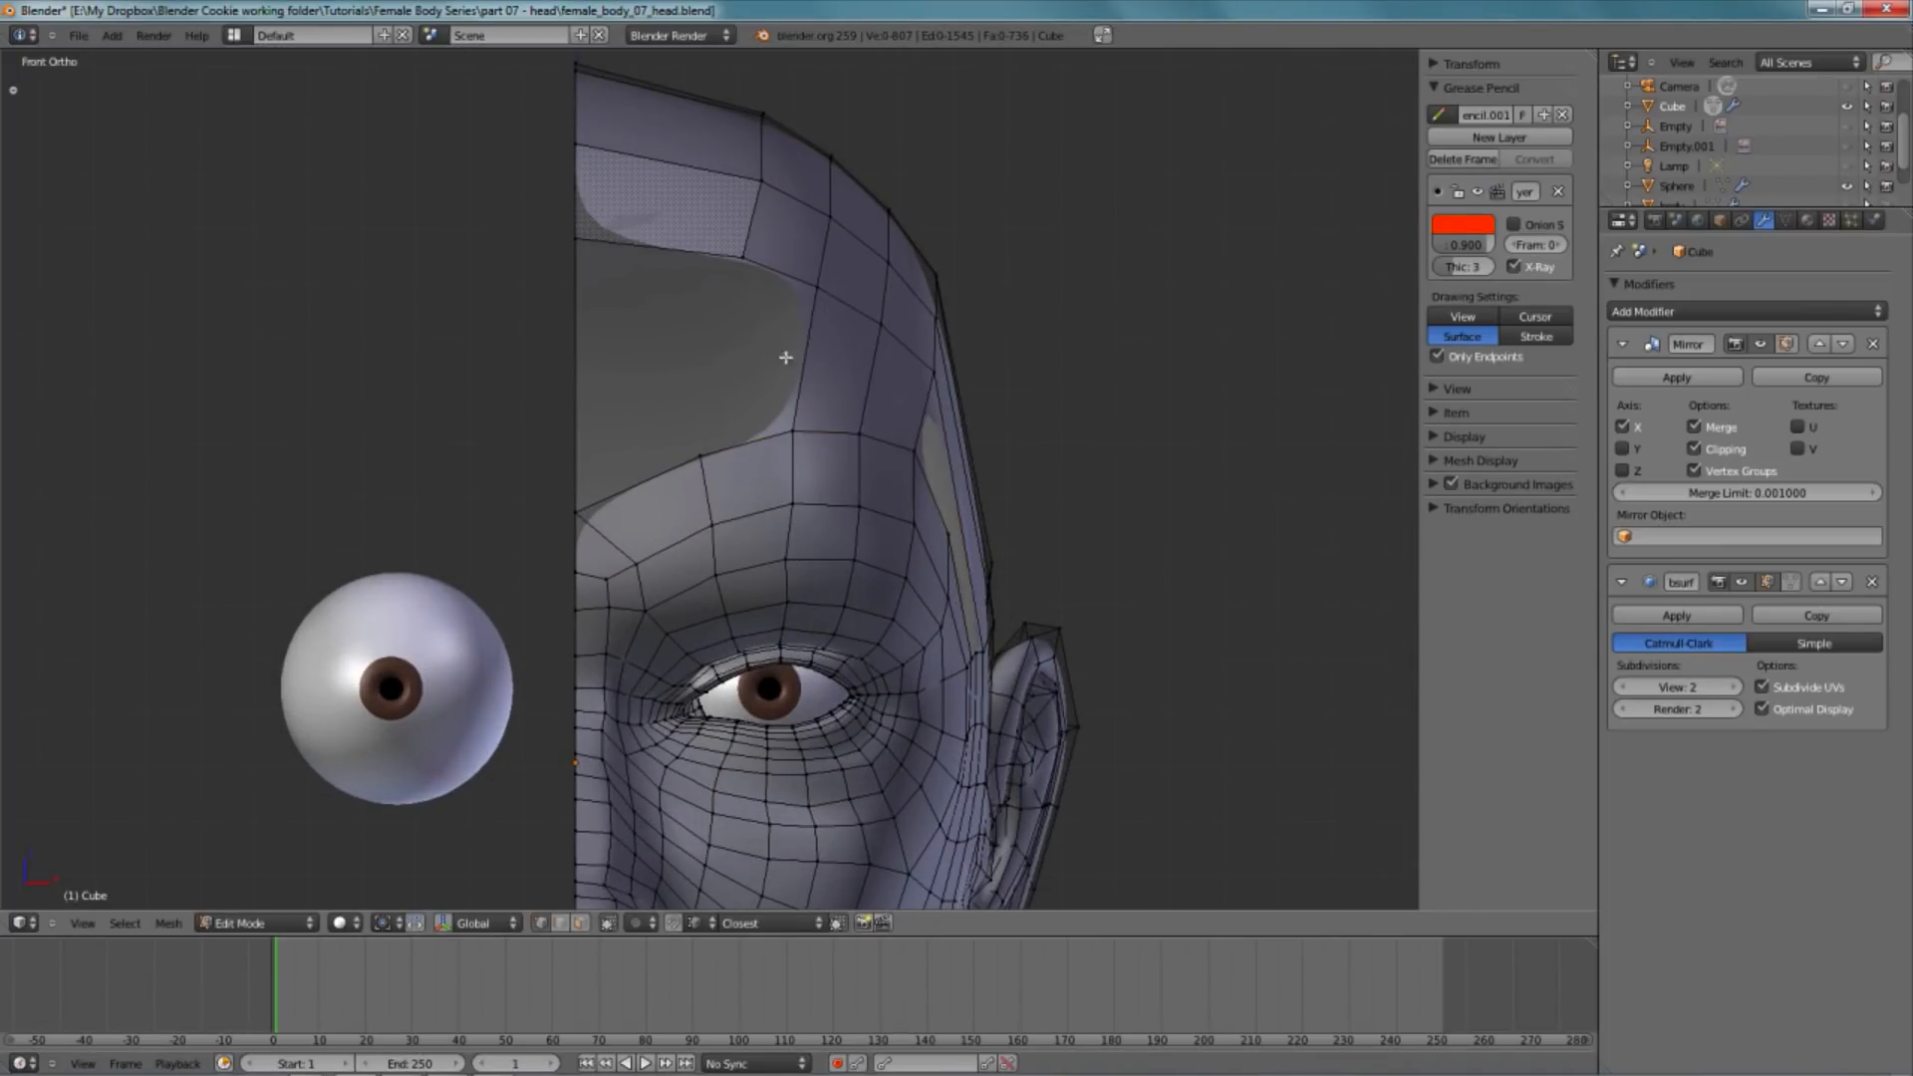
- Continue the forehead bridge with two more faces, extending it inward to the centre line
right_click(792, 429, "shift")
right_click(691, 455, "shift")
key("f")
key("a")
right_click(675, 483, "alt")
key("a")
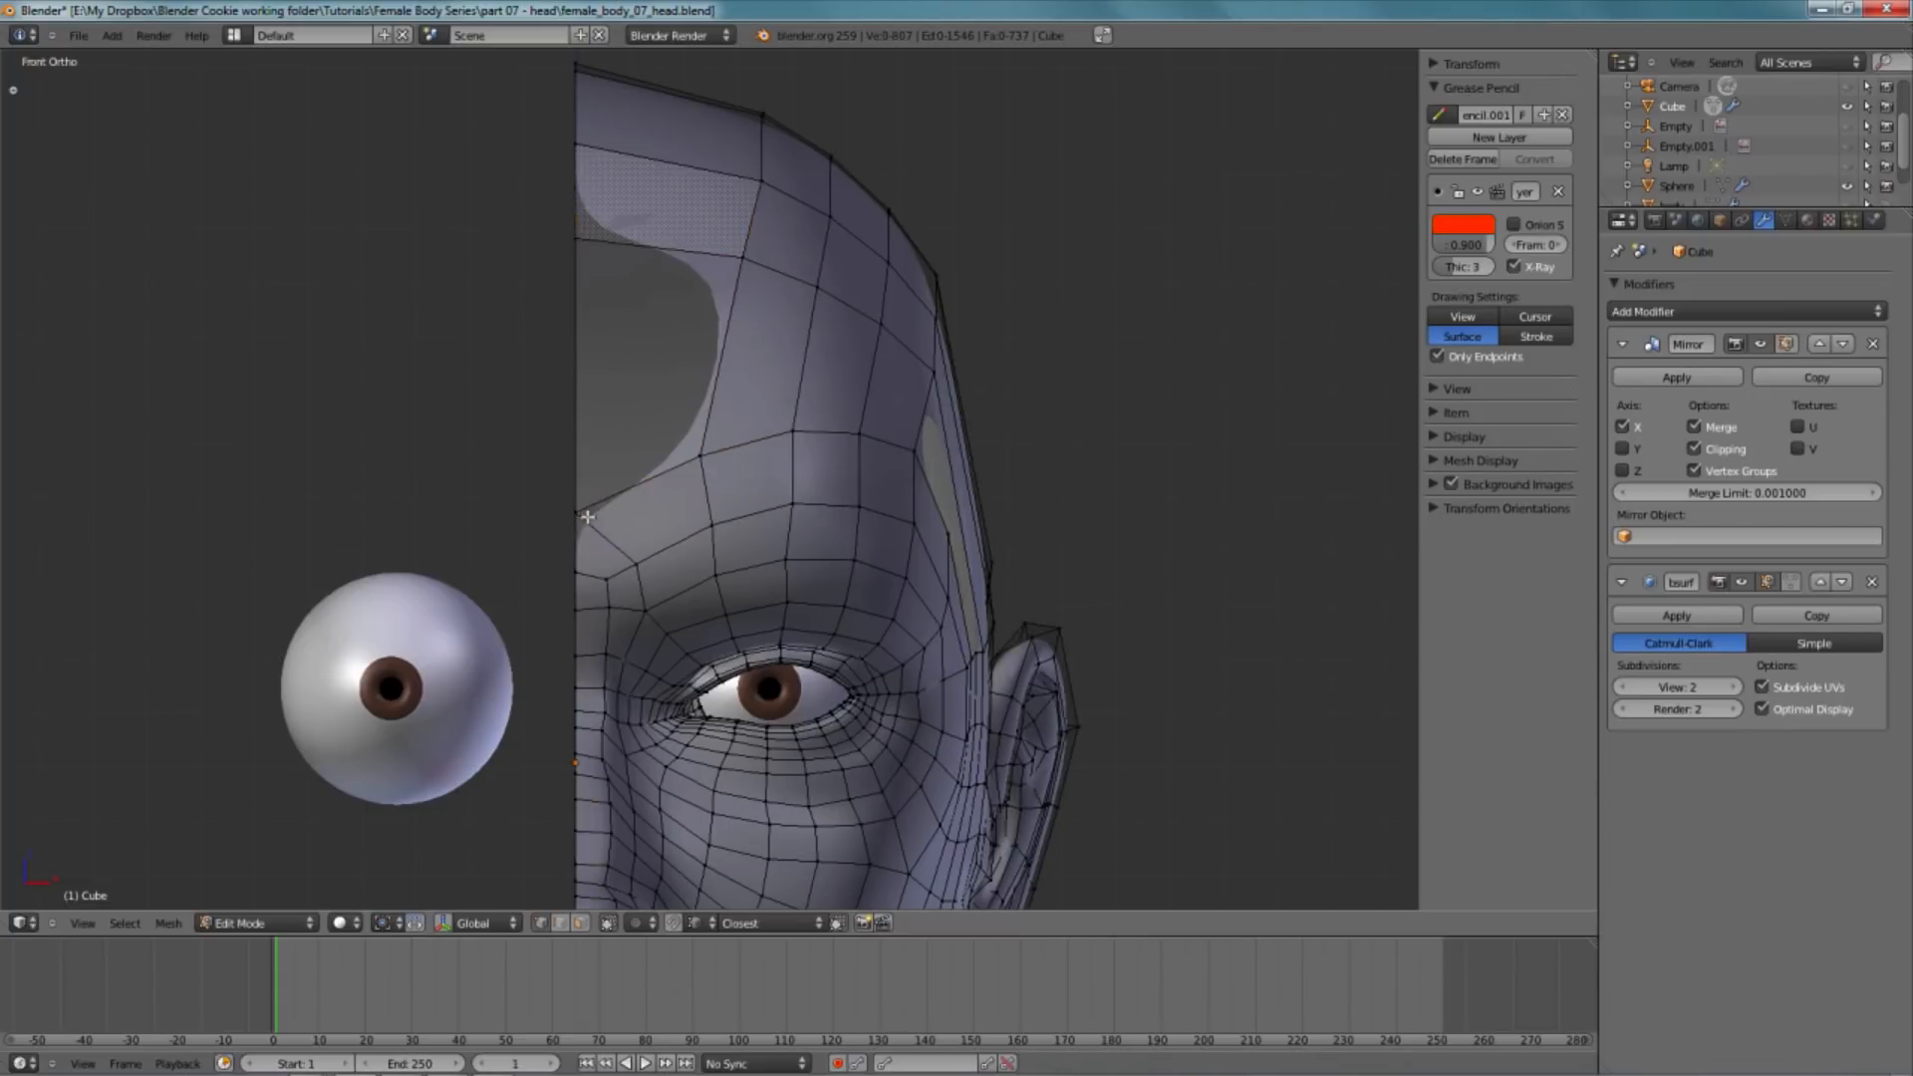
right_click(744, 258, "shift")
right_click(578, 241, "shift")
key("f")
key("a")
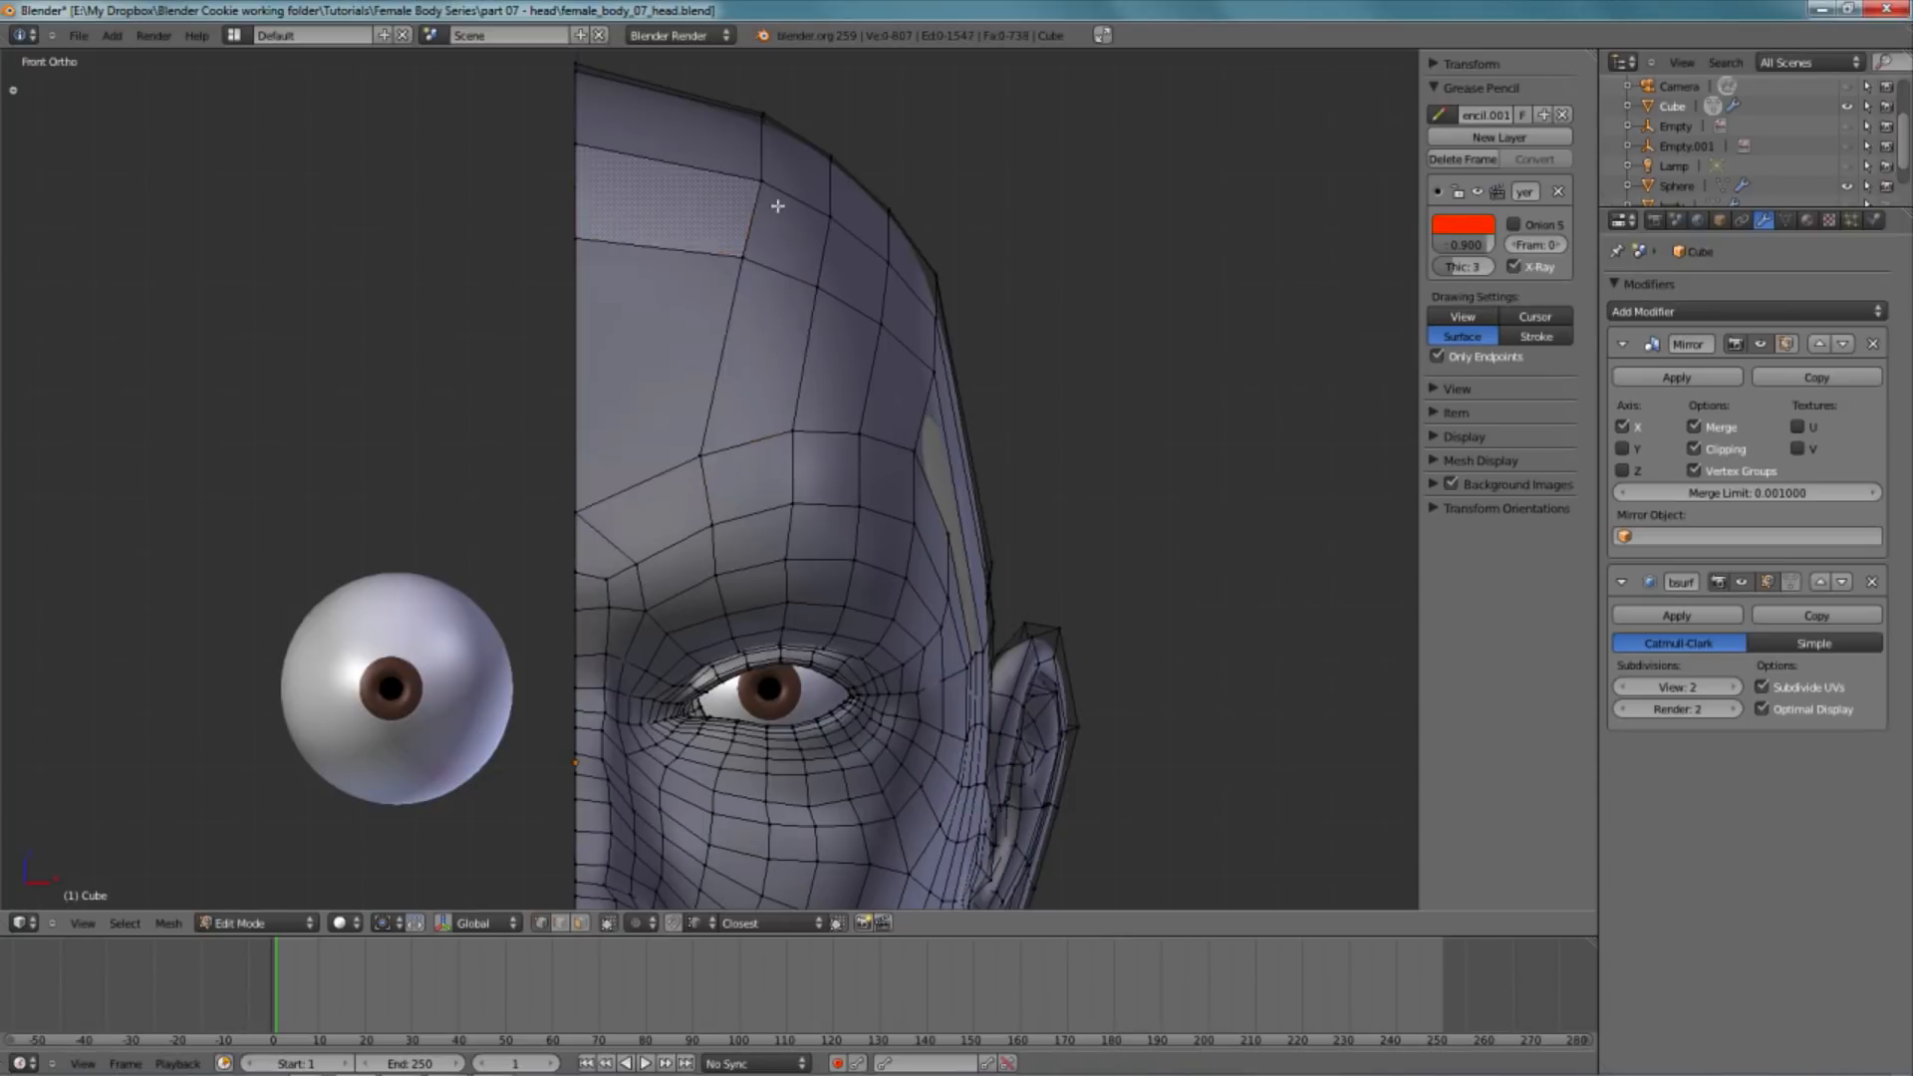
- Select the scalp portion of the lengthwise loop nearest the centre and edge-slide it toward the centre line
key("z")
right_click(757, 213, "alt")
key("b")
middle_click_drag(441, 434, 837, 706)
key("ctrl+e")
left_click(923, 621)
key("ctrl+e")
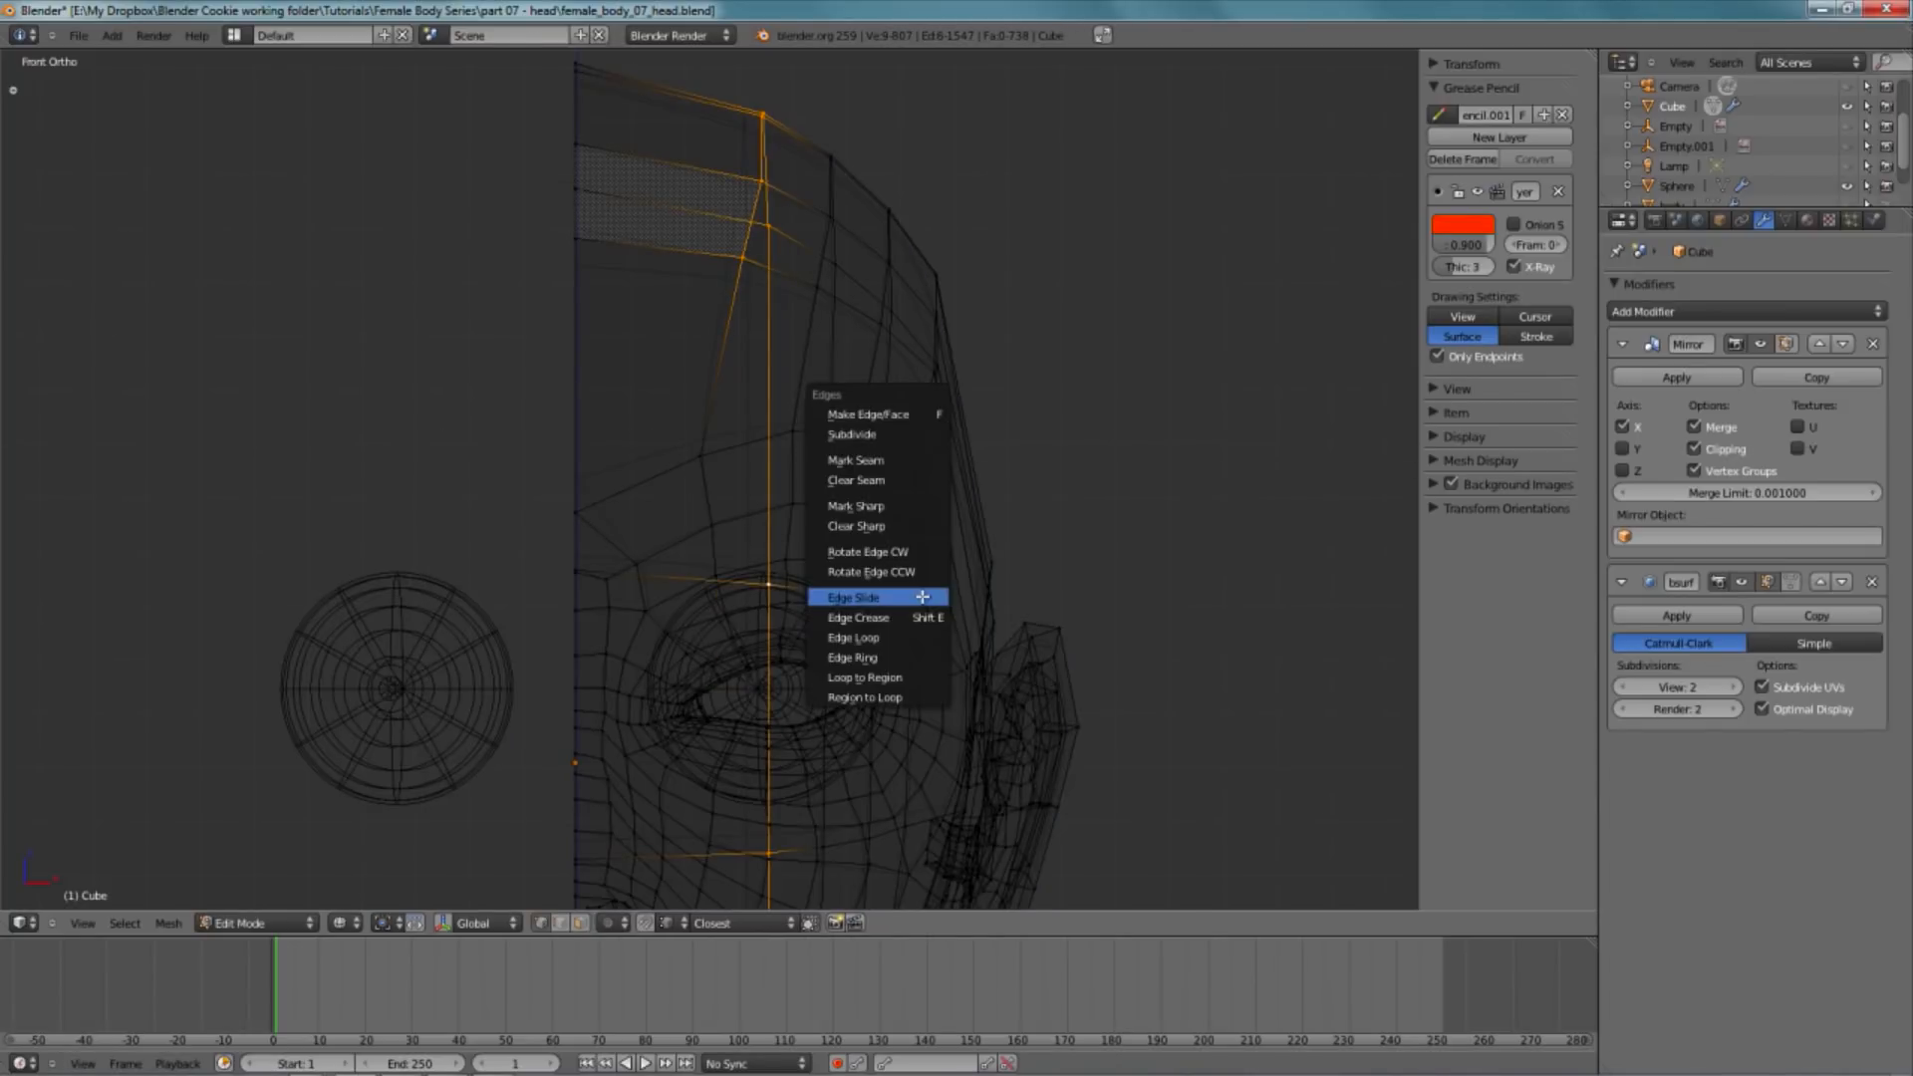
left_click(918, 596)
left_click(885, 555)
key("z")
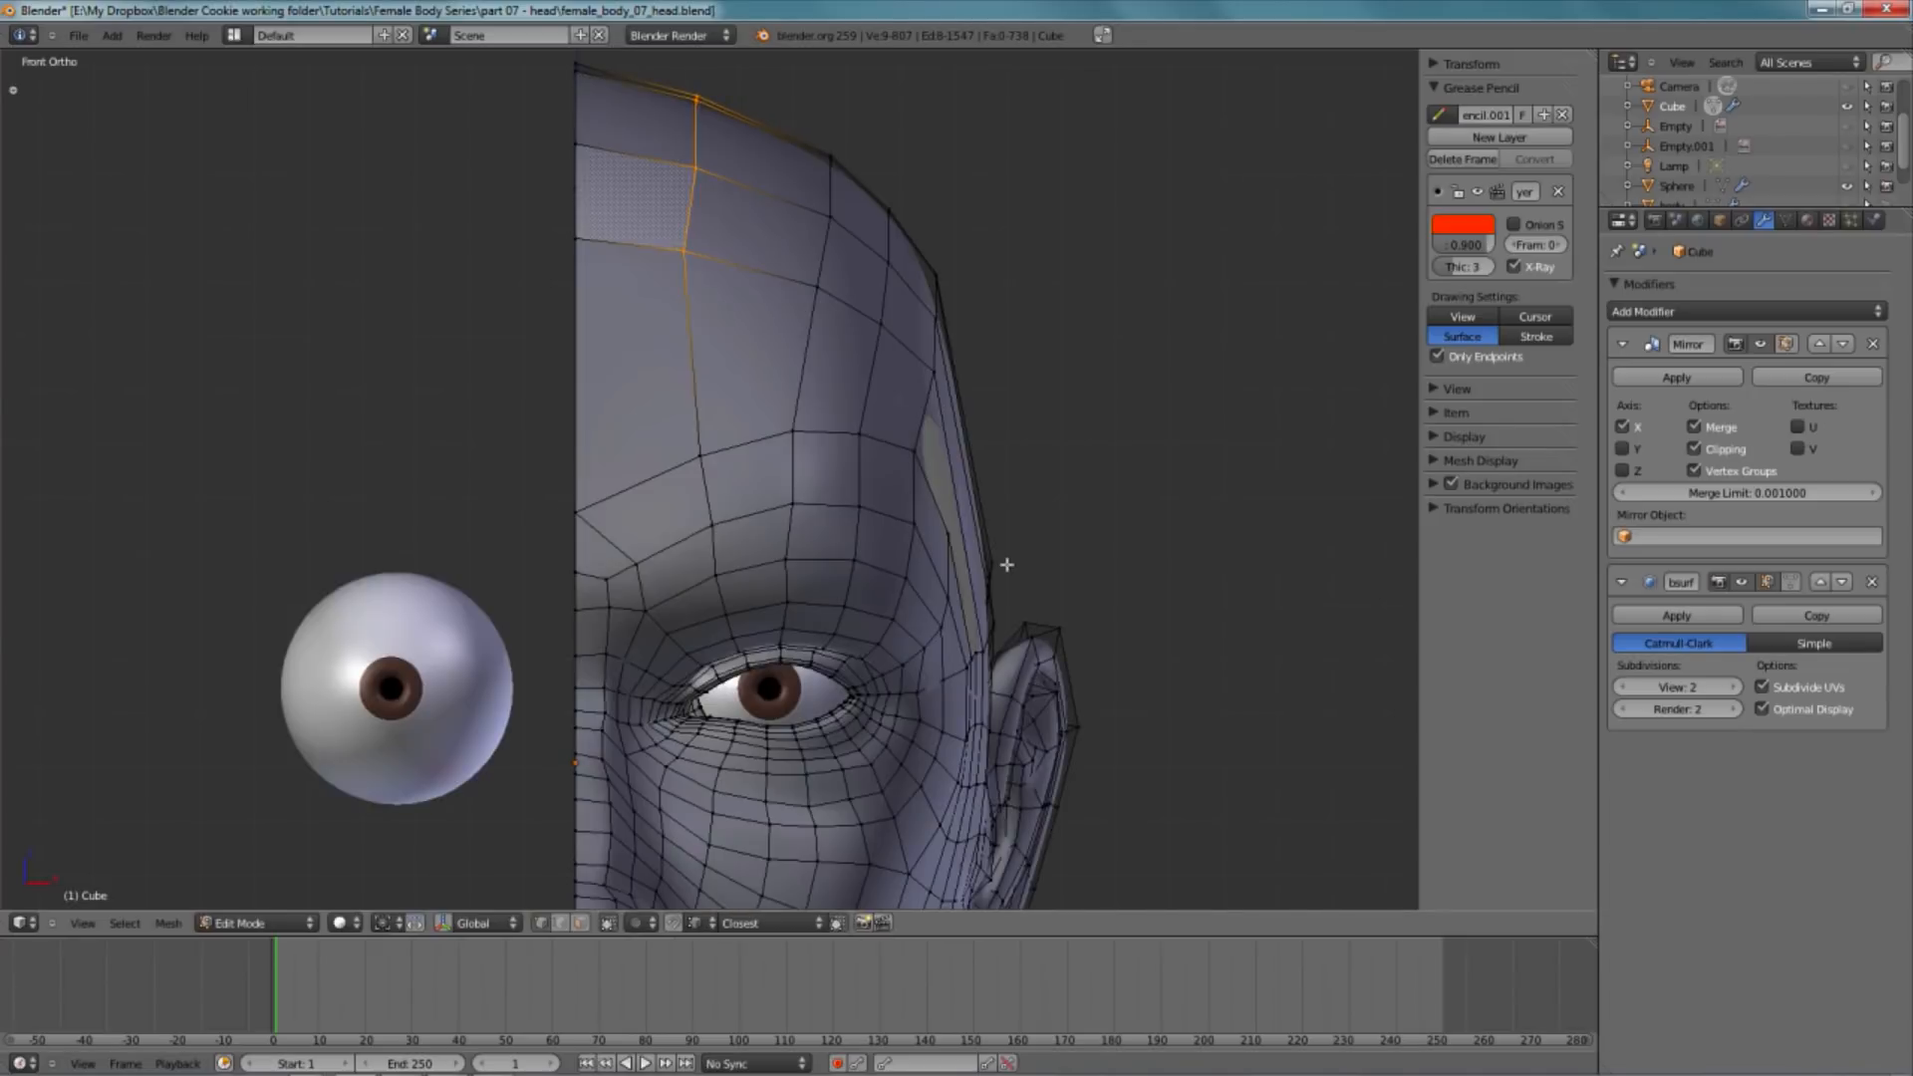
middle_click_drag(1014, 569, 989, 571)
key("KP_3")
scroll(1097, 595, "down", 4)
key("a")
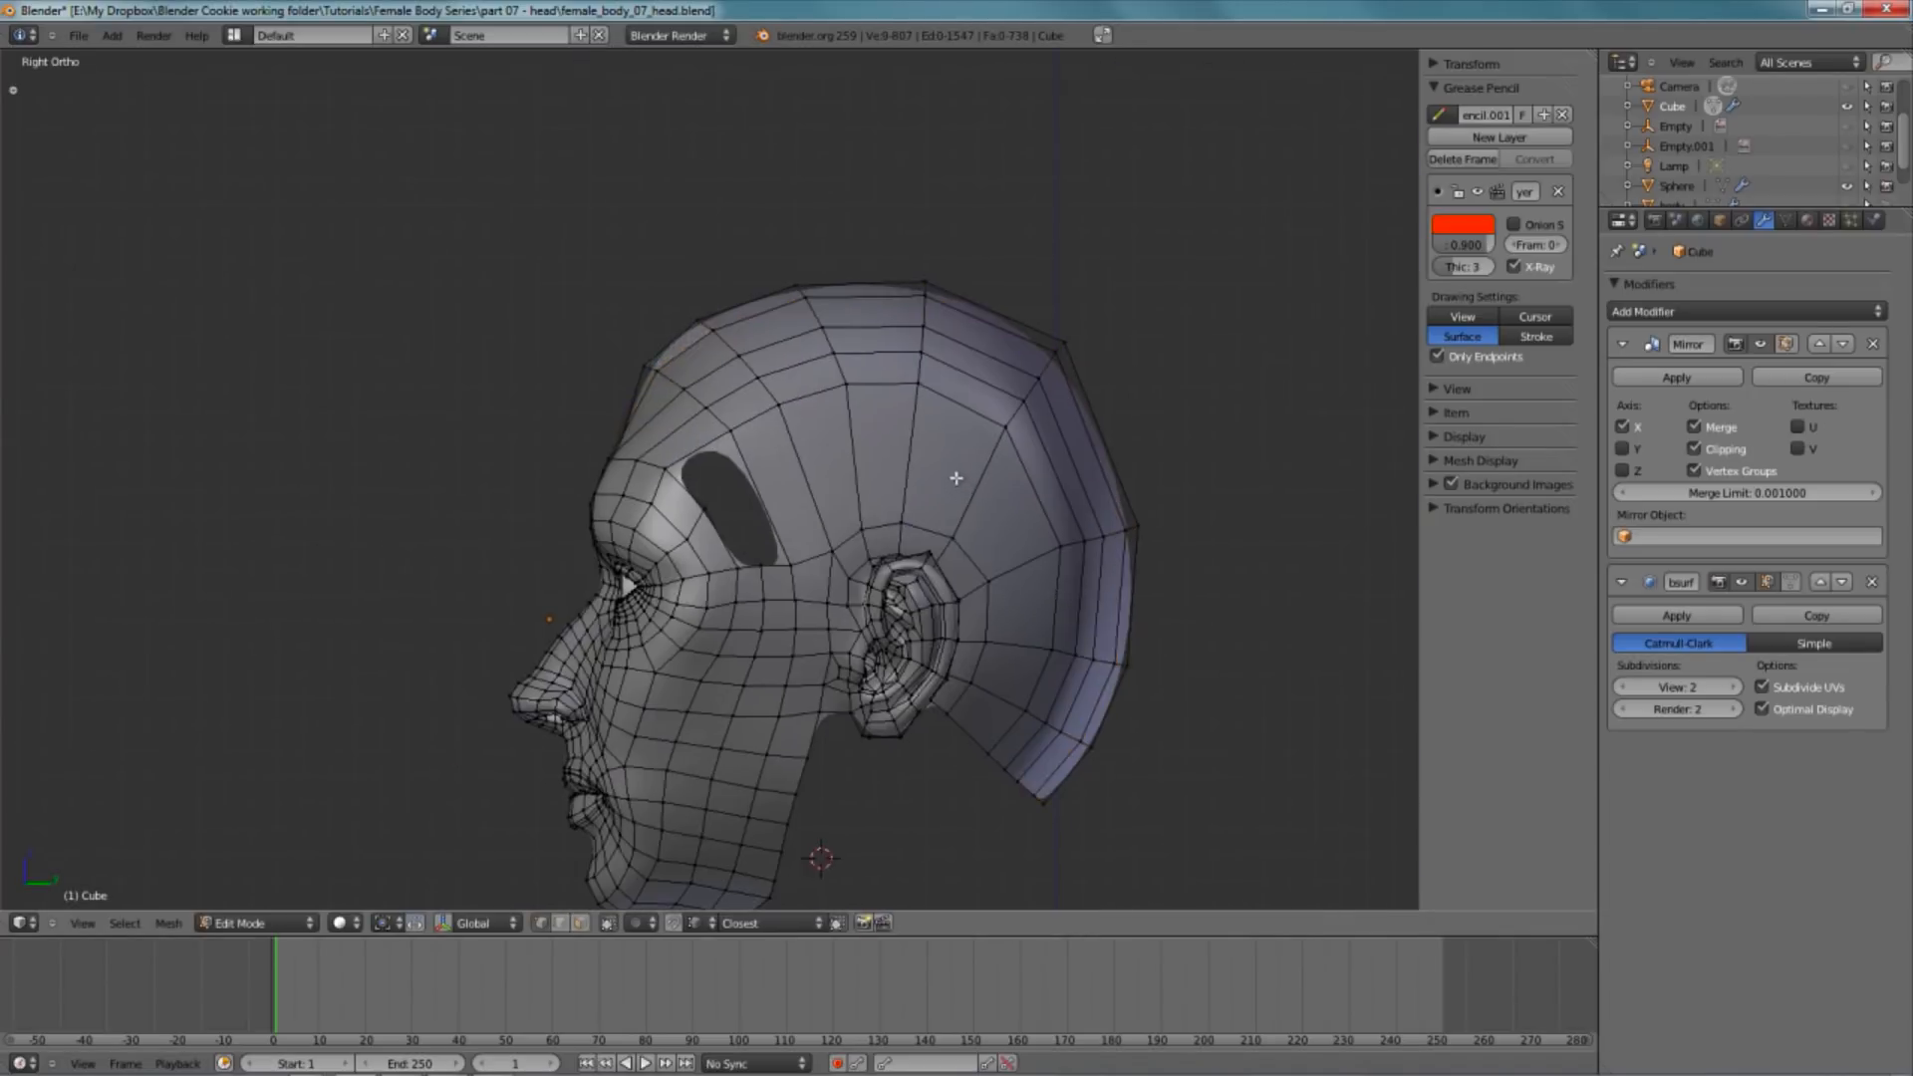
- Cut a centred lengthwise edge loop along the side of the scalp and adjust it along its normals
middle_click_drag(953, 477, 869, 518)
key("KP_3")
scroll(969, 479, "up", 2)
key("ctrl+r")
left_click(1080, 457)
right_click(1080, 458)
key("alt+s")
right_click(1265, 567)
key("a")
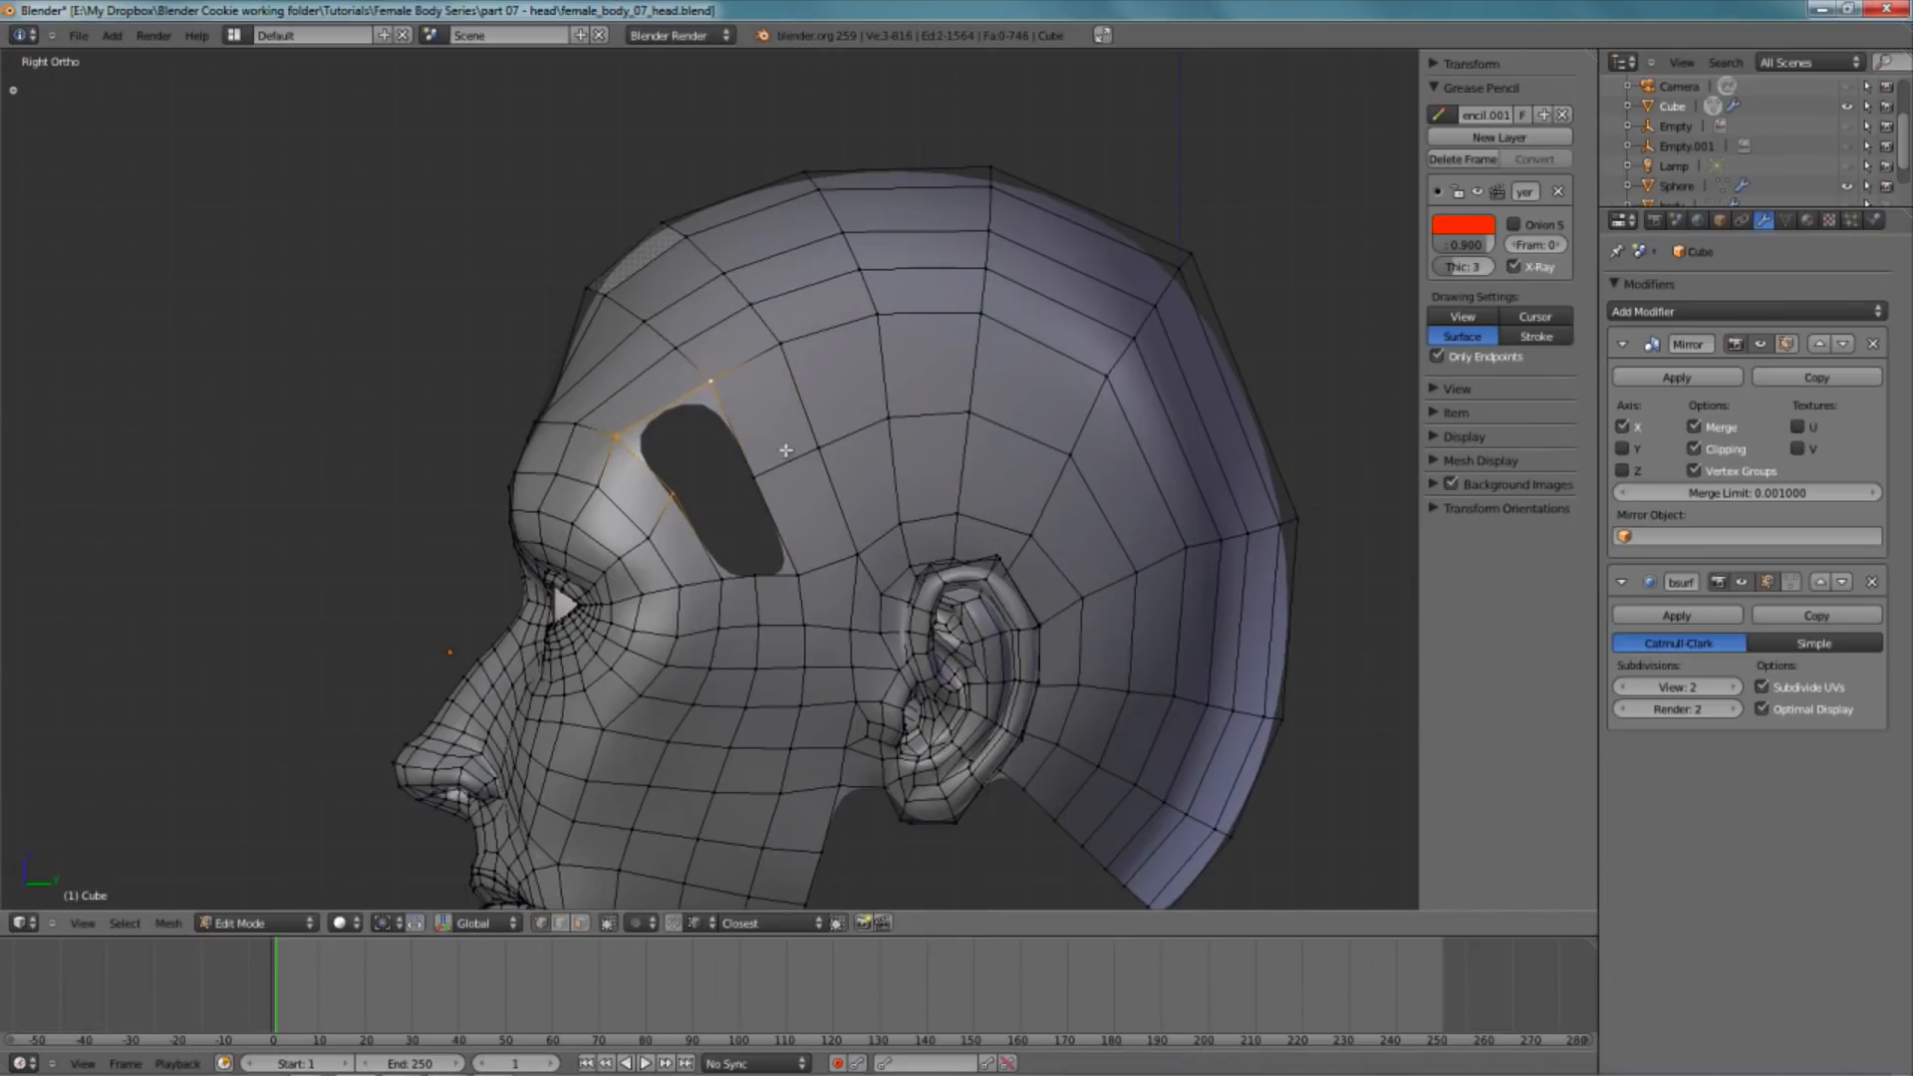
- Fill the upper part of the temple opening with a face and cut a centred edge loop across the forehead bridge
key("f")
right_click(767, 474)
key("g")
right_click(756, 475)
key("ctrl+r")
left_click(725, 474)
right_click(724, 474)
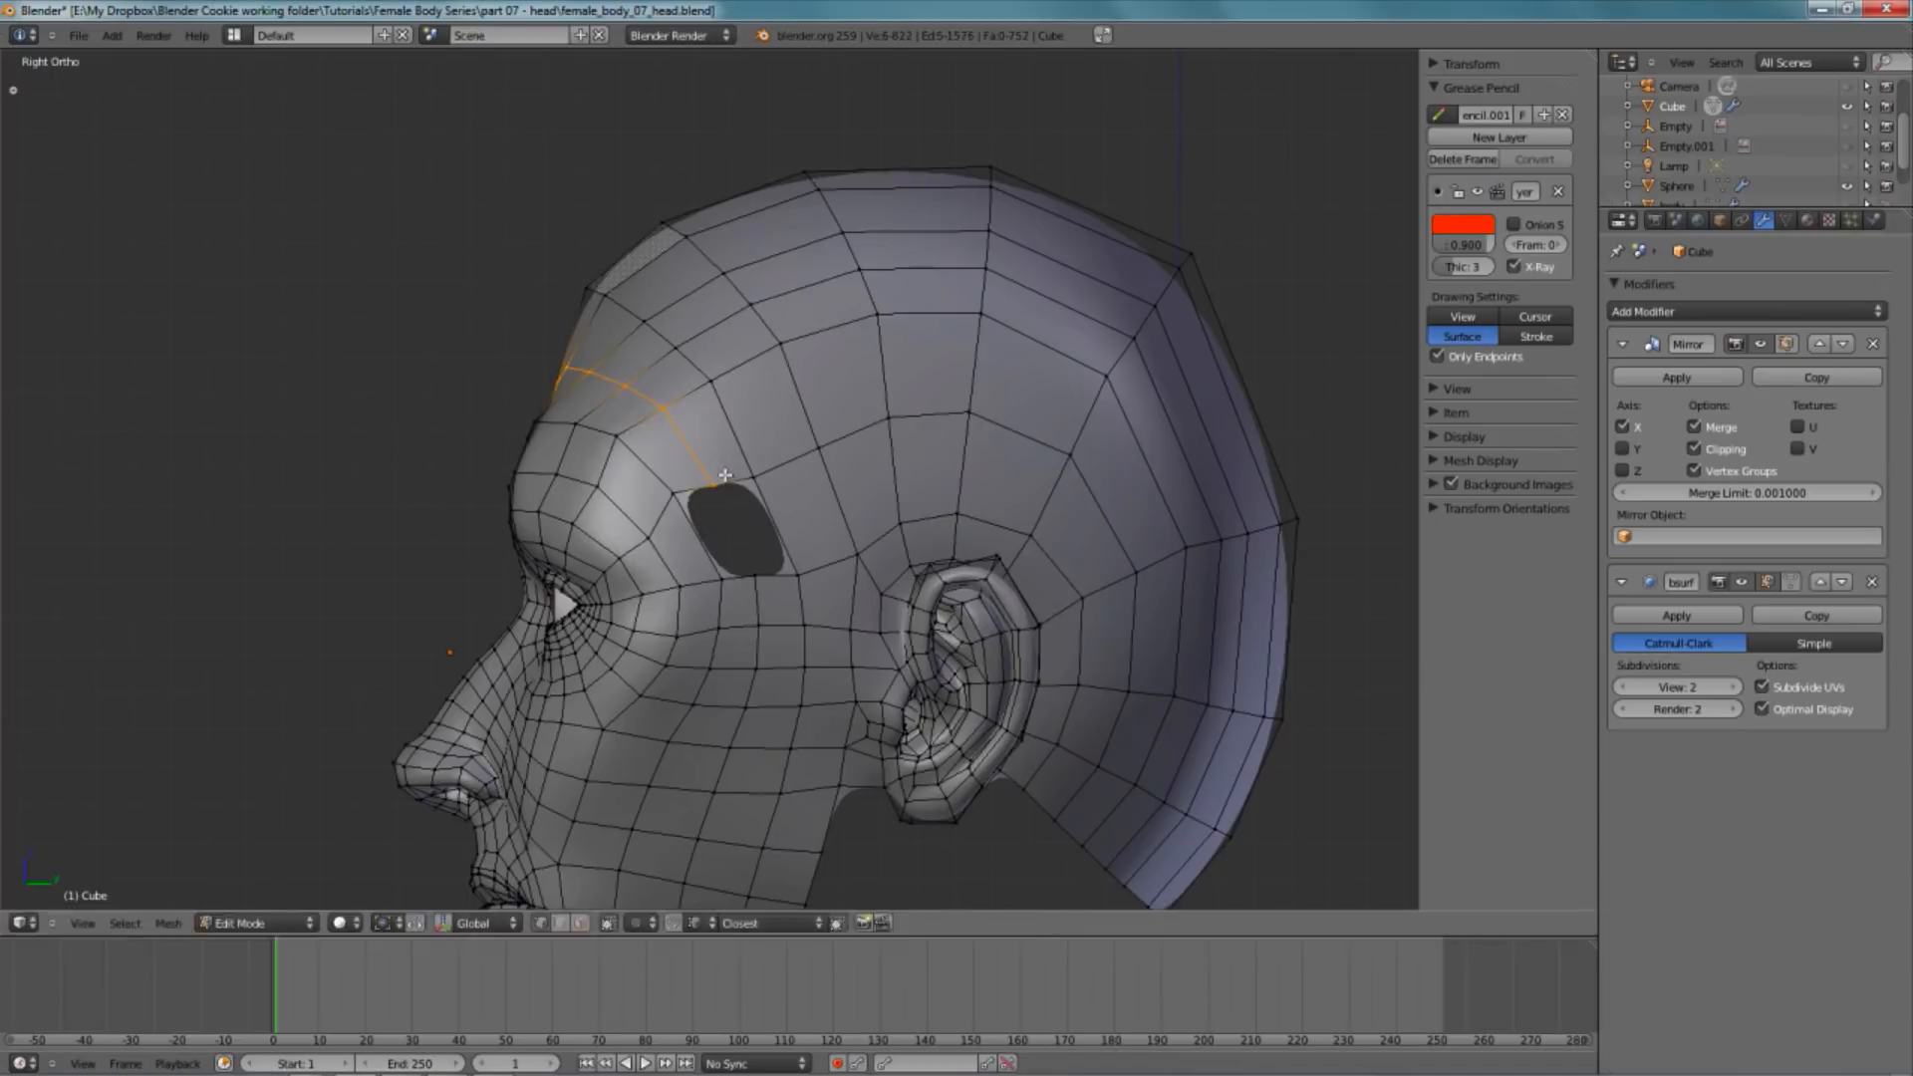
- Close the remaining temple hole with two faces between the forehead, scalp and cheek edges
right_click(735, 479)
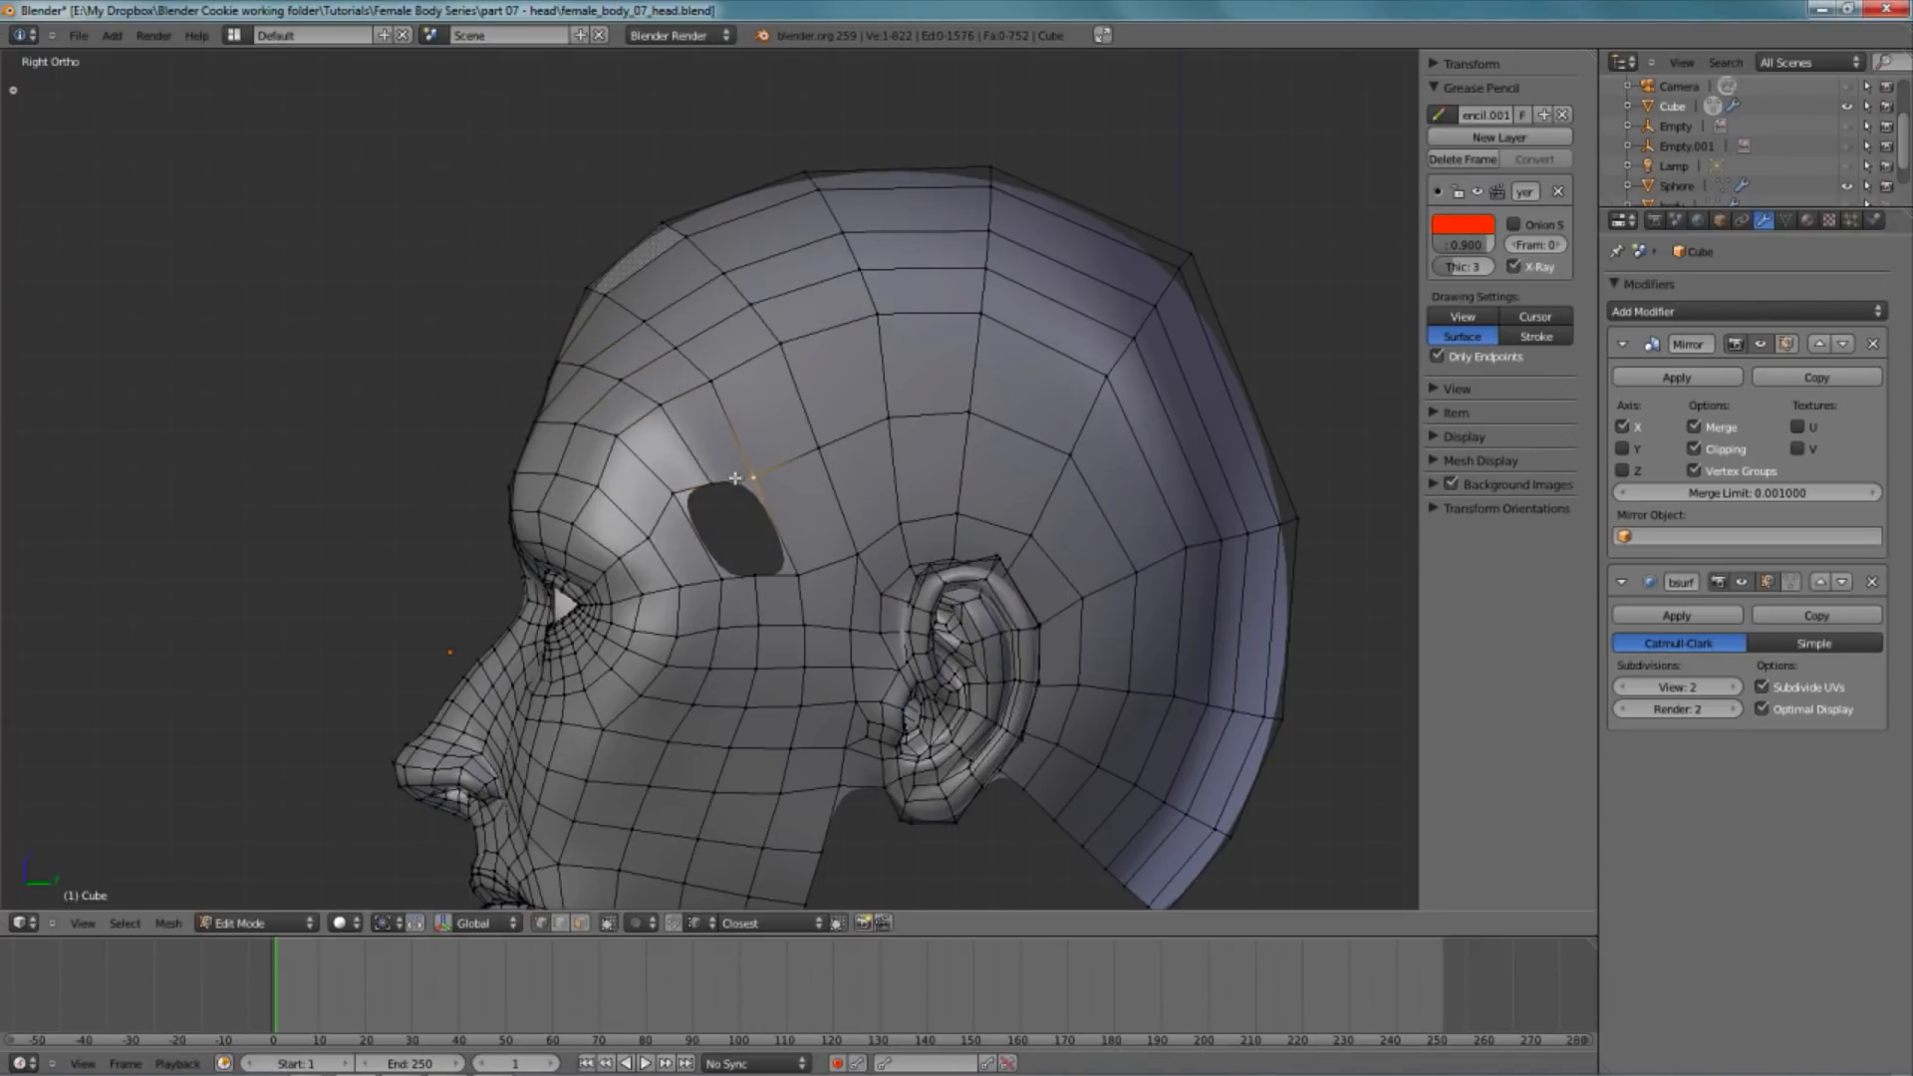
right_click(798, 573, "shift")
key("f")
right_click(755, 575)
right_click(715, 575, "shift")
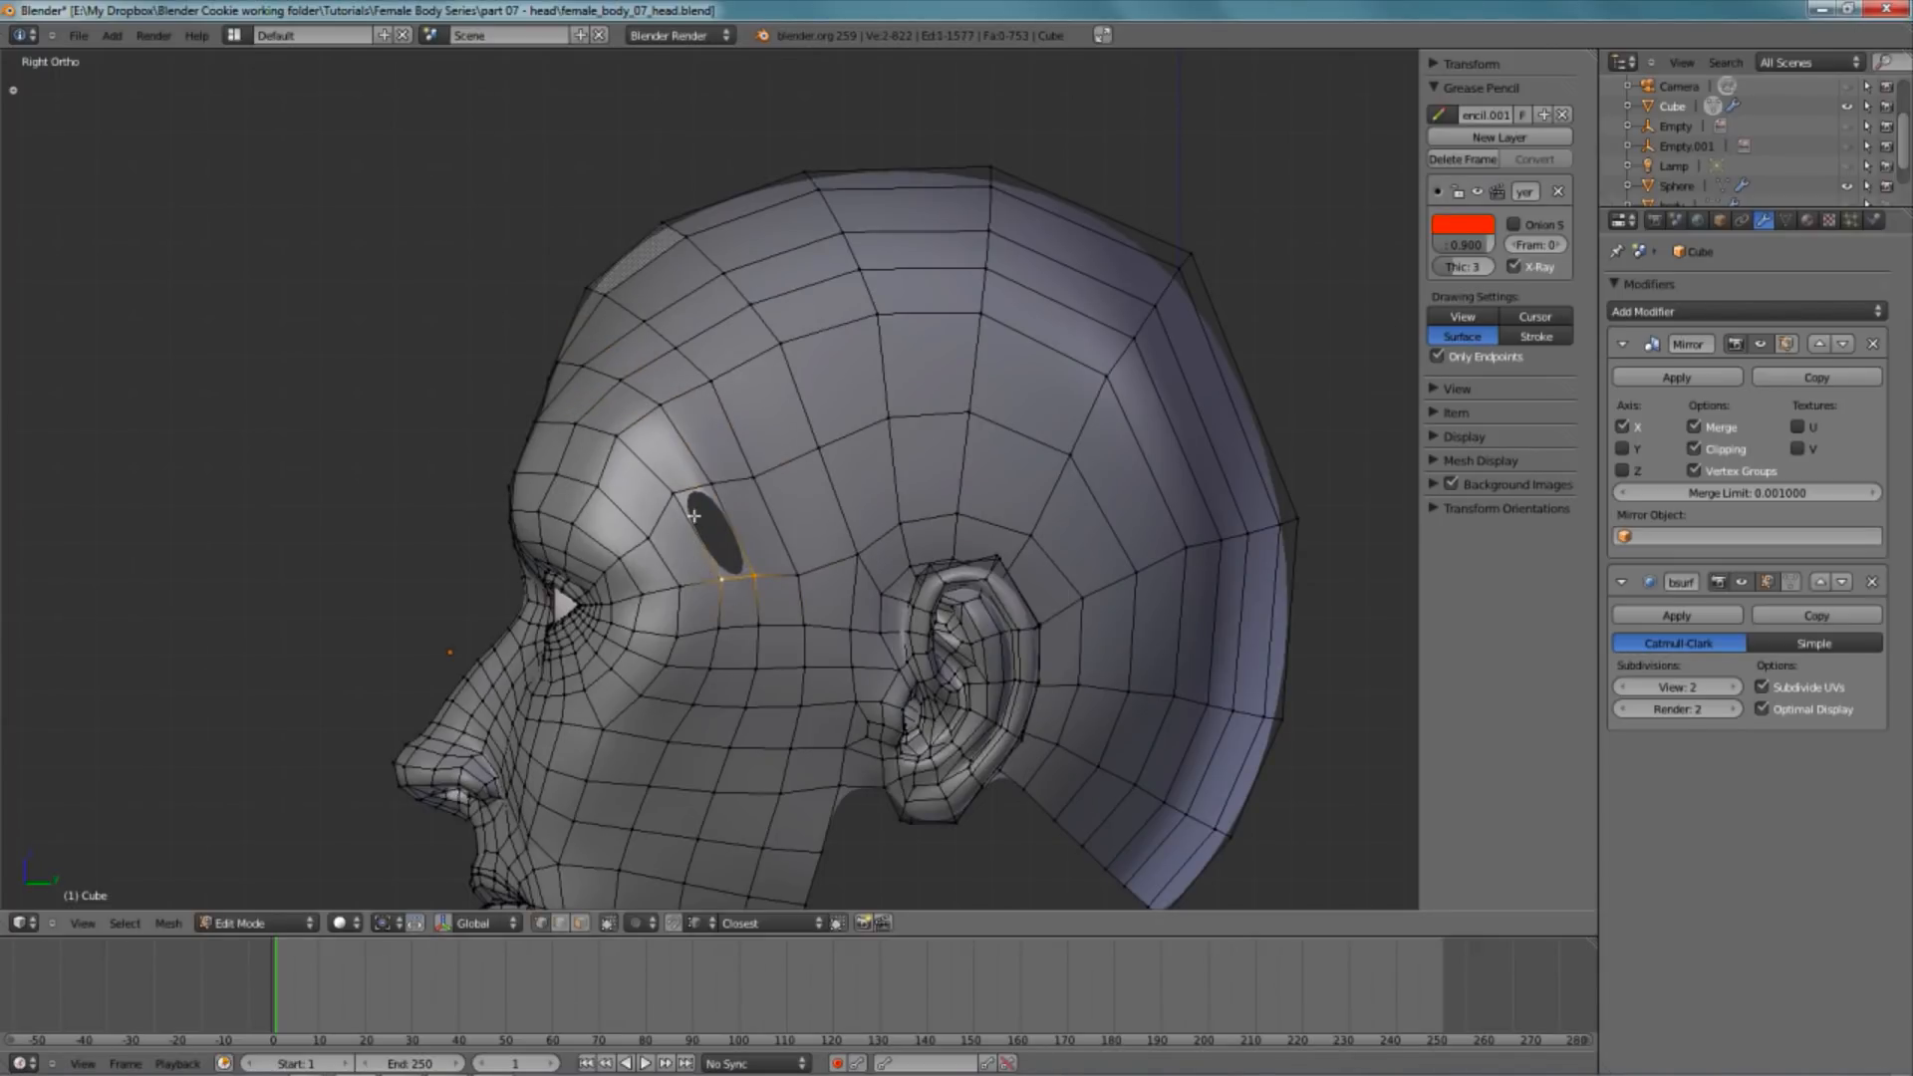
key("f")
key("a")
- Box-select the vertices of the newly filled upper temple faces and smooth them
key("b")
left_click_drag(606, 379, 769, 517)
key("w")
left_click(764, 631)
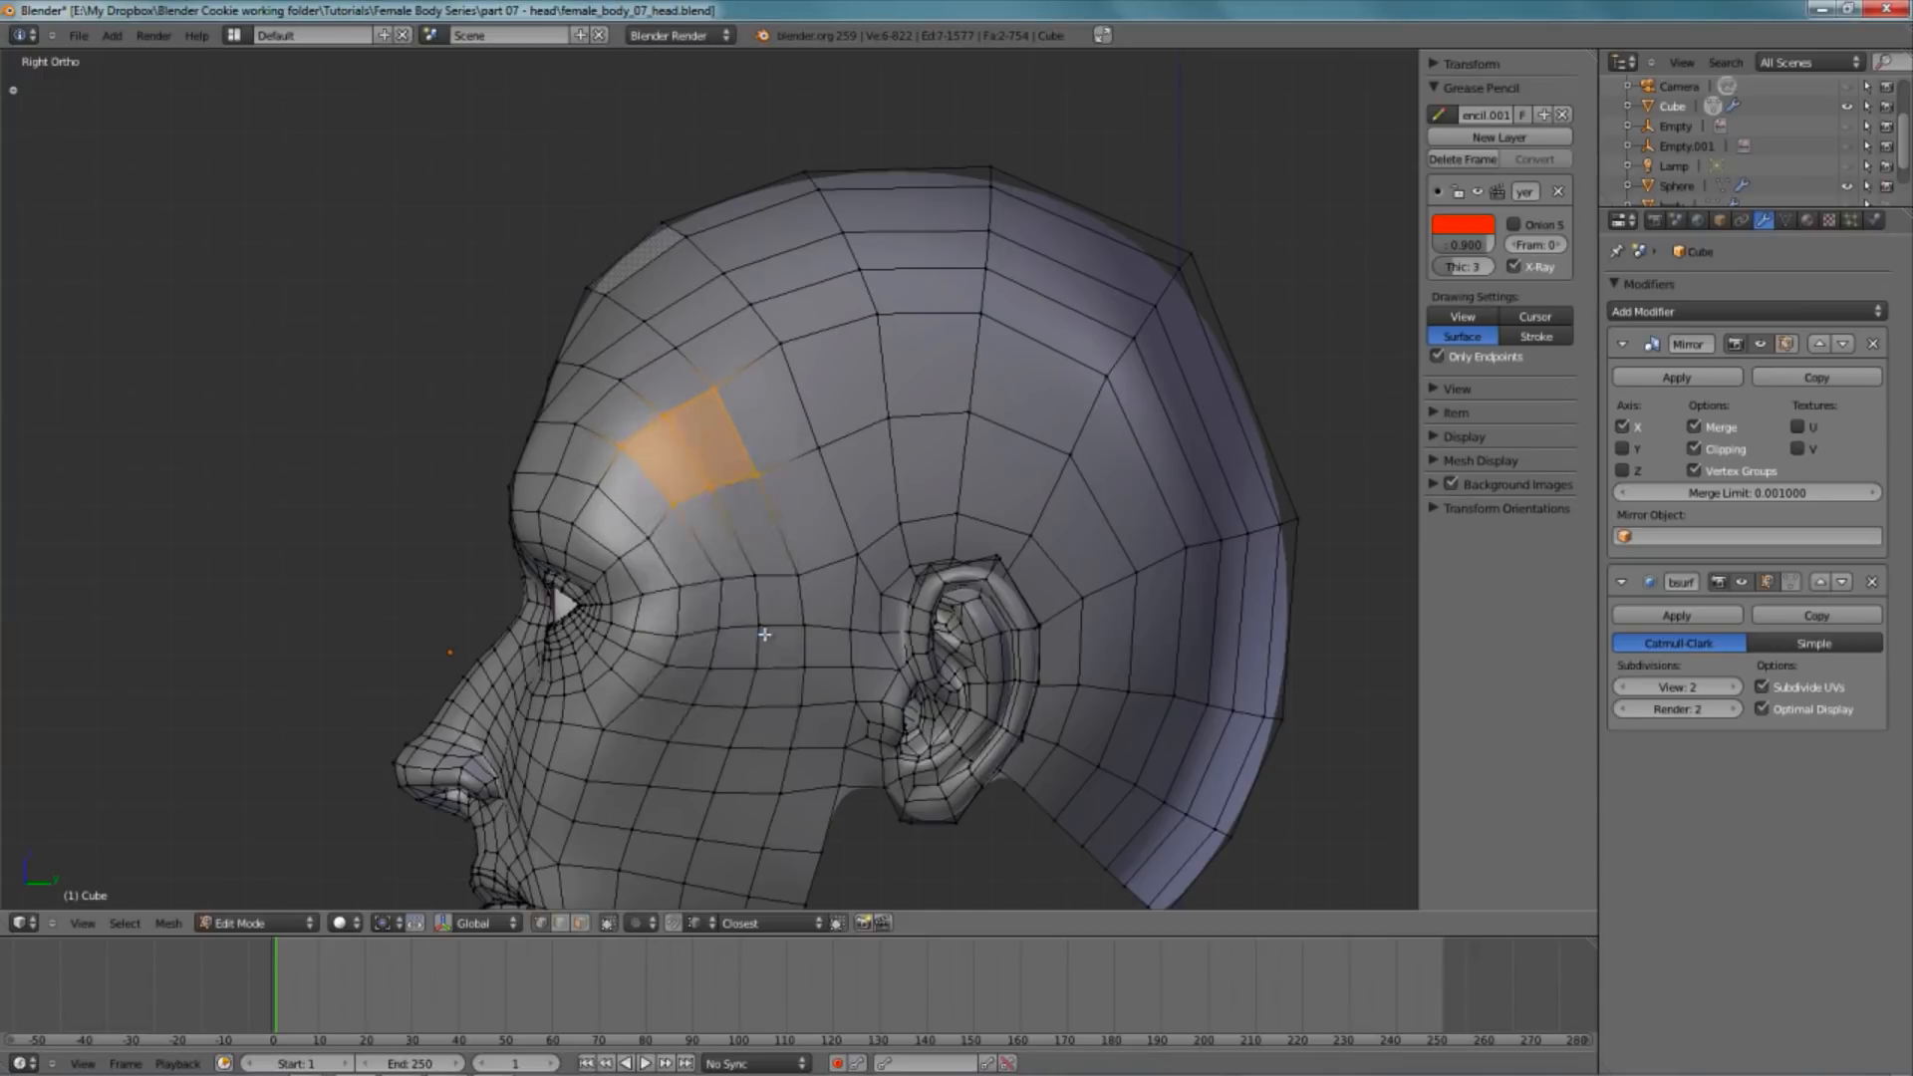
key("a")
- Examine the closed forehead and temple surface in Object Mode from several angles and in profile
middle_click_drag(626, 540, 747, 581)
scroll(788, 543, "down", 5)
middle_click_drag(847, 492, 585, 534)
key("Tab")
scroll(846, 543, "up", 4)
key("KP_3")
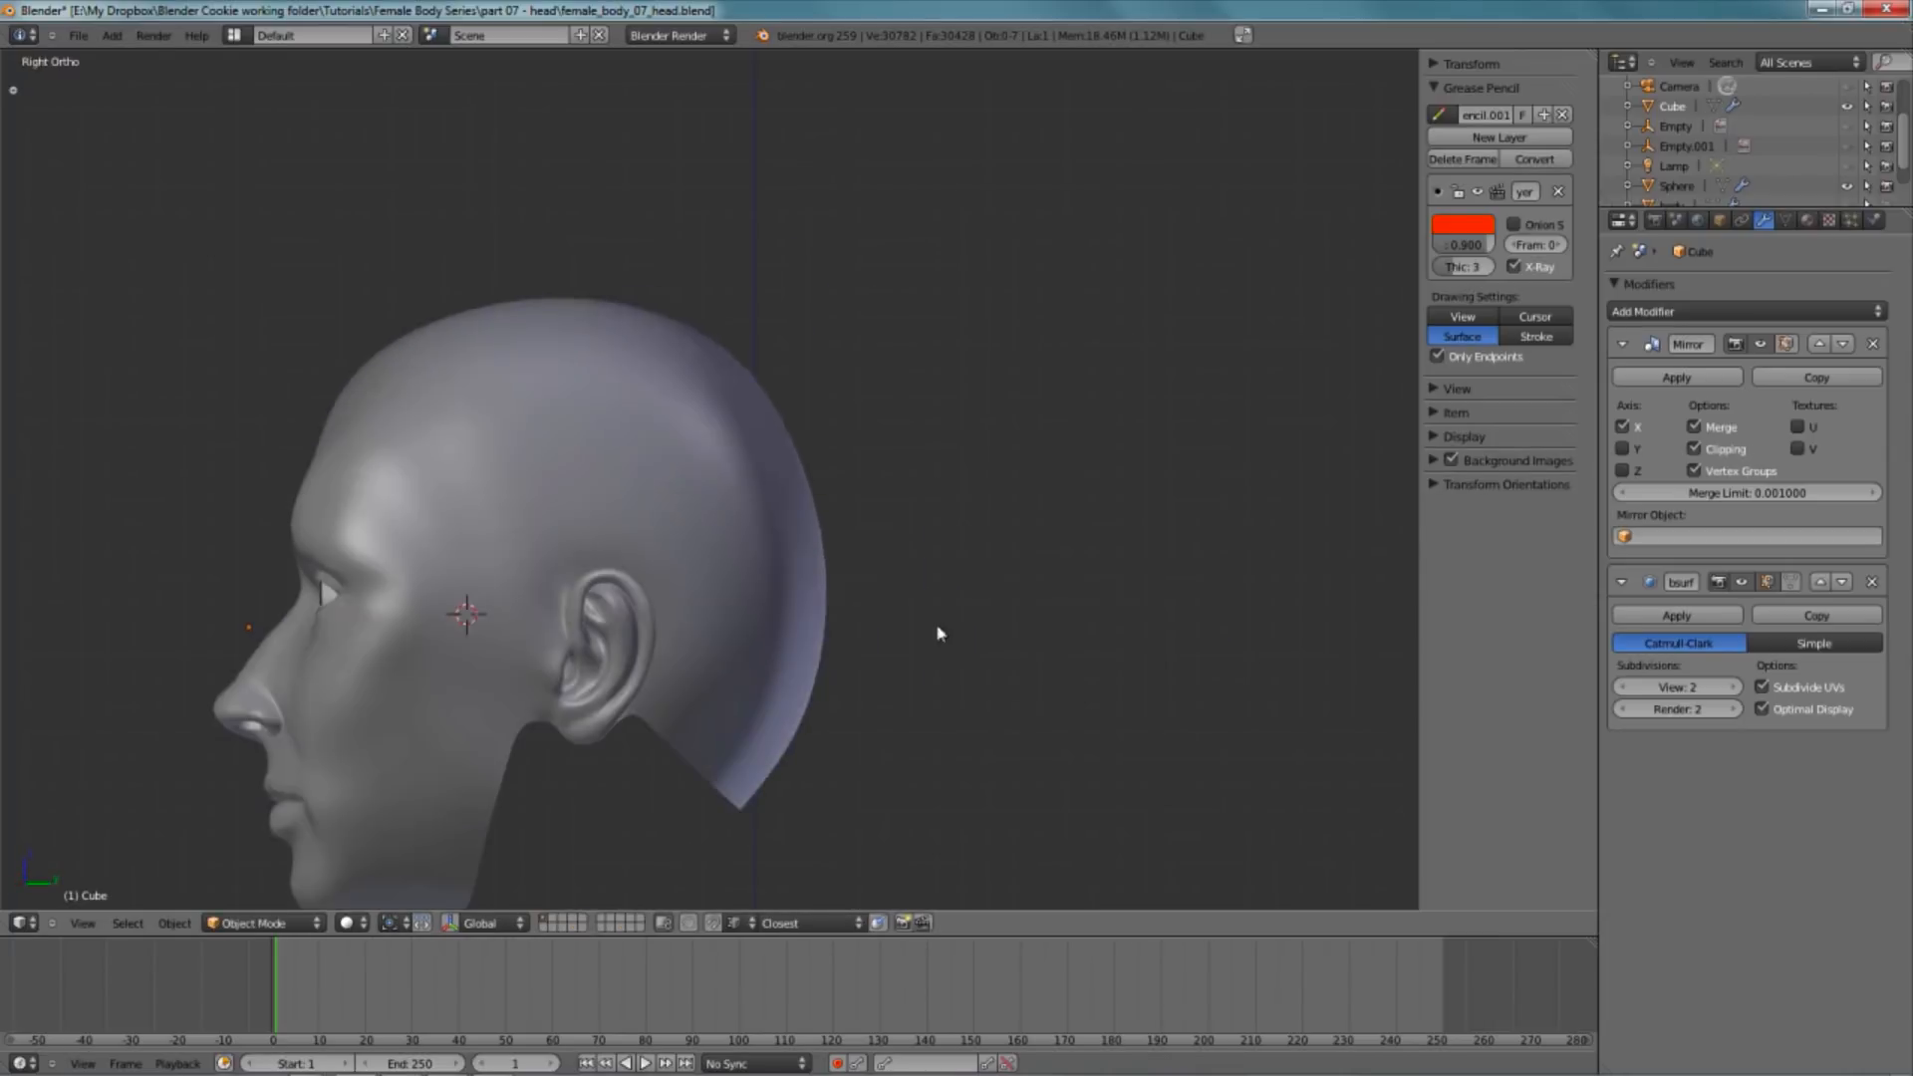
key("Tab")
- Move the selected part of the head mesh along the X axis
middle_click_drag(897, 658, 718, 522)
scroll(632, 691, "up", 3)
middle_click_drag(632, 691, 591, 735)
key("g")
key("x")
left_click(589, 643)
key("a")
- Select the second lengthwise scalp loop without its face portion, edge-slide it and adjust it with Shrink/Fatten
right_click(680, 735, "alt")
middle_click_drag(681, 735, 1047, 495)
key("b")
middle_click_drag(428, 283, 628, 598)
key("z")
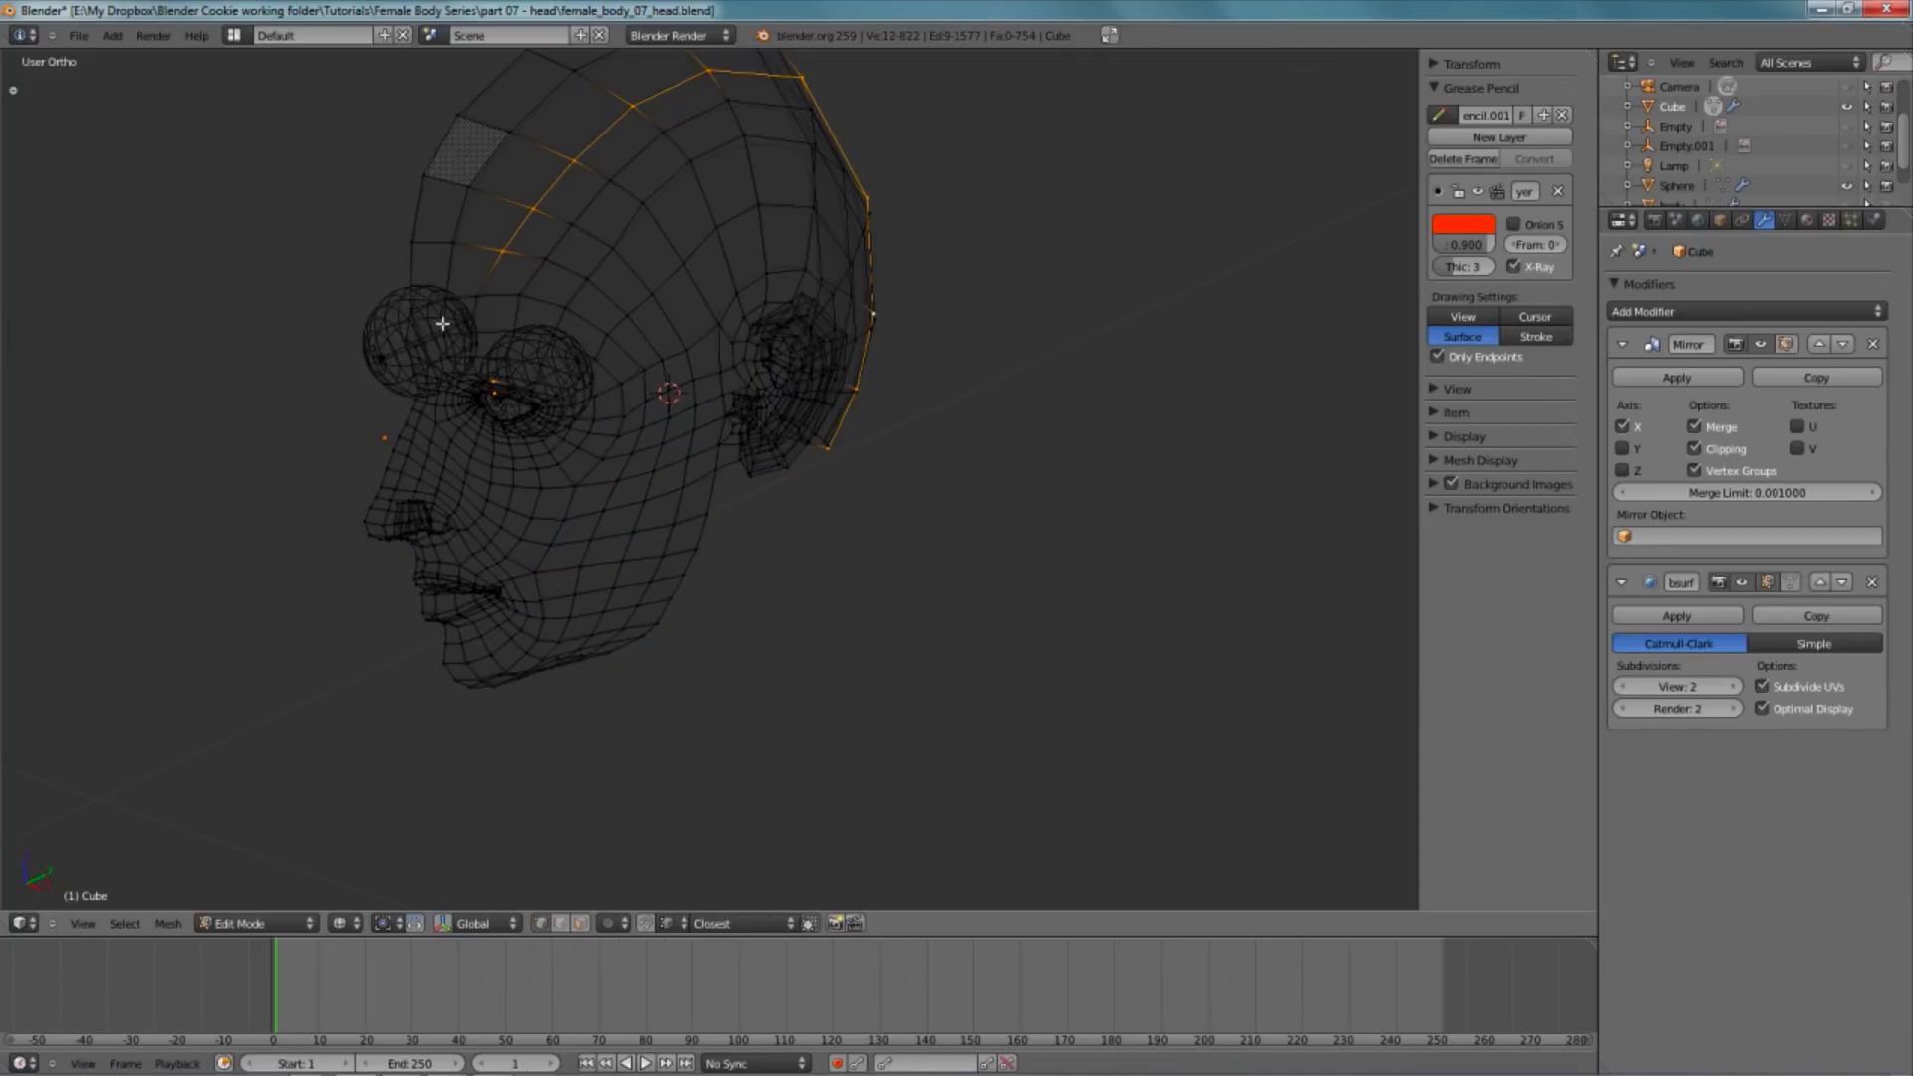
key("z")
key("ctrl+e")
left_click(772, 590)
left_click(764, 577)
middle_click_drag(765, 577, 821, 718)
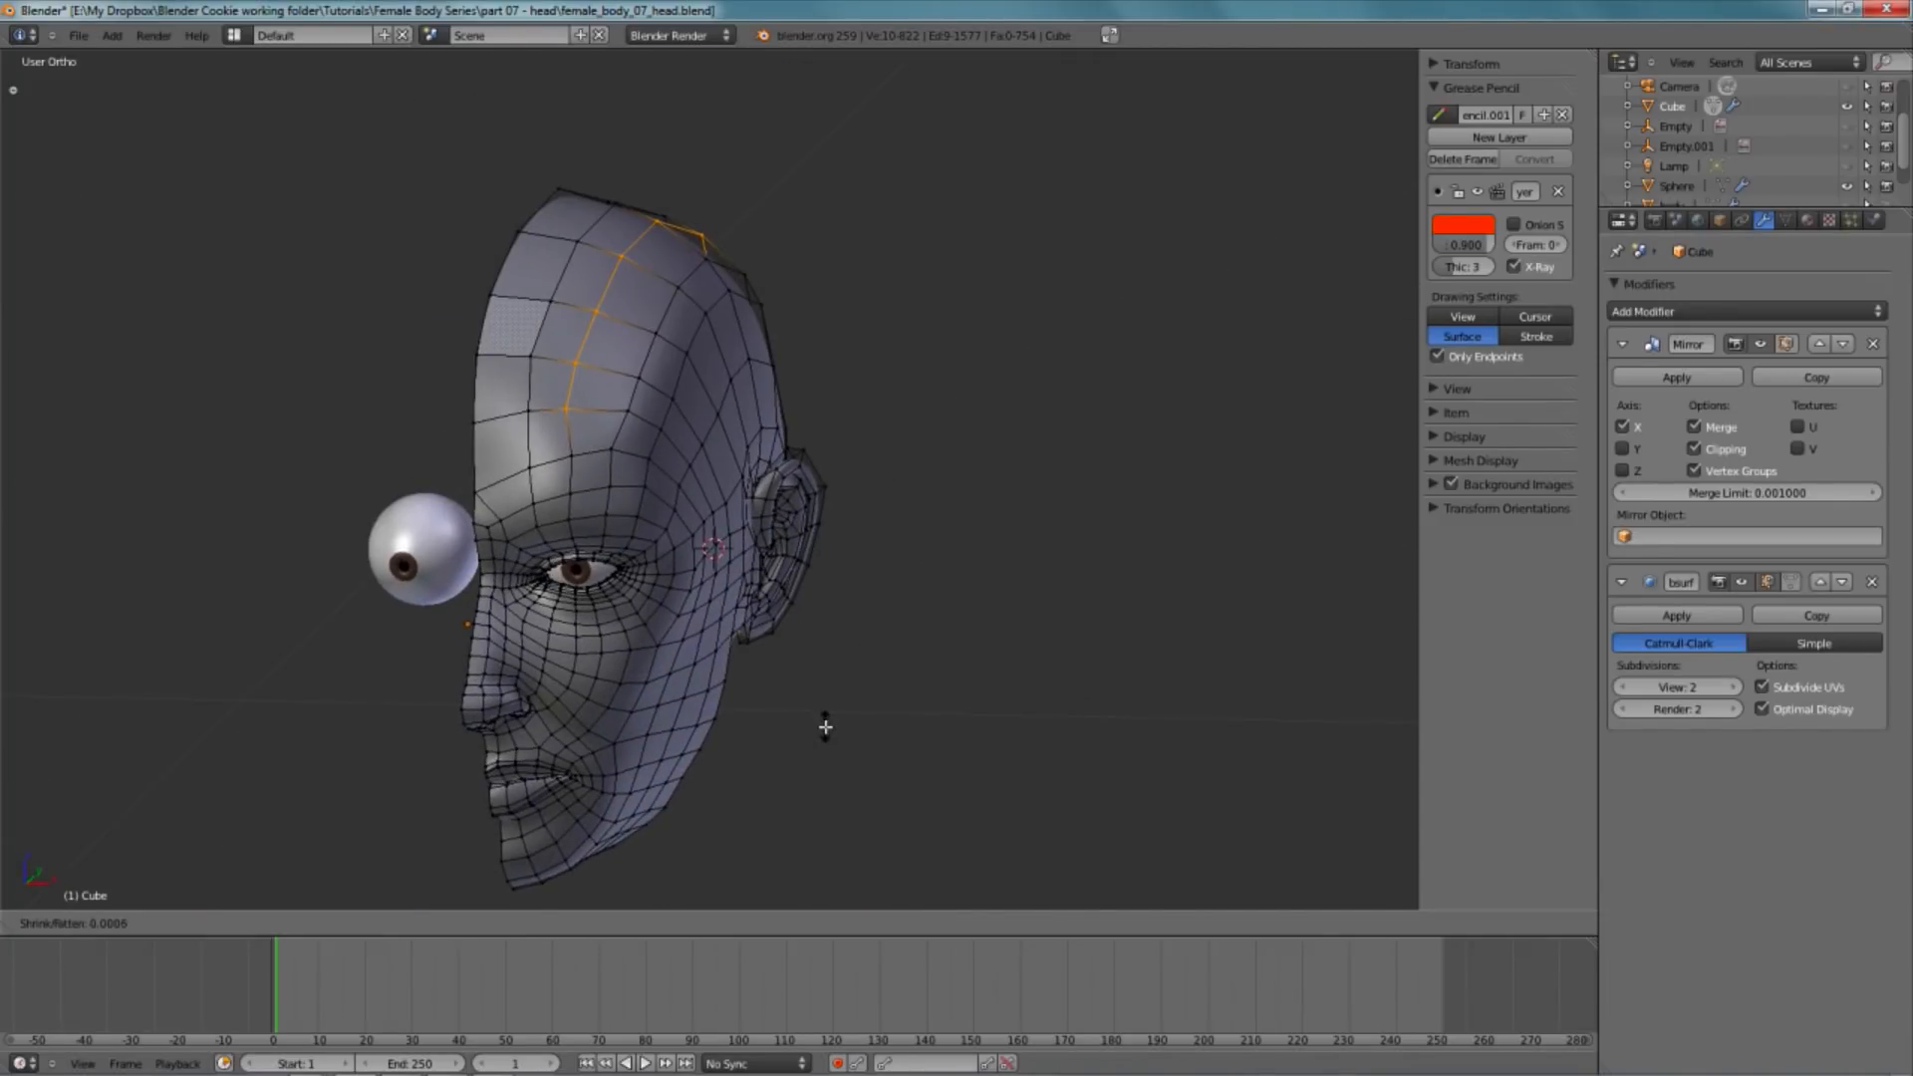
middle_click_drag(695, 595, 748, 397)
- Select only the scalp portion of the lengthwise loop above the outer eye and edge-slide it by about 0.15
key("a")
right_click(684, 310, "alt")
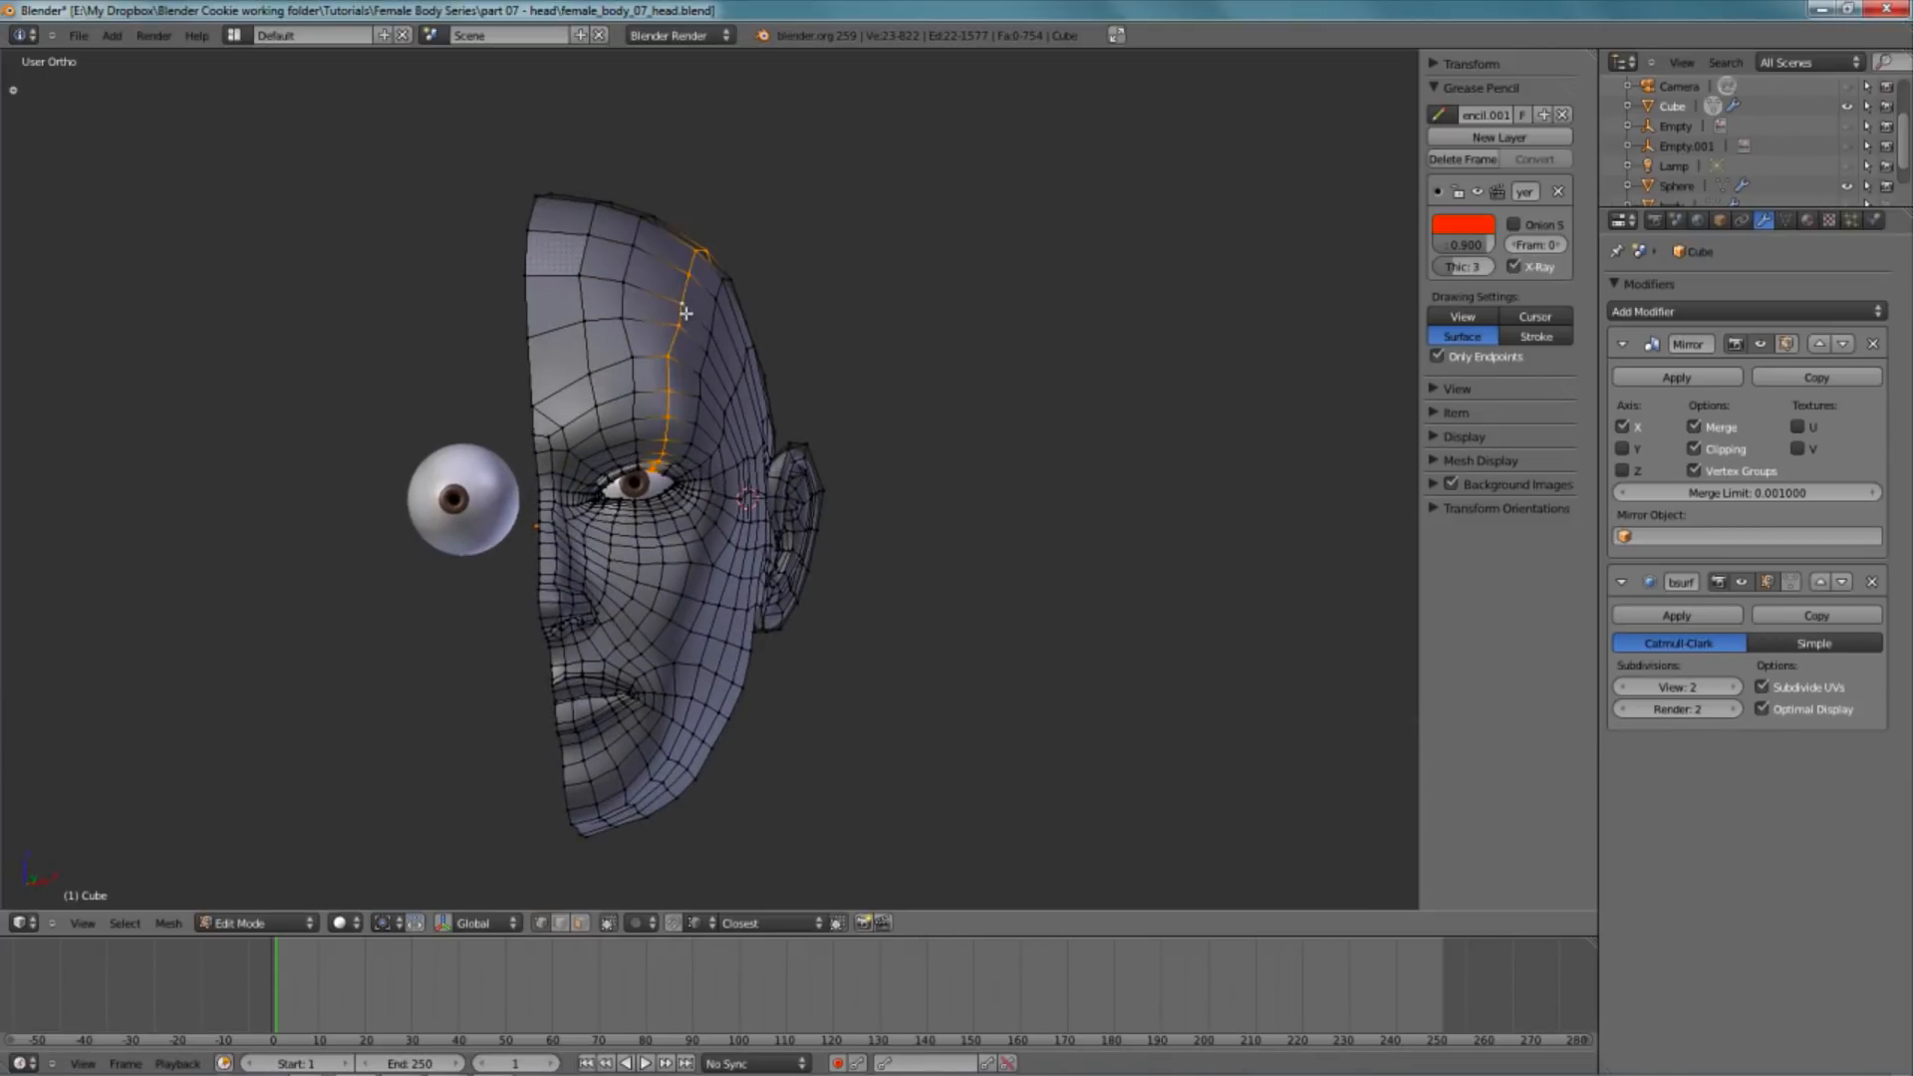
key("z")
key("b")
middle_click_drag(640, 347, 684, 578)
key("z")
key("ctrl+e")
left_click(902, 585)
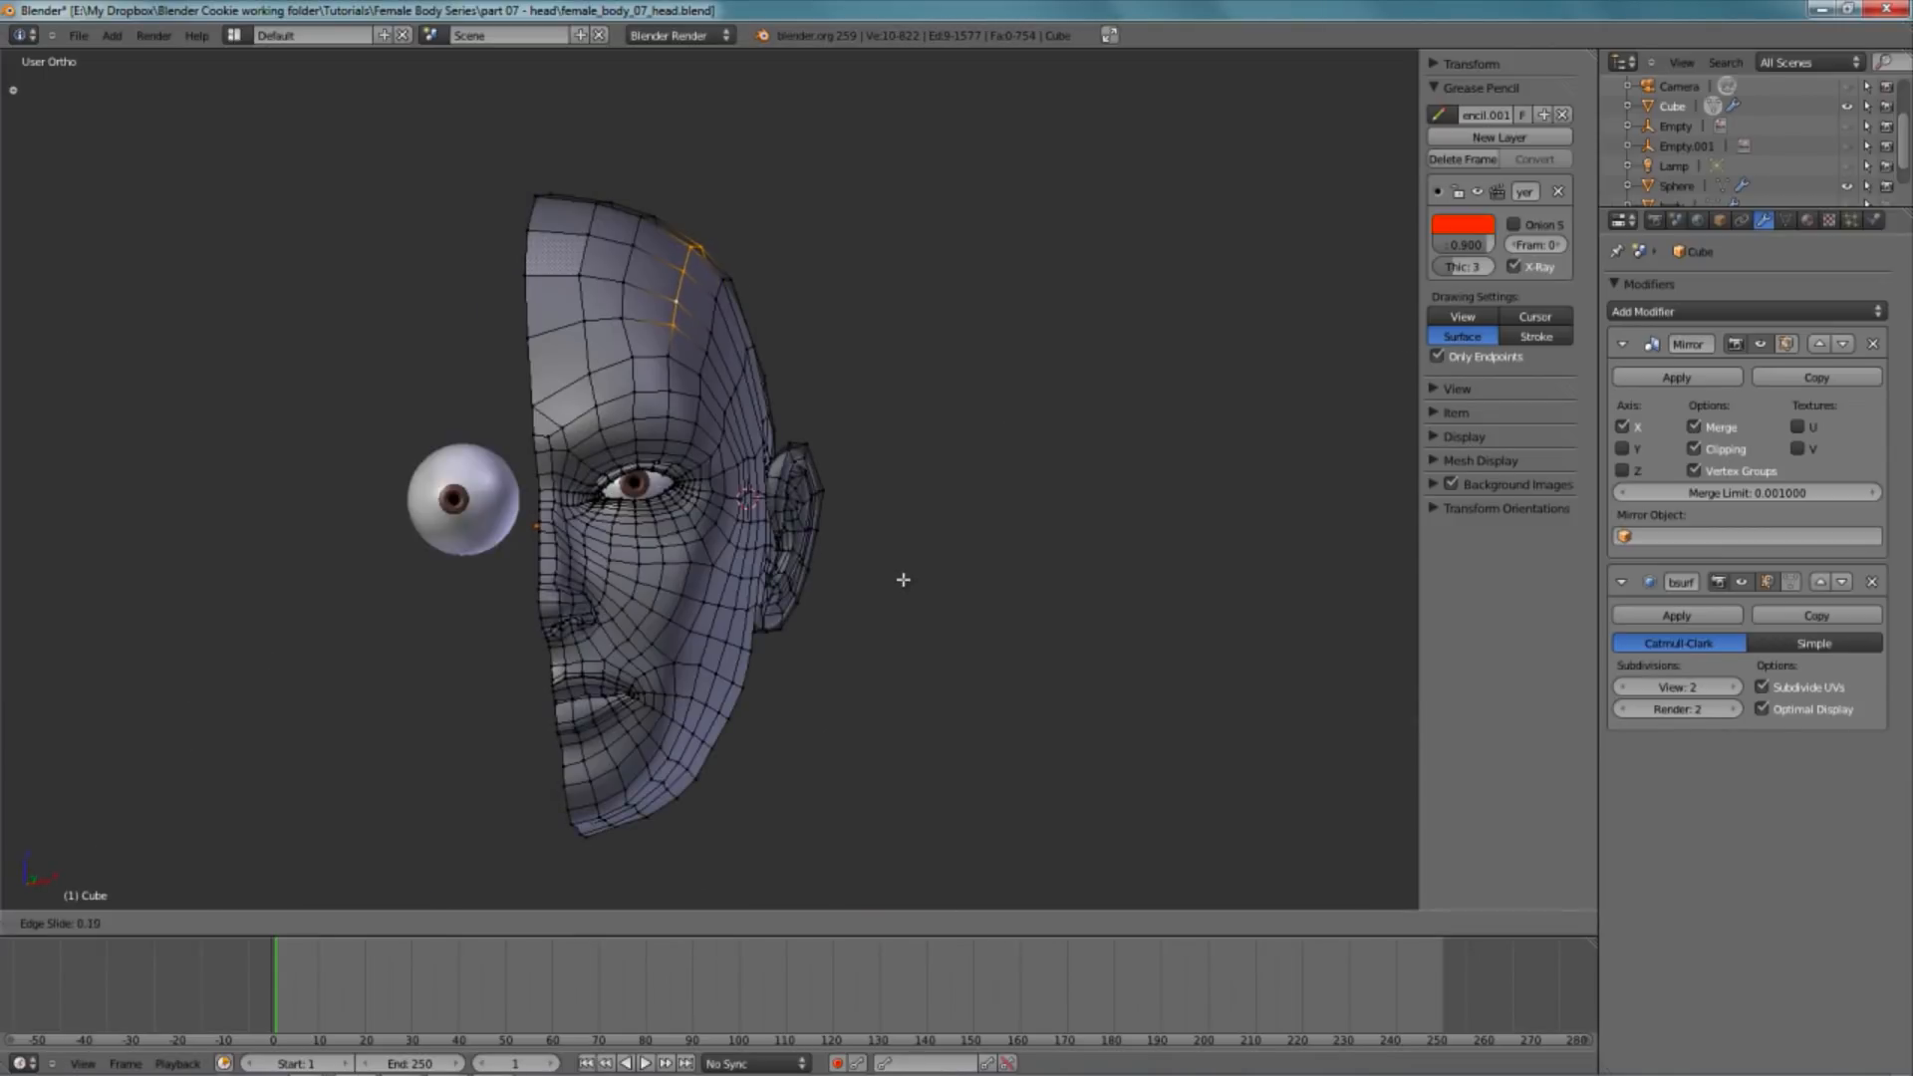
left_click(905, 583)
key("a")
- Select the vertex in front of the ear's upper edge and examine the head's profile in Object and Edit Mode
middle_click_drag(1046, 573, 429, 558)
middle_click_drag(694, 526, 991, 474)
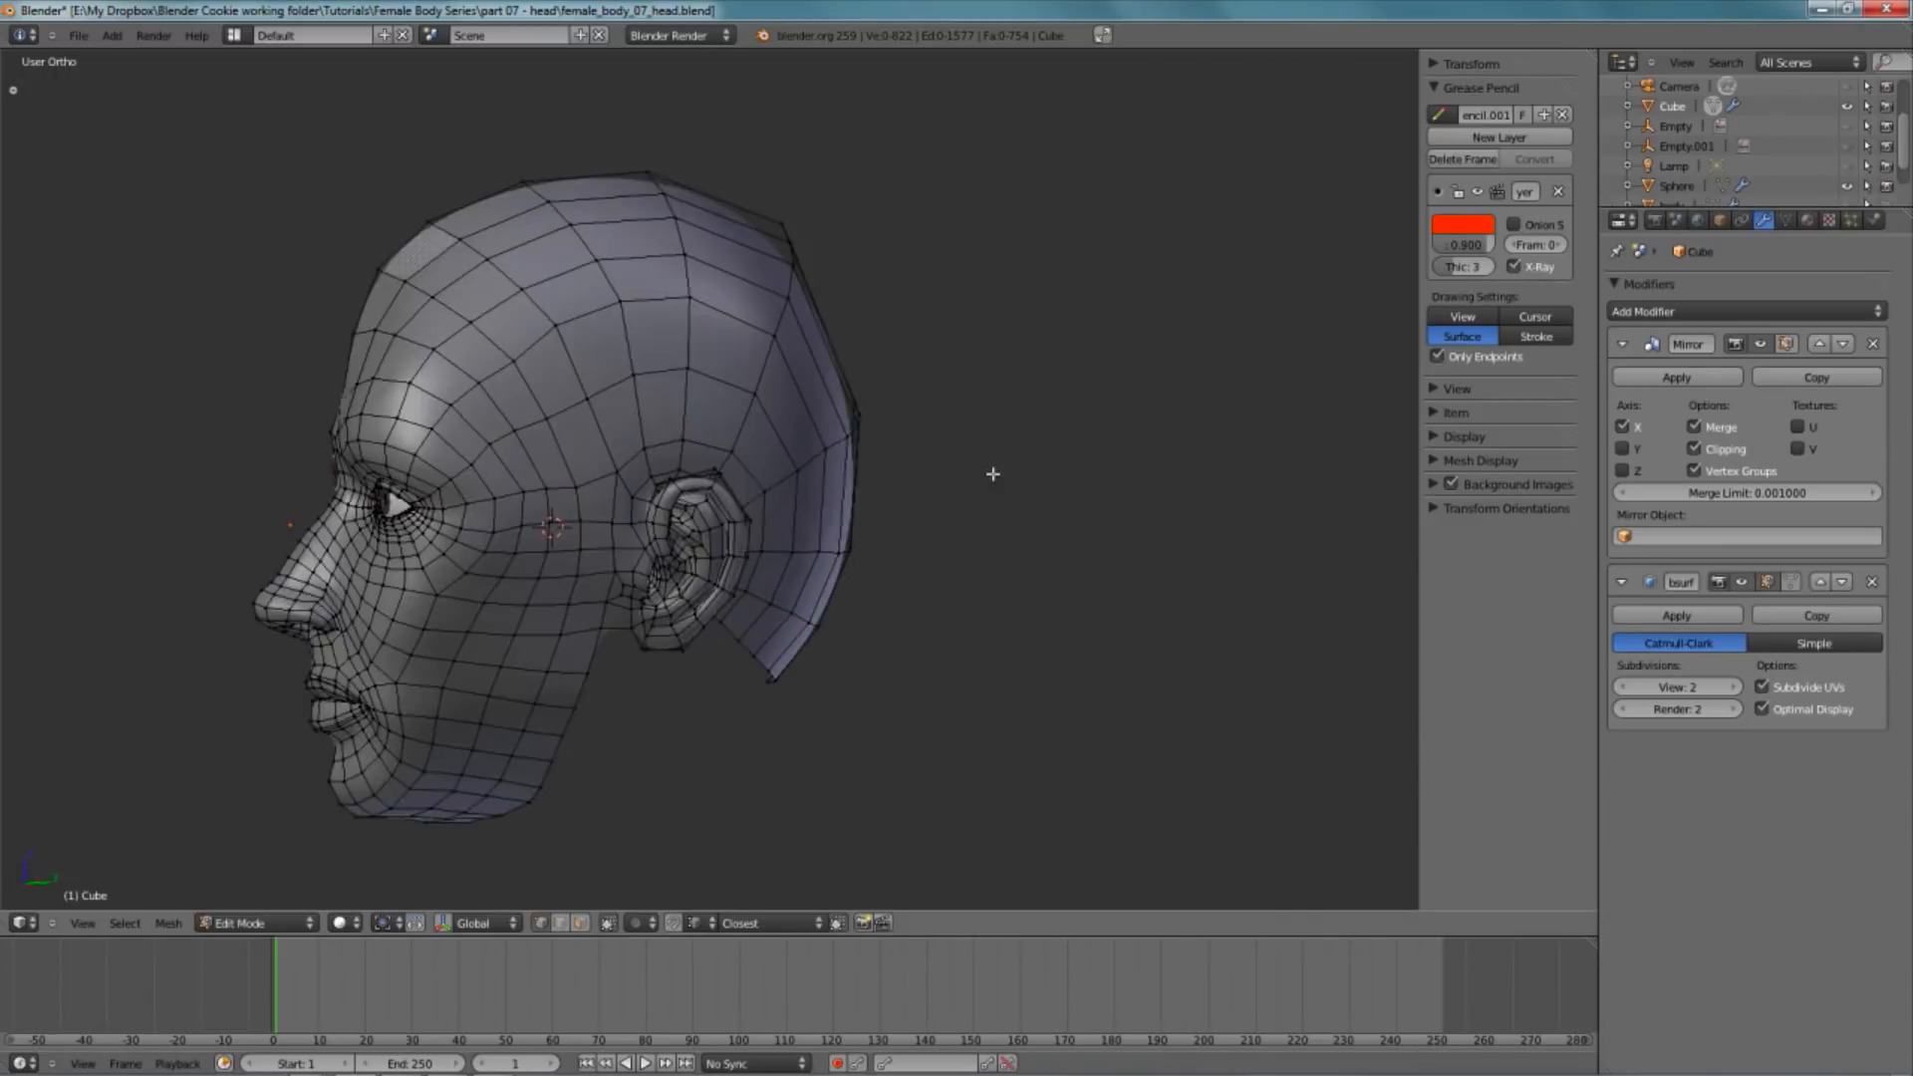
key("w")
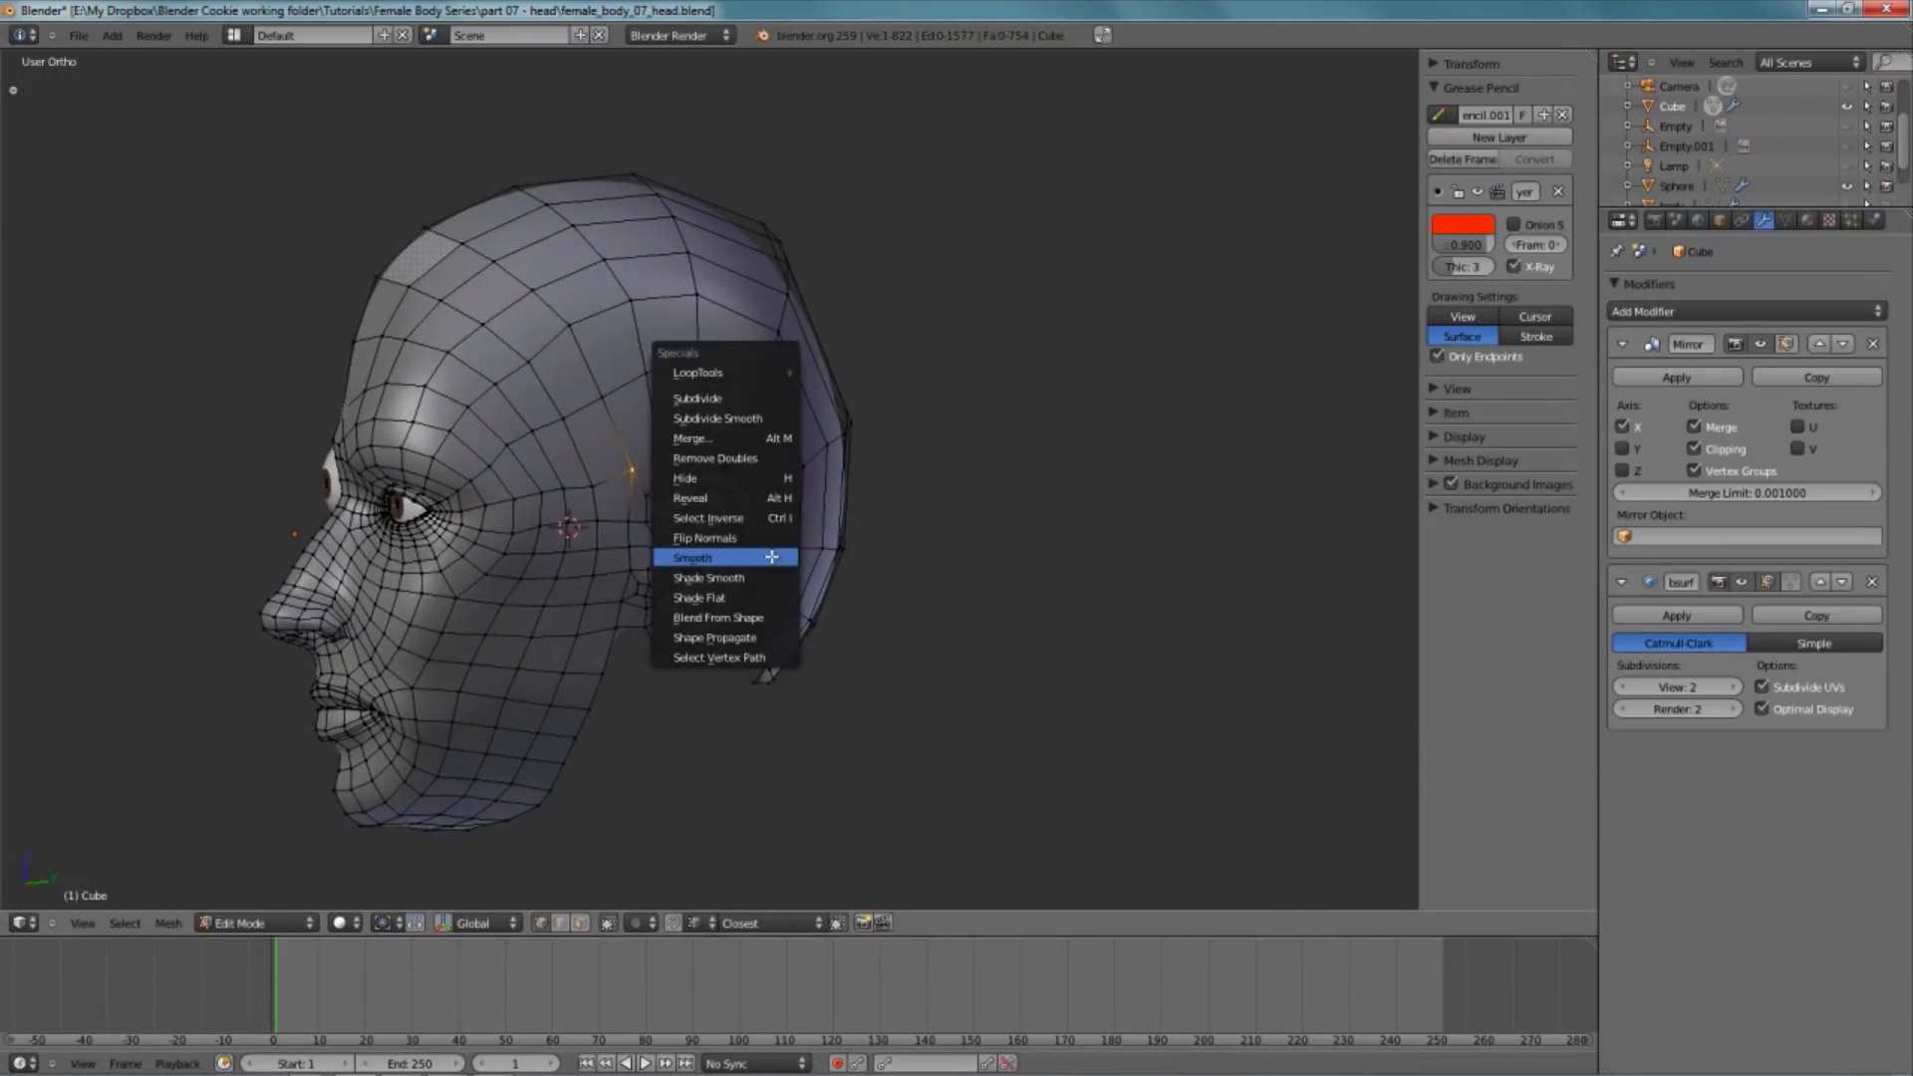
key("Escape")
key("KP_3")
scroll(884, 590, "up", 3)
right_click(836, 564)
scroll(824, 649, "down", 5)
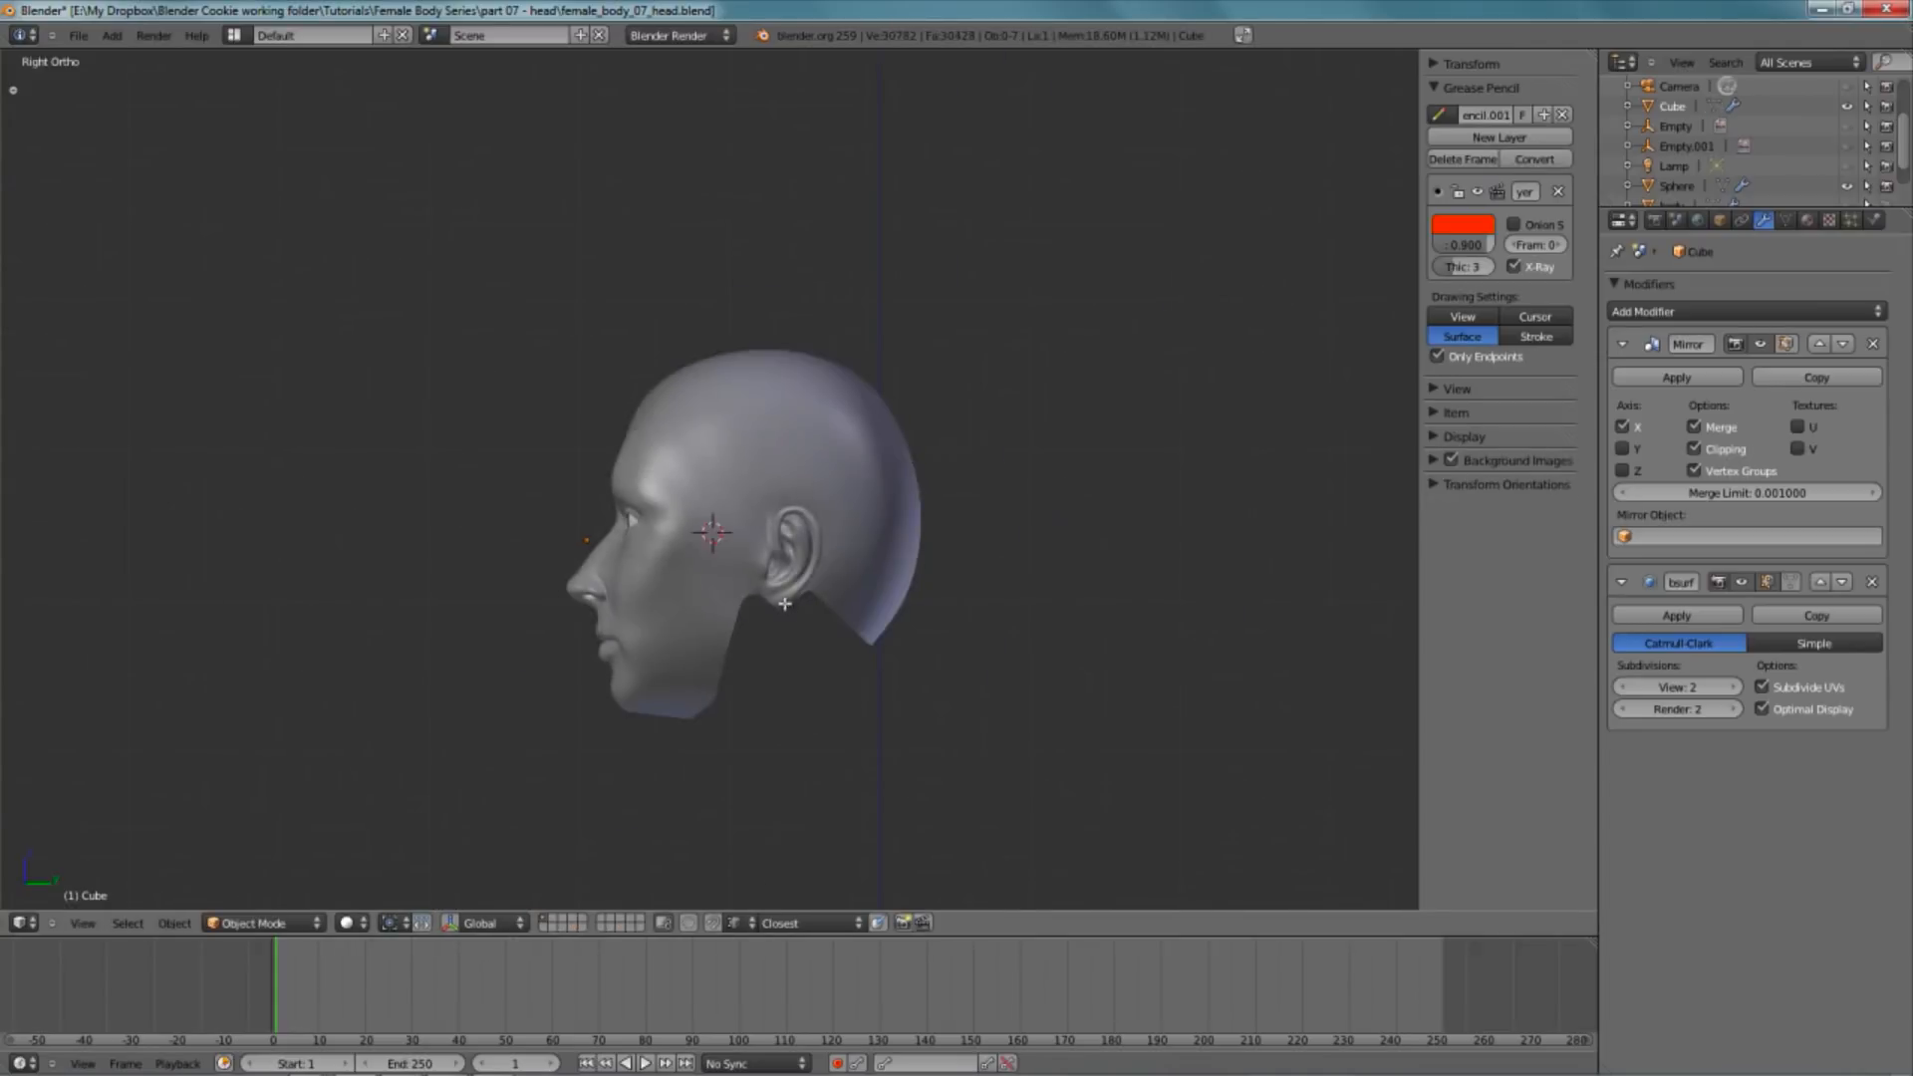
scroll(795, 578, "up", 2)
scroll(799, 572, "up", 5)
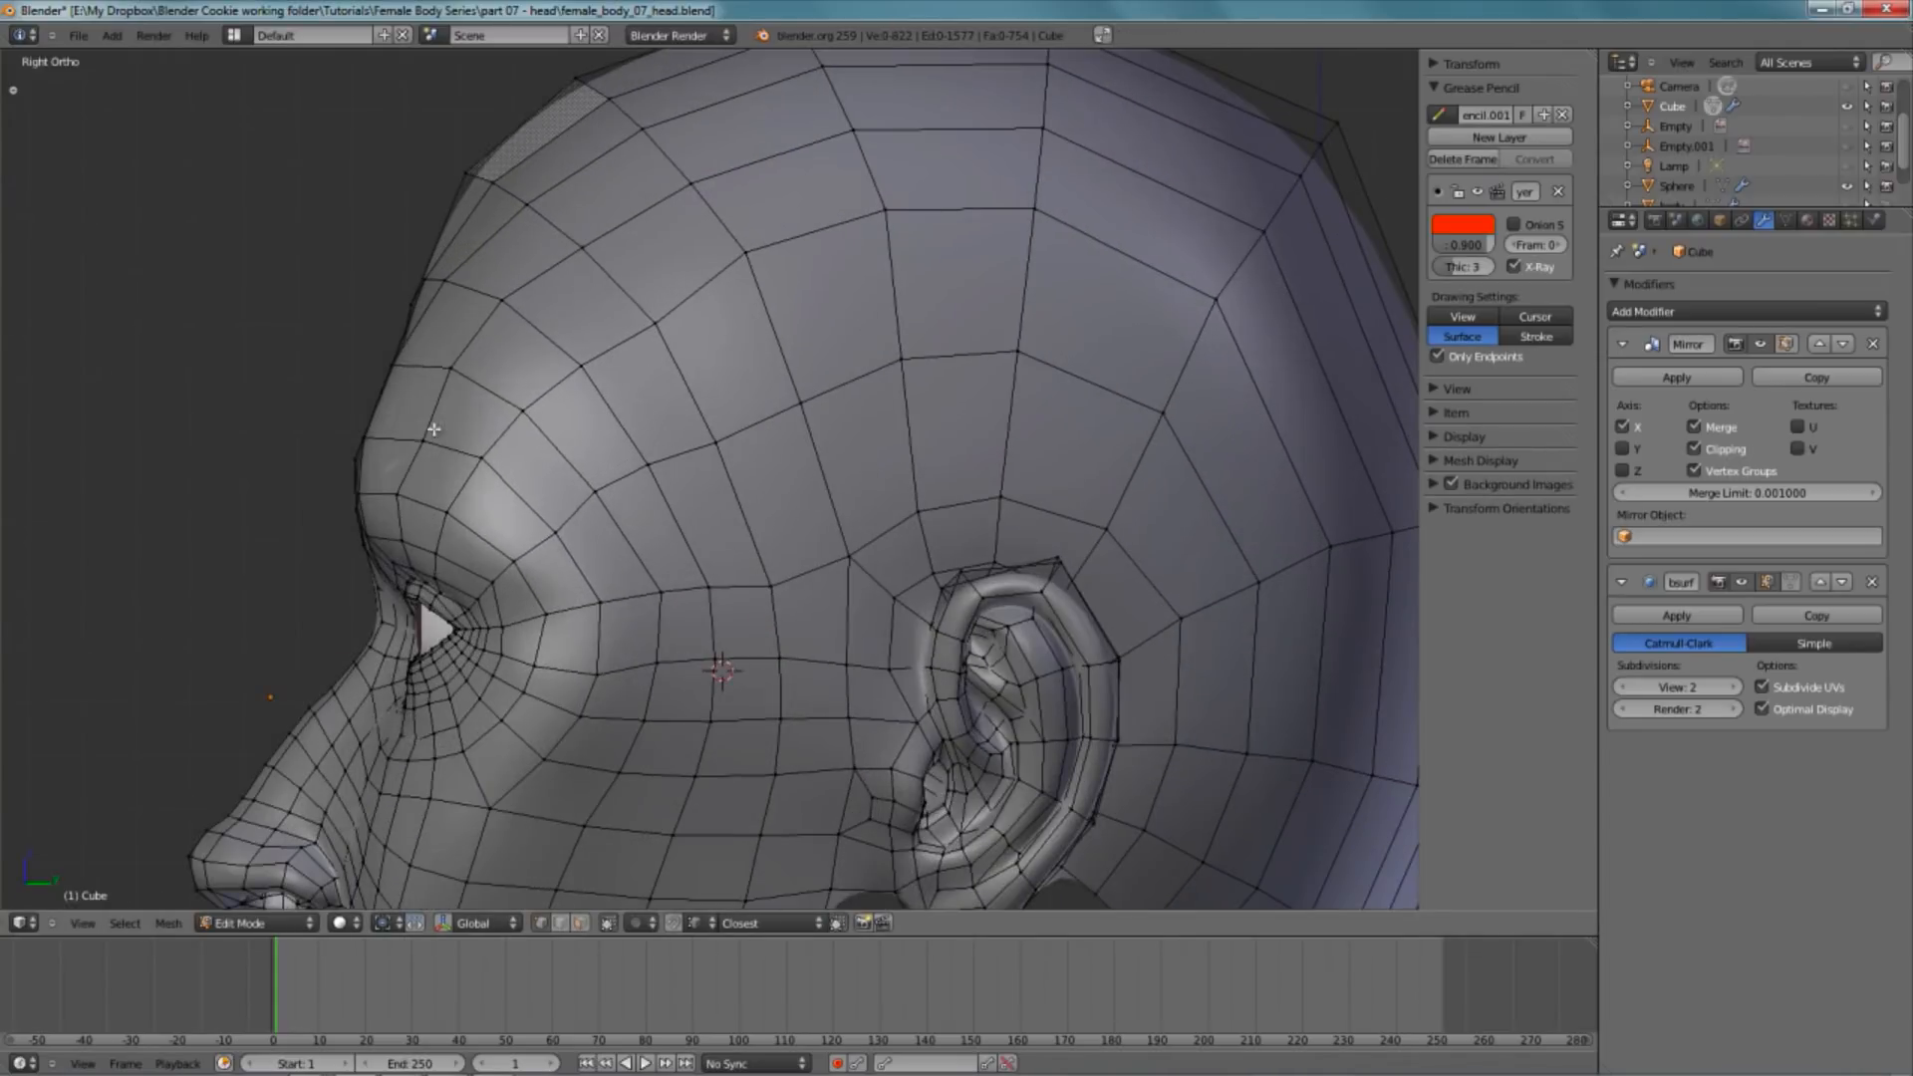
- In side view, move a vertex above the brow slightly forward to refine the forehead
right_click(426, 438)
key("g")
left_click(415, 434)
key("a")
- In front view, outline the circular edge loop around the eye with red Grease Pencil strokes
key("KP_1")
scroll(668, 547, "down", 4)
middle_click_drag(764, 533, 1326, 434, "shift")
scroll(1096, 367, "up", 4)
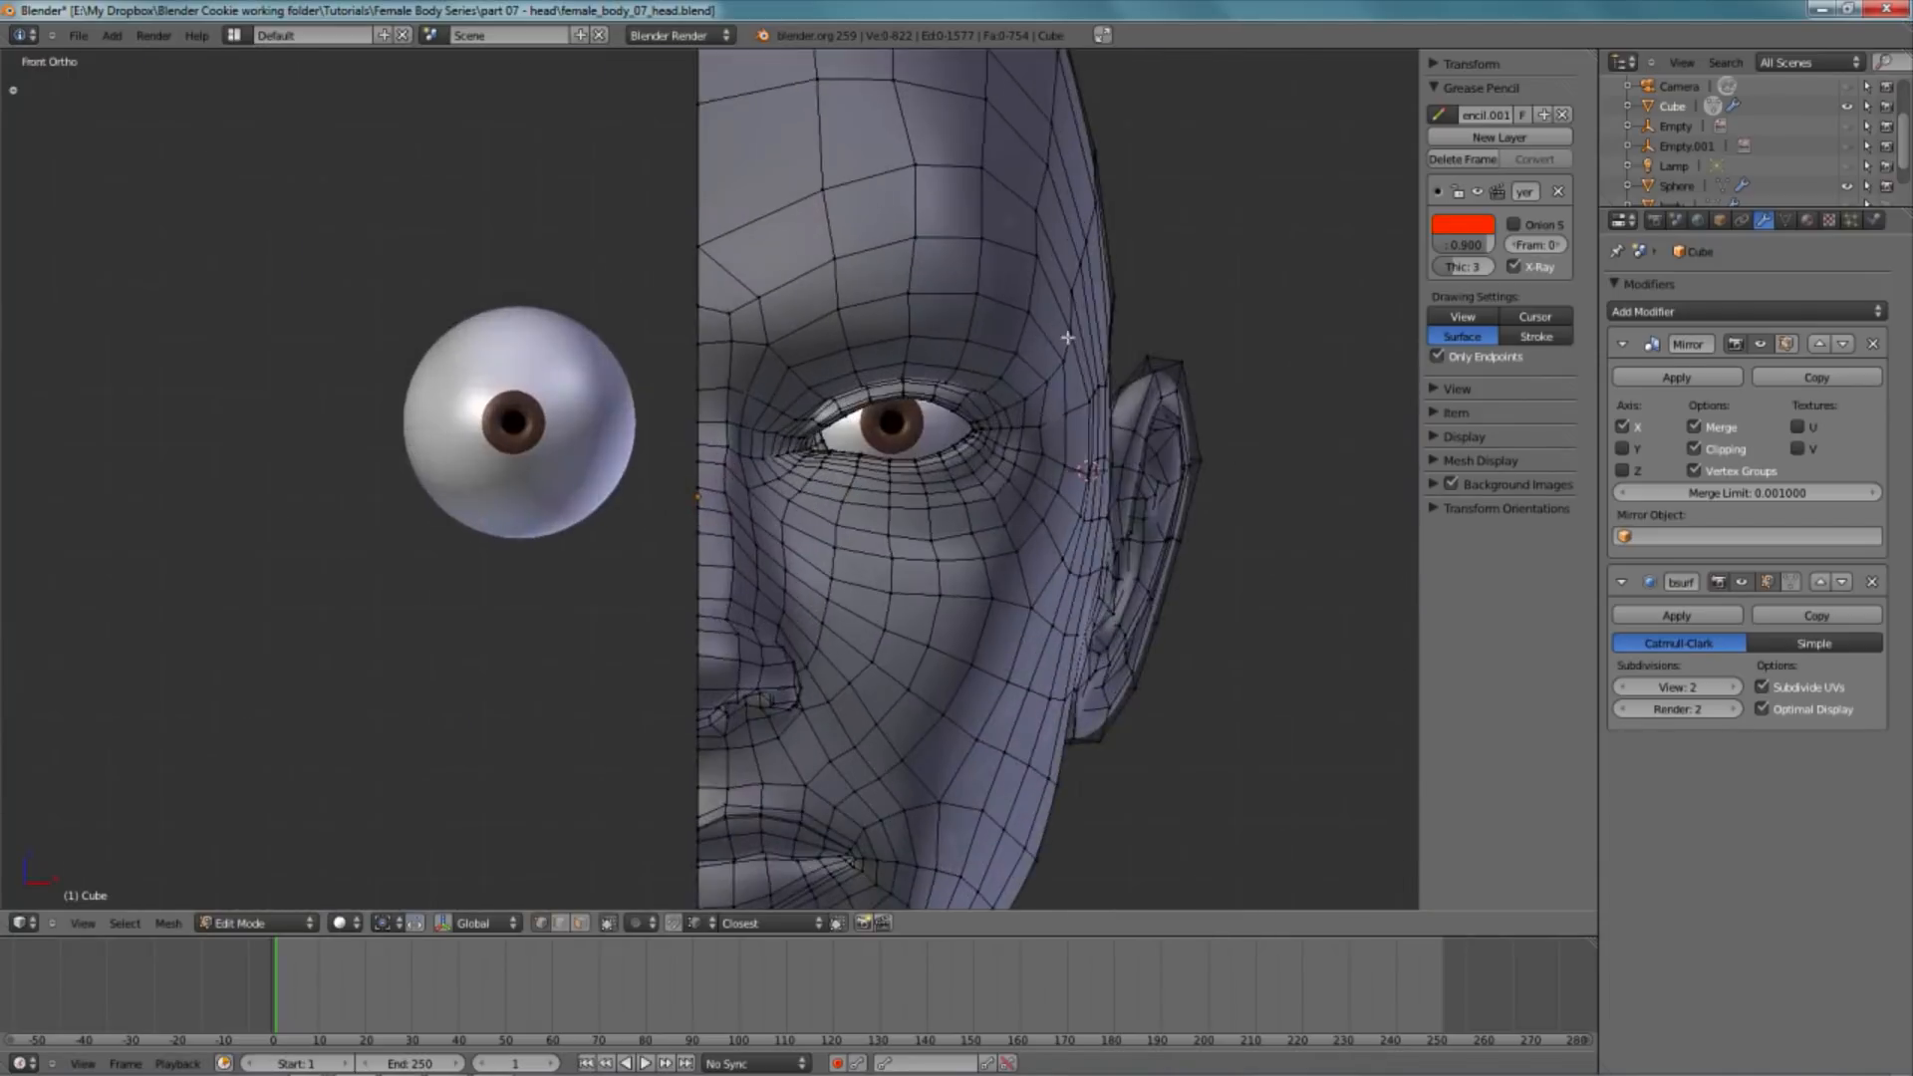
middle_click_drag(1037, 303, 914, 507, "shift")
scroll(942, 448, "up", 2)
scroll(699, 529, "down", 4)
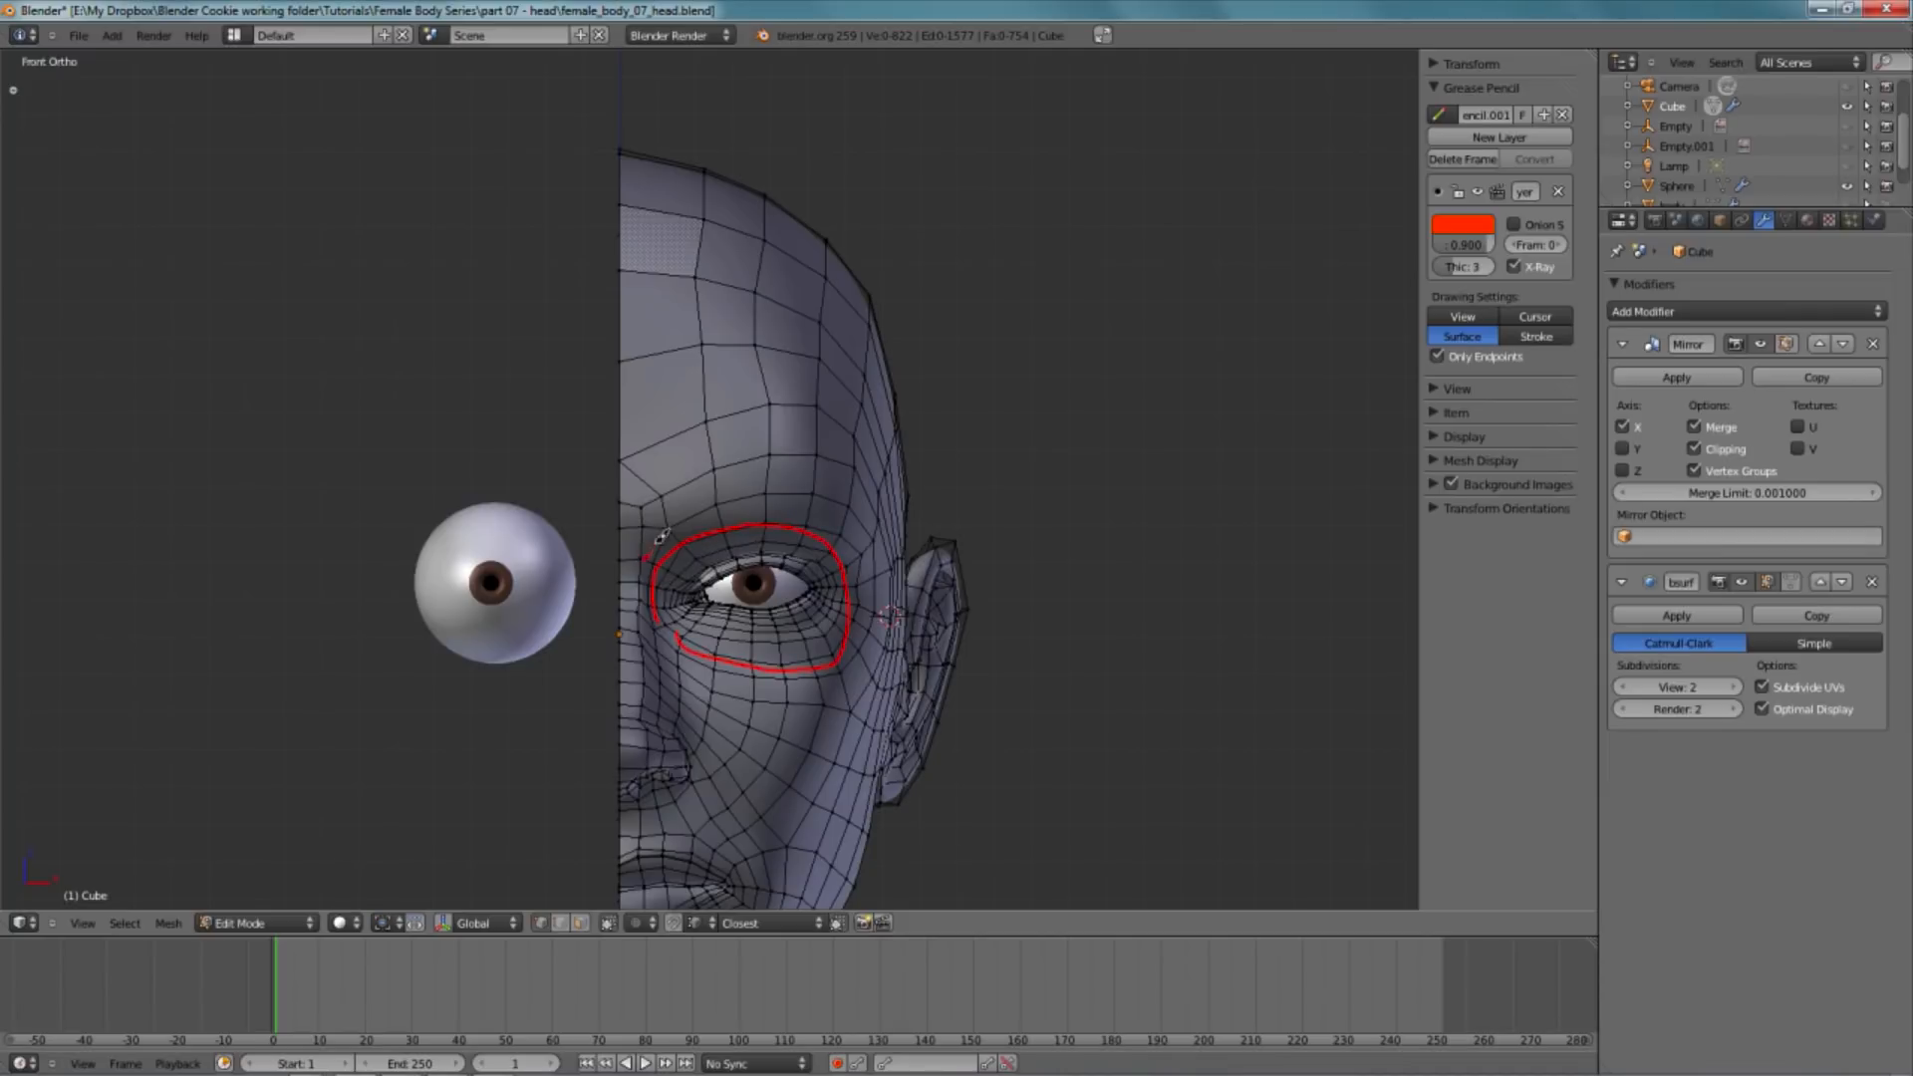
- Mark the edge flow over the brow, forehead and temple with Grease Pencil strokes, checking it in side and front views
key("KP_3")
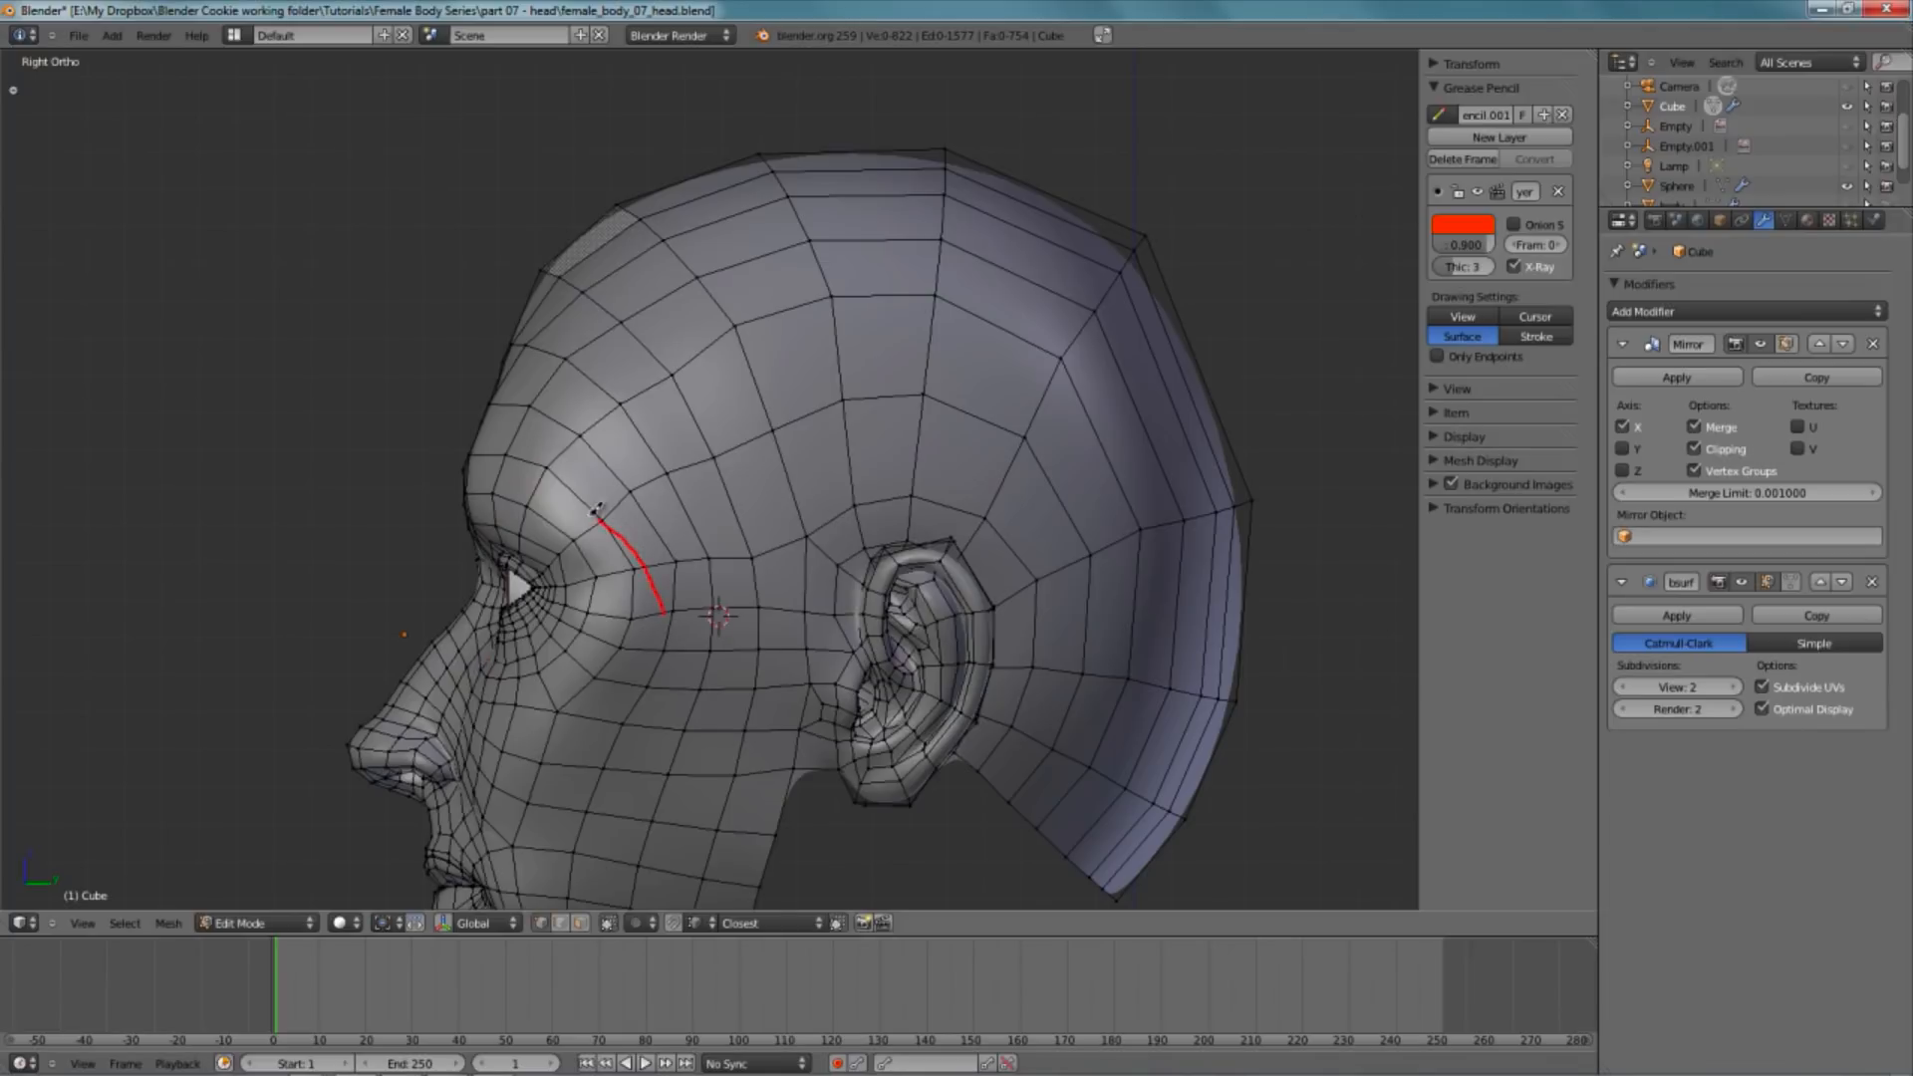
key("KP_1")
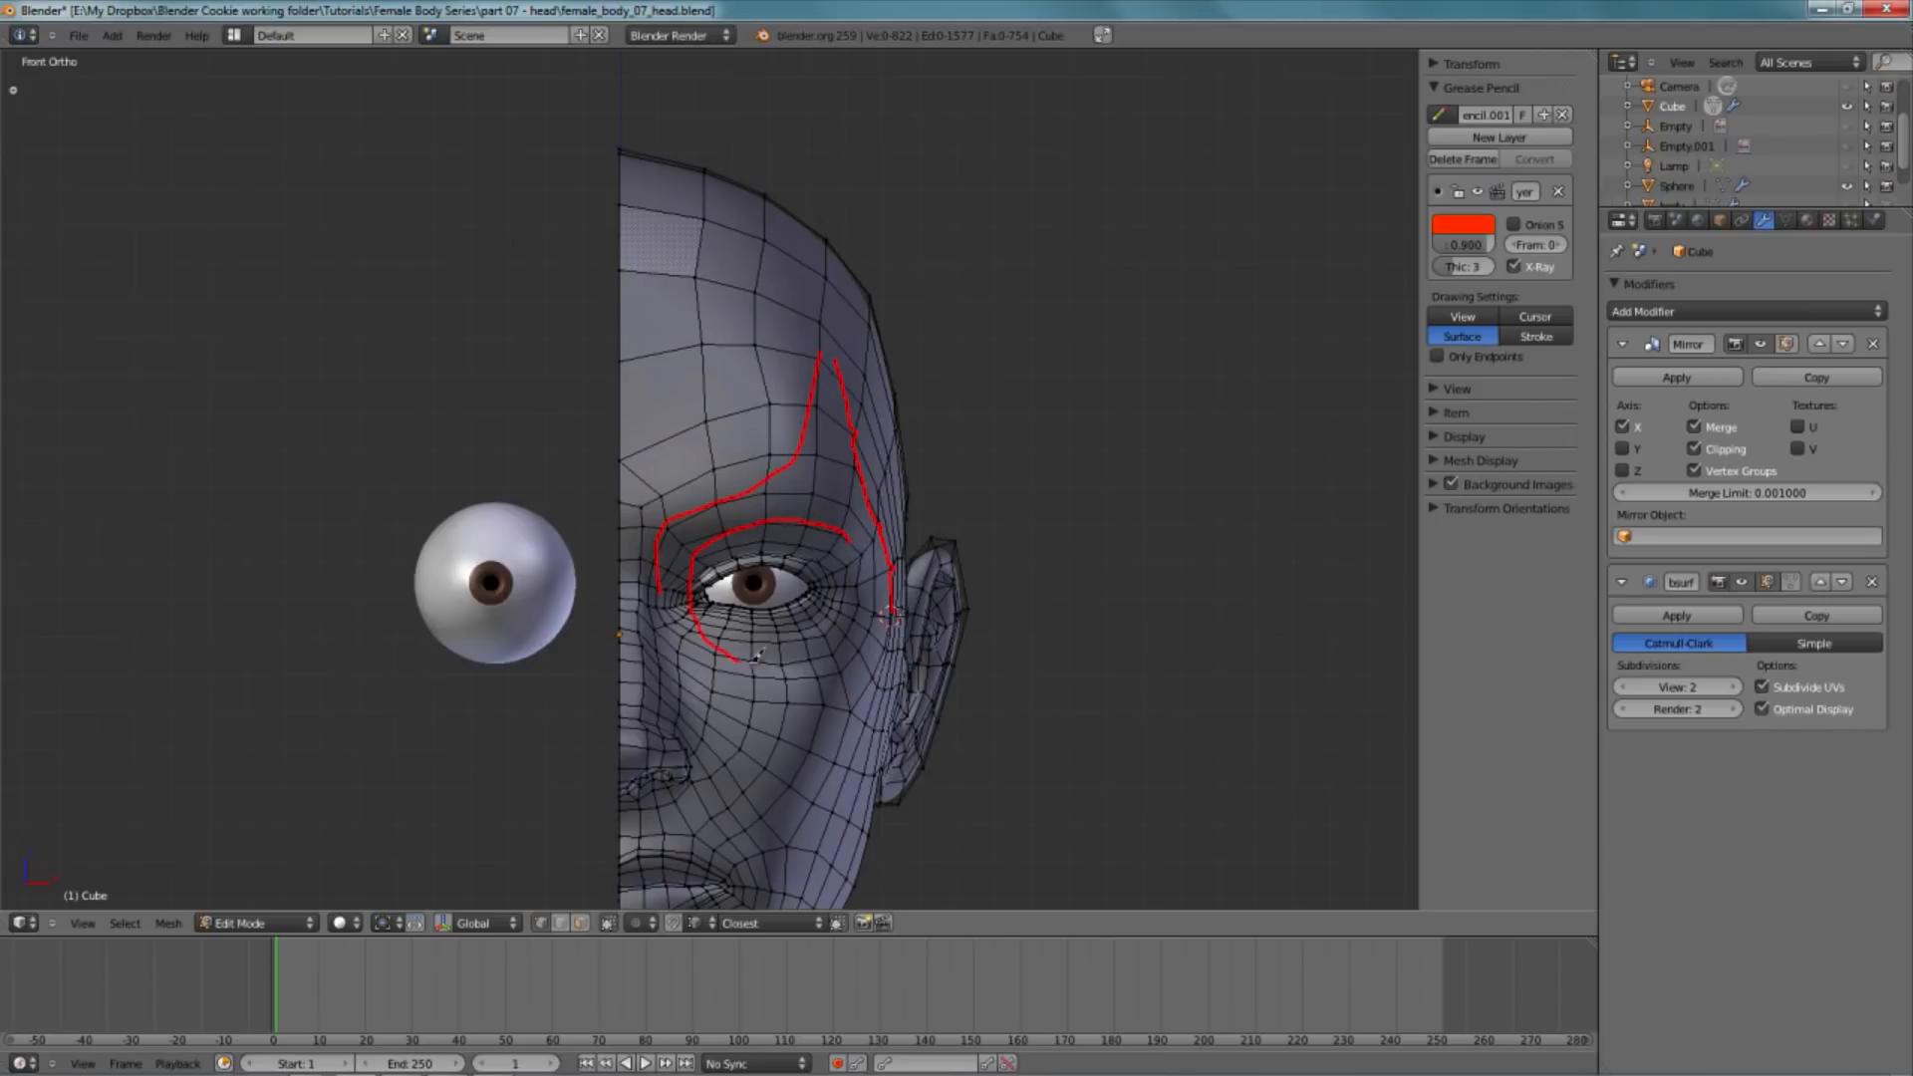
middle_click_drag(968, 515, 758, 598)
key("KP_3")
scroll(749, 498, "up", 4)
scroll(745, 463, "down", 2)
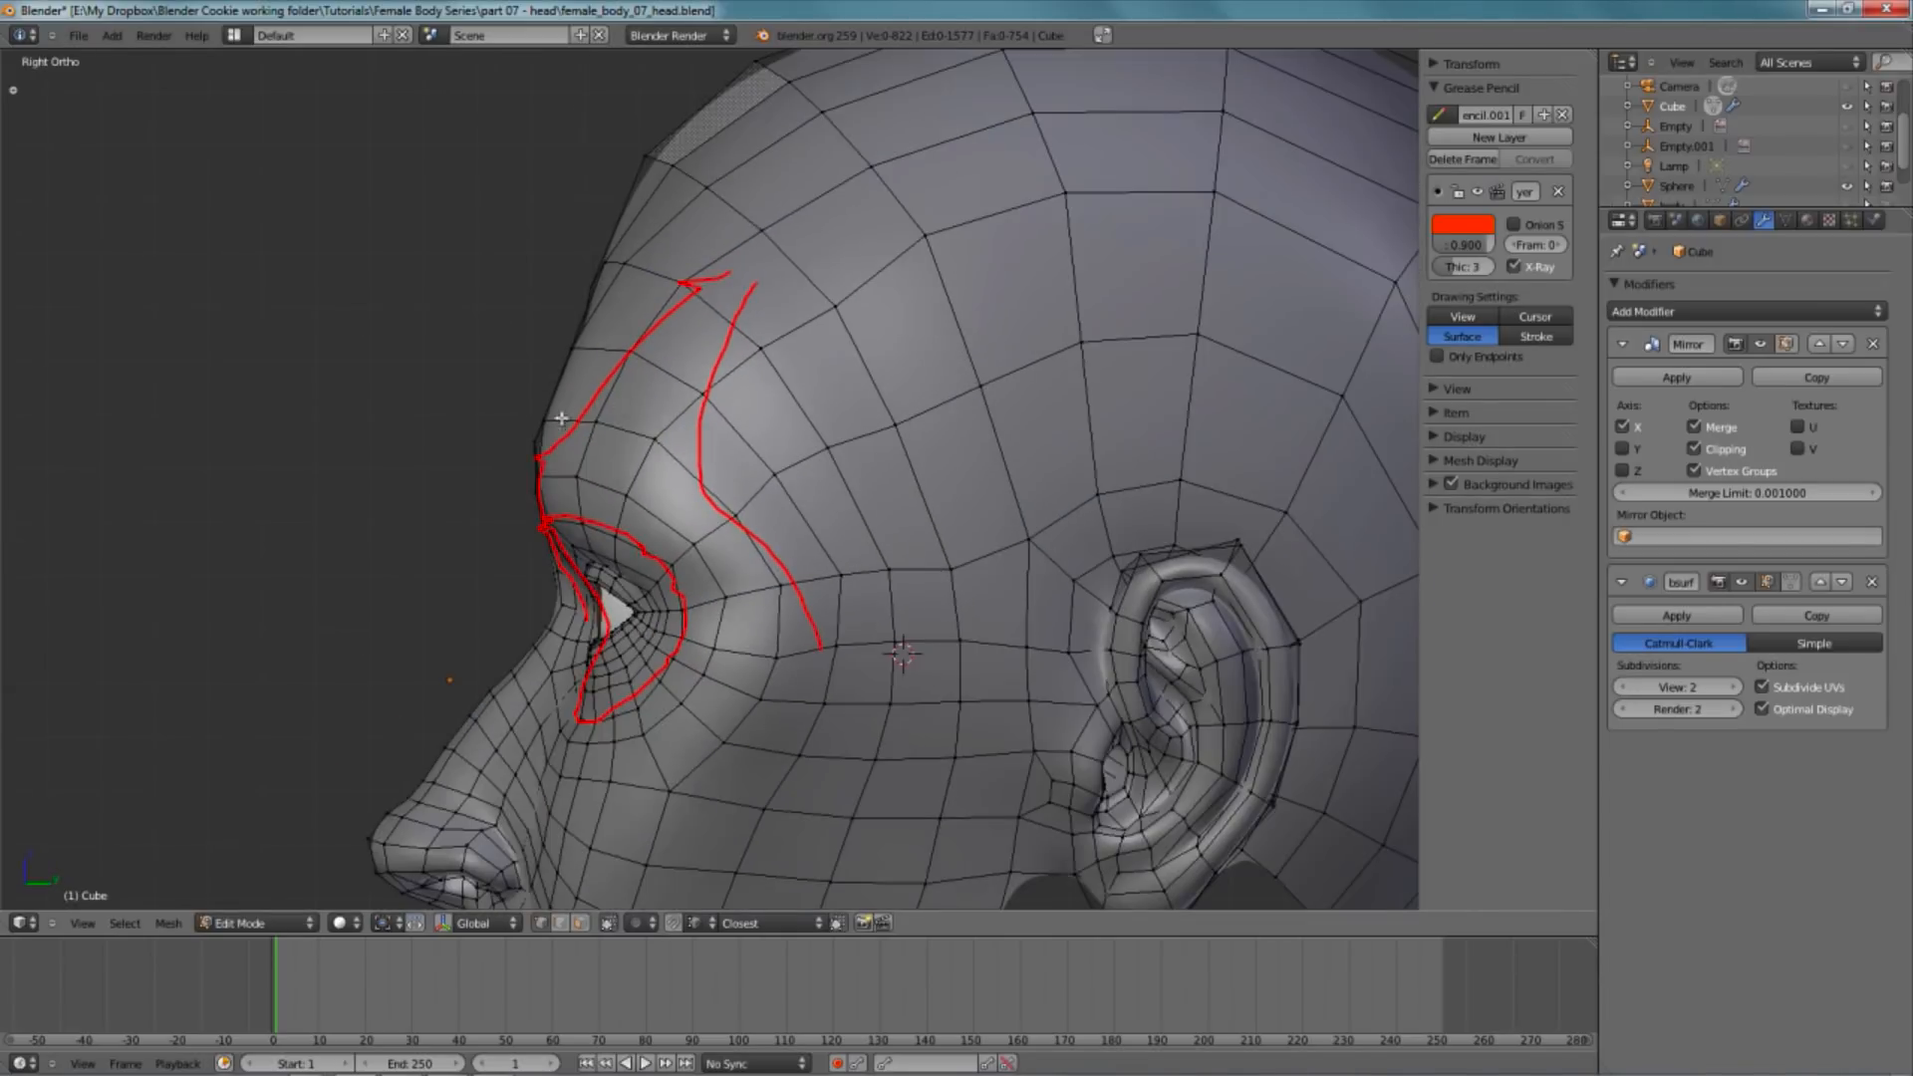
key("KP_1")
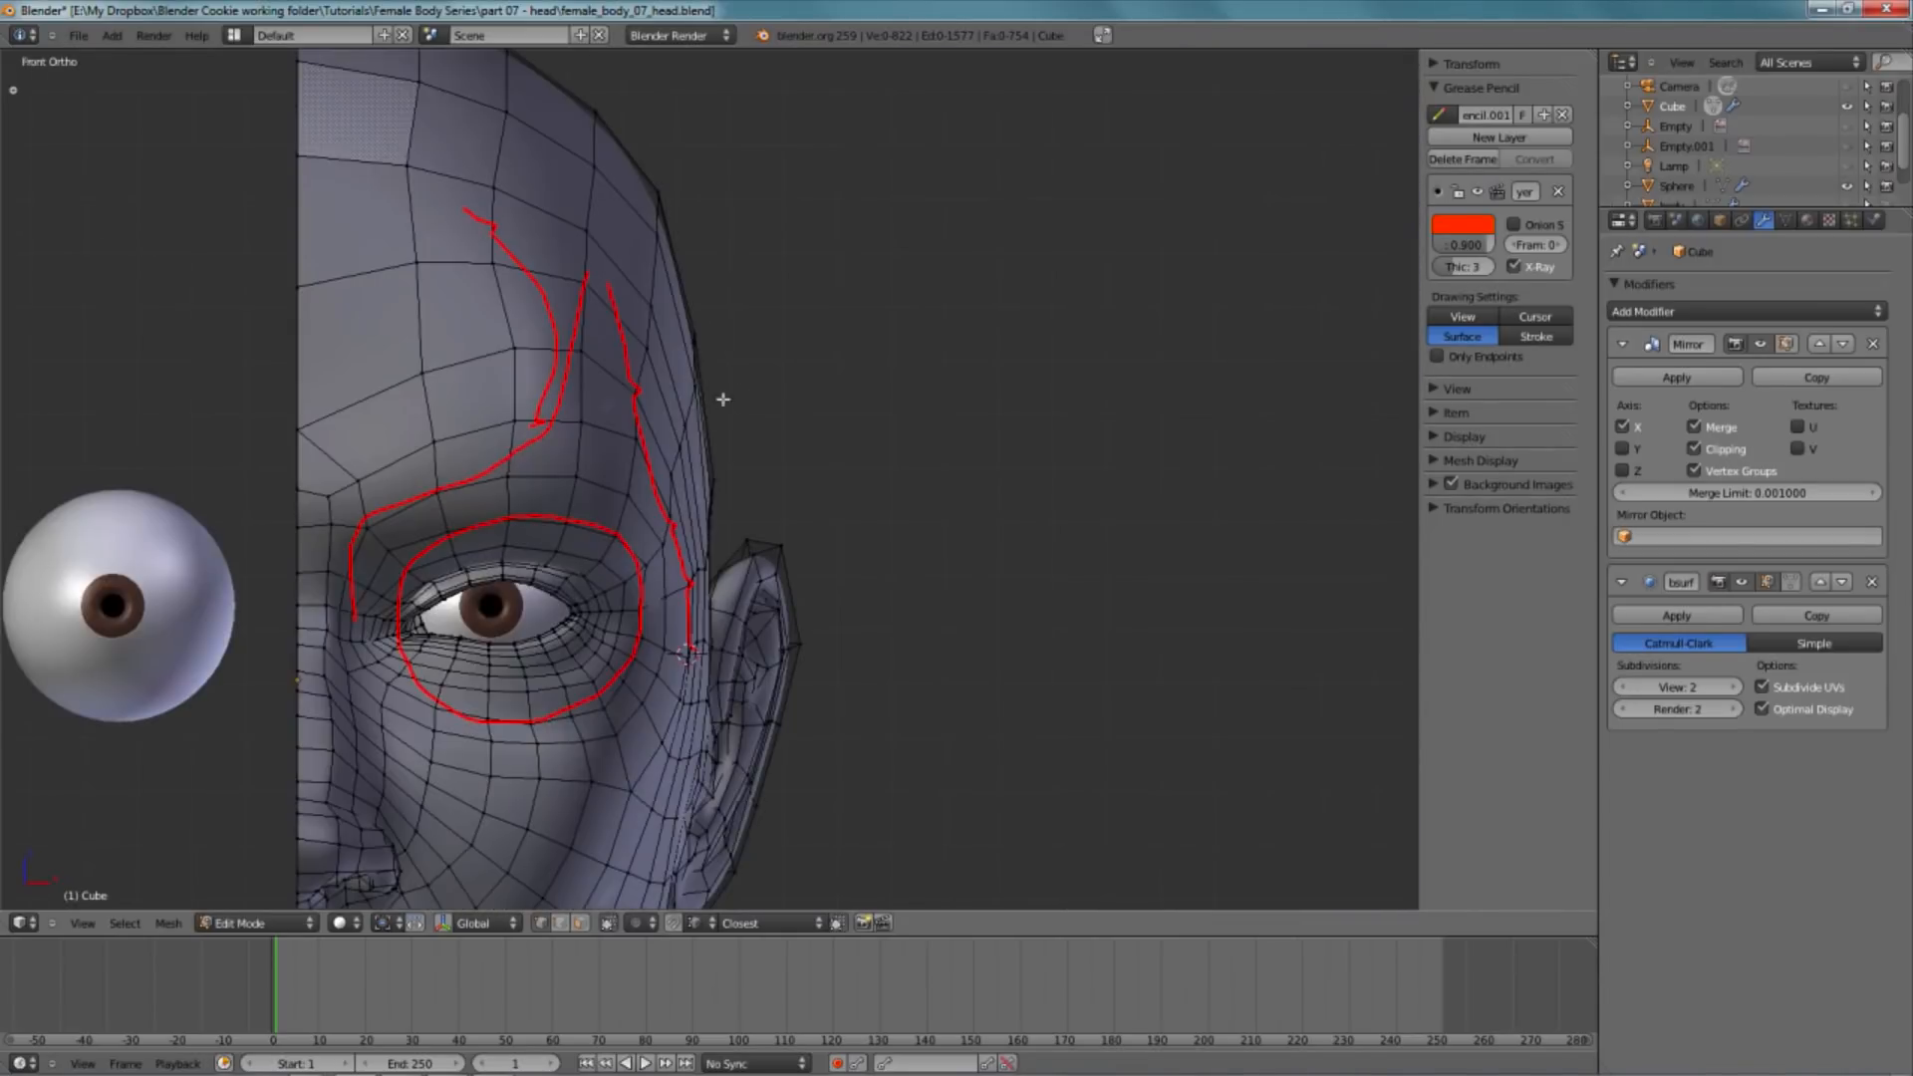
middle_click_drag(533, 264, 593, 282, "shift")
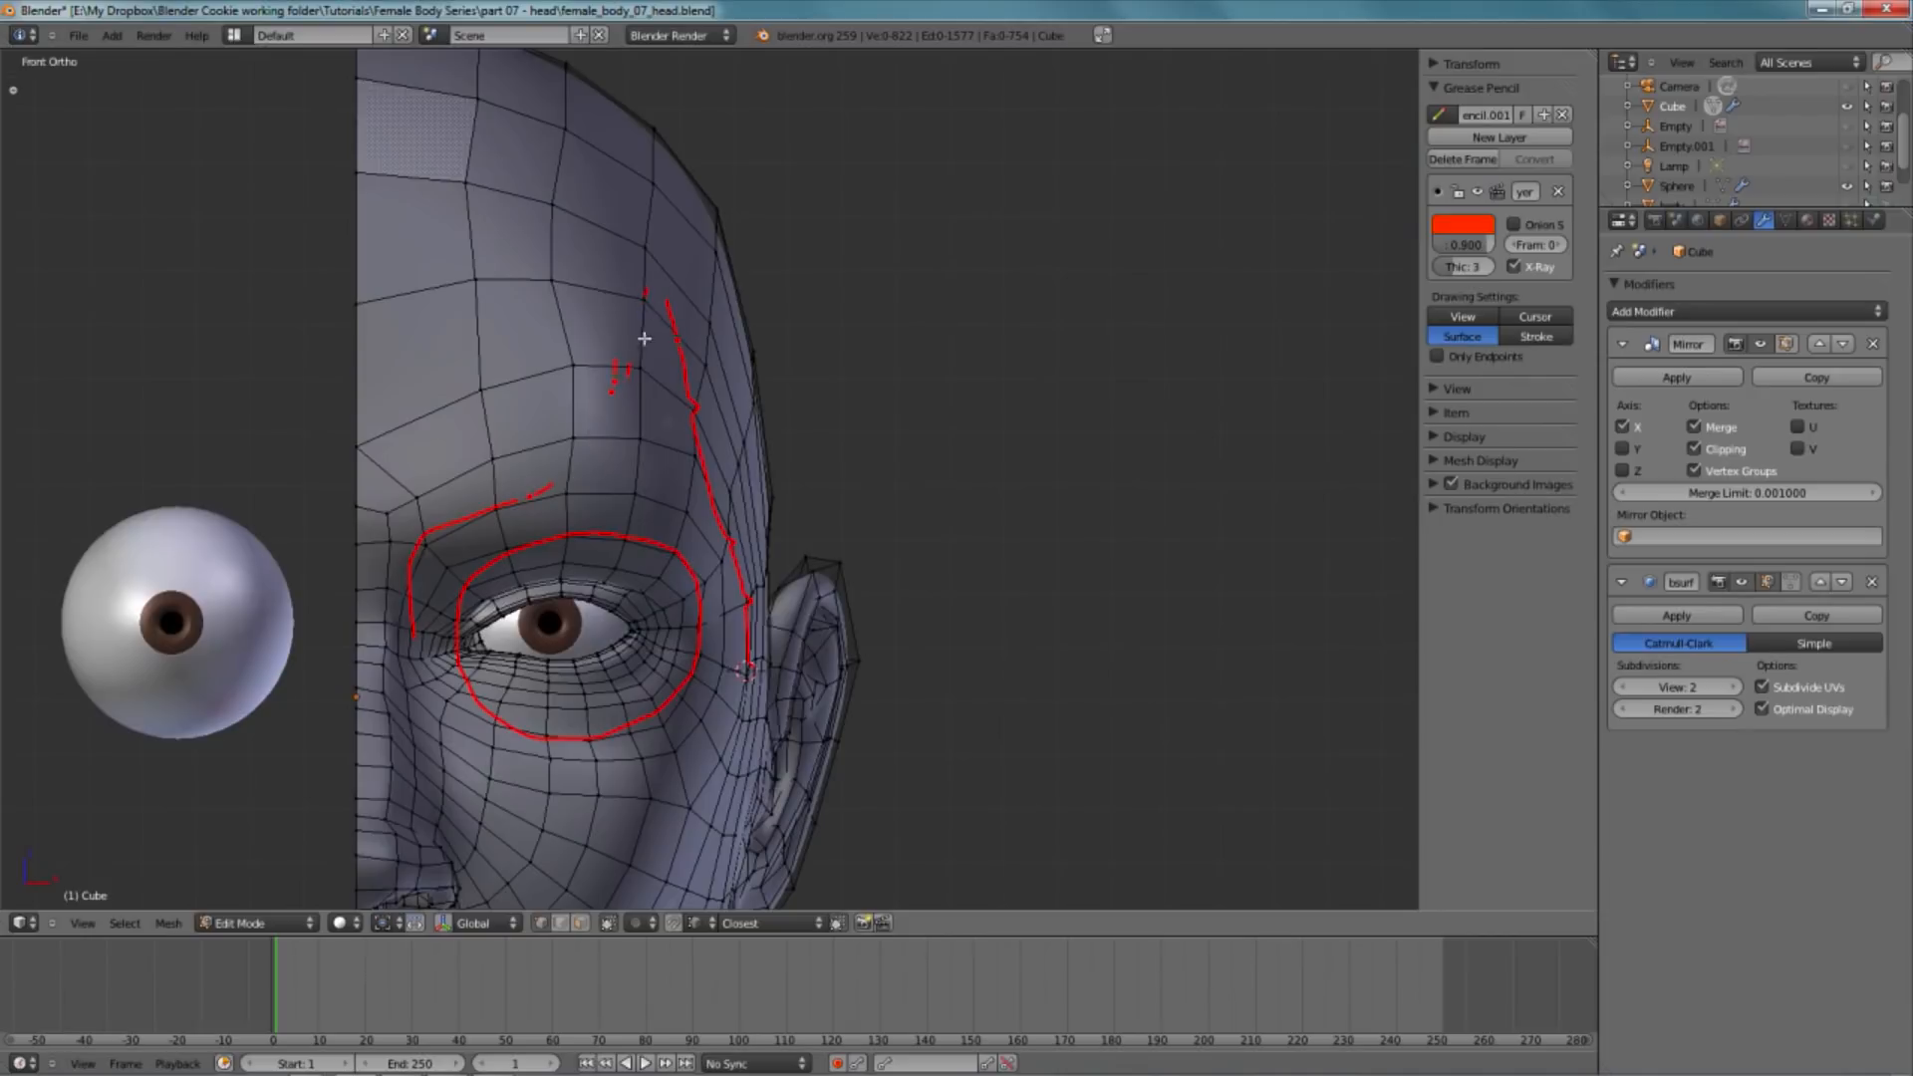
- Select the forehead vertex near the centerline above the brow and reposition it in wireframe side view to round the profile
key("a")
key("a")
right_click(698, 396, "shift")
key("a")
middle_click_drag(481, 472, 546, 396)
key("KP_3")
key("z")
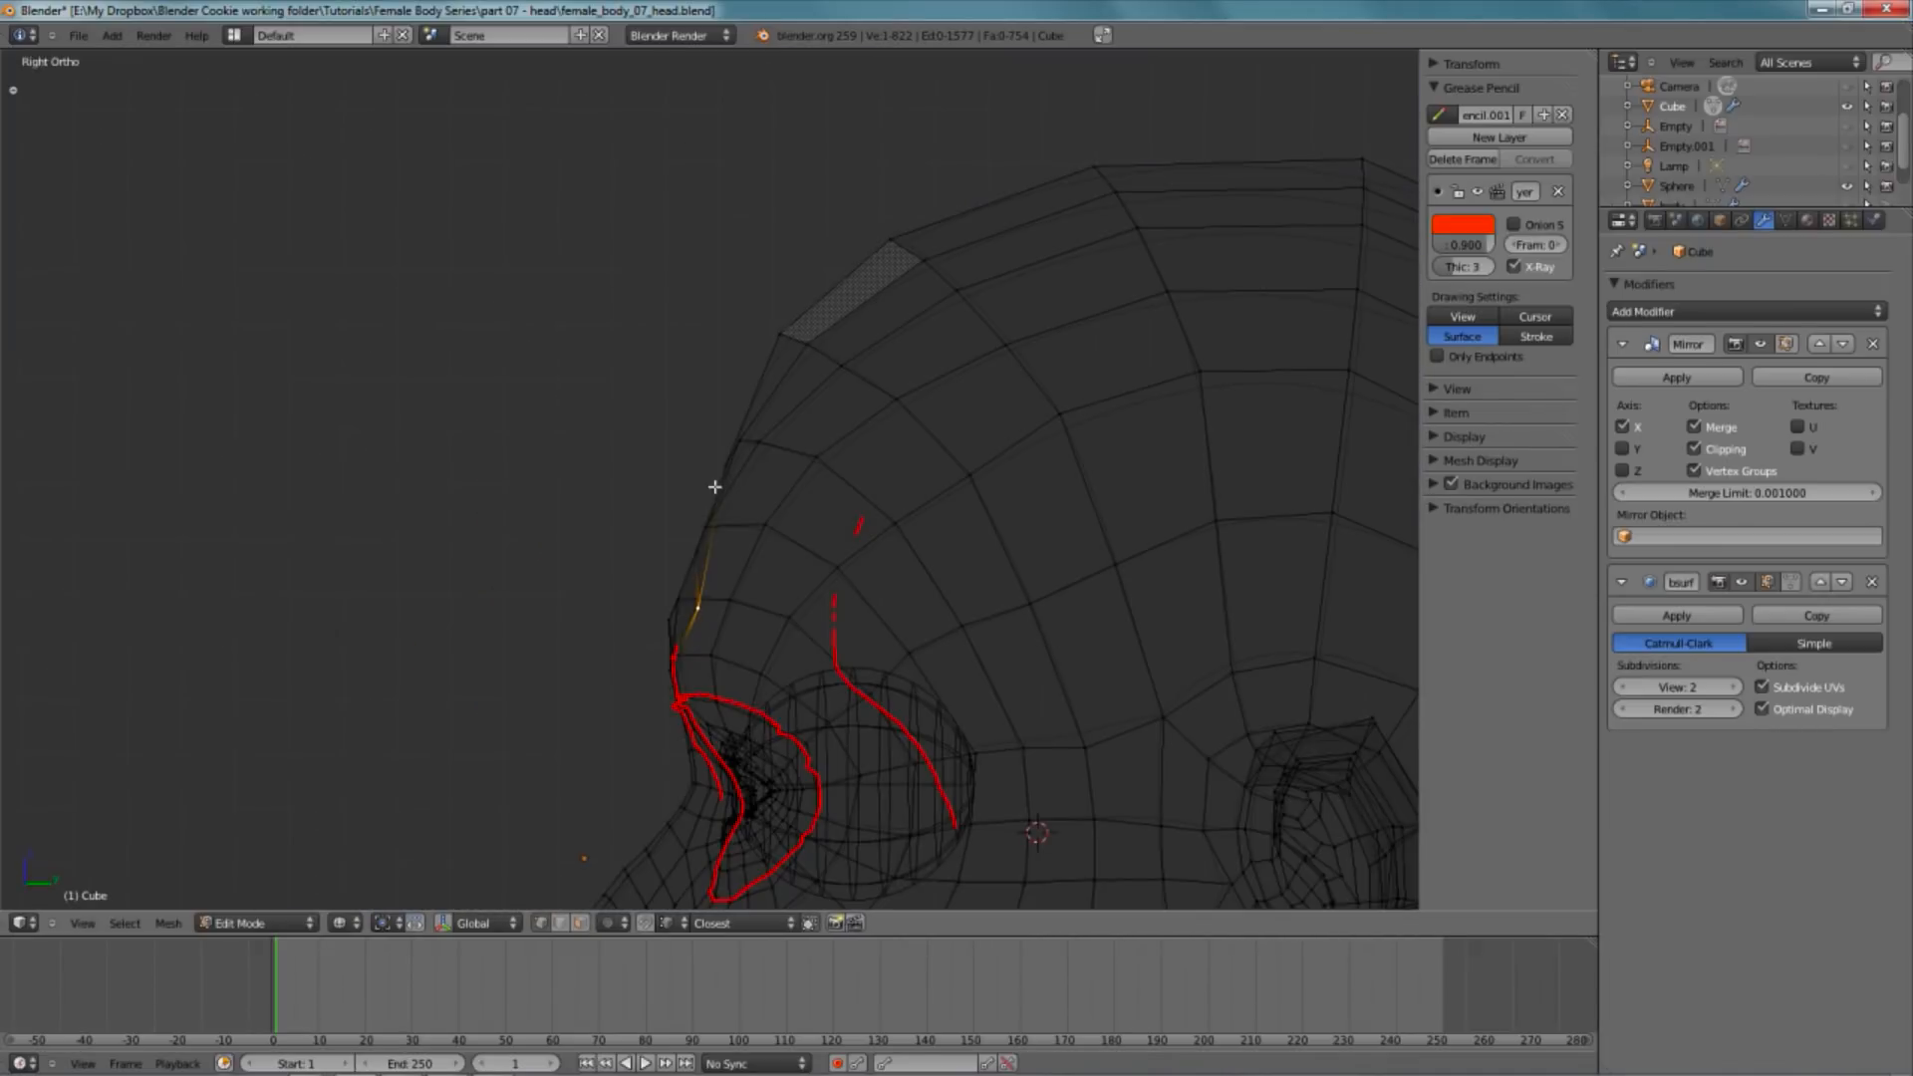
key("g")
left_click(733, 359)
key("z")
middle_click_drag(733, 359, 659, 692)
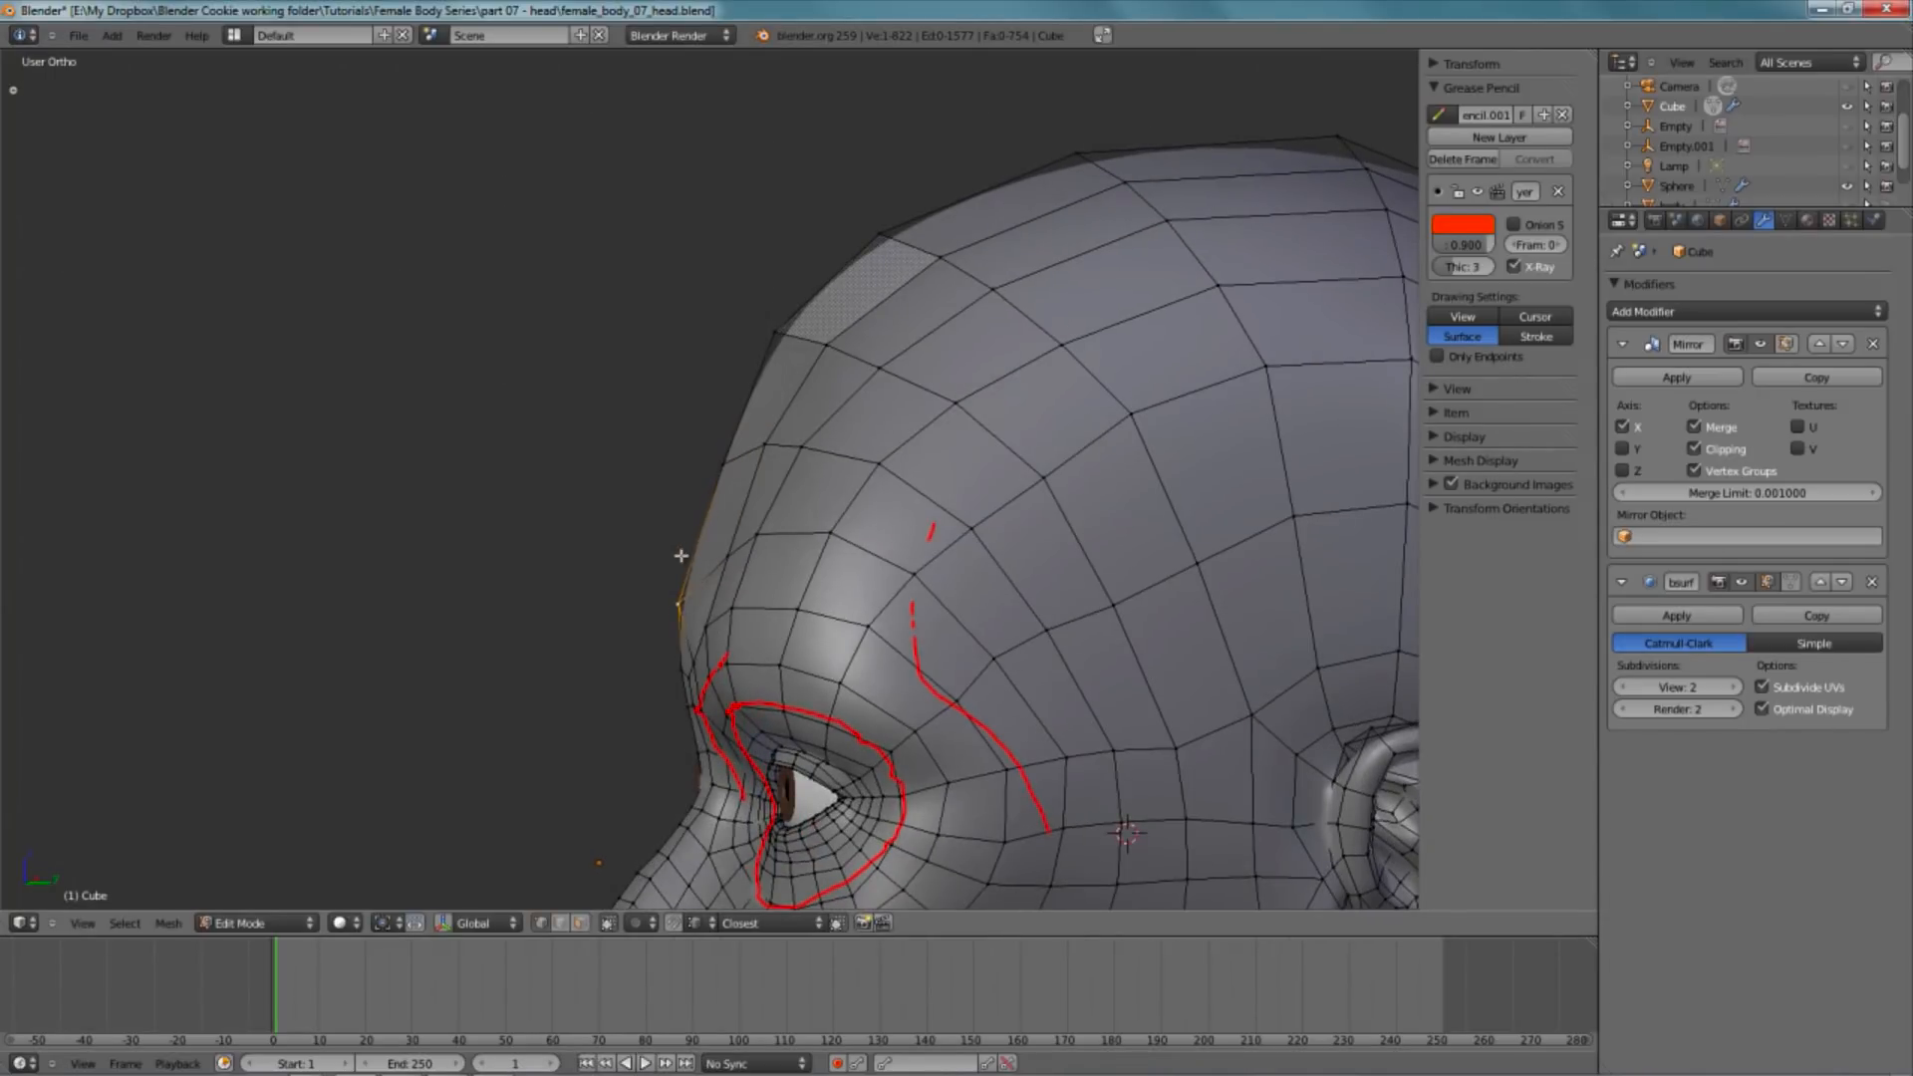
- Nudge the forehead profile again in side view and preview the smoothed head in Object Mode
key("KP_3")
key("z")
key("z")
key("g")
left_click(908, 380)
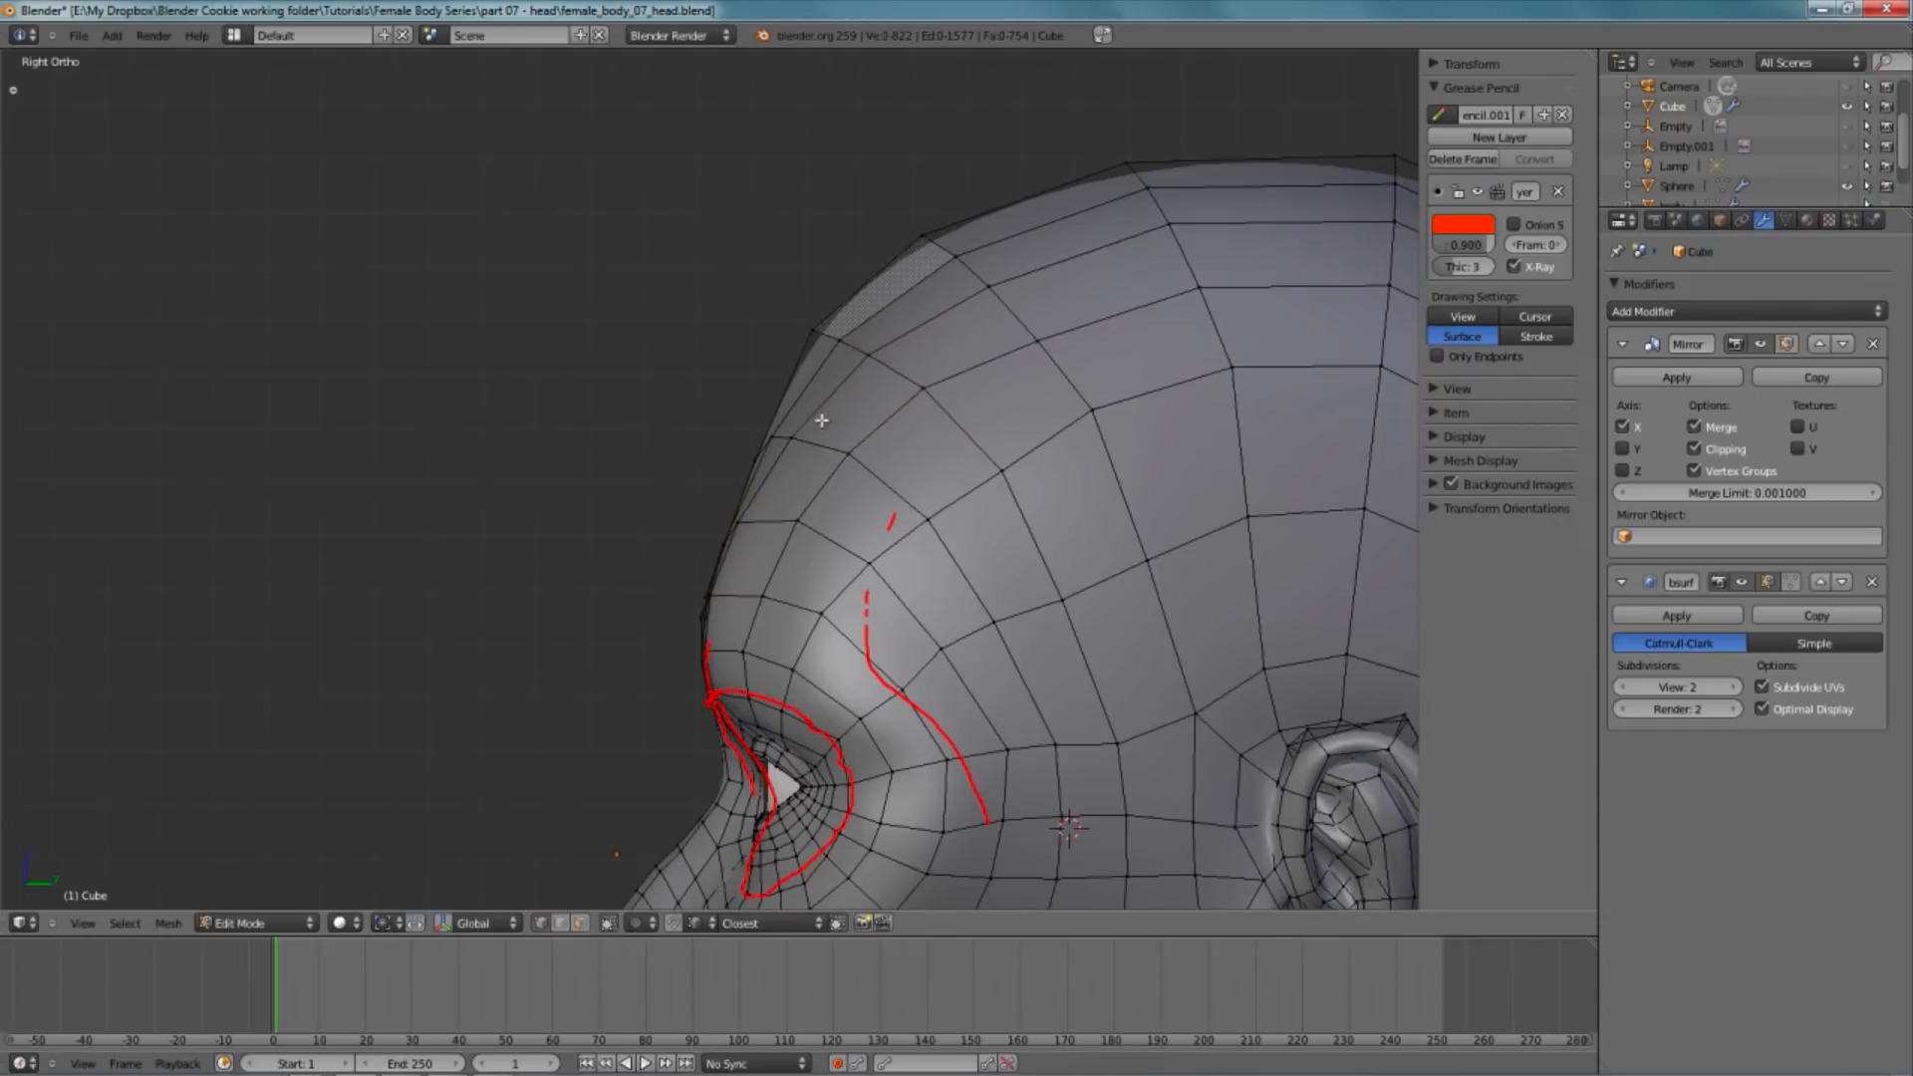
scroll(812, 526, "down", 5)
key("Tab")
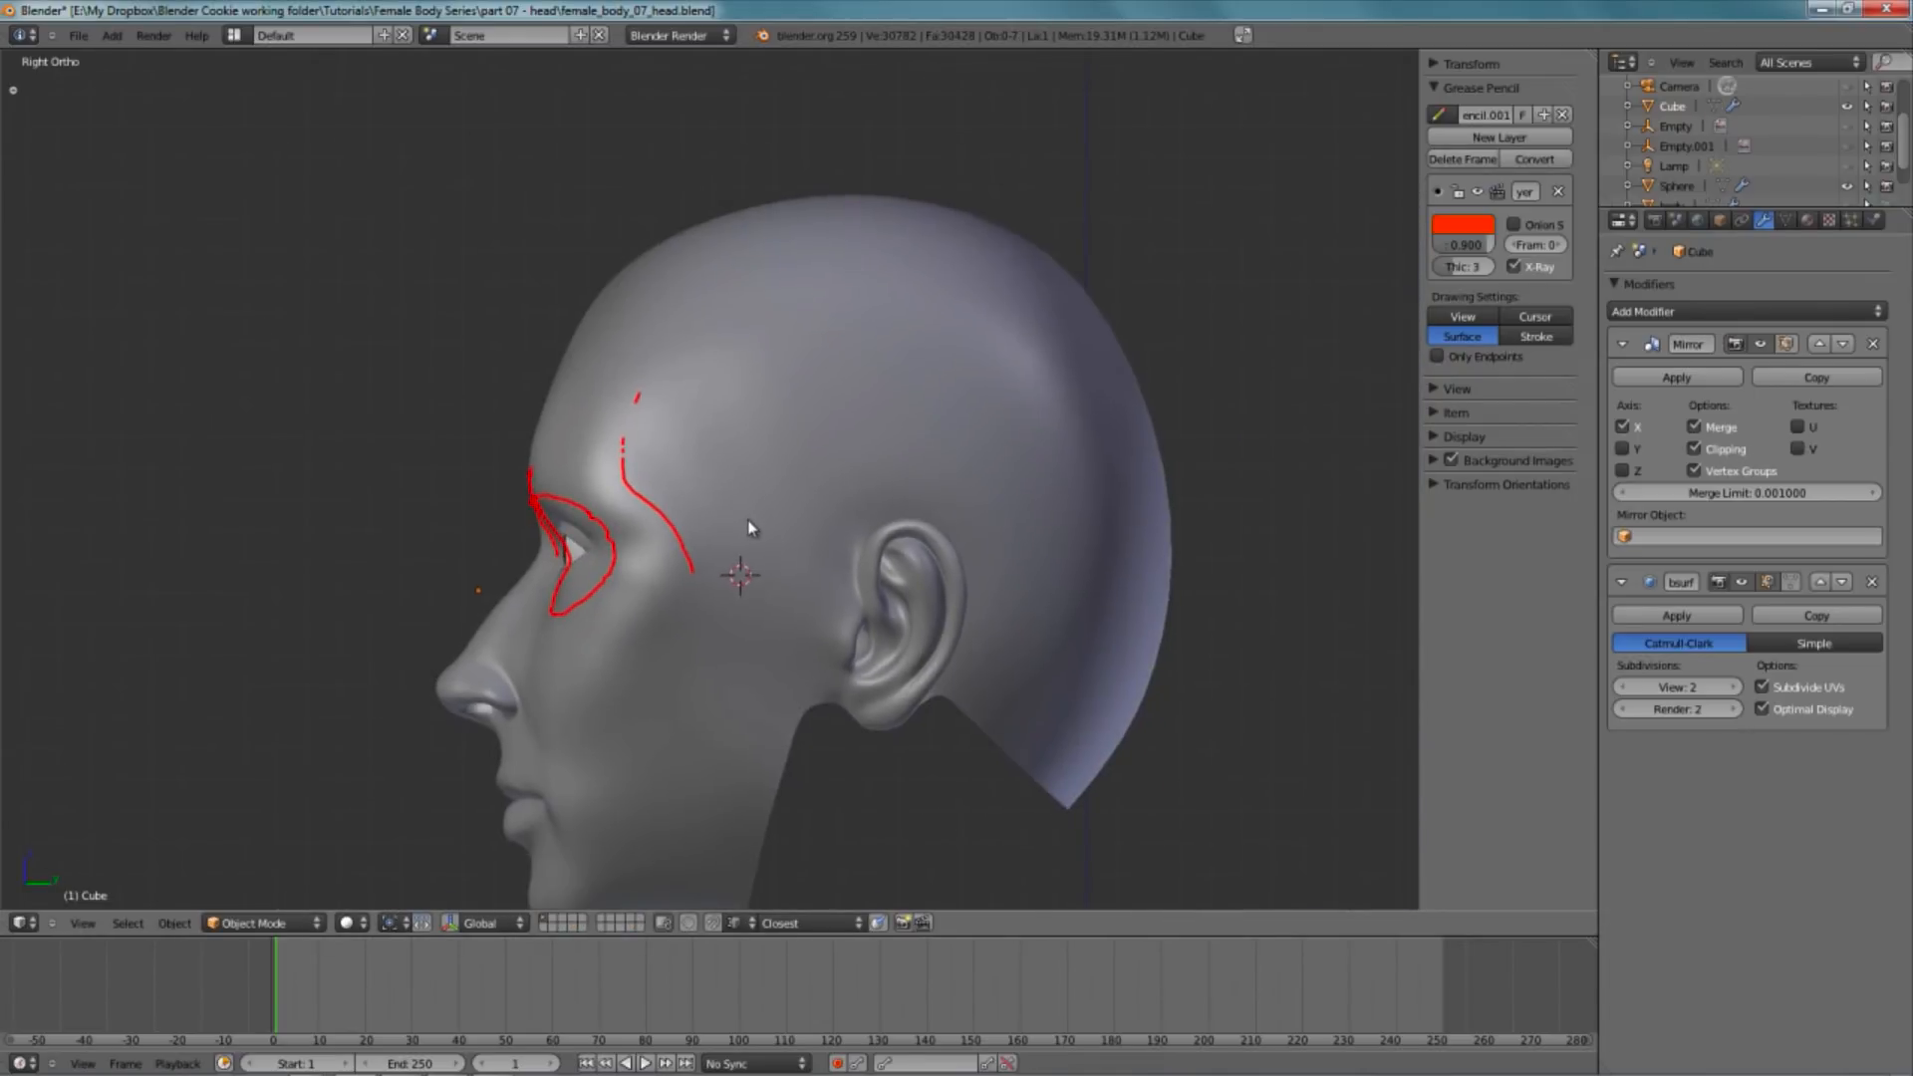
- Bring back the hidden reference photos behind the wireframe head, and reopen the head mesh in Edit Mode
key("z")
scroll(743, 522, "down", 3)
key("h")
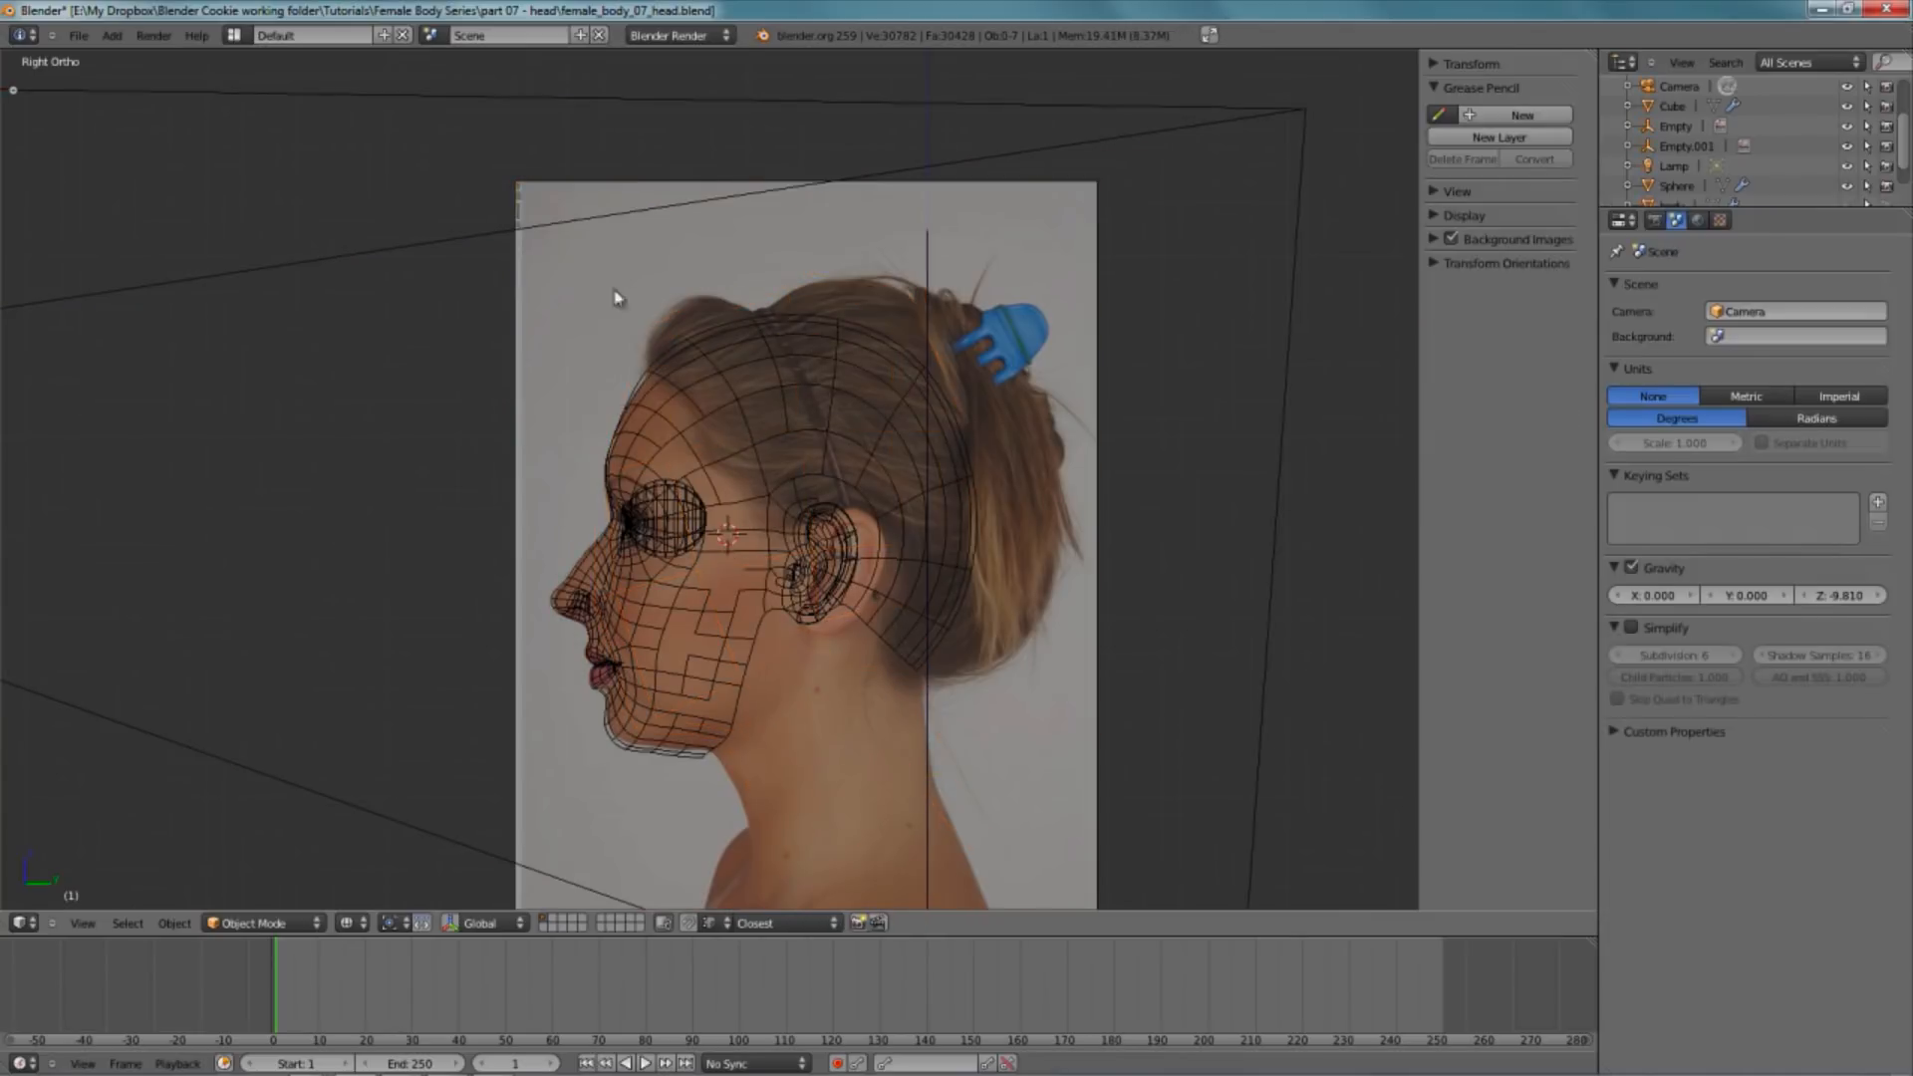
right_click(492, 242)
key("h")
scroll(633, 346, "up", 2)
right_click(641, 341)
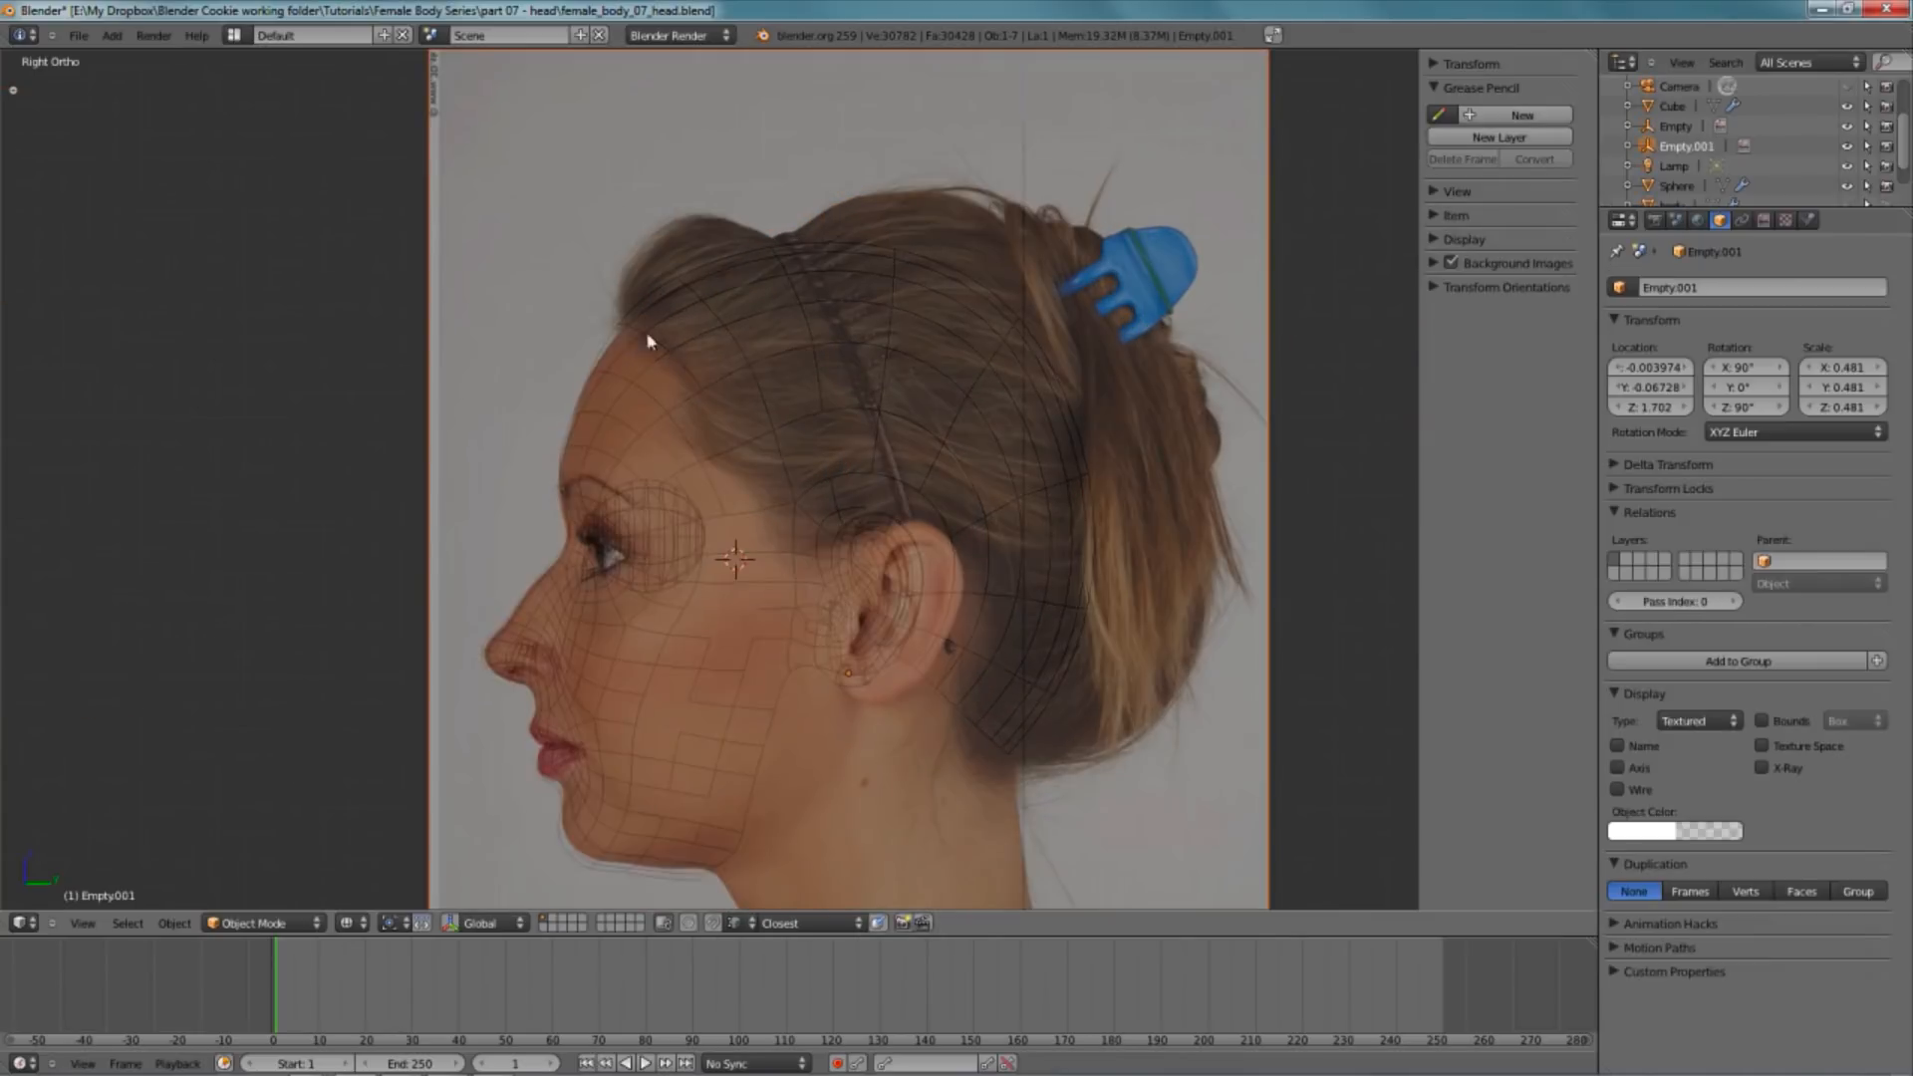
scroll(653, 320, "up", 2)
key("alt+h")
right_click(648, 311)
key("Tab")
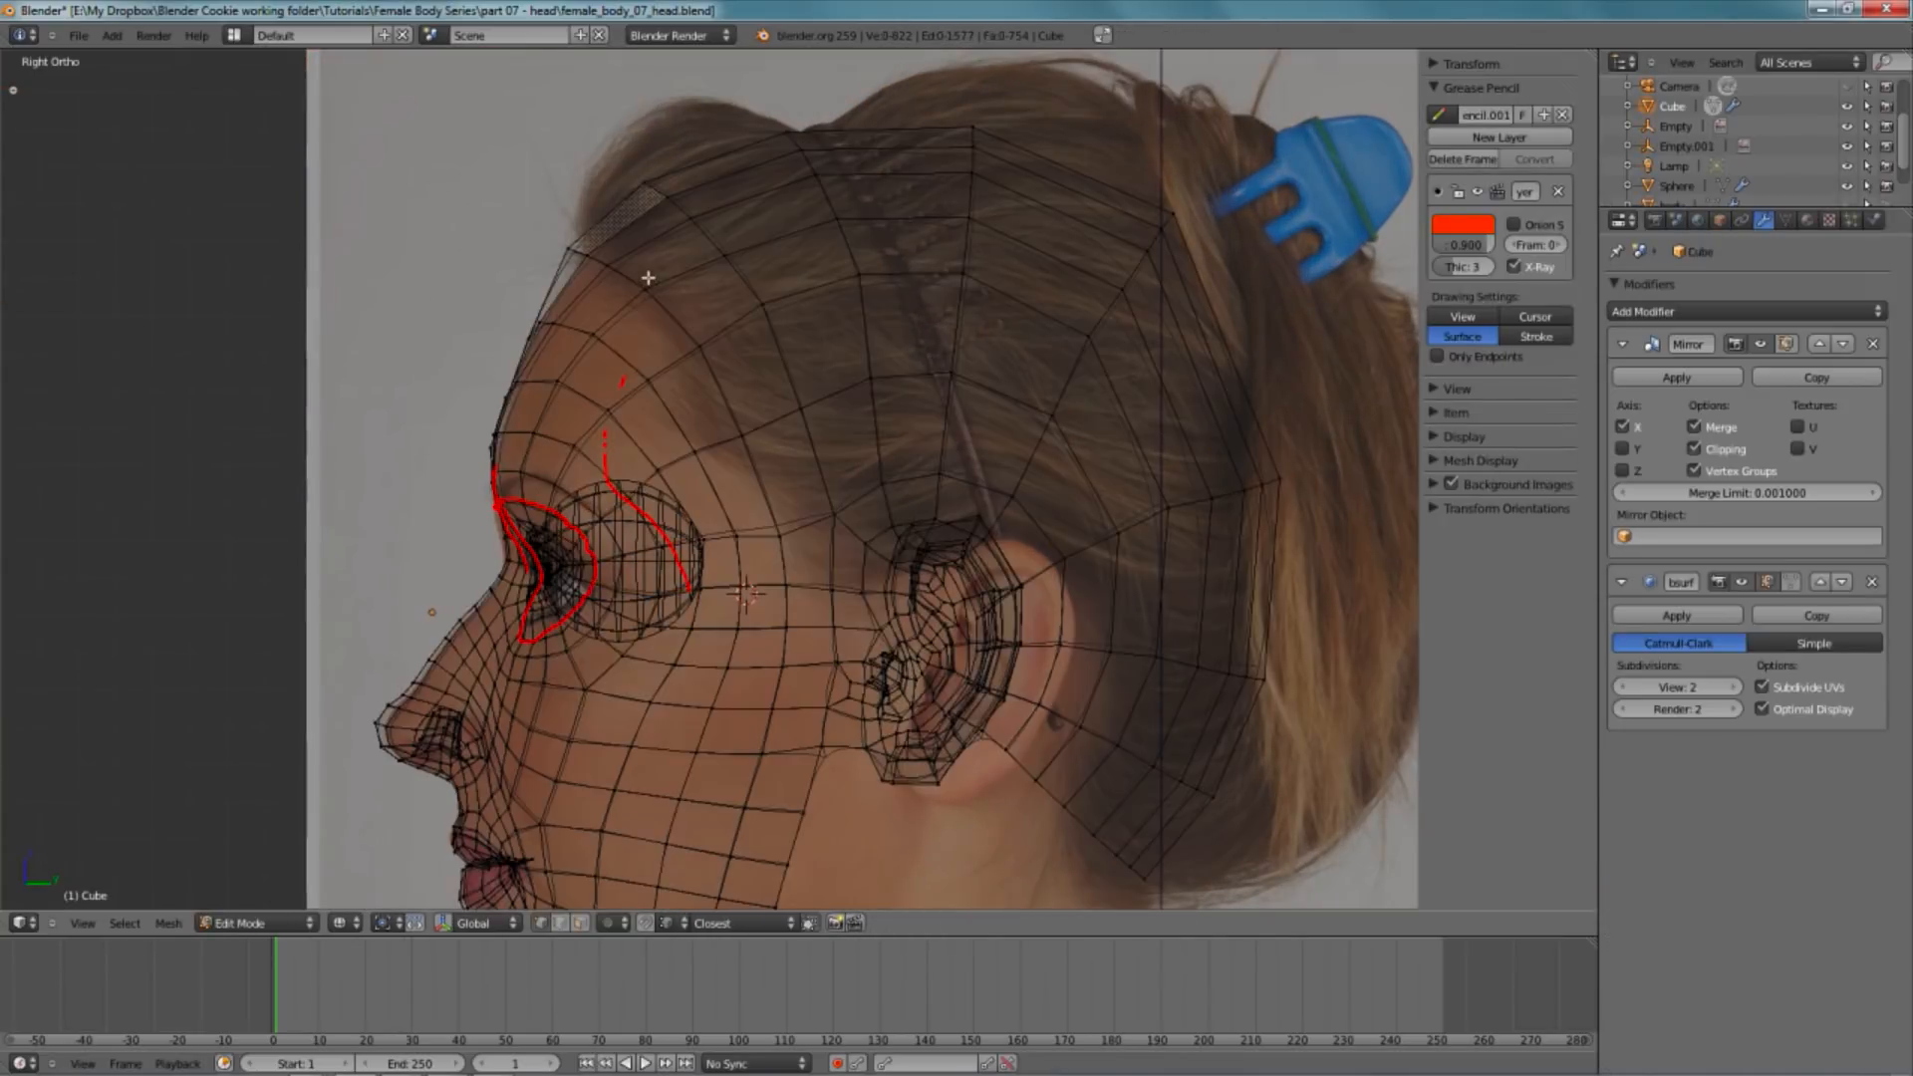
- Enable Proportional Editing and pull the vertex at the top of the forehead profile slightly down and back in side view
key("o")
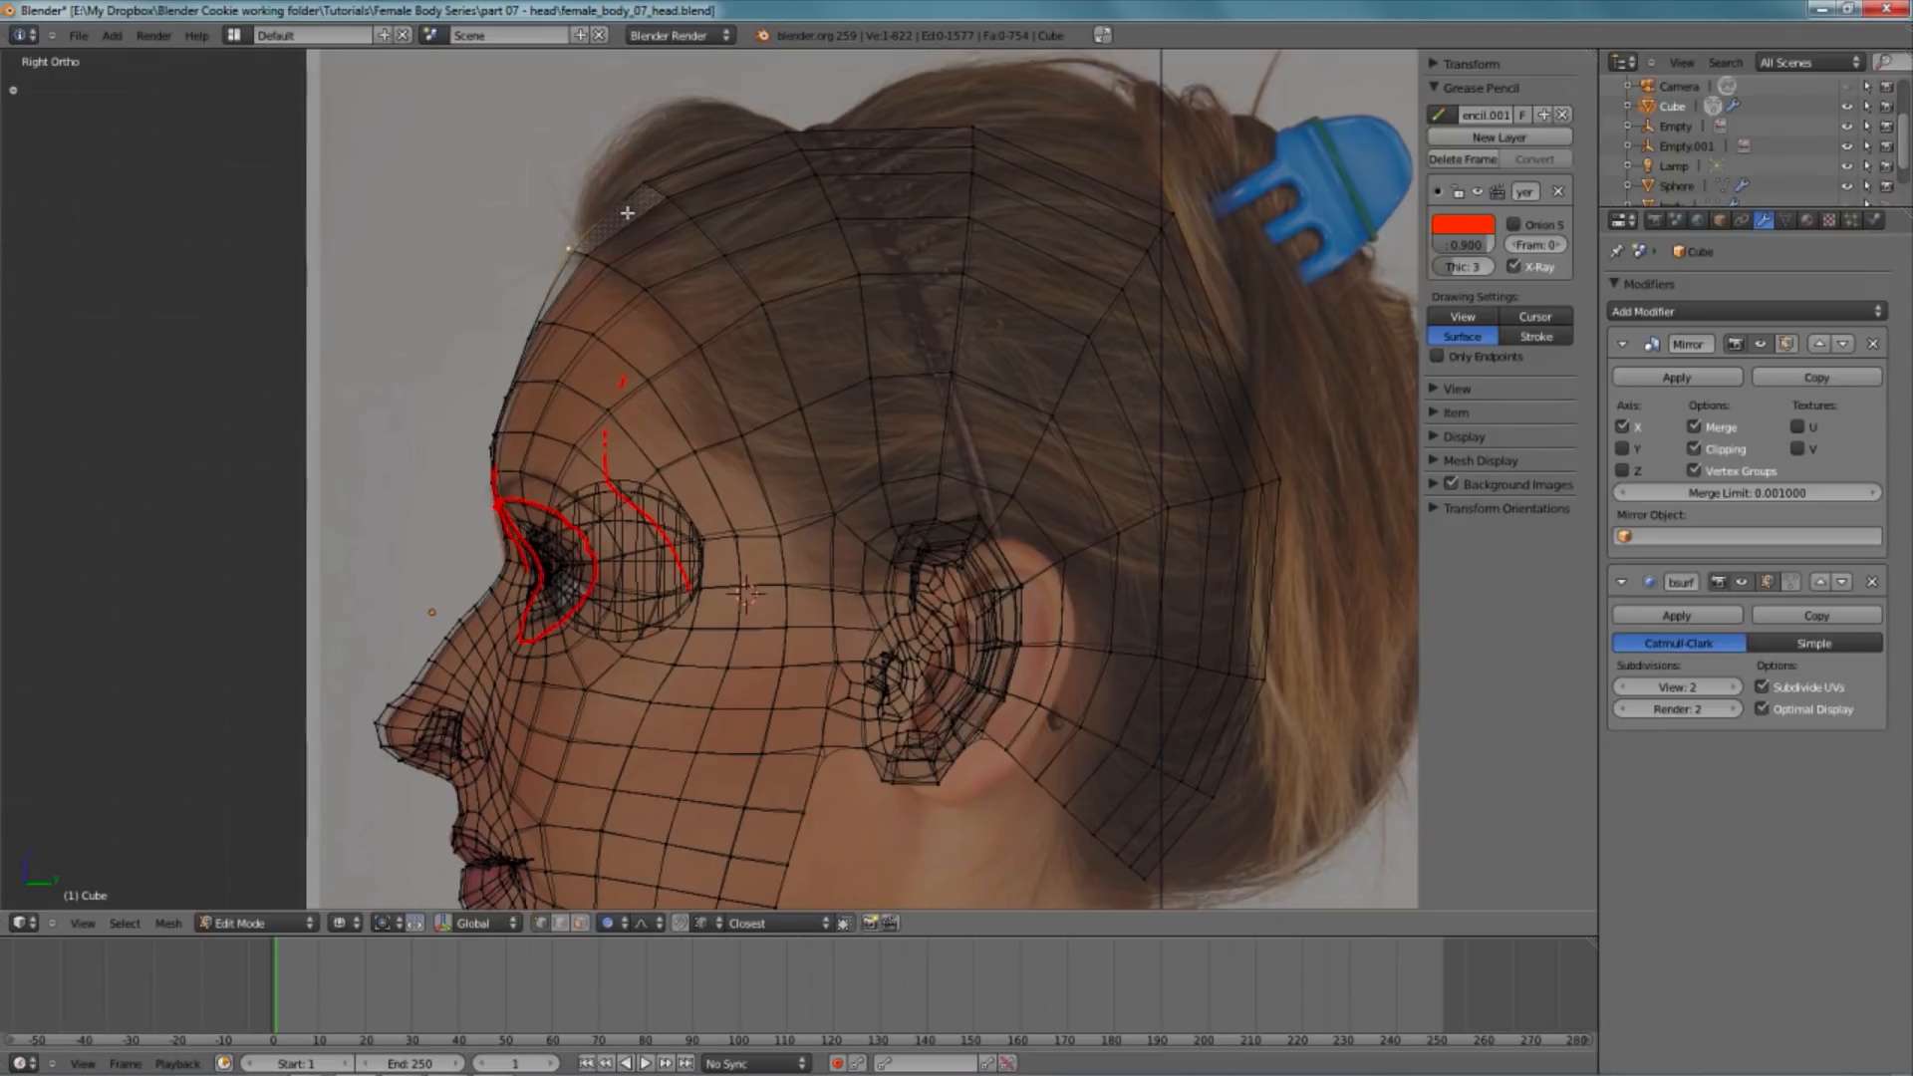
key("g")
scroll(1107, 349, "down", 8)
scroll(1110, 361, "down", 2)
left_click(1121, 372)
key("a")
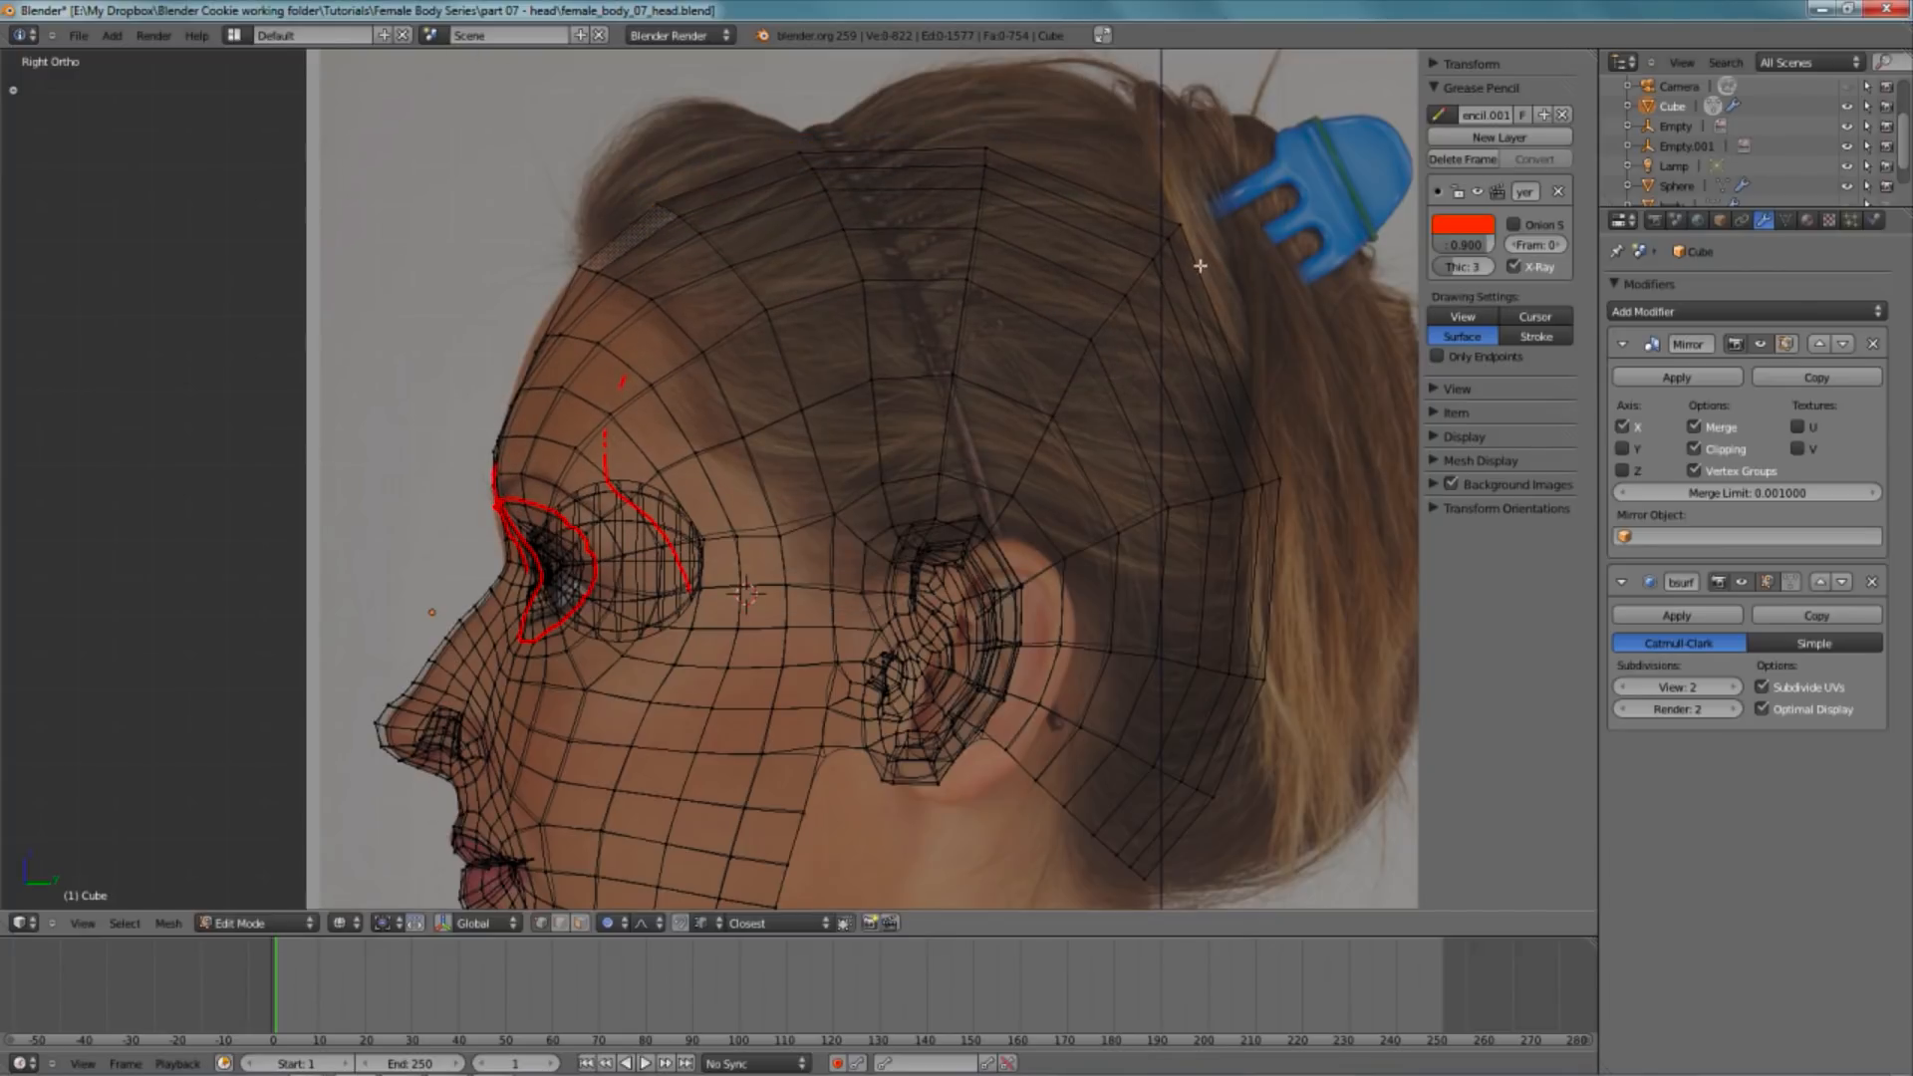
- Adjust the vertex at the upper back of the skull with proportional editing and compare the shaded head with the photo
key("g")
left_click(1205, 237)
middle_click_drag(1108, 399, 1106, 312, "shift")
key("z")
scroll(1021, 439, "up", 2)
scroll(1015, 459, "down", 4)
middle_click_drag(1015, 459, 1003, 395, "shift")
scroll(816, 282, "up", 4)
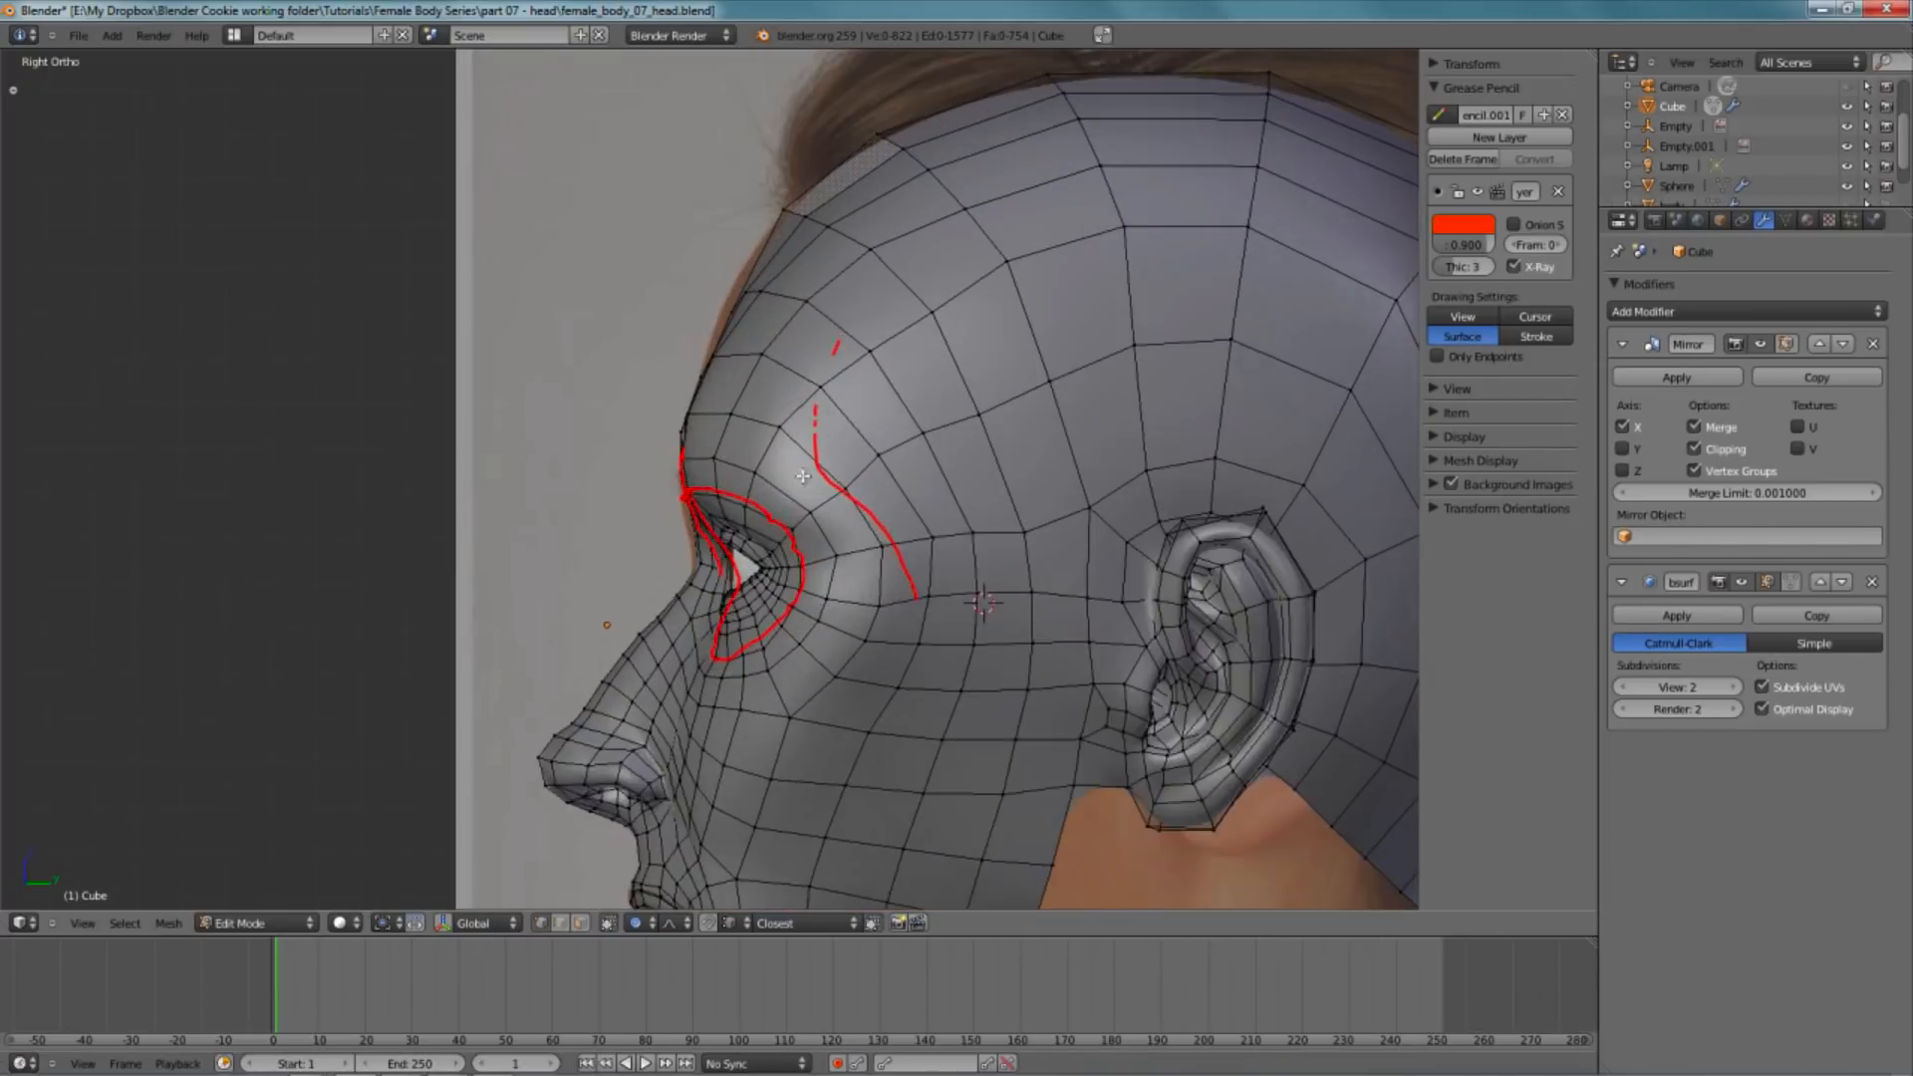
- In side view, reposition the upper side-forehead vertex using a proportional size of about 0.10
key("z")
right_click(829, 270)
key("z")
key("g")
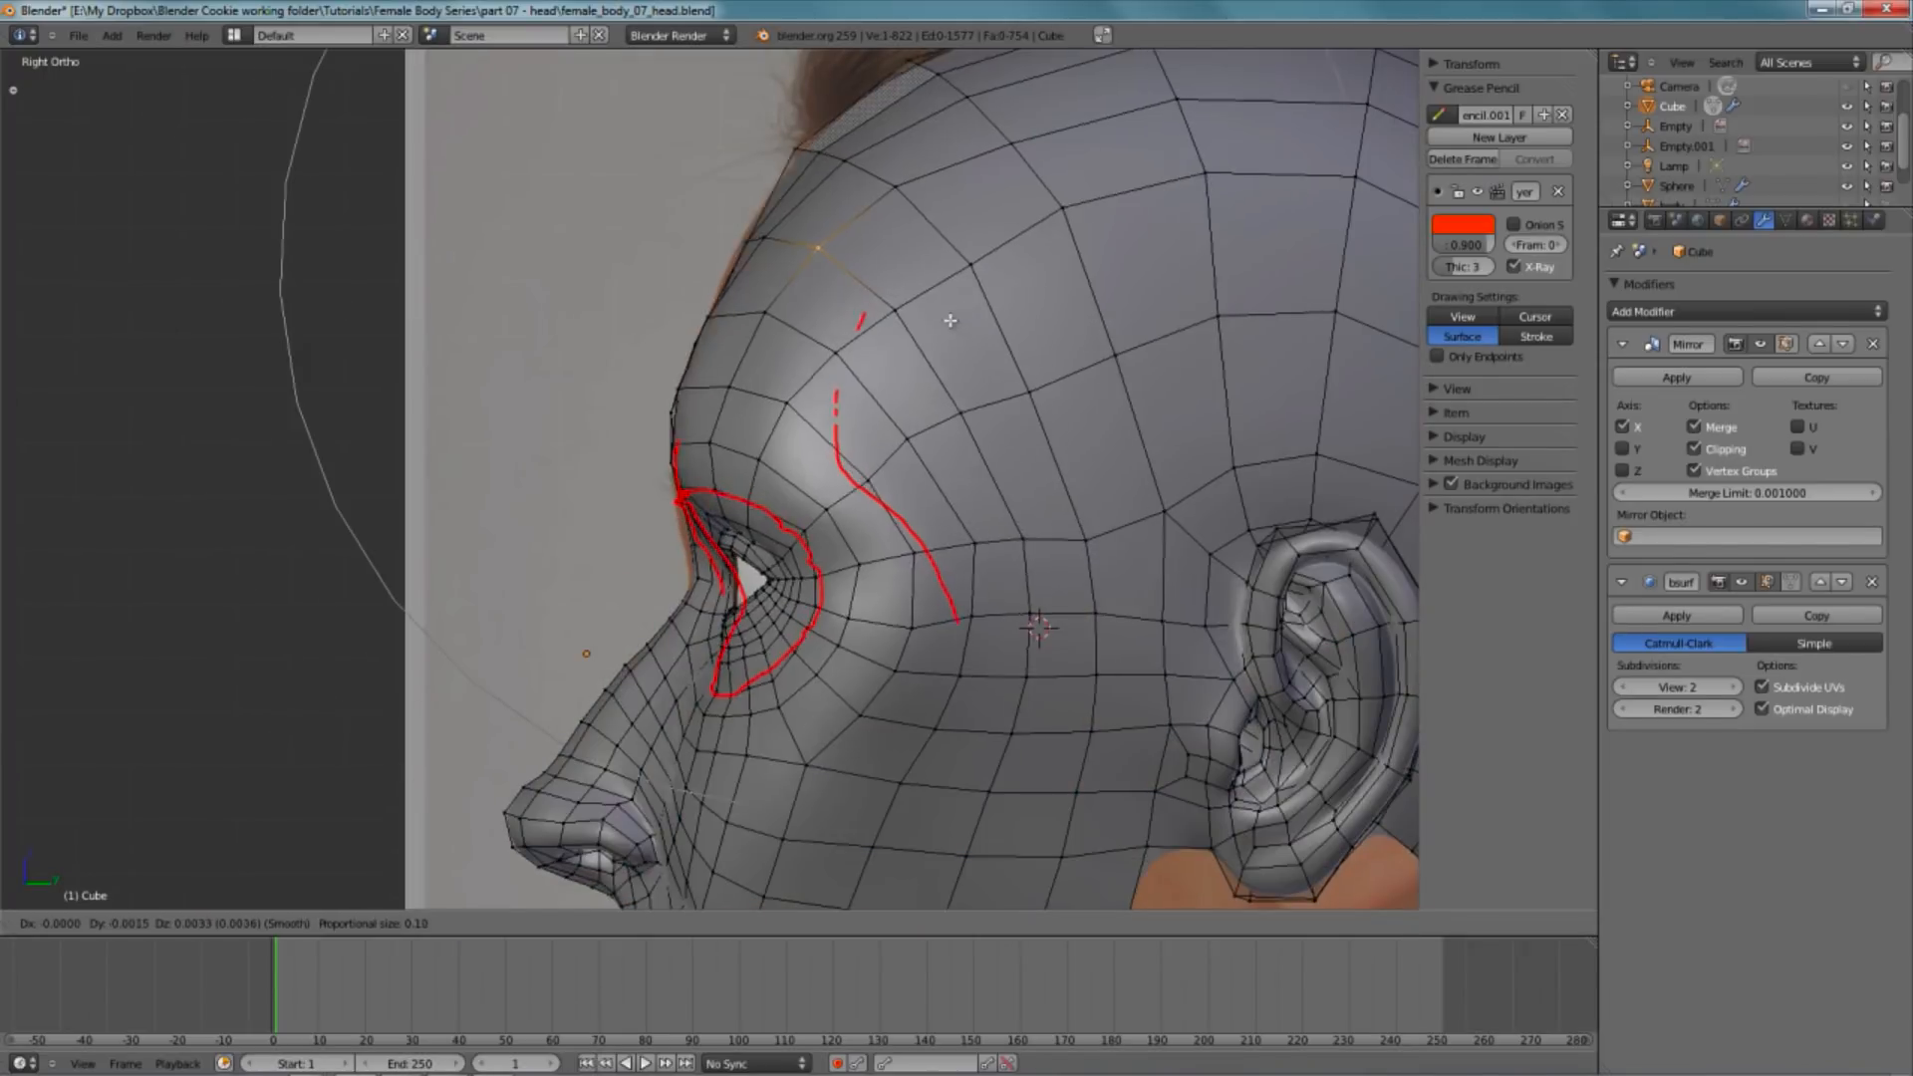
left_click(975, 321)
- In front view, move the temple vertex above the ear slightly outward with a proportional size of about 0.06
key("KP_1")
key("z")
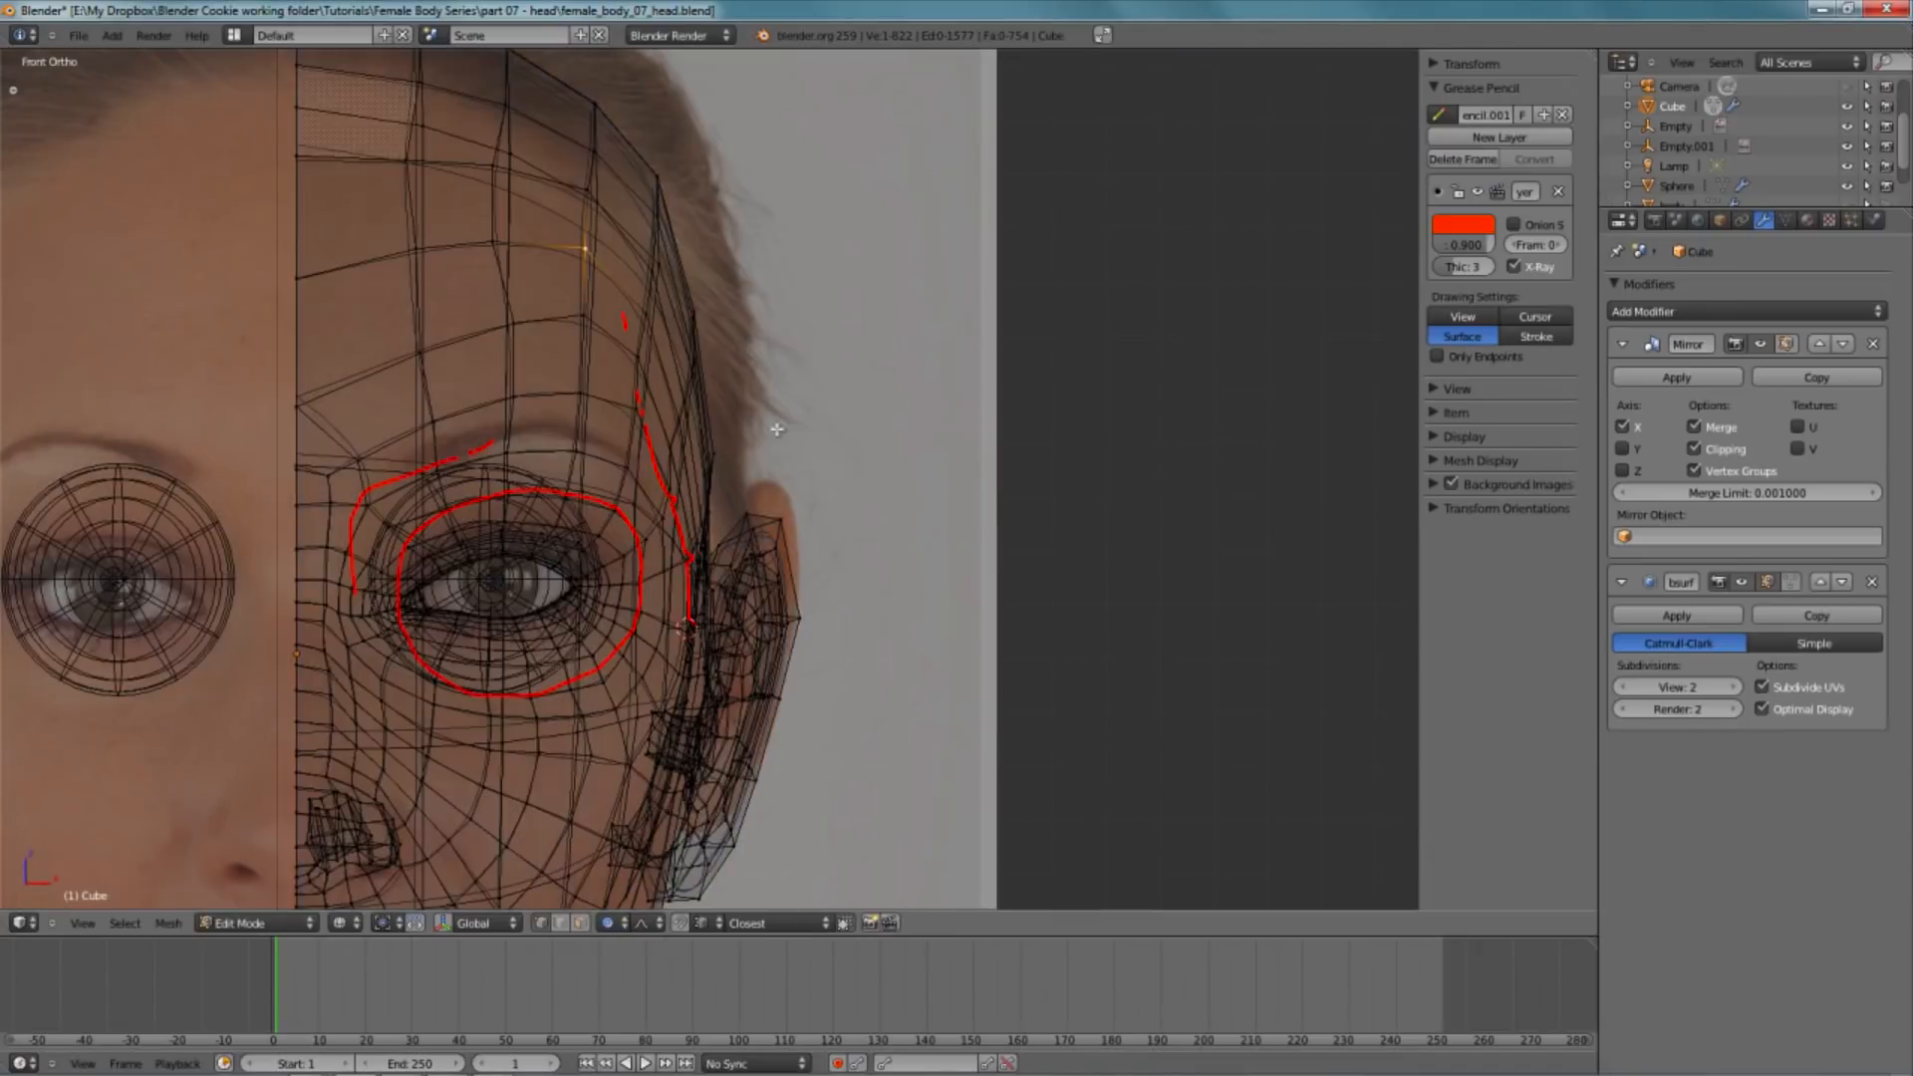
middle_click_drag(735, 436, 827, 451, "shift")
key("z")
key("z")
right_click(788, 430)
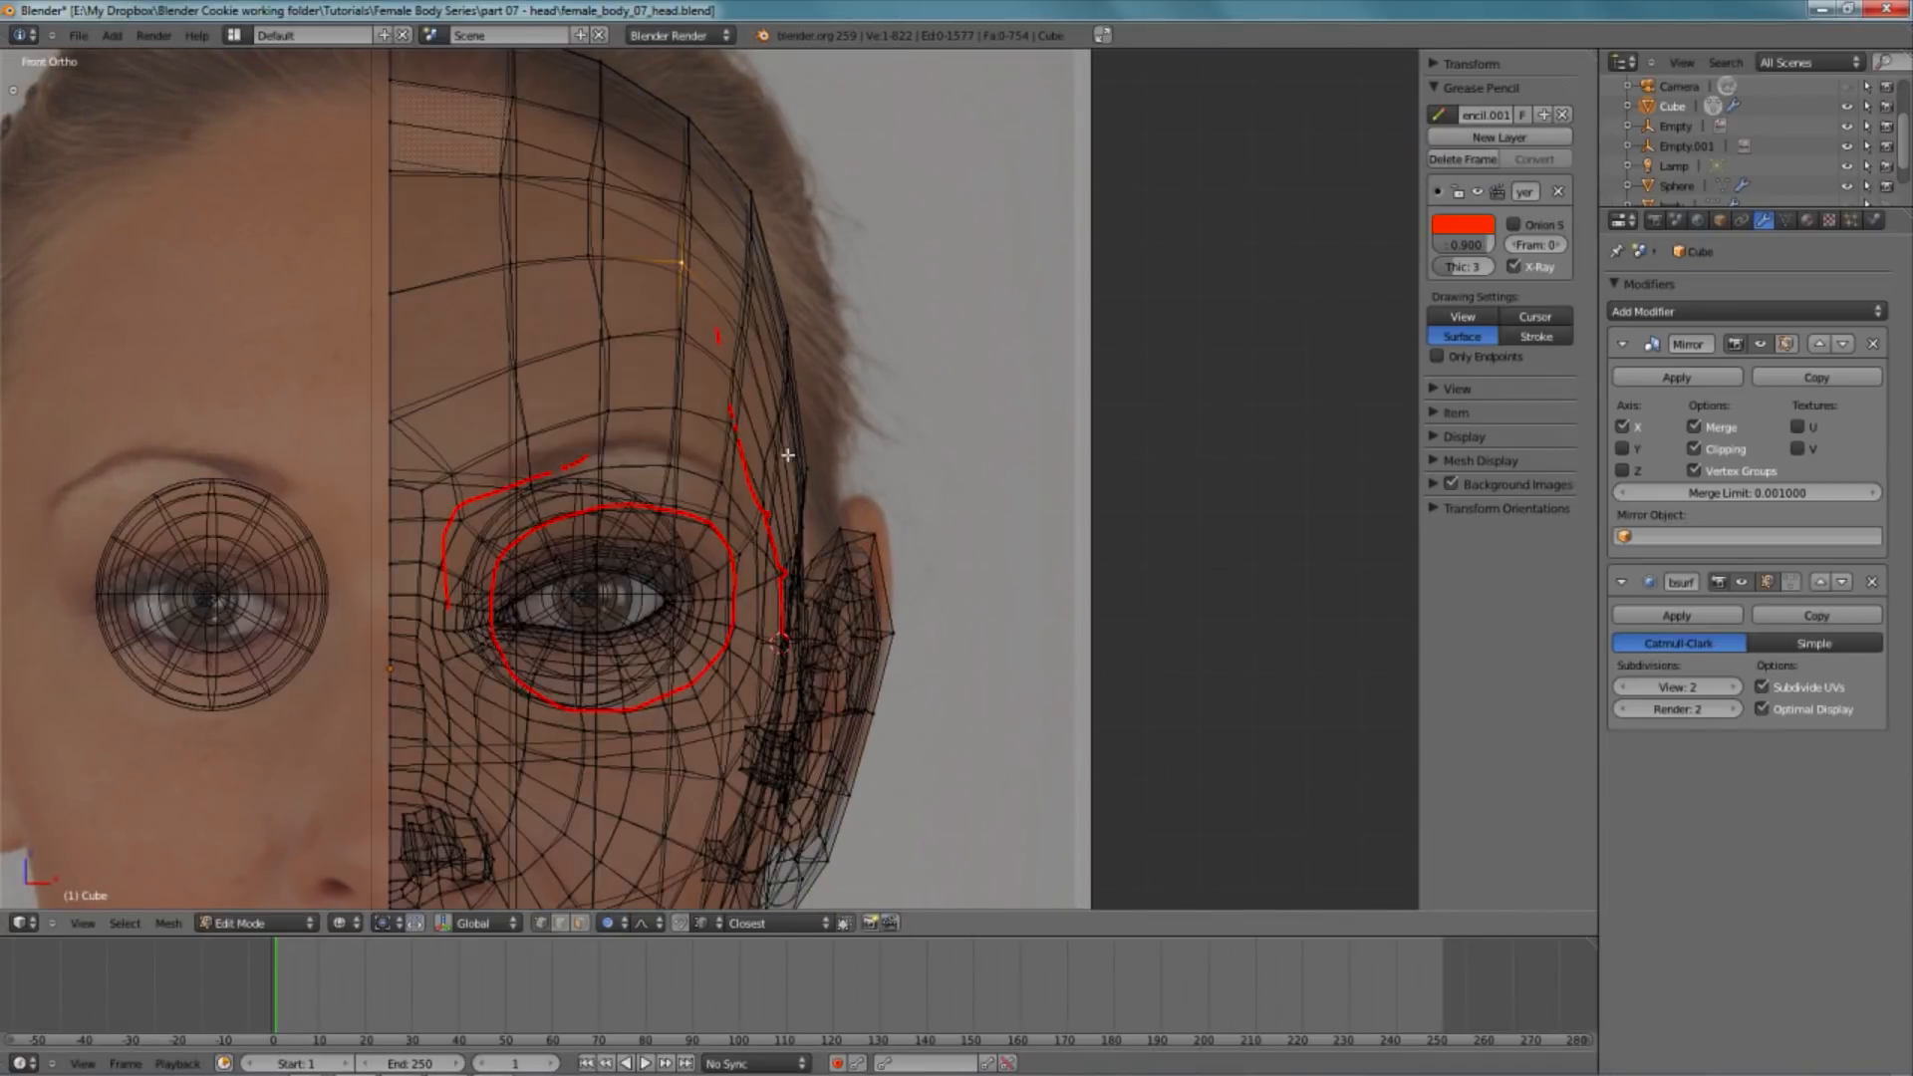
key("z")
key("g")
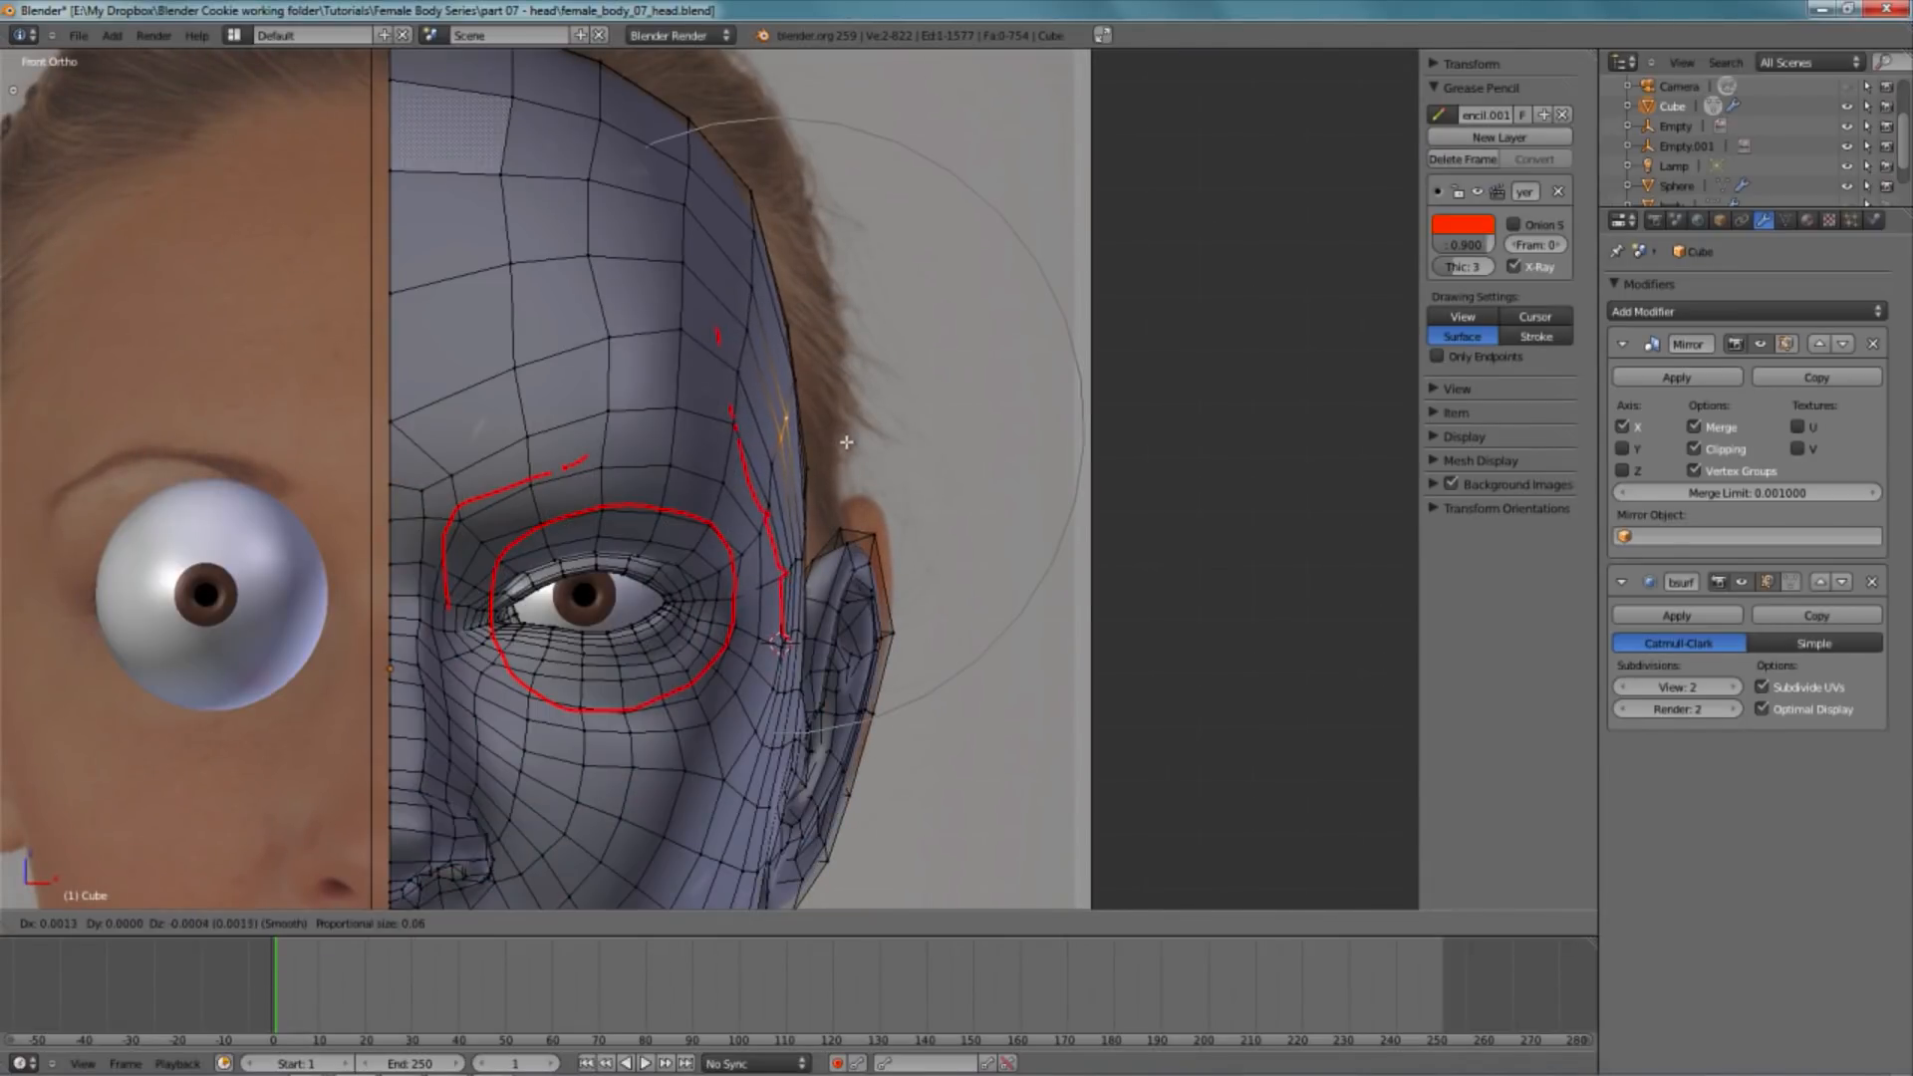
left_click(849, 442)
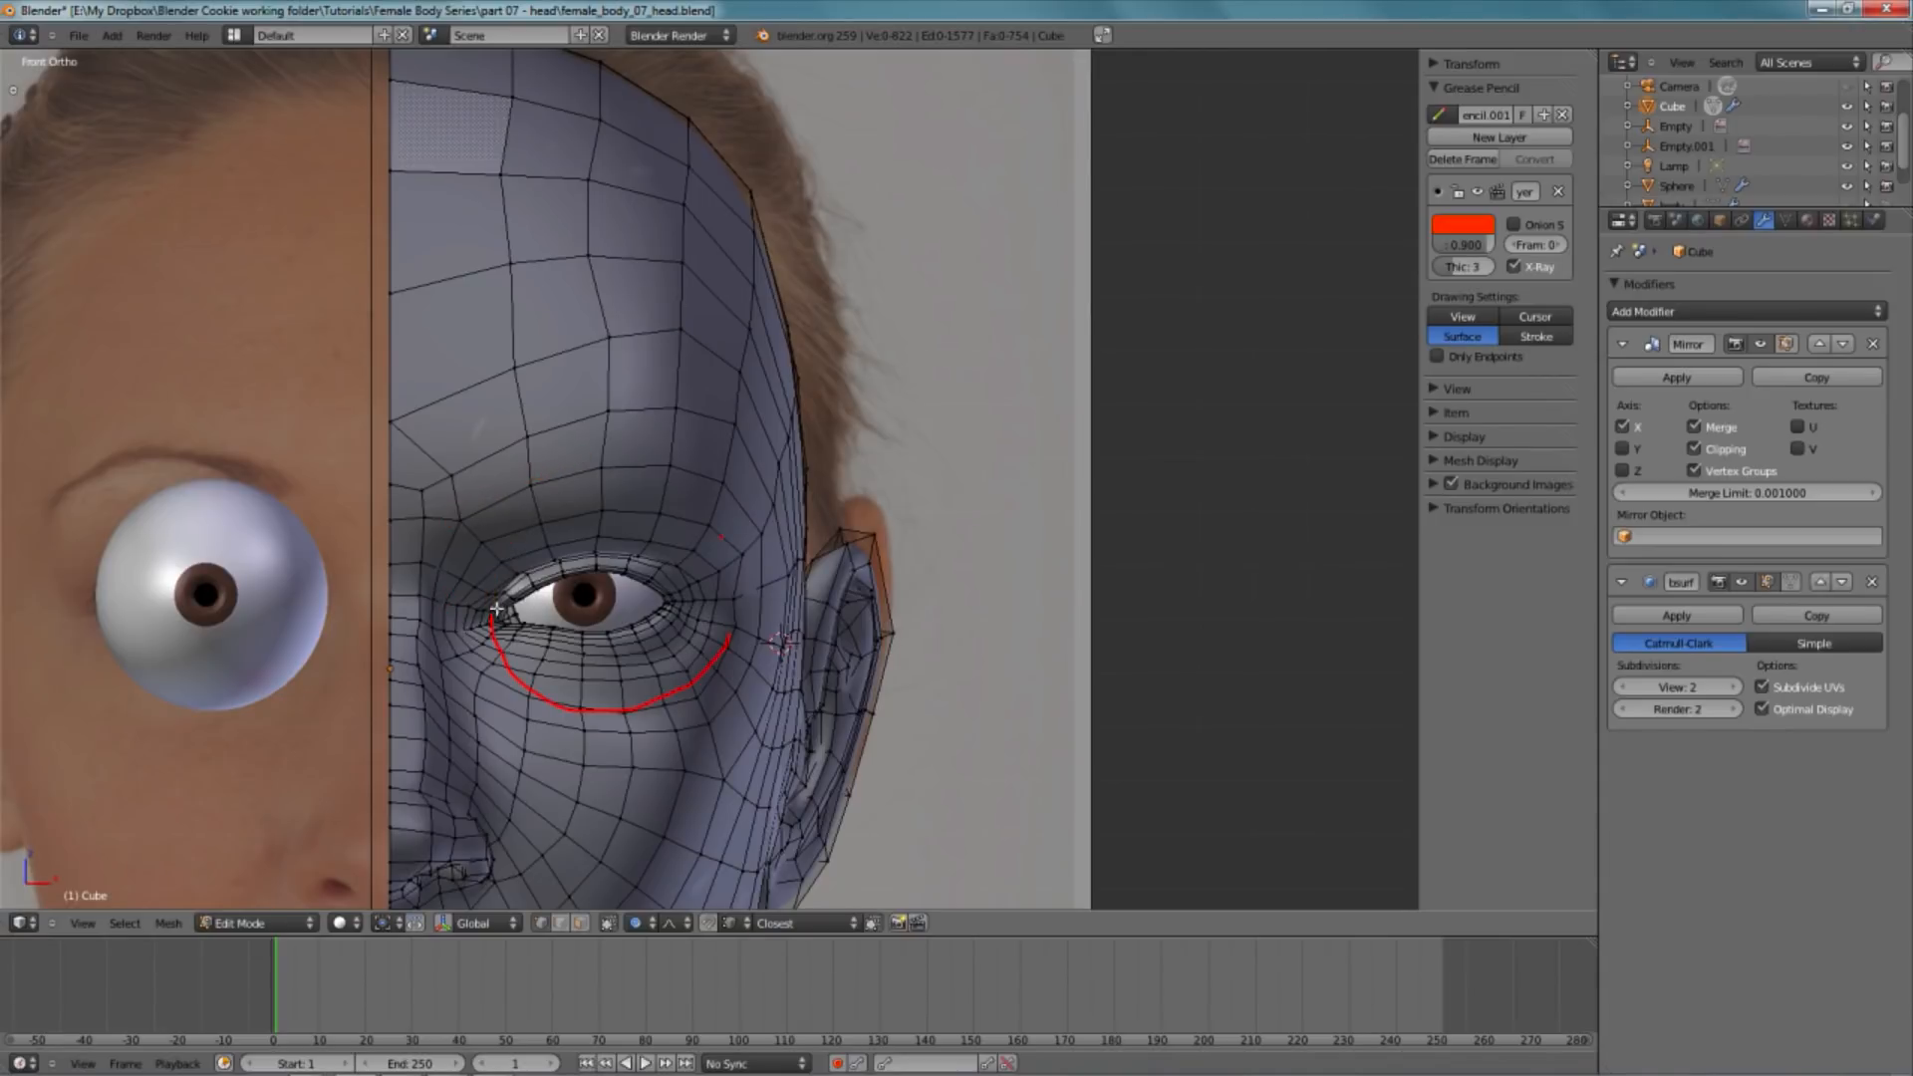
- In front view, move two vertices on the lower jaw's outer edge with proportional size 0.04 to refine the jawline
scroll(722, 496, "down", 3)
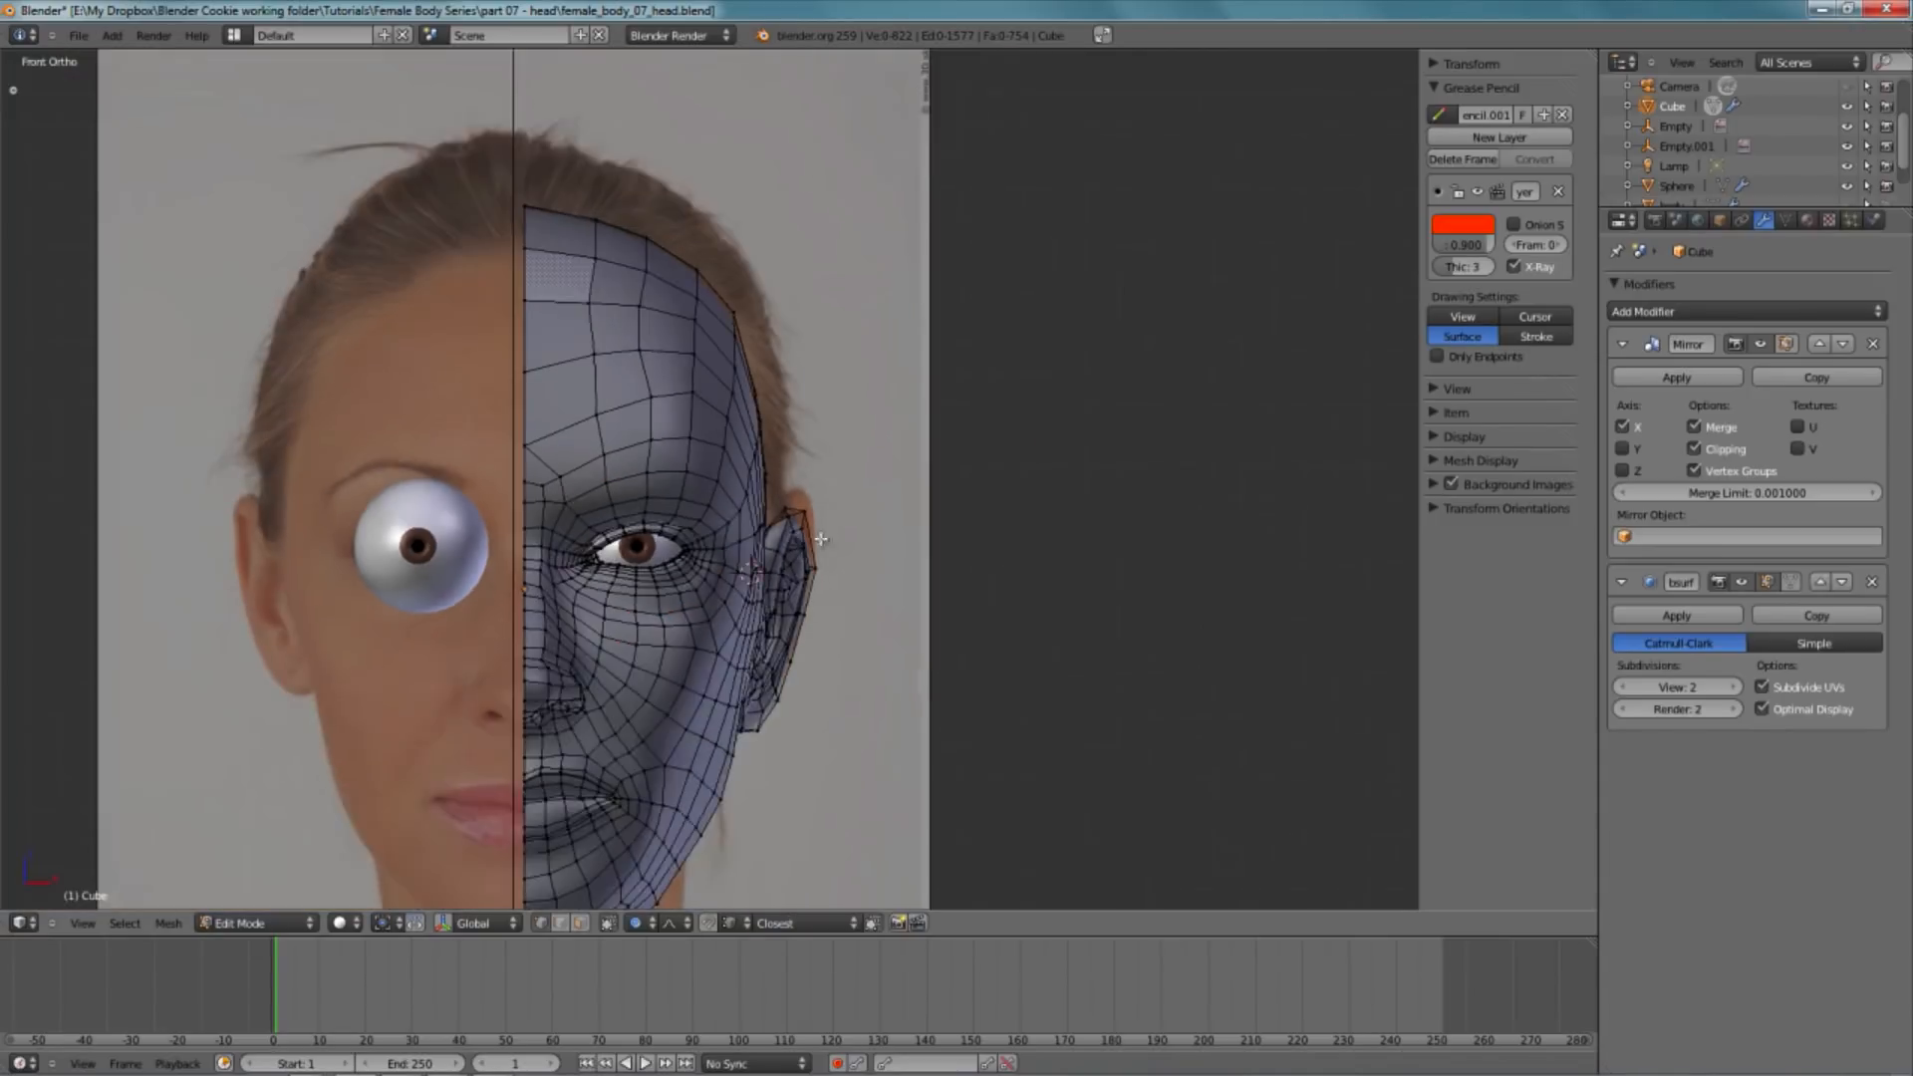
middle_click_drag(822, 637, 854, 439, "shift")
scroll(854, 439, "up", 3)
key("z")
middle_click_drag(778, 802, 813, 598, "shift")
key("z")
right_click(713, 684)
key("z")
key("z")
key("g")
scroll(731, 714, "down", 3)
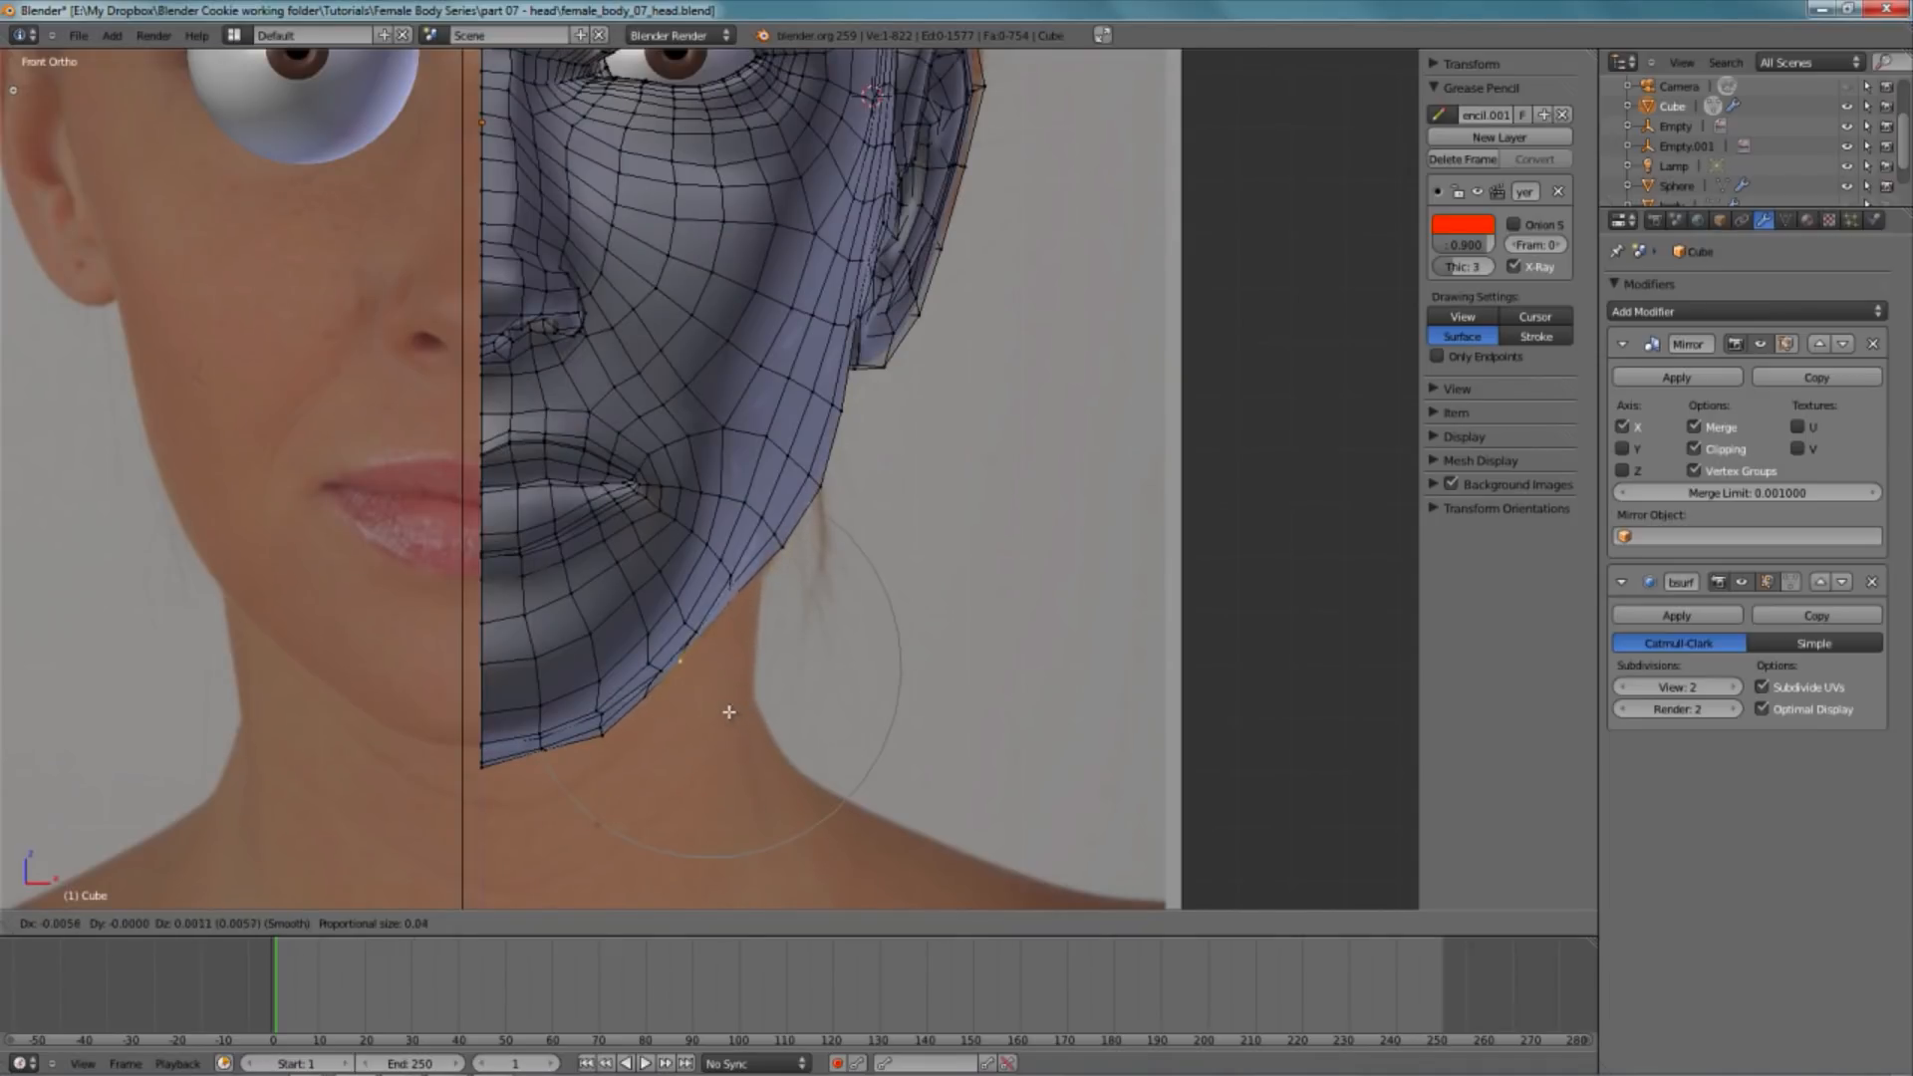
left_click(742, 641)
key("g")
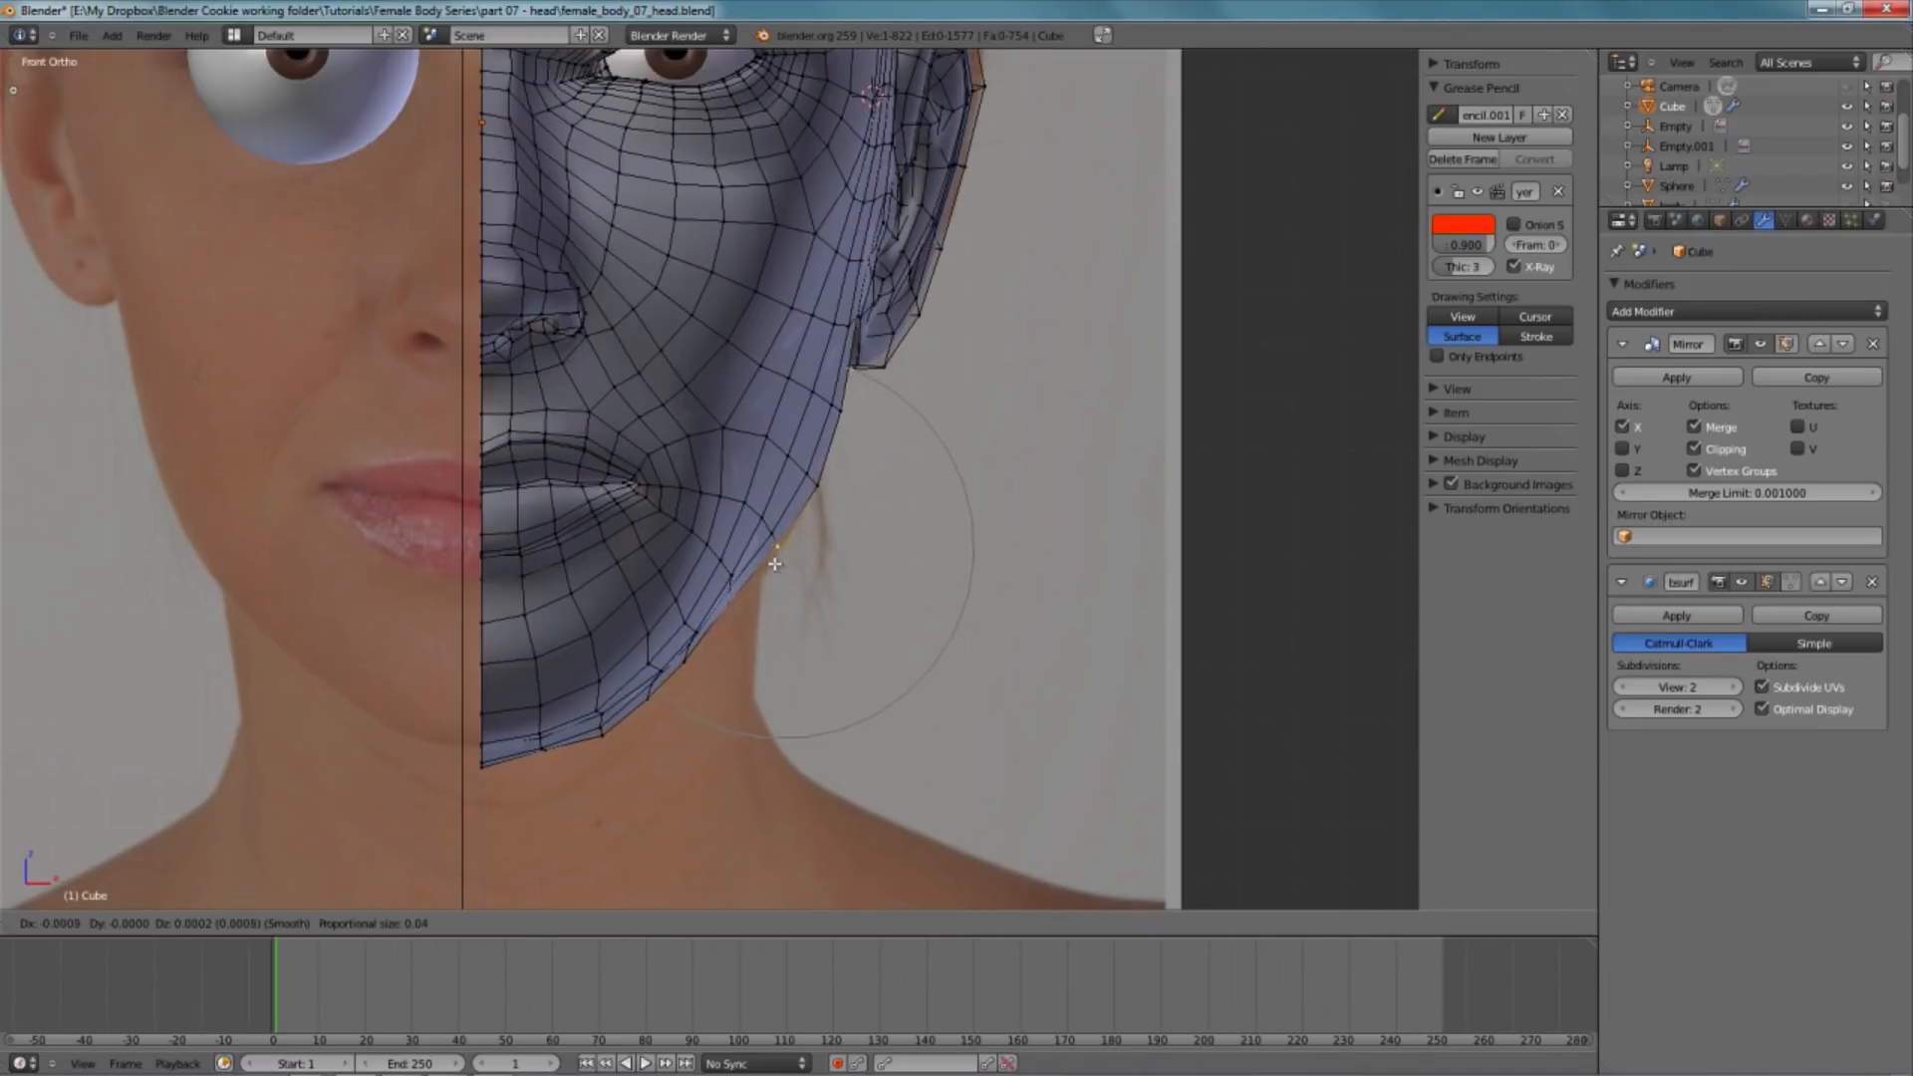
left_click(772, 563)
- In side view, pull the rear jaw edge back by about 0.01 with proportional editing to round the jaw angle
key("KP_3")
key("z")
middle_click_drag(1042, 560, 1018, 533, "shift")
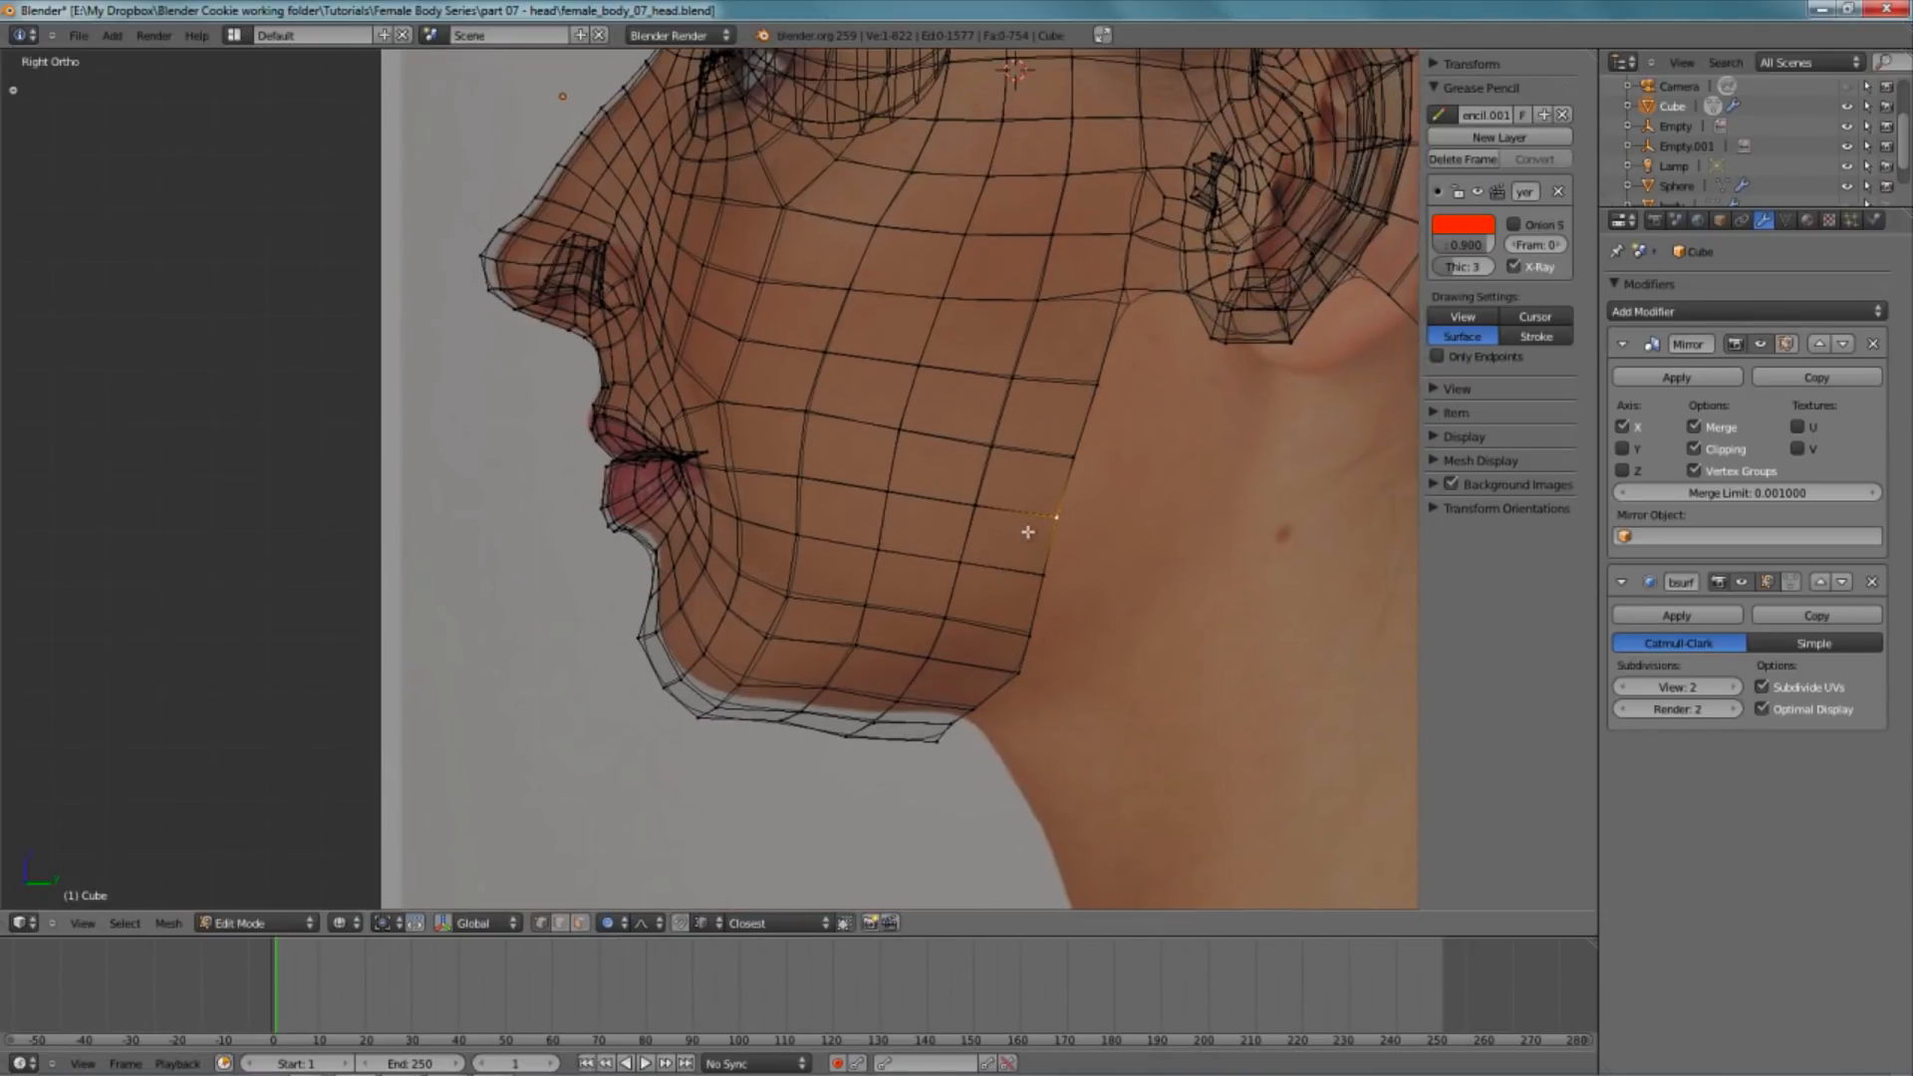
key("g")
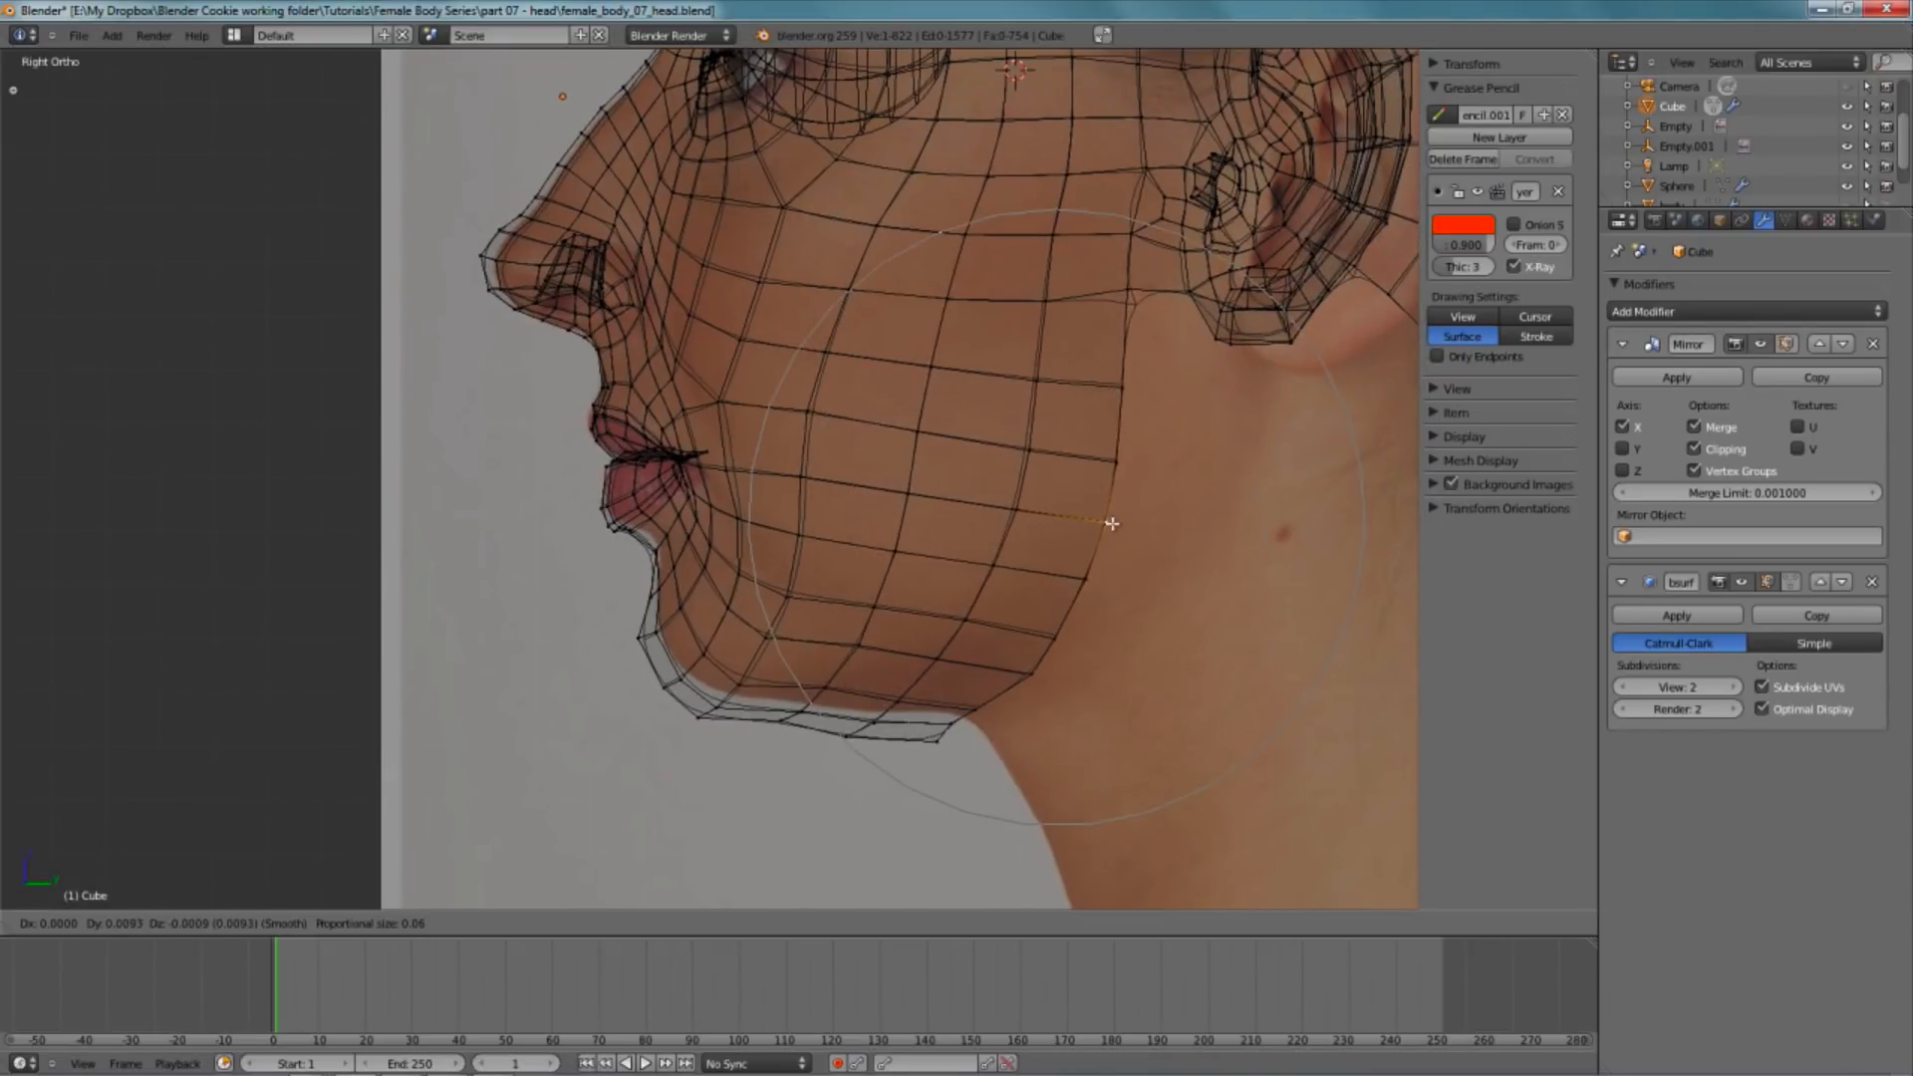
left_click(1123, 521)
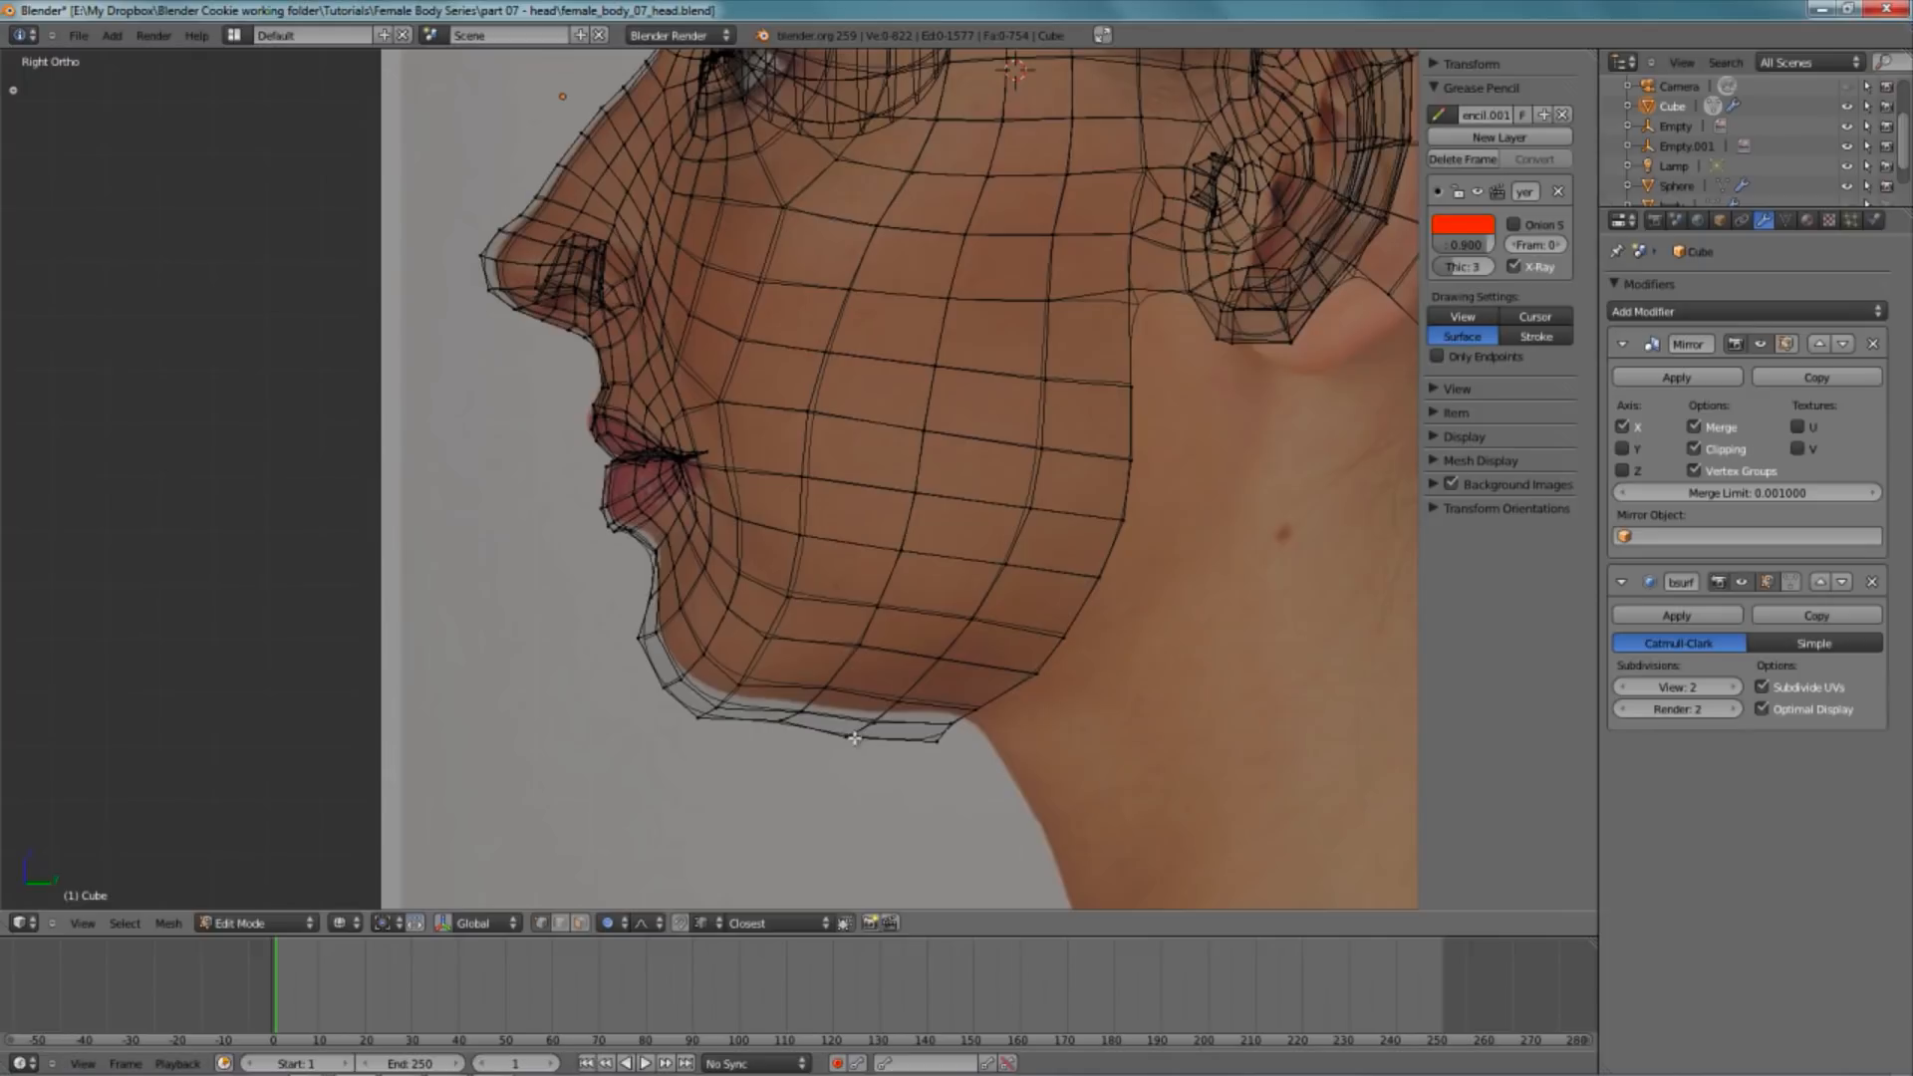
- Raise the middle and rear vertices of the jaw's underside to the reference photo's chin line
right_click(856, 737)
key("g")
left_click(871, 725)
key("z")
scroll(869, 720, "down", 3)
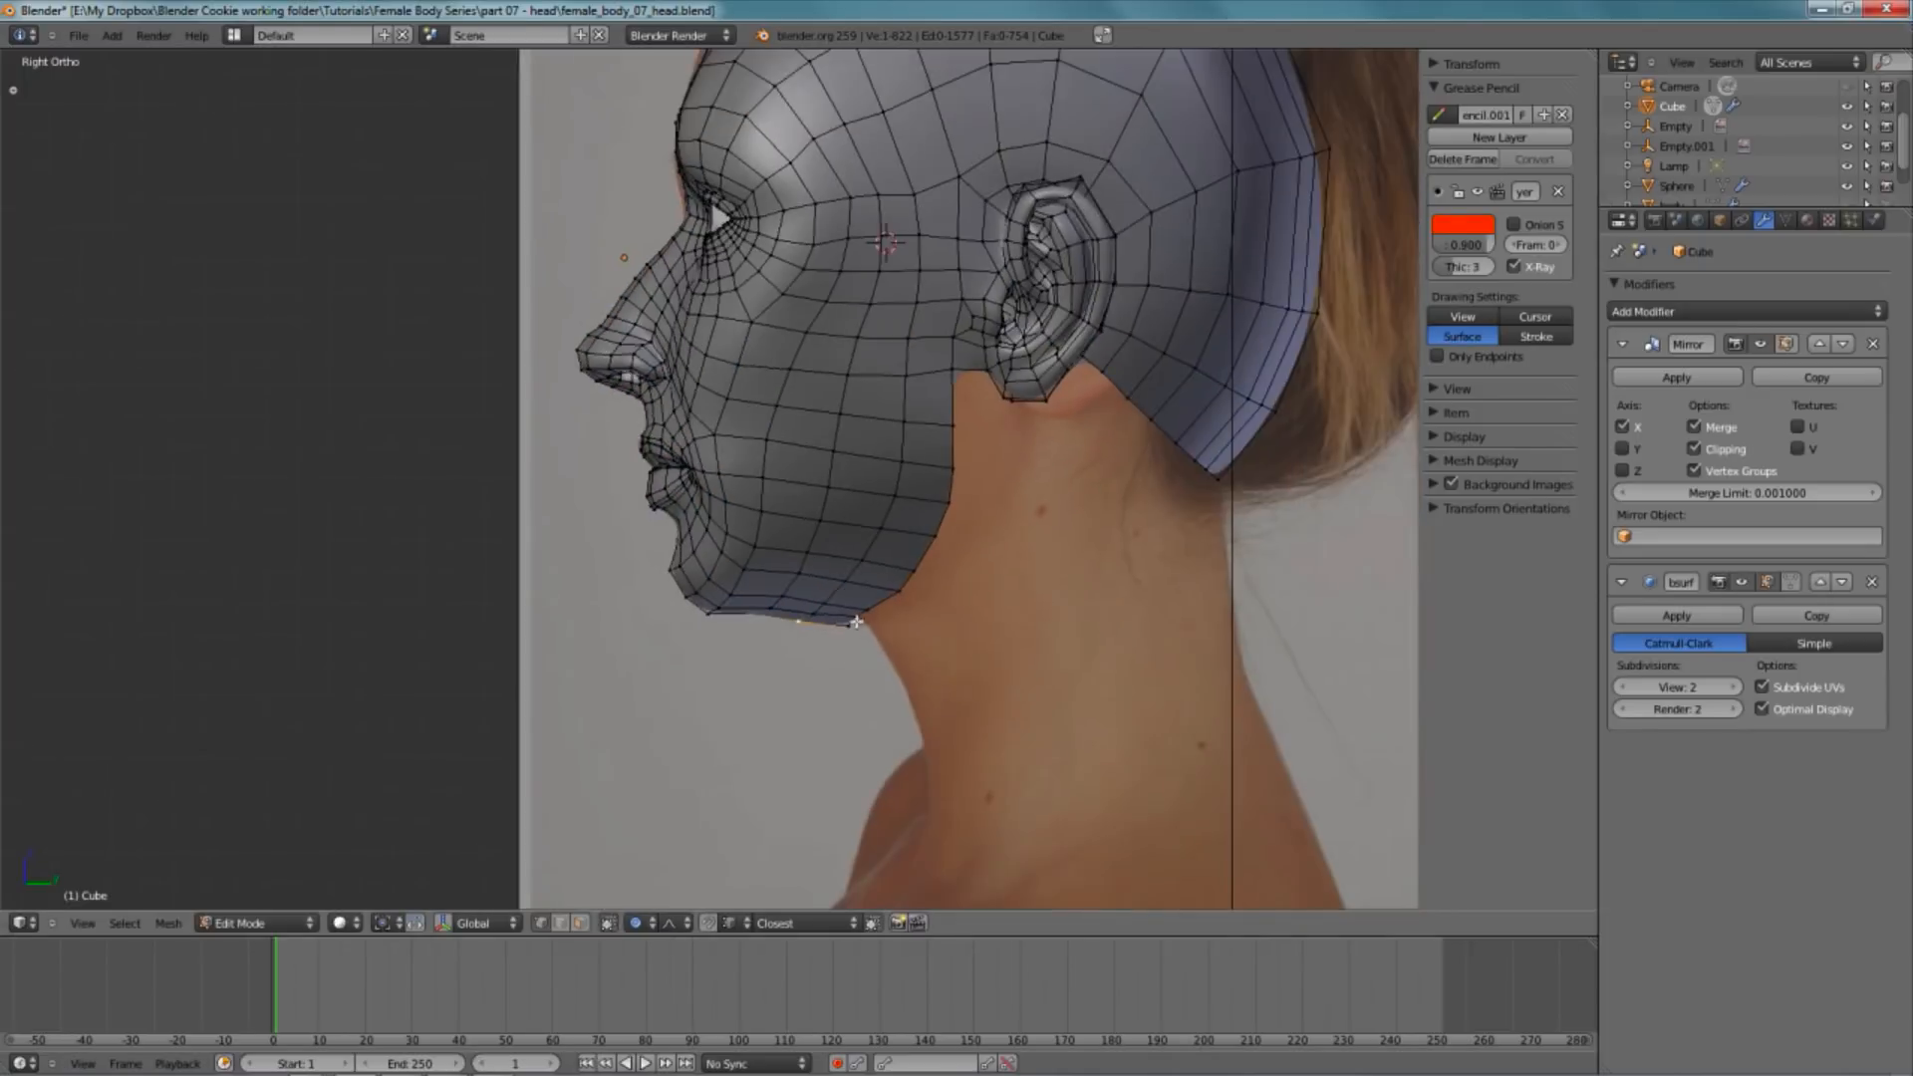
scroll(856, 625, "up", 2)
key("g")
left_click(927, 691)
right_click(928, 691)
key("g")
left_click(938, 685)
- Shift the vertex under the front of the chin slightly to fit the photo's chin contour
key("z")
right_click(701, 676)
key("g")
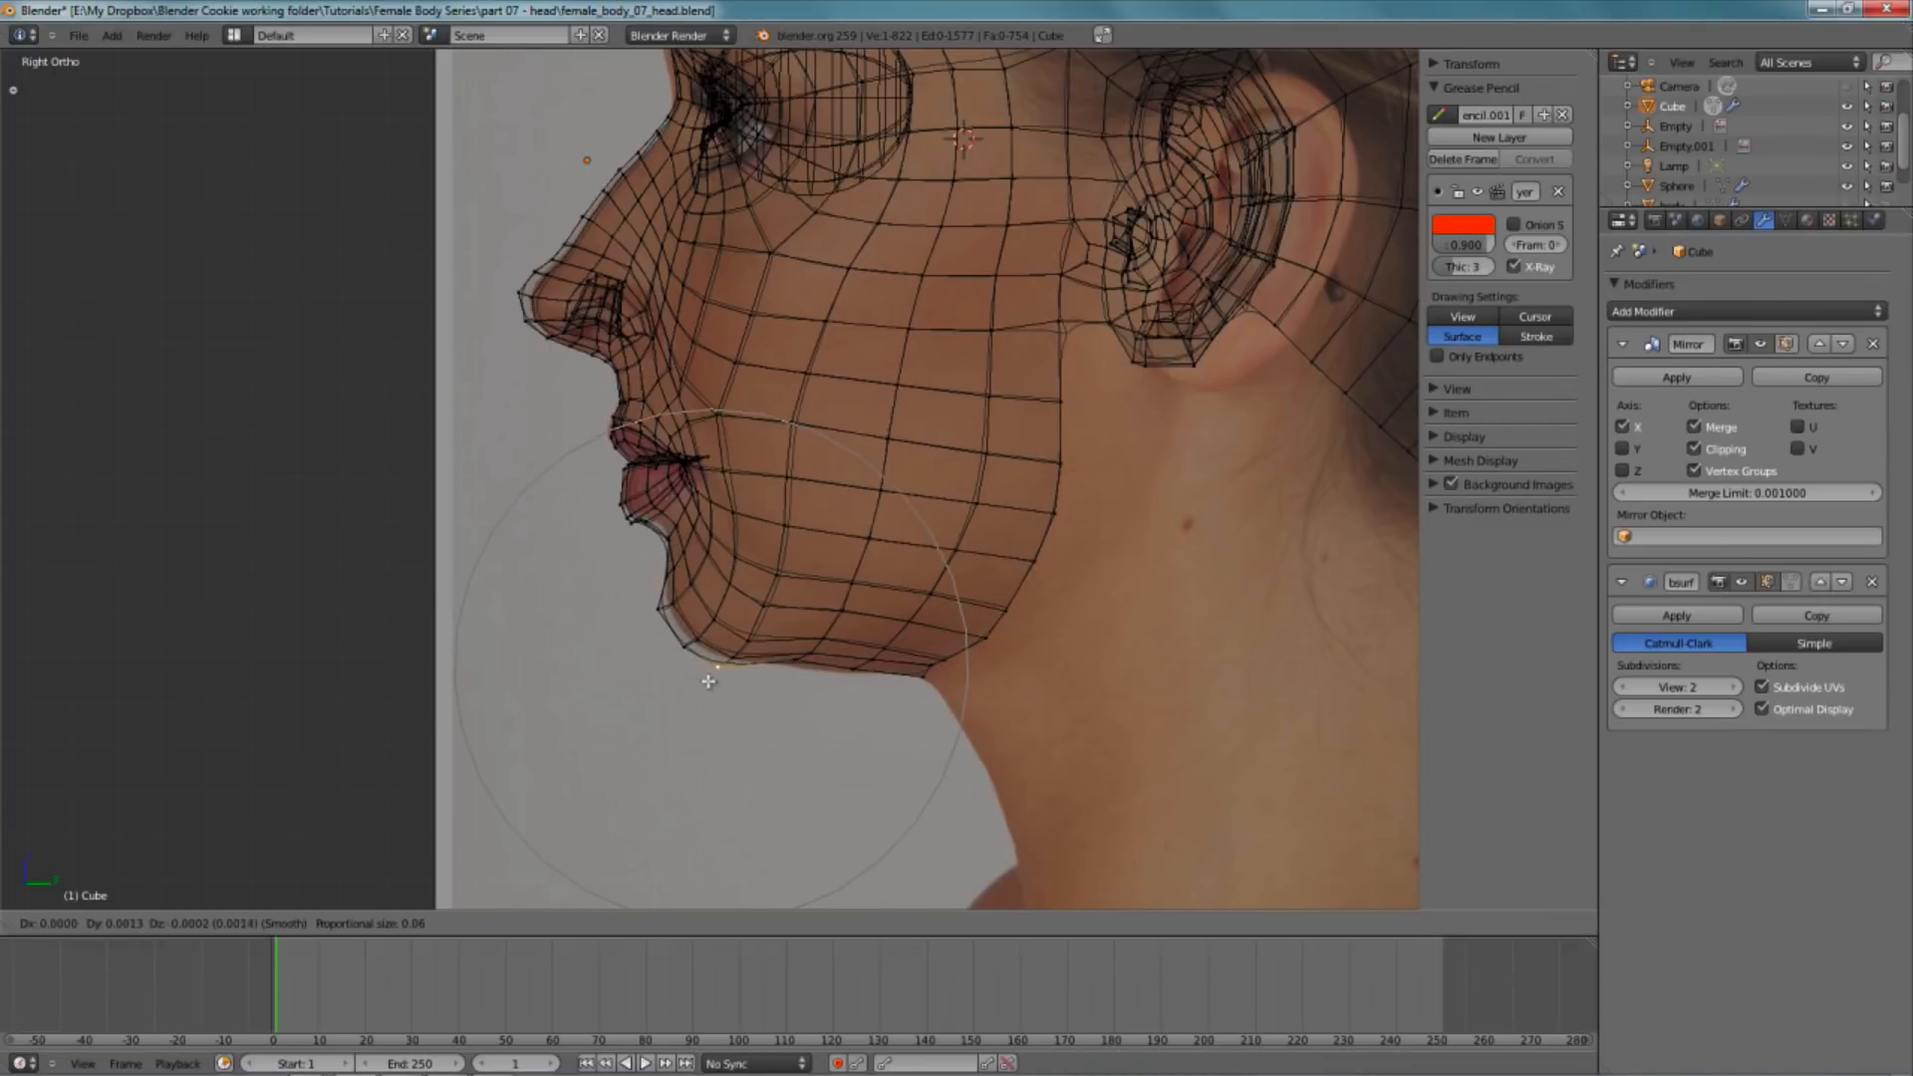
left_click(709, 681)
key("z")
- In side view, move the cheek vertex beside the nostril slightly up and forward with proportional editing
scroll(712, 598, "down", 3)
middle_click_drag(735, 423, 697, 578, "shift")
key("z")
scroll(697, 570, "up", 4)
key("z")
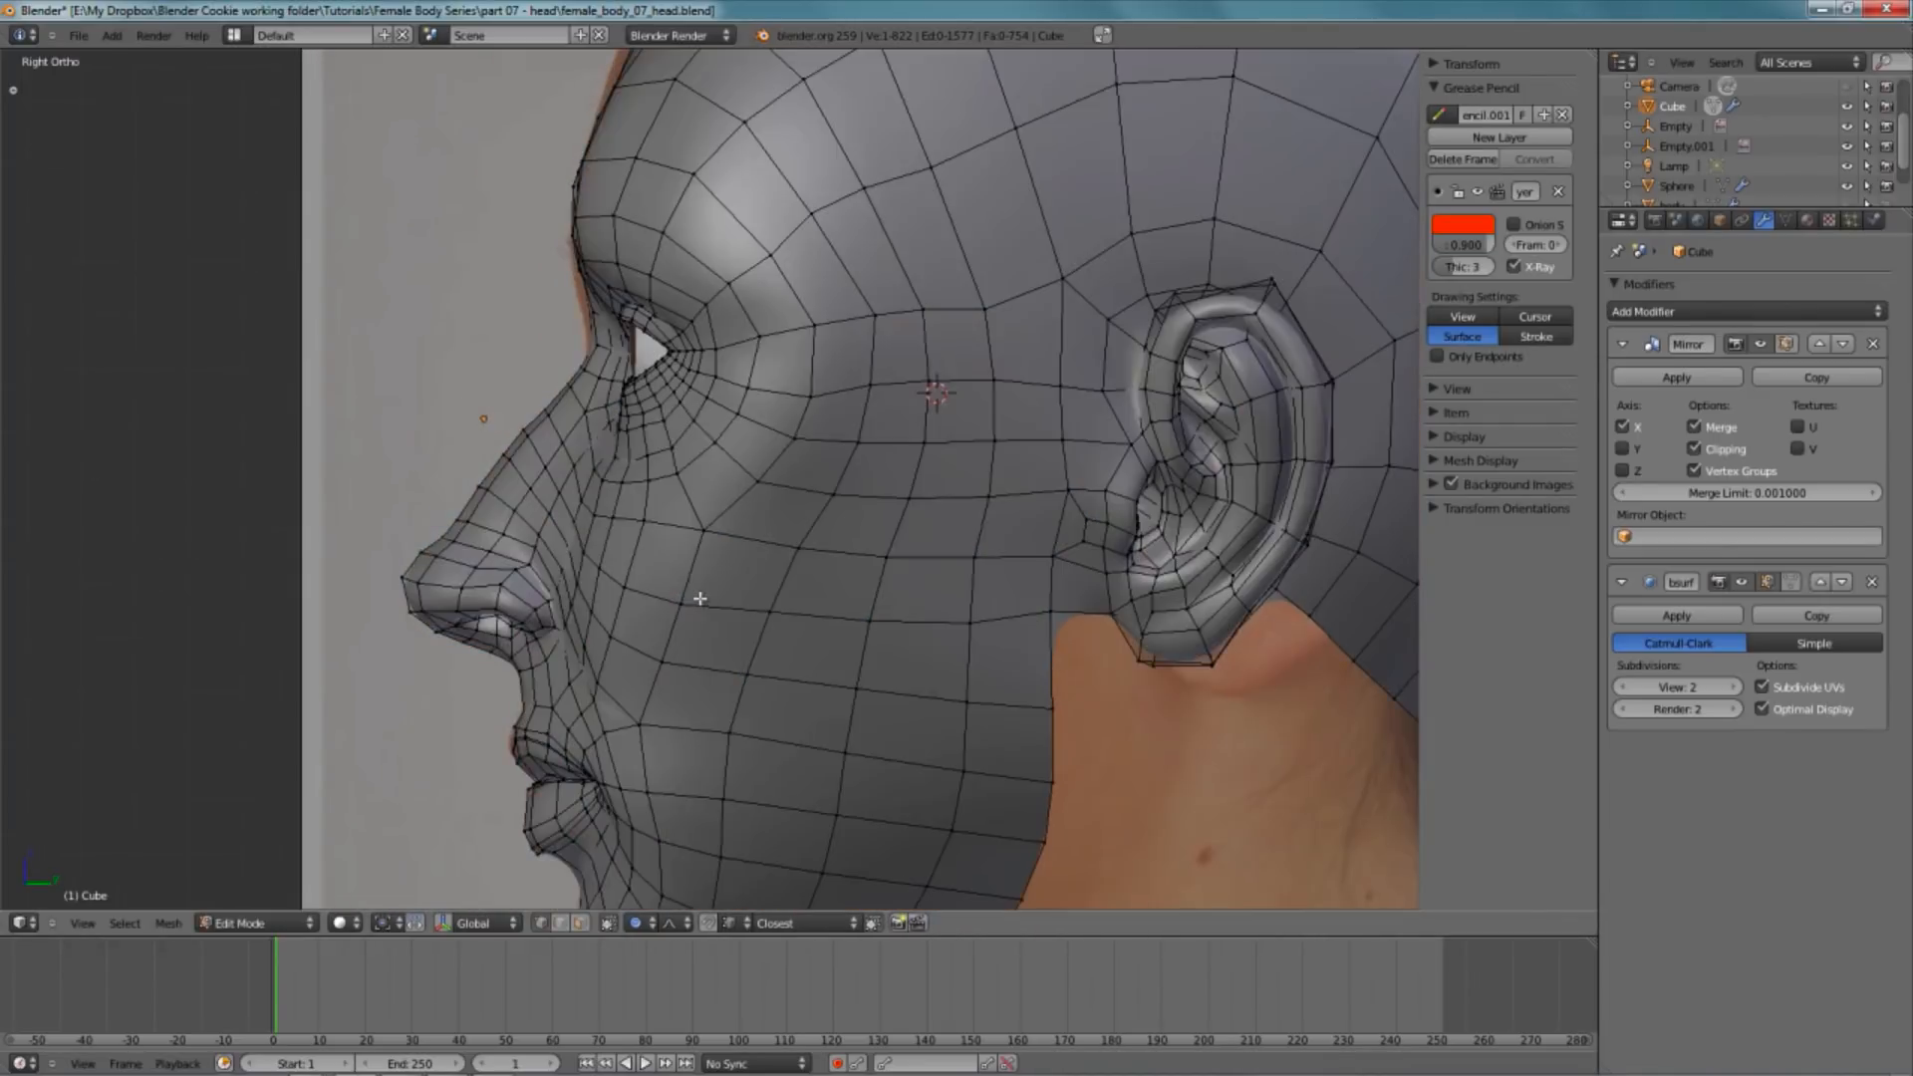
key("z")
scroll(611, 604, "up", 1)
key("z")
key("g")
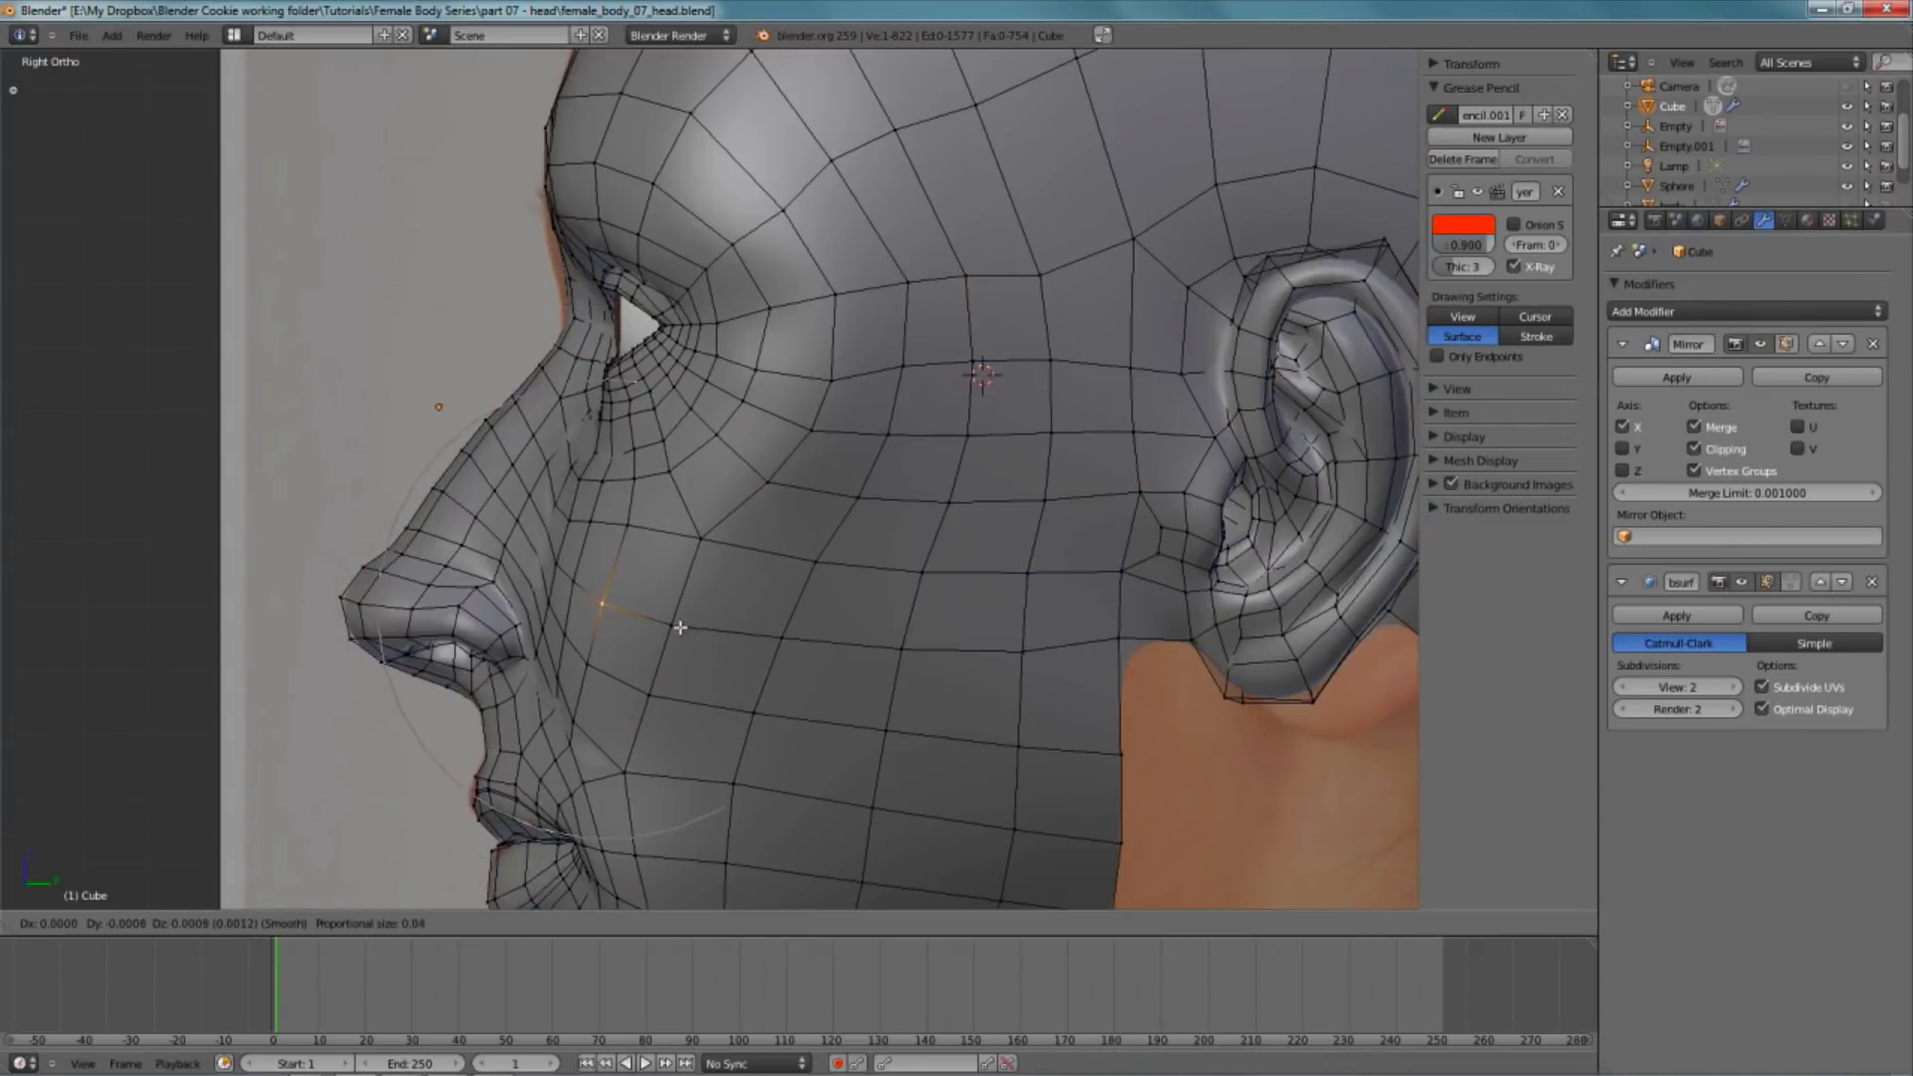
left_click(666, 610)
- In front view, move the two side-cheek vertices in front of the ear along X to refine the face width
key("z")
middle_click_drag(795, 672, 808, 475, "shift")
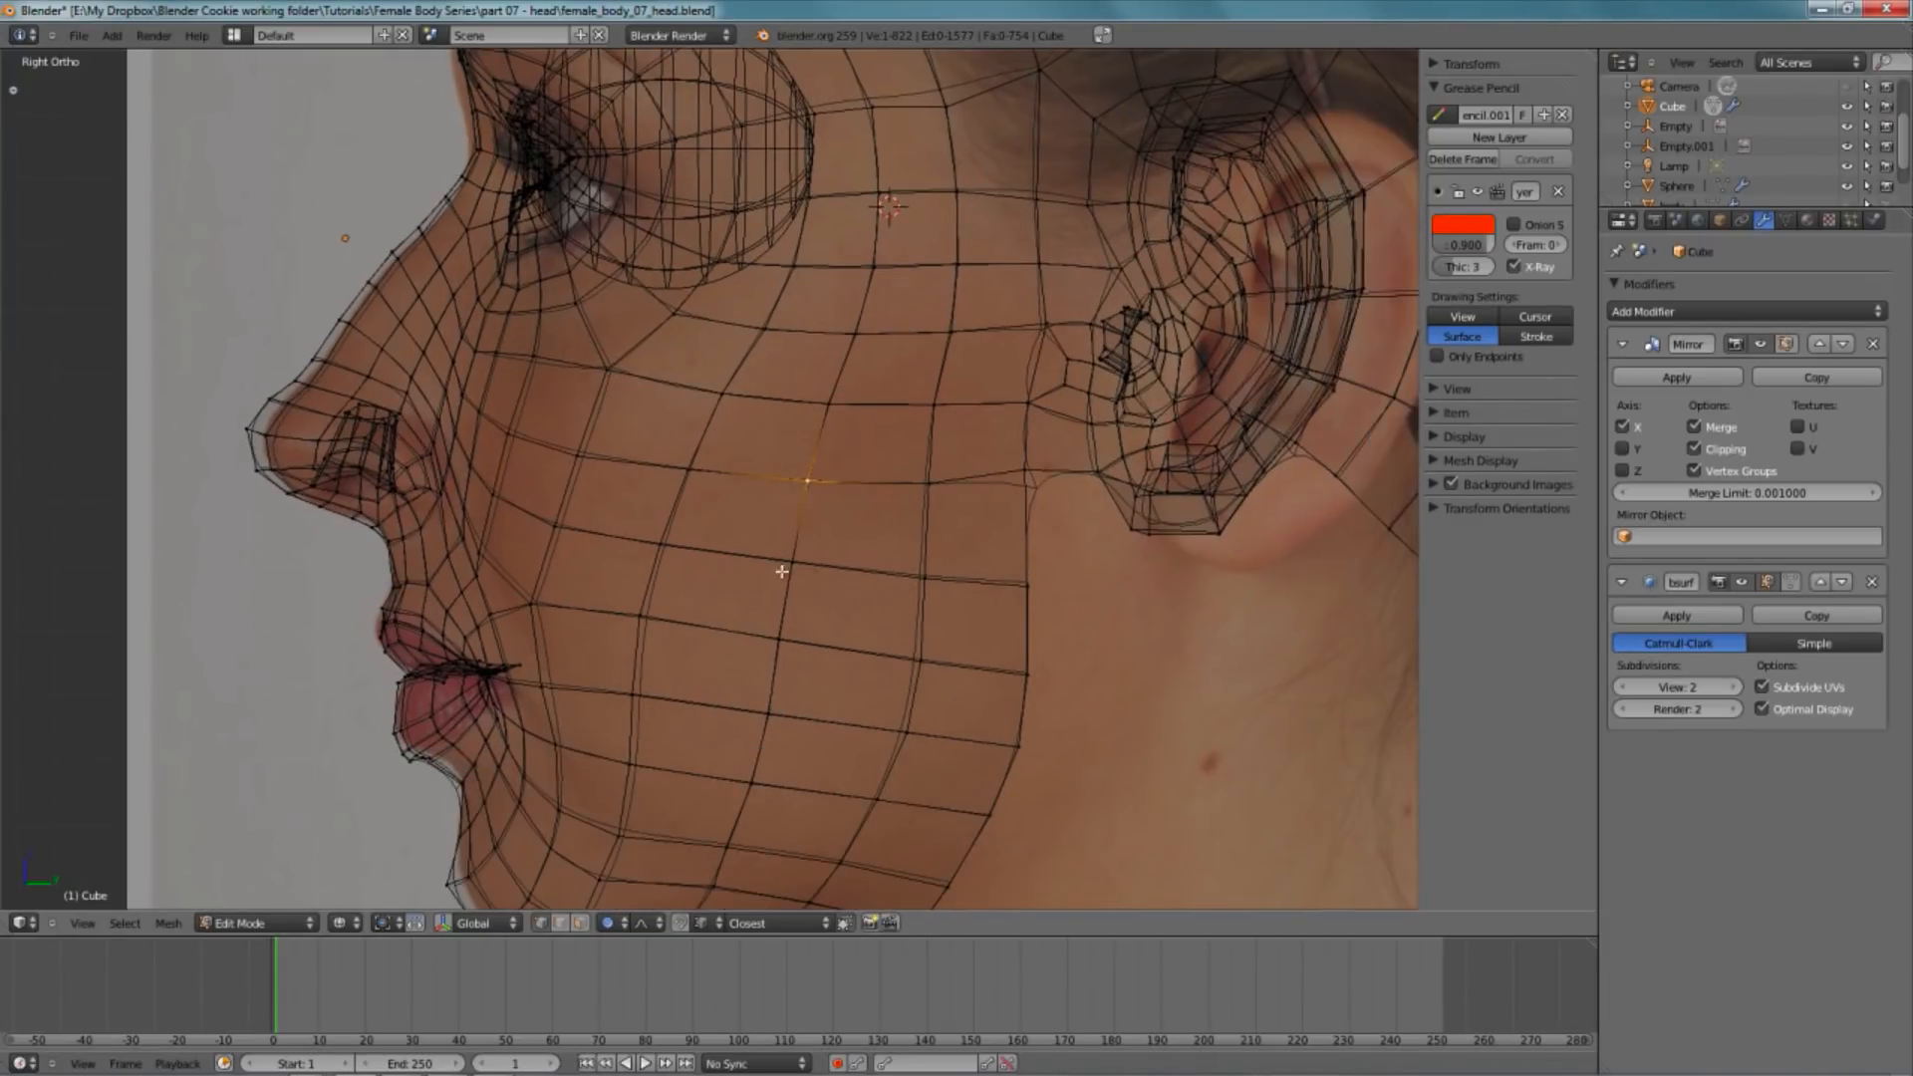
key("z")
middle_click_drag(785, 573, 1097, 475)
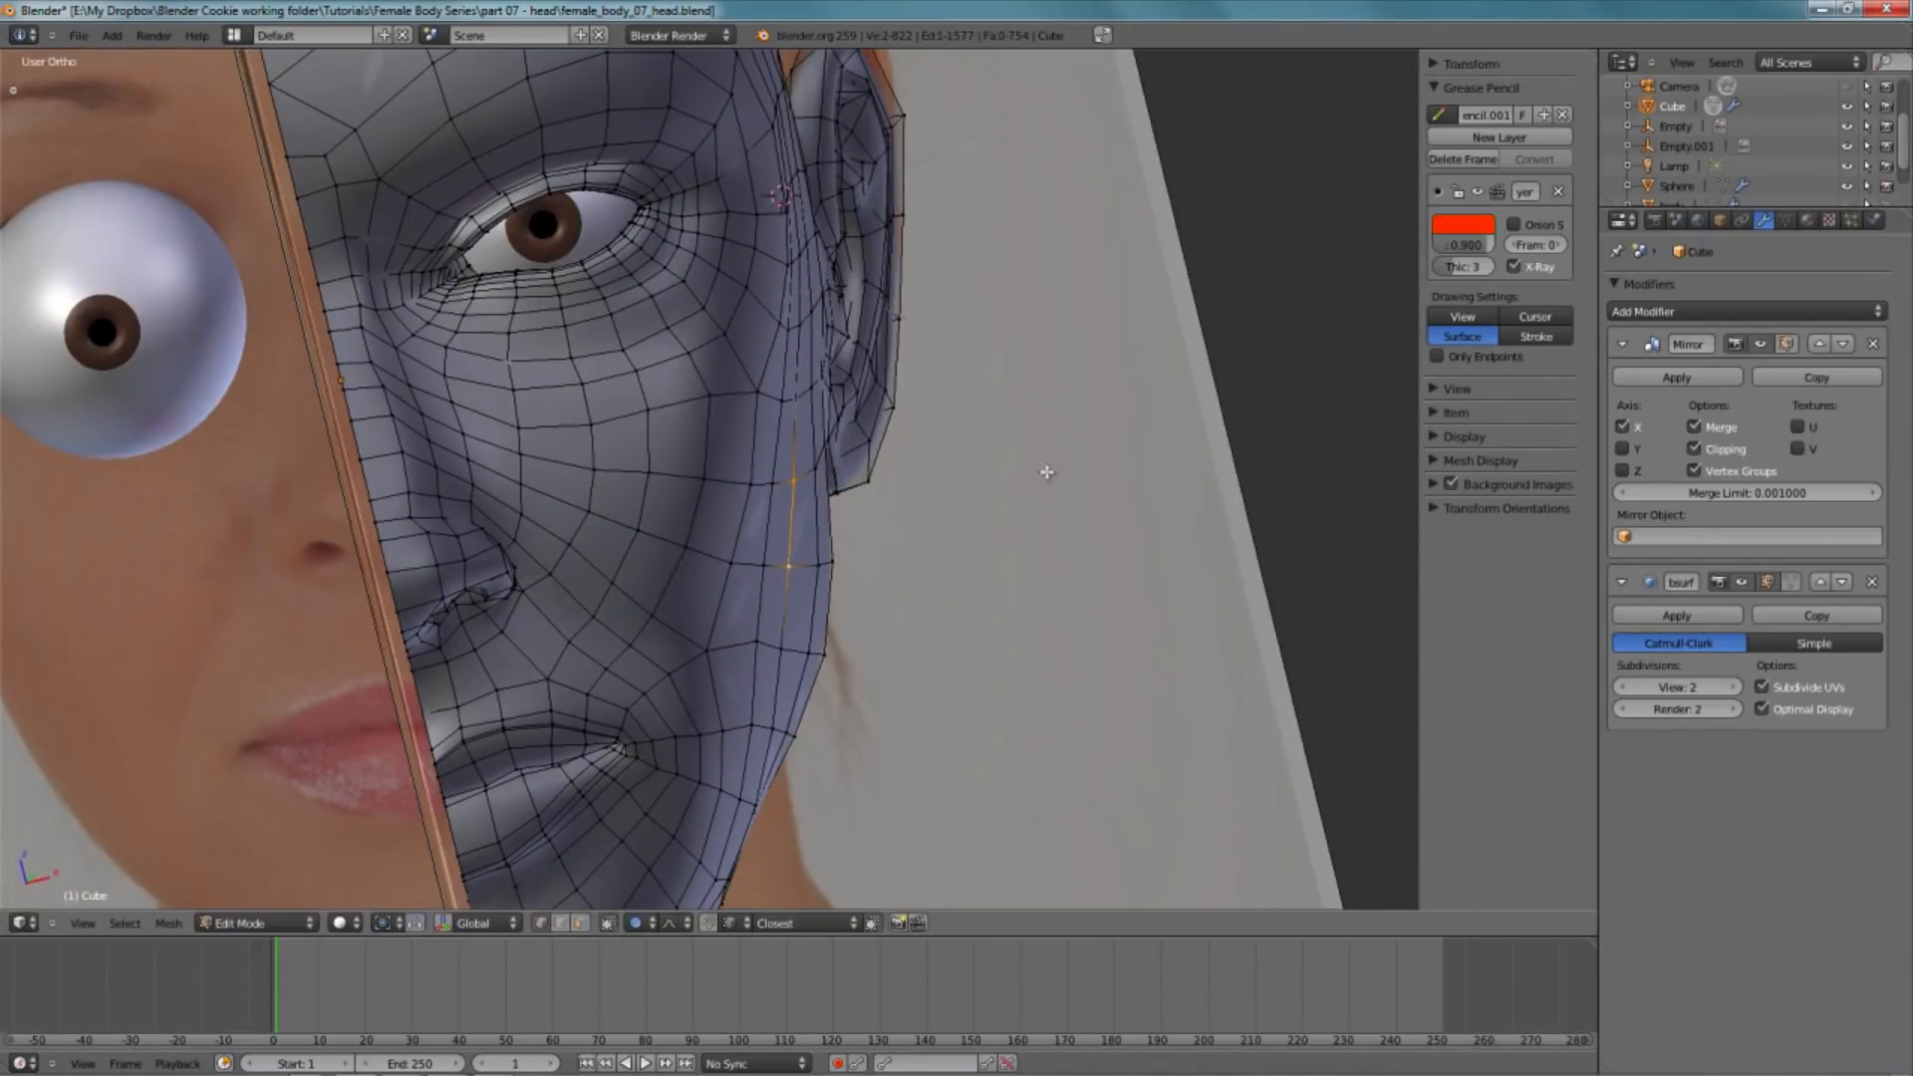
key("KP_1")
key("z")
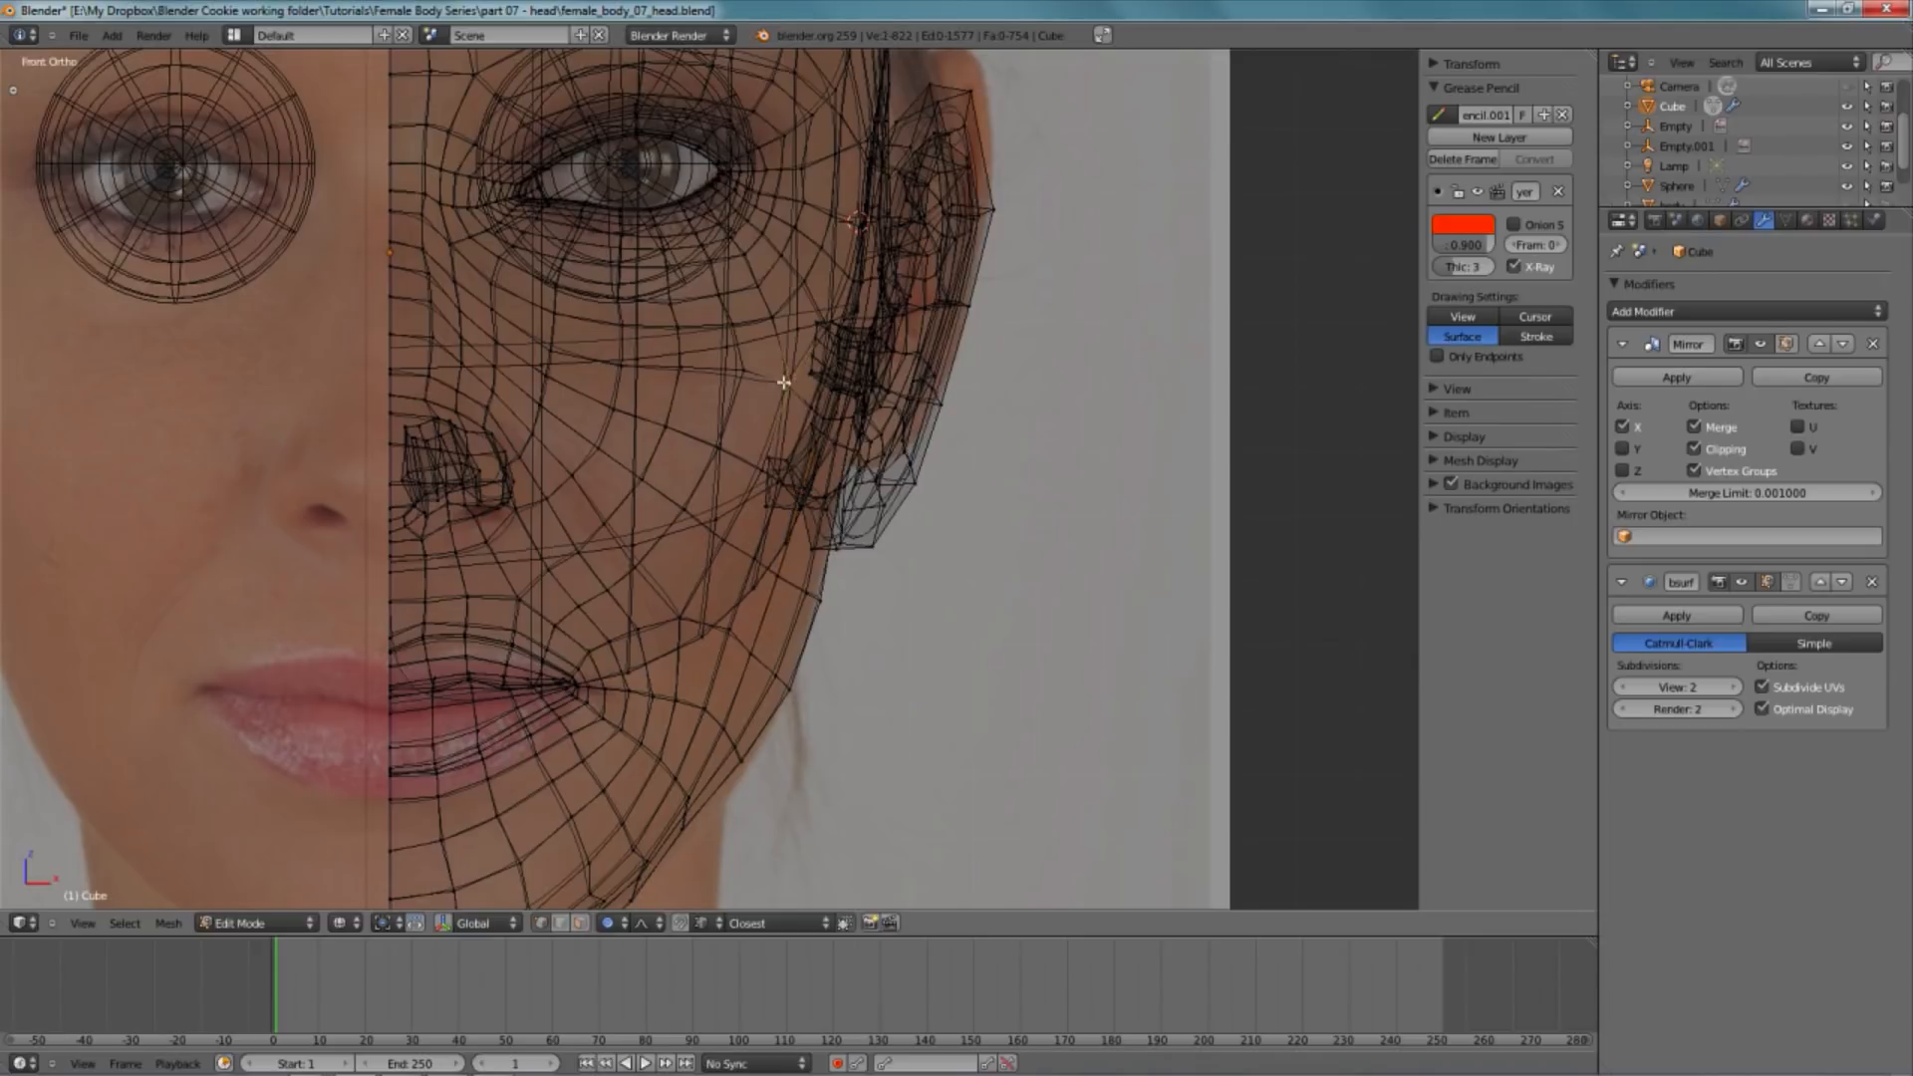
key("z")
key("g")
key("x")
left_click(767, 486)
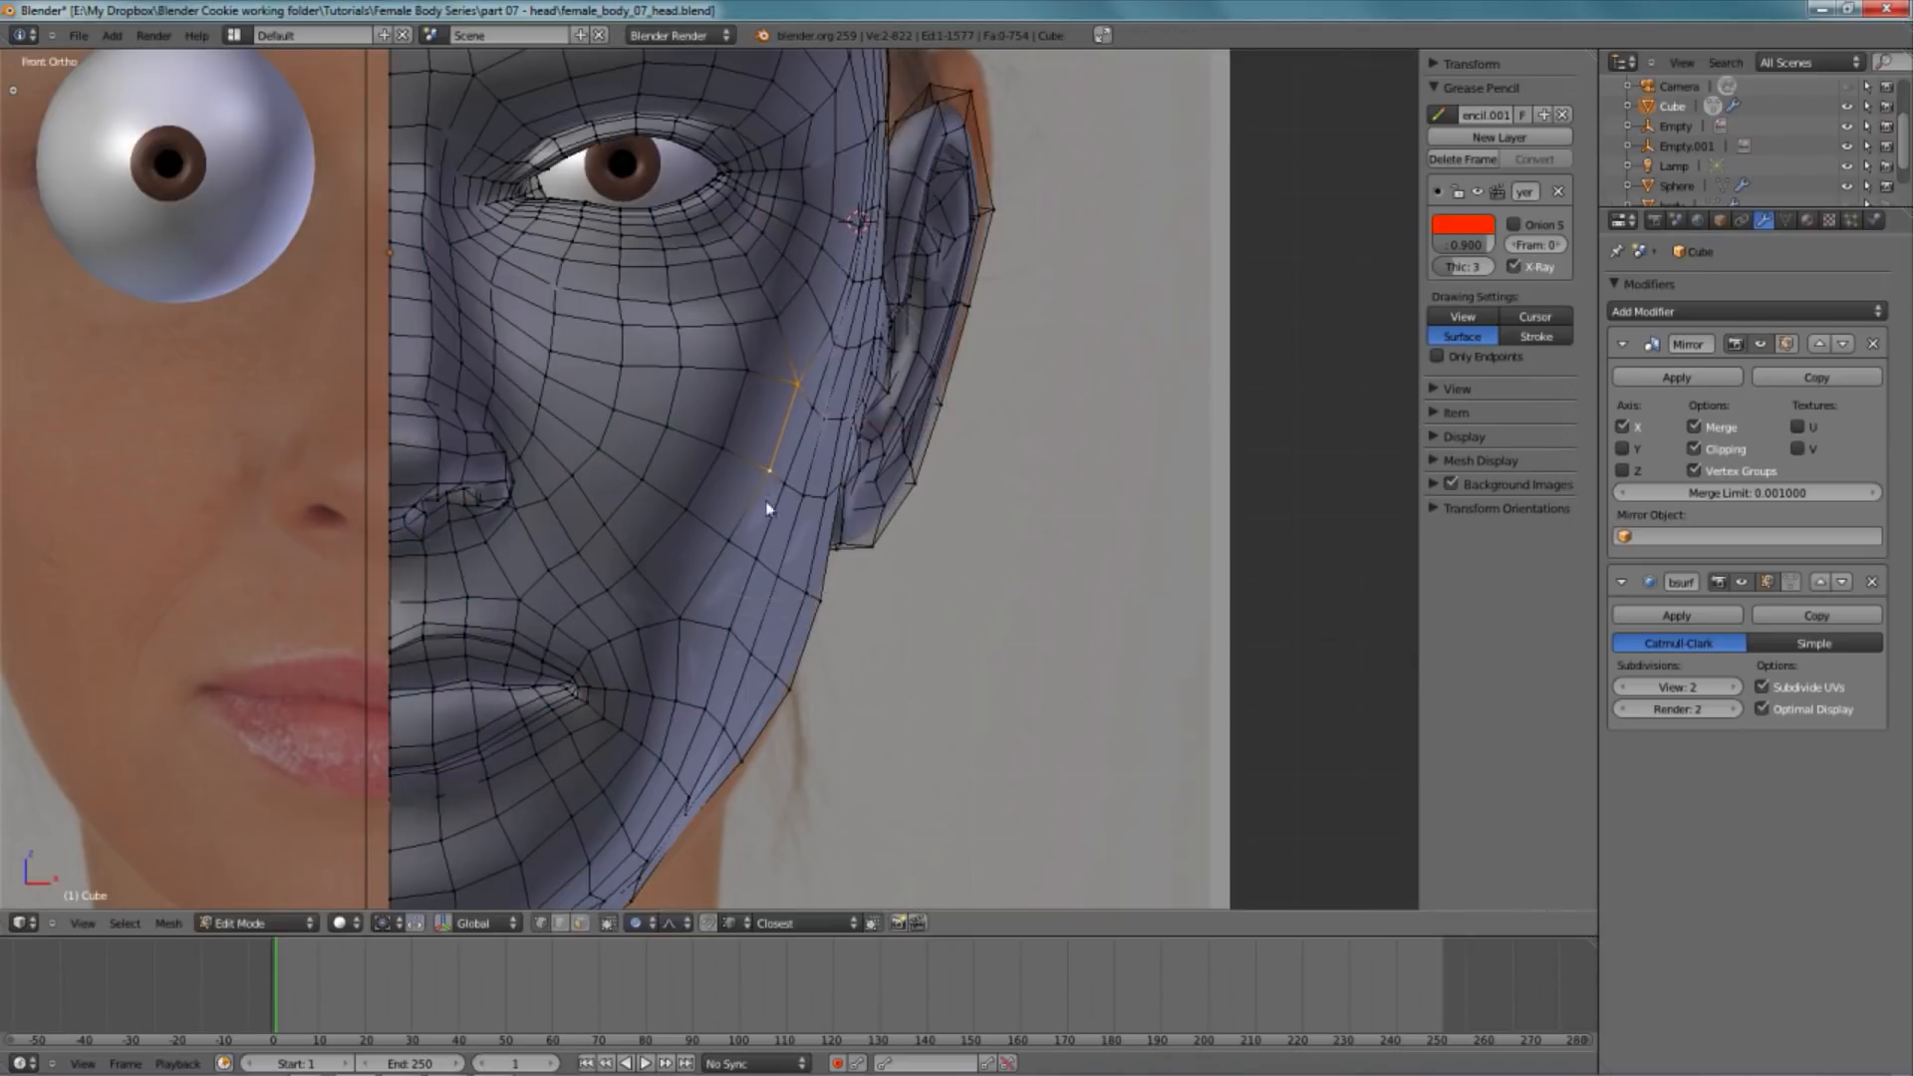
- In side view, shift the mouth-corner vertices with proportional editing to fit the lip corner in the reference photo
key("Tab")
scroll(798, 482, "down", 3)
middle_click_drag(837, 478, 912, 467)
scroll(634, 496, "down", 3)
key("KP_3")
scroll(852, 523, "up", 5)
key("Tab")
key("z")
mouse_move(718, 542)
middle_mouse_down("shift")
mouse_move(842, 440)
mouse_move(839, 403)
middle_mouse_up("shift")
scroll(838, 402, "up", 2)
key("Tab")
right_click(377, 556)
key("z")
key("g")
scroll(441, 611, "down", 4)
left_click(462, 615)
key("z")
key("g")
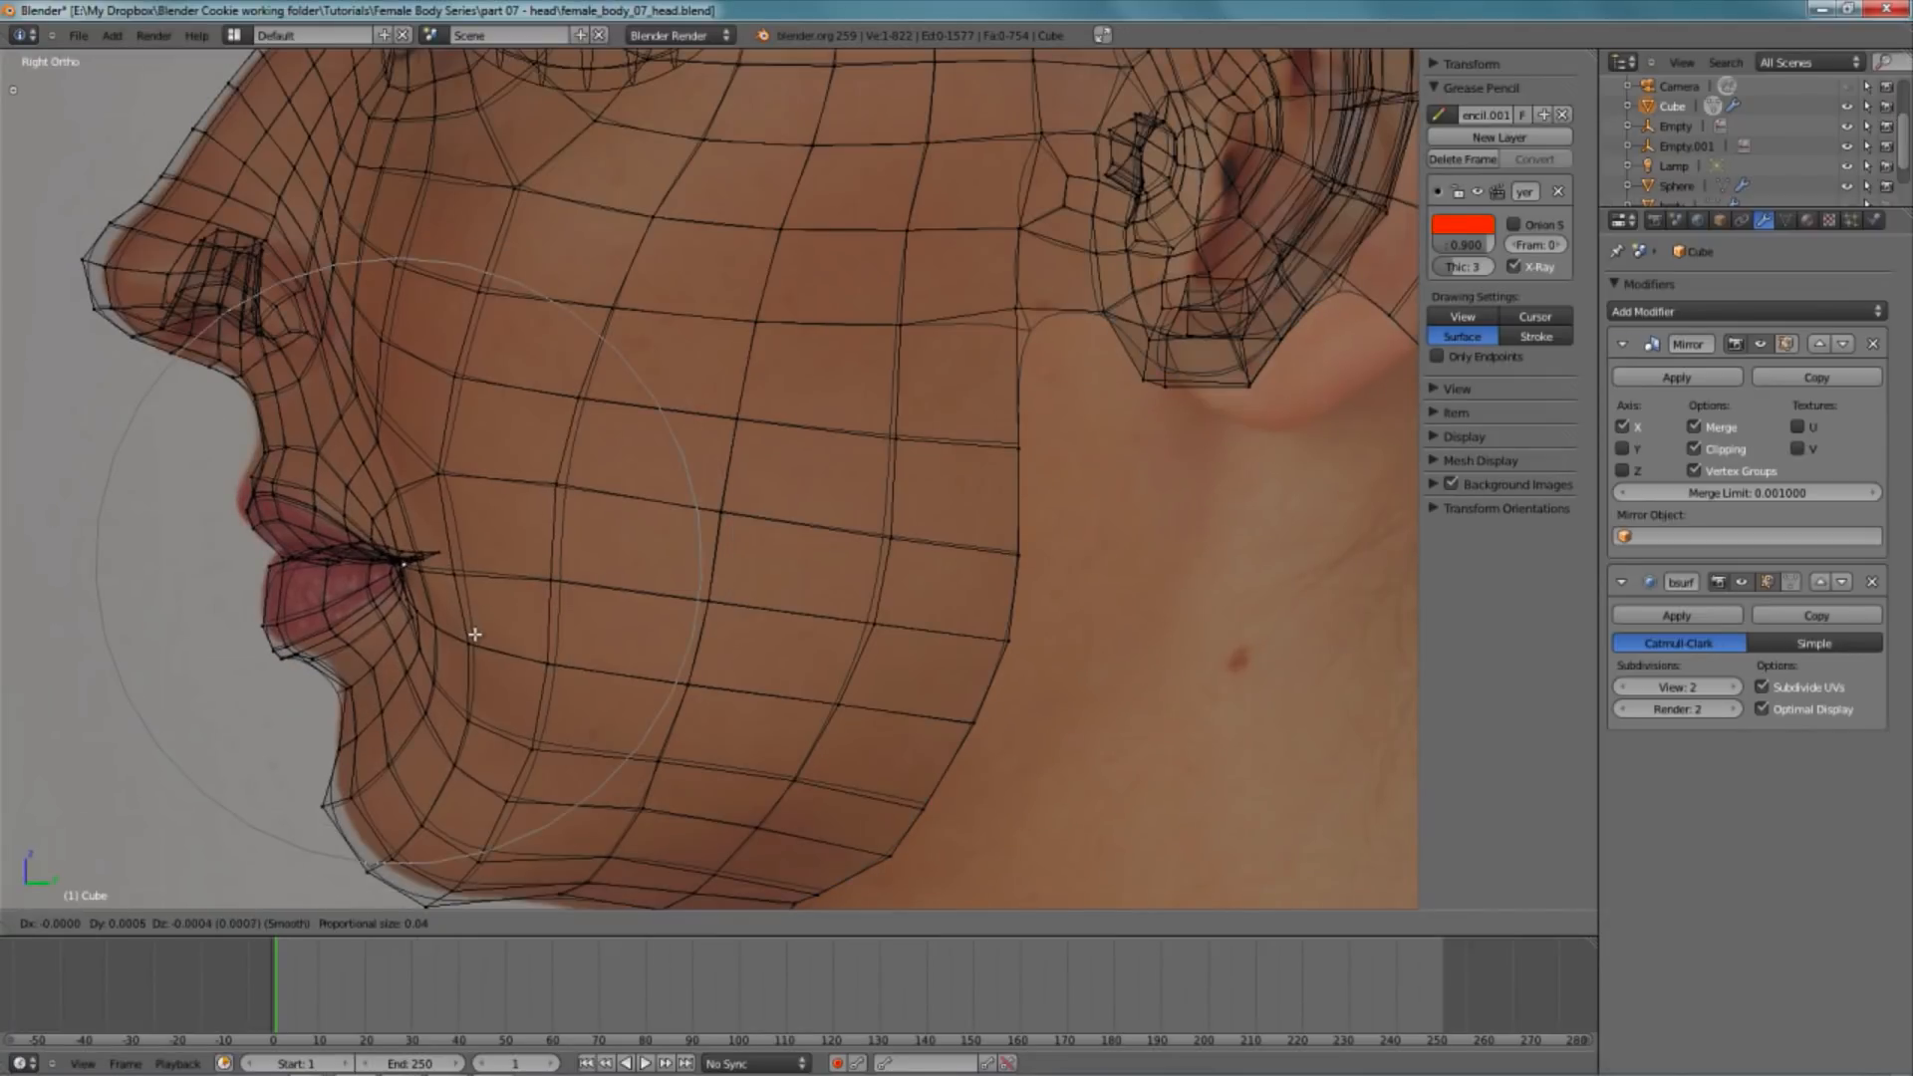
left_click(470, 606)
- Reposition the vertices just behind and above the mouth corner, finishing with proportional editing off
key("z")
key("z")
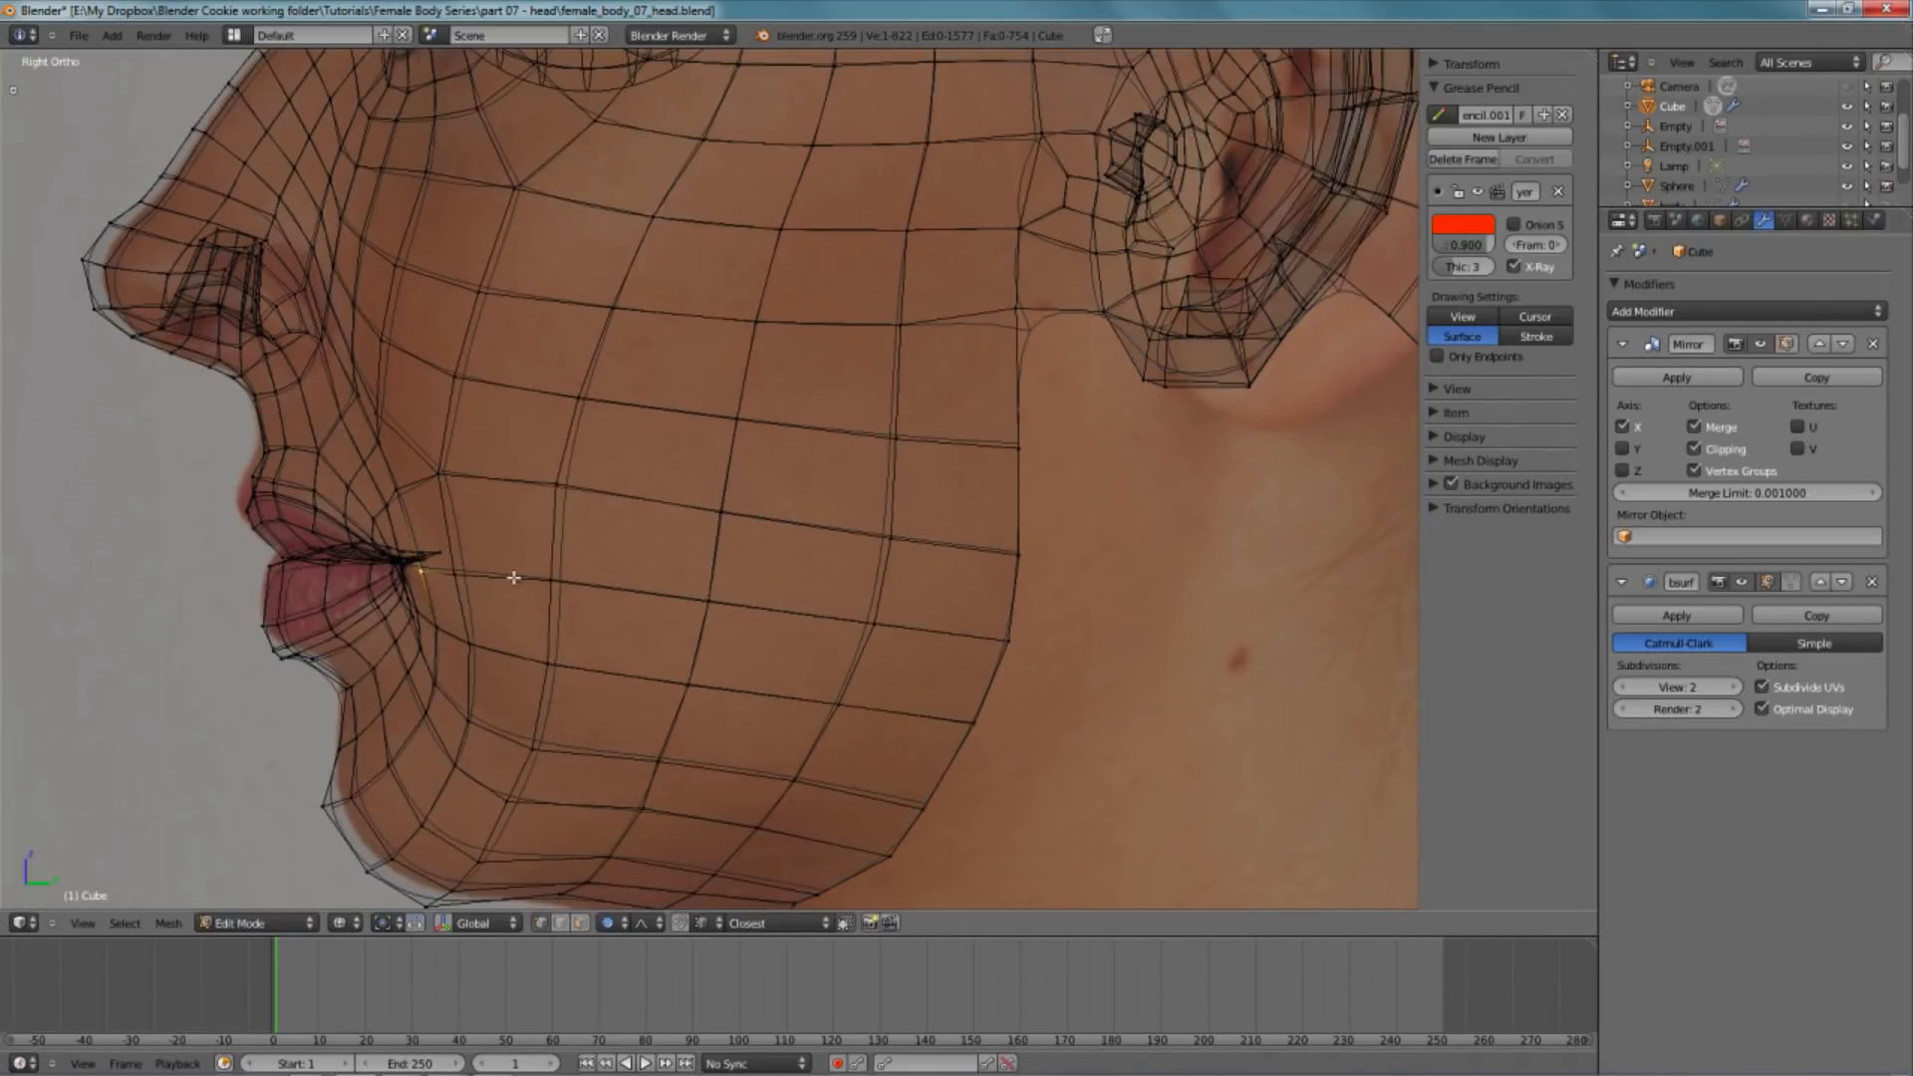
key("z")
key("g")
left_click(524, 609)
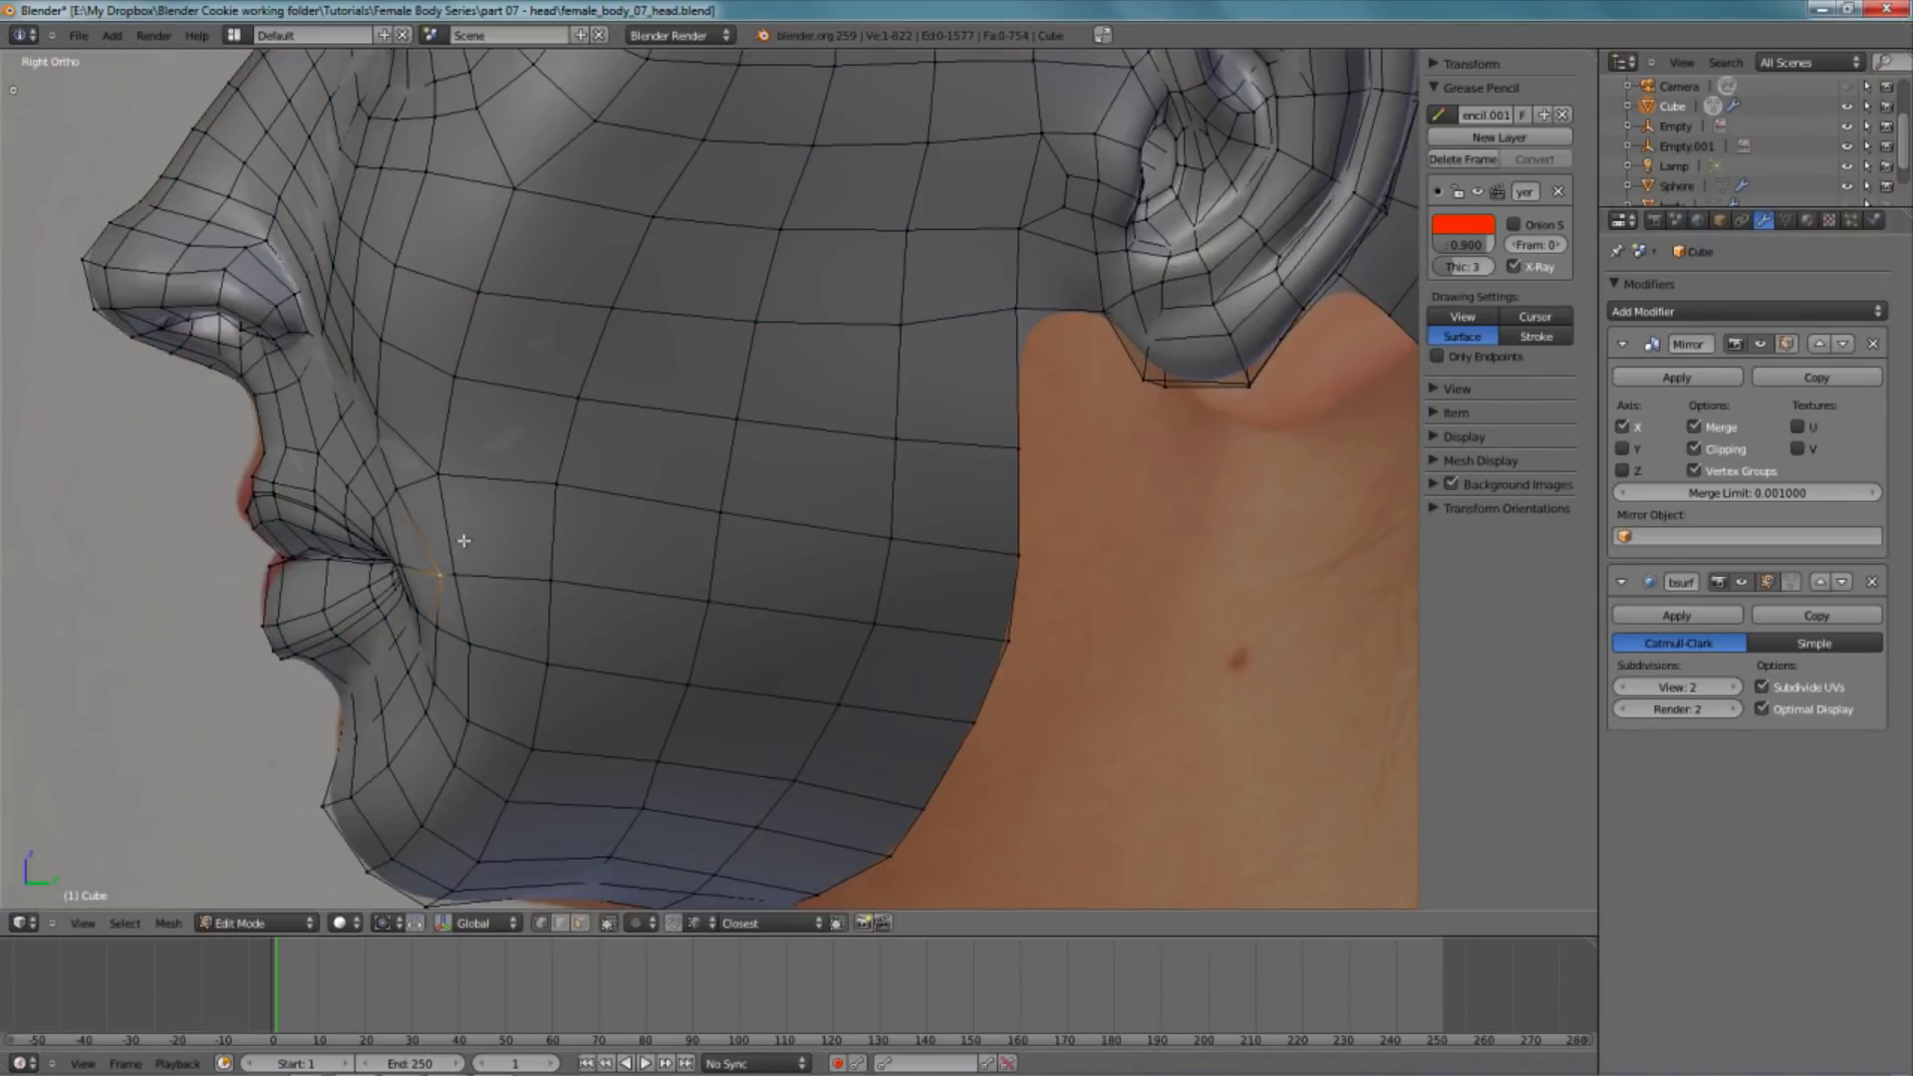
key("g")
left_click(411, 498)
key("z")
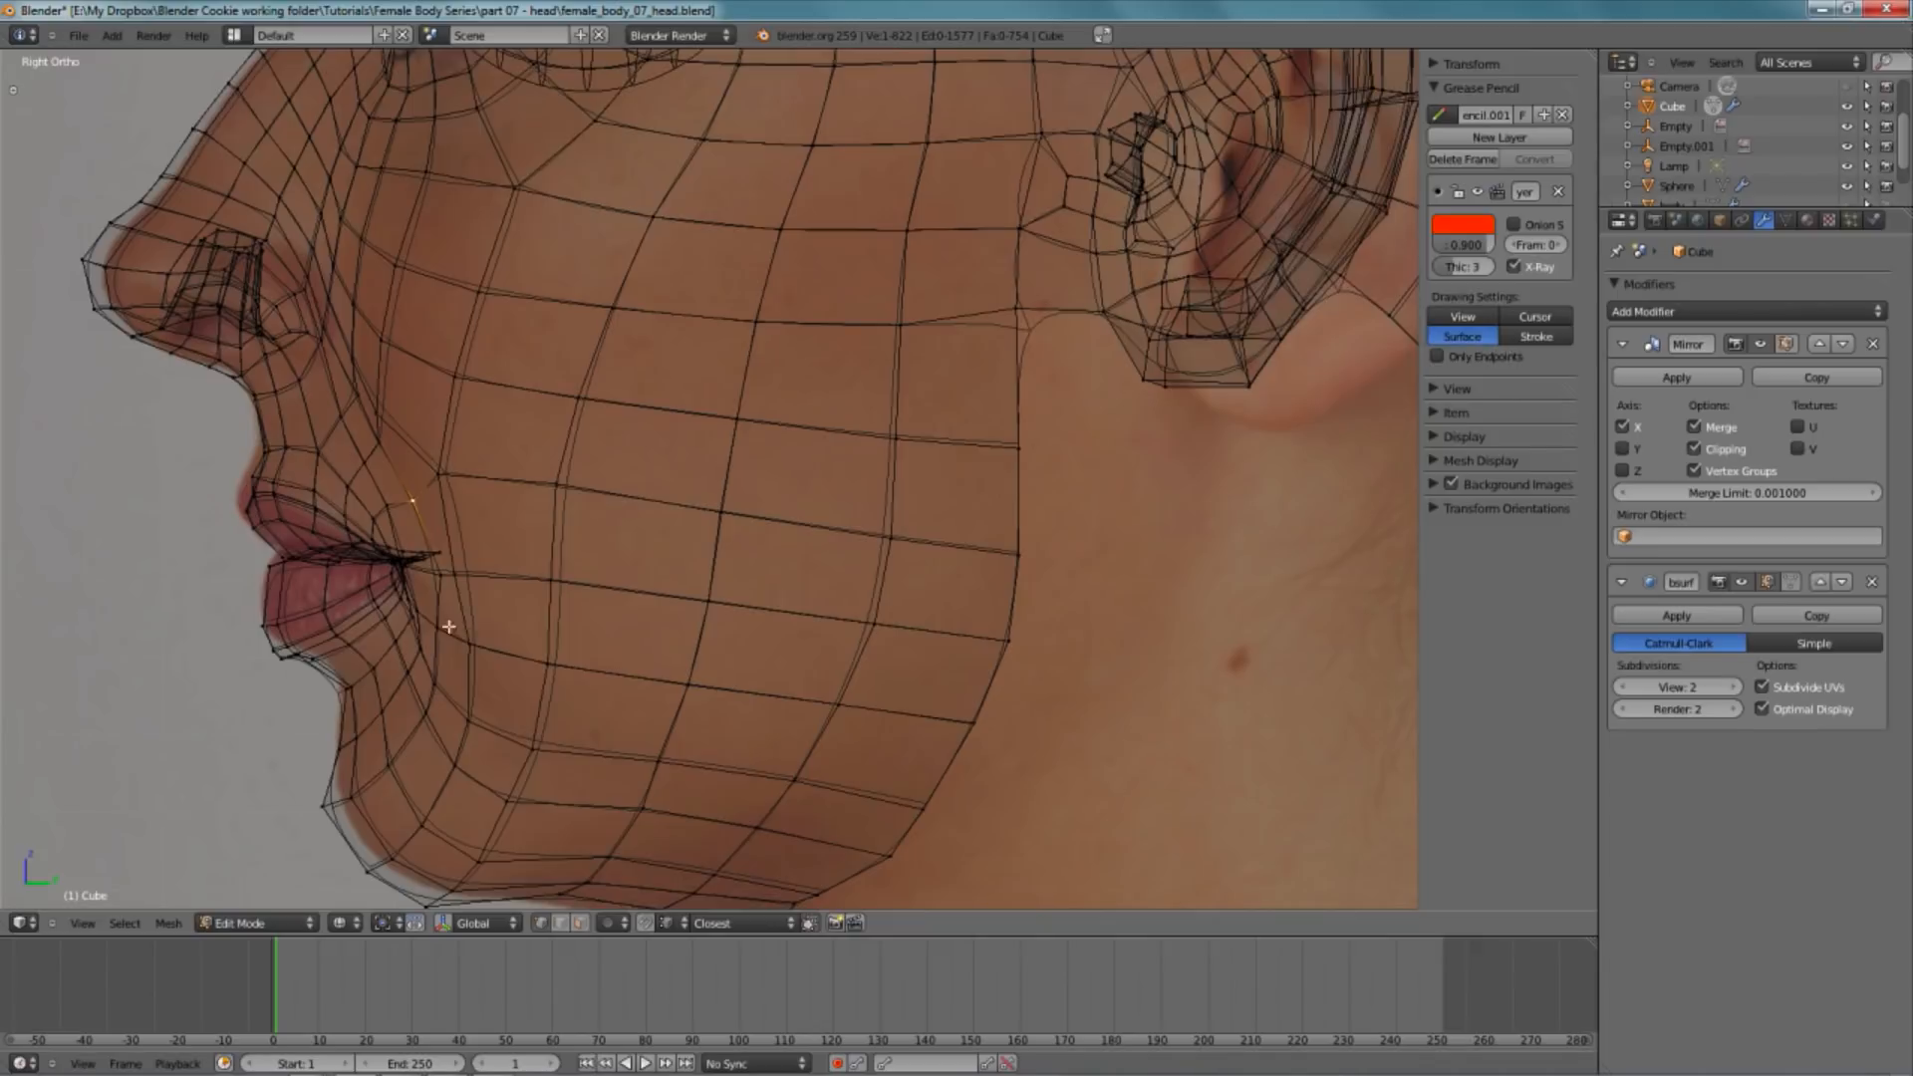
- Move the individual vertices below and behind the mouth corner slightly back to even out the surrounding edge loops
right_click(432, 634)
key("g")
left_click(456, 642)
right_click(477, 654)
key("g")
left_click(483, 655)
right_click(480, 594)
key("g")
left_click(493, 594)
key("z")
key("z")
right_click(436, 685)
key("g")
left_click(446, 682)
key("z")
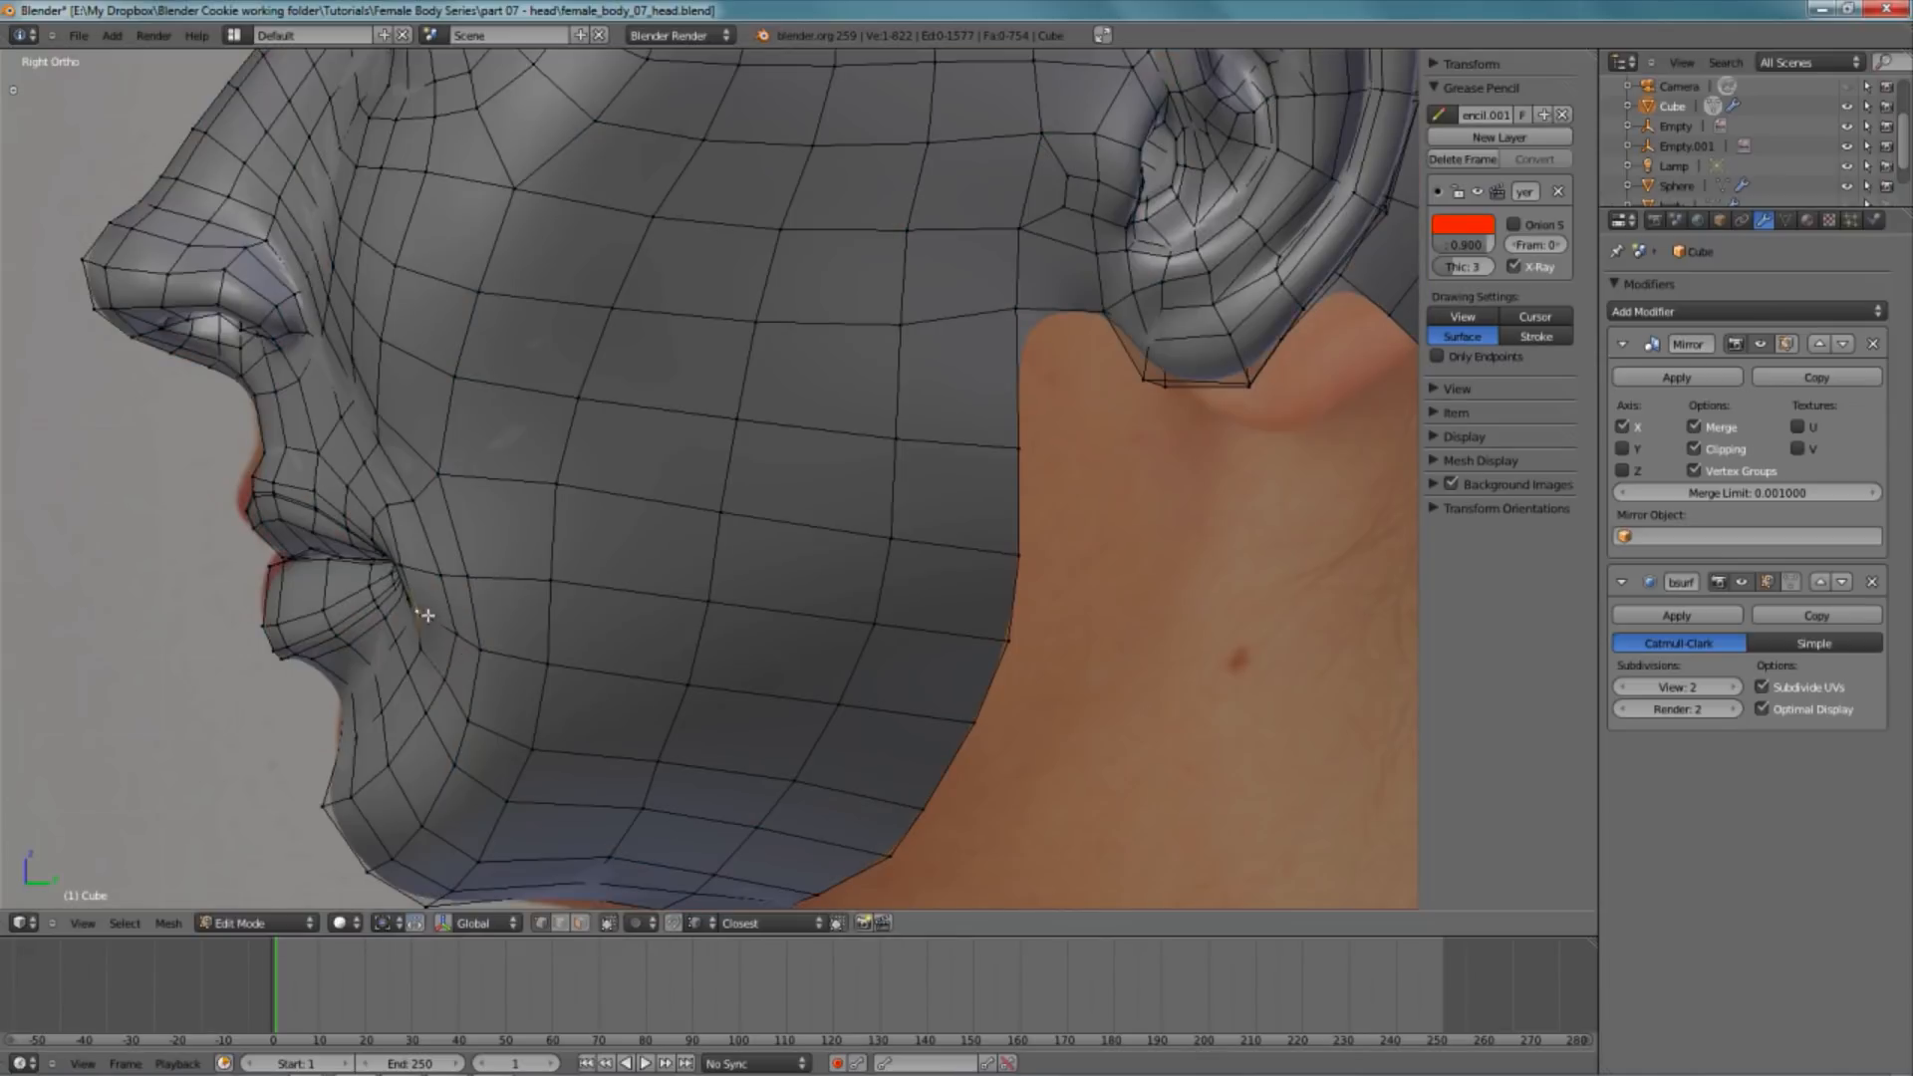
- Nudge the vertices right at the mouth corner from the side and an angled view to smooth the crease
key("g")
left_click(431, 608)
key("g")
left_click(422, 562)
middle_click_drag(423, 541, 752, 570)
middle_click_drag(473, 557, 663, 607)
key("g")
left_click(655, 608)
- In side view, move the lower lip's middle vertices forward with proportional editing to match the photo's lip fullness
key("KP_3")
middle_click_drag(879, 589, 869, 509, "shift")
scroll(869, 510, "up", 3)
key("o")
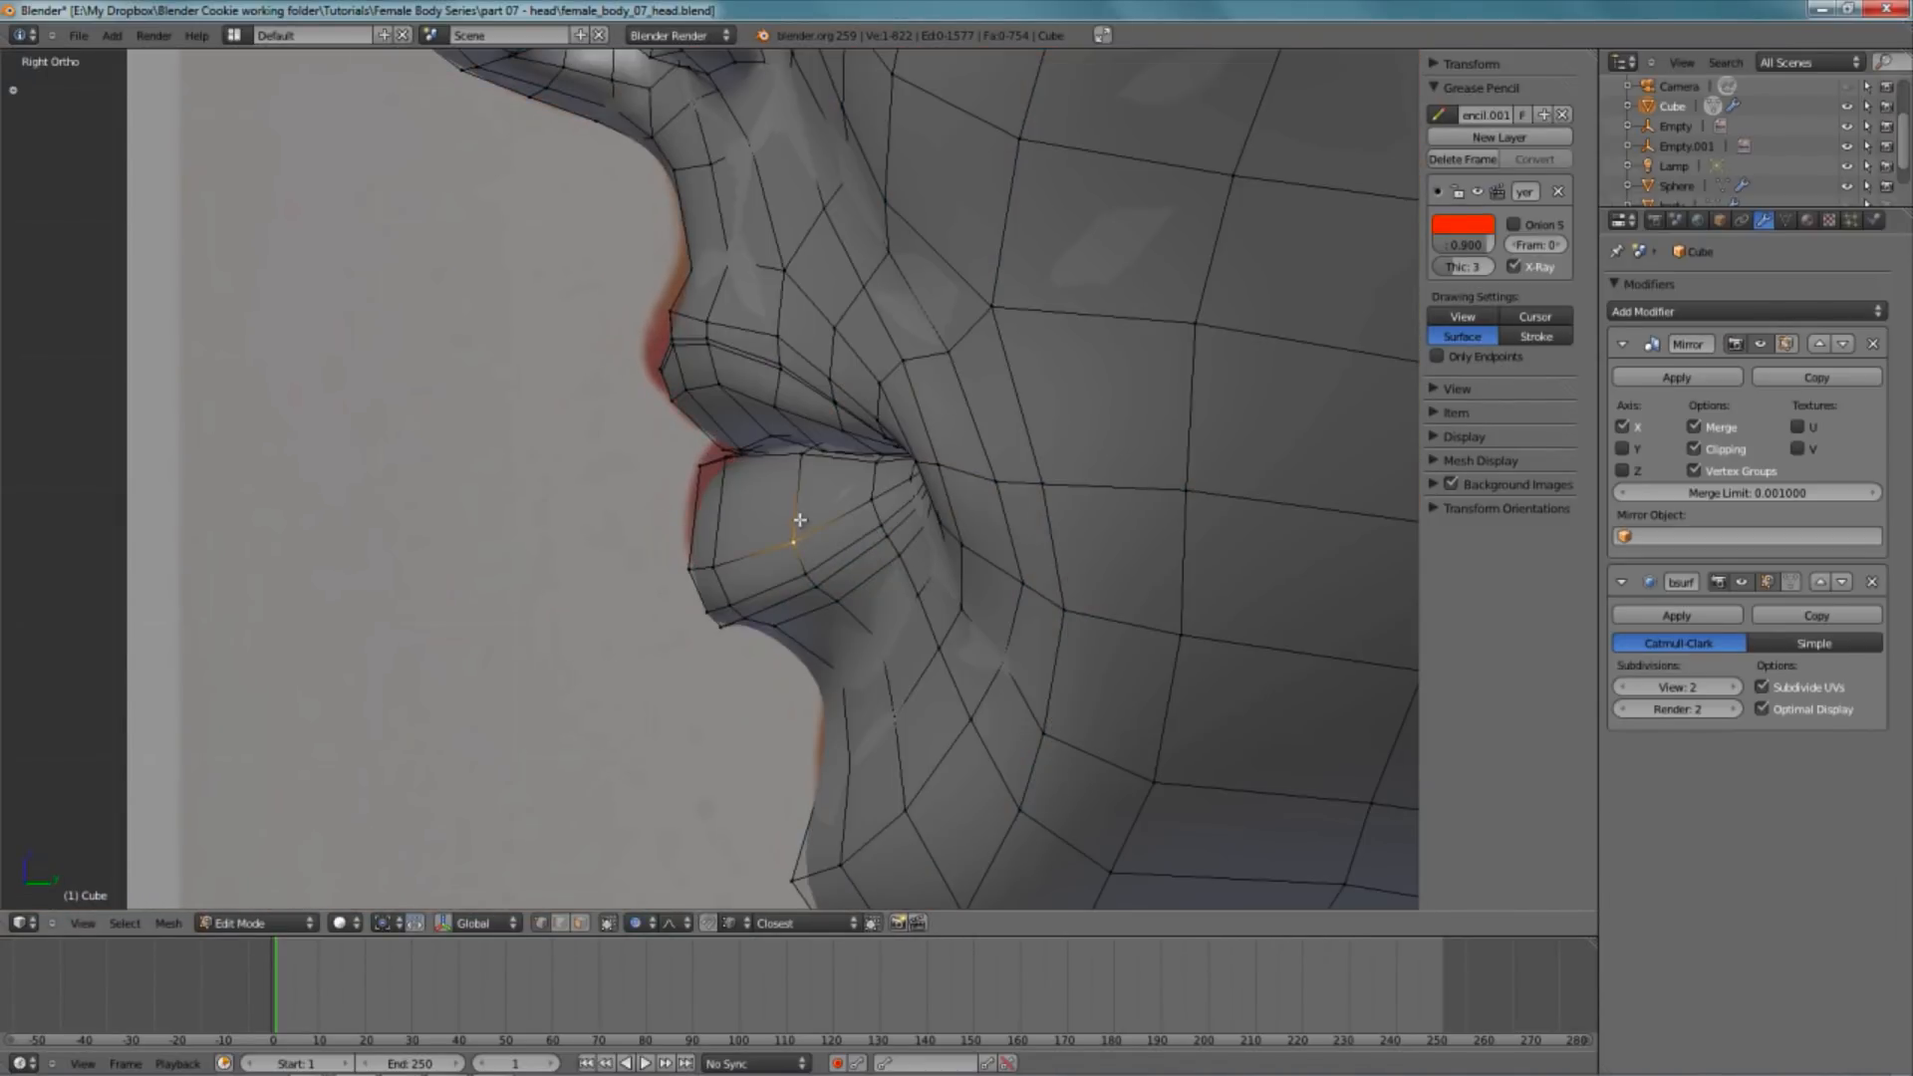
key("z")
key("g")
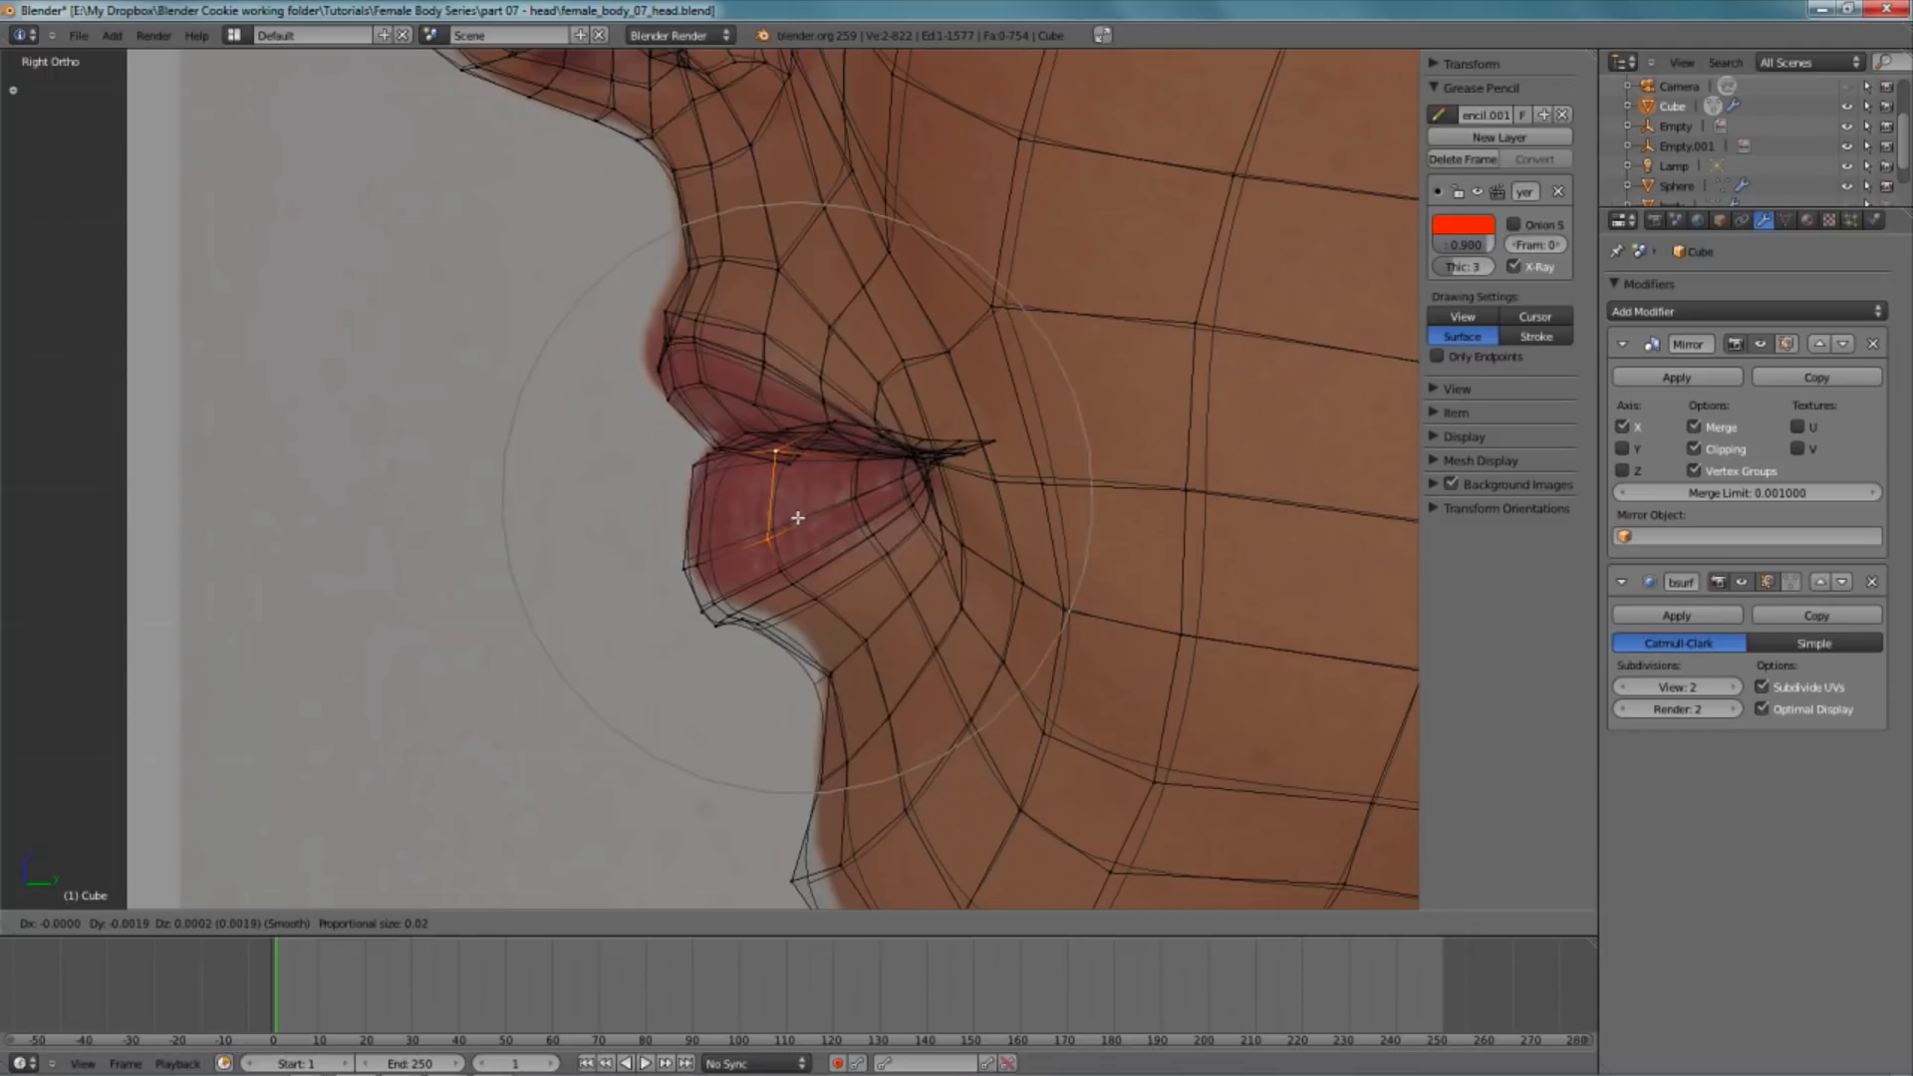
left_click(790, 520)
key("z")
key("g")
left_click(787, 519)
mouse_move(416, 582)
middle_mouse_down()
mouse_move(571, 328)
mouse_move(726, 299)
mouse_move(747, 538)
middle_mouse_up()
scroll(571, 329, "down", 2)
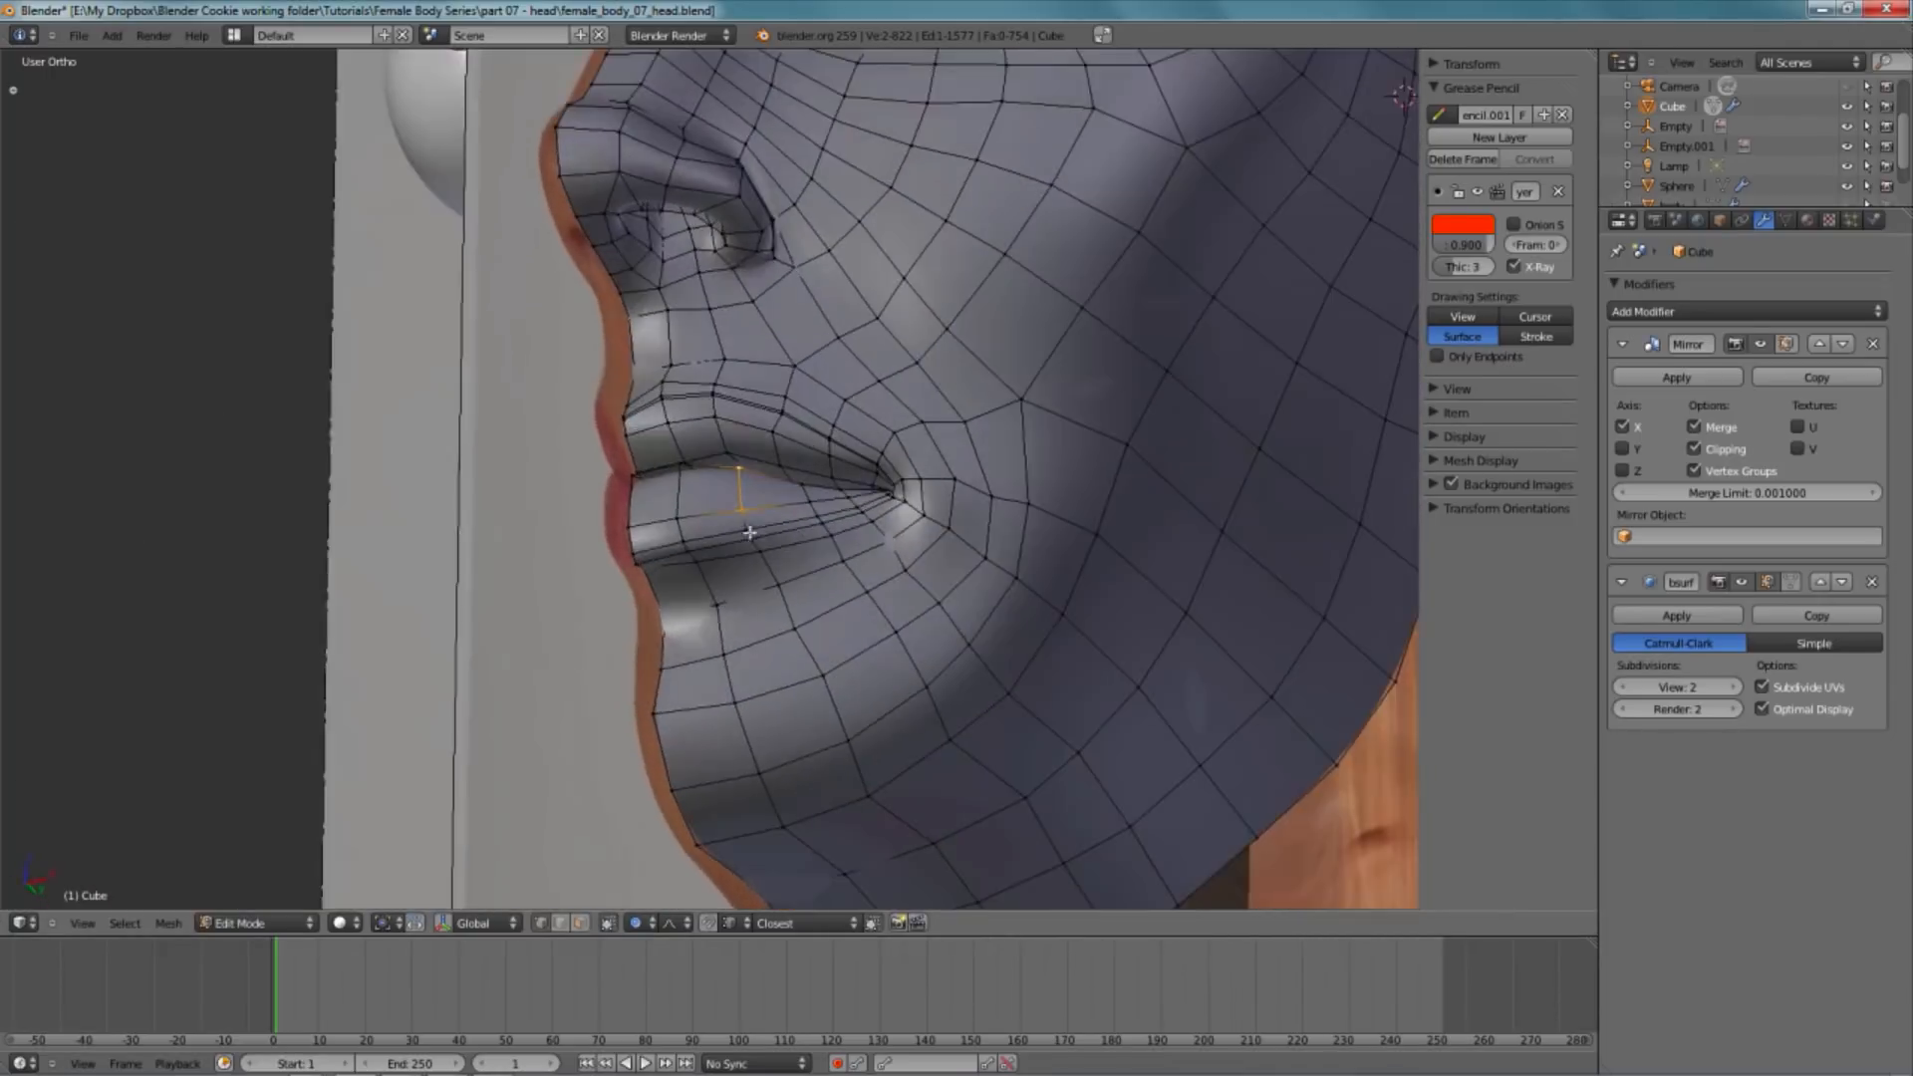
- In side view, adjust the lower cheek and jaw vertices behind the mouth against the reference photo
key("KP_3")
key("z")
middle_click_drag(1034, 454, 634, 574, "shift")
scroll(634, 574, "up", 2)
key("a")
key("g")
left_click(703, 689)
key("a")
key("g")
scroll(819, 825, "down", 4)
left_click(817, 828)
key("z")
scroll(797, 738, "down", 4)
middle_click_drag(786, 567, 630, 673, "shift")
- Select the eyeballs and the head in Object Mode, hide everything else, and restore solid shading
key("Tab")
scroll(884, 517, "down", 5)
mouse_move(884, 517)
middle_mouse_down()
mouse_move(824, 482)
mouse_move(863, 482)
middle_mouse_up()
key("z")
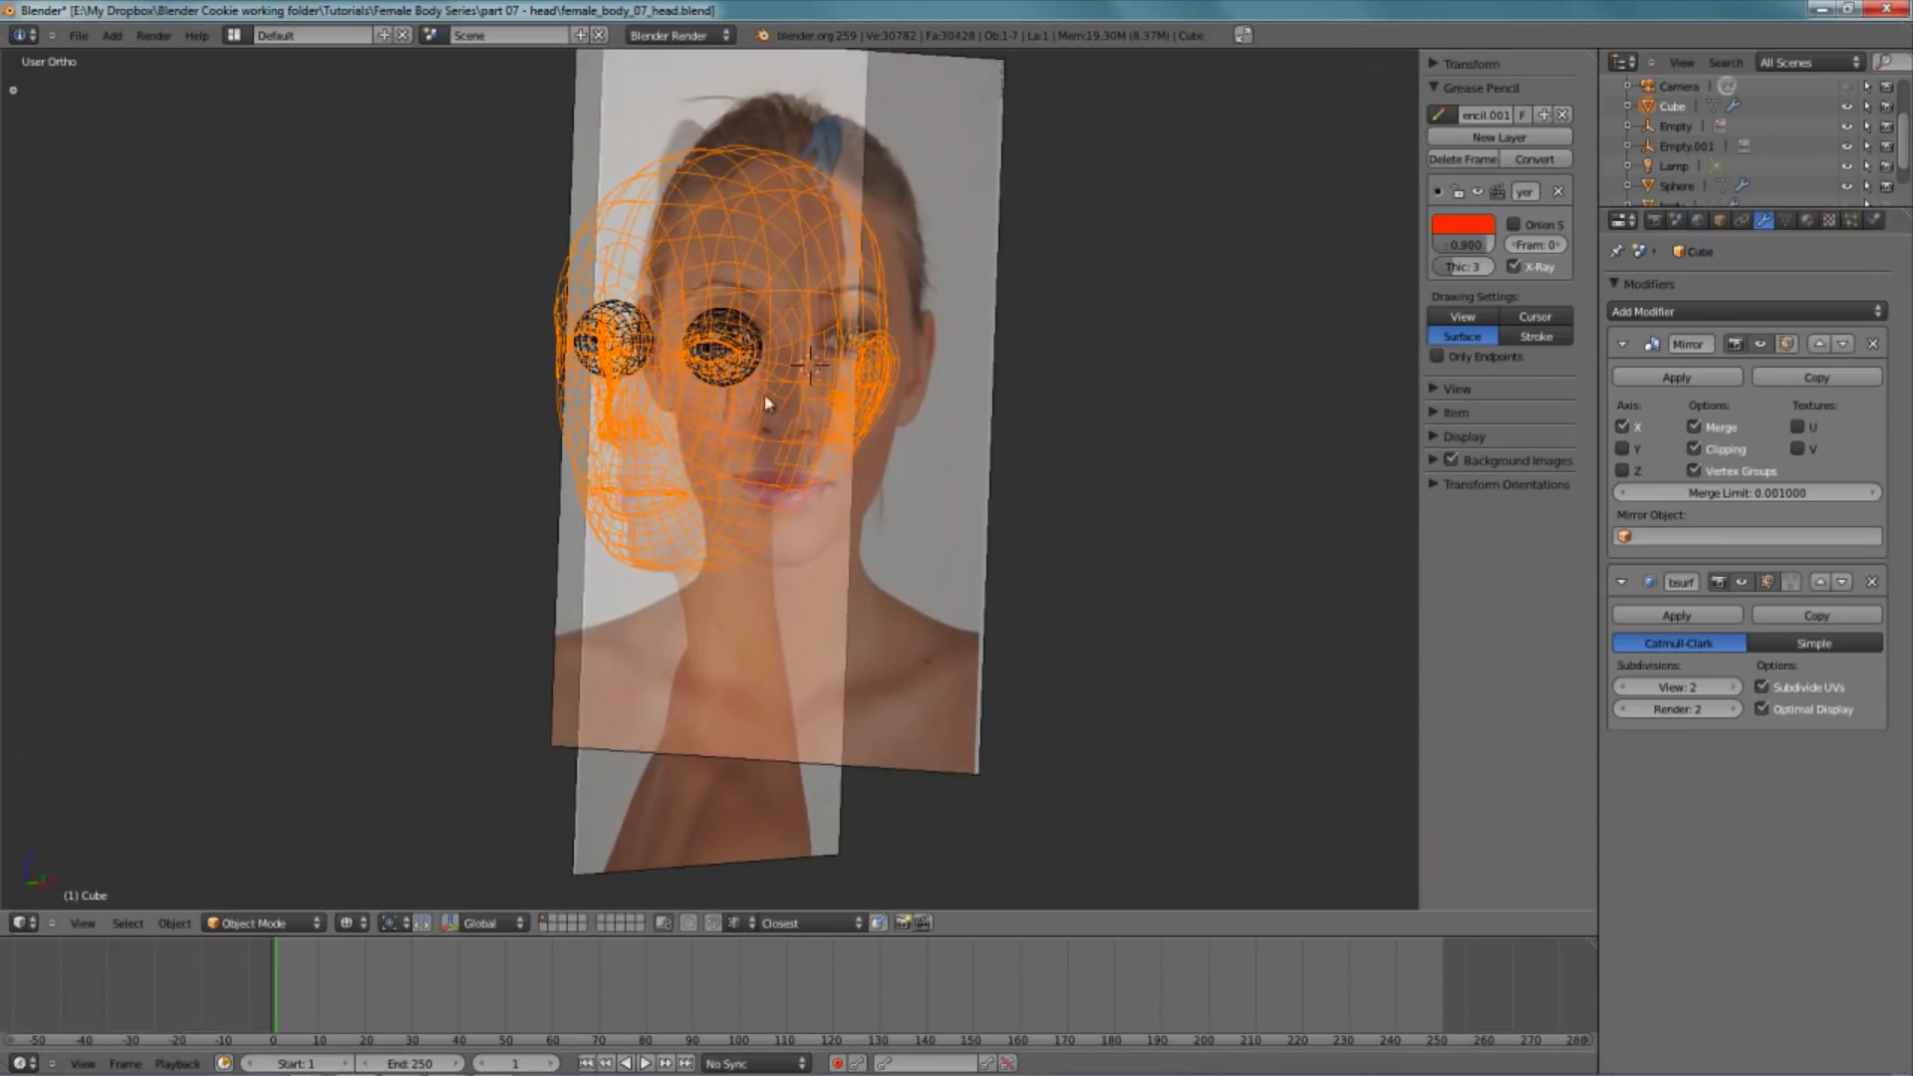
right_click(733, 331, "shift")
key("a")
right_click(731, 329)
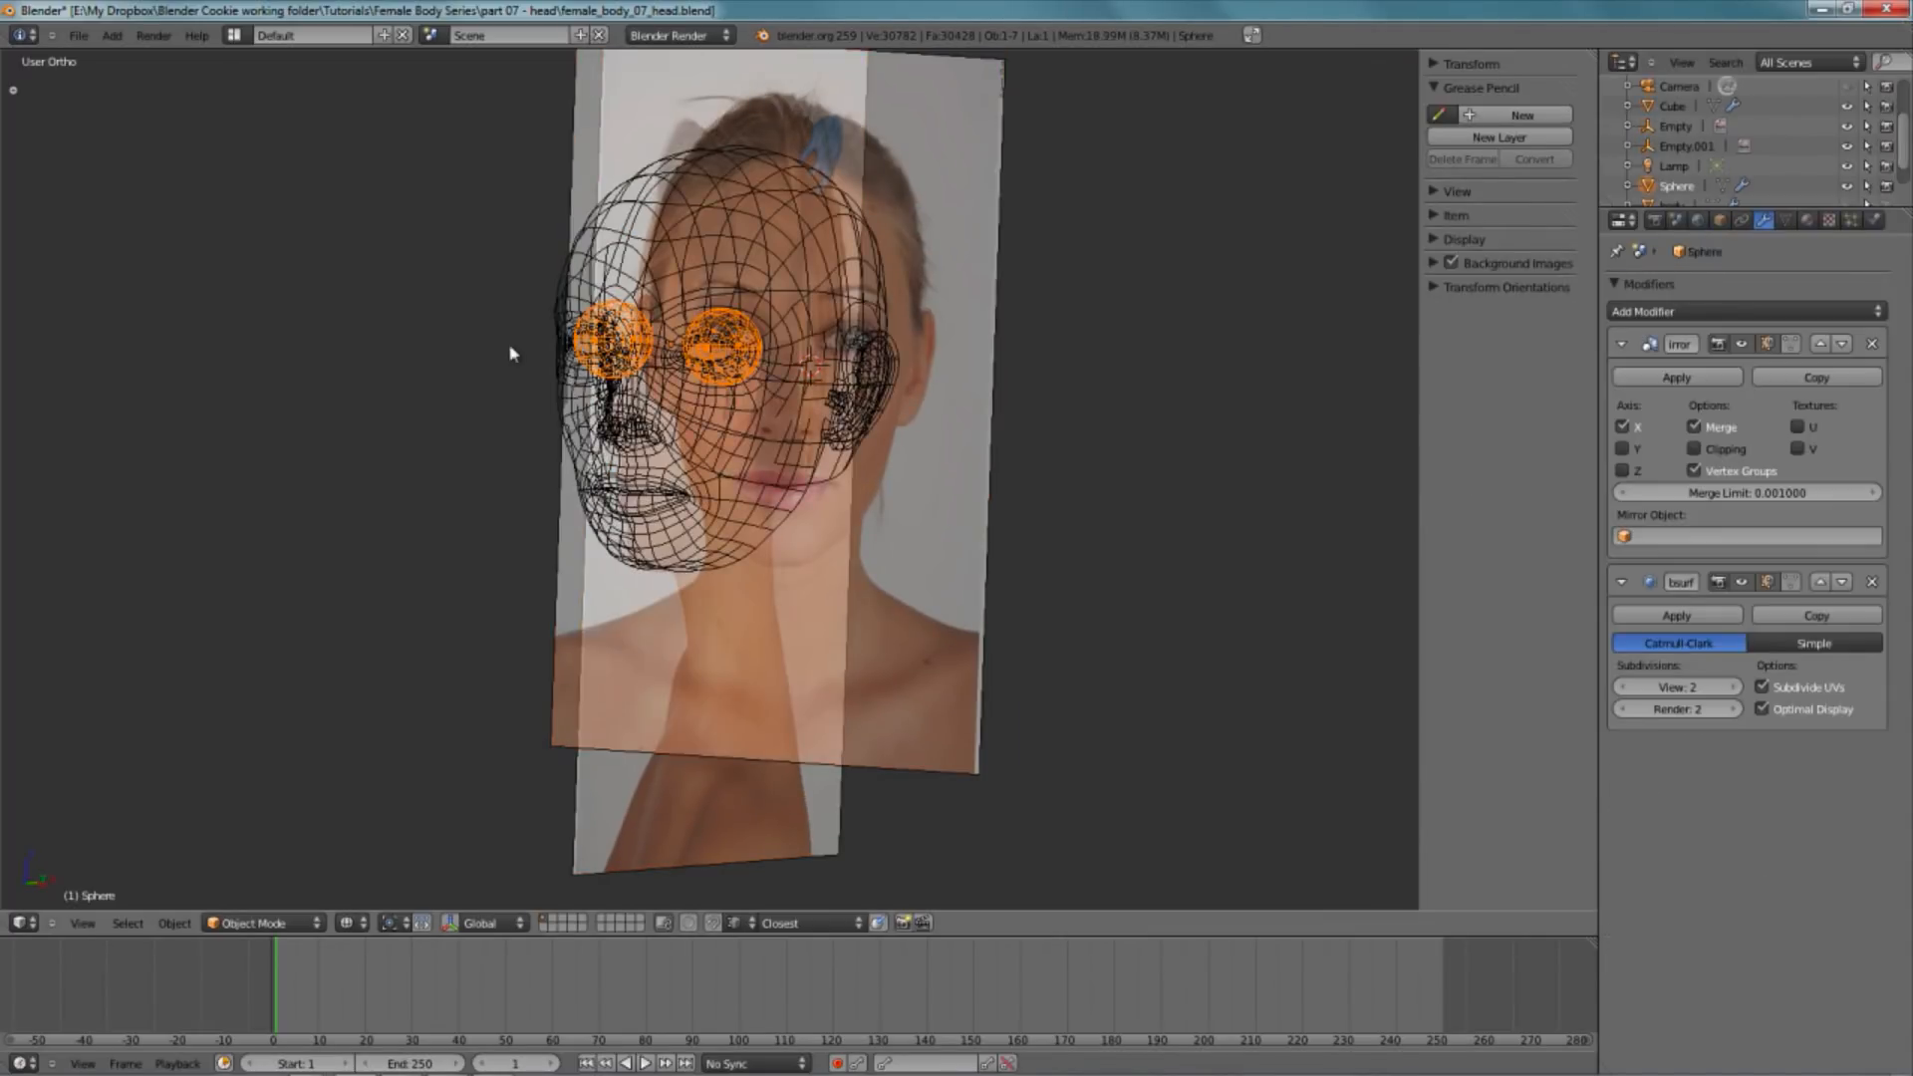
right_click(559, 314, "shift")
key("shift+h")
key("z")
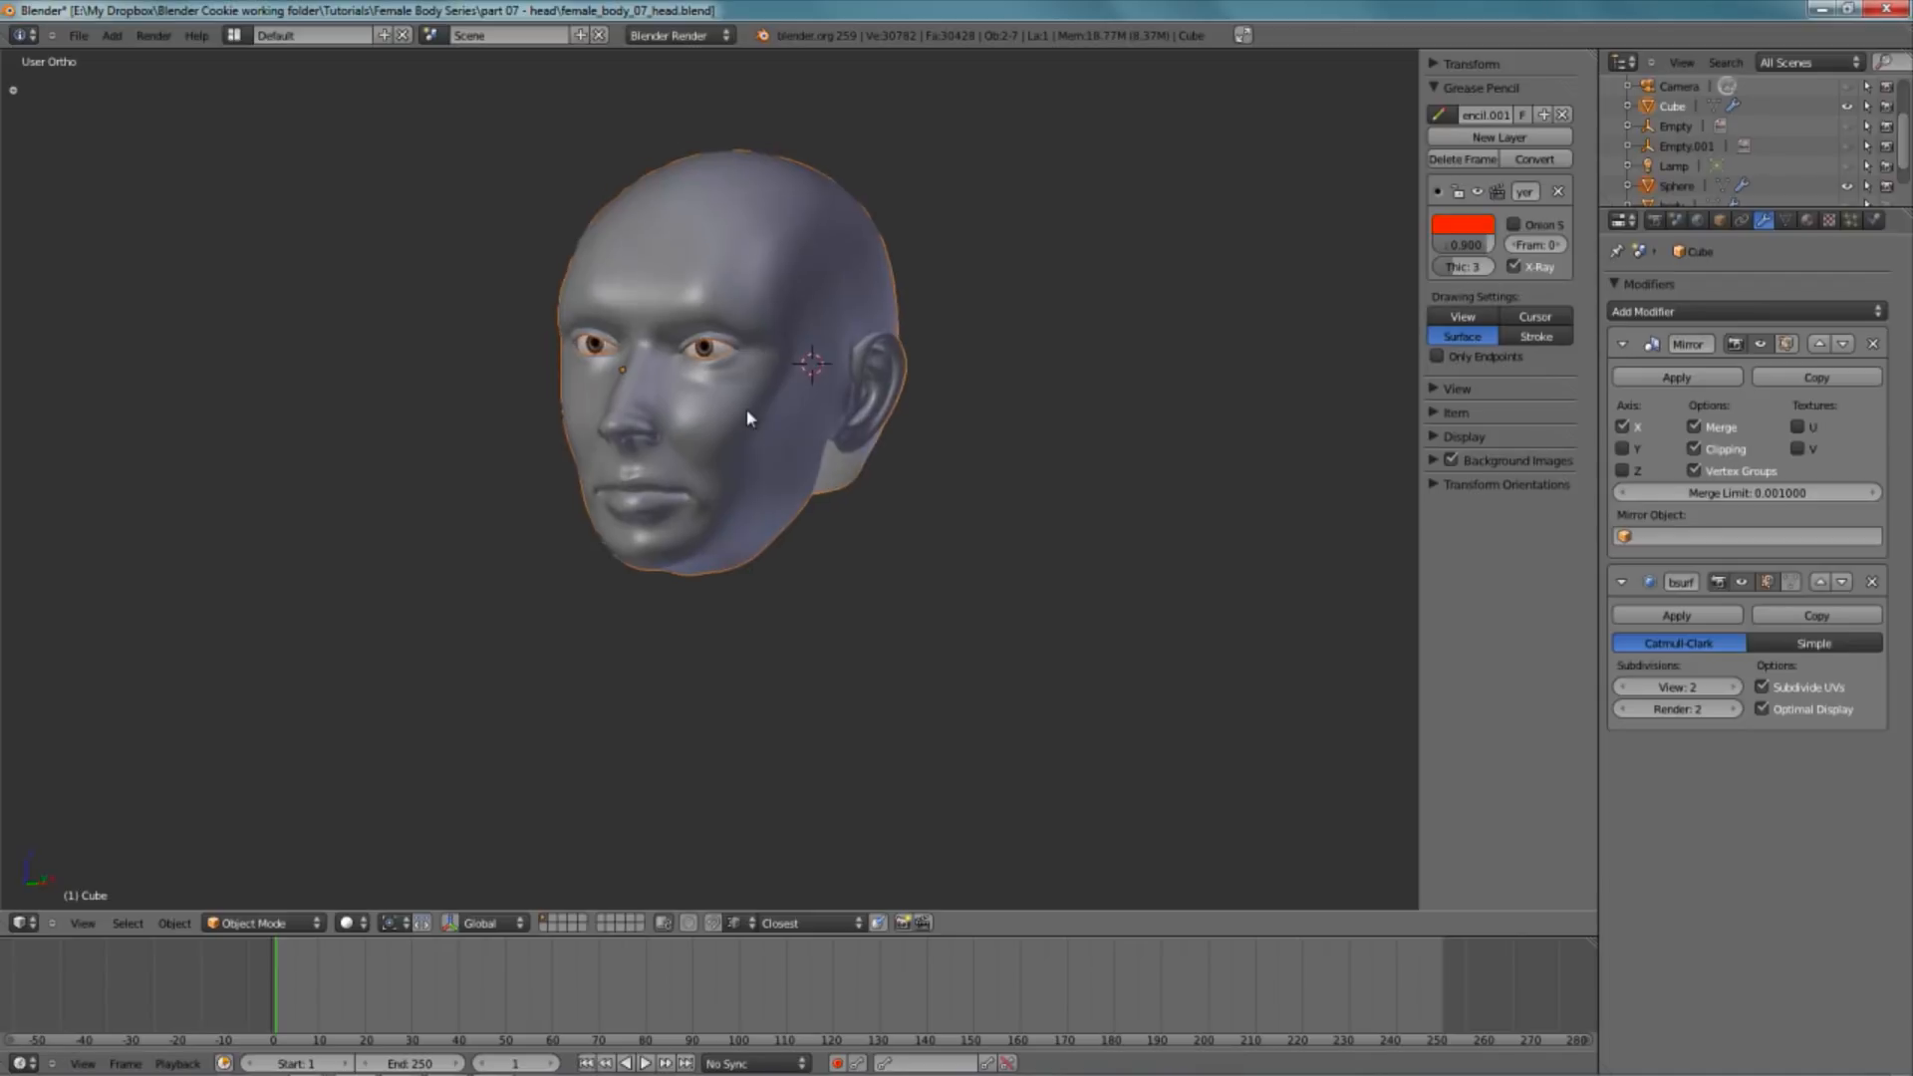
- In perspective view, reposition the two vertices in the middle of the forehead with proportional editing
key("KP_5")
scroll(675, 521, "up", 2)
scroll(657, 494, "down", 3)
middle_click_drag(637, 457, 698, 347)
key("Tab")
scroll(732, 553, "up", 3)
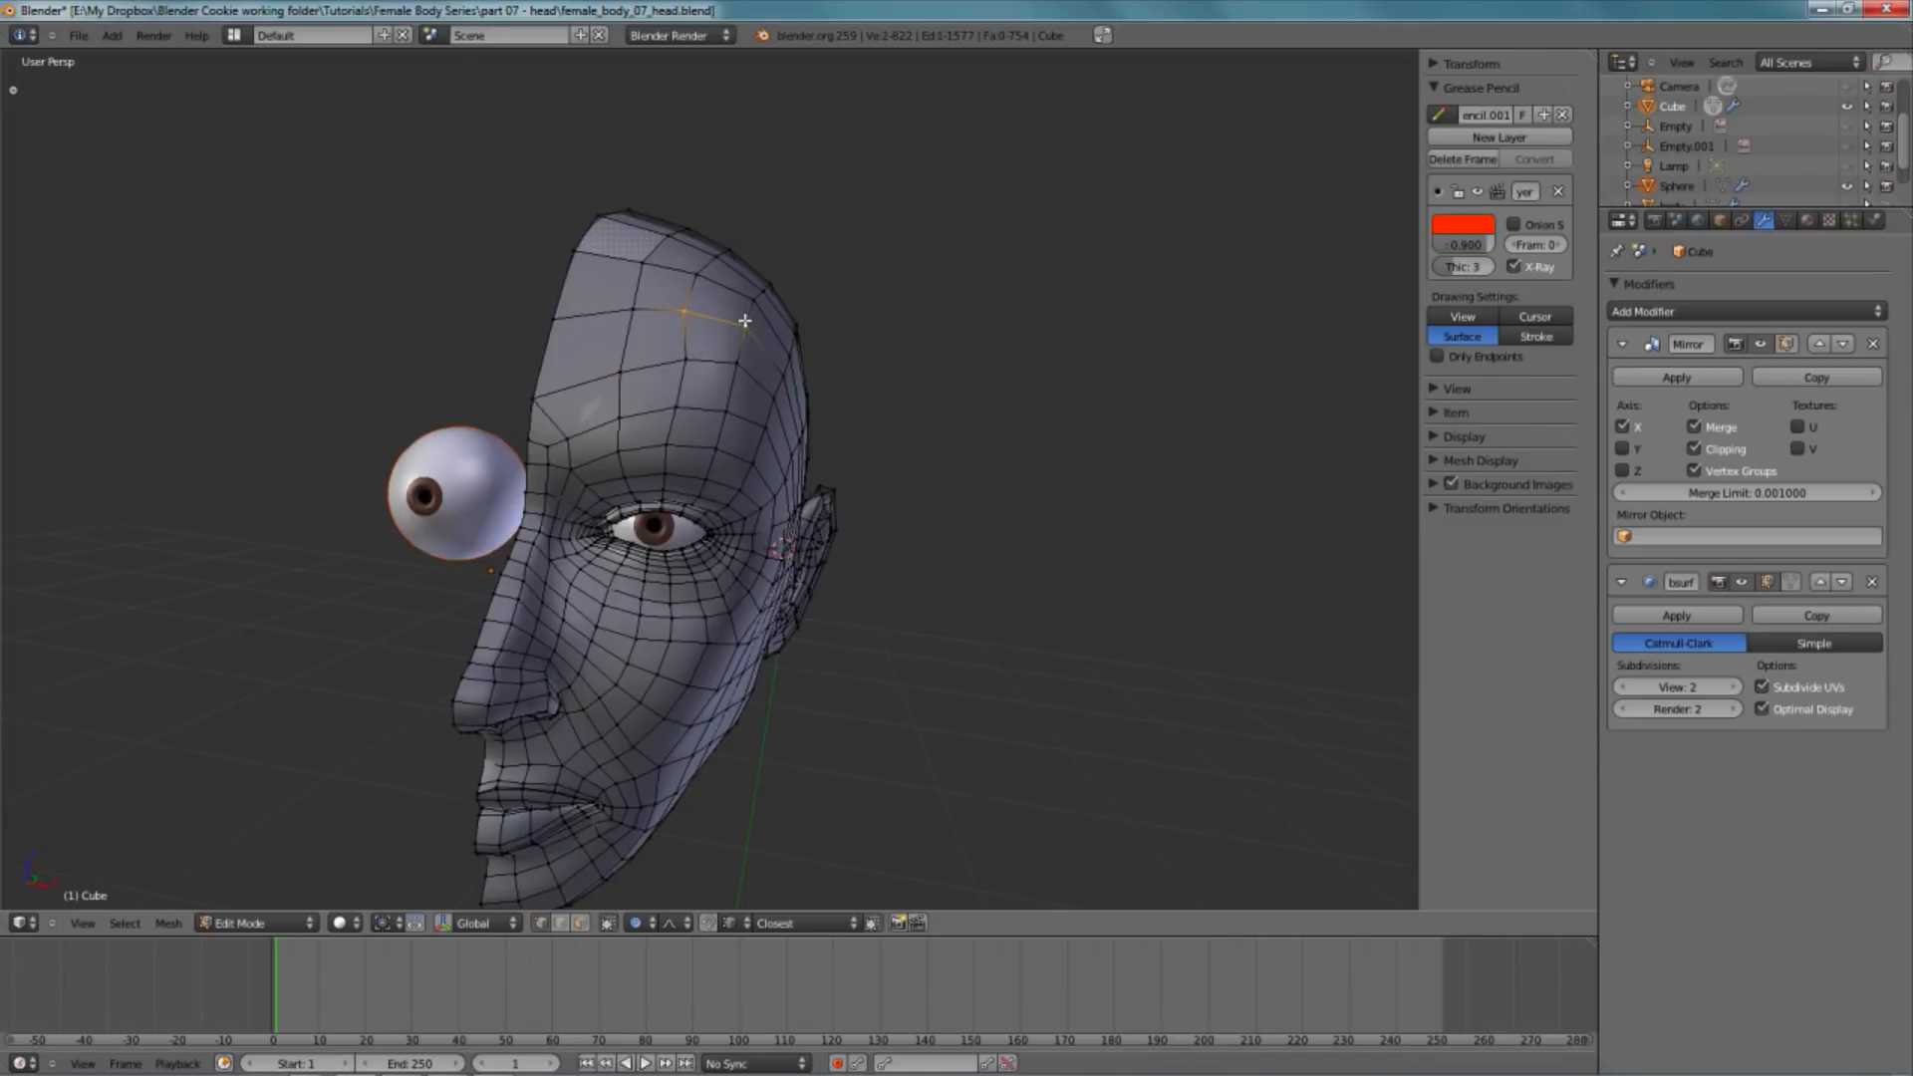
key("g")
left_click(677, 364)
- In side view, add the upper-forehead vertex to the selection and adjust the forehead curve with proportional editing
key("KP_3")
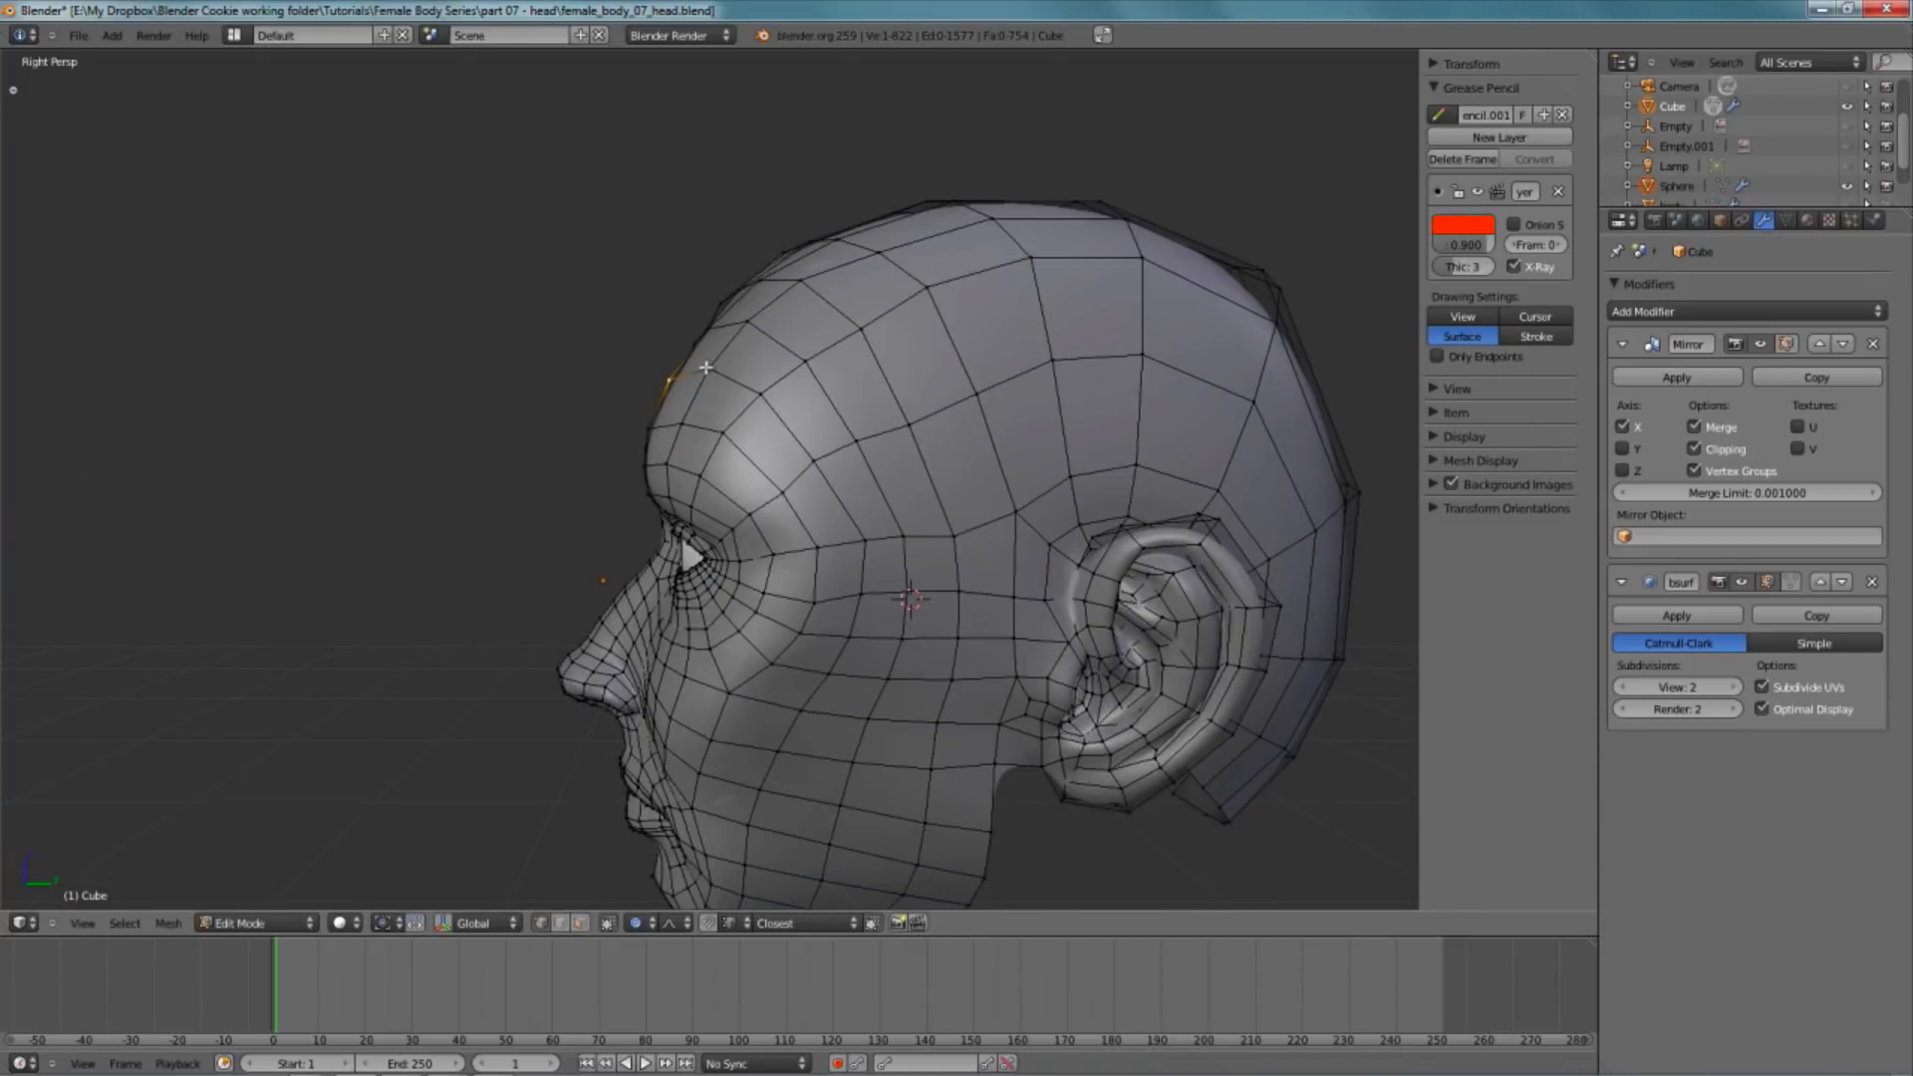
right_click(753, 319, "shift")
key("g")
scroll(753, 311, "down", 3)
left_click(752, 312)
key("a")
- Enable the Mirror modifier's display in Edit Mode and resume editing the head mesh
scroll(722, 533, "down", 3)
middle_click_drag(721, 533, 790, 534)
scroll(773, 508, "down", 3)
key("Tab")
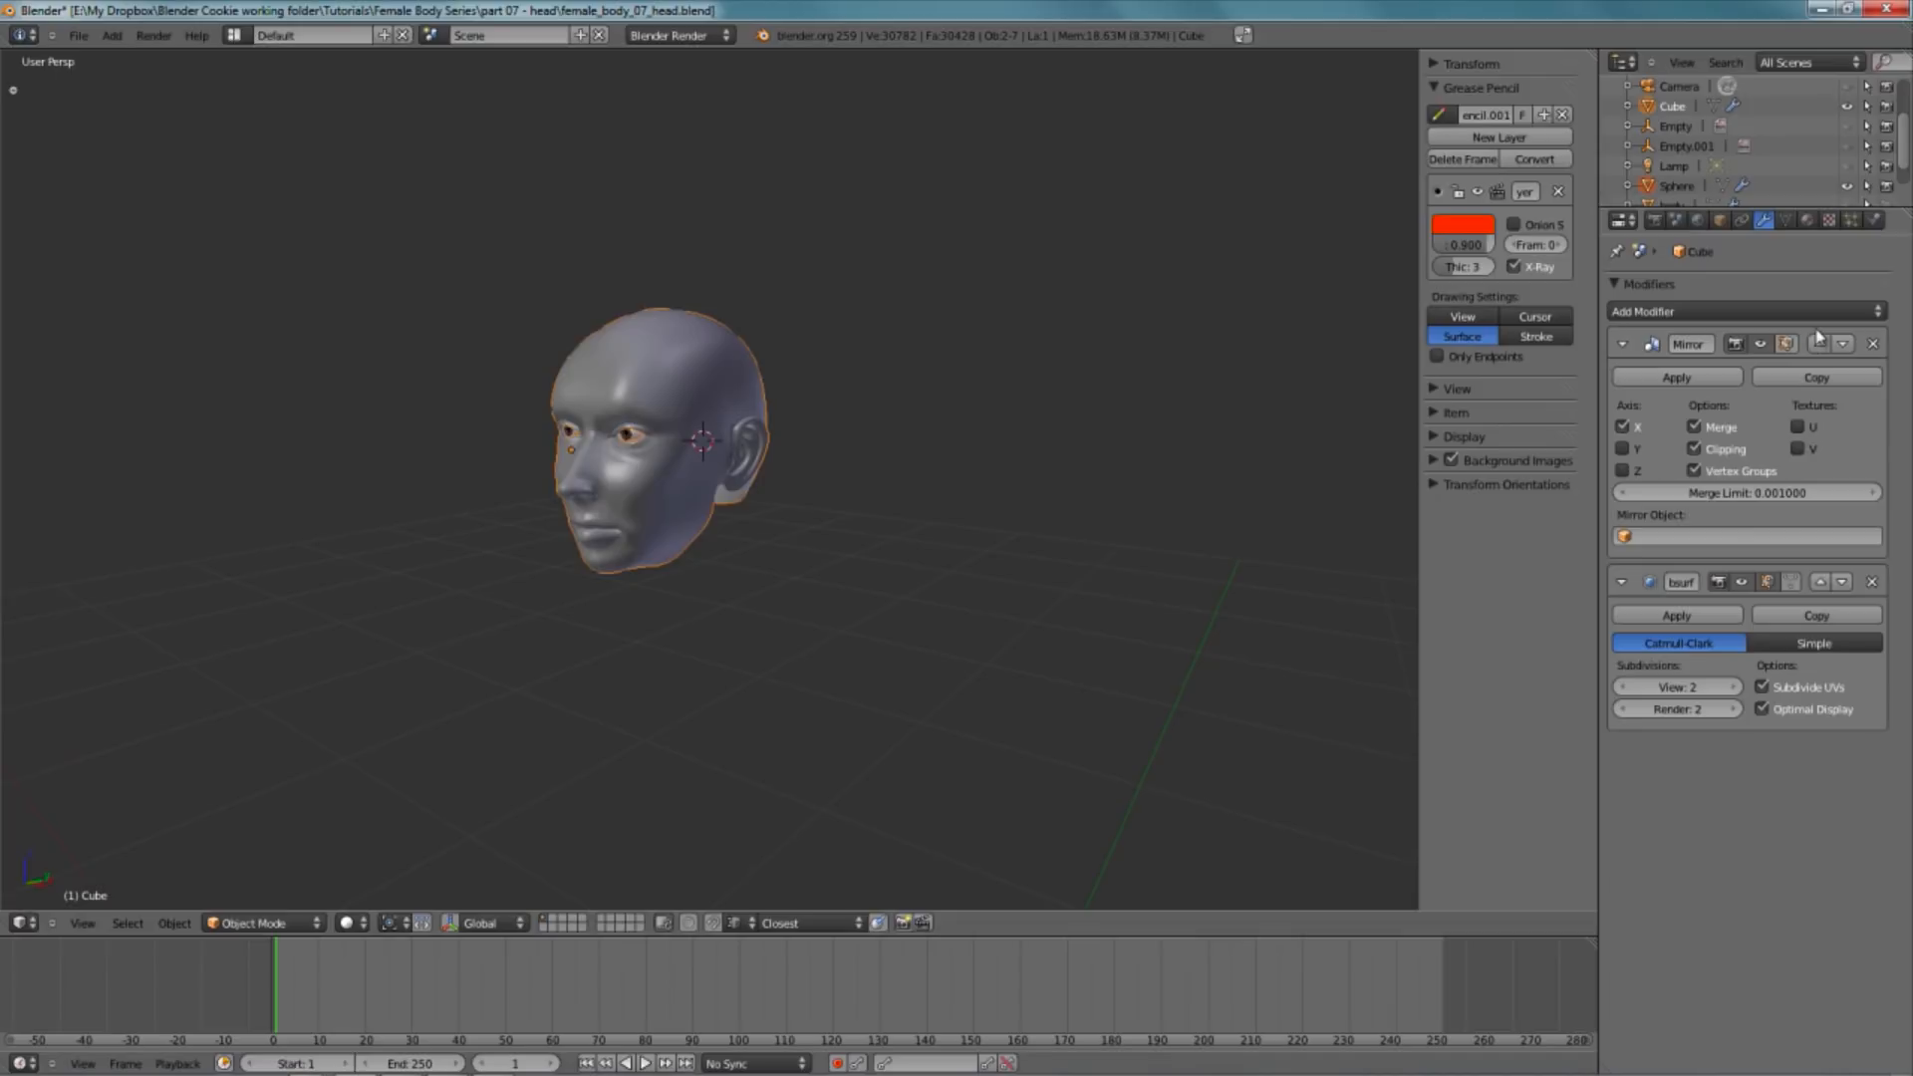
left_click(1787, 344)
scroll(408, 351, "up", 2)
key("Tab")
- From a three-quarter view, pull the side of the forehead slightly inward with proportional editing
middle_click_drag(535, 409, 605, 334)
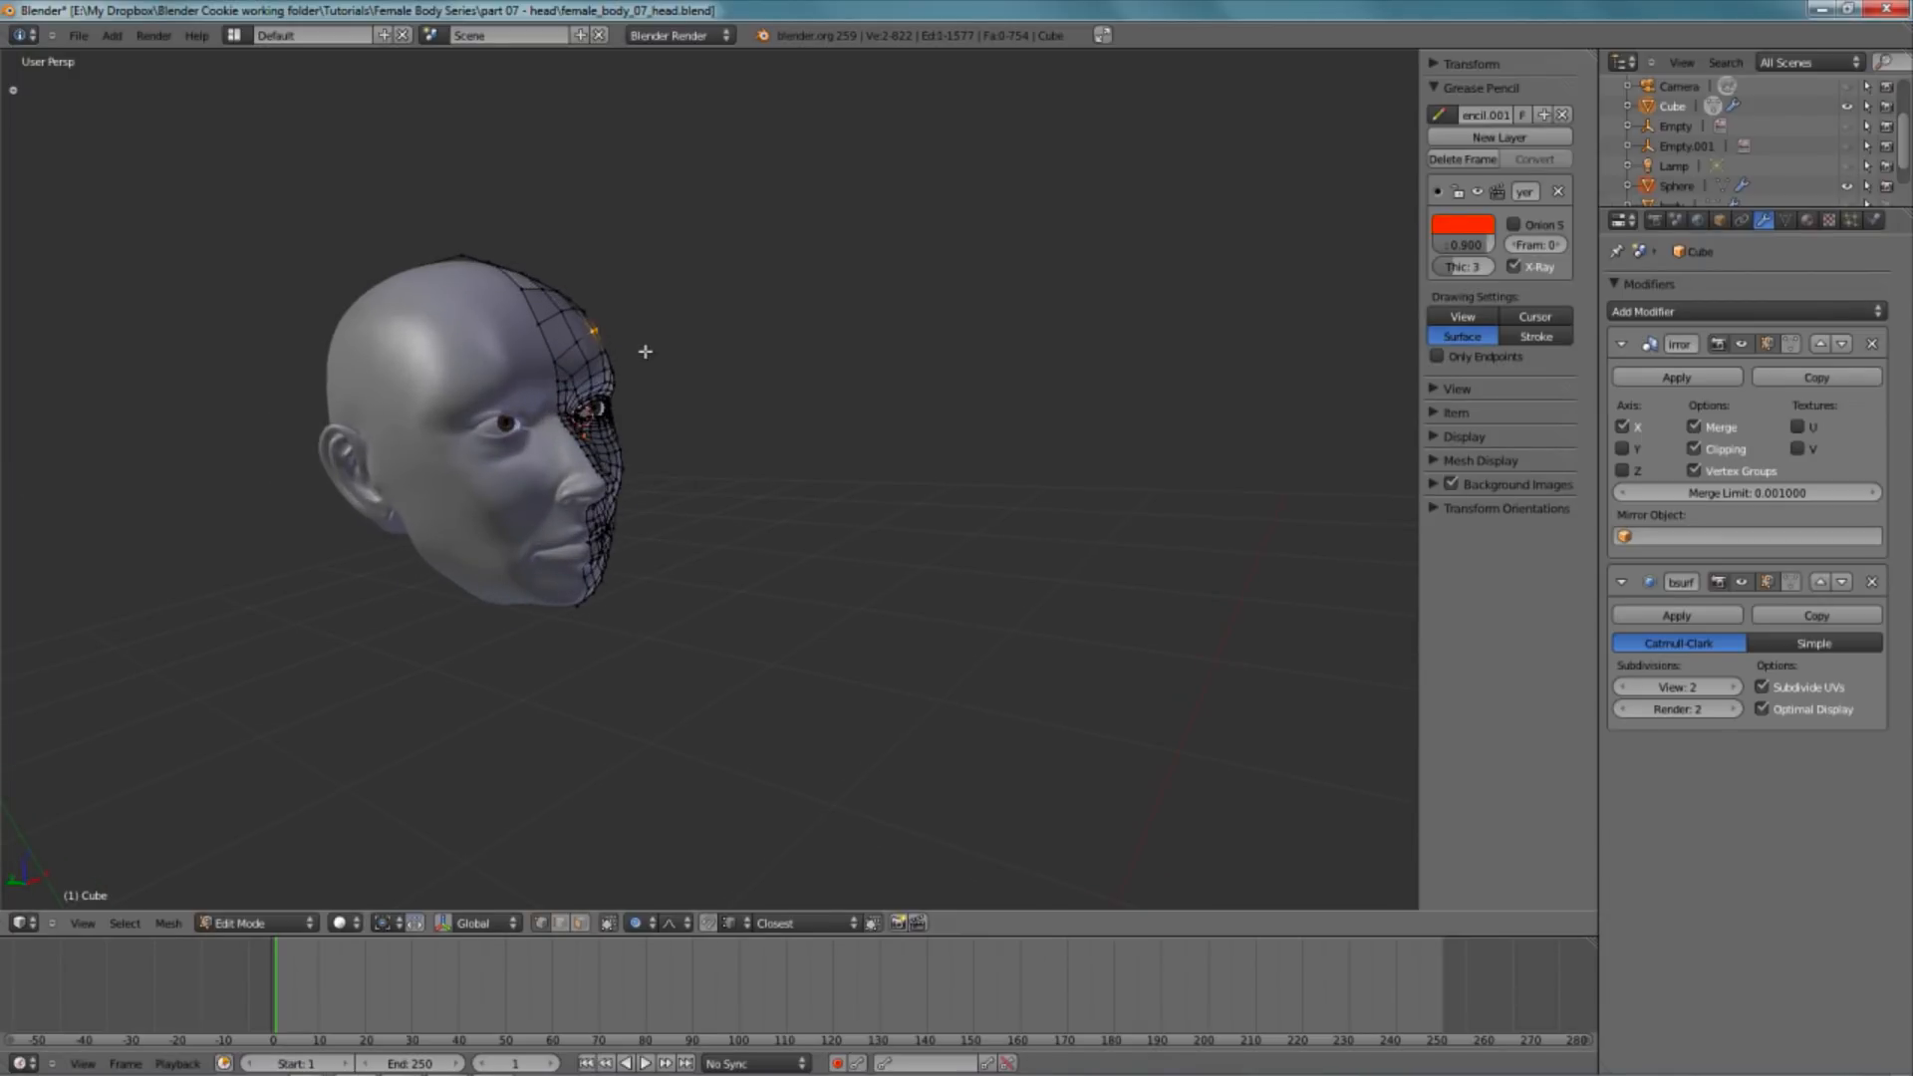
key("g")
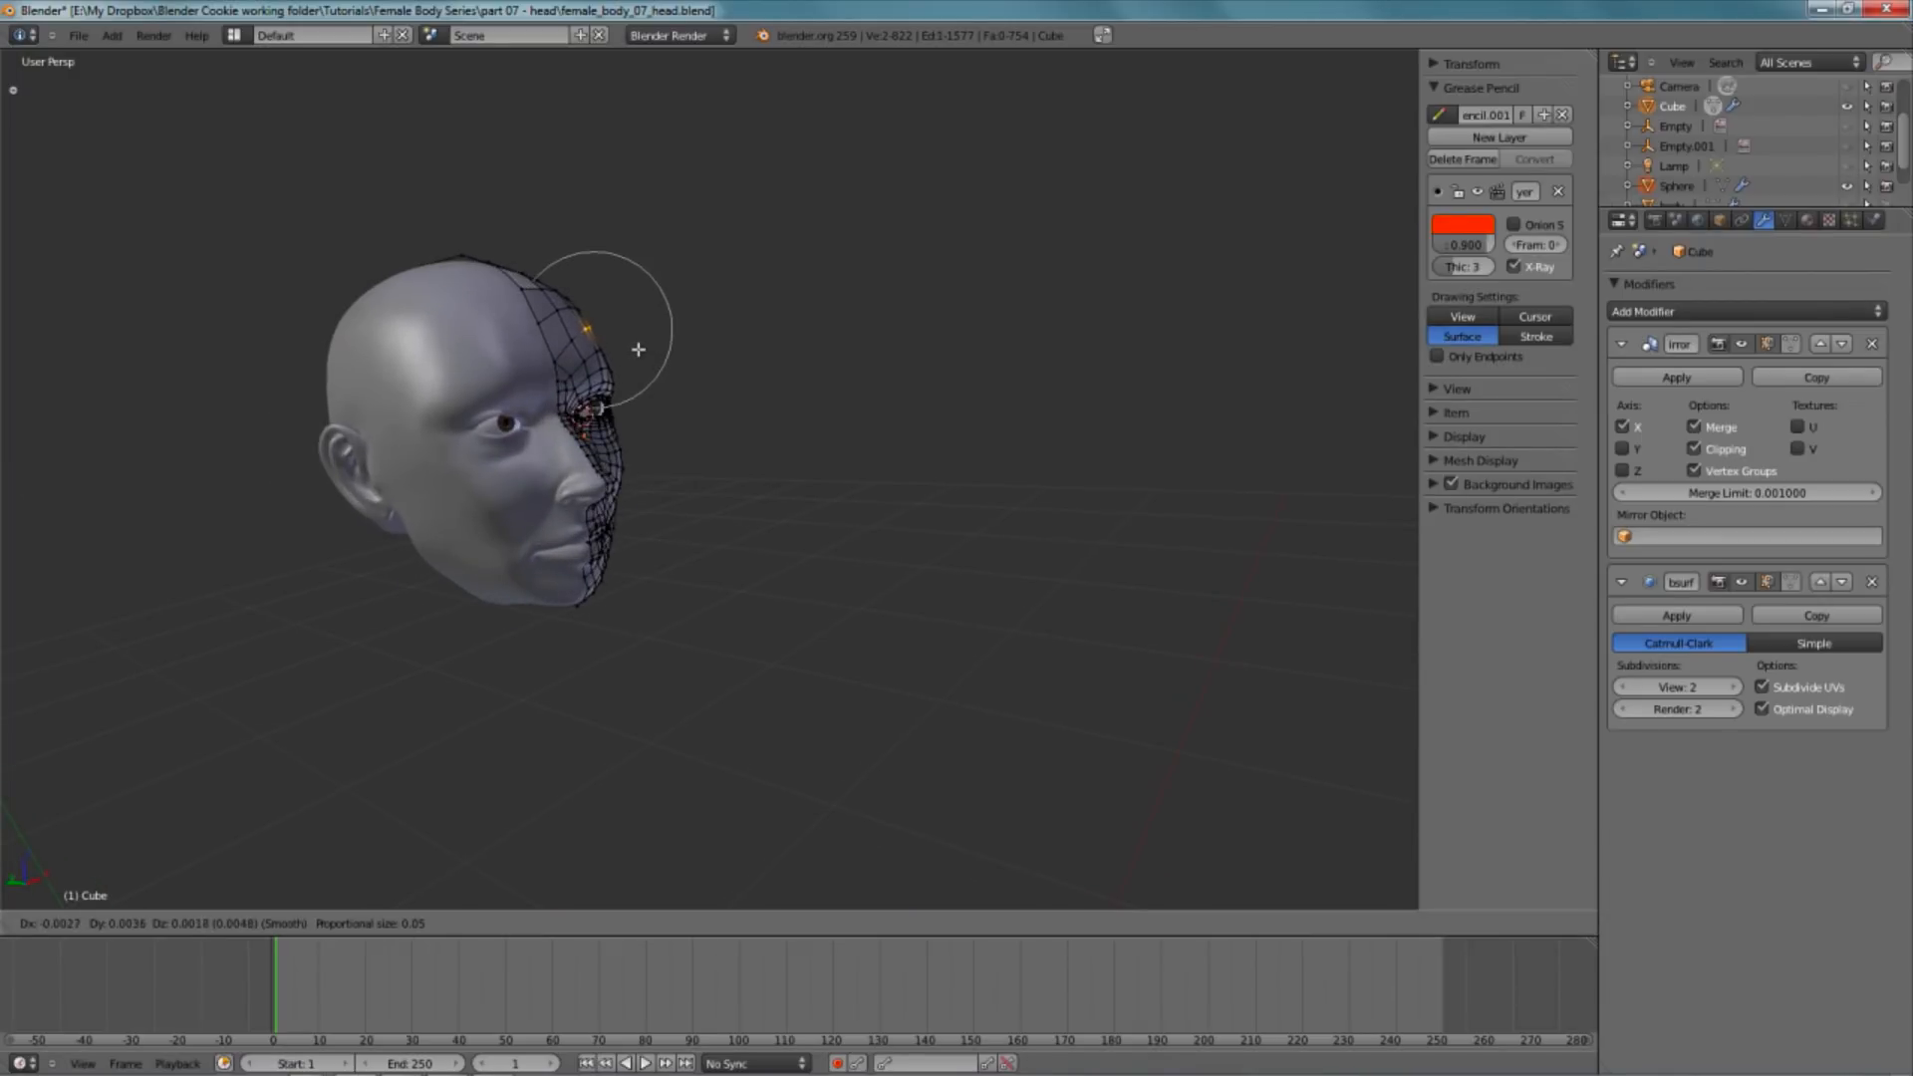
left_click(642, 352)
middle_click_drag(648, 363, 605, 276)
middle_click_drag(649, 351, 611, 357)
mouse_move(779, 493)
middle_mouse_down()
mouse_move(727, 495)
mouse_move(862, 521)
mouse_move(766, 457)
middle_mouse_up()
key("g")
right_click(727, 495)
- Refine the cheek contour beside the nose and mouth with proportional editing from both three-quarter views
key("KP_3")
scroll(842, 540, "down", 2)
scroll(842, 540, "up", 2)
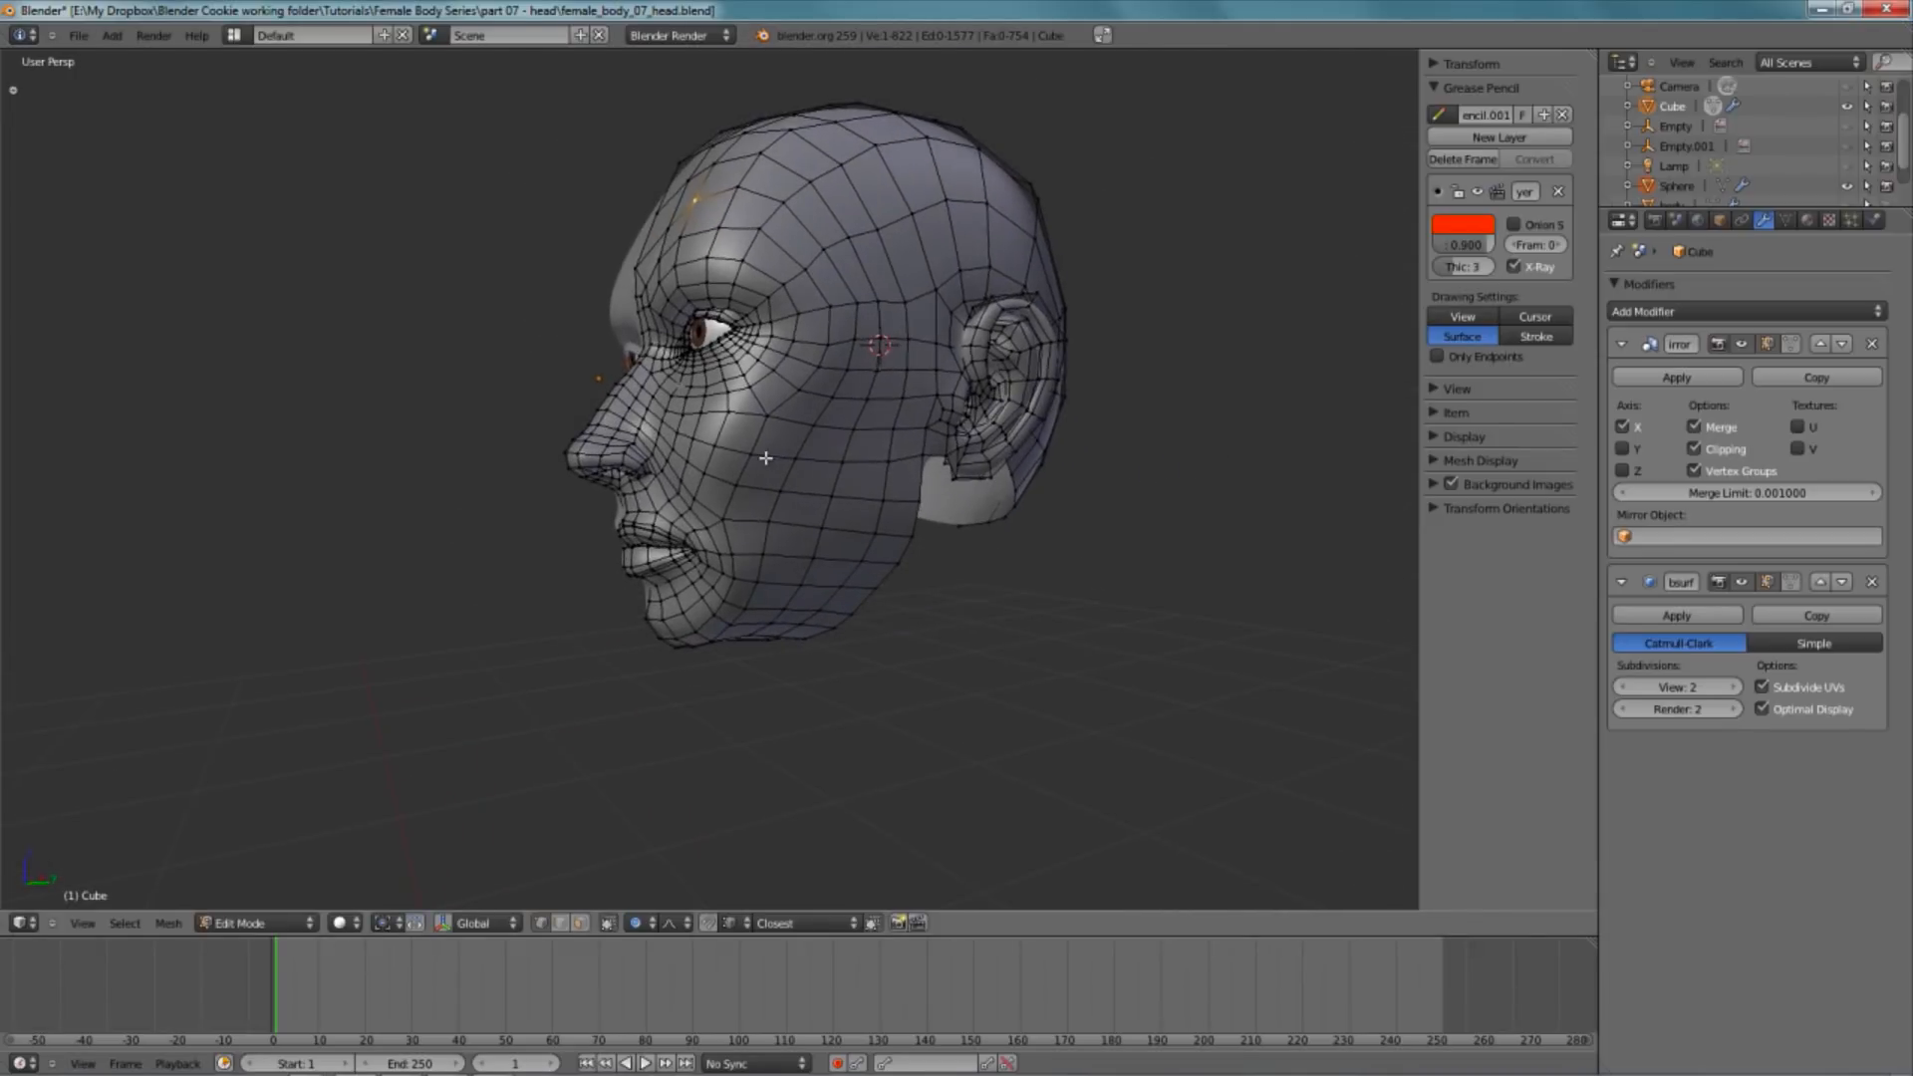
key("g")
left_click(801, 517)
middle_click_drag(647, 465, 988, 519)
key("g")
left_click(842, 425)
right_click(959, 538)
key("g")
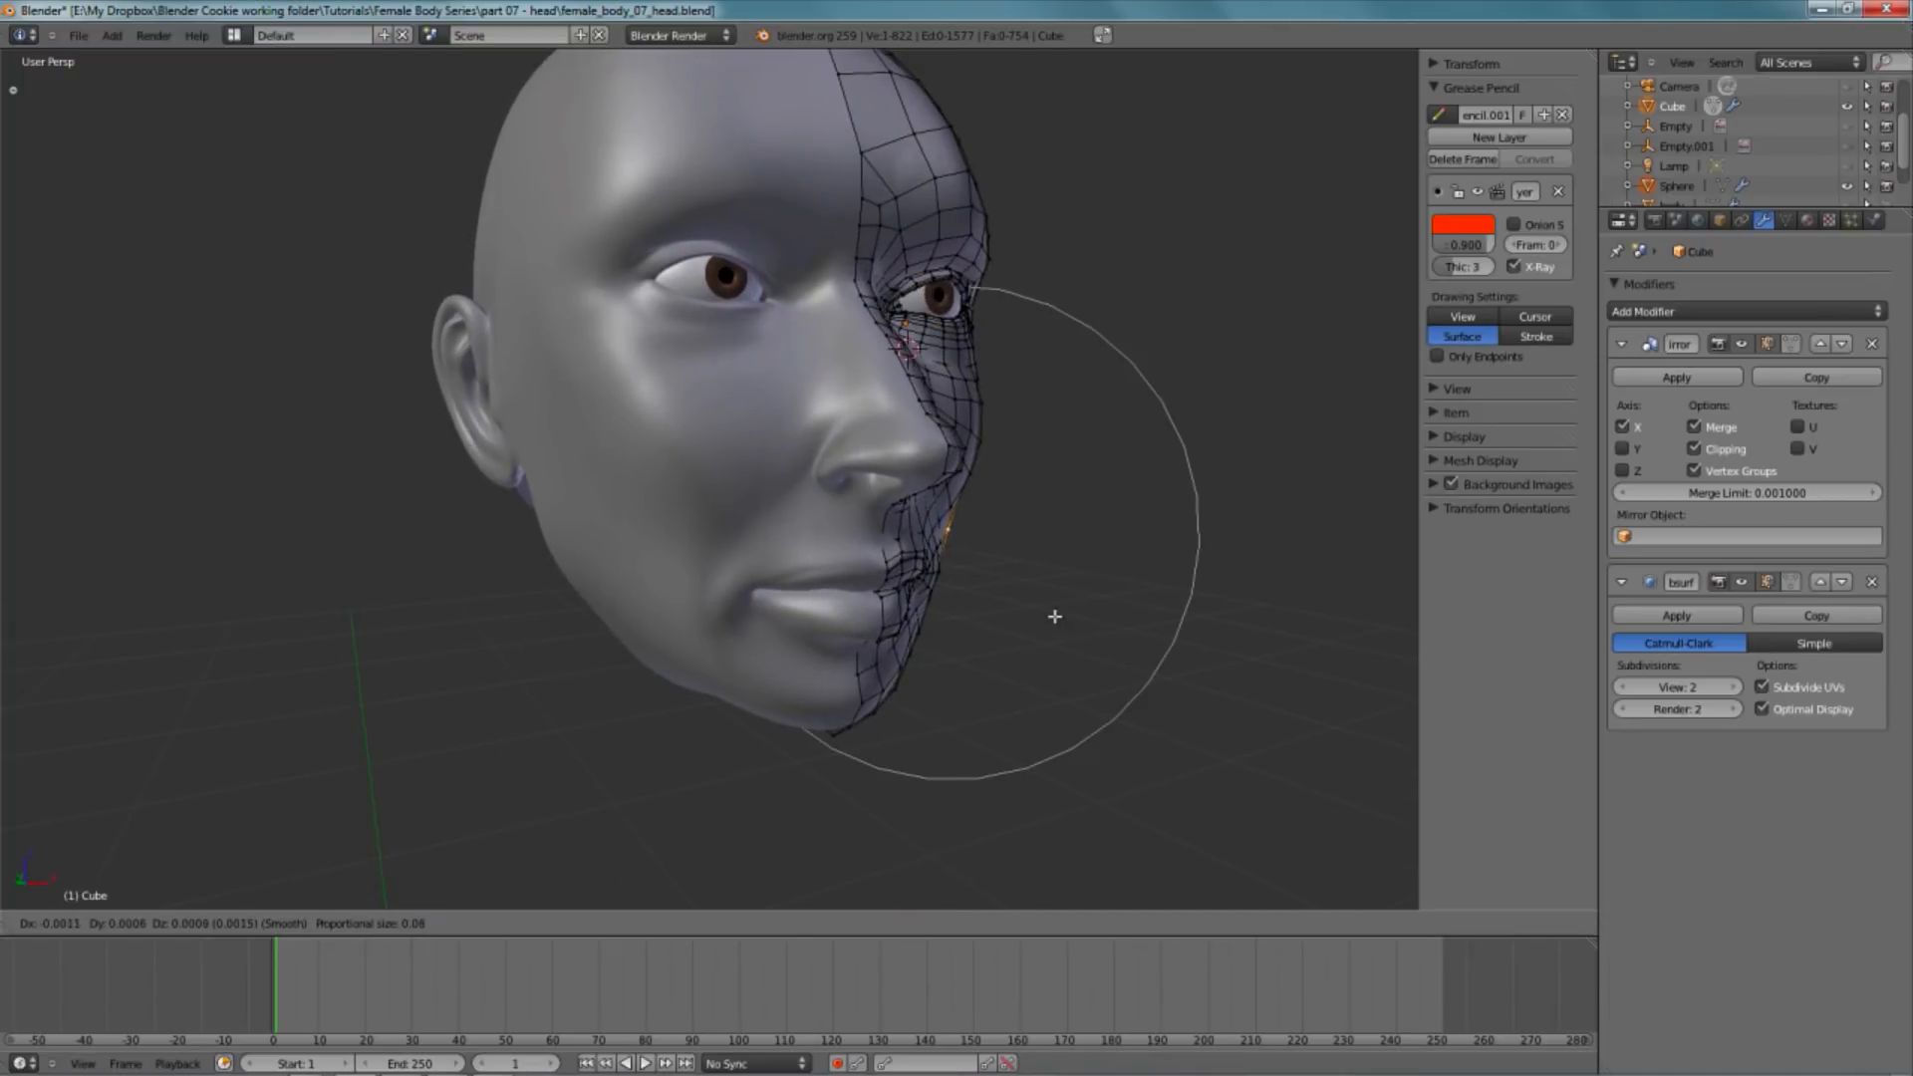
left_click(1054, 617)
- Check the whole head, and adjust the temple and cheekbone silhouette with proportional editing from a three-quarter view
scroll(1038, 538, "down", 4)
middle_click_drag(801, 386, 1042, 487)
key("Tab")
scroll(747, 469, "down", 2)
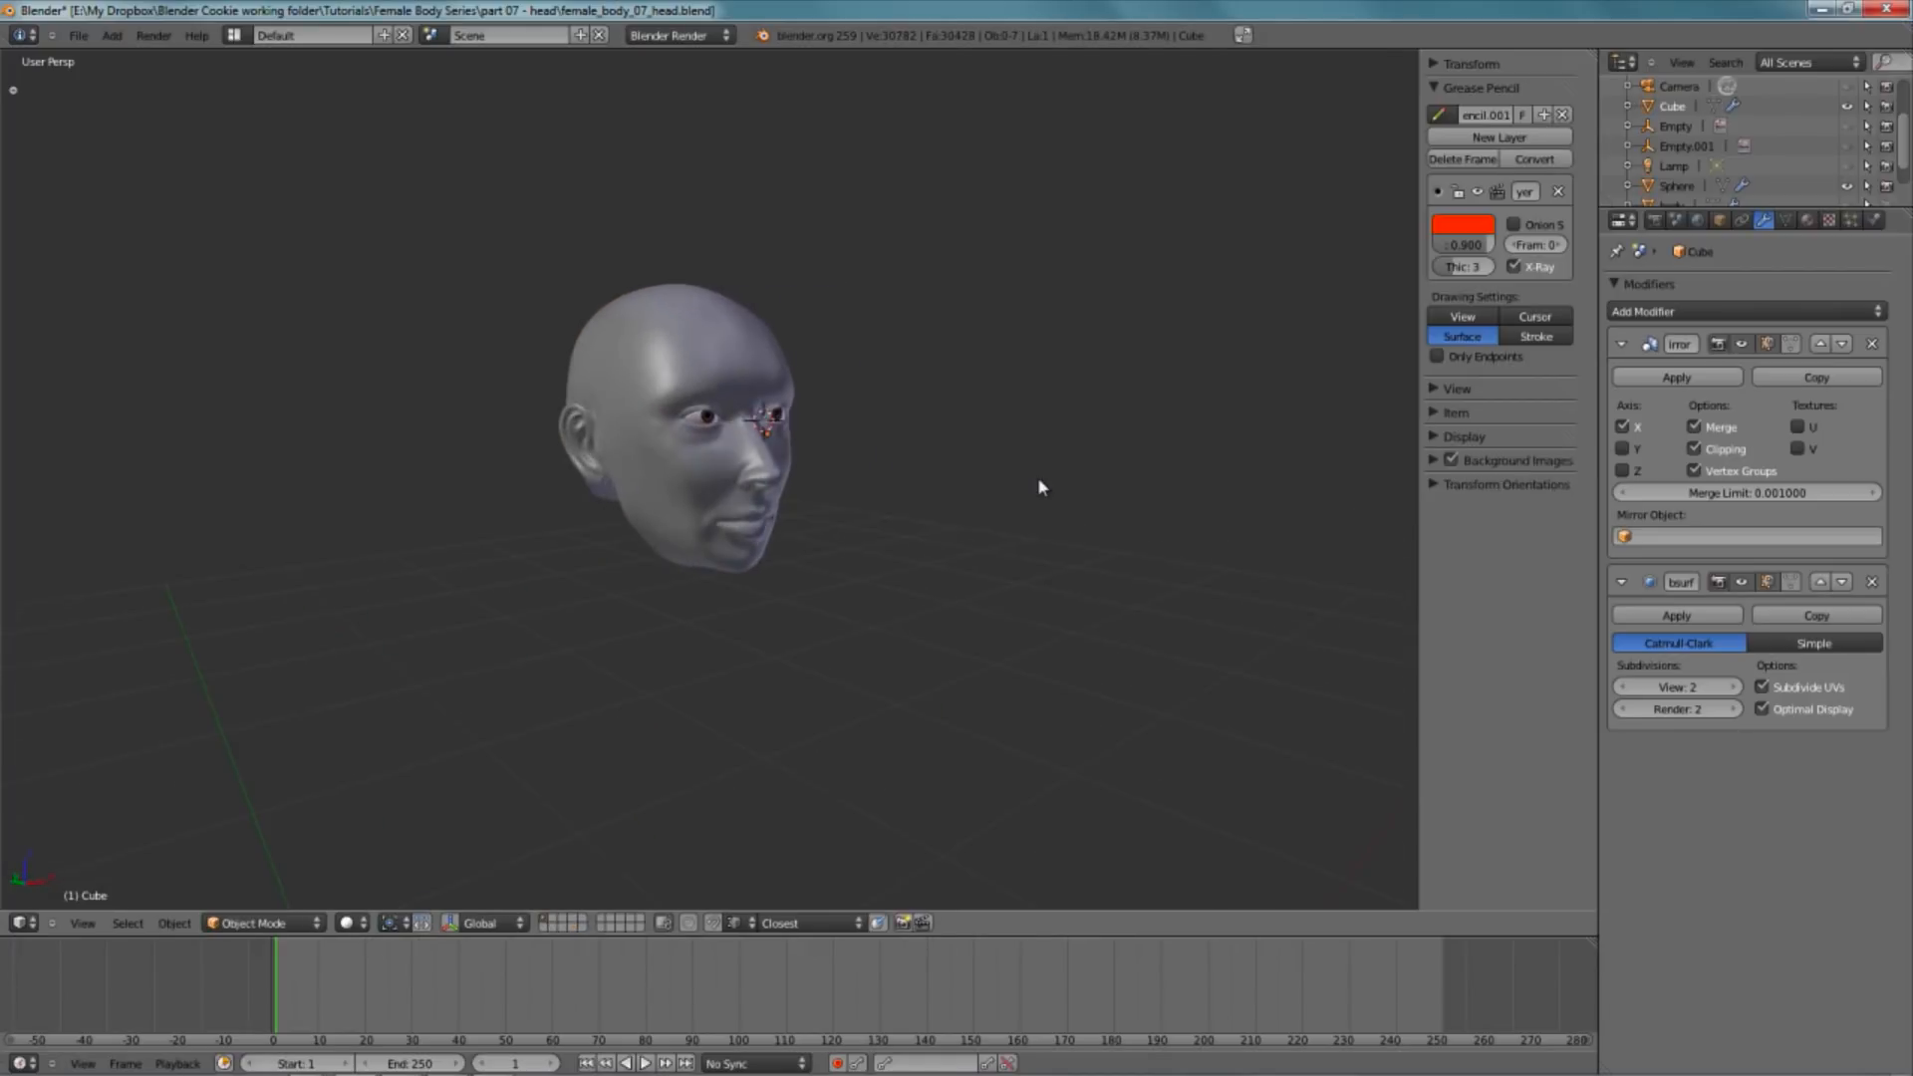
scroll(1041, 487, "up", 4)
key("Tab")
key("g")
scroll(907, 329, "up", 6)
left_click(905, 334)
middle_click_drag(952, 444, 884, 458)
key("a")
key("g")
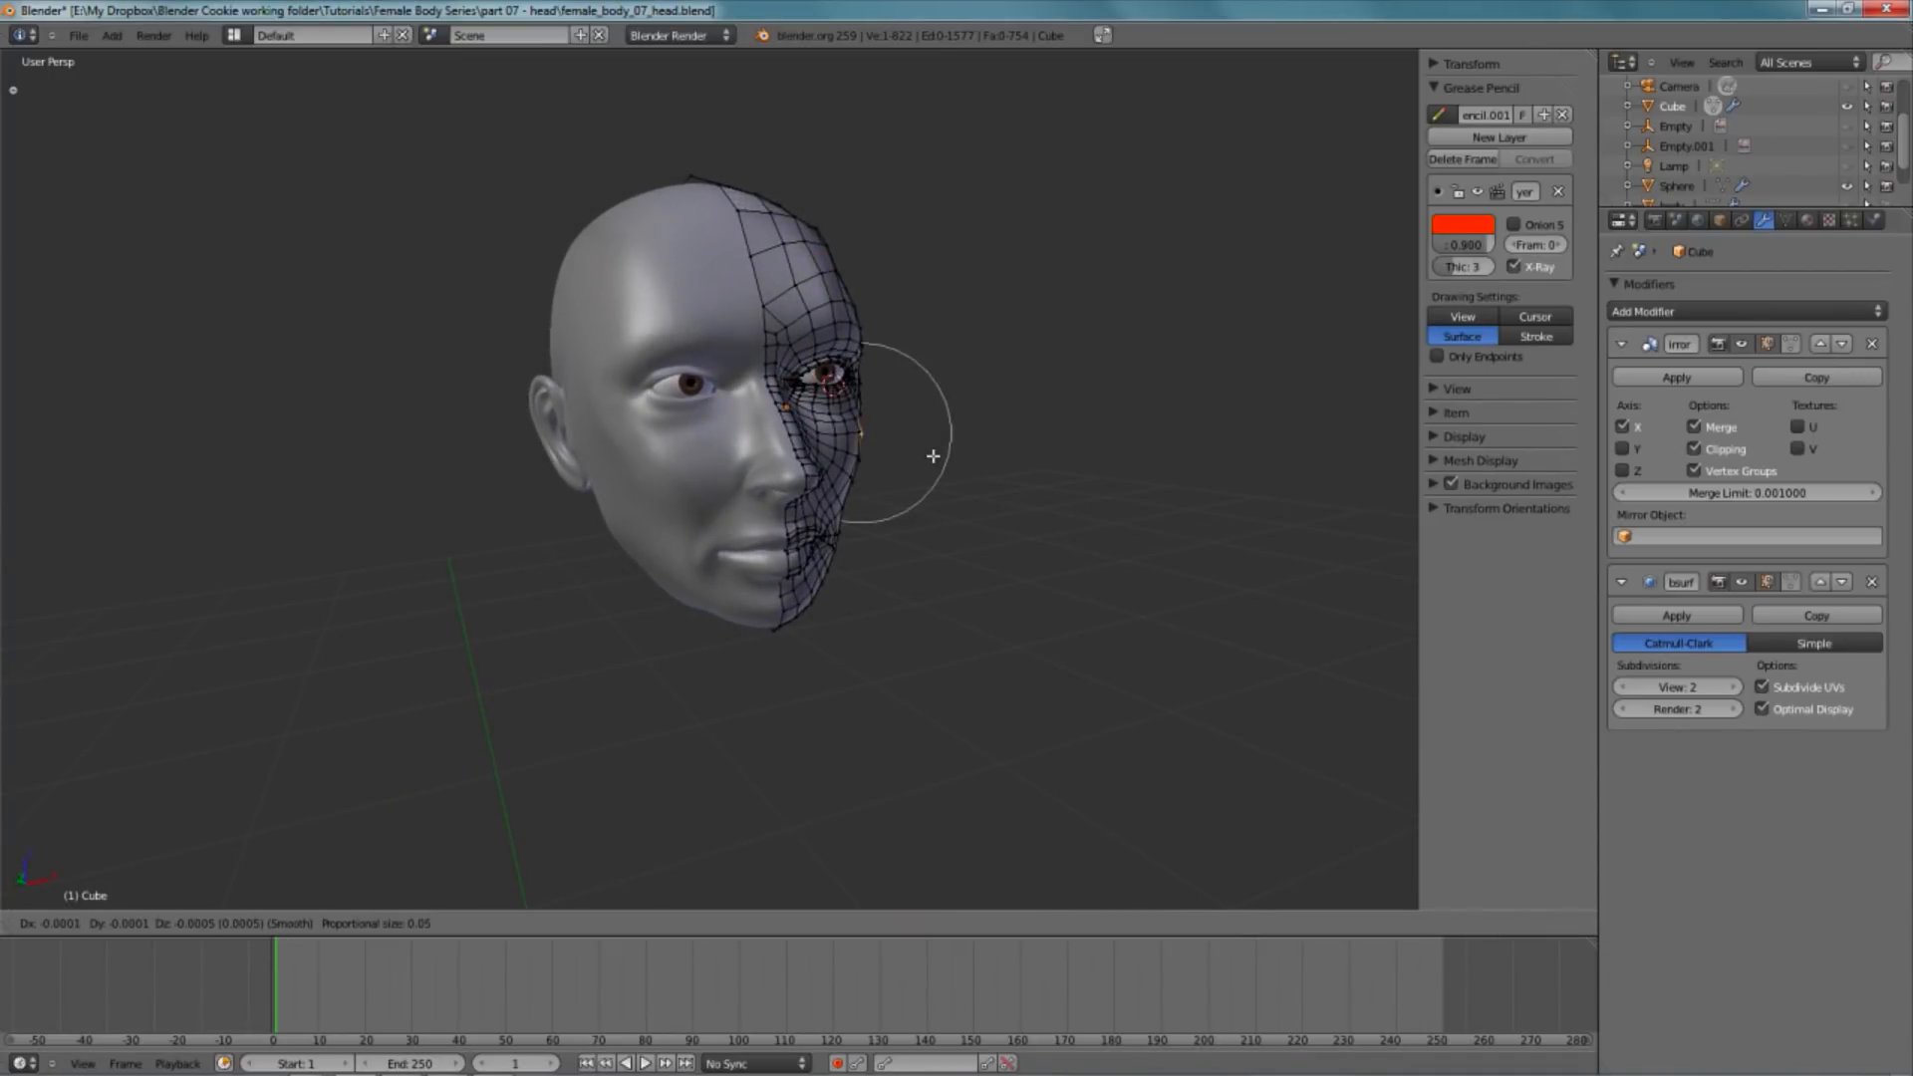
left_click(936, 454)
- Nudge the cheekbone vertex below the outer eye with a smaller proportional editing radius
middle_click_drag(910, 452, 917, 438)
scroll(928, 427, "up", 3)
key("g")
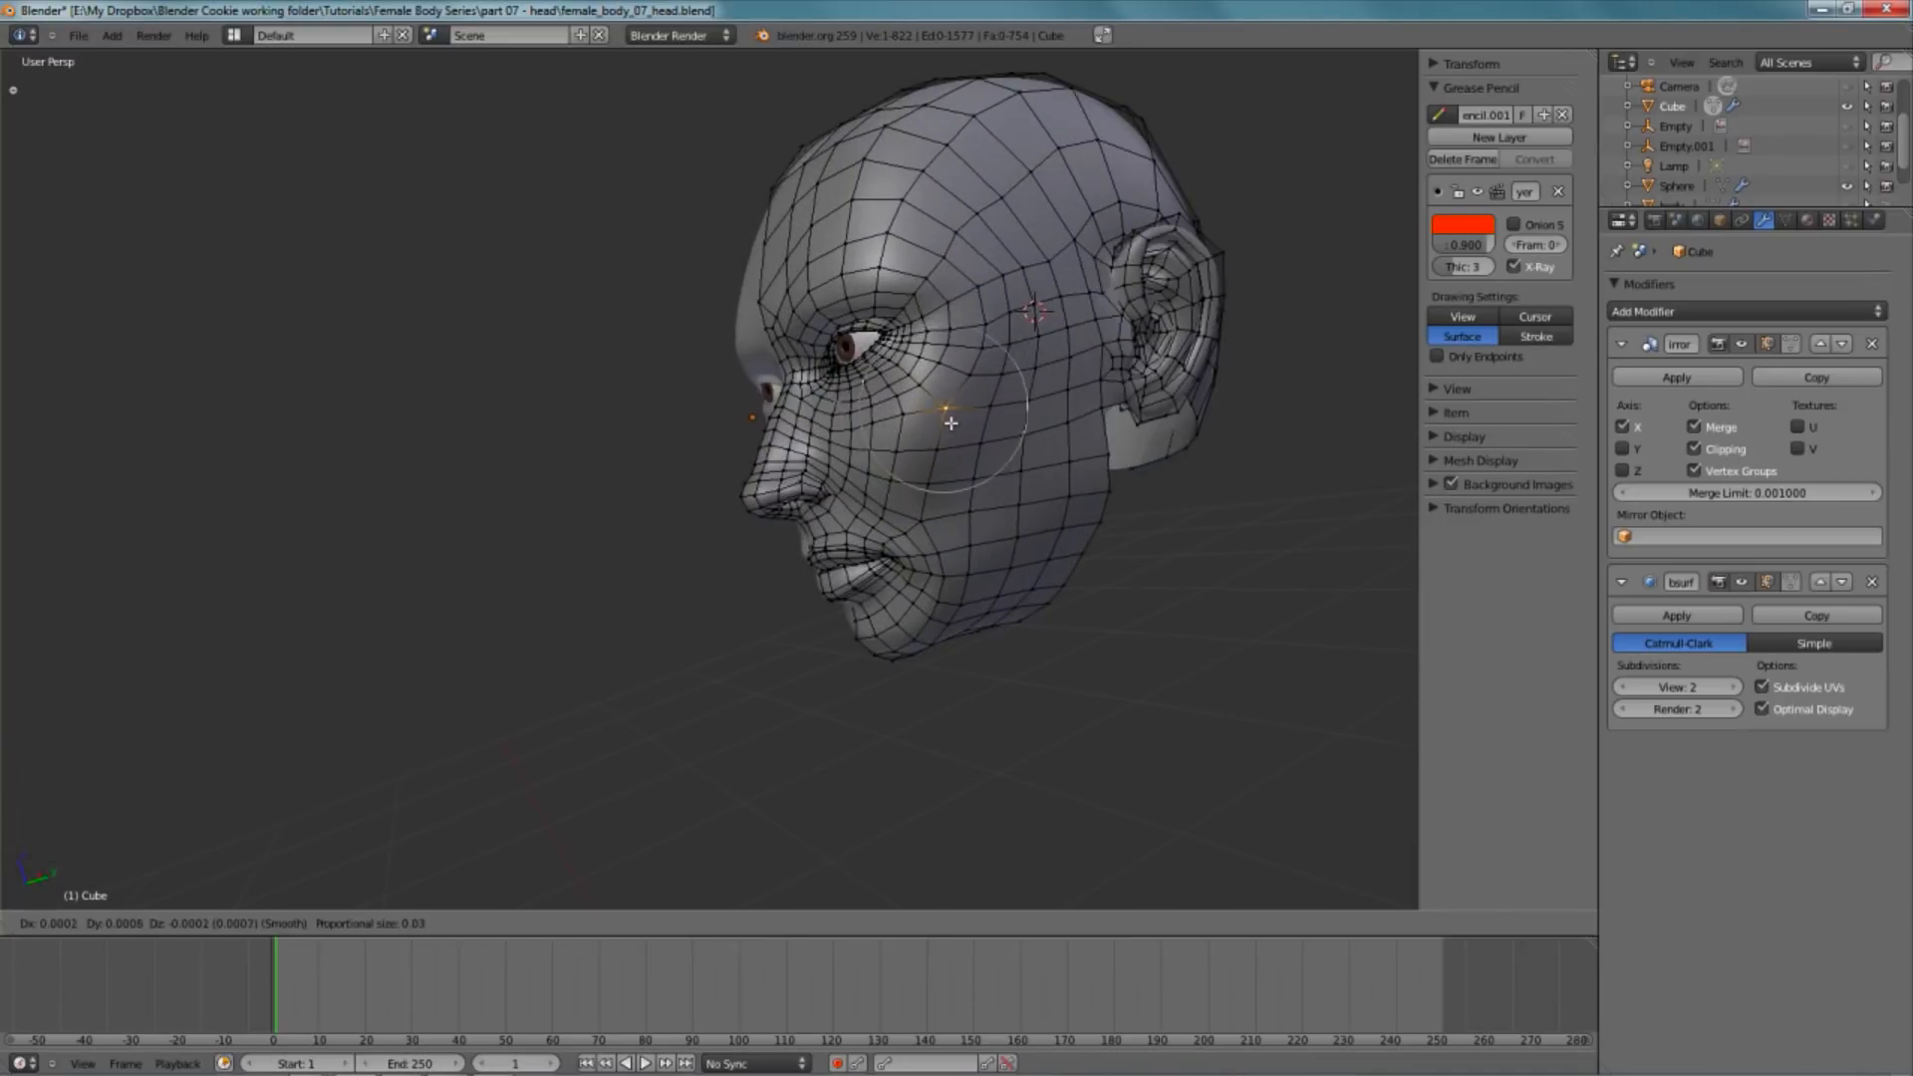
right_click(961, 319)
key("a")
- Move the temple vertex above the outer brow slightly upward with proportional editing at size 0.02
right_click(936, 248)
key("g")
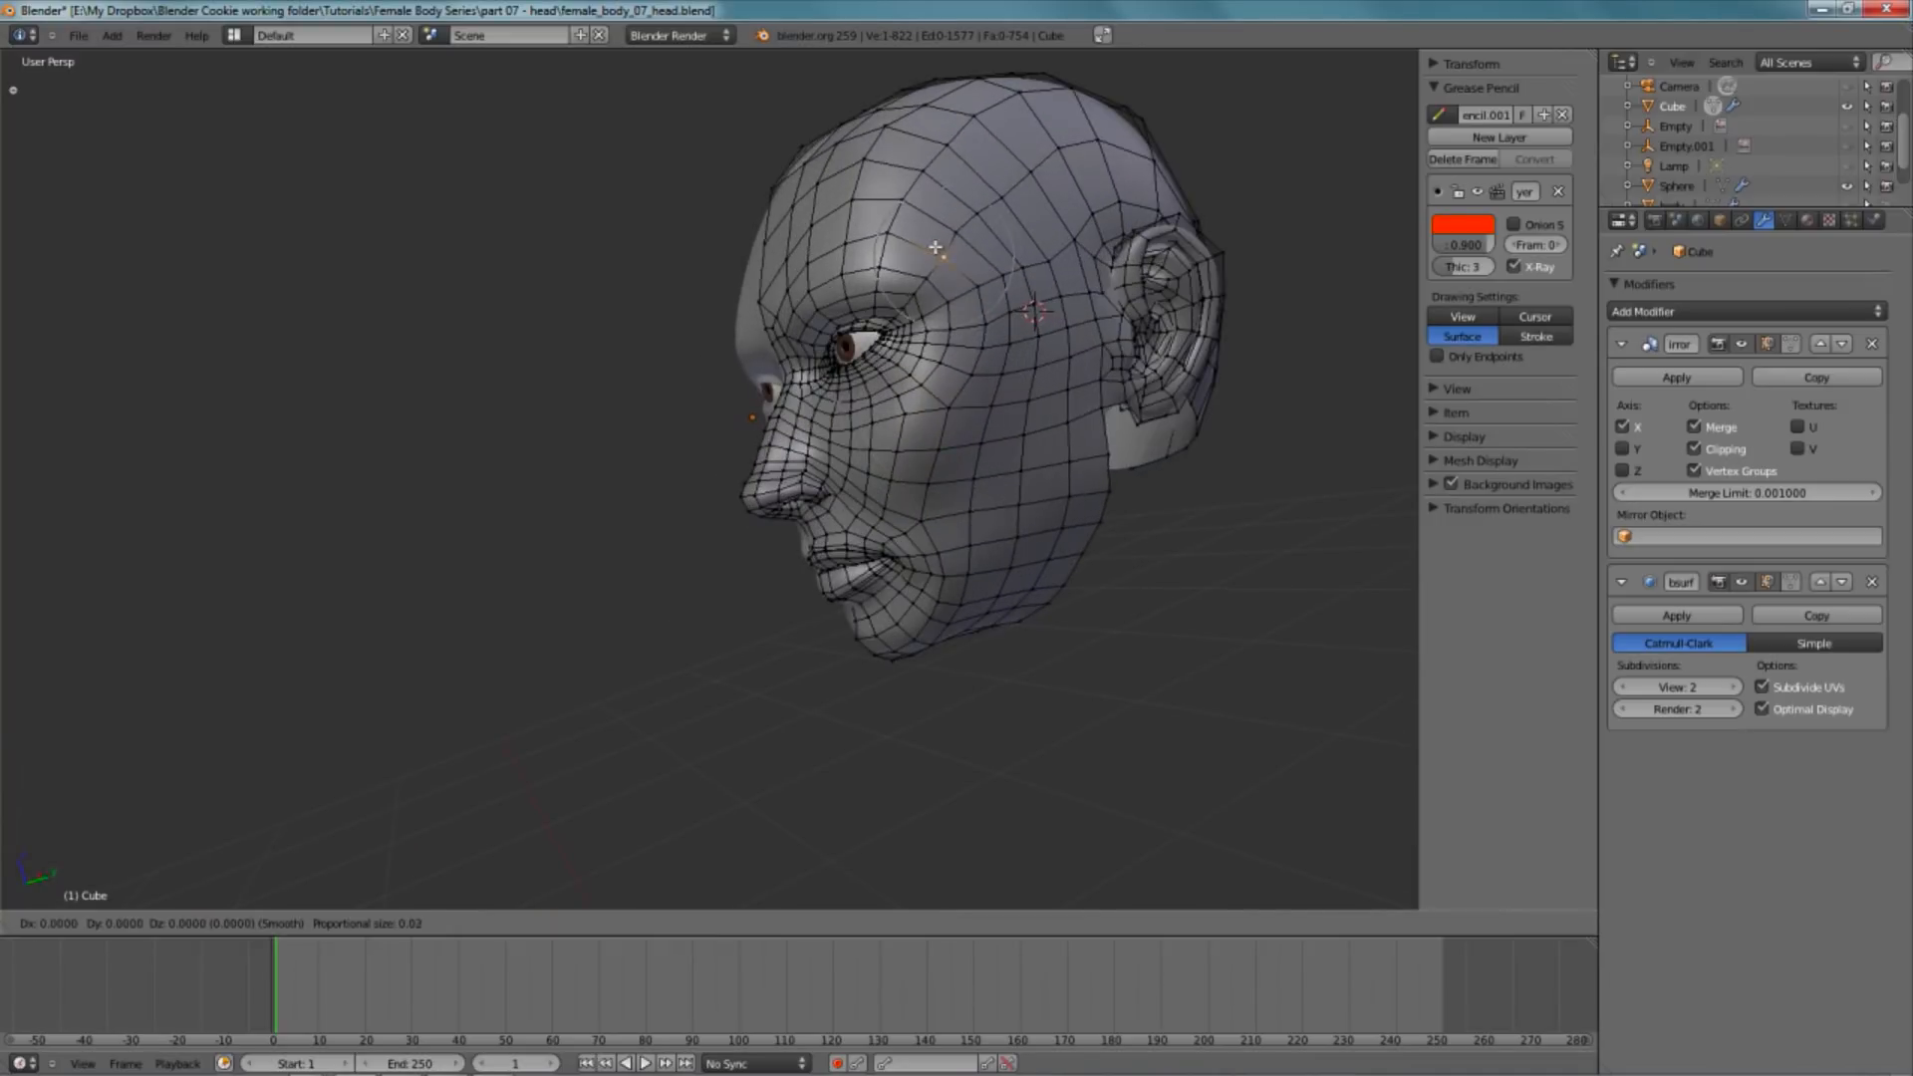
left_click(932, 240)
key("a")
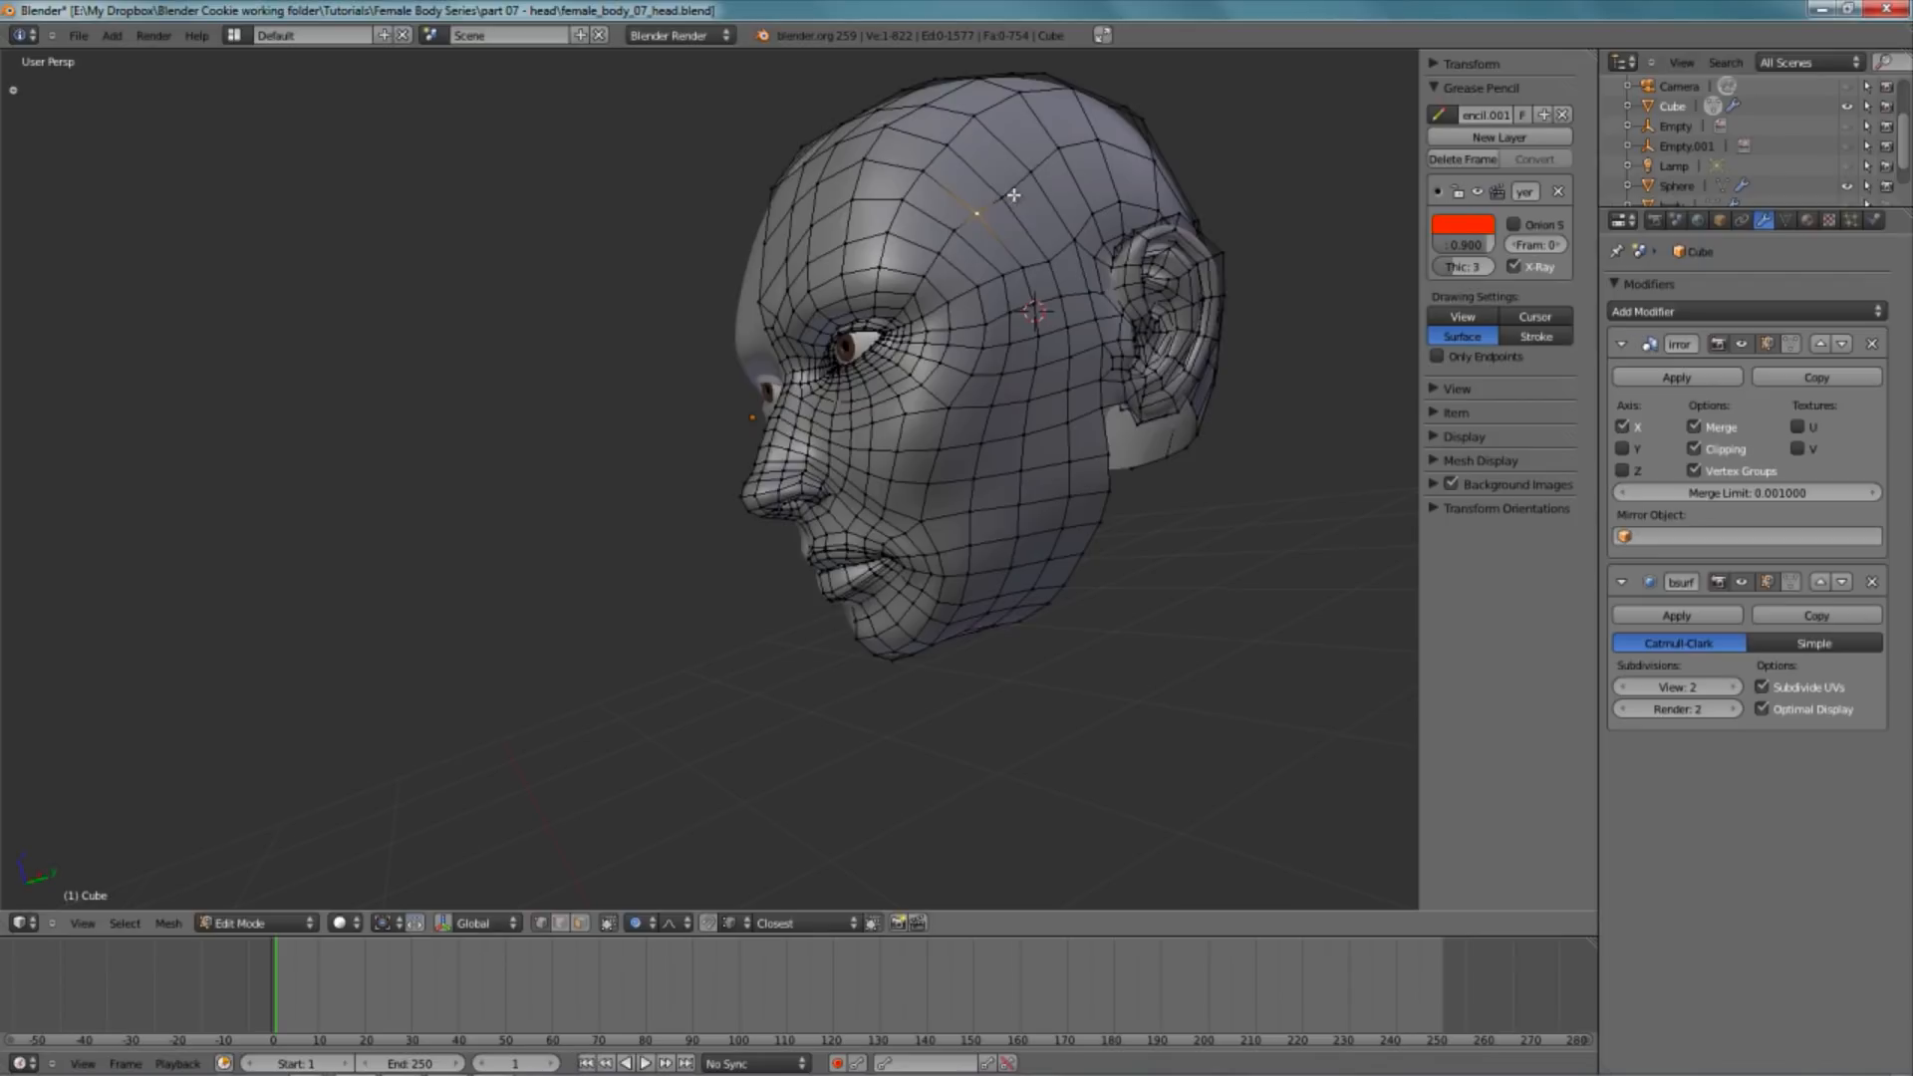
- Redistribute the temple vertices between the outer brow and the upper ear with proportional editing from a three-quarter view
key("g")
left_click(1007, 191)
right_click(948, 134)
key("g")
left_click(948, 134)
key("a")
key("g")
left_click(1033, 255)
key("a")
key("g")
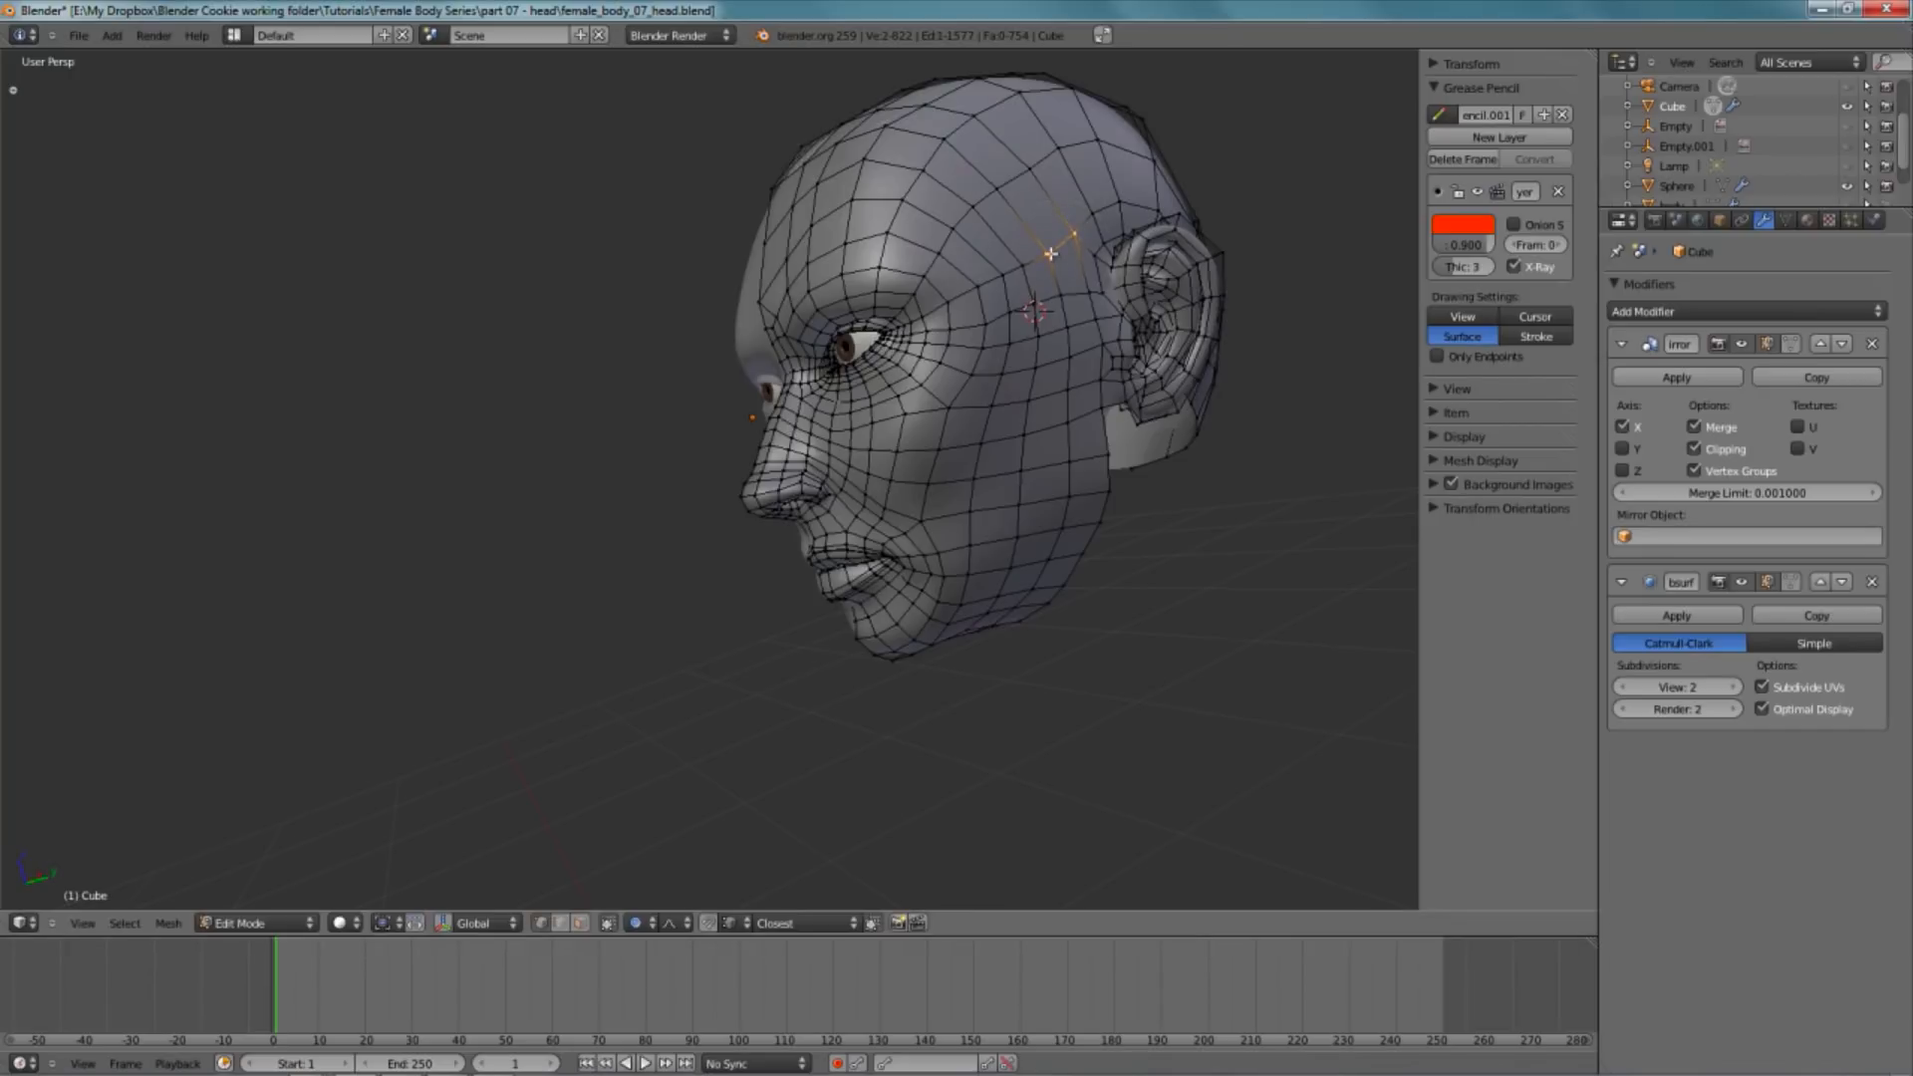
- Nudge the vertices beside the outer eye corner with proportional editing, reducing its size to 0.01 for the last one
left_click(1030, 317)
key("g")
left_click(990, 311)
key("g")
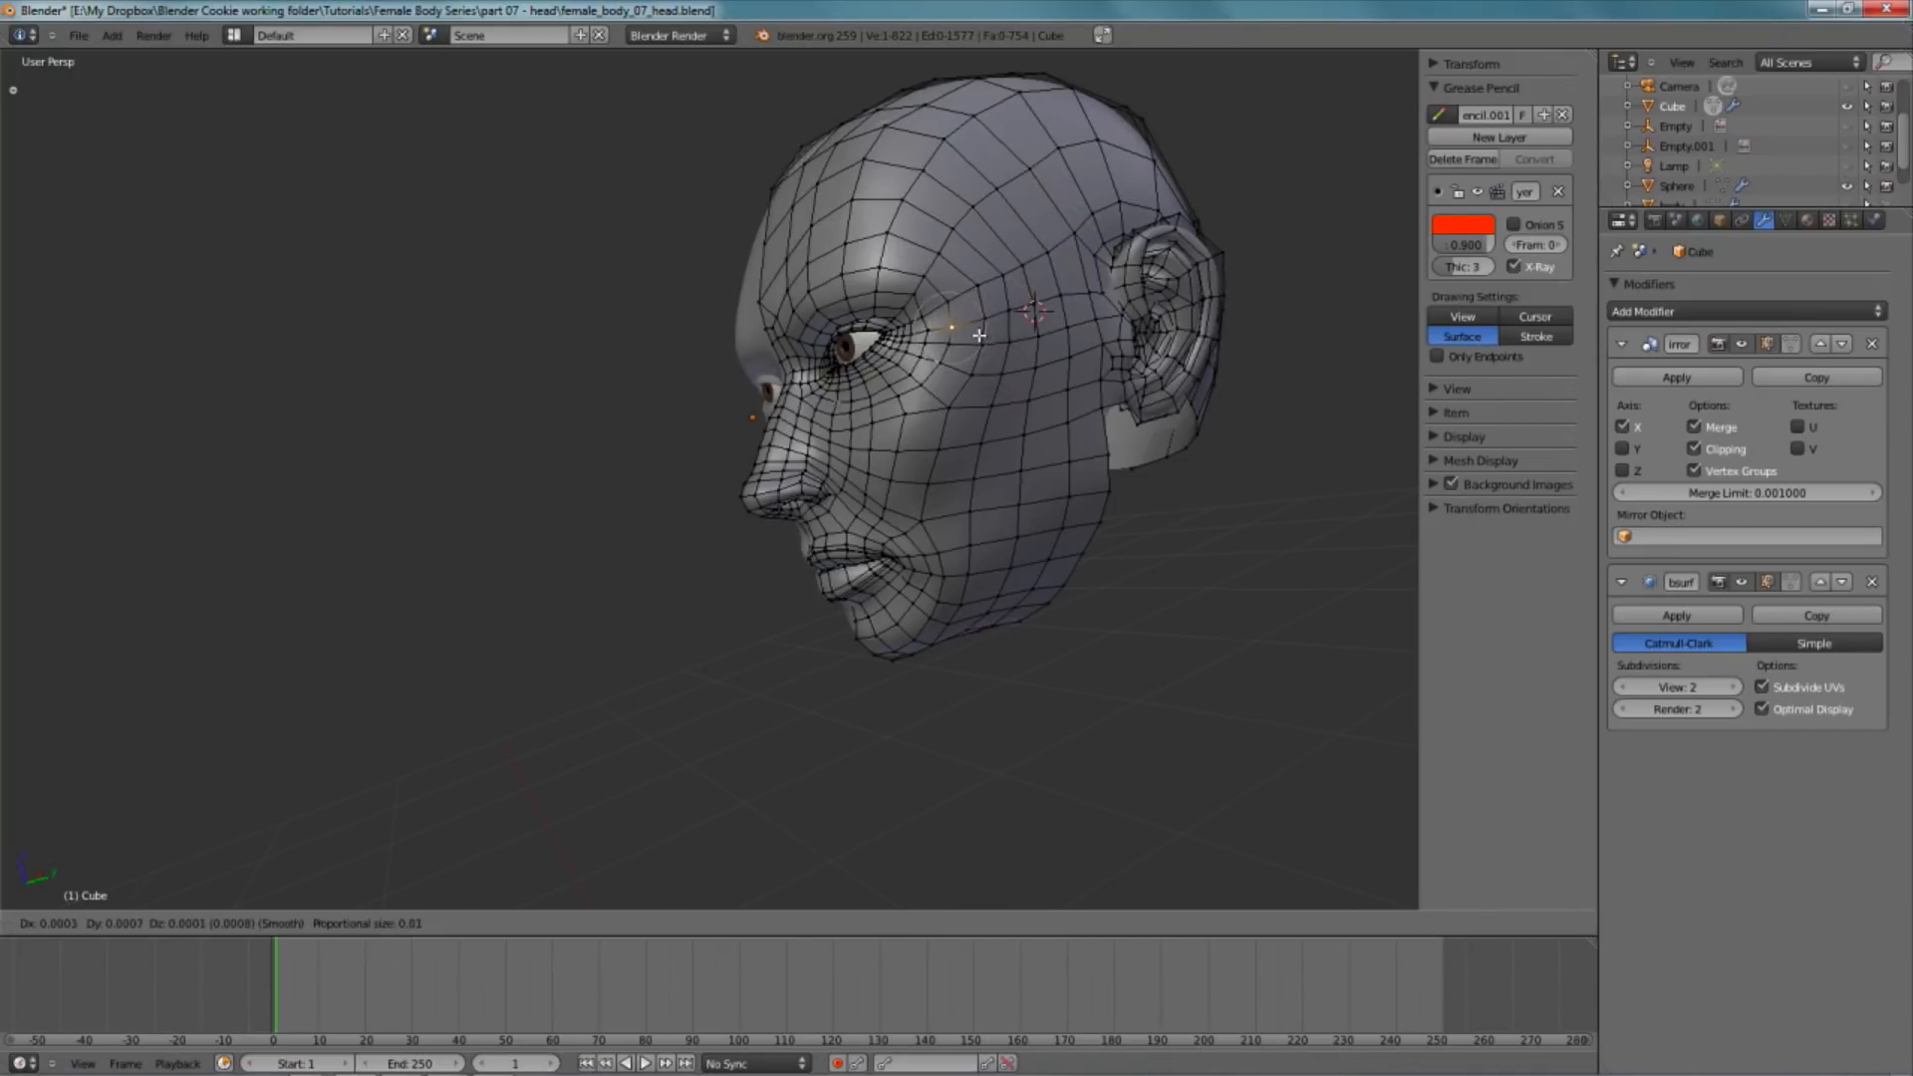
left_click(980, 334)
scroll(1032, 380, "up", 5)
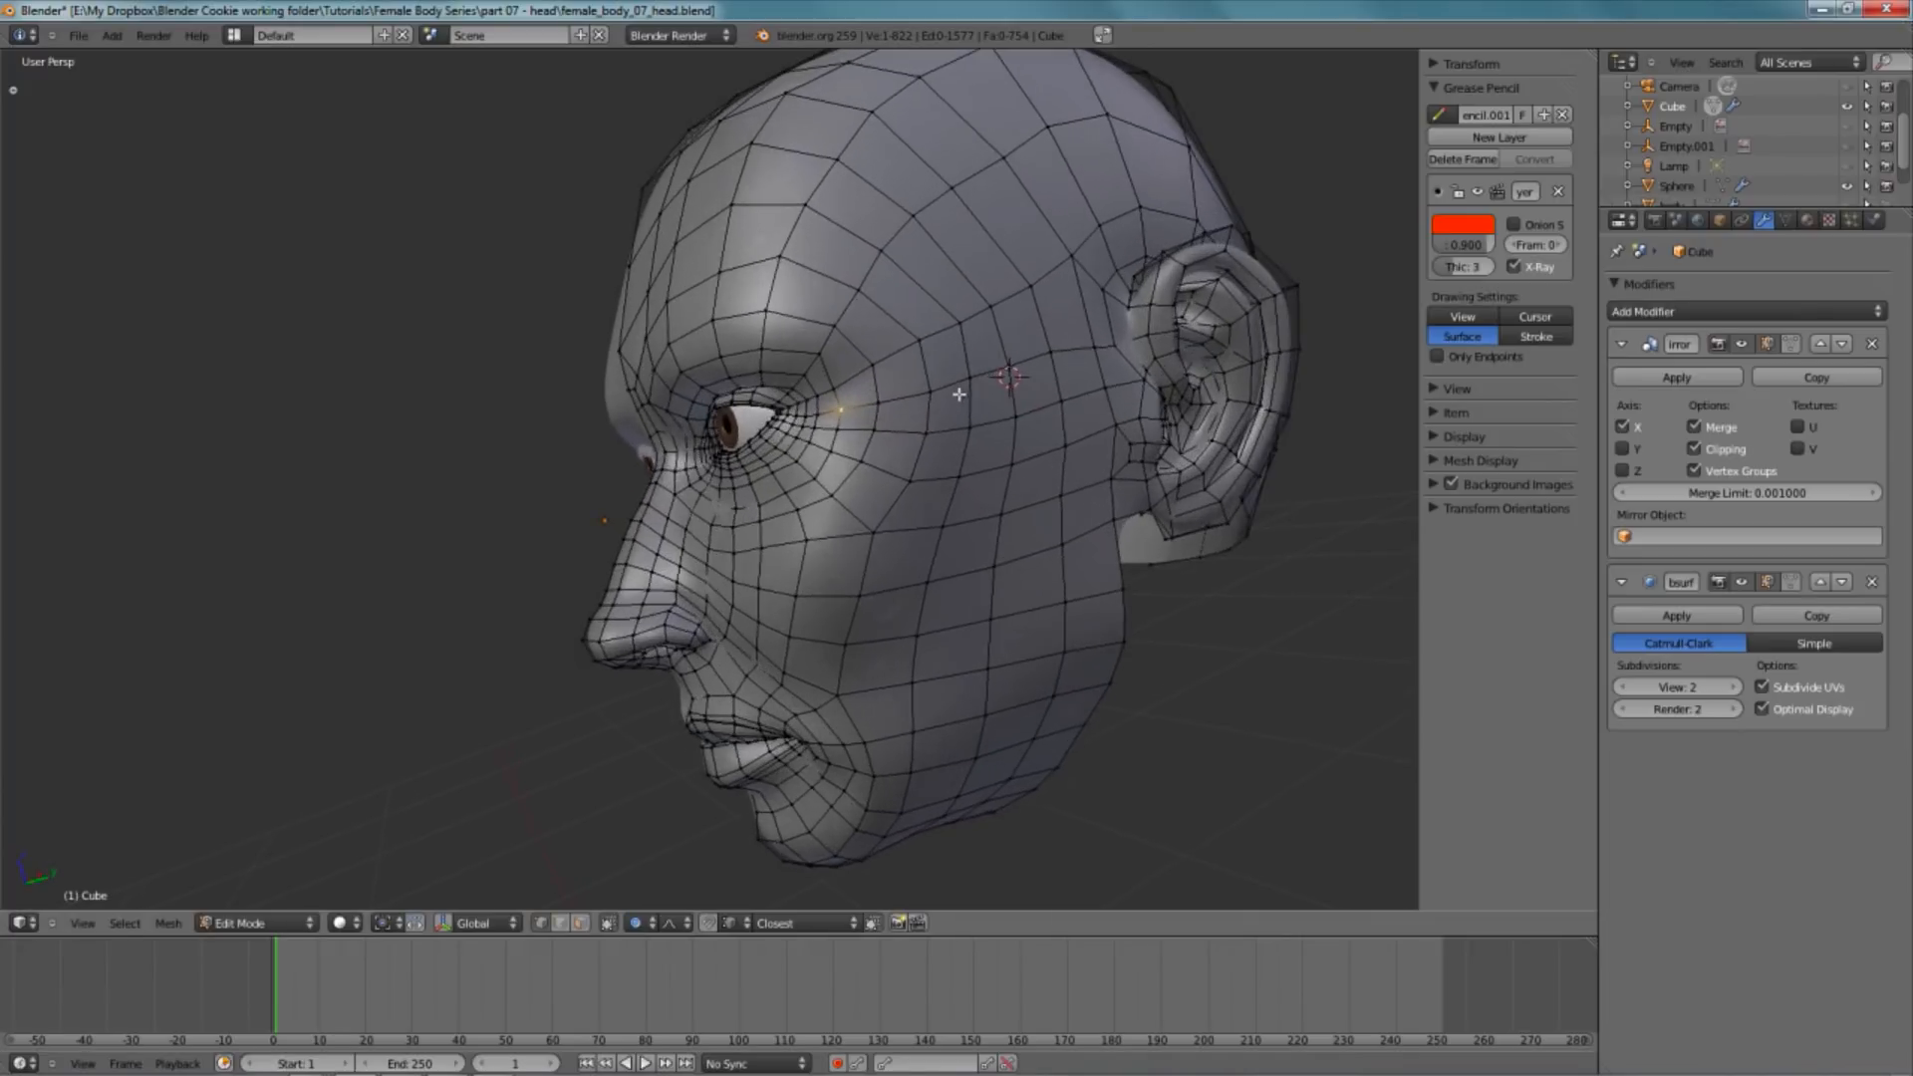
key("g")
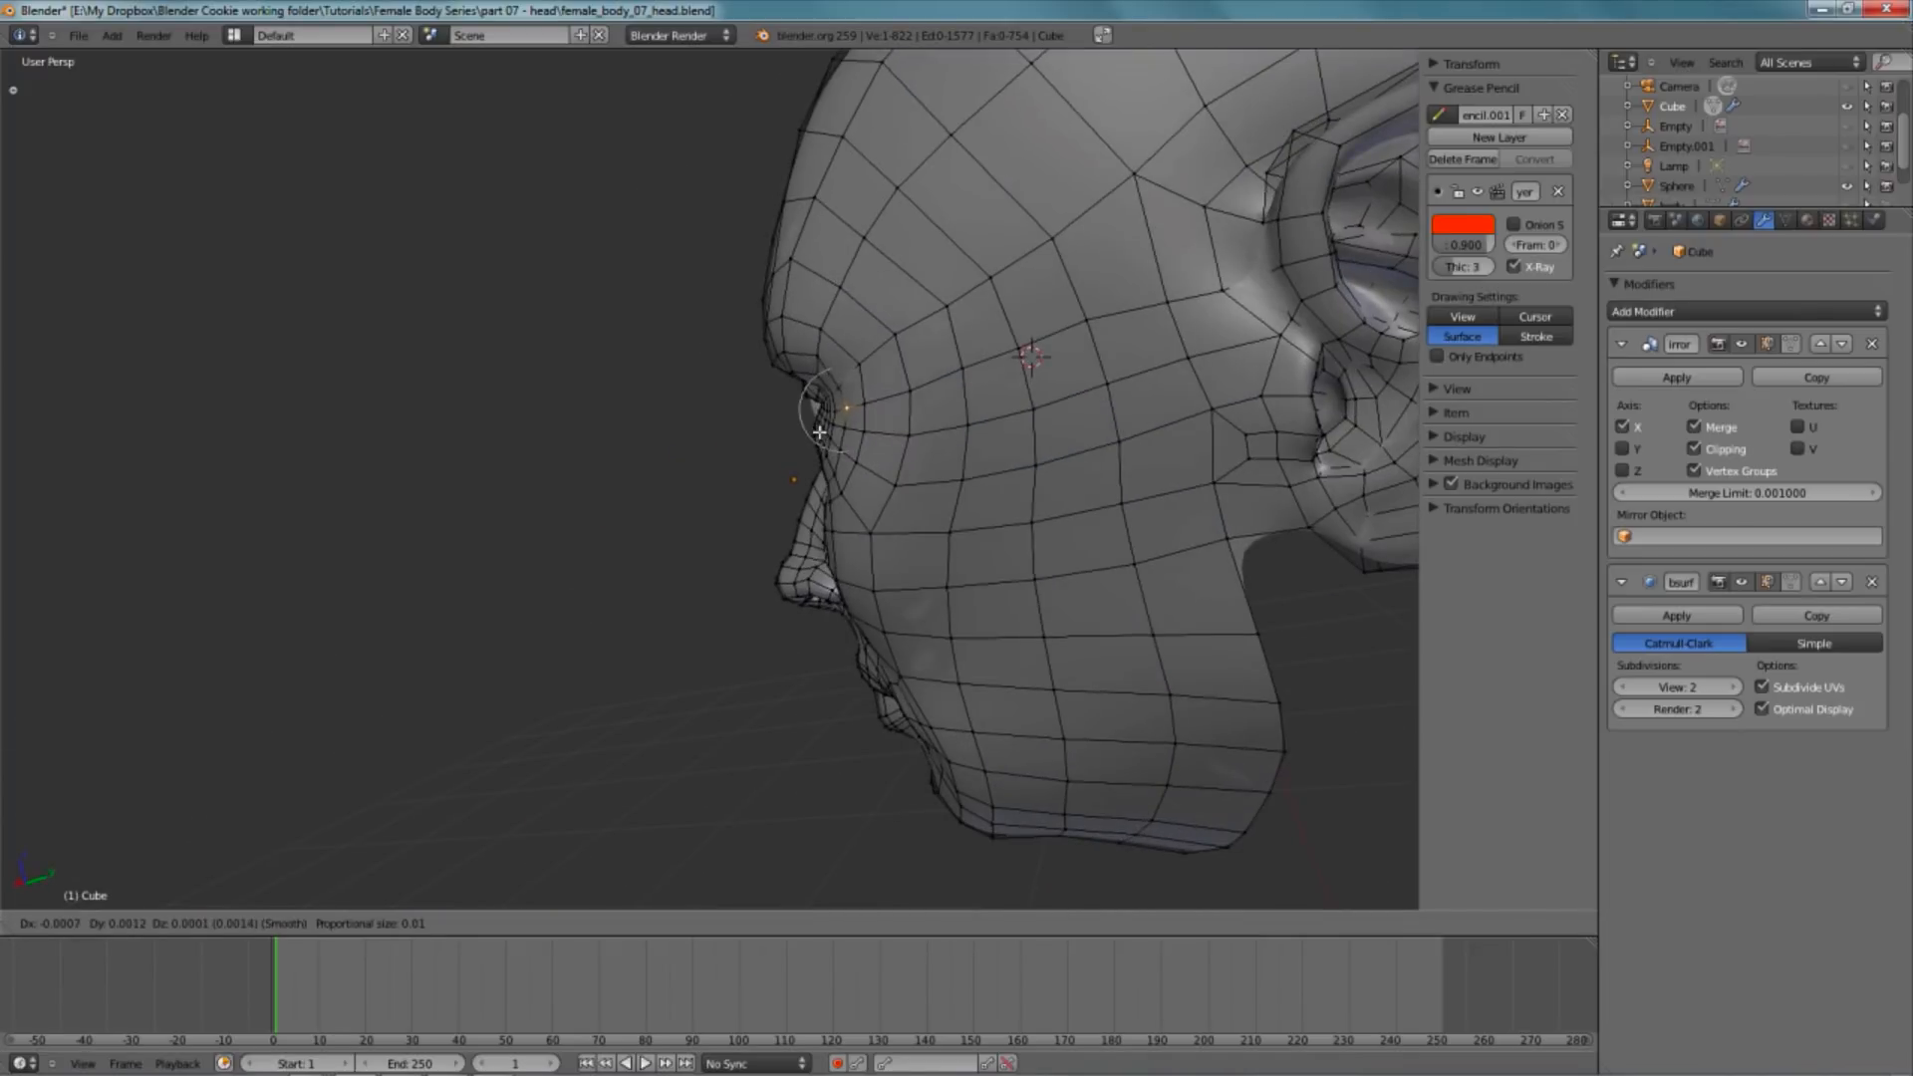
left_click(819, 432)
scroll(854, 399, "down", 6)
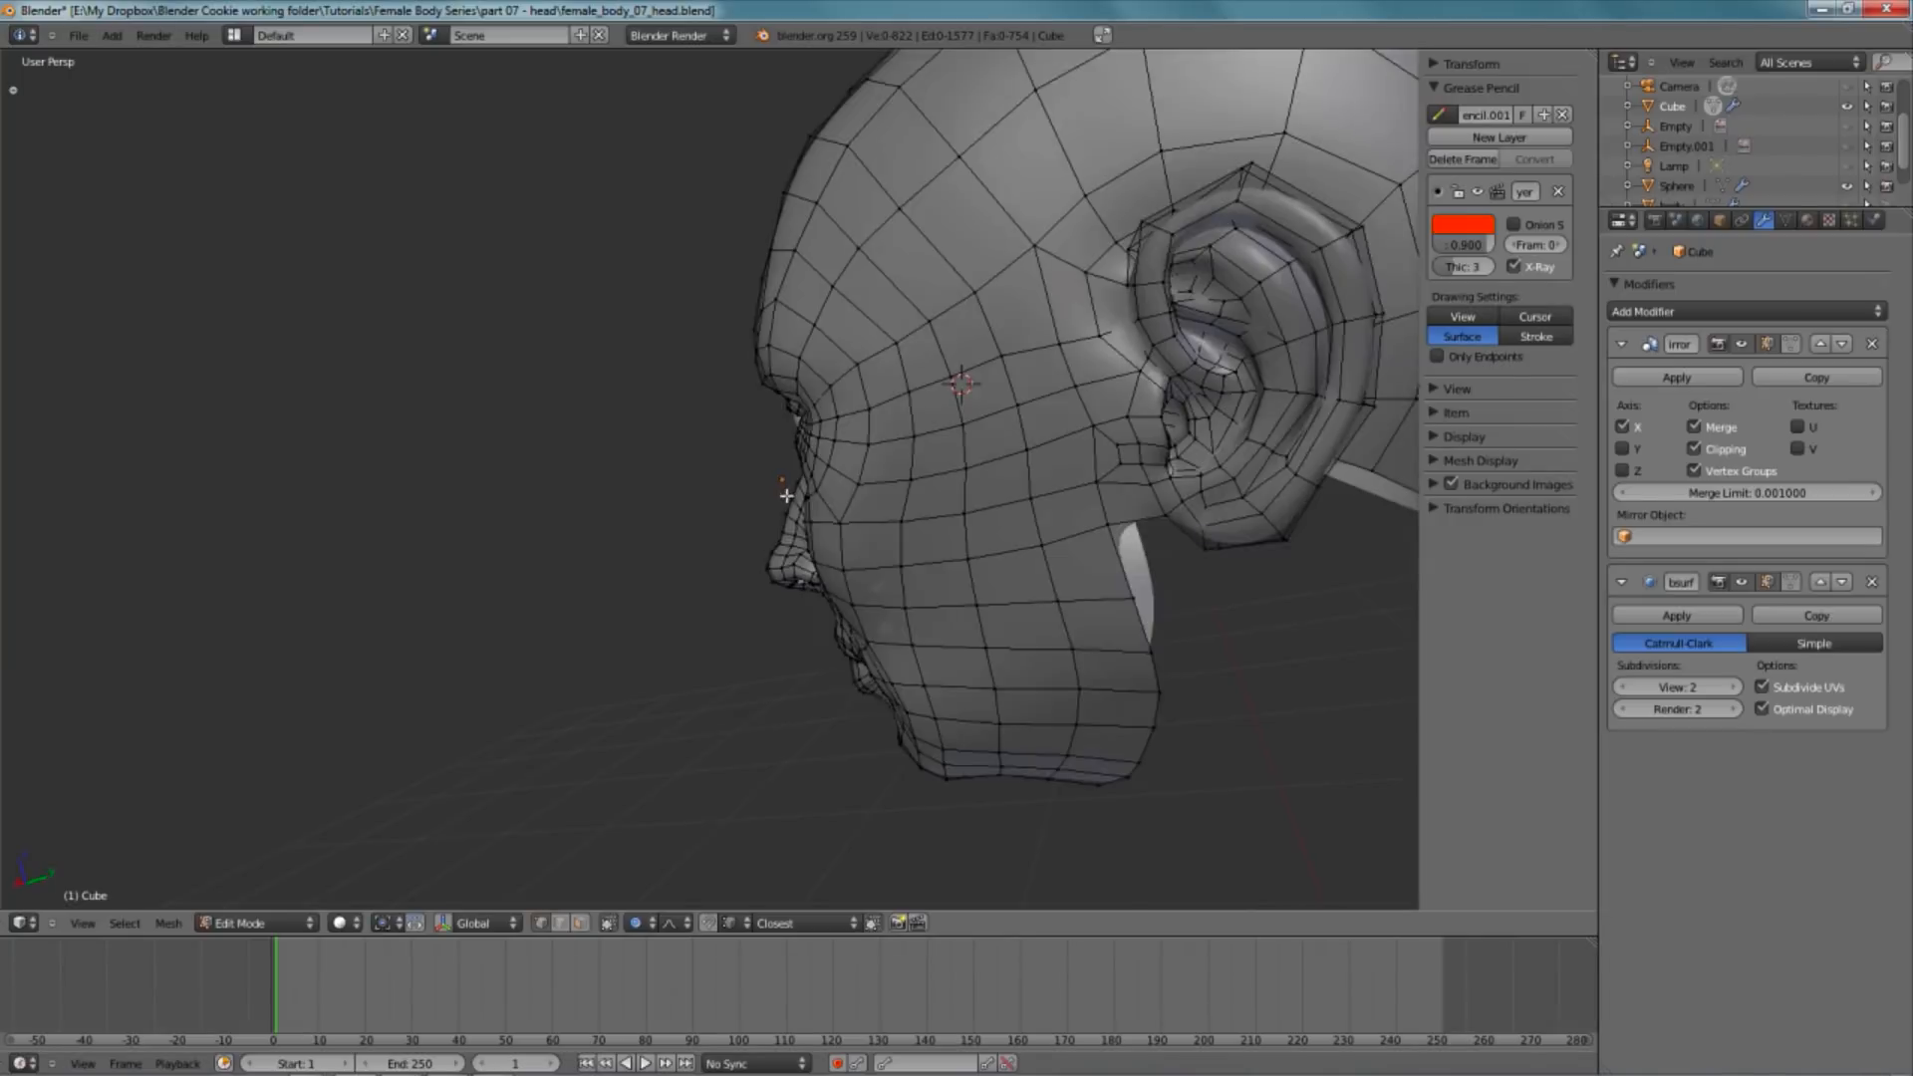
- Shift the vertices on the upper side of the skull and on the forehead from a raised three-quarter view
middle_click_drag(737, 436, 825, 317)
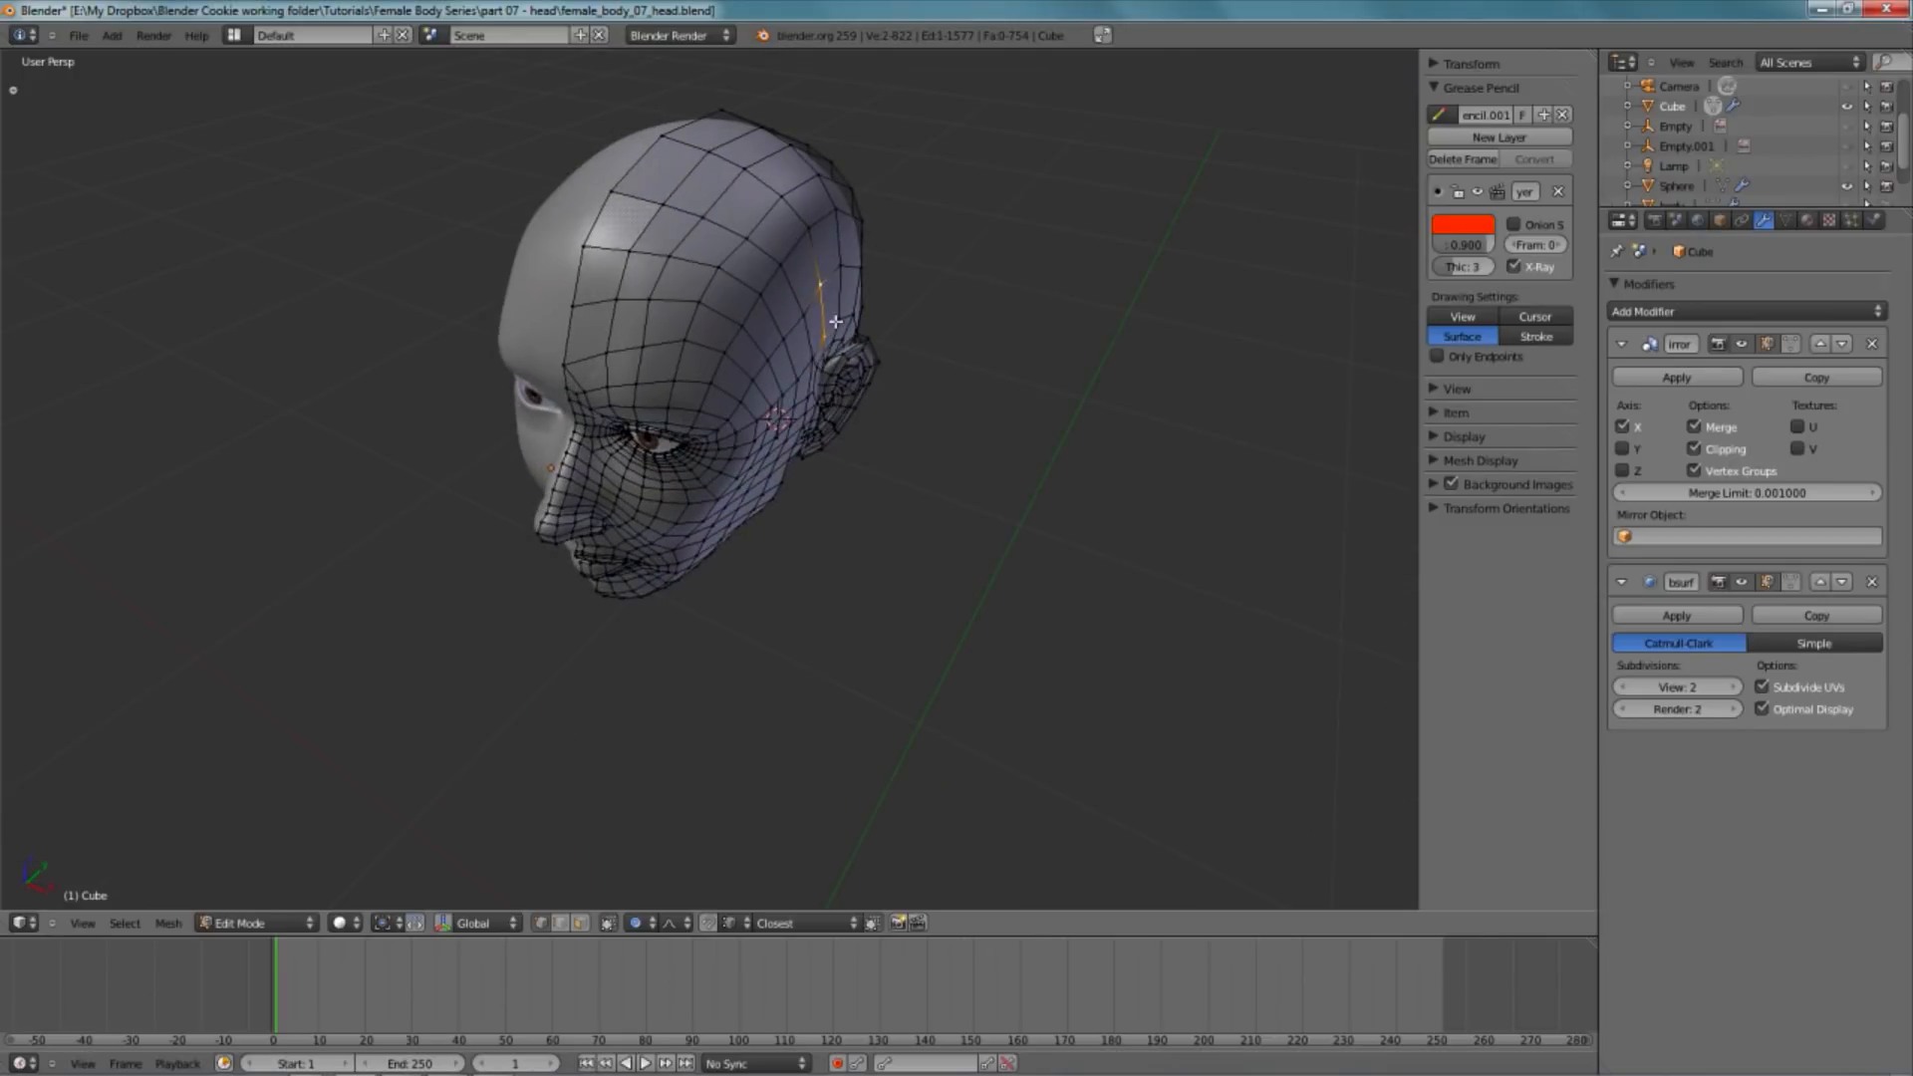
right_click_drag(747, 246, 708, 200)
key("a")
right_click_drag(606, 319, 604, 362)
- Reposition the forehead vertices above the brow from a high viewpoint with proportional editing at size 0.01
right_click(619, 298)
middle_click_drag(702, 427, 742, 488)
key("g")
left_click(684, 350)
right_click(658, 303)
key("g")
left_click(657, 300)
right_click(641, 347)
key("g")
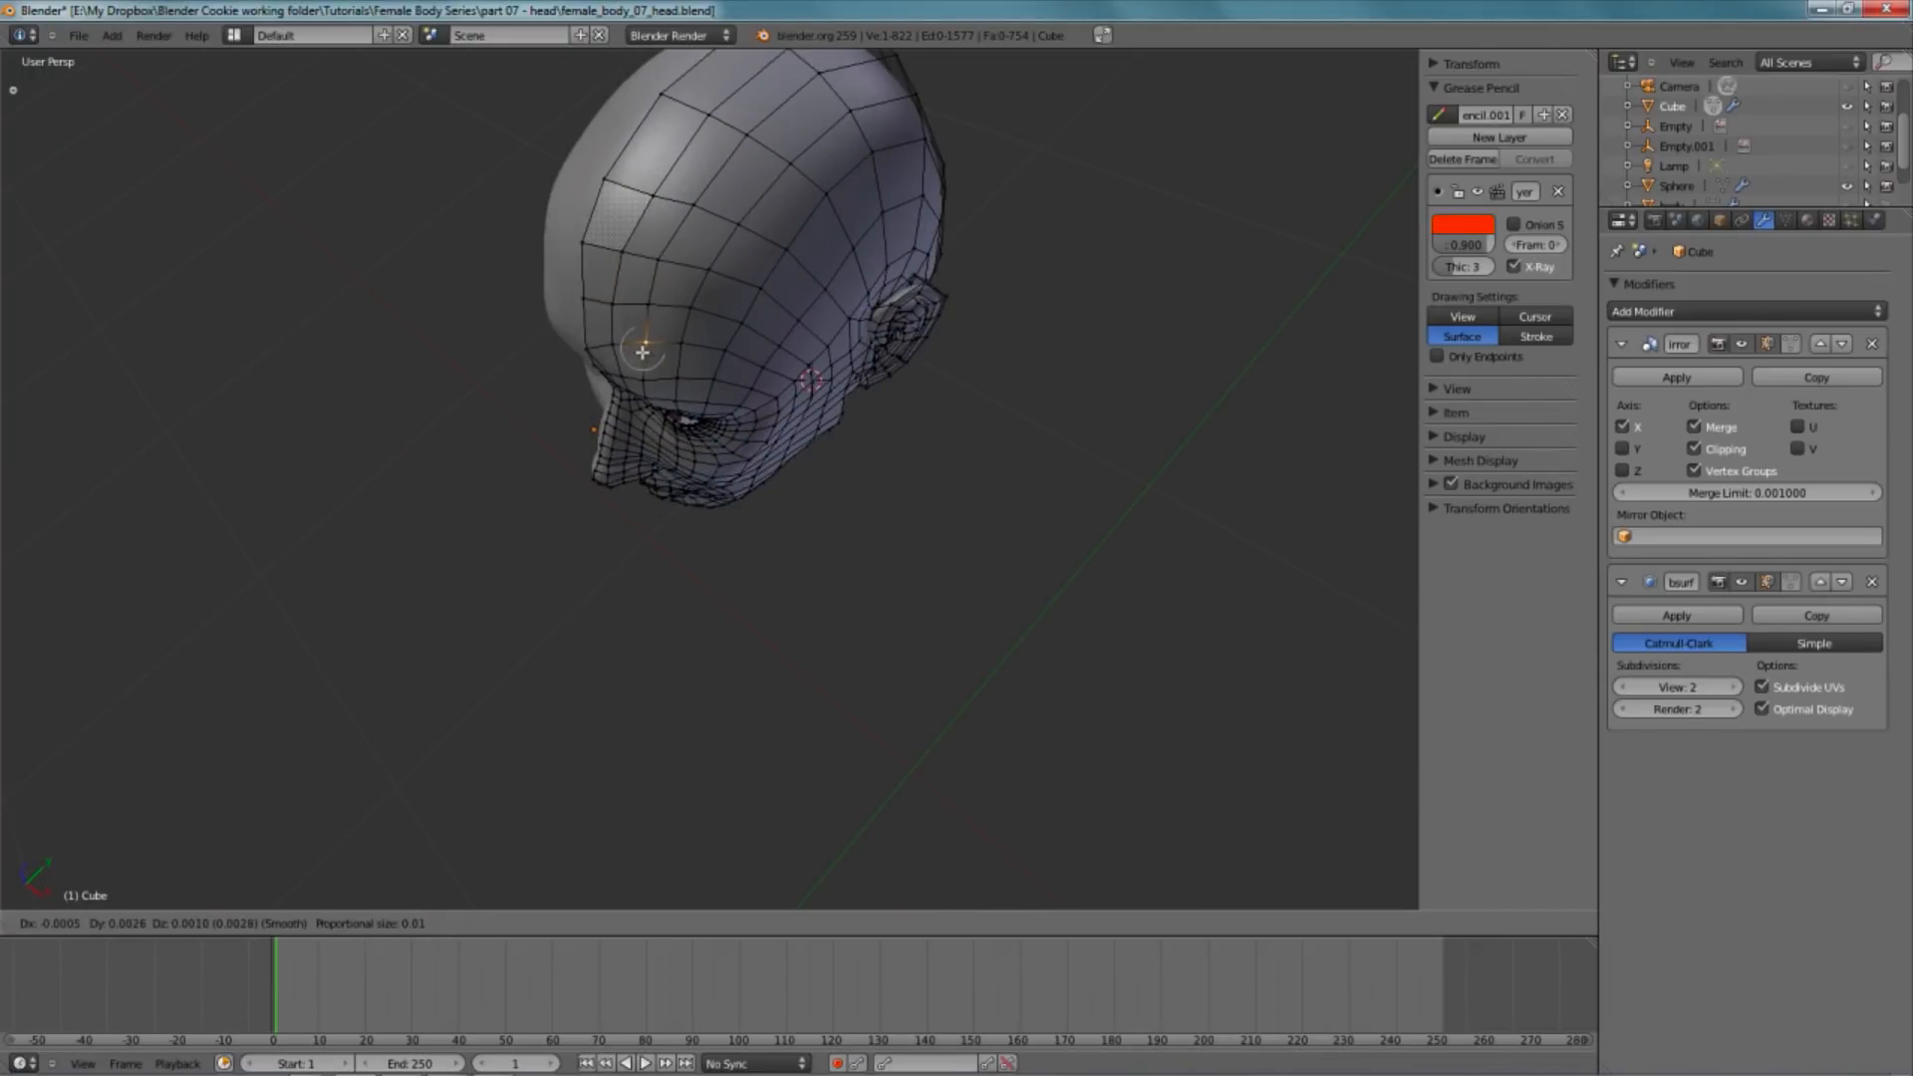
left_click(643, 349)
- Refine the forehead silhouette by nudging its vertices from the opposite three-quarter view and from the side
middle_click_drag(643, 349, 776, 407)
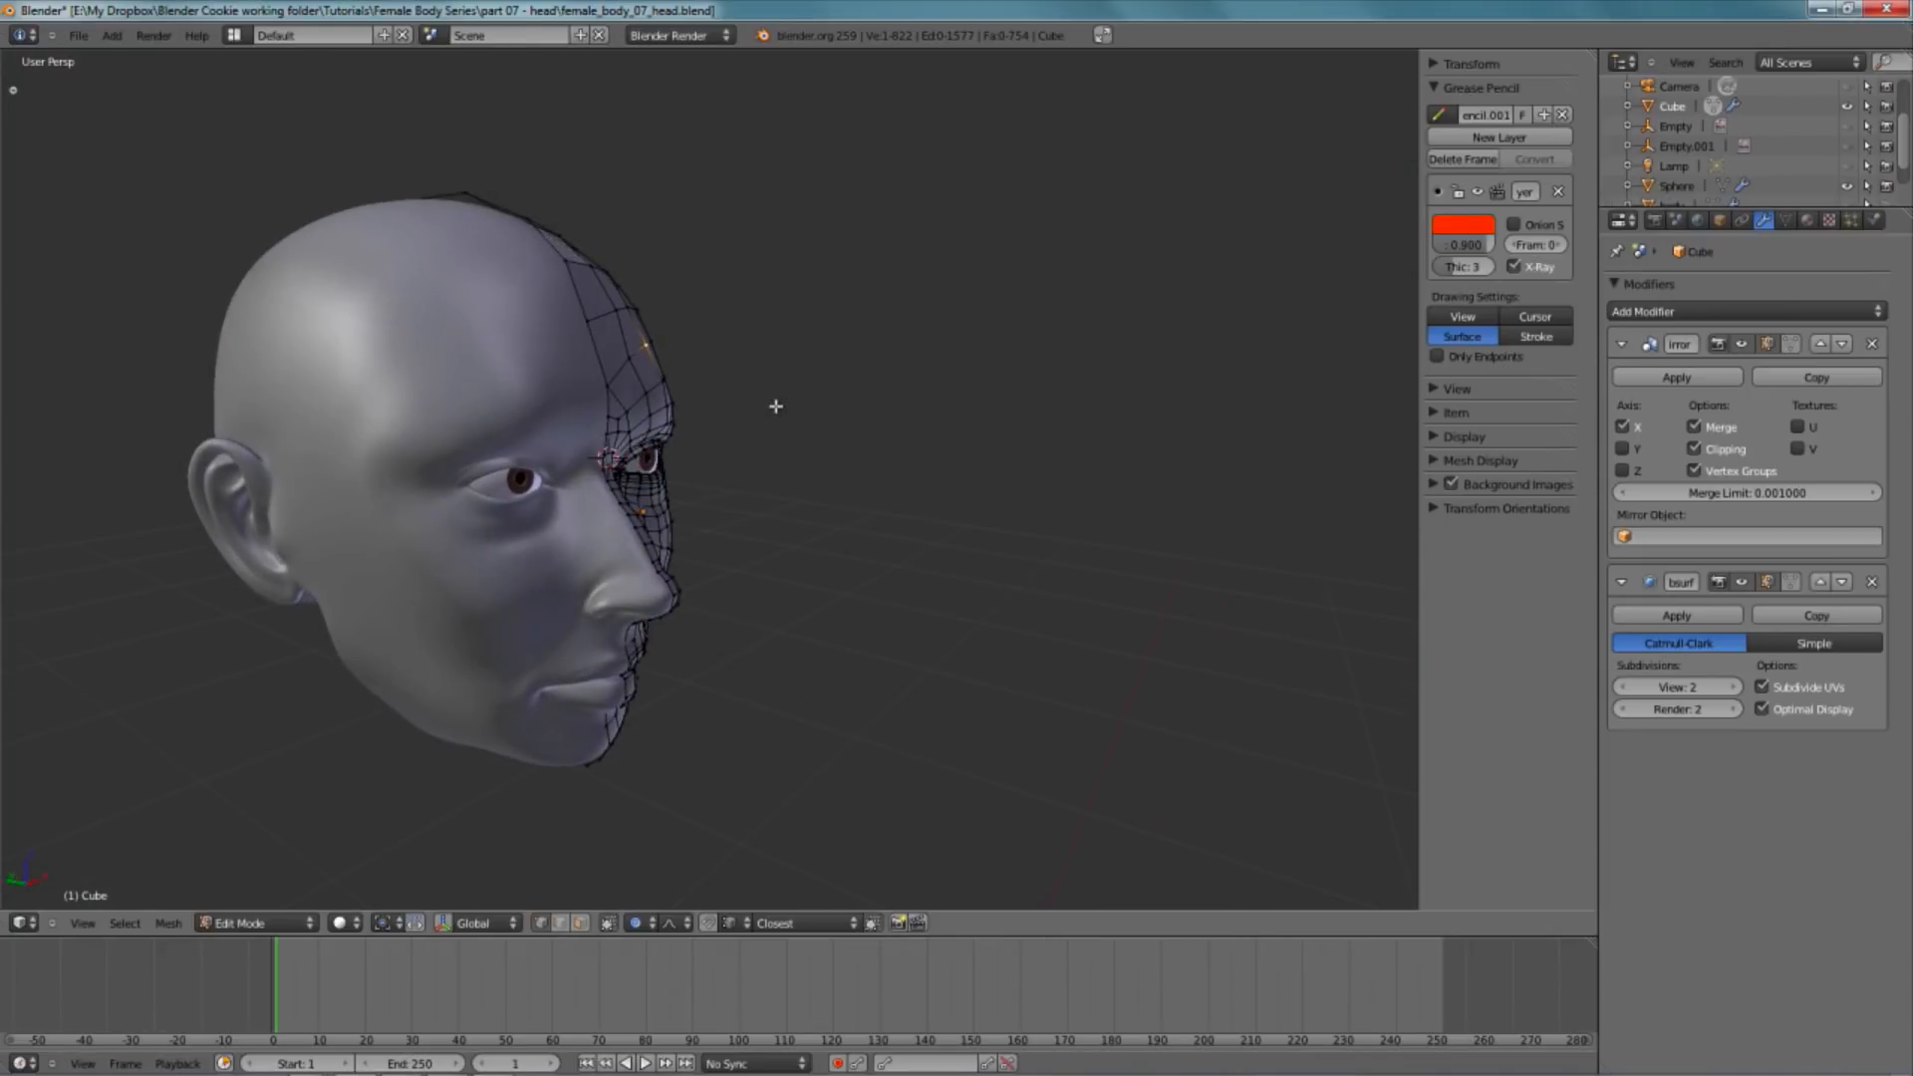
key("g")
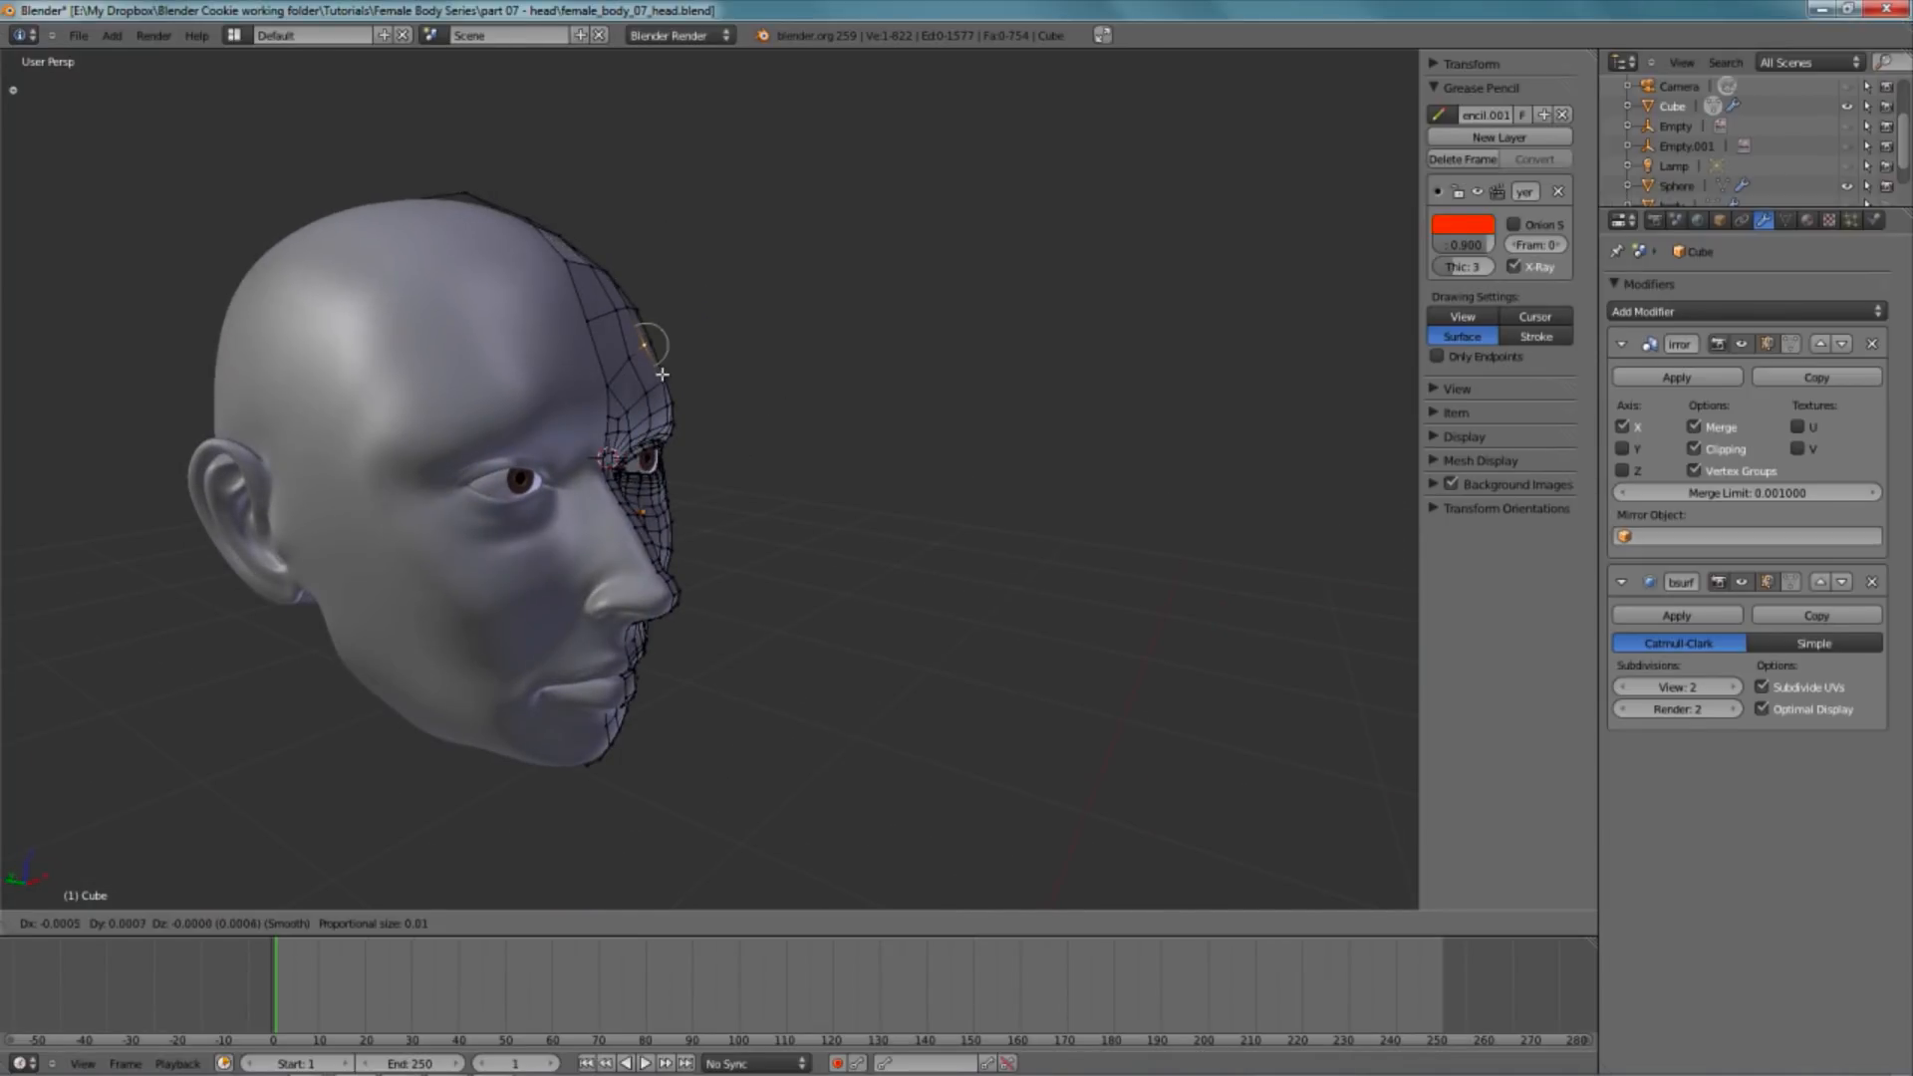
left_click(663, 377)
middle_click_drag(662, 377, 594, 429)
key("g")
left_click(685, 337)
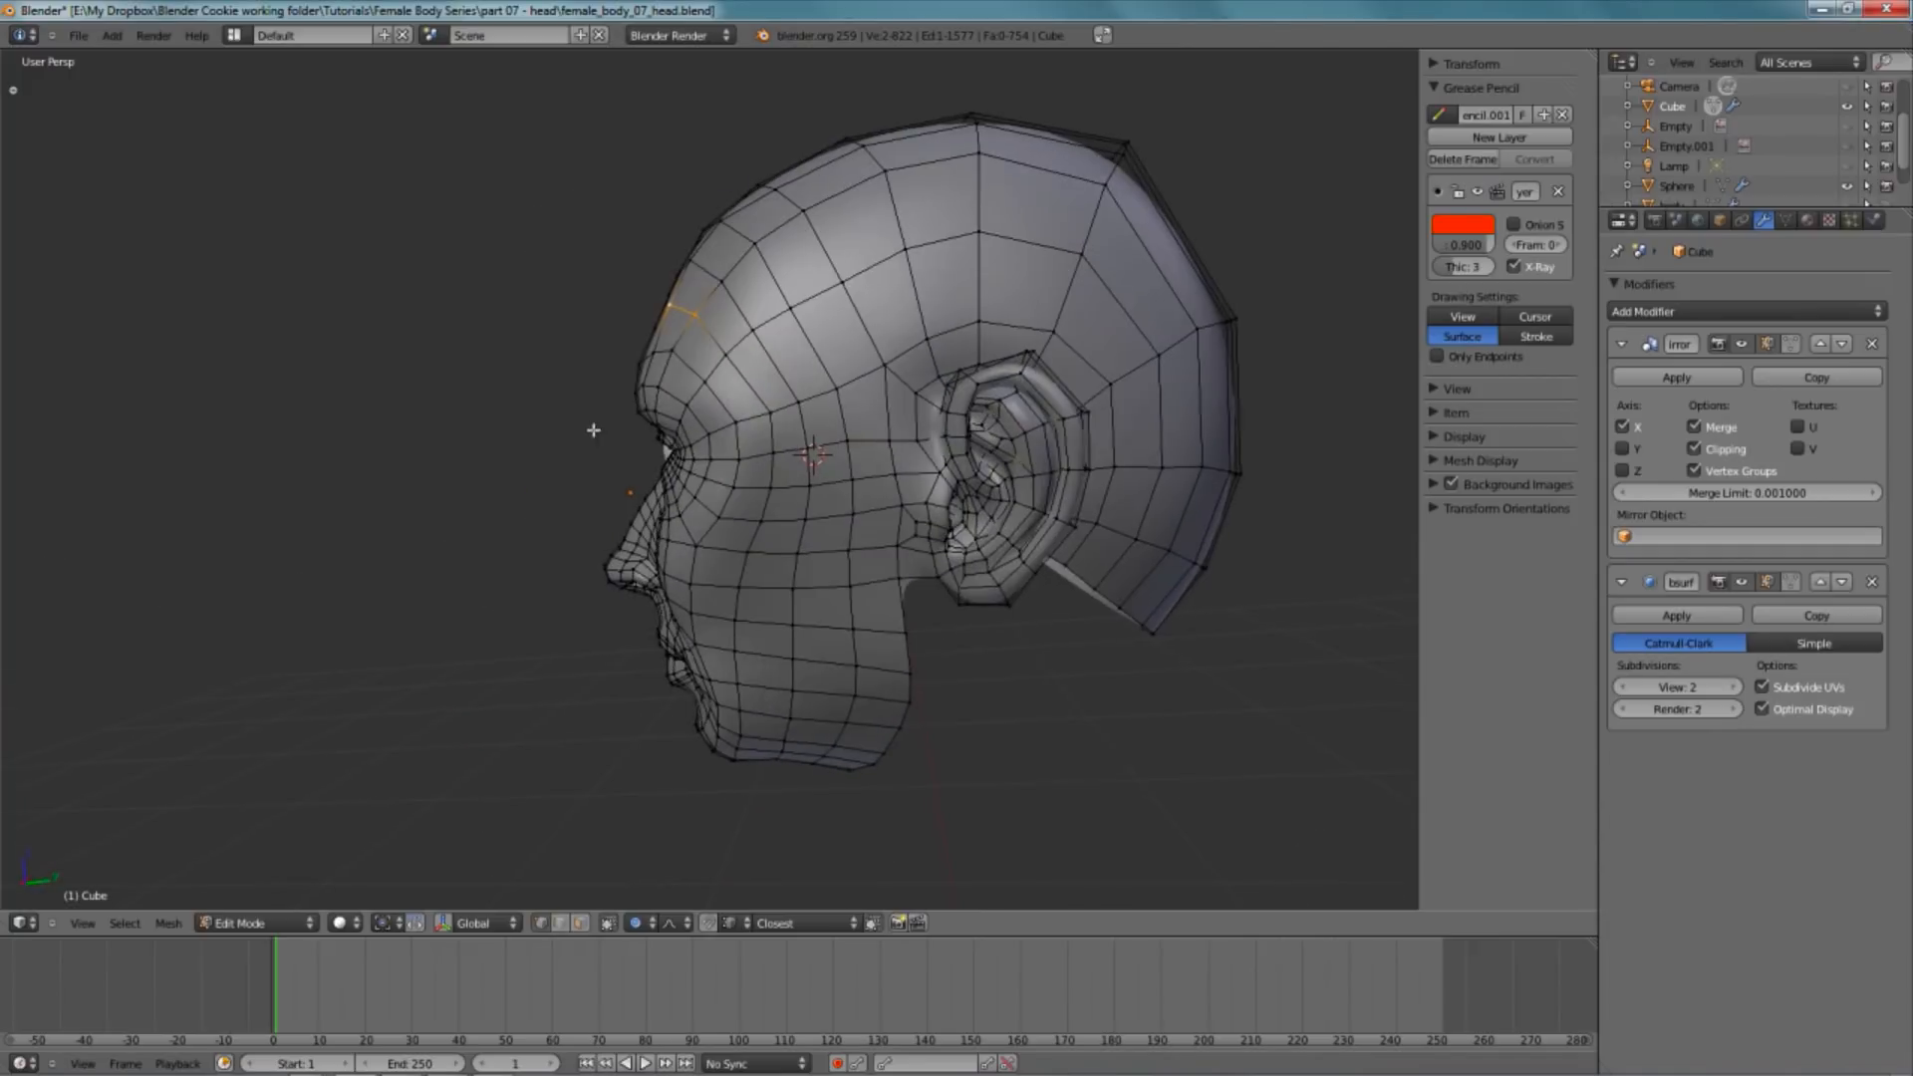
key("g")
left_click(656, 345)
- Select the two temple vertices beside the outer eye, and mark the surrounding edge flow with red Grease Pencil strokes
middle_click_drag(658, 351, 744, 443)
right_click(746, 441)
right_click(751, 457, "shift")
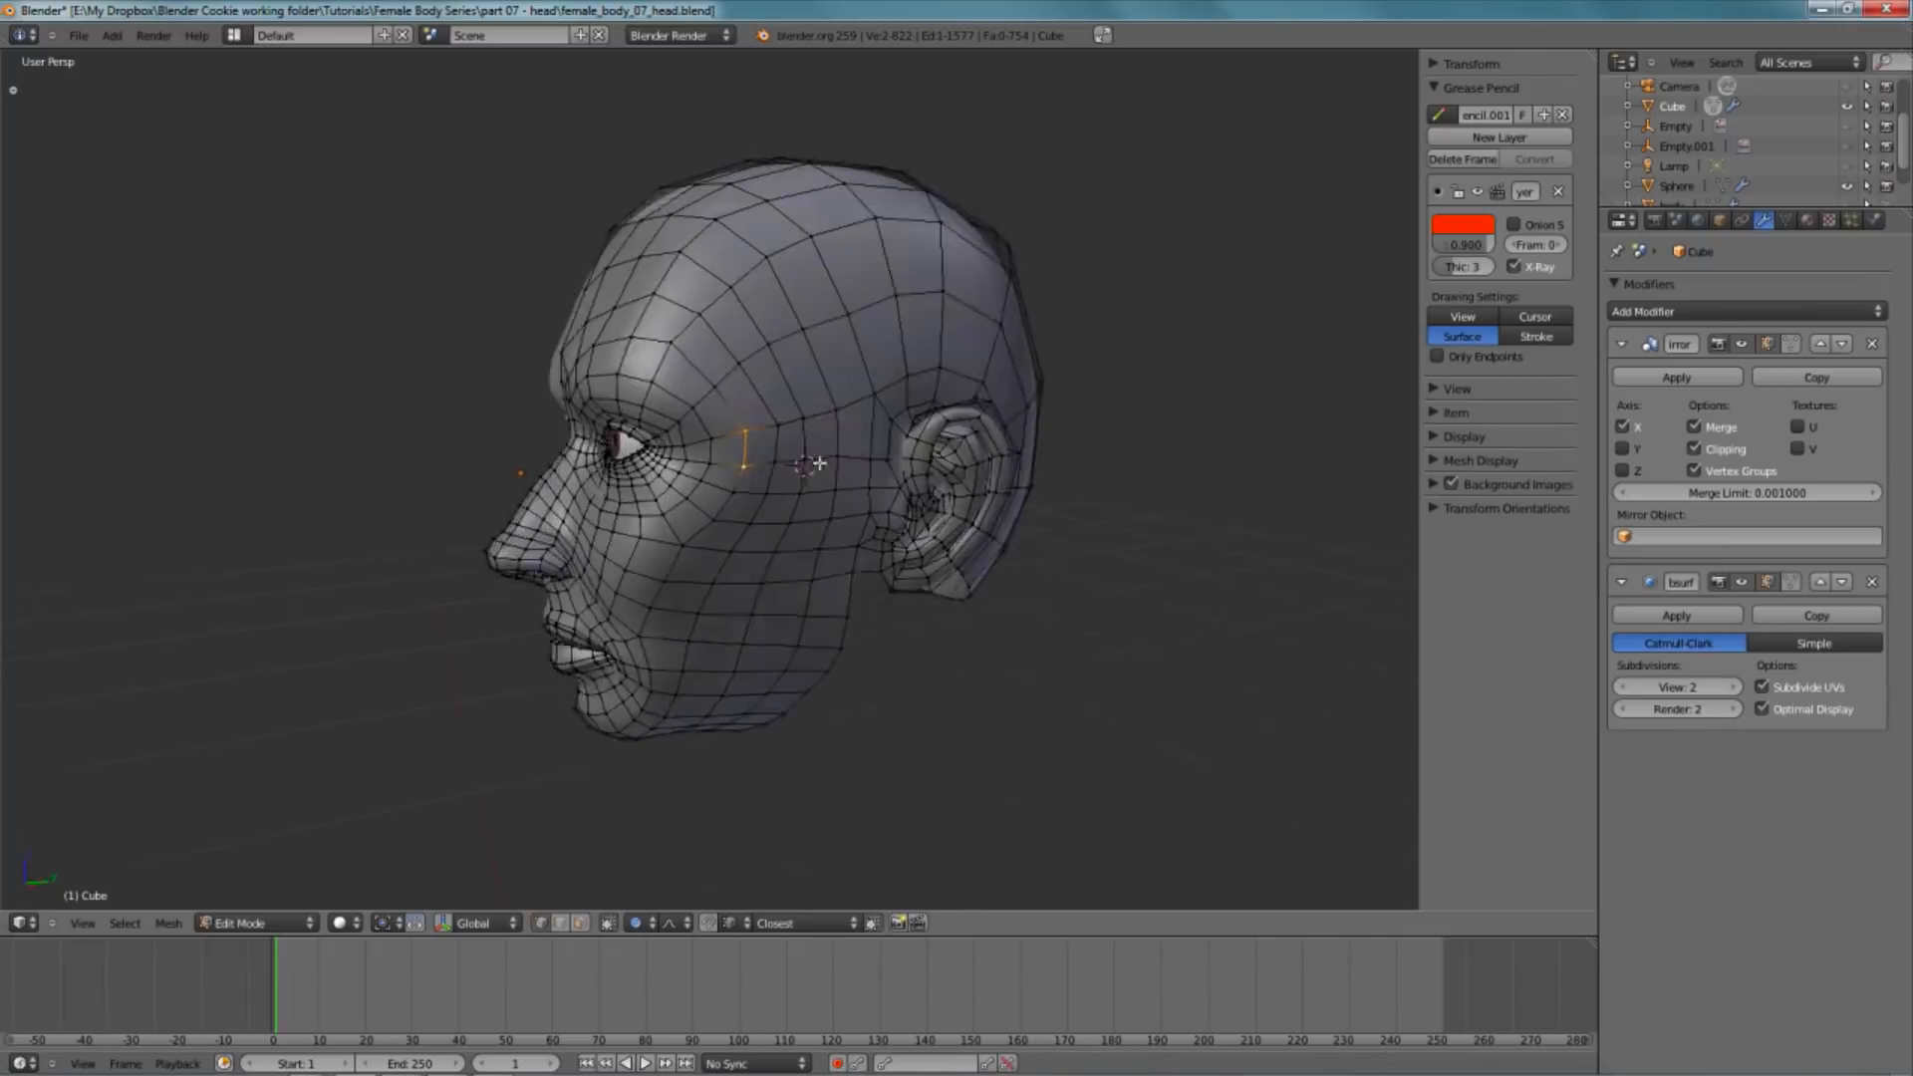
key("KP_1")
scroll(869, 463, "up", 1)
middle_click_drag(769, 514, 628, 409)
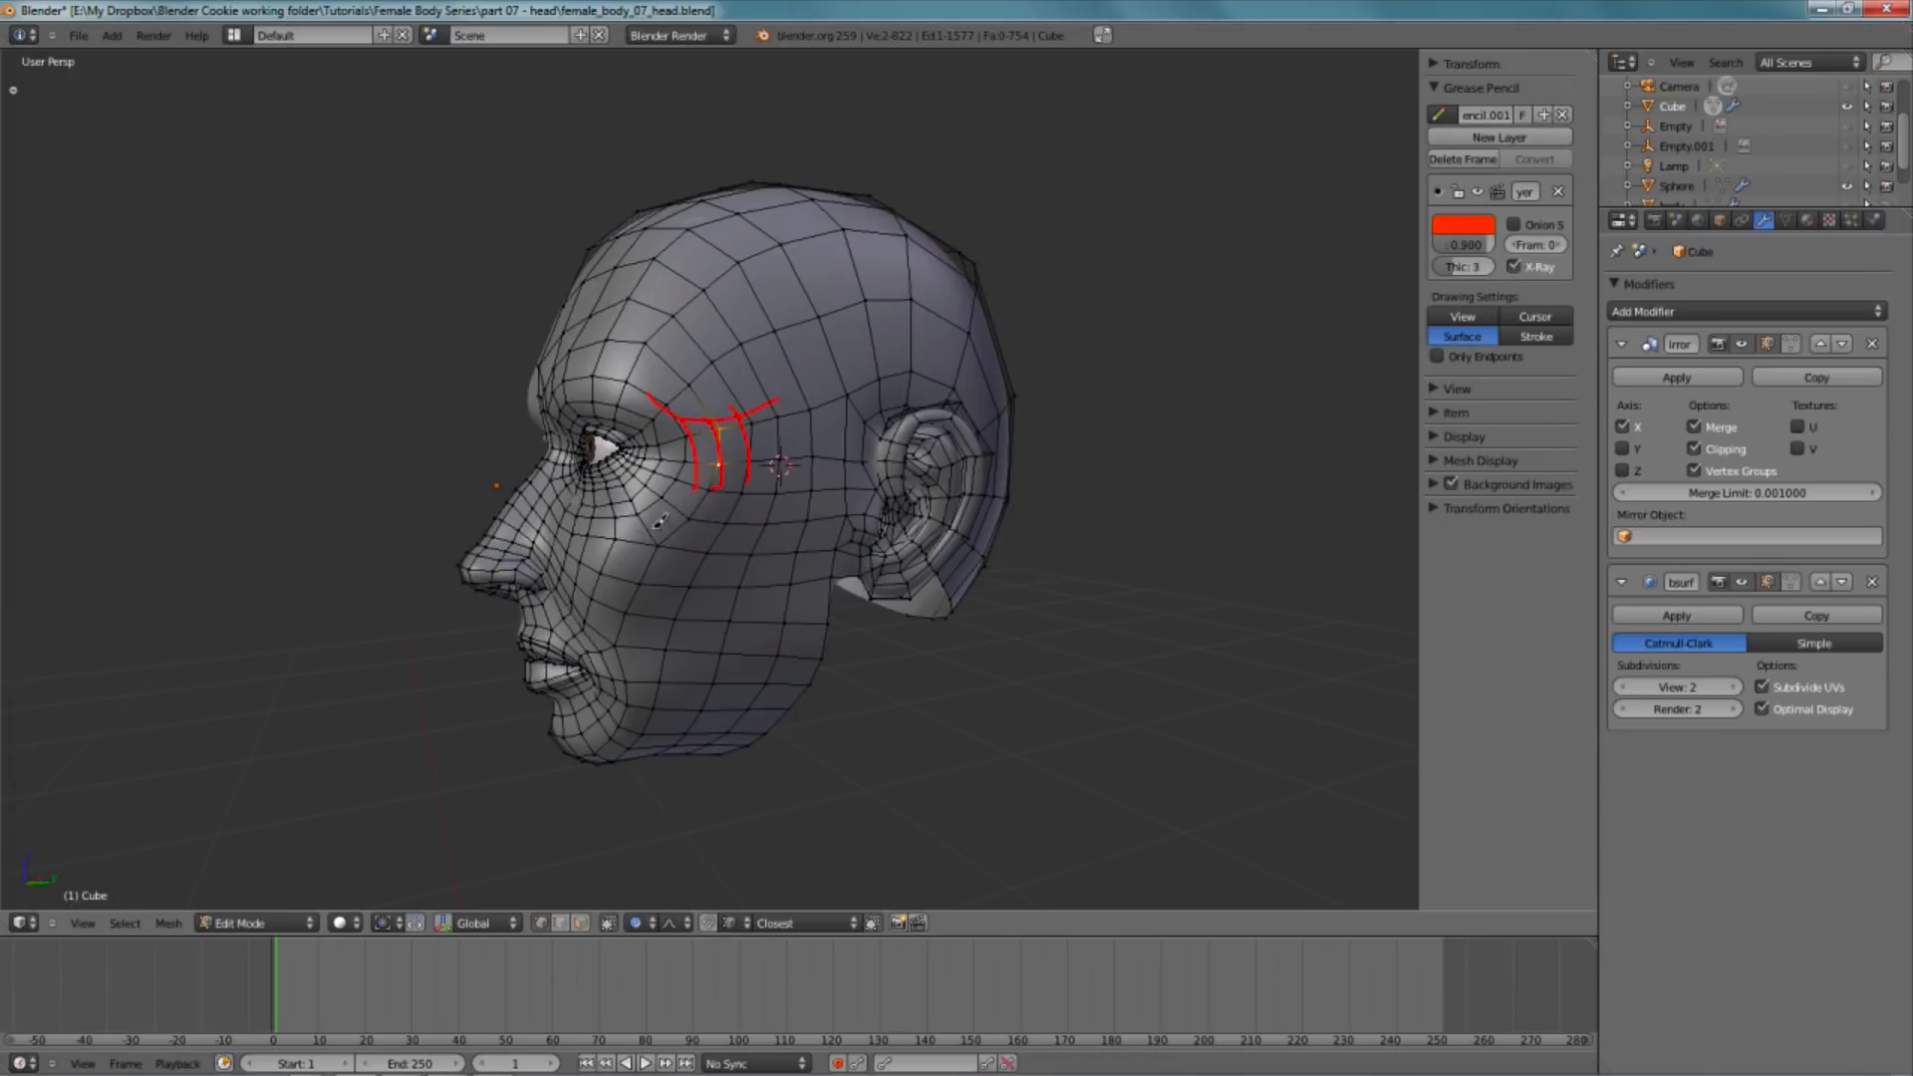
middle_click_drag(710, 495, 710, 332)
- Move the marked temple vertices beside the outer eye, extending the selection to the neighbouring faces for a second small shift
middle_click_drag(704, 603, 762, 477)
scroll(764, 475, "up", 3)
key("g")
left_click(780, 480)
right_click(703, 407, "shift")
right_click(702, 455, "shift")
middle_click_drag(873, 430, 920, 476)
right_click(803, 419, "shift")
key("g")
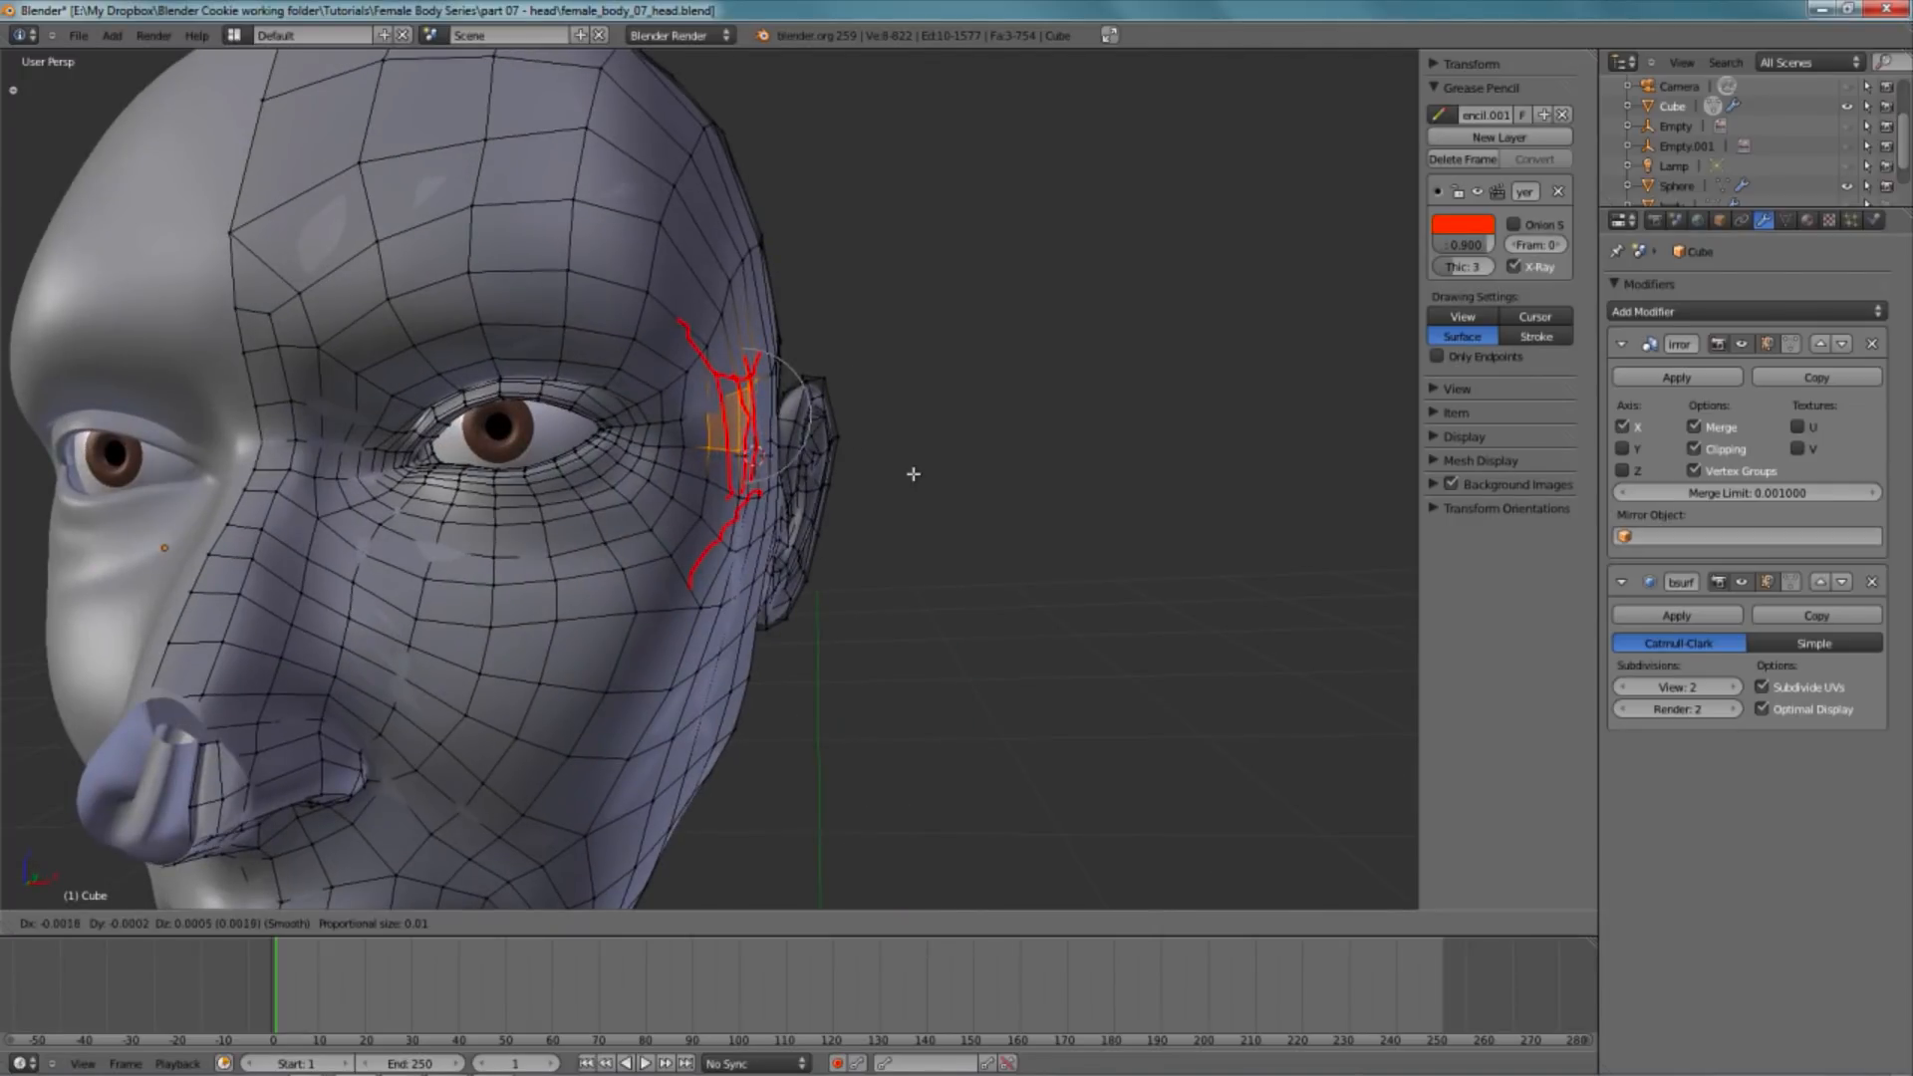
left_click(915, 473)
key("b")
middle_click_drag(750, 357, 815, 554)
key("z")
key("z")
key("g")
right_click(782, 475)
key("a")
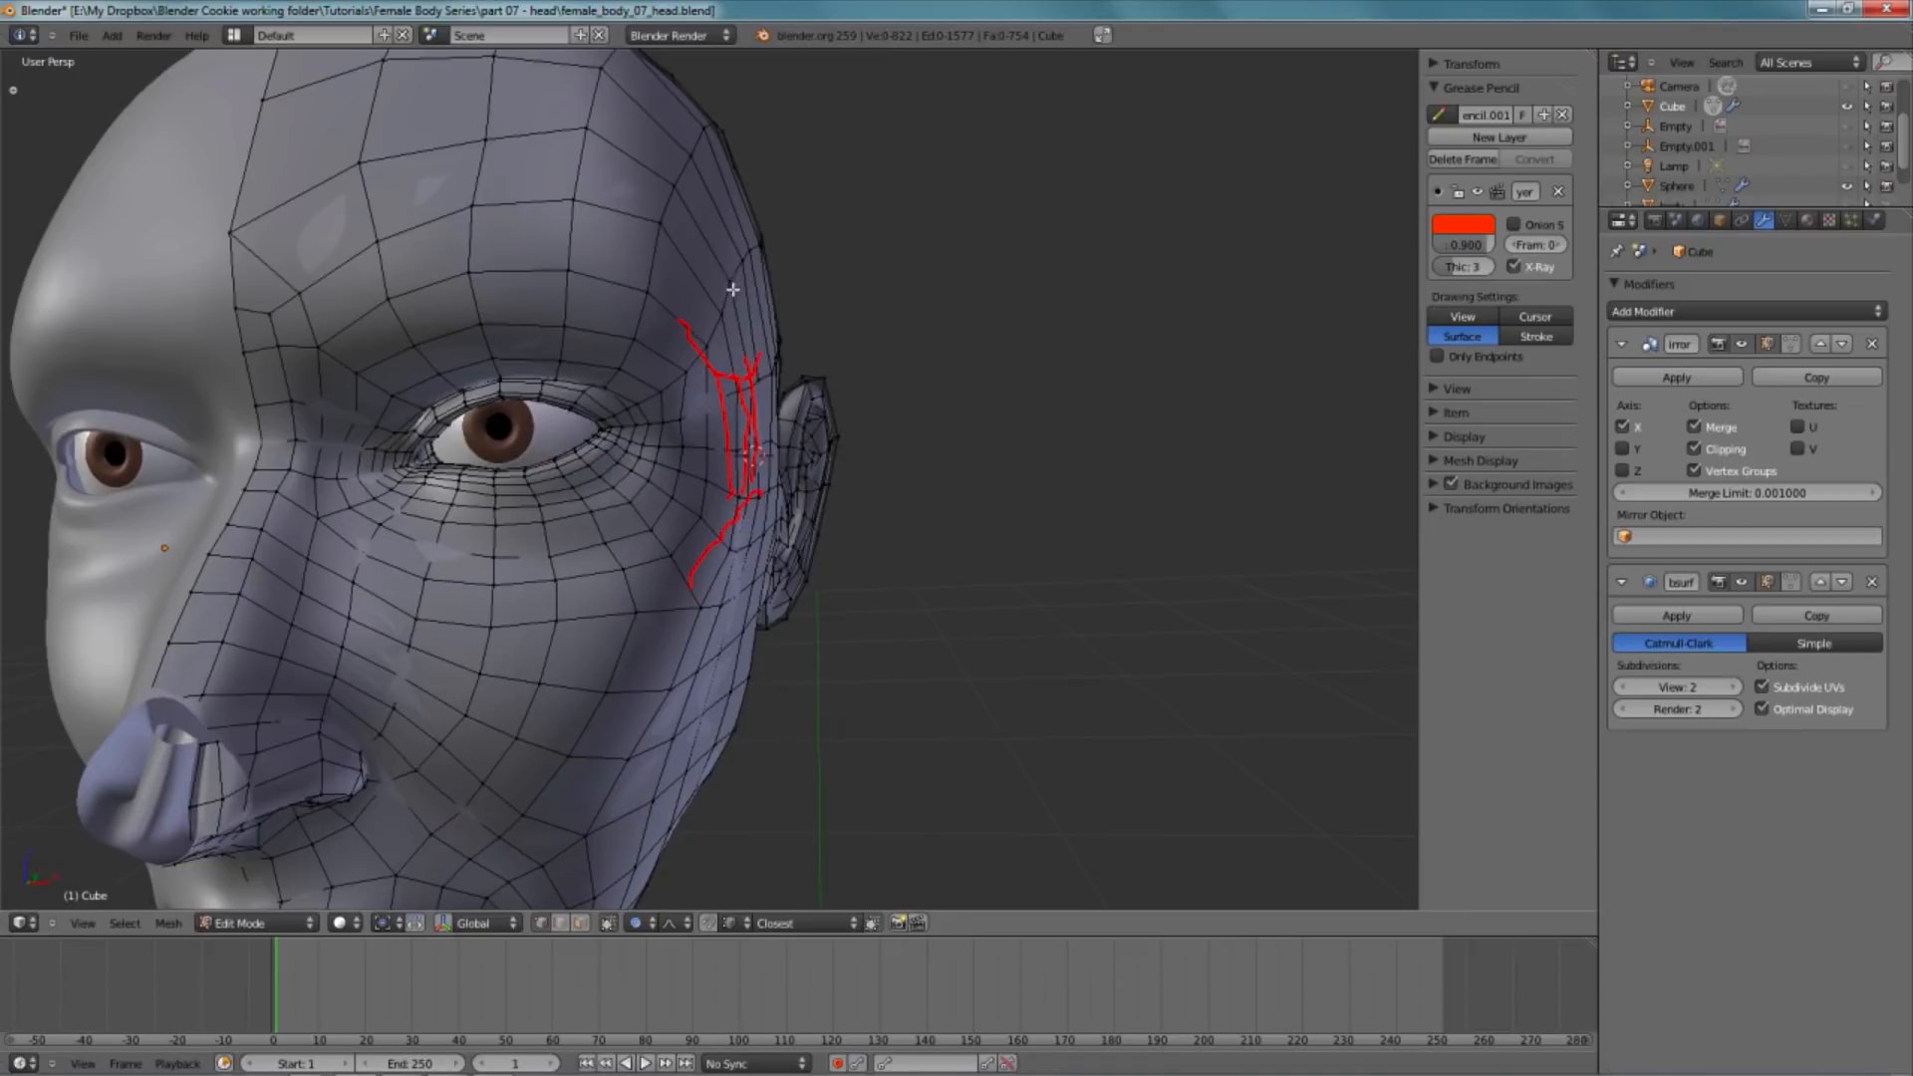
- Nudge the two vertices at the outer end of the brow slightly downward to smooth the temple
key("g")
left_click(736, 335)
right_click(711, 340)
key("g")
left_click(714, 352)
key("a")
key("a")
- Erase the red Grease Pencil strokes beside the eye and adjust the temple vertex there
middle_click_drag(663, 543, 722, 451)
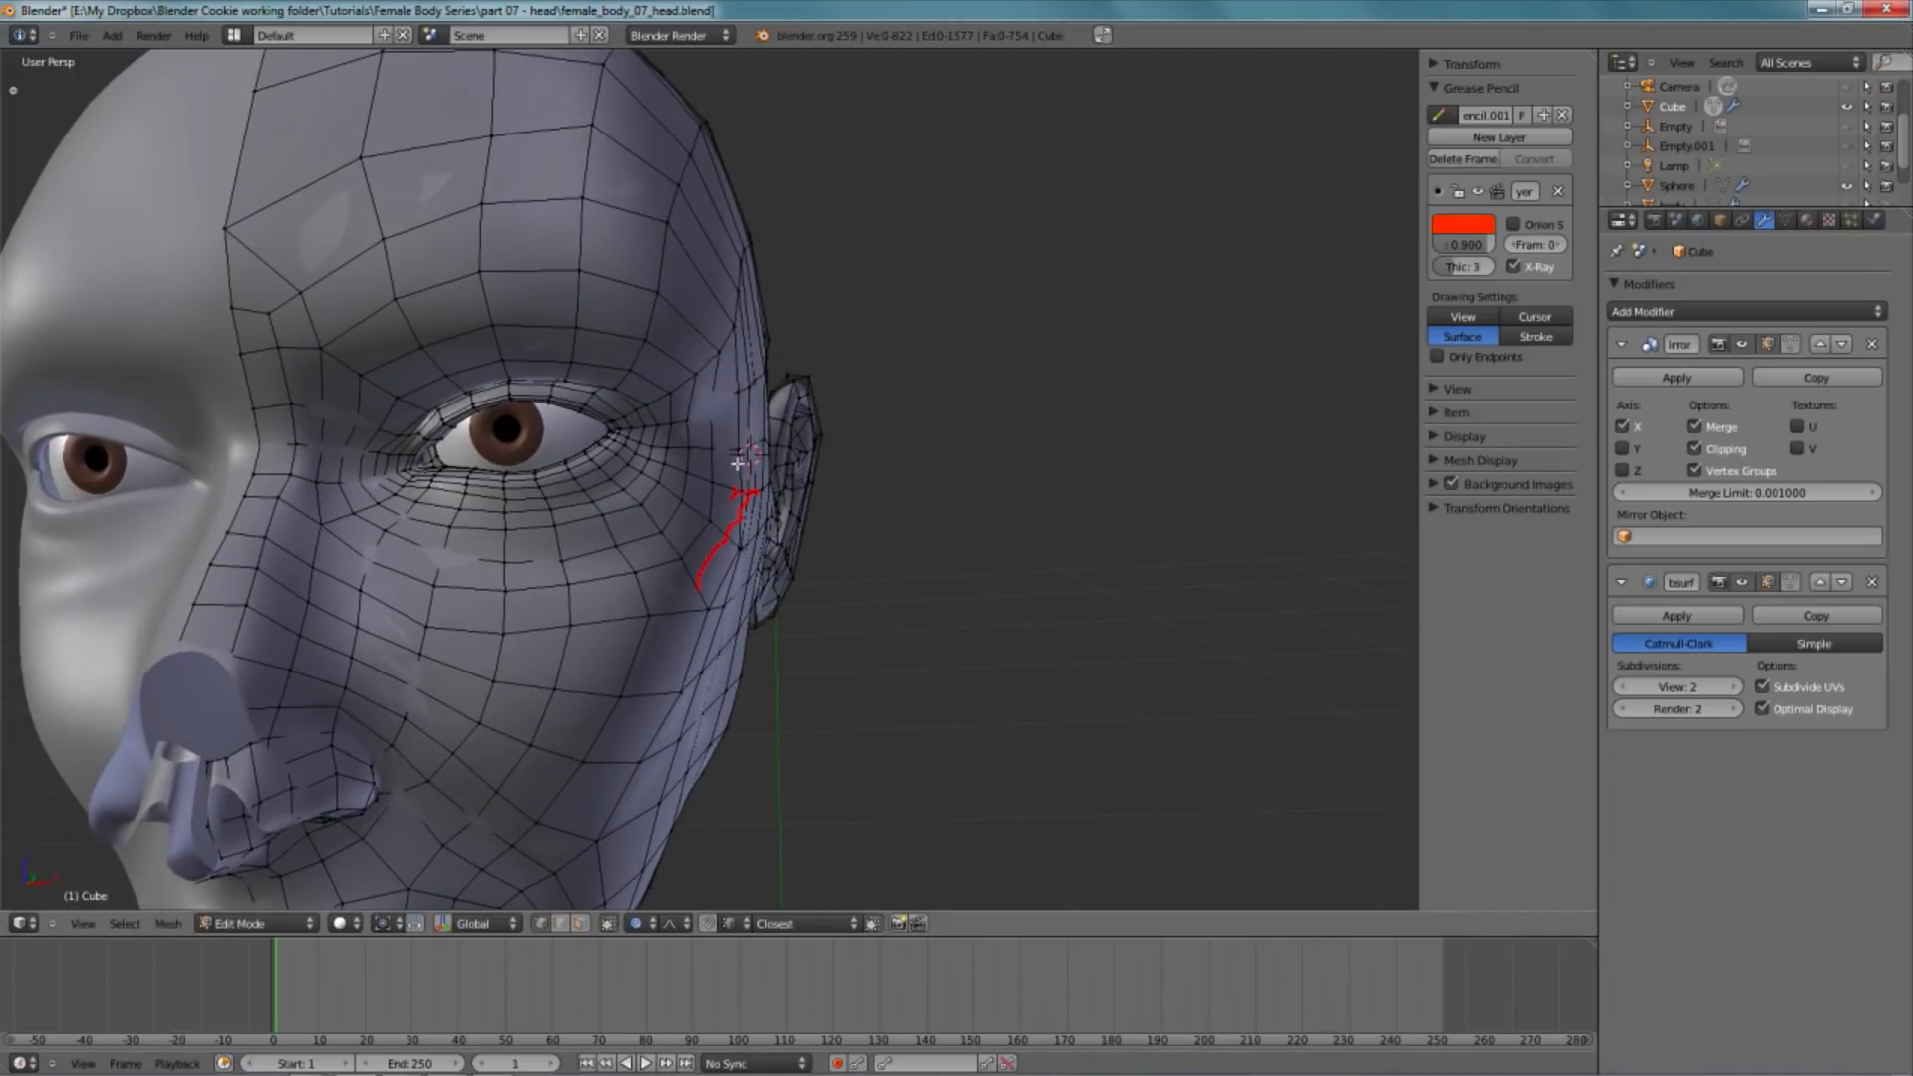
scroll(731, 549, "down", 5)
middle_click_drag(730, 549, 879, 504)
scroll(715, 472, "up", 4)
key("g")
left_click(858, 491)
- Check the smoothed head in Object Mode, and nudge the temple vertices beside the outer eye with proportional size 0.01
middle_click_drag(703, 455, 530, 523)
key("Tab")
scroll(876, 500, "down", 6)
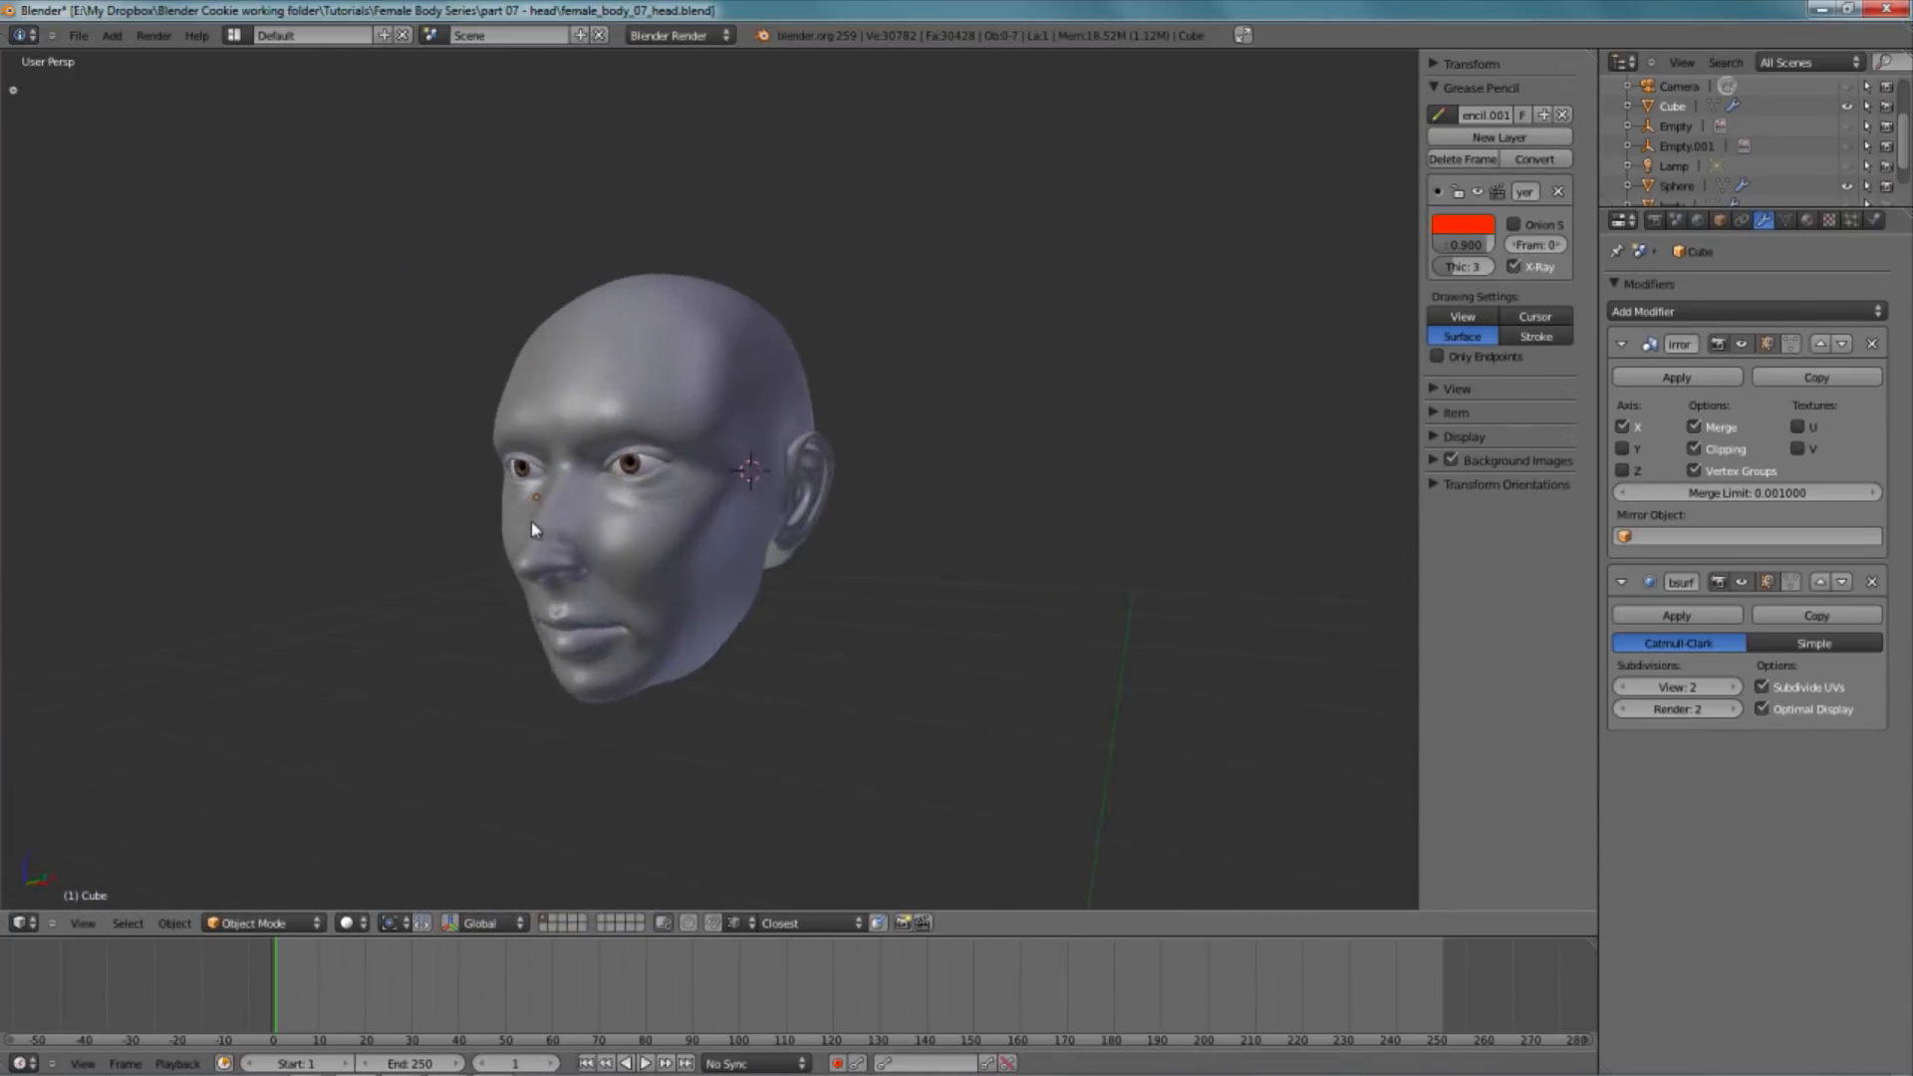
scroll(805, 470, "up", 4)
key("Tab")
middle_click_drag(806, 470, 968, 509)
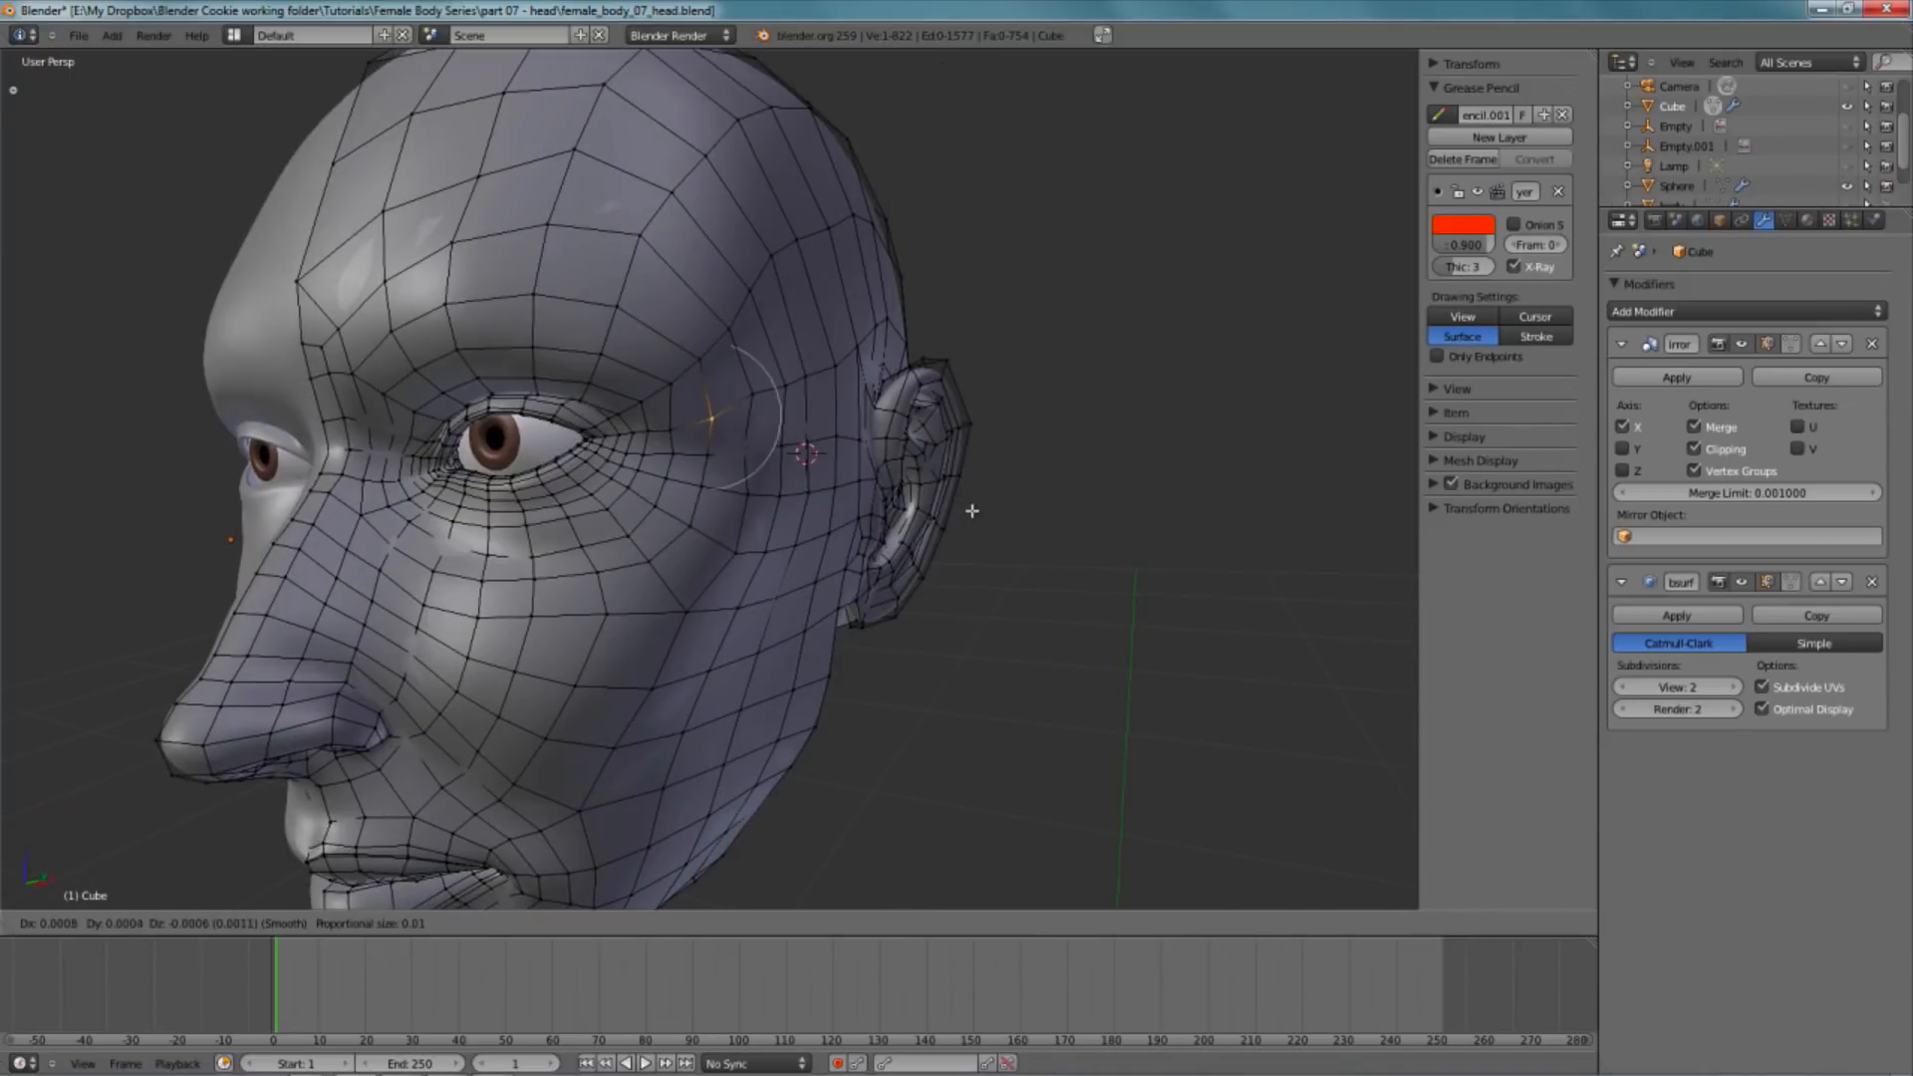
key("g")
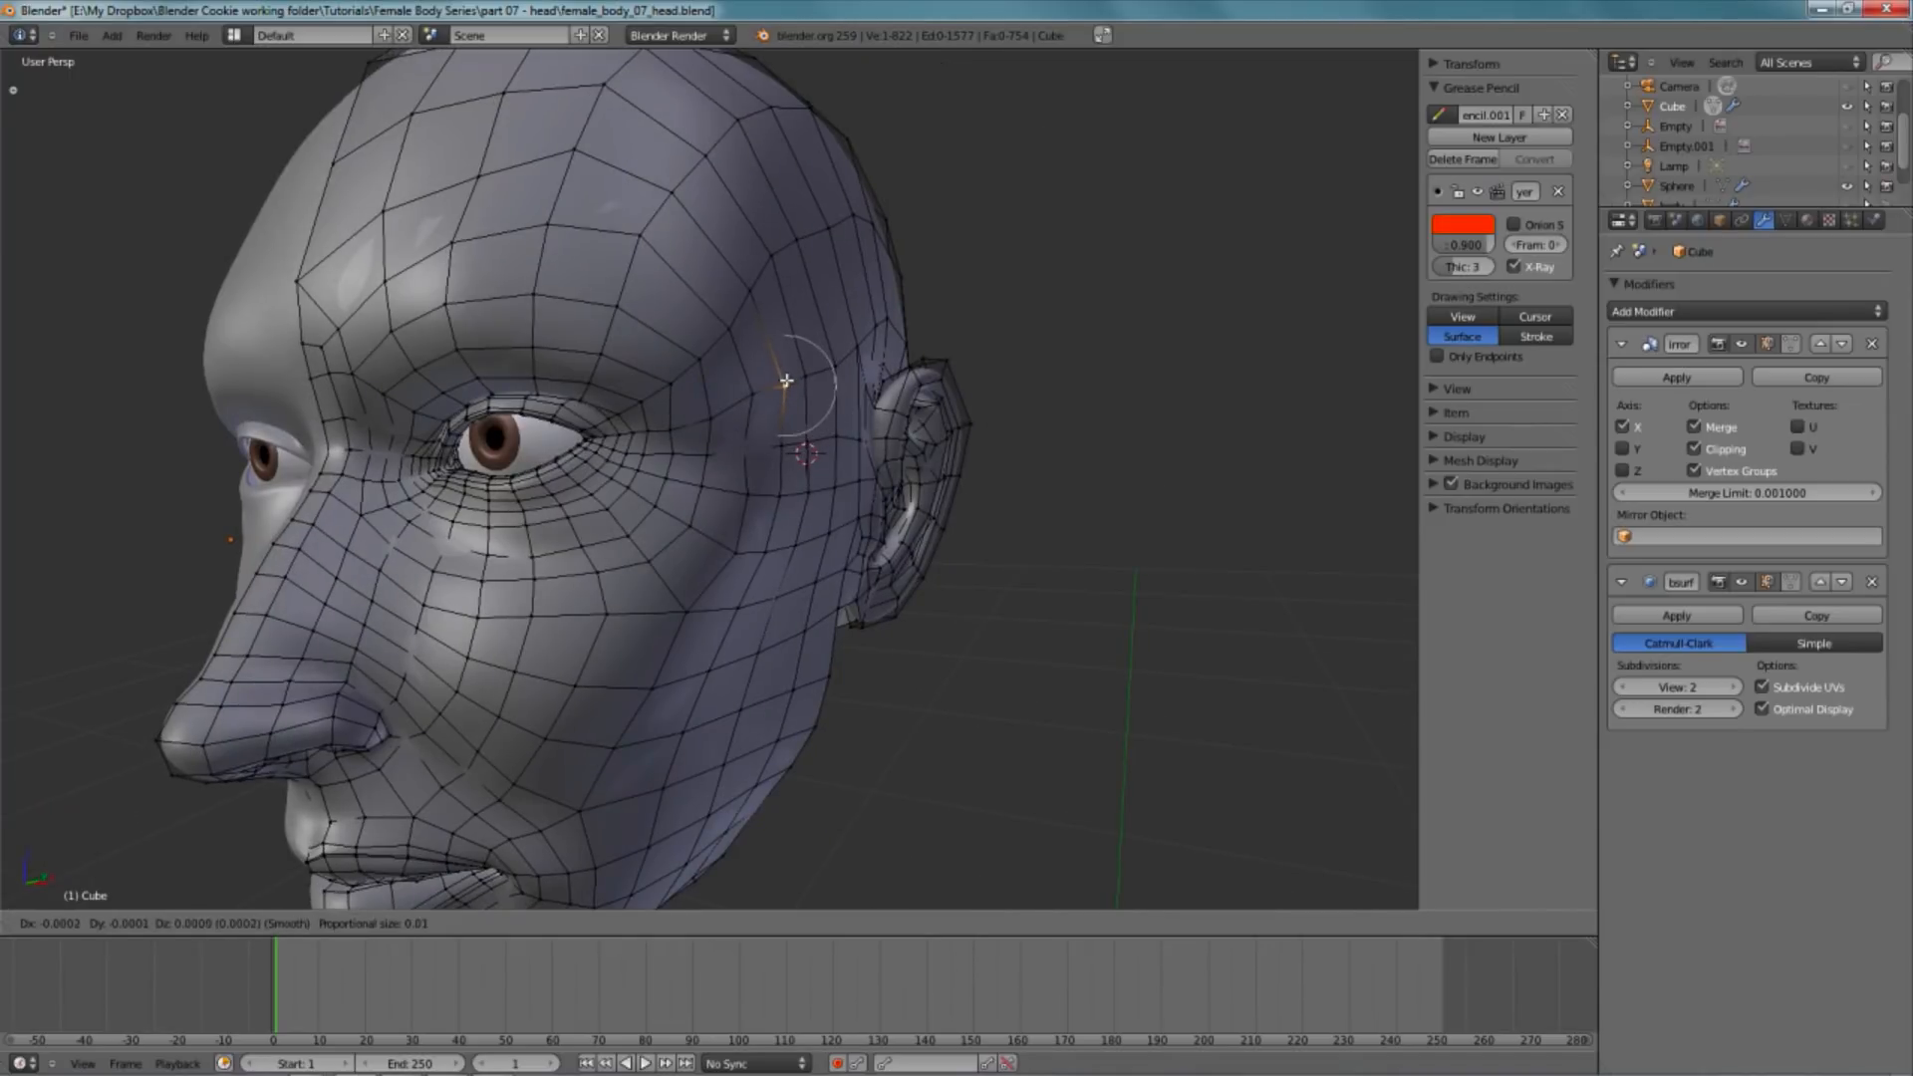
left_click(788, 386)
key("a")
- Adjust the vertices on the upper side of the forehead from a three-quarter view
scroll(795, 409, "down", 2)
middle_click_drag(794, 412, 732, 433)
right_click(680, 280, "shift")
key("g")
left_click(680, 275)
key("a")
- Lower the forehead vertex above the inner brow with proportional editing, and refine it from a more frontal view
right_click(501, 312)
key("g")
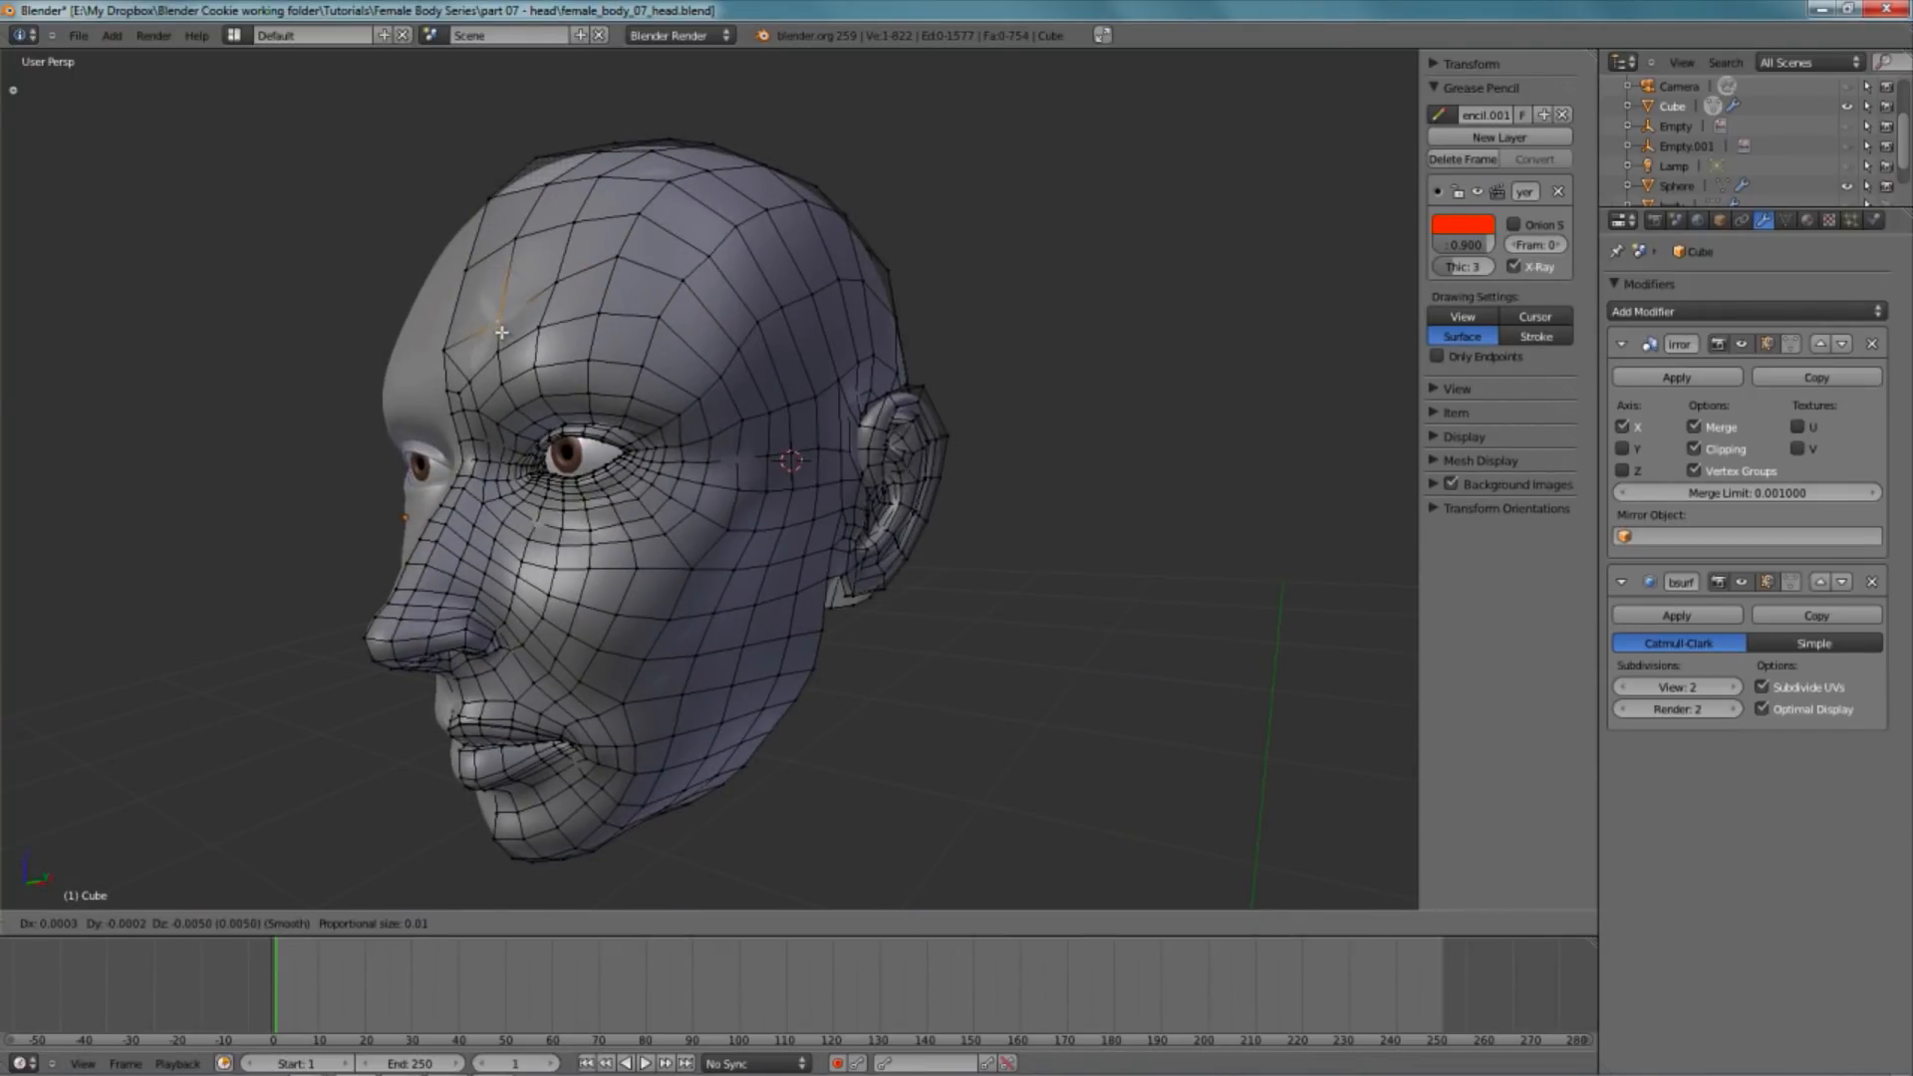
left_click(502, 334)
middle_click_drag(501, 334, 431, 367)
key("g")
left_click(529, 454)
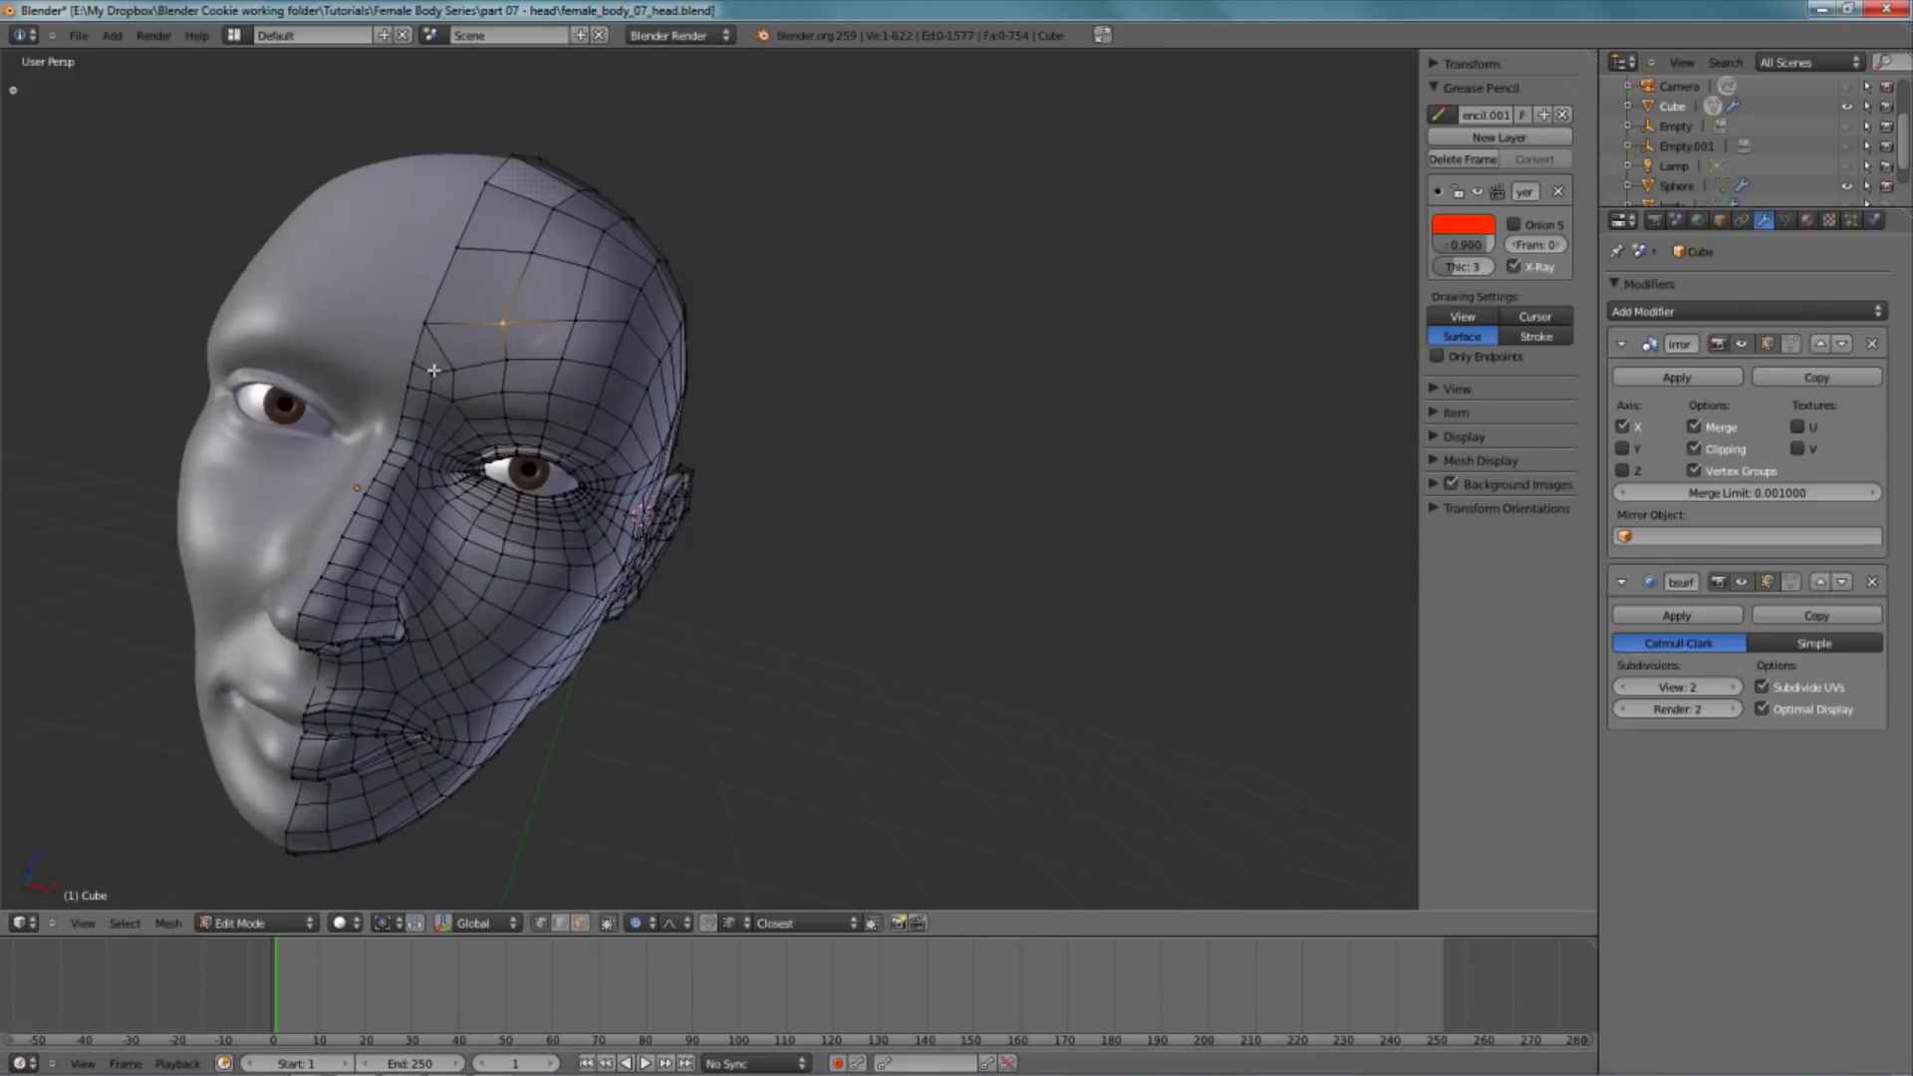
- Even out the vertices on the outer upper forehead in the front orthographic view
key("KP_1")
key("KP_5")
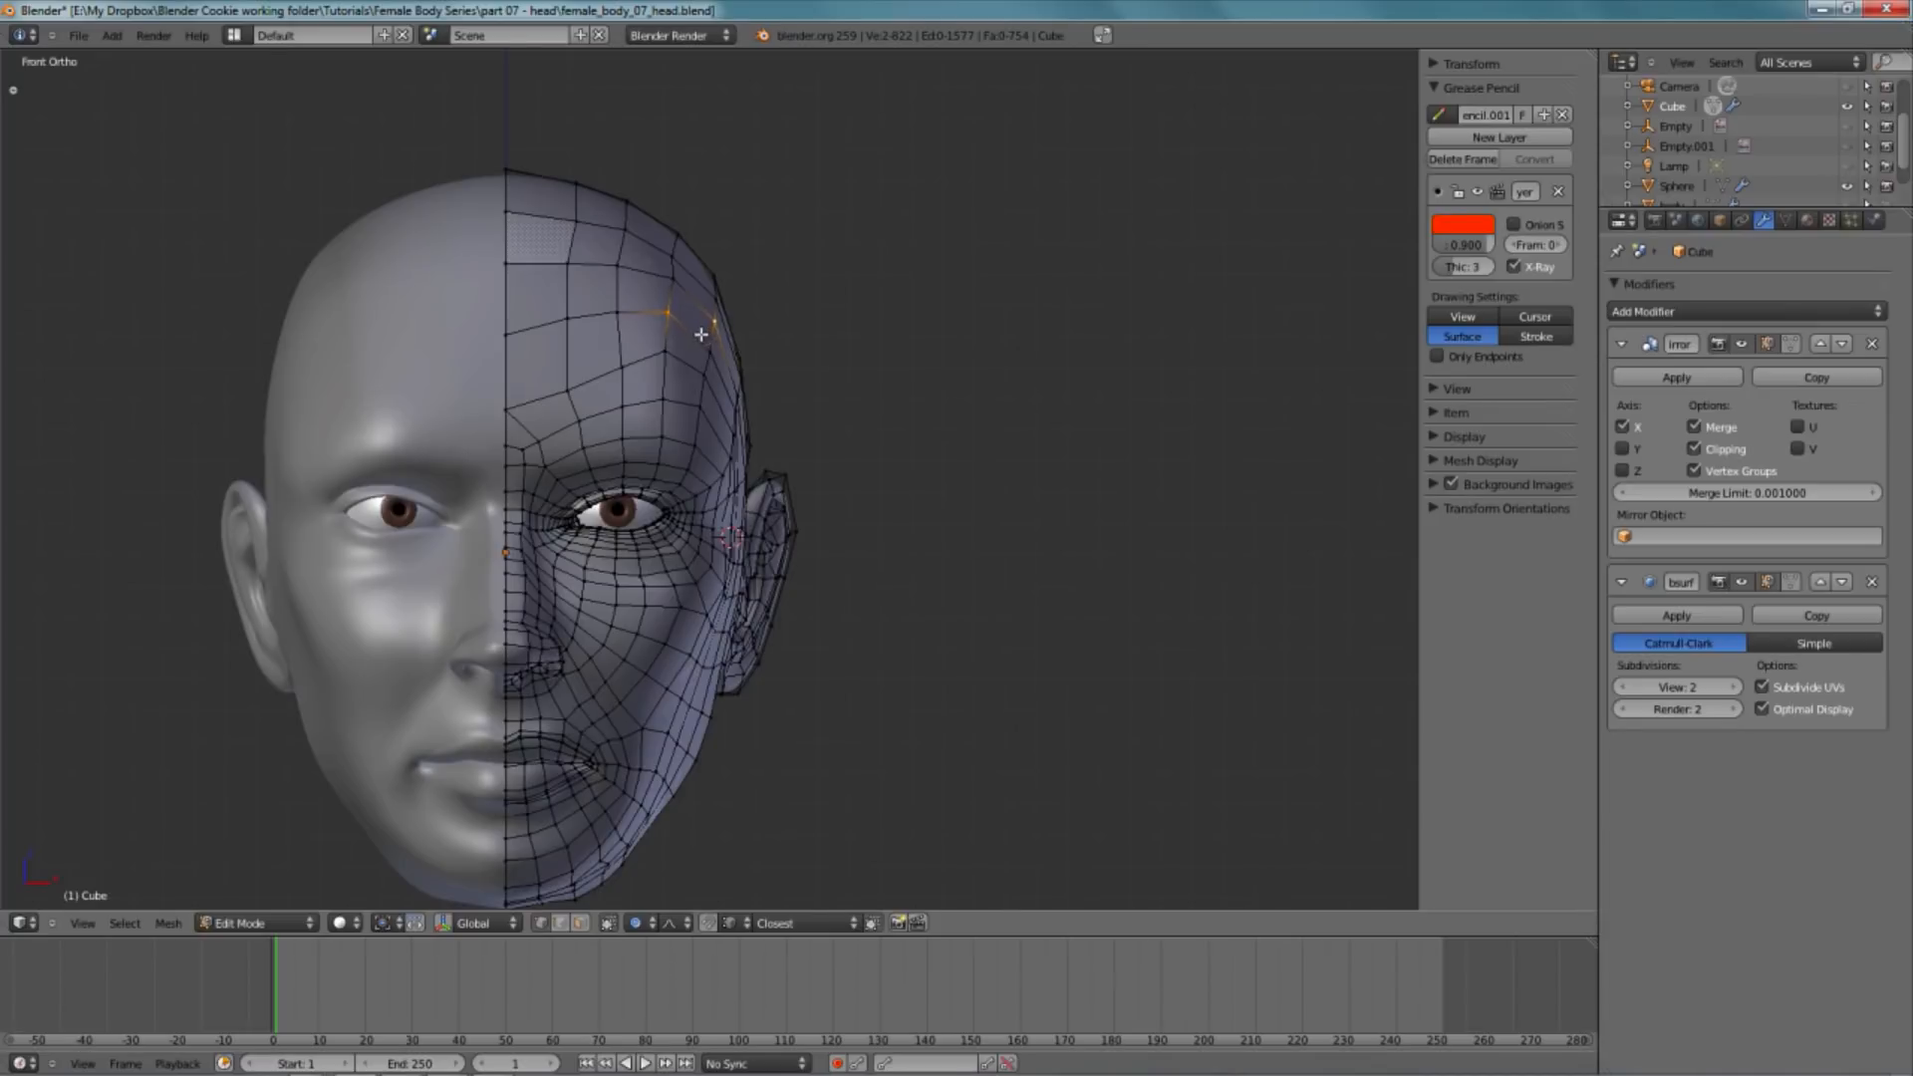
key("g")
left_click(728, 364)
right_click(691, 291)
key("g")
left_click(675, 277)
- Check the front of the face, and move two cheekbone vertices below the outer eye slightly downward
scroll(509, 402, "up", 2)
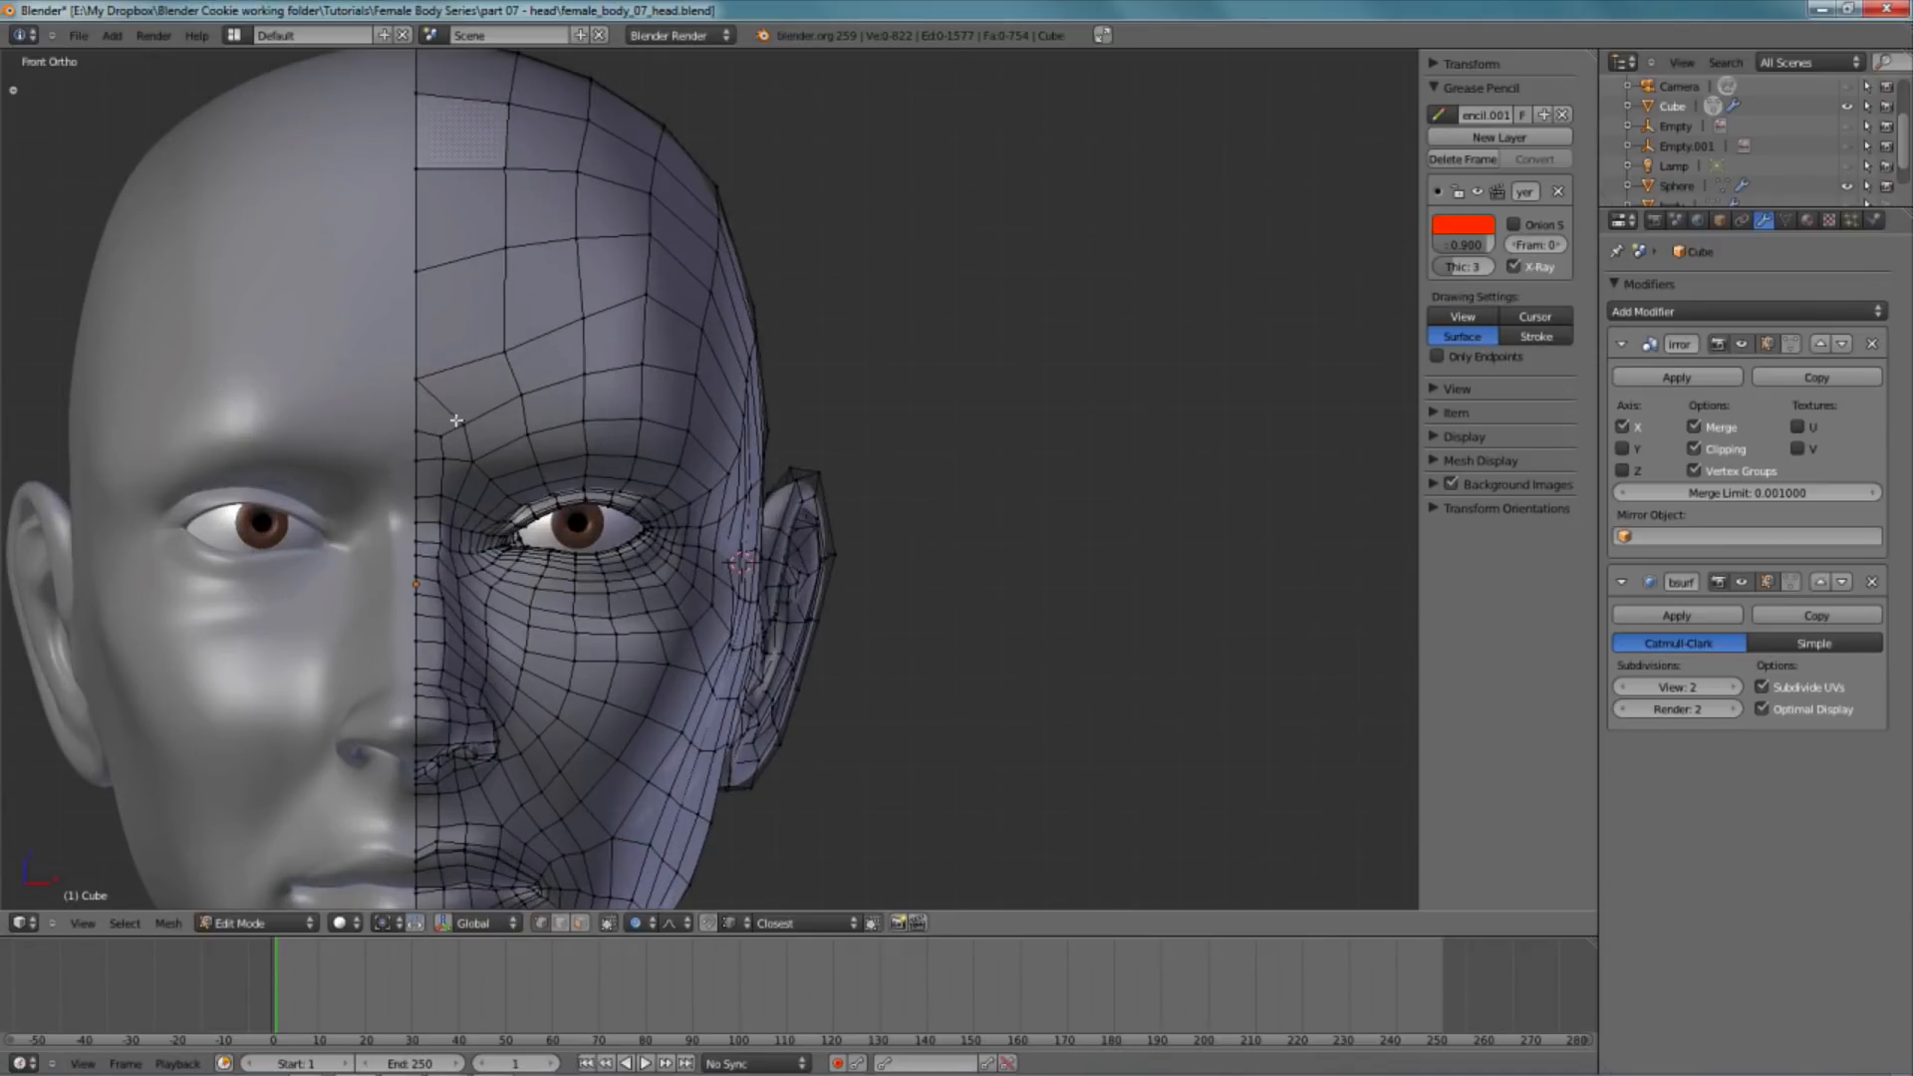
scroll(671, 482, "up", 2)
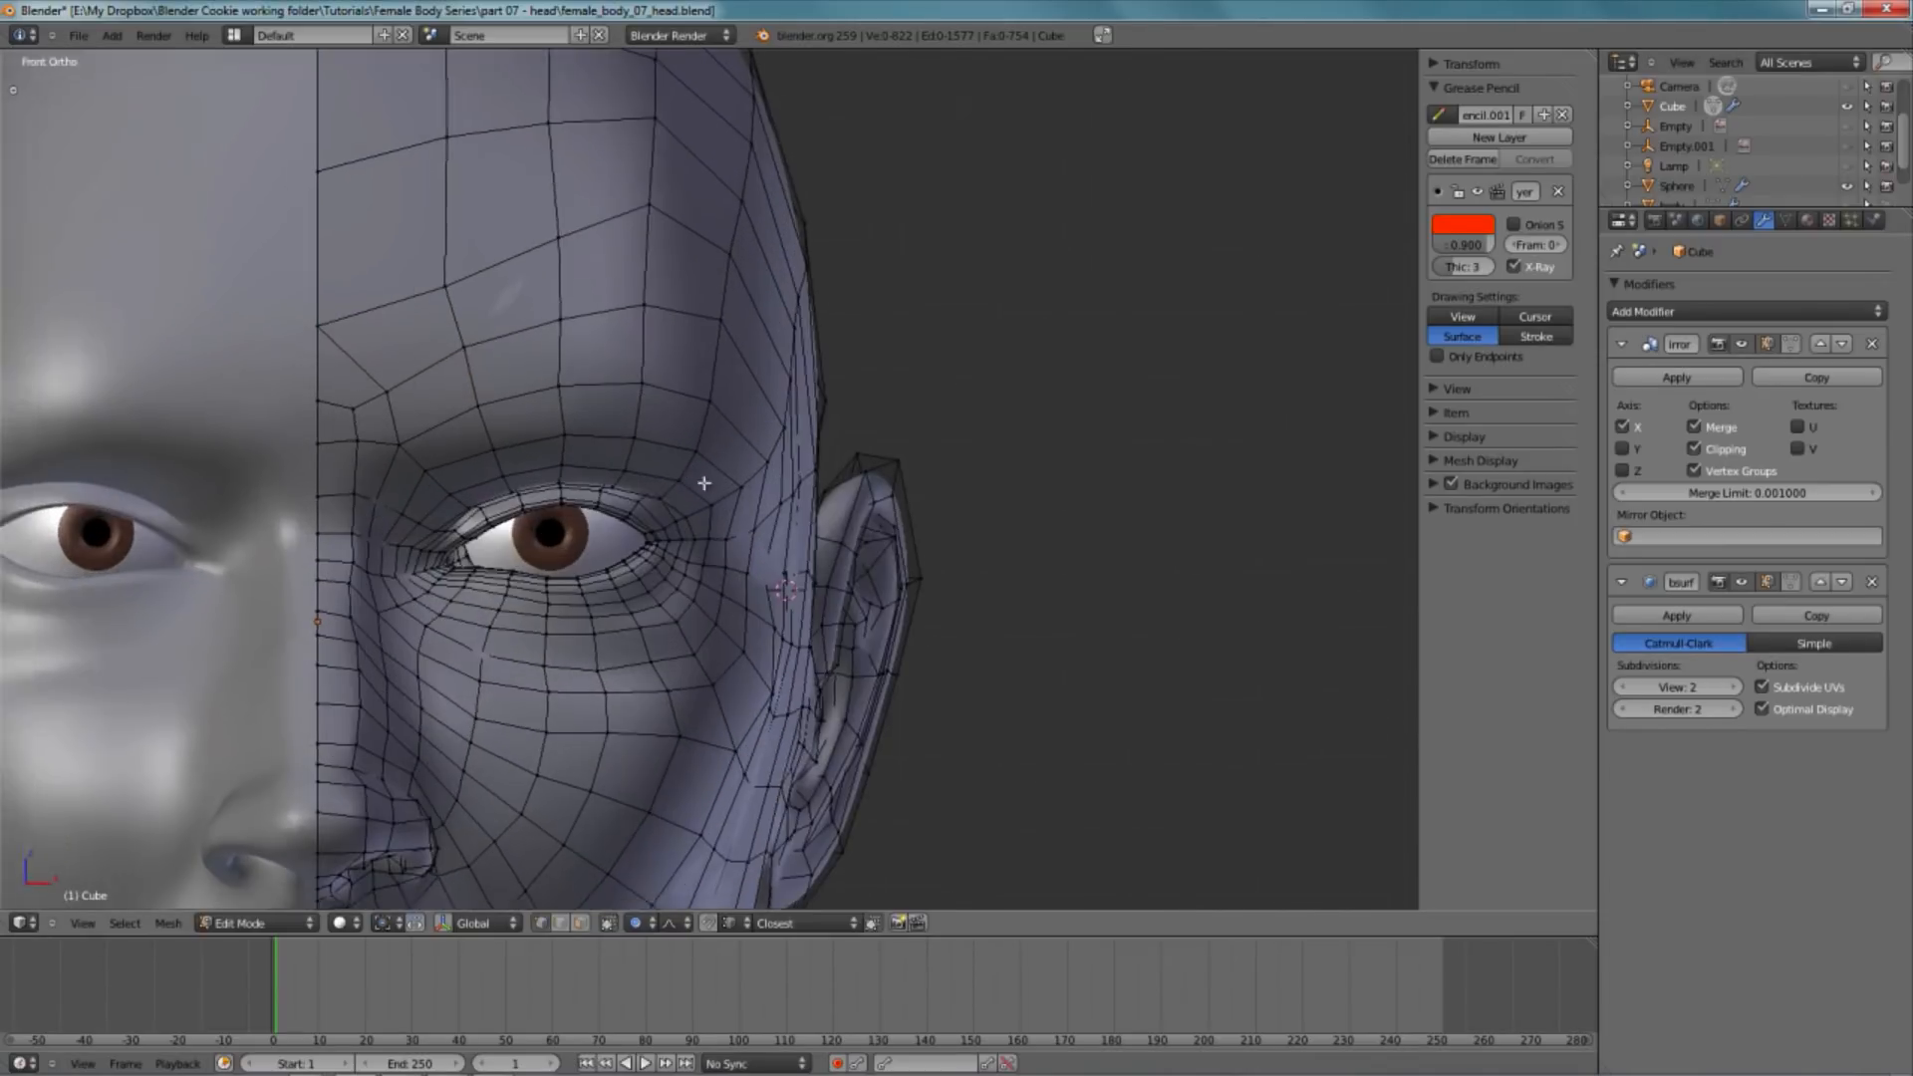
scroll(528, 498, "up", 2)
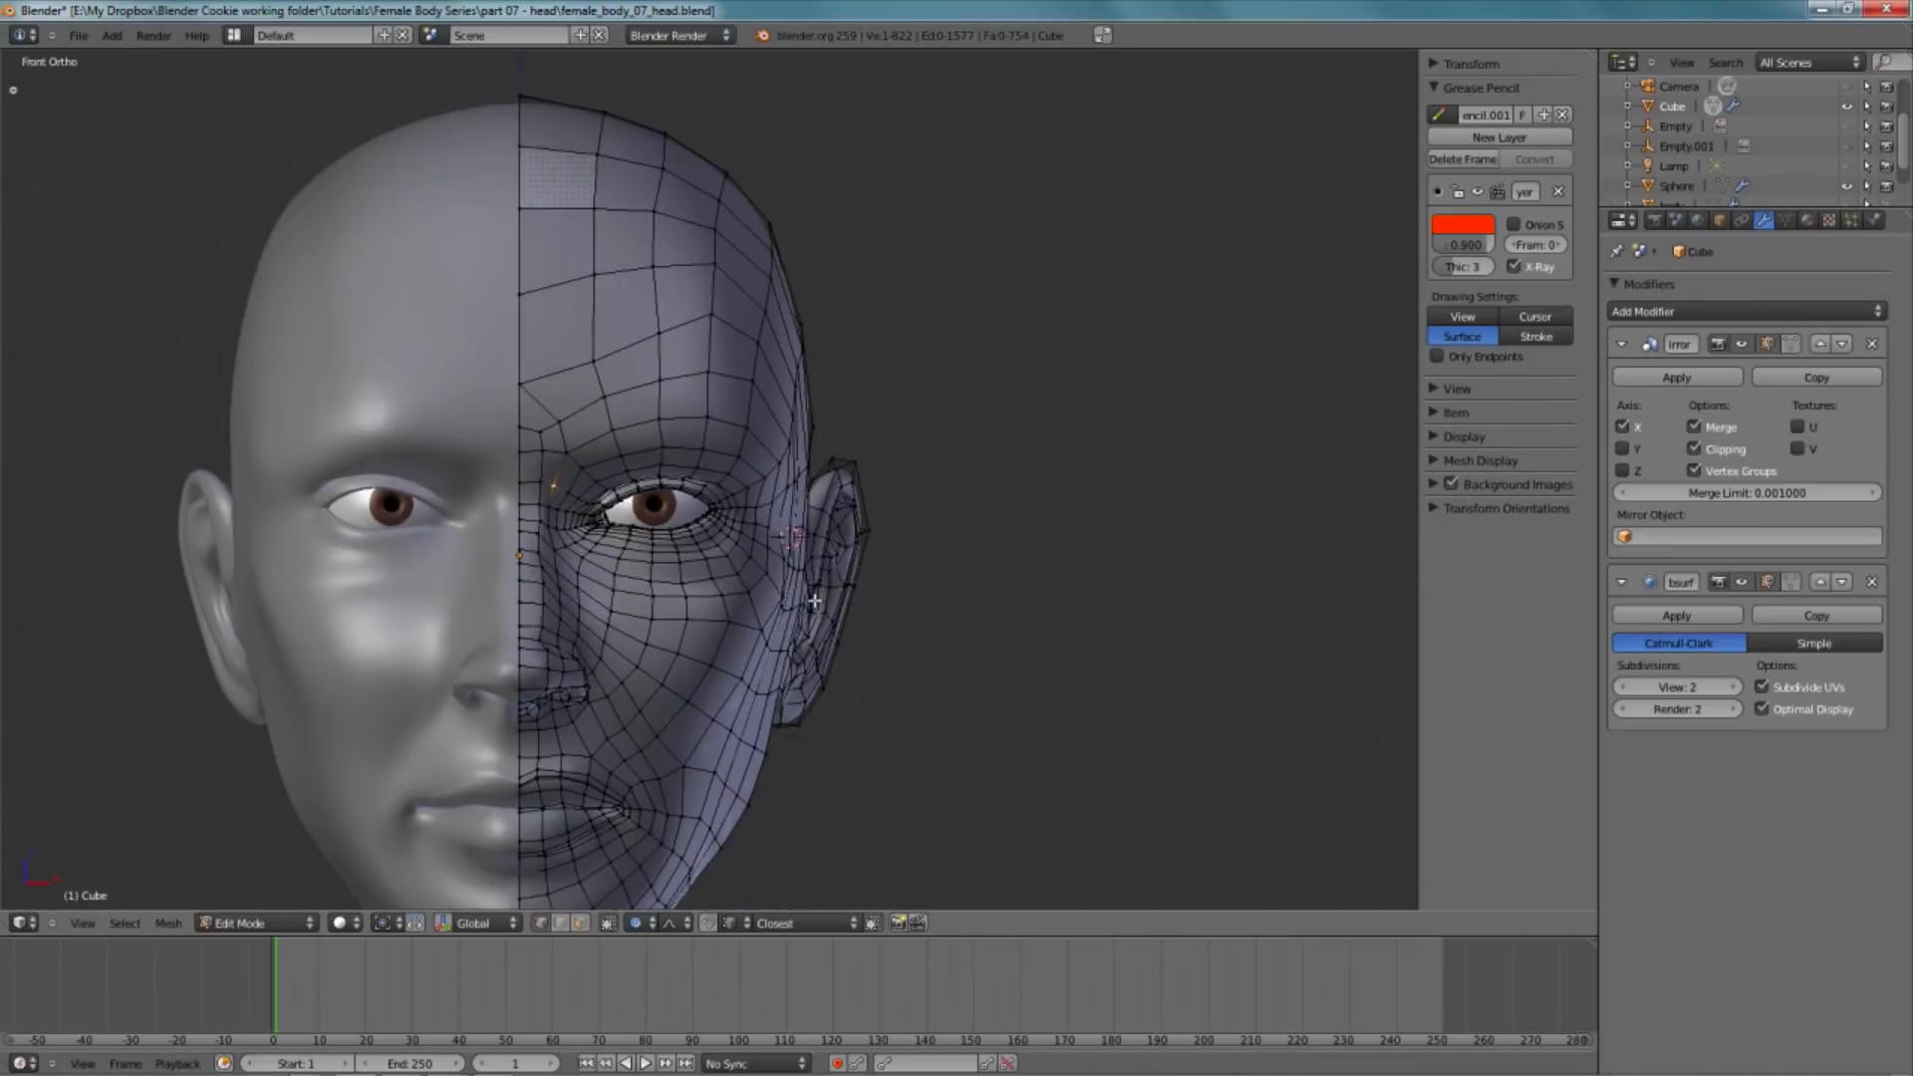
middle_click_drag(815, 601, 837, 500, "shift")
key("Tab")
key("Tab")
right_click(736, 529)
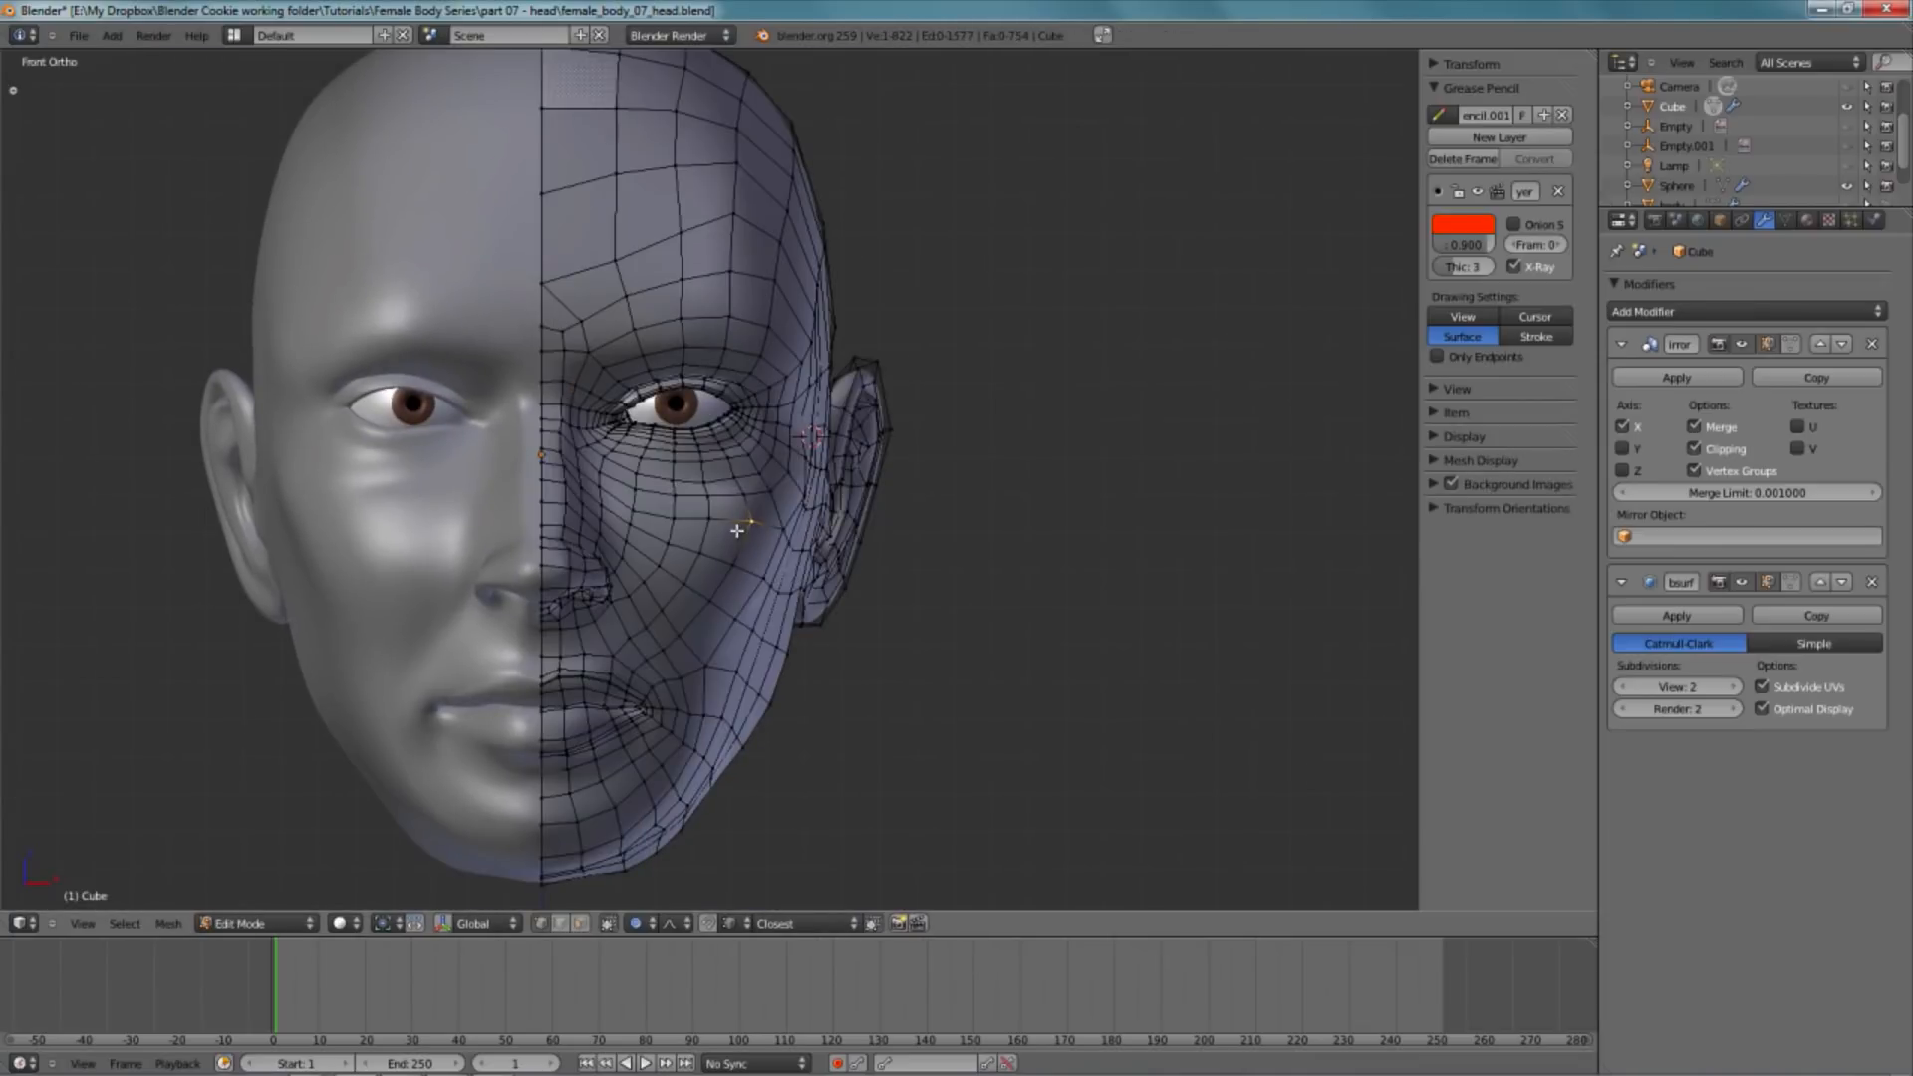
key("g")
left_click(732, 540)
right_click(709, 519)
key("g")
left_click(710, 527)
key("a")
- Examine the smoothed head from the side and back, and the mesh behind the ear up close
scroll(782, 528, "down", 4)
key("Tab")
middle_click_drag(786, 534, 530, 499)
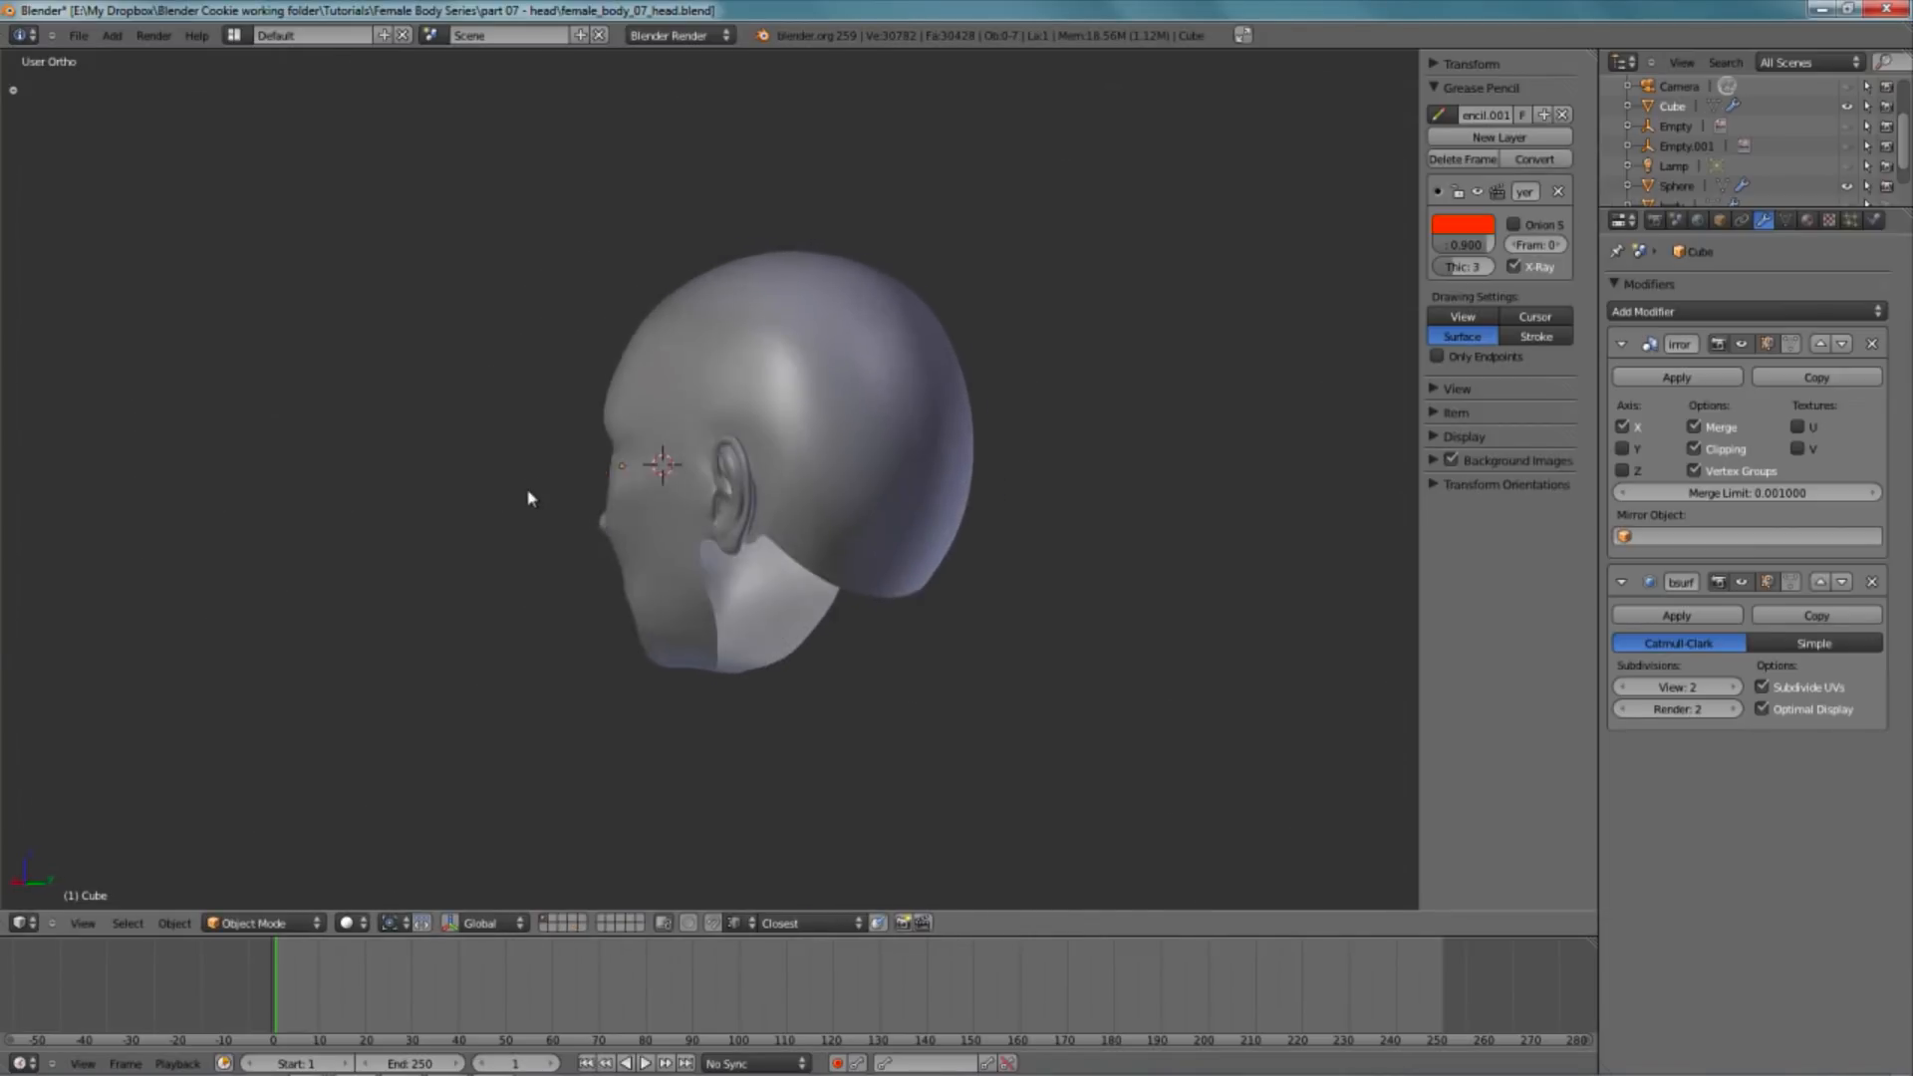
key("Tab")
middle_click_drag(841, 492, 619, 556)
scroll(767, 483, "up", 4)
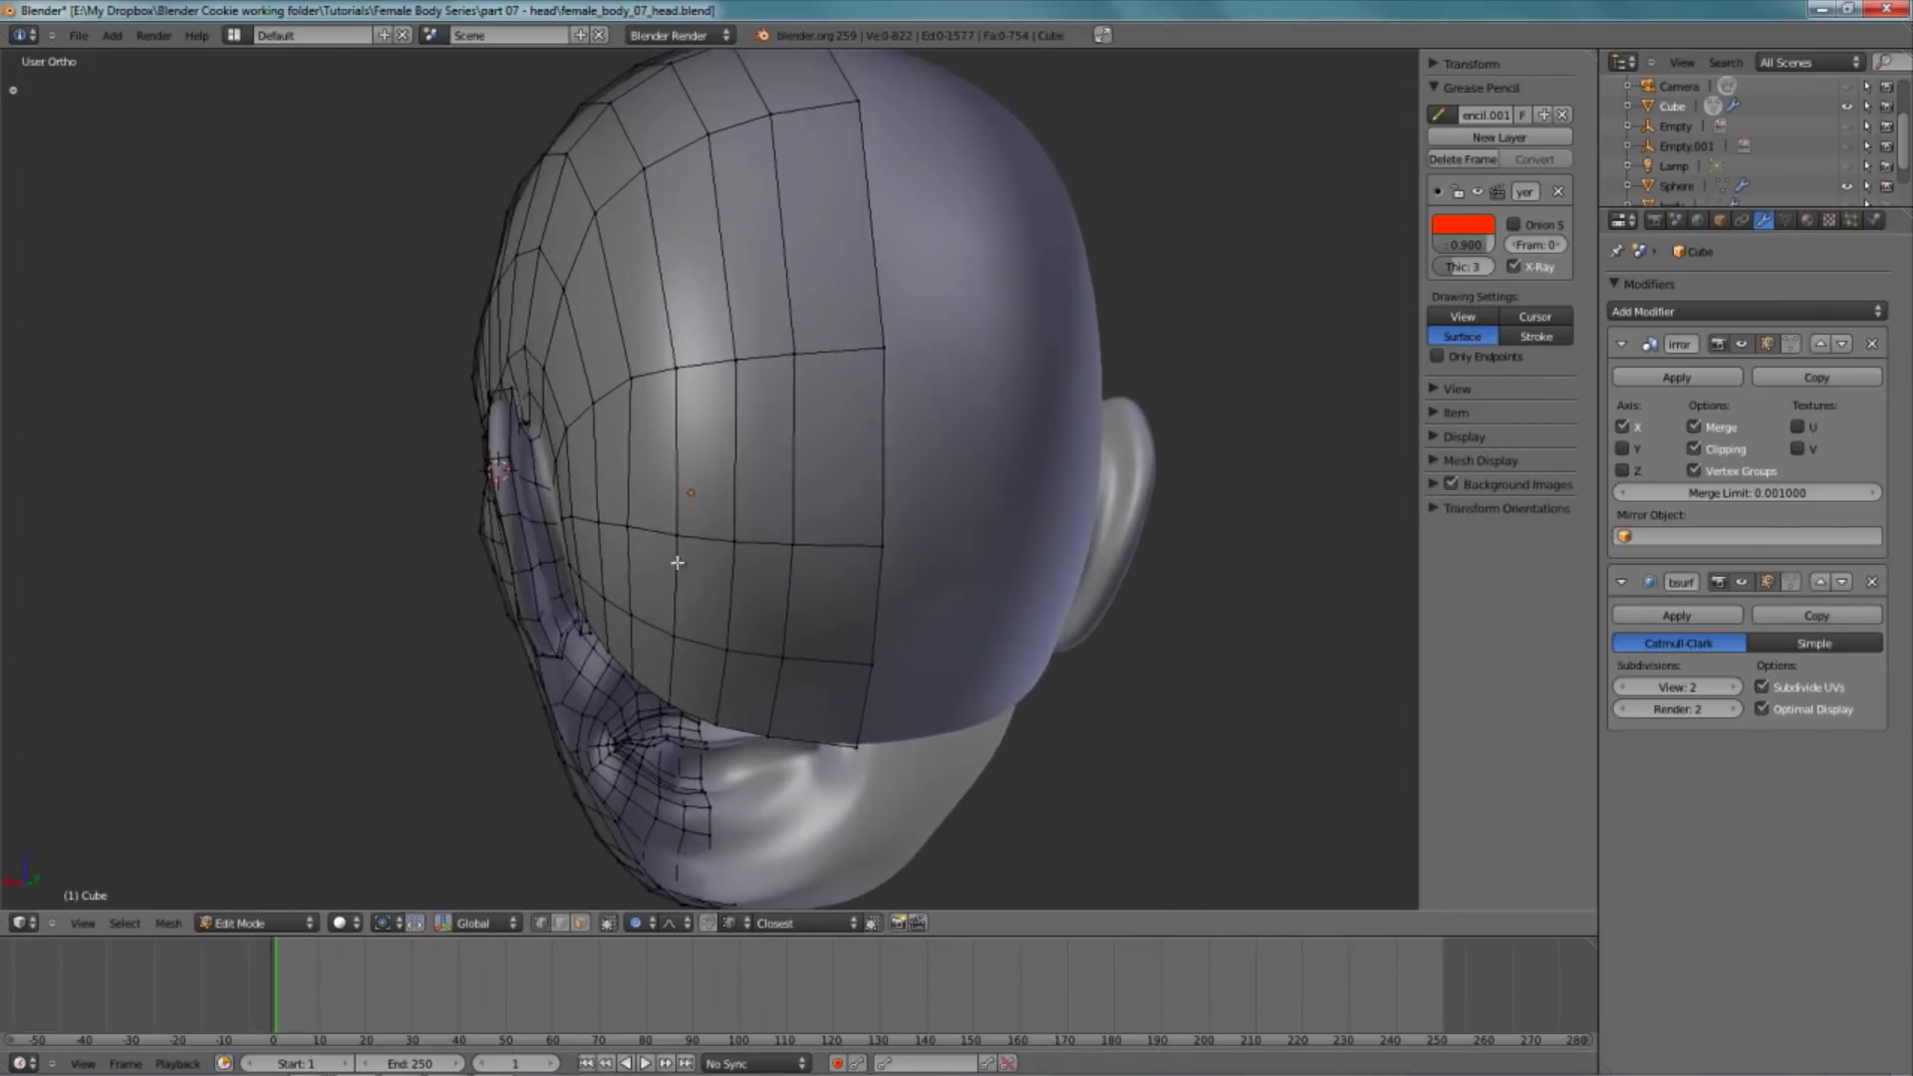
scroll(648, 521, "up", 4)
key("a")
right_click(618, 451)
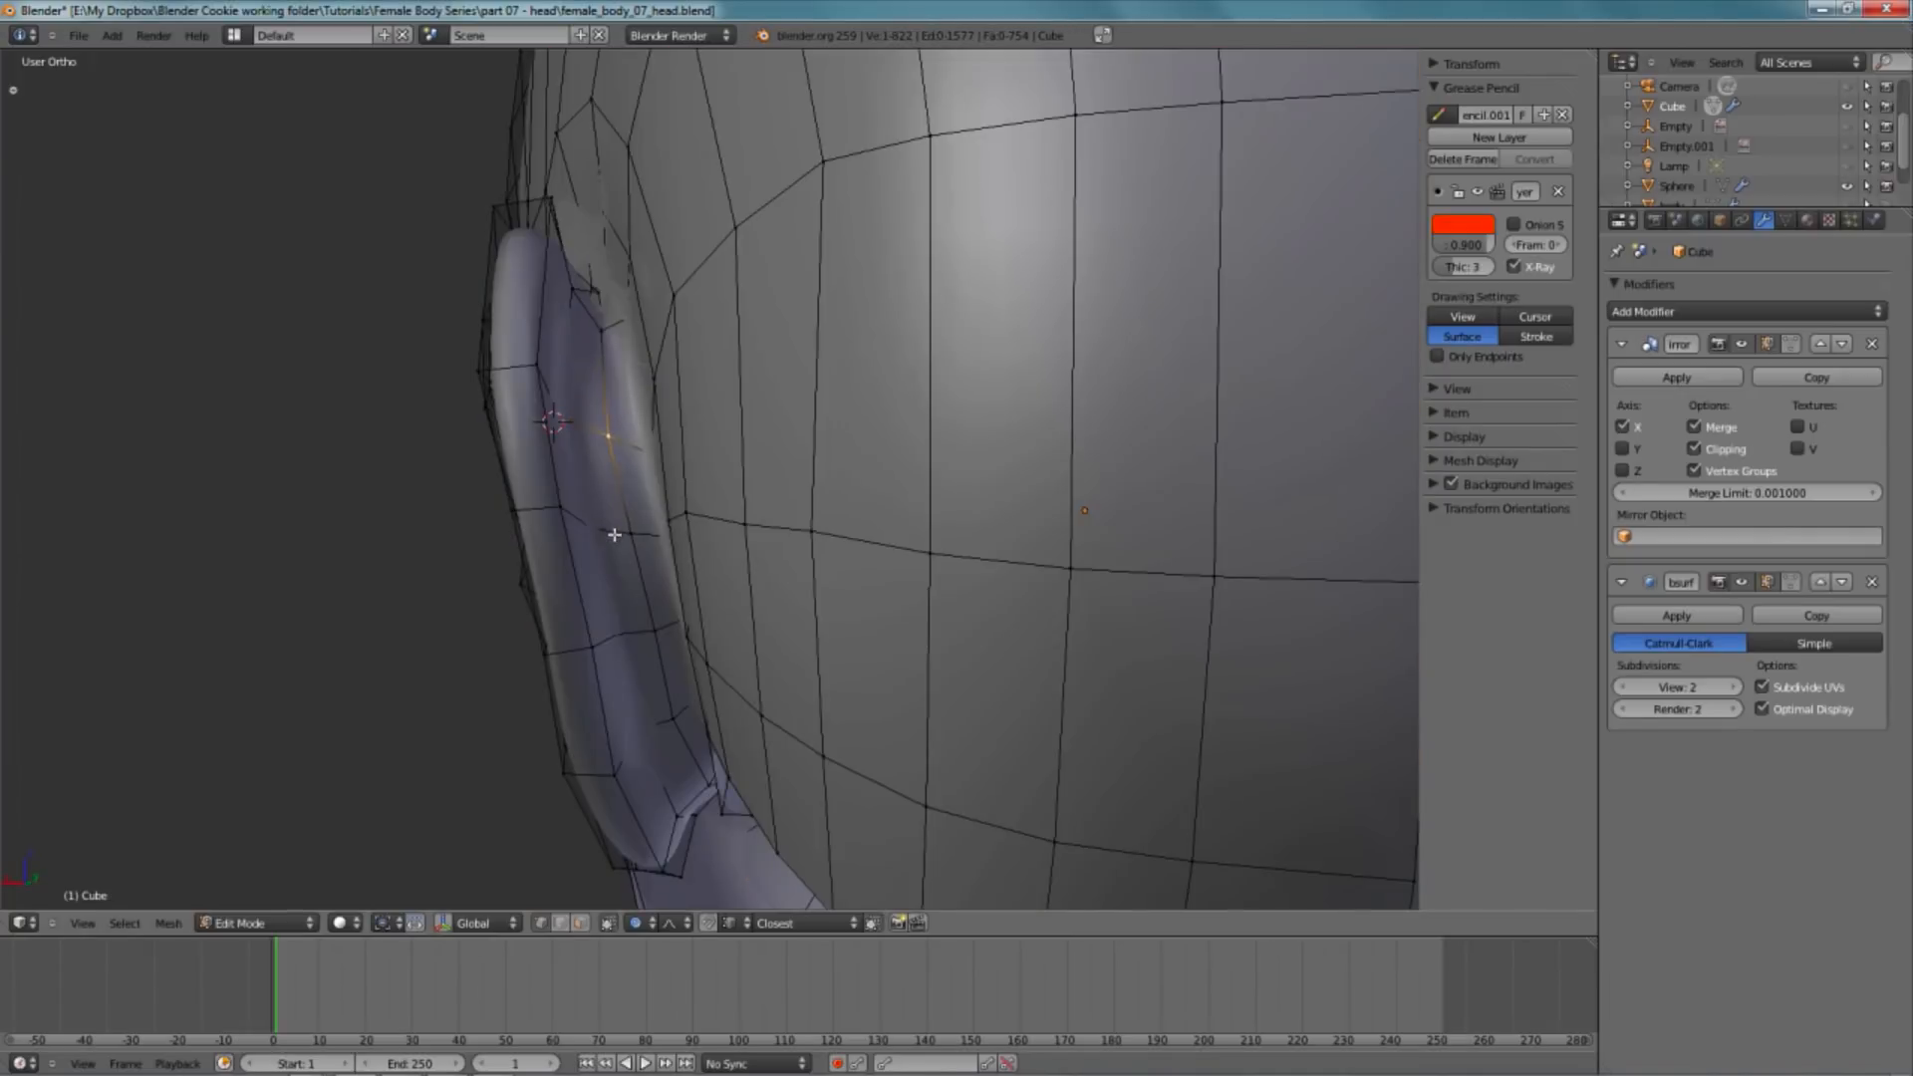
middle_click_drag(787, 495, 838, 435)
key("z")
key("z")
key("Tab")
scroll(786, 553, "down", 3)
scroll(923, 499, "down", 3)
scroll(897, 490, "down", 4)
scroll(840, 438, "up", 6)
- With proportional editing off, adjust the mesh below the outer eye in front view and slide its curved edge segment slightly
key("Tab")
key("KP_1")
middle_click_drag(757, 529, 986, 638, "shift")
scroll(811, 555, "up", 2)
scroll(825, 491, "up", 3)
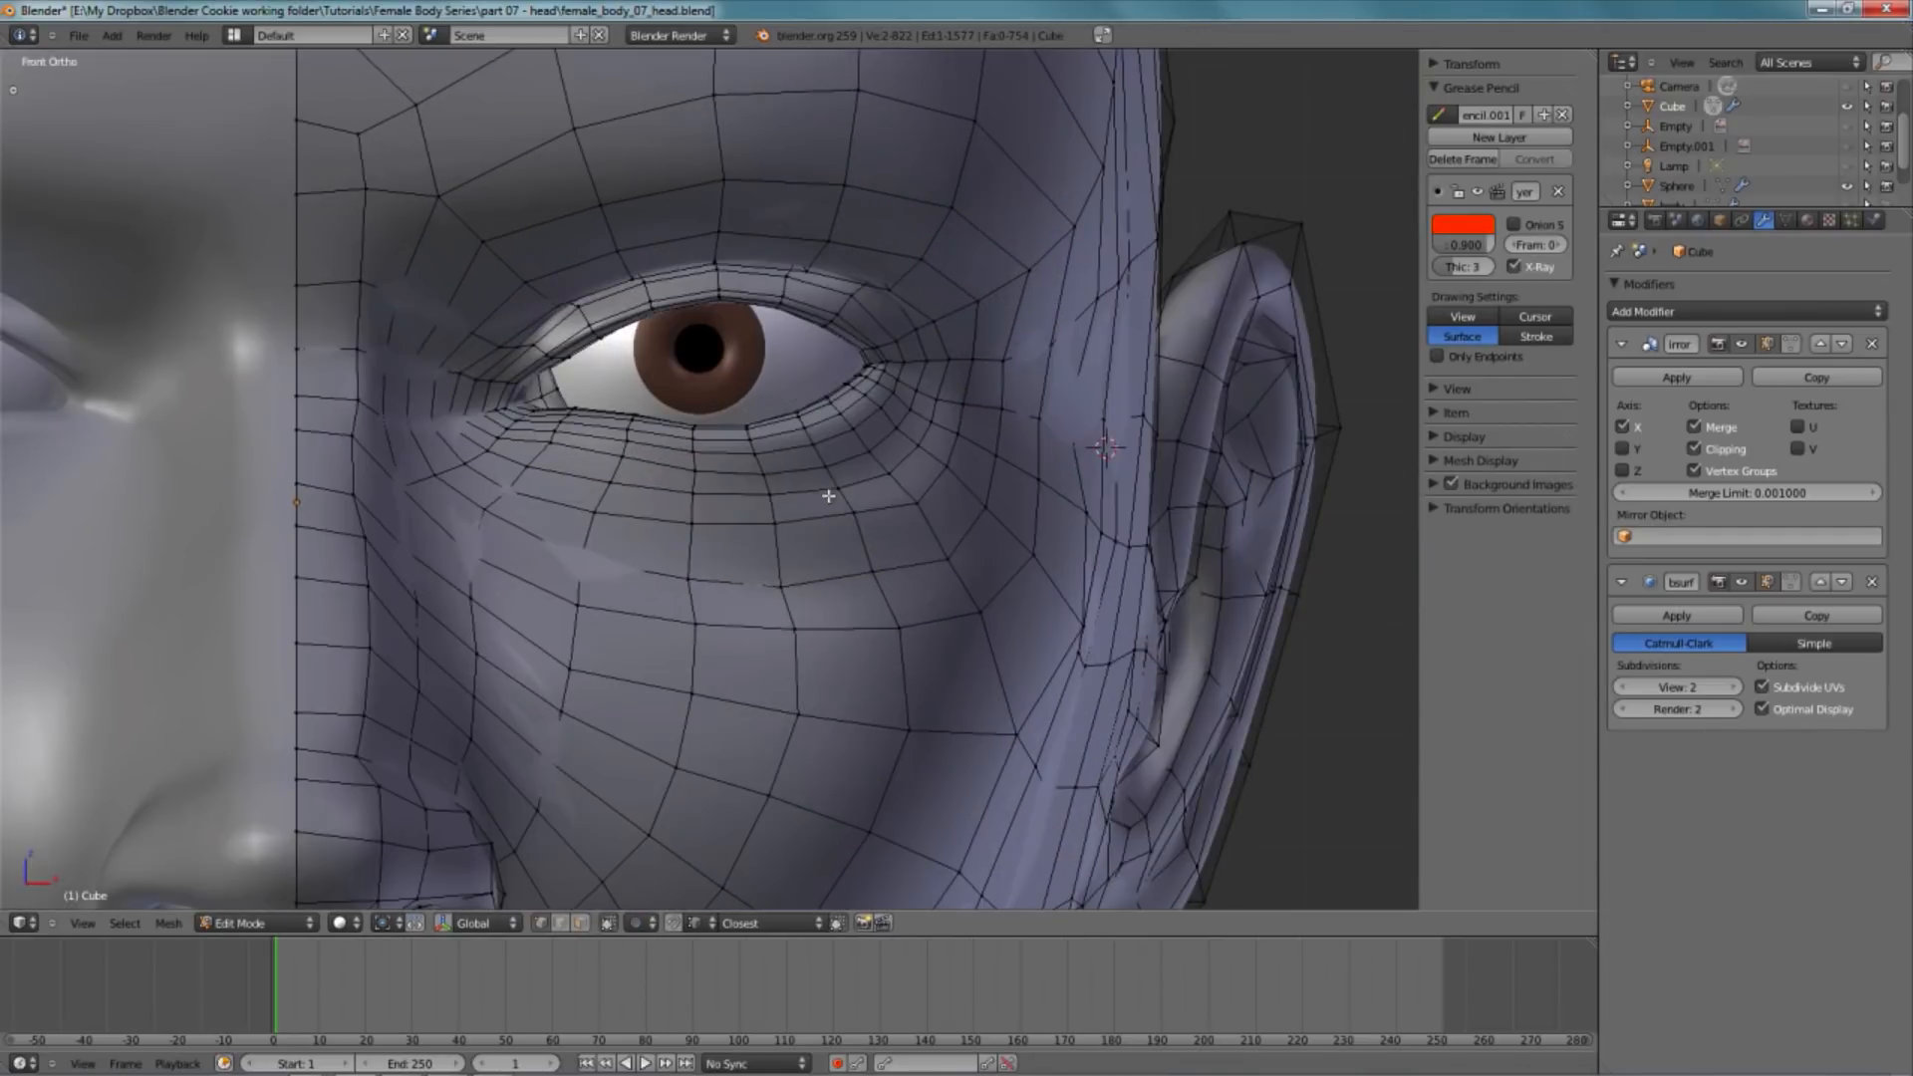
key("g")
left_click(859, 532)
key("ctrl+e")
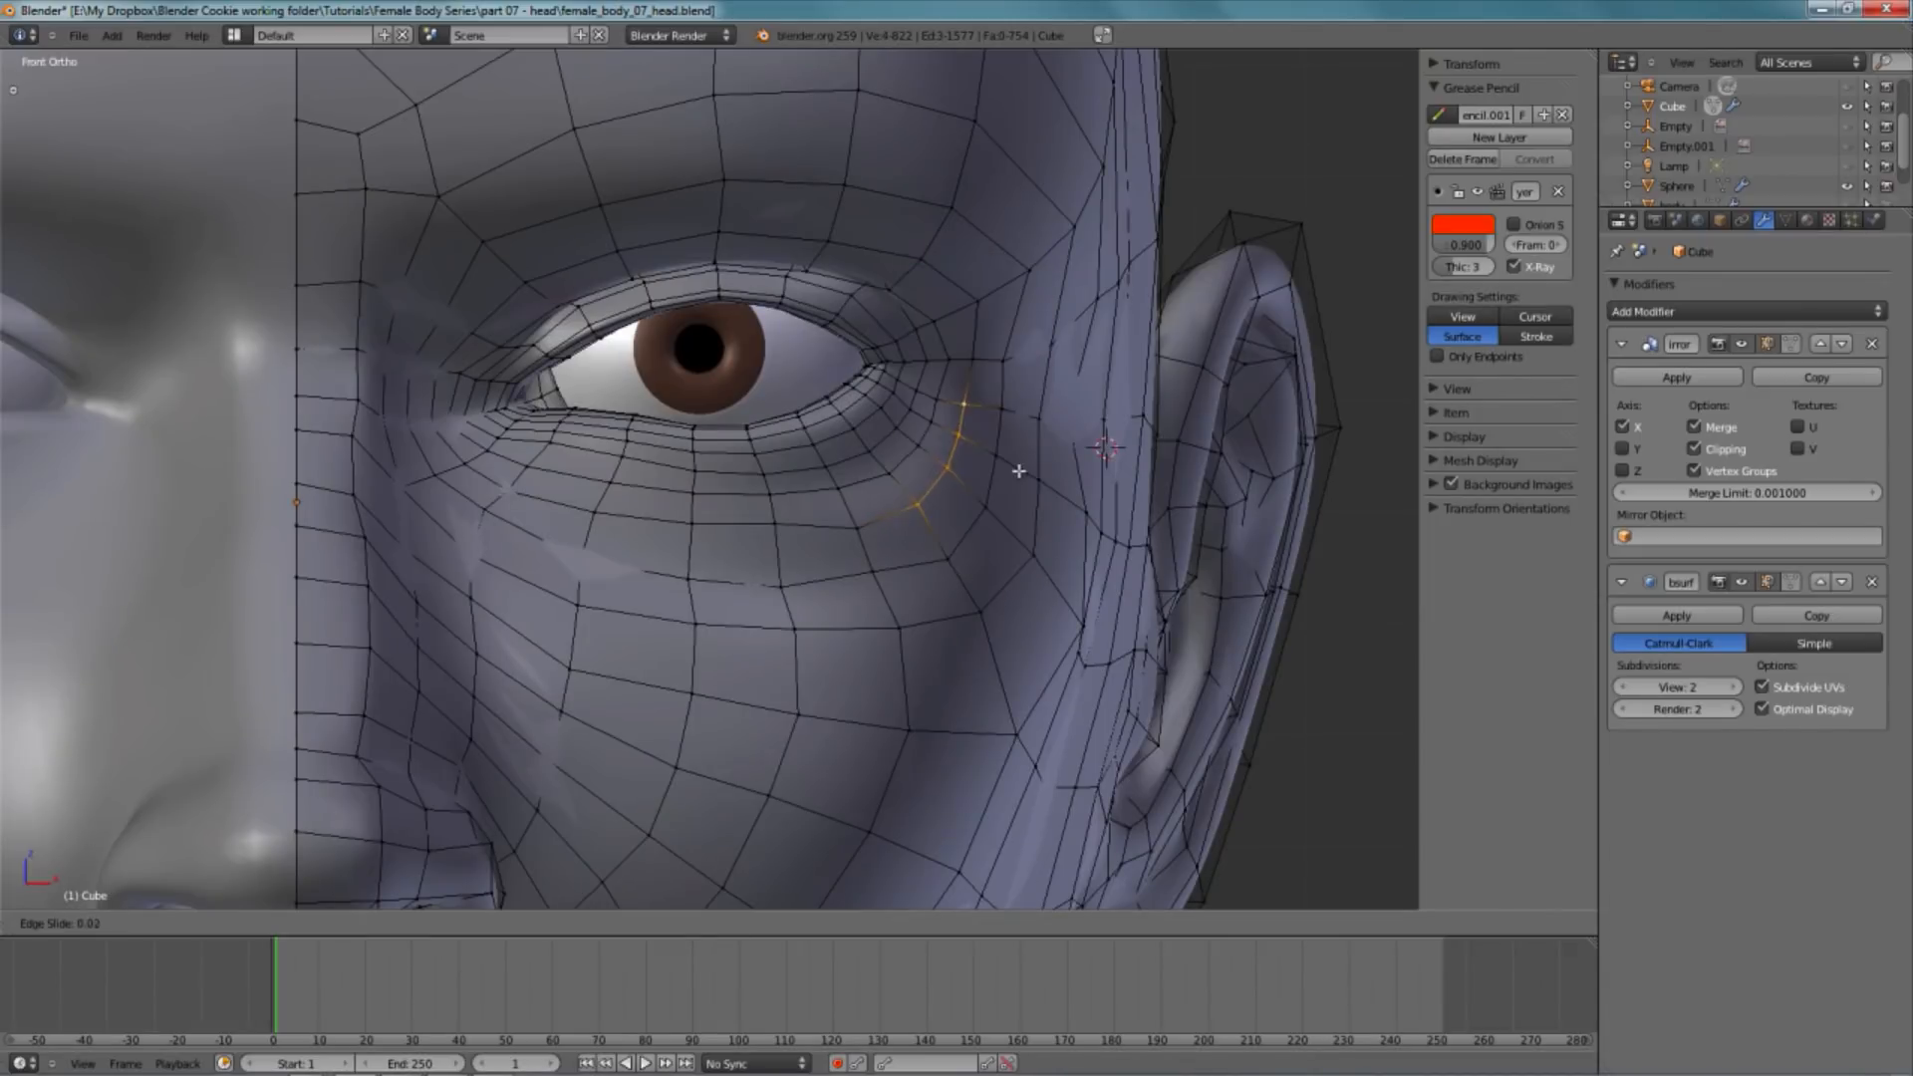
left_click(1023, 477)
- Move two vertices of the lower eyelid loops under the eye slightly downward in front view
key("g")
left_click(780, 539)
right_click(690, 529)
key("g")
left_click(693, 541)
key("a")
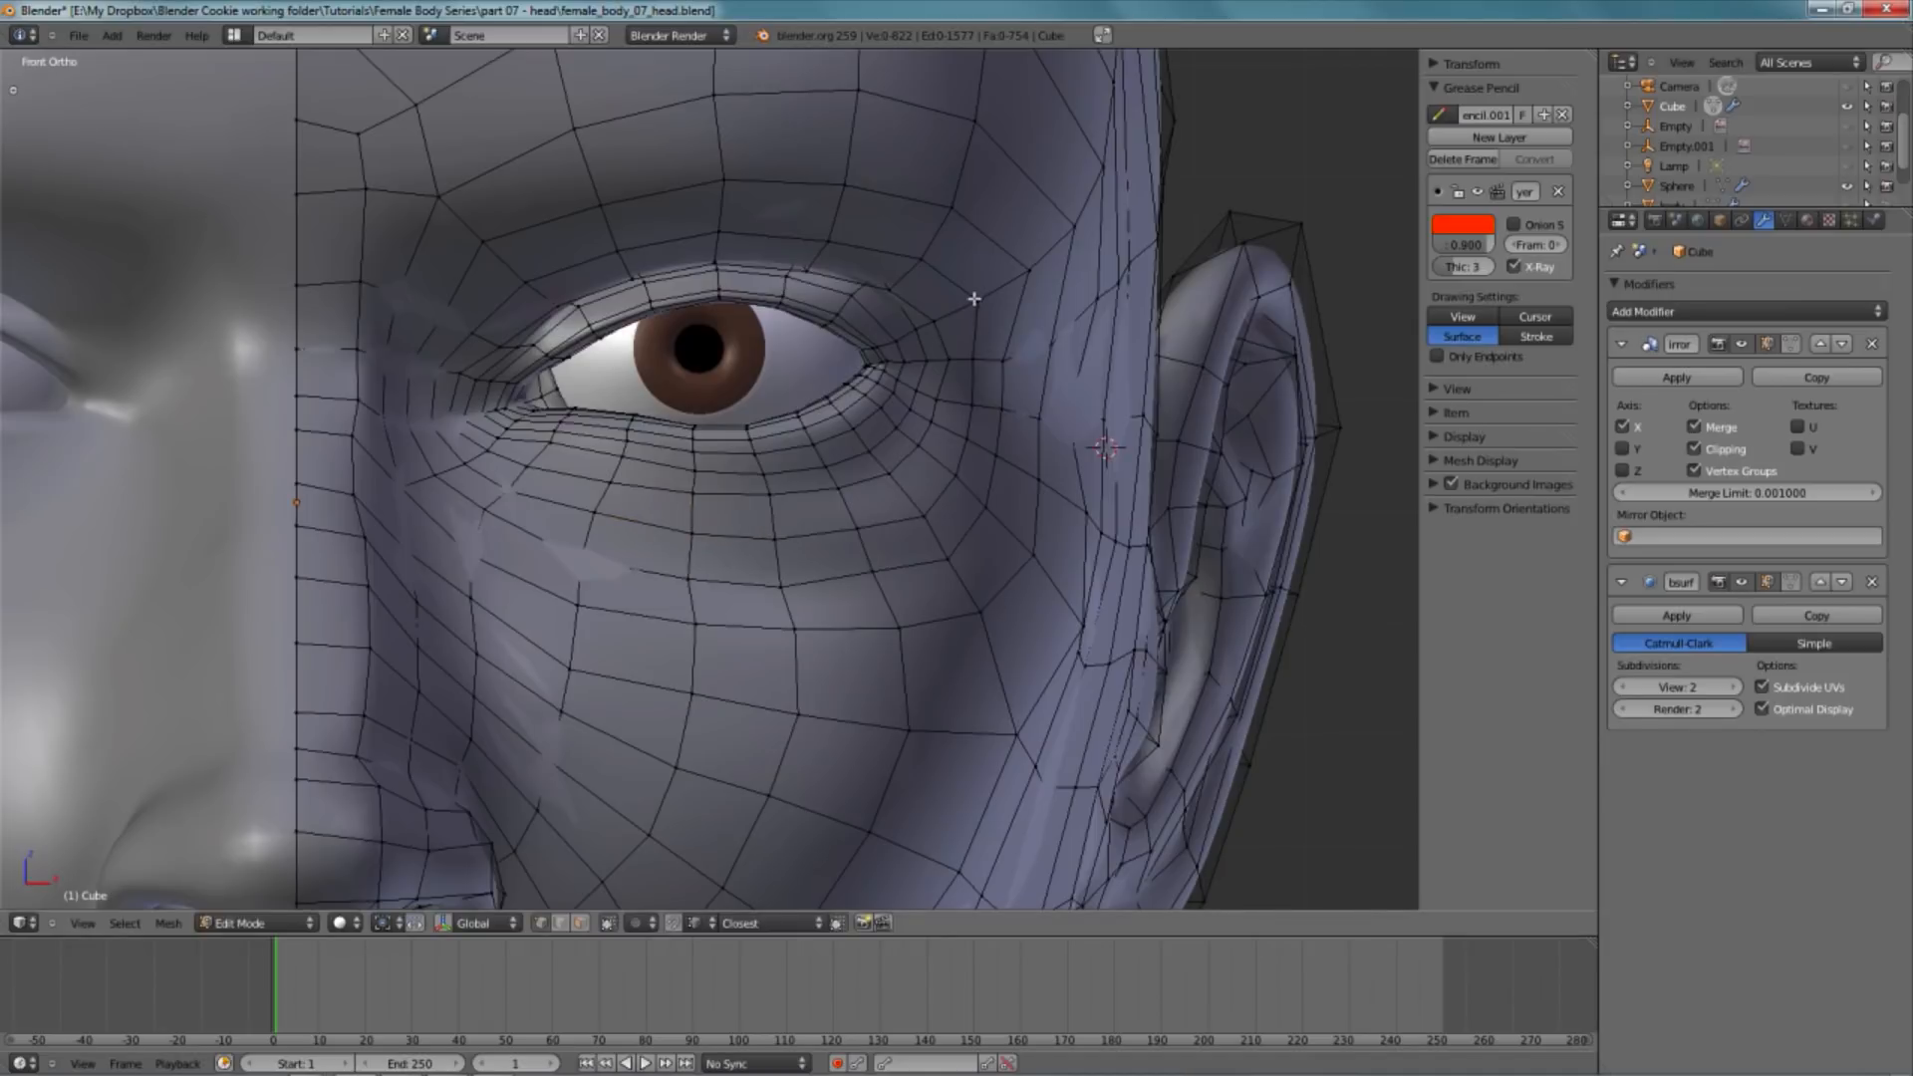
- Clear the selection and check the smoothed head in Object Mode from a three-quarter view
key("Tab")
key("Tab")
key("a")
key("a")
scroll(936, 427, "down", 5)
middle_click_drag(936, 448, 797, 513)
key("Tab")
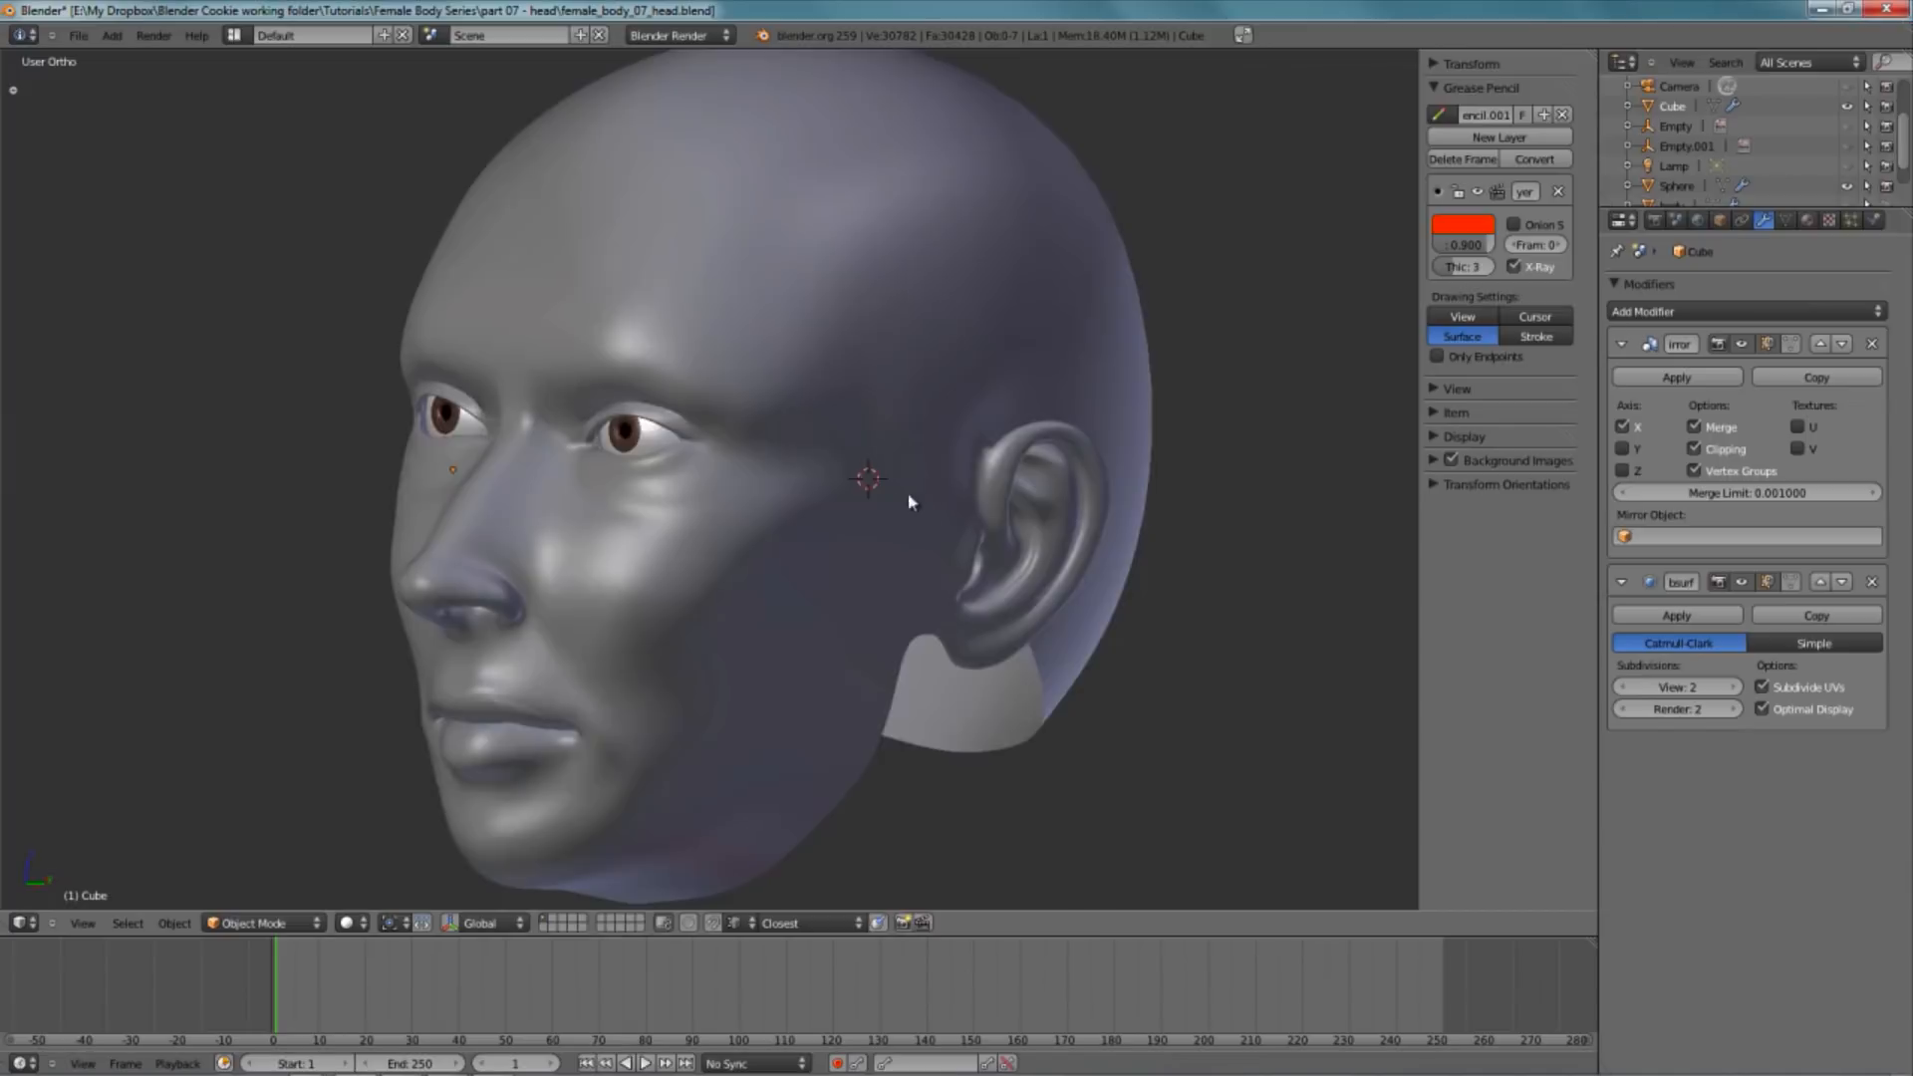
- In side view, nudge two vertices above the outer end of the brow slightly upward on the head mesh
middle_click_drag(916, 504, 730, 476)
key("KP_3")
scroll(674, 495, "up", 4)
key("Tab")
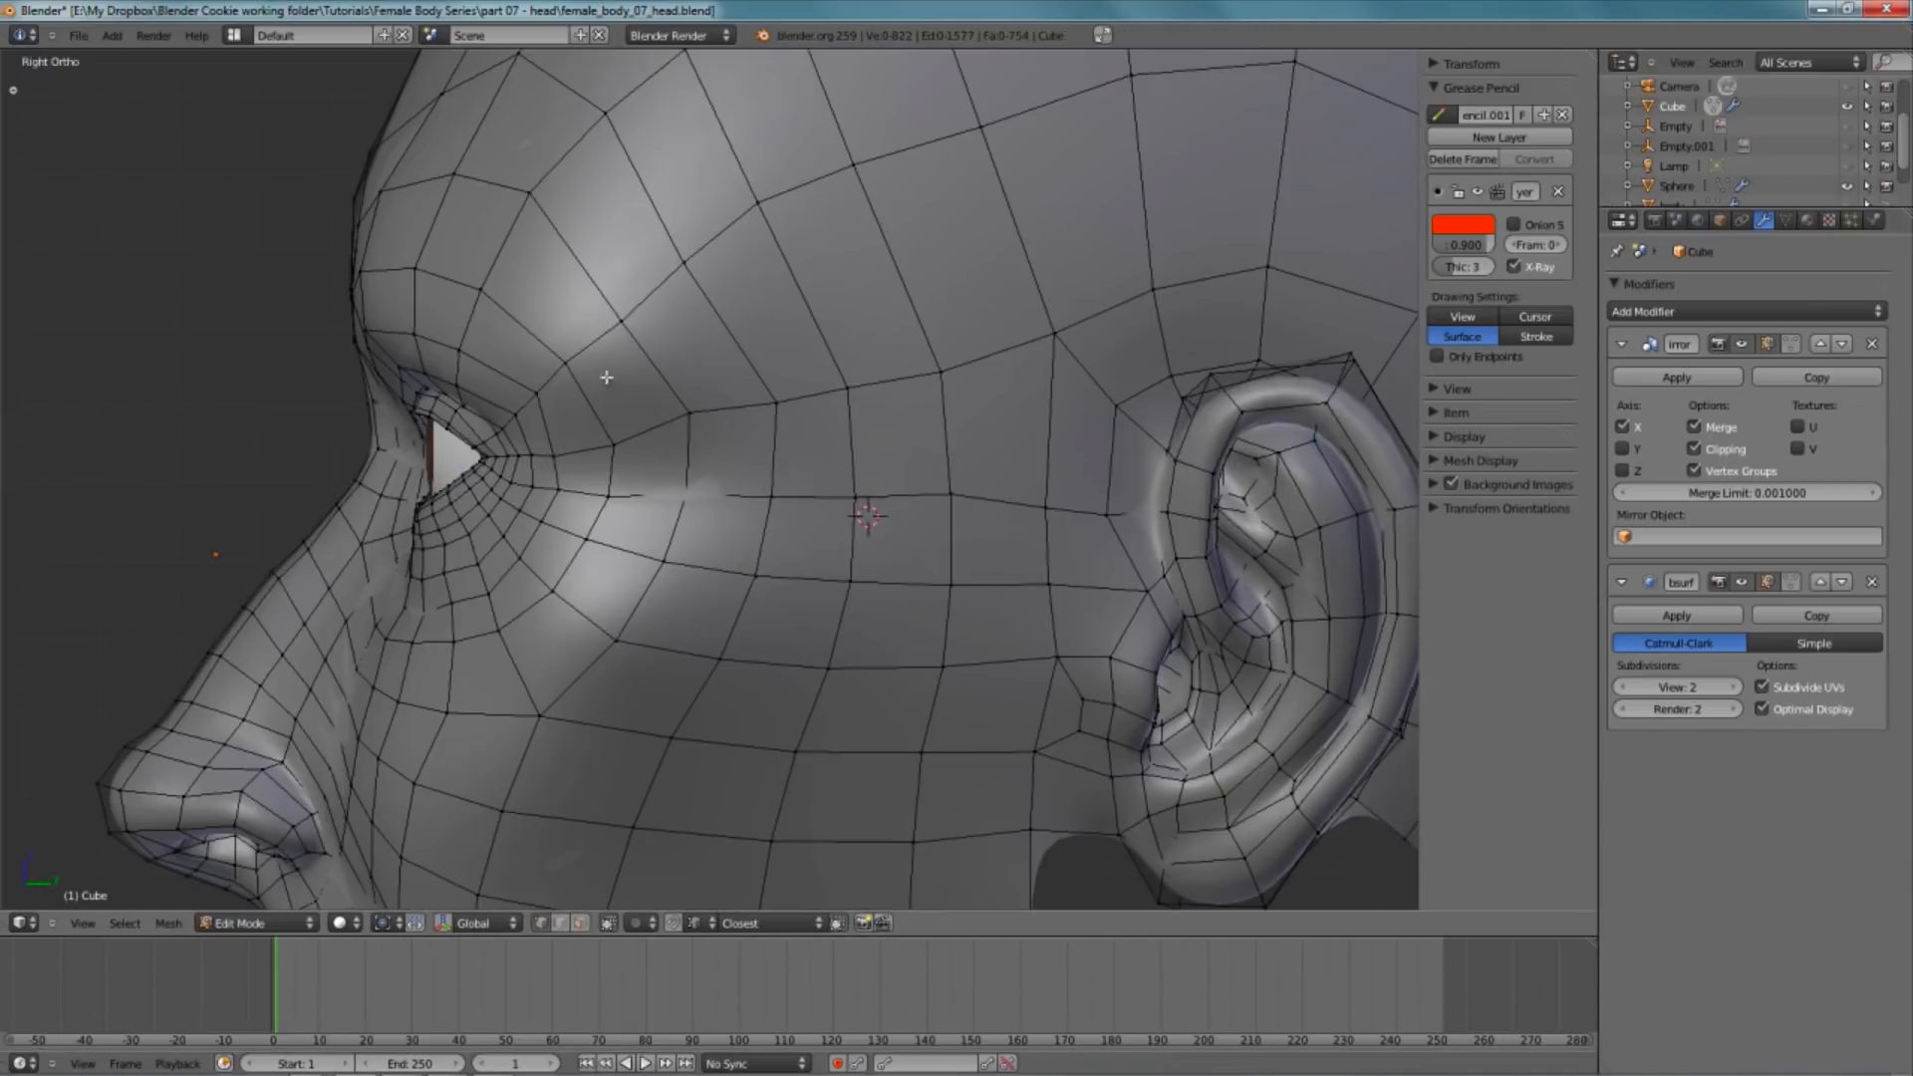
right_click(619, 327)
key("g")
left_click(626, 312)
key("a")
right_click(581, 362)
key("g")
left_click(584, 354)
key("a")
- Select the temple vertex behind the outer eye corner and shift it slightly in an angled front view
right_click(611, 454)
right_click(680, 490)
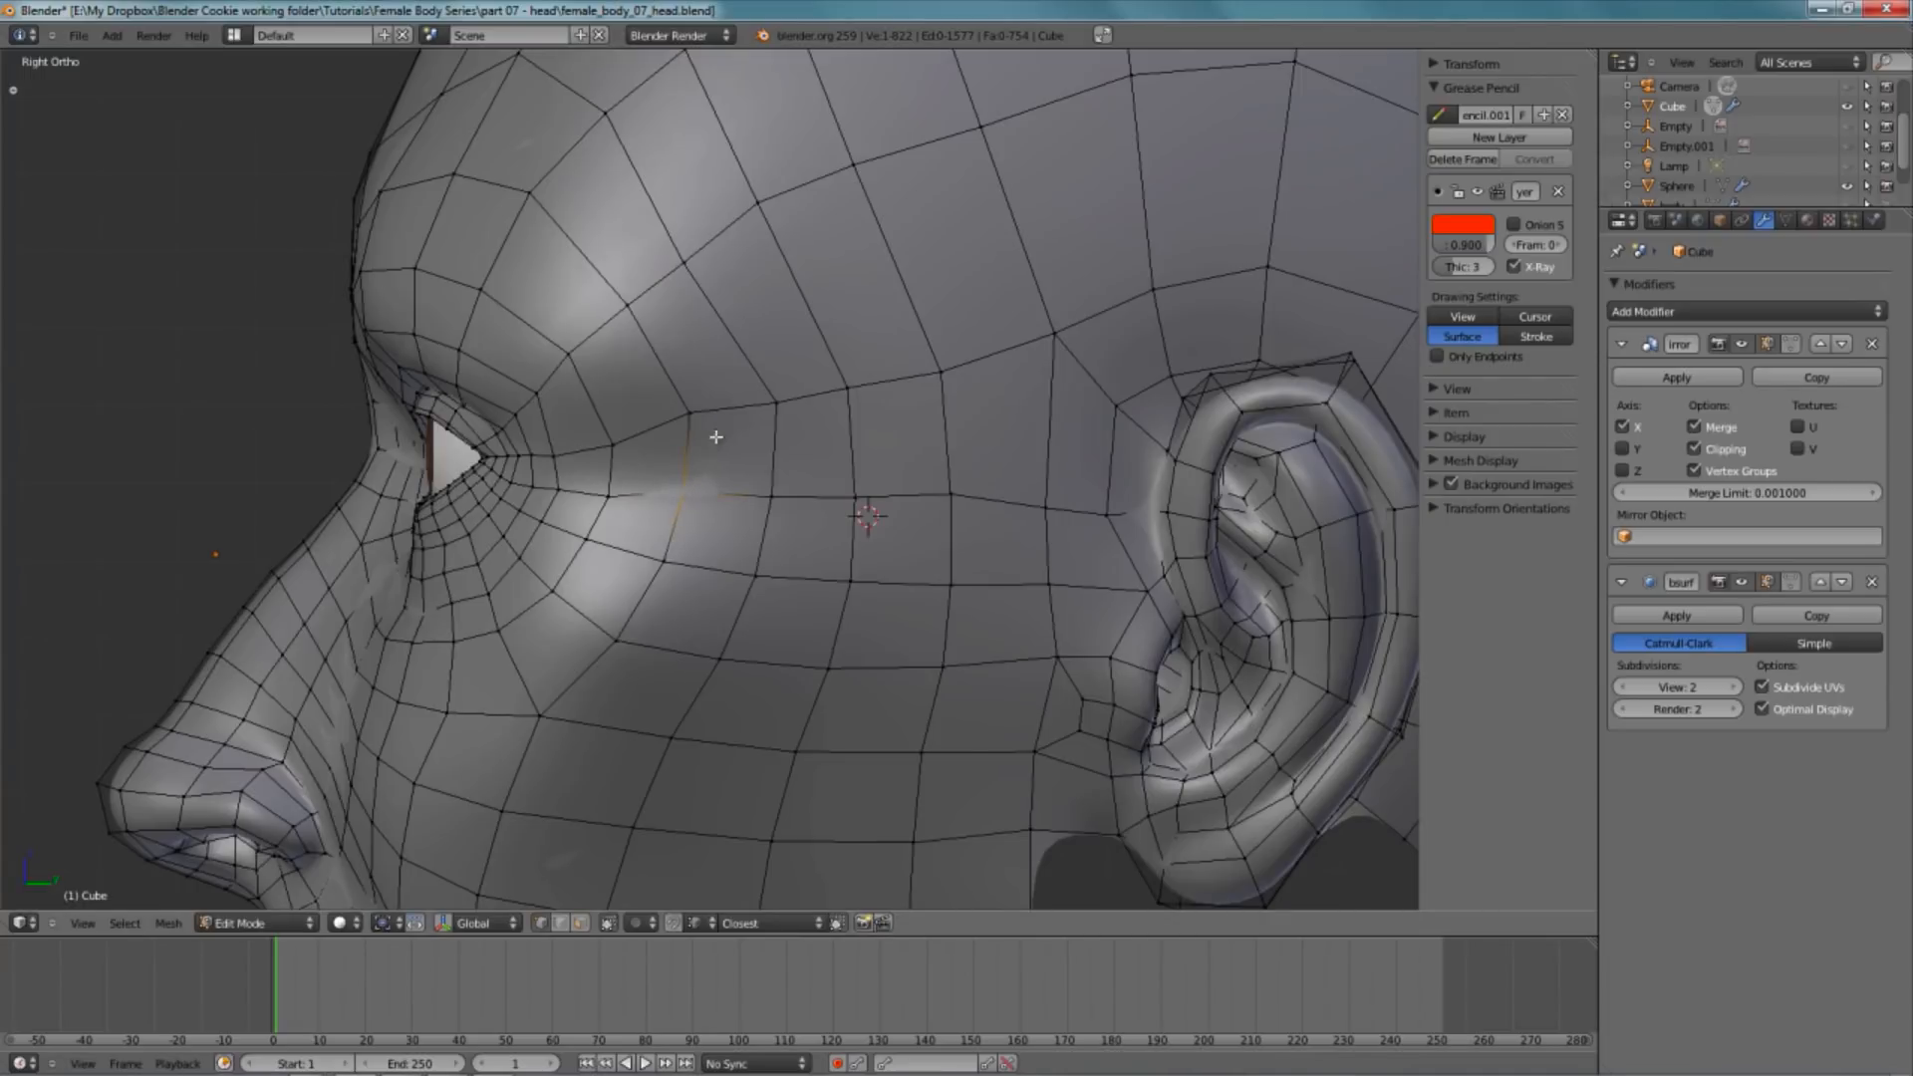
middle_click_drag(708, 483, 1016, 568)
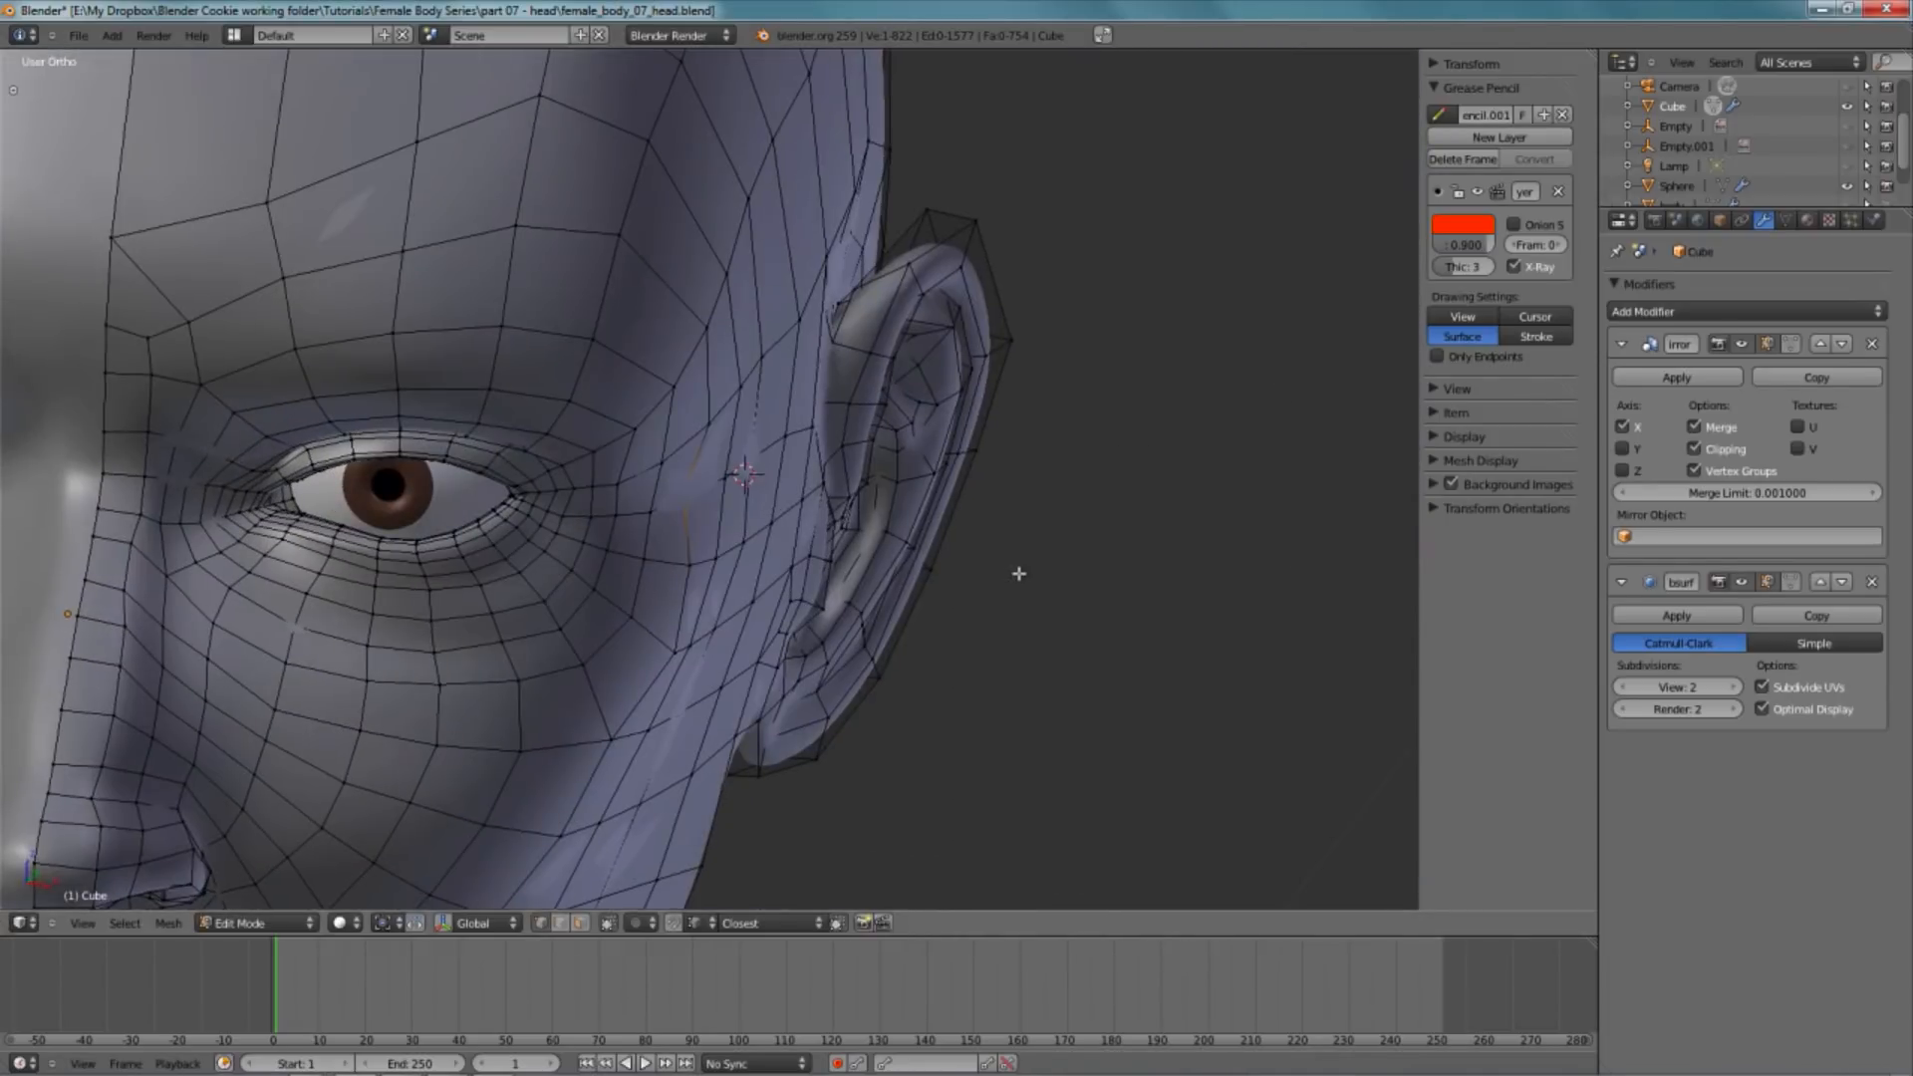
key("g")
left_click(1021, 577)
- In Object Mode, select the head in front wireframe view and snap the 3D cursor to its origin
key("KP_3")
scroll(965, 624, "down", 4)
middle_click_drag(827, 573, 1016, 585, "shift")
key("KP_1")
scroll(899, 583, "down", 3)
middle_click_drag(901, 580, 937, 567, "shift")
key("z")
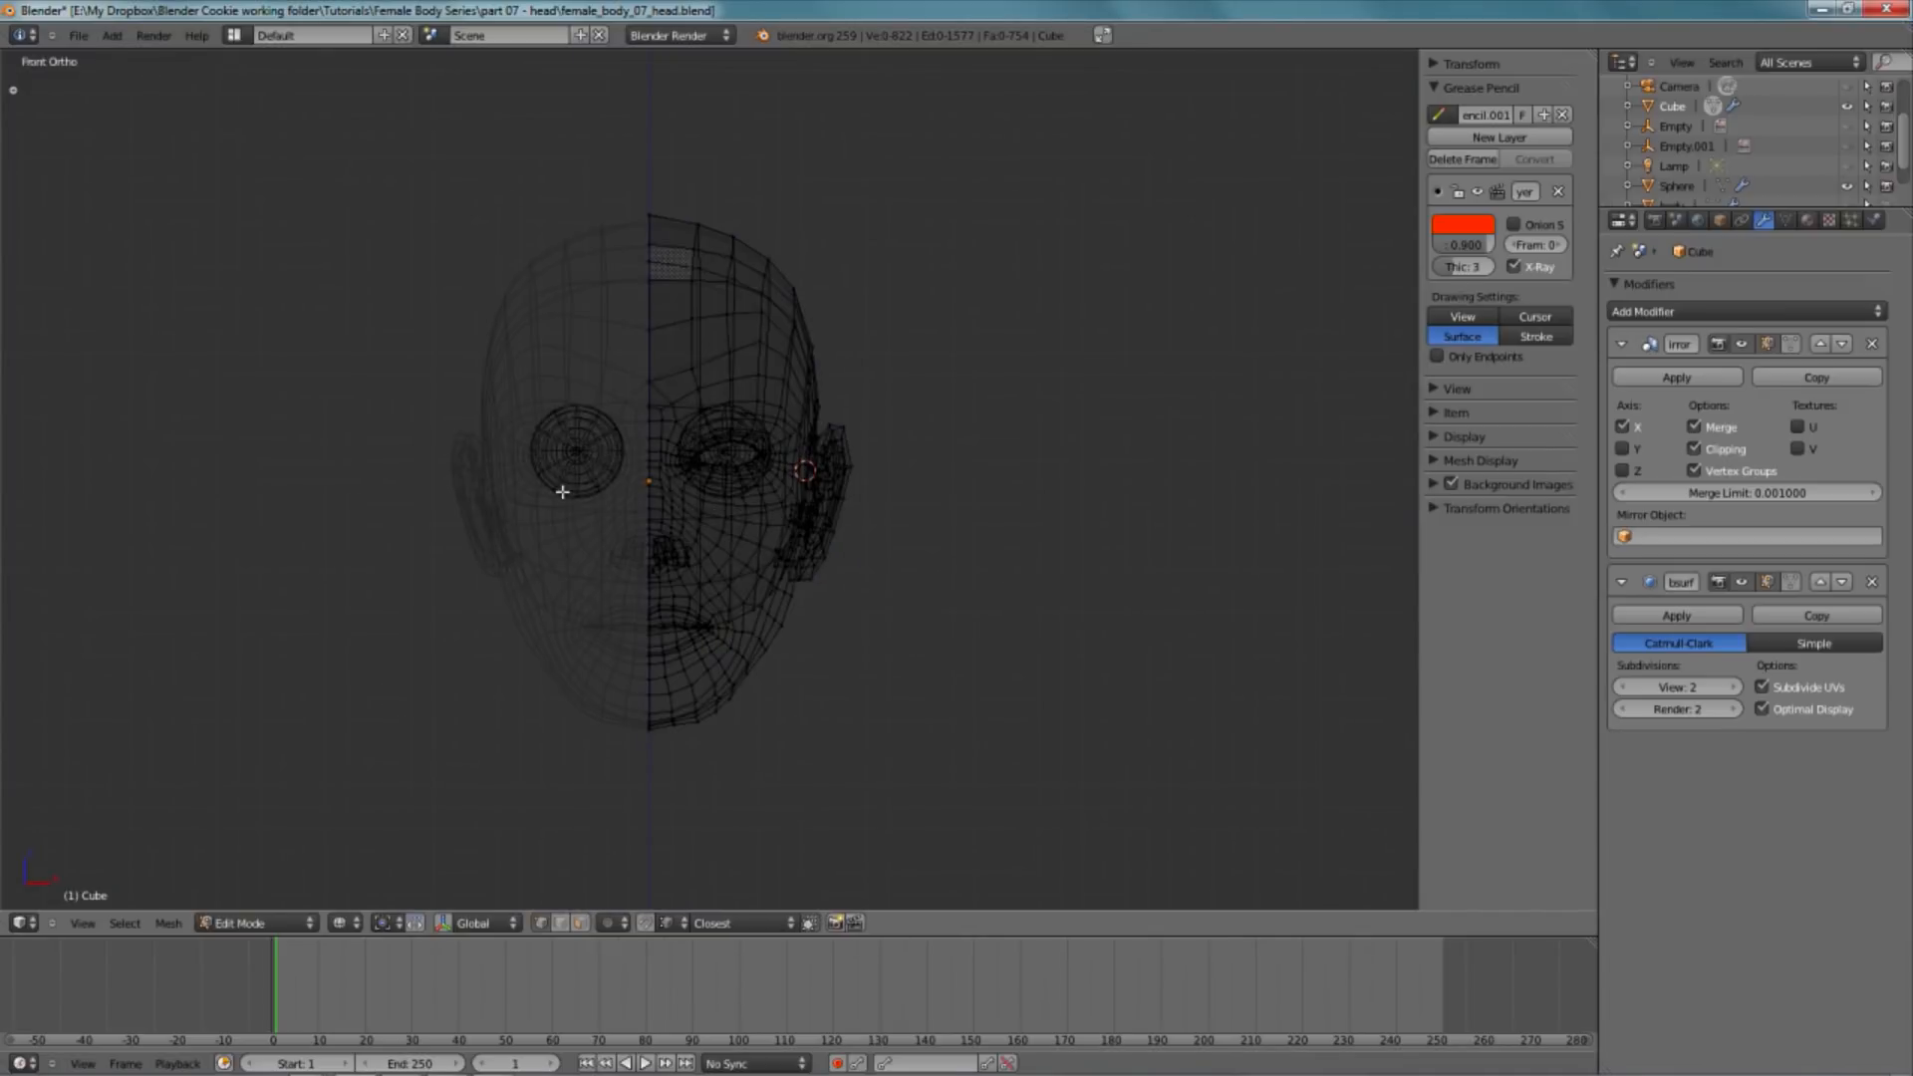
key("Tab")
key("shift+c")
right_click(711, 239)
key("shift+s")
left_click(834, 354)
middle_click_drag(826, 305, 851, 522, "shift")
scroll(851, 522, "up", 10)
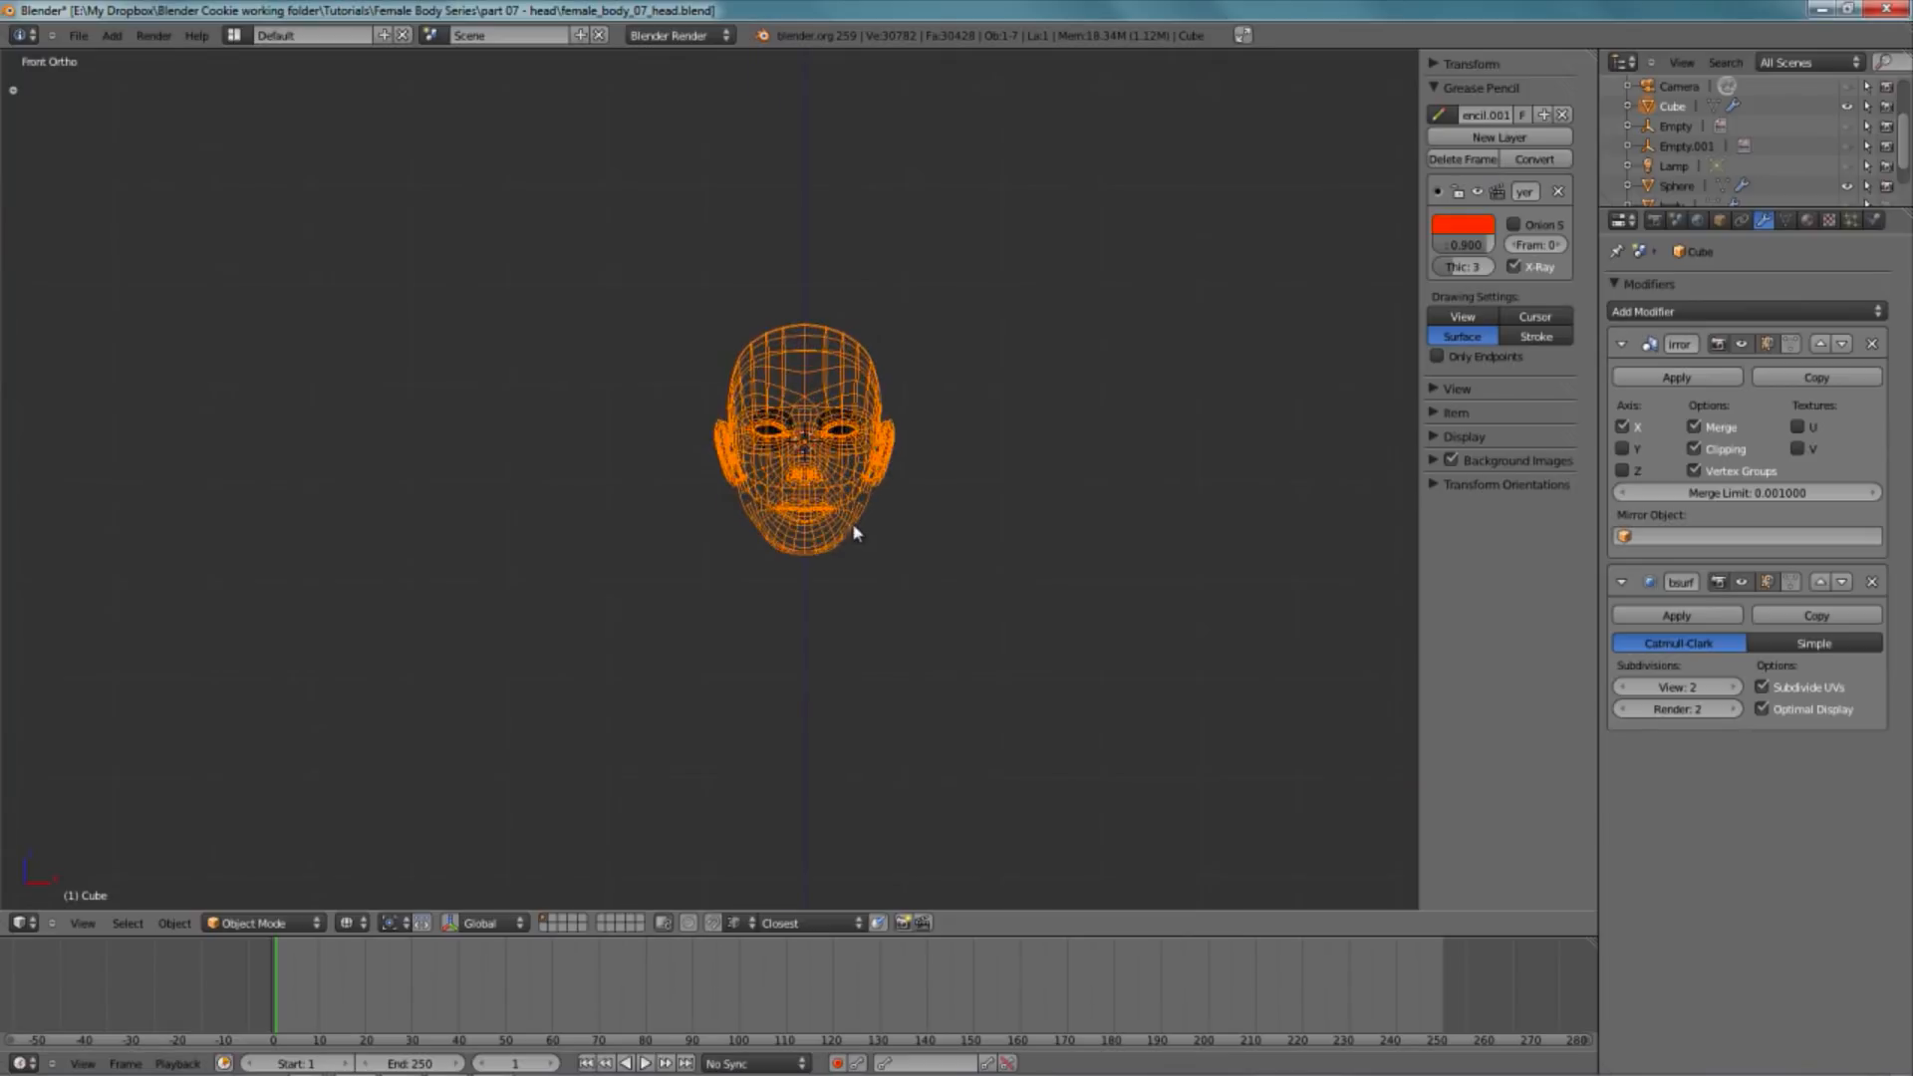
middle_click_drag(1034, 446, 867, 449, "shift")
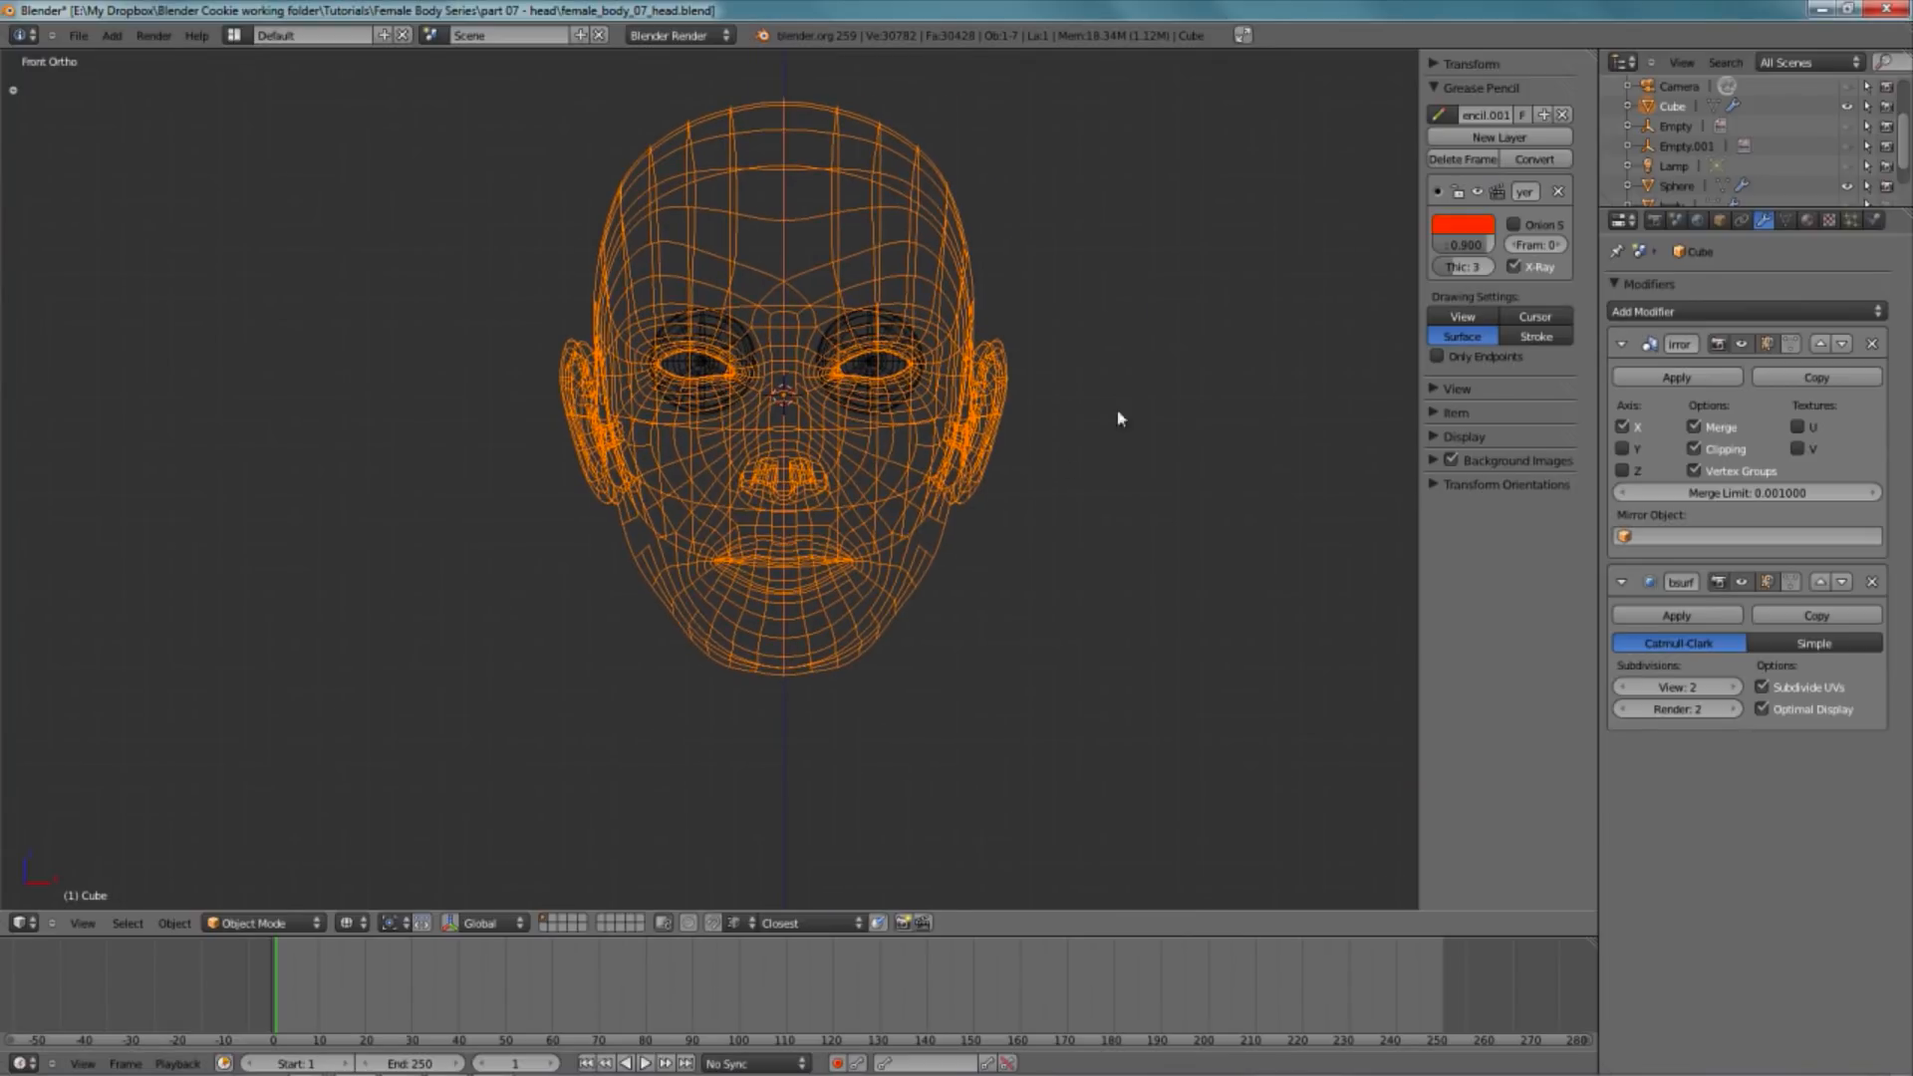
- Add a cube at the 3D cursor and scale its mesh down to about 0.1 around the head
key("shift+a")
mouse_move(817, 491)
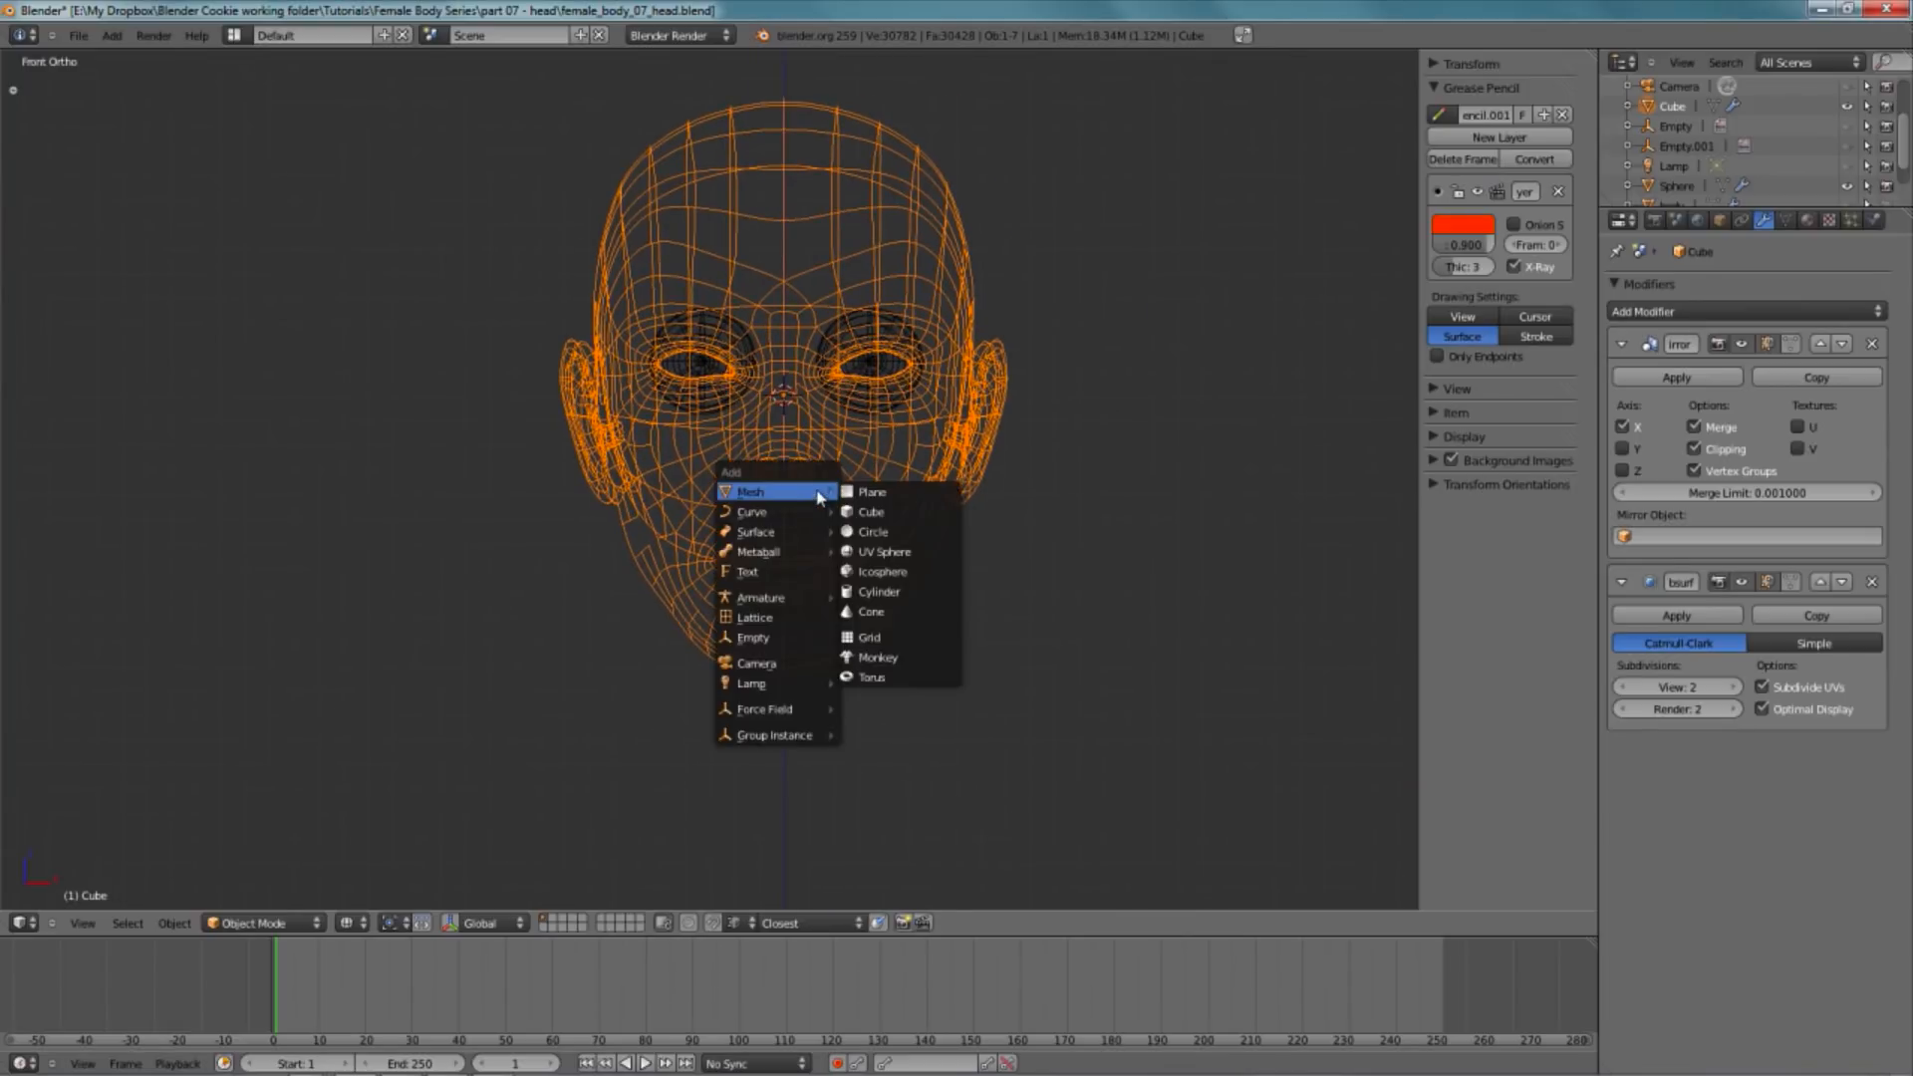
left_click(879, 511)
scroll(902, 485, "down", 12)
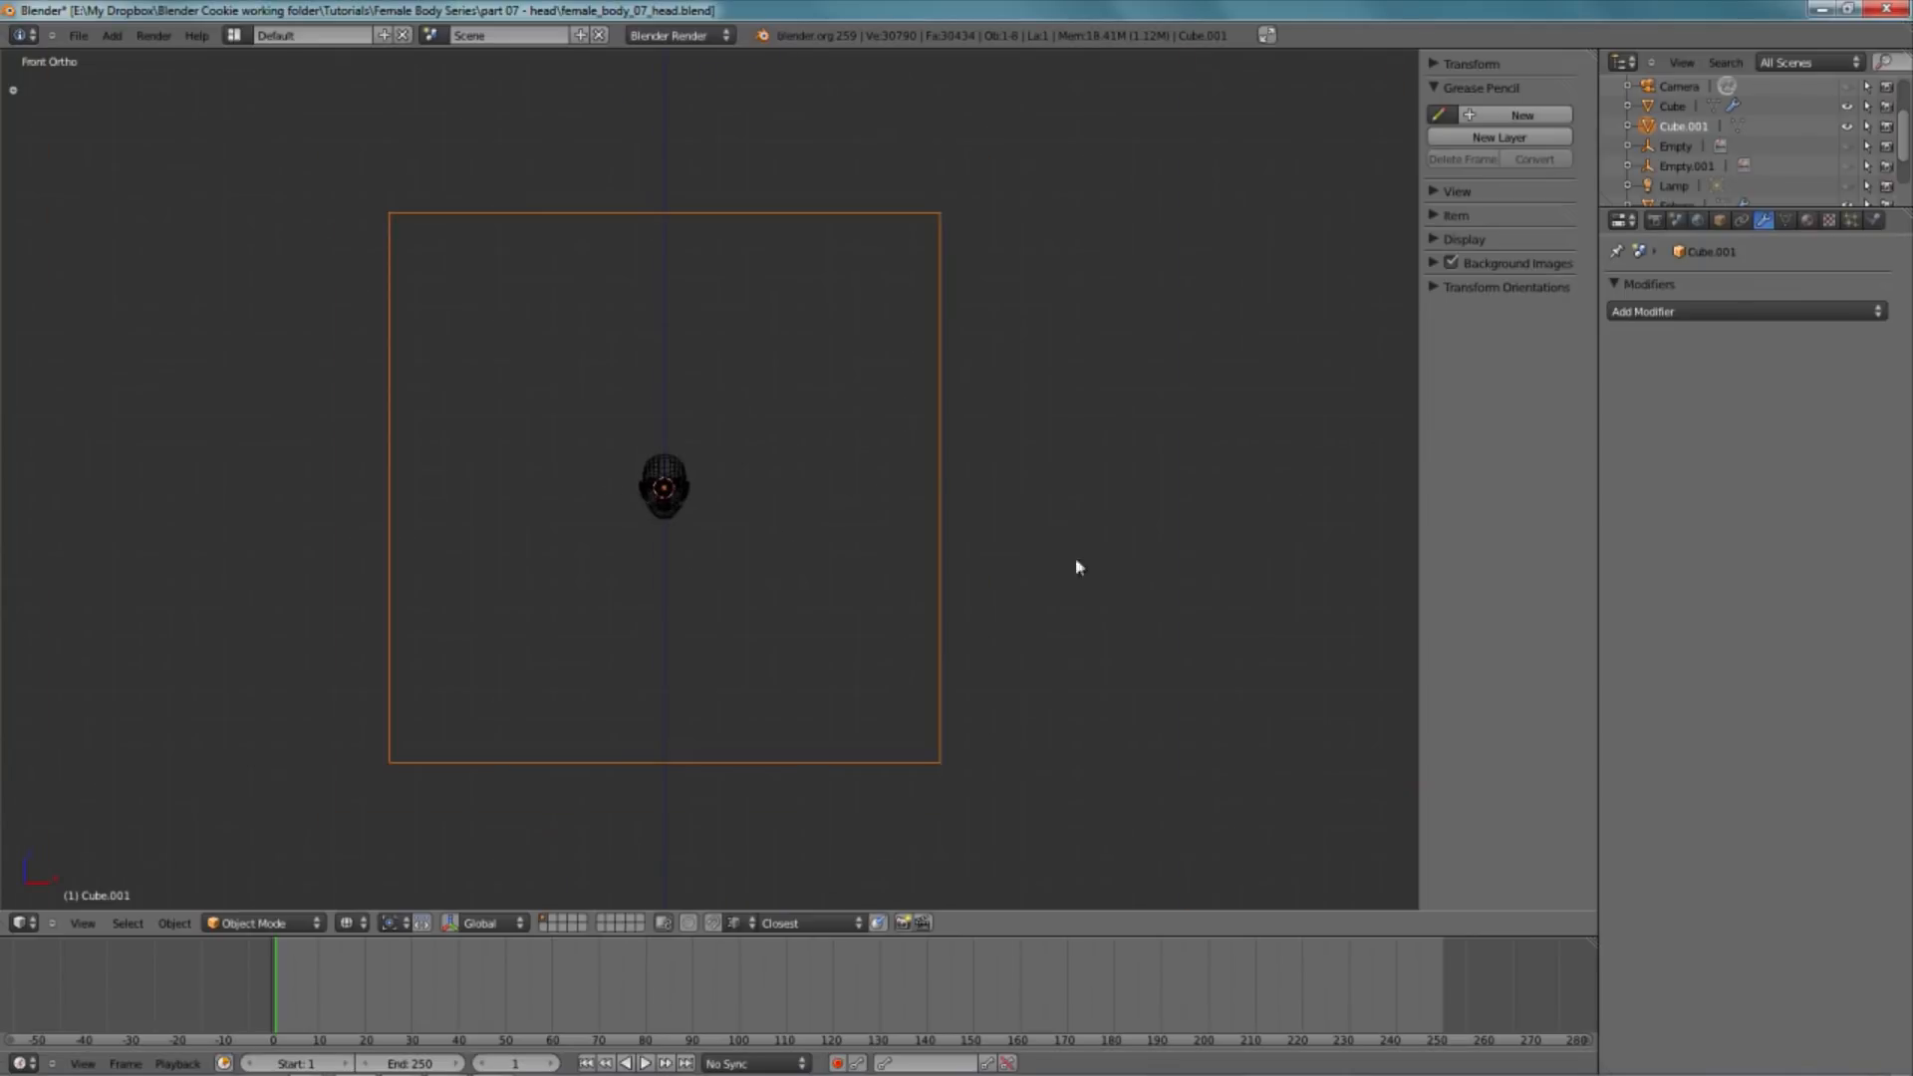
key("Tab")
key("s")
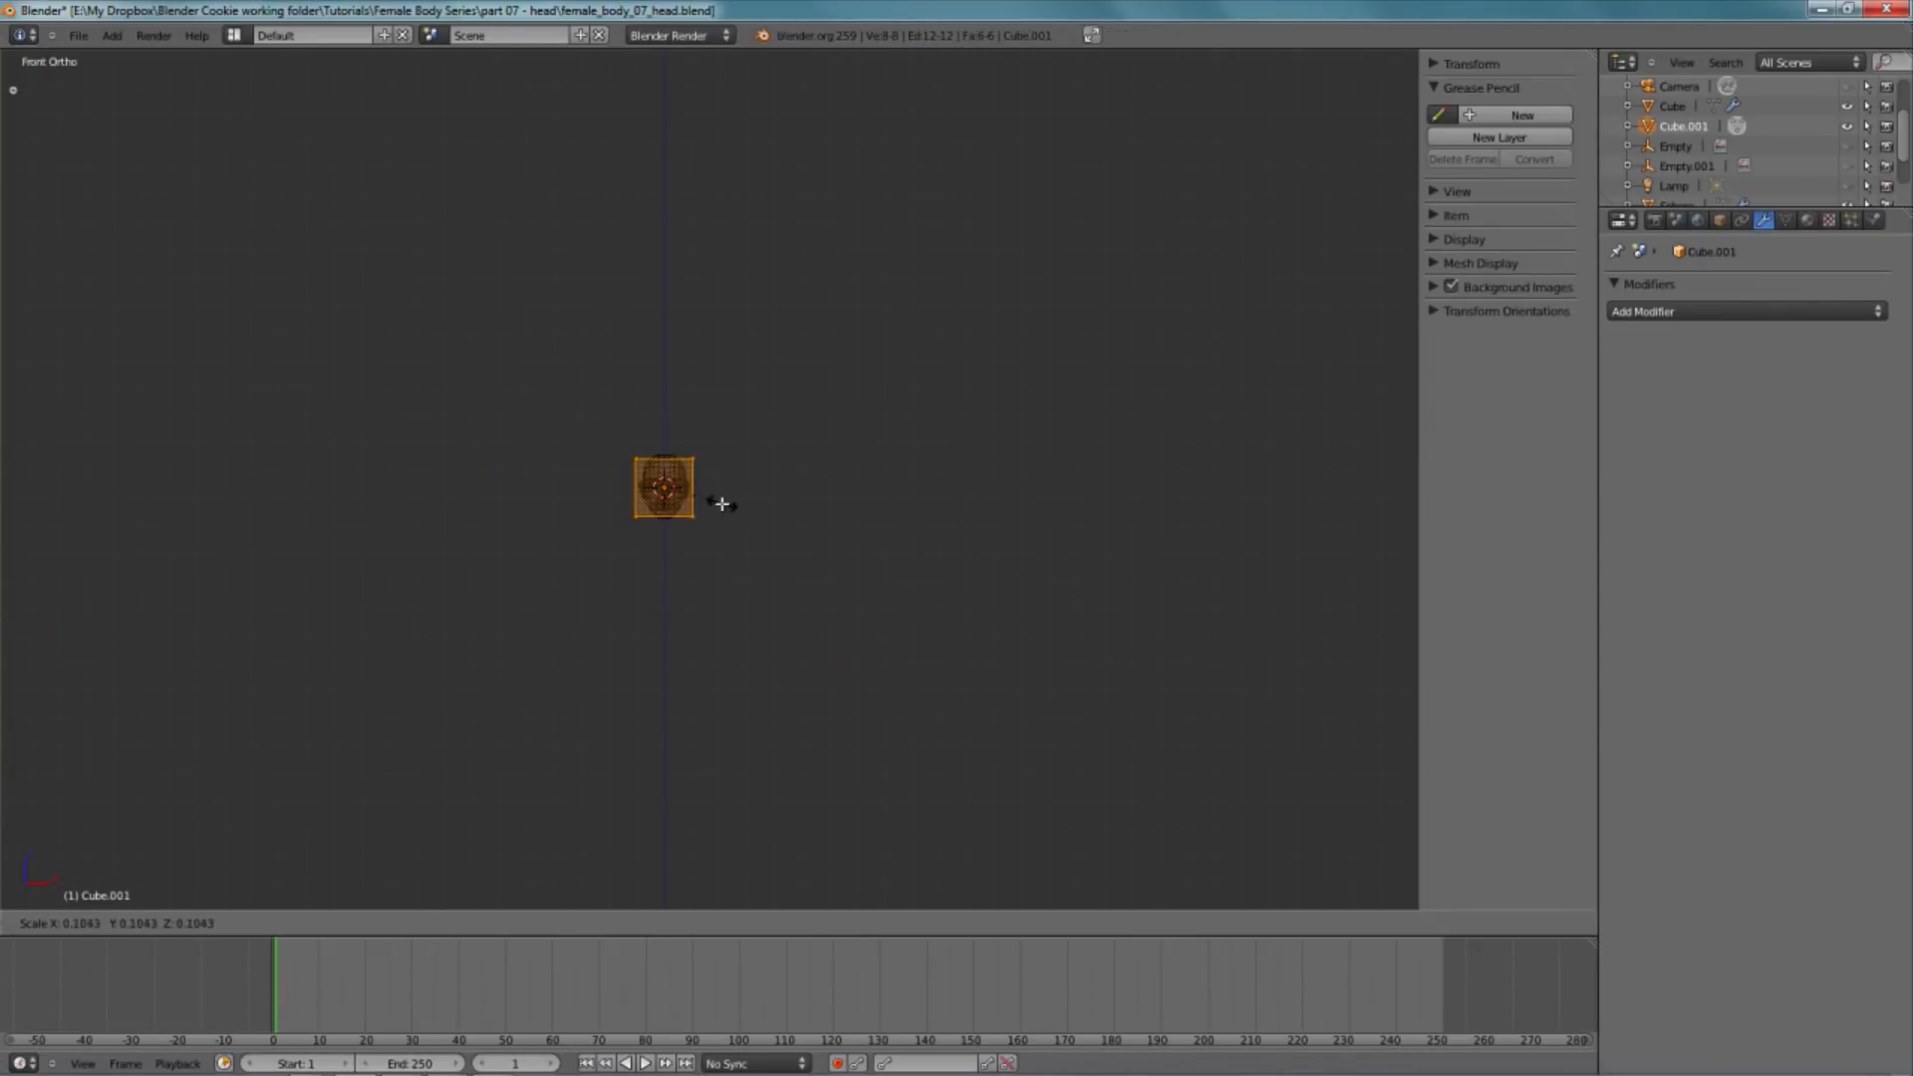
left_click(732, 508)
- Scale the cube's mesh and move it along Z to match the head's height from crown to chin
scroll(762, 570, "up", 8)
key("KP_Decimal")
key("s")
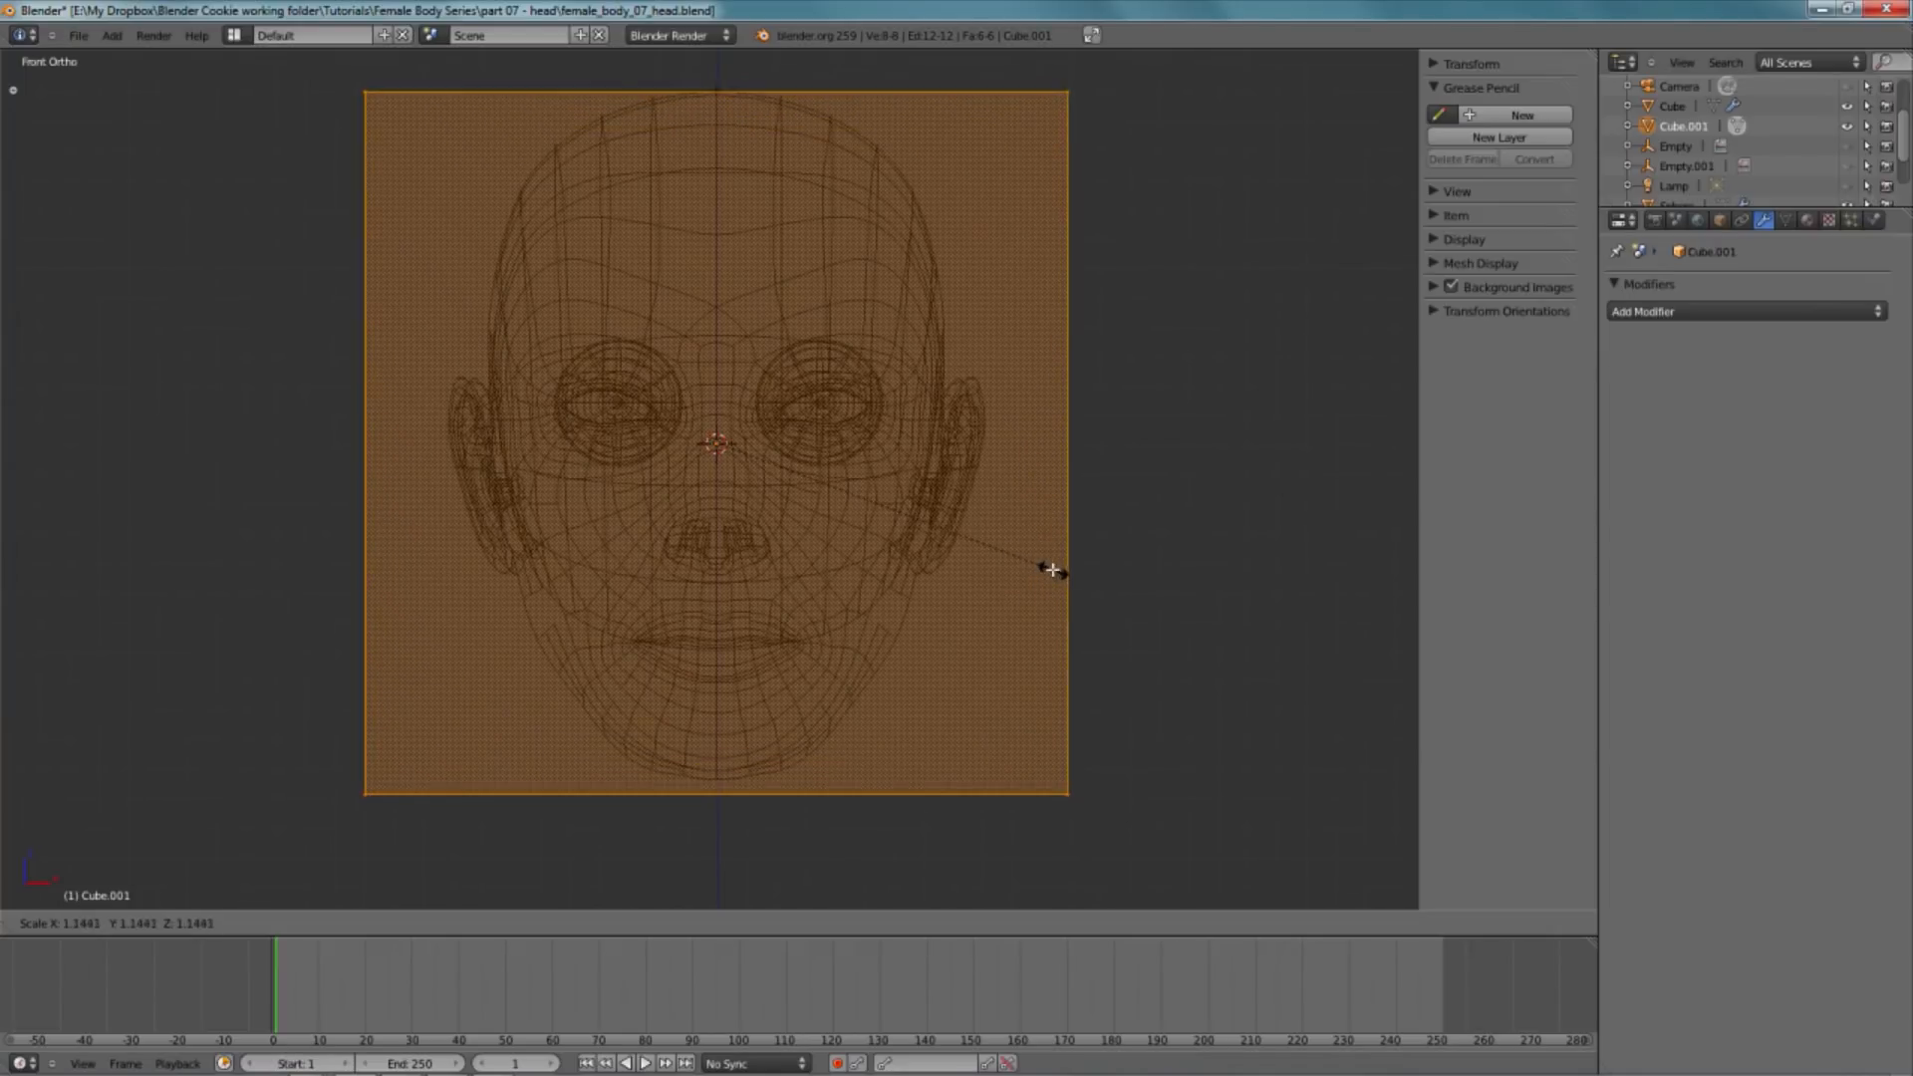
left_click(1052, 570)
key("g")
key("z")
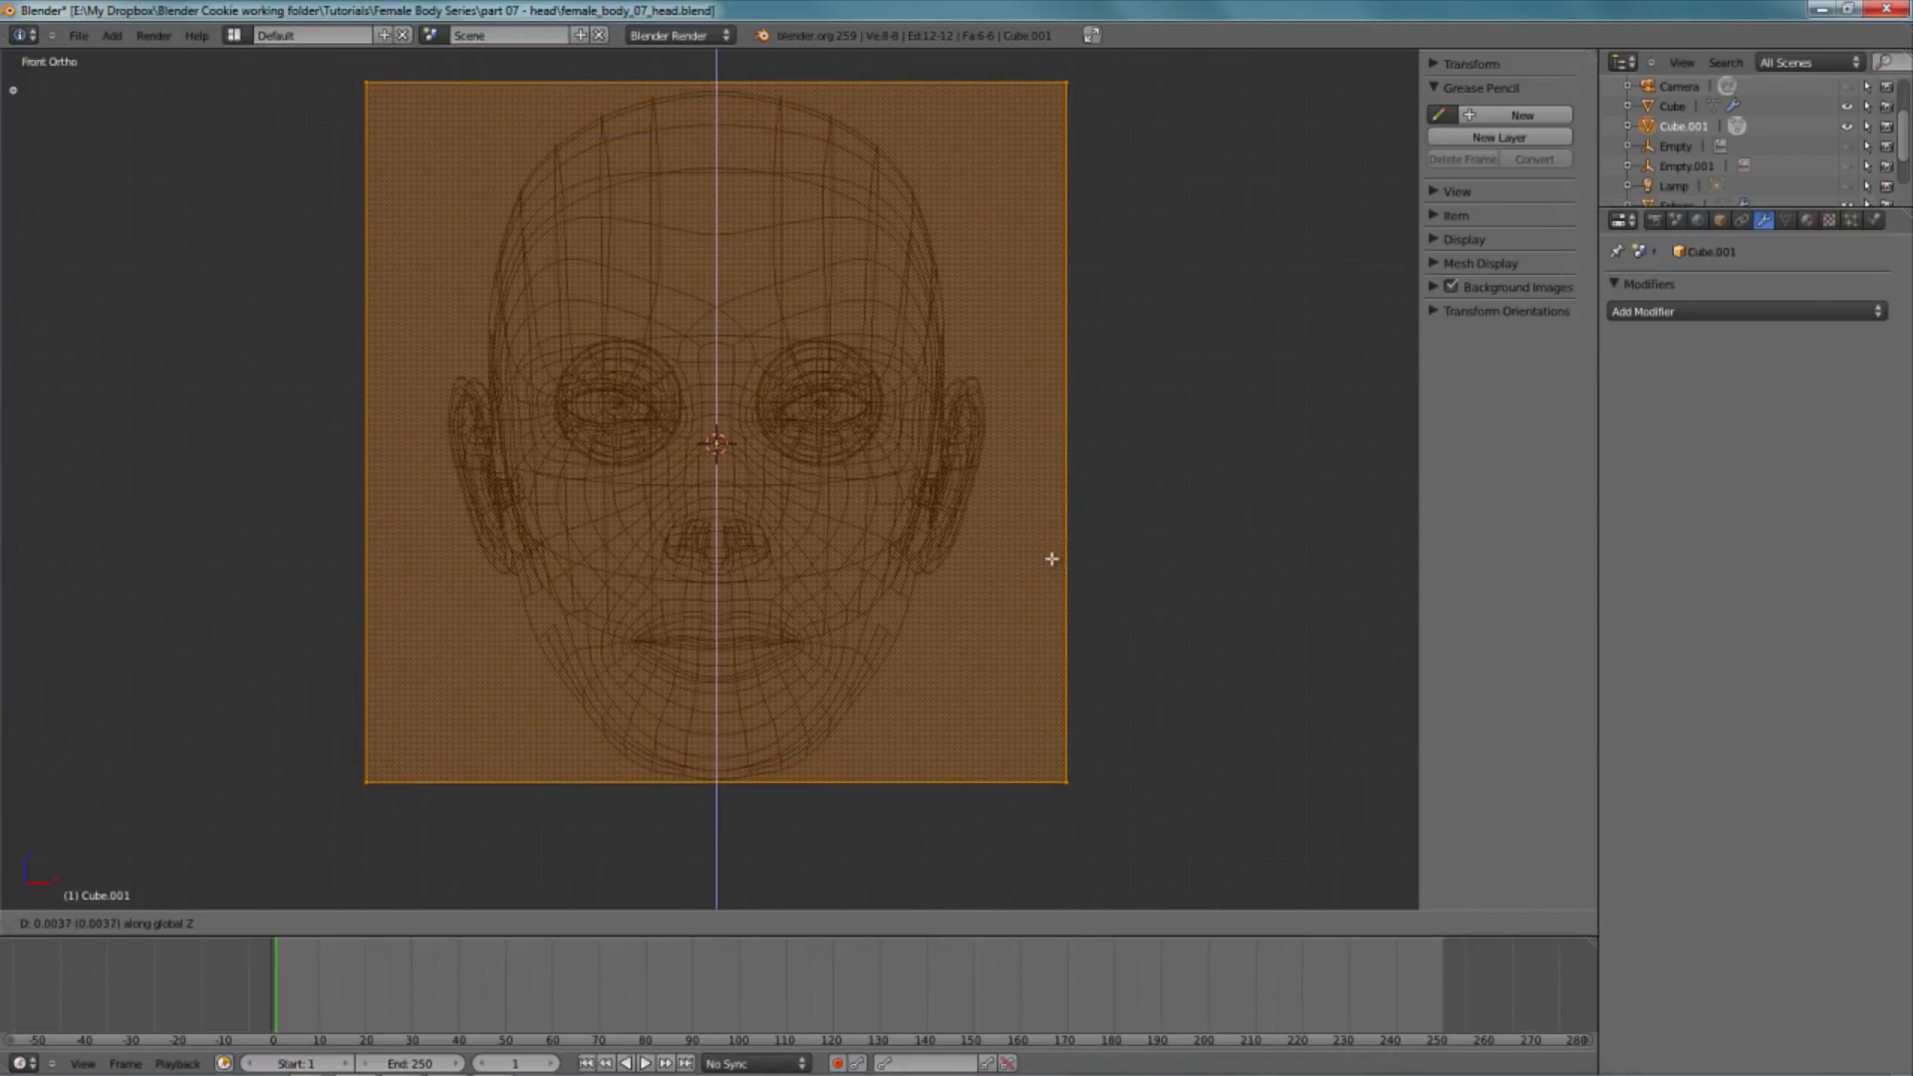
left_click(1054, 561)
key("s")
left_click(1145, 596)
- Save the file over the existing one and set the cube's object display type to Wire
key("Tab")
key("a")
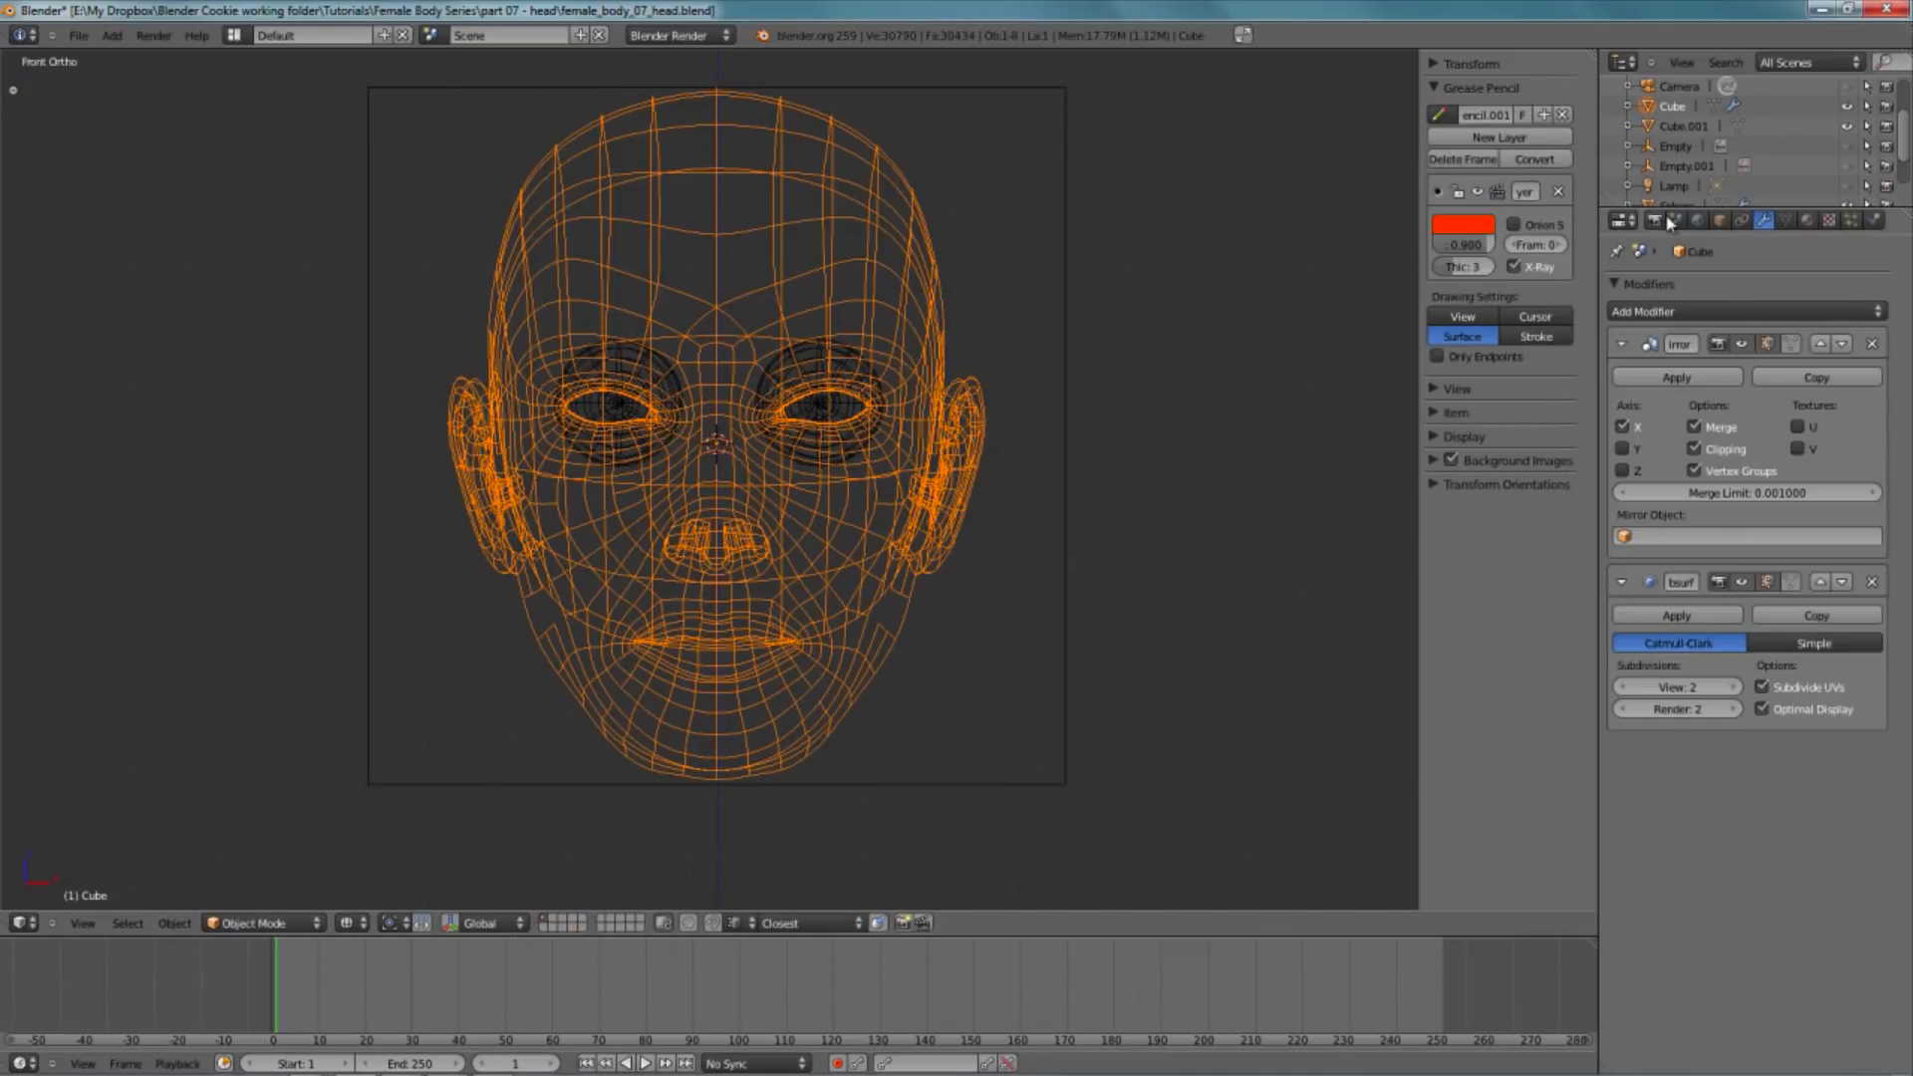
right_click(977, 99)
left_click(1720, 219)
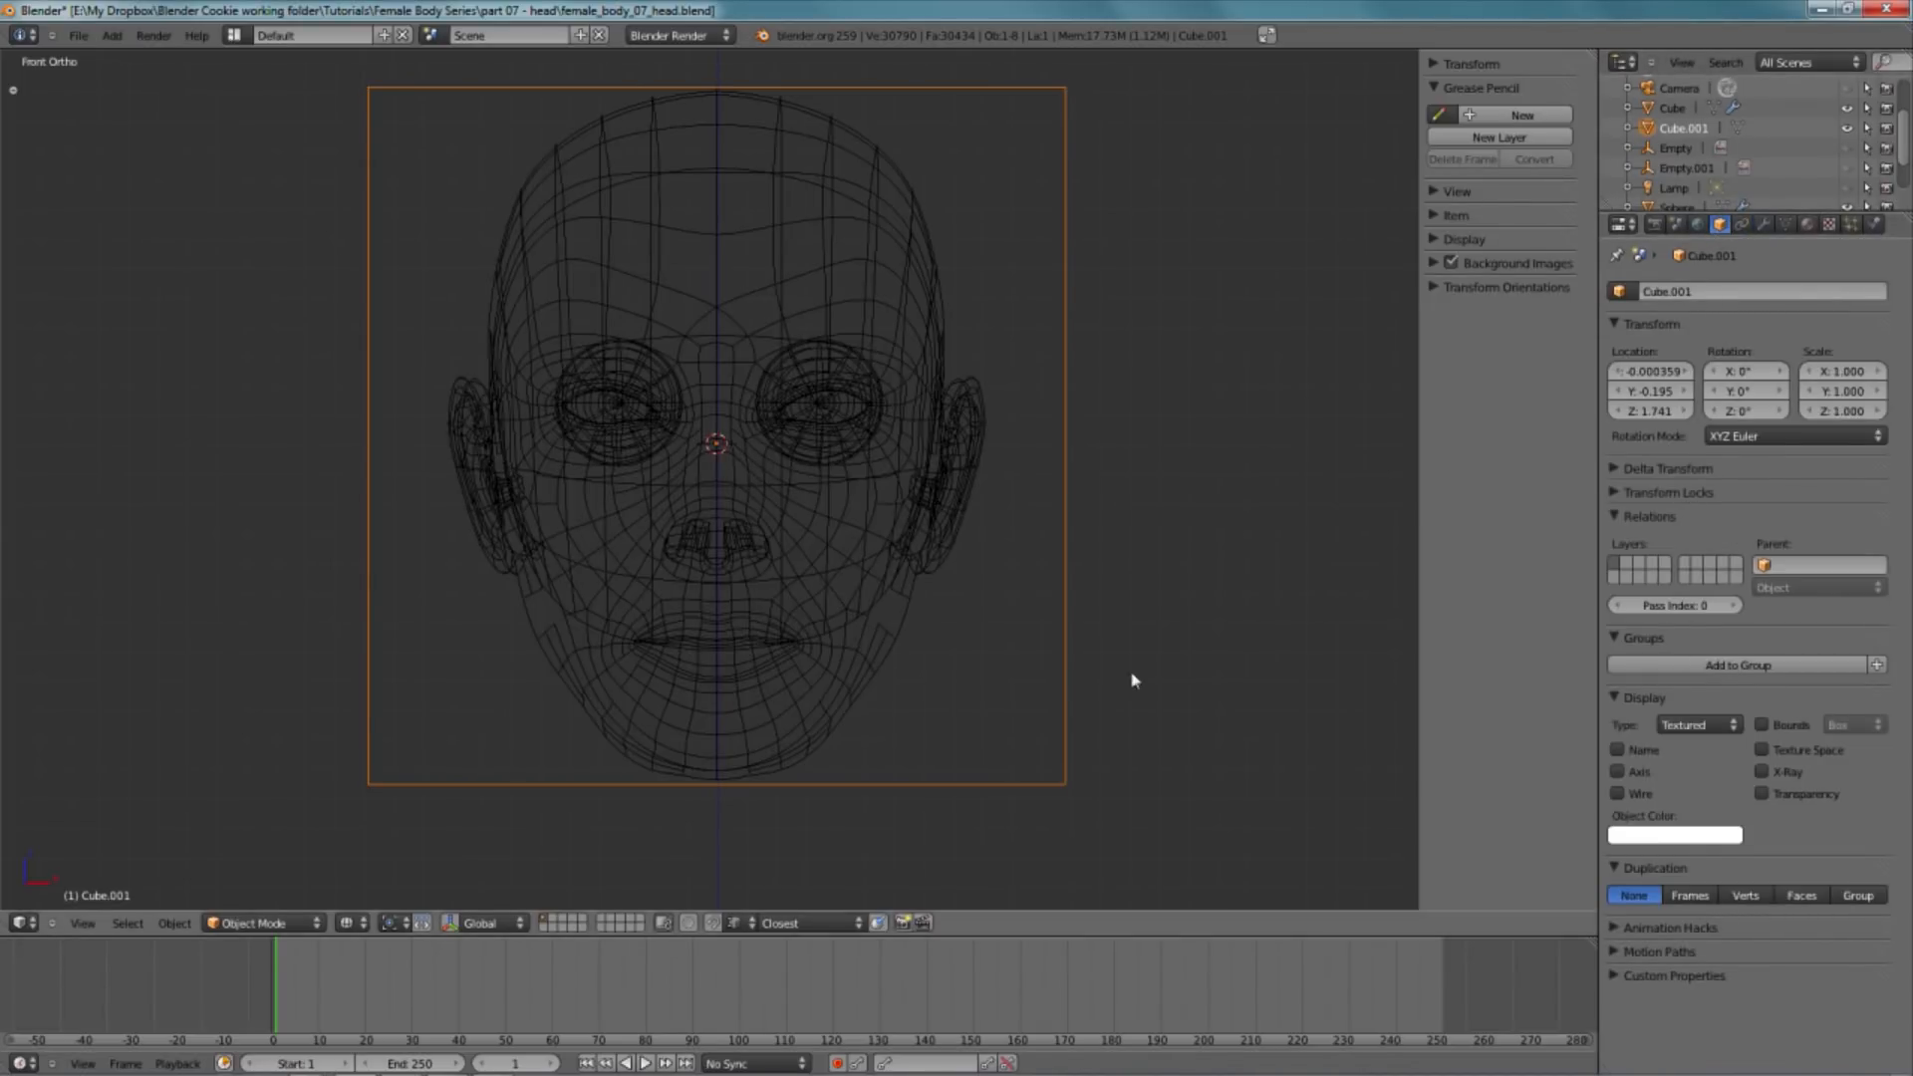
key("ctrl+s")
left_click(945, 610)
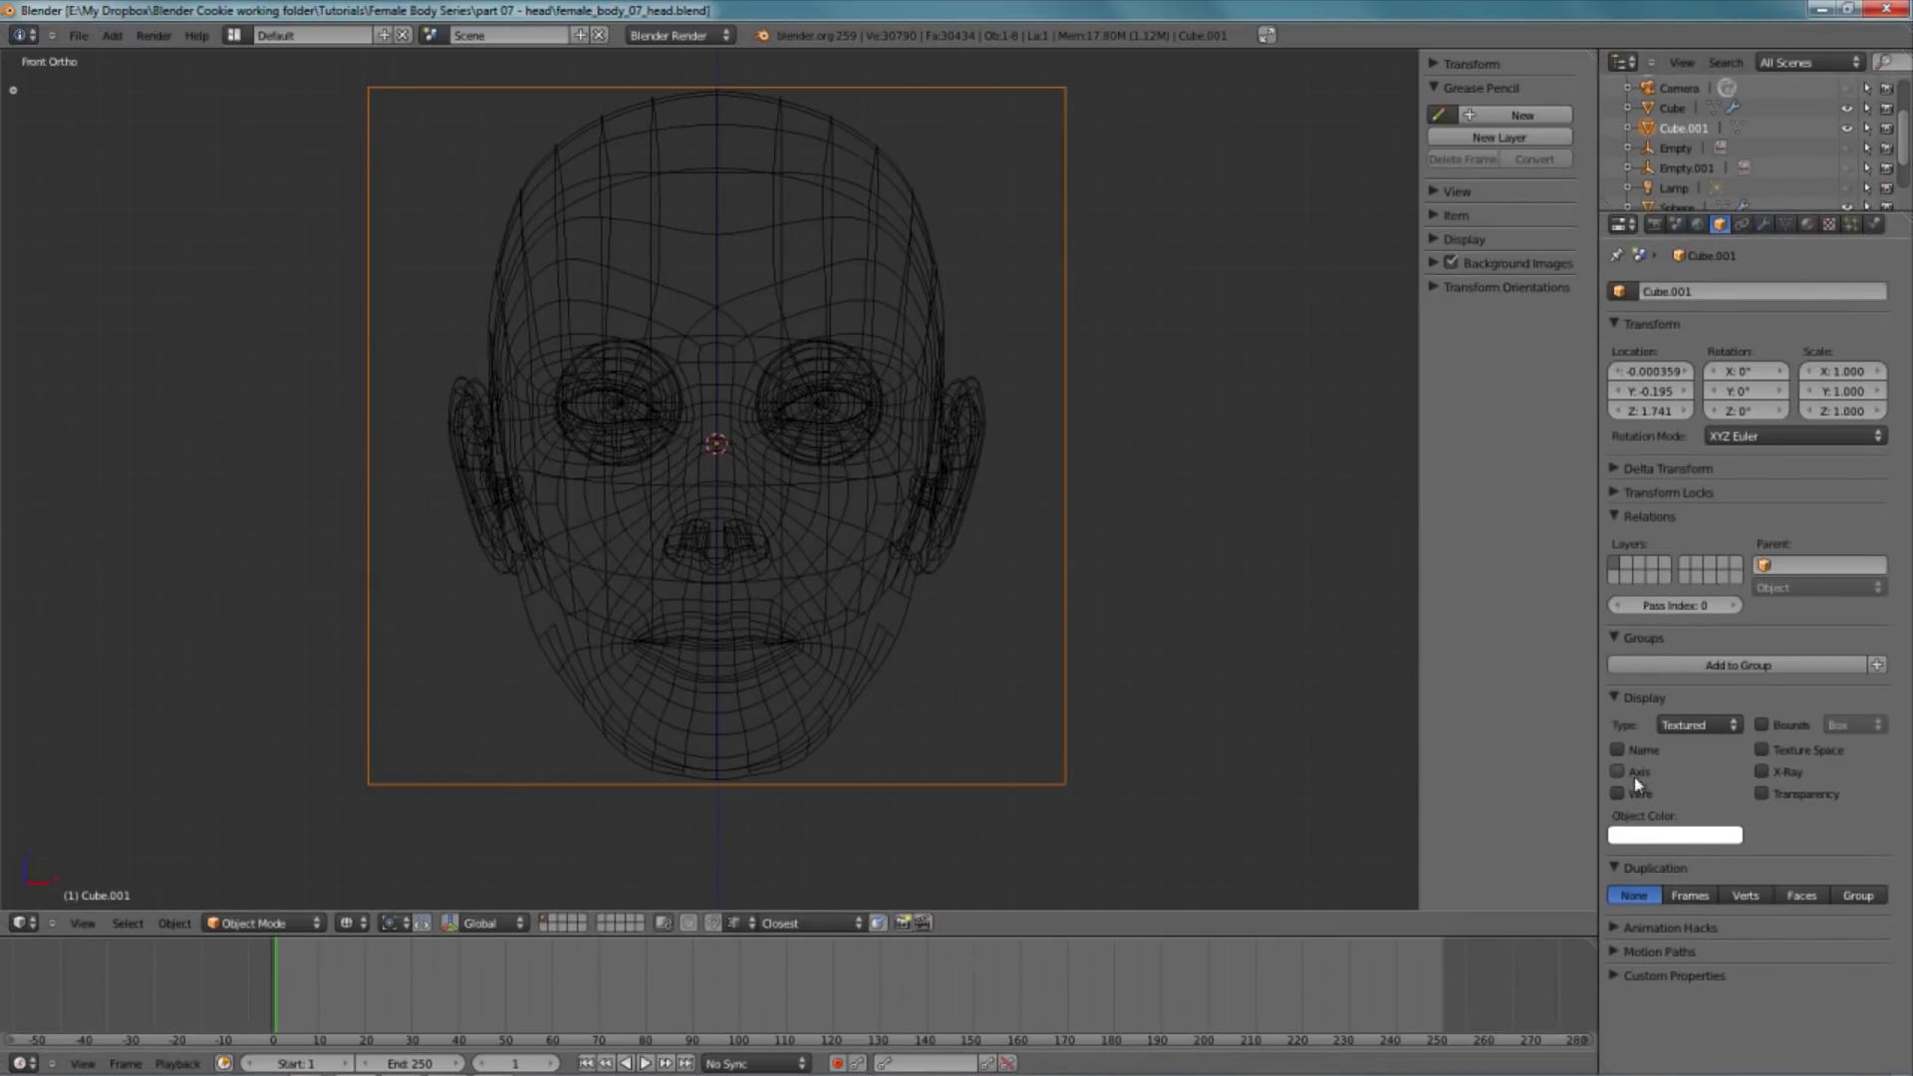
left_click(1699, 724)
left_click(1694, 683)
- Move the cube about 0.12 along Y in side view so that it surrounds the head
key("z")
scroll(845, 468, "down", 5)
middle_click_drag(846, 468, 859, 525)
key("KP_3")
scroll(723, 545, "up", 3)
key("z")
key("g")
key("y")
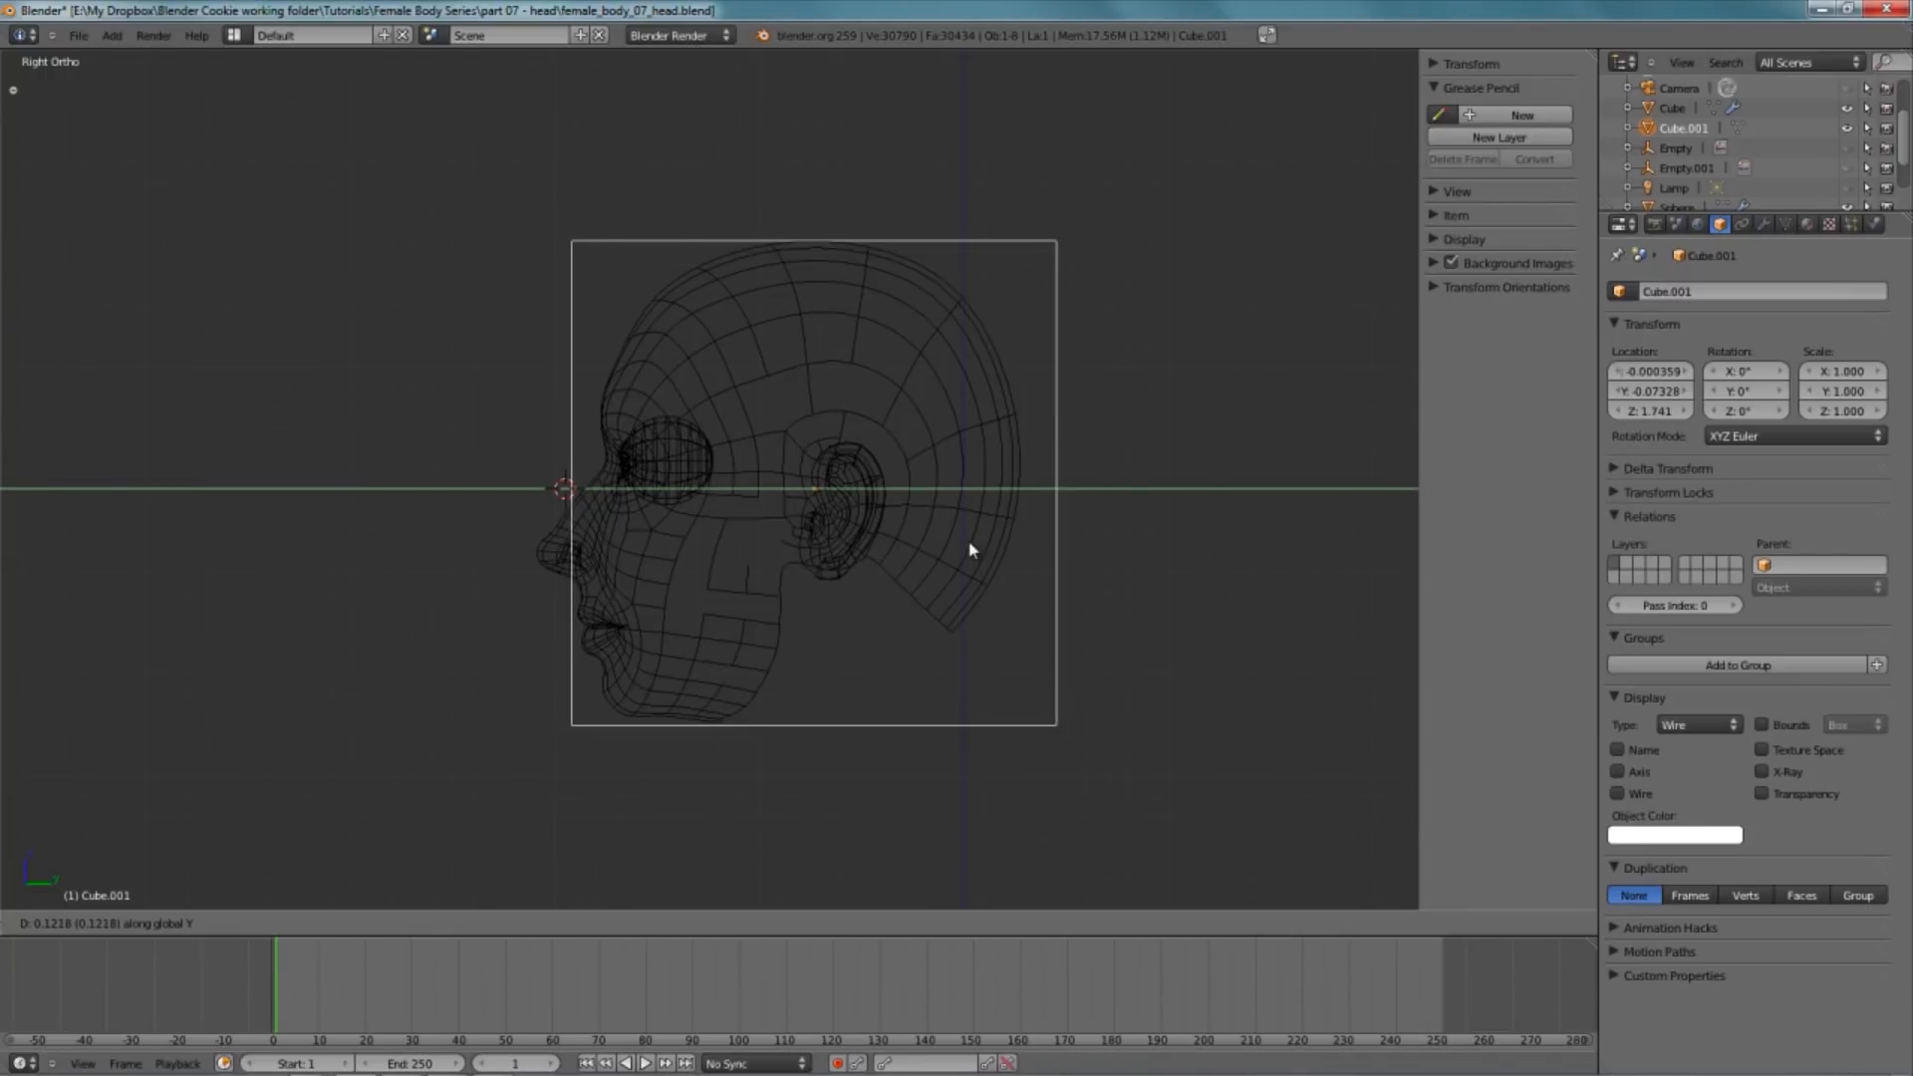
left_click(972, 549)
- Add a horizontal loop cut through the exact middle of the guide cube
key("Tab")
key("KP_1")
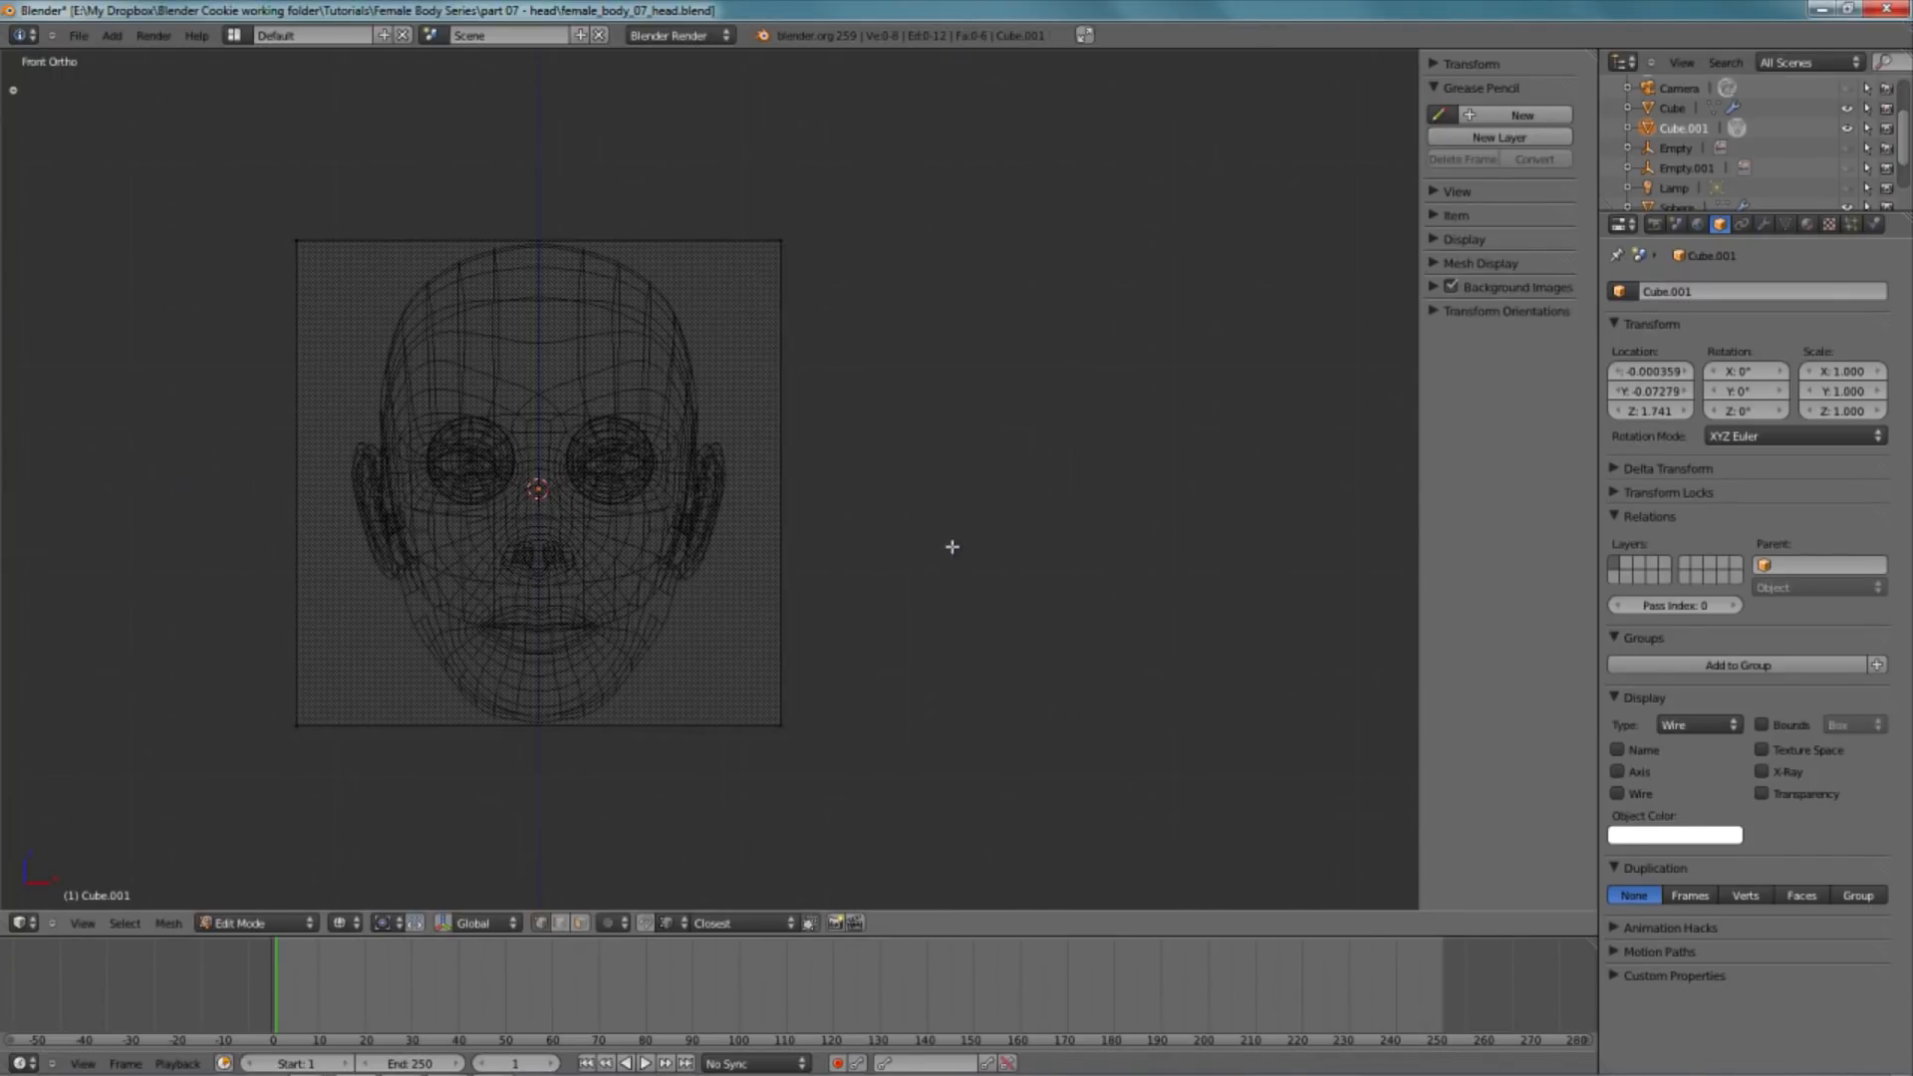
middle_click_drag(717, 520, 910, 501, "shift")
key("z")
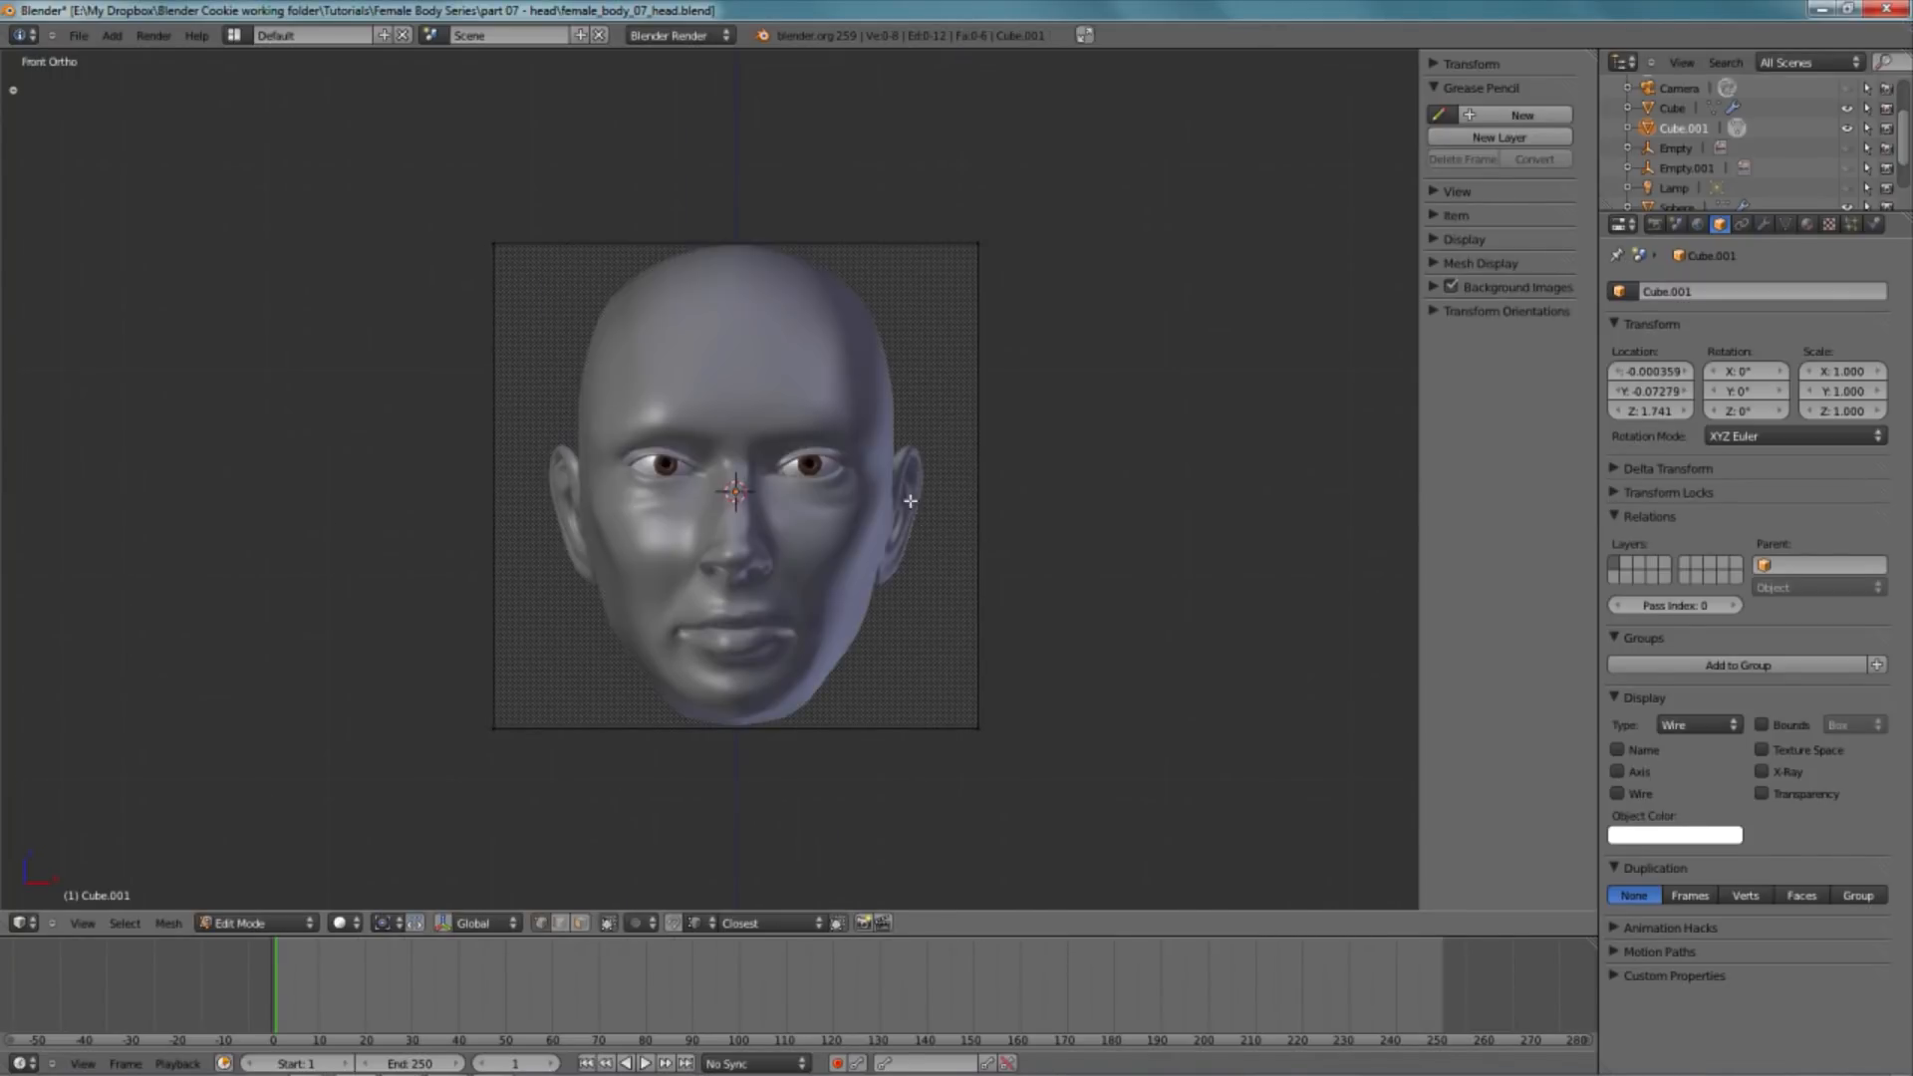
key("ctrl+r")
left_click(986, 467)
right_click(986, 466)
key("z")
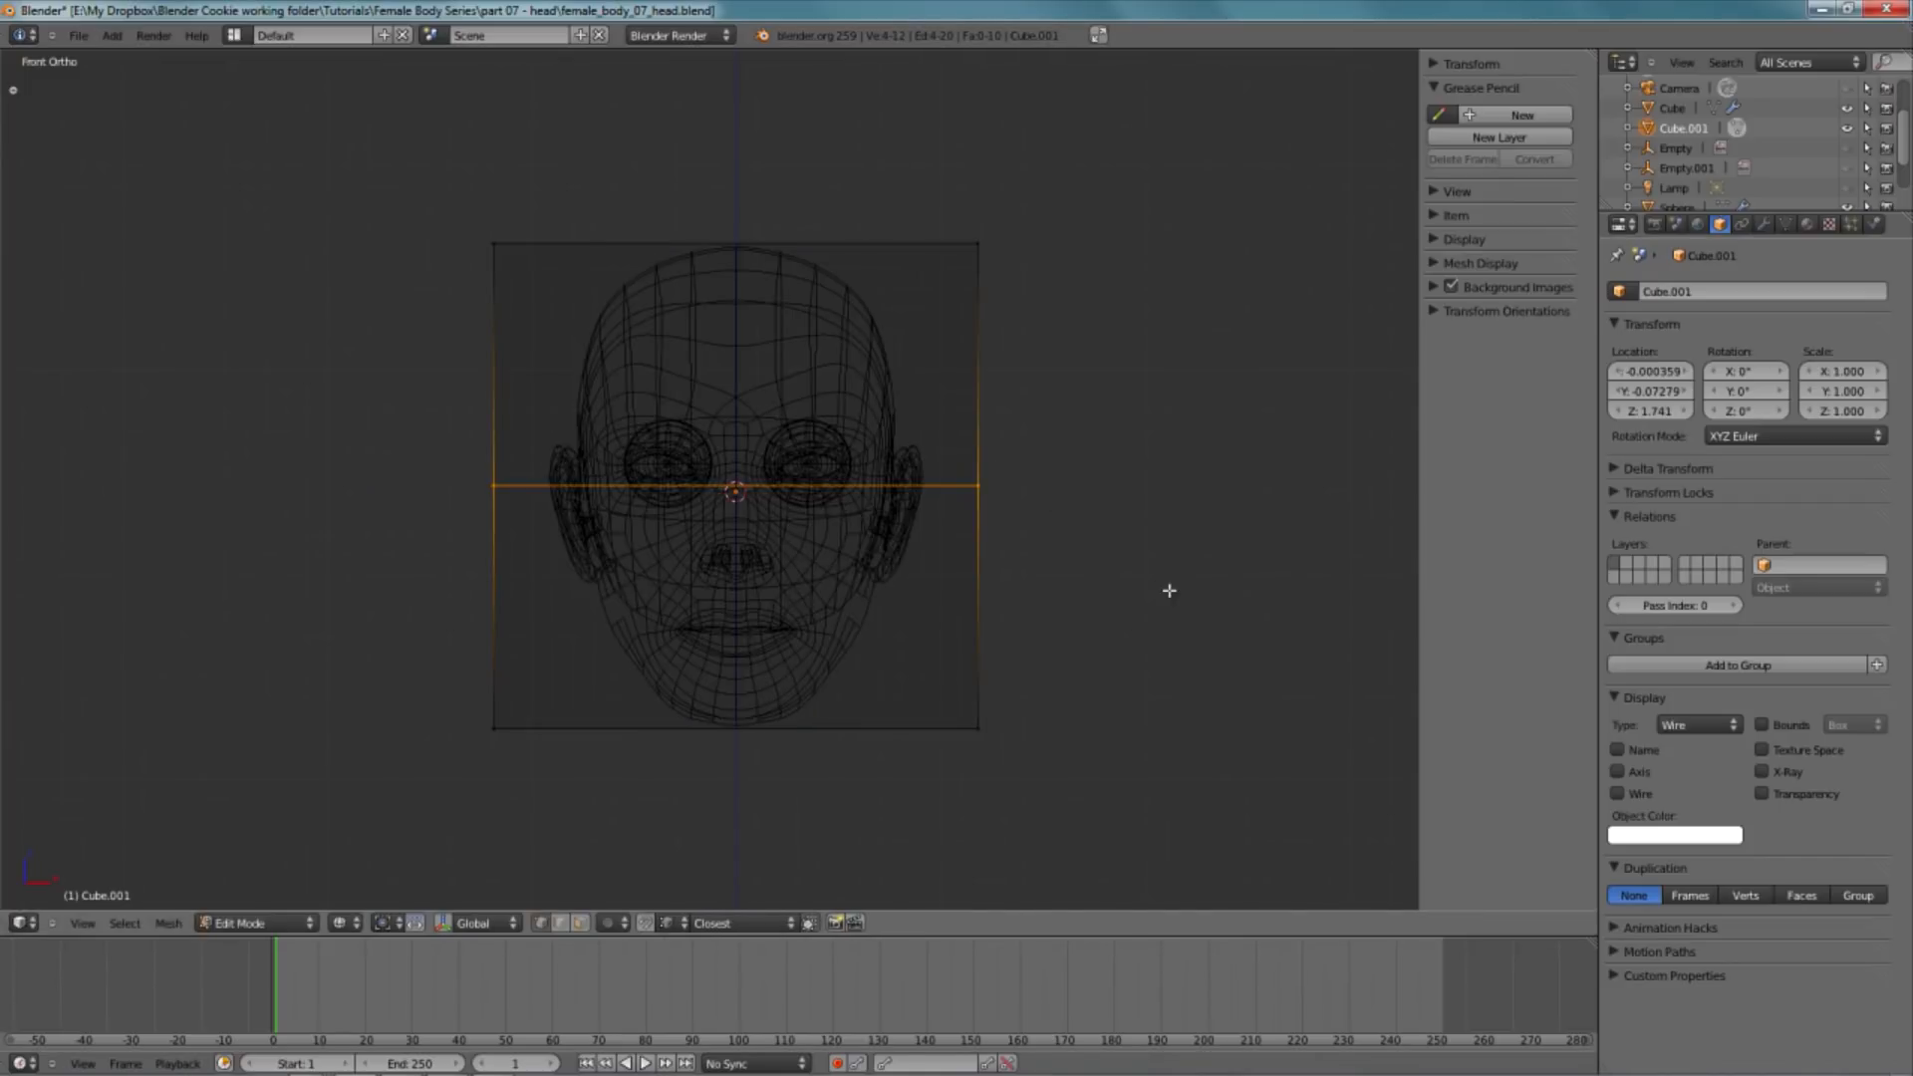
- Return to Object Mode with solid shading and turn on All Edges display with the guide cube selected
key("Tab")
key("z")
right_click(800, 518)
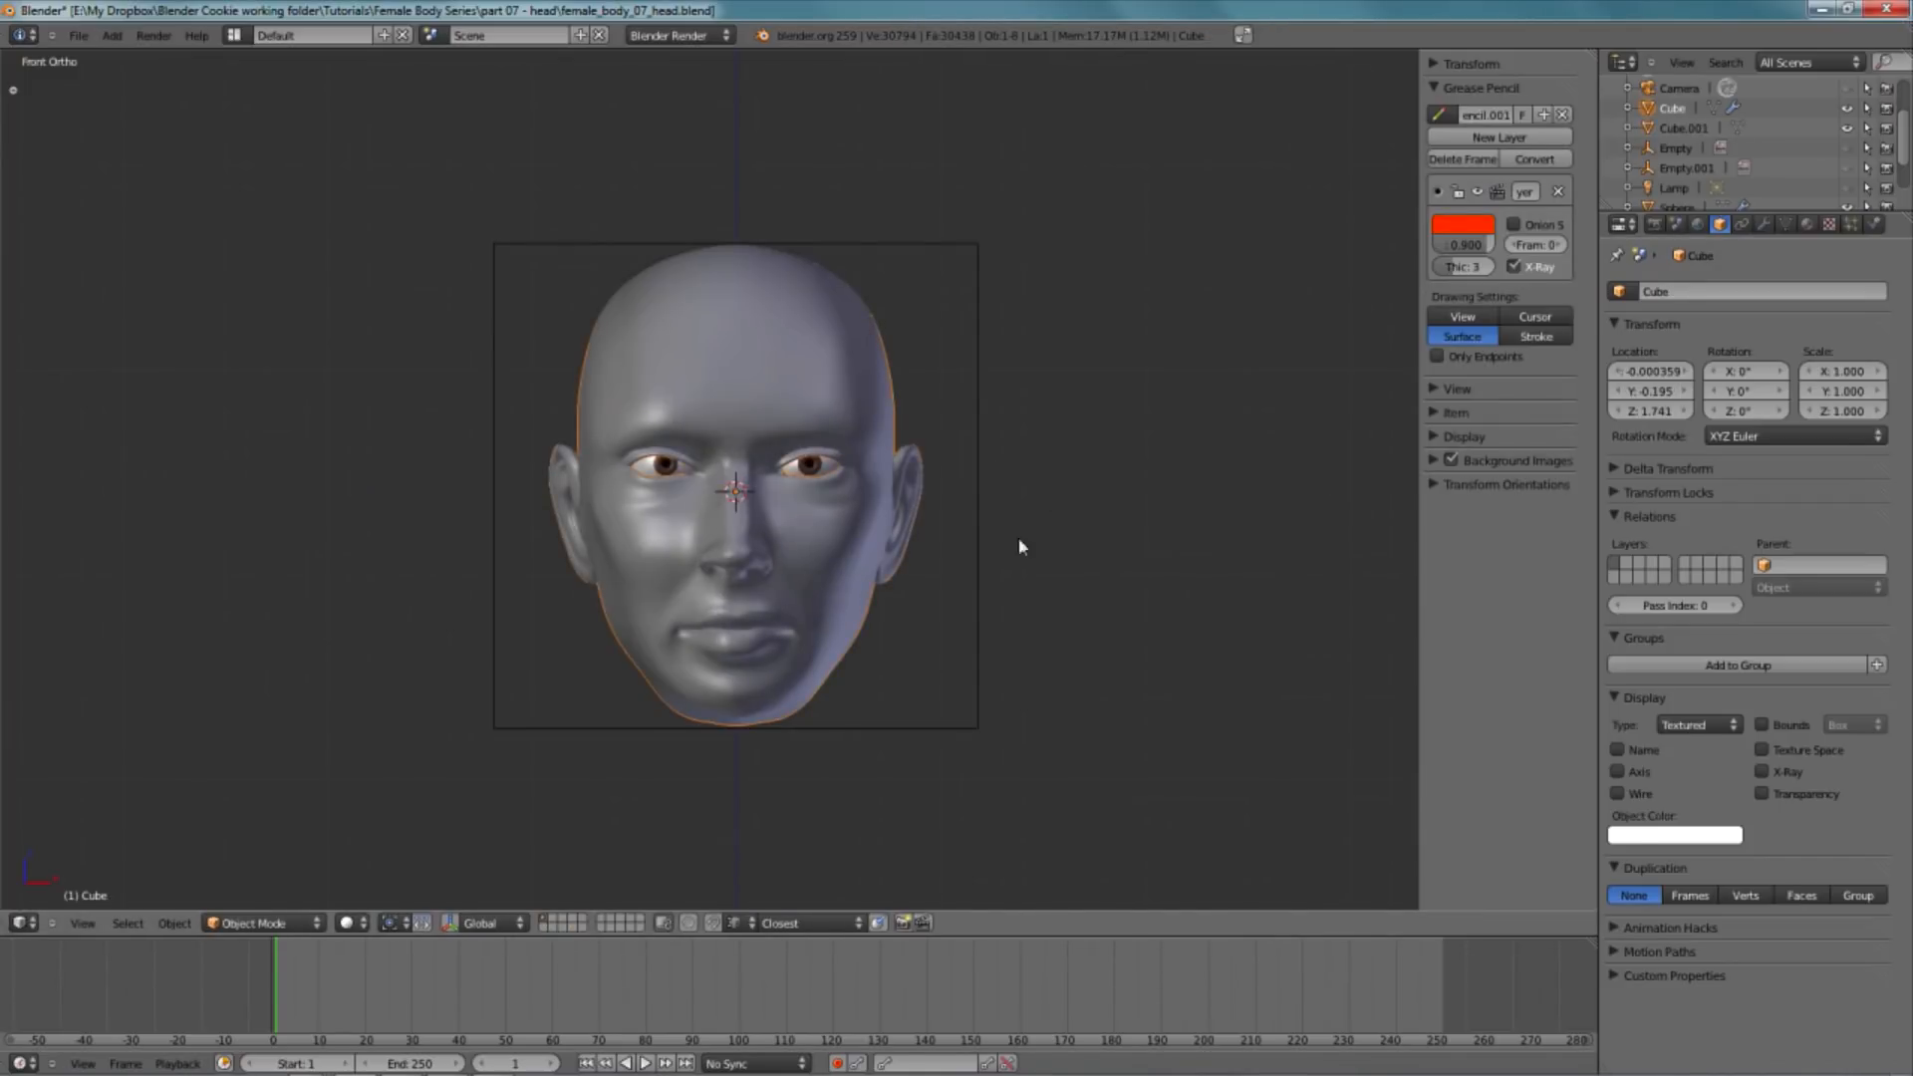
right_click(990, 474)
left_click(1457, 239)
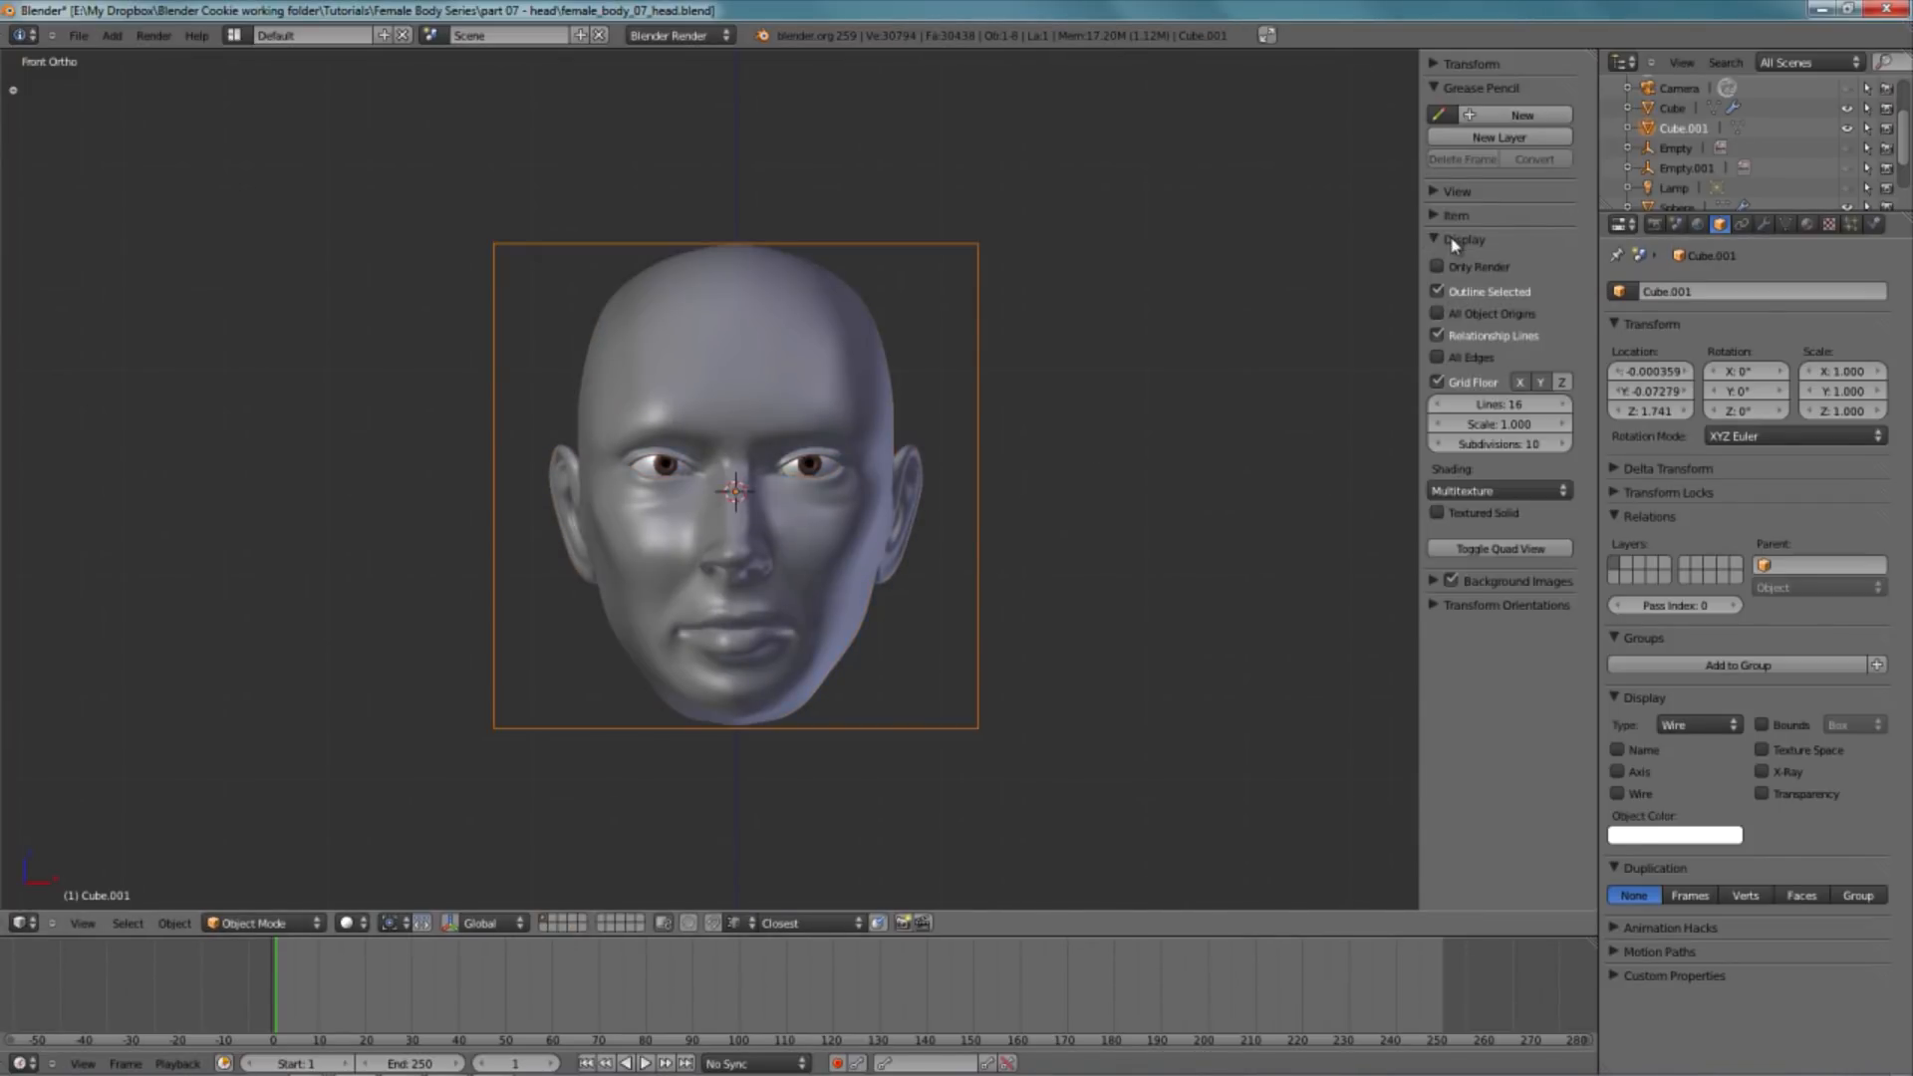
left_click(1463, 355)
scroll(942, 458, "up", 2)
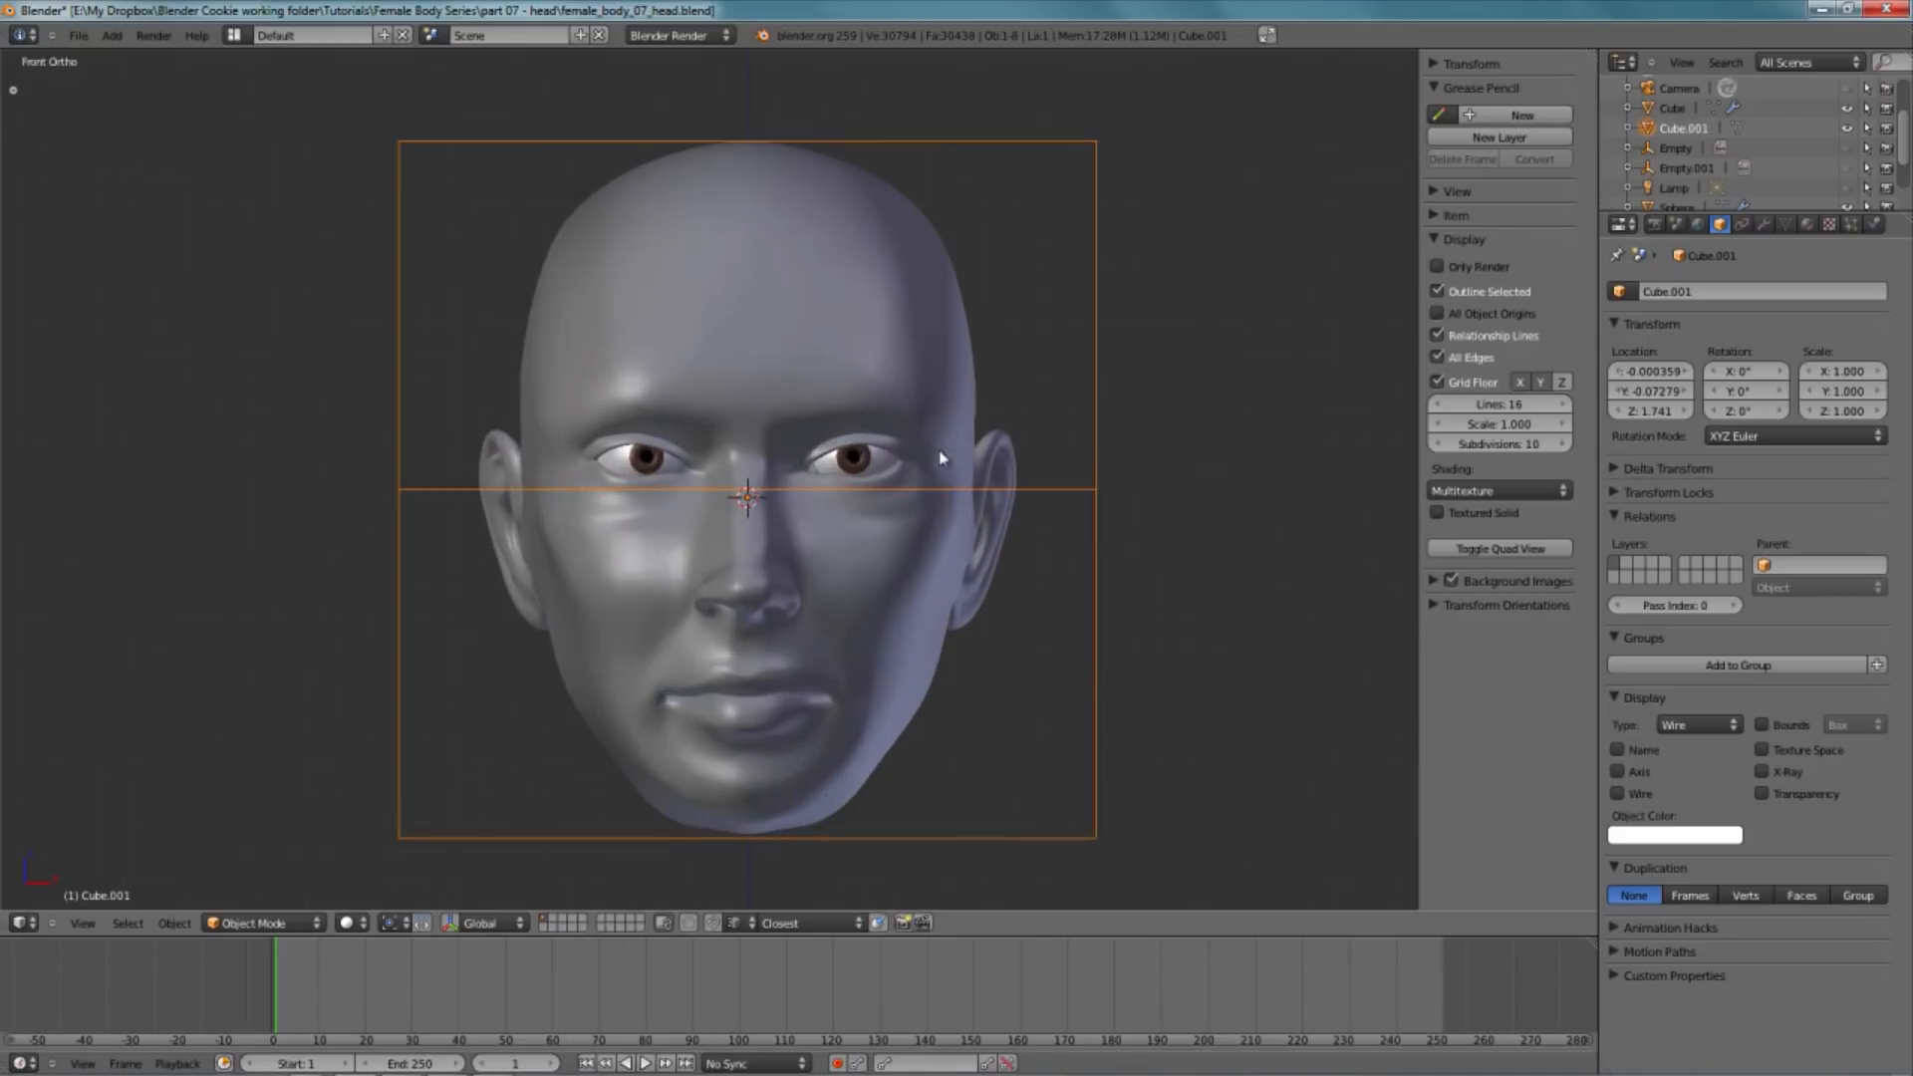
- Move the head's eyelid edge loop down along Z about 0.009 to the midline, using proportional editing with size about 0.12
right_click(892, 381)
key("Tab")
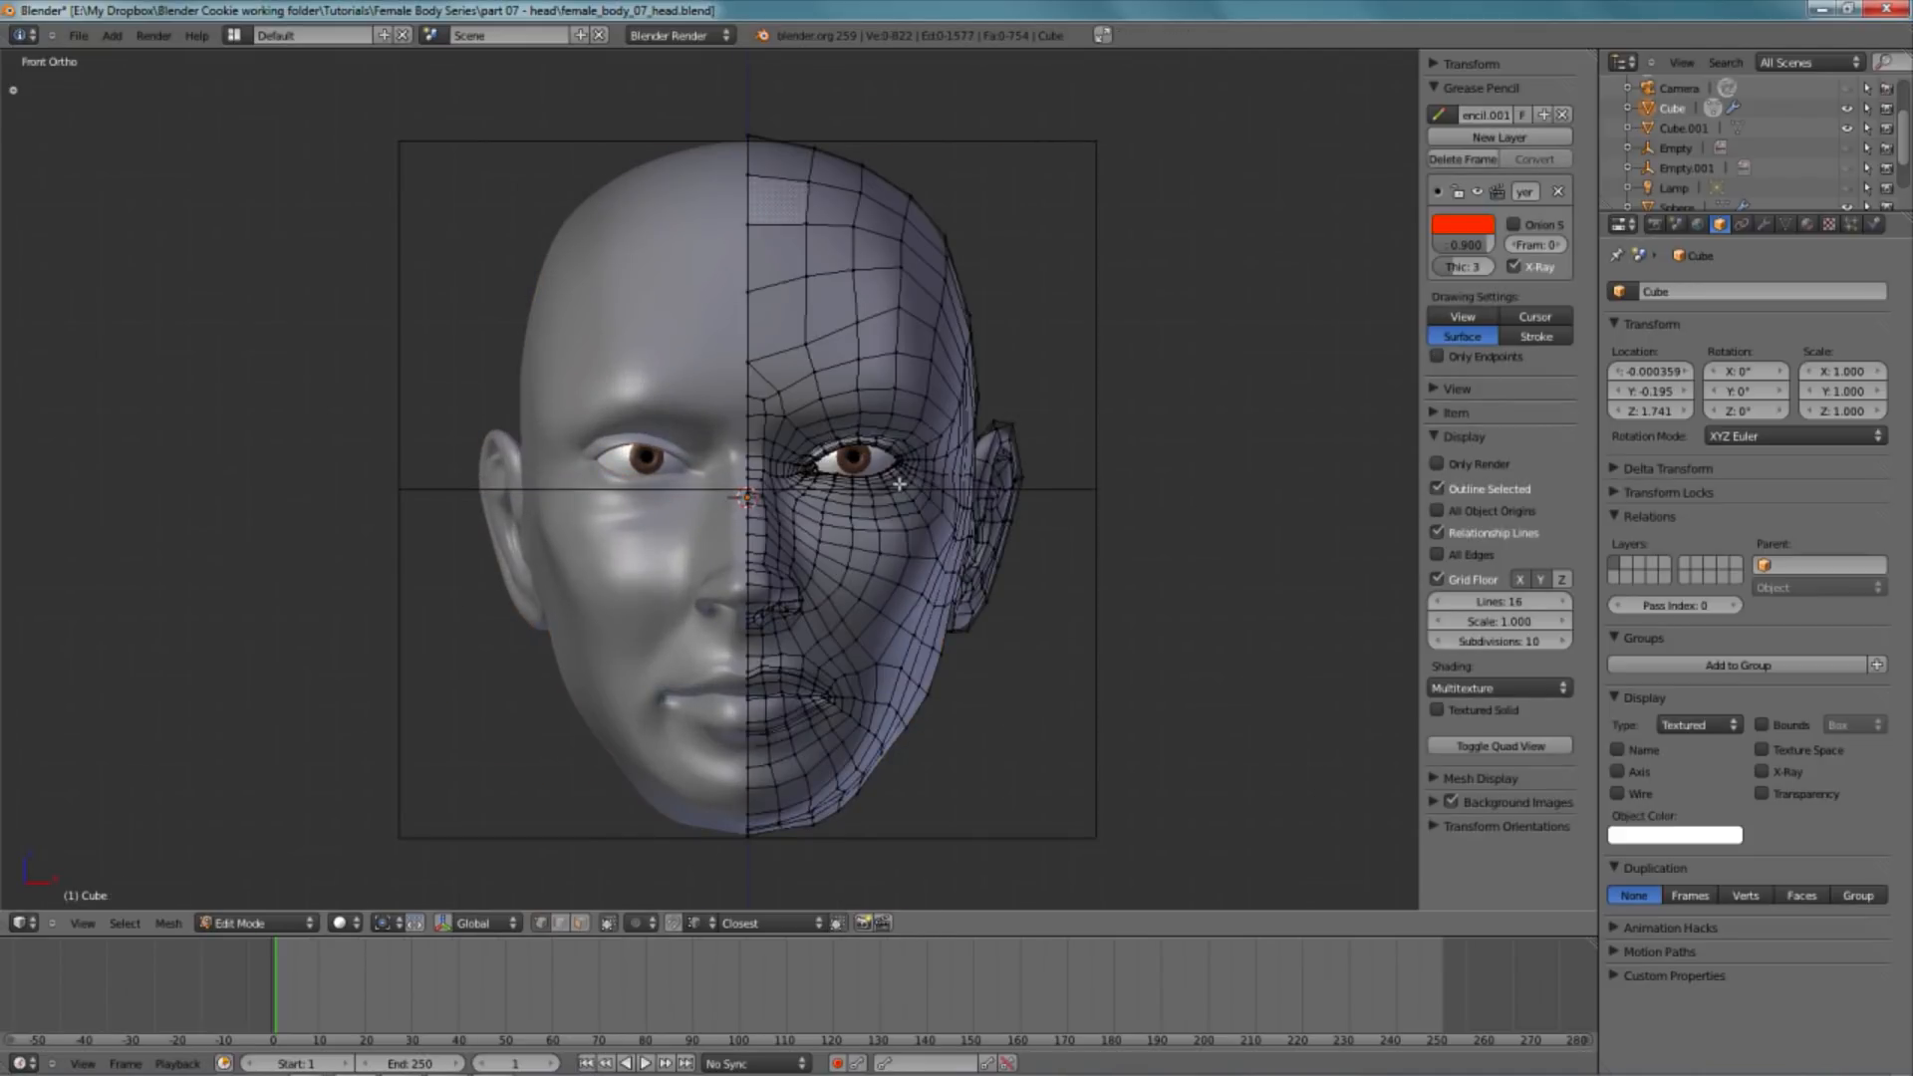
scroll(893, 488, "up", 5)
right_click(1179, 447, "alt")
key("z")
scroll(1185, 453, "down", 2)
key("o")
key("z")
key("g")
key("z")
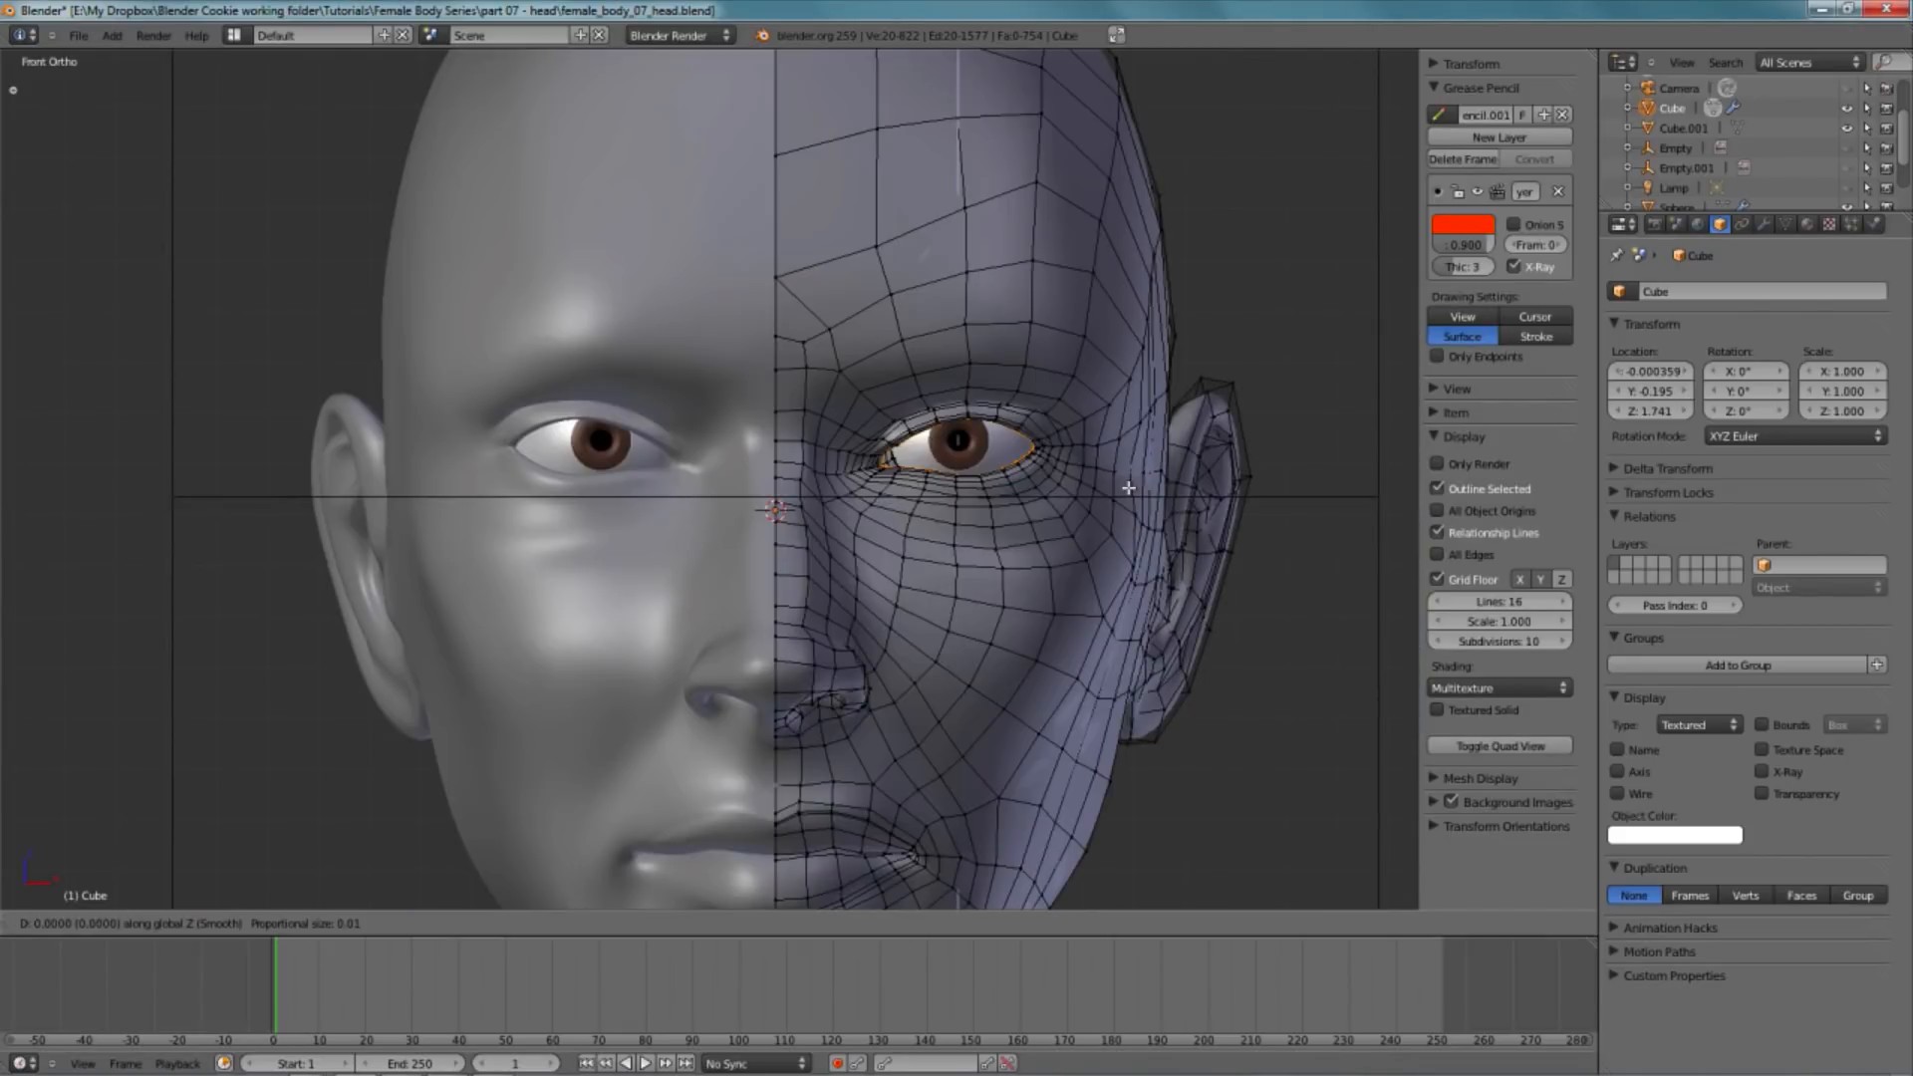
scroll(1129, 494, "down", 20)
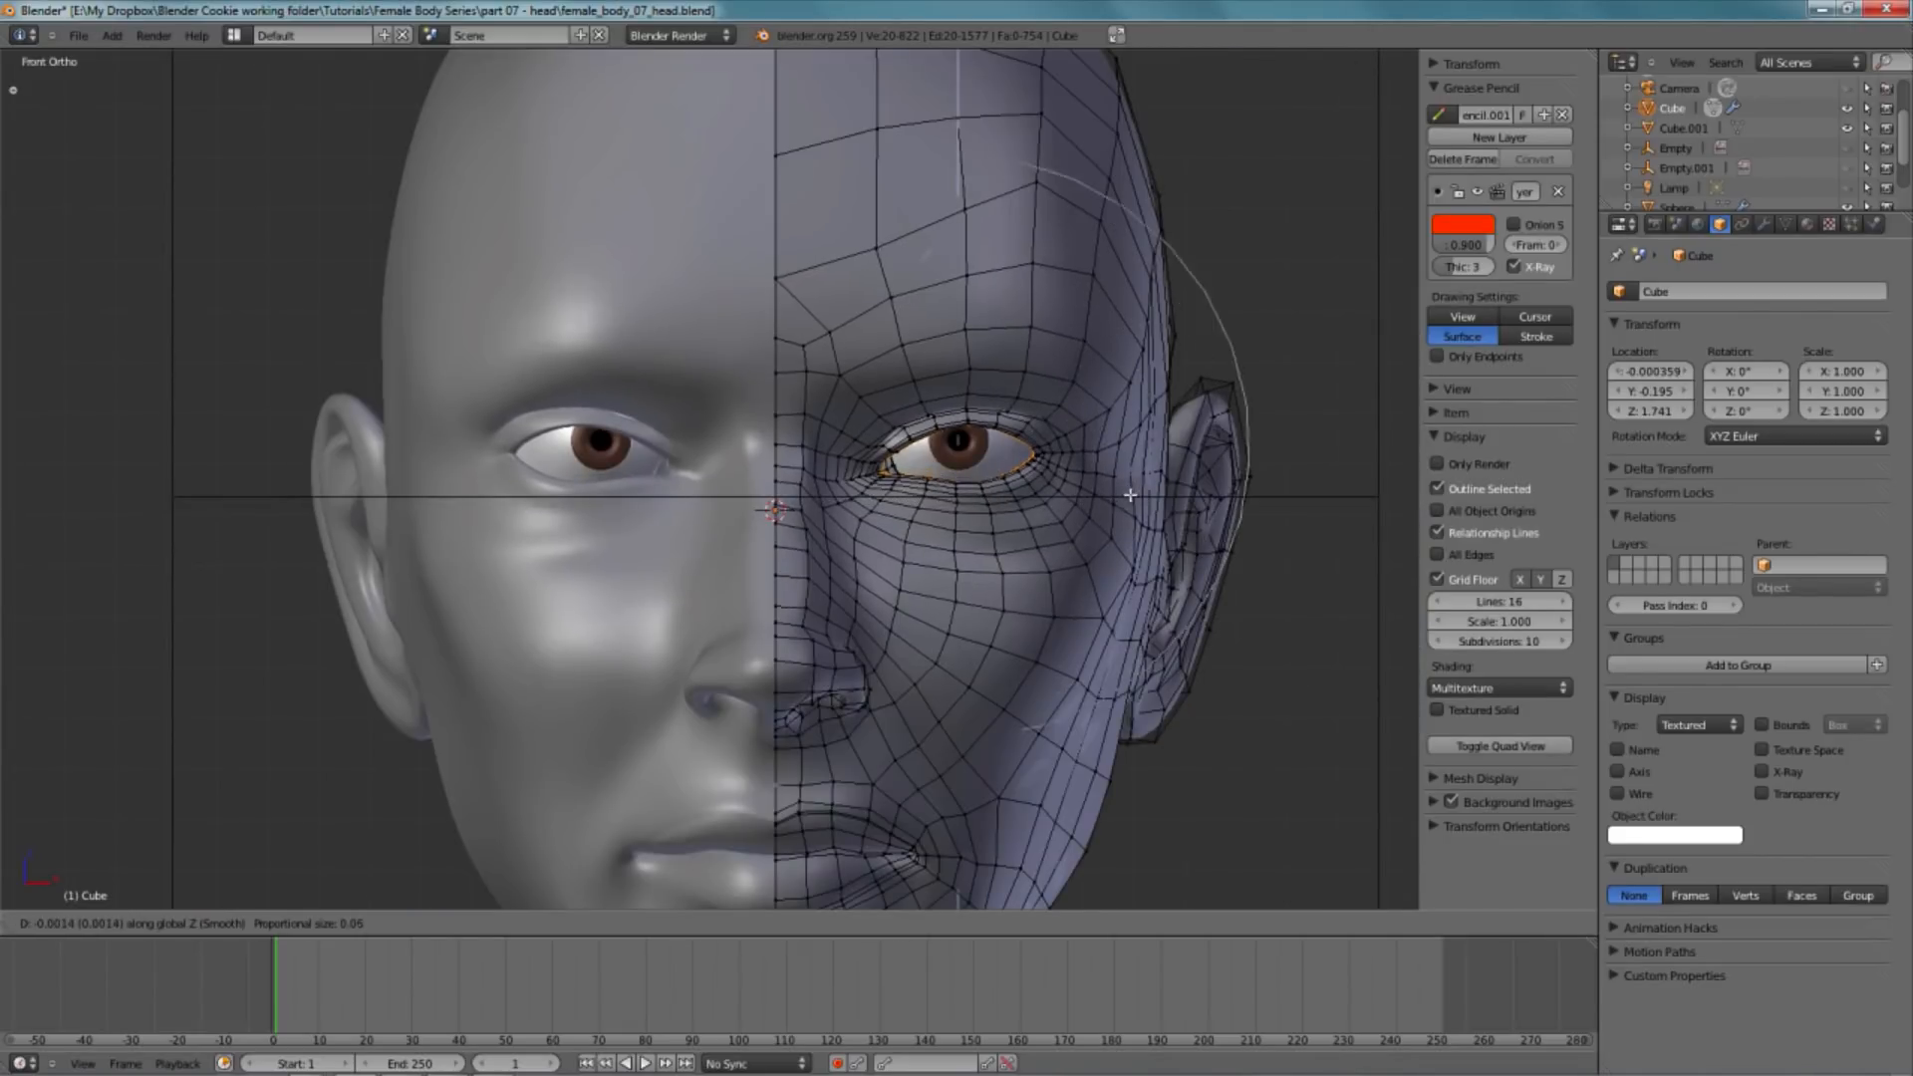
scroll(1129, 519, "down", 4)
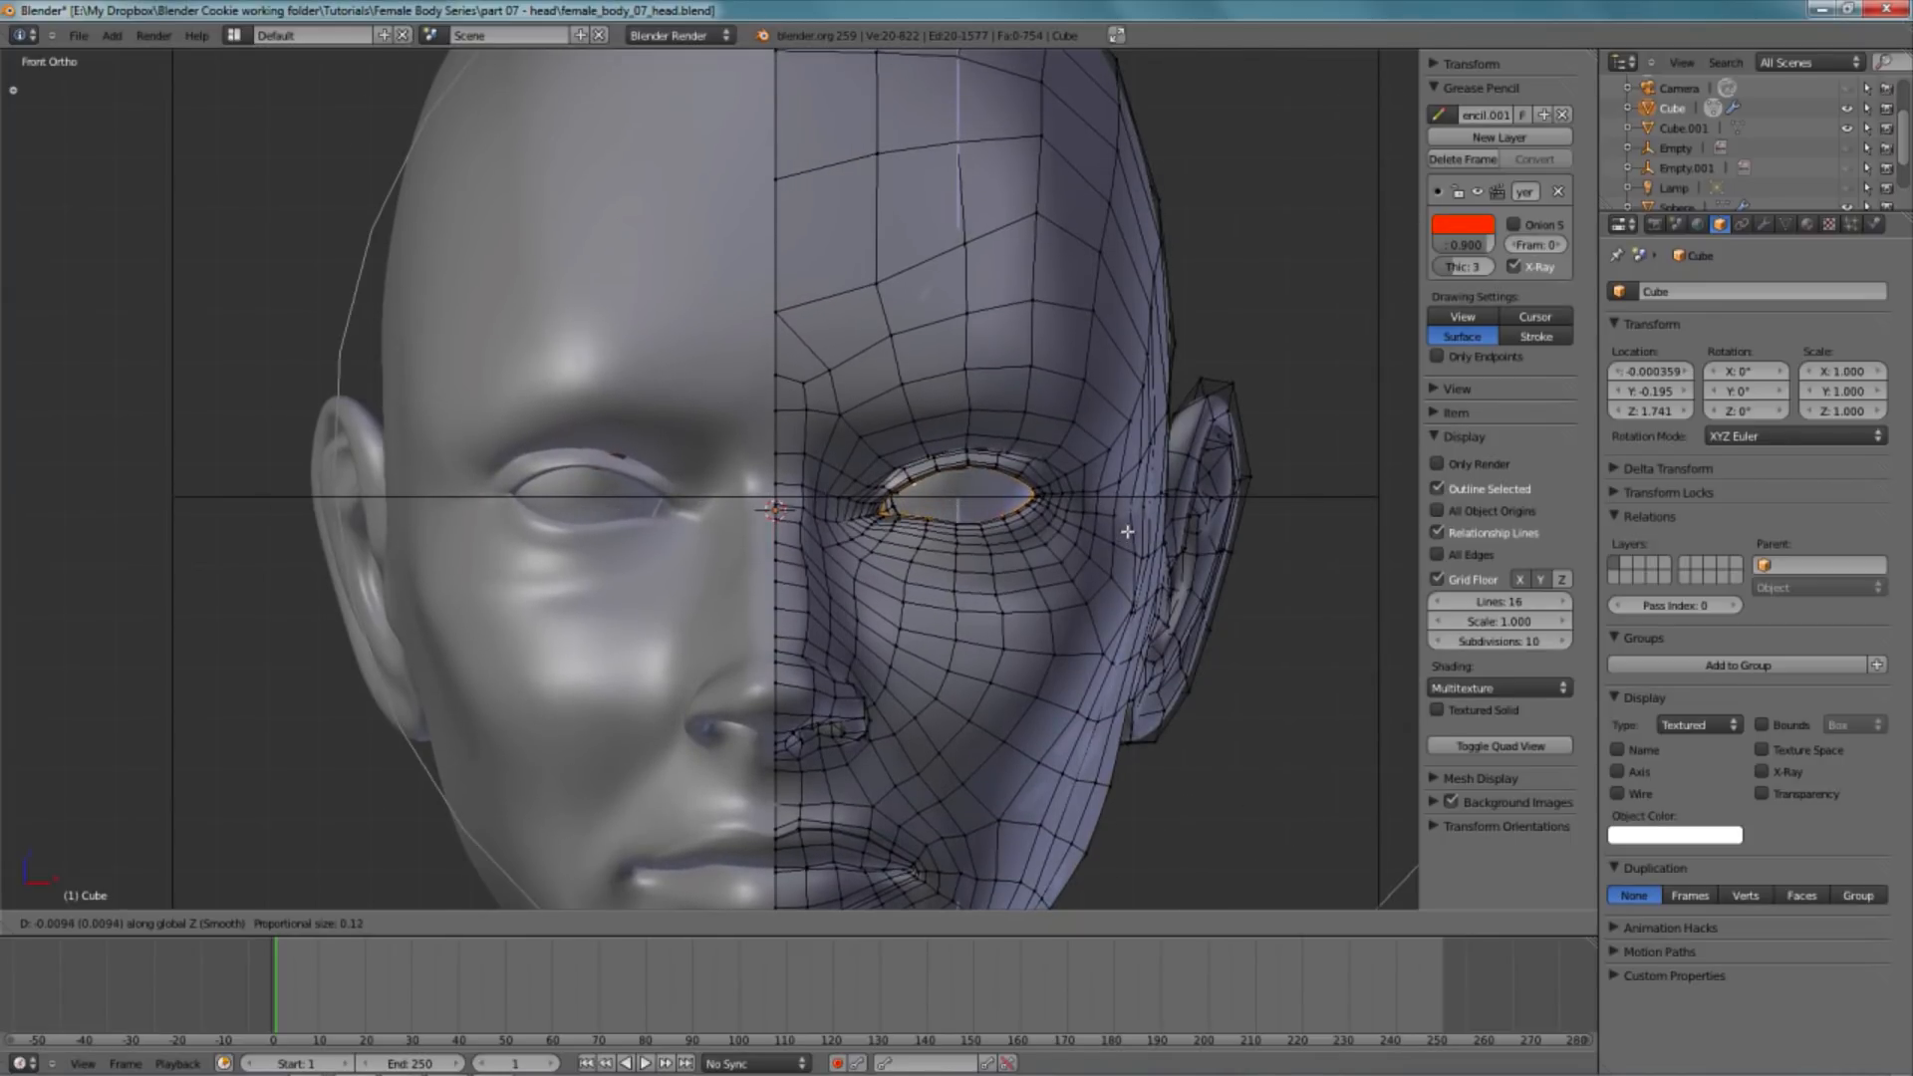
left_click(1121, 533)
- Select the eyeball object in Object Mode and move it down about 0.0075 along Z into the lowered sockets
scroll(1101, 543, "down", 5)
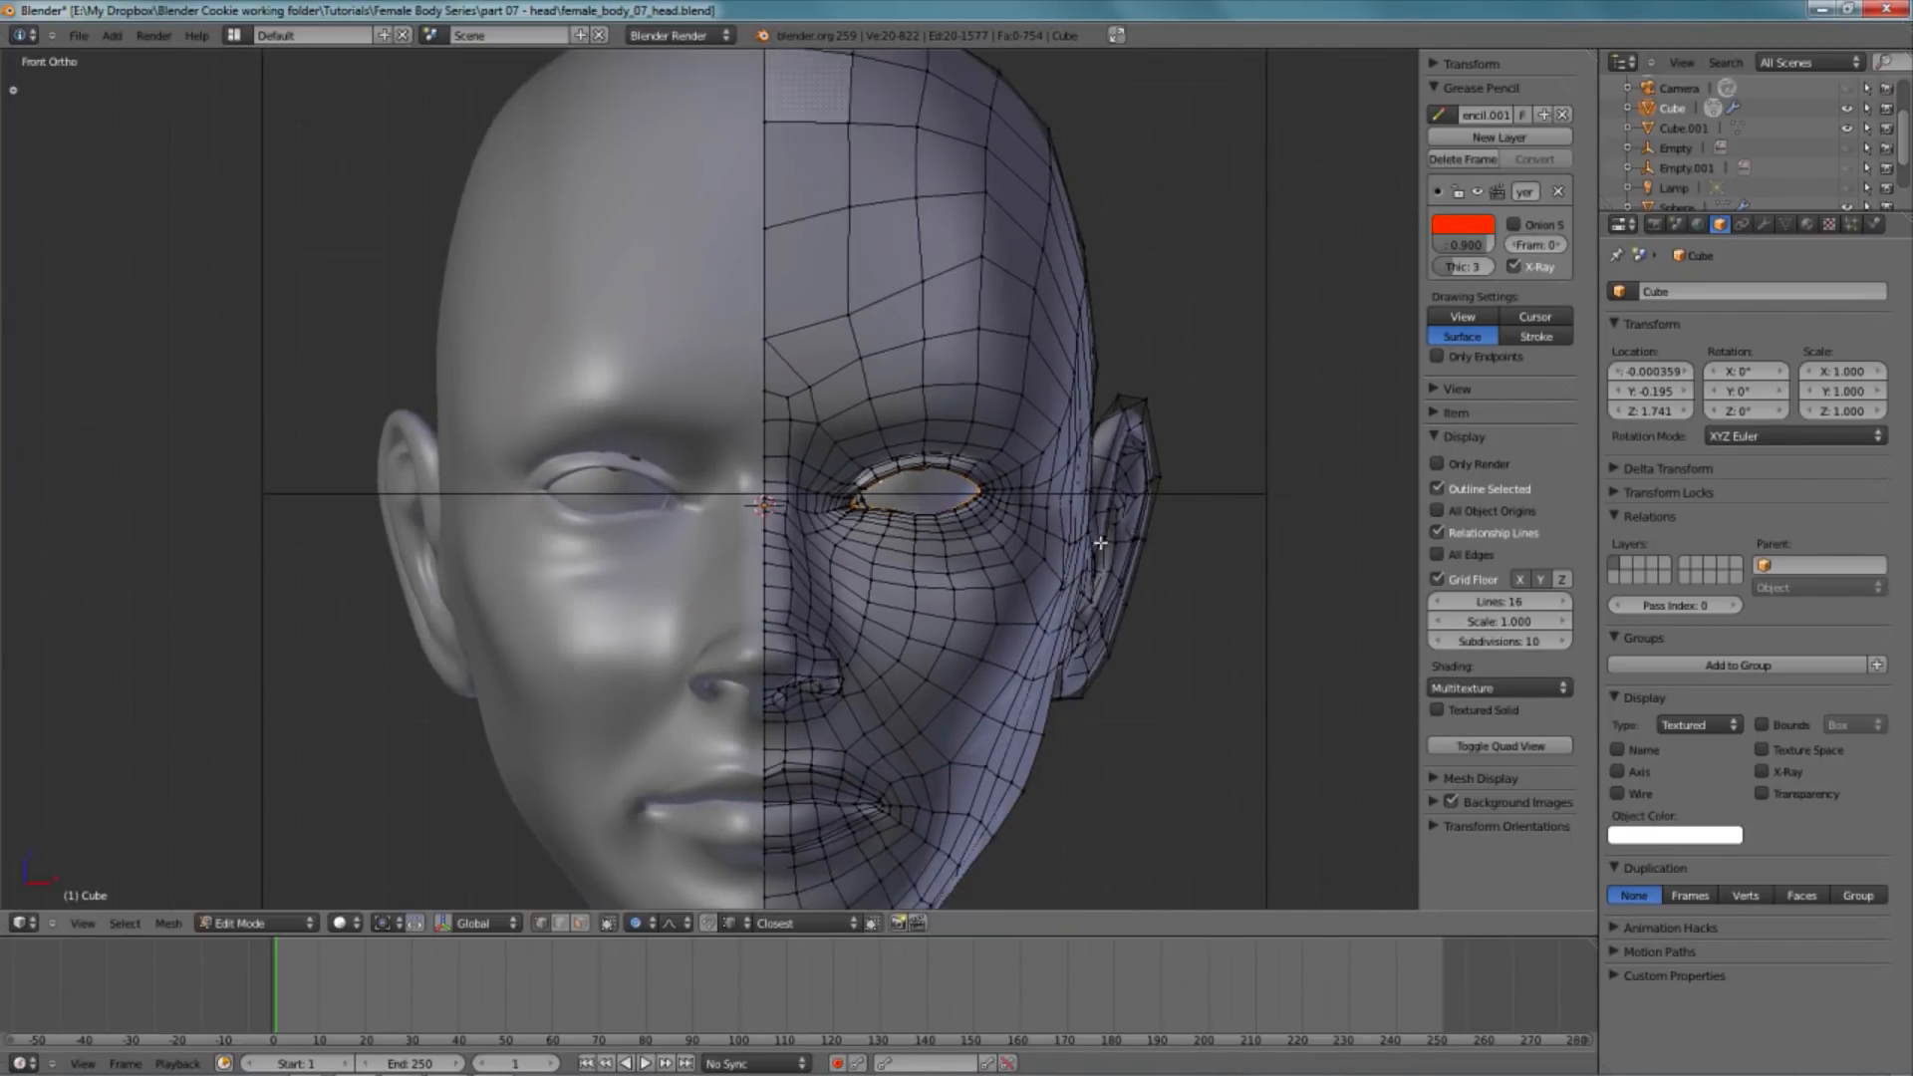
key("Tab")
scroll(1073, 547, "up", 4)
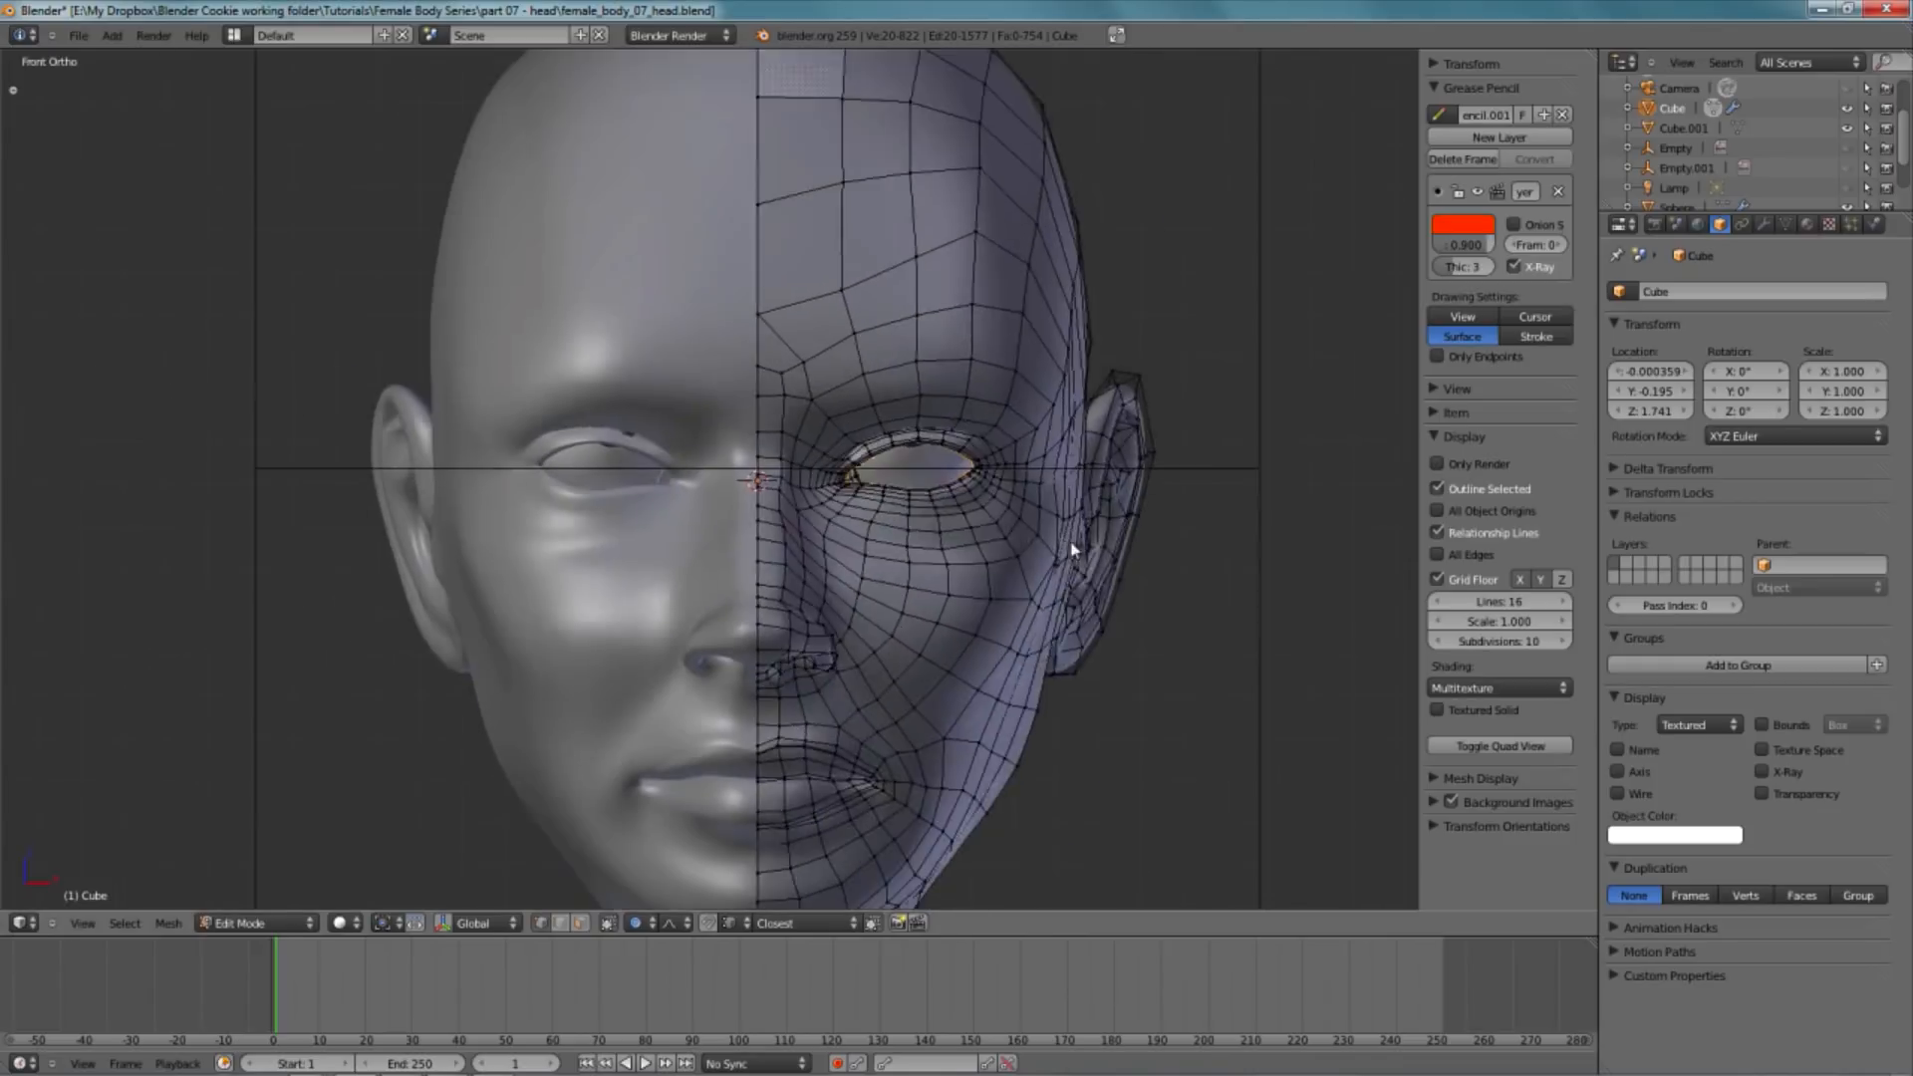
key("z")
right_click(949, 478)
key("z")
key("g")
key("z")
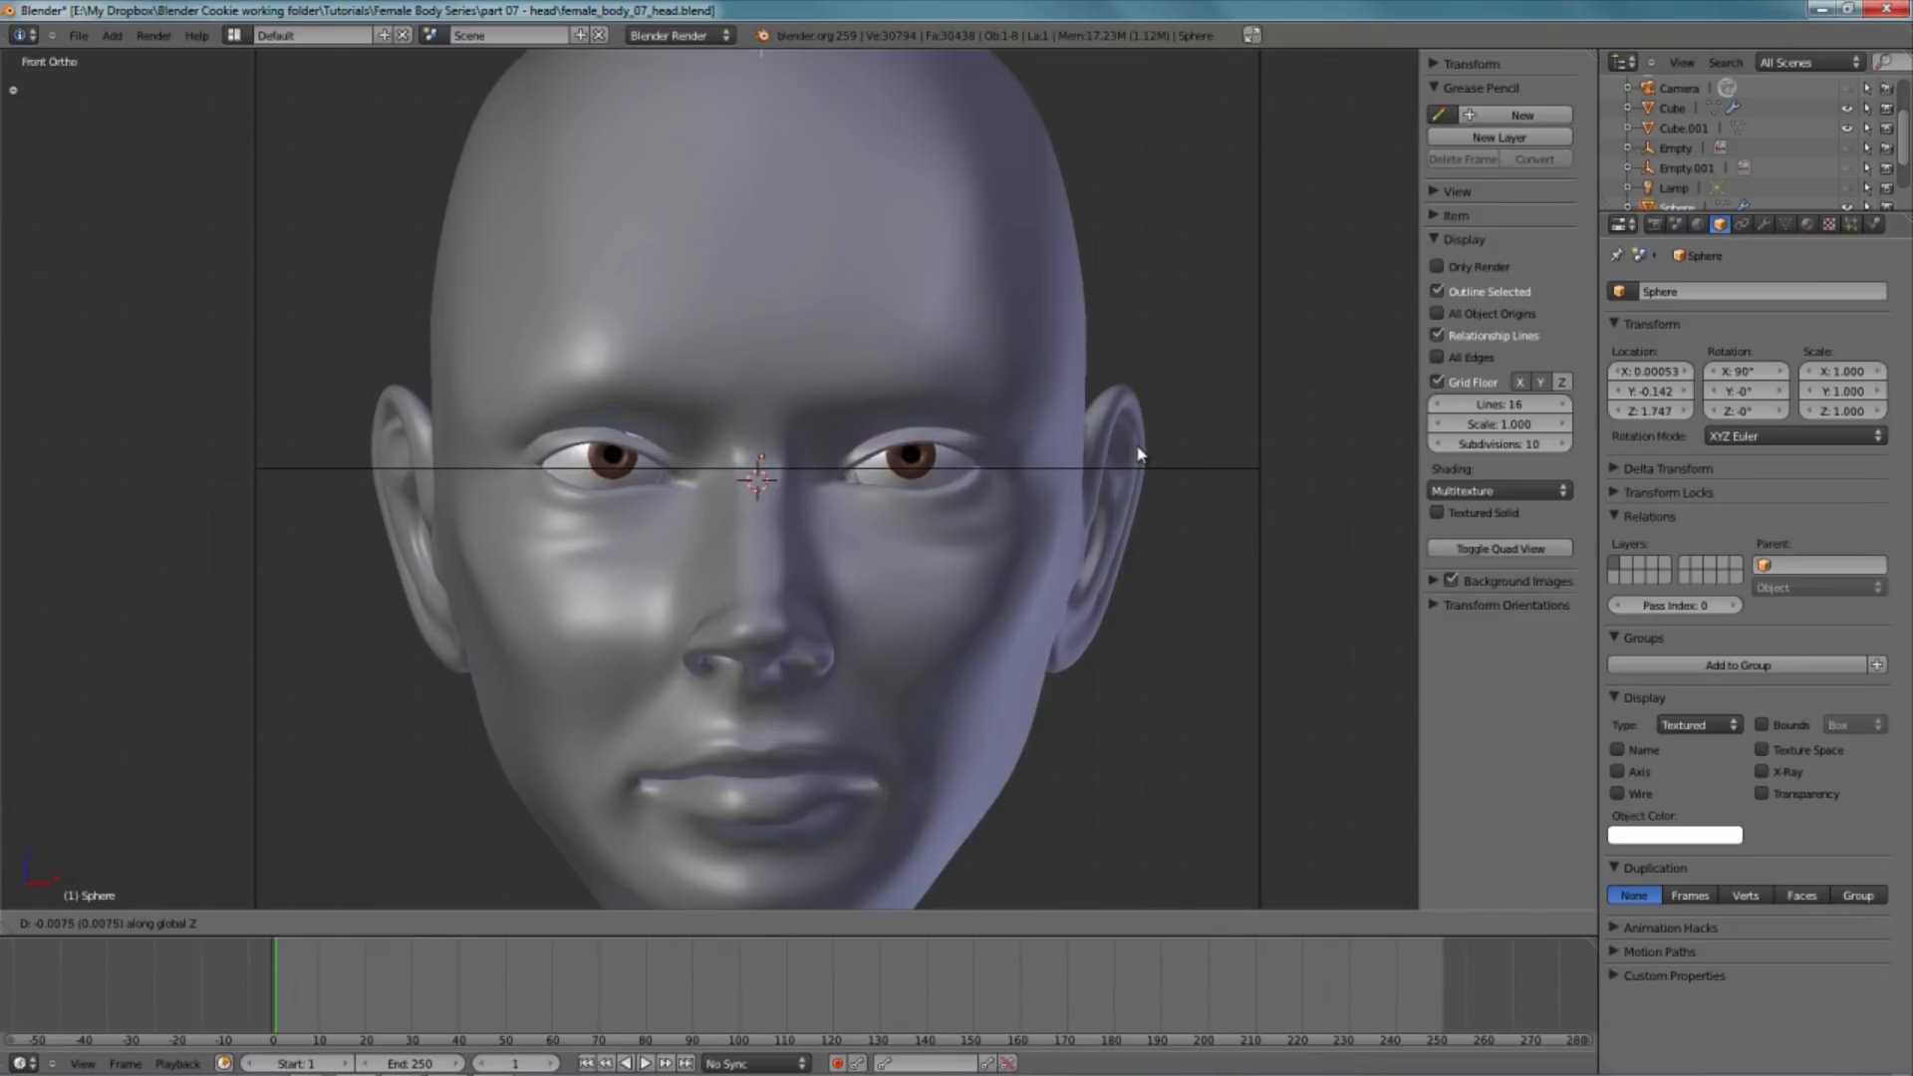
left_click(1141, 453)
- Scale the guide cube's whole mesh along X to about 0.66 so it matches the head's width without the ears
scroll(1096, 489, "down", 3)
right_click(1031, 514)
key("Tab")
scroll(816, 518, "up", 1)
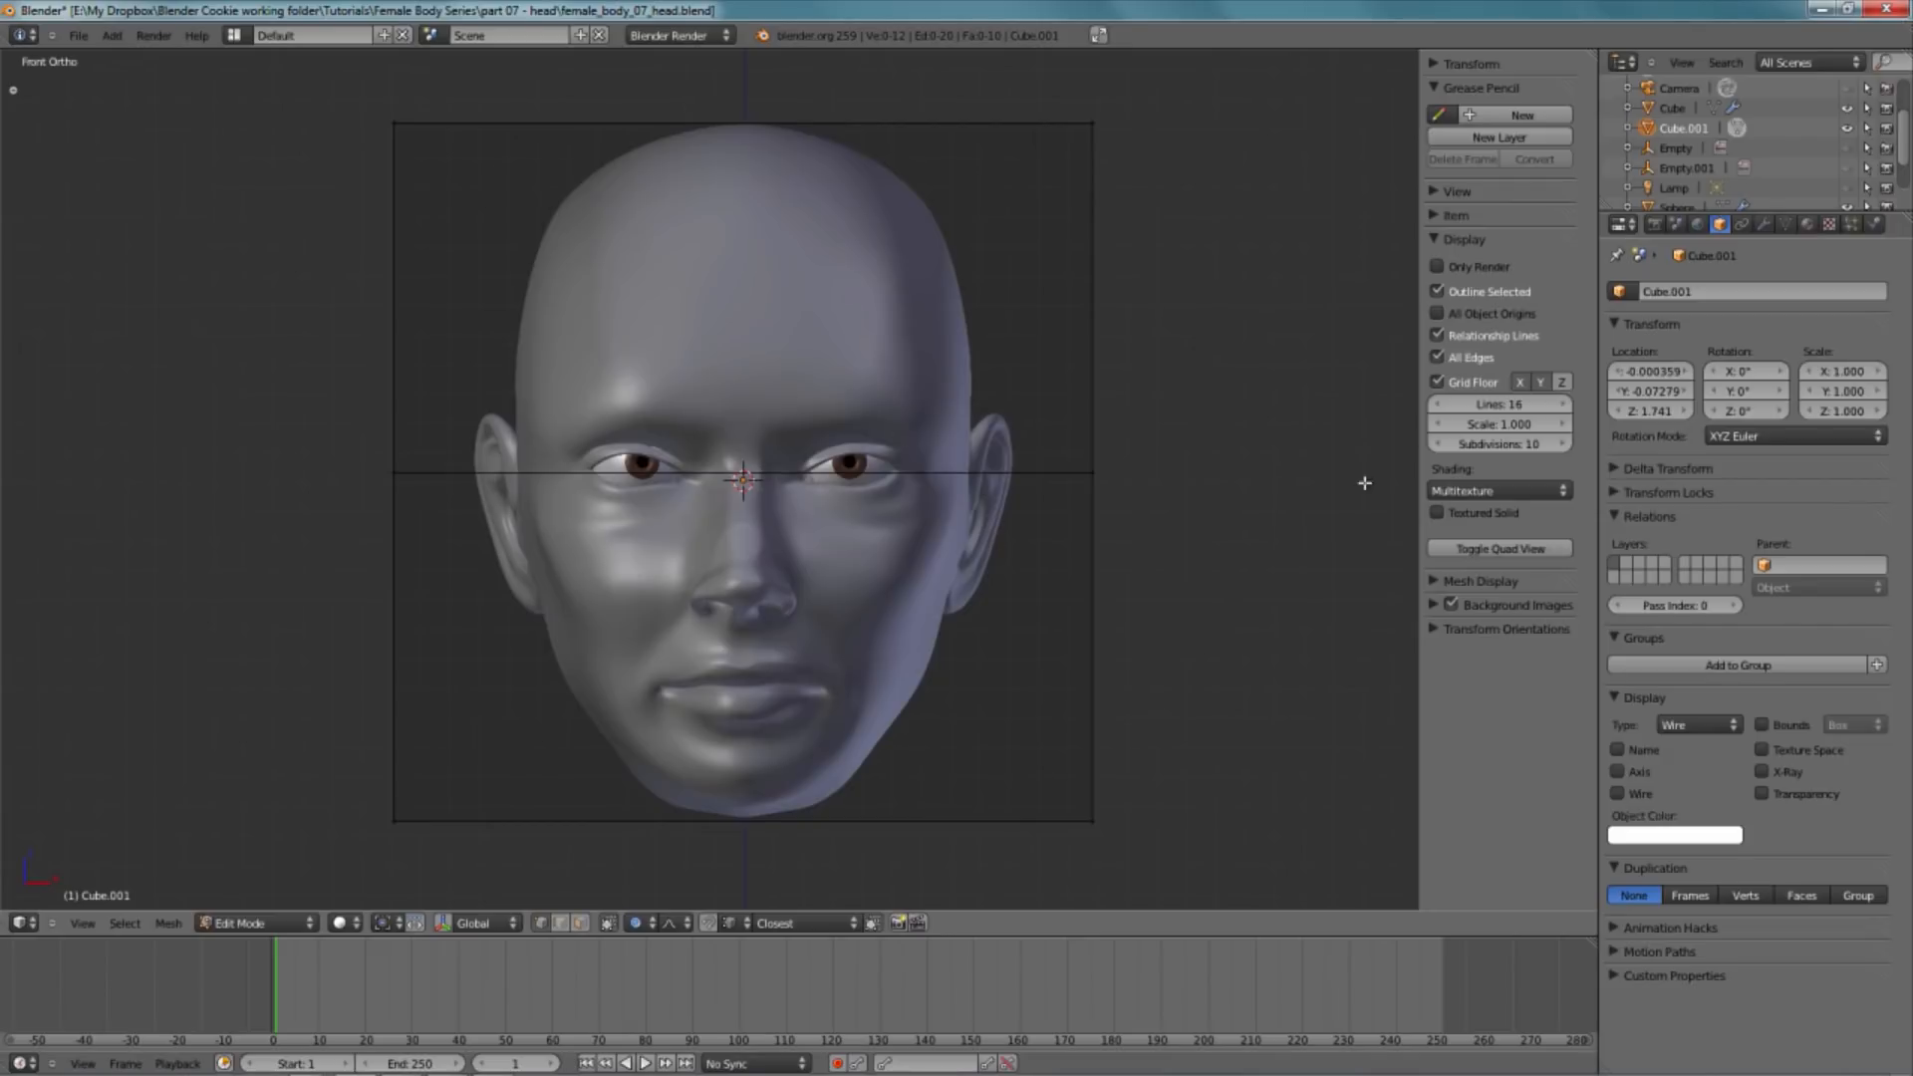
key("a")
key("s")
key("x")
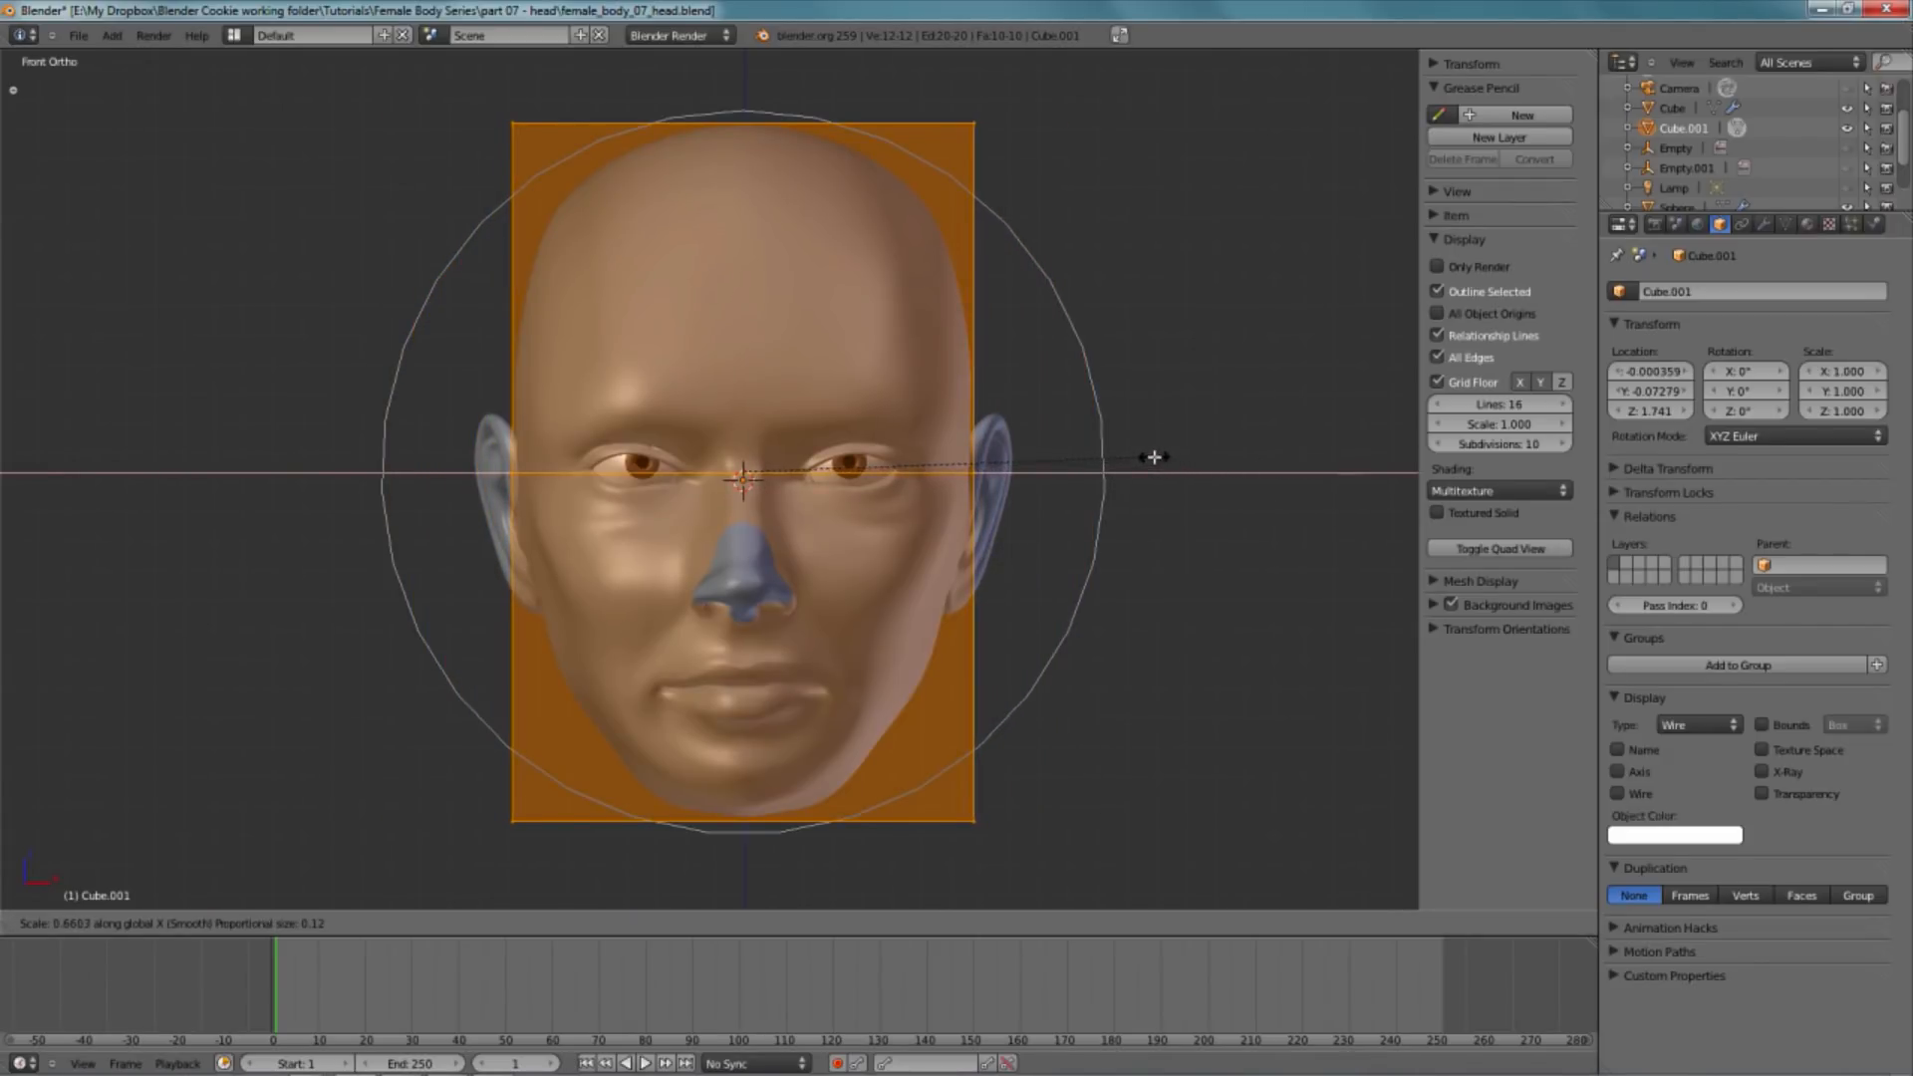
left_click(1153, 457)
- Scale the guide cube's mesh slightly smaller along Z and shift it vertically to fit the crown and chin
key("KP_3")
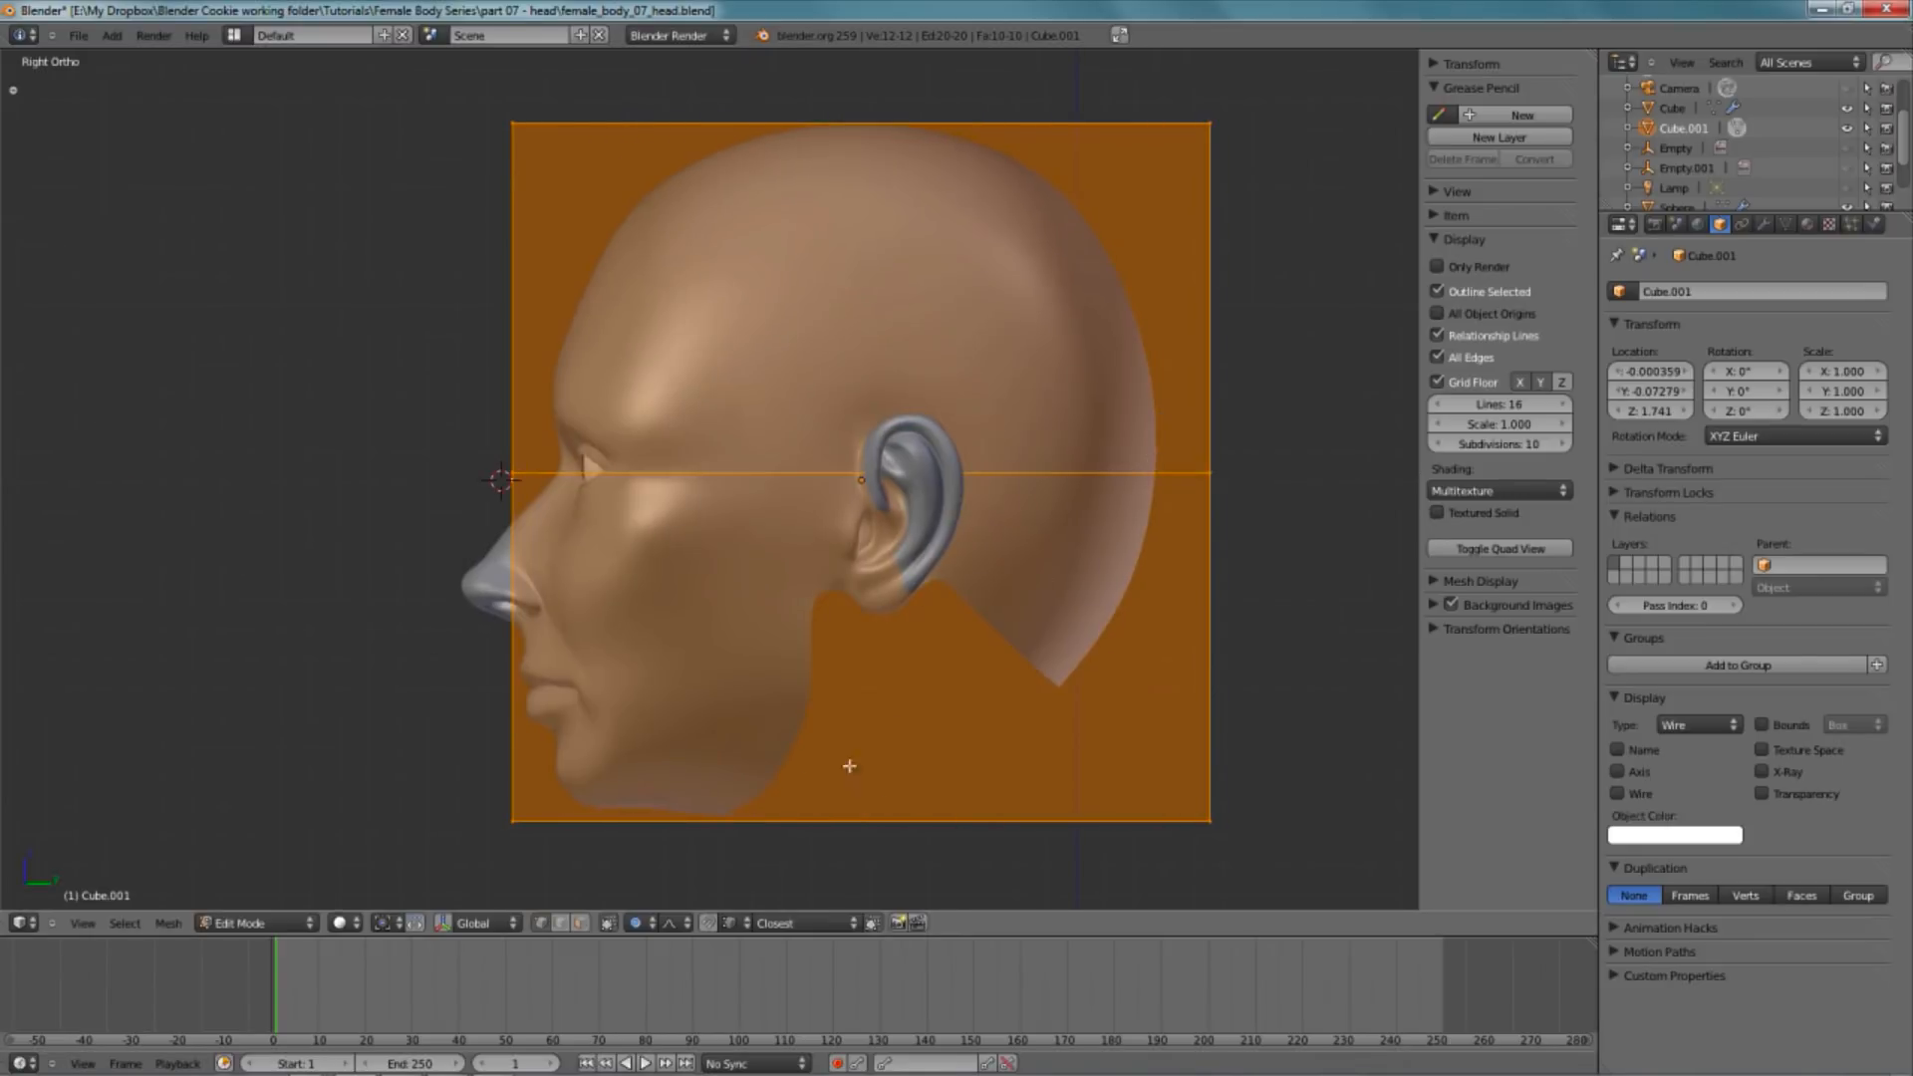
key("s")
key("z")
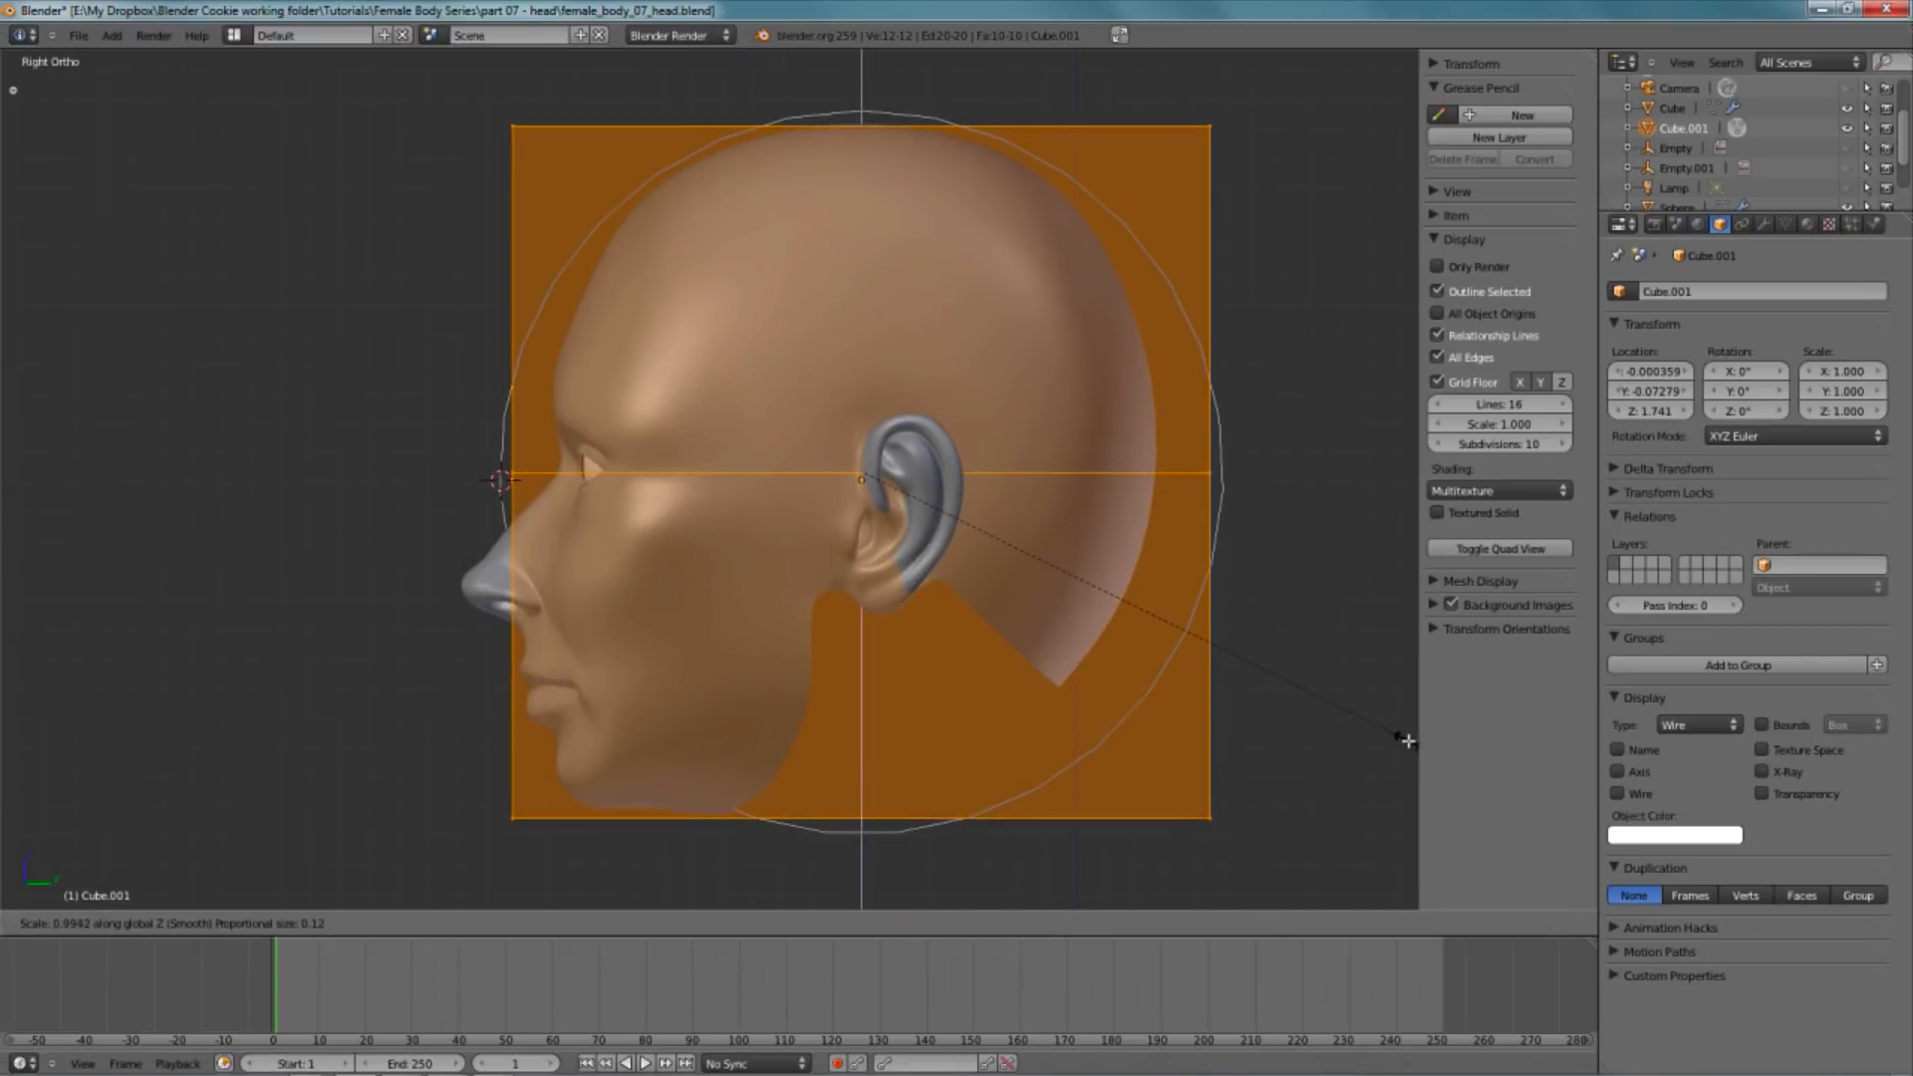
left_click(1406, 723)
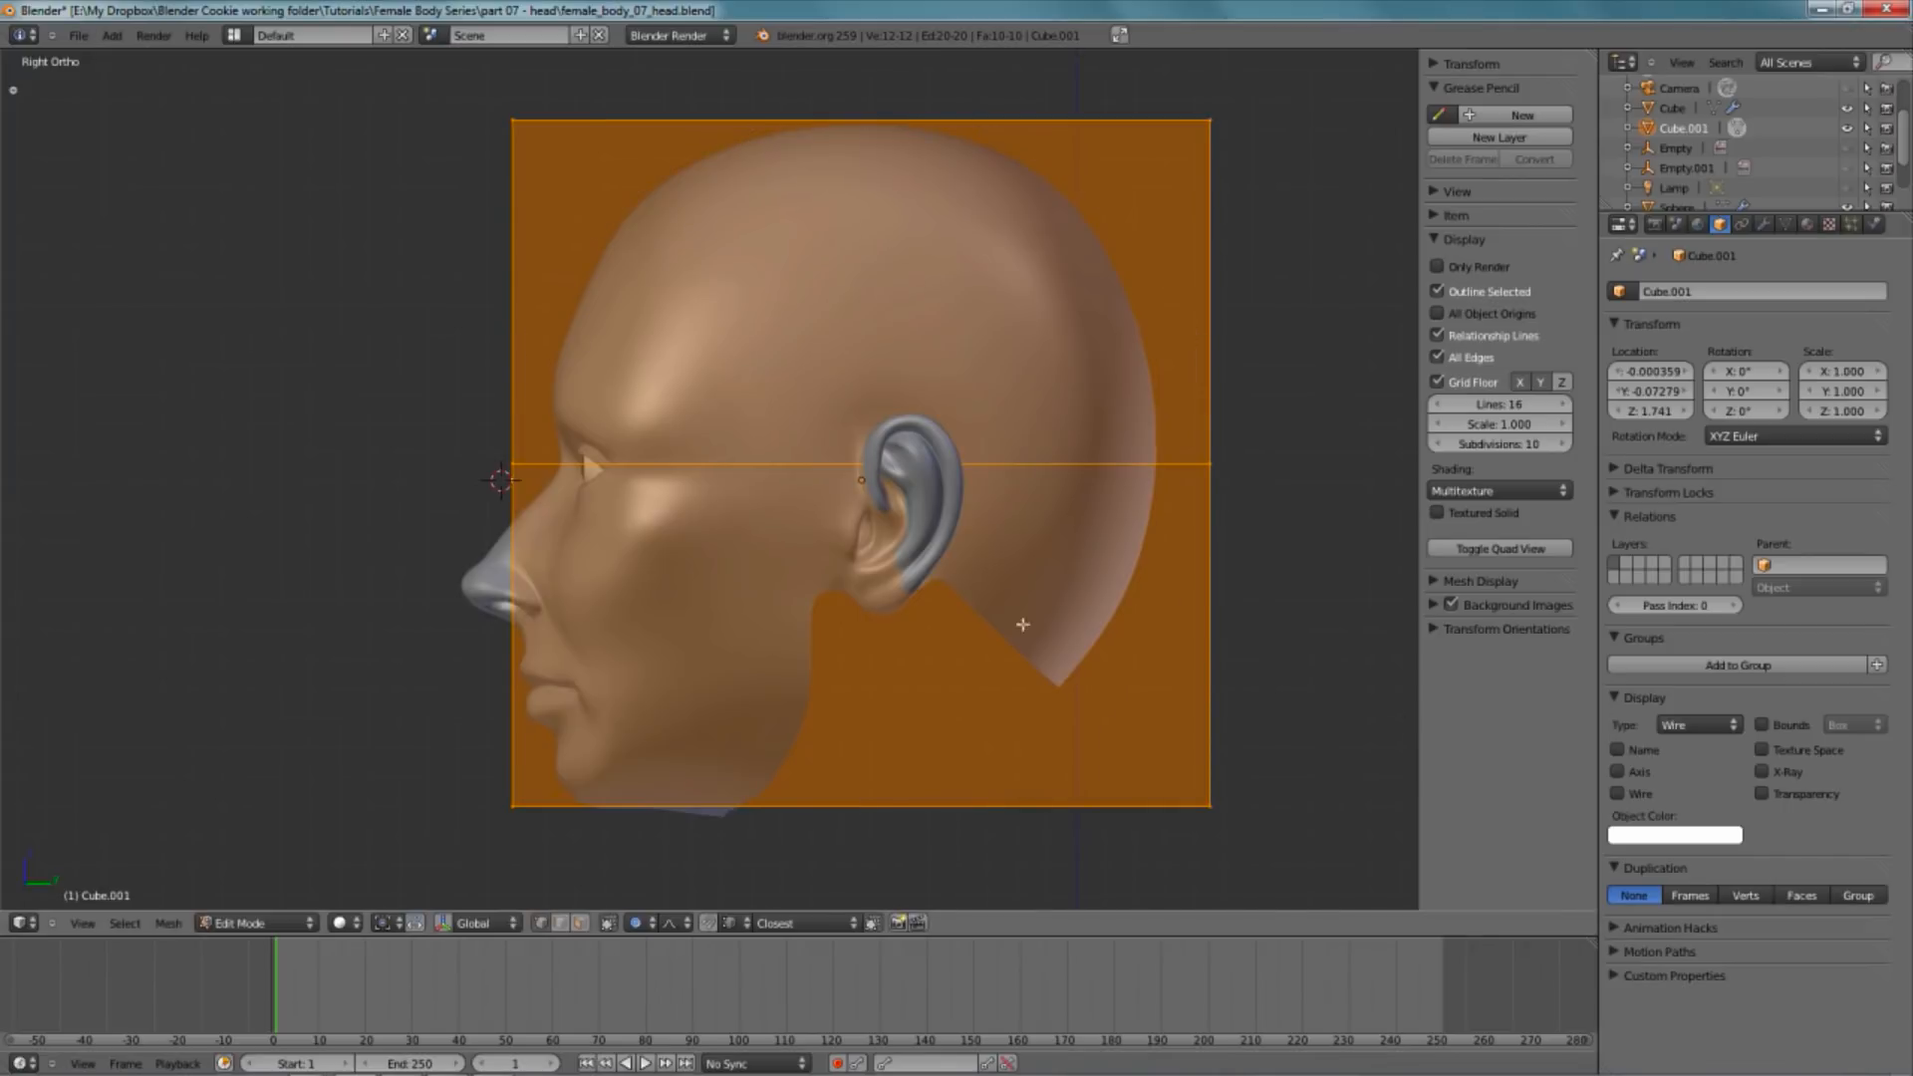
key("KP_1")
key("g")
key("z")
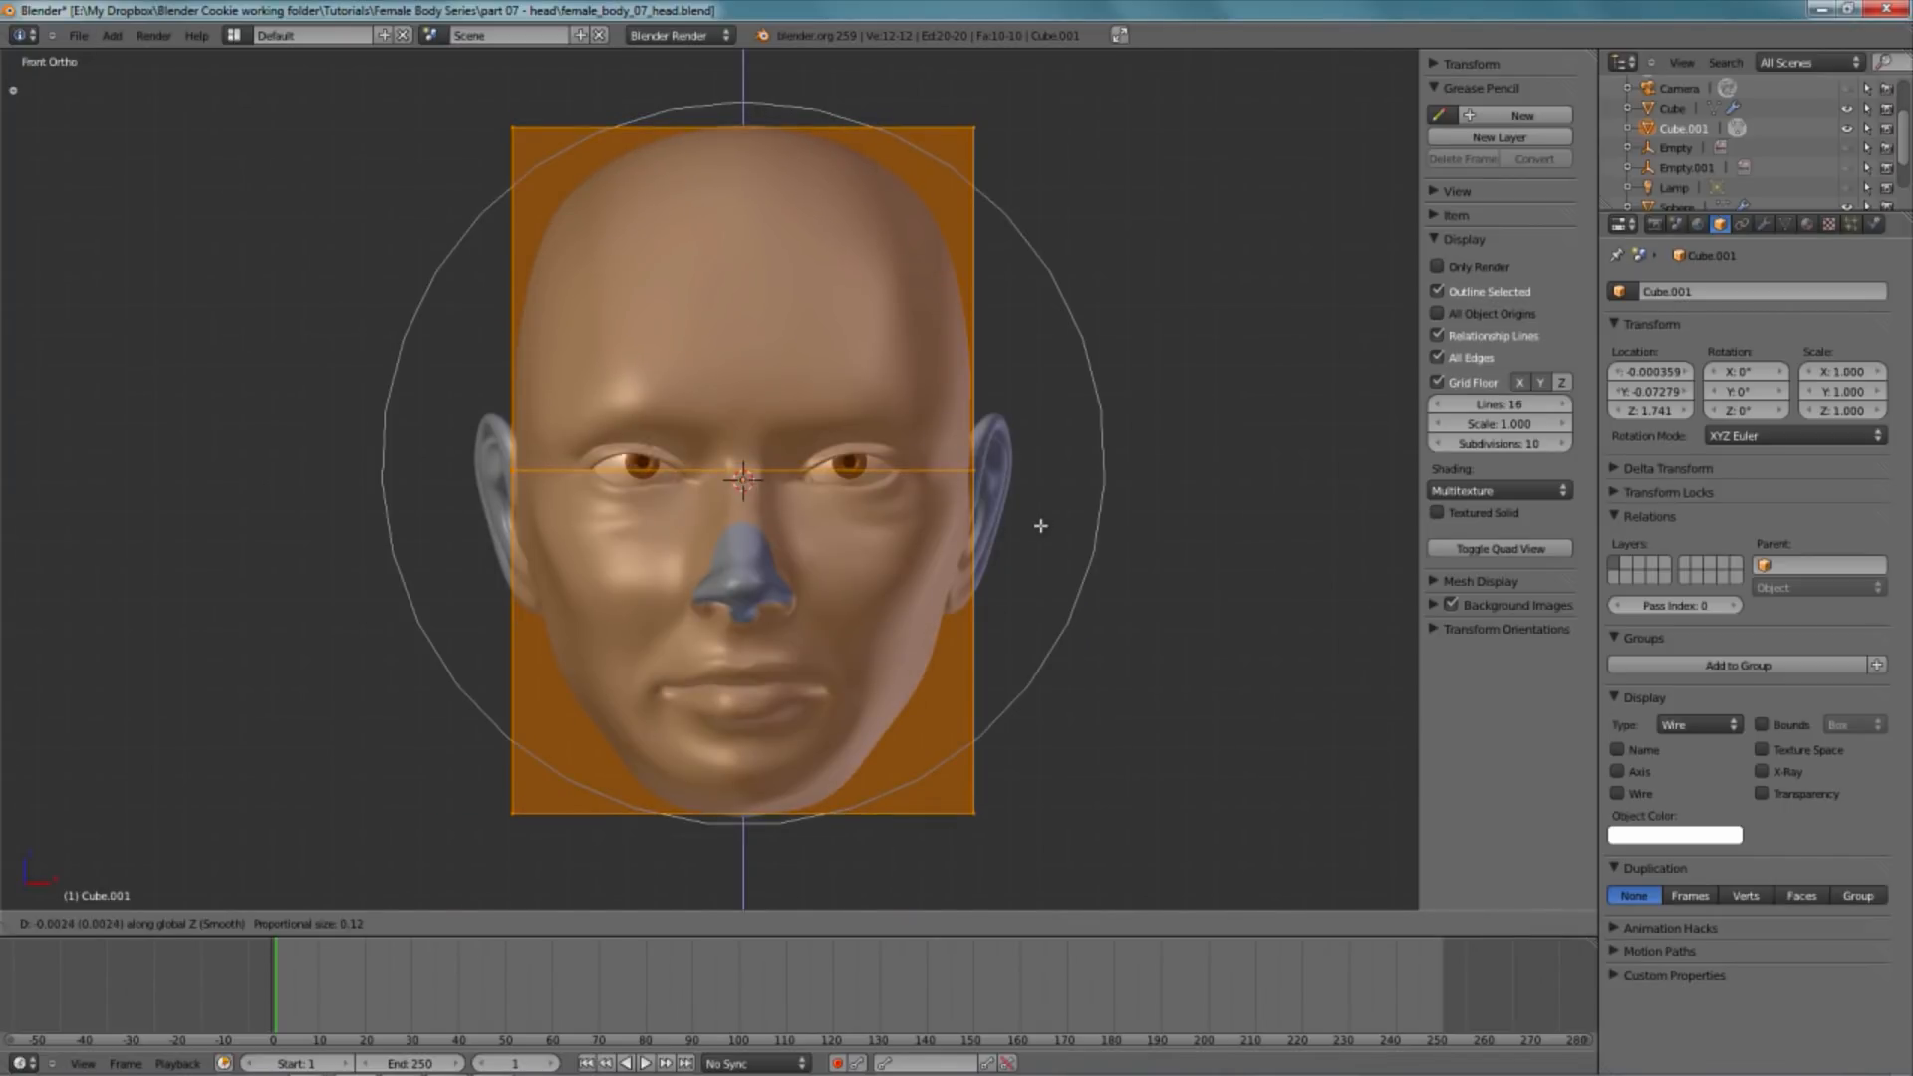
left_click(1040, 523)
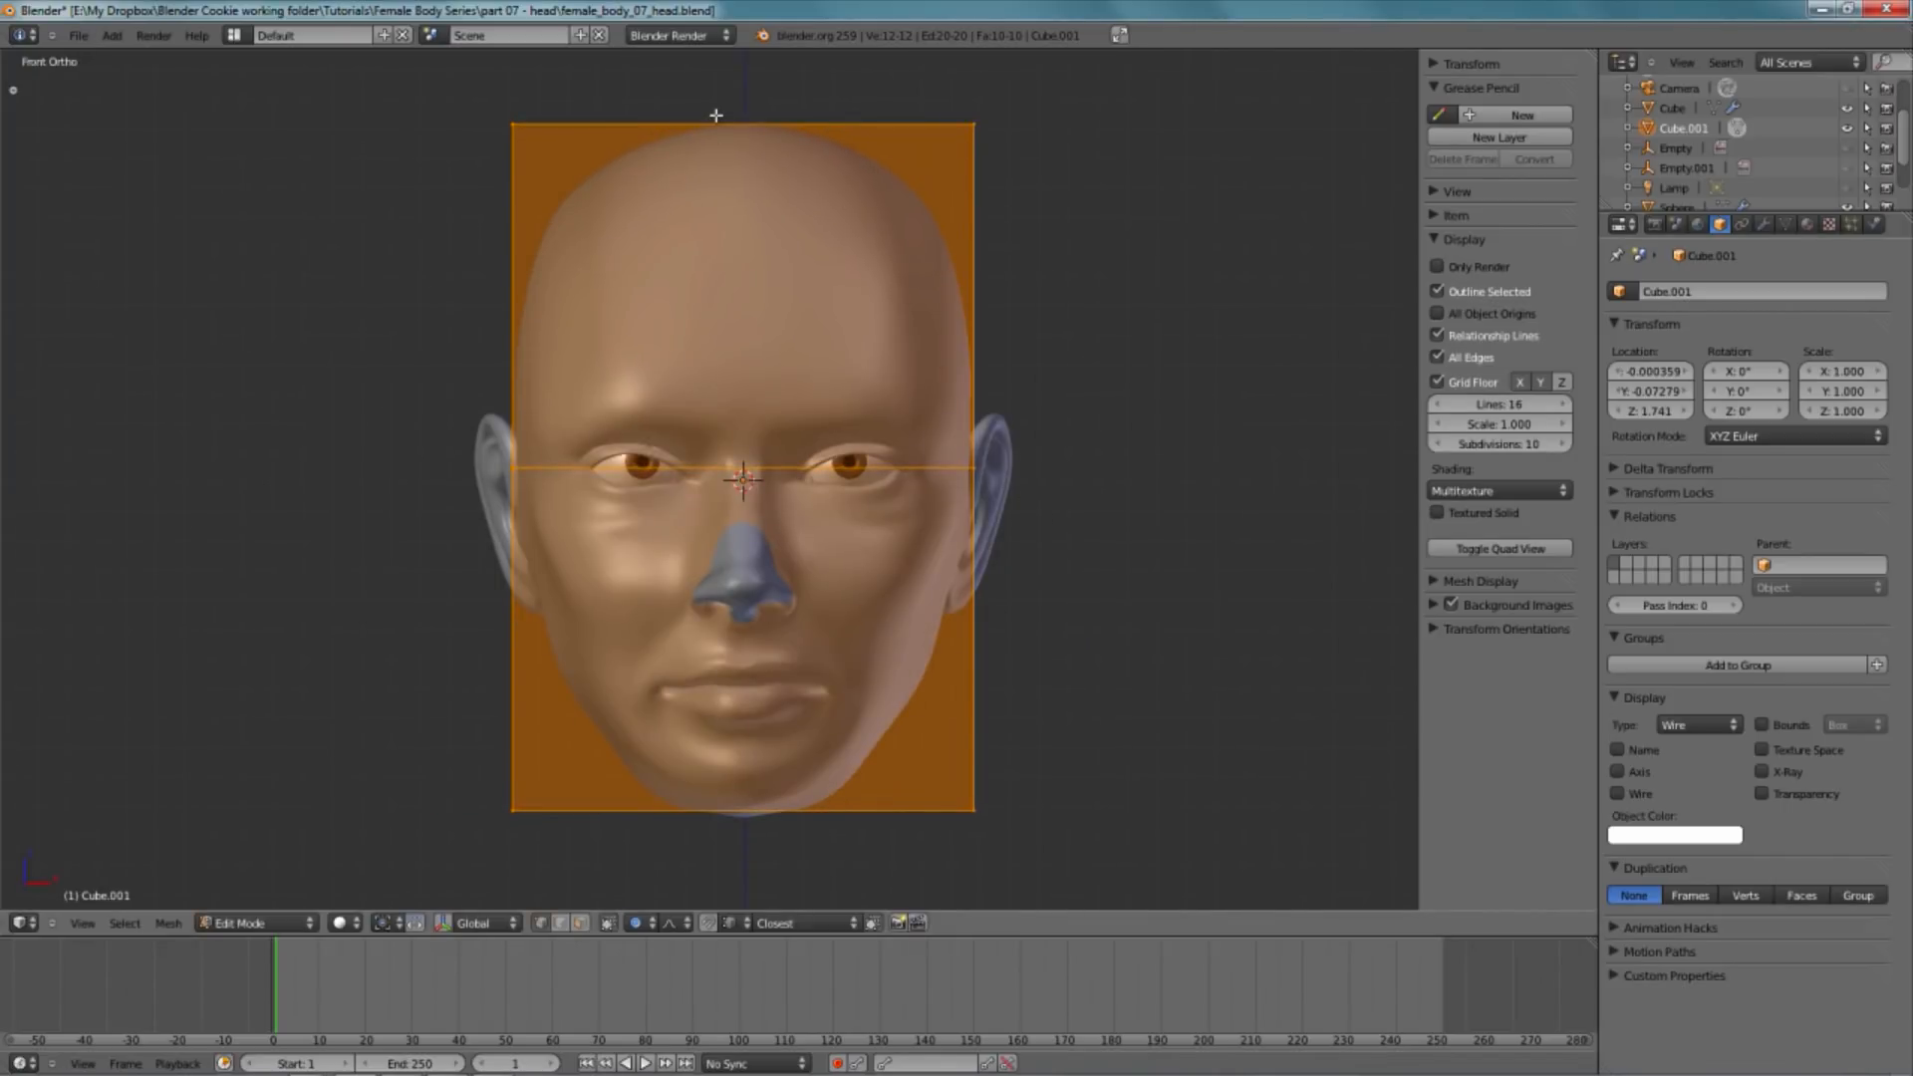
- Add four evenly spaced vertical loop cuts to the guide cube, dividing the head's width into five columns, and deselect everything
key("a")
key("ctrl+r")
scroll(742, 118, "up", 2)
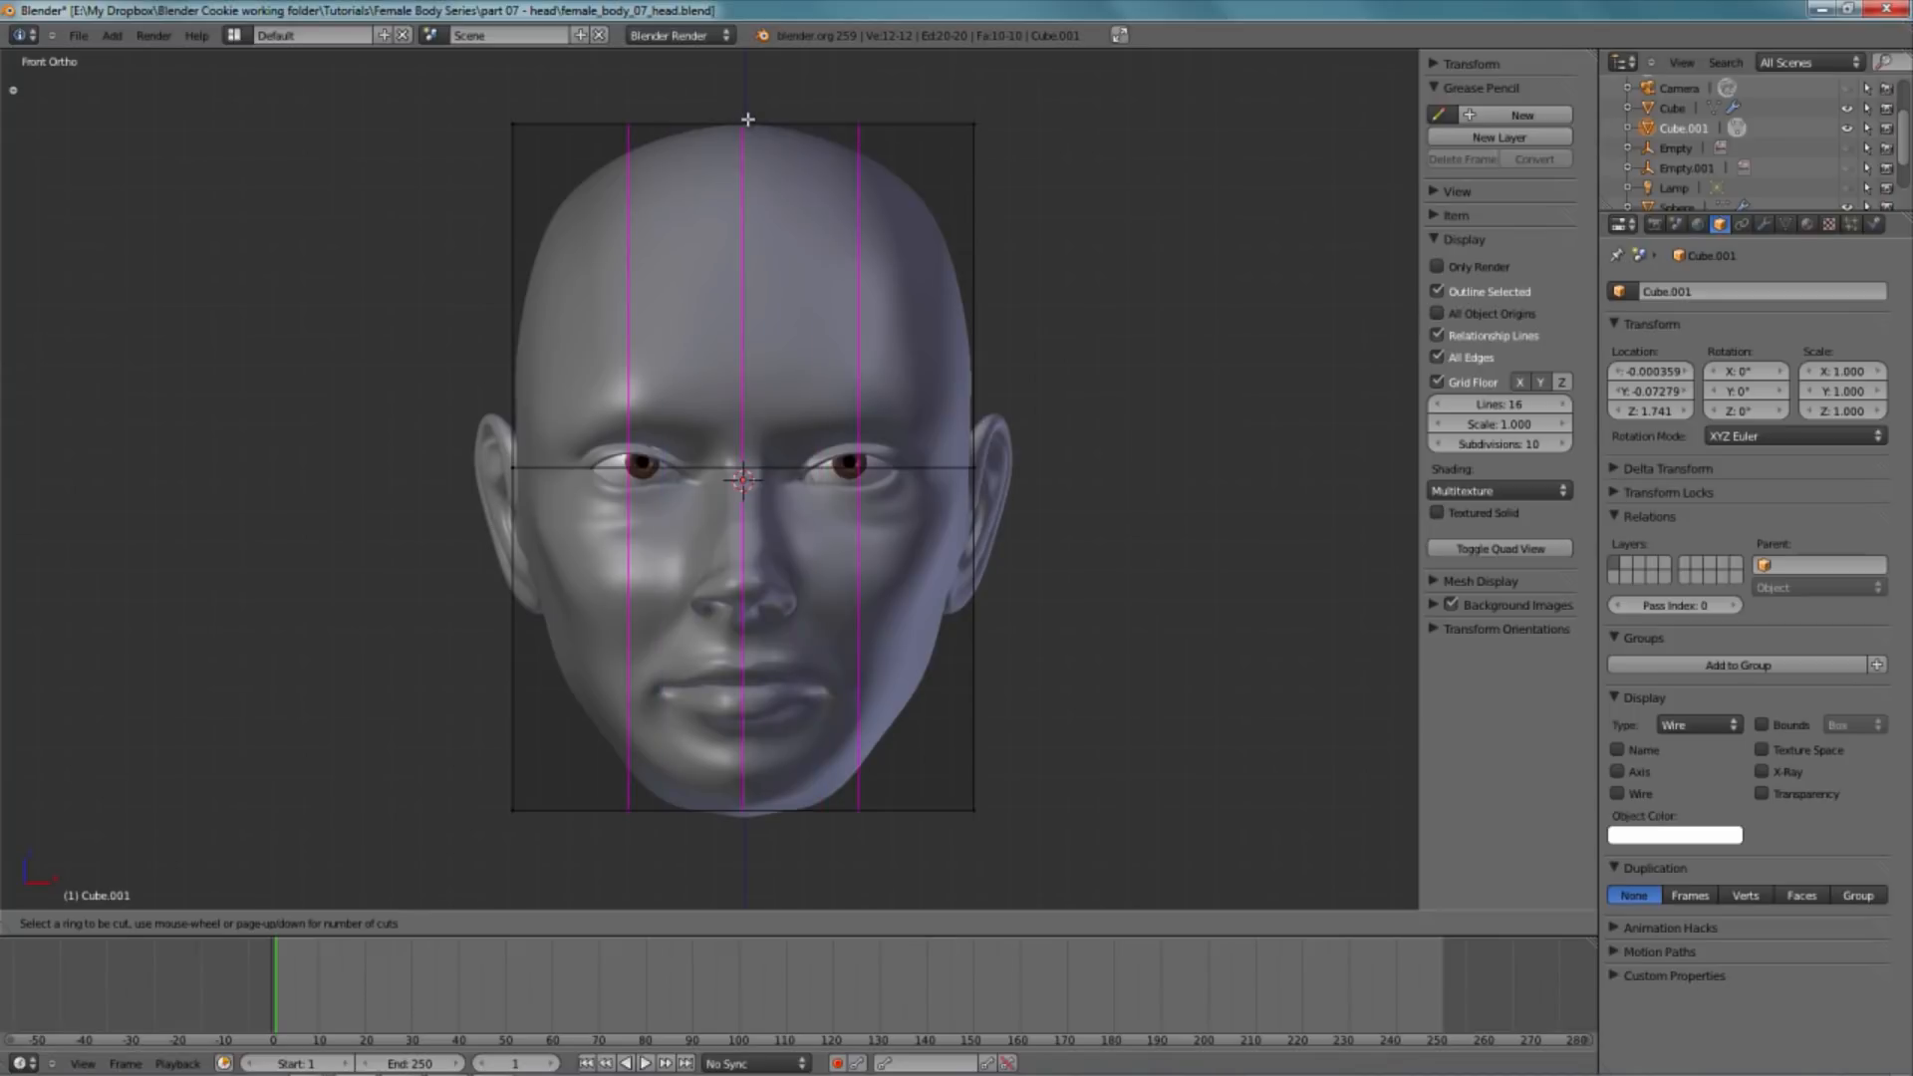
scroll(748, 119, "up", 1)
left_click(747, 119)
scroll(884, 286, "up", 2)
scroll(897, 449, "down", 2)
scroll(678, 457, "up", 2)
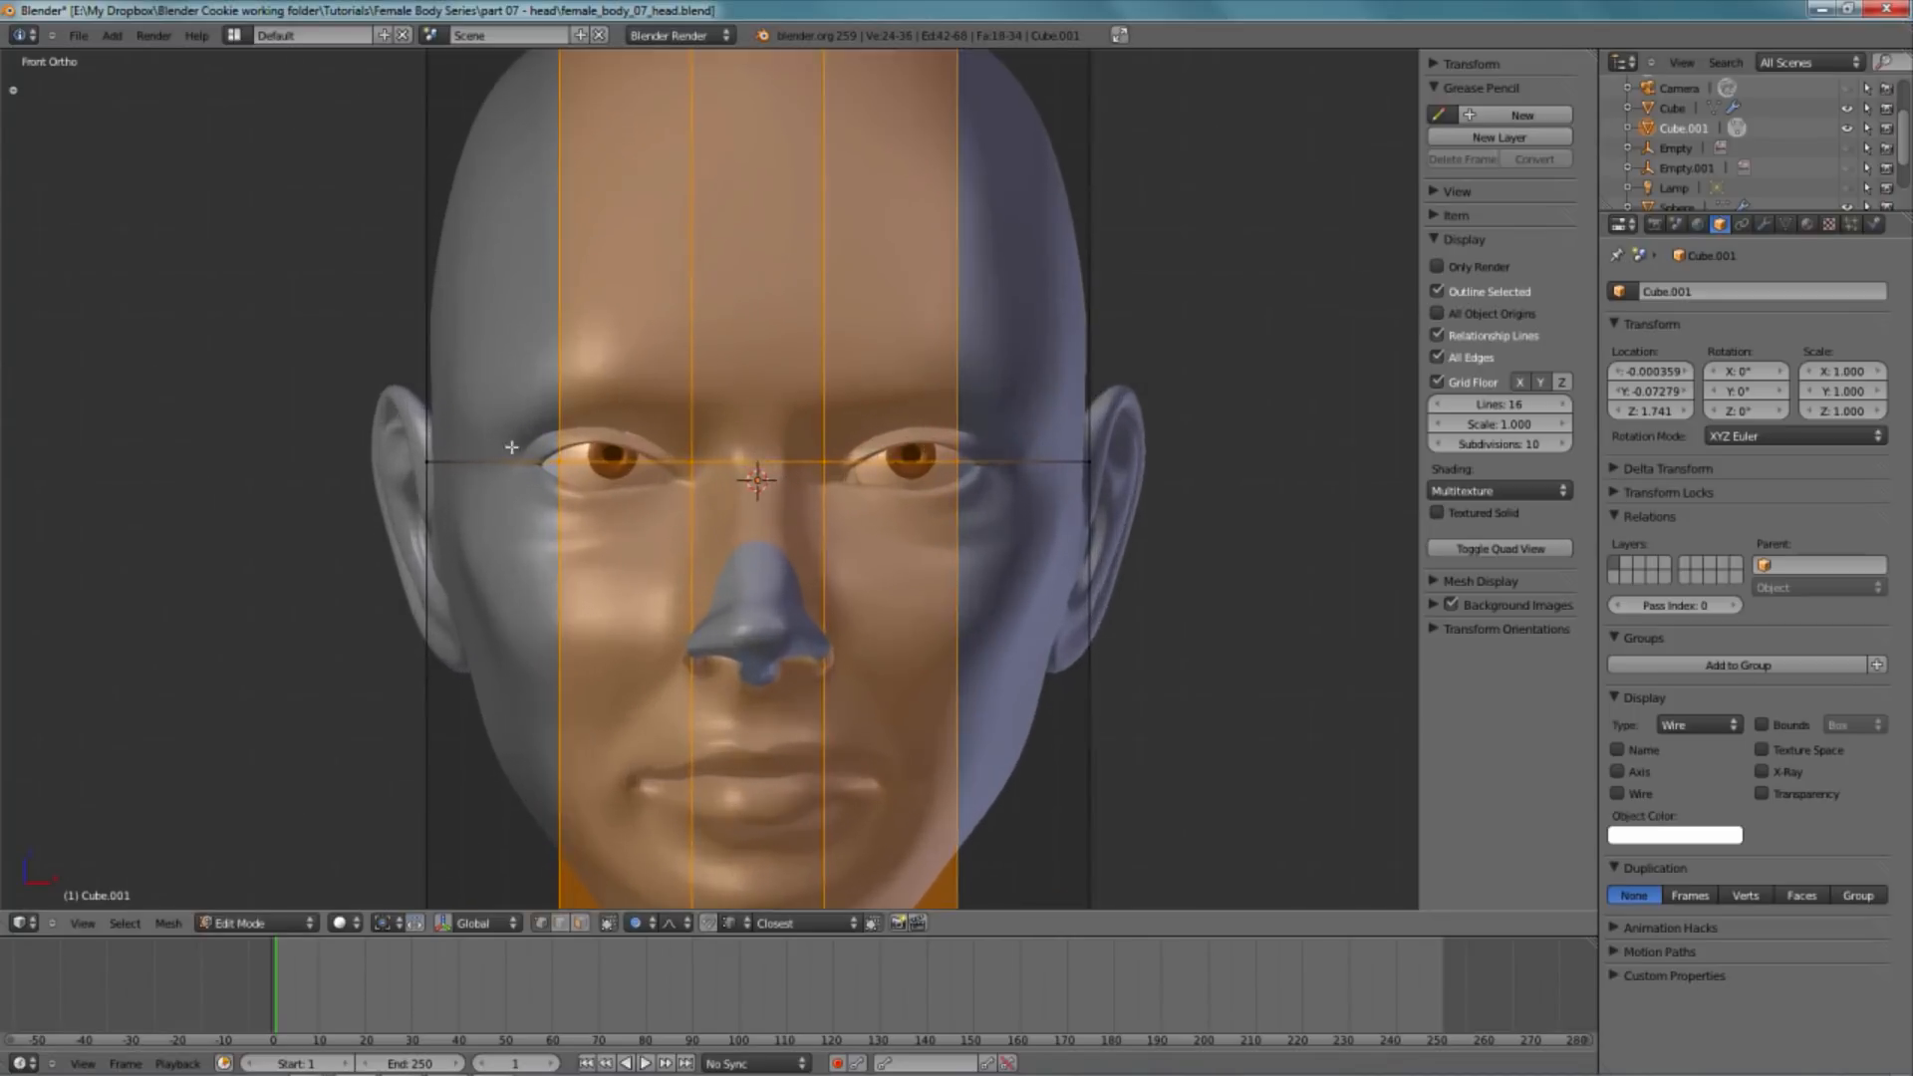
key("a")
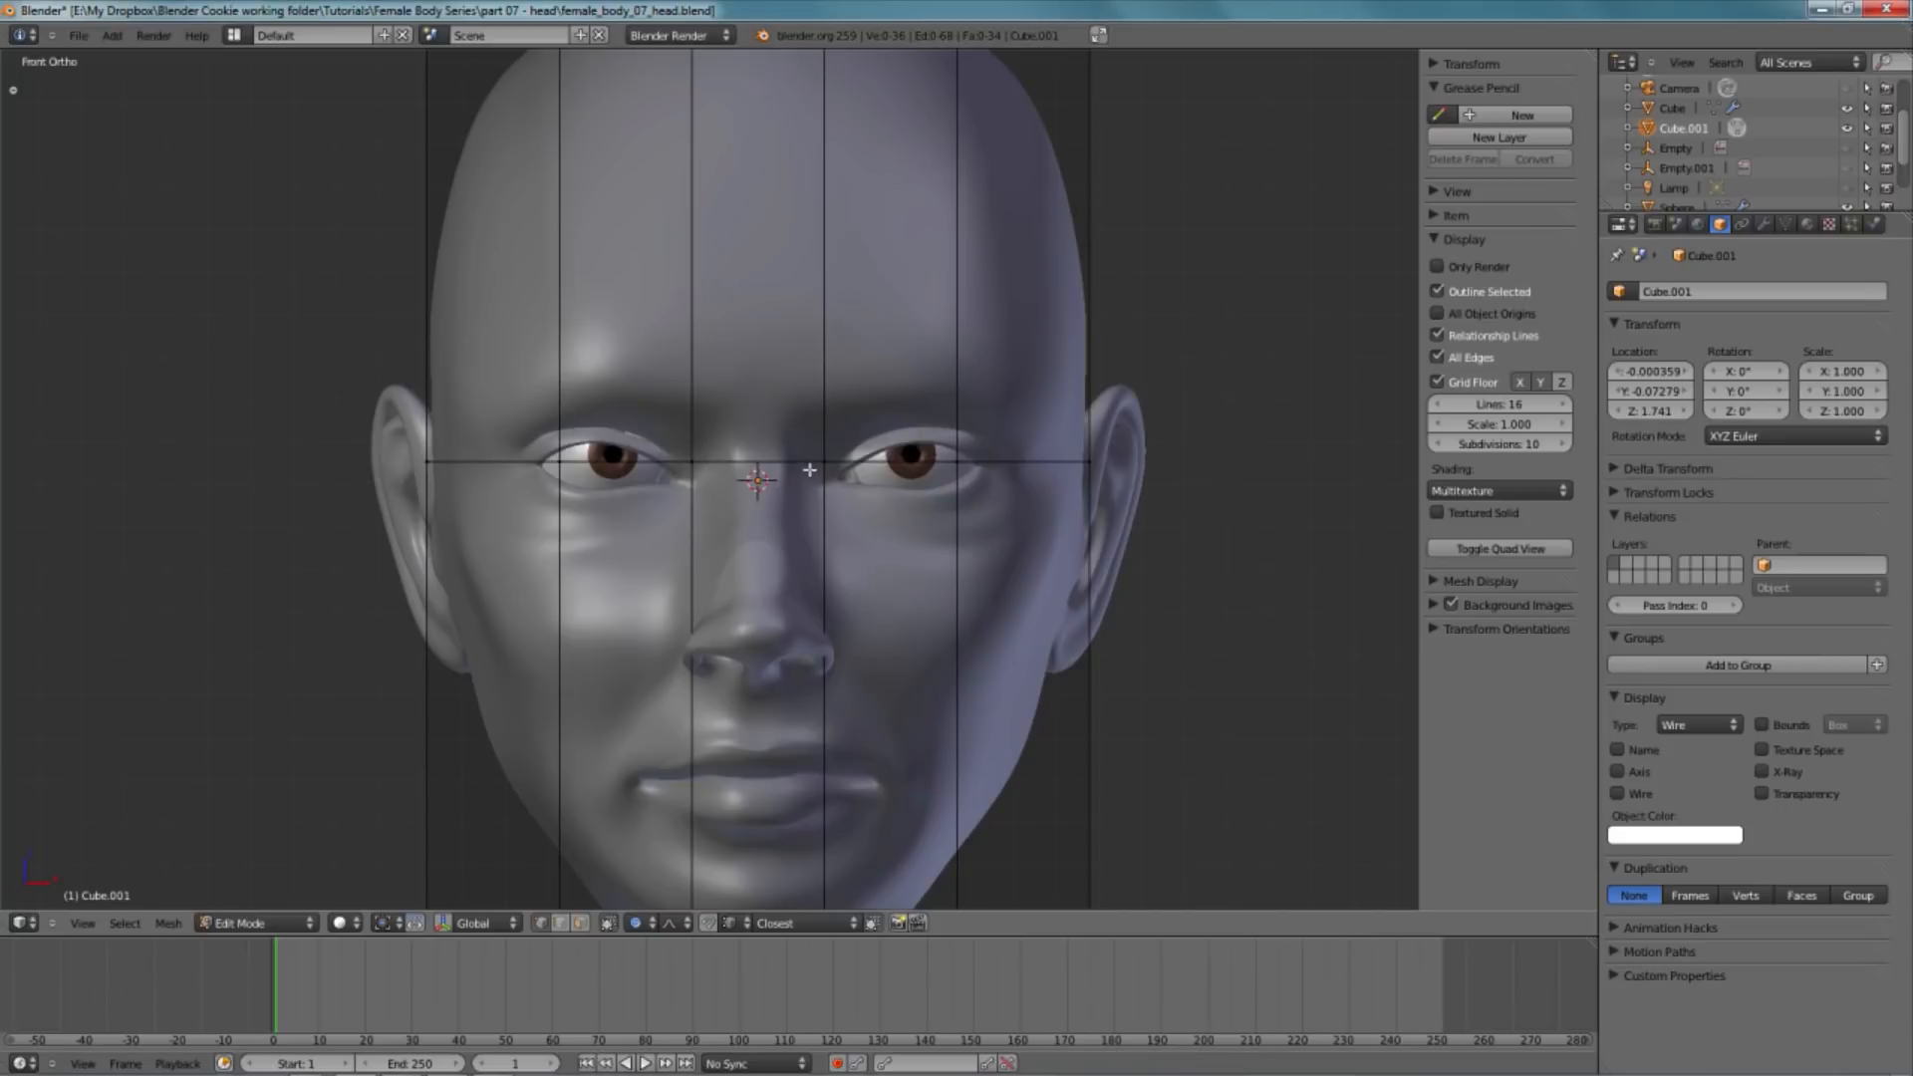
- In the head mesh, shift the eyelid edge loop about 0.0009 along negative X with proportional size about 0.03
key("Tab")
right_click(1002, 386)
key("Tab")
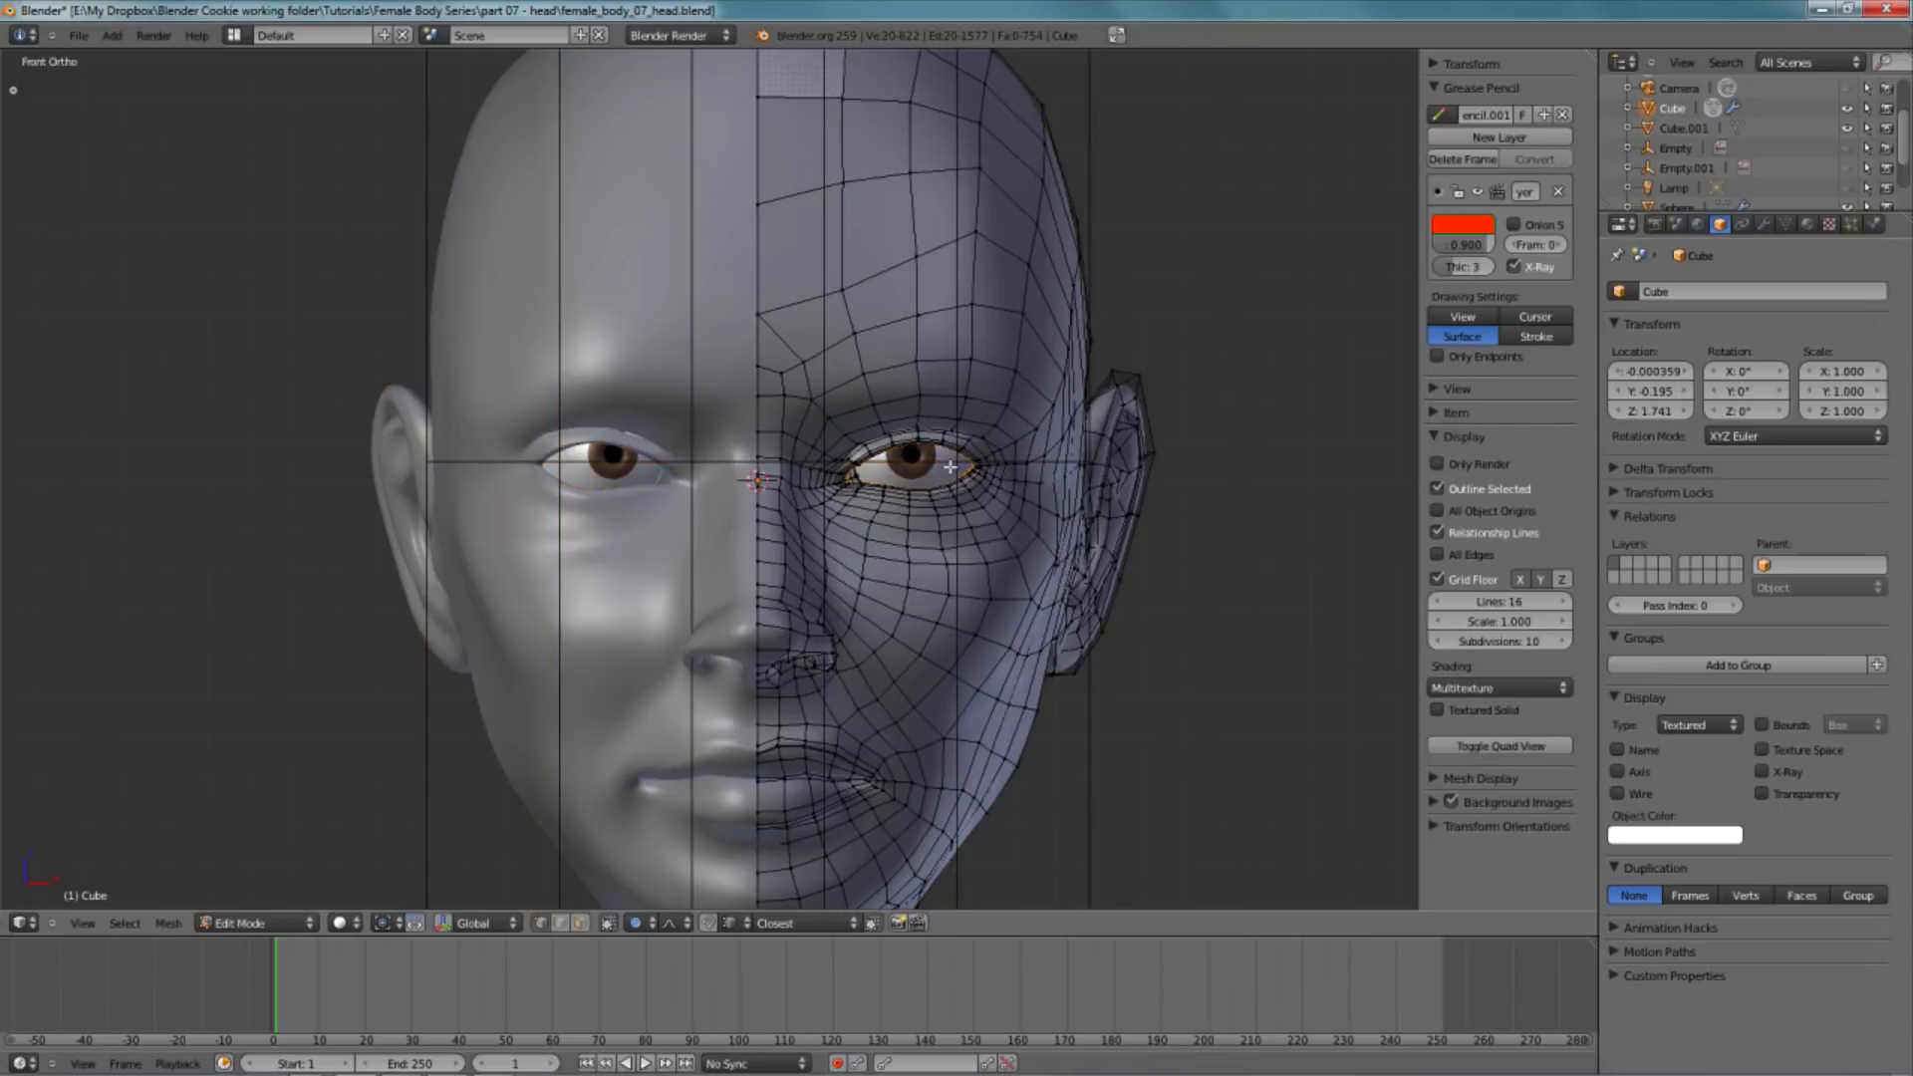
key("g")
key("x")
scroll(1089, 493, "up", 7)
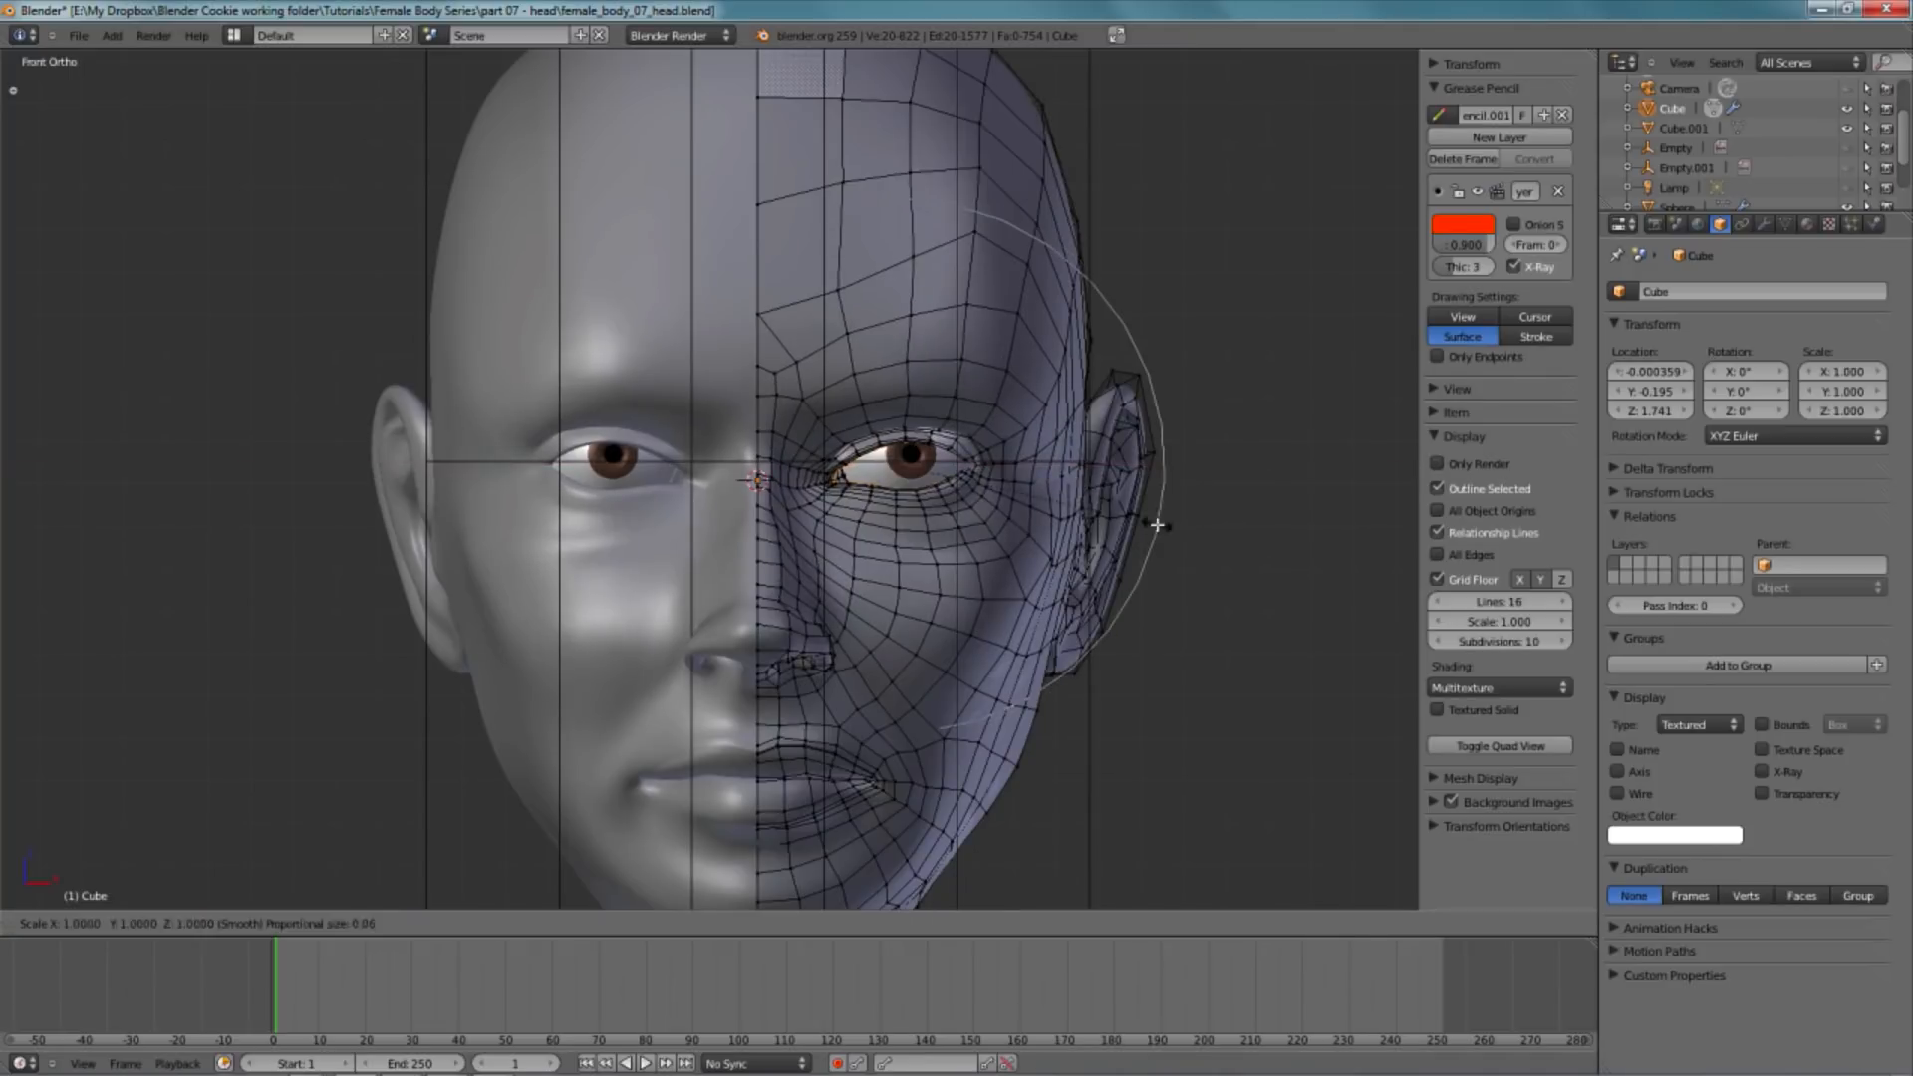
left_click(1145, 512)
key("g")
key("x")
scroll(1143, 510, "up", 7)
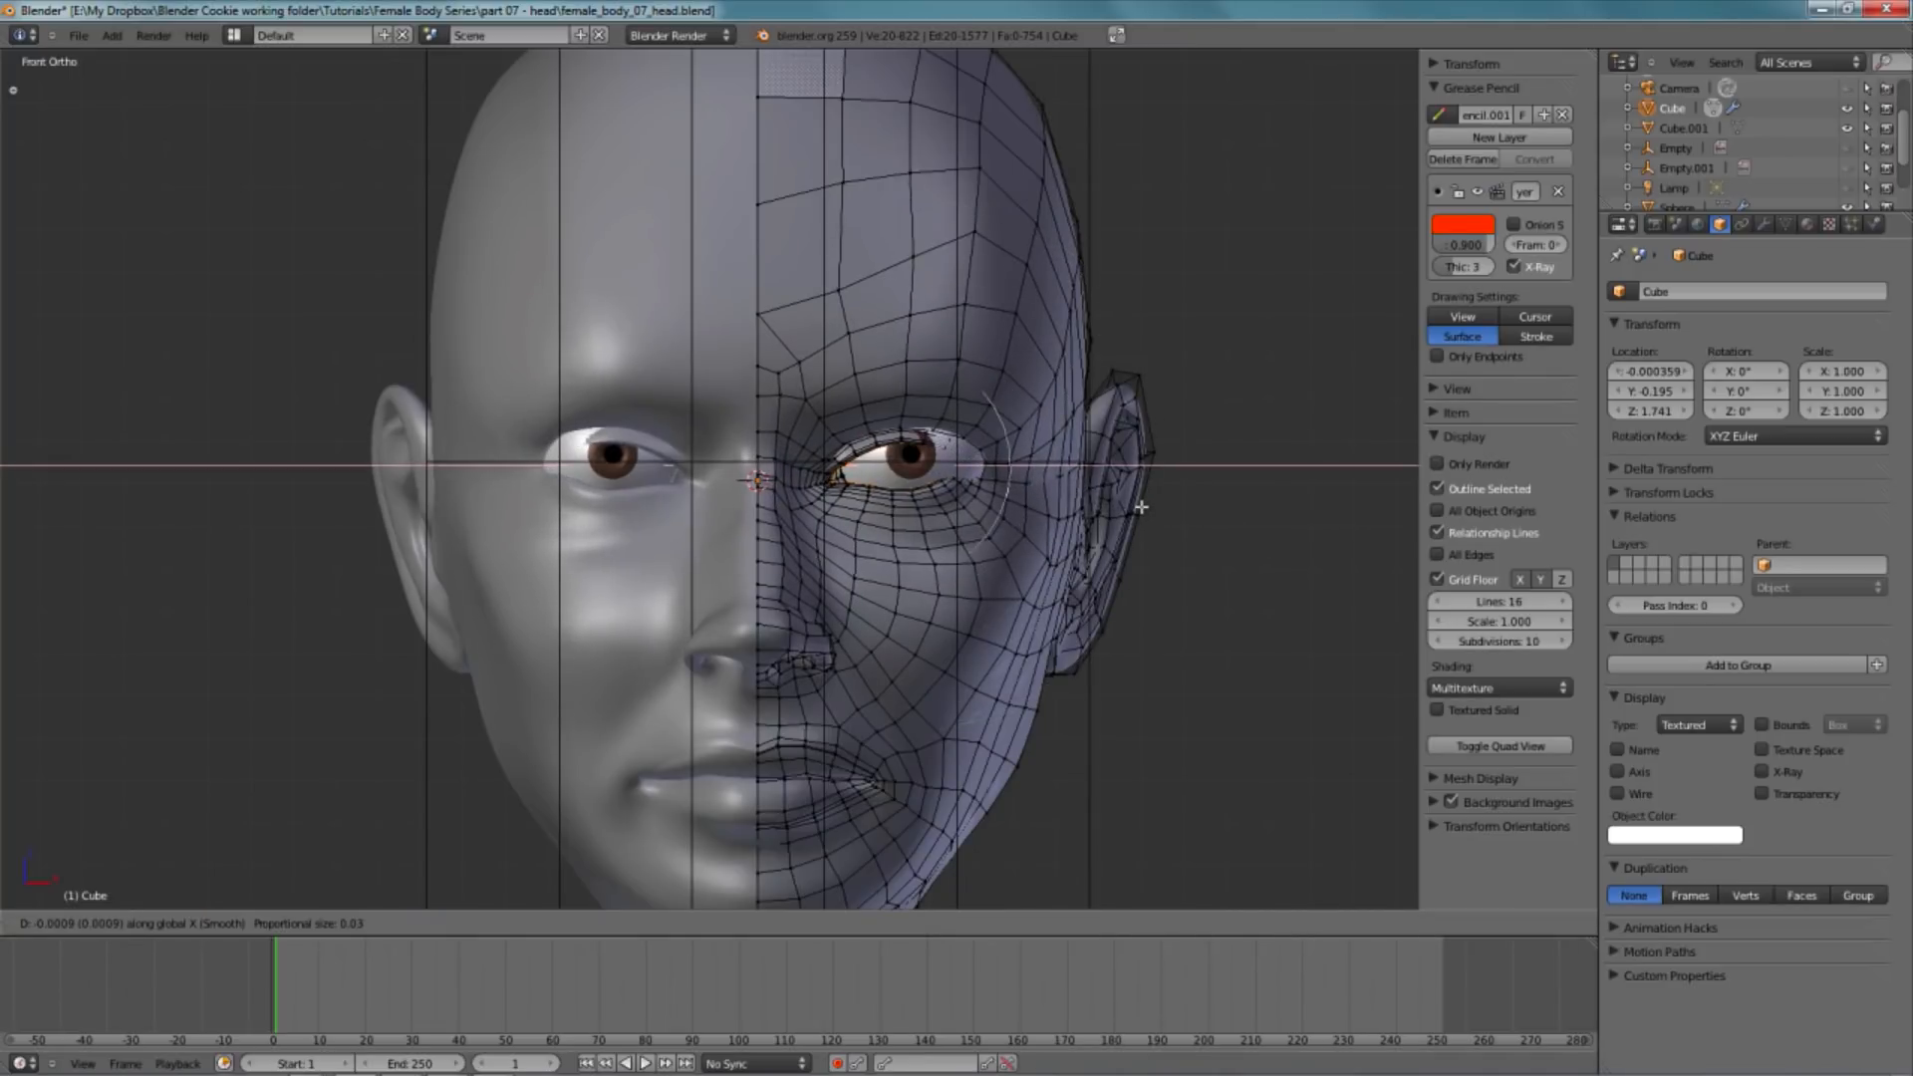
left_click(1141, 506)
- Scale the eyelid edge loop along X and nudge it sideways to fit the guide's eye column
key("s")
key("x")
left_click(1133, 504)
key("z")
key("s")
key("x")
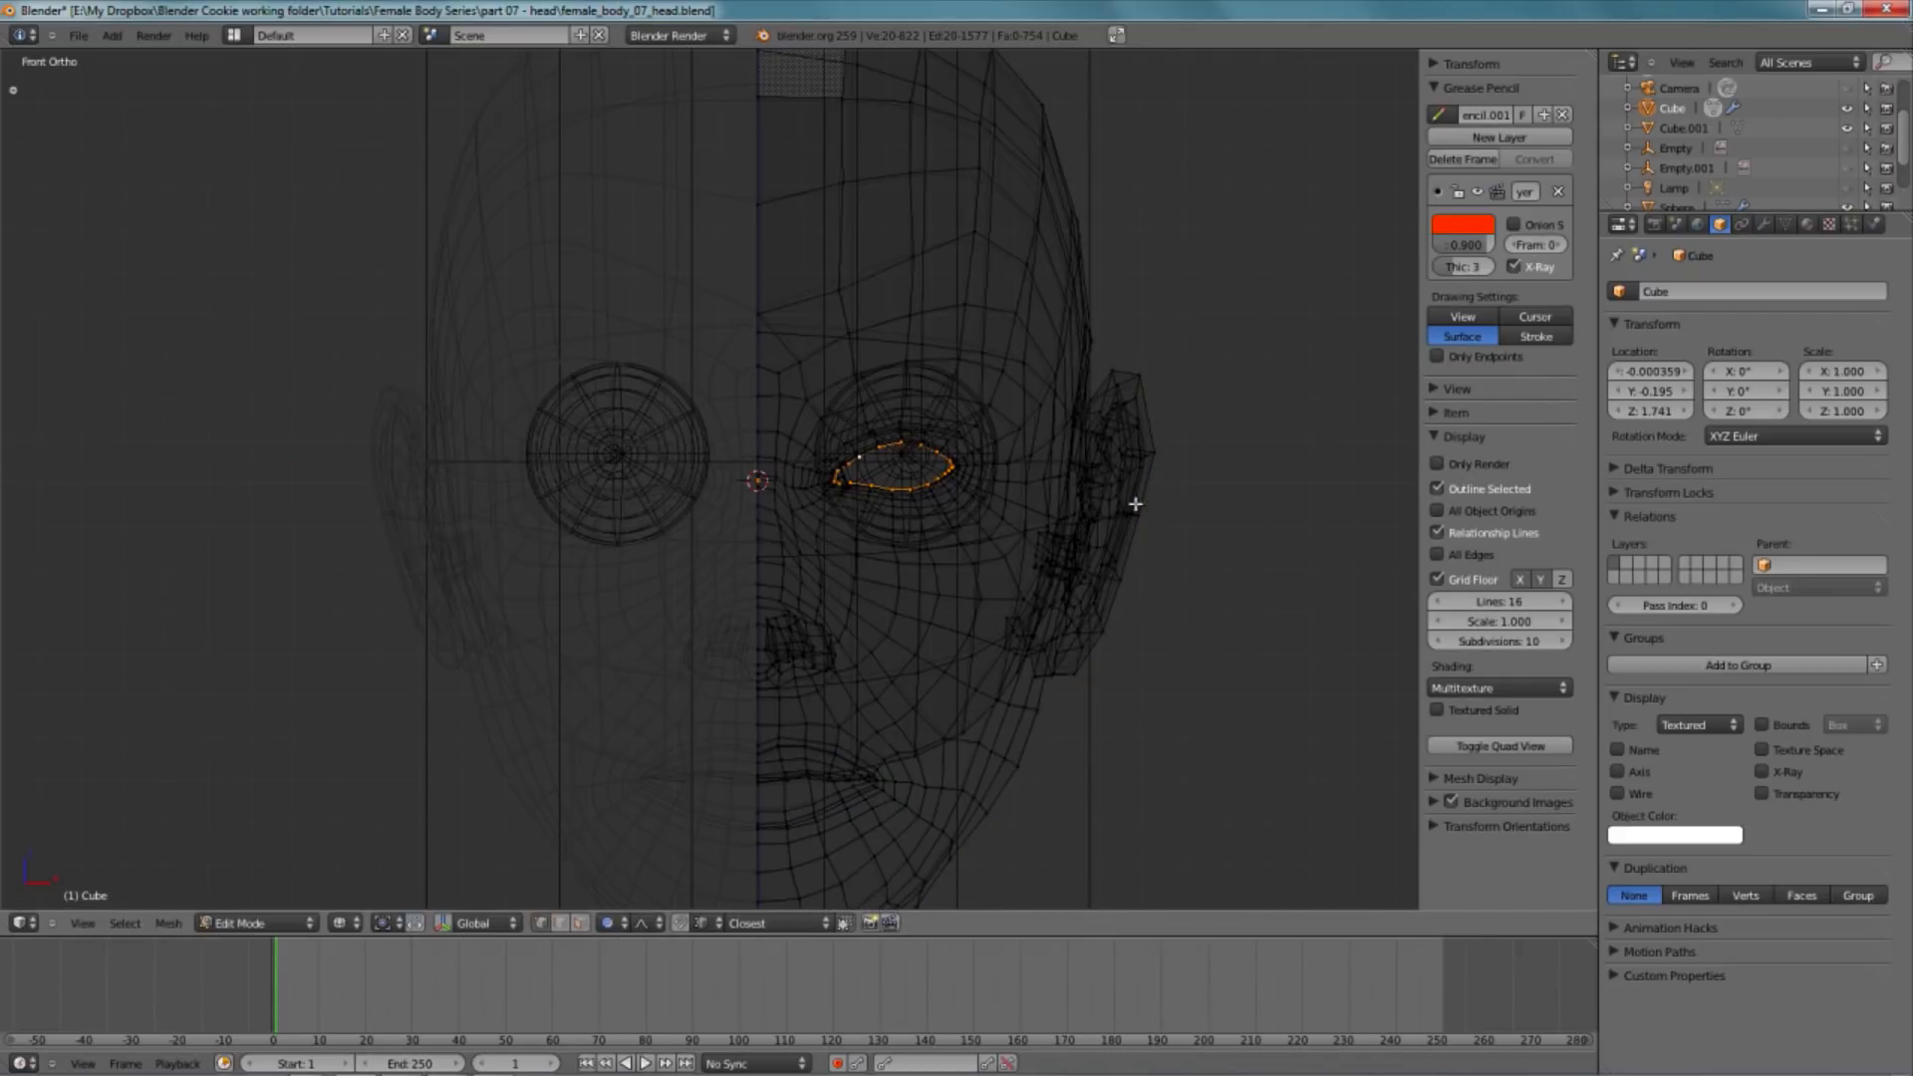
left_click(1140, 507)
key("z")
key("g")
key("x")
left_click(1140, 506)
- Scale the whole eyeball mesh slightly and move it inward along X by about 0.0009 to fit the adjusted eyelids
key("Tab")
right_click(945, 481)
key("Tab")
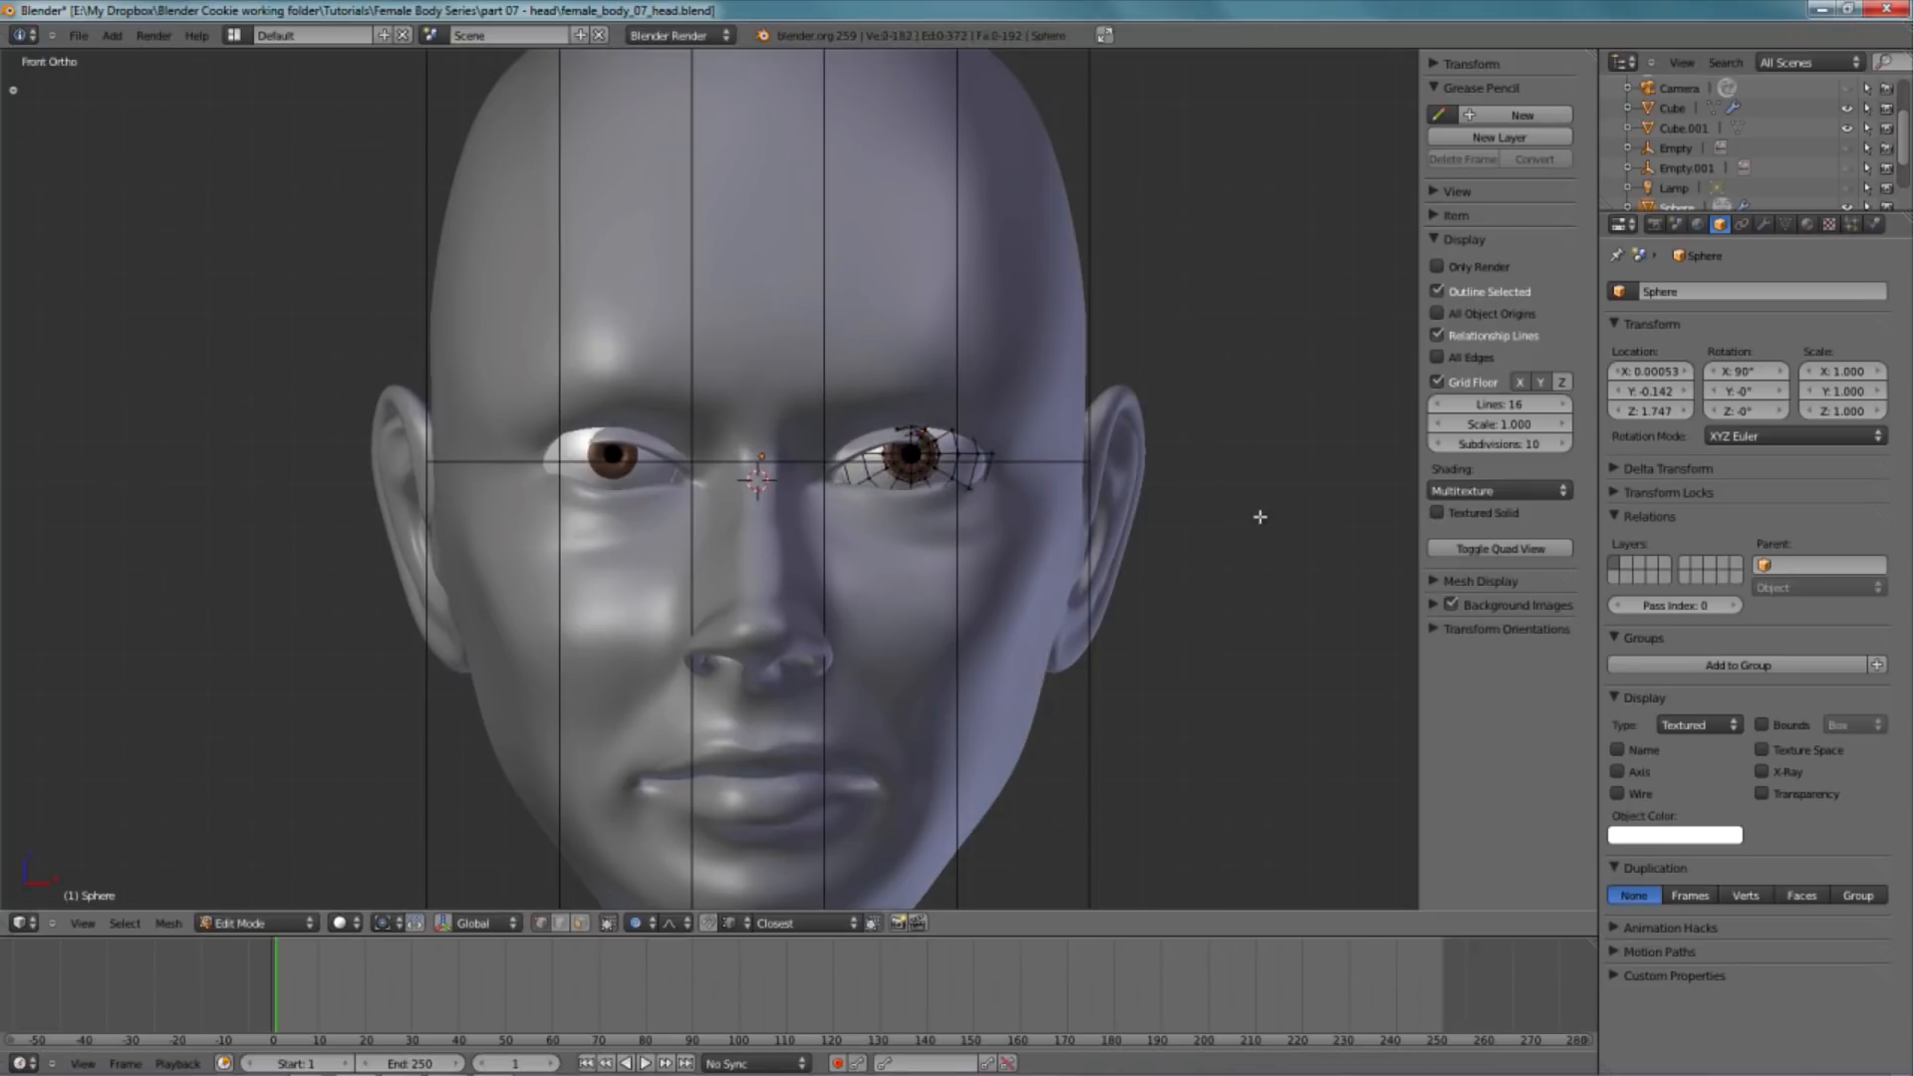
key("a")
key("s")
left_click(1246, 507)
key("g")
key("x")
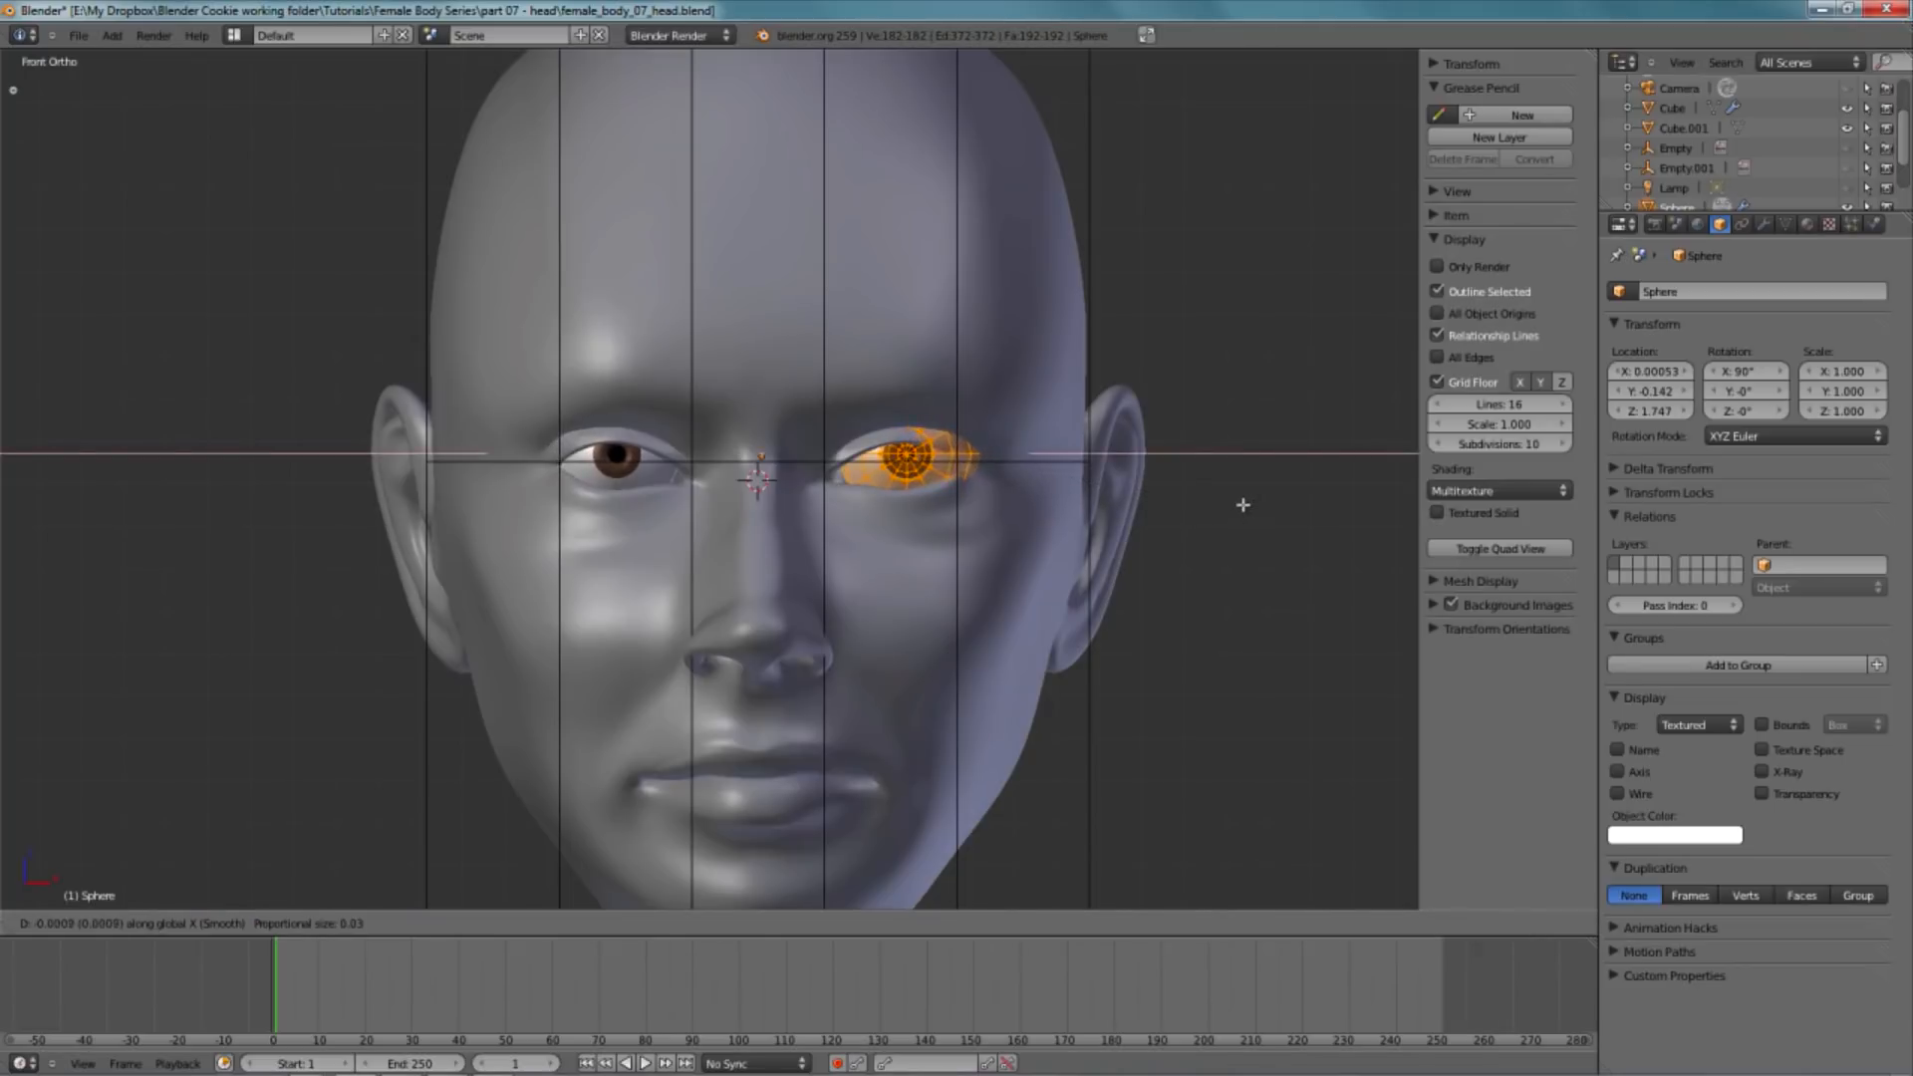
left_click(1232, 504)
- Adjust the eyeball's depth along Y within the socket and return to Object Mode in front view
middle_click_drag(519, 623, 939, 543)
key("g")
key("y")
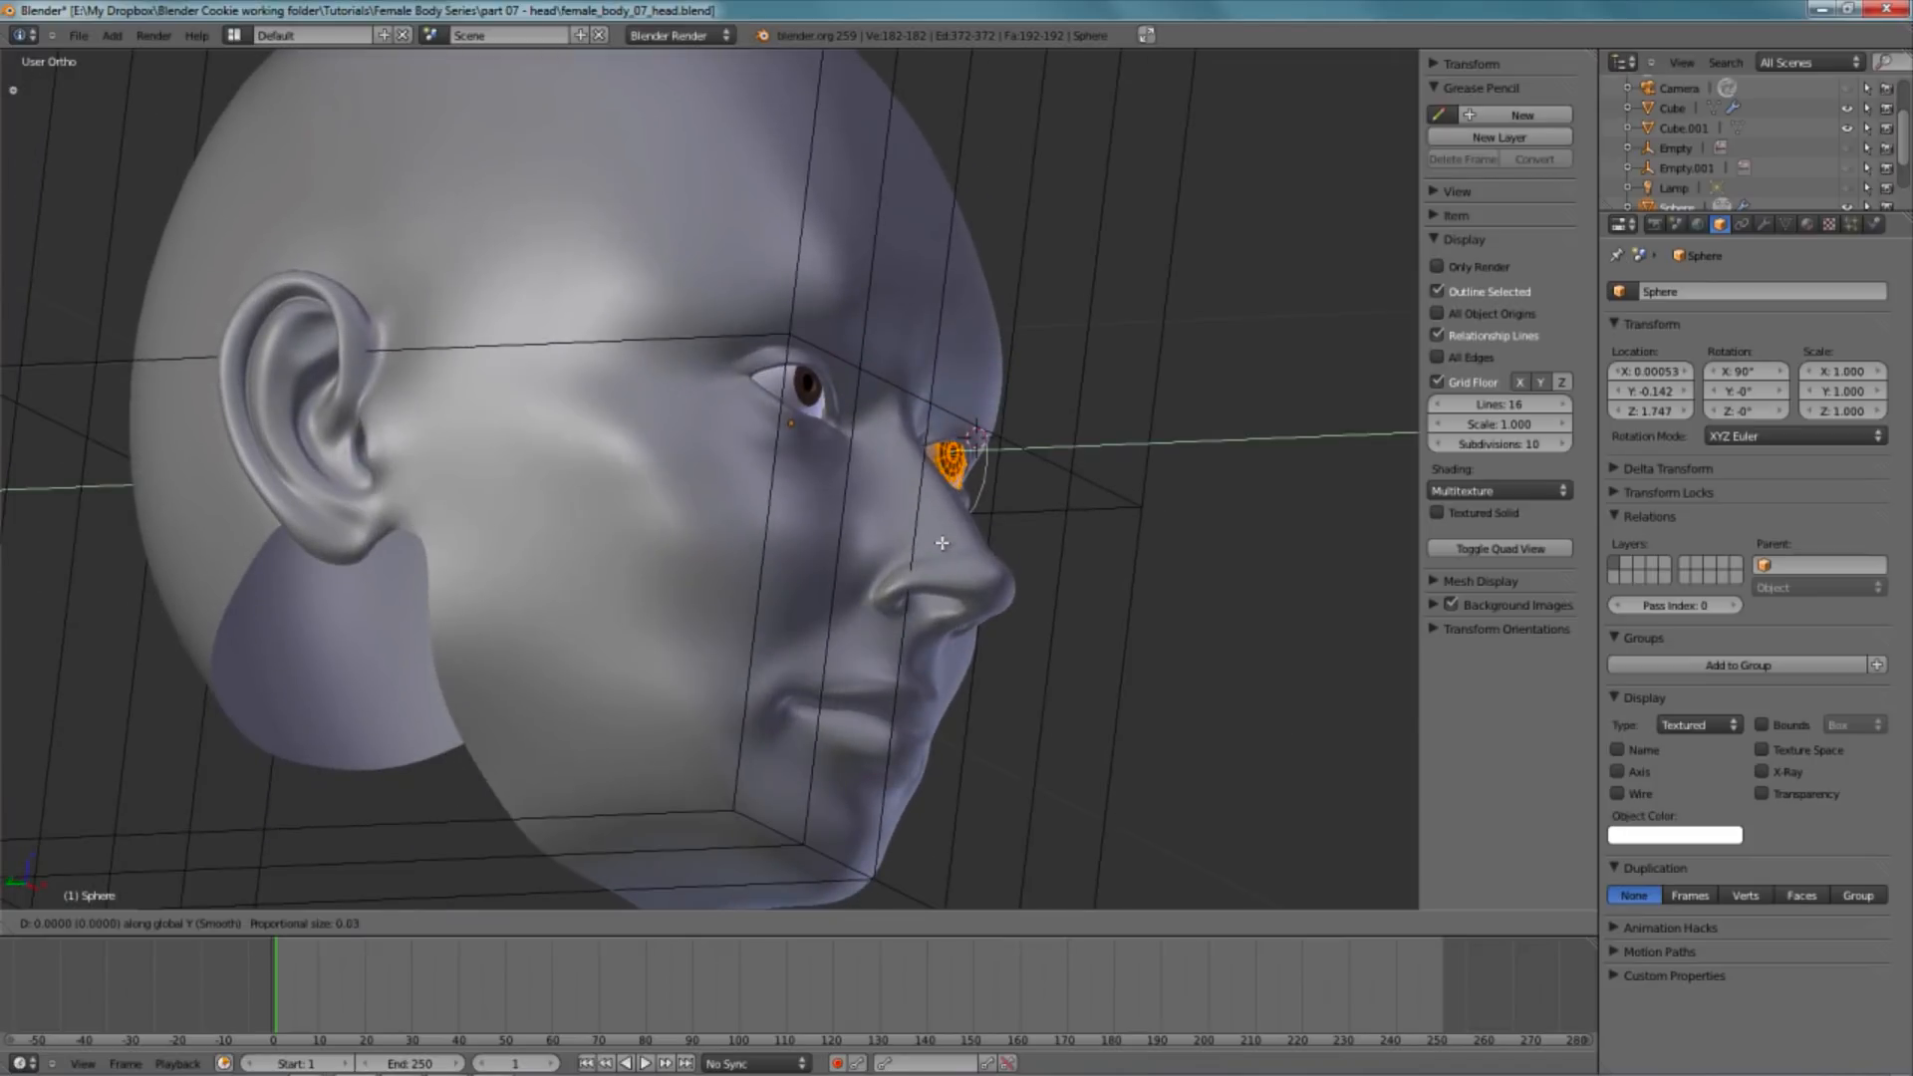
left_click(949, 546)
key("KP_1")
key("Tab")
scroll(897, 566, "down", 3)
scroll(897, 566, "up", 2)
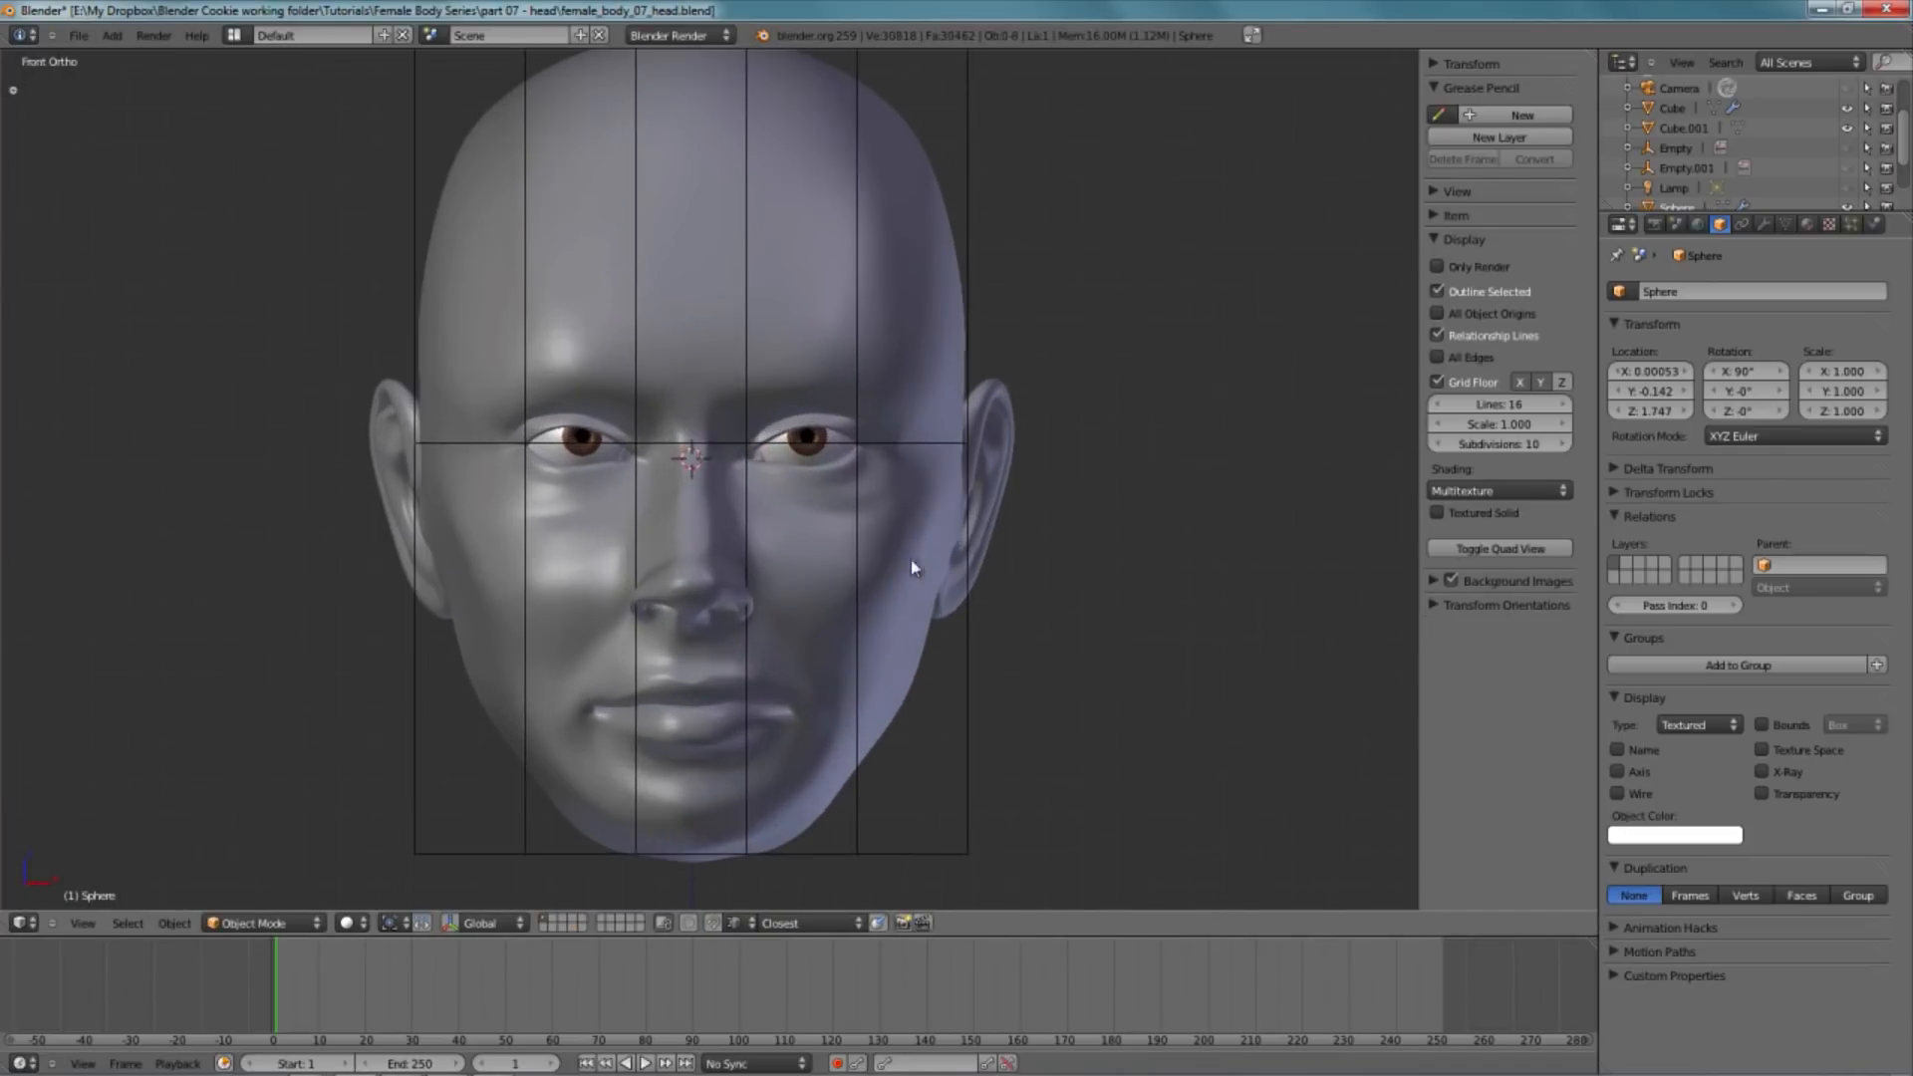
- Select a temple vertex on the head, and examine the face and eyes in perspective against the guide cube
right_click(877, 543)
key("Tab")
scroll(997, 513, "up", 3)
right_click(956, 460)
key("KP_5")
key("Tab")
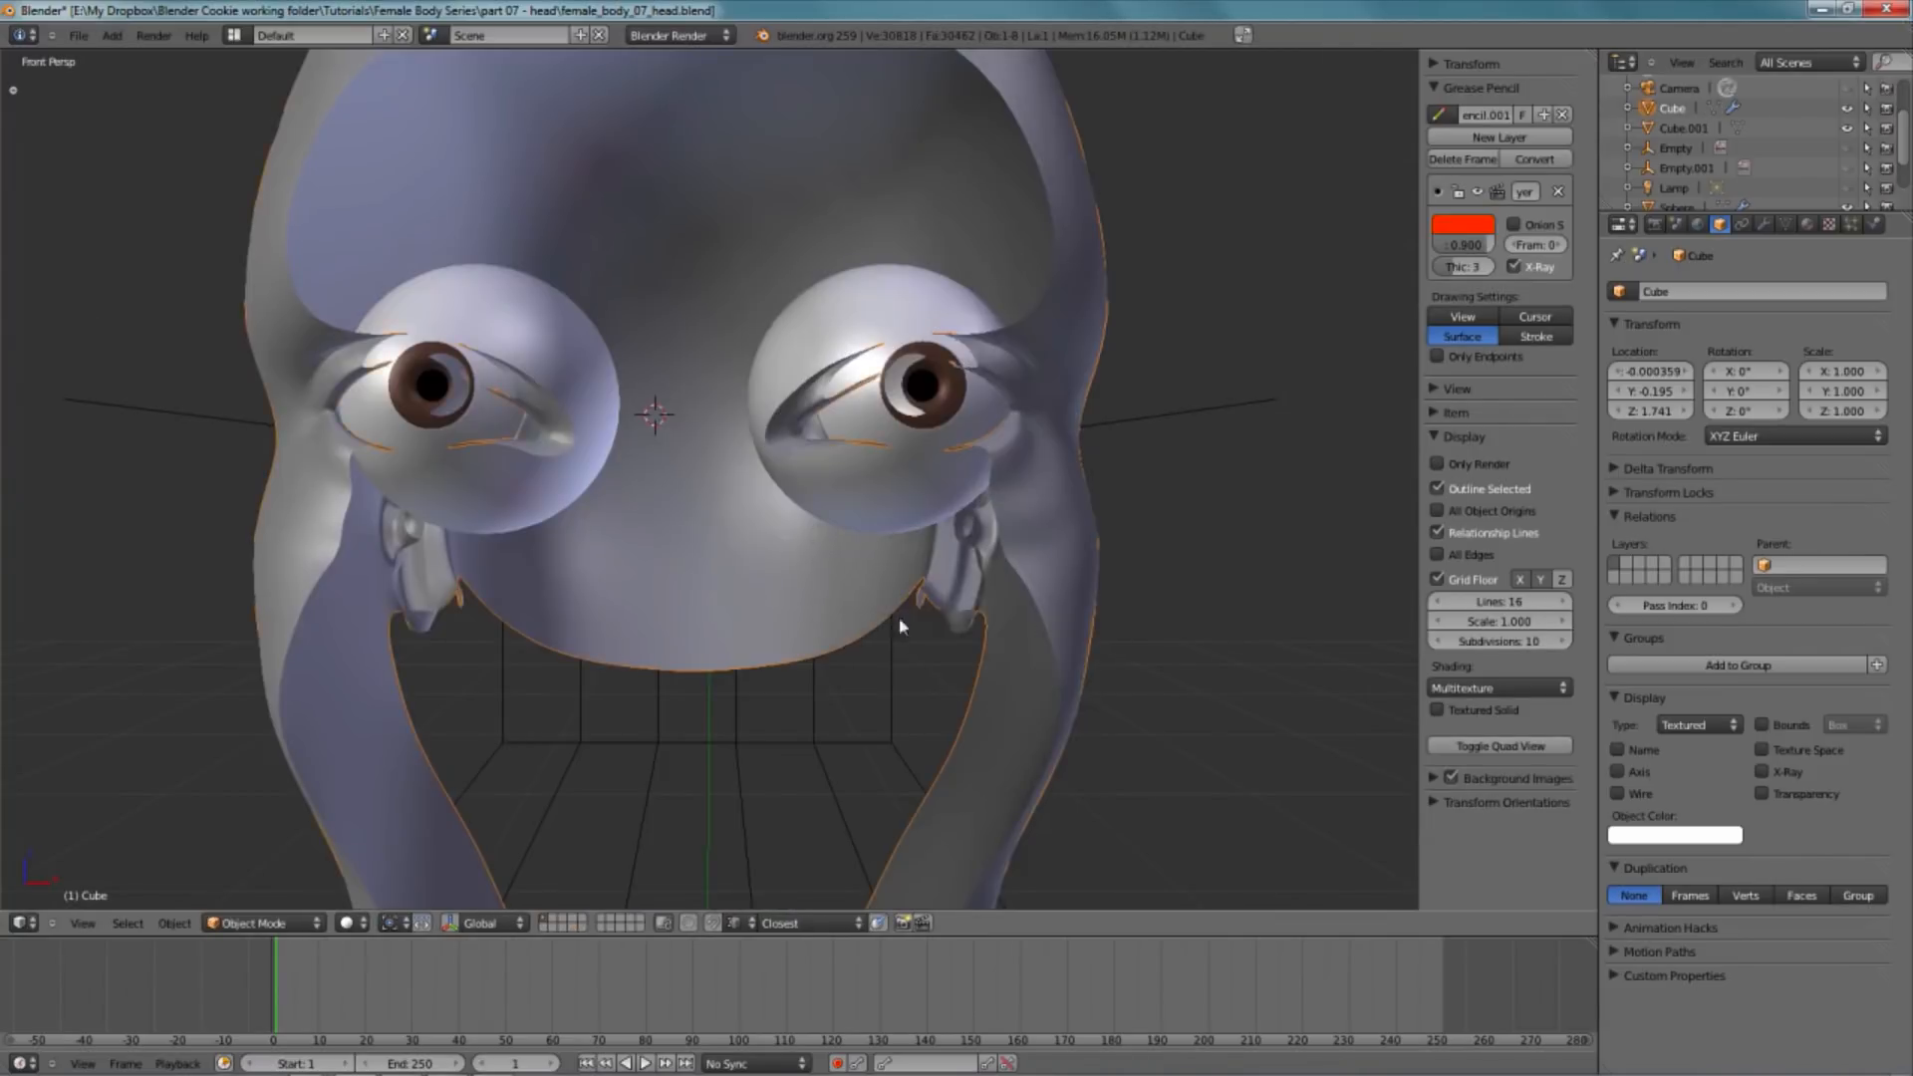
scroll(863, 555, "down", 5)
middle_click_drag(748, 564, 806, 566)
scroll(805, 538, "down", 4)
scroll(897, 501, "up", 4)
middle_click_drag(808, 493, 787, 554)
key("a")
scroll(801, 502, "down", 3)
key("KP_1")
key("KP_5")
scroll(786, 554, "up", 6)
key("z")
key("z")
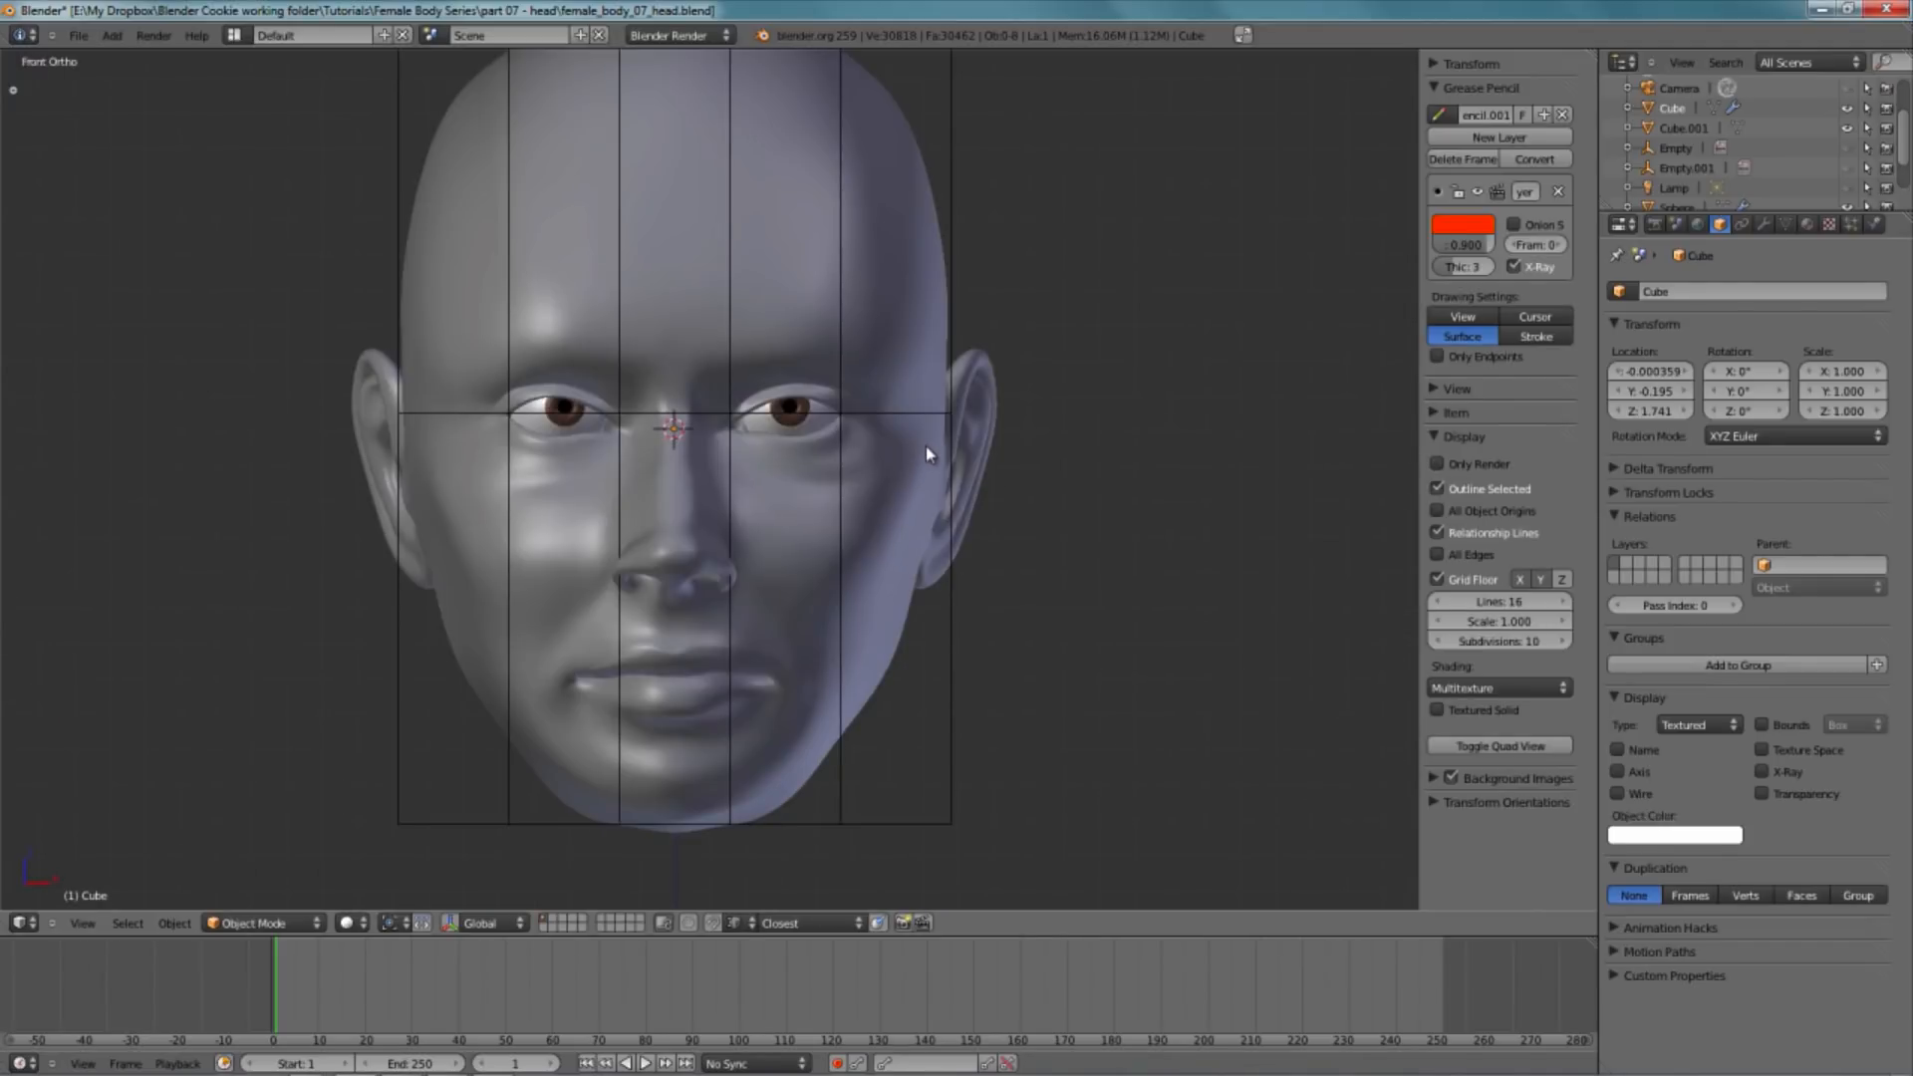
- Select the head object and compare its width and eye spacing with the guide grid in perspective and orthographic front views
key("z")
right_click(926, 416)
key("z")
right_click(919, 375)
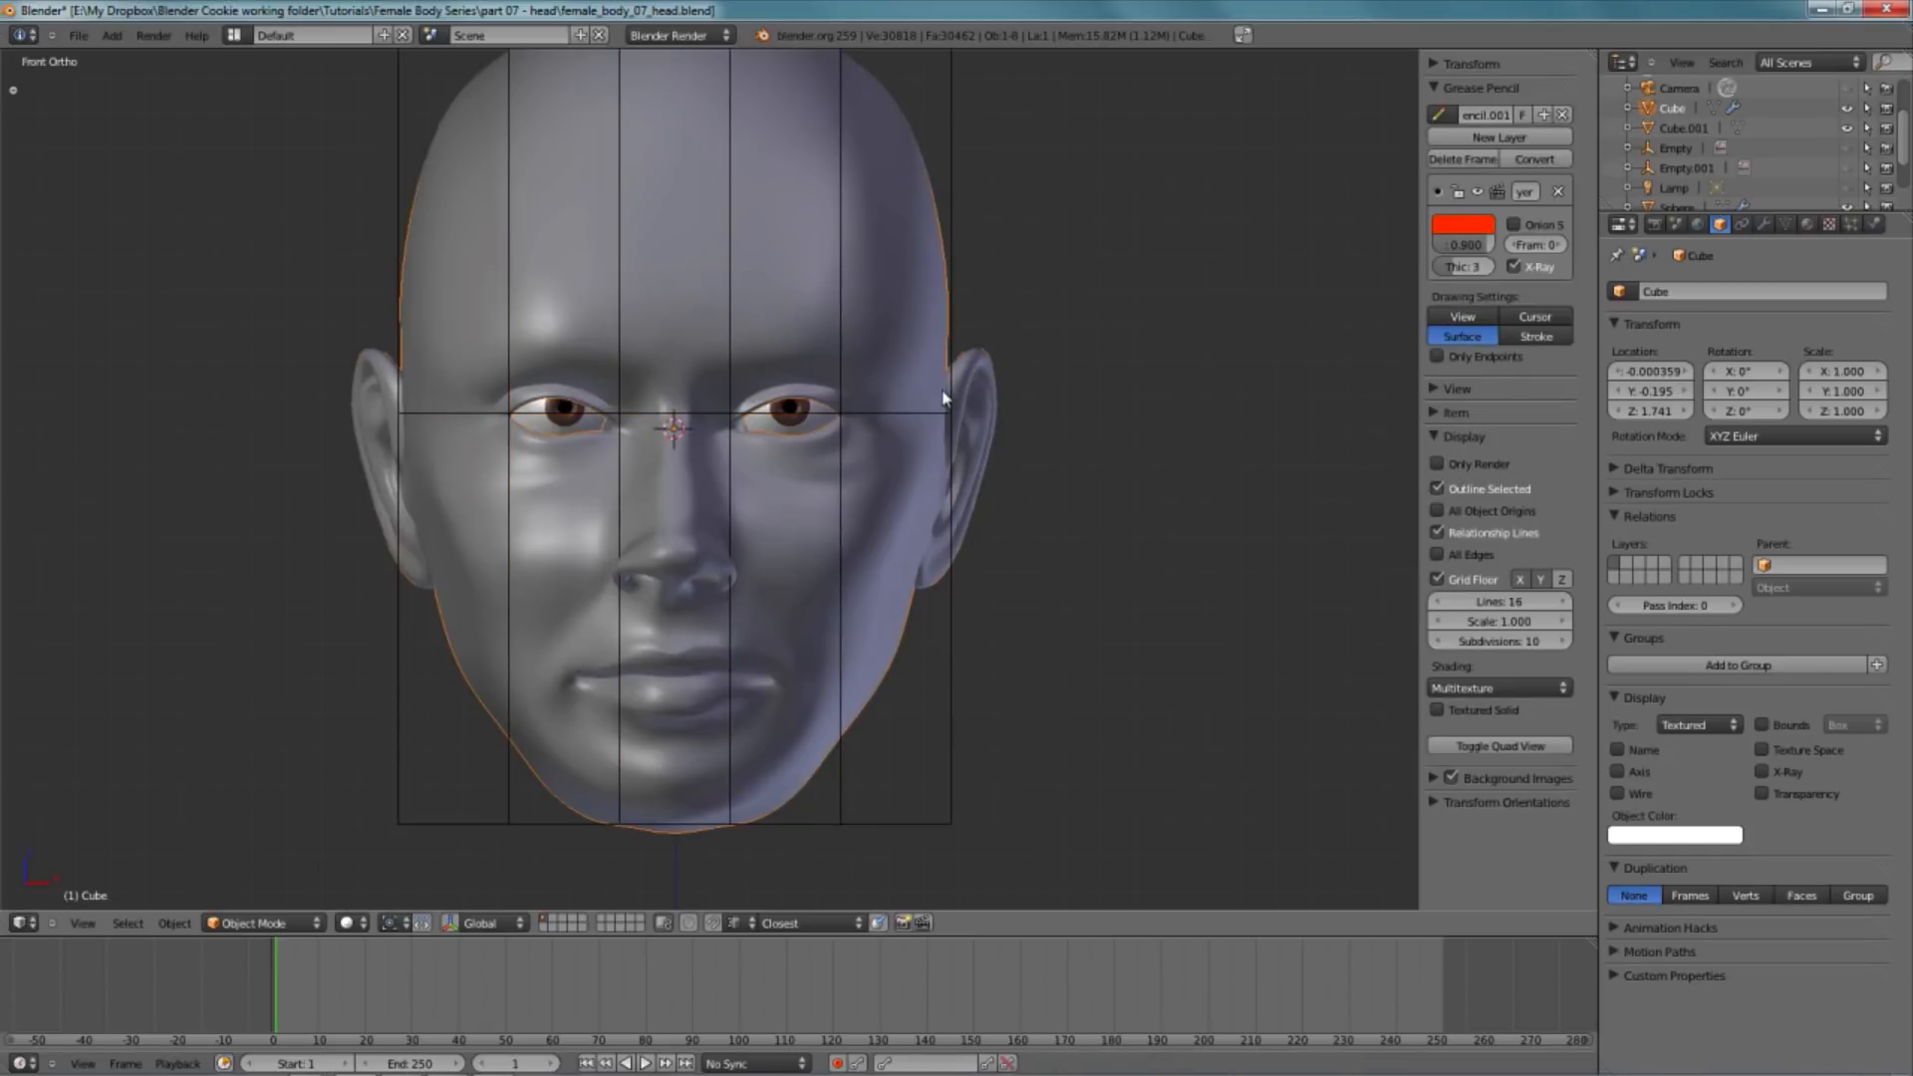
key("KP_5")
scroll(943, 394, "down", 6)
scroll(601, 496, "down", 3)
scroll(692, 461, "up", 3)
scroll(692, 460, "down", 3)
scroll(794, 452, "up", 2)
scroll(801, 451, "down", 2)
mouse_move(726, 504)
middle_mouse_down()
mouse_move(756, 547)
mouse_move(803, 535)
mouse_move(743, 485)
middle_mouse_up()
key("KP_1")
key("KP_5")
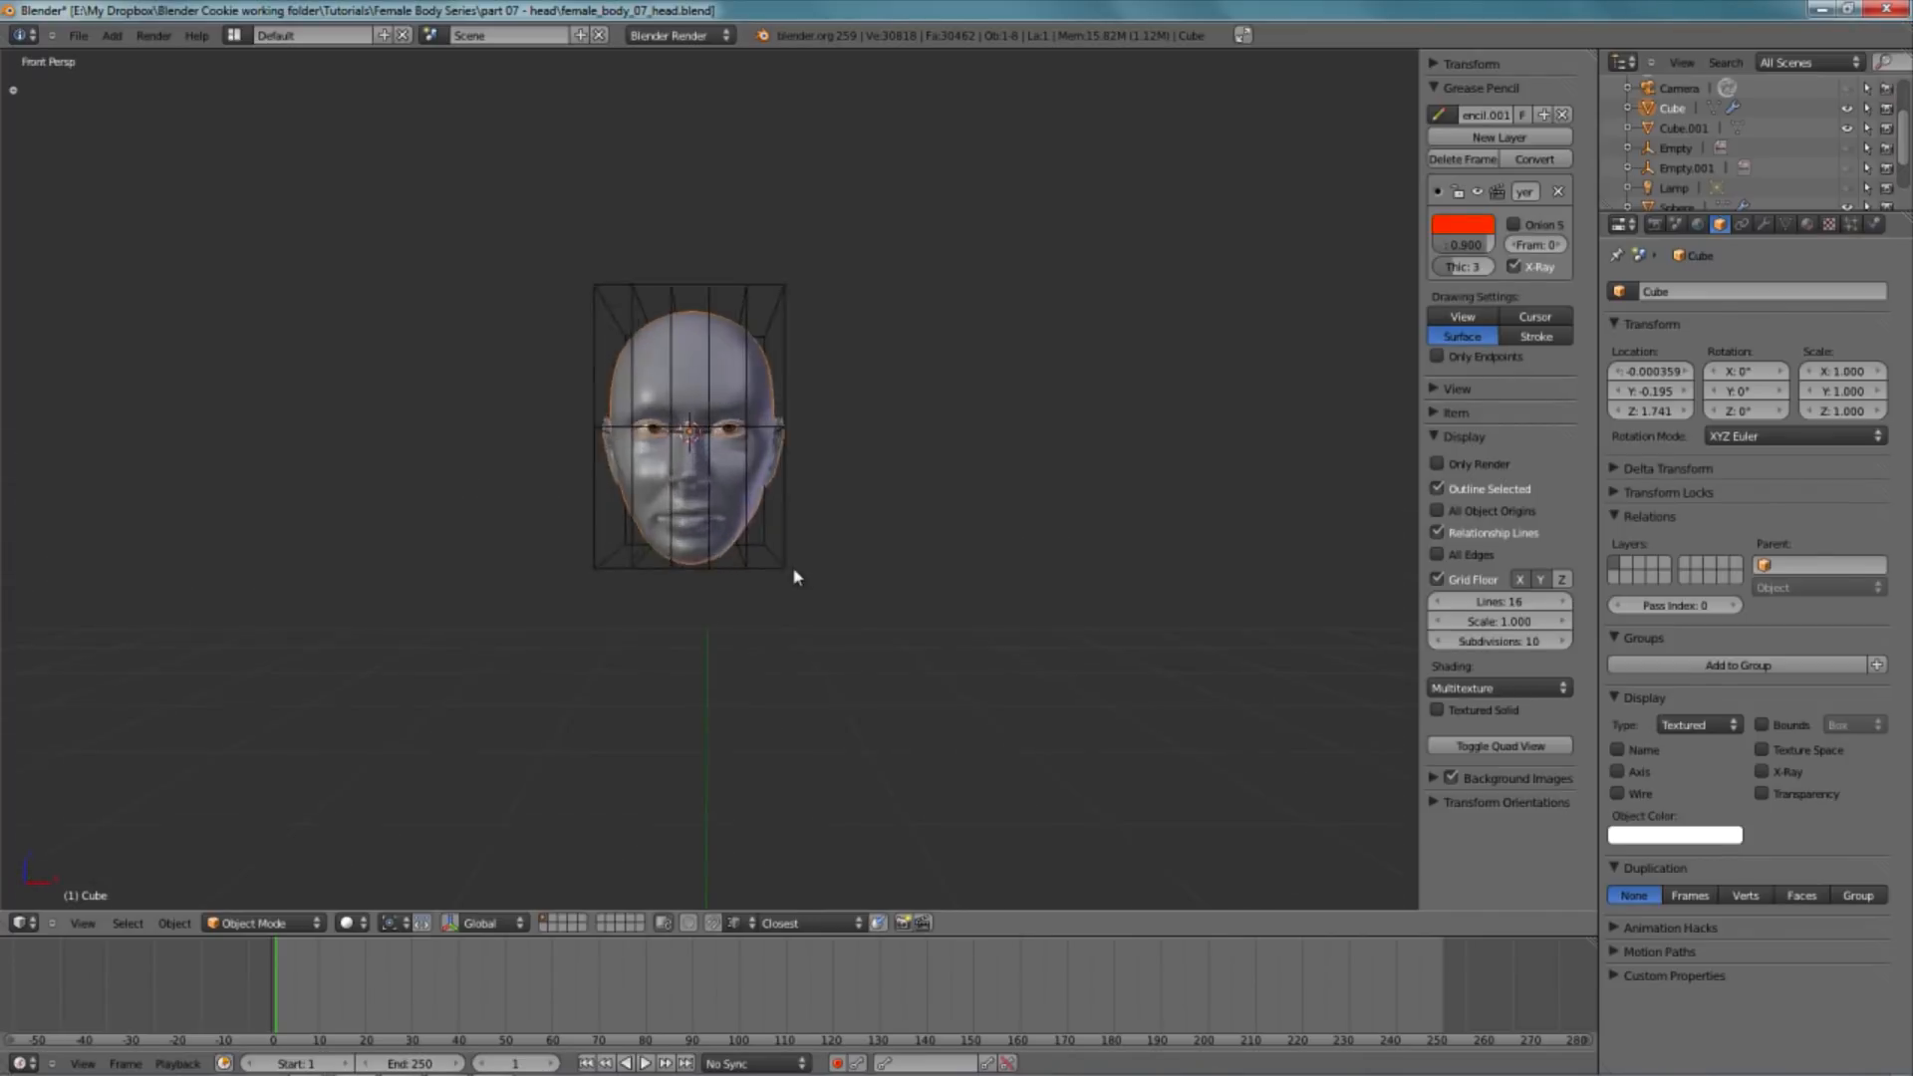
scroll(795, 576, "up", 3)
scroll(794, 574, "up", 3)
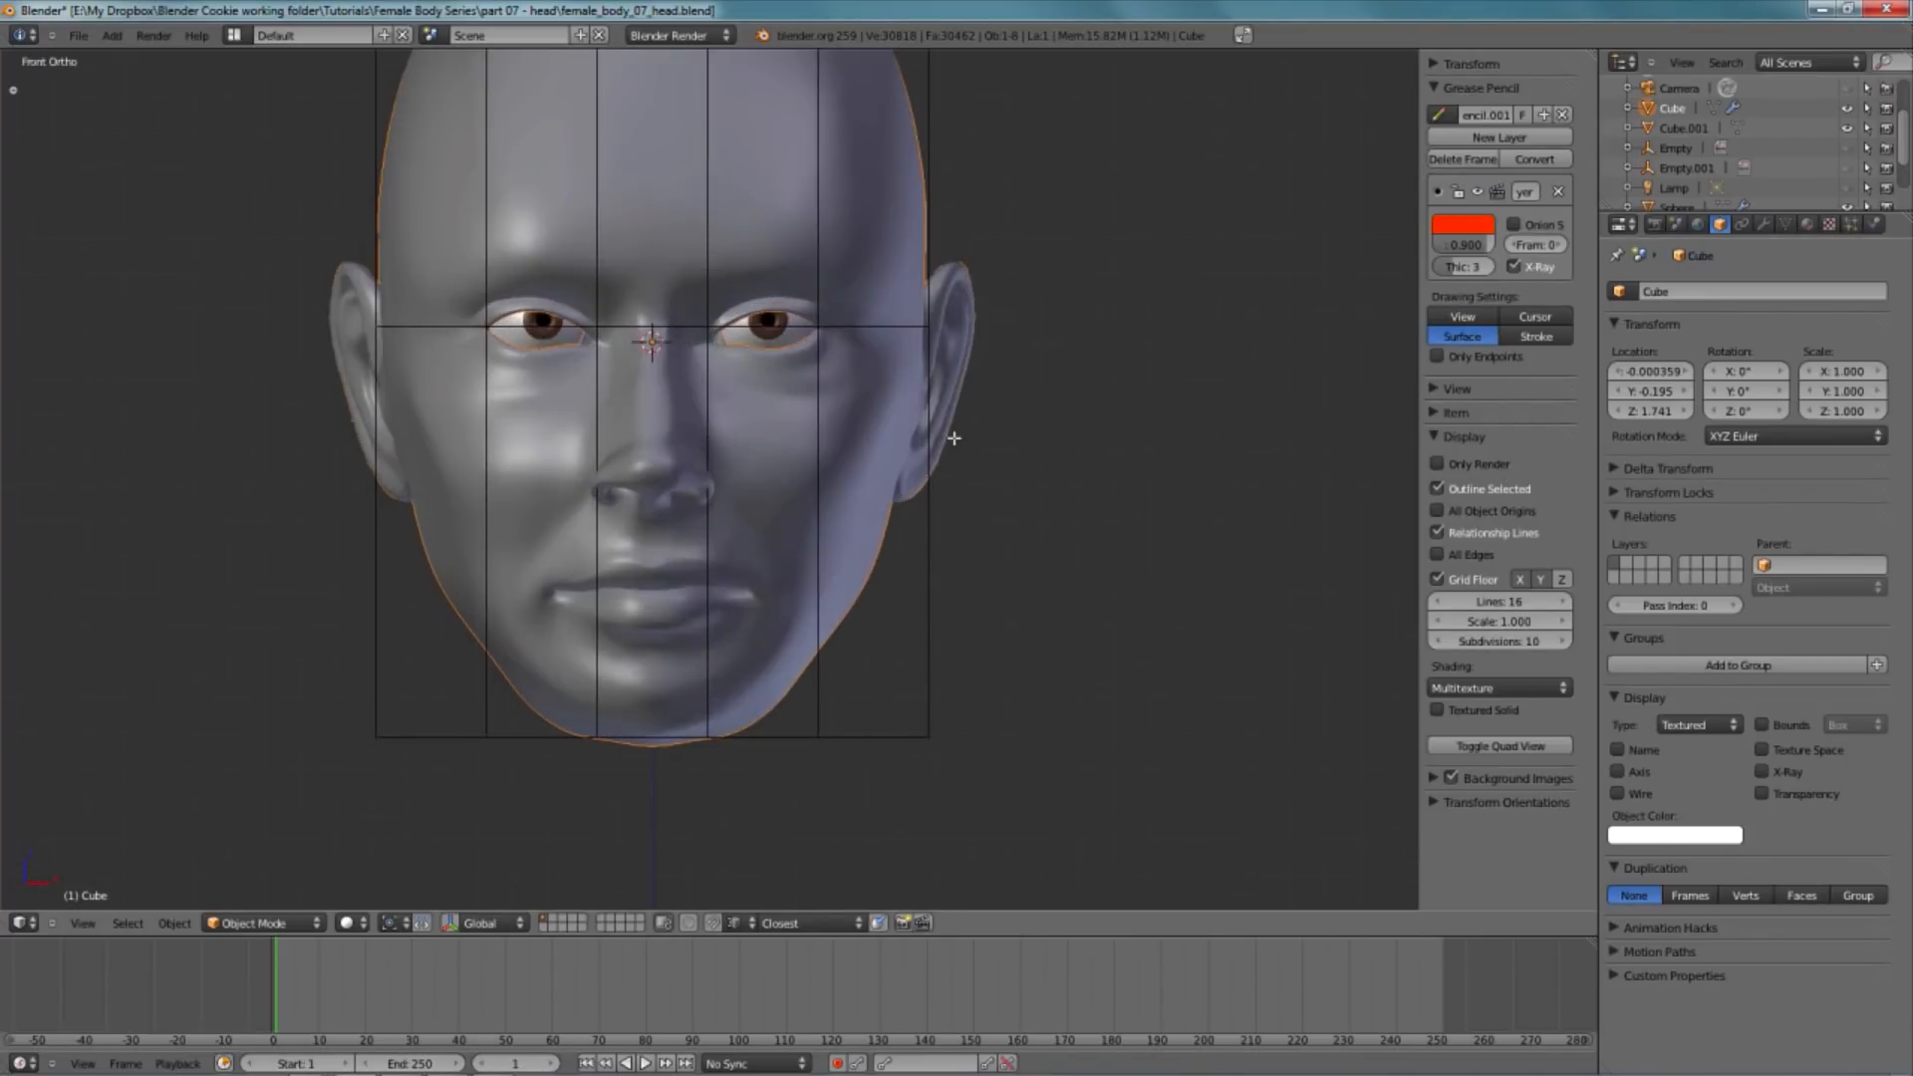
- Move the selected temple vertex inward along X by about 0.0017 with proportional size about 0.09
key("Tab")
key("z")
key("z")
key("g")
key("x")
scroll(1104, 422, "down", 5)
scroll(1102, 419, "down", 1)
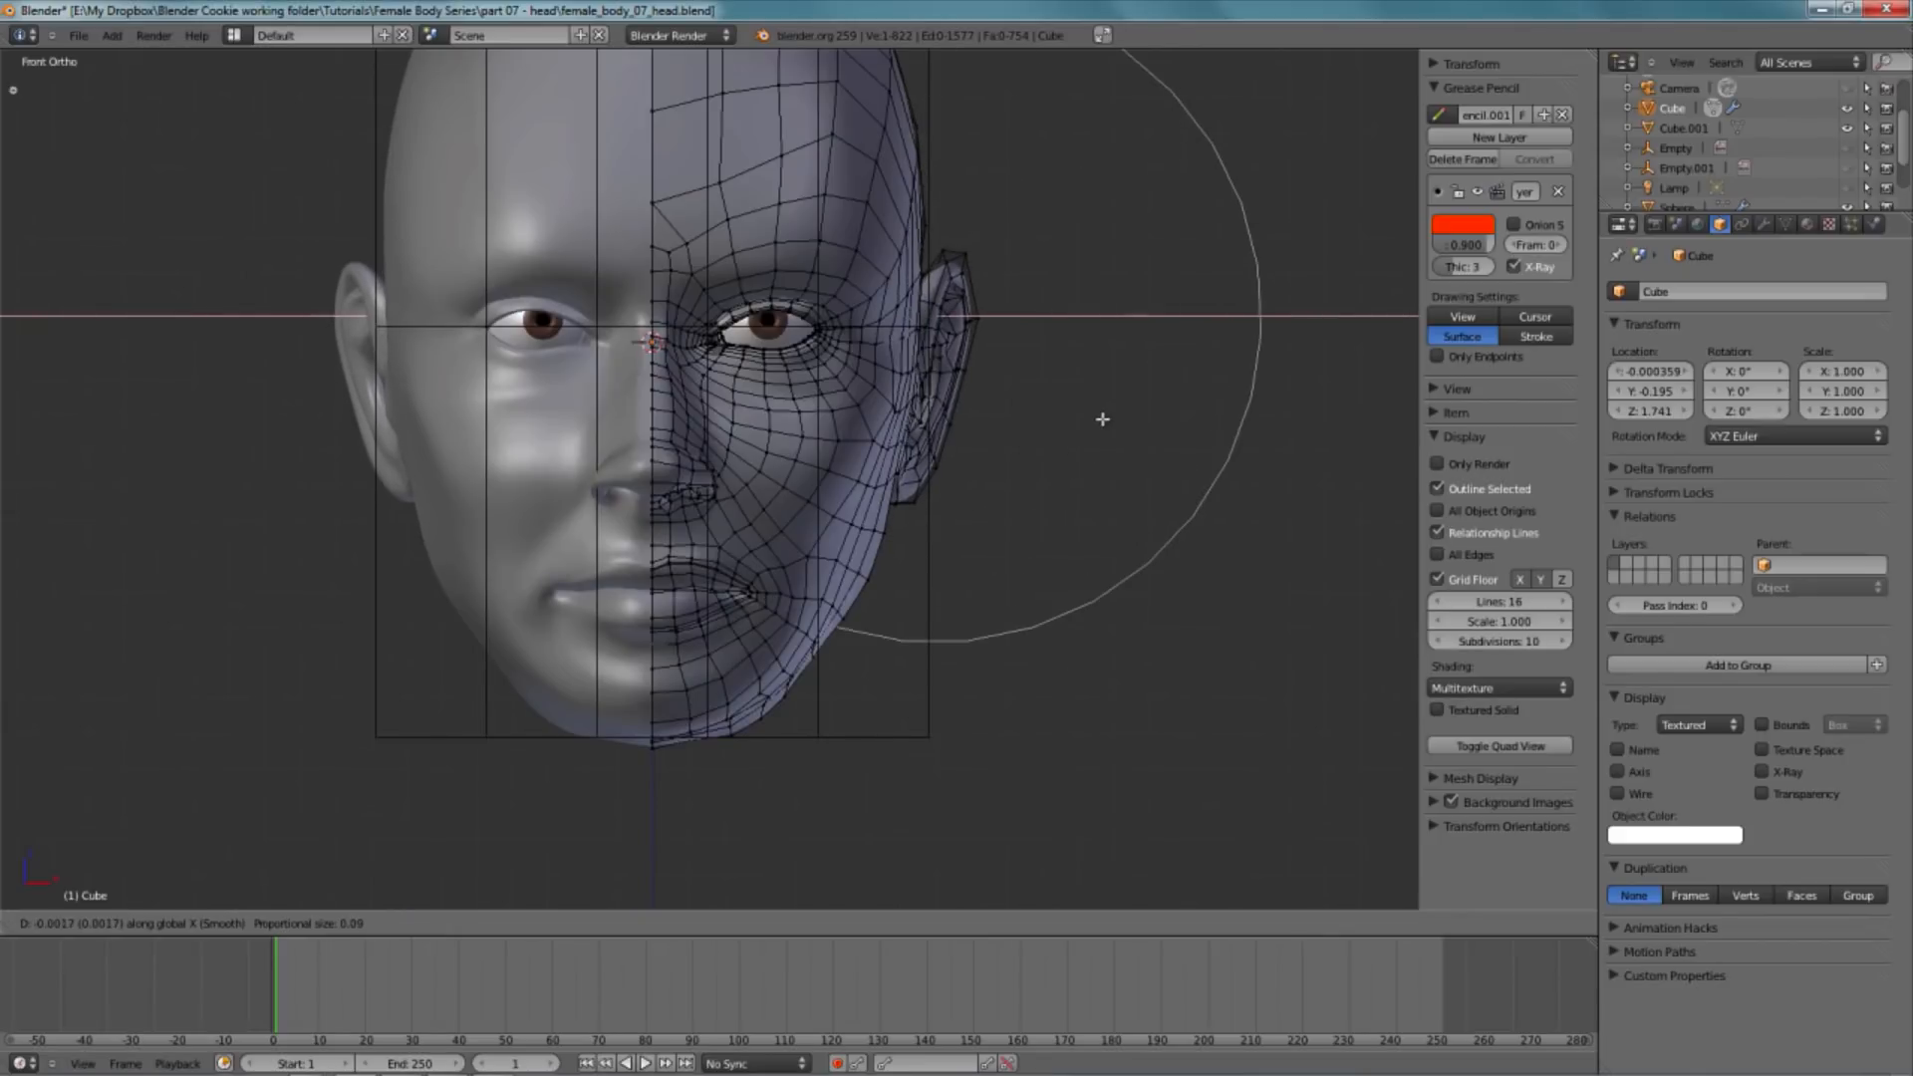
left_click(1103, 420)
middle_click_drag(863, 409, 868, 471, "shift")
key("Tab")
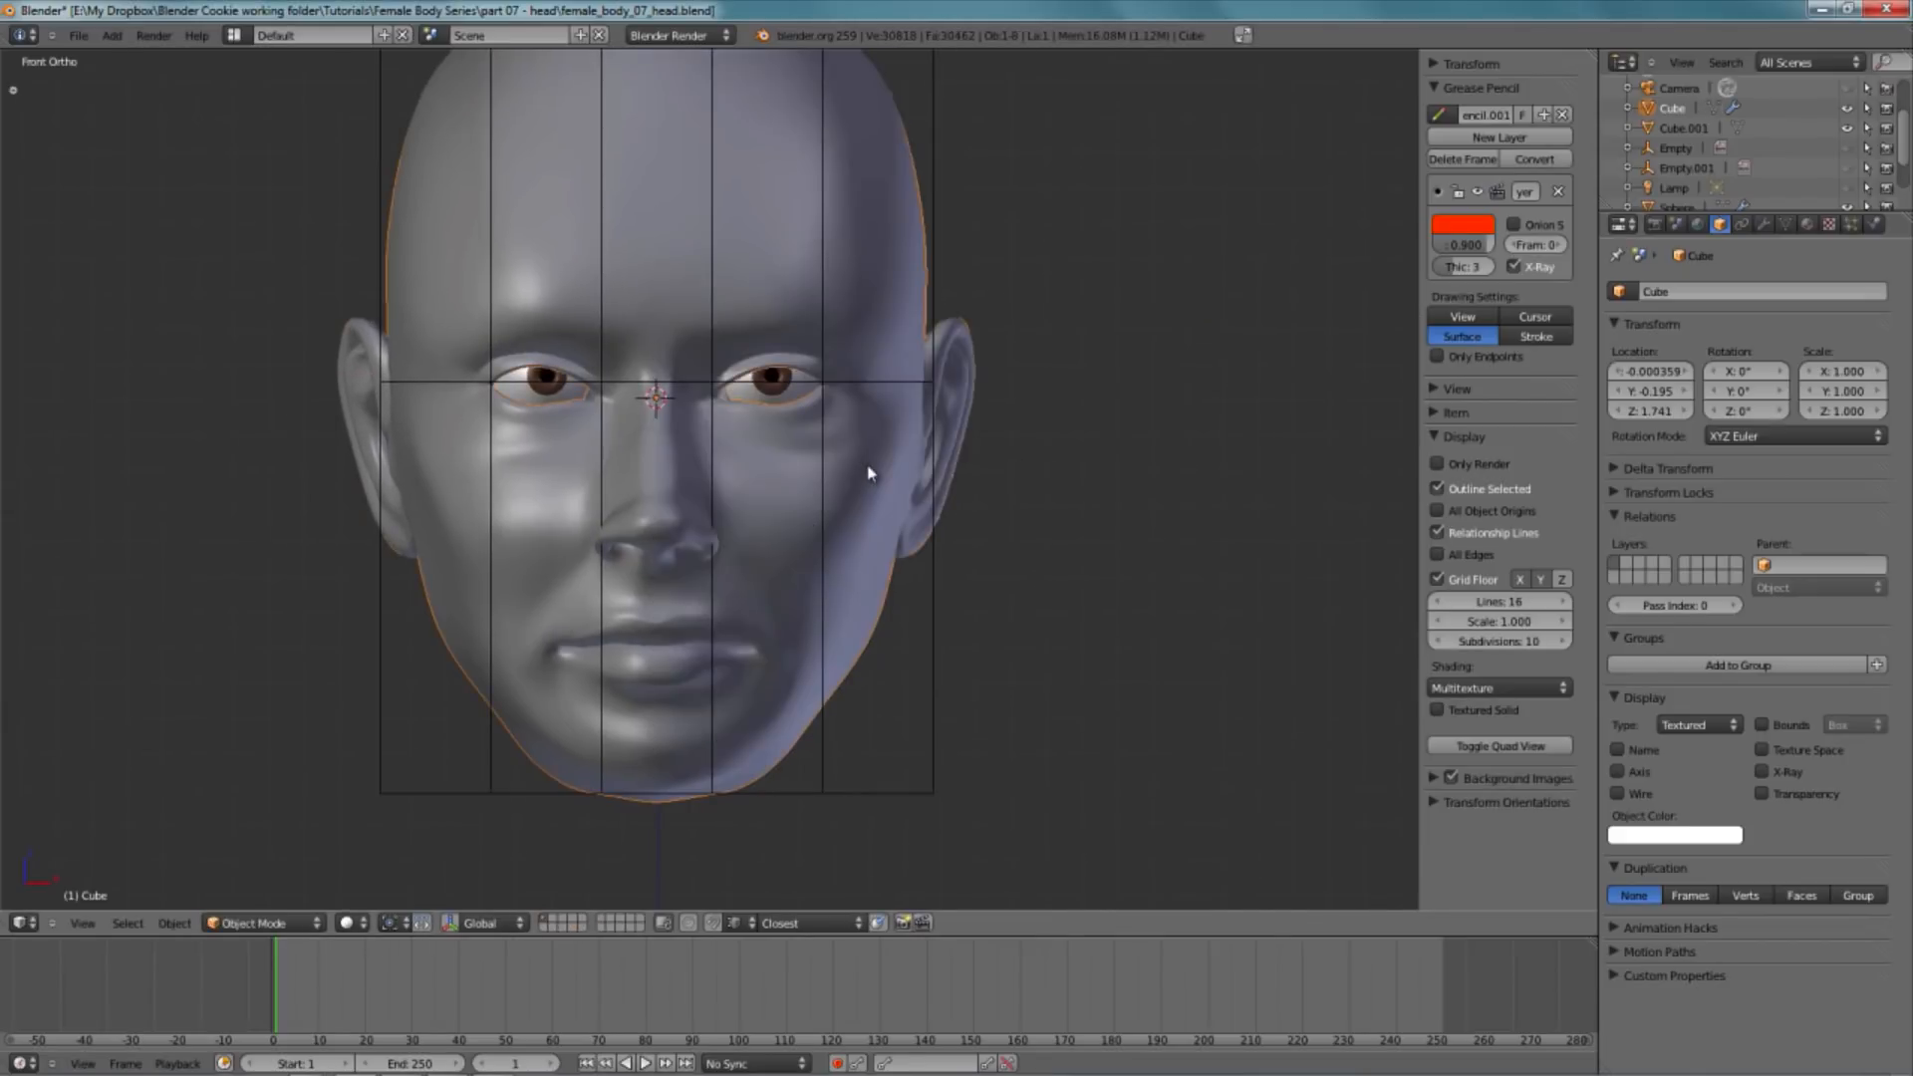
- Check the face against the guide grid and save the head file, overwriting the existing version
scroll(855, 505, "up", 3)
scroll(857, 518, "down", 4)
key("Tab")
key("Tab")
scroll(780, 431, "up", 2)
middle_click_drag(778, 432, 779, 436, "shift")
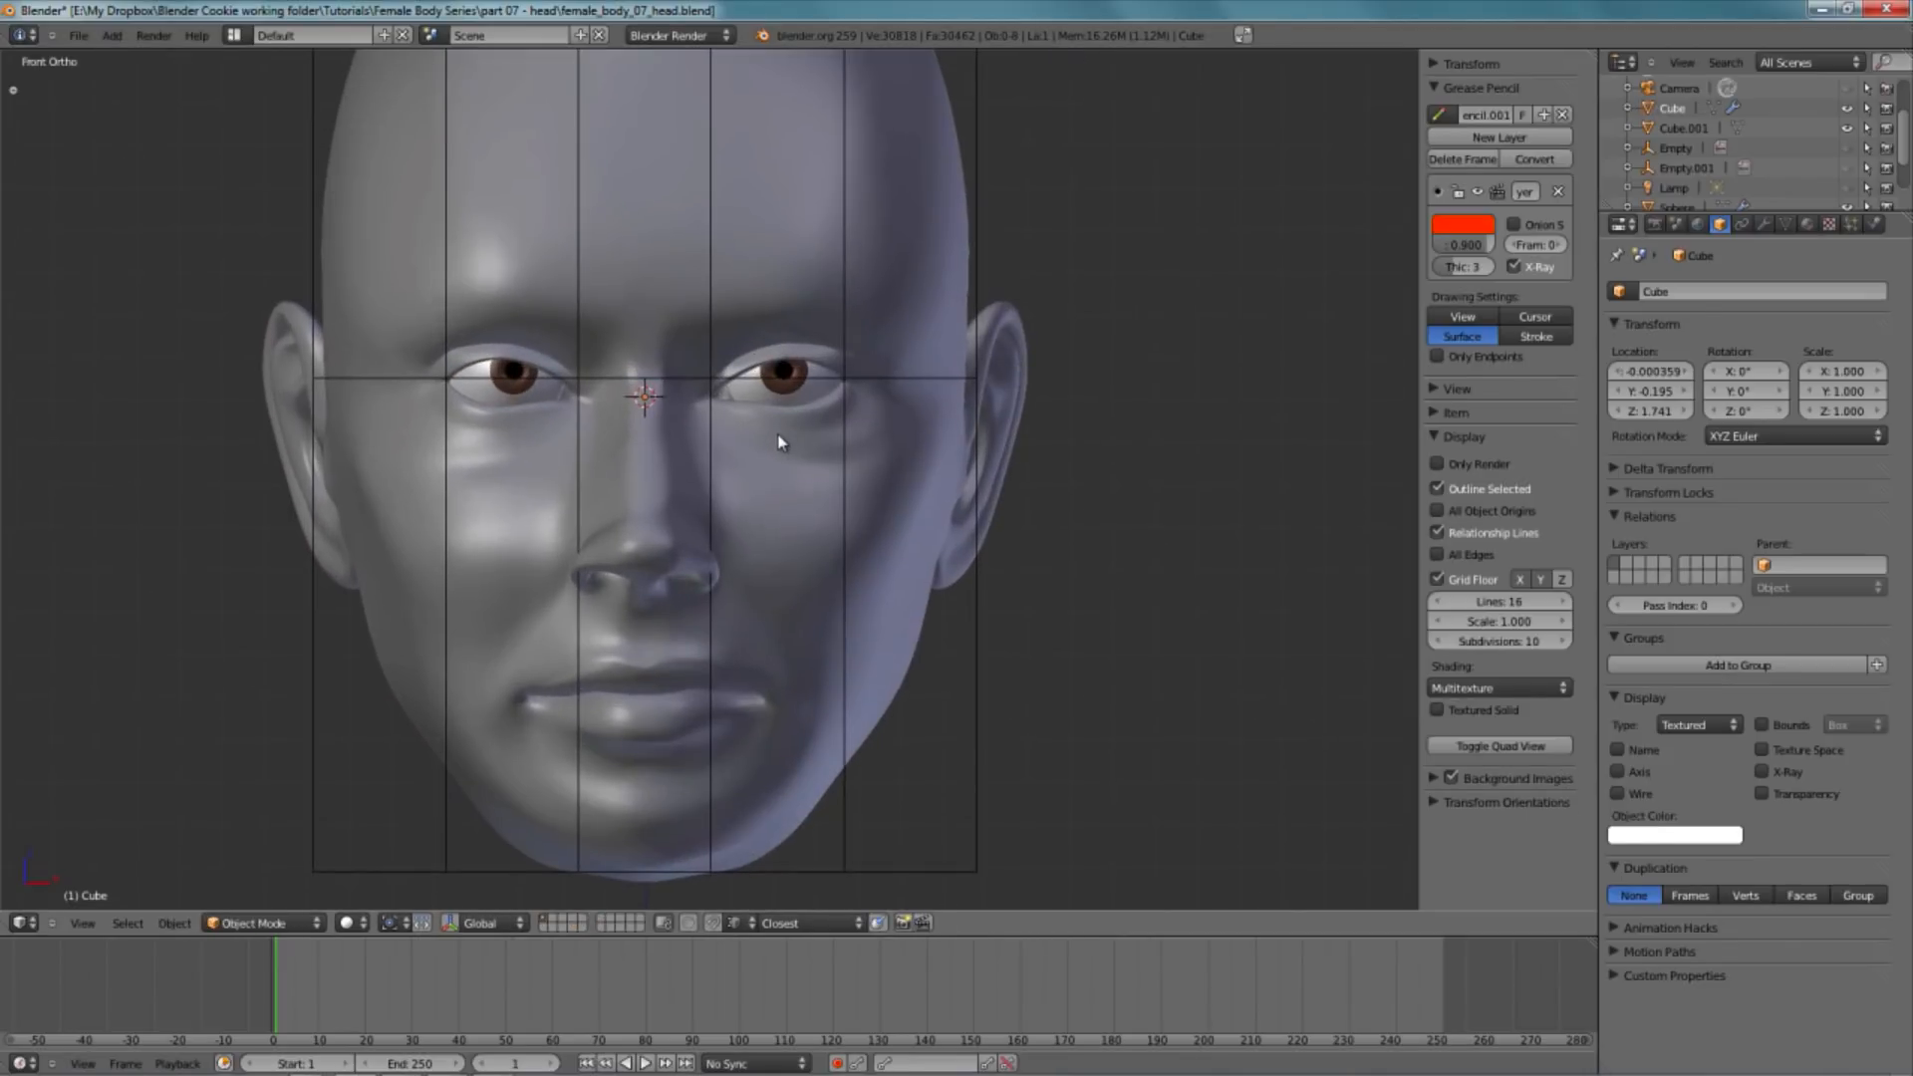
scroll(780, 443, "down", 2)
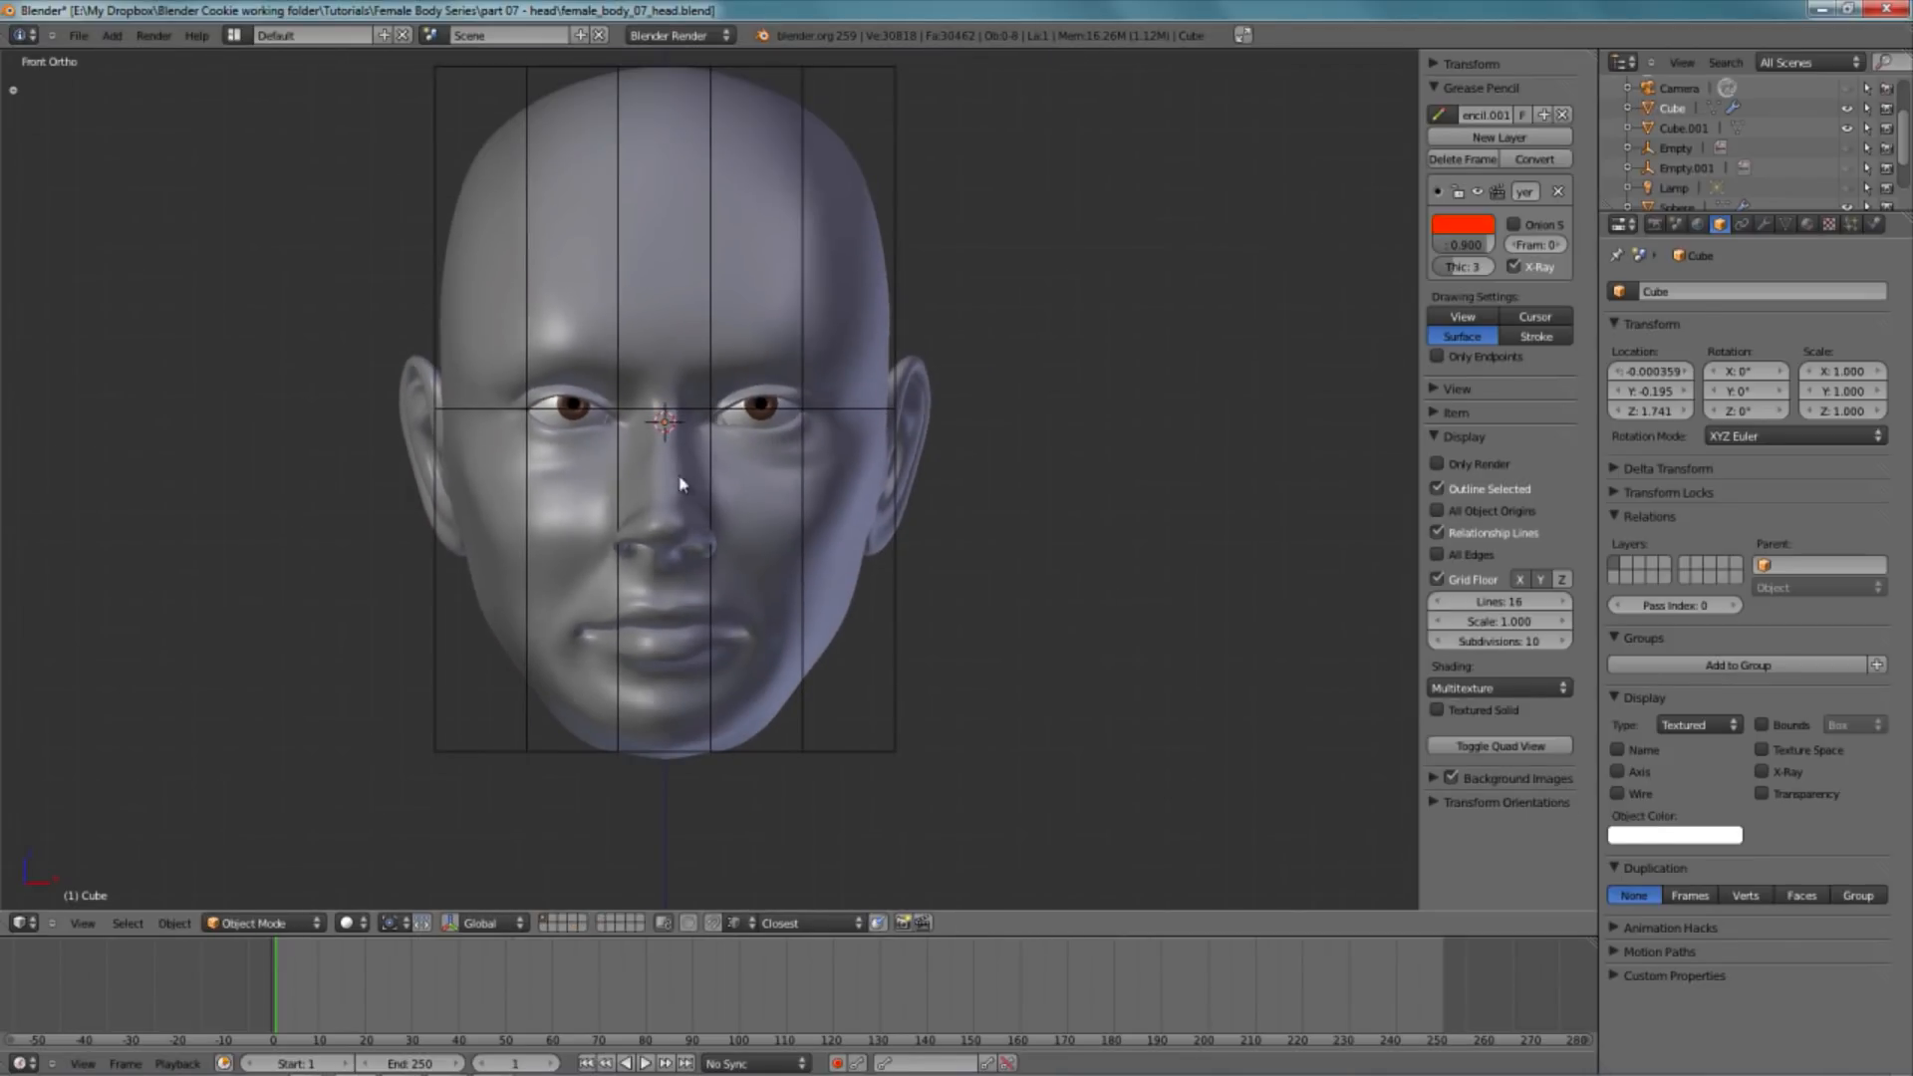
key("ctrl+s")
left_click(812, 440)
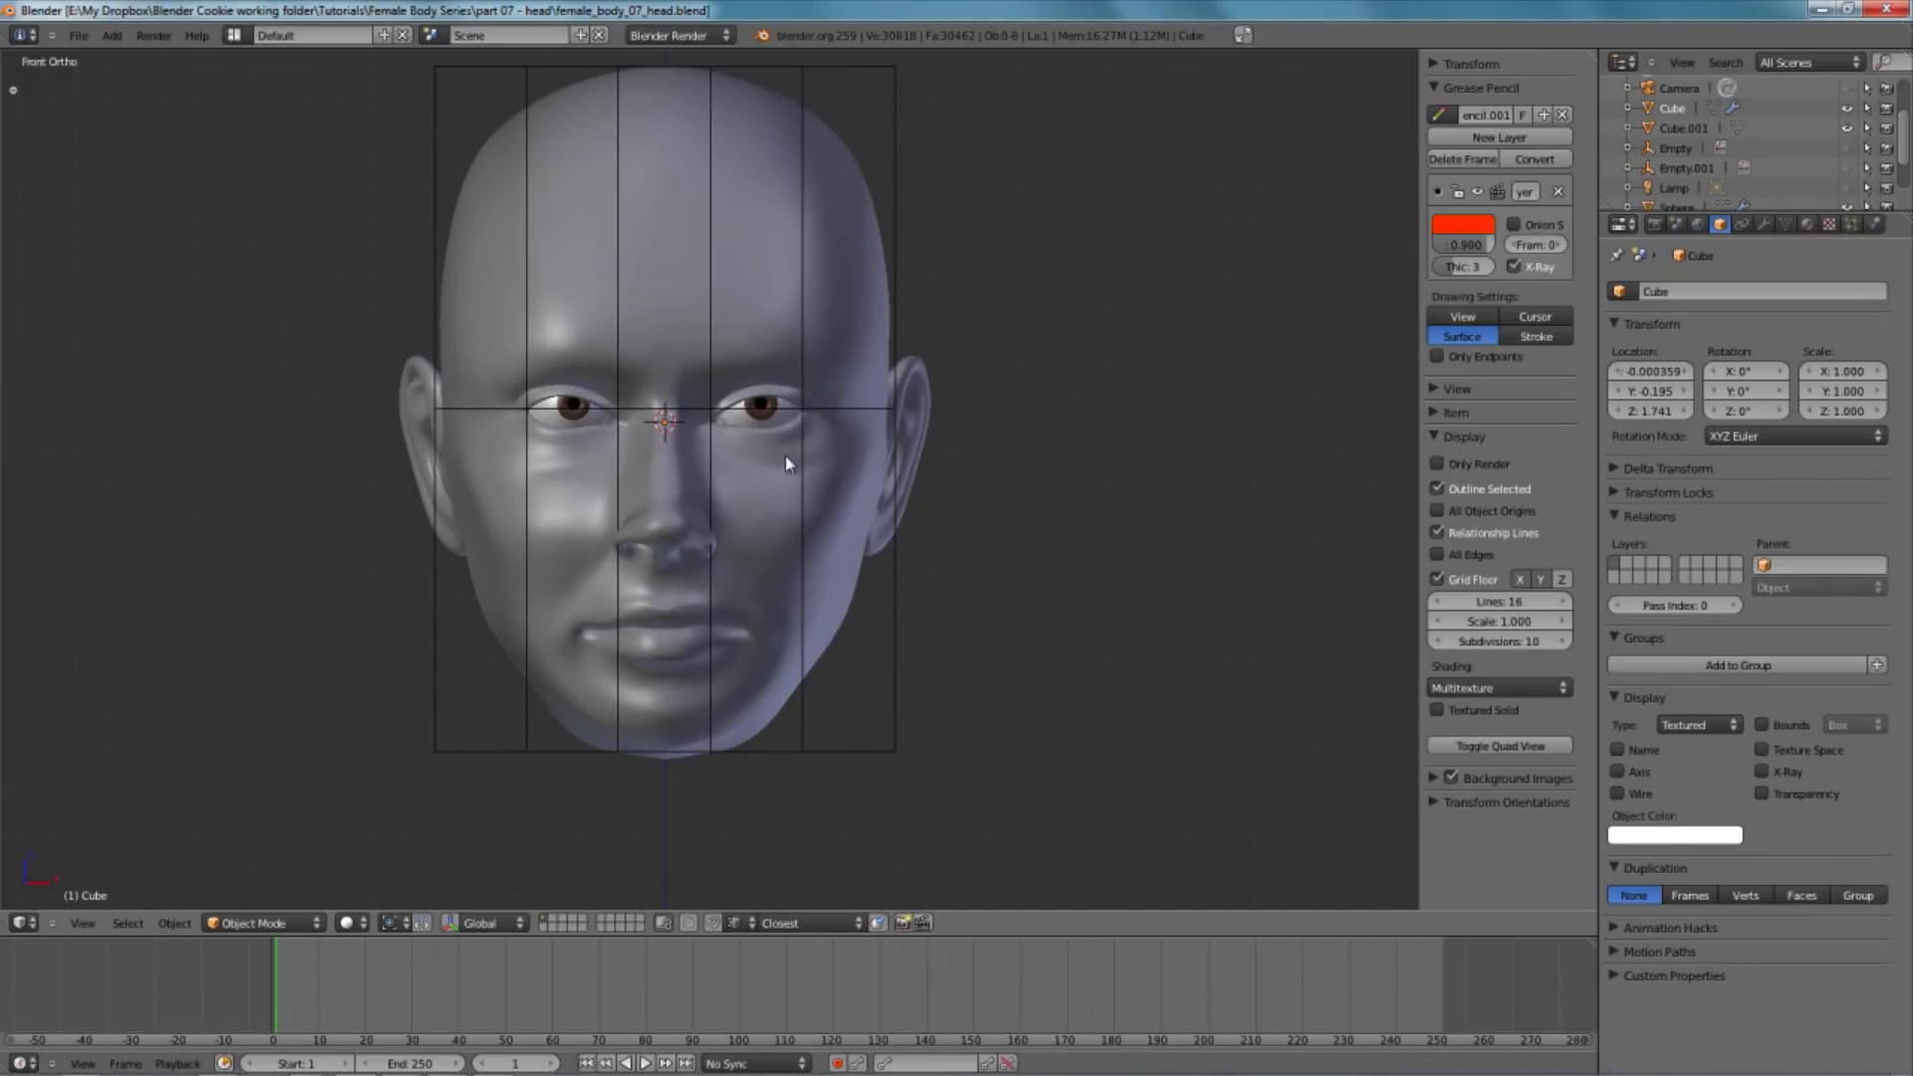
middle_click_drag(714, 469, 886, 471, "shift")
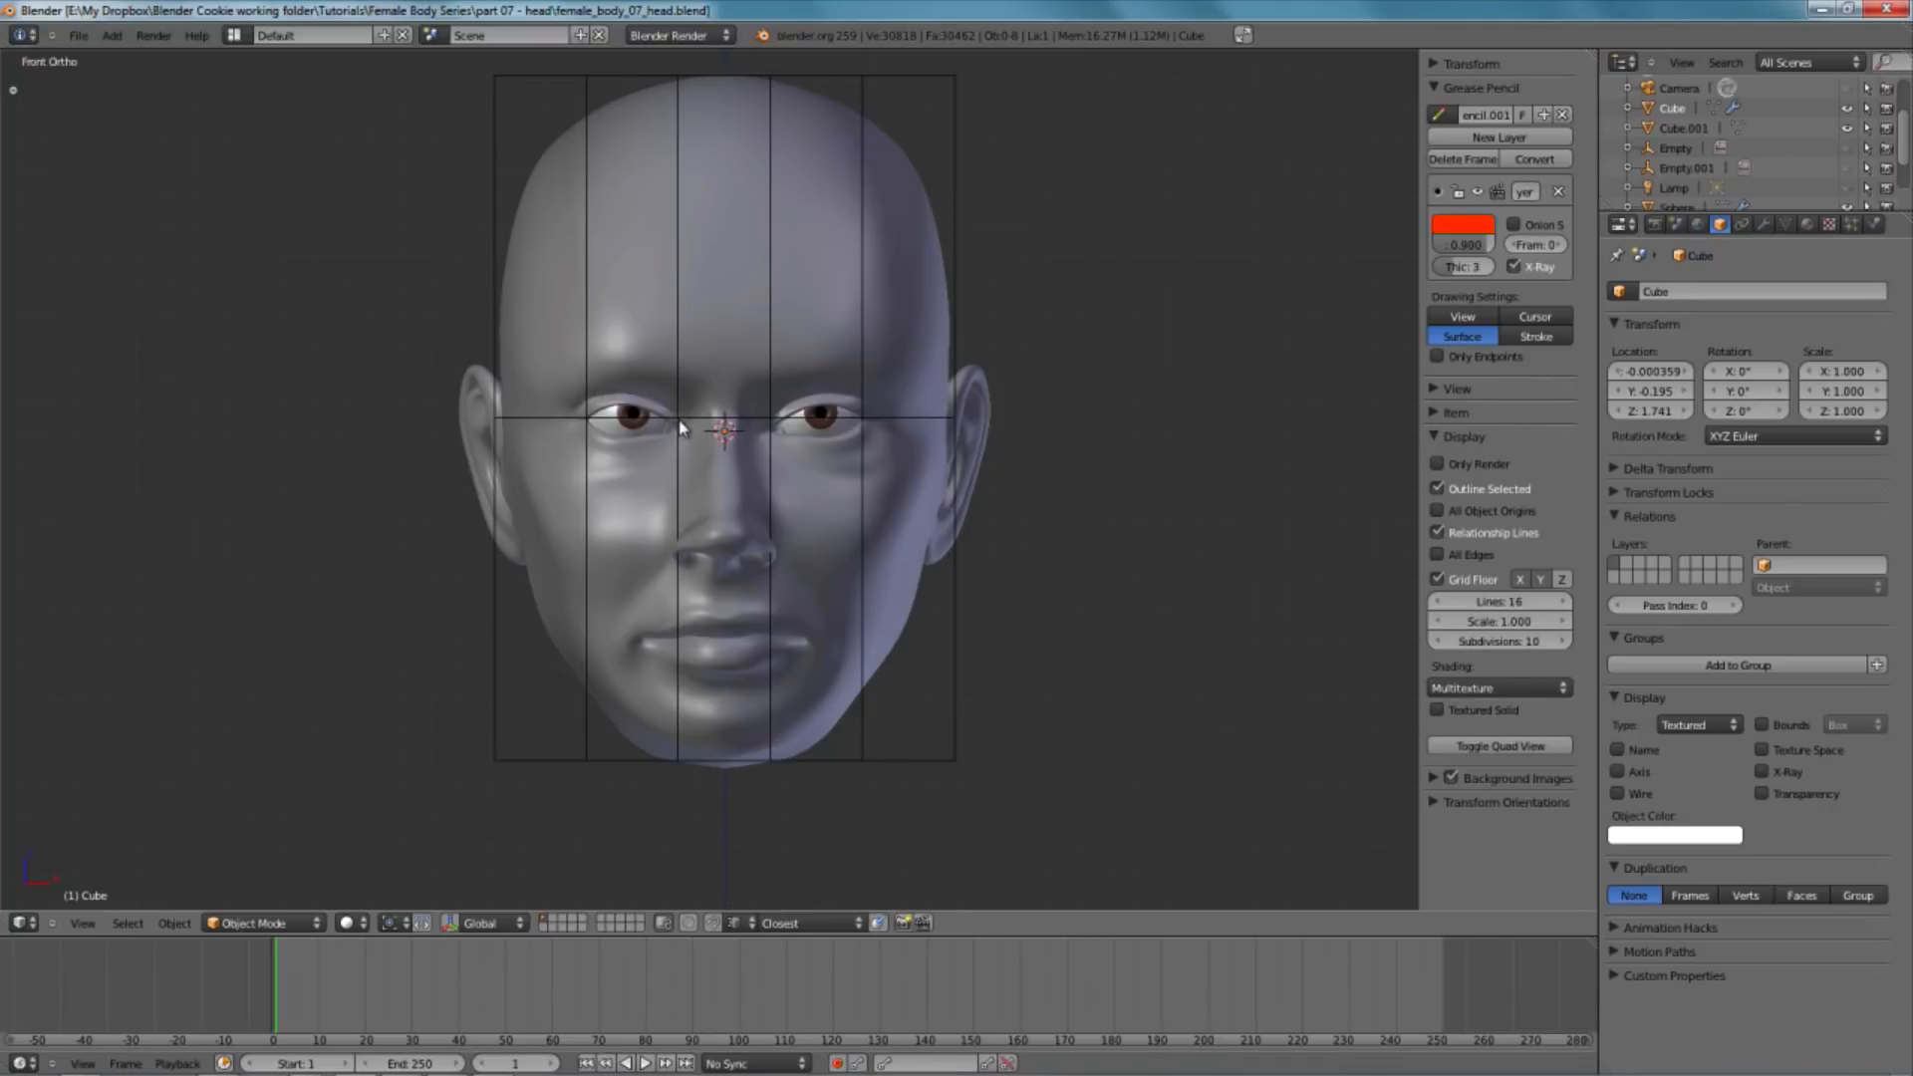
- Add a horizontal loop cut to the guide cube midway between the eye line and the chin
right_click(504, 596)
key("Tab")
key("Tab")
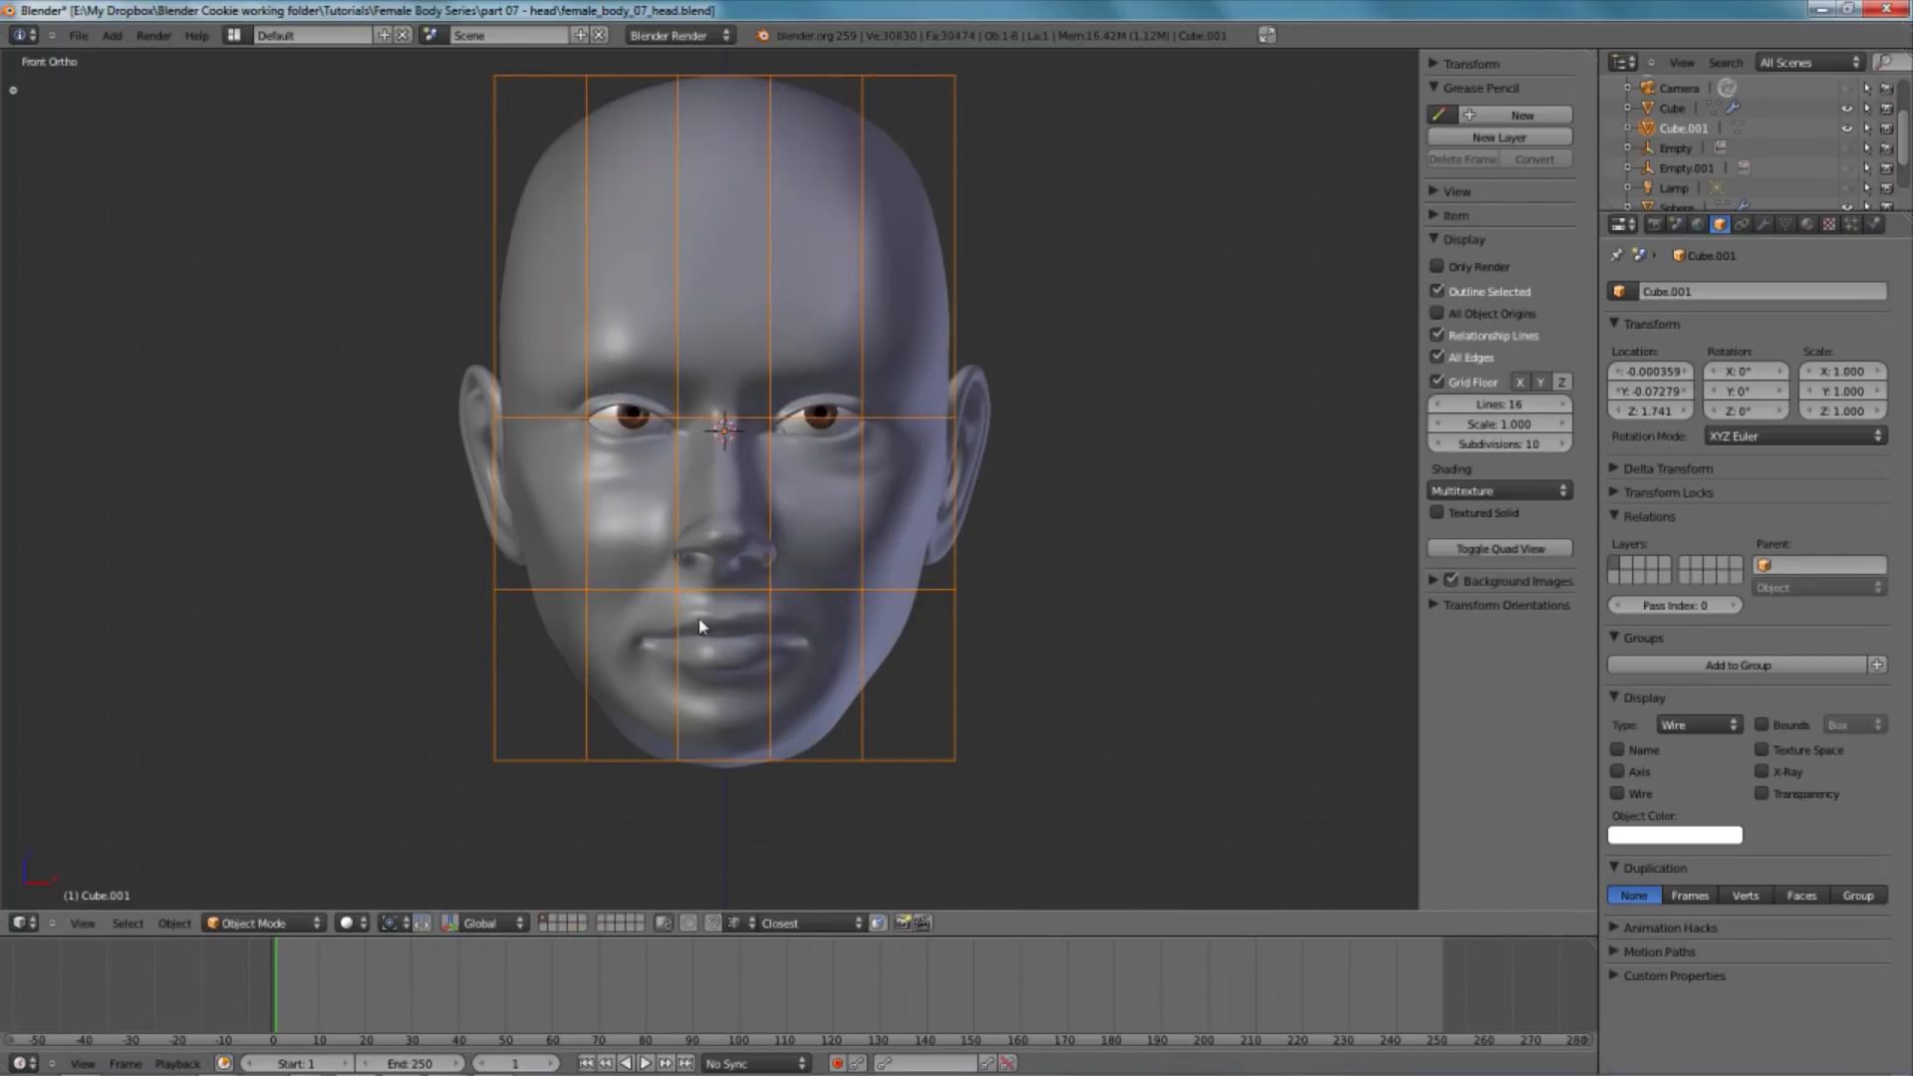
- Move the head's outer lip edge loop up along Z about 0.0058 with proportional size about 0.07
right_click(740, 640)
key("Tab")
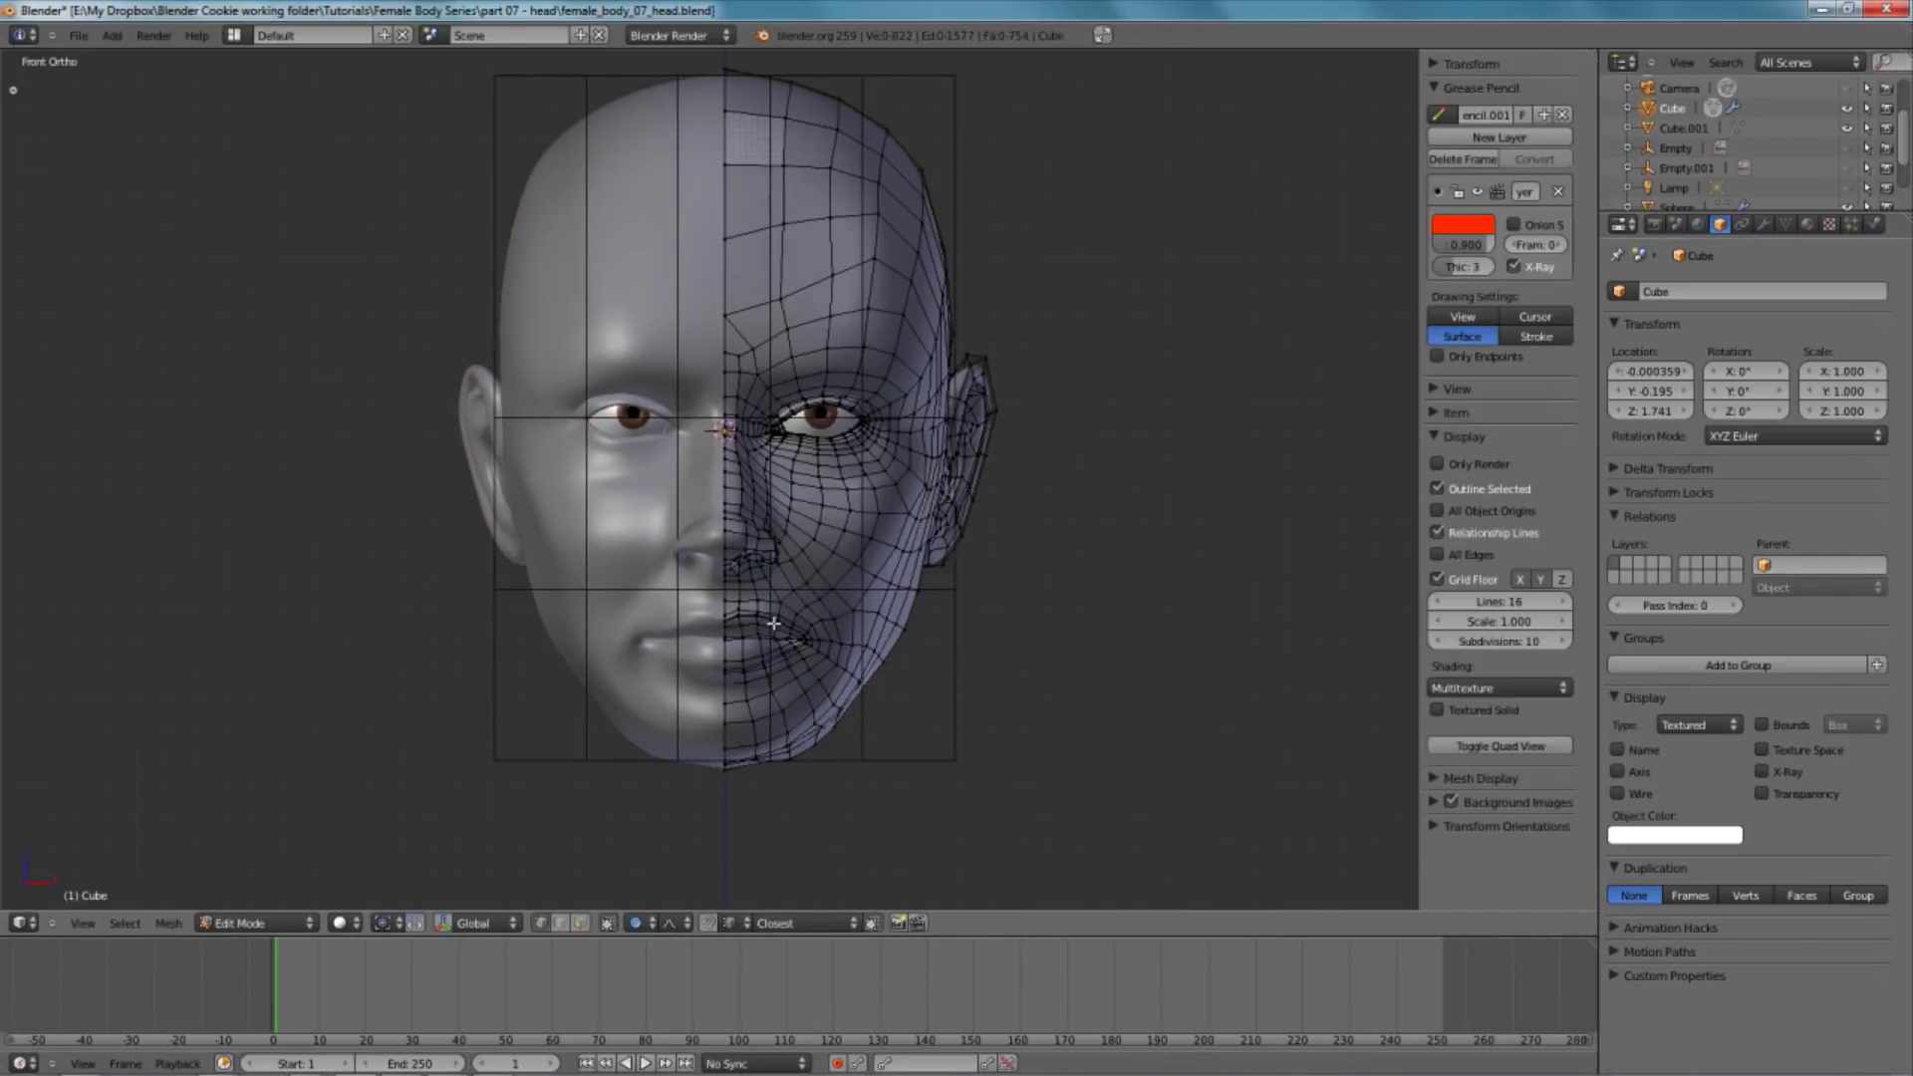
right_click(764, 614, "alt")
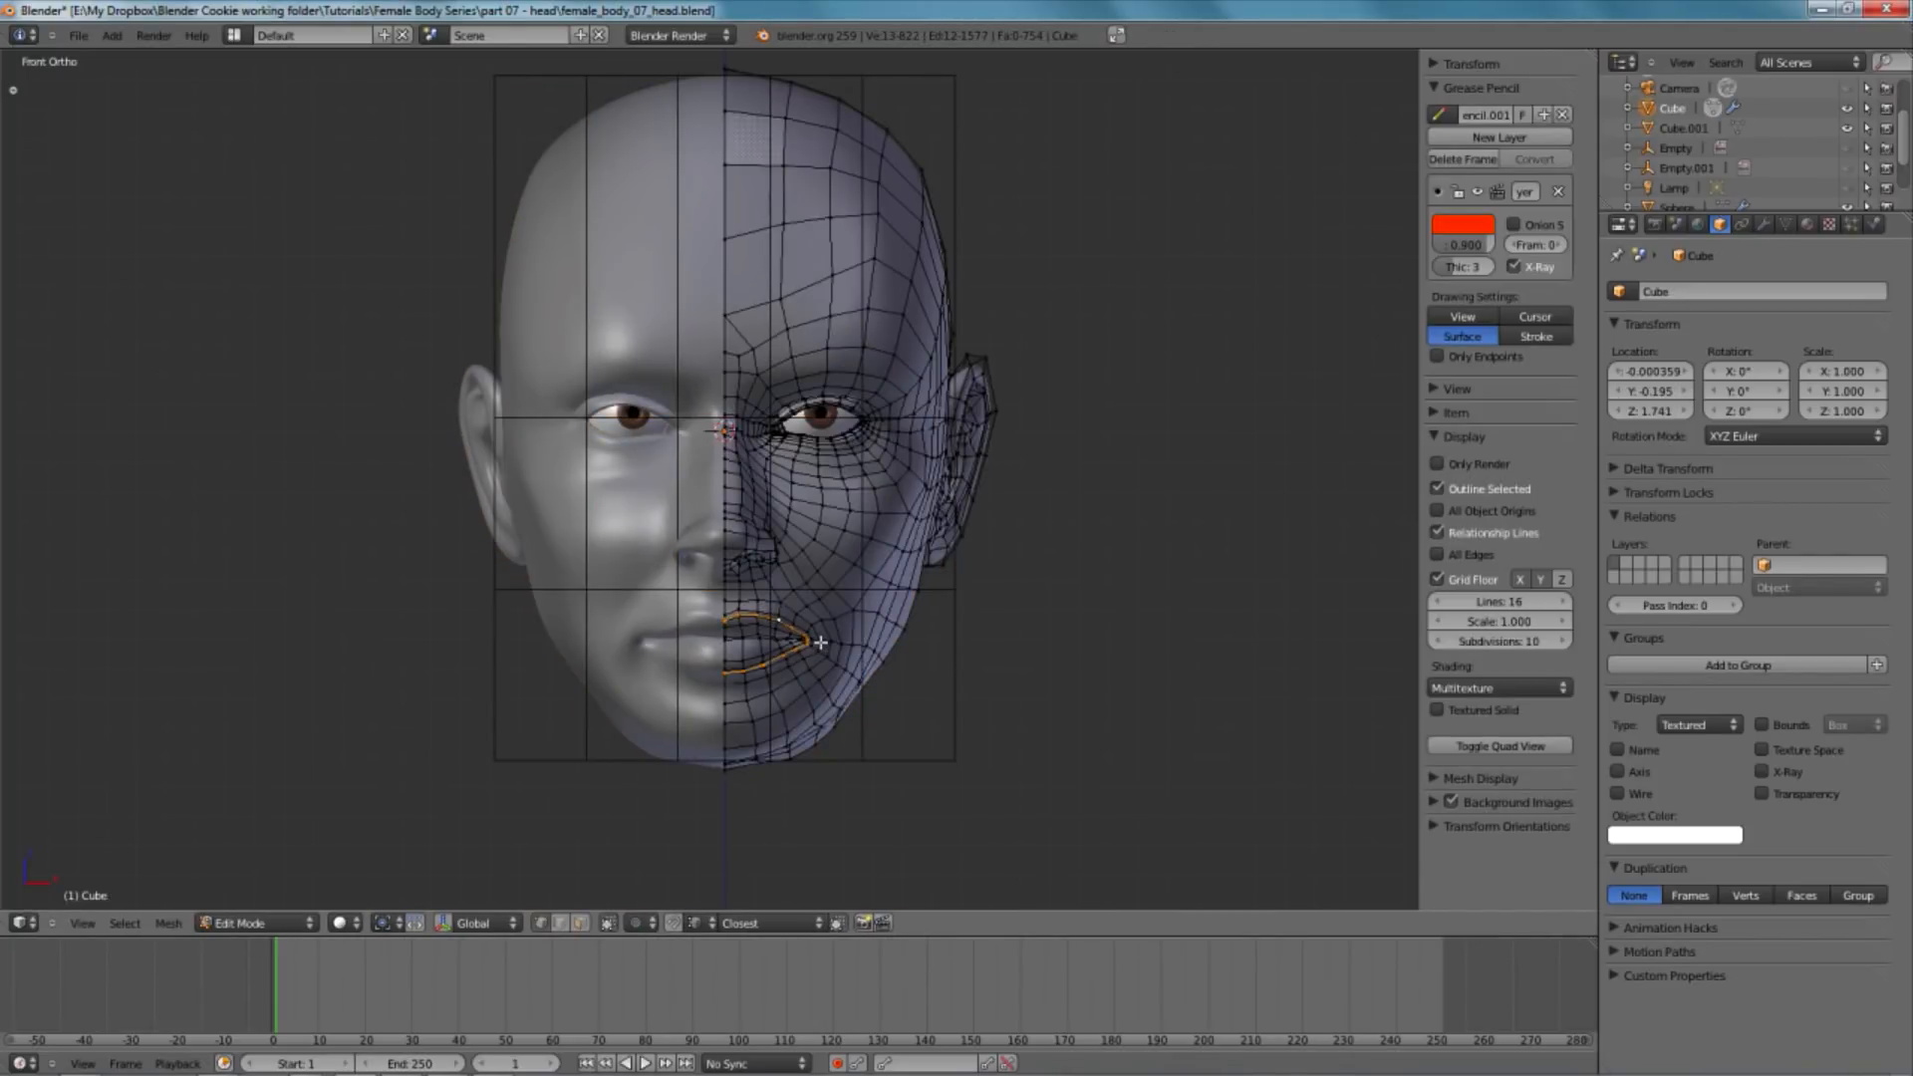
key("g")
key("z")
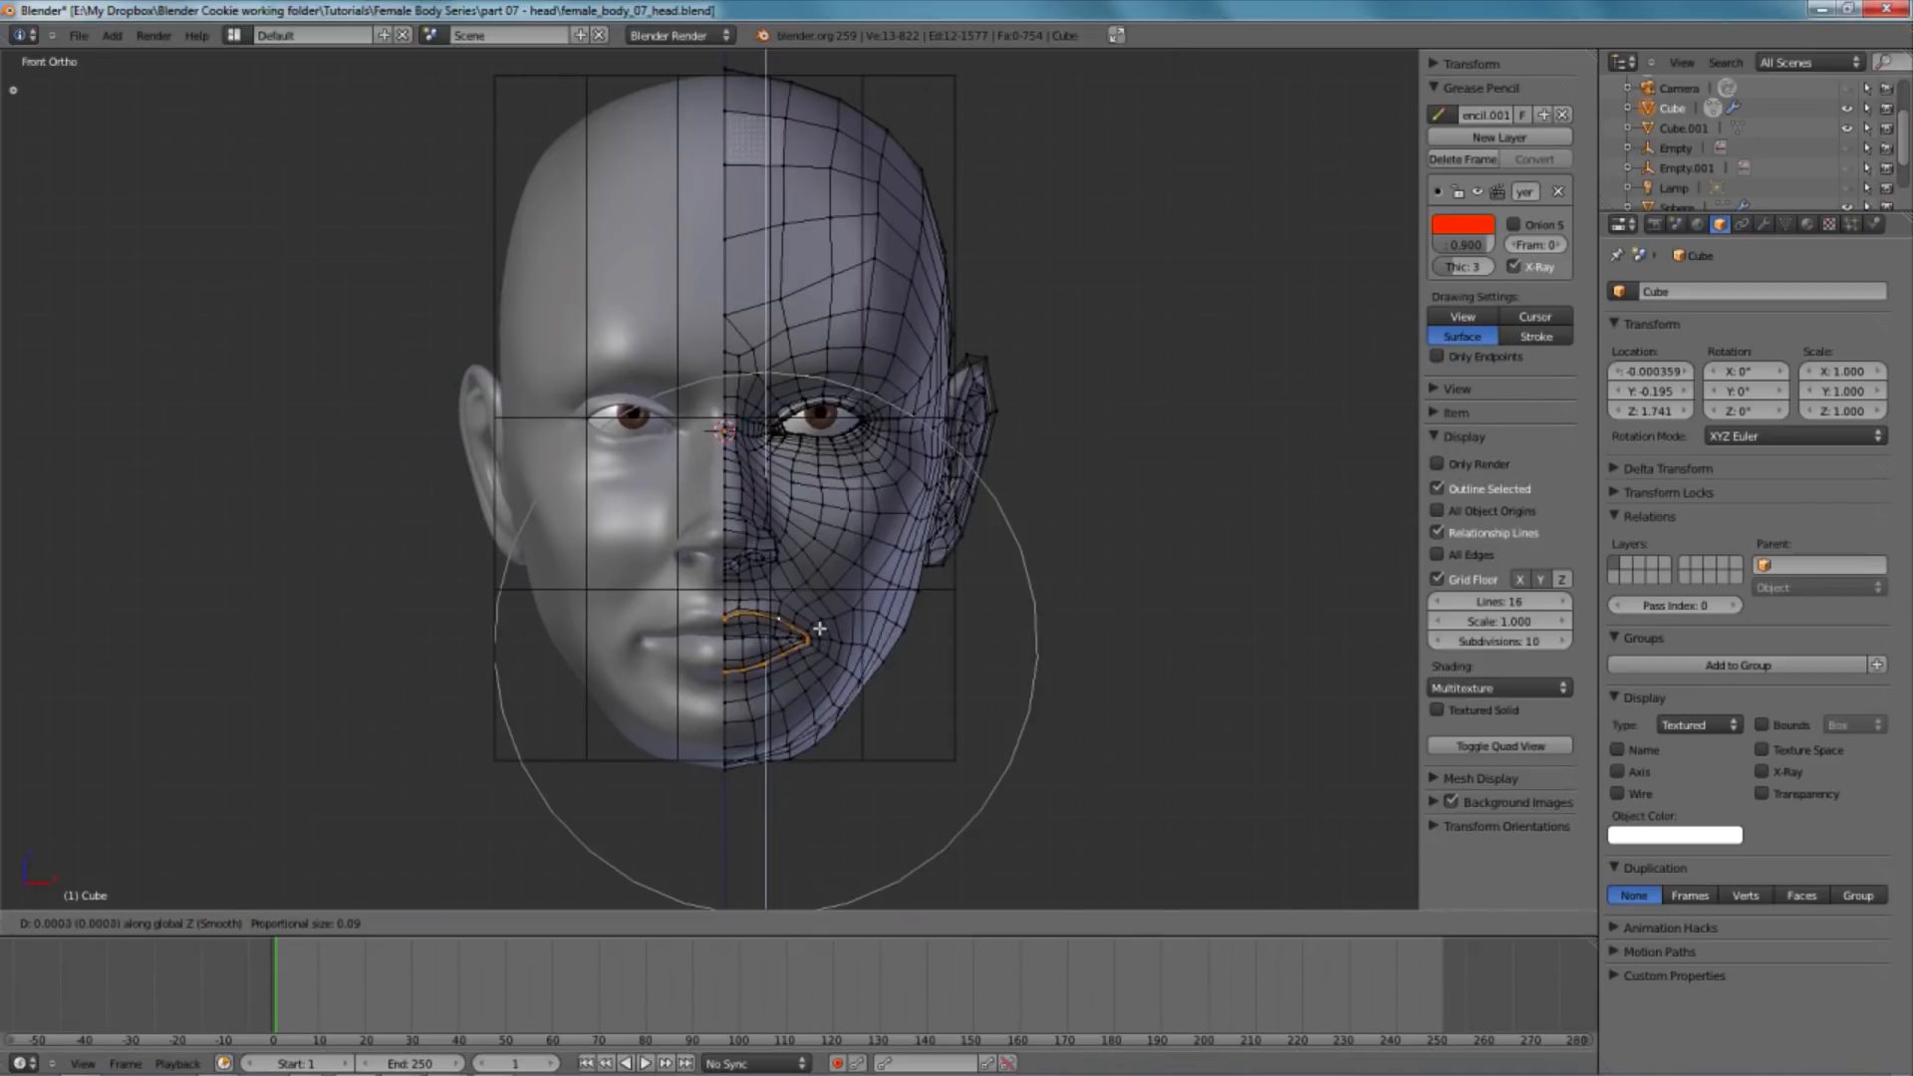
scroll(818, 626, "up", 3)
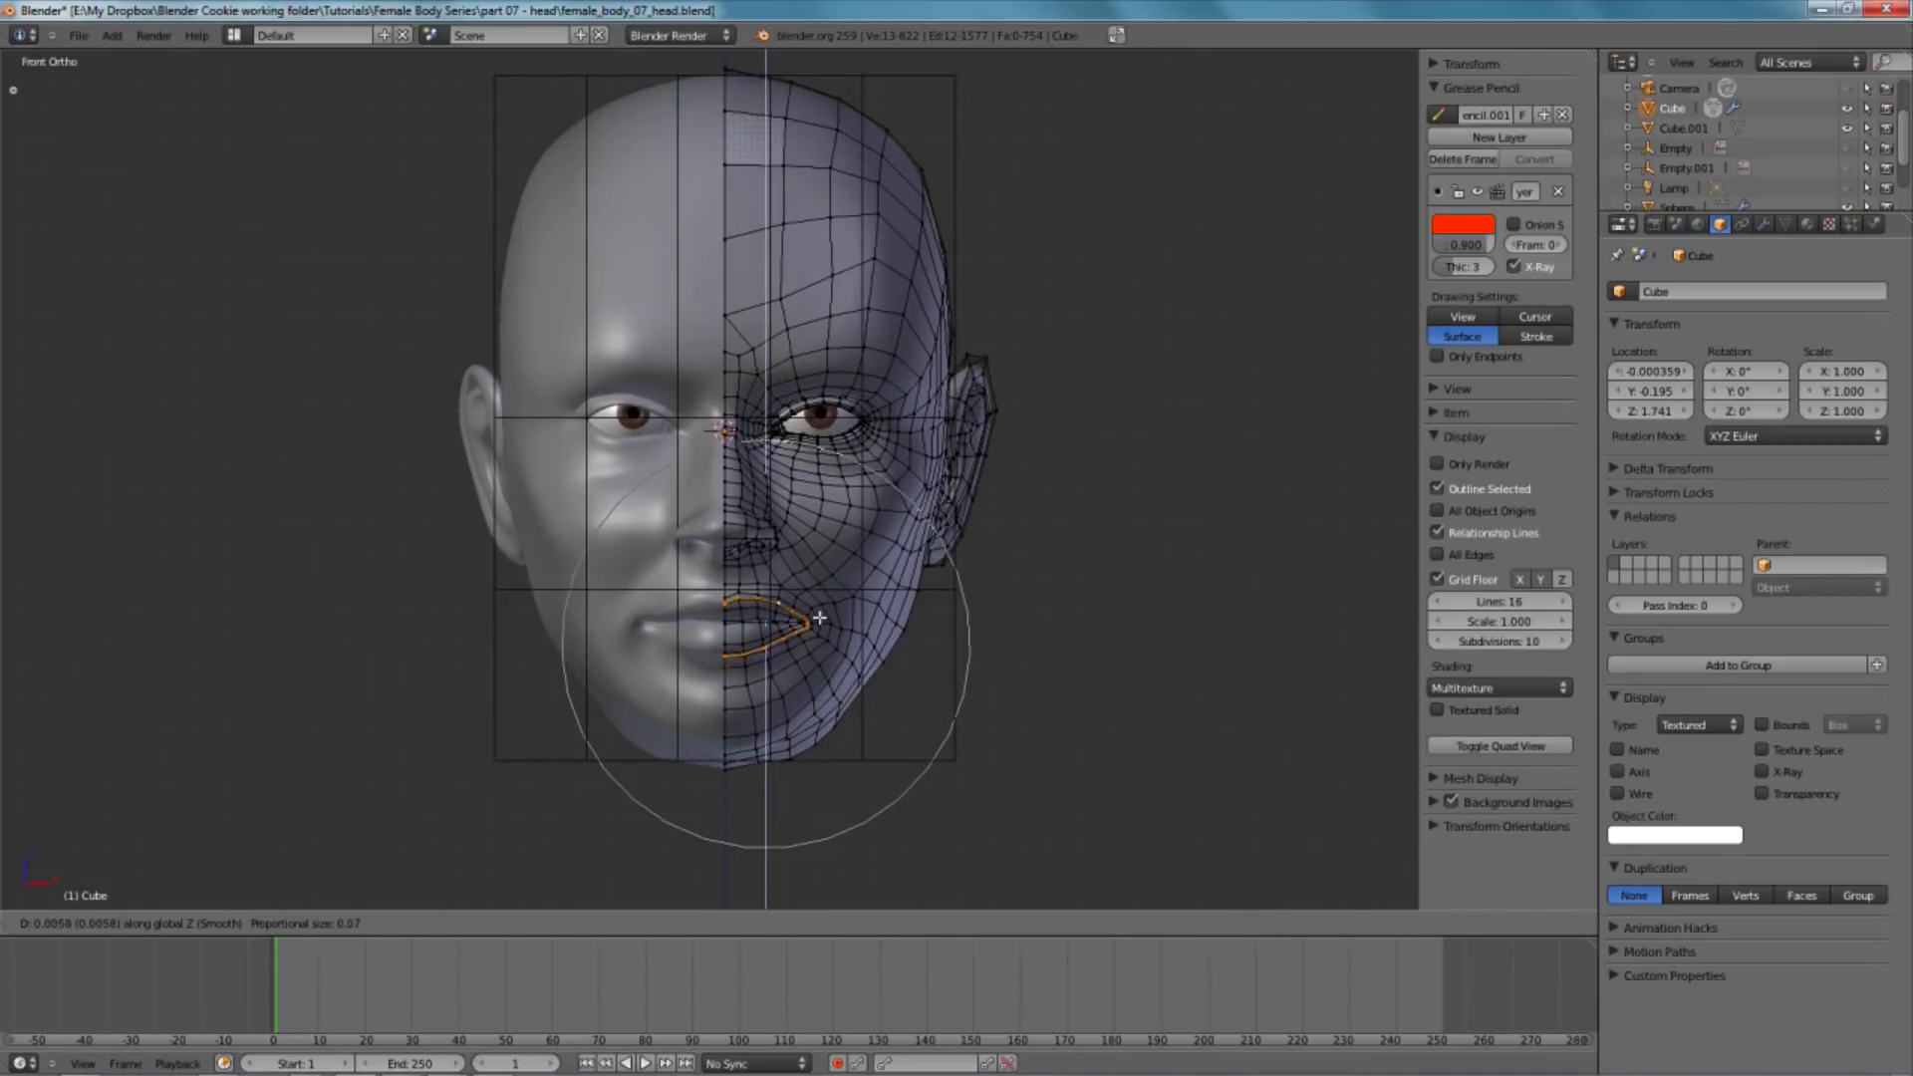
left_click(817, 616)
- Lower two vertices at the base of the nose along Z, using proportional sizes of about 0.04 and 0.03
scroll(813, 608, "up", 4)
key("a")
right_click(726, 637)
key("g")
key("z")
scroll(782, 647, "up", 1)
scroll(782, 647, "up", 5)
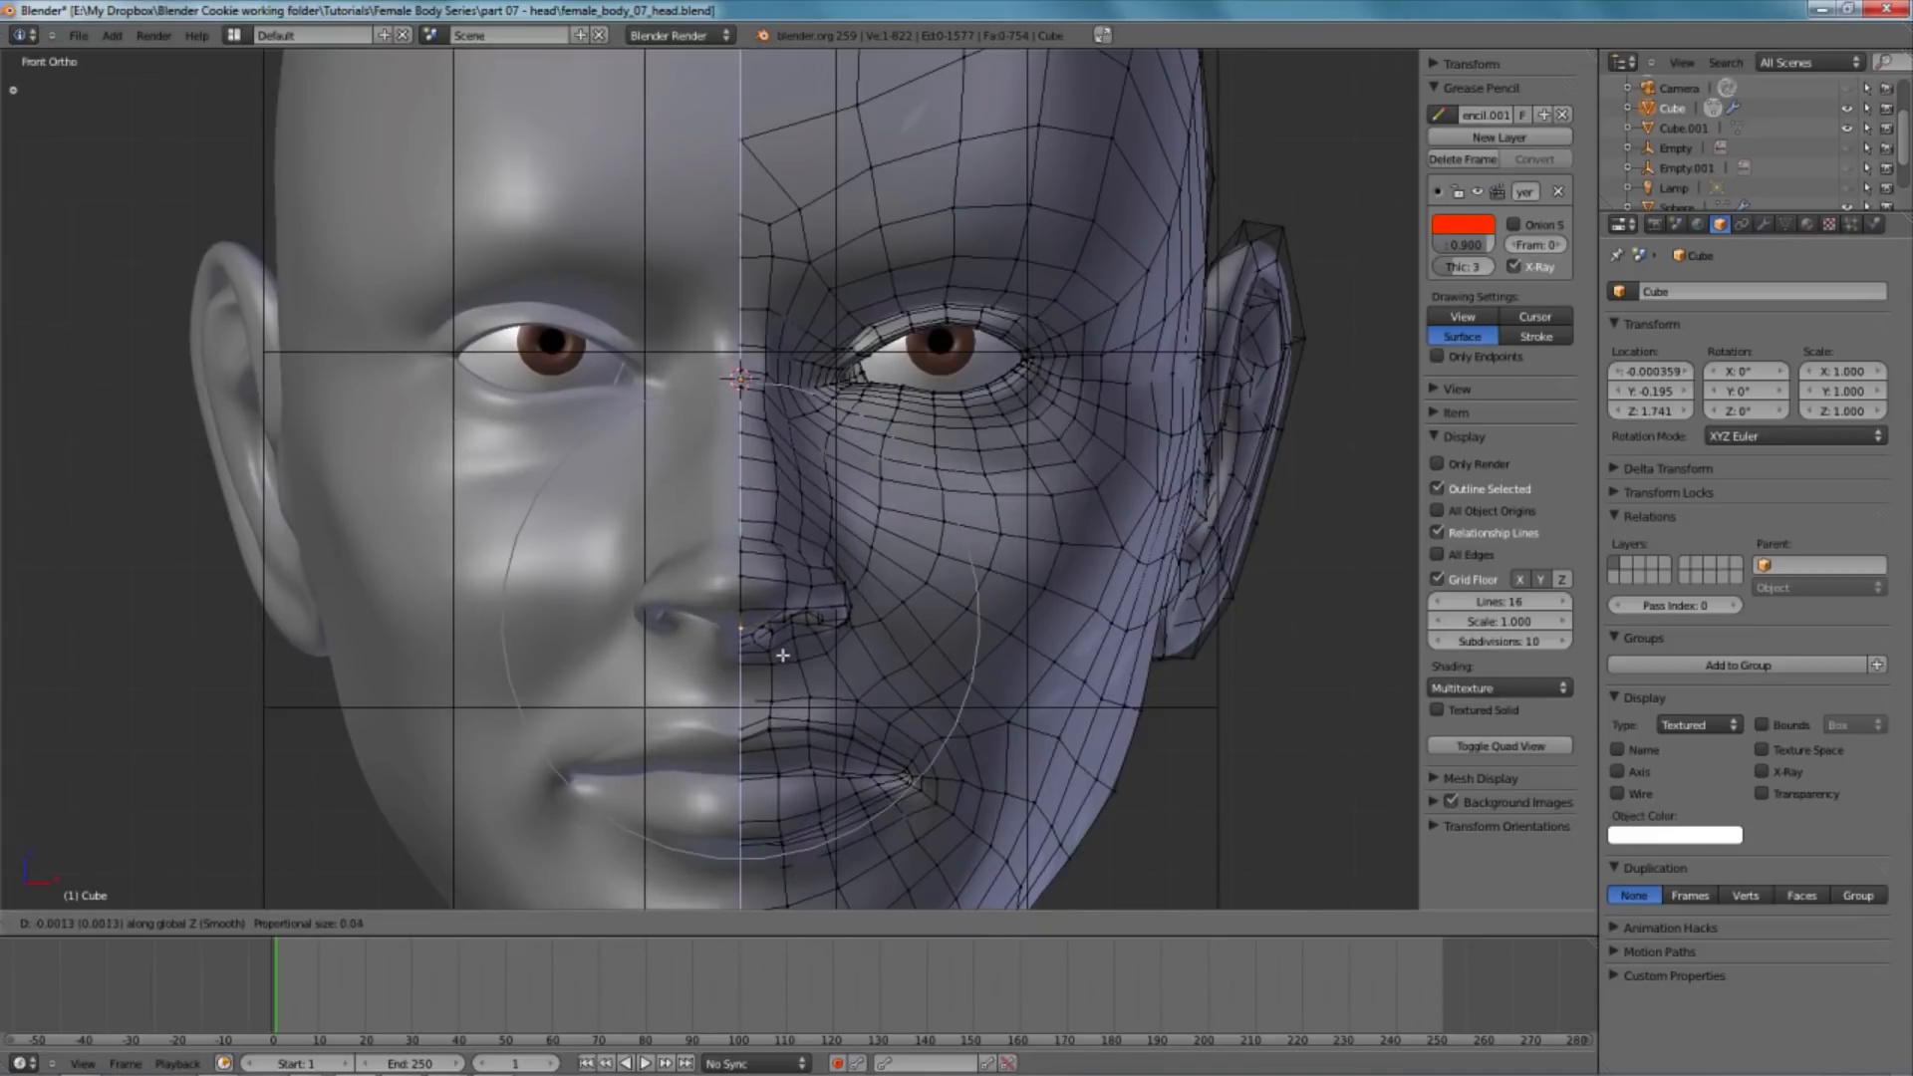
left_click(769, 654)
key("g")
key("z")
scroll(764, 645, "up", 2)
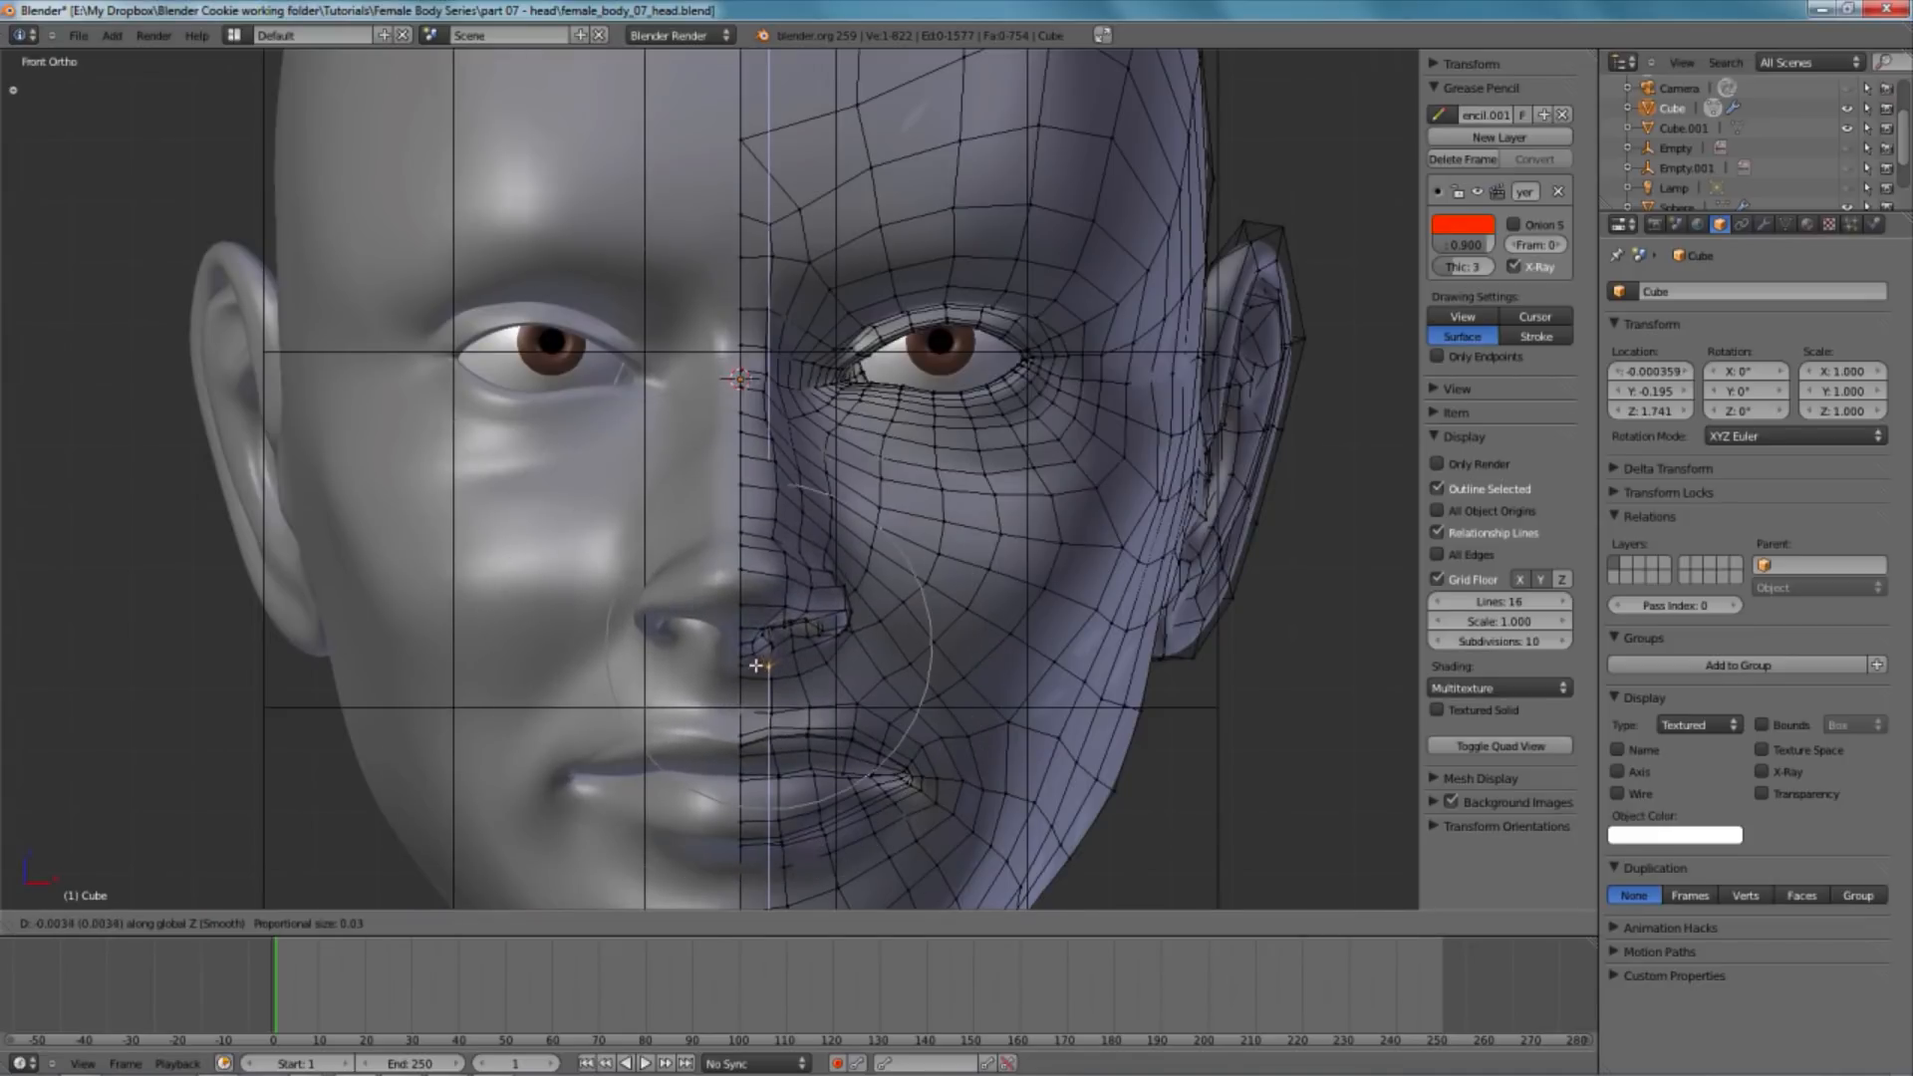
left_click(772, 672)
- Raise two vertices on the nose ridge just above the tip slightly along Z
key("a")
right_click(750, 503)
key("g")
key("z")
left_click(750, 489)
right_click(743, 529)
key("g")
key("z")
left_click(740, 511)
- In right side view, reposition the upper nostril wing vertices with proportional size about 0.02
key("KP_3")
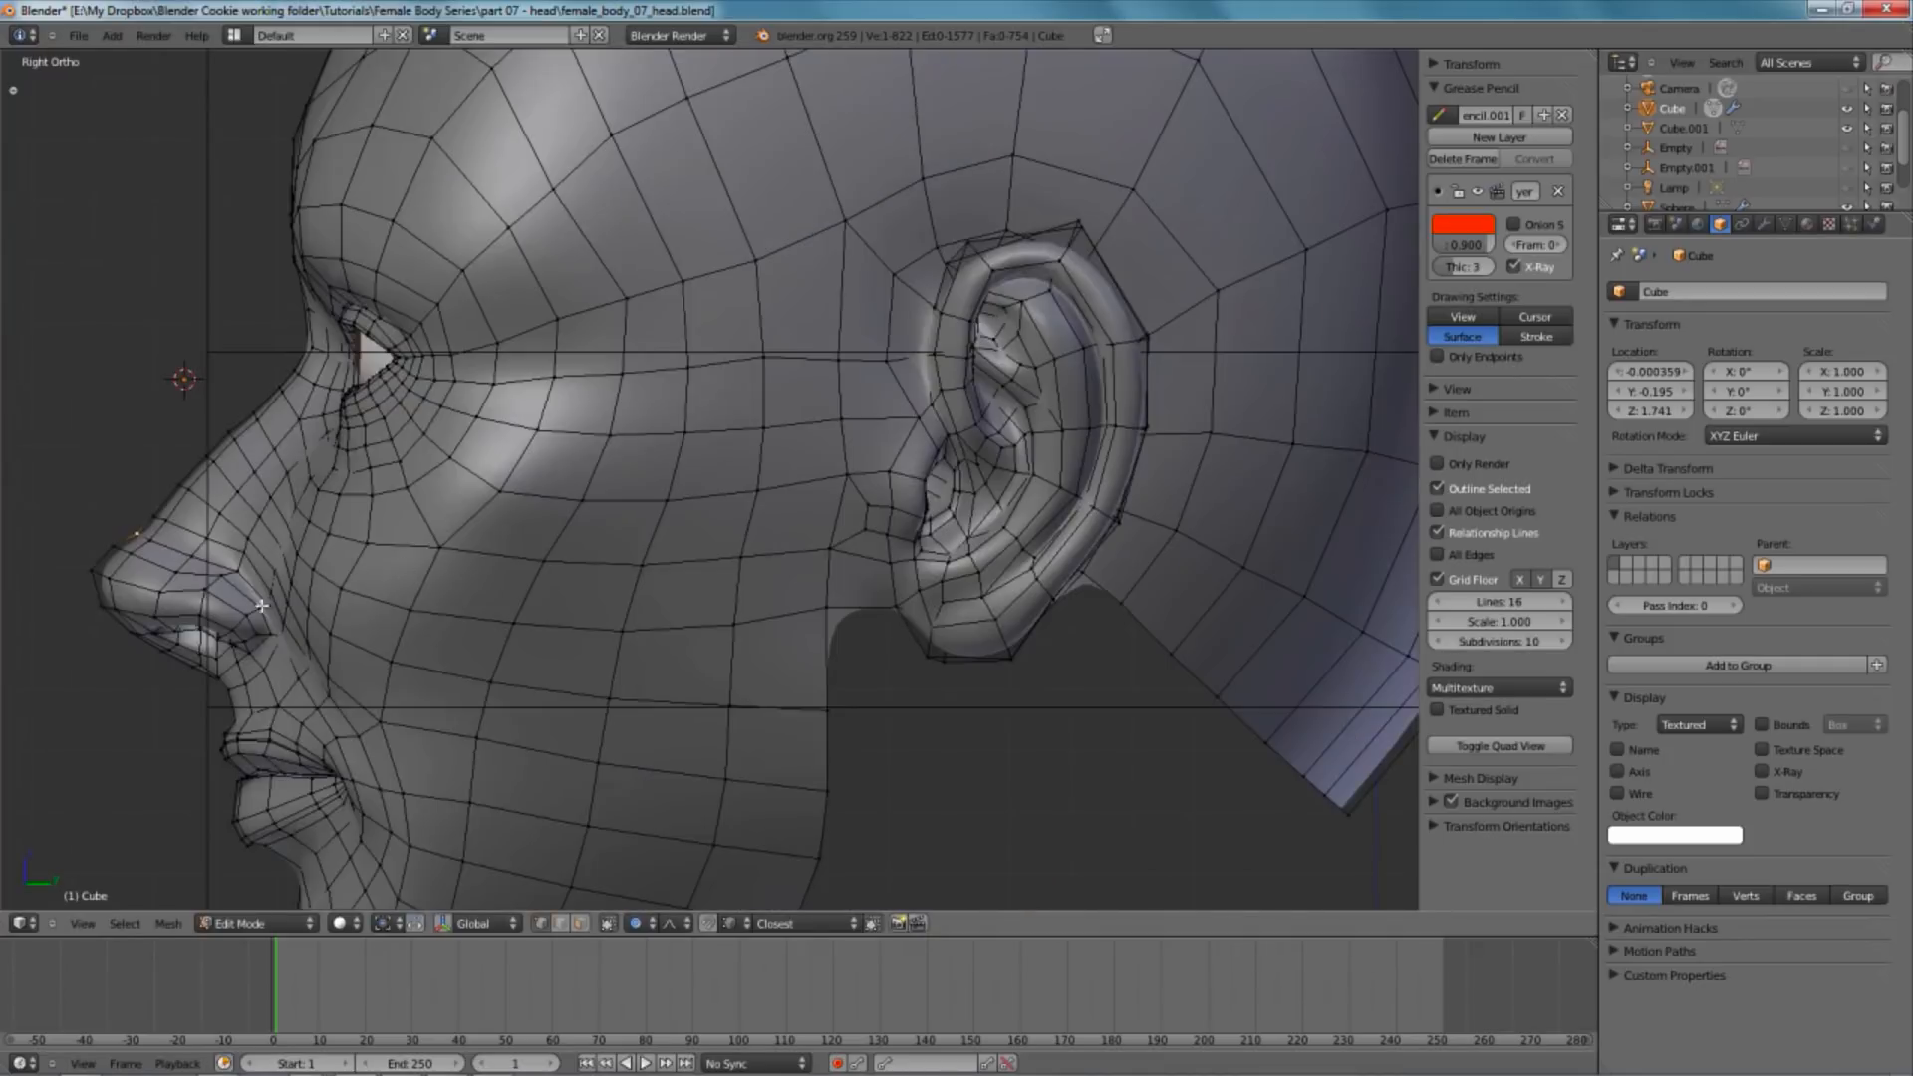
middle_click_drag(263, 605, 417, 567, "shift")
key("z")
key("g")
key("z")
left_click(408, 542)
key("z")
right_click(395, 539)
key("g")
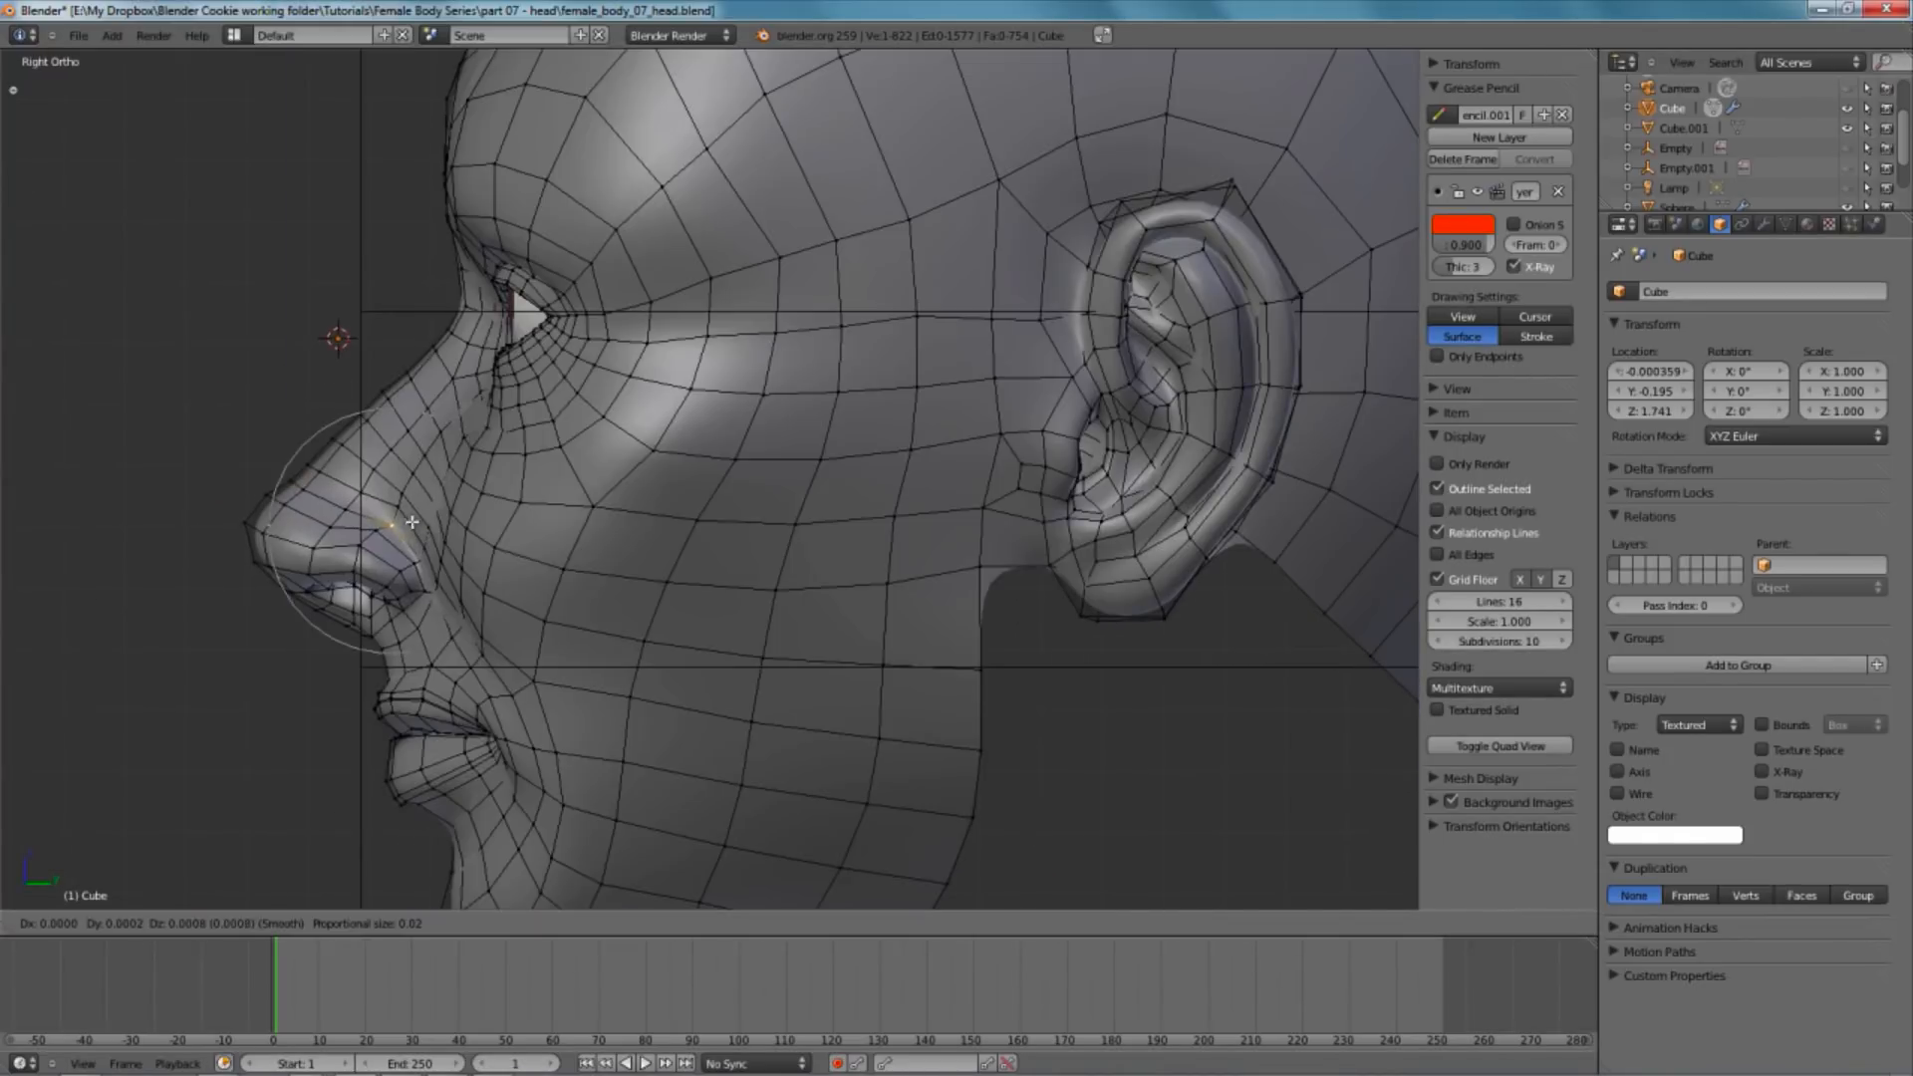
left_click(415, 551)
- Move the vertex at the rear of the nostril wing up about 0.0016 with proportional size about 0.01
key("z")
right_click(417, 561)
key("g")
scroll(419, 562, "up", 3)
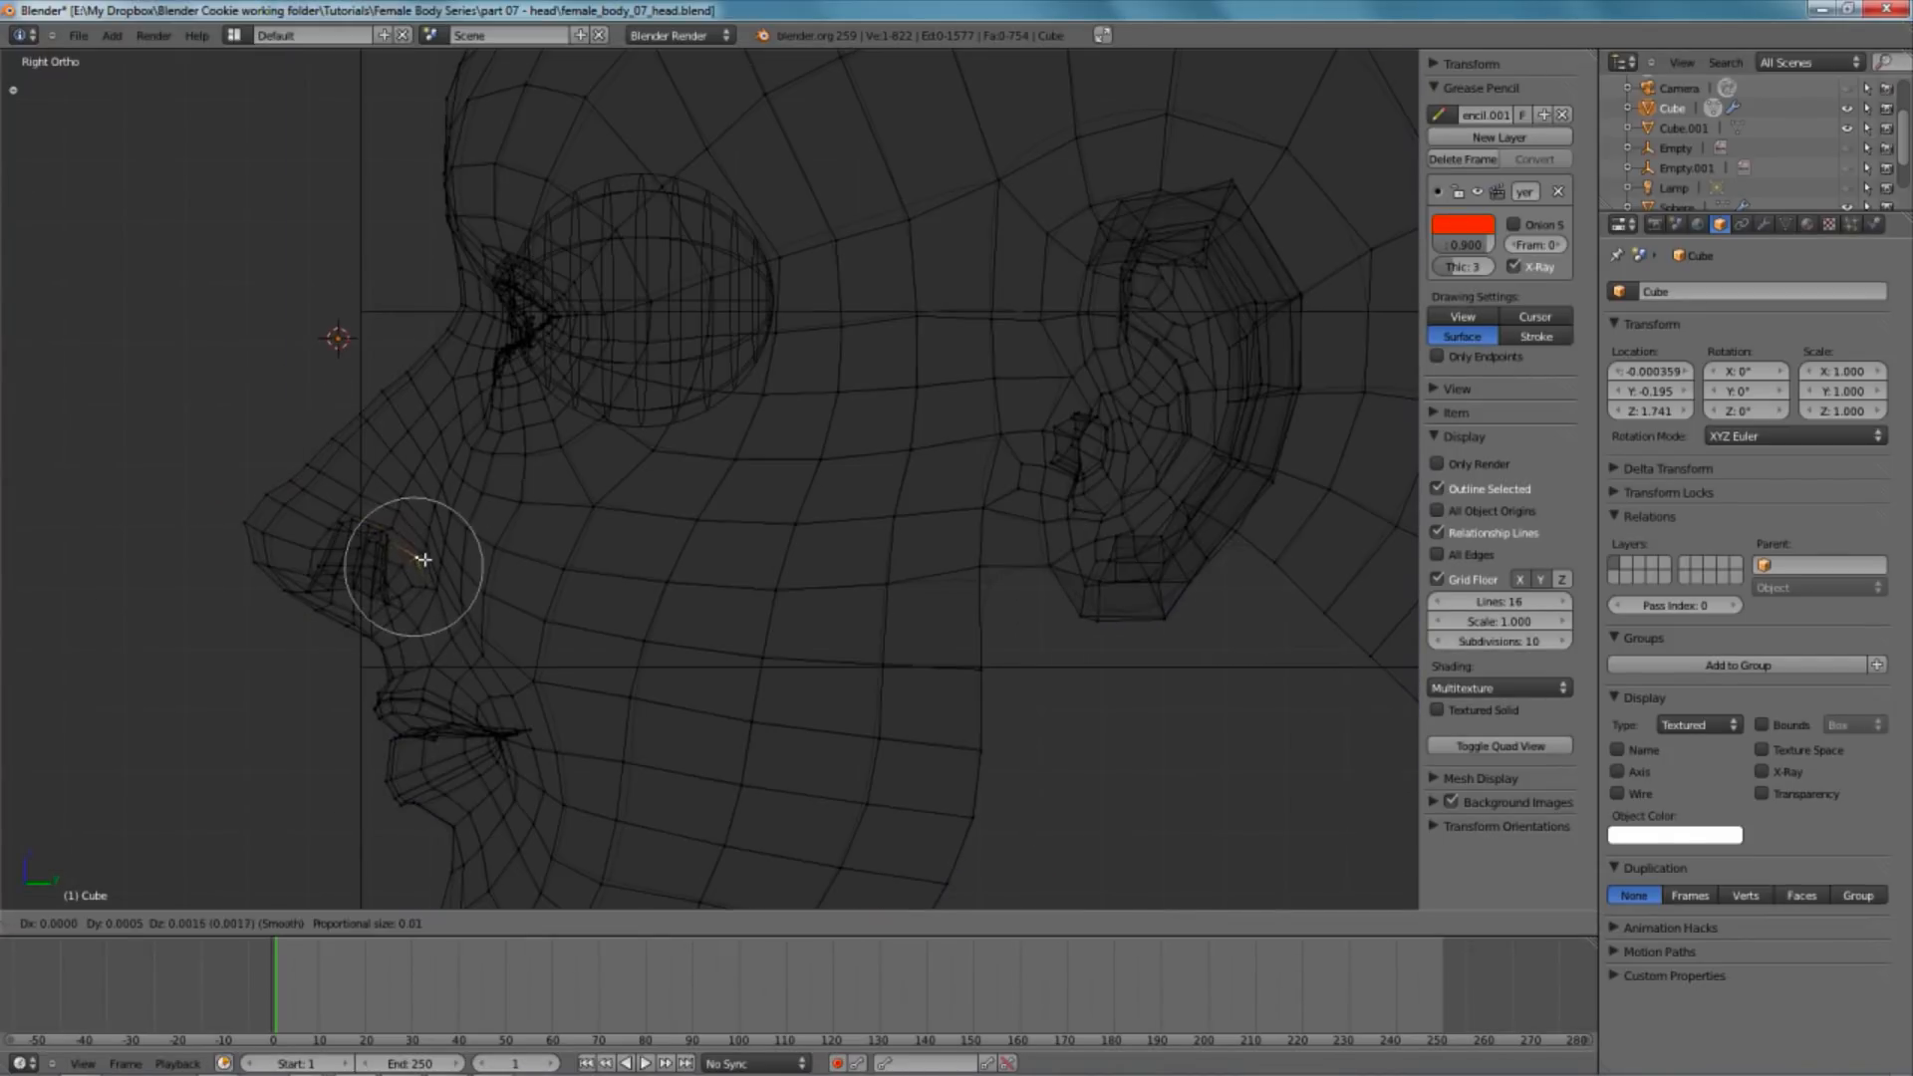
left_click(421, 558)
- Fine-tune the vertices above the nostril wing in side view, deselect everything, and return to front view
key("z")
right_click(401, 509)
key("g")
left_click(401, 510)
key("g")
left_click(296, 459)
key("a")
scroll(558, 498, "down", 4)
middle_click_drag(657, 530, 662, 499, "shift")
key("KP_1")
middle_click_drag(773, 553, 775, 534, "shift")
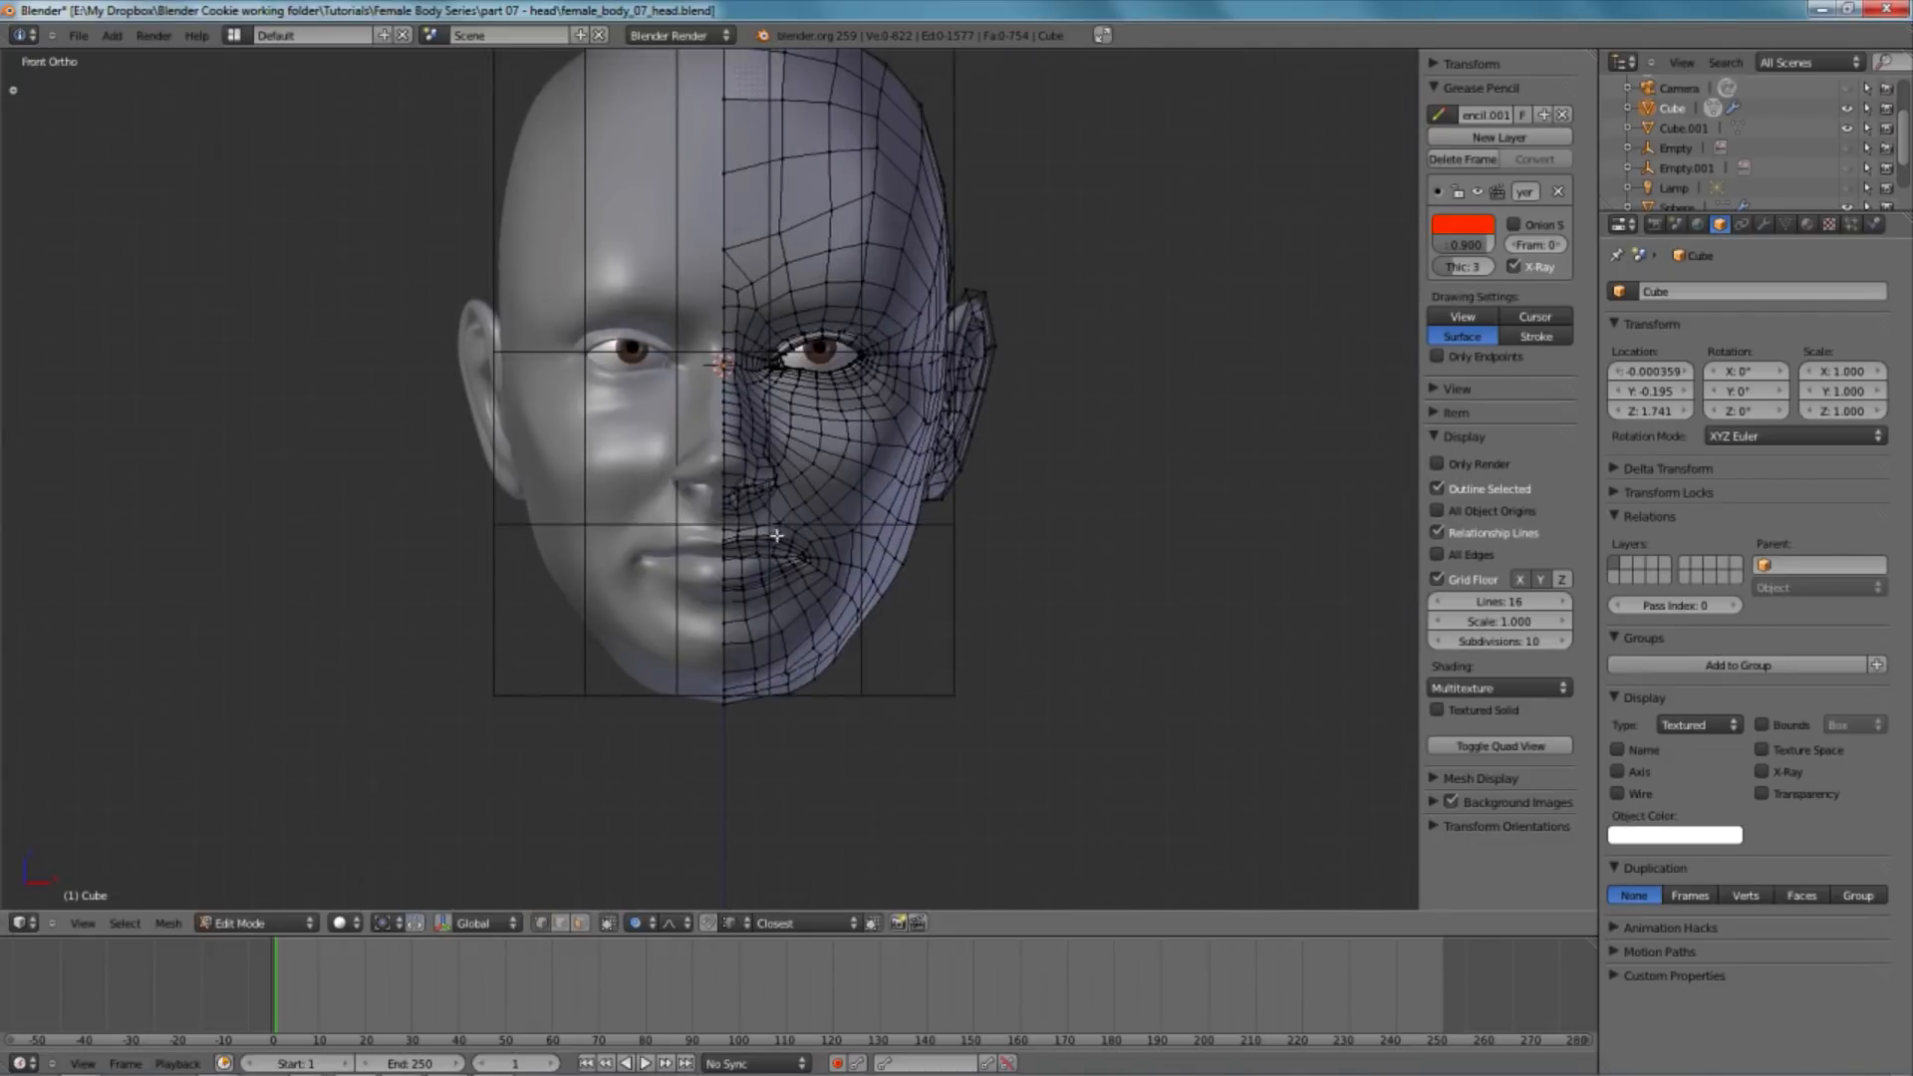
- Try a vertical loop cut on the guide cube beside the inner eye corner, undo it, and return to editing the head mesh
key("z")
scroll(832, 649, "up", 3)
key("z")
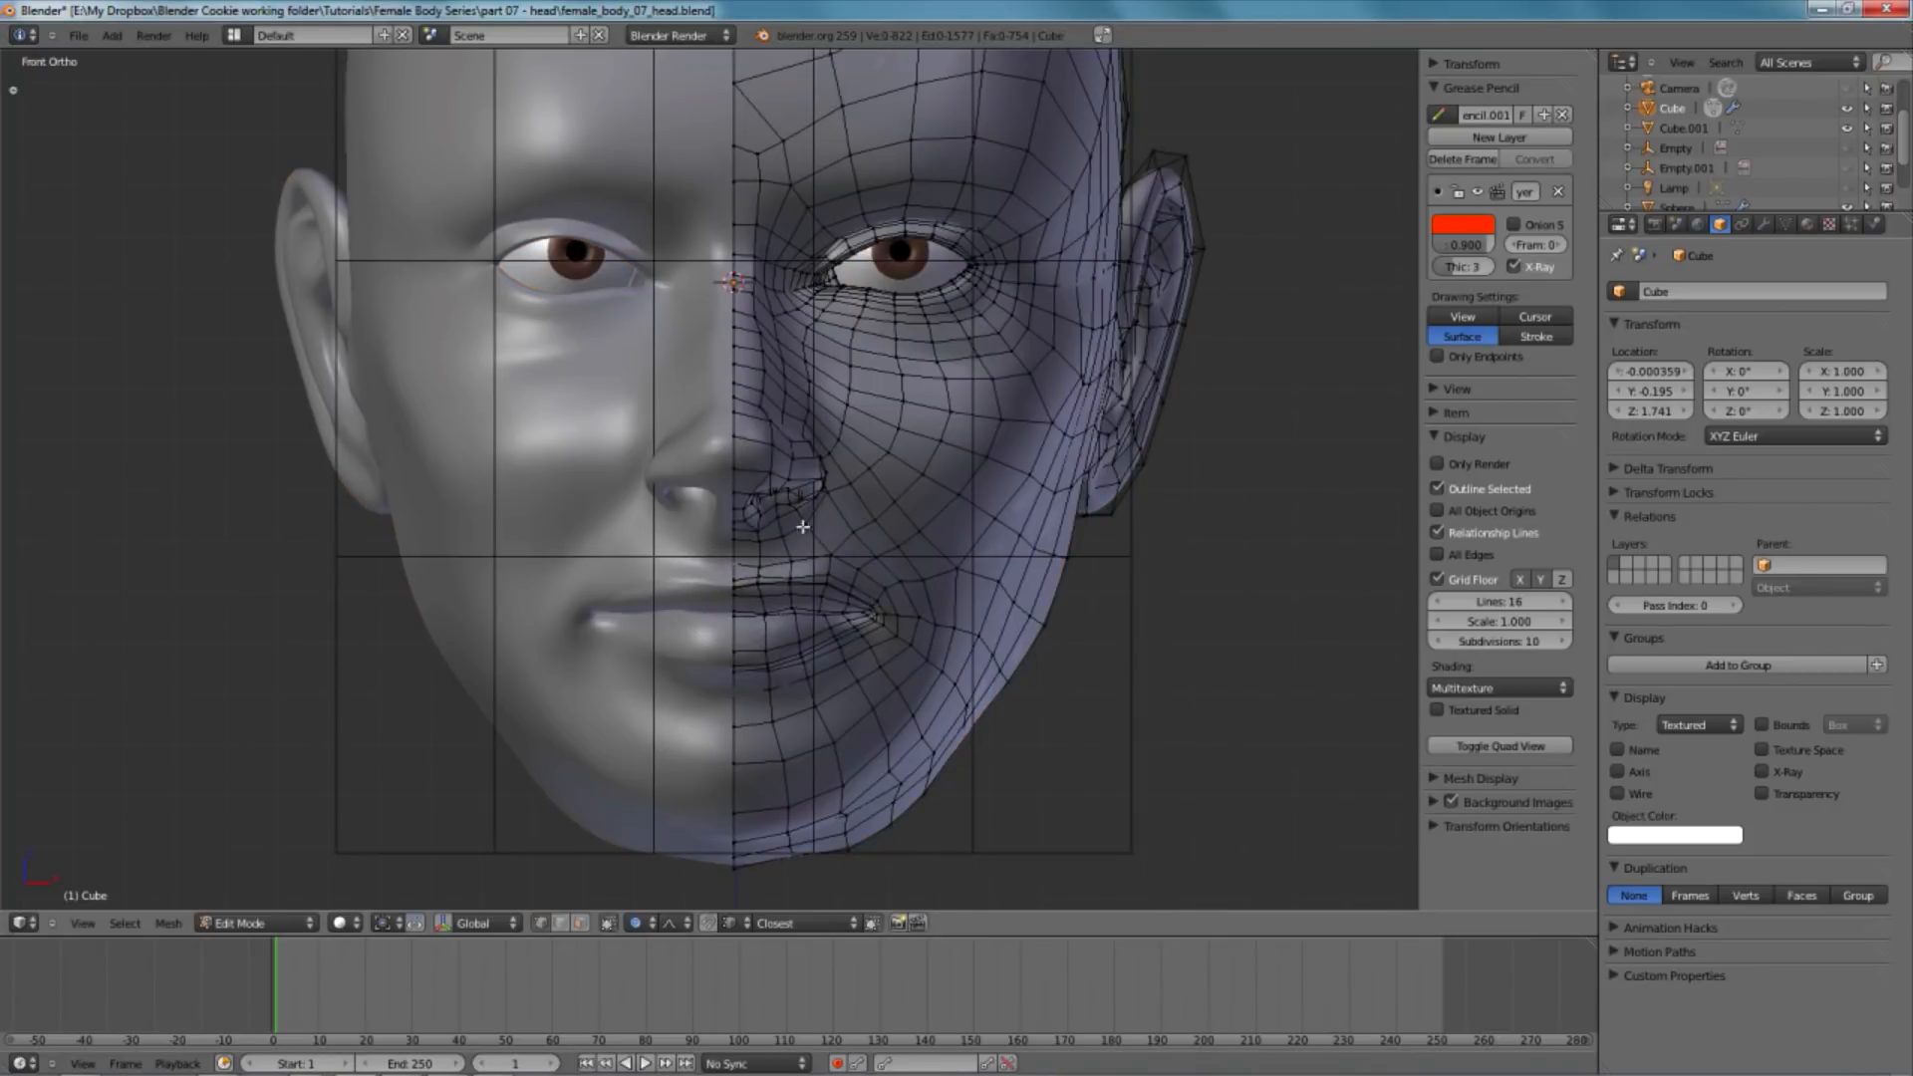
key("Tab")
right_click(821, 302)
key("Tab")
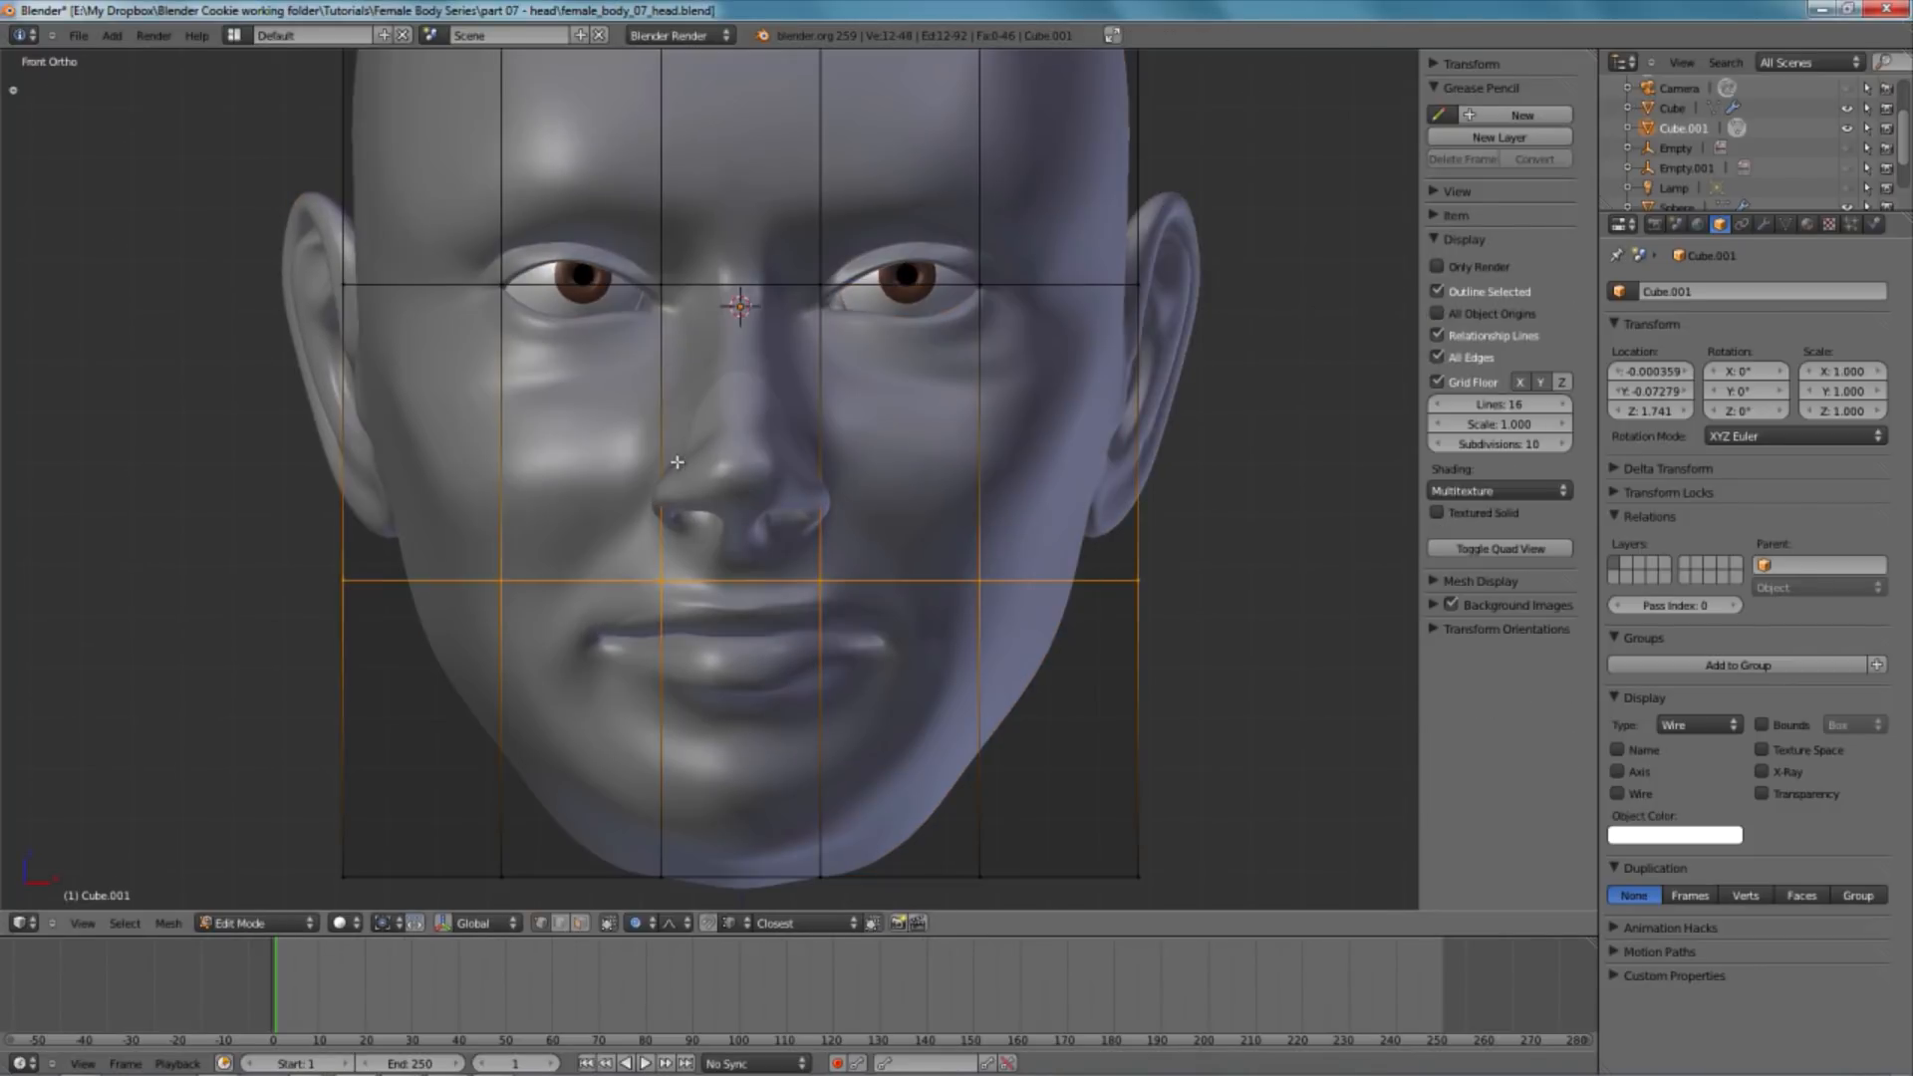
key("ctrl+r")
left_click(613, 291)
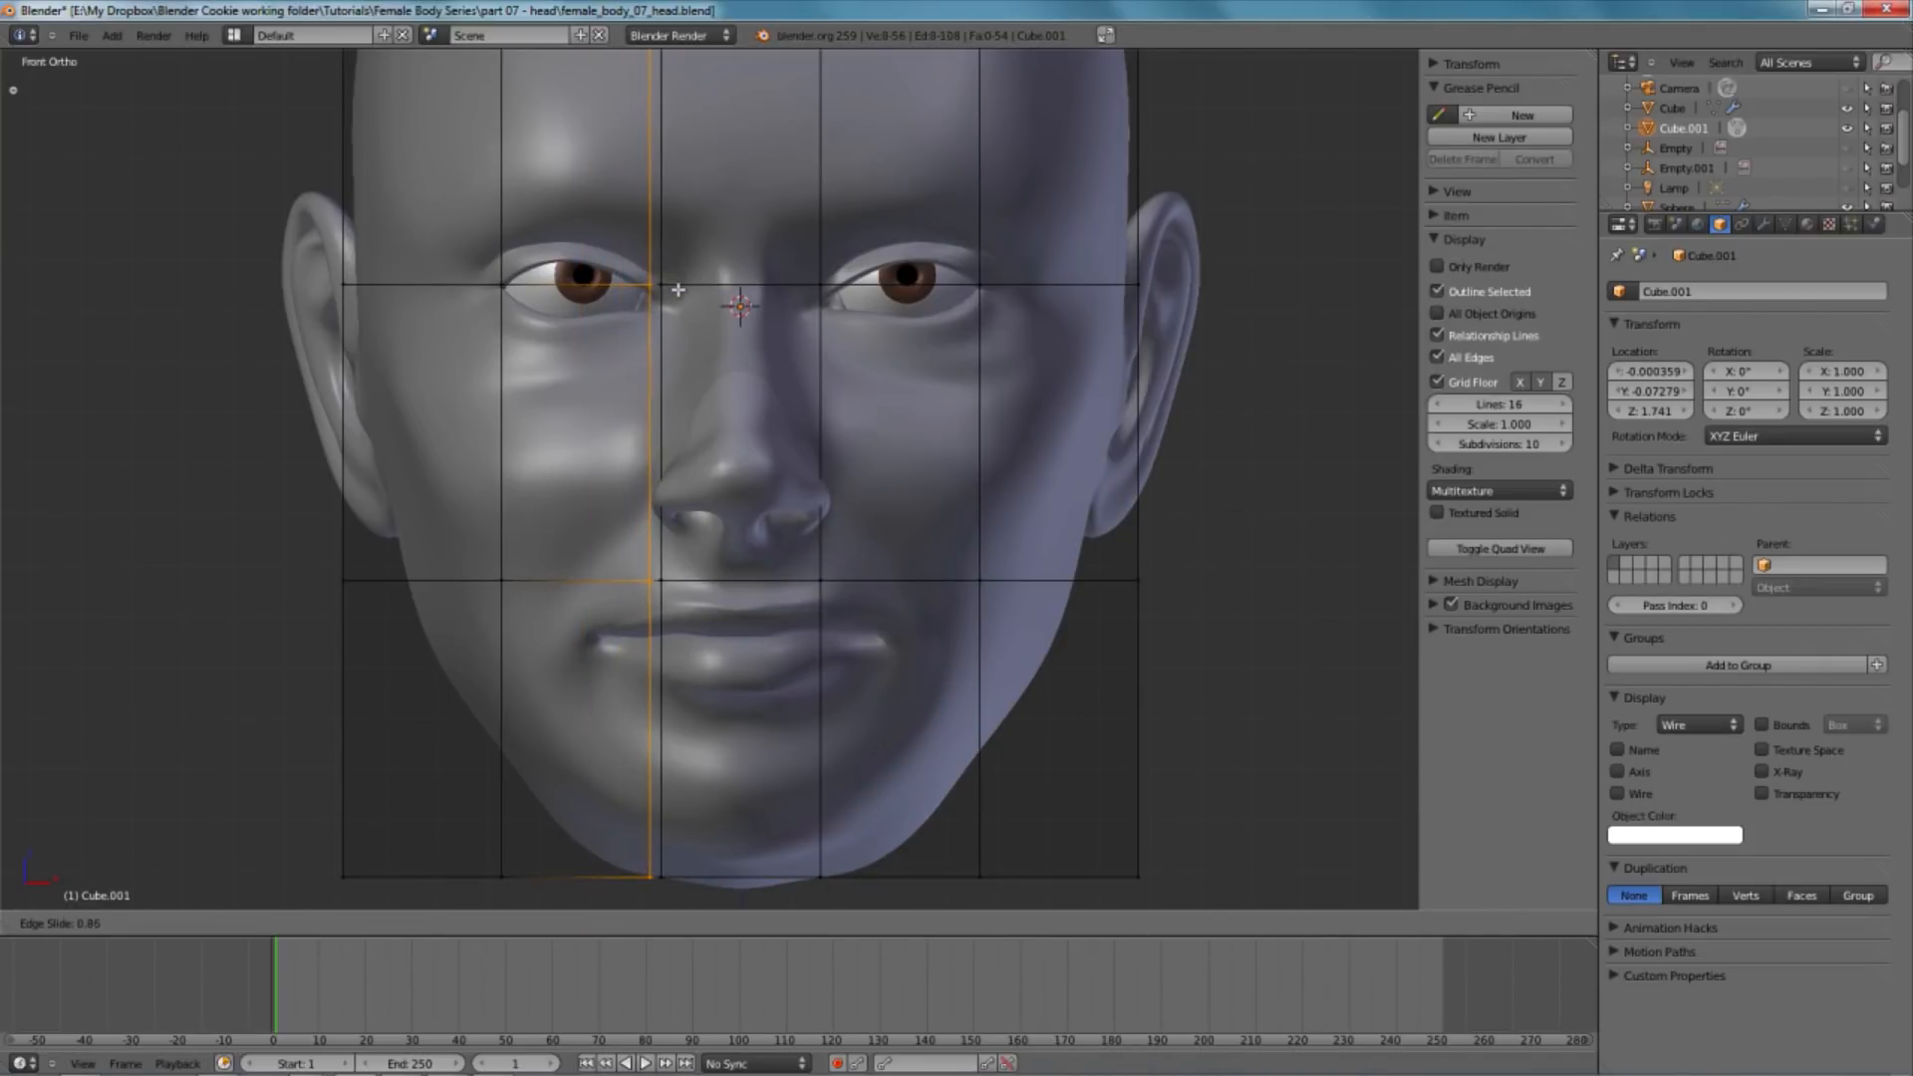
right_click(678, 289)
key("ctrl+z")
key("Tab")
right_click(852, 498)
key("Tab")
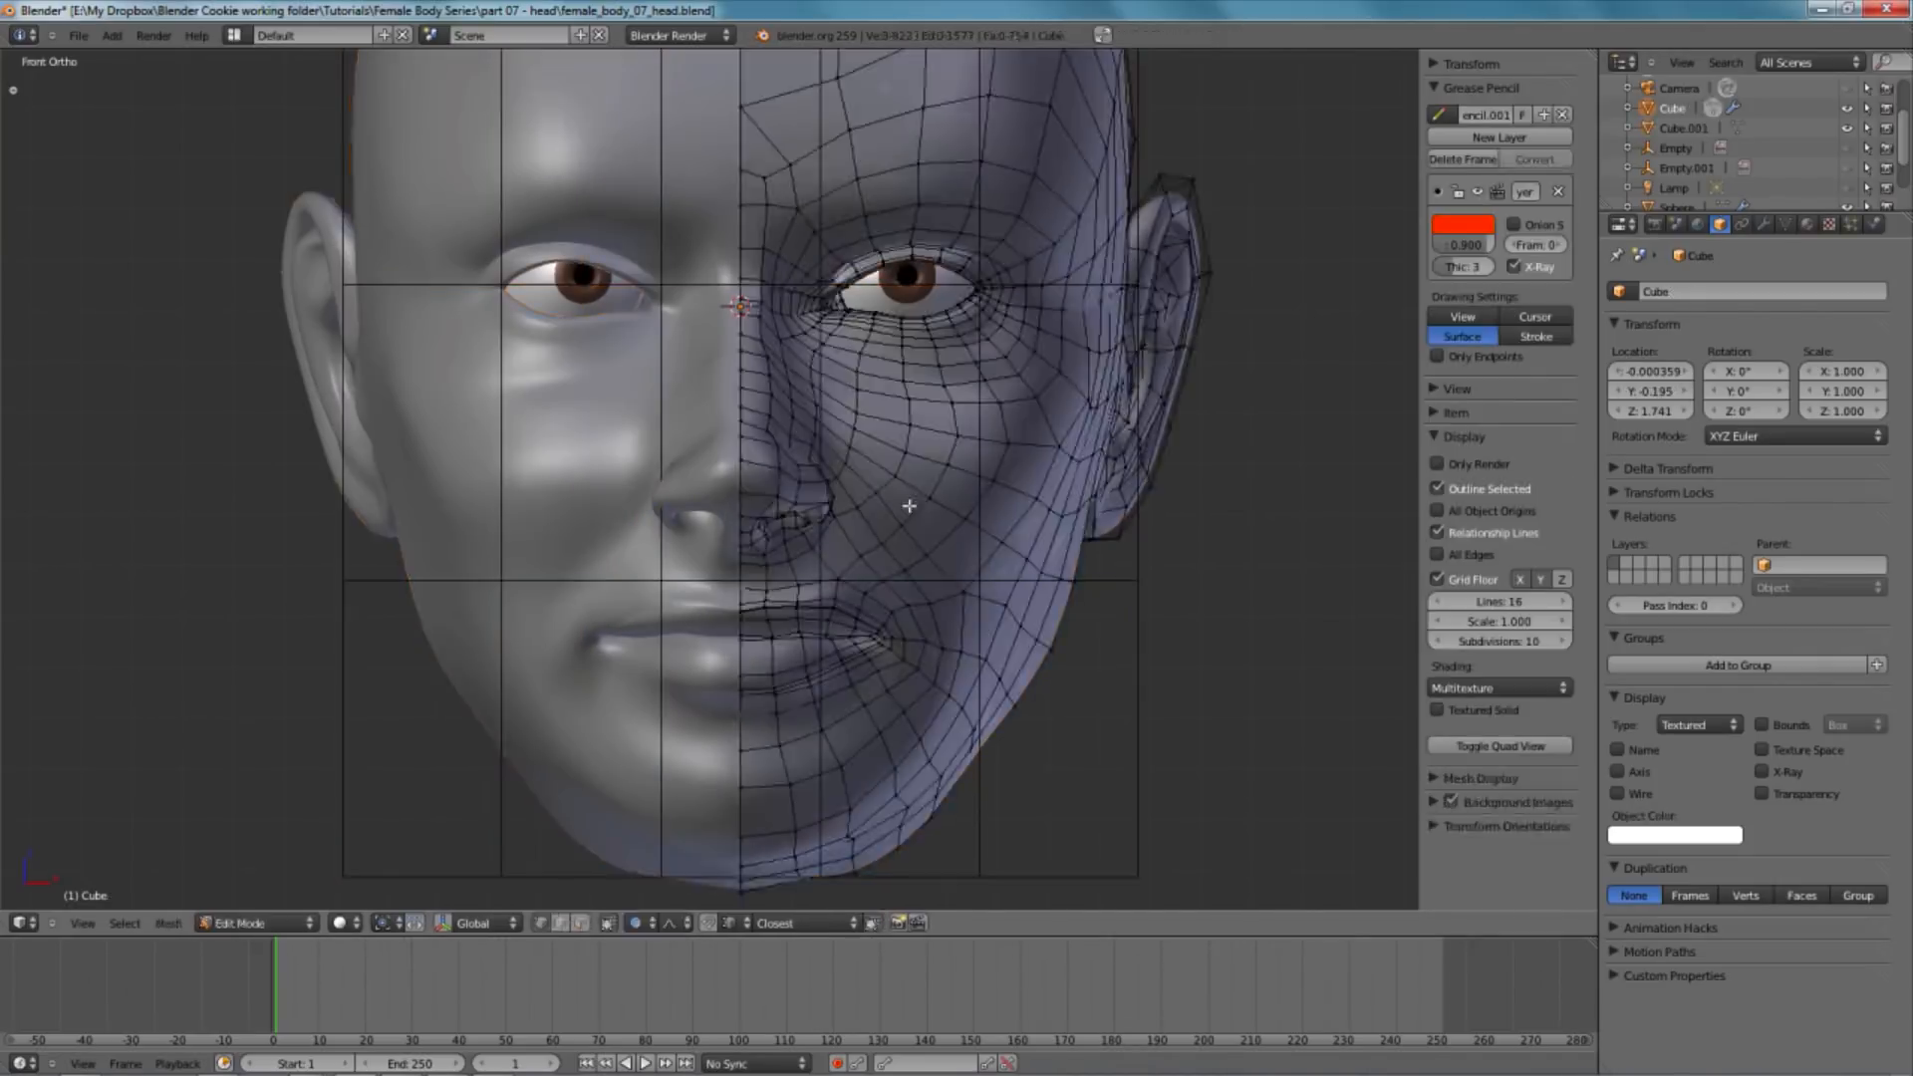
- Move the outermost nostril wing vertex inward along X to the guide cube's vertical line, with proportional size about 0.01
key("g")
key("x")
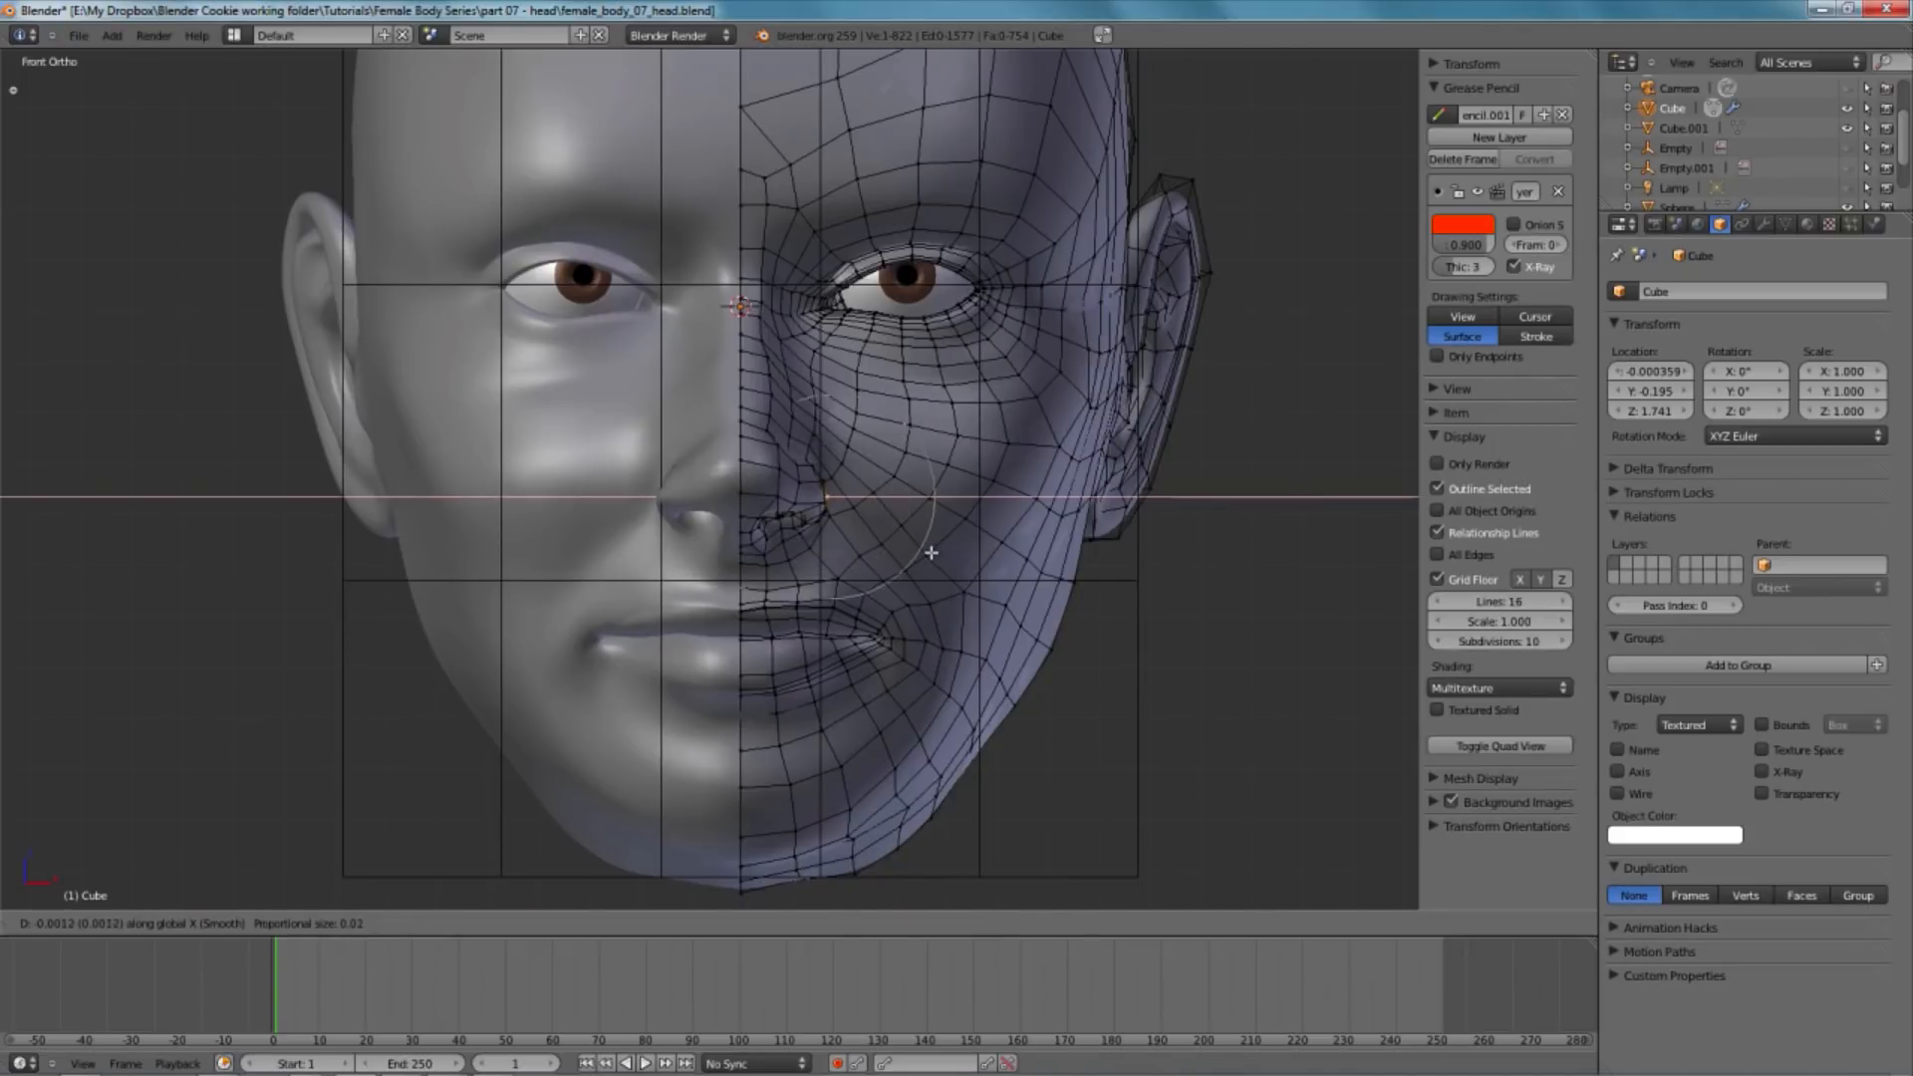
left_click(924, 551)
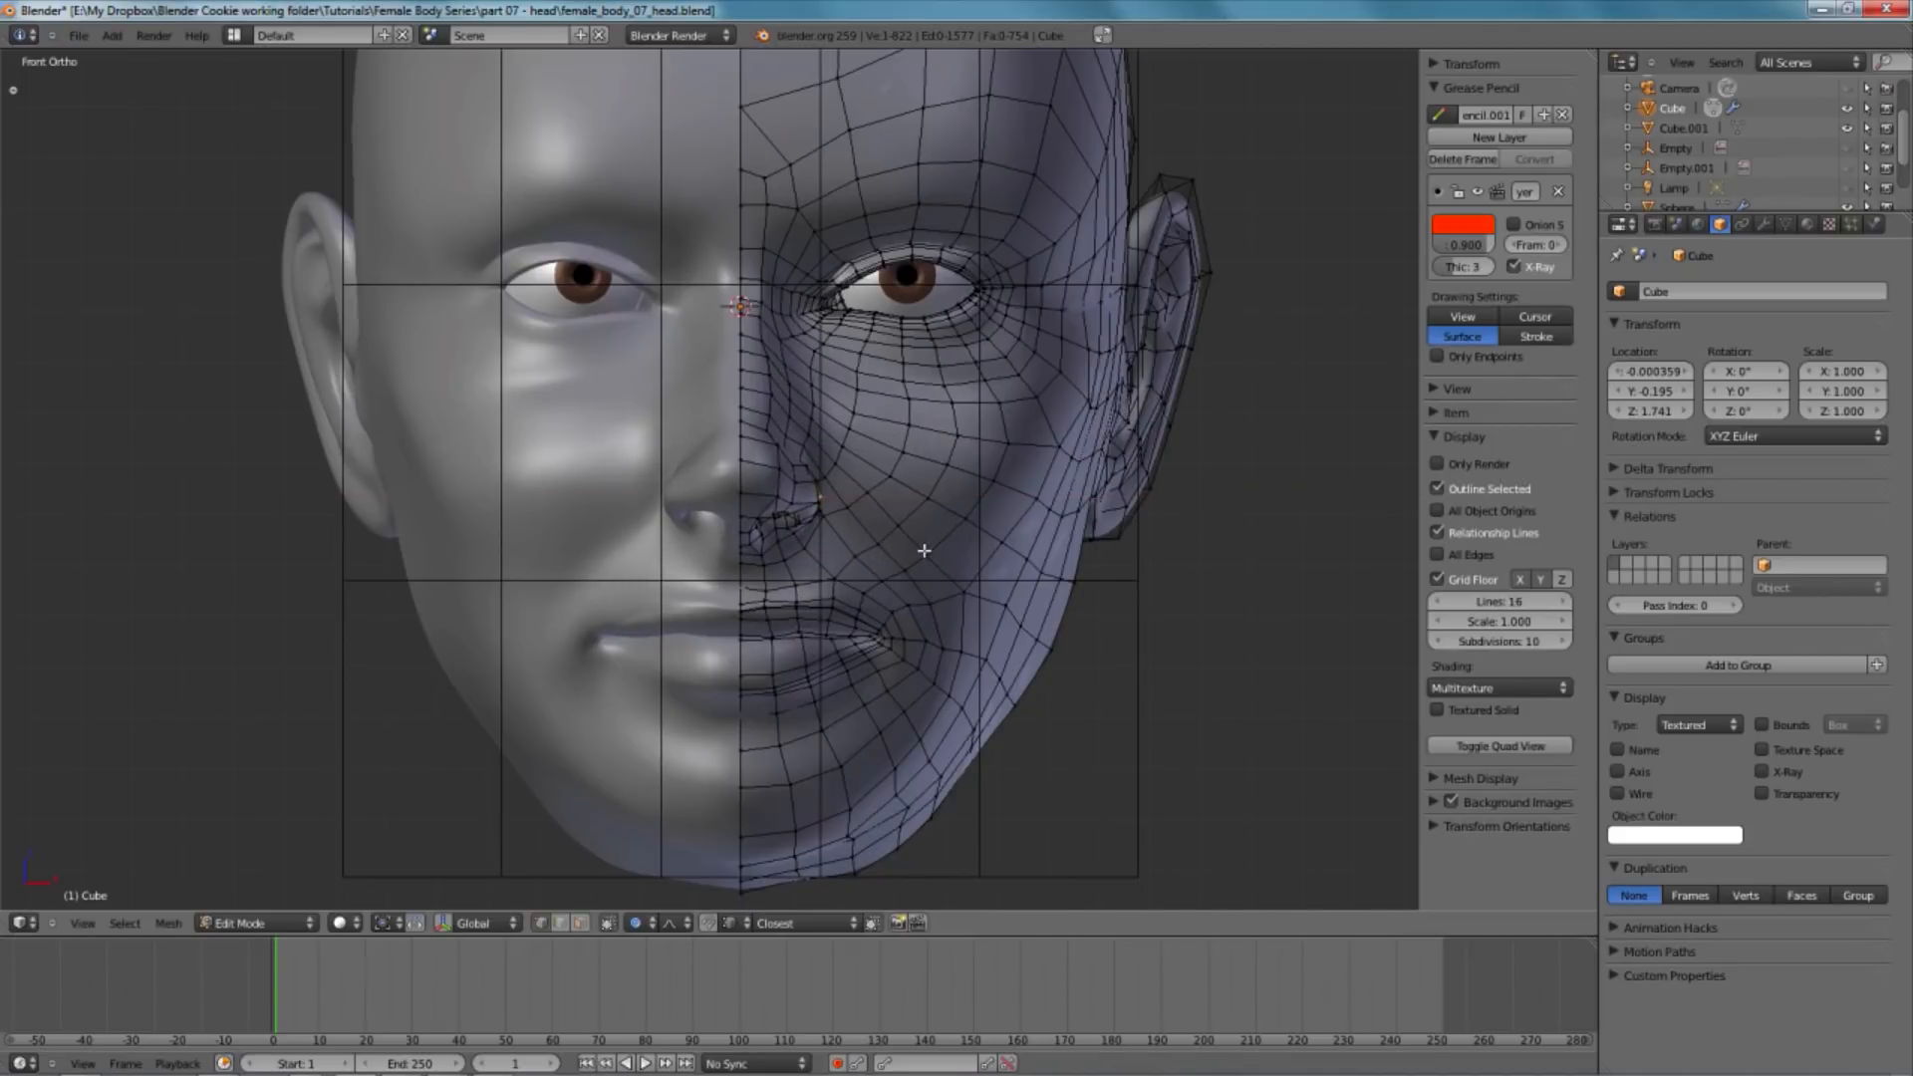
- Add a vertical loop cut to the guide cage, aligned with the mouth corner in front view
scroll(902, 630, "down", 4)
scroll(867, 598, "up", 5)
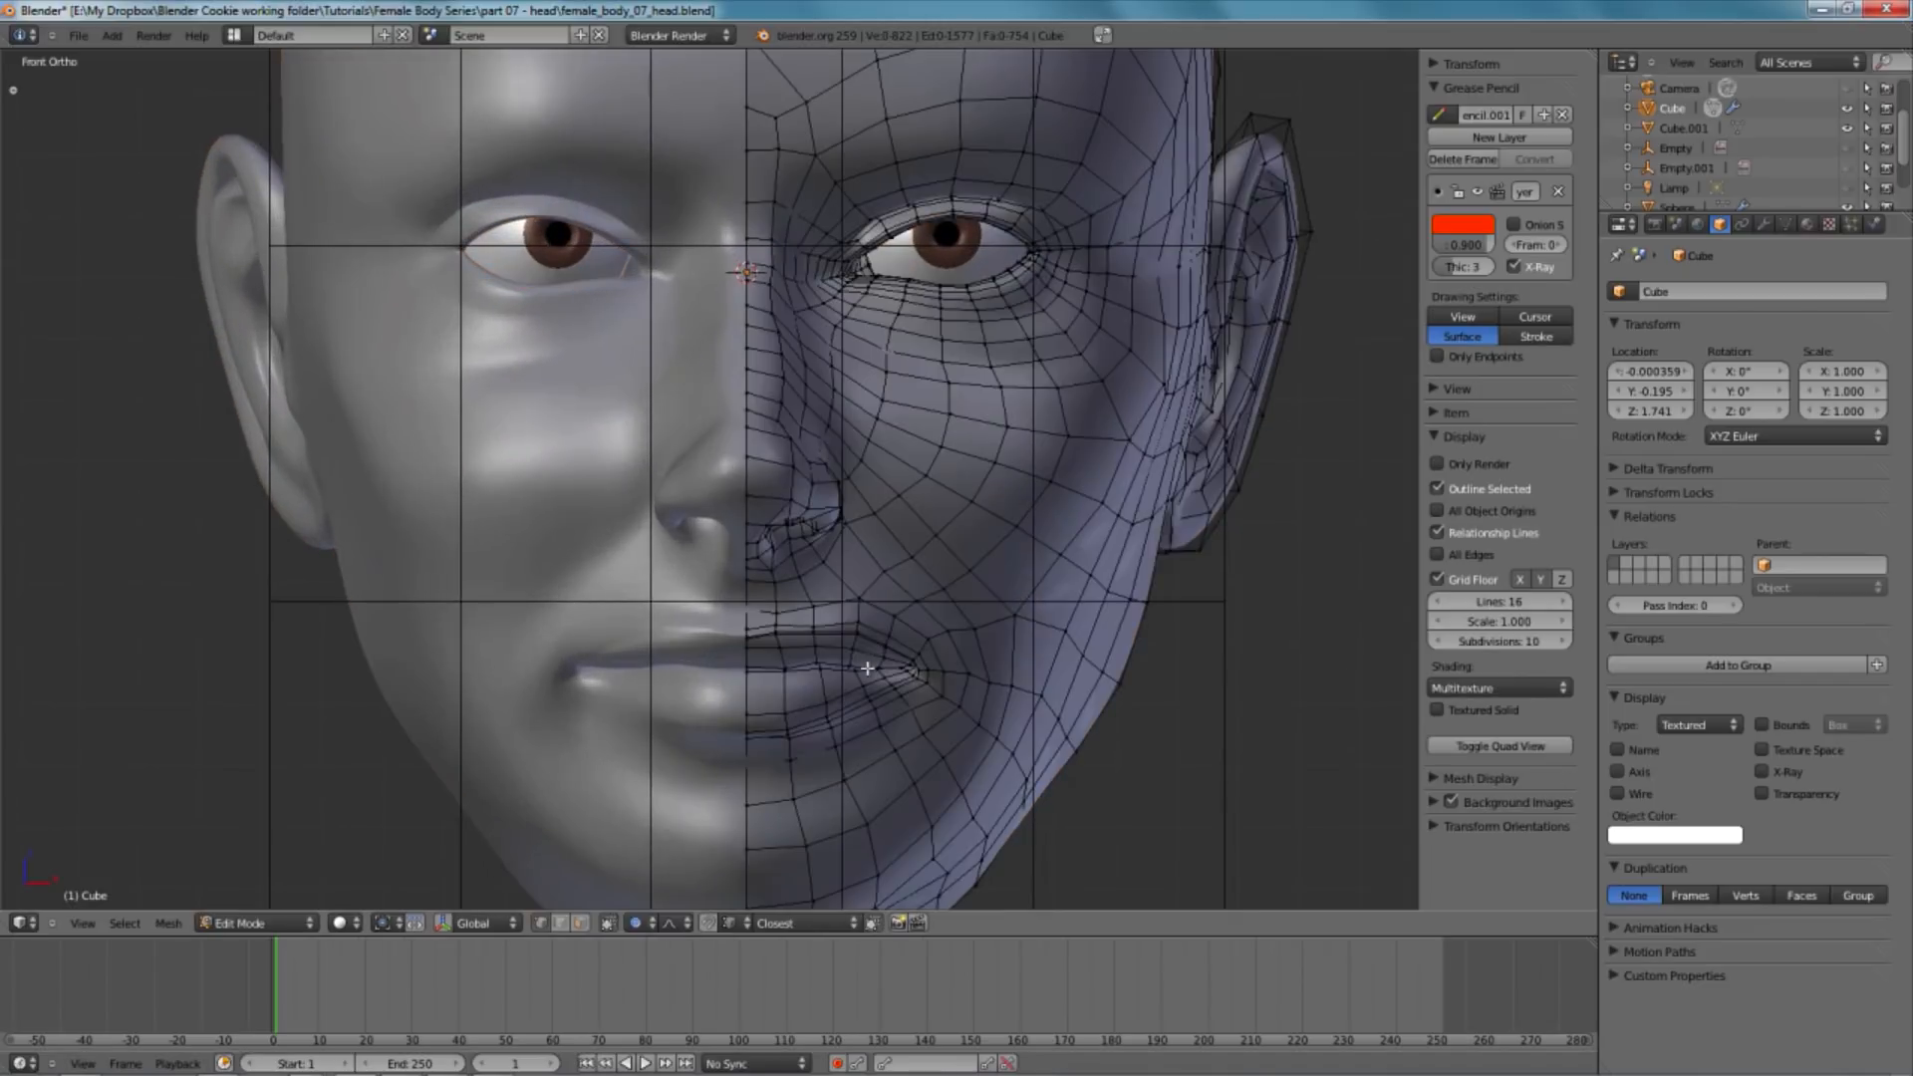
scroll(853, 616, "down", 4)
key("Tab")
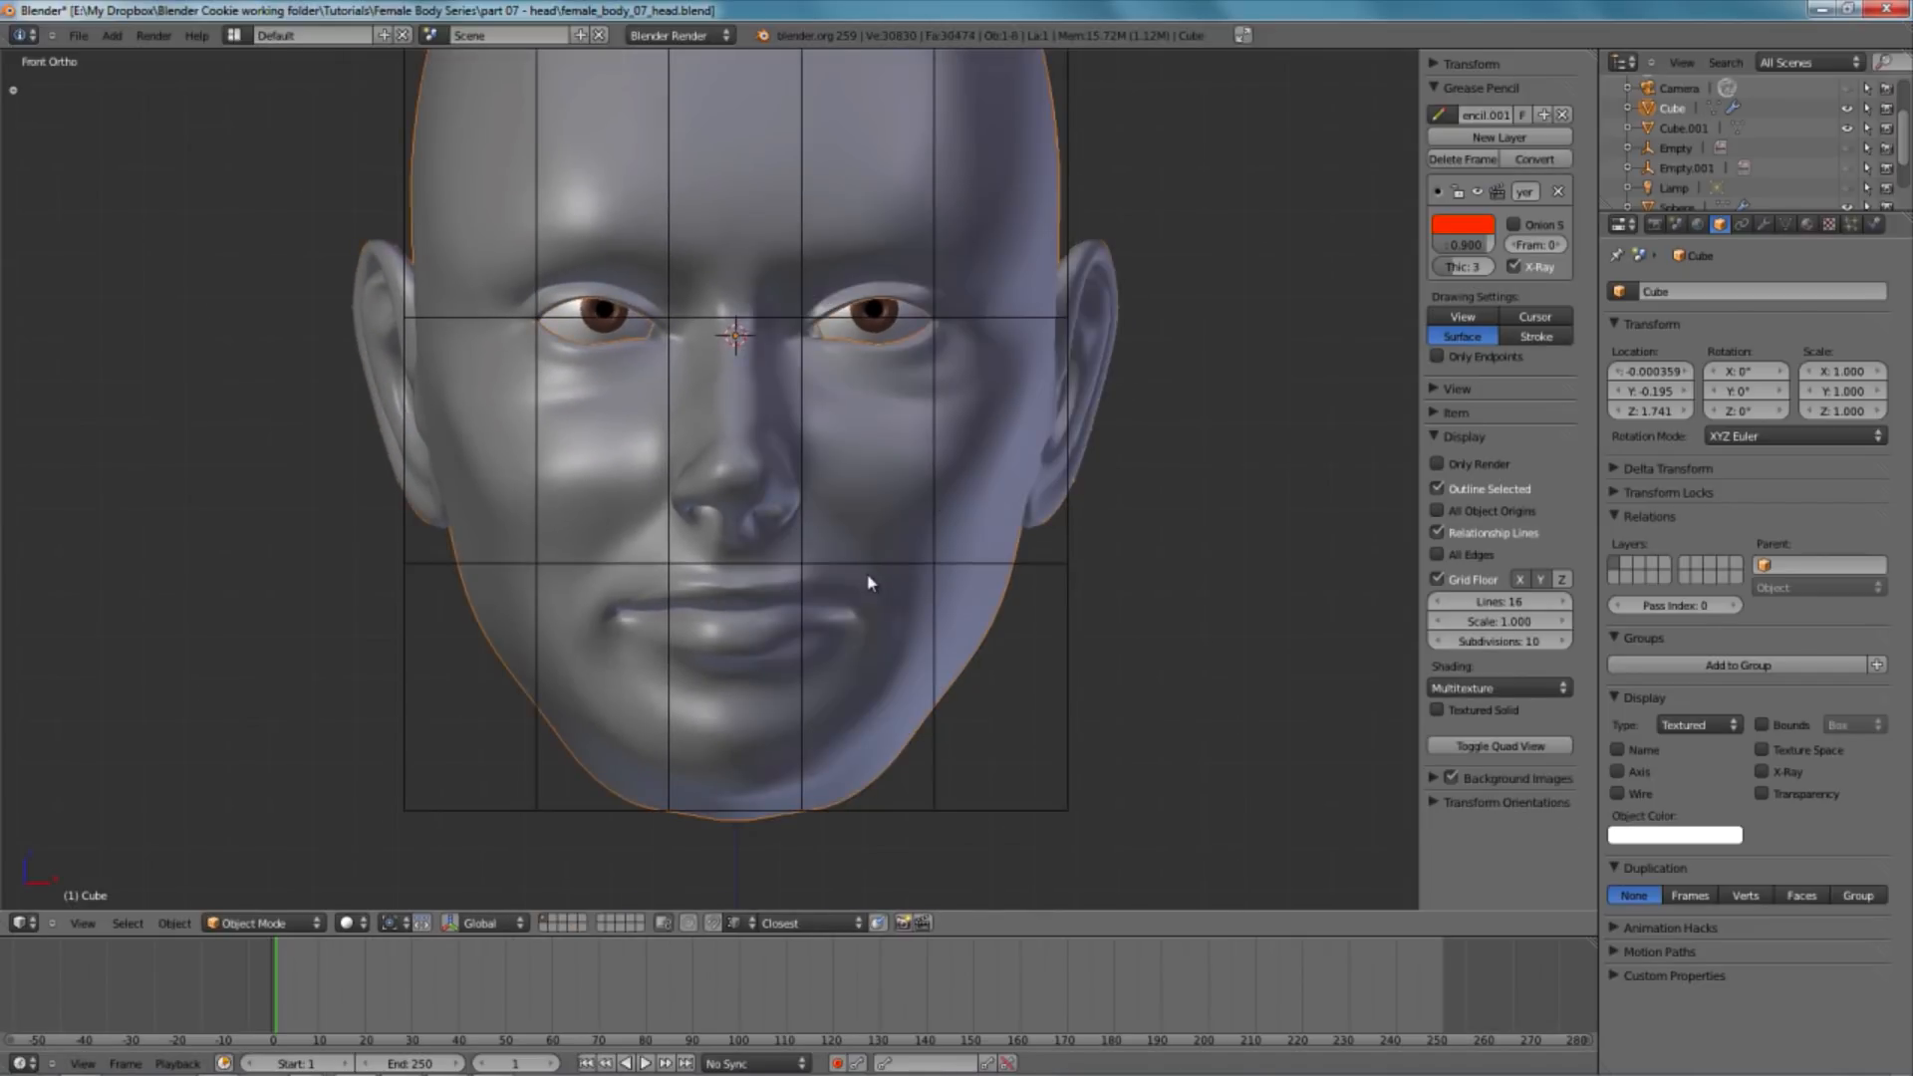
right_click(867, 570)
key("Tab")
key("ctrl+r")
left_click(868, 568)
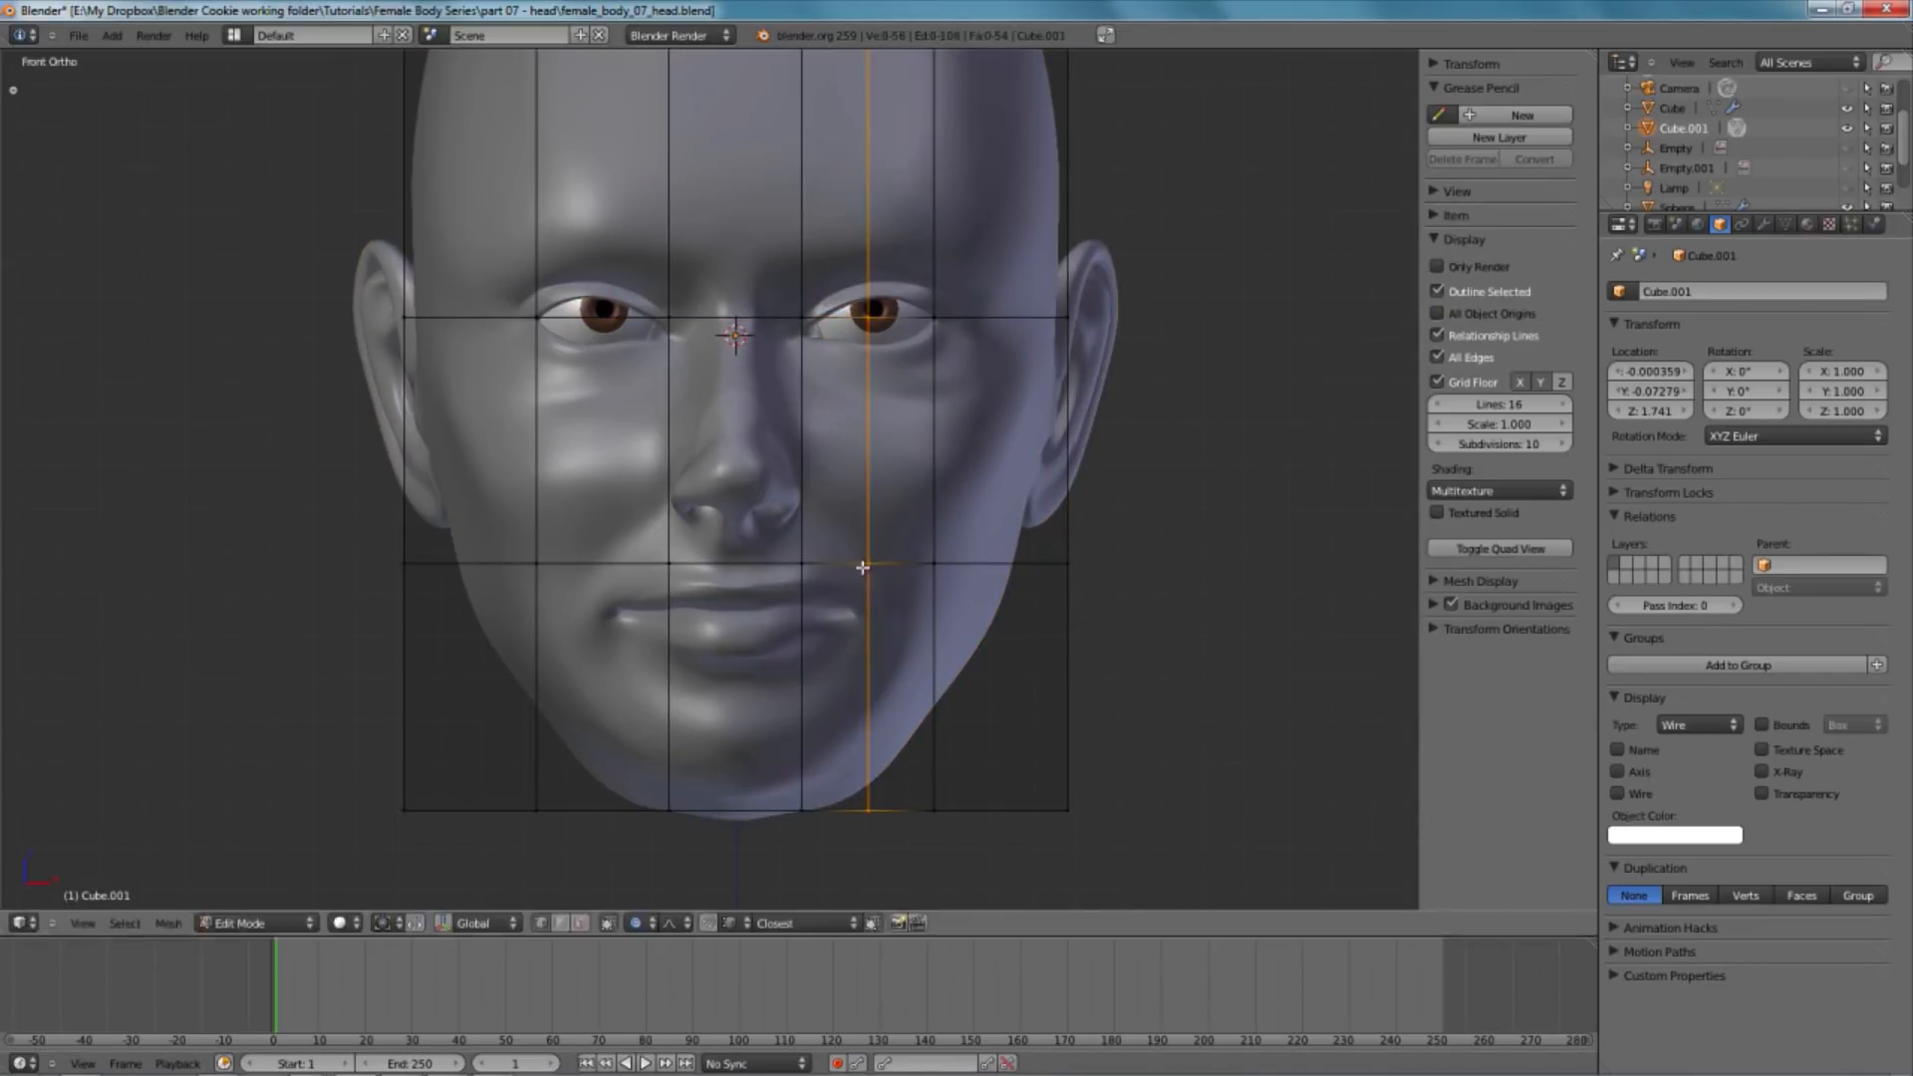
left_click(849, 552)
key("Tab")
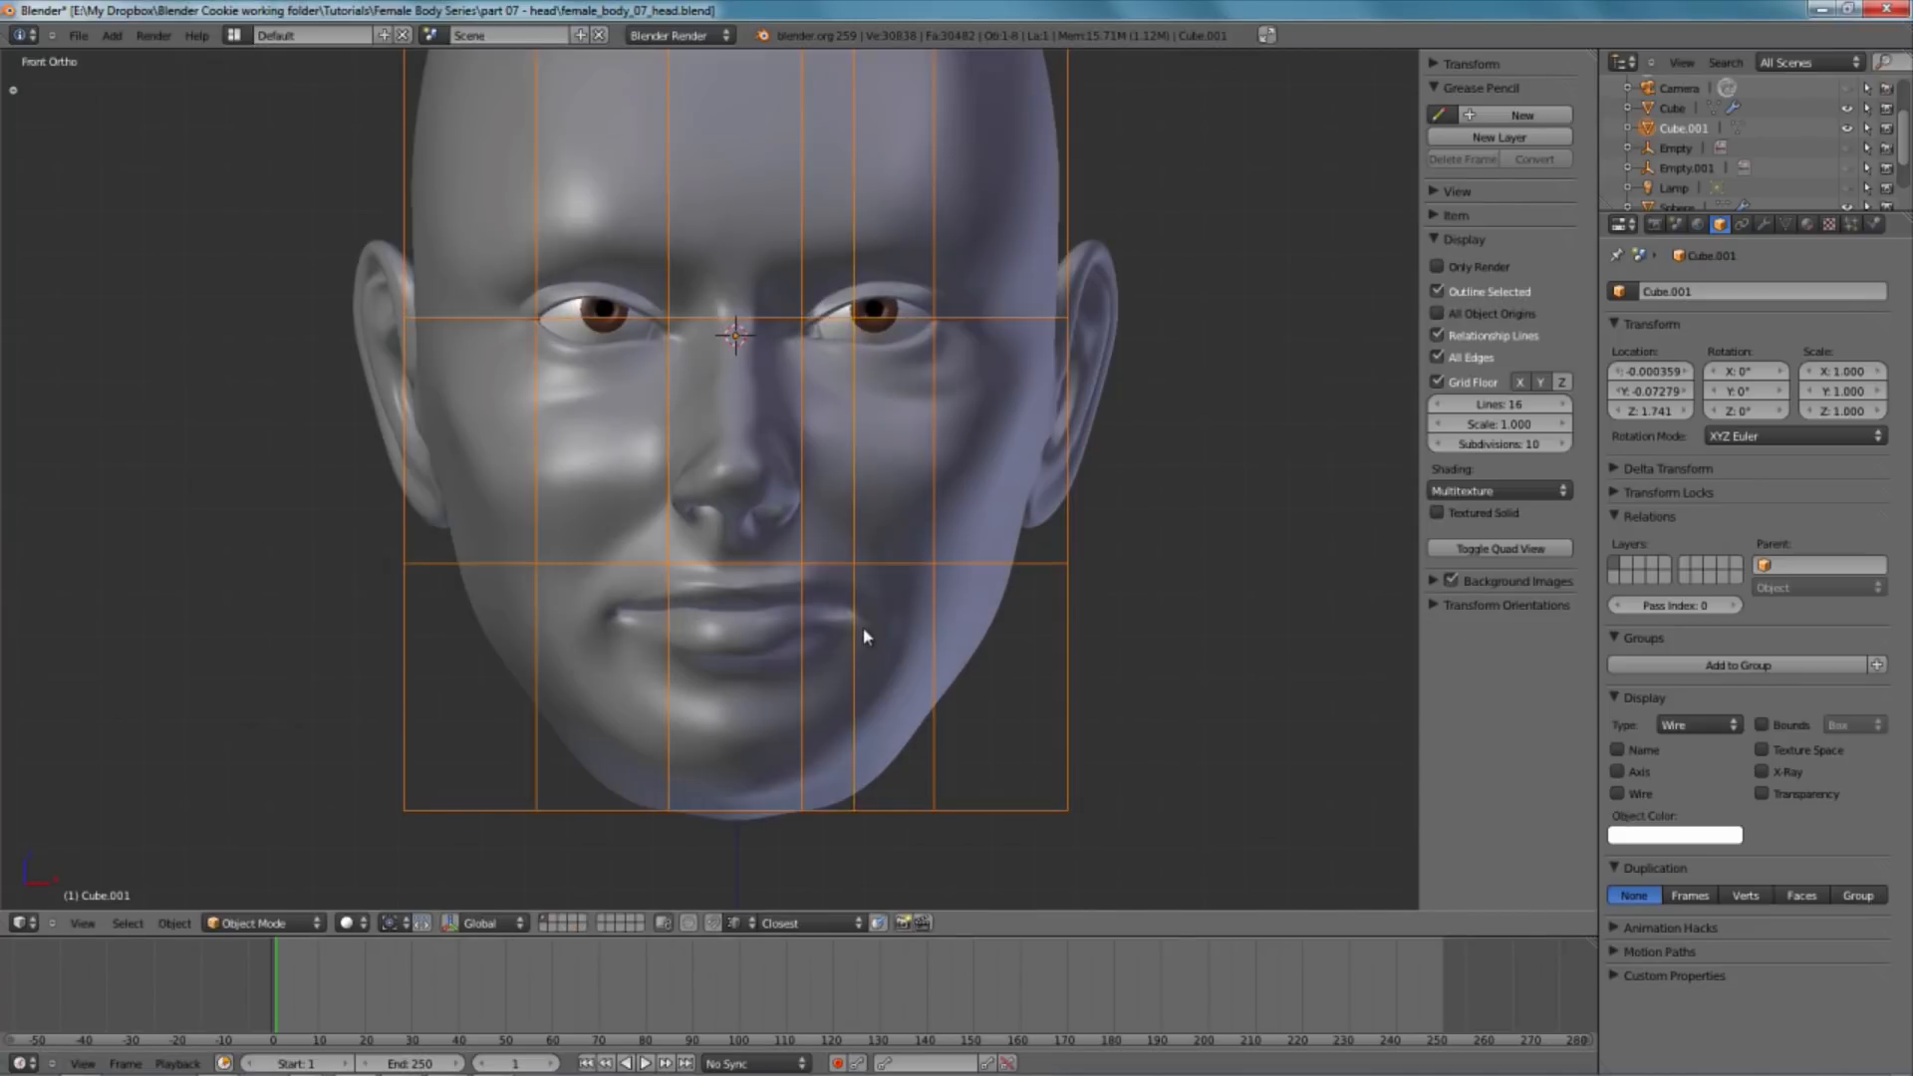
- Move the head mesh's mouth-corner vertices sideways along X to line up with the new vertical guide line
right_click(859, 628)
key("Tab")
key("g")
key("x")
key("x")
left_click(866, 636)
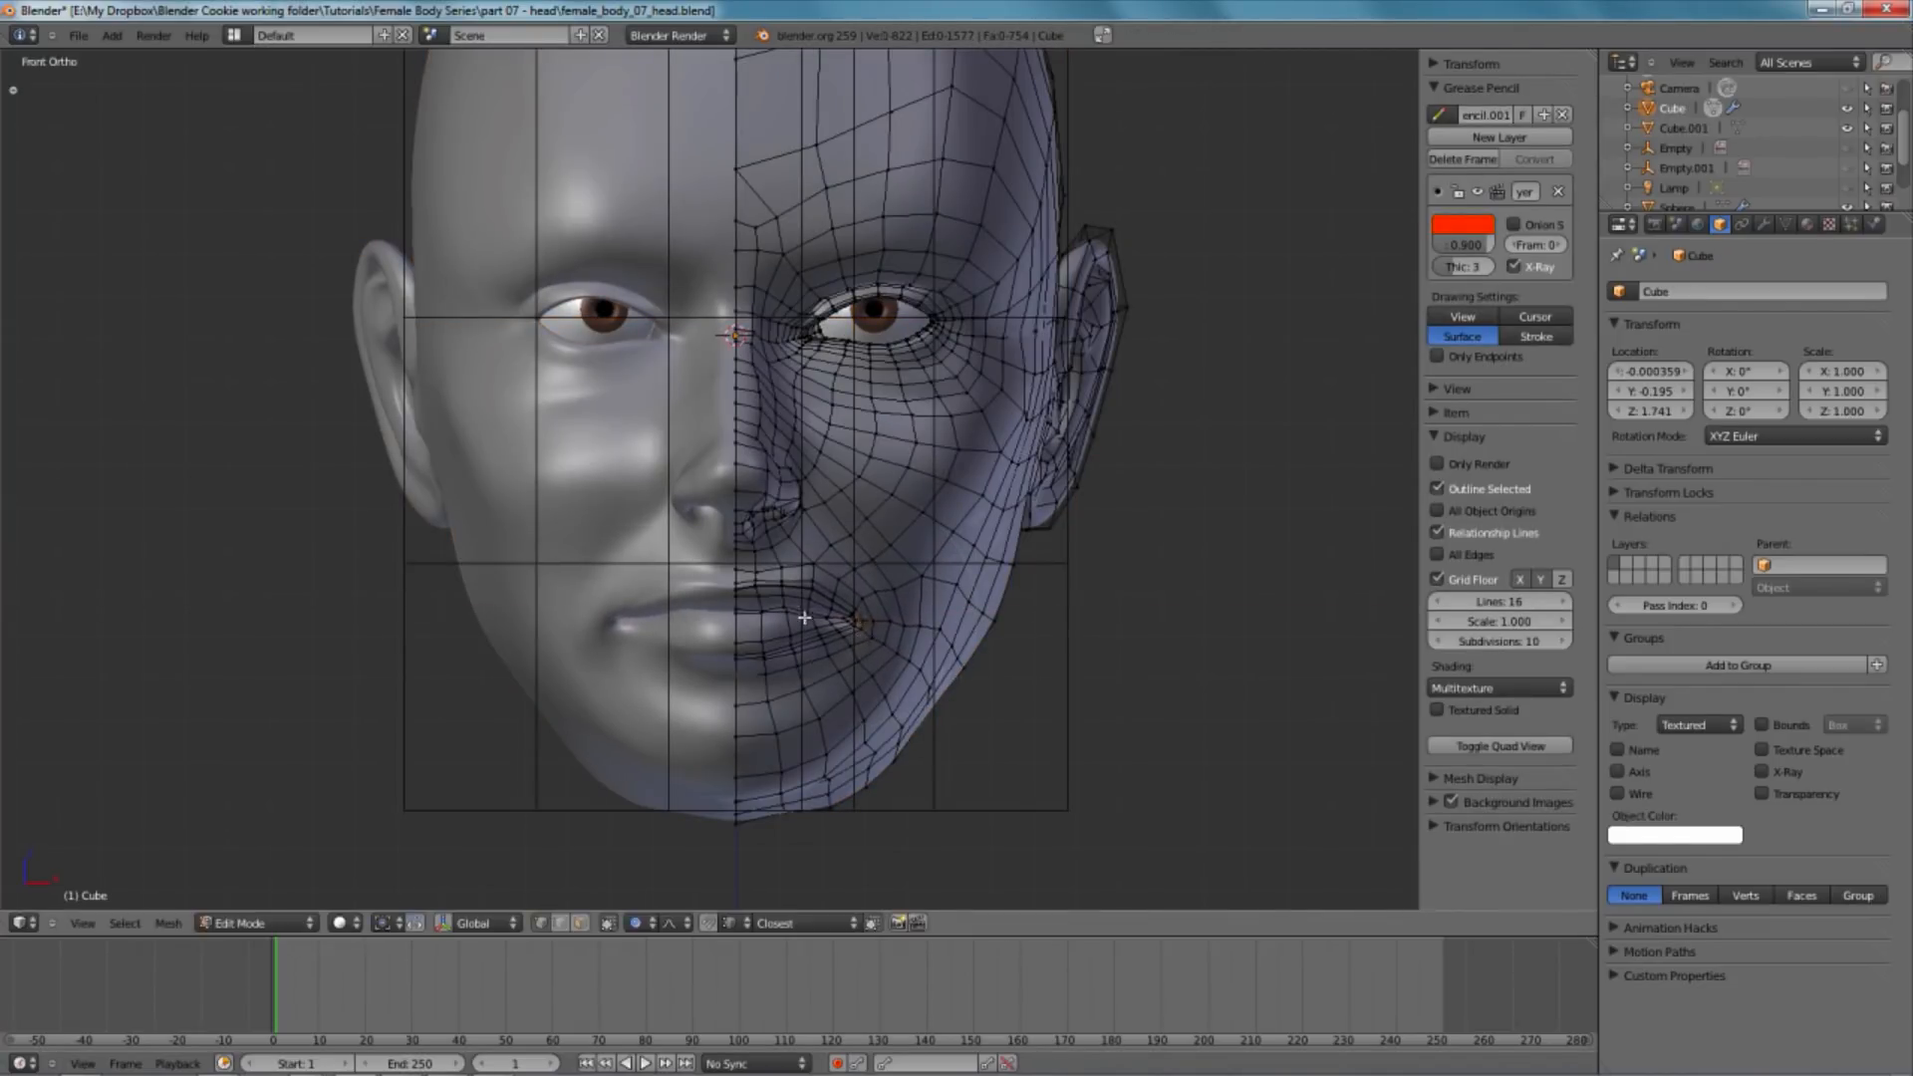
key("Tab")
scroll(904, 638, "down", 4)
scroll(872, 618, "up", 4)
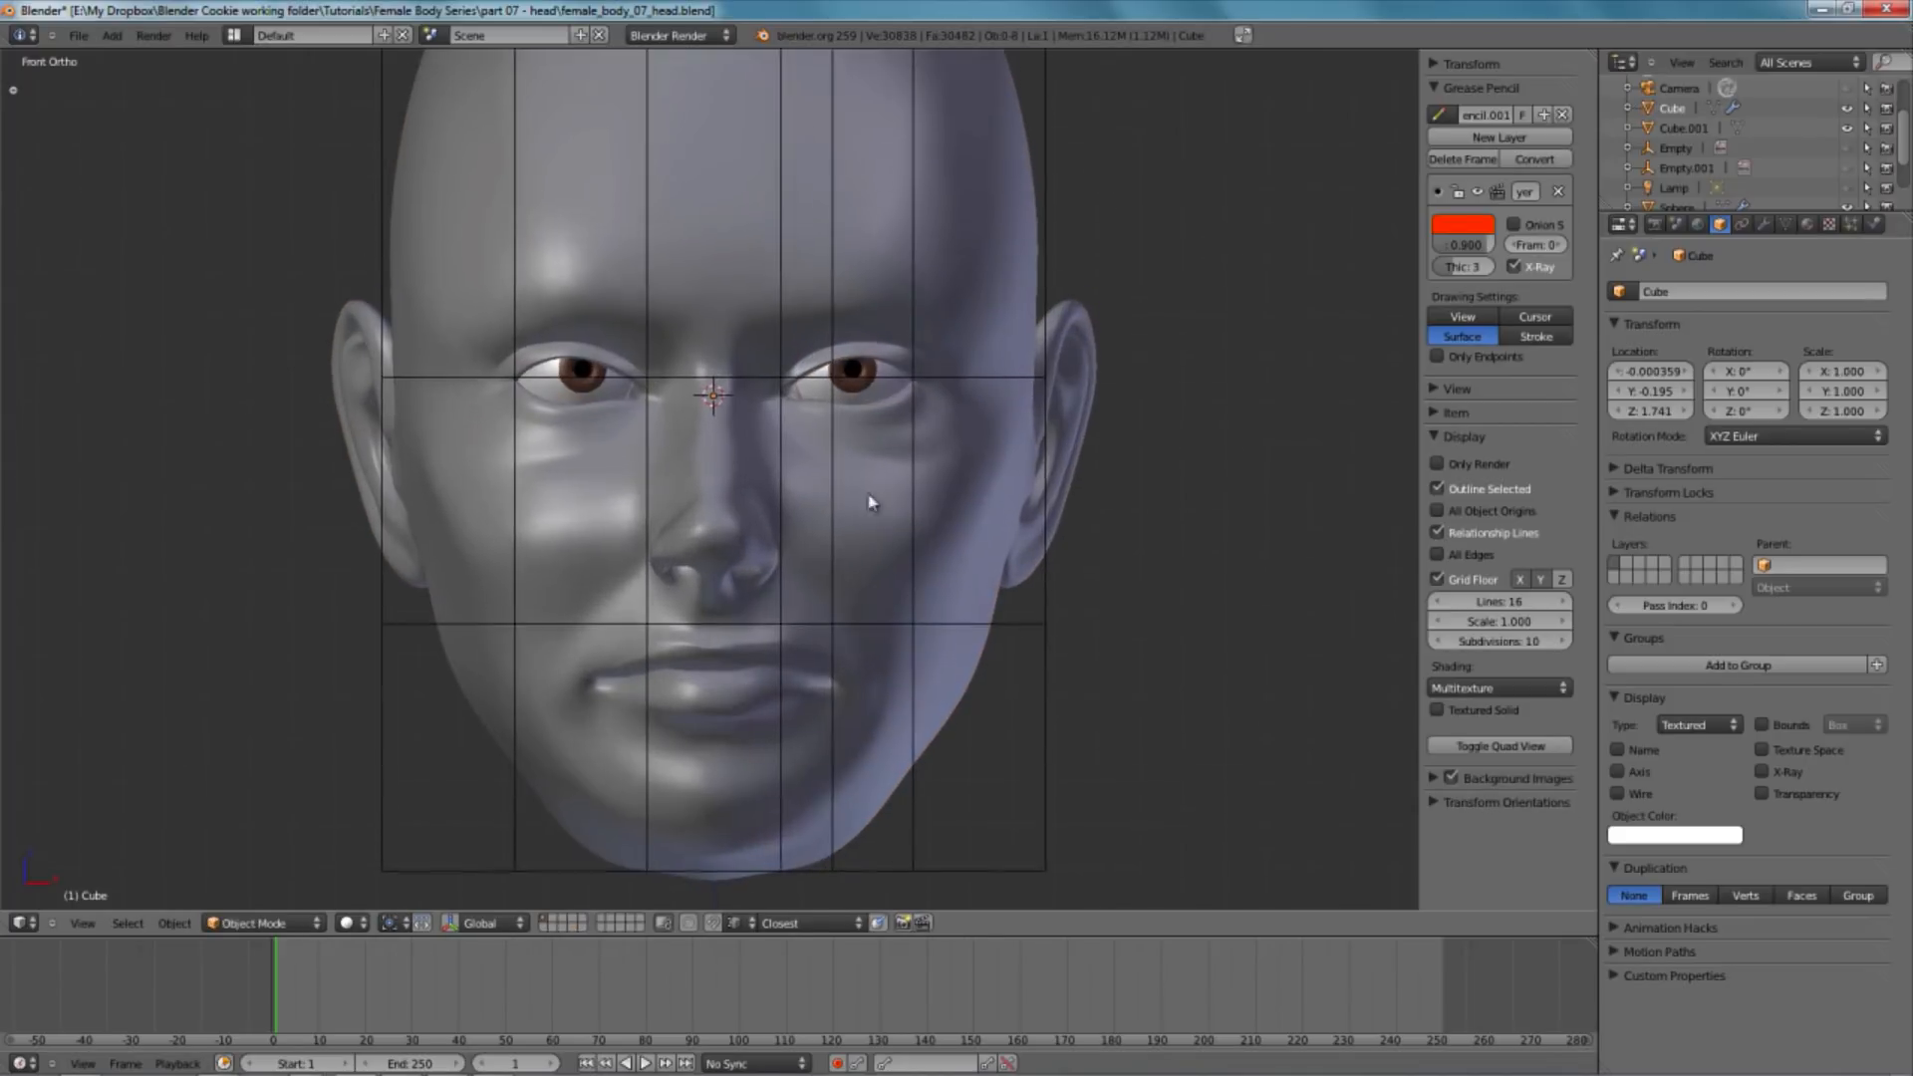
- Add two horizontal loop cuts to the guide cage, one at brow height and one just above the mouth
scroll(870, 518, "down", 3)
scroll(867, 427, "up", 2)
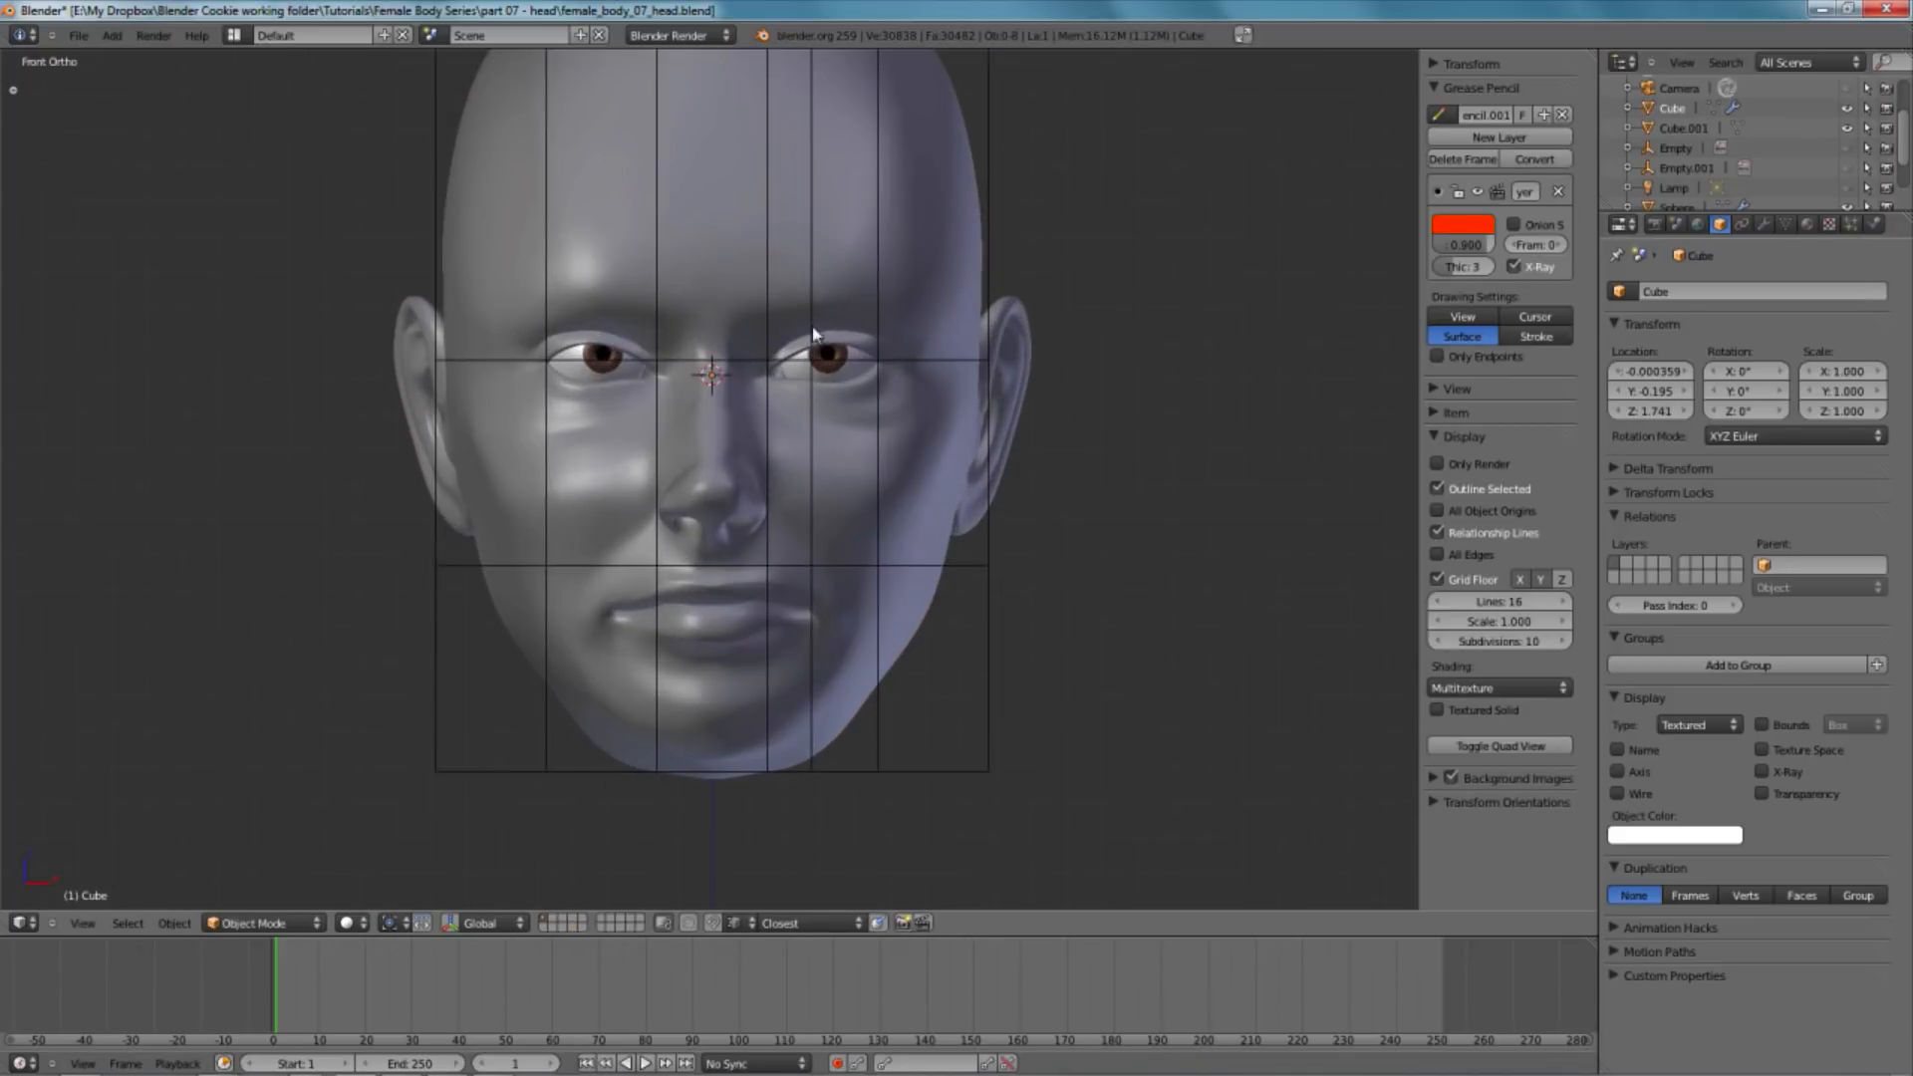
right_click(880, 317)
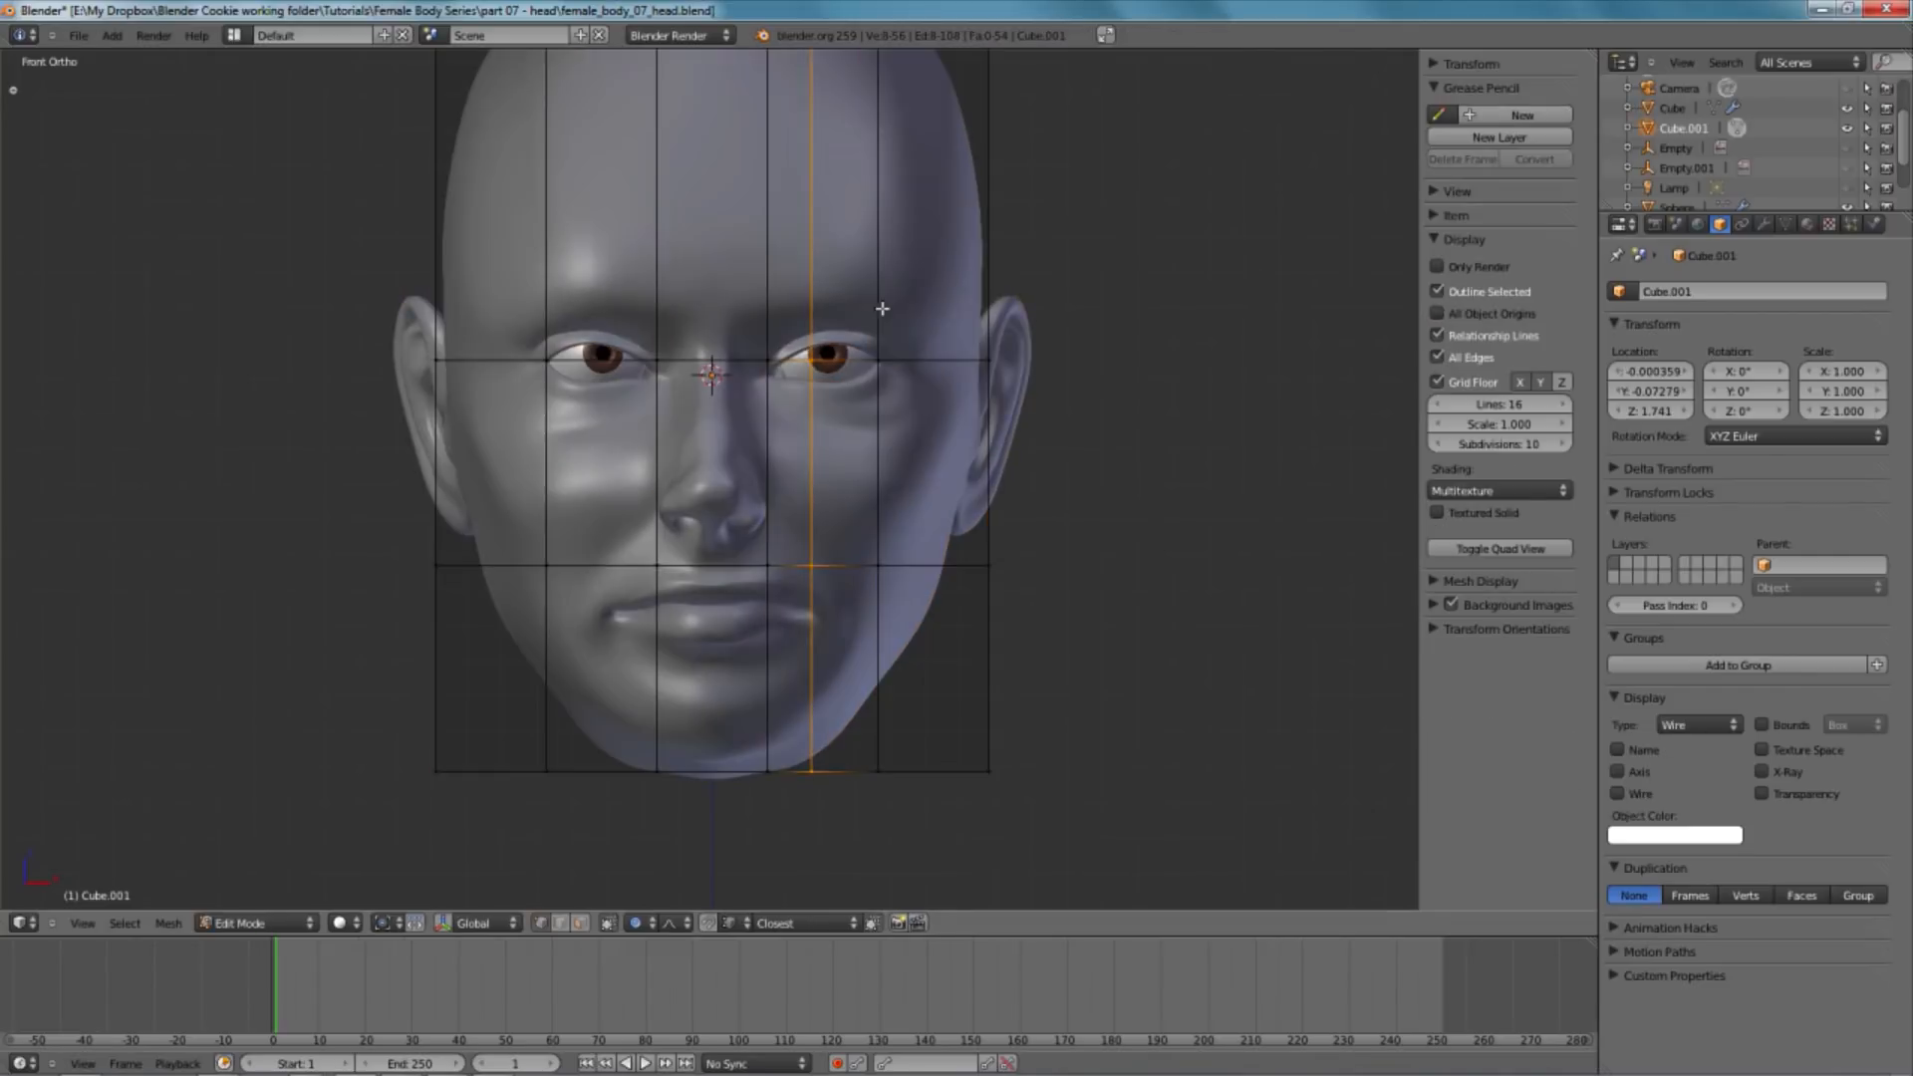
key("Tab")
key("ctrl+r")
left_click(982, 297)
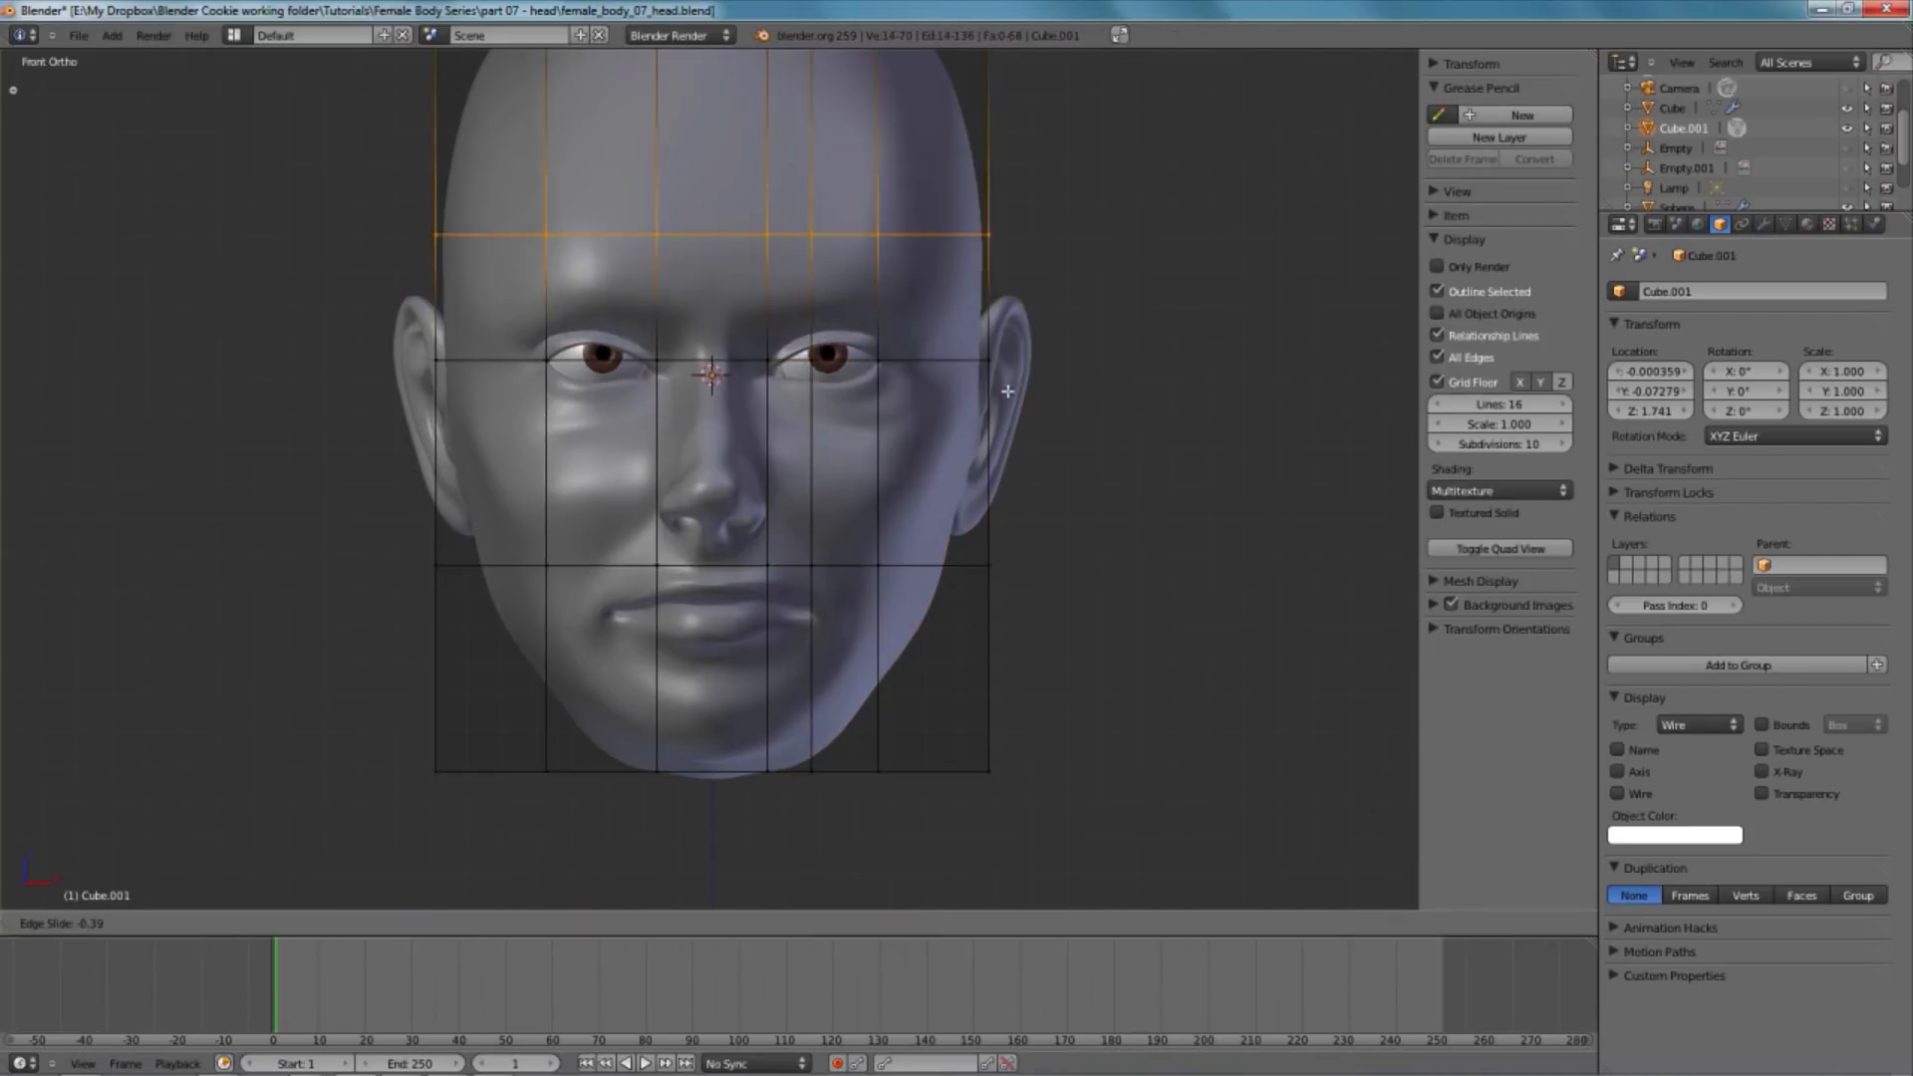
left_click(1037, 447)
key("ctrl+r")
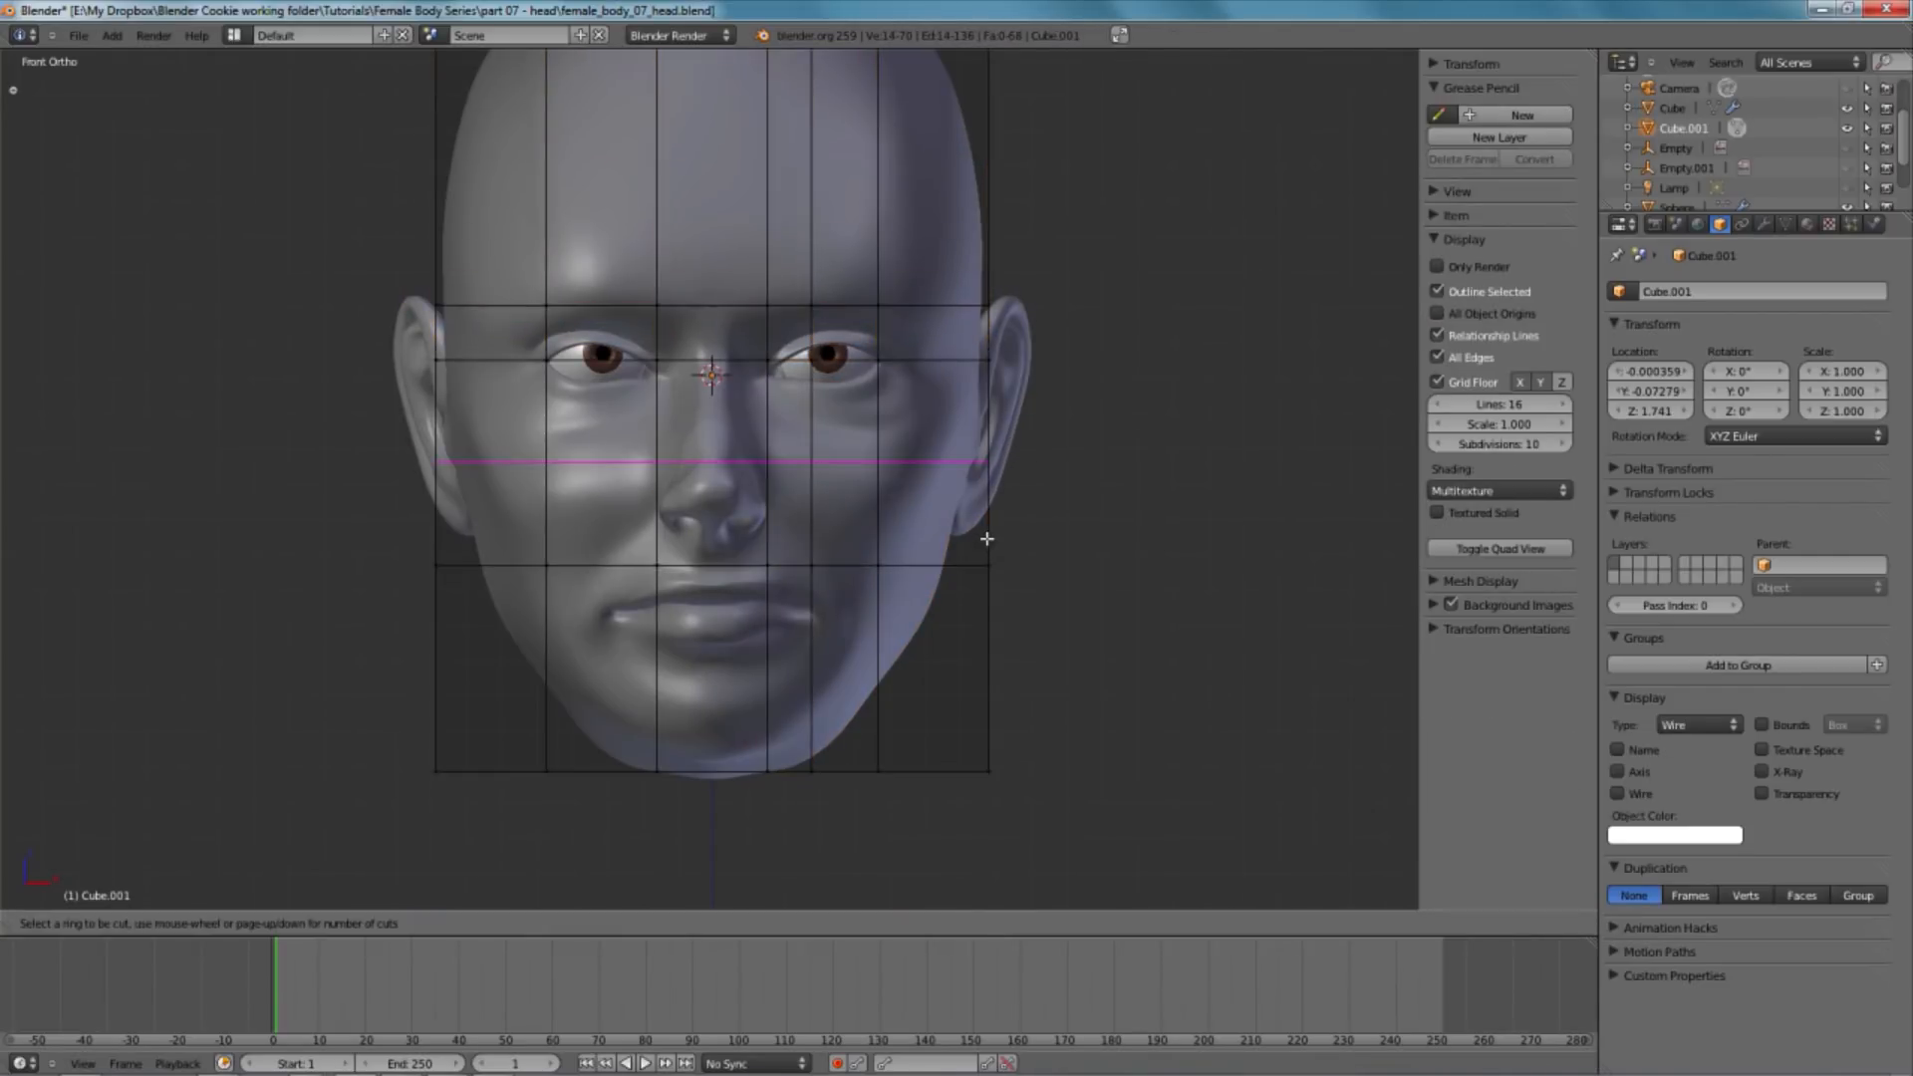
left_click(991, 625)
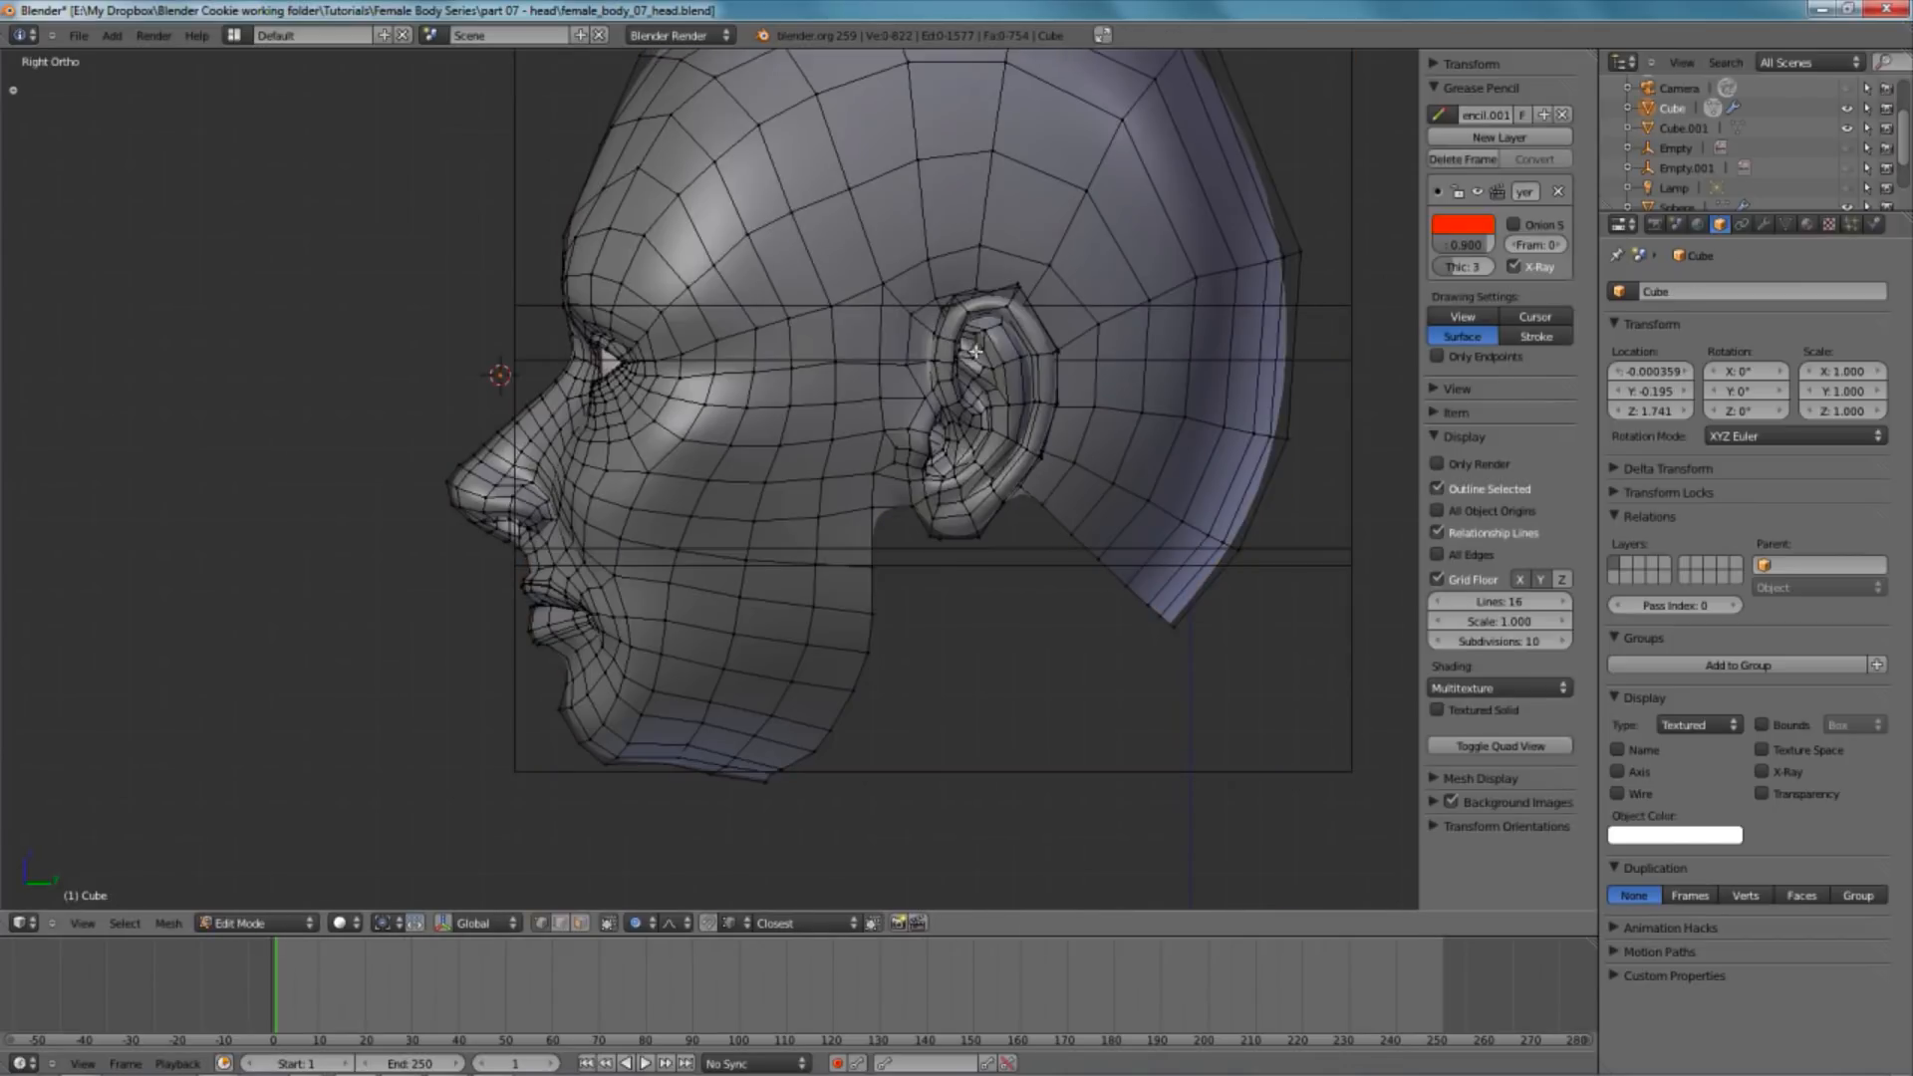
- Select the ear's outer rim edge loop and lower it slightly along Z with proportional editing
key("a")
key("a")
right_click(1041, 399, "alt")
key("g")
key("z")
scroll(1072, 466, "down", 7)
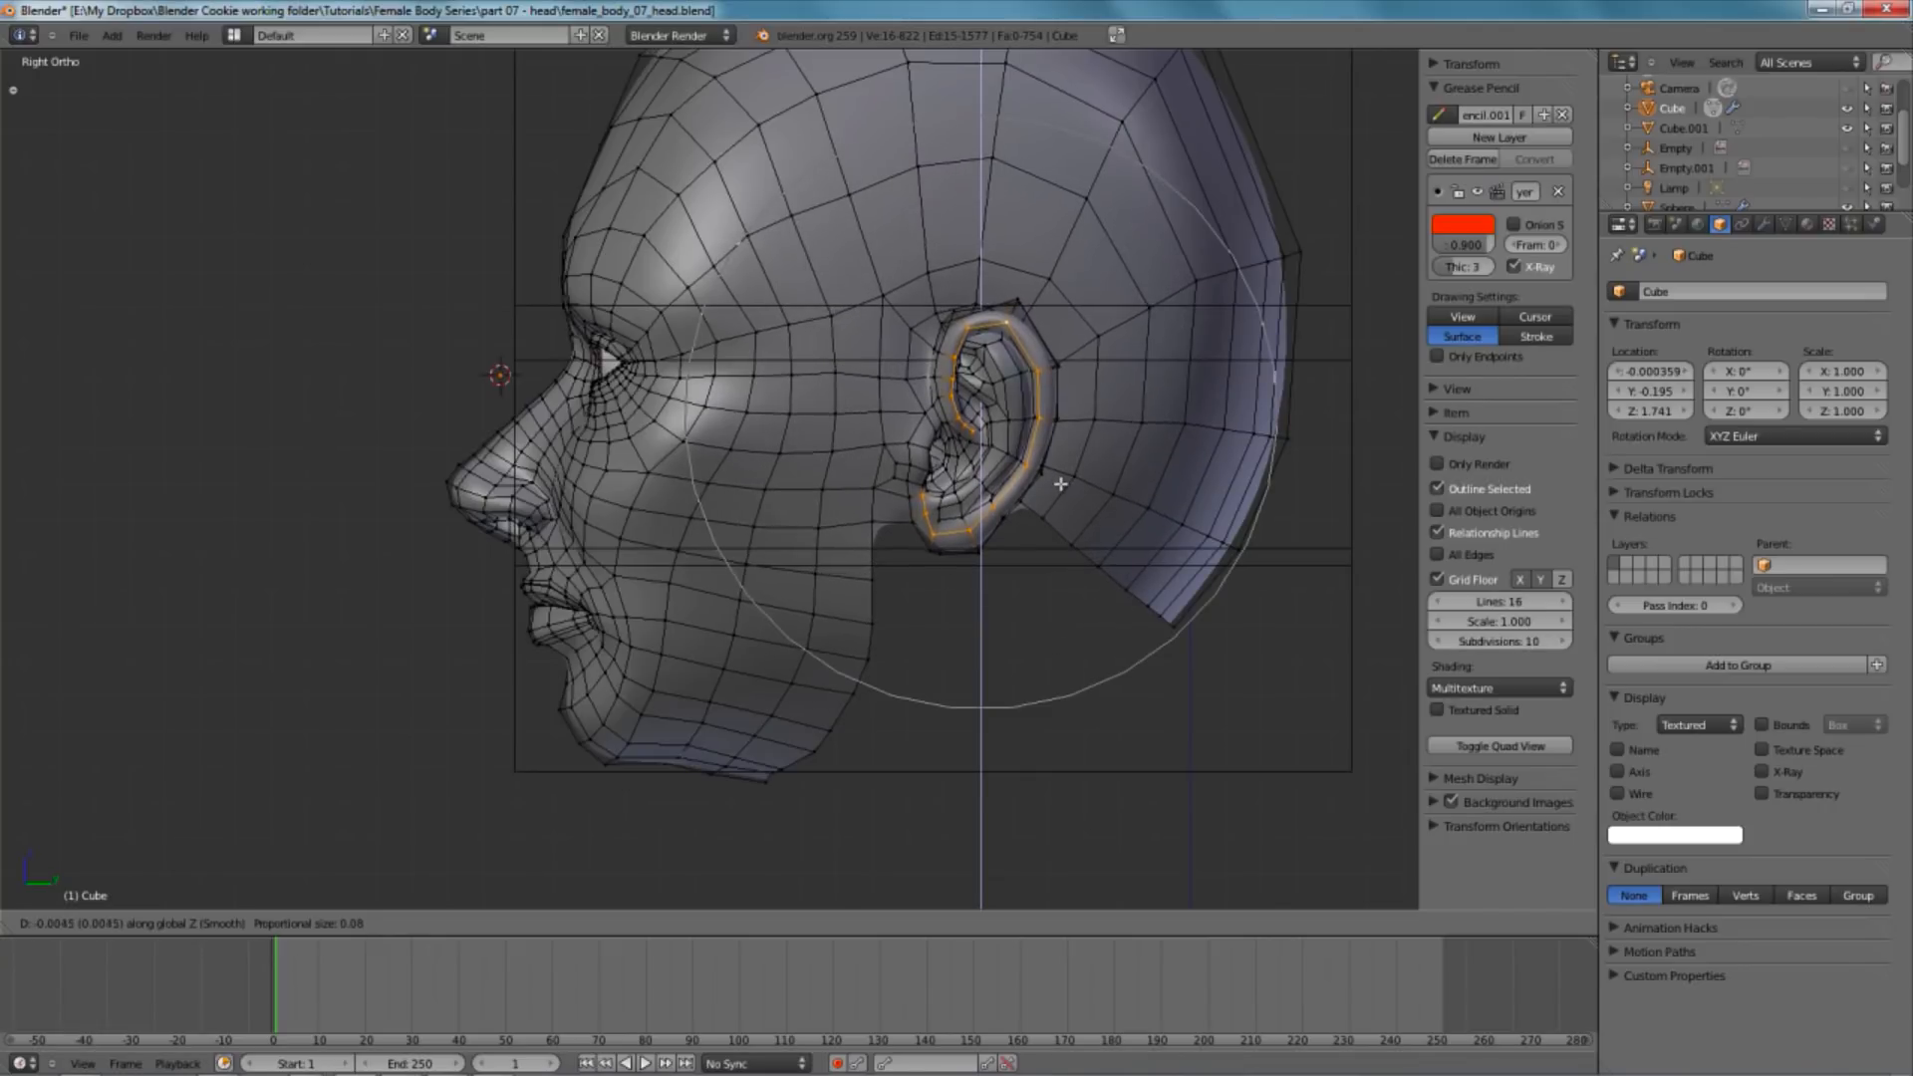
left_click(1058, 487)
- Pull the nose tip slightly back and down in side view
key("Tab")
scroll(602, 524, "down", 4)
middle_click_drag(641, 512, 785, 489)
key("KP_3")
scroll(786, 488, "up", 4)
key("Tab")
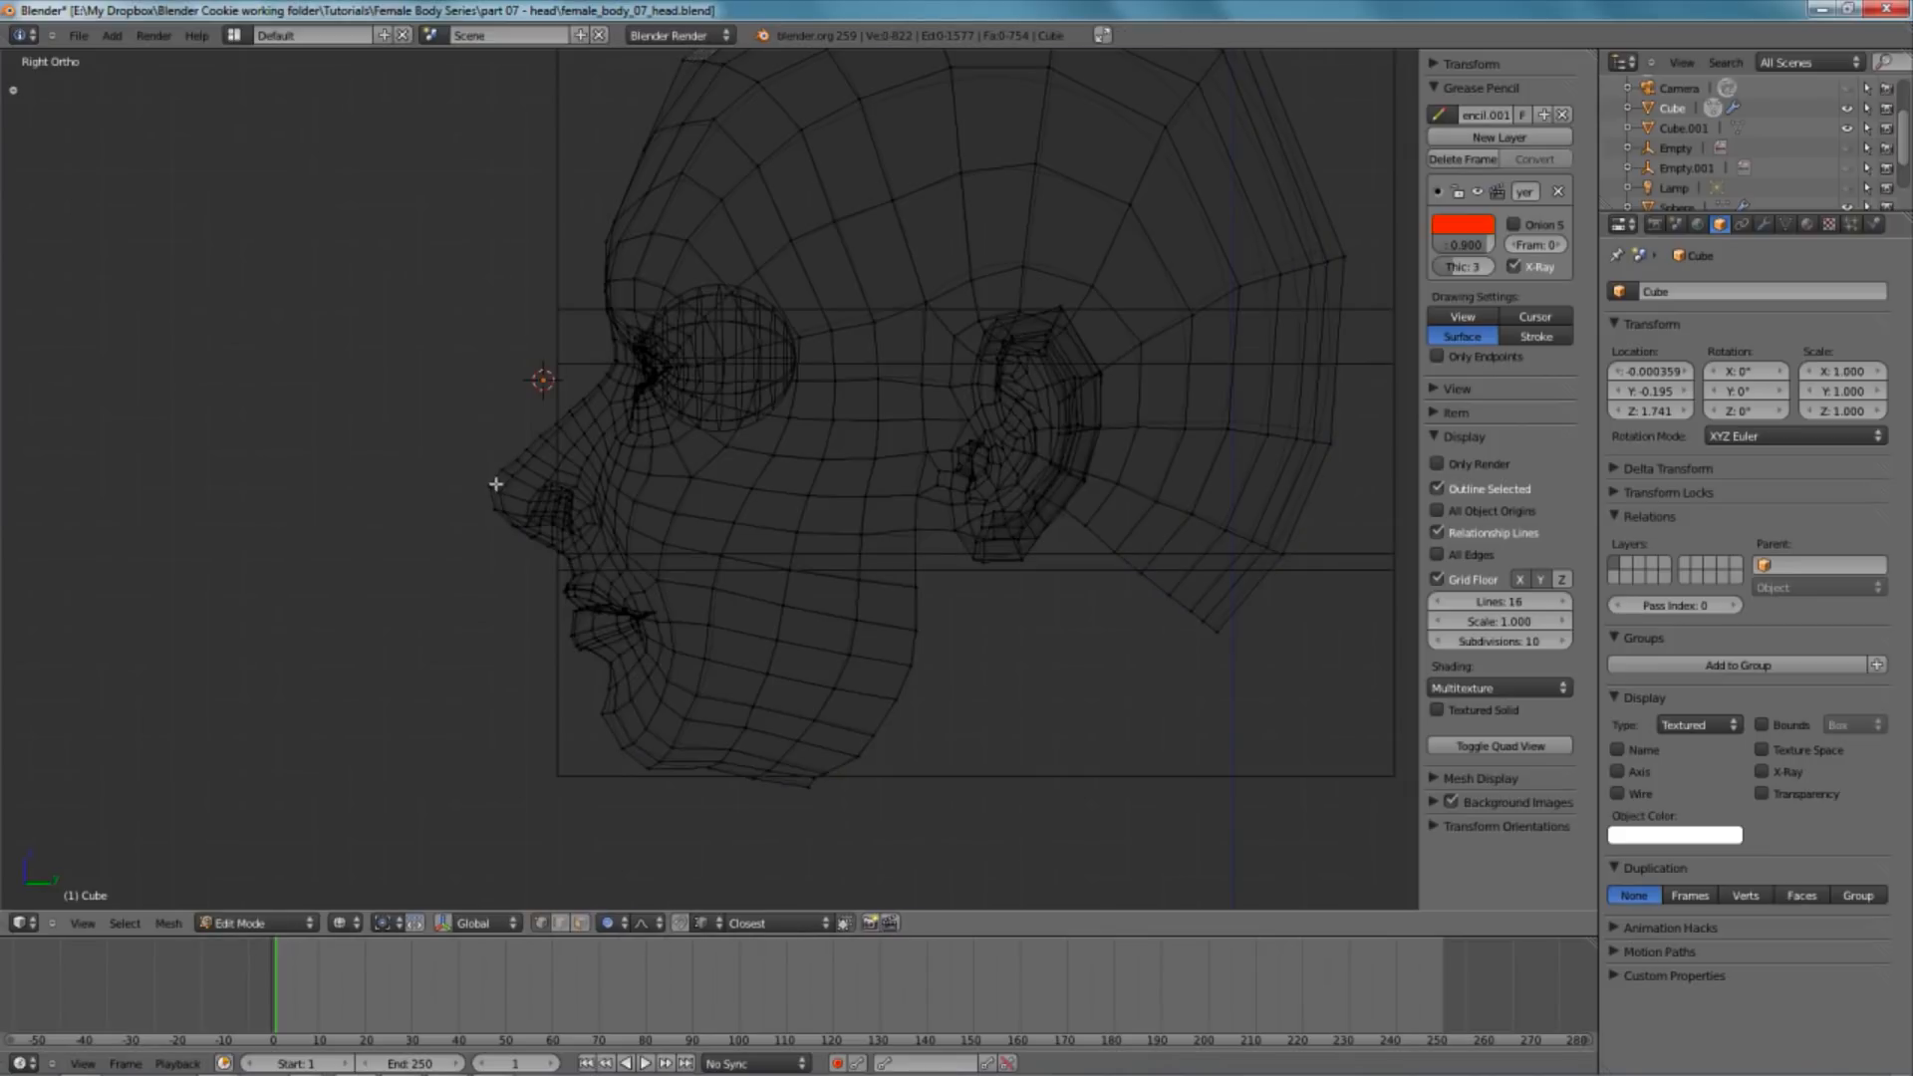
key("g")
left_click(516, 499)
- Hide the guide cage and examine the head's proportions from the front
key("Tab")
scroll(672, 500, "down", 3)
middle_click_drag(673, 500, 870, 445)
scroll(992, 461, "up", 5)
scroll(624, 500, "down", 3)
right_click(389, 164)
key("h")
scroll(758, 514, "down", 4)
mouse_move(747, 525)
middle_mouse_down()
mouse_move(801, 501)
mouse_move(762, 492)
middle_mouse_up()
key("KP_1")
scroll(729, 498, "up", 9)
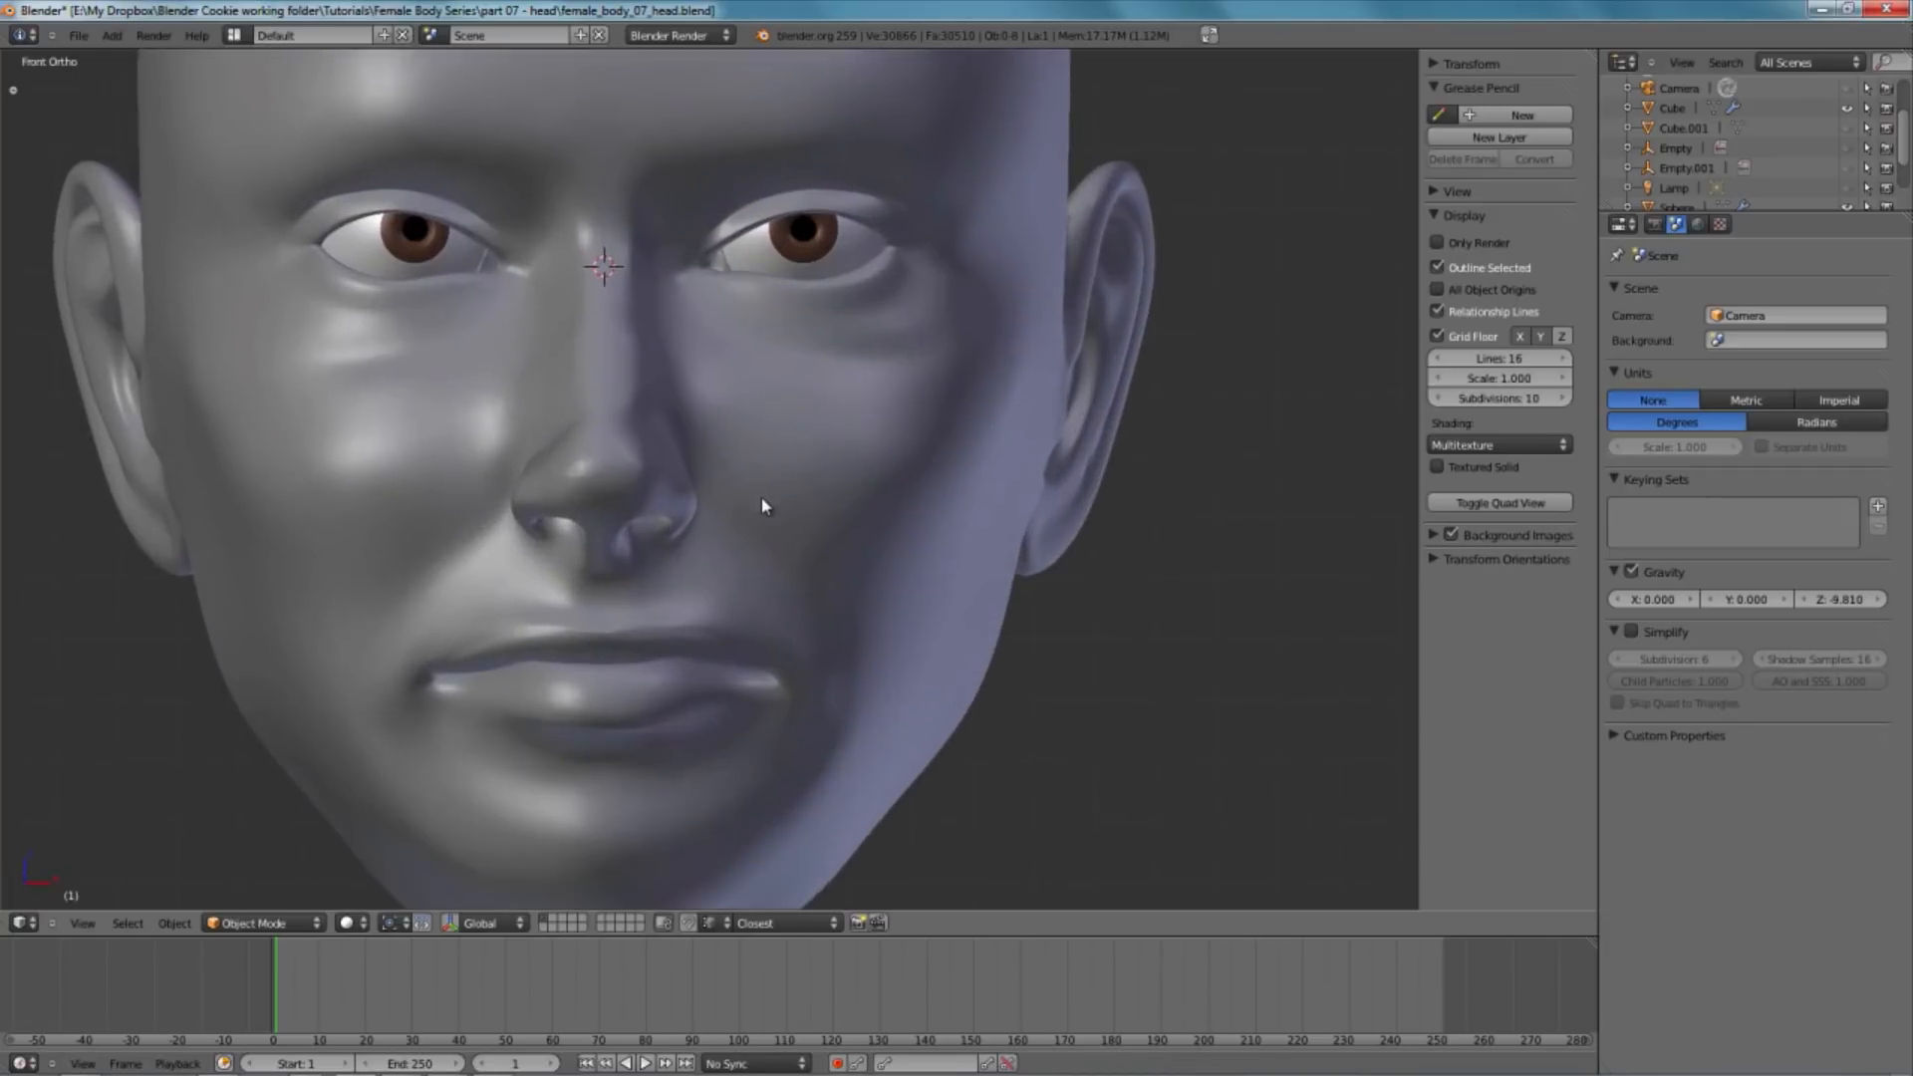
- Reveal all hidden objects in wireframe and hide the neck-and-shoulders body mesh
scroll(764, 492, "down", 4)
key("z")
key("alt+h")
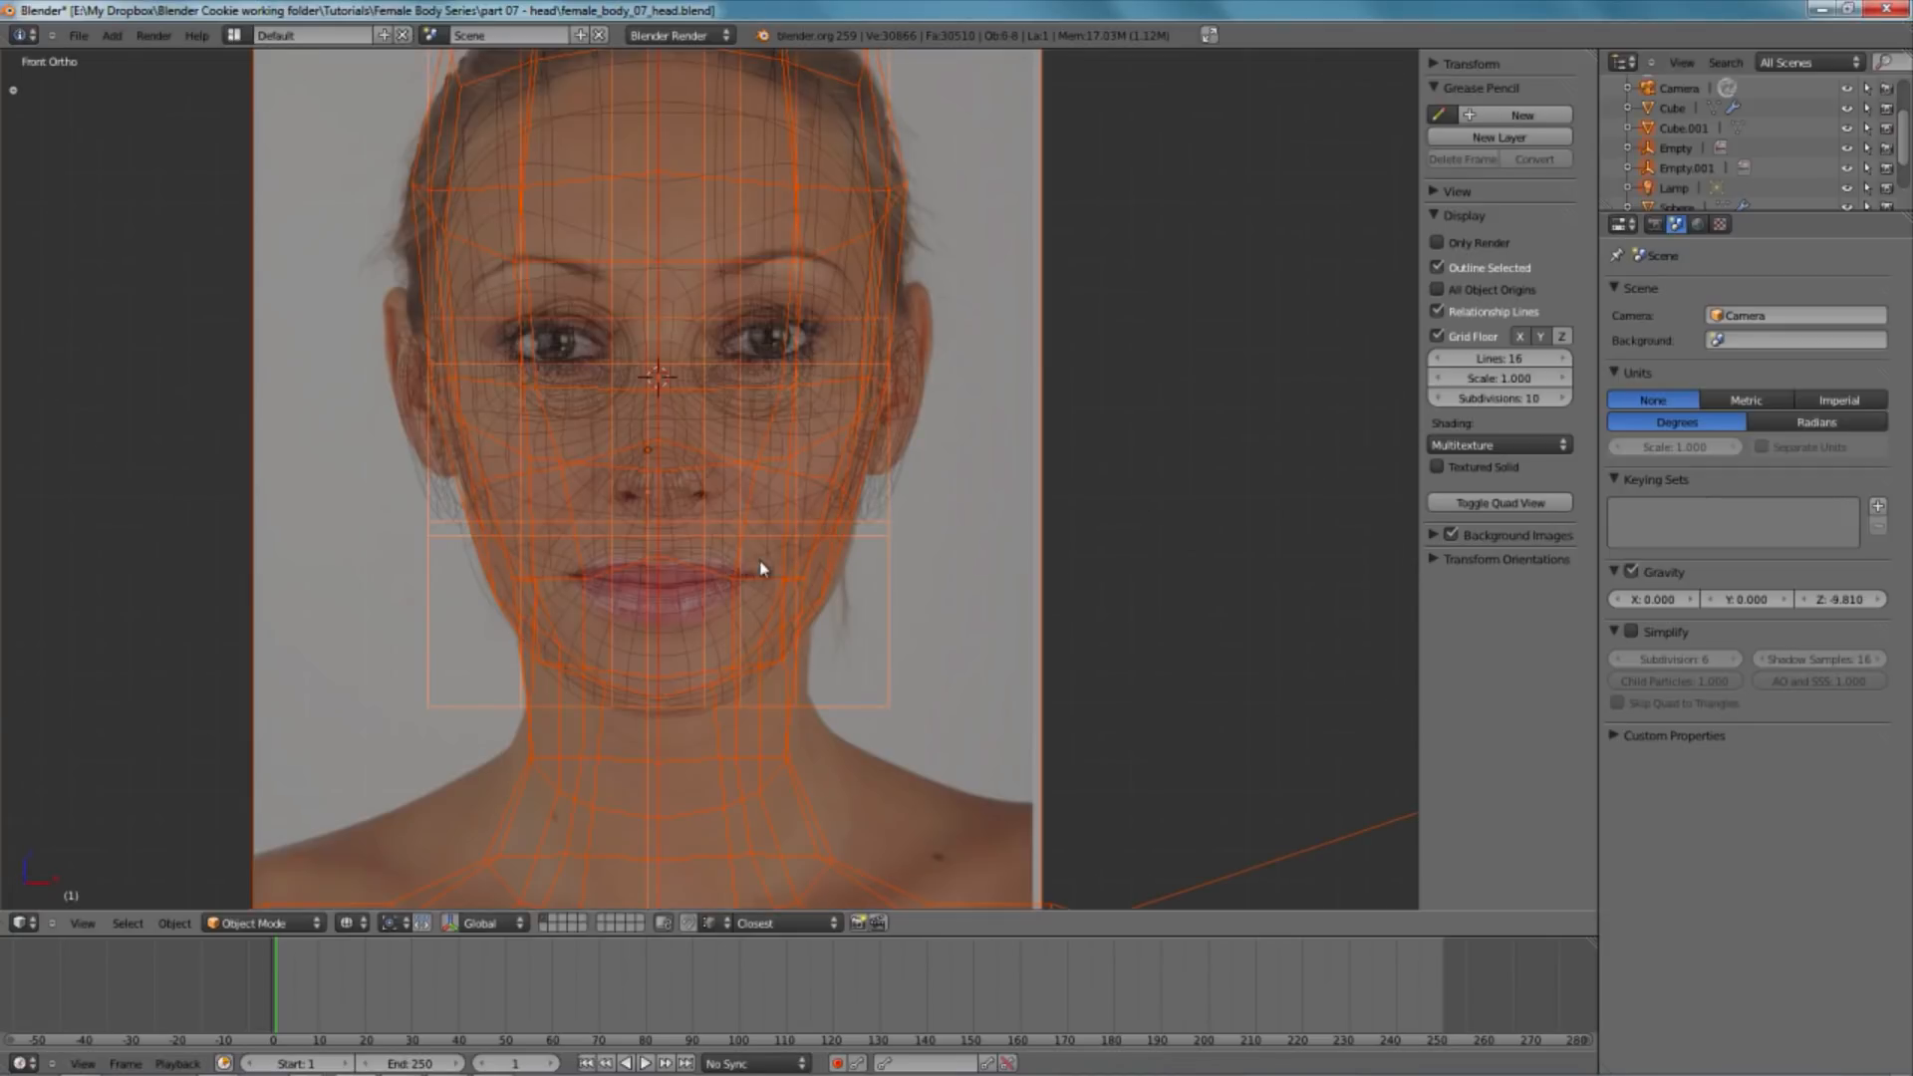
right_click(833, 545)
right_click(889, 531)
scroll(889, 531, "down", 4)
middle_click_drag(887, 536, 778, 799)
right_click(783, 806)
right_click(812, 867)
key("h")
- Hide the camera so that it does not obstruct the head and reference images
scroll(817, 638, "down", 3)
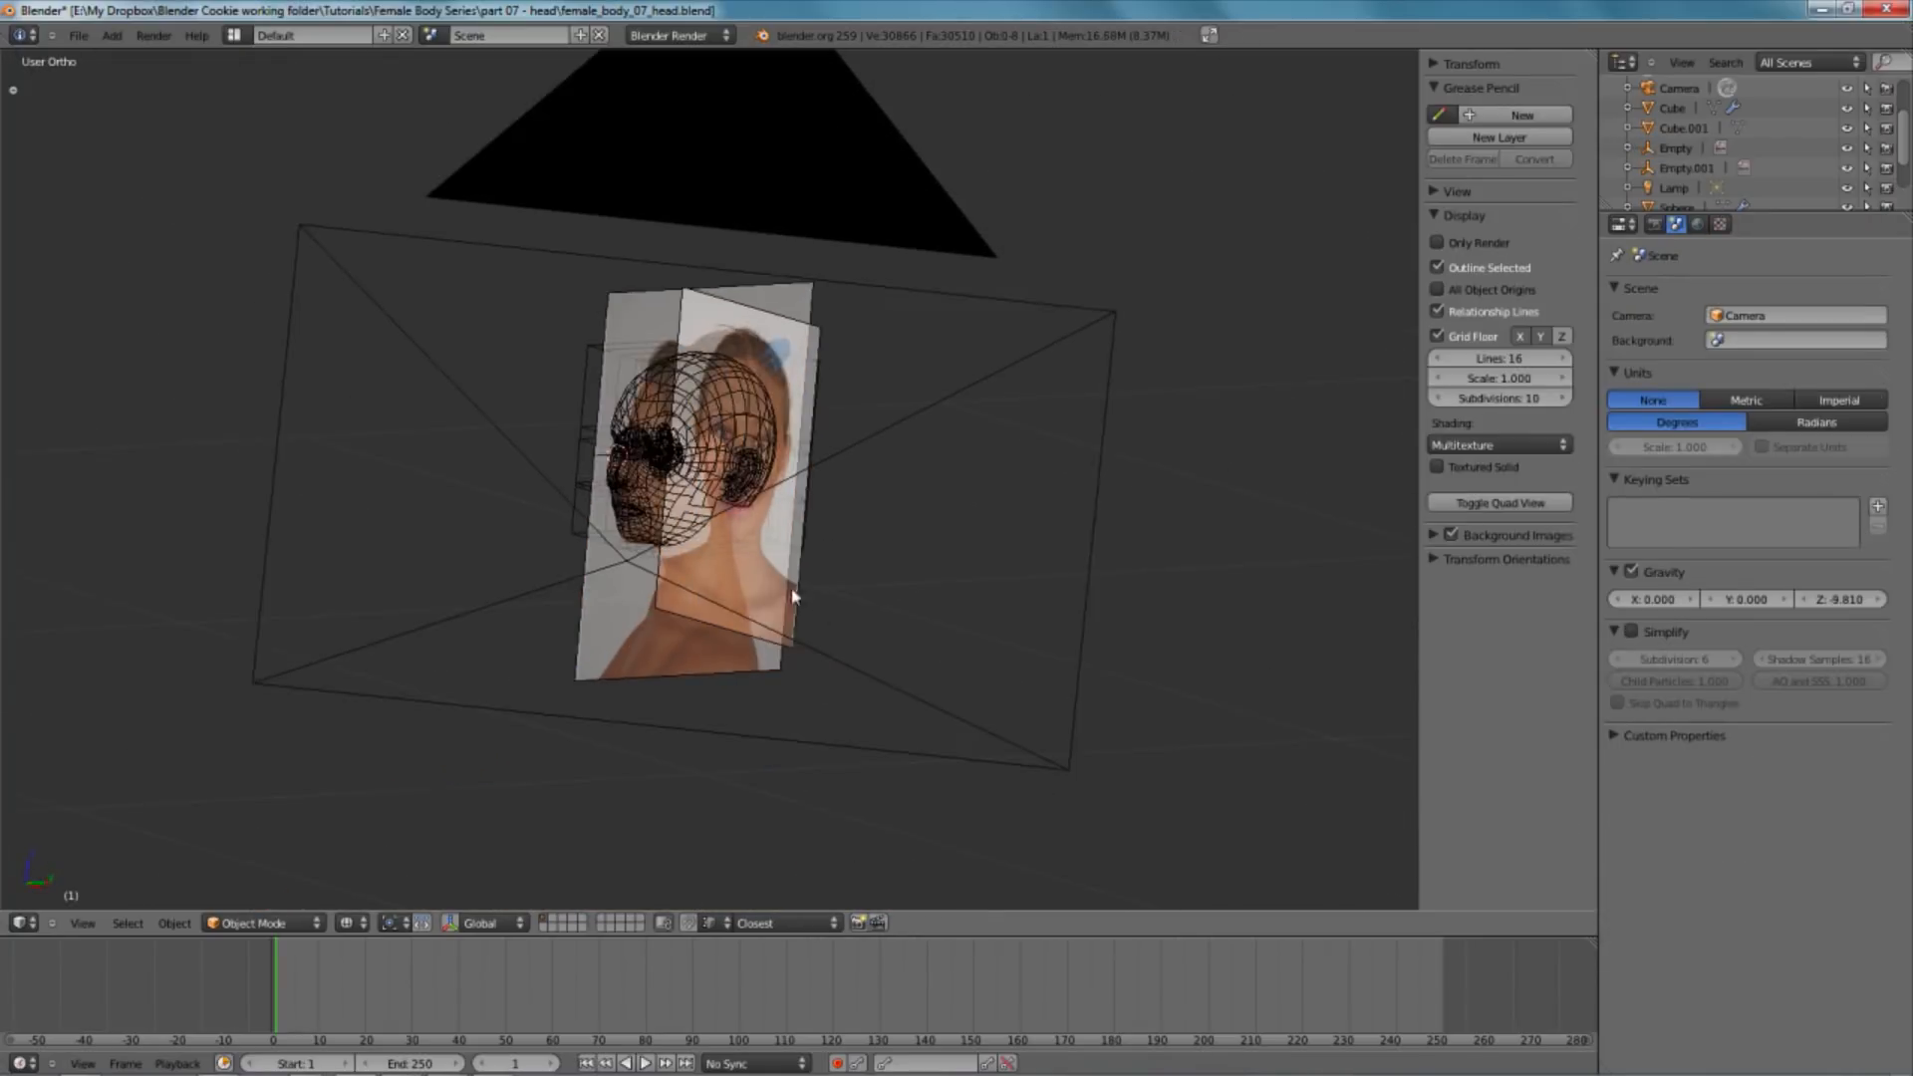
middle_click_drag(816, 602, 559, 451)
right_click(503, 356)
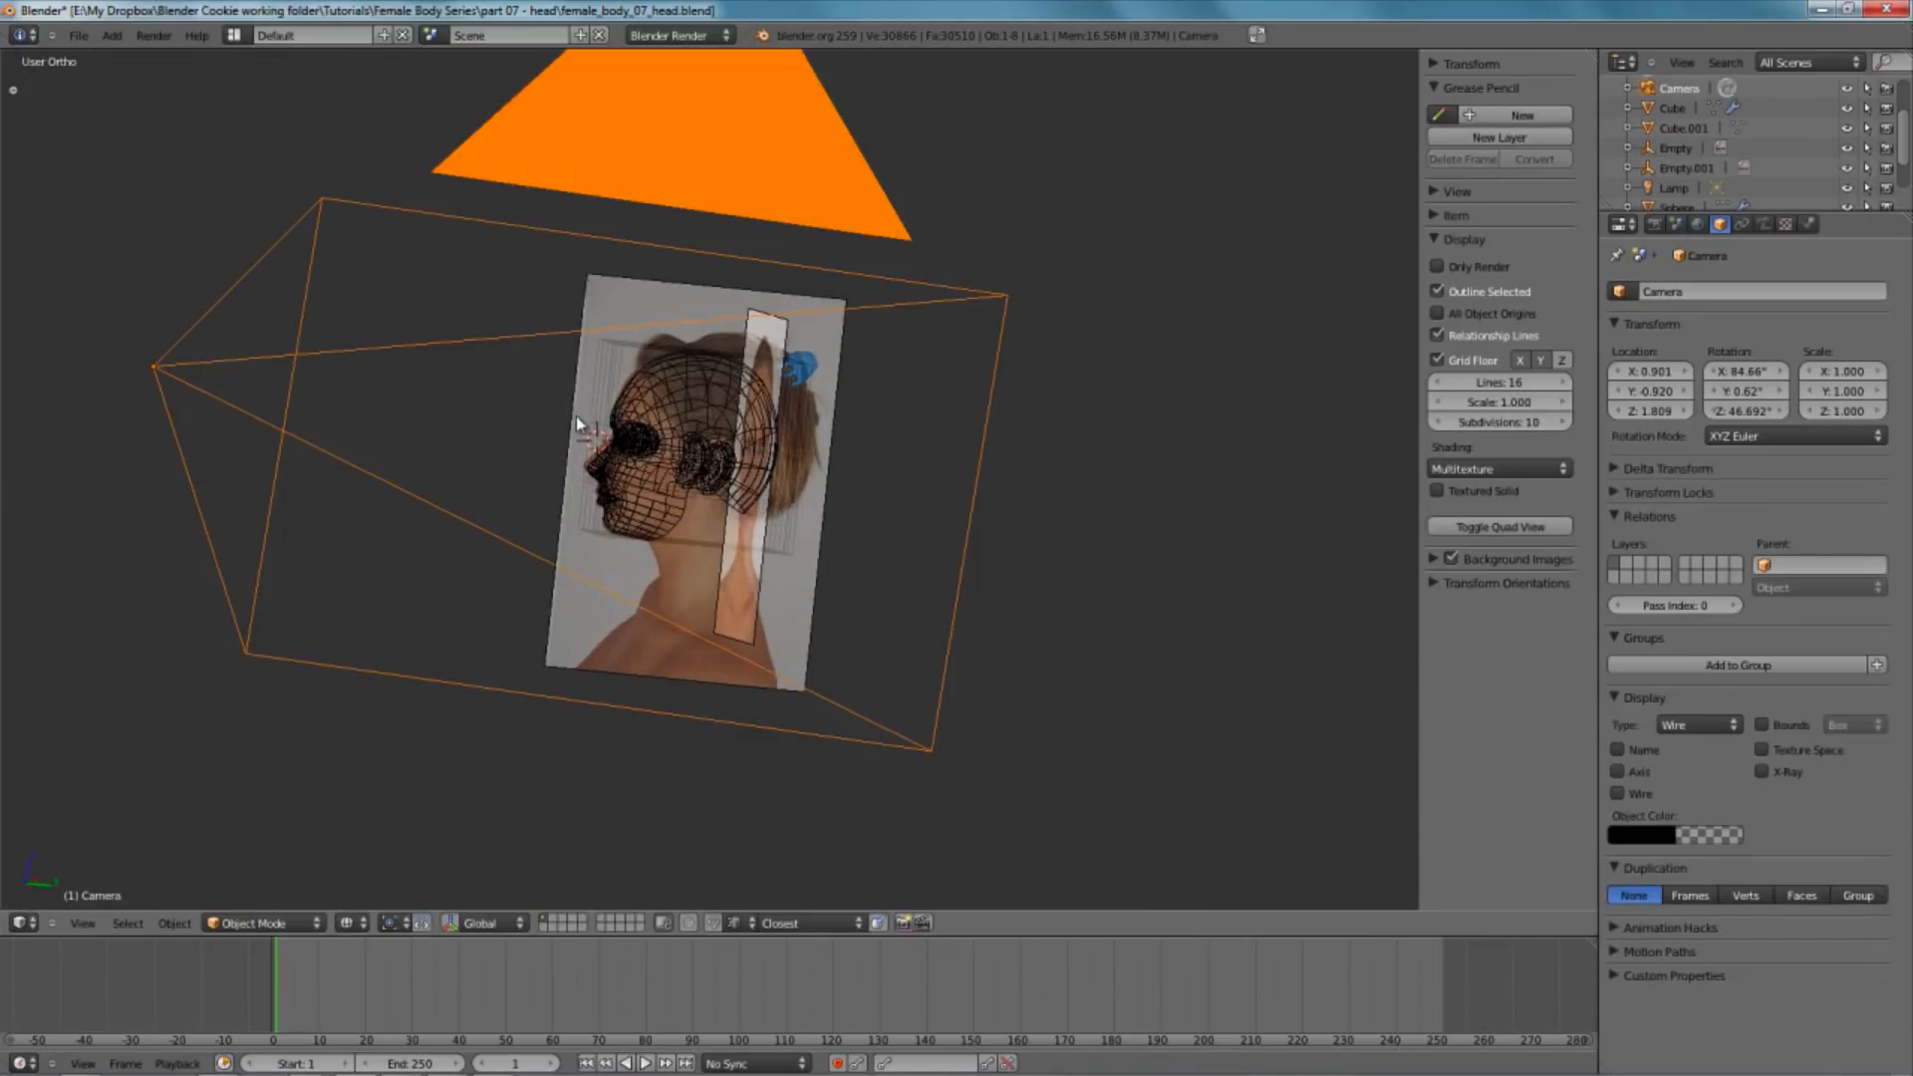
key("h")
- Select the vertices around the mouth of the head mesh in side view and smooth them
scroll(598, 439, "up", 4)
key("KP_3")
right_click(624, 526)
scroll(624, 543, "up", 3)
key("Tab")
middle_click_drag(628, 642, 841, 529, "shift")
scroll(841, 529, "up", 3)
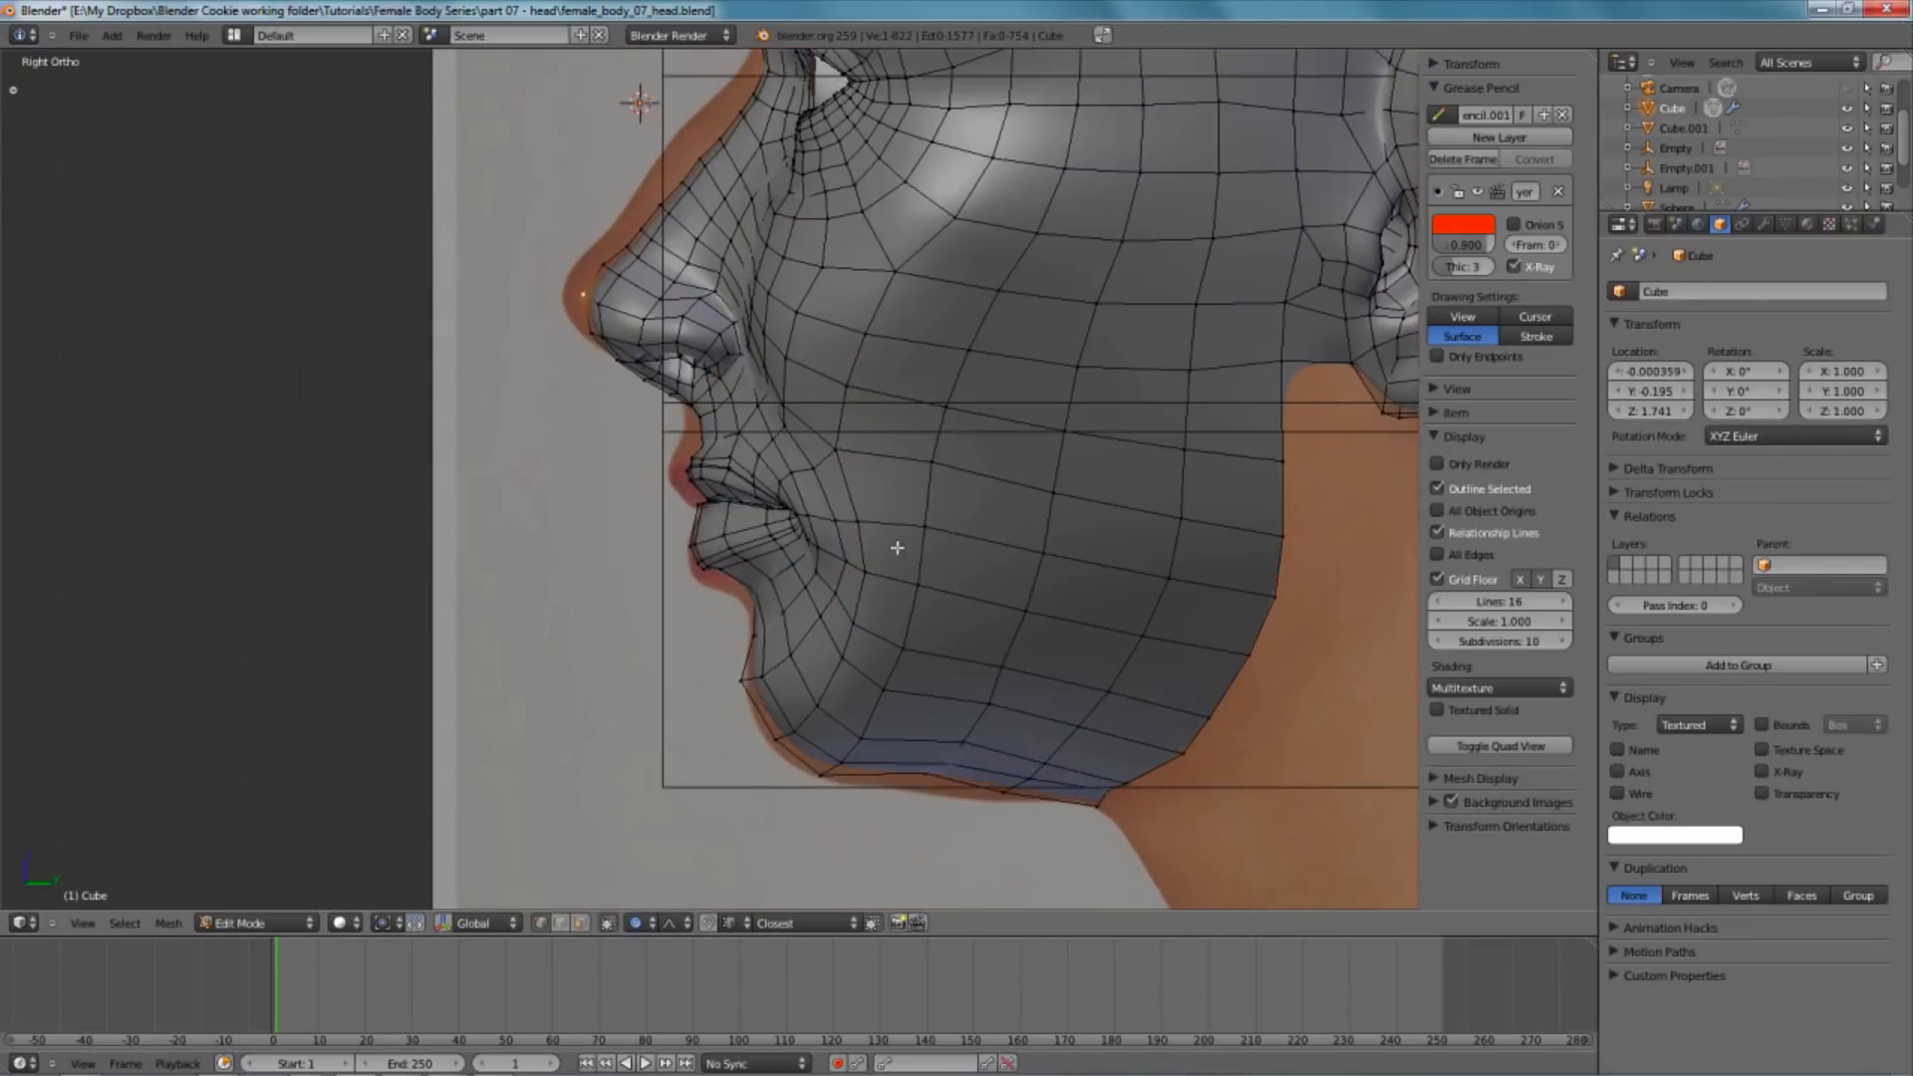
left_click_drag(883, 631, 885, 634)
key("z")
key("w")
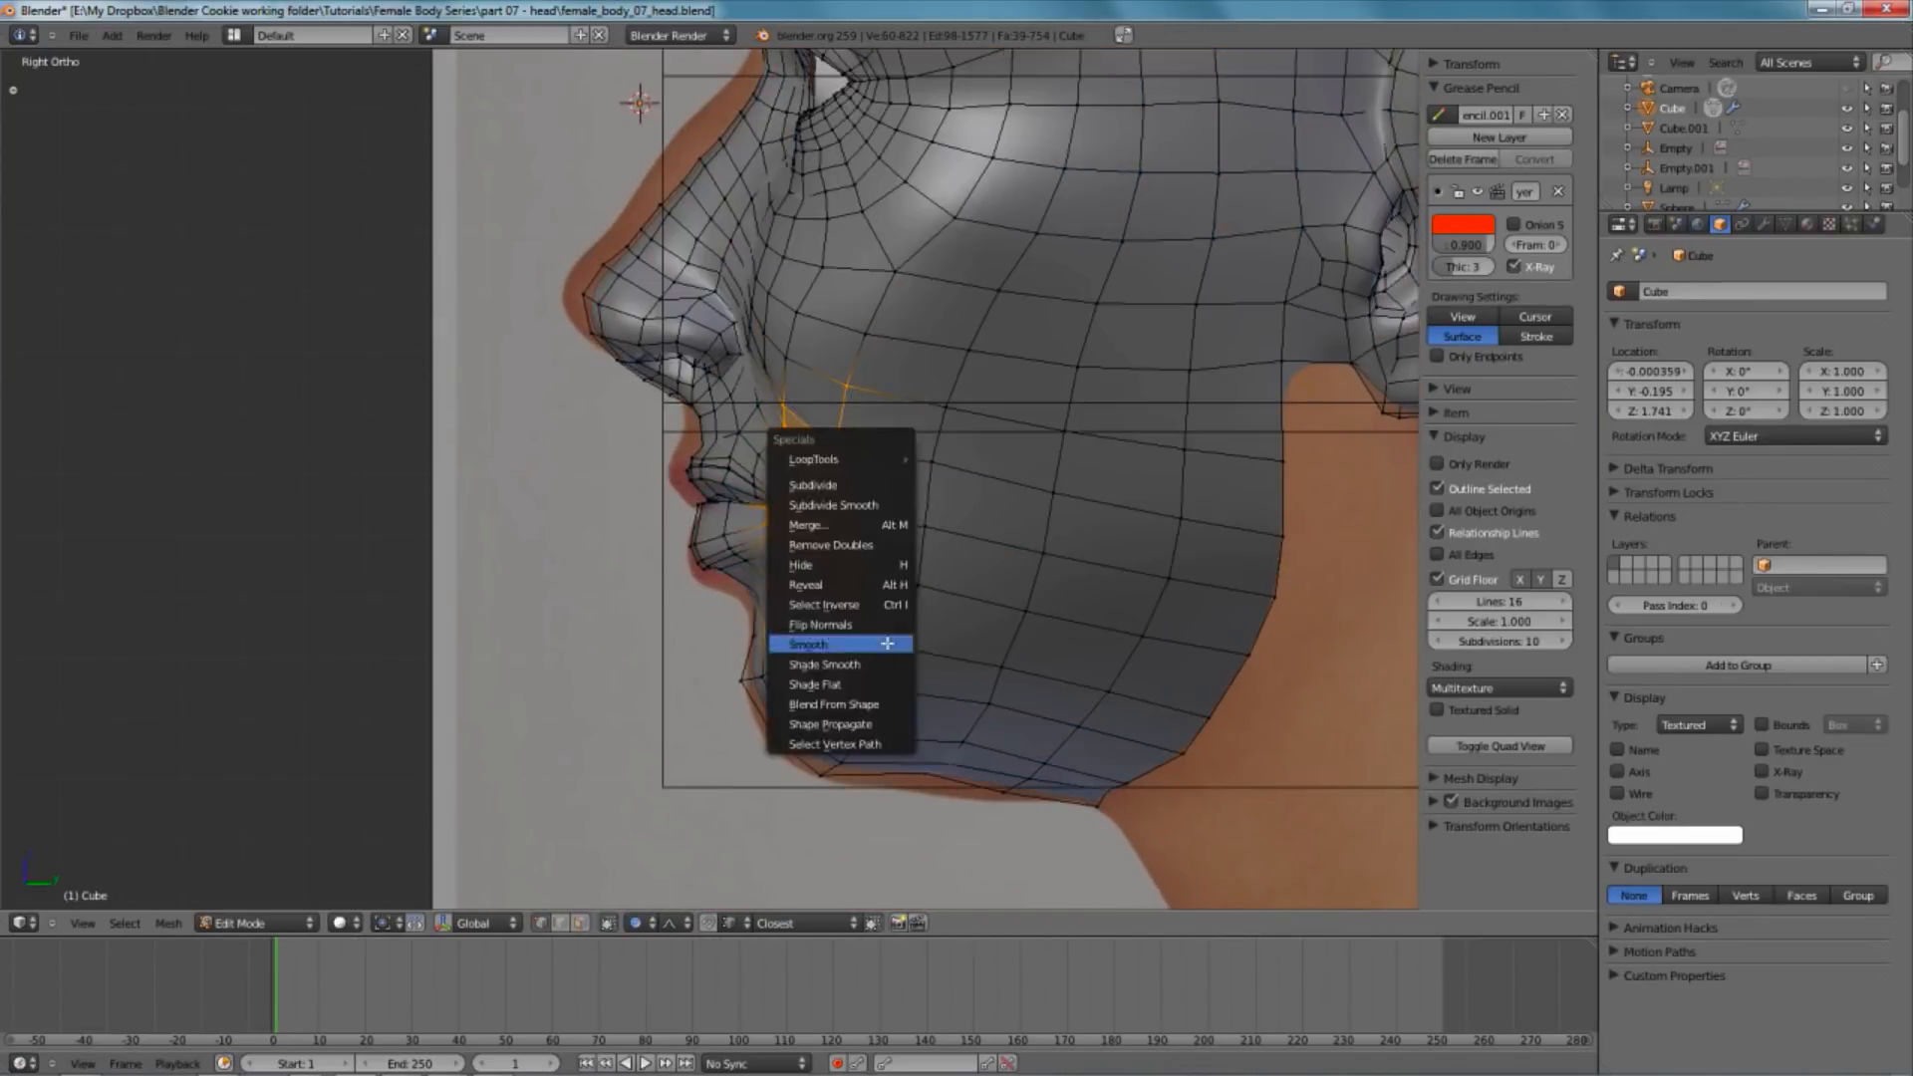
left_click(887, 644)
- Move the upper lip's front vertex forward and adjust the vertex below the lower lip to match the profile reference
right_click(698, 478)
key("z")
key("z")
key("g")
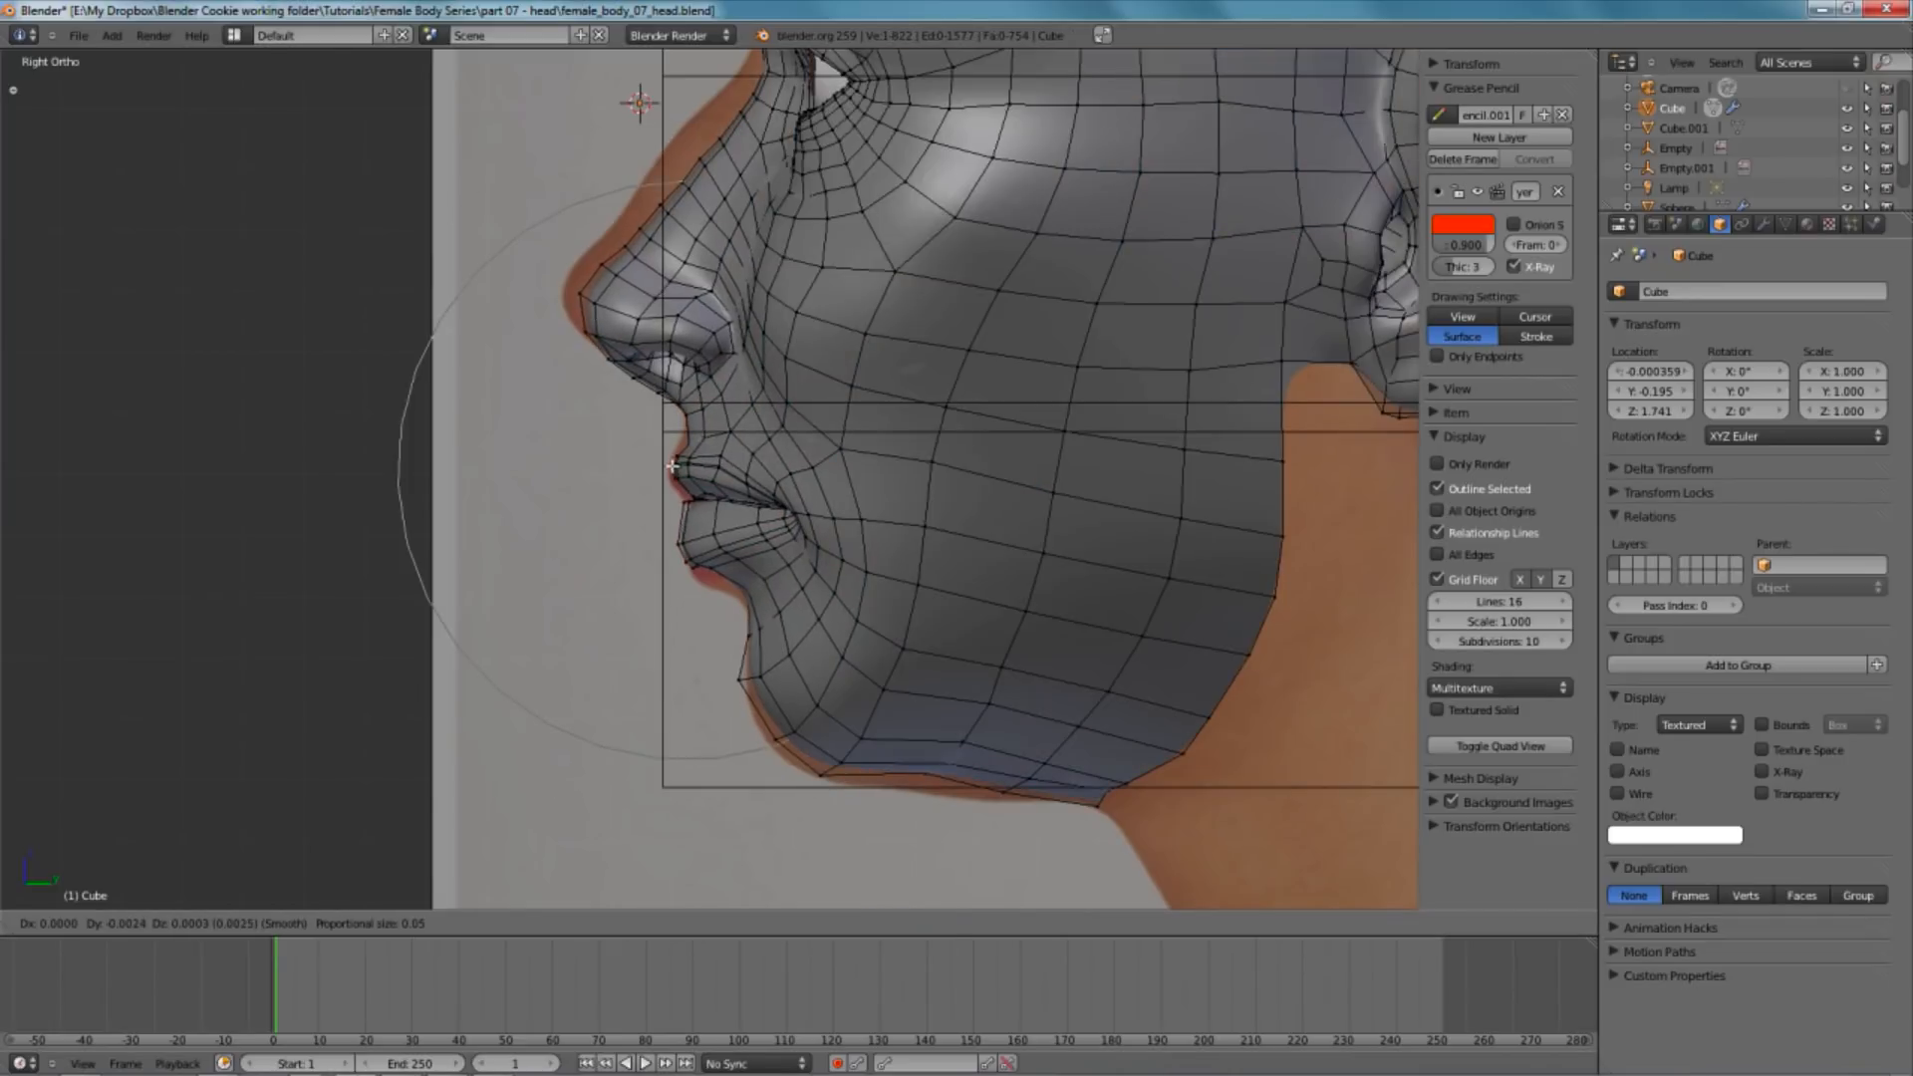
left_click(665, 465)
key("z")
key("g")
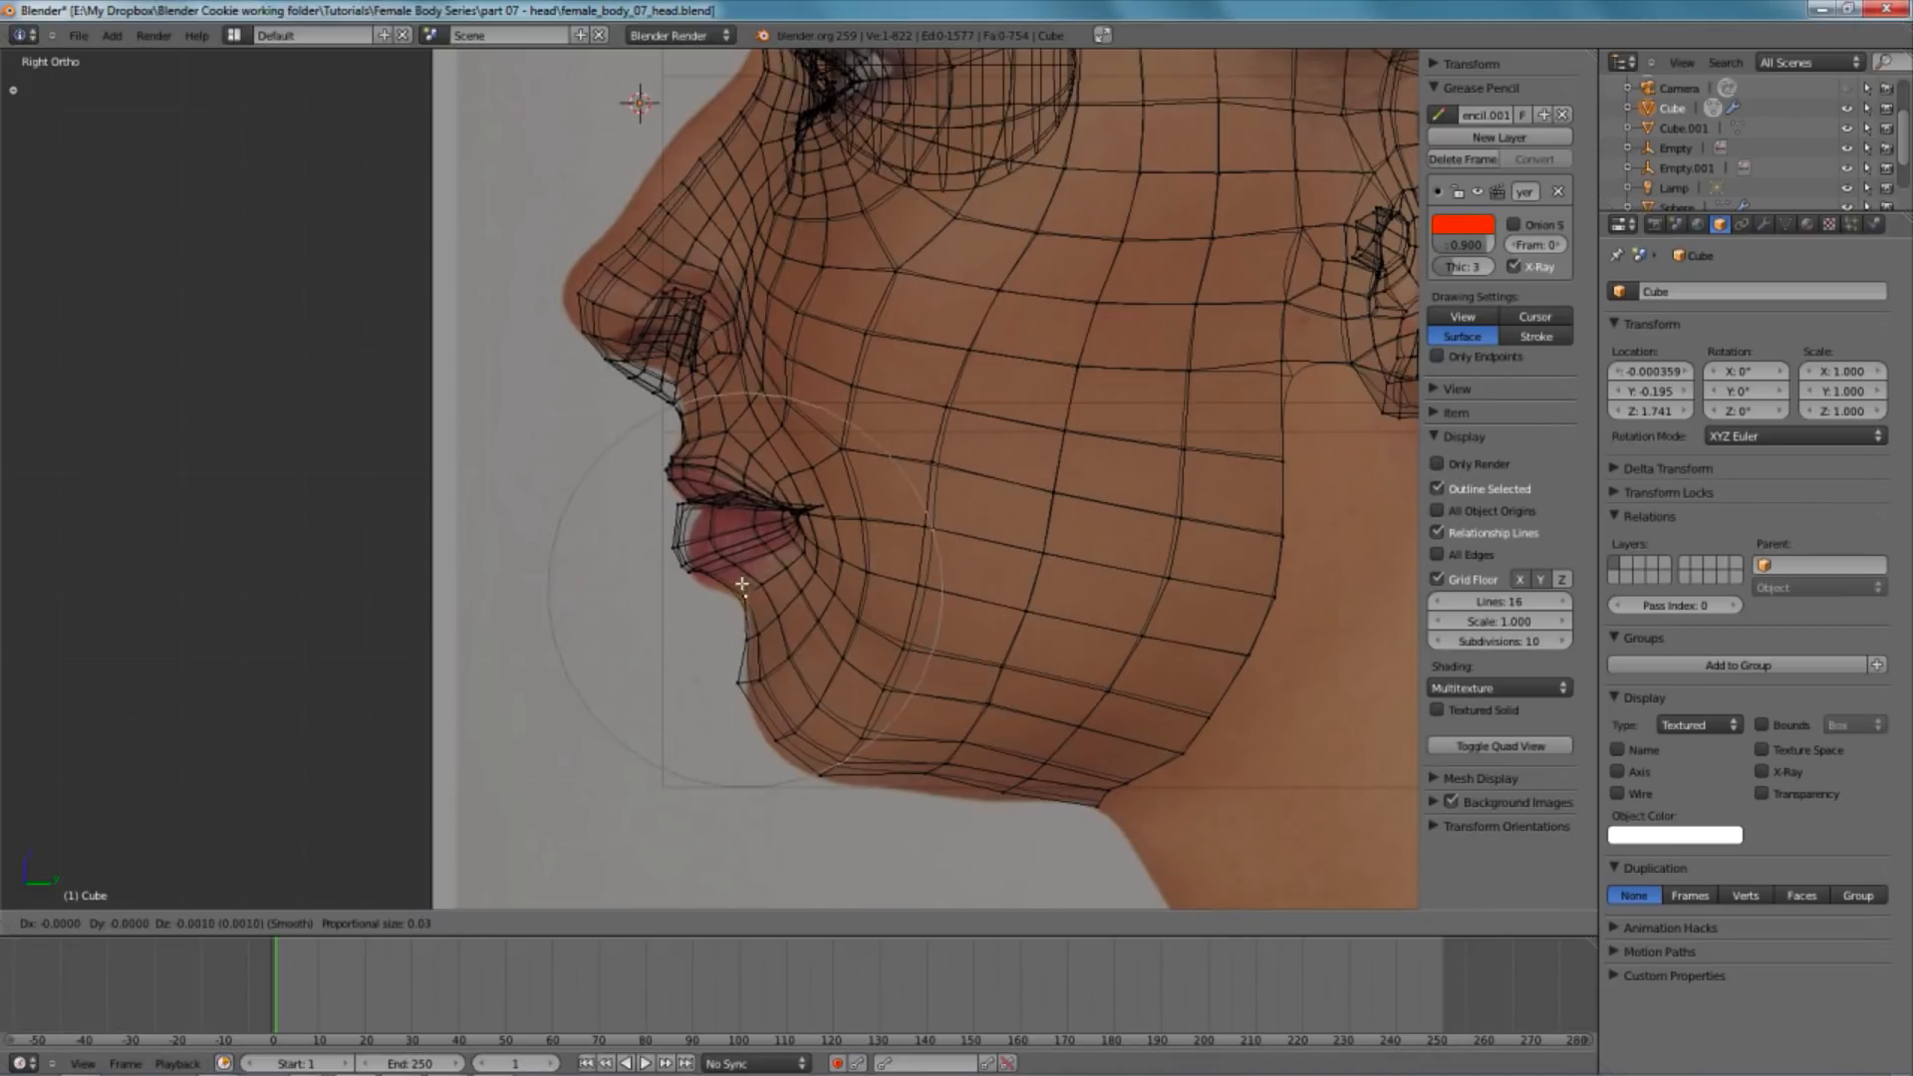
left_click(738, 586)
- Reshape the lower lip's front vertices in side view with proportional editing to follow the reference profile
key("g")
left_click(673, 503)
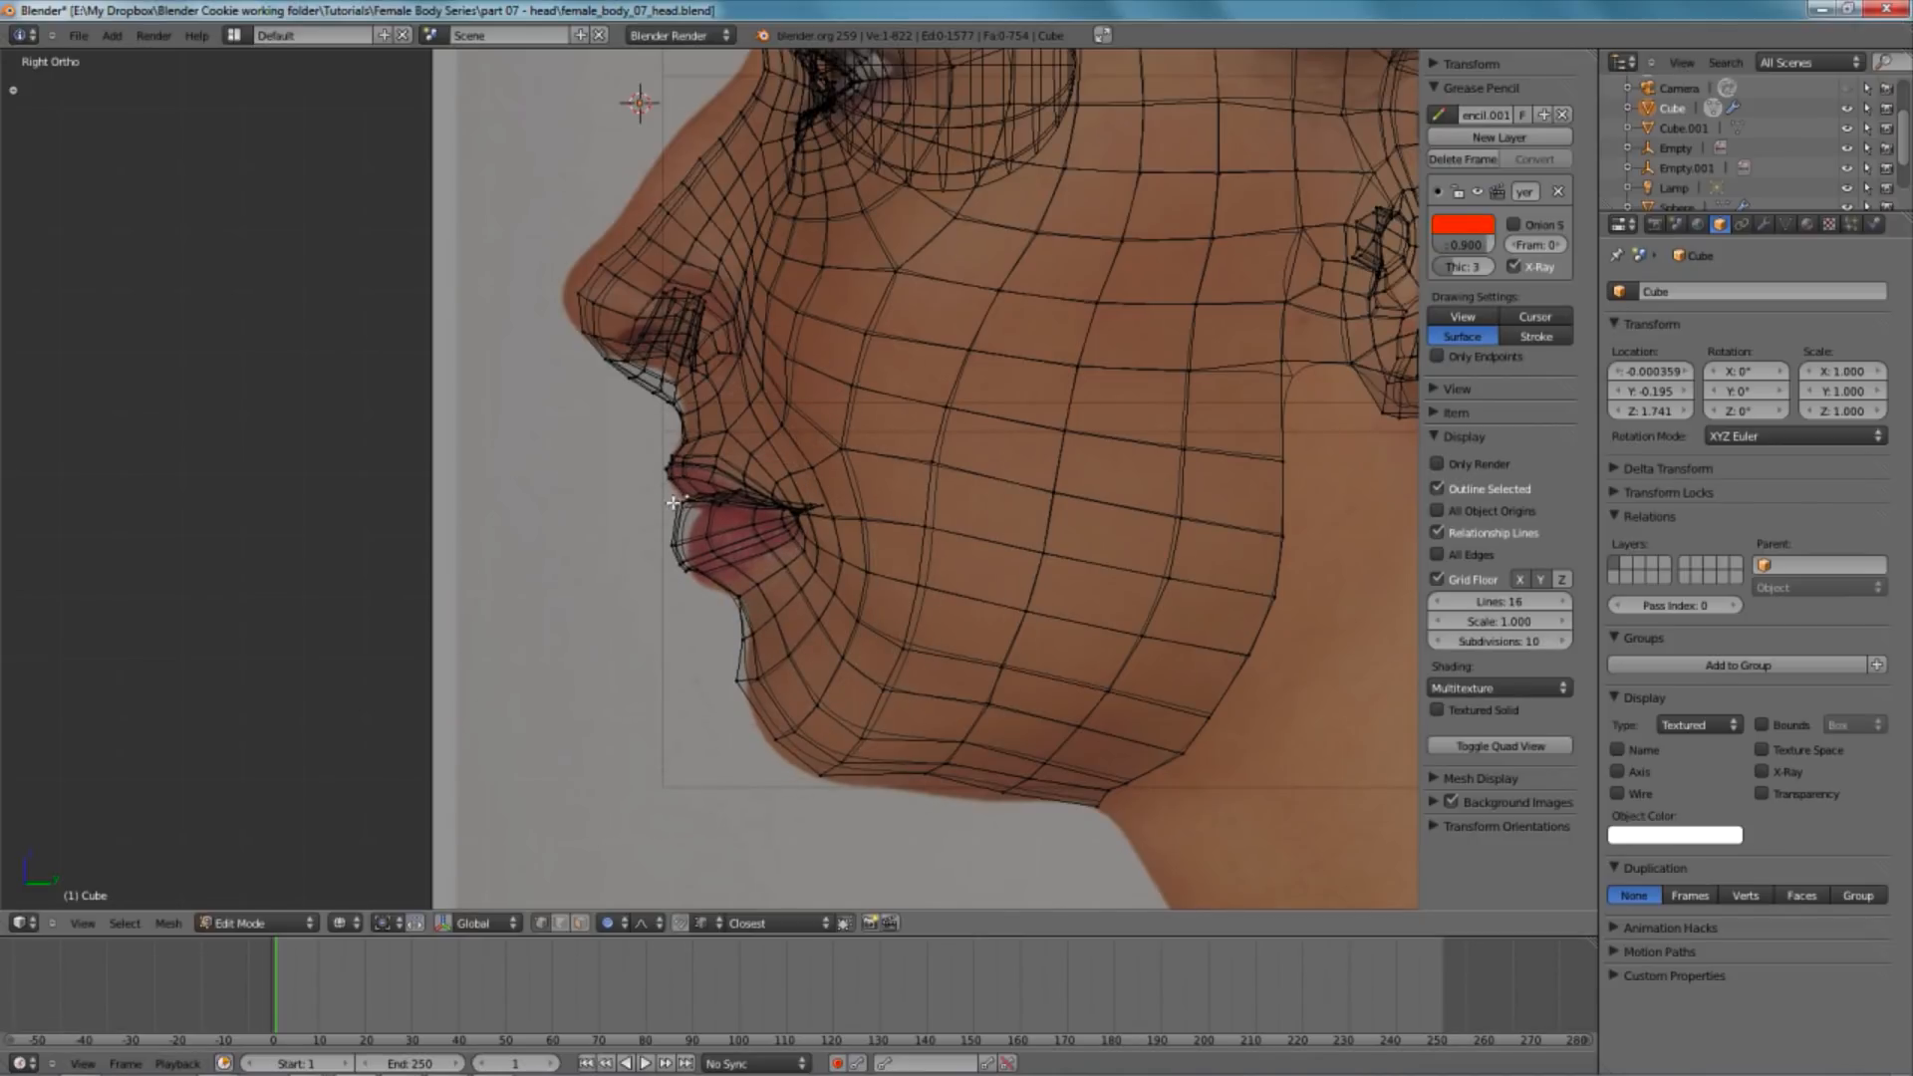
right_click(680, 563, "shift")
key("g")
left_click(702, 585)
scroll(701, 585, "up", 5)
key("g")
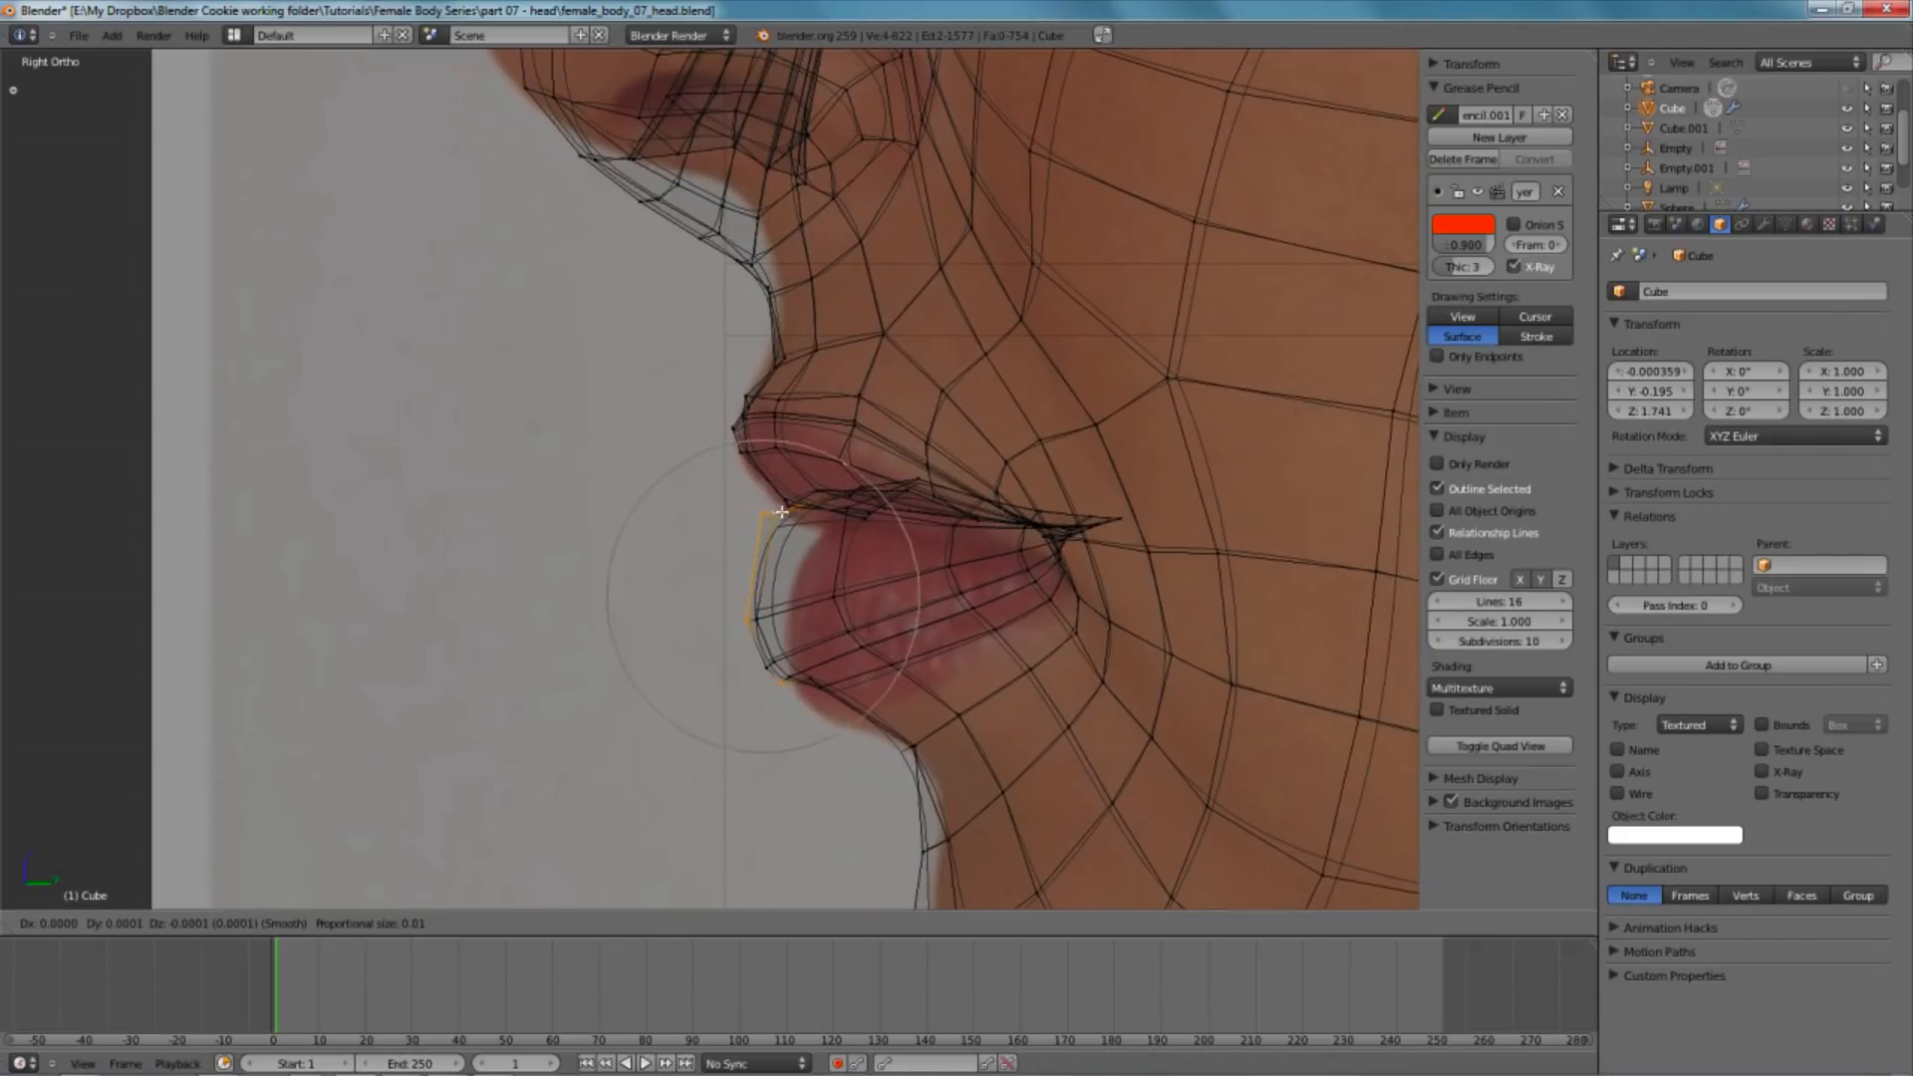
left_click(808, 529)
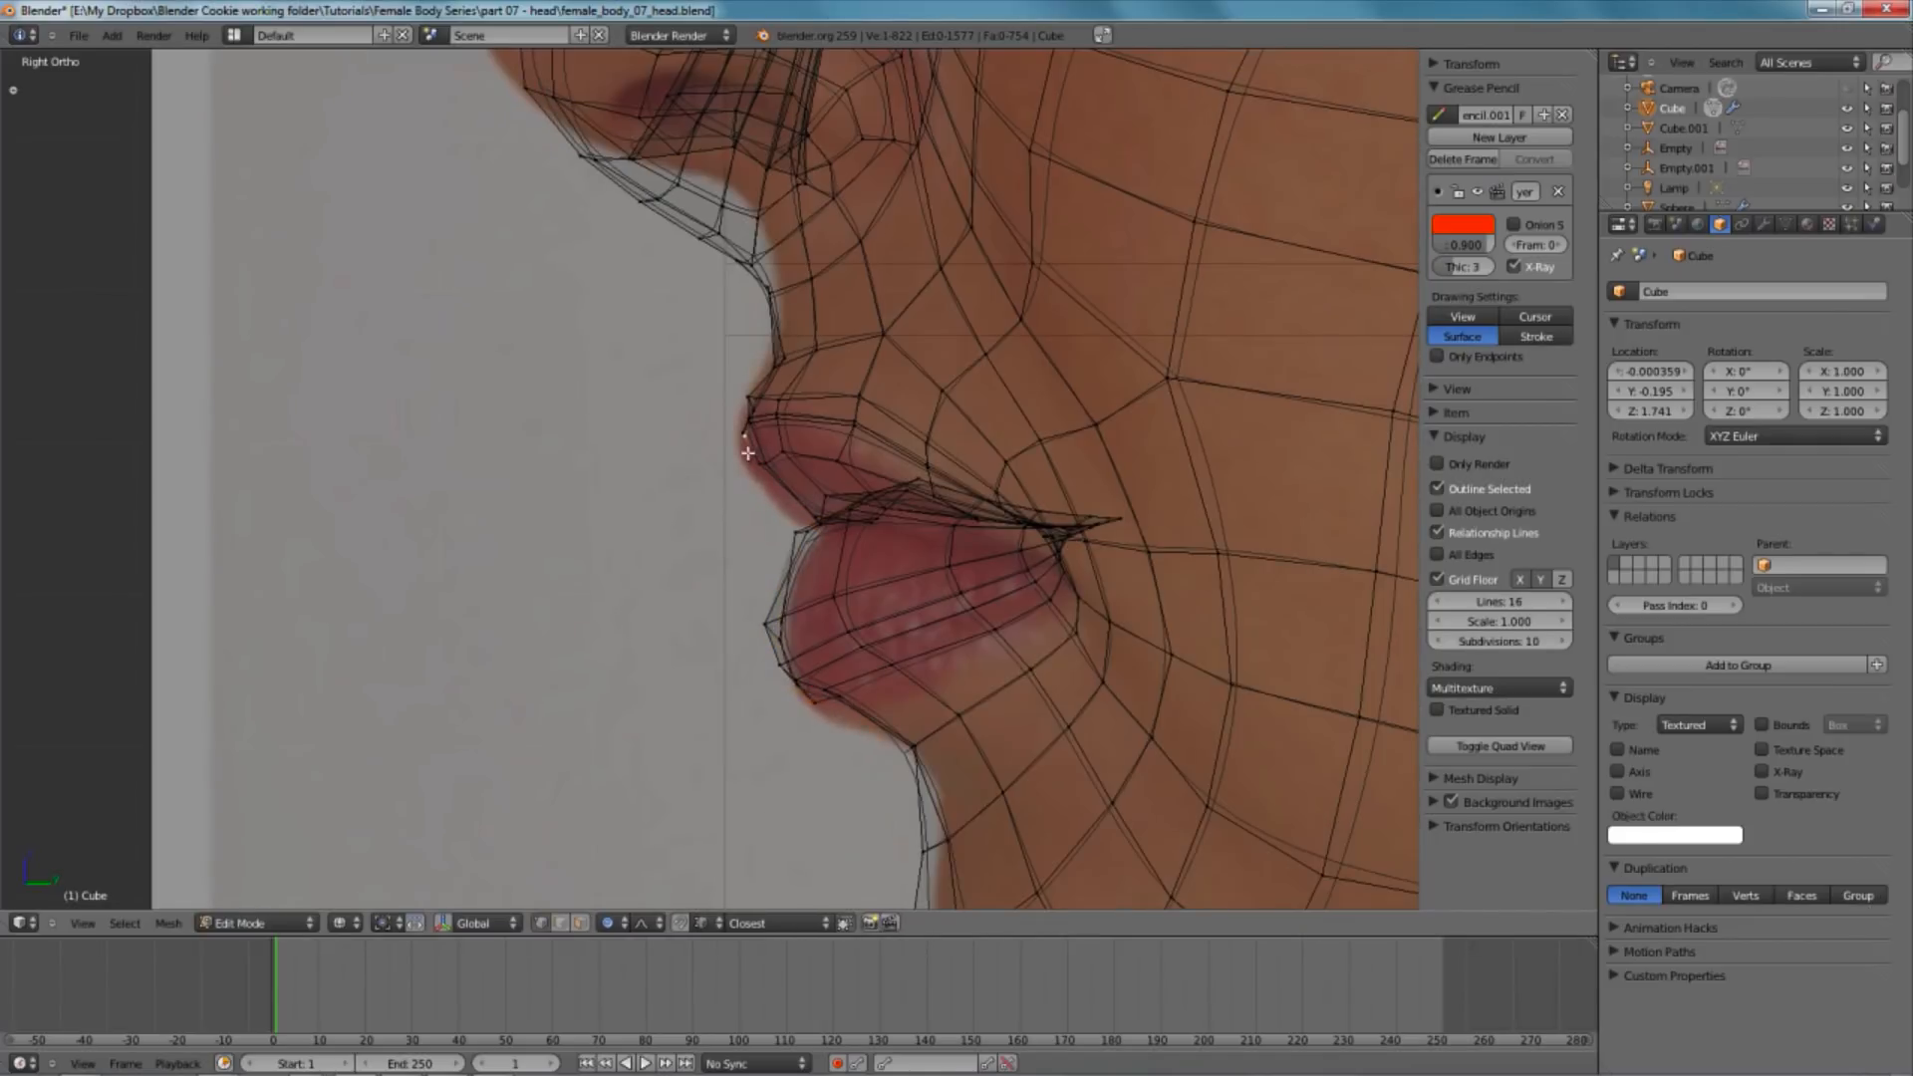
- Reposition the upper lip's front vertices to follow the lip contour in the side reference
key("g")
left_click(770, 472)
right_click(735, 430)
key("g")
left_click(729, 420)
- Raise the vertices where the nose meets the upper lip along Z with proportional editing
key("z")
key("alt+z")
key("g")
key("z")
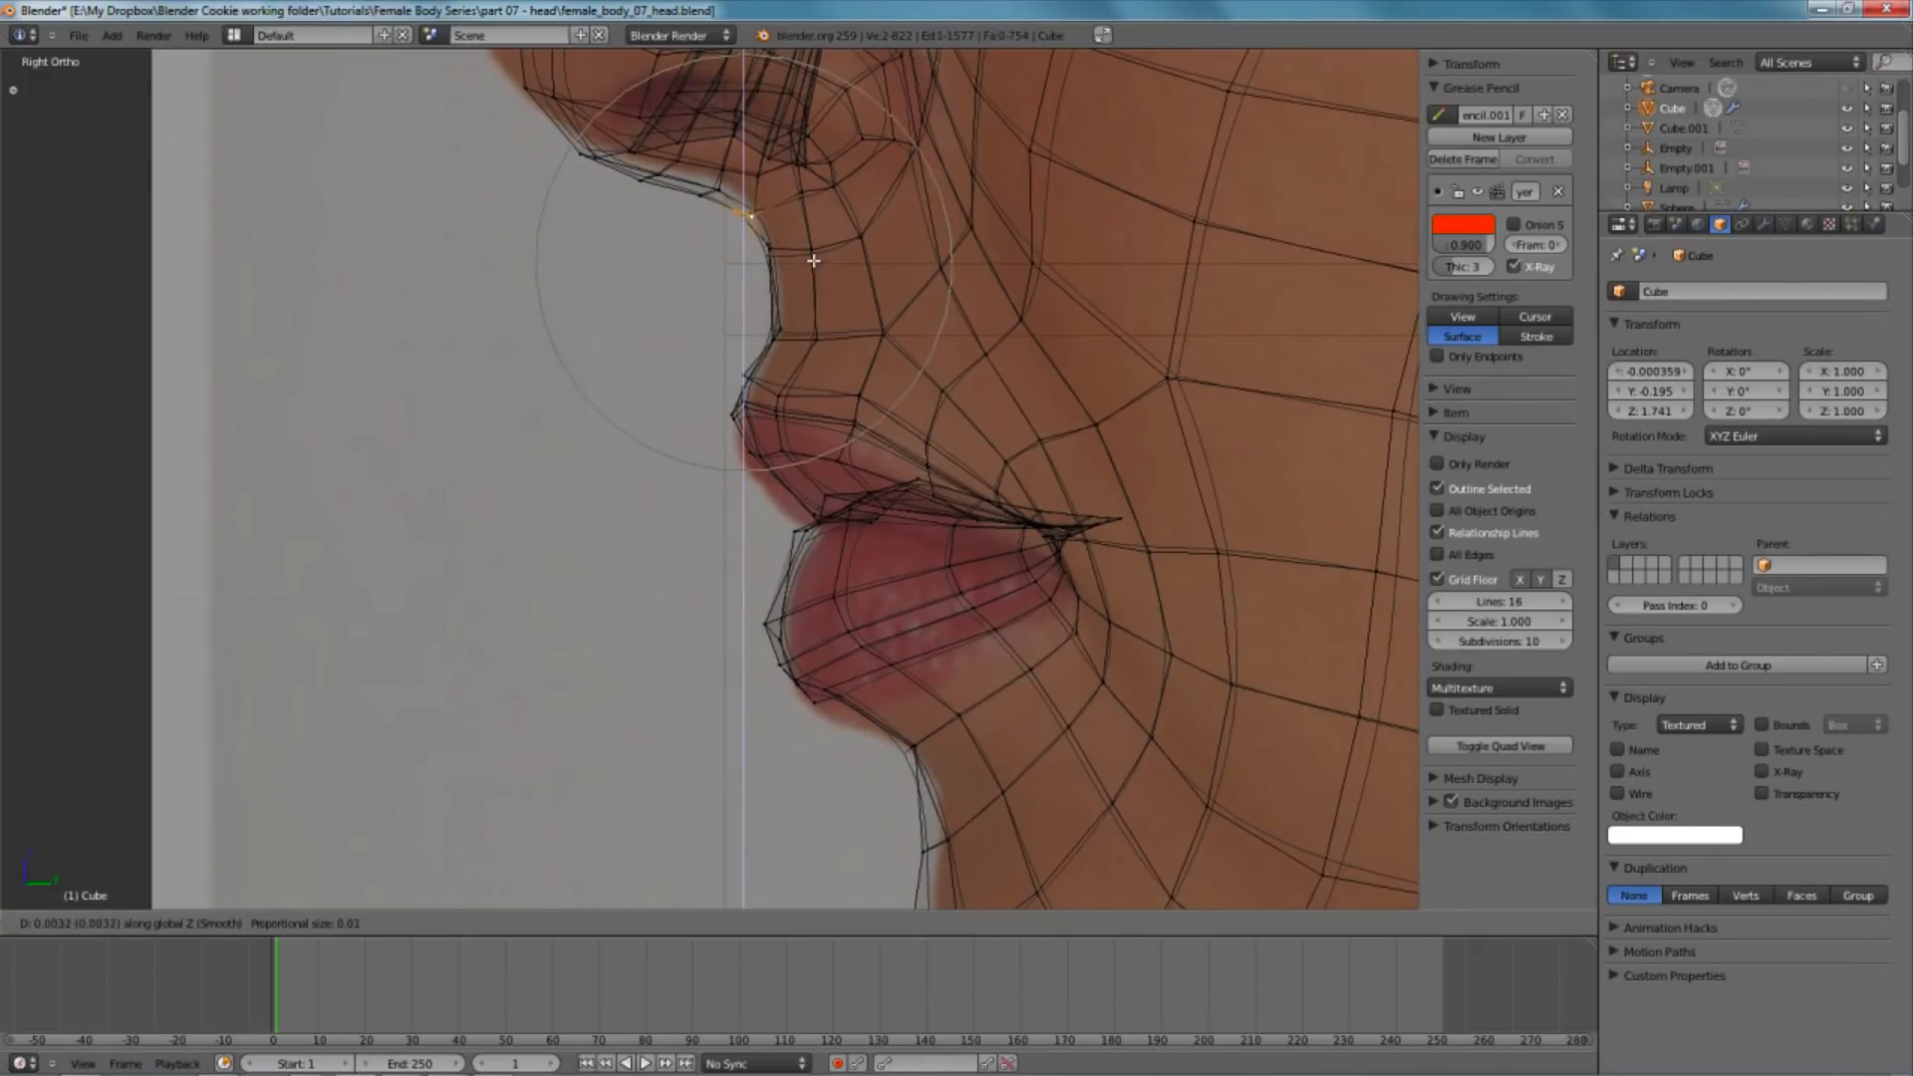
left_click(811, 261)
- Adjust the nose tip and the vertex on the nose's underside to fit the reference profile
scroll(803, 320, "down", 2)
middle_click_drag(663, 242, 621, 339, "shift")
key("g")
scroll(540, 228, "down", 6)
left_click(541, 225)
key("z")
key("z")
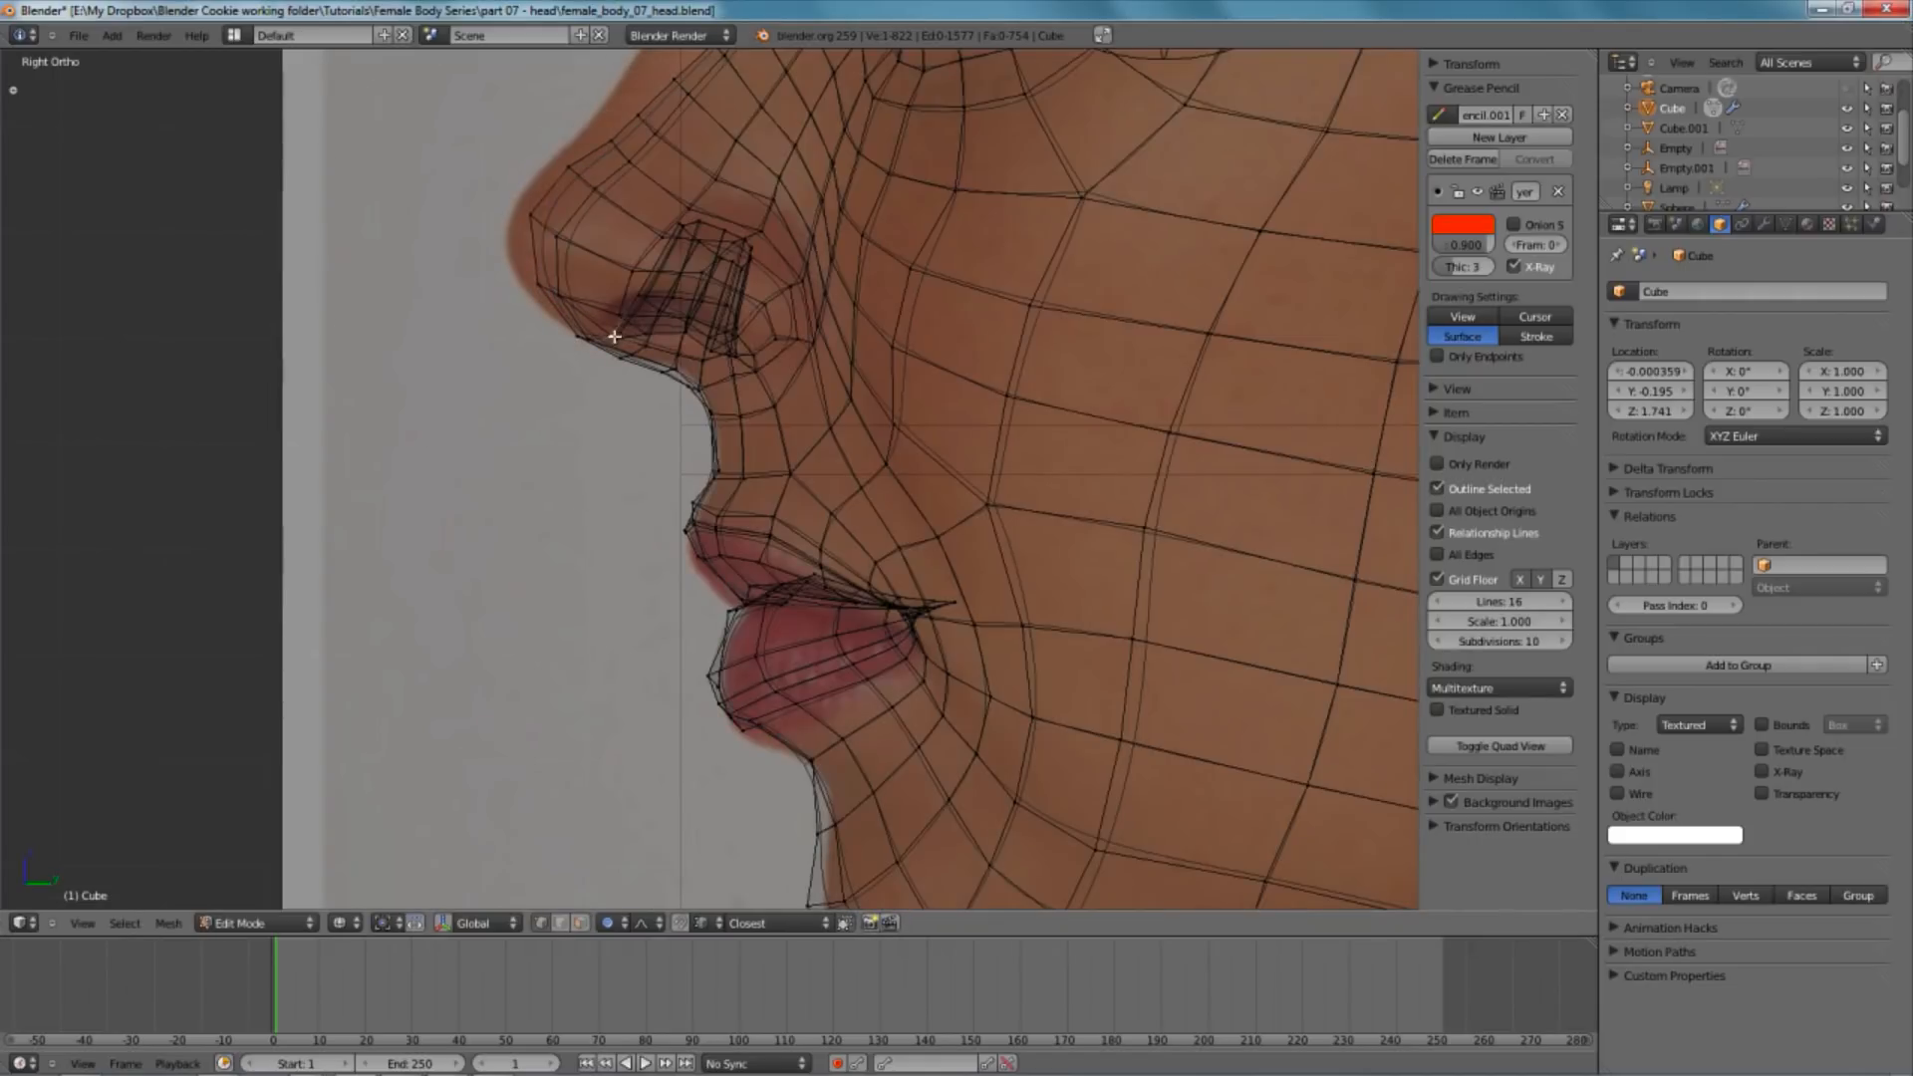
key("z")
right_click(612, 337)
key("g")
scroll(602, 319, "up", 3)
left_click(600, 314)
- Move the nose bridge vertices with proportional editing to match the bridge contour in the side reference
key("z")
middle_click_drag(623, 379, 569, 582, "shift")
scroll(588, 558, "down", 2)
middle_click_drag(717, 315, 683, 416, "shift")
scroll(681, 417, "up", 1)
key("g")
scroll(678, 439, "down", 4)
left_click(678, 438)
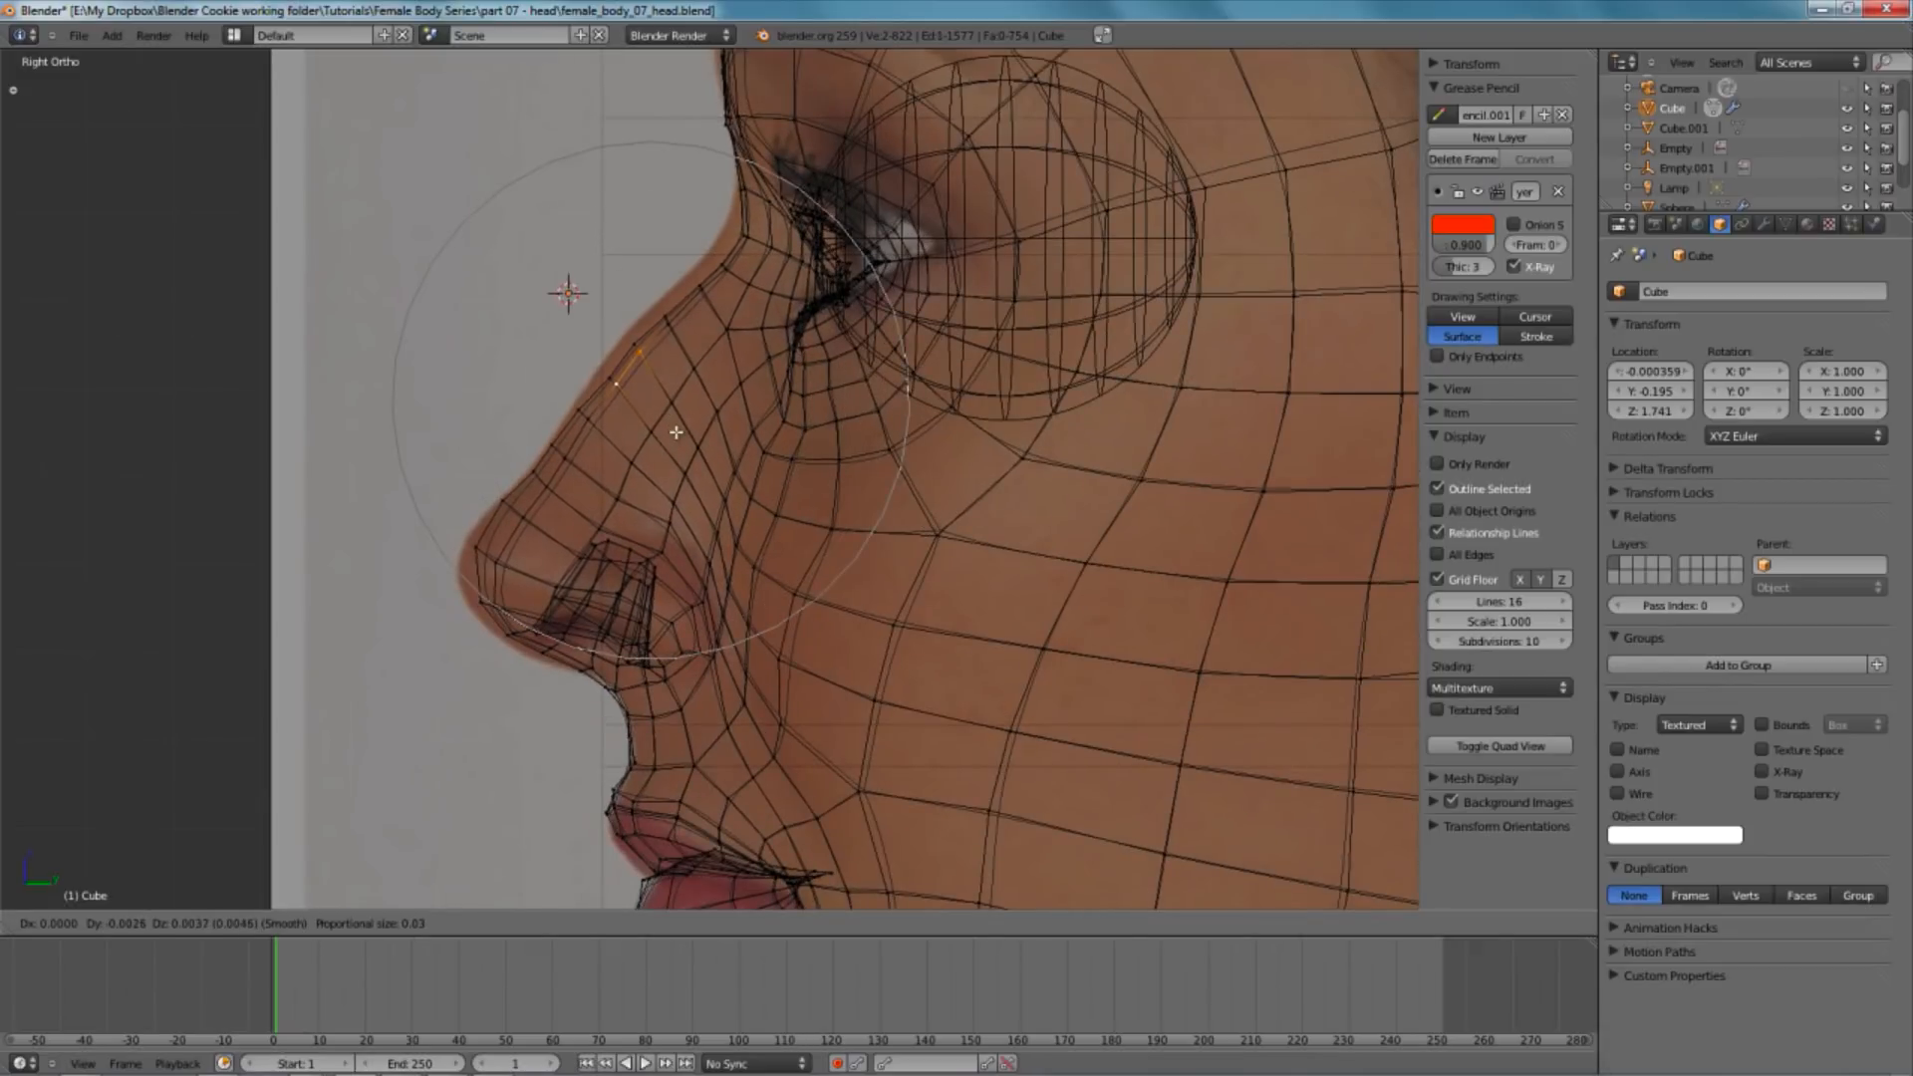
- Shift the vertices around and beneath the eye with proportional editing to align with the eye in the side reference
key("z")
key("z")
right_click(828, 519)
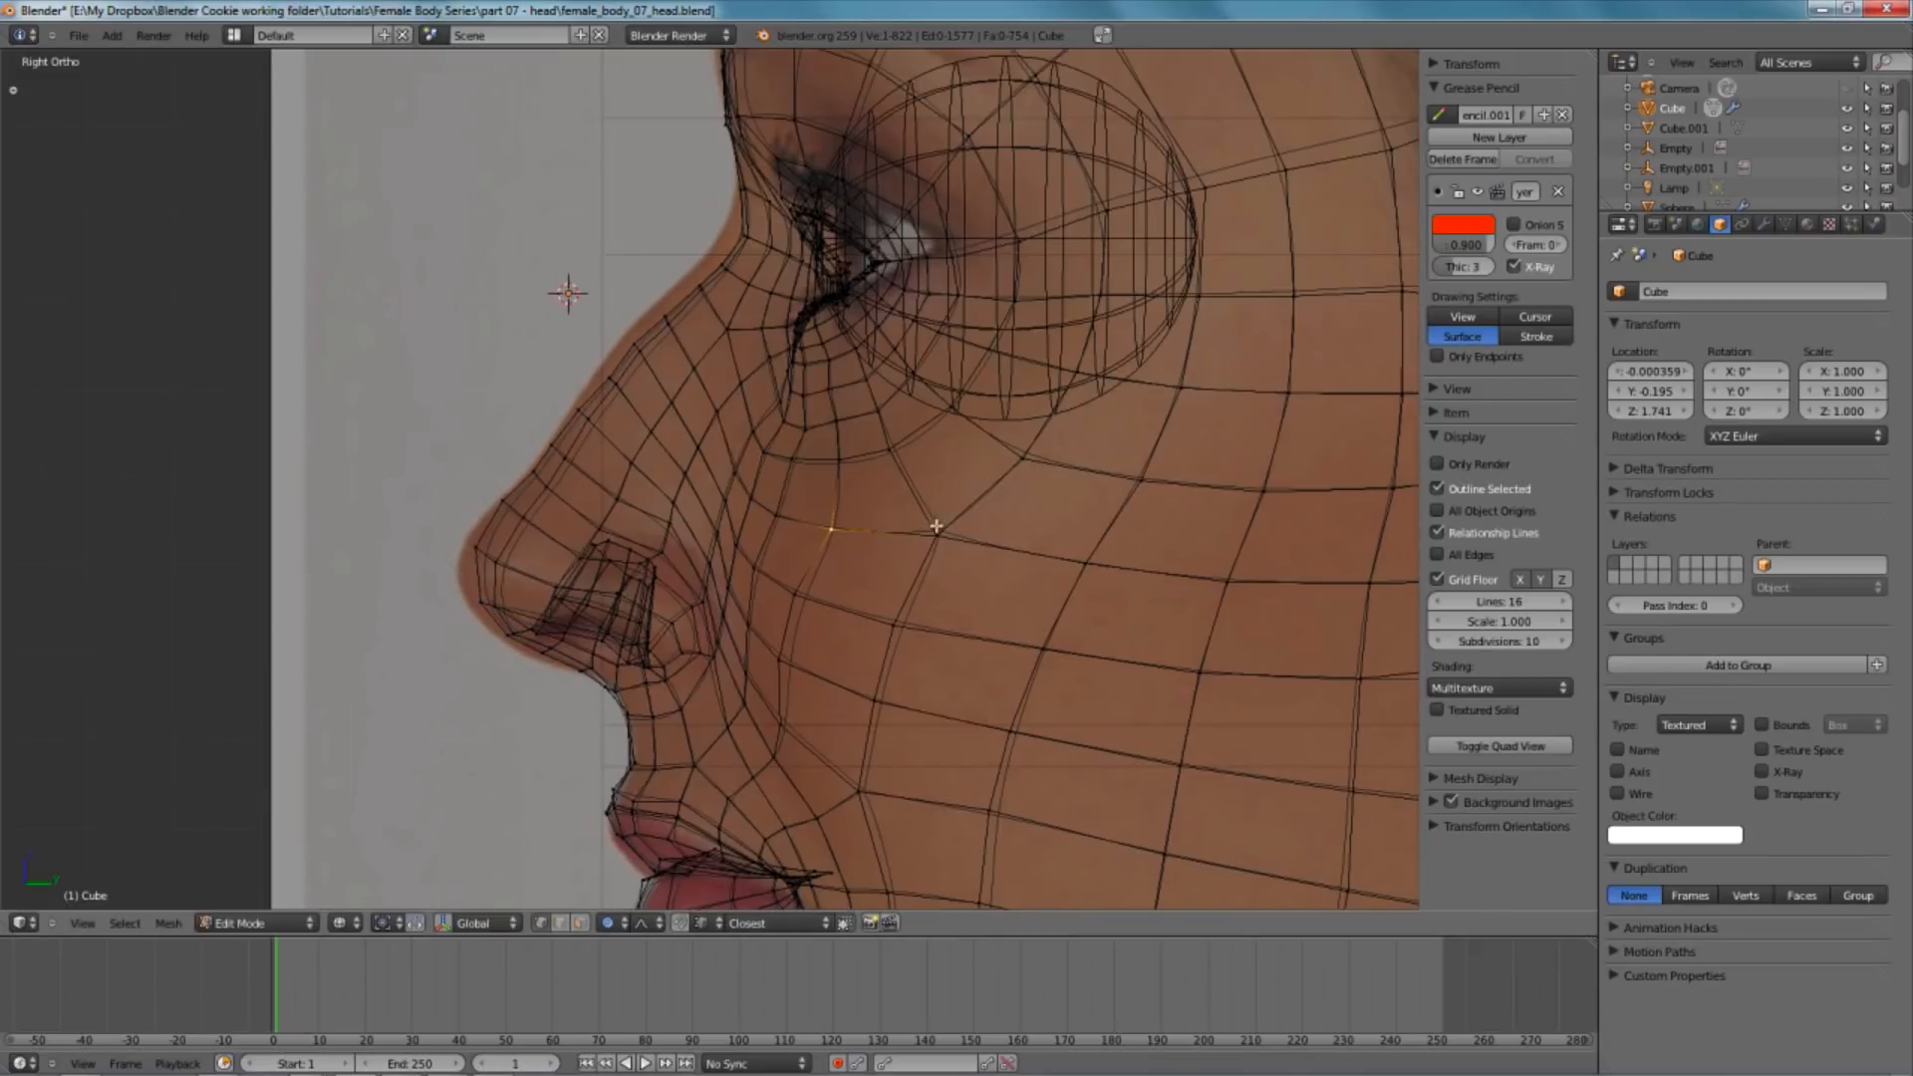
middle_click_drag(866, 386, 828, 501, "shift")
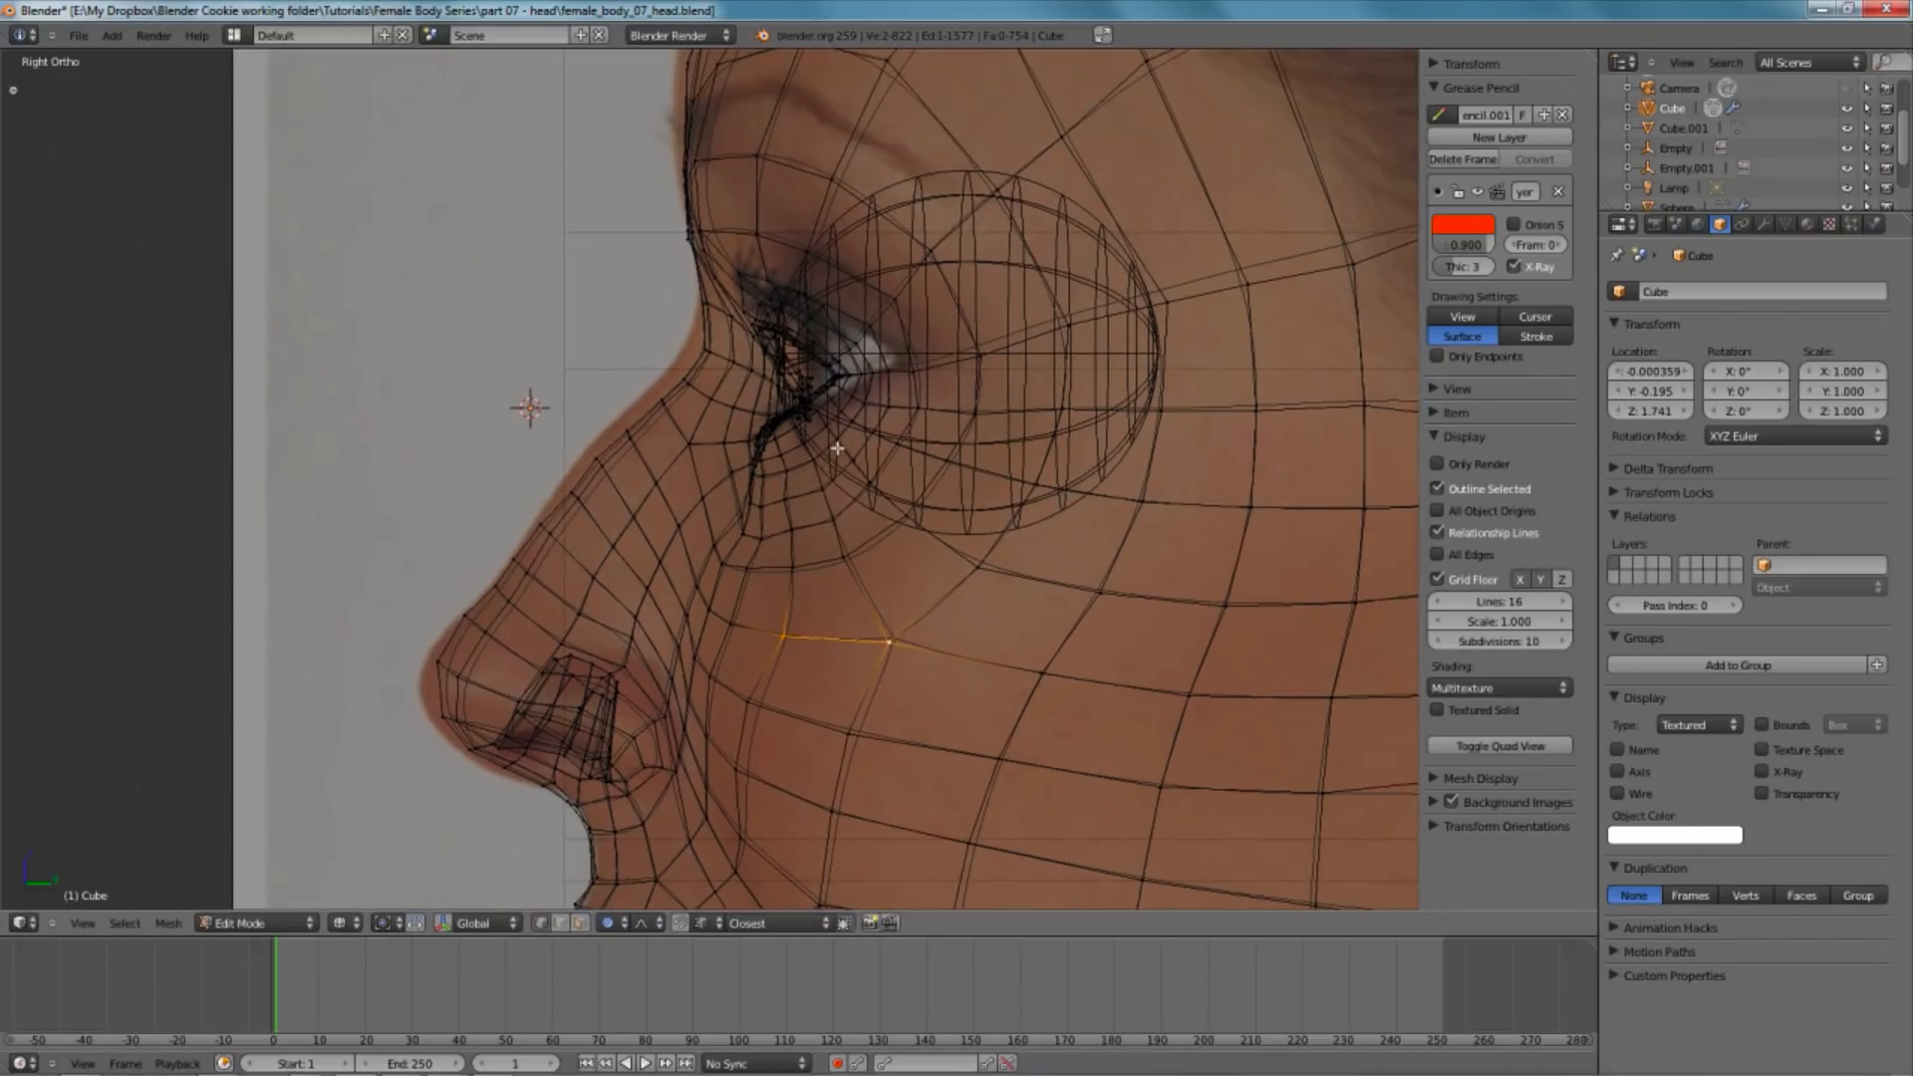
key("g")
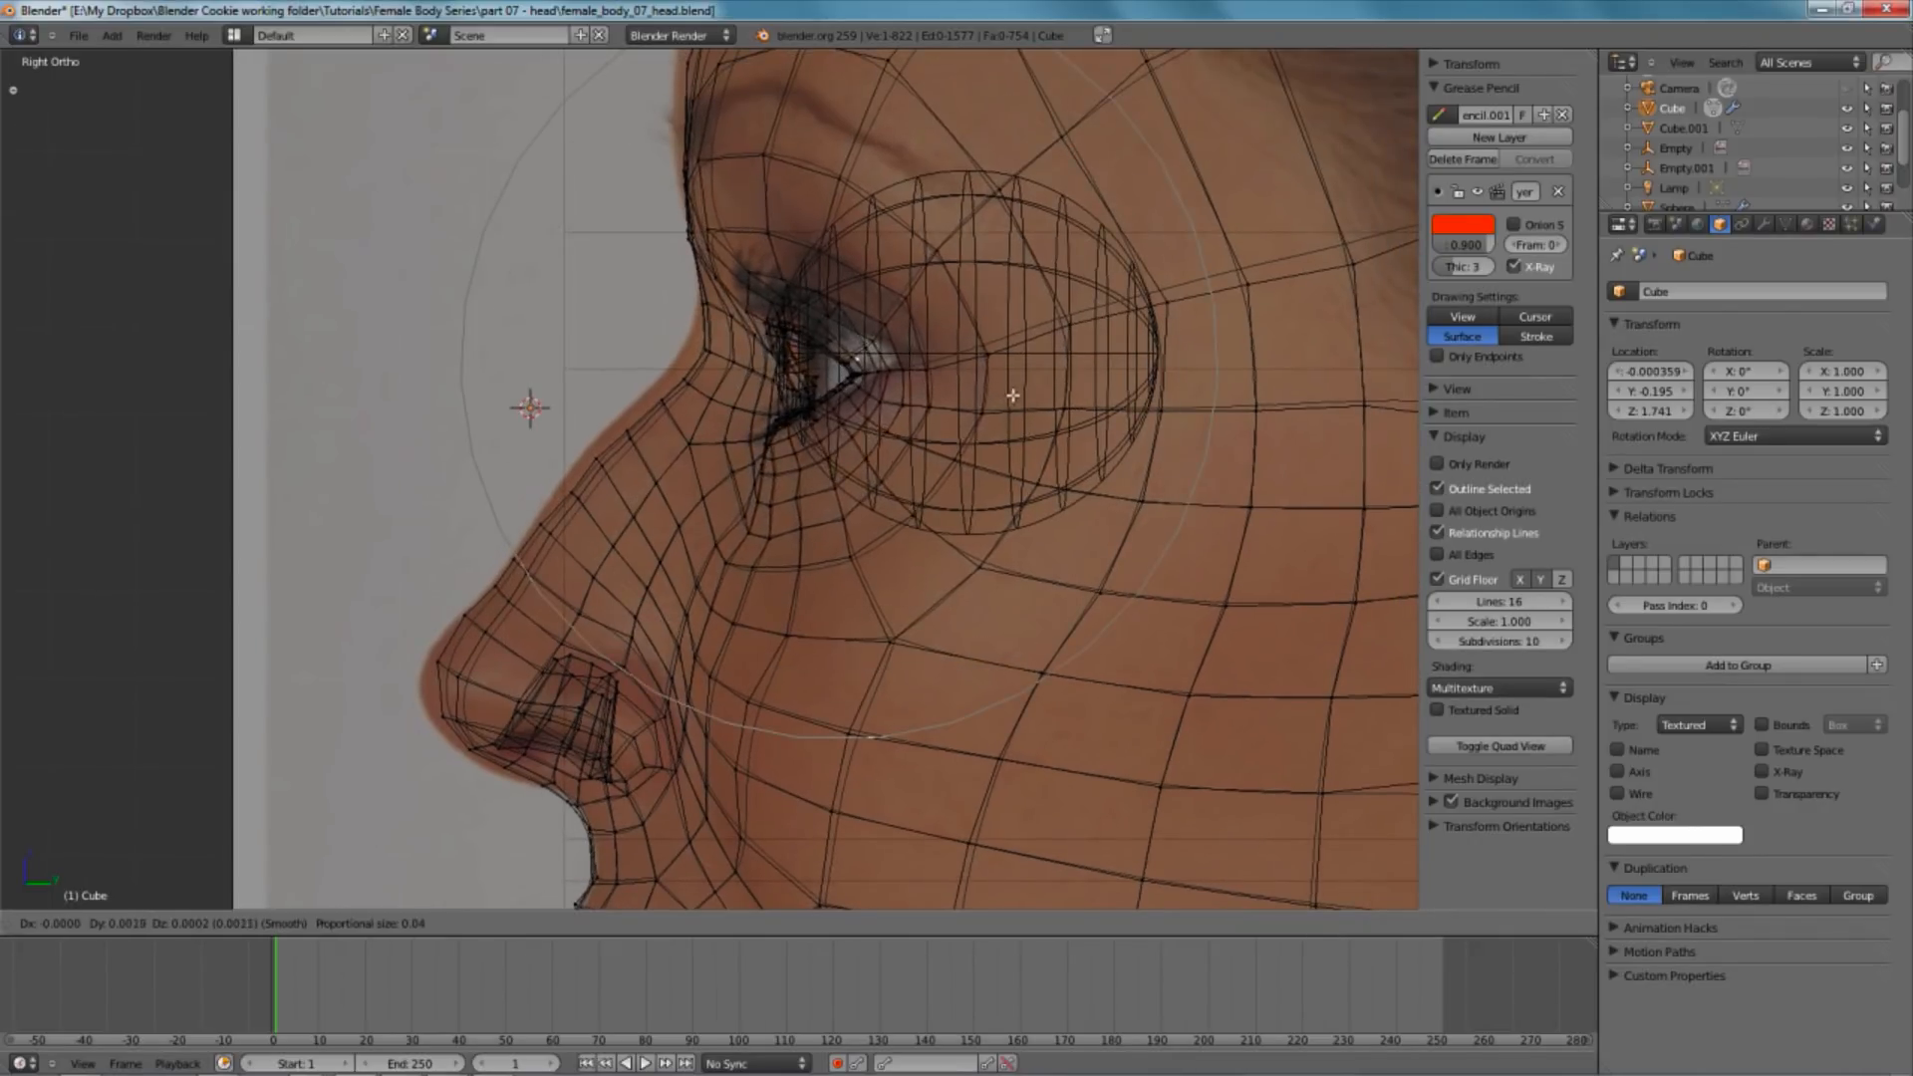
left_click(1010, 399)
key("z")
scroll(947, 499, "down", 1)
middle_click_drag(947, 499, 835, 519, "shift")
key("z")
key("g")
left_click(837, 522)
key("z")
- Switch to editing the eyeball sphere and move its geometry to fit the adjusted eyelids in side view
key("Tab")
key("z")
right_click(818, 440)
key("Tab")
key("g")
left_click(794, 461)
key("z")
- Fine-tune the eyeball's position along X and Y and compare it with the front reference in wireframe
middle_click_drag(794, 461, 877, 378)
key("g")
key("x")
left_click(869, 384)
key("g")
key("y")
left_click(871, 385)
key("KP_1")
key("z")
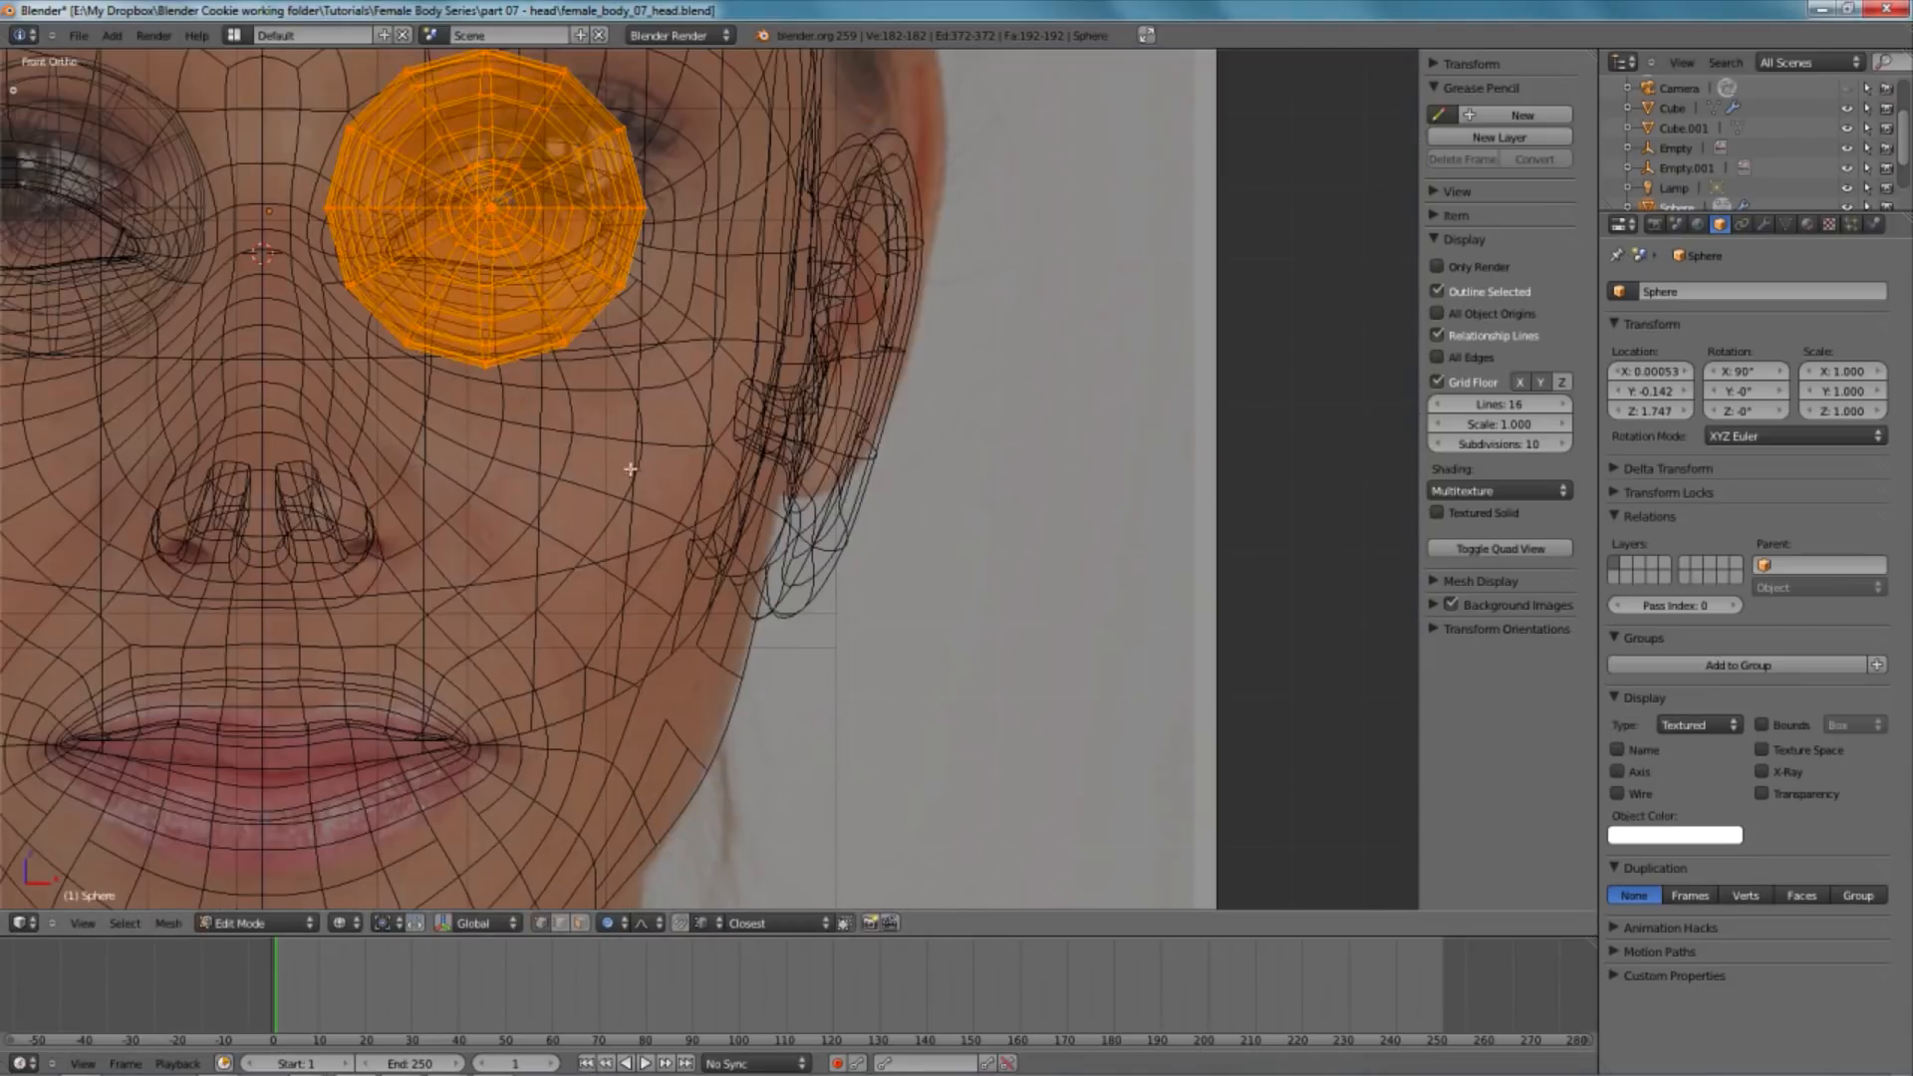
- Move the eyeball's geometry in front view to line it up with the eye opening
middle_click_drag(666, 482, 899, 638, "shift")
scroll(922, 603, "up", 2)
key("z")
key("g")
left_click(1055, 586)
key("z")
scroll(1055, 586, "down", 2)
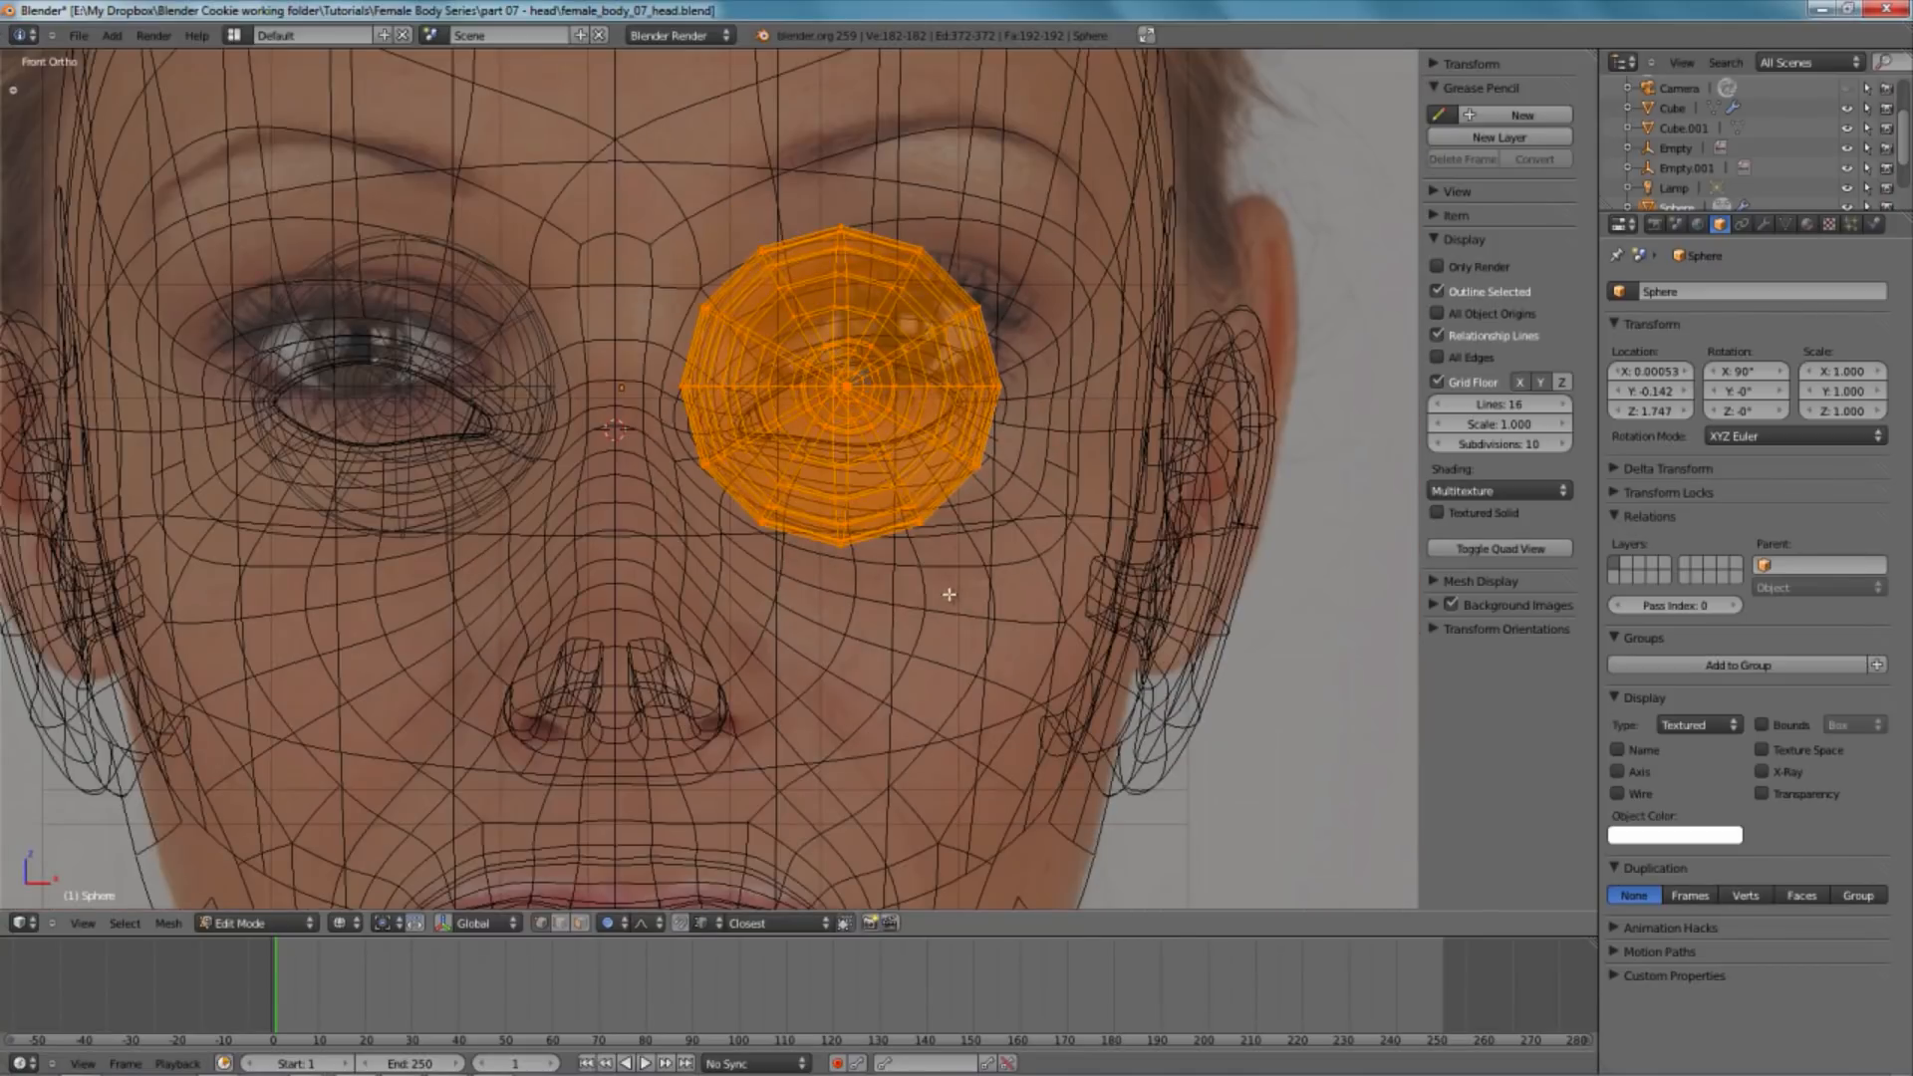
- Scale the eyeball down slightly in front view and adjust its depth along Y in side view
key("z")
key("g")
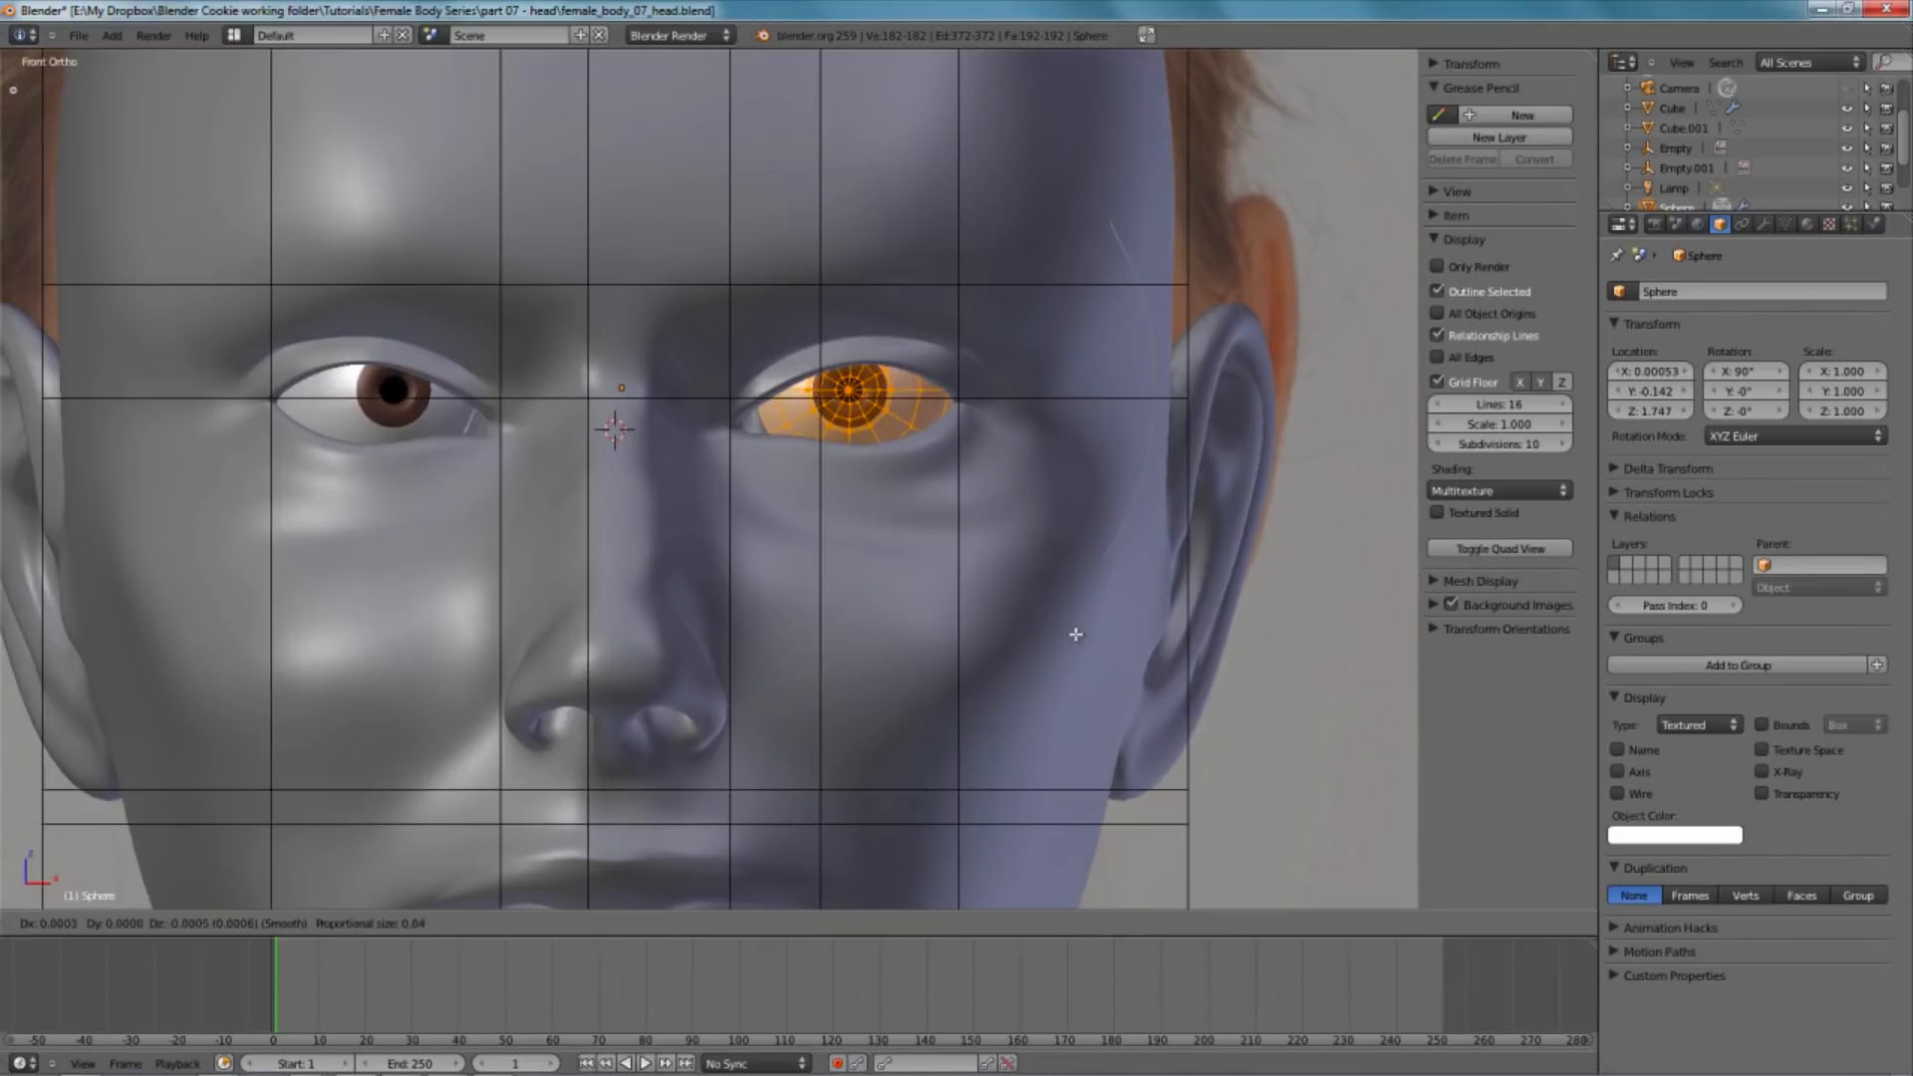
key("z")
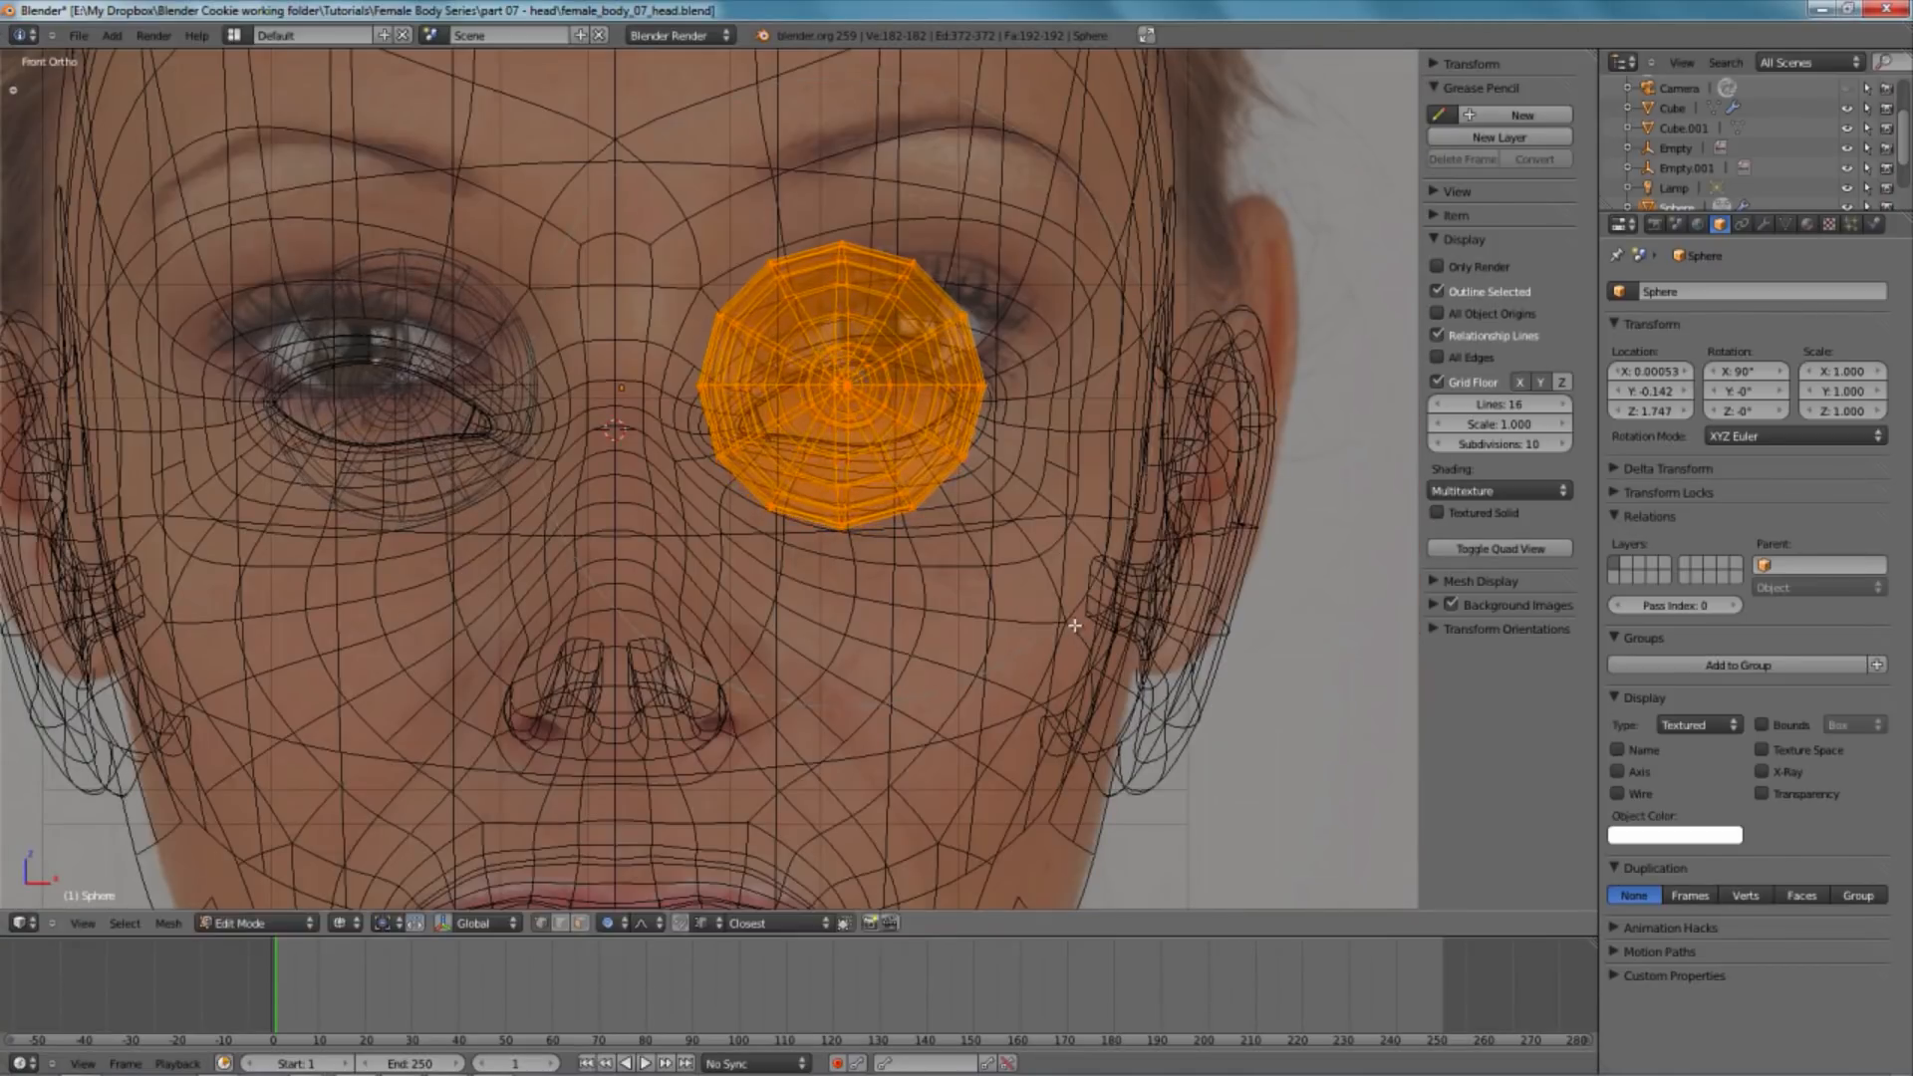
key("KP_3")
key("y")
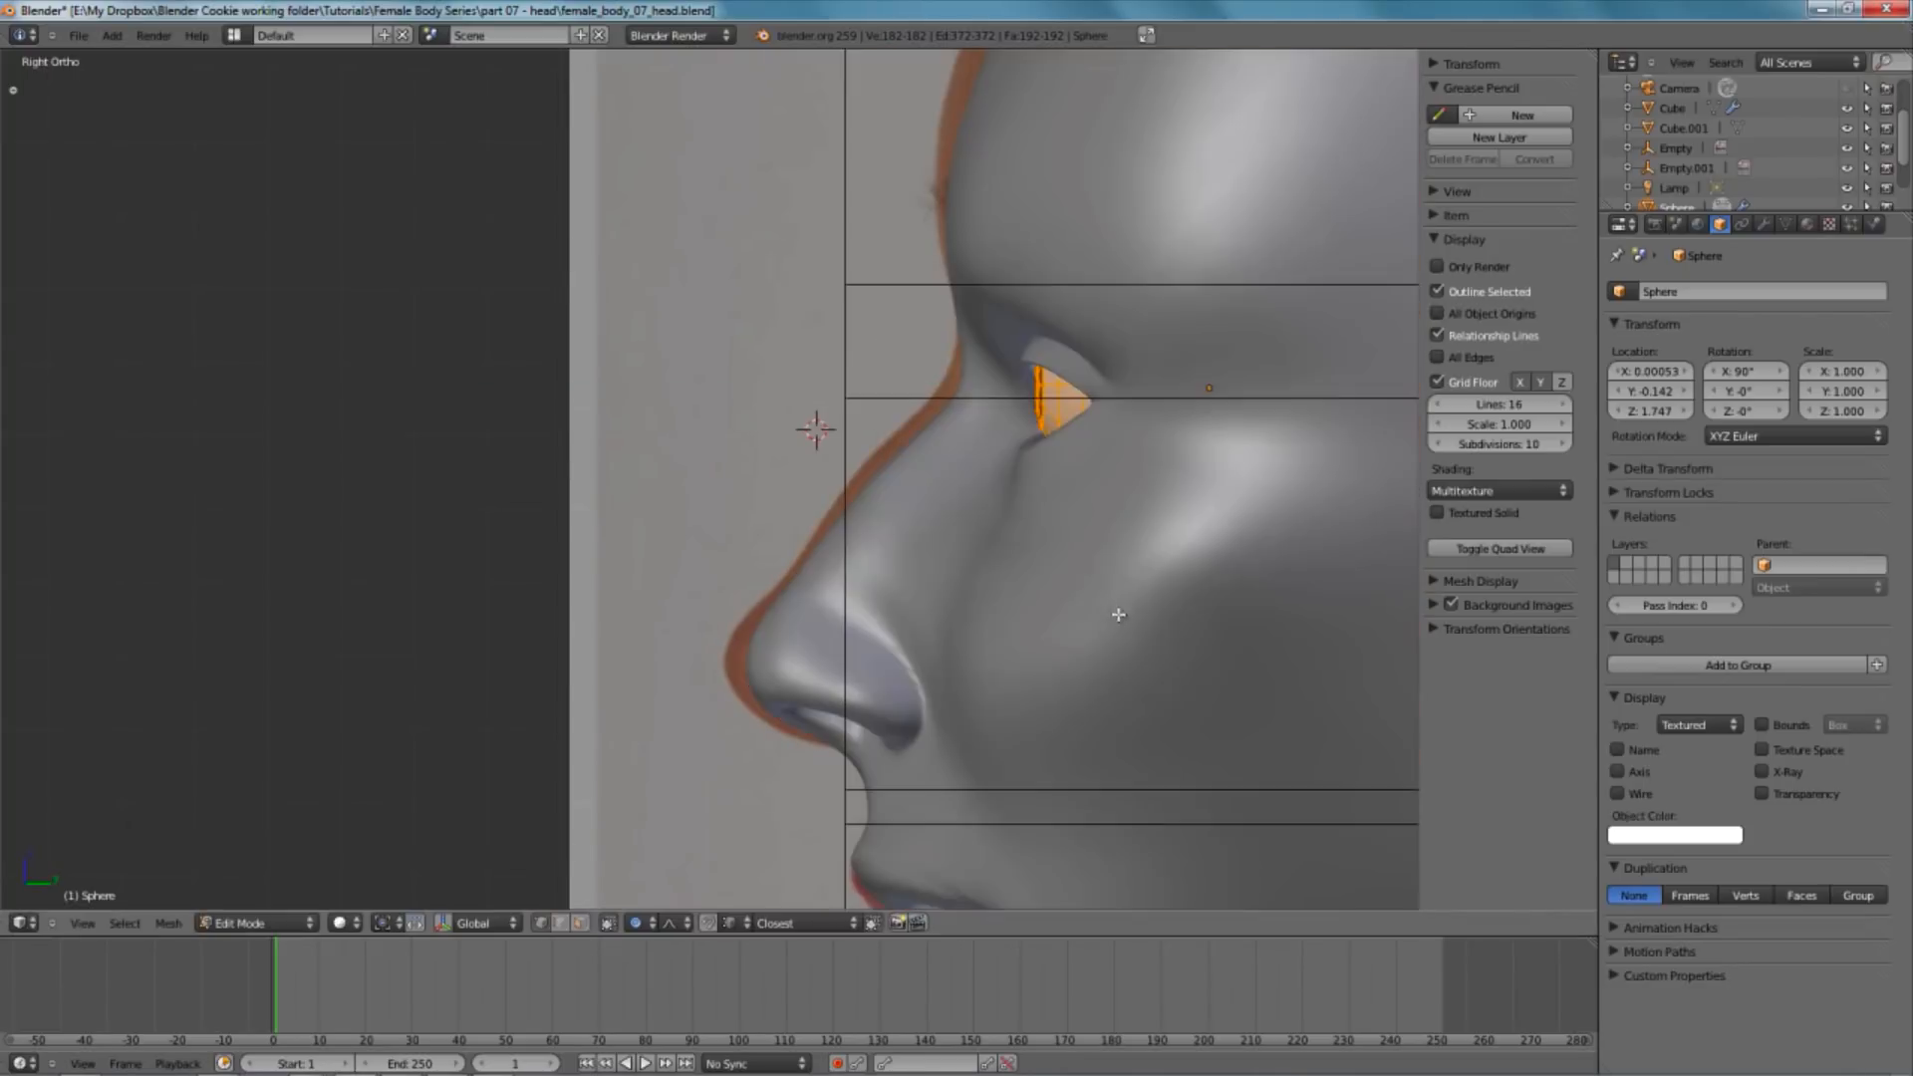
- Switch to editing the head mesh and shift and rotate the area beneath the eye backward with proportional editing in side view
middle_click_drag(1106, 619, 1017, 632, "shift")
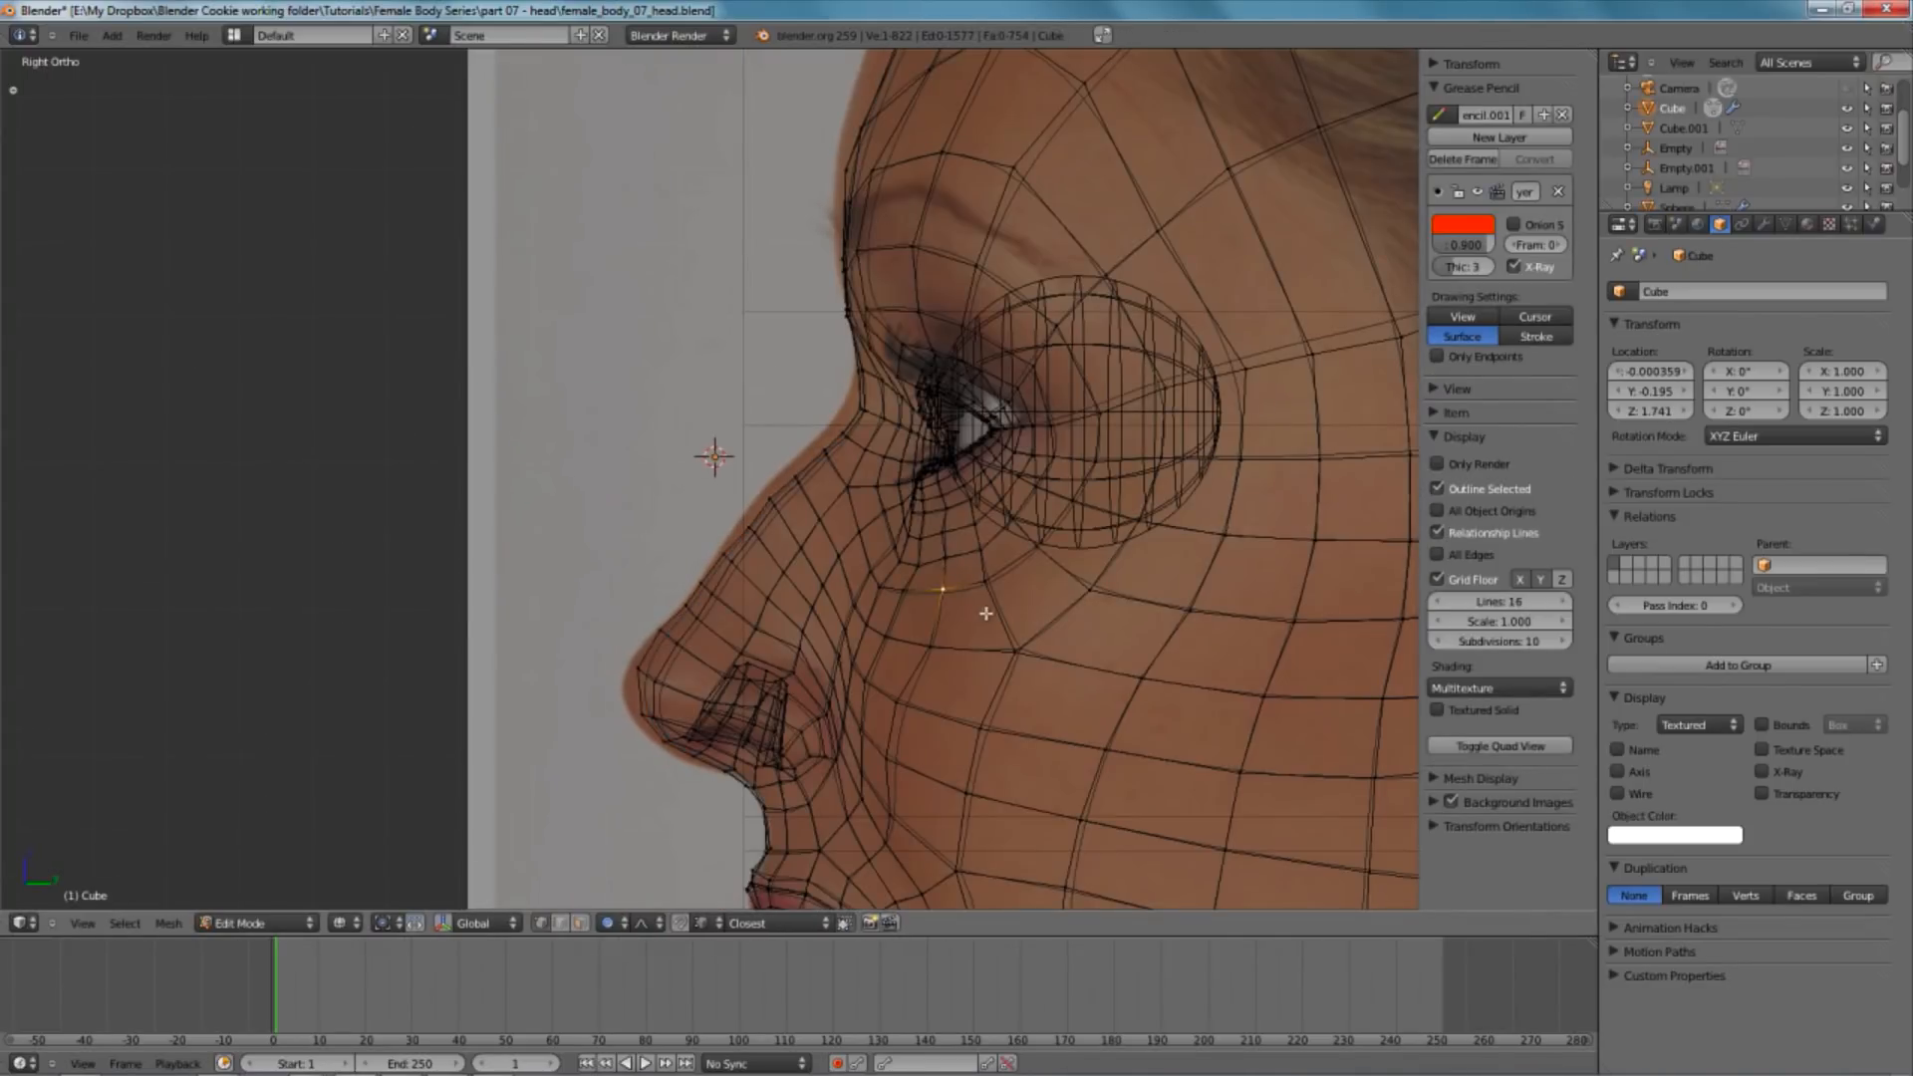
key("g")
key("r")
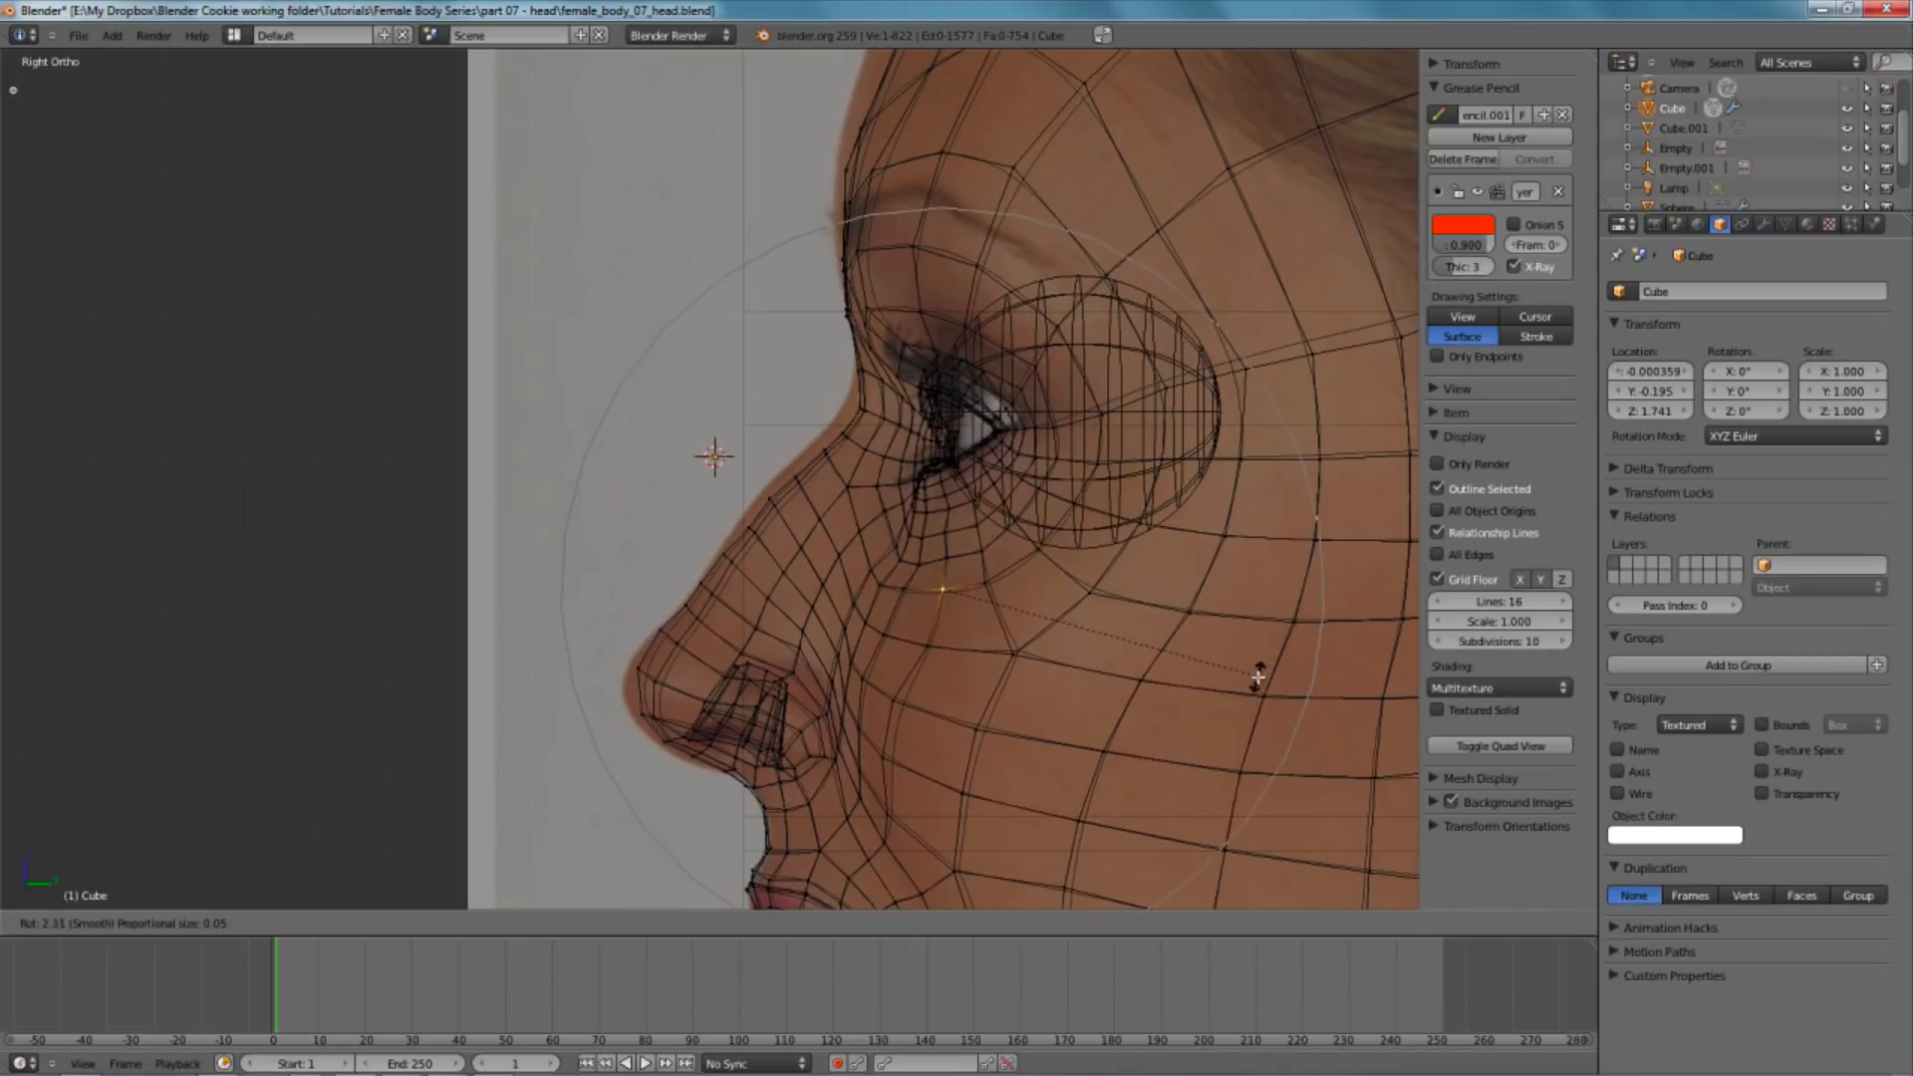
left_click(1282, 653)
key("g")
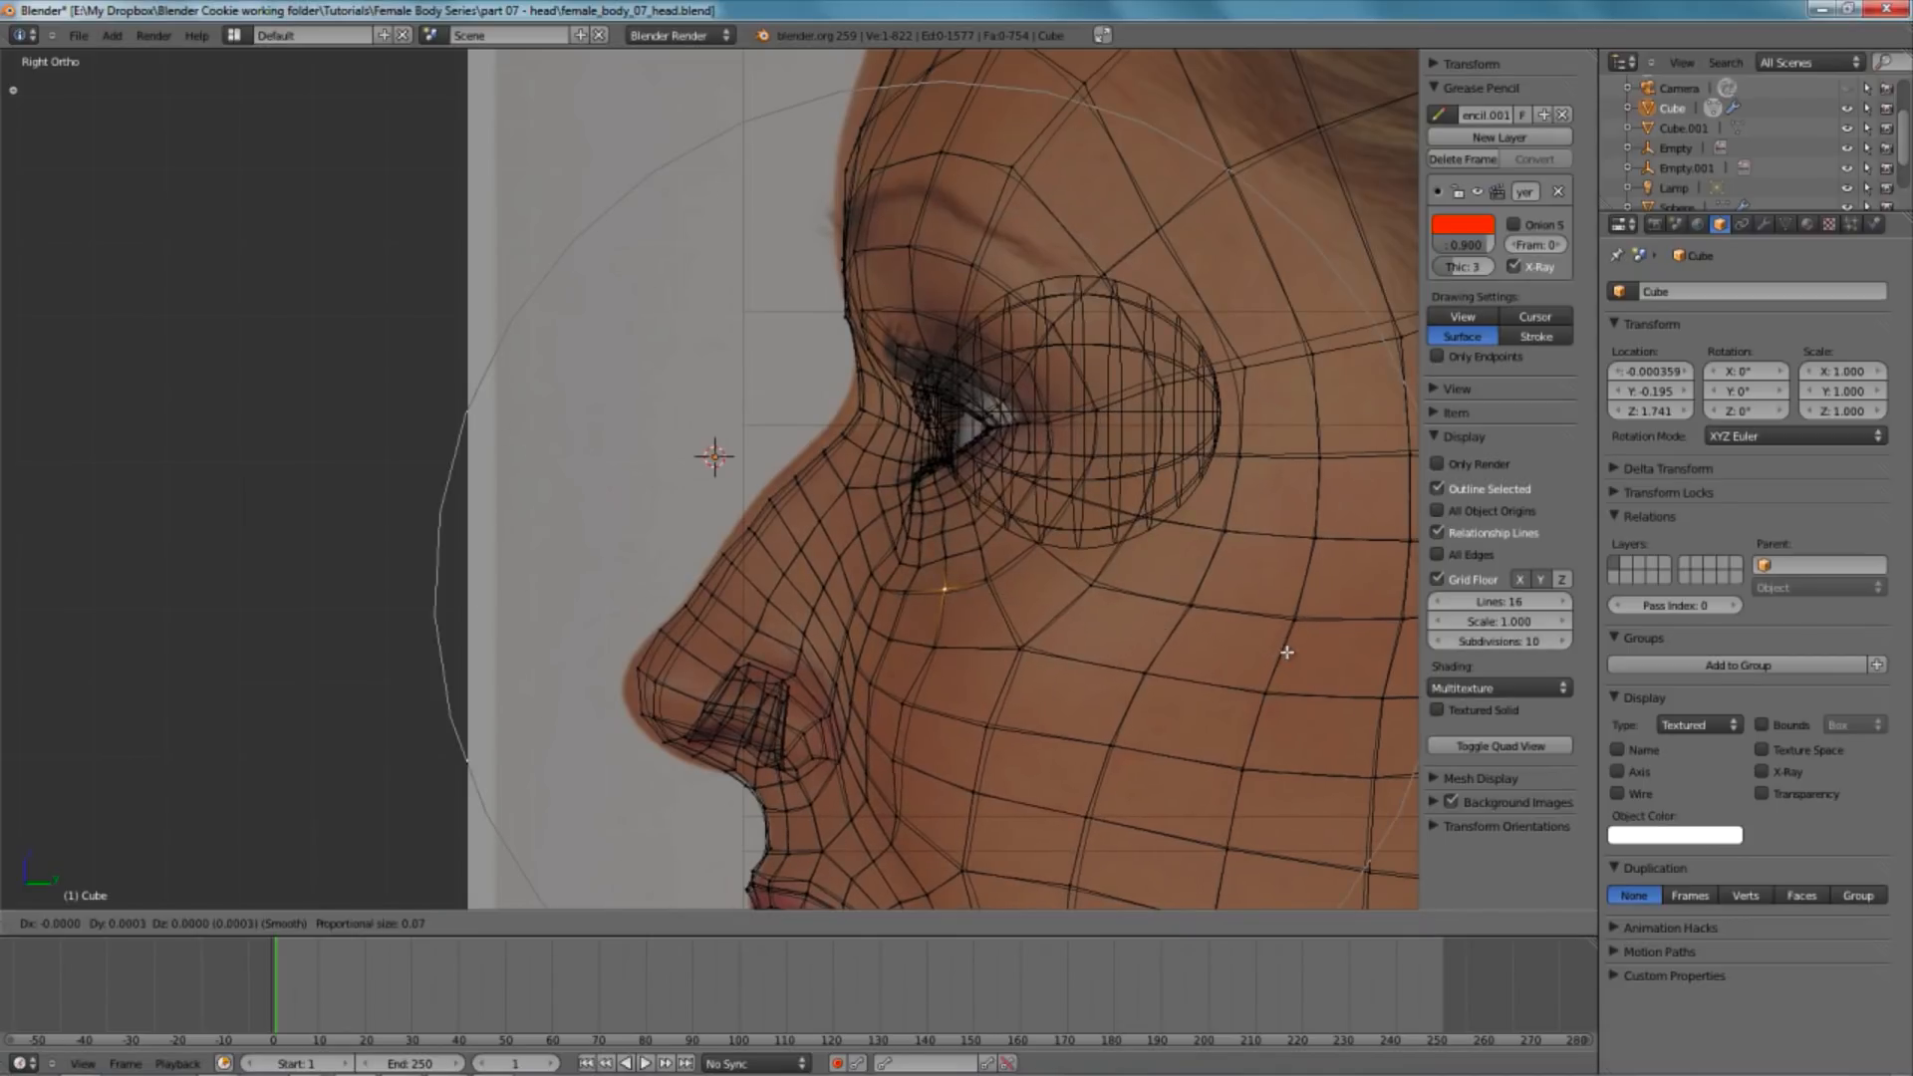
left_click(1299, 652)
key("z")
key("z")
key("r")
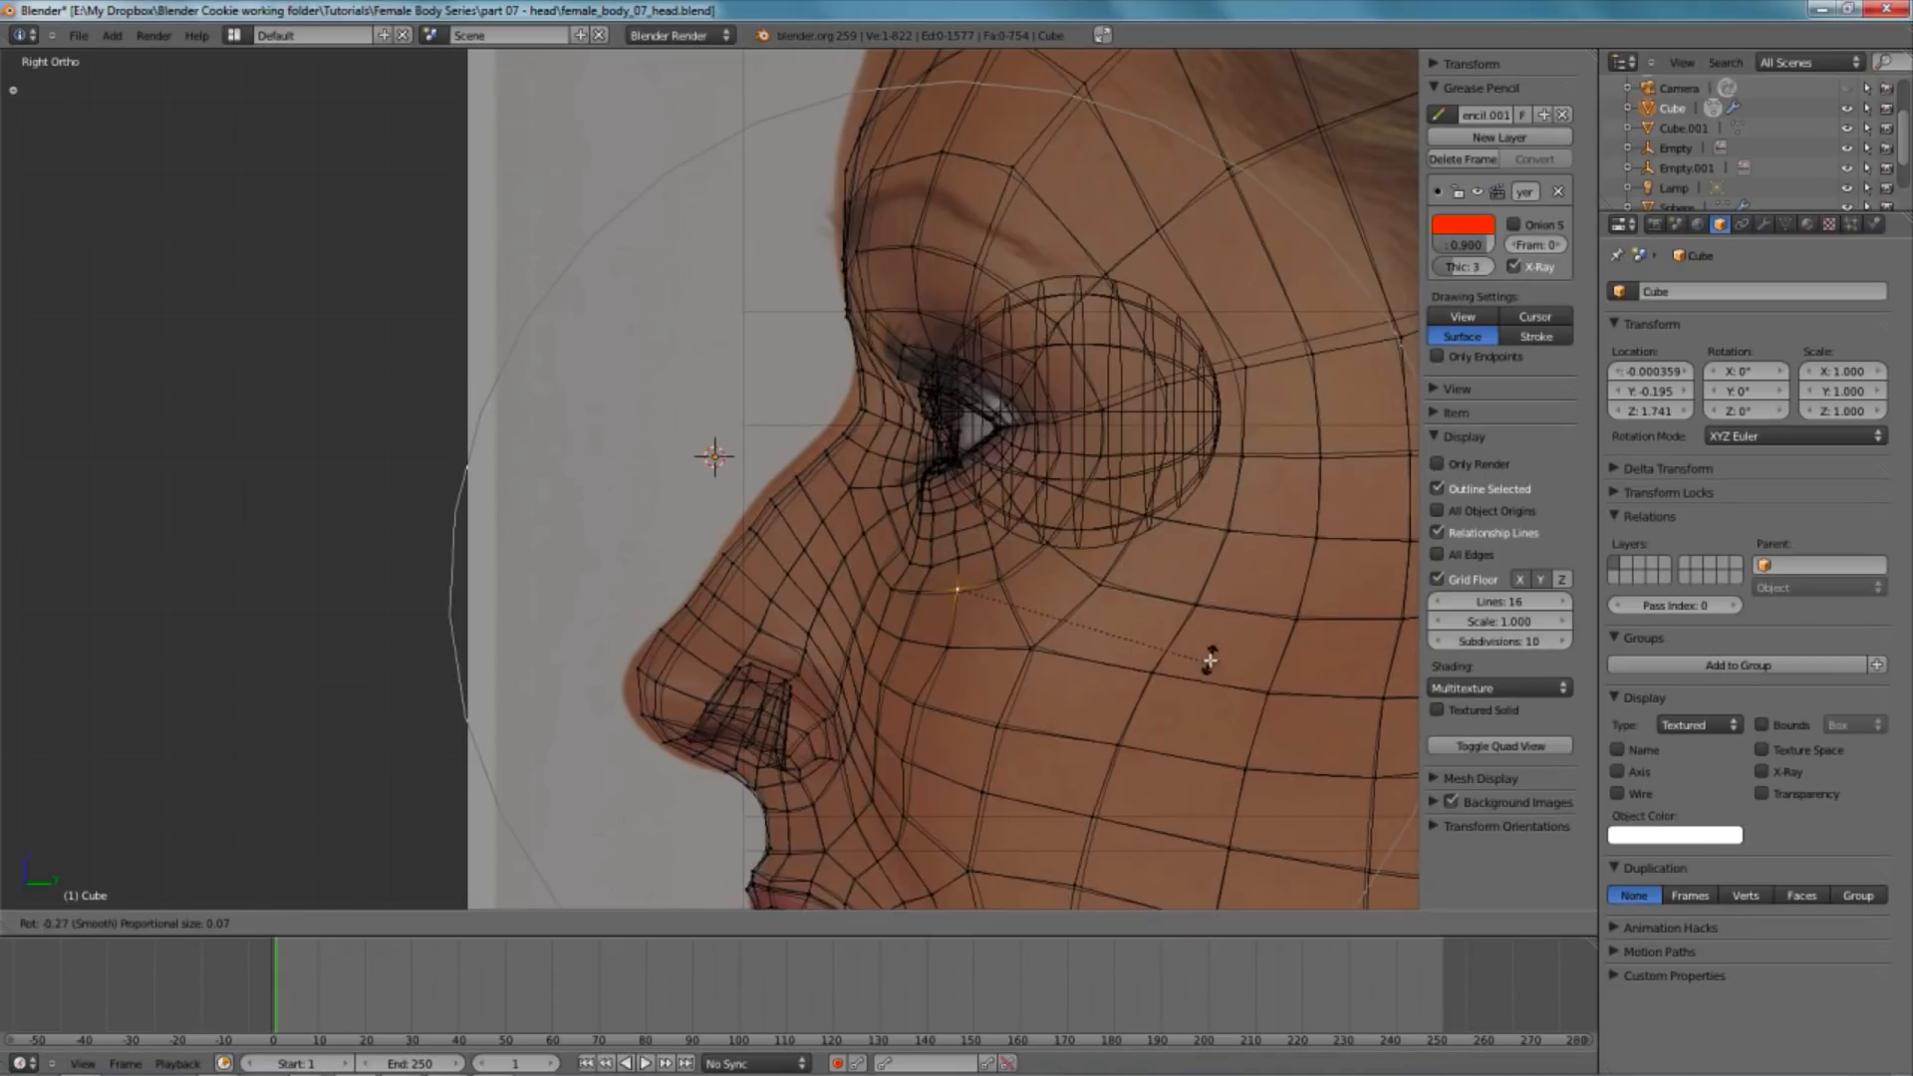
left_click(1220, 652)
- Further move and rotate the upper cheek beneath the eye with proportional editing, and nudge the brow vertex above the eye in side view
key("z")
key("g")
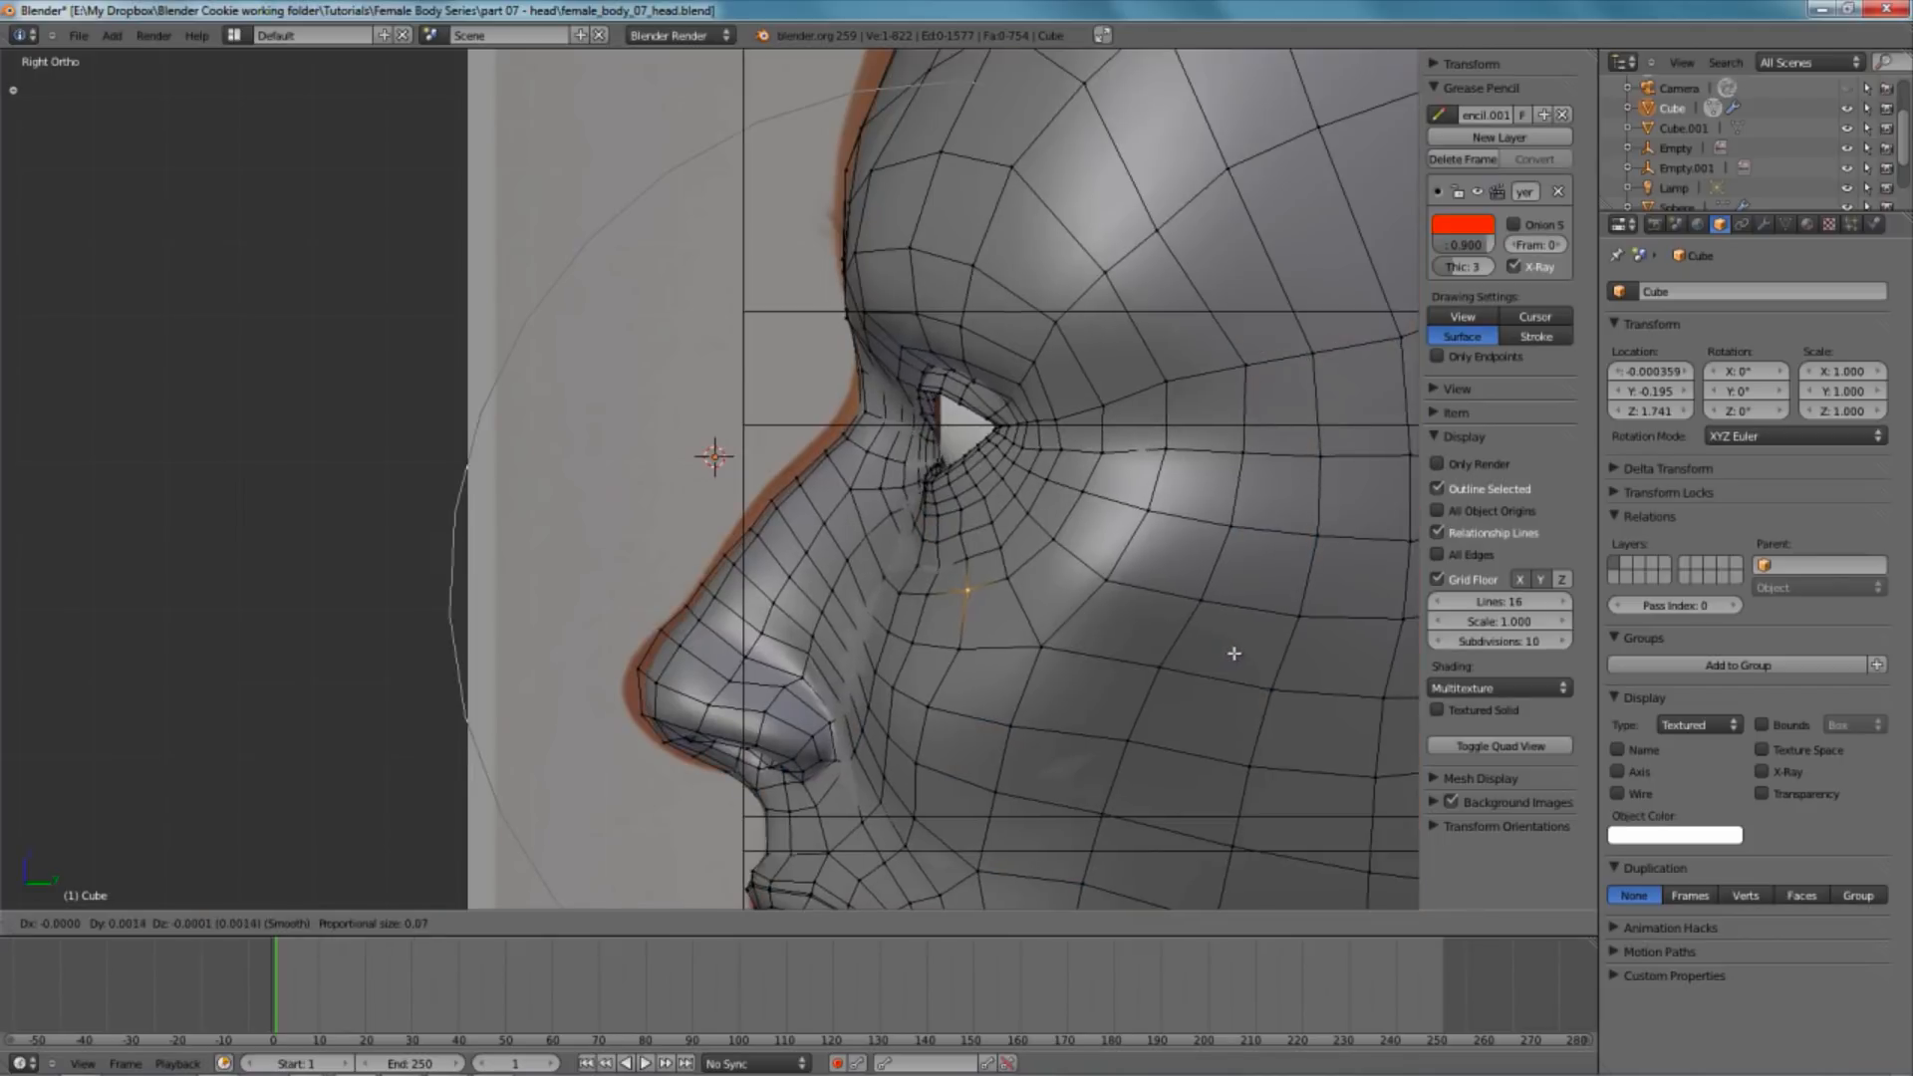
left_click(1239, 655)
key("z")
key("r")
left_click(1244, 653)
key("z")
key("g")
left_click(1258, 654)
key("z")
key("z")
key("g")
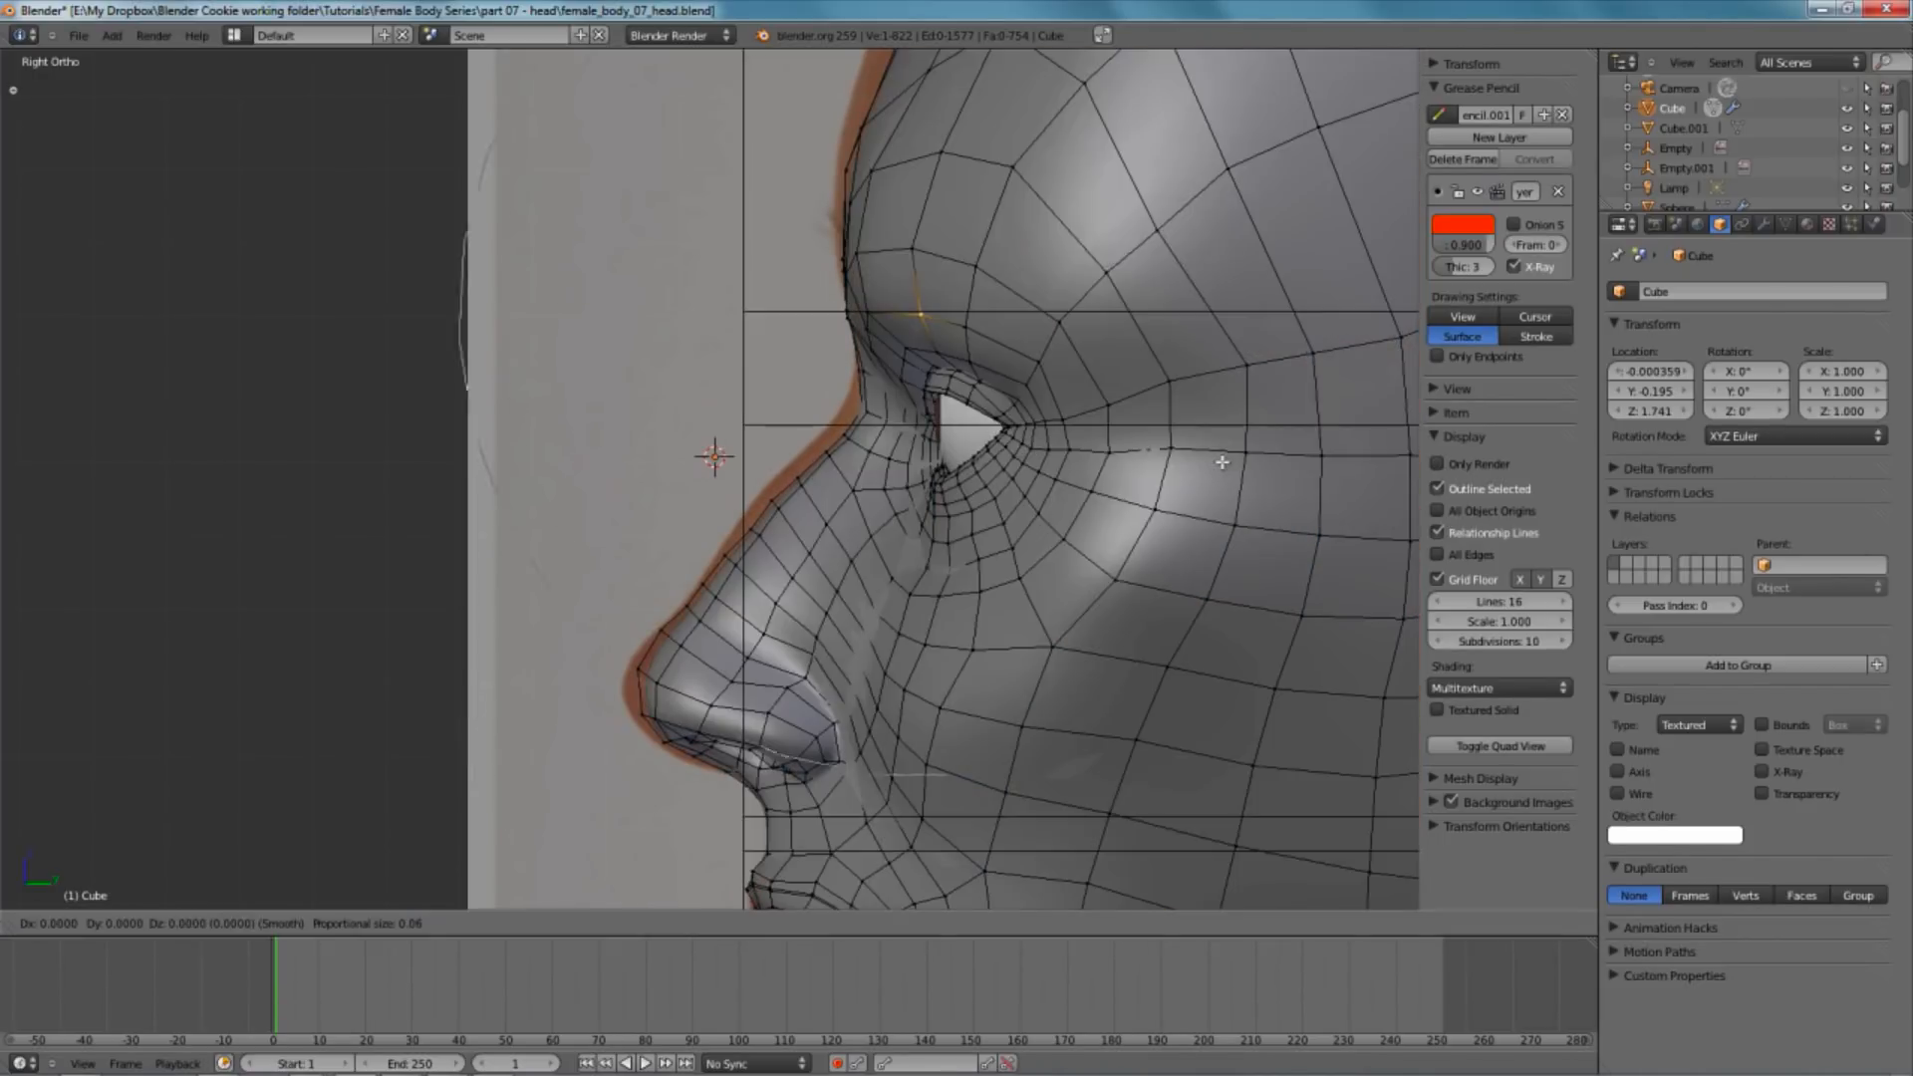
left_click(1222, 453)
- Select two outer cheek vertices in front view and move and rotate them inward with proportional editing
key("KP_1")
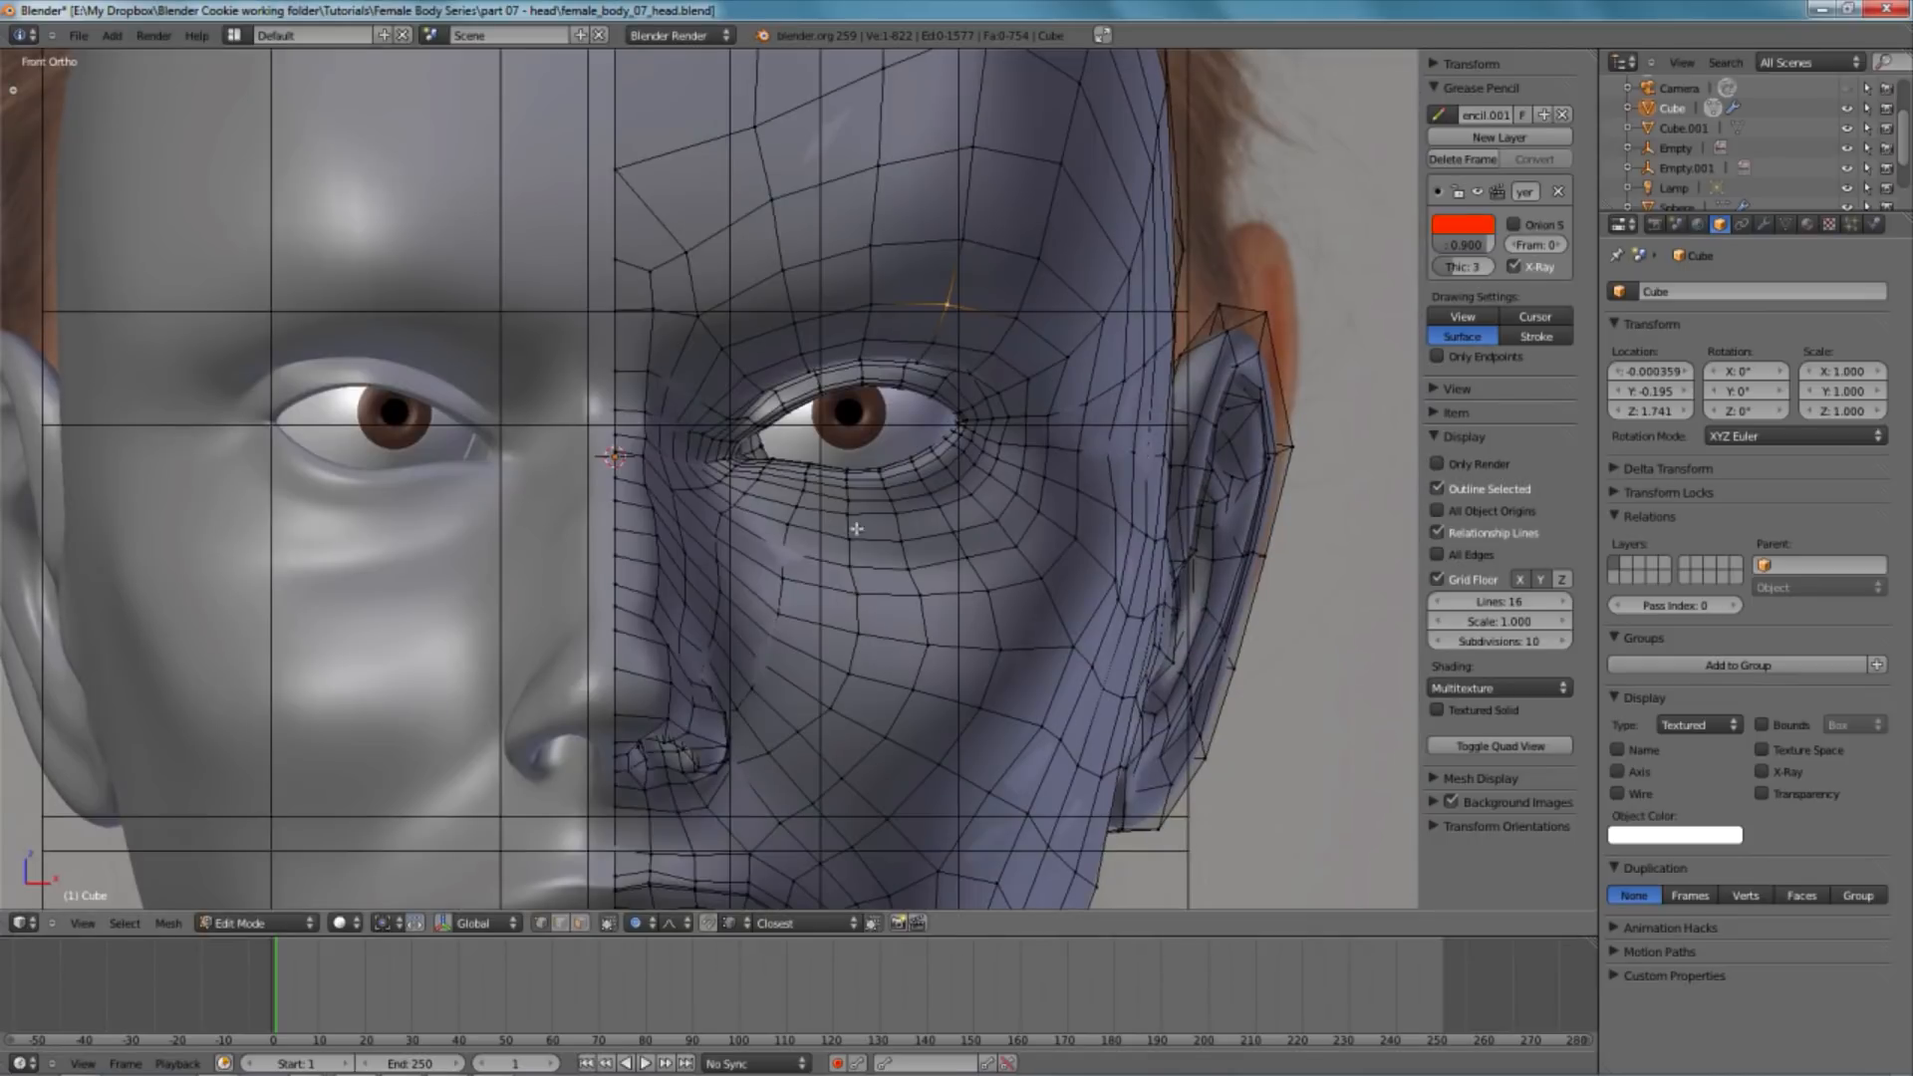
scroll(1067, 577, "down", 3)
scroll(987, 594, "up", 2)
key("z")
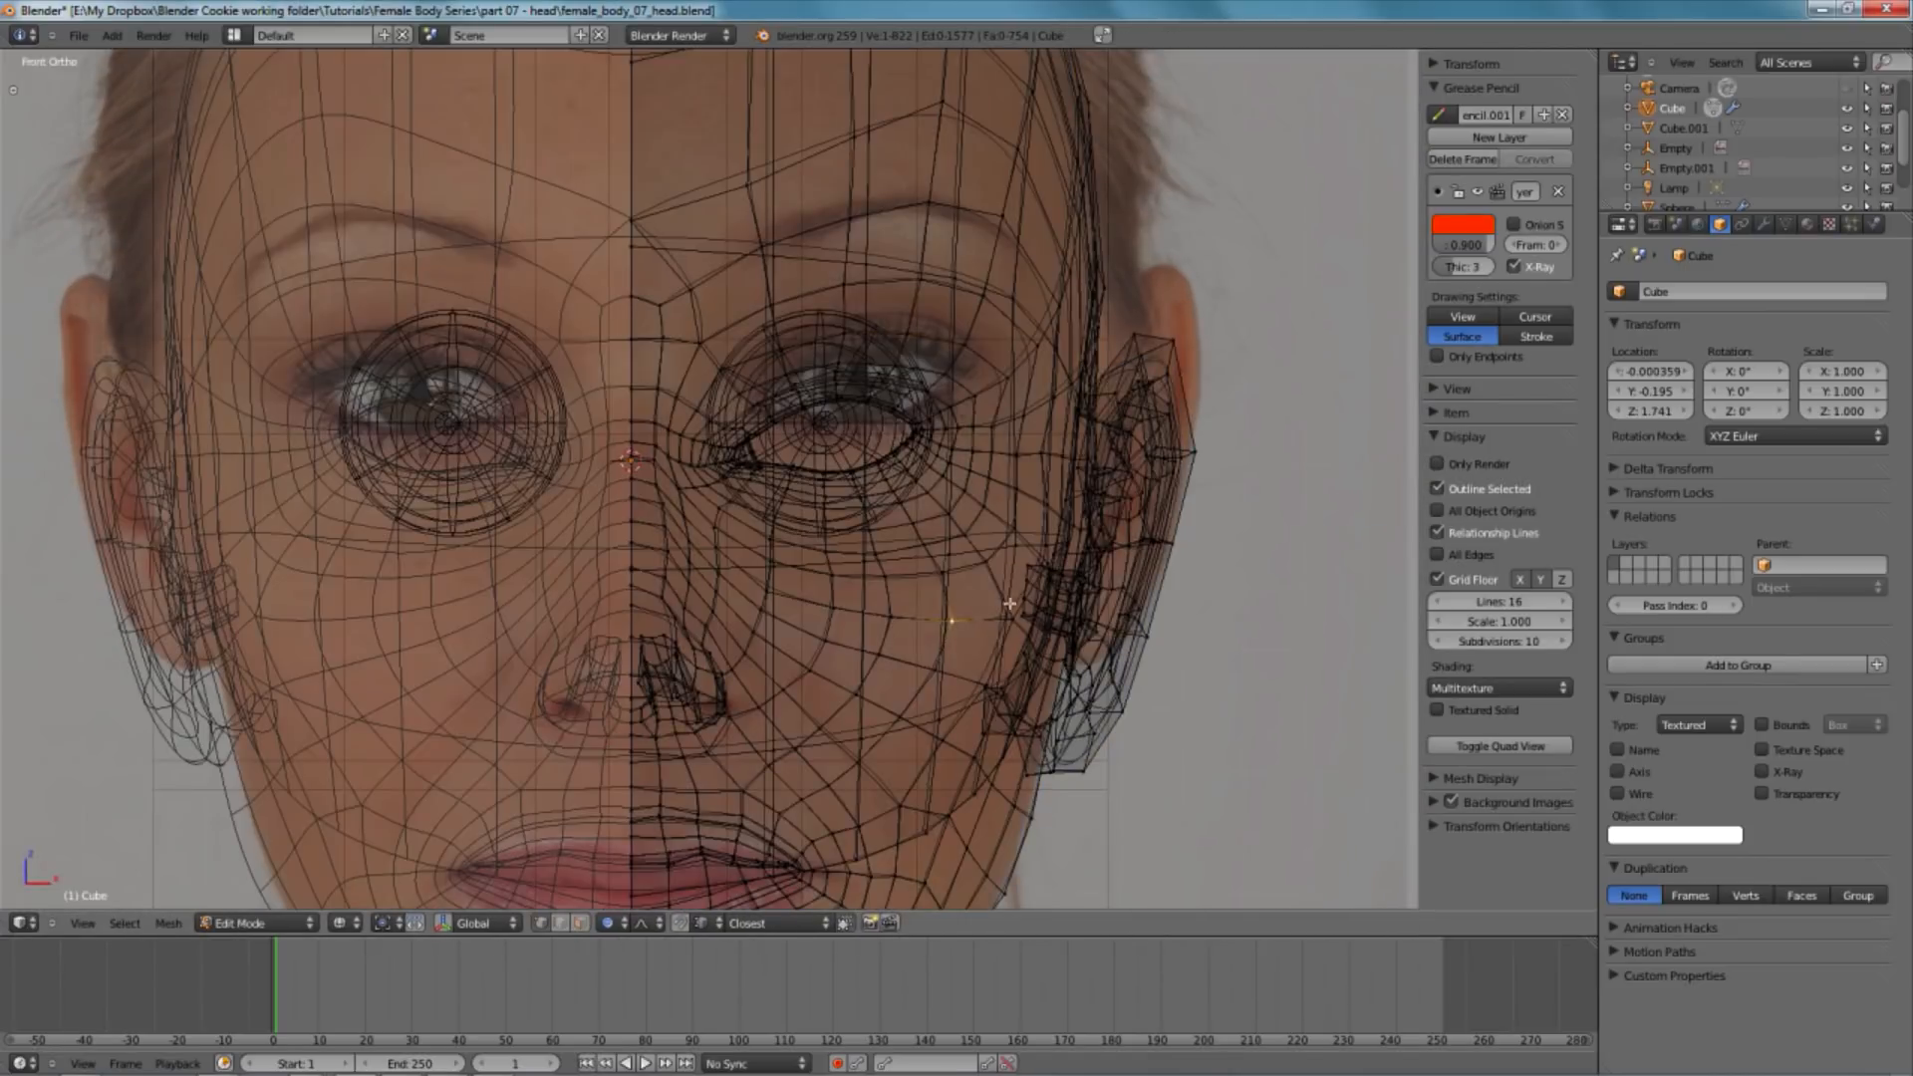
key("z")
right_click(1002, 621, "shift")
key("g")
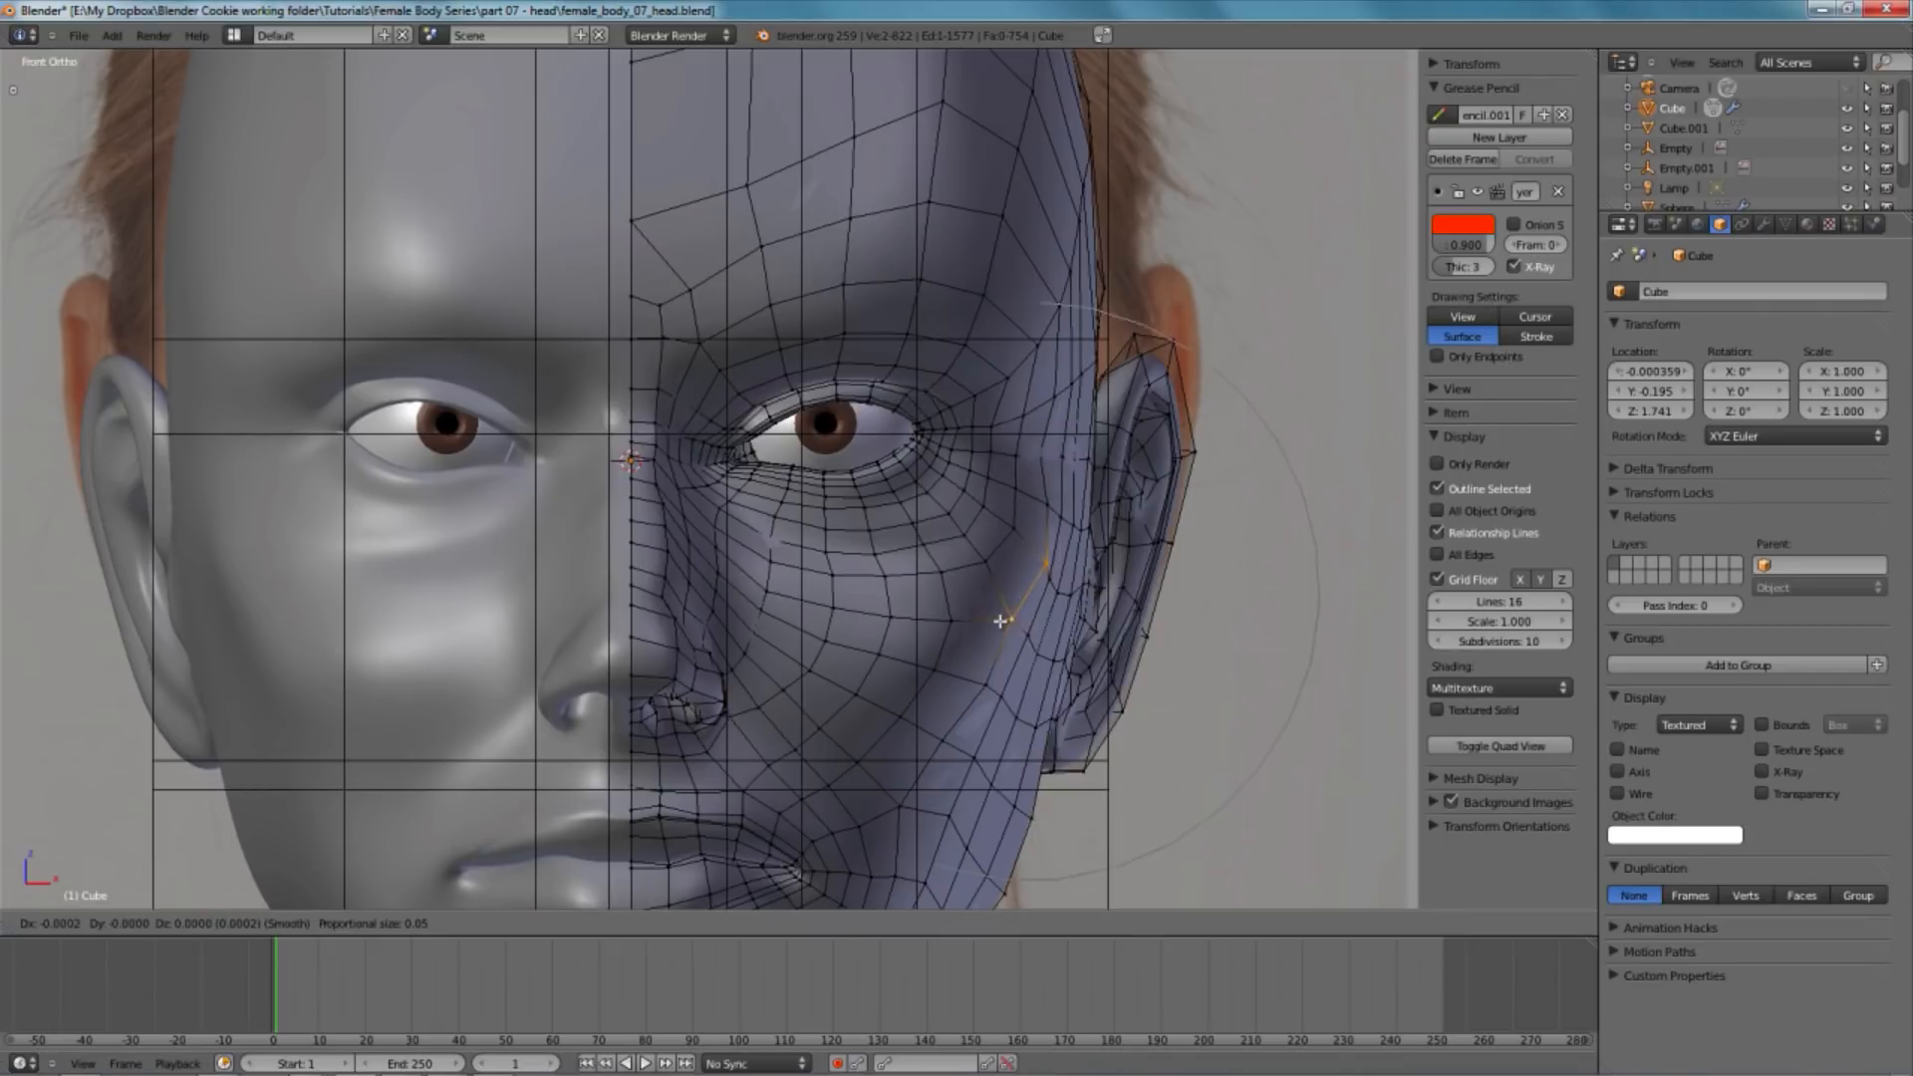
key("r")
scroll(1181, 667, "down", 2)
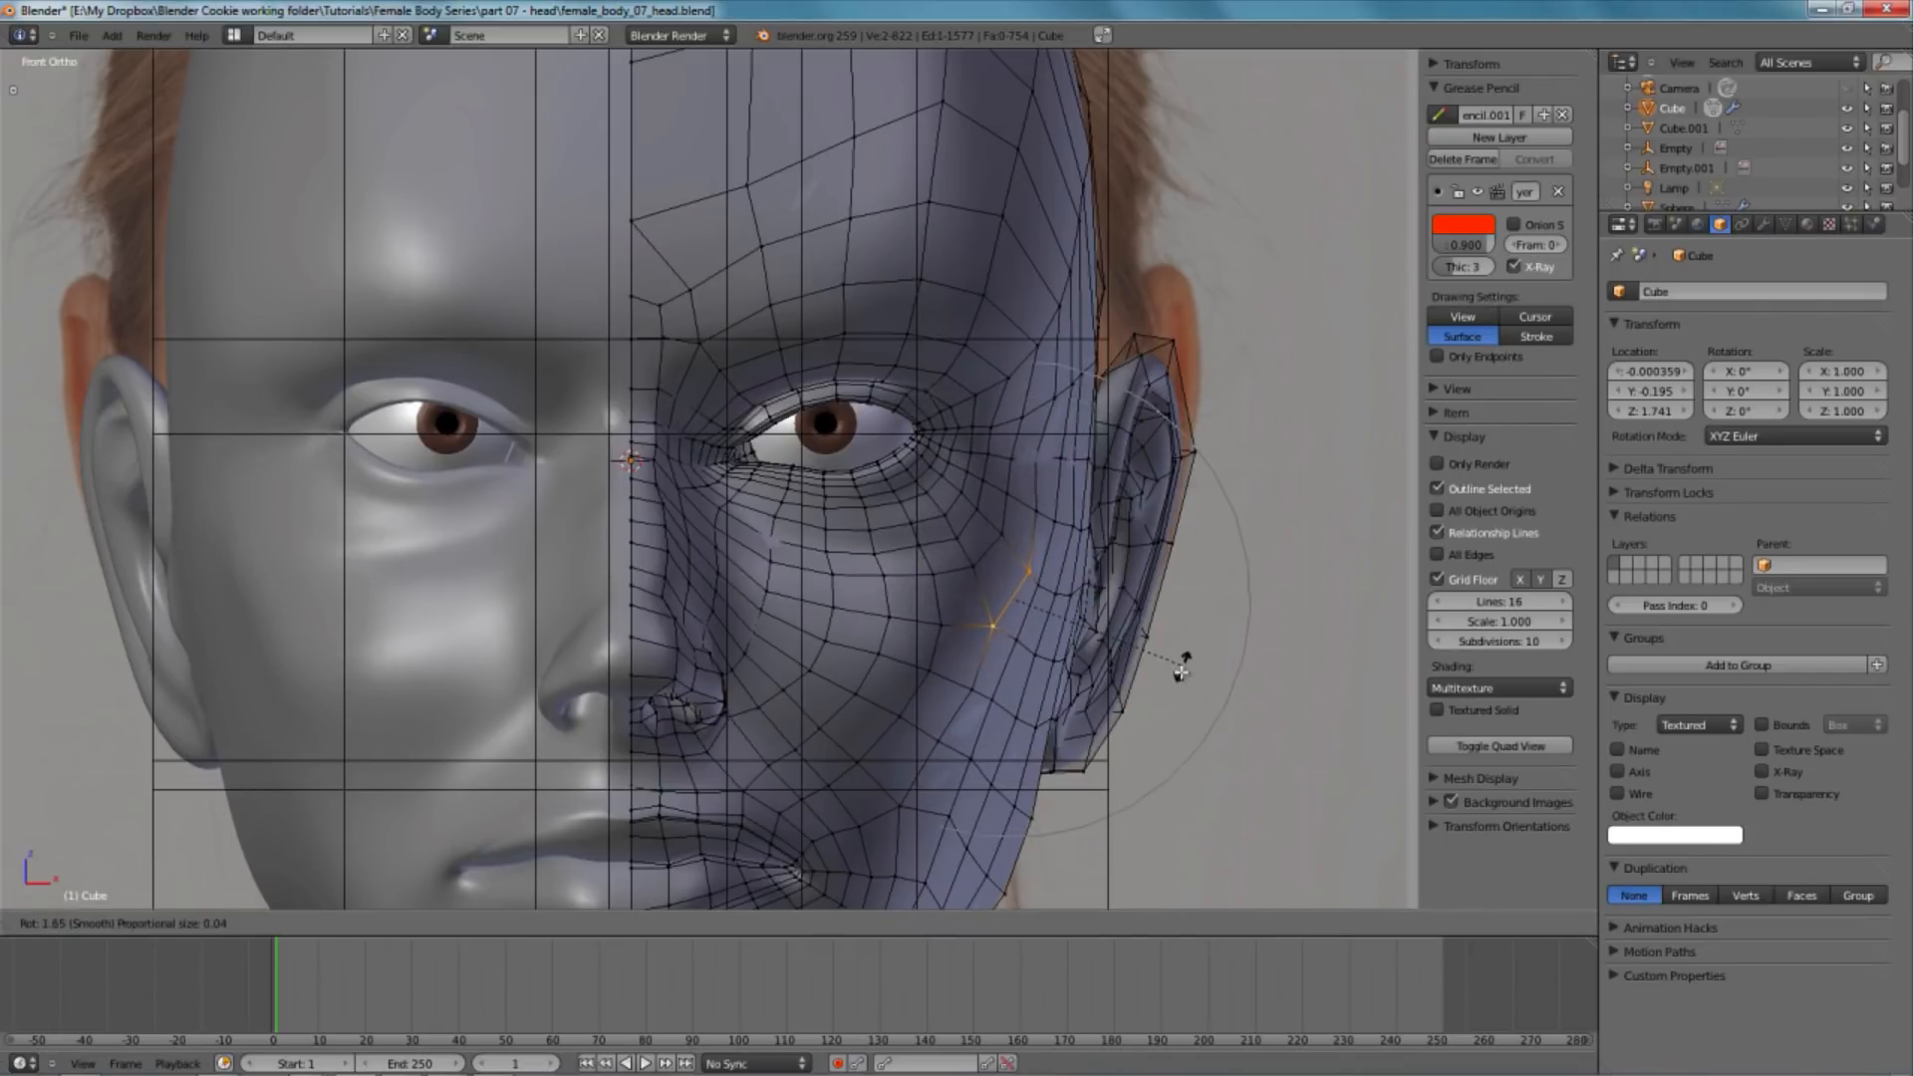
left_click(1184, 666)
- Select the patch of cheek vertices below the eye and apply Smooth to it twice
scroll(1190, 670, "down", 3)
key("Tab")
middle_click_drag(752, 598, 738, 538)
scroll(795, 581, "down", 1)
scroll(857, 474, "up", 2)
key("Tab")
middle_click_drag(880, 457, 930, 613)
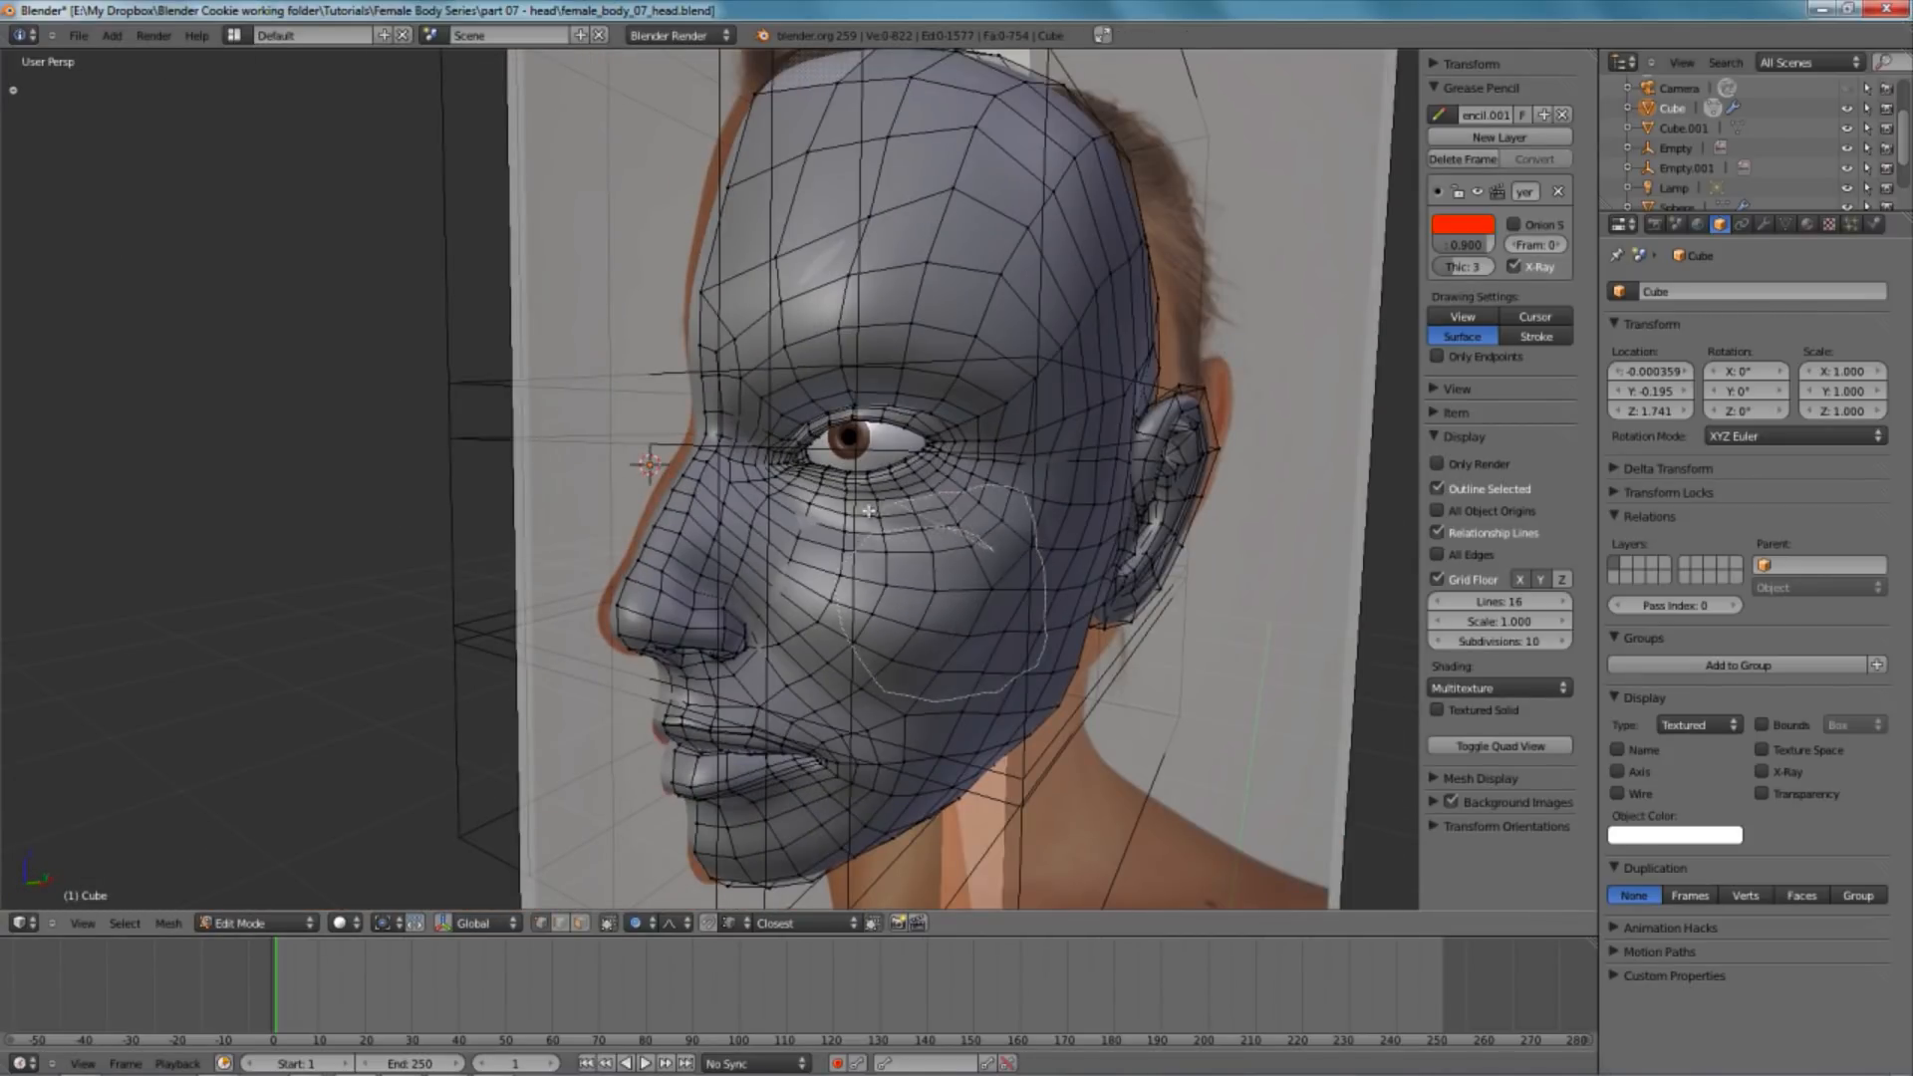
left_click_drag(872, 575, 874, 574, "ctrl")
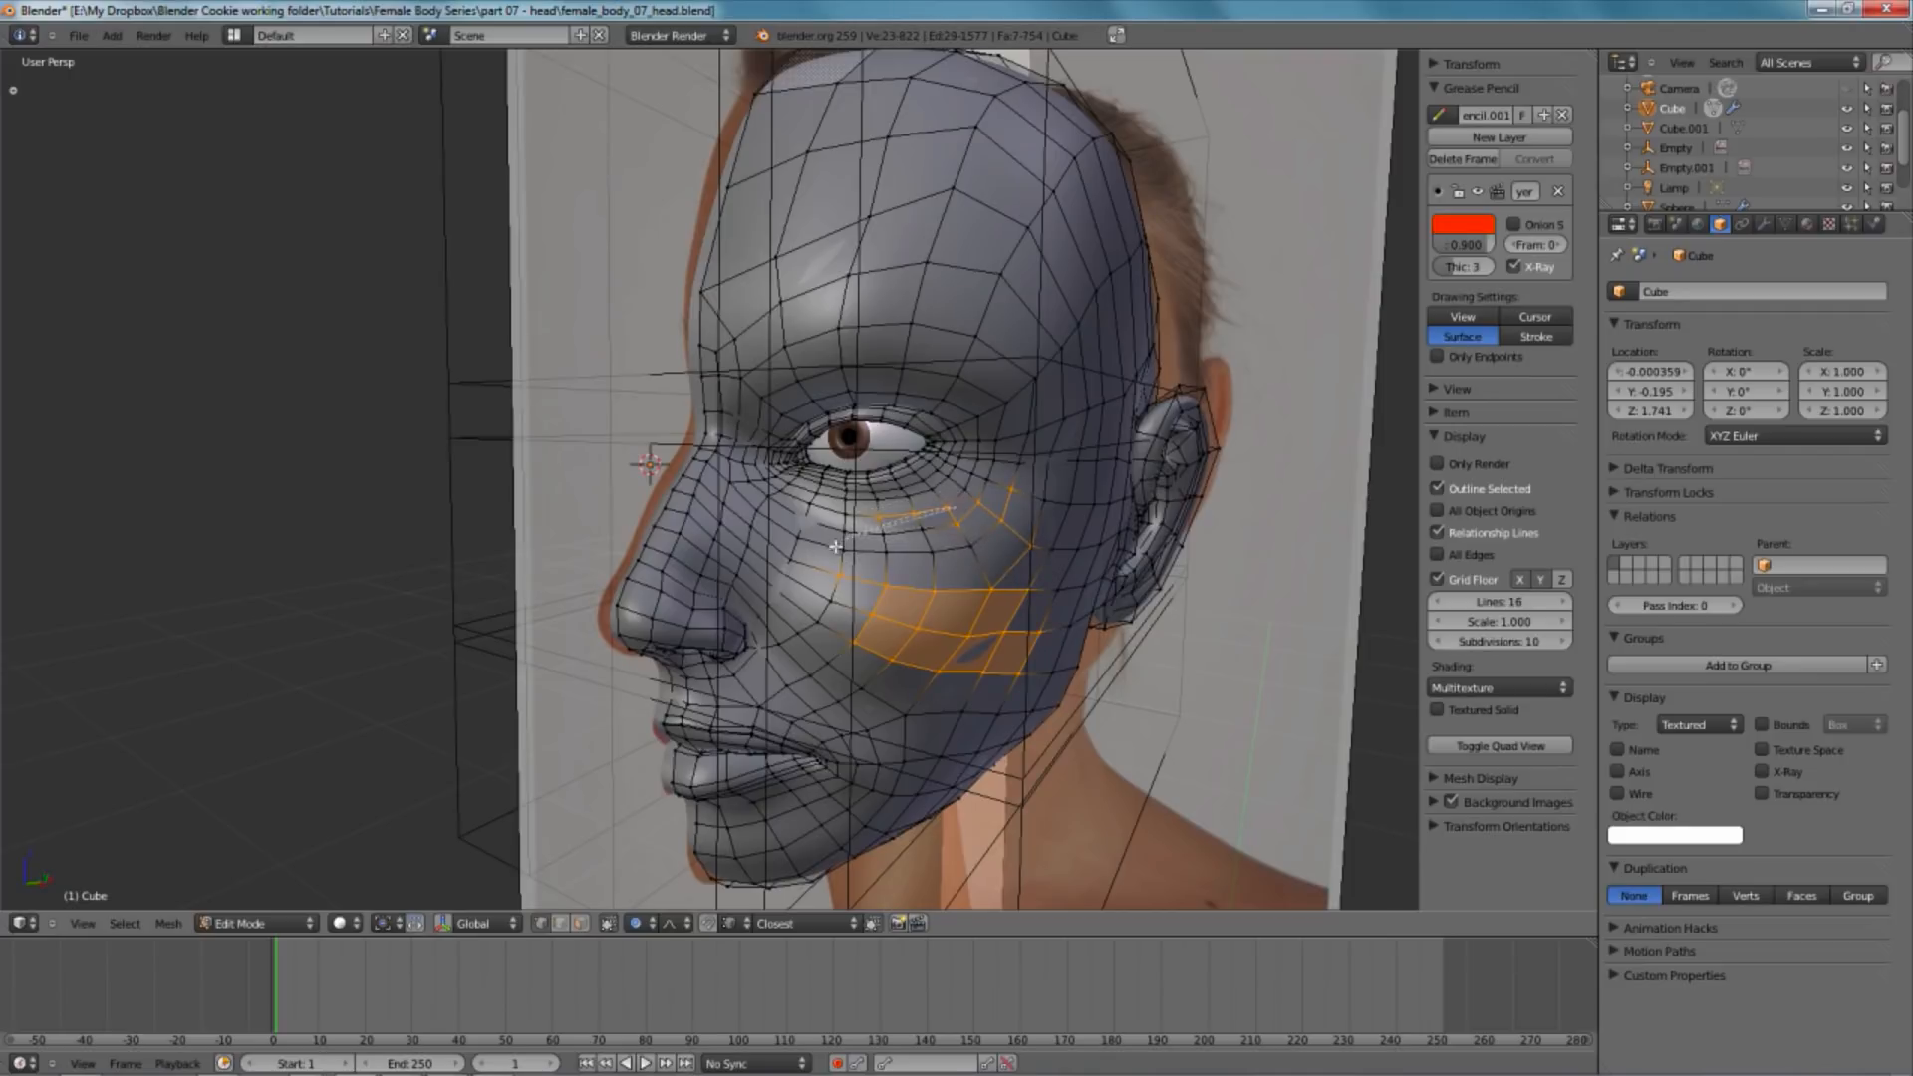
key("w")
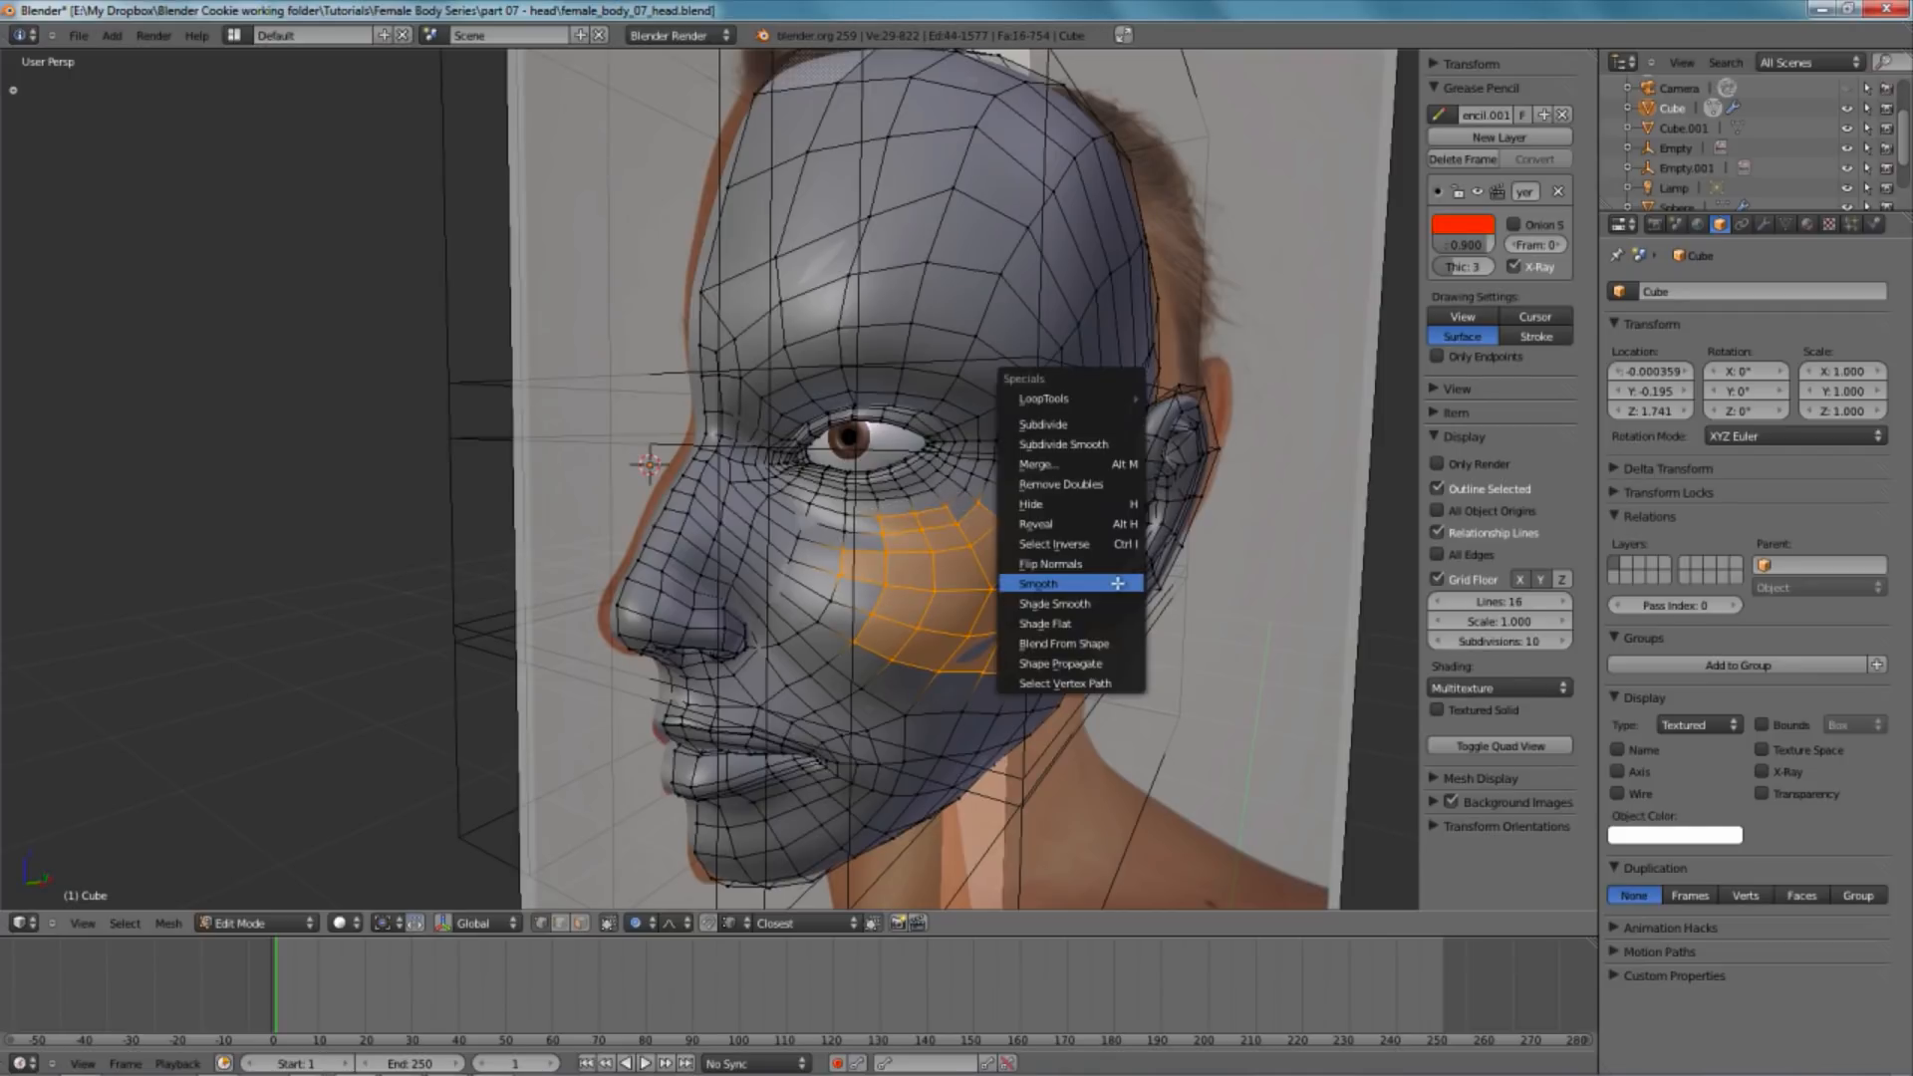
left_click(1117, 584)
left_click(1118, 584)
- Smooth the small group of cheek vertices beside the nose twice and check the surface in object mode
key("a")
mouse_move(804, 572)
left_mouse_down("ctrl")
mouse_move(813, 595)
mouse_move(942, 655)
left_mouse_up("ctrl")
key("w")
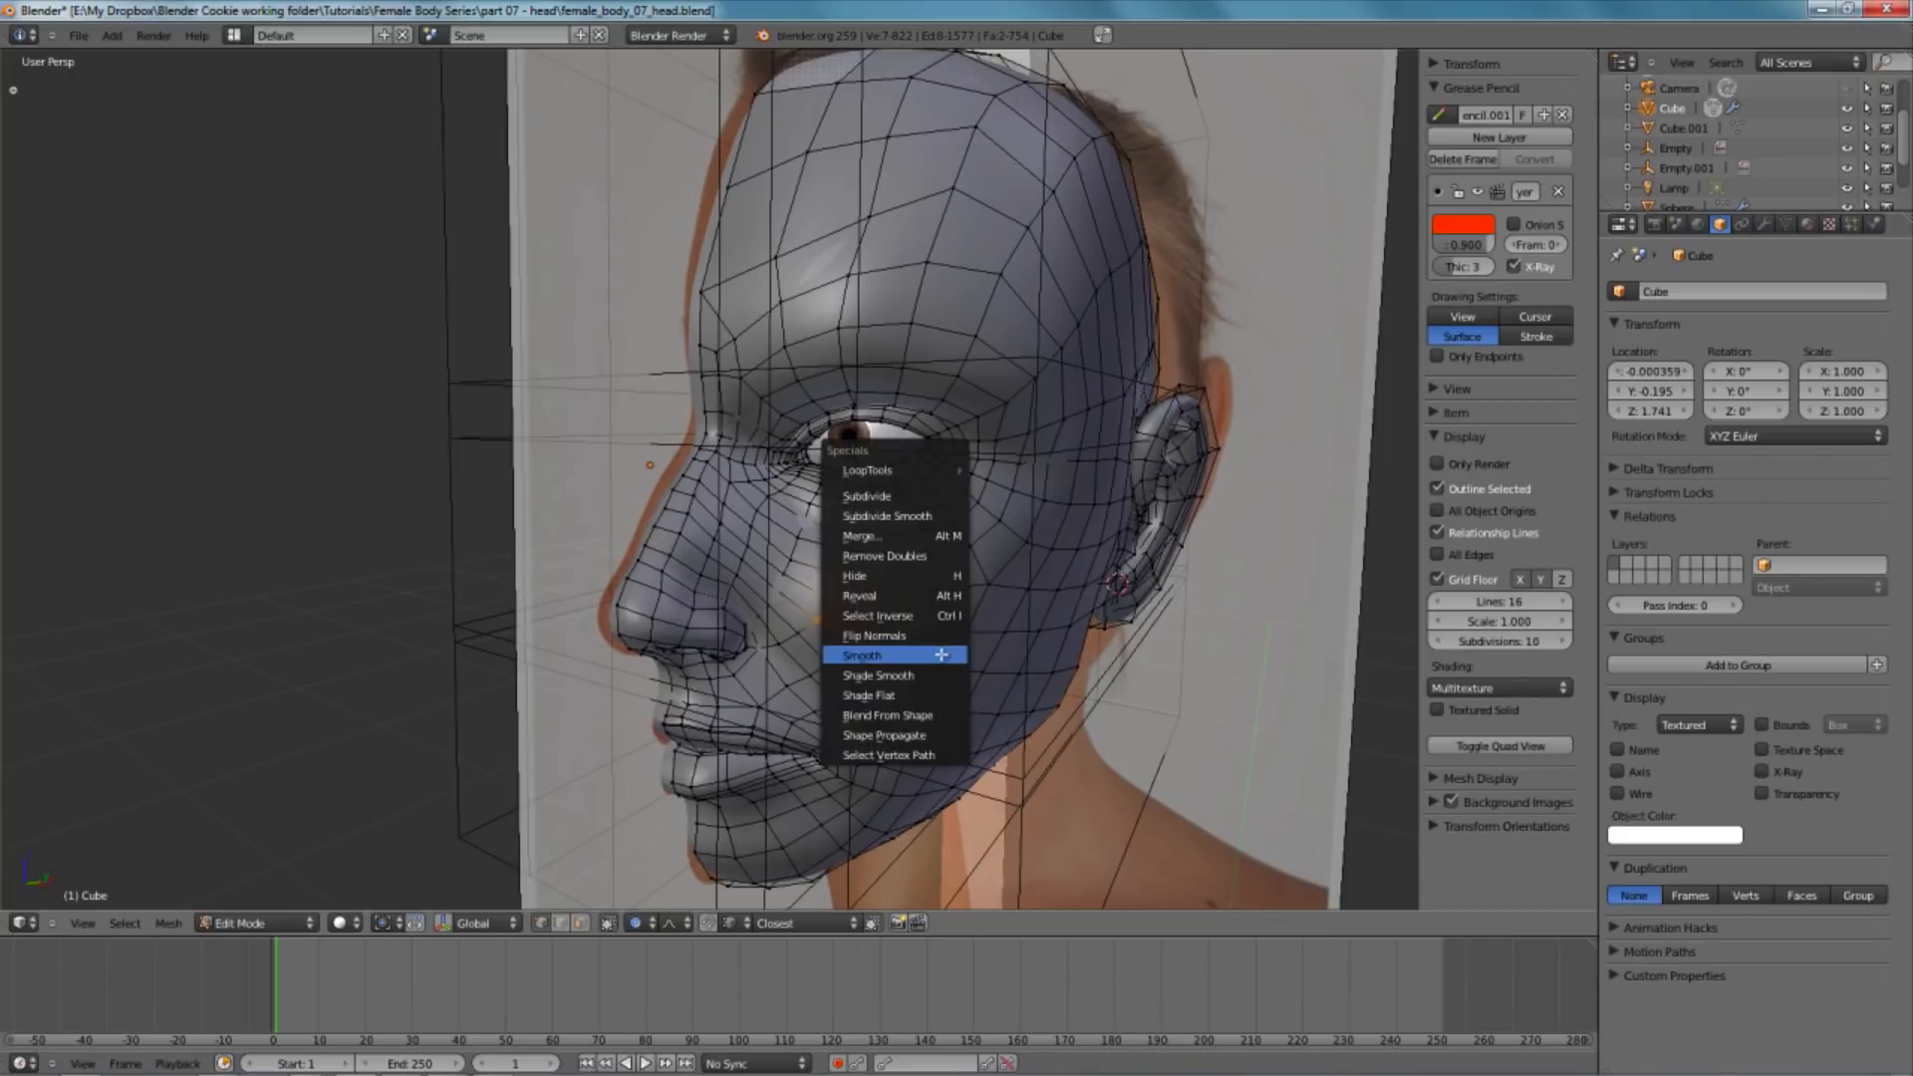
left_click(941, 655)
left_click(941, 655)
key("a")
key("Tab")
key("z")
key("z")
- Smooth the vertices running from the temple down to the outer cheek and return to object mode
key("Tab")
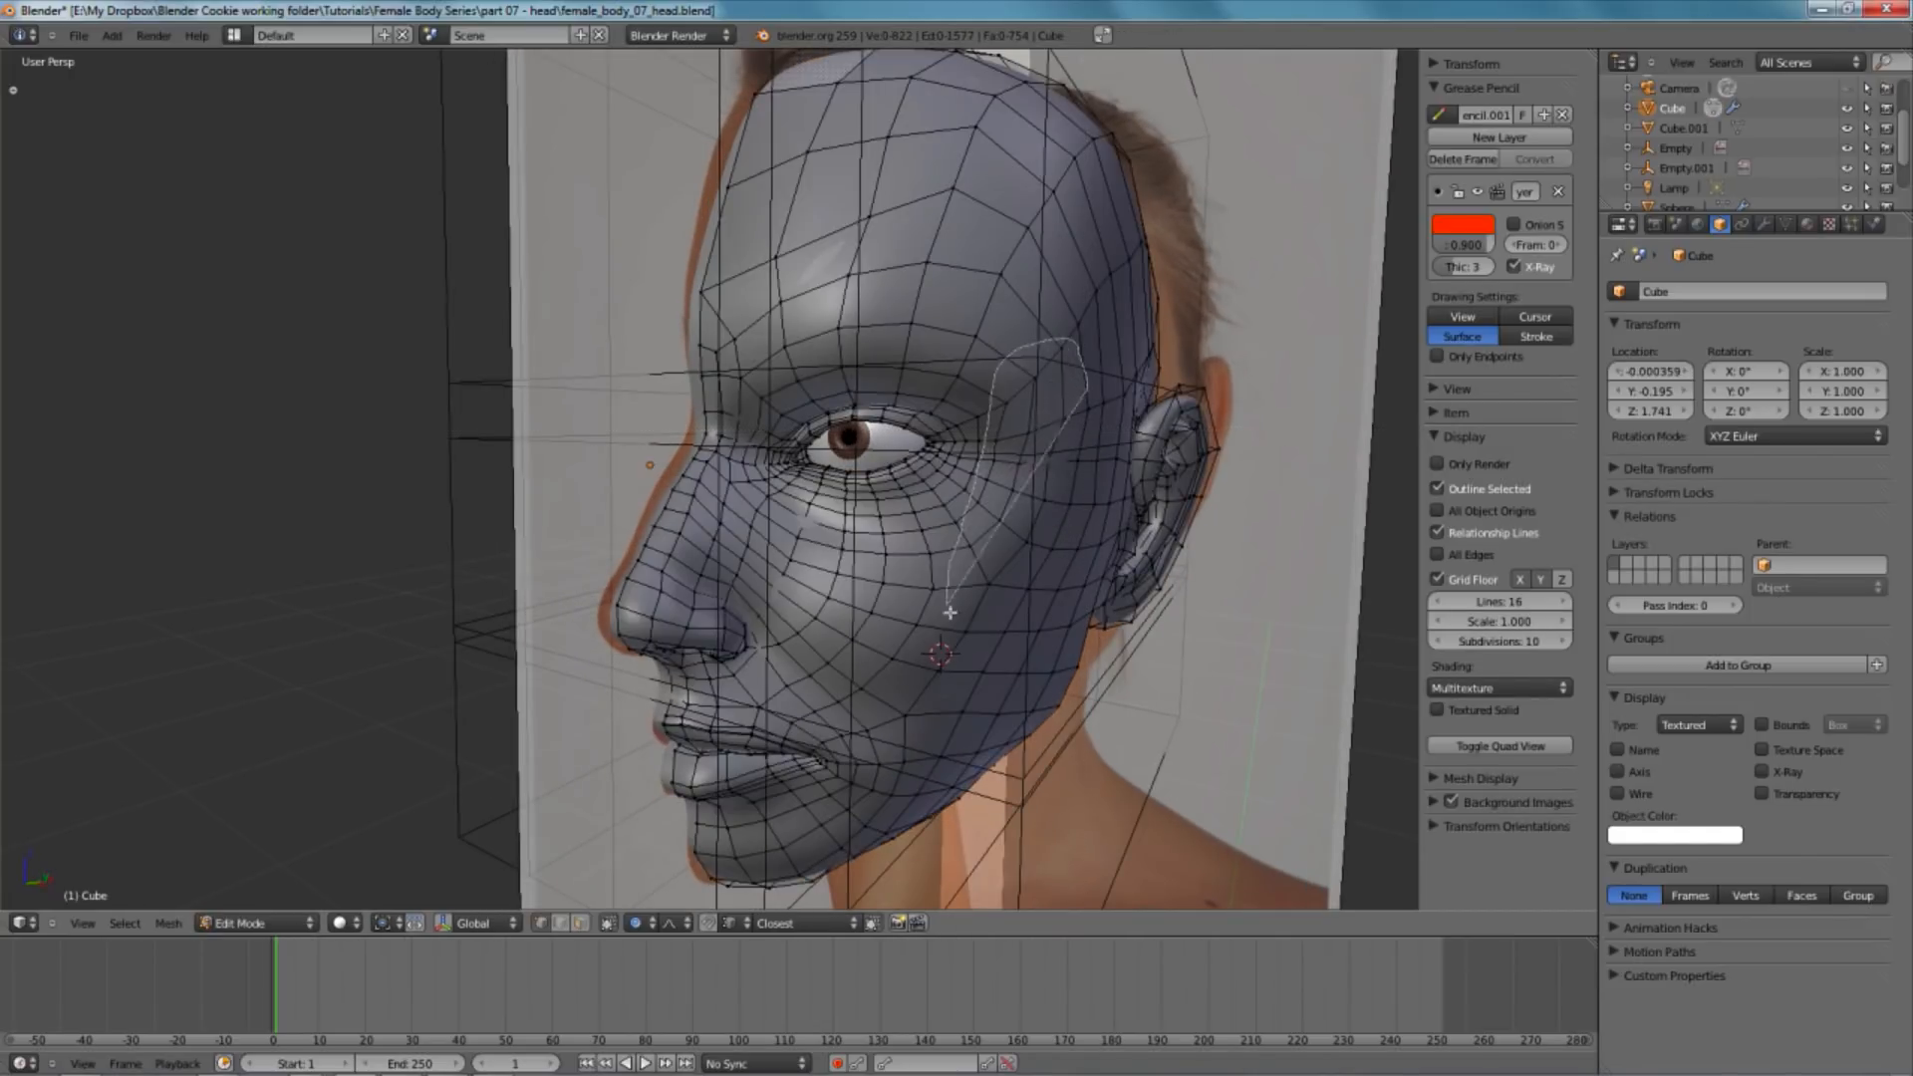
left_click_drag(1076, 516, 1086, 409, "ctrl")
key("w")
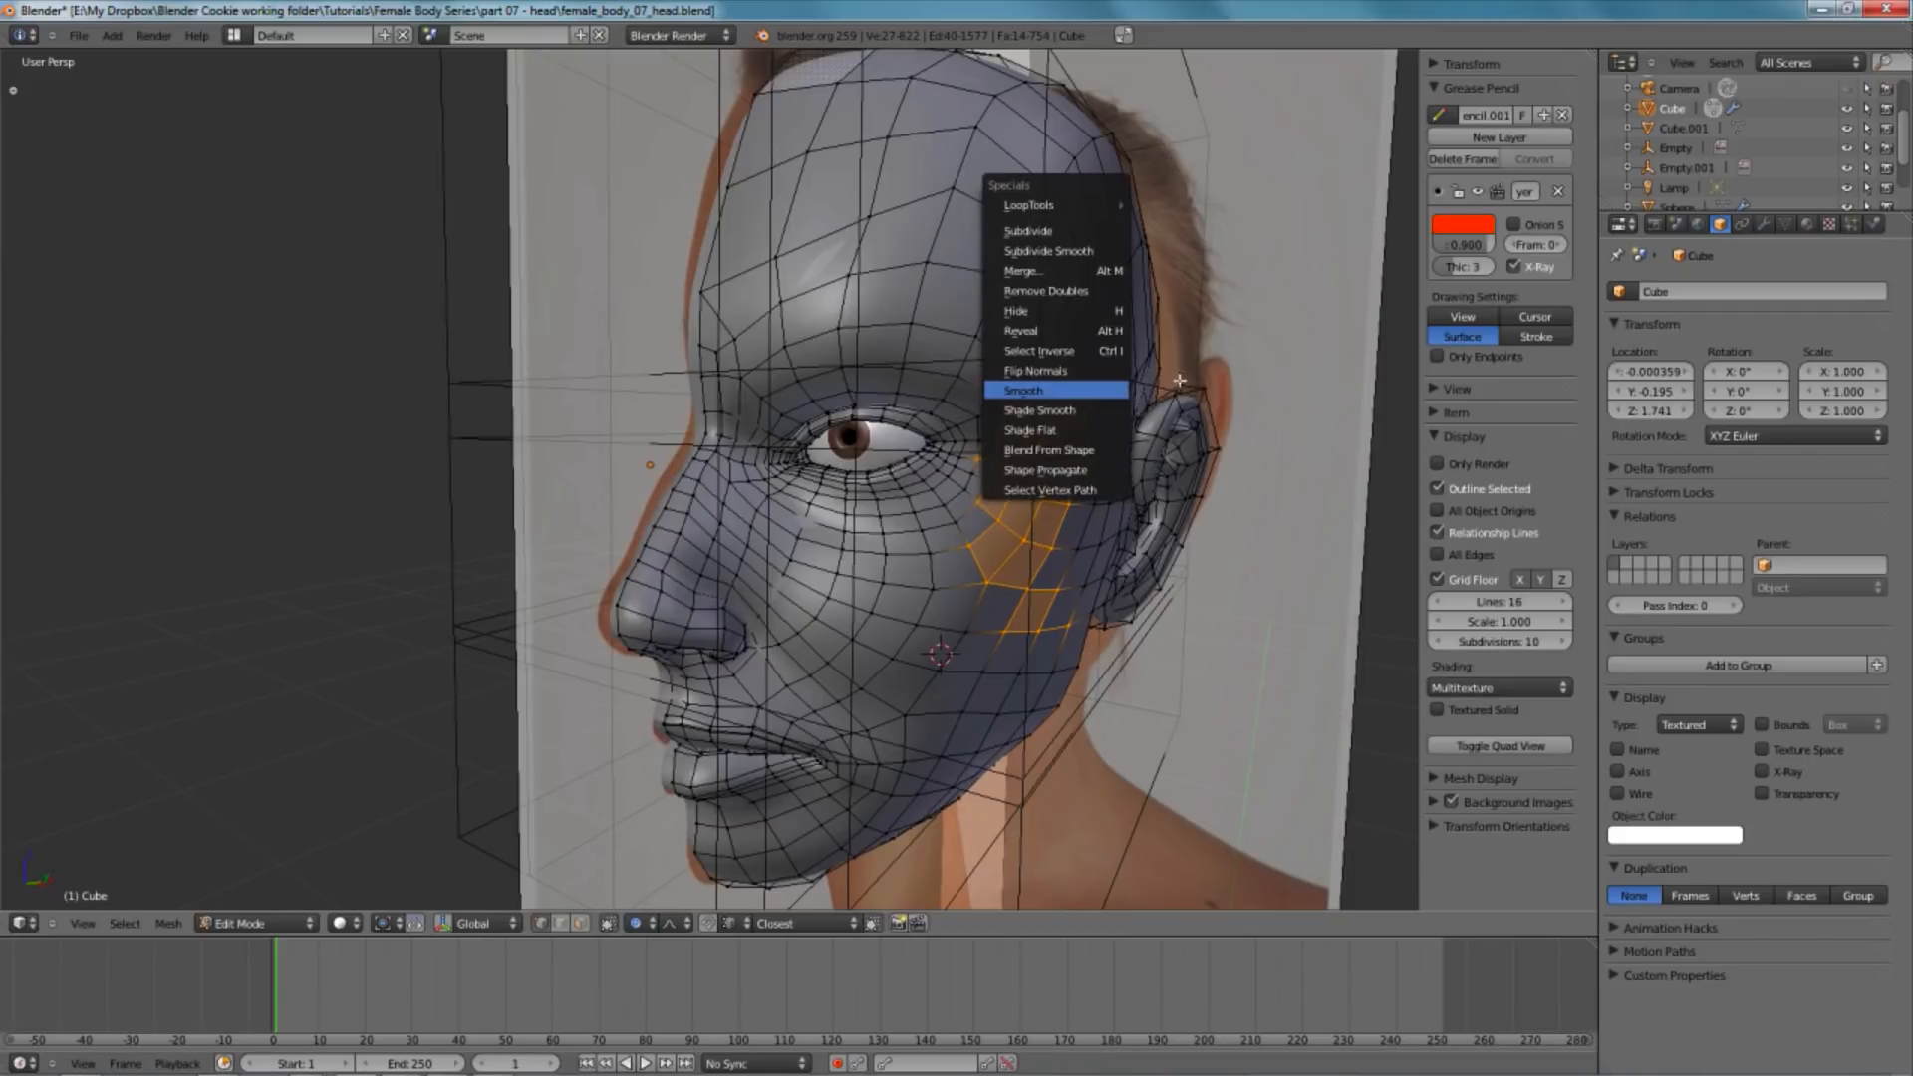
left_click(1108, 387)
key("Tab")
- Adjust the transparency of the side and front reference image empties
scroll(1003, 618, "down", 3)
middle_click_drag(1003, 619, 745, 653)
right_click(619, 233)
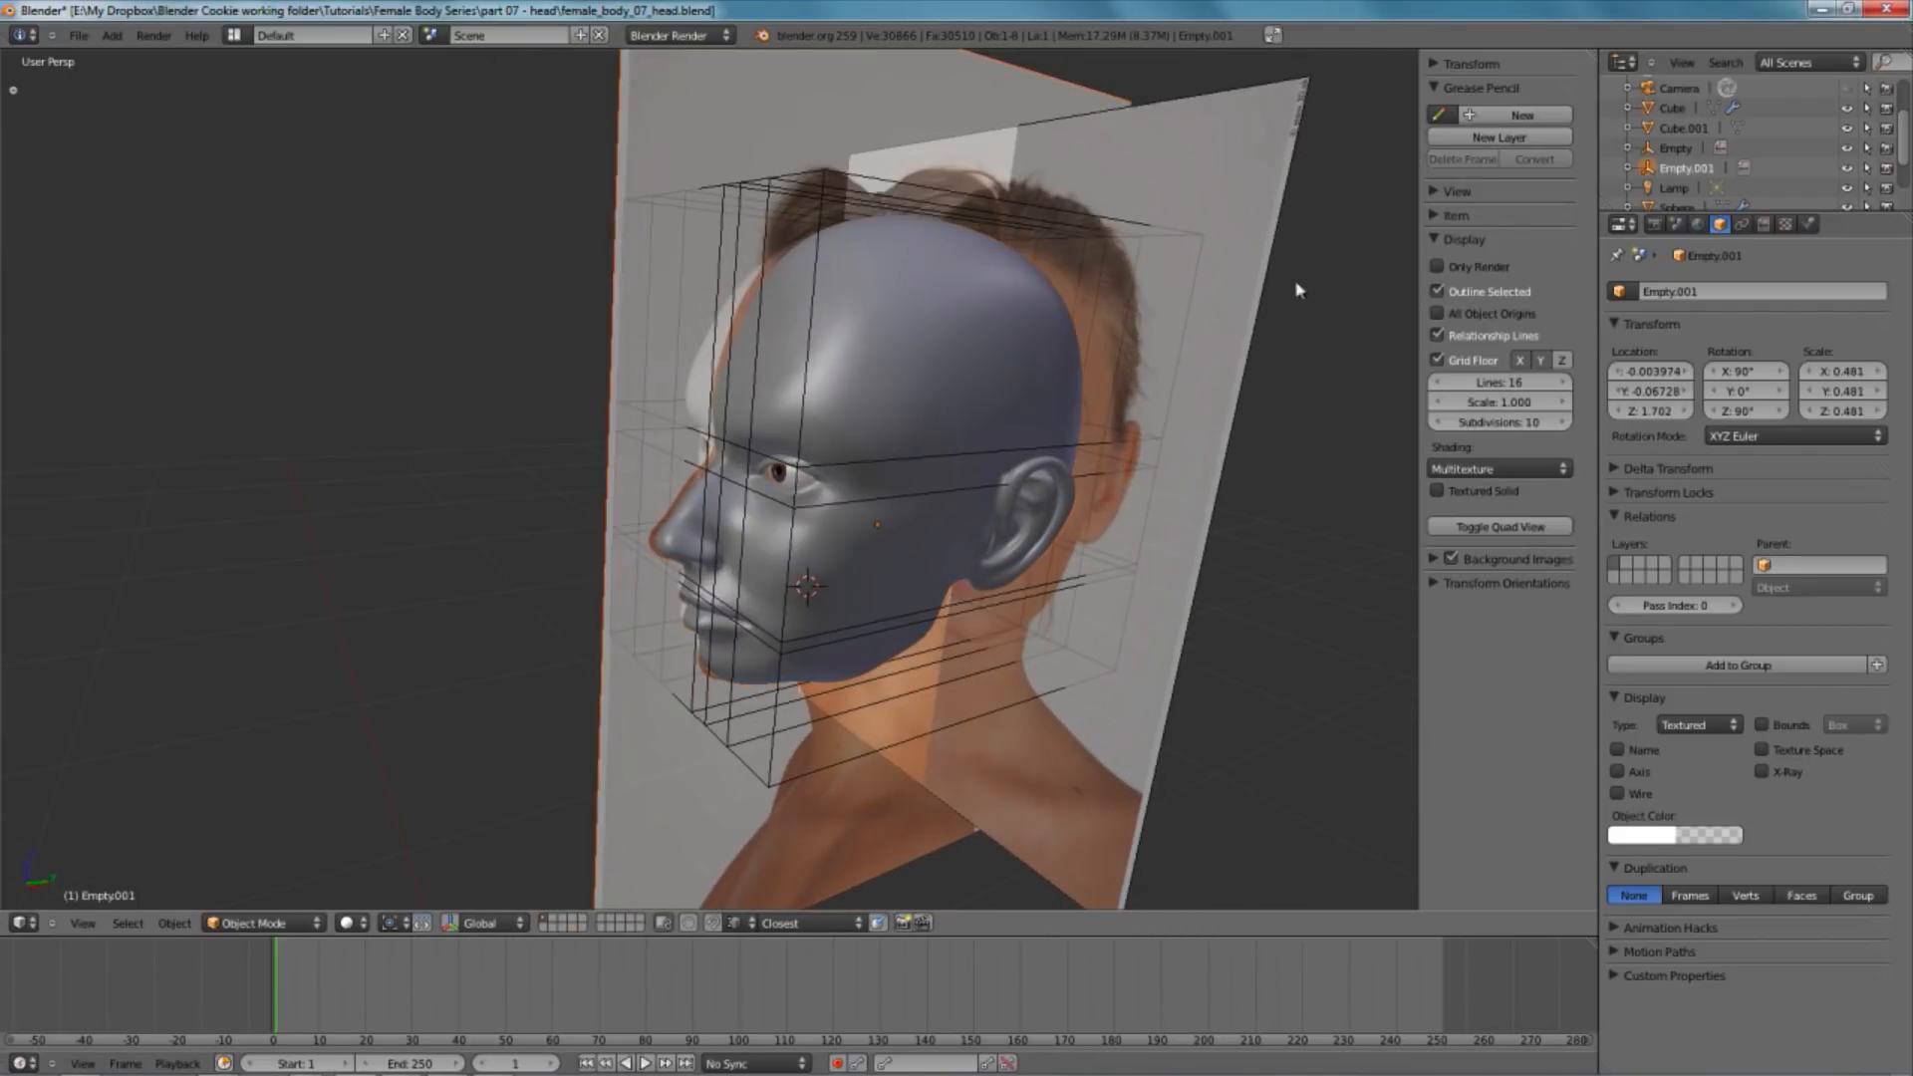
left_click(1763, 224)
mouse_move(1770, 369)
left_mouse_down()
mouse_move(1716, 367)
mouse_move(1779, 370)
left_mouse_up()
right_click(1205, 141)
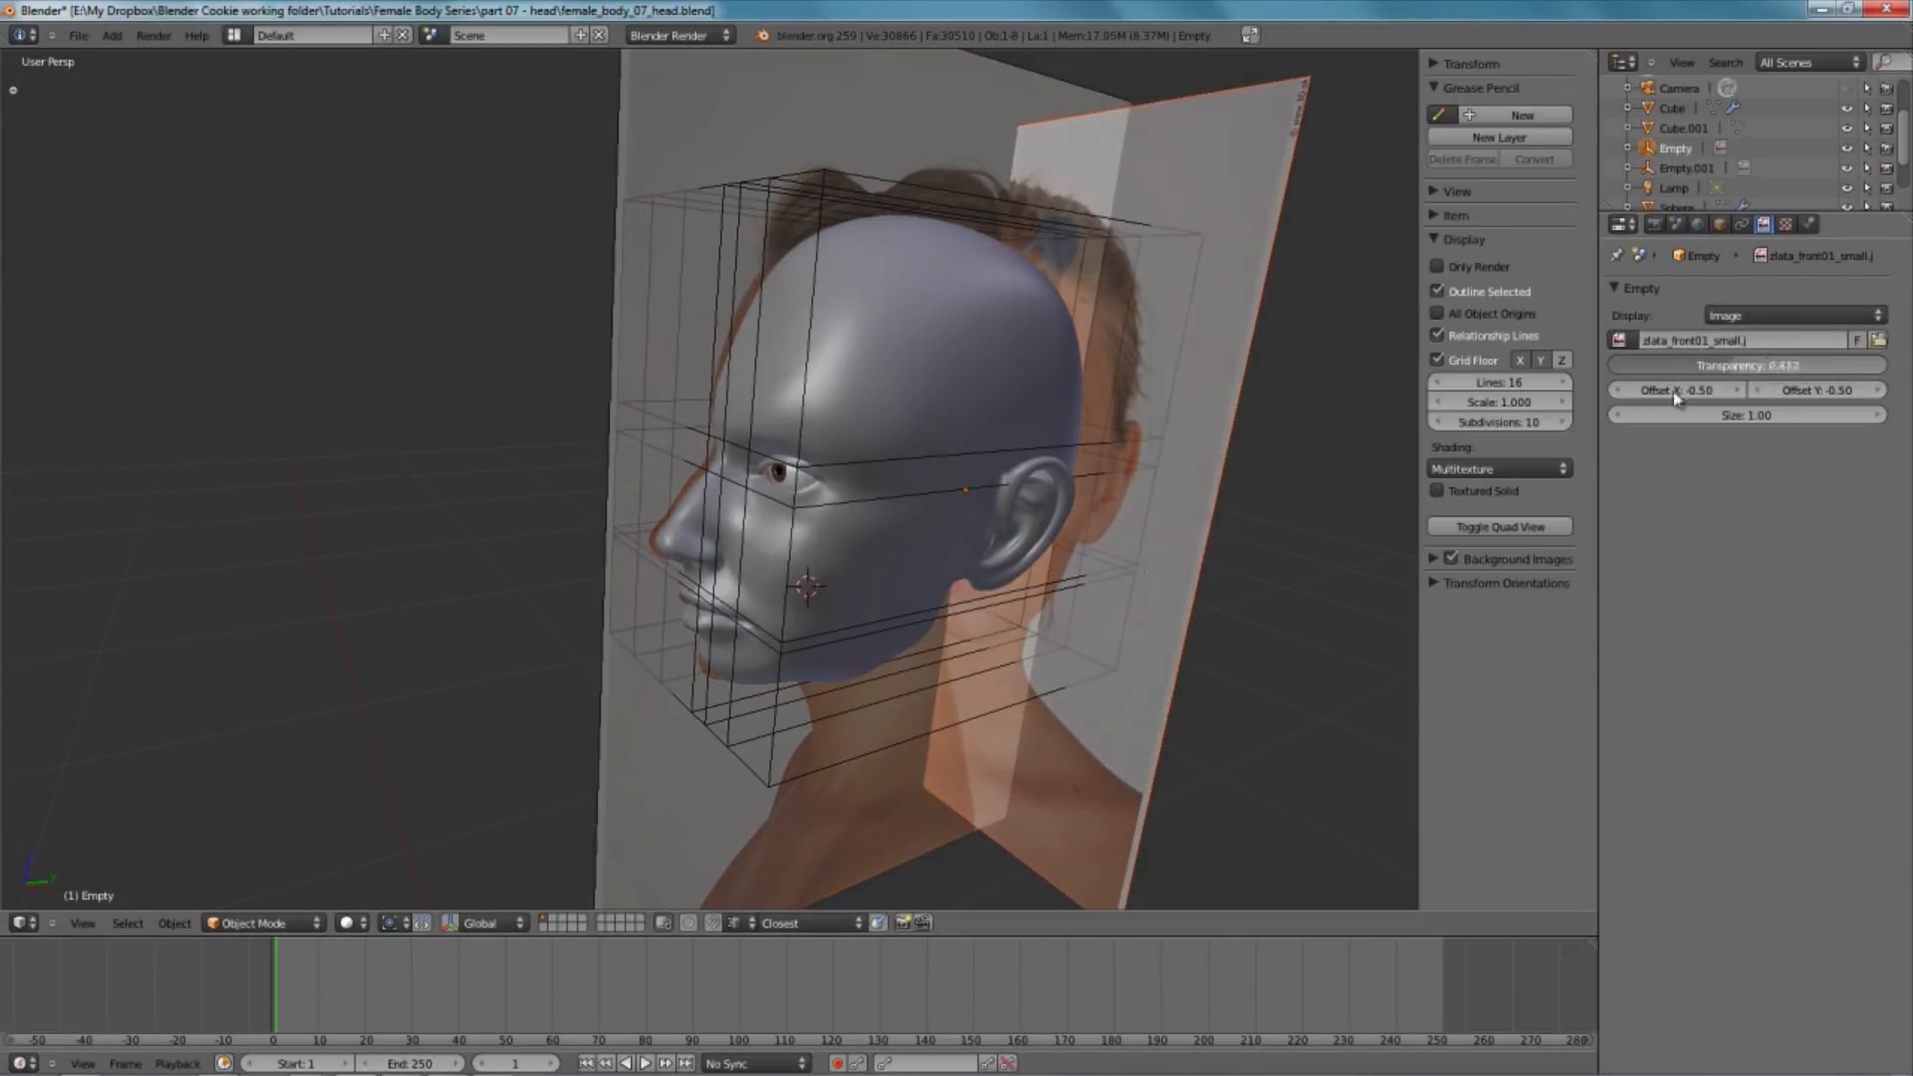
- Edit the head mesh in side view and move the mouth corner down with proportional editing to match the reference
key("KP_3")
key("z")
right_click(1100, 336)
key("KP_5")
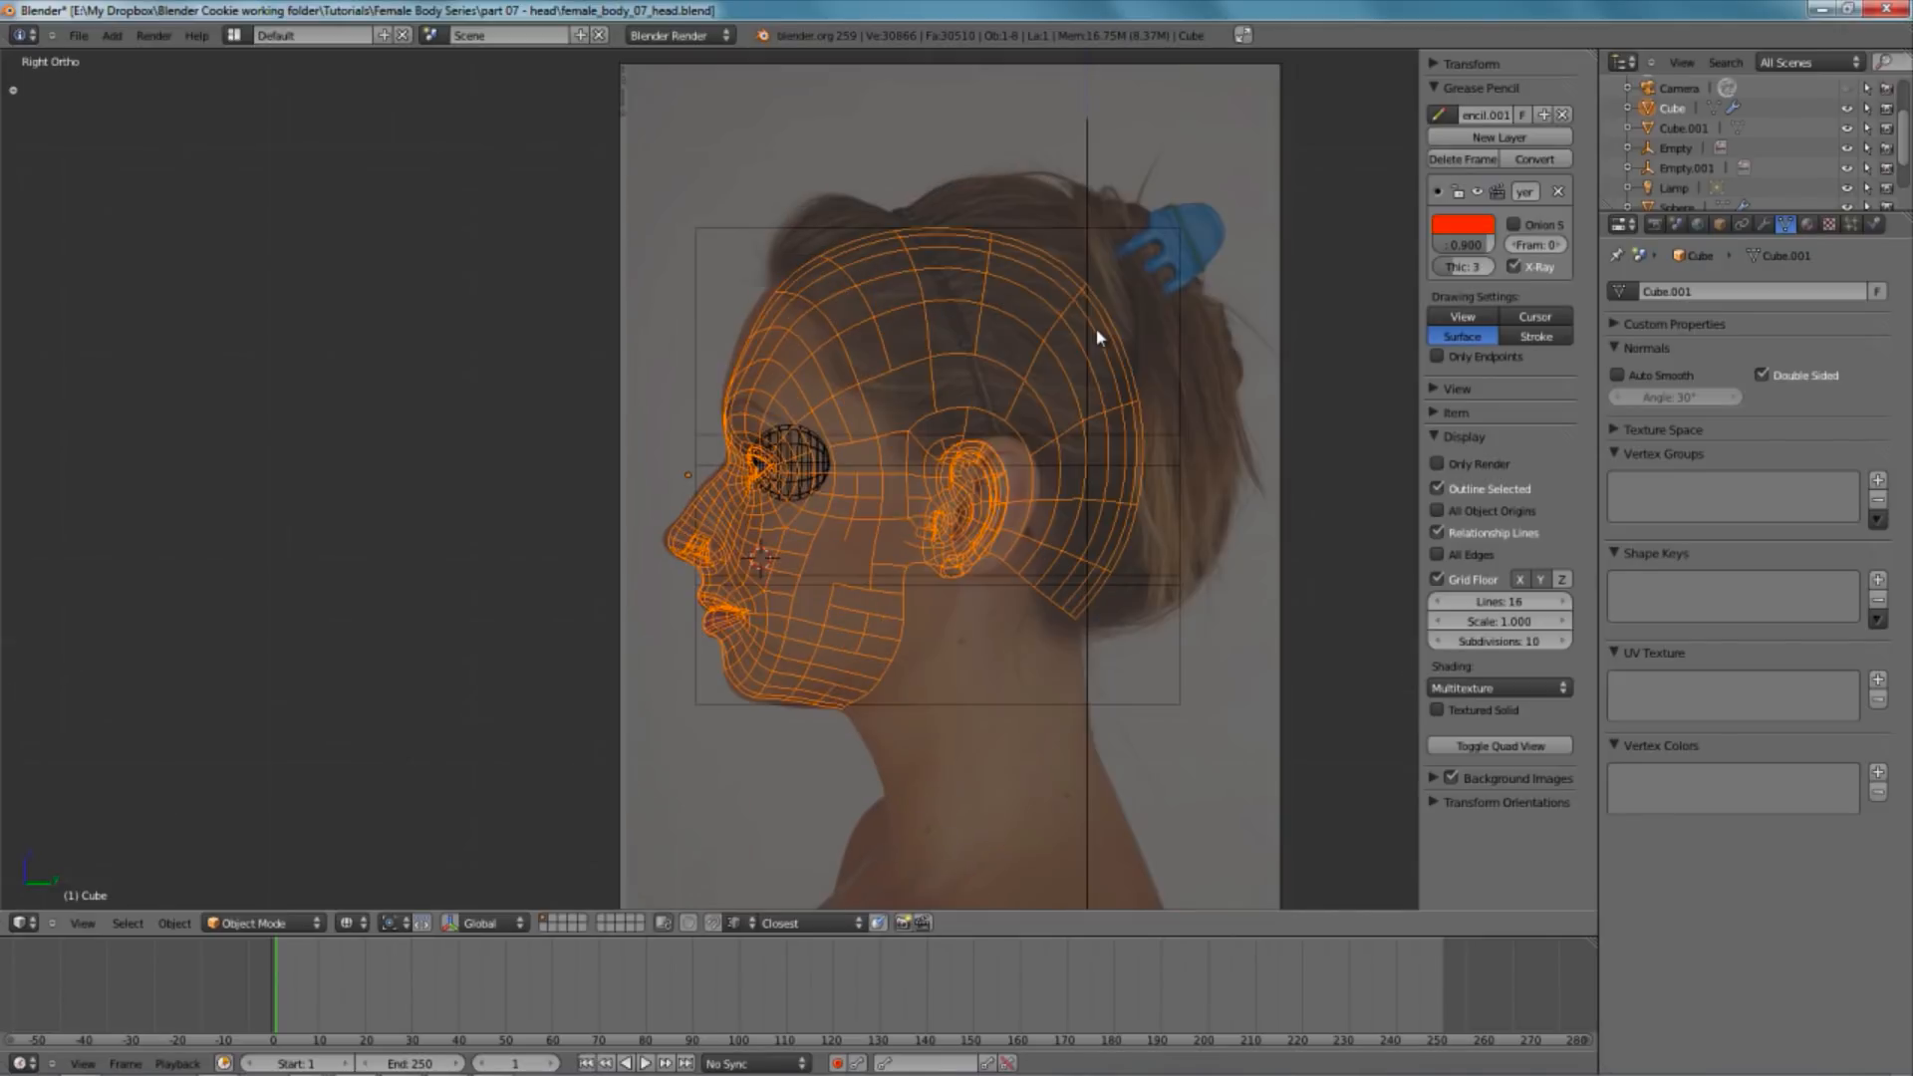
key("z")
scroll(822, 486, "up", 5)
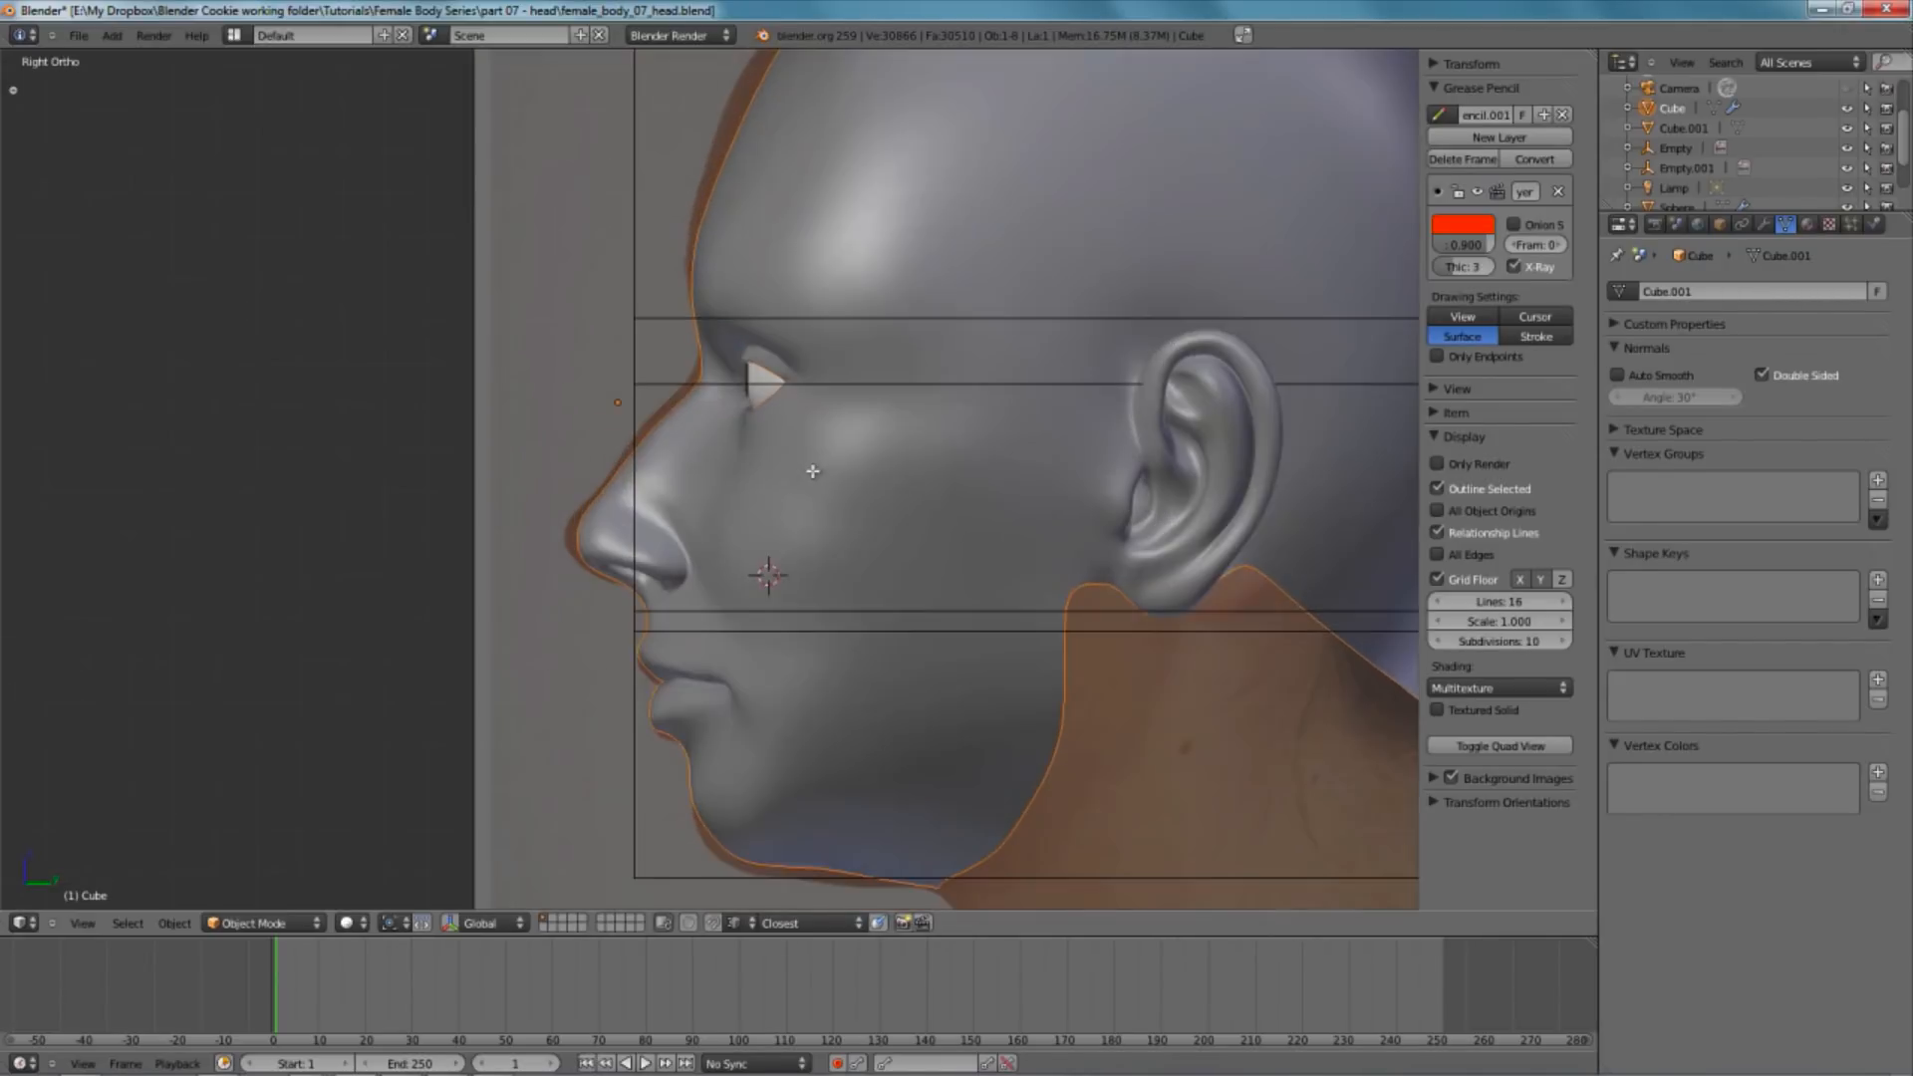
key("Tab")
scroll(703, 618, "up", 5)
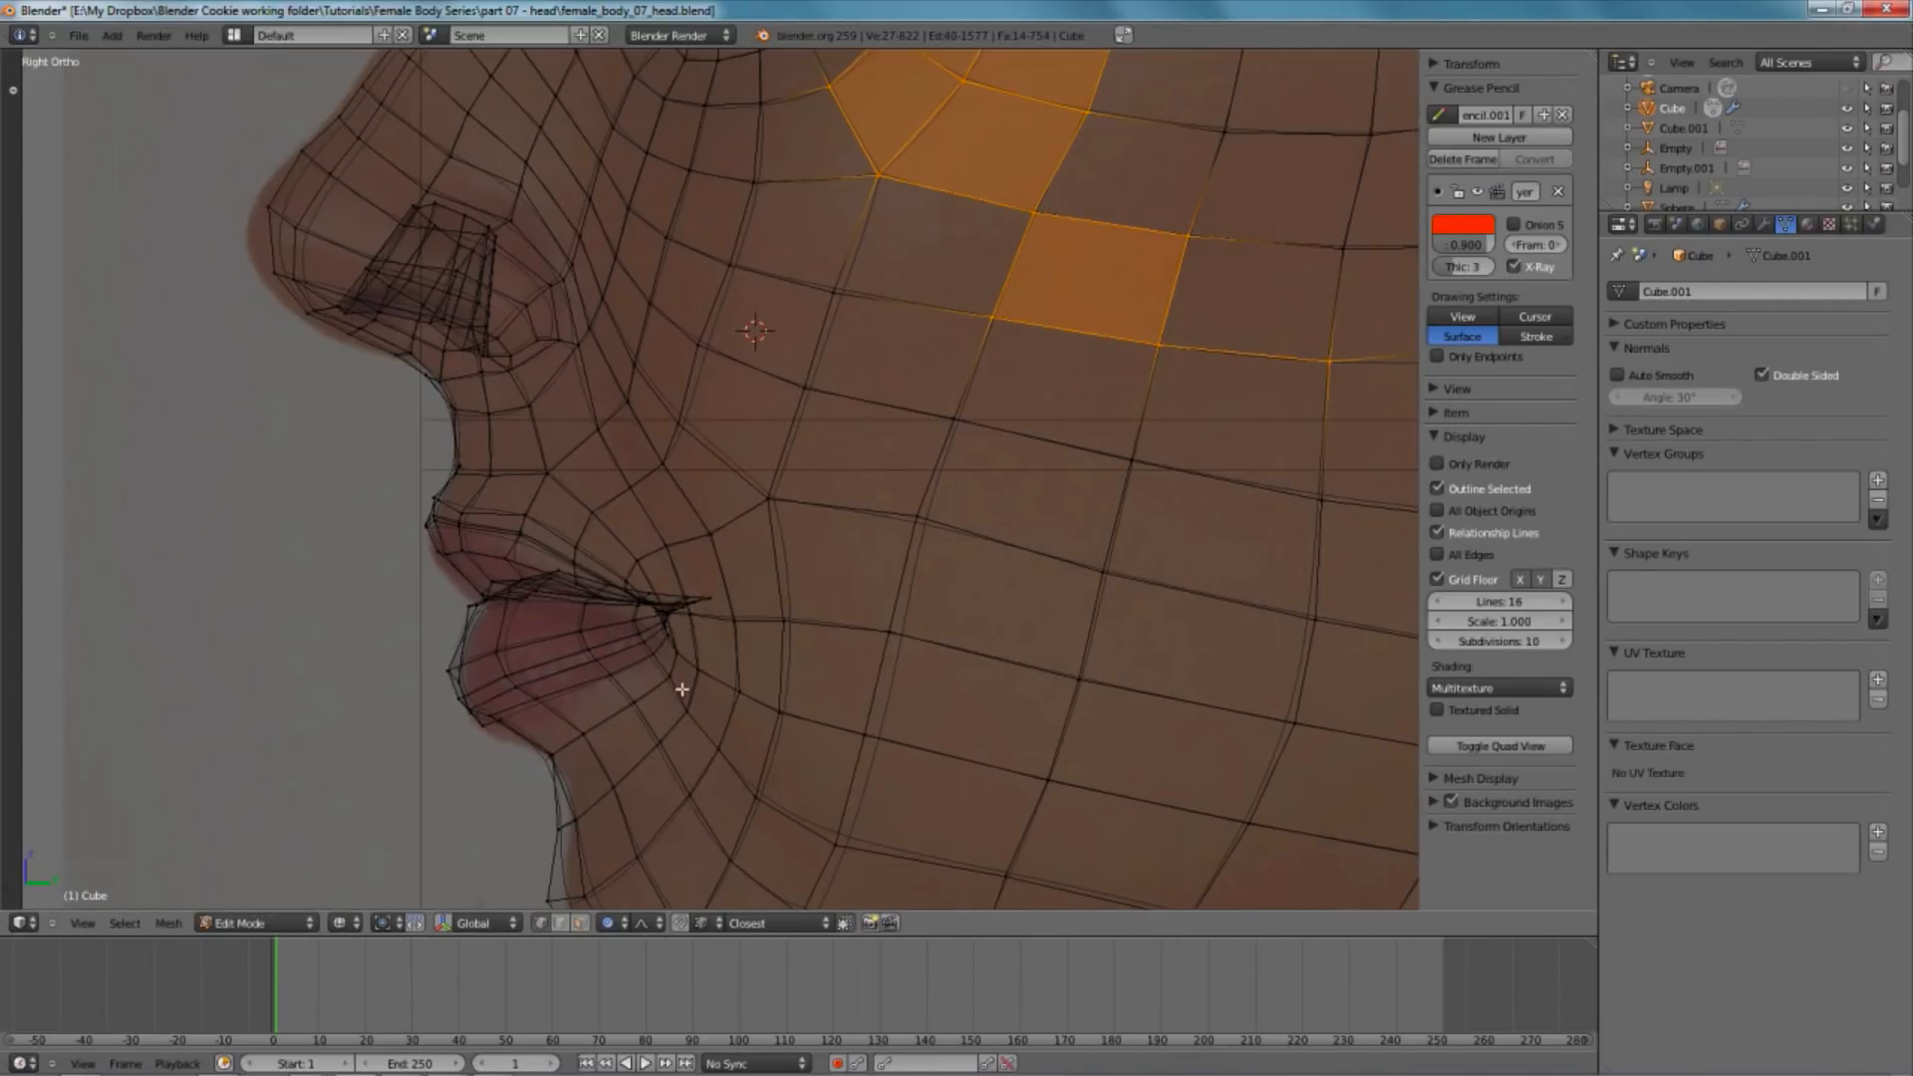
key("a")
key("g")
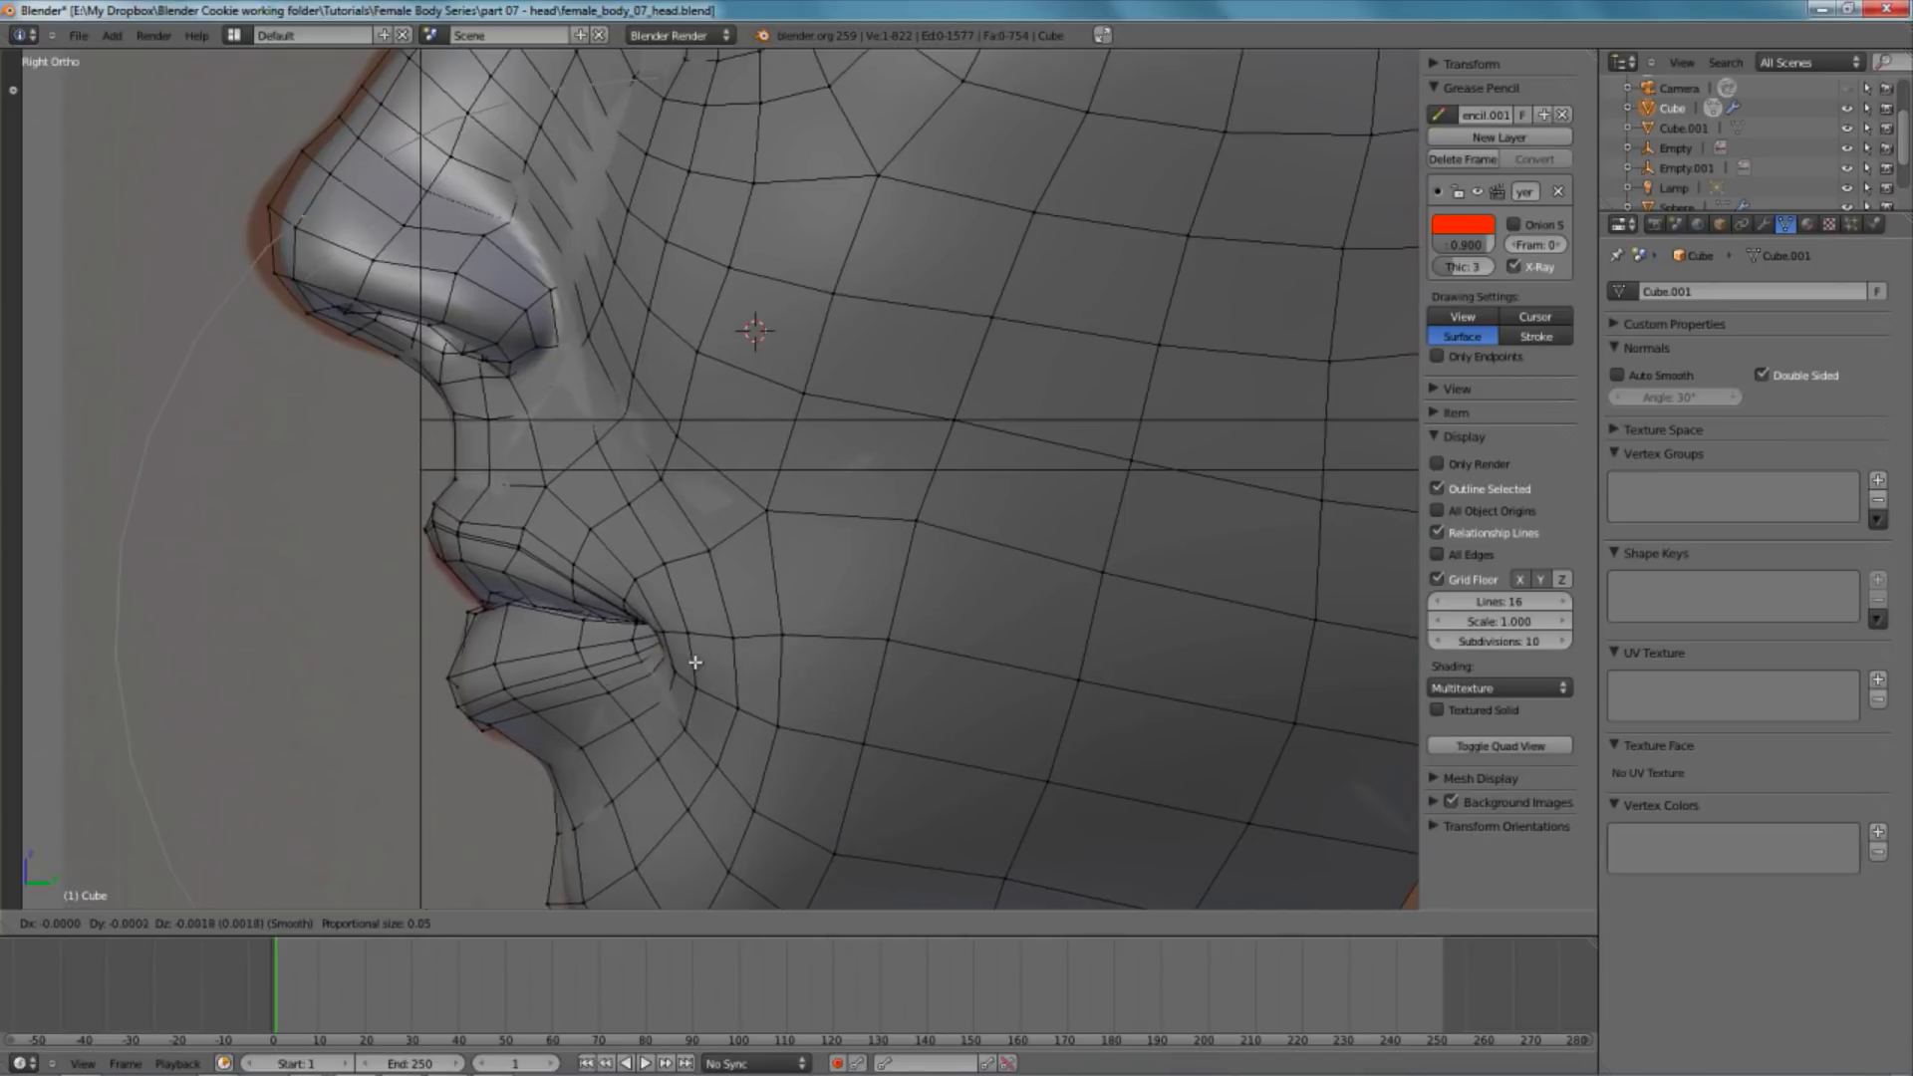
left_click(691, 662)
- Turn off proportional editing and move two neighbouring vertices on the upper lip
key("z")
key("z")
scroll(618, 566, "up", 3)
right_click(416, 580, "alt")
scroll(485, 576, "down", 1)
middle_click_drag(492, 478, 665, 445)
key("a")
key("KP_3")
key("o")
scroll(397, 420, "up", 2)
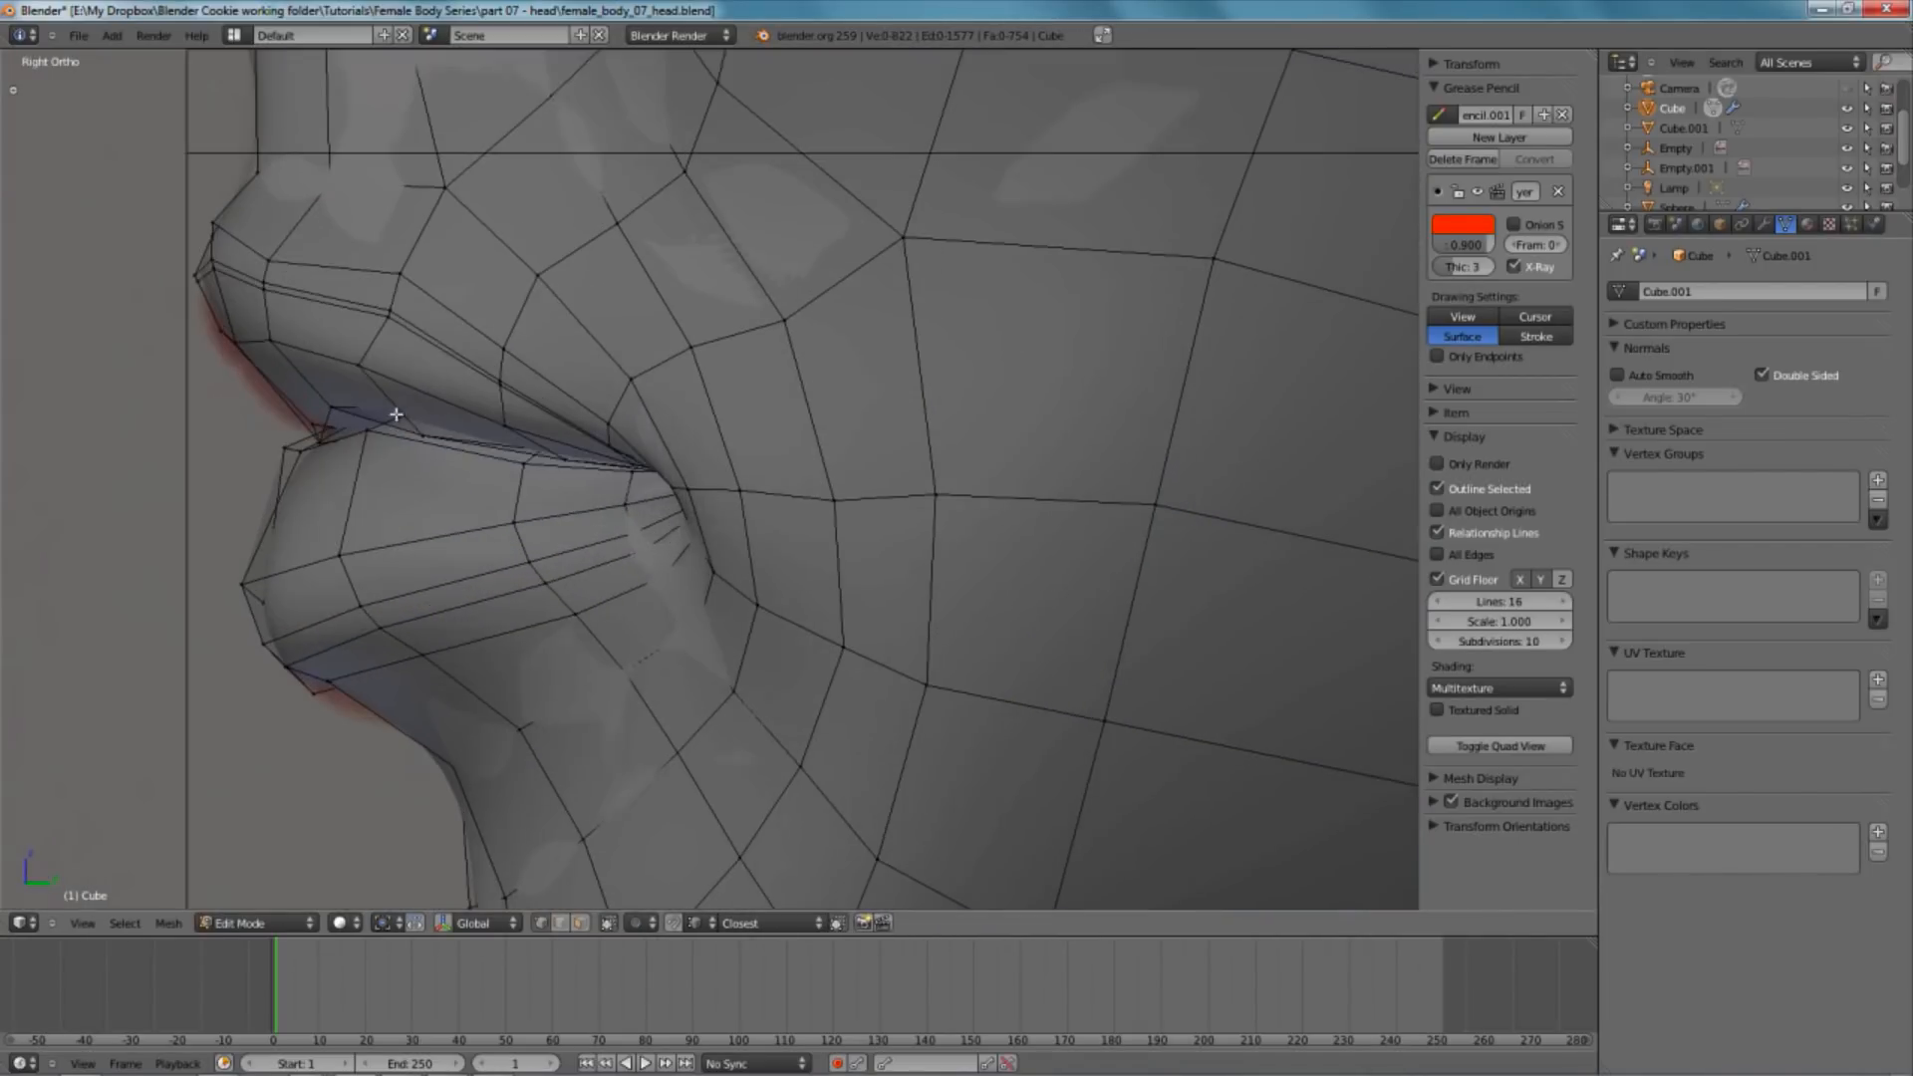
middle_click_drag(502, 418, 568, 323)
key("g")
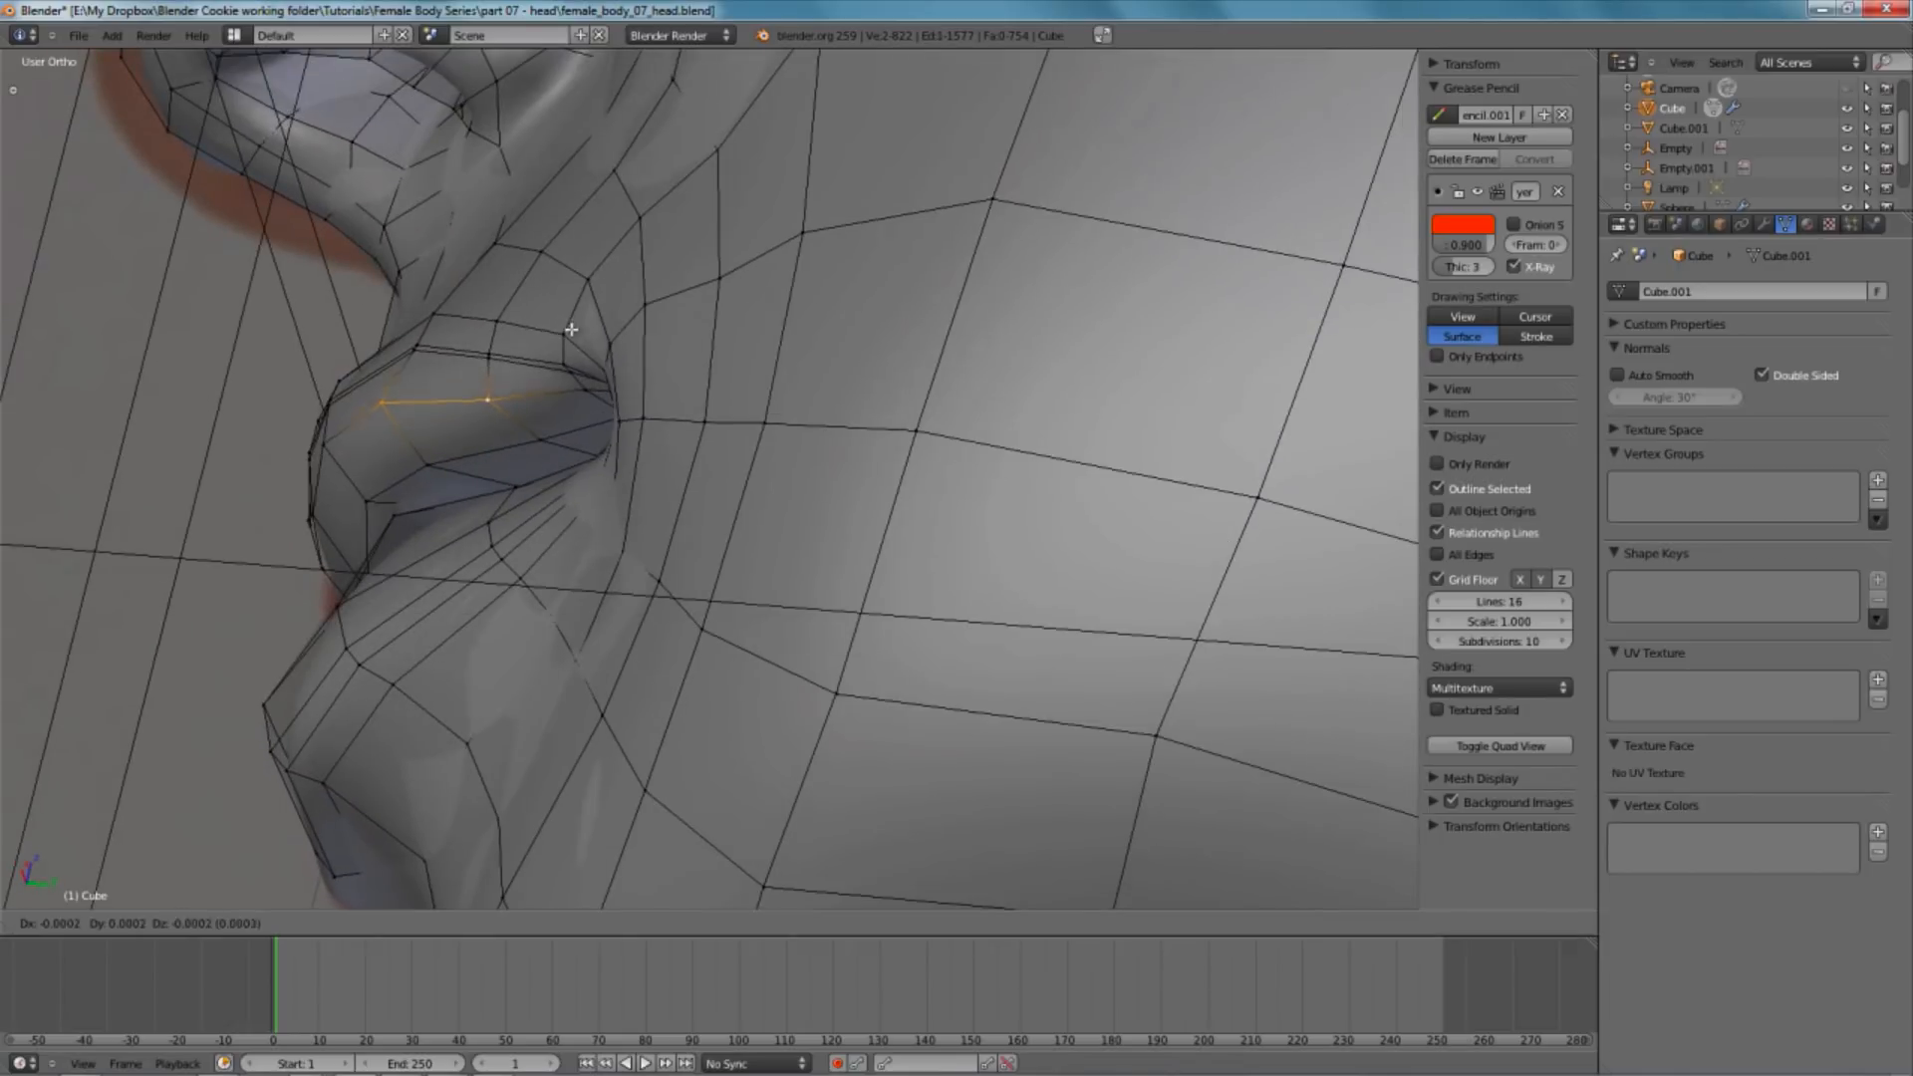
left_click(580, 331)
- Reposition the next upper lip vertex toward the mouth corner and a vertex on the inner edge of the lips
right_click(510, 397)
key("g")
left_click(513, 396)
right_click(525, 444)
middle_click_drag(524, 443, 796, 271)
key("g")
left_click(742, 282)
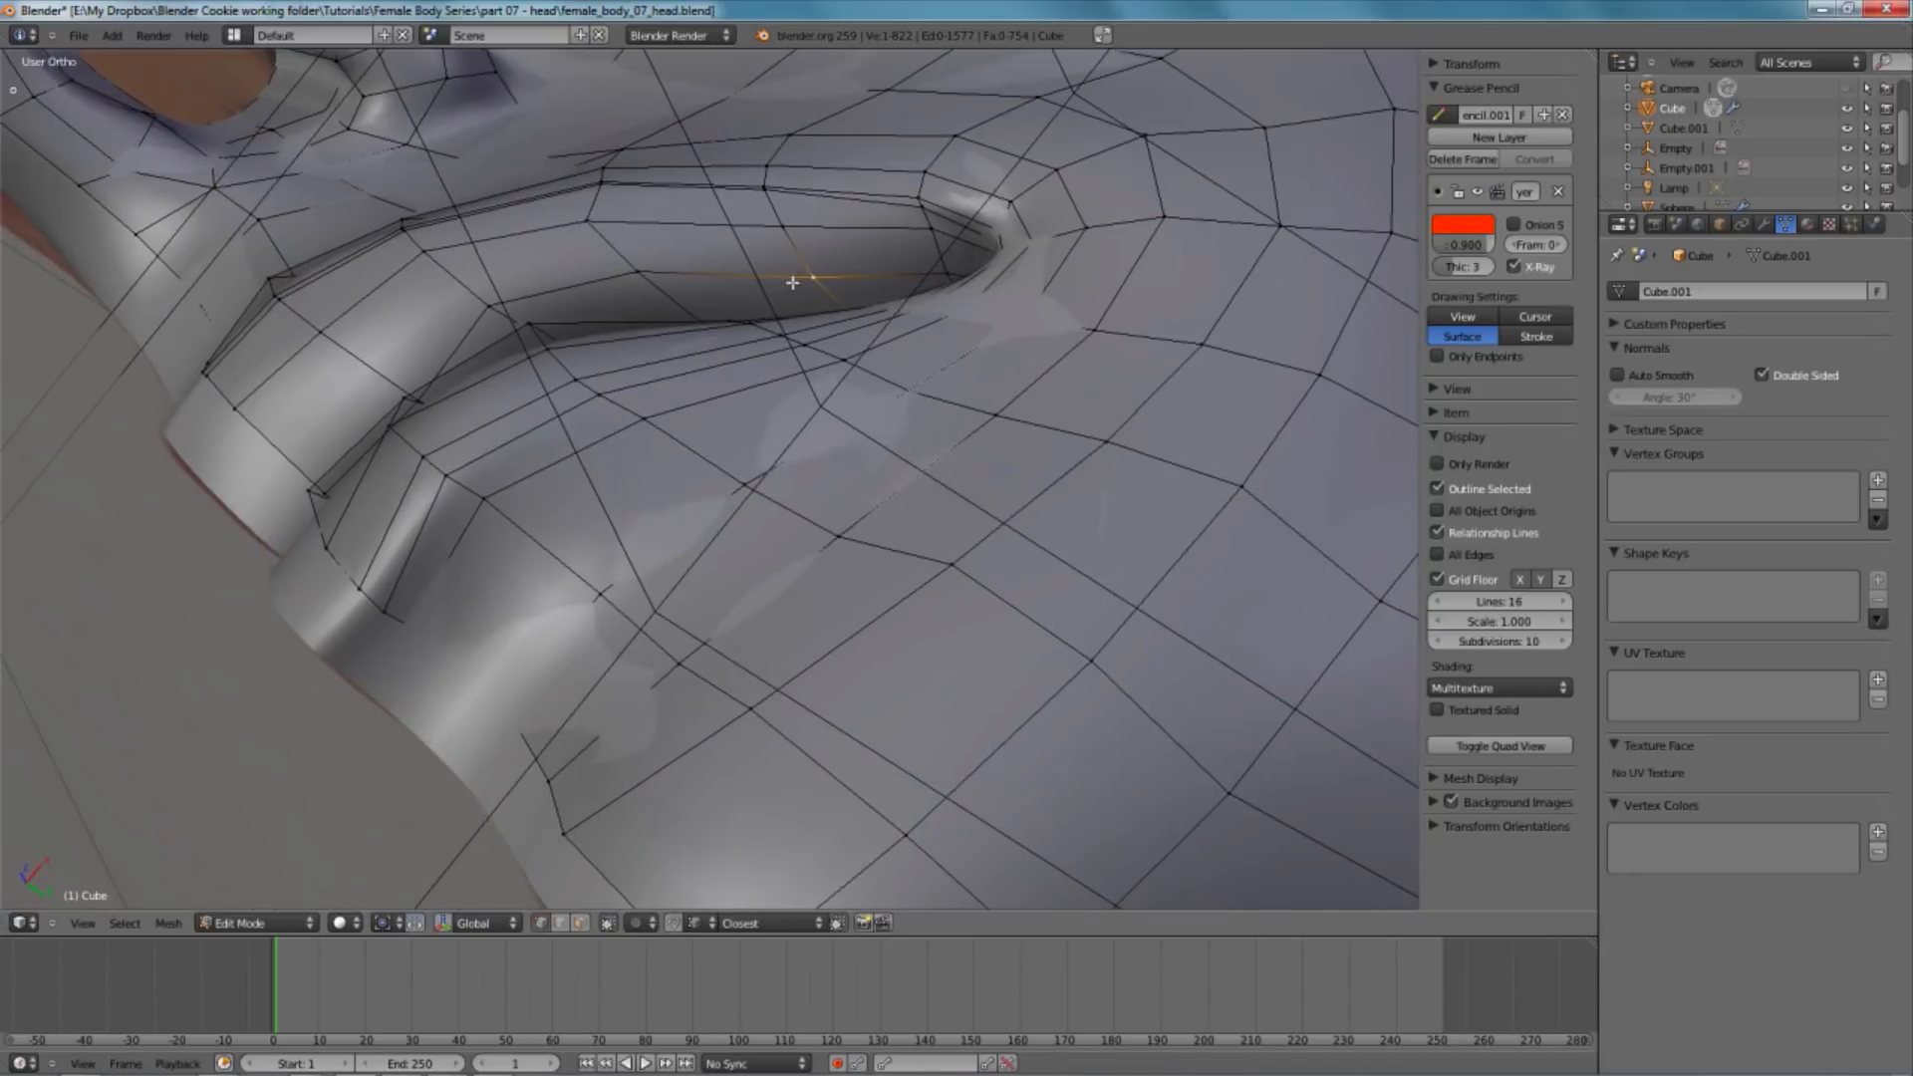
- Move the vertices at the centre of the lower lip from a low viewing angle
right_click(326, 533)
middle_click_drag(326, 533, 405, 396)
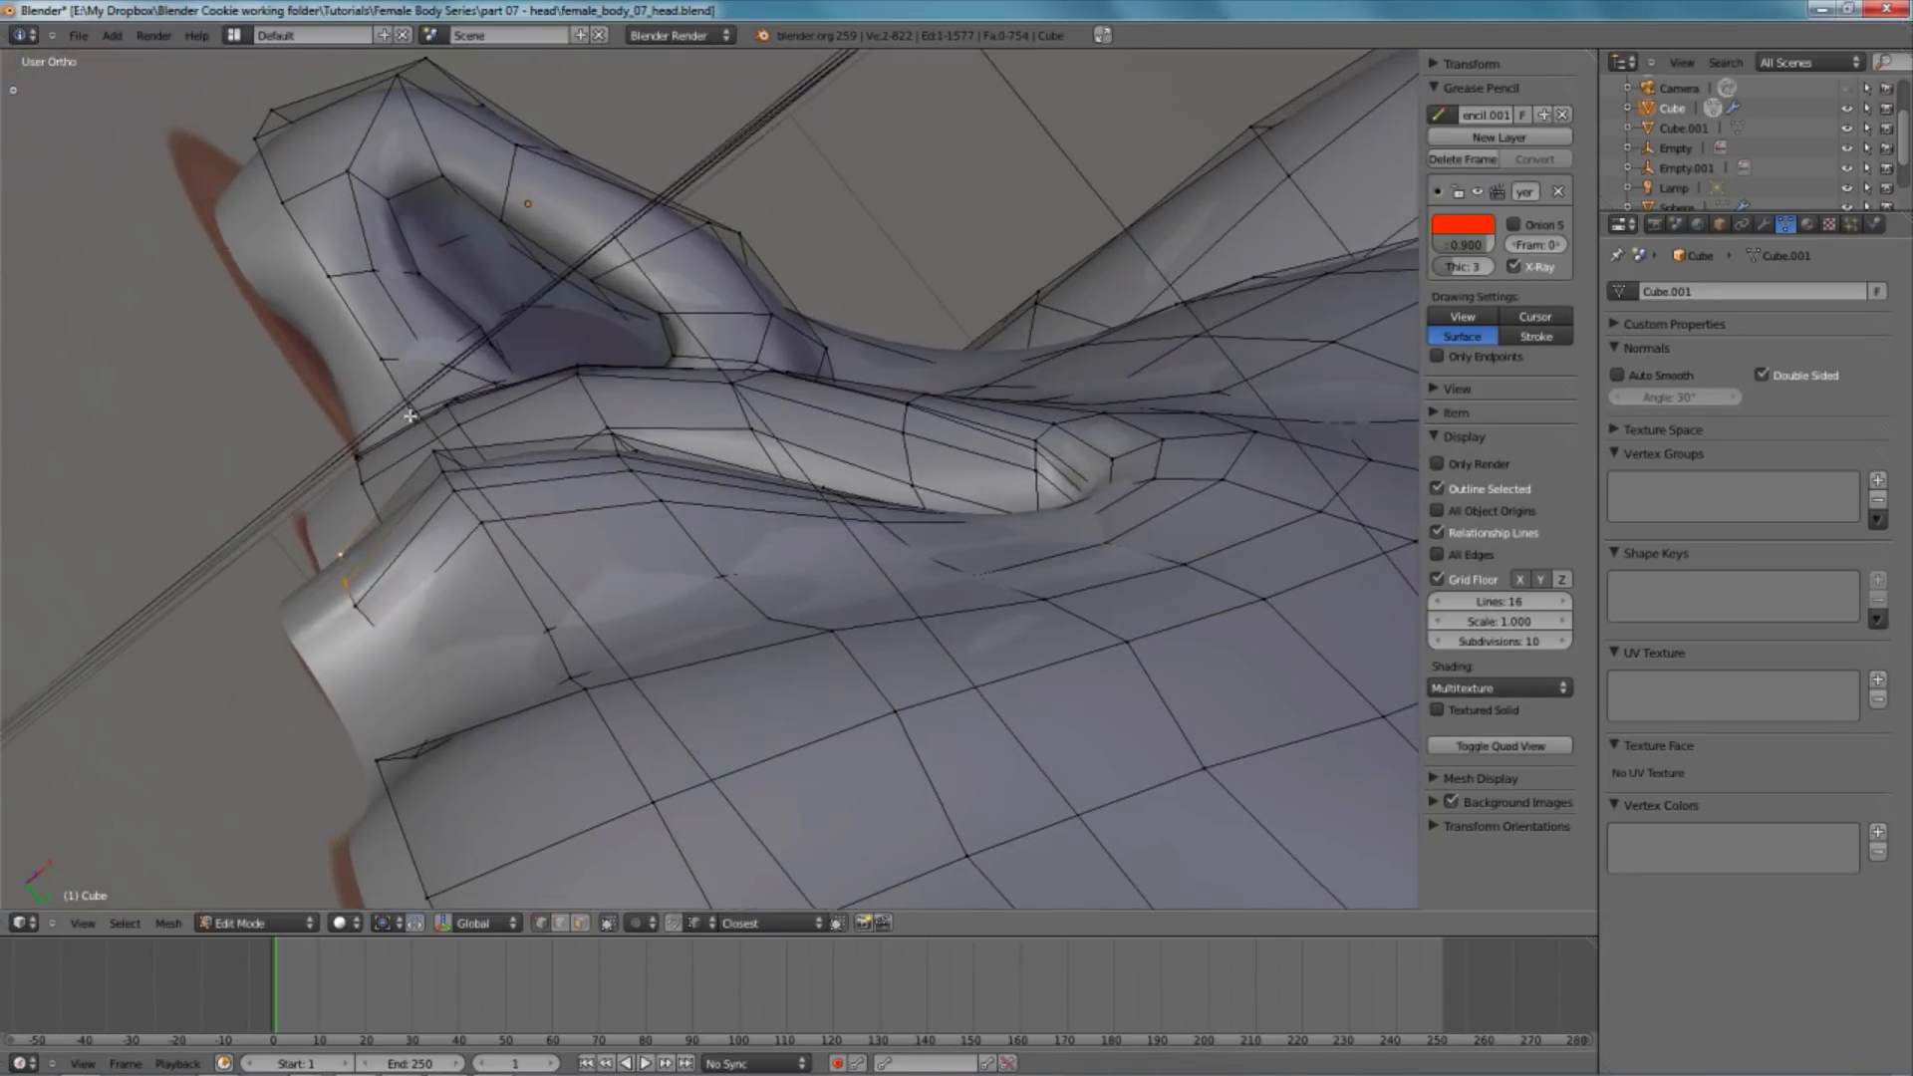
key("g")
left_click(400, 384)
right_click(365, 599)
key("g")
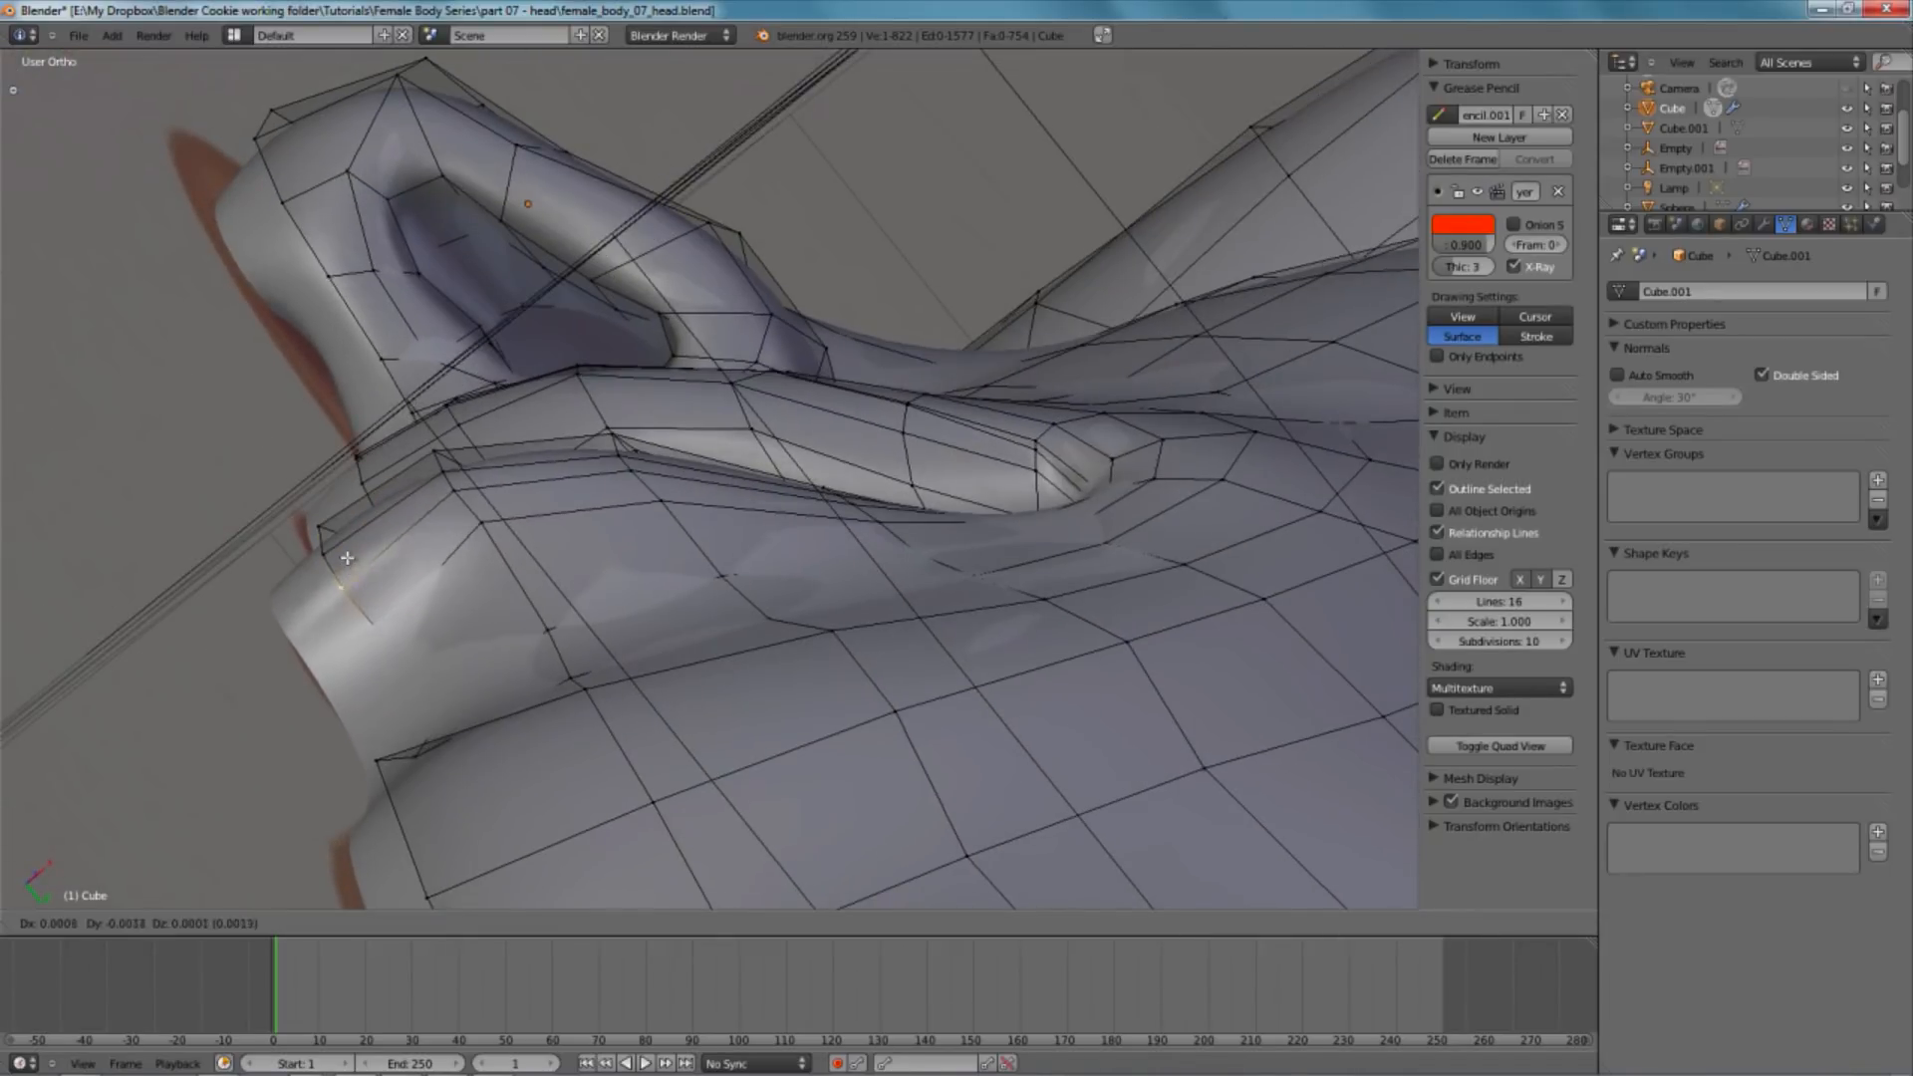
left_click(426, 561)
- Move the vertices directly below the lower lip in side view wireframe to follow the profile in the reference
key("KP_3")
middle_click_drag(689, 731, 732, 637, "shift")
middle_click_drag(710, 817, 632, 594, "shift")
key("z")
key("z")
key("z")
right_click(577, 595, "shift")
key("g")
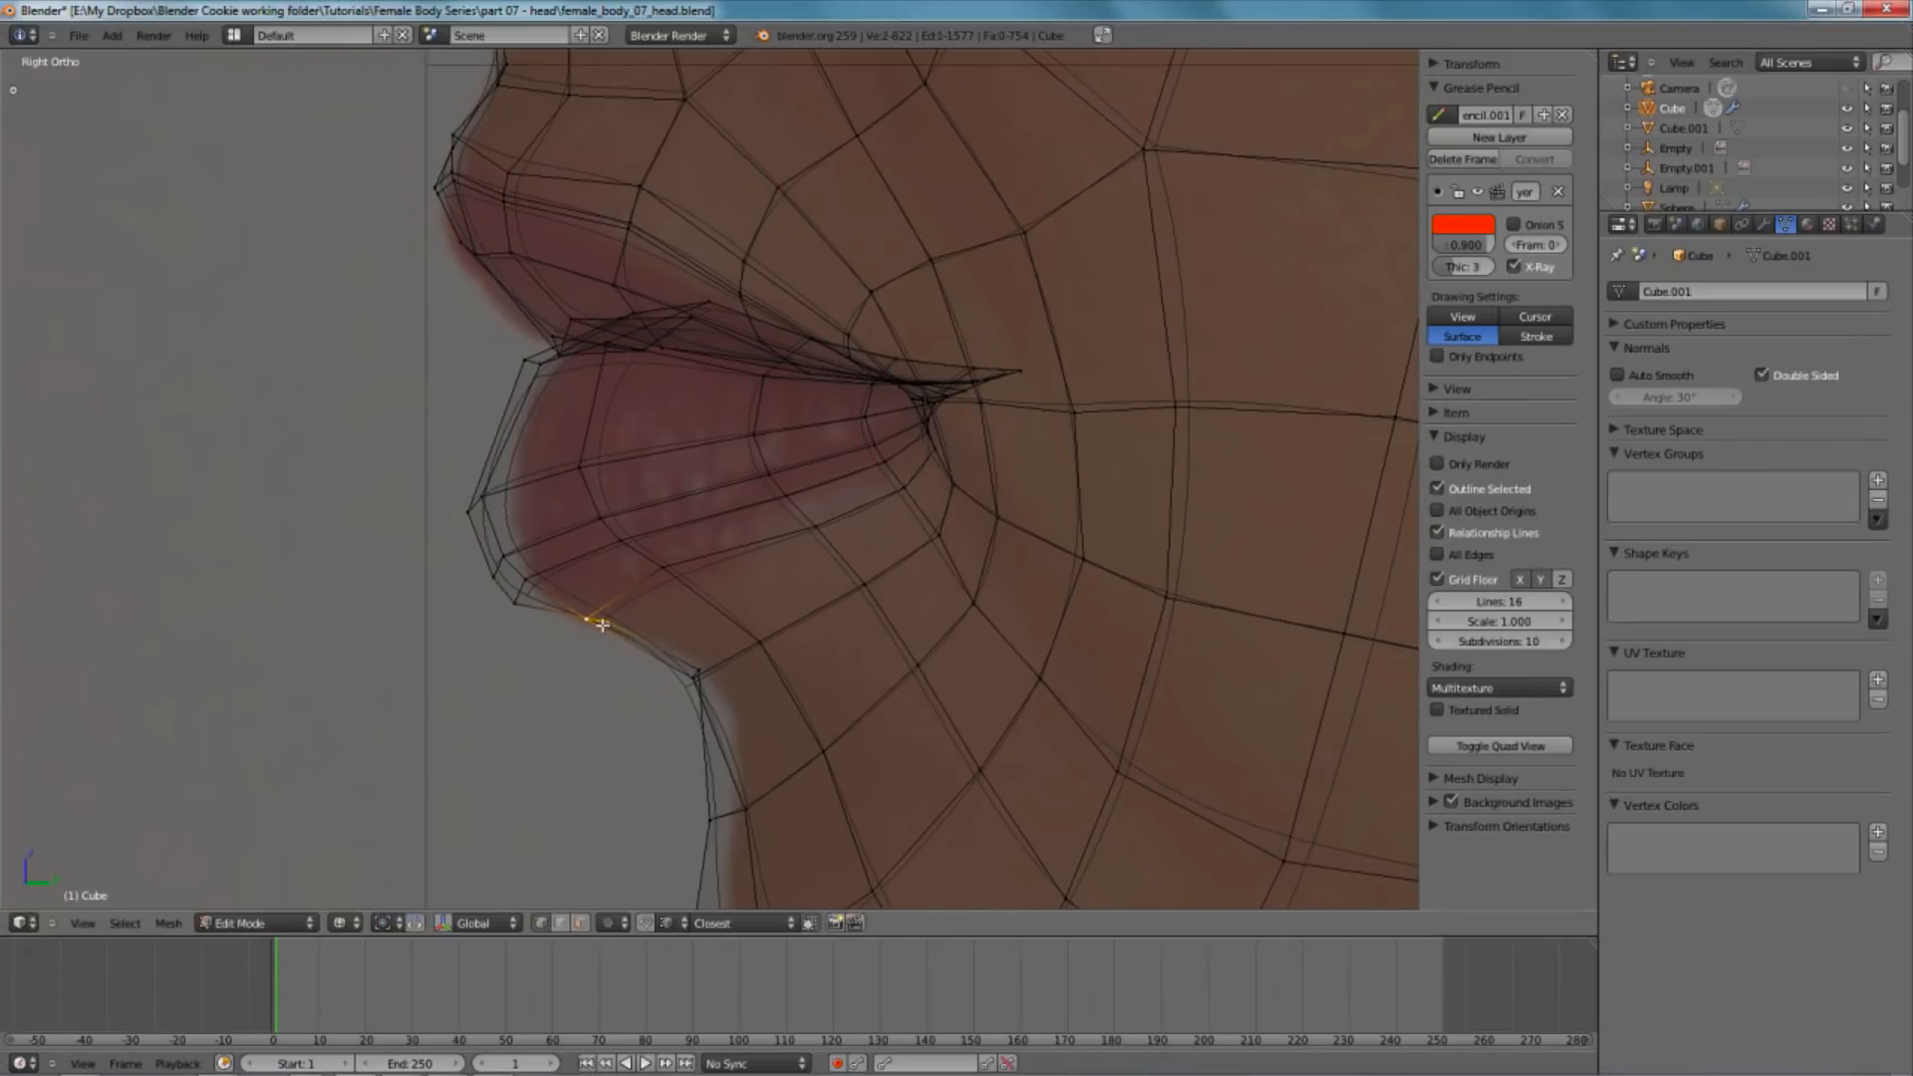
left_click(616, 632)
right_click(693, 672)
key("g")
left_click(710, 671)
- Reposition the vertices along the lower border of the lower lip in side view
scroll(790, 727, "down", 2)
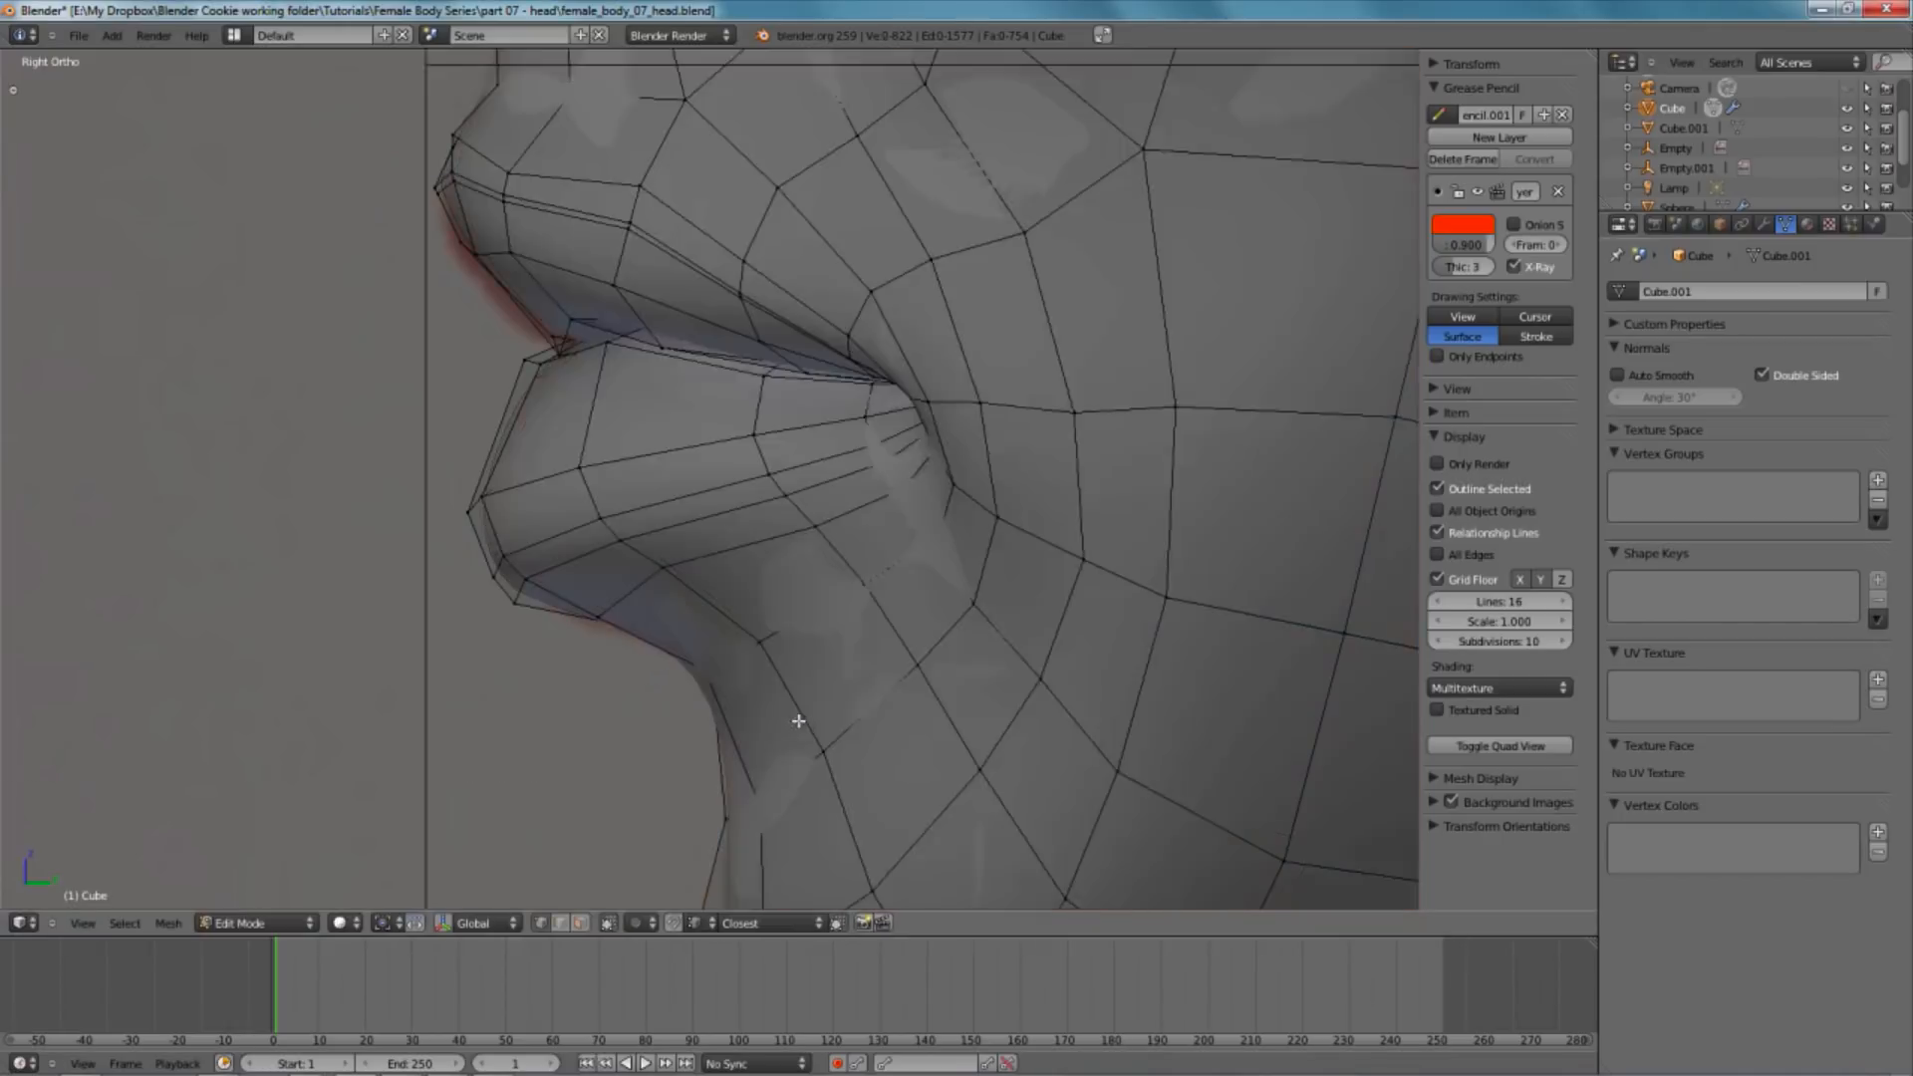
right_click(701, 558)
right_click(745, 583)
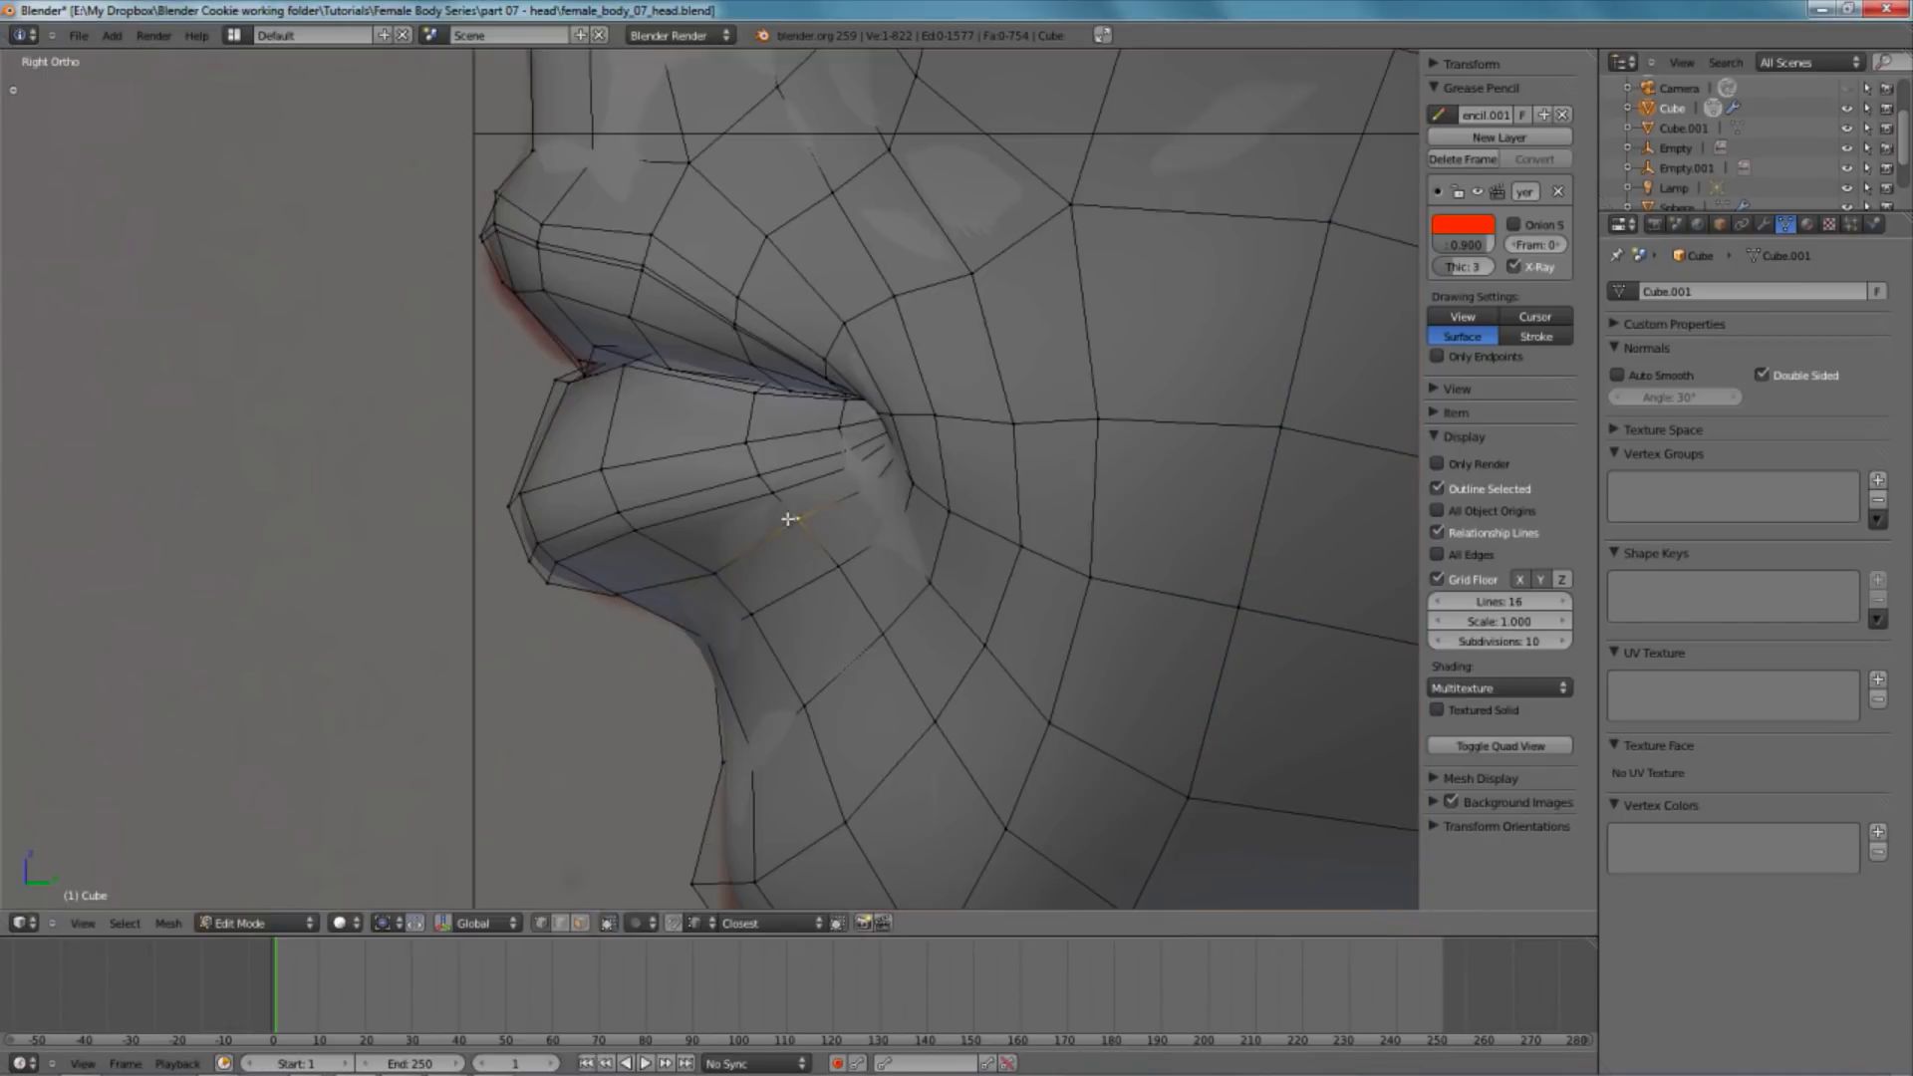
right_click(784, 496)
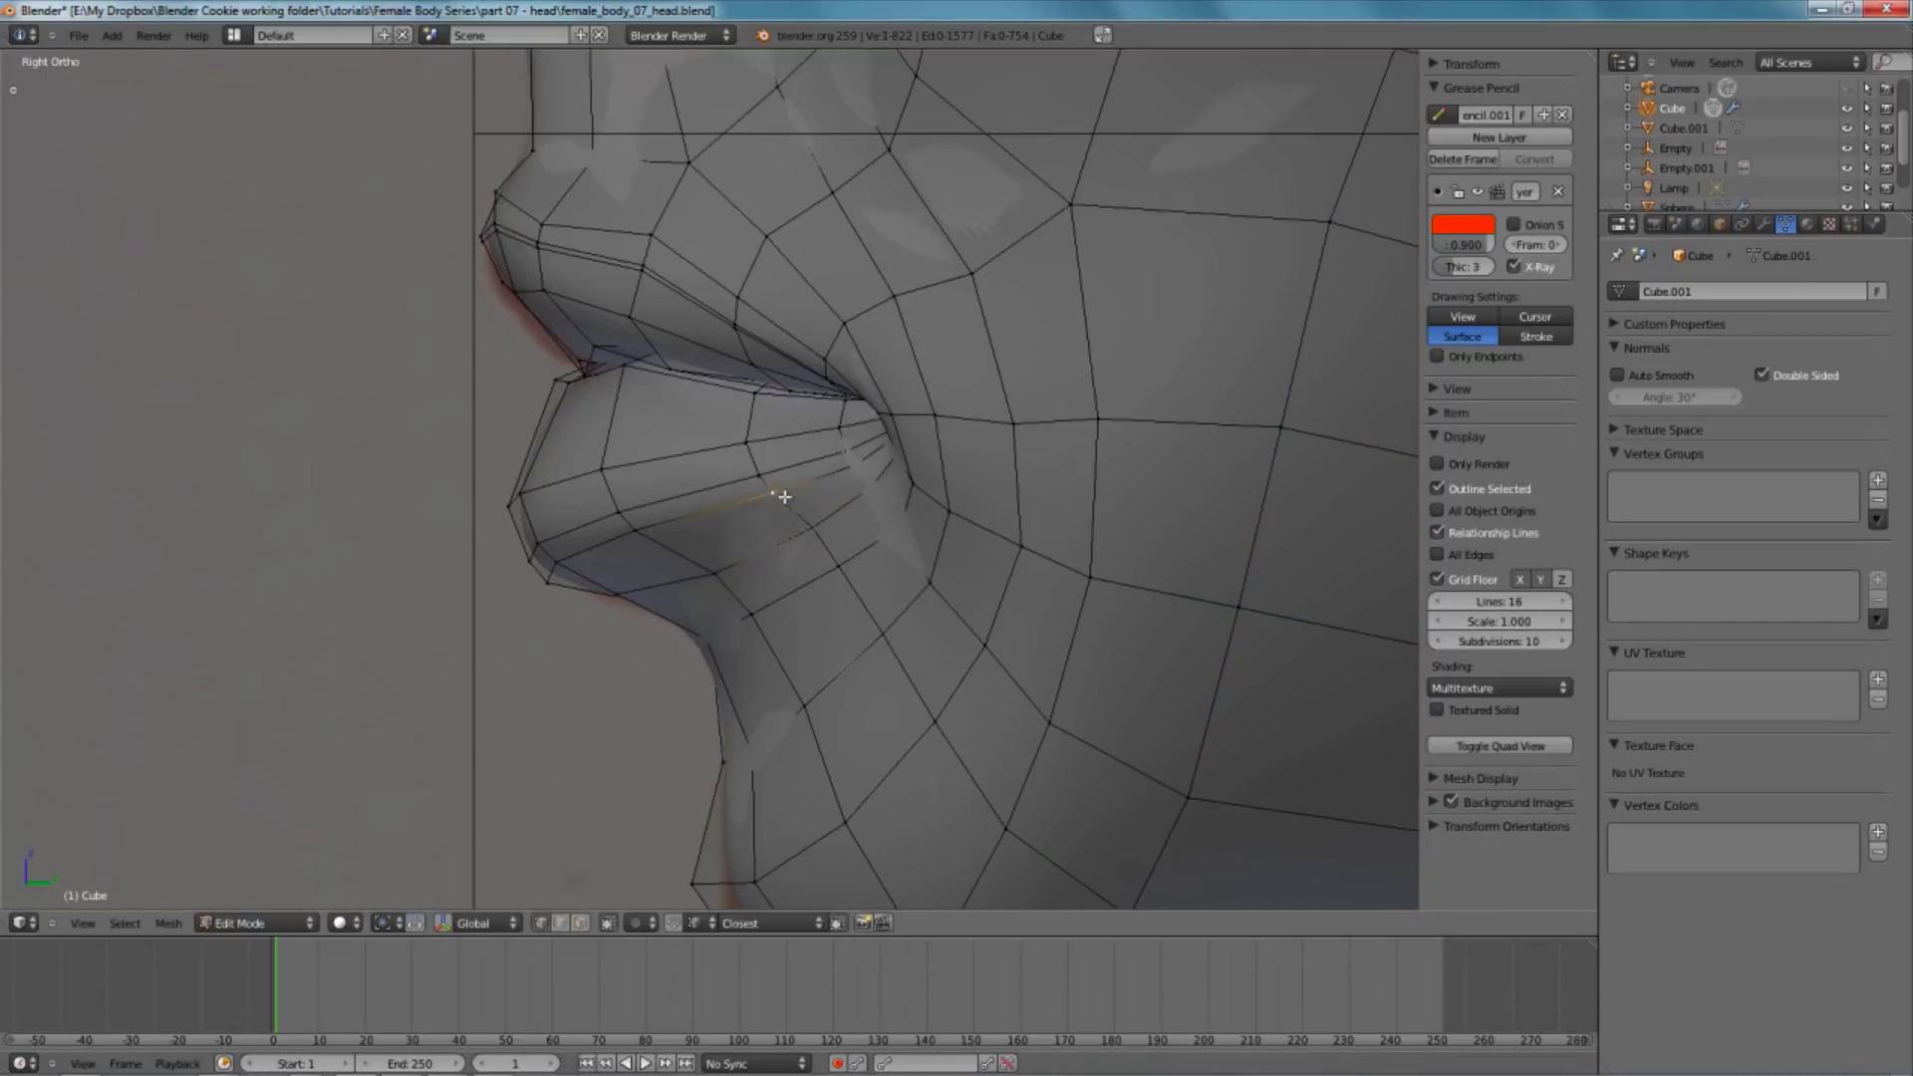
key("g")
left_click(658, 546)
left_click(826, 543)
key("w")
left_click(826, 543)
key("g")
left_click(586, 568)
- Select the edge loop across the middle of the lower lip and shift it upward toward the mouth opening
right_click(727, 414, "alt")
key("alt+z")
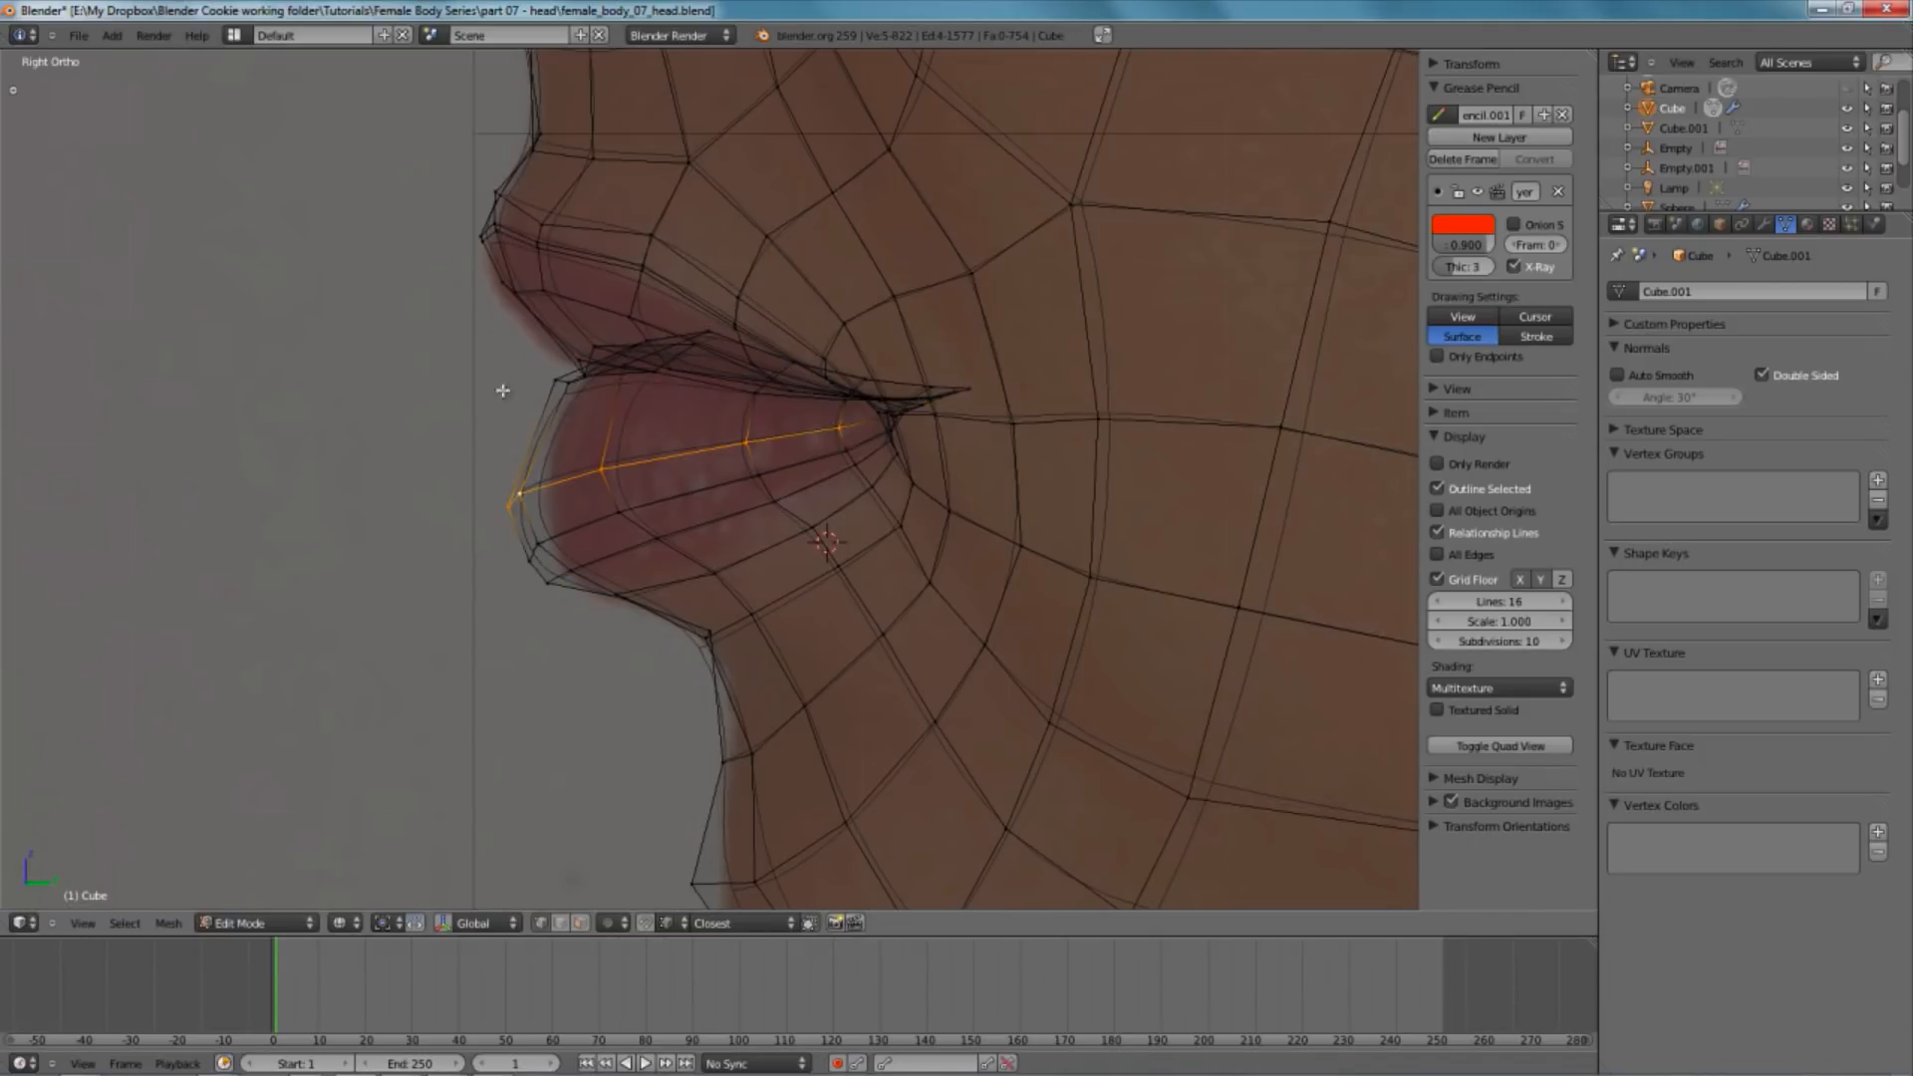
key("alt+z")
key("w")
left_click(787, 409)
key("alt+z")
key("alt+z")
key("a")
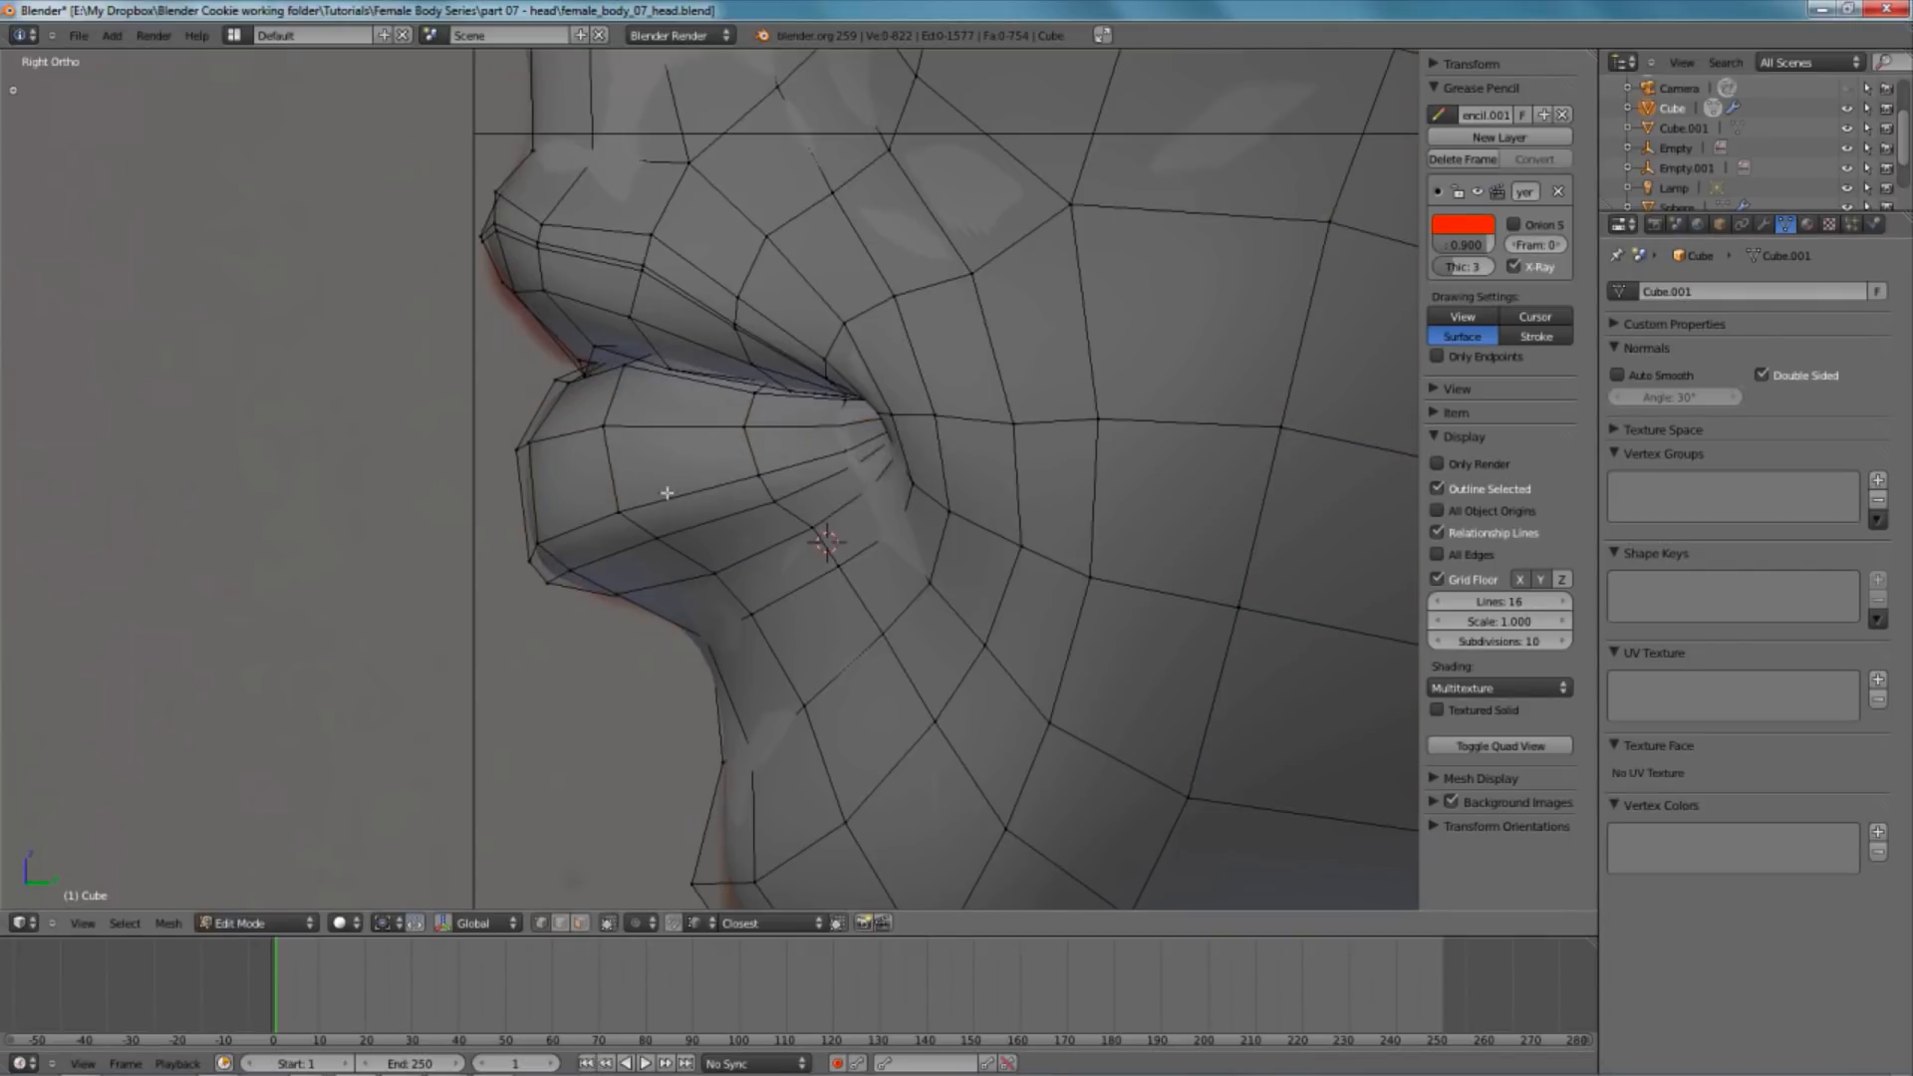
- Select only the lower lip part of the next edge loop down and adjust its angle in side view
right_click(664, 510, "alt")
key("alt+z")
key("b")
middle_click_drag(482, 201, 782, 432)
key("alt+z")
key("r")
left_click(957, 547)
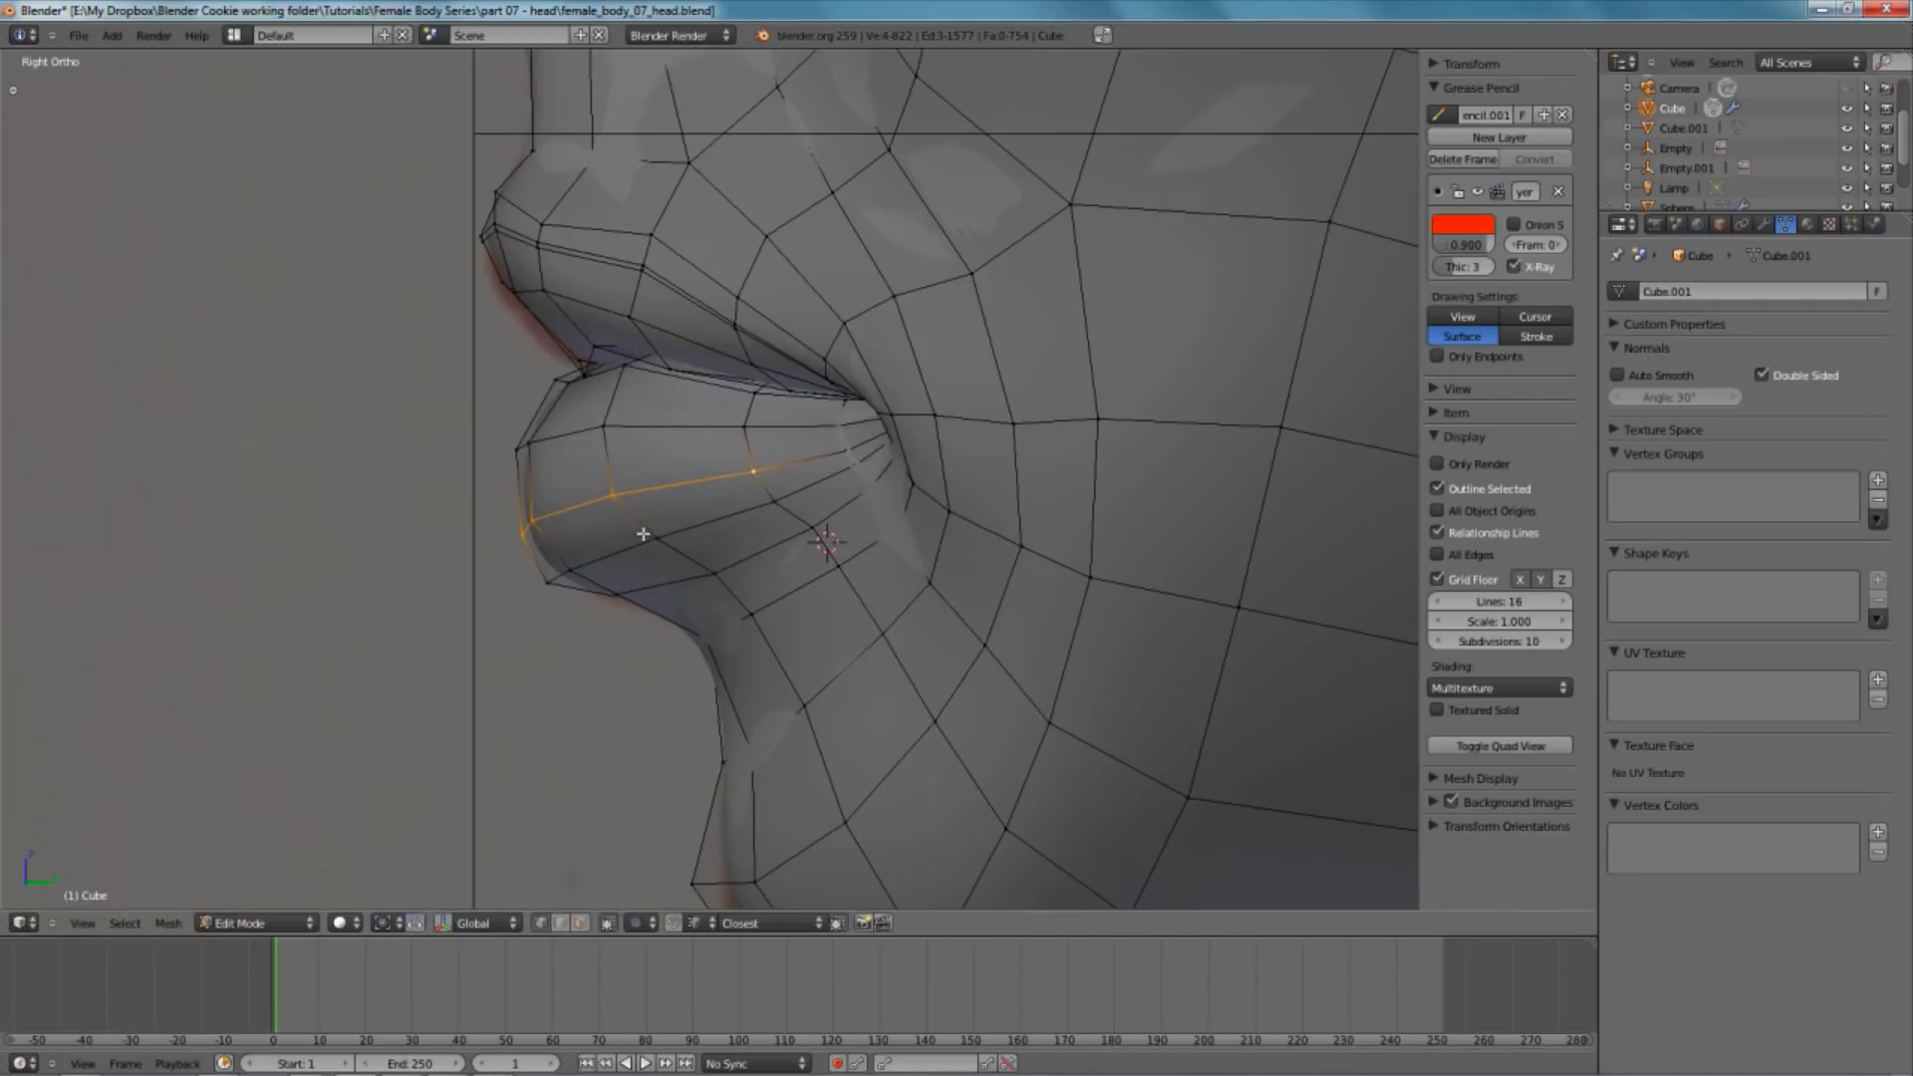
- Adjust the front vertices of the lower lip against the side reference and check the smoothed lip shape
key("alt+z")
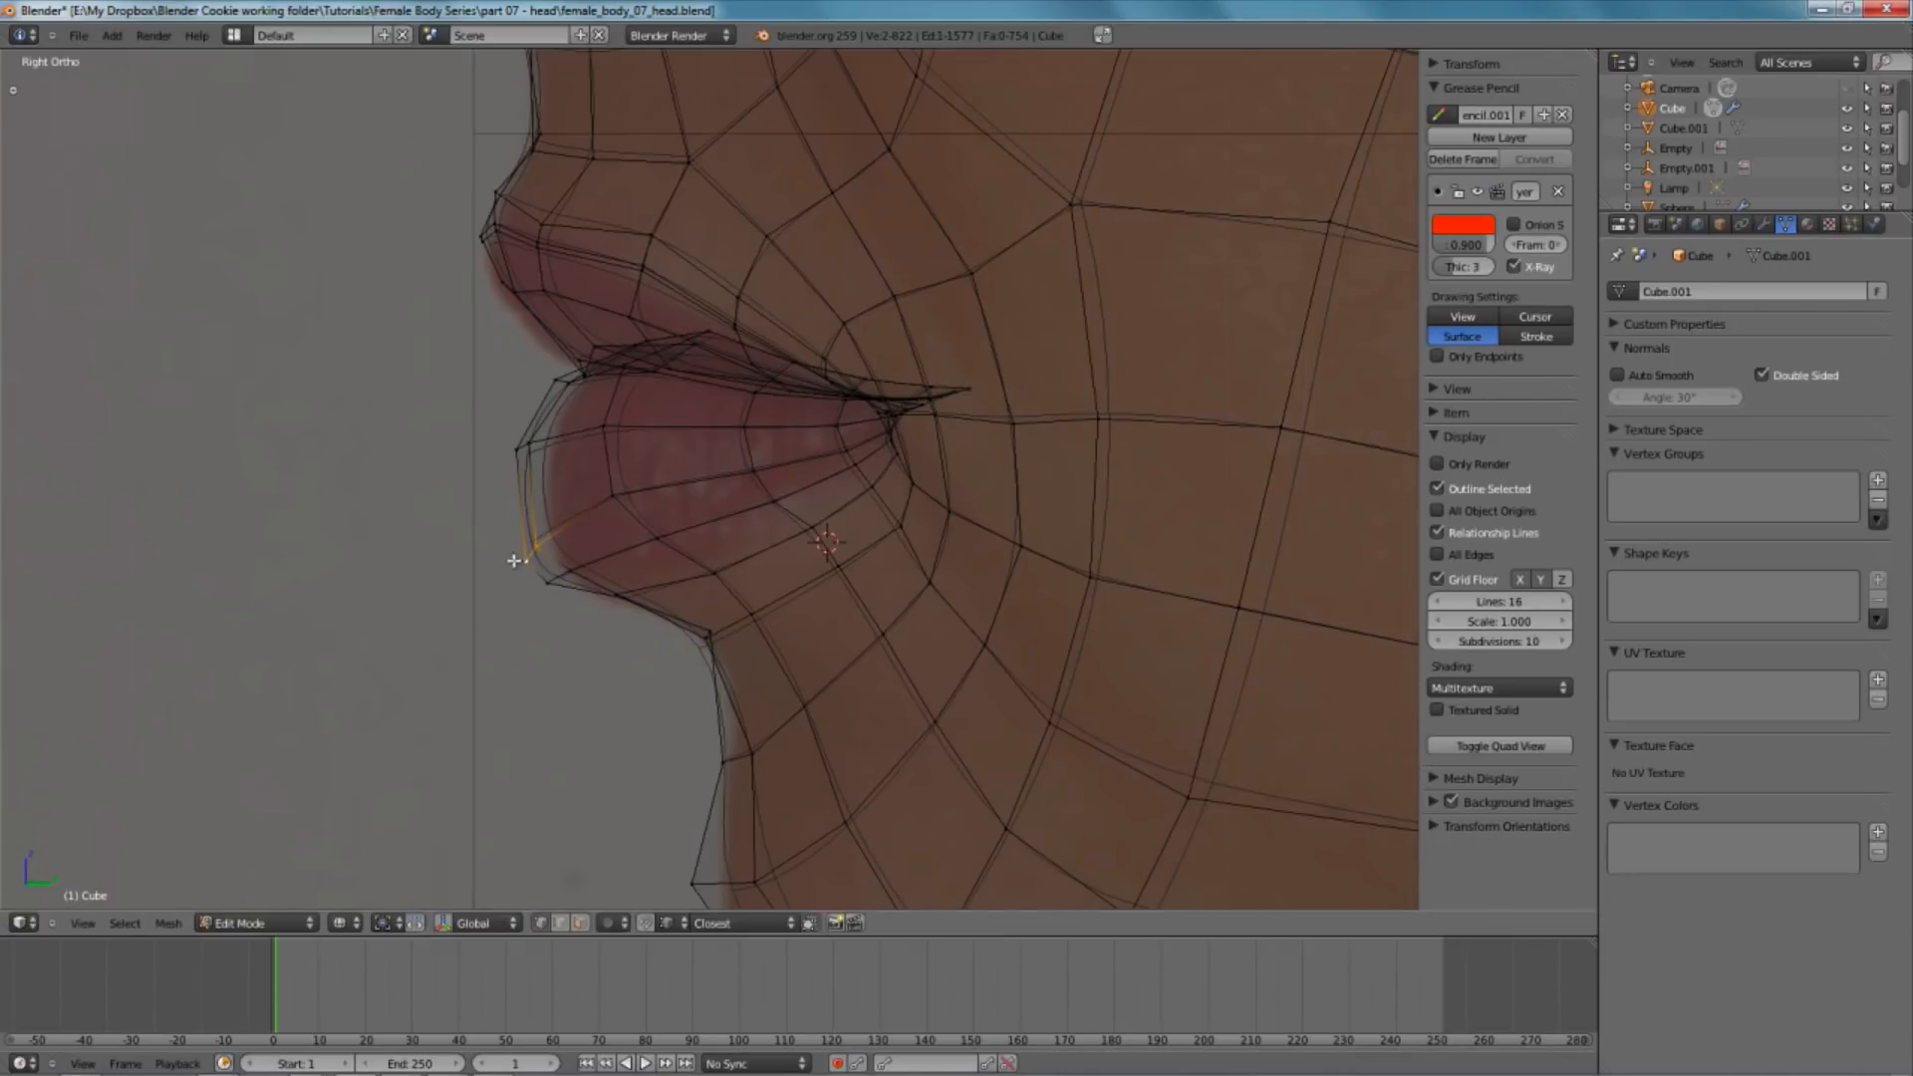
key("alt+z")
key("Tab")
middle_click_drag(593, 593, 650, 480)
scroll(717, 484, "up", 3)
scroll(787, 495, "down", 3)
middle_click_drag(787, 496, 816, 452)
- Move the inner lip vertex on the face's centre line downward in front view
key("KP_1")
scroll(807, 547, "up", 4)
key("Tab")
scroll(790, 472, "up", 3)
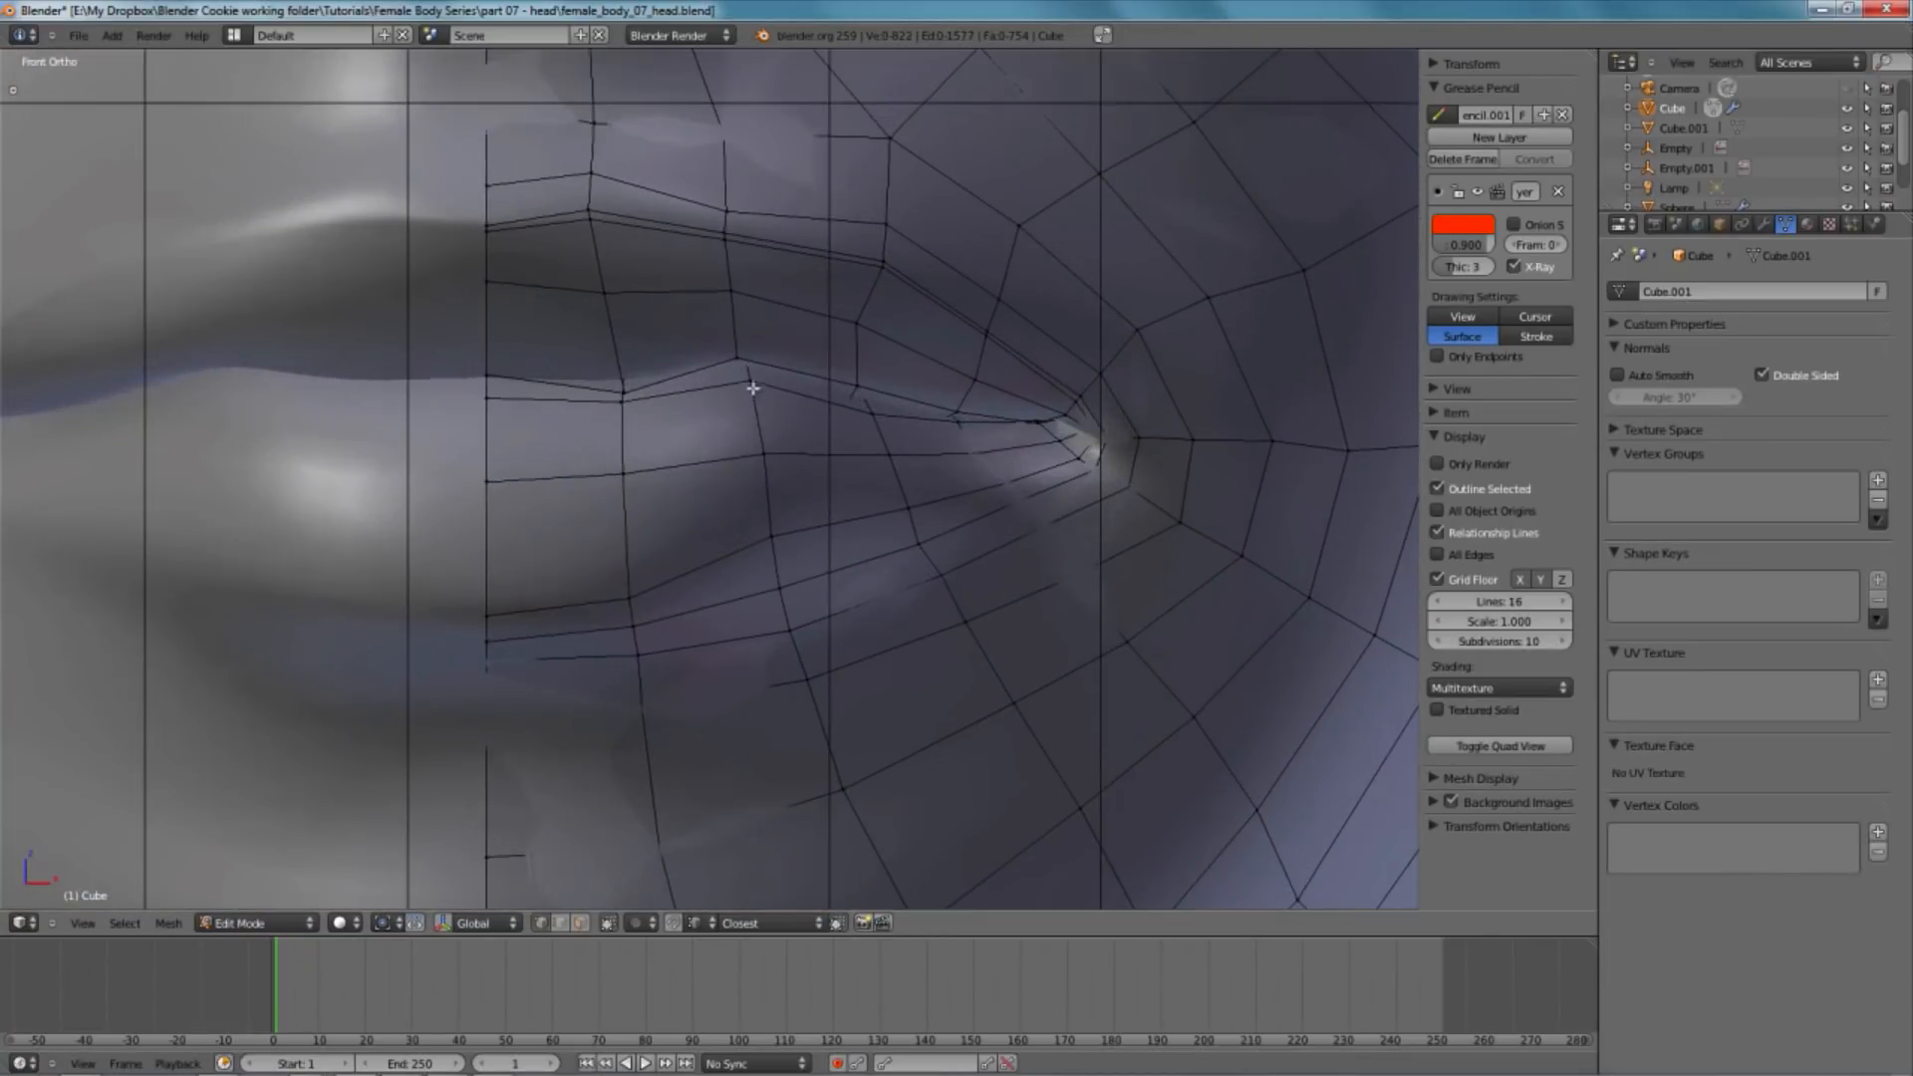
key("alt+z")
middle_click_drag(751, 372, 781, 387, "shift")
key("alt+z")
key("z")
right_click(510, 389)
key("z")
key("g")
left_click(510, 427)
key("z")
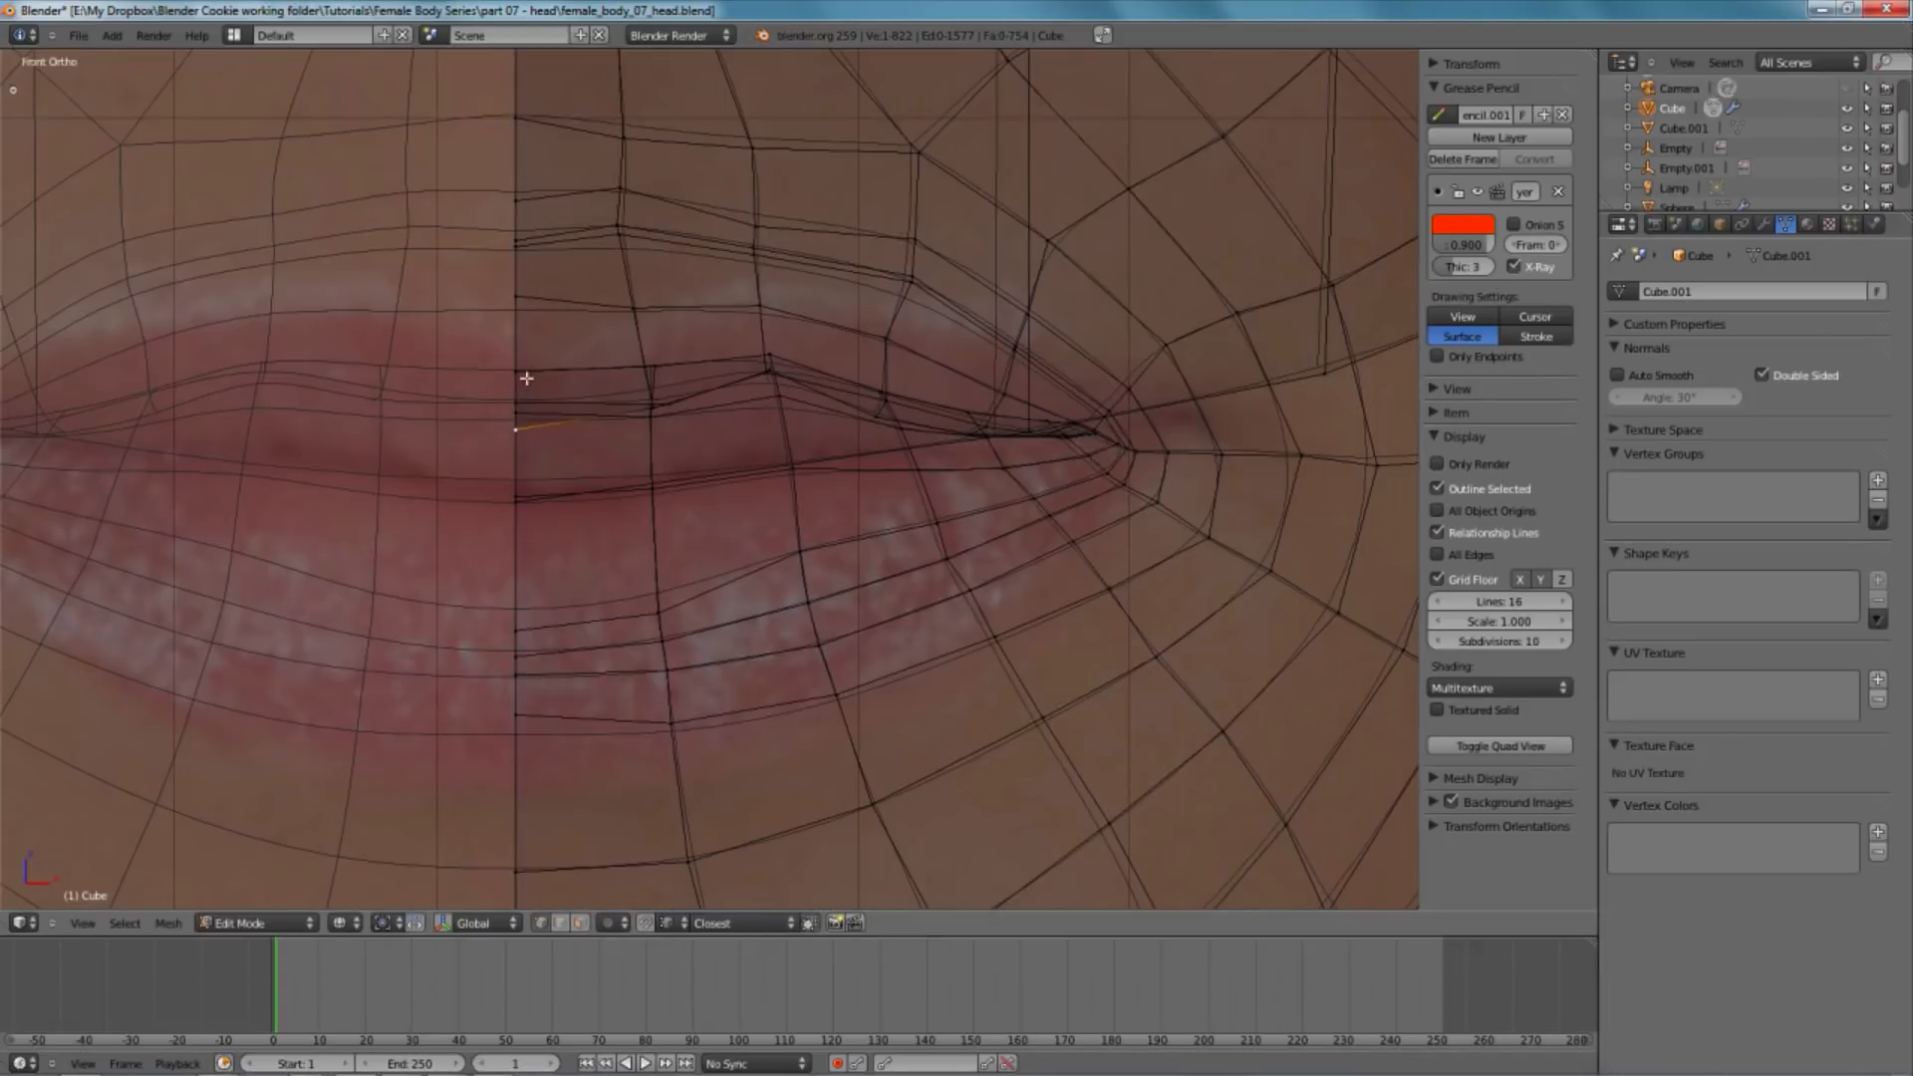
- Select the vertices at the centre of the upper lip's inner edge and lower them along the Z axis
middle_click_drag(616, 407, 541, 383)
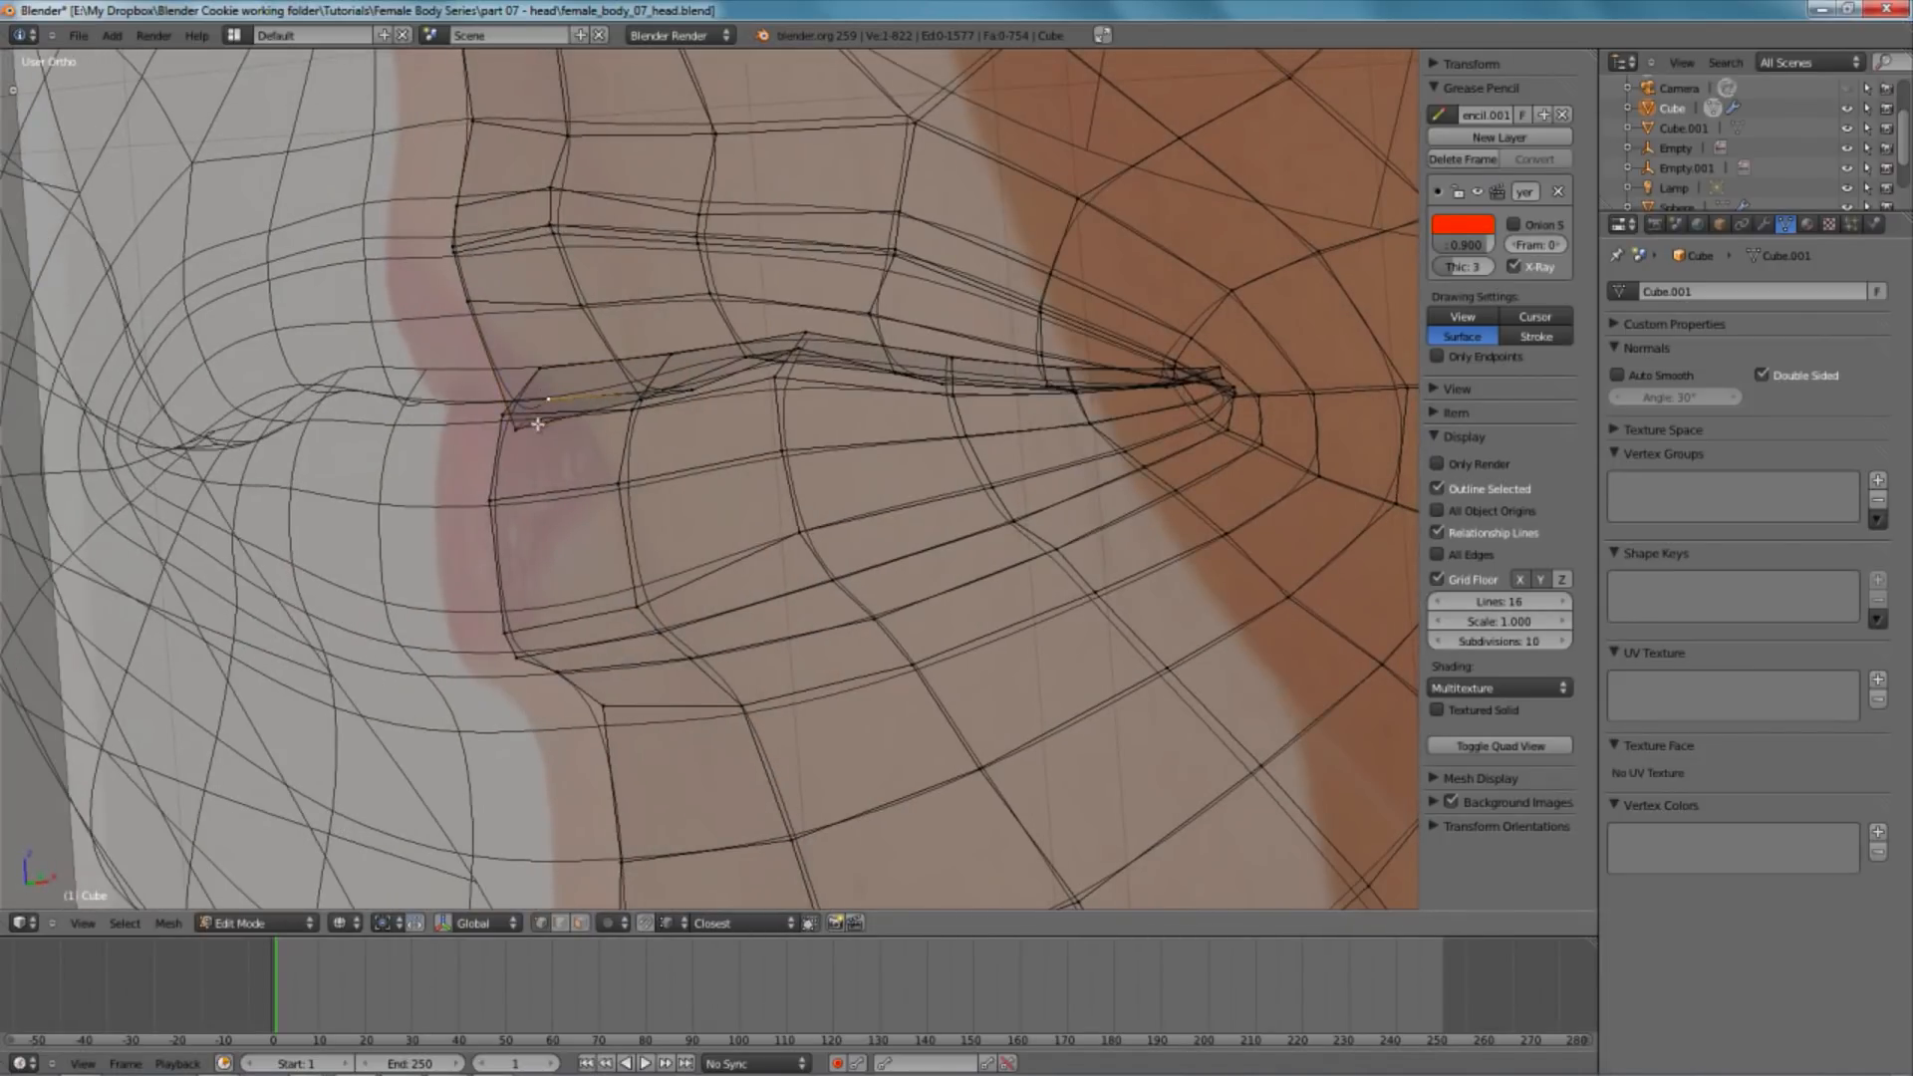
key("z")
key("KP_1")
key("z")
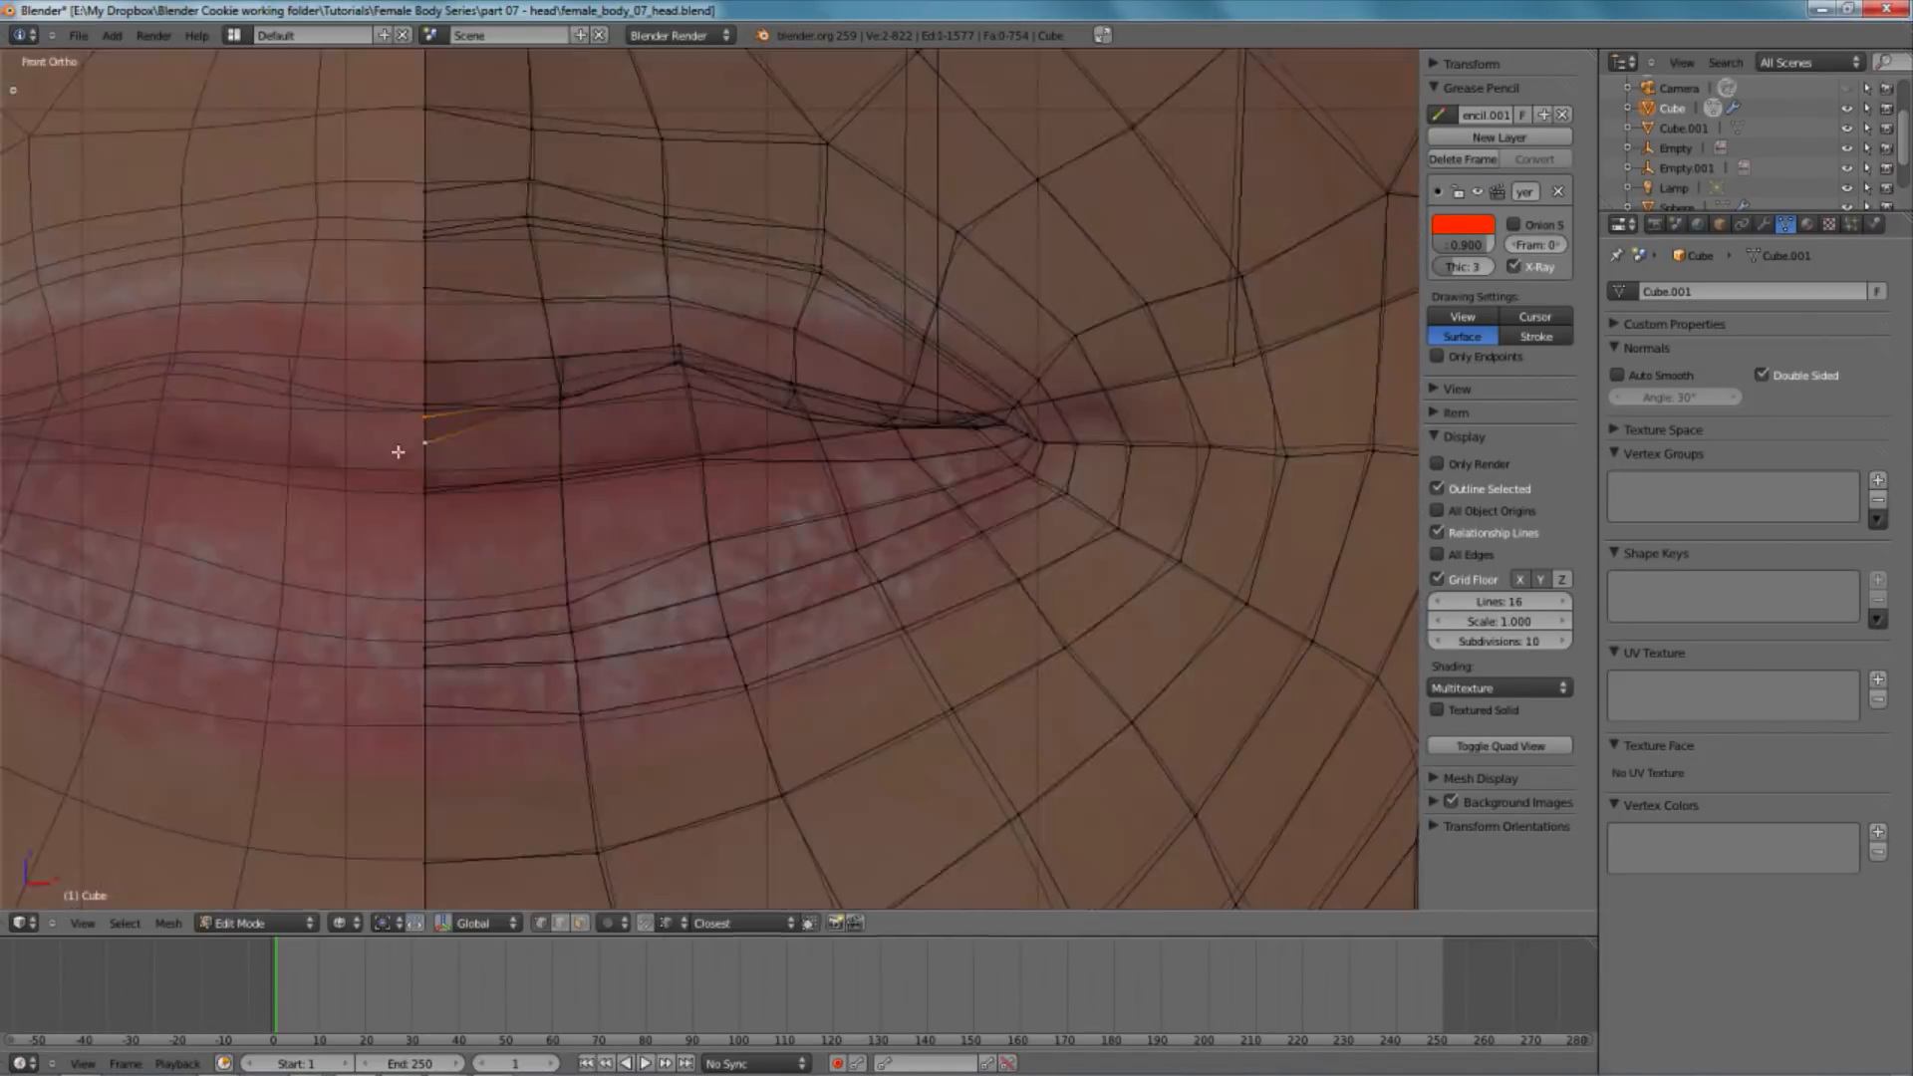
key("z")
key("g")
key("z")
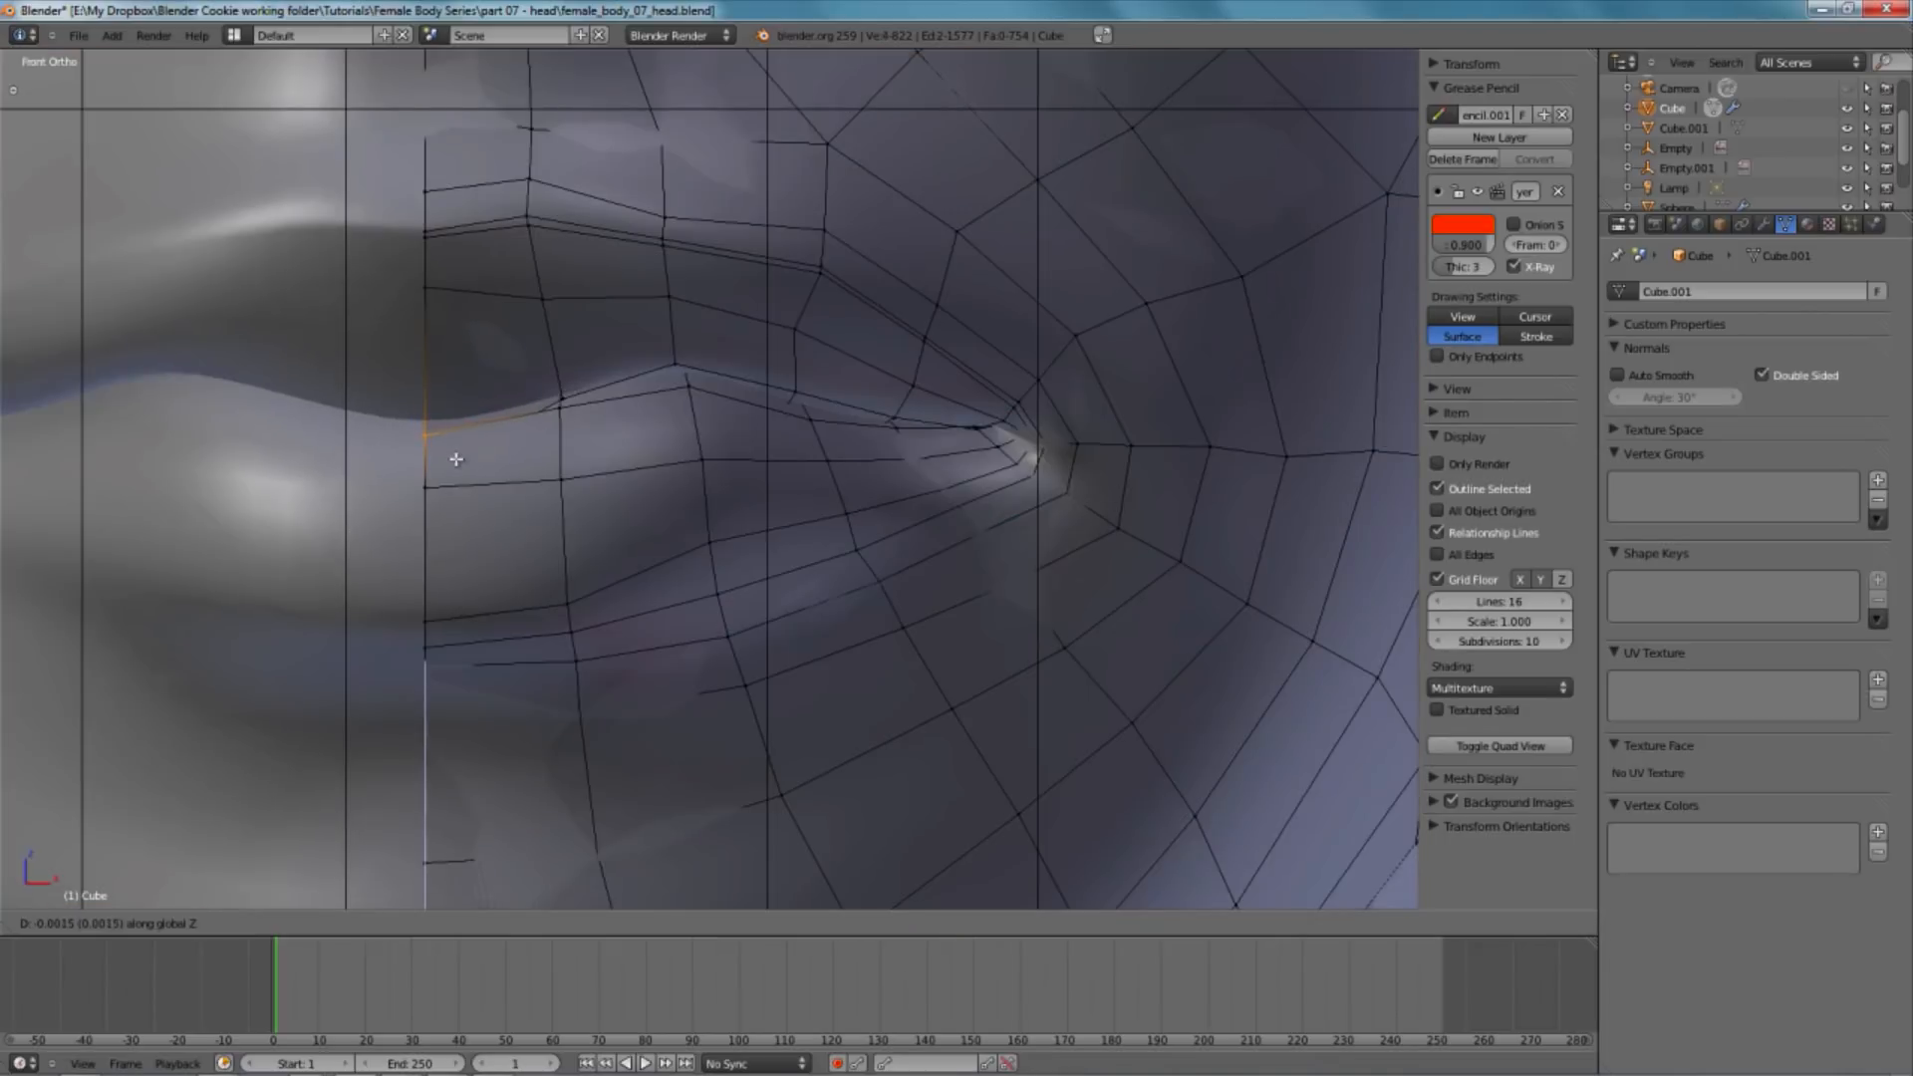
left_click(606, 455)
- Lower the neighbouring inner upper lip vertices beside the centre line to continue the central dip
key("z")
key("z")
right_click(563, 397)
key("z")
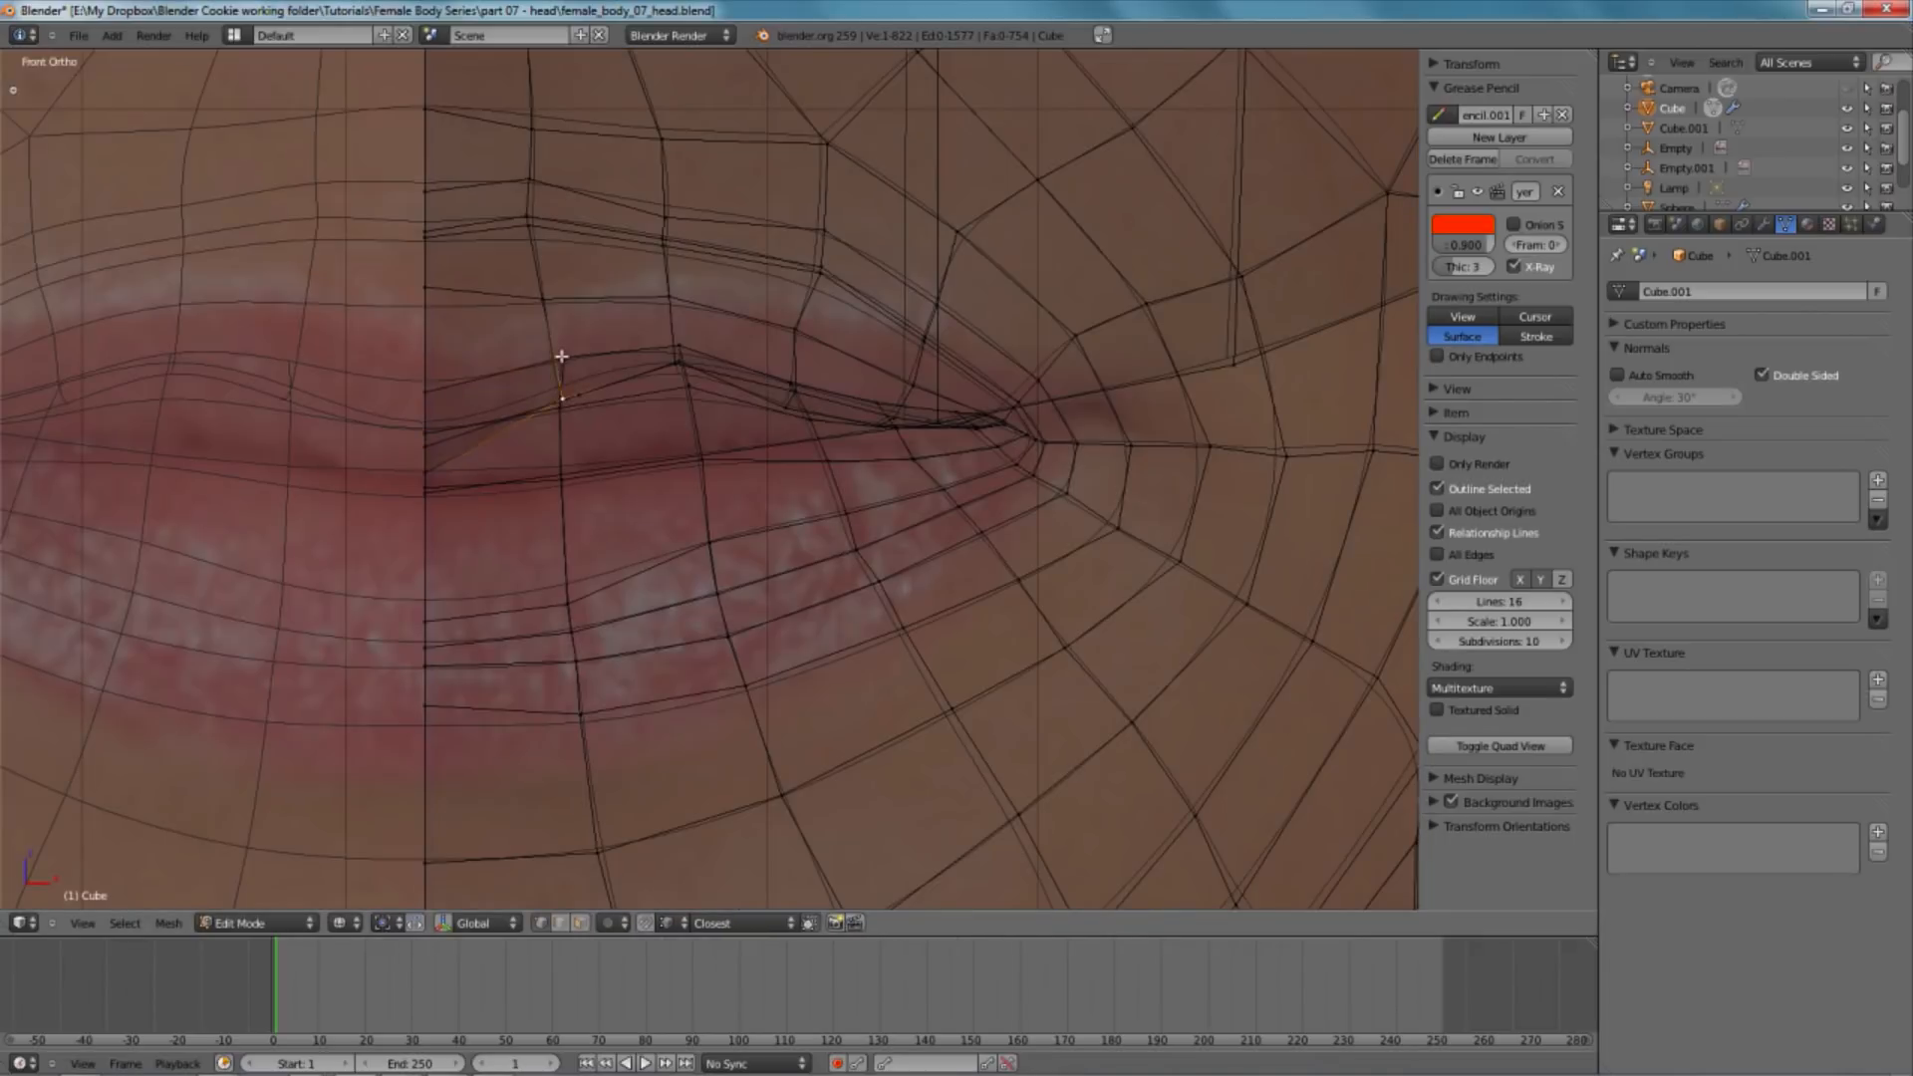
middle_click_drag(631, 401, 546, 394)
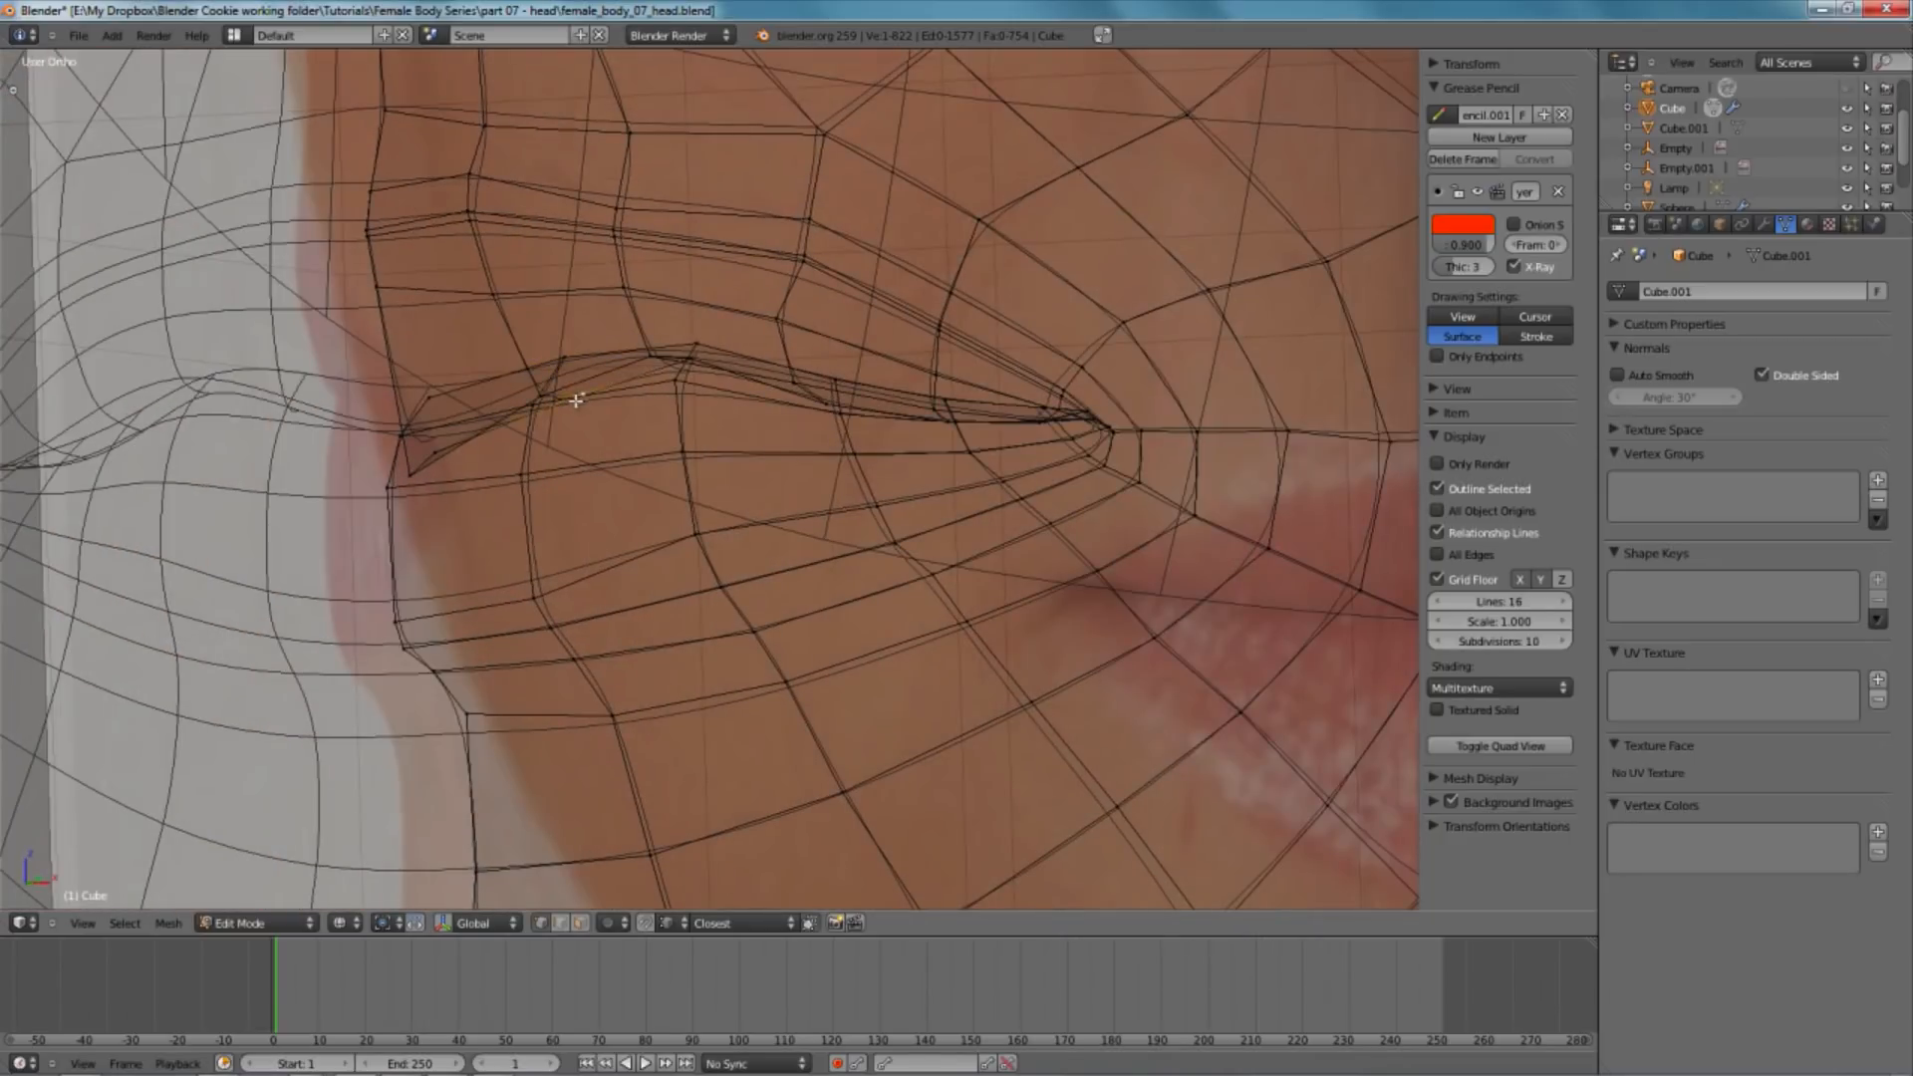
key("KP_1")
key("z")
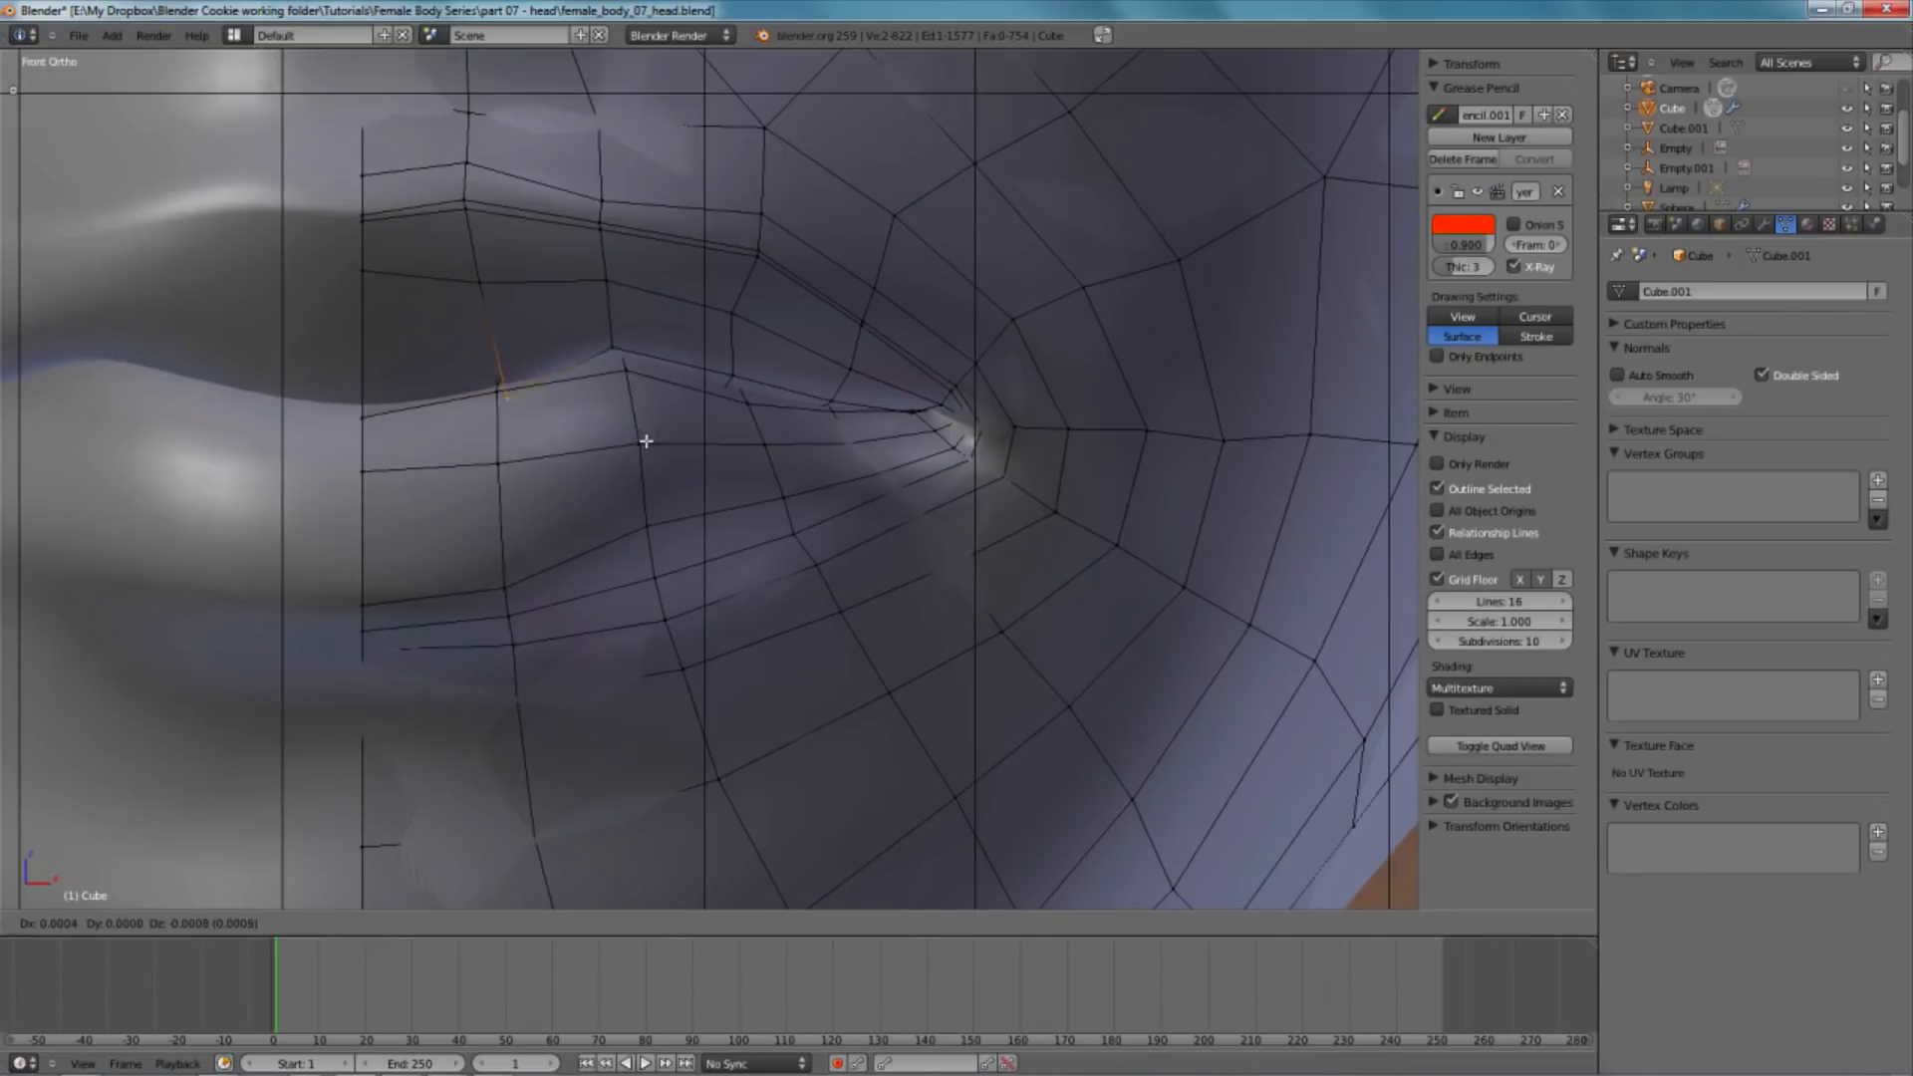
key("z")
scroll(698, 344, "down", 2)
scroll(734, 436, "up", 2)
key("z")
- Lower the central vertices along the upper lip's border and the two vertices in the row beneath them
key("z")
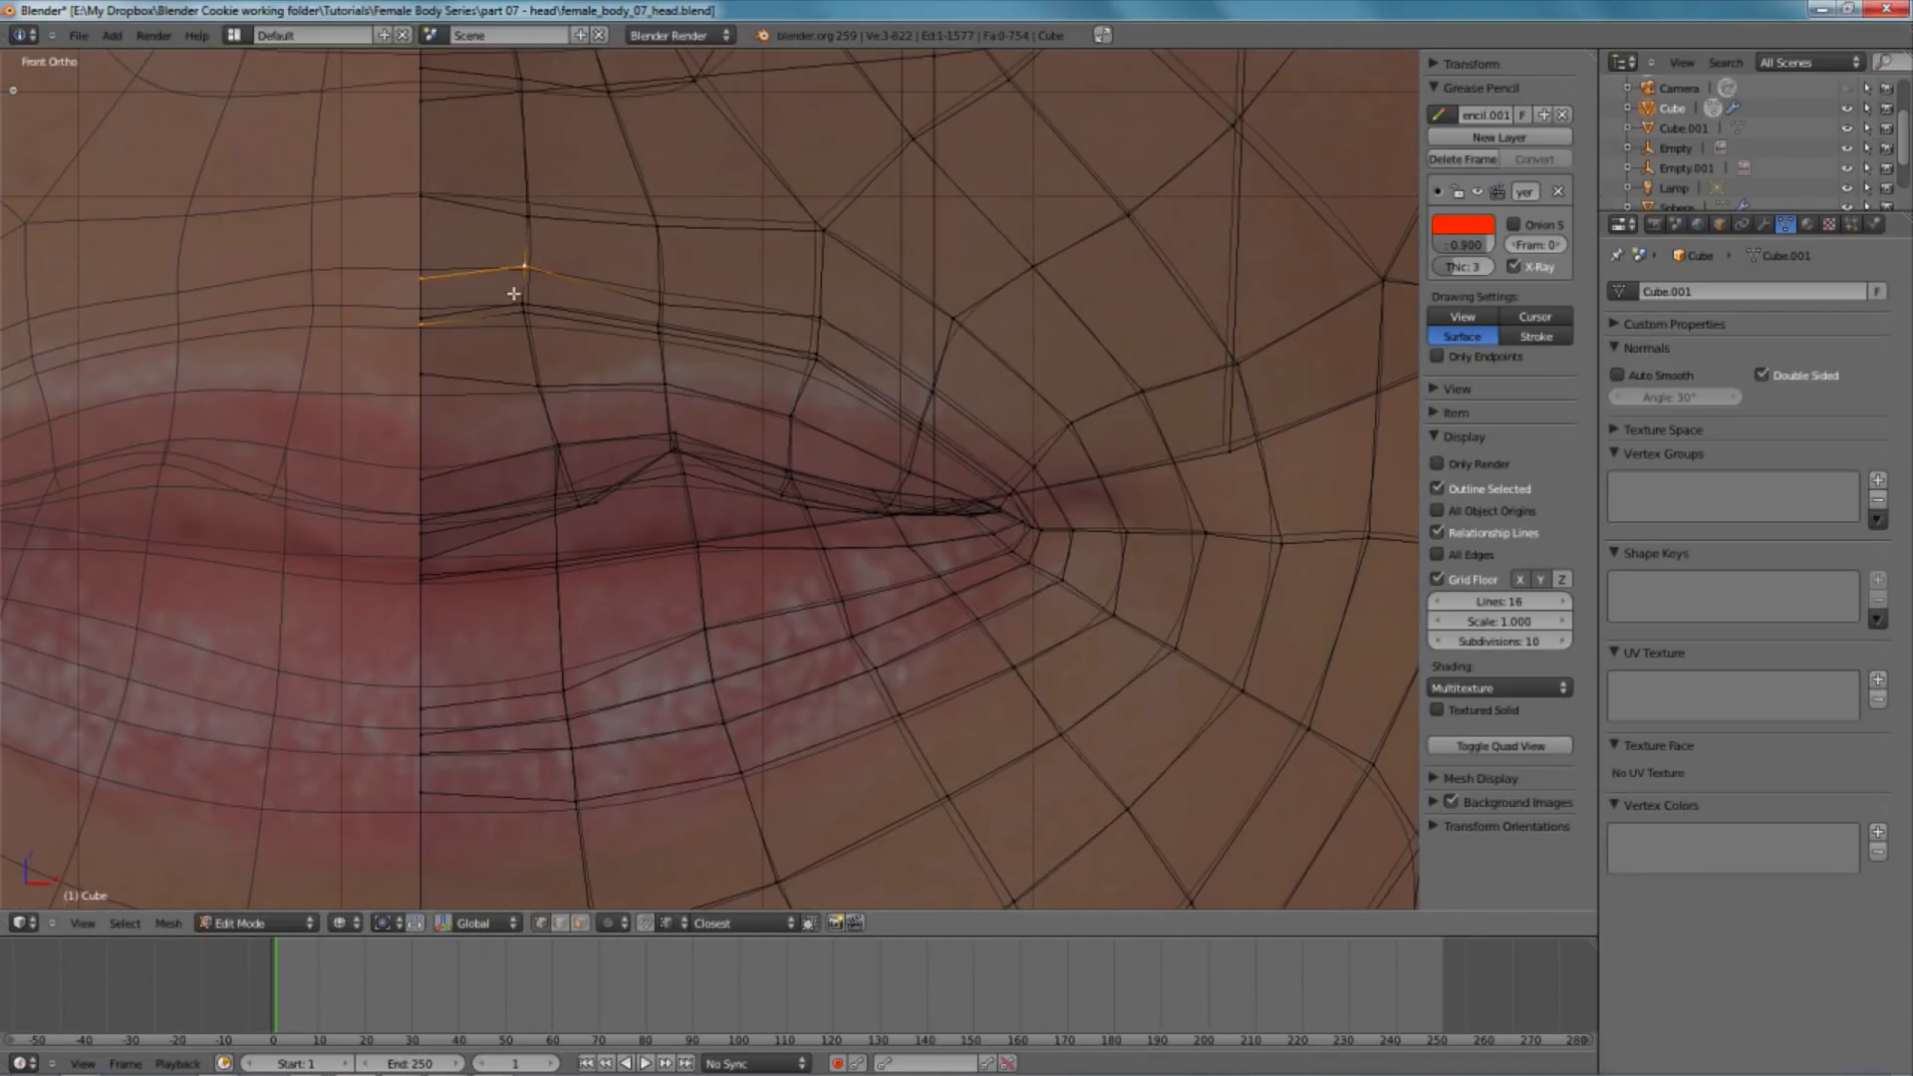
key("f")
key("z")
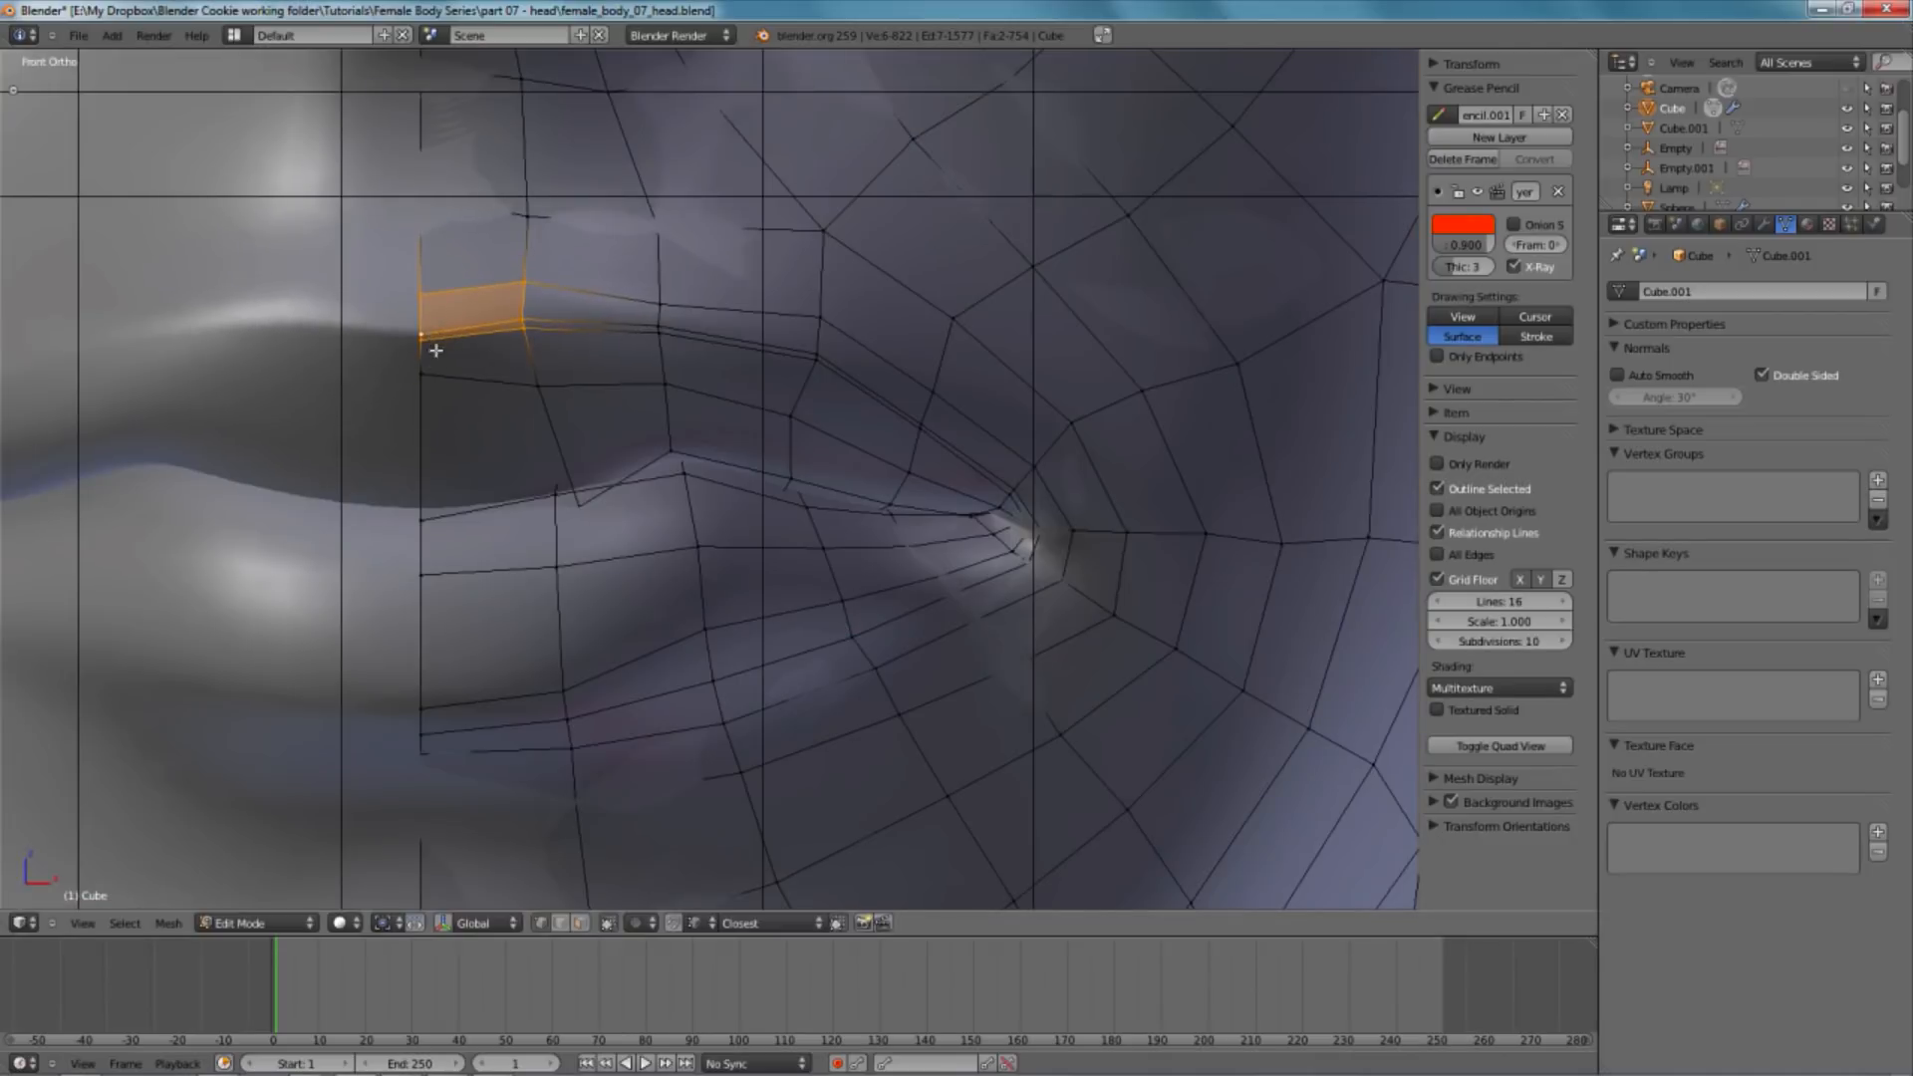
right_click(423, 374)
right_click(524, 372, "shift")
key("g")
left_click(530, 394)
- Adjust the vertices at the peak of the upper lip's border to match the front reference
key("z")
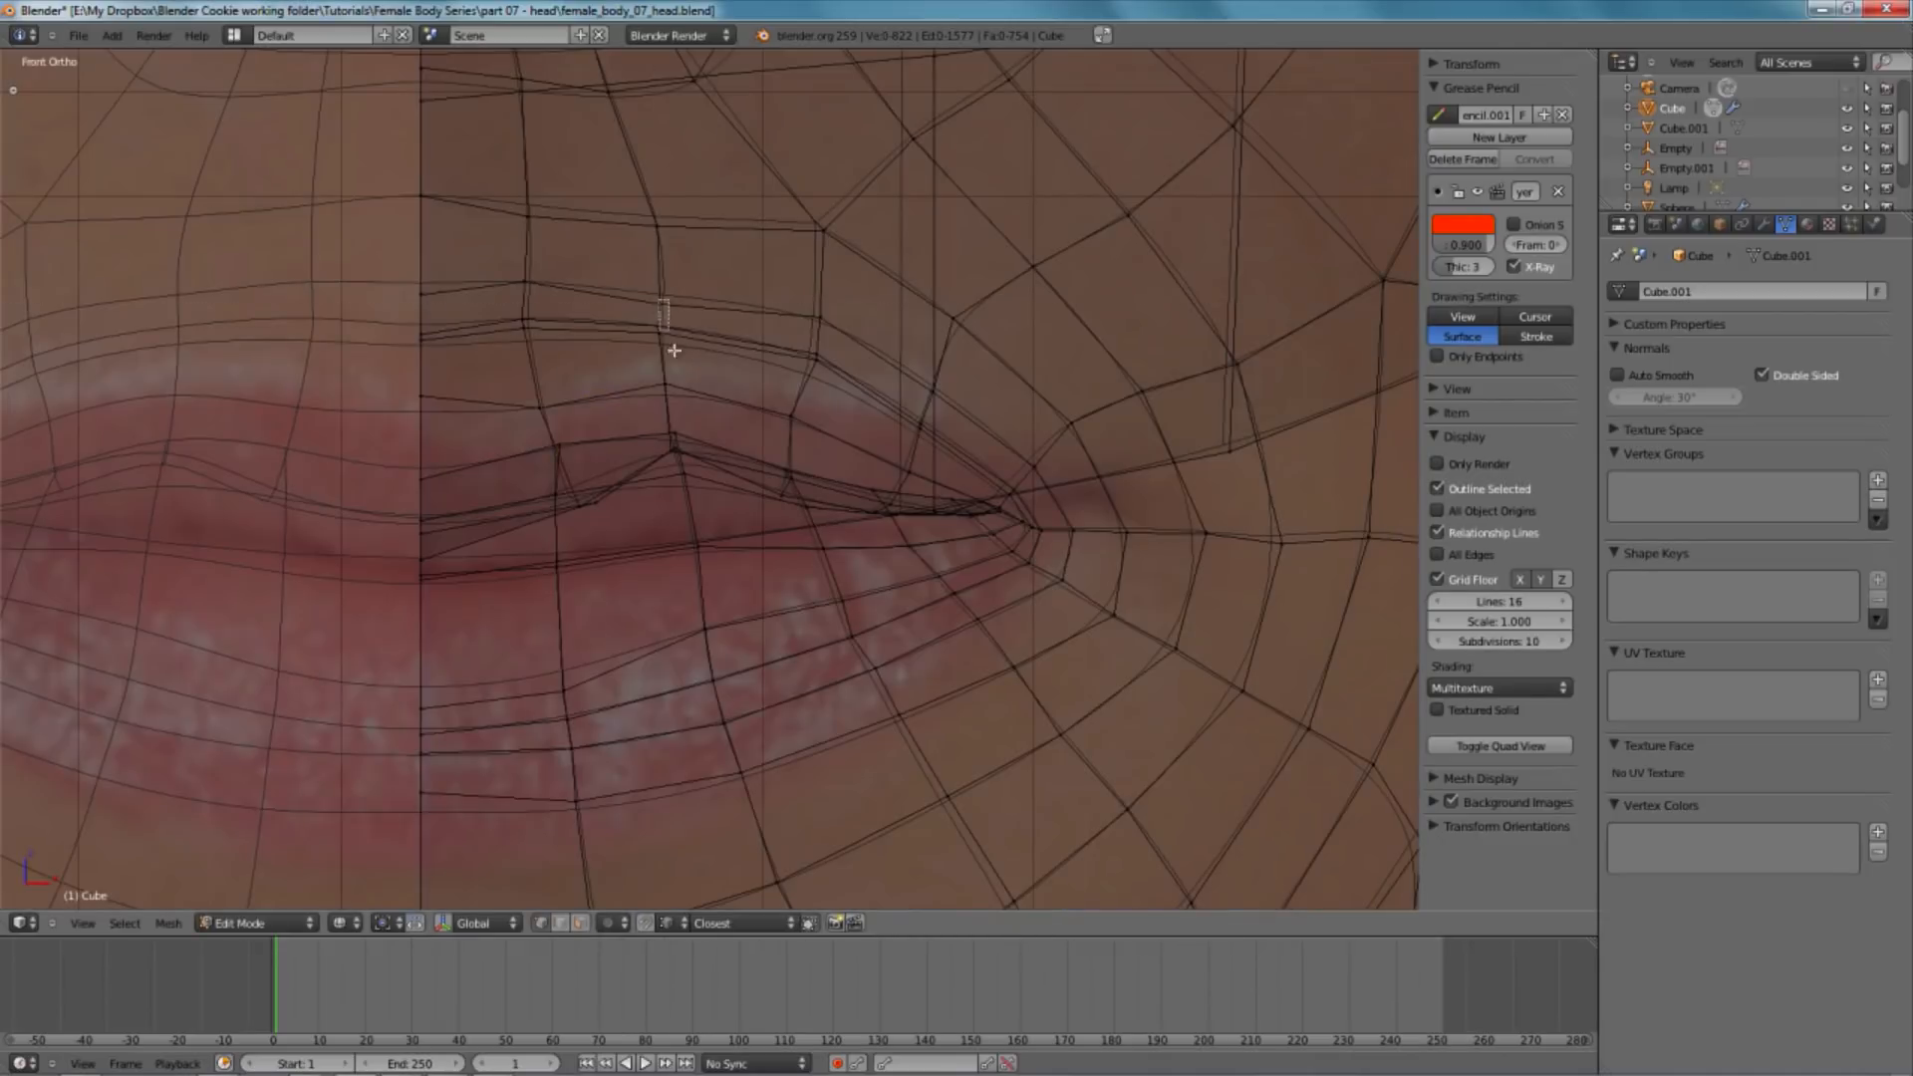
left_click_drag(670, 336, 671, 339)
key("z")
key("z")
- Select the next column of upper lip vertices toward the mouth corner and reposition it in front view
key("b")
left_click_drag(774, 308, 836, 432)
key("z")
key("g")
right_click(769, 415)
key("a")
right_click(819, 341)
key("b")
left_click_drag(769, 342, 848, 462)
key("ctrl+e")
left_click(848, 461)
left_click(864, 464)
- Move the upper lip vertex nearest the mouth corner slightly outward and upward in front view
key("z")
right_click(917, 432)
key("z")
key("g")
left_click(932, 424)
key("a")
- Adjust the depth of two outer upper lip vertices along the Y axis and check the smoothed result
middle_click_drag(1006, 495, 564, 433)
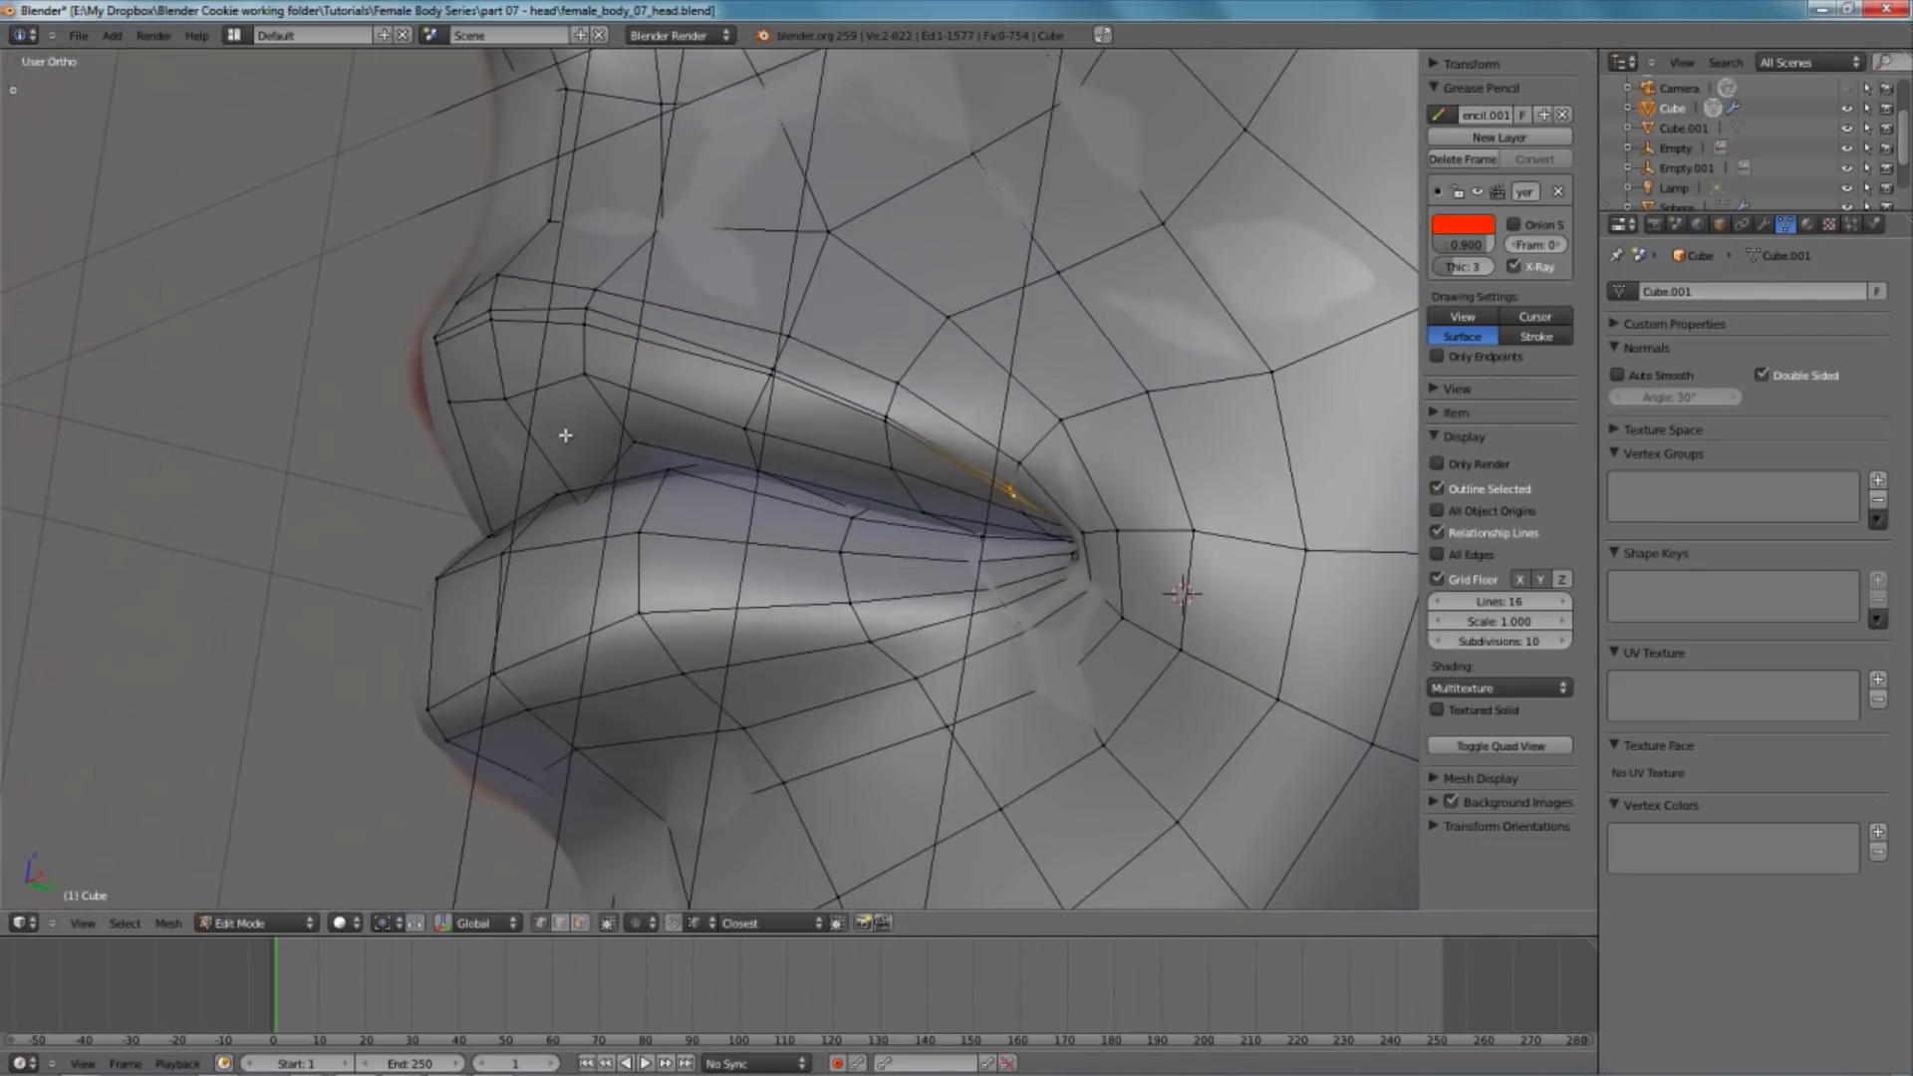
key("g")
key("y")
left_click(580, 447)
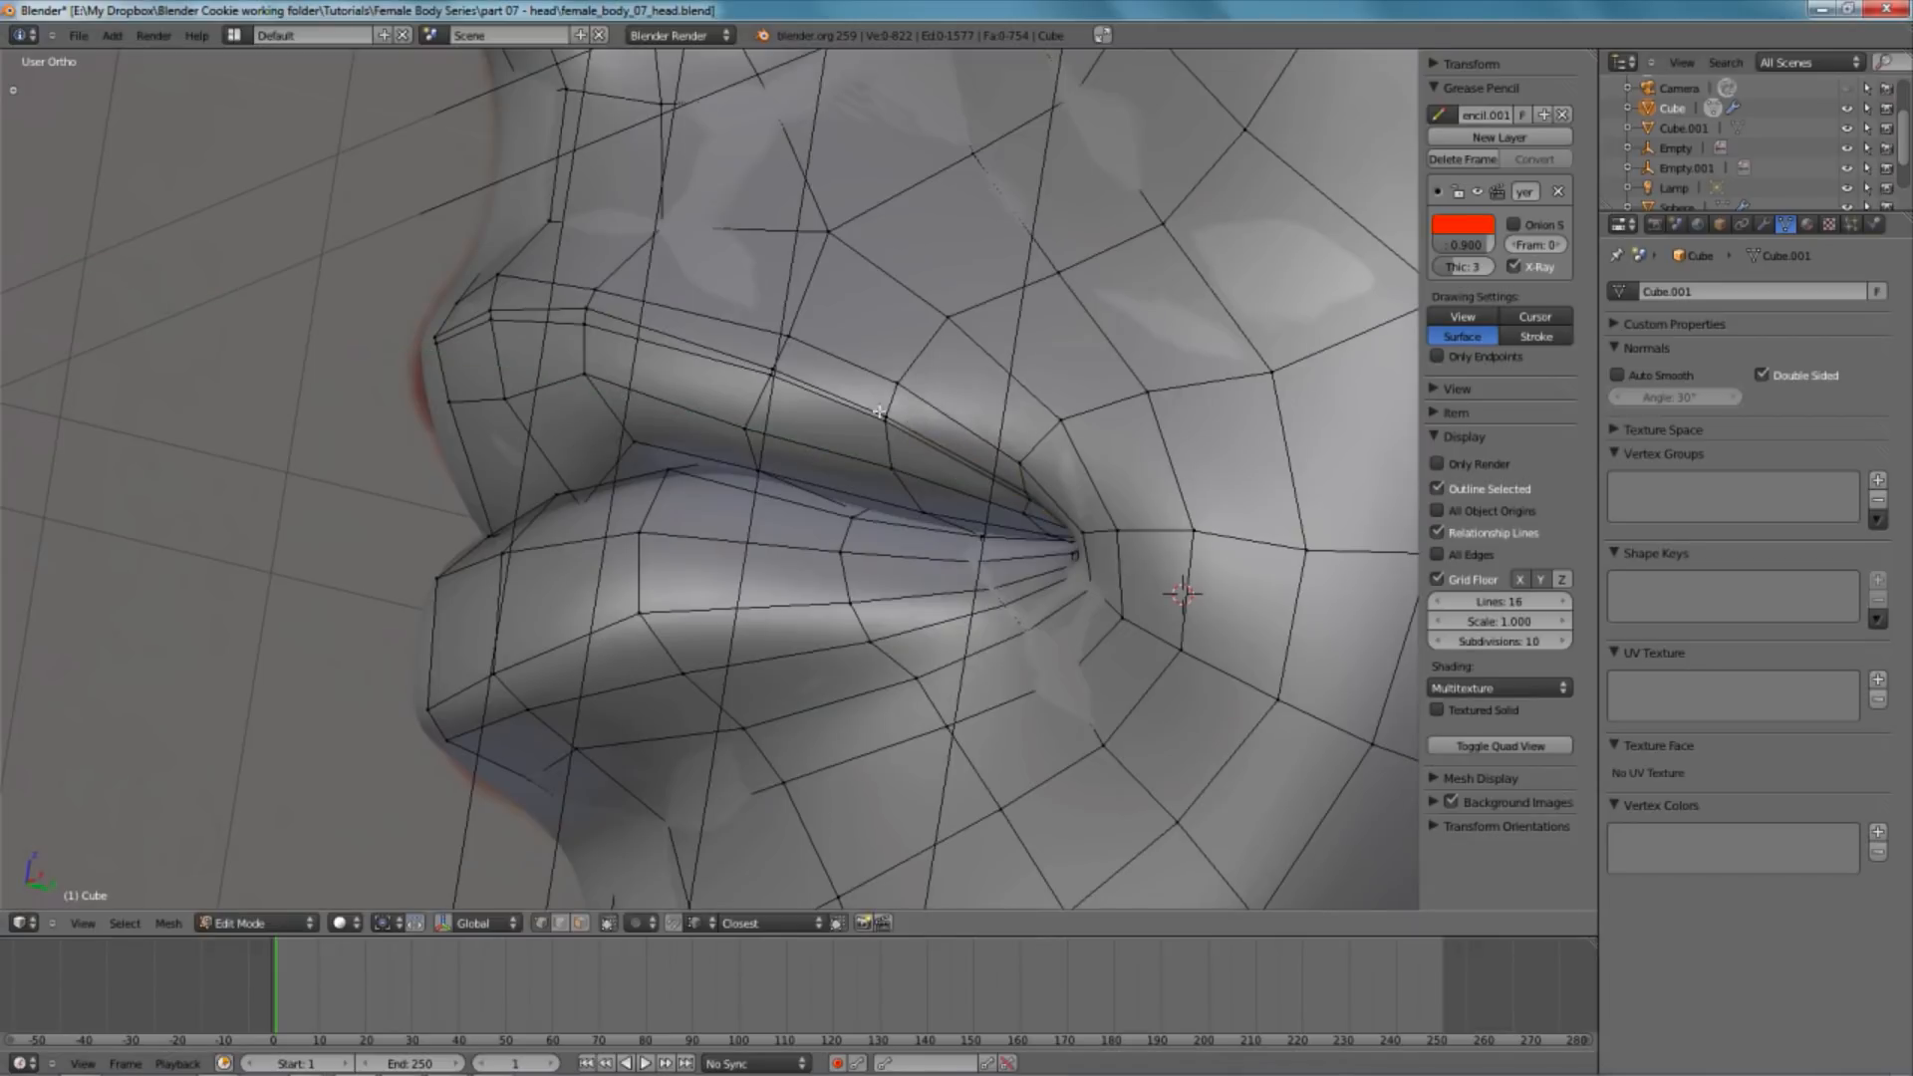
right_click(892, 467)
key("g")
key("y")
left_click(895, 470)
key("a")
key("Tab")
scroll(701, 529, "down", 5)
middle_click_drag(701, 529, 659, 543)
- Even out the lower lip vertices converging at the mouth corner
key("Tab")
key("KP_3")
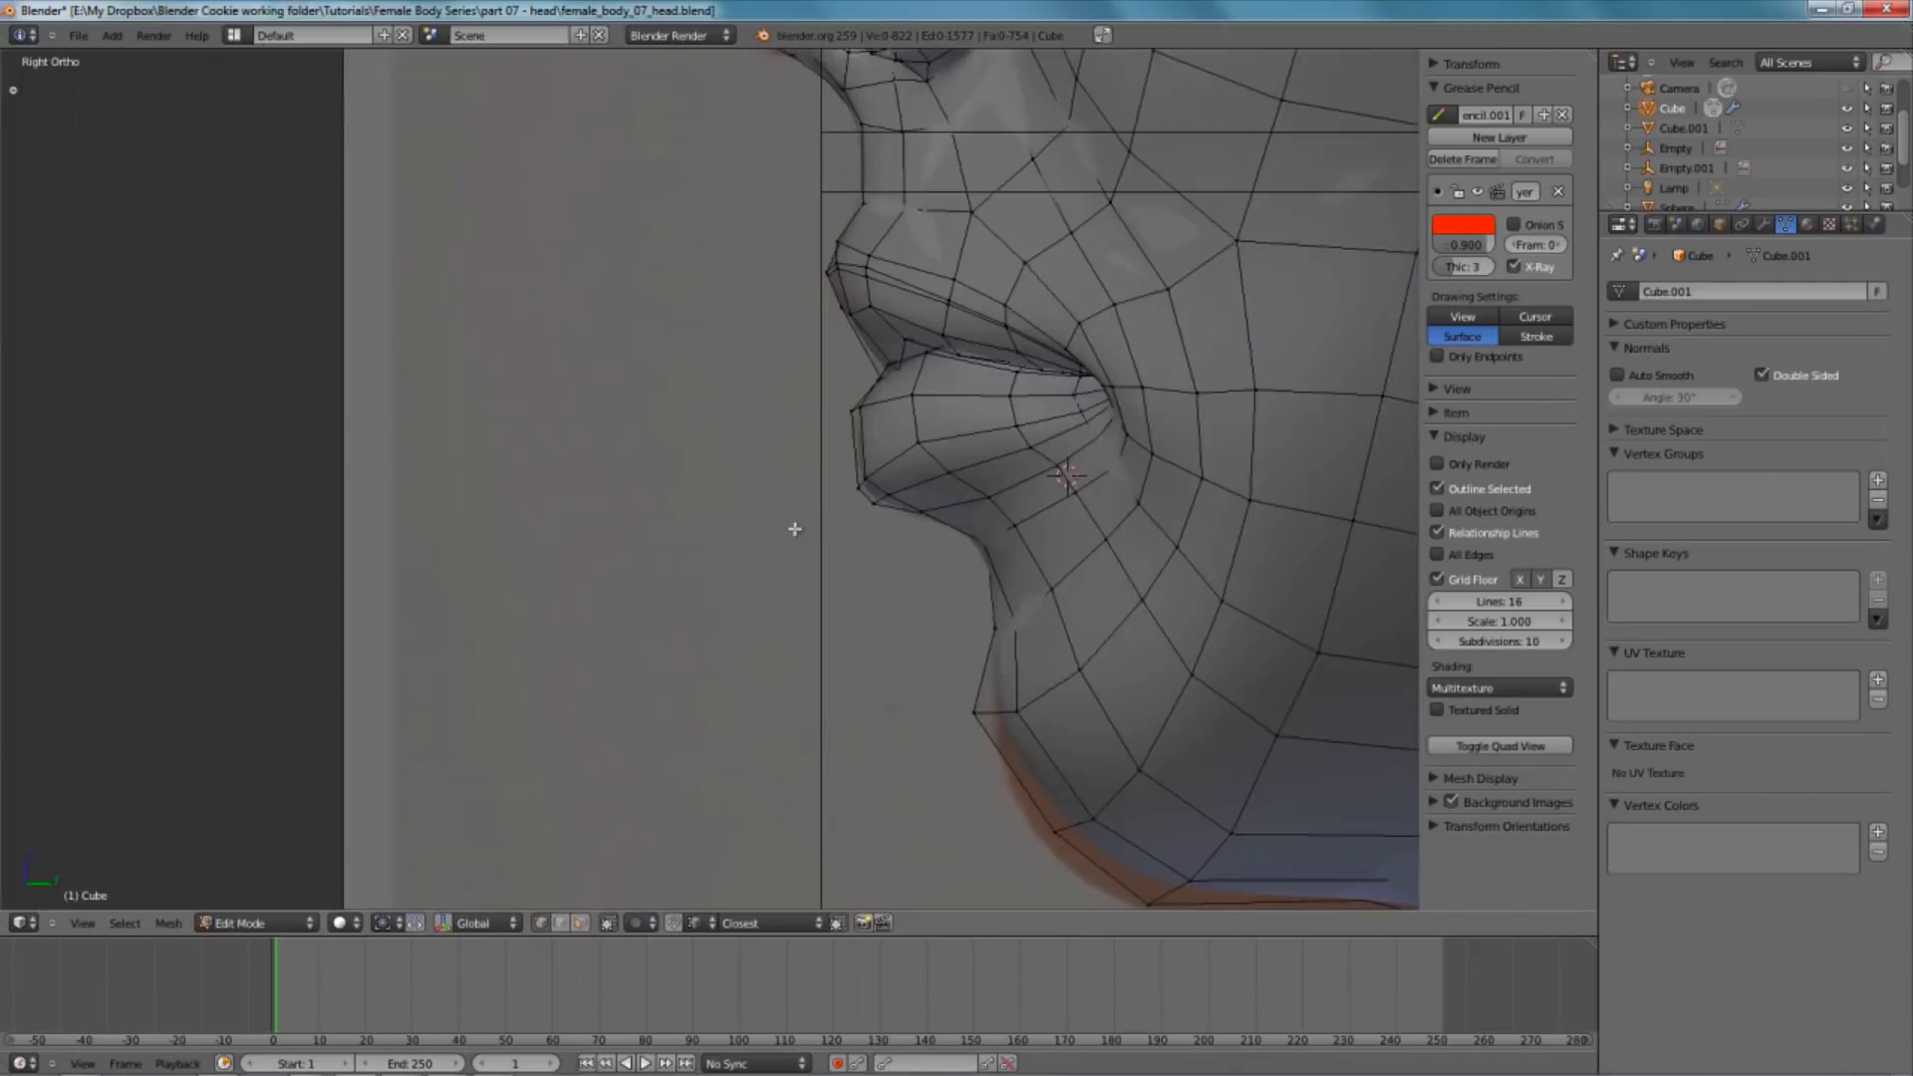
scroll(534, 590, "up", 3)
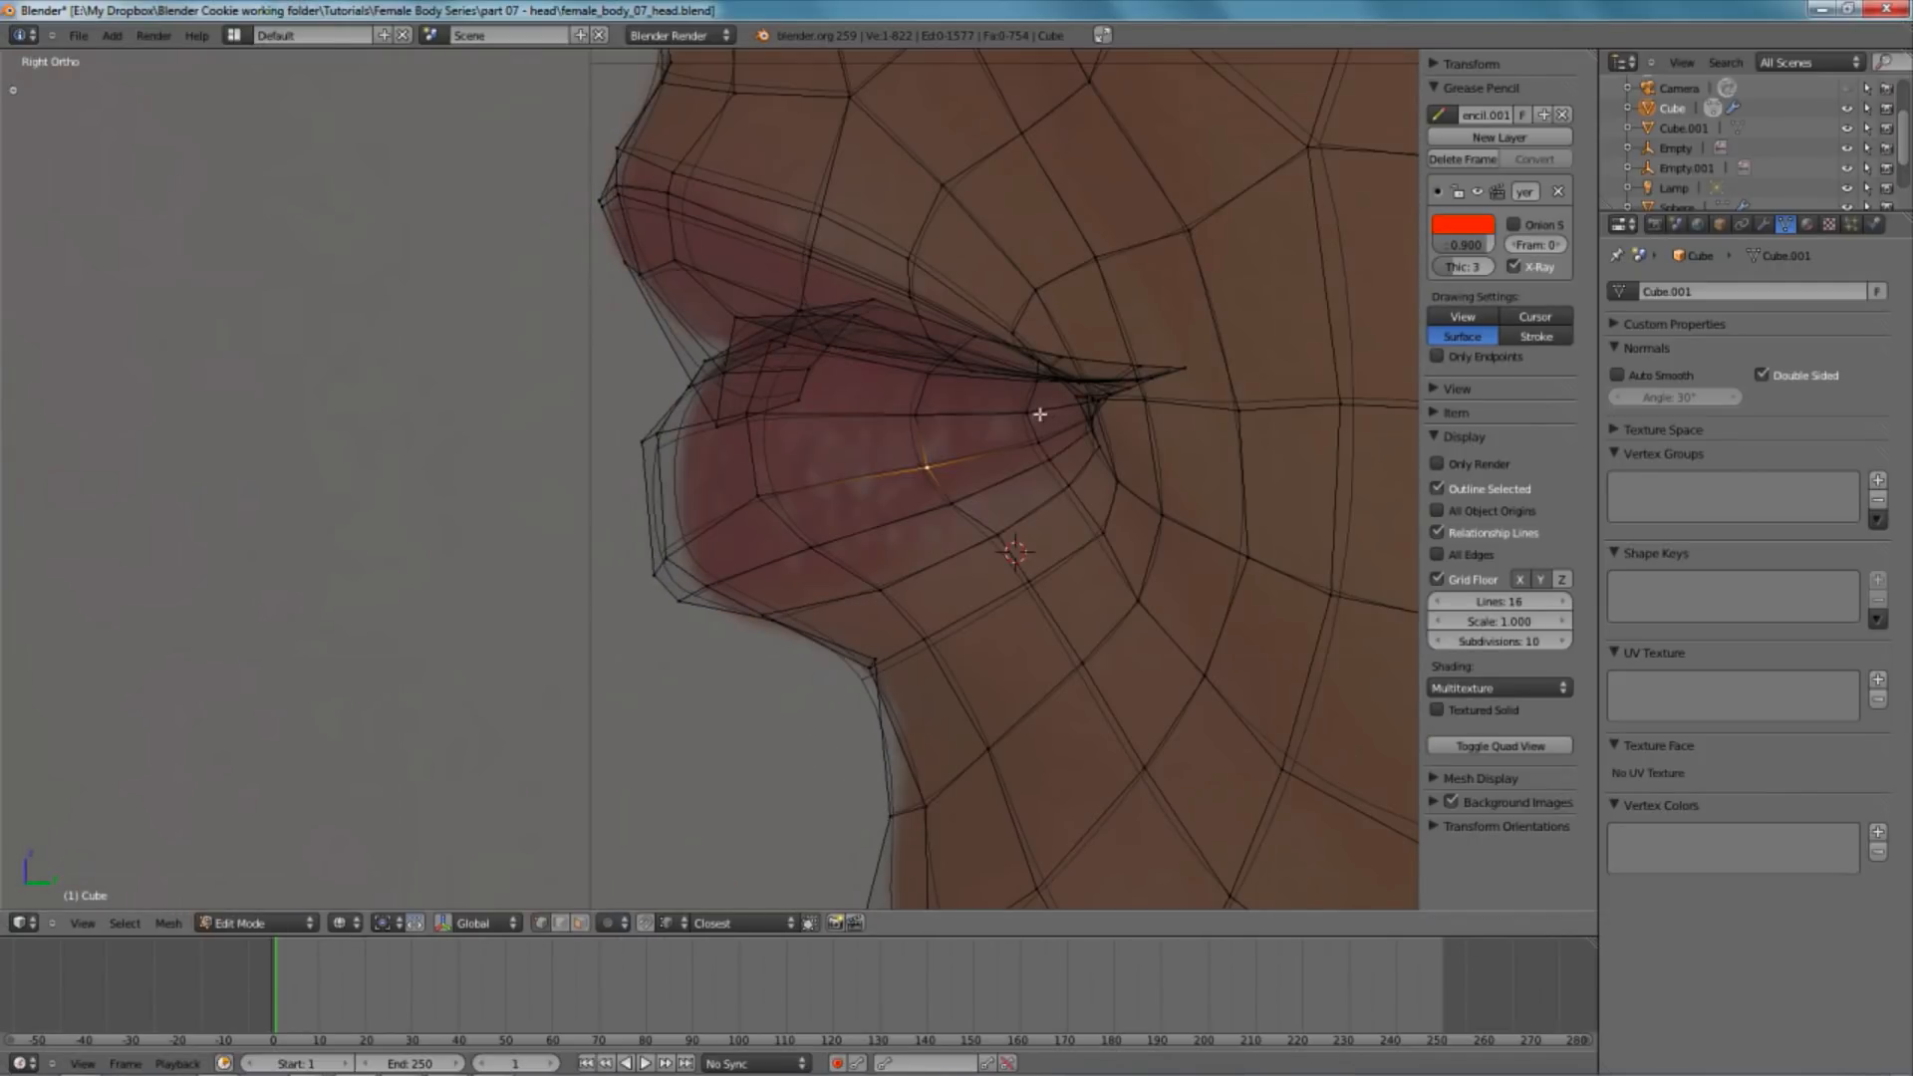
middle_click_drag(1067, 426, 1156, 461)
right_click(1159, 464, "shift")
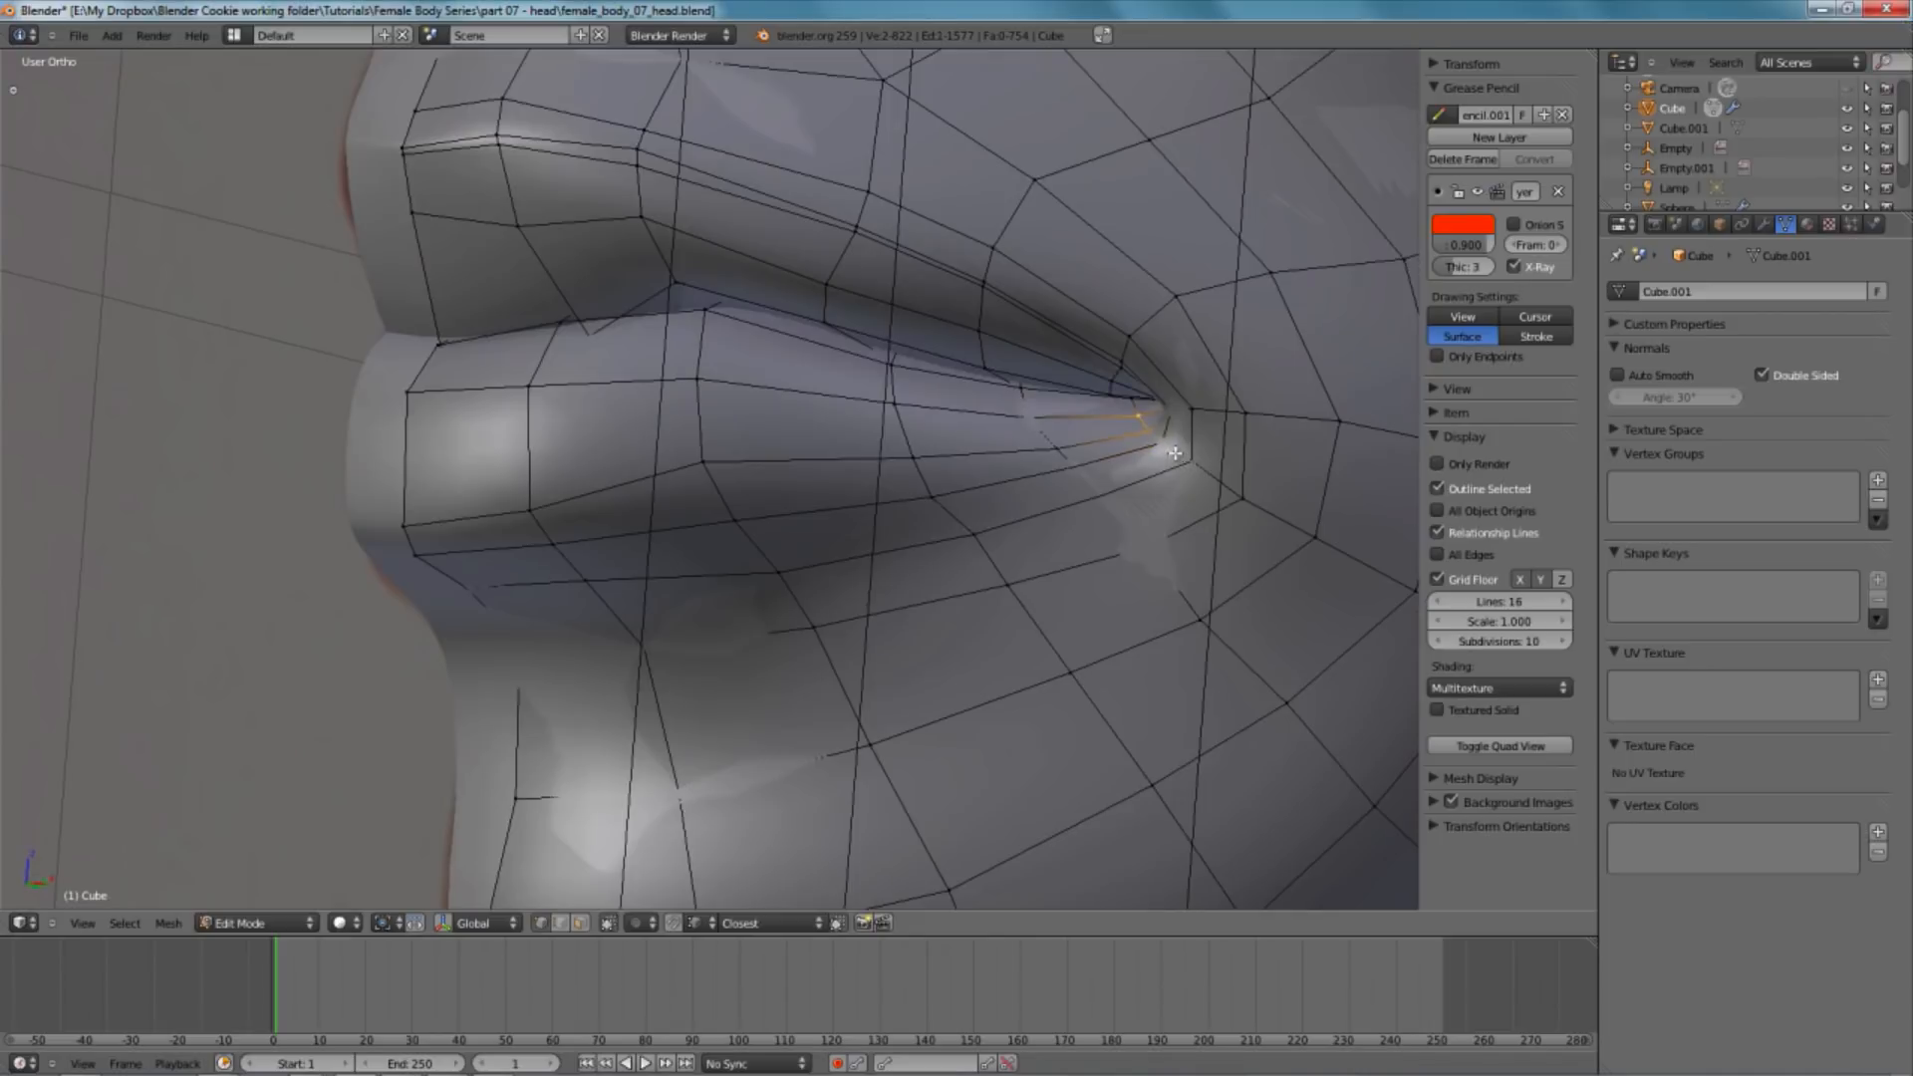
right_click(1192, 462, "shift")
key("b")
left_click_drag(1002, 404, 1114, 513)
key("w")
left_click(1118, 513)
key("a")
- Reposition the inner lower lip vertex near the mouth corner, refining its placement in side view
right_click(1016, 425)
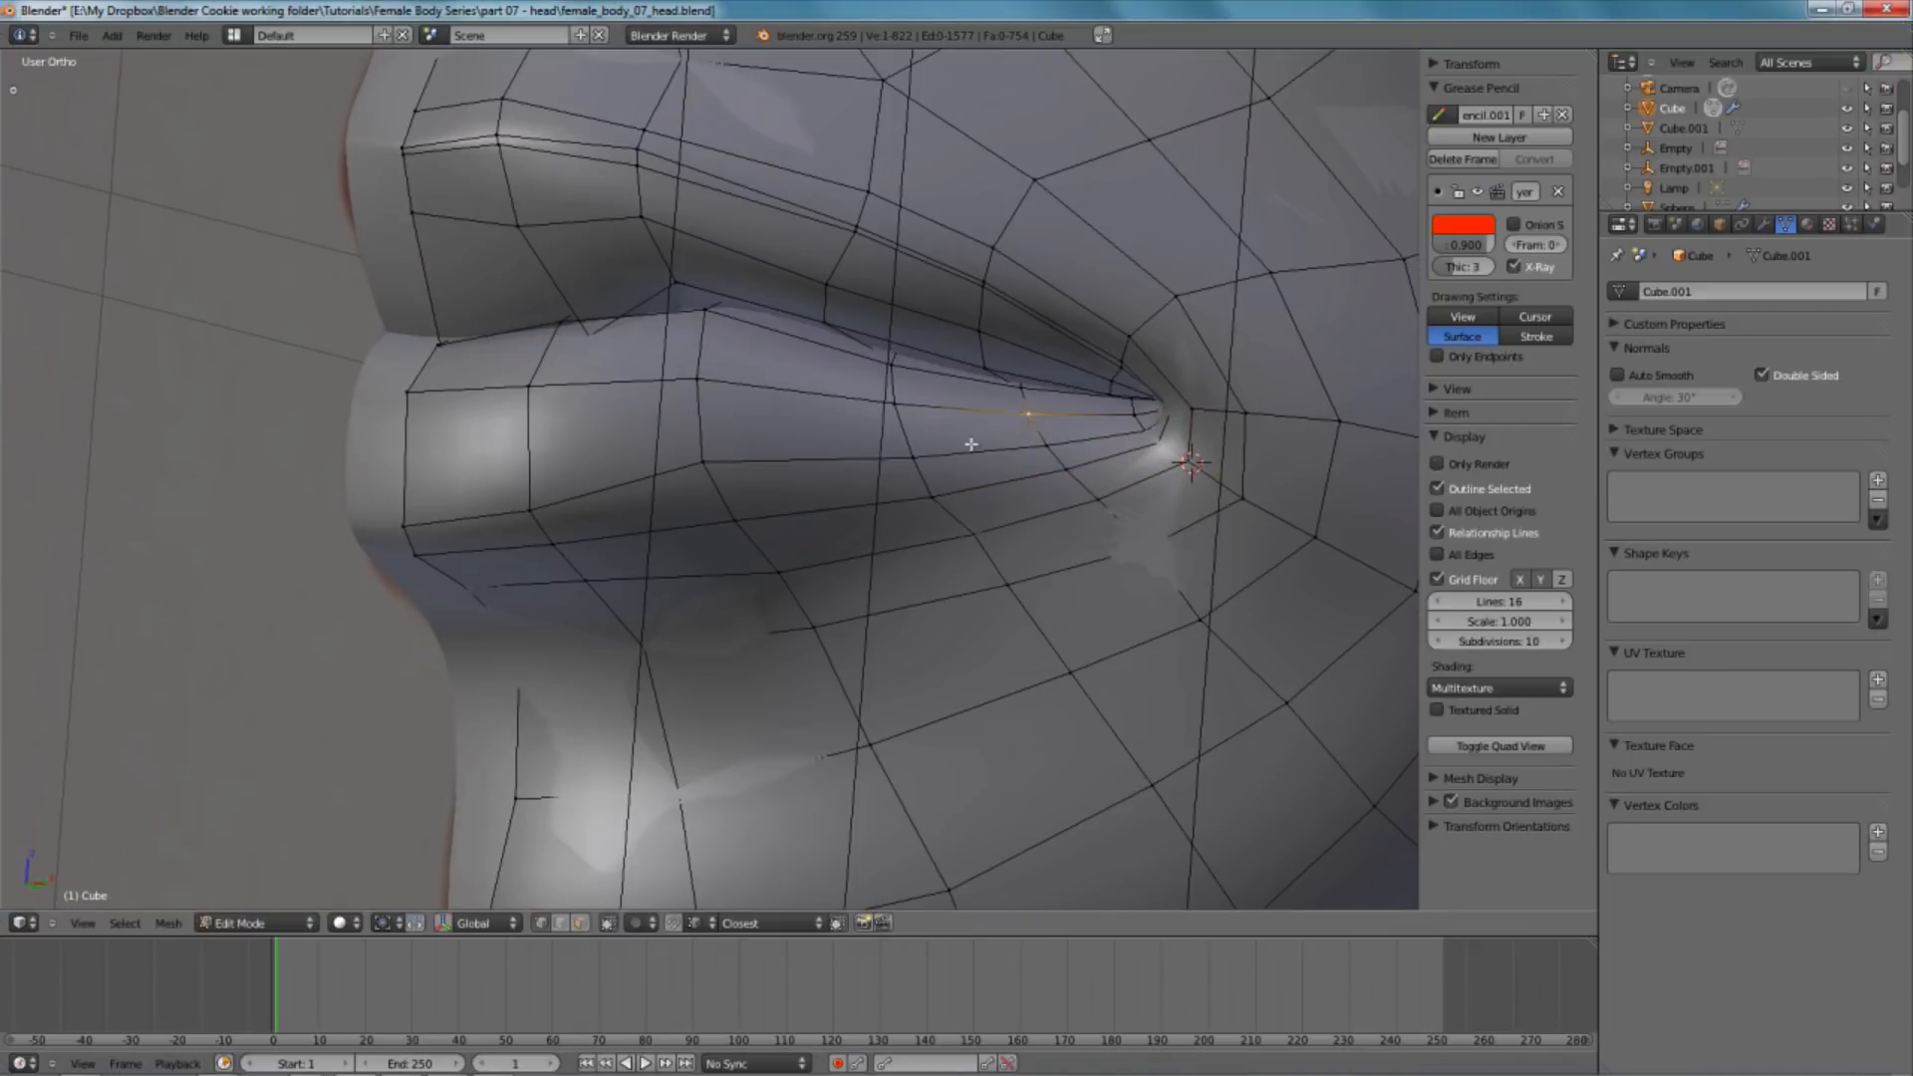
key("g")
left_click(894, 431)
key("KP_3")
key("g")
left_click(921, 394)
key("a")
- Adjust the vertices below the outer part of the lower lip in side view to even out the mesh
scroll(912, 548, "down", 4)
scroll(912, 562, "up", 3)
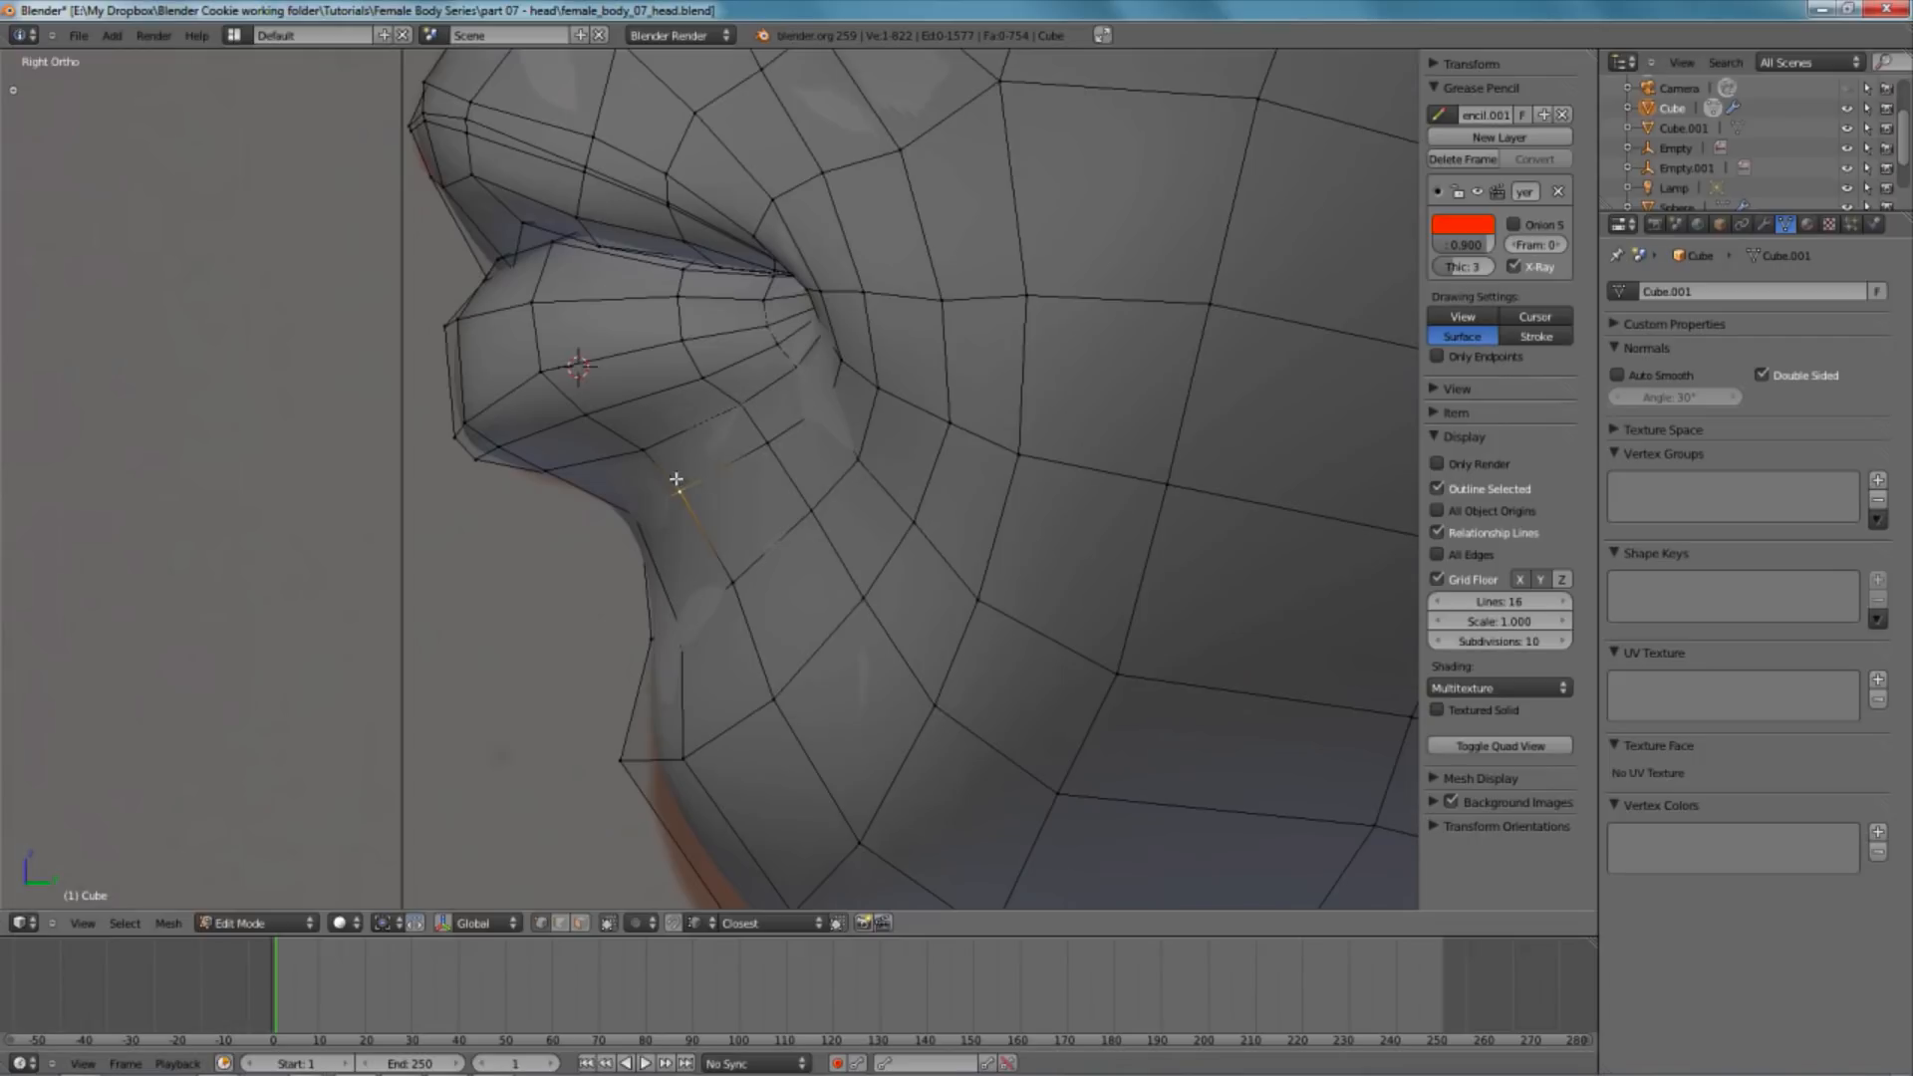
key("g")
left_click(803, 498)
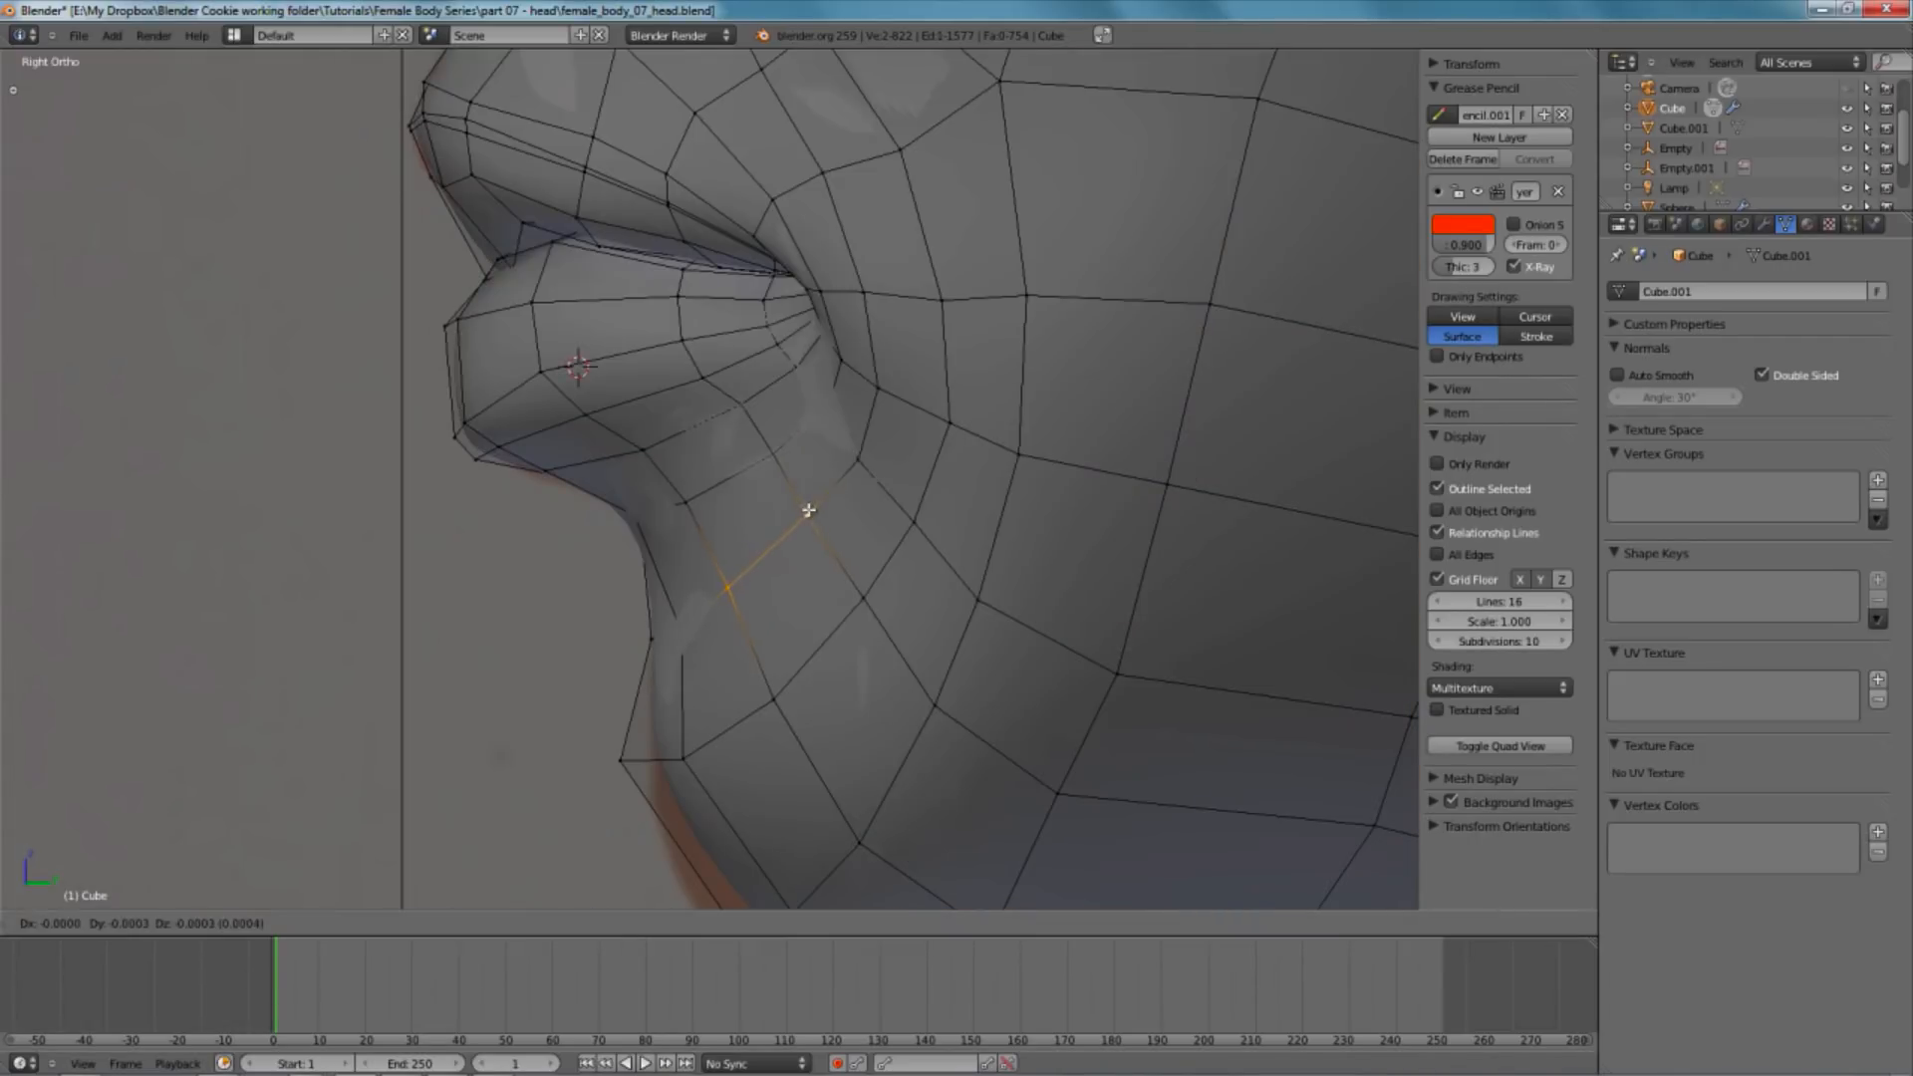
scroll(838, 574, "down", 3)
key("g")
left_click(730, 586)
- Raise the vertices between the lower lip and the chin near the centre line in front view
key("KP_1")
middle_click_drag(575, 648, 695, 631, "shift")
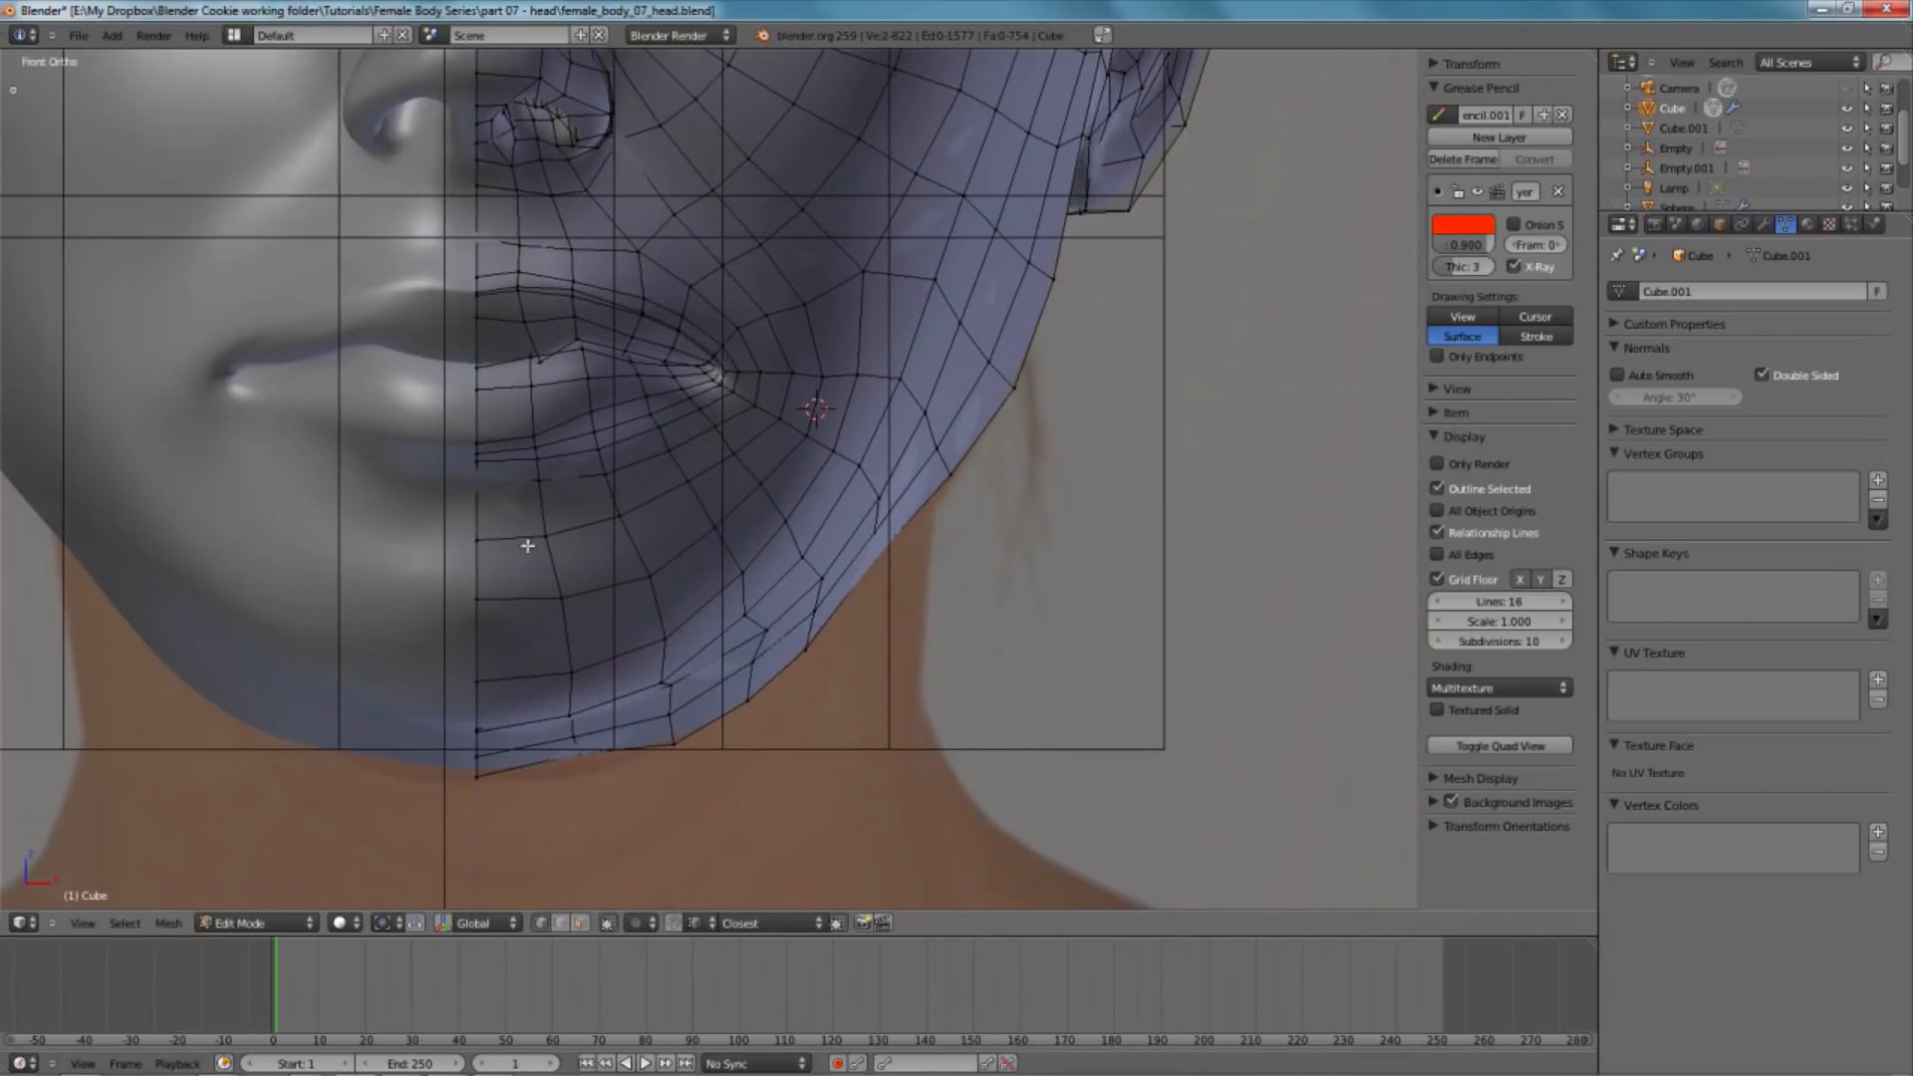
key("g")
left_click(530, 522)
key("g")
left_click(631, 529)
- Move the two vertices below the mouth corner downward toward the red guide curve in front view
middle_click_drag(610, 598, 674, 595, "shift")
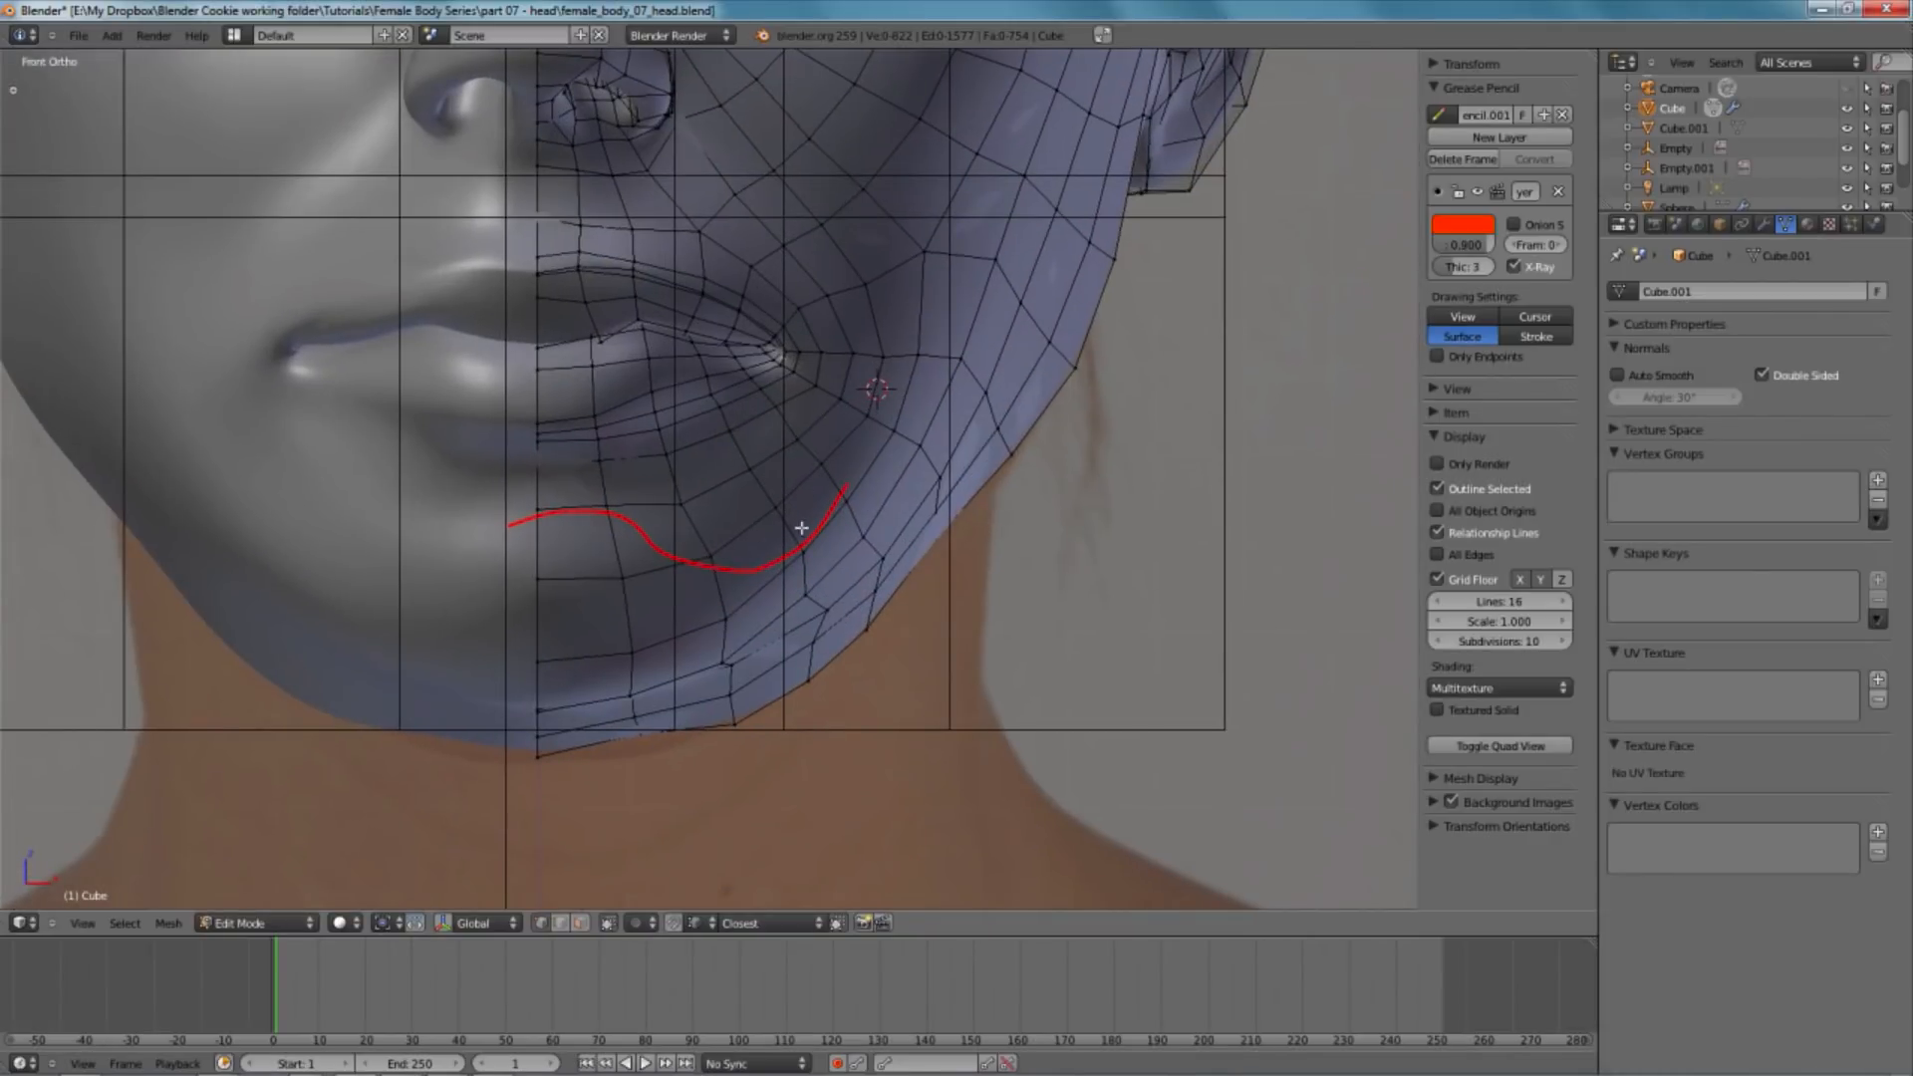
scroll(800, 502, "up", 2)
right_click(859, 470, "shift")
key("g")
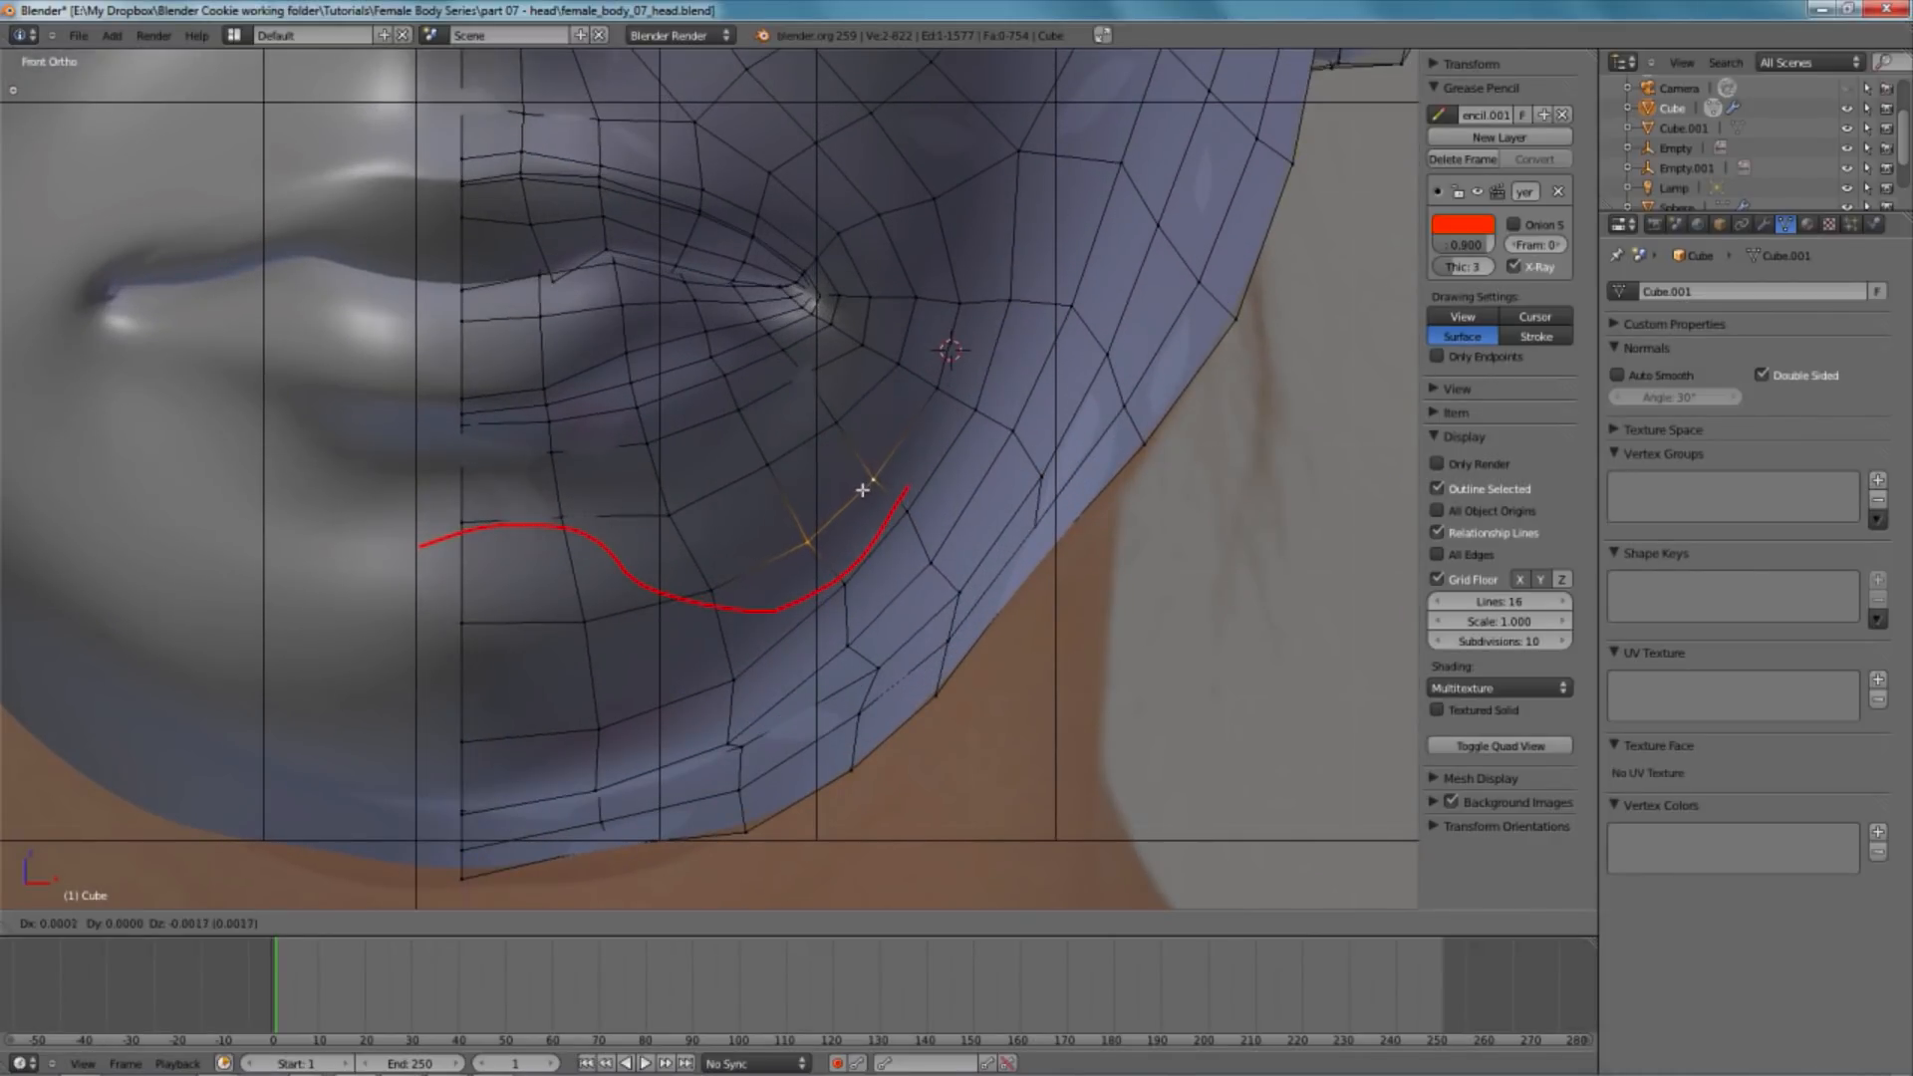
left_click(861, 491)
- Refine the depth of the vertices below the mouth corner in side view
key("KP_3")
key("g")
left_click(796, 569)
key("a")
right_click(774, 463, "shift")
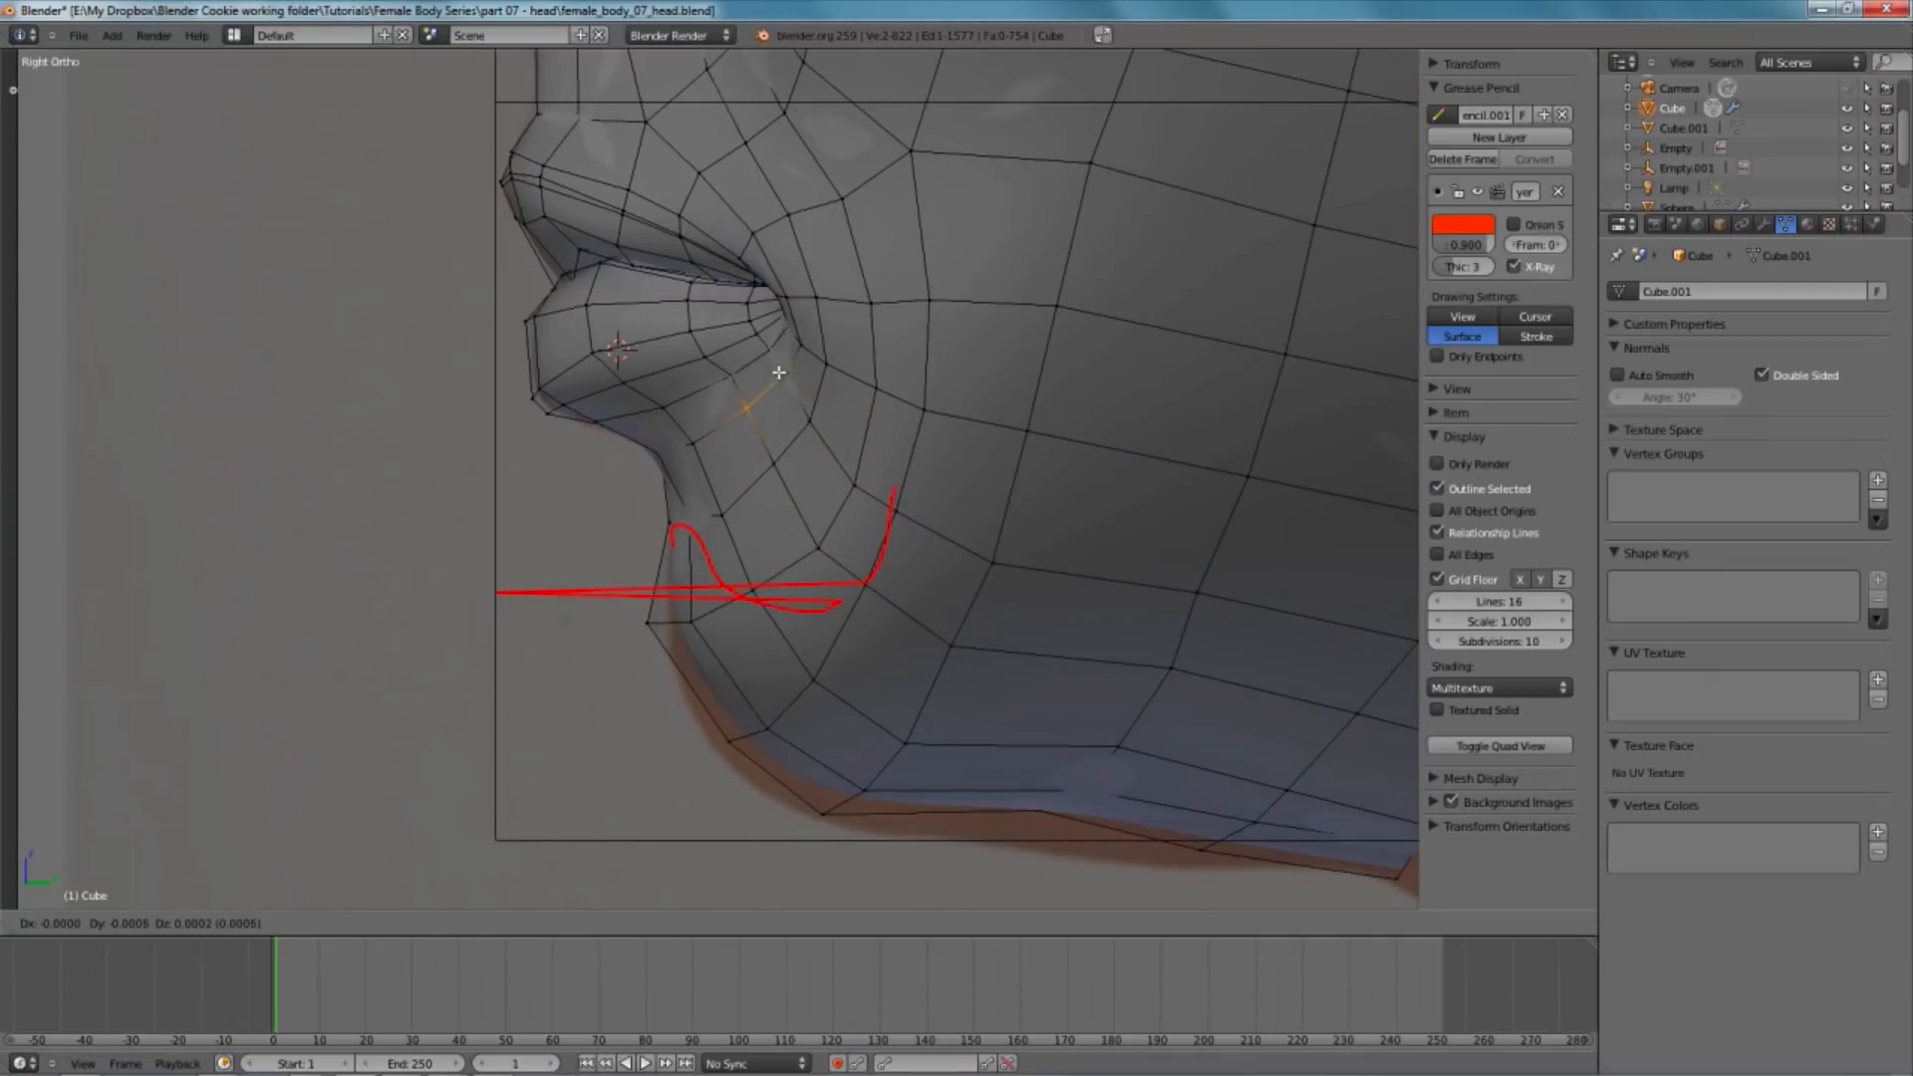
key("a")
- Raise the profile vertex below the lower lip and refine the chin vertices behind it in side view
key("z")
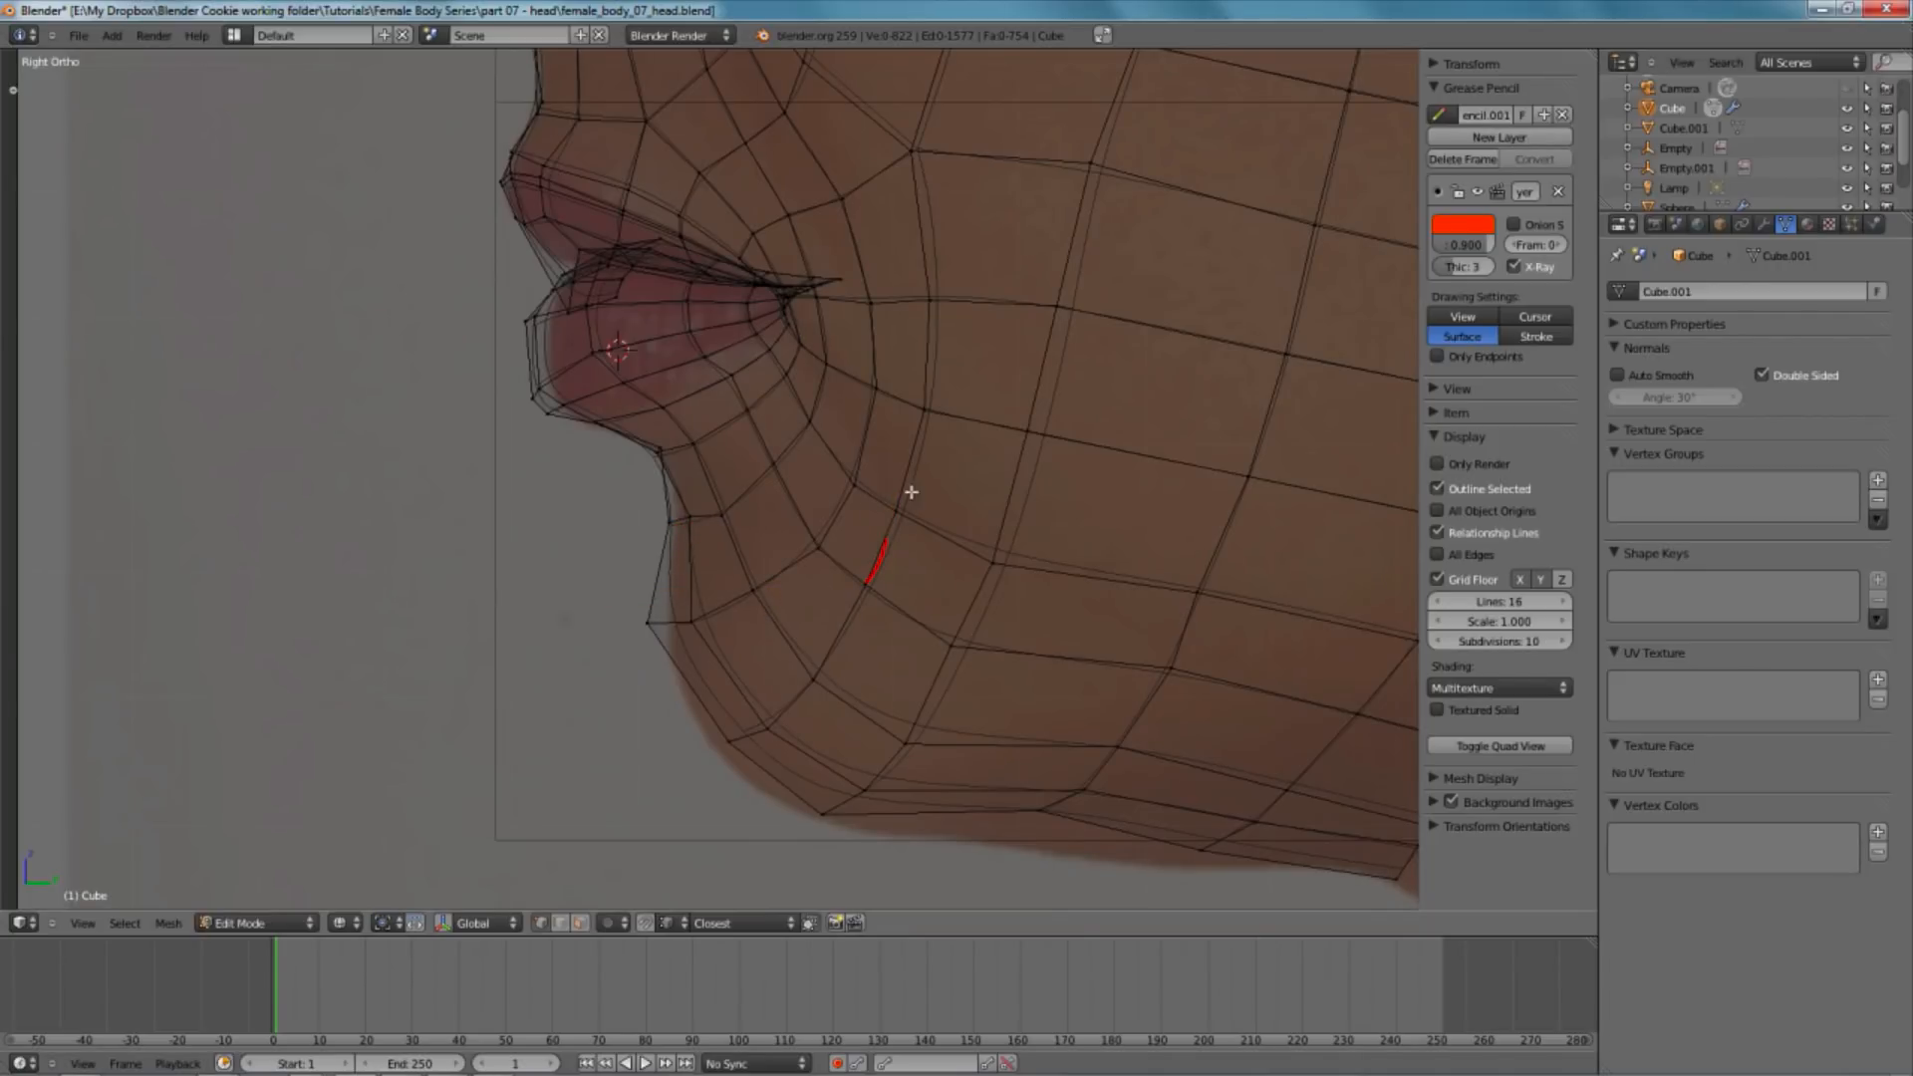
right_click(670, 511)
key("g")
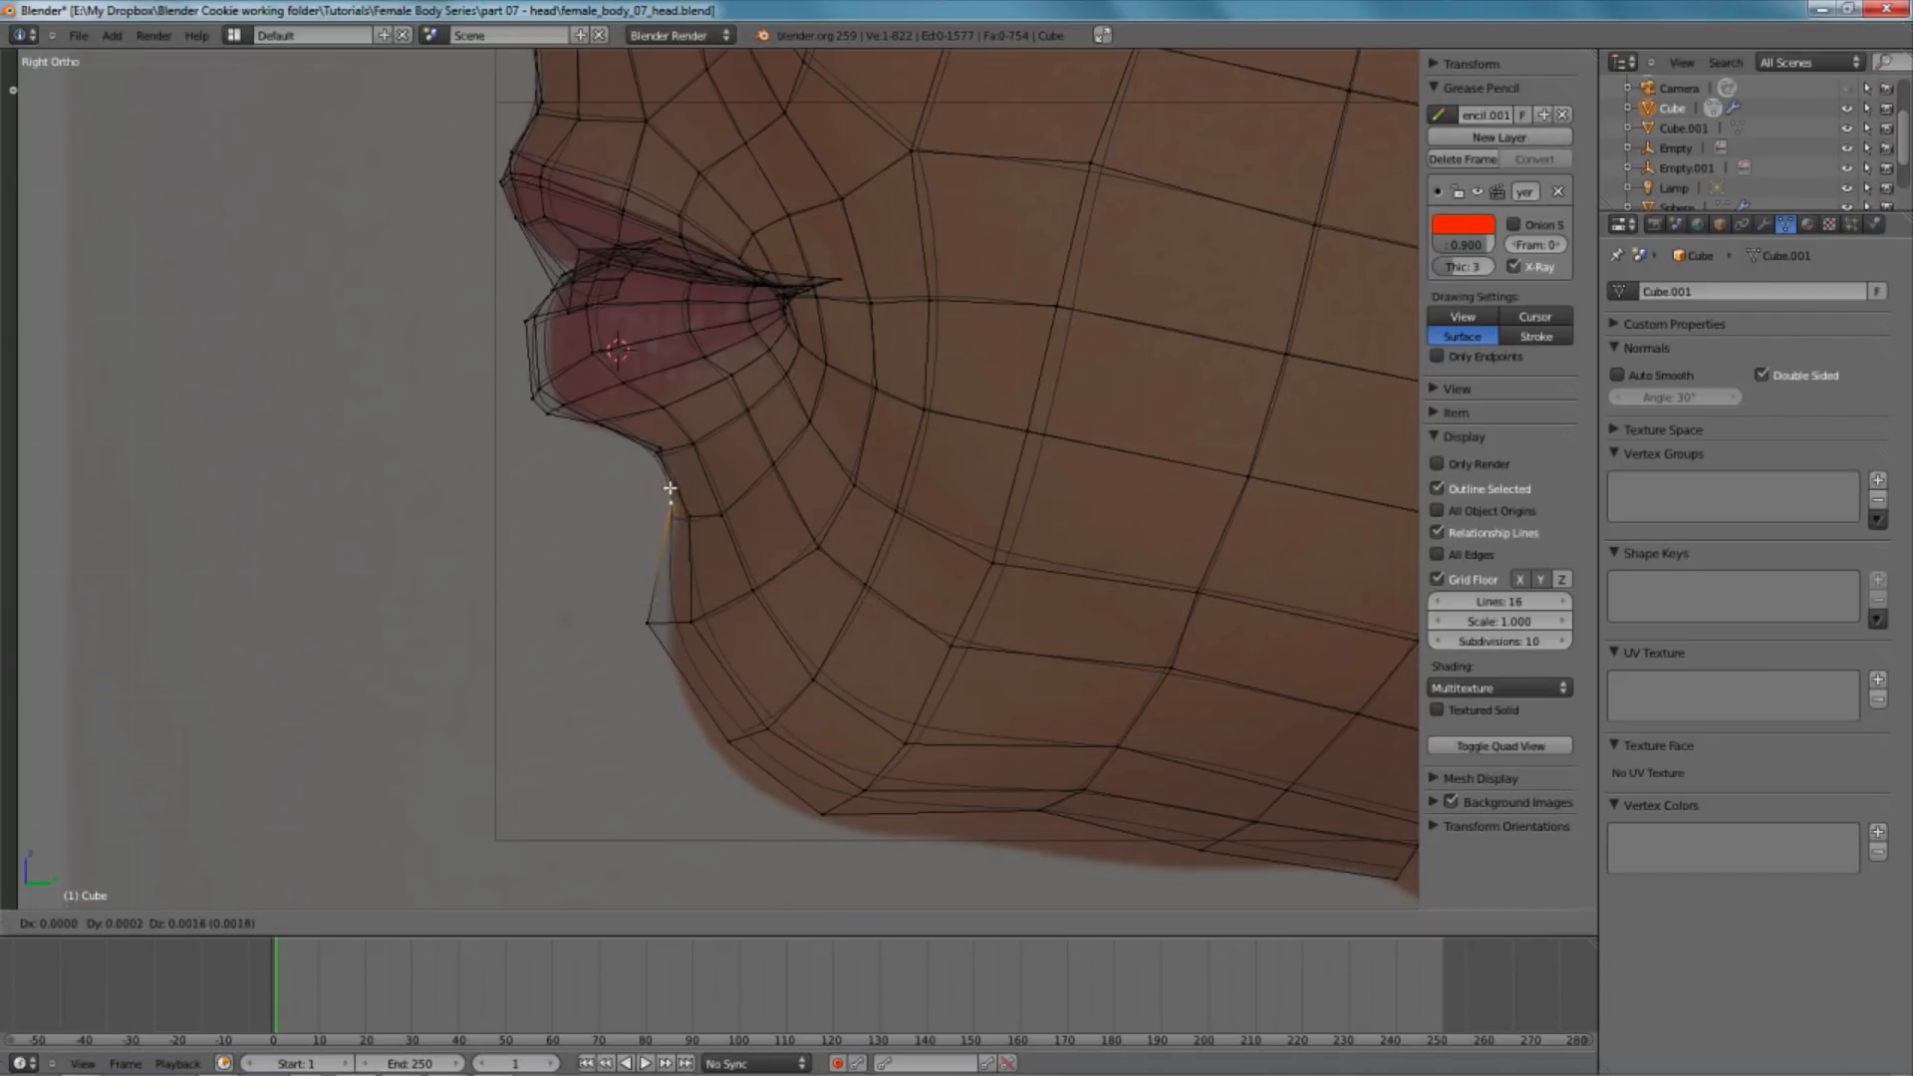
left_click(671, 488)
key("z")
right_click(806, 688, "shift")
key("g")
left_click(803, 696)
- Adjust the vertices along the underside of the chin and jaw in side view to follow the reference jawline
key("z")
right_click(824, 809)
right_click(1054, 809)
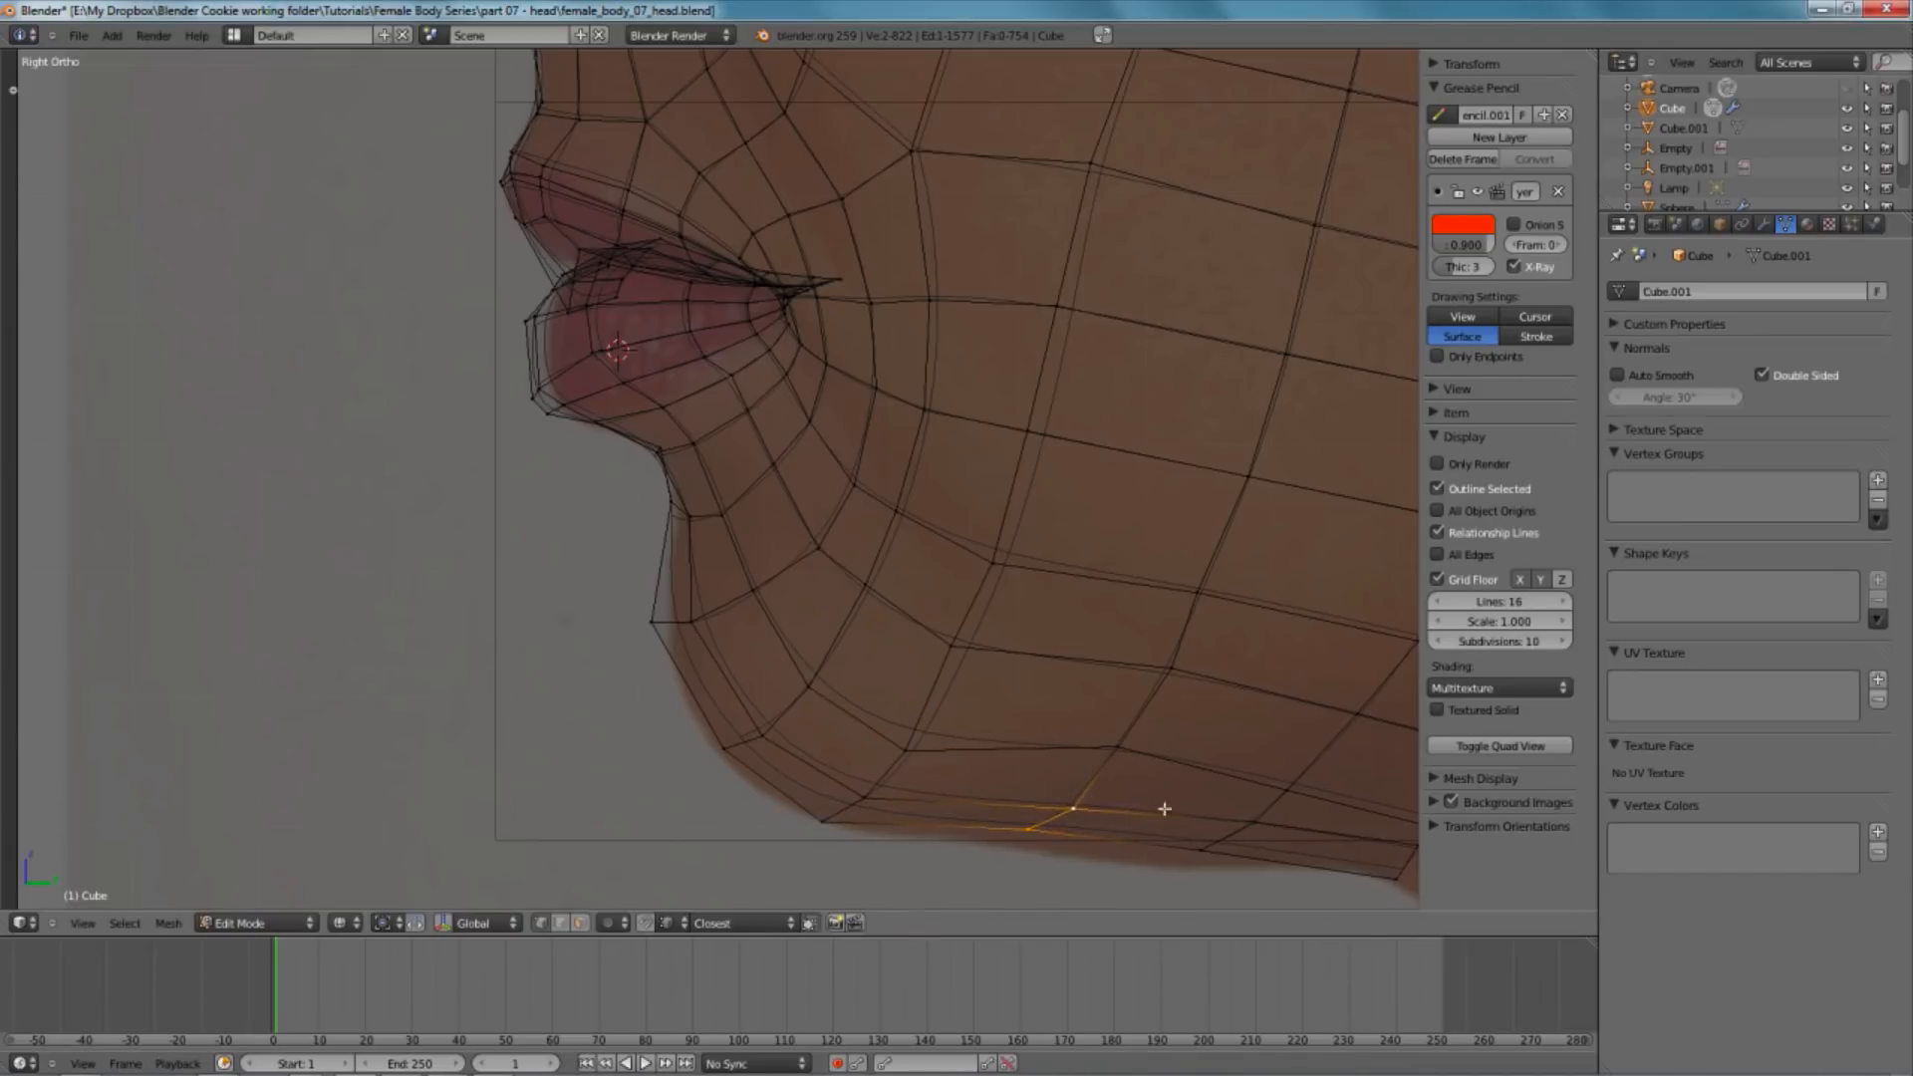
middle_click_drag(1077, 803, 727, 632, "shift")
key("z")
right_click(885, 684)
key("z")
key("g")
right_click(880, 684)
key("z")
key("g")
left_click(884, 696)
key("z")
right_click(726, 654)
key("z")
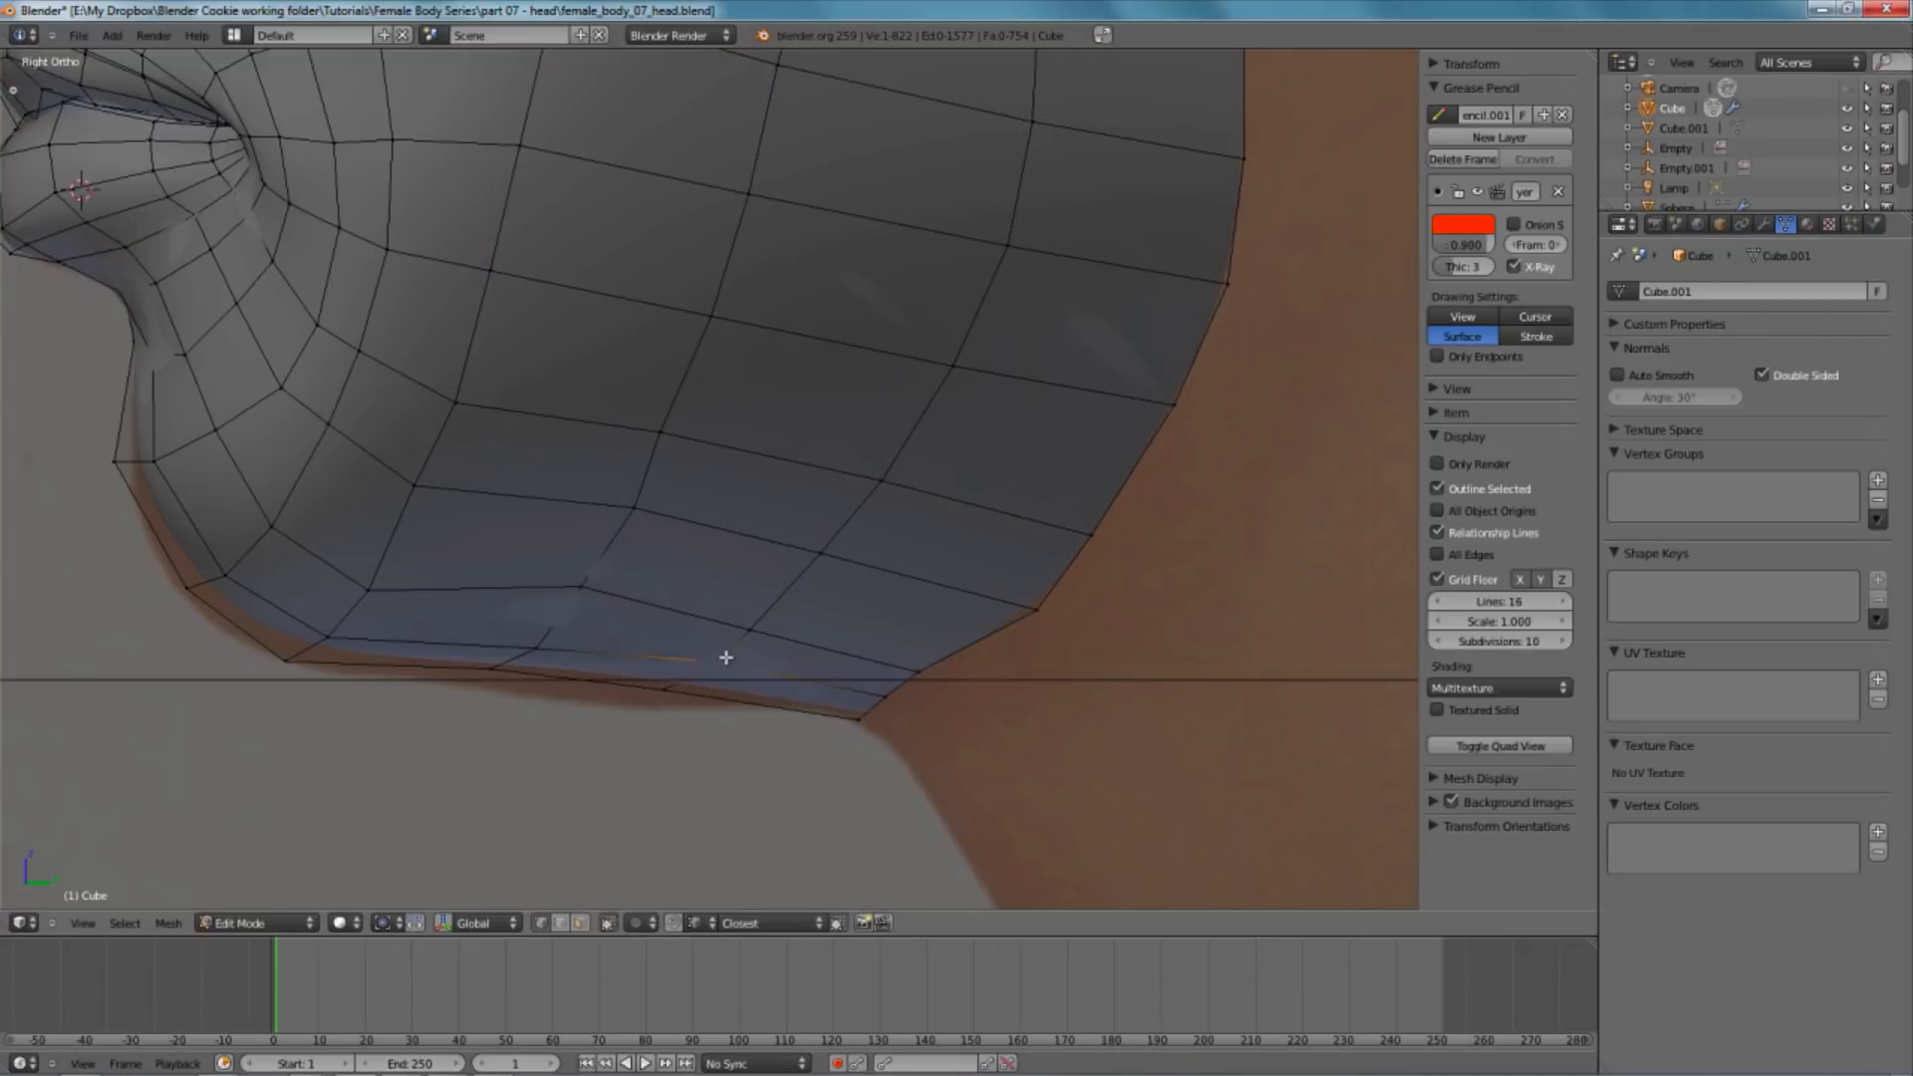
right_click(581, 588)
- Leave mesh editing and hide the reference images and the wireframe guide cage around the head
scroll(568, 594, "down", 3)
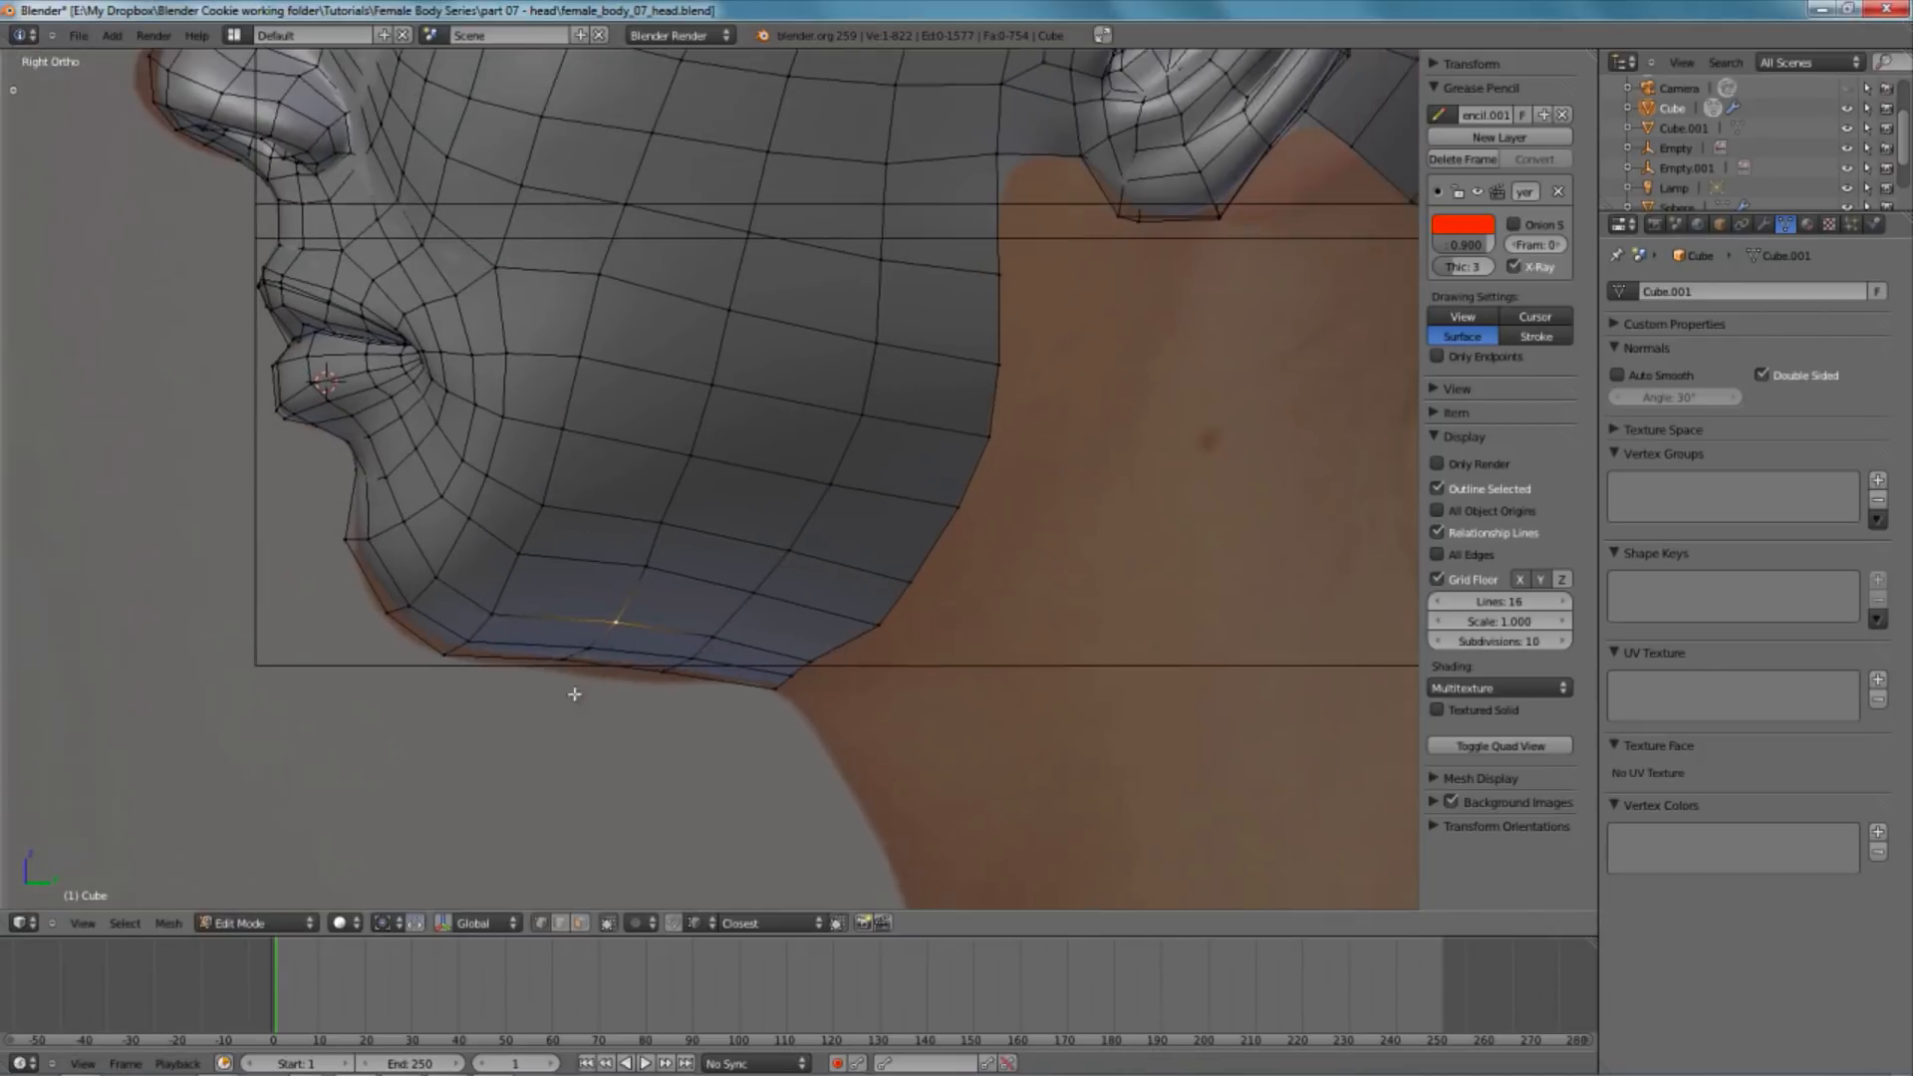
scroll(547, 491, "down", 3)
scroll(547, 491, "down", 2)
middle_click_drag(547, 491, 662, 367)
key("Tab")
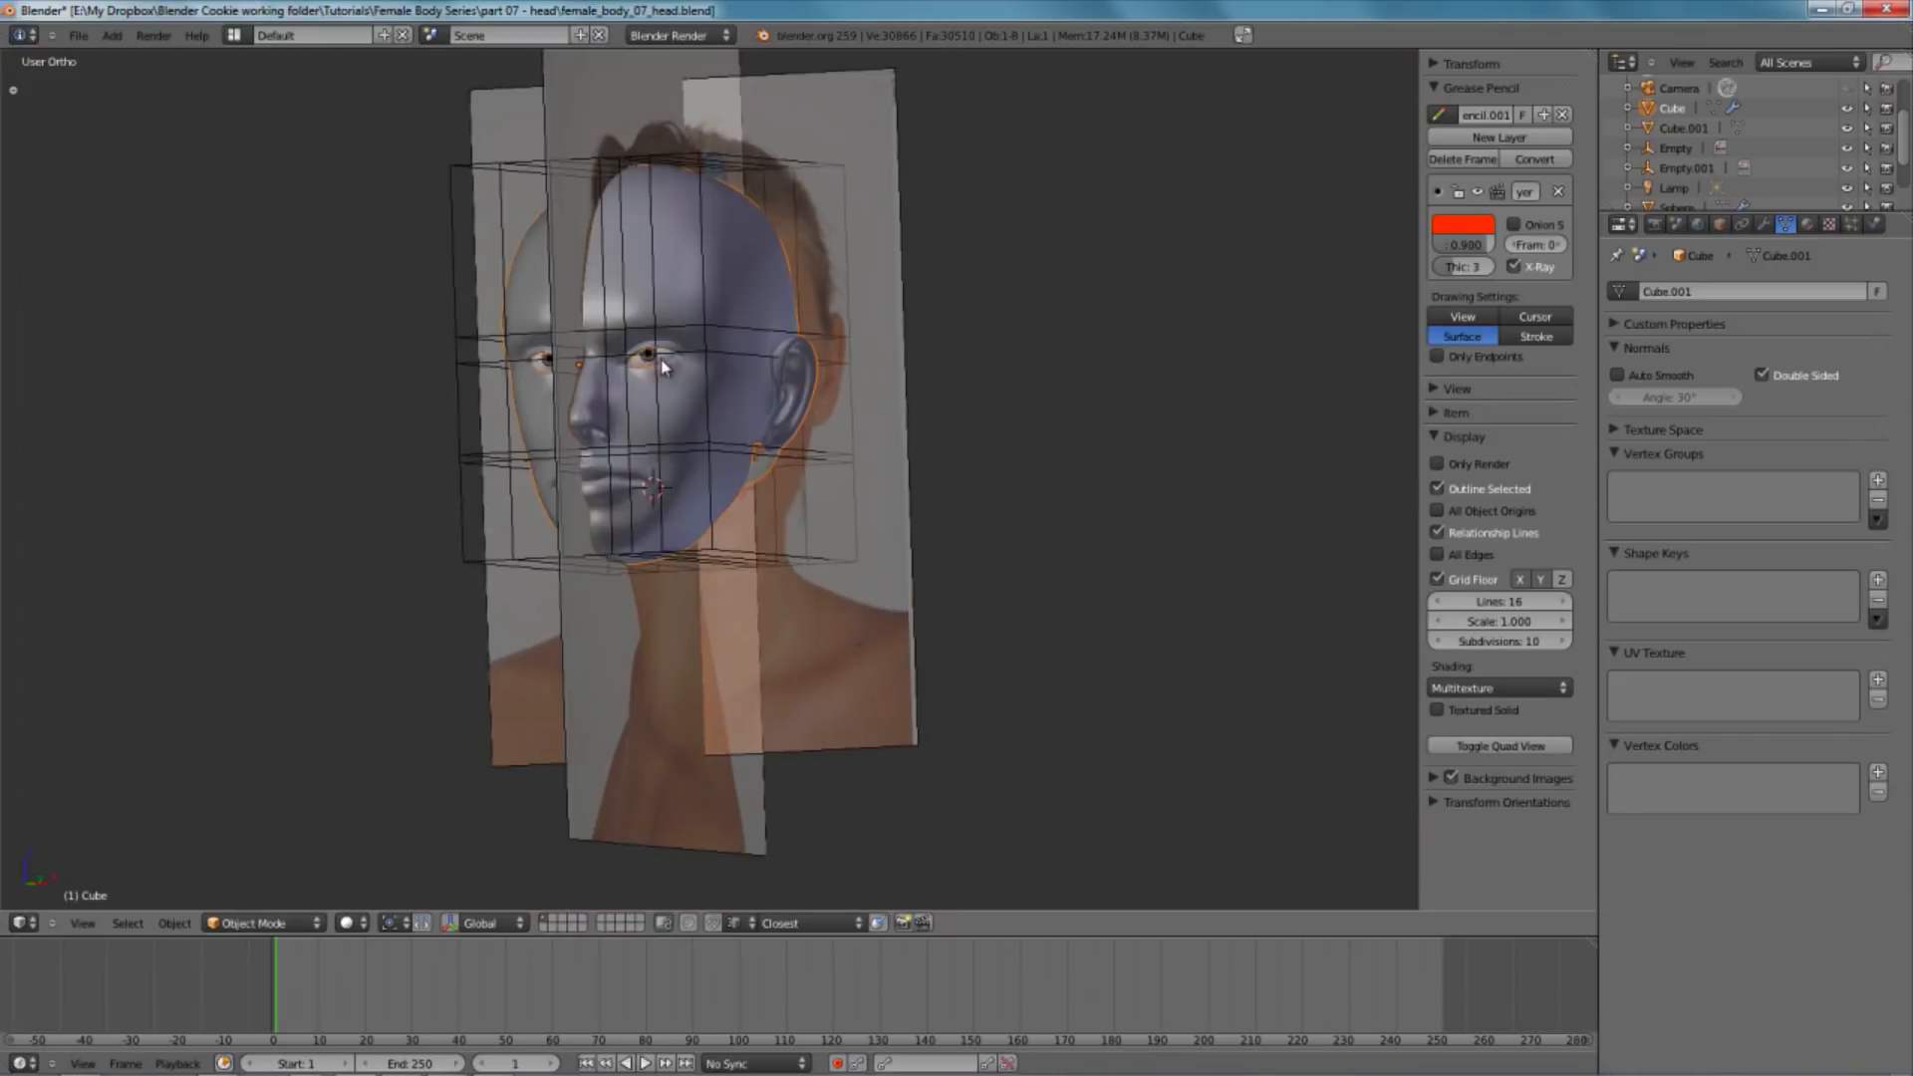
key("z")
right_click(665, 355, "shift")
right_click(664, 345, "shift")
right_click(662, 327, "shift")
key("b")
middle_click_drag(532, 129, 598, 145)
right_click(686, 352, "shift")
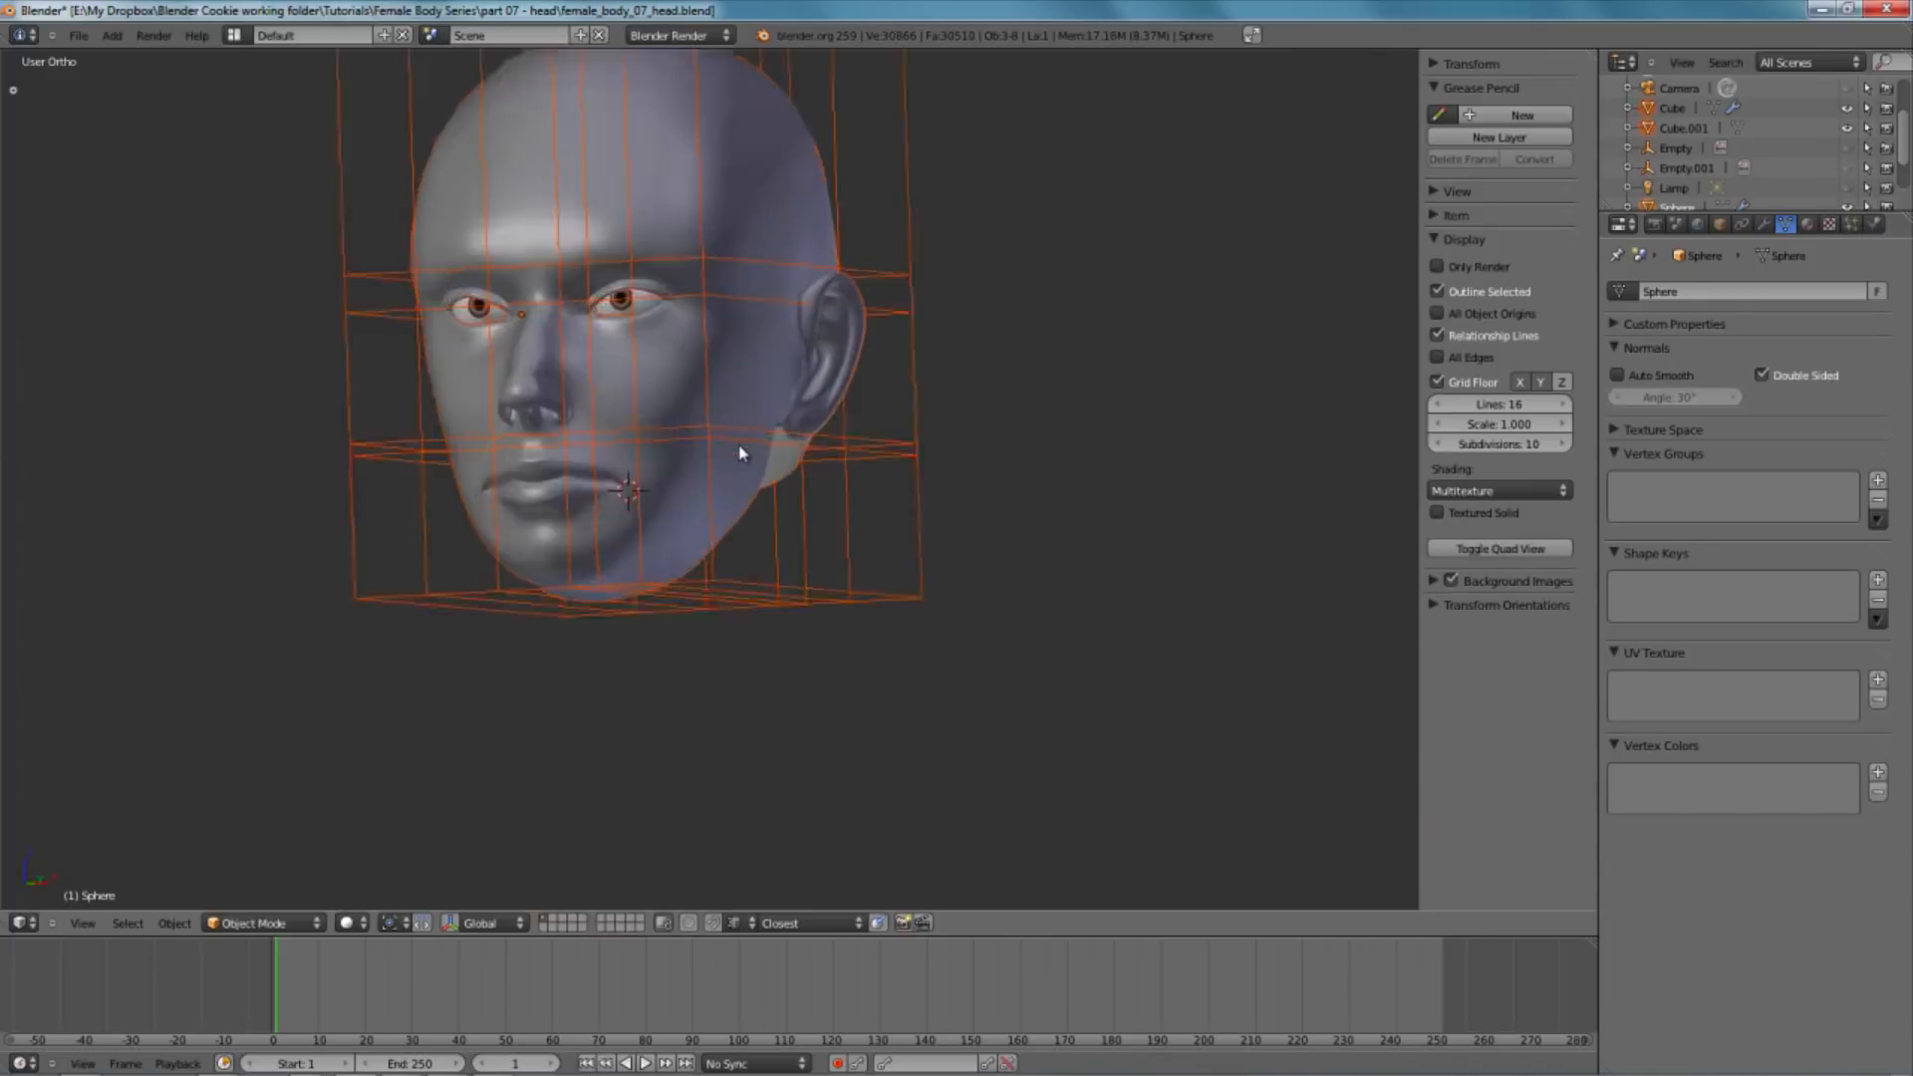
scroll(739, 453, "up", 3)
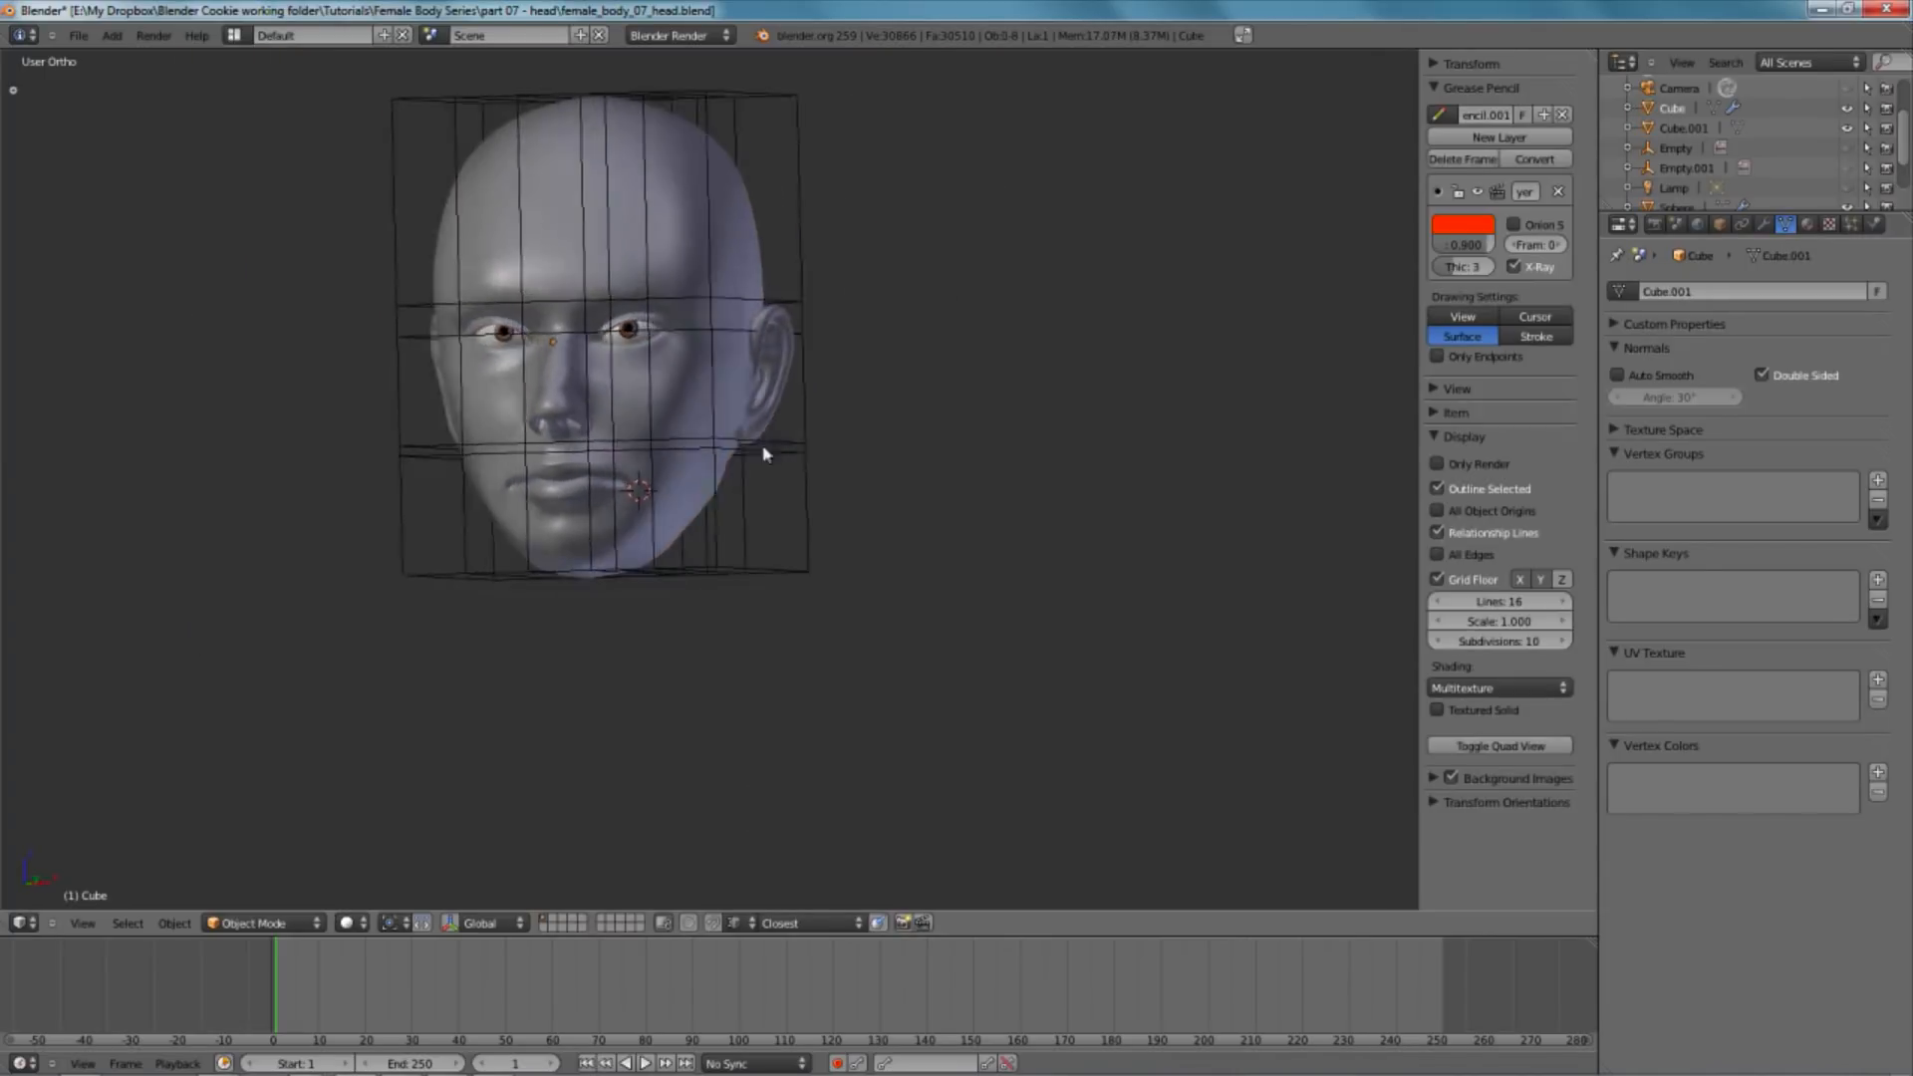
middle_click_drag(766, 454, 744, 422)
right_click(763, 465)
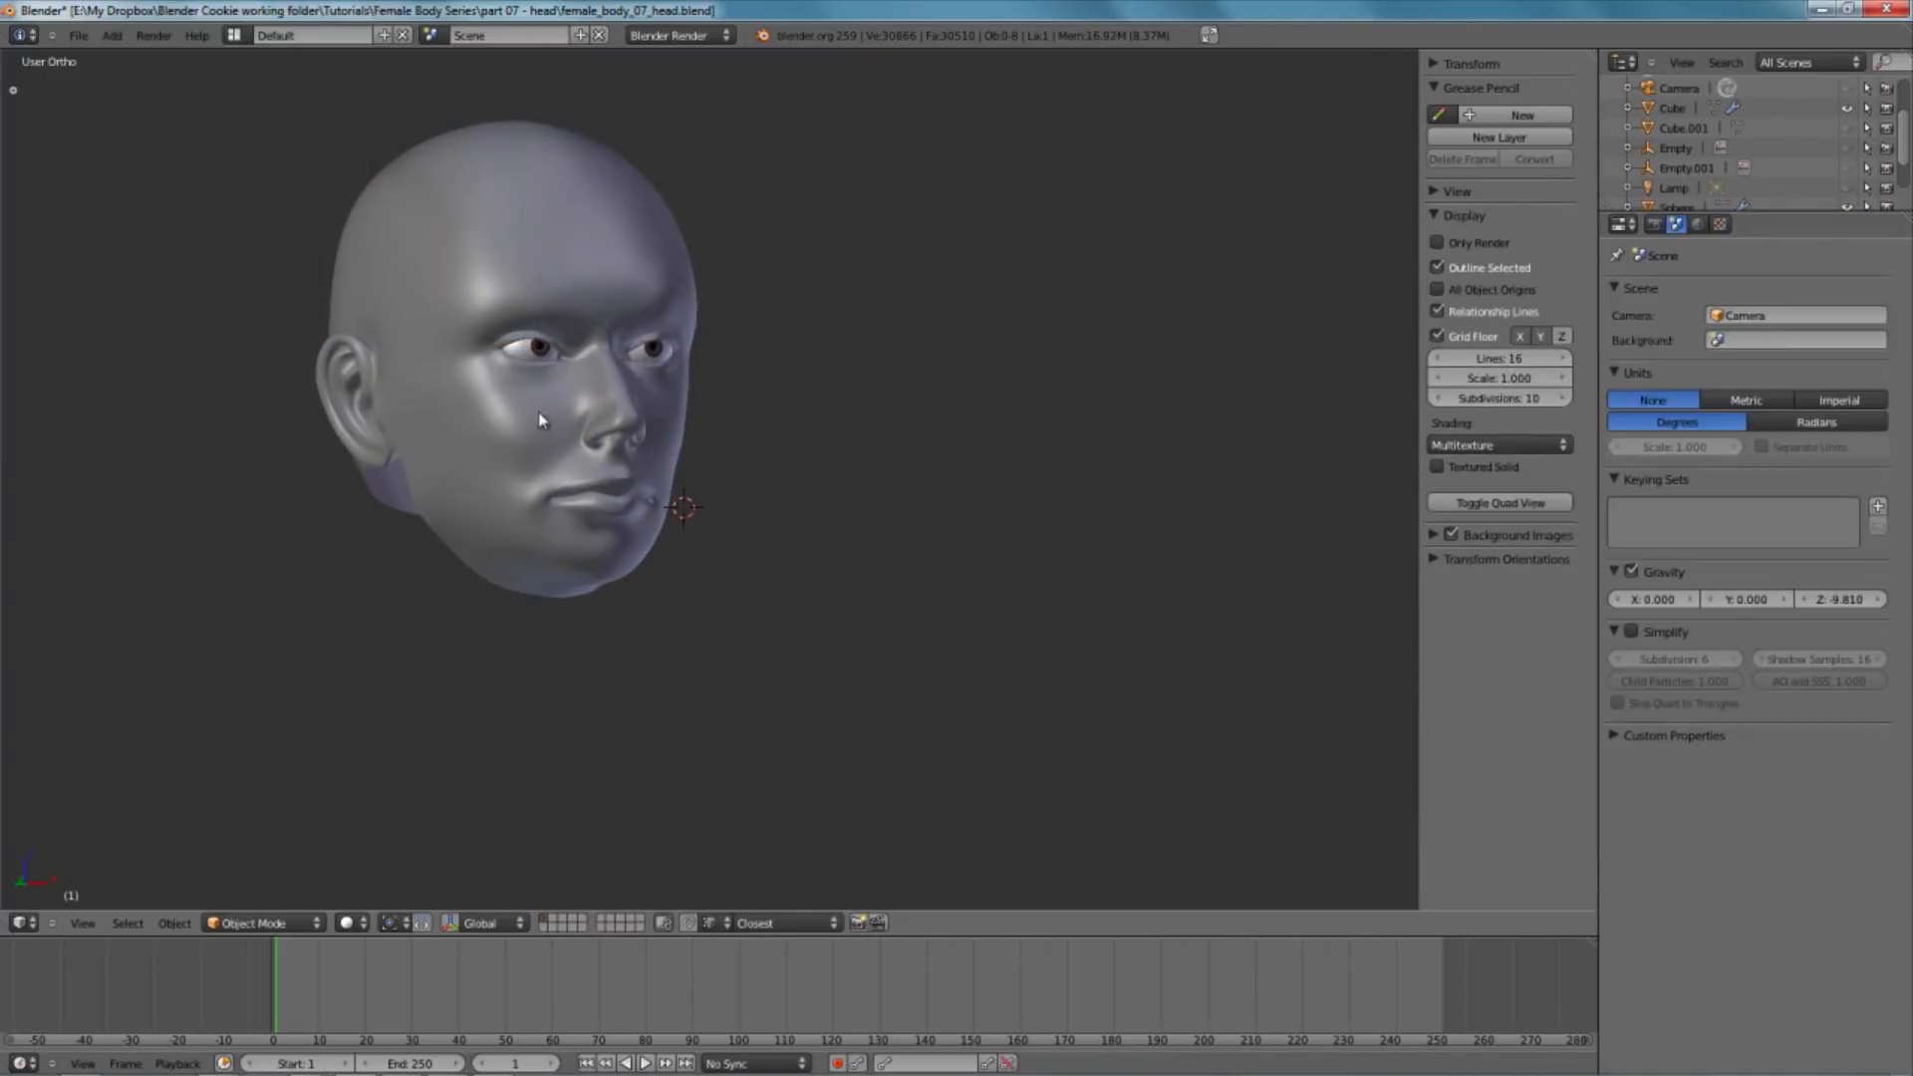
- Examine the smoothed head in perspective from several angles and distances to judge its overall proportions
mouse_move(698, 478)
middle_mouse_down()
mouse_move(683, 491)
mouse_move(863, 410)
mouse_move(767, 372)
middle_mouse_up()
key("KP_5")
scroll(617, 426, "up", 3)
right_click(568, 444)
scroll(588, 444, "down", 3)
middle_click_drag(817, 432, 561, 476)
scroll(696, 492, "down", 5)
scroll(561, 476, "up", 5)
key("a")
middle_click_drag(1095, 475, 815, 518)
scroll(902, 510, "down", 2)
scroll(841, 392, "up", 4)
middle_click_drag(841, 393, 867, 475)
scroll(730, 503, "down", 3)
scroll(854, 469, "up", 4)
- Edit the head mesh and pull the outer cheek vertices outward with smooth proportional editing
key("Tab")
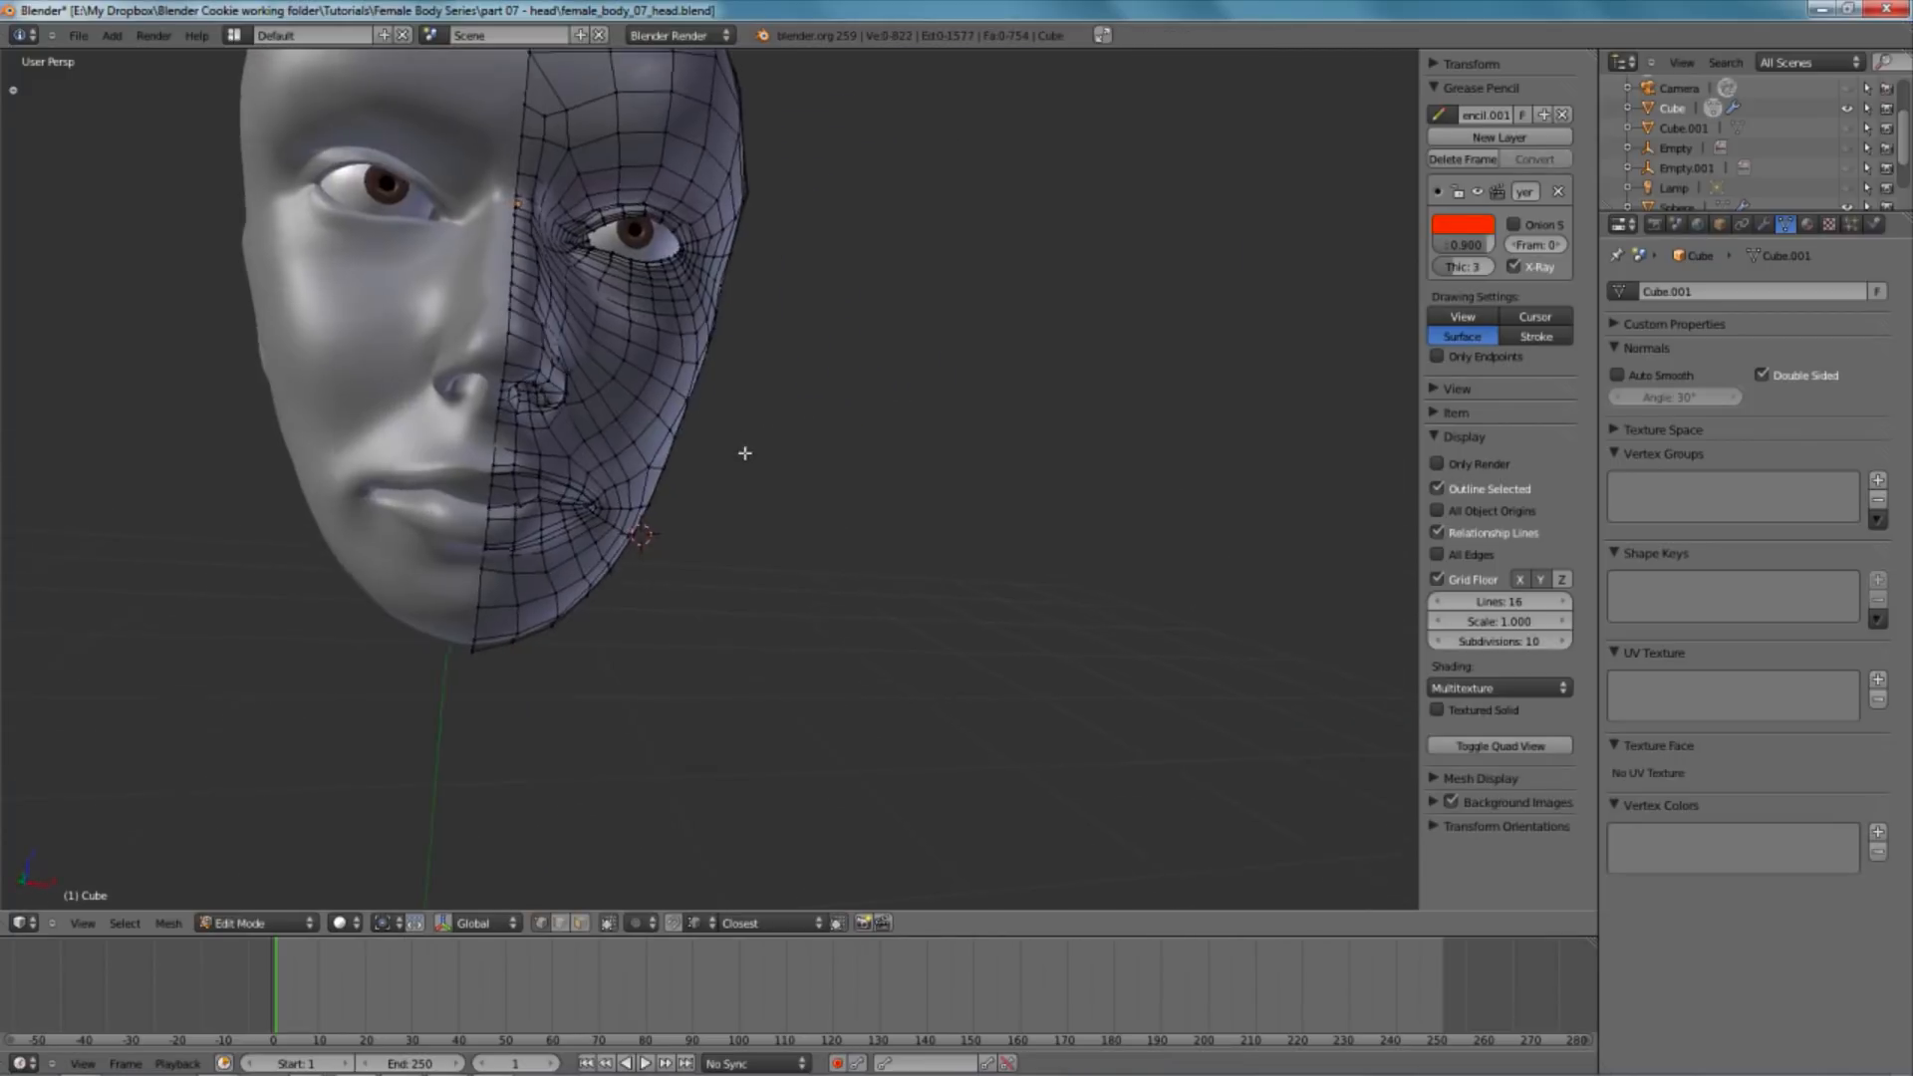
middle_click_drag(745, 454, 698, 378)
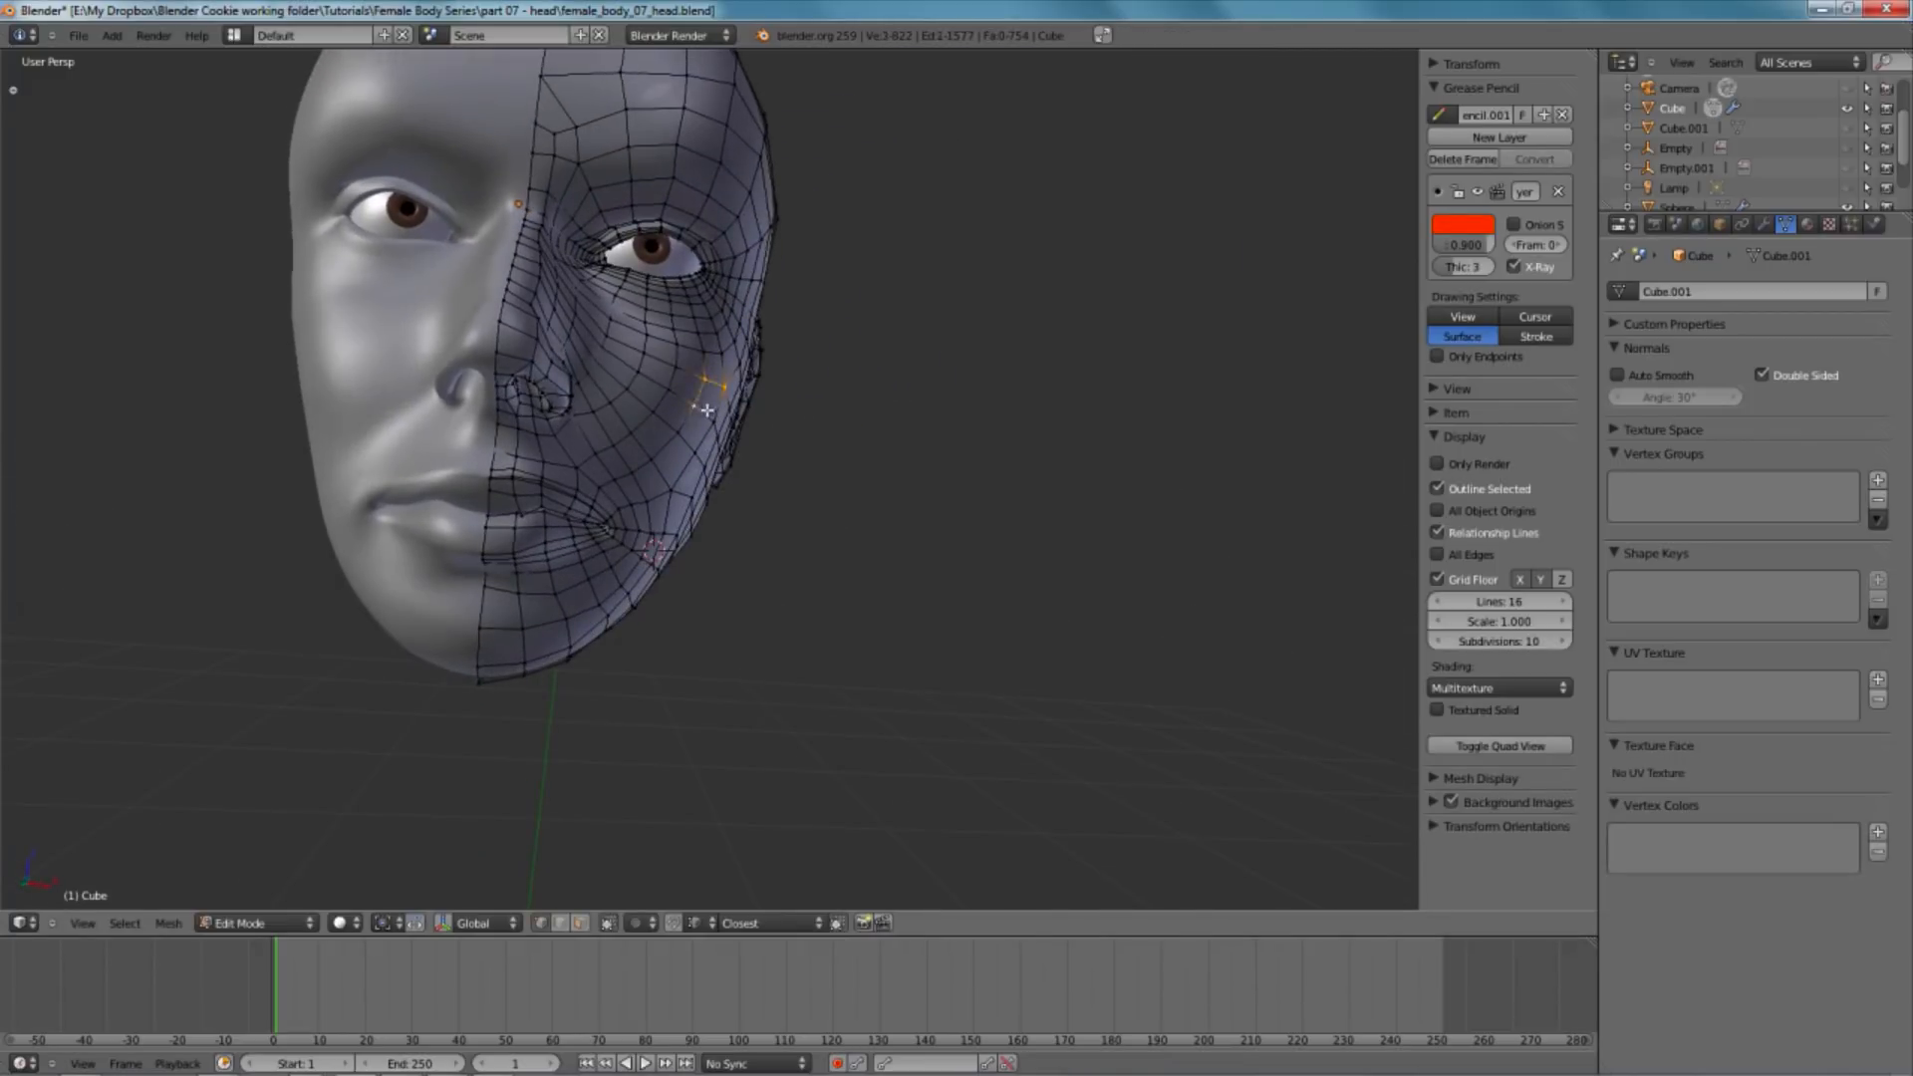
key("g")
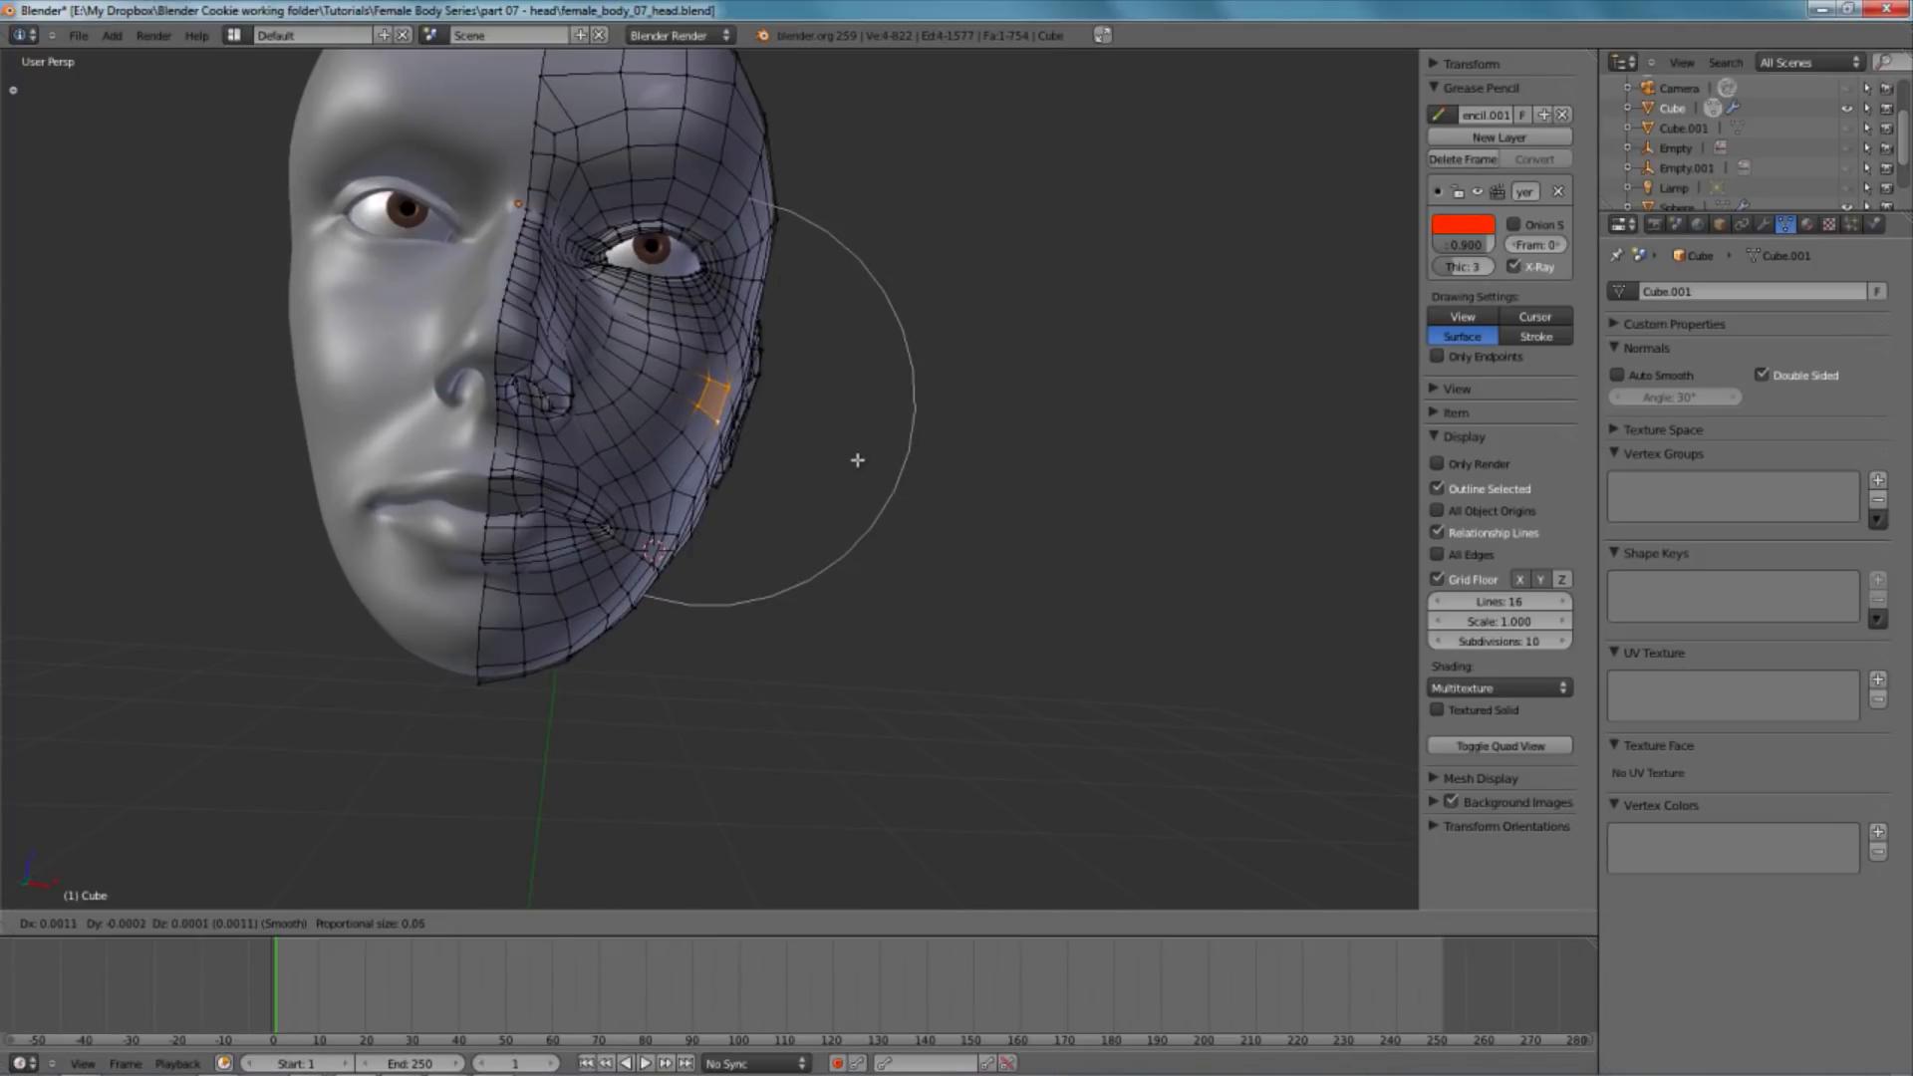
left_click(857, 460)
middle_click_drag(691, 446, 737, 373)
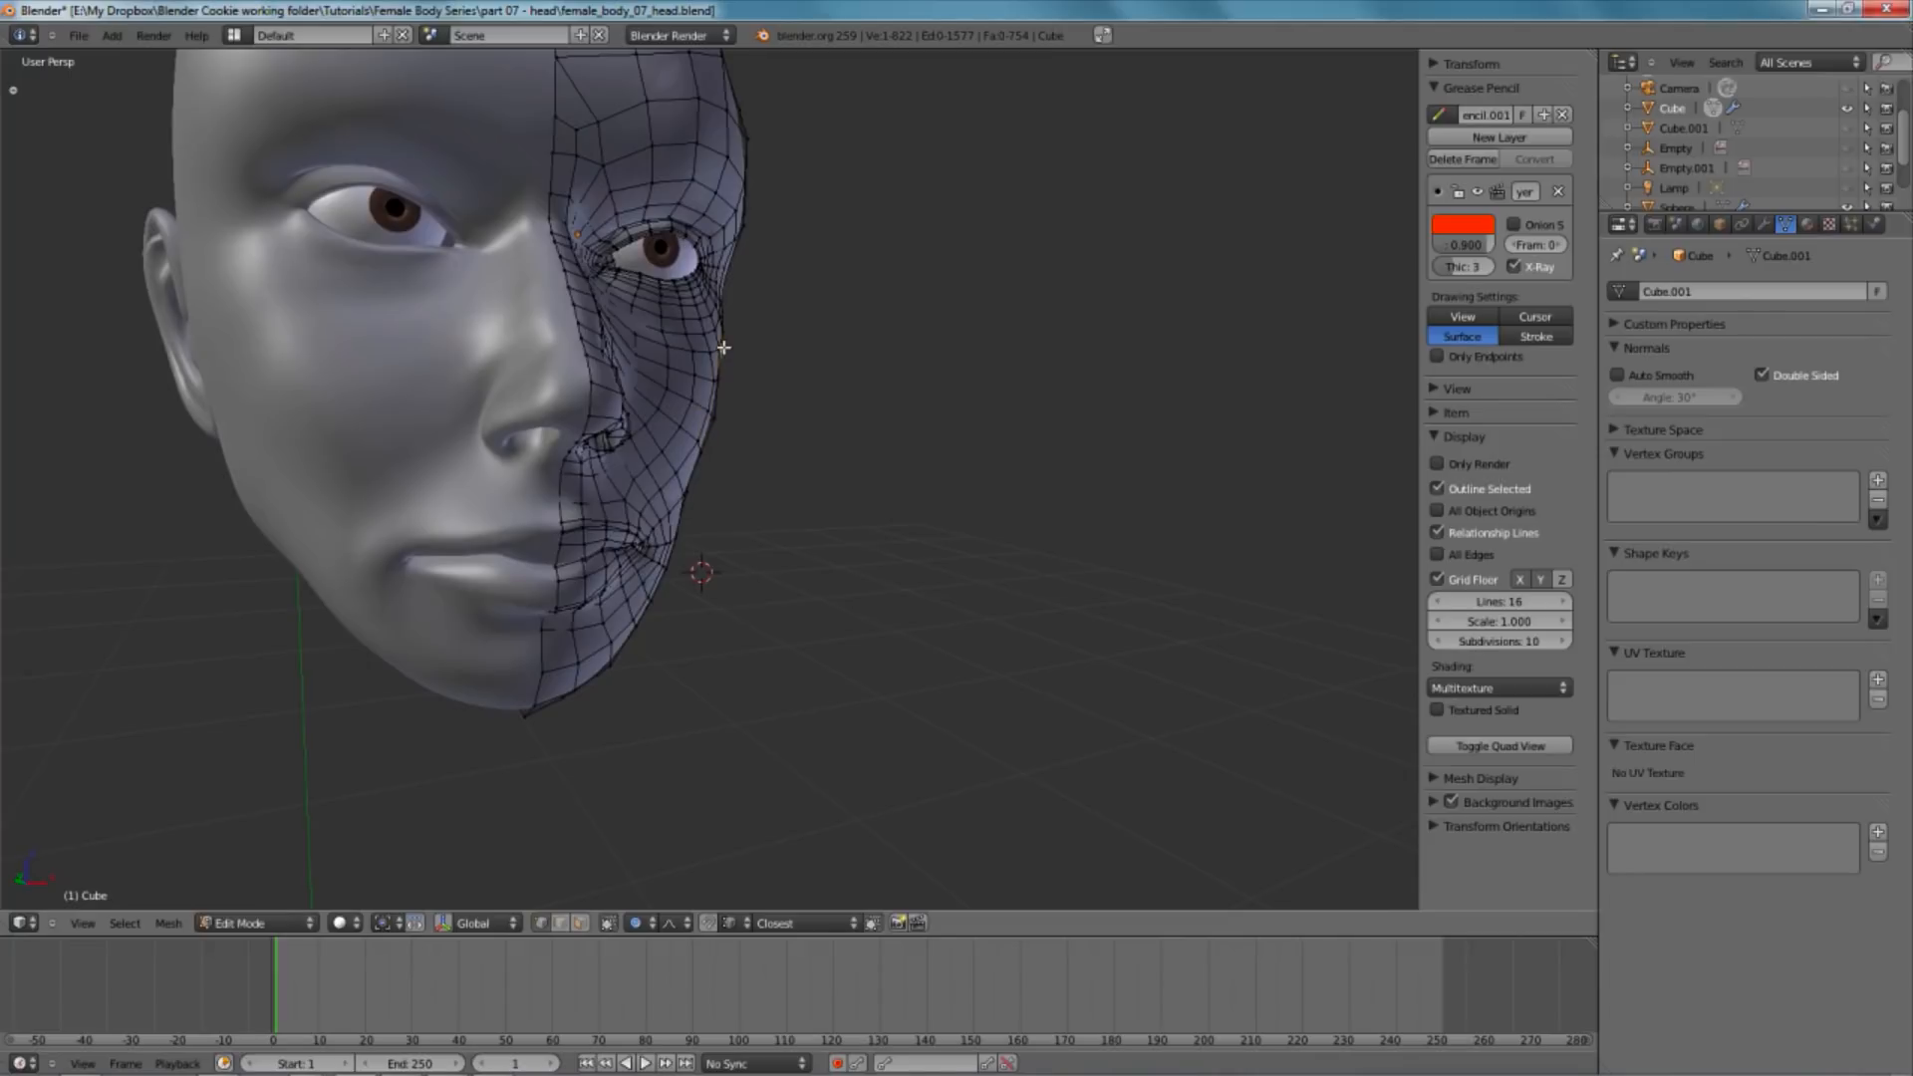
key("g")
left_click(764, 457)
- Scale the mouth corner along global Z with smooth proportional editing in orthographic front view
key("KP_1")
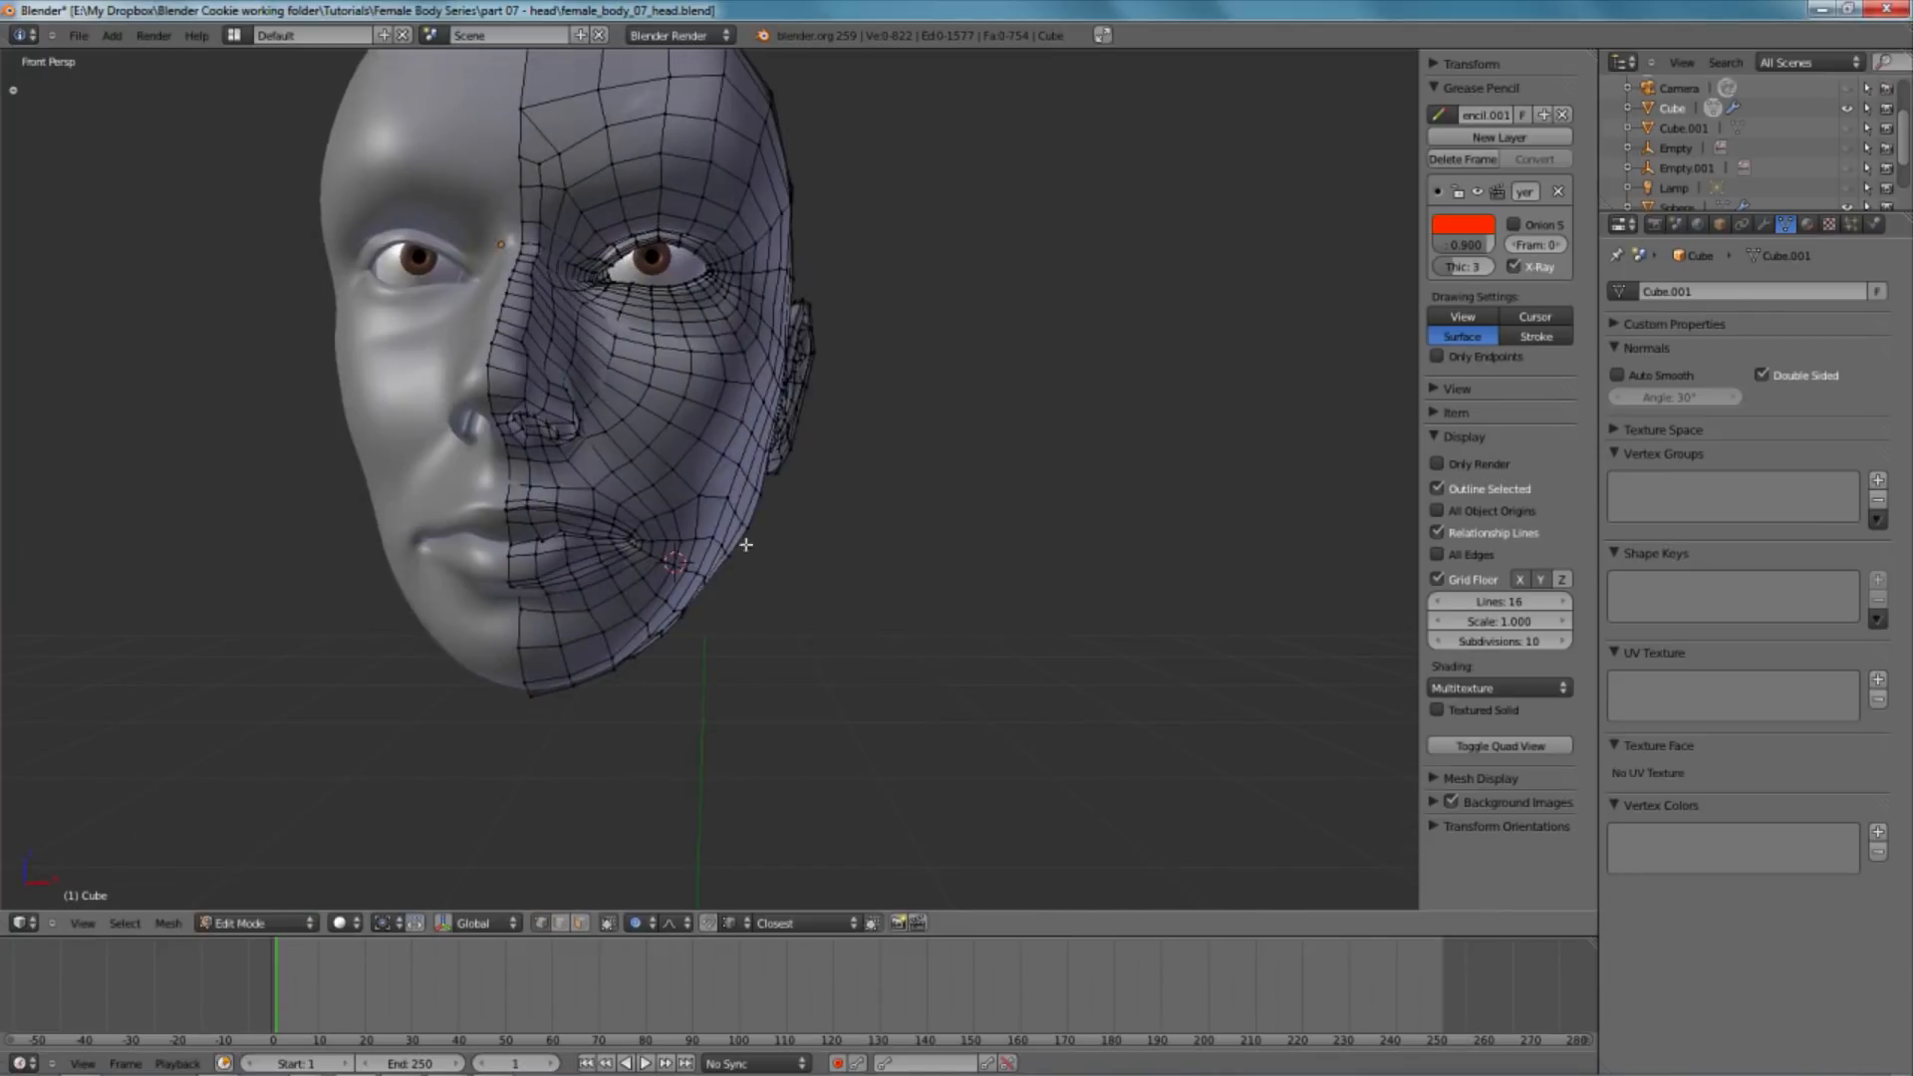
key("KP_5")
key("z")
scroll(839, 502, "up", 4)
key("z")
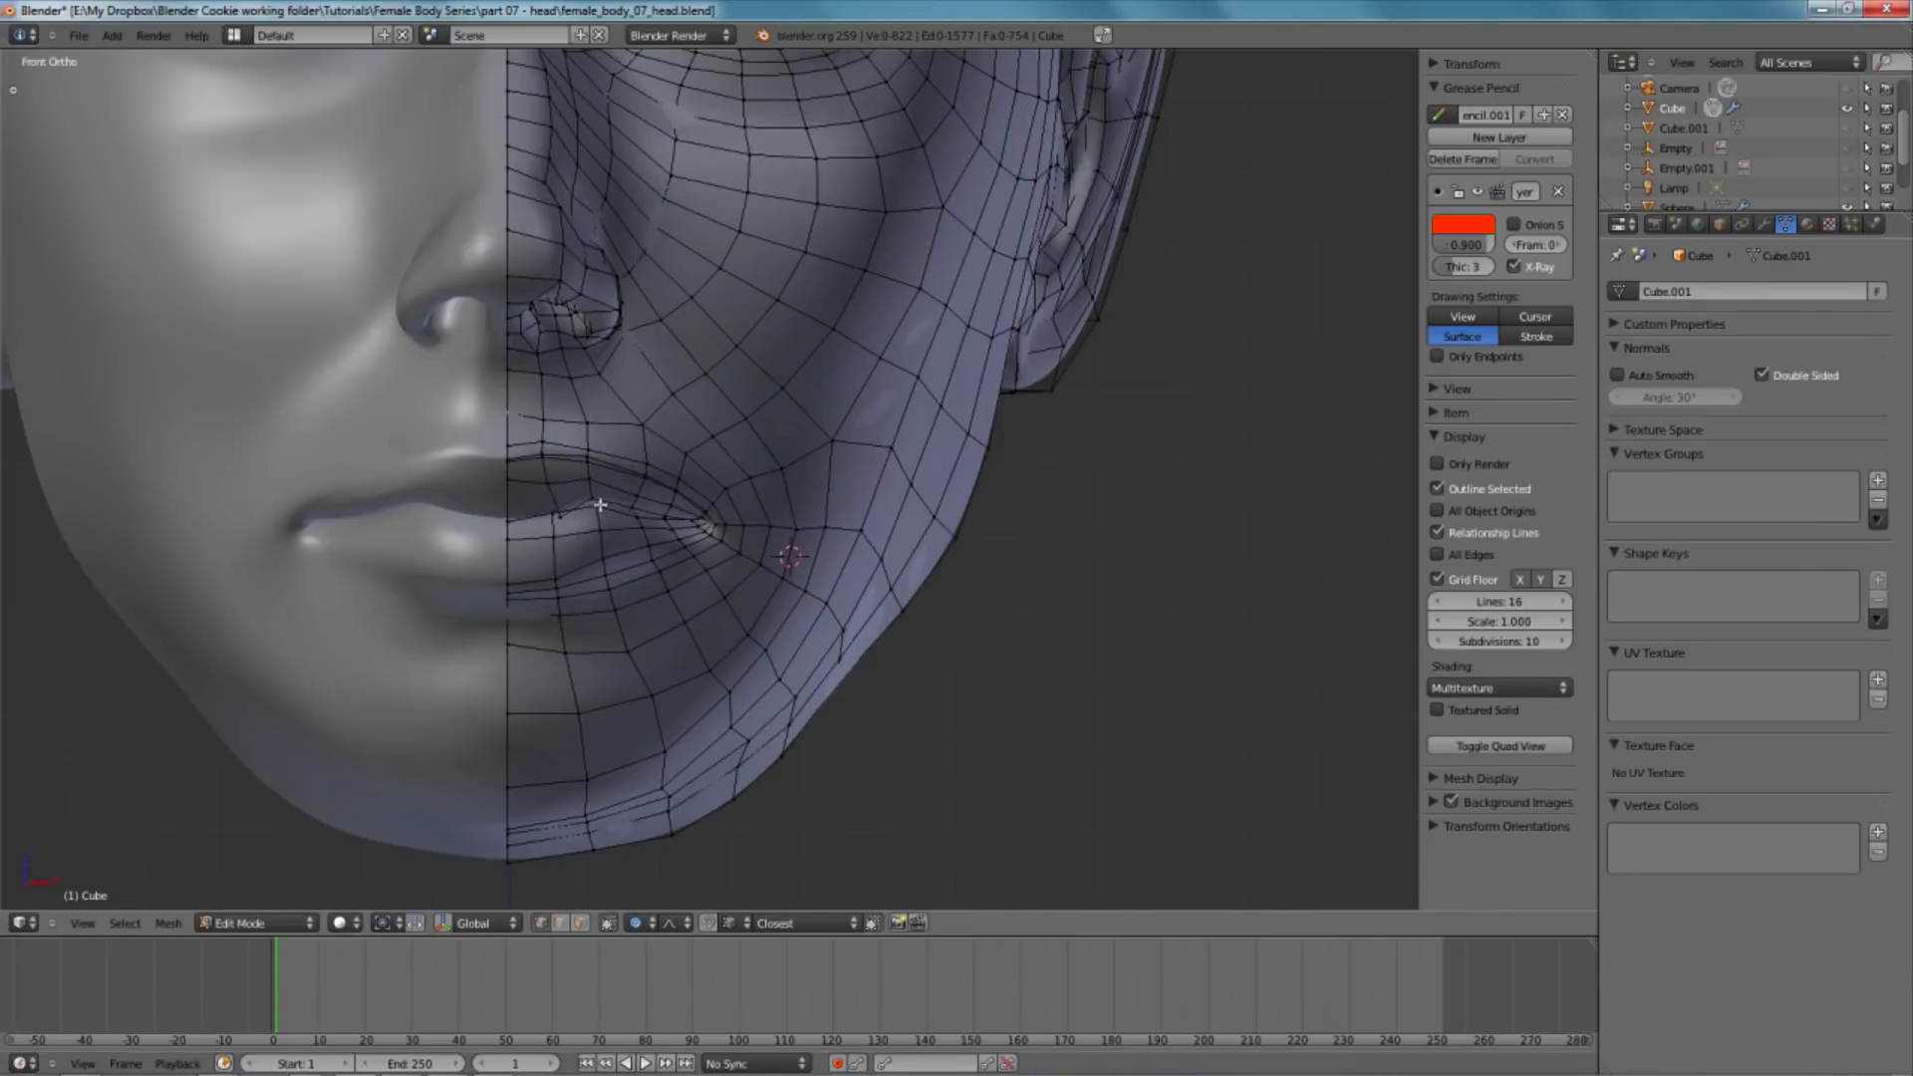
key("g")
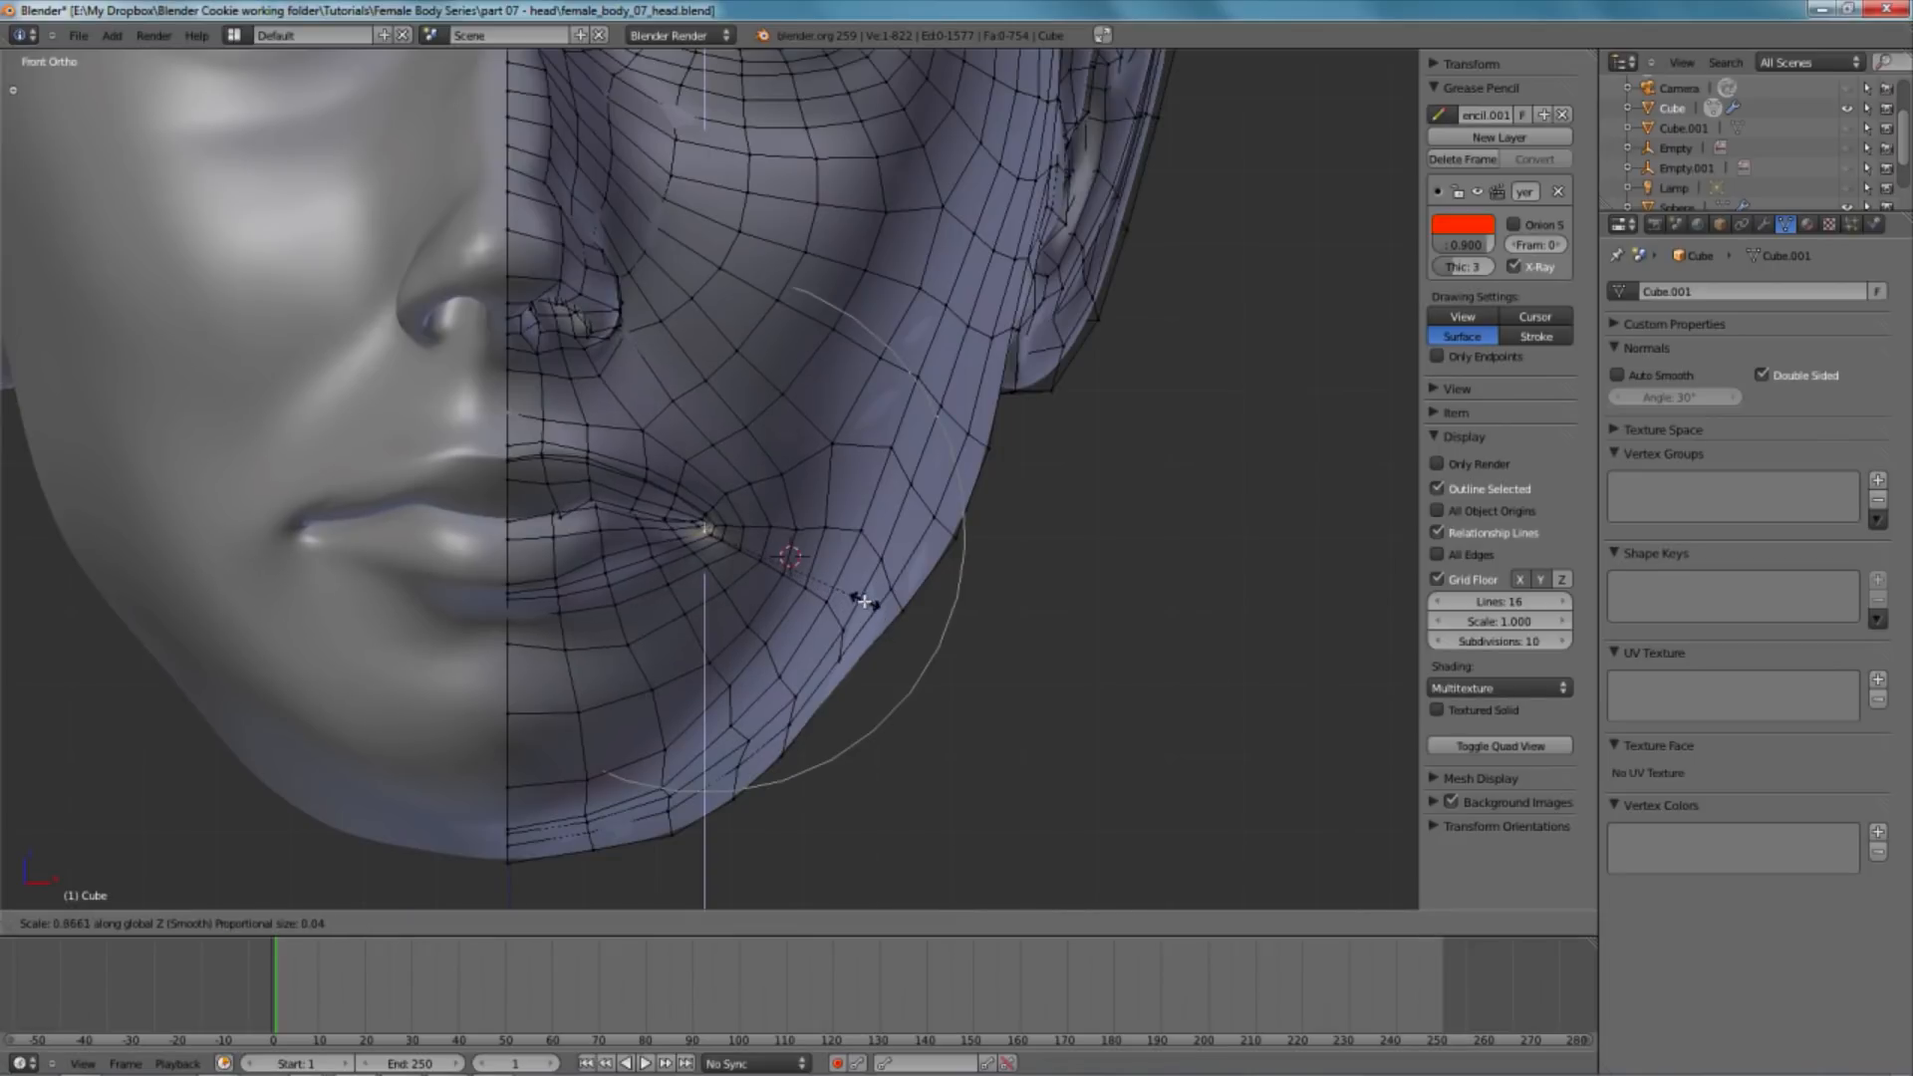
left_click(862, 608)
- Return to Object Mode and unhide all hidden objects in front view
key("Tab")
scroll(643, 645, "down", 1)
scroll(906, 435, "down", 8)
middle_click_drag(906, 435, 726, 492)
key("KP_1")
scroll(808, 543, "up", 5)
key("z")
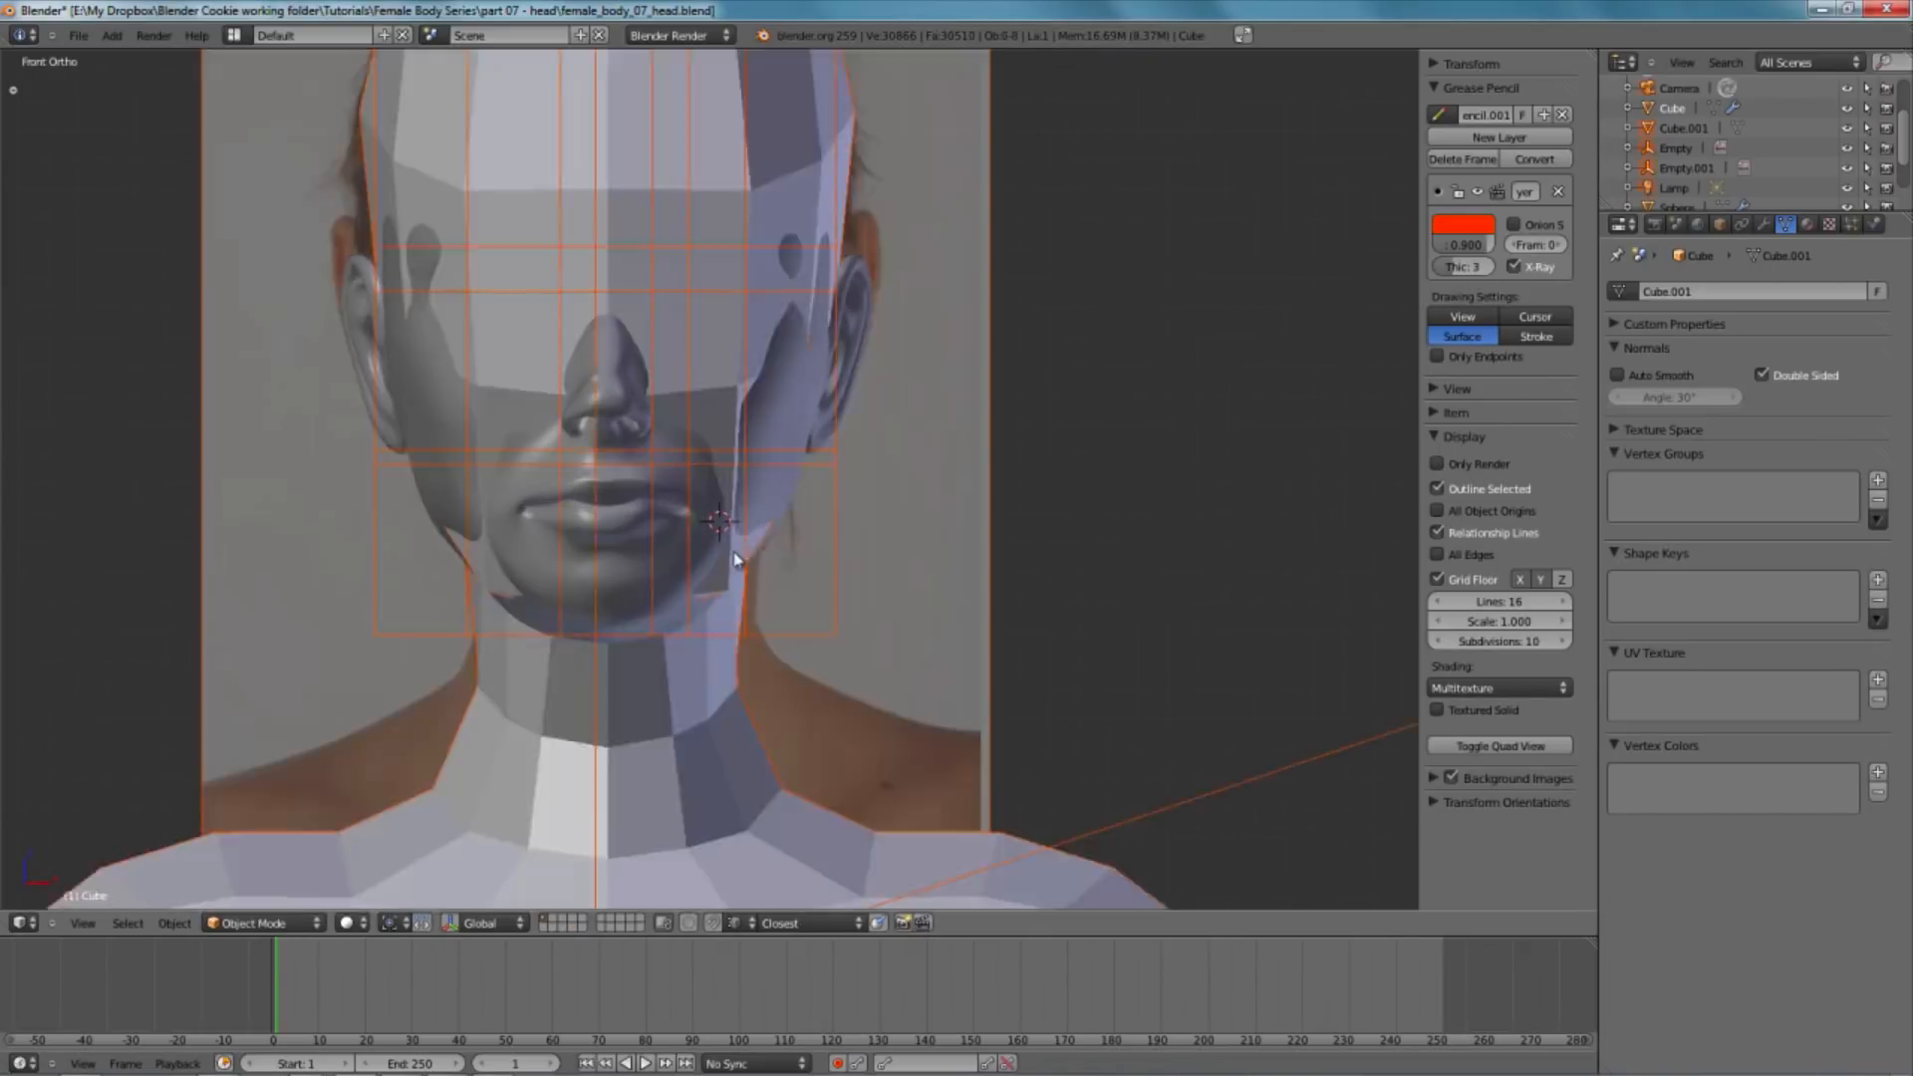
scroll(694, 570, "up", 3)
right_click(754, 881)
right_click(752, 877)
key("h")
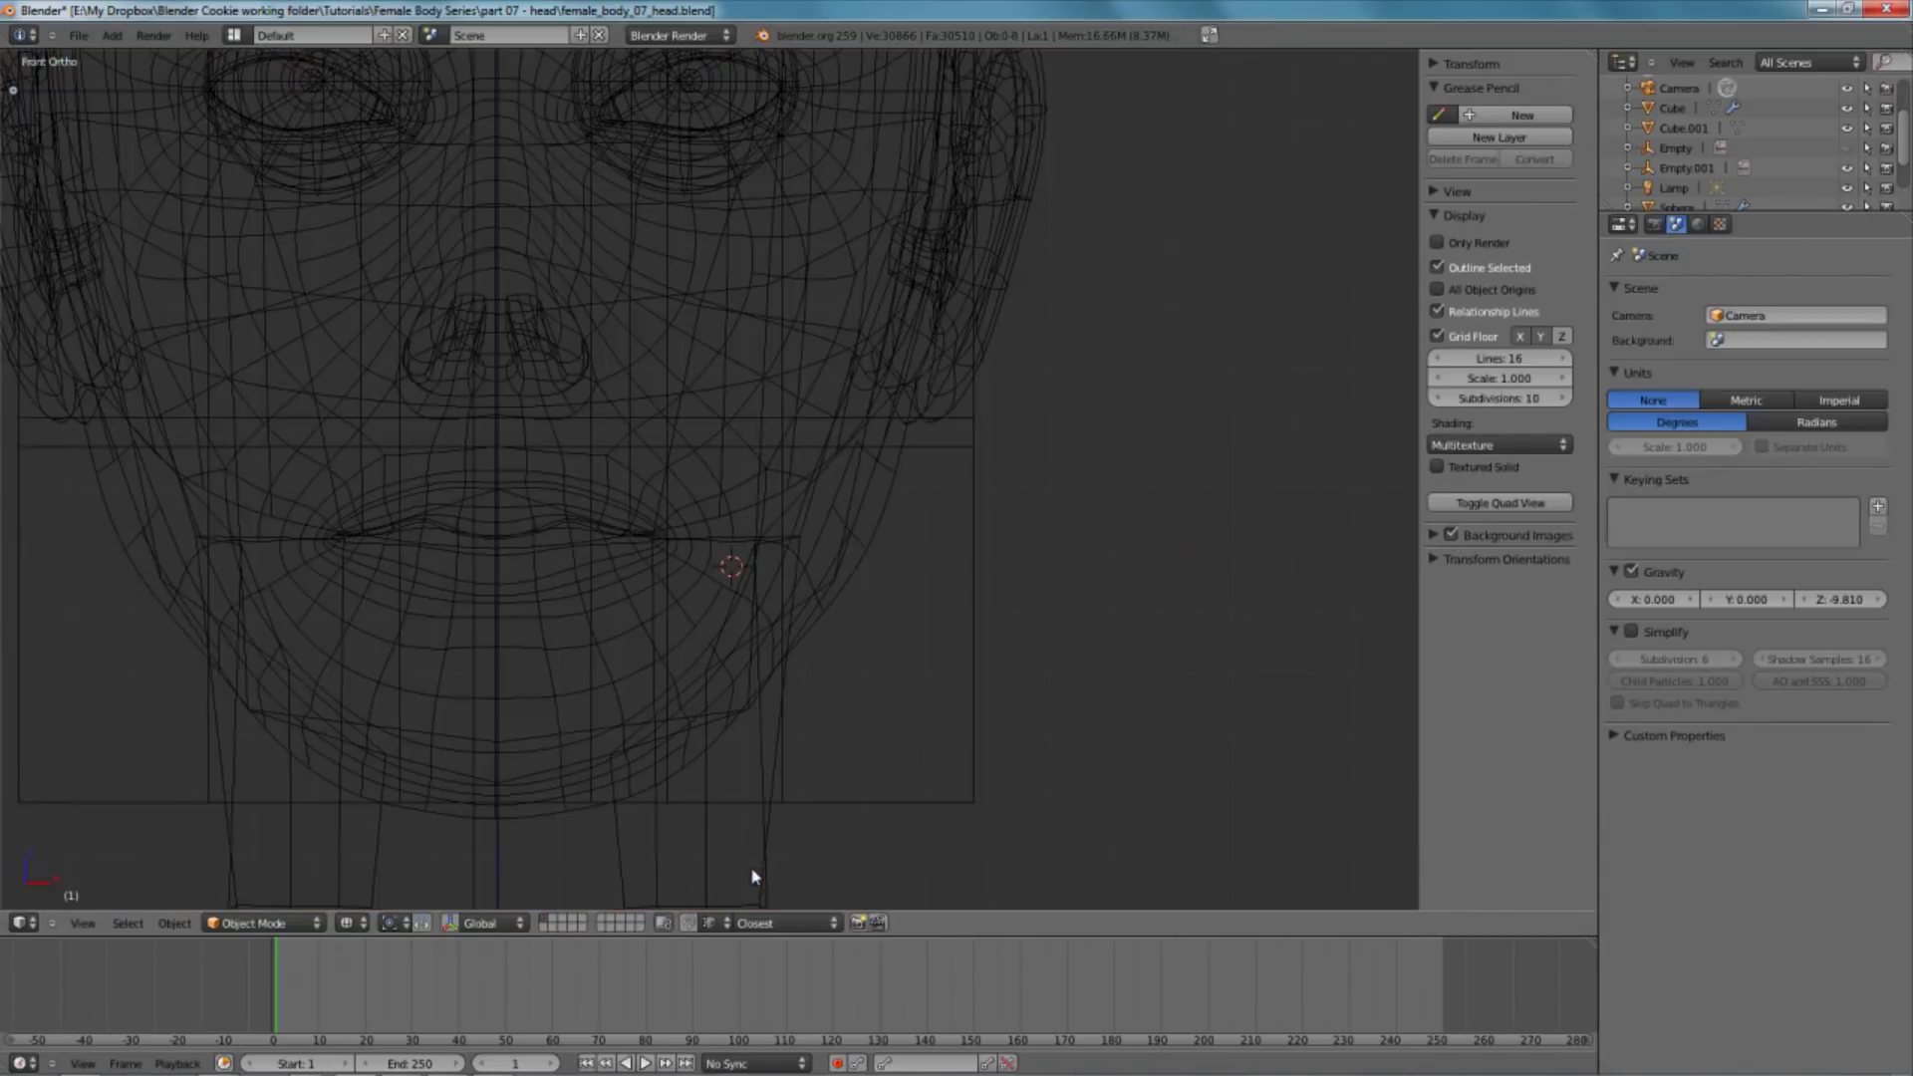
key("z")
key("z")
right_click(768, 843)
key("h")
- Unhide all objects again and hide only the low-poly body mesh
key("alt+h")
key("a")
right_click(767, 842)
right_click(767, 843)
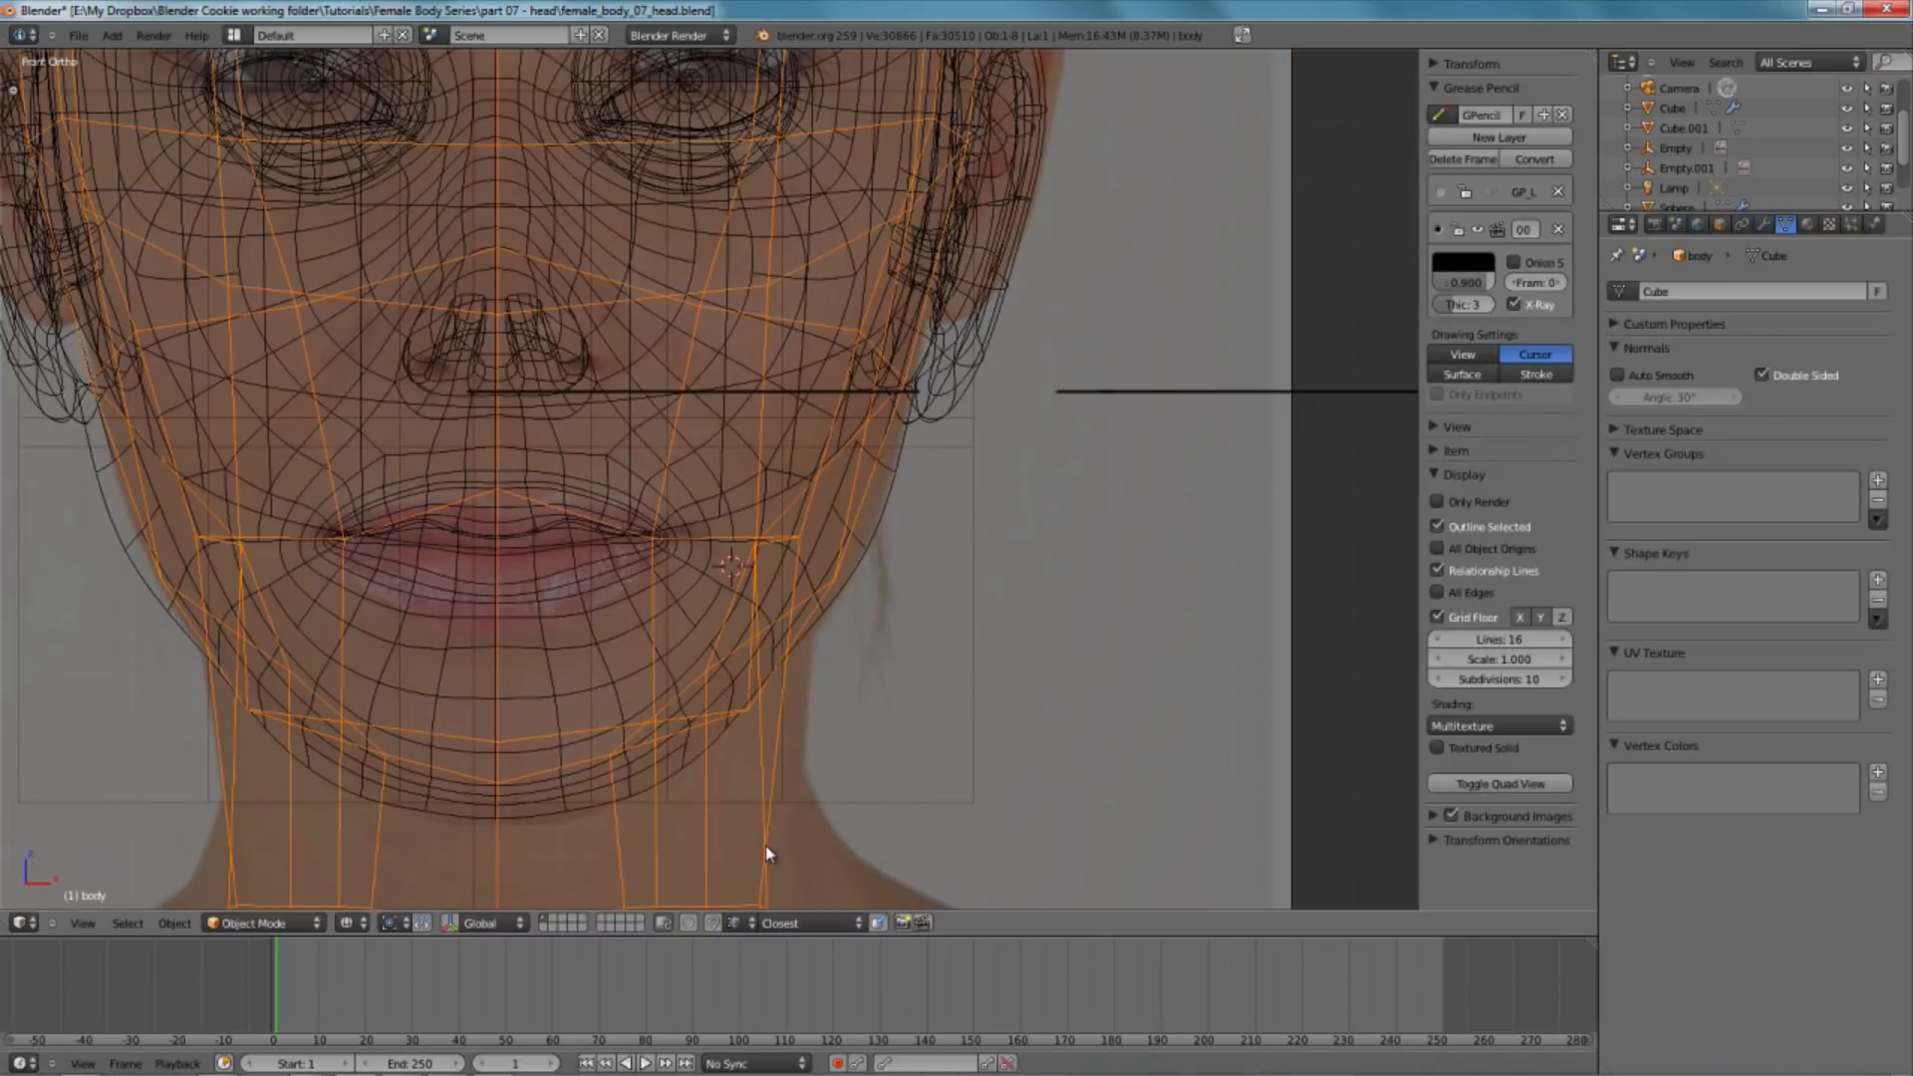
key("h")
- Edit the head mesh in front view and lower the vertex midway along the lower lip with proportional editing
key("z")
key("z")
right_click(620, 578)
middle_click_drag(718, 638, 848, 591, "shift")
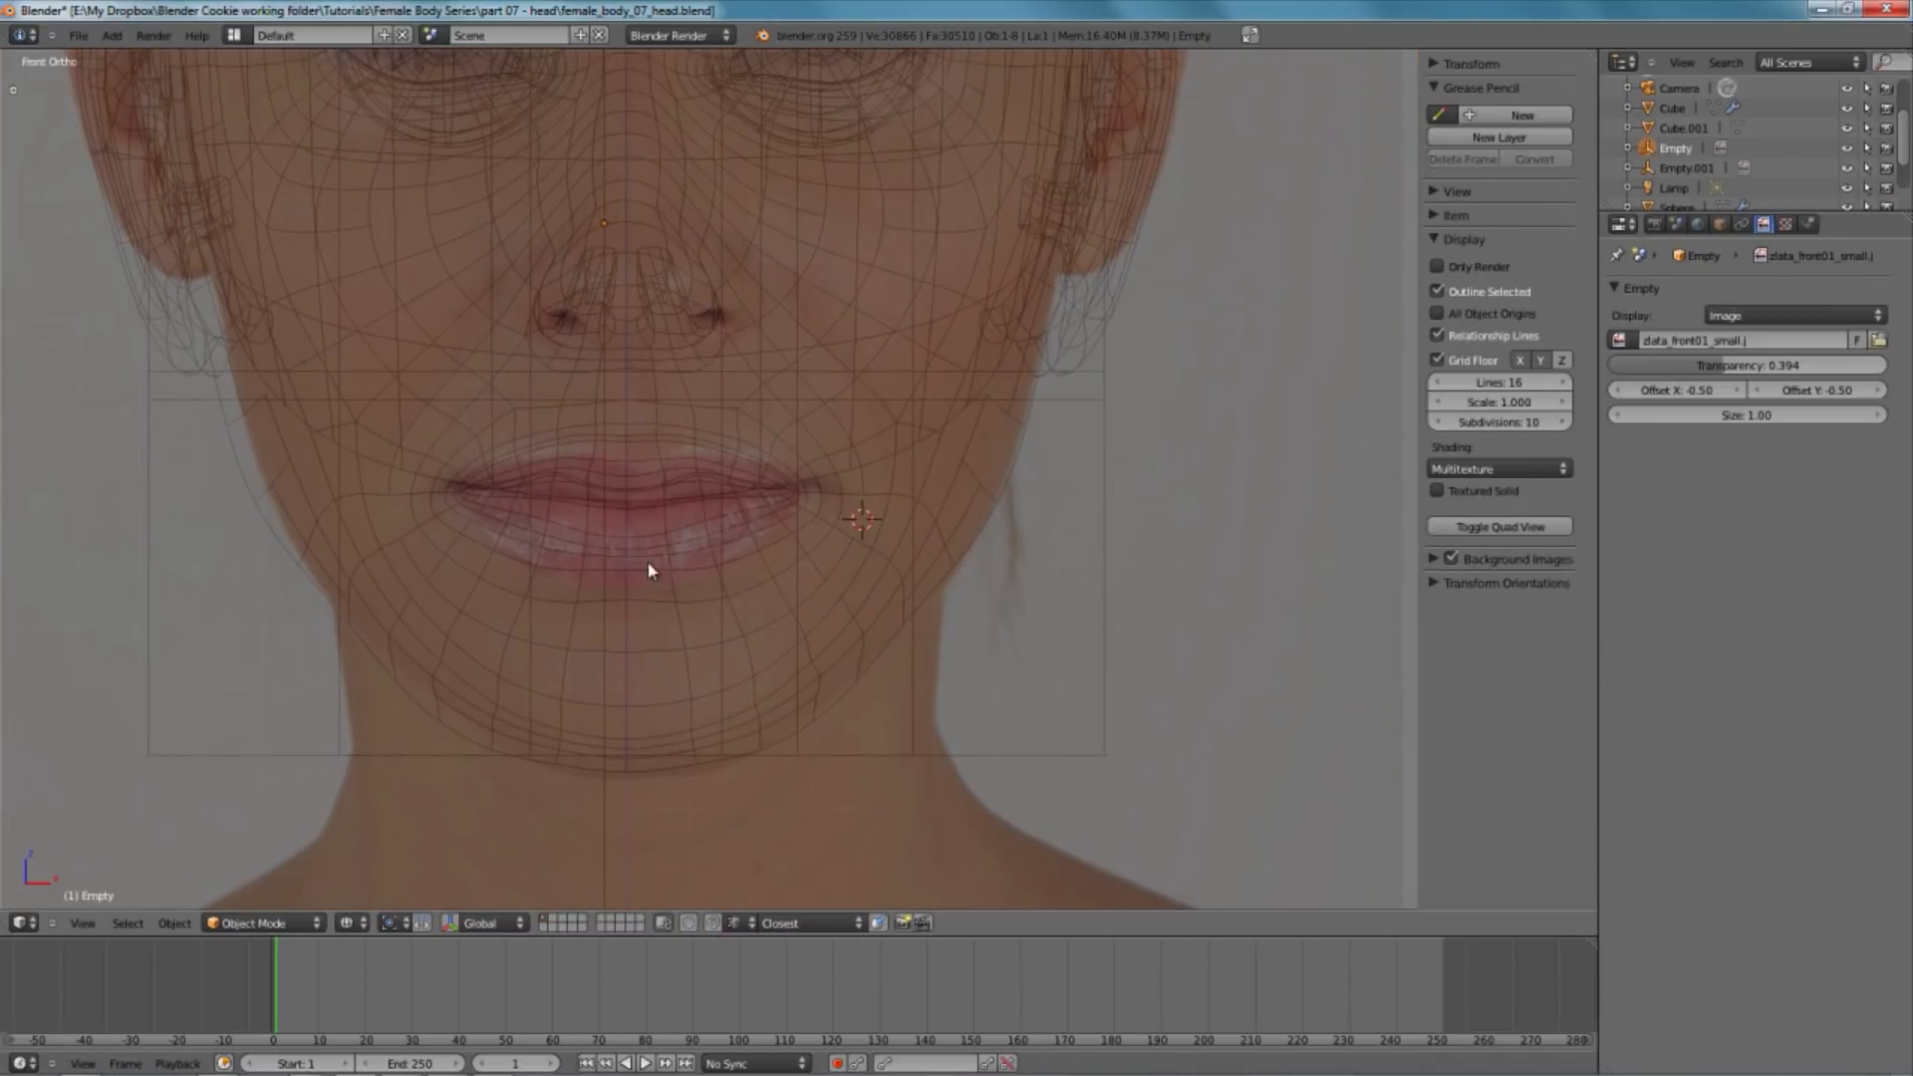
key("z")
right_click(706, 543)
key("Tab")
key("z")
scroll(725, 574, "up", 5)
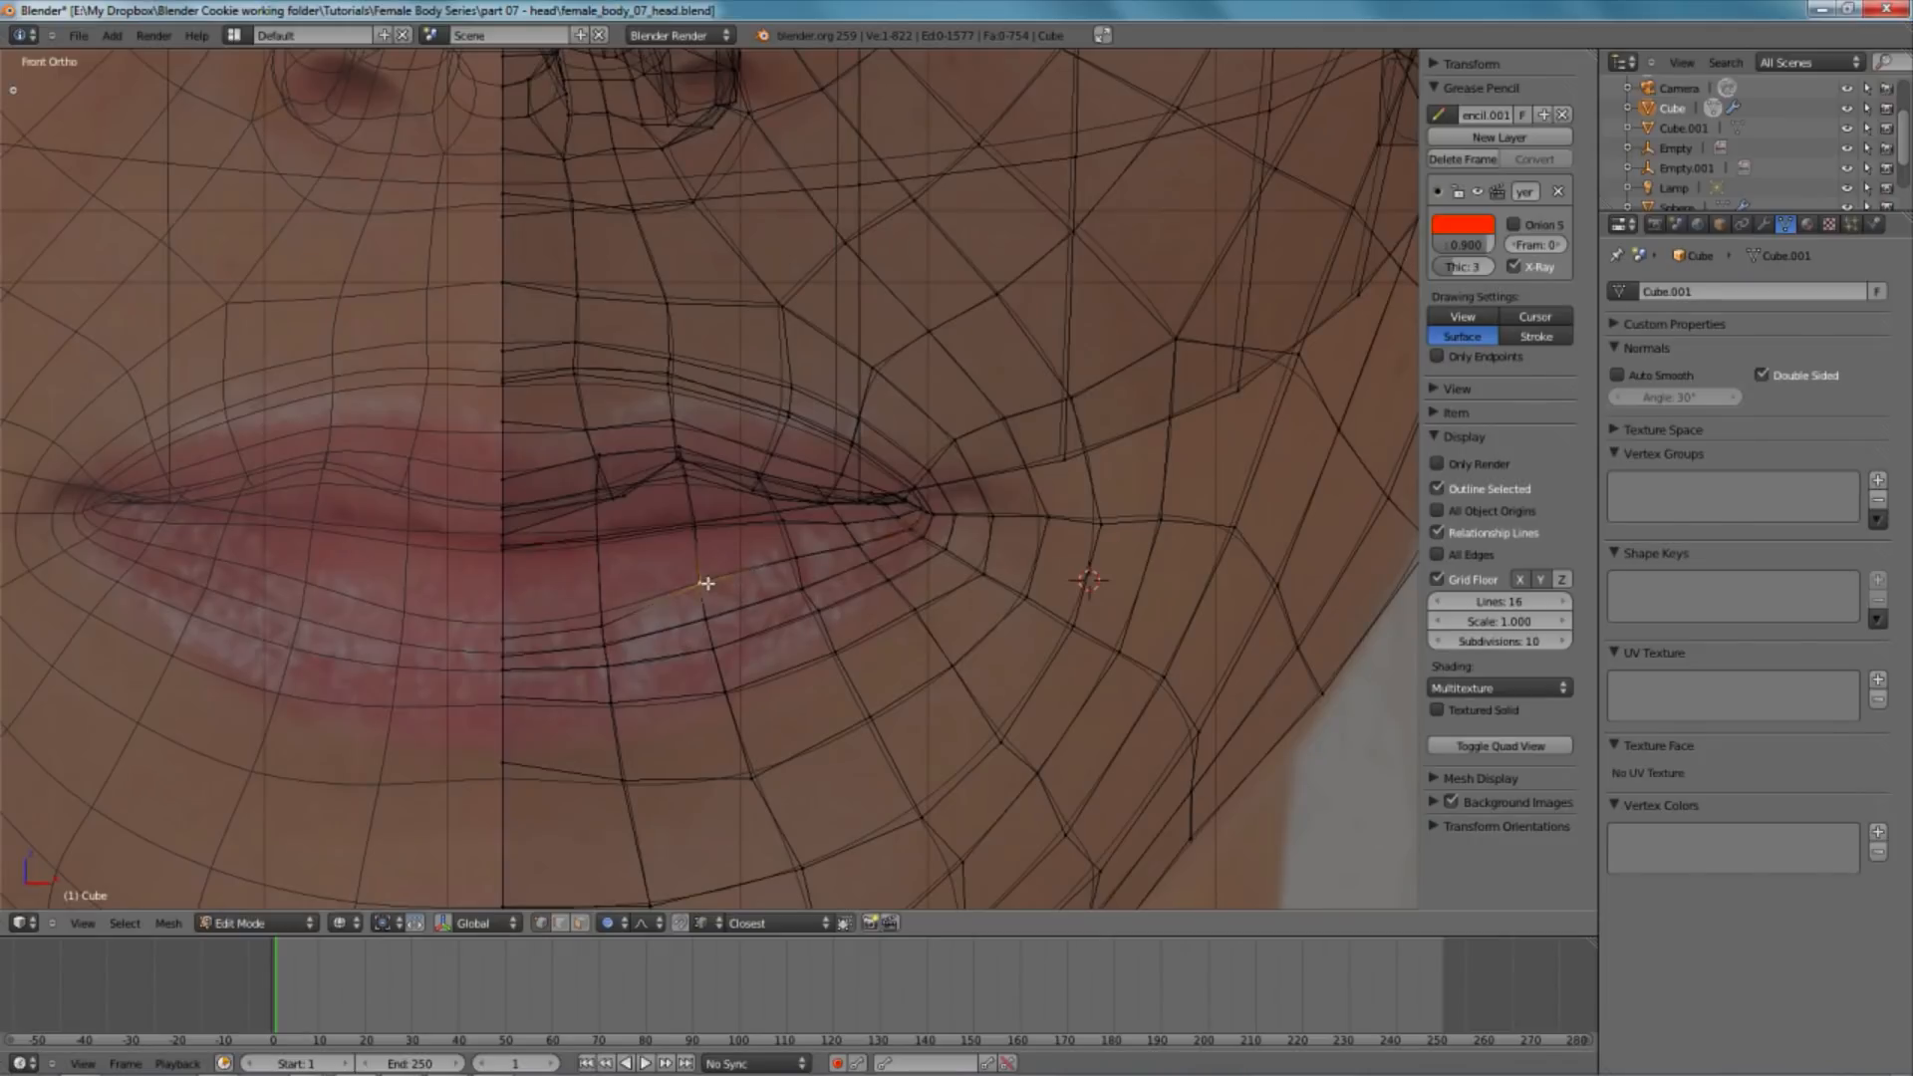
key("z")
right_click(708, 592)
key("g")
scroll(716, 604, "up", 10)
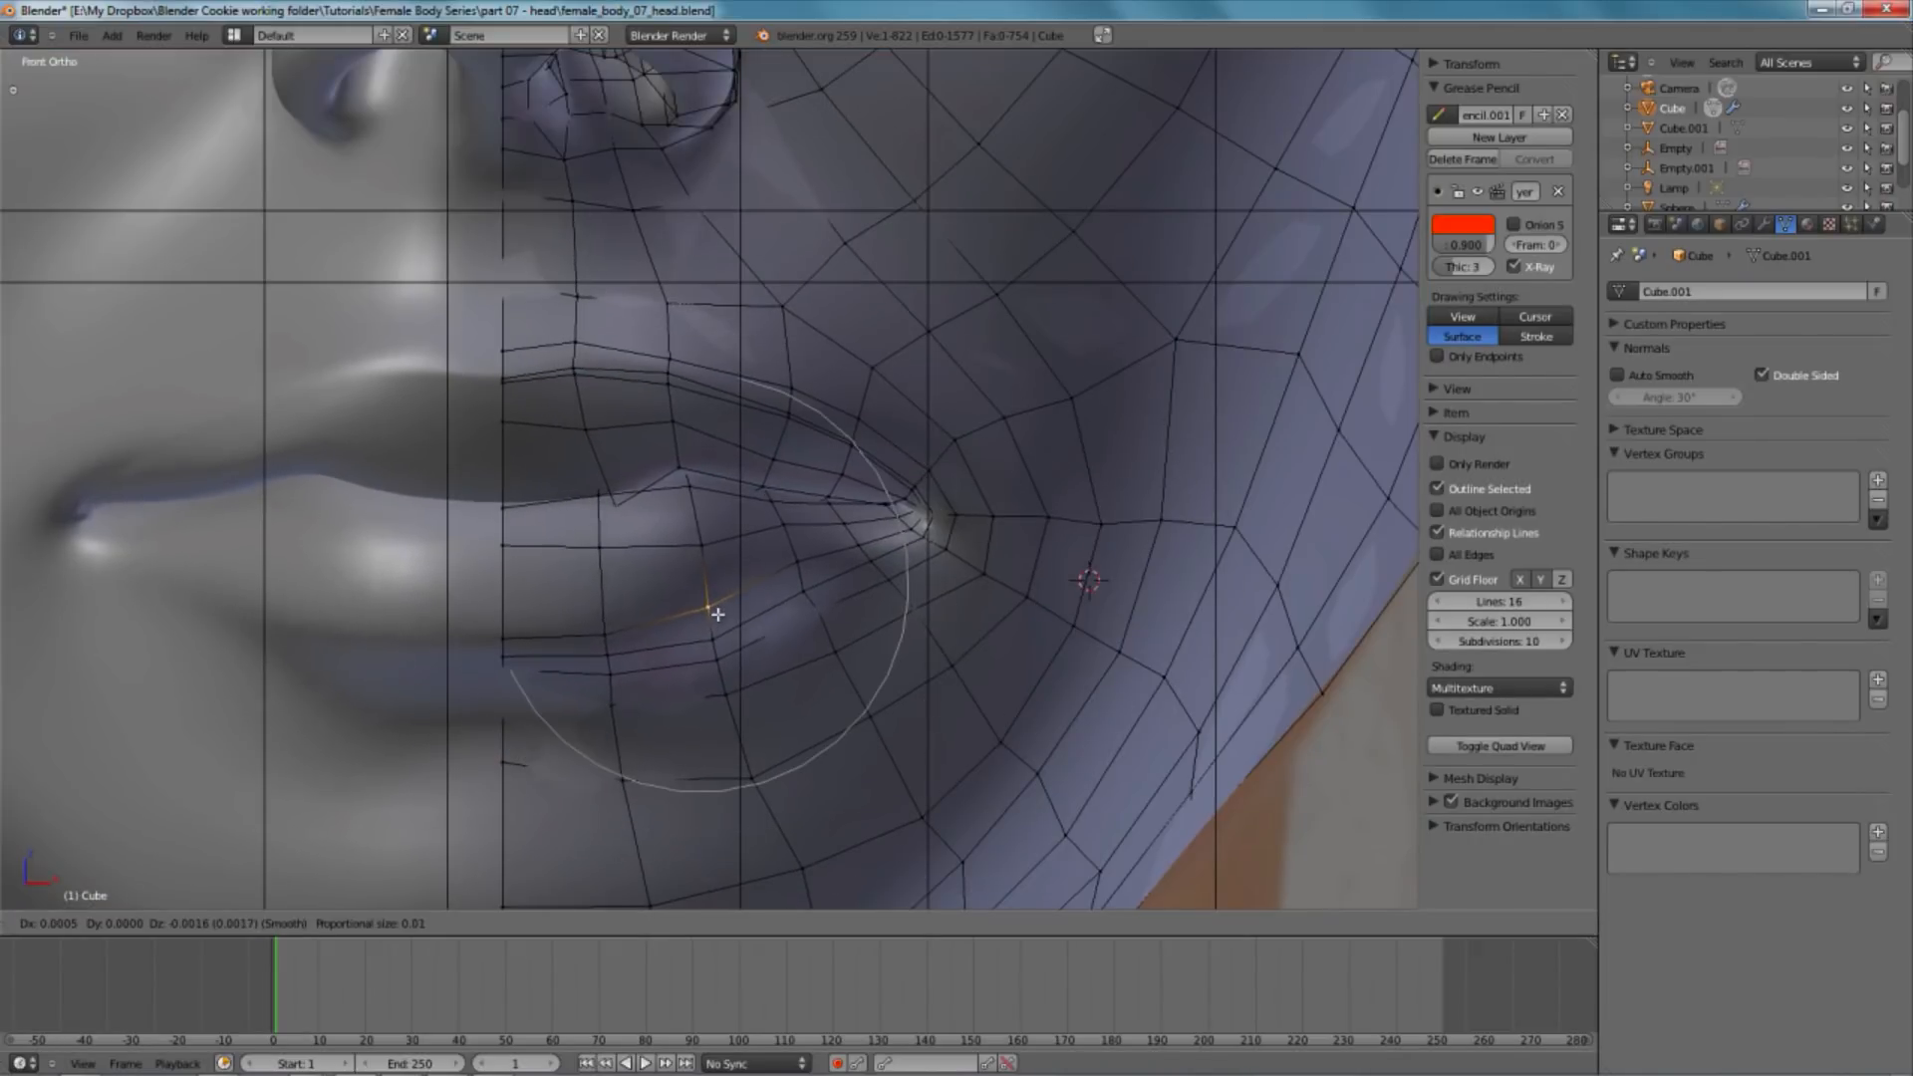
left_click(720, 618)
- Lower the lower-lip vertex nearer the mouth corner and refine the middle lip vertices with proportional editing
key("alt+z")
right_click(803, 569)
key("alt+z")
key("g")
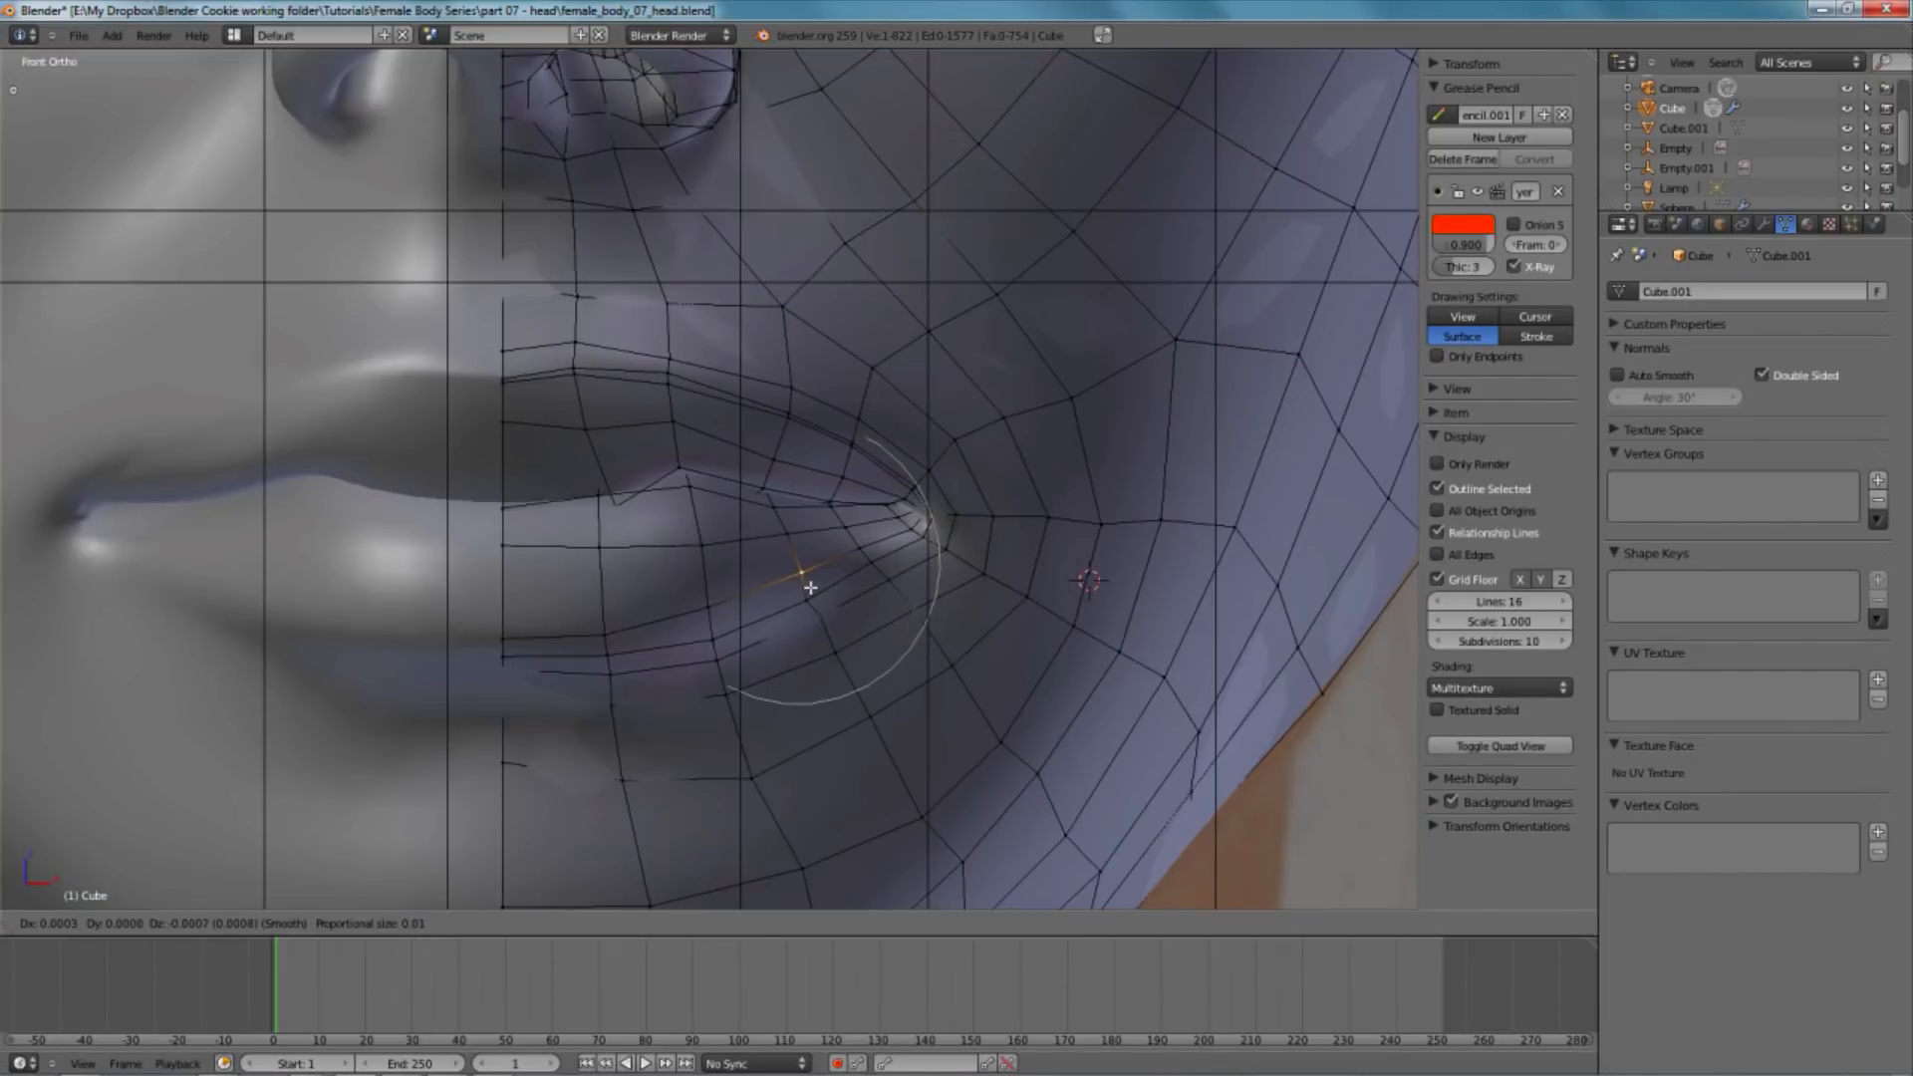
left_click(697, 613)
key("g")
left_click(696, 651)
- Lower the column of lower-lip vertices beside the centre line toward the photo's lip edge
key("g")
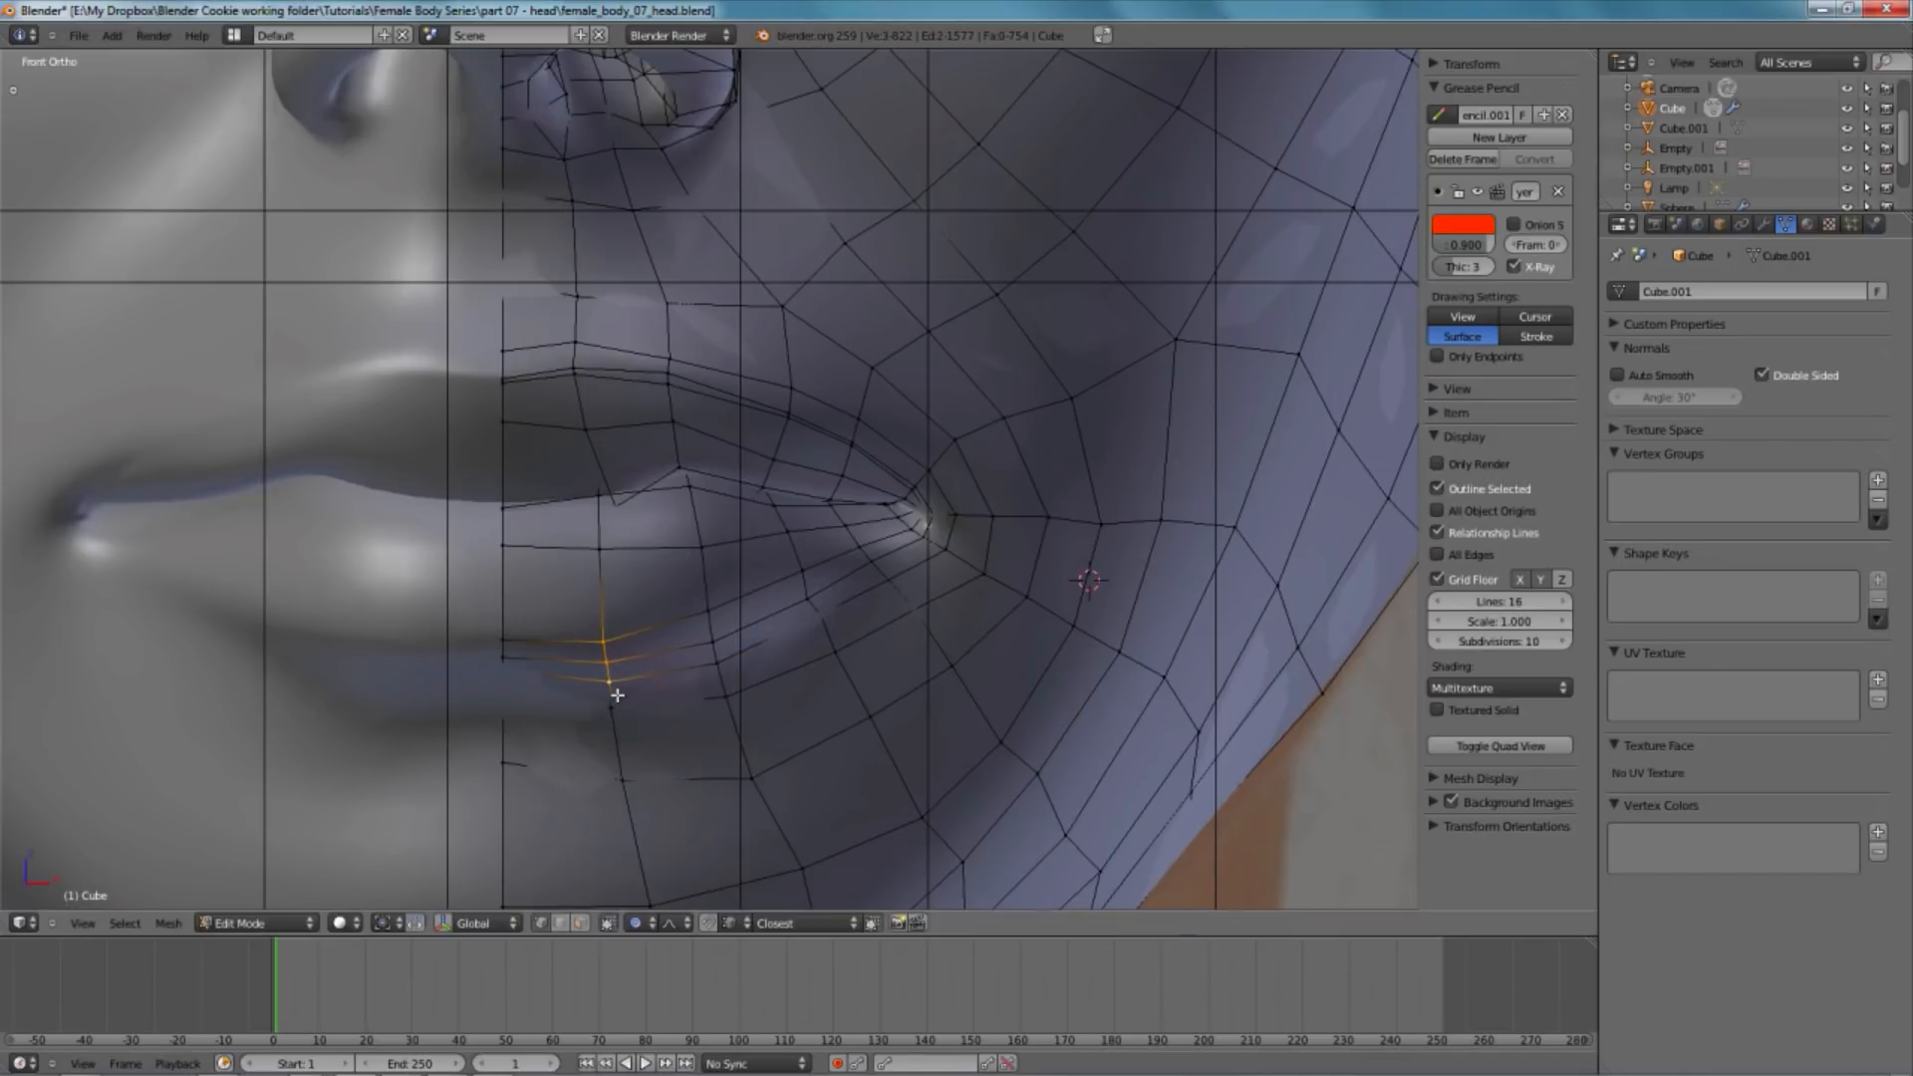
left_click(616, 690)
key("z")
key("z")
key("g")
left_click(506, 722)
key("z")
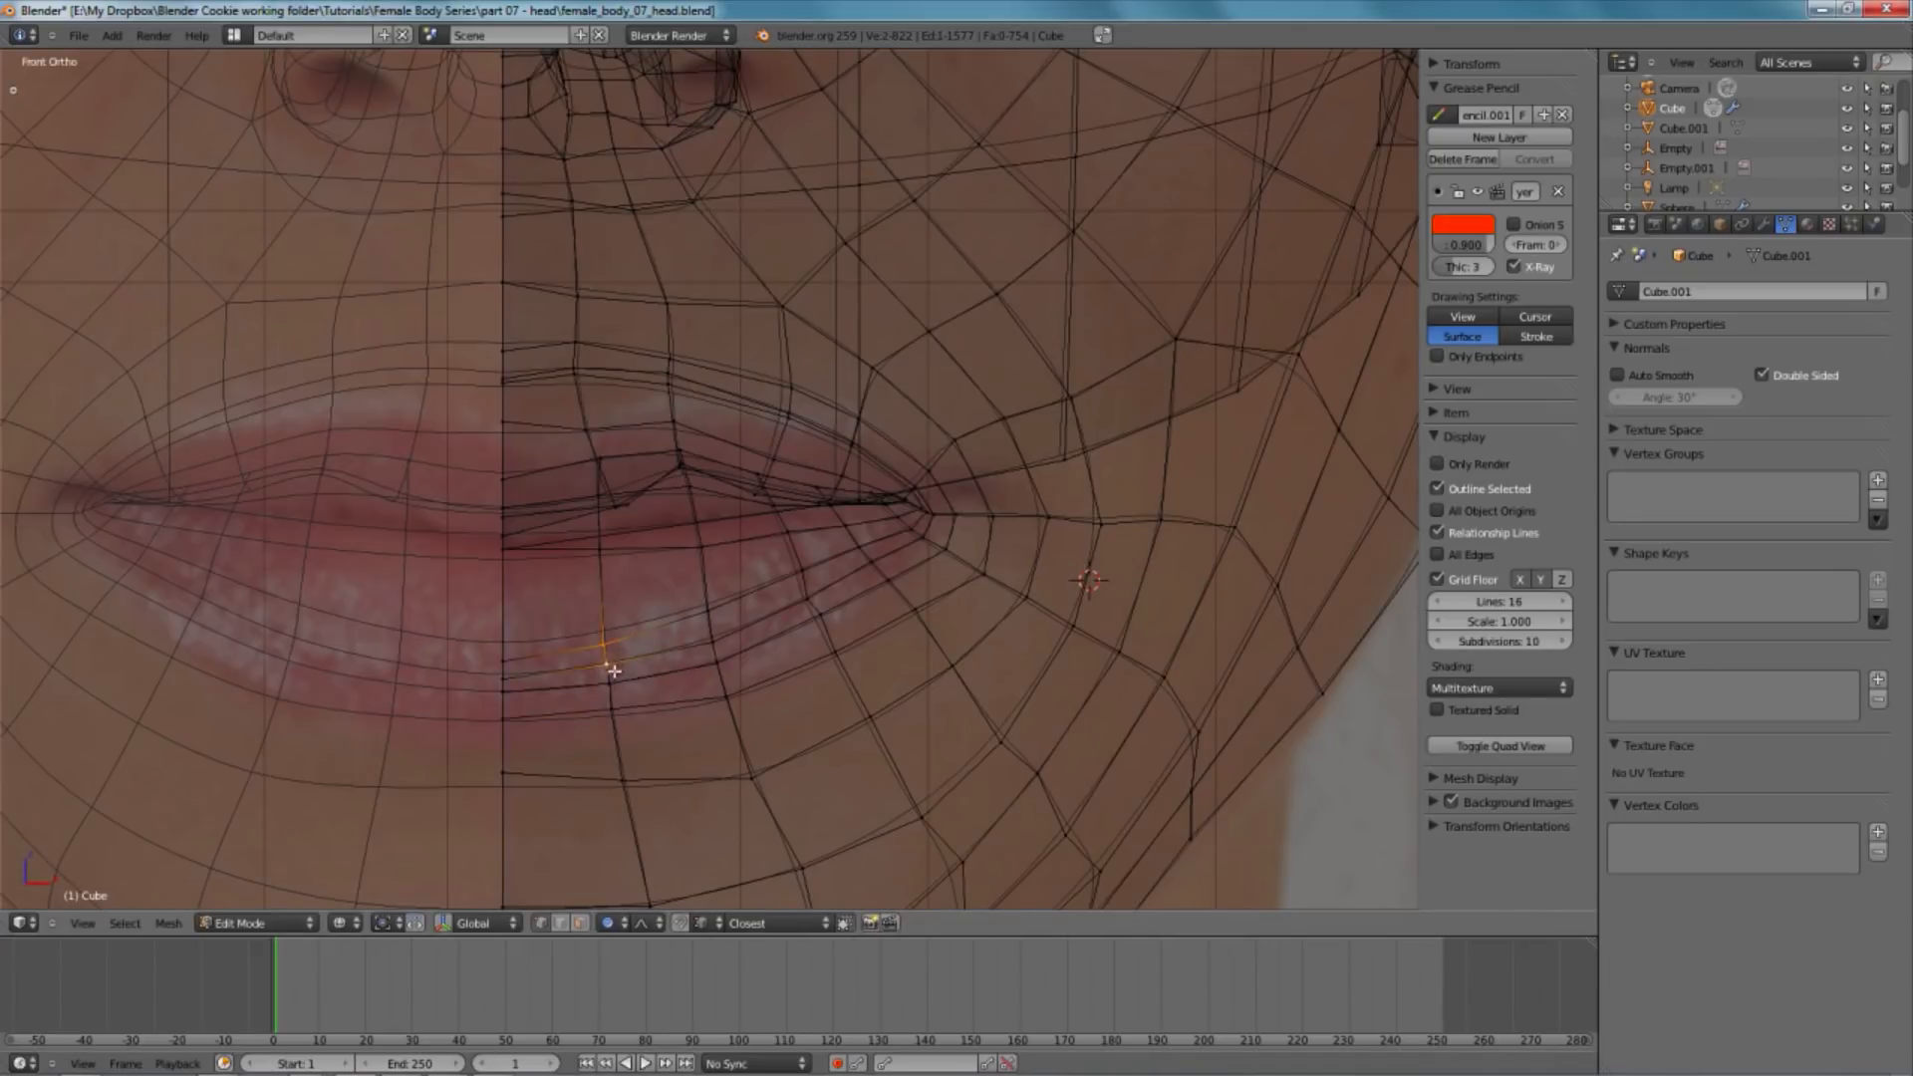
key("z")
key("g")
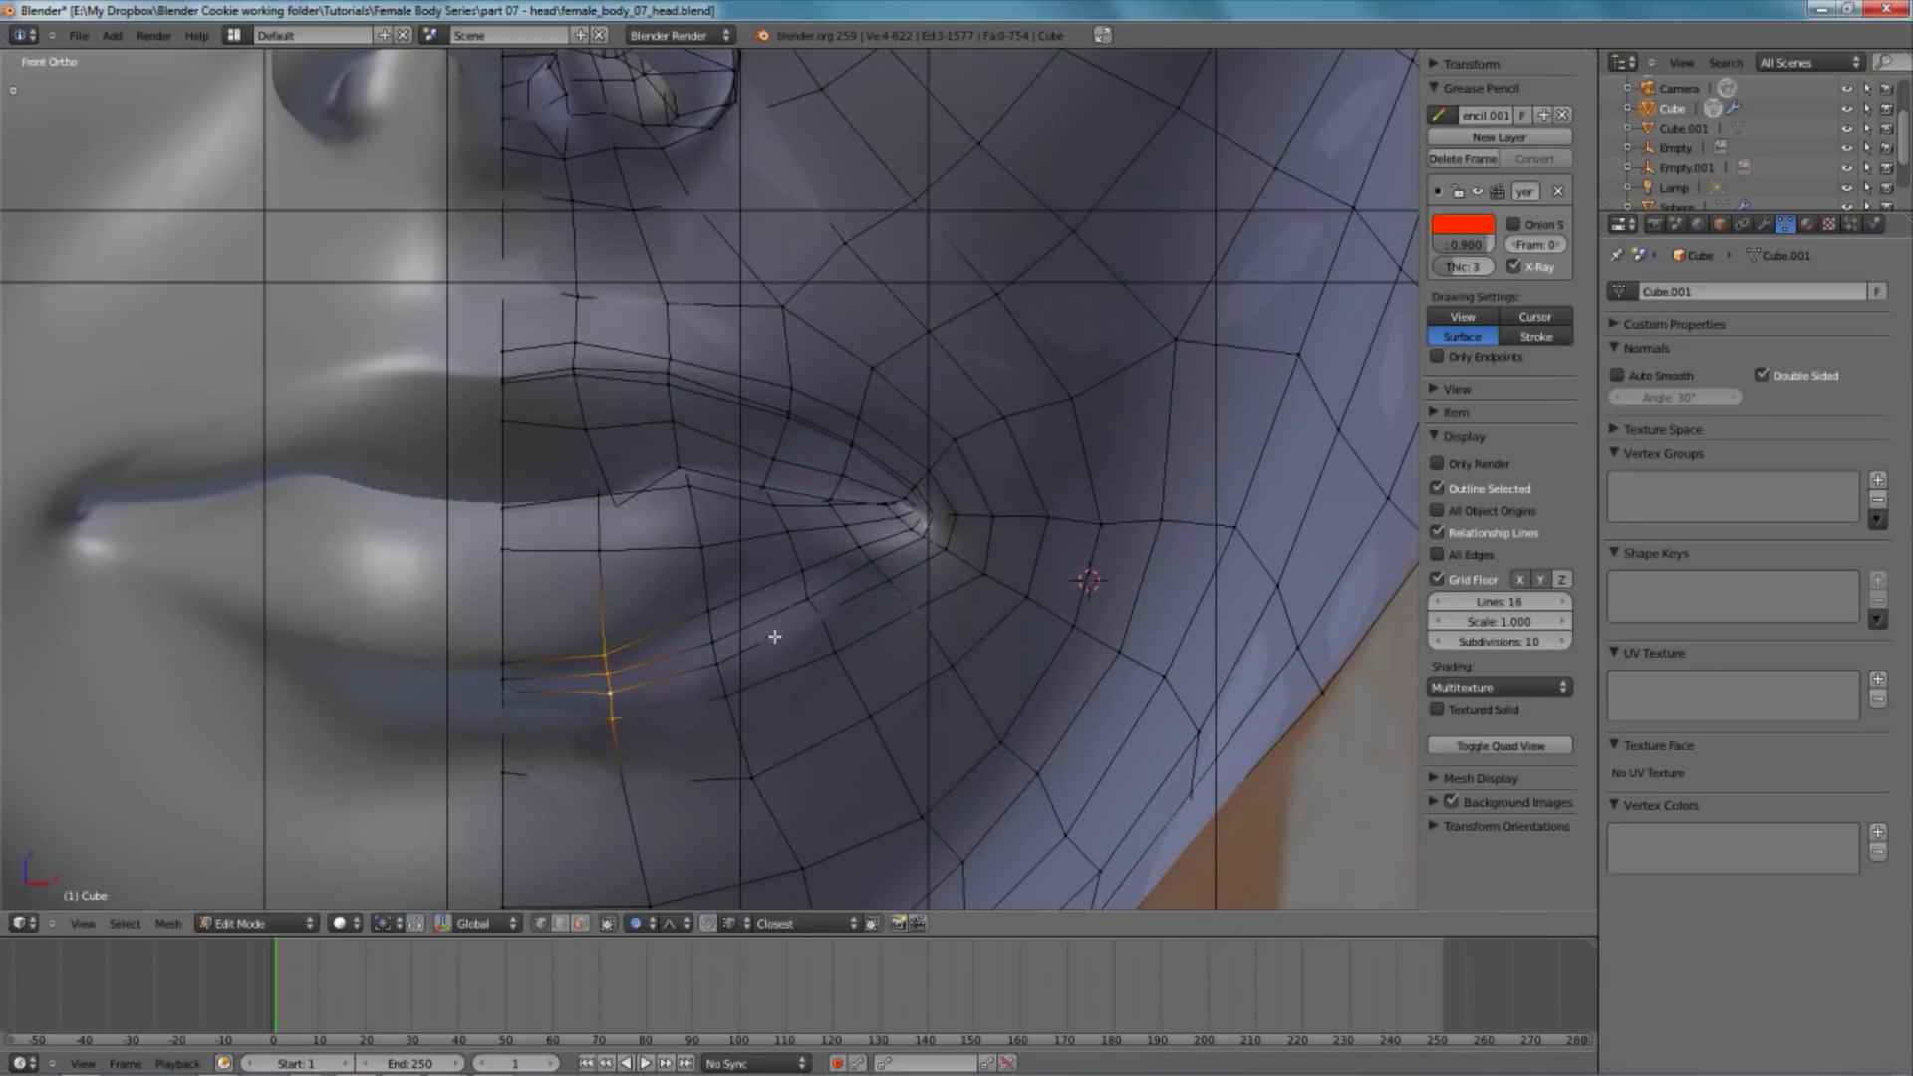
left_click(706, 608)
- Lower the column of vertices midway along the lower lip to match the reference lip shape
key("z")
key("z")
key("g")
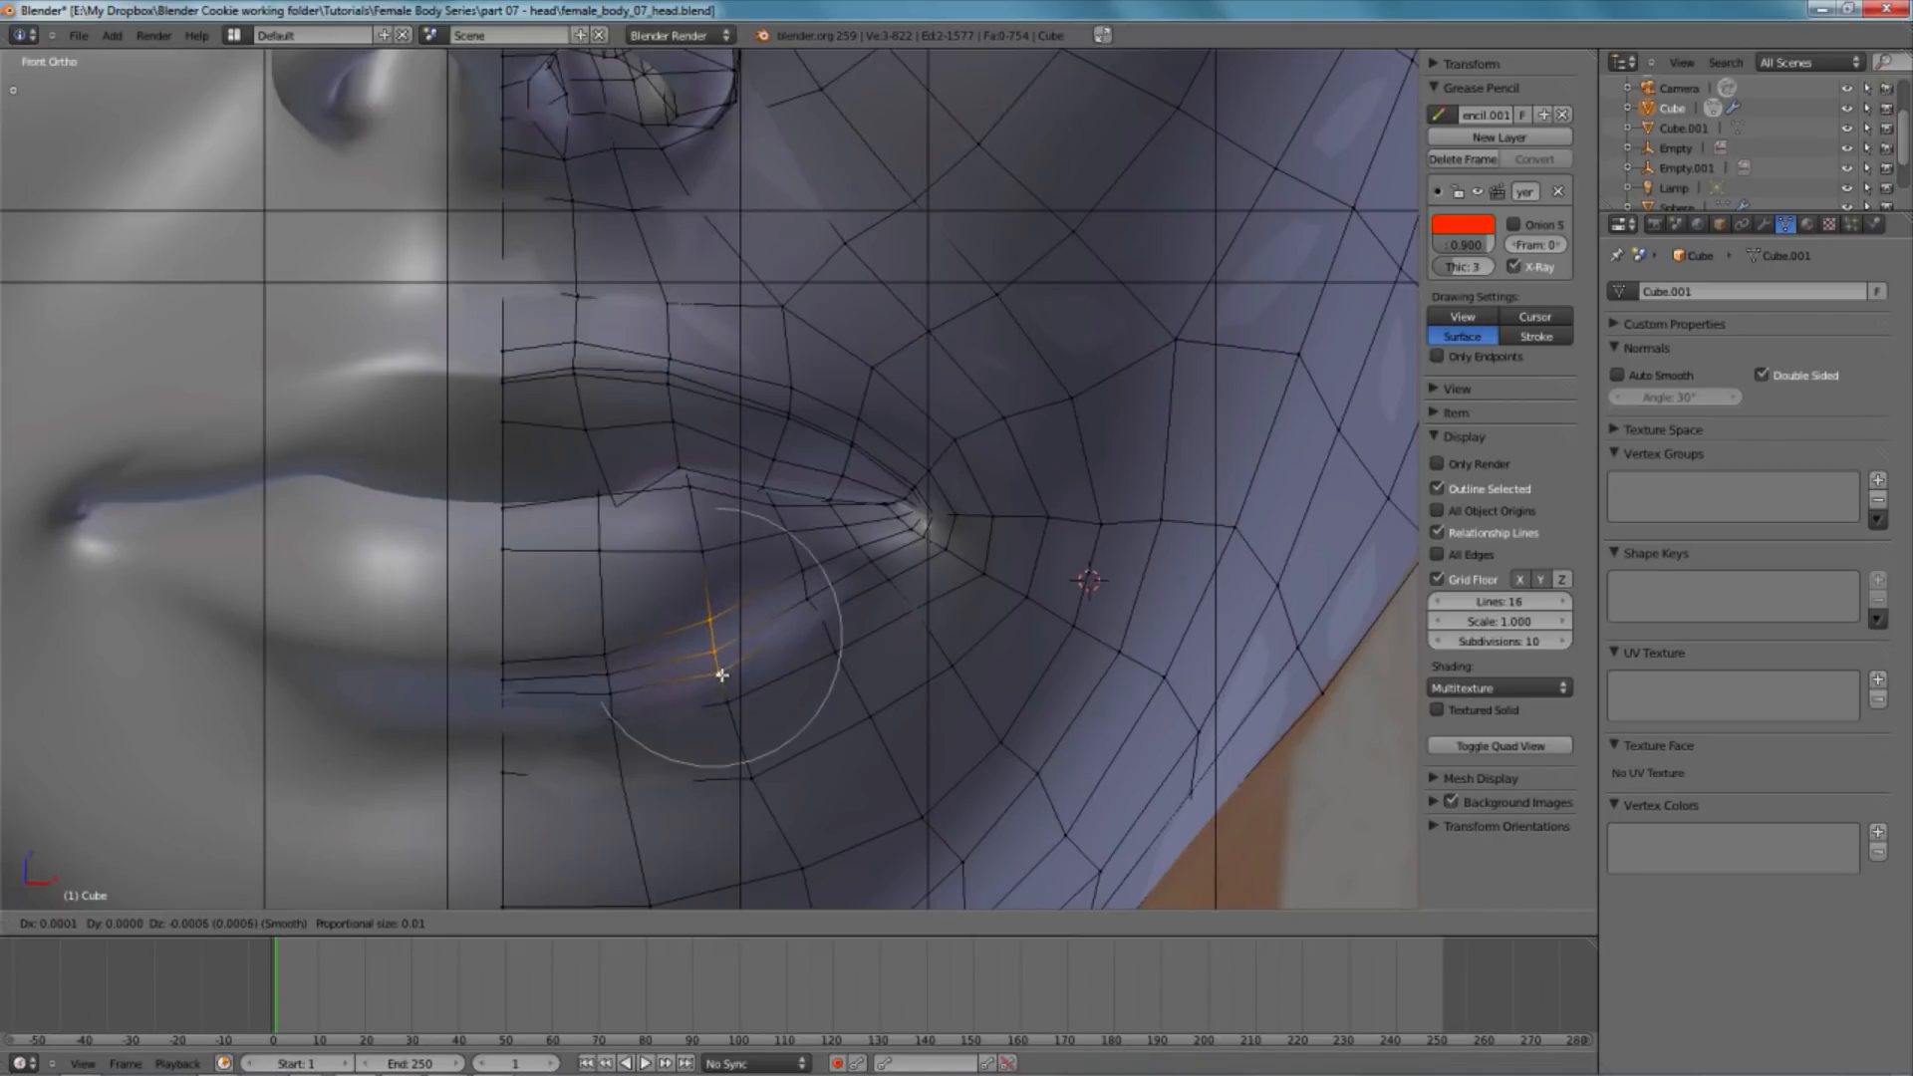
key("z")
left_click(816, 596)
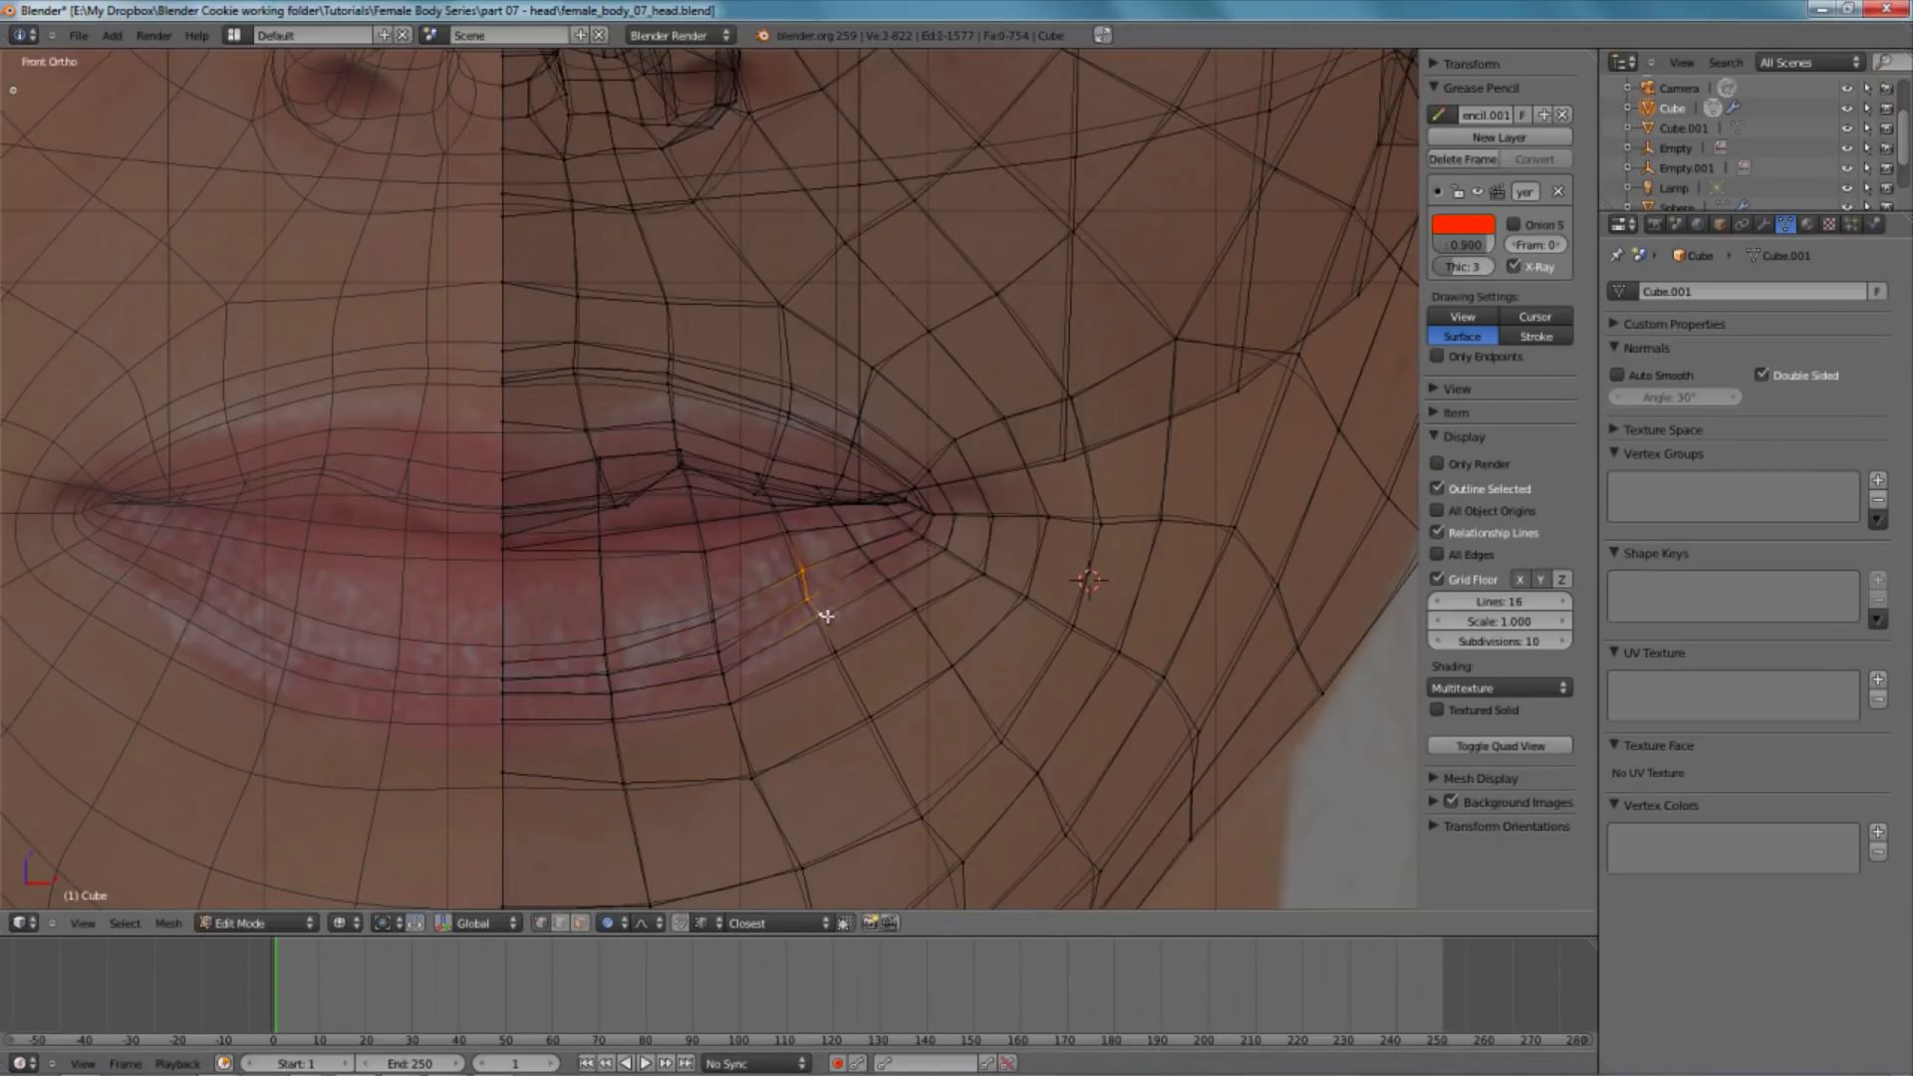
- Move the outer column of lower-lip vertices near the mouth corner slightly down and outward
right_click(838, 649, "shift")
key("z")
key("g")
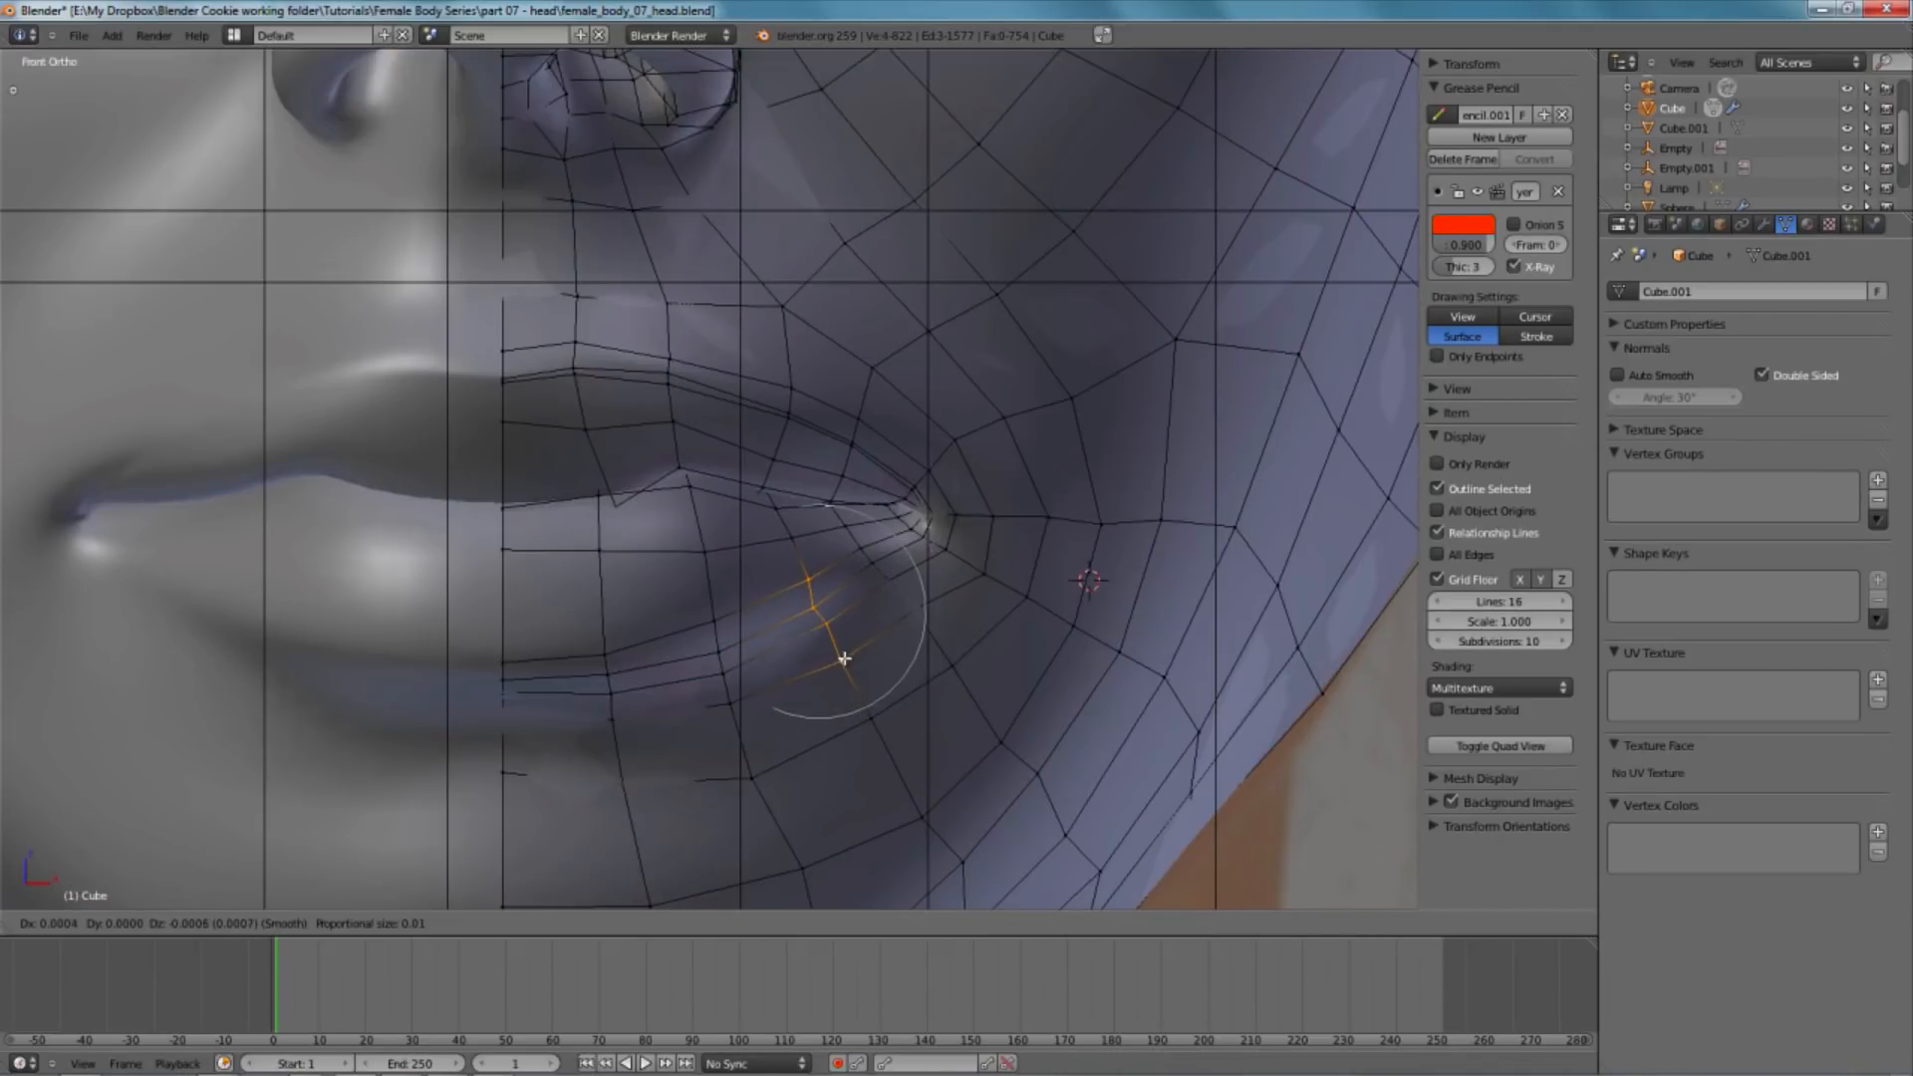
left_click(842, 657)
key("z")
key("z")
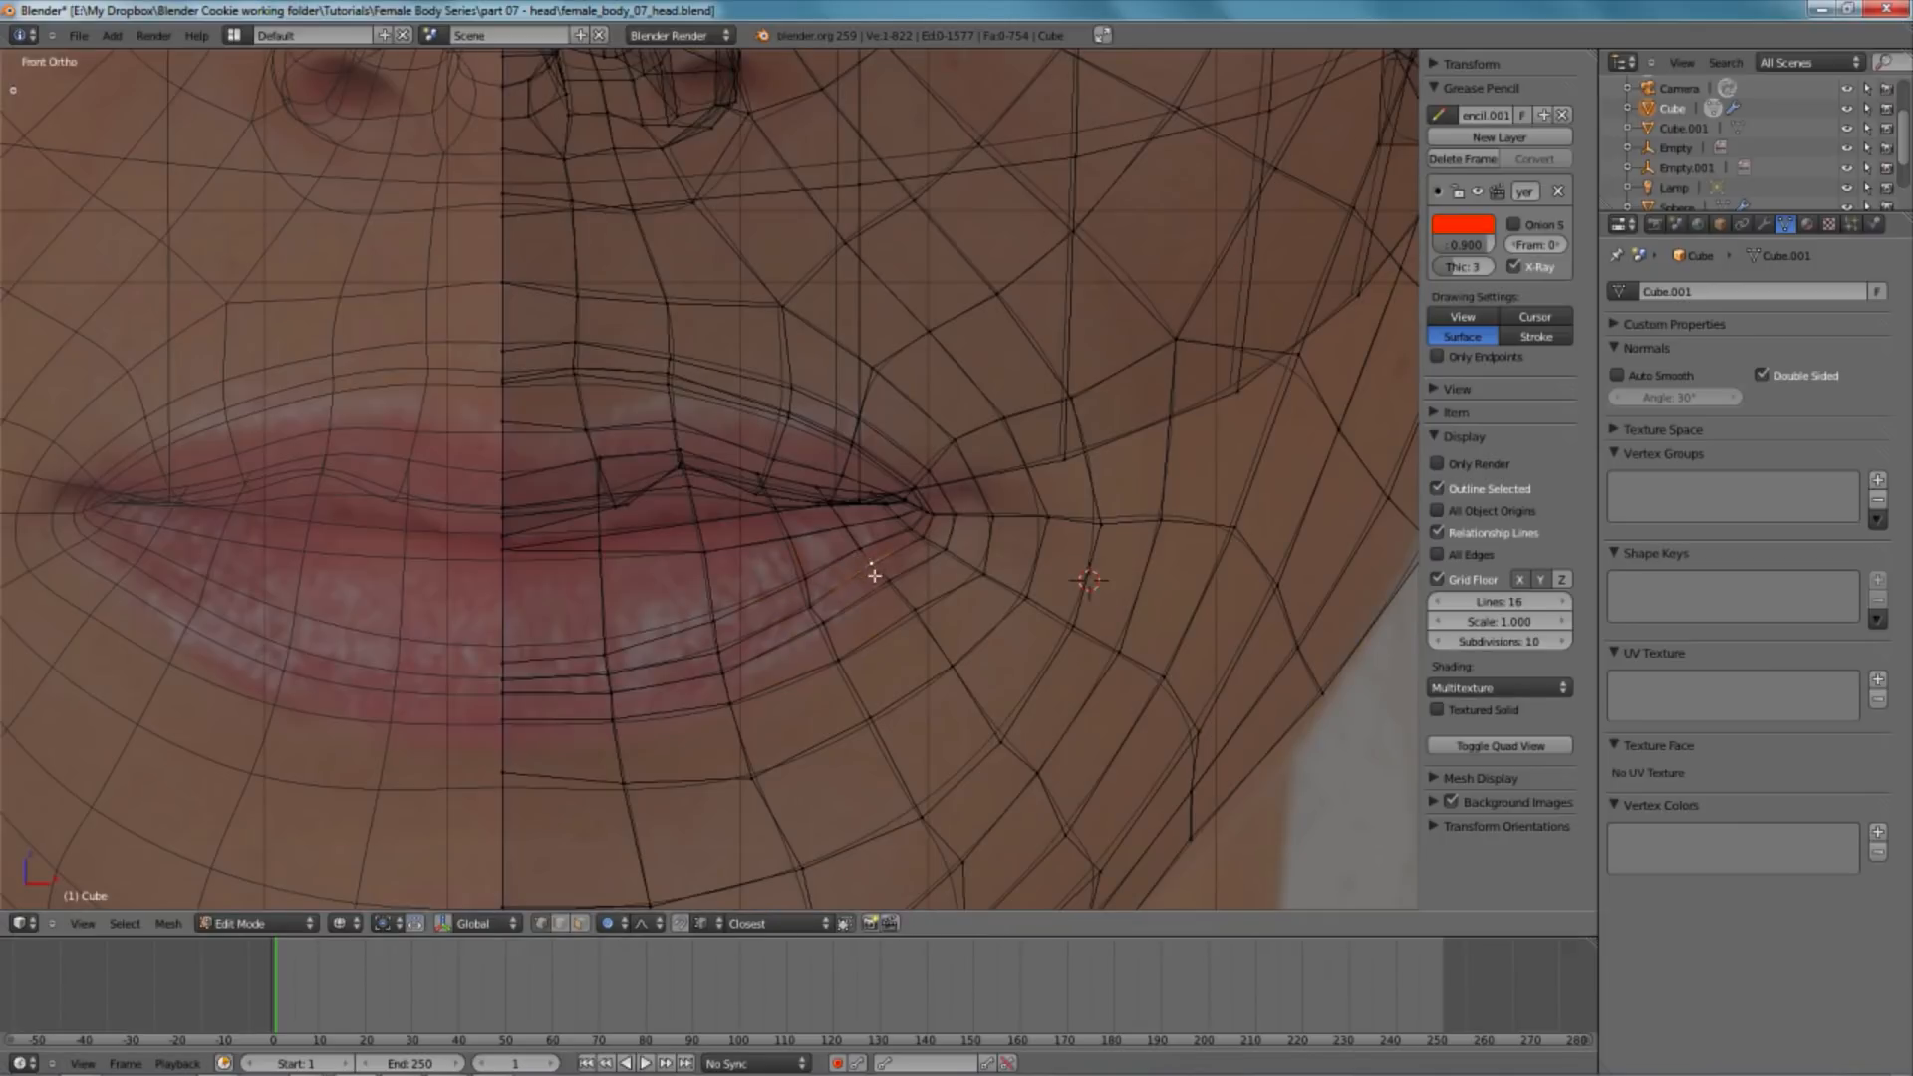
key("z")
key("g")
key("Escape")
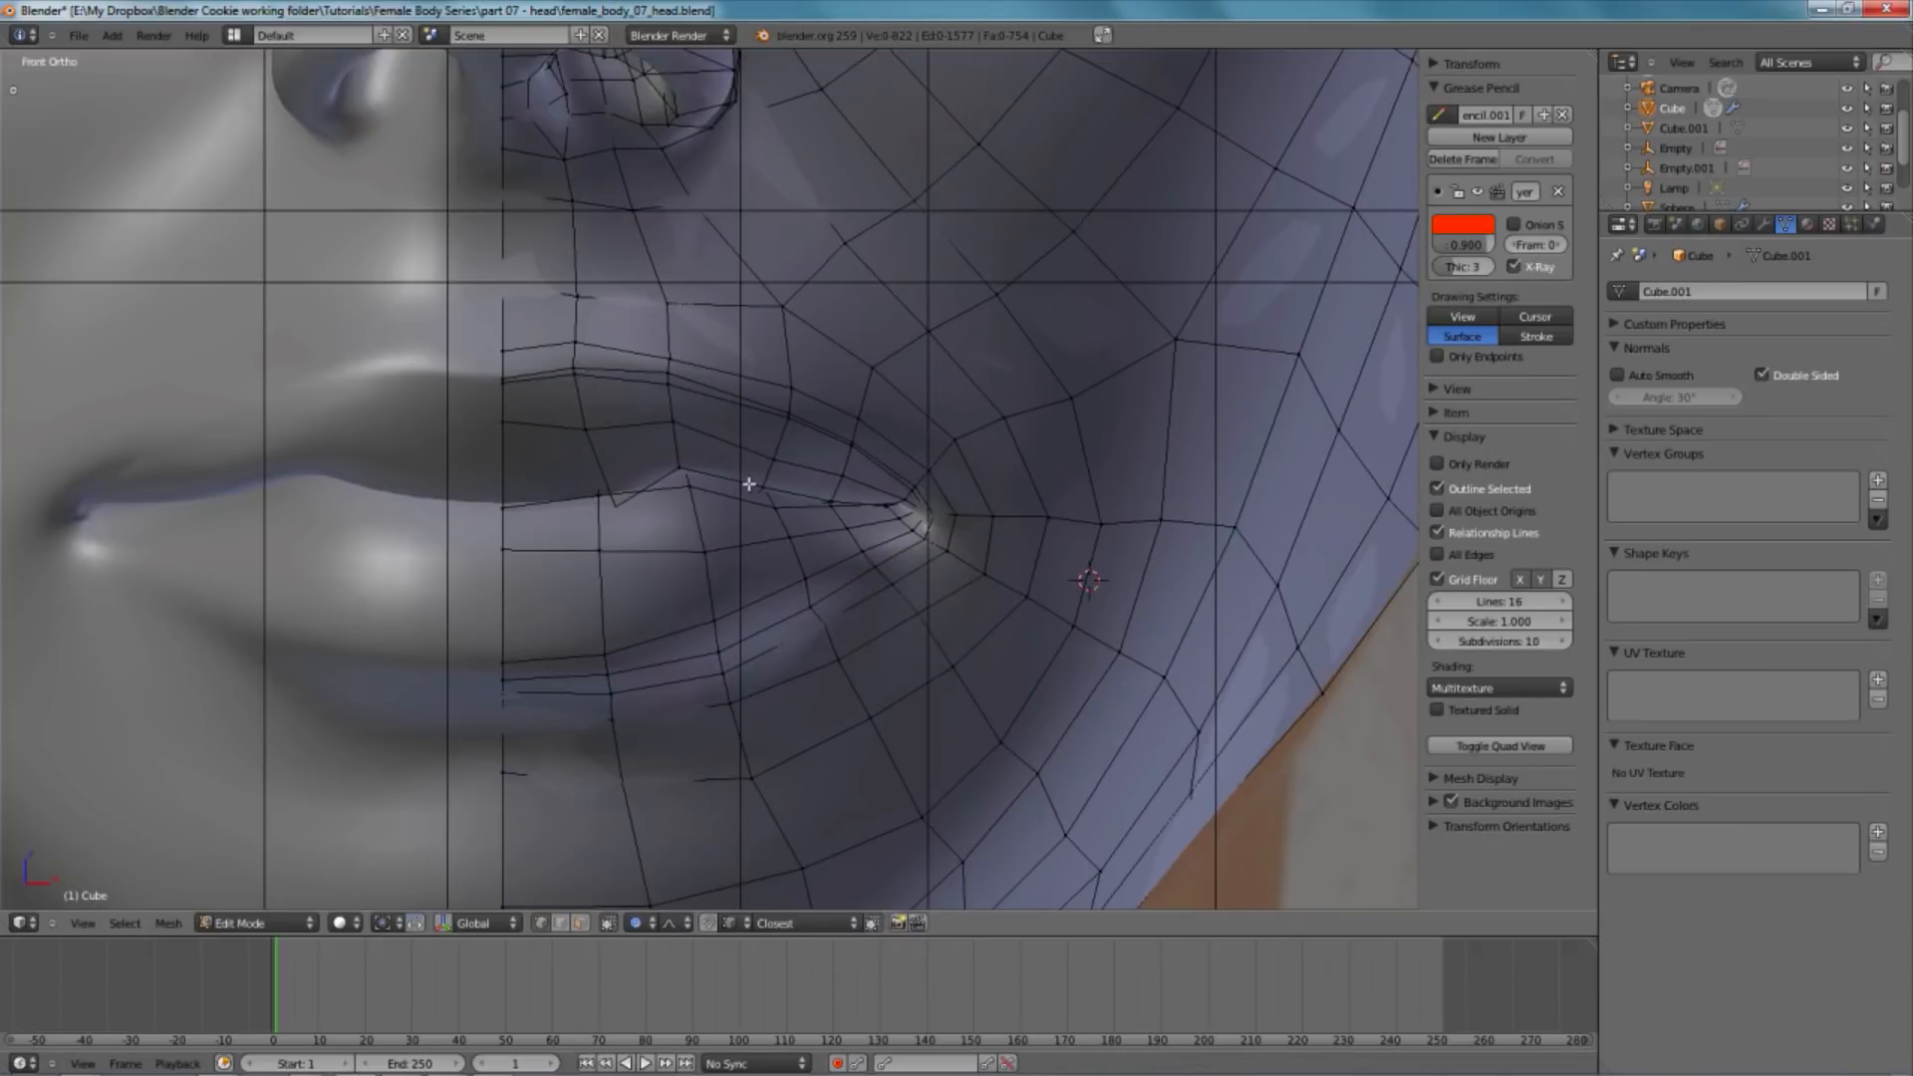
key("z")
key("z")
key("g")
key("Escape")
- Rotate and move the rear jaw-edge vertices in side view with proportional editing to fill out the jaw angle below the ear
scroll(965, 478, "down", 5)
key("Tab")
middle_click_drag(966, 479, 947, 516)
scroll(947, 516, "down", 2)
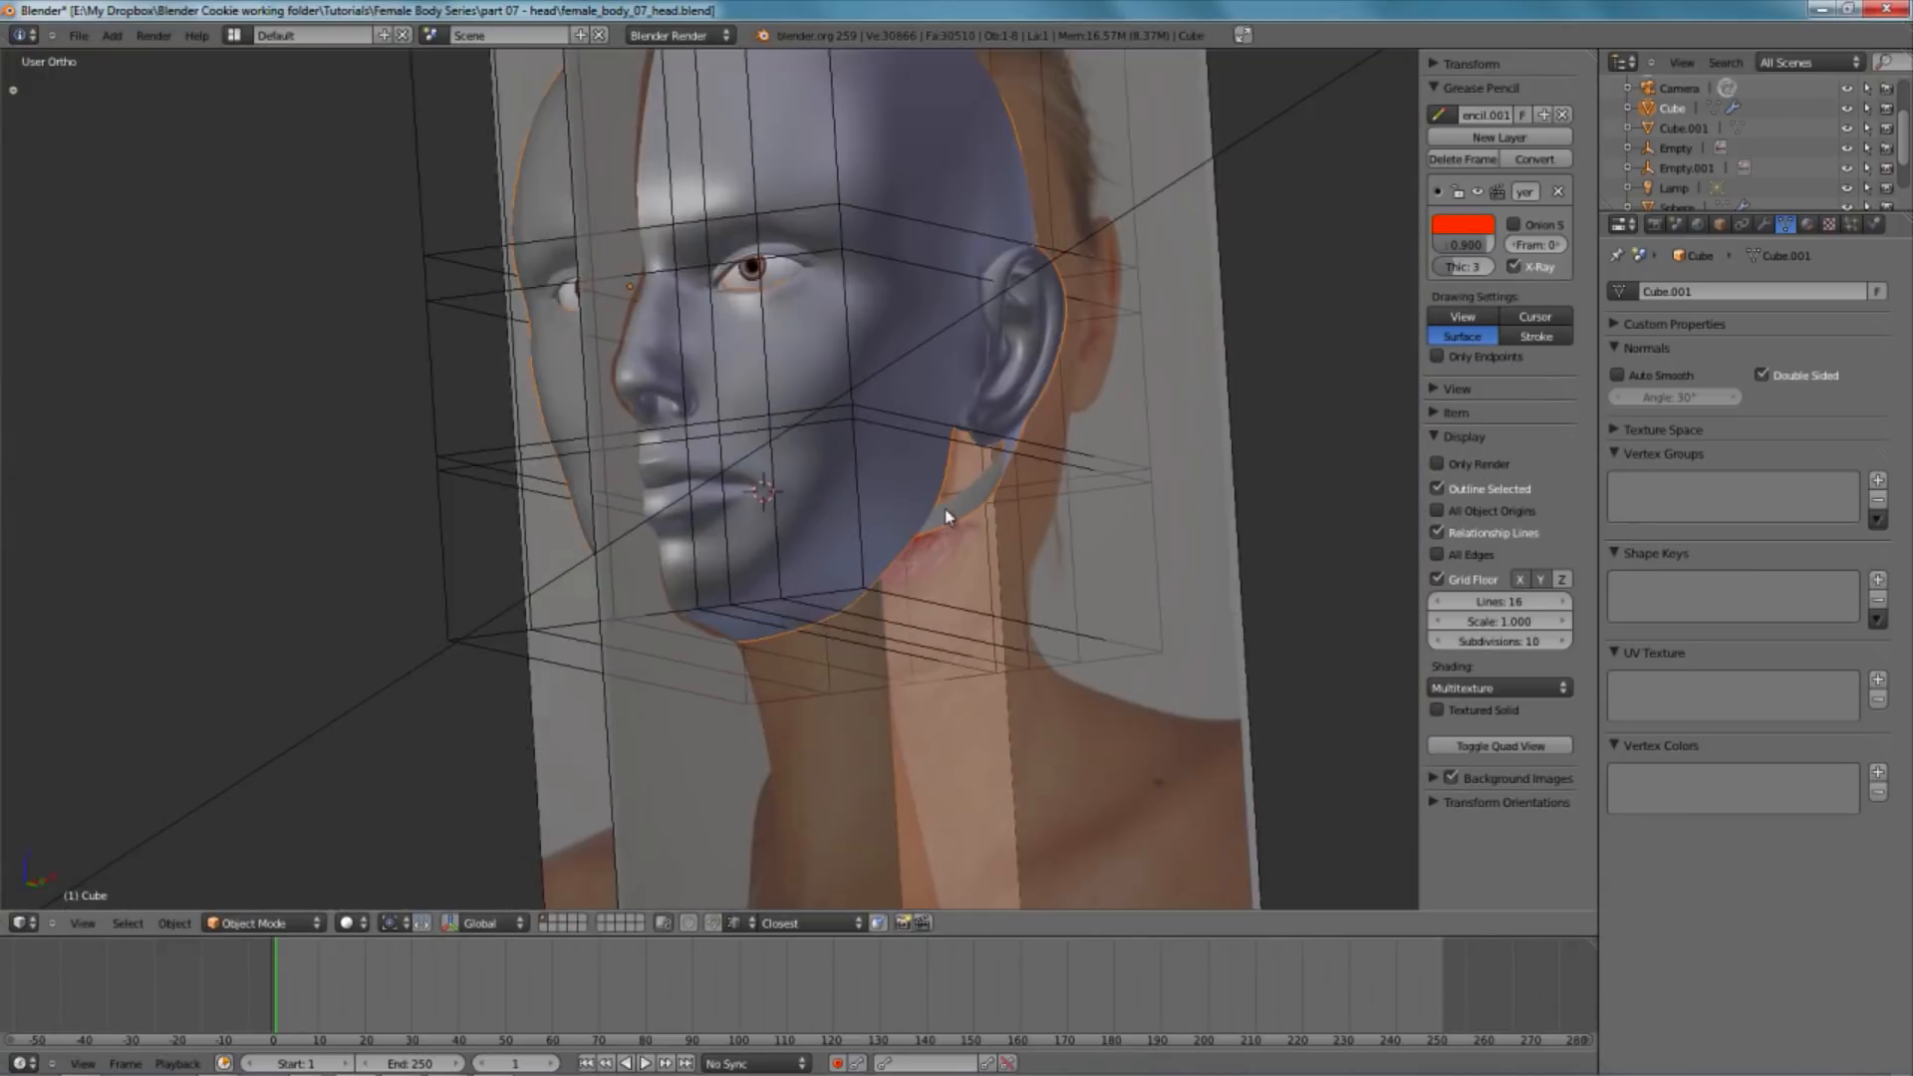
key("z")
key("KP_3")
key("z")
key("Tab")
scroll(996, 486, "up", 3)
right_click(1002, 511)
key("z")
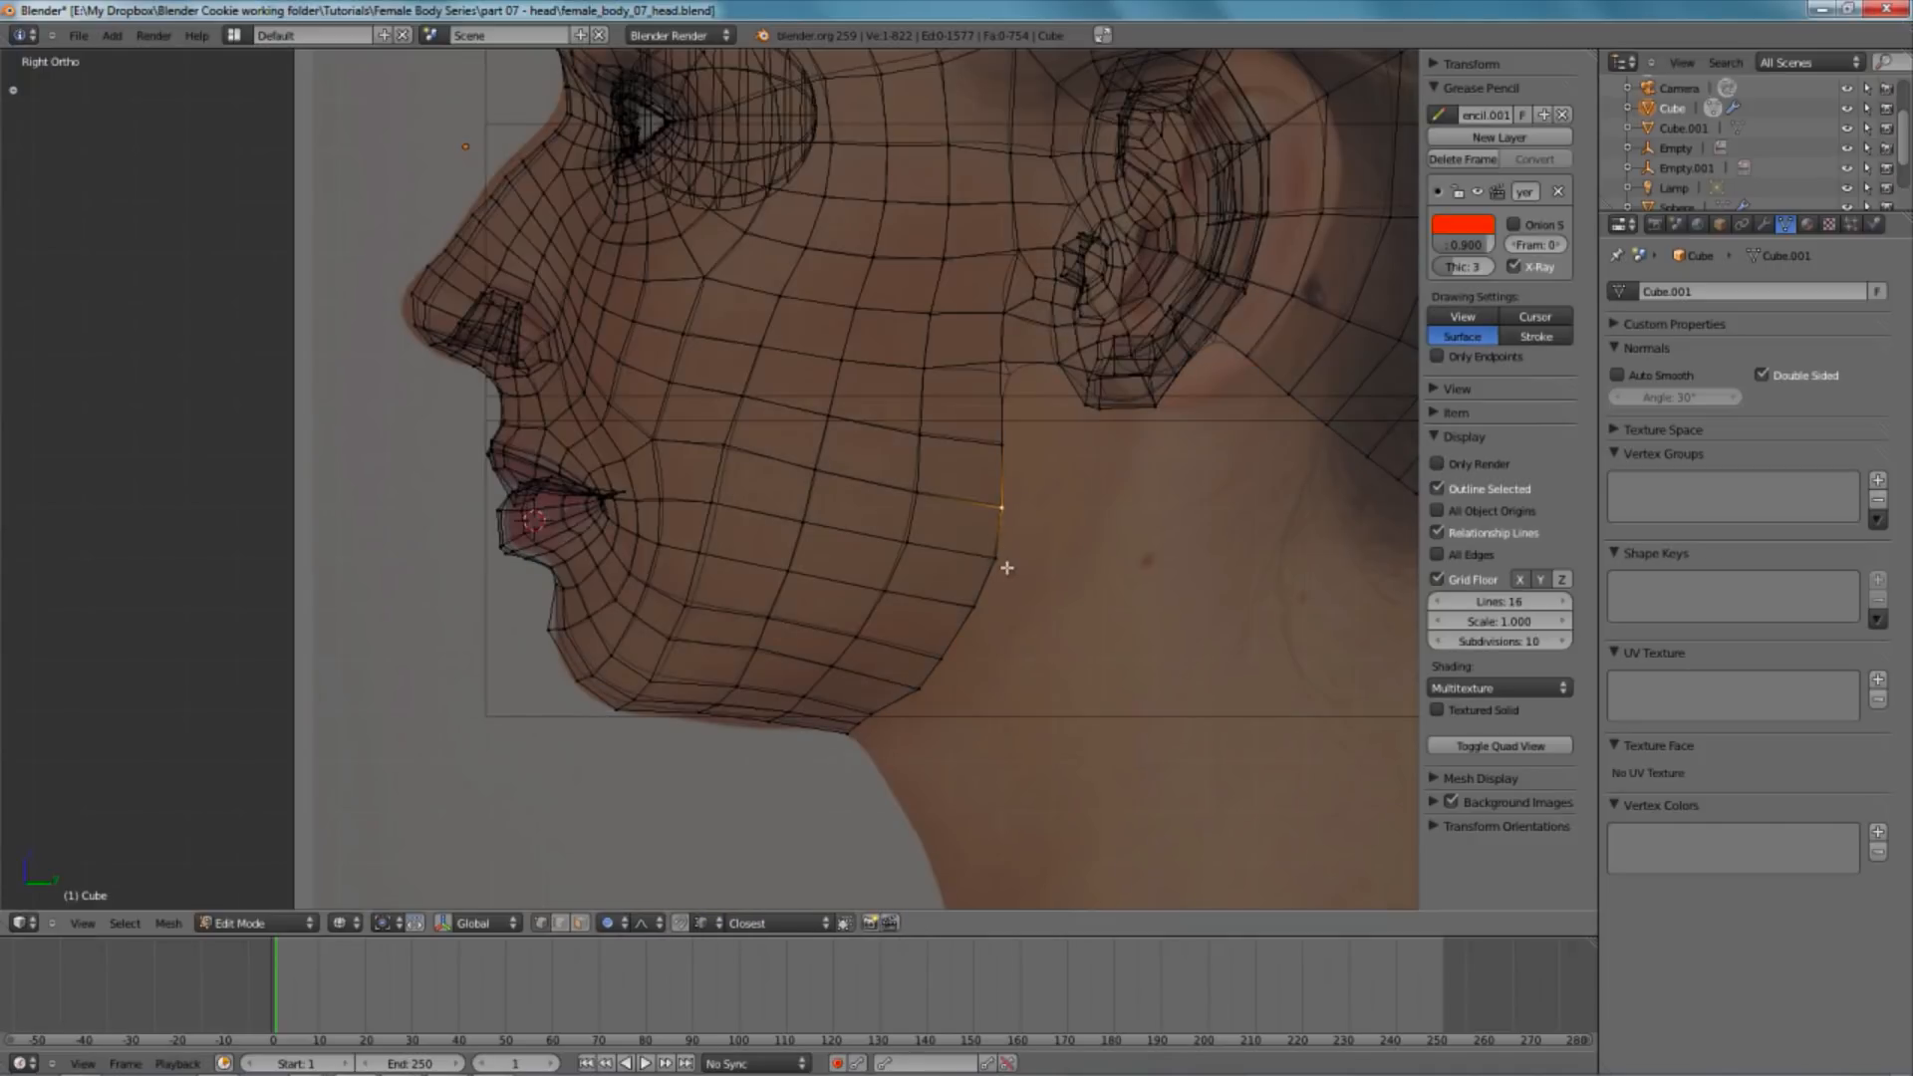
key("z")
scroll(1051, 606, "down", 3)
scroll(943, 611, "up", 2)
key("z")
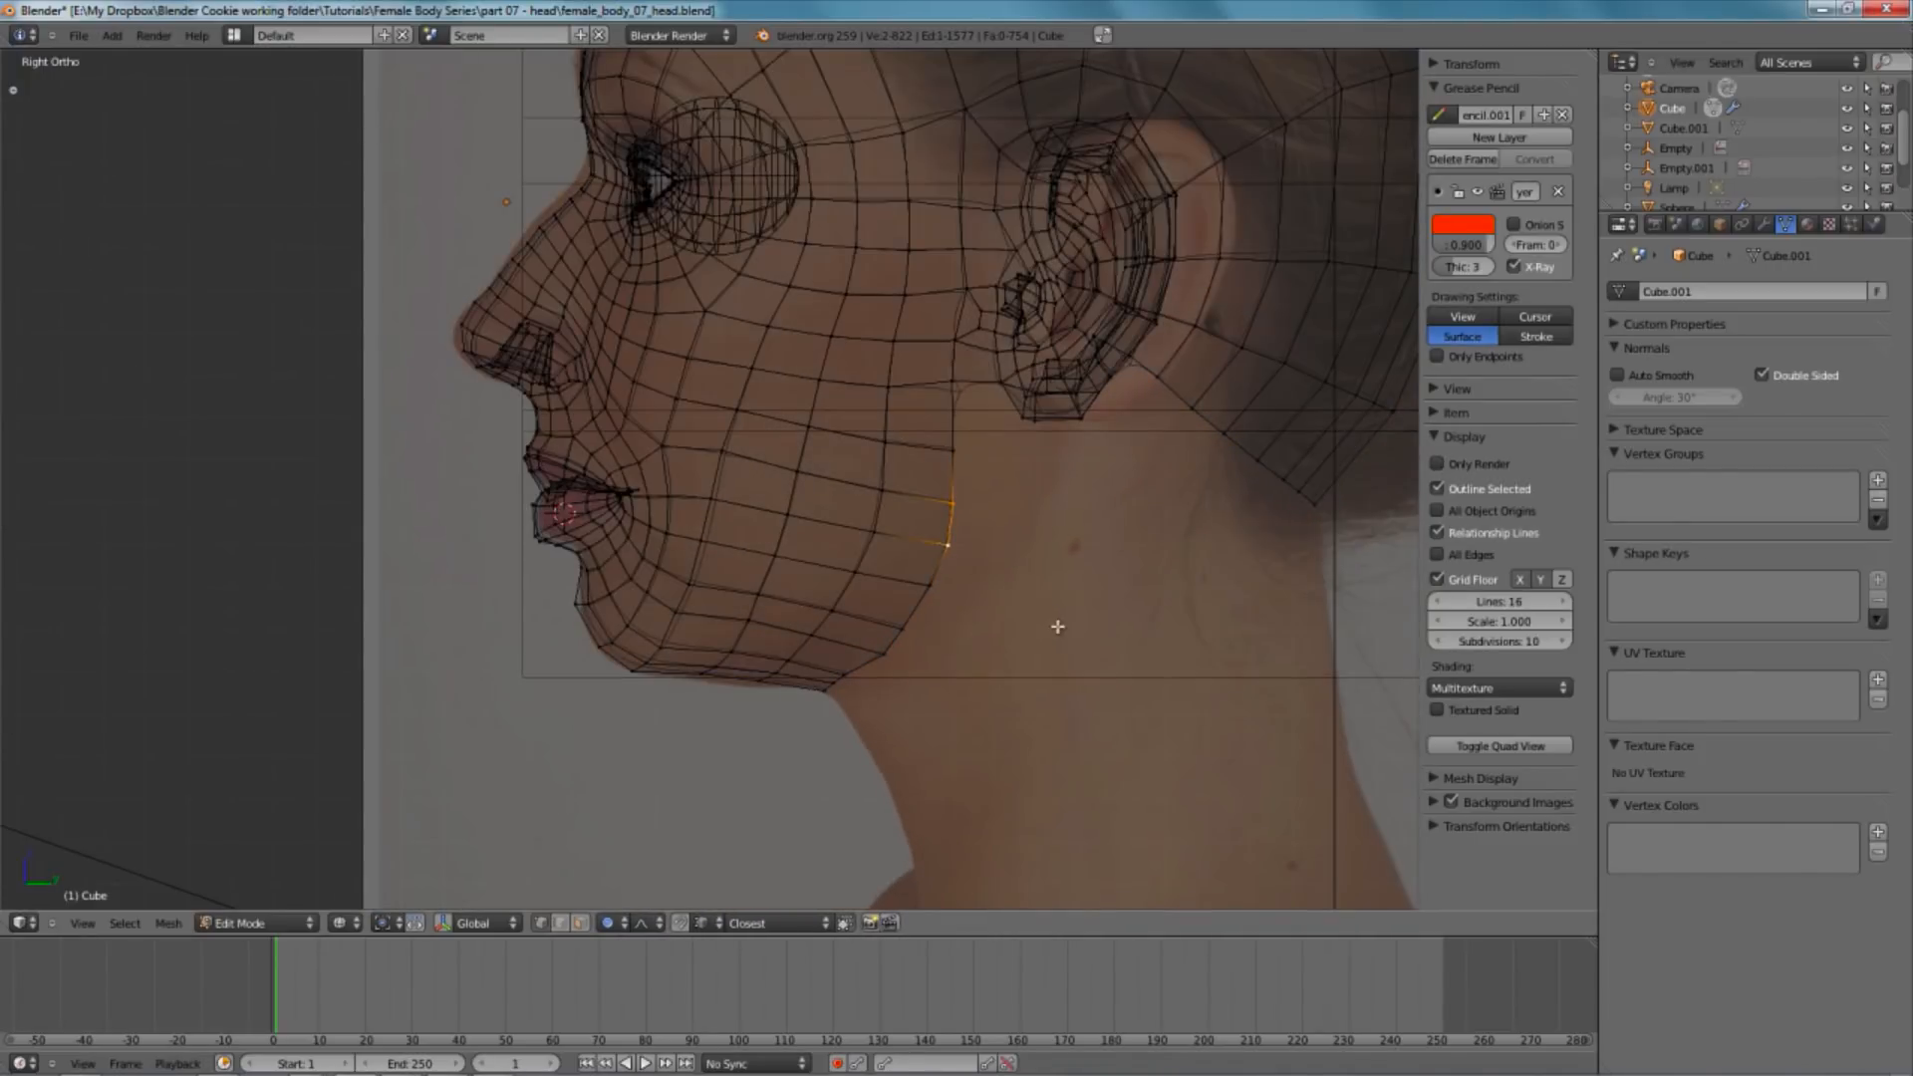
key("r")
scroll(1064, 605, "down", 14)
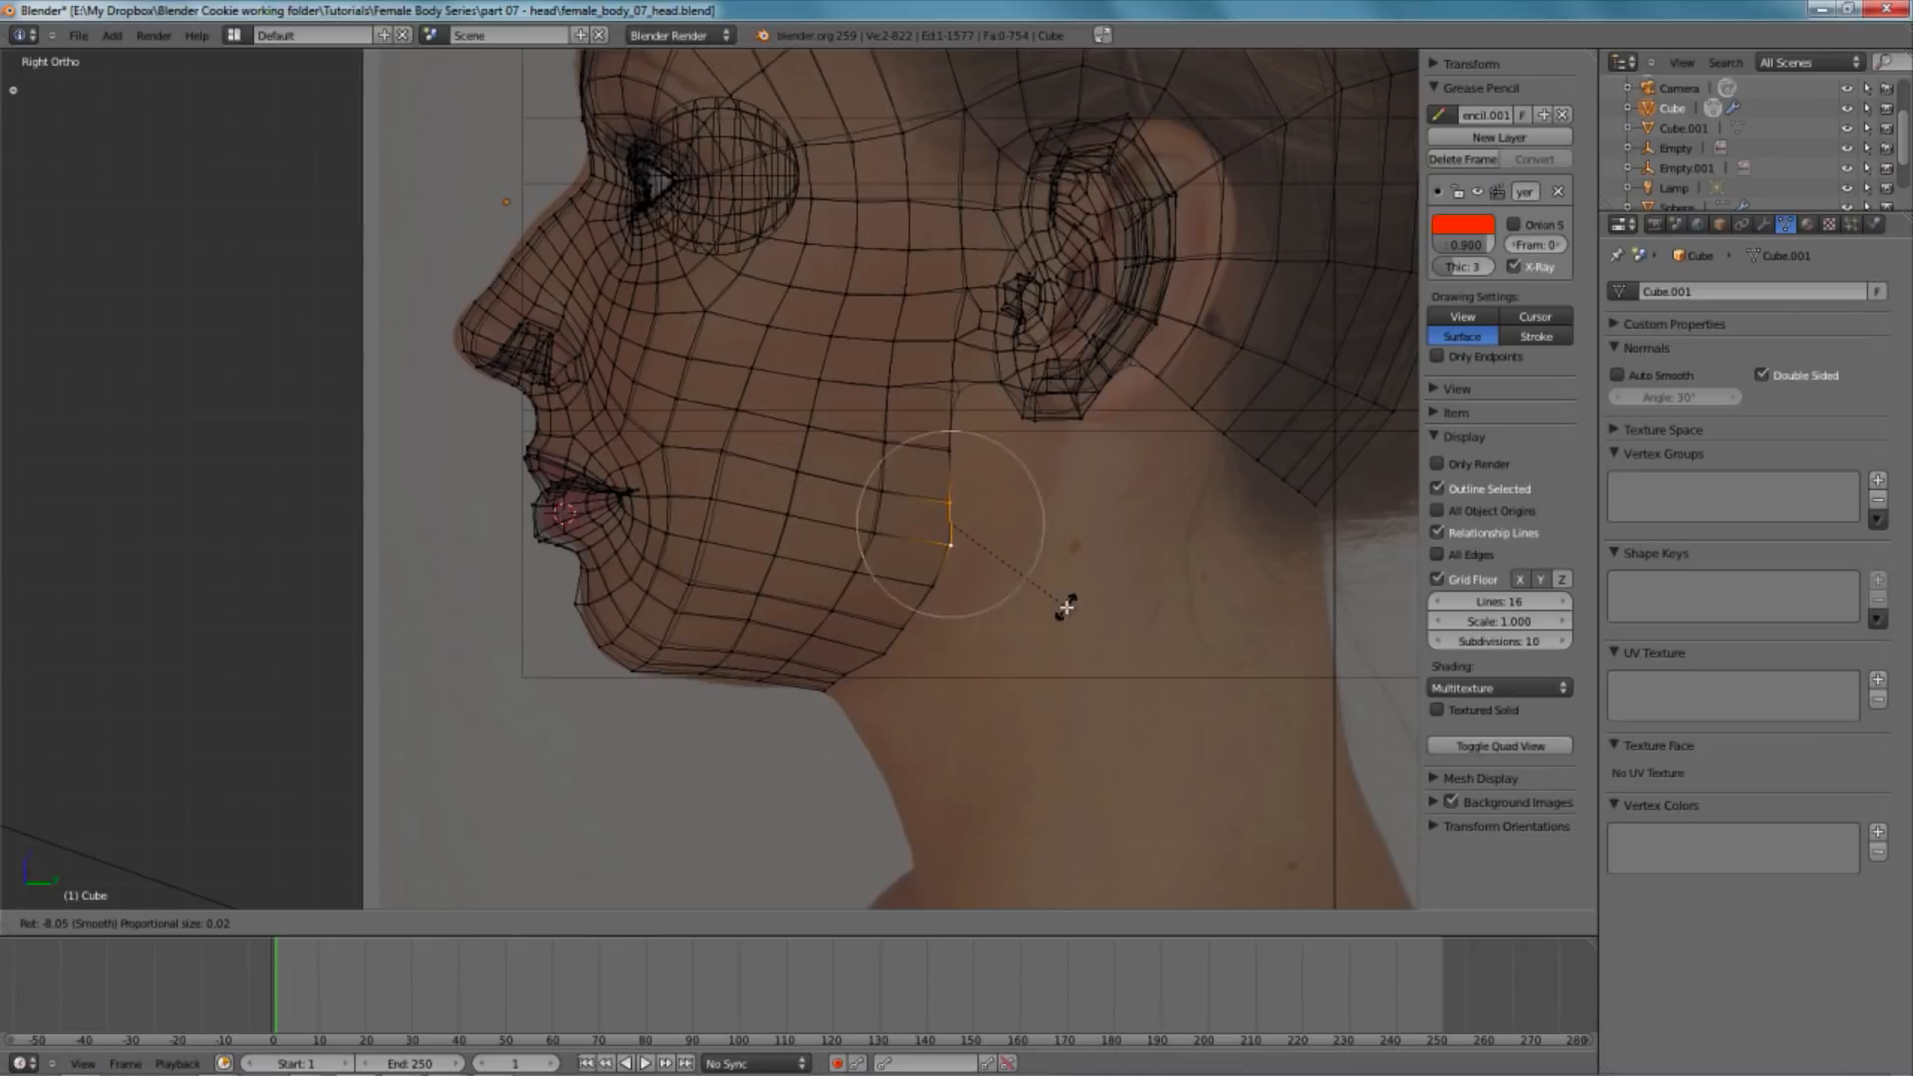
scroll(1062, 600, "down", 3)
left_click(1061, 599)
key("g")
left_click(953, 633)
right_click(934, 568)
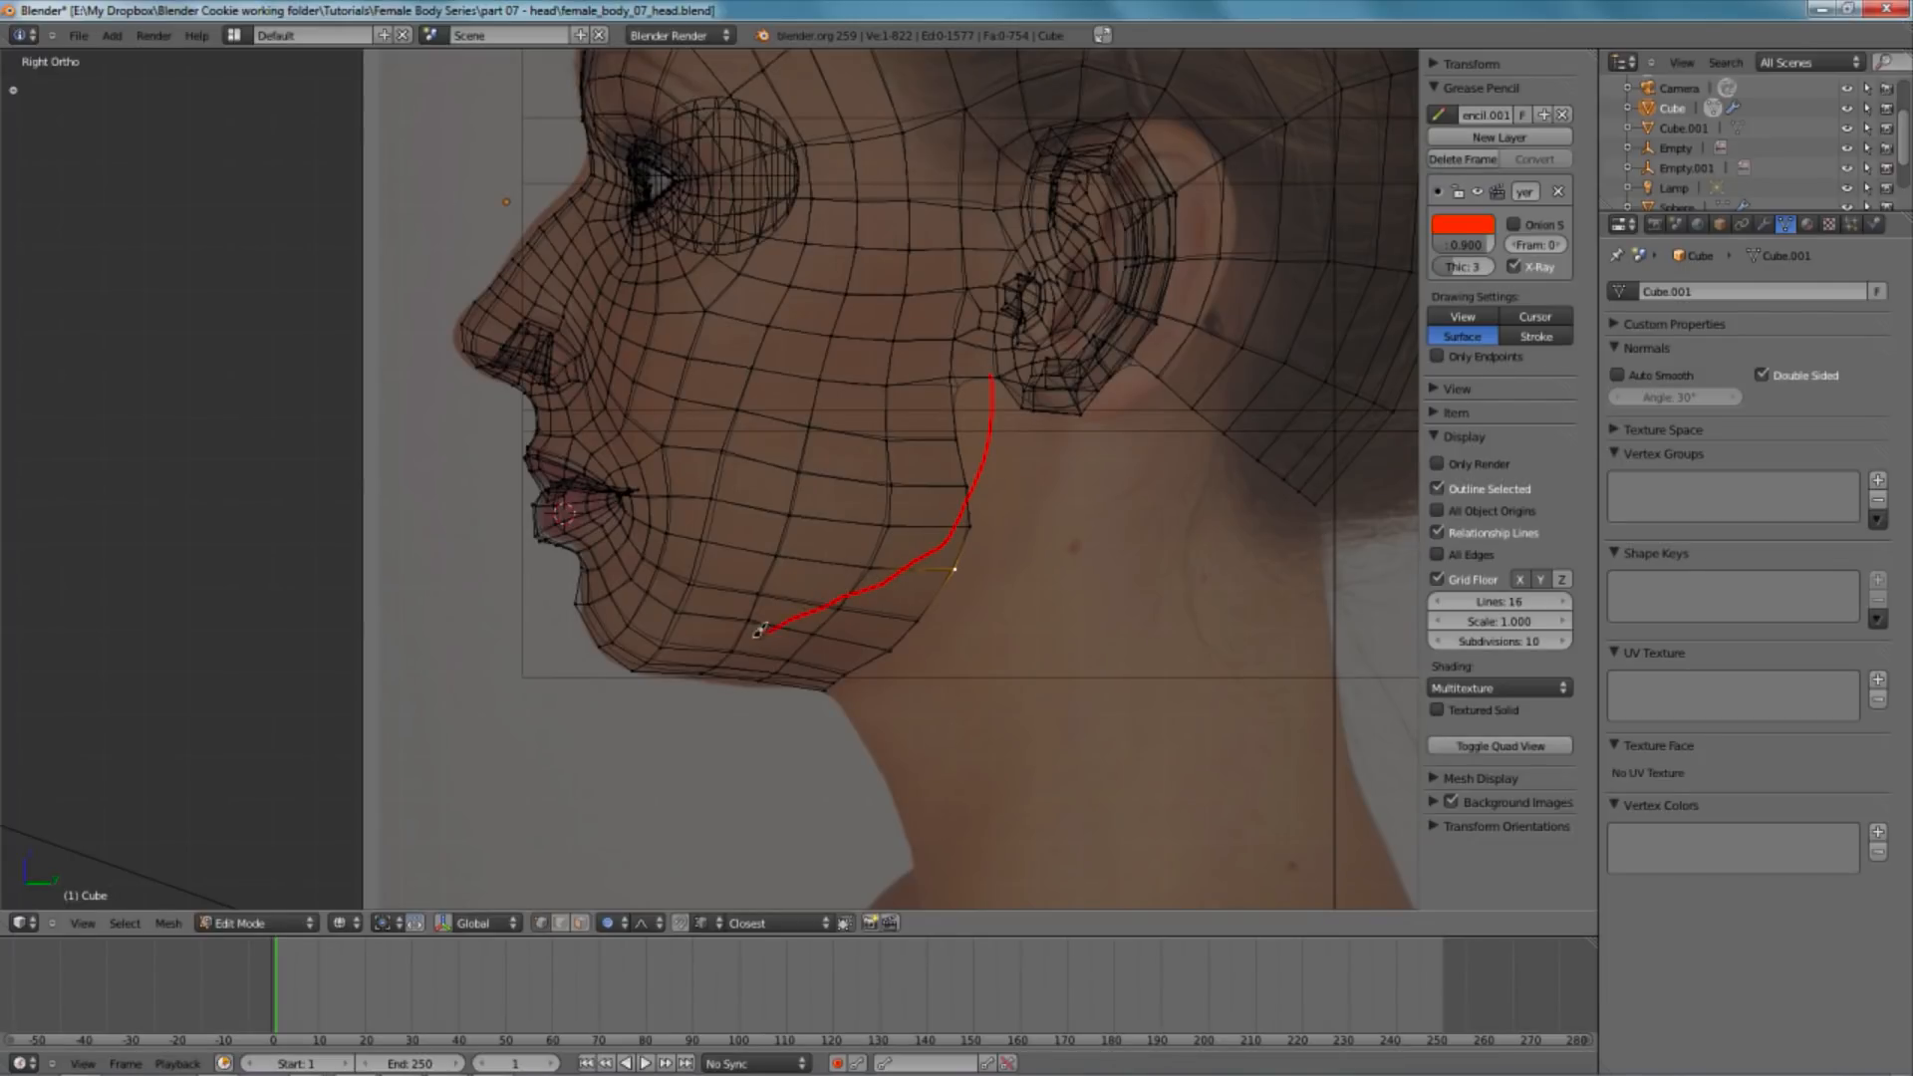
- Sketch a Grease Pencil curve along the jawline from the earlobe toward the chin and erase it
left_click_drag(890, 583, 600, 703)
right_click_drag(937, 530, 1003, 440)
- Move the jaw-corner vertex slightly outward and down in front view with proportional editing
key("KP_1")
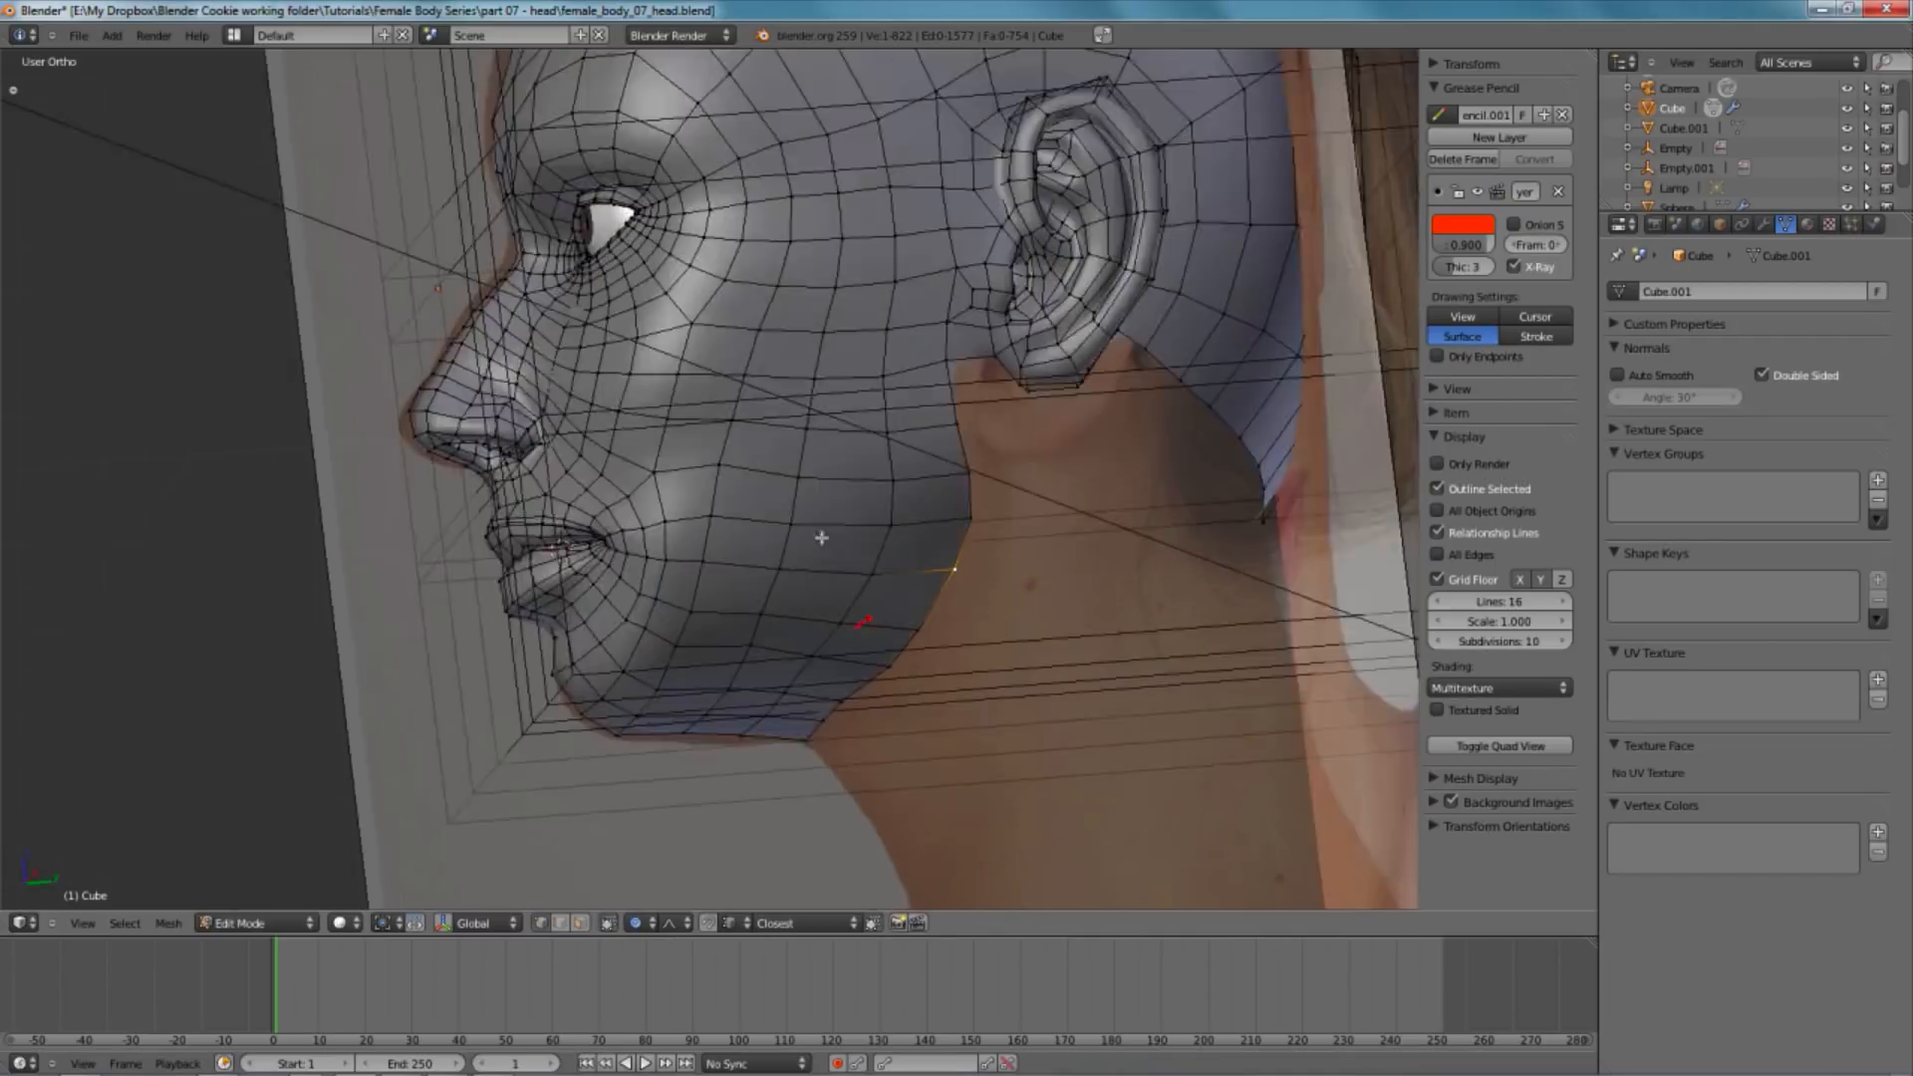
key("z")
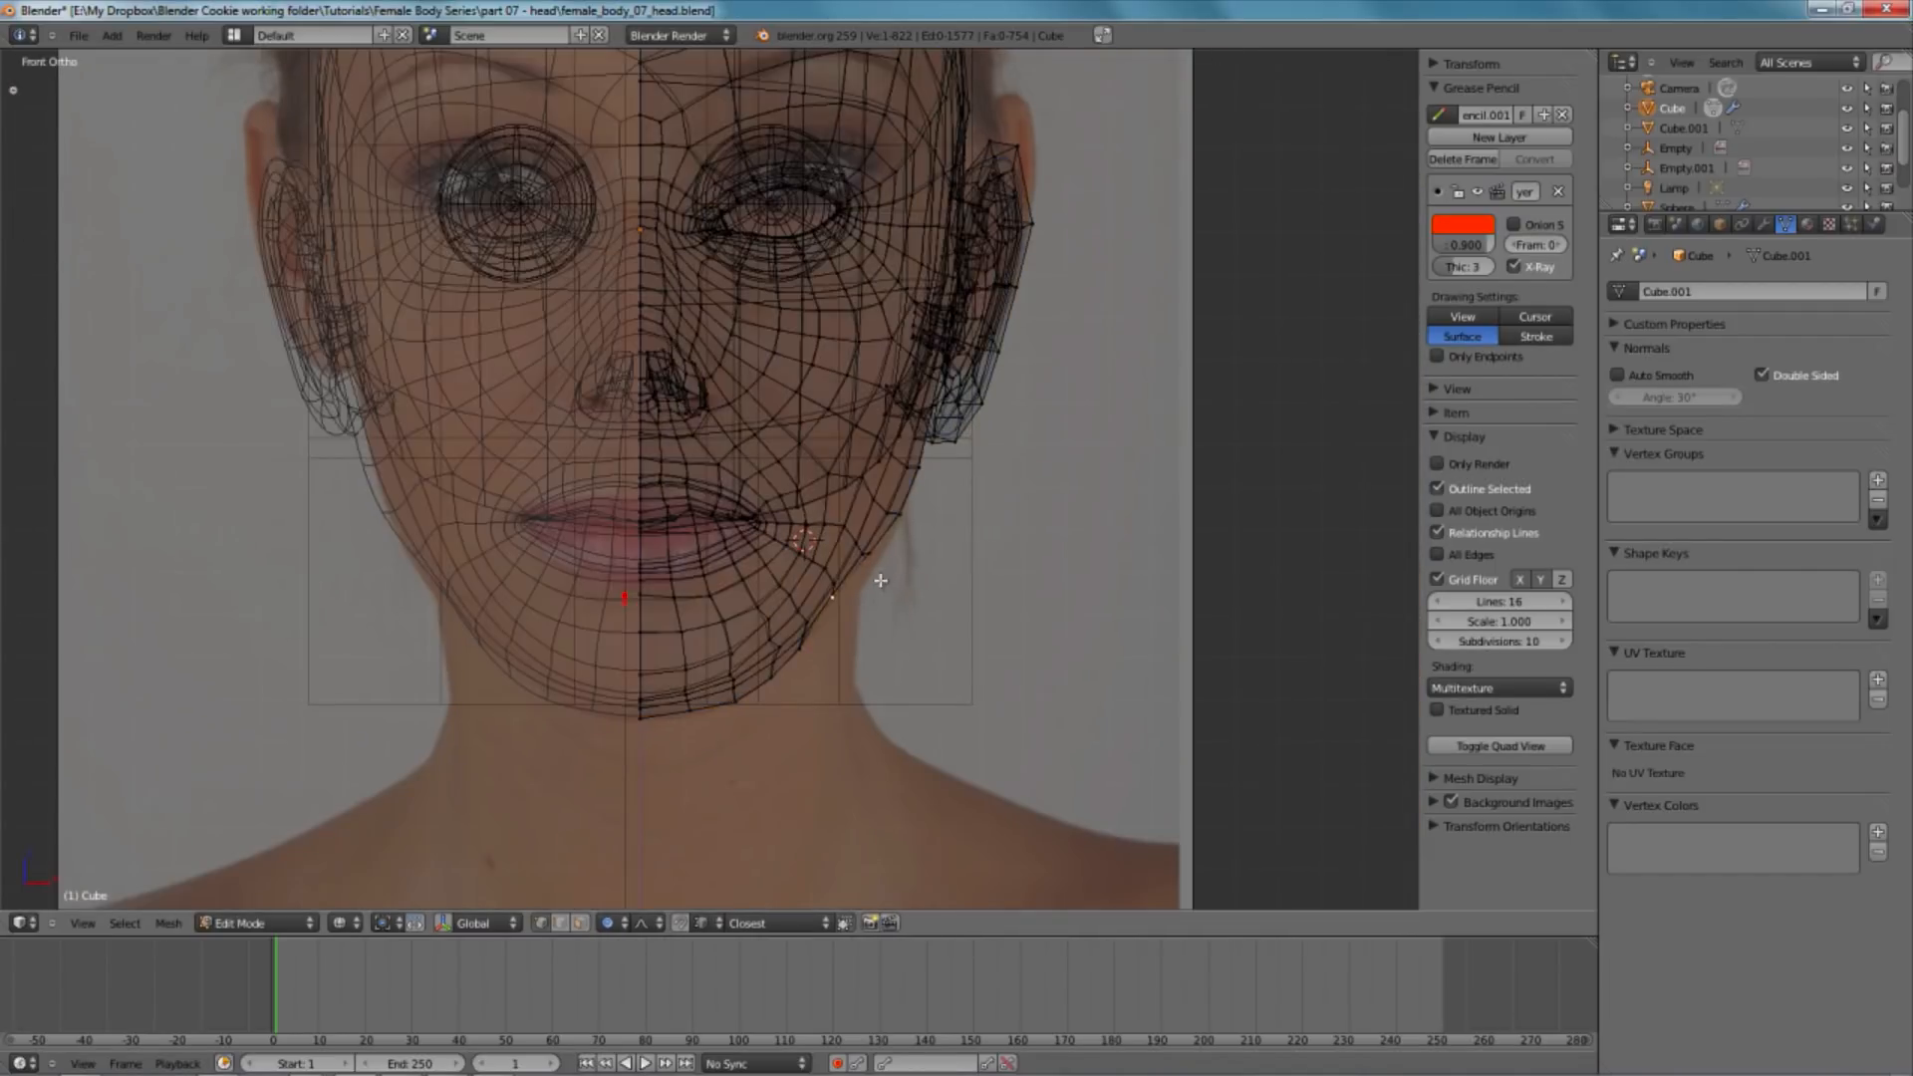
key("z")
key("g")
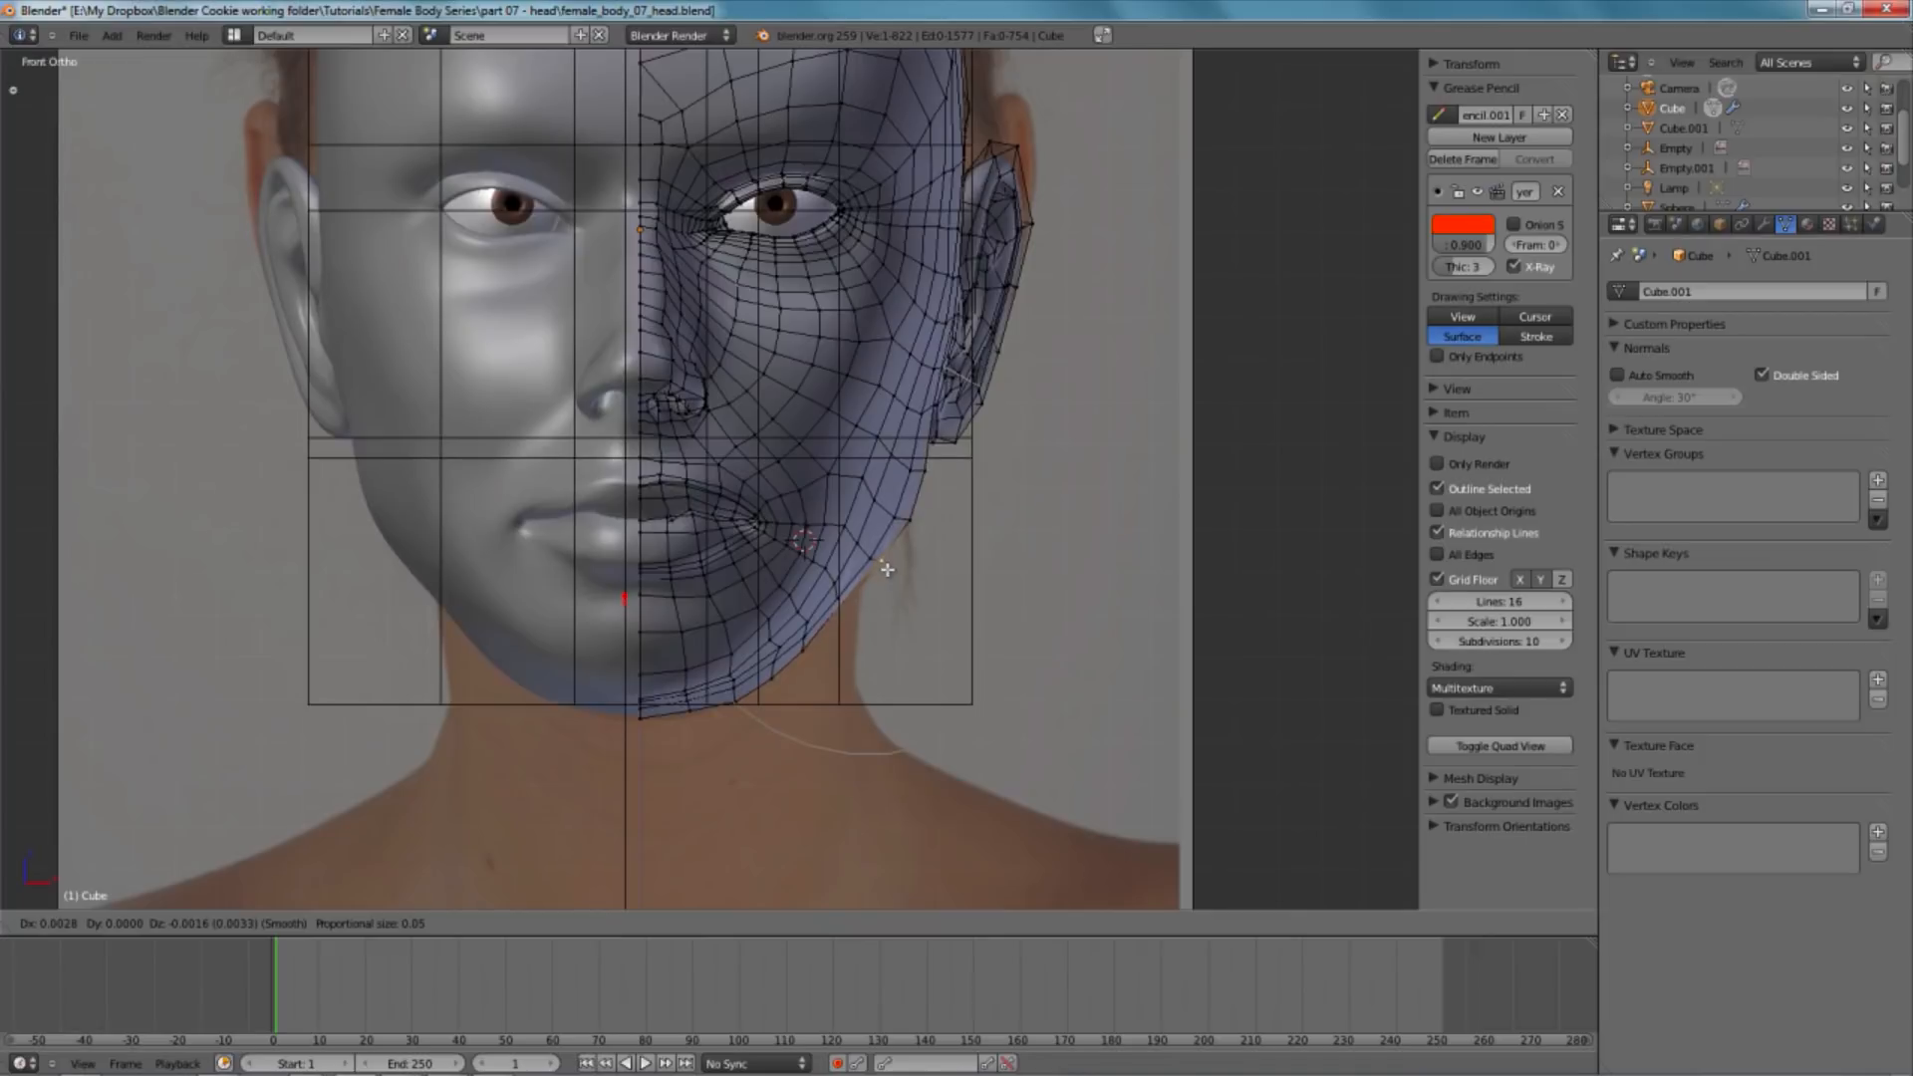
left_click(887, 575)
key("z")
key("z")
- Adjust the jaw-edge vertices below the earlobe in front view and erase the guide stroke along the side of the face
right_click(869, 500)
key("z")
key("g")
right_click(964, 199)
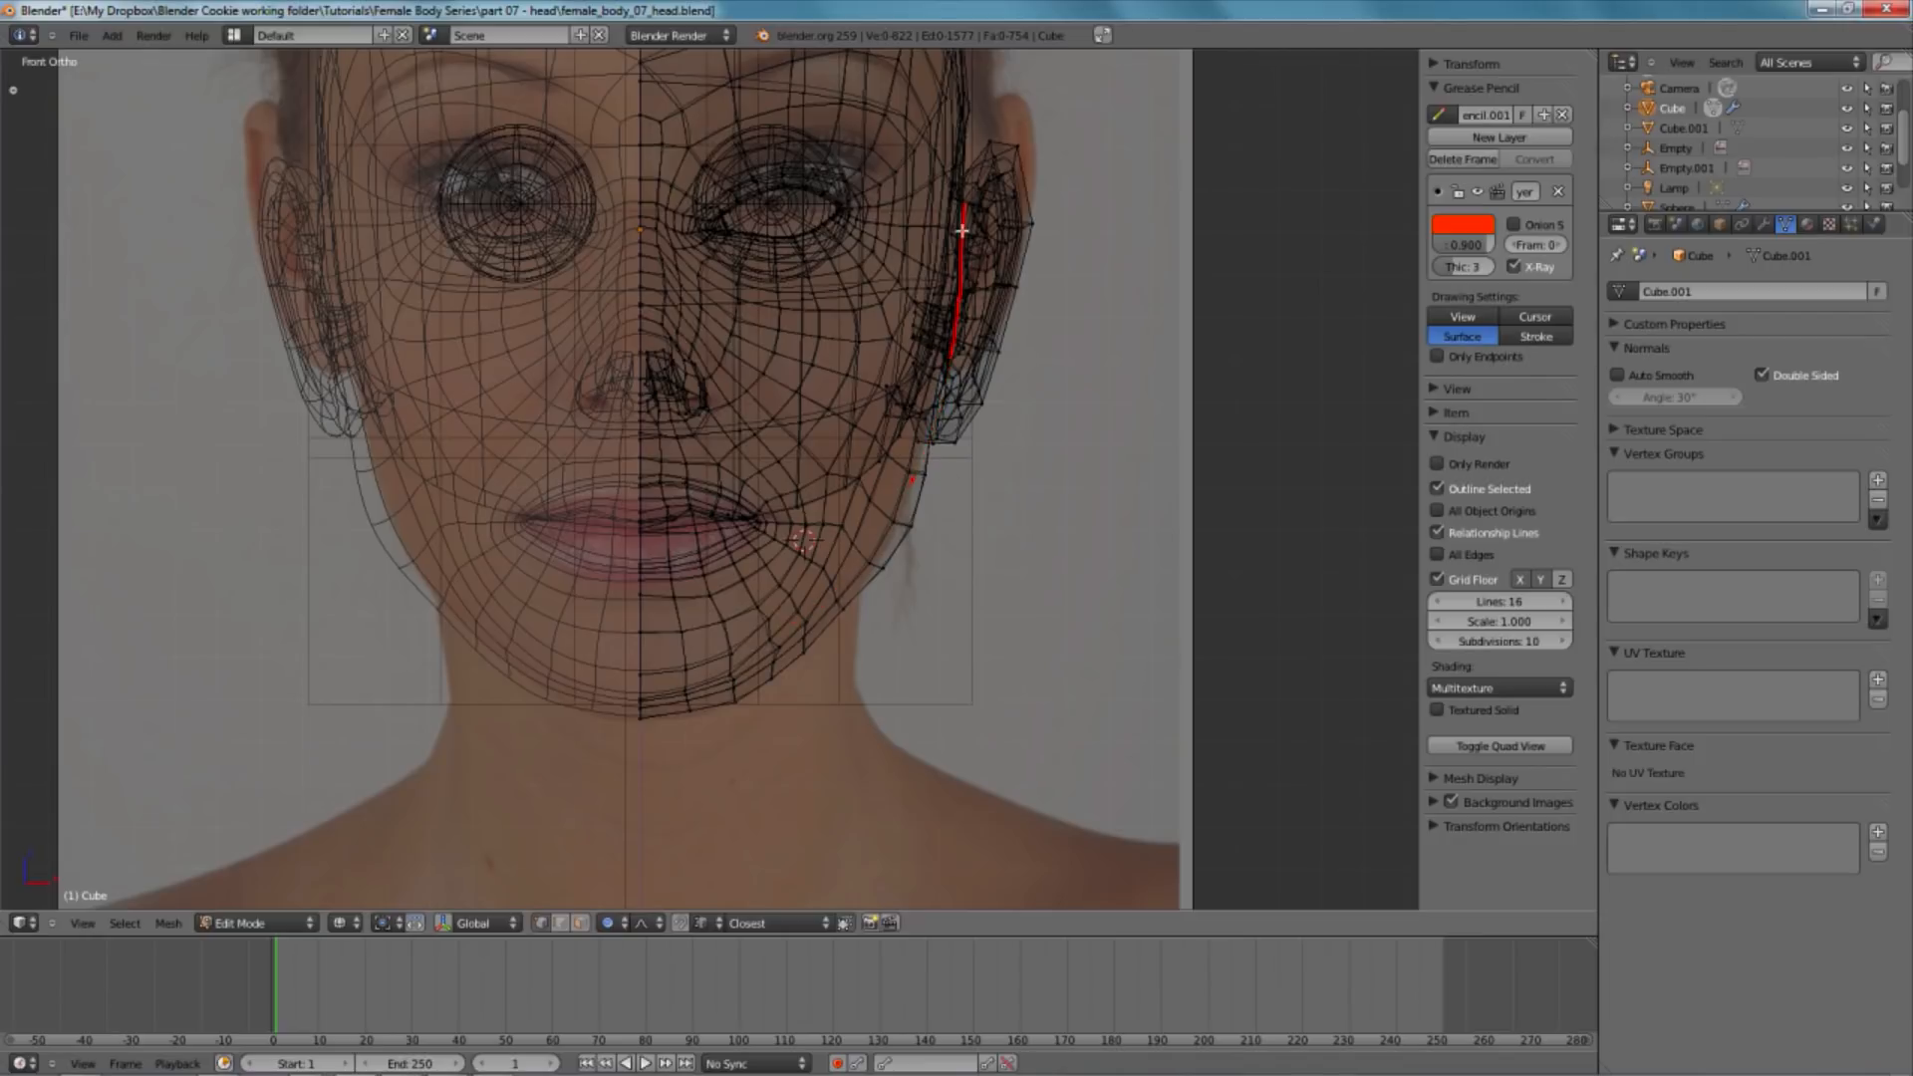
scroll(961, 393, "up", 1)
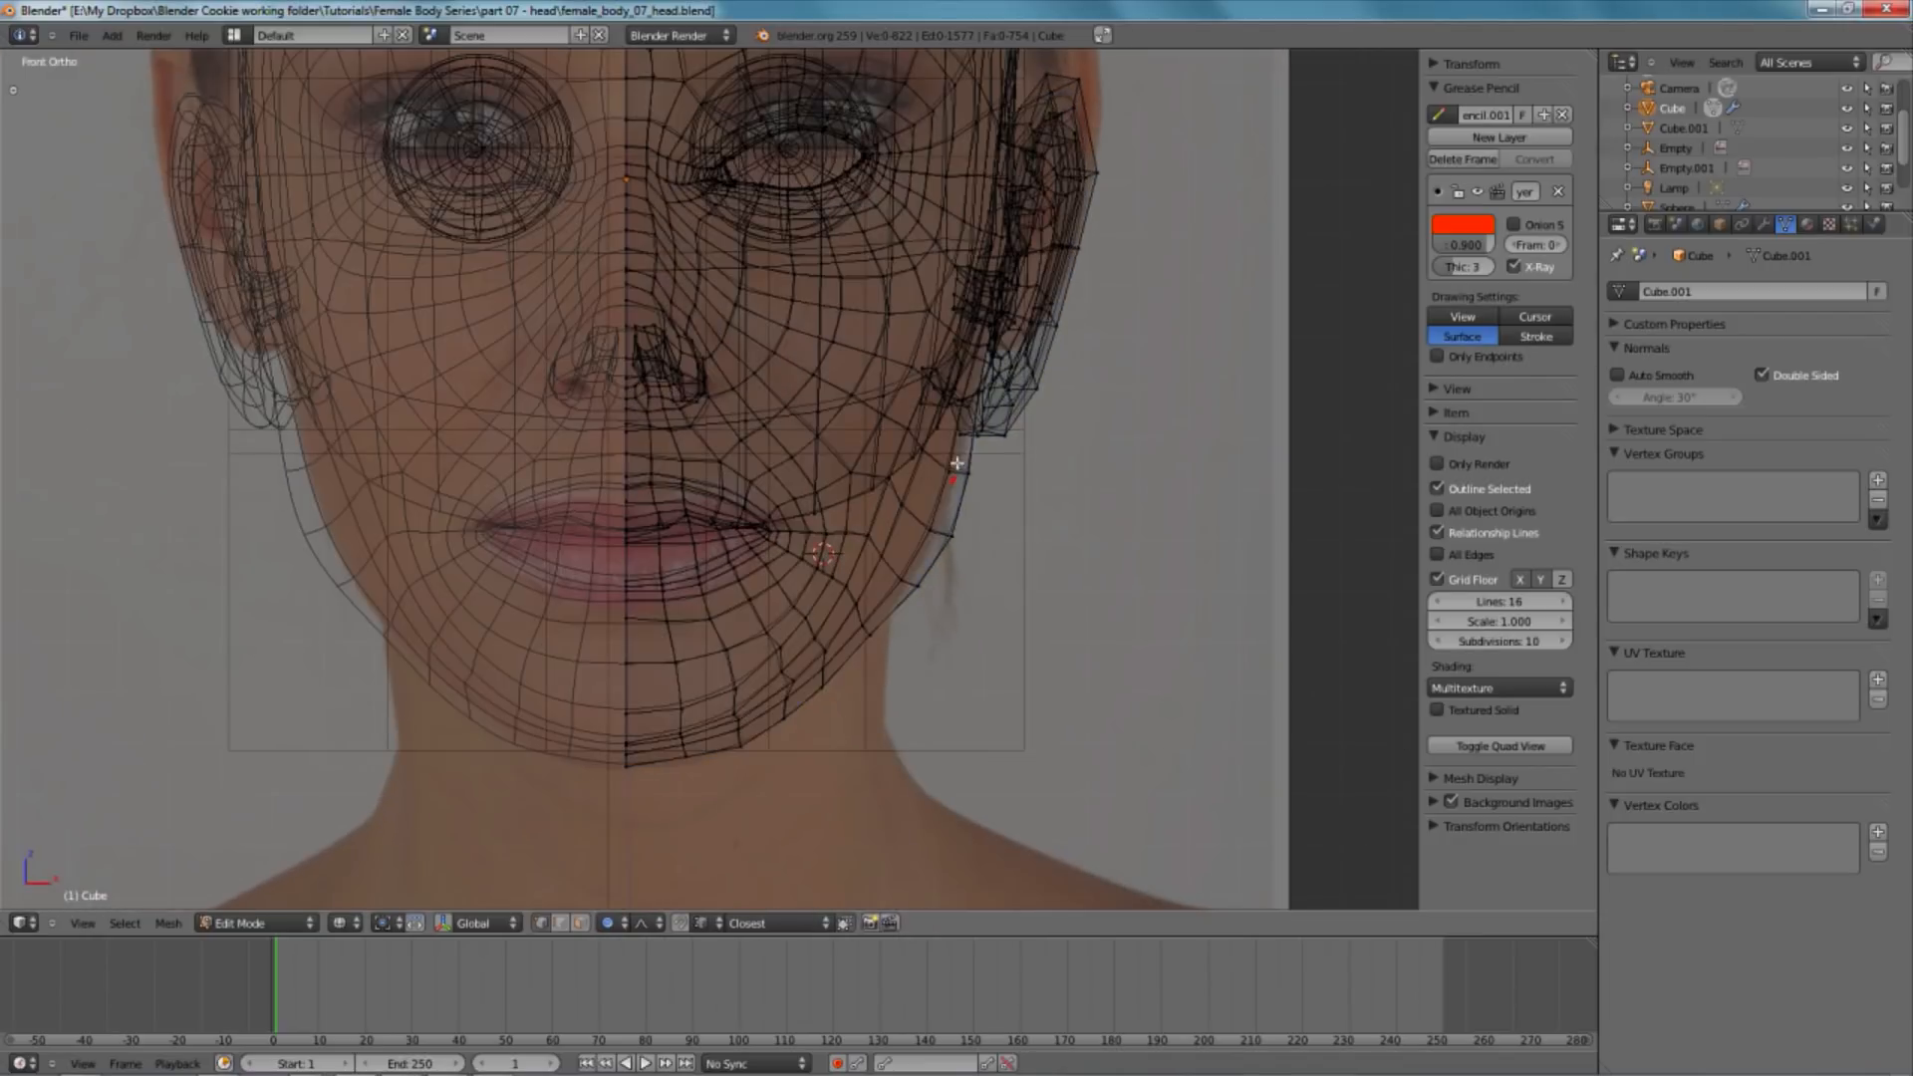
key("z")
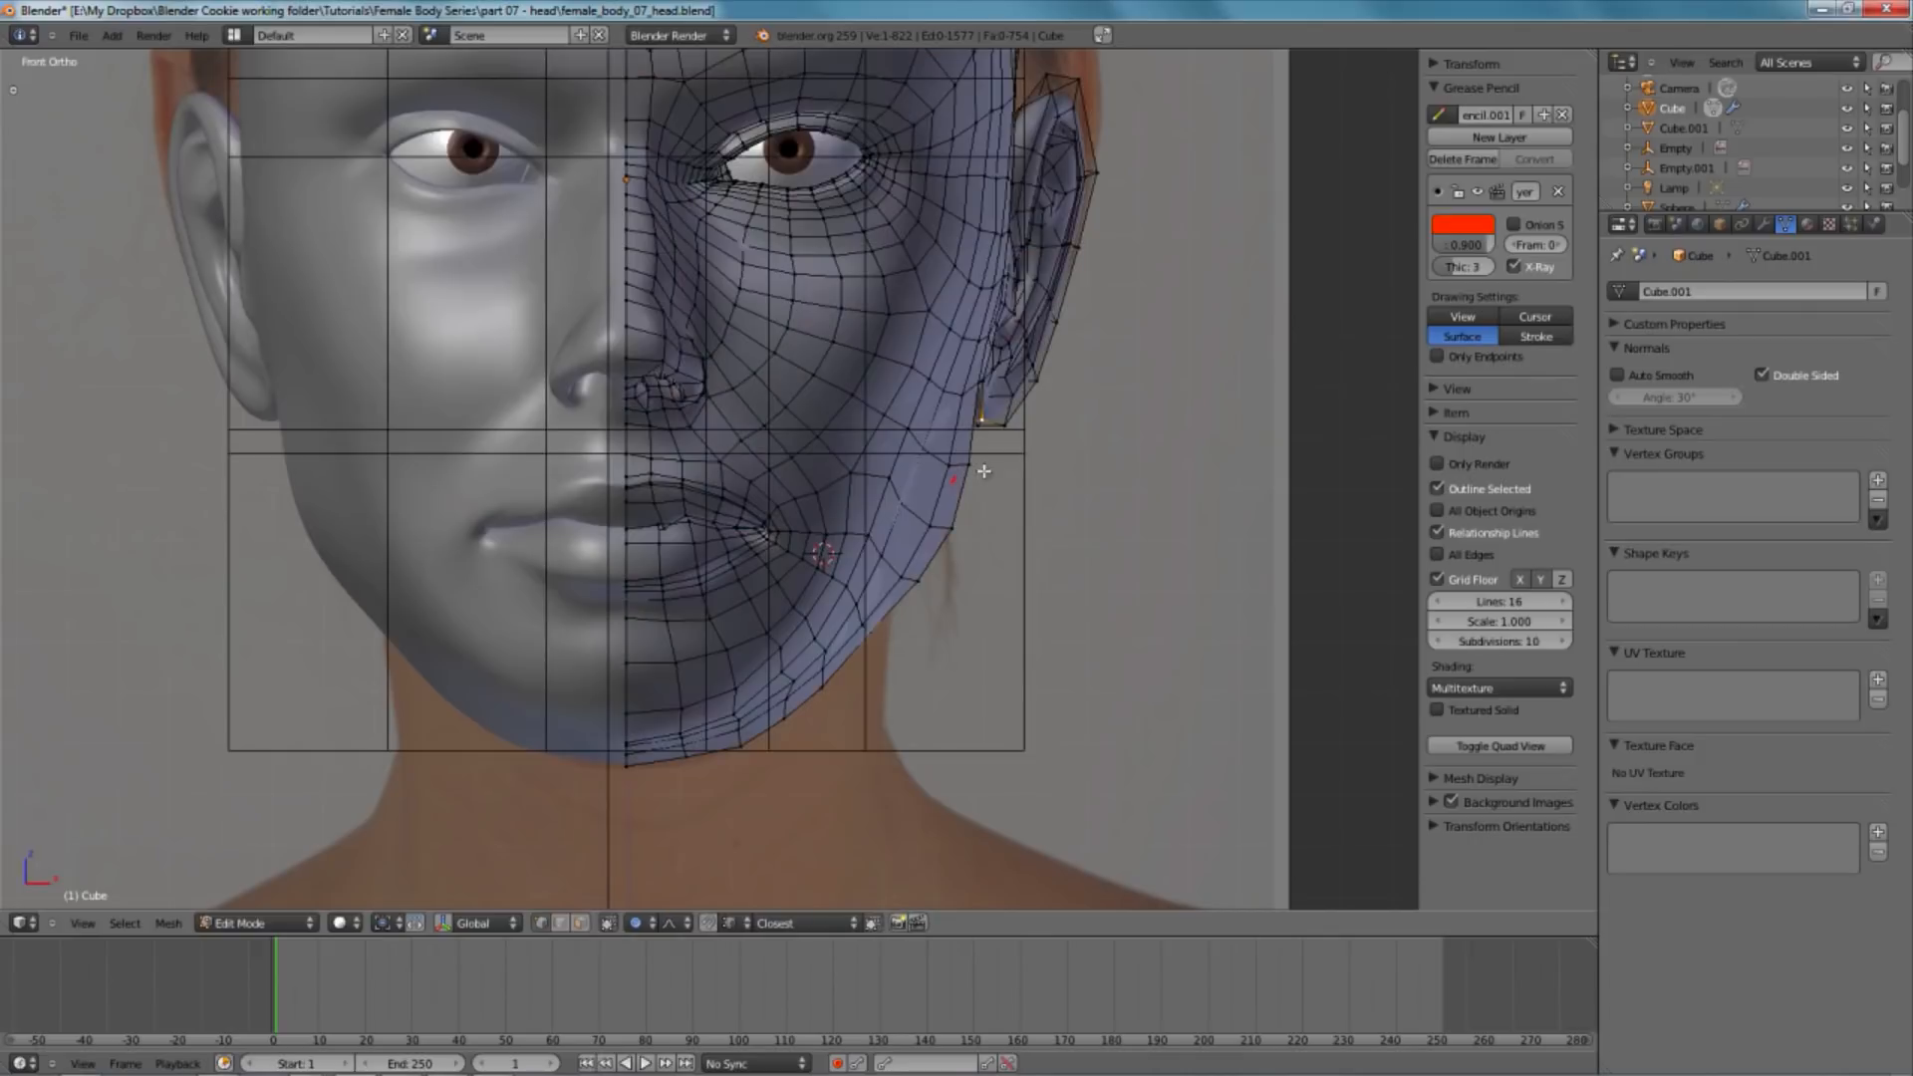
key("z")
key("z")
key("z")
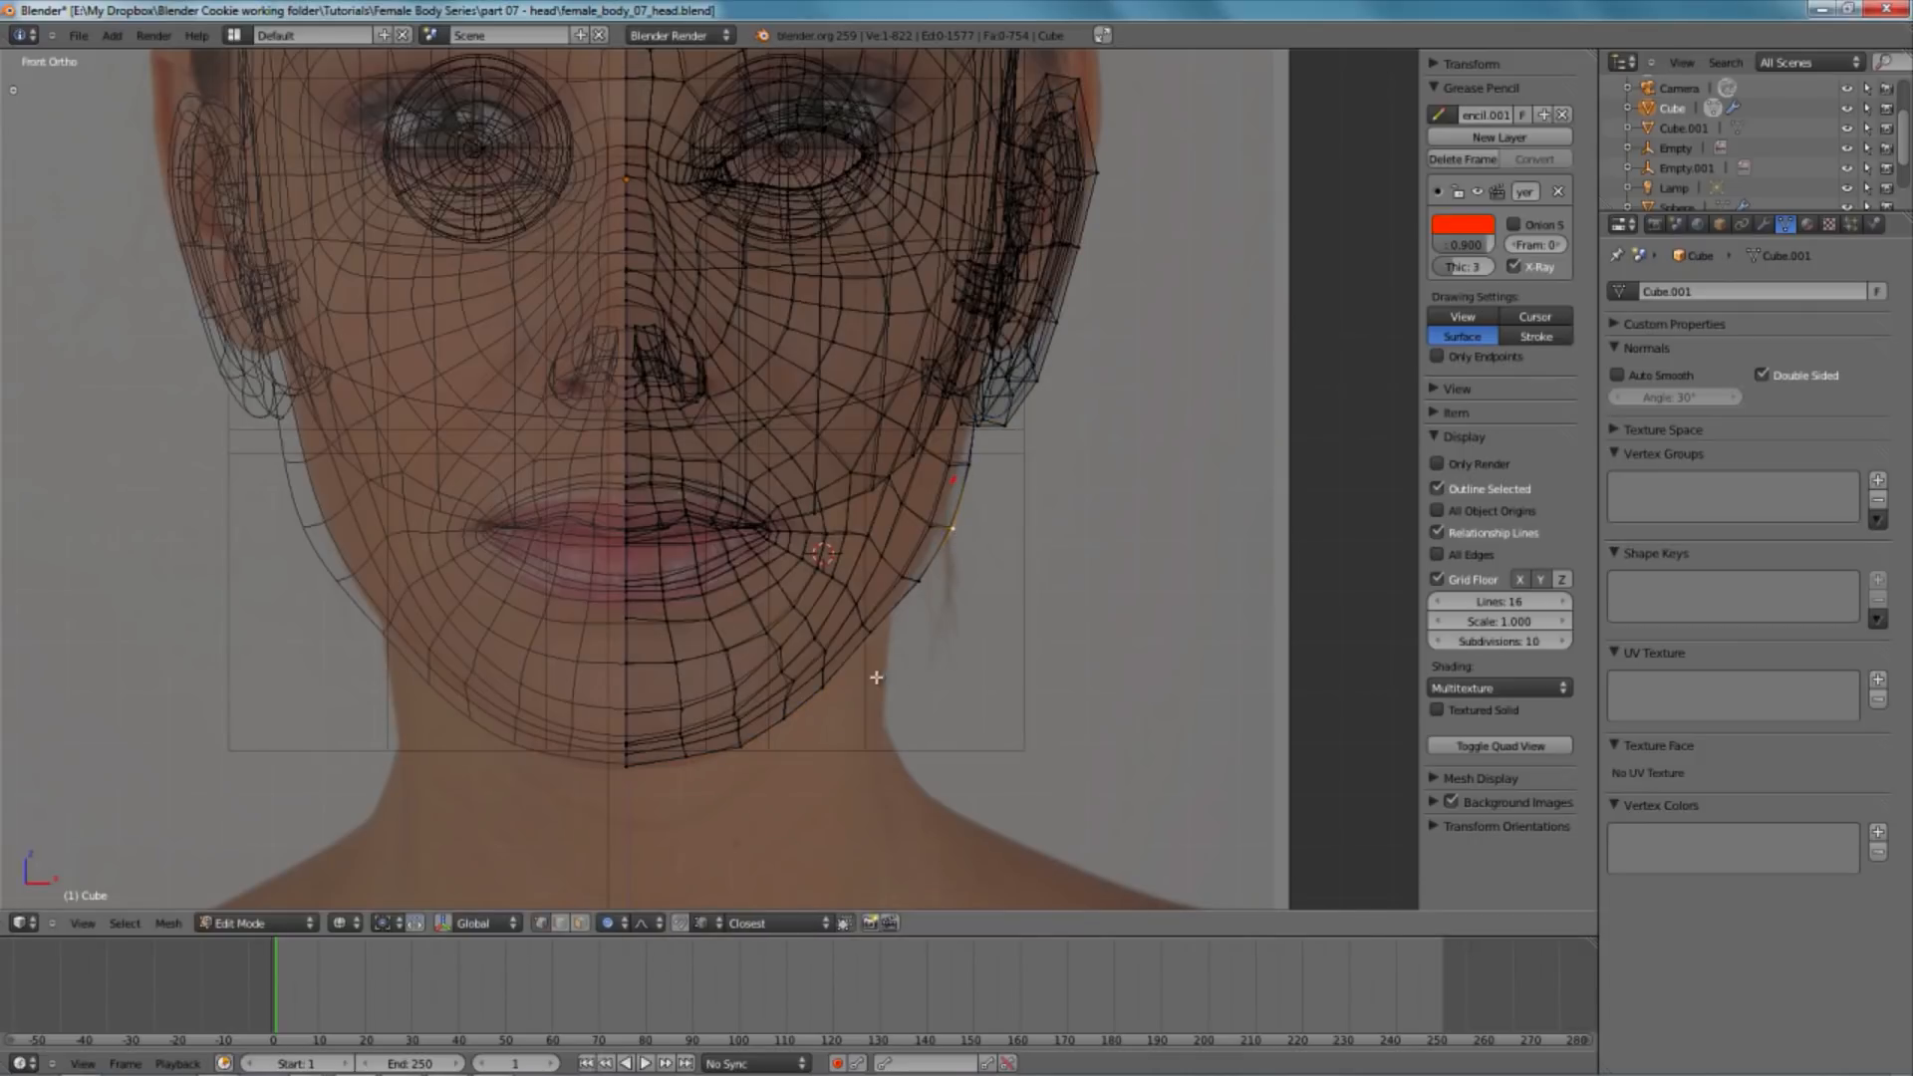
- Rotate the lower jaw edge around the vertex beside the chin with proportional editing
key("z")
key("r")
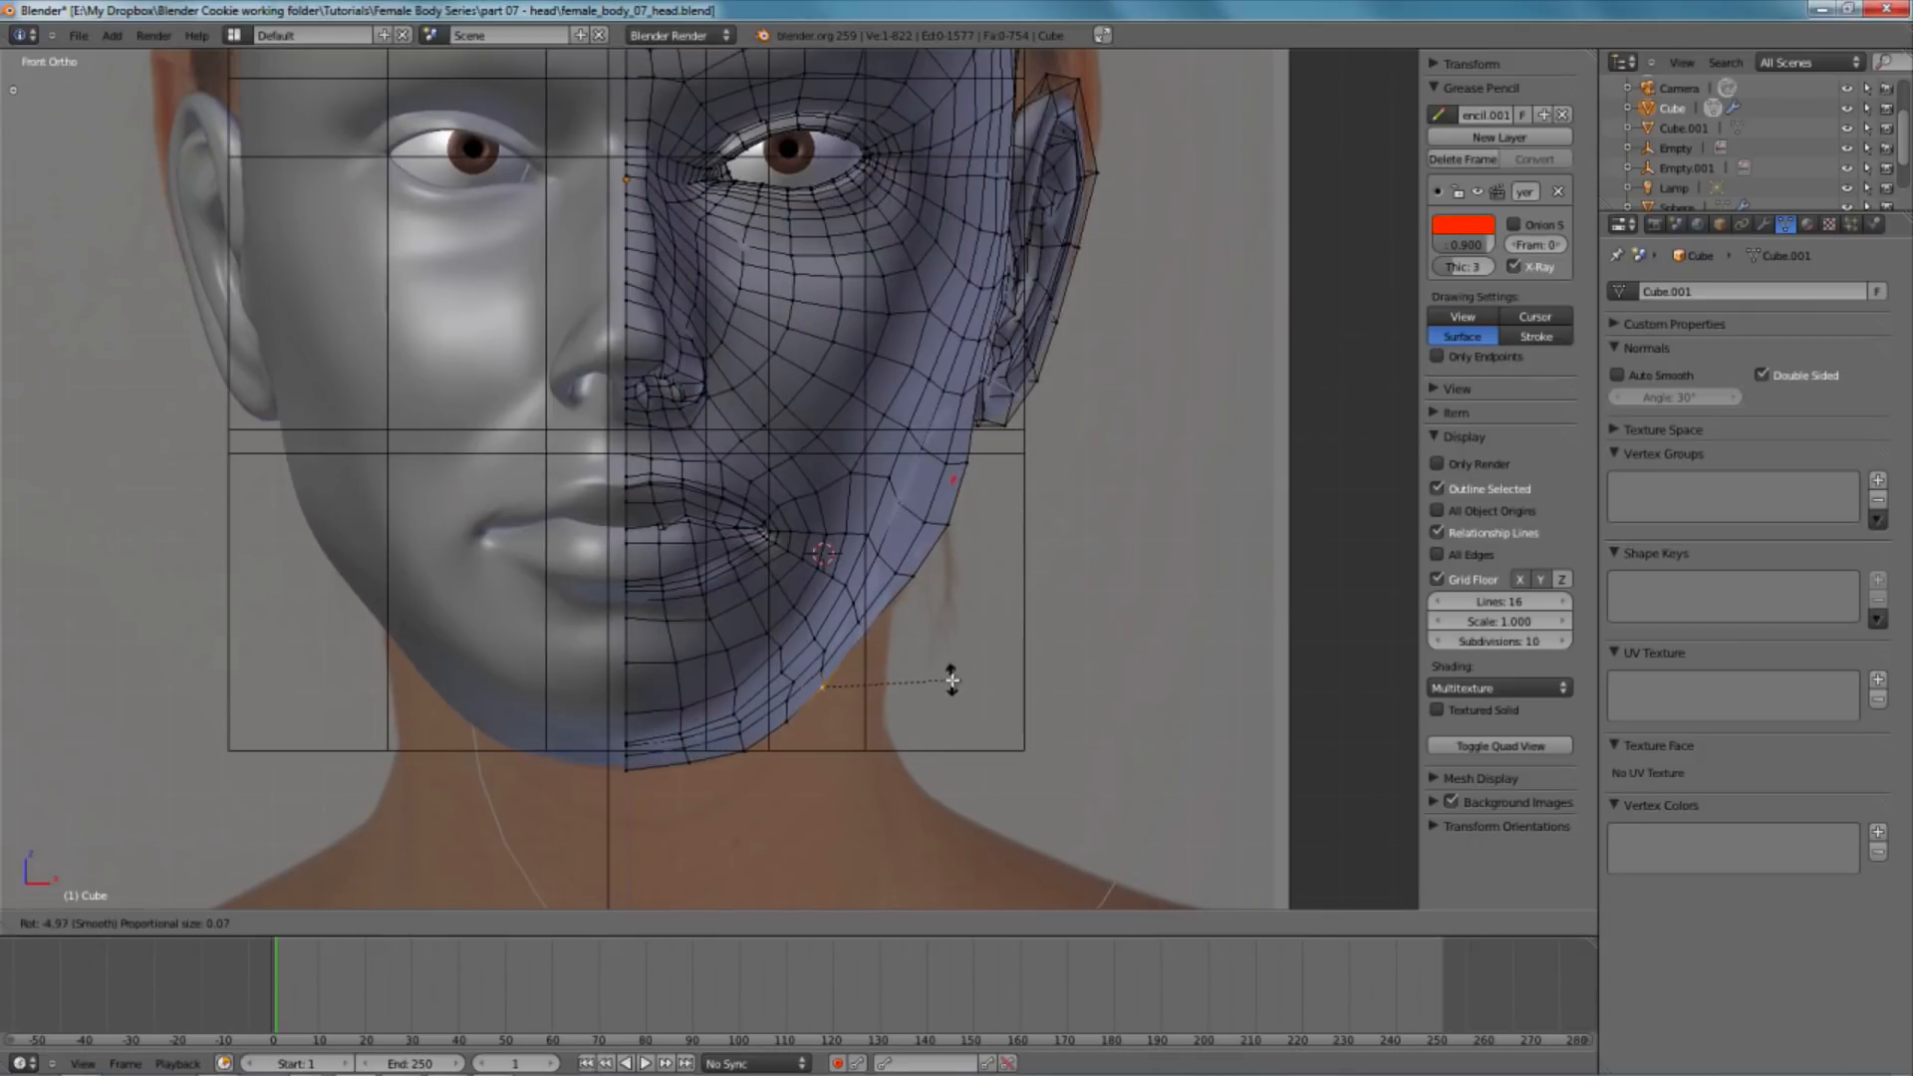
left_click(952, 680)
key("z")
- Nudge the lower-jaw vertices beside the chin slightly inward to smooth the contour toward the jaw corner
right_click(821, 690)
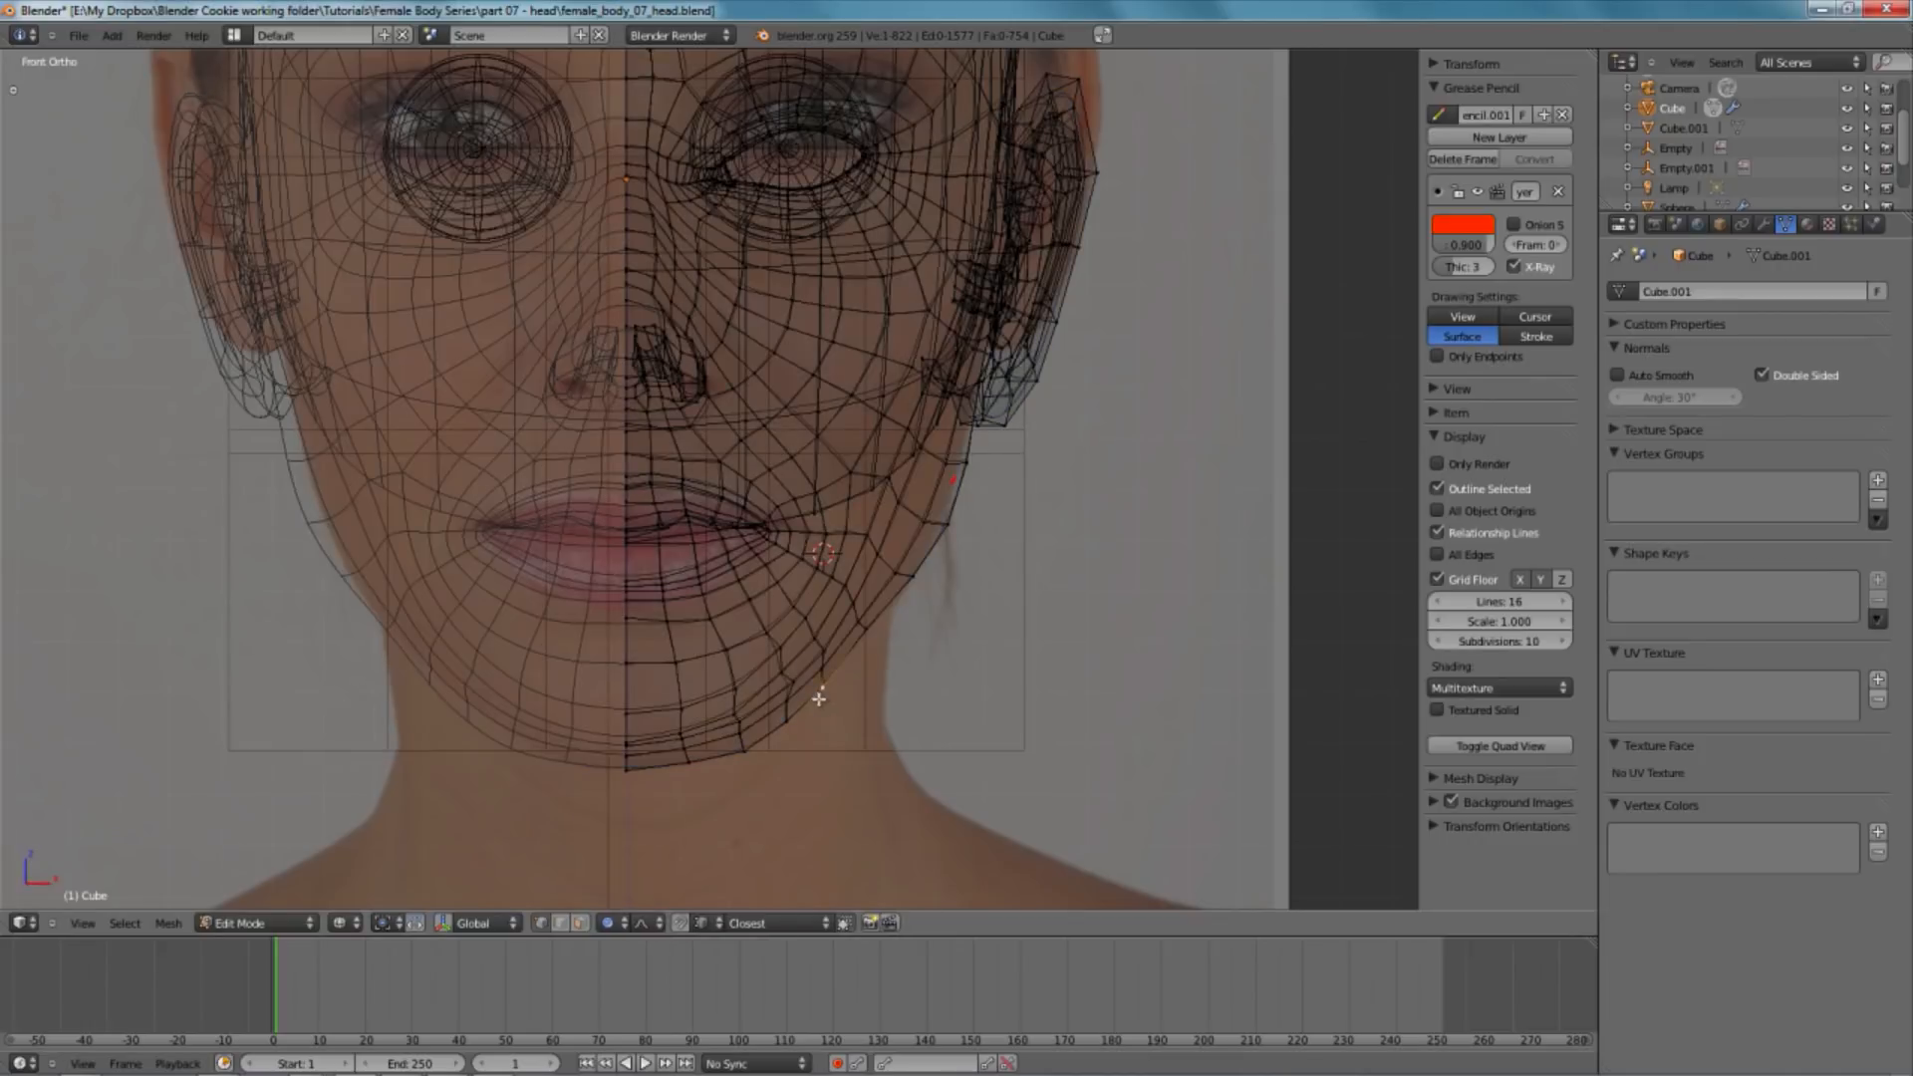
key("g")
left_click(809, 687)
key("z")
right_click(849, 634)
key("g")
left_click(846, 636)
- Move the lower-cheek vertices near the jaw corner inward along the global X axis with proportional editing
scroll(778, 568, "down", 3)
mouse_move(698, 514)
middle_mouse_down()
mouse_move(770, 514)
mouse_move(773, 492)
mouse_move(722, 465)
mouse_move(547, 508)
middle_mouse_up()
key("Tab")
key("KP_5")
scroll(770, 513, "down", 3)
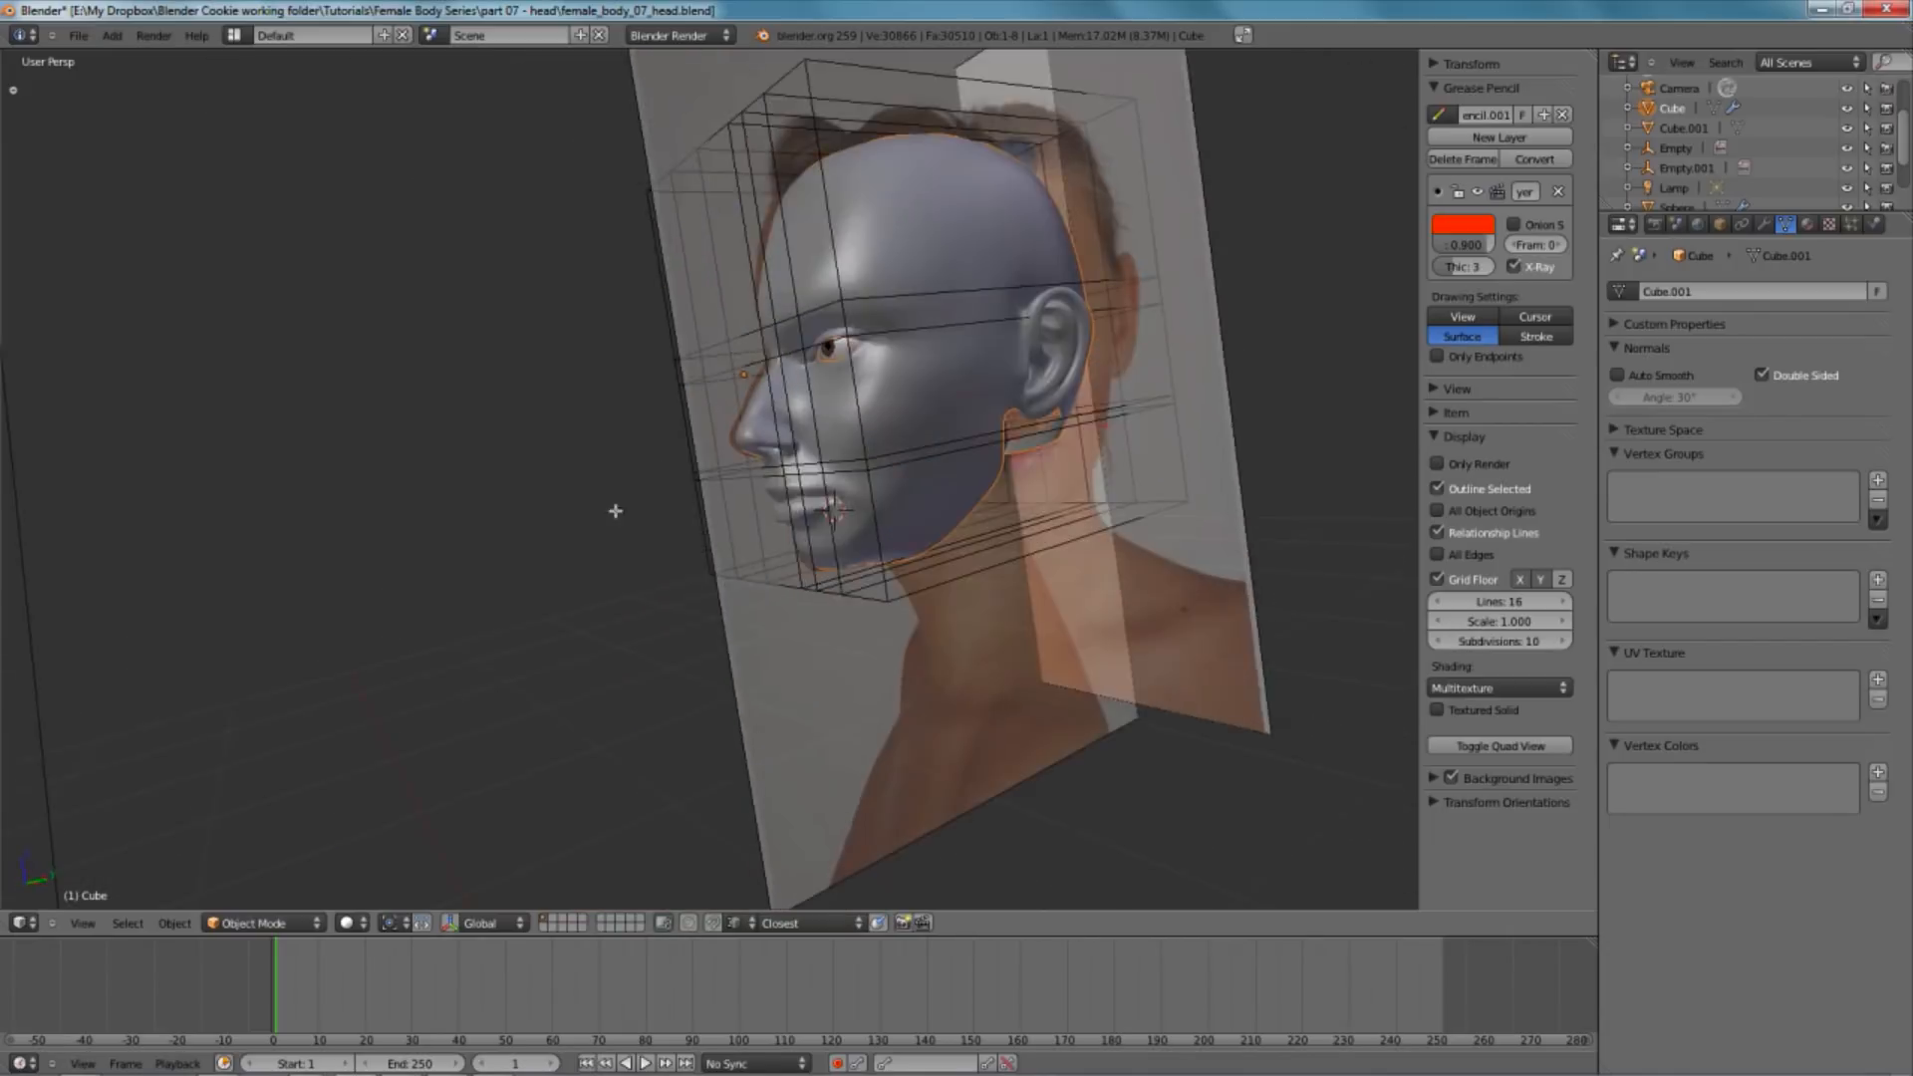
scroll(1295, 438, "up", 4)
key("Tab")
right_click(1263, 429)
right_click(1220, 455)
middle_click_drag(1155, 442, 1241, 447)
key("g")
key("x")
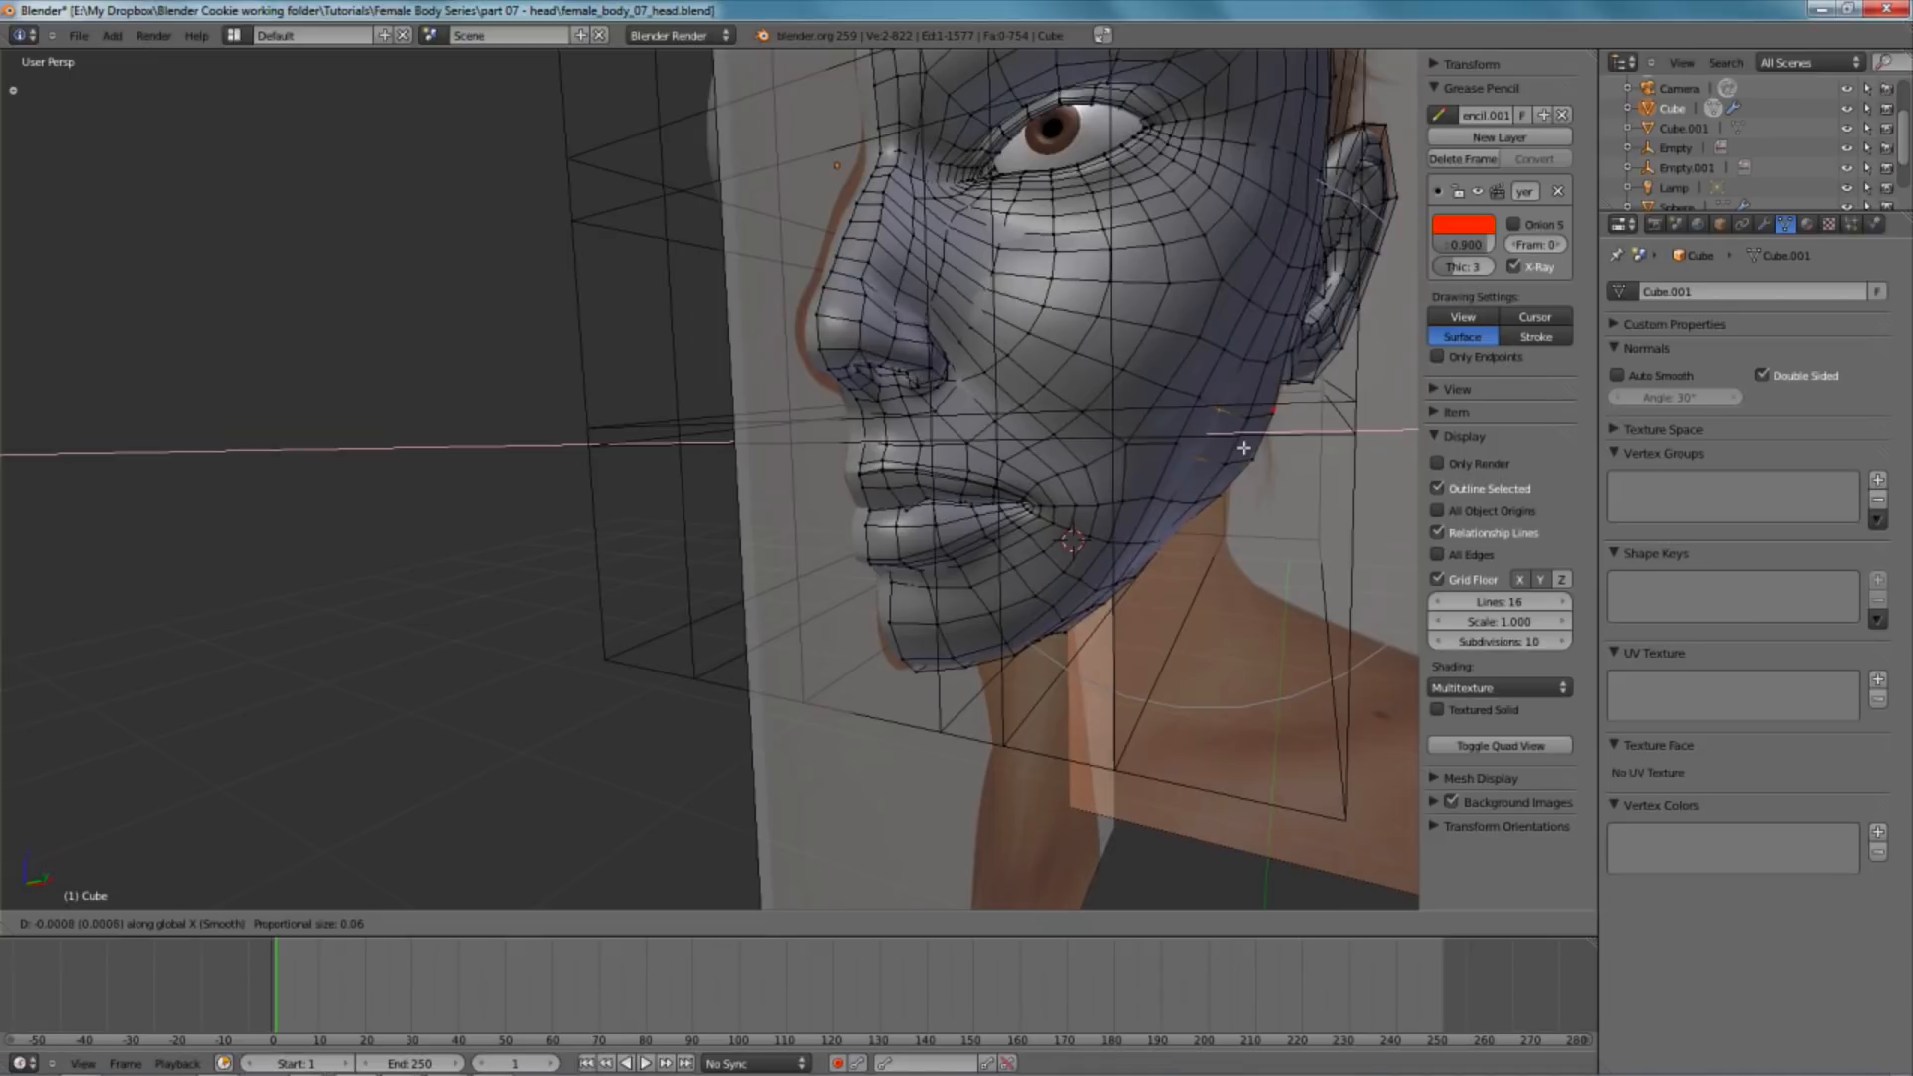
left_click(1220, 425)
- Add the neighbouring lower-cheek vertices to the selection and shift them along the global X axis
right_click(1183, 437, "shift")
key("g")
key("x")
left_click(1238, 465)
- Move the pair of jaw-edge vertices below the earlobe in front view toward the photo's face outline with proportional editing
key("KP_1")
mouse_move(1193, 507)
middle_mouse_down("shift")
mouse_move(1078, 507)
mouse_move(671, 648)
middle_mouse_up("shift")
key("KP_5")
key("z")
scroll(671, 648, "up", 5)
key("z")
key("z")
middle_click_drag(670, 736, 748, 556, "shift")
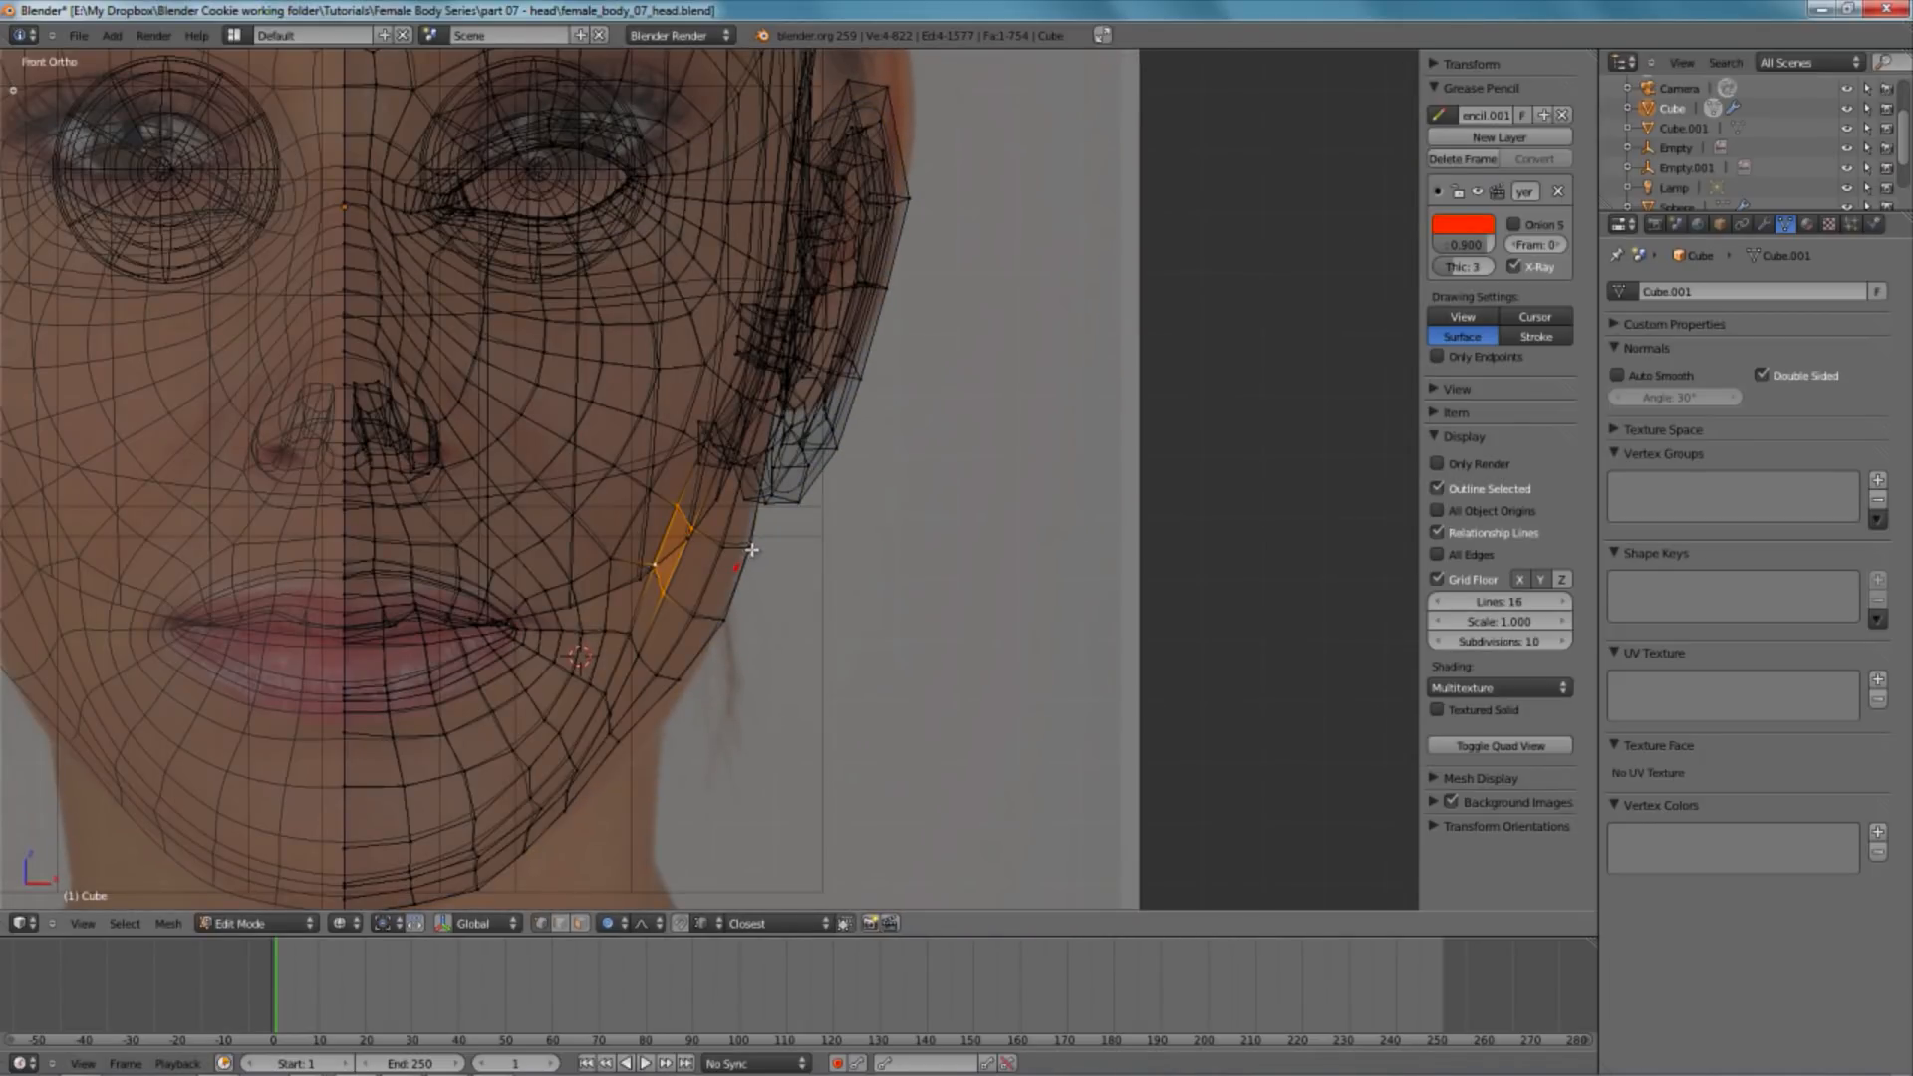
right_click(749, 551)
right_click(735, 614, "shift")
key("g")
scroll(726, 610, "up", 3)
left_click(725, 610)
- Reposition the outer cheek vertices just in front of the earlobe in front view
key("z")
middle_click_drag(687, 544, 722, 506, "shift")
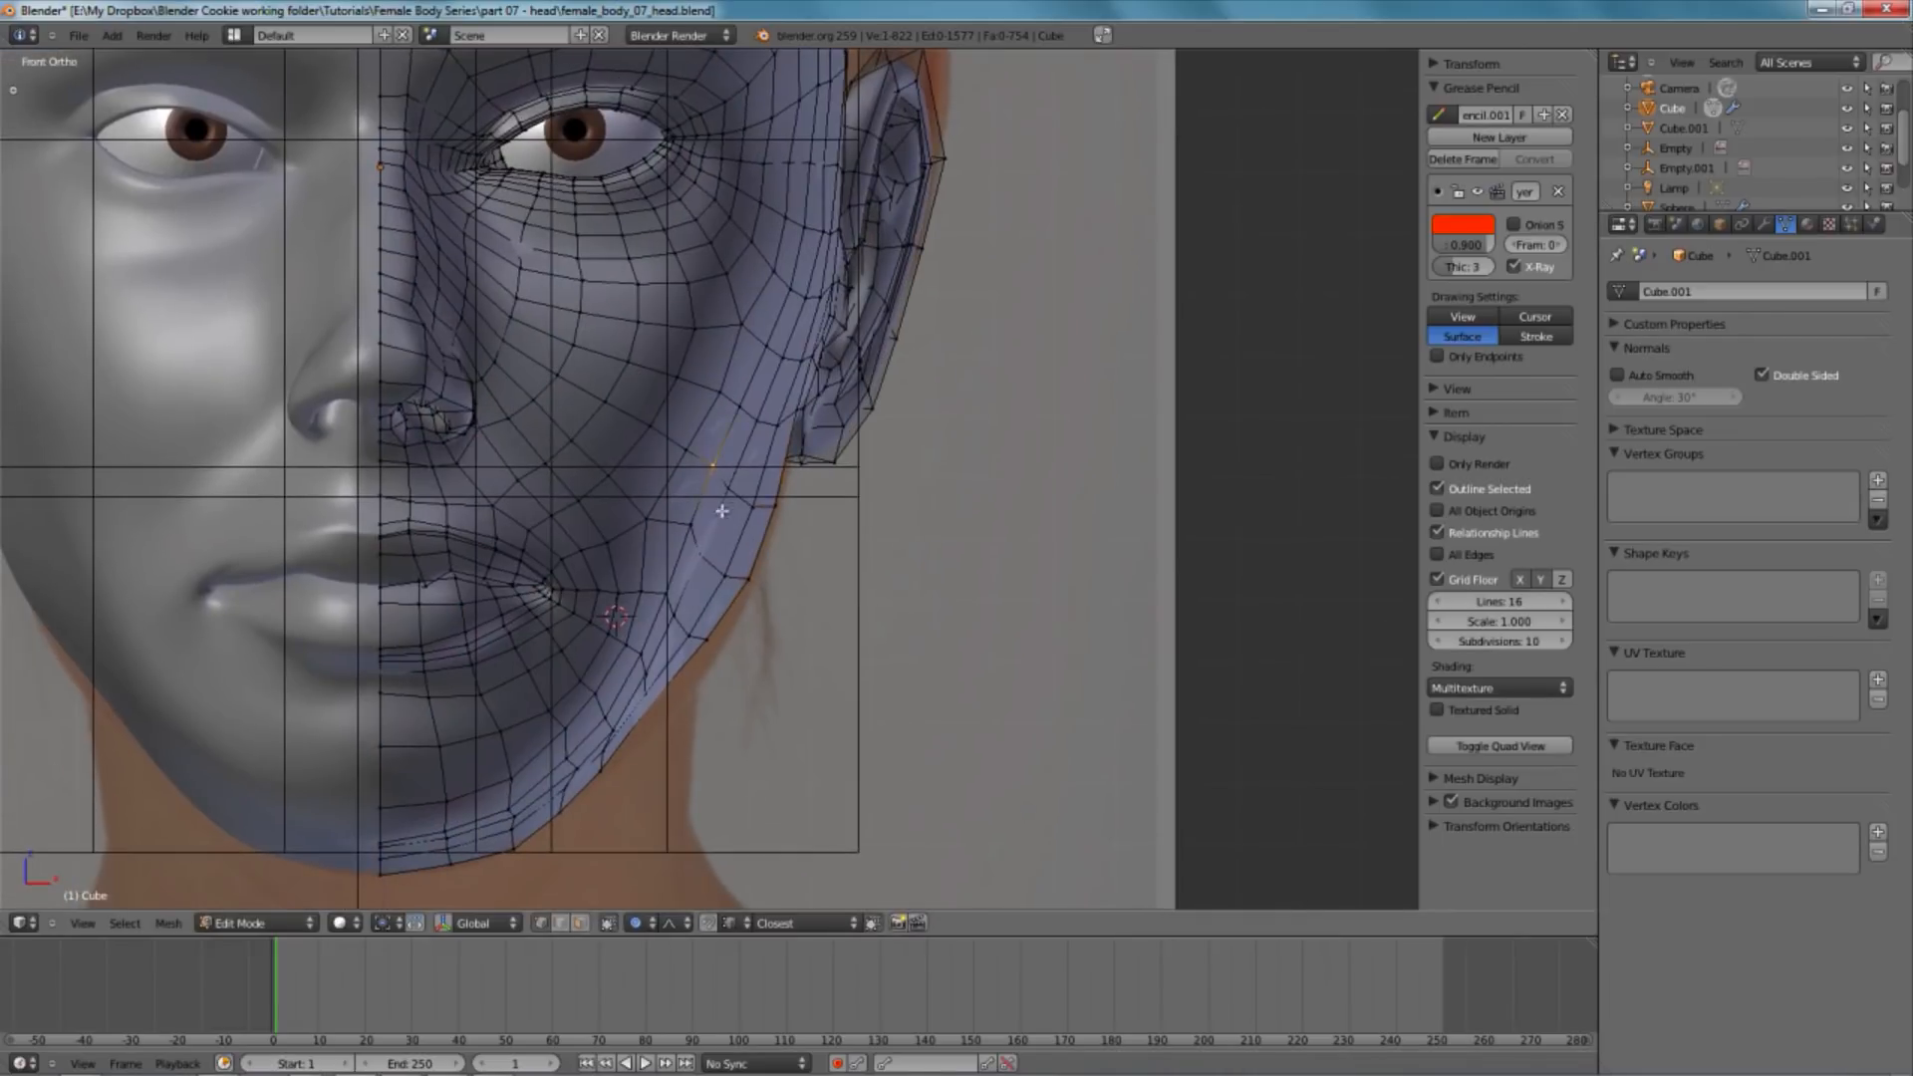
right_click(700, 558)
key("g")
left_click(721, 483)
right_click(736, 495, "shift")
key("z")
key("g")
scroll(754, 518, "up", 1)
left_click(743, 504)
- Move the outer cheek vertices between the mouth corner and earlobe and rotate their edge to even the edge flow
key("z")
right_click(702, 555, "shift")
key("g")
left_click(698, 545)
key("z")
key("r")
left_click(853, 526)
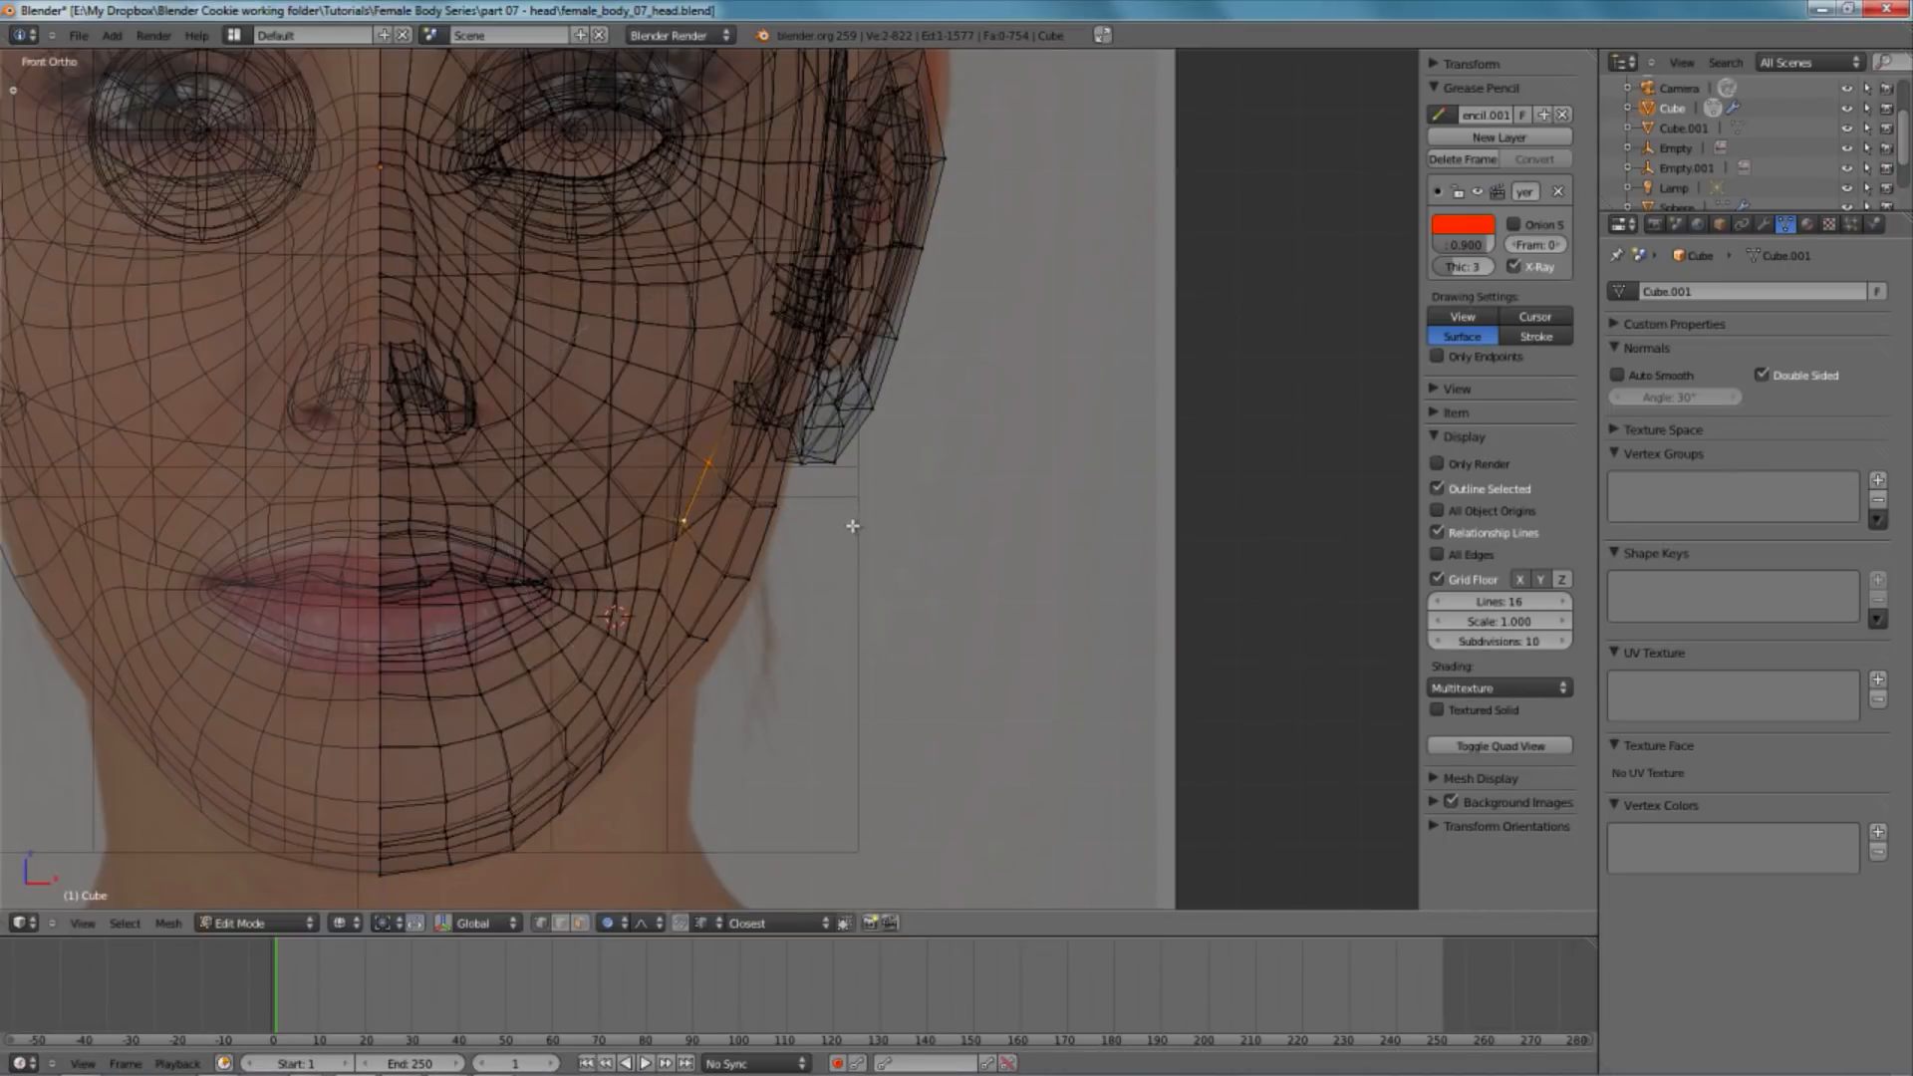
- Adjust the two cheek vertices above and outside the mouth corner with proportional editing
key("z")
right_click(648, 509)
key("z")
key("g")
scroll(693, 507, "up", 4)
left_click(691, 499)
key("z")
key("g")
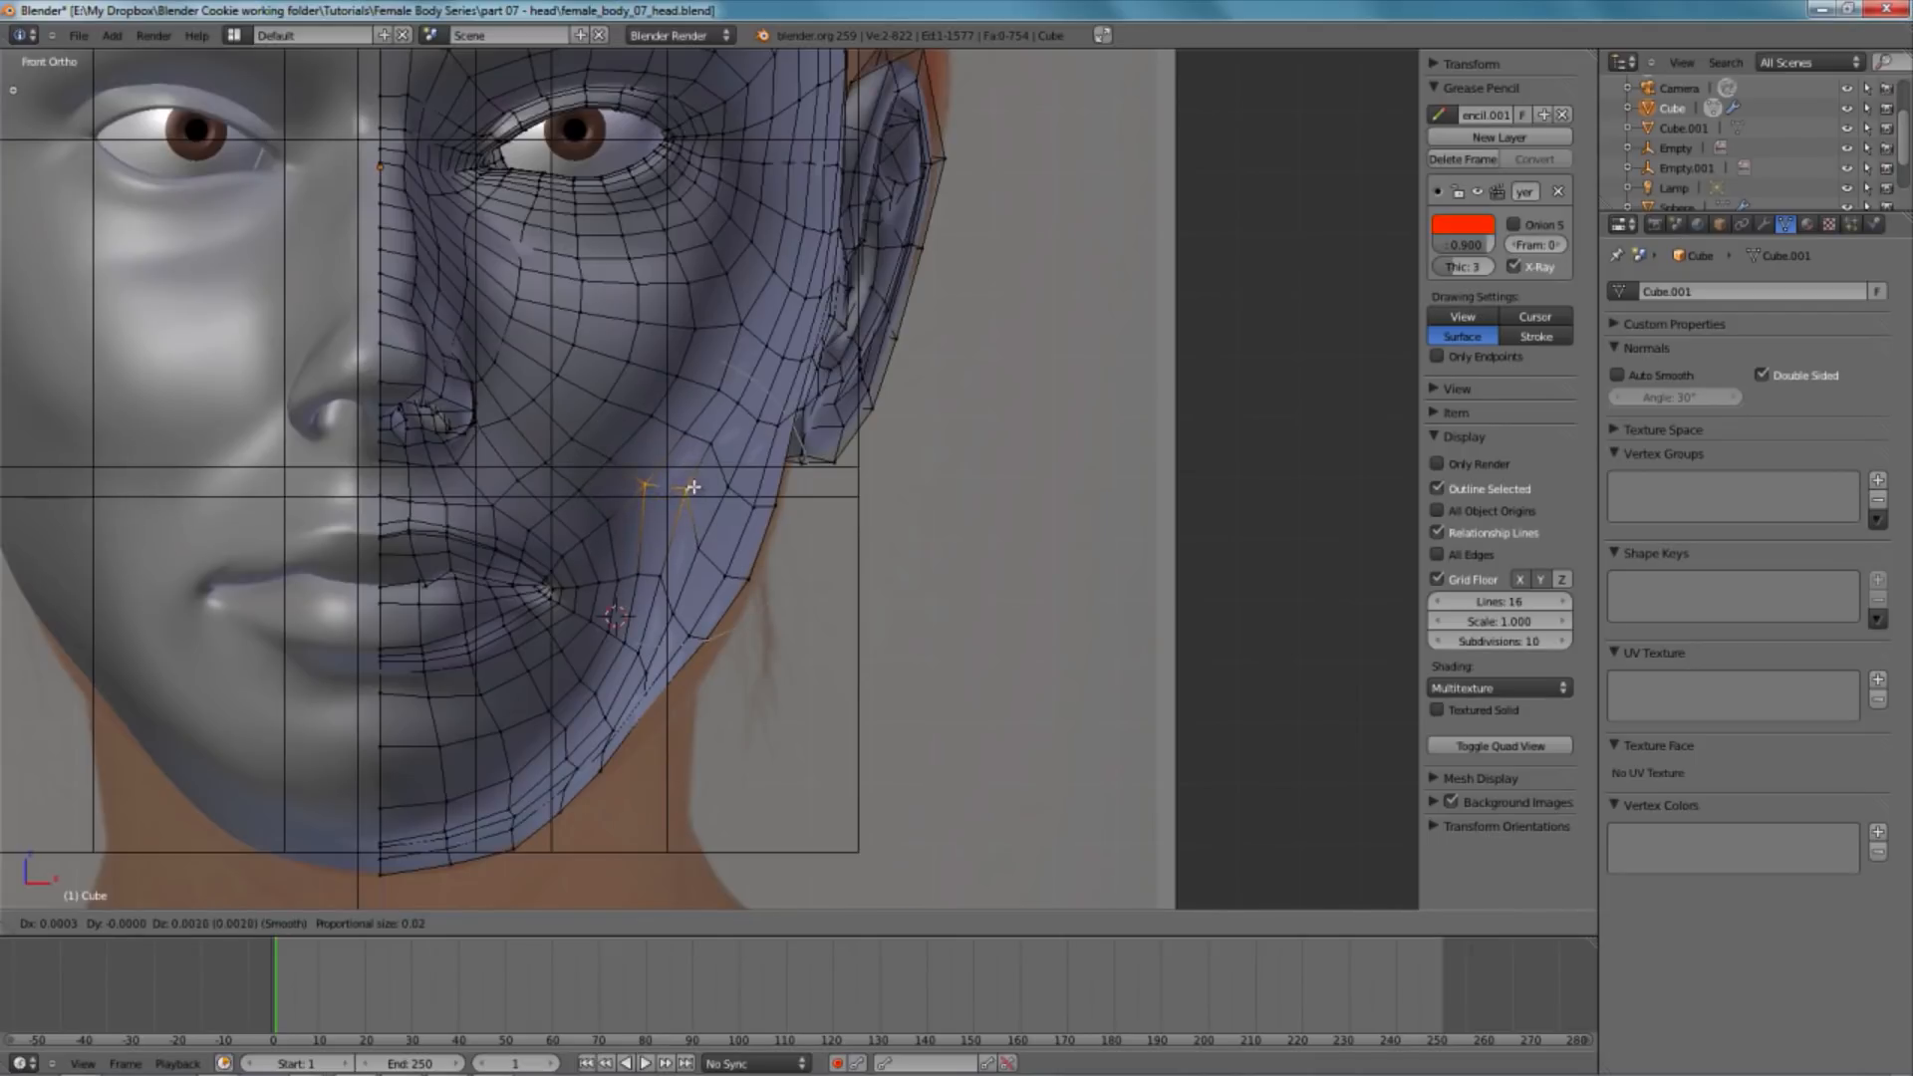
left_click(692, 493)
- Raise the pair of vertices on the outer lower cheek near the jaw edge and clear the selection
right_click(717, 564)
key("g")
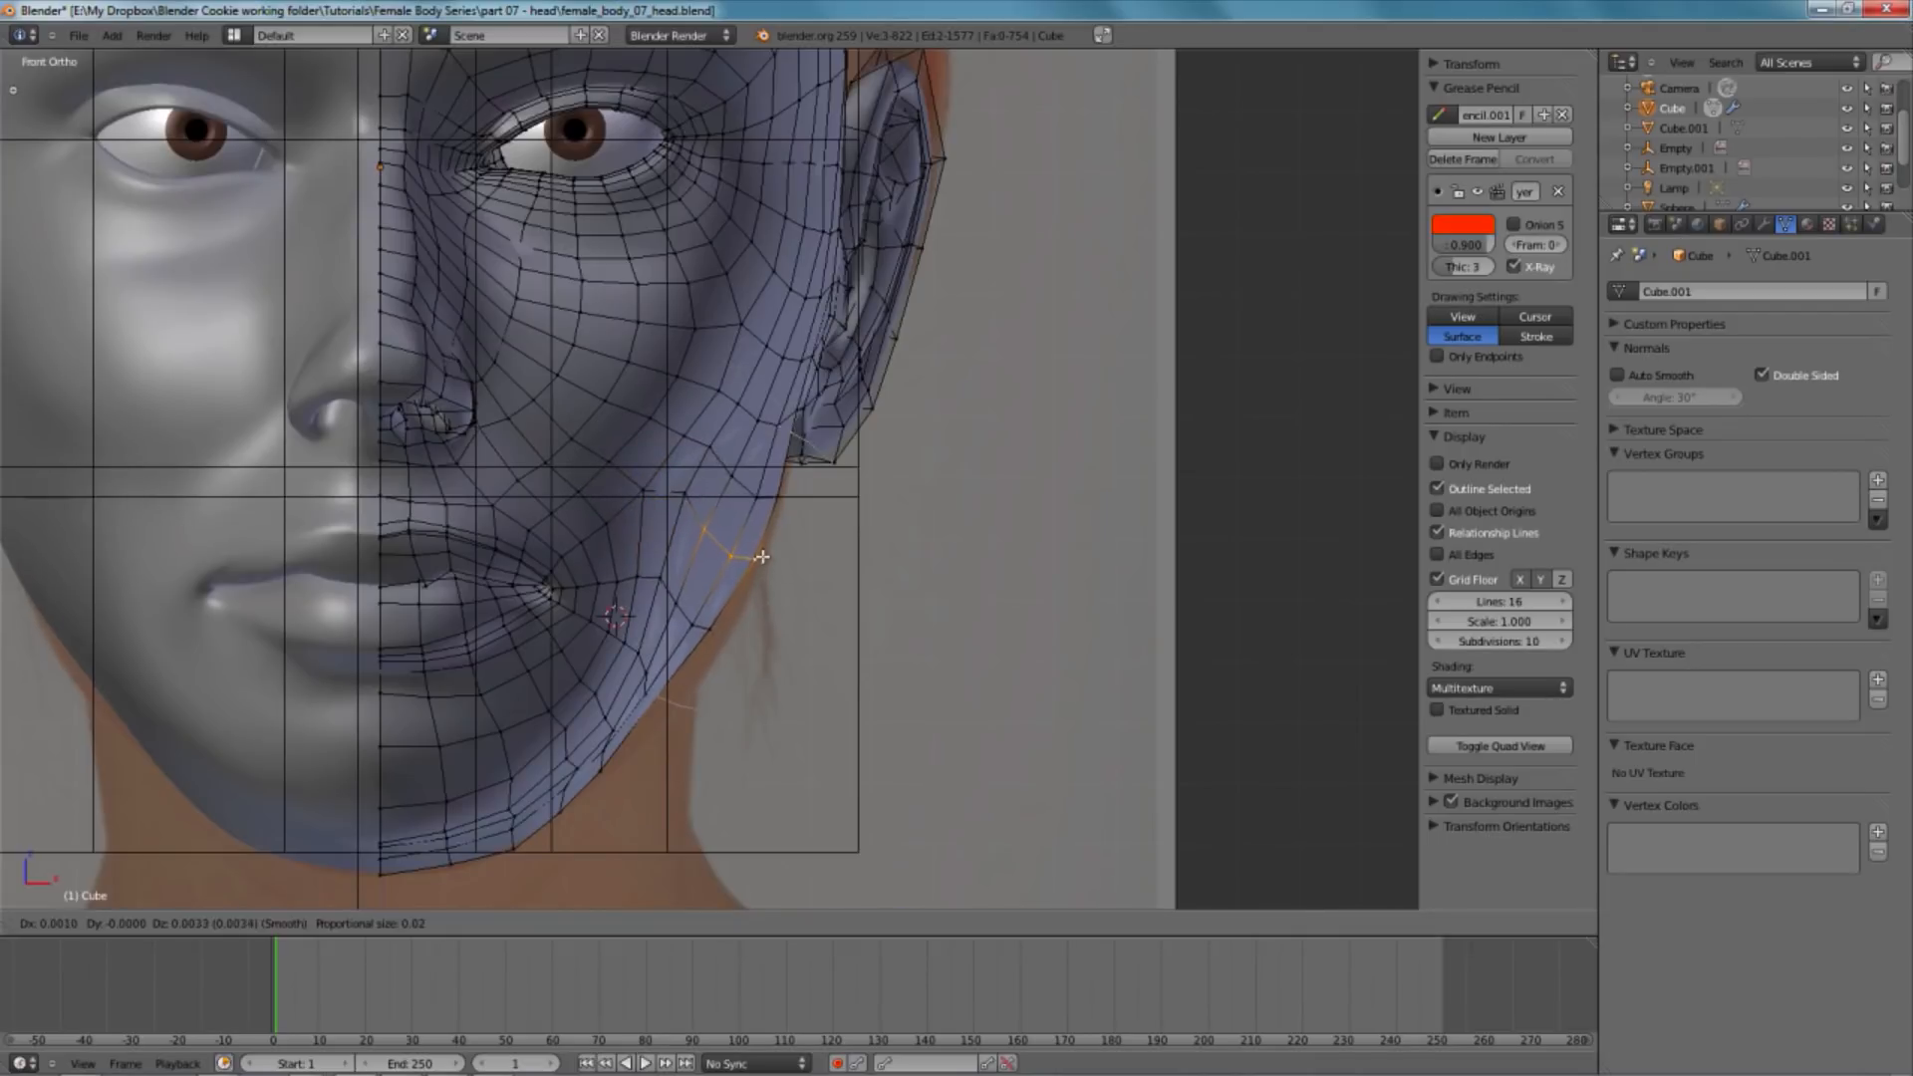
left_click(694, 523)
key("z")
key("a")
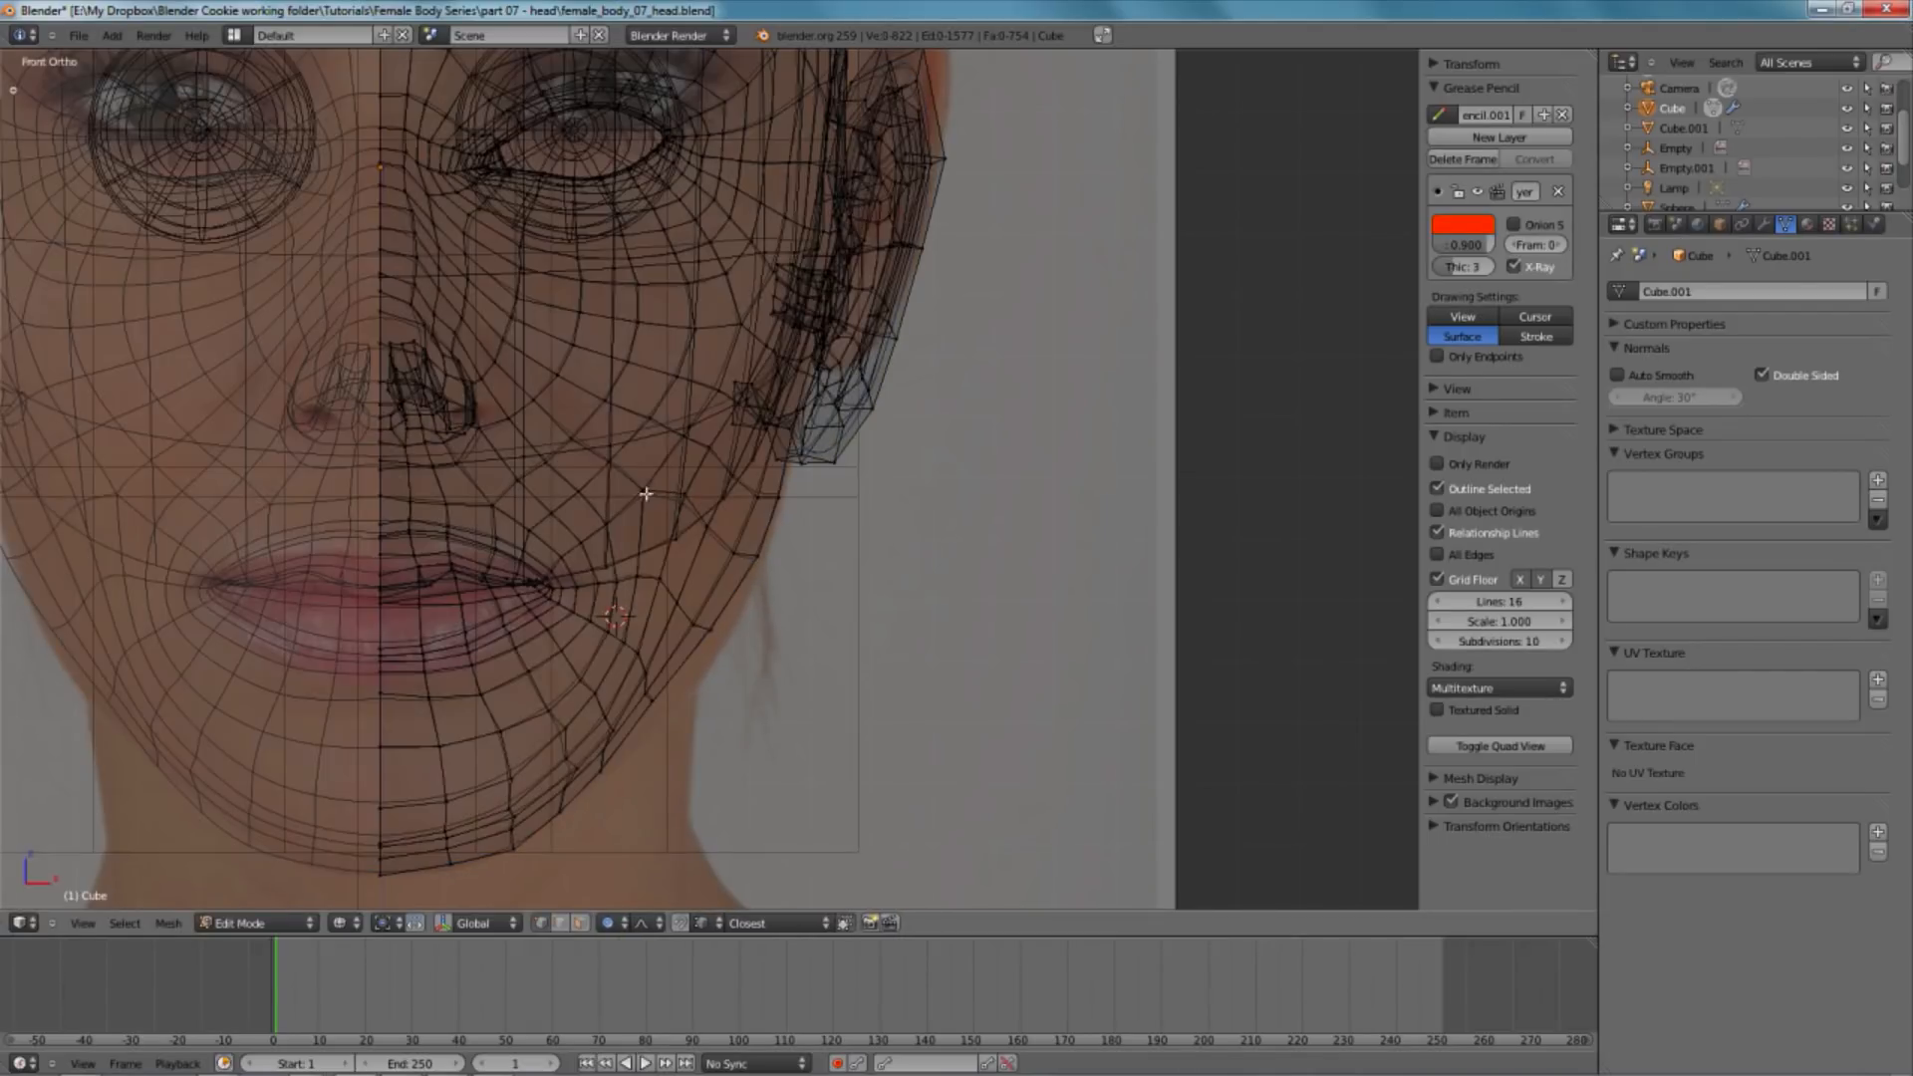
- Sketch Grease Pencil guides curving under the cheekbone and running down the cheek to the jaw
key("z")
key("z")
left_click_drag(696, 670, 692, 674)
key("z")
key("z")
key("z")
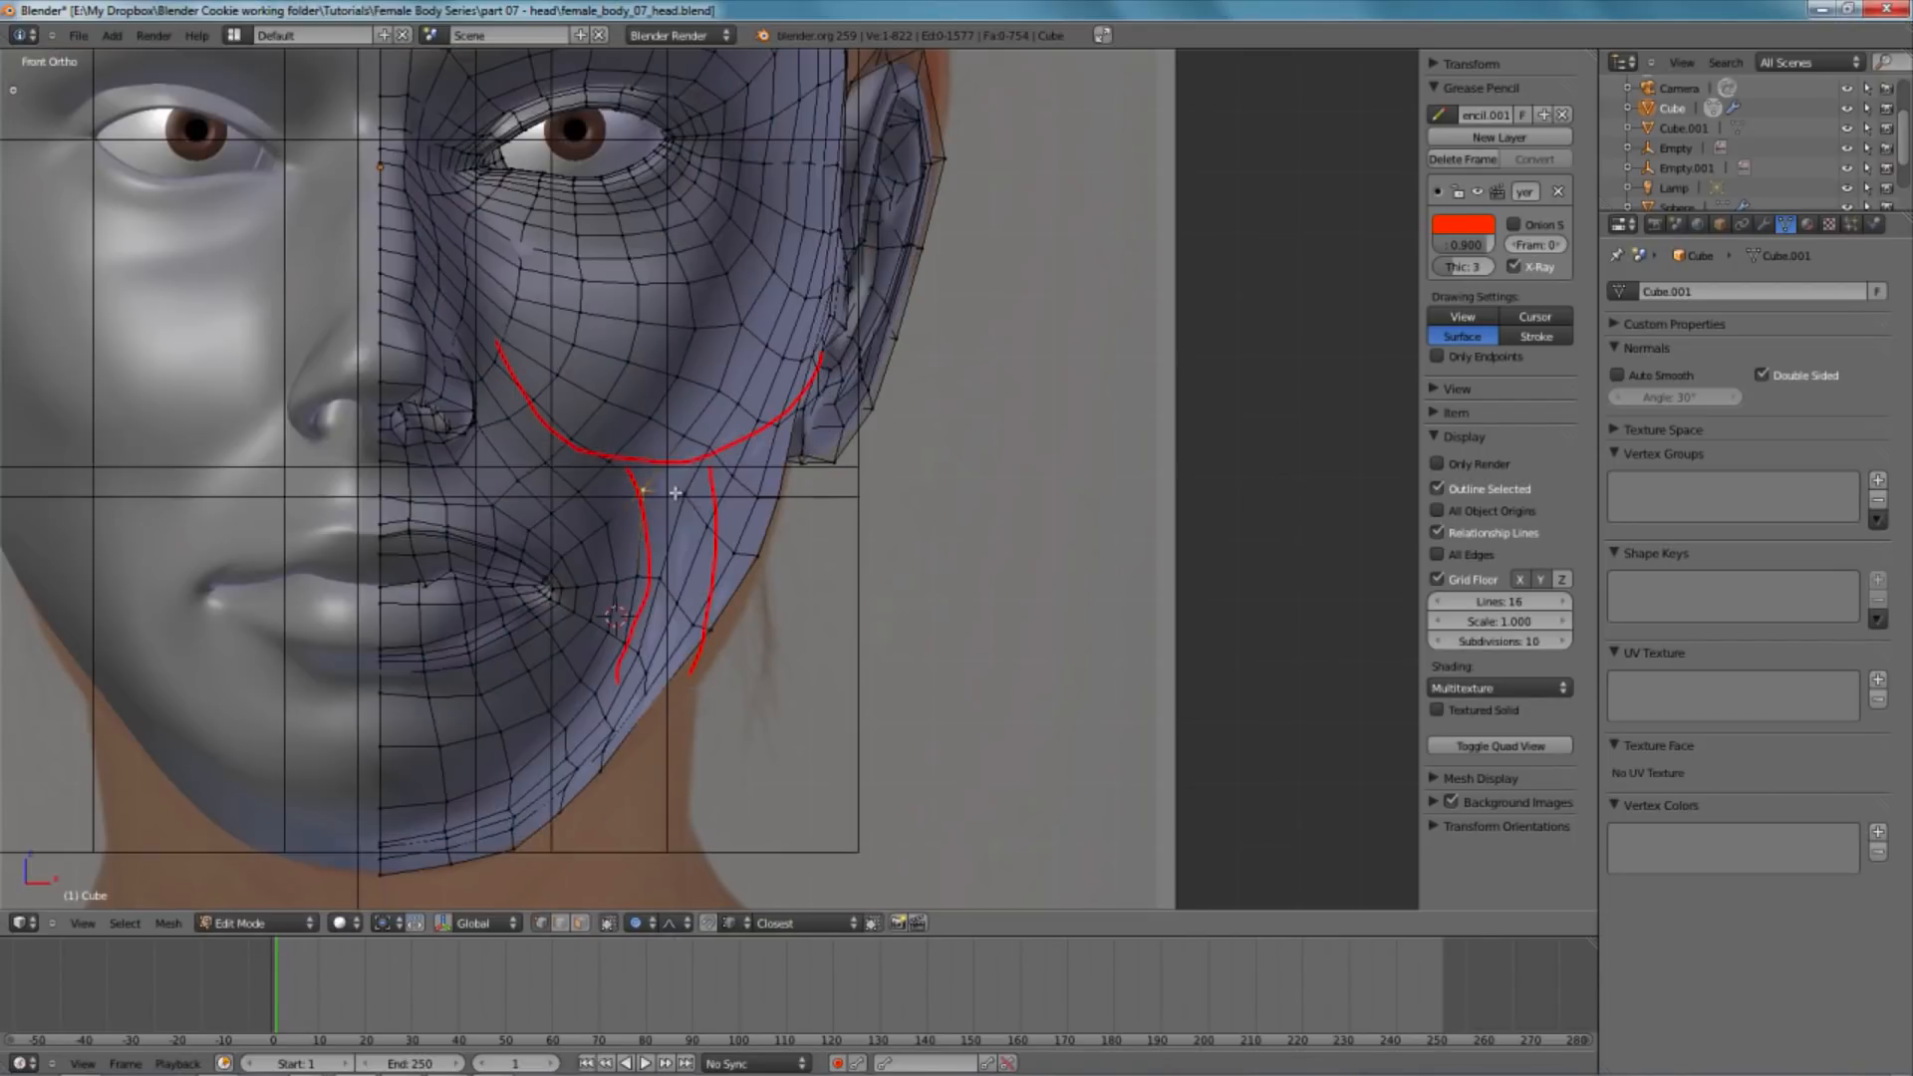
- Move the cheek vertices where the guides meet to follow the curve under the cheekbone, and erase the guide strokes
key("g")
left_click(682, 489)
key("g")
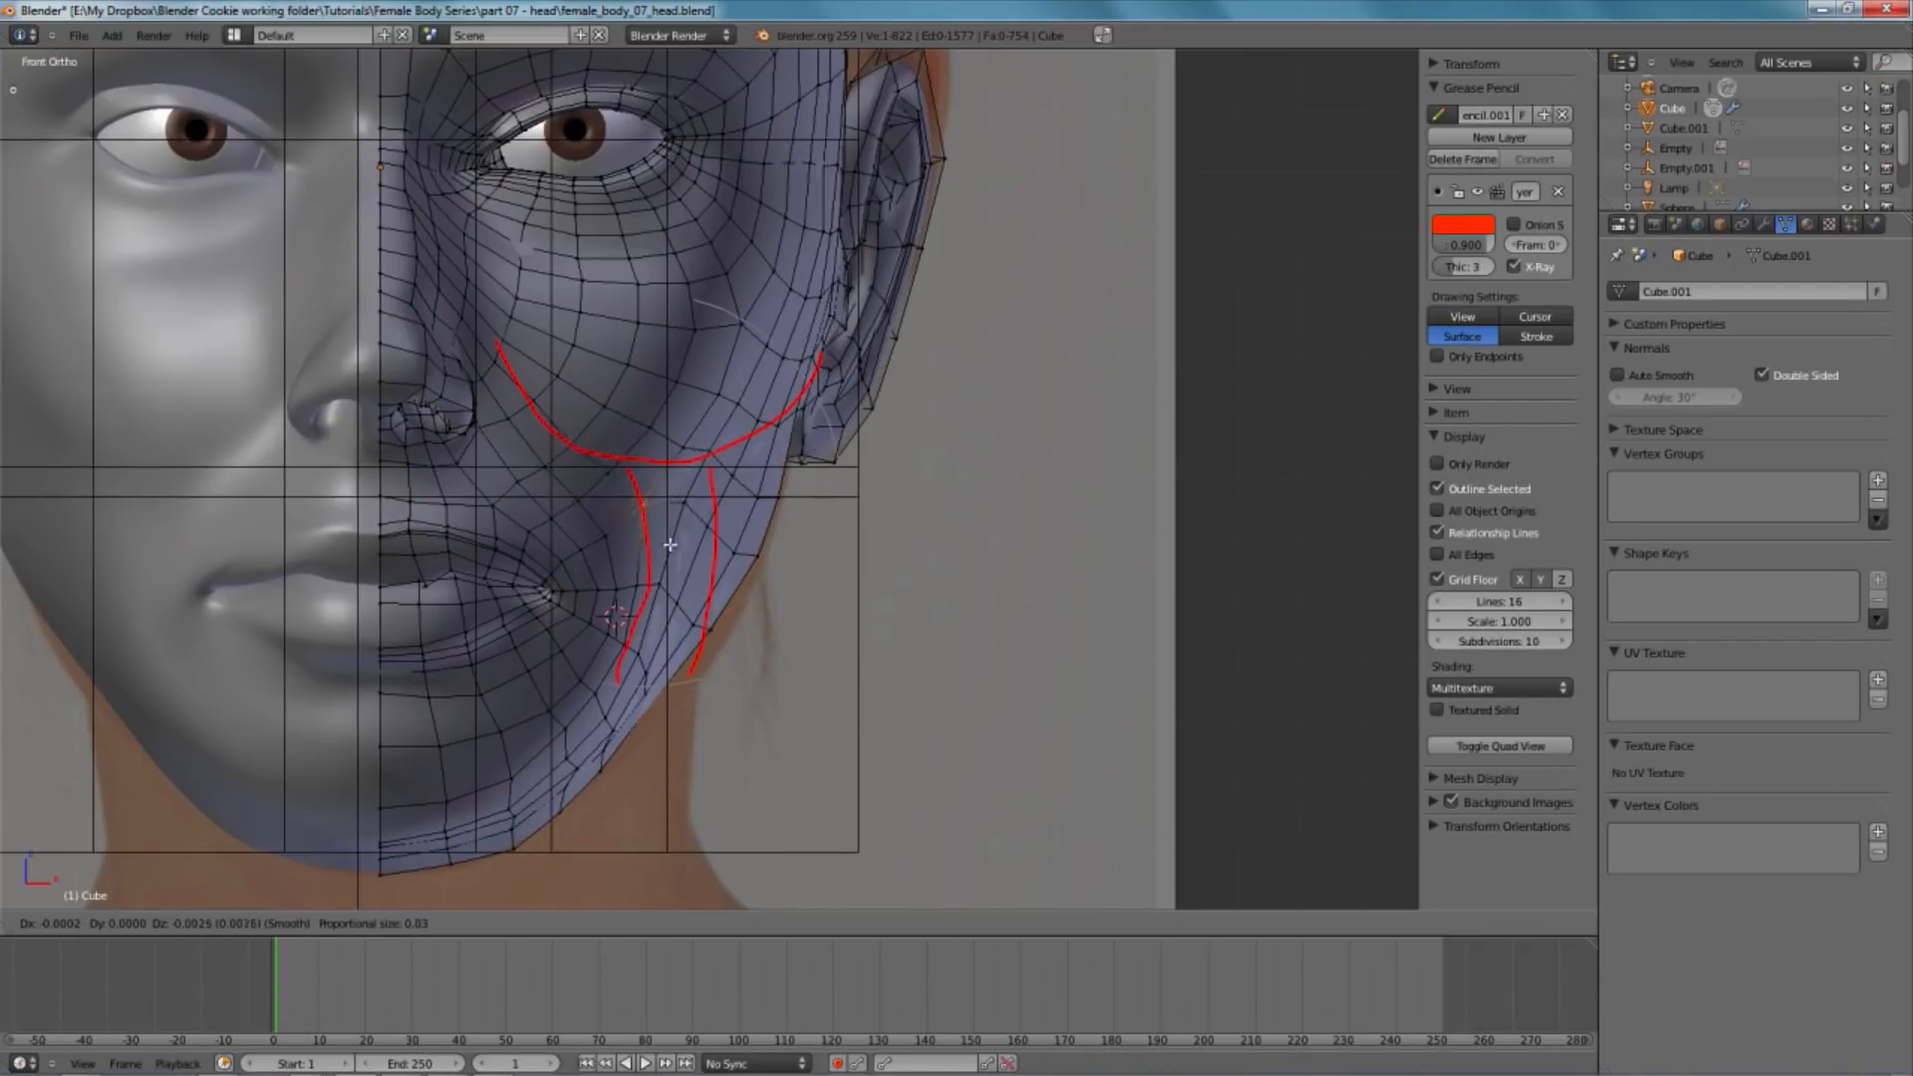
scroll(673, 548, "down", 3)
left_click(685, 502)
key("g")
left_click(686, 481)
key("z")
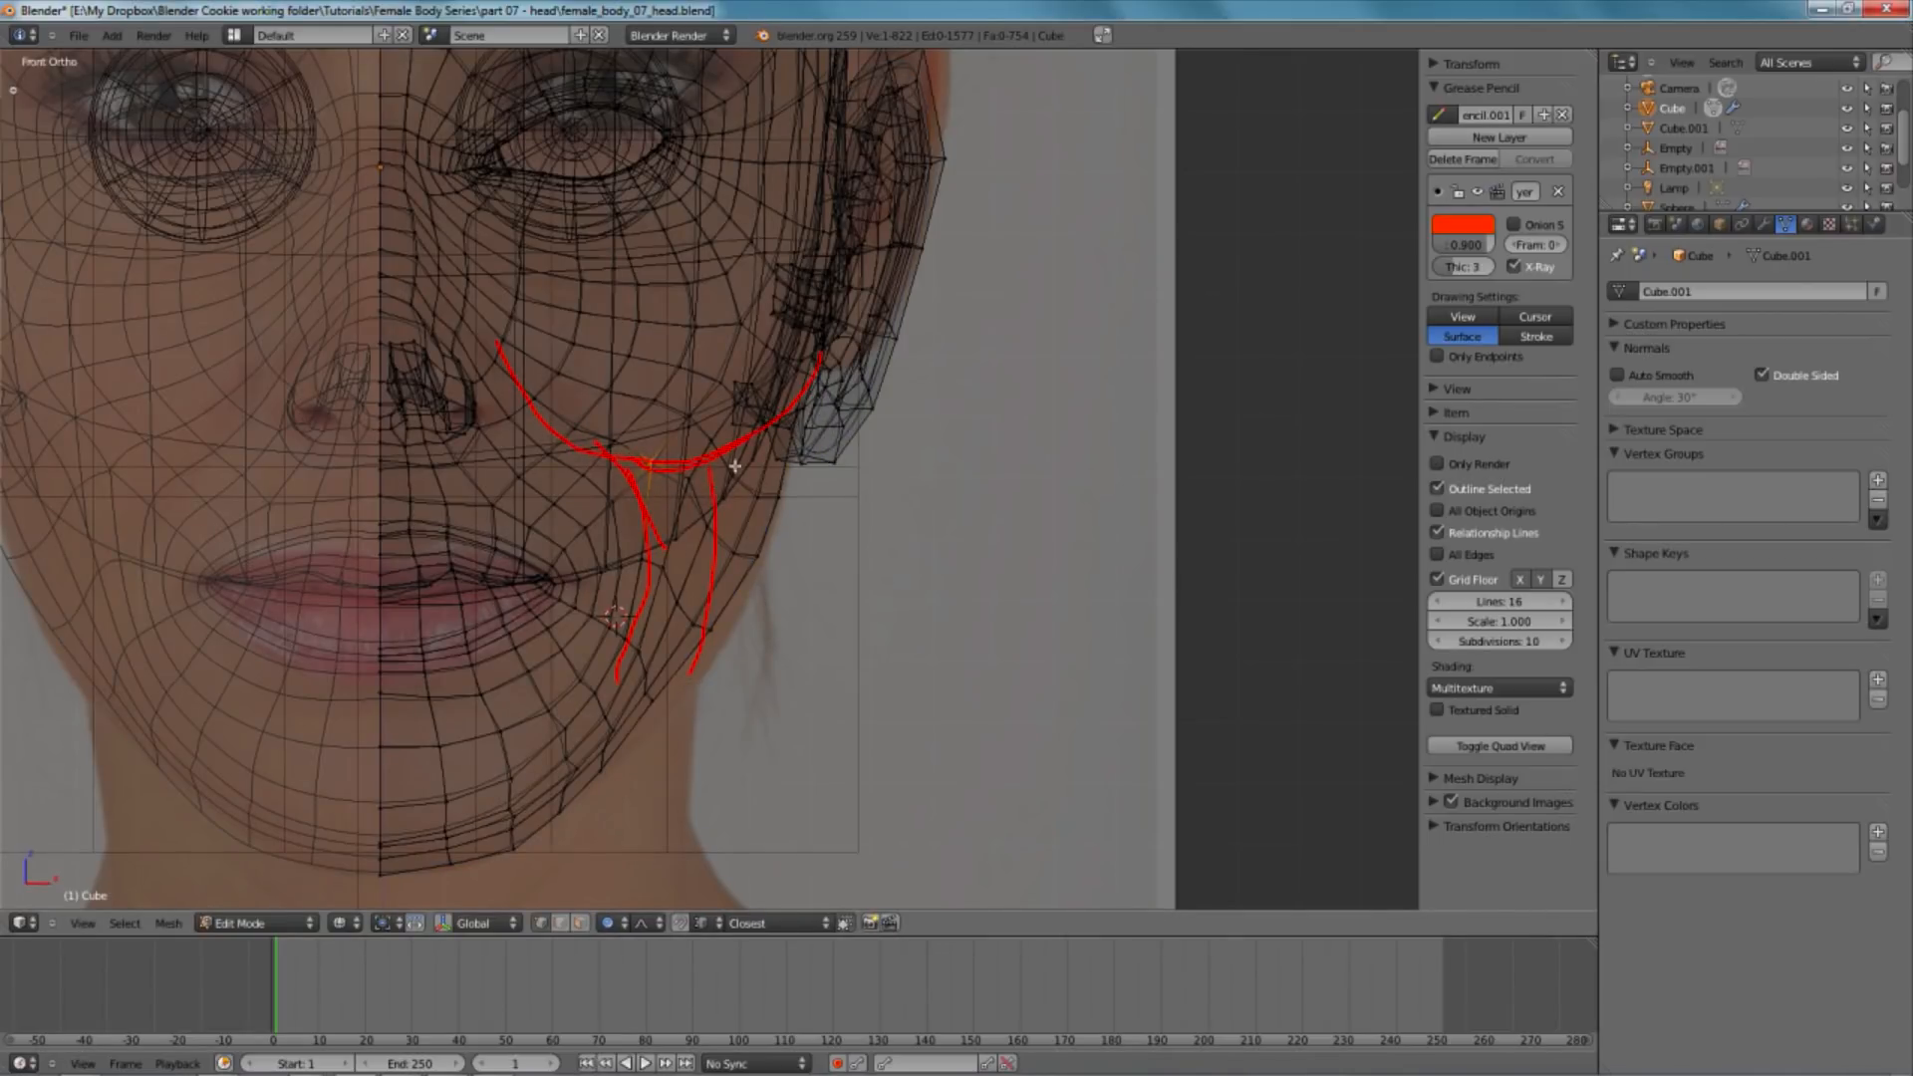
right_click_drag(754, 446, 539, 401)
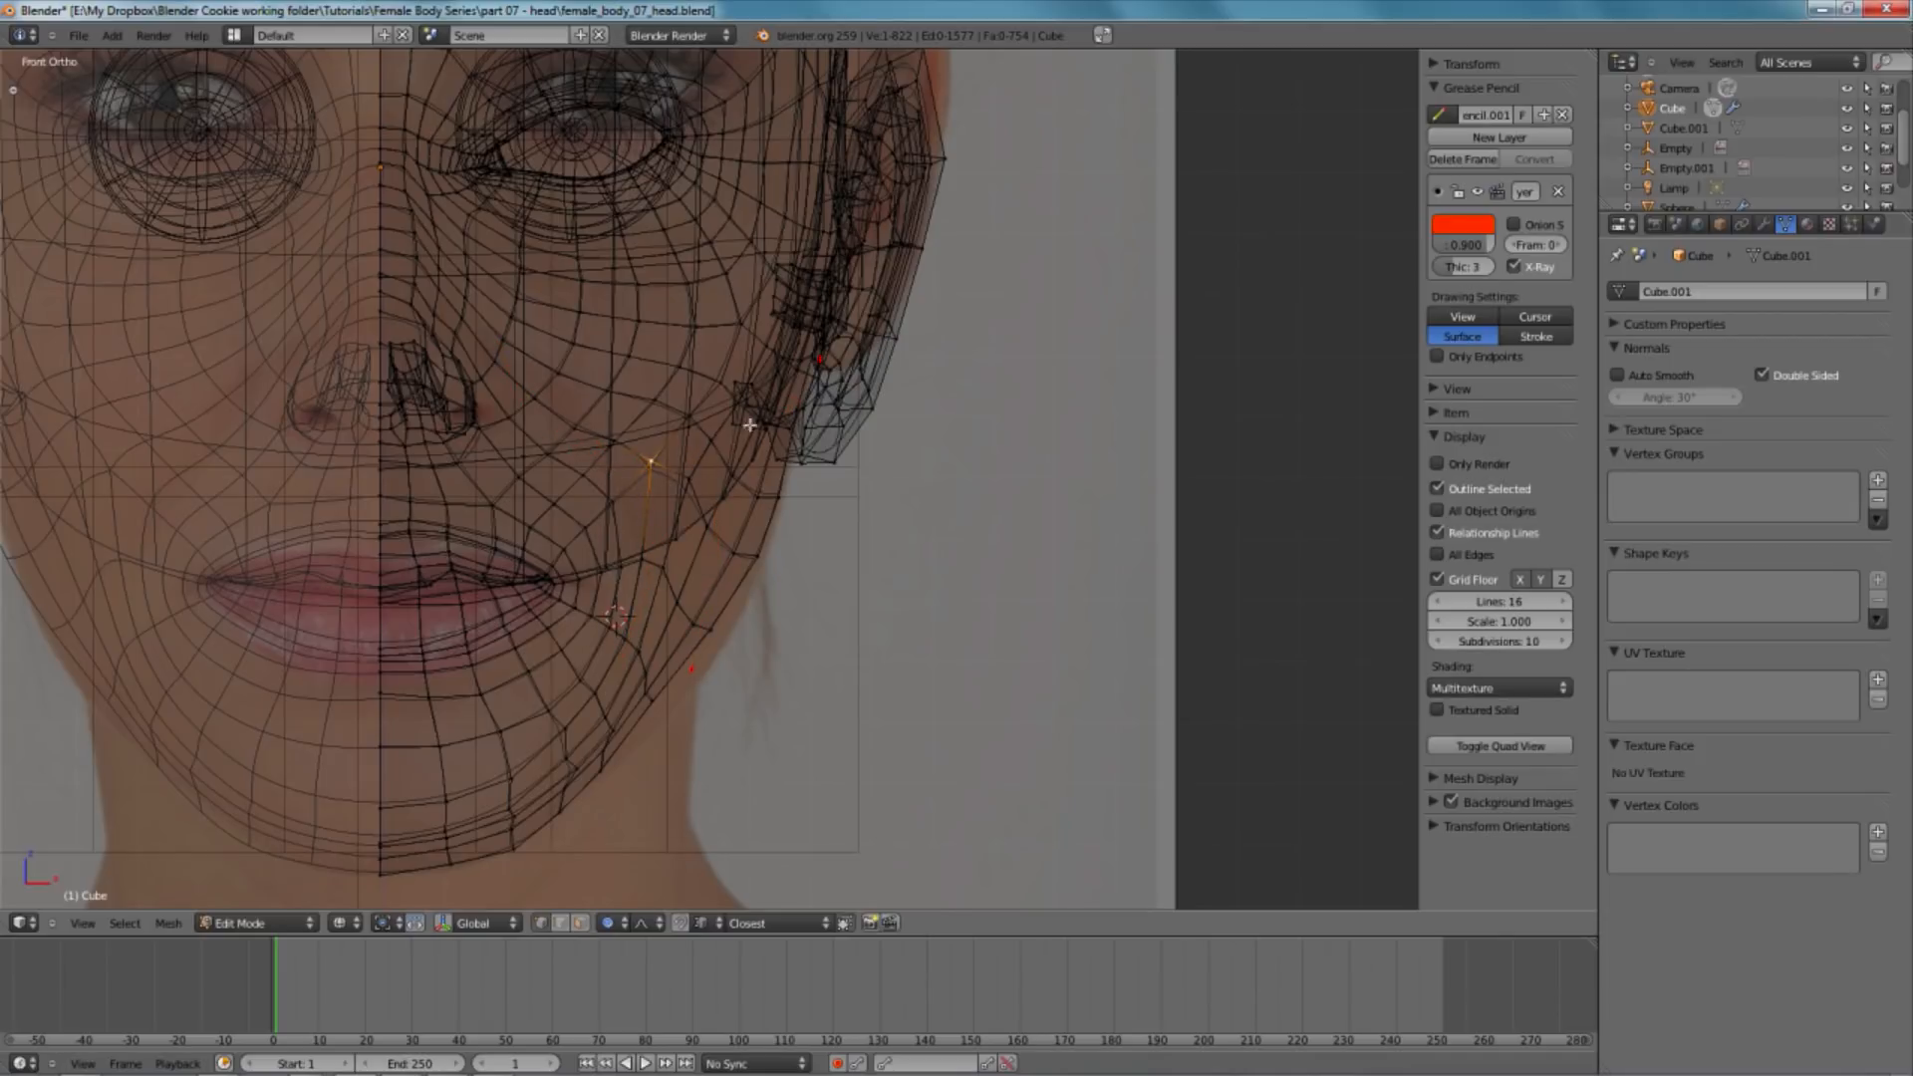
- Reposition the mid-cheek vertex under the cheekbone and raise the vertex nearer the nose slightly
key("z")
key("g")
left_click(677, 461)
right_click(580, 428)
key("g")
left_click(581, 415)
key("z")
key("z")
- Move the lower-cheek vertices and the adjoining jaw-edge vertex together in front view
right_click(712, 526)
right_click(765, 555, "shift")
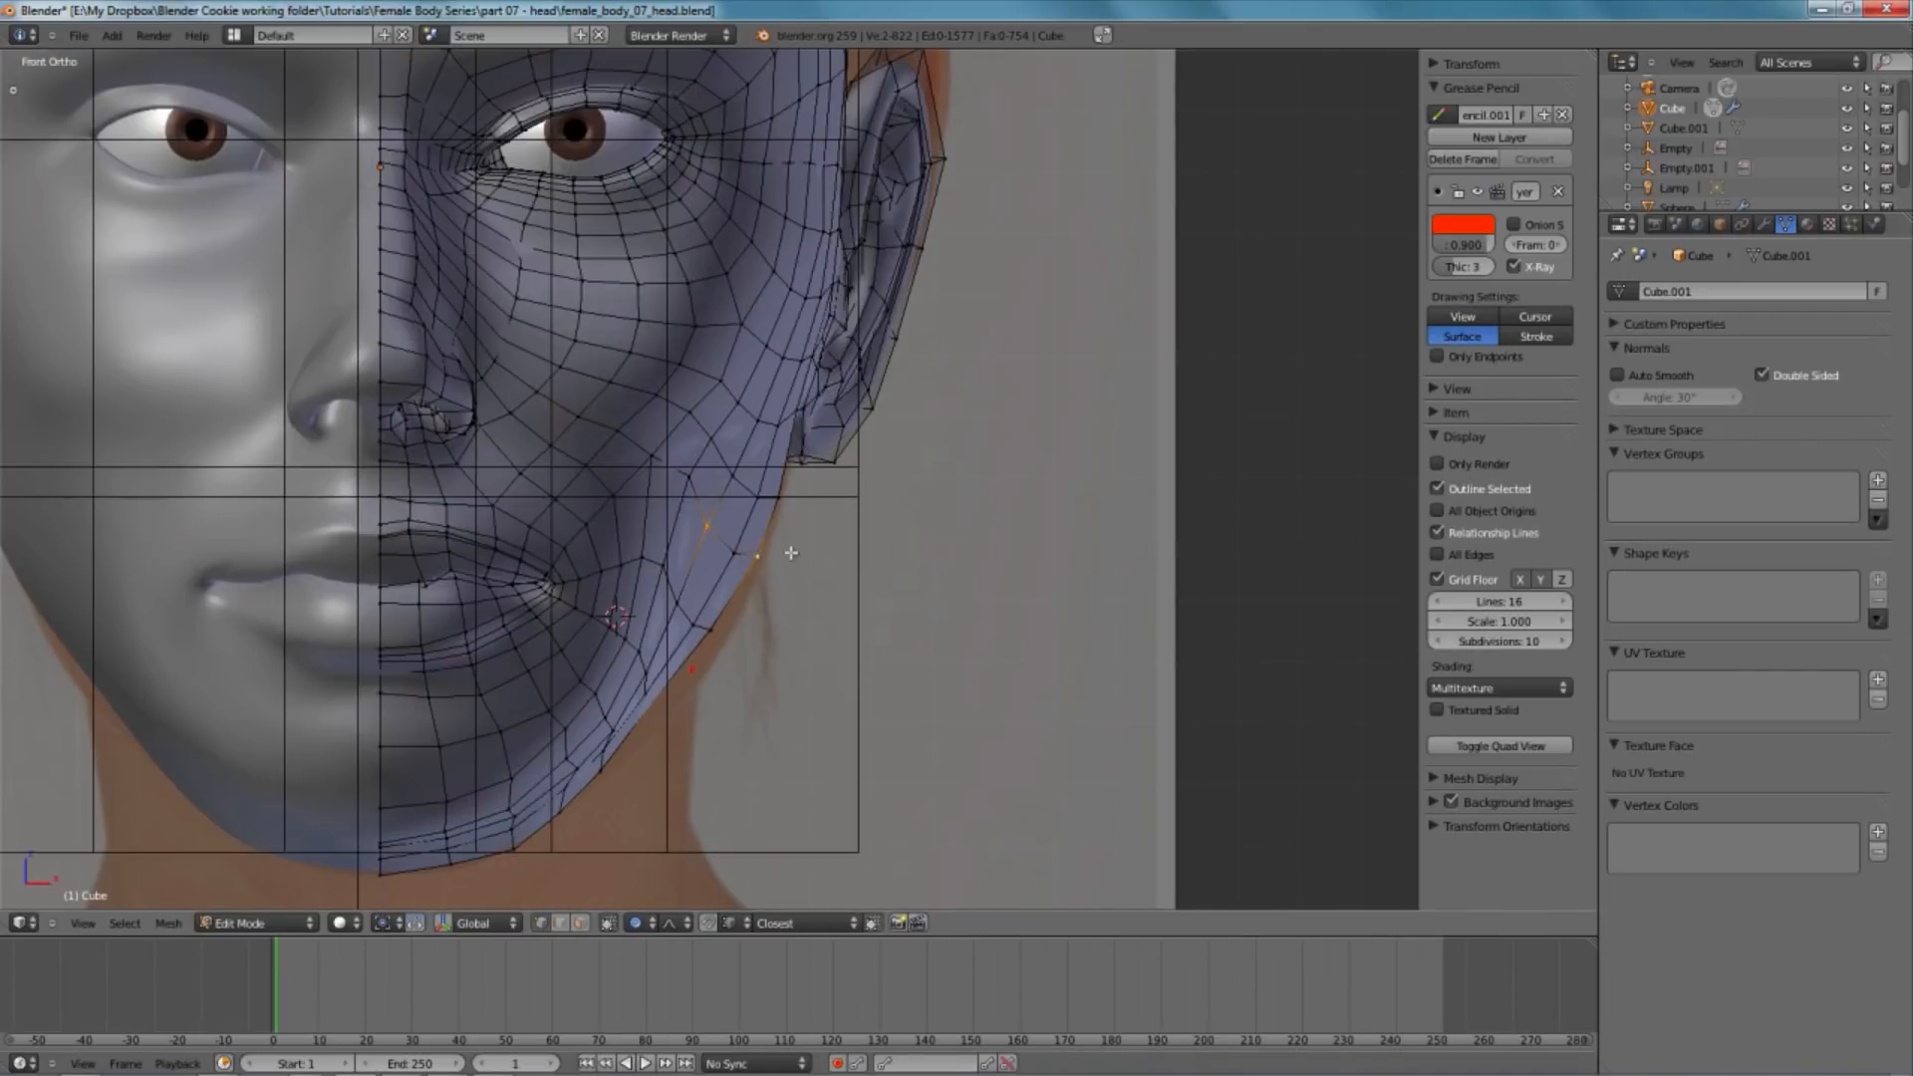
key("g")
left_click(719, 512)
key("z")
key("z")
- Shift the cheek vertices above and behind the mouth corner slightly backward in side view
key("KP_3")
key("z")
right_click(396, 458)
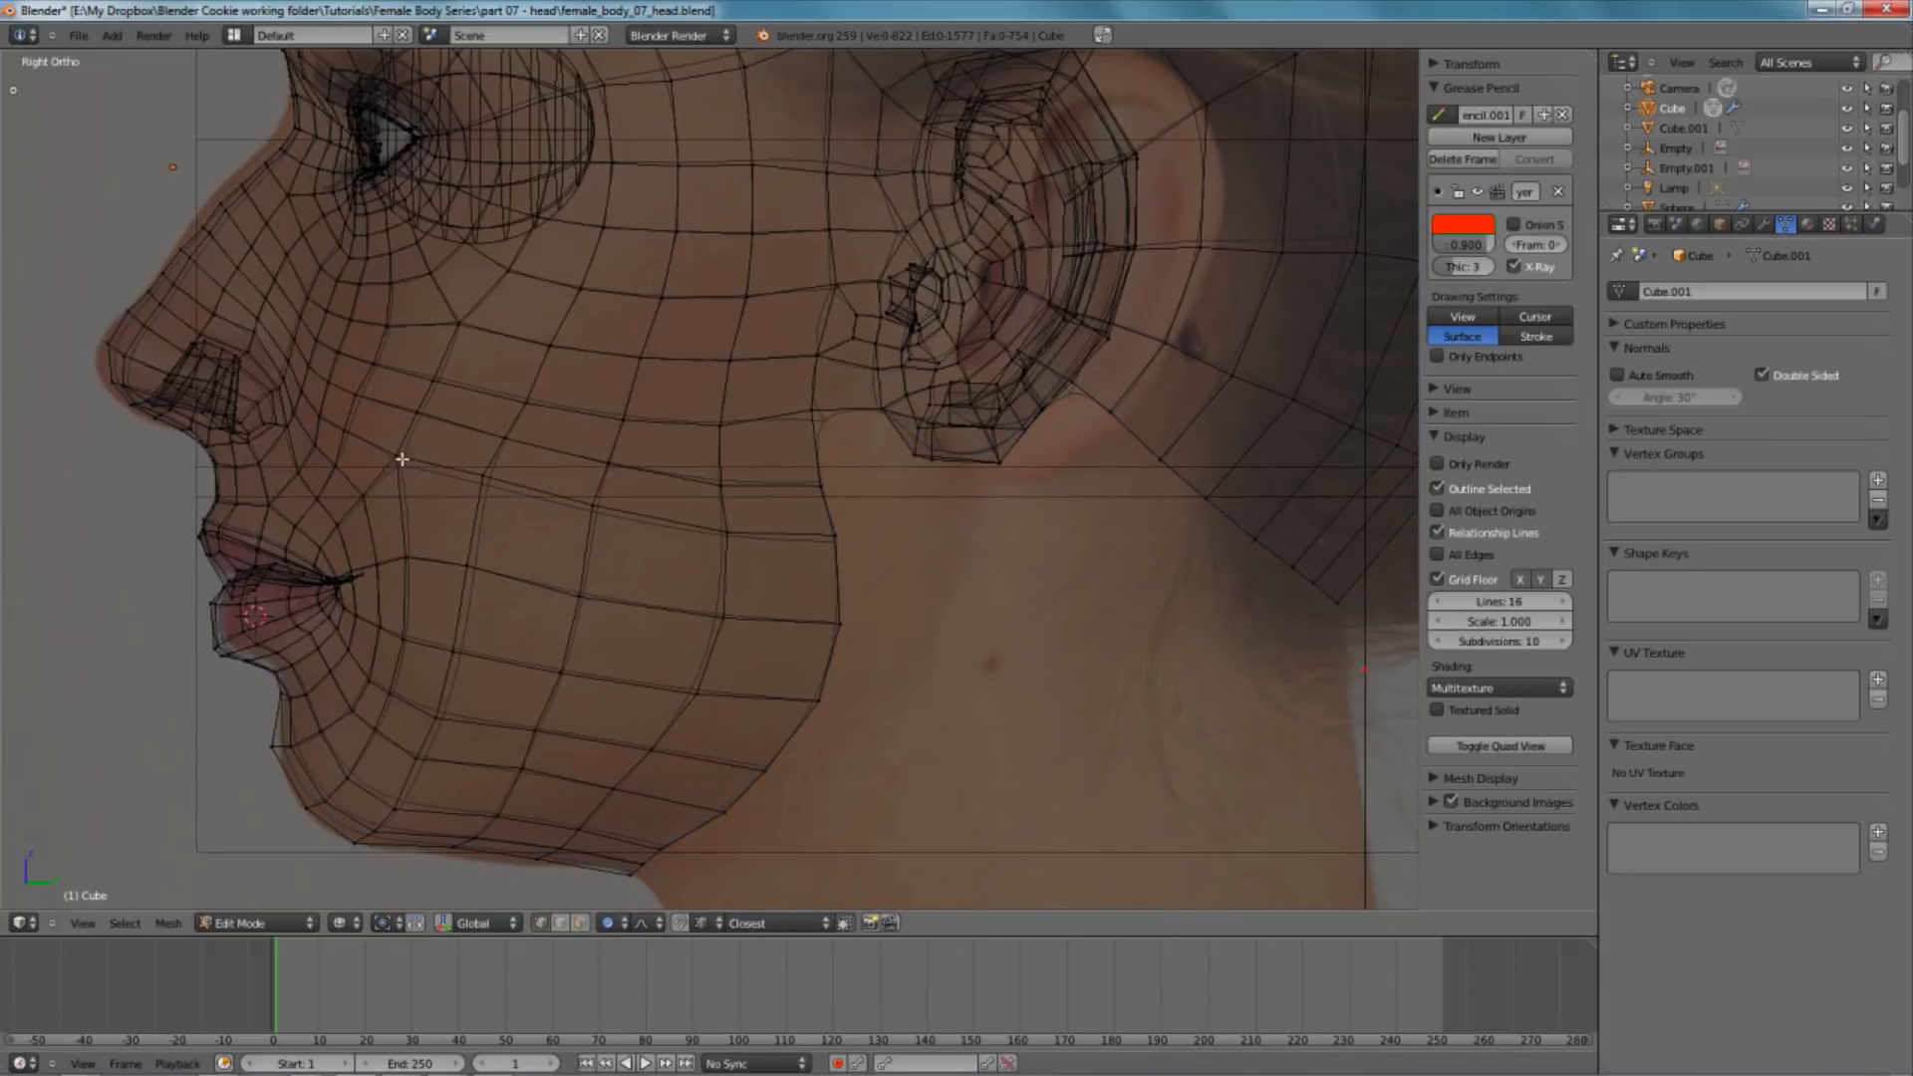
key("z")
key("g")
left_click(468, 481)
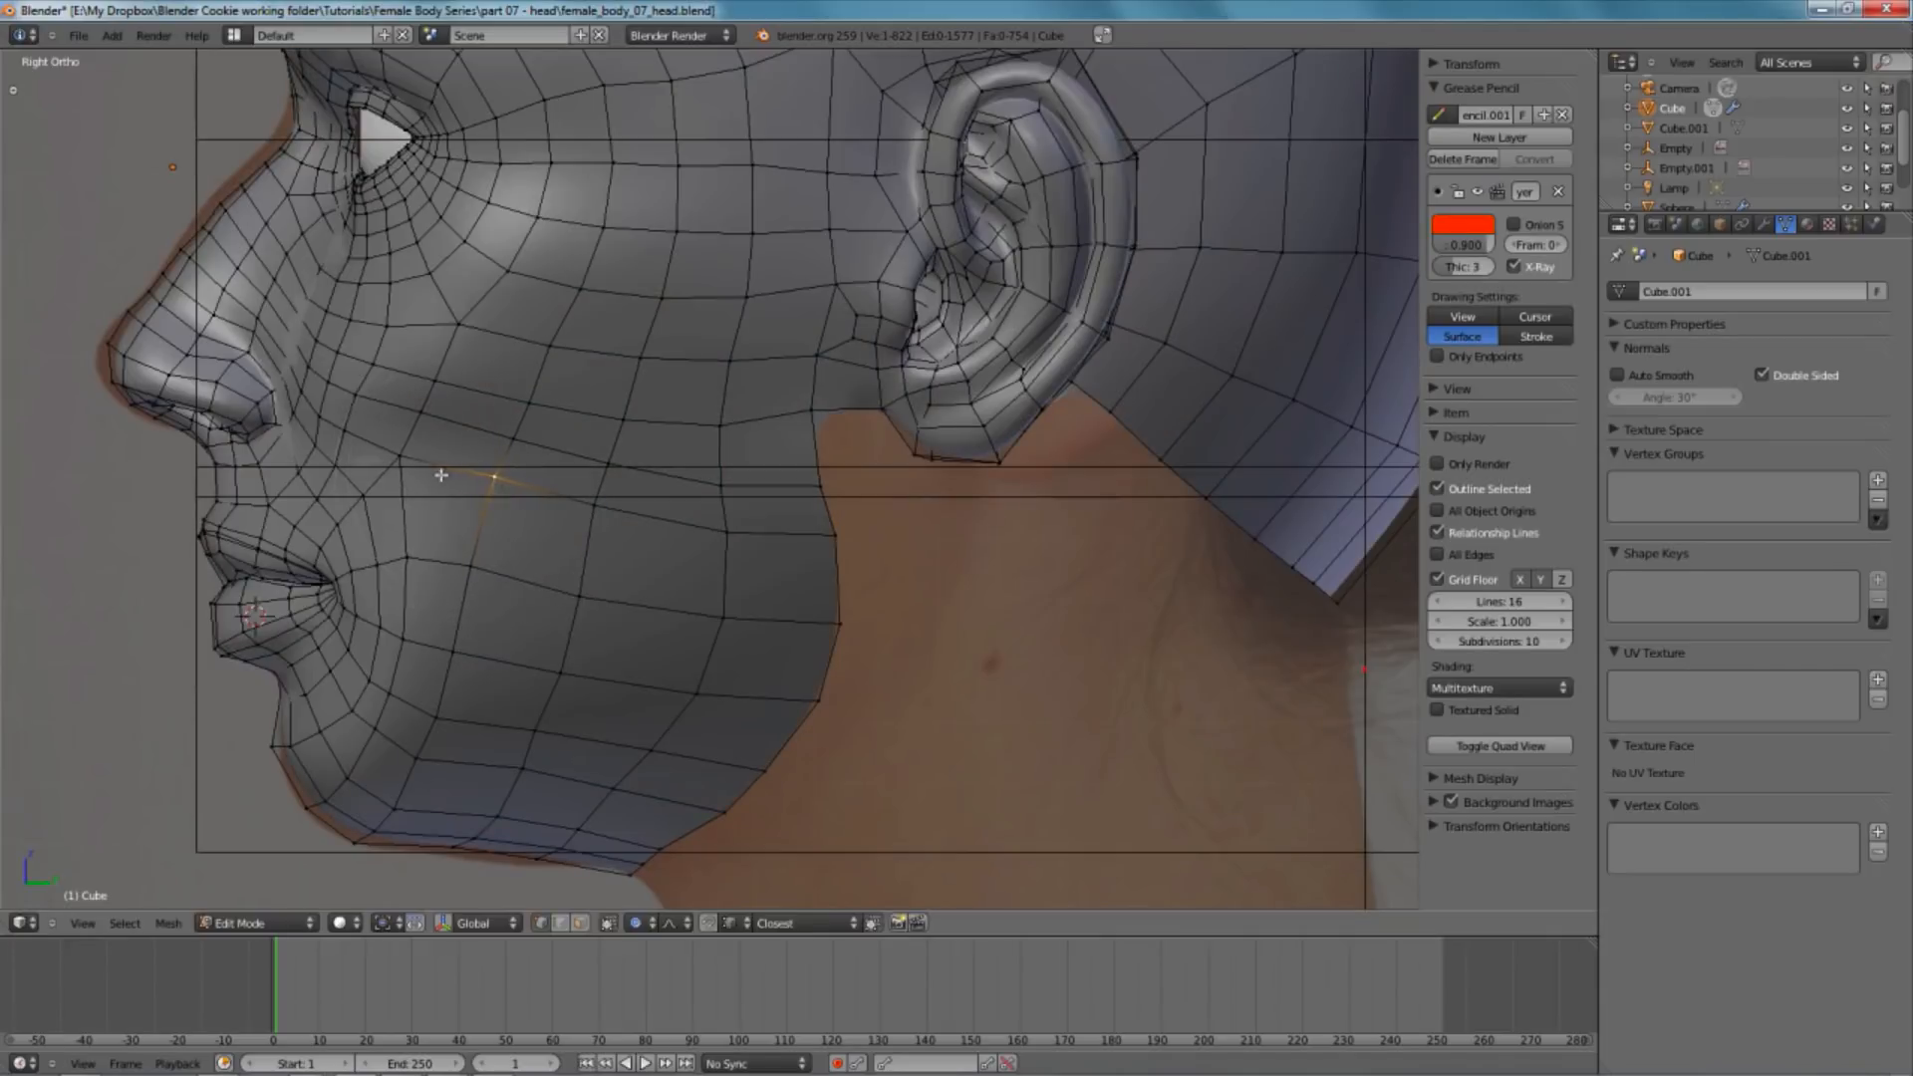
- Move the two lower-cheek vertices behind the mouth corner slightly backward in side view
key("z")
key("a")
right_click(461, 572)
right_click(461, 662, "shift")
key("g")
left_click(481, 673)
key("z")
scroll(517, 575, "down", 4)
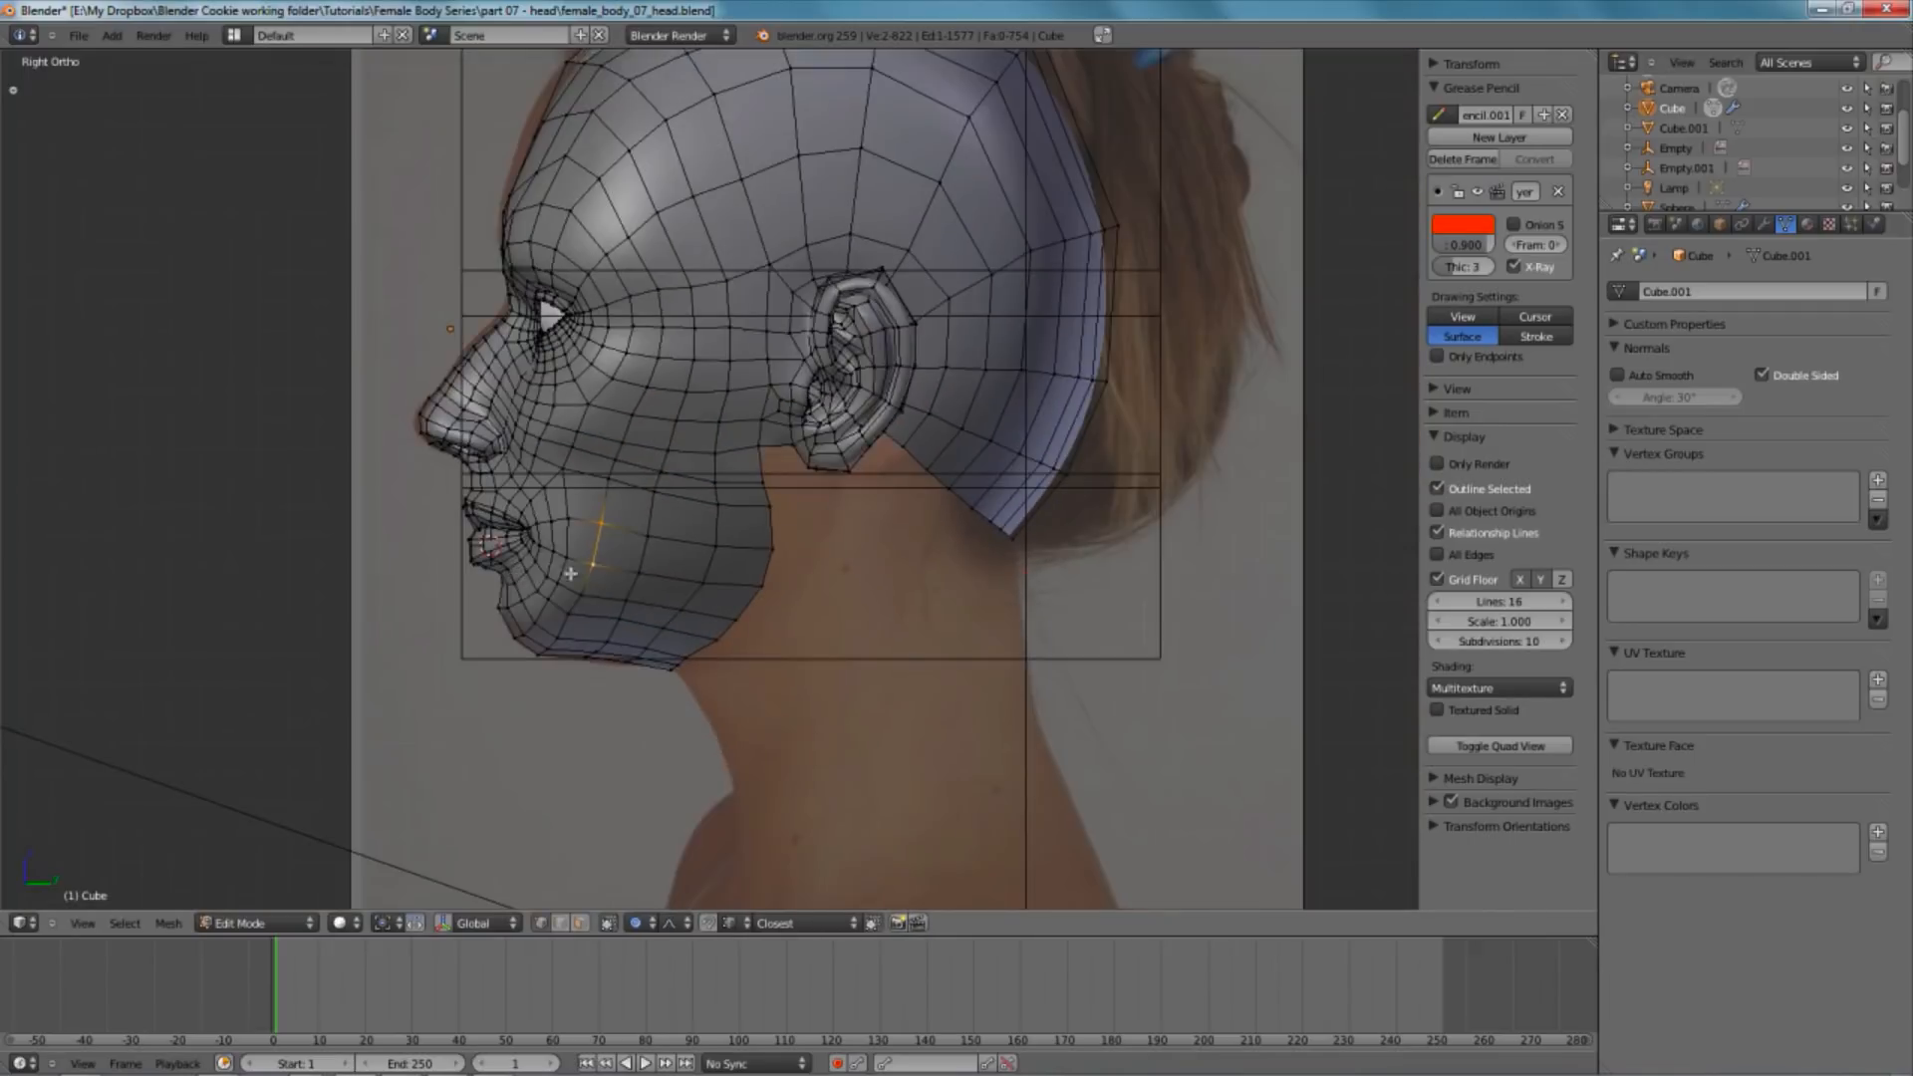
- Reposition the two selected lower-cheek vertices beside the mouth corner in front view
scroll(588, 568, "up", 3)
middle_click_drag(595, 563, 756, 578)
middle_click_drag(568, 495, 553, 496)
key("KP_1")
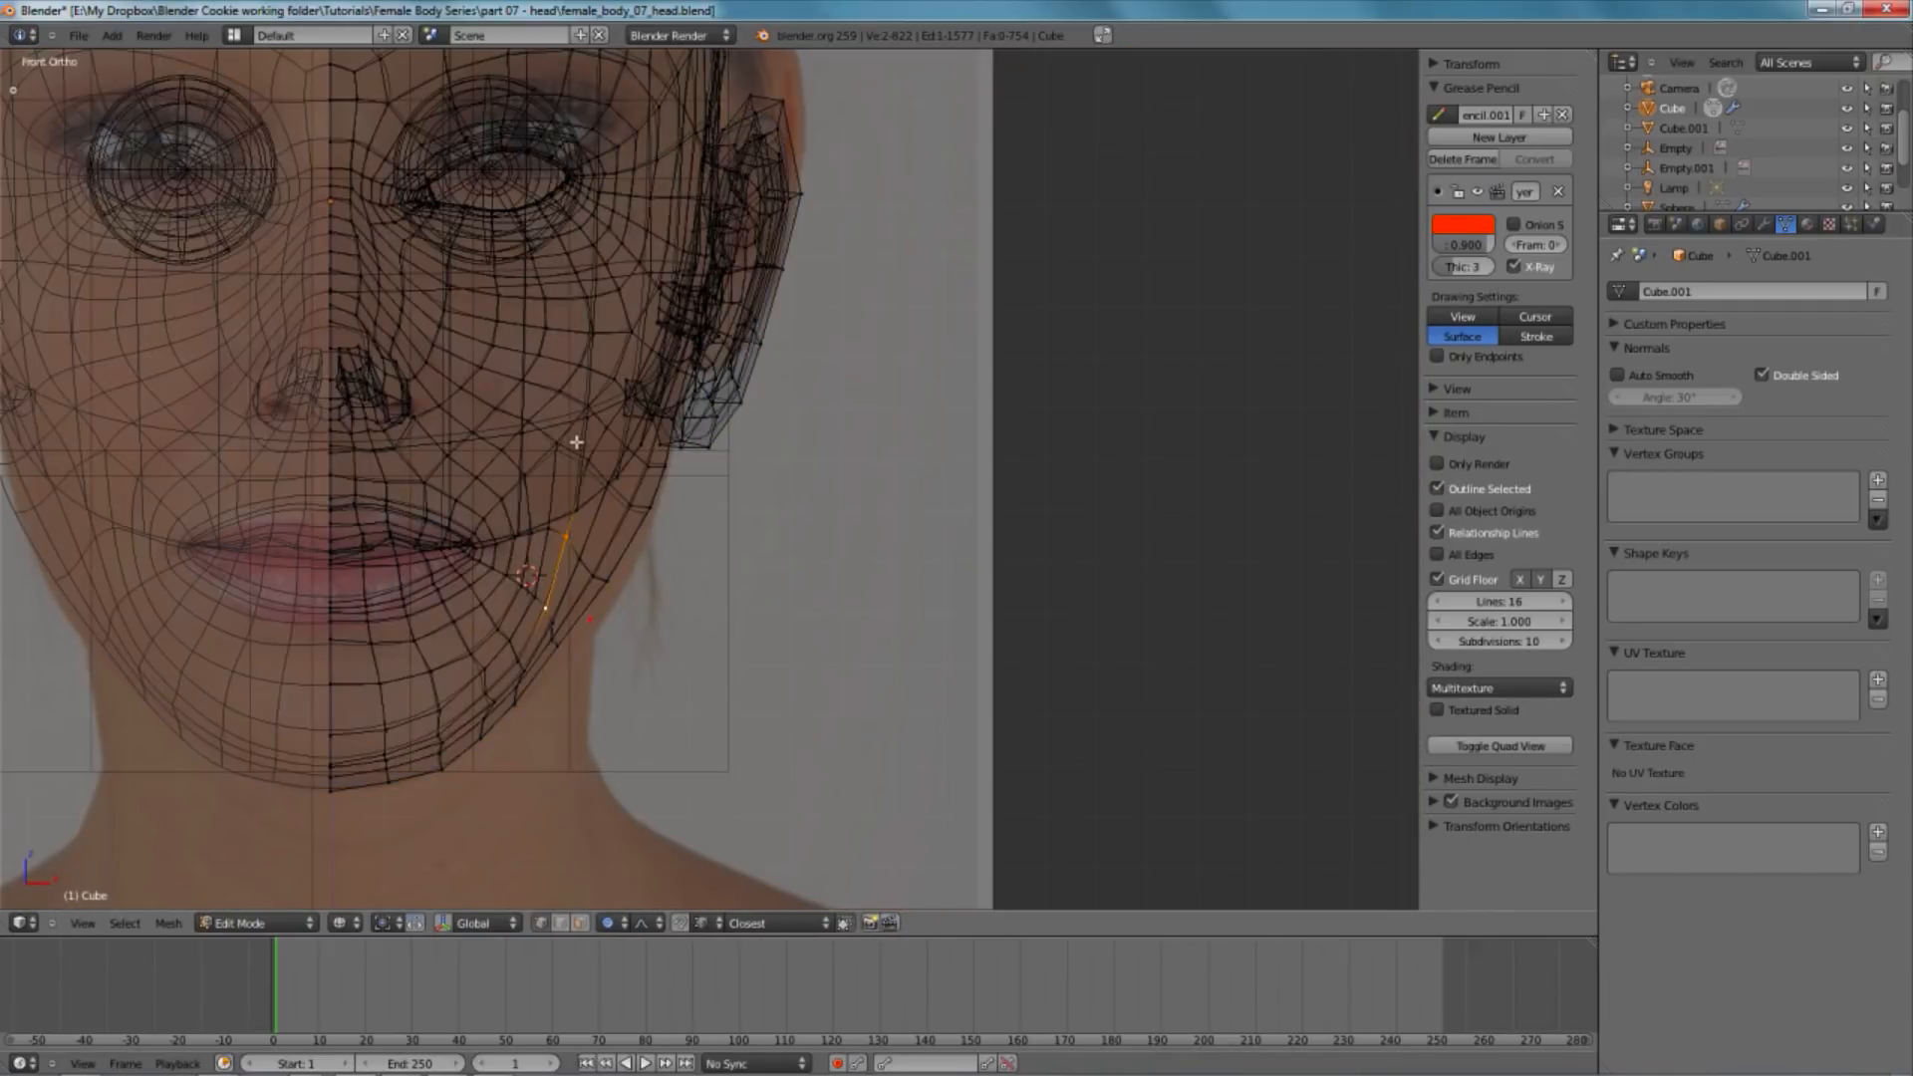
scroll(571, 446, "up", 3)
key("g")
left_click(574, 450)
- Nudge the neighbouring mid-cheek vertices slightly down and outward in front view
right_click(568, 403)
key("g")
left_click(571, 409)
right_click(587, 425, "shift")
key("g")
left_click(591, 430)
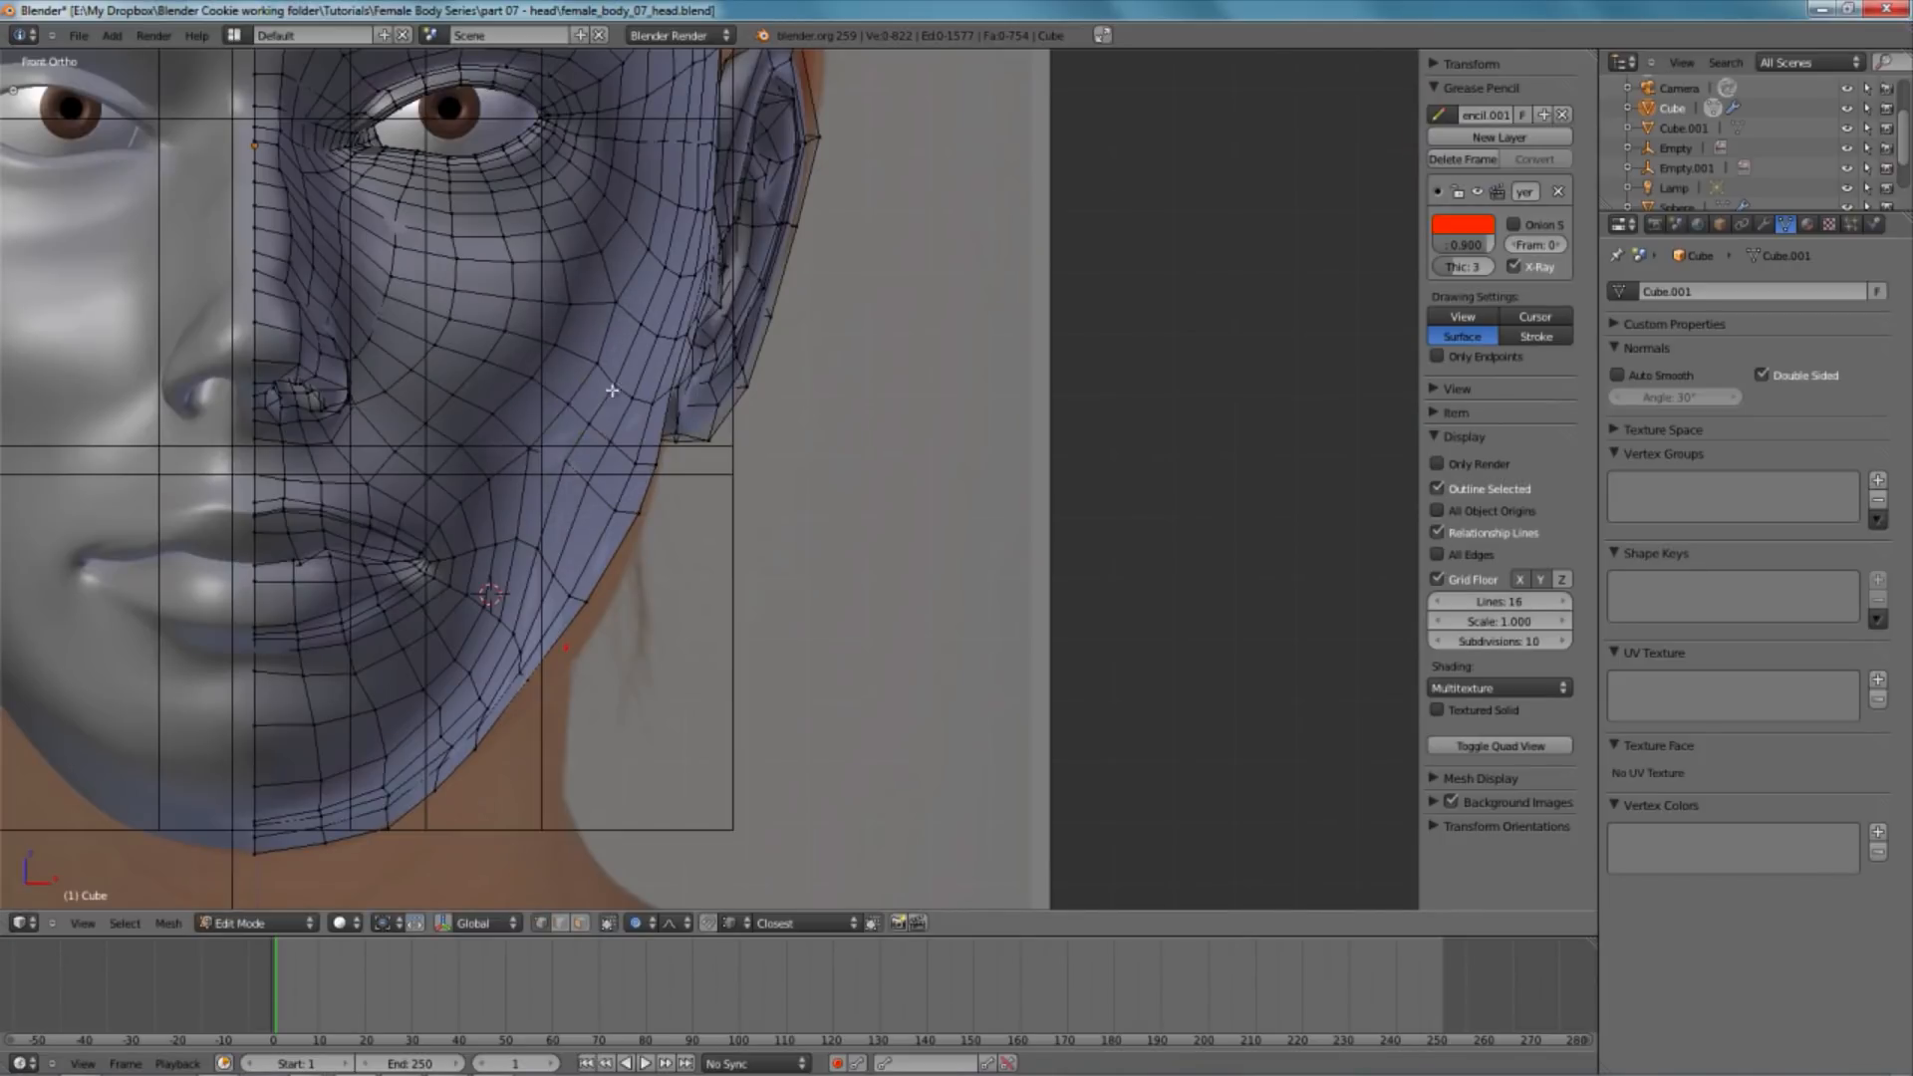
- Fine-tune one vertex beneath the cheekbone and one above the mouth corner in front view
scroll(598, 419, "up", 3)
key("a")
key("a")
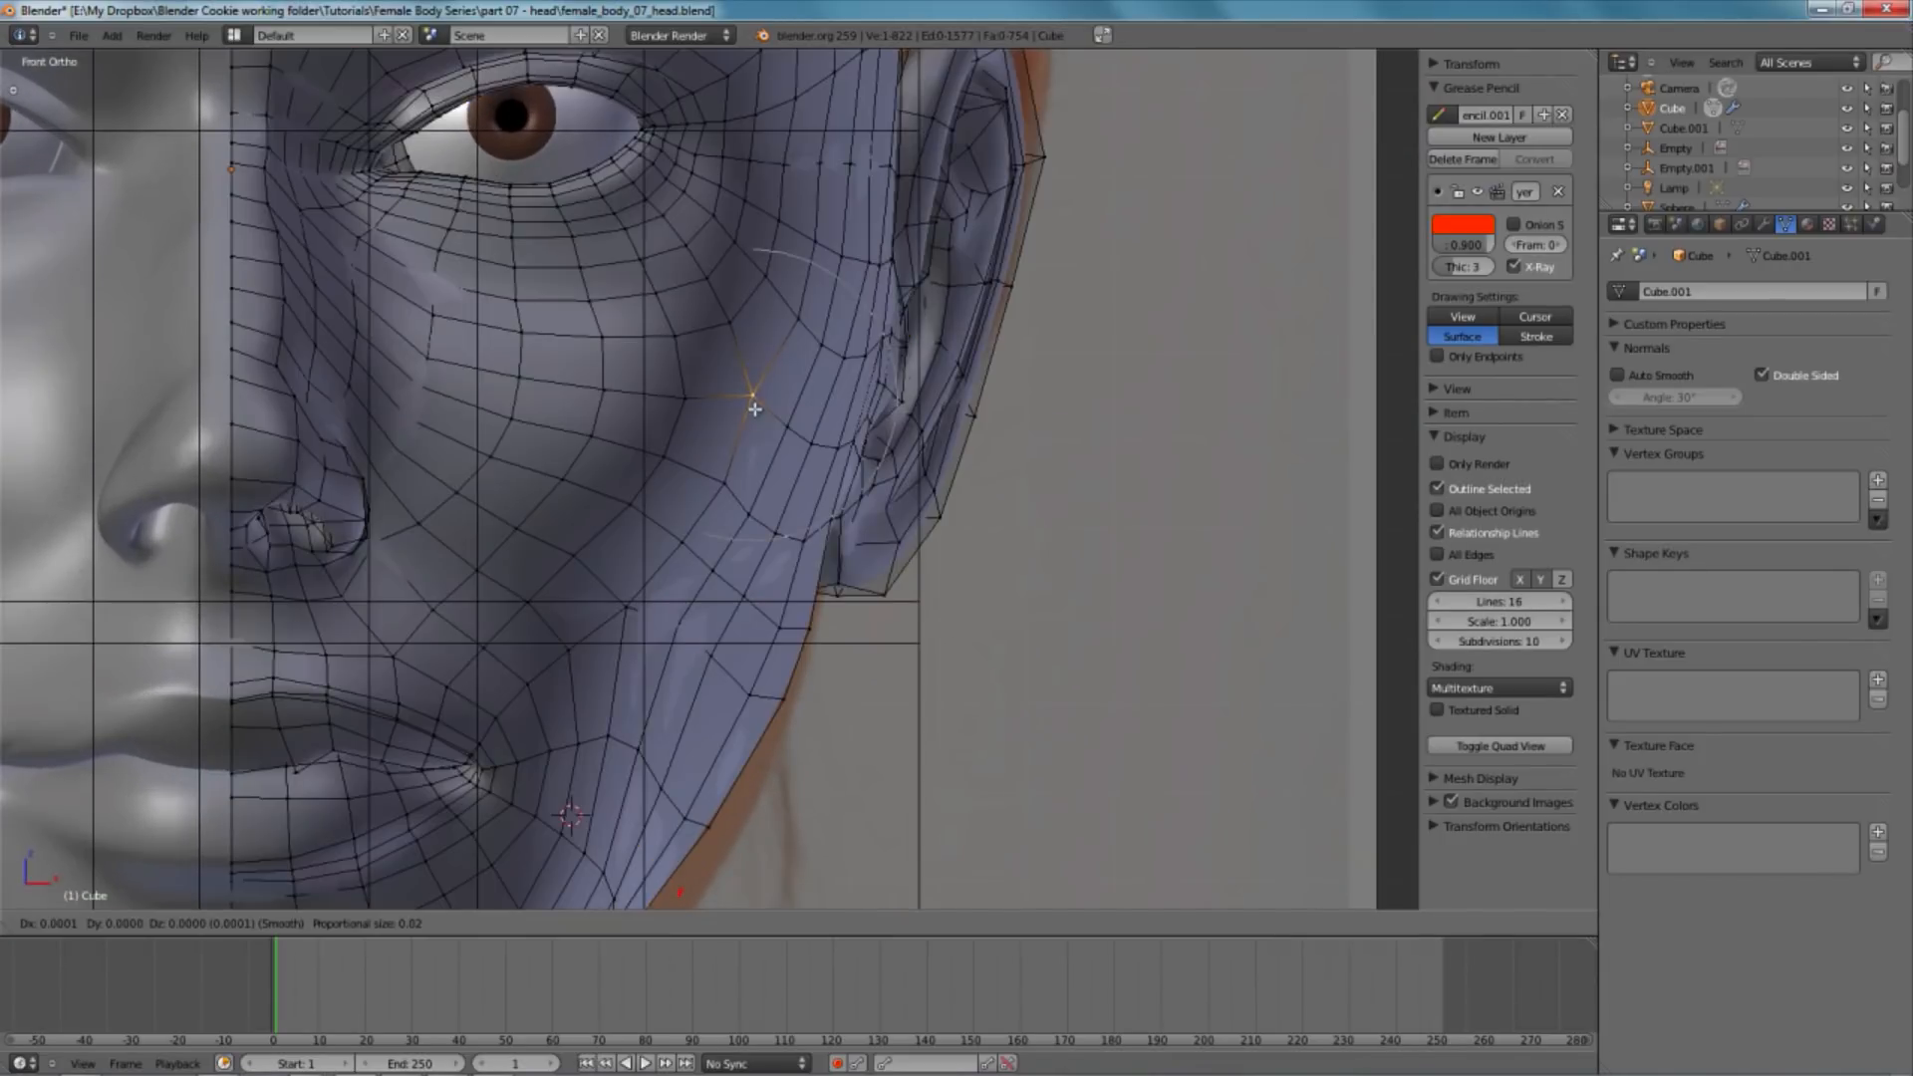
scroll(710, 534, "up", 2)
key("z")
right_click(648, 533)
key("z")
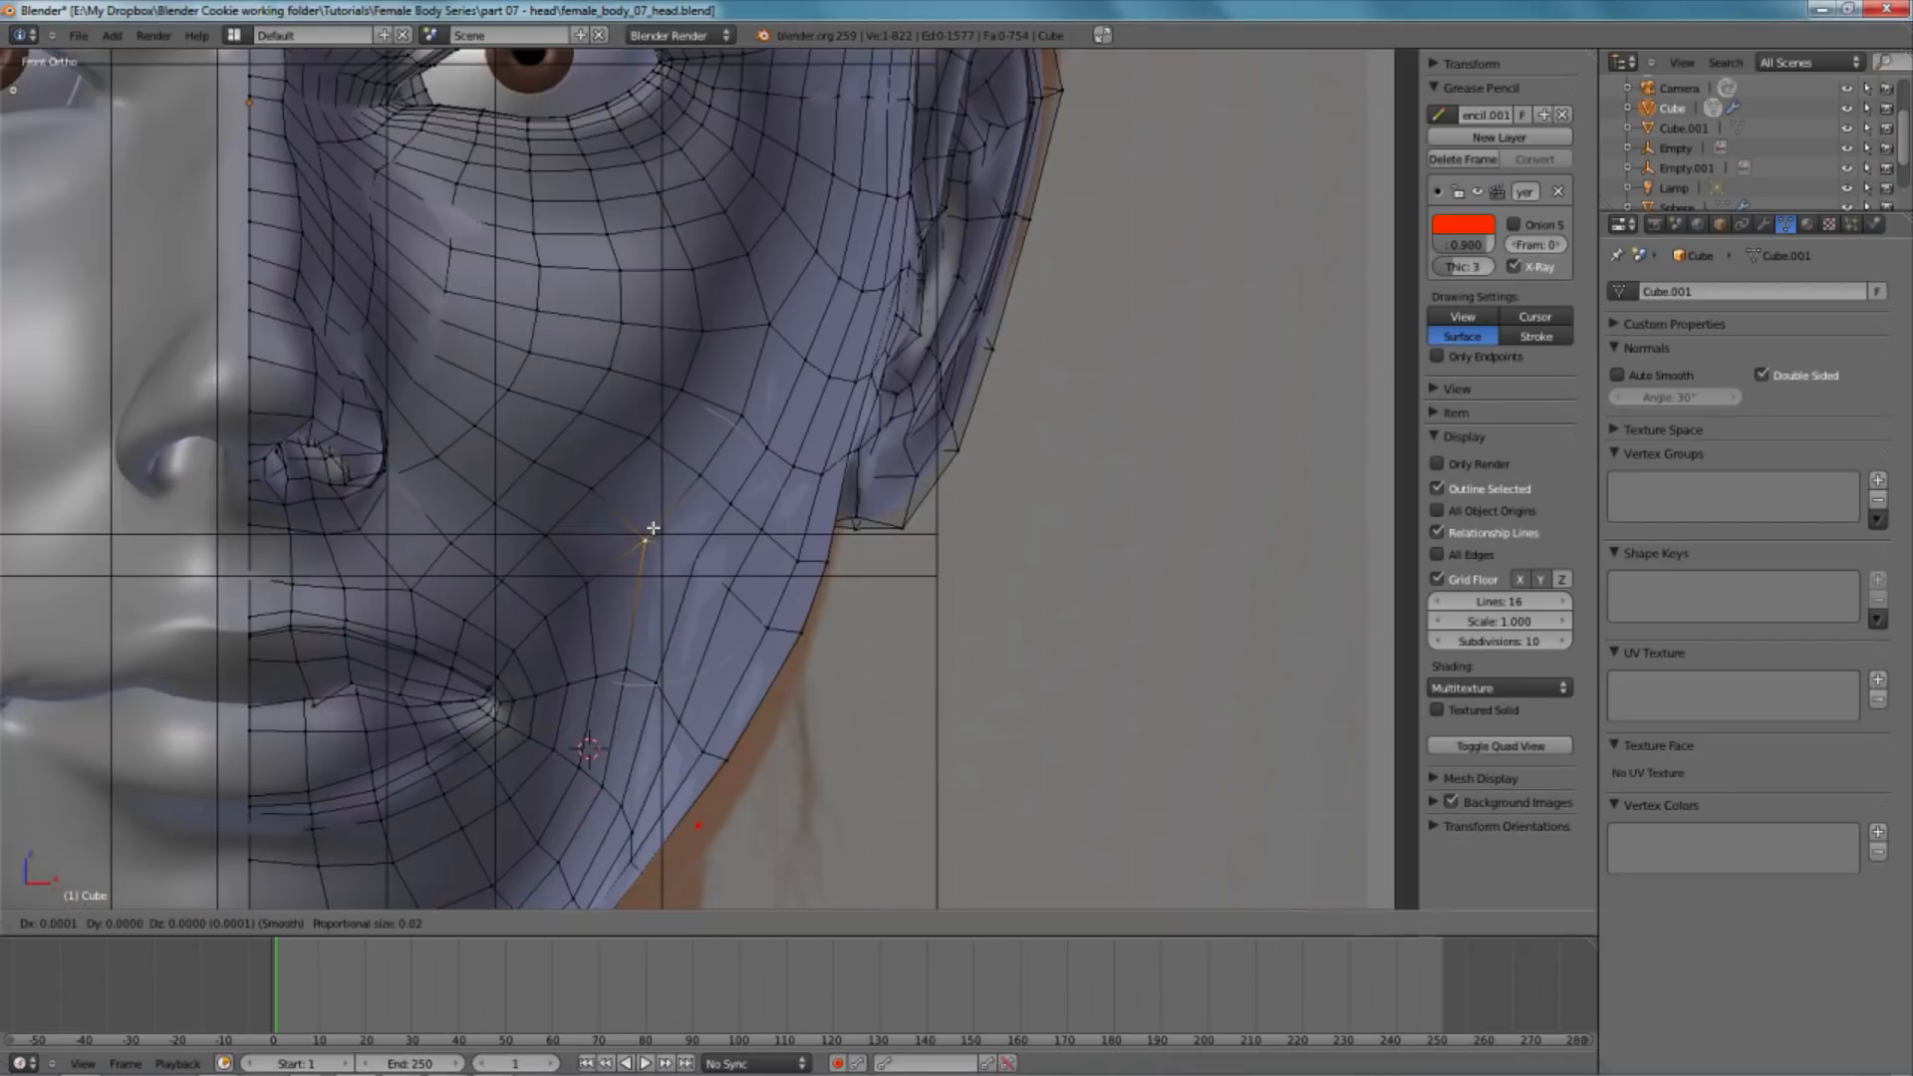
- Switch off proportional editing and adjust the two vertices between the nostril and mouth corner in side view
key("z")
key("o")
right_click(588, 579)
right_click(544, 535)
key("KP_3")
key("z")
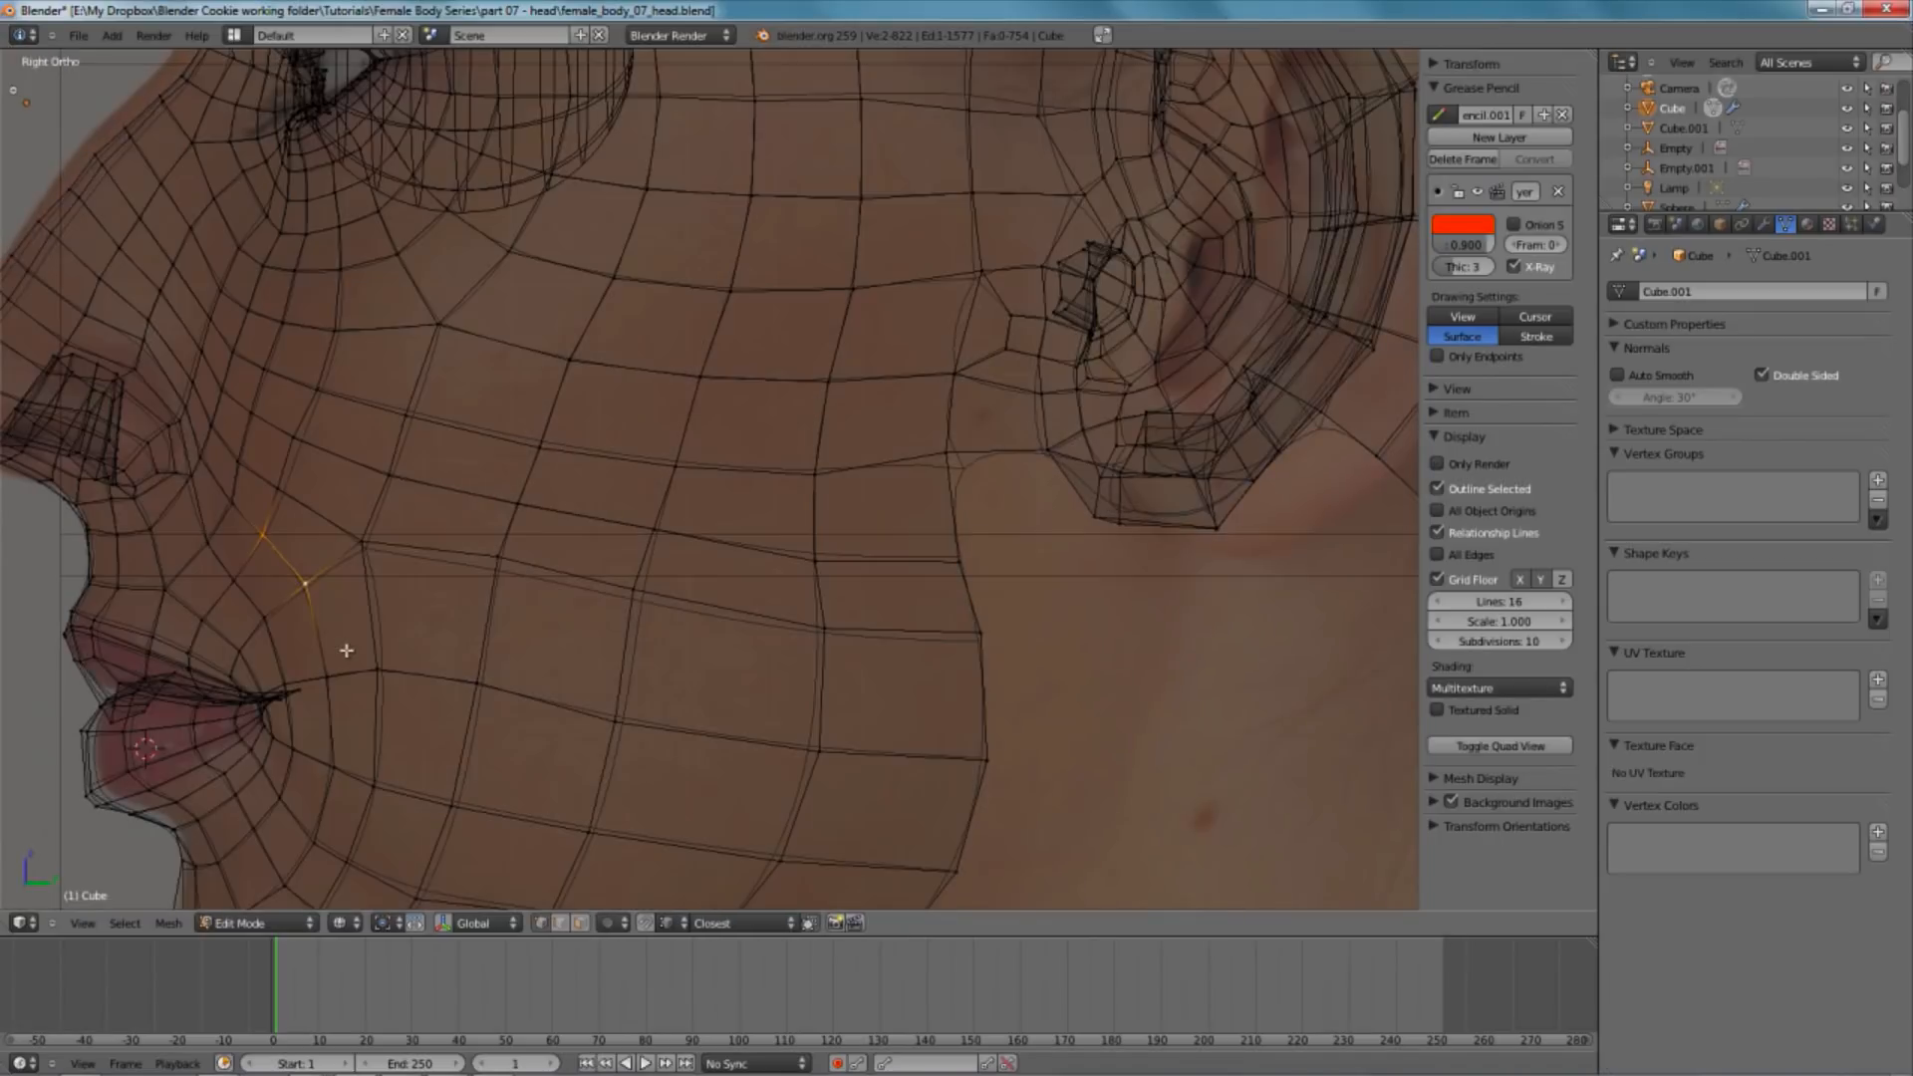
key("z")
key("g")
left_click(347, 651)
- Adjust the cheek vertex above and behind the mouth corner and shift the pair above it slightly up and forward
key("z")
right_click(354, 539)
key("g")
left_click(353, 539)
right_click(384, 470)
right_click(409, 430, "shift")
key("g")
left_click(403, 421)
- Raise three vertices on the front of the cheek beside the nostril slightly up and forward
right_click(327, 402)
key("g")
left_click(322, 395)
right_click(333, 345)
key("g")
left_click(331, 339)
right_click(436, 321)
key("g")
left_click(432, 314)
- Lower three vertices along the horizontal mid-cheek edge row between the mouth corner and the jaw edge
key("a")
right_click(498, 561)
key("g")
left_click(501, 594)
key("a")
right_click(633, 582)
key("g")
left_click(633, 605)
right_click(825, 630)
key("g")
left_click(826, 643)
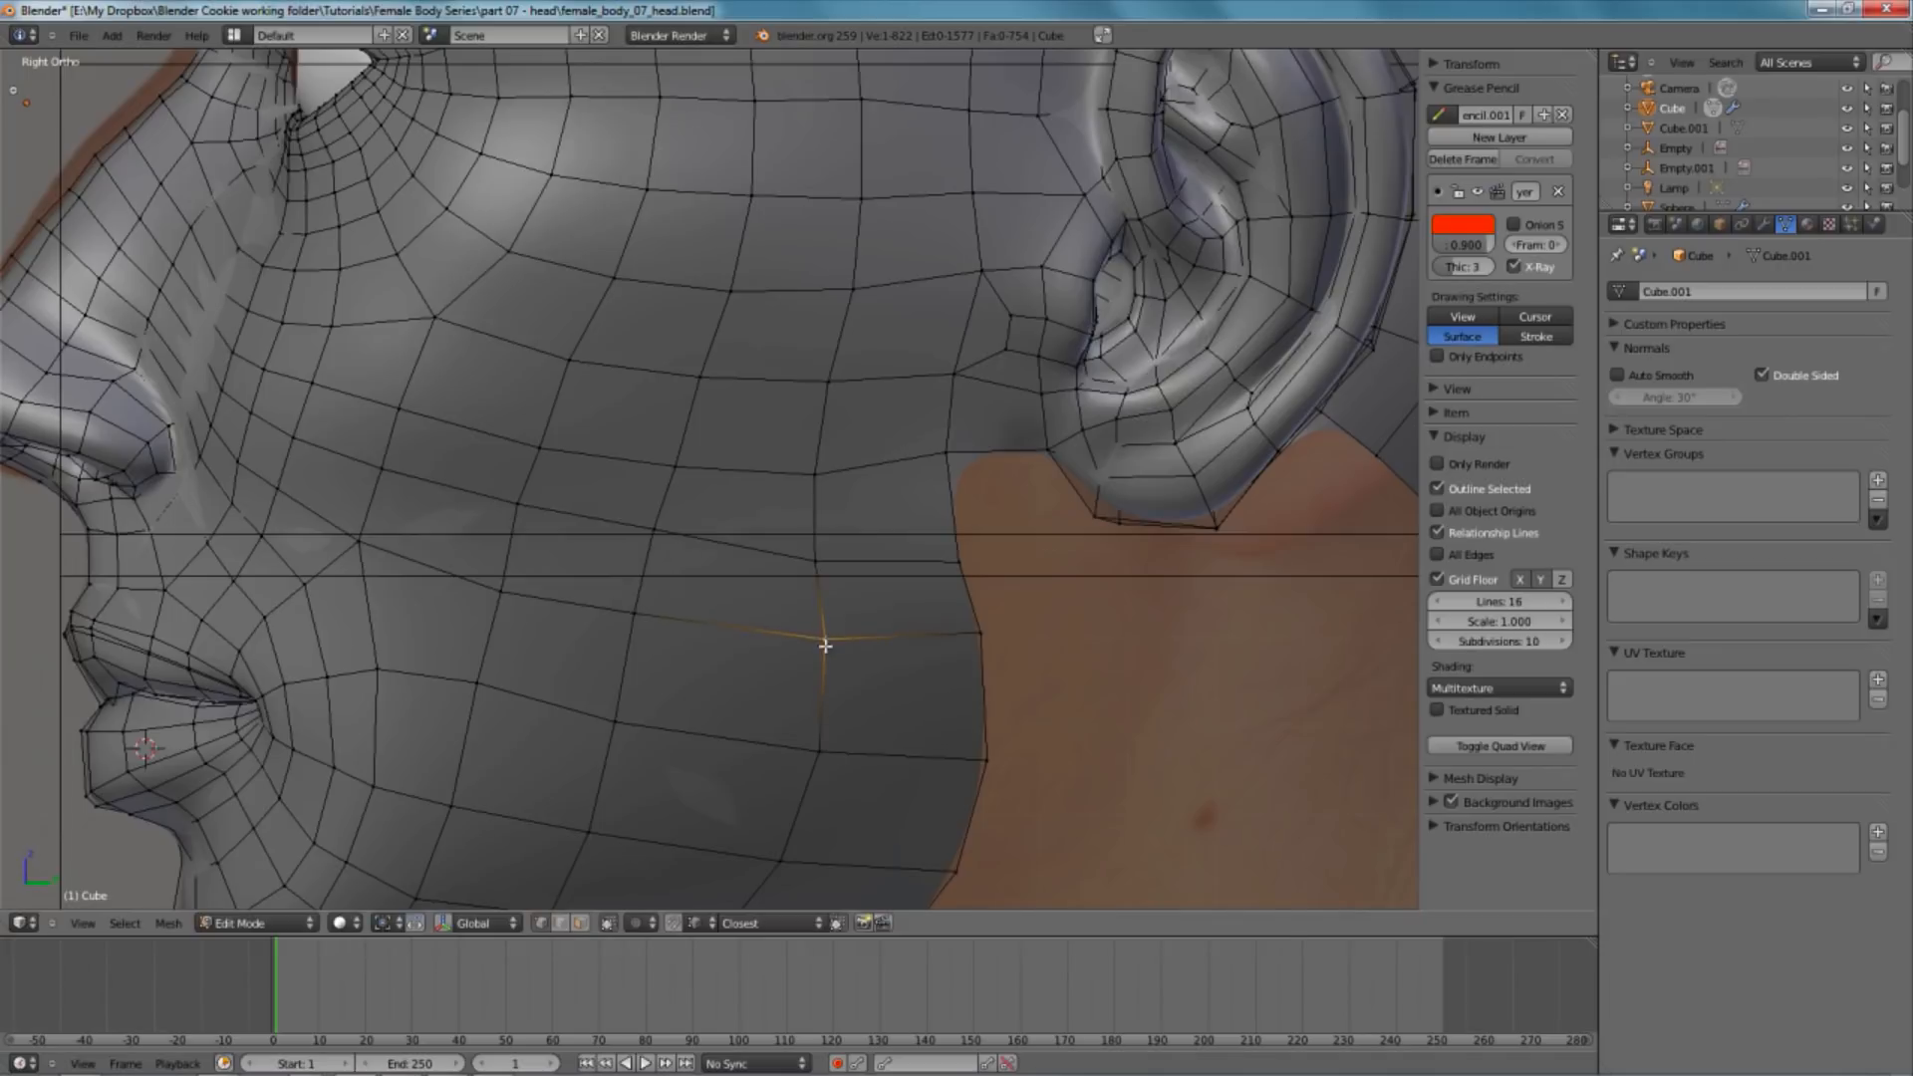
- Raise the two rear vertices of the cheek row just below the ear slightly
right_click(815, 576, "shift")
right_click(962, 560)
right_click(809, 564, "shift")
key("g")
left_click(811, 554)
key("a")
- Inspect the head in object mode, marking the cheek contour from cheekbone to chin with the grease pencil and erasing it
scroll(594, 555, "down", 4)
middle_click_drag(594, 555, 760, 504)
key("Tab")
scroll(767, 485, "up", 2)
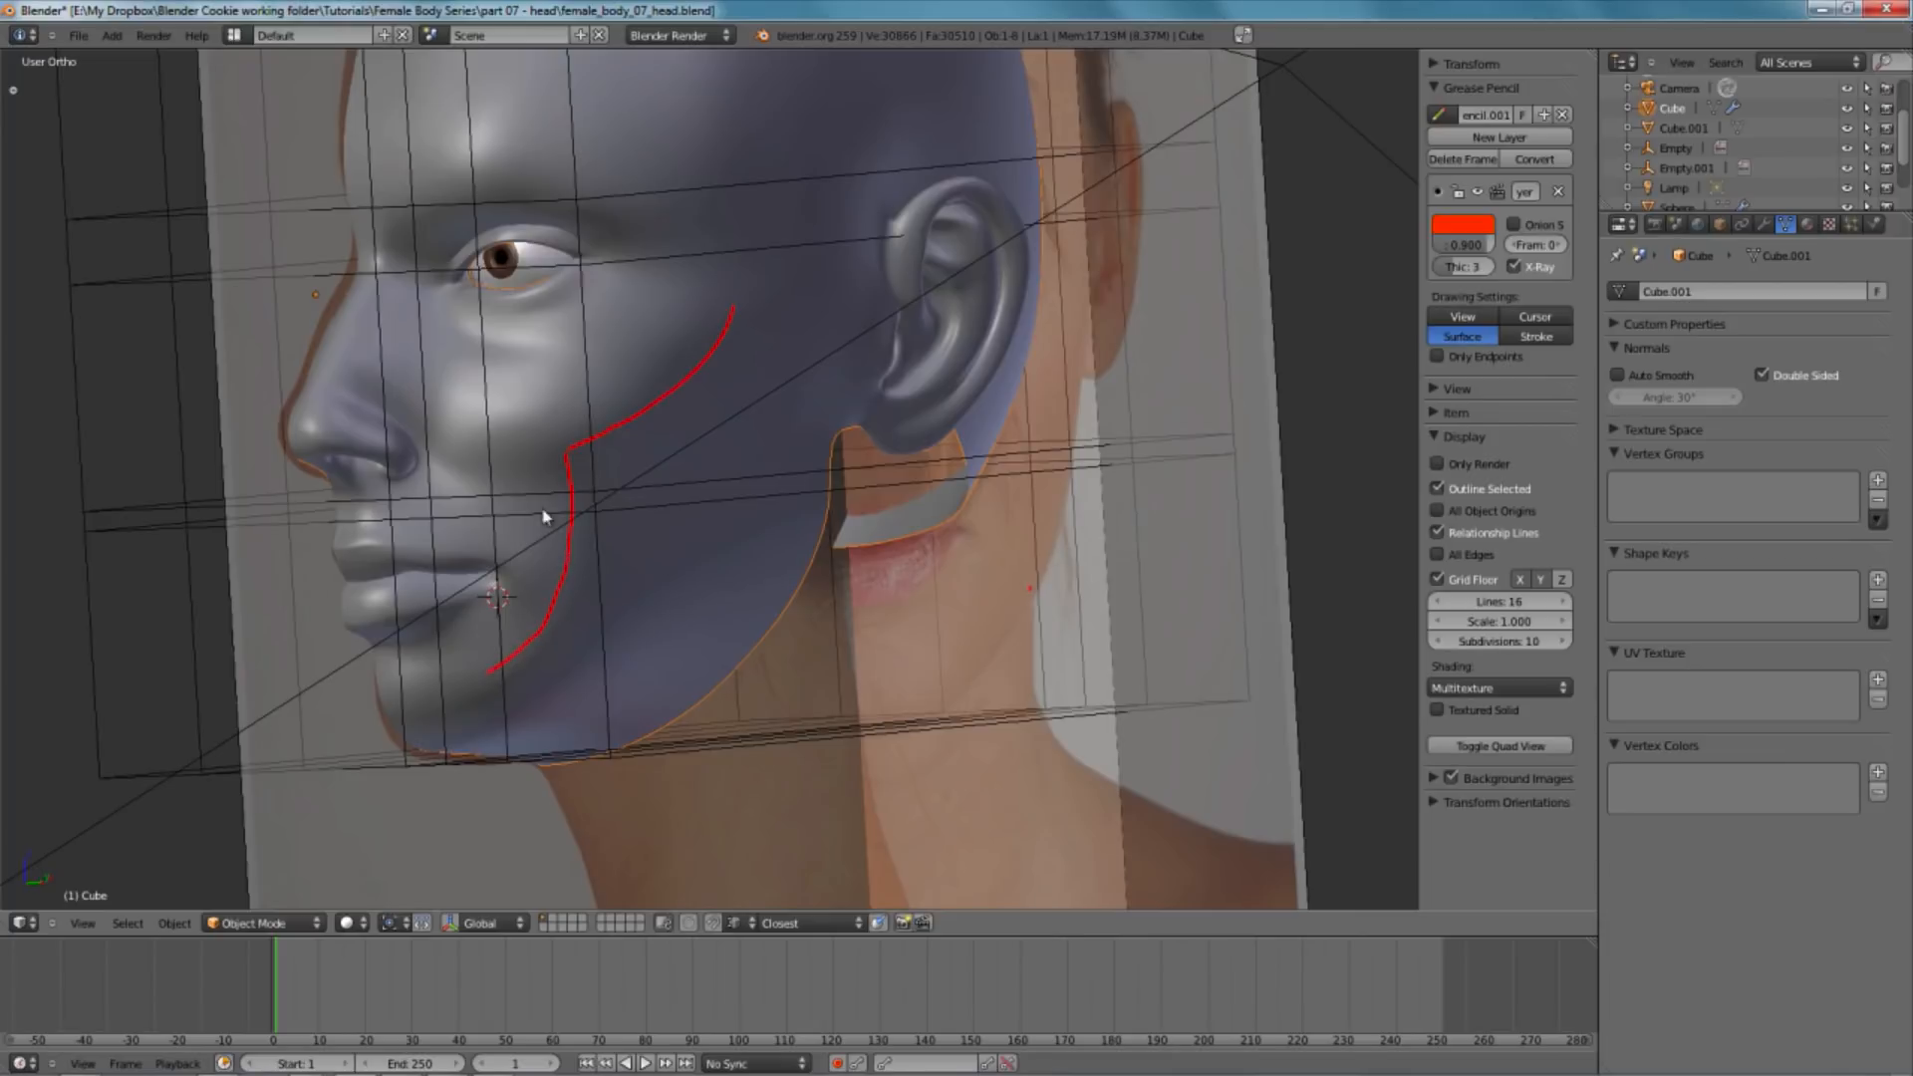
left_click_drag(529, 592, 521, 615)
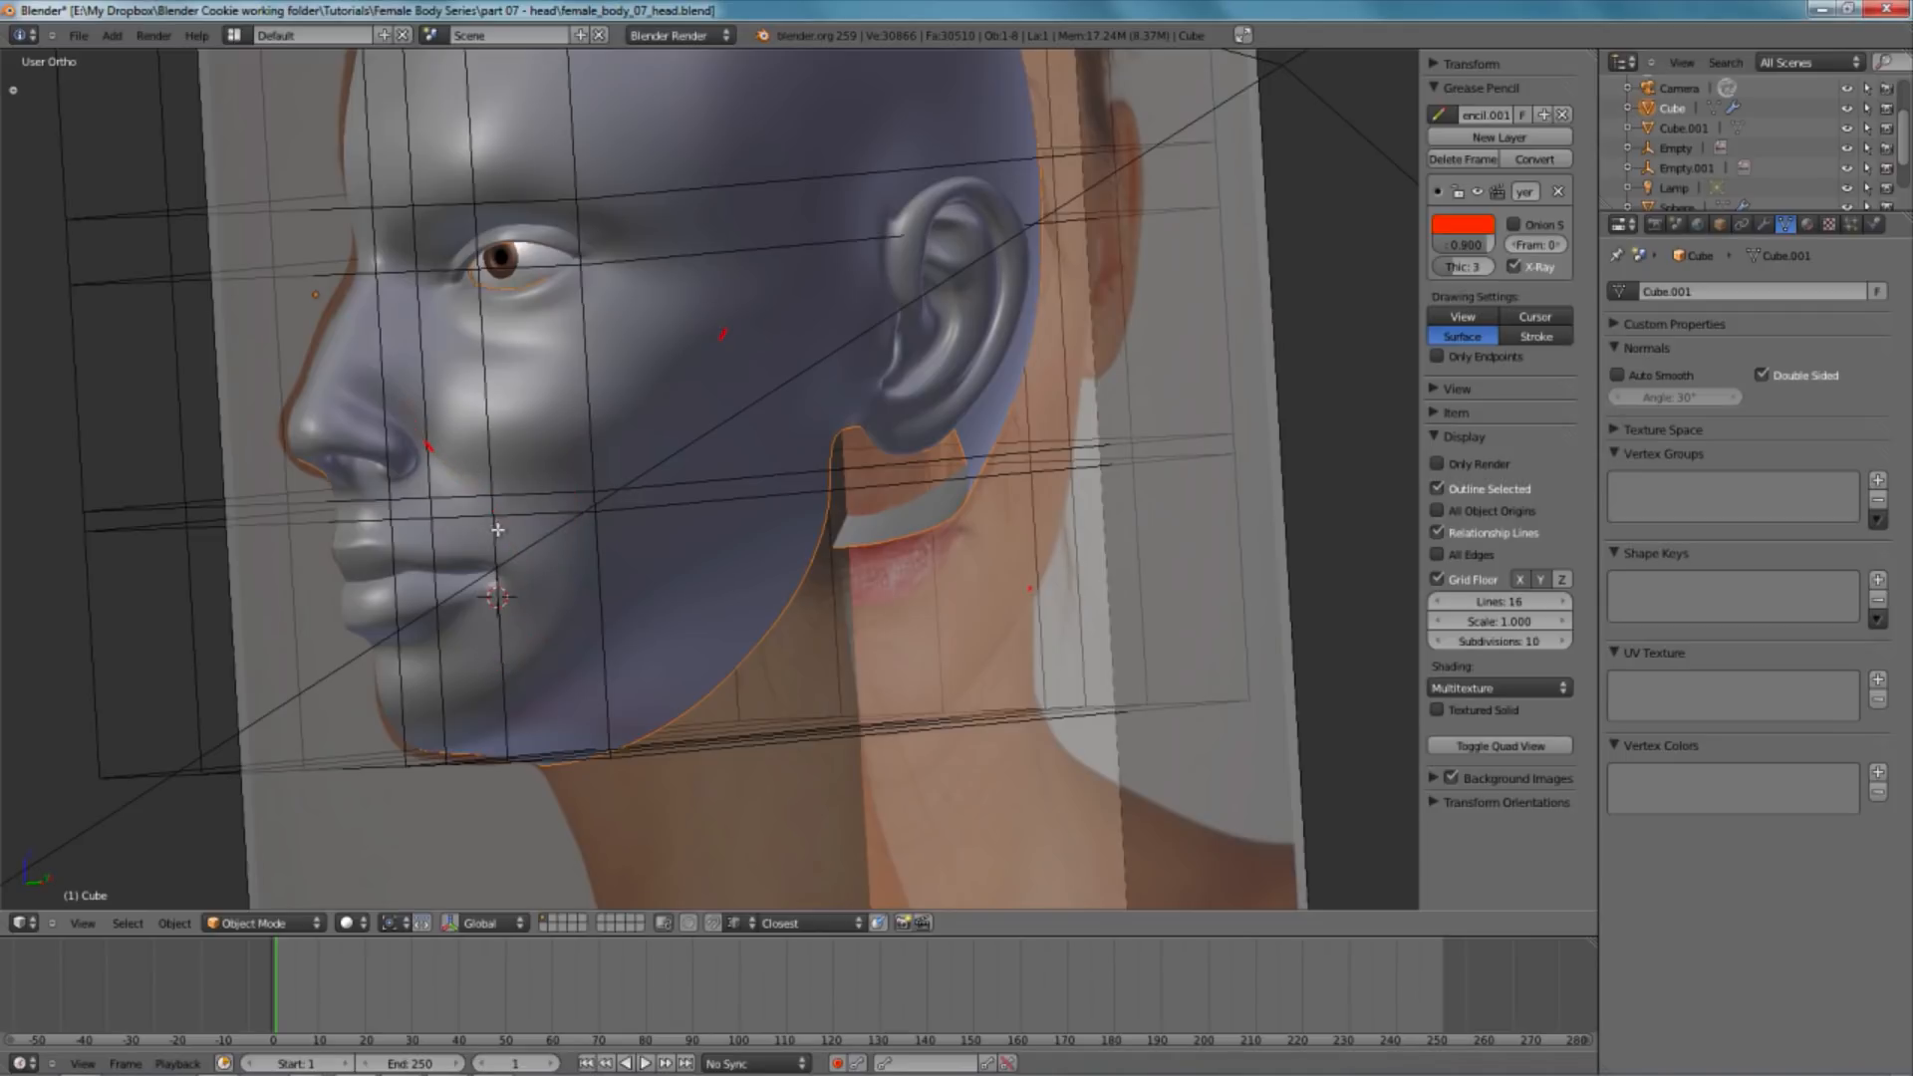
- Move the two vertices directly behind the mouth corner slightly backward in side view with proportional editing
key("Tab")
key("KP_3")
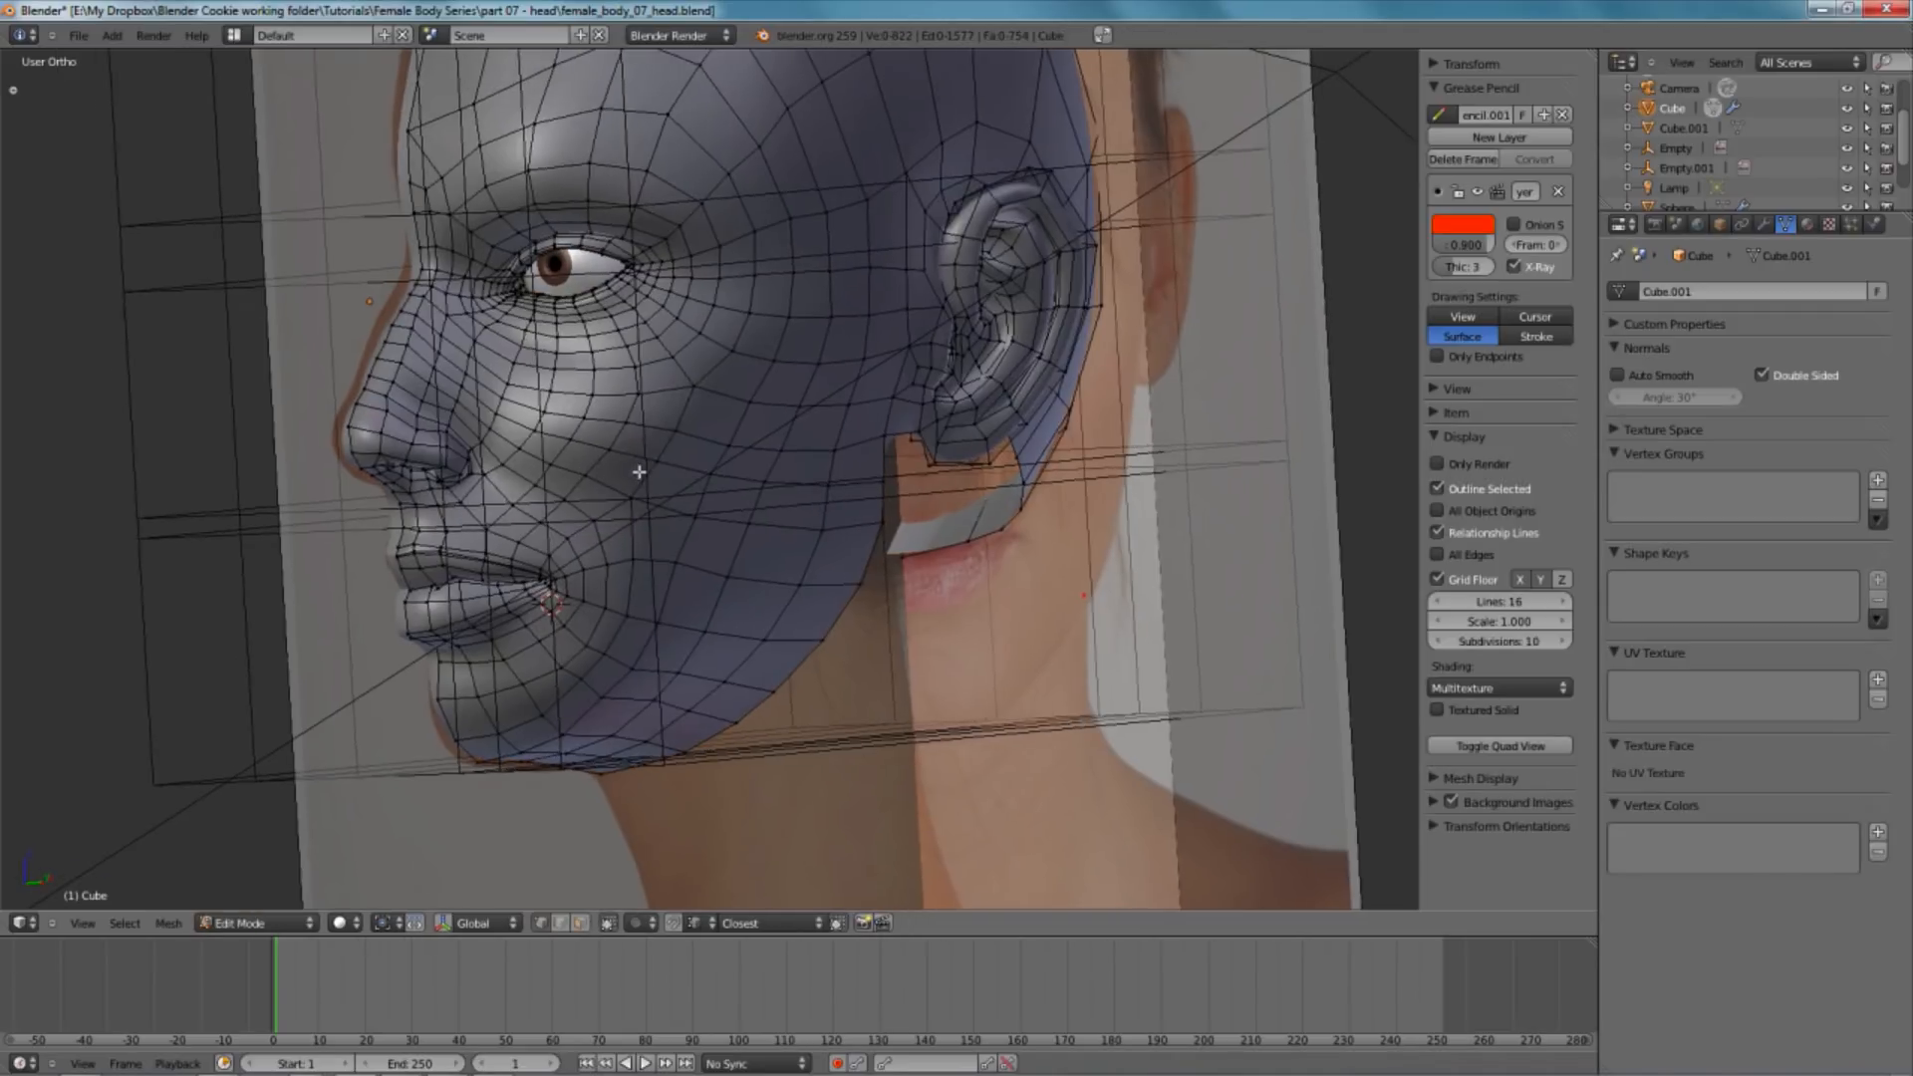
scroll(757, 439, "up", 4)
scroll(759, 443, "up", 2)
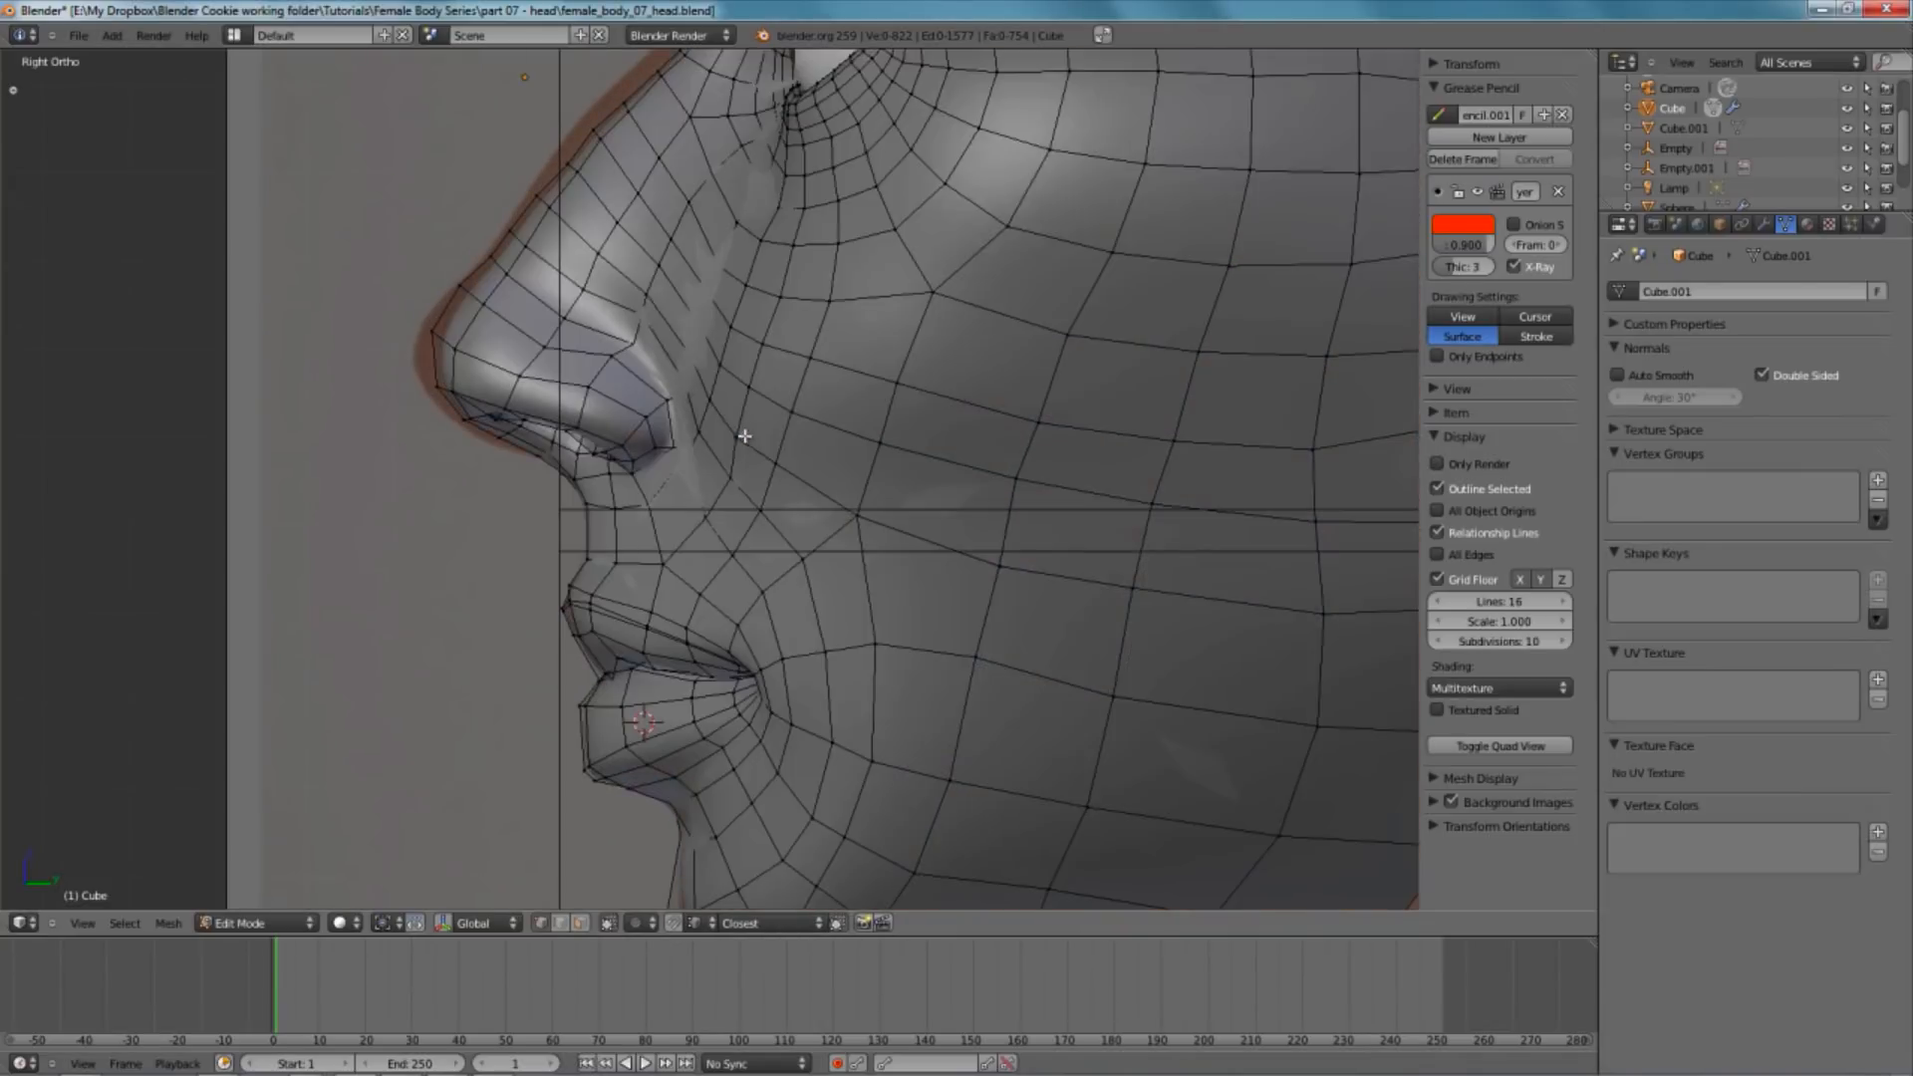
key("z")
middle_click_drag(835, 655, 819, 565, "shift")
right_click(806, 582)
key("z")
right_click(772, 558)
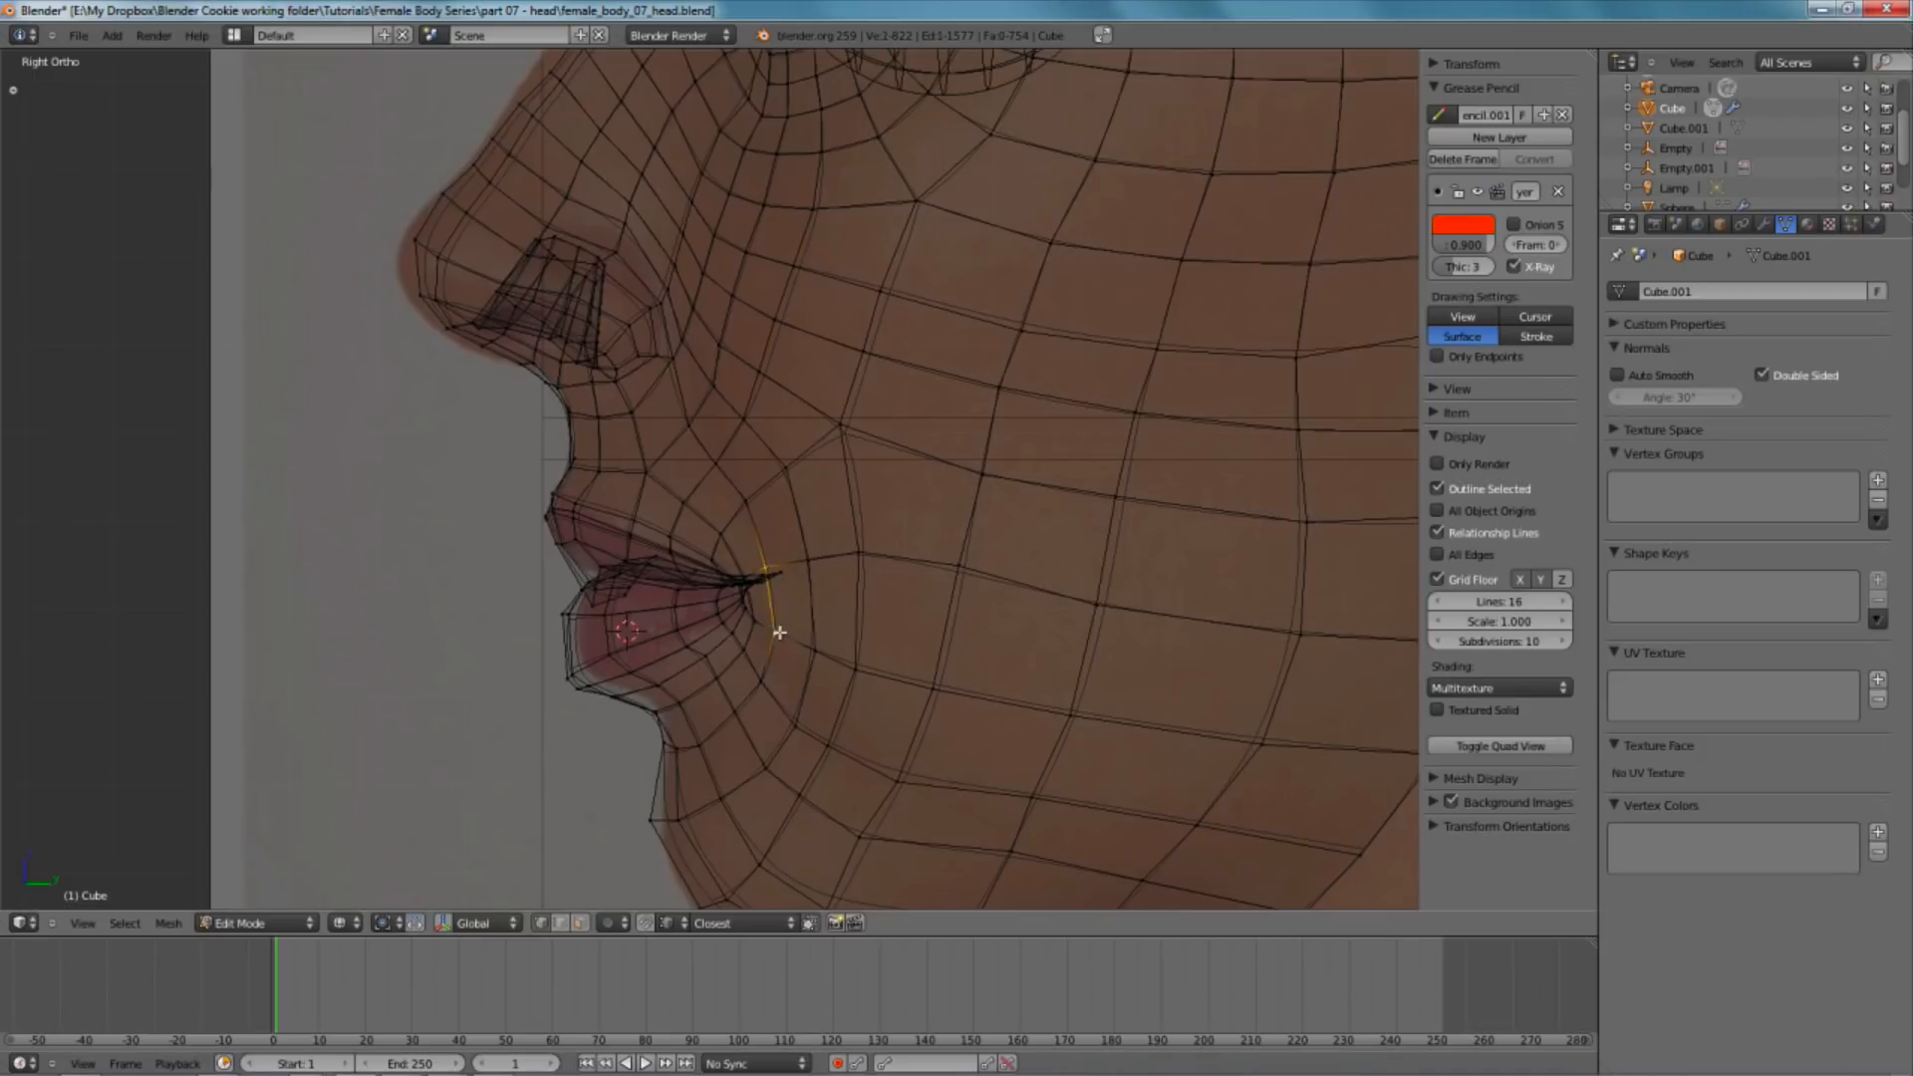
key("z")
right_click(776, 632, "shift")
key("g")
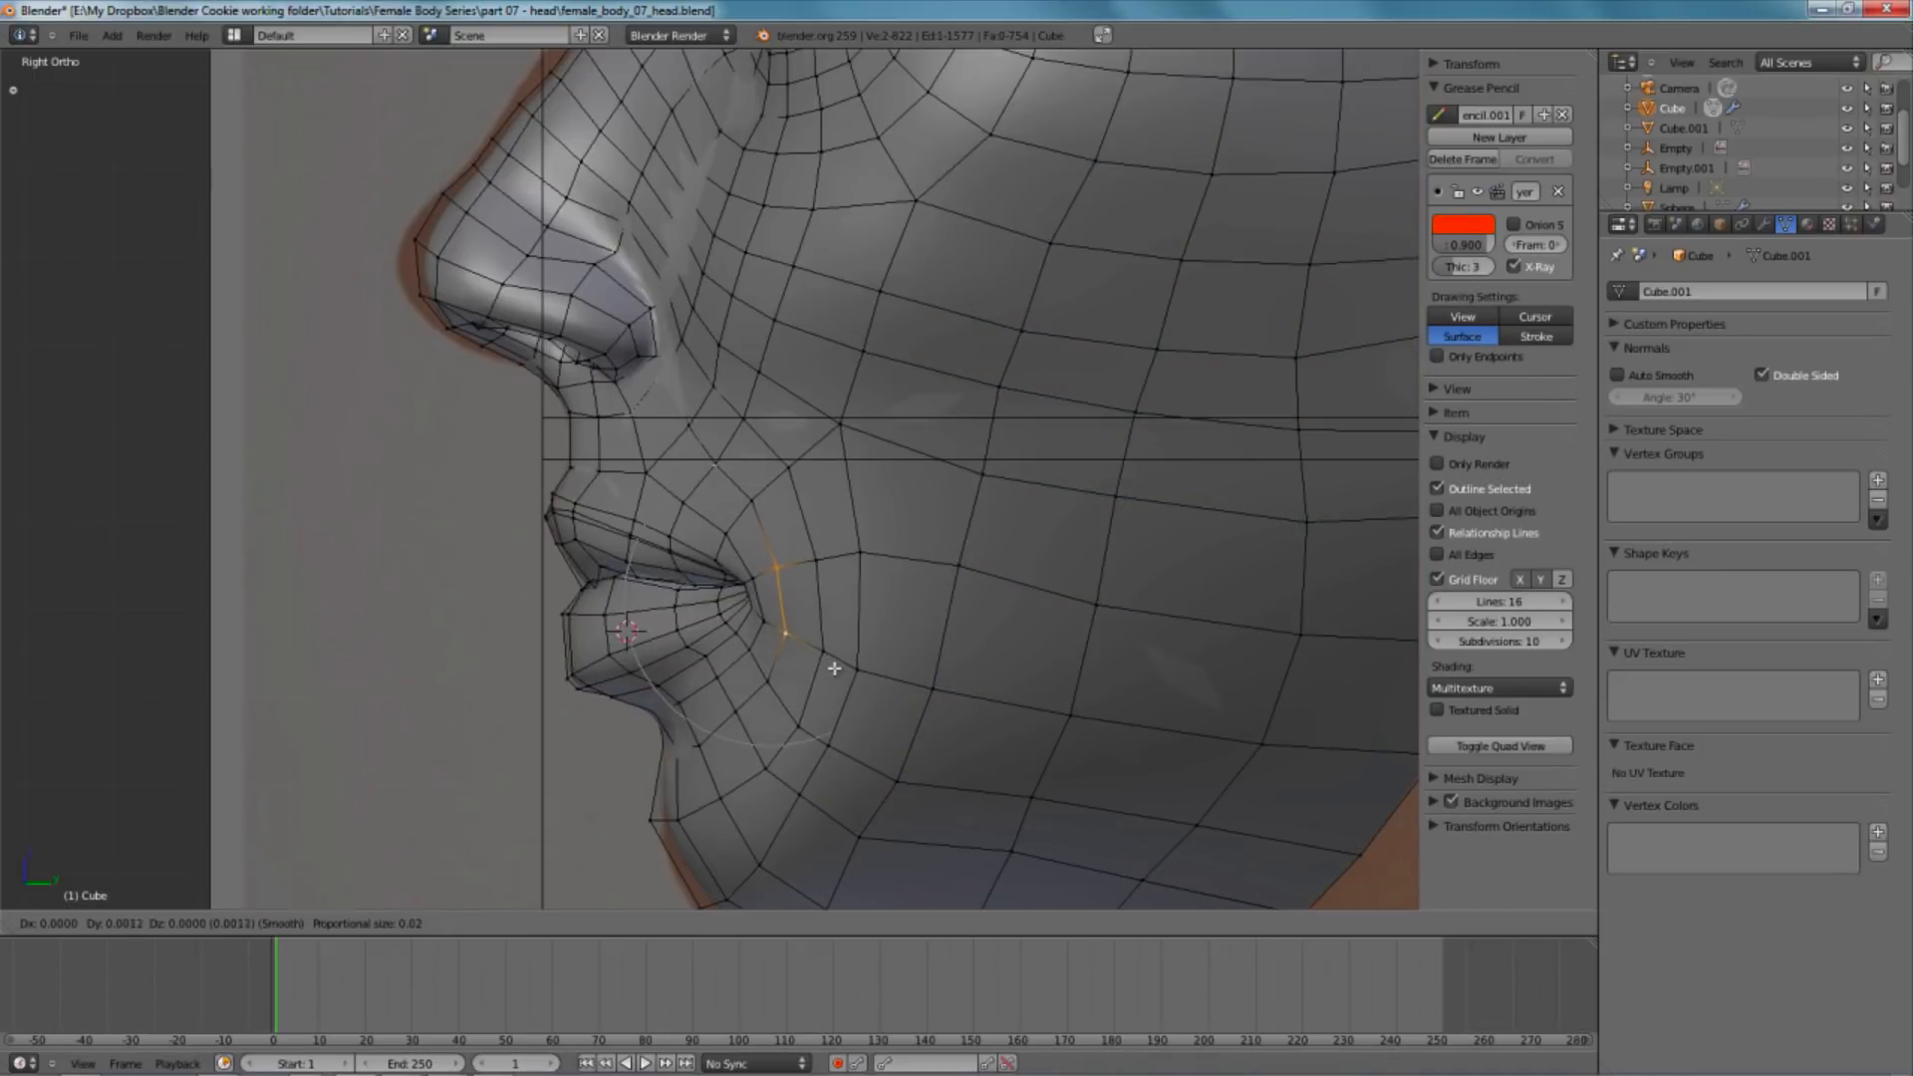
left_click(833, 667)
- Adjust the next vertices behind and below the mouth corner, shifting the rearmost one backward
right_click(765, 679)
key("z")
right_click(826, 657, "shift")
key("z")
key("g")
left_click(821, 656)
key("z")
right_click(850, 676)
key("g")
left_click(873, 681)
- Move the lower-cheek vertices below the mouth corner down toward the jaw in side view
key("z")
key("z")
right_click(834, 750)
key("g")
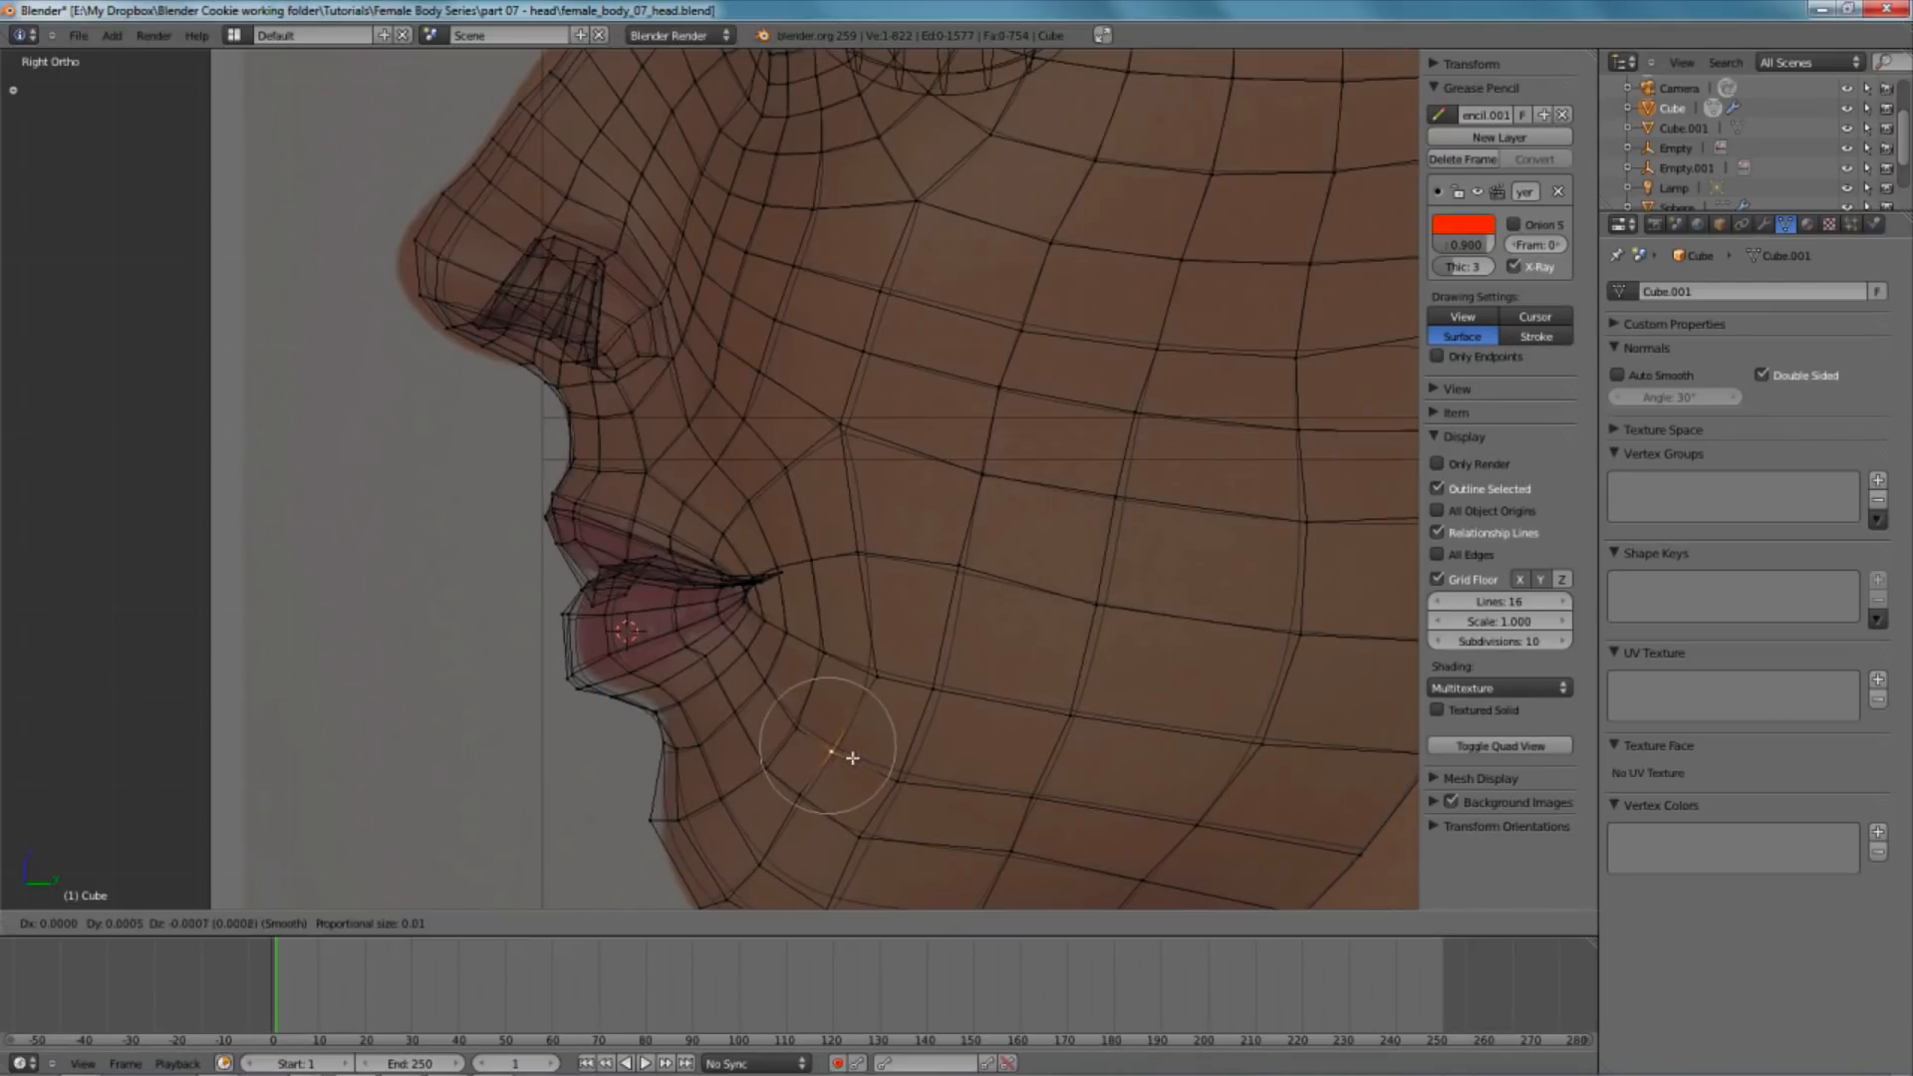
left_click(842, 812)
key("z")
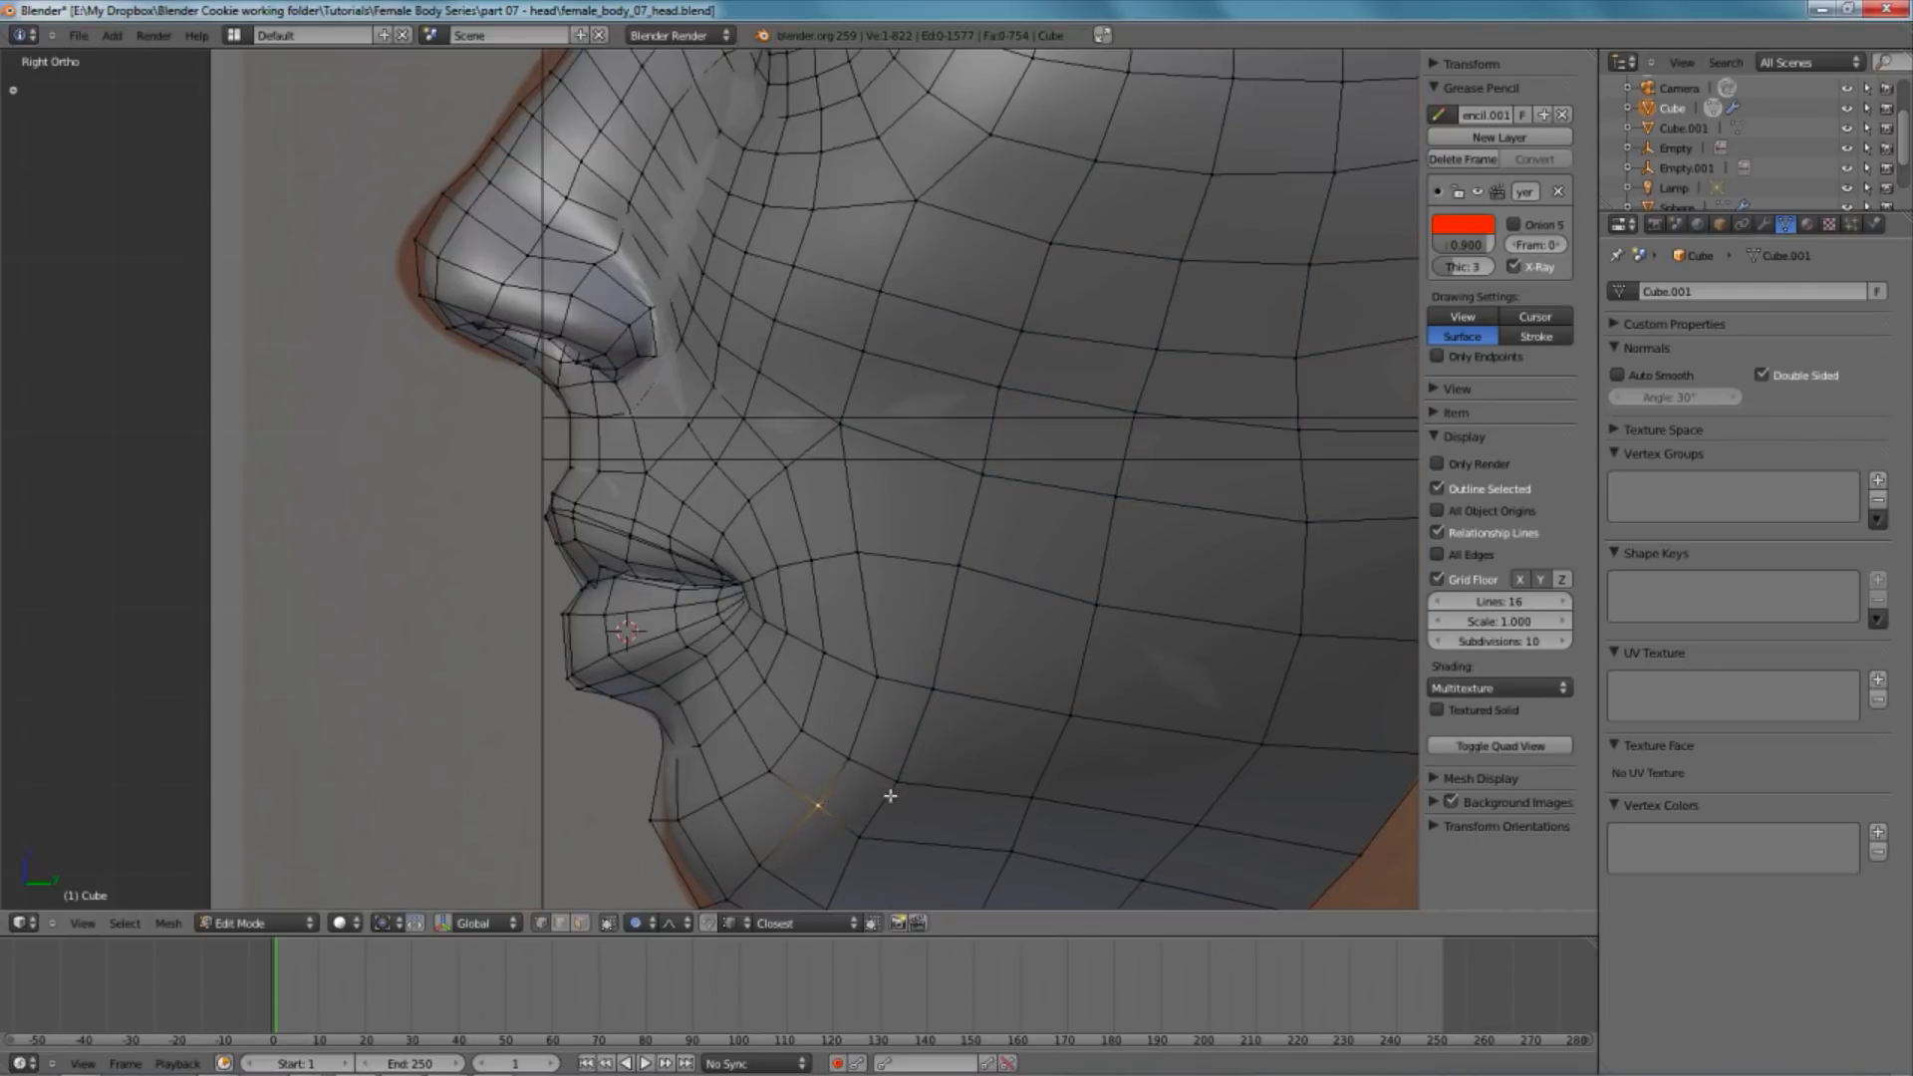
key("g")
left_click(901, 865)
- Shift two cheek vertices level with the lips backward to widen their spacing from the mouth
right_click(940, 680)
key("g")
left_click(981, 677)
right_click(964, 571)
key("g")
left_click(987, 575)
key("a")
- Raise the two lower-cheek vertices behind and below the mouth corner slightly
right_click(936, 774)
key("g")
left_click(927, 761)
right_click(880, 678)
key("g")
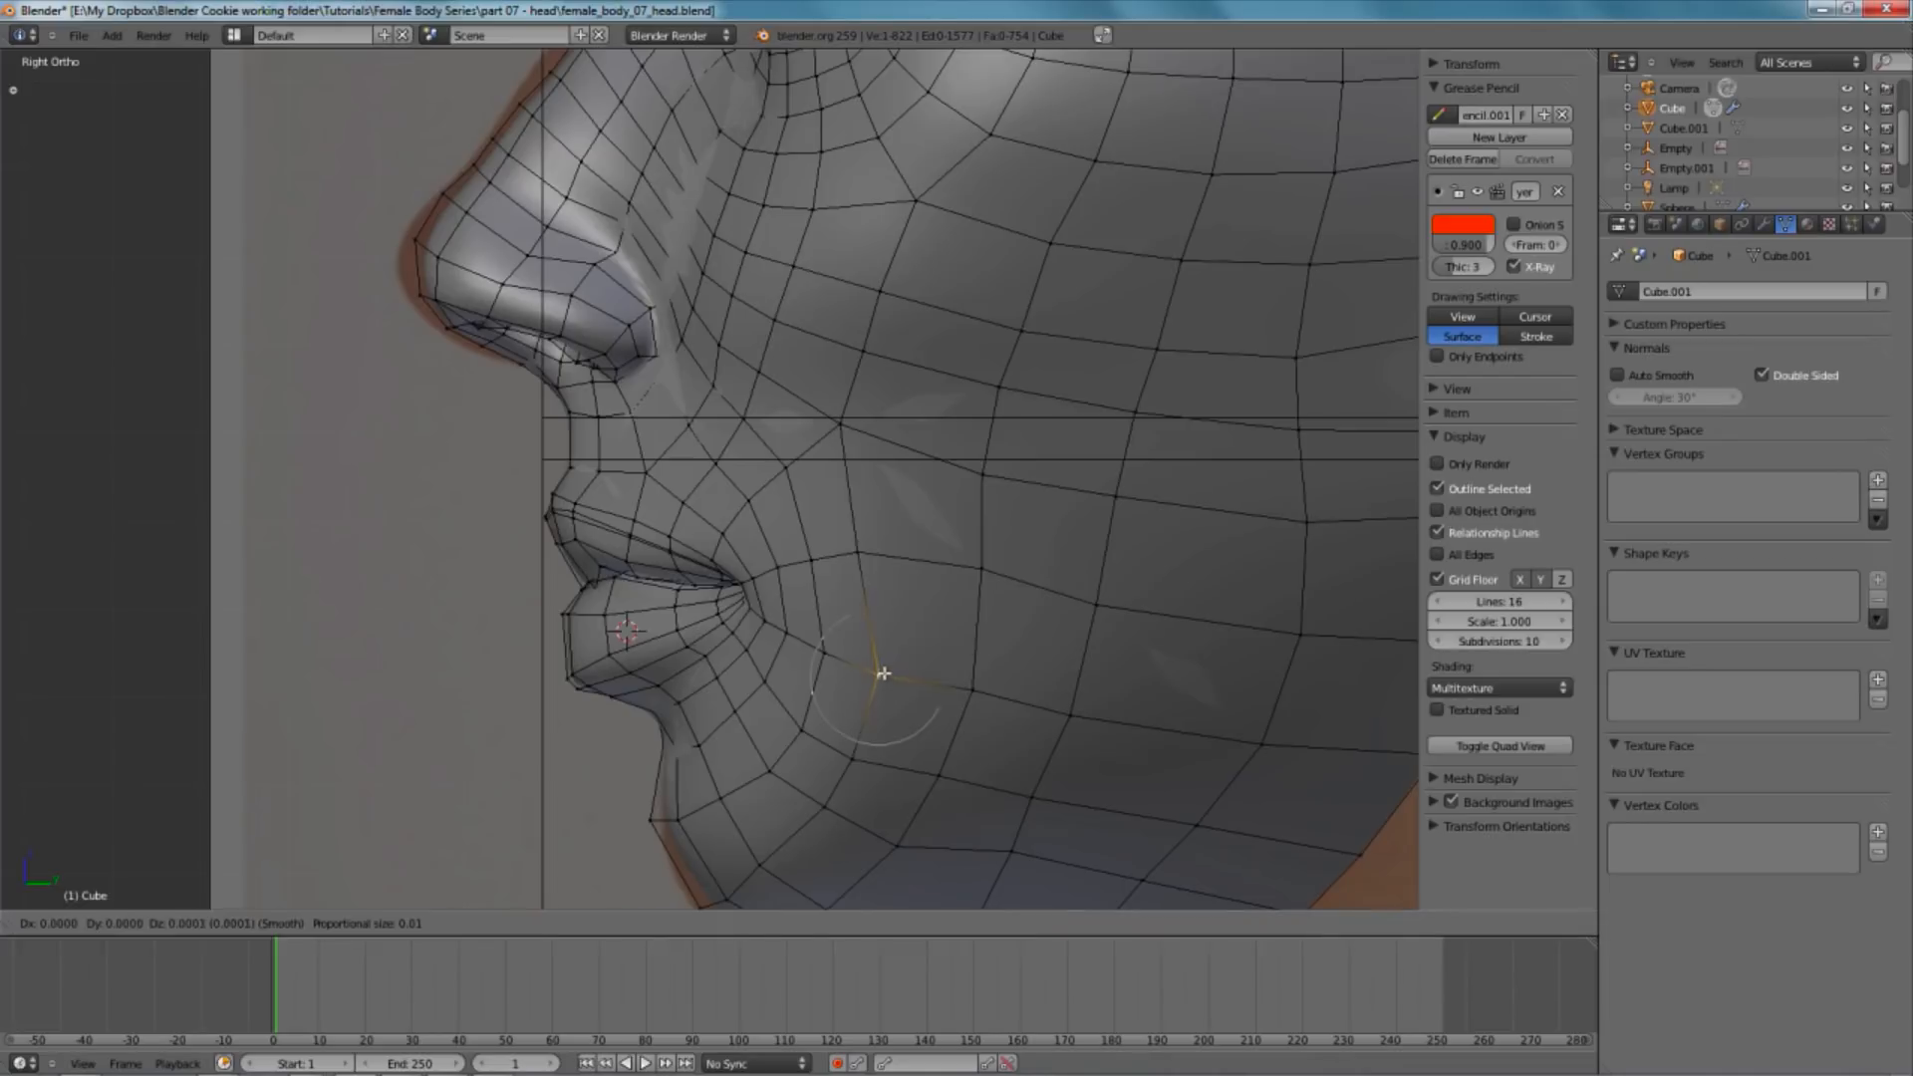
left_click(875, 661)
- Move the edge-flow junction vertex above the mouth corner forward and lower the two cheek vertices above it
right_click(840, 428)
key("g")
left_click(816, 424)
key("a")
right_click(997, 378)
right_click(883, 356, "shift")
key("g")
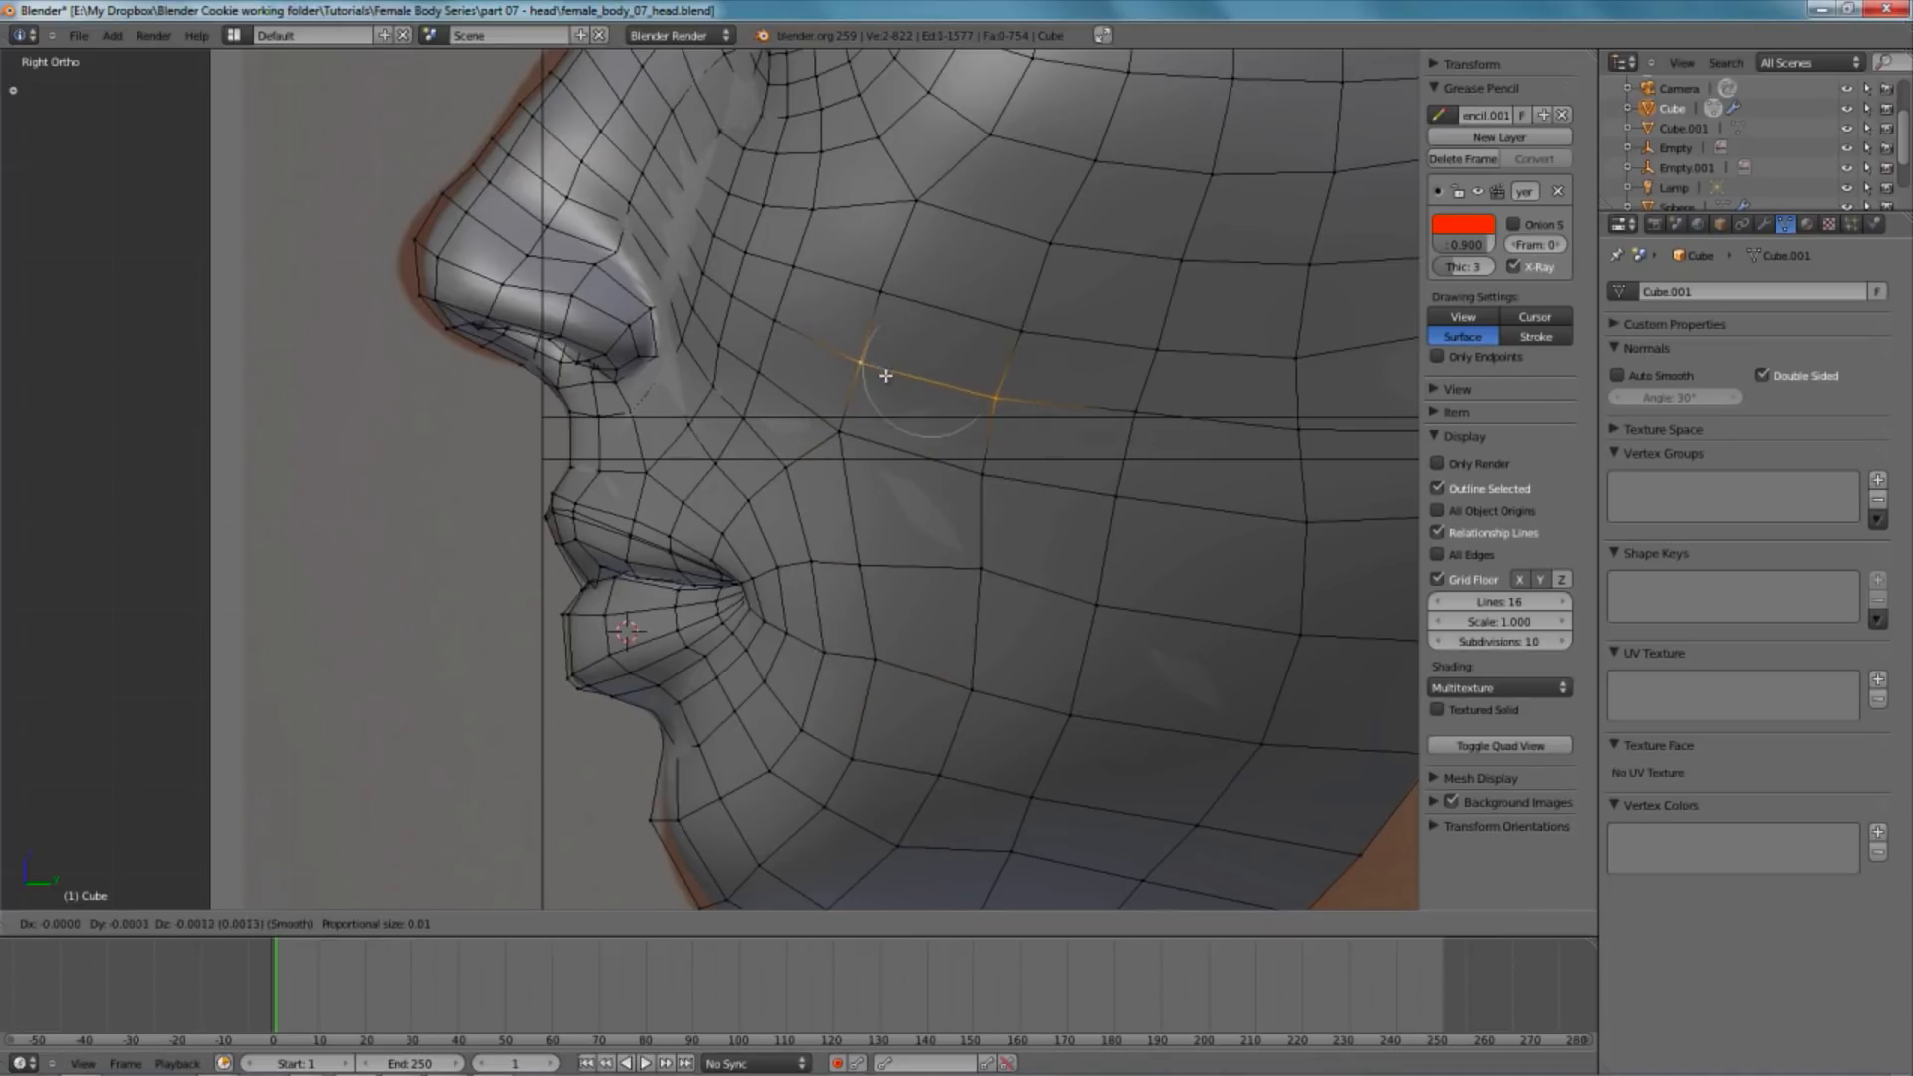
left_click(885, 369)
- Raise the two selected cheek vertices and adjust the vertex above them from a three-quarter view
middle_click_drag(932, 367, 1046, 534)
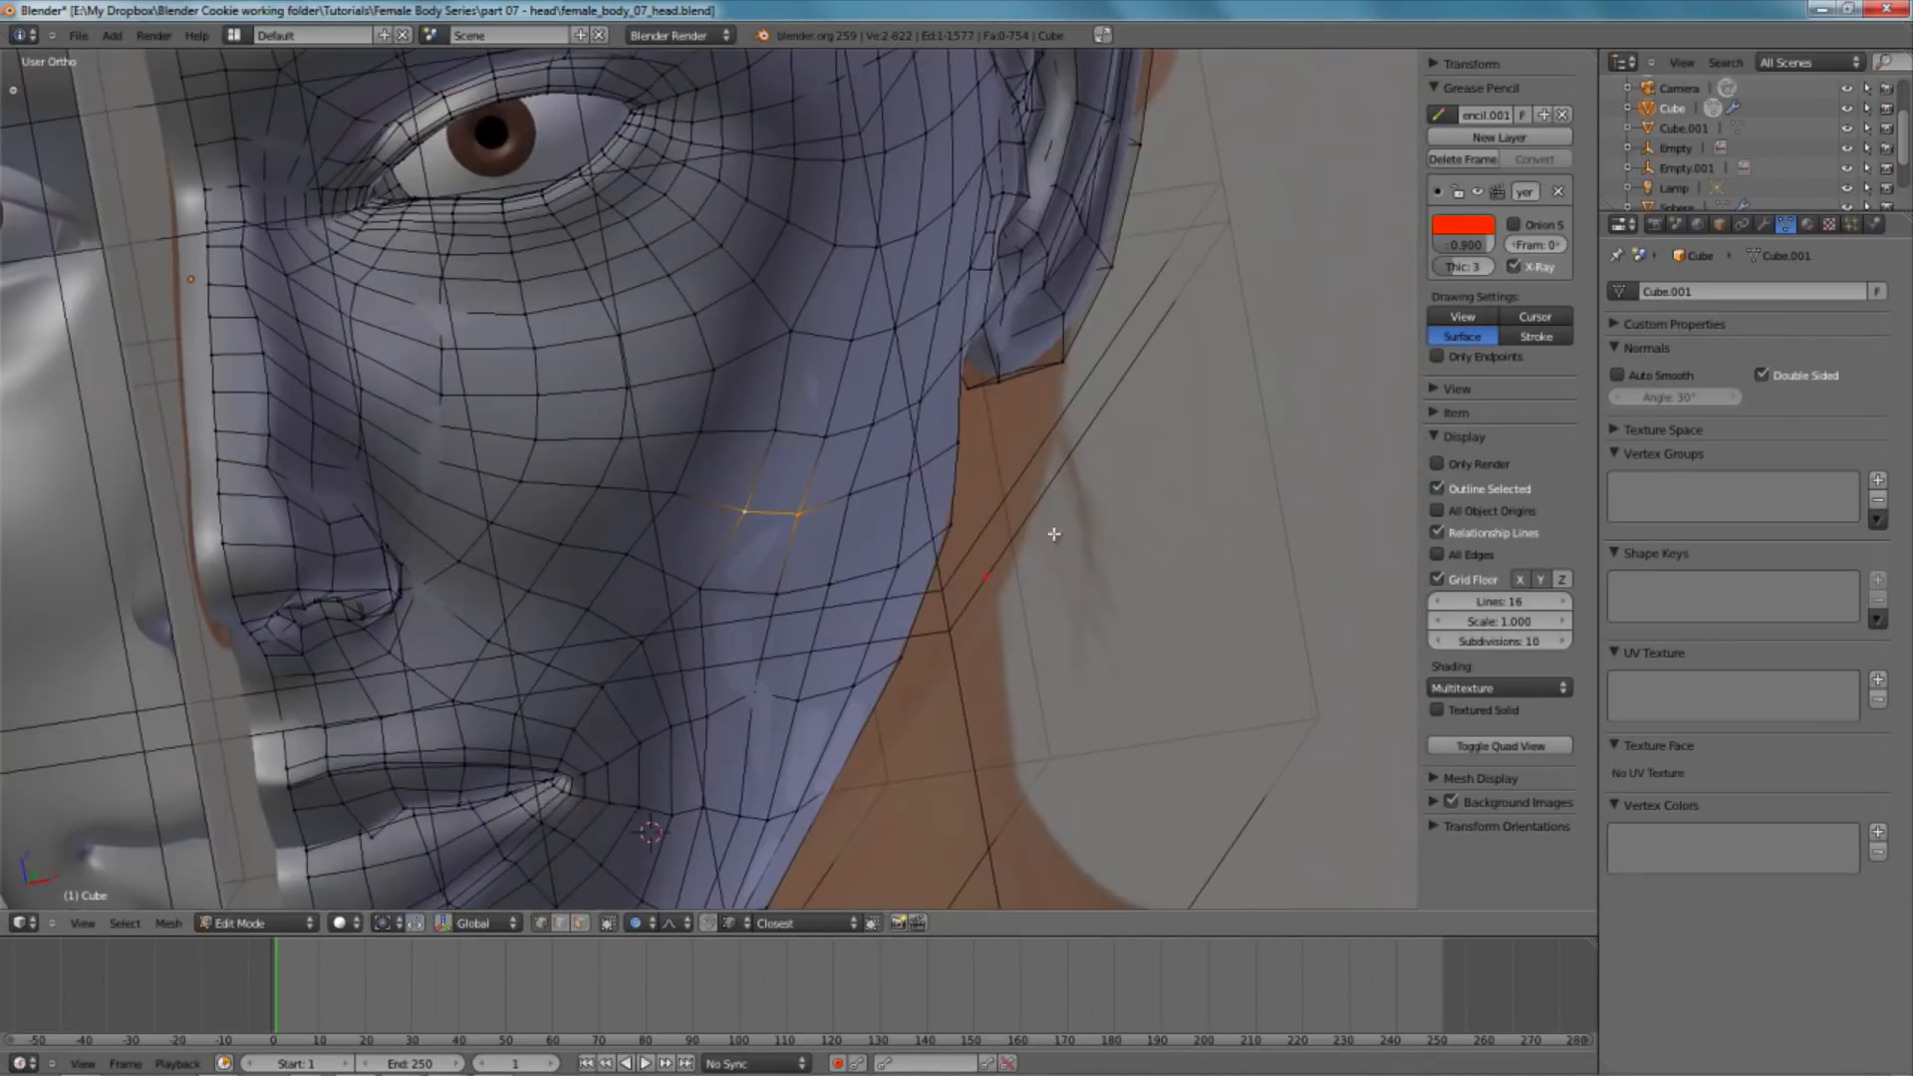
key("g")
left_click(880, 409)
right_click(828, 420)
key("g")
left_click(831, 412)
- Nudge the outer cheekbone vertices in front of the ear slightly upward
right_click(838, 329)
key("g")
left_click(838, 326)
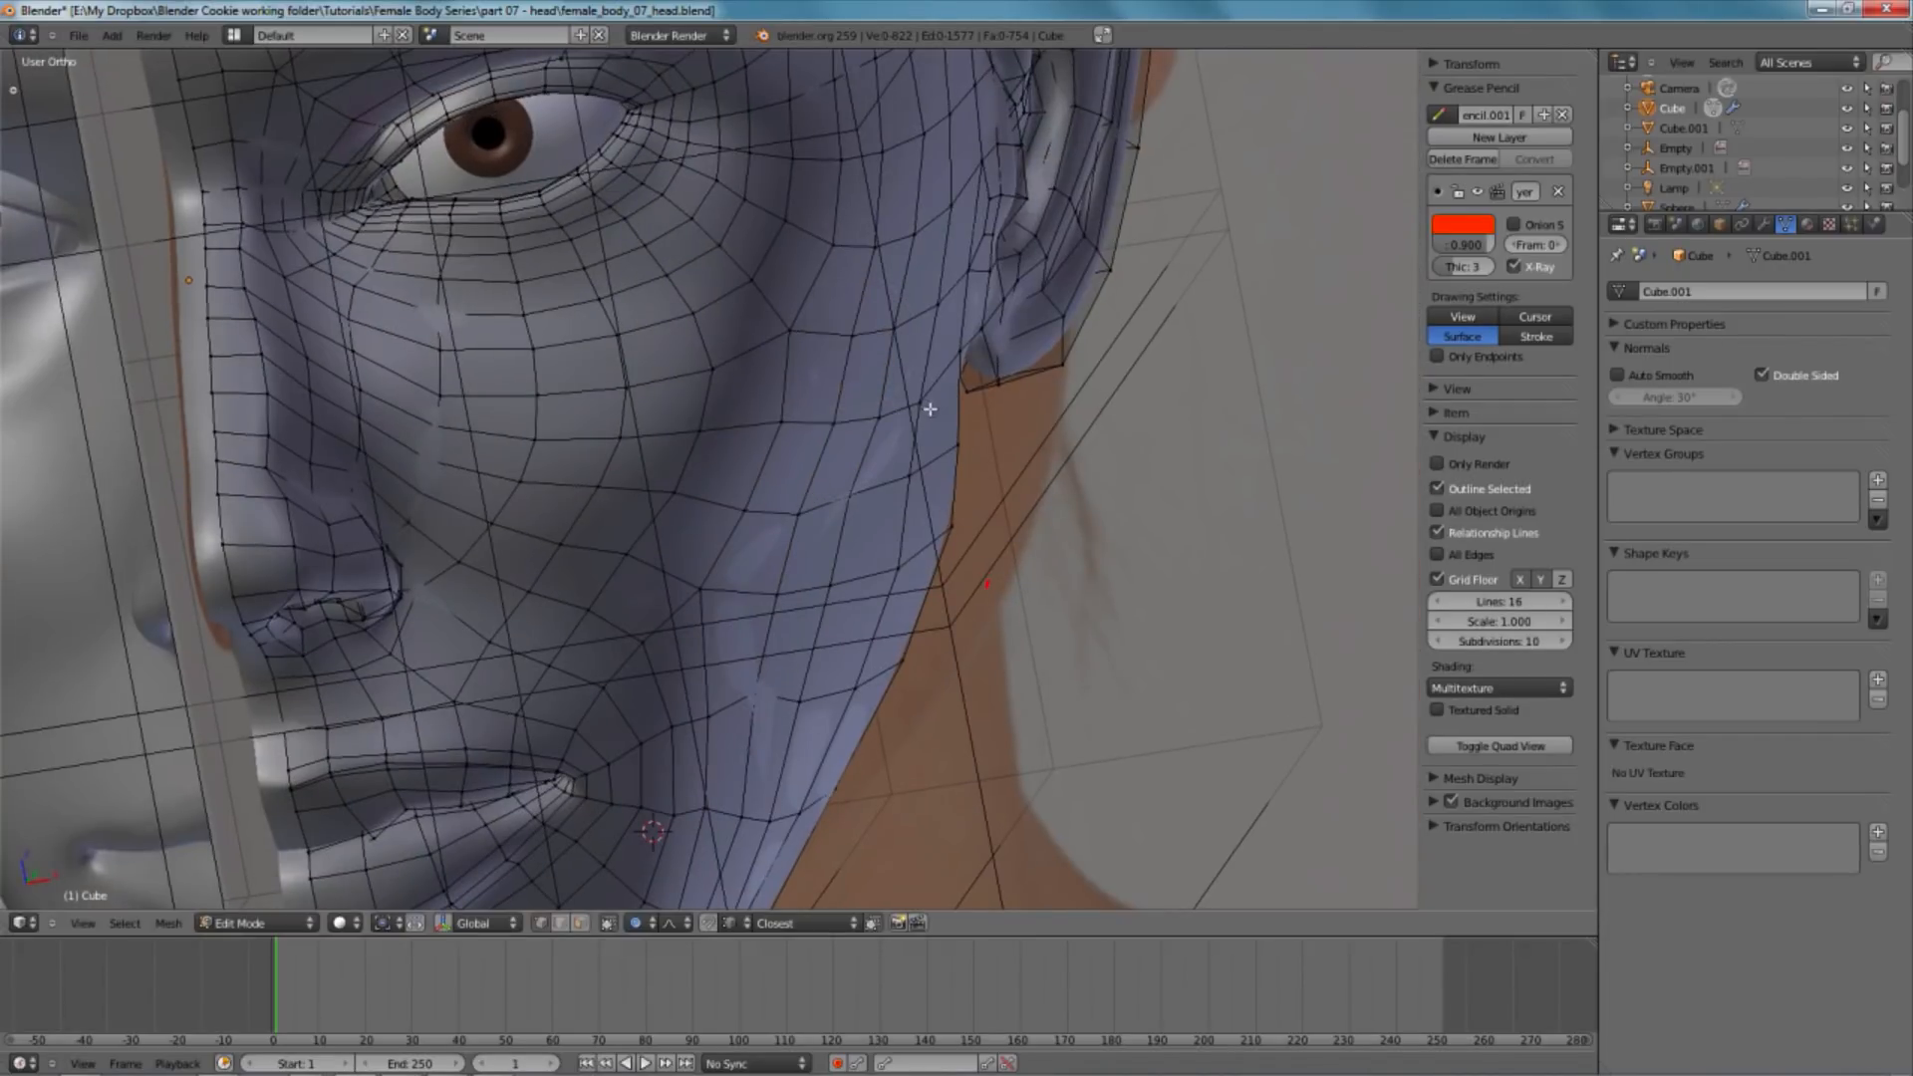
key("g")
left_click(915, 384)
key("a")
- Shift the rear-cheek vertex below the earlobe slightly forward and check the cheek from the side
mouse_move(876, 500)
middle_mouse_down()
mouse_move(646, 534)
mouse_move(954, 562)
mouse_move(897, 529)
middle_mouse_up()
right_click(967, 553)
key("g")
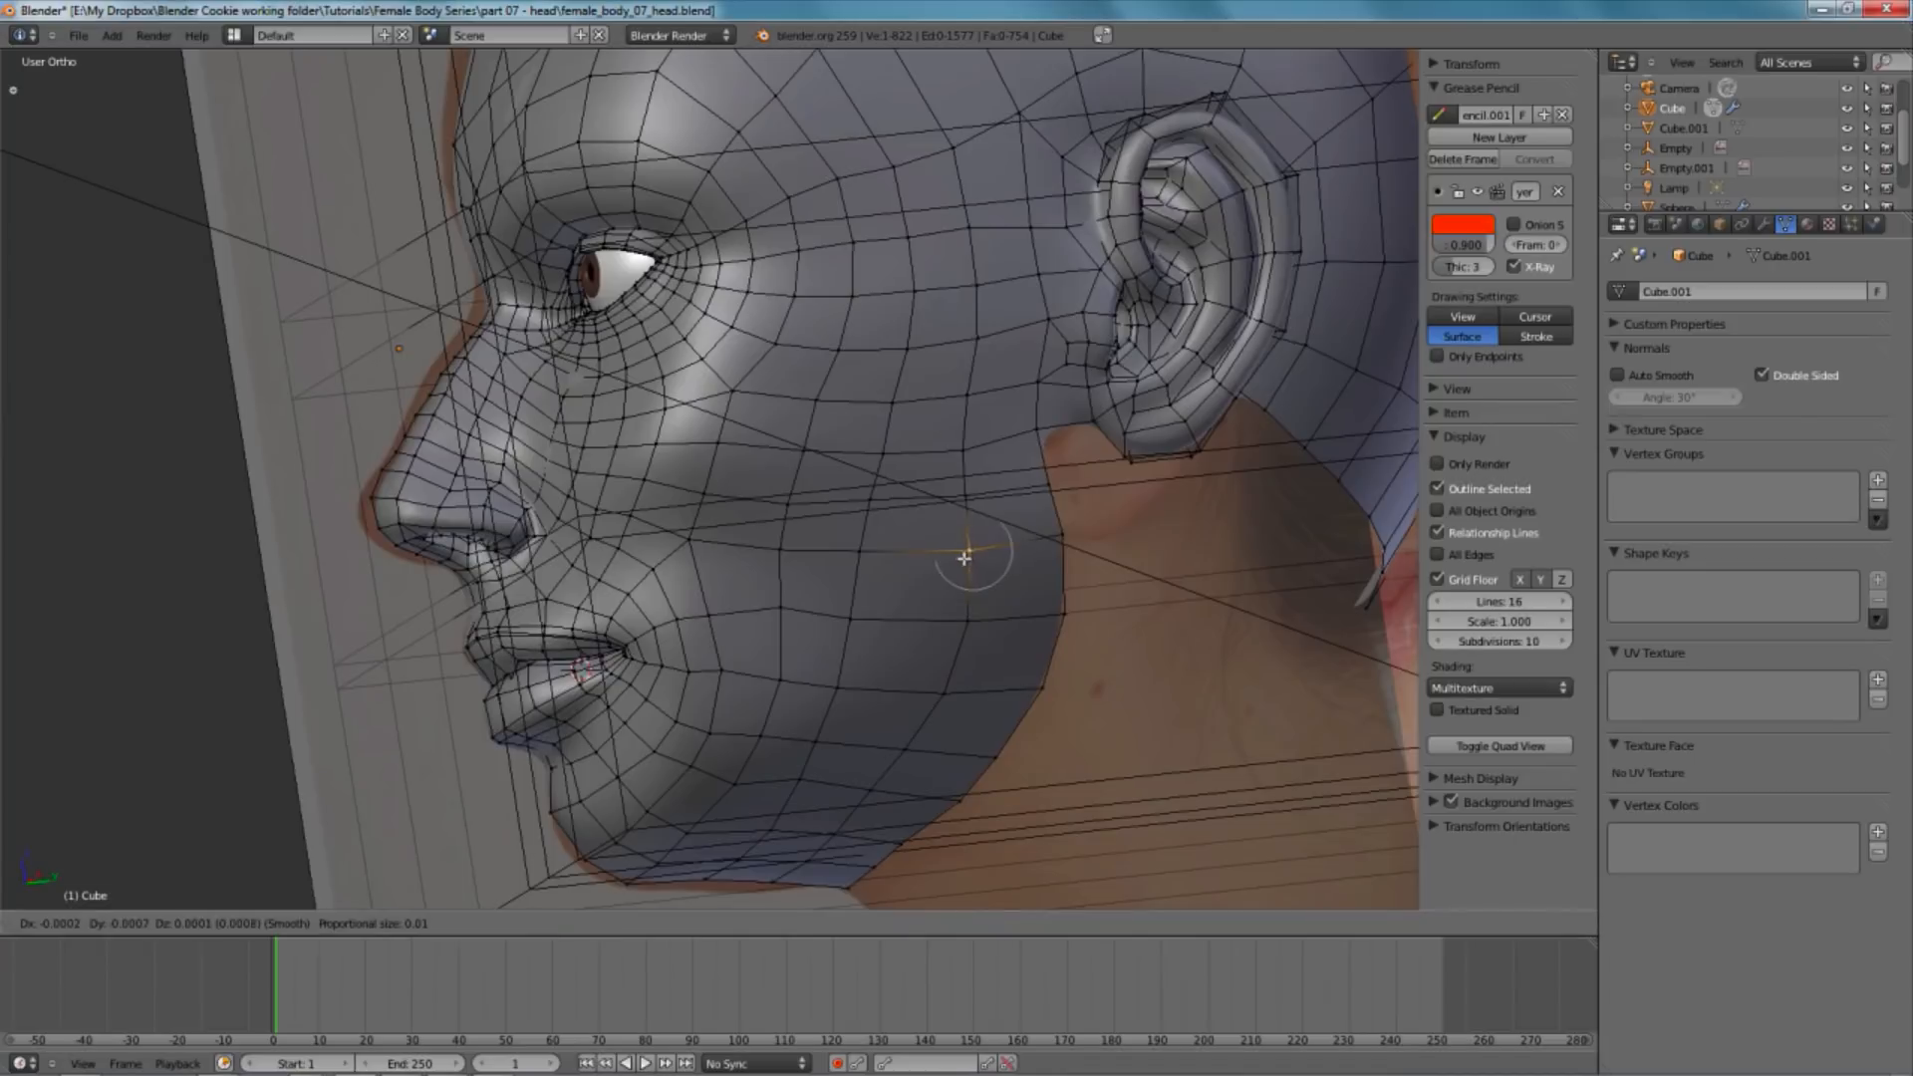
left_click(957, 555)
scroll(725, 495, "down", 3)
scroll(725, 495, "up", 3)
mouse_move(725, 495)
middle_mouse_down()
mouse_move(937, 500)
mouse_move(710, 530)
middle_mouse_up()
key("g")
right_click(715, 535)
- Return to object mode in front view and hide the proportion guide lines and the front reference photo
key("KP_1")
key("Tab")
scroll(787, 553, "down", 3)
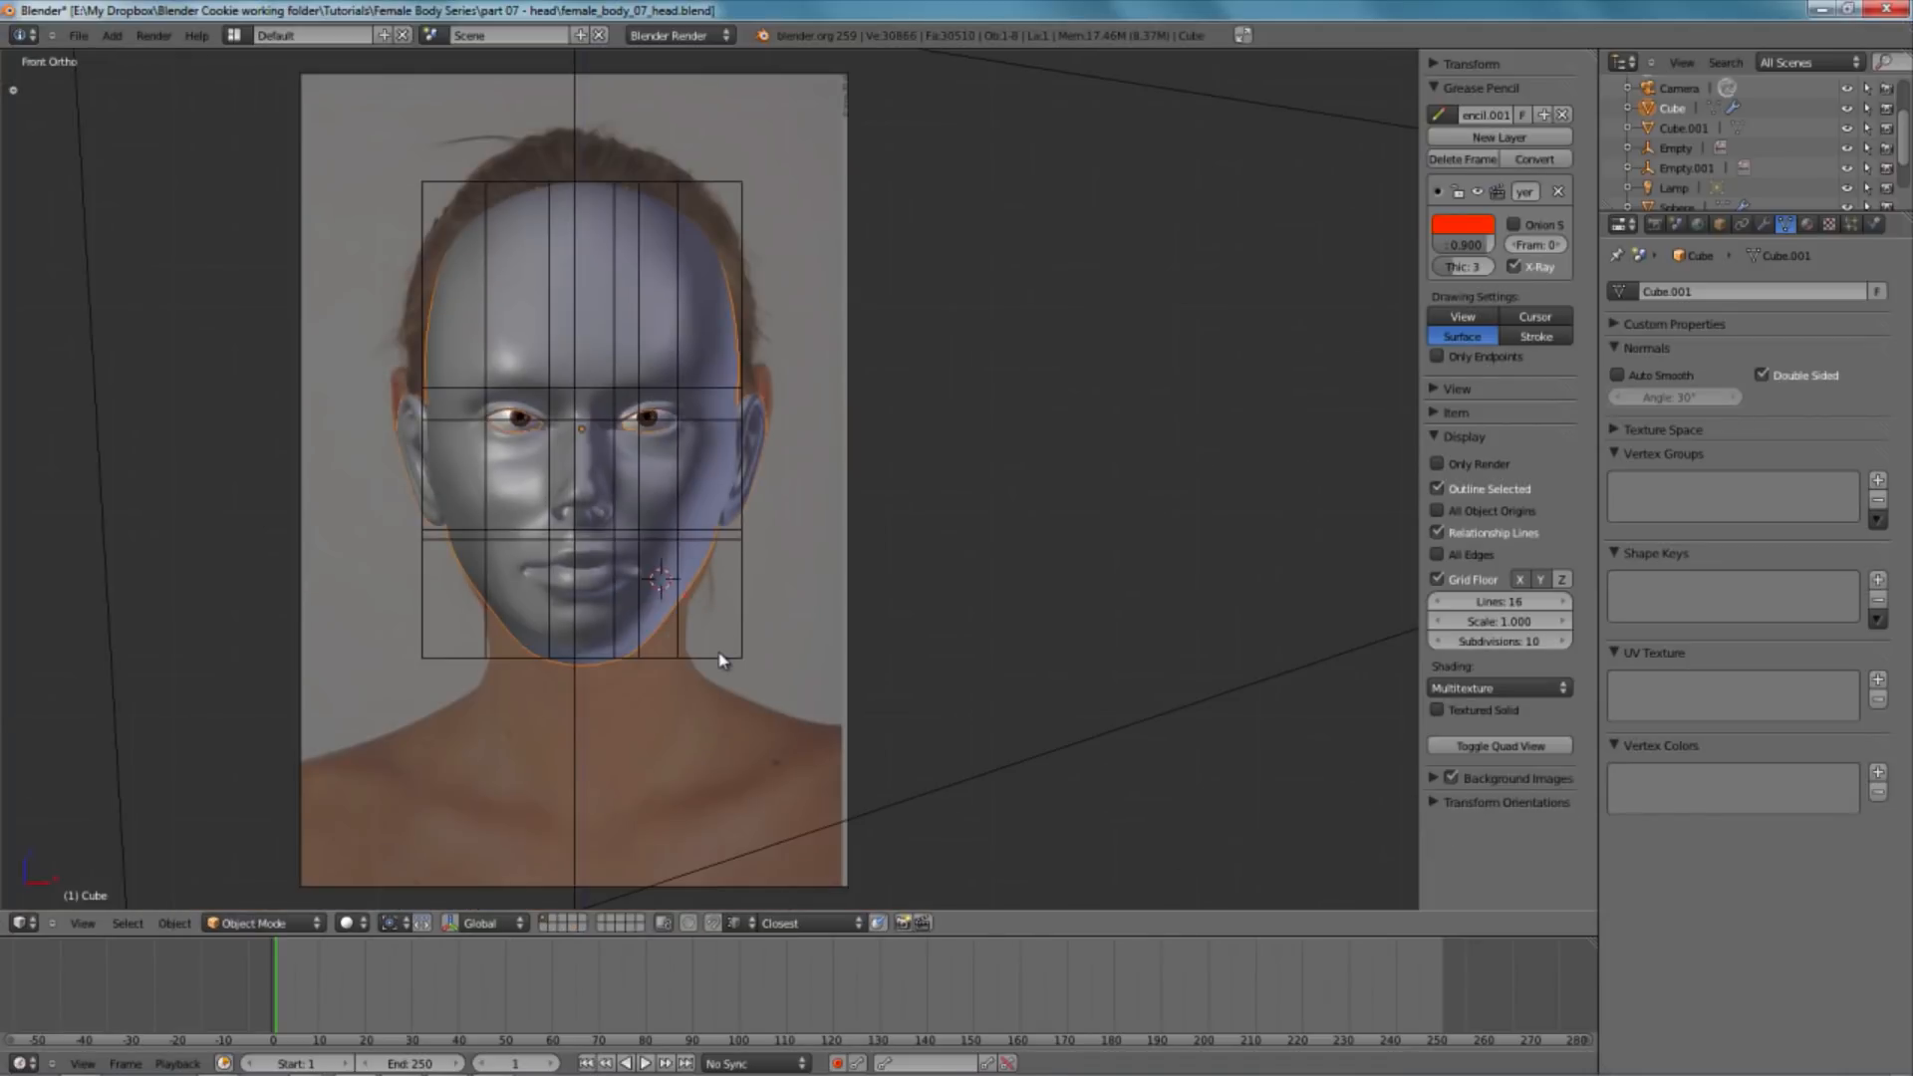
scroll(711, 605, "up", 3)
right_click(755, 598)
key("h")
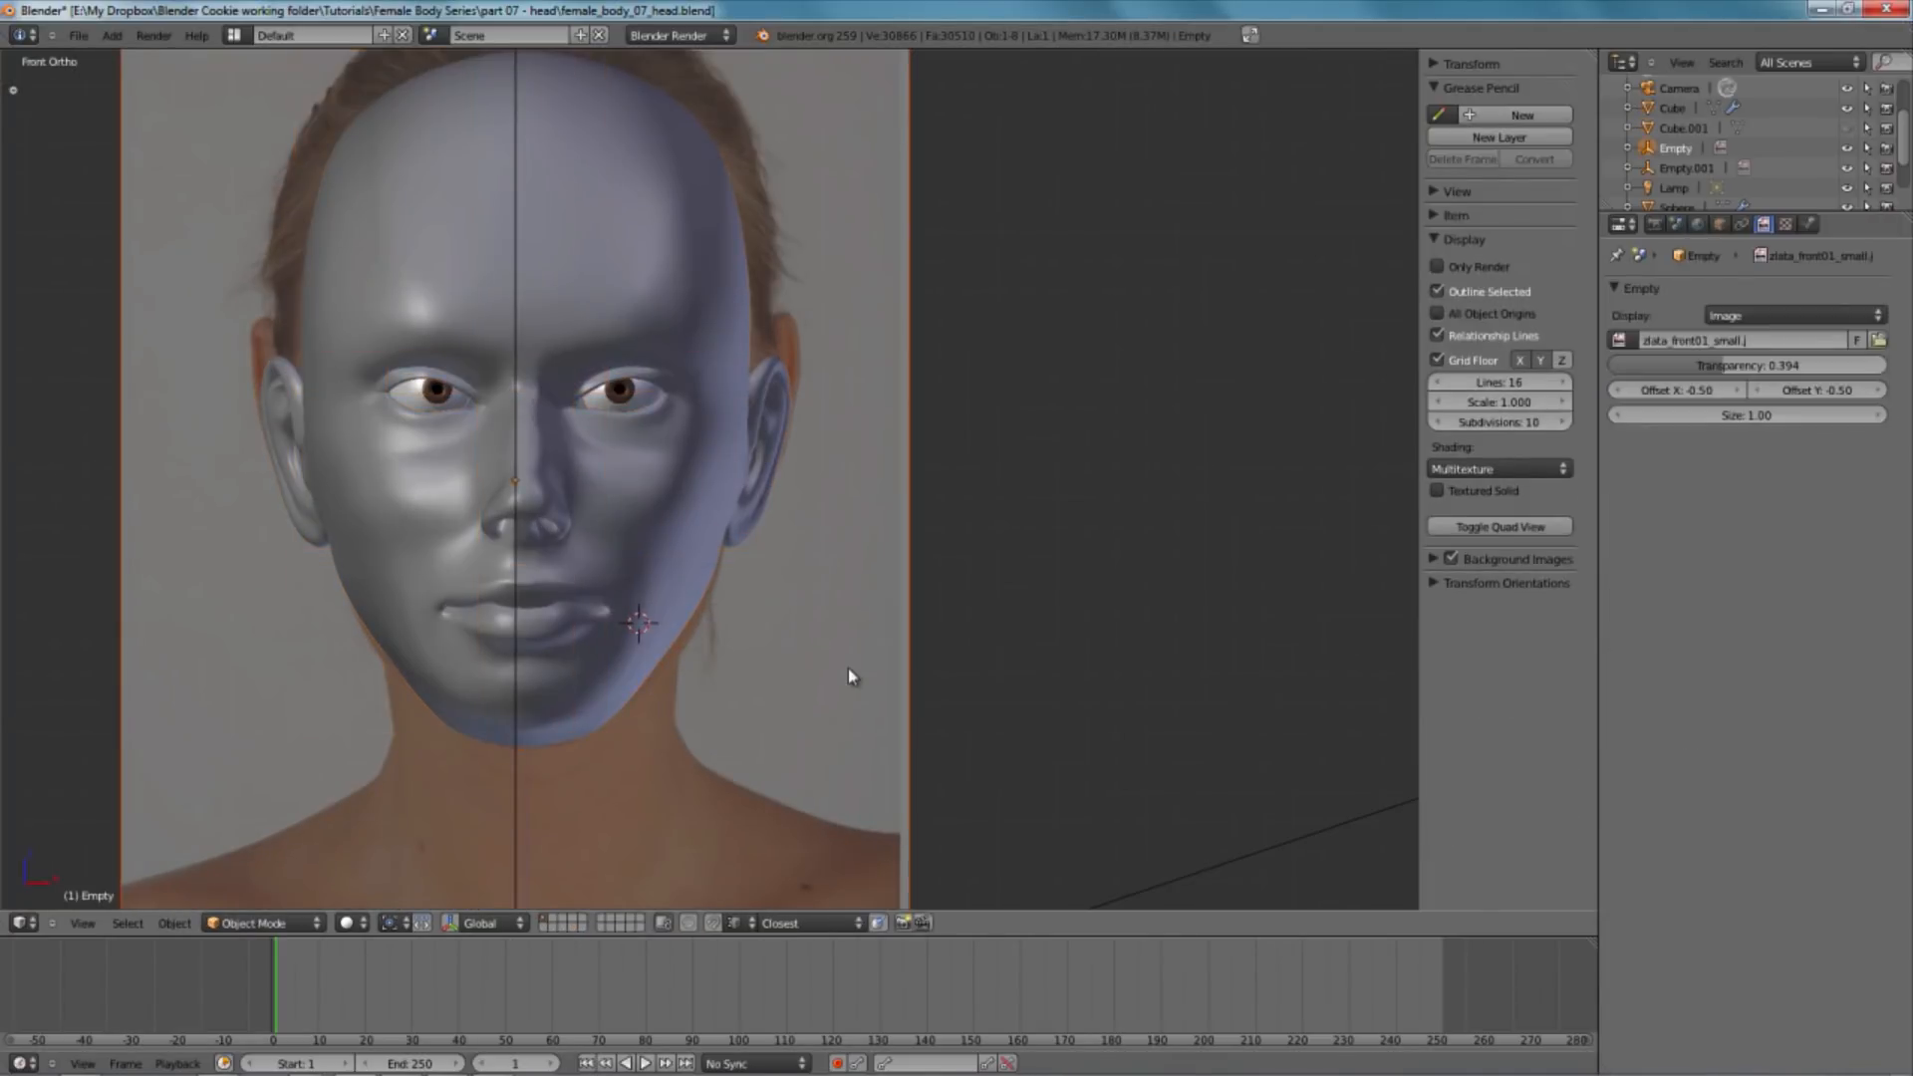
right_click(544, 830)
key("h")
- Smooth the block of cheekbone vertices below the outer eye corner of the head mesh in perspective view
right_click(601, 530)
key("KP_5")
scroll(600, 524, "up", 2)
key("Tab")
scroll(598, 518, "up", 4)
key("b")
left_click_drag(543, 392, 702, 568)
key("w")
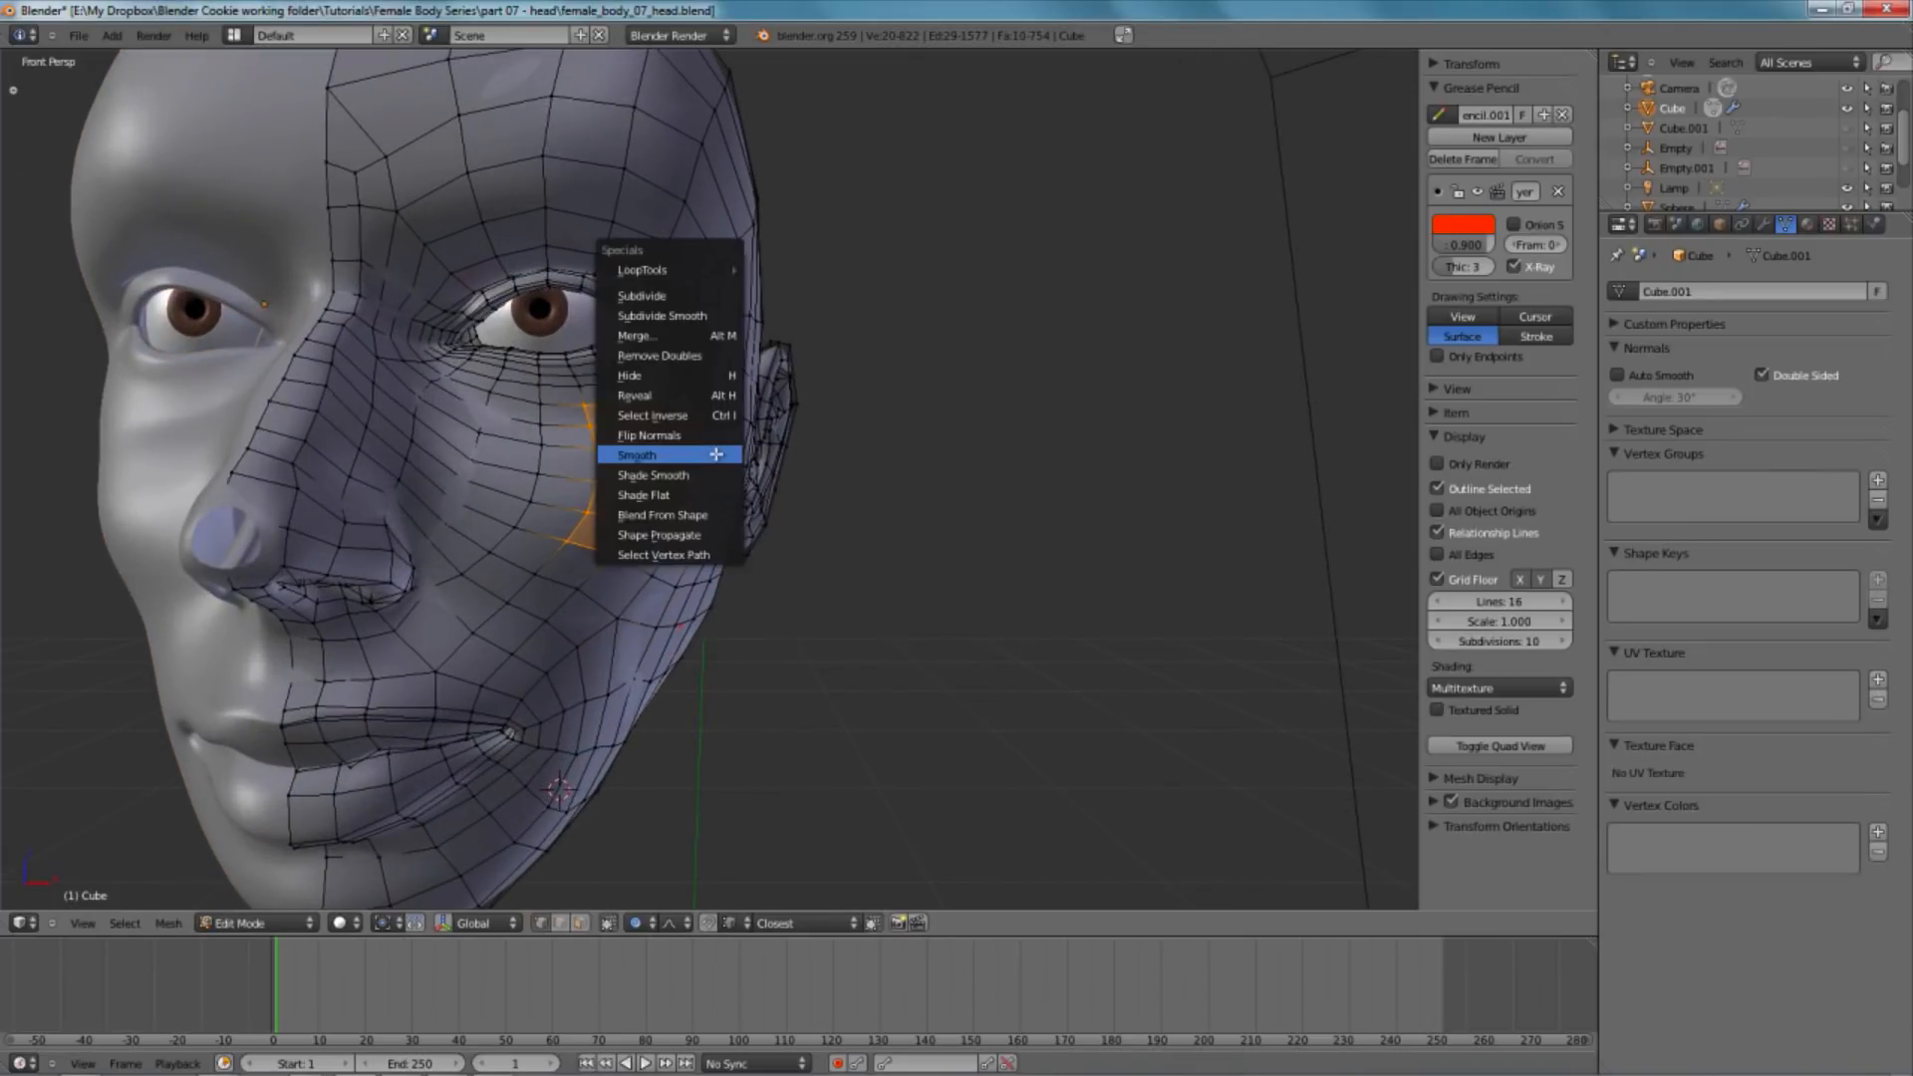
left_click(716, 455)
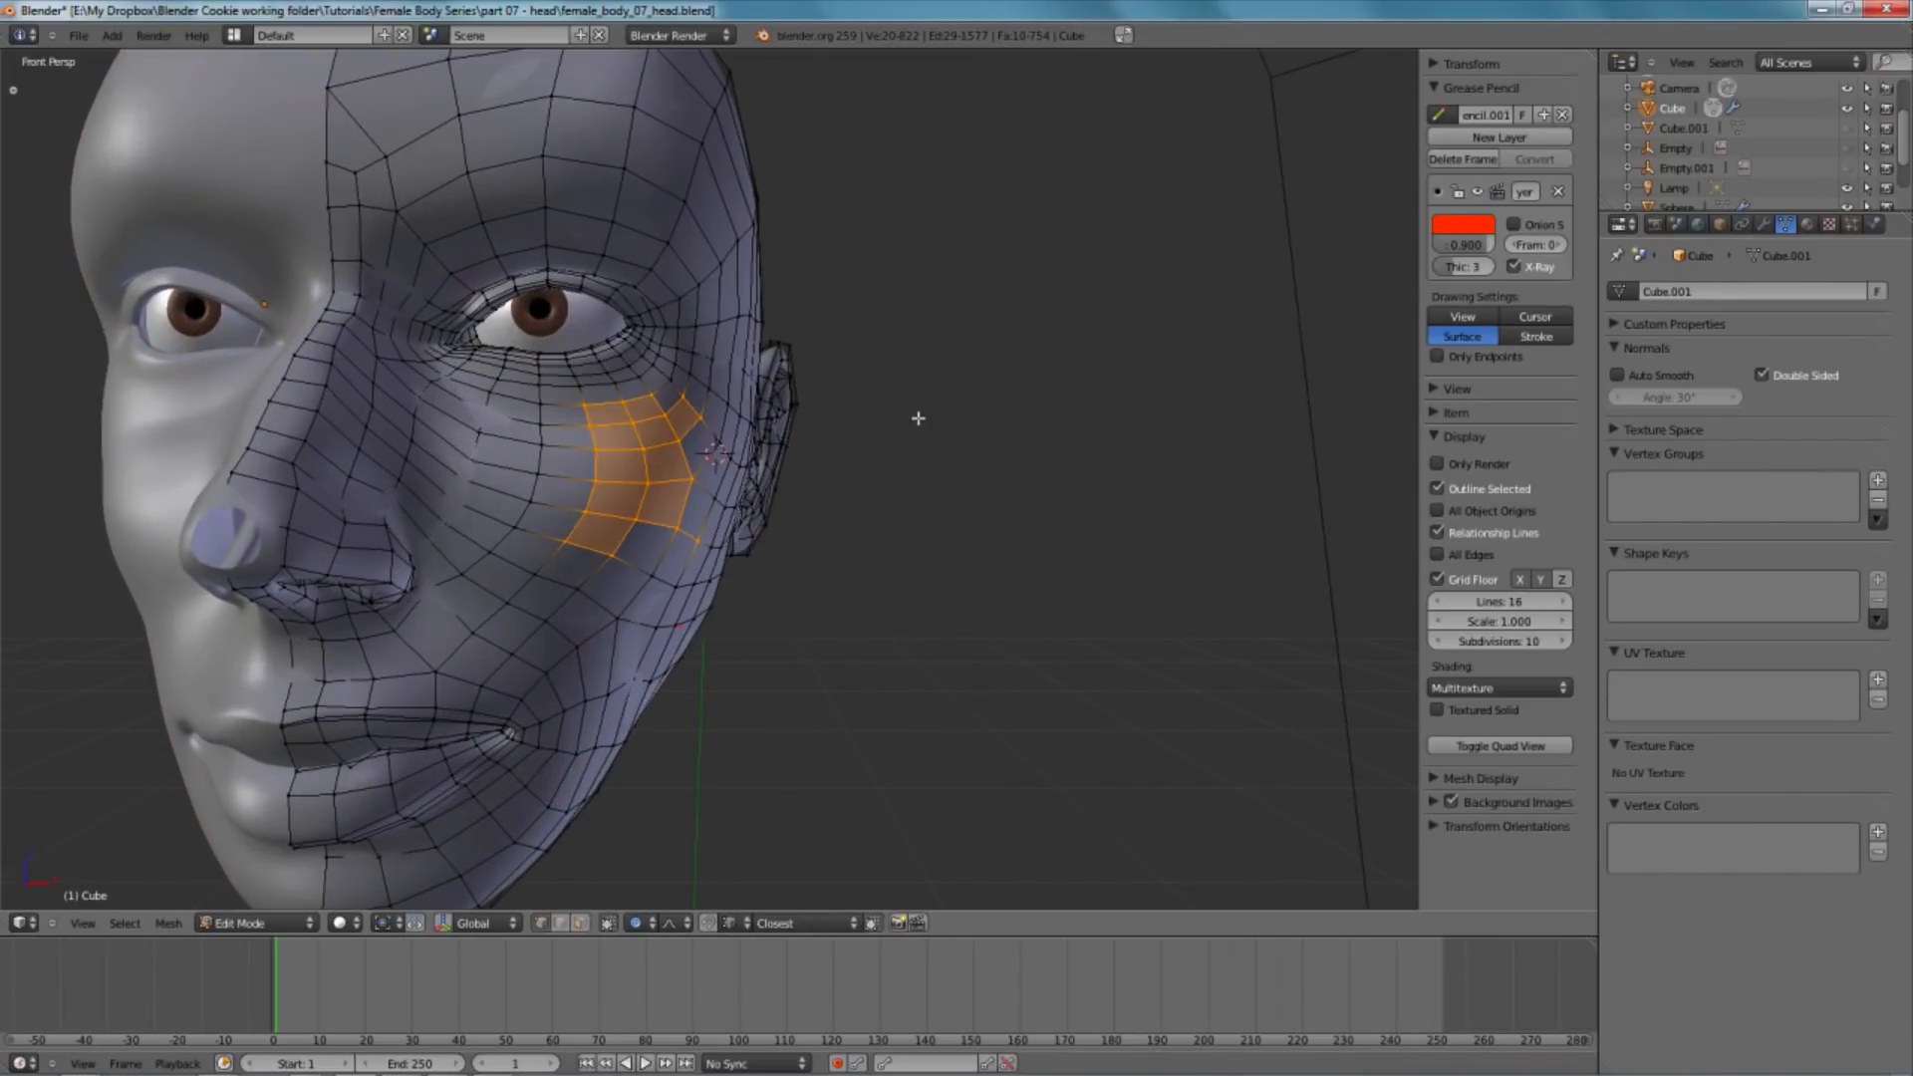
- Smooth the edge loops surrounding the eye and compare the surface in object mode
key("a")
scroll(679, 385, "up", 2)
right_click(676, 399, "alt")
right_click(692, 419, "alt+shift")
right_click(662, 378, "alt+shift")
right_click(653, 369, "alt+shift")
key("w")
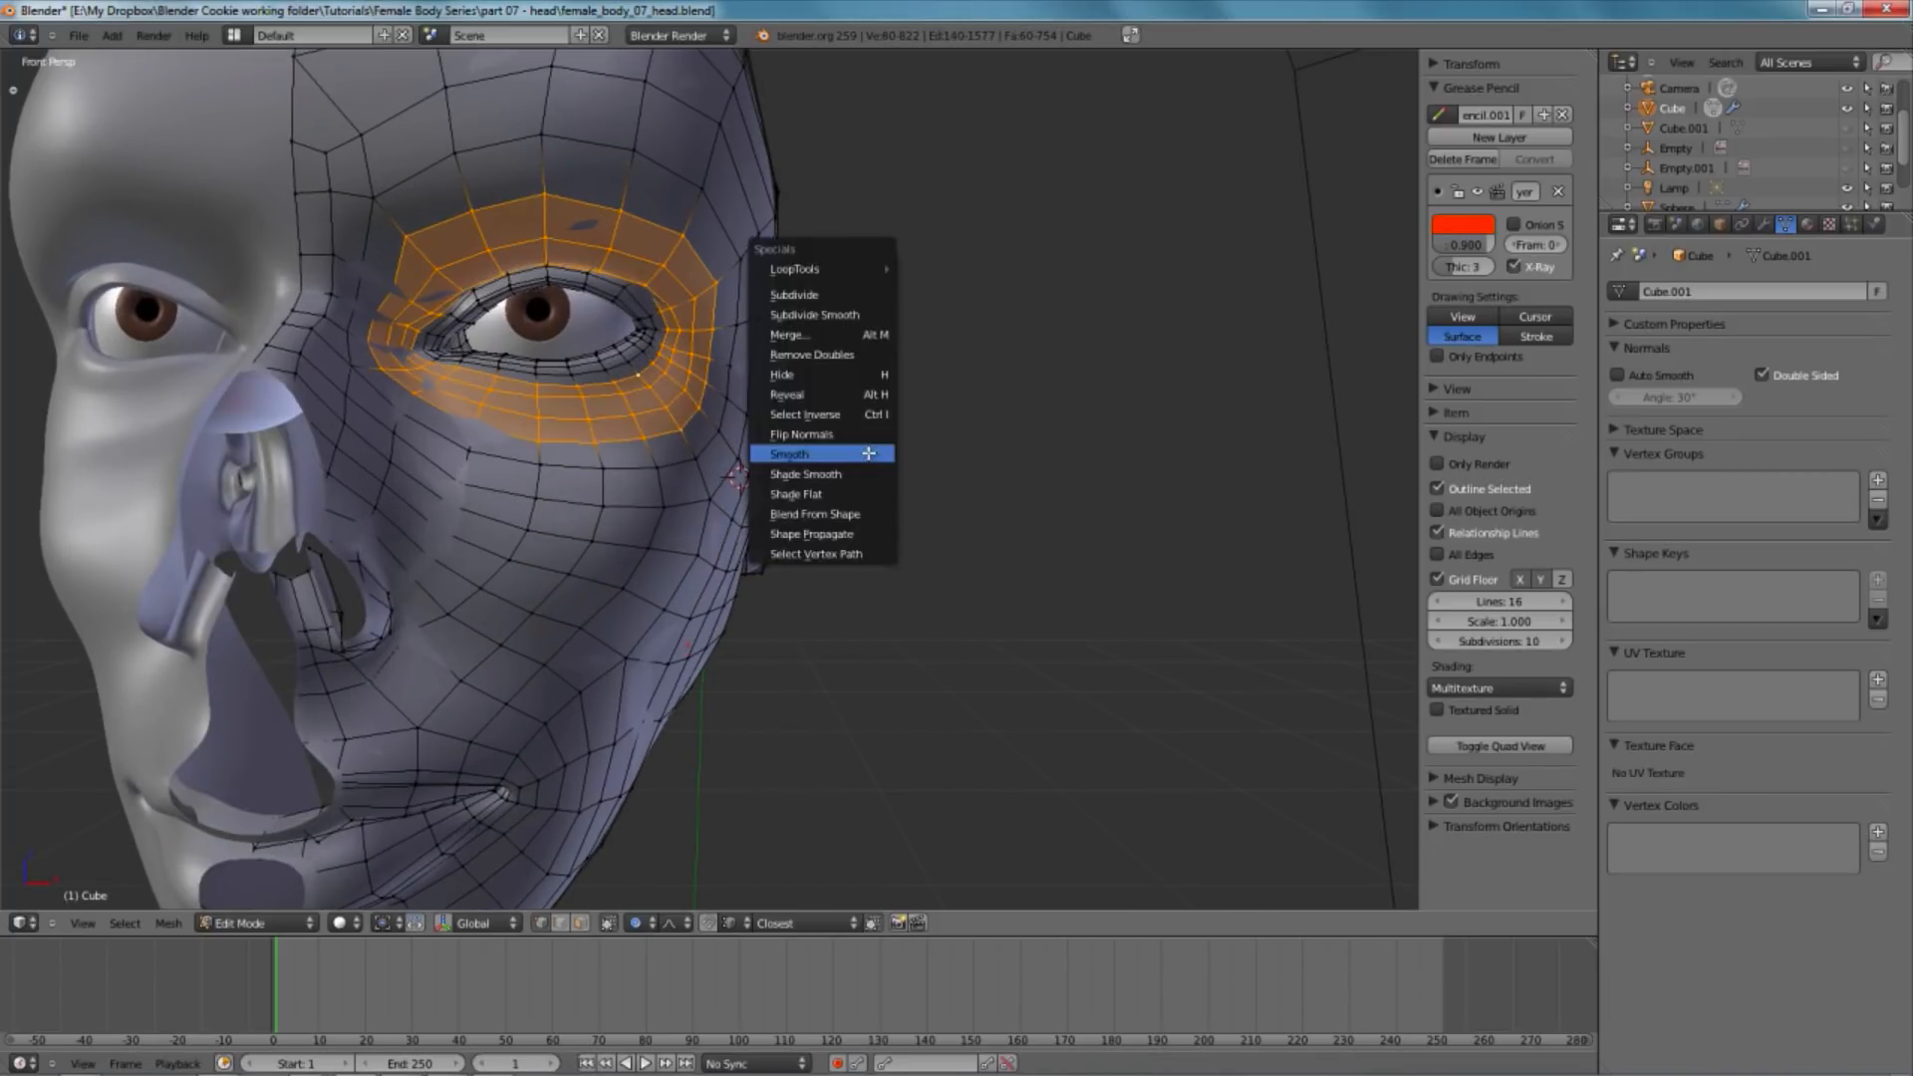
left_click(869, 453)
key("Tab")
key("Tab")
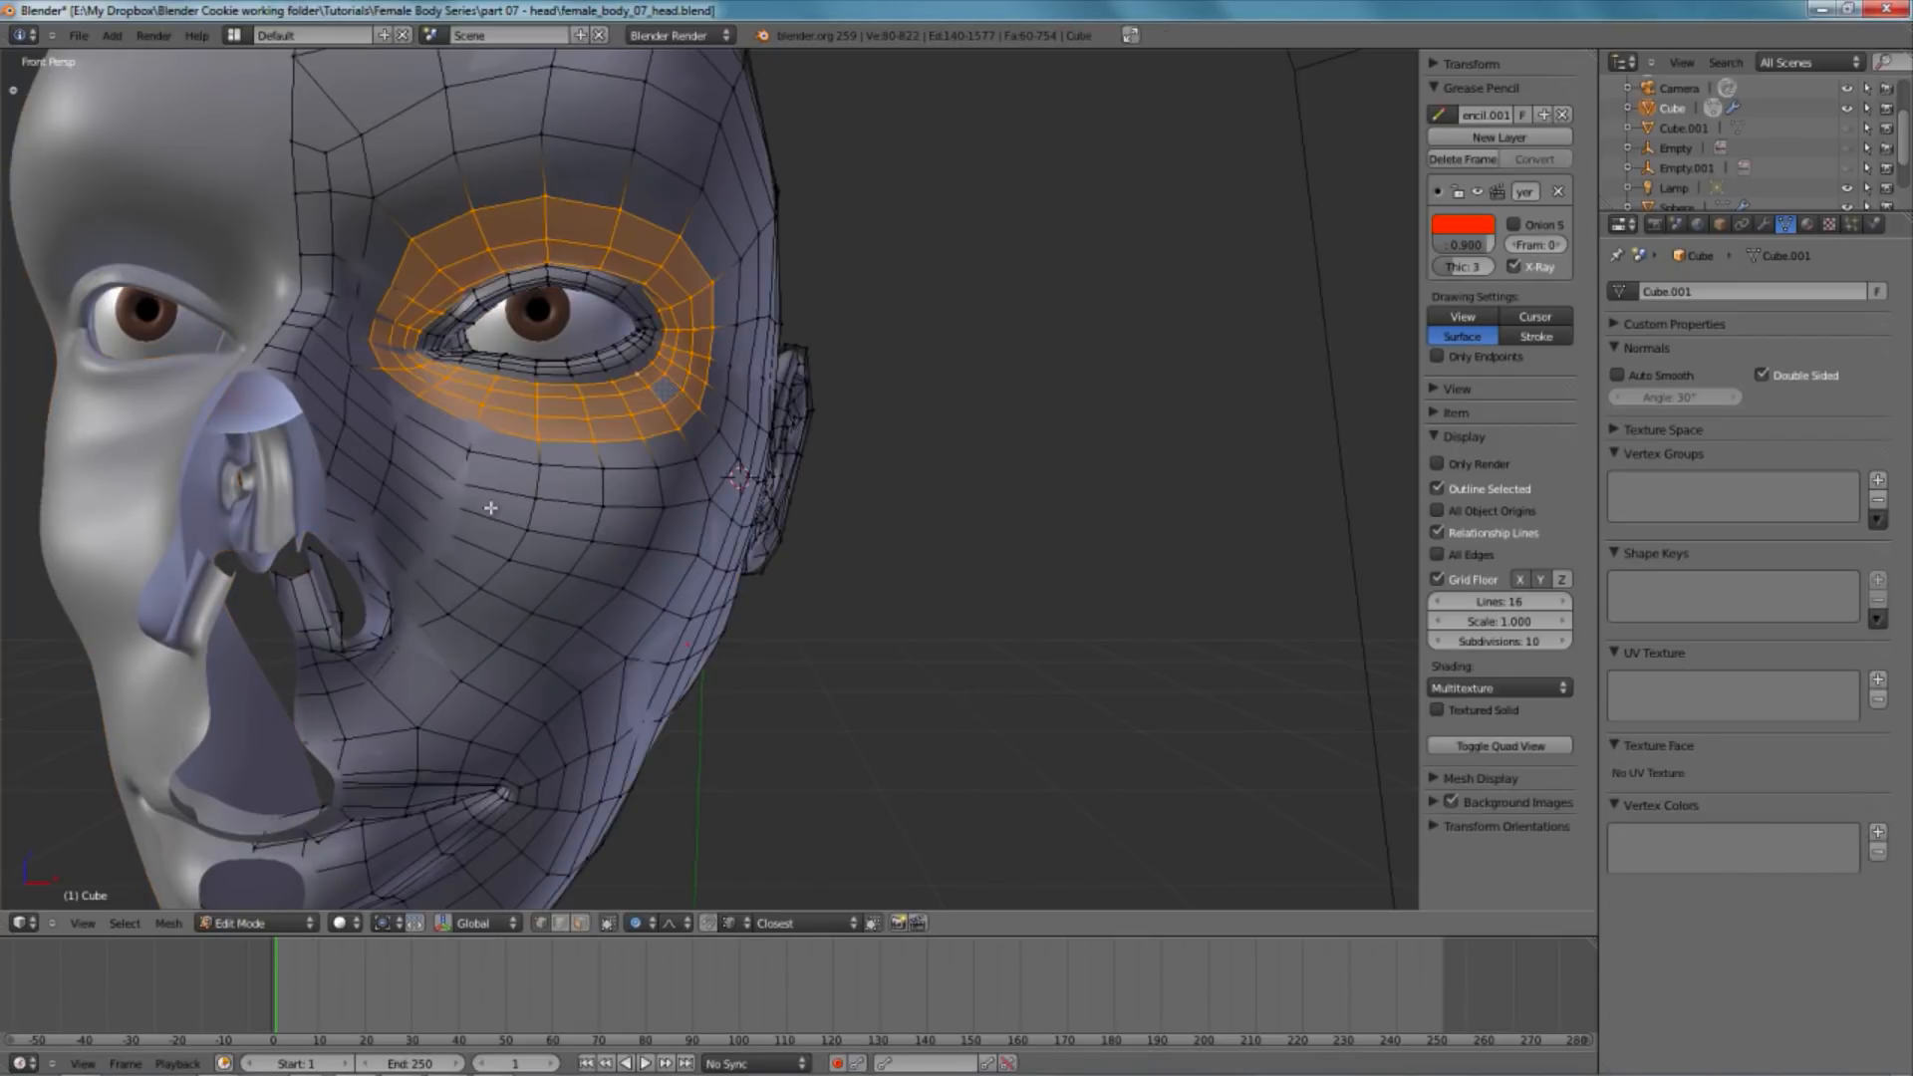
- Reposition the edge on the side of the nose bridge below the inner eye corner in front orthographic view
right_click(395, 466)
scroll(798, 505, "down", 2)
middle_click_drag(798, 505, 667, 693)
key("KP_1")
scroll(846, 440, "up", 1)
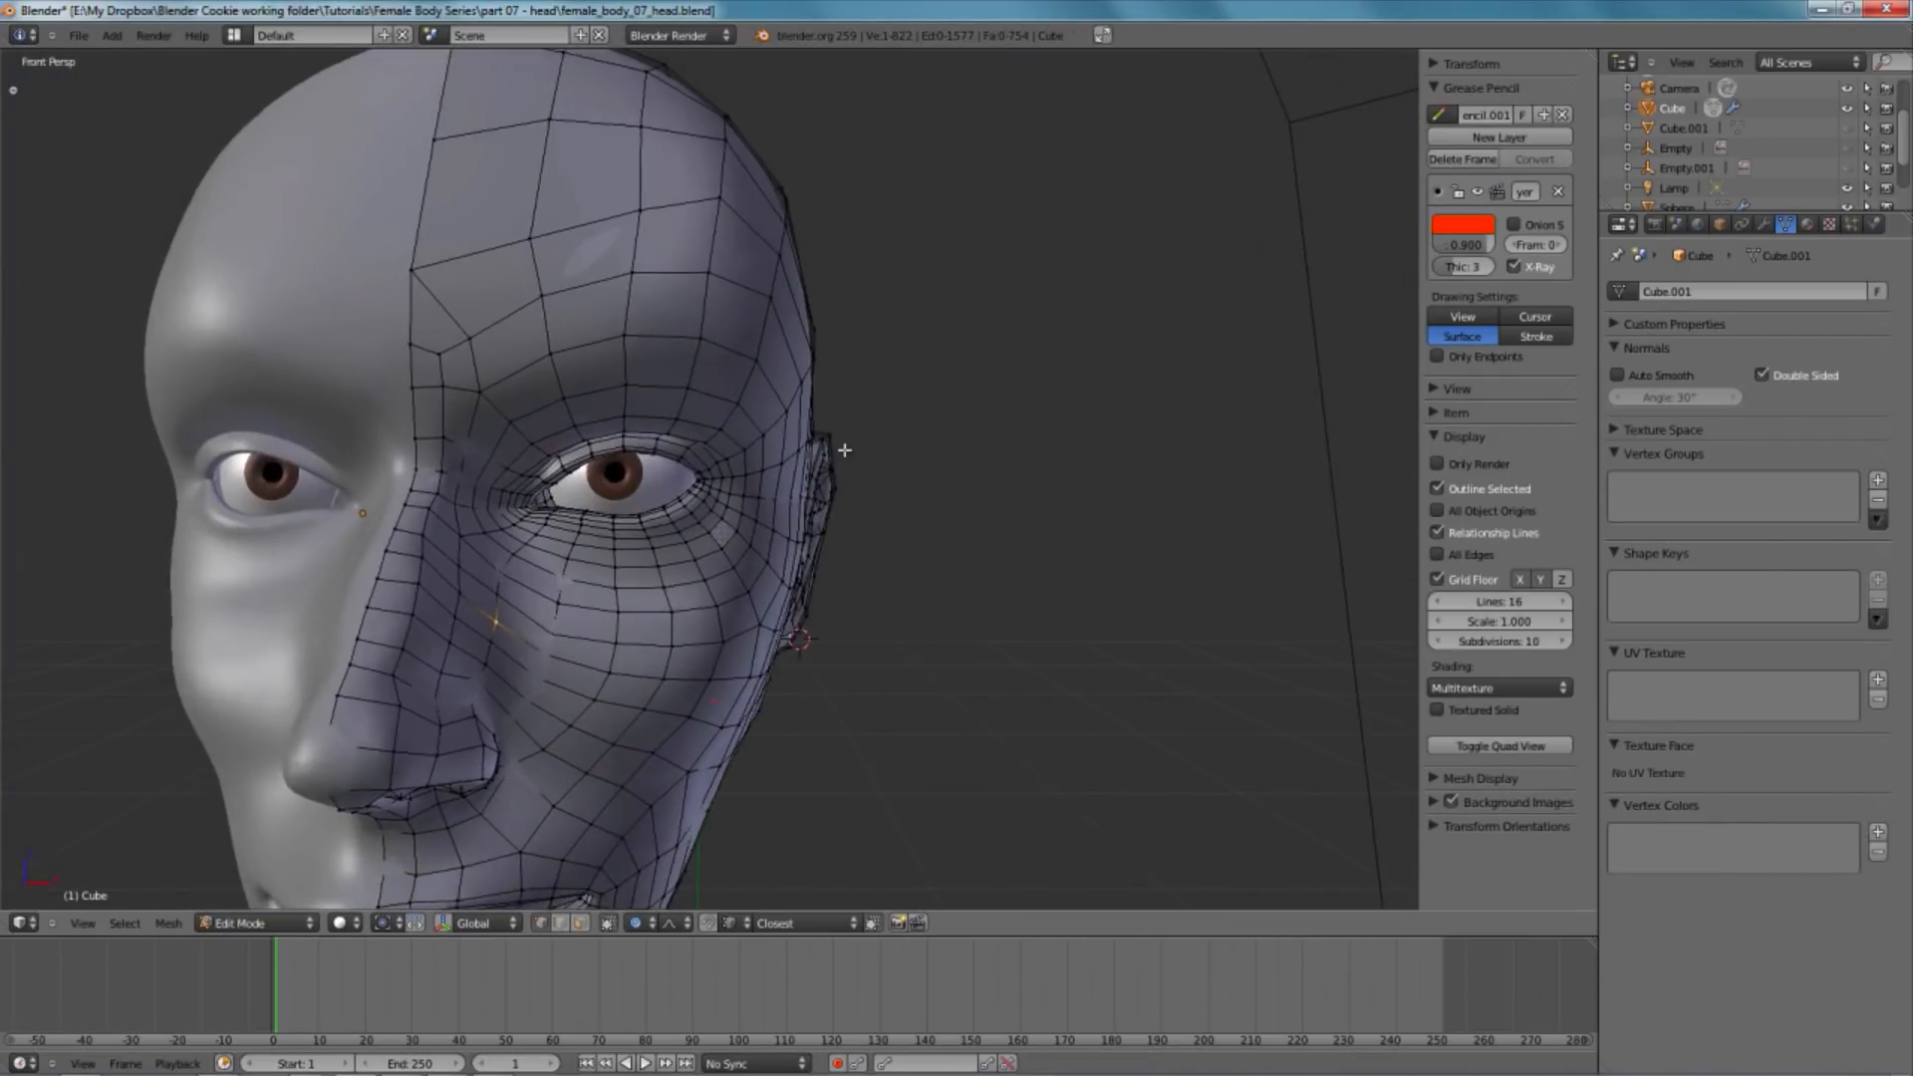
key("KP_5")
scroll(688, 568, "down", 5)
middle_click_drag(598, 588, 985, 394, "shift")
scroll(981, 419, "up", 2)
key("z")
key("z")
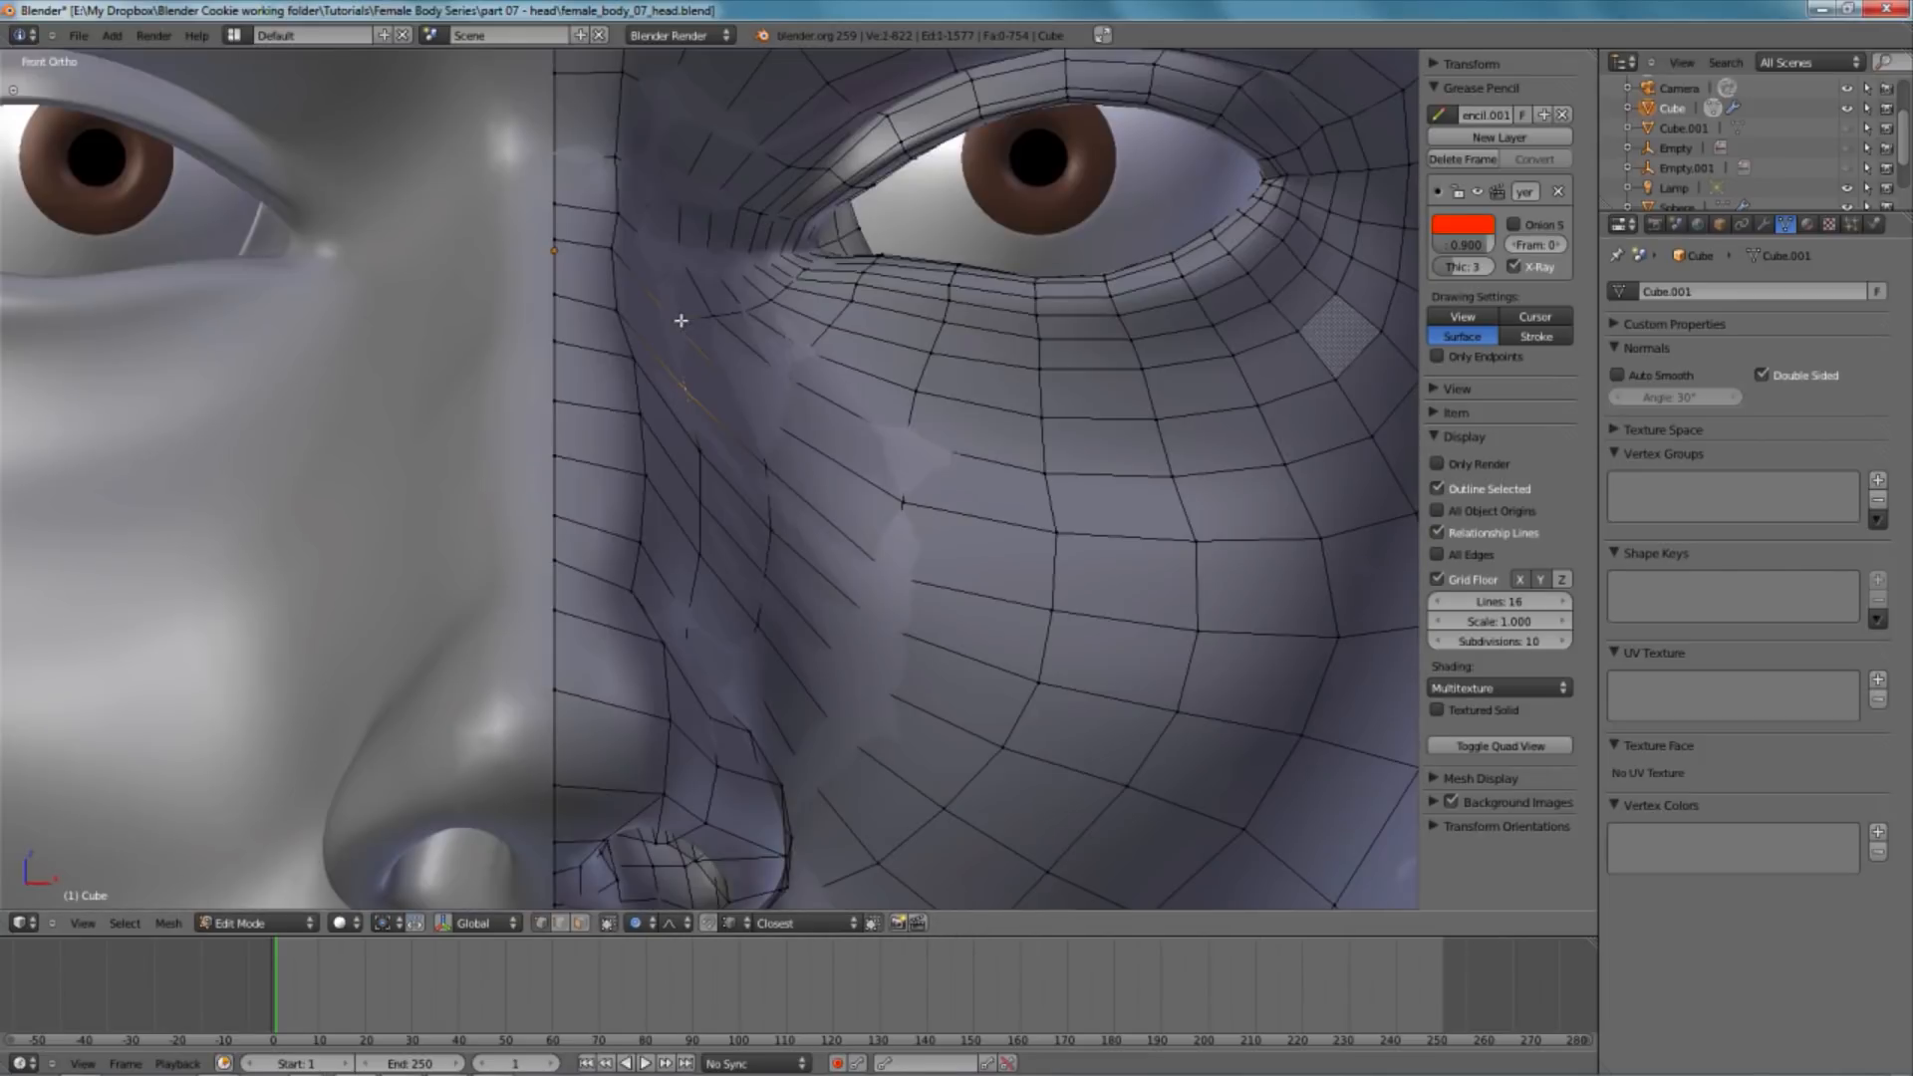
key("g")
key("z")
key("z")
key("z")
key("z")
left_click(768, 439)
- Move the edge between the nose bridge and inner eye corner slightly down and check the shaded result
key("z")
right_click(670, 255)
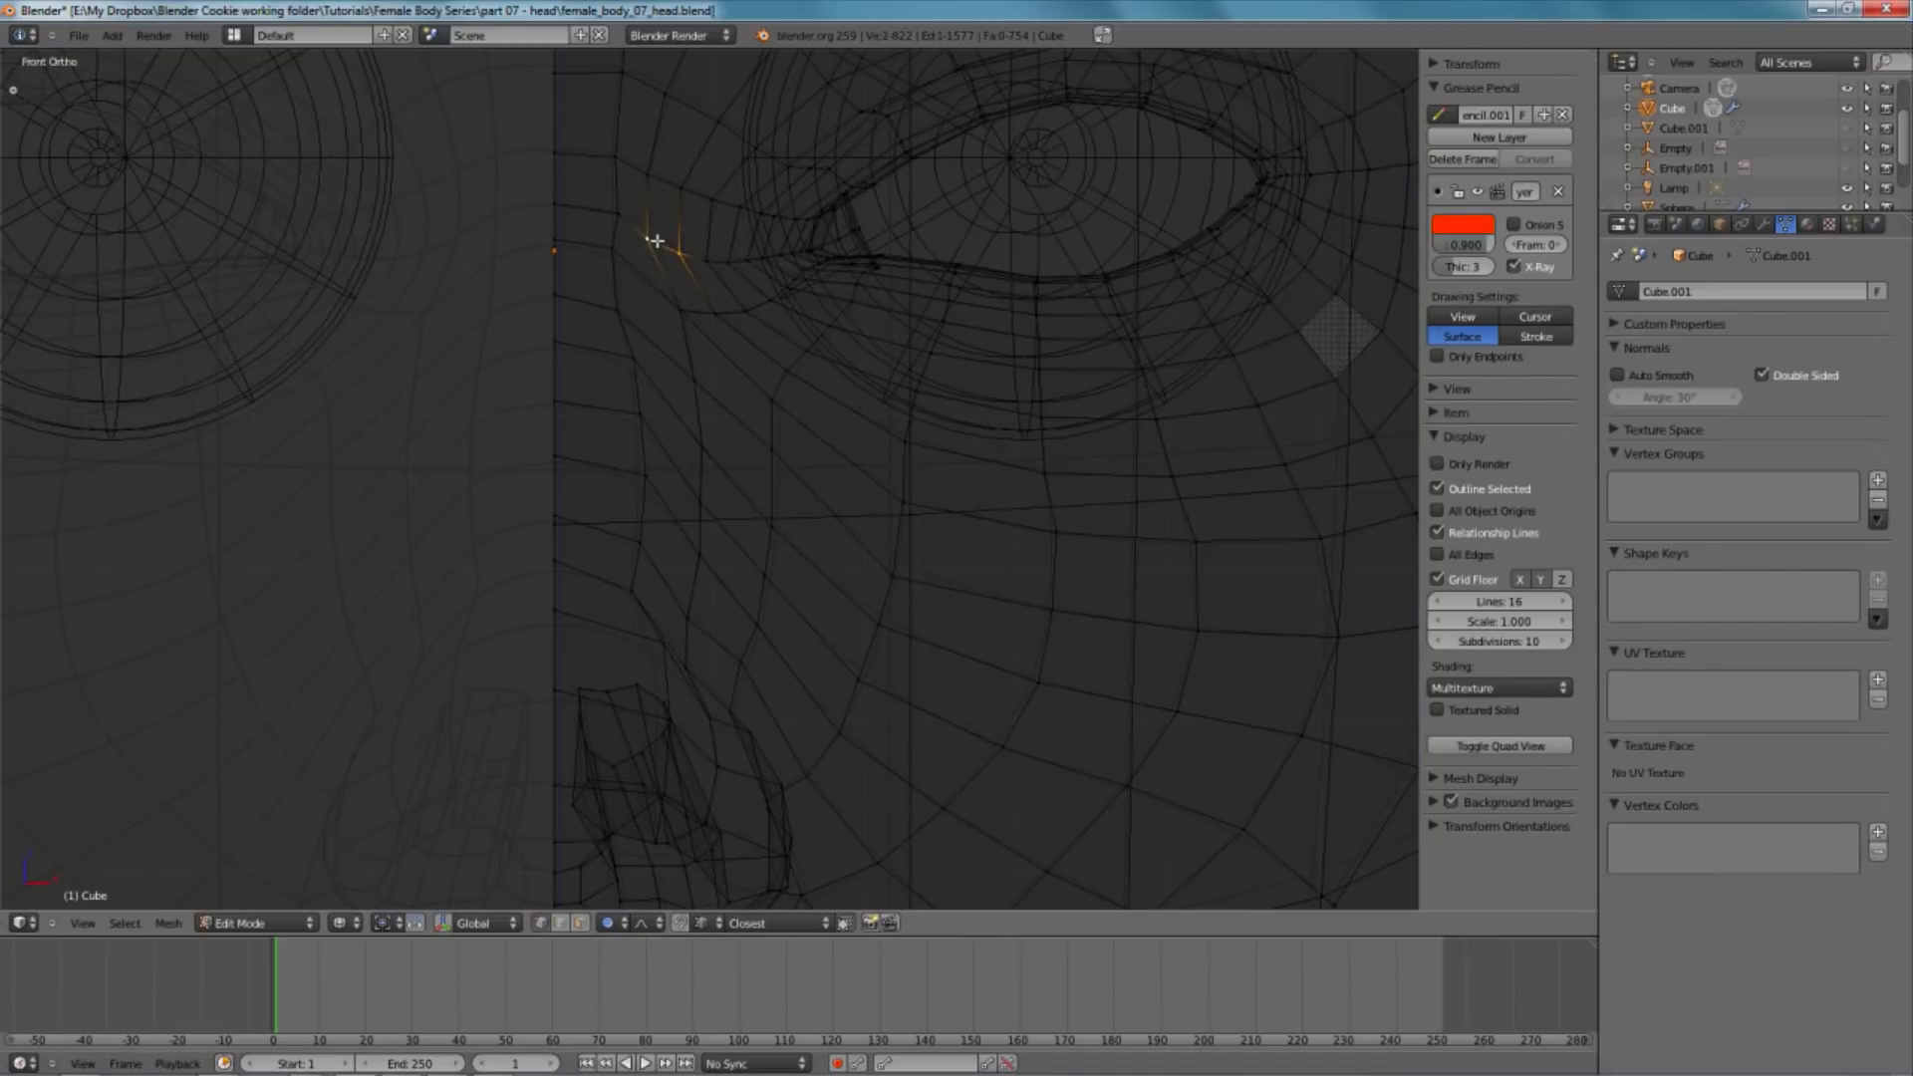
key("z")
key("g")
left_click(701, 283)
key("g")
left_click(700, 315)
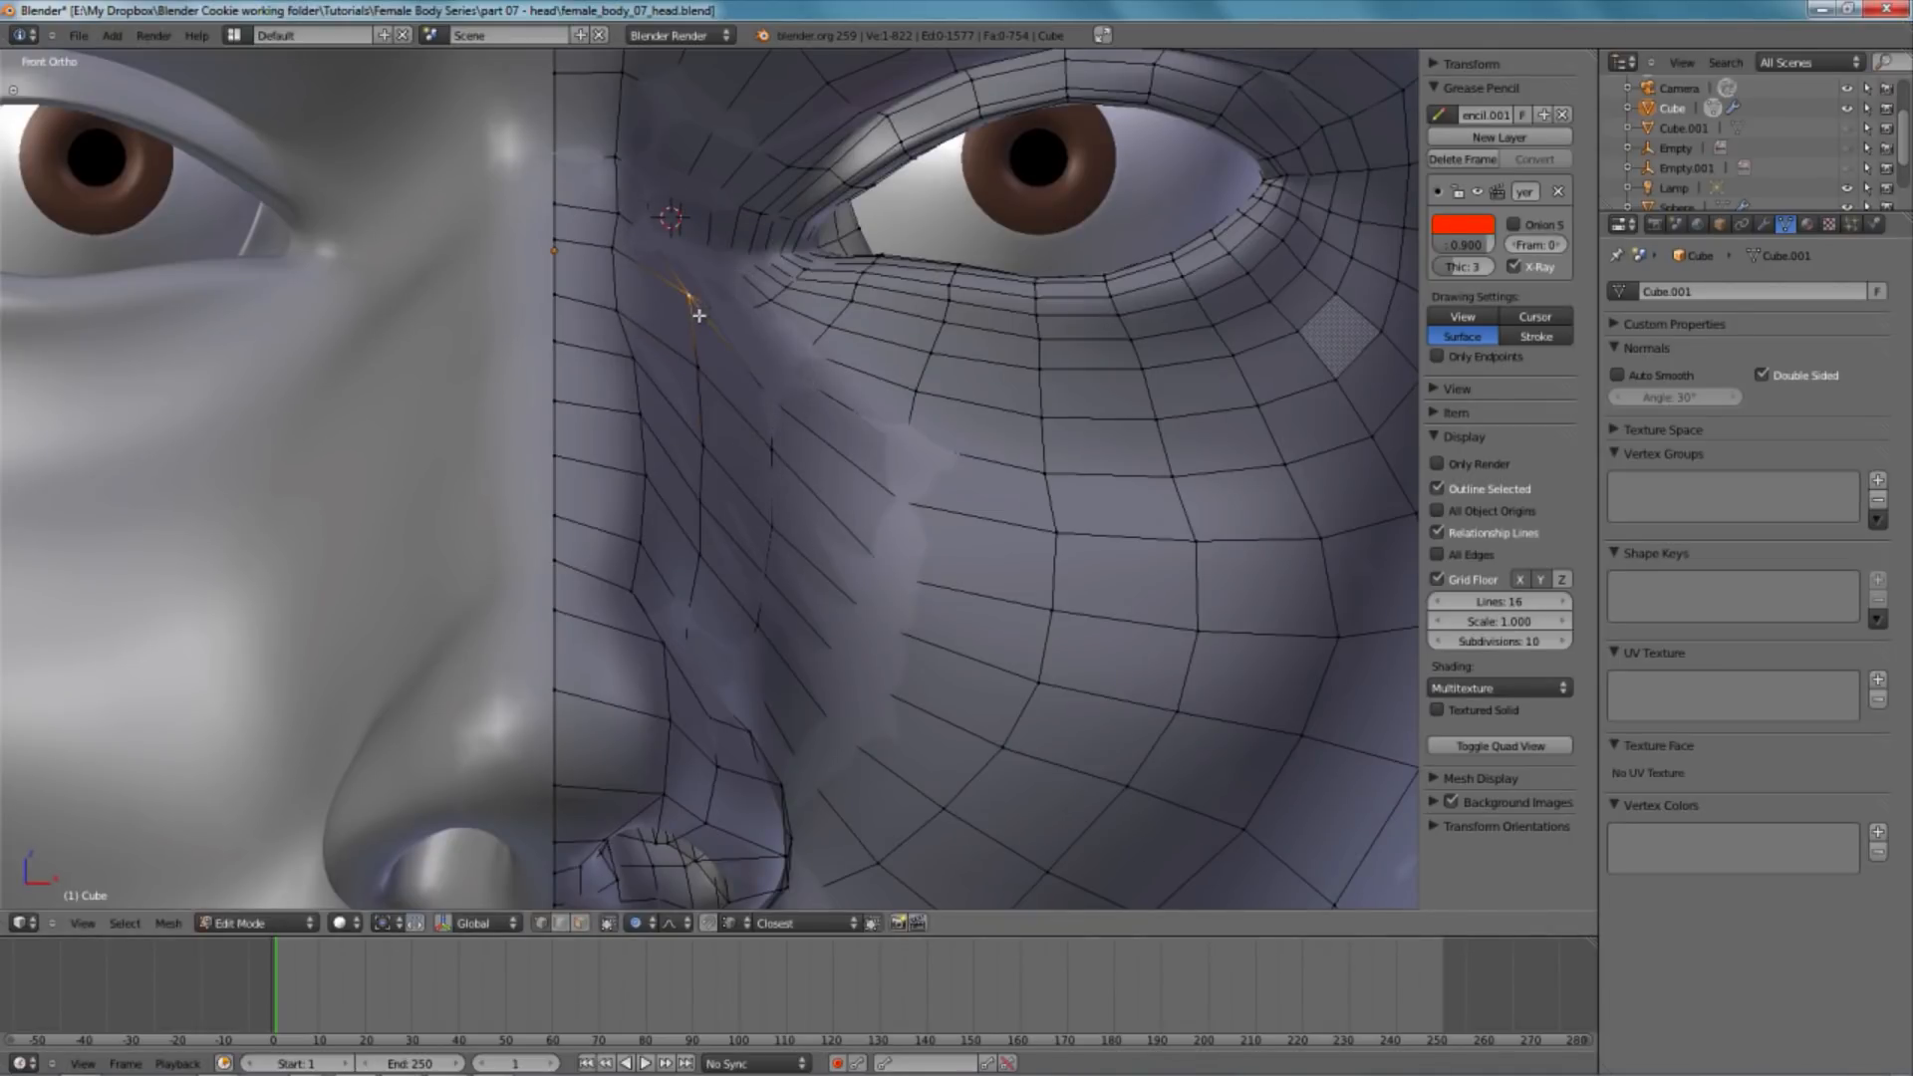
key("z")
key("z")
key("Tab")
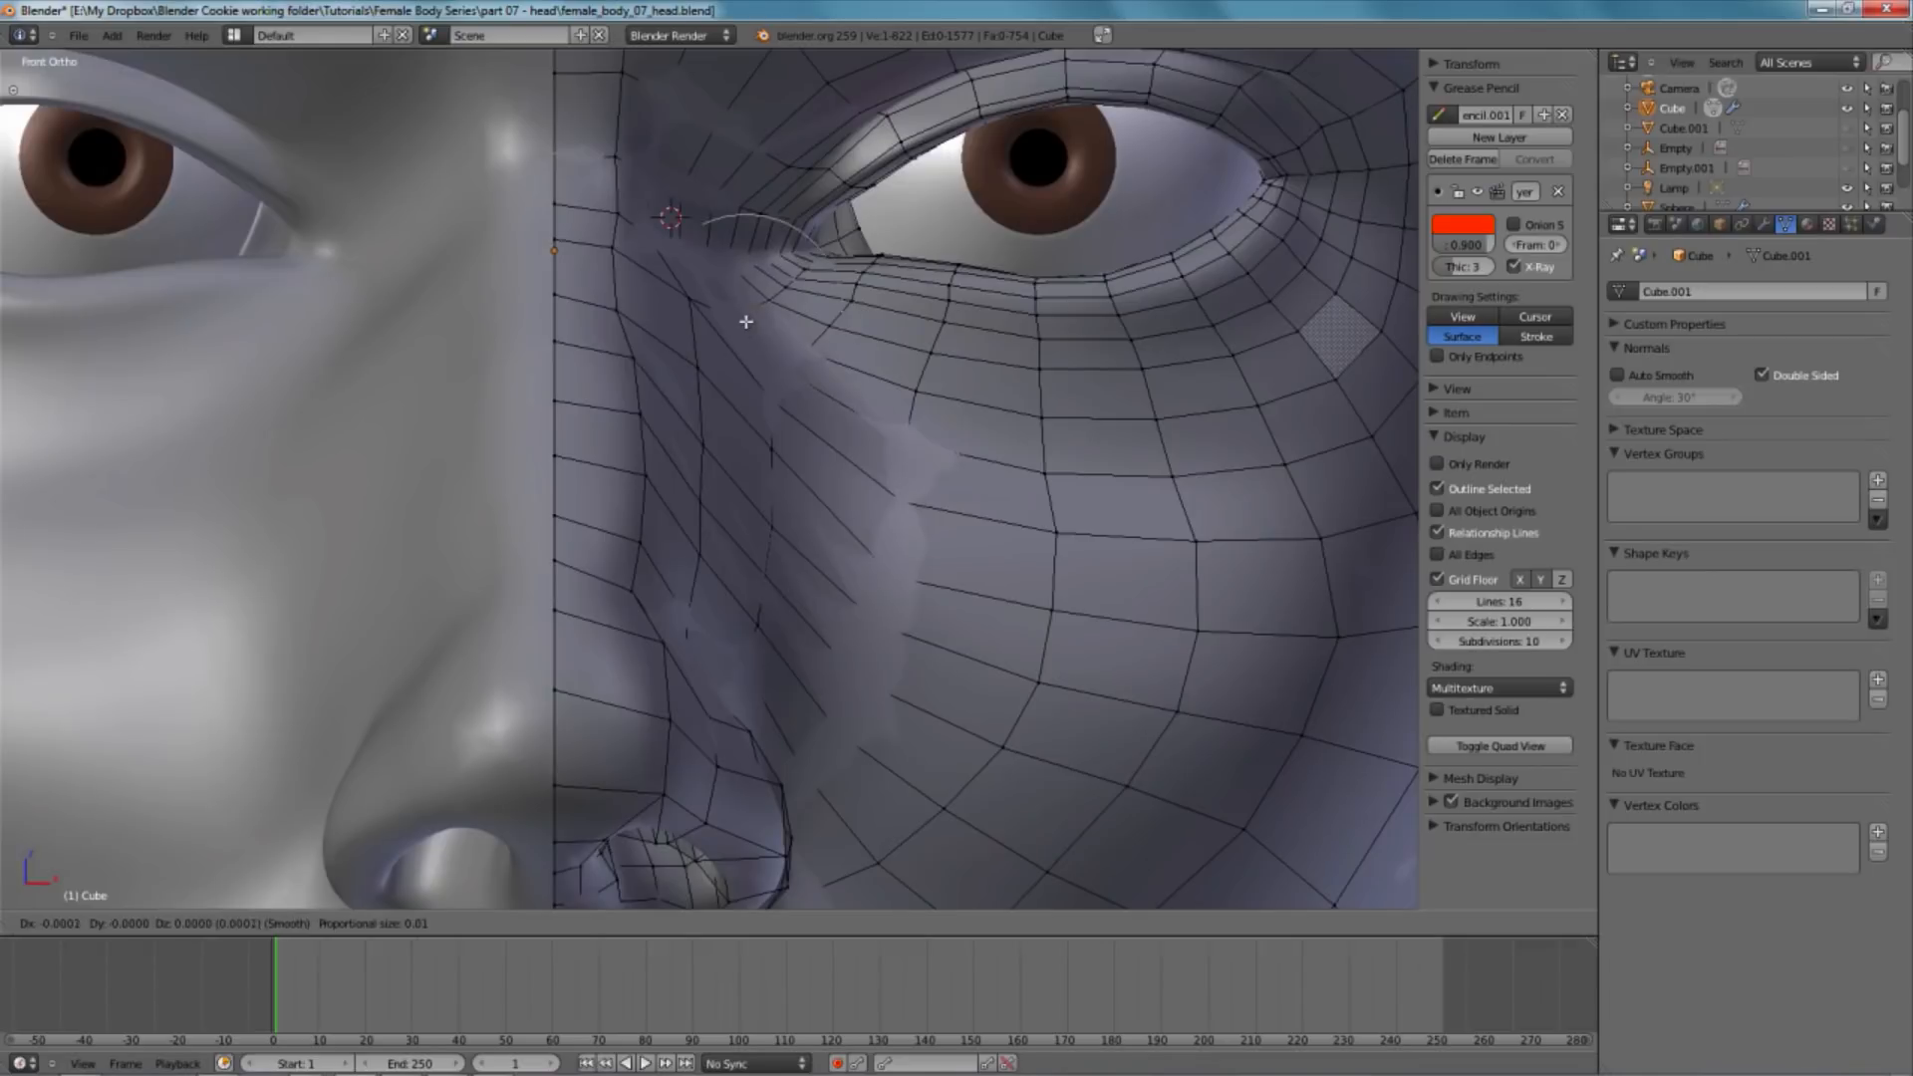
scroll(787, 401, "down", 4)
key("Tab")
scroll(1017, 407, "up", 2)
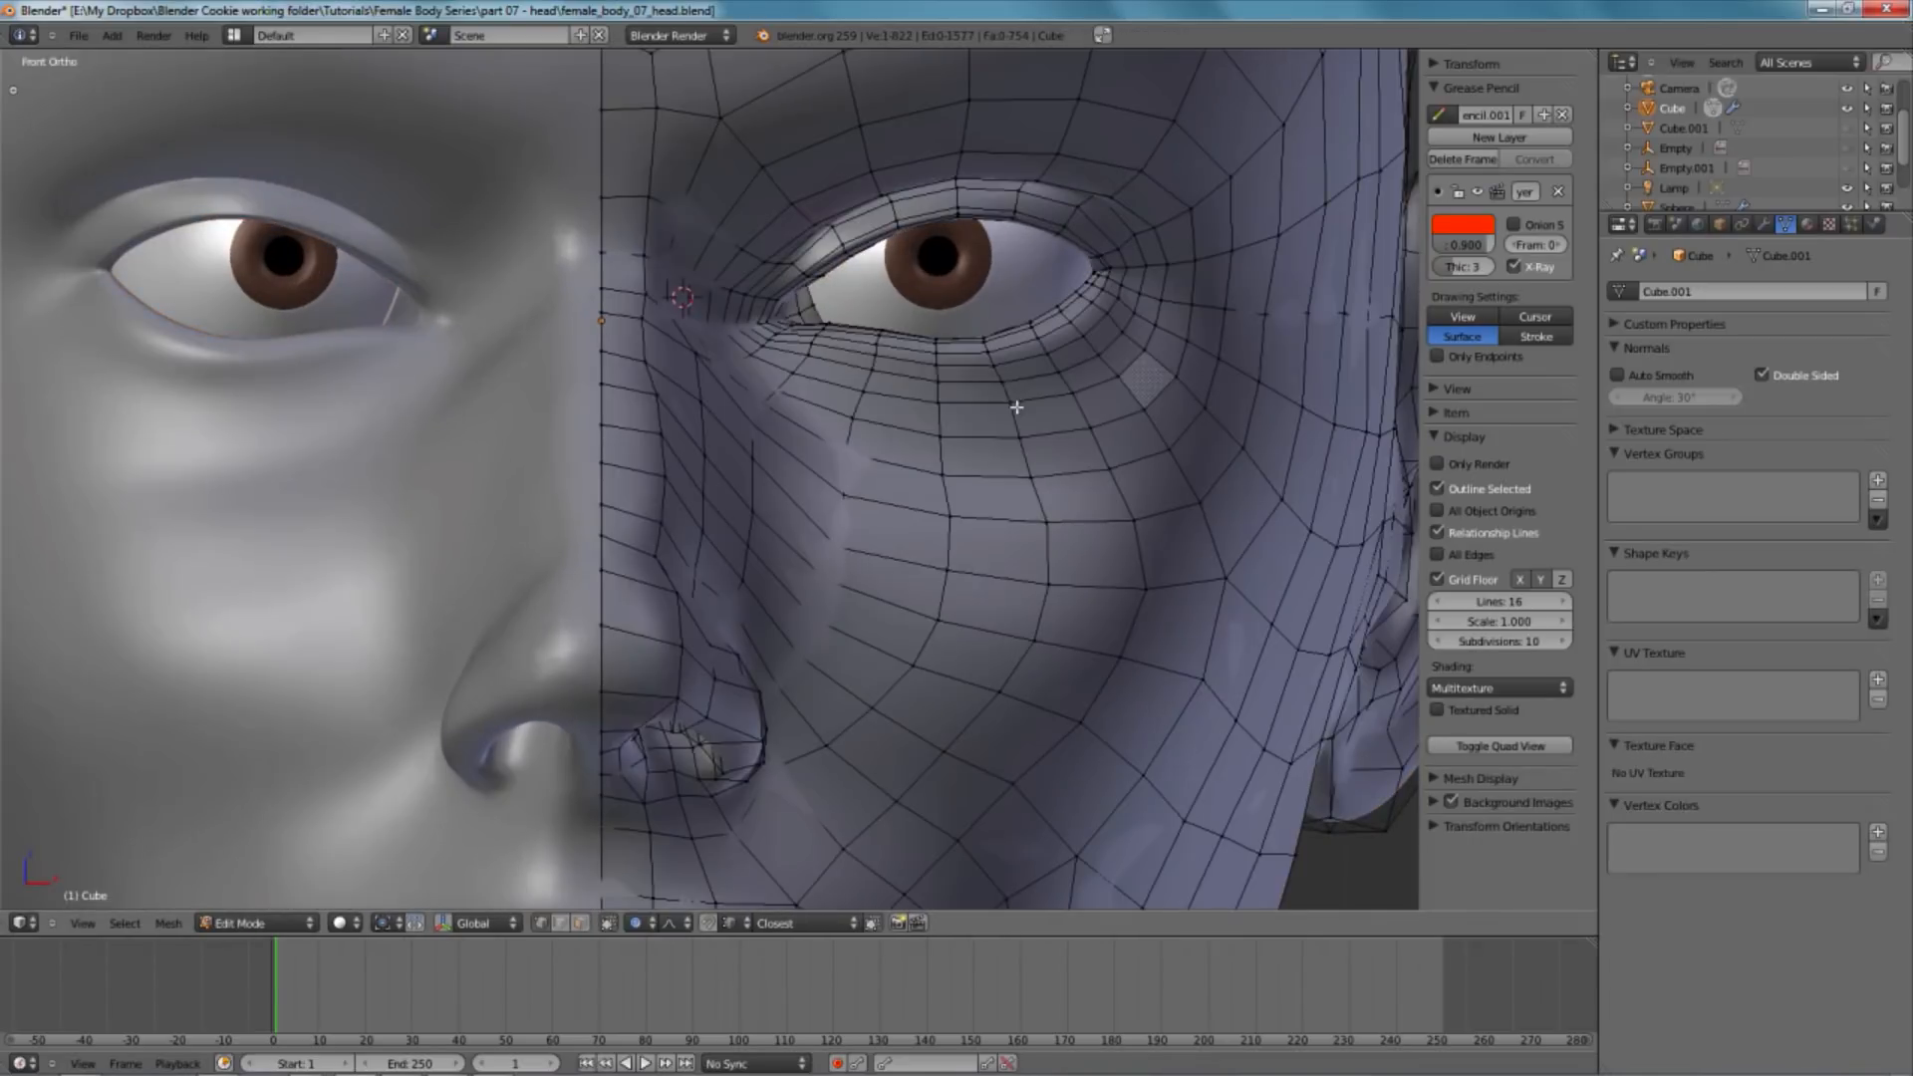
- Nudge the vertices under the eye from a side angle and check the lower eyelid area in object mode
middle_click_drag(756, 474, 927, 456)
key("g")
left_click(967, 489)
key("Tab")
scroll(939, 508, "down", 4)
key("Tab")
scroll(927, 457, "up", 1)
key("g")
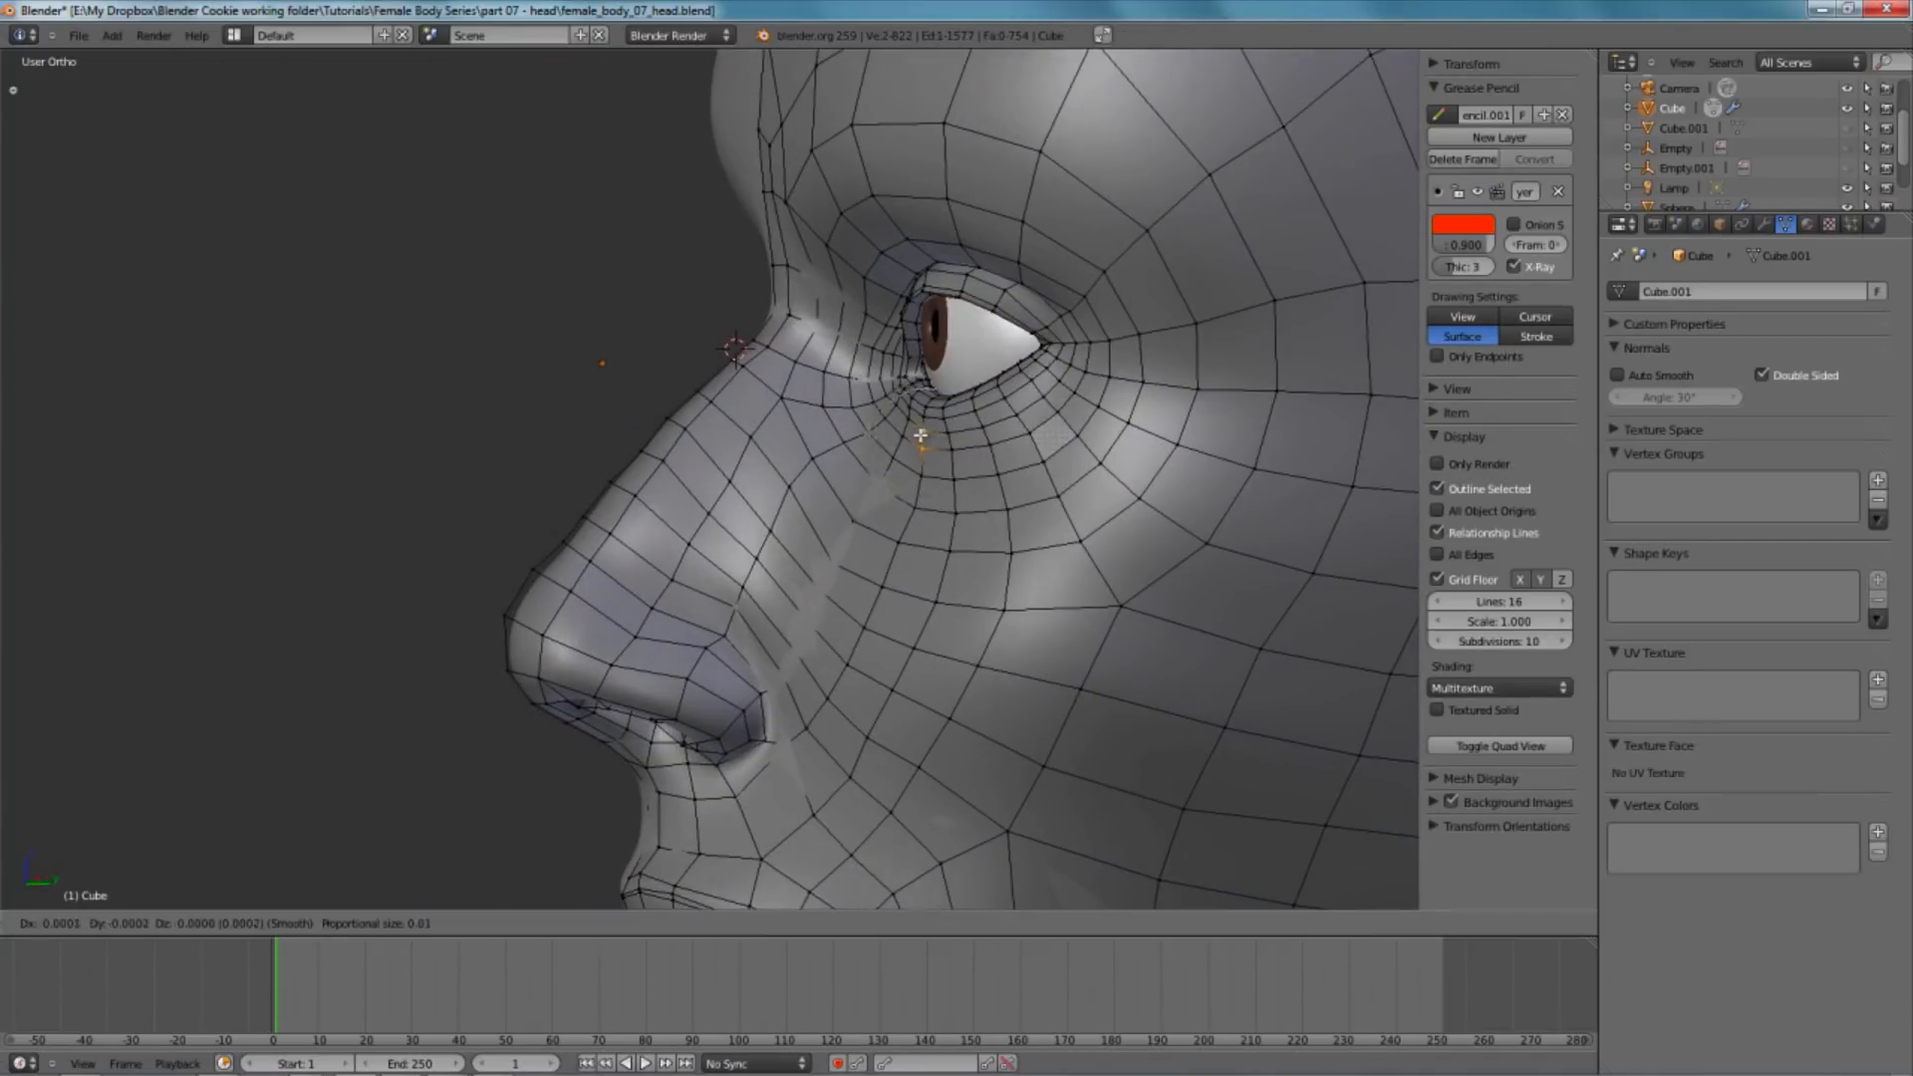
left_click(921, 435)
key("Tab")
scroll(838, 559, "down", 4)
middle_click_drag(838, 559, 980, 541)
key("Tab")
scroll(980, 541, "up", 8)
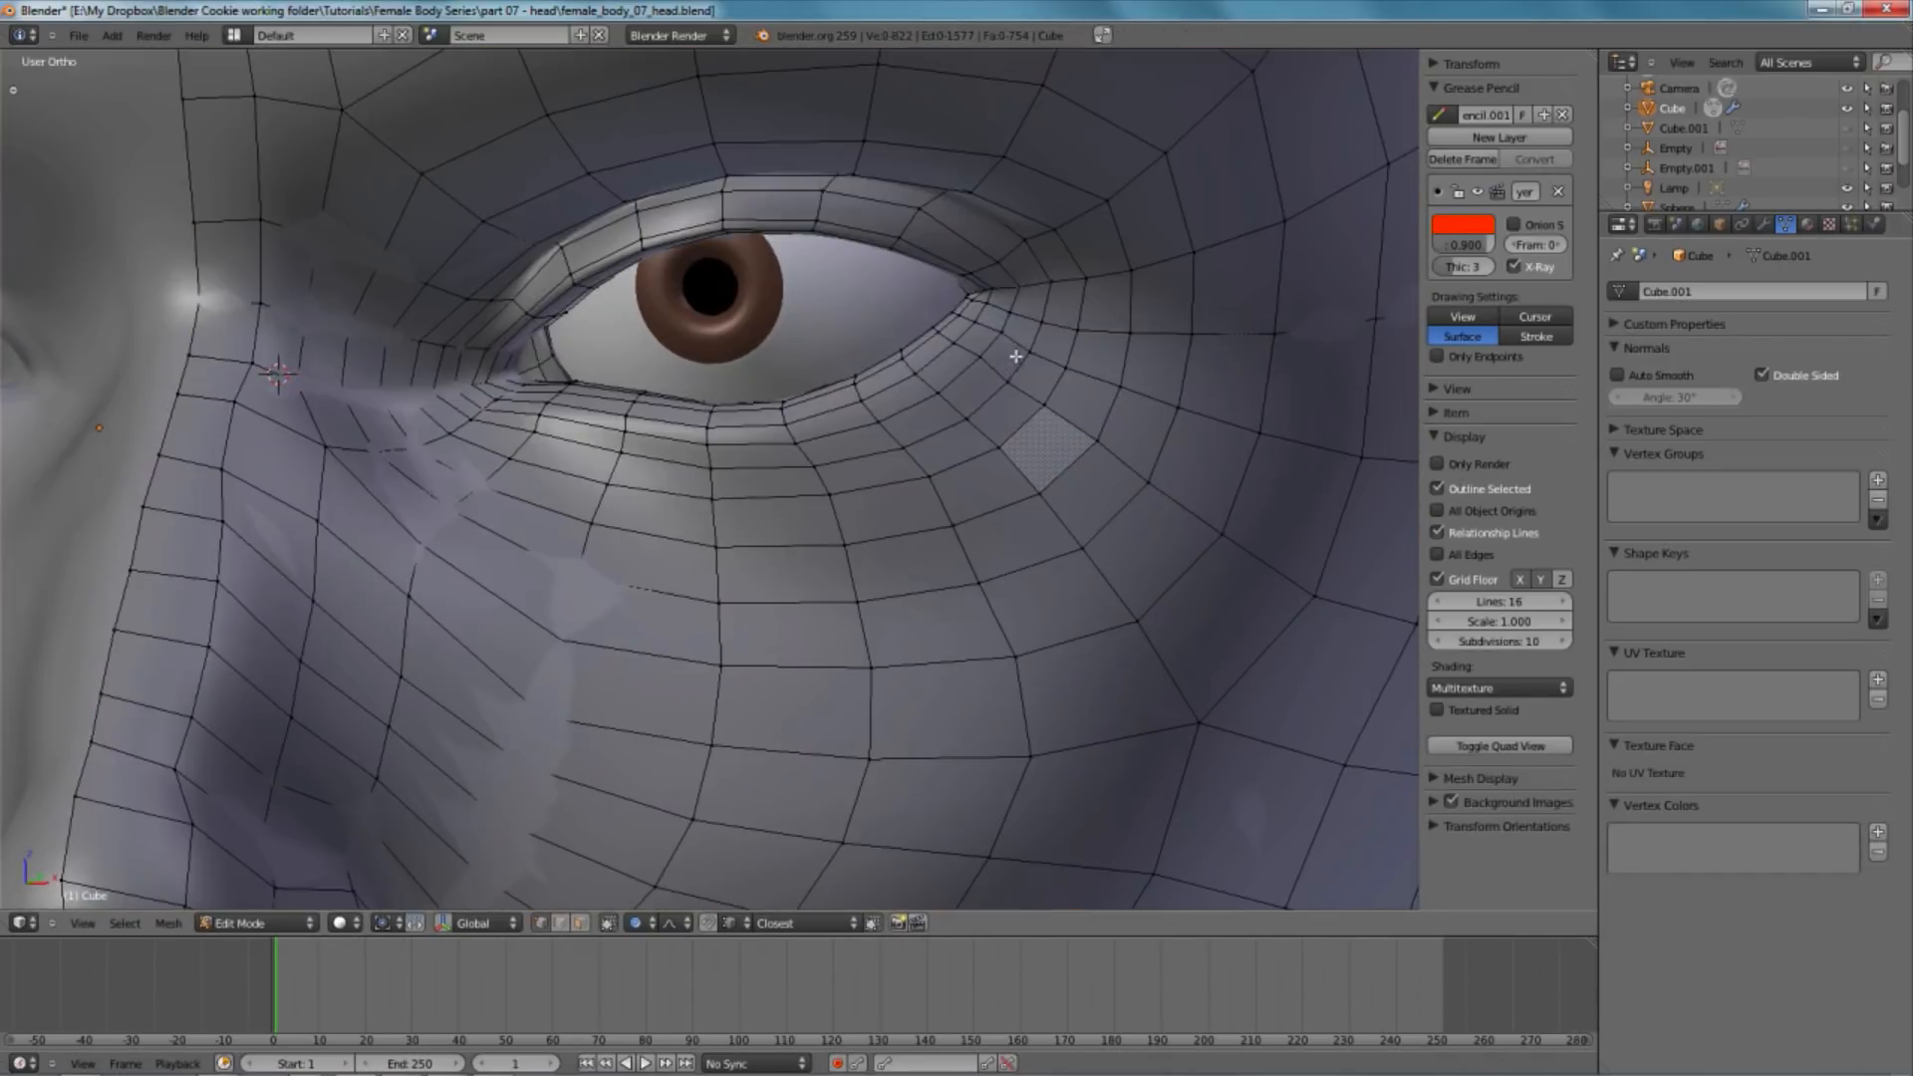
- Shift the edge just below the outer eye corner slightly and inspect the head in object mode
middle_click_drag(828, 436, 962, 349)
key("g")
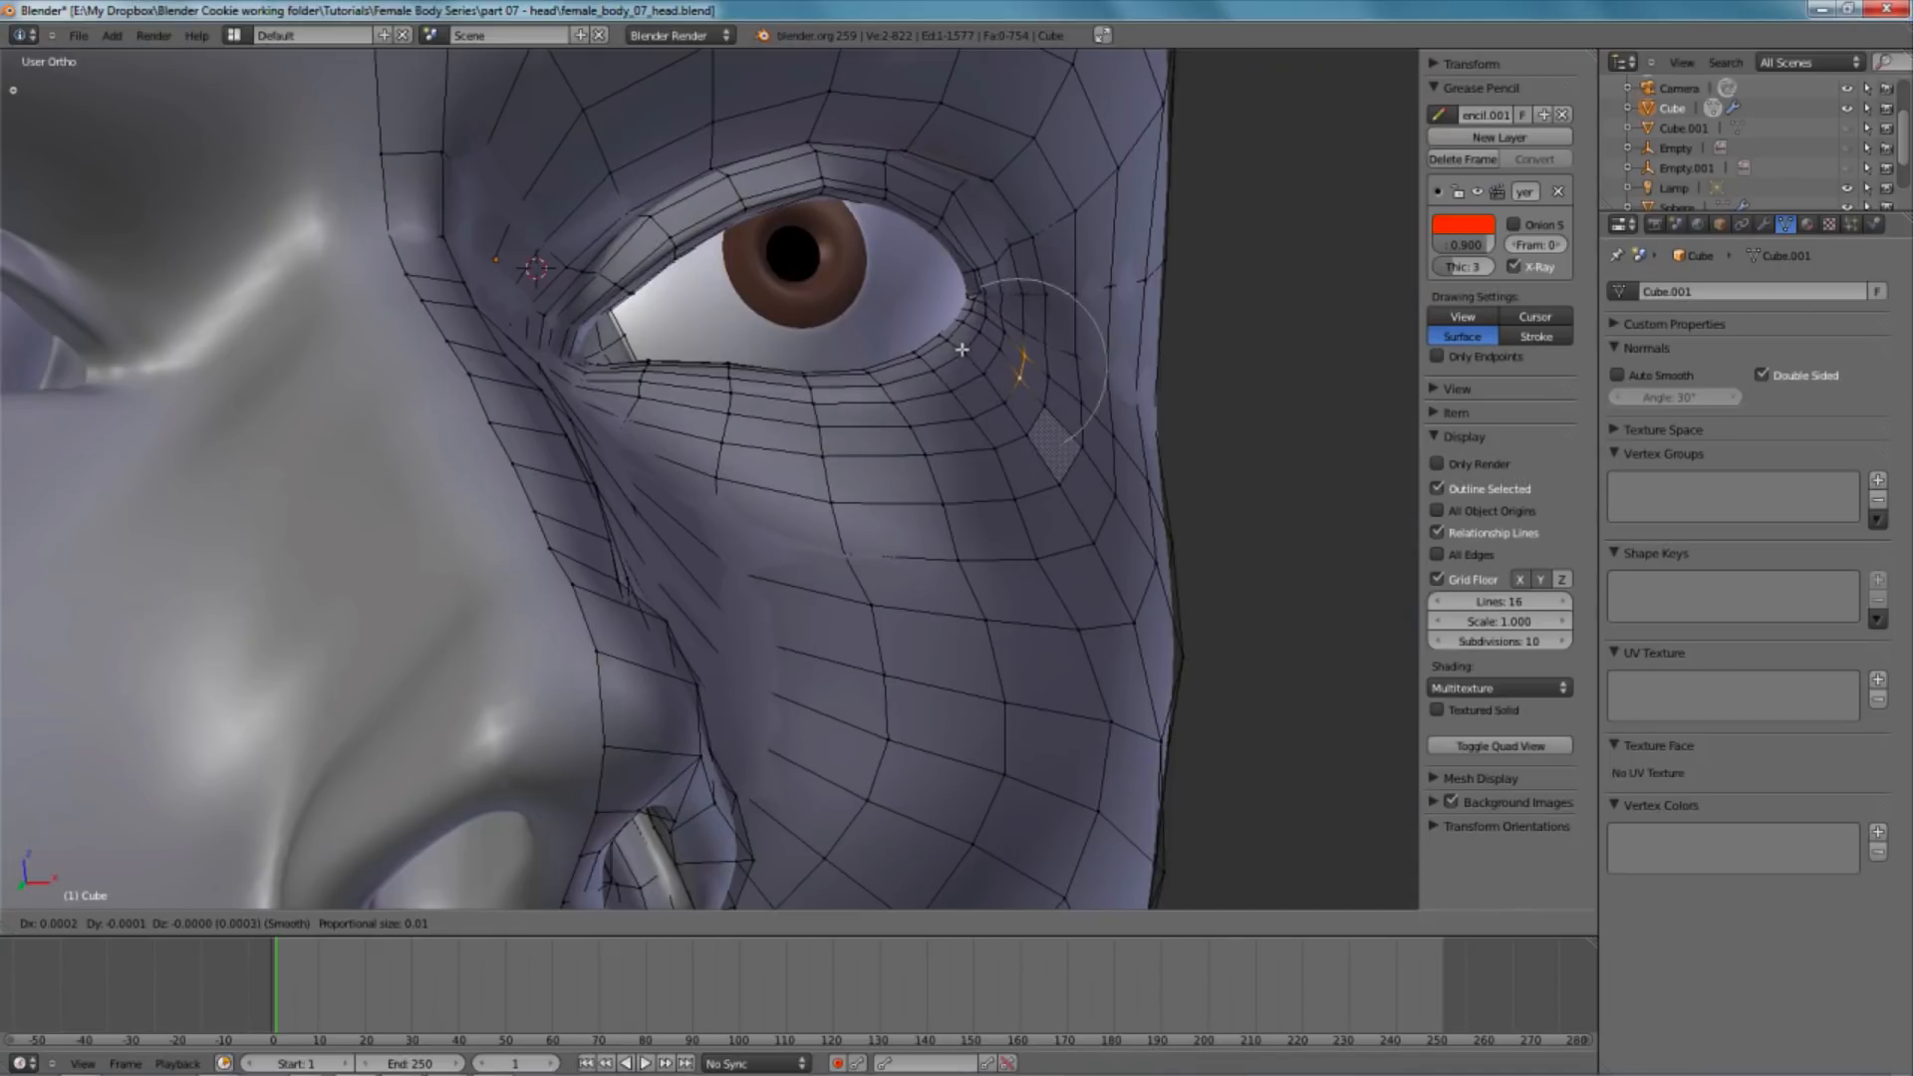
left_click(961, 350)
key("a")
key("Tab")
scroll(838, 461, "down", 3)
middle_click_drag(780, 427, 818, 526)
scroll(708, 526, "down", 3)
key("Tab")
scroll(818, 526, "up", 6)
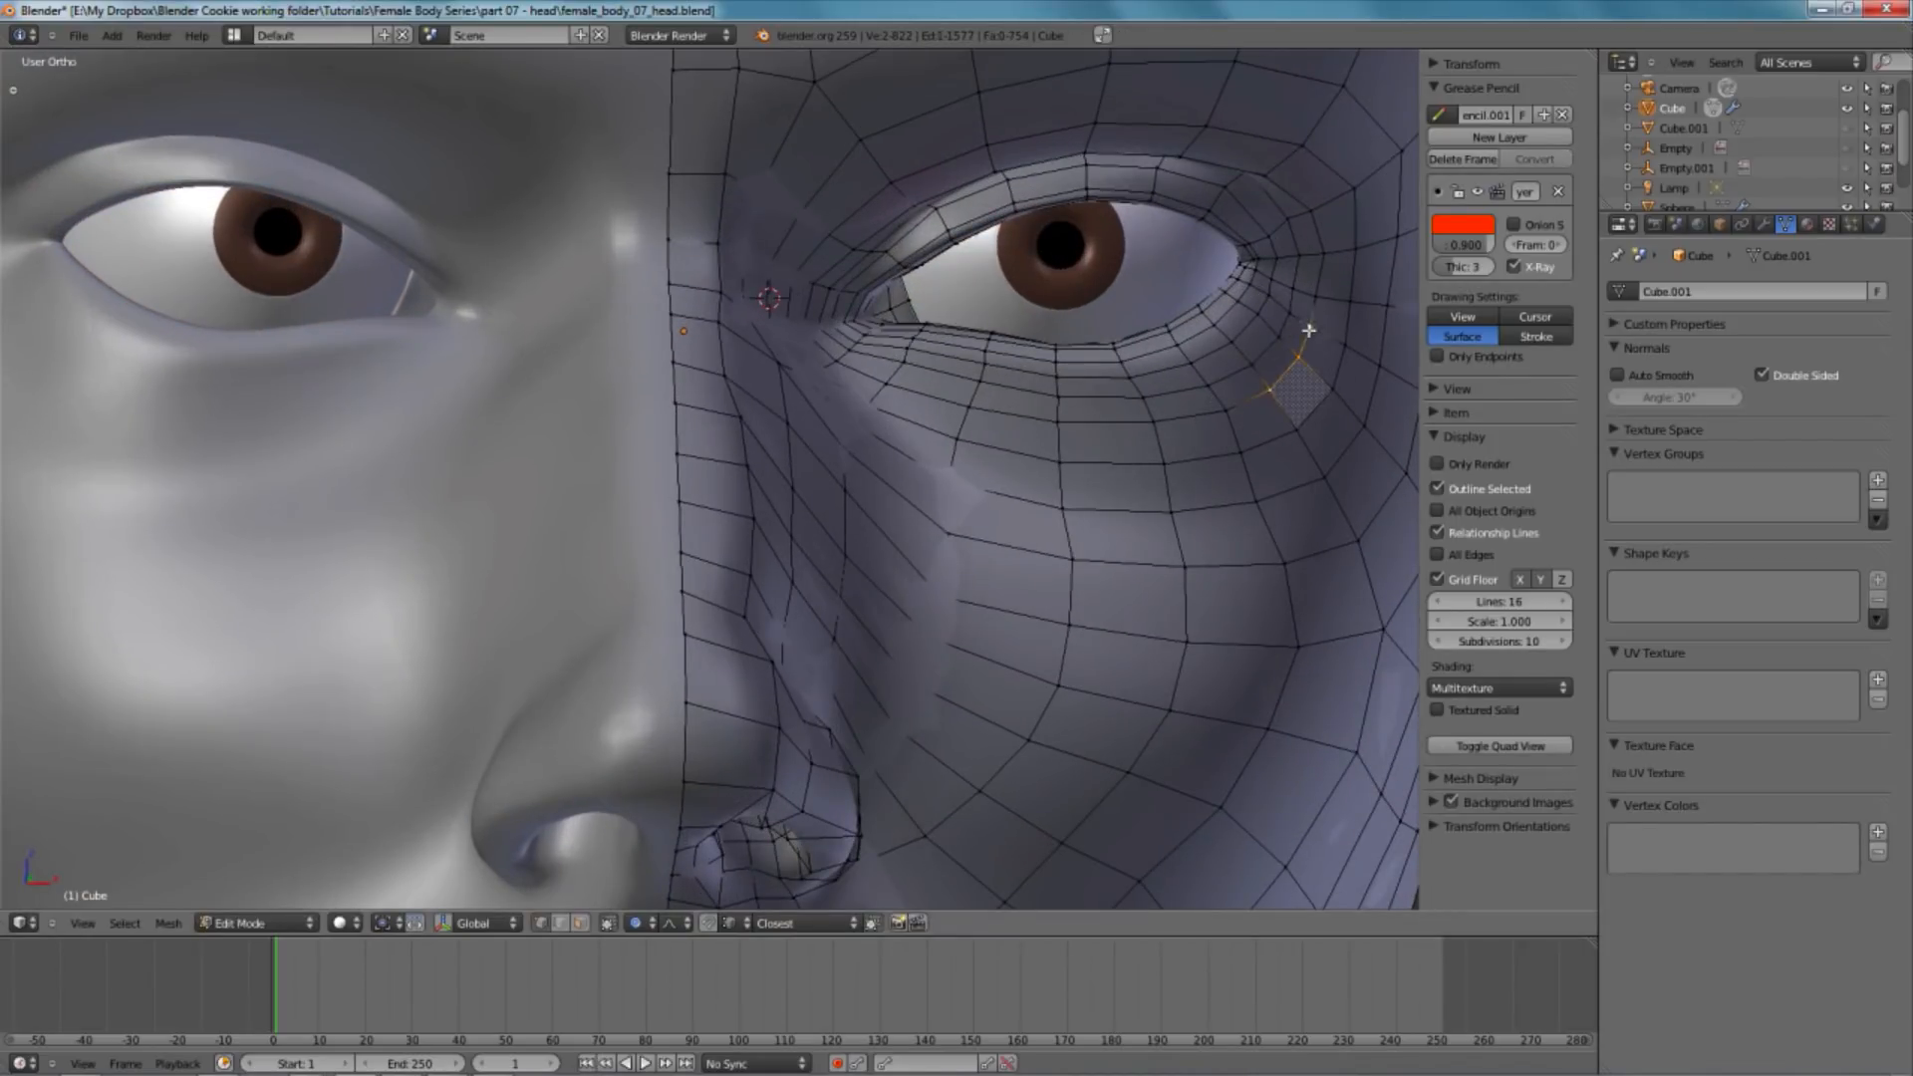
- Smooth the patch of vertices below and beside the outer eye corner and check it in object mode
mouse_move(1379, 292)
left_mouse_down()
mouse_move(1395, 440)
mouse_move(1276, 494)
mouse_move(1220, 333)
left_mouse_up()
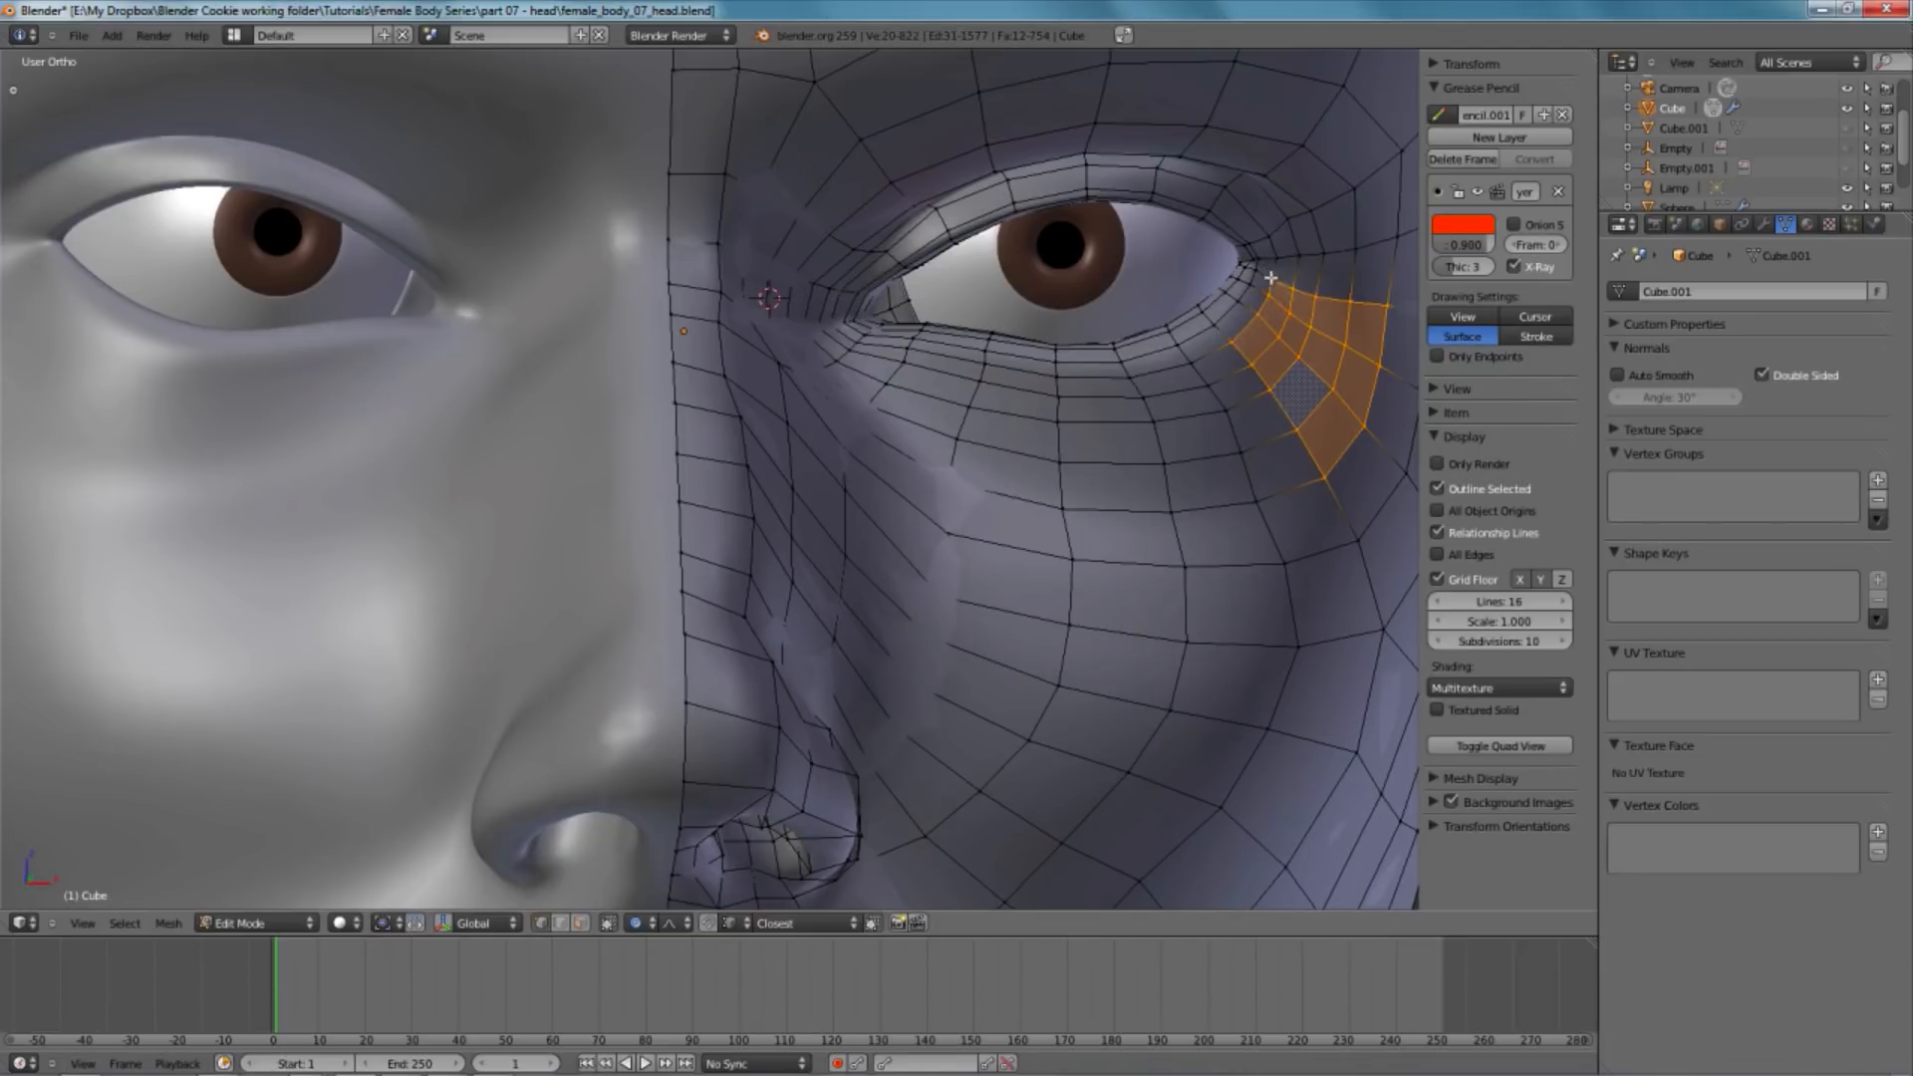
key("w")
left_click(1280, 279)
key("a")
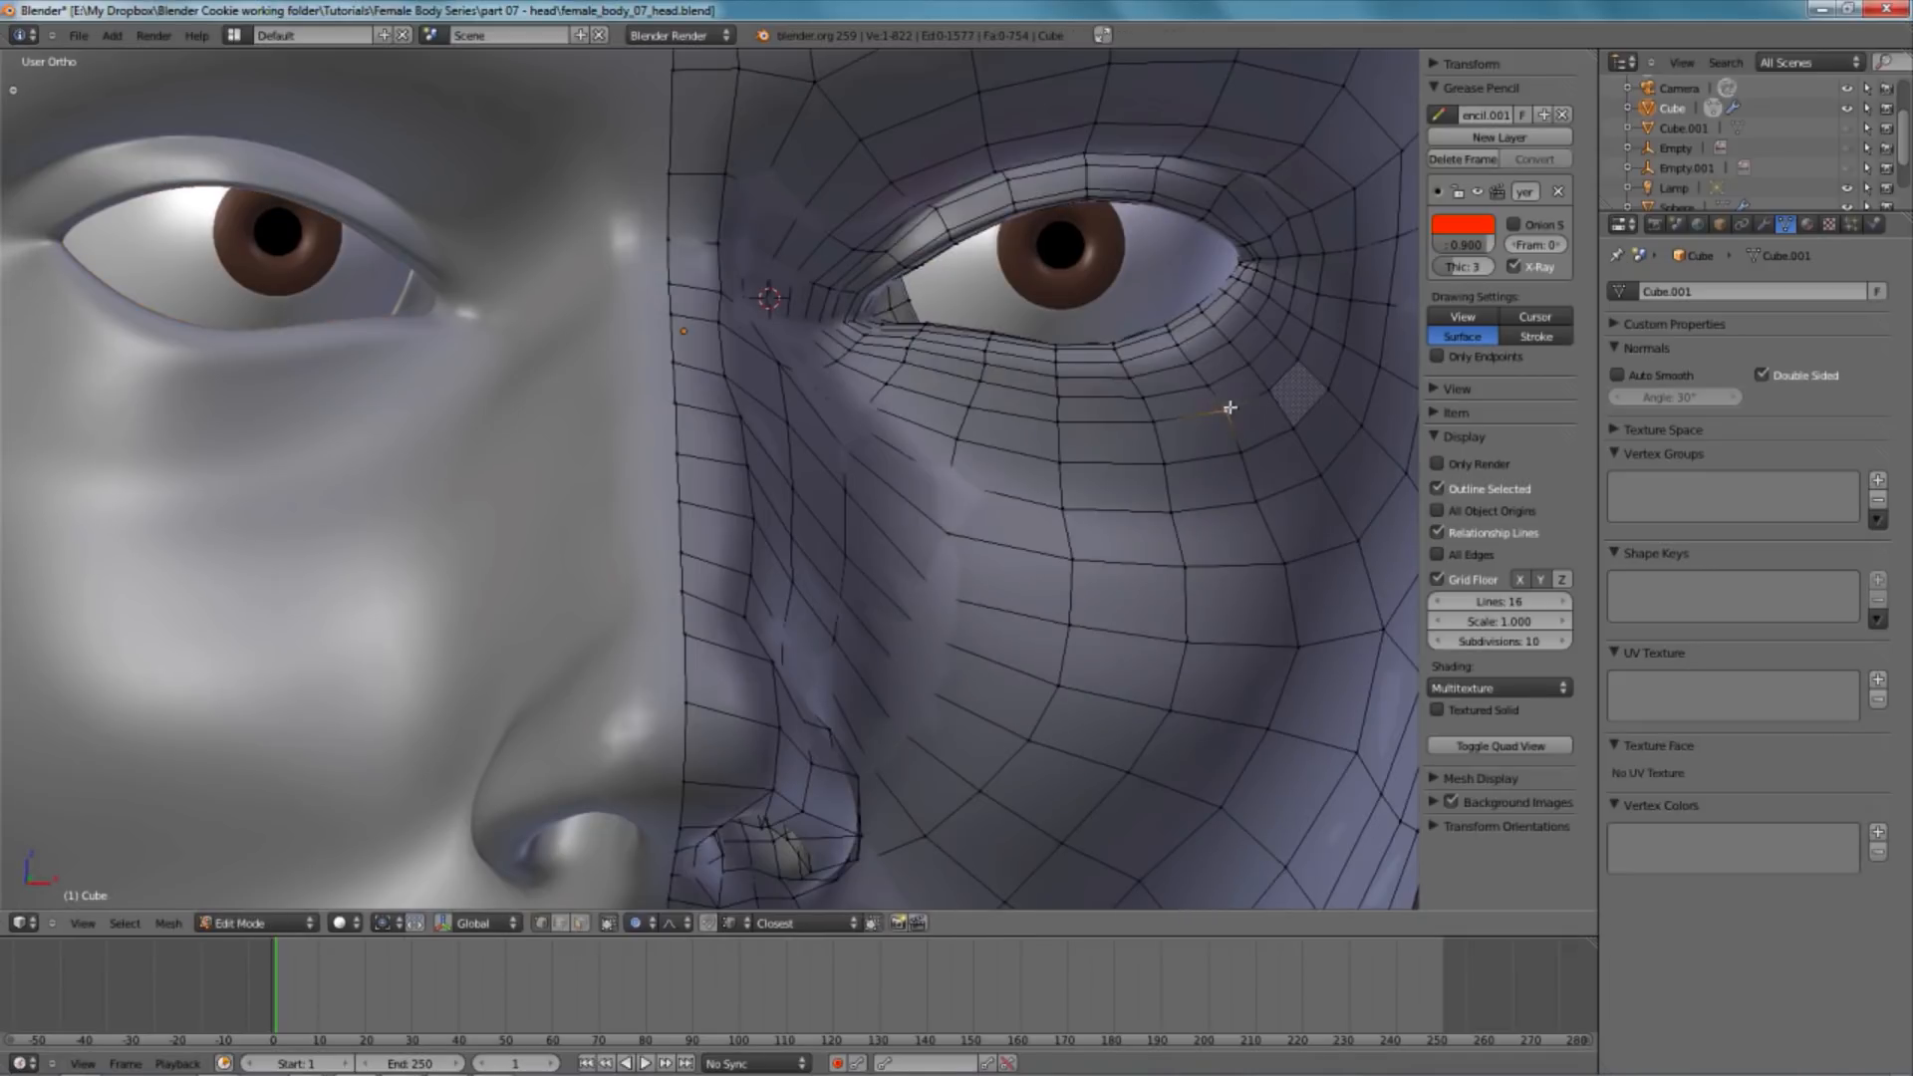
key("Tab")
scroll(1058, 549, "down", 3)
scroll(1058, 548, "down", 4)
middle_click_drag(965, 555, 831, 490)
key("Tab")
scroll(831, 491, "up", 4)
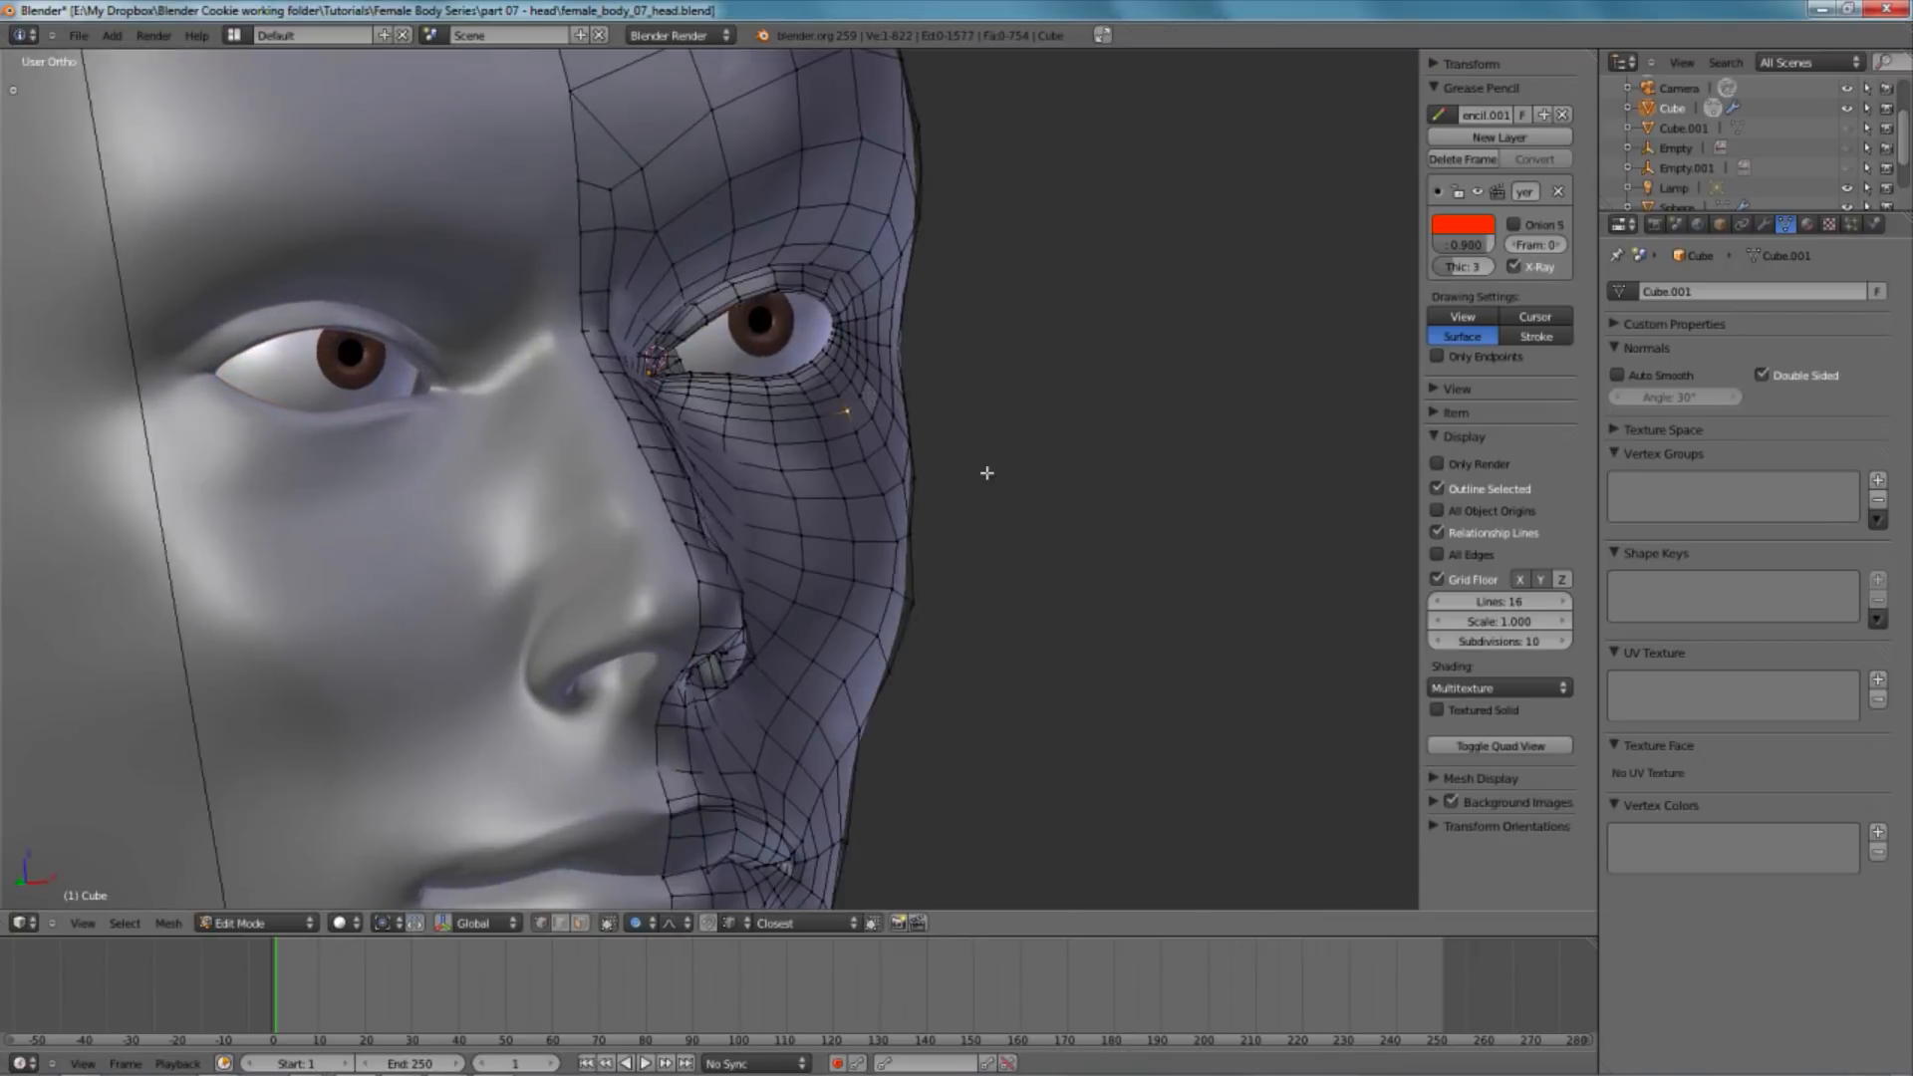
- Raise the outer cheekbone edge slightly using a proportional editing size of 0.03
scroll(912, 474, "down", 1)
key("g")
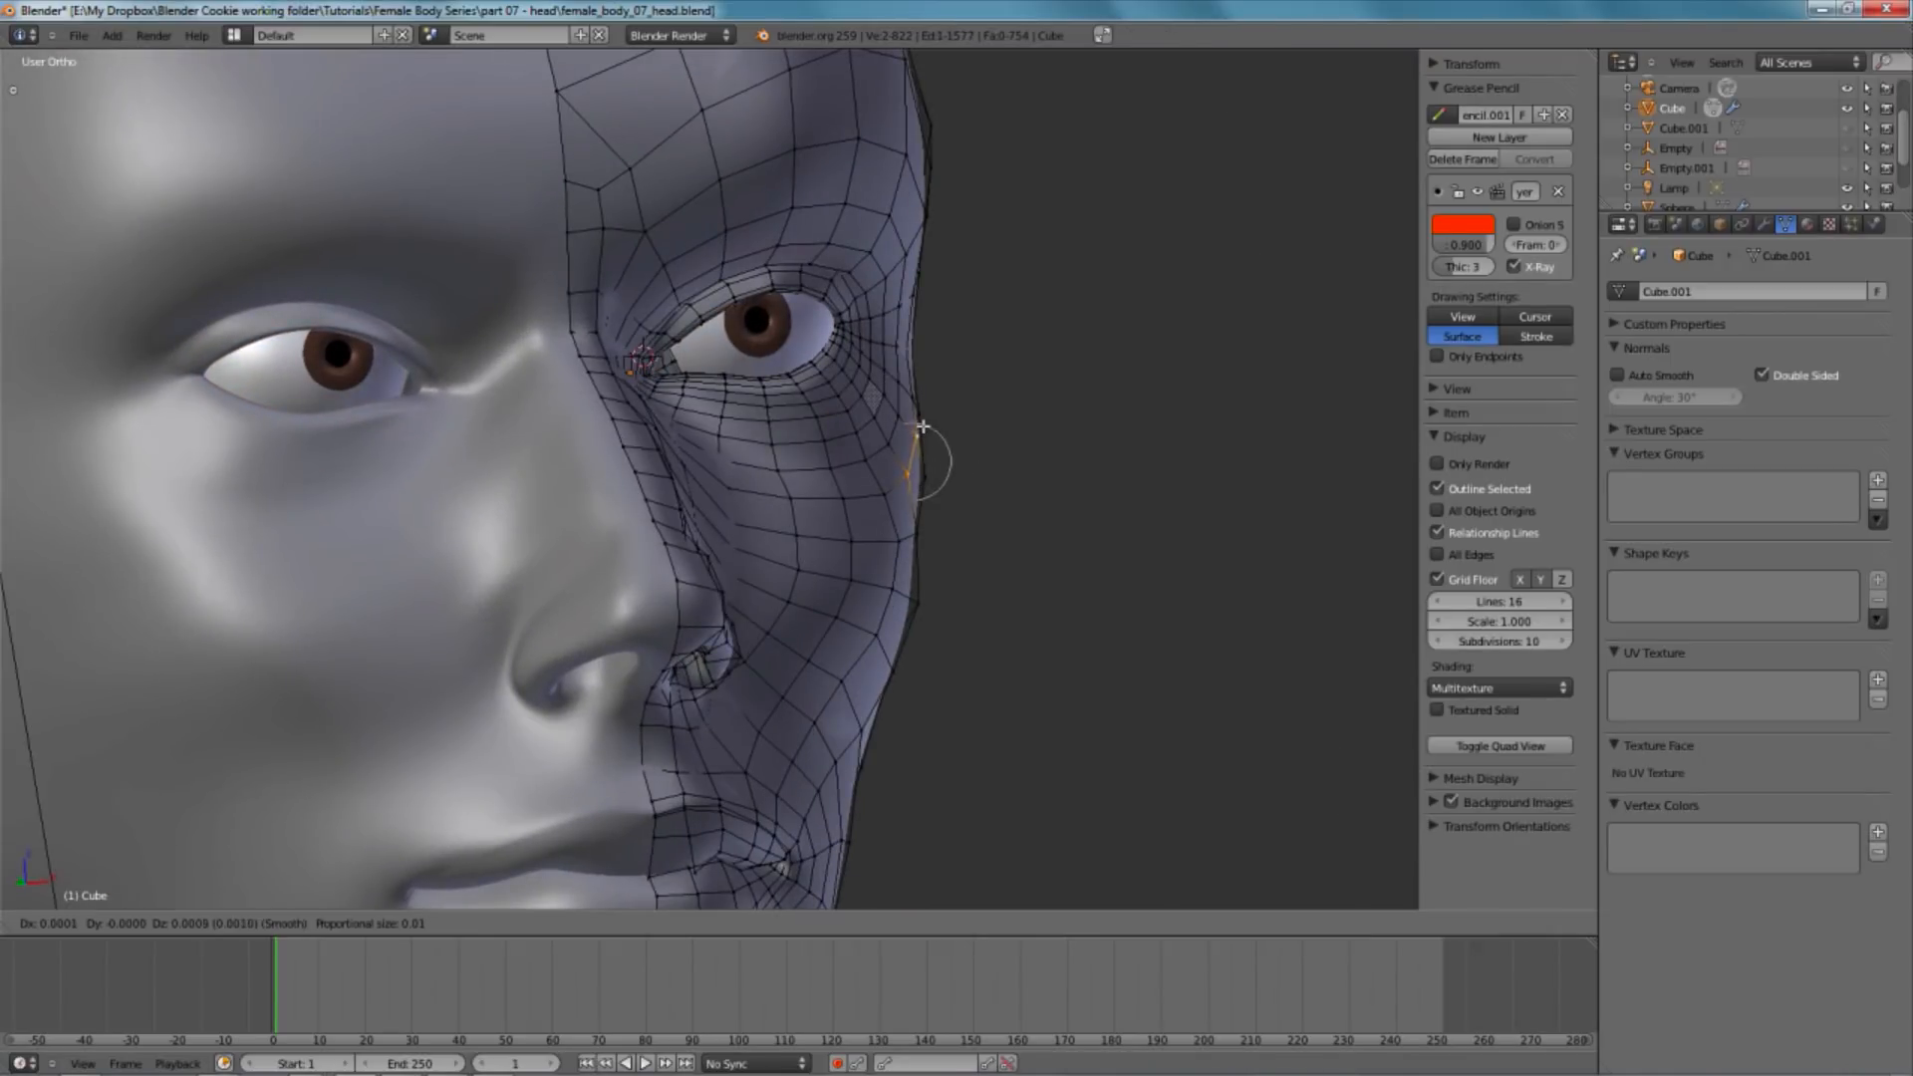
scroll(921, 427, "down", 14)
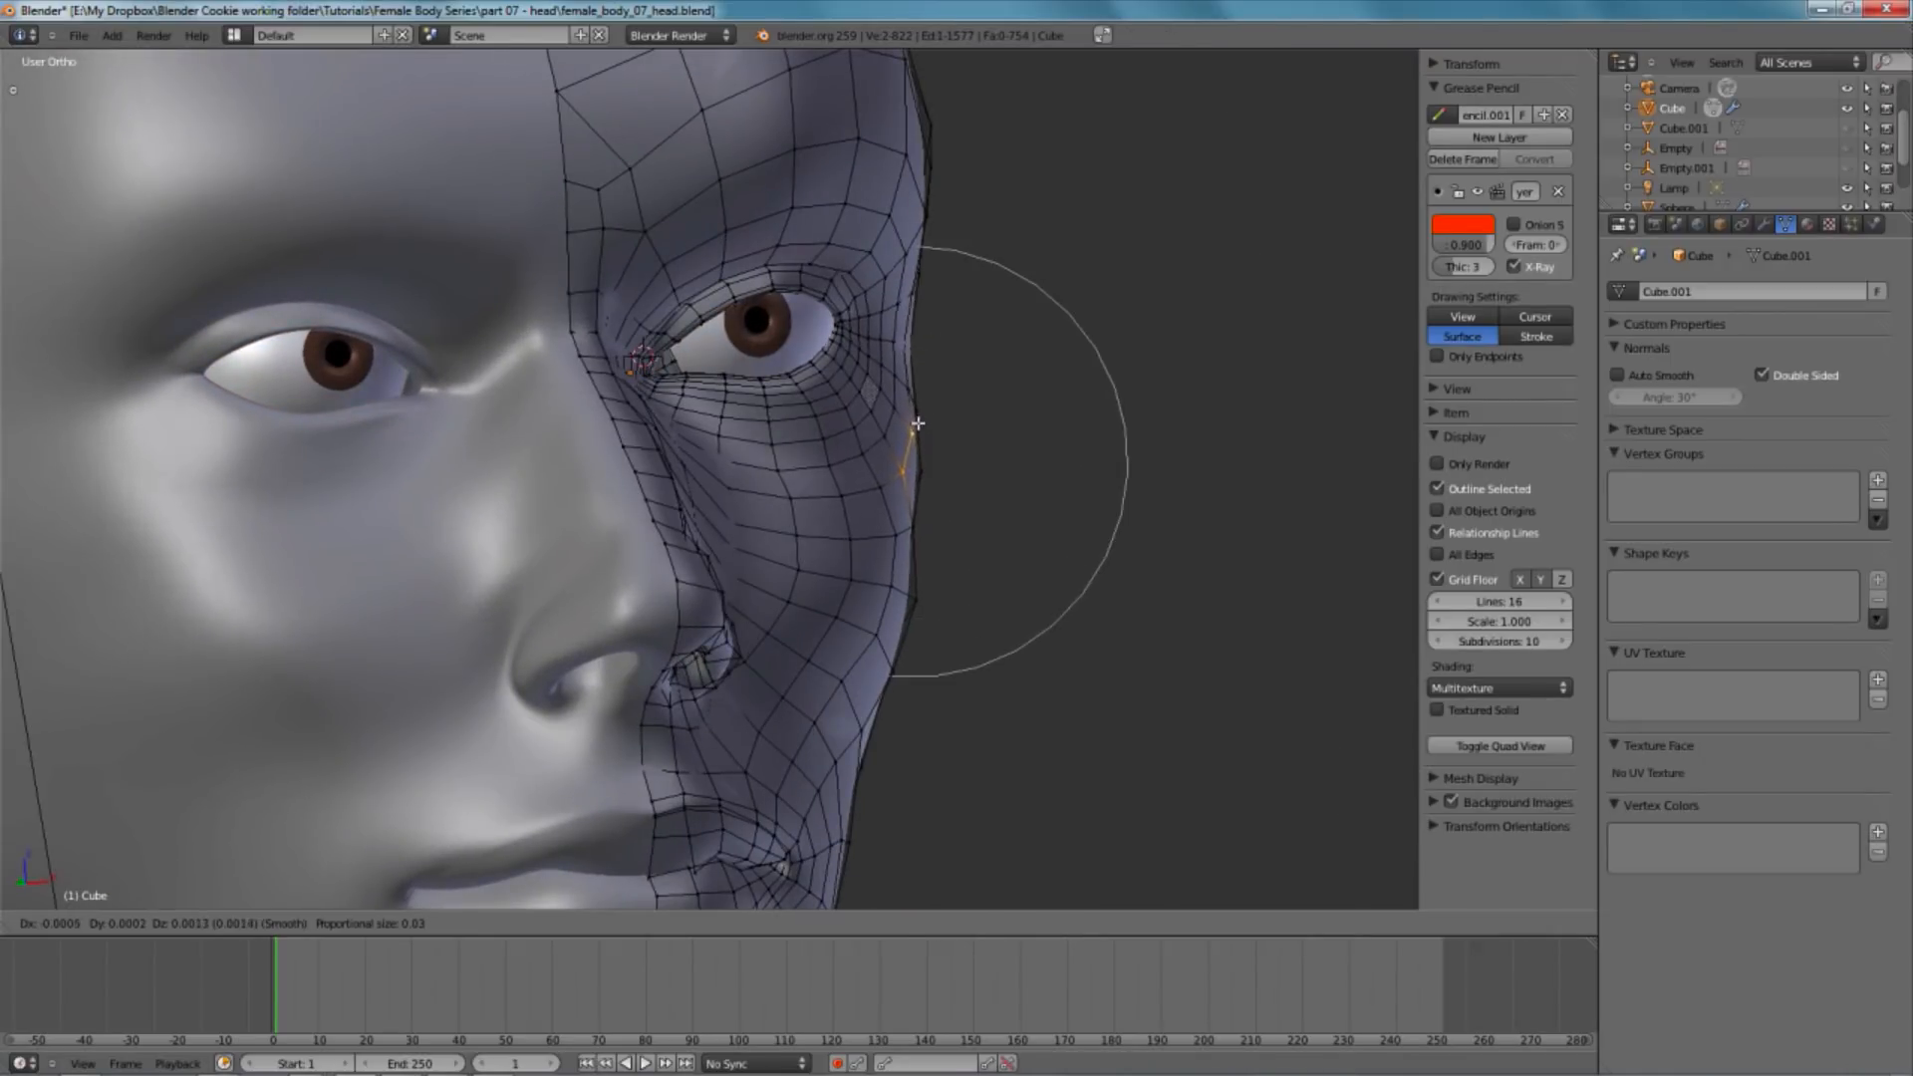
left_click(918, 414)
scroll(902, 428, "down", 3)
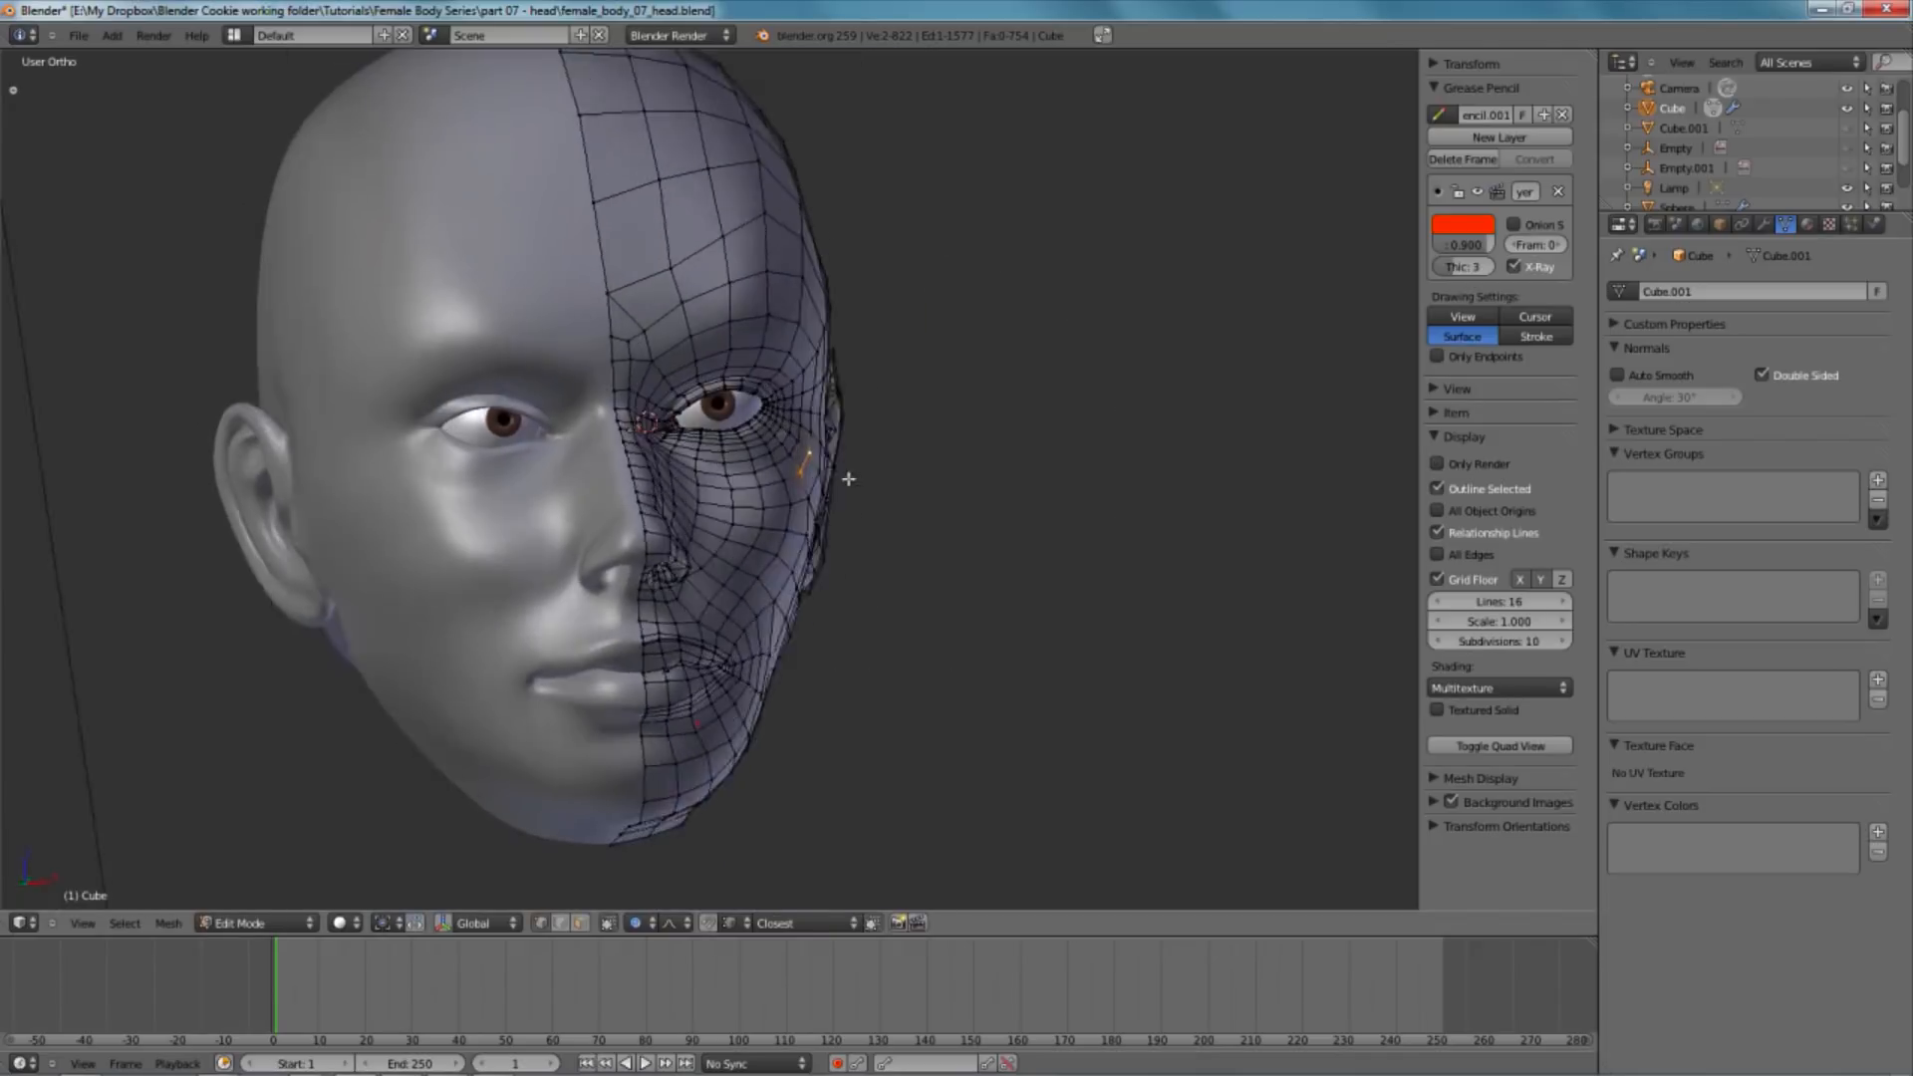
middle_click_drag(860, 475, 795, 487)
scroll(792, 508, "up", 1)
key("a")
- Reshape the outer cheek contour beside the mouth by moving its vertices with proportional editing
middle_click_drag(778, 609, 888, 525)
key("g")
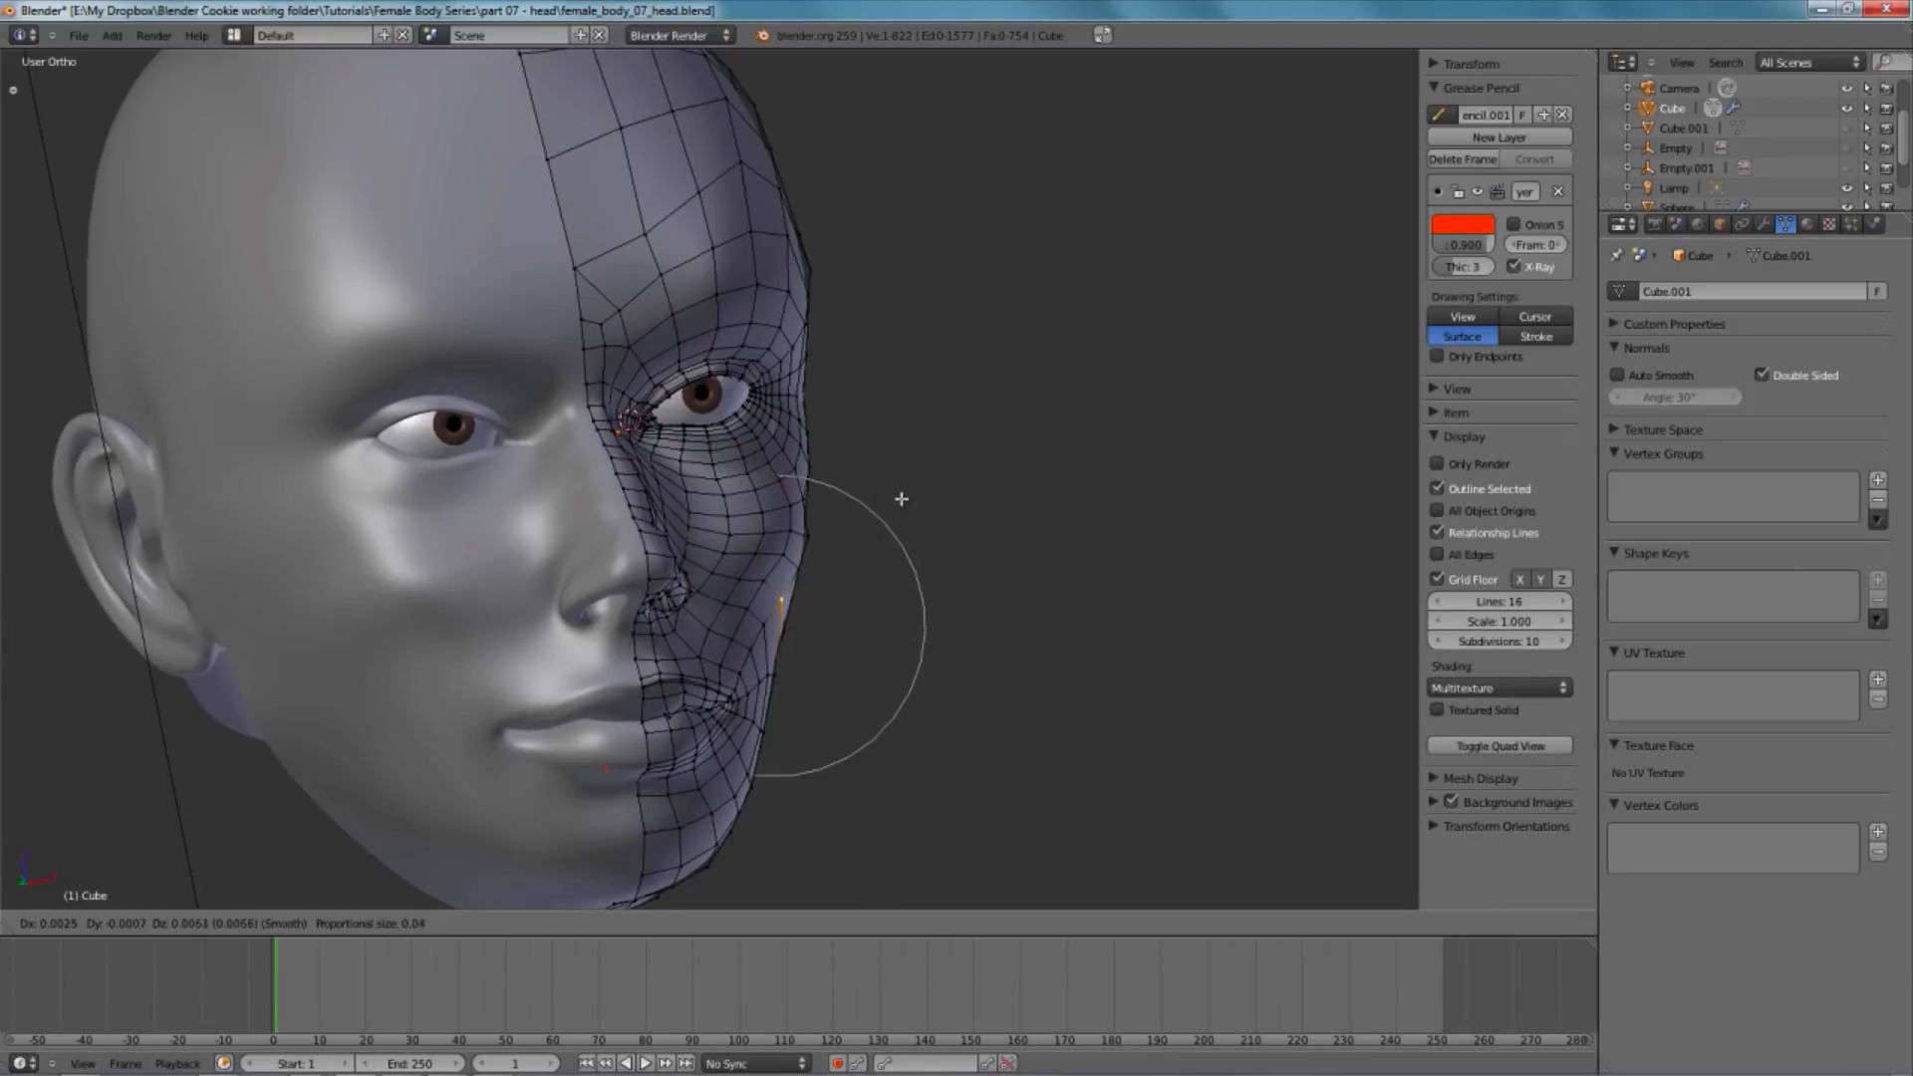
left_click(894, 517)
middle_click_drag(863, 501, 738, 502)
key("g")
left_click(734, 500)
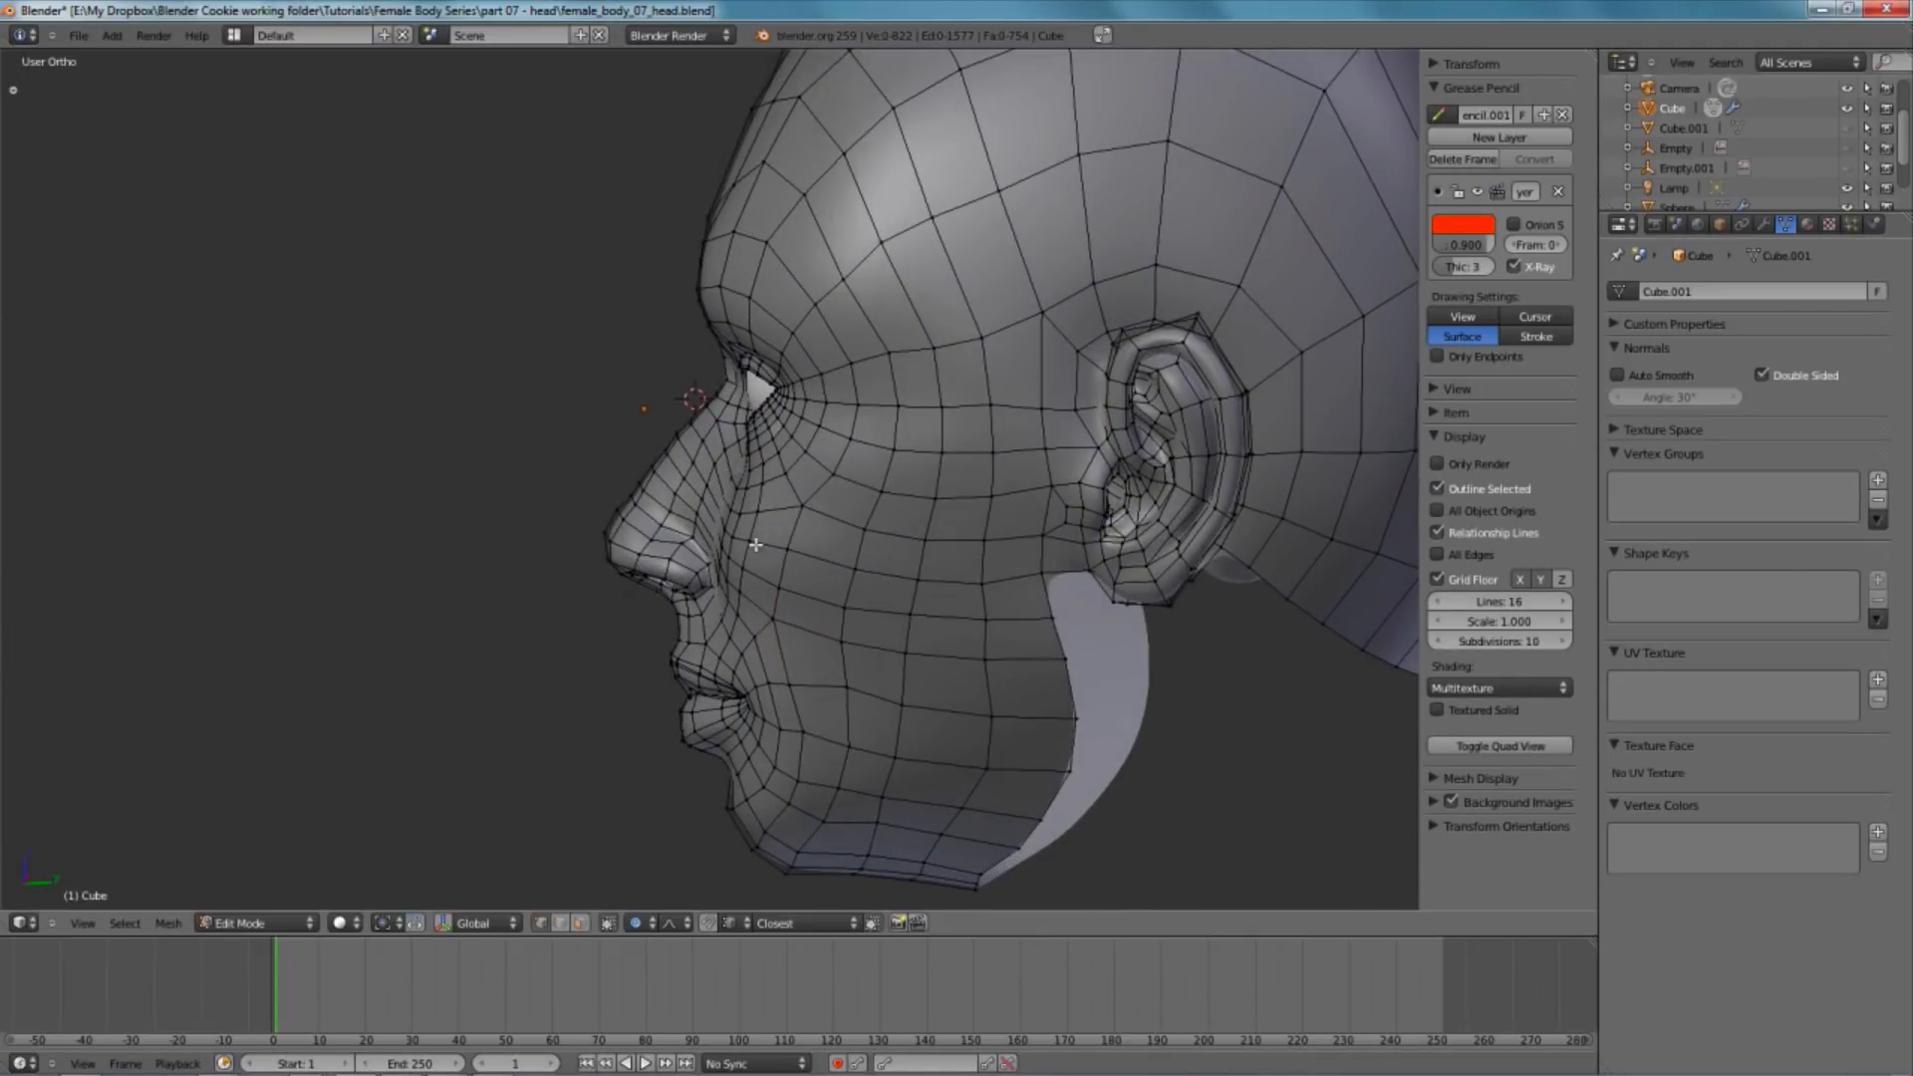
- Move the front cheek edge beside the nostril slightly up and back in side view, and check the shape
key("g")
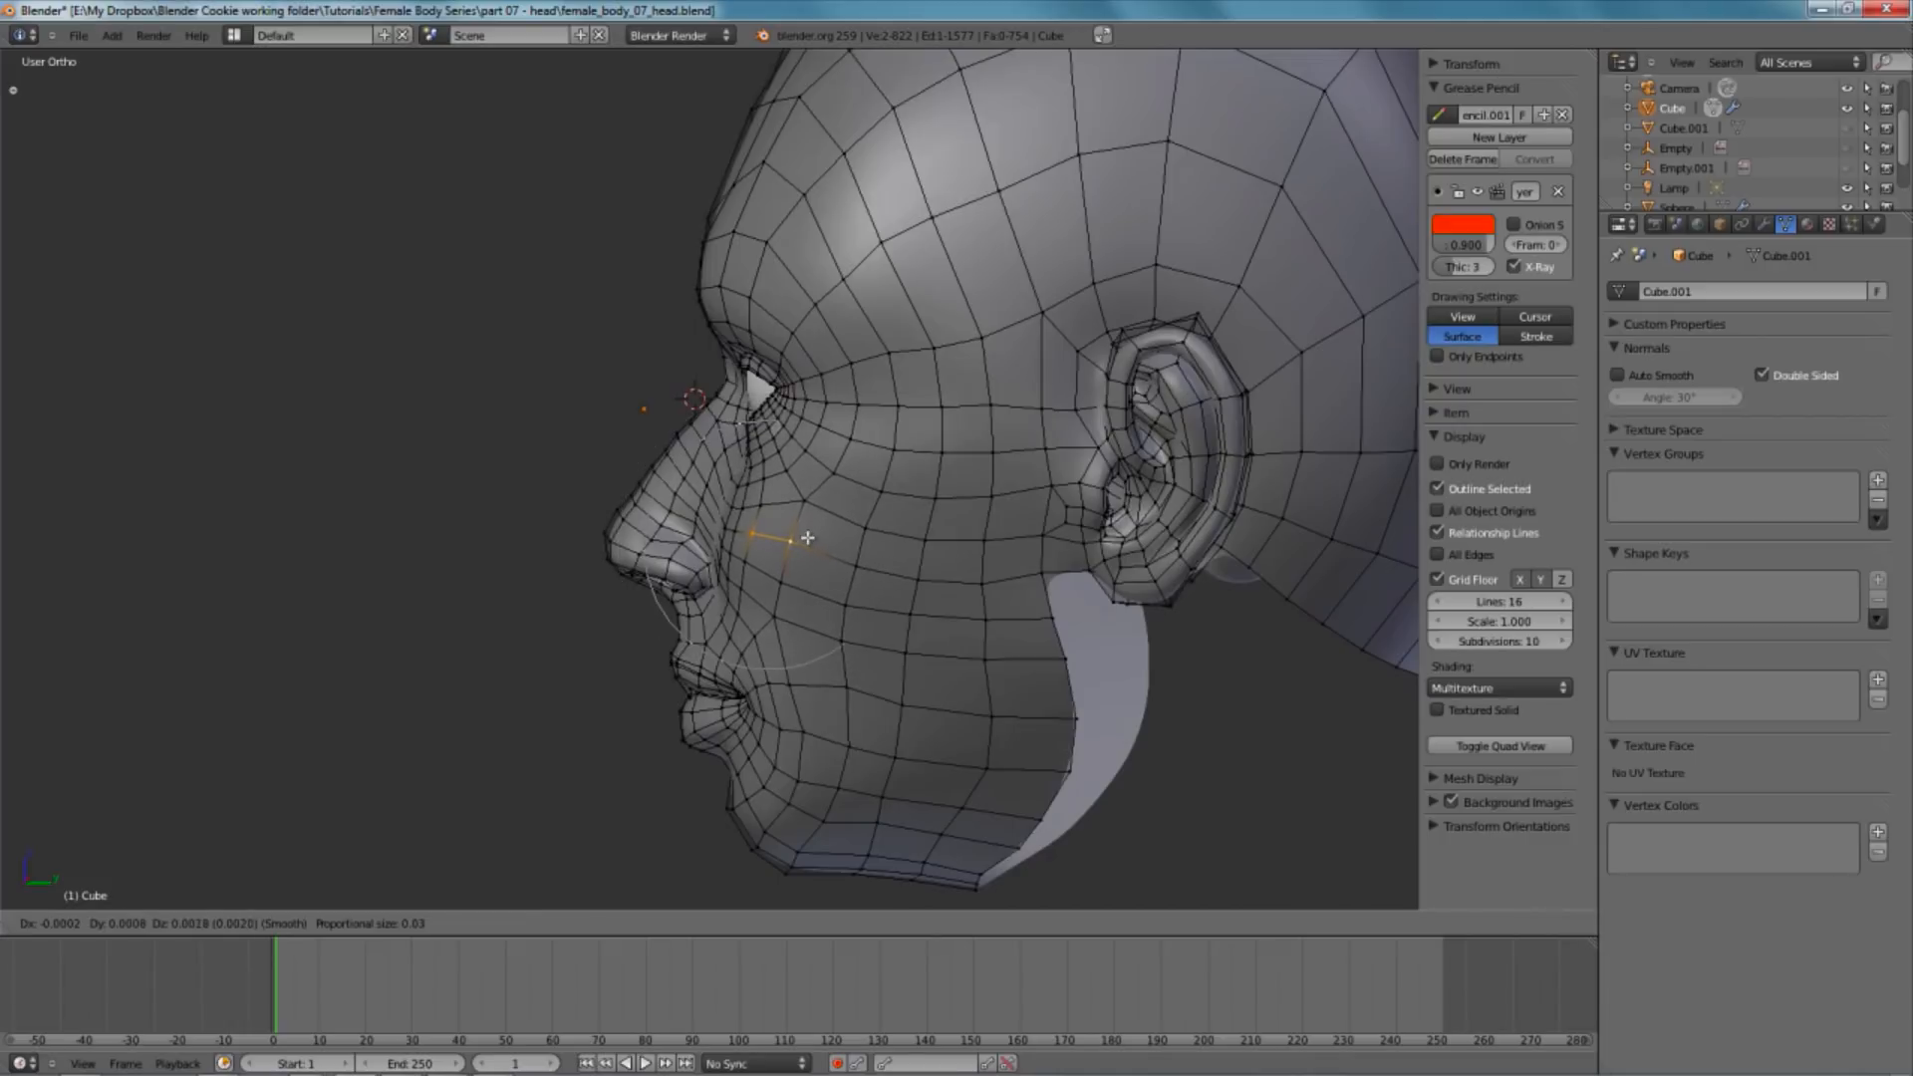
left_click(807, 538)
key("Tab")
scroll(717, 524, "down", 4)
middle_click_drag(696, 518, 931, 504)
key("Tab")
scroll(910, 521, "up", 4)
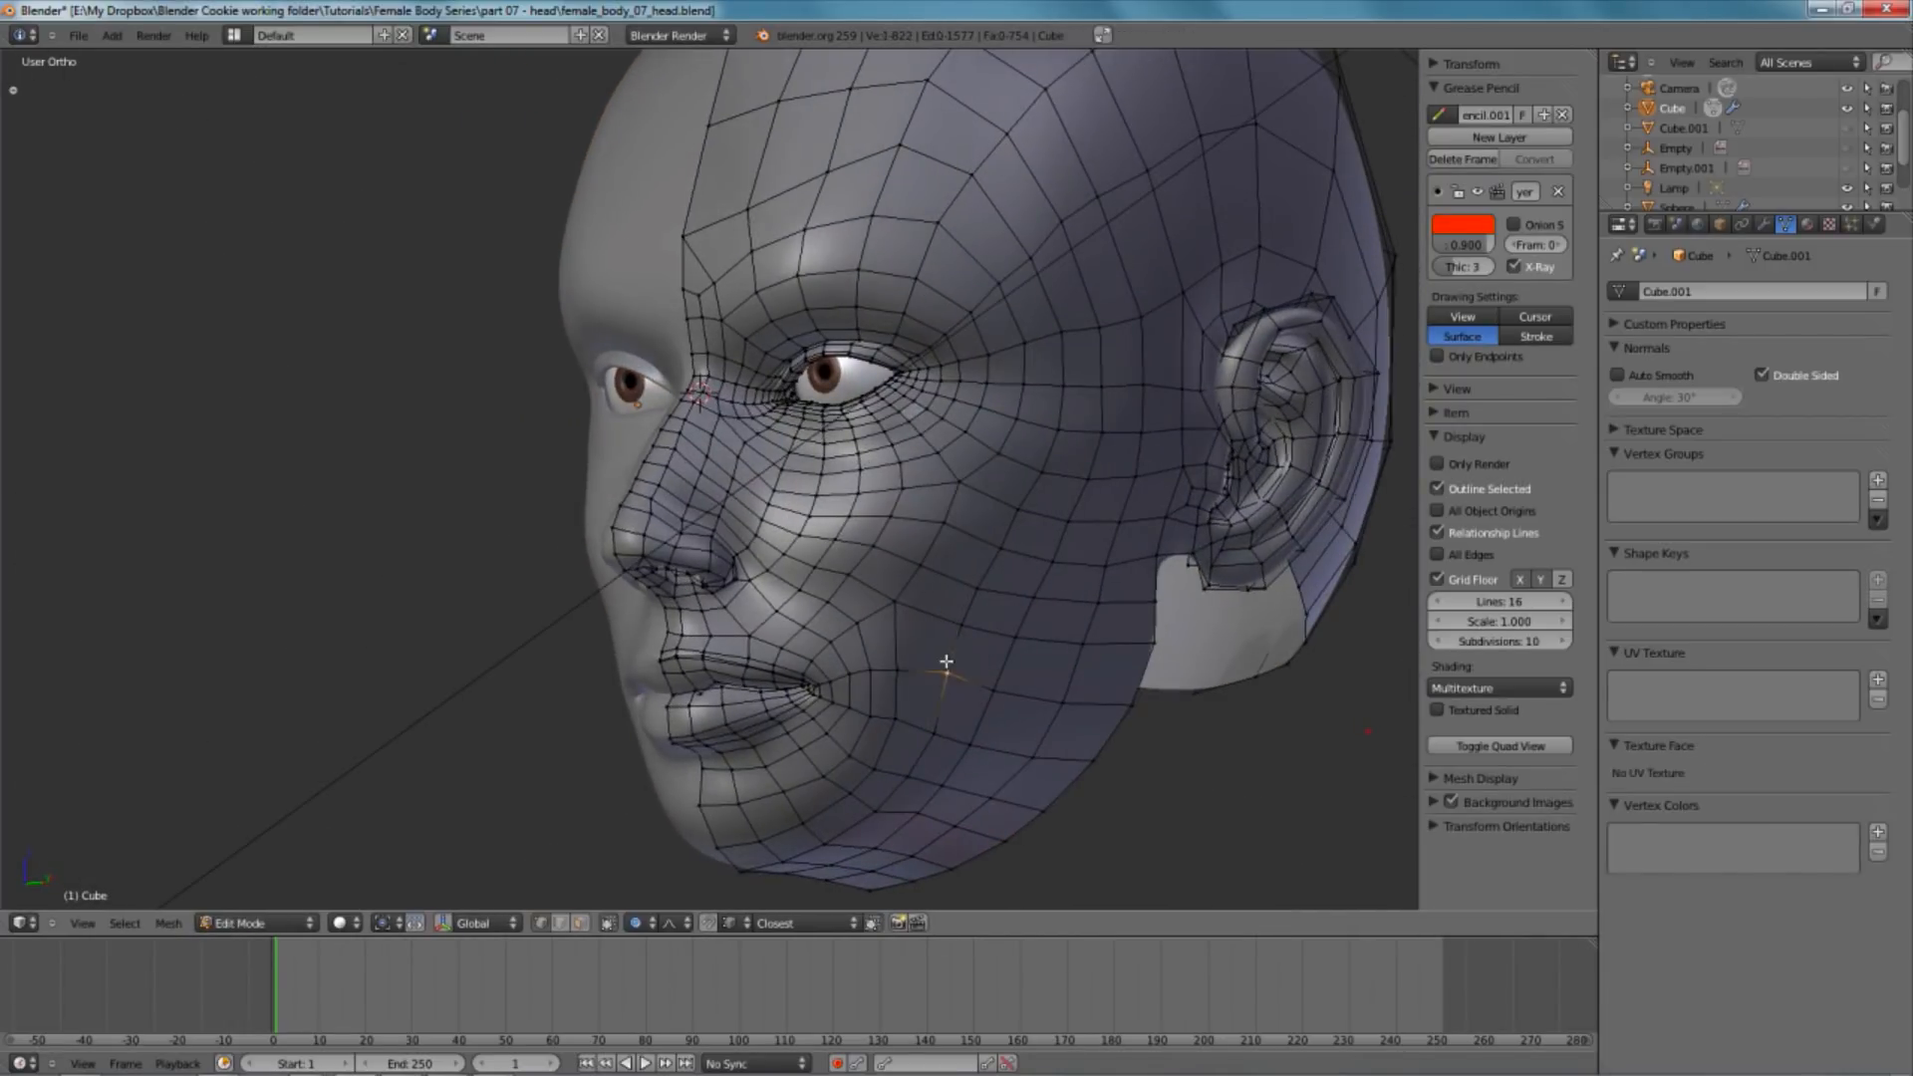
- Slide the cheek edge behind the mouth corner and raise the cheek vertex above it
middle_click_drag(956, 585, 932, 580)
key("w")
double_click(931, 580)
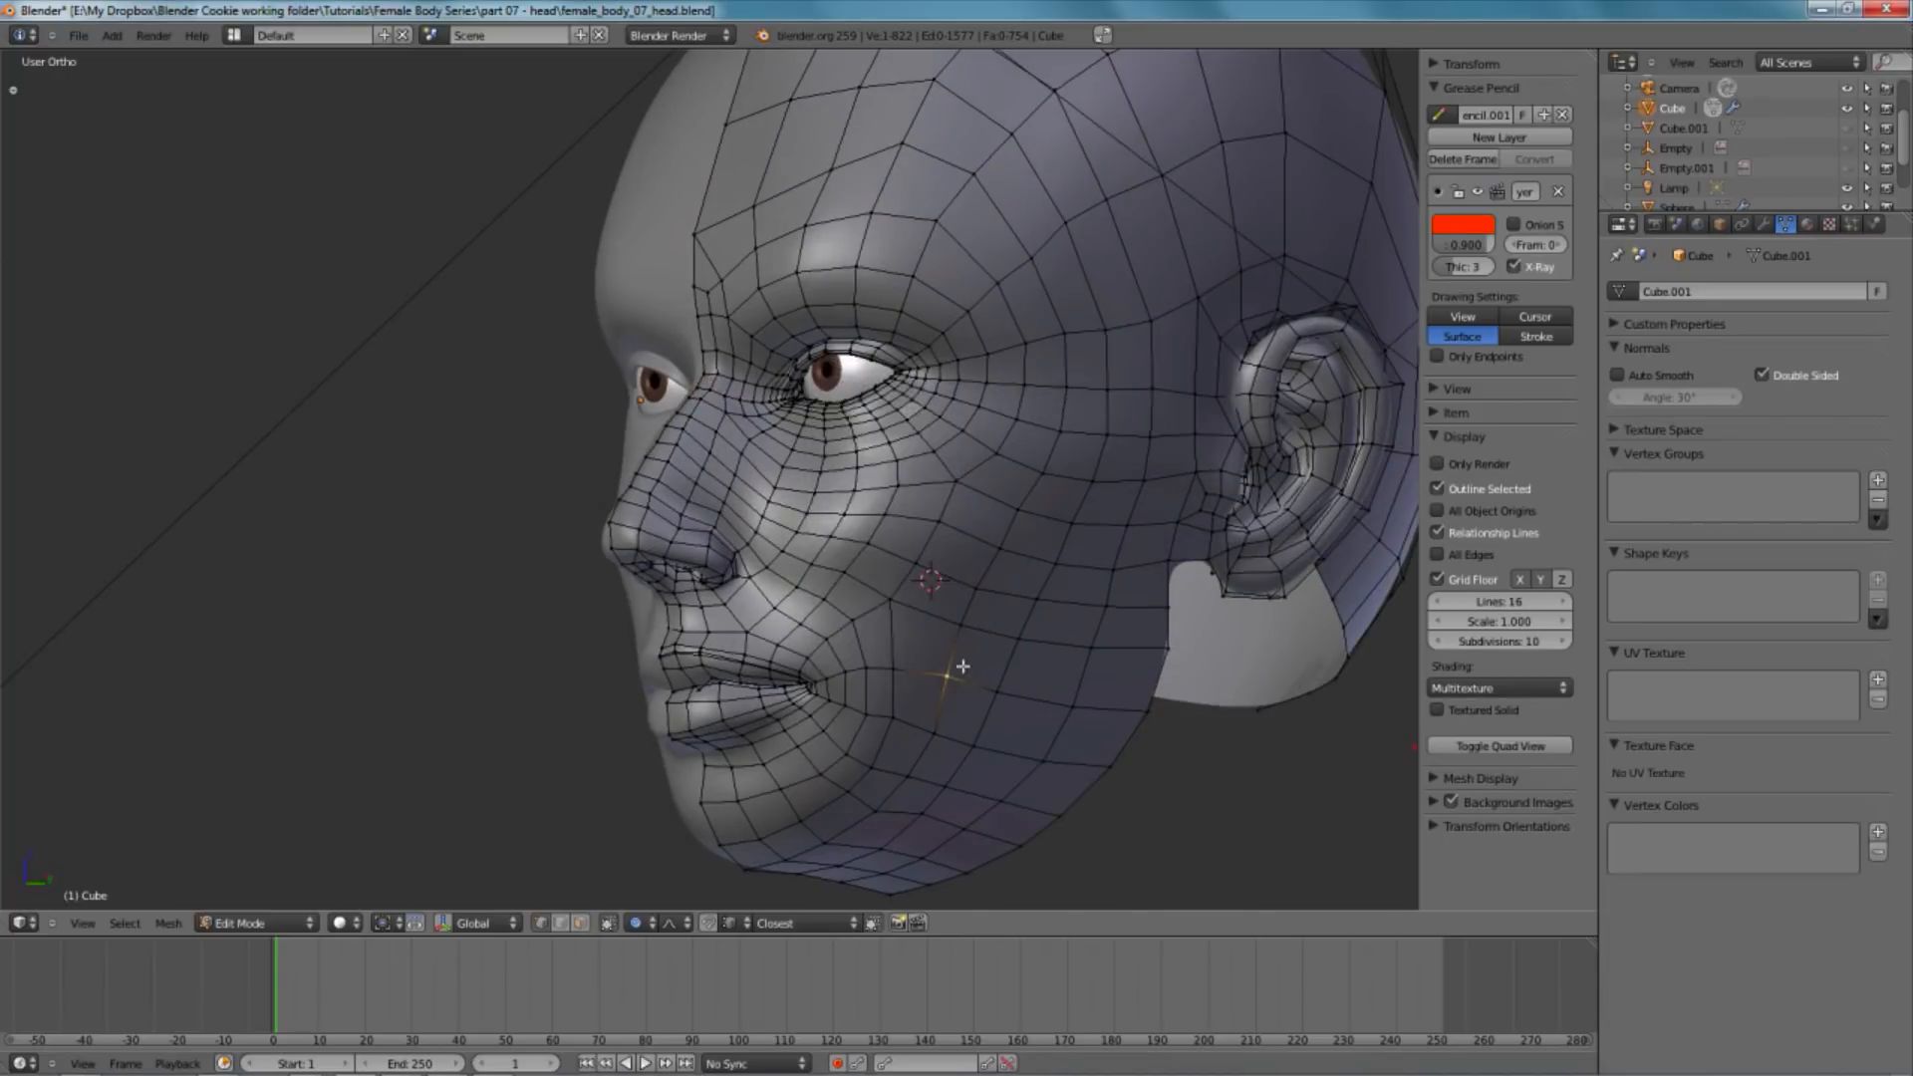
key("ctrl+e")
left_click(904, 721)
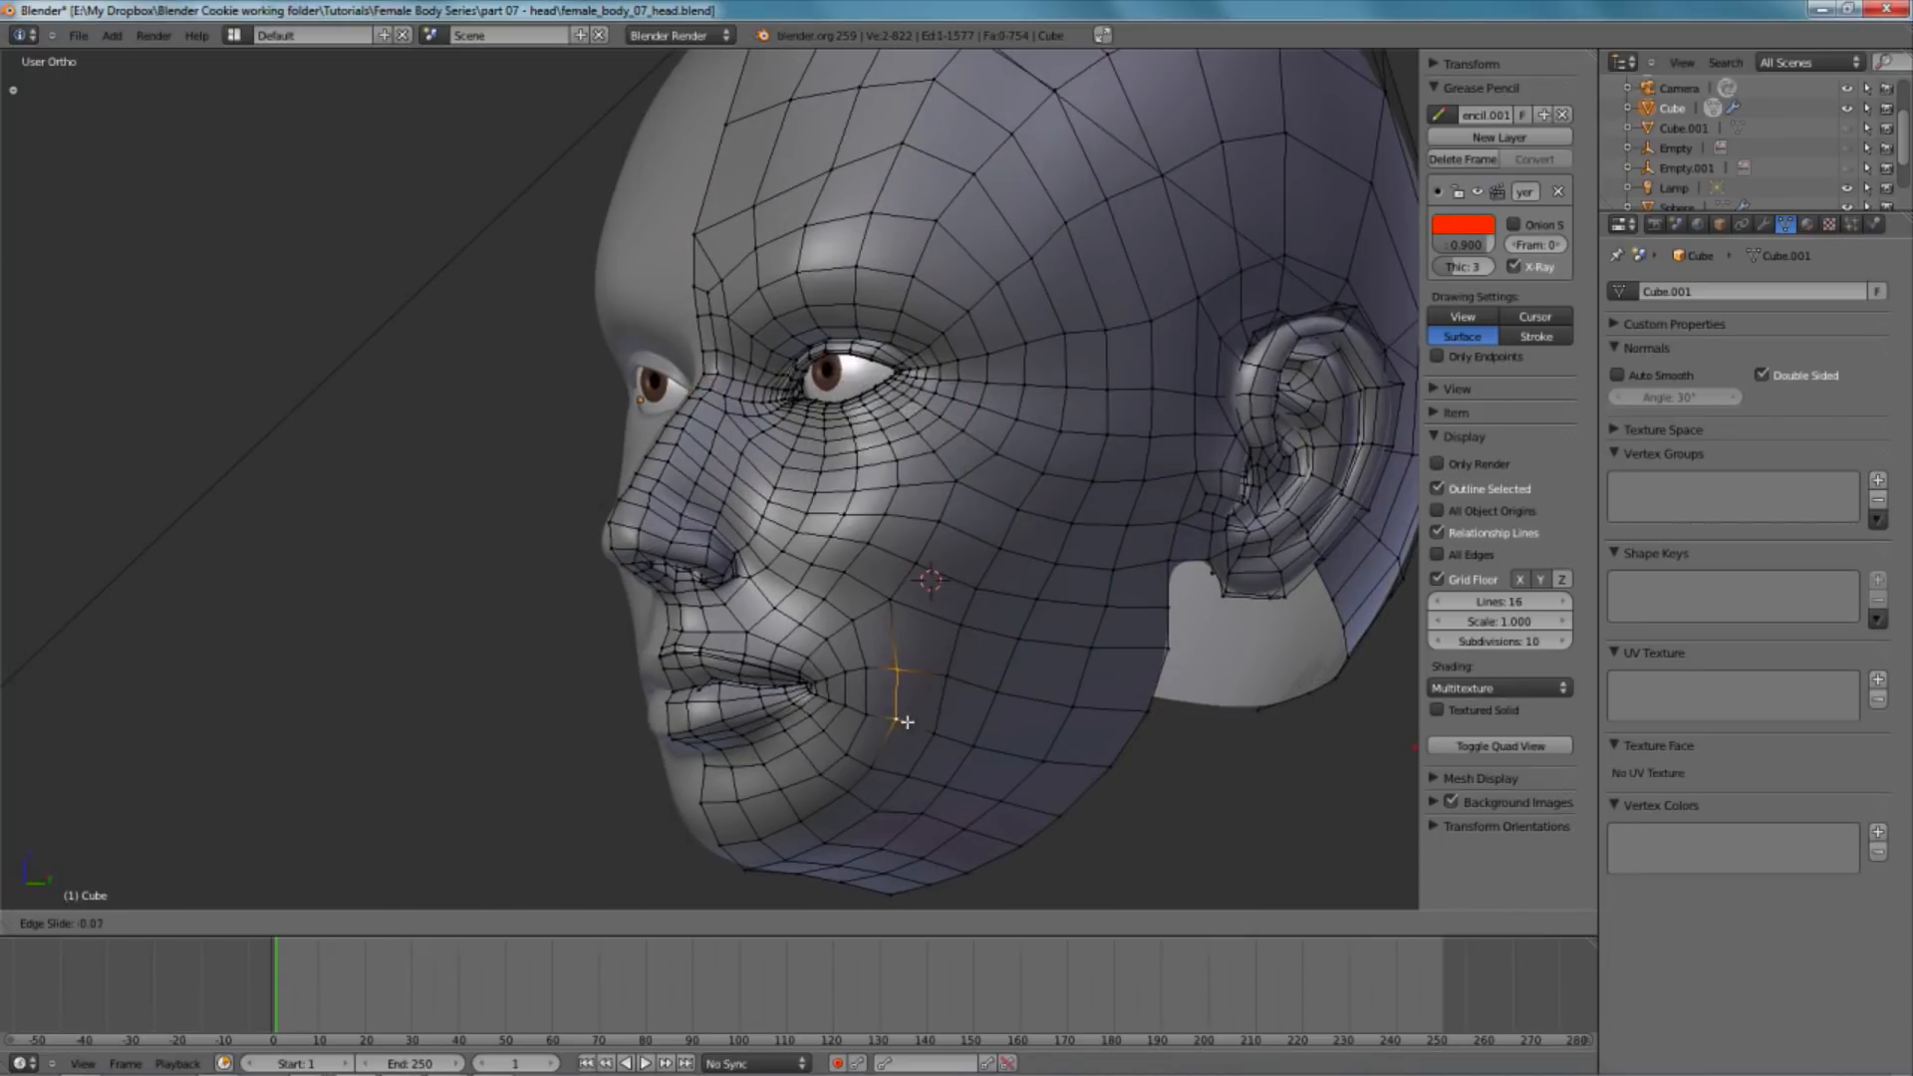
left_click(912, 725)
key("a")
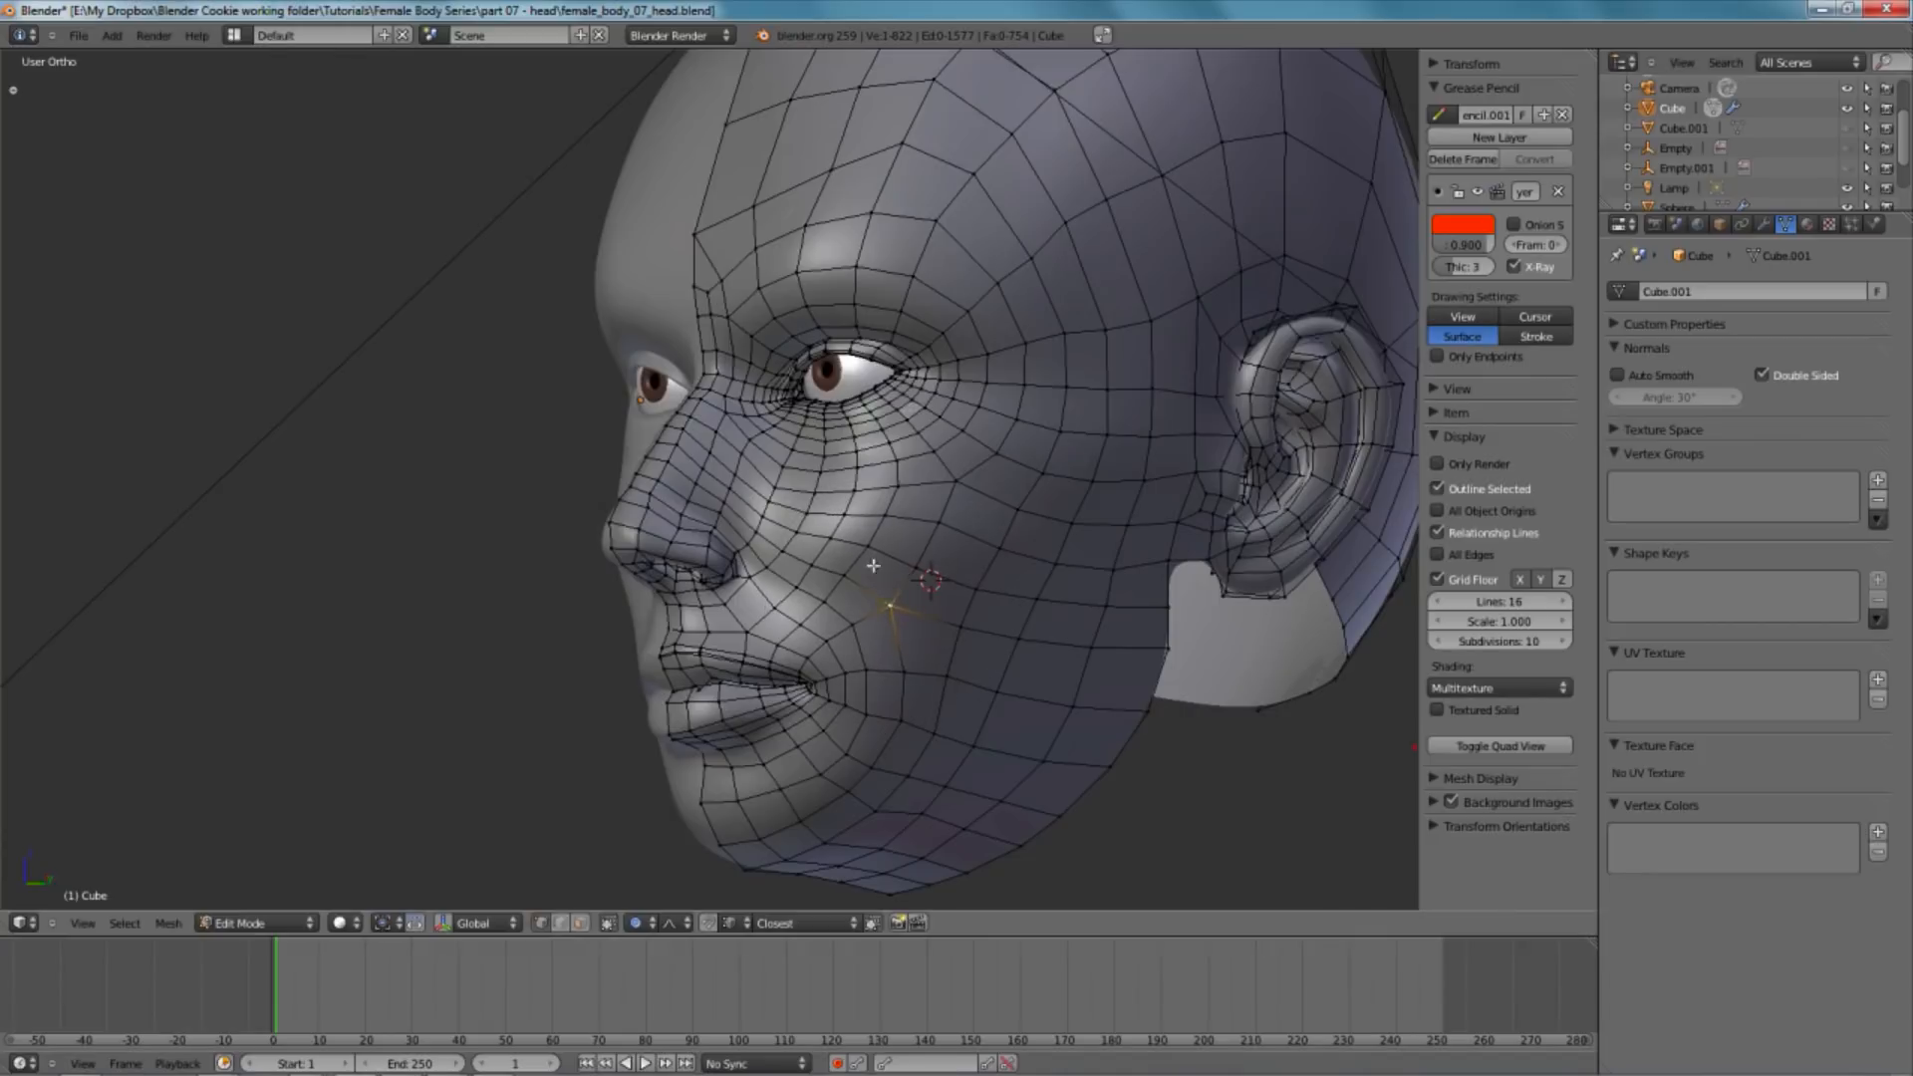
key("g")
left_click(868, 549)
middle_click_drag(868, 549, 887, 559)
- Remove the edge loop running from the nose bridge across the cheek to the jaw behind
right_click(887, 559, "alt")
key("KP_3")
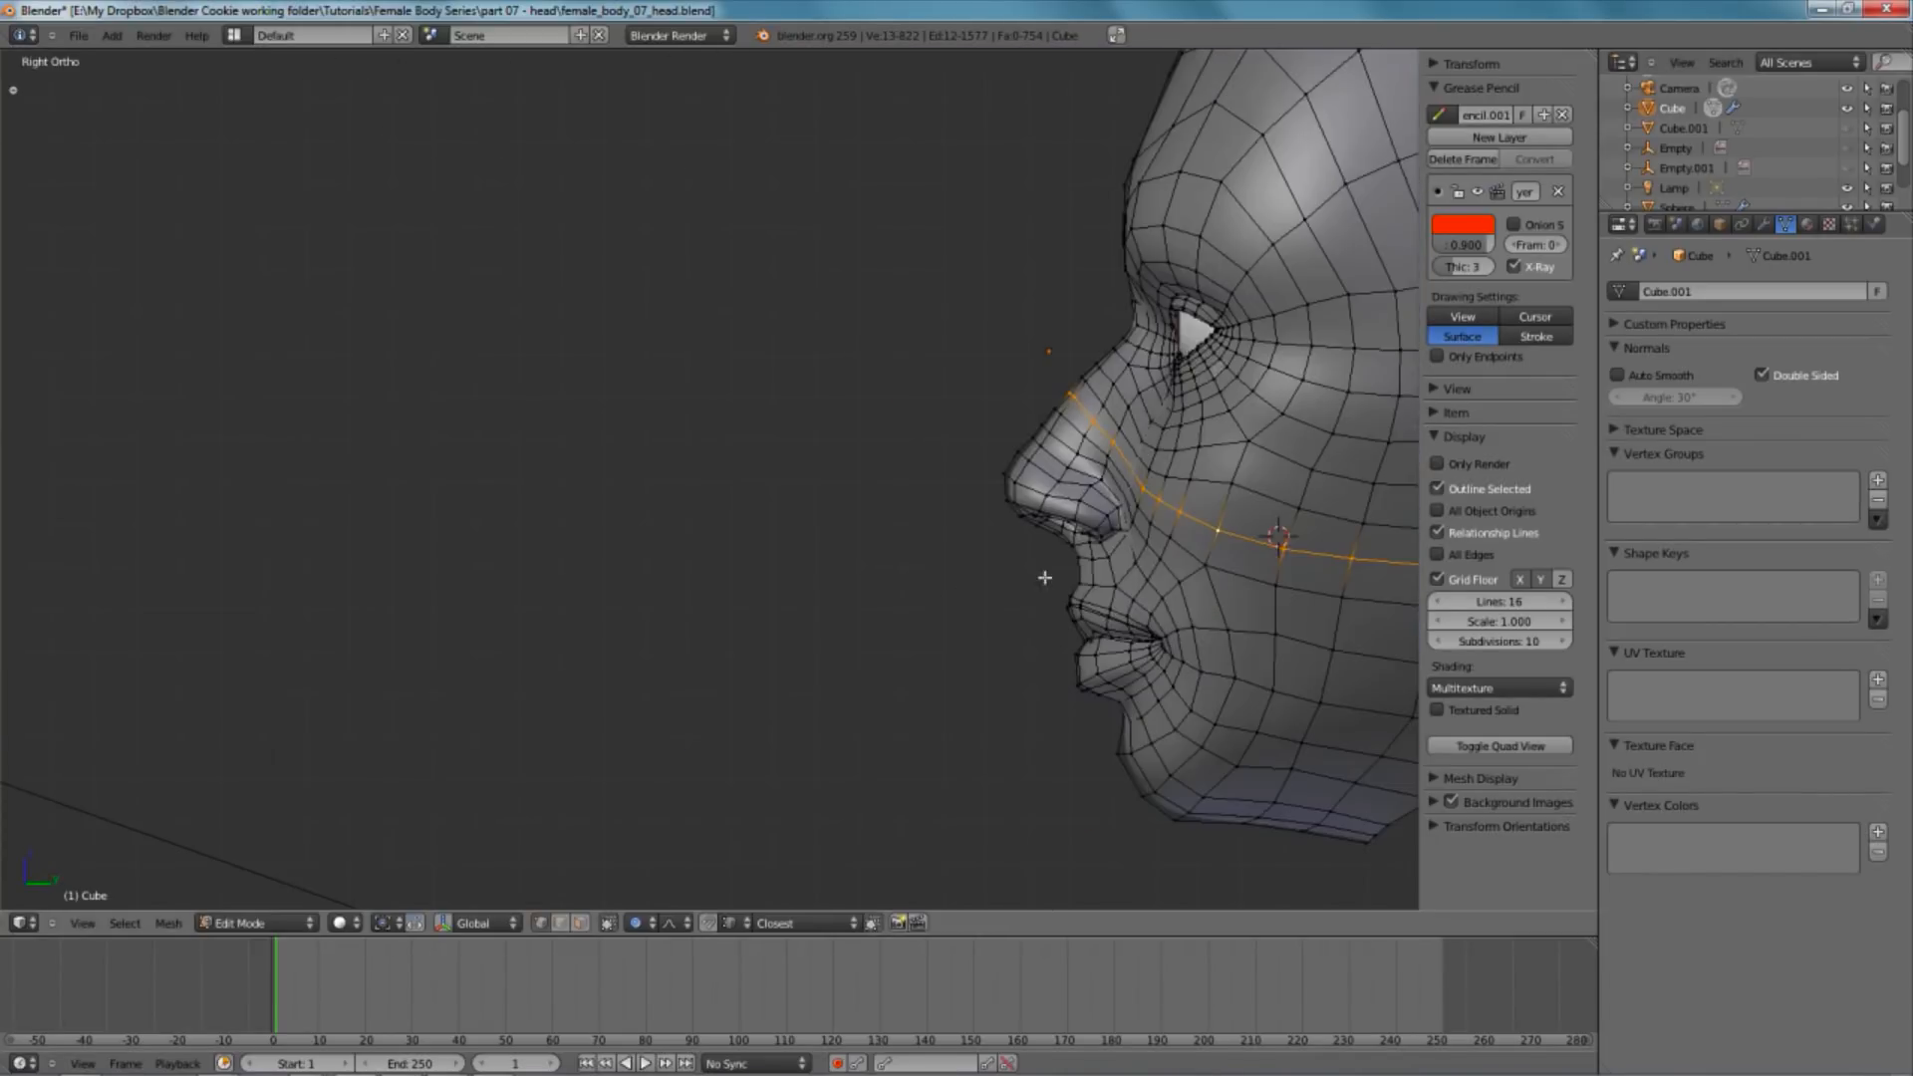
scroll(926, 536, "up", 4)
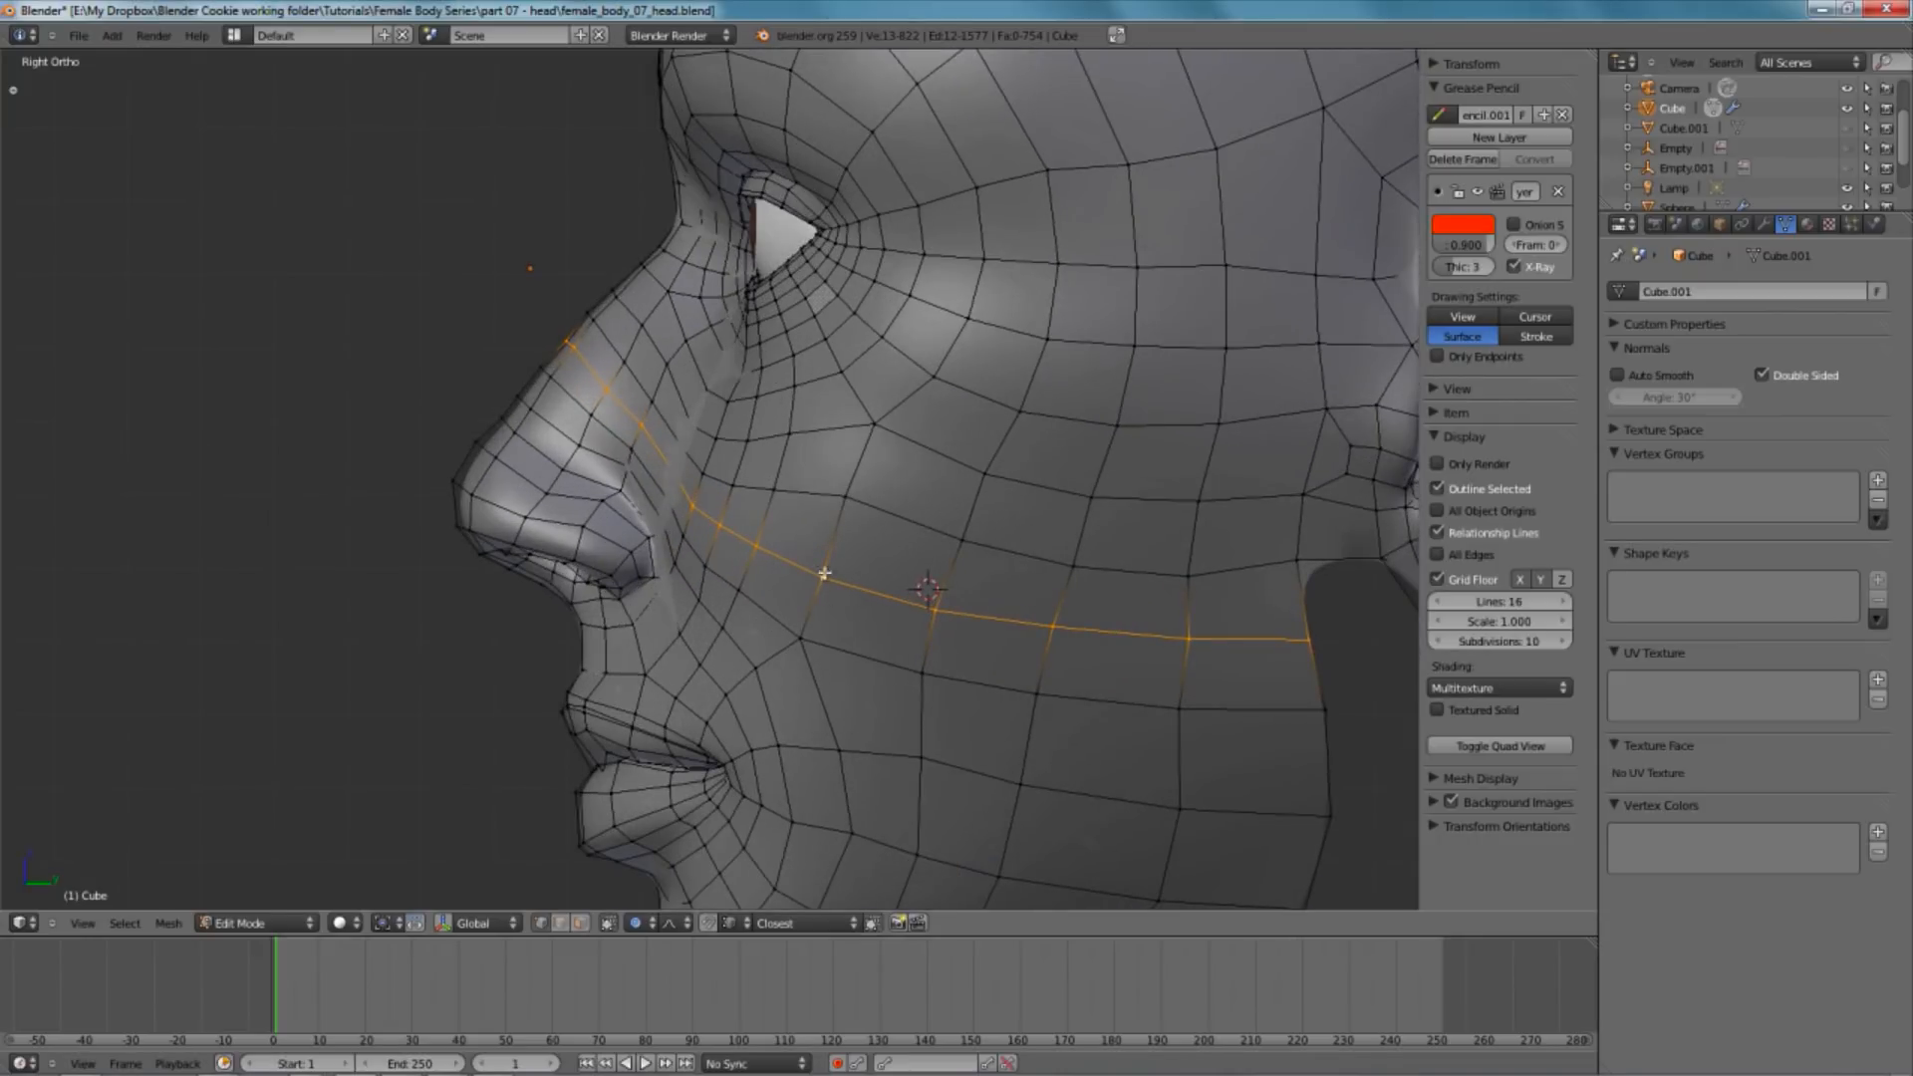
key("x")
left_click(821, 693)
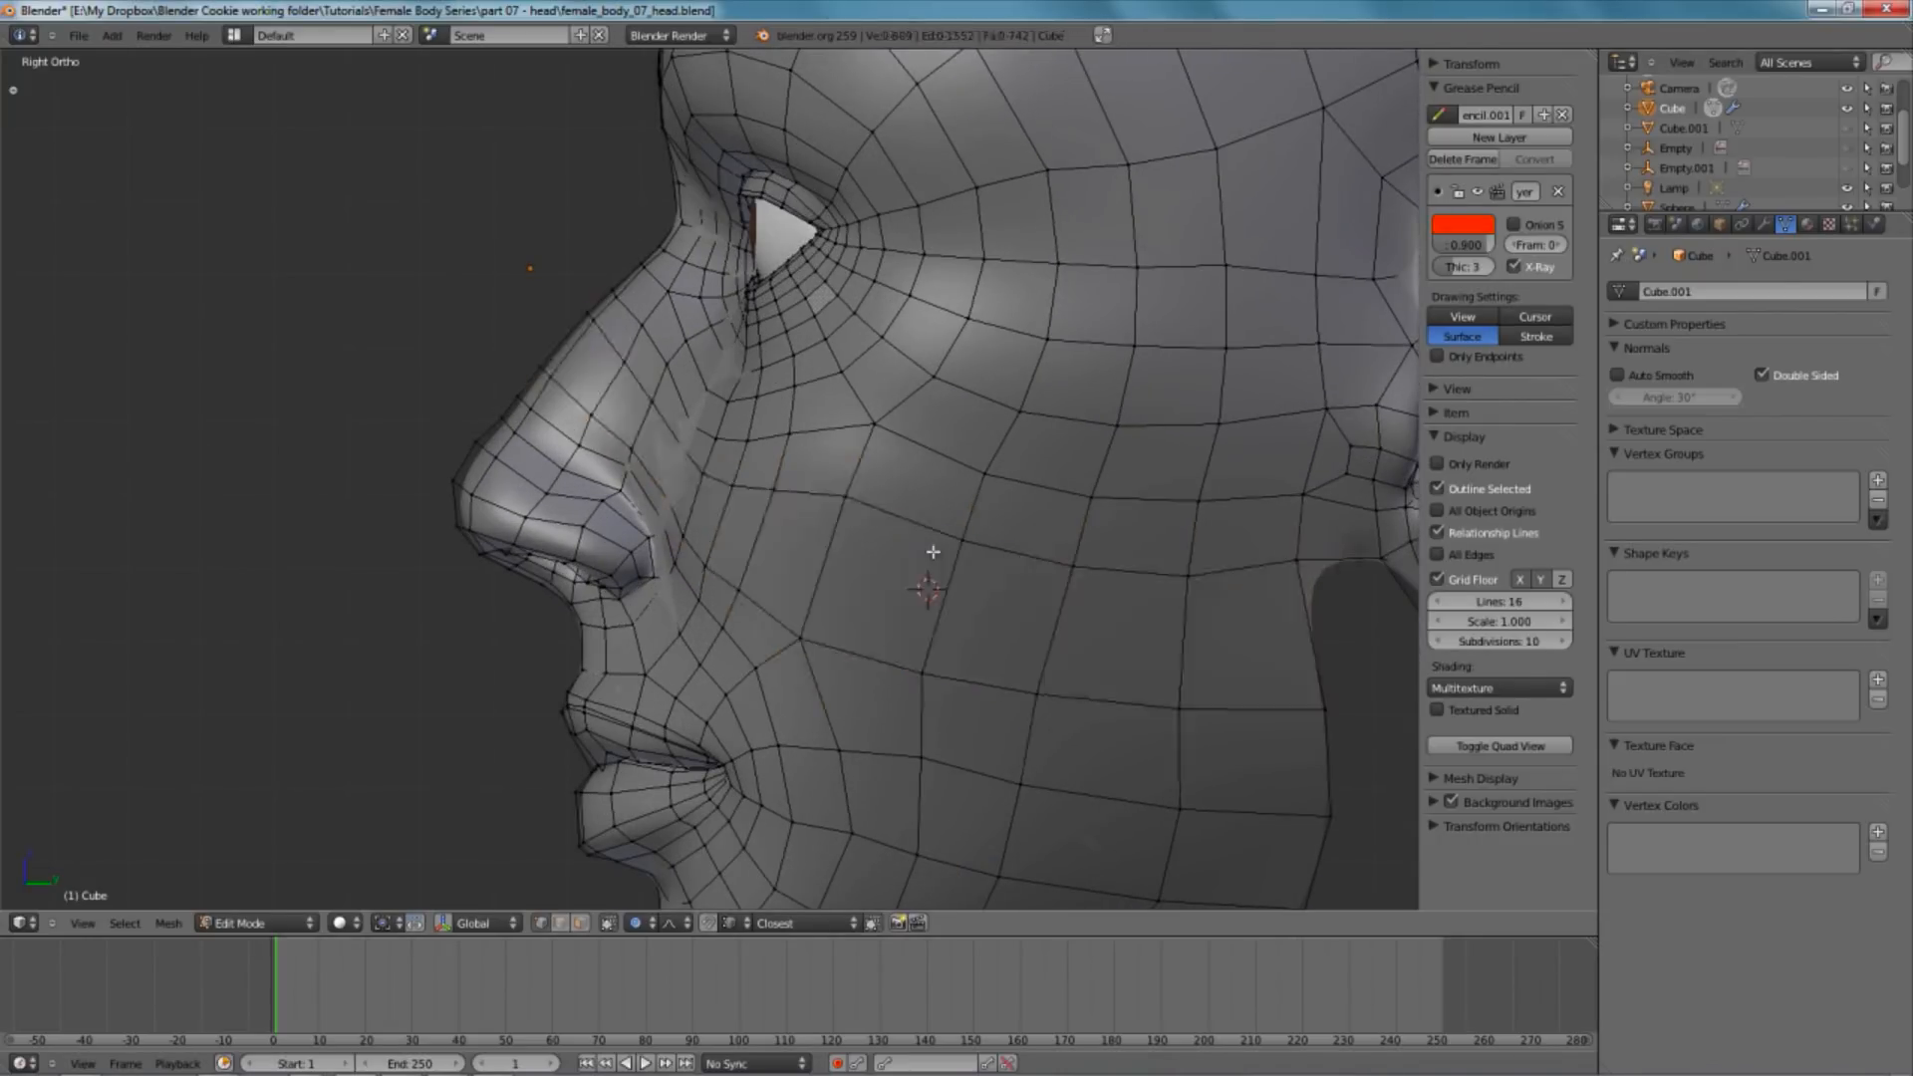
- Slide the cheek edge loops bordering the removed loop to even out their spacing
left_click(903, 539)
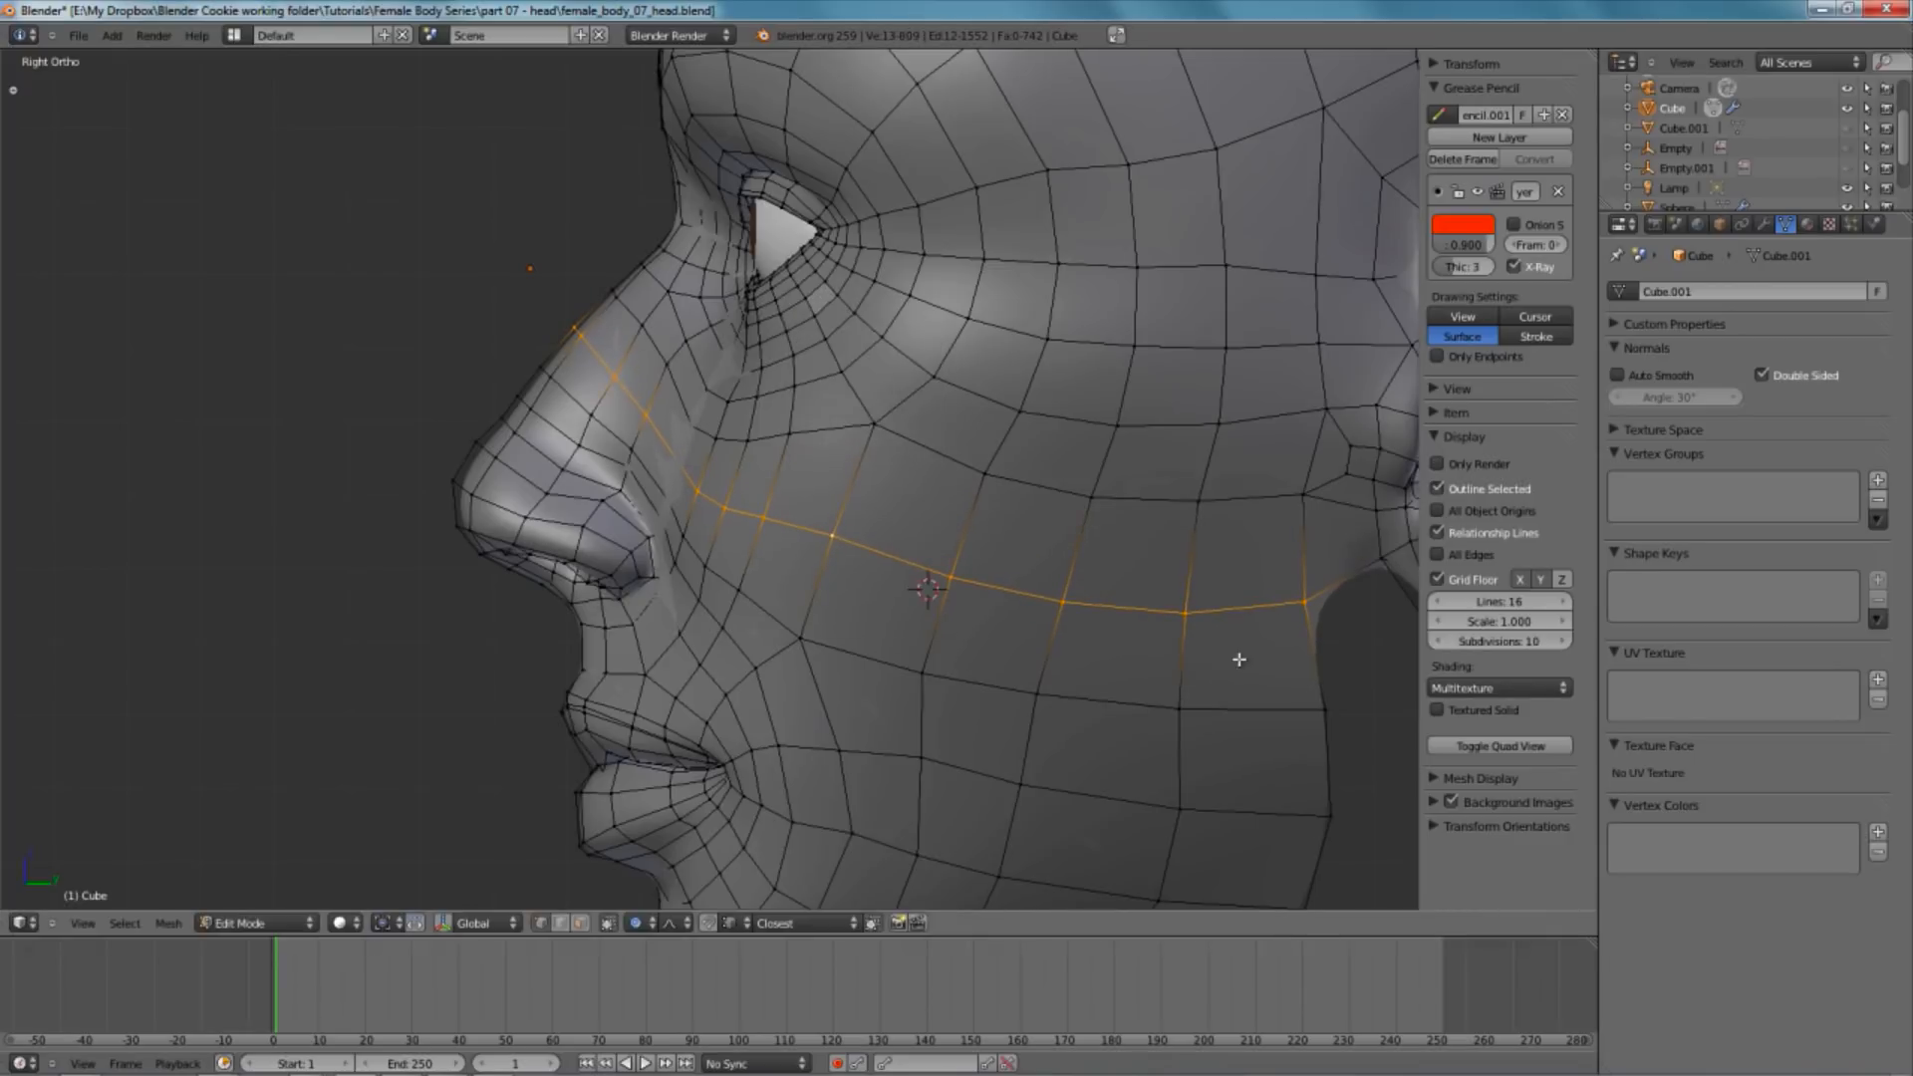
right_click(1005, 693, "alt")
key("ctrl+e")
left_click(1007, 695)
left_click(1029, 668)
- Slide the loop from the nose down to the mid cheek and the loop above it into even spacing
right_click(758, 610, "alt")
key("ctrl+e")
left_click(918, 587)
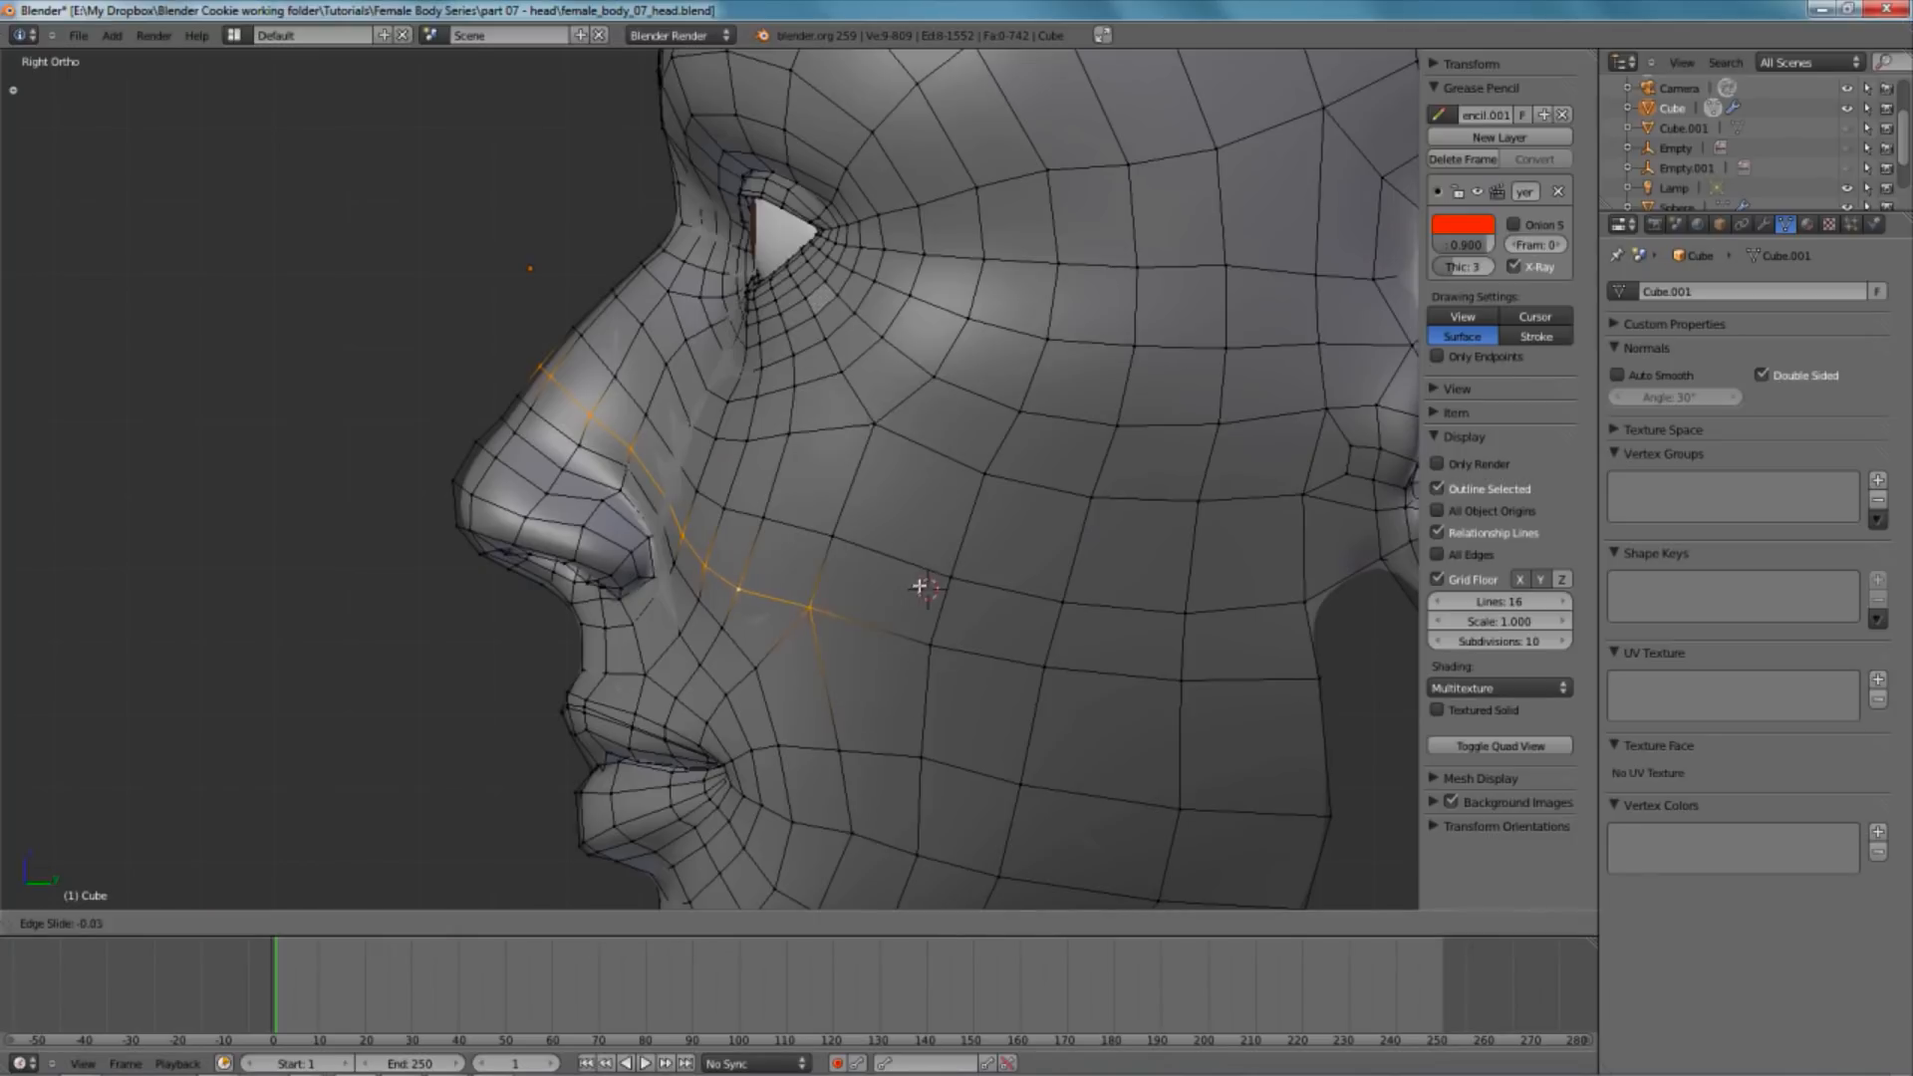
left_click(923, 580)
right_click(797, 535, "alt")
key("ctrl+e")
left_click(804, 535)
left_click(805, 533)
- Slide the edge loop running from the mouth corner up to the cheek pole
right_click(769, 660, "alt")
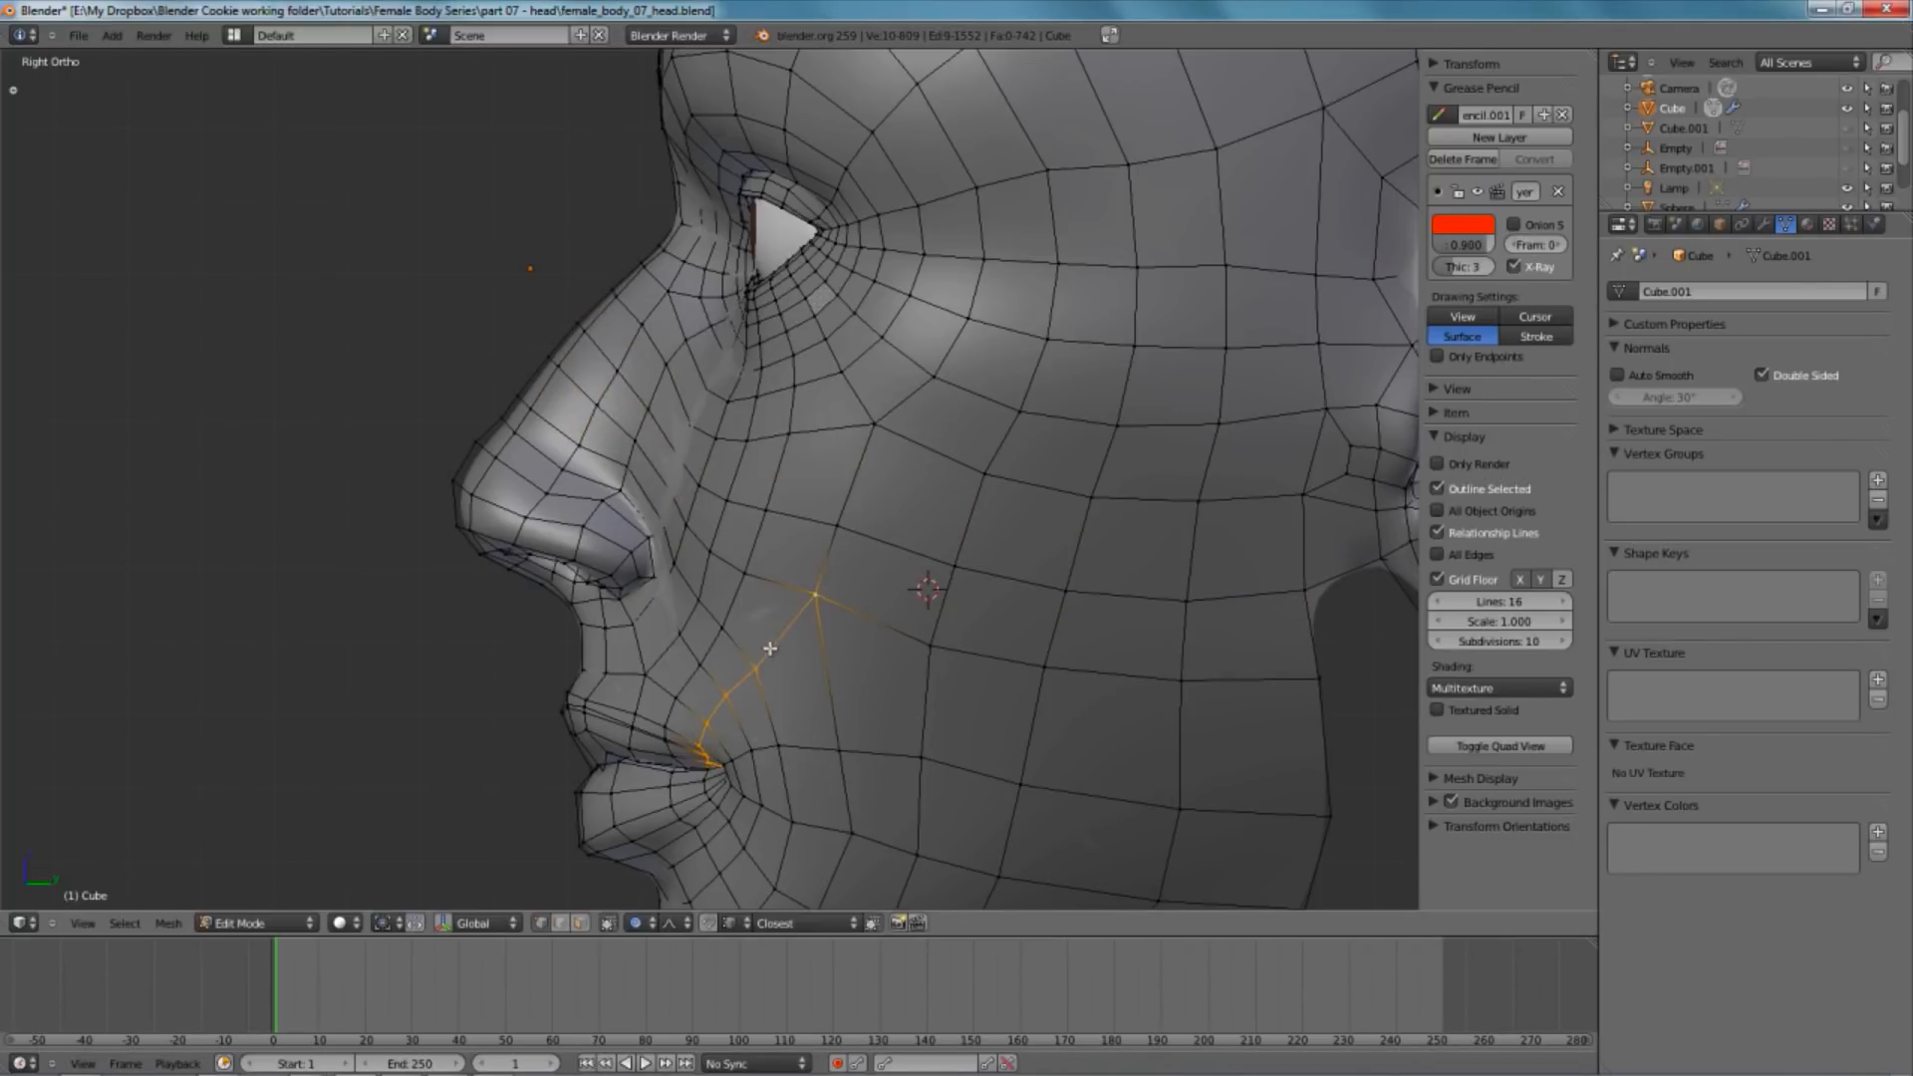
middle_click_drag(773, 666, 774, 555, "shift")
key("ctrl+e")
left_click(800, 572)
left_click(809, 573)
key("a")
- Slide two more edge loops between the mouth and cheek to even the topology in three-quarter view
middle_click_drag(996, 653, 991, 558)
scroll(947, 563, "up", 3)
middle_click_drag(782, 548, 750, 566)
right_click(734, 541, "alt")
key("ctrl+e")
left_click(900, 549)
left_click(906, 550)
key("a")
right_click(835, 526, "alt")
key("ctrl+e")
left_click(1031, 564)
left_click(991, 566)
- Isolate the loop section curving from the cheek to the chin, slide it, and check the shaded face
key("z")
key("b")
middle_click_drag(411, 290, 854, 591)
key("z")
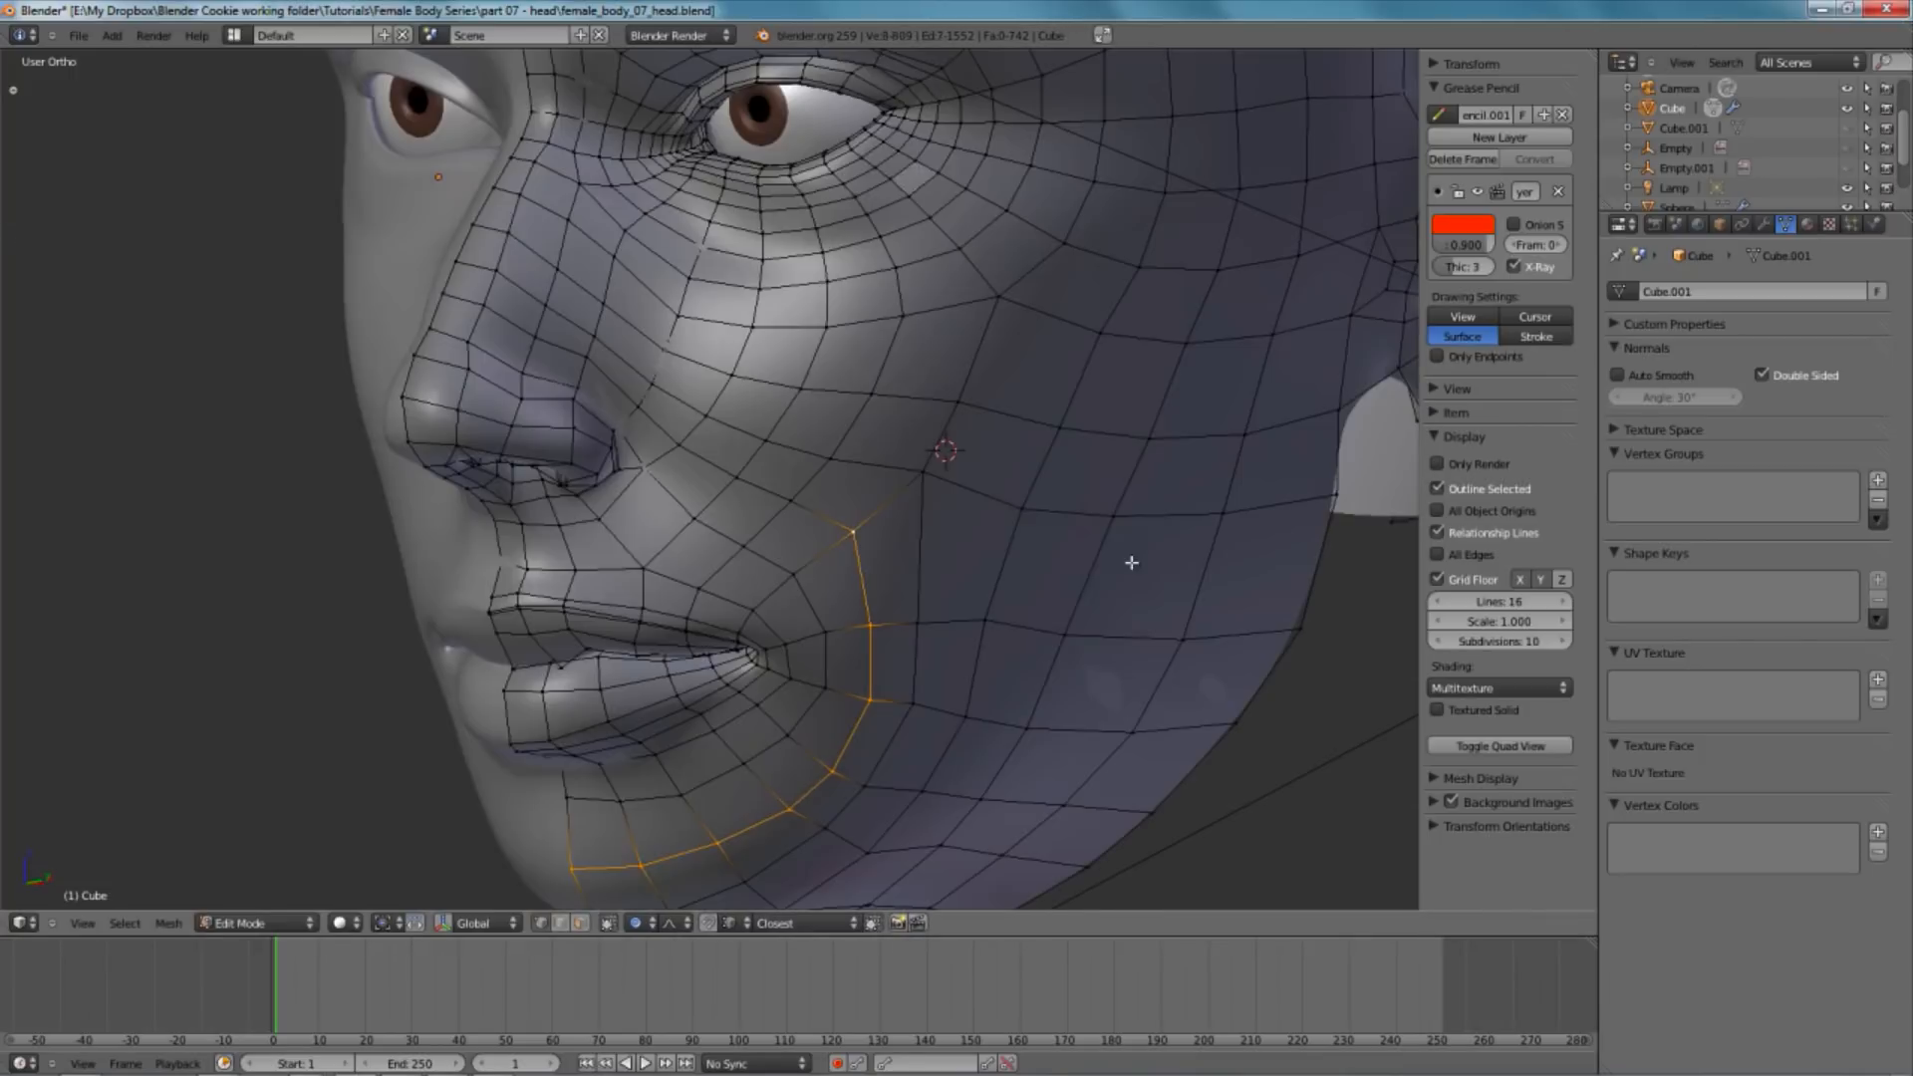
key("ctrl+e")
left_click(1126, 564)
left_click(1119, 559)
key("a")
scroll(692, 555, "down", 2)
middle_click_drag(691, 555, 793, 535)
key("Tab")
key("Tab")
scroll(792, 535, "up", 3)
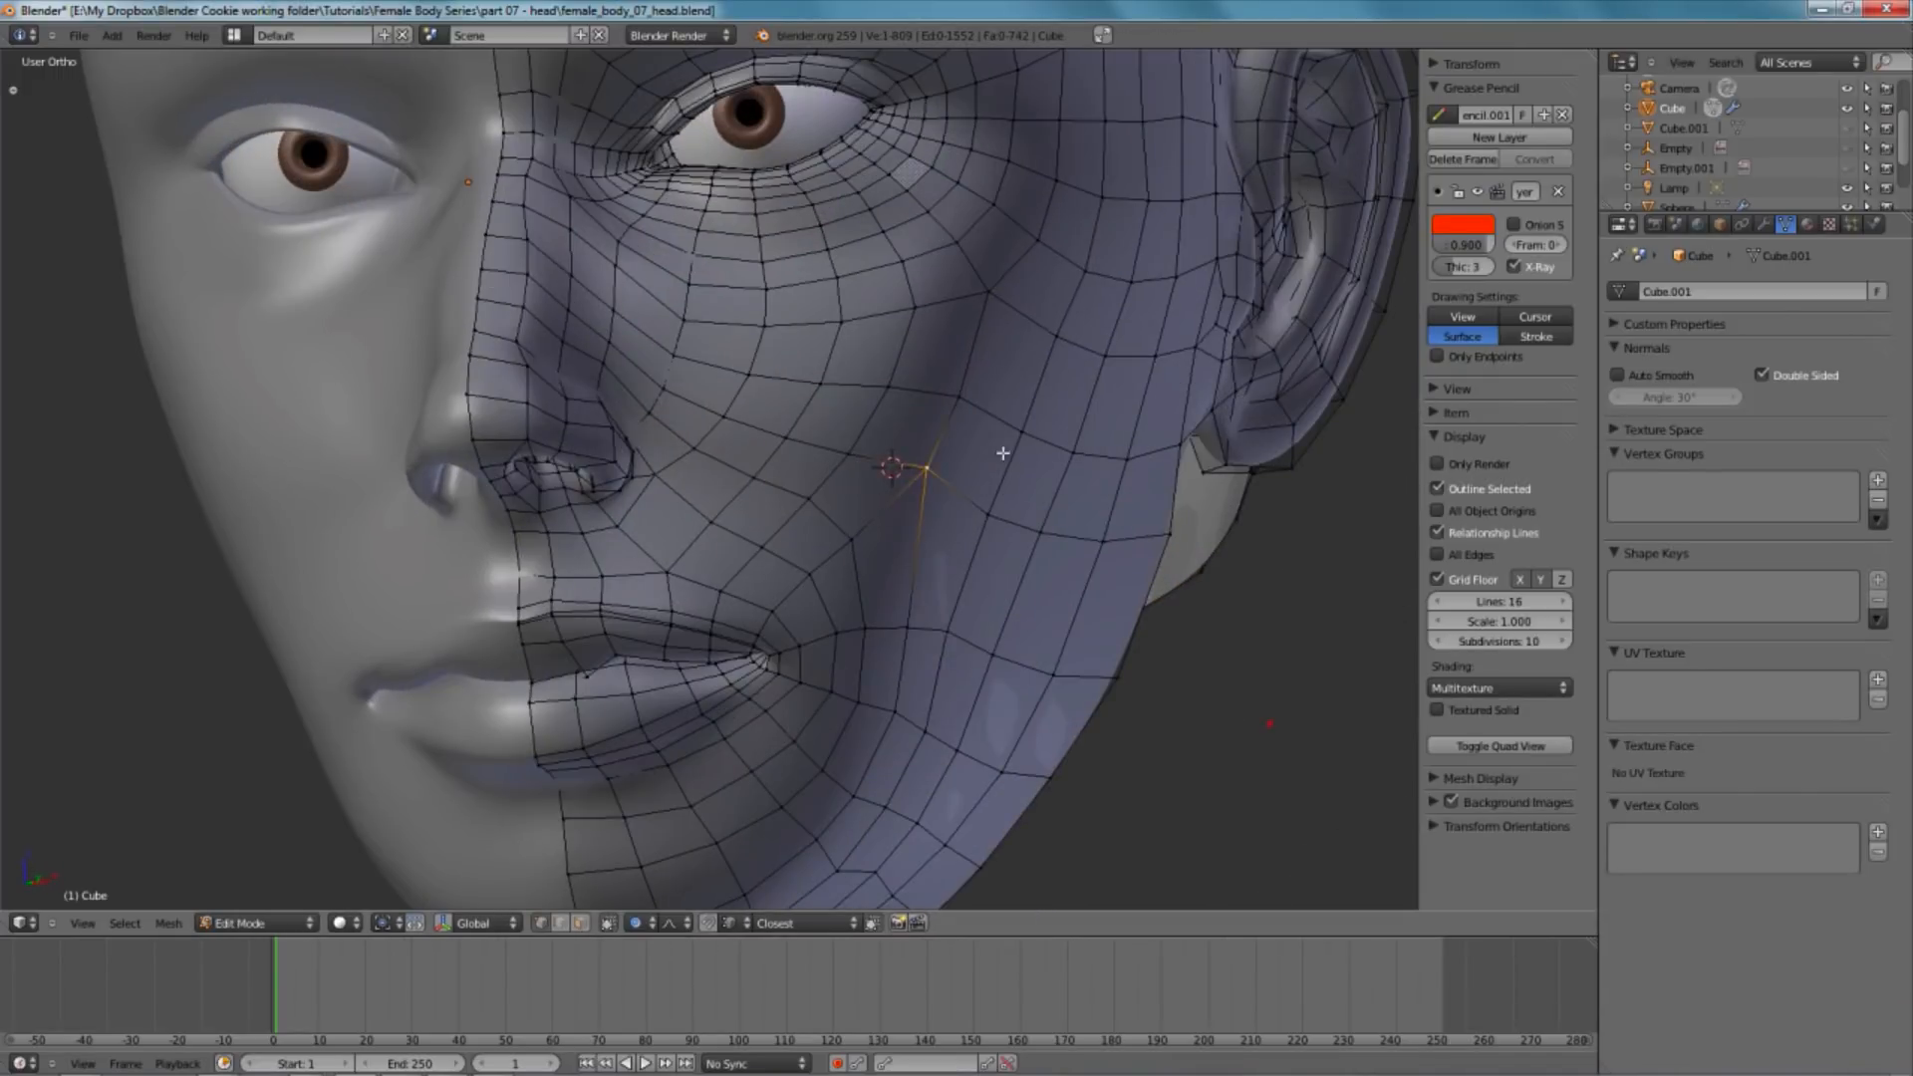
- Shift the cheek vertices behind the nostril slightly forward in side view
middle_click_drag(1002, 453, 681, 484)
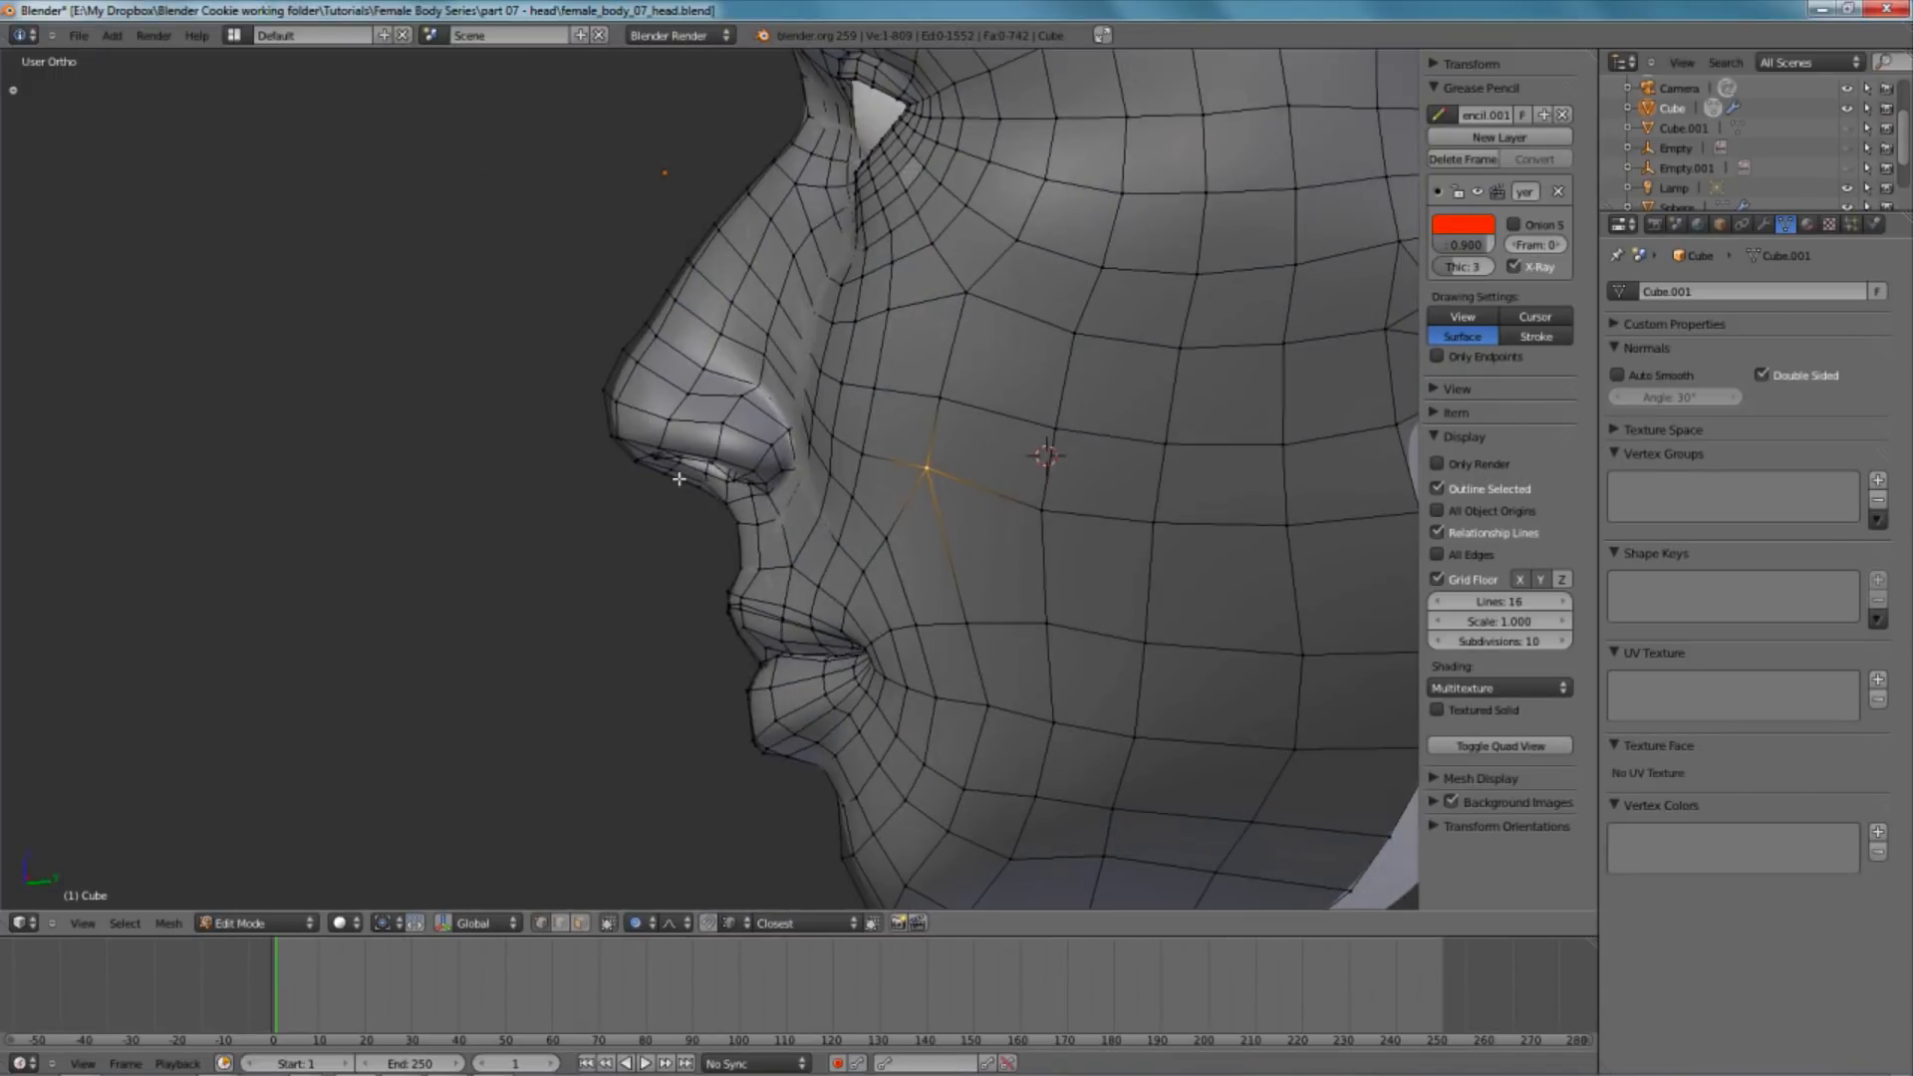
right_click(870, 392, "shift")
key("g")
left_click(861, 389)
middle_click_drag(837, 424, 1026, 534)
right_click(847, 449)
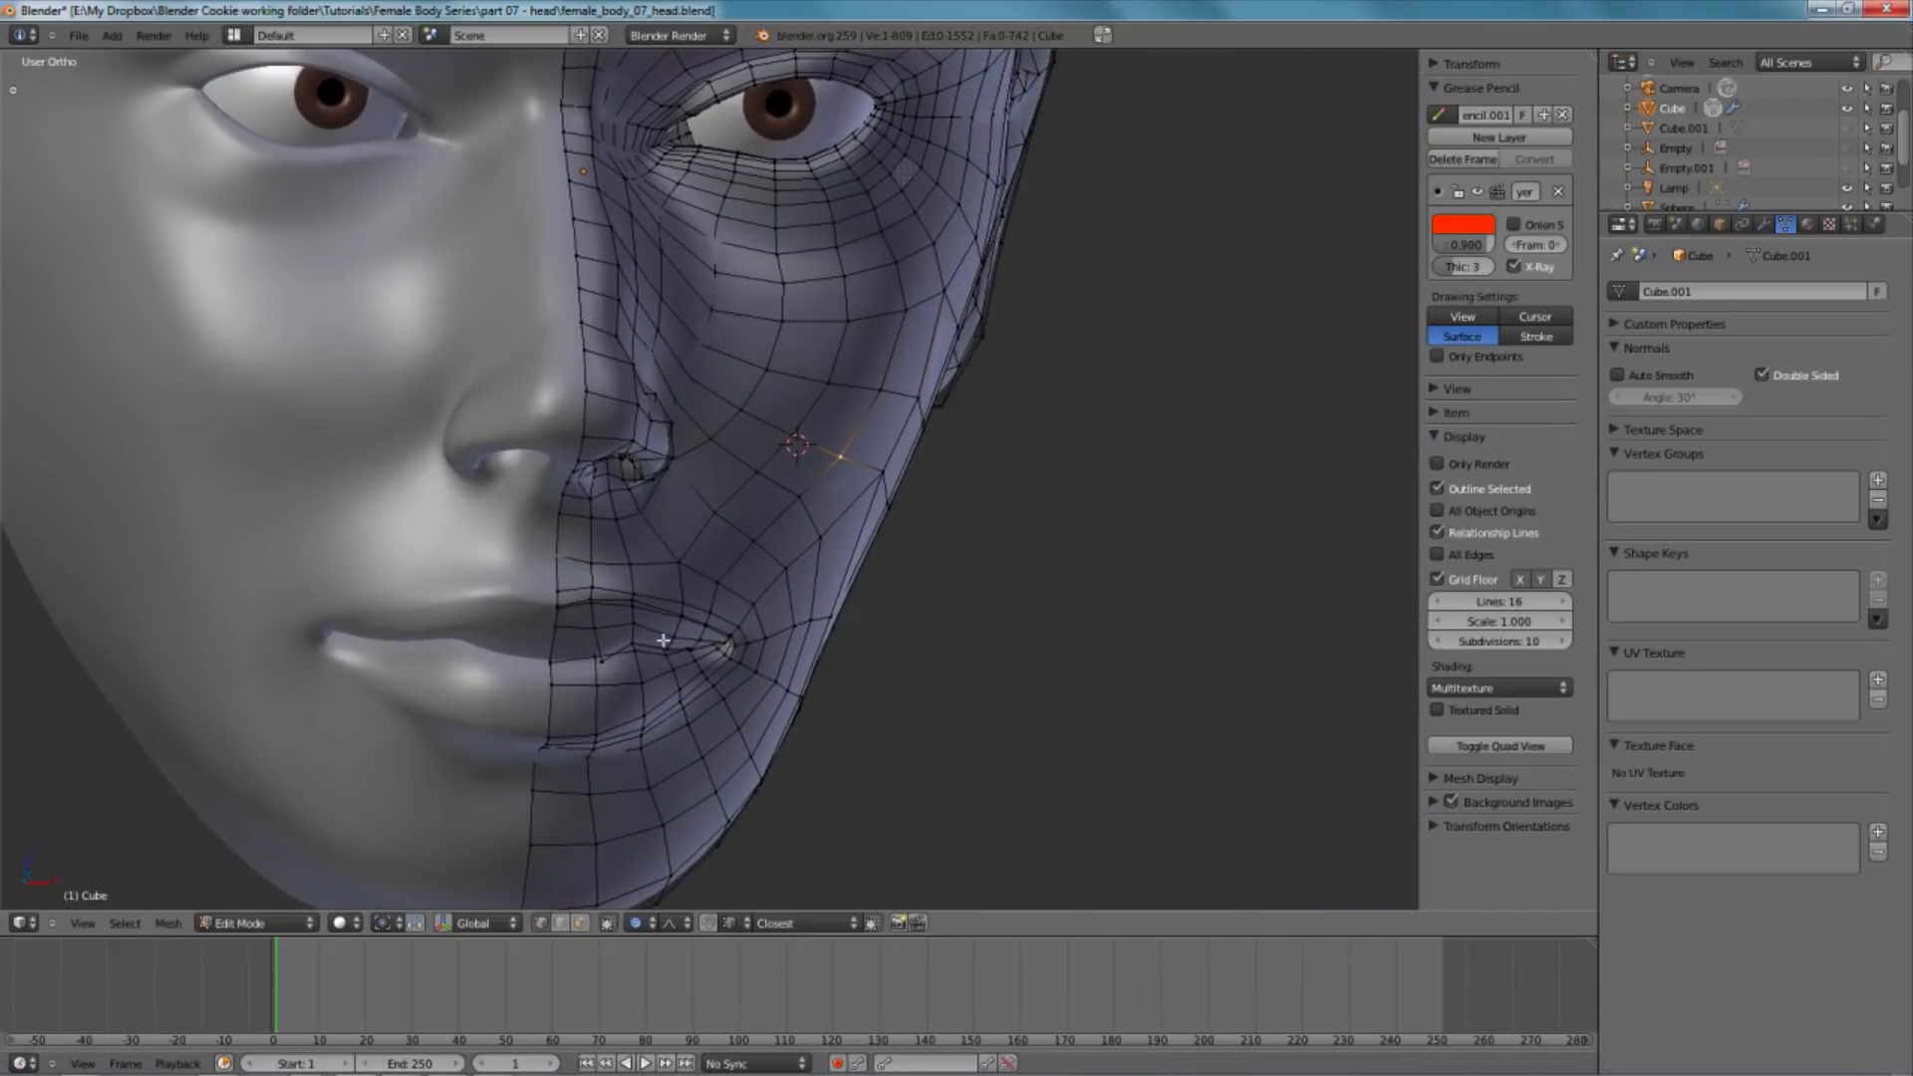
- Nudge the two vertices along the side of the nose bridge slightly outward with proportional editing
key("a")
scroll(885, 548, "down", 6)
key("Tab")
middle_click_drag(888, 547, 786, 505)
scroll(726, 472, "down", 4)
key("a")
scroll(786, 504, "up", 10)
key("Tab")
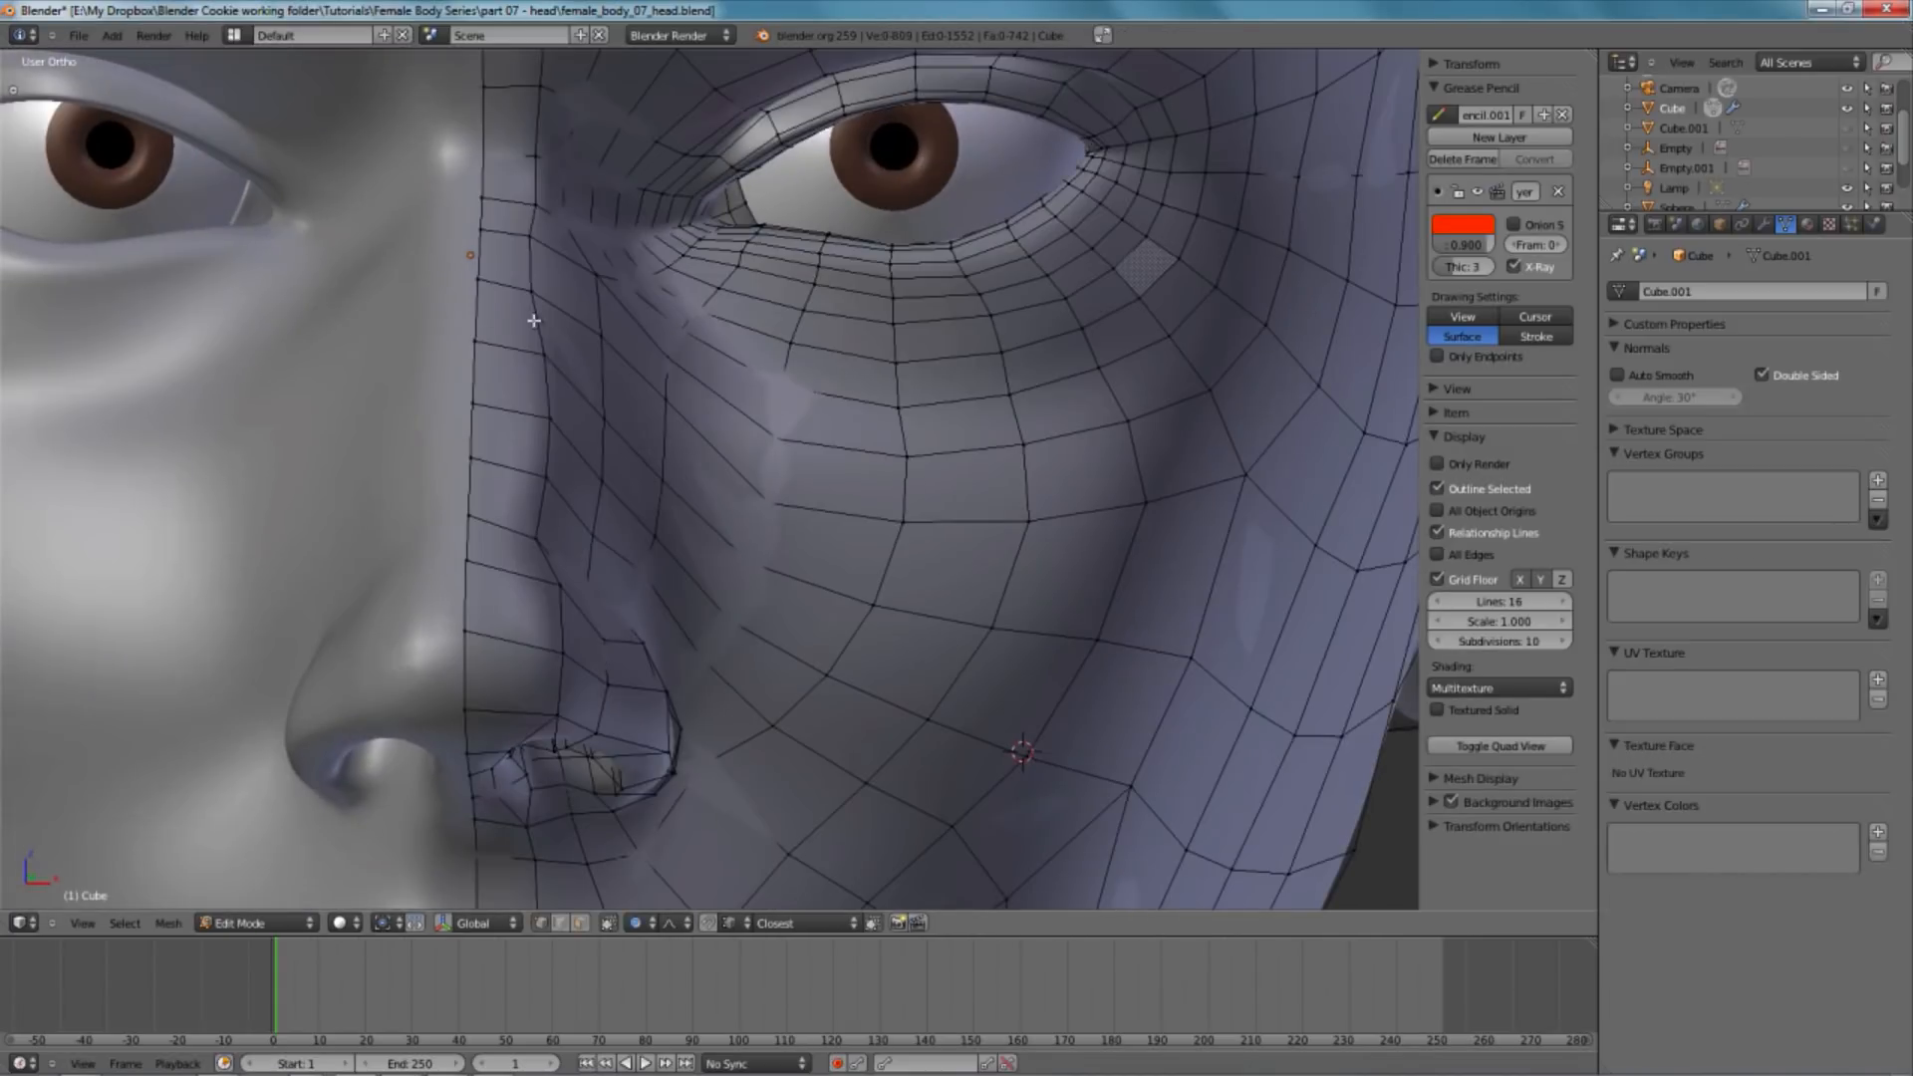
right_click(551, 418, "shift")
key("g")
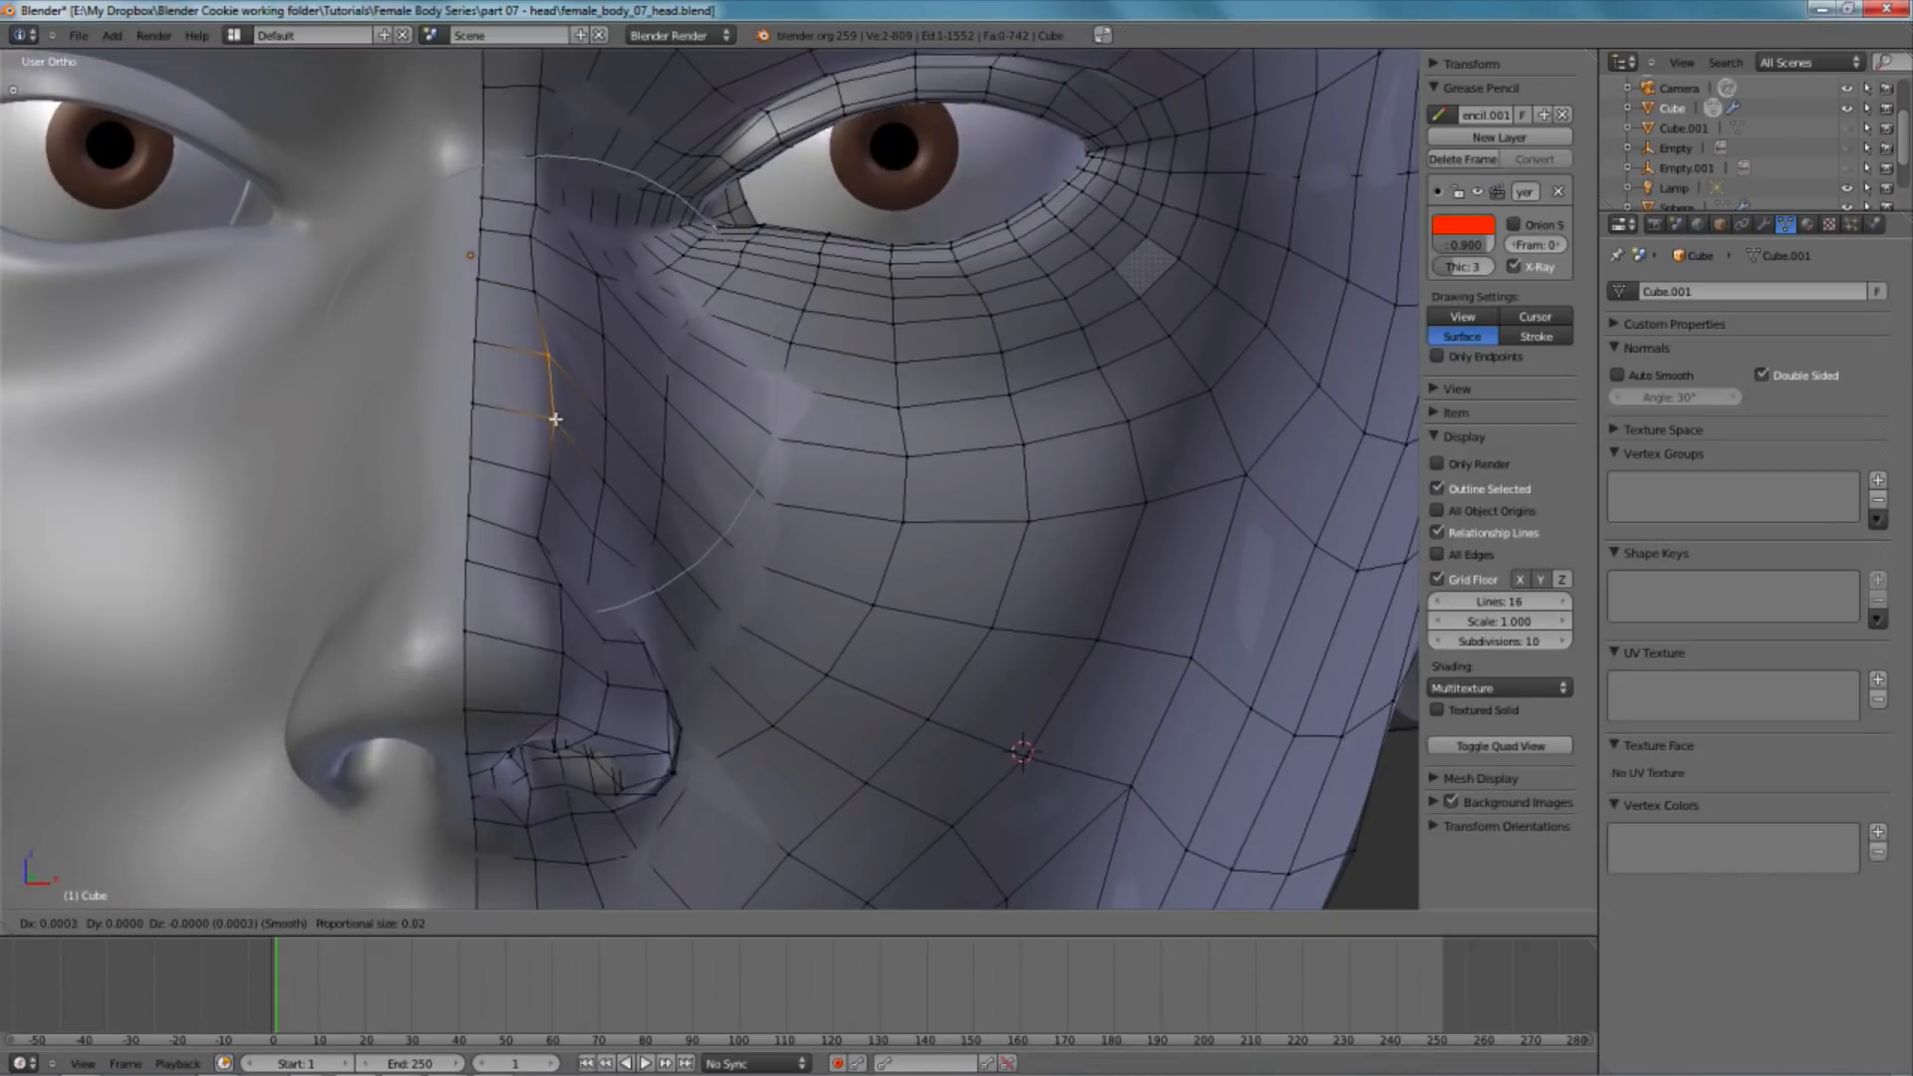
left_click(557, 419)
key("a")
- Turn off proportional editing and select the two vertices along the nostril wing's upper edge in right side view
middle_click_drag(669, 607, 649, 504)
key("KP_3")
scroll(661, 551, "down", 9)
scroll(478, 611, "up", 7)
middle_click_drag(798, 621, 638, 568, "shift")
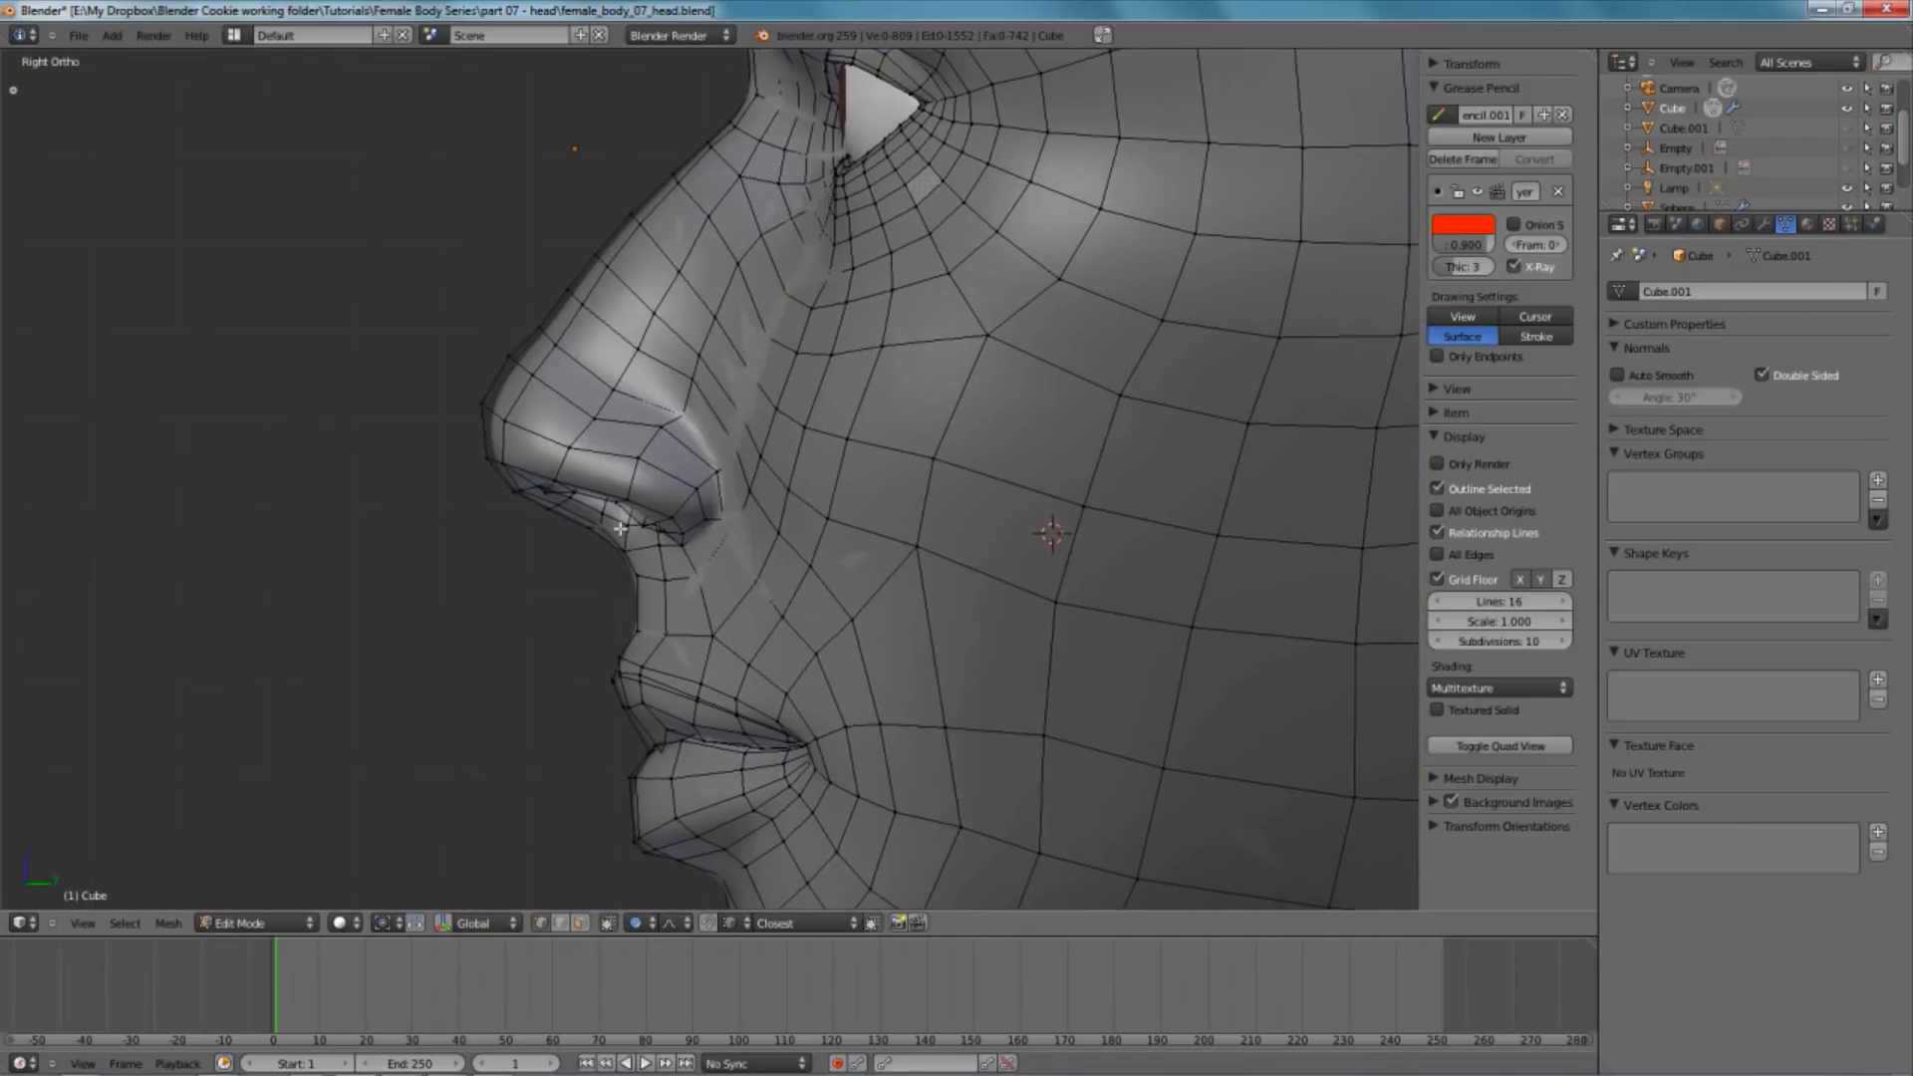
scroll(505, 426, "up", 4)
key("o")
key("z")
right_click(663, 336)
key("z")
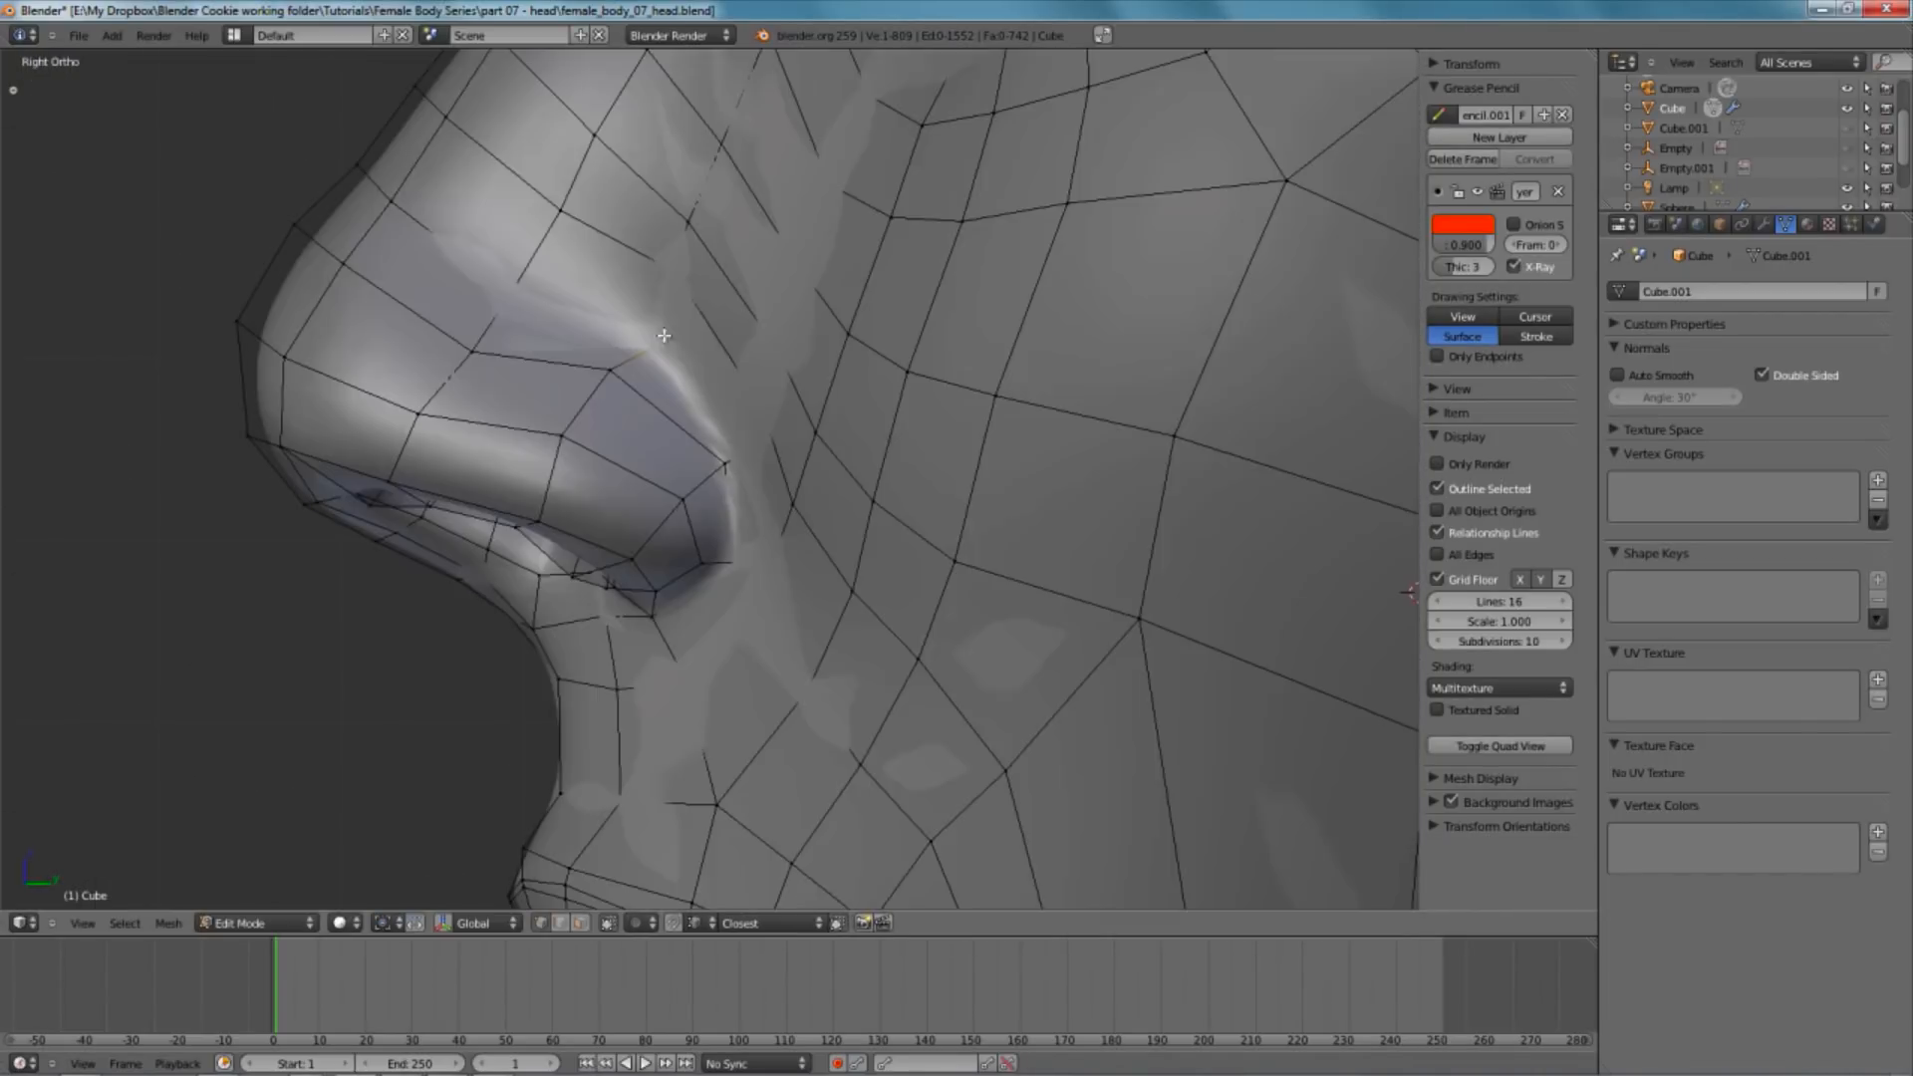
key("z")
right_click(740, 450, "shift")
key("z")
key("z")
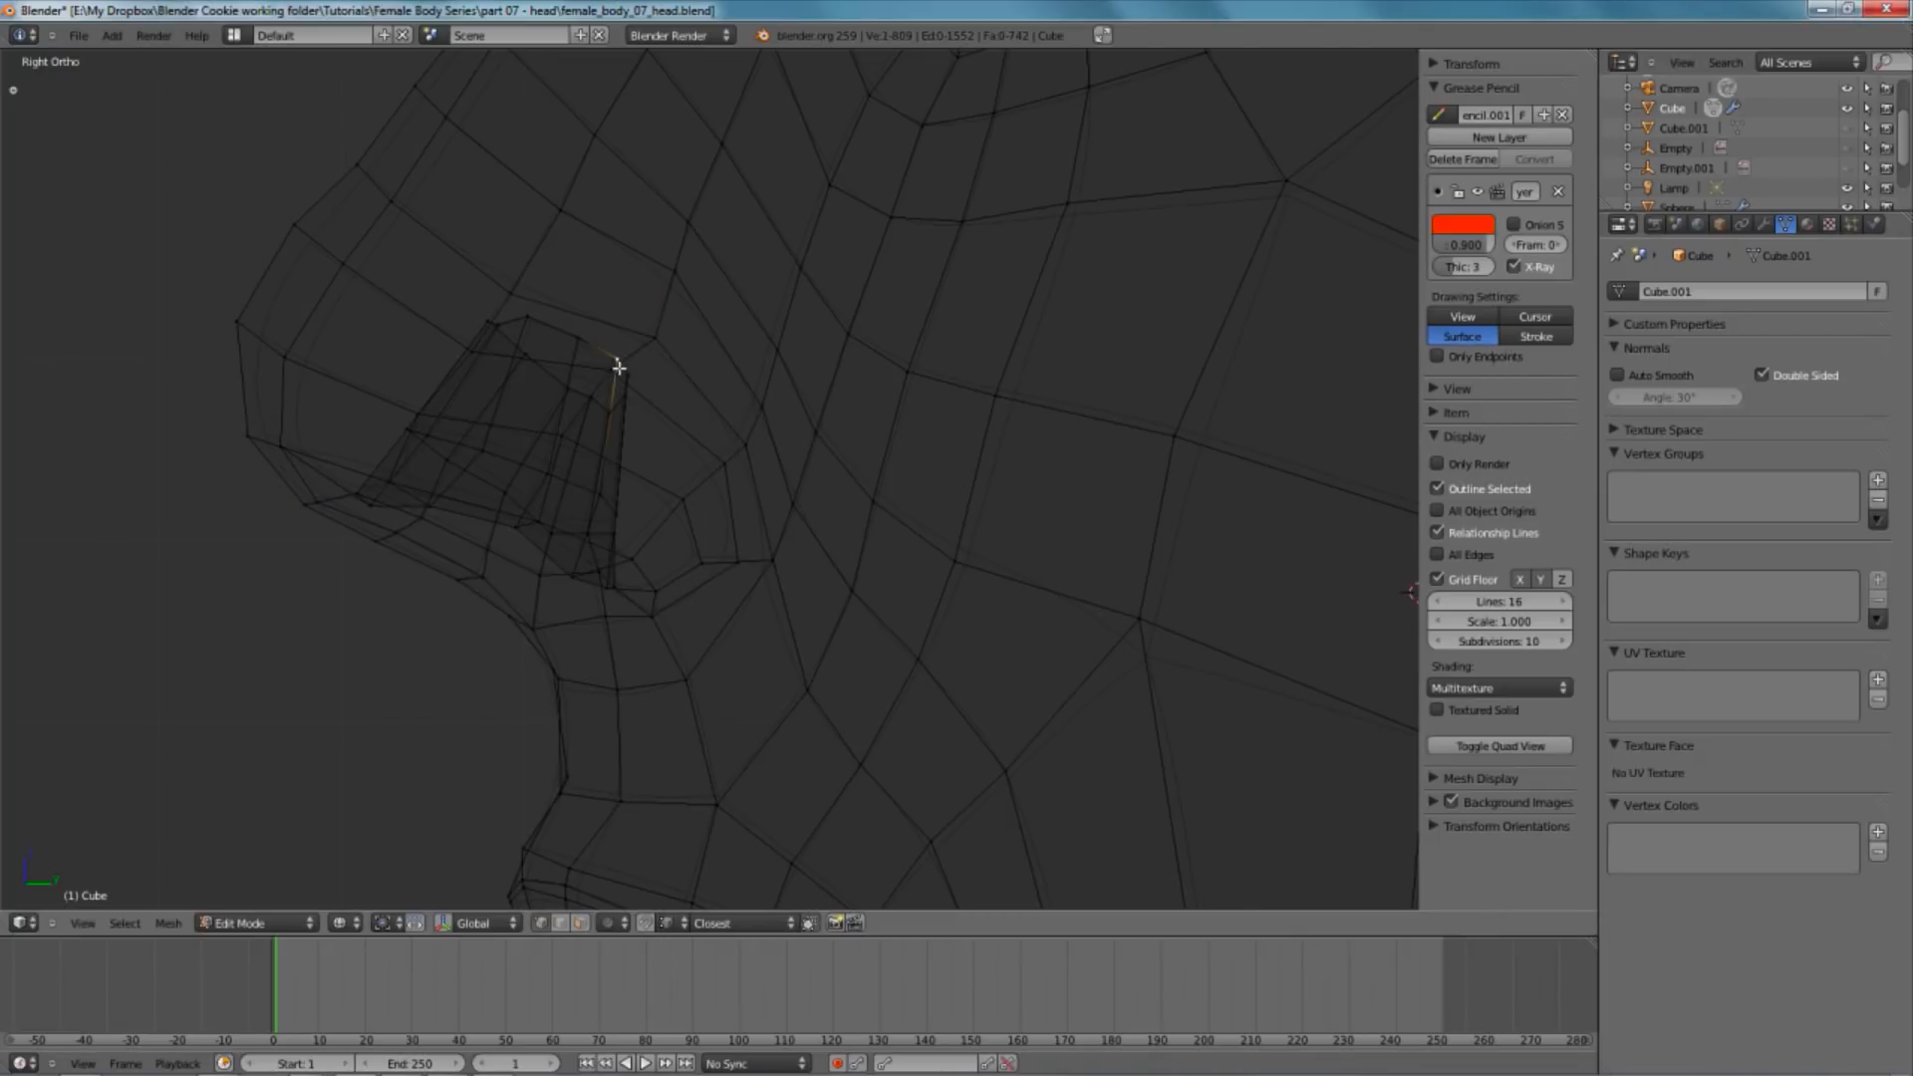
right_click(603, 362, "shift")
key("z")
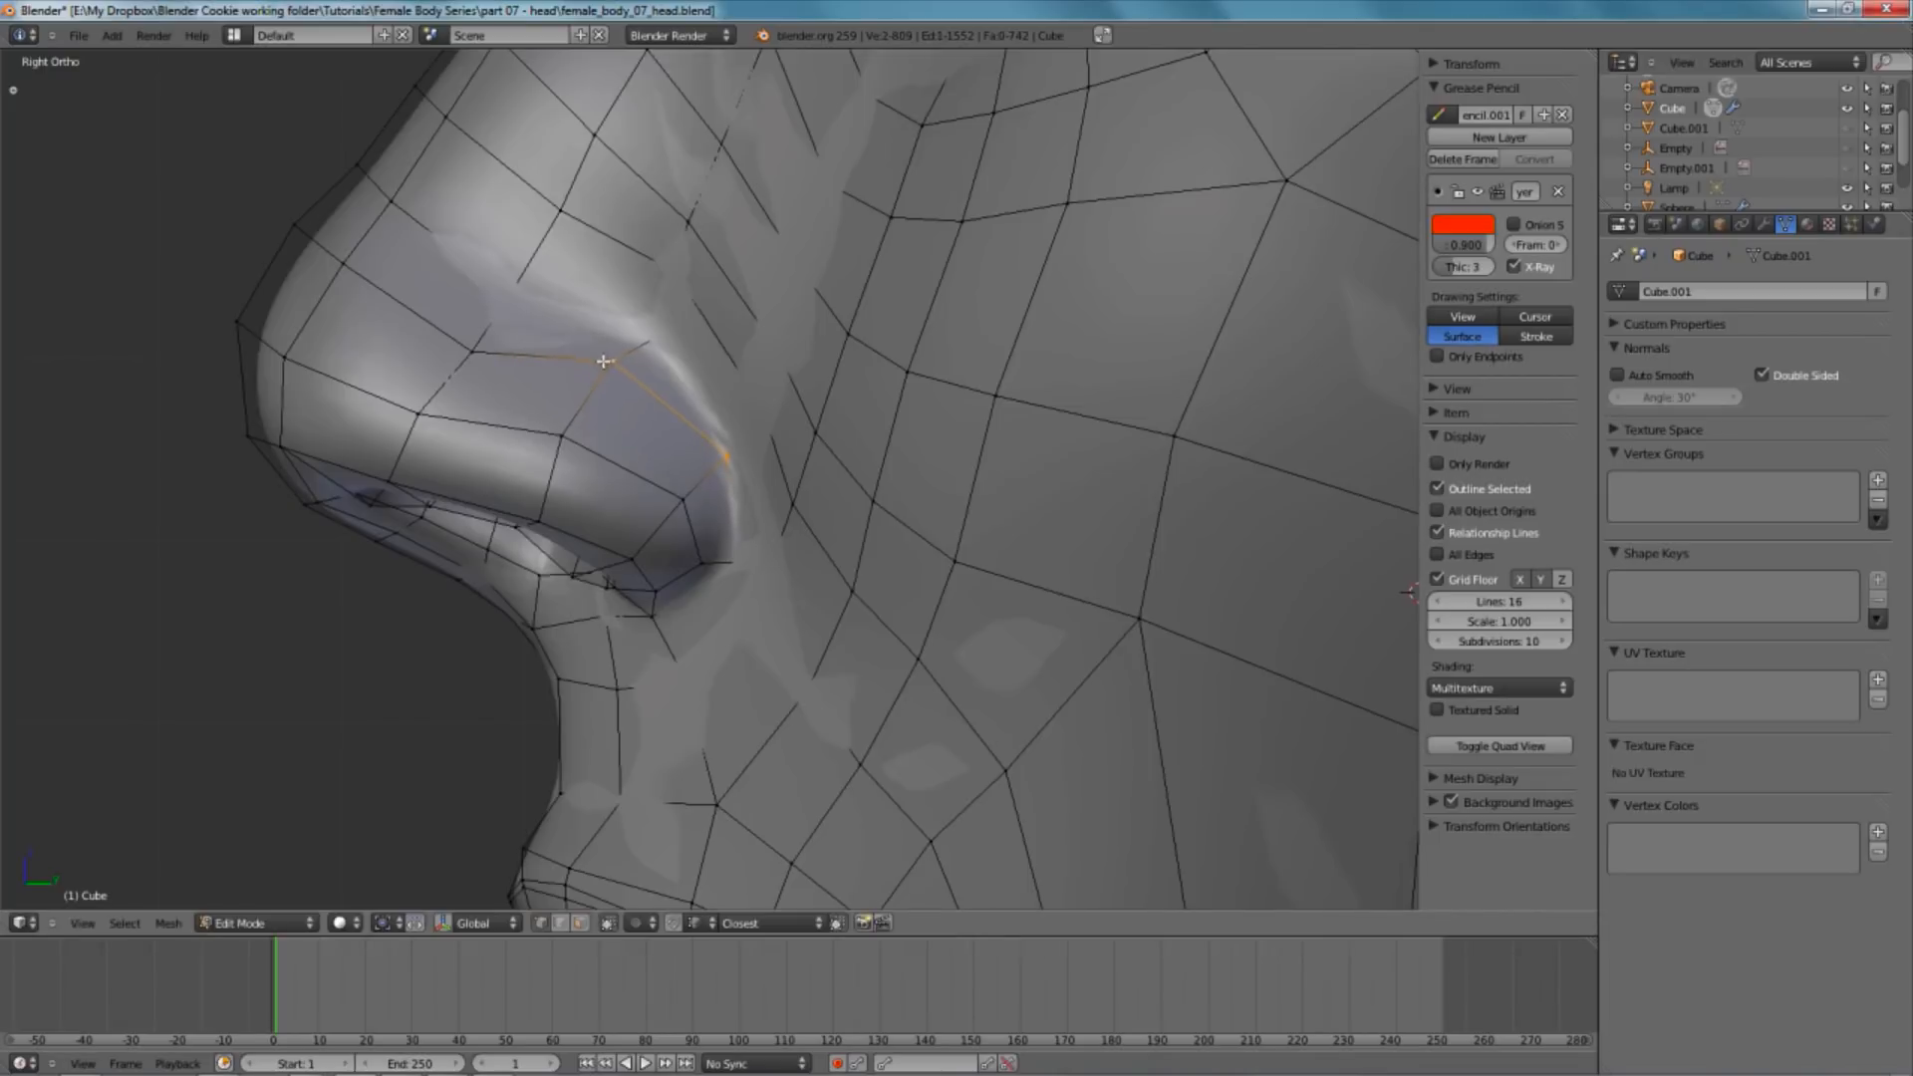
- Reposition the vertices on the crease just above the nostril wing to even their spacing in side view
key("z")
right_click(510, 291)
key("z")
key("z")
key("z")
key("g")
left_click(628, 304)
key("z")
right_click(675, 285)
key("z")
key("g")
left_click(643, 332)
- Move the vertices behind the nostril wing slightly forward and up to tighten the crease toward the cheek
key("z")
right_click(761, 402)
key("z")
left_click(741, 397)
key("z")
right_click(727, 458, "shift")
key("z")
key("g")
left_click(724, 445)
key("a")
scroll(423, 504, "down", 4)
scroll(583, 474, "up", 3)
key("z")
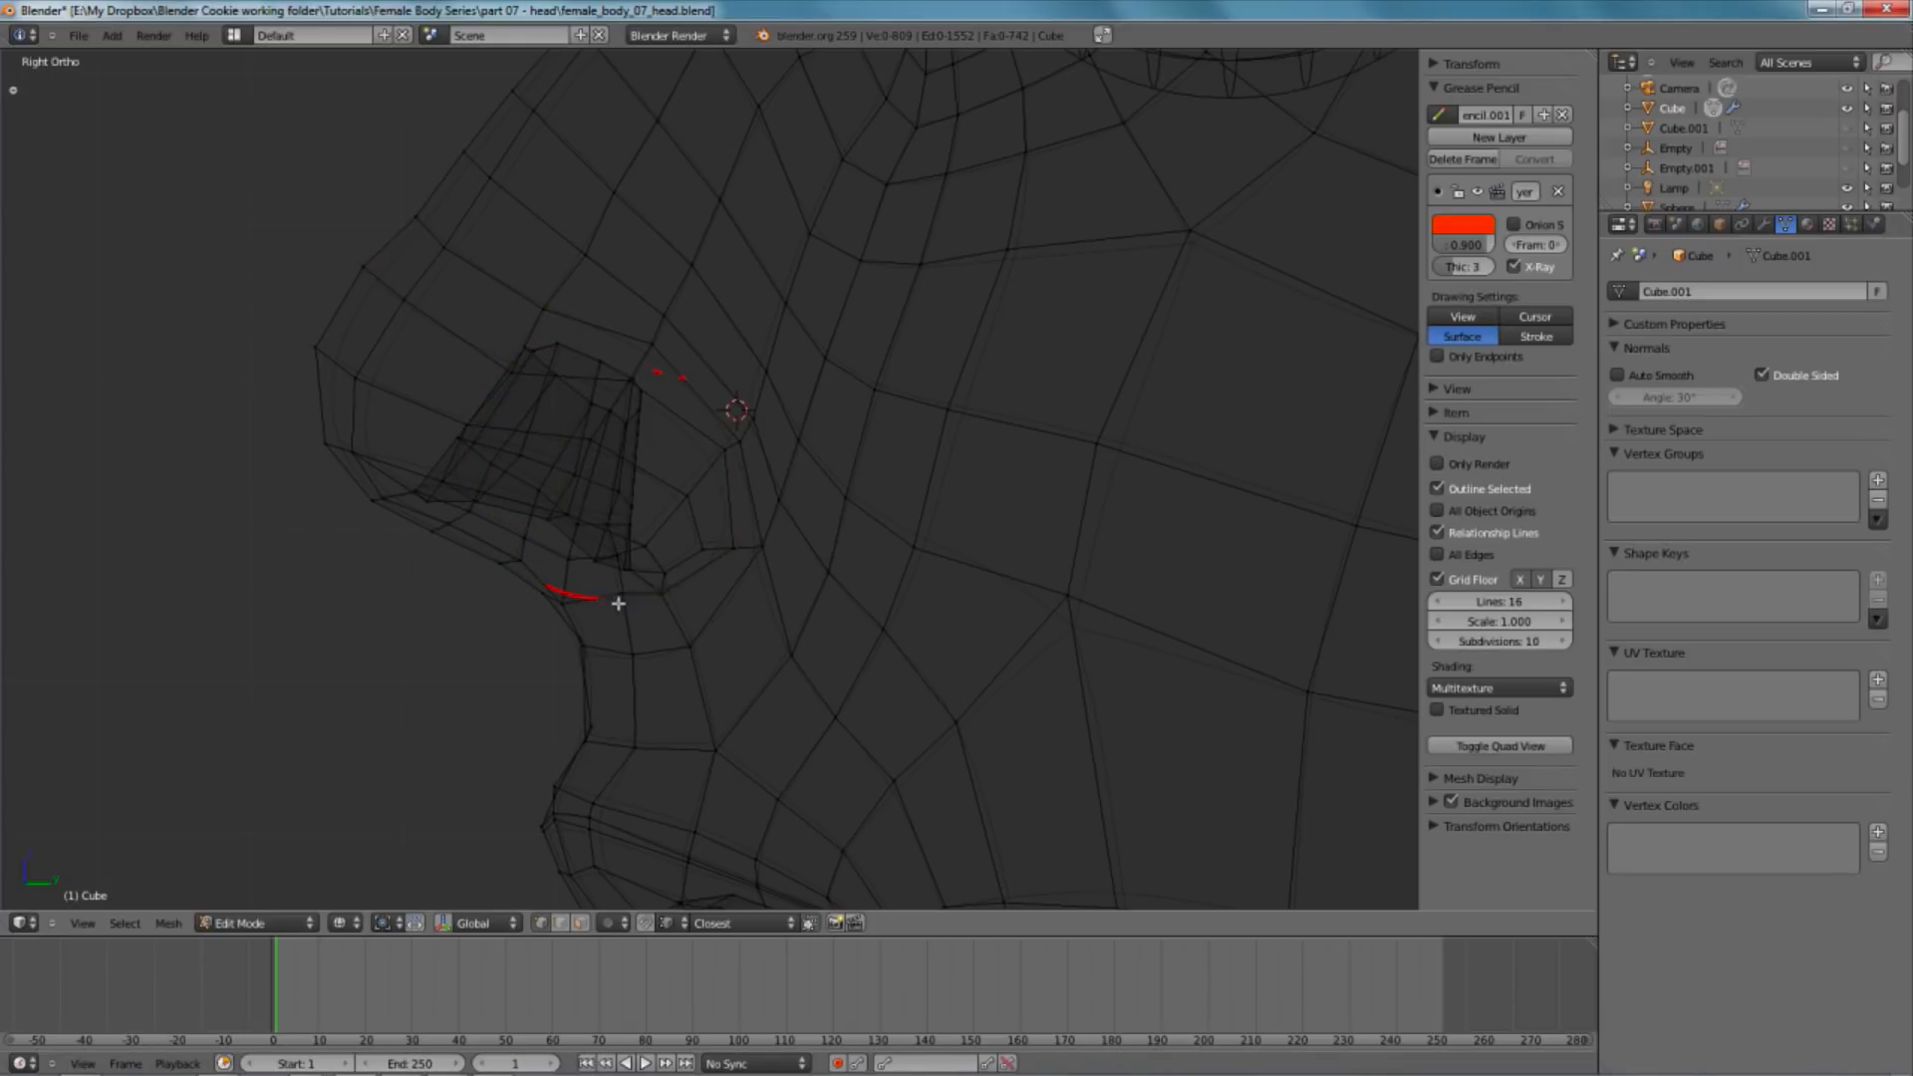
- Adjust the vertices on top of the nostril wing in front view to refine its contour
key("z")
key("z")
key("z")
key("KP_1")
scroll(790, 474, "down", 6)
middle_click_drag(512, 535, 897, 564, "shift")
scroll(914, 564, "up", 7)
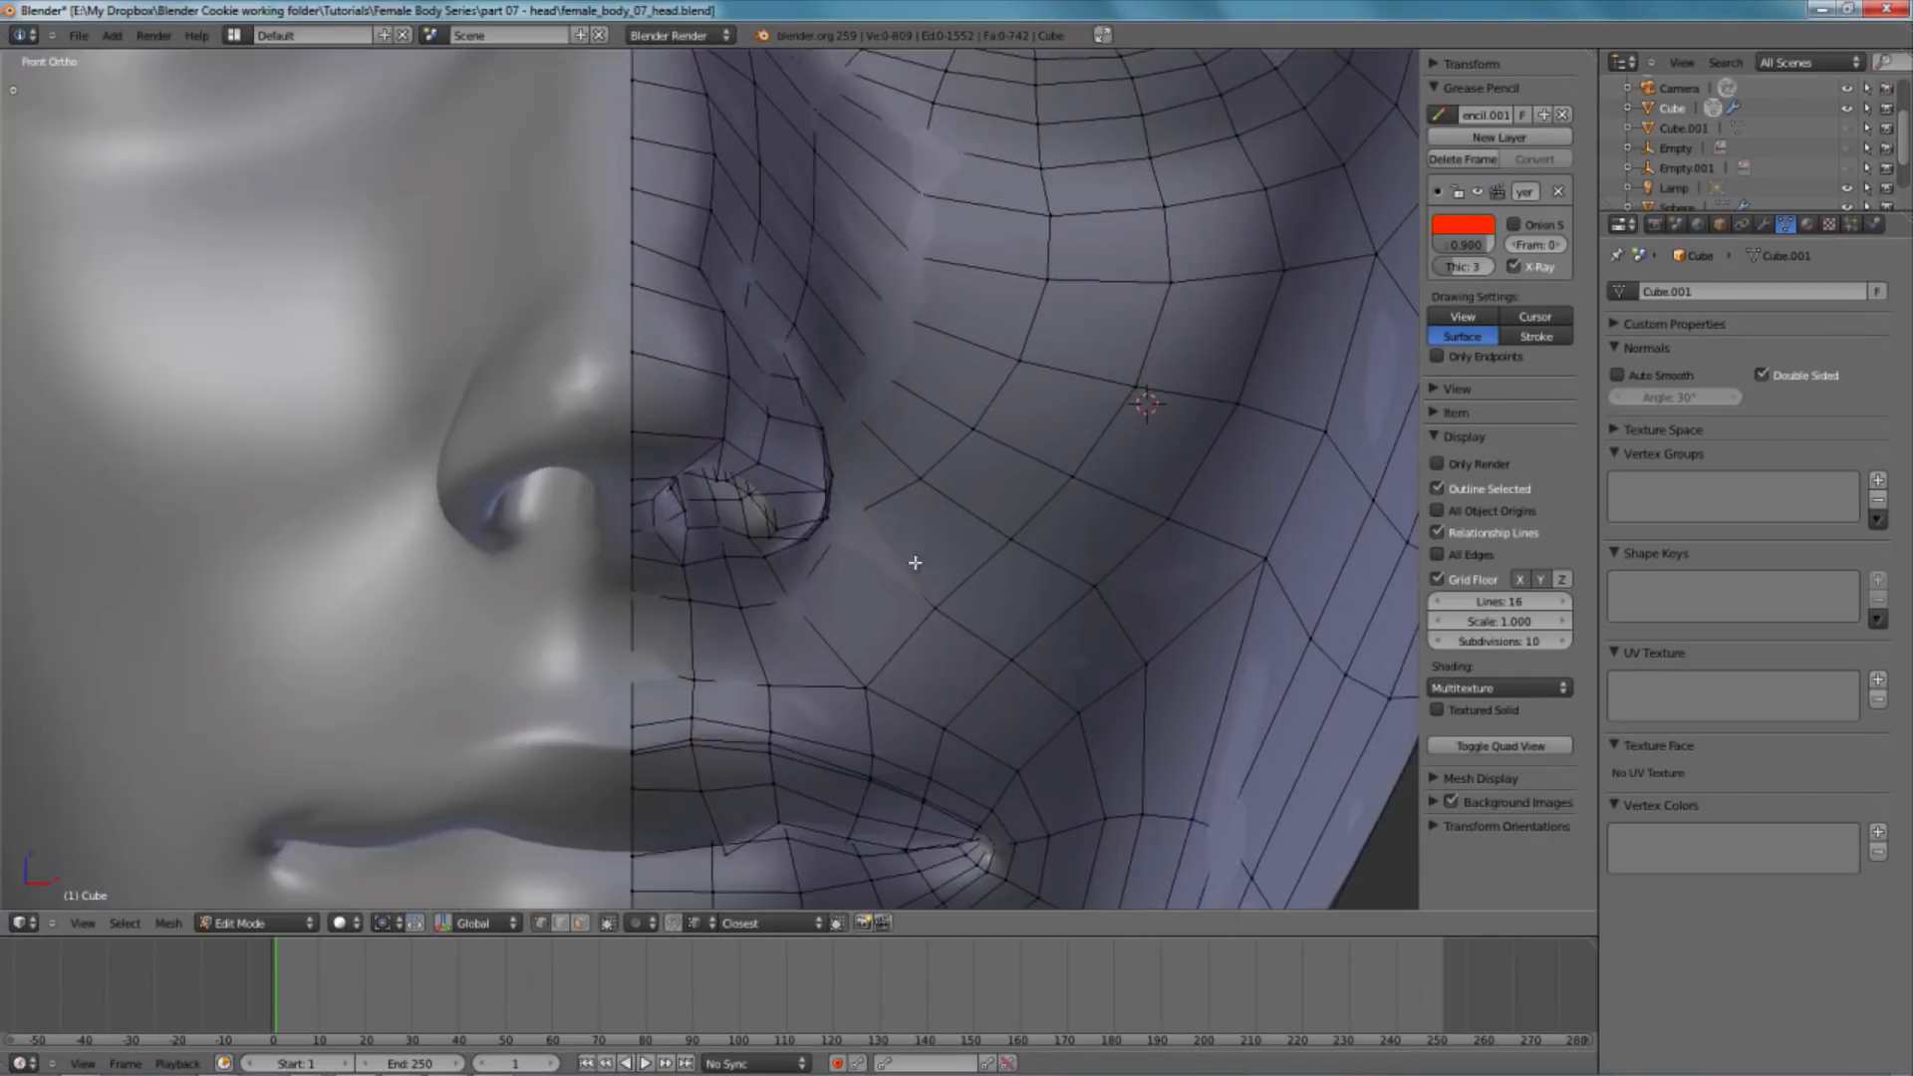
key("g")
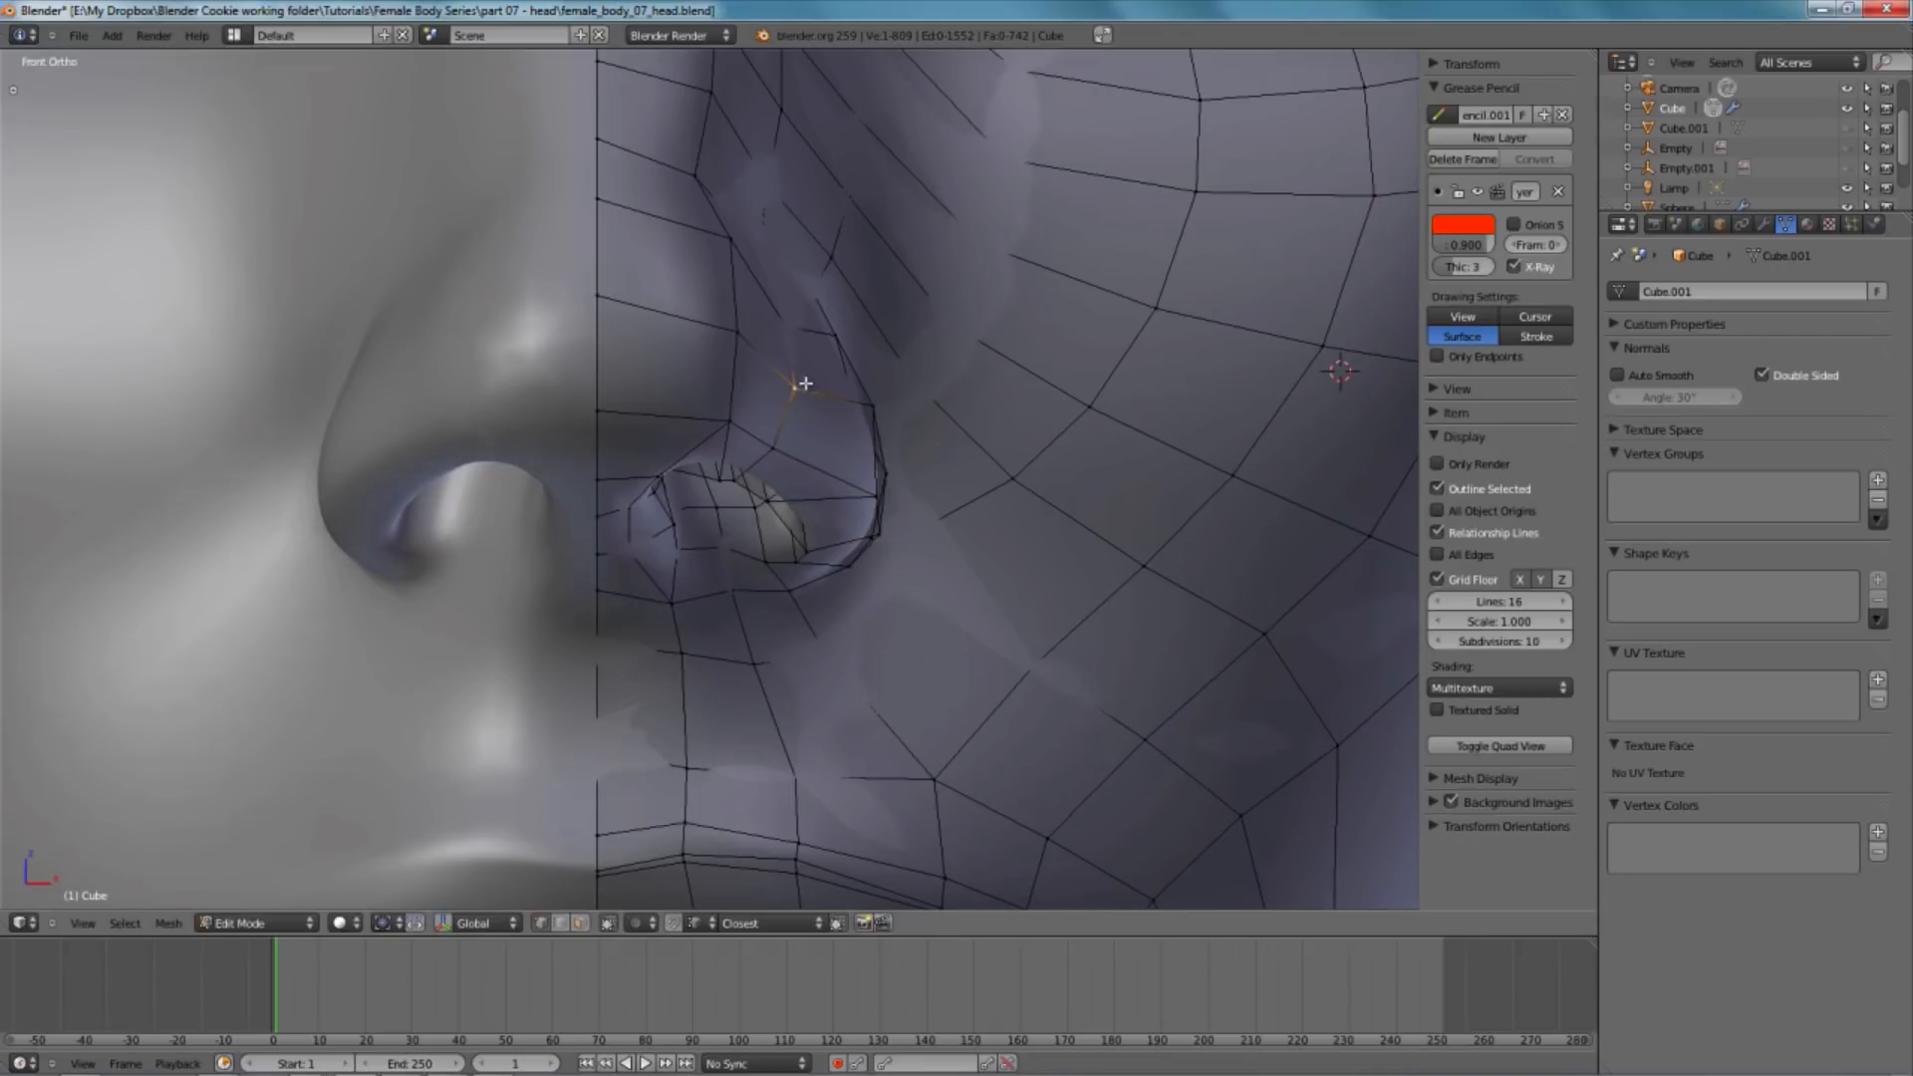
left_click(777, 449)
key("a")
right_click(799, 373, "shift")
key("g")
left_click(805, 368)
mouse_move(804, 366)
middle_mouse_down()
mouse_move(688, 540)
mouse_move(765, 350)
middle_mouse_up()
- Reposition the vertices above the nostril and along the ridge just above the nose tip in side view
key("KP_3")
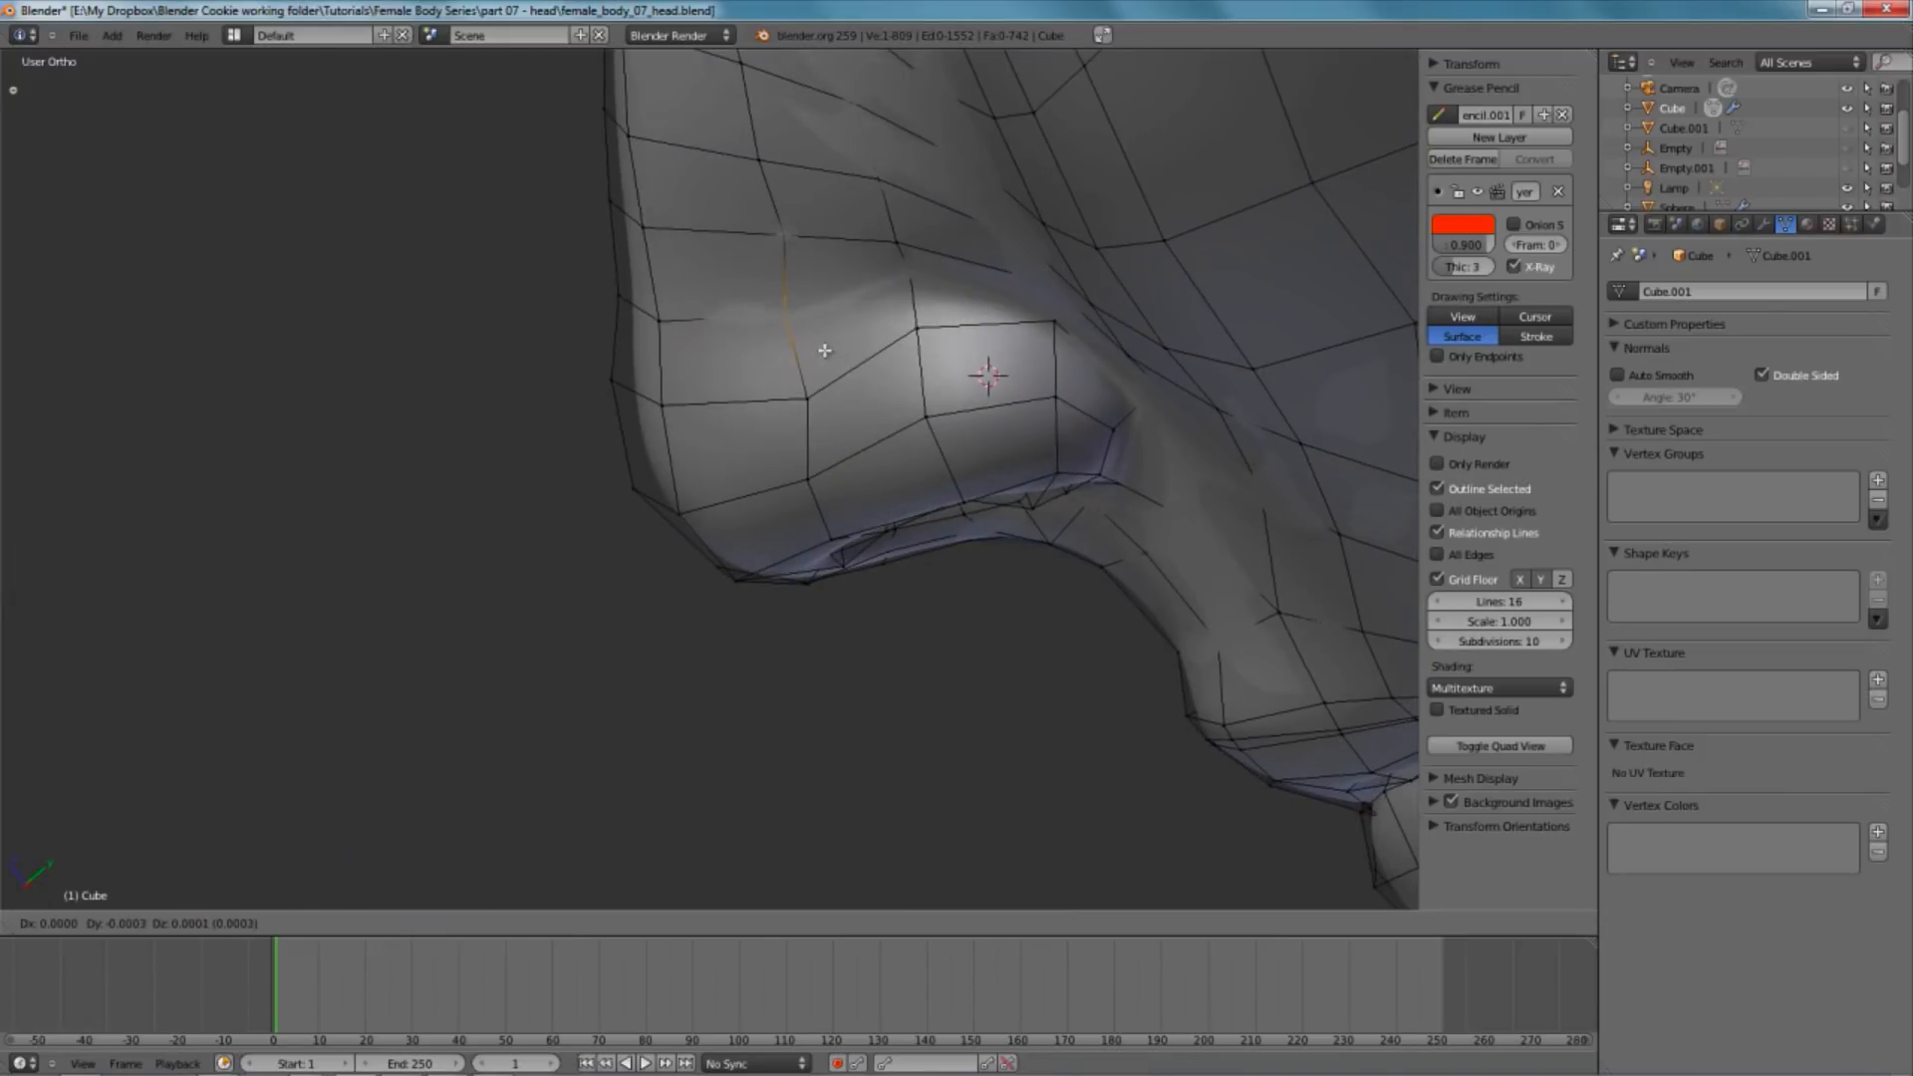
scroll(837, 357, "up", 3)
key("z")
right_click(893, 415)
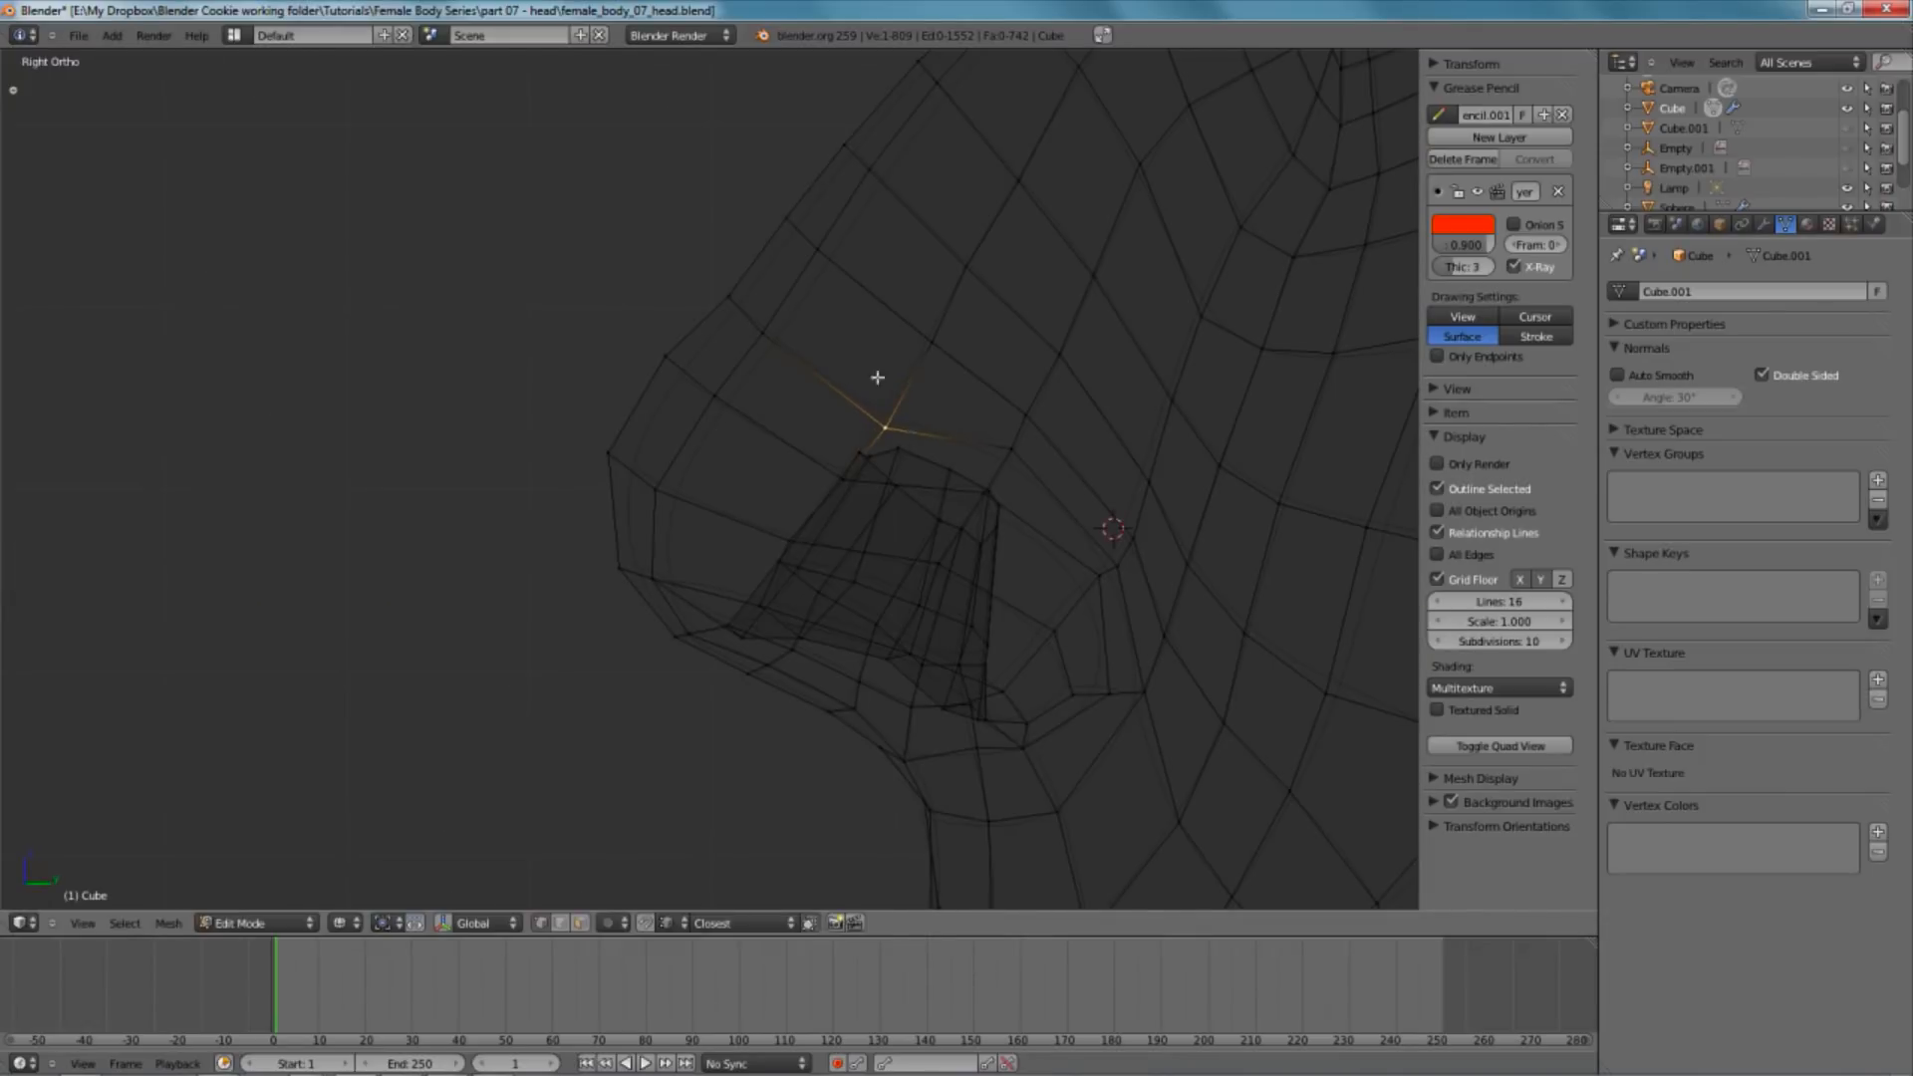
key("z")
right_click(770, 331)
right_click(787, 316, "shift")
key("z")
key("g")
left_click(748, 298)
key("z")
mouse_move(832, 452)
middle_mouse_down("shift")
mouse_move(820, 432)
mouse_move(791, 523)
middle_mouse_up("shift")
key("g")
left_click(814, 436)
scroll(827, 460, "down", 4)
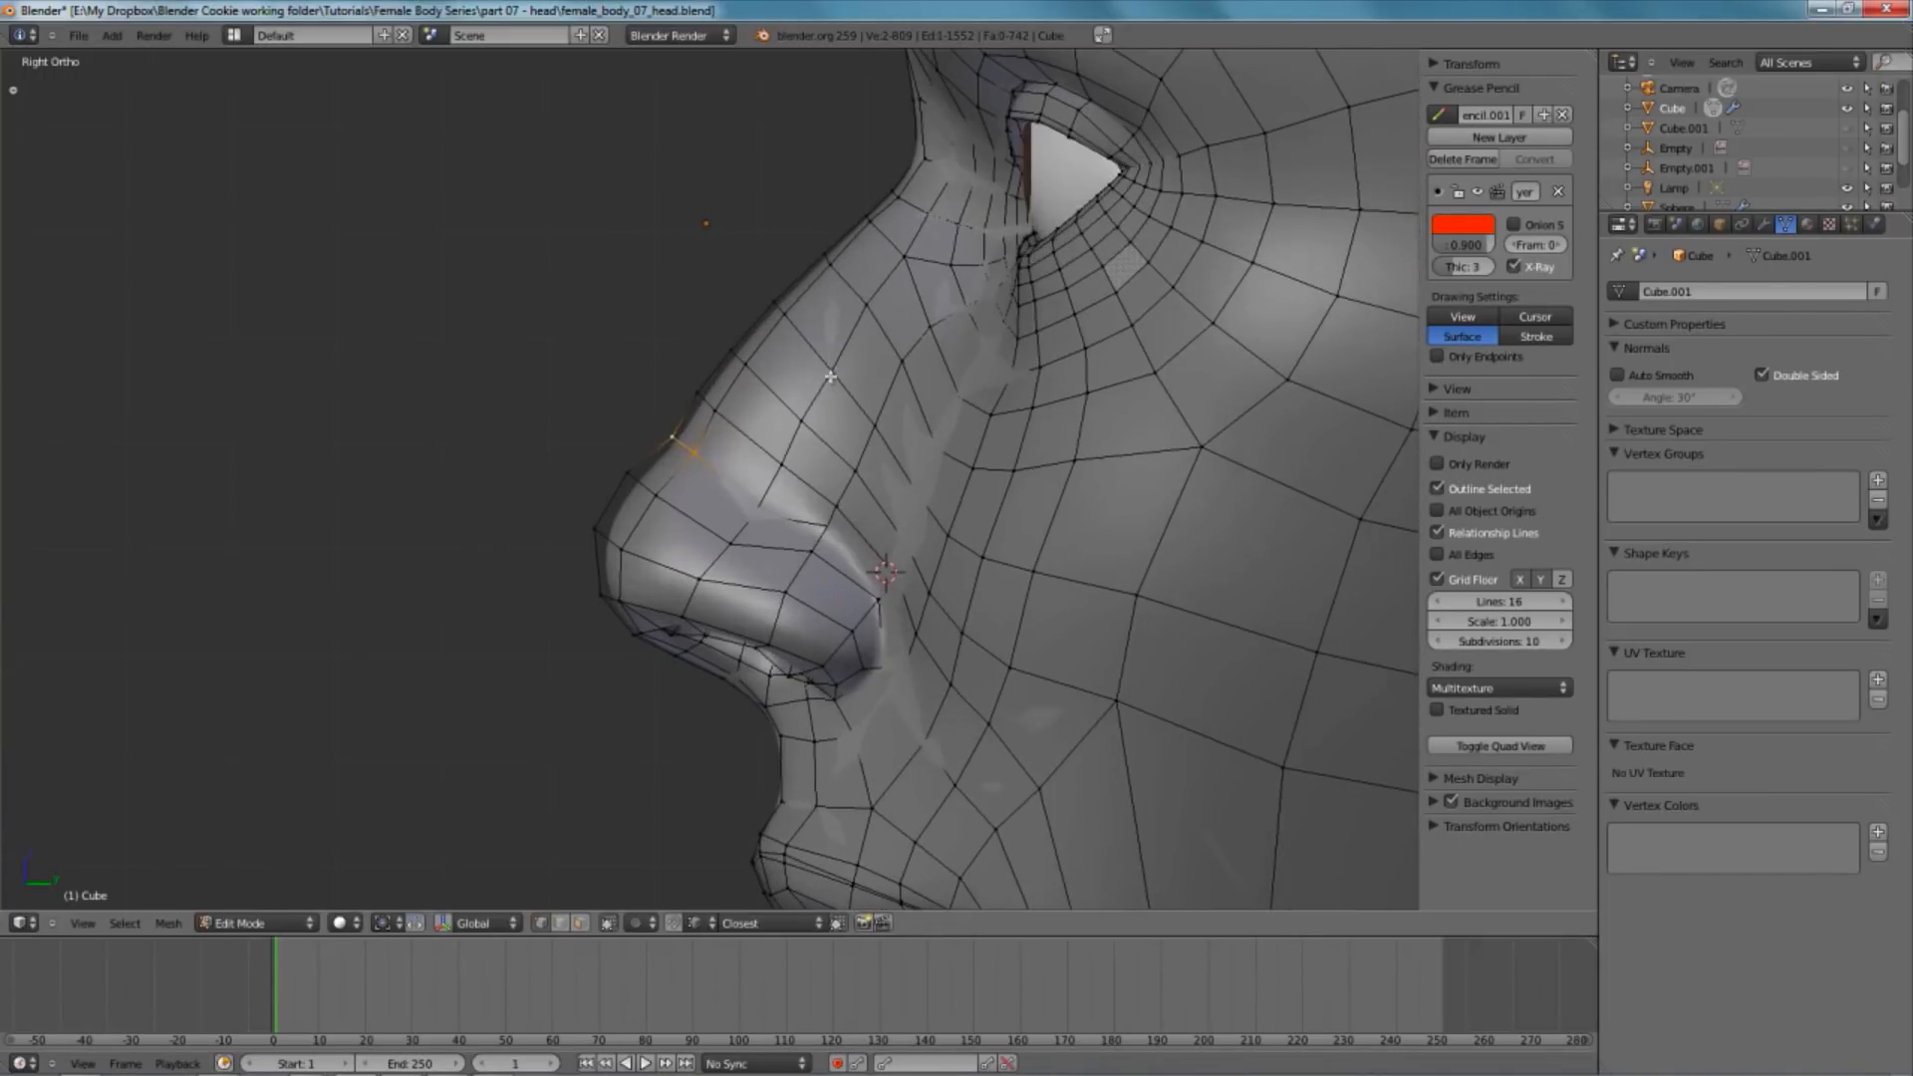
- Check the shaded profile and unhide the reference objects behind the head in side view
key("Tab")
scroll(780, 584, "down", 3)
scroll(706, 633, "up", 1)
scroll(743, 608, "down", 5)
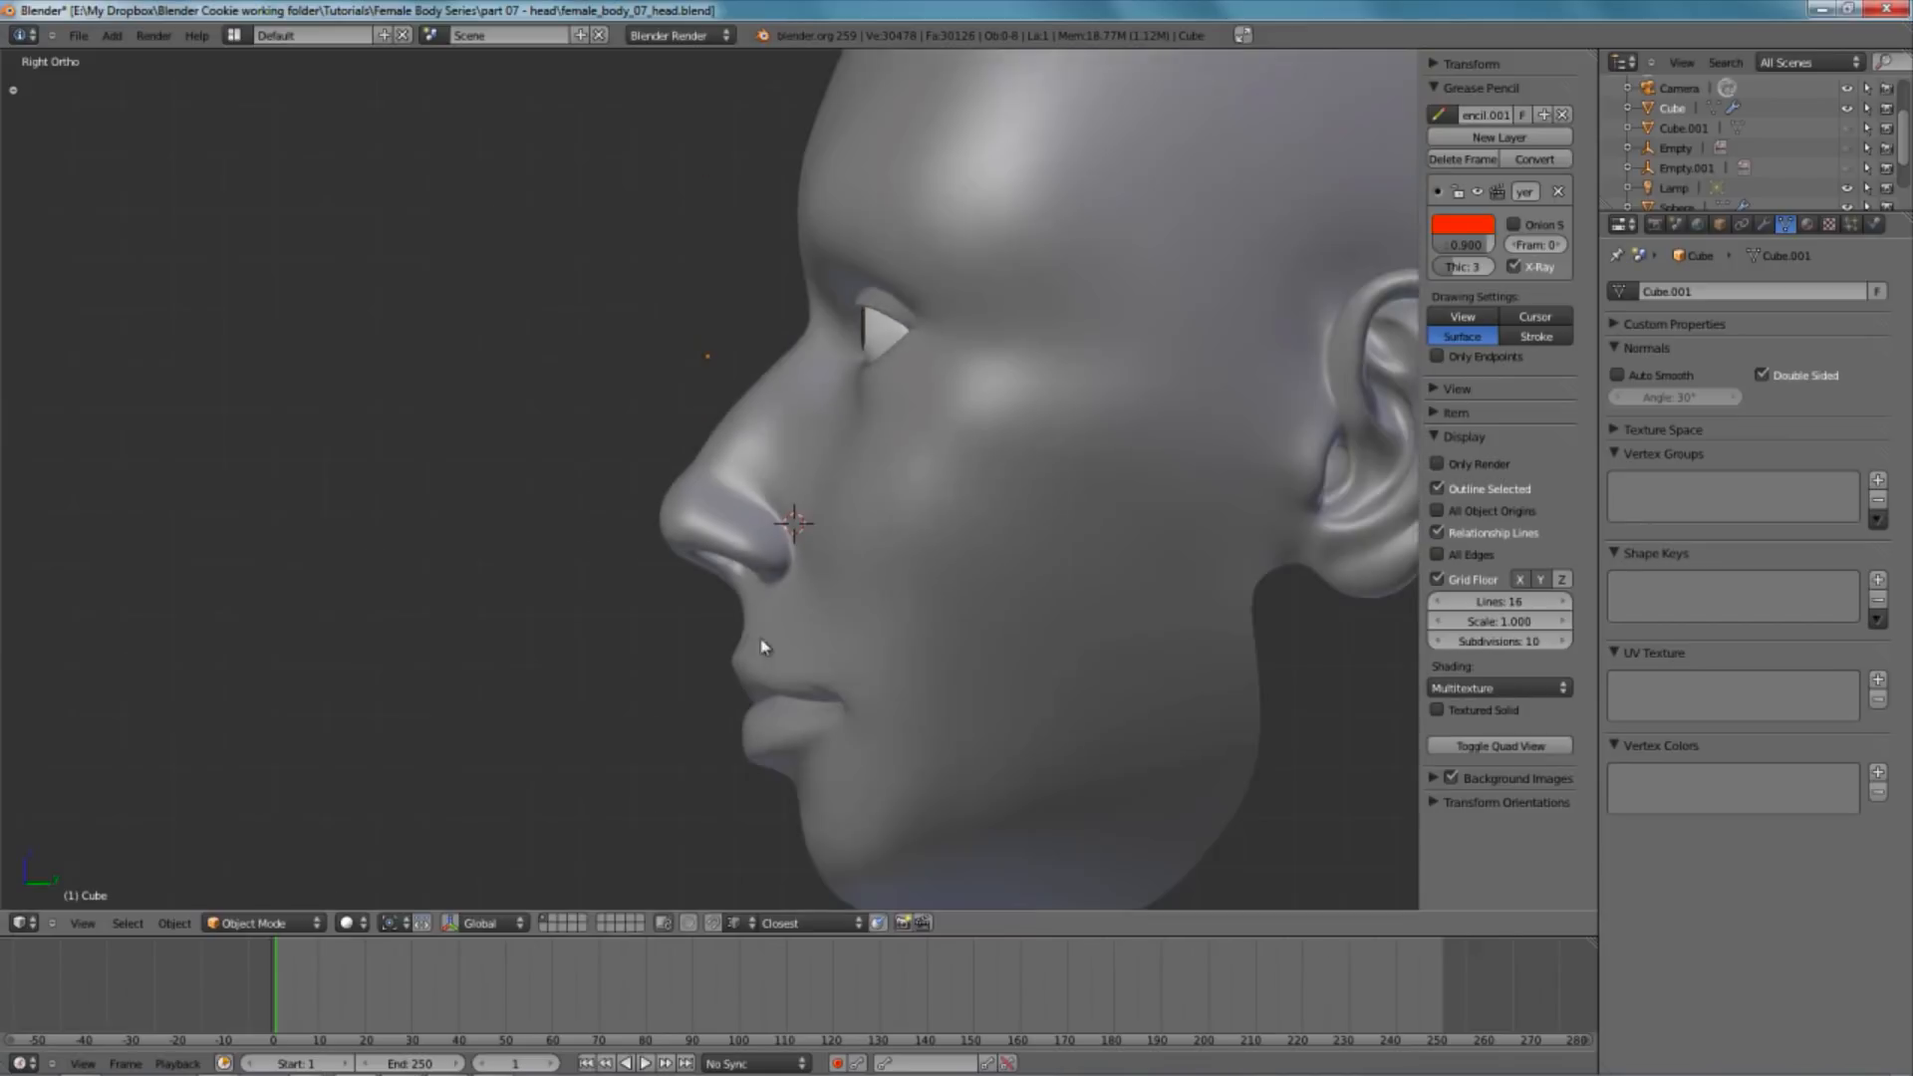
key("alt+h")
scroll(707, 658, "up", 7)
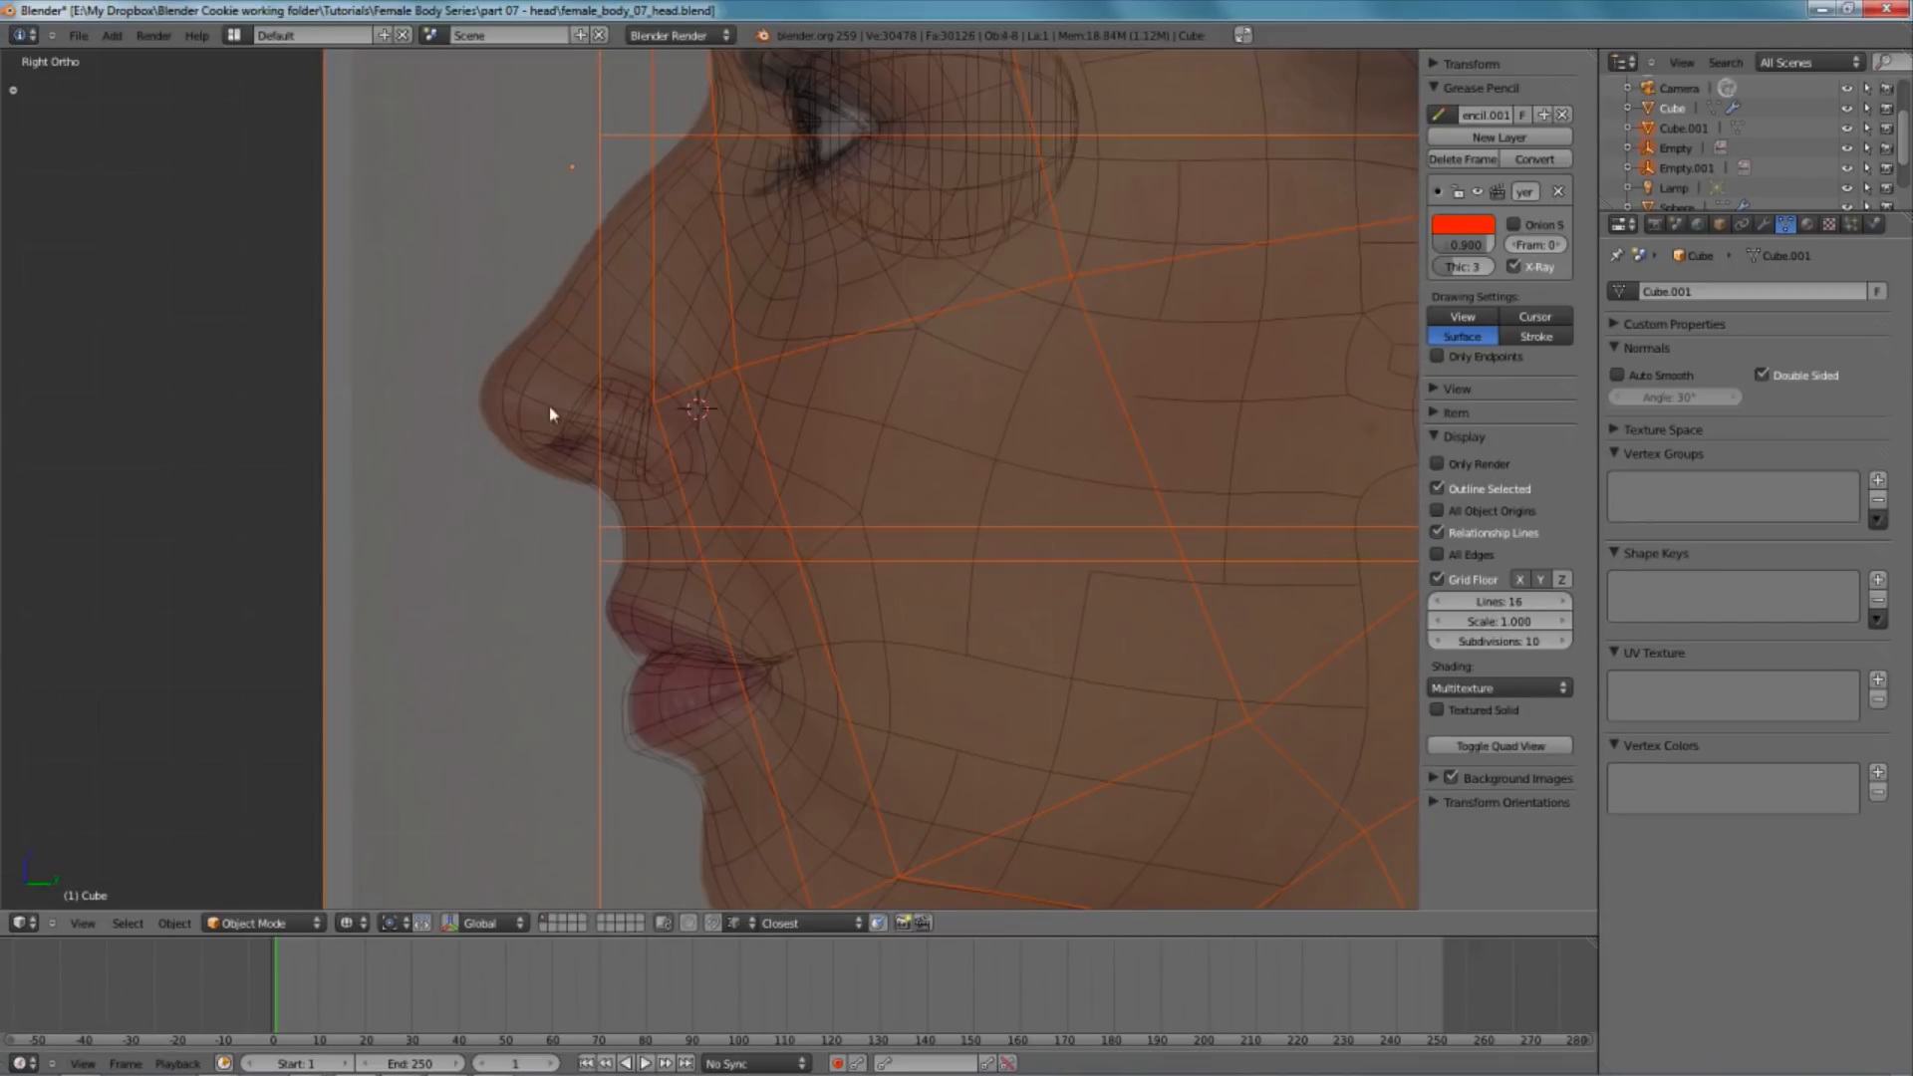
- Move the lower lip's front vertices back to match the profile in the side reference
key("Tab")
scroll(750, 513, "up", 4)
key("a")
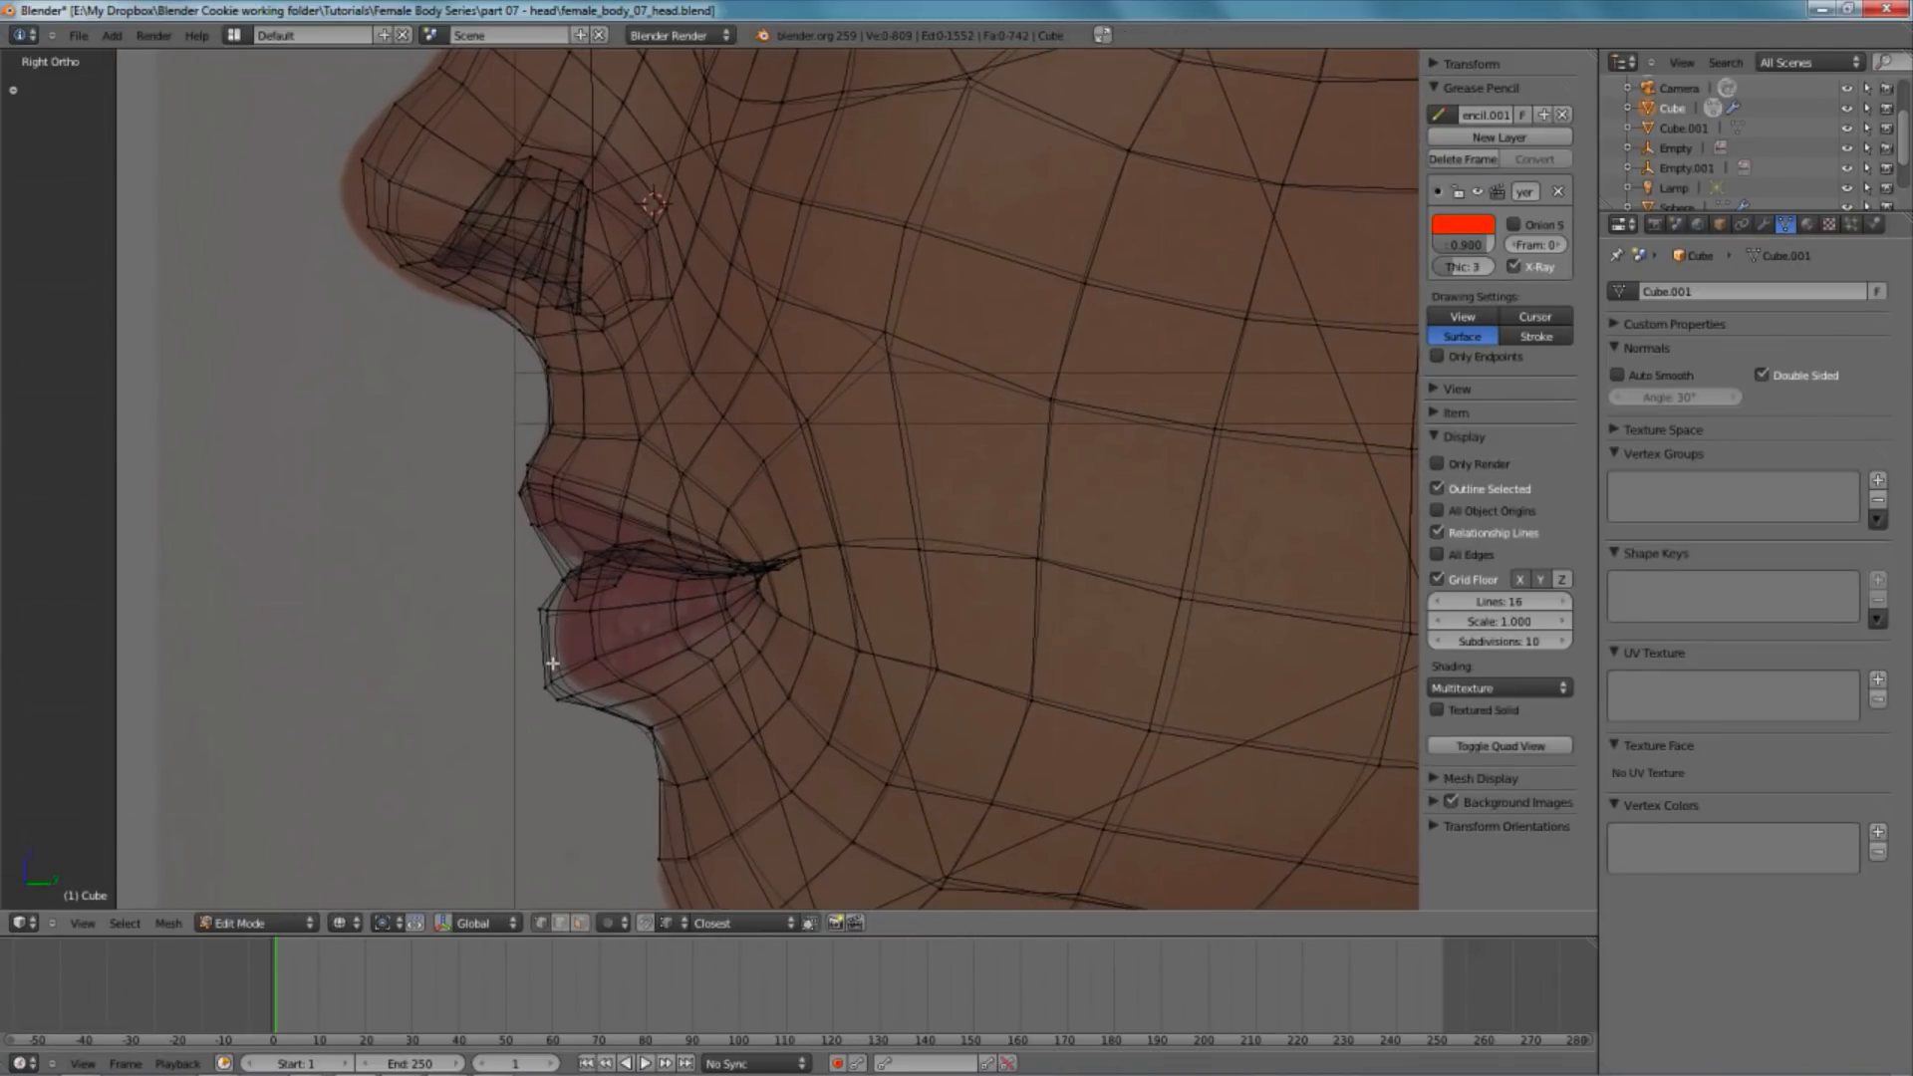
key("g")
left_click(602, 719)
key("a")
key("b")
left_click_drag(536, 589, 623, 719)
key("g")
left_click(573, 652)
key("b")
key("g")
left_click(618, 715)
key("a")
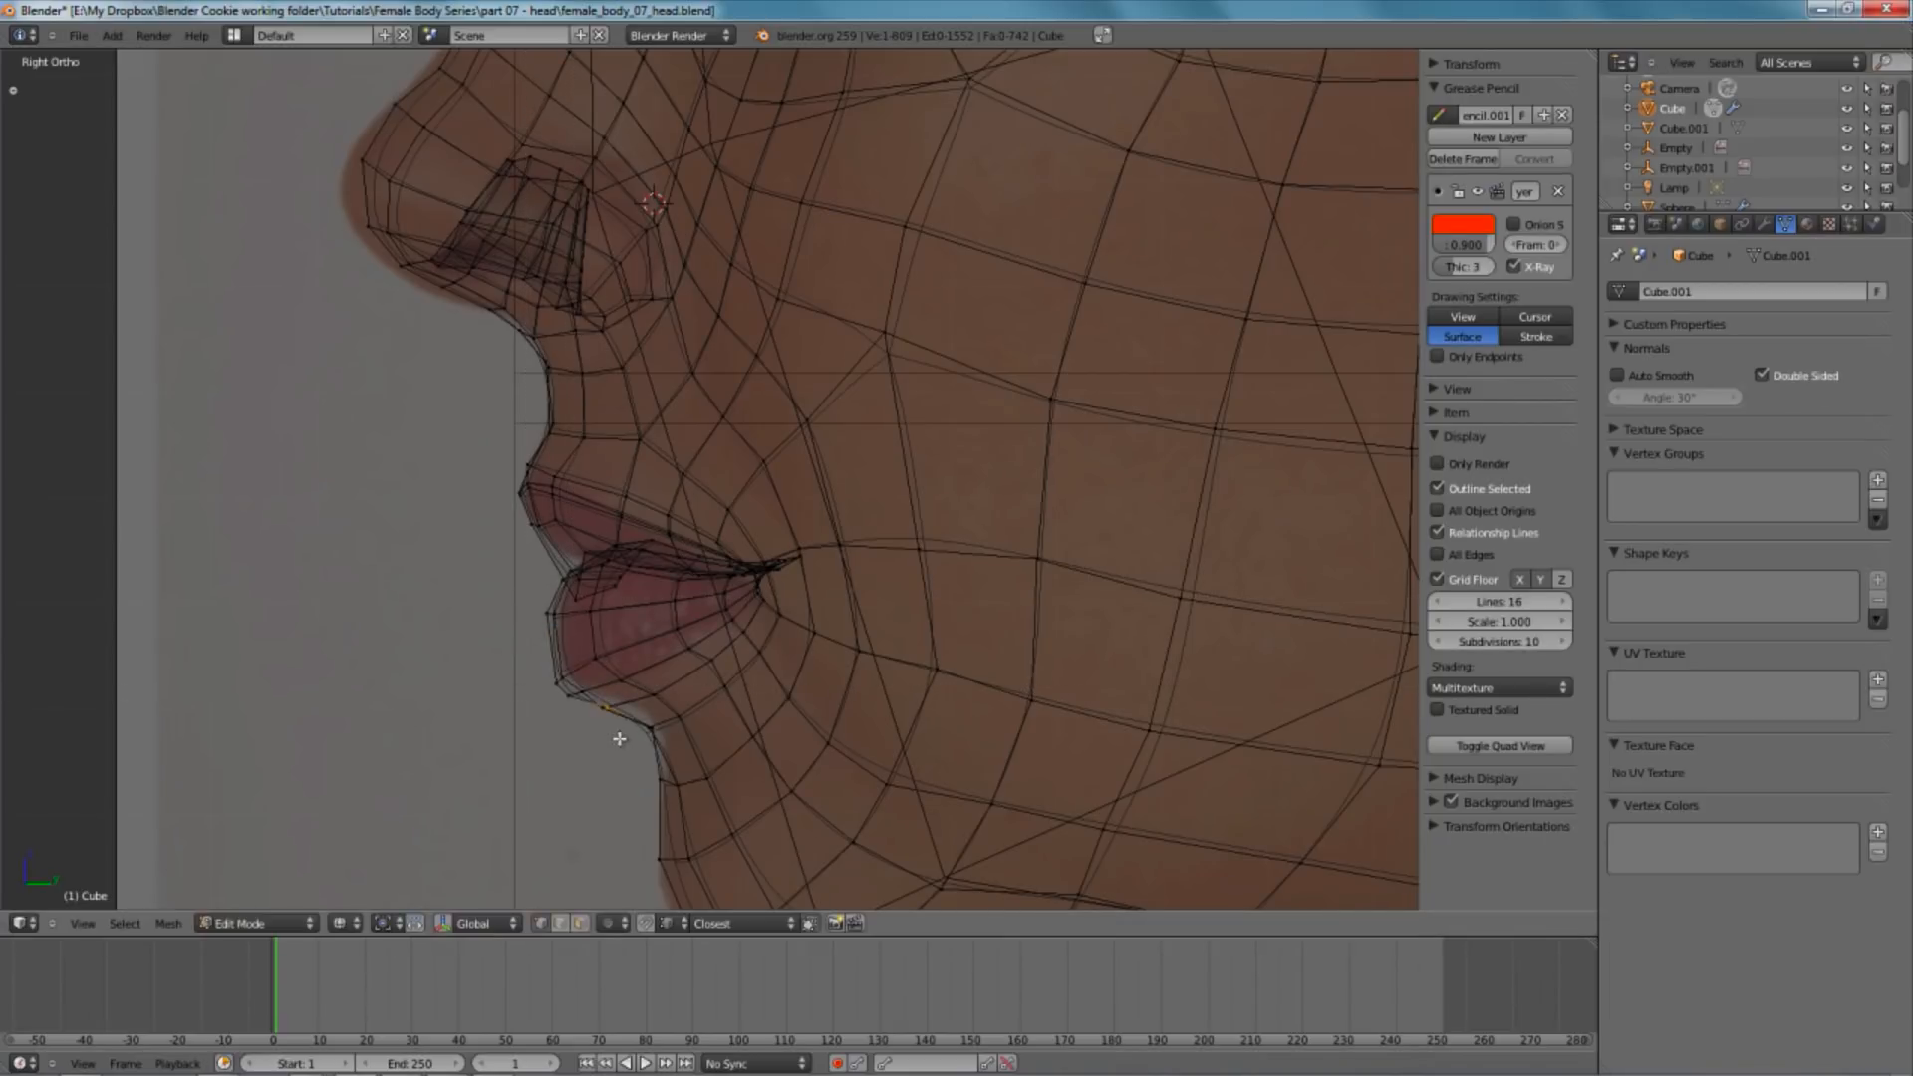
- Align the vertices in the hollow below the lower lip with the reference profile
key("g")
left_click(628, 726)
key("a")
key("b")
left_click_drag(697, 747, 696, 747)
key("g")
left_click(683, 743)
key("g")
left_click(670, 740)
key("a")
- Box-select the front faces of the lower lip and fine-tune their position against the side reference
key("b")
left_click_drag(533, 603, 636, 707)
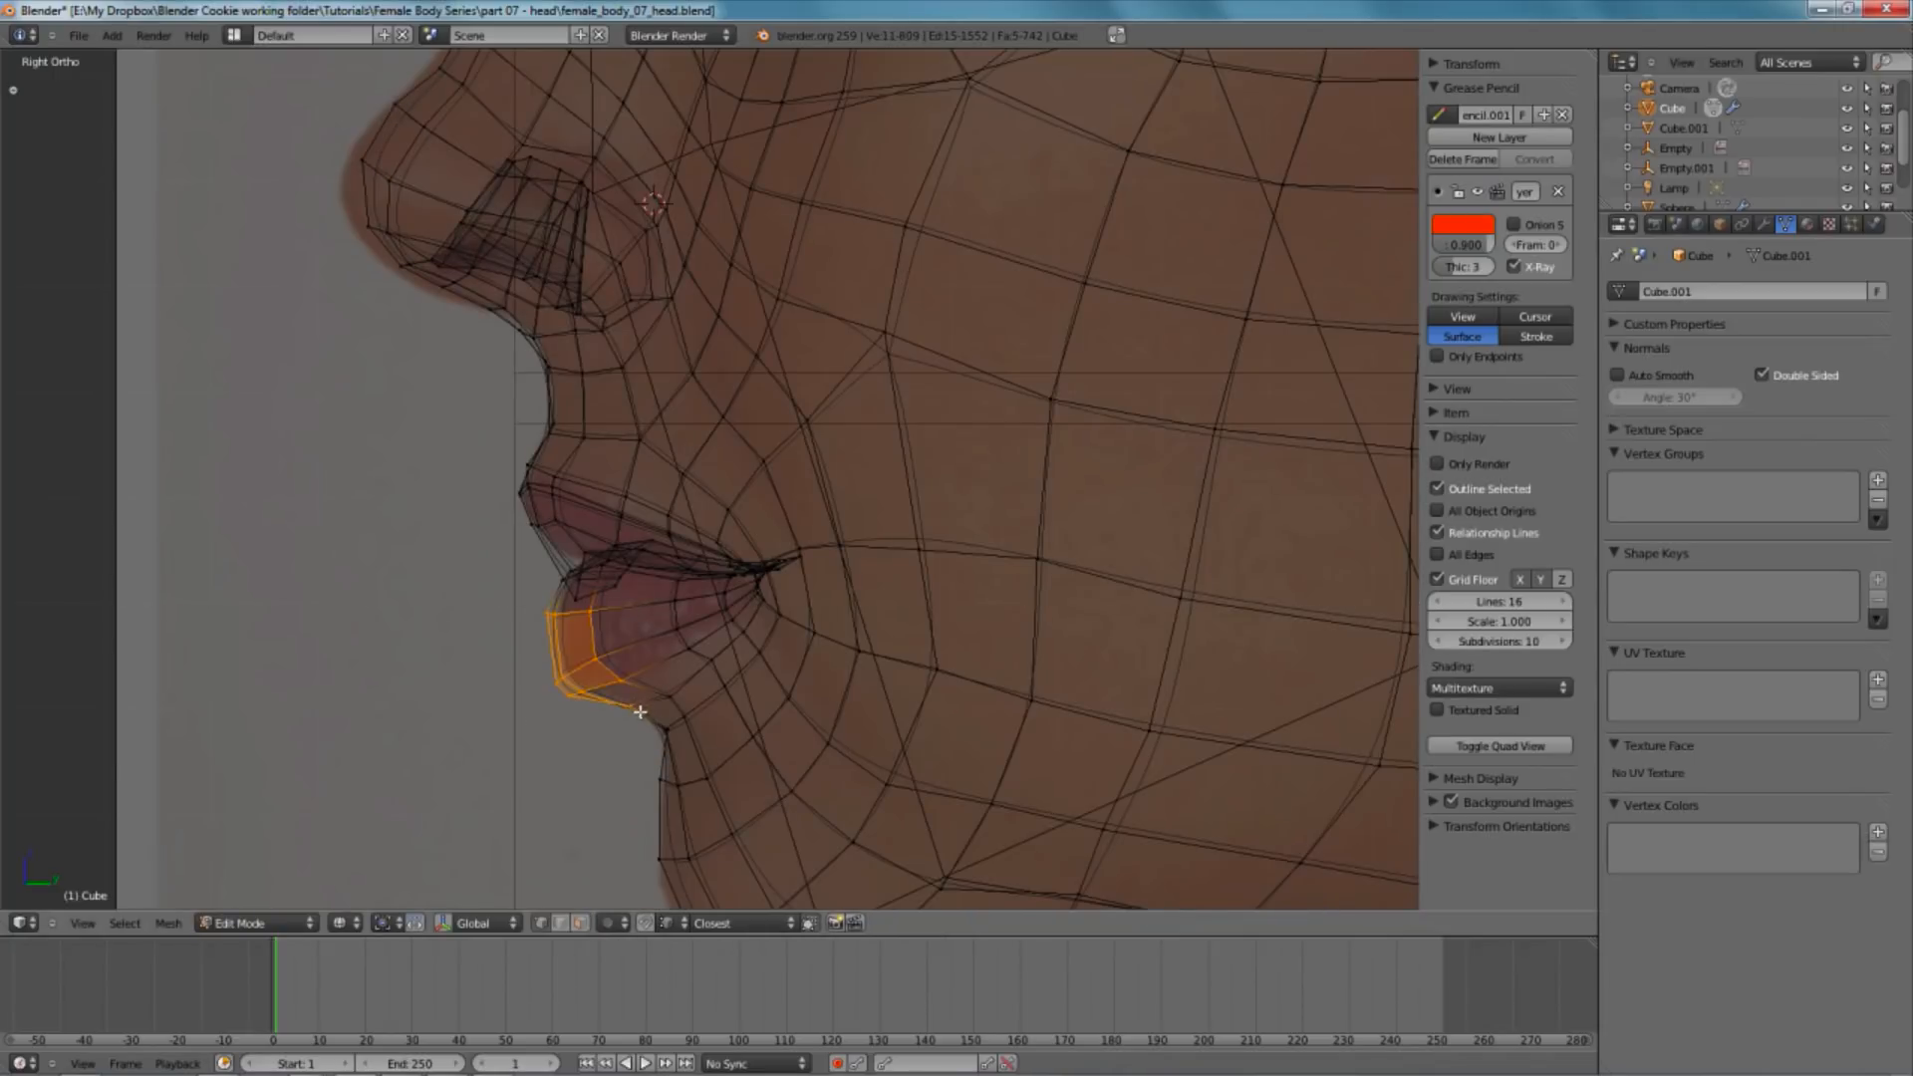
key("g")
left_click(688, 753)
scroll(558, 698, "up", 2)
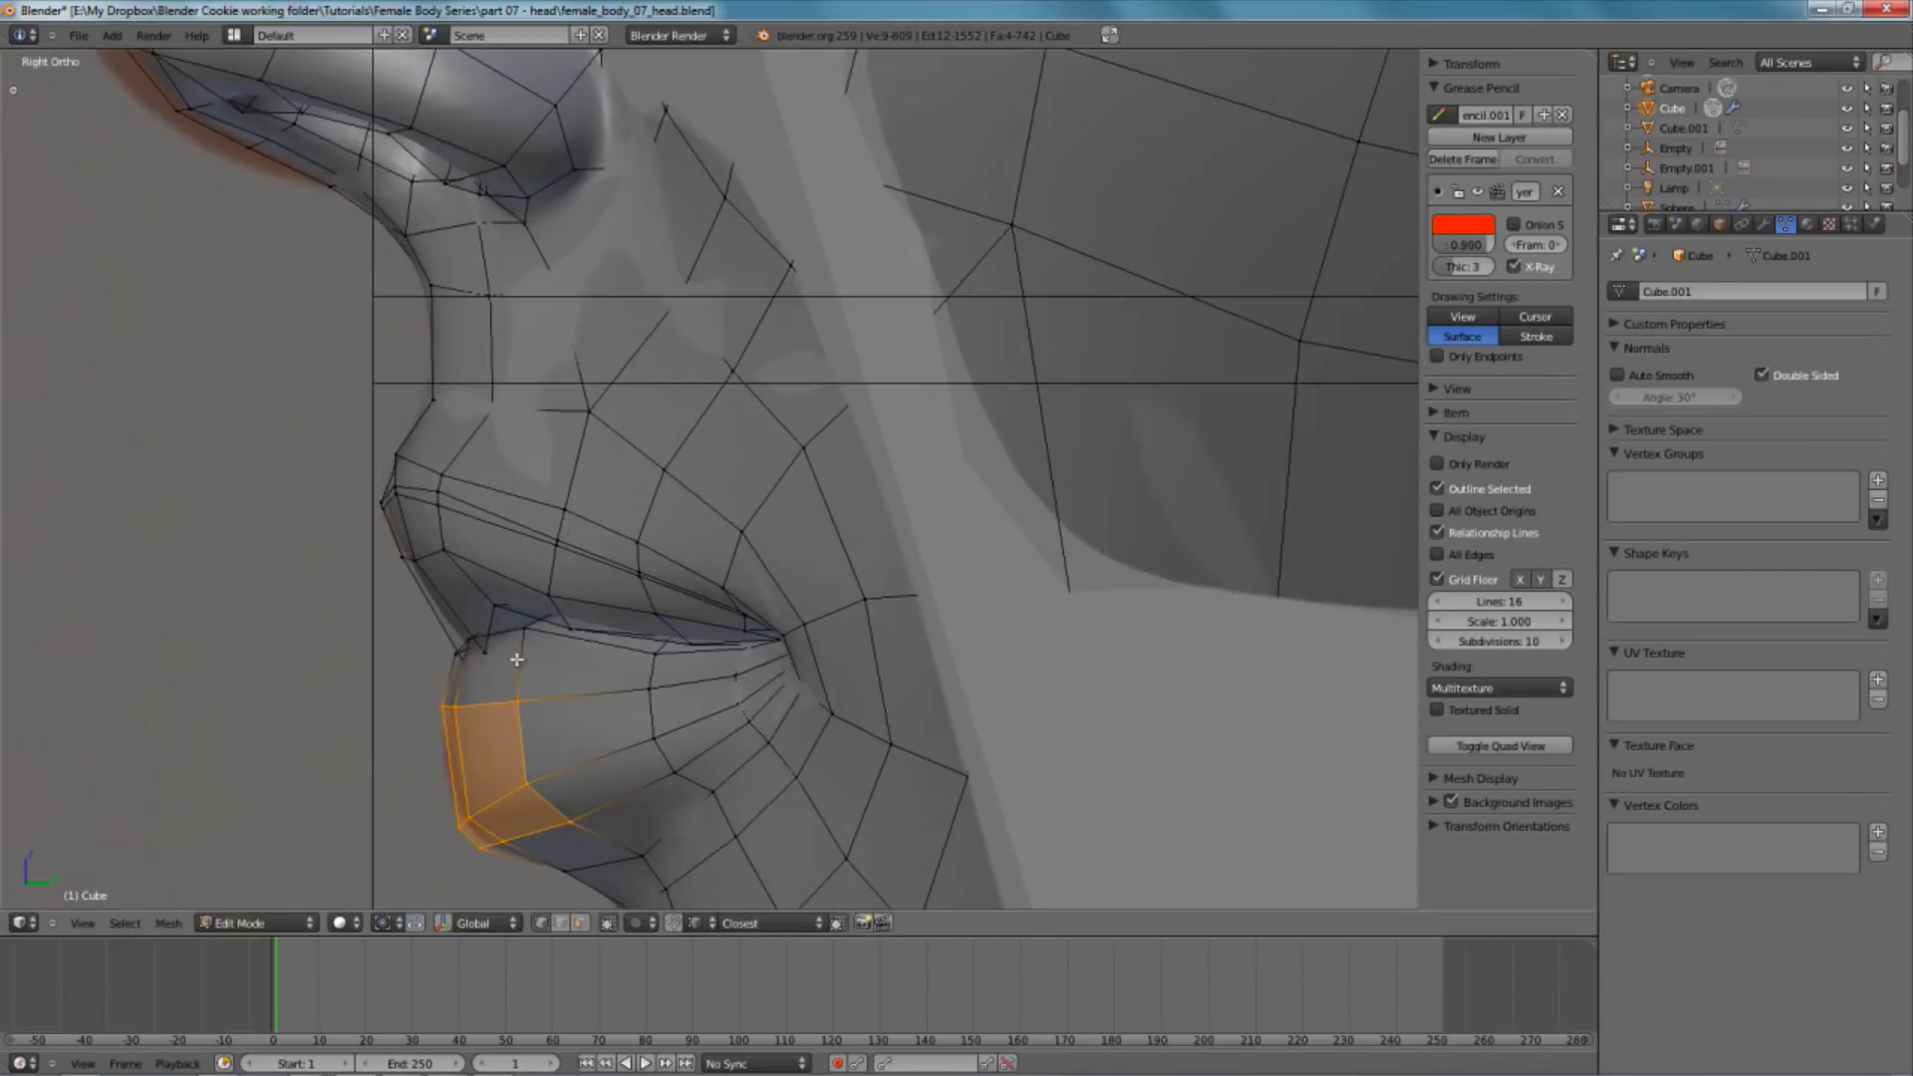
- Shift the inner lip vertices at the front of the mouth opening to follow the reference lip line
right_click(449, 645)
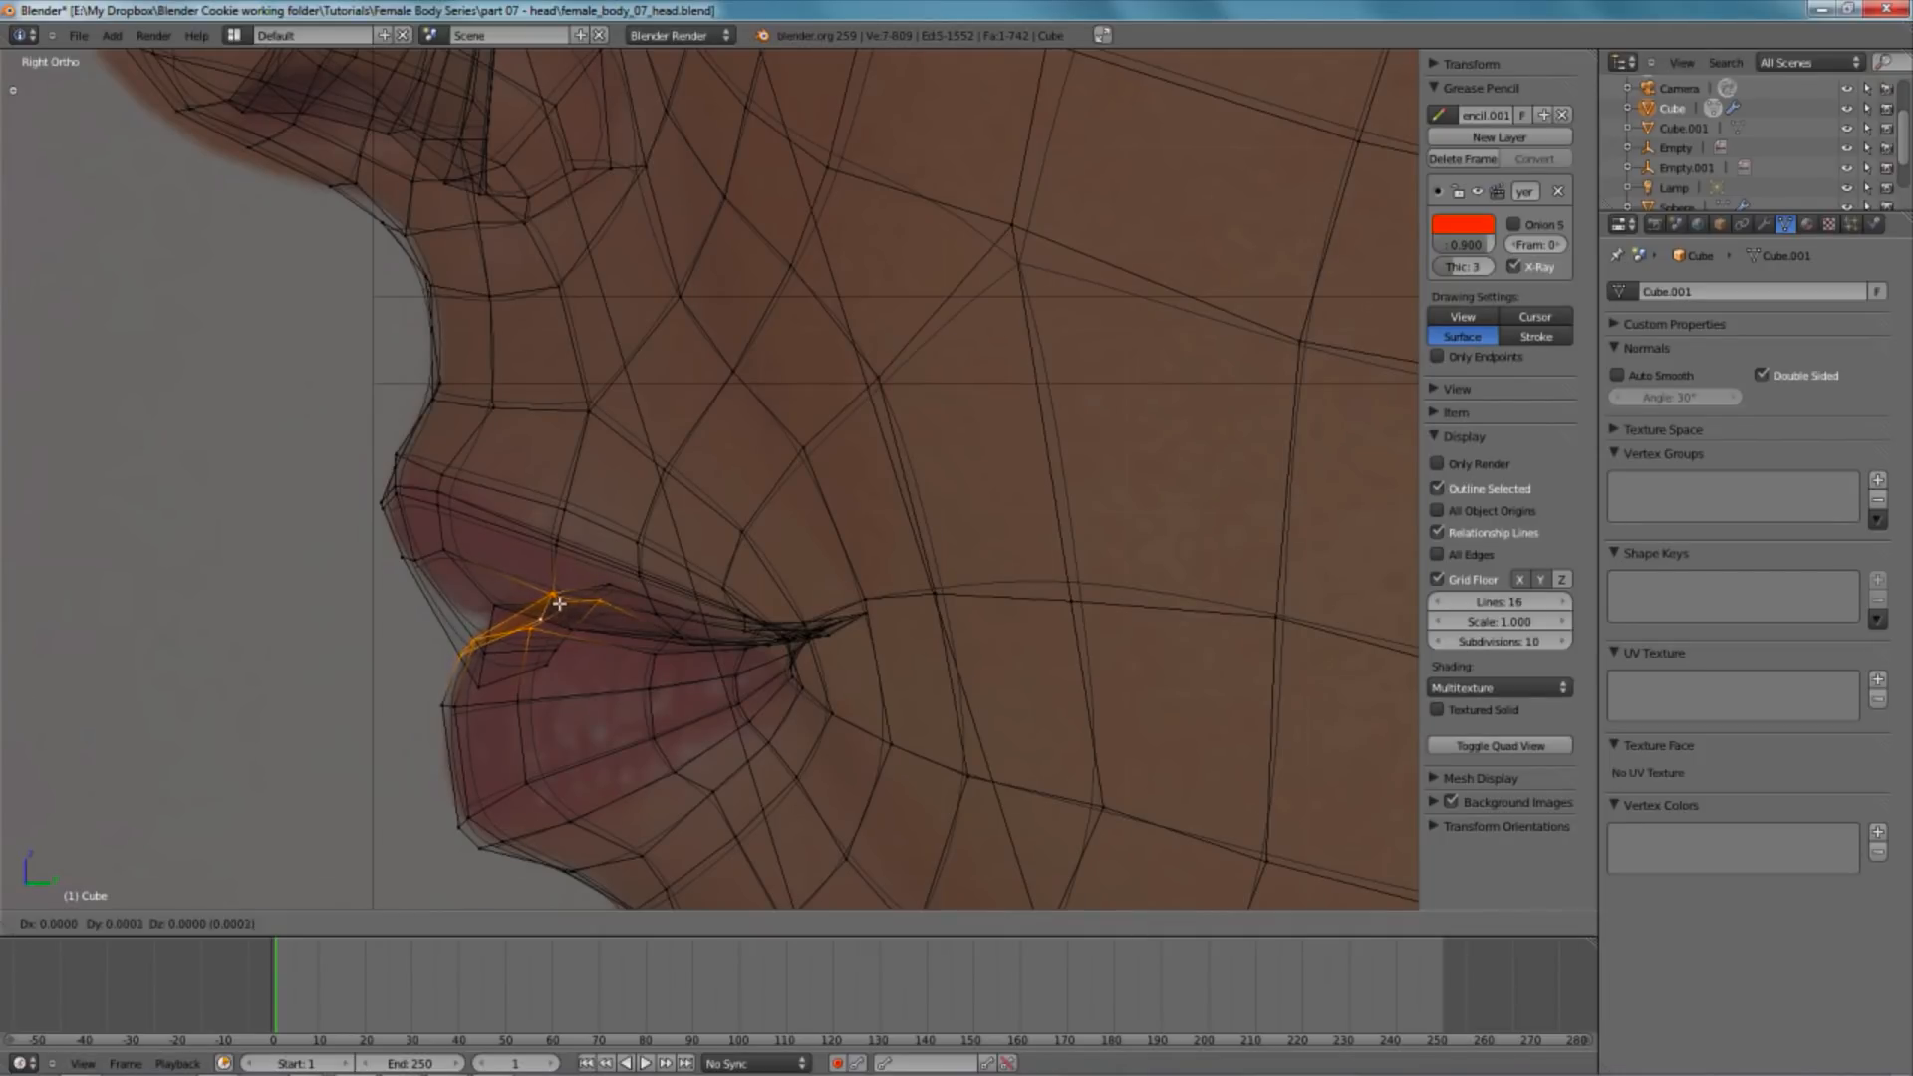
key("alt+z")
key("Tab")
key("alt+z")
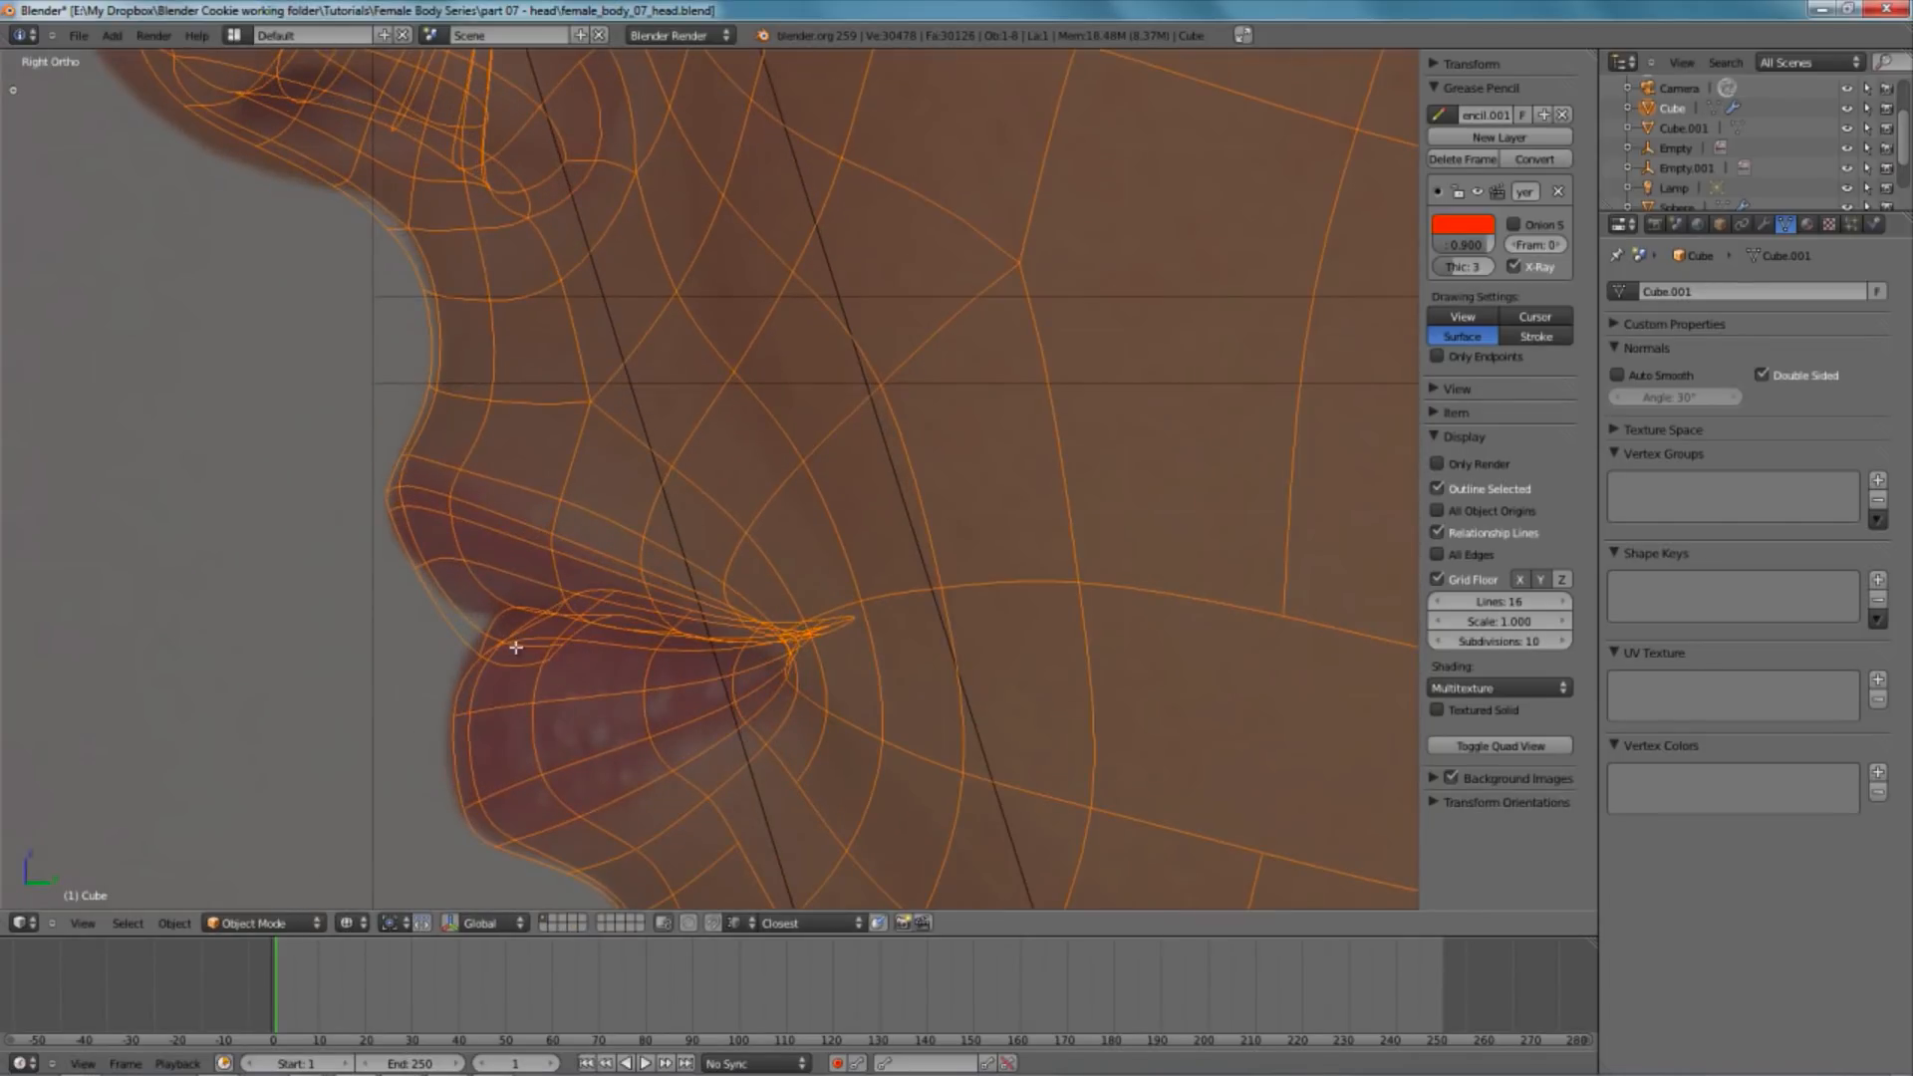
key("Tab")
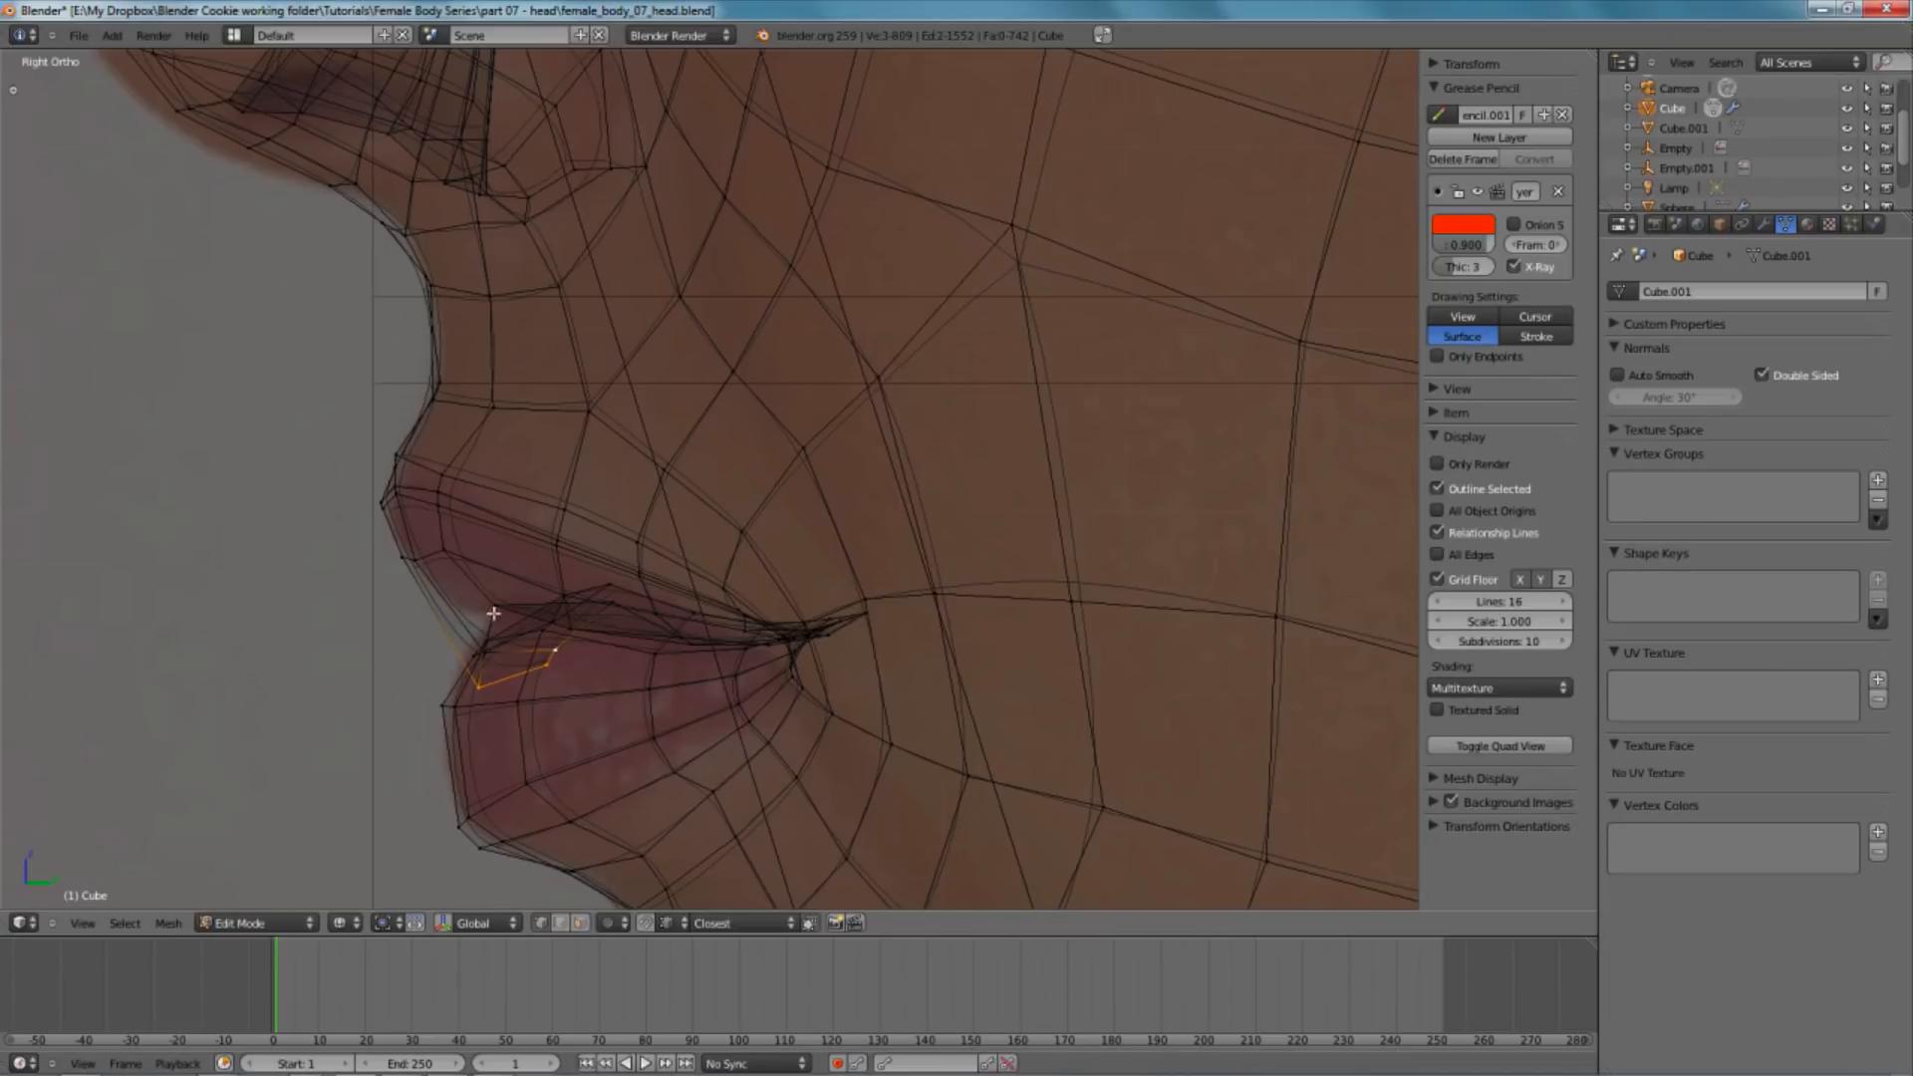
middle_click_drag(526, 607, 509, 654)
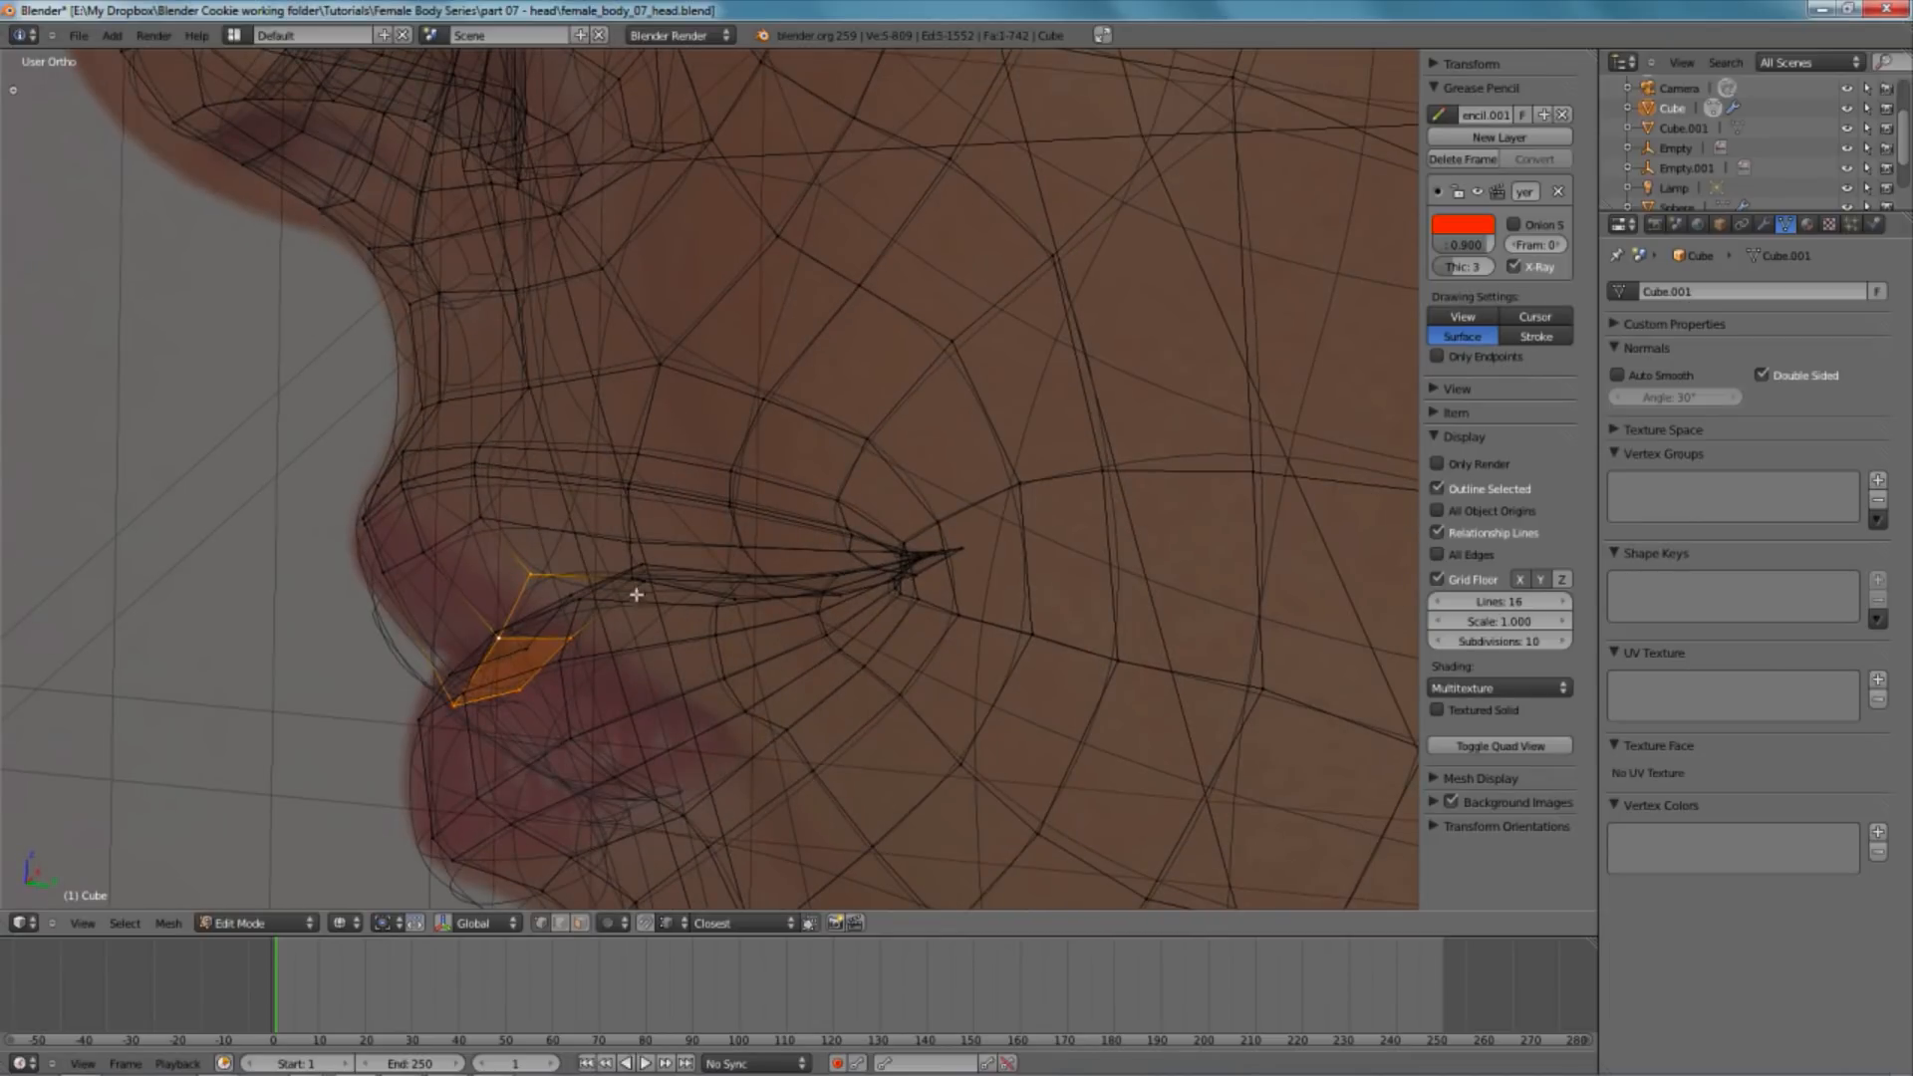
key("KP_3")
key("alt+z")
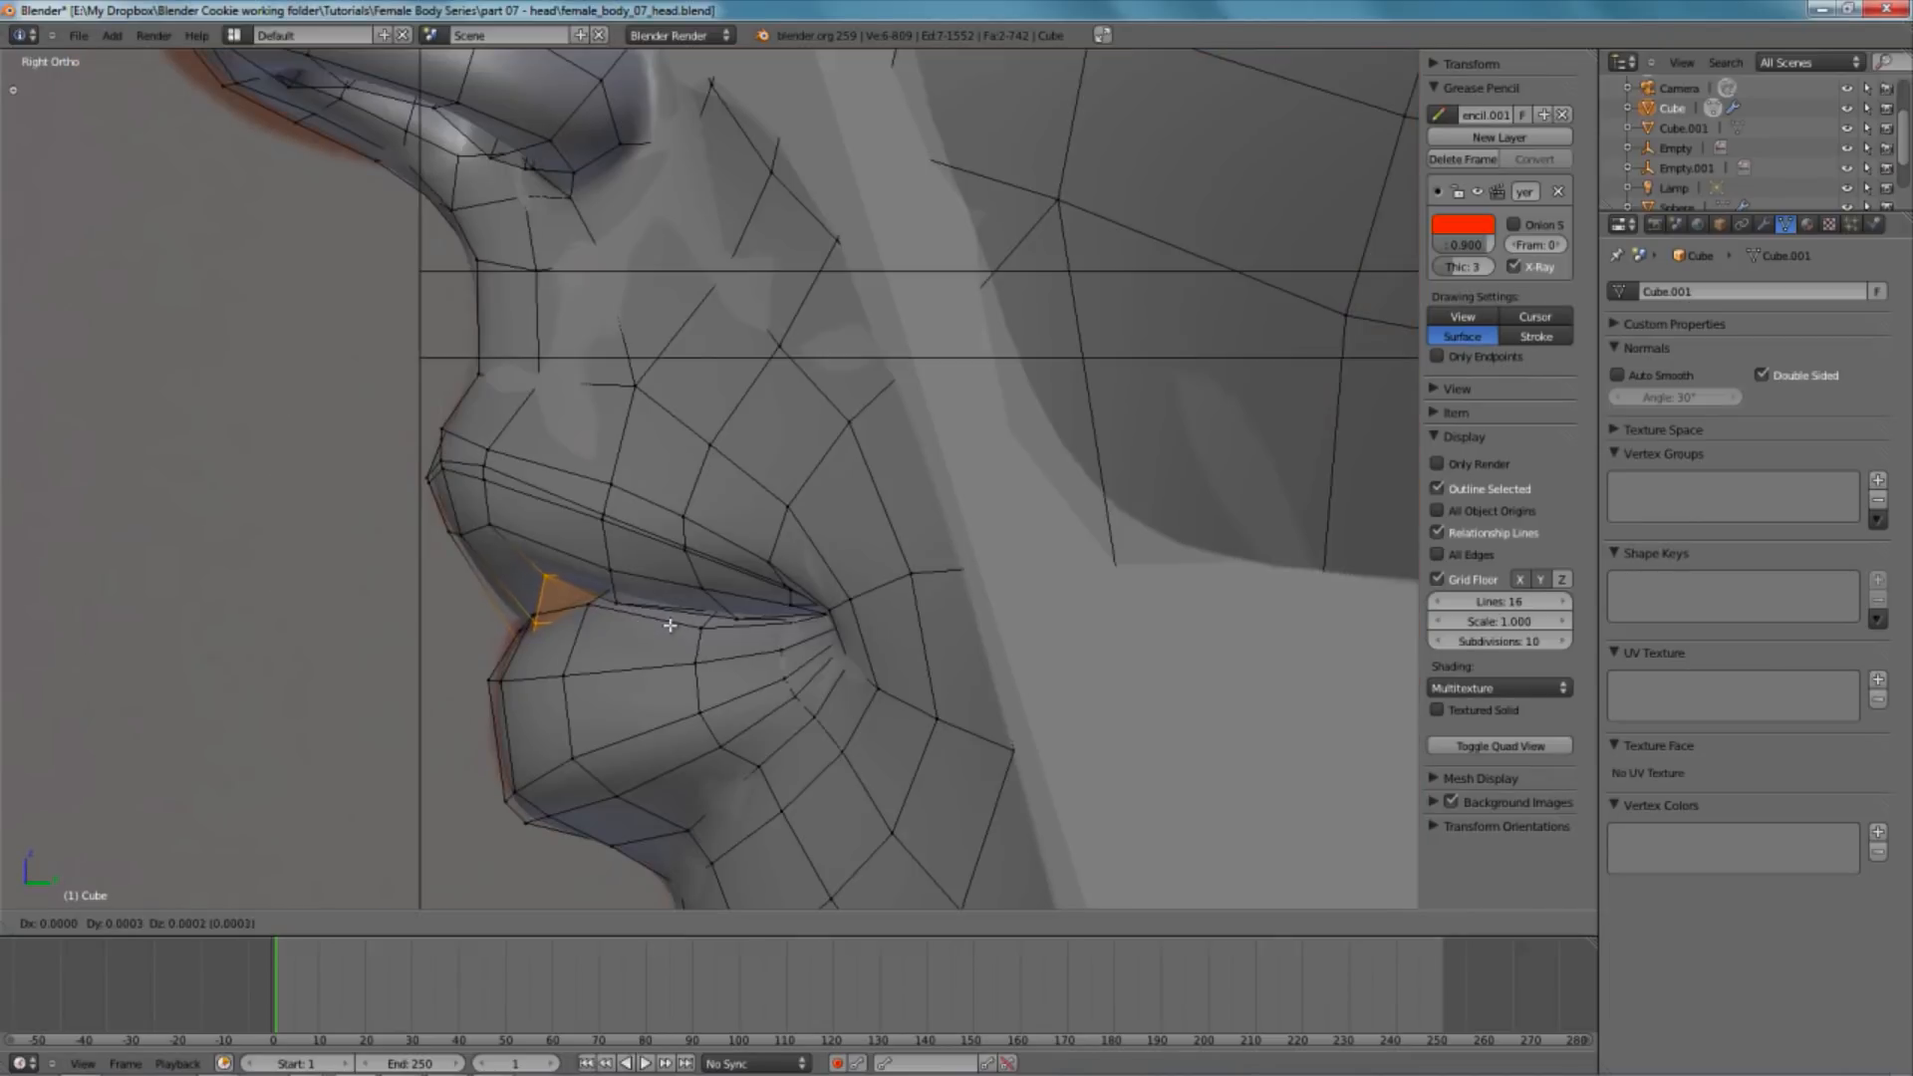
- Move the innermost front face of the lower lip up and back toward the line between the lips
key("alt+z")
key("b")
middle_click_drag(506, 549, 717, 619)
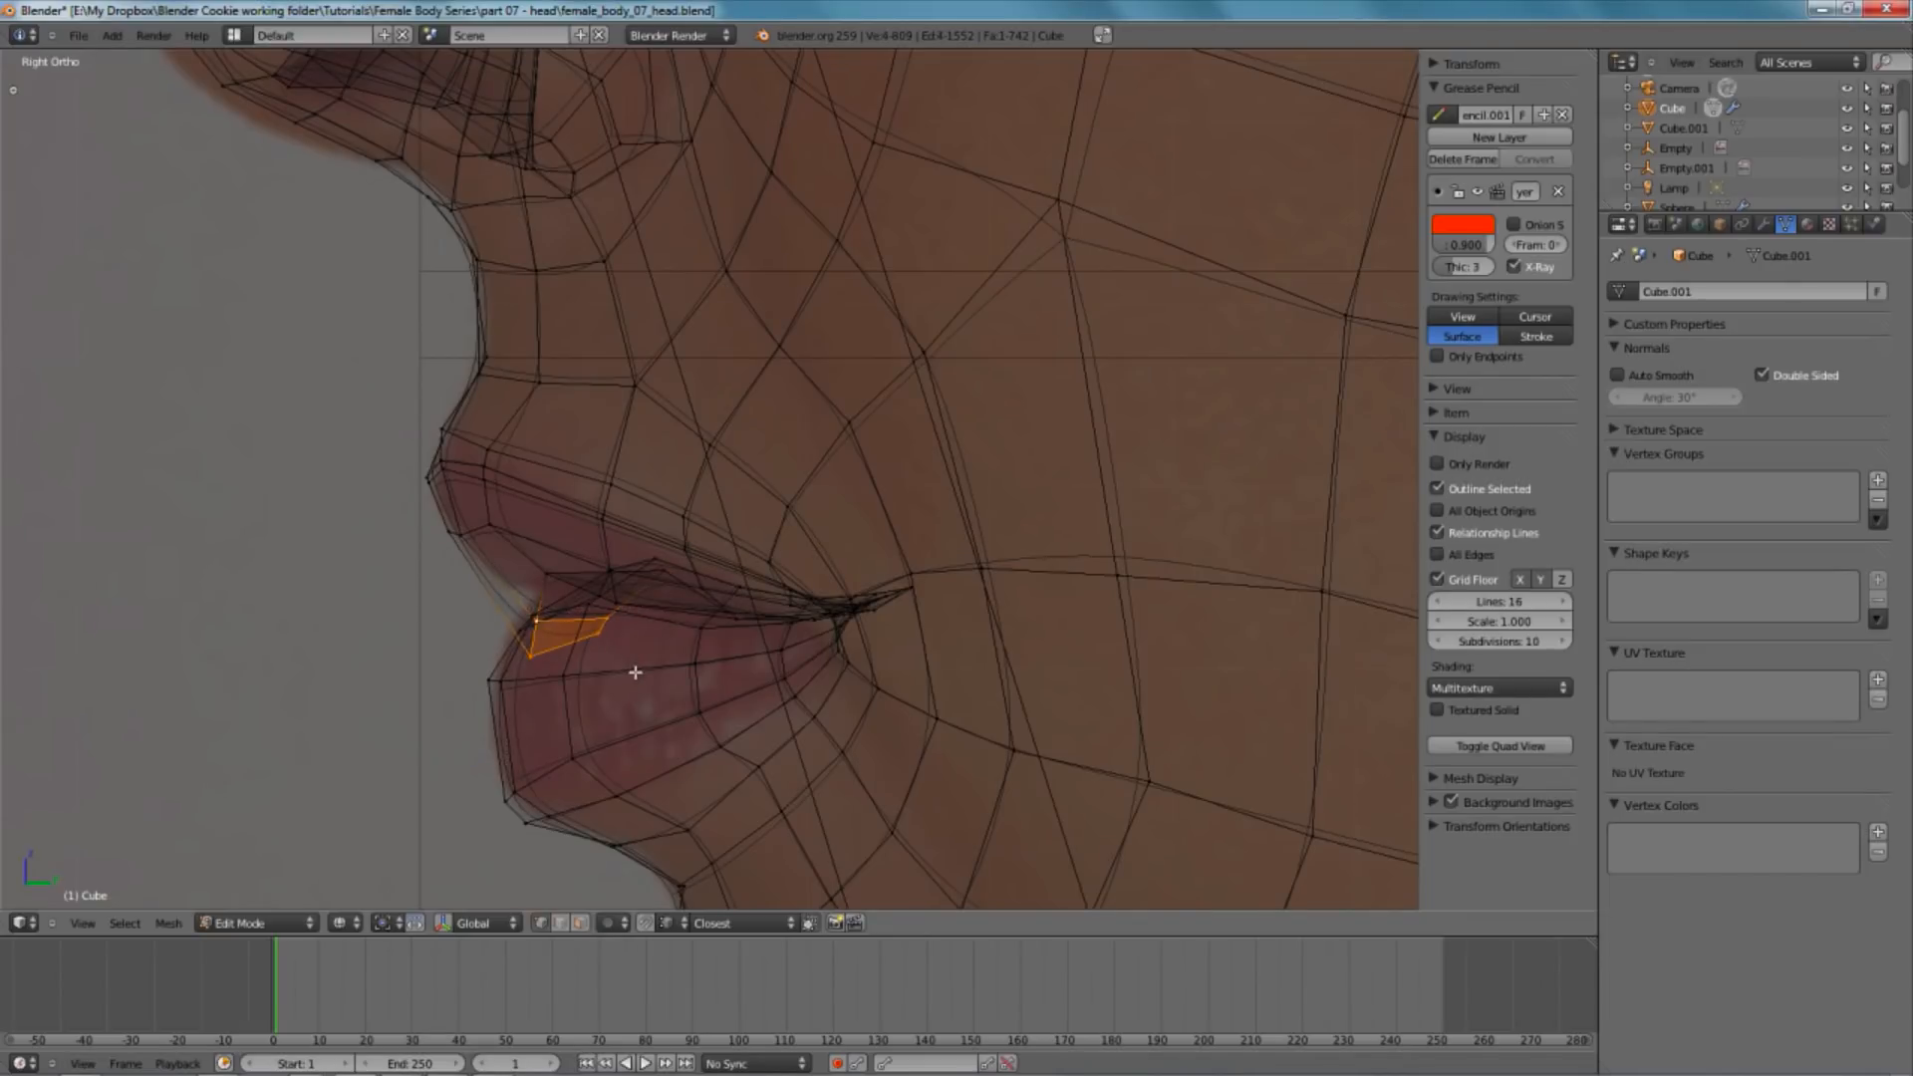
key("g")
left_click(662, 657)
key("alt+z")
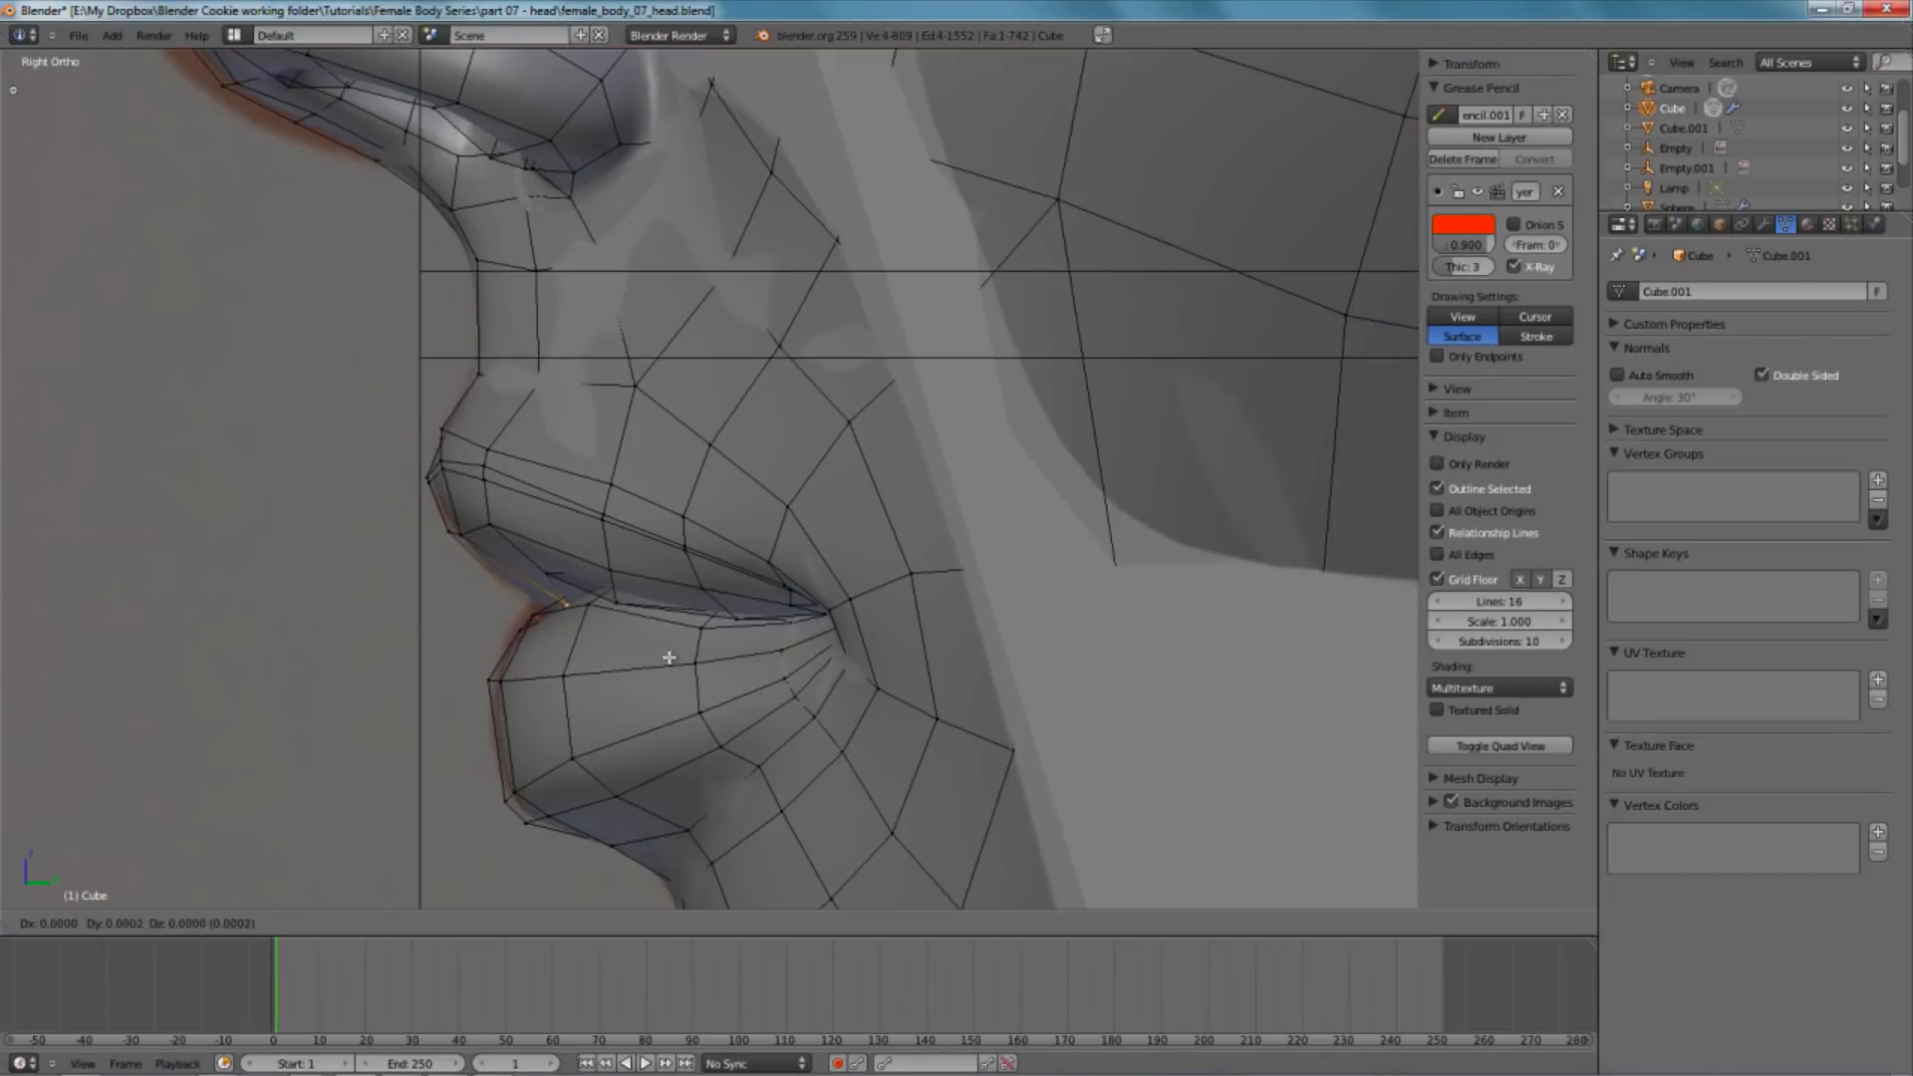
key("alt+z")
key("alt+z")
- Inspect the shaded lips from an angle and adjust the lower lip vertices in side view
mouse_move(665, 657)
middle_mouse_down()
mouse_move(820, 526)
mouse_move(704, 490)
middle_mouse_up()
key("KP_3")
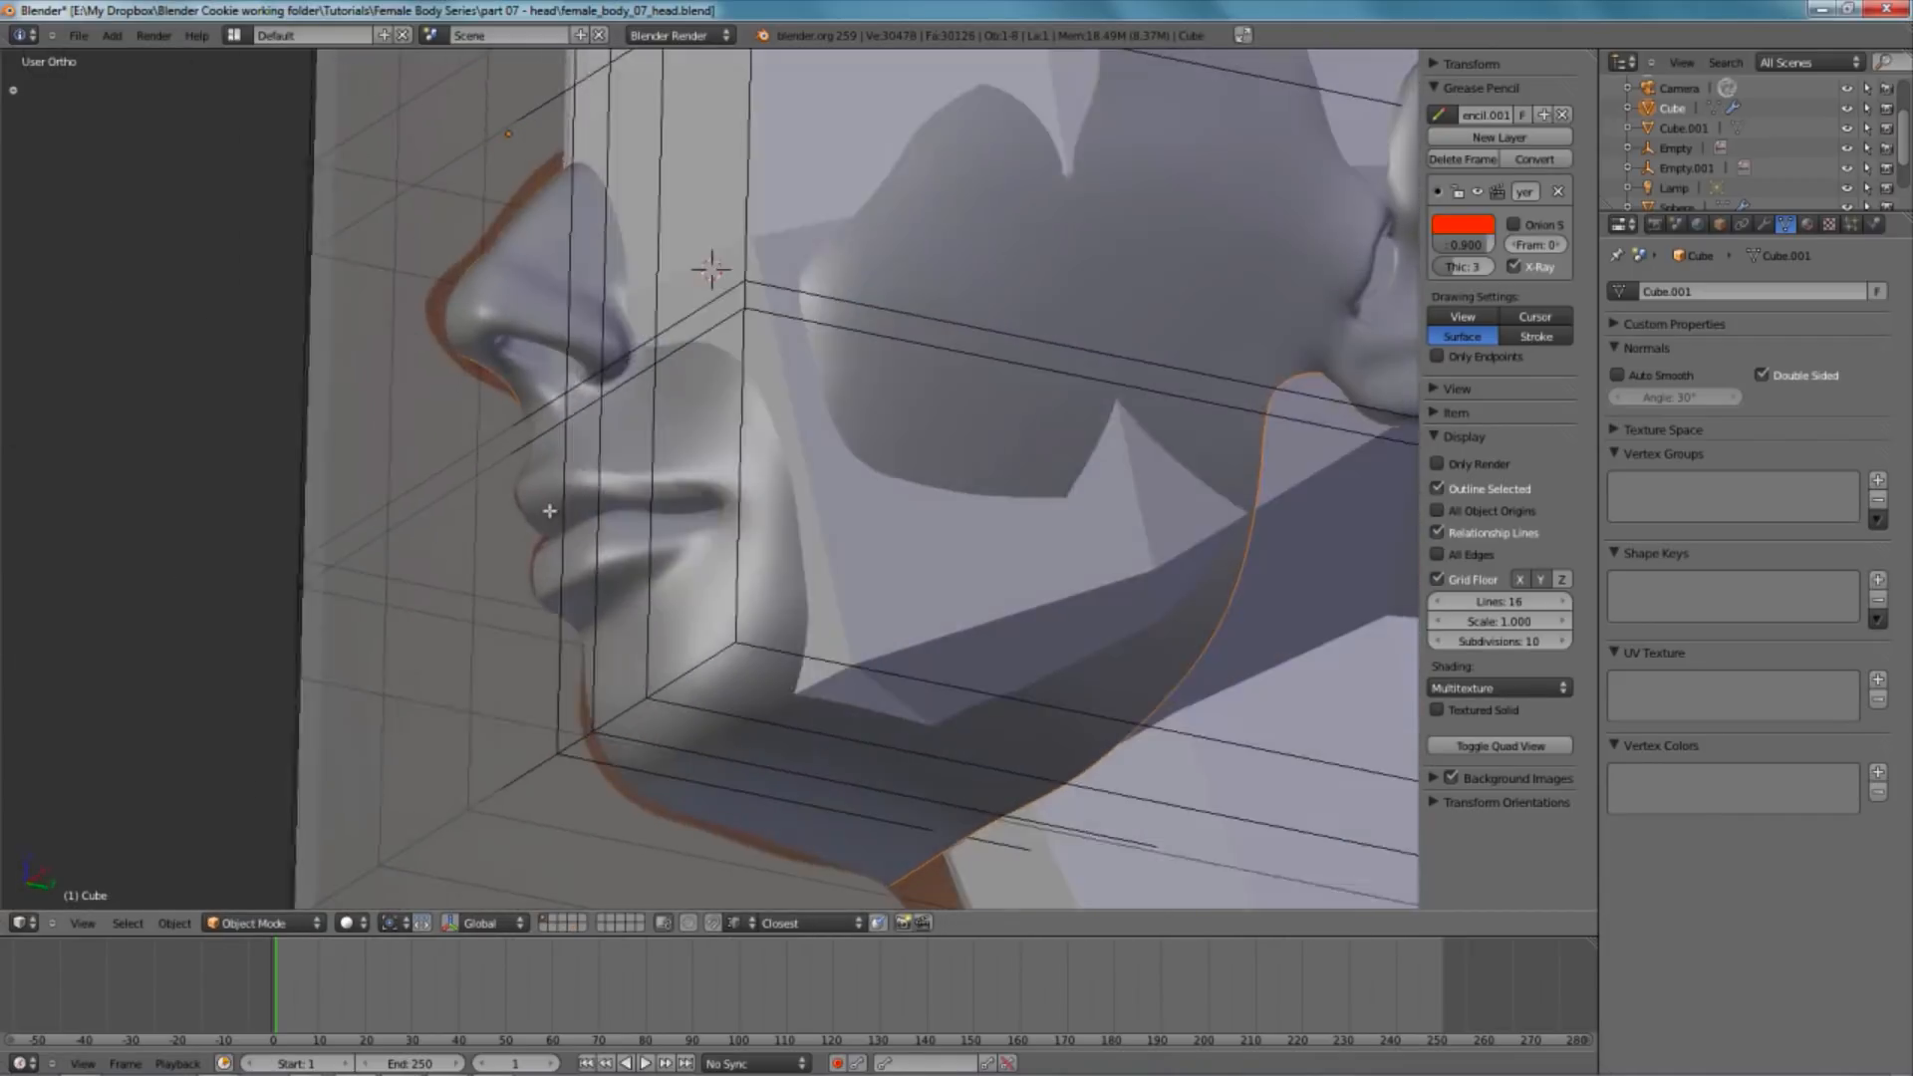
key("alt+z")
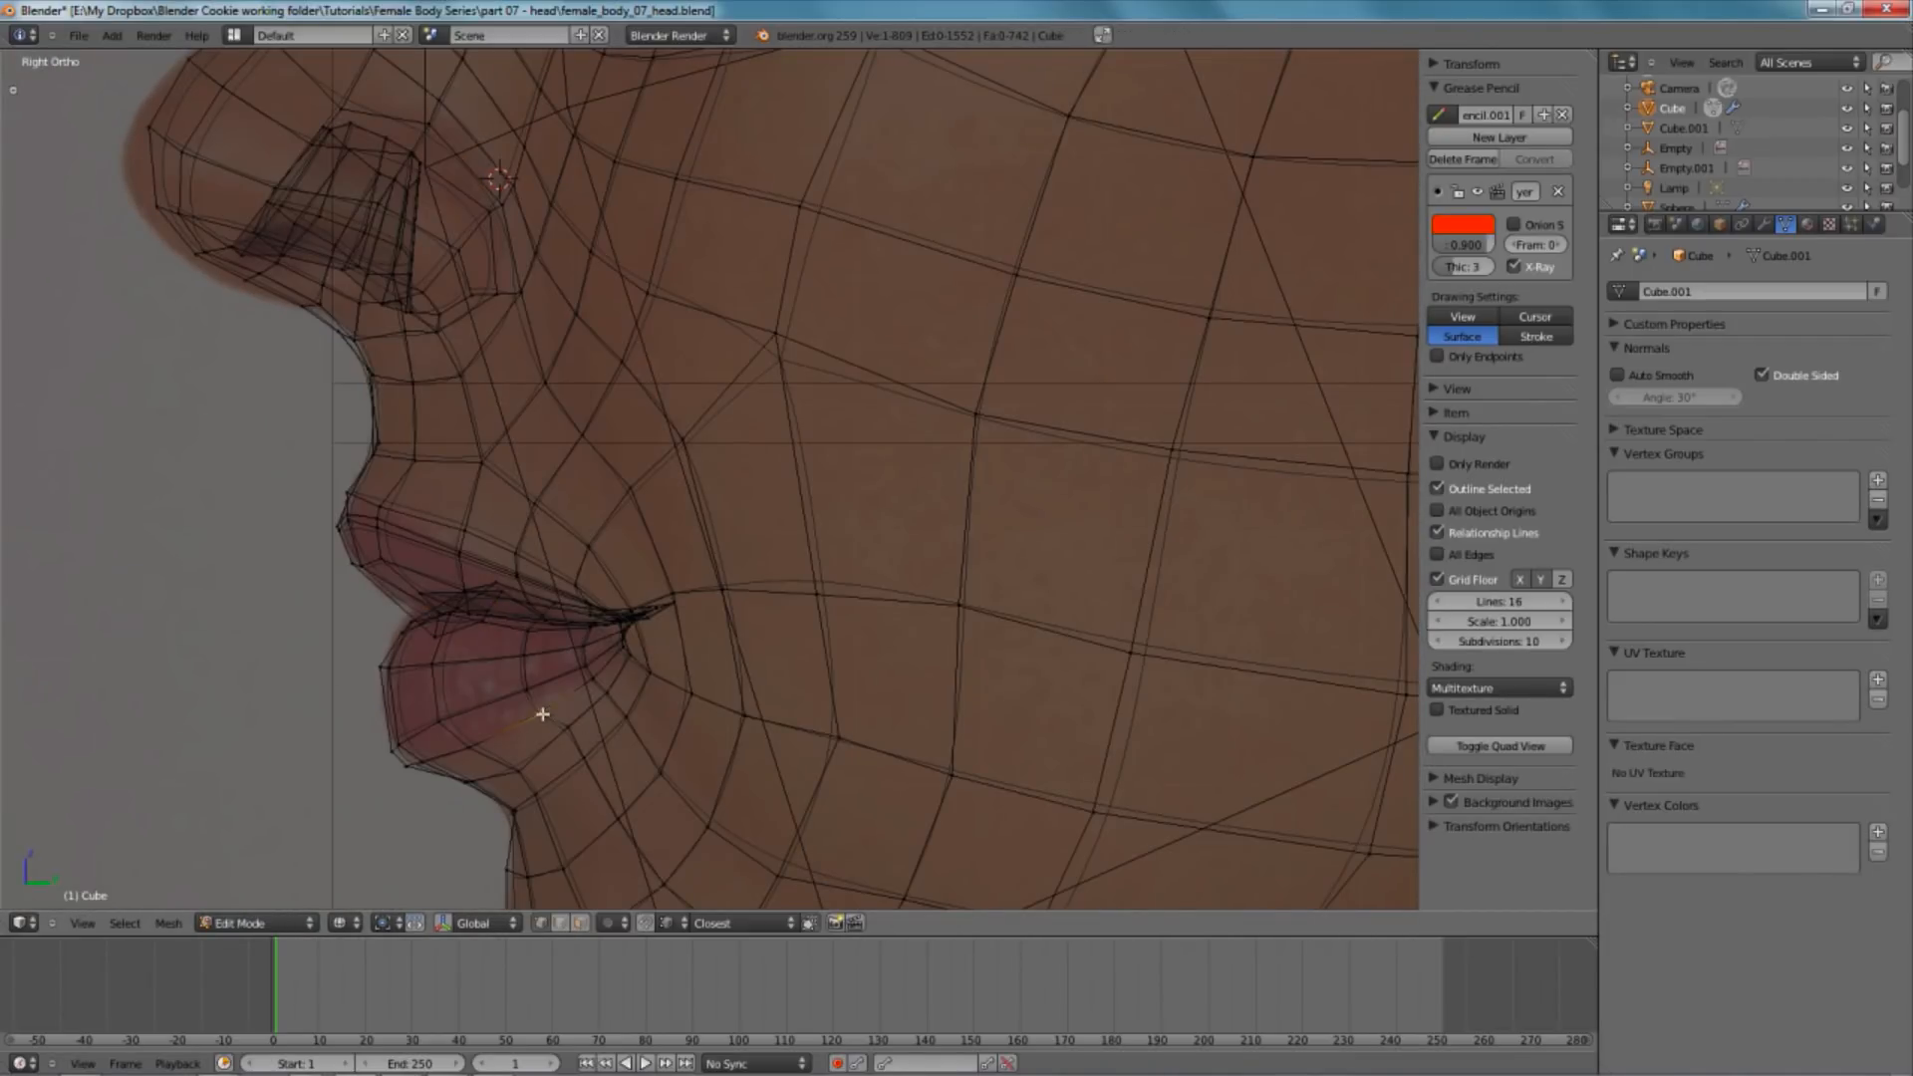
key("g")
left_click(524, 682)
scroll(524, 679, "down", 2)
middle_click_drag(485, 286, 571, 497, "shift")
key("a")
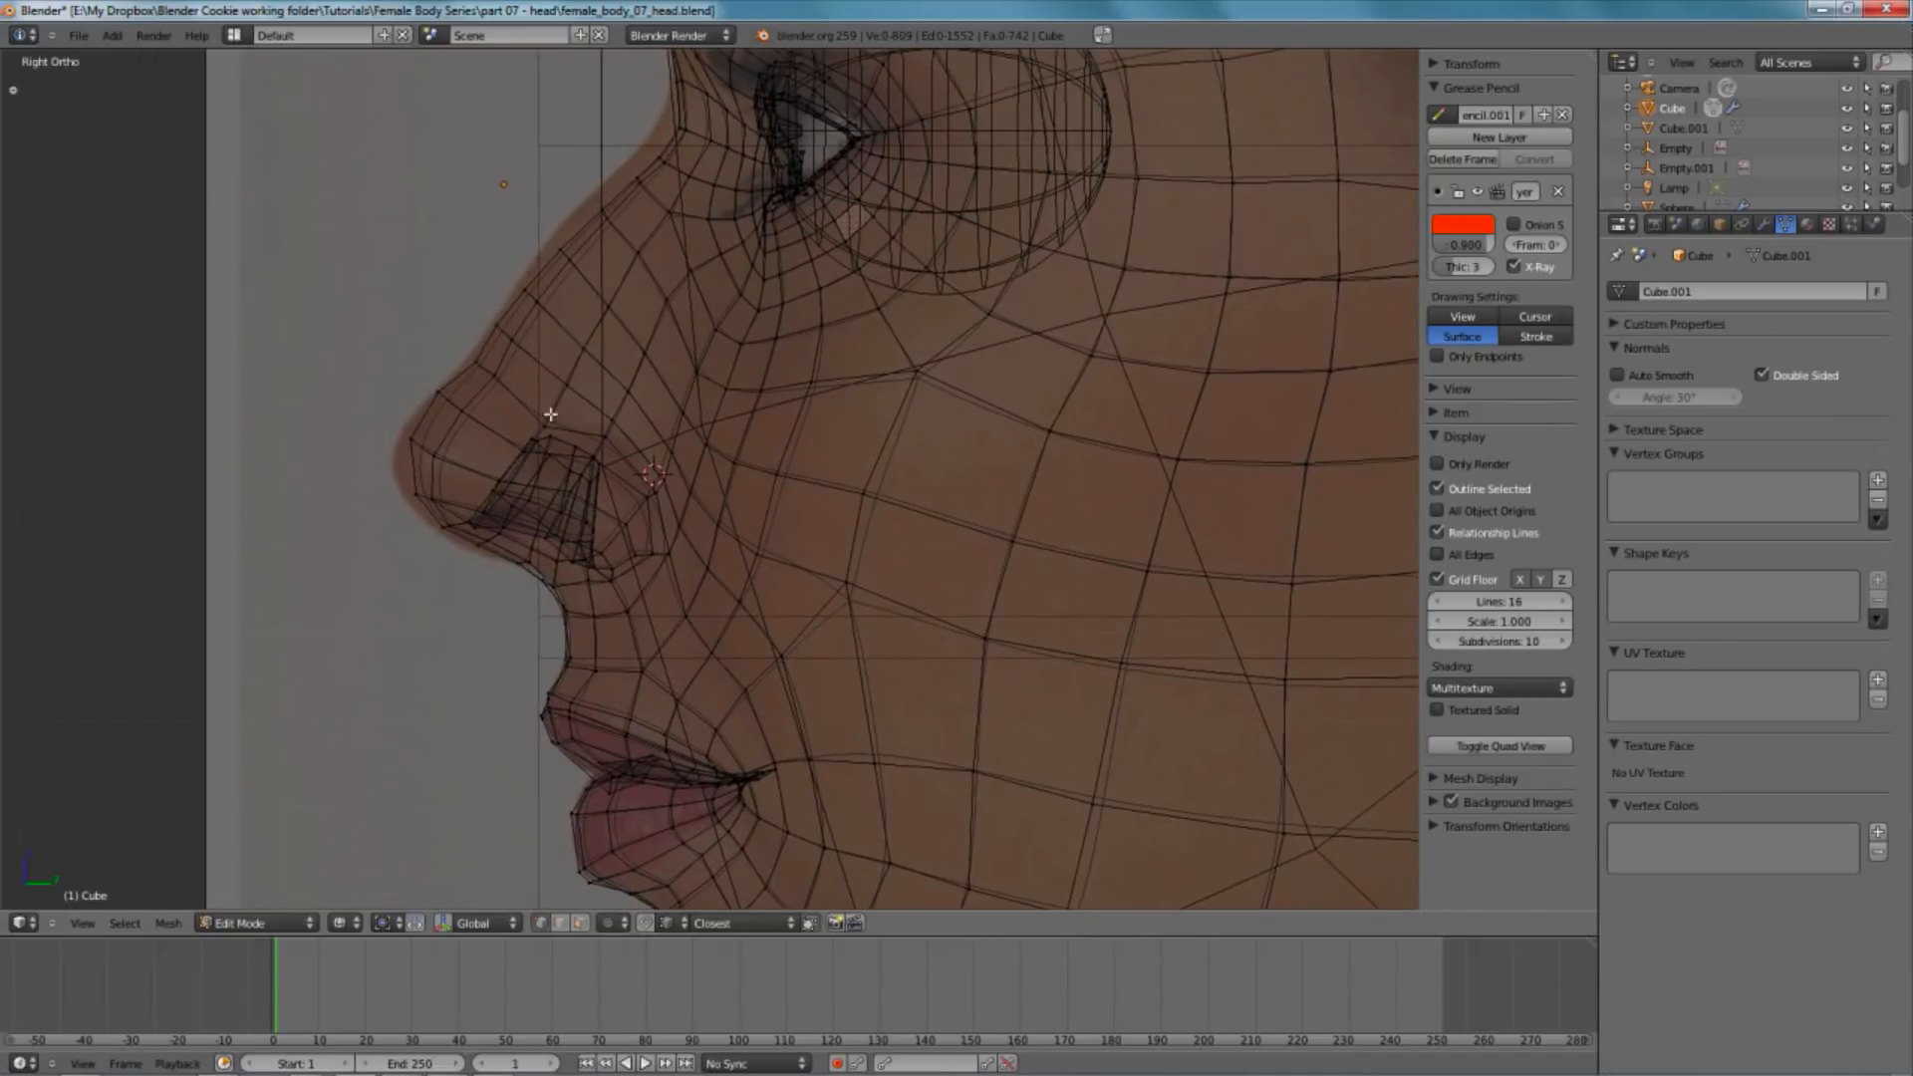
- Move the upper nose bridge vertices with proportional editing to match the reference profile
middle_click_drag(656, 134, 616, 199, "shift")
key("b")
left_click_drag(569, 210, 623, 257)
key("g")
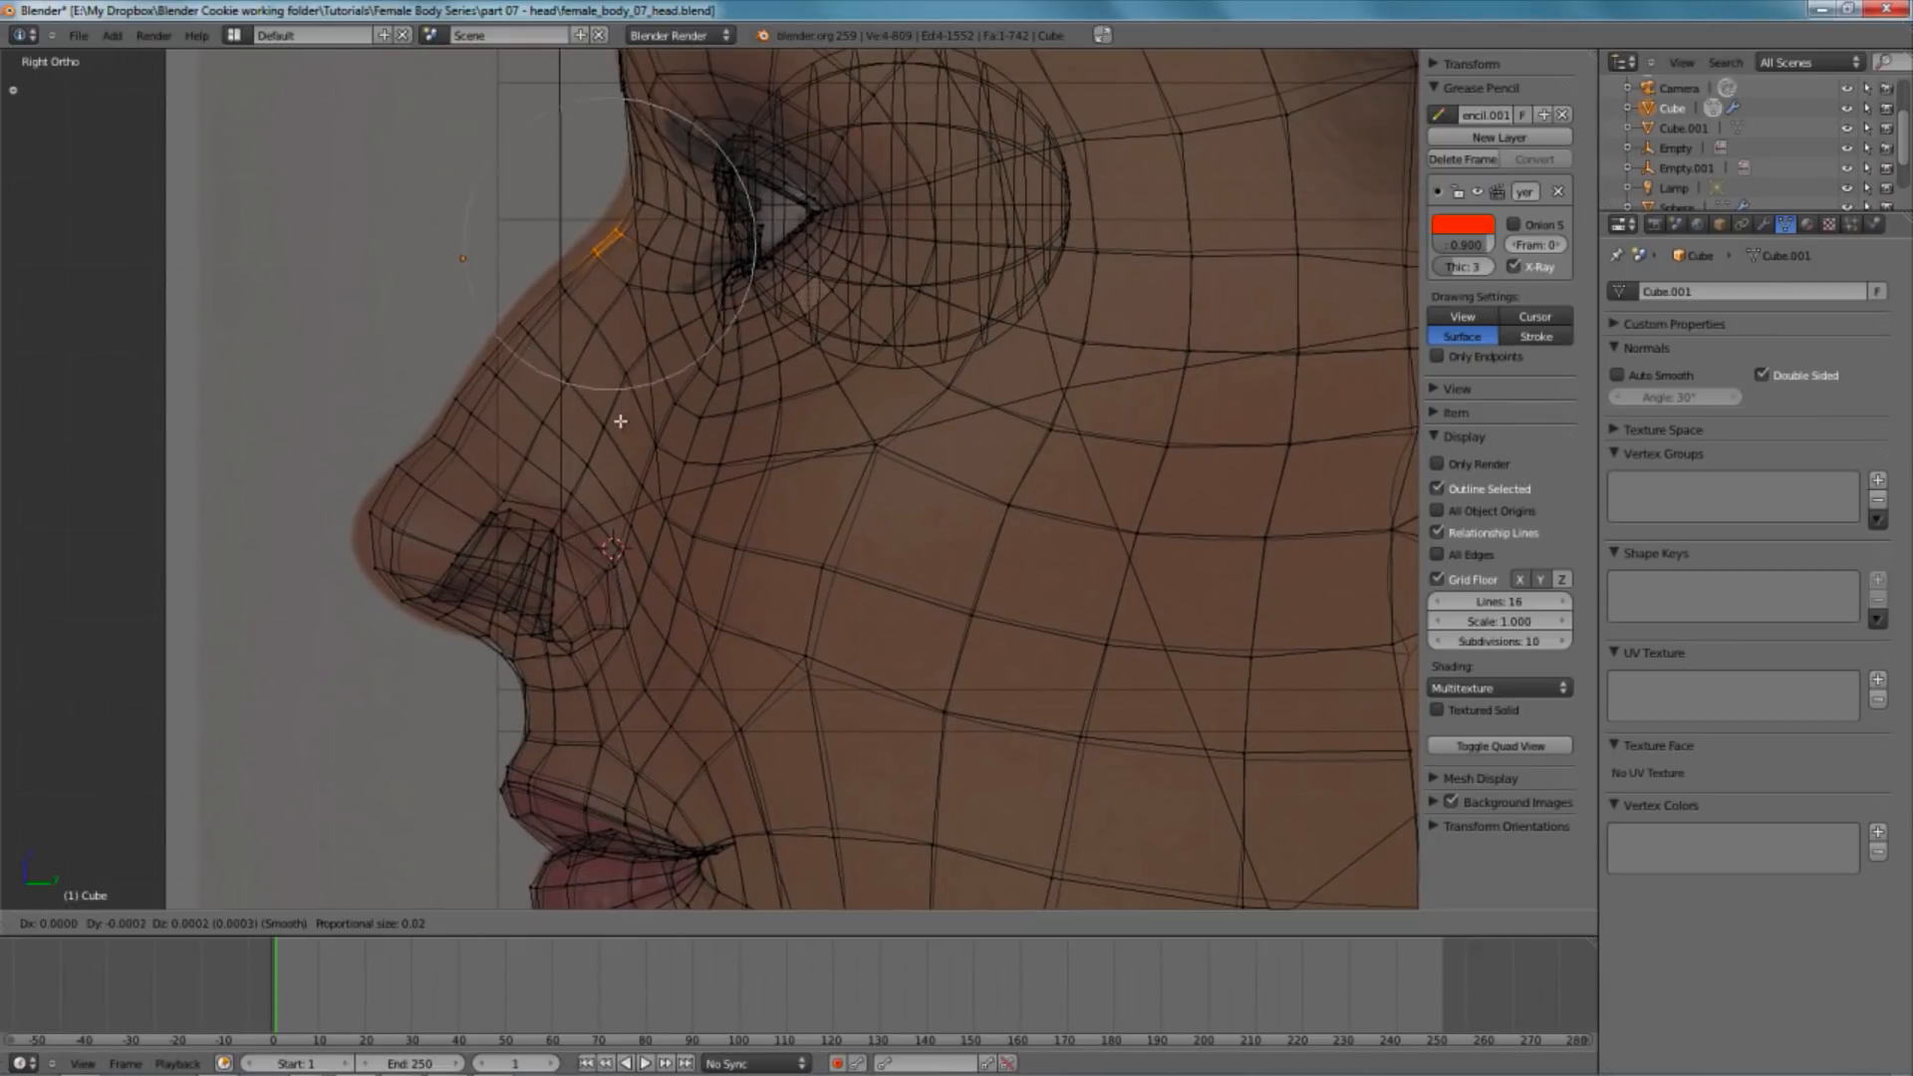
left_click(615, 402)
key("a")
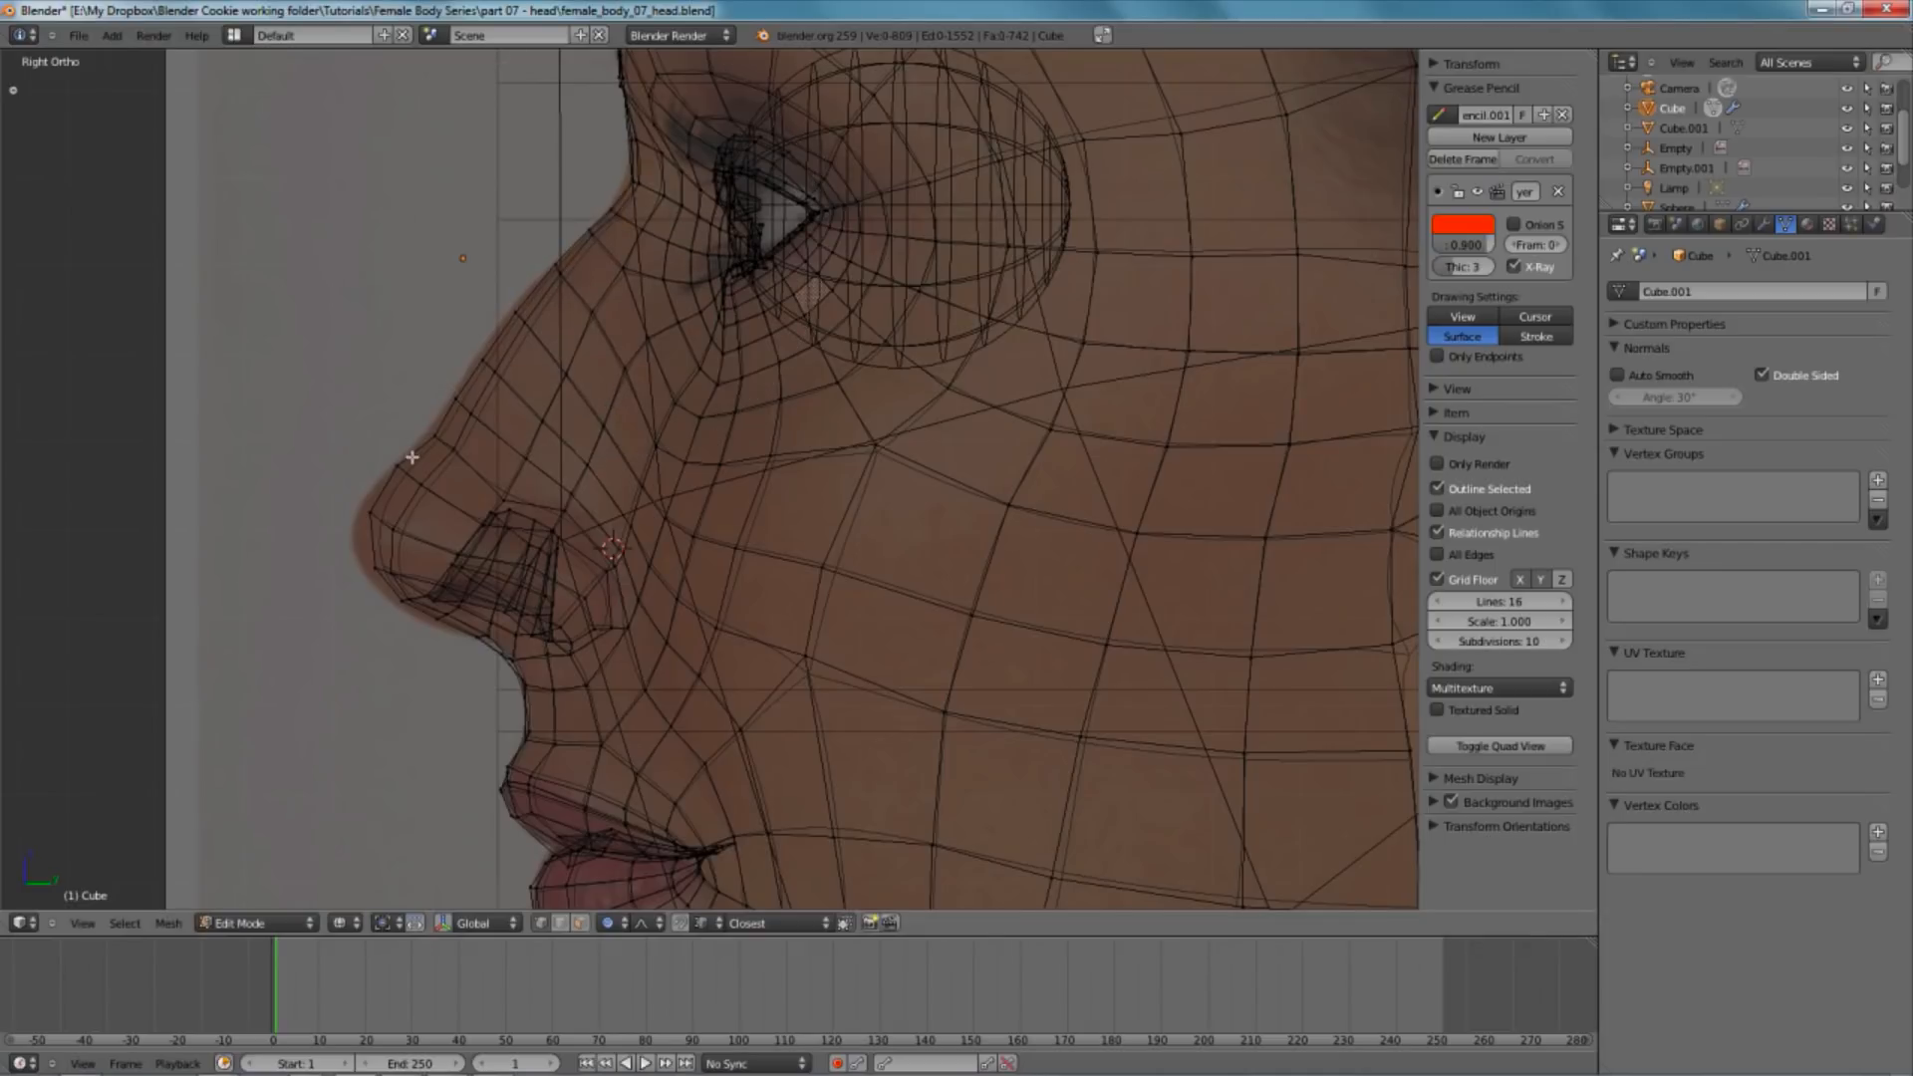
- Move the nose tip vertices and a nearby face vertex in side view to match the reference profile
right_click(391, 567, "shift")
key("g")
scroll(389, 569, "up", 6)
left_click(387, 574)
key("z")
scroll(492, 574, "down", 1)
scroll(492, 574, "down", 4)
middle_click_drag(753, 561, 626, 451, "shift")
key("z")
scroll(626, 452, "up", 1)
middle_click_drag(685, 365, 667, 510, "shift")
scroll(666, 510, "up", 3)
right_click(477, 662)
key("g")
left_click(490, 660)
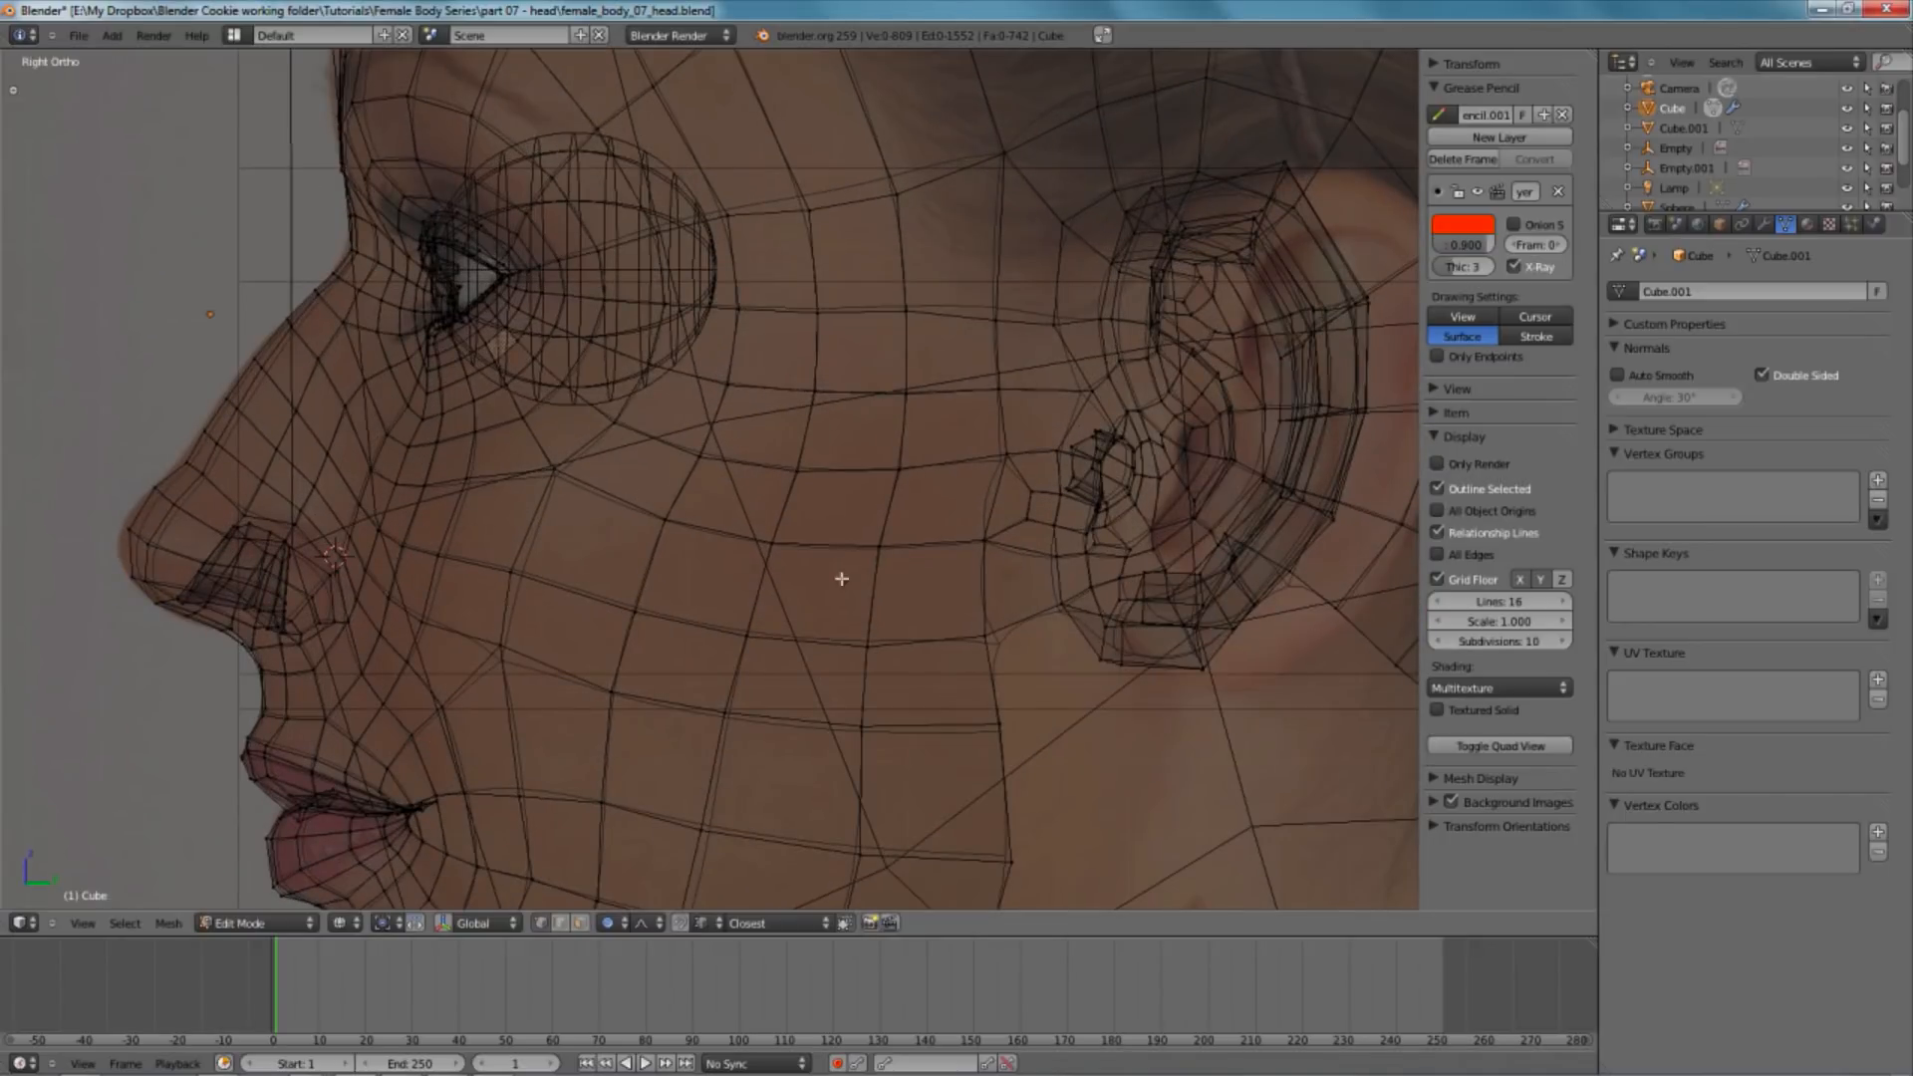
- Smooth the column of vertices running from the temple down the cheek in front of the ear
middle_click_drag(1057, 567, 967, 608, "shift")
scroll(984, 560, "down", 3)
key("z")
scroll(948, 504, "down", 1)
key("z")
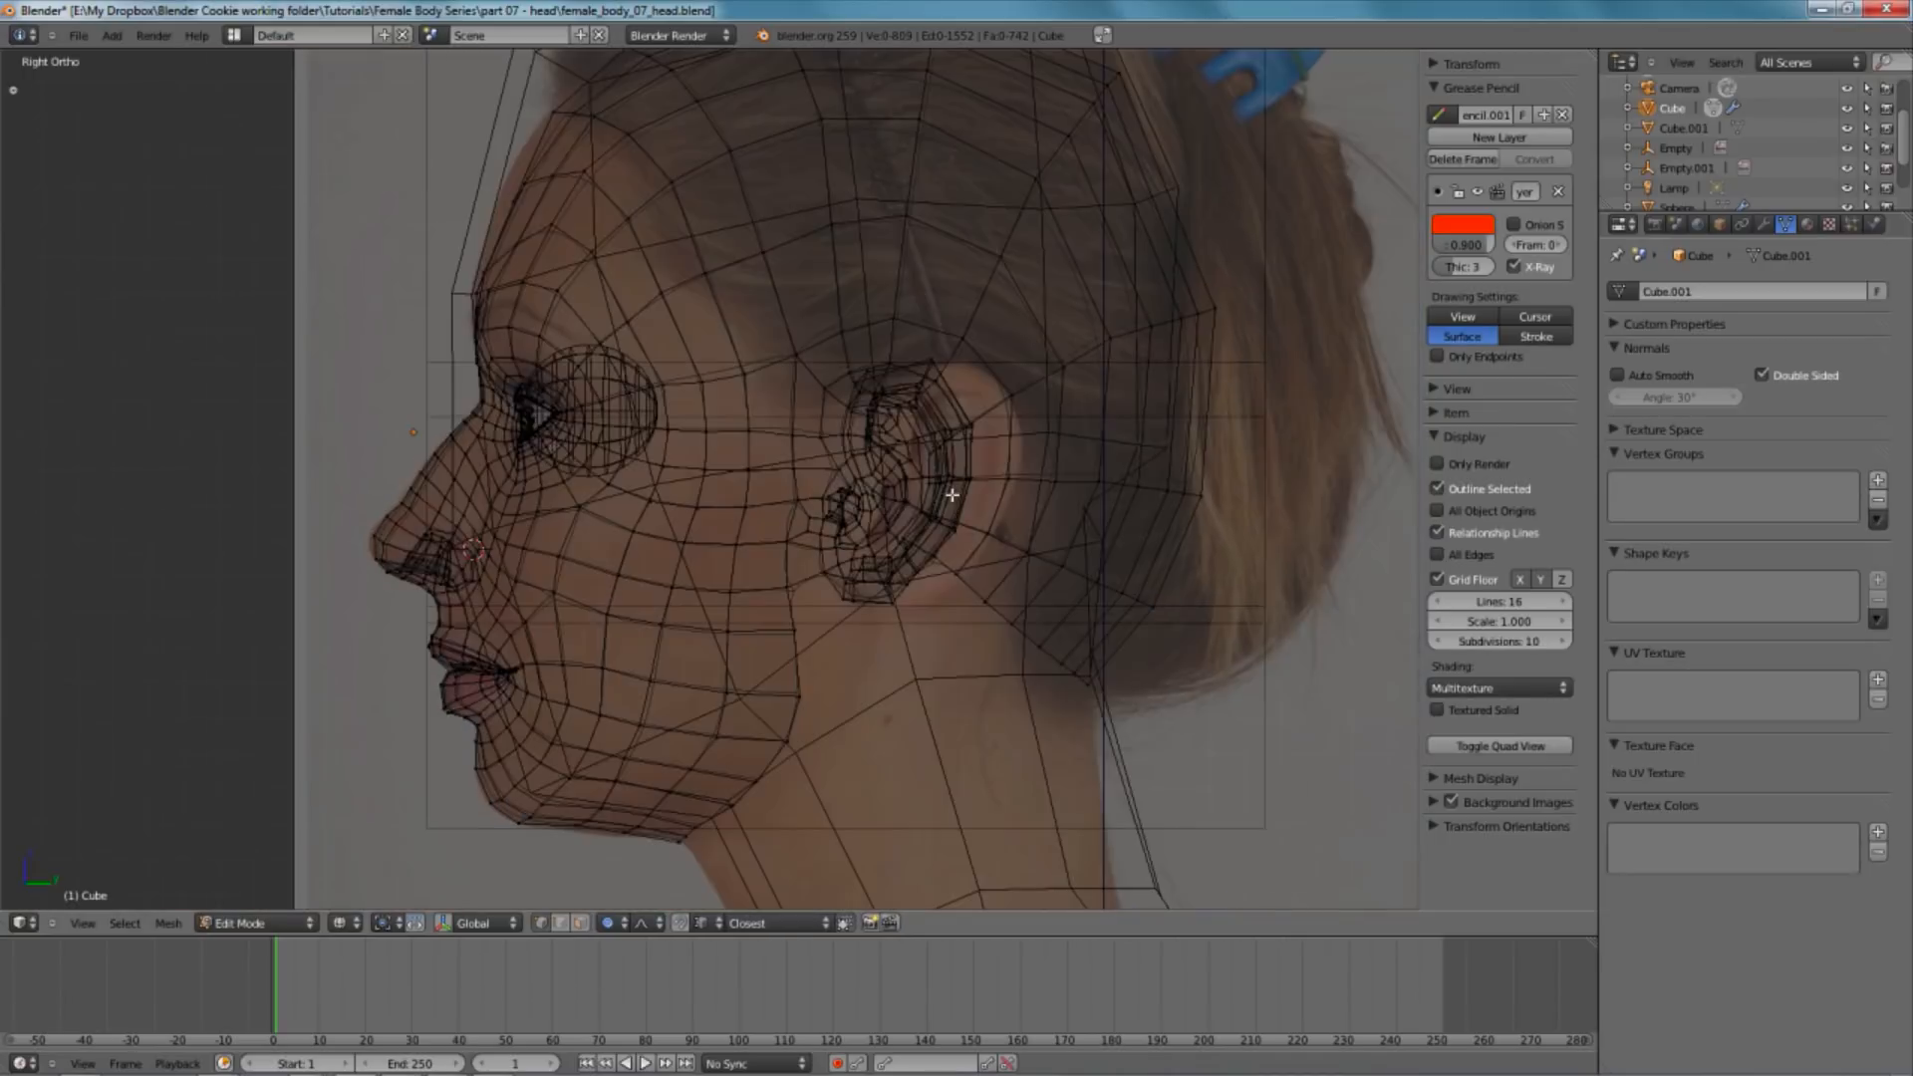
key("z")
scroll(719, 451, "up", 3)
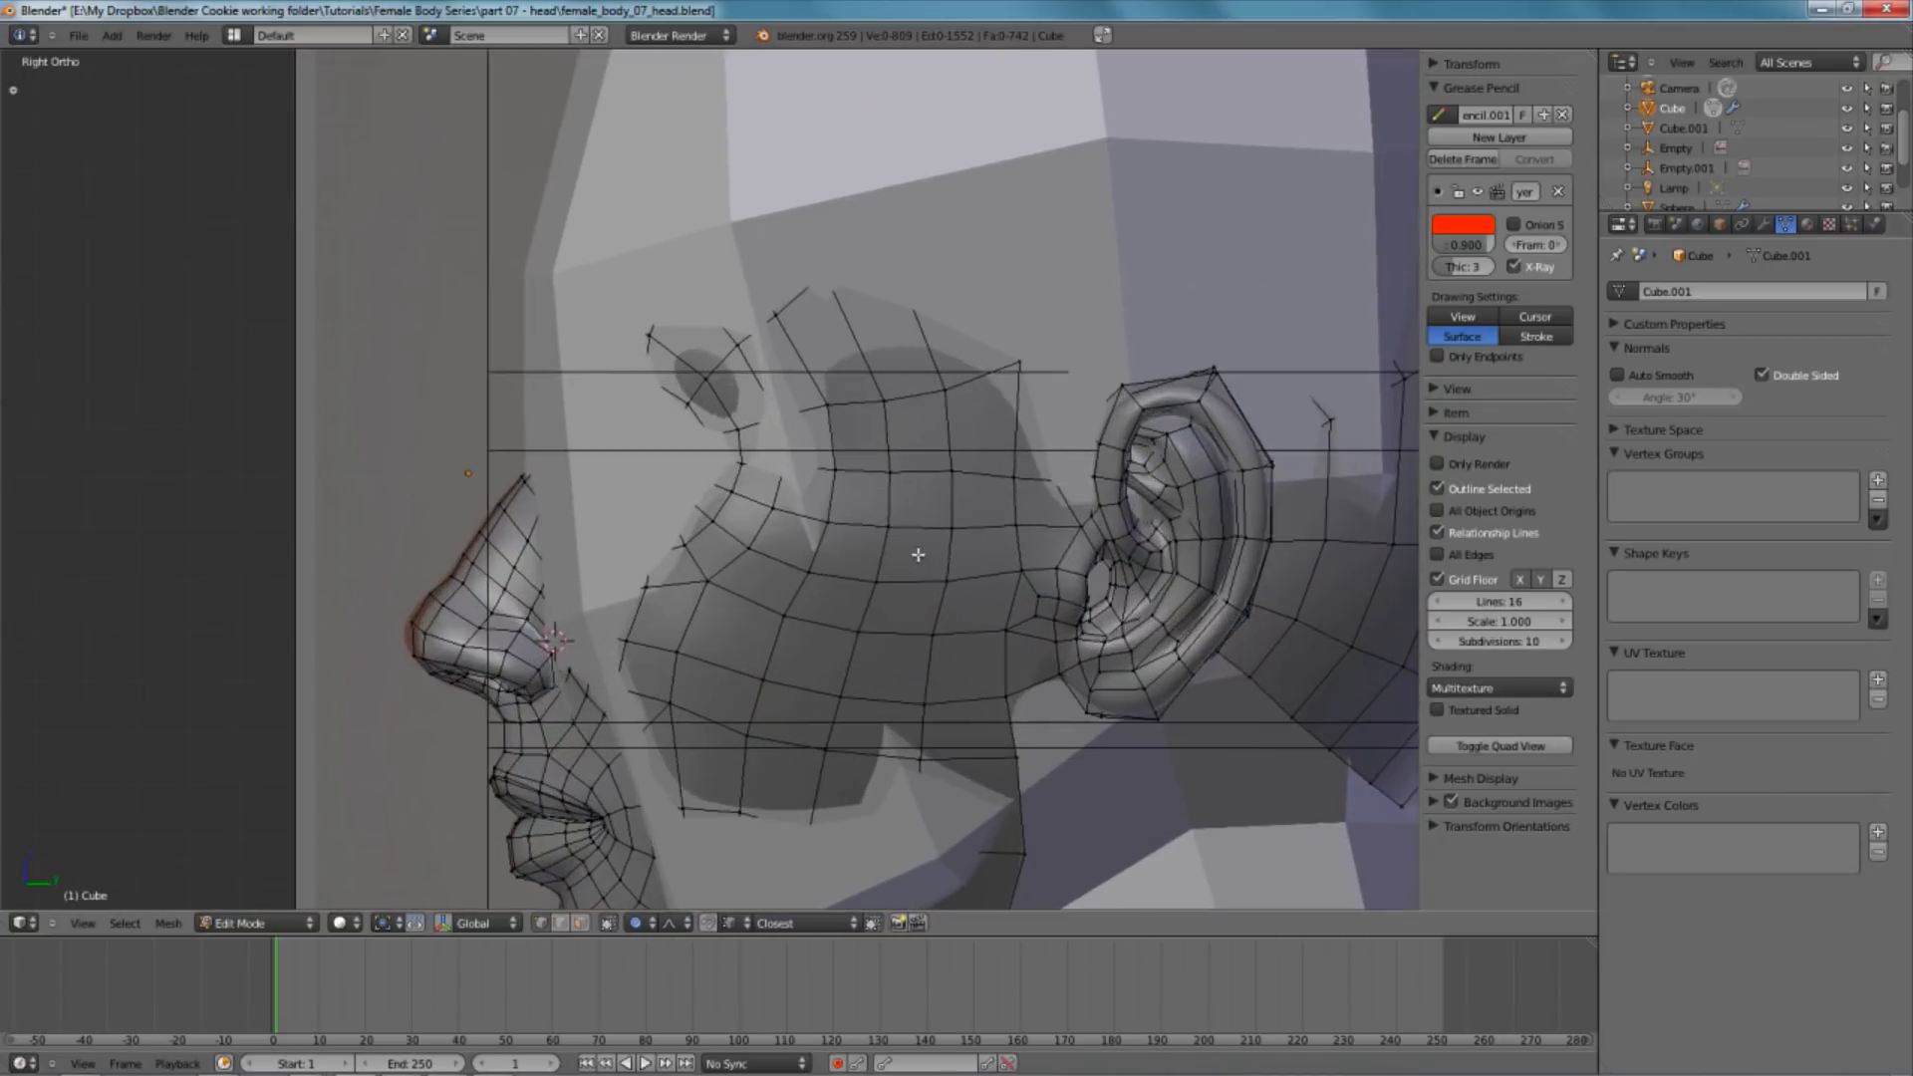
key("z")
key("b")
left_click_drag(842, 446, 974, 747)
key("b")
left_click_drag(880, 333, 949, 460)
key("w")
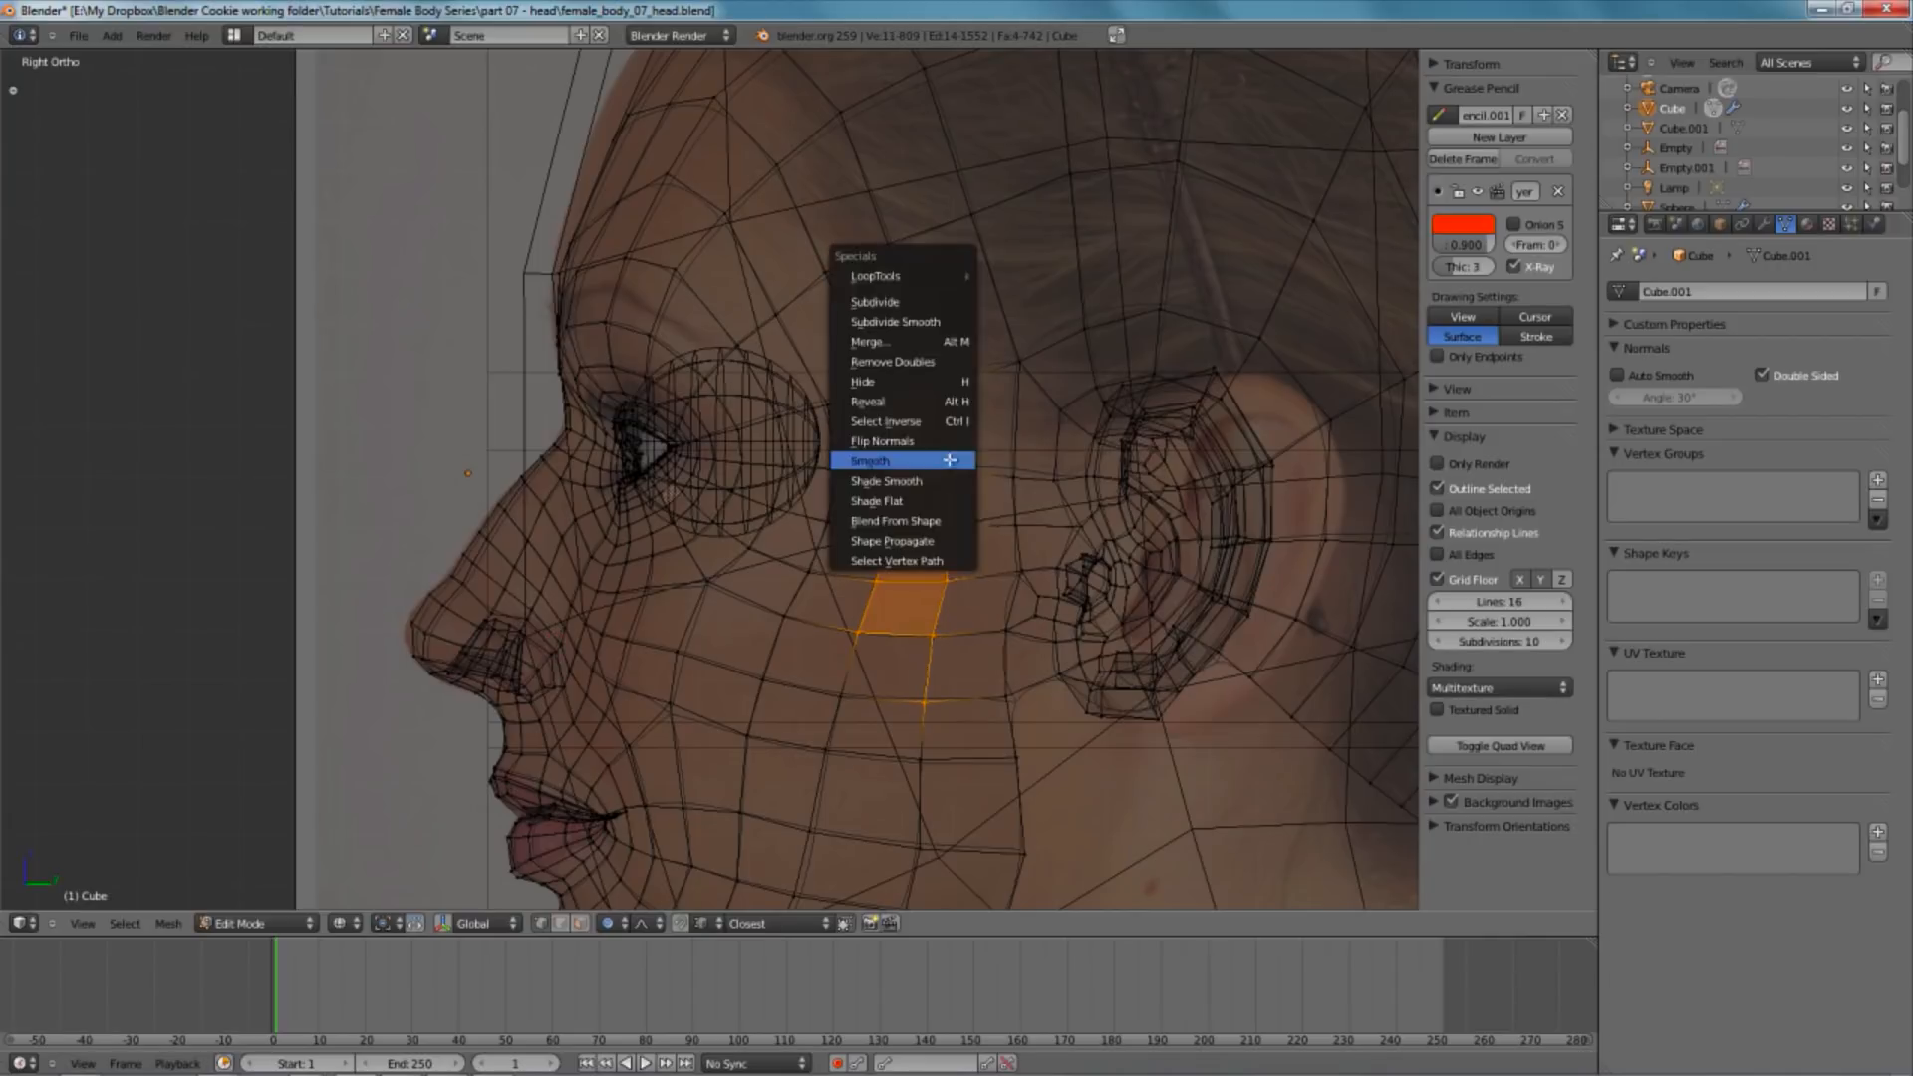
left_click(949, 460)
key("z")
middle_click_drag(798, 524, 973, 512)
key("z")
middle_click_drag(648, 511, 781, 504)
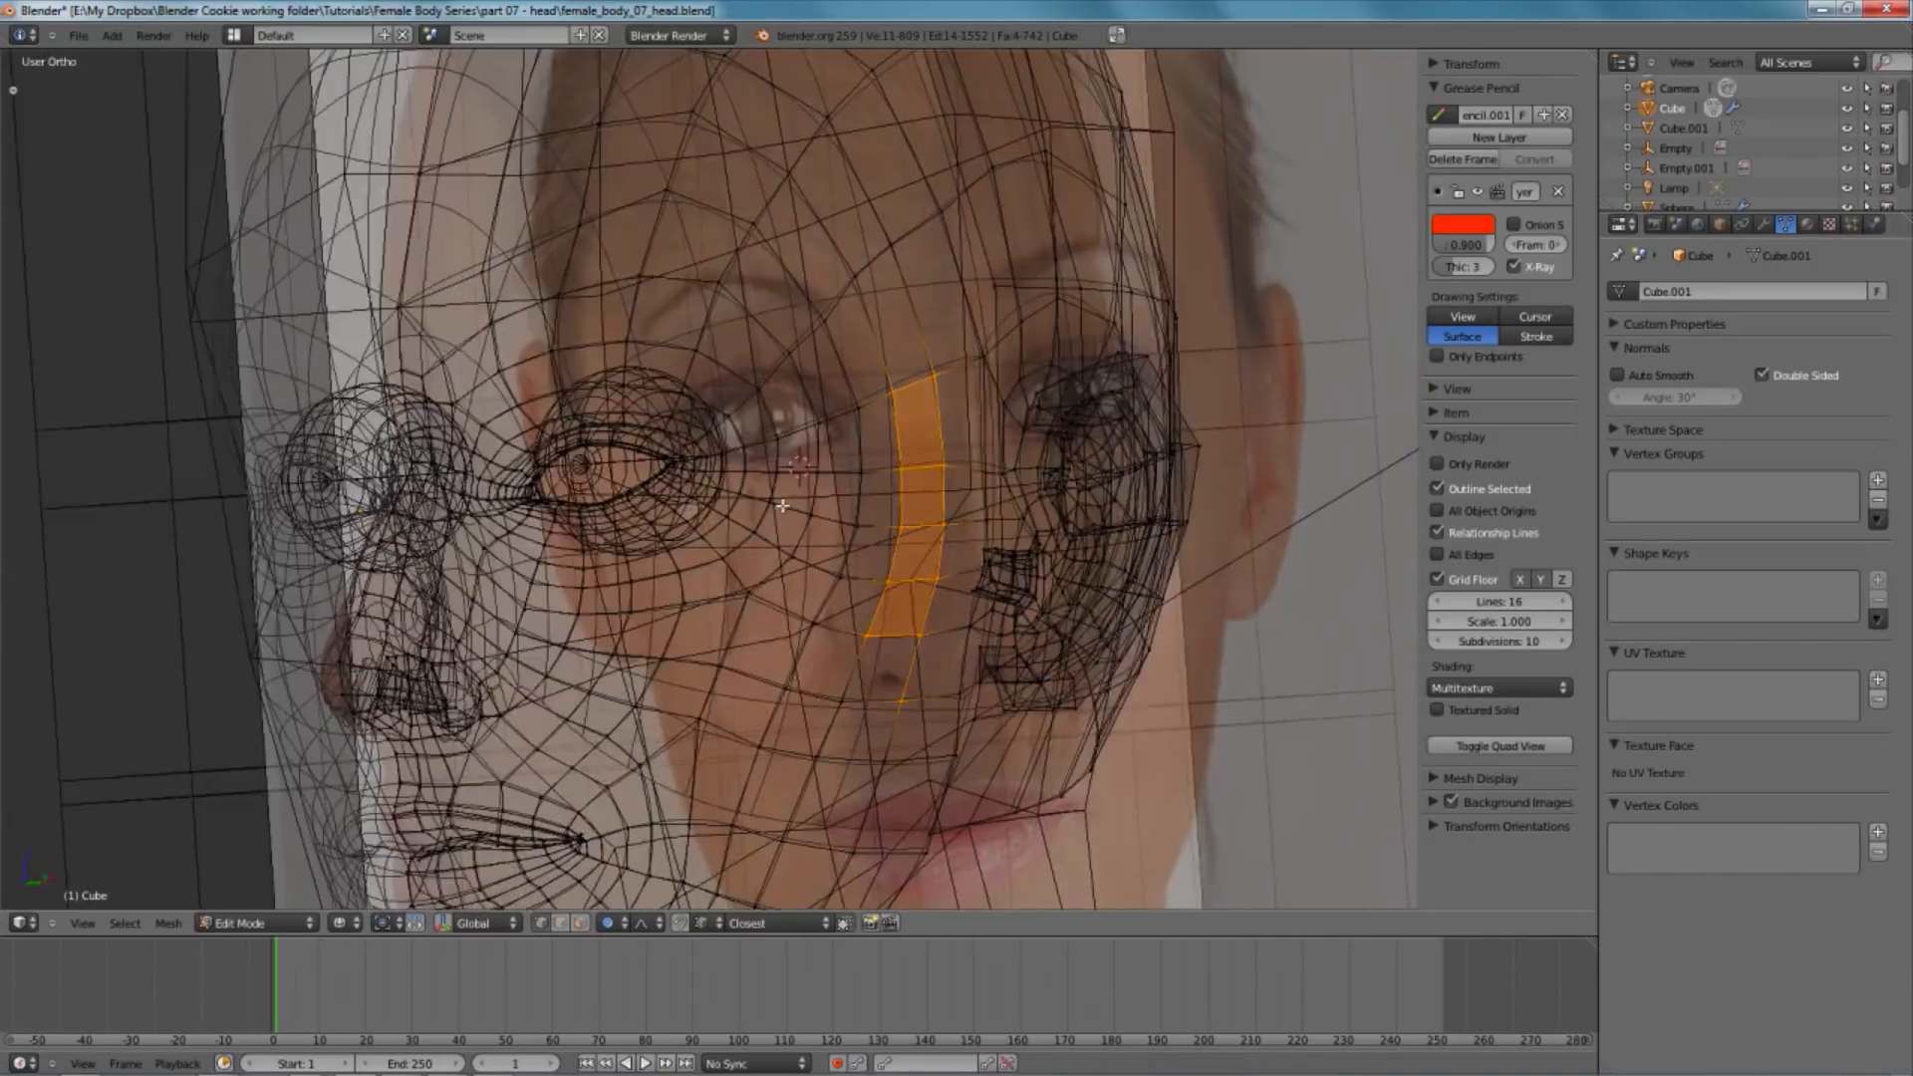
- Move the group of forehead vertices in side view with proportional editing and check their shape from an angle
key("KP_3")
middle_click_drag(424, 513, 832, 509, "shift")
scroll(821, 355, "up", 3)
middle_click_drag(820, 355, 675, 692, "shift")
key("a")
key("b")
left_click_drag(464, 274, 714, 502)
key("g")
scroll(700, 491, "down", 2)
scroll(695, 487, "down", 2)
scroll(692, 482, "up", 1)
left_click(687, 480)
middle_click_drag(686, 480, 872, 522)
key("KP_3")
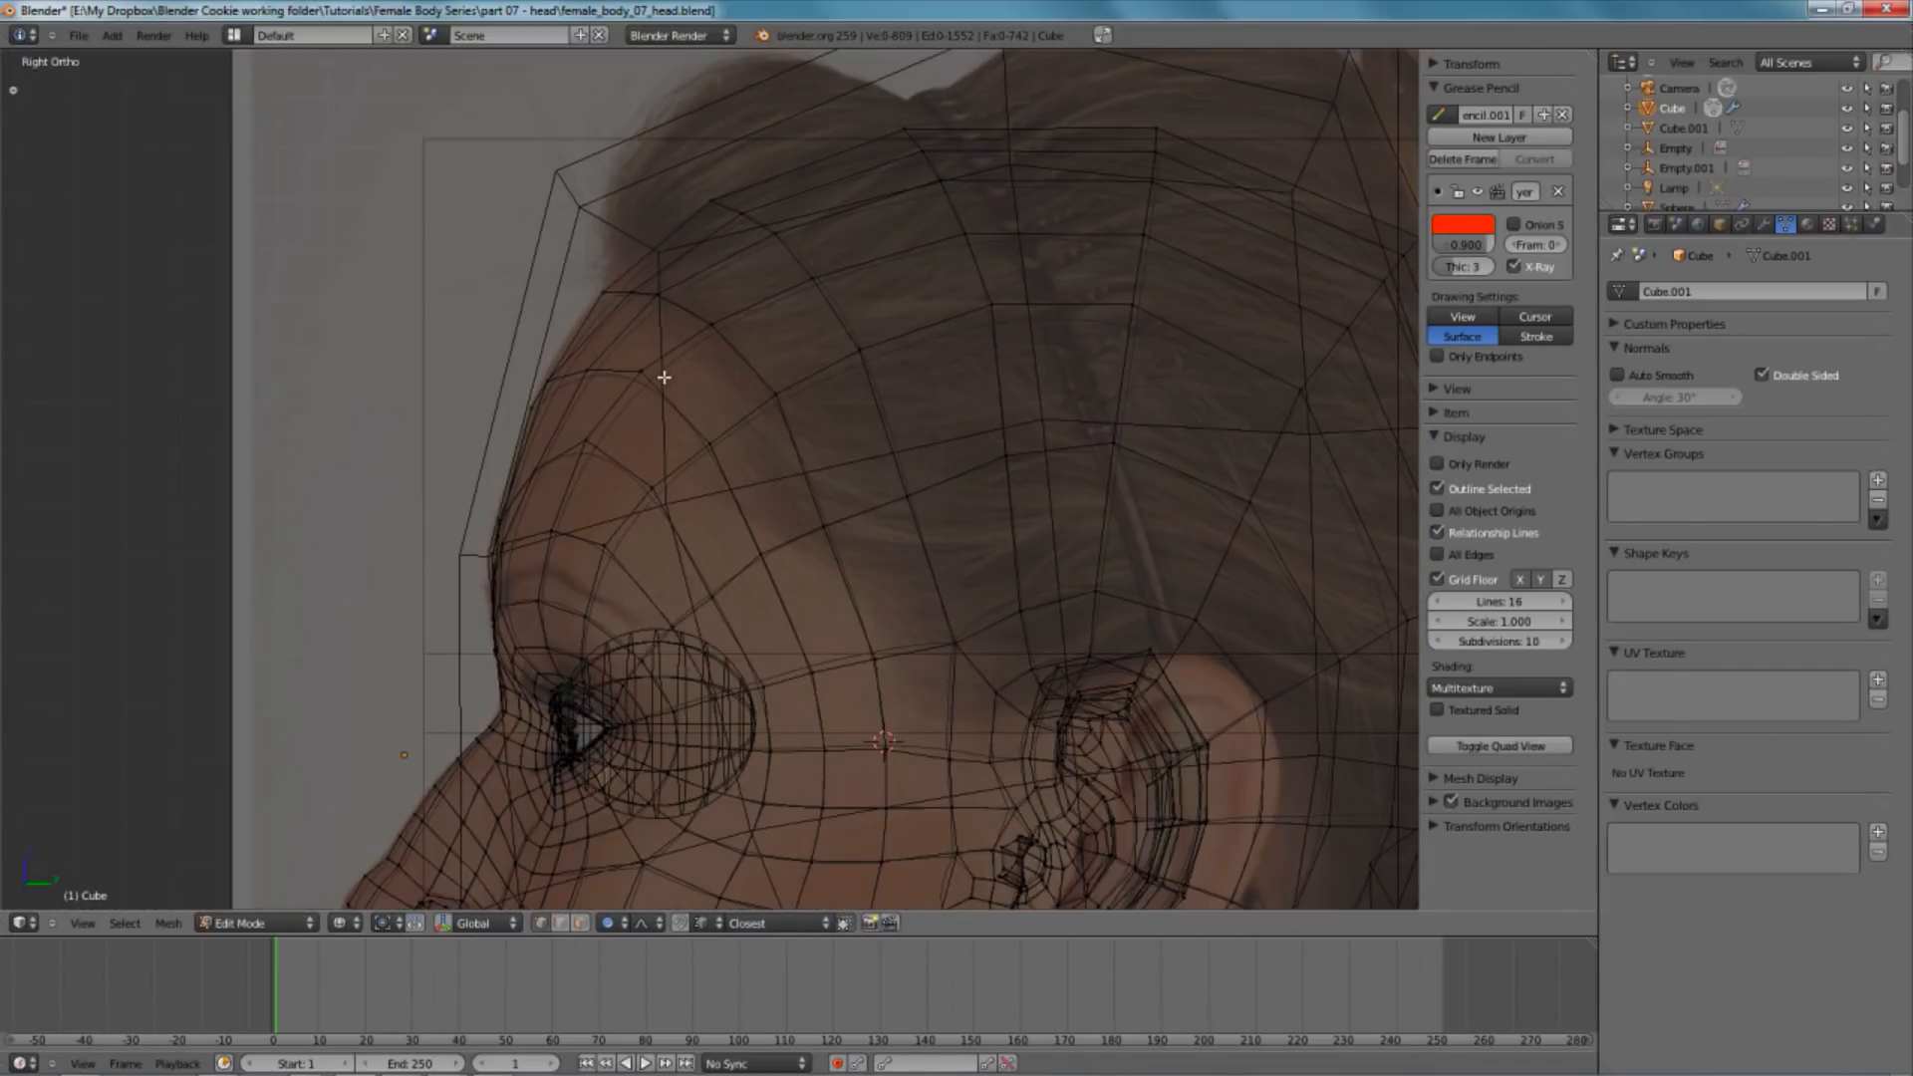
- Shift one vertex near the hairline and one on the forehead contour slightly to even out the forehead profile
right_click(661, 375)
key("g")
left_click(643, 369)
right_click(522, 471)
key("g")
left_click(532, 457)
scroll(522, 521, "down", 3)
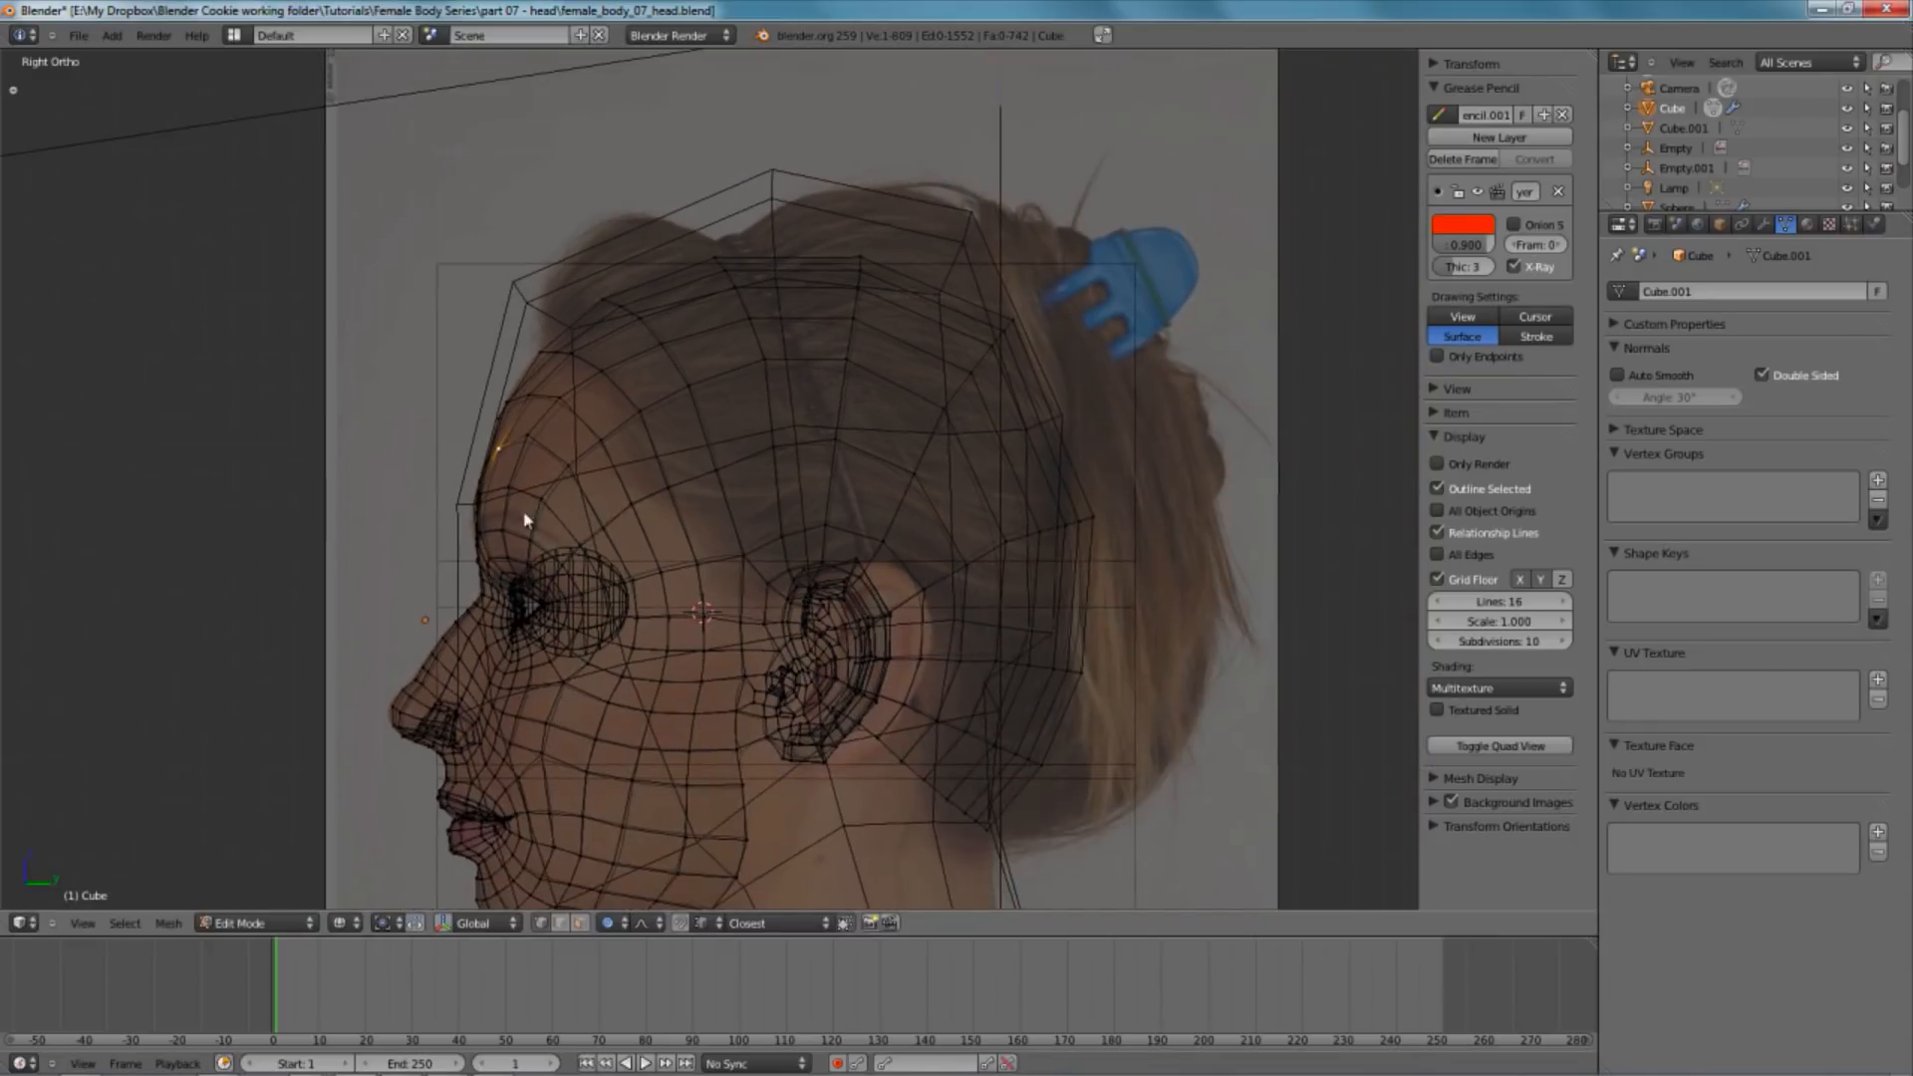
- Hide the low-poly body object and resume editing the head mesh in side view
key("Tab")
right_click(674, 261)
right_click(734, 220)
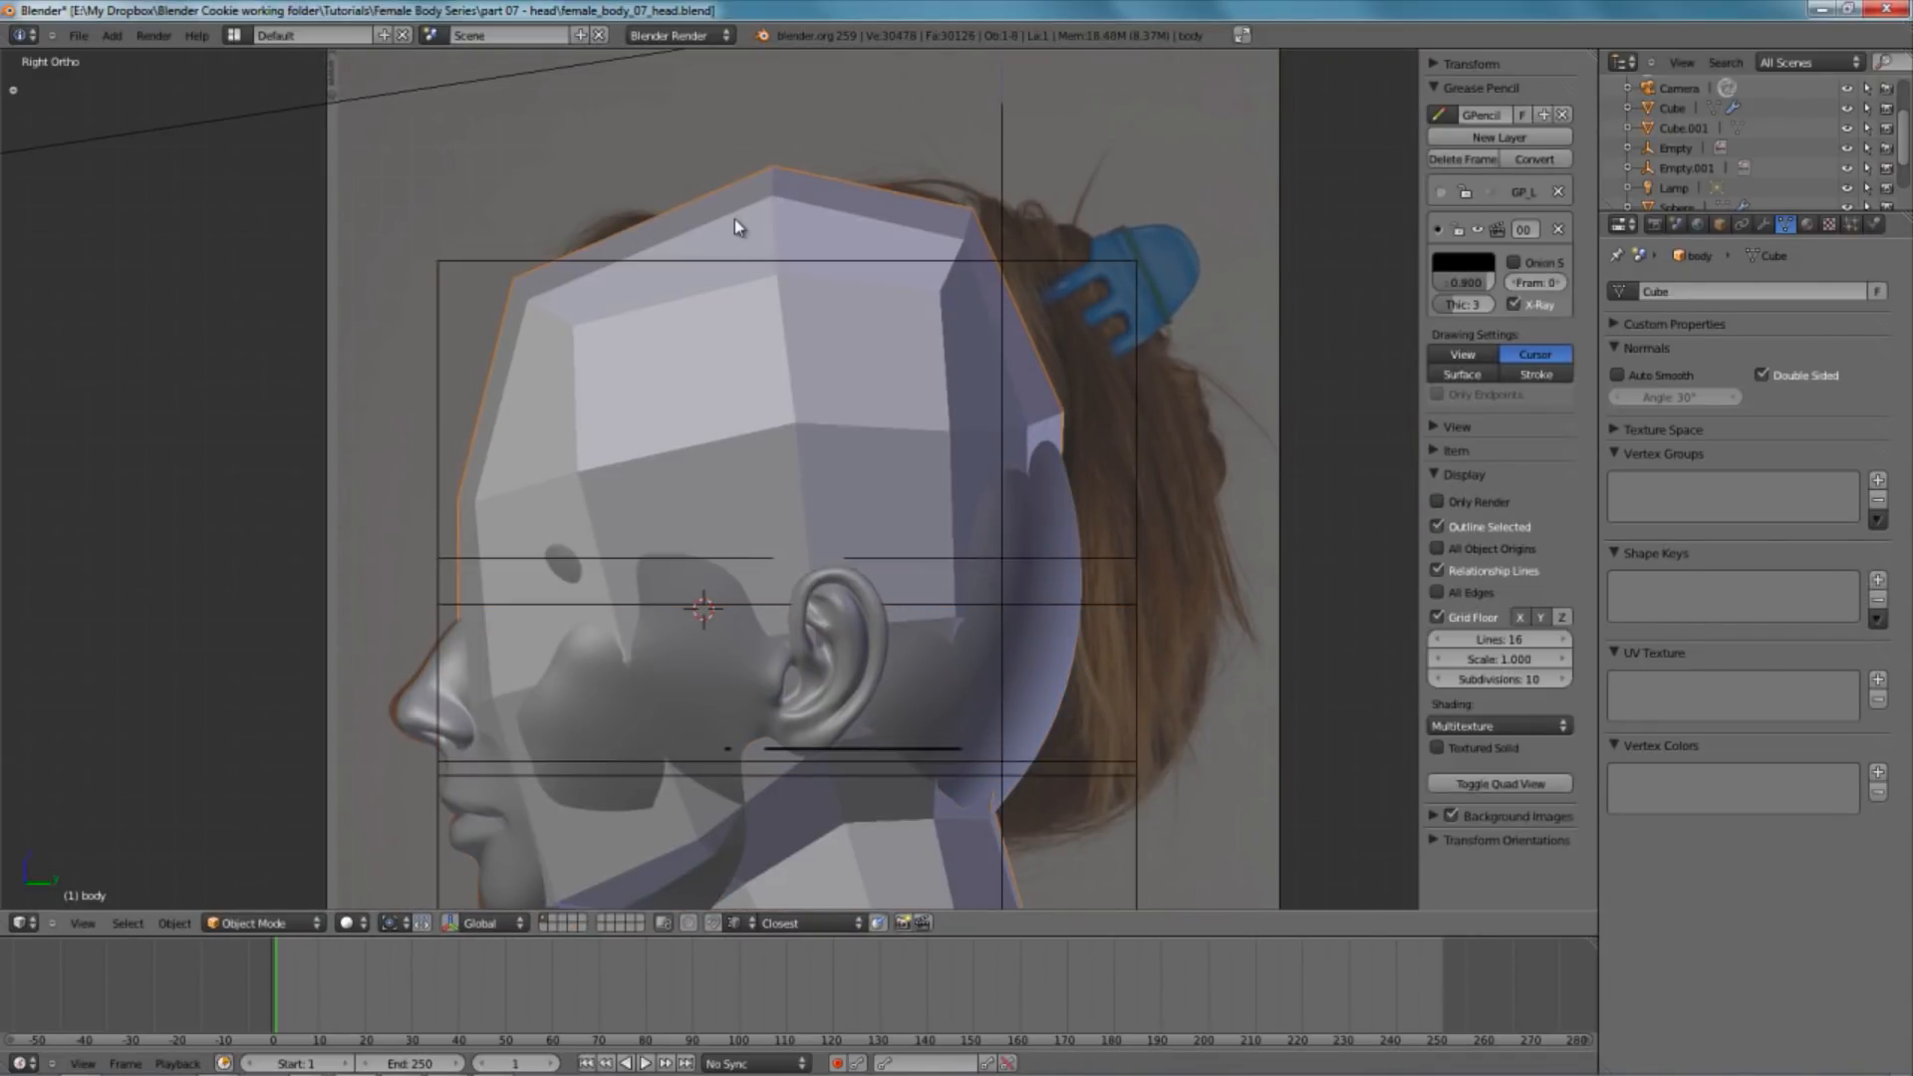
key("h")
right_click(520, 409)
left_click_drag(714, 456, 731, 312, "shift")
middle_click_drag(731, 311, 739, 279, "shift")
scroll(740, 279, "up", 3)
key("Tab")
key("z")
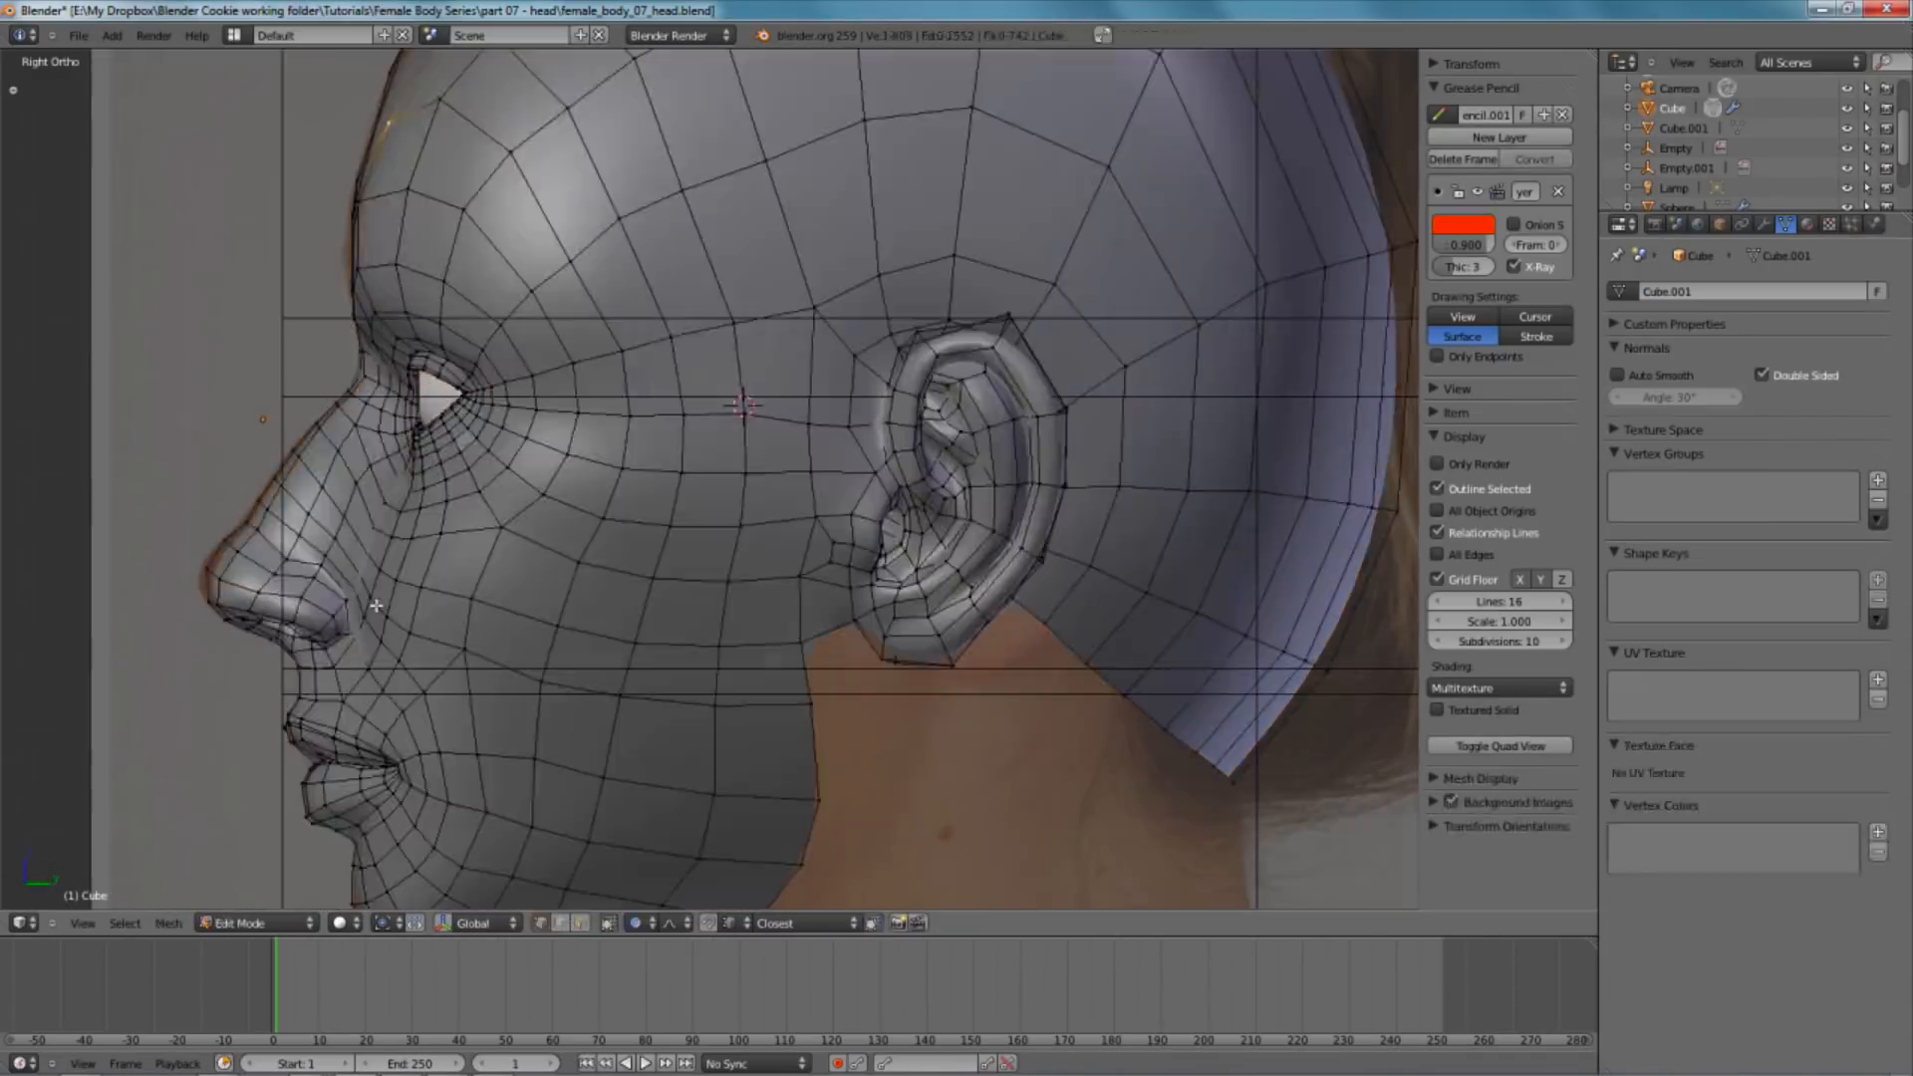
- Move the nose tip vertex to refine the profile and inspect the shaded head from an angle
key("z")
key("g")
left_click(208, 556)
key("z")
scroll(458, 448, "down", 3)
middle_click_drag(469, 449, 678, 482)
- Hide the reference image planes and guide objects around the head, then select the head mesh
key("z")
key("Tab")
scroll(688, 529, "down", 5)
middle_click_drag(694, 554, 842, 569)
scroll(842, 569, "up", 2)
right_click(857, 564)
key("b")
left_click_drag(767, 630, 937, 727)
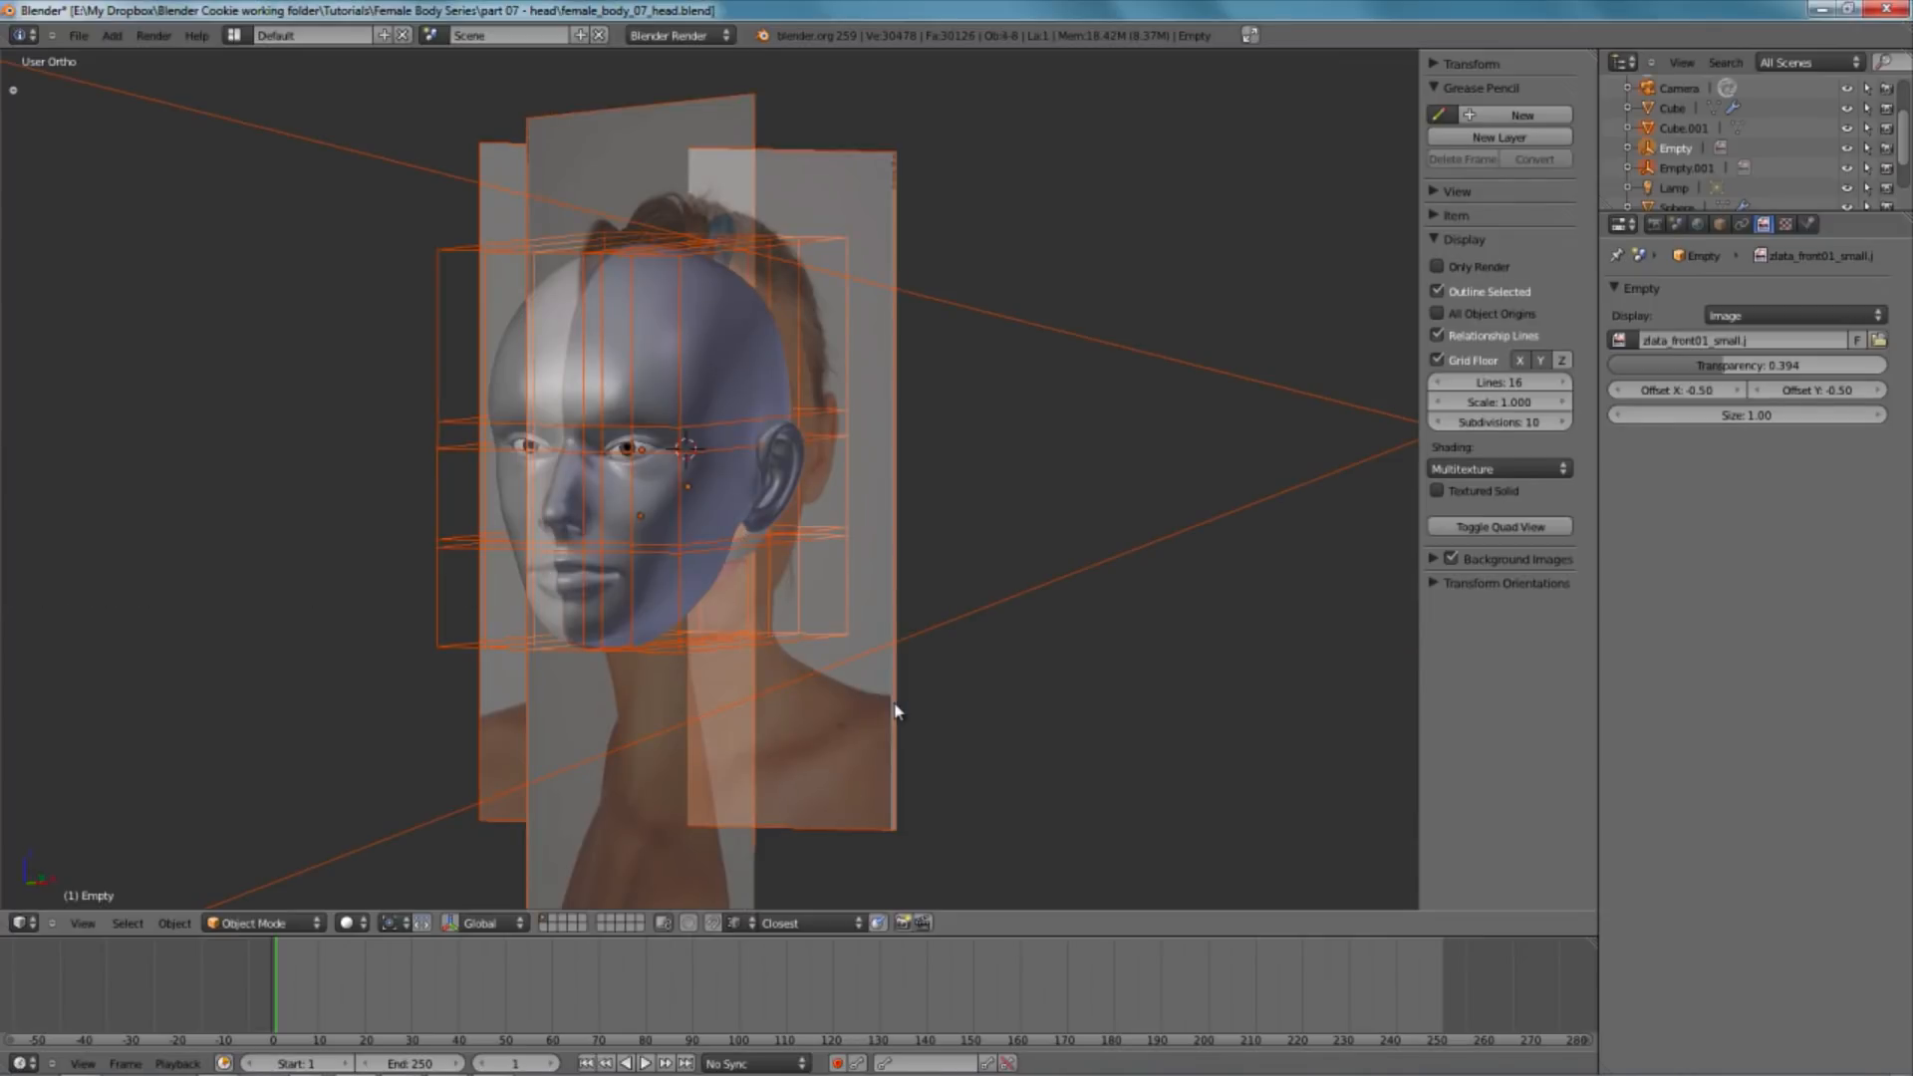
key("h")
right_click(740, 497)
- Adjust the central forehead vertices in perspective view and apply Smooth to them
key("KP_5")
middle_click_drag(755, 499, 461, 528)
scroll(462, 528, "up", 4)
middle_click_drag(907, 398, 769, 508)
key("Tab")
scroll(770, 508, "up", 2)
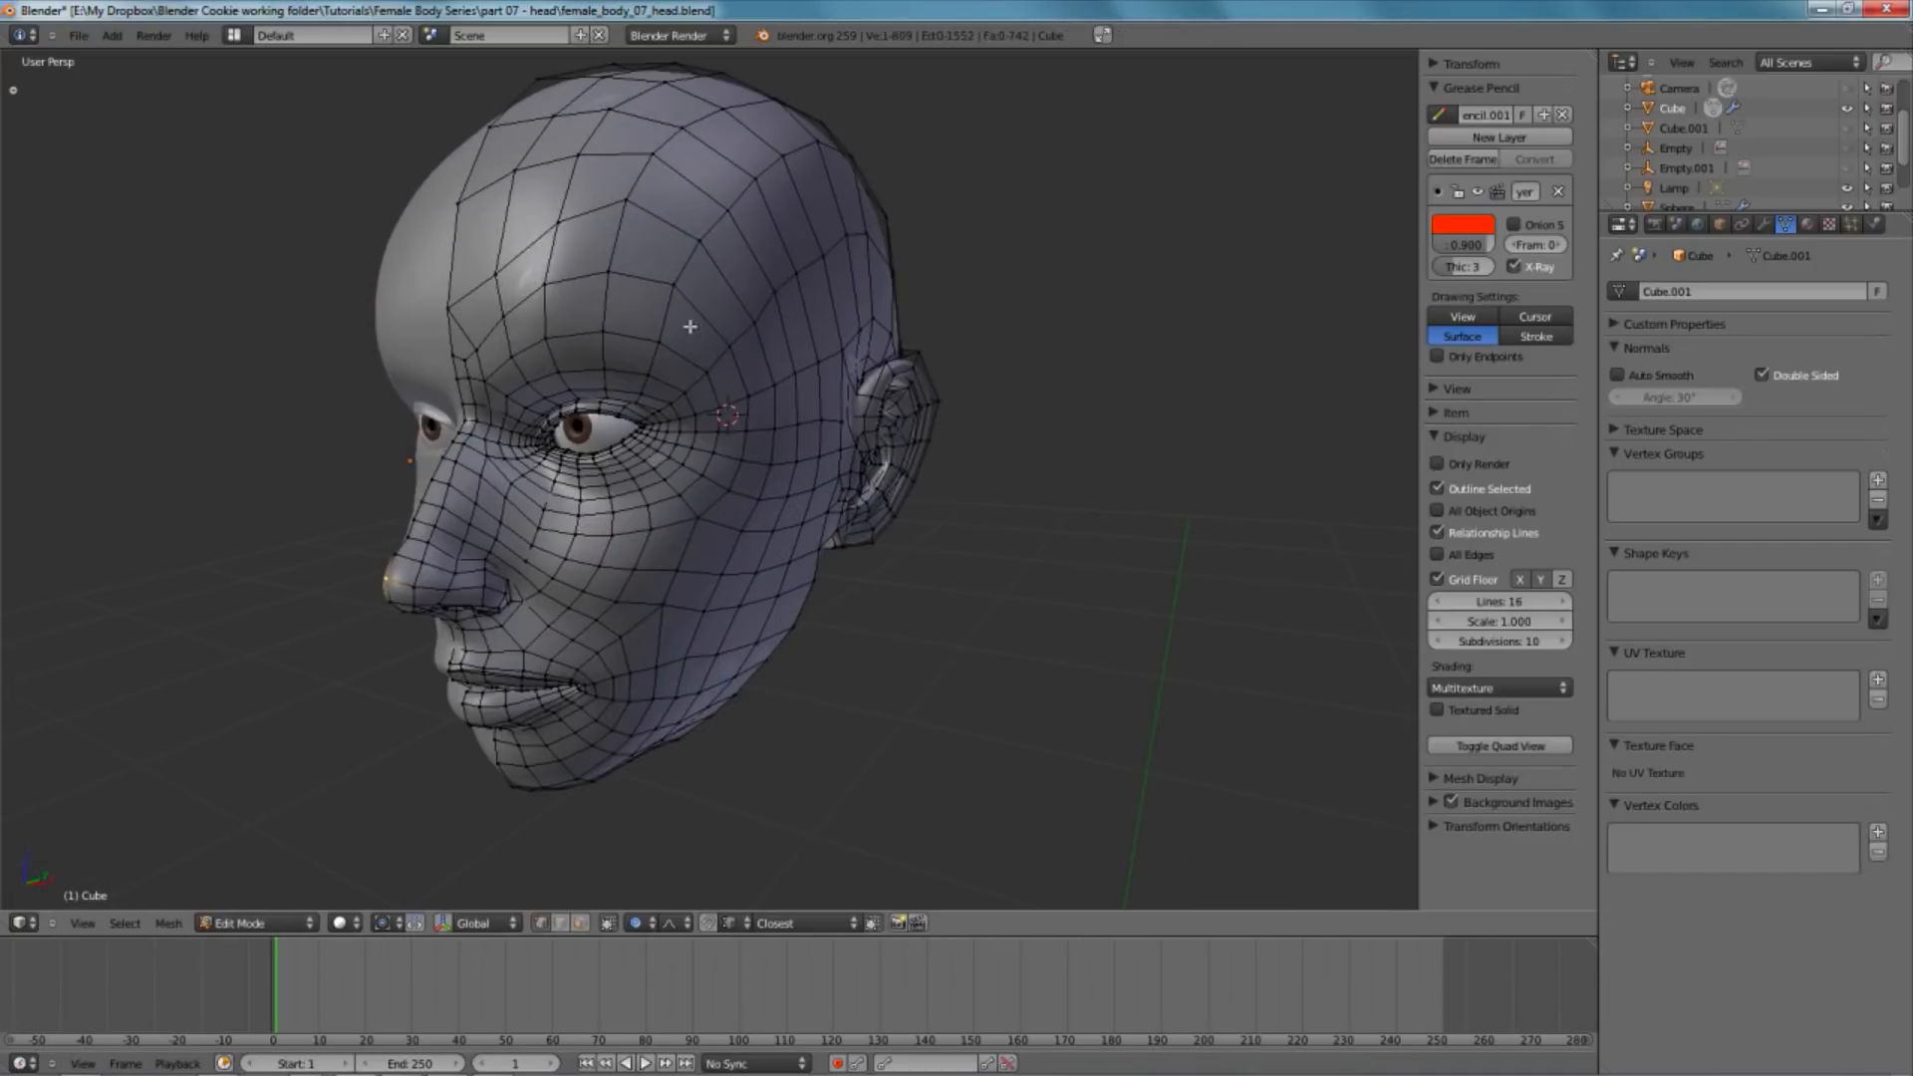
right_click(544, 287)
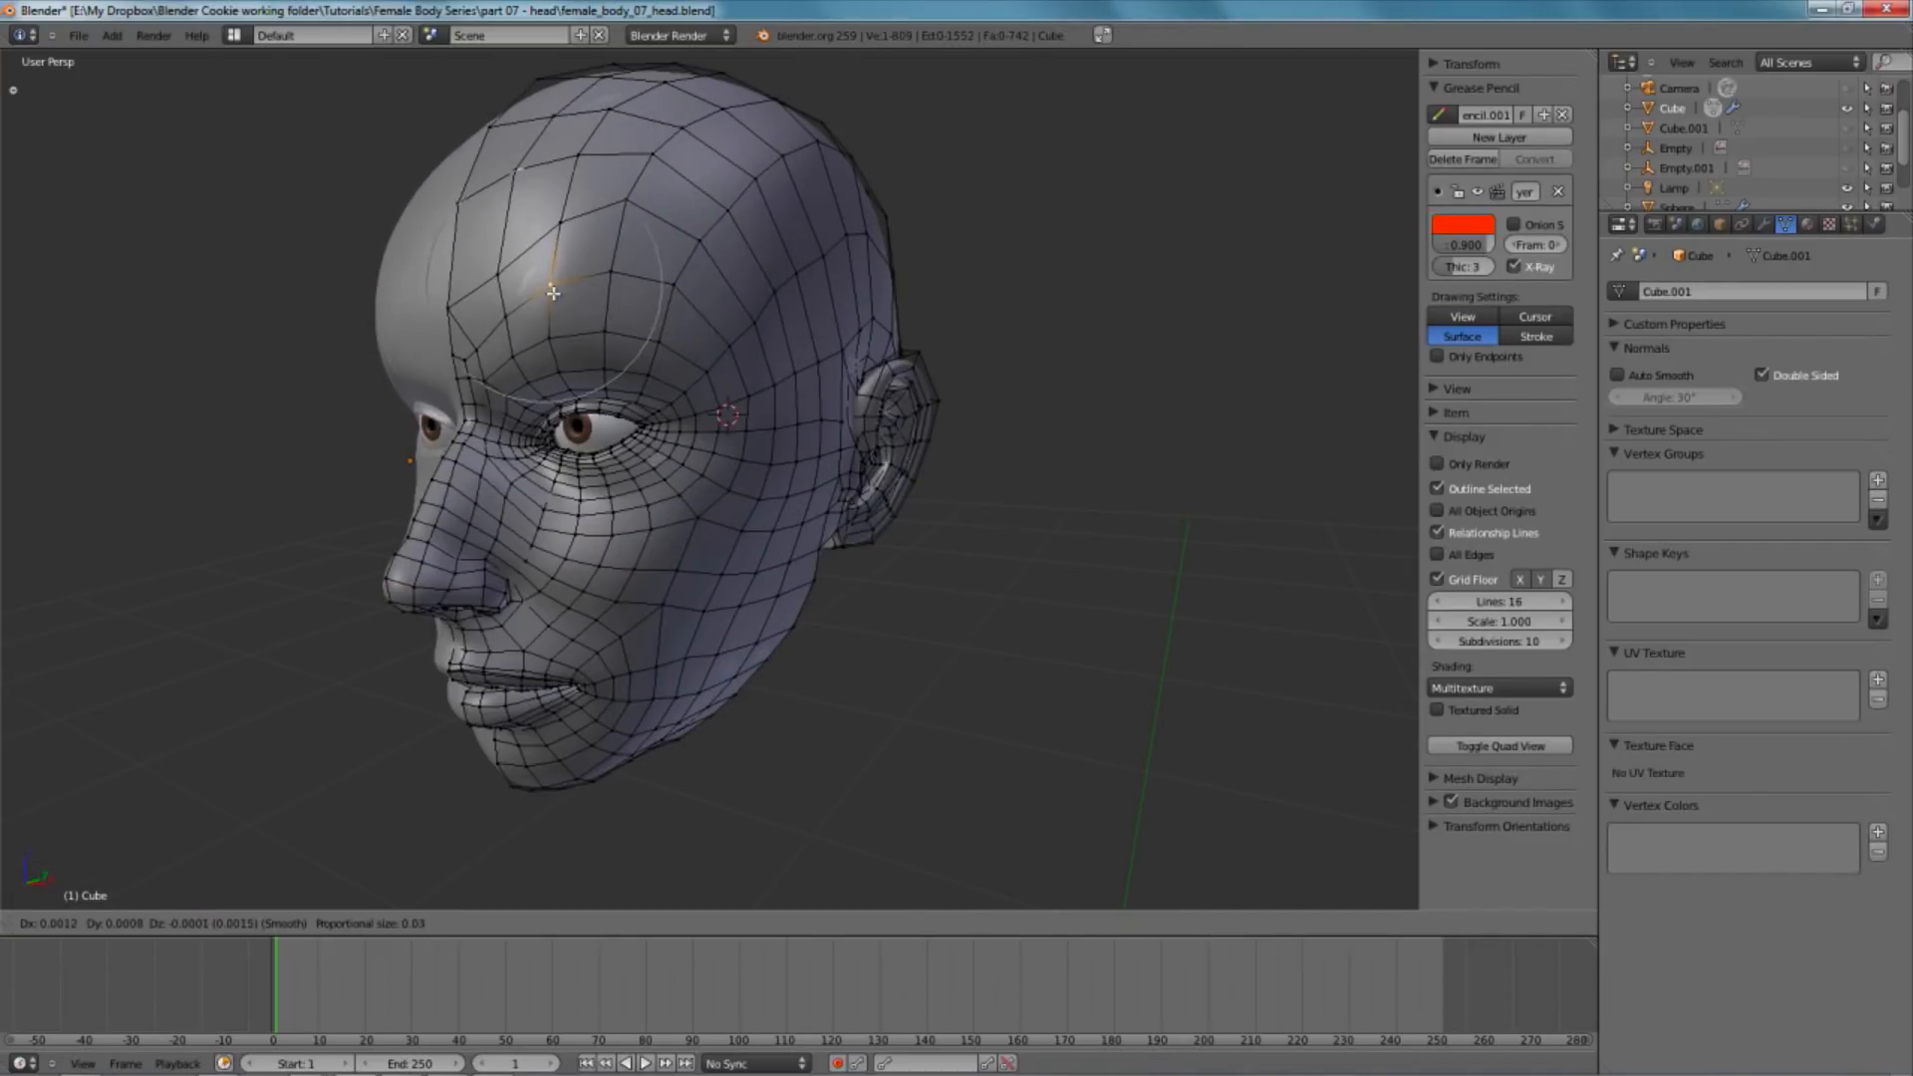
key("w")
key("Escape")
key("w")
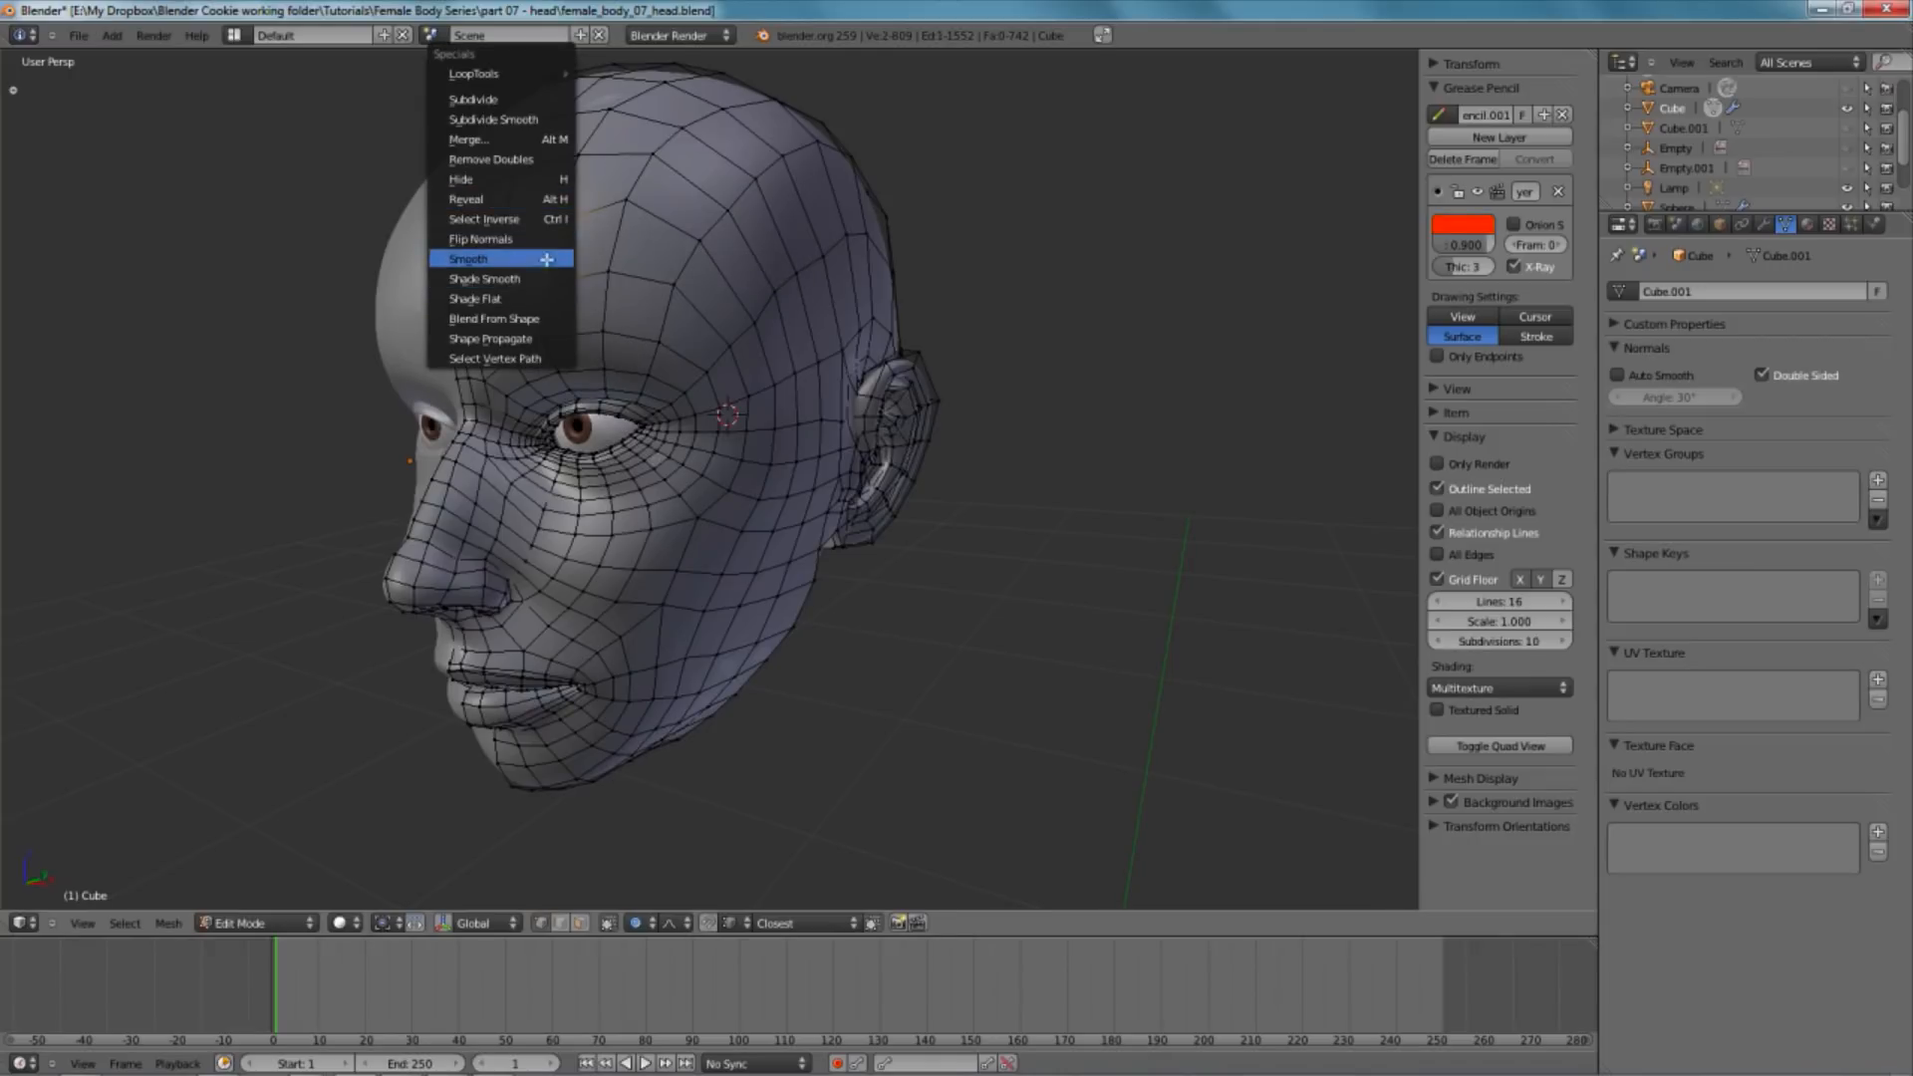
left_click(541, 280)
- Move the selected forehead vertex on the centre line along the Z axis with proportional editing
key("KP_1")
key("Tab")
key("Tab")
key("g")
key("z")
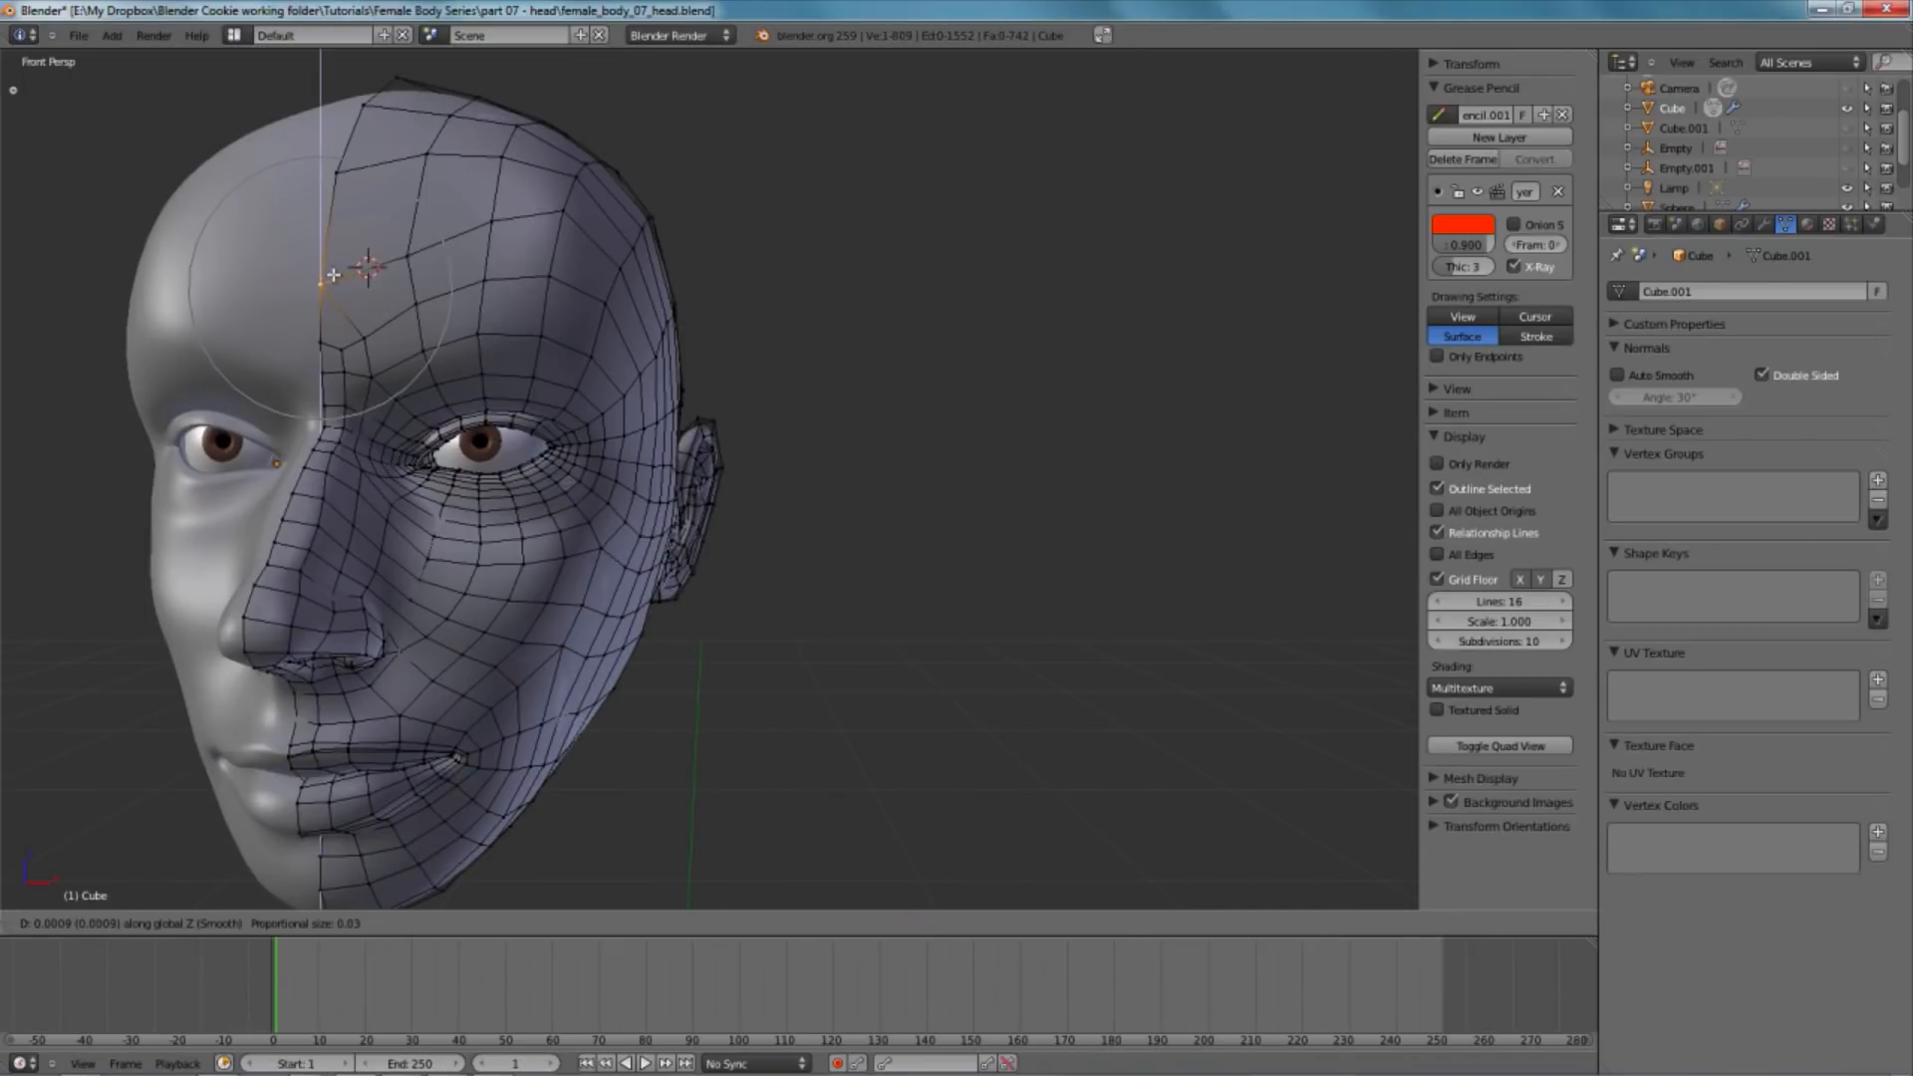
left_click(340, 269)
- Adjust the two vertices at the upper outer side of the forehead in front orthographic view
key("Tab")
scroll(553, 404, "down", 4)
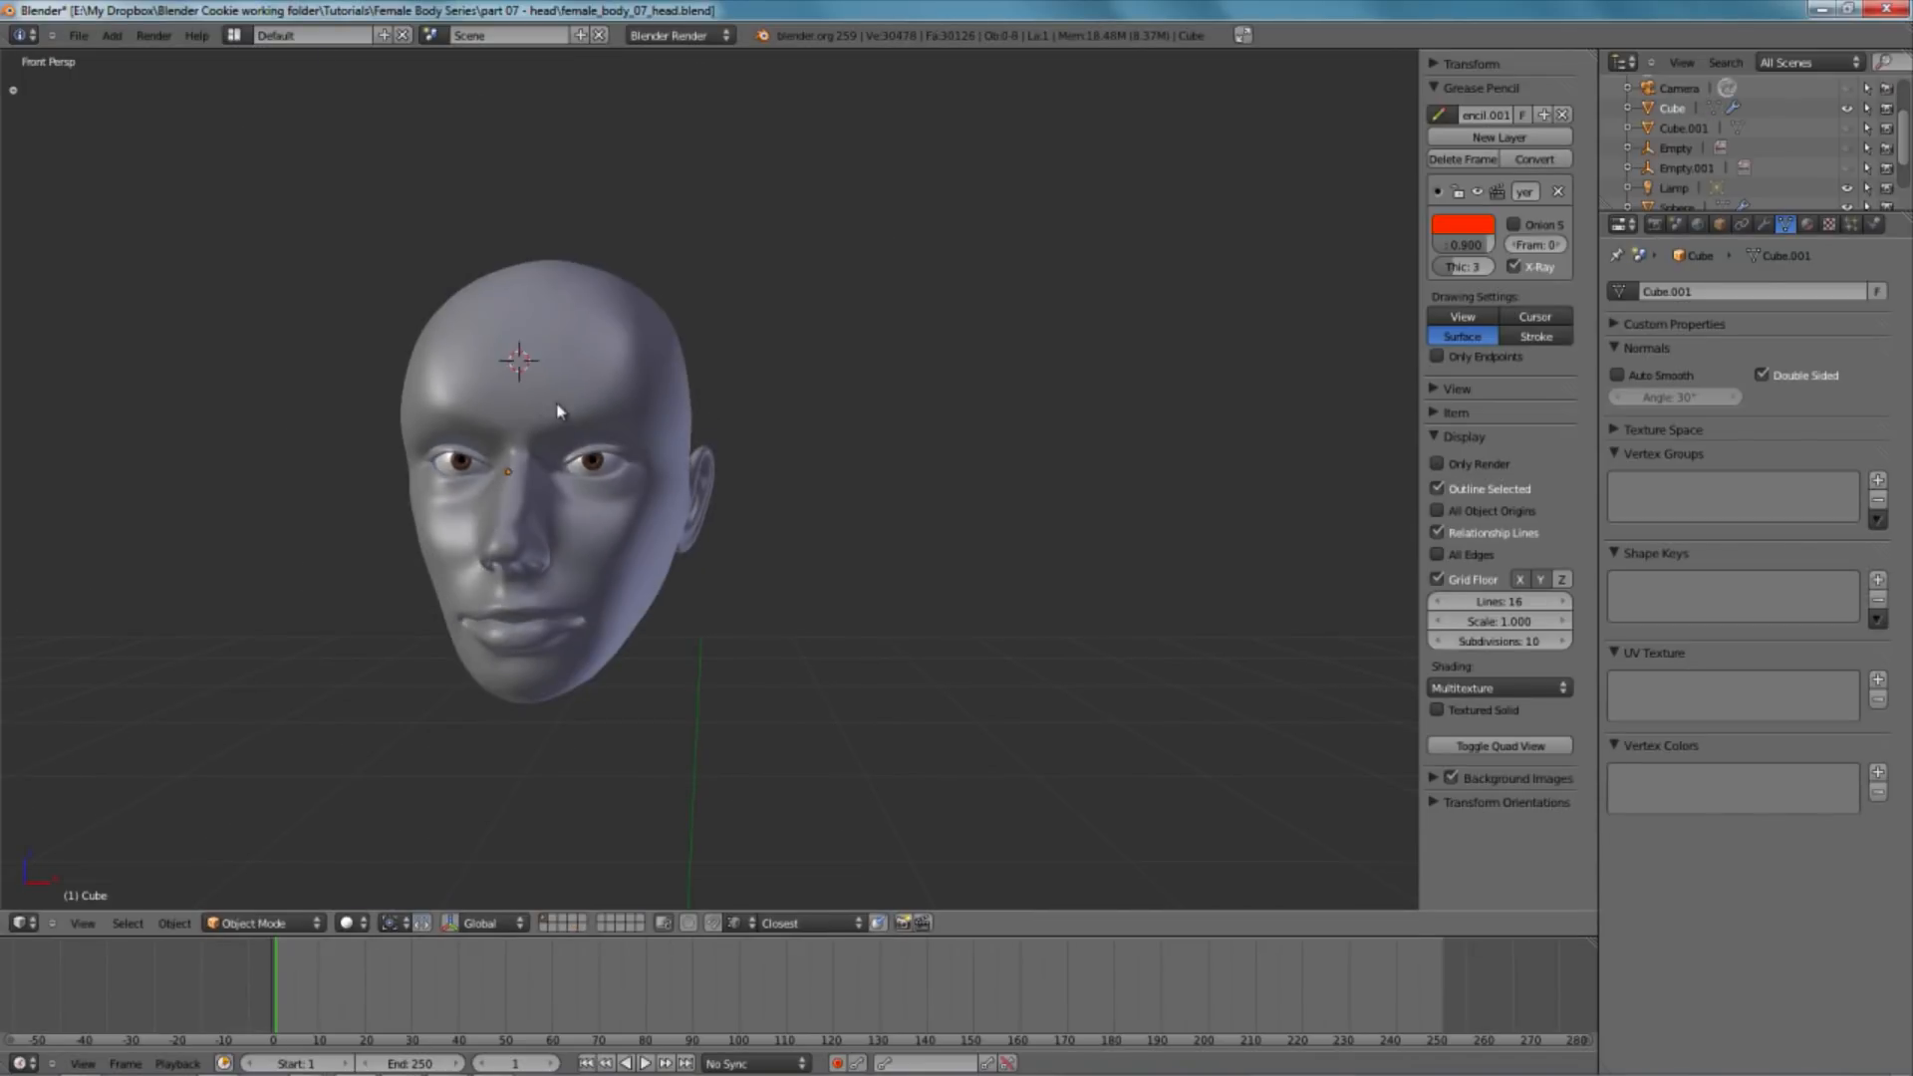
key("KP_5")
scroll(644, 446, "up", 4)
key("Tab")
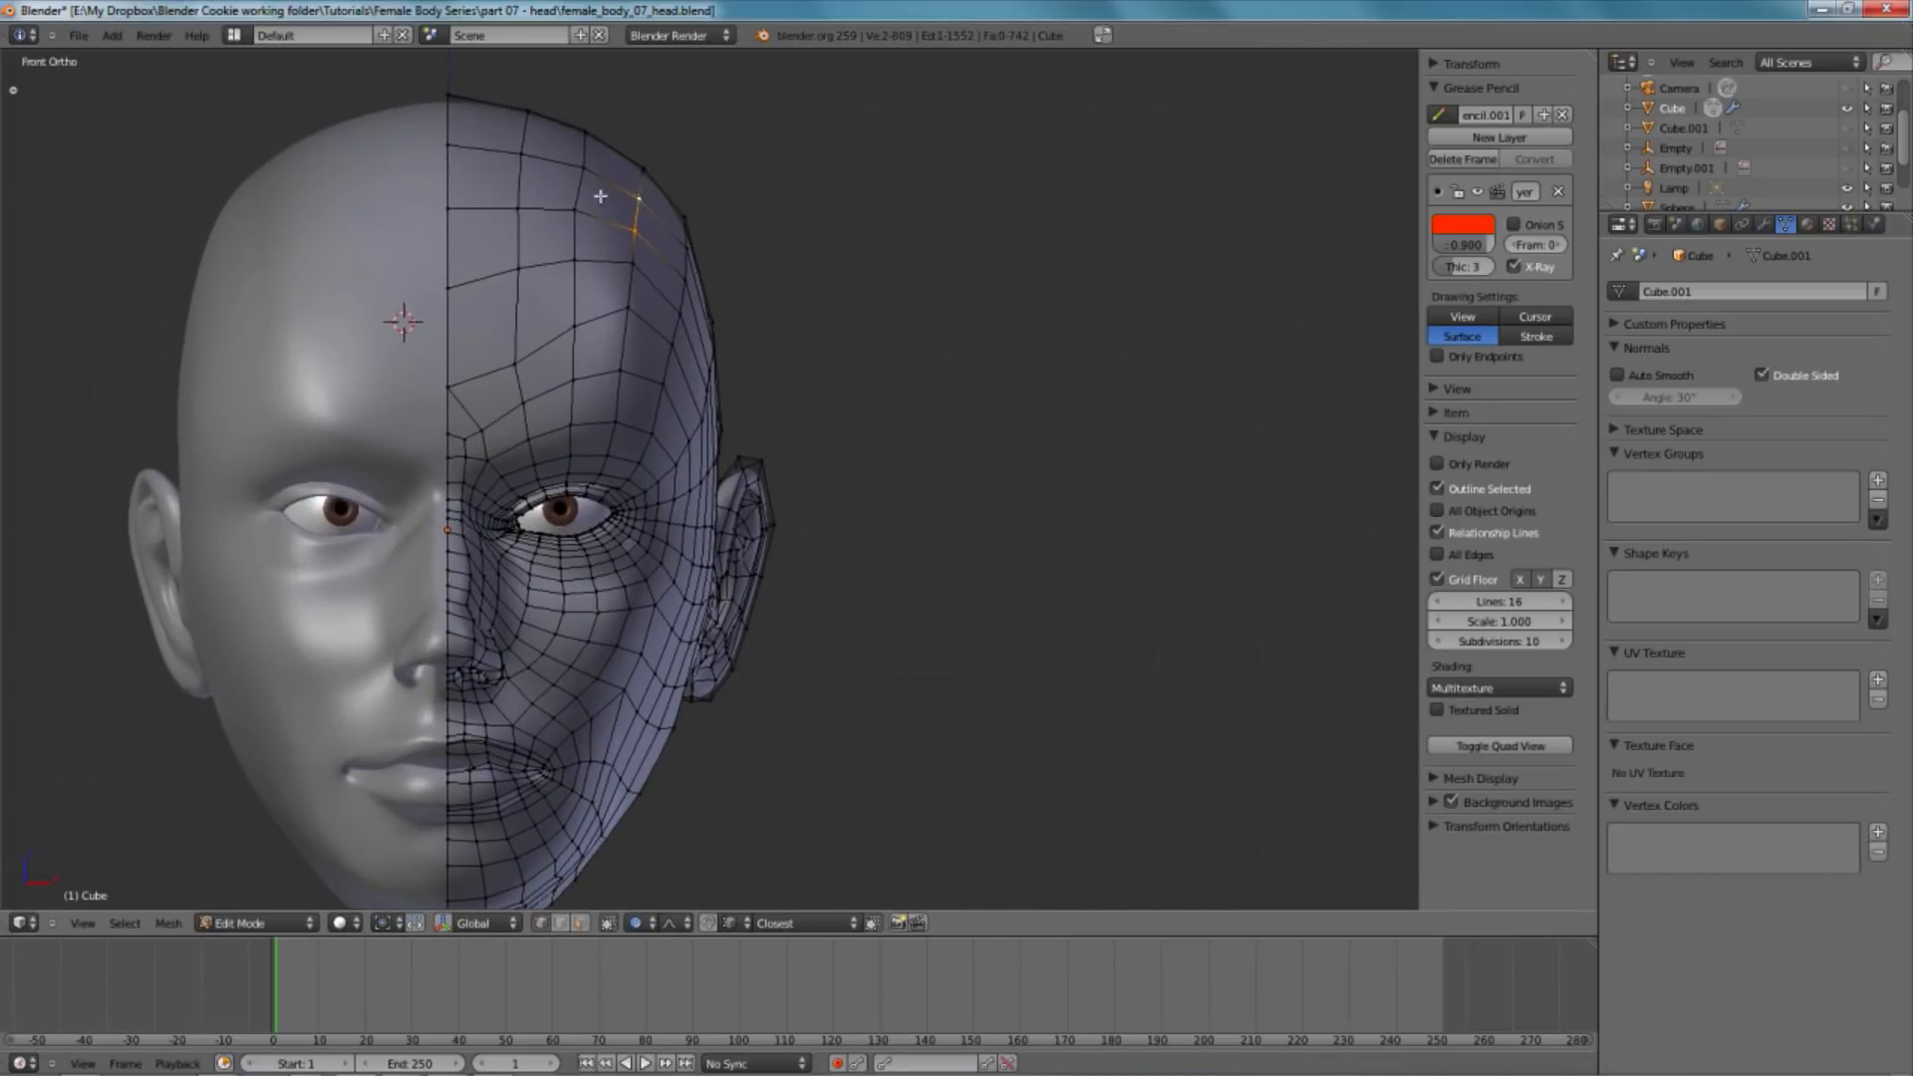
middle_click_drag(760, 390, 827, 327, "shift")
key("Tab")
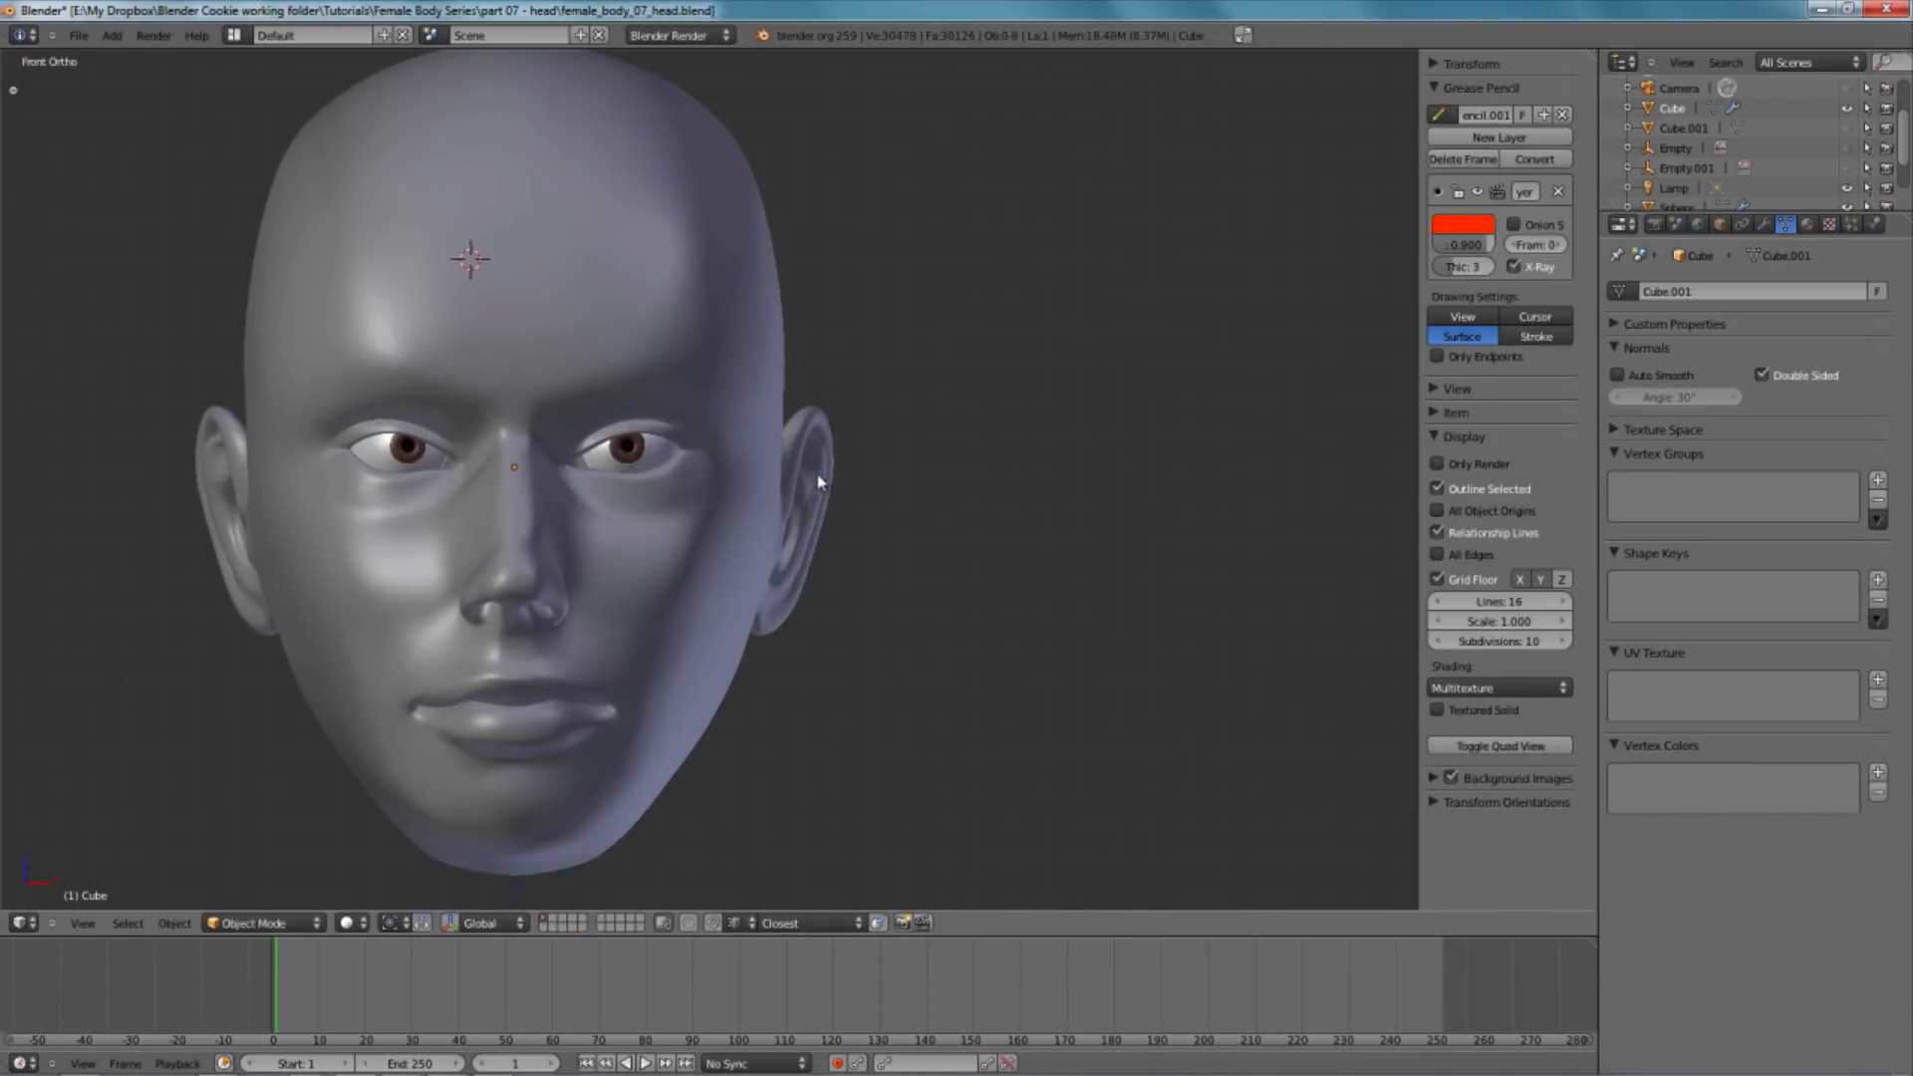
- Move the two temple vertices beside the outer eye corner with proportional editing
scroll(812, 471, "up", 3)
middle_click_drag(803, 457, 839, 448)
scroll(837, 451, "down", 4)
key("Tab")
scroll(777, 459, "up", 3)
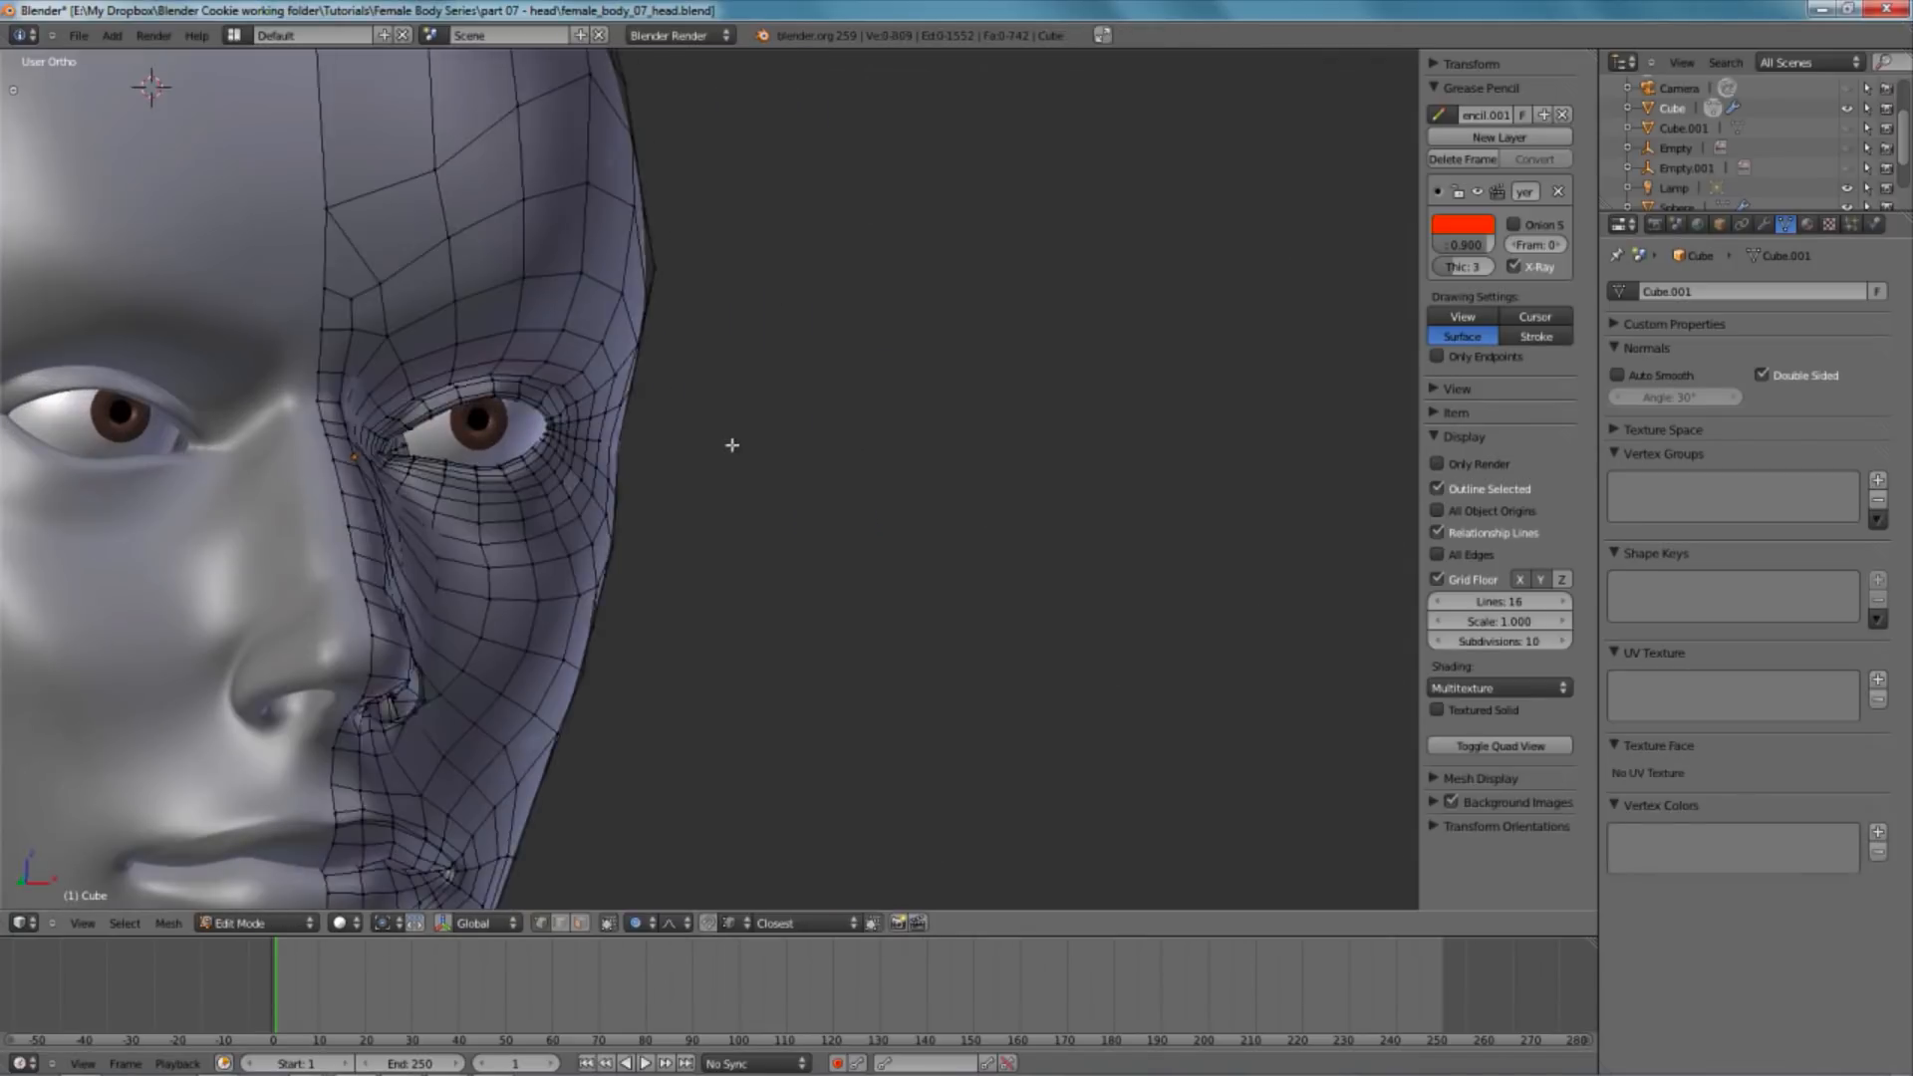
scroll(698, 445, "up", 1)
key("g")
scroll(751, 495, "down", 2)
scroll(748, 494, "up", 2)
left_click(745, 493)
key("Tab")
scroll(743, 491, "down", 4)
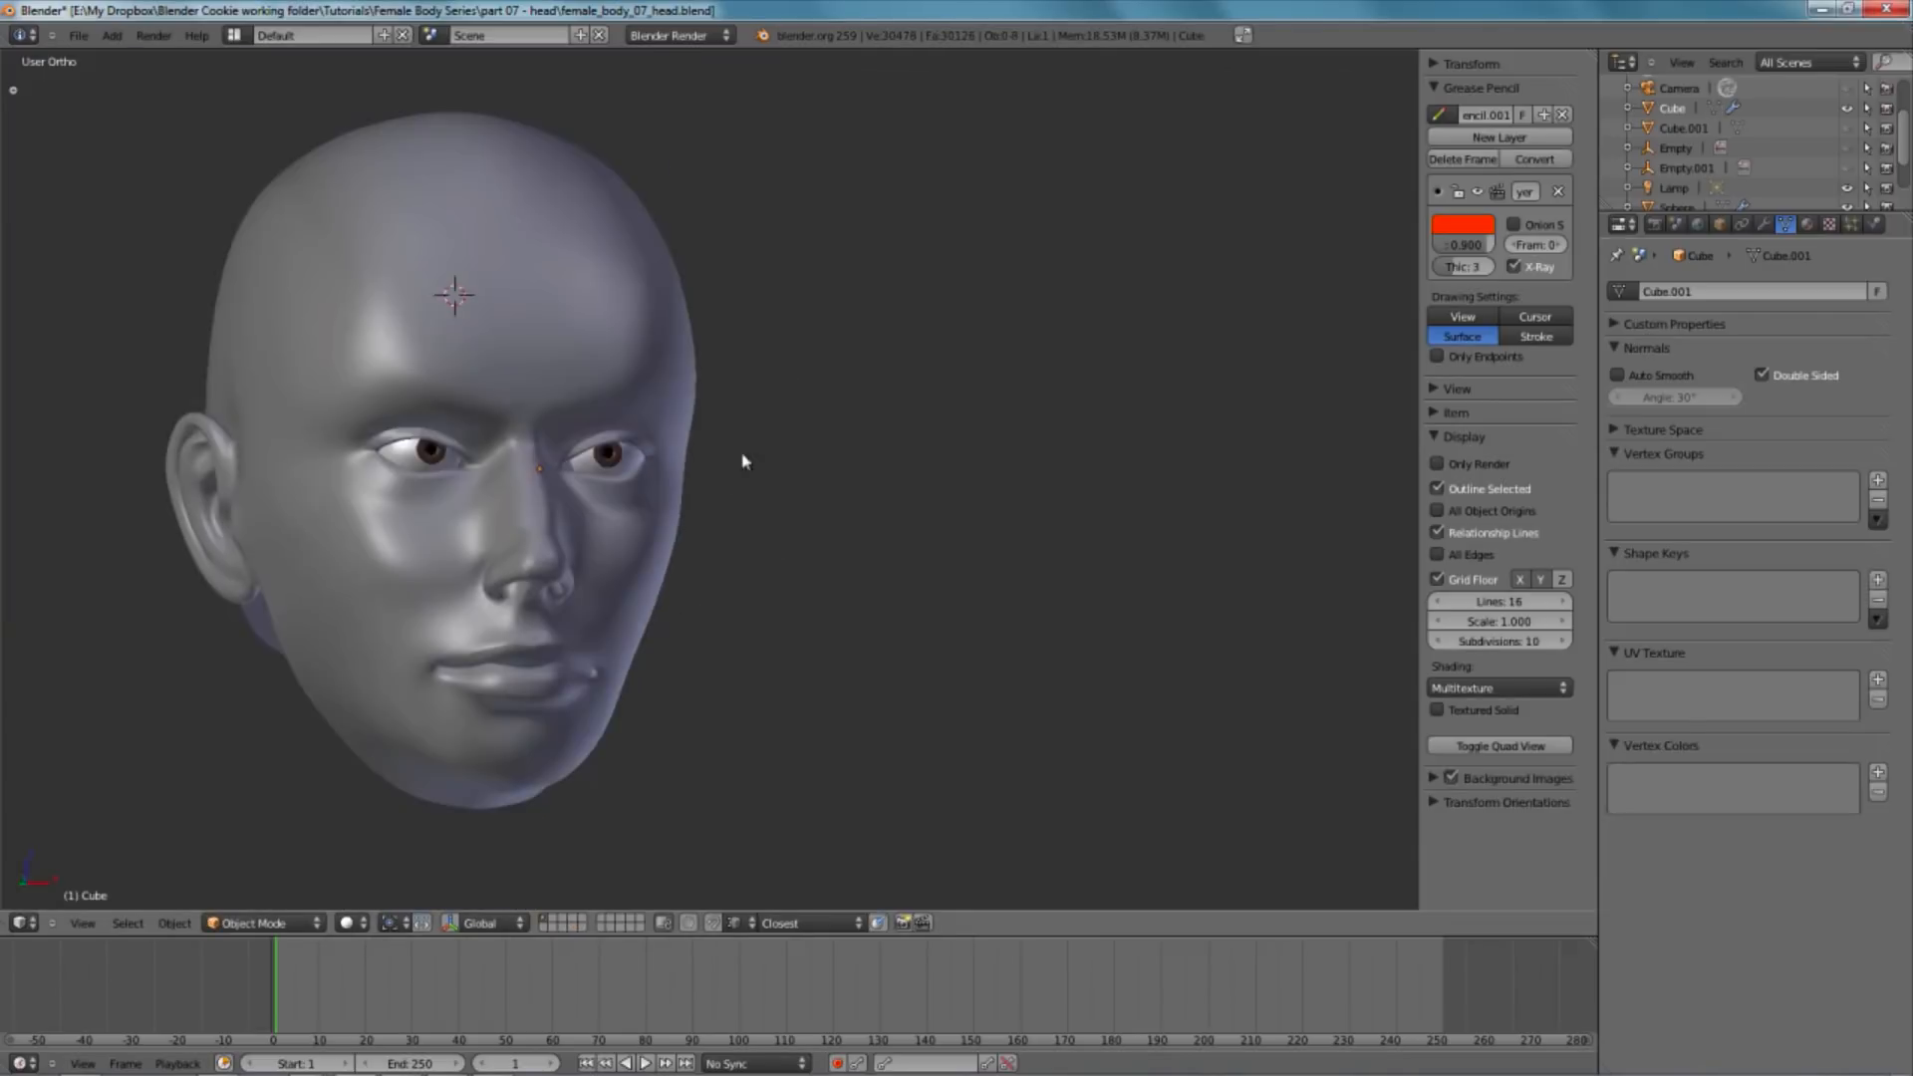
- Sketch an eyebrow above one eye on the head surface with the grease pencil in front view
key("KP_1")
scroll(662, 448, "down", 5)
scroll(673, 494, "up", 7)
scroll(678, 498, "up", 1)
middle_click_drag(699, 502, 816, 512, "shift")
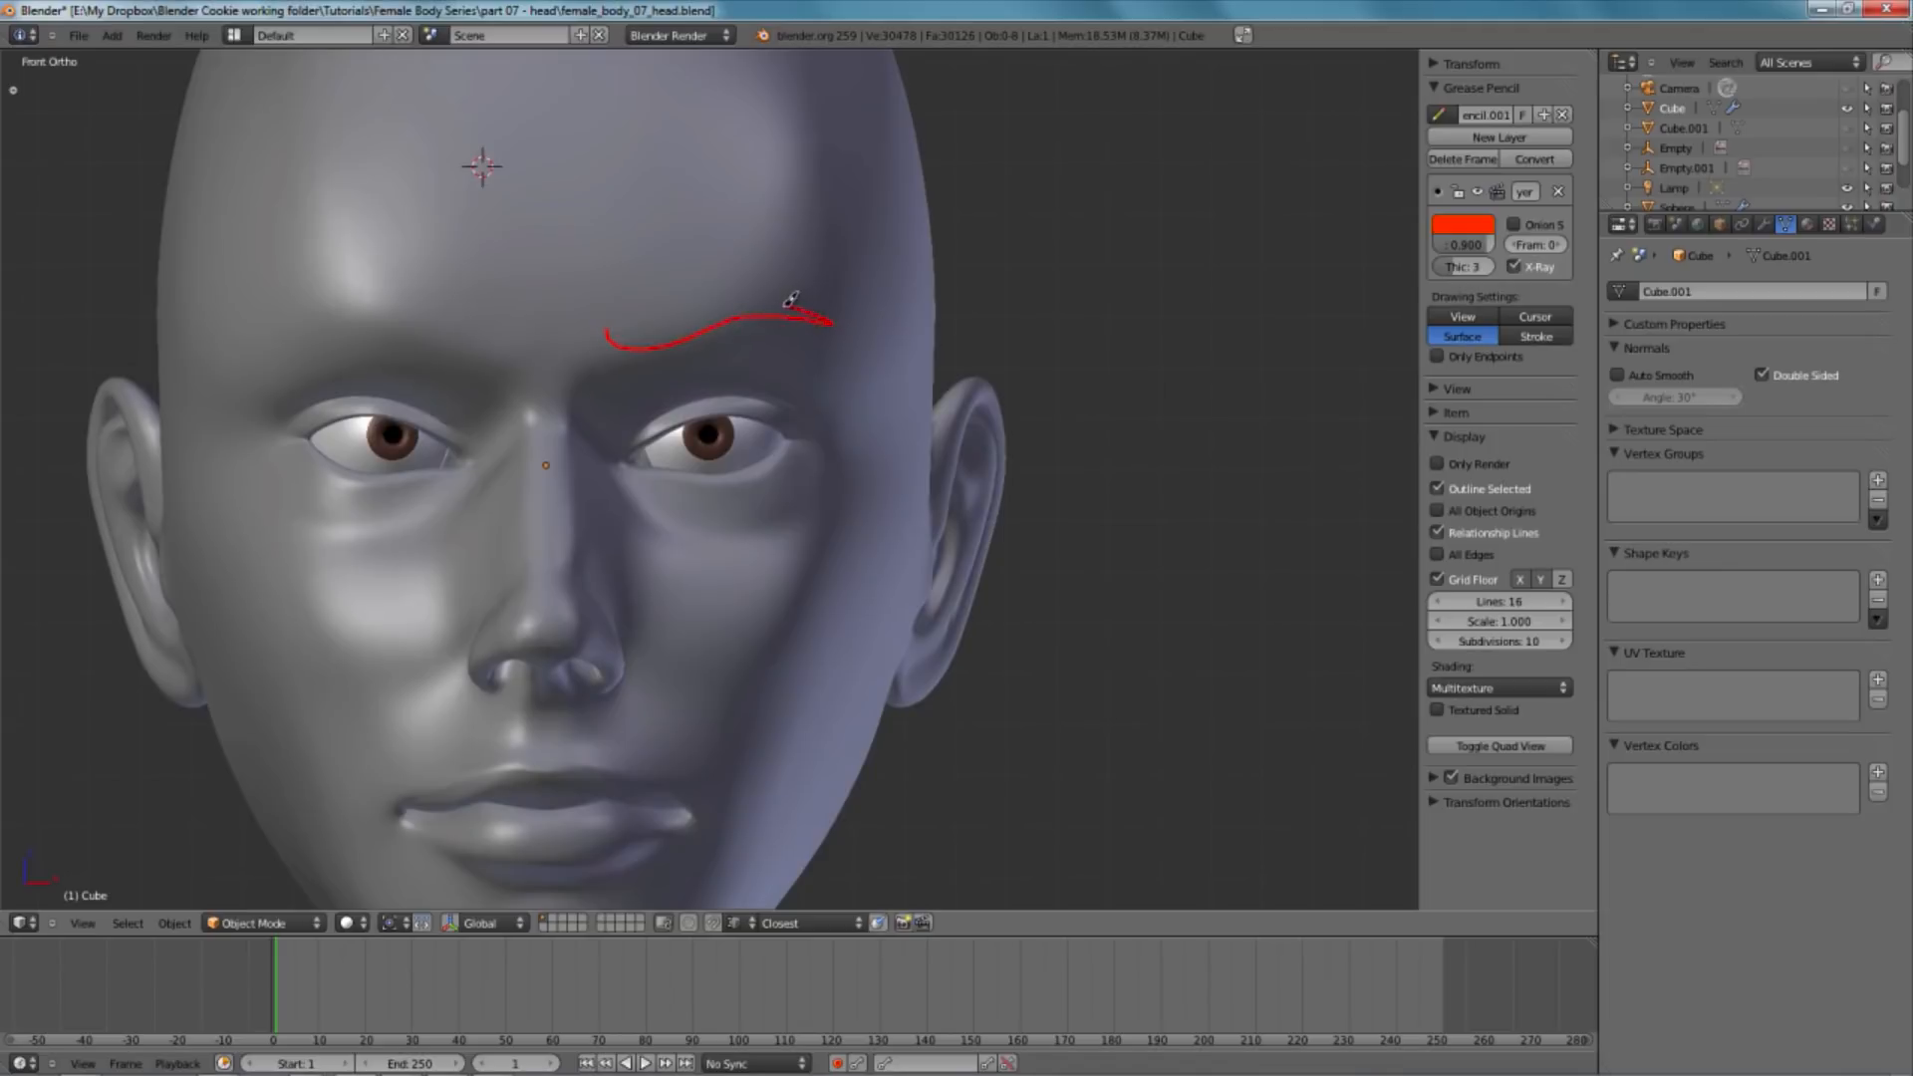
- Sketch the upper and lower lash lines around the same eye with the grease pencil
scroll(760, 428, "down", 3)
mouse_move(671, 488)
middle_mouse_down()
mouse_move(781, 525)
mouse_move(923, 504)
mouse_move(681, 498)
middle_mouse_up()
key("KP_1")
scroll(688, 499, "up", 10)
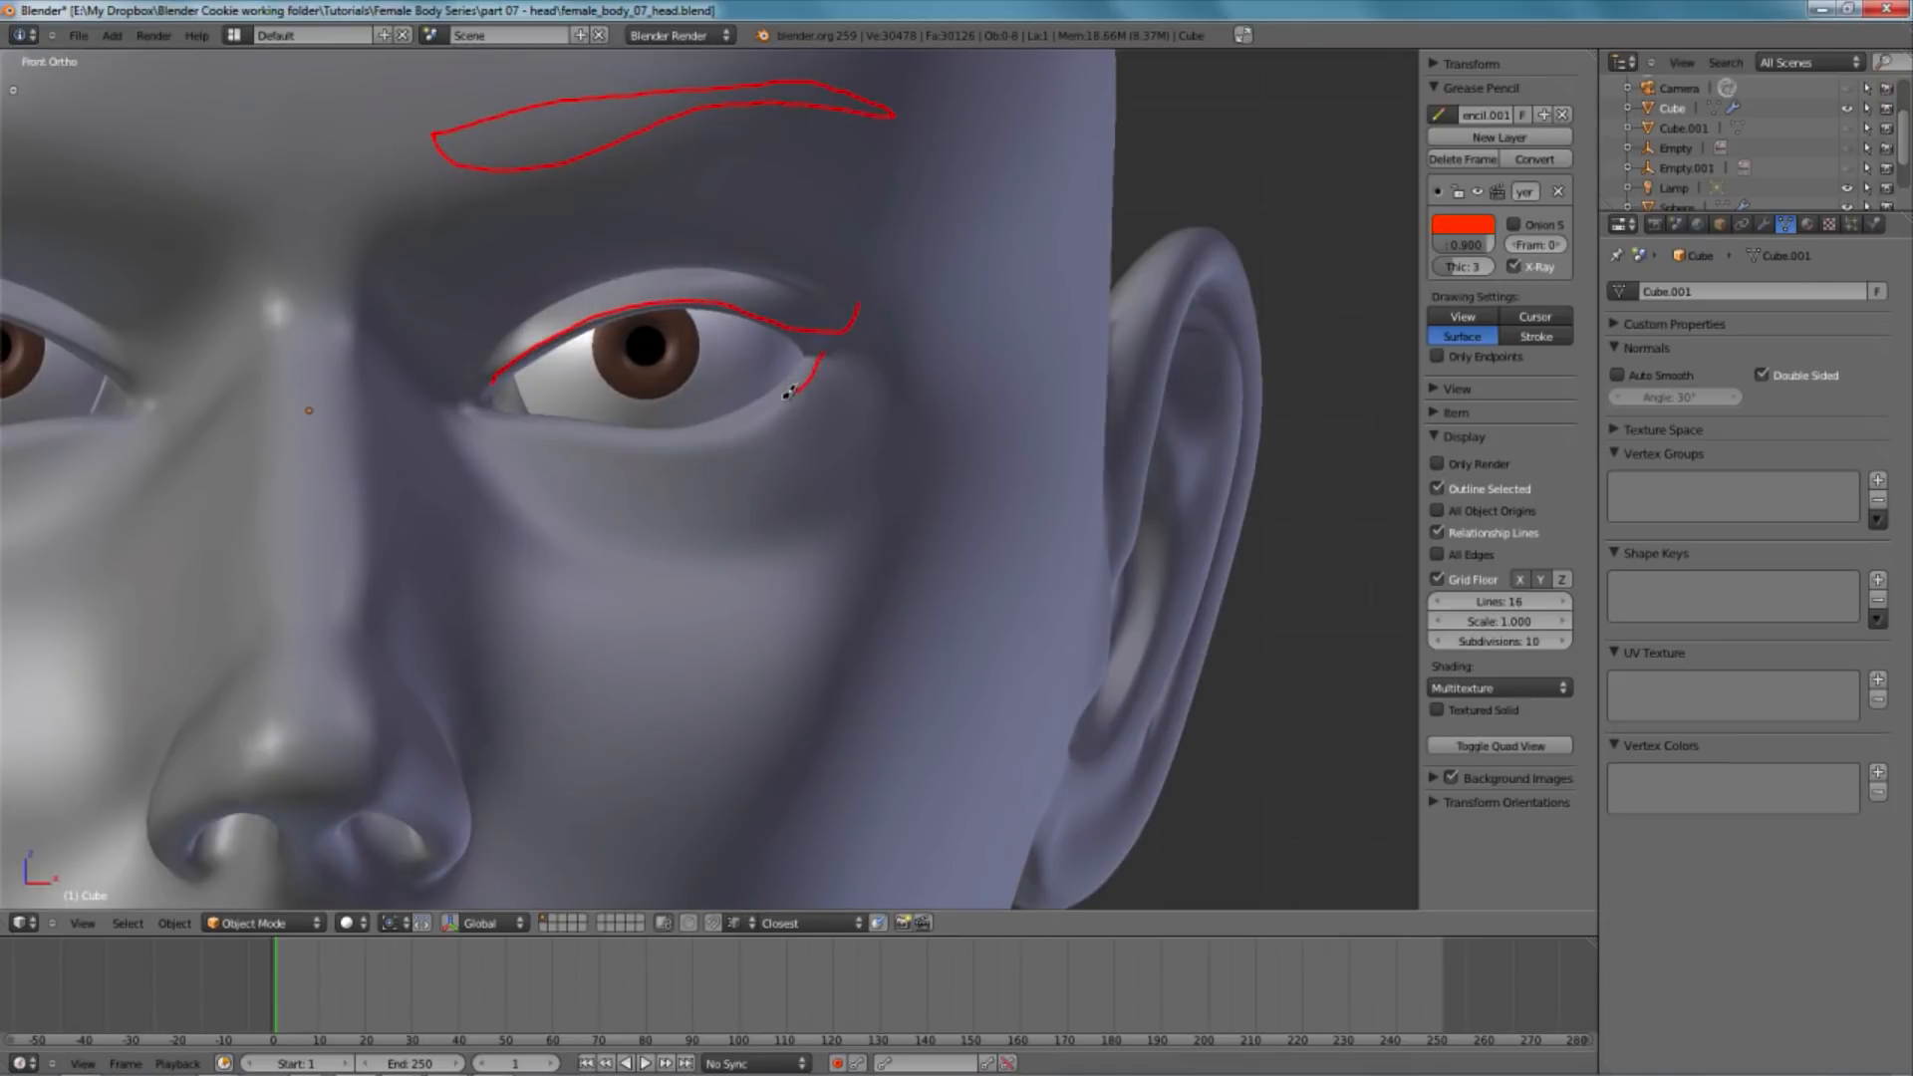
- Examine the sketched eyebrow and eye outline on the head from several angles and distances
scroll(727, 476, "down", 8)
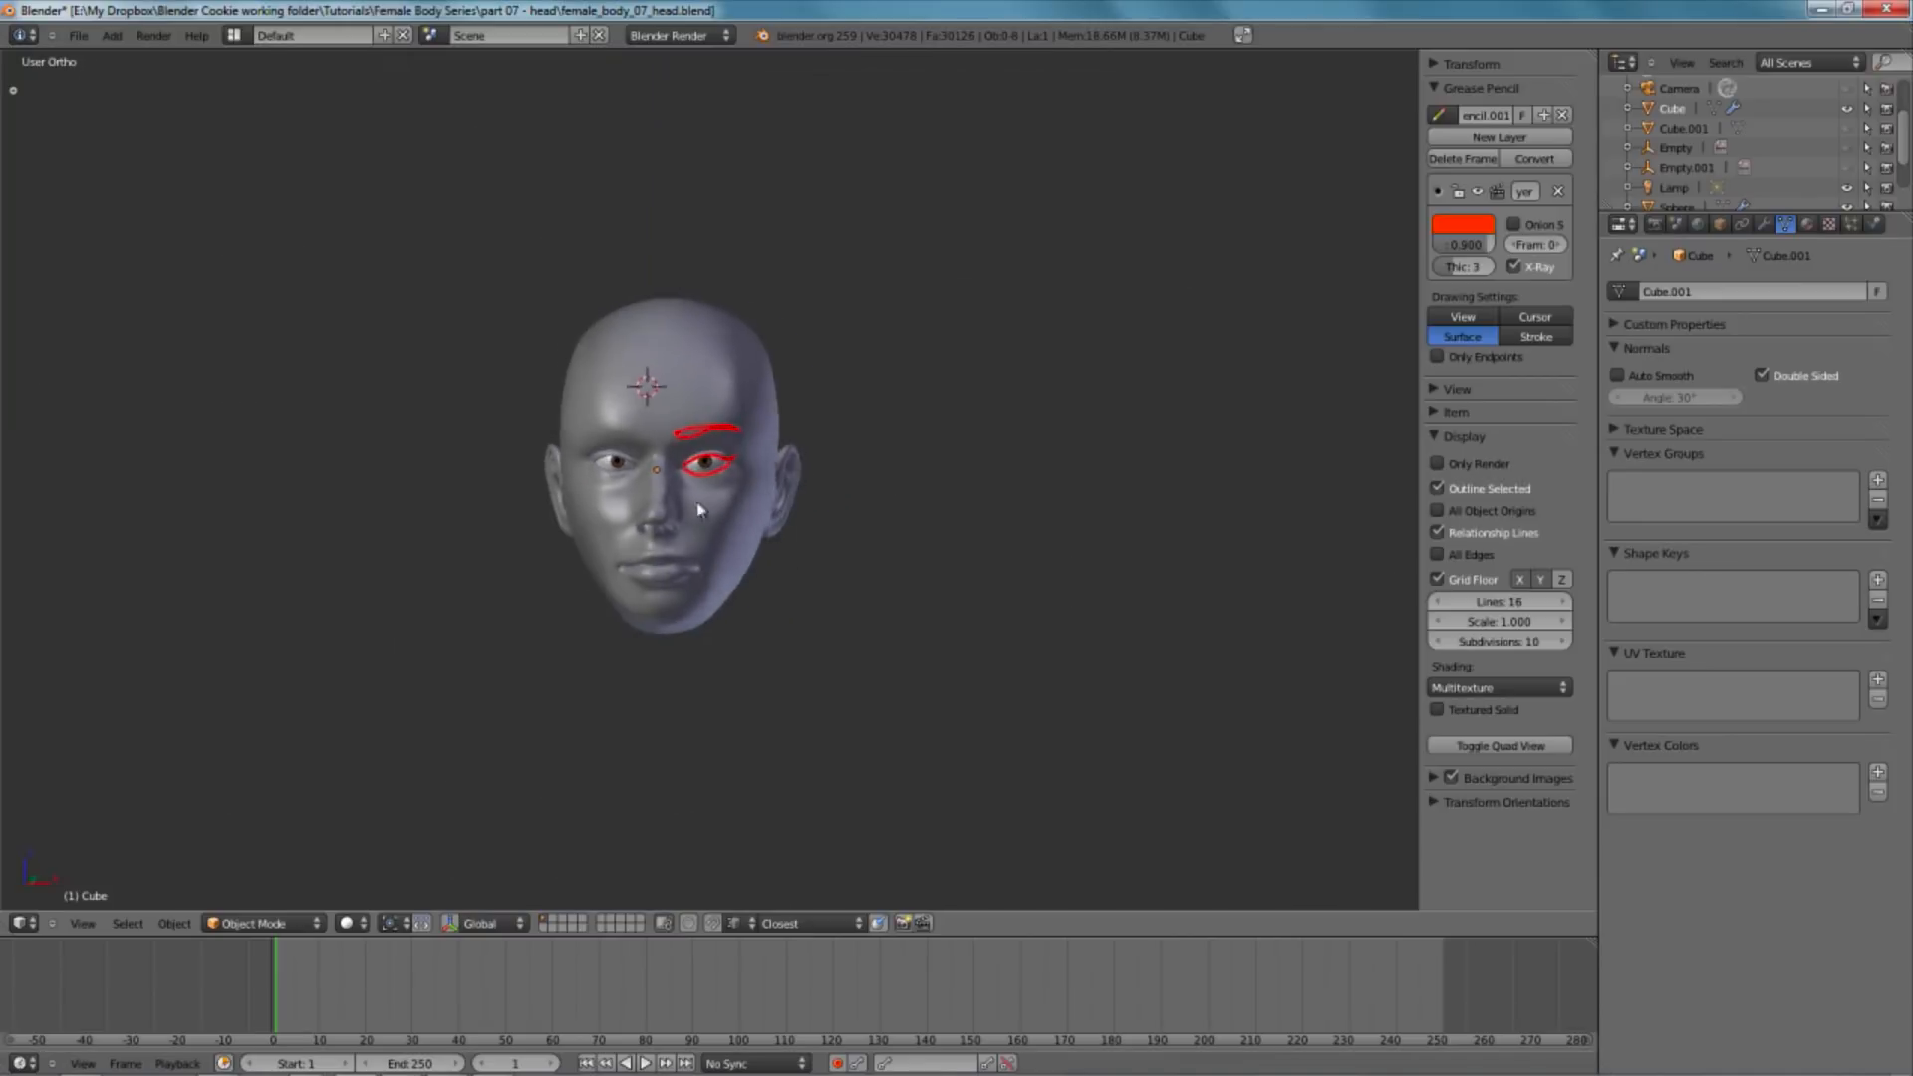
middle_click_drag(735, 499, 594, 526)
scroll(768, 493, "up", 4)
middle_click_drag(766, 489, 748, 463)
scroll(747, 462, "up", 5)
middle_click_drag(1097, 429, 959, 430)
scroll(870, 471, "down", 7)
middle_click_drag(870, 476, 910, 525)
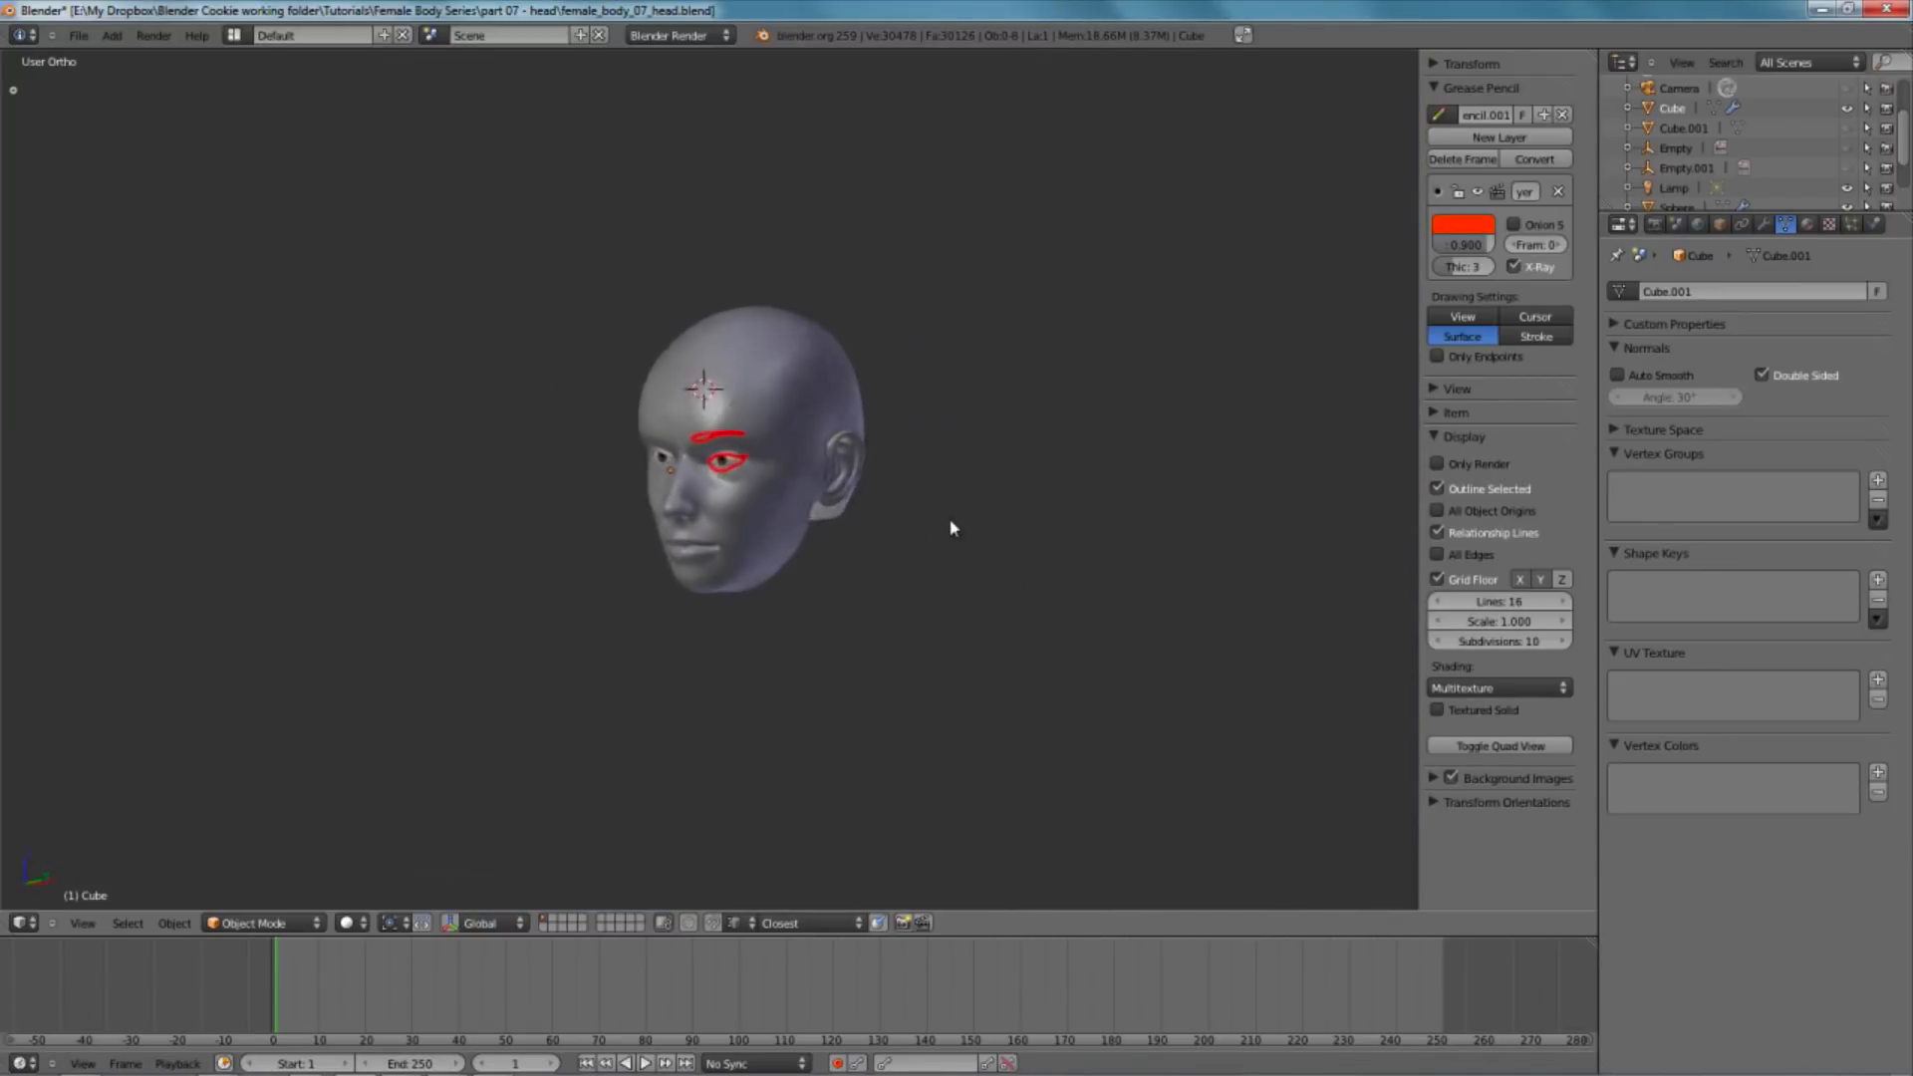
- Sketch the hairline from the forehead to the ear and add hair strands over that side of the skull
scroll(967, 528, "up", 3)
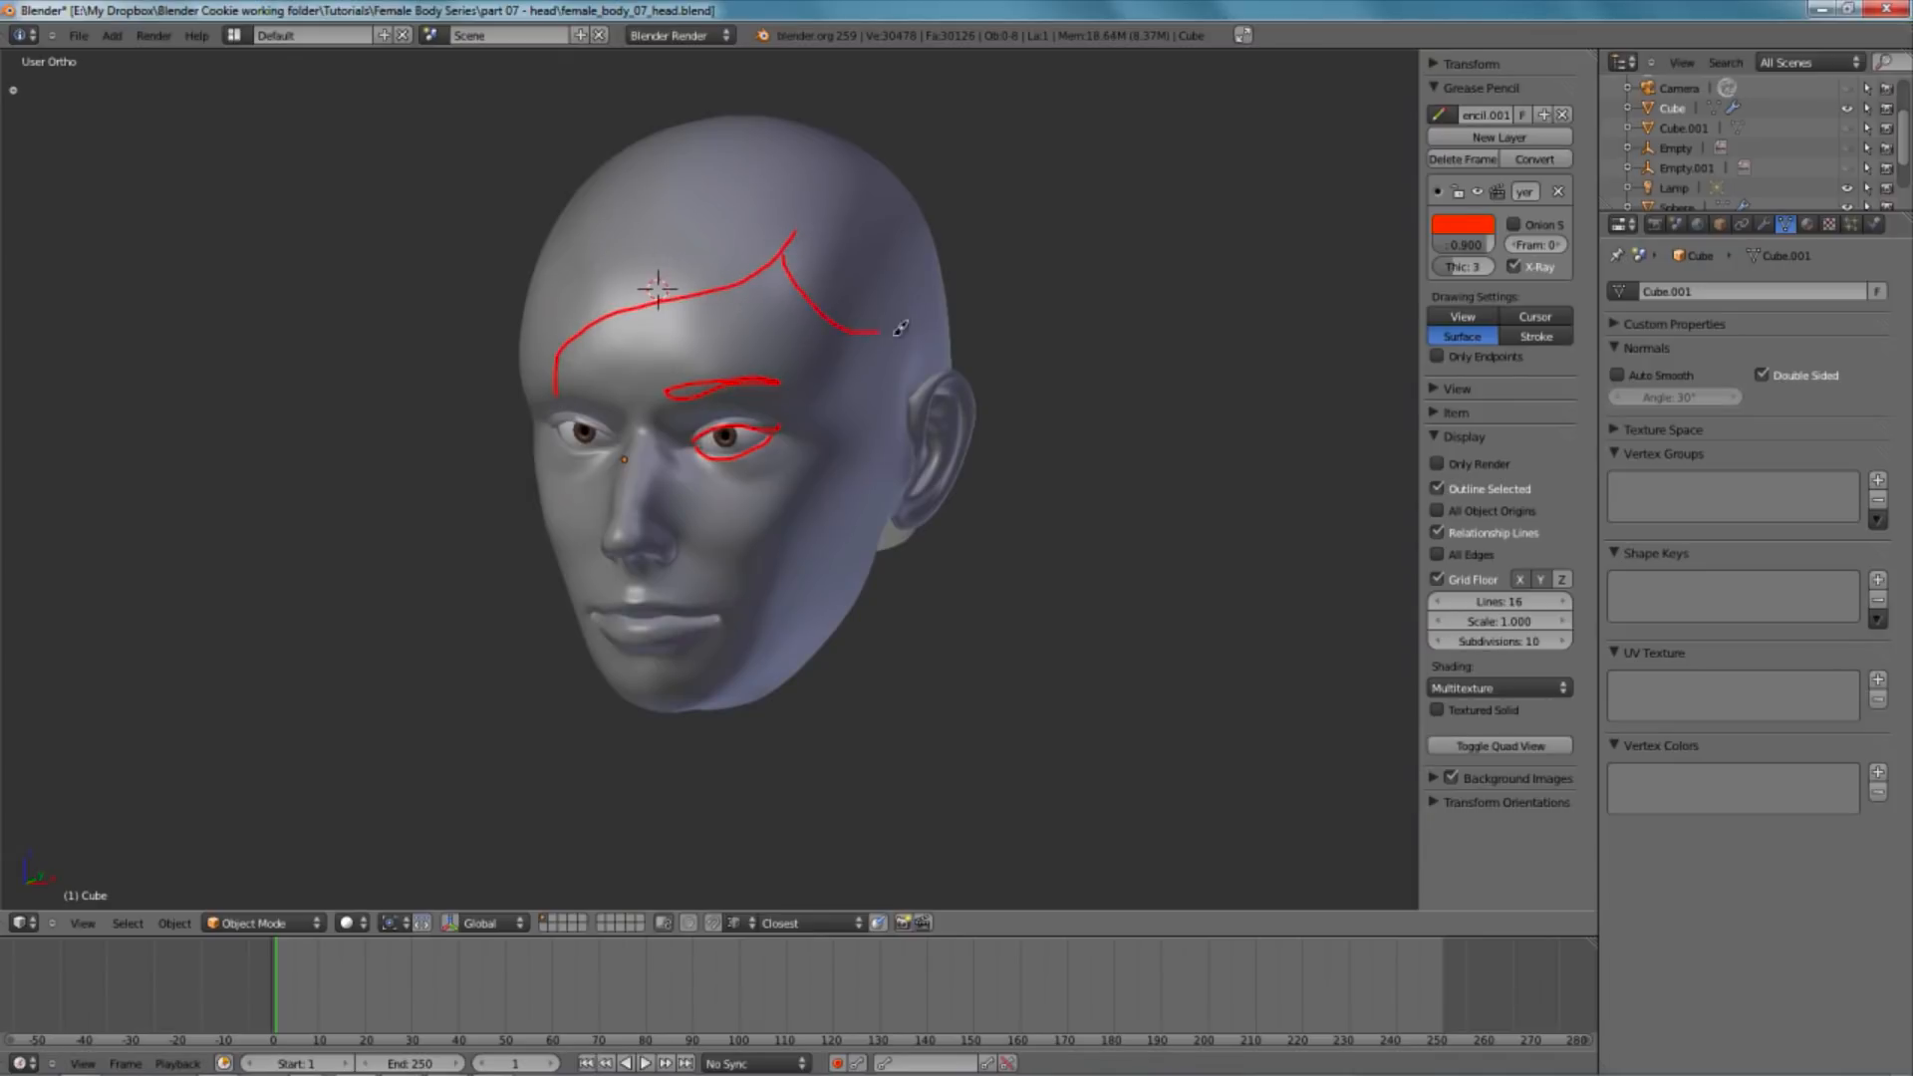
scroll(927, 414, "down", 3)
middle_click_drag(825, 521, 711, 489)
scroll(786, 497, "up", 3)
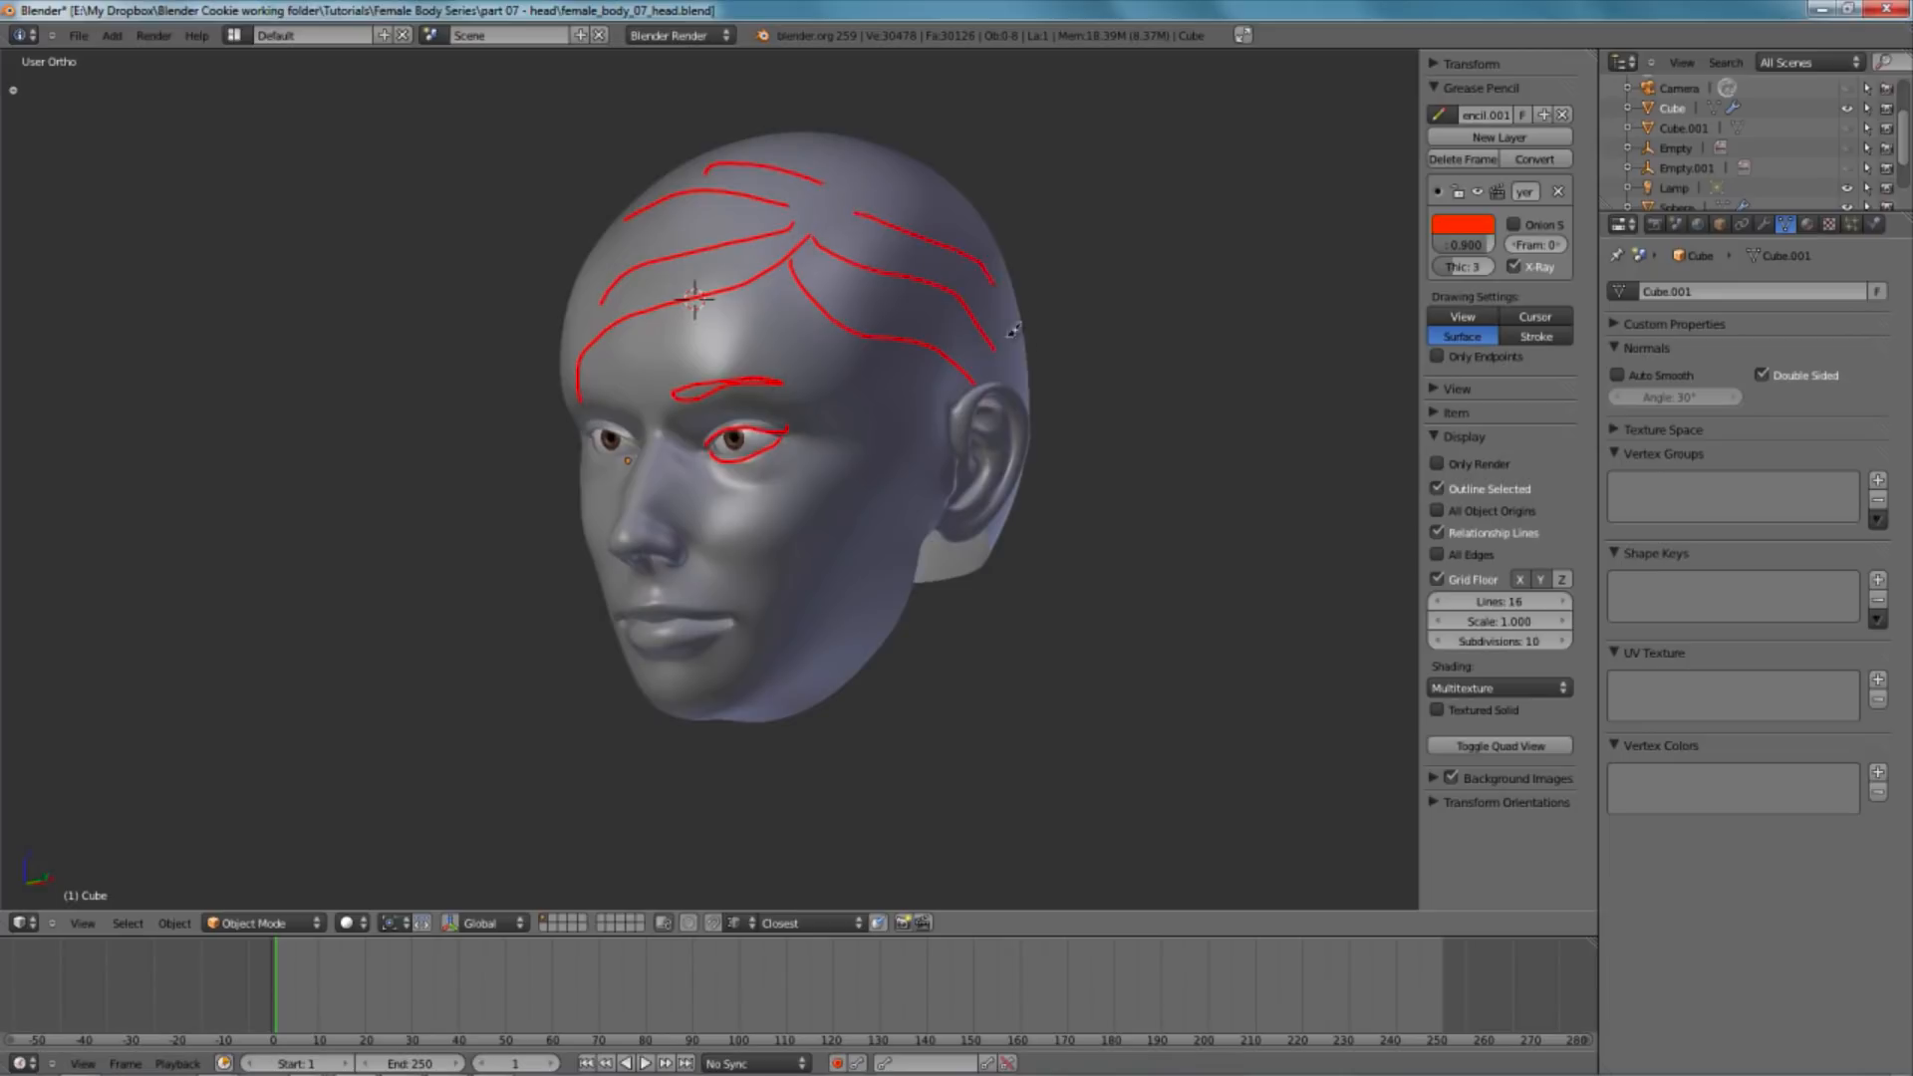
scroll(948, 342, "down", 3)
middle_click_drag(948, 342, 1021, 350)
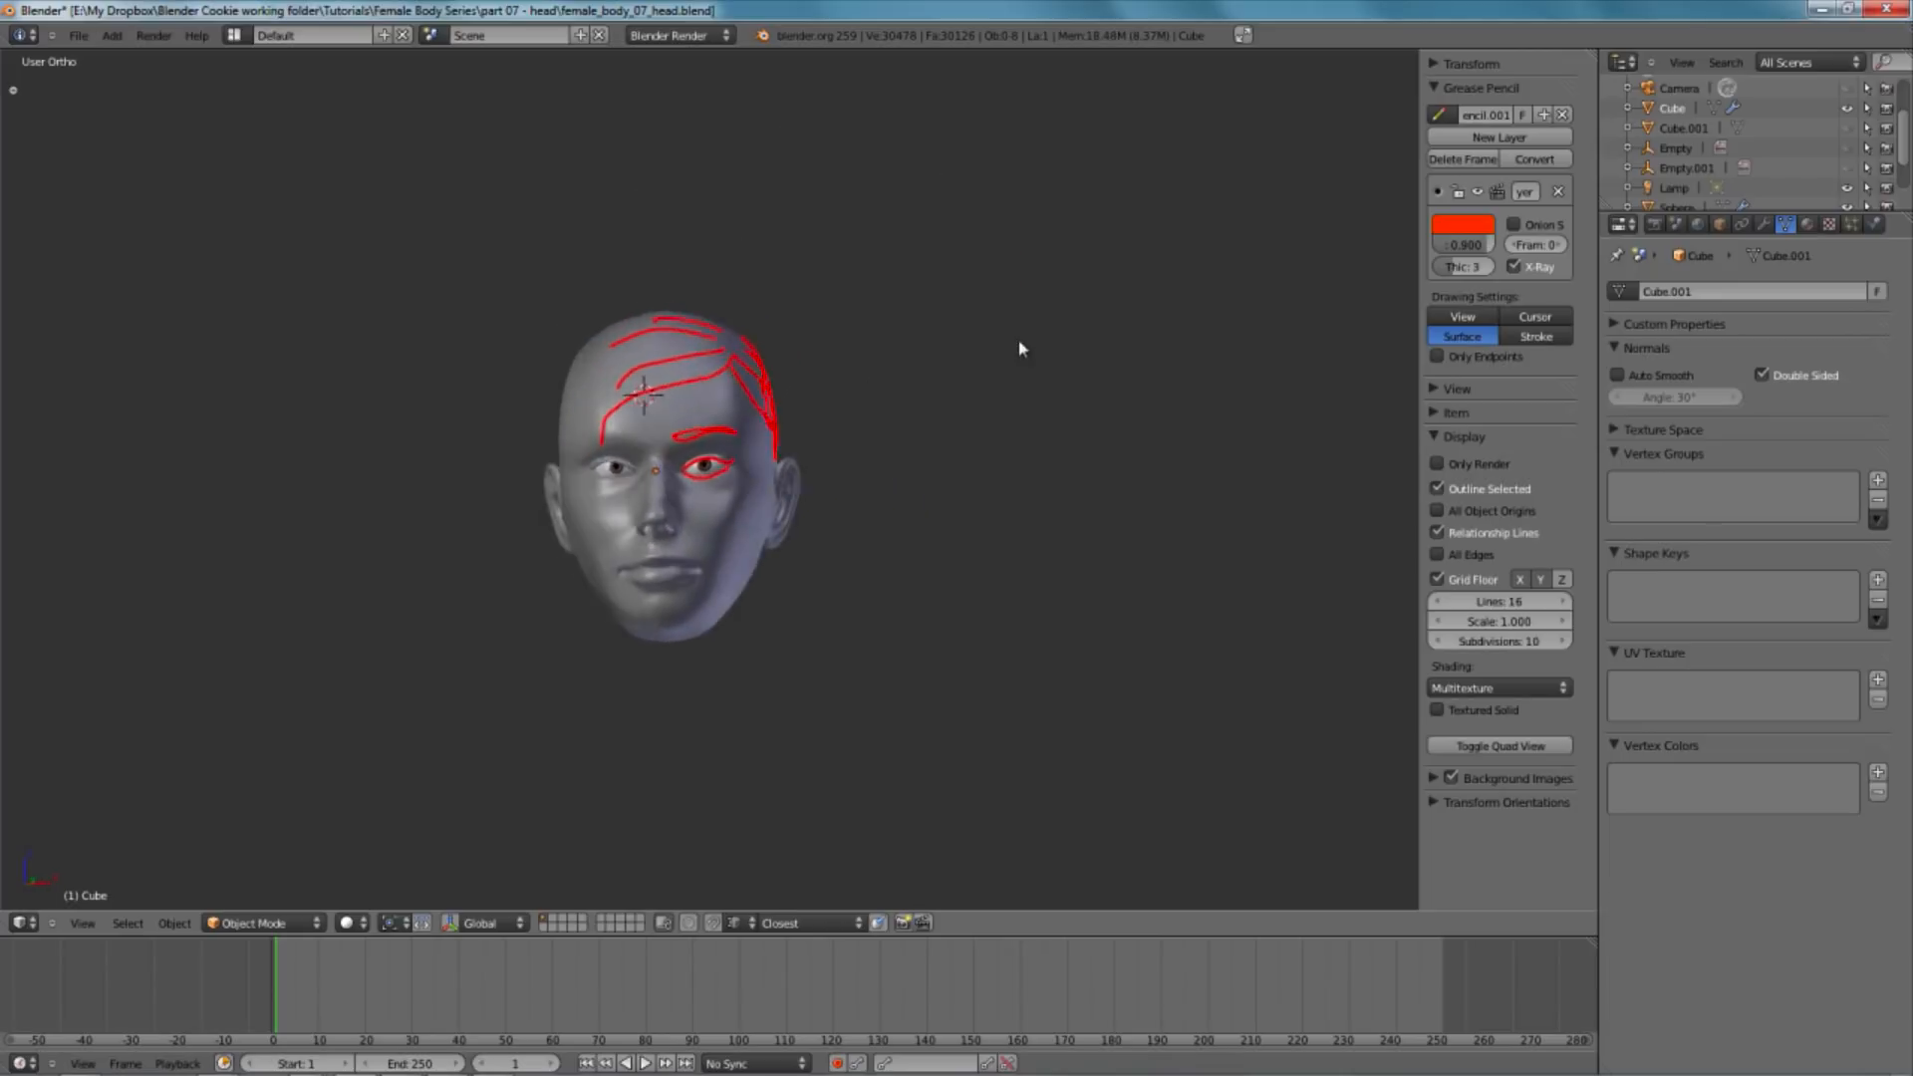
- Sketch hair strands across the forehead and over the opposite side of the skull
scroll(653, 429, "up", 3)
middle_click_drag(653, 428, 738, 309)
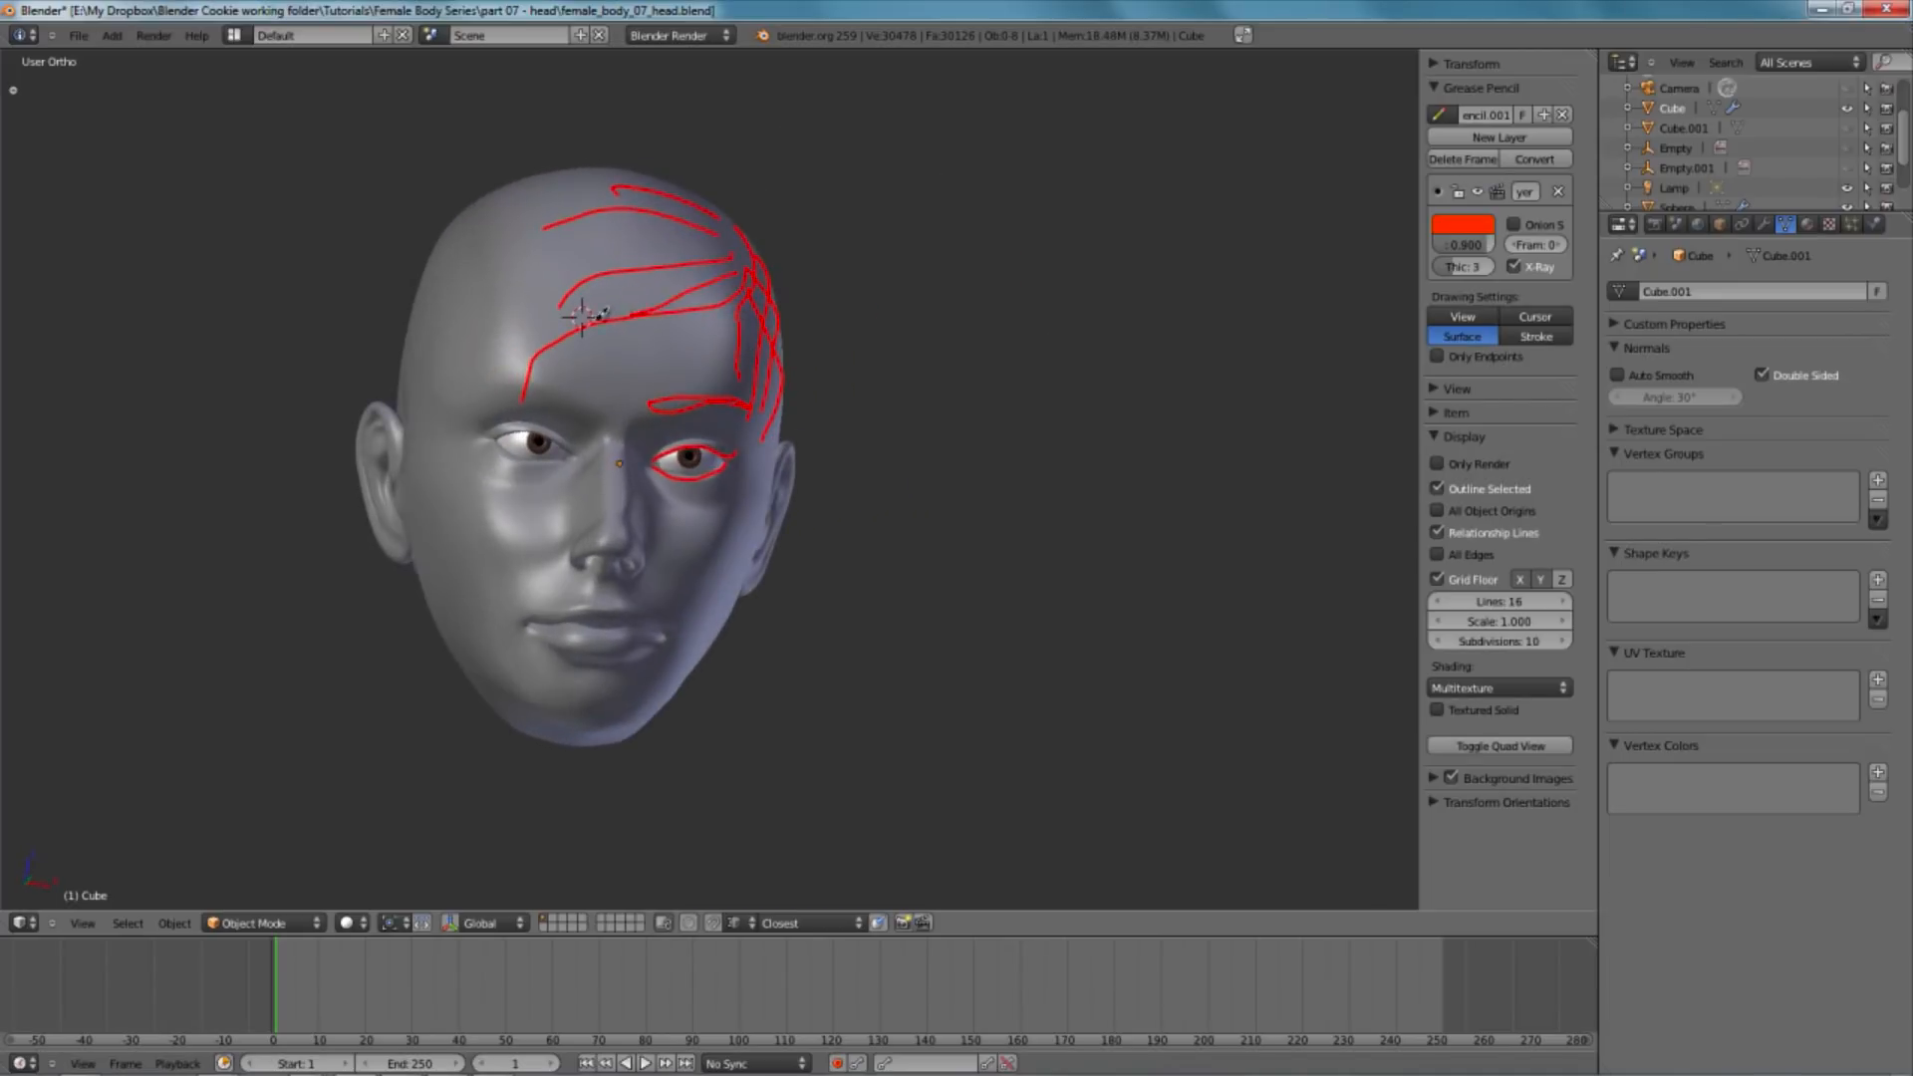
middle_click_drag(480, 461, 586, 241)
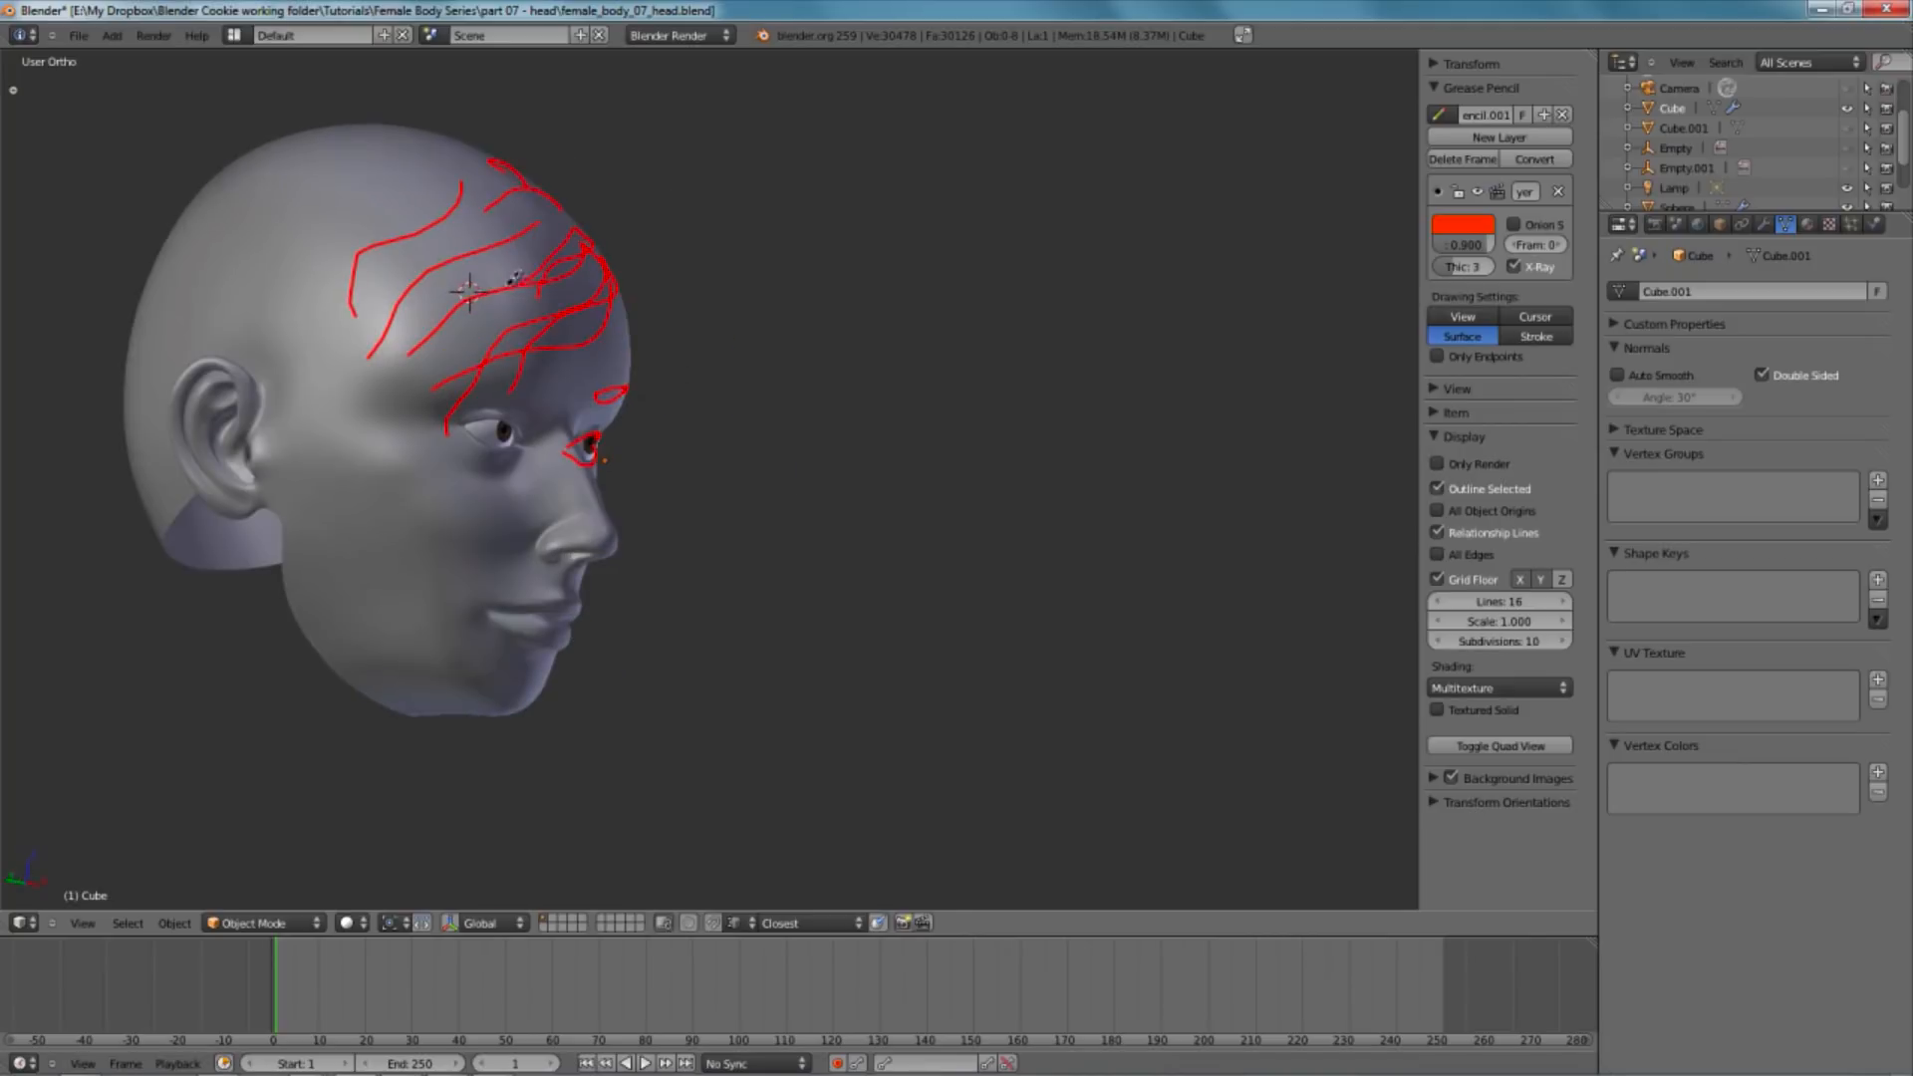
middle_click_drag(364, 476, 923, 480)
scroll(923, 481, "up", 4)
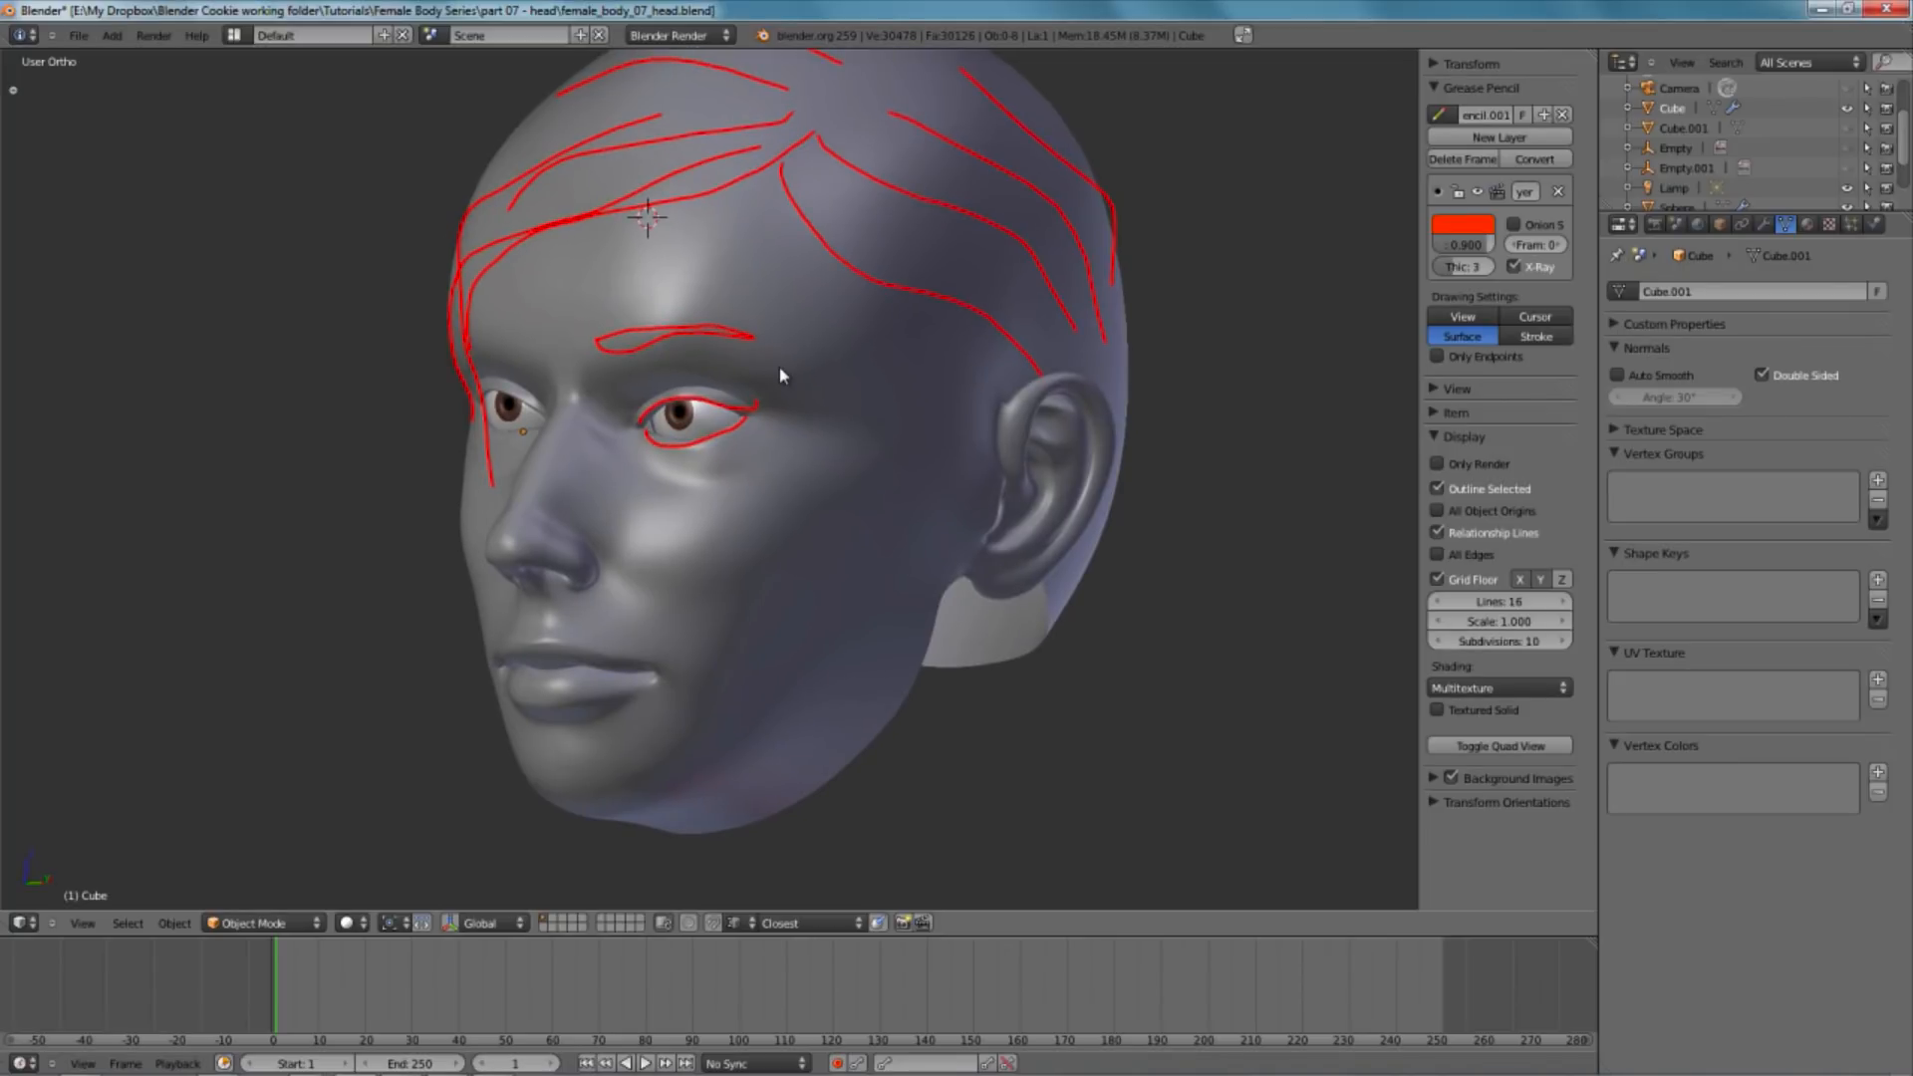
- Turn off proportional editing, move the vertex in front of the upper ear downward, and inspect the shaded result
key("Tab")
scroll(995, 397, "up", 8)
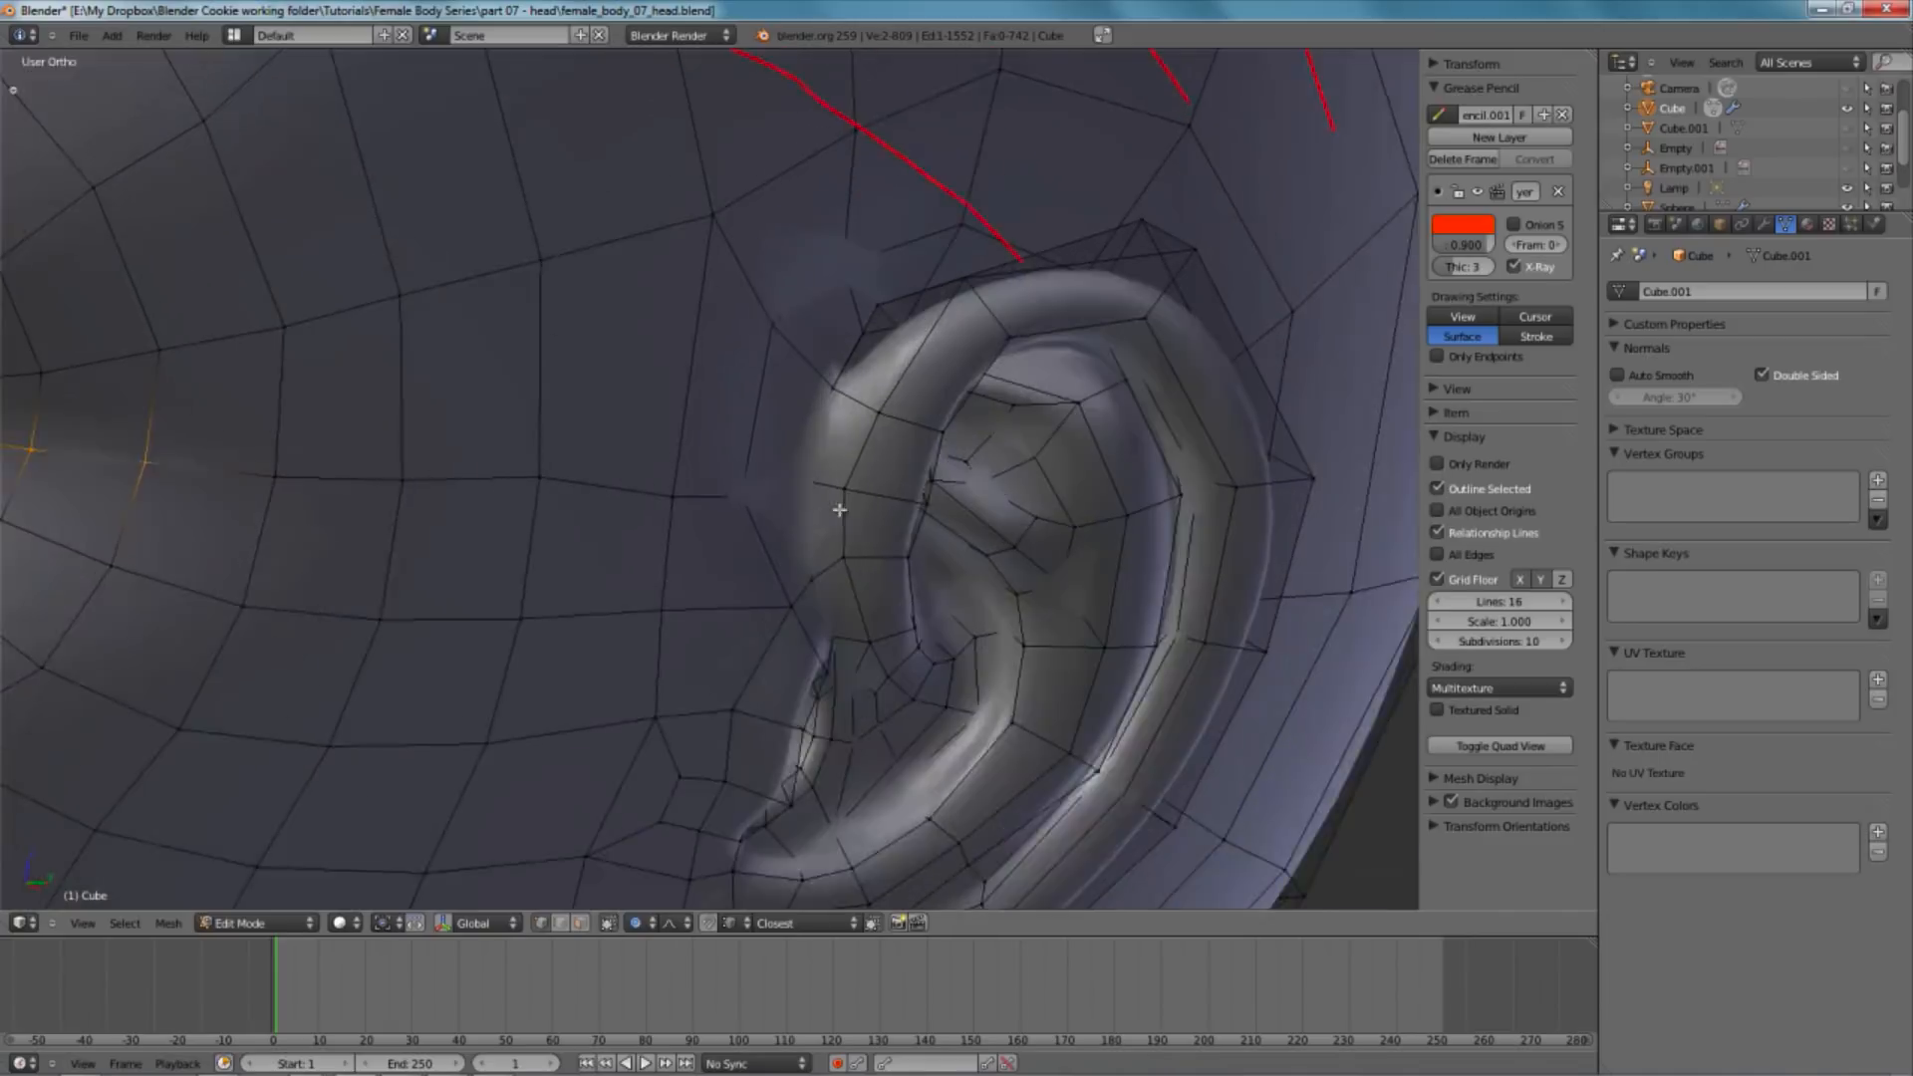
mouse_move(839, 509)
middle_mouse_down()
mouse_move(884, 342)
mouse_move(961, 414)
mouse_move(876, 517)
mouse_move(979, 485)
mouse_move(919, 476)
mouse_move(818, 269)
middle_mouse_up()
key("g")
right_click(931, 483)
key("o")
key("z")
key("g")
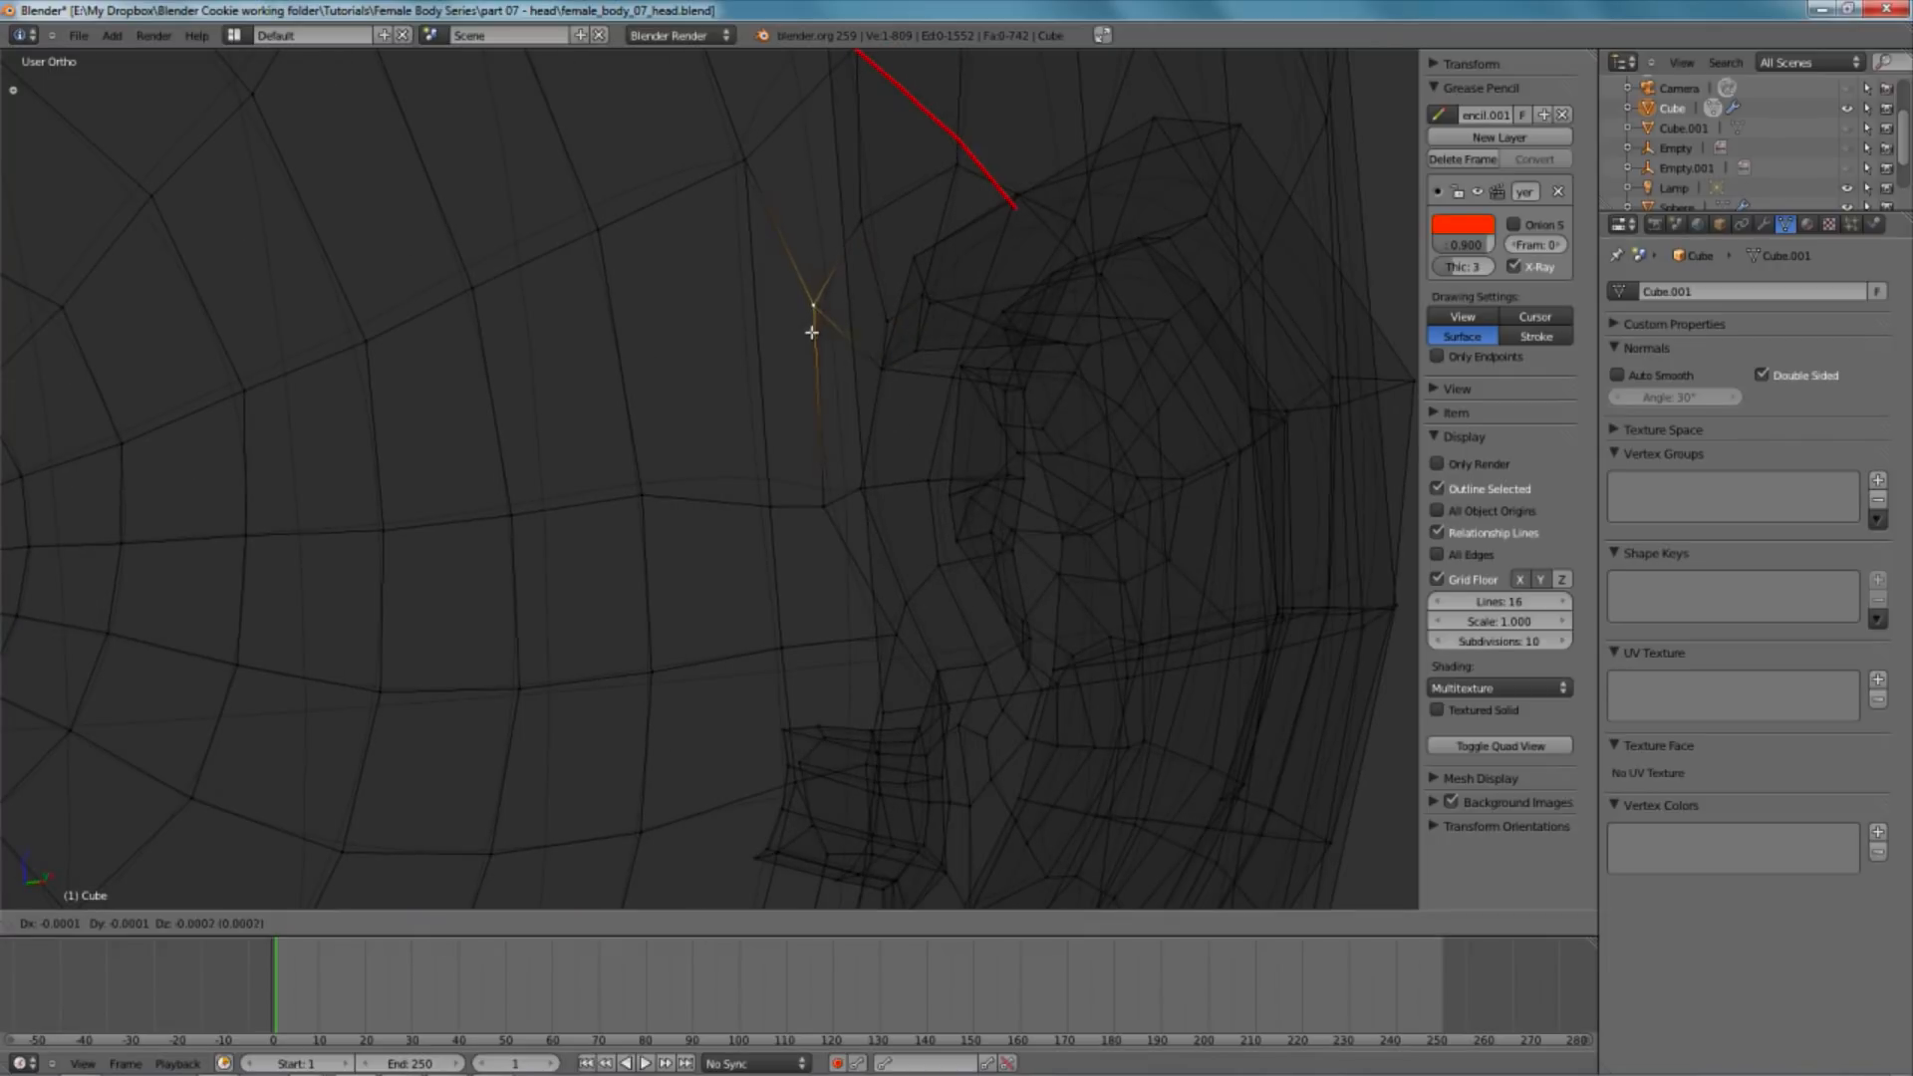
left_click(819, 374)
key("z")
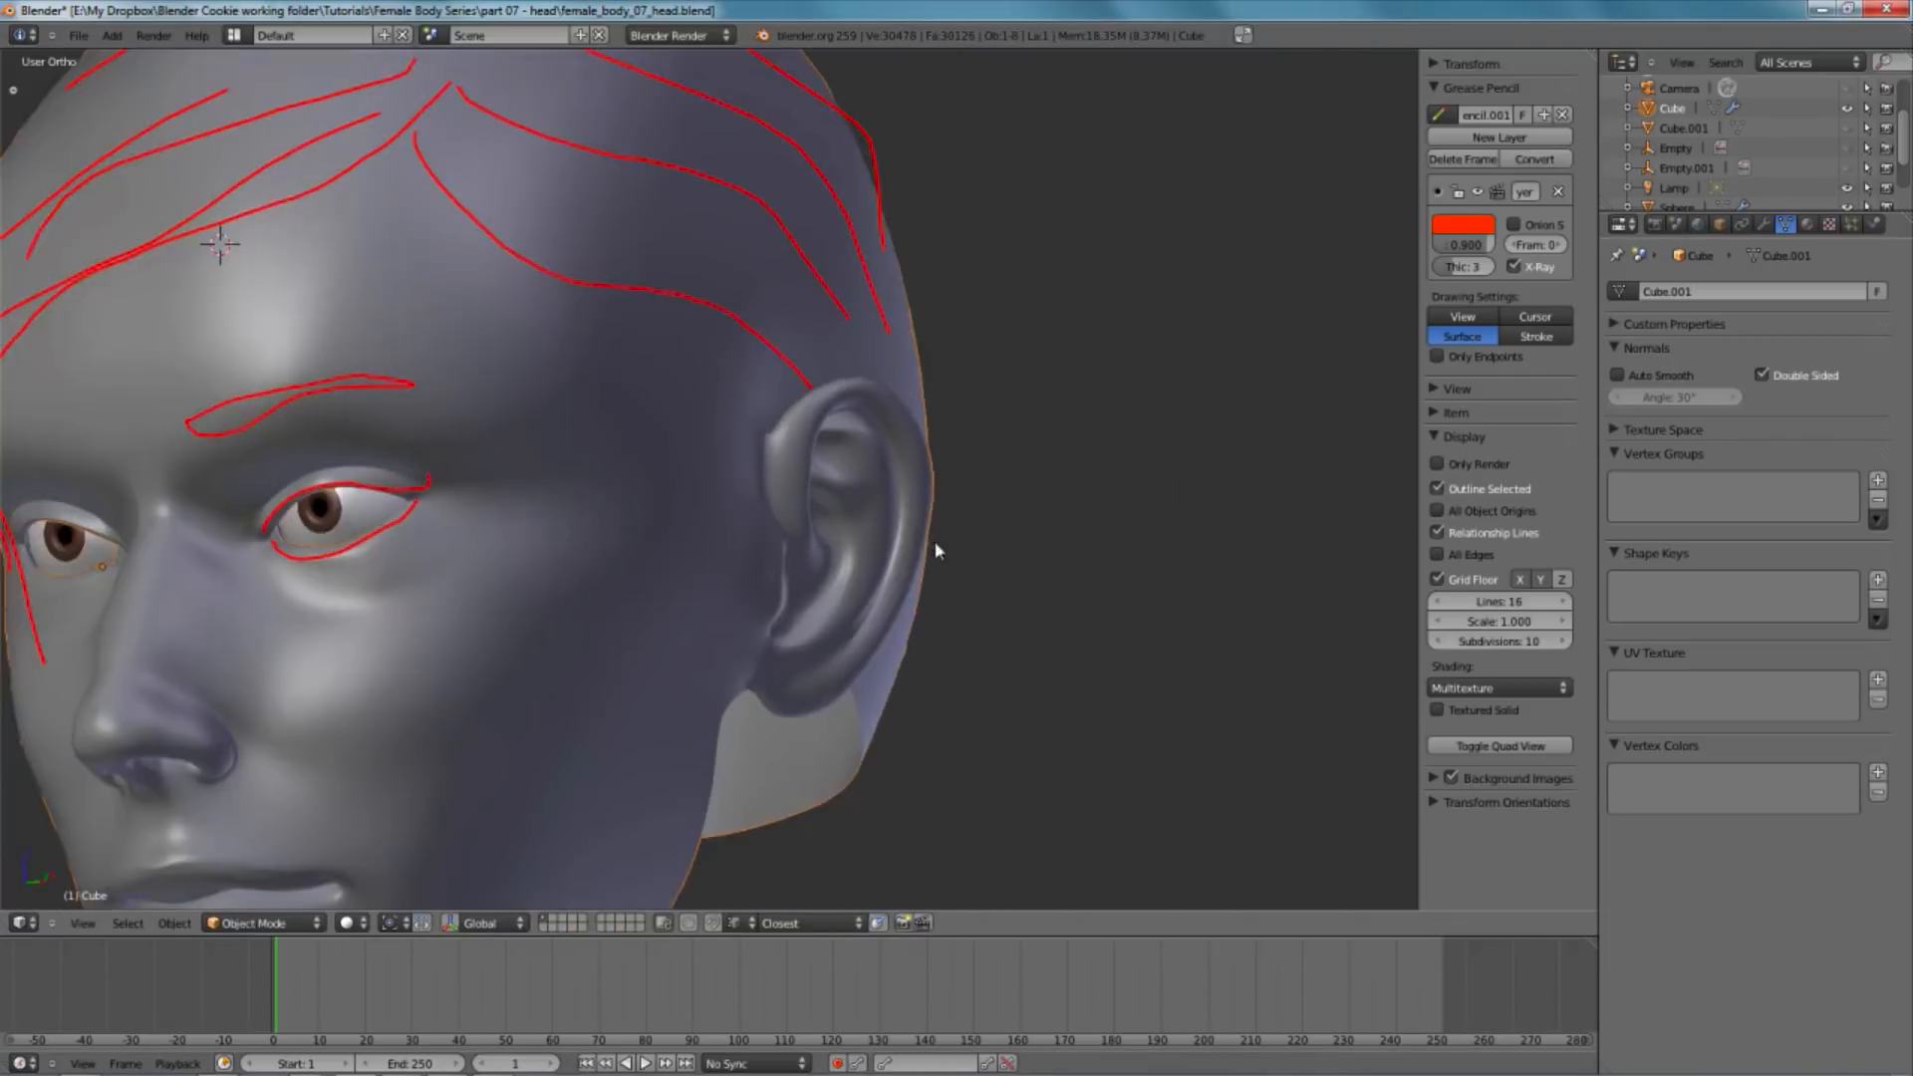
middle_click_drag(937, 551, 774, 532)
scroll(761, 541, "down", 1)
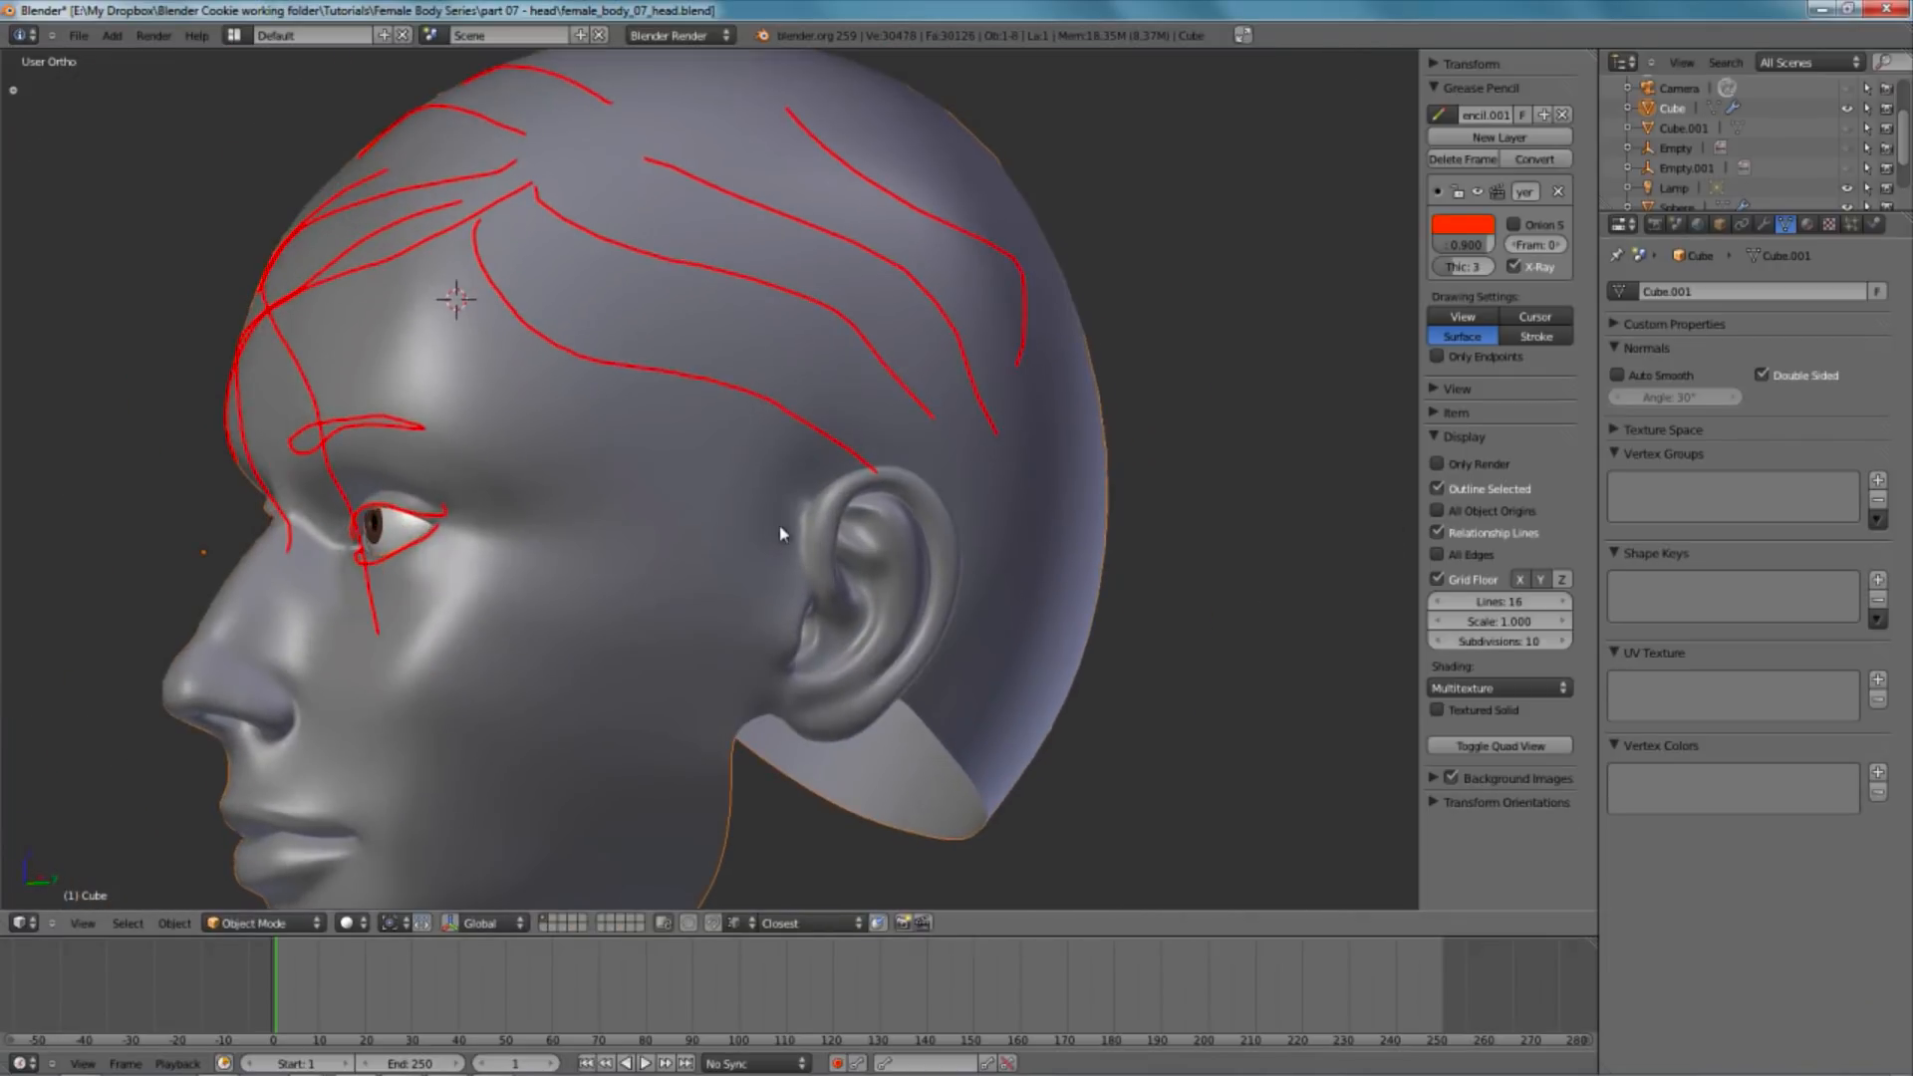
- Check the head briefly in Edit Mode, return to Object Mode, and examine its proportions with the sketched hair from three-quarter views
key("Tab")
scroll(770, 583, "down", 3)
middle_click_drag(638, 563, 759, 550)
key("Tab")
middle_click_drag(569, 540, 571, 480, "shift")
middle_click_drag(787, 476, 559, 507)
scroll(811, 478, "down", 3)
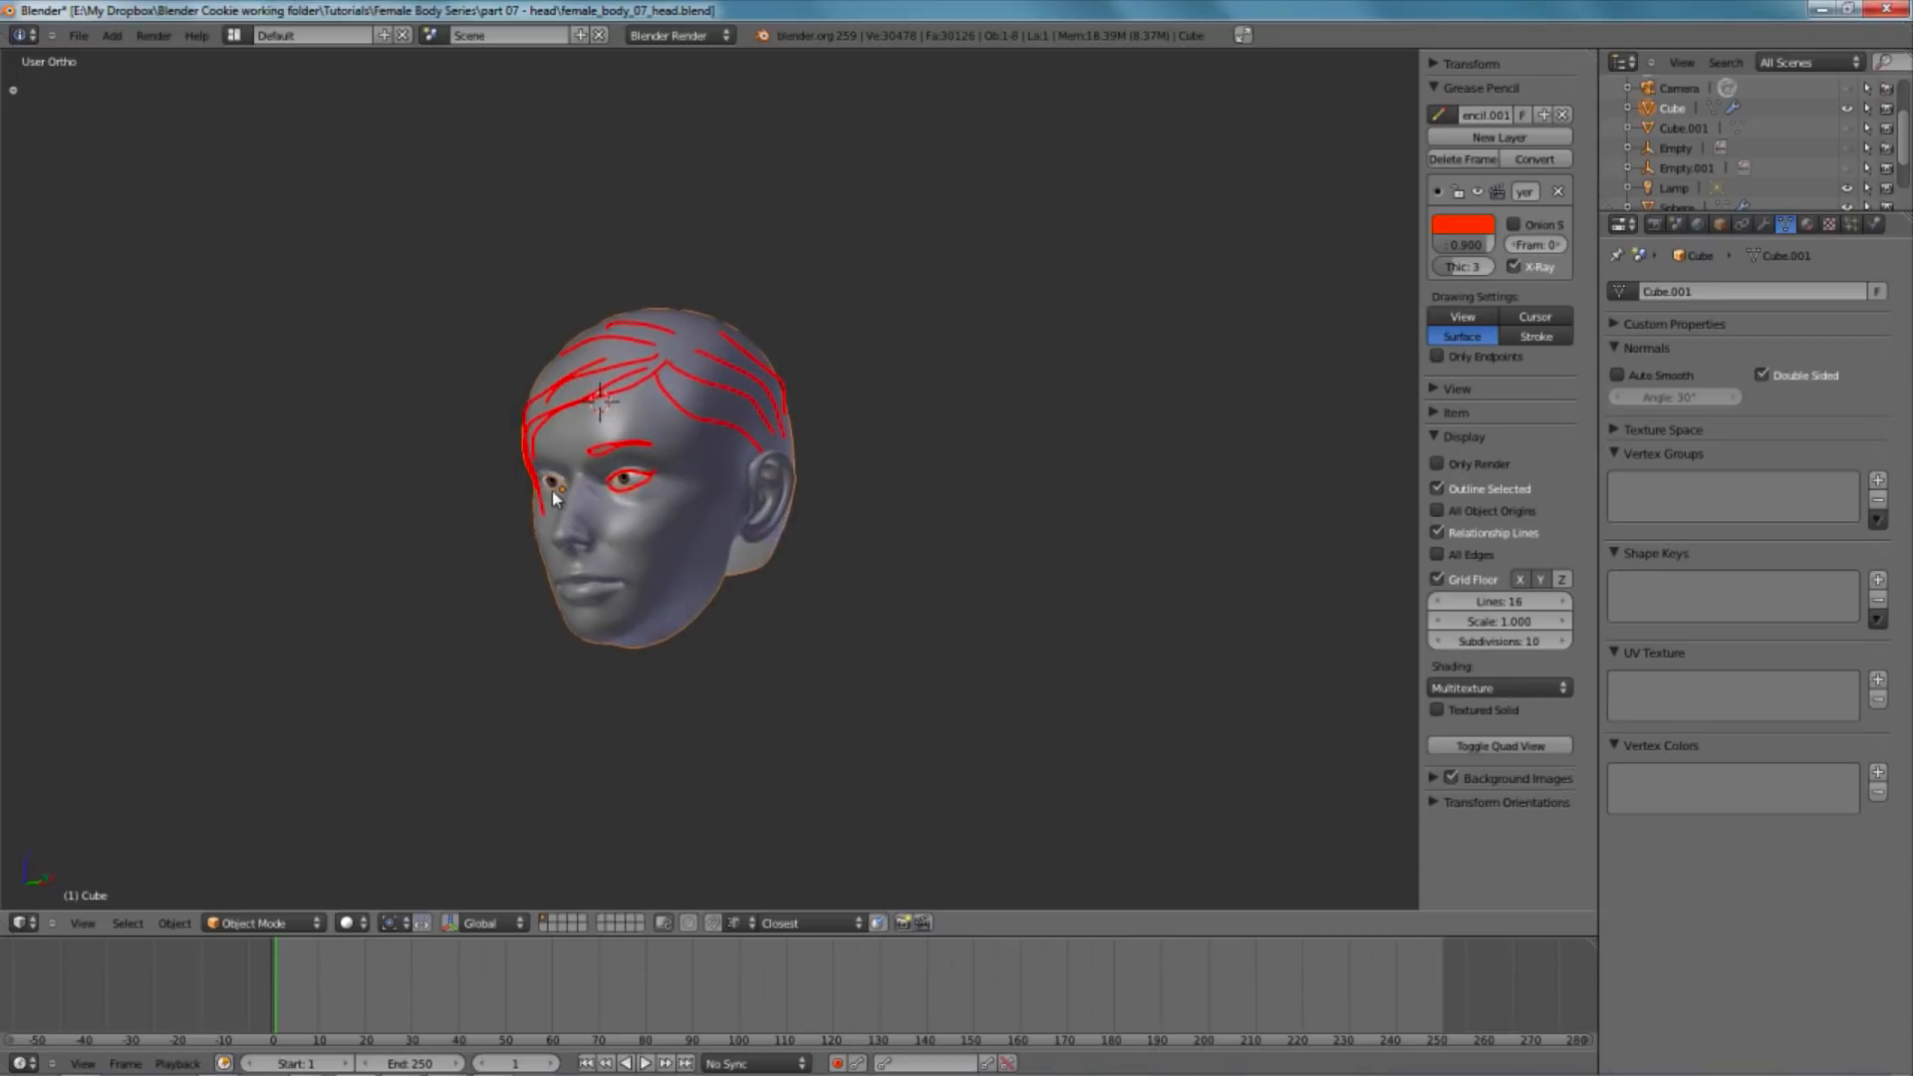
middle_click_drag(777, 541, 763, 548)
middle_click_drag(834, 555, 931, 521, "shift")
scroll(969, 558, "up", 2)
- Save the scene over the existing file female_body_07_head.blend
key("ctrl+s")
left_click(993, 547)
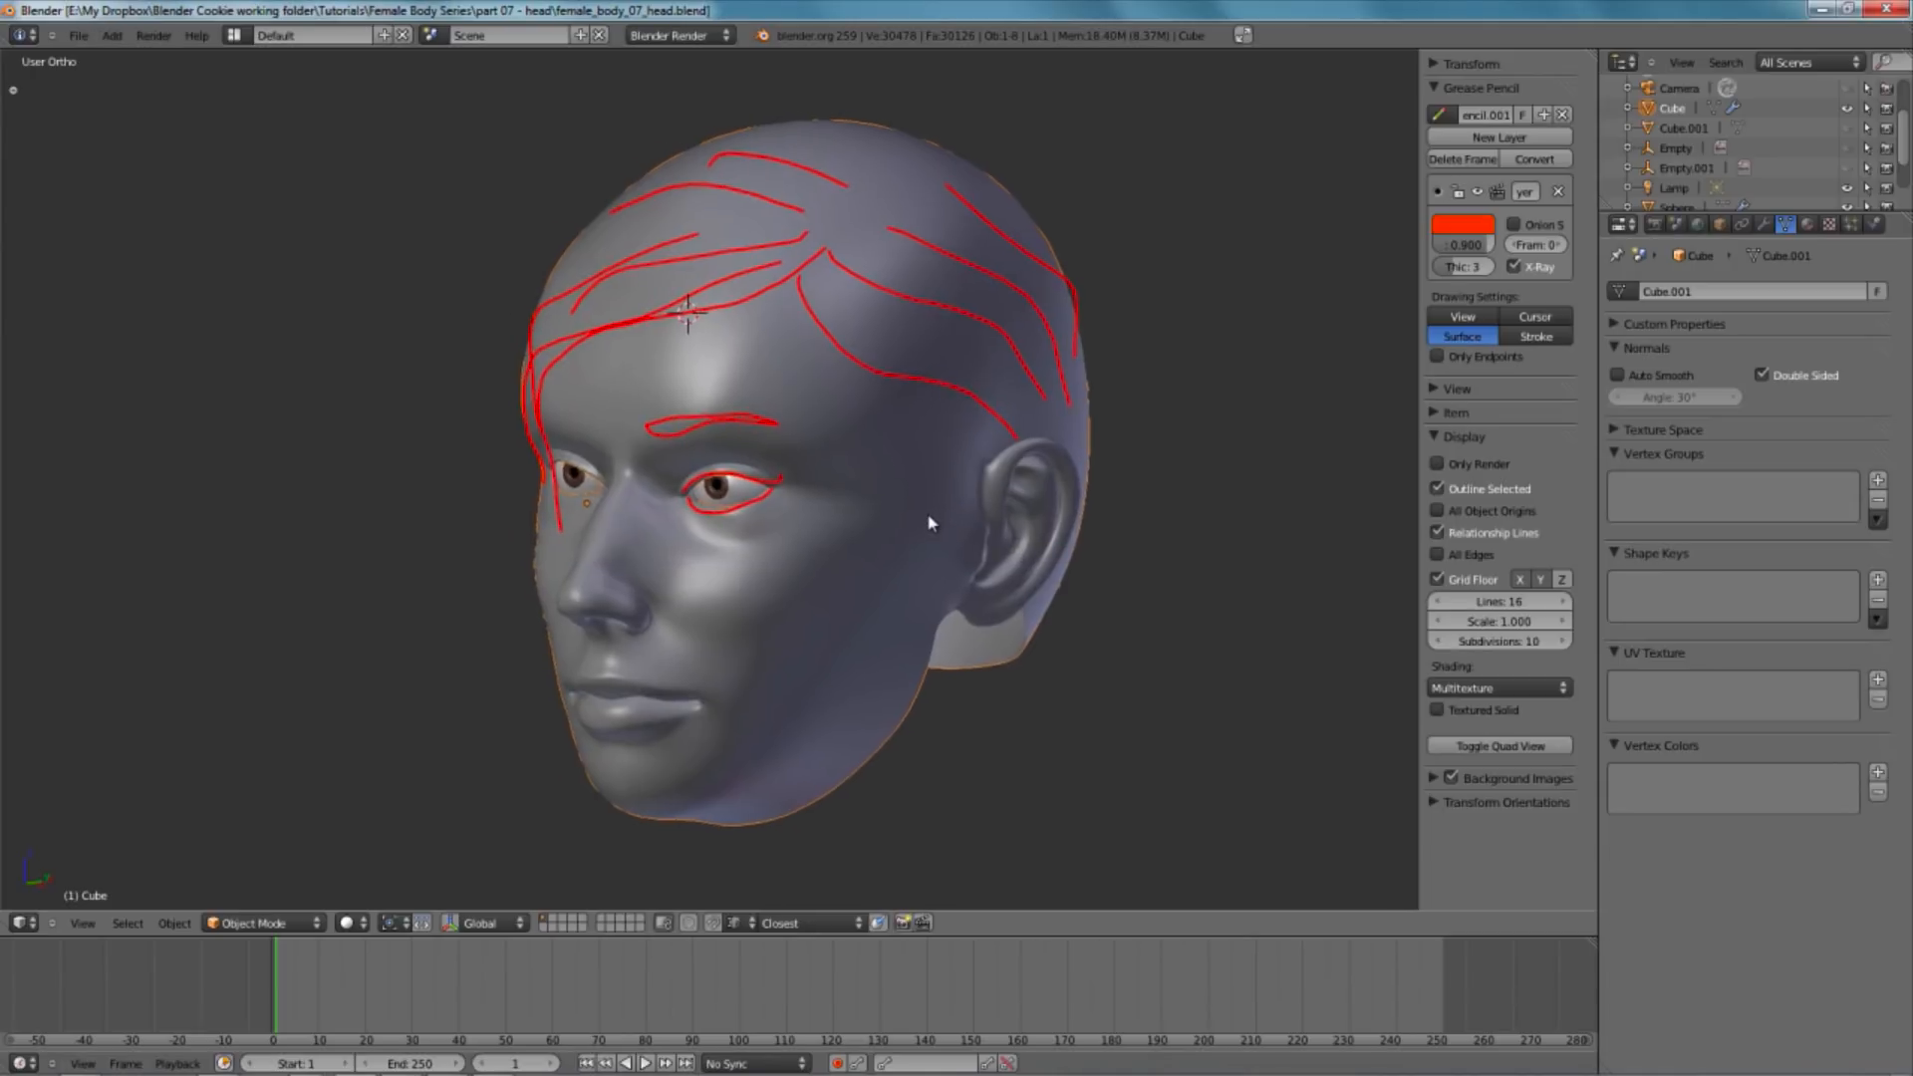
scroll(929, 523, "up", 1)
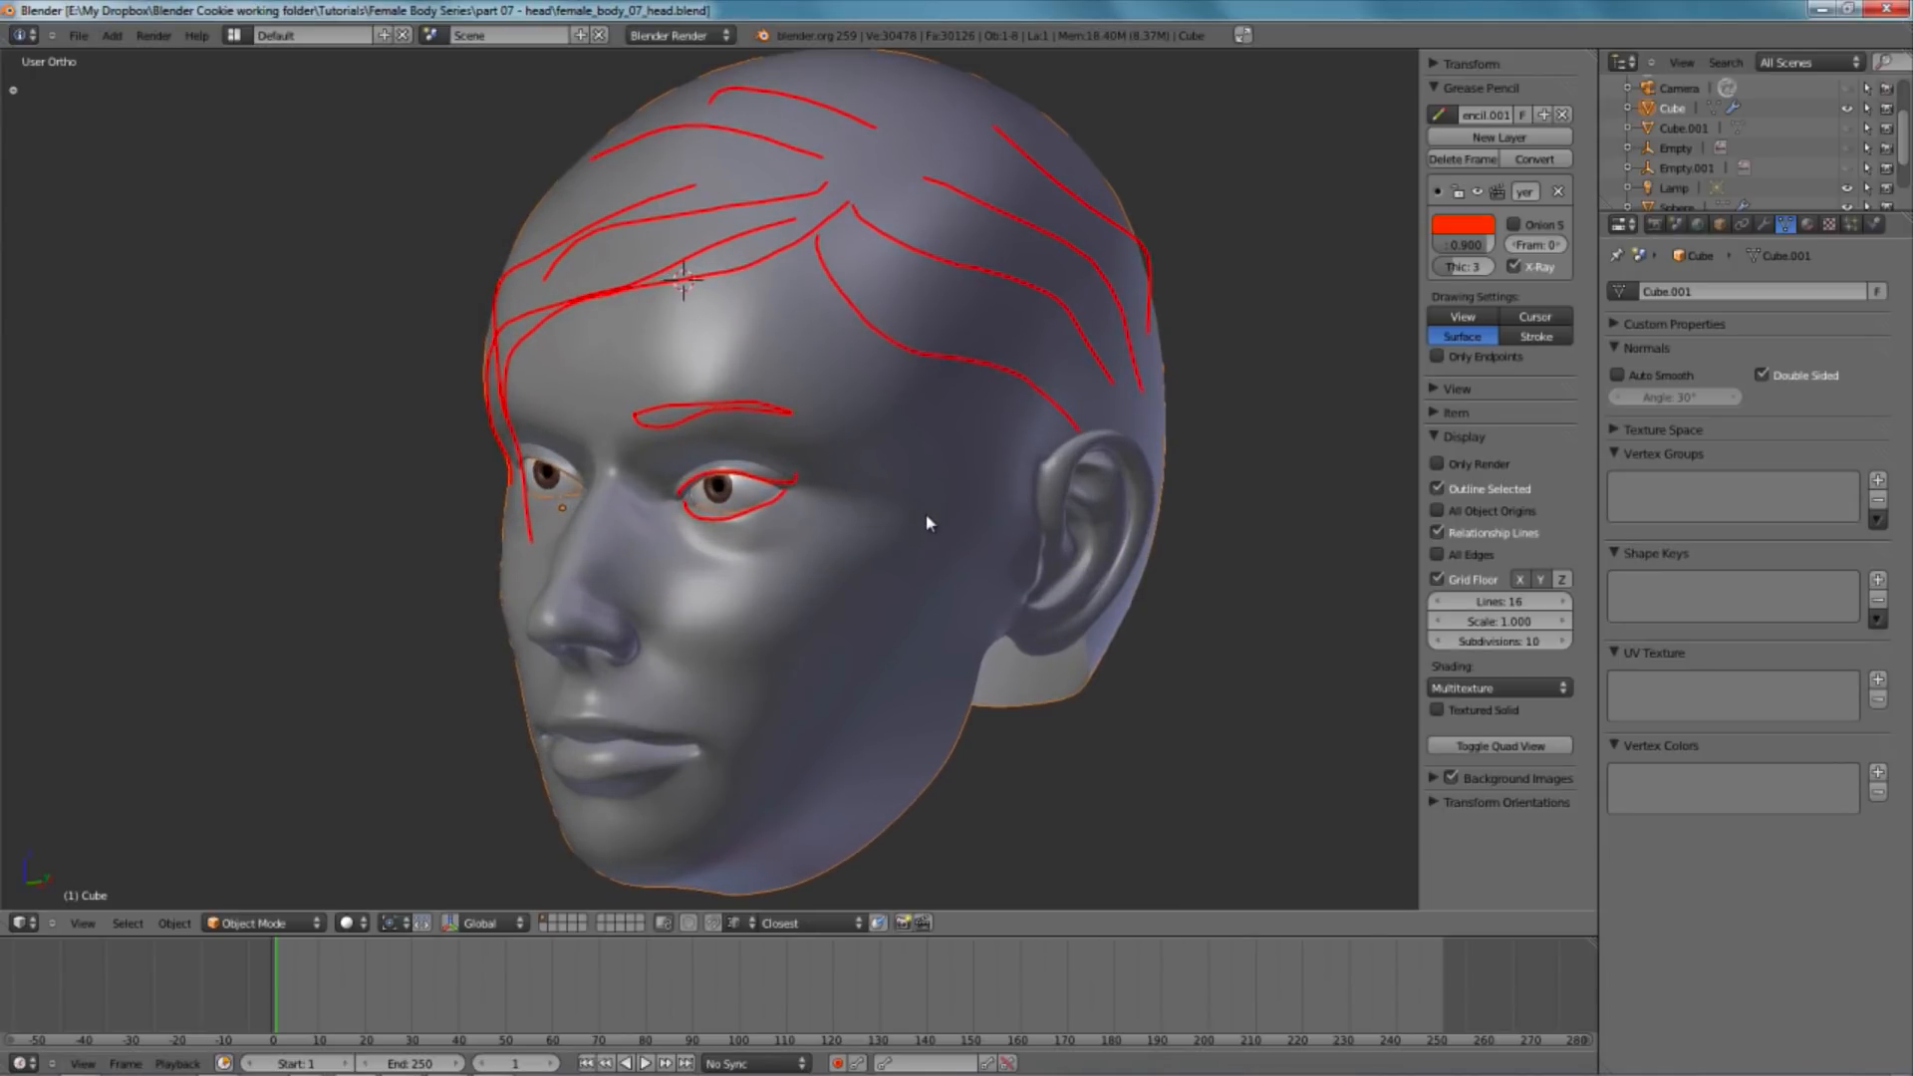